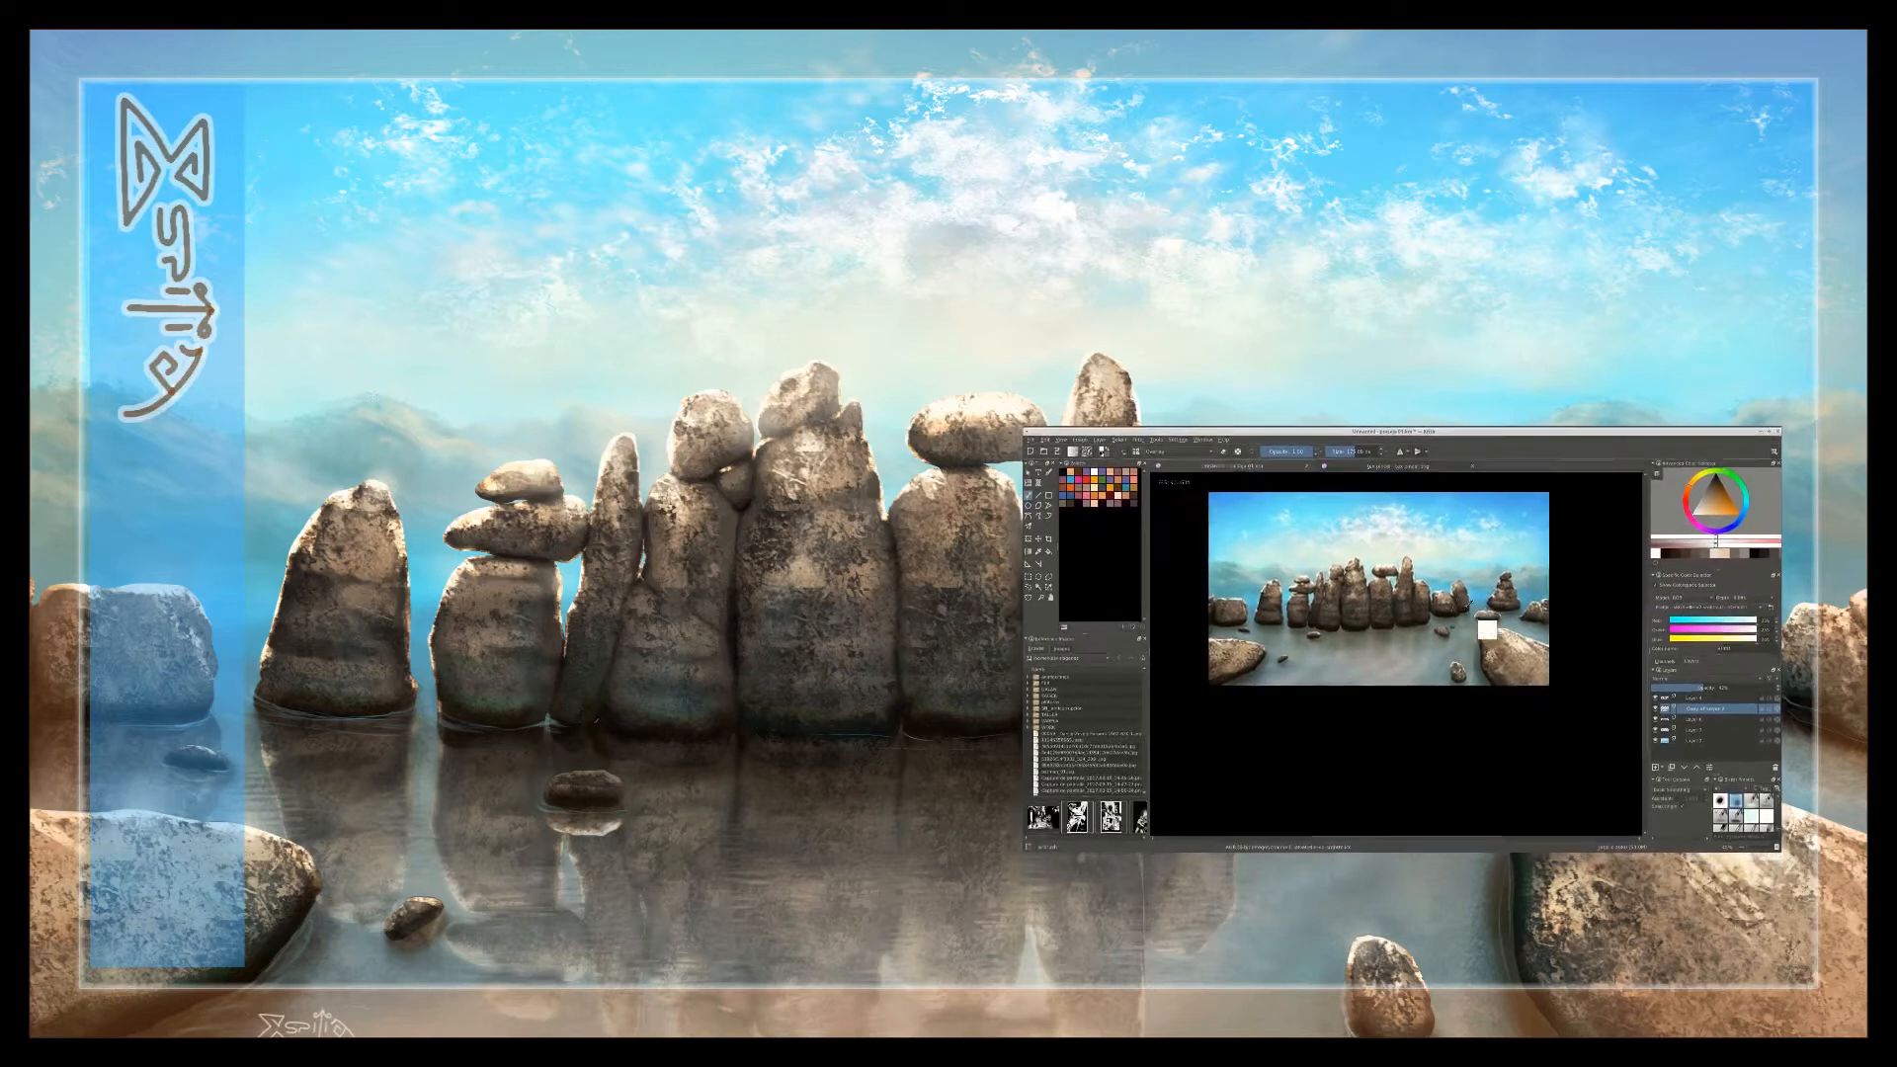
# Duplicate the standing-stones layer, flip the copy into a water reflection and place its layer beneath the original stones.
pyautogui.scroll(-4, 1395, 642)
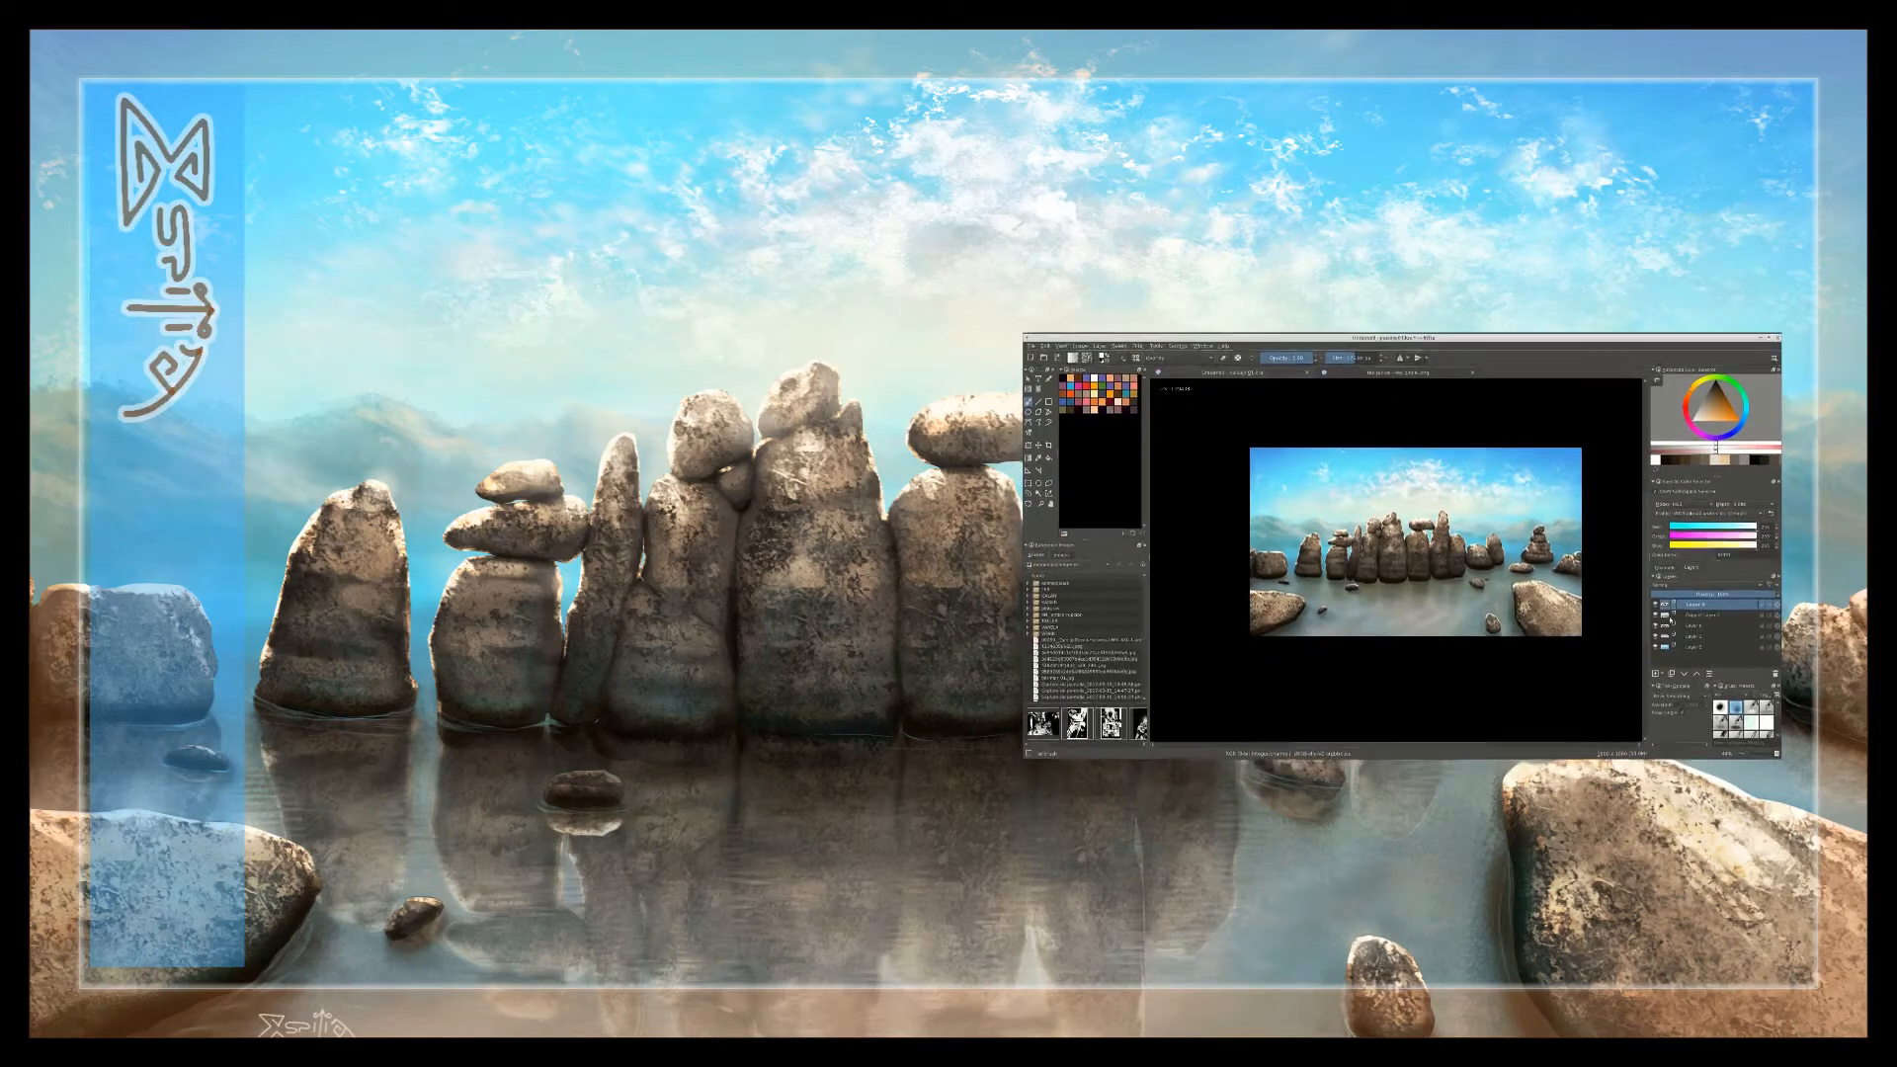
pyautogui.hotkey('ctrl', 'j')
pyautogui.hotkey('ctrl', 't')
pyautogui.moveTo(1541, 455); pyautogui.dragTo(1438, 532)
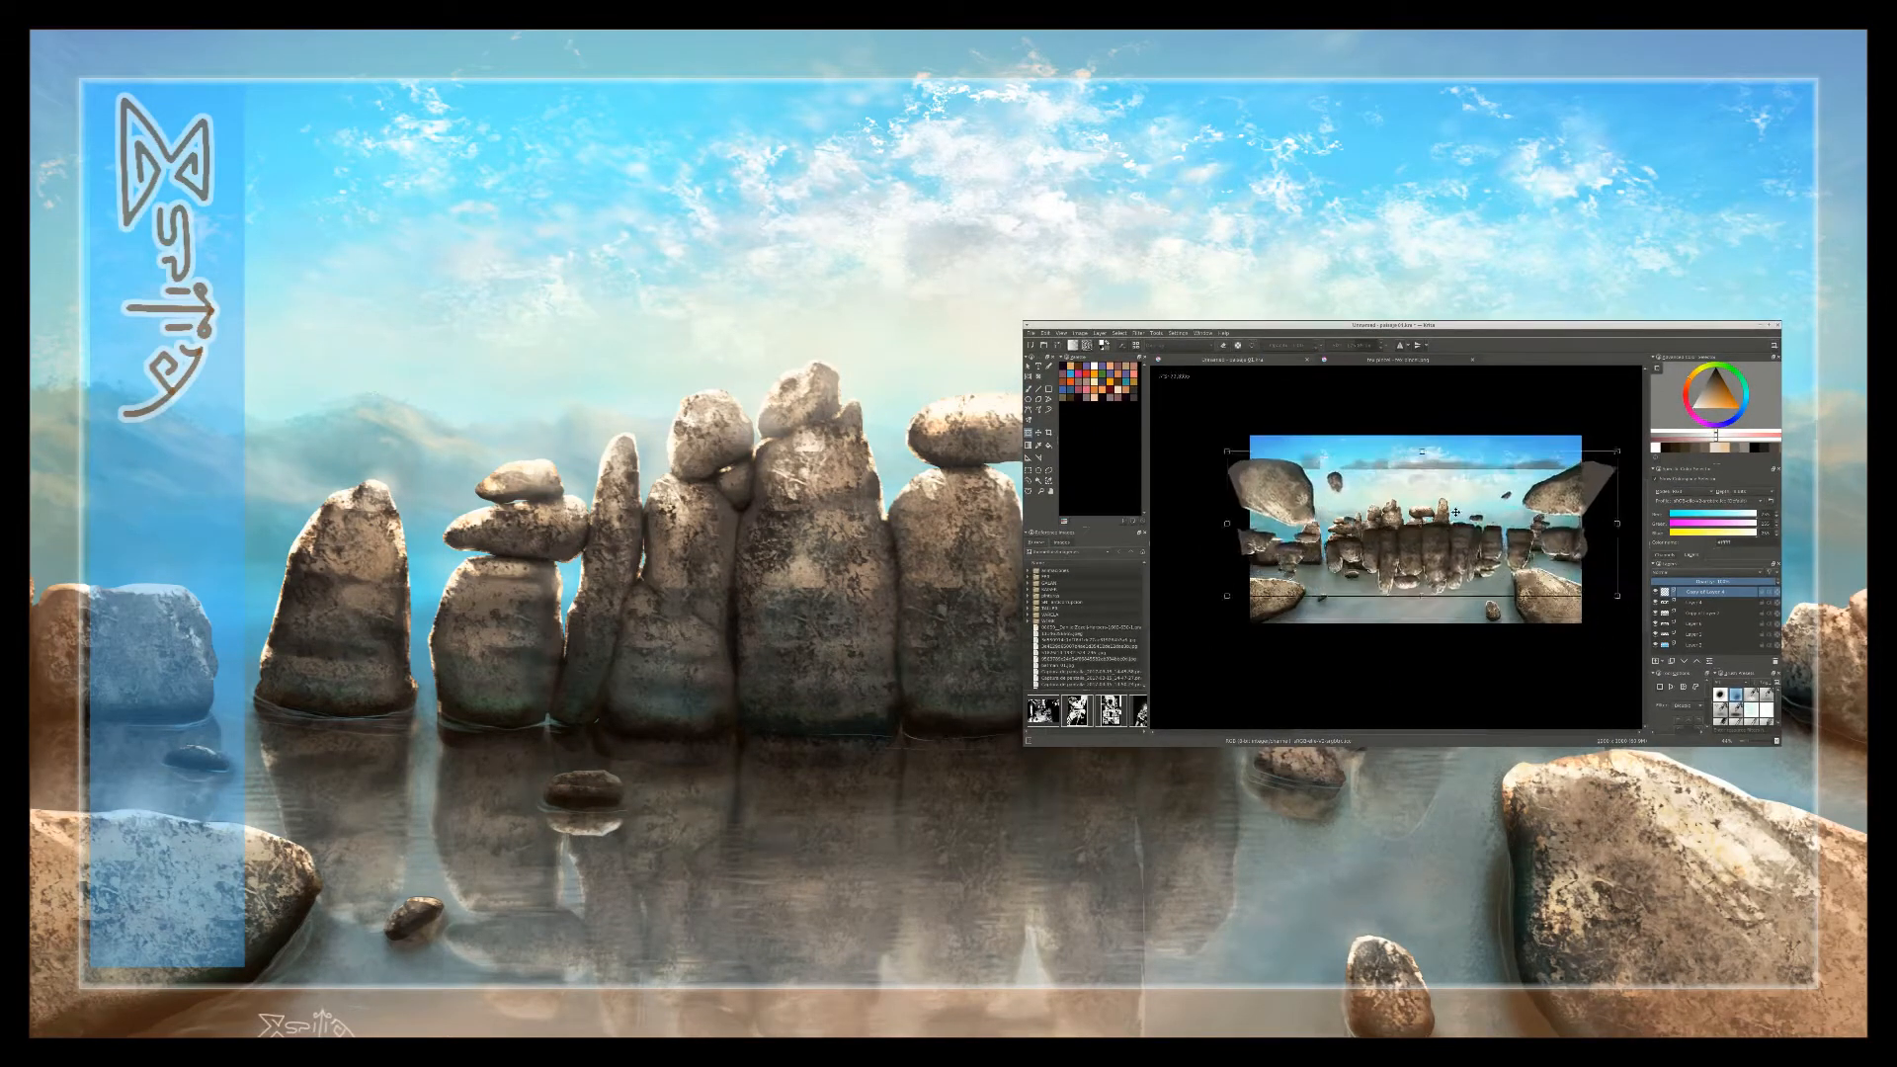
pyautogui.moveTo(1718, 665); pyautogui.dragTo(1718, 643)
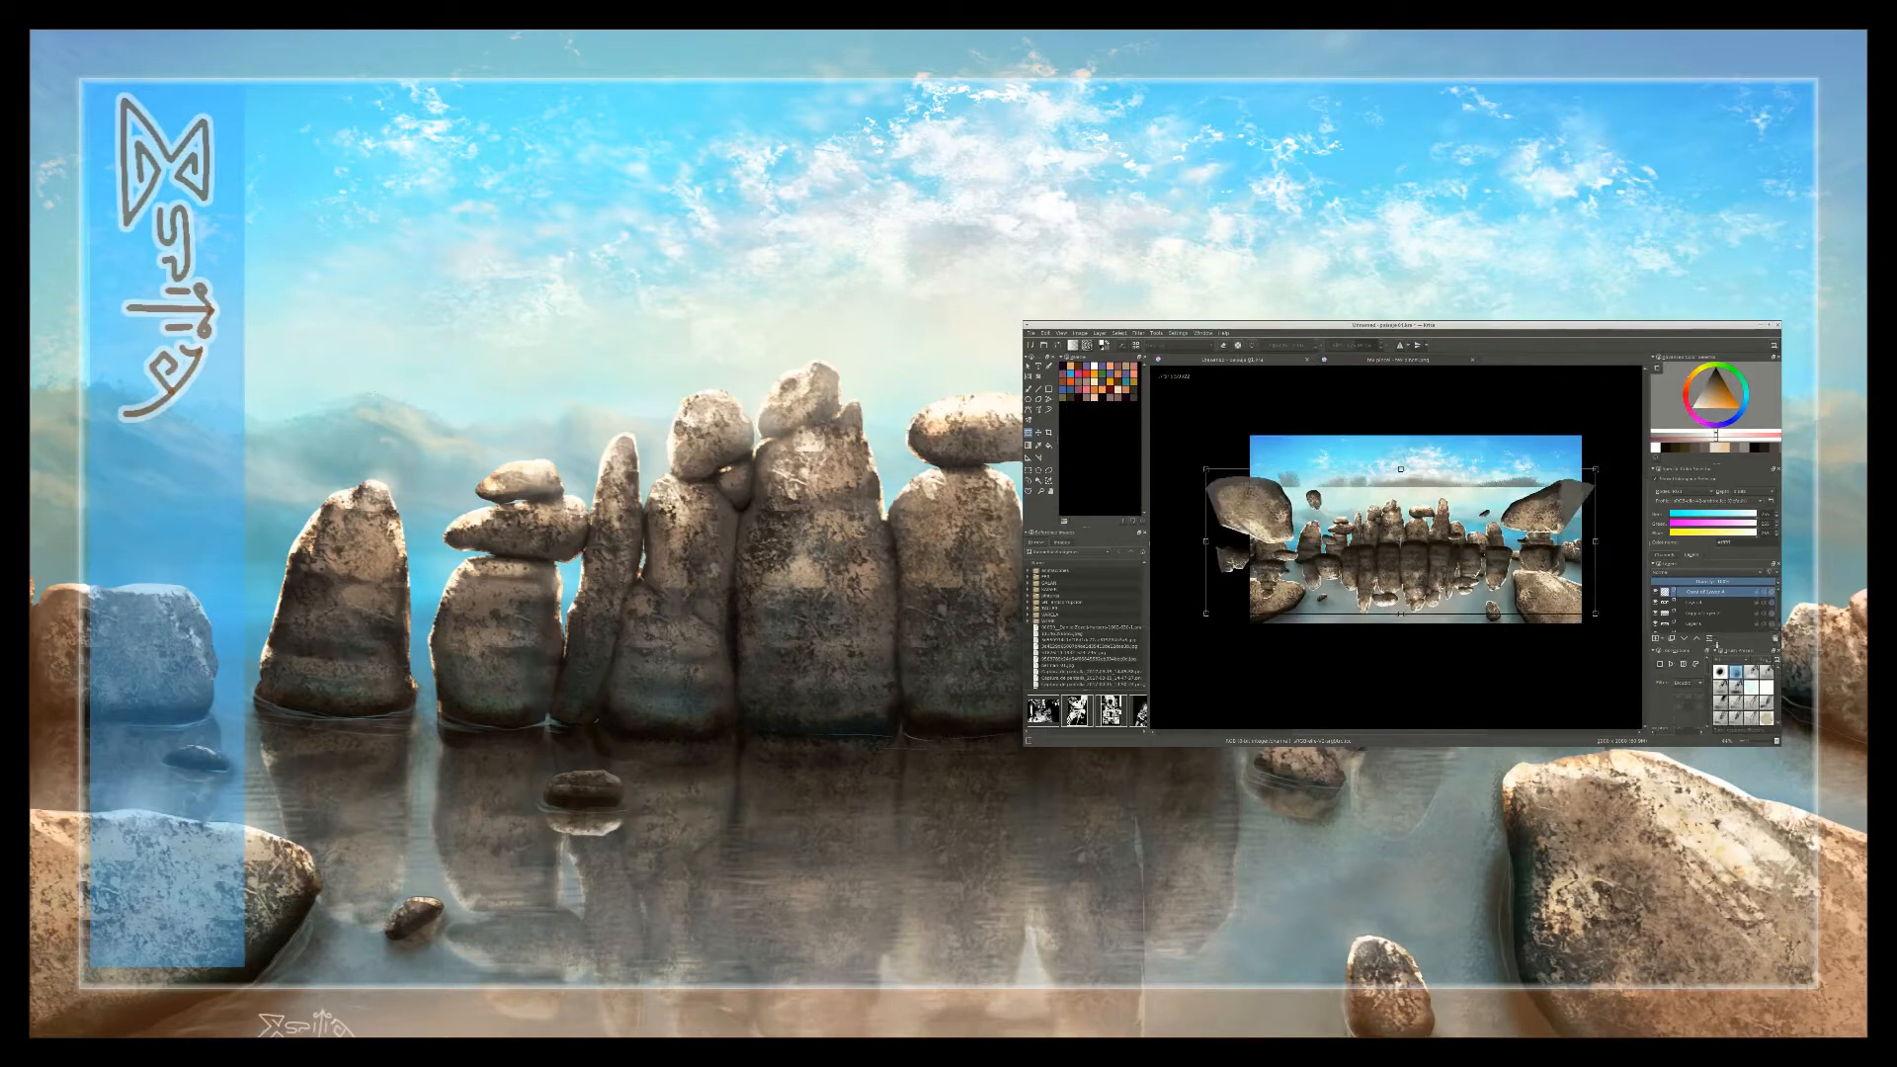
pyautogui.moveTo(1647, 541); pyautogui.dragTo(1612, 541)
pyautogui.moveTo(1664, 708); pyautogui.dragTo(1663, 708)
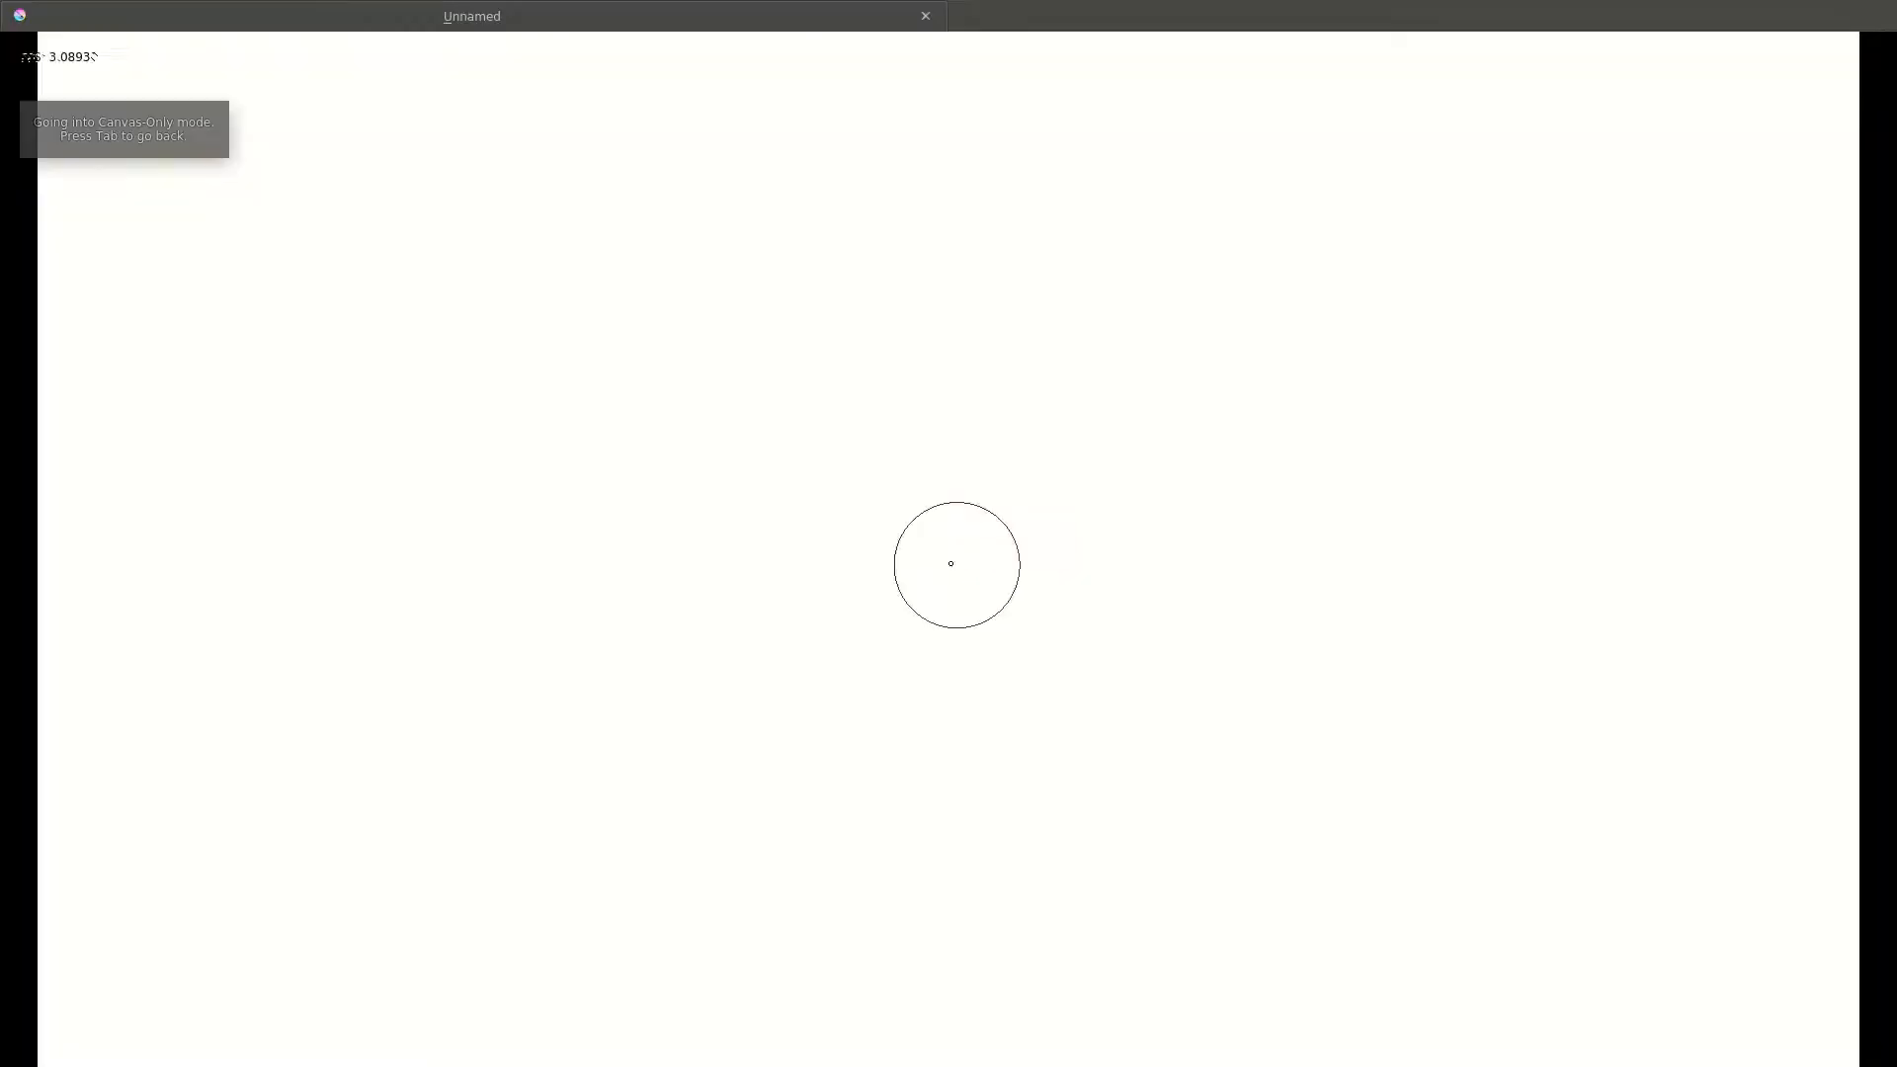
# Fill the blank canvas with blue and airbrush light cyan across the middle, leaving the corners darker.
pyautogui.rightClick(978, 553)
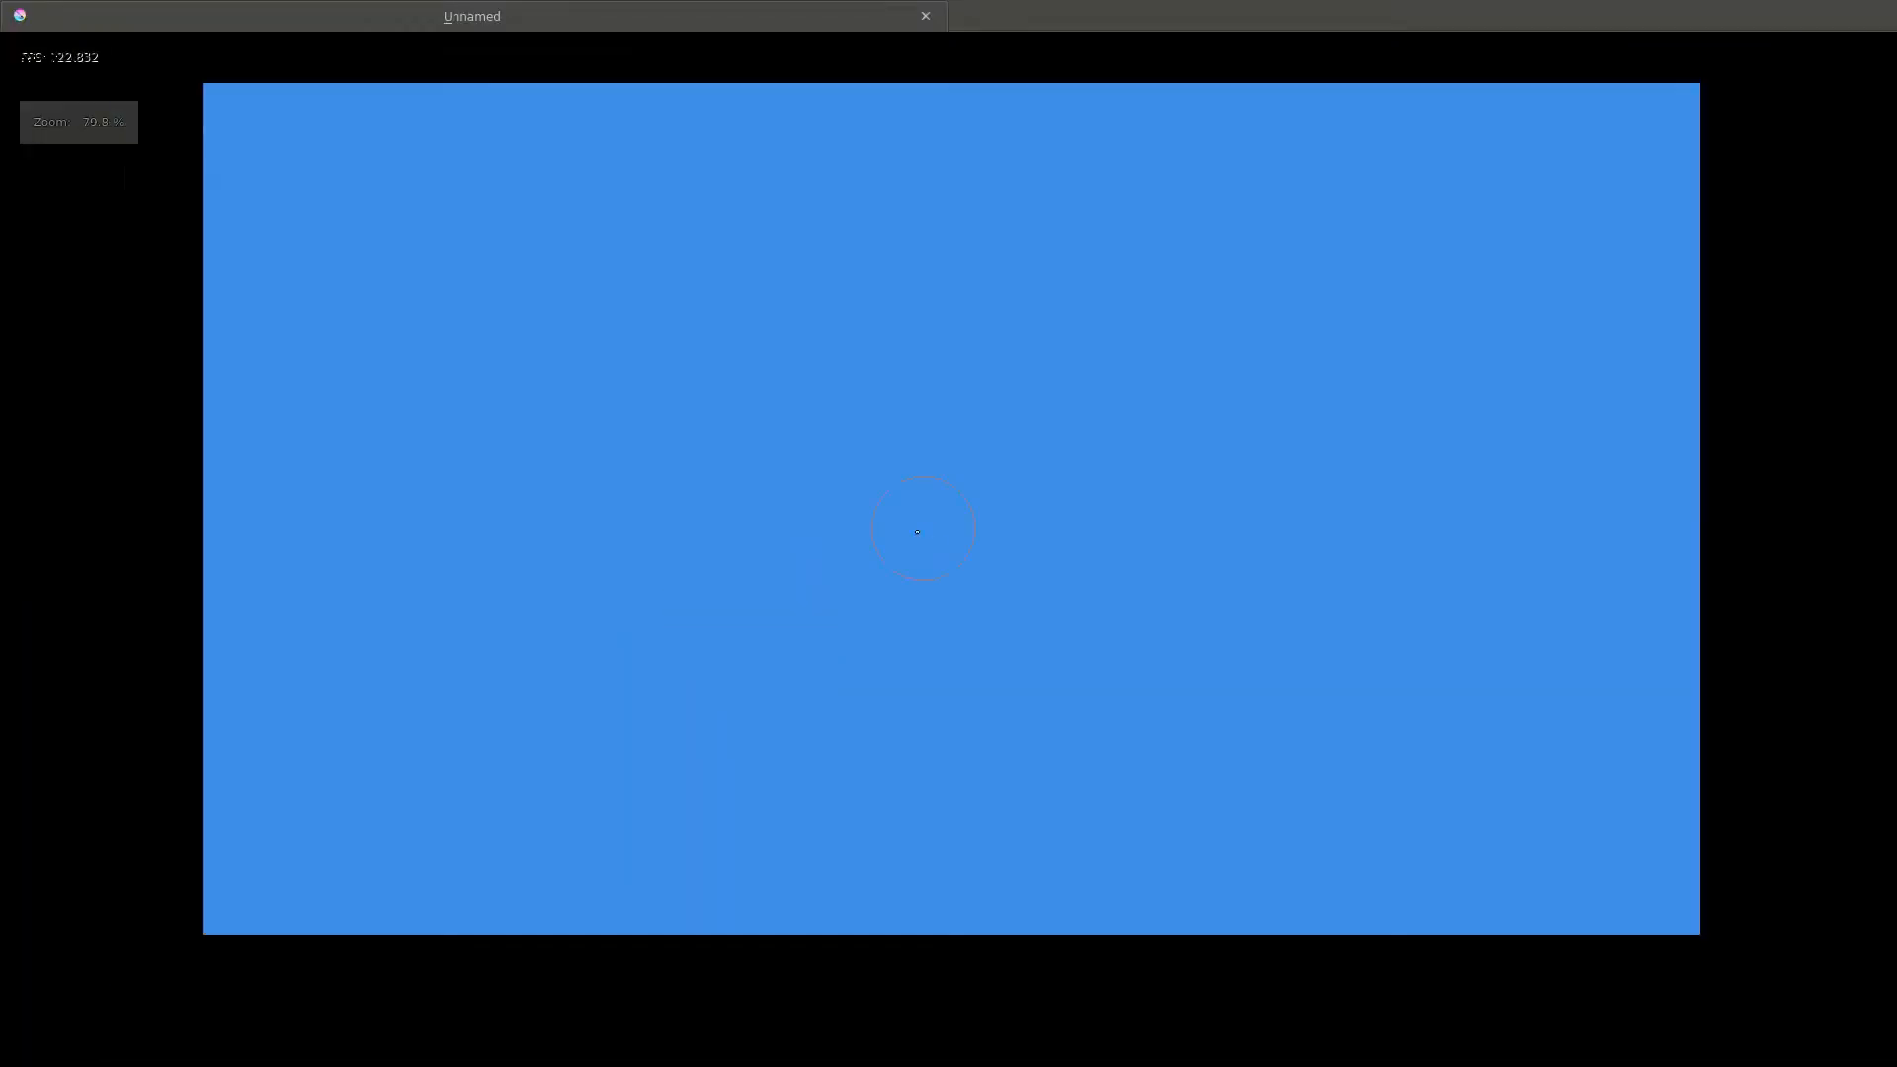
pyautogui.rightClick(995, 583)
pyautogui.rightClick(993, 575)
pyautogui.moveTo(703, 674)
pyautogui.mouseDown()
pyautogui.moveTo(775, 263)
pyautogui.moveTo(461, 491)
pyautogui.moveTo(1025, 536)
pyautogui.moveTo(972, 625)
pyautogui.moveTo(876, 540)
pyautogui.mouseUp()
# Paint a broken band of grey cloud texture across the middle of the sky with the TEXtex brush.
pyautogui.rightClick(876, 540)
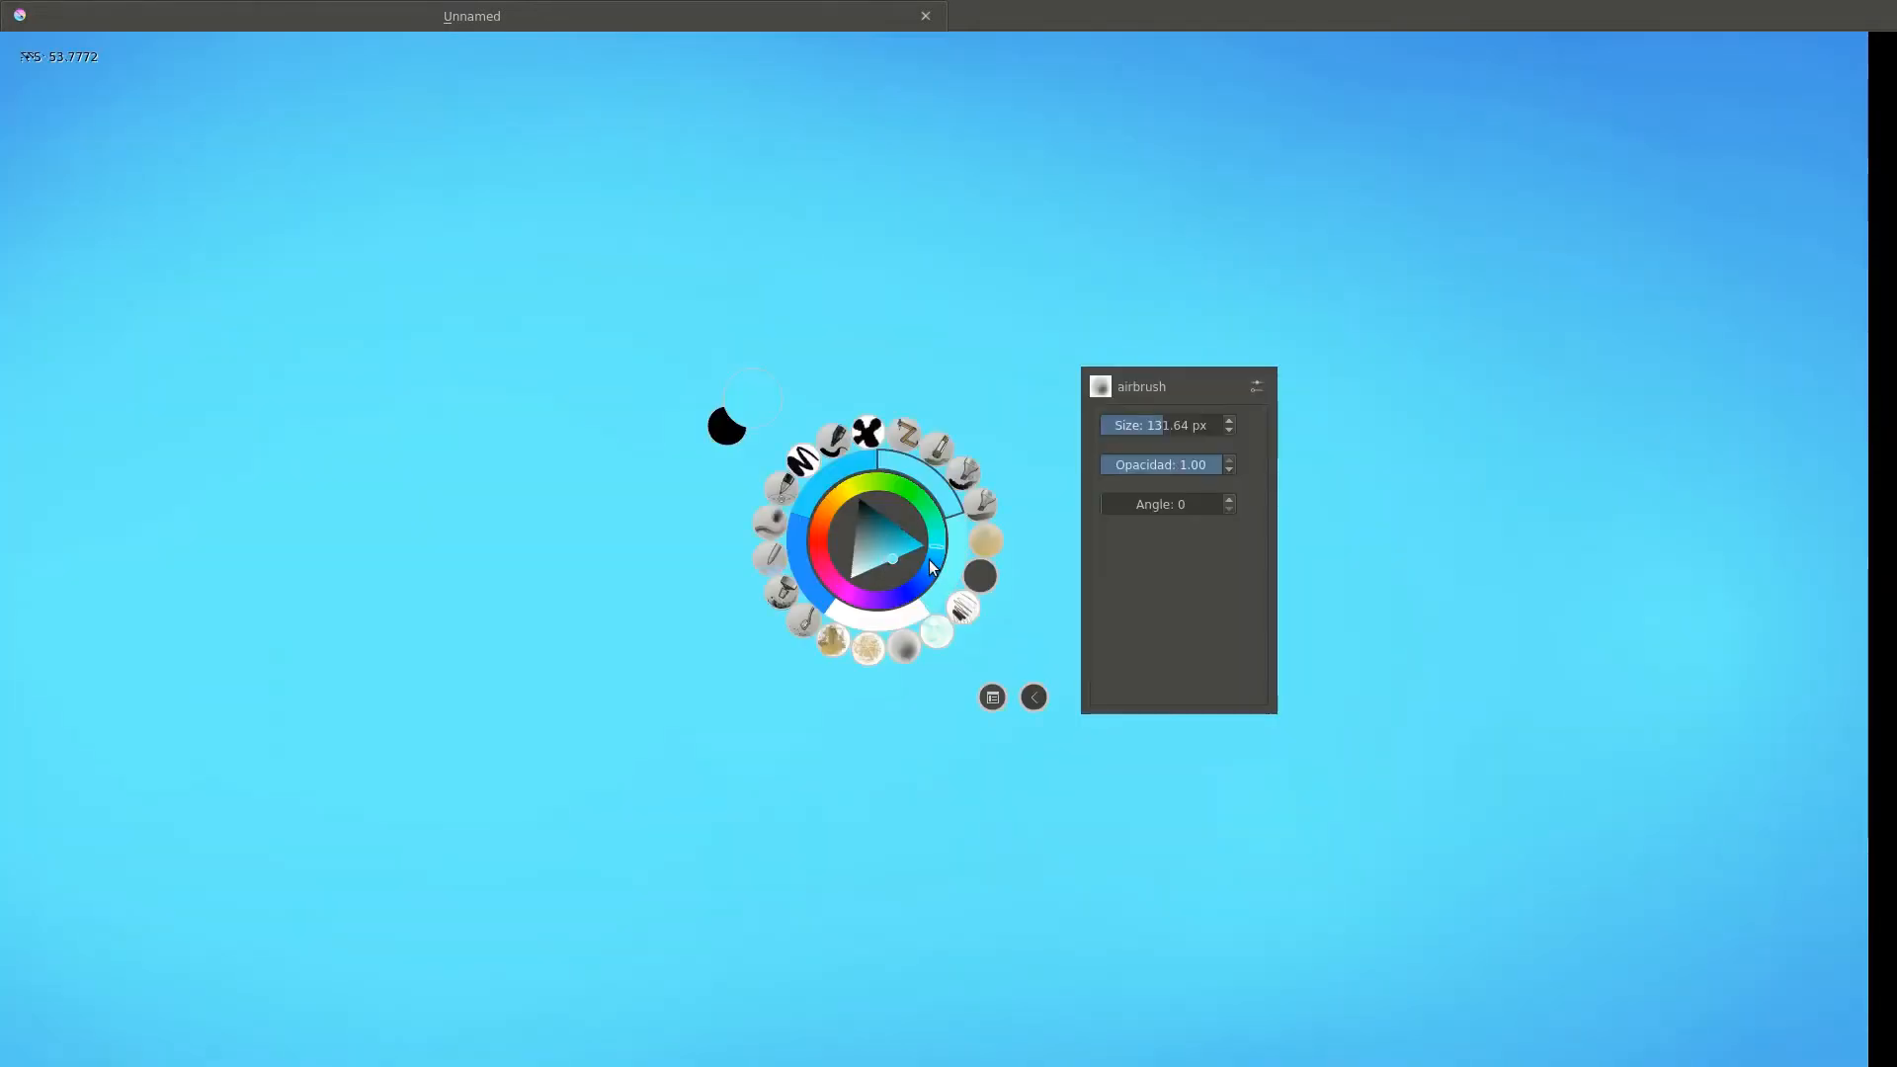
pyautogui.rightClick(844, 549)
pyautogui.moveTo(1066, 508)
pyautogui.mouseDown()
pyautogui.moveTo(1055, 570)
pyautogui.moveTo(1134, 554)
pyautogui.moveTo(854, 488)
pyautogui.moveTo(899, 636)
pyautogui.moveTo(1136, 564)
pyautogui.moveTo(766, 543)
pyautogui.moveTo(1115, 463)
pyautogui.moveTo(760, 616)
pyautogui.moveTo(728, 588)
pyautogui.moveTo(699, 674)
pyautogui.moveTo(493, 638)
pyautogui.moveTo(648, 393)
pyautogui.moveTo(841, 705)
pyautogui.mouseUp()
pyautogui.scroll(-2, 856, 491)
pyautogui.hotkey('ctrl', 'z')
pyautogui.scroll(2, 948, 534)
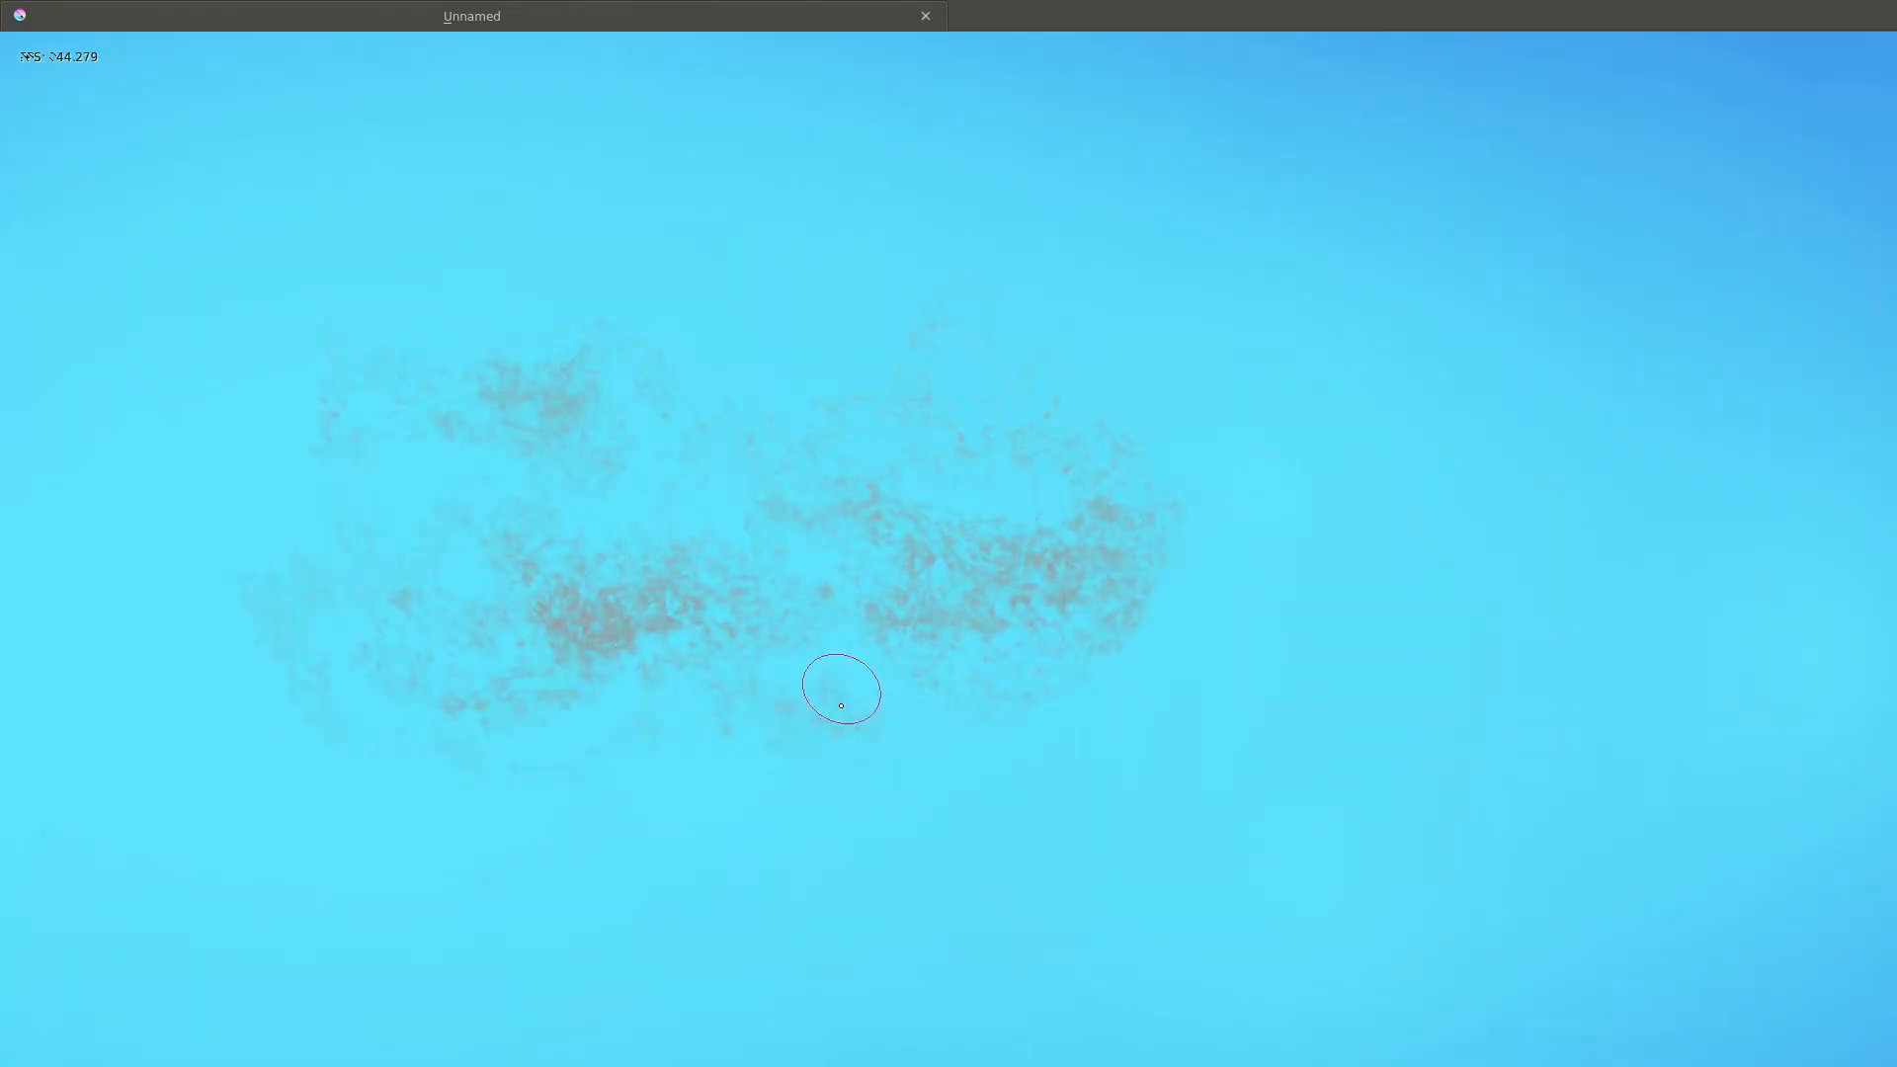
pyautogui.scroll(-2, 841, 705)
pyautogui.moveTo(990, 626)
pyautogui.mouseDown()
pyautogui.moveTo(1312, 707)
pyautogui.moveTo(1291, 643)
pyautogui.mouseUp()
pyautogui.scroll(2, 1291, 643)
pyautogui.moveTo(781, 731); pyautogui.dragTo(672, 634)
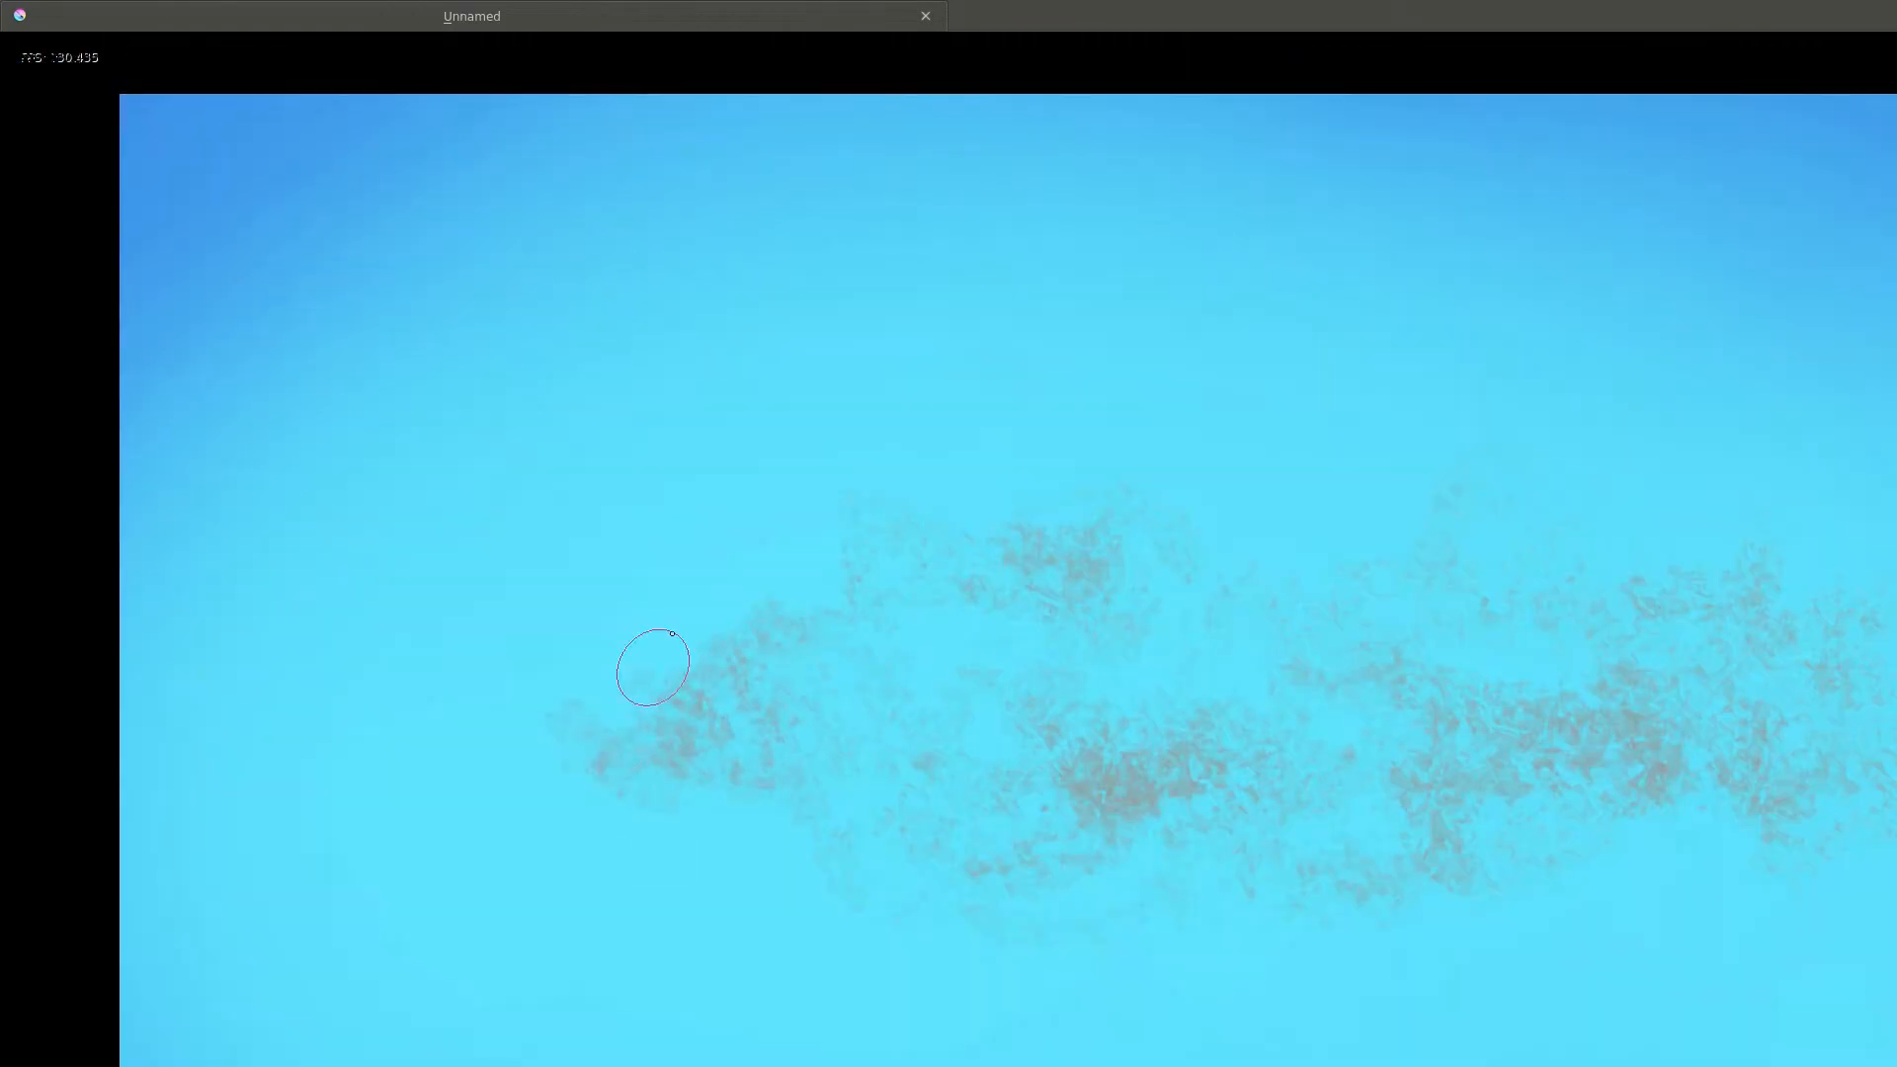
pyautogui.scroll(-2, 672, 633)
pyautogui.scroll(2, 928, 533)
# Dab pale blue TEXtex texture over the grey cloud band and in the upper corners of the sky.
pyautogui.rightClick(950, 509)
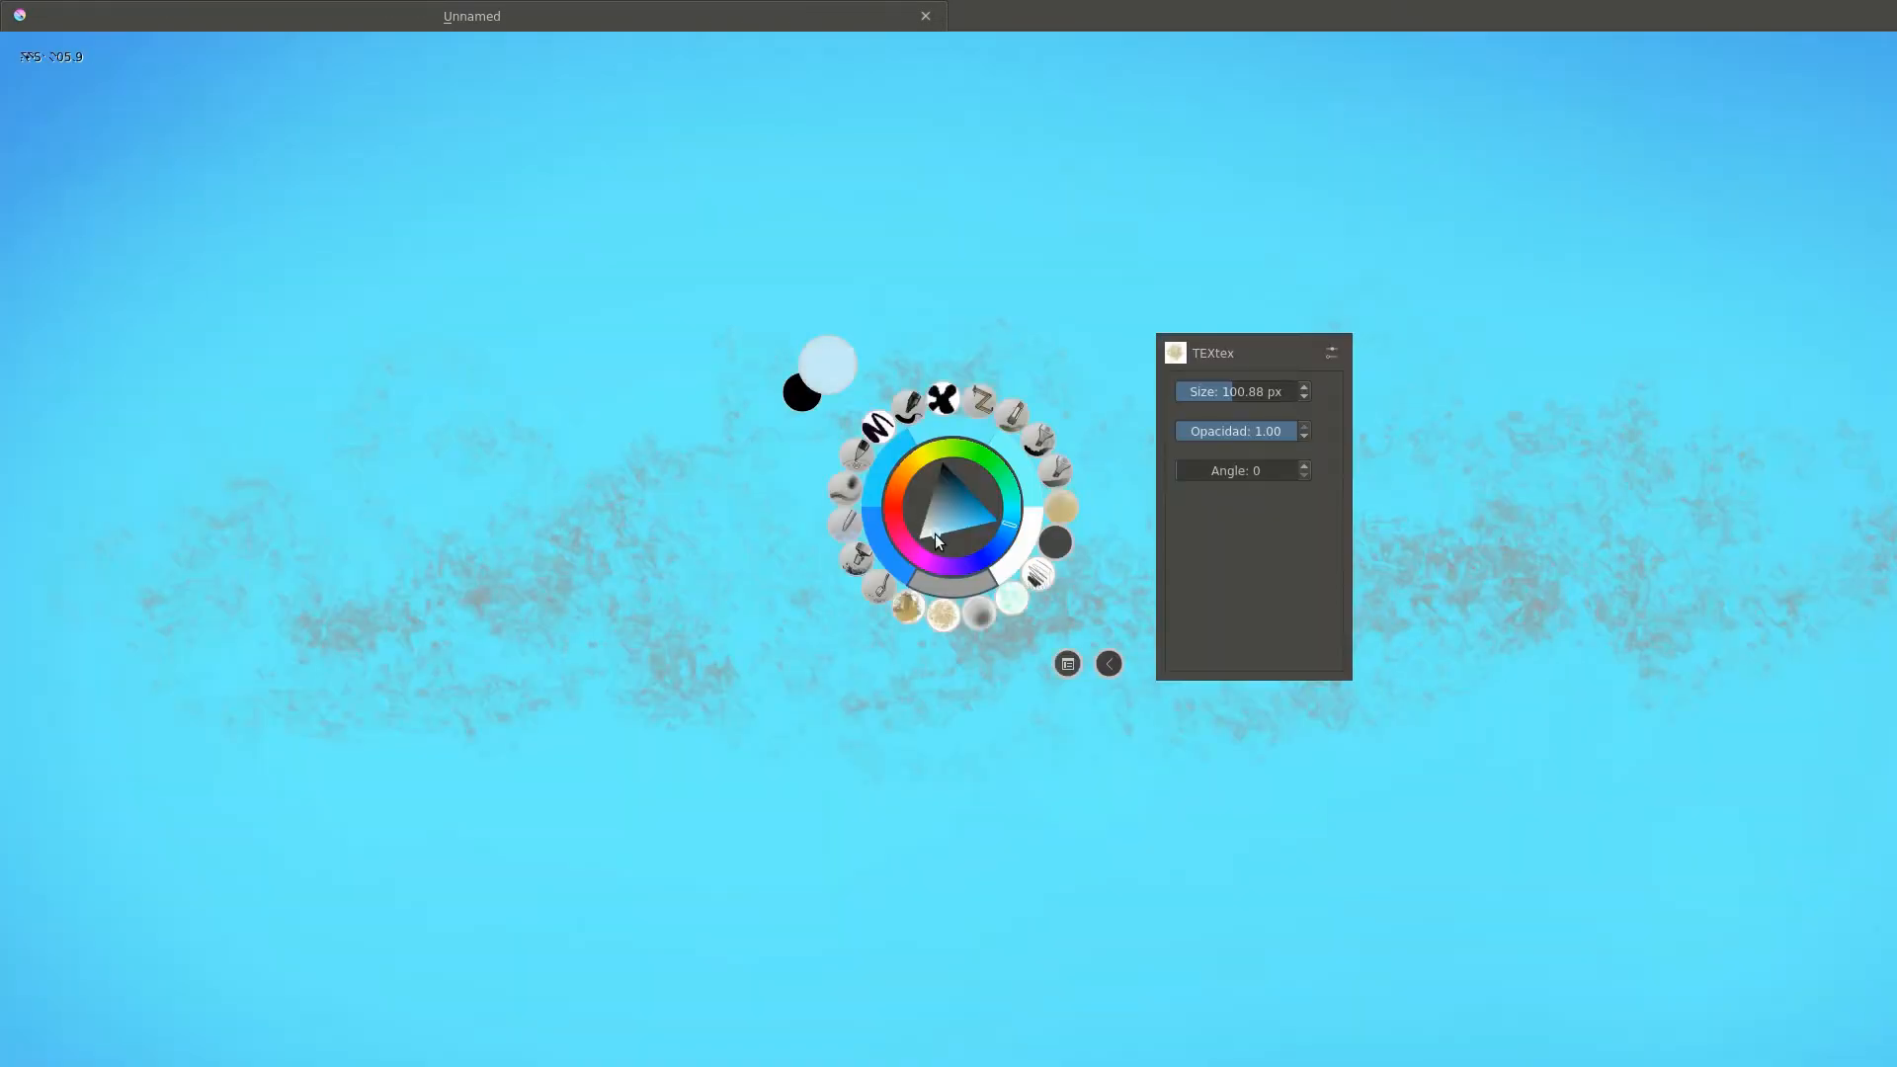
pyautogui.click(834, 643)
pyautogui.scroll(3, 520, 685)
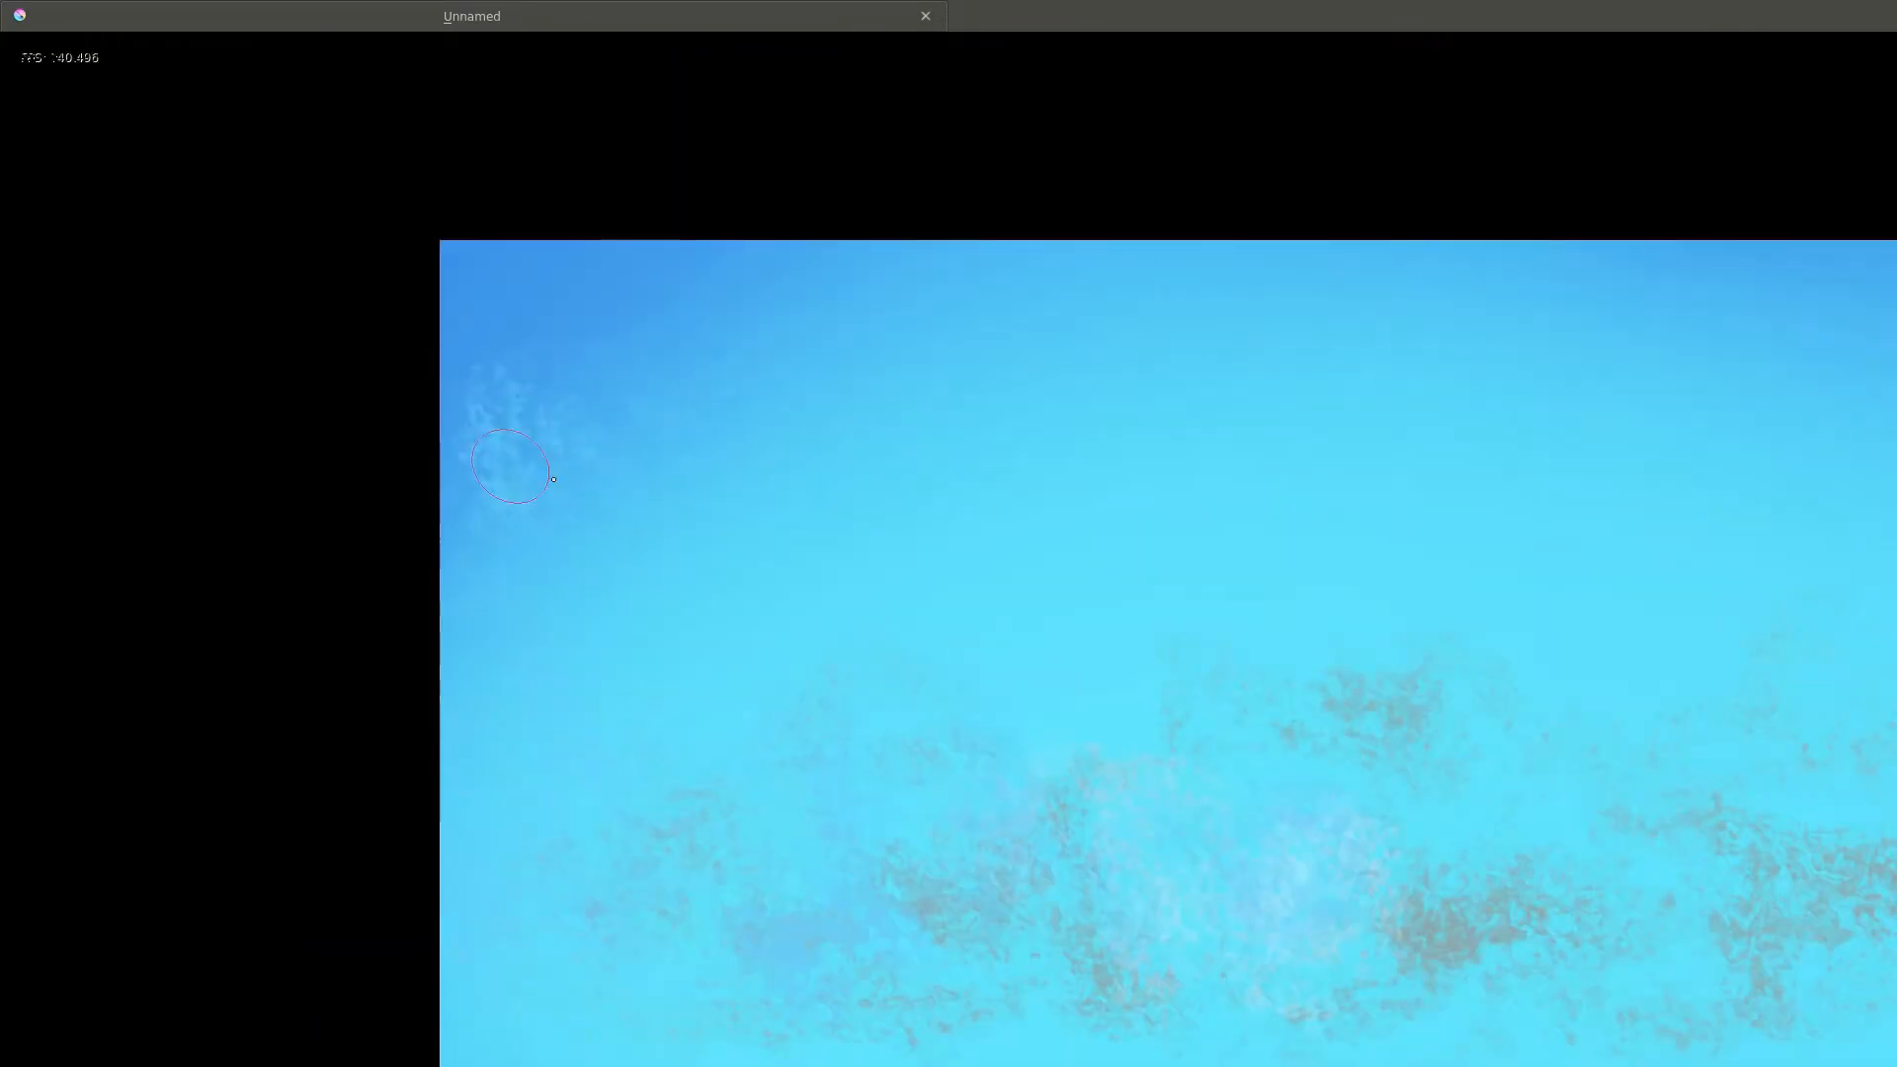
pyautogui.moveTo(571, 685); pyautogui.dragTo(444, 610)
pyautogui.moveTo(1161, 643); pyautogui.dragTo(769, 442)
pyautogui.moveTo(1403, 534)
pyautogui.mouseDown()
pyautogui.moveTo(1007, 519)
pyautogui.moveTo(938, 603)
pyautogui.mouseUp()
pyautogui.moveTo(938, 603); pyautogui.dragTo(883, 765)
pyautogui.moveTo(1353, 336); pyautogui.dragTo(1208, 190)
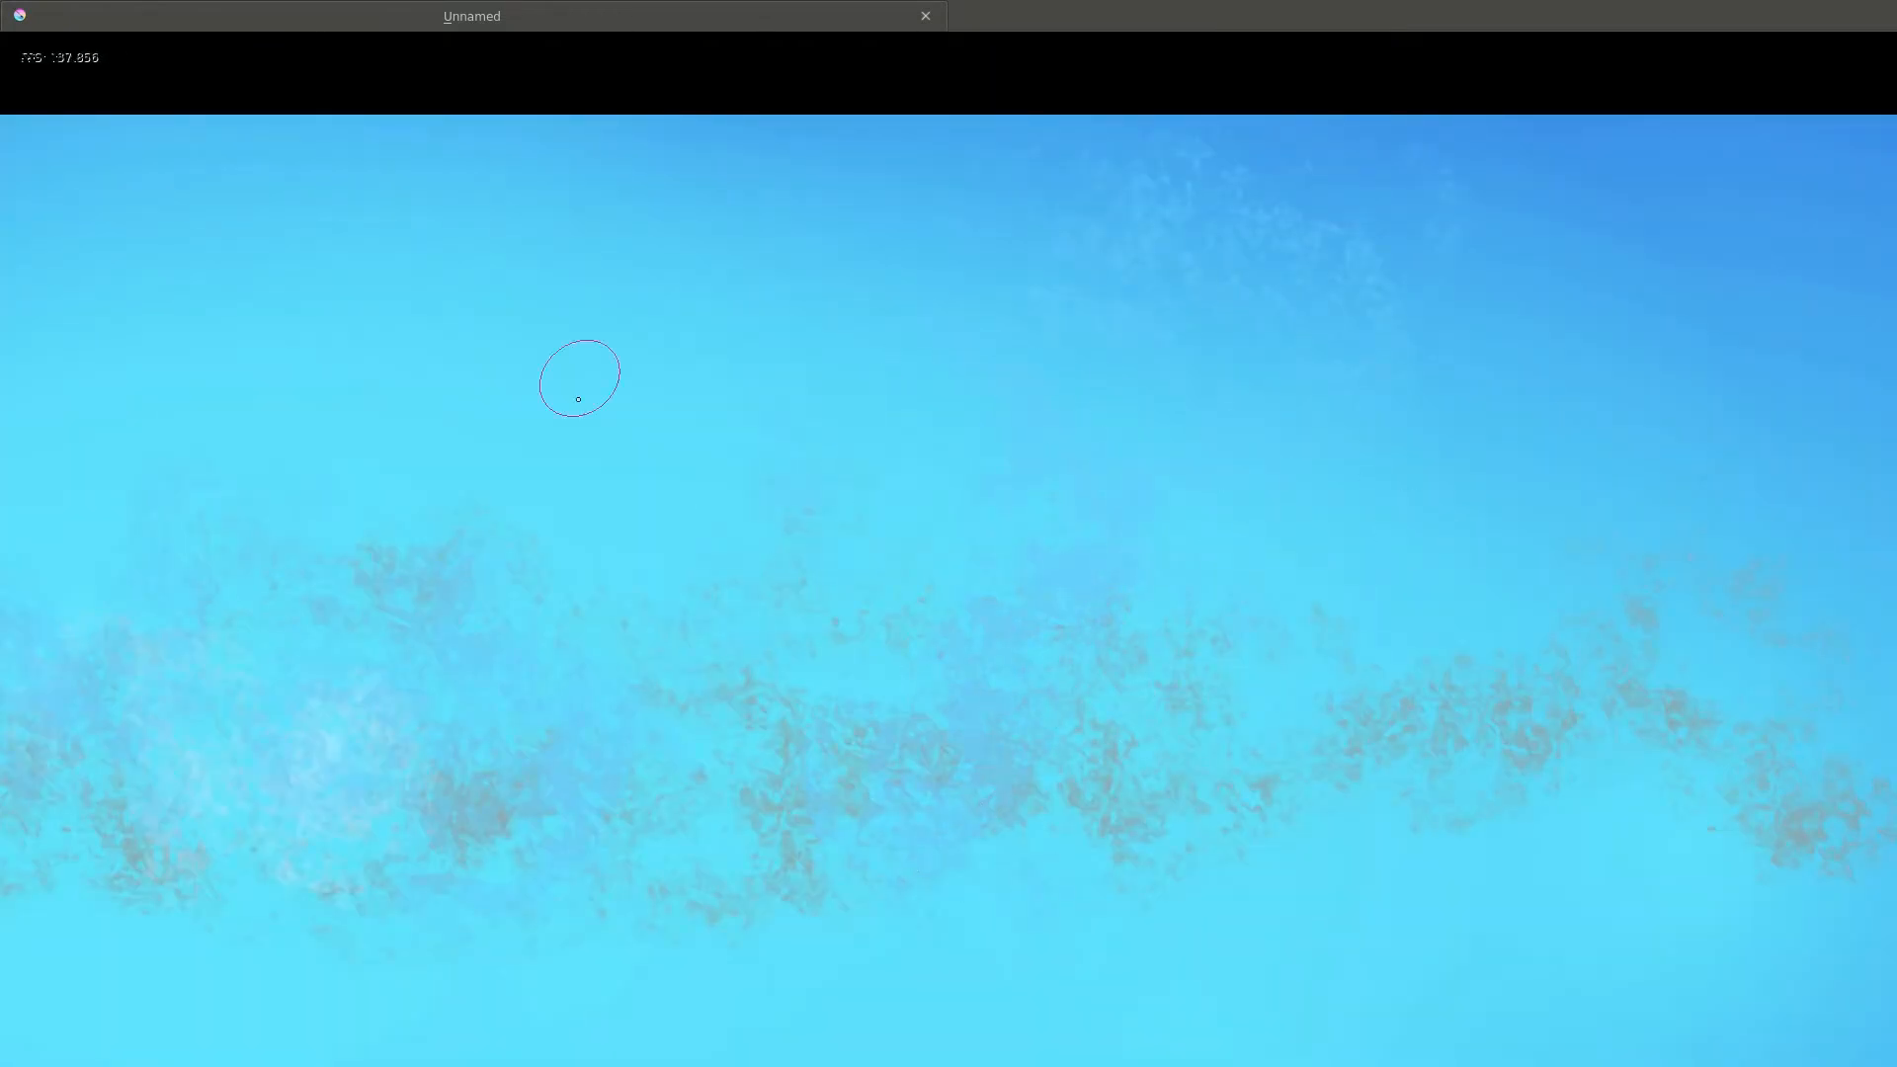
pyautogui.moveTo(1529, 697); pyautogui.dragTo(1110, 538)
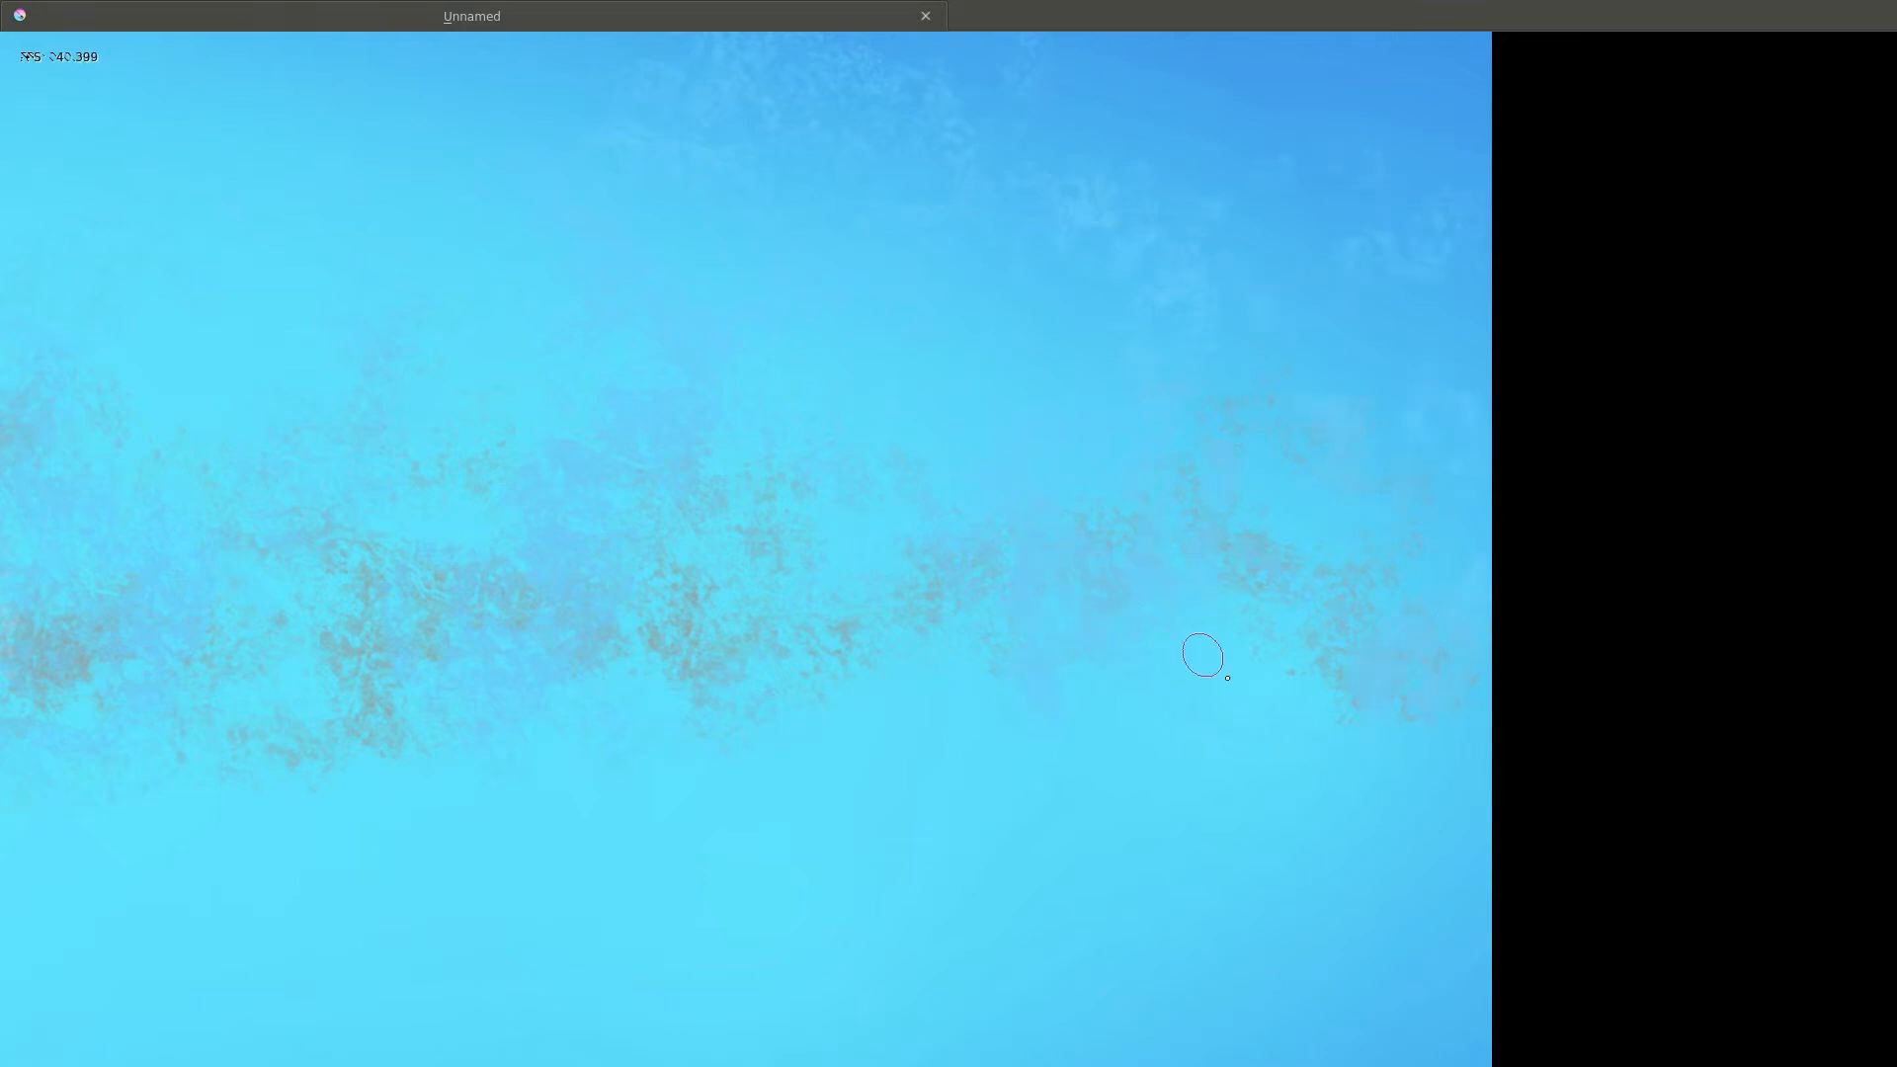
pyautogui.moveTo(591, 640); pyautogui.dragTo(1139, 660)
pyautogui.moveTo(938, 618); pyautogui.dragTo(969, 567)
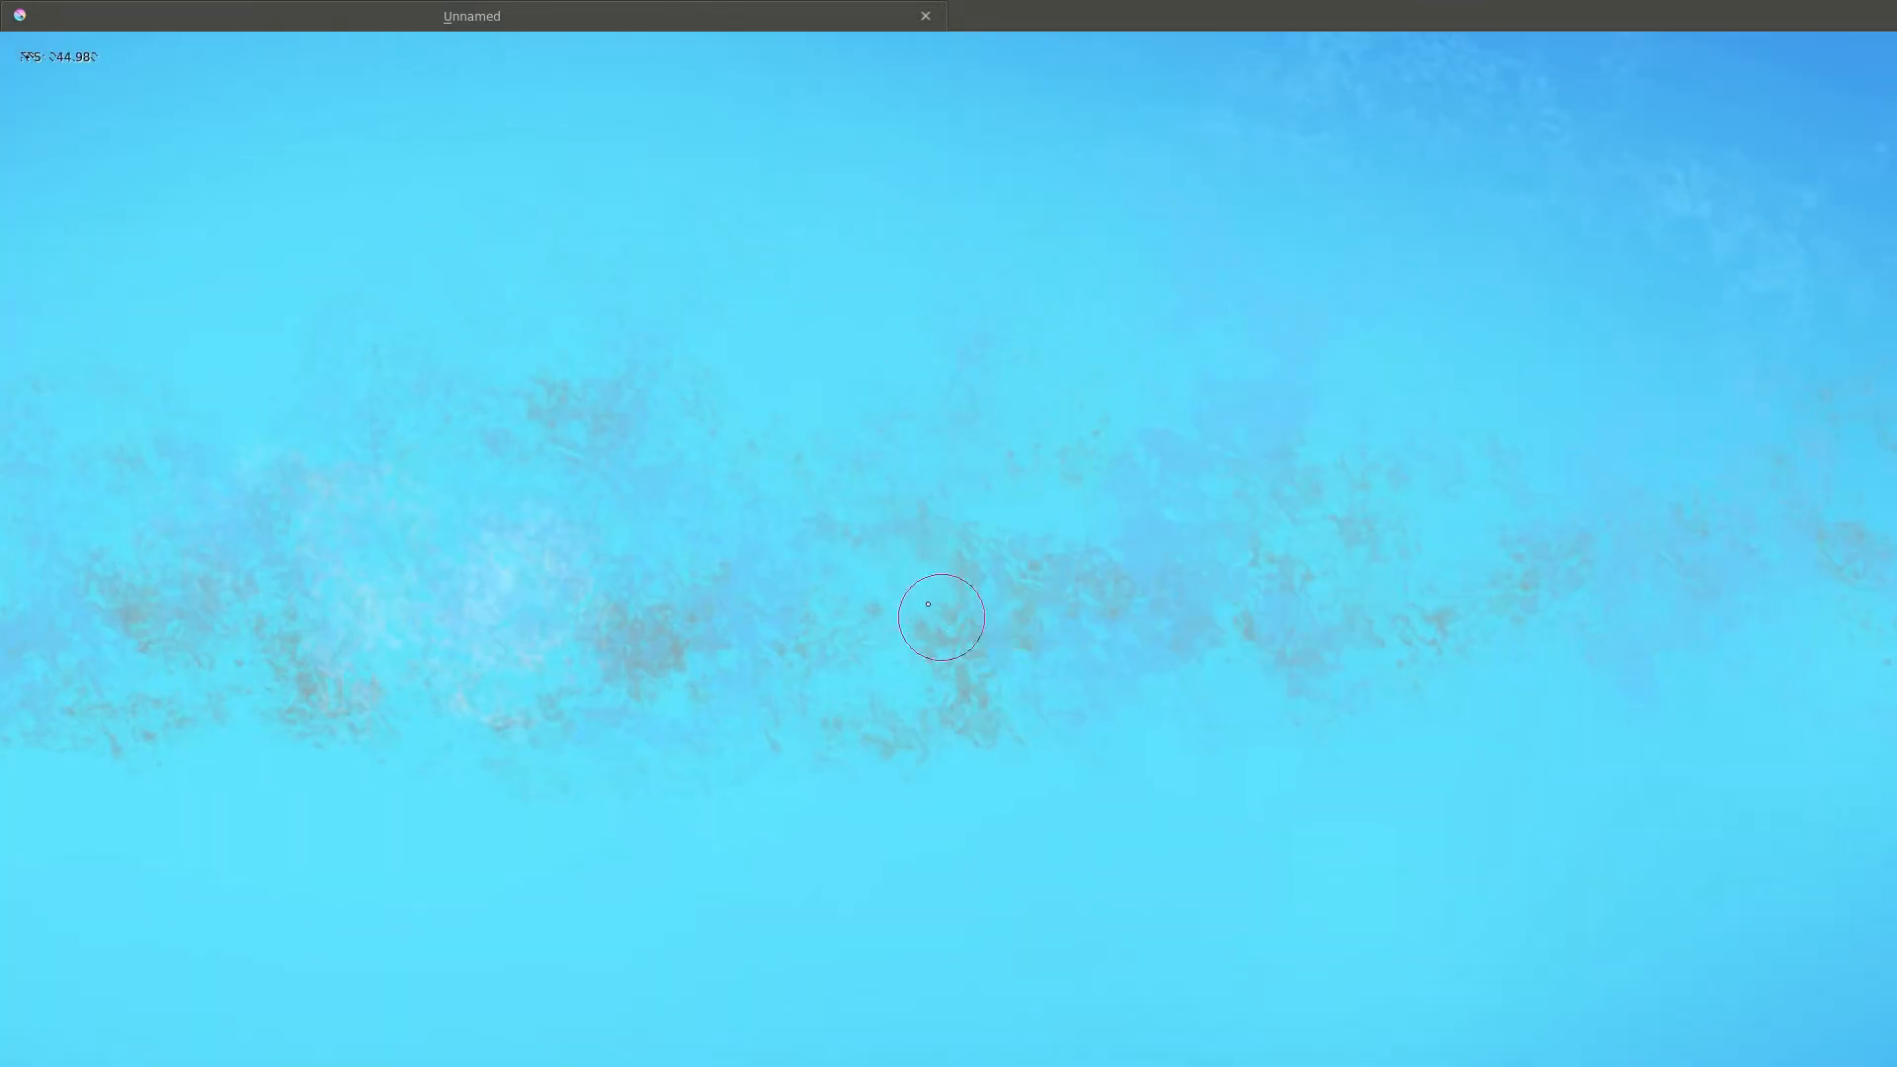
# Blend the grey and pale blue cloud texture into soft haze with the Smudge_soft brush.
pyautogui.scroll(-1, 853, 611)
pyautogui.scroll(4, 791, 681)
pyautogui.scroll(-3, 715, 770)
pyautogui.moveTo(677, 359); pyautogui.dragTo(1013, 588)
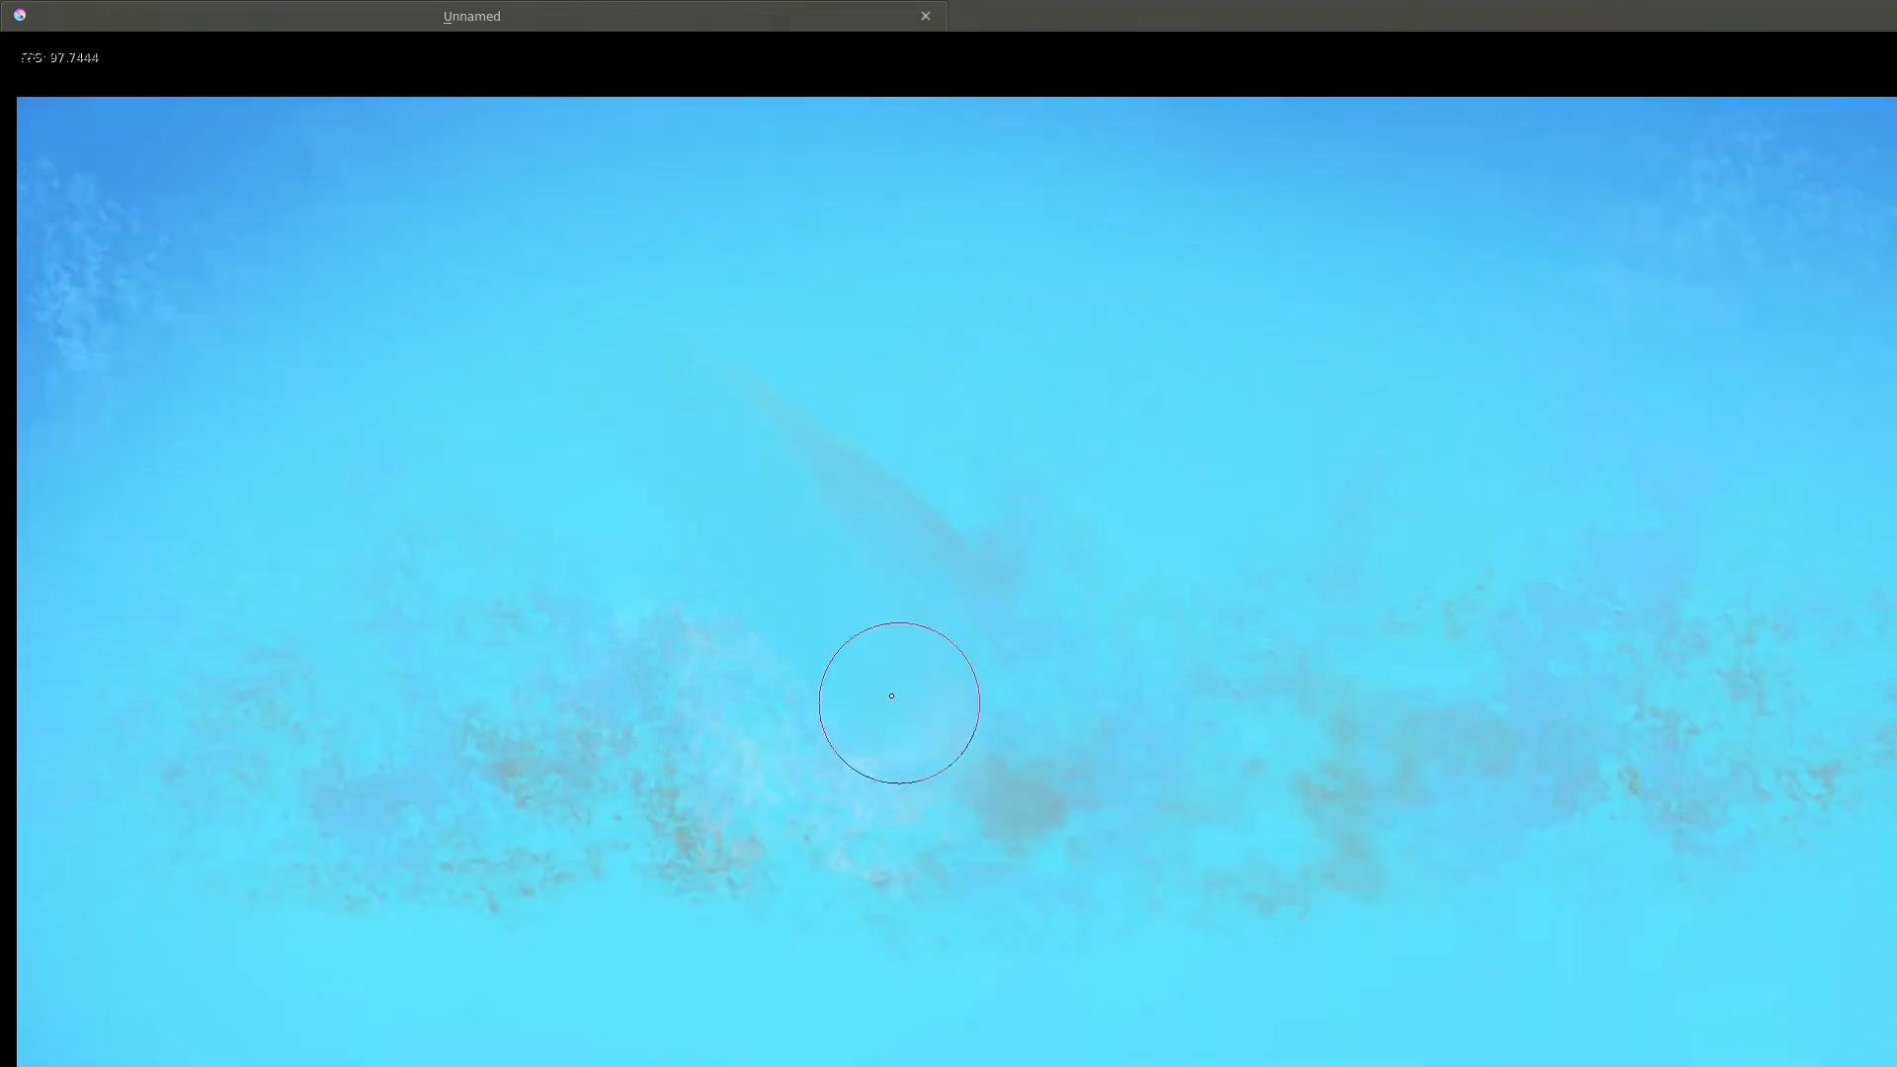
pyautogui.hotkey('ctrl', 'z')
pyautogui.scroll(2, 884, 603)
pyautogui.scroll(-3, 701, 591)
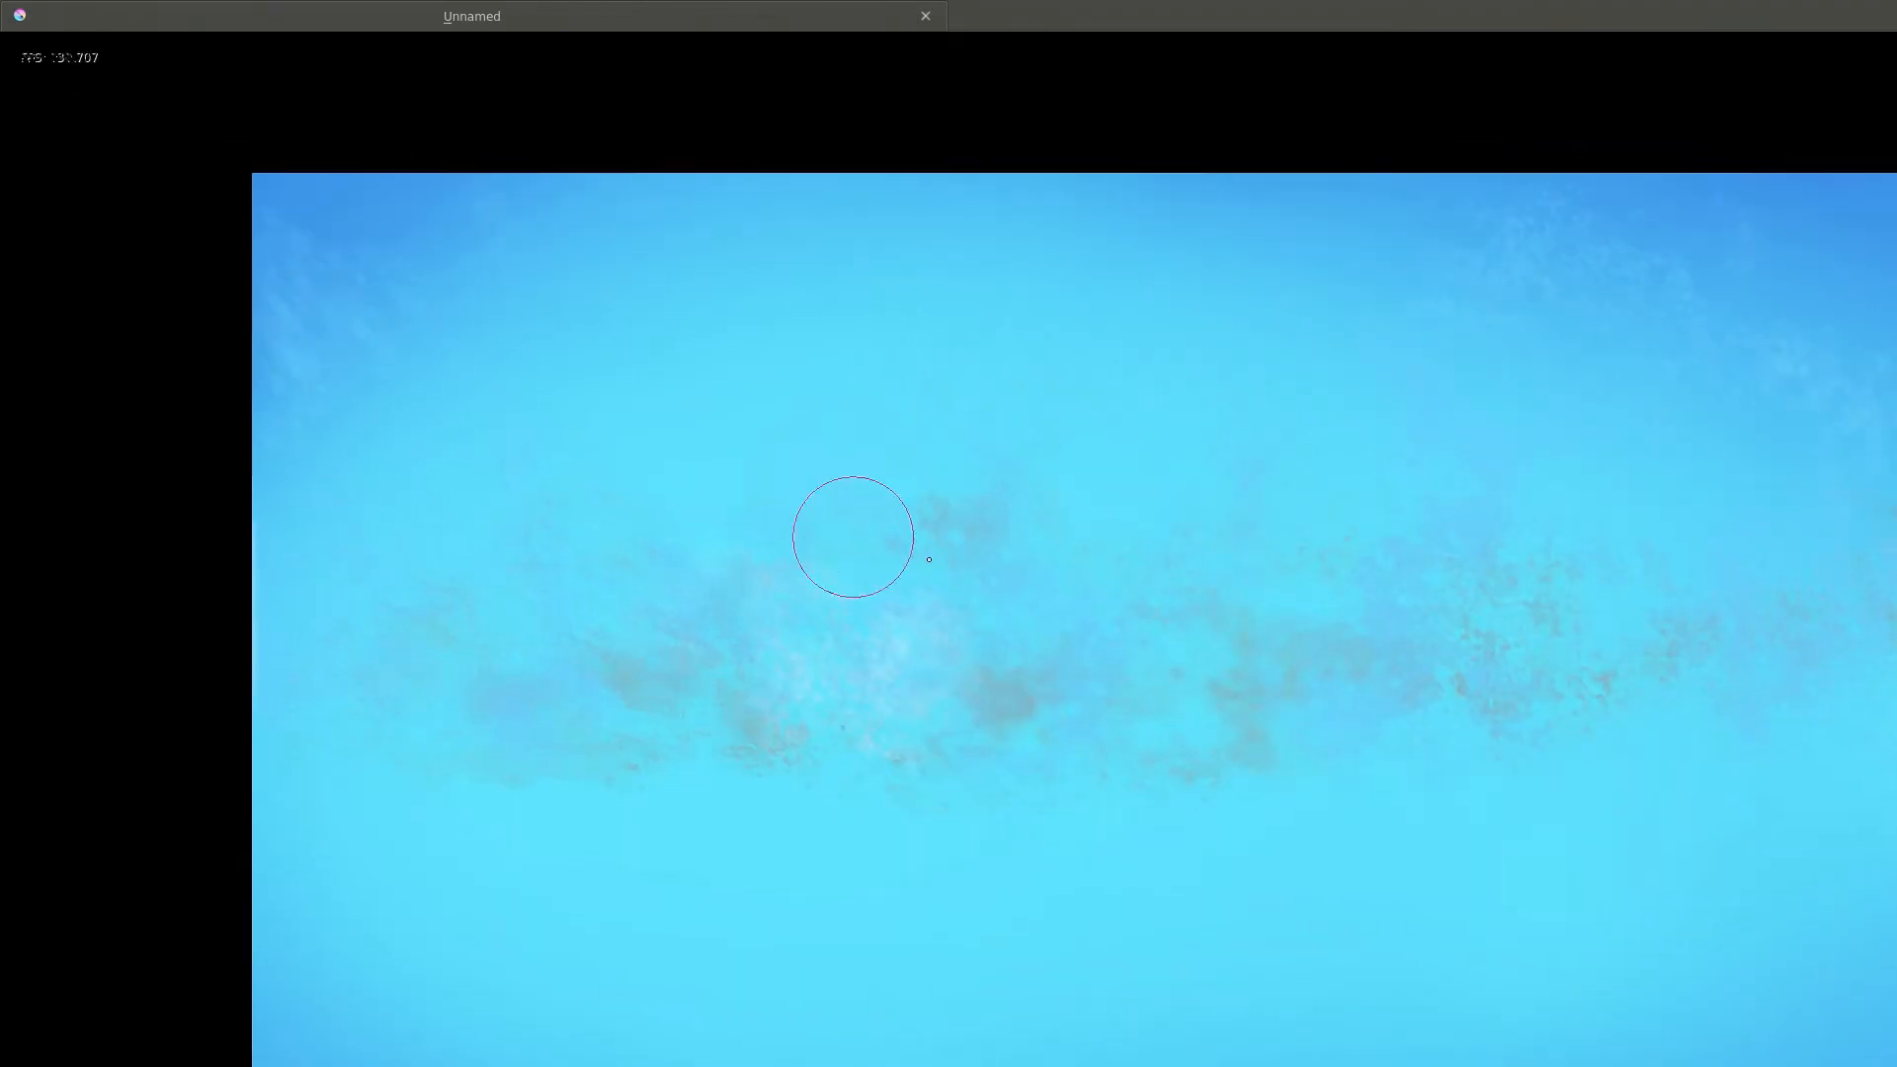
pyautogui.moveTo(1258, 527); pyautogui.dragTo(979, 456)
pyautogui.moveTo(1284, 593); pyautogui.dragTo(999, 707)
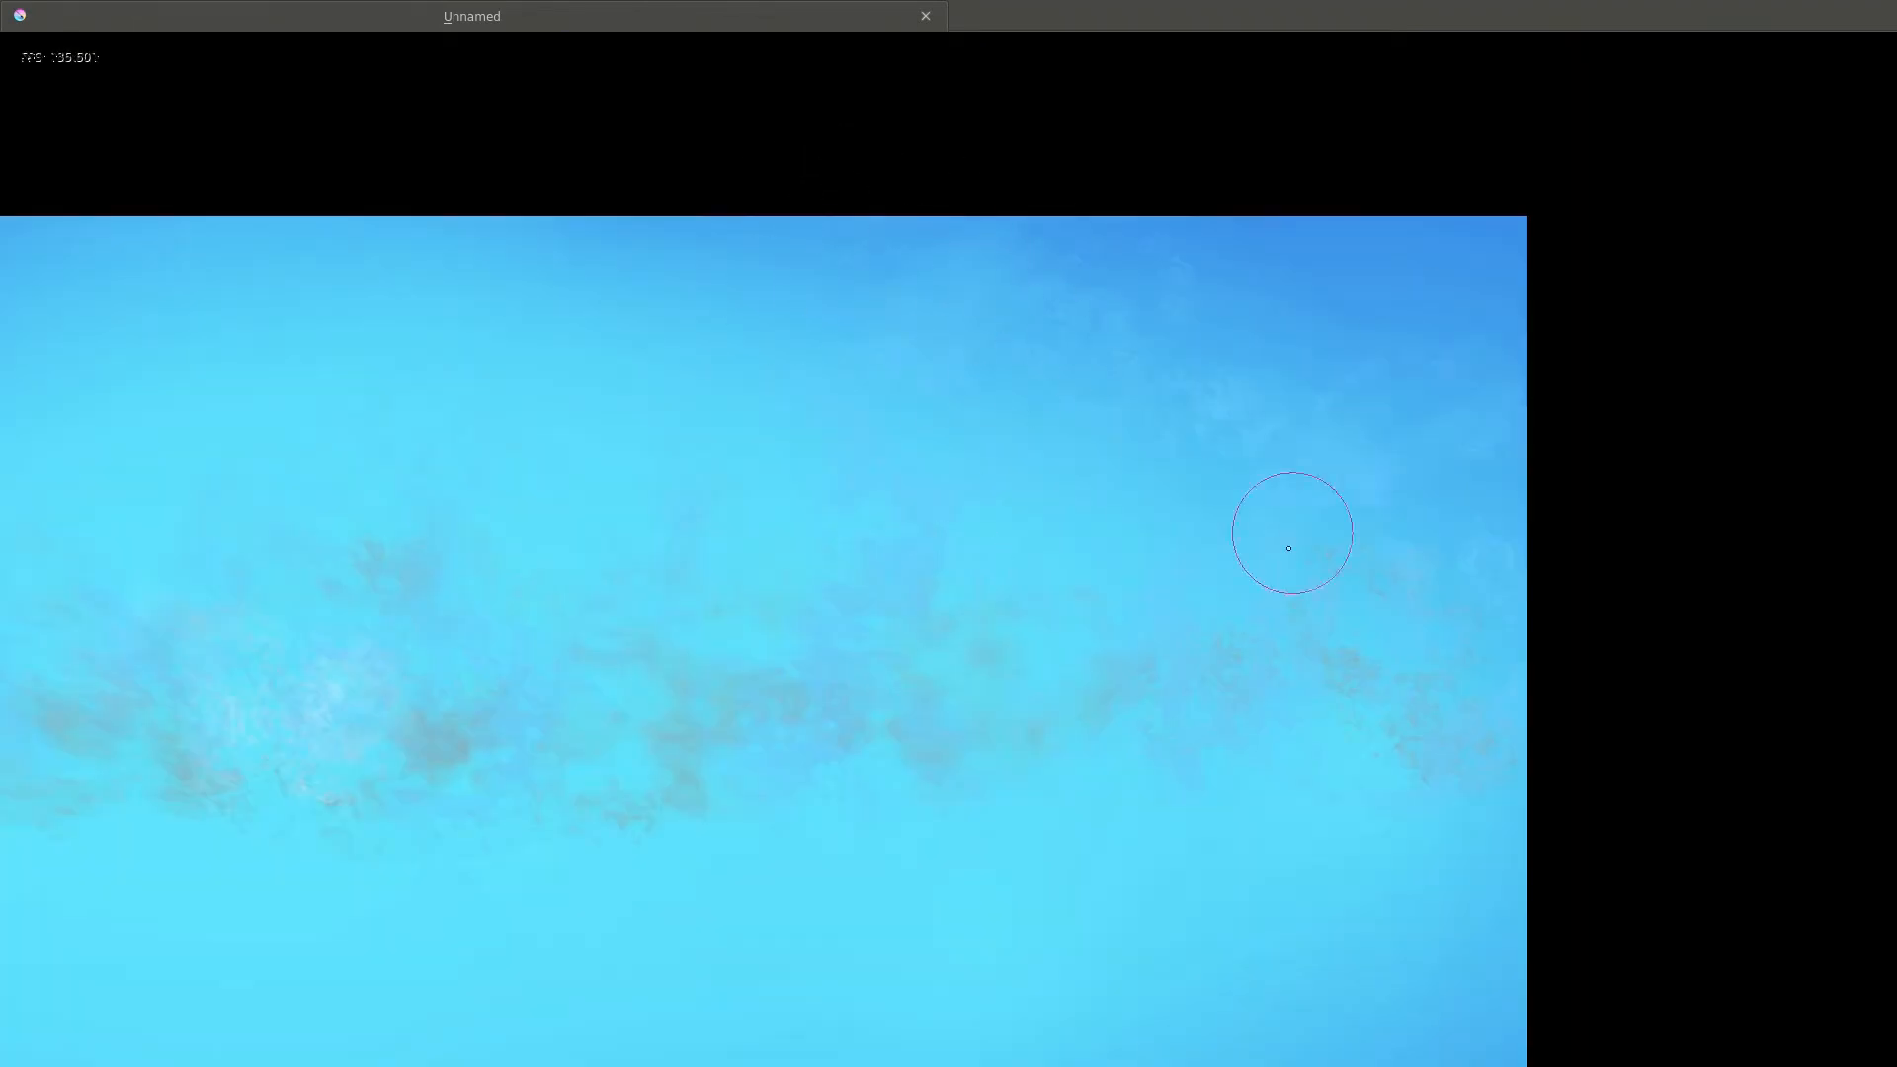
pyautogui.moveTo(255, 463); pyautogui.dragTo(884, 568)
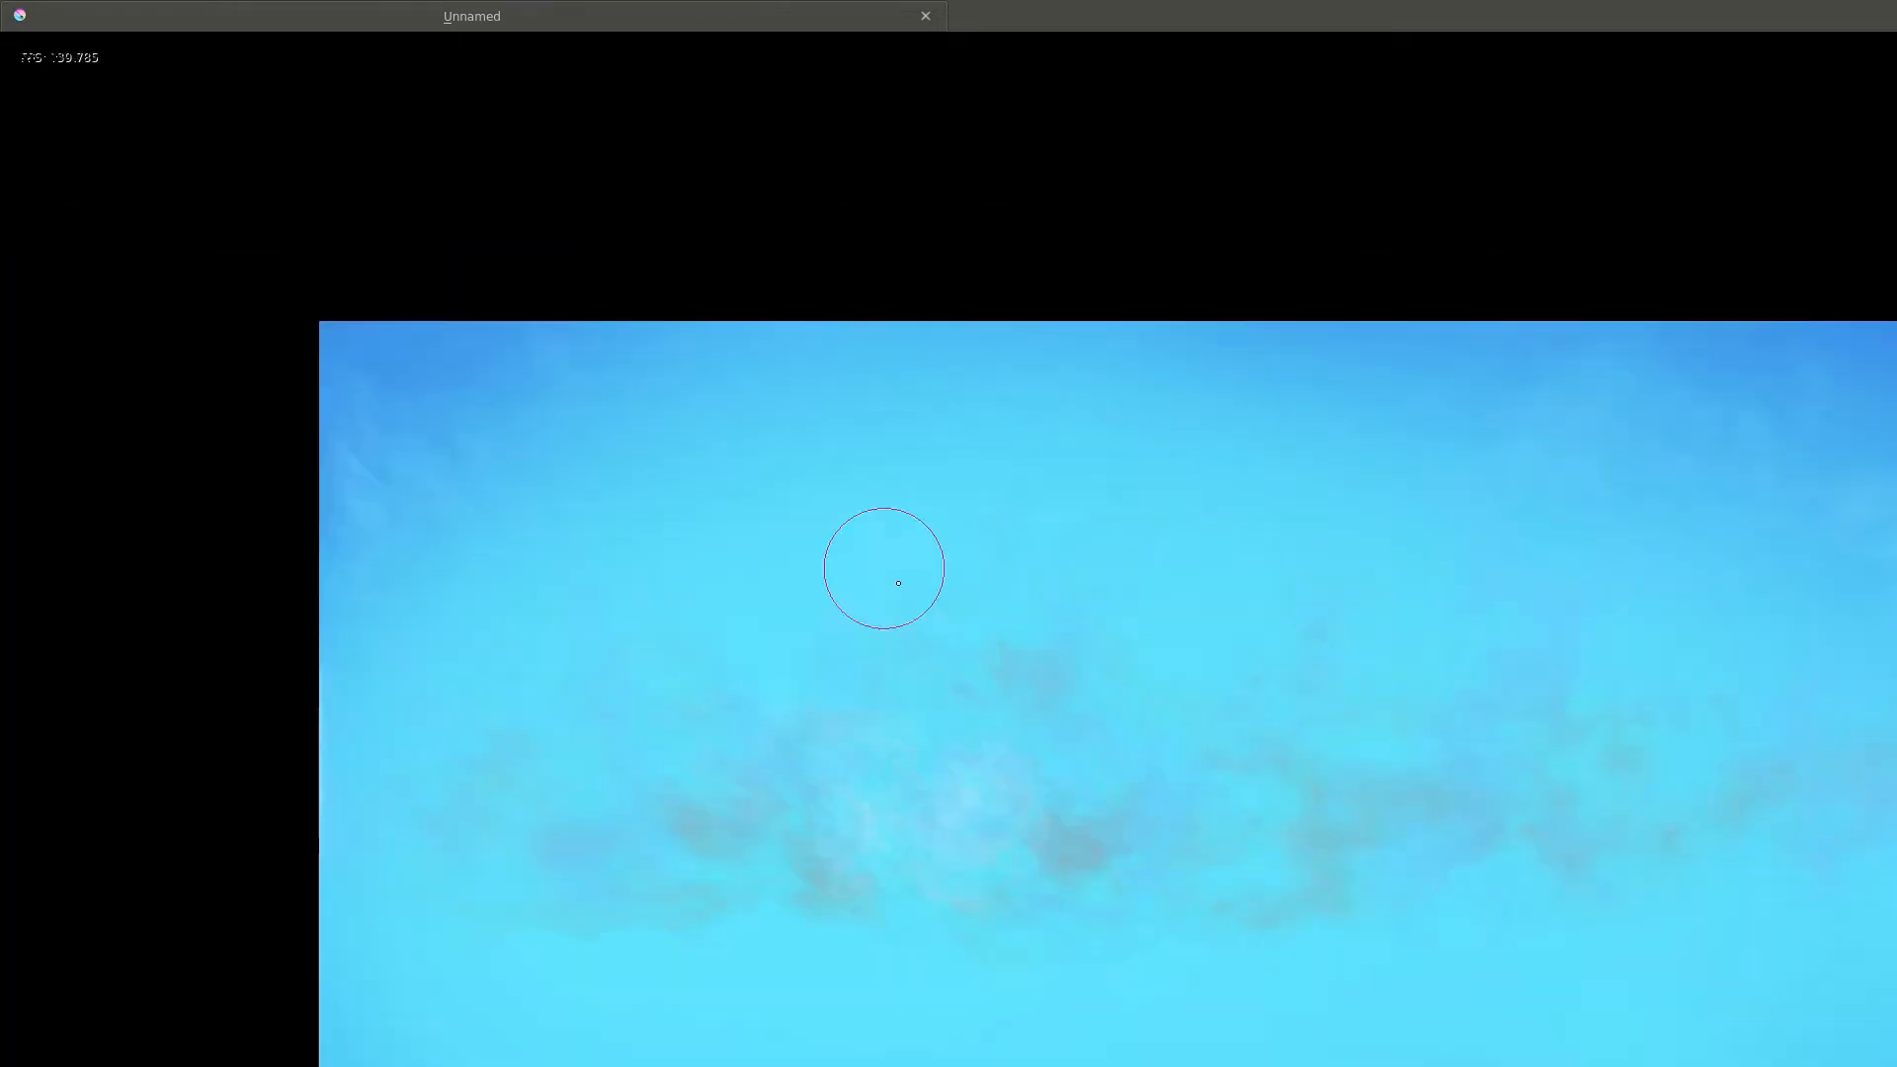
pyautogui.moveTo(1316, 630); pyautogui.dragTo(1181, 436)
# Paint clusters of white cloud over the left half of the hazy band with the TEXtex brush at about 50 px.
pyautogui.press('Tab')
pyautogui.click(1676, 12)
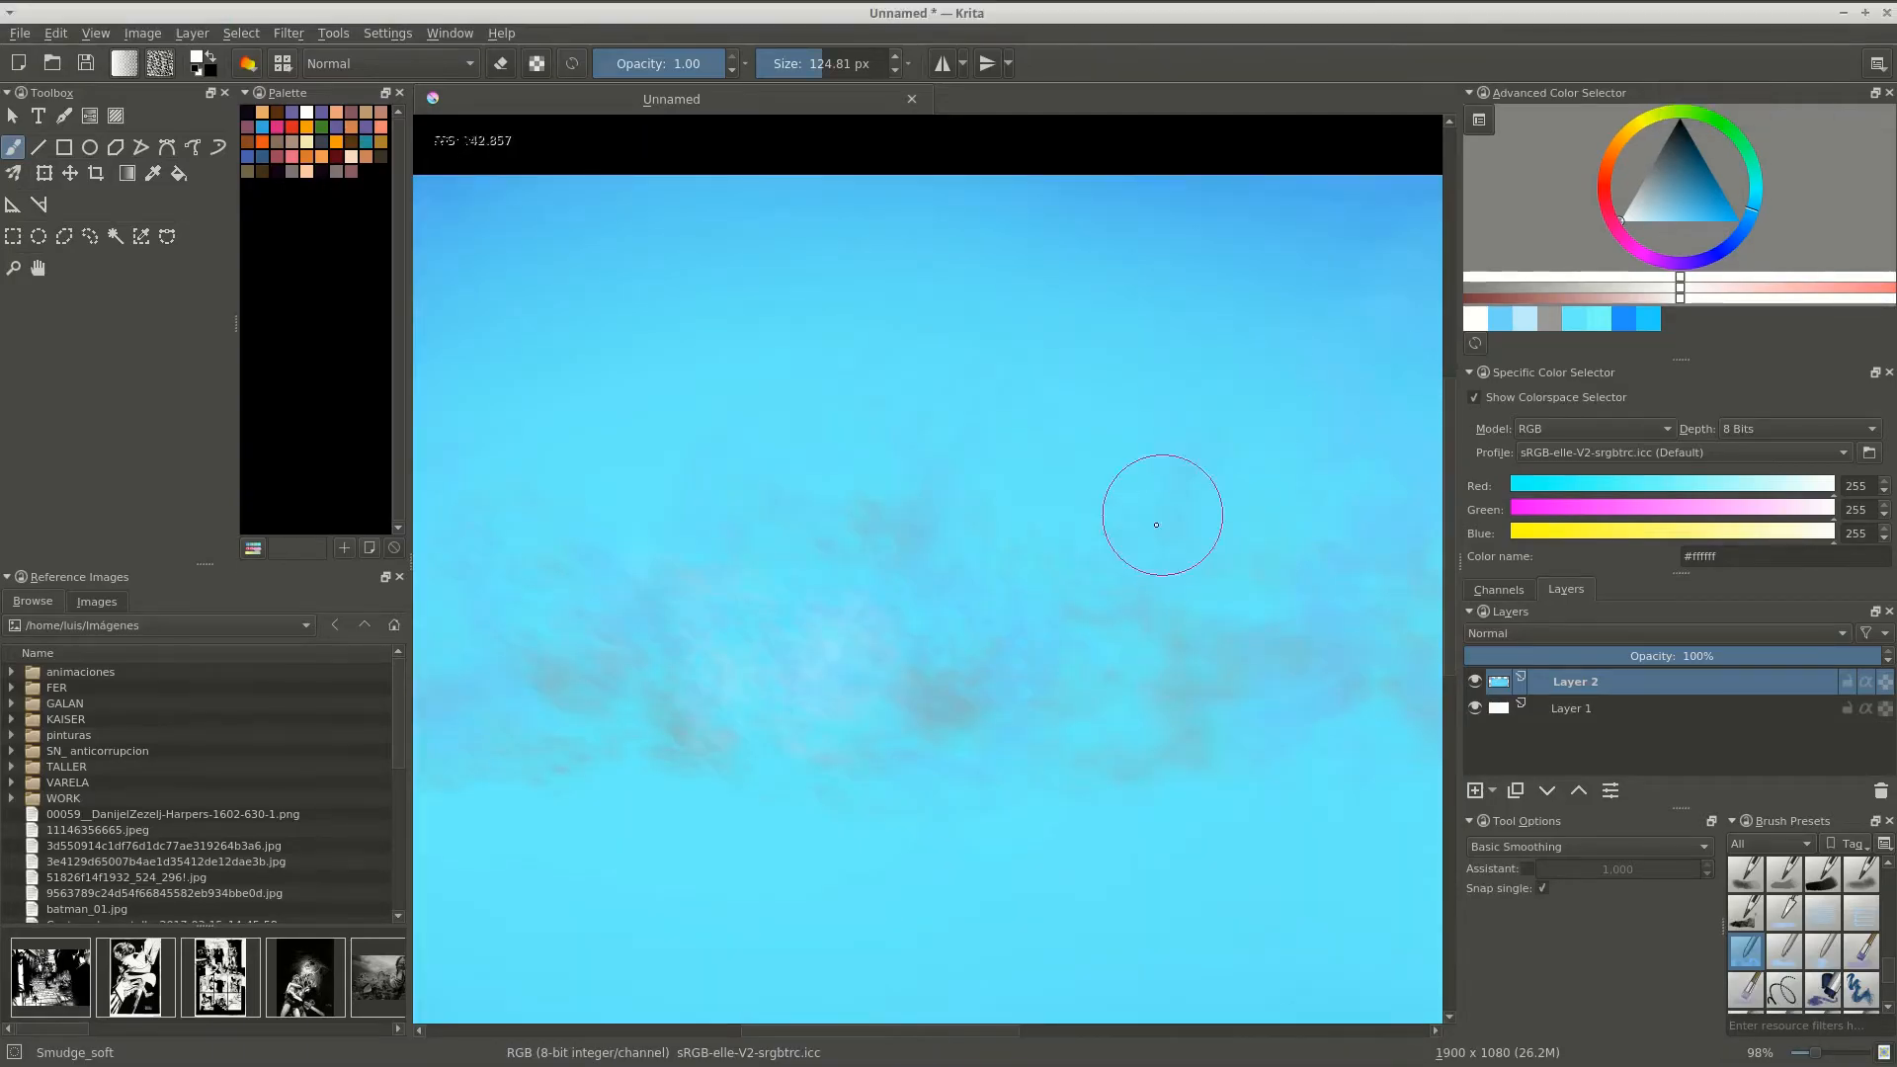
pyautogui.rightClick(889, 550)
pyautogui.rightClick(1016, 550)
pyautogui.click(948, 632)
pyautogui.moveTo(1028, 573)
pyautogui.mouseDown()
pyautogui.moveTo(963, 682)
pyautogui.moveTo(926, 683)
pyautogui.mouseUp()
pyautogui.moveTo(938, 632); pyautogui.dragTo(909, 474)
pyautogui.moveTo(831, 458)
pyautogui.mouseDown()
pyautogui.moveTo(939, 504)
pyautogui.moveTo(1139, 508)
pyautogui.moveTo(1012, 554)
pyautogui.mouseUp()
pyautogui.moveTo(964, 682); pyautogui.dragTo(869, 592)
pyautogui.moveTo(916, 532)
pyautogui.mouseDown()
pyautogui.moveTo(880, 503)
pyautogui.moveTo(928, 501)
pyautogui.mouseUp()
pyautogui.moveTo(860, 523); pyautogui.dragTo(820, 593)
pyautogui.scroll(-1, 820, 678)
pyautogui.moveTo(820, 678)
pyautogui.mouseDown()
pyautogui.moveTo(1020, 589)
pyautogui.moveTo(838, 529)
pyautogui.moveTo(928, 642)
pyautogui.mouseUp()
pyautogui.moveTo(894, 407); pyautogui.dragTo(904, 445)
pyautogui.moveTo(971, 465); pyautogui.dragTo(867, 490)
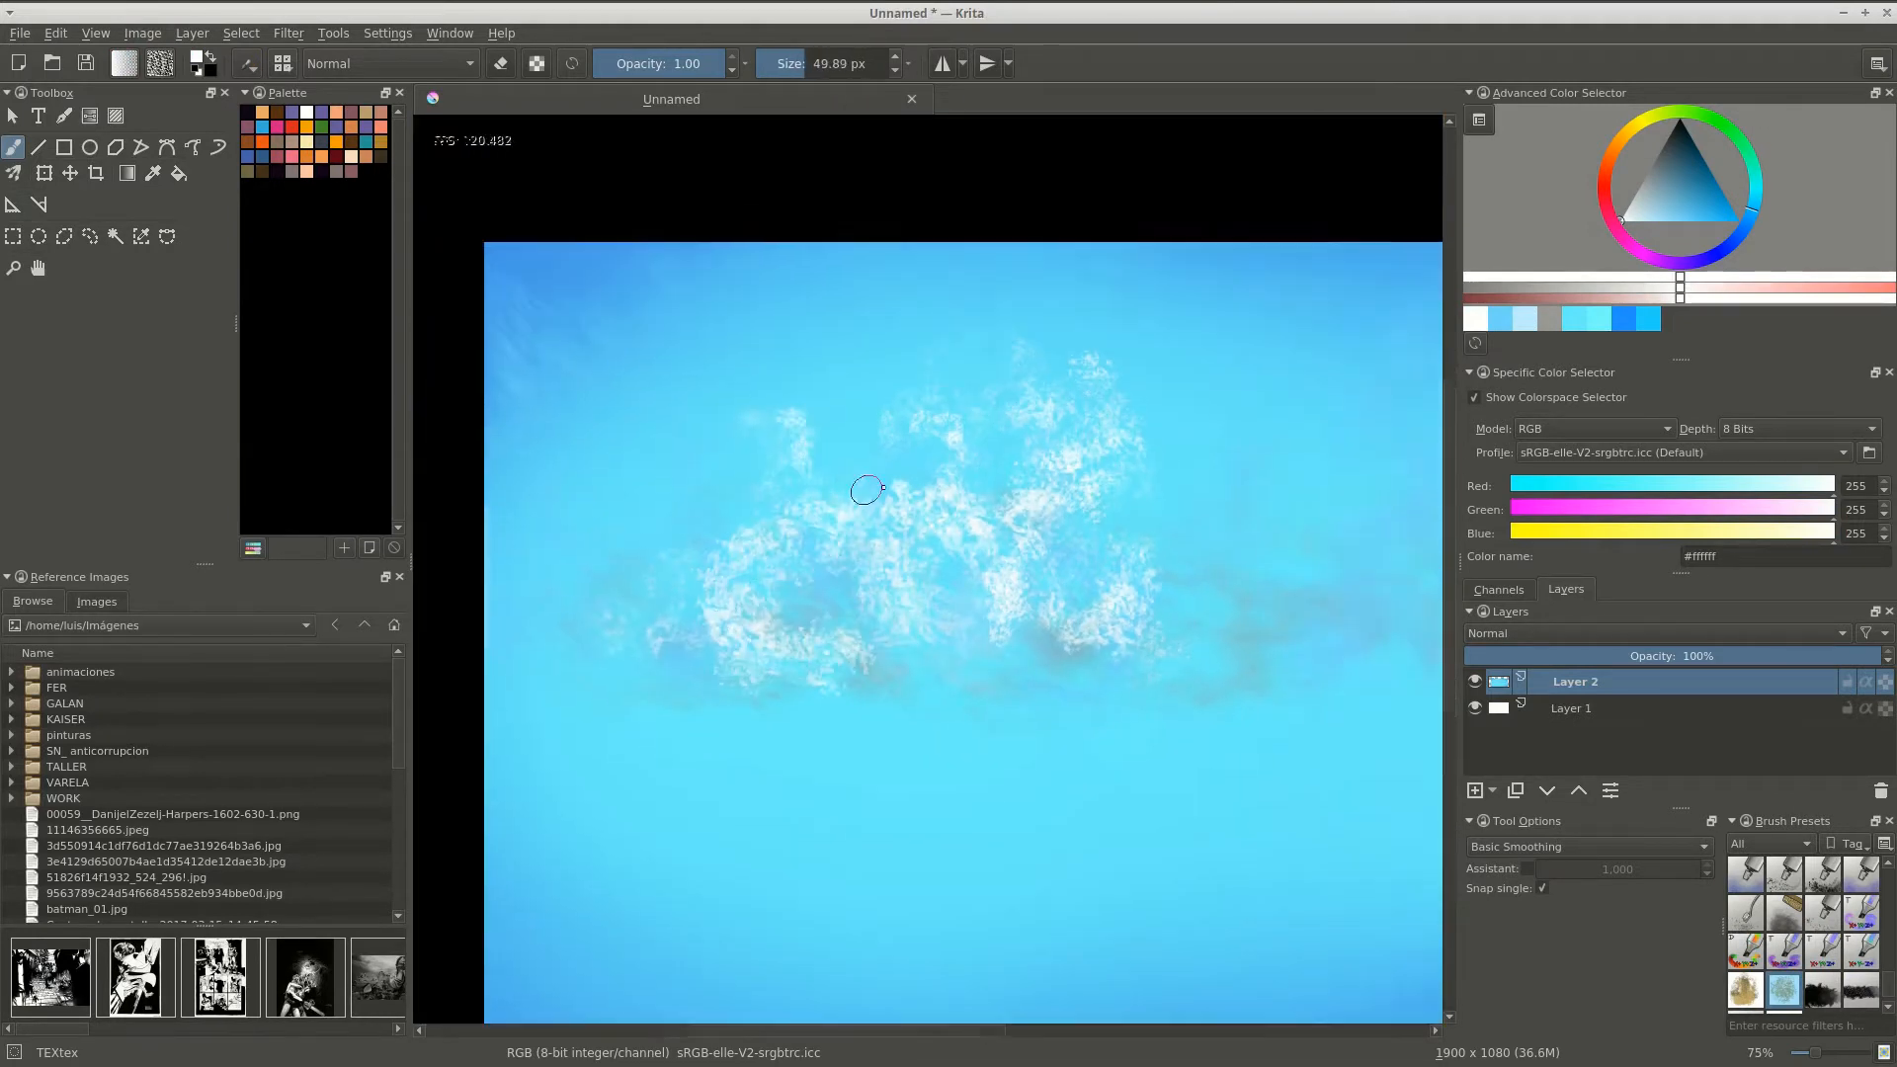
# Extend the white cloud bank toward the right side of the canvas in canvas-only view.
pyautogui.press('Tab')
pyautogui.moveTo(770, 563)
pyautogui.mouseDown()
pyautogui.moveTo(720, 453)
pyautogui.moveTo(877, 501)
pyautogui.mouseUp()
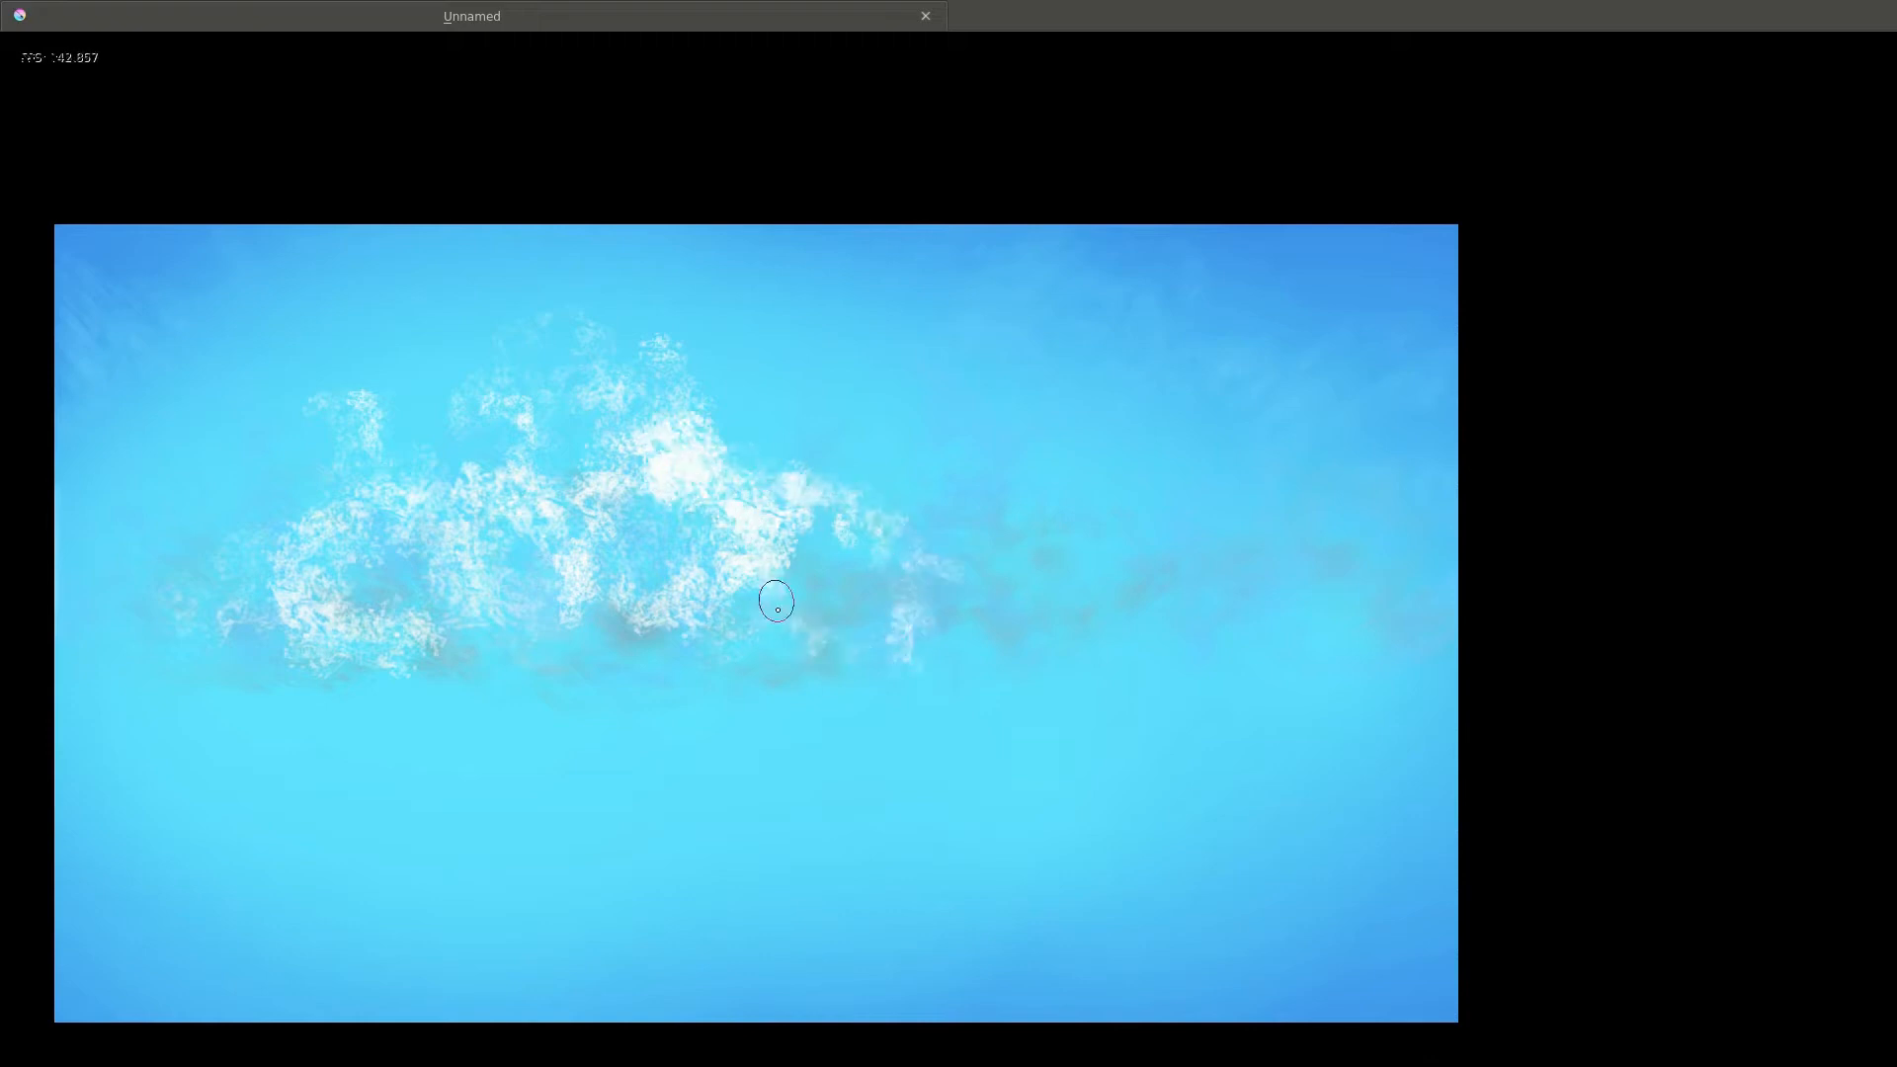
pyautogui.moveTo(777, 610)
pyautogui.mouseDown()
pyautogui.moveTo(1038, 491)
pyautogui.moveTo(939, 588)
pyautogui.moveTo(922, 453)
pyautogui.mouseUp()
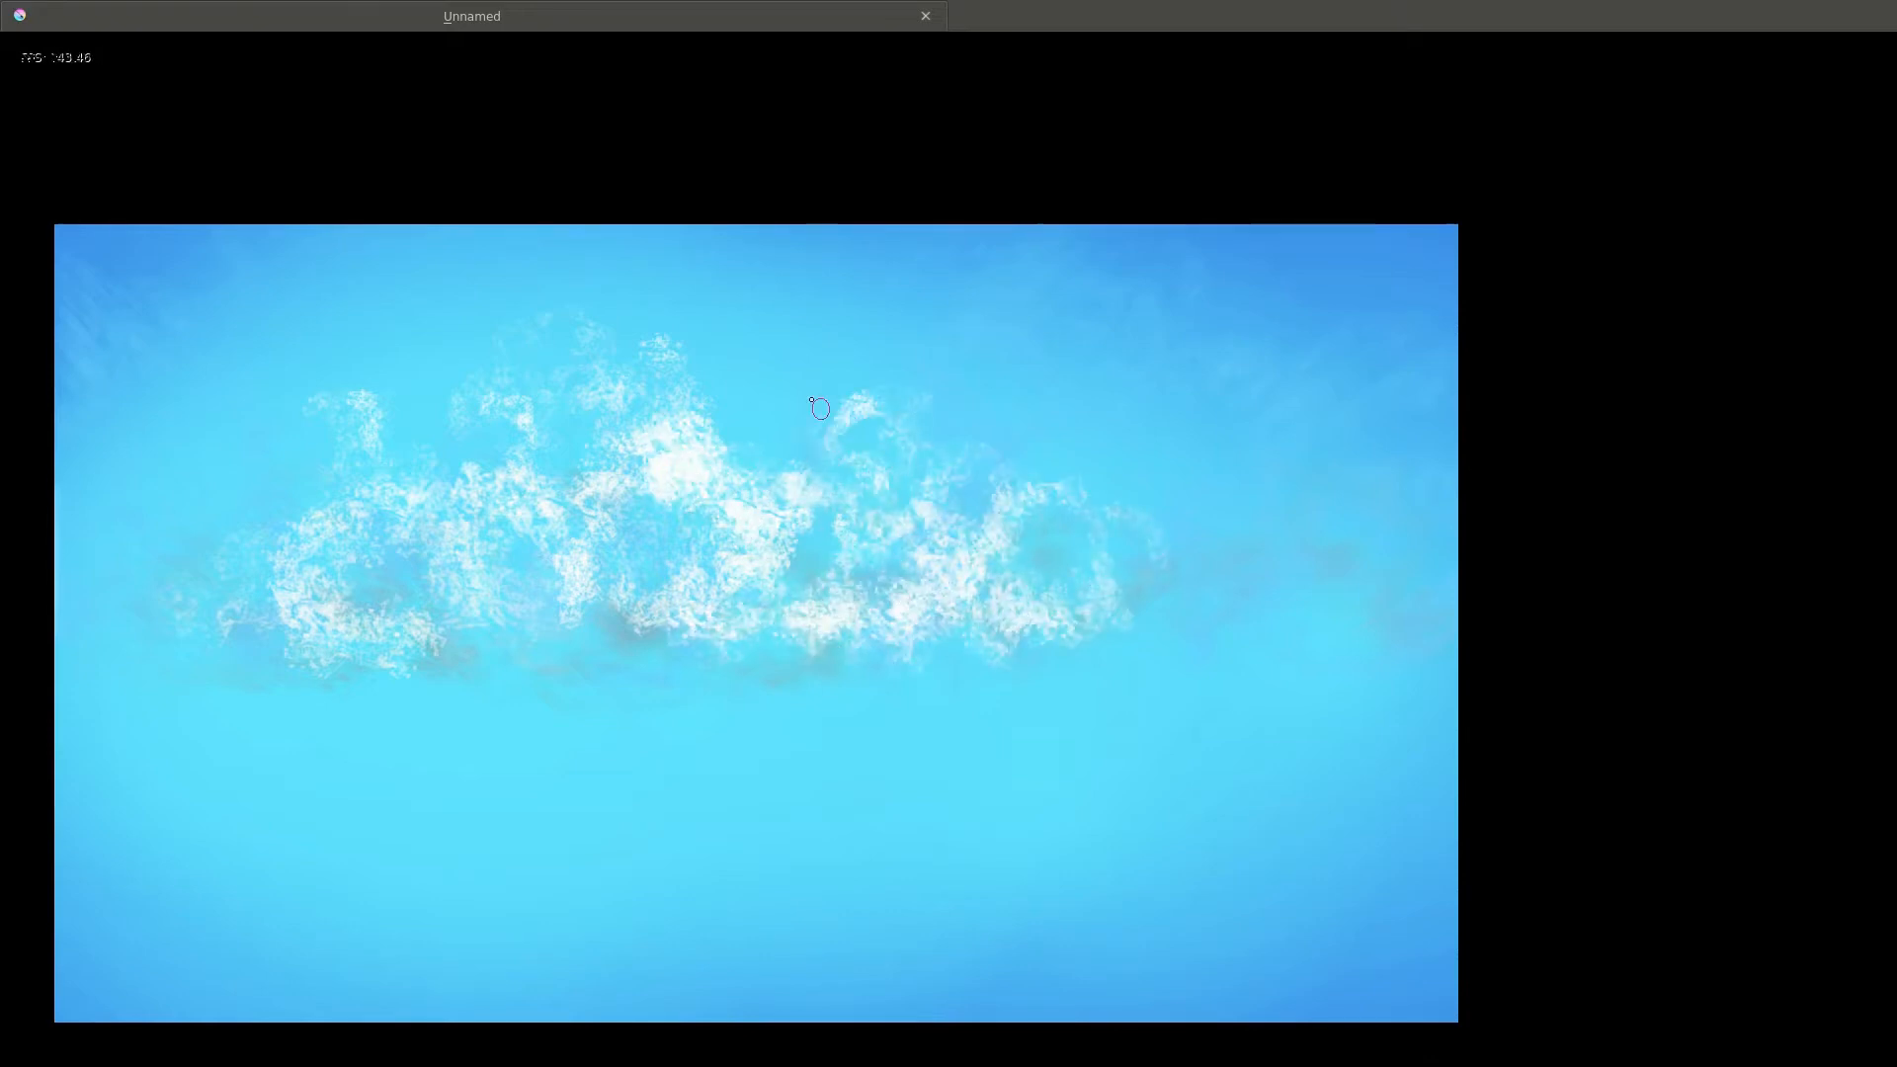
pyautogui.moveTo(1176, 568)
pyautogui.mouseDown()
pyautogui.moveTo(1187, 623)
pyautogui.moveTo(880, 660)
pyautogui.mouseUp()
# Add faint white wisps above the cloud bank and in the darker blue sky on the right.
pyautogui.scroll(3, 1124, 427)
pyautogui.moveTo(1294, 544); pyautogui.dragTo(1287, 458)
pyautogui.moveTo(1262, 252)
pyautogui.mouseDown()
pyautogui.moveTo(1304, 449)
pyautogui.moveTo(1284, 511)
pyautogui.mouseUp()
pyautogui.moveTo(1299, 372); pyautogui.dragTo(1240, 444)
pyautogui.moveTo(997, 148)
pyautogui.mouseDown()
pyautogui.moveTo(1067, 445)
pyautogui.moveTo(988, 338)
pyautogui.mouseUp()
pyautogui.moveTo(1250, 682); pyautogui.dragTo(864, 394)
pyautogui.moveTo(1403, 539); pyautogui.dragTo(869, 632)
pyautogui.moveTo(589, 670); pyautogui.dragTo(1046, 484)
pyautogui.moveTo(365, 257); pyautogui.dragTo(998, 533)
# Build up brighter white puffs on the upper edge and in the centre of the cloud bank.
pyautogui.moveTo(1097, 272); pyautogui.dragTo(1165, 368)
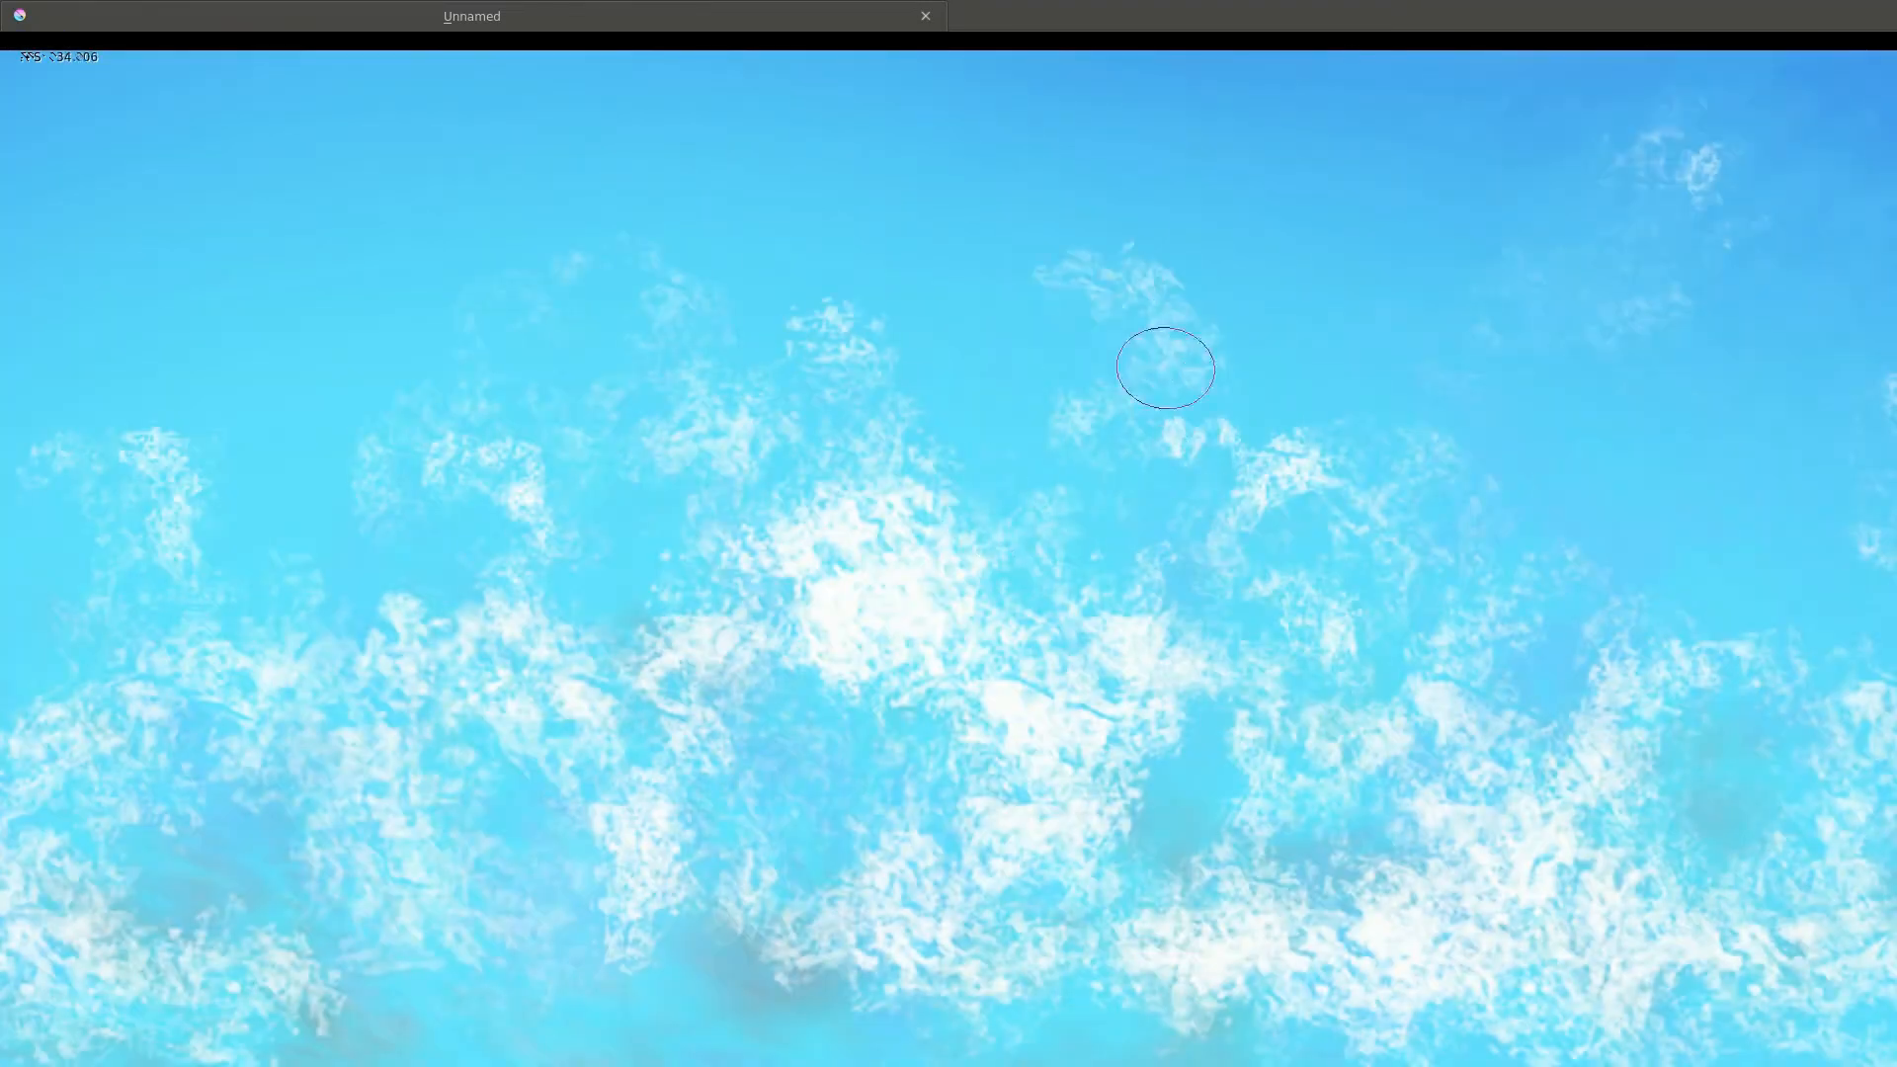
pyautogui.moveTo(933, 330)
pyautogui.mouseDown()
pyautogui.moveTo(835, 387)
pyautogui.moveTo(994, 432)
pyautogui.moveTo(1119, 404)
pyautogui.moveTo(1135, 237)
pyautogui.moveTo(1226, 345)
pyautogui.mouseUp()
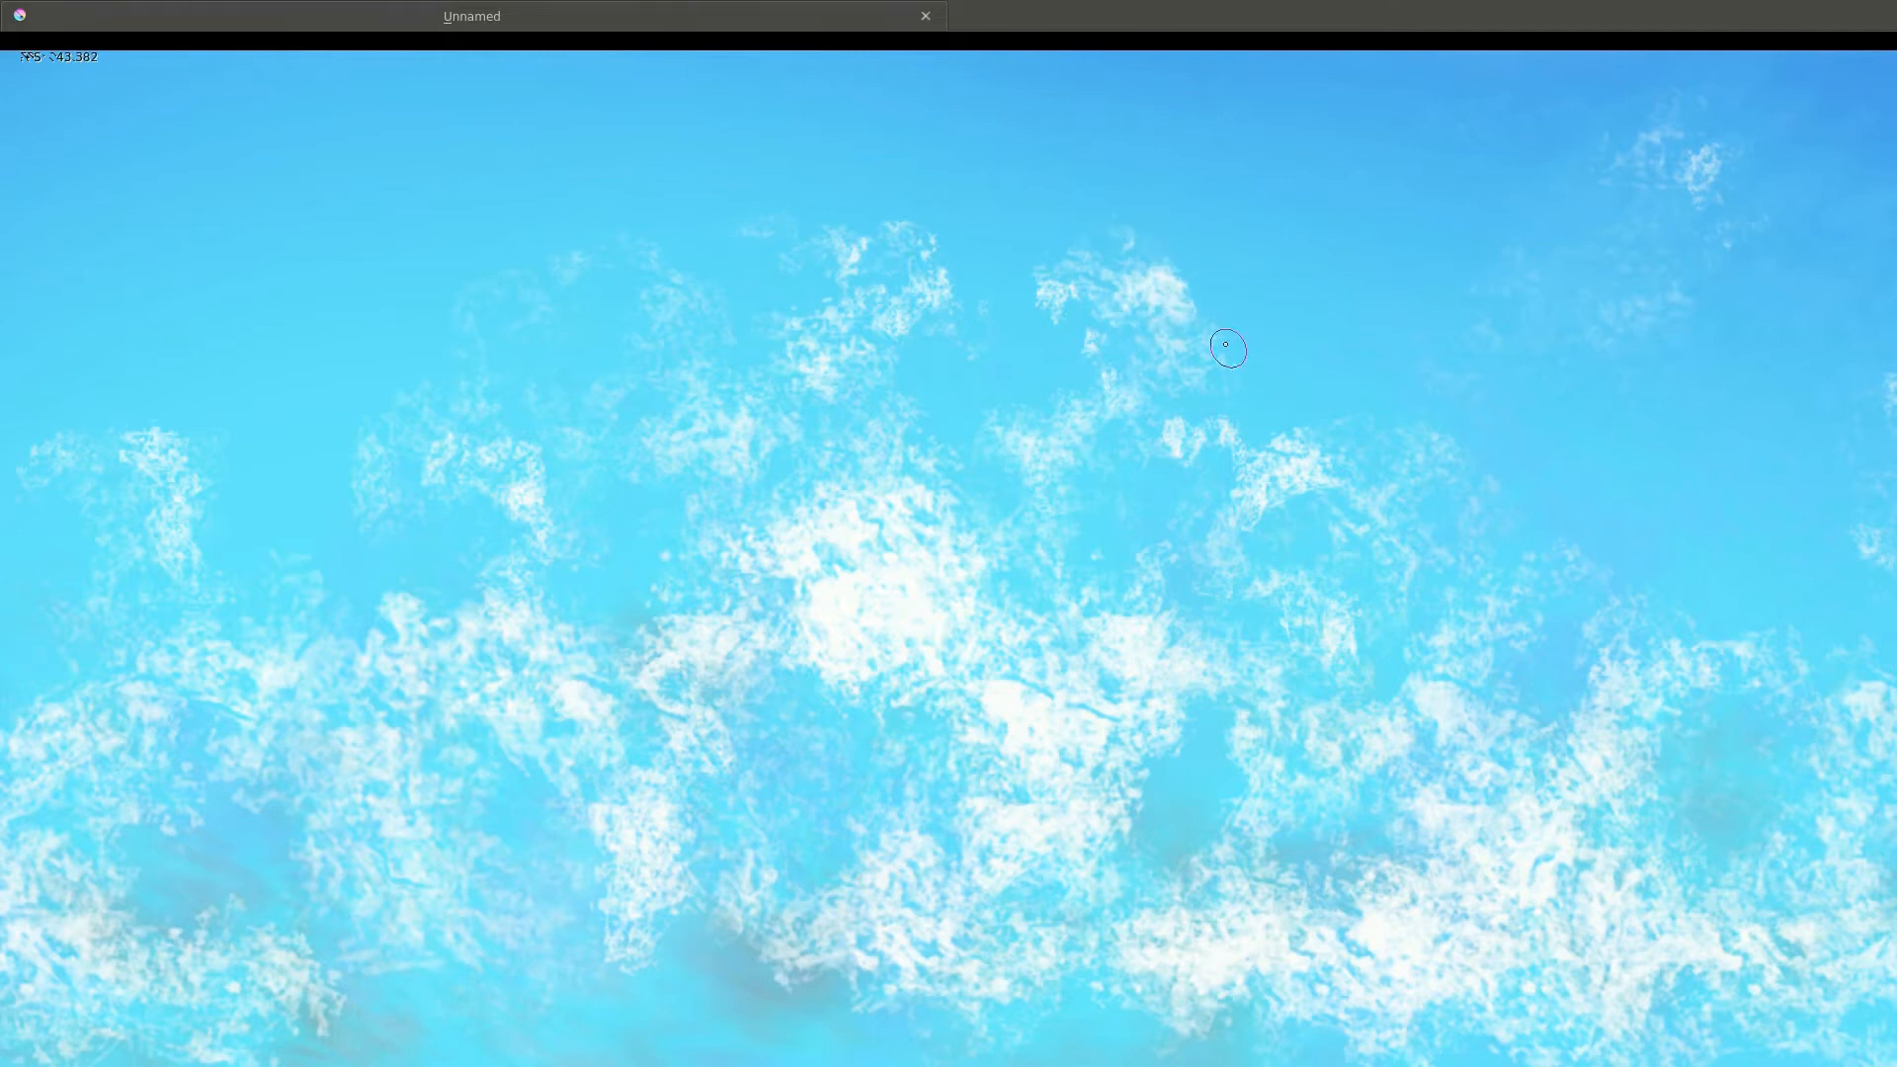
pyautogui.moveTo(1077, 437)
pyautogui.mouseDown()
pyautogui.moveTo(1072, 542)
pyautogui.moveTo(893, 462)
pyautogui.moveTo(926, 371)
pyautogui.moveTo(854, 540)
pyautogui.mouseUp()
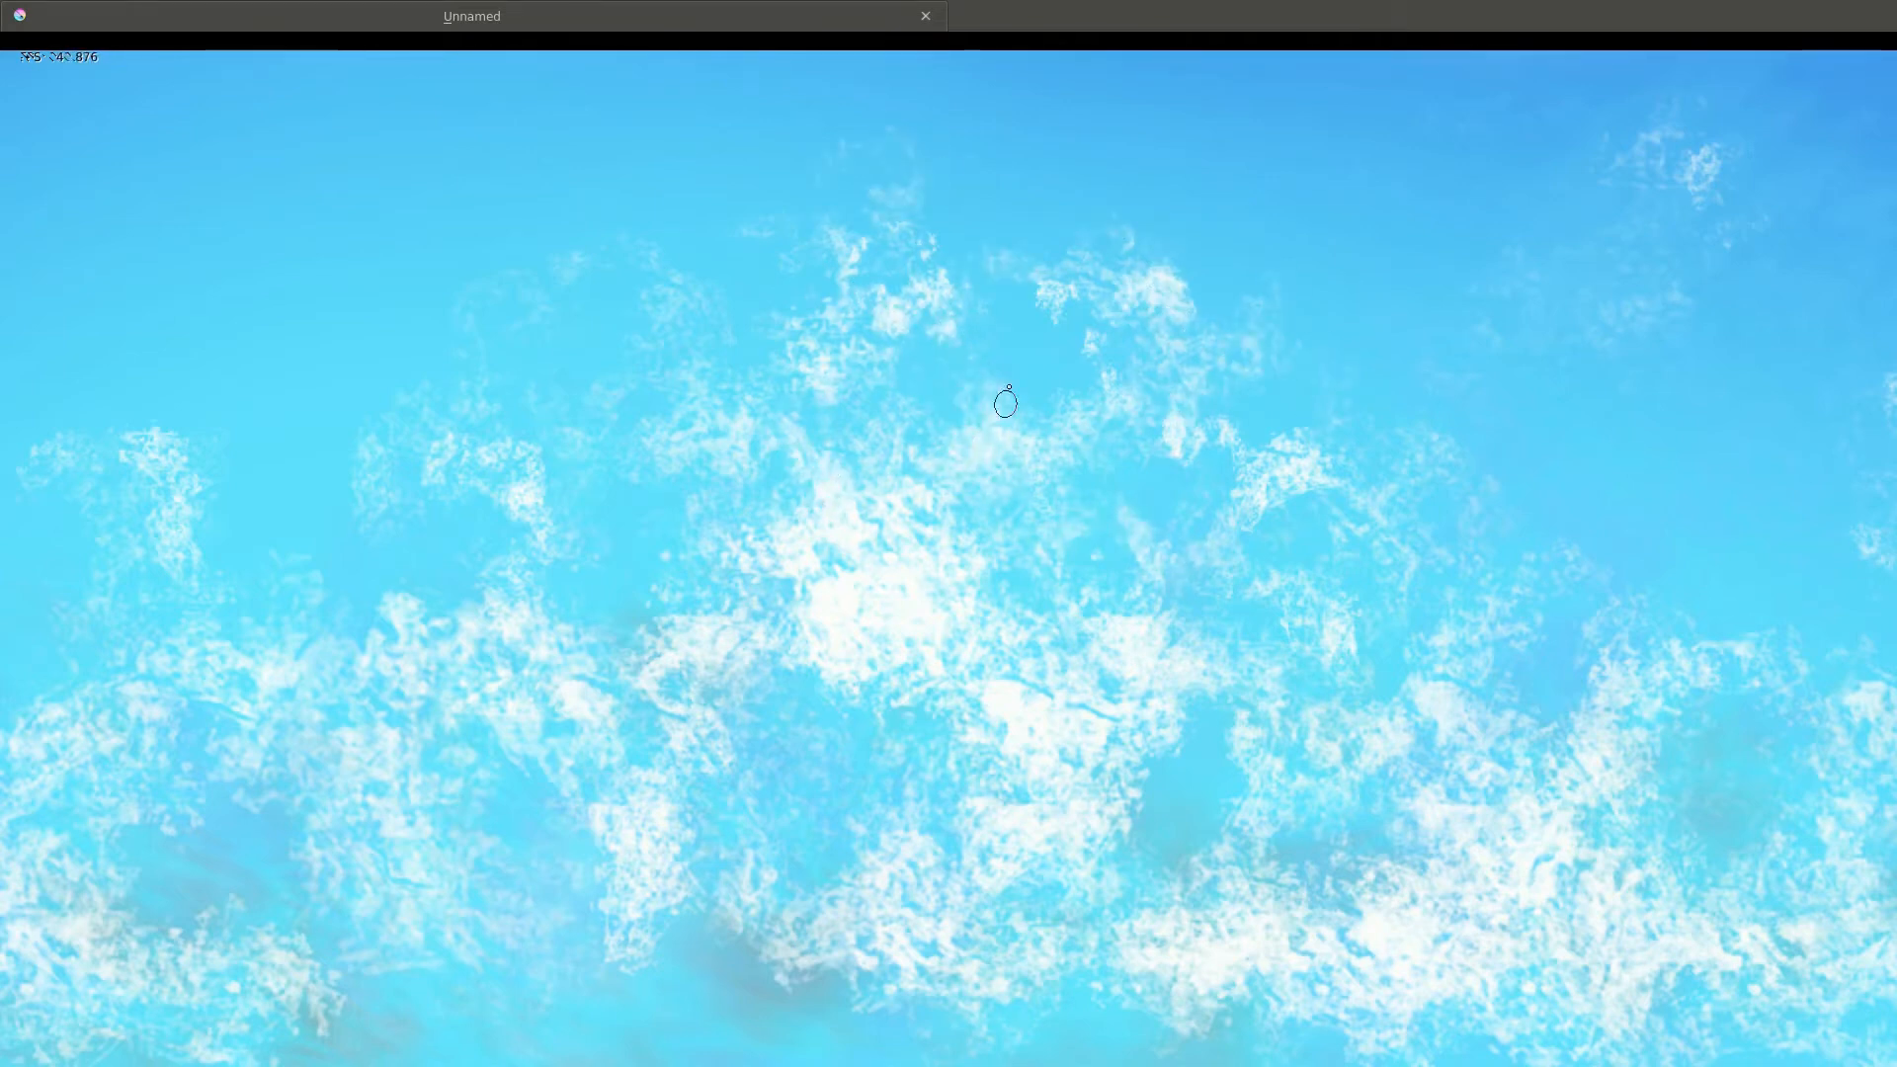
pyautogui.moveTo(877, 731); pyautogui.dragTo(1153, 545)
pyautogui.moveTo(1126, 620)
pyautogui.mouseDown()
pyautogui.moveTo(1056, 602)
pyautogui.moveTo(1007, 675)
pyautogui.moveTo(1043, 775)
pyautogui.moveTo(960, 834)
pyautogui.moveTo(758, 680)
pyautogui.moveTo(696, 806)
pyautogui.mouseUp()
# Splatter small white dots around the cloud edges and across the open sky on both sides.
pyautogui.scroll(-2, 847, 422)
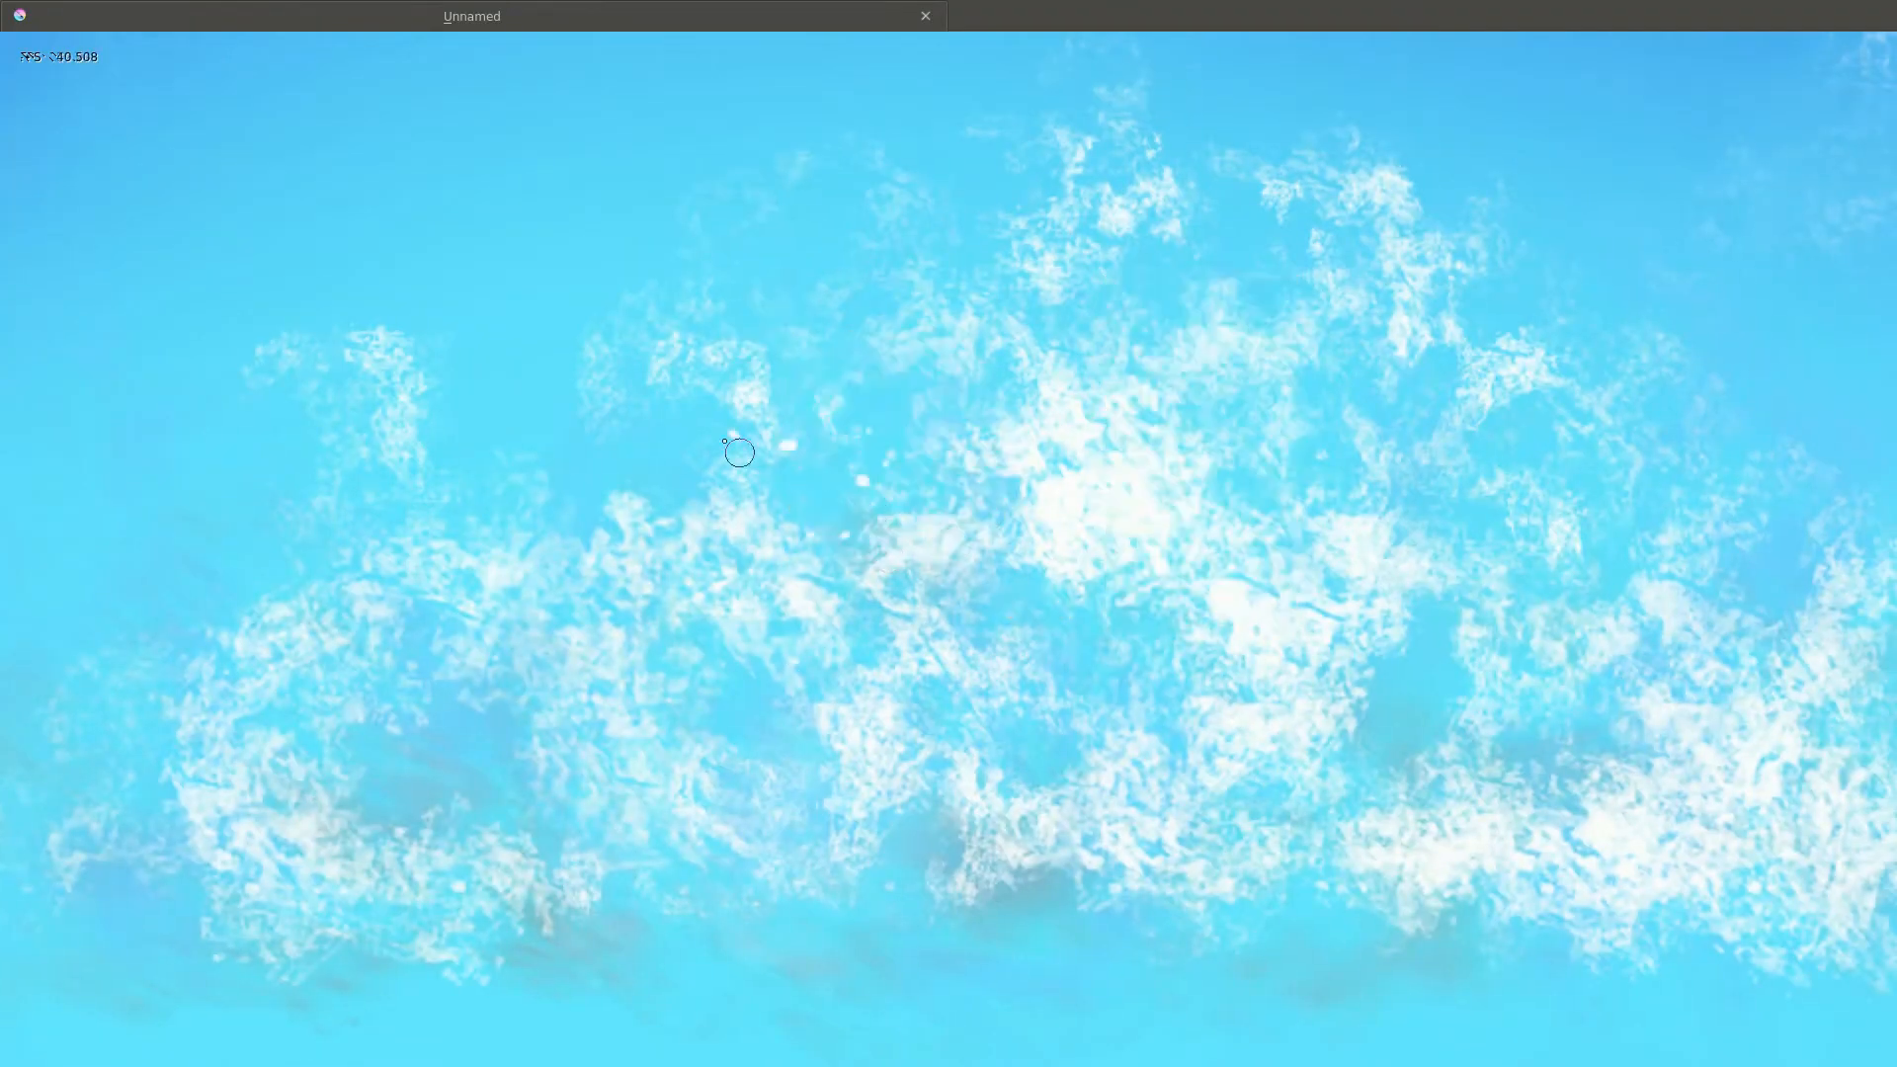
pyautogui.scroll(-3, 1058, 516)
pyautogui.scroll(6, 1385, 580)
pyautogui.scroll(3, 805, 770)
pyautogui.scroll(-5, 212, 352)
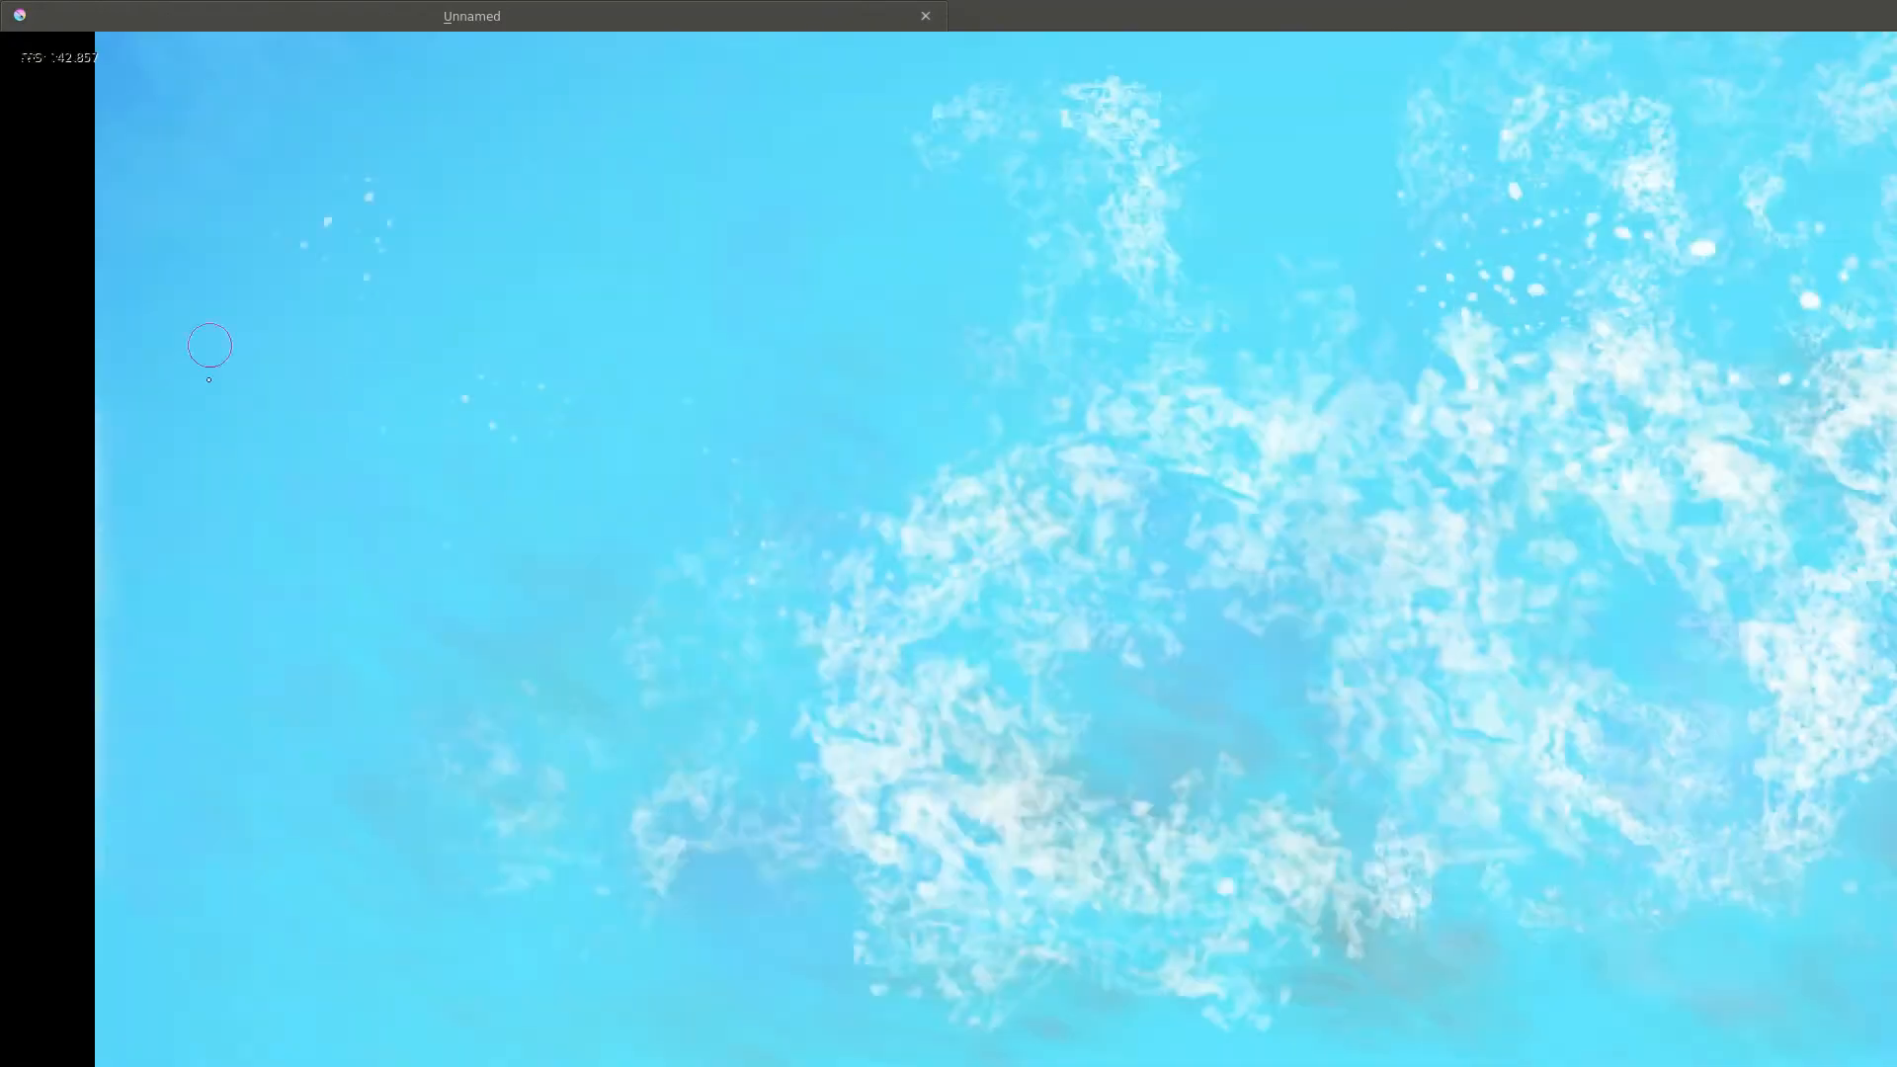
pyautogui.scroll(3, 975, 551)
pyautogui.scroll(-2, 1680, 481)
# Thicken the cloud bank with white texture using a larger brush and undo the unwanted stroke.
pyautogui.rightClick(997, 600)
pyautogui.click(932, 689)
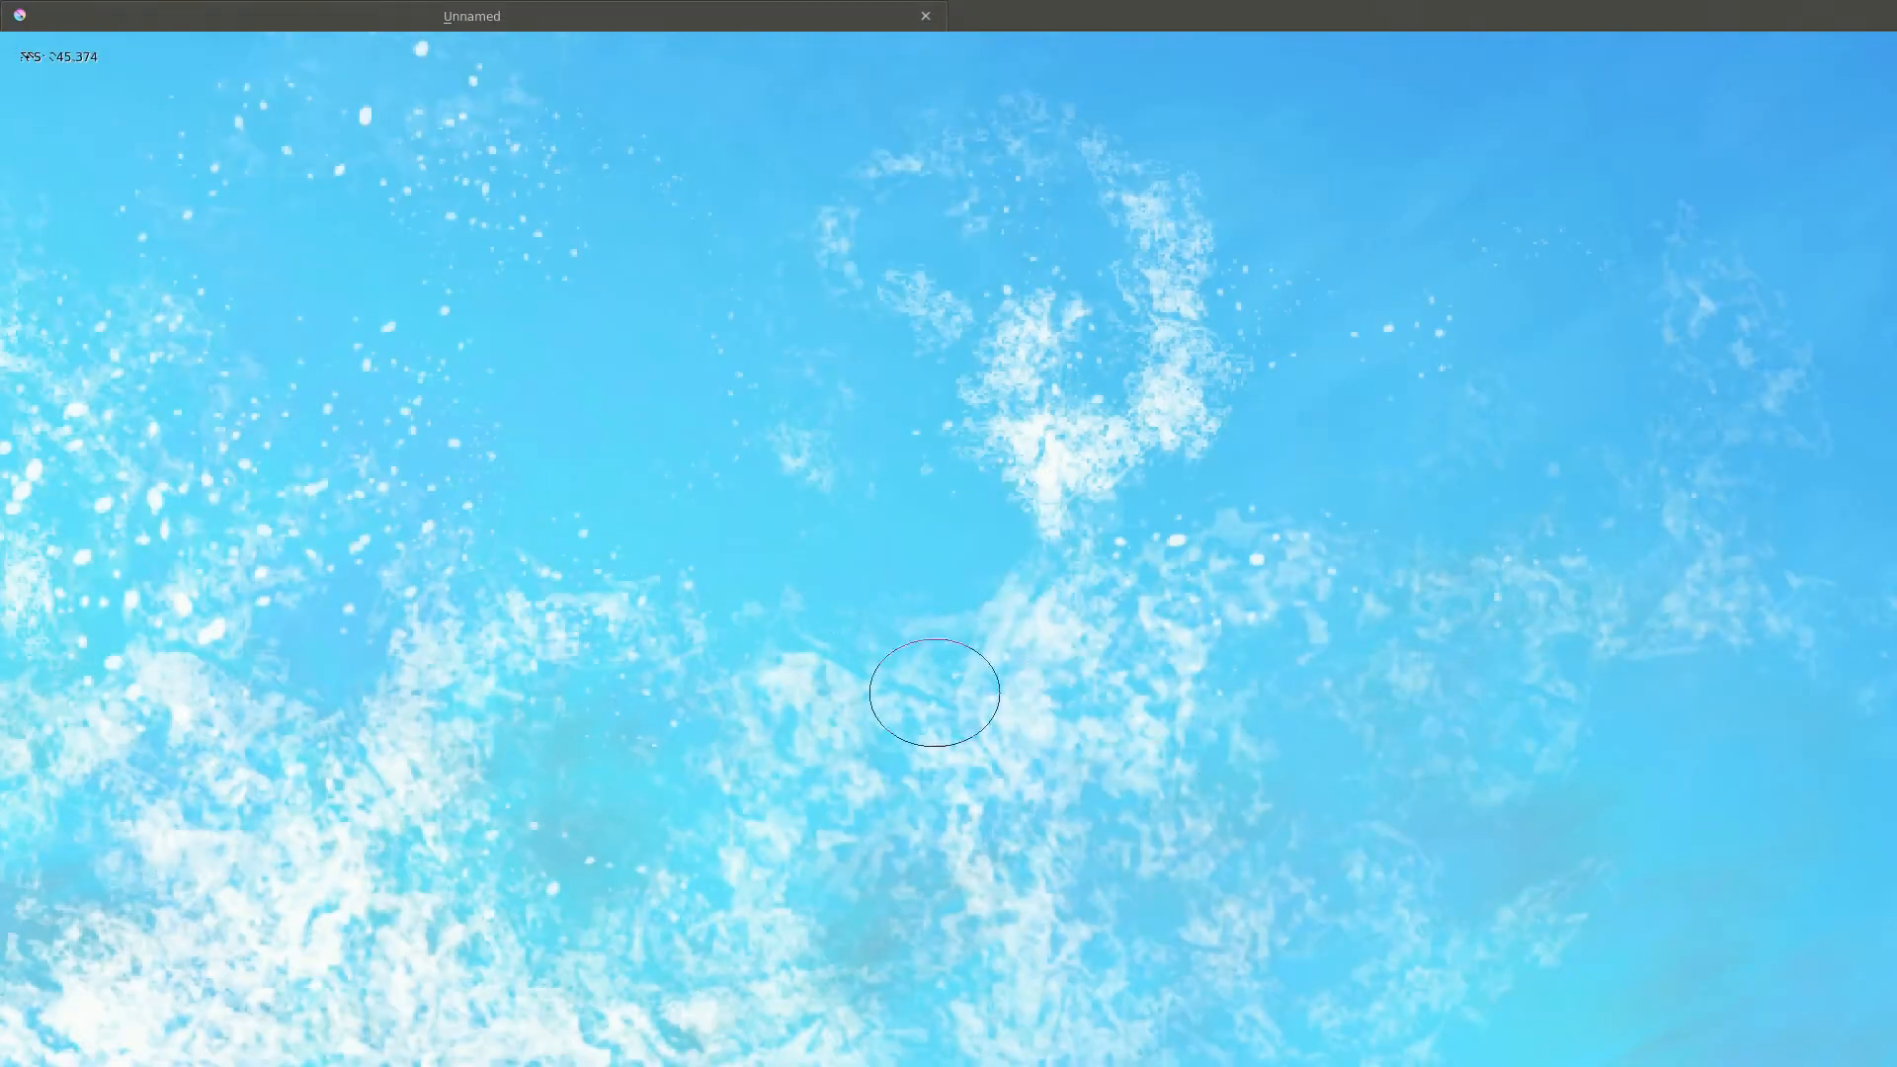
pyautogui.scroll(-5, 988, 701)
pyautogui.rightClick(1196, 516)
pyautogui.click(1020, 618)
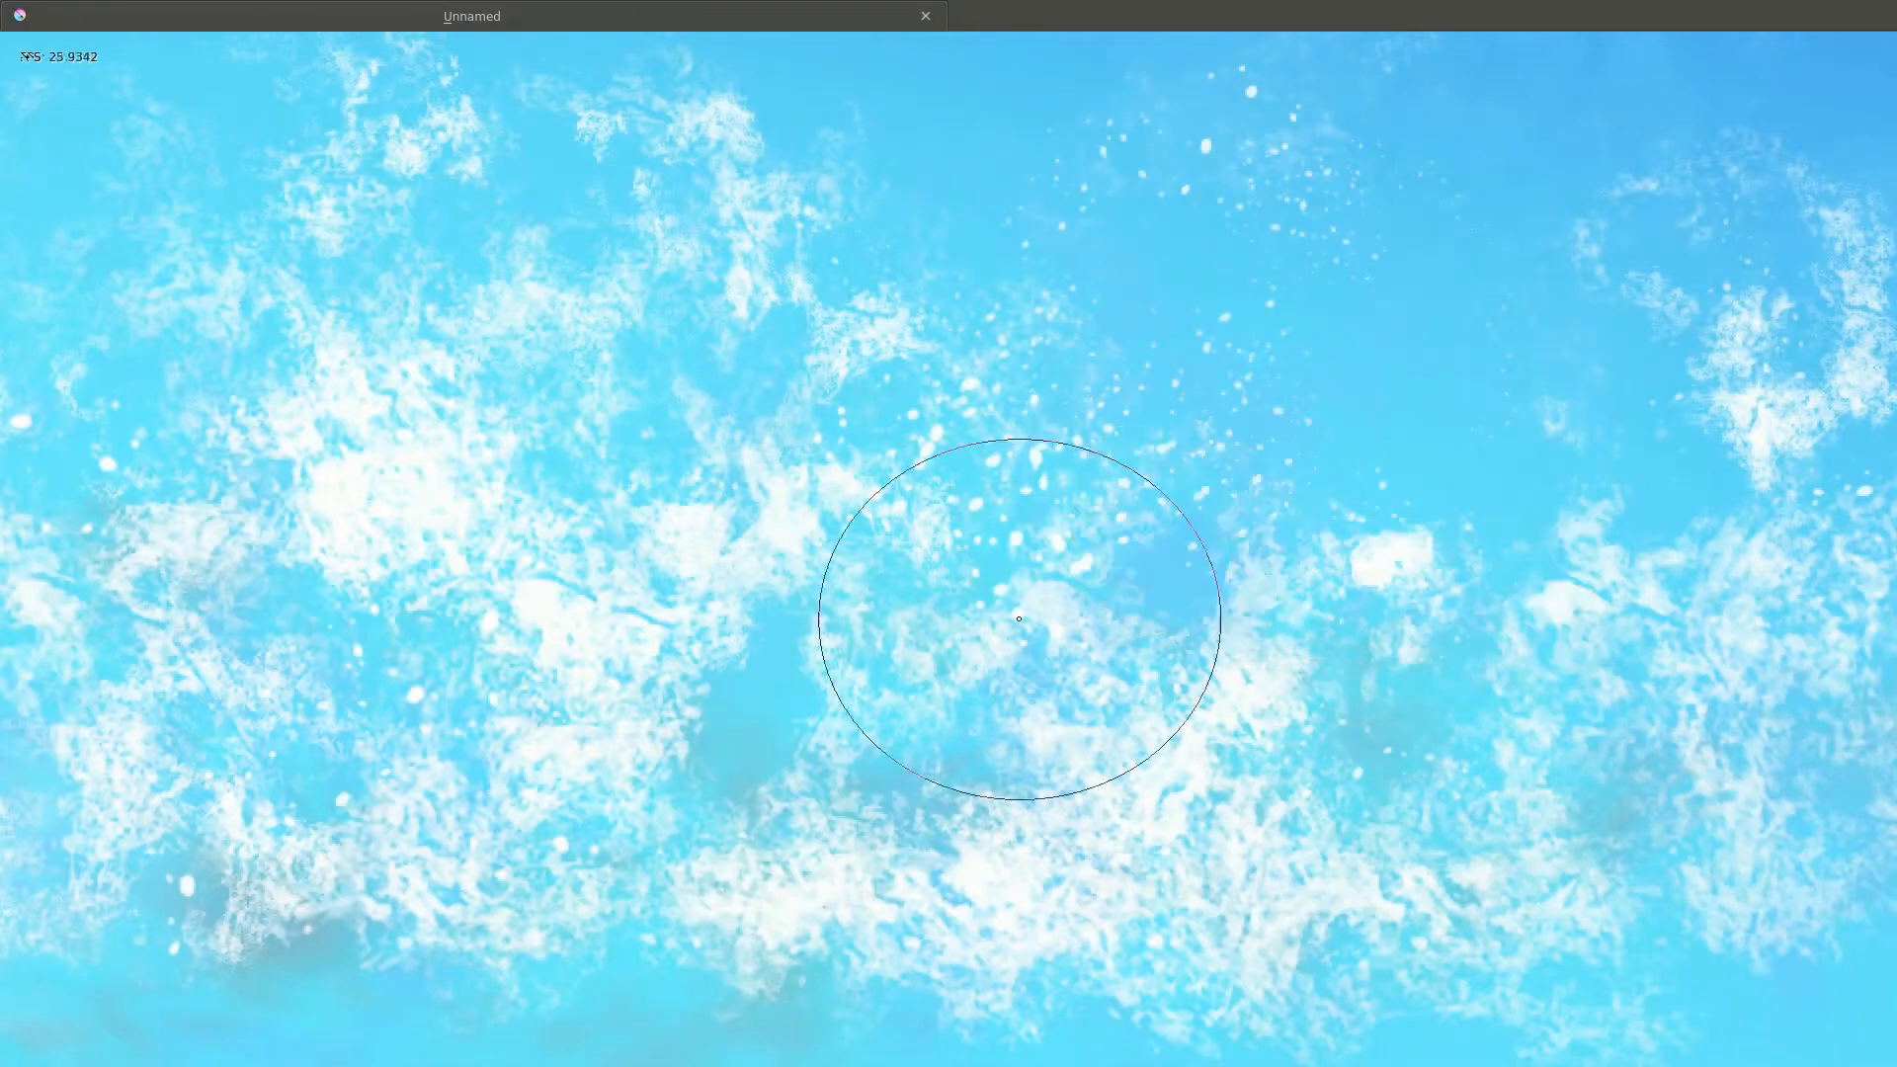
pyautogui.moveTo(970, 430); pyautogui.dragTo(1042, 456)
pyautogui.hotkey('ctrl', 'z')
pyautogui.scroll(-6, 619, 537)
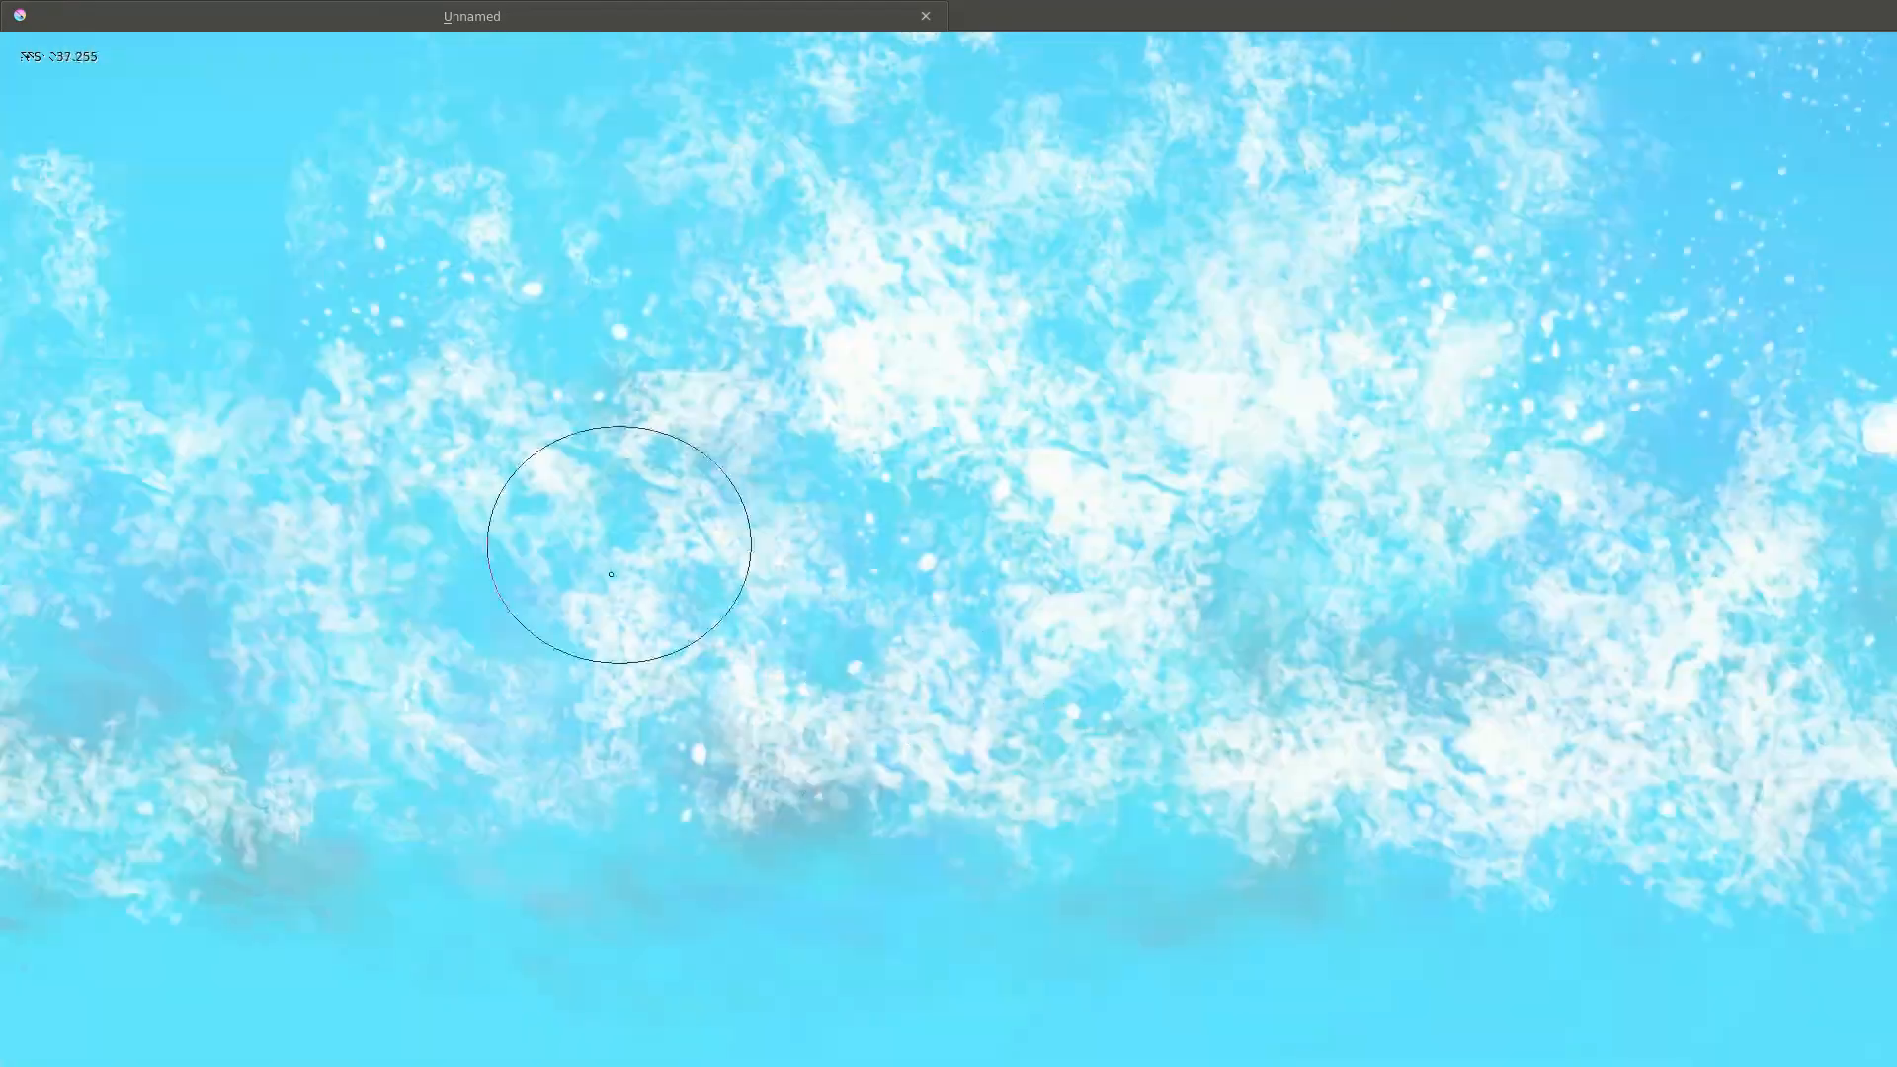
# Shade the centre of the cloud with grey using the Splat_texture_2 brush at about 140 px.
pyautogui.scroll(5, 801, 665)
pyautogui.rightClick(974, 592)
pyautogui.click(801, 665)
pyautogui.moveTo(1086, 790); pyautogui.dragTo(849, 578)
pyautogui.scroll(-3, 889, 572)
# Paint warm beige shading along the lower clouds and over the grey centre, and pick a lighter cream colour.
pyautogui.rightClick(992, 568)
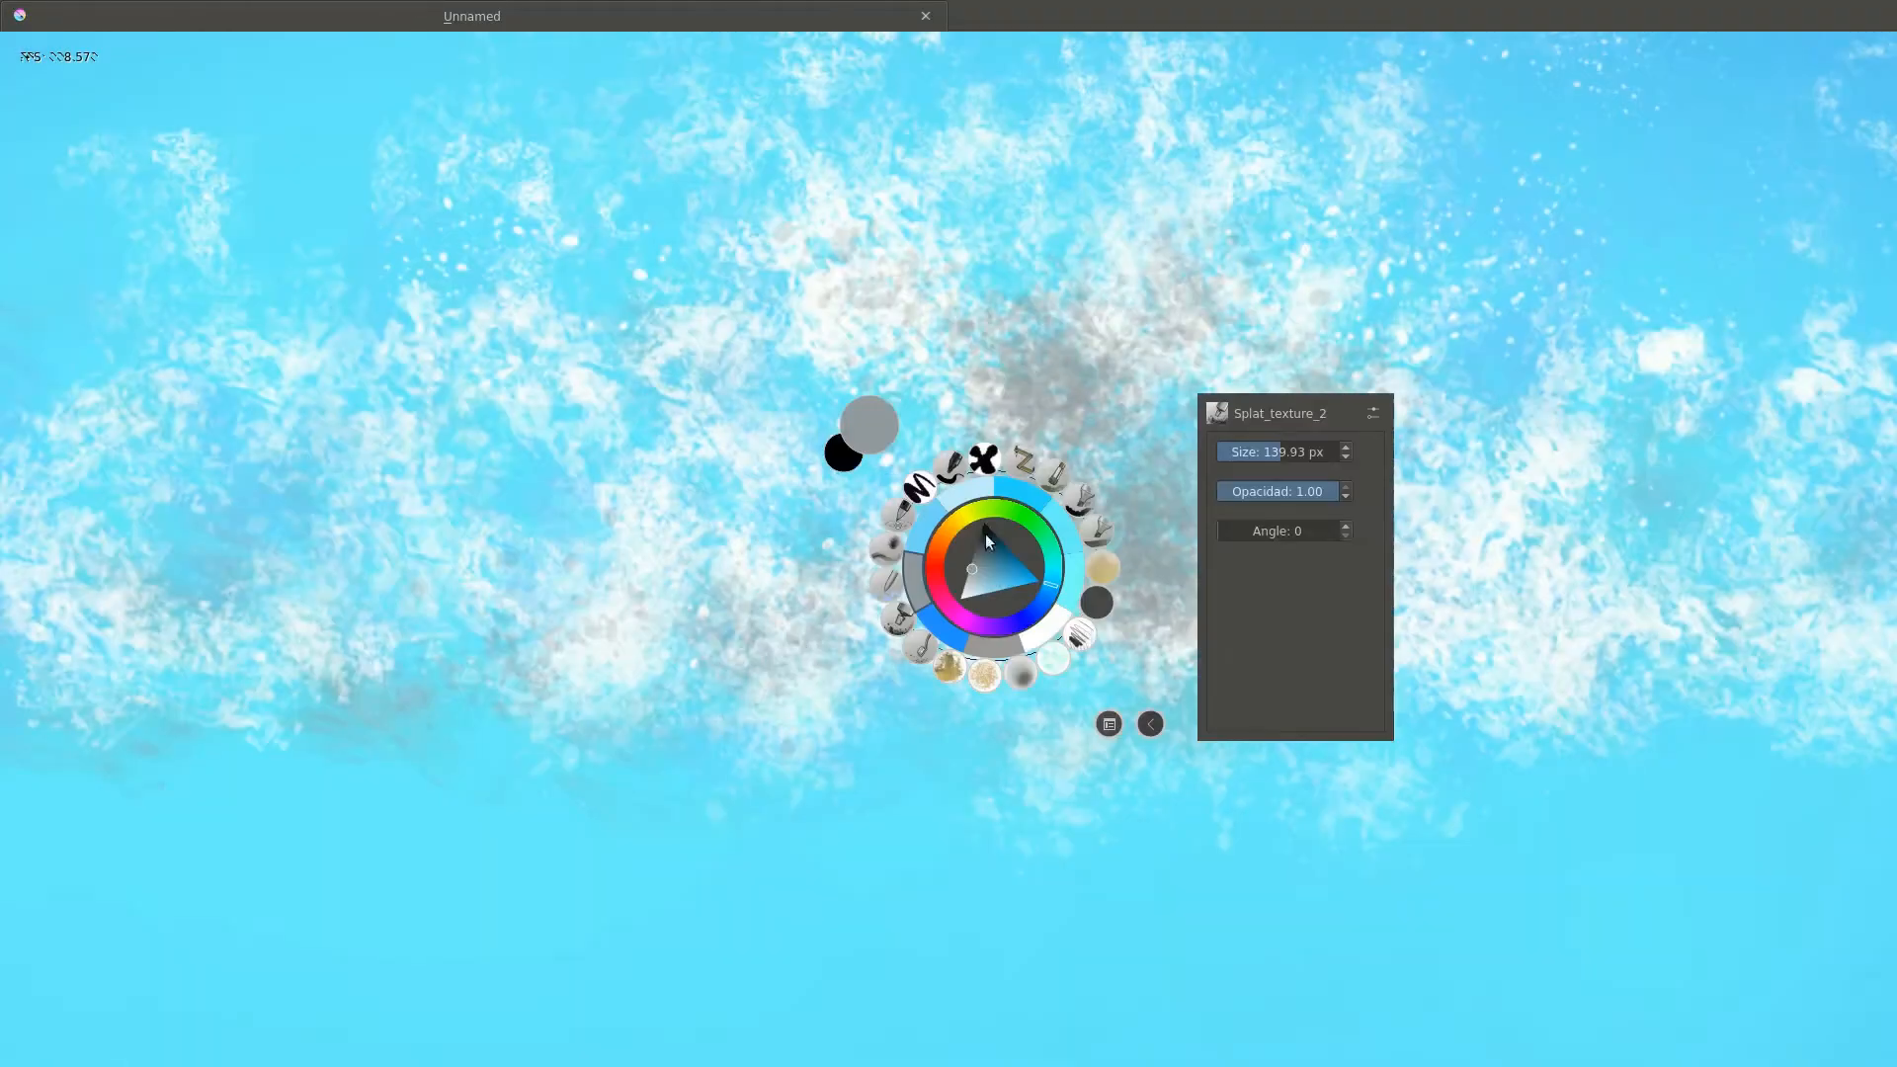
pyautogui.click(1015, 566)
pyautogui.rightClick(791, 458)
pyautogui.scroll(3, 898, 440)
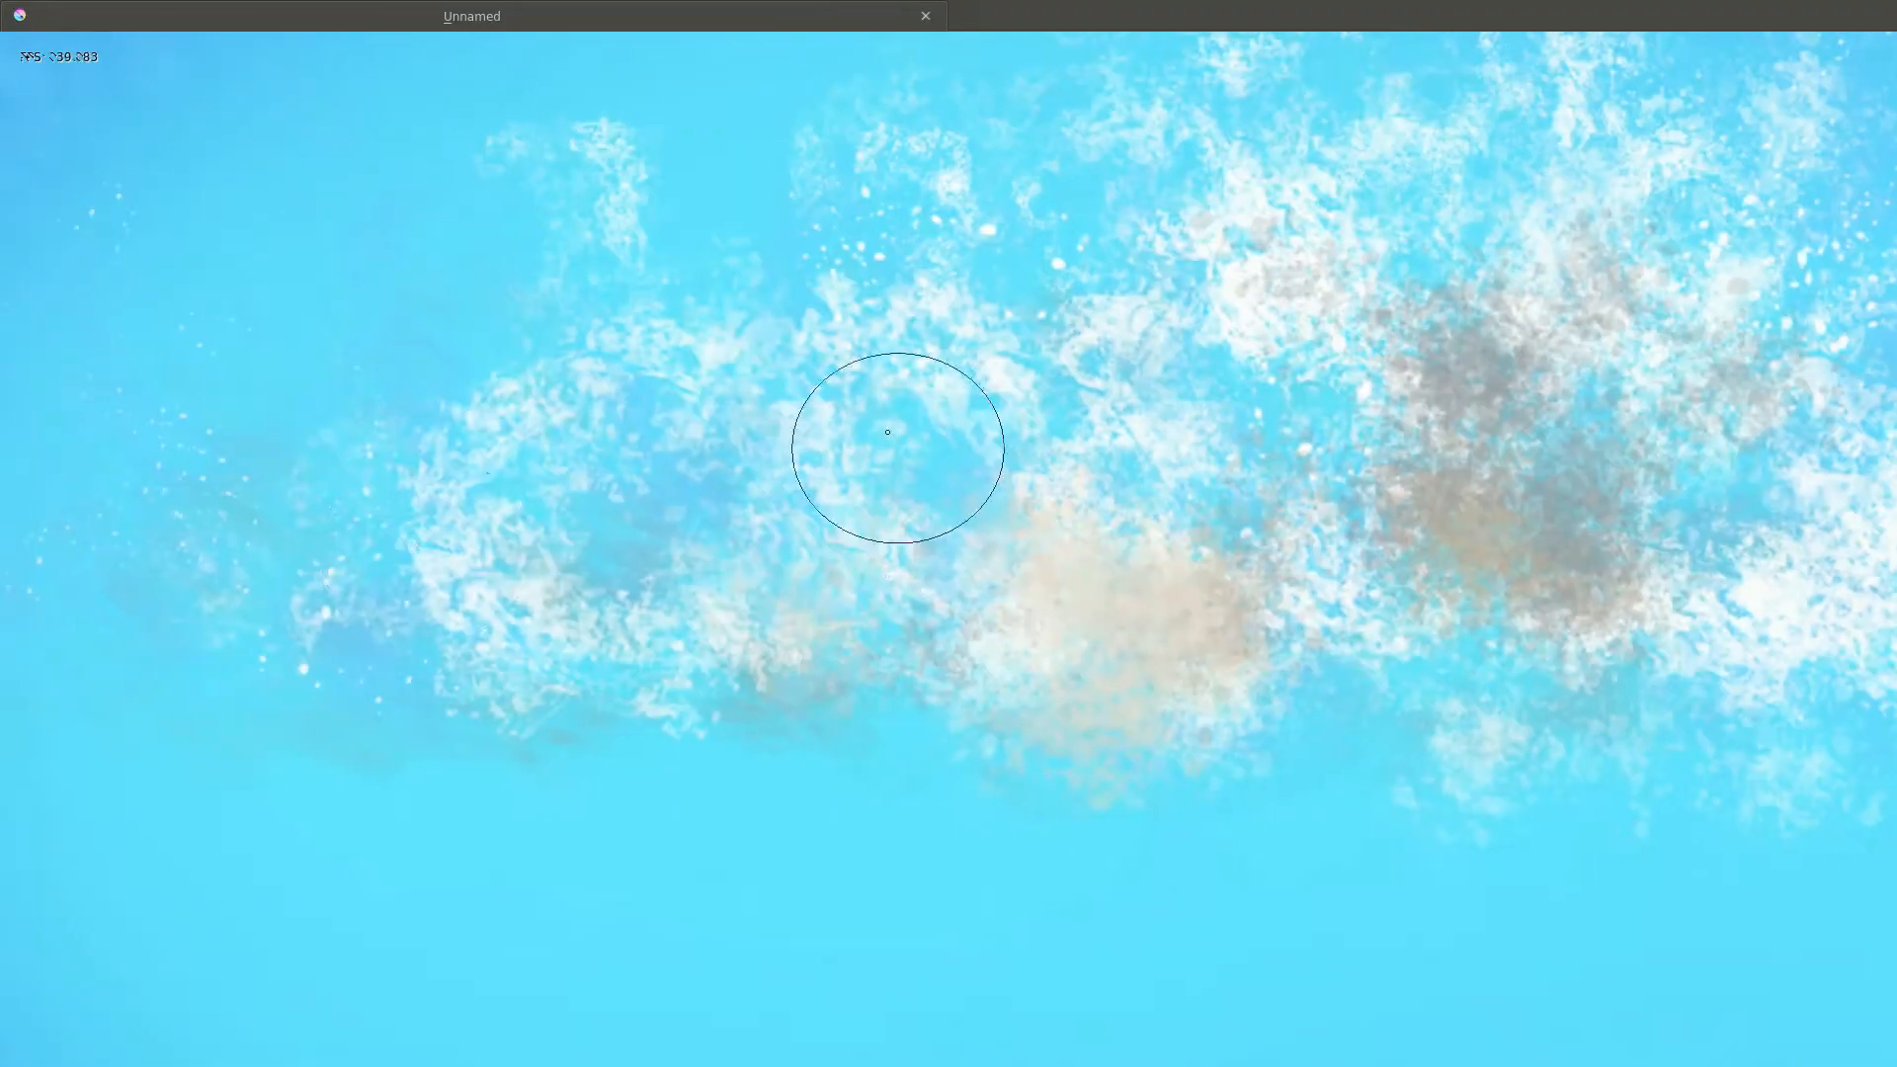
pyautogui.scroll(2, 494, 639)
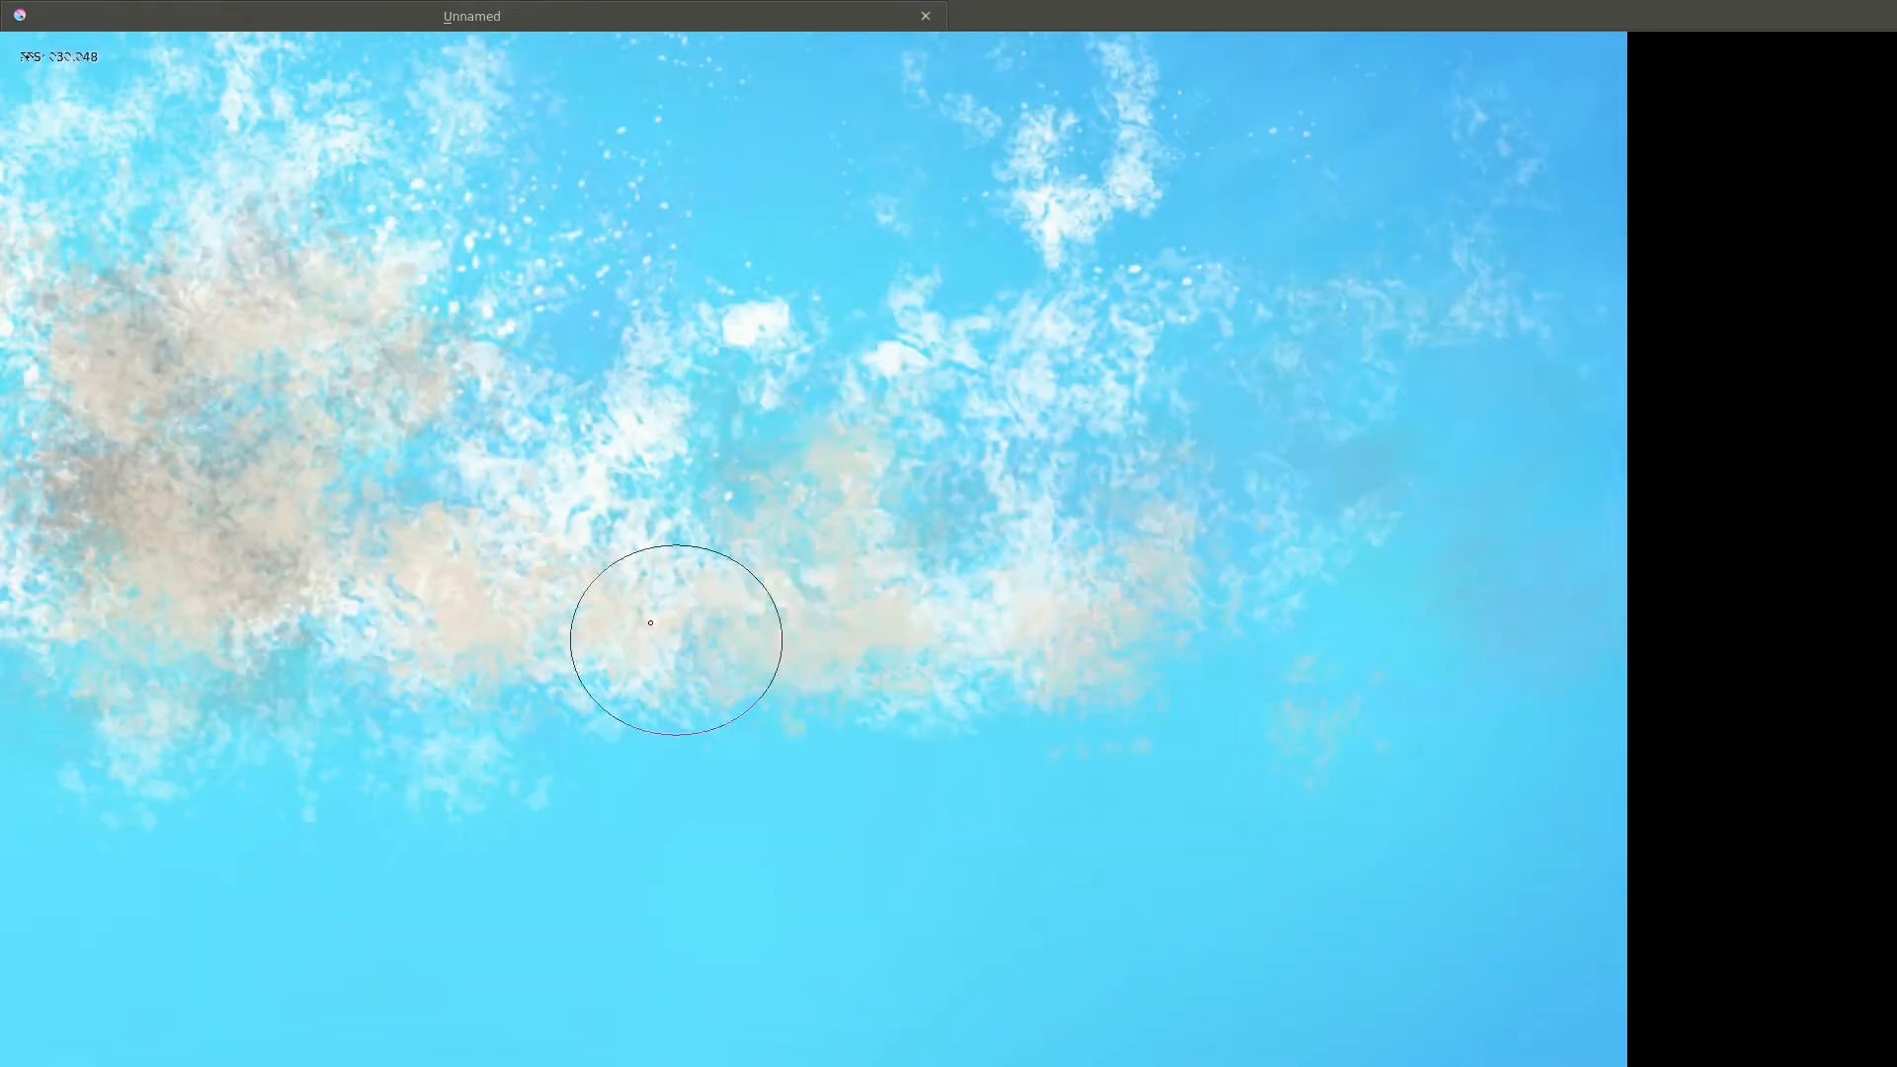
pyautogui.rightClick(771, 506)
pyautogui.click(965, 516)
# Smudge the right edge of the main cloud and the curled wisp in the upper-right sky.
pyautogui.rightClick(969, 550)
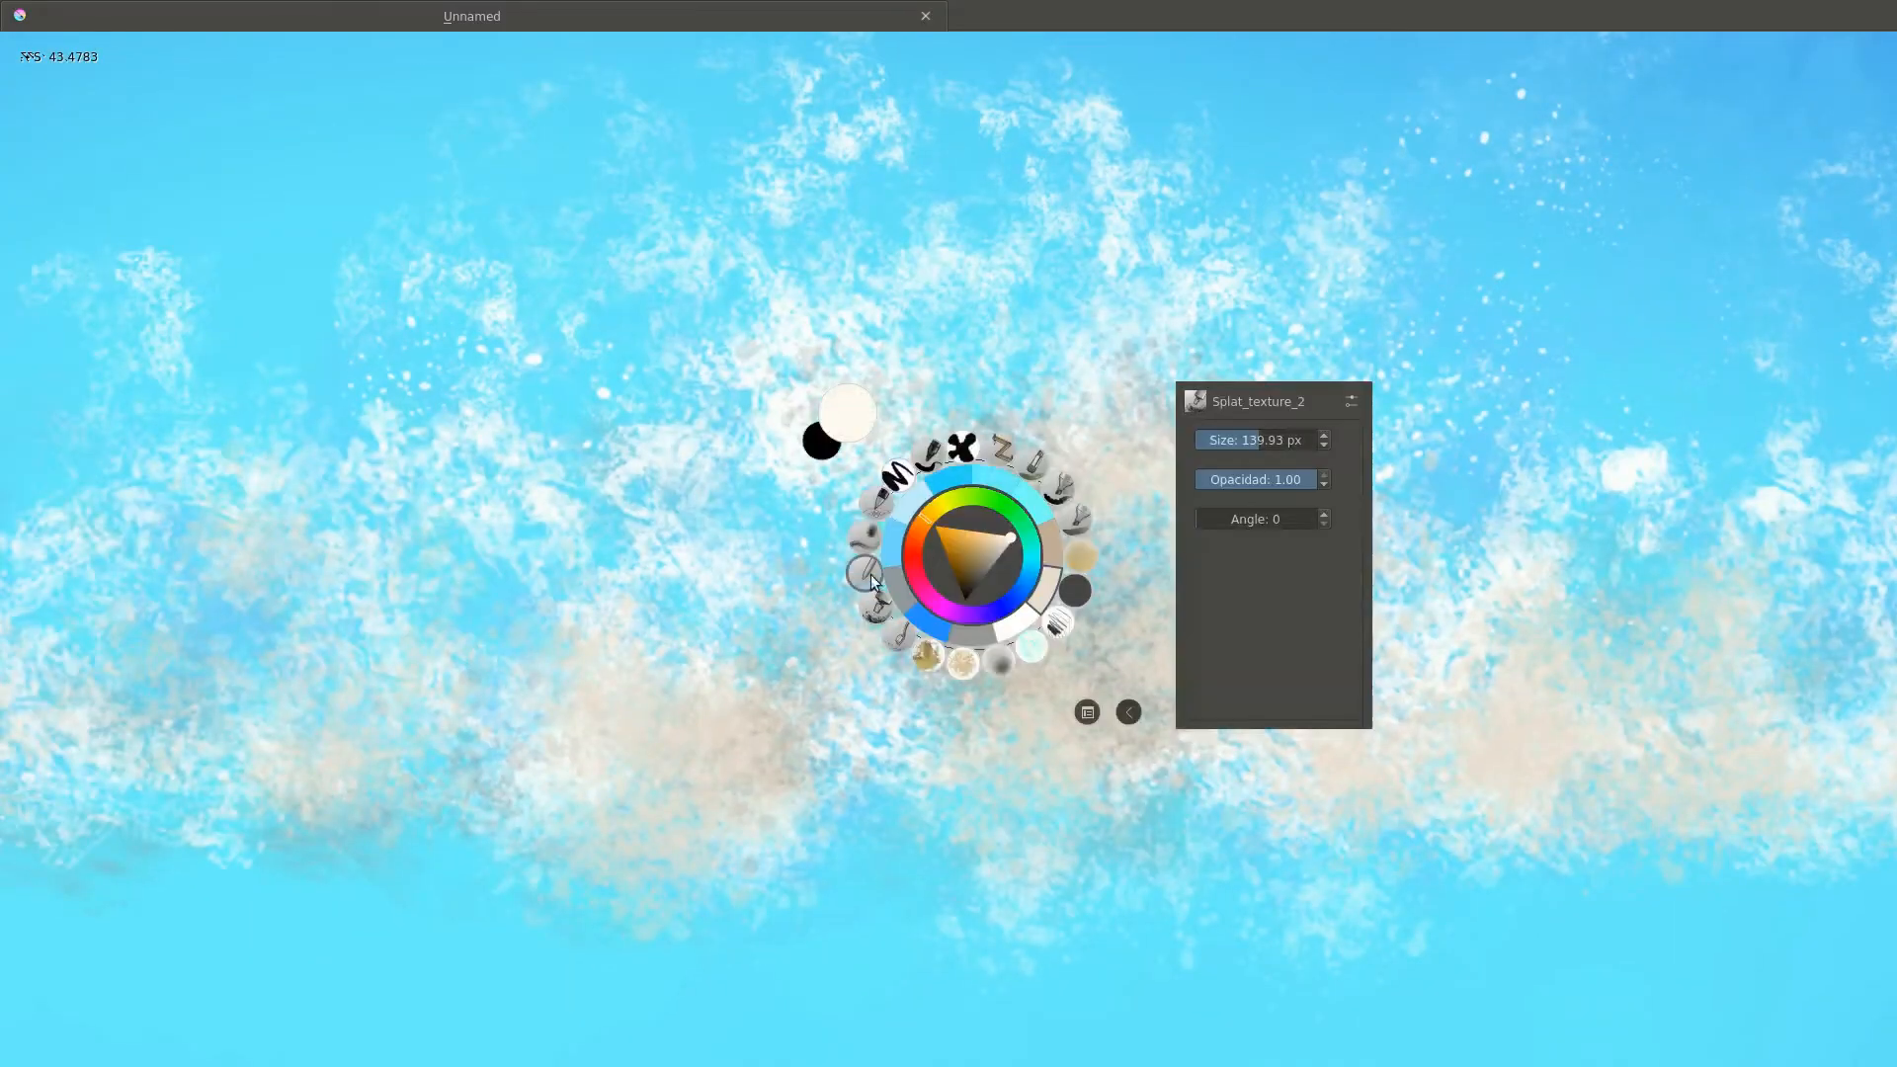
pyautogui.click(1482, 424)
pyautogui.scroll(3, 1401, 421)
# Dab solid off-white highlights over the middle and left cloud tops with the Fill_circle brush at 50 px.
pyautogui.rightClick(1007, 504)
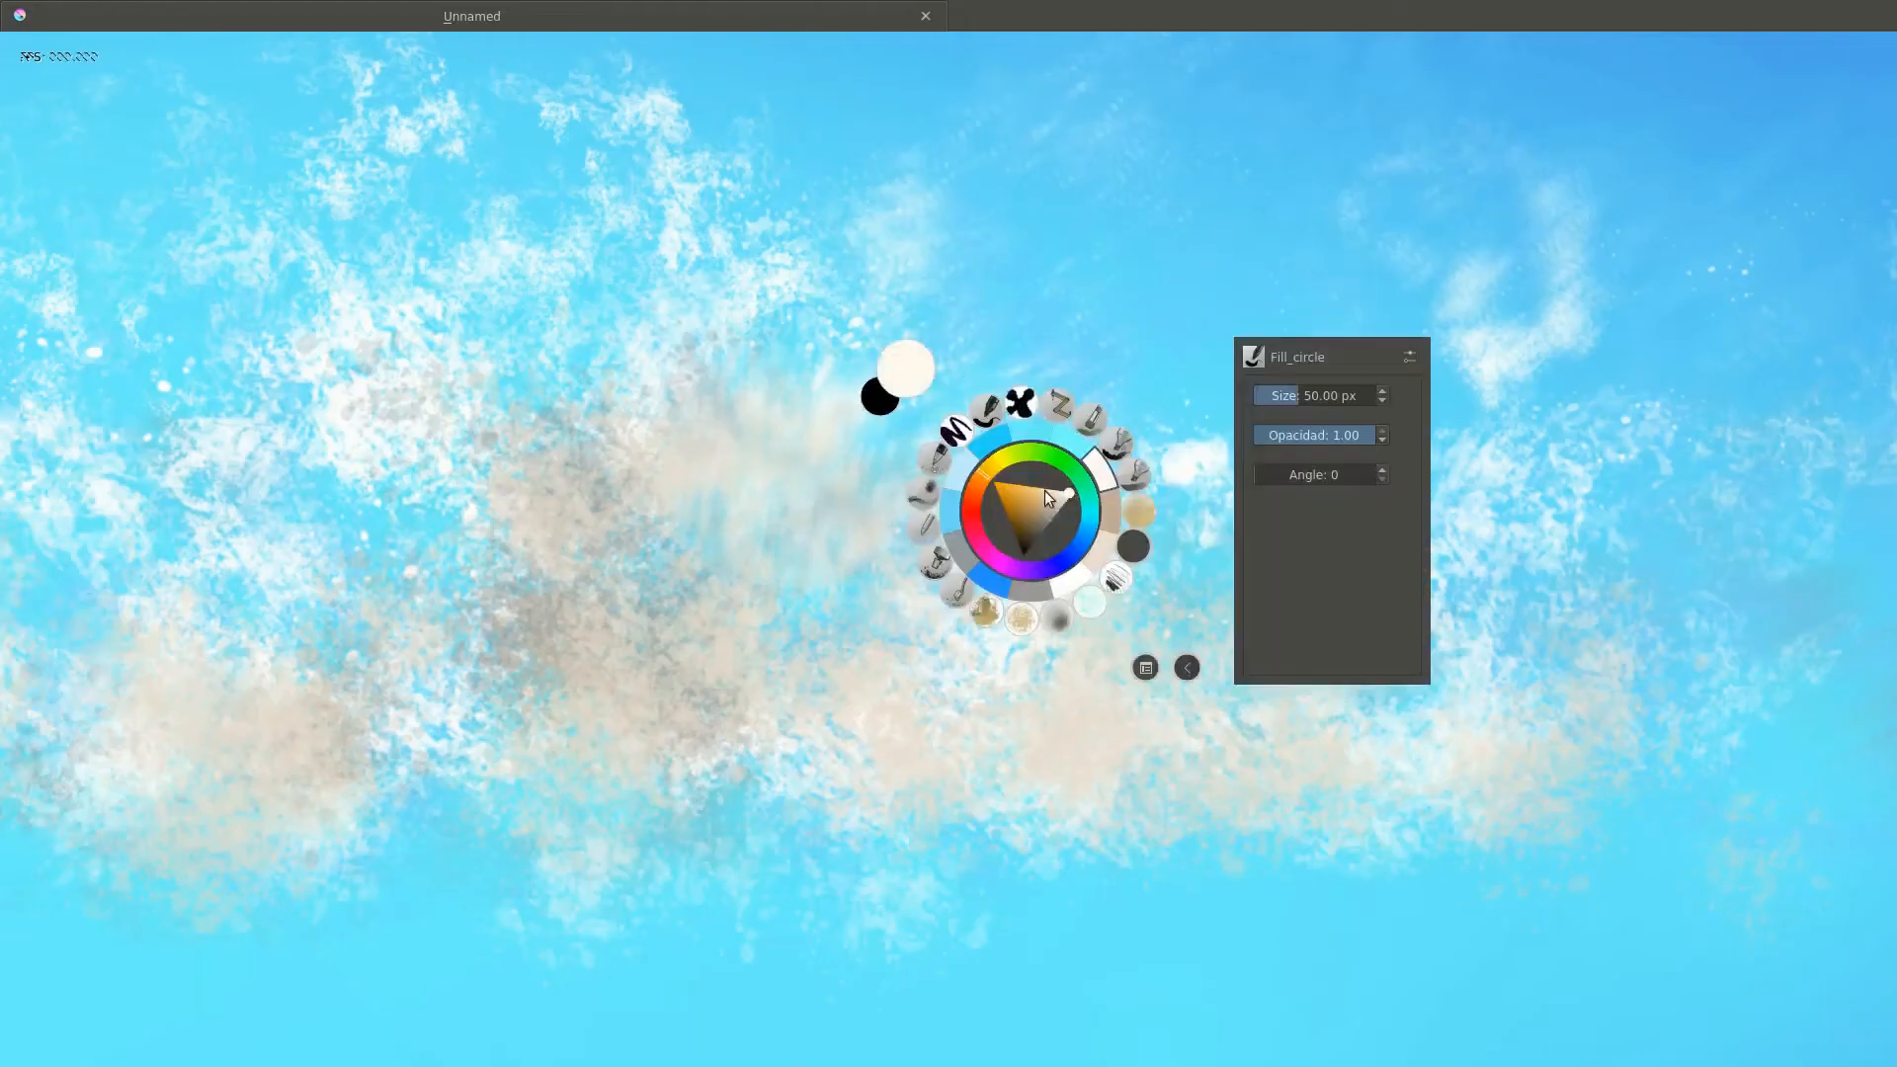
pyautogui.click(984, 443)
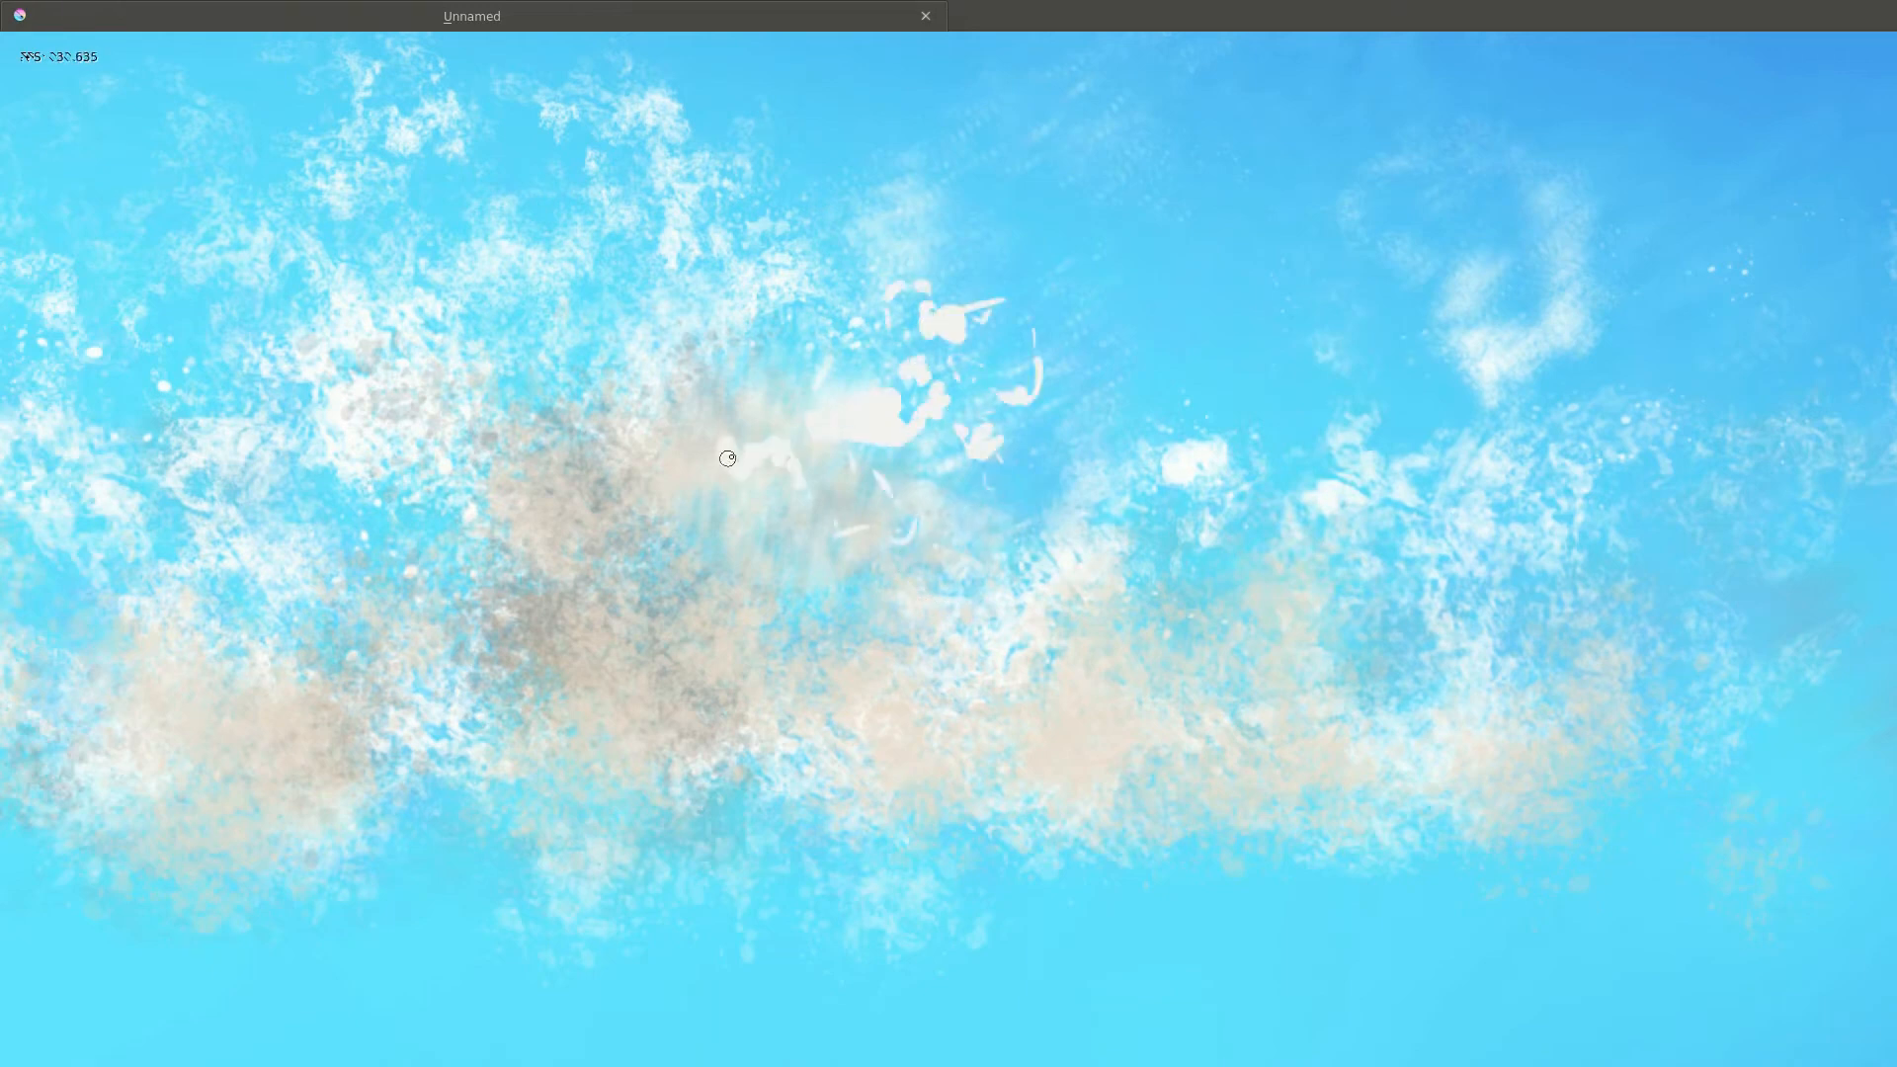
pyautogui.moveTo(727, 458); pyautogui.dragTo(974, 572)
pyautogui.moveTo(839, 478); pyautogui.dragTo(778, 480)
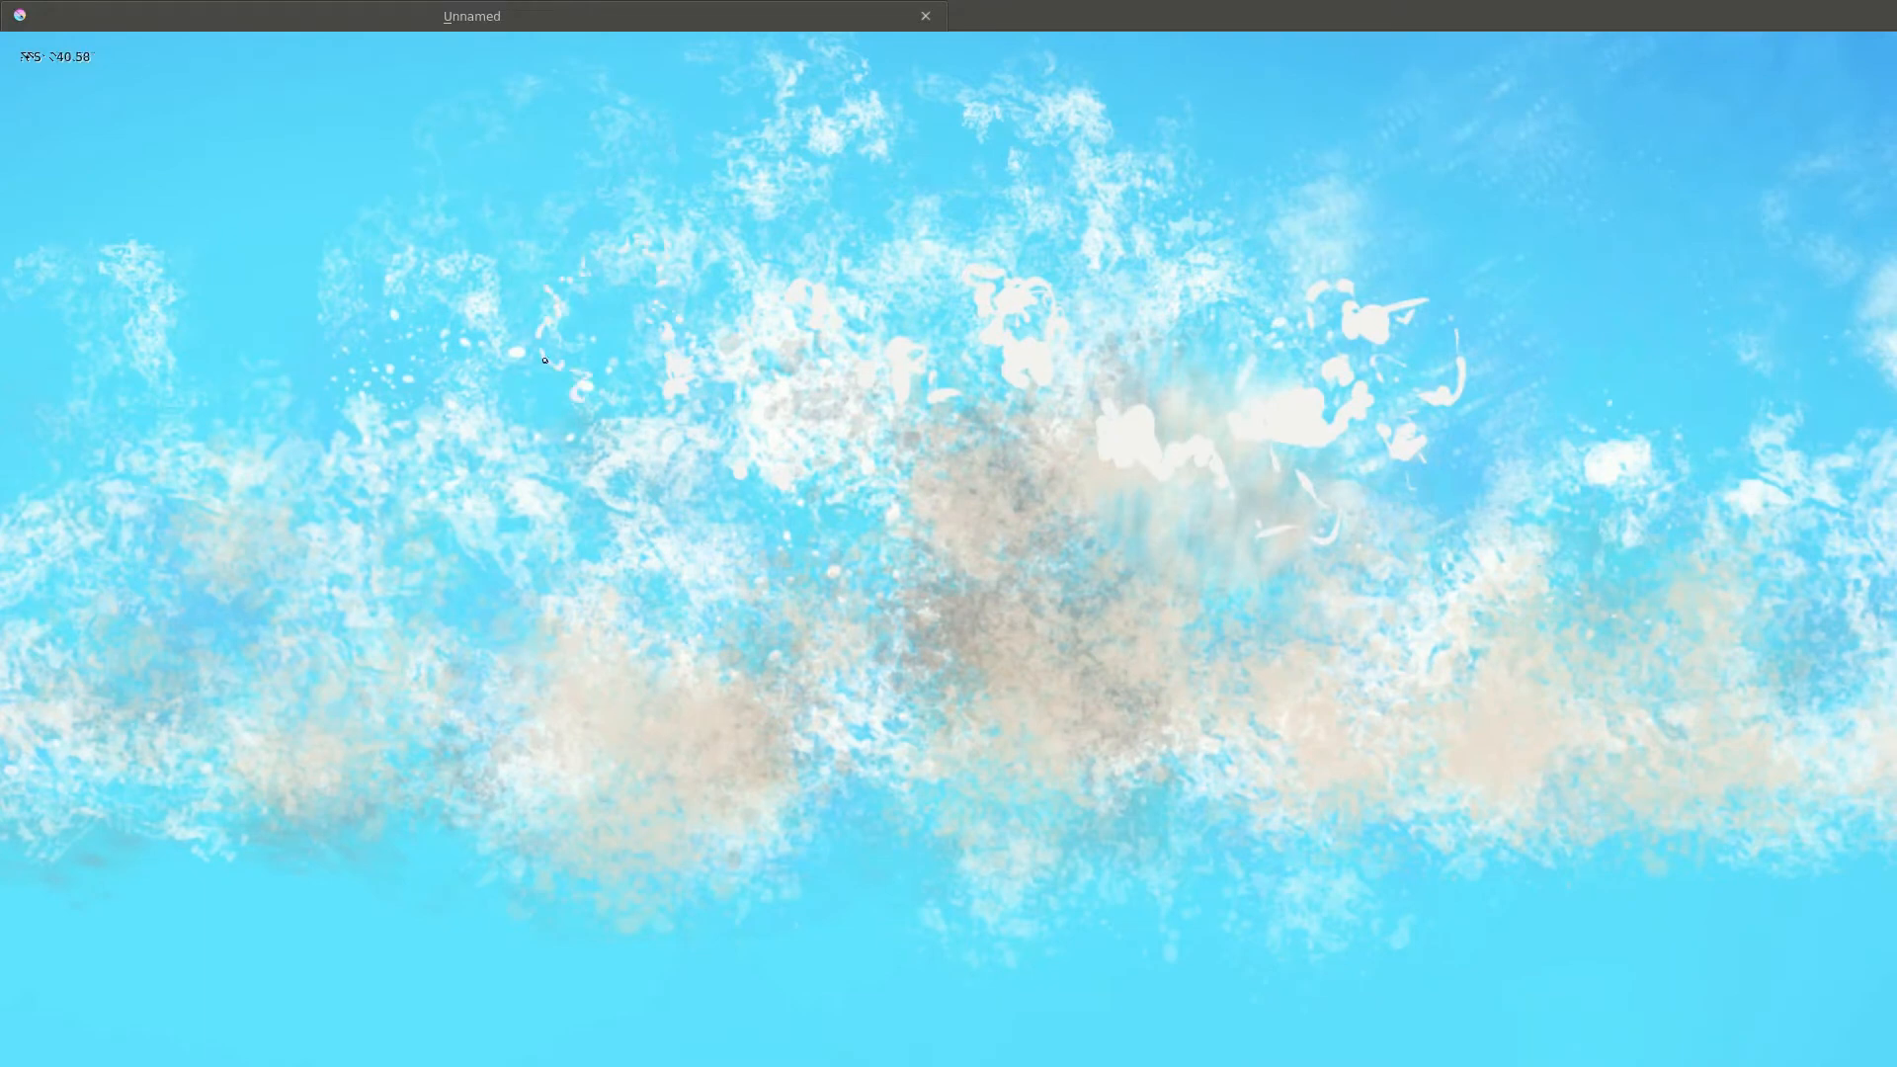
pyautogui.hscroll(-5, 649, 341)
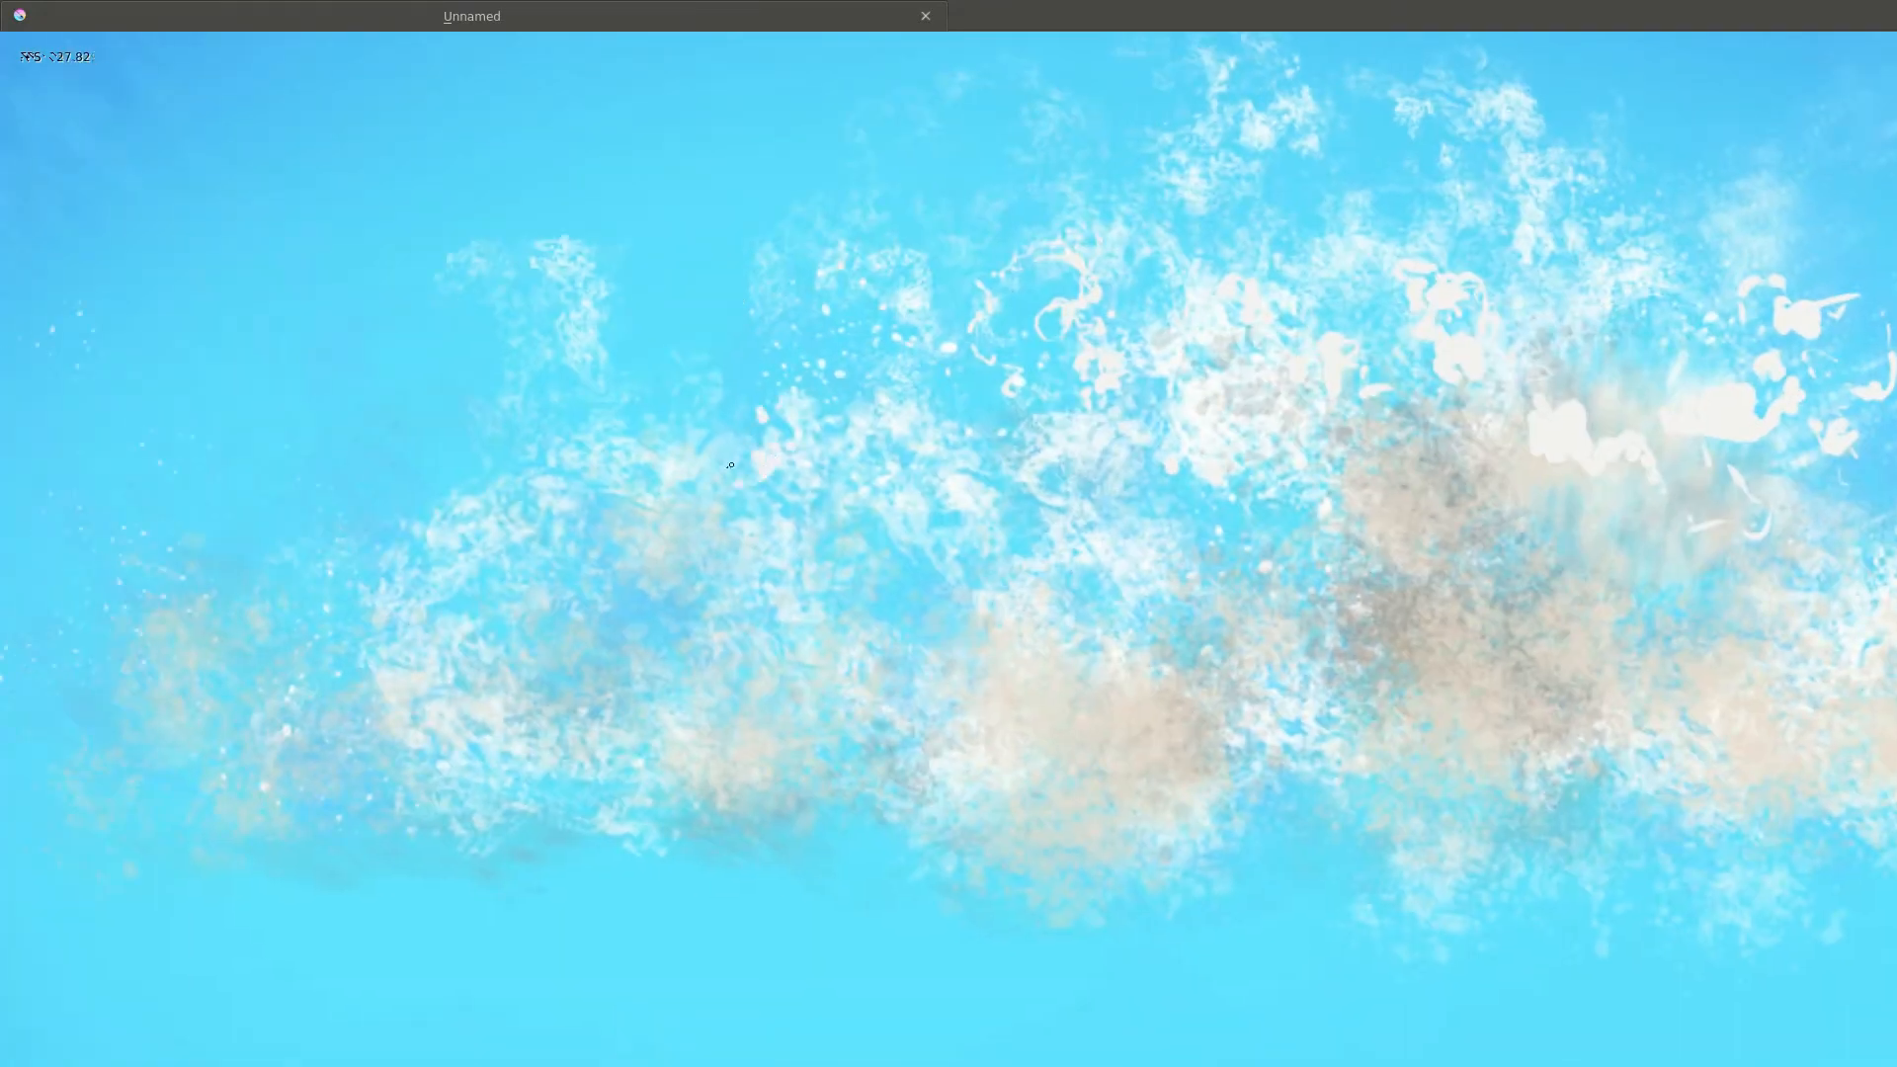
pyautogui.scroll(-1, 678, 483)
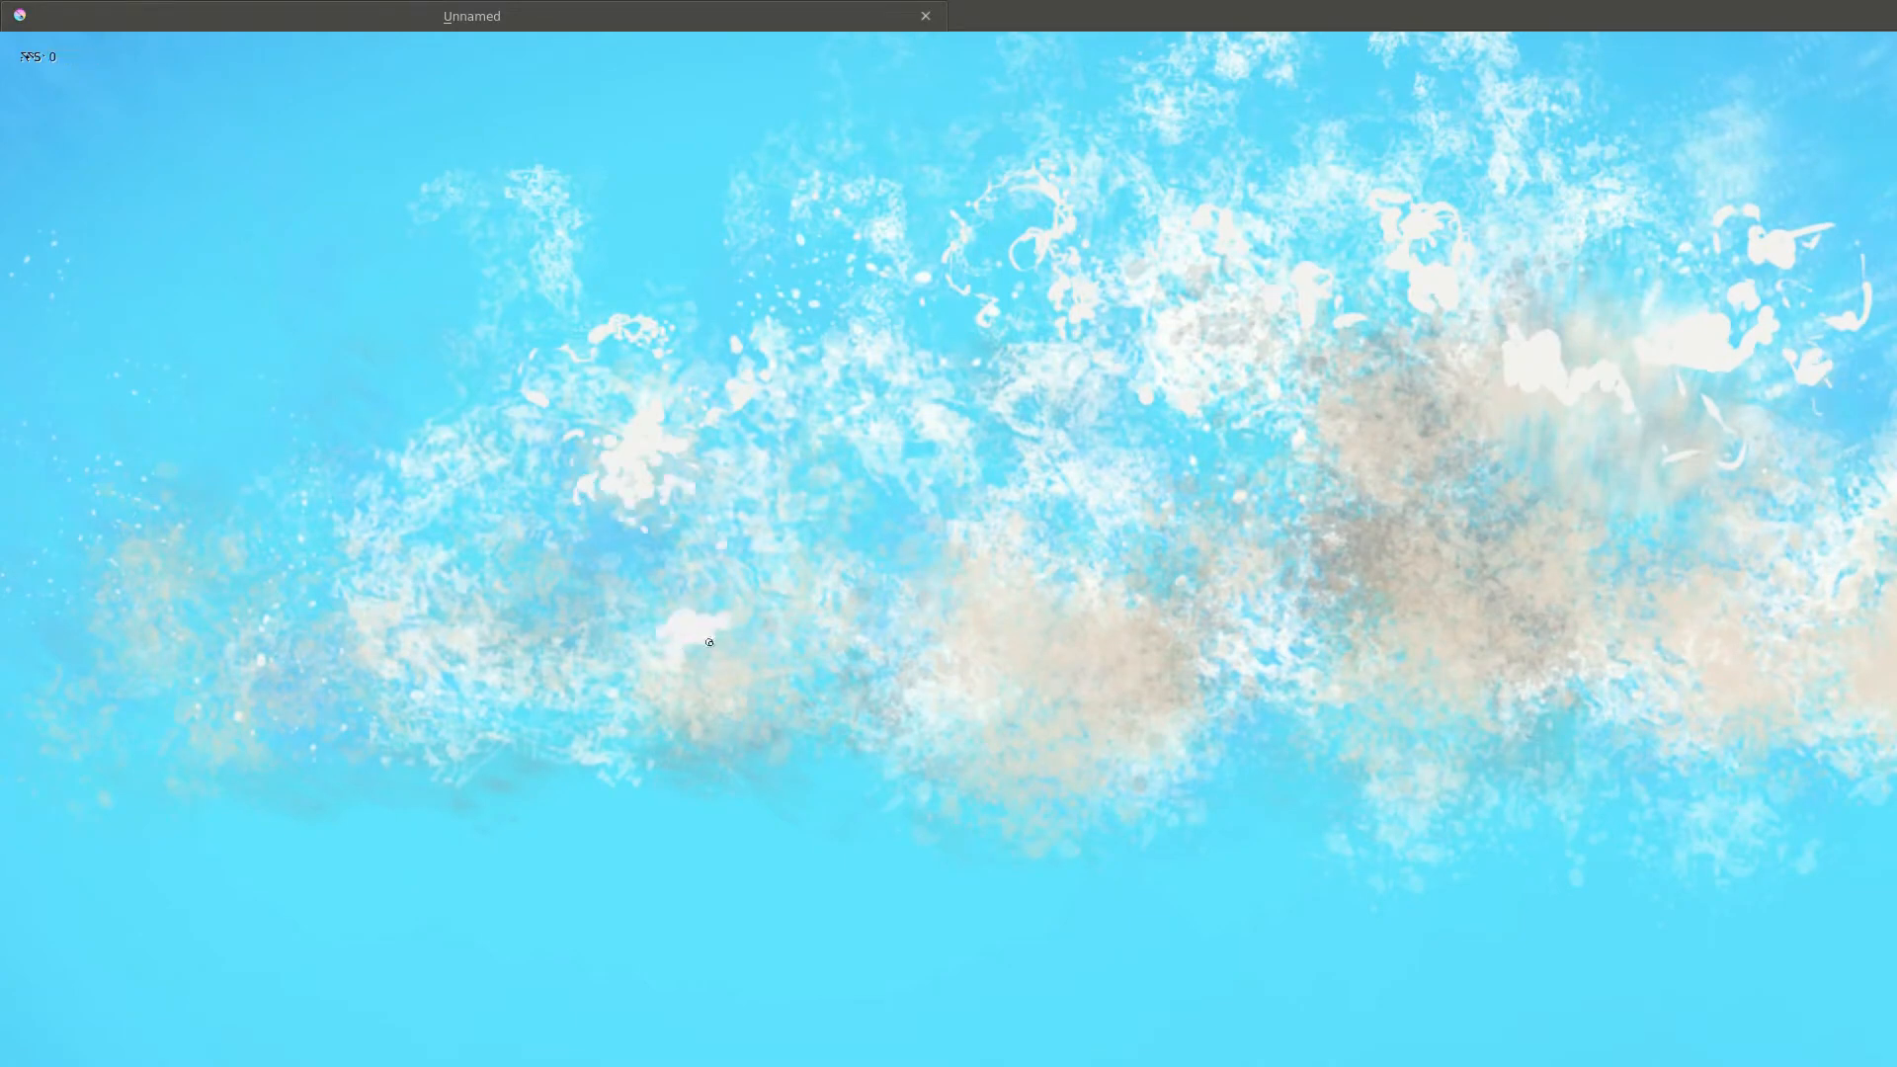
# Smudge the left-hand clouds and their white highlights into soft, slanting wisps with a large smudge brush.
pyautogui.hscroll(-2, 533, 623)
pyautogui.scroll(2, 532, 624)
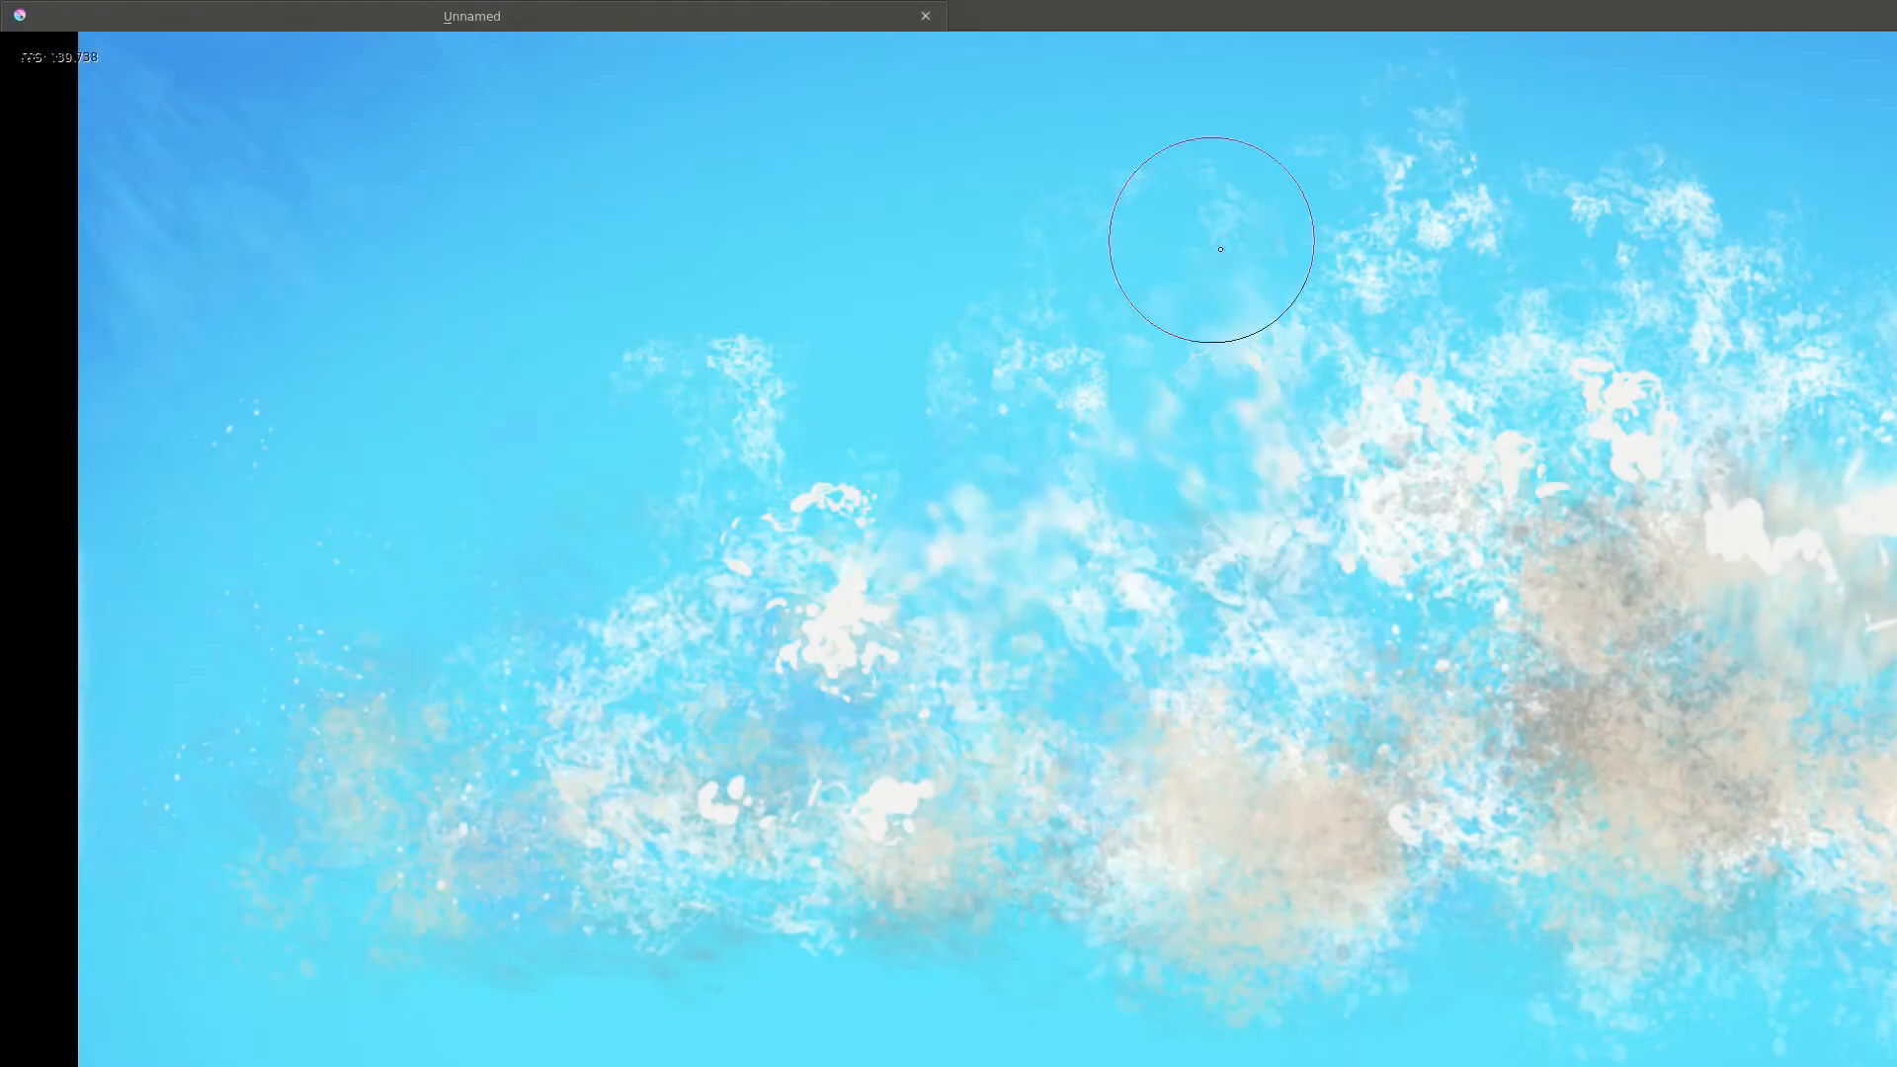
pyautogui.hscroll(-1, 699, 475)
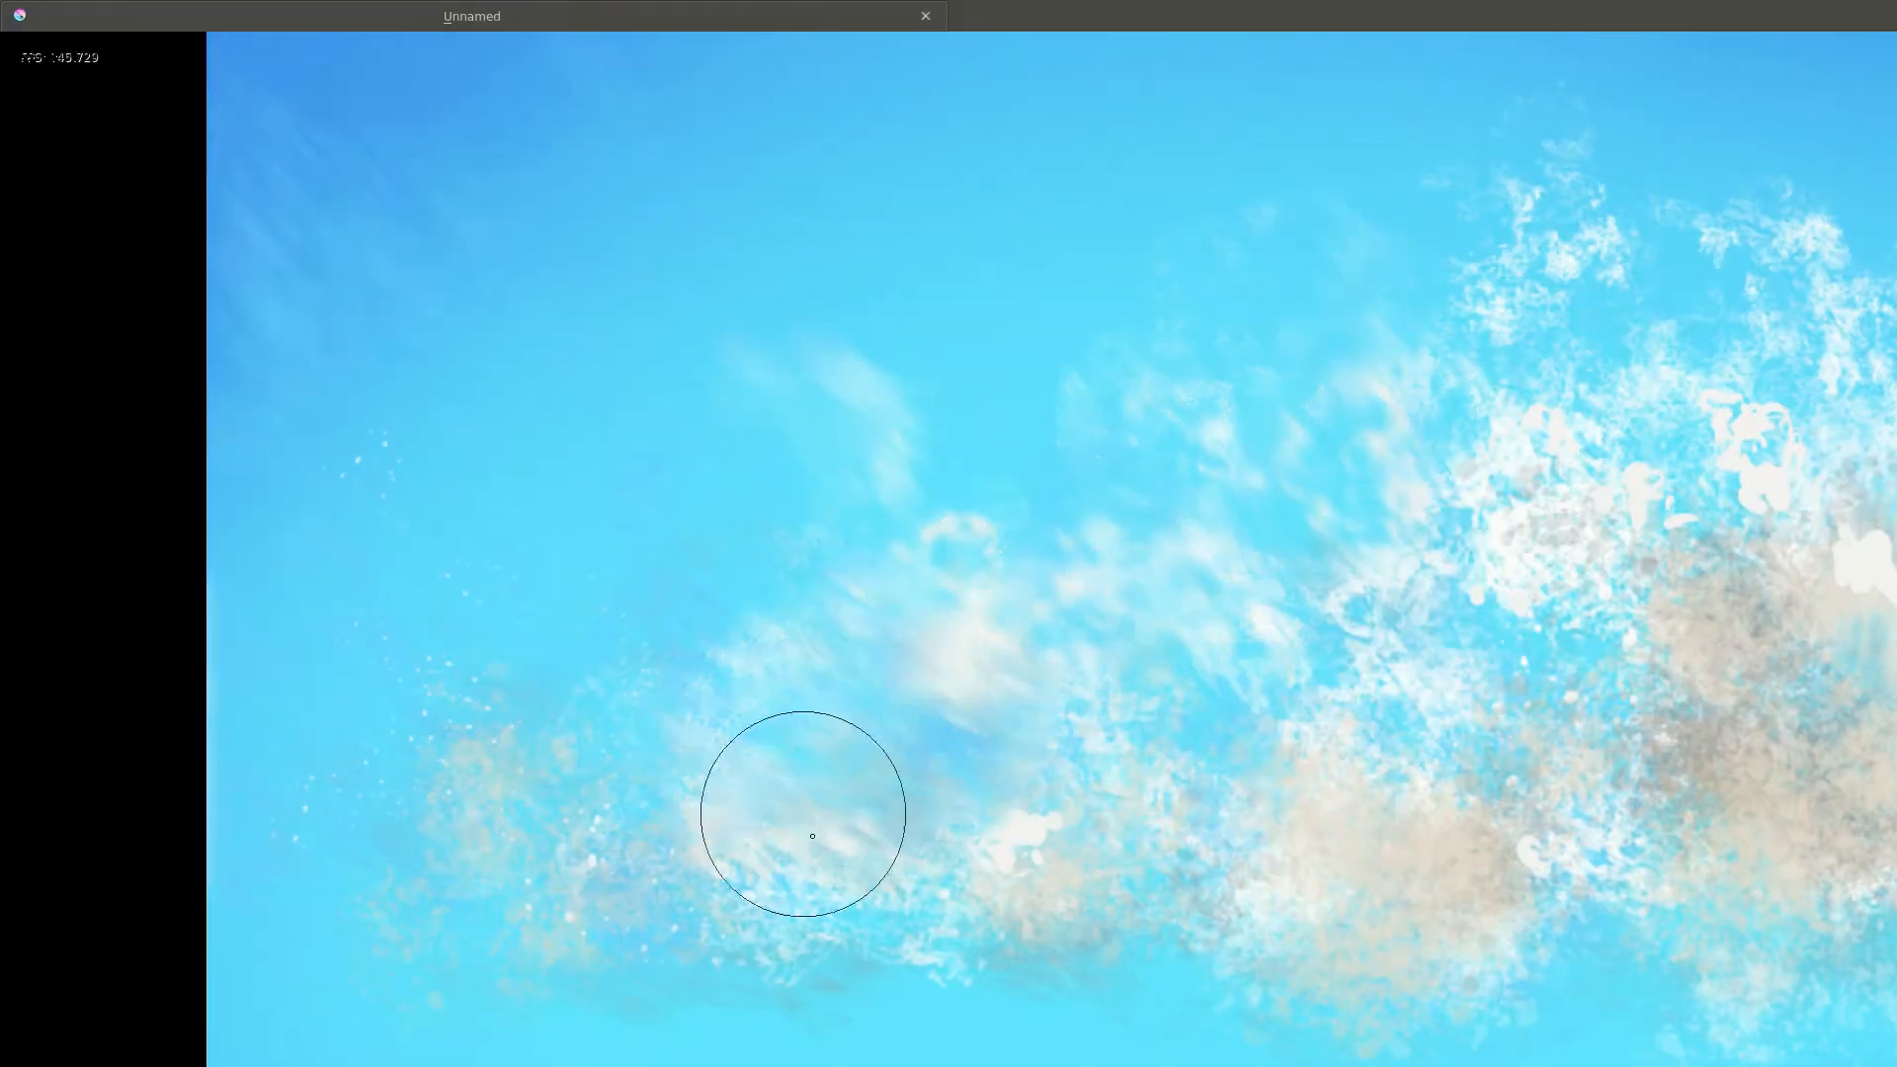
pyautogui.scroll(-3, 754, 535)
pyautogui.hscroll(1, 754, 536)
pyautogui.scroll(2, 826, 495)
# Blend the textured top and grey centre of the main cloud with the large smudge brush.
pyautogui.hscroll(1, 826, 495)
pyautogui.scroll(2, 1007, 606)
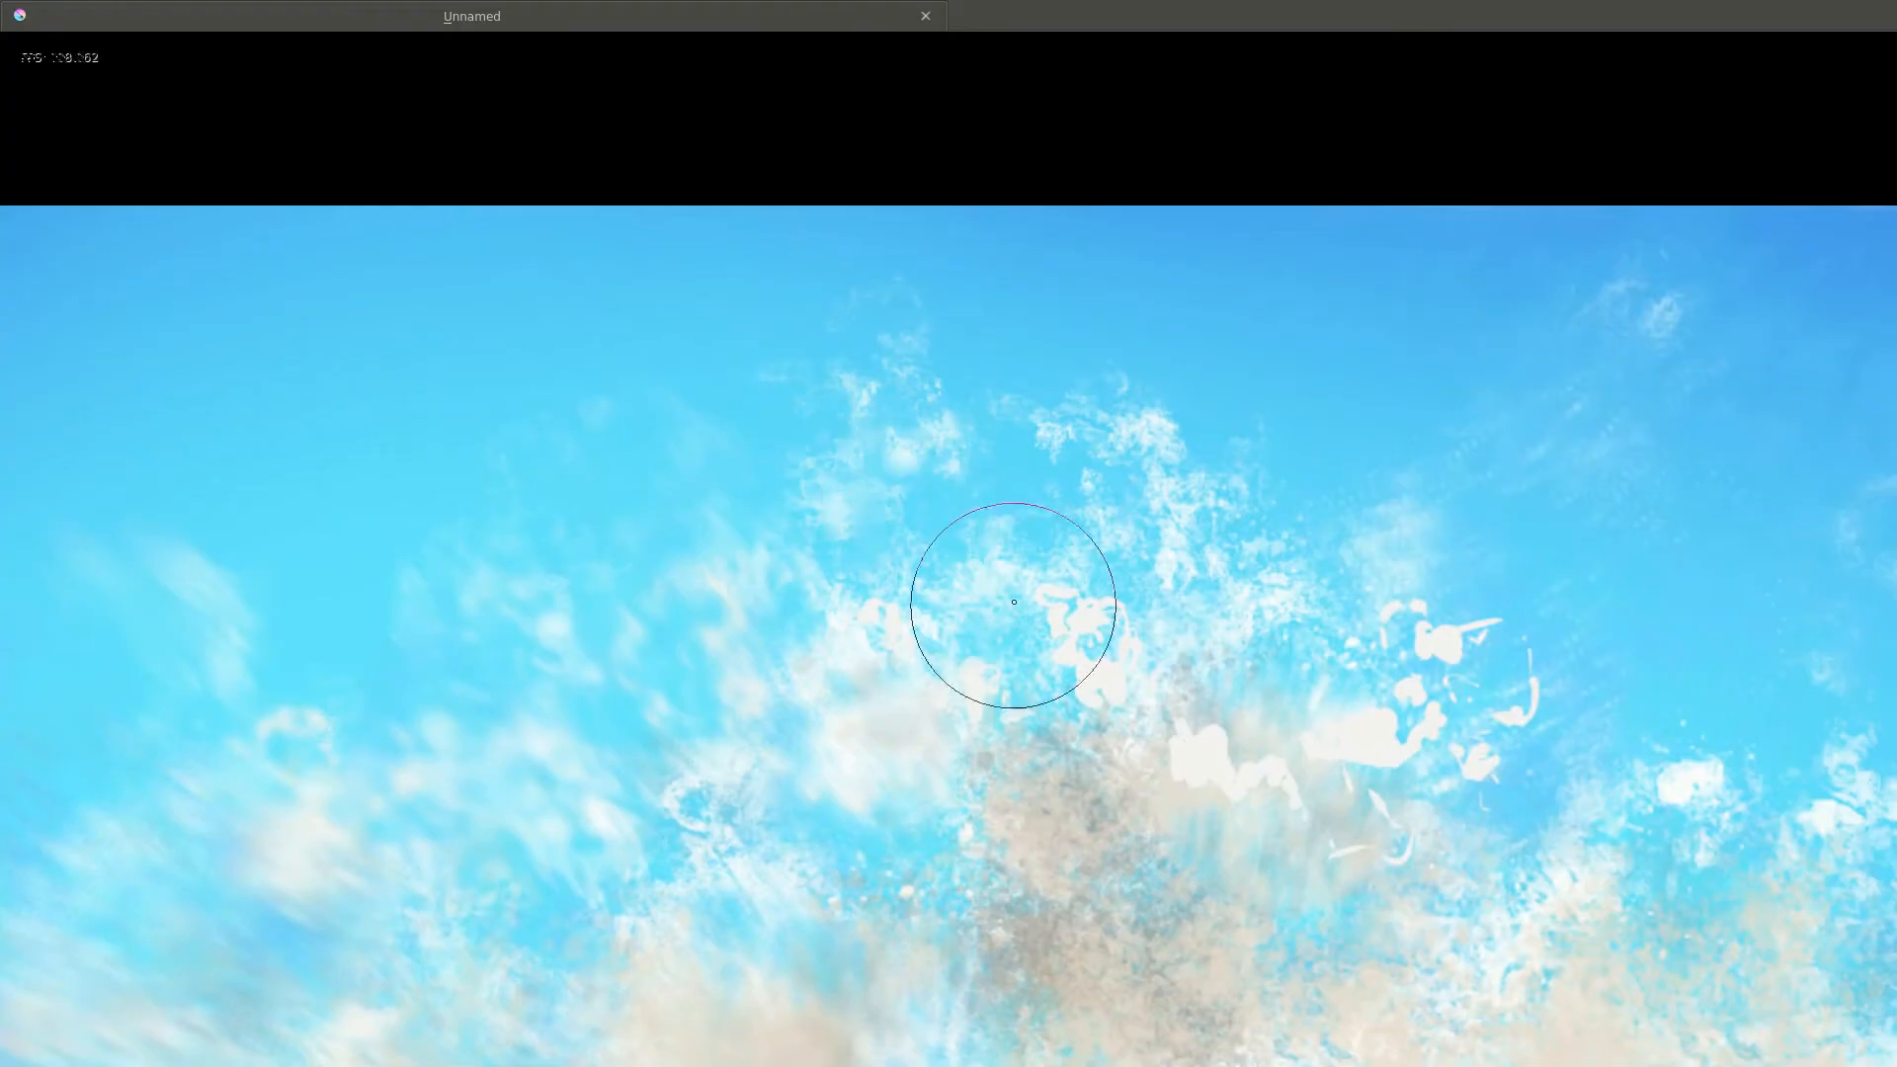
pyautogui.scroll(-1, 868, 673)
pyautogui.hscroll(1, 868, 673)
pyautogui.scroll(2, 931, 627)
pyautogui.hscroll(1, 932, 627)
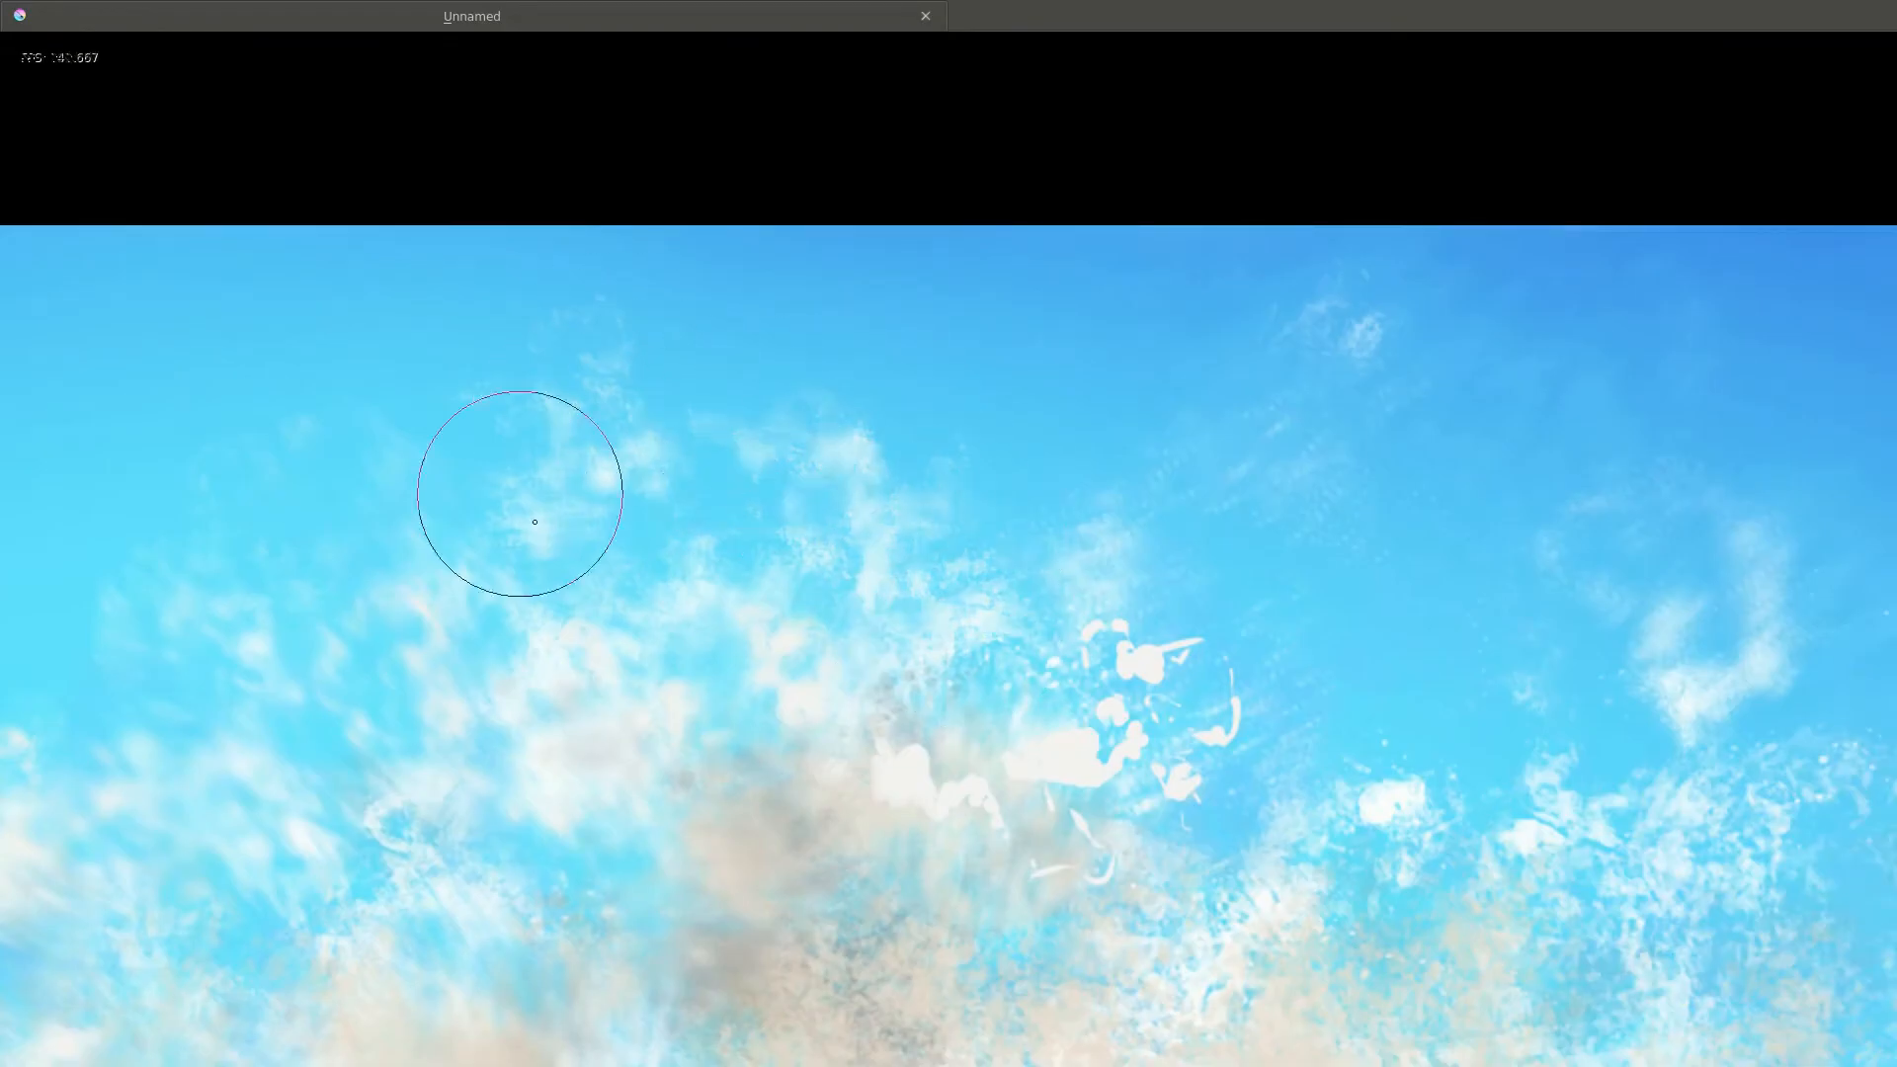
pyautogui.scroll(-2, 534, 522)
pyautogui.scroll(-2, 932, 678)
pyautogui.scroll(4, 581, 805)
# Smudge the white dabs beside the main cloud and the right-hand cloud texture into soft streaks.
pyautogui.hscroll(1, 969, 259)
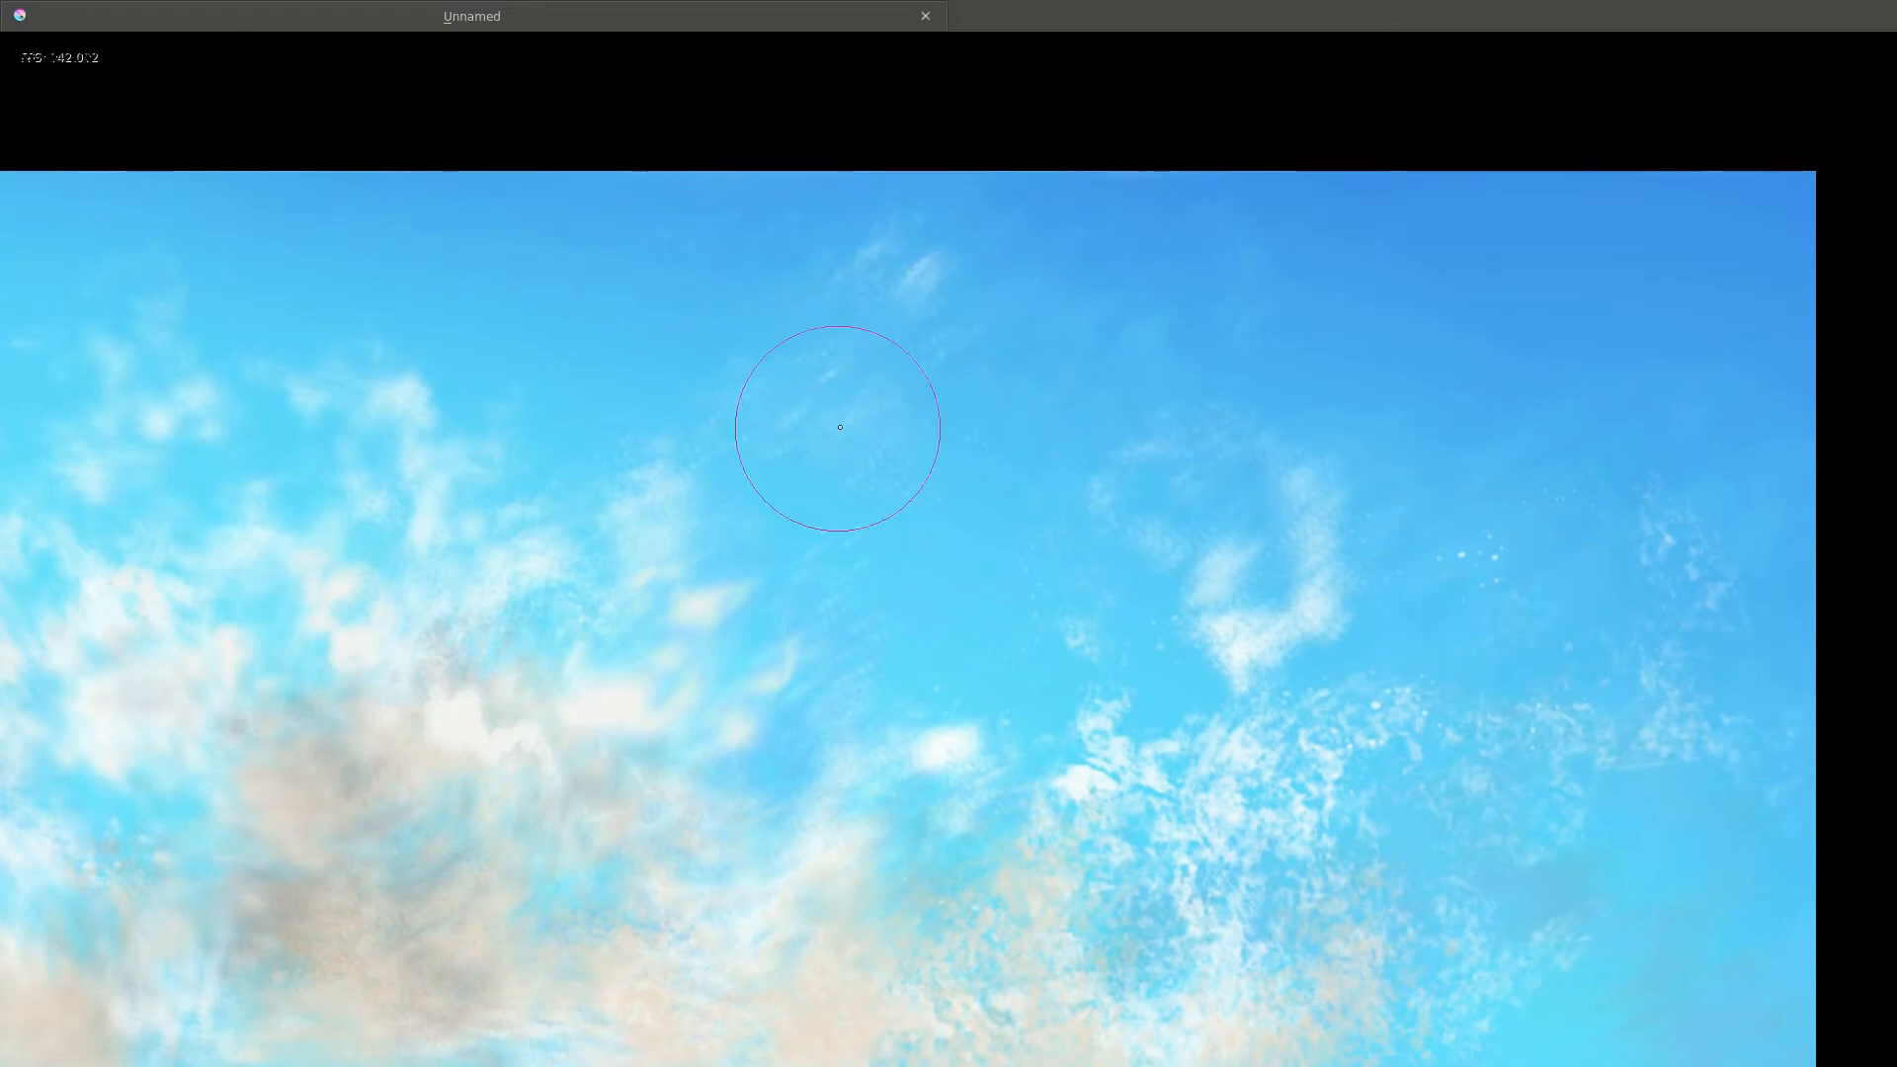
pyautogui.scroll(-2, 840, 427)
pyautogui.hscroll(1, 839, 427)
pyautogui.scroll(1, 1080, 699)
pyautogui.hscroll(2, 1079, 699)
pyautogui.hscroll(3, 1227, 530)
pyautogui.scroll(-3, 1291, 529)
pyautogui.hscroll(-2, 1291, 530)
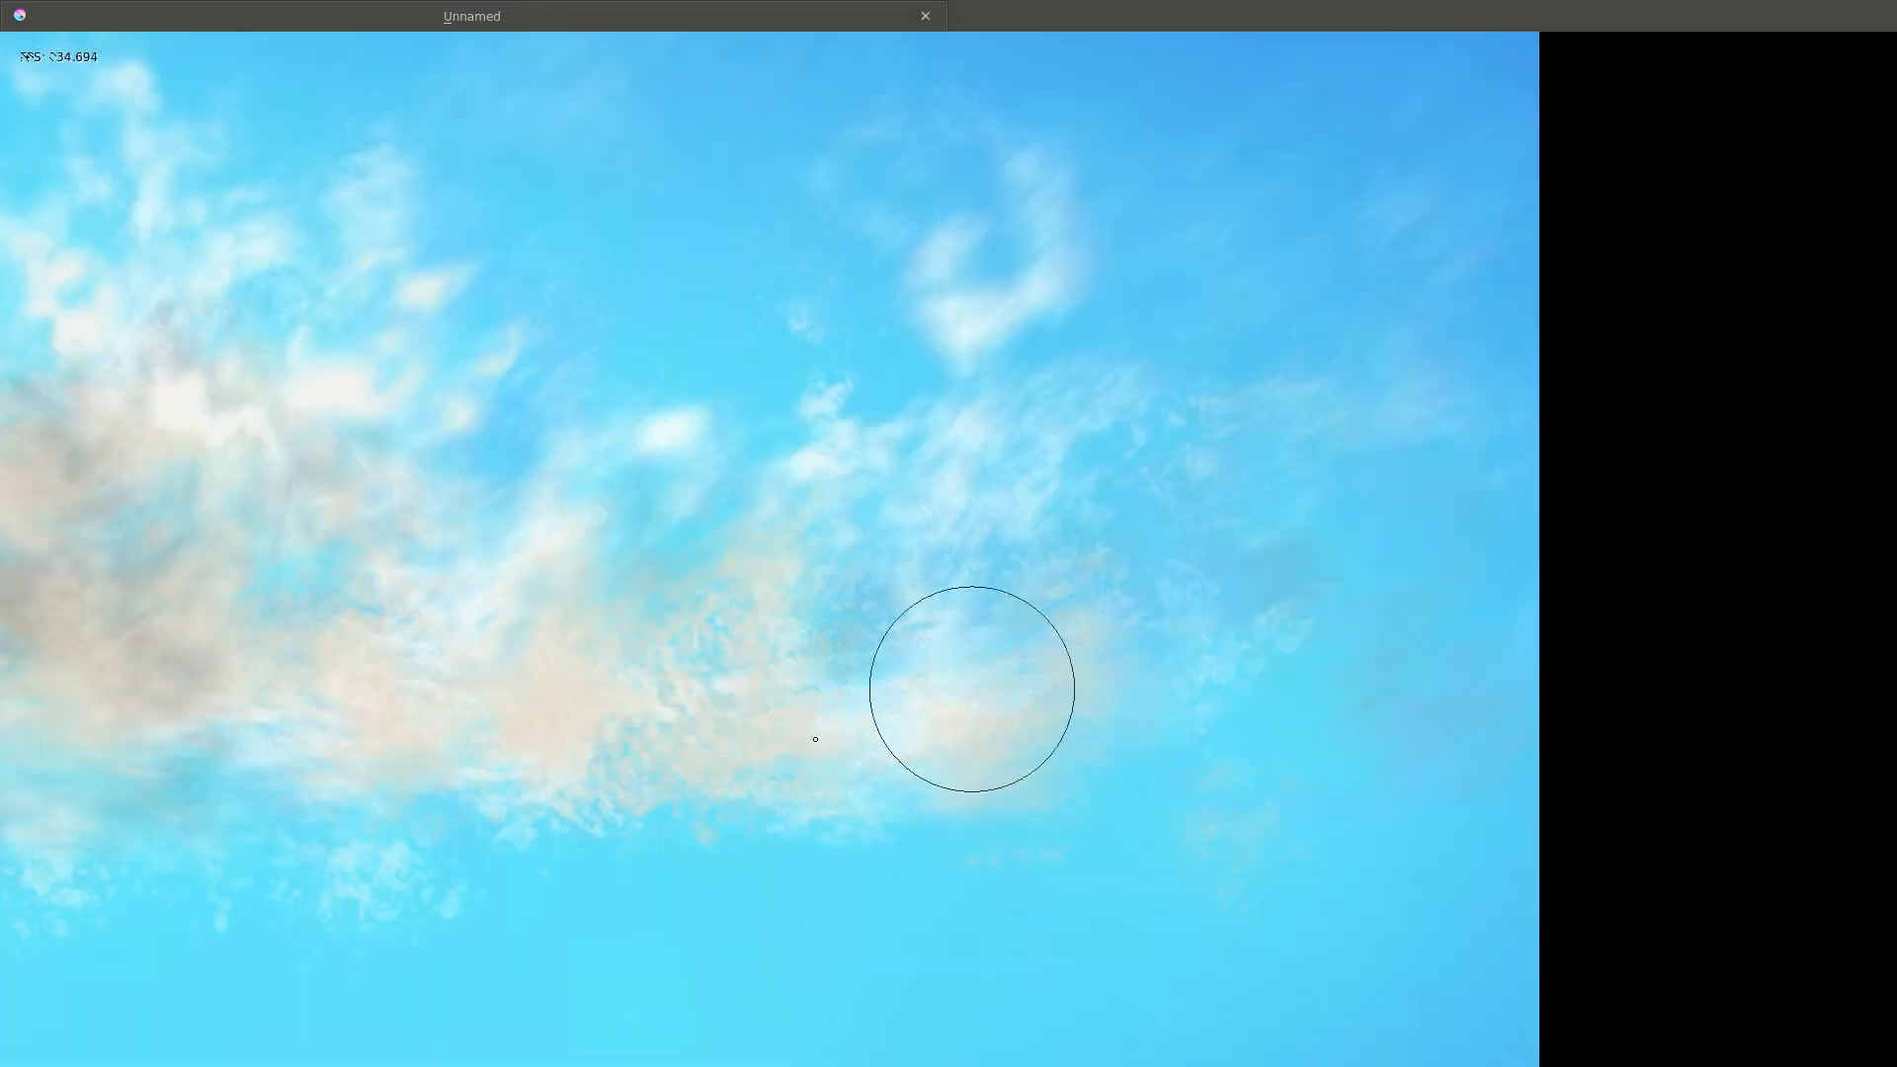
# Smooth the beige underside of the cloud bank from right to left with the smudge brush.
pyautogui.scroll(-2, 1495, 686)
pyautogui.hscroll(-2, 1495, 686)
pyautogui.hscroll(2, 575, 276)
pyautogui.scroll(2, 664, 741)
pyautogui.hscroll(-3, 665, 741)
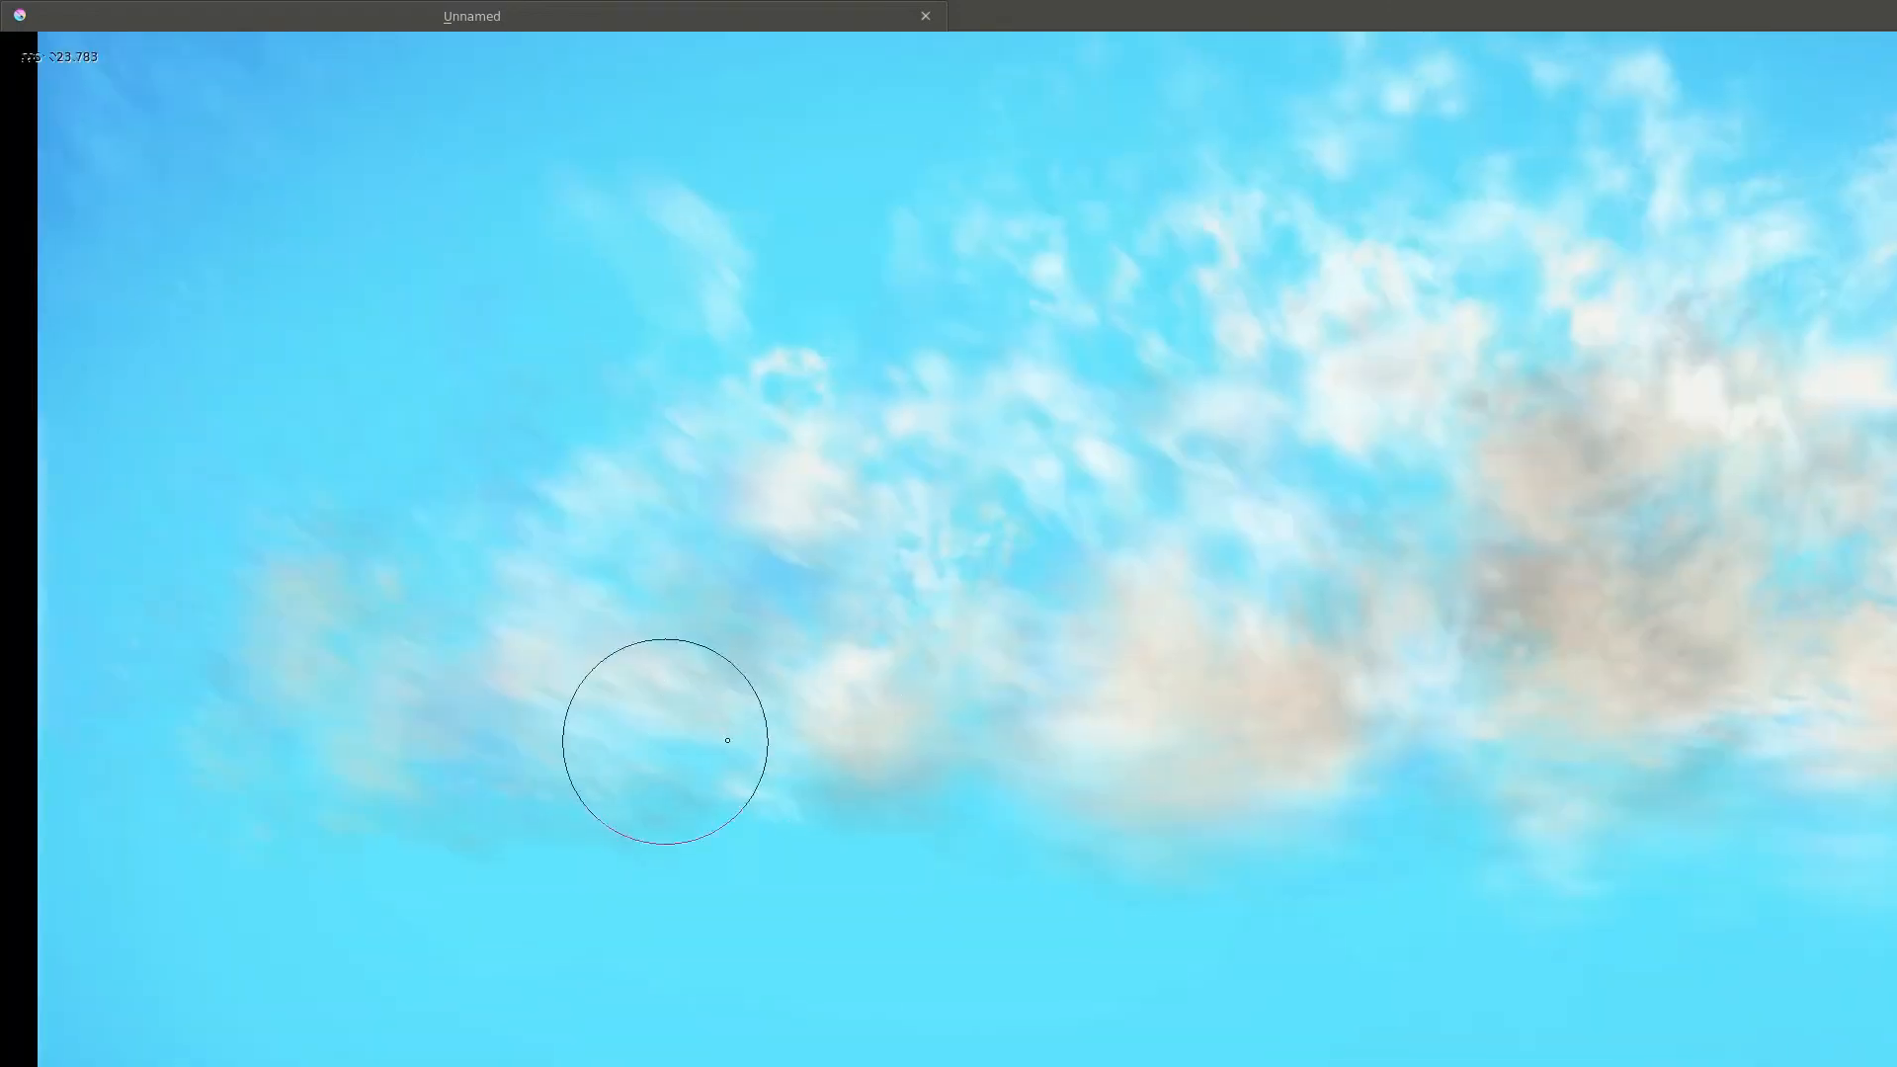
pyautogui.hscroll(2, 889, 542)
pyautogui.scroll(-2, 661, 631)
# Wash the dark brownish centre of the main cloud with a pale translucent gradient.
pyautogui.click(983, 423)
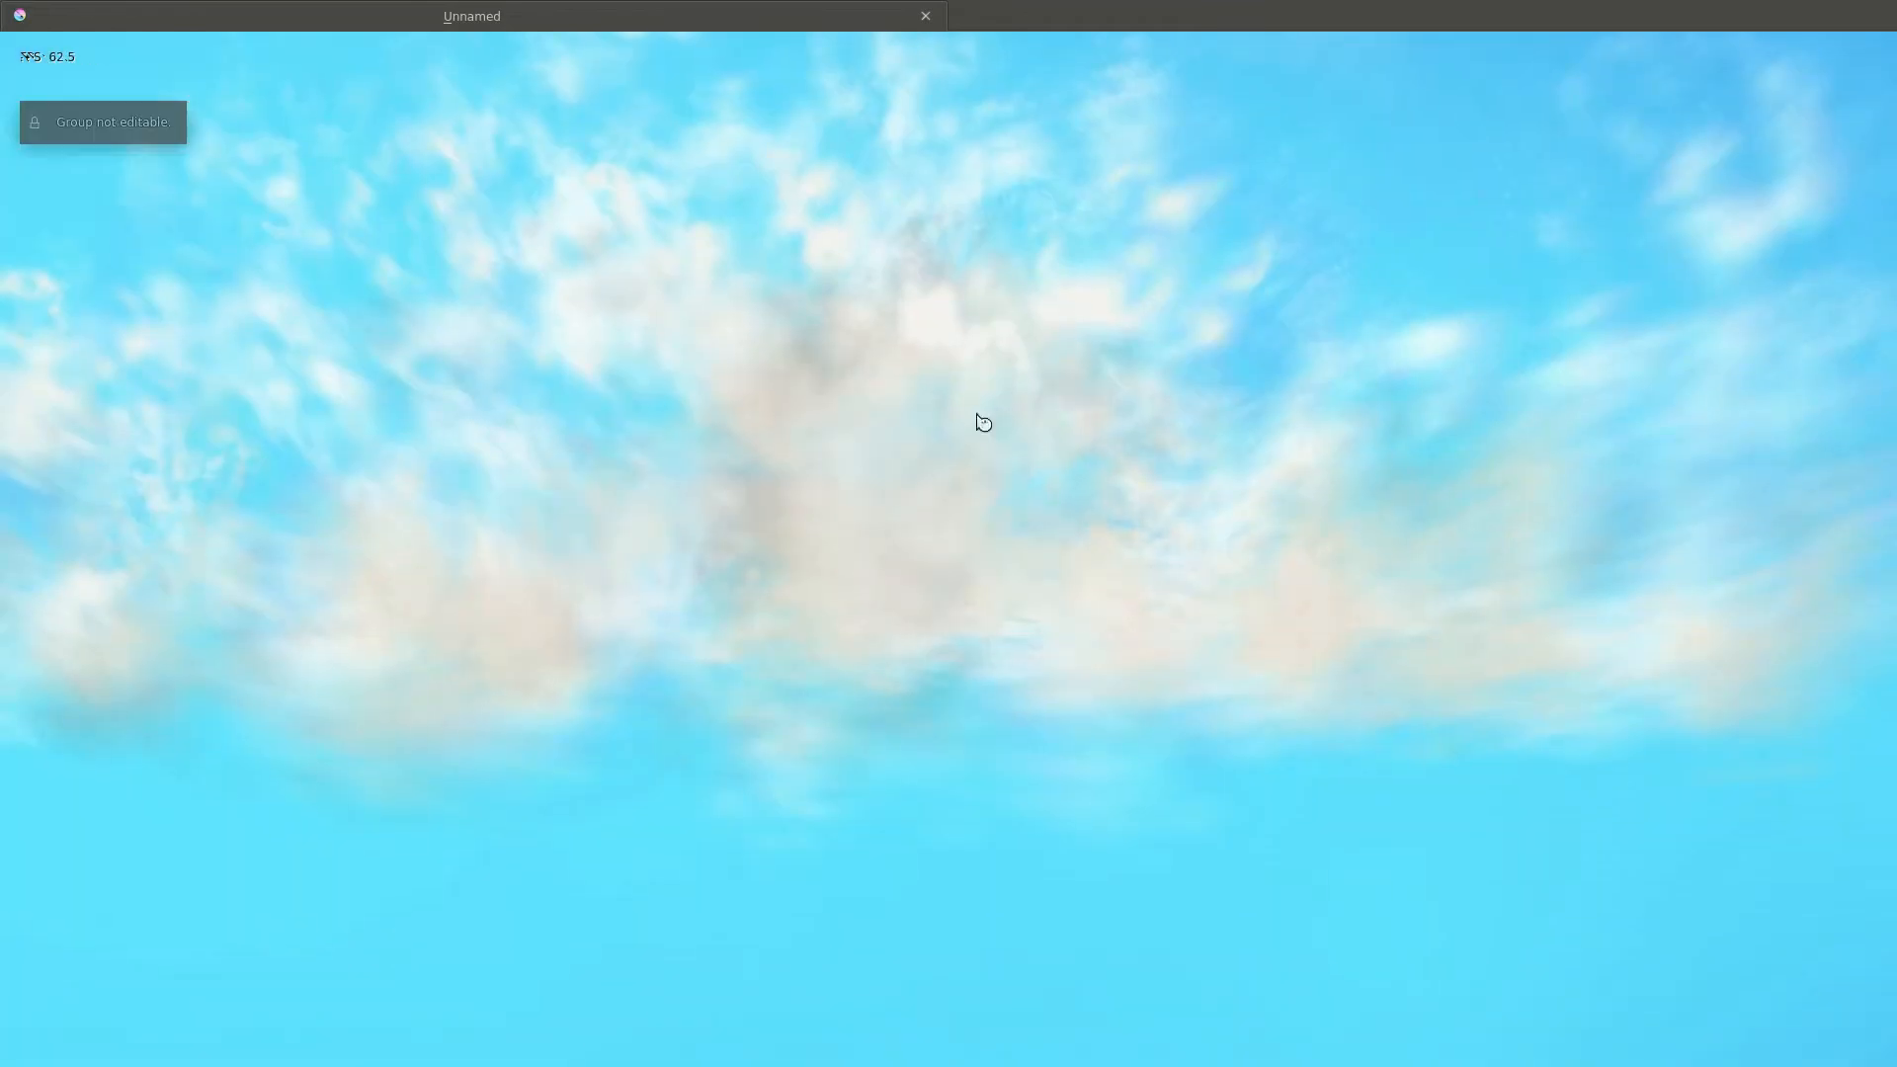
pyautogui.scroll(2, 982, 423)
pyautogui.scroll(-3, 597, 567)
pyautogui.hscroll(2, 805, 574)
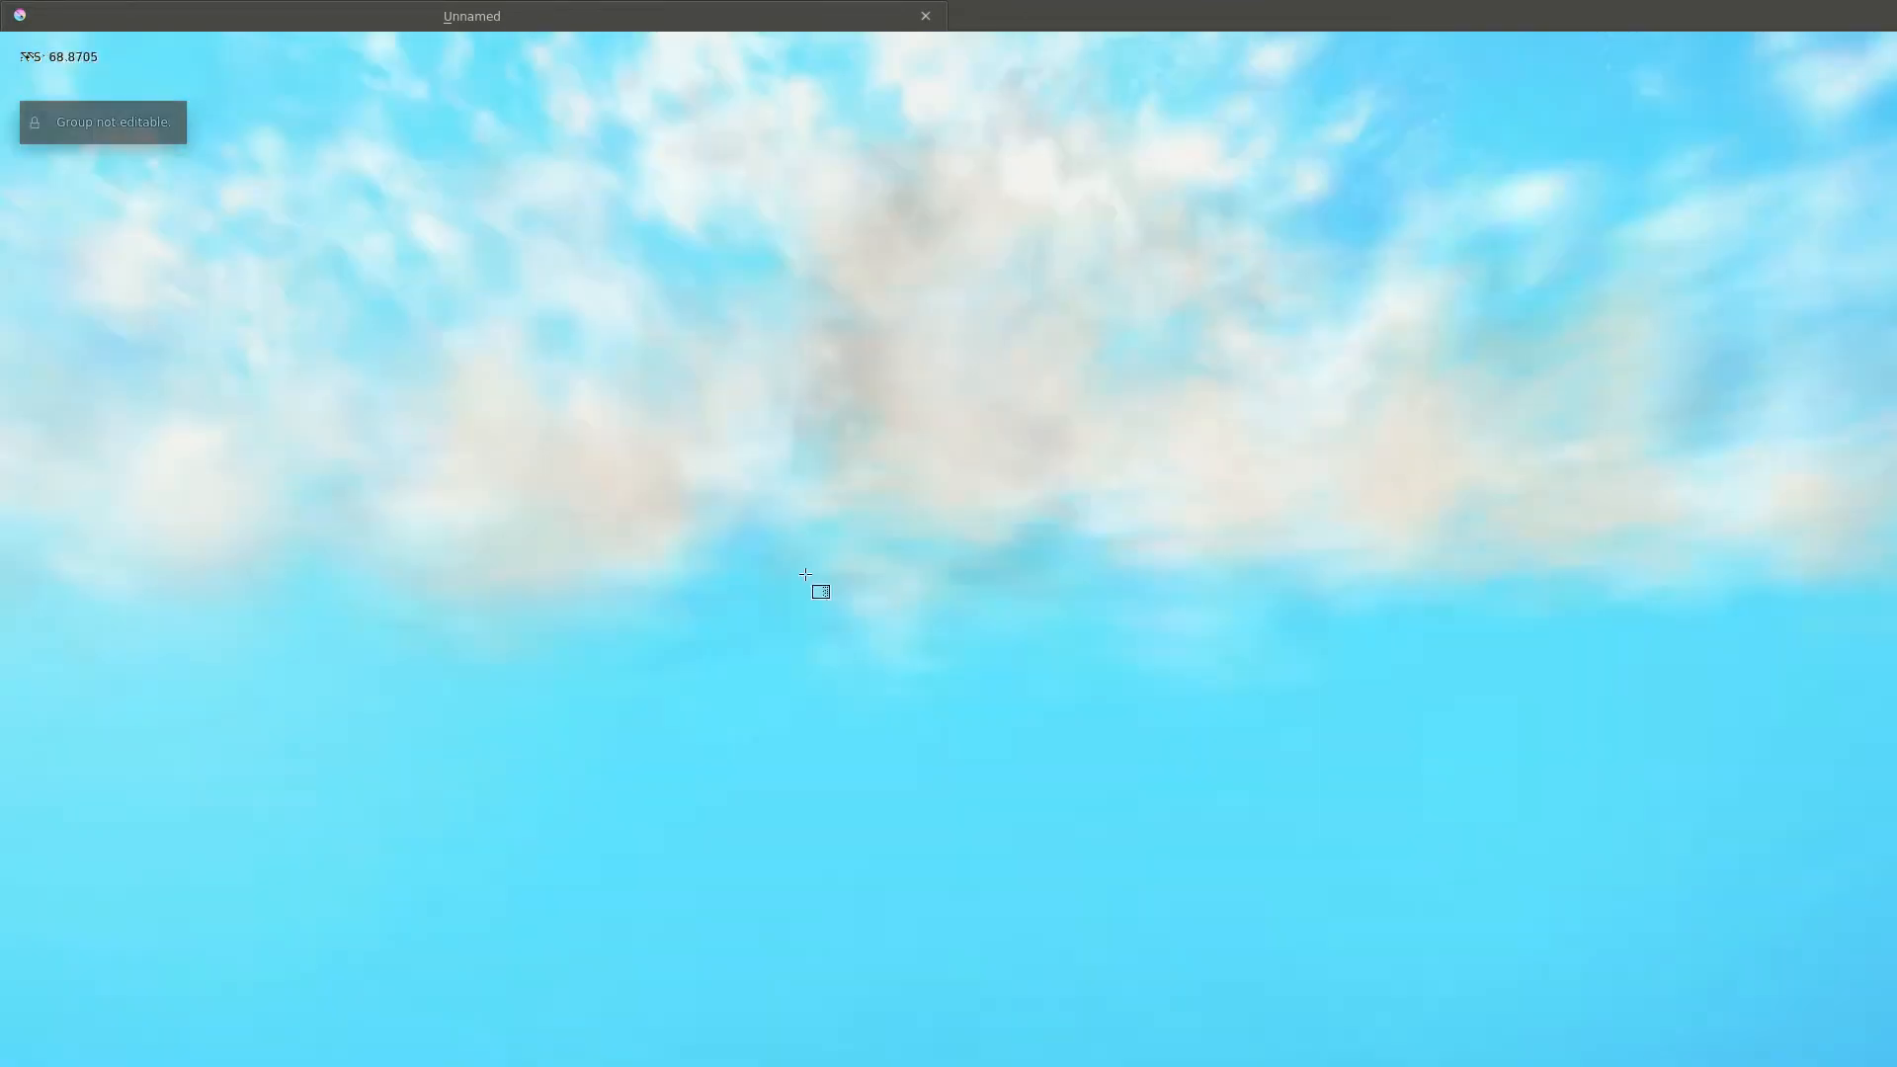
pyautogui.hscroll(3, 805, 573)
pyautogui.scroll(2, 1384, 618)
# Tint the main cloud's centre and the lower clouds with soft grey and blue-grey gradients.
pyautogui.rightClick(1002, 513)
pyautogui.rightClick(933, 537)
pyautogui.scroll(-2, 932, 537)
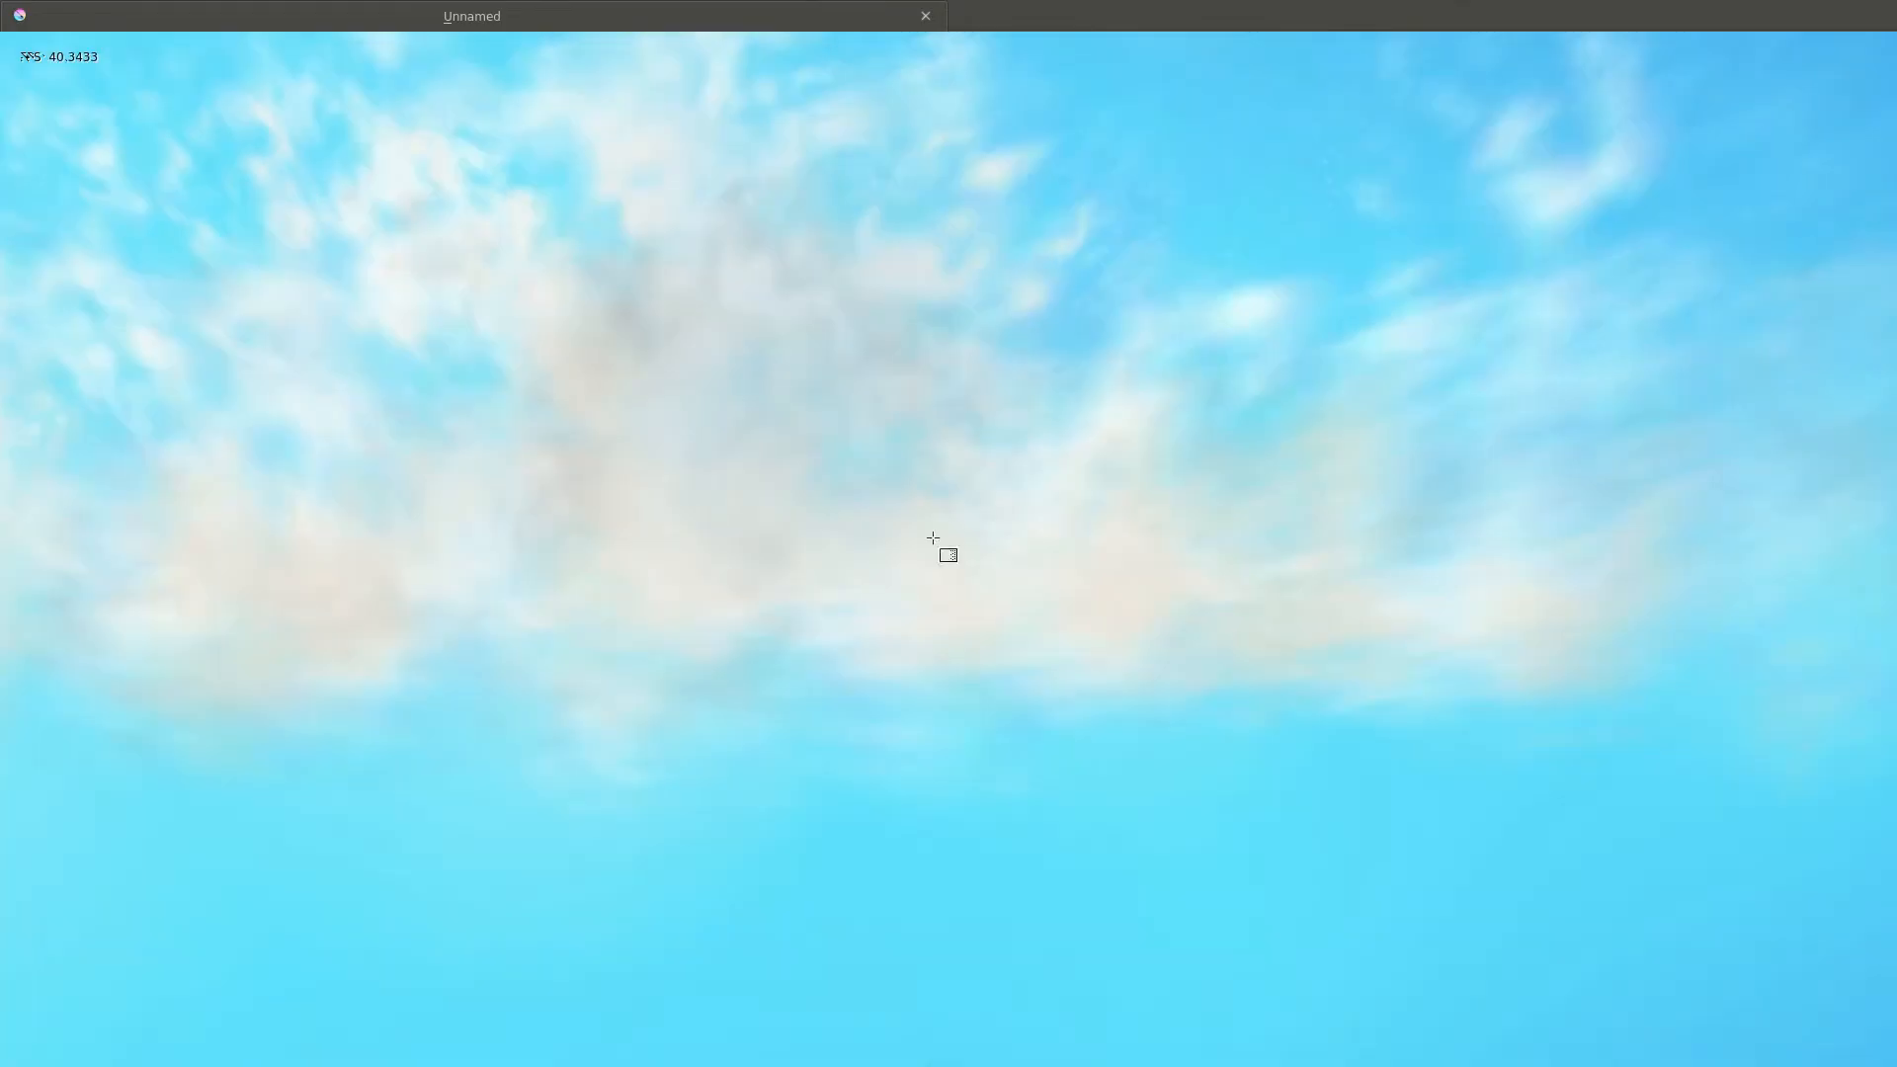
pyautogui.scroll(3, 933, 537)
pyautogui.scroll(-2, 1211, 635)
pyautogui.hscroll(2, 1274, 826)
# Paint white texture along the top and sides of the main cloud with the Splat_texture_2 brush.
pyautogui.rightClick(857, 539)
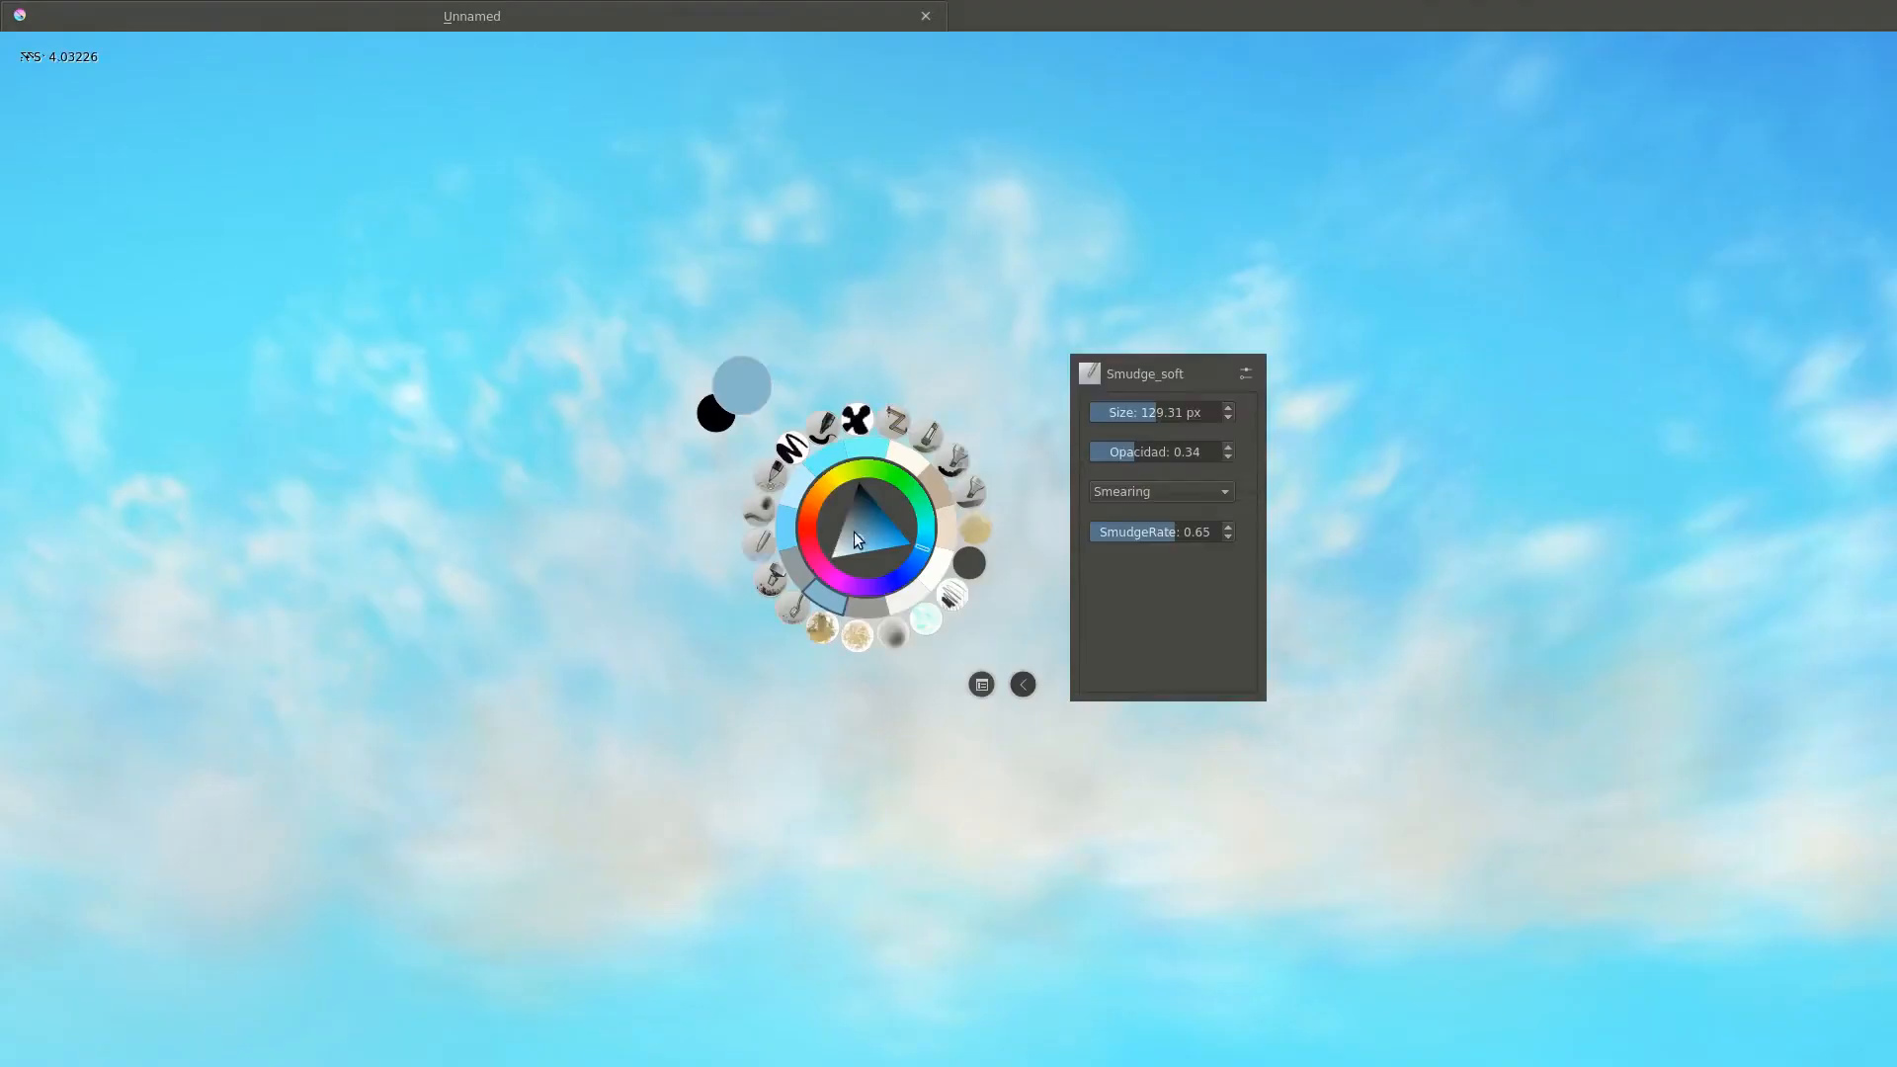
pyautogui.click(792, 613)
pyautogui.rightClick(775, 566)
pyautogui.moveTo(1088, 394)
pyautogui.mouseDown()
pyautogui.moveTo(881, 321)
pyautogui.moveTo(911, 413)
pyautogui.moveTo(972, 408)
pyautogui.moveTo(1046, 256)
pyautogui.moveTo(1122, 267)
pyautogui.moveTo(823, 658)
pyautogui.moveTo(831, 529)
pyautogui.moveTo(772, 554)
pyautogui.moveTo(786, 608)
pyautogui.mouseUp()
pyautogui.hscroll(1, 1058, 538)
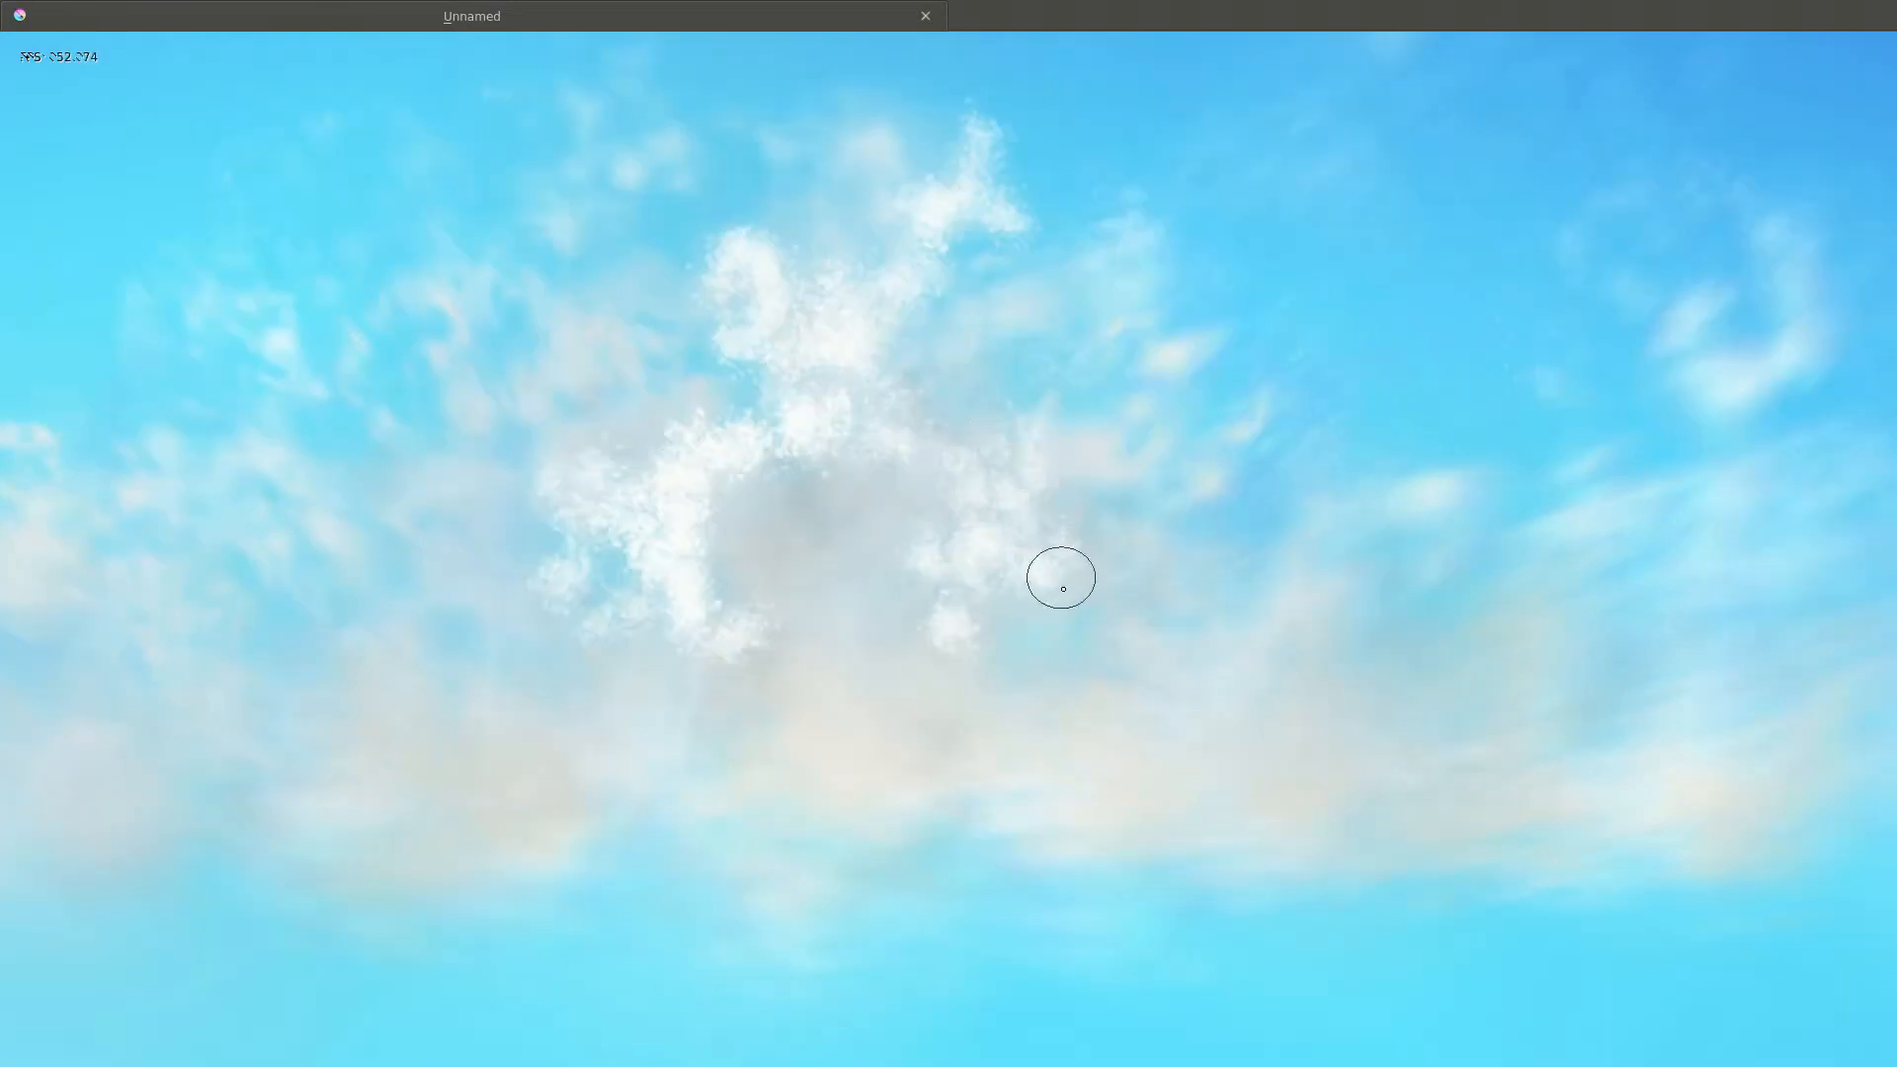
# Extend the white cloud texture across the grey centre, the right-hand clouds and the lower-left cloud.
pyautogui.hscroll(2, 1008, 593)
pyautogui.moveTo(954, 613); pyautogui.dragTo(982, 623)
pyautogui.hscroll(2, 1027, 494)
pyautogui.scroll(-1, 1027, 494)
pyautogui.moveTo(1097, 425)
pyautogui.mouseDown()
pyautogui.moveTo(1066, 339)
pyautogui.moveTo(919, 415)
pyautogui.moveTo(910, 605)
pyautogui.mouseUp()
pyautogui.scroll(4, 762, 487)
pyautogui.scroll(3, 695, 279)
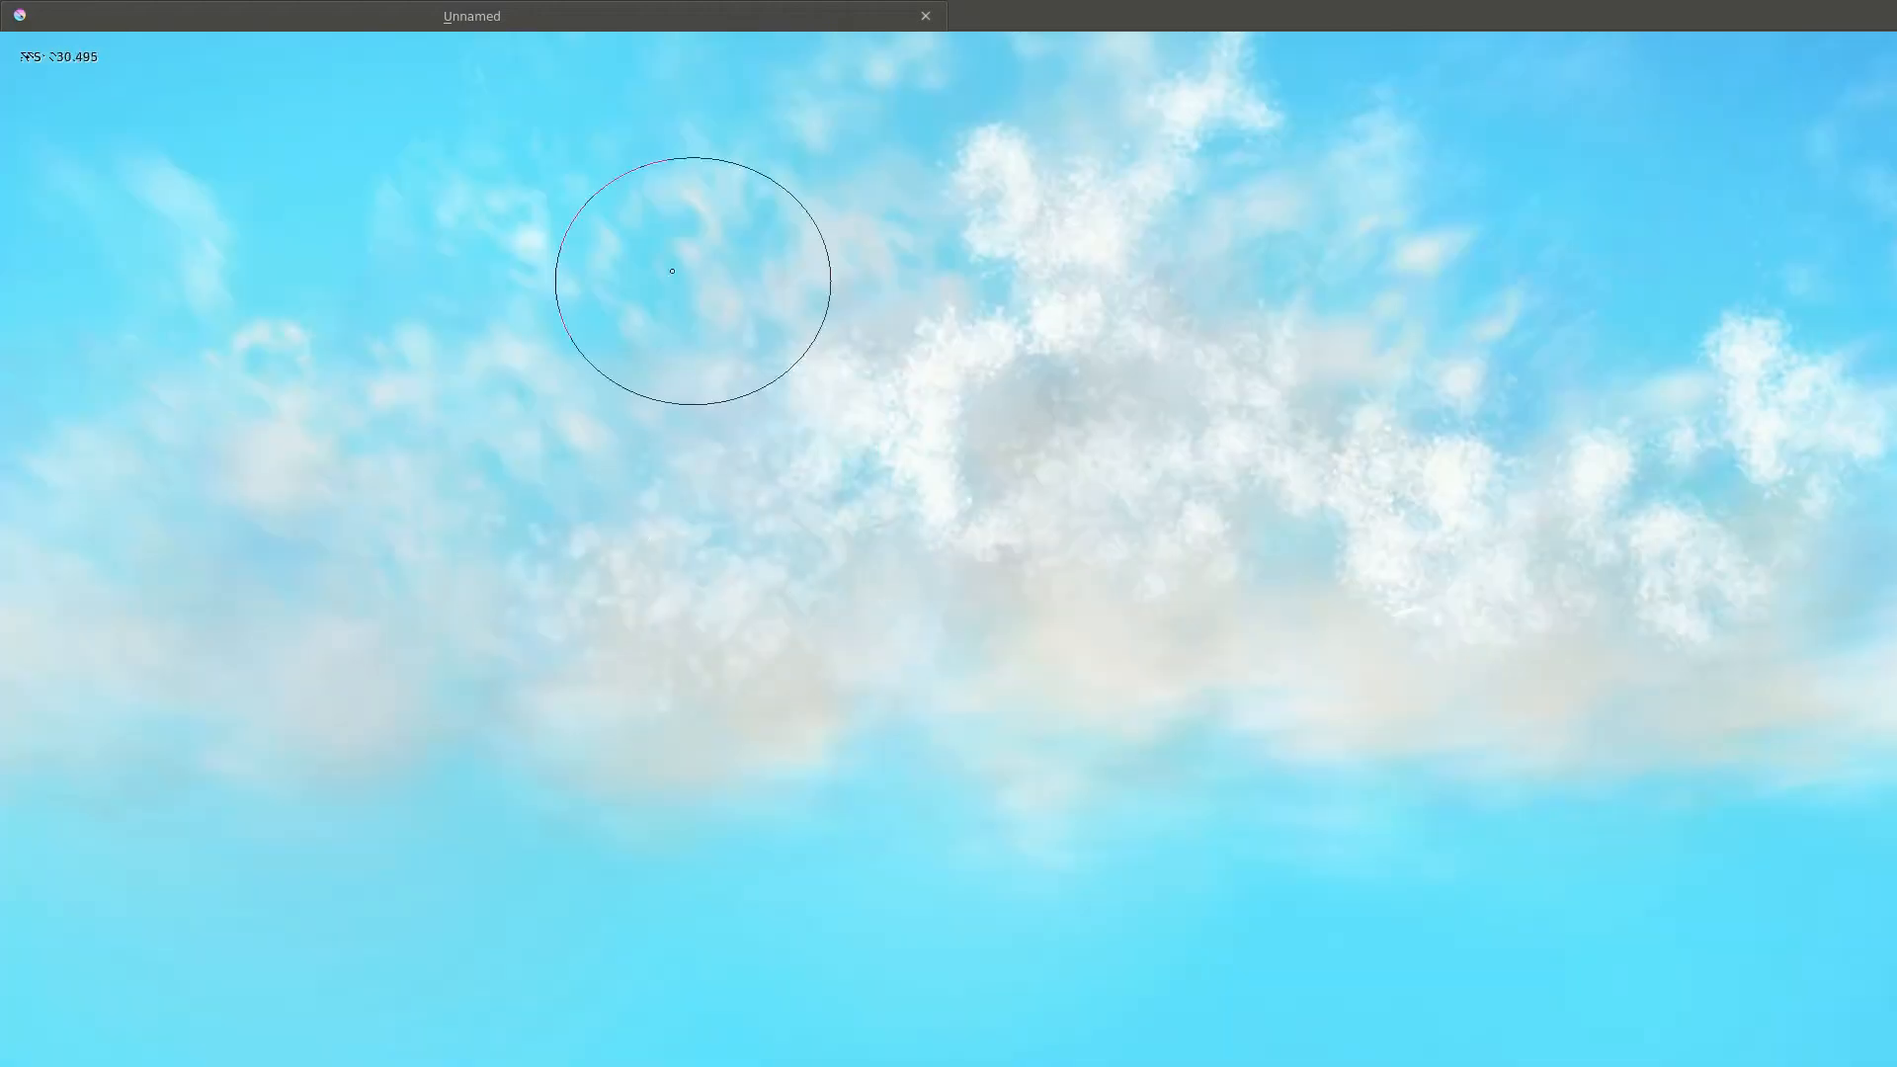
# Scatter white speckles along the far-right end of the cloud bank with the Splat_texture_2 brush.
pyautogui.scroll(3, 494, 415)
pyautogui.hscroll(-3, 759, 657)
pyautogui.scroll(-2, 788, 487)
# Switch to another brush preset and paint wispy white strands and bright highlights at the main cloud's peak, reducing the brush size.
pyautogui.rightClick(846, 632)
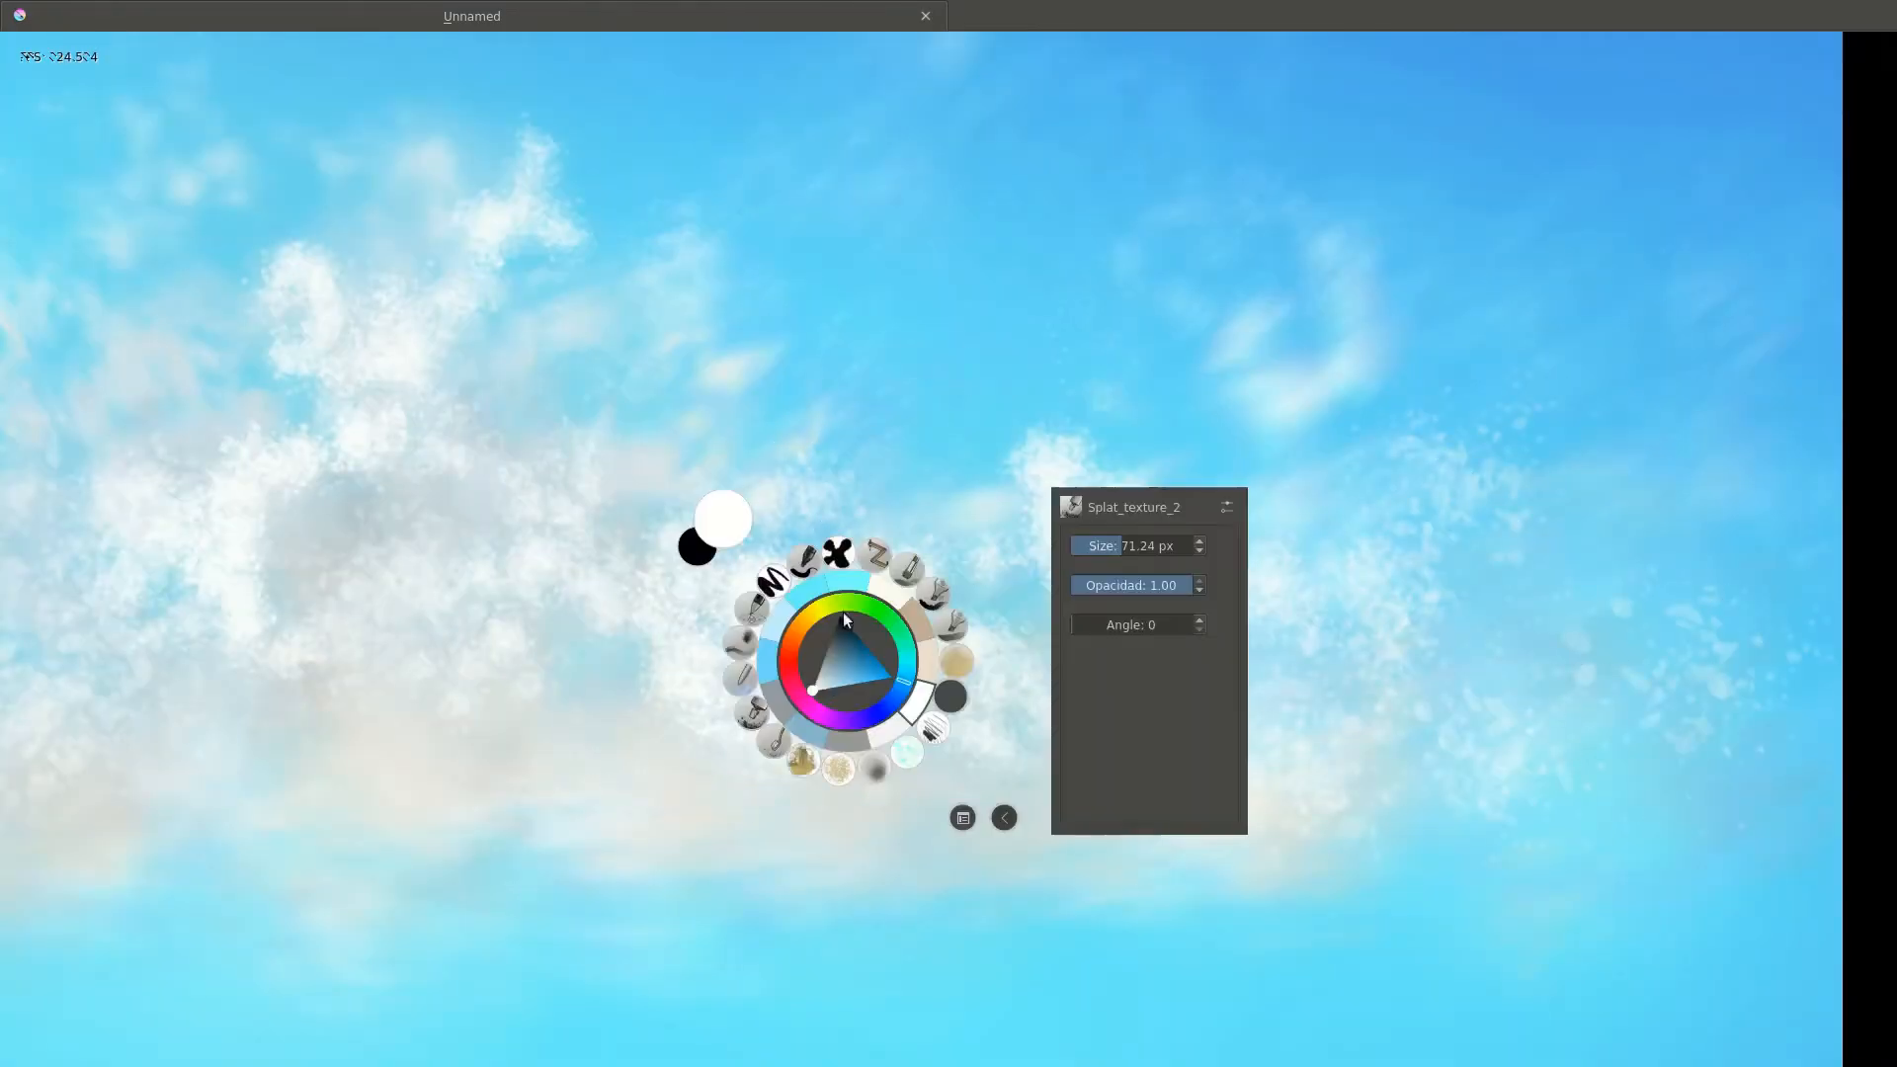
pyautogui.click(736, 640)
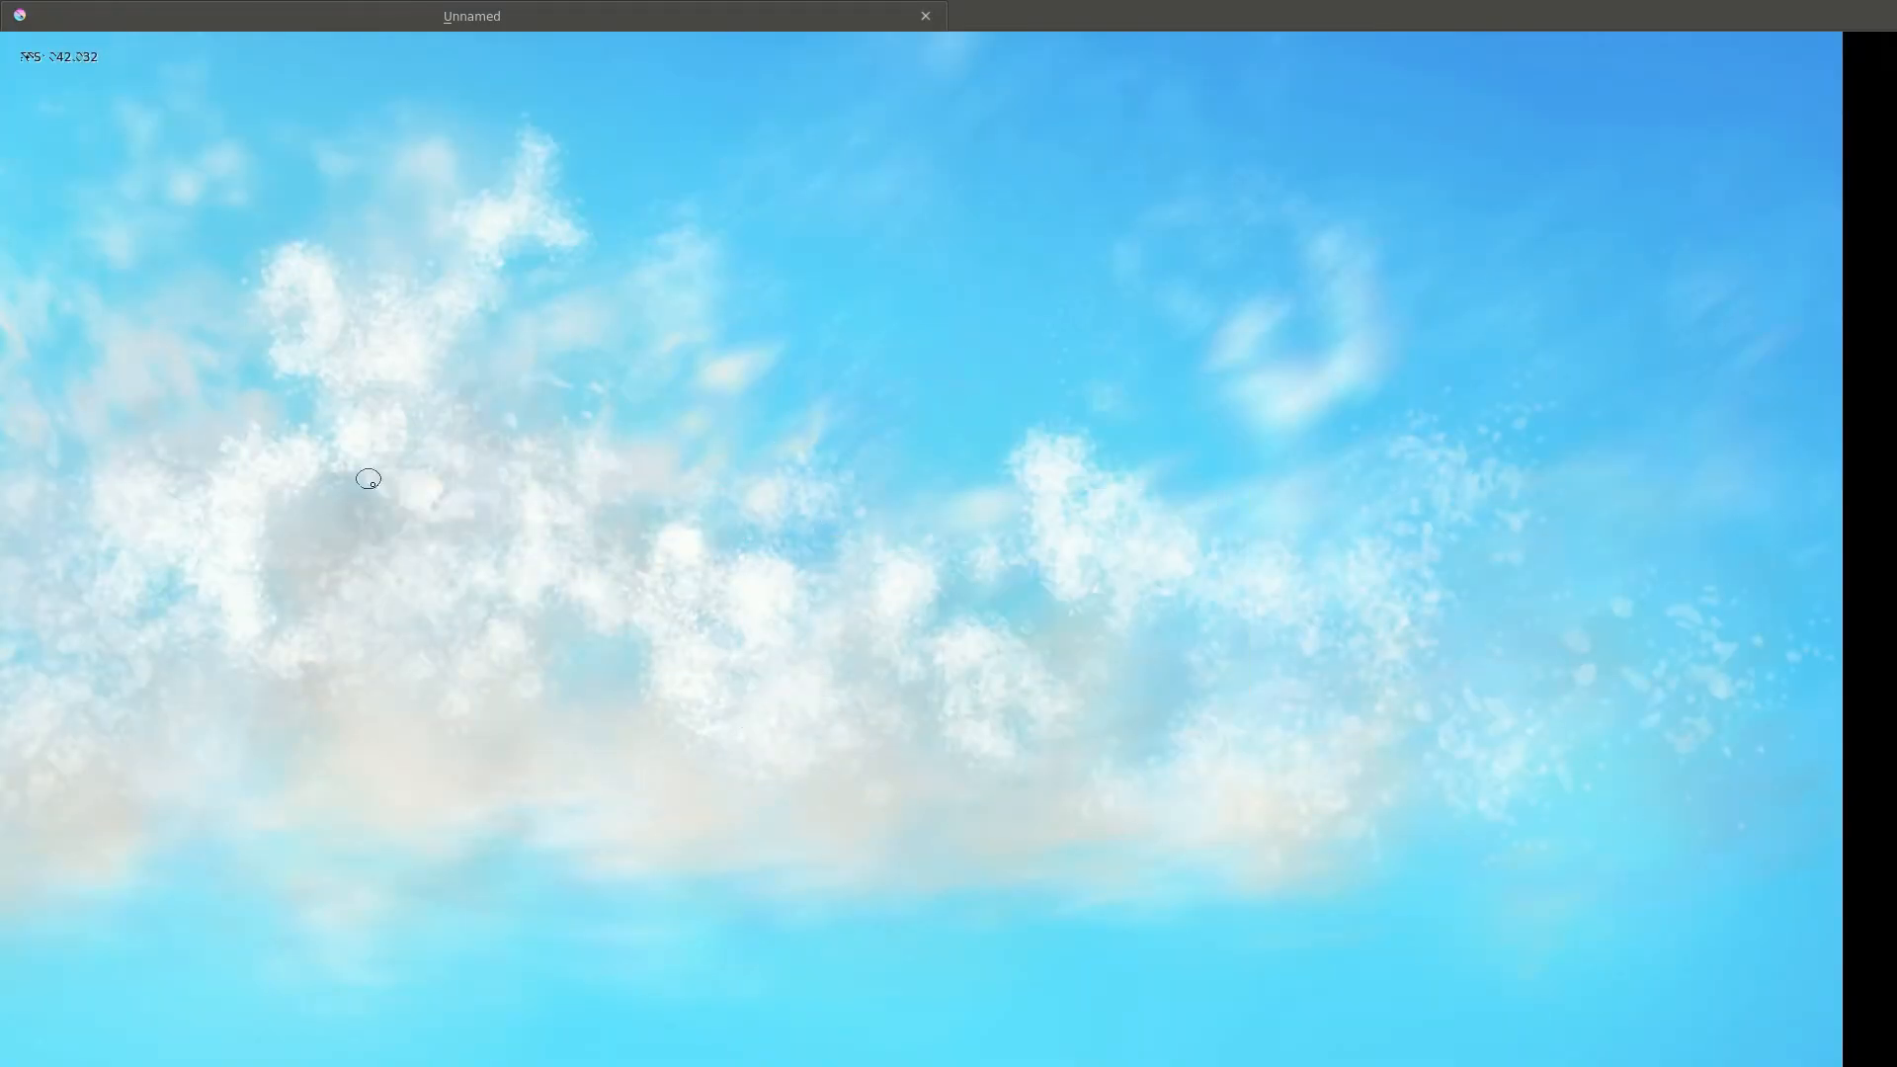
pyautogui.scroll(3, 775, 297)
pyautogui.hscroll(-1, 775, 296)
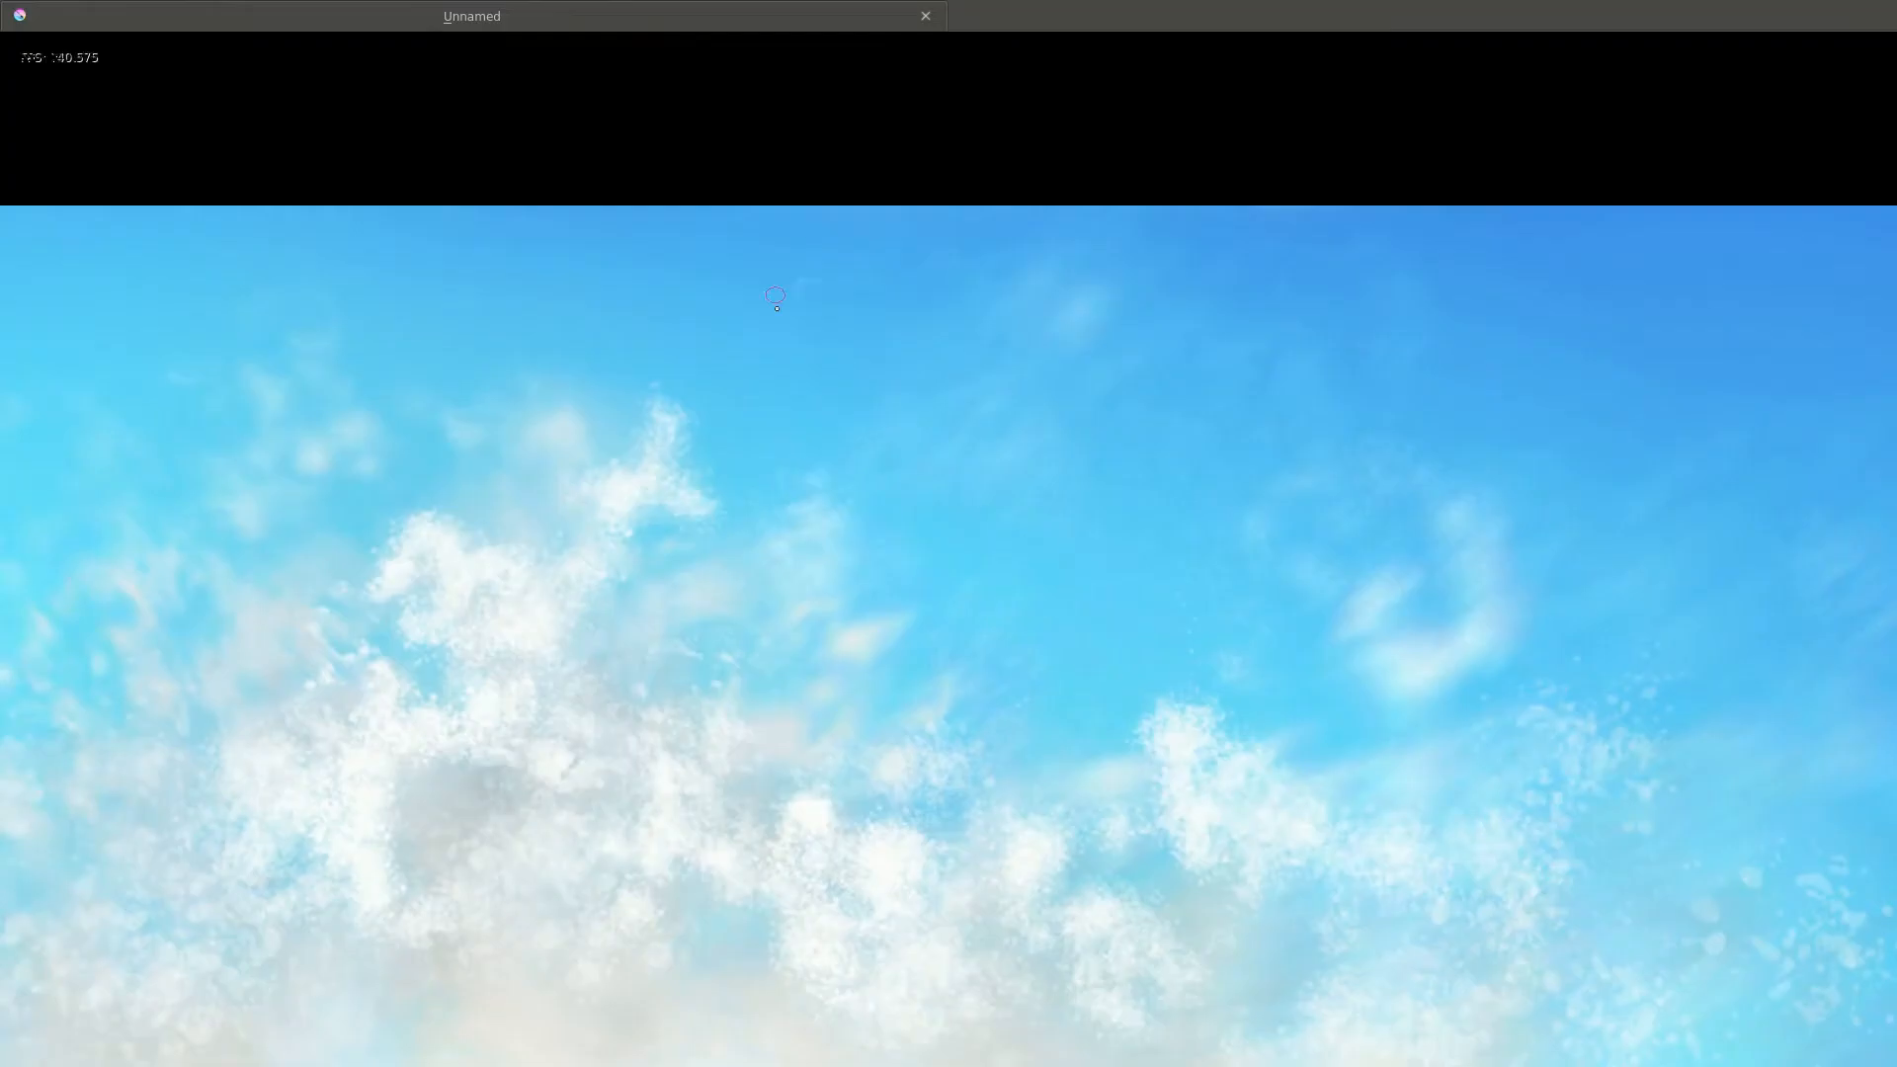
pyautogui.scroll(-2, 632, 440)
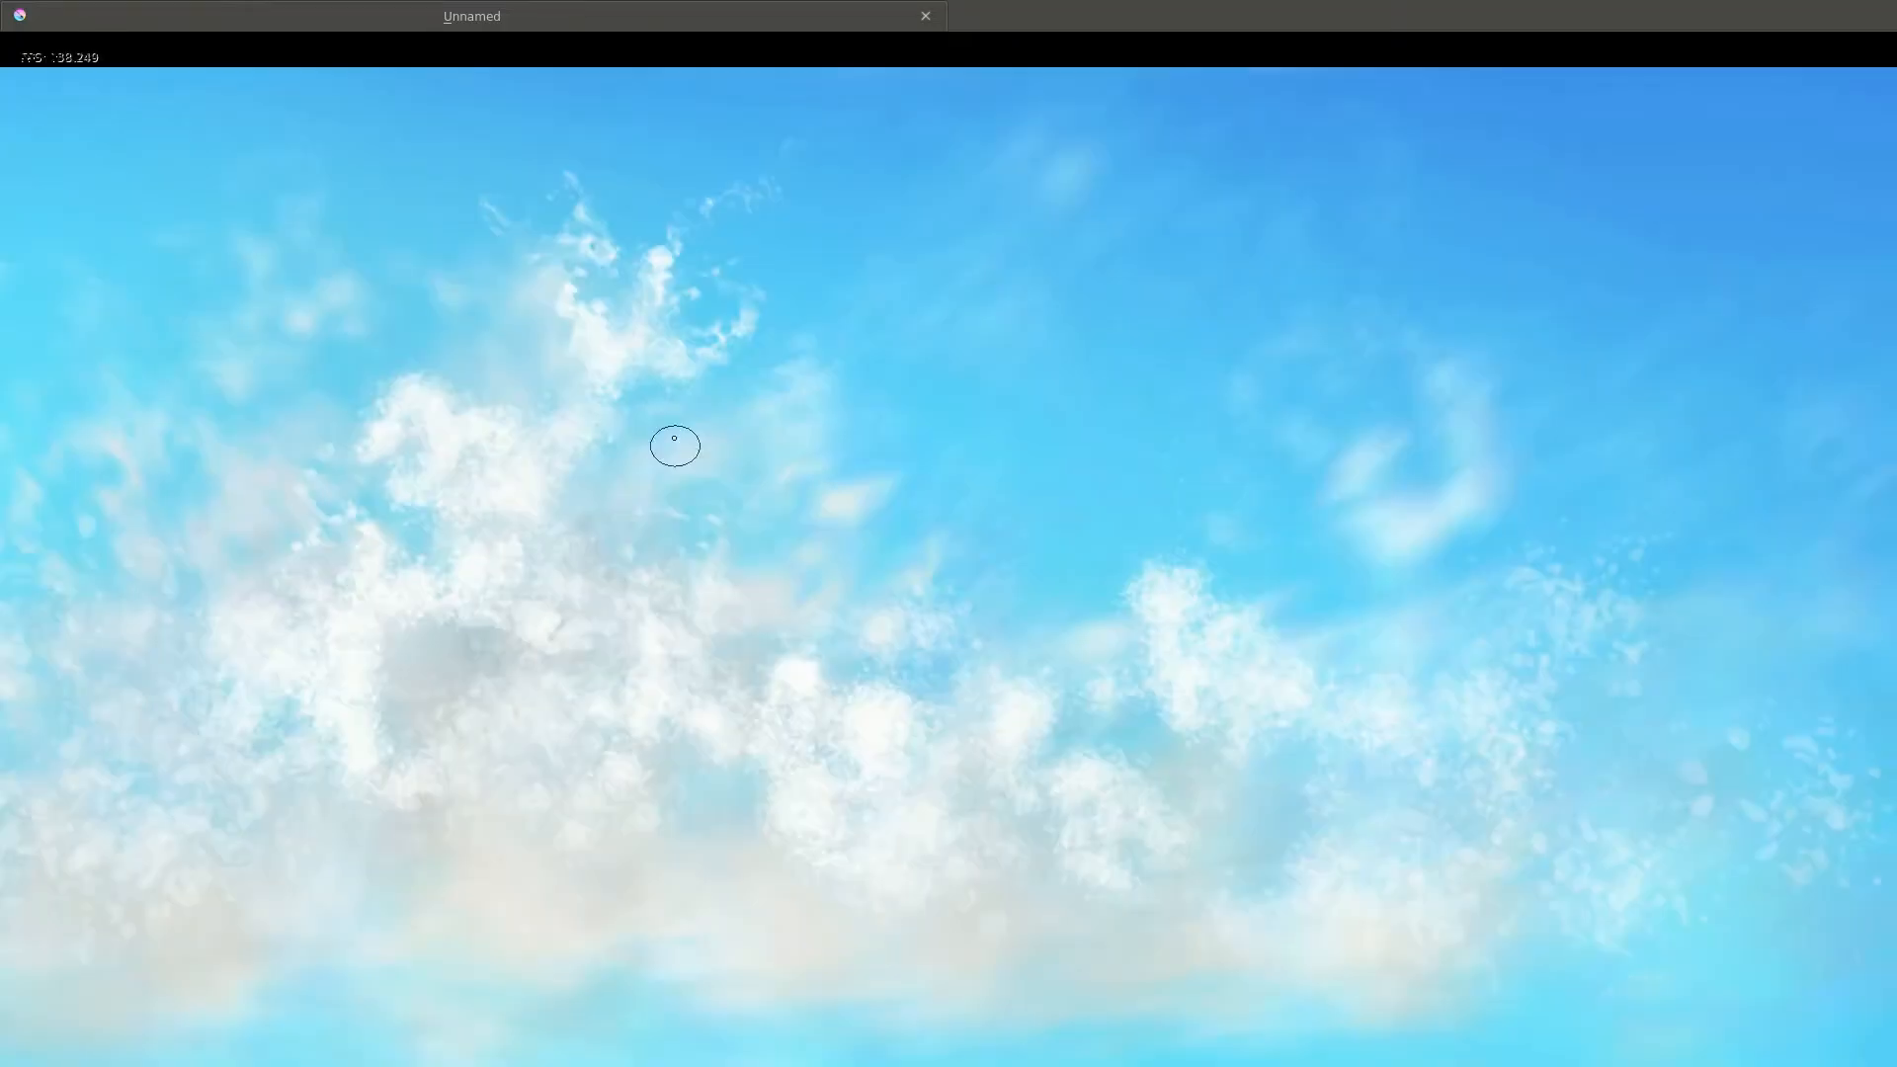
pyautogui.press('[')
pyautogui.press('[')
pyautogui.moveTo(591, 568); pyautogui.dragTo(594, 563)
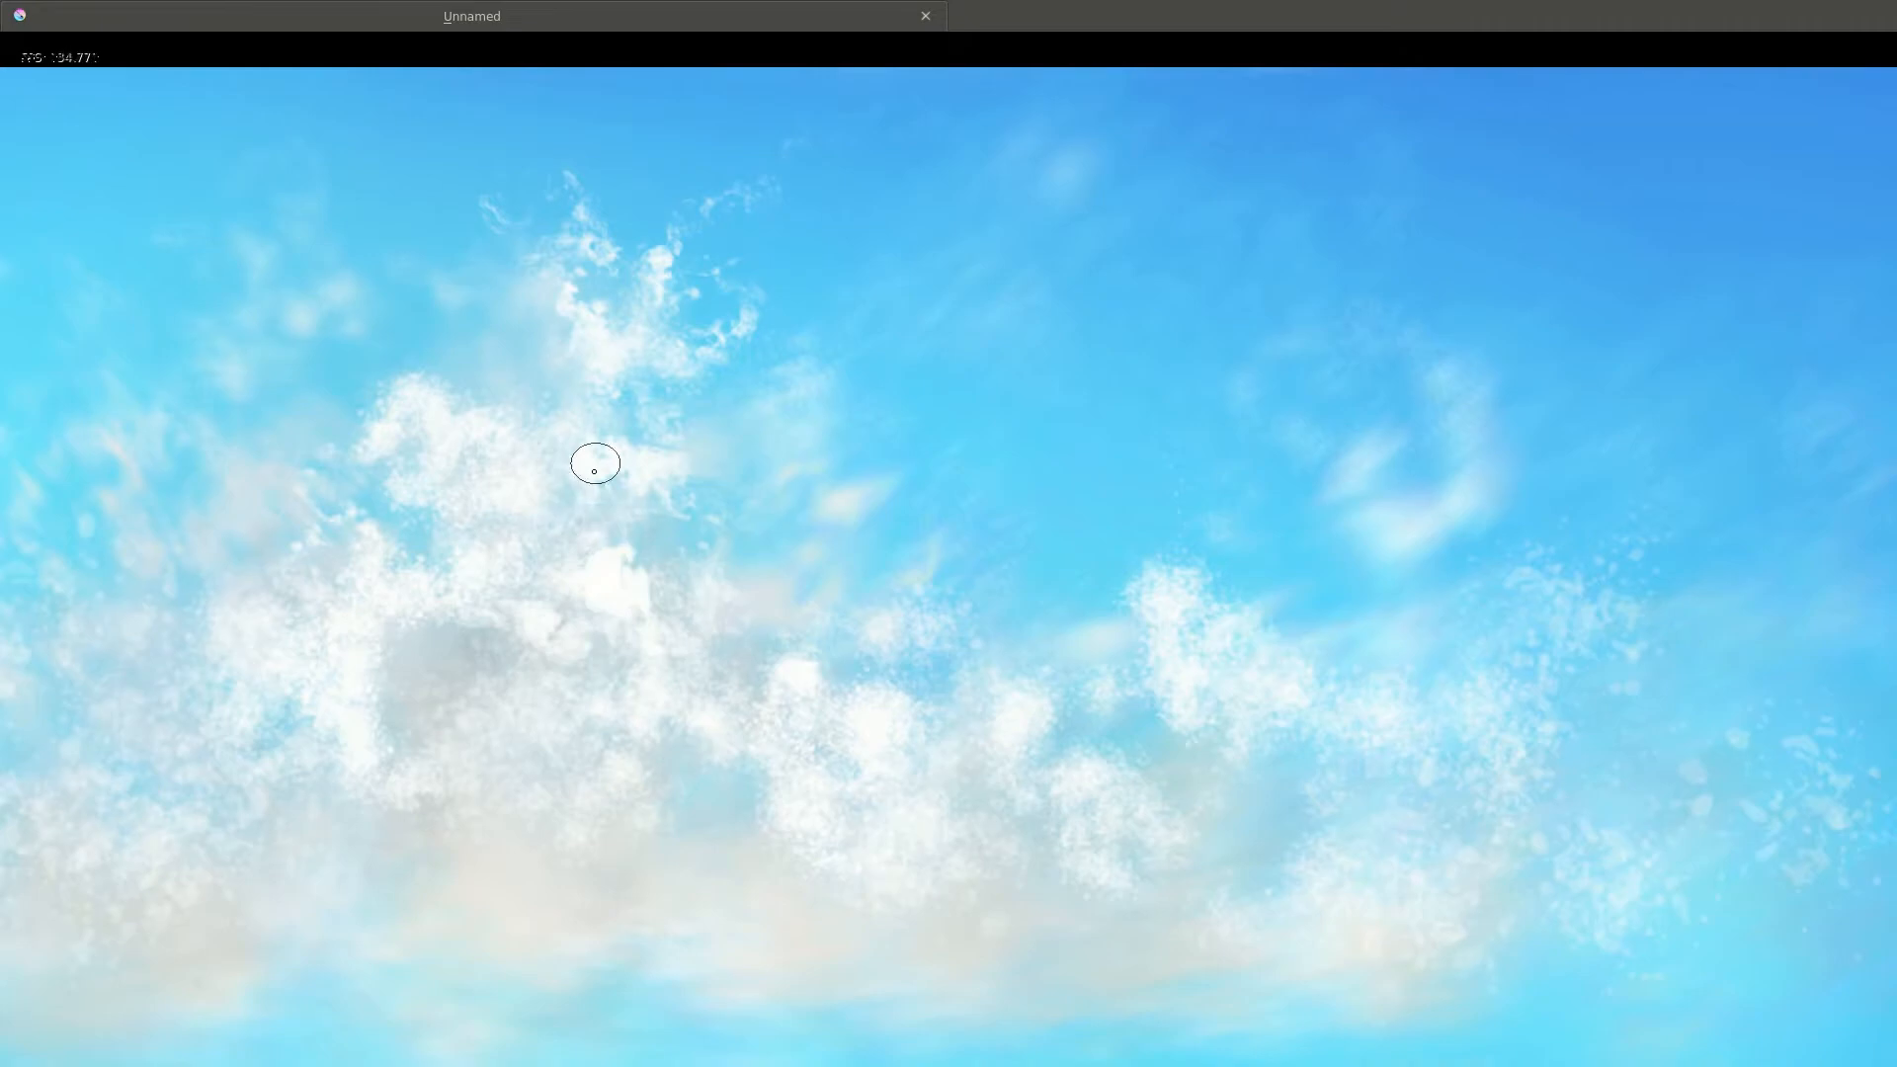
# Paint small white textured highlights on the left-hand clouds and the beige lower-left cloud with a smaller brush.
pyautogui.hscroll(-3, 594, 463)
pyautogui.press('[')
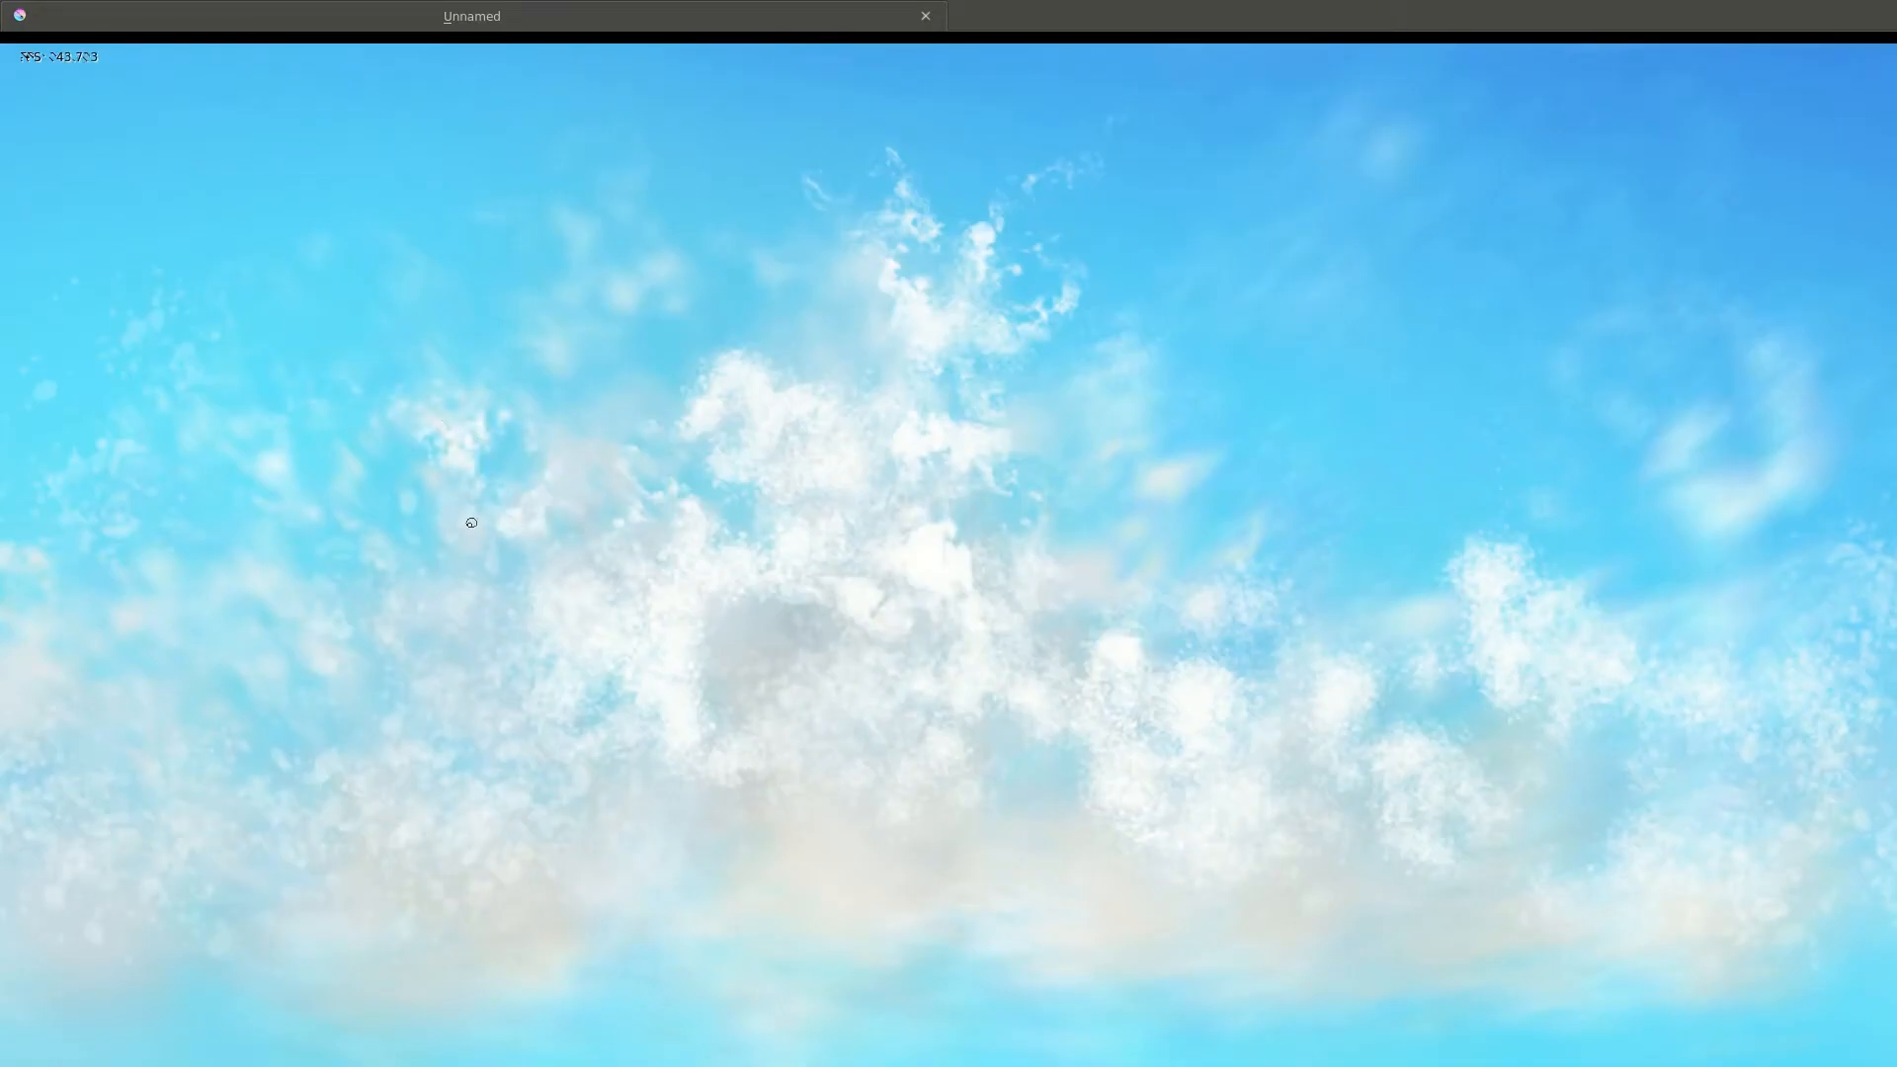
pyautogui.hscroll(-2, 471, 523)
pyautogui.moveTo(529, 543)
pyautogui.mouseDown()
pyautogui.moveTo(610, 753)
pyautogui.moveTo(550, 839)
pyautogui.mouseUp()
pyautogui.scroll(-3, 550, 839)
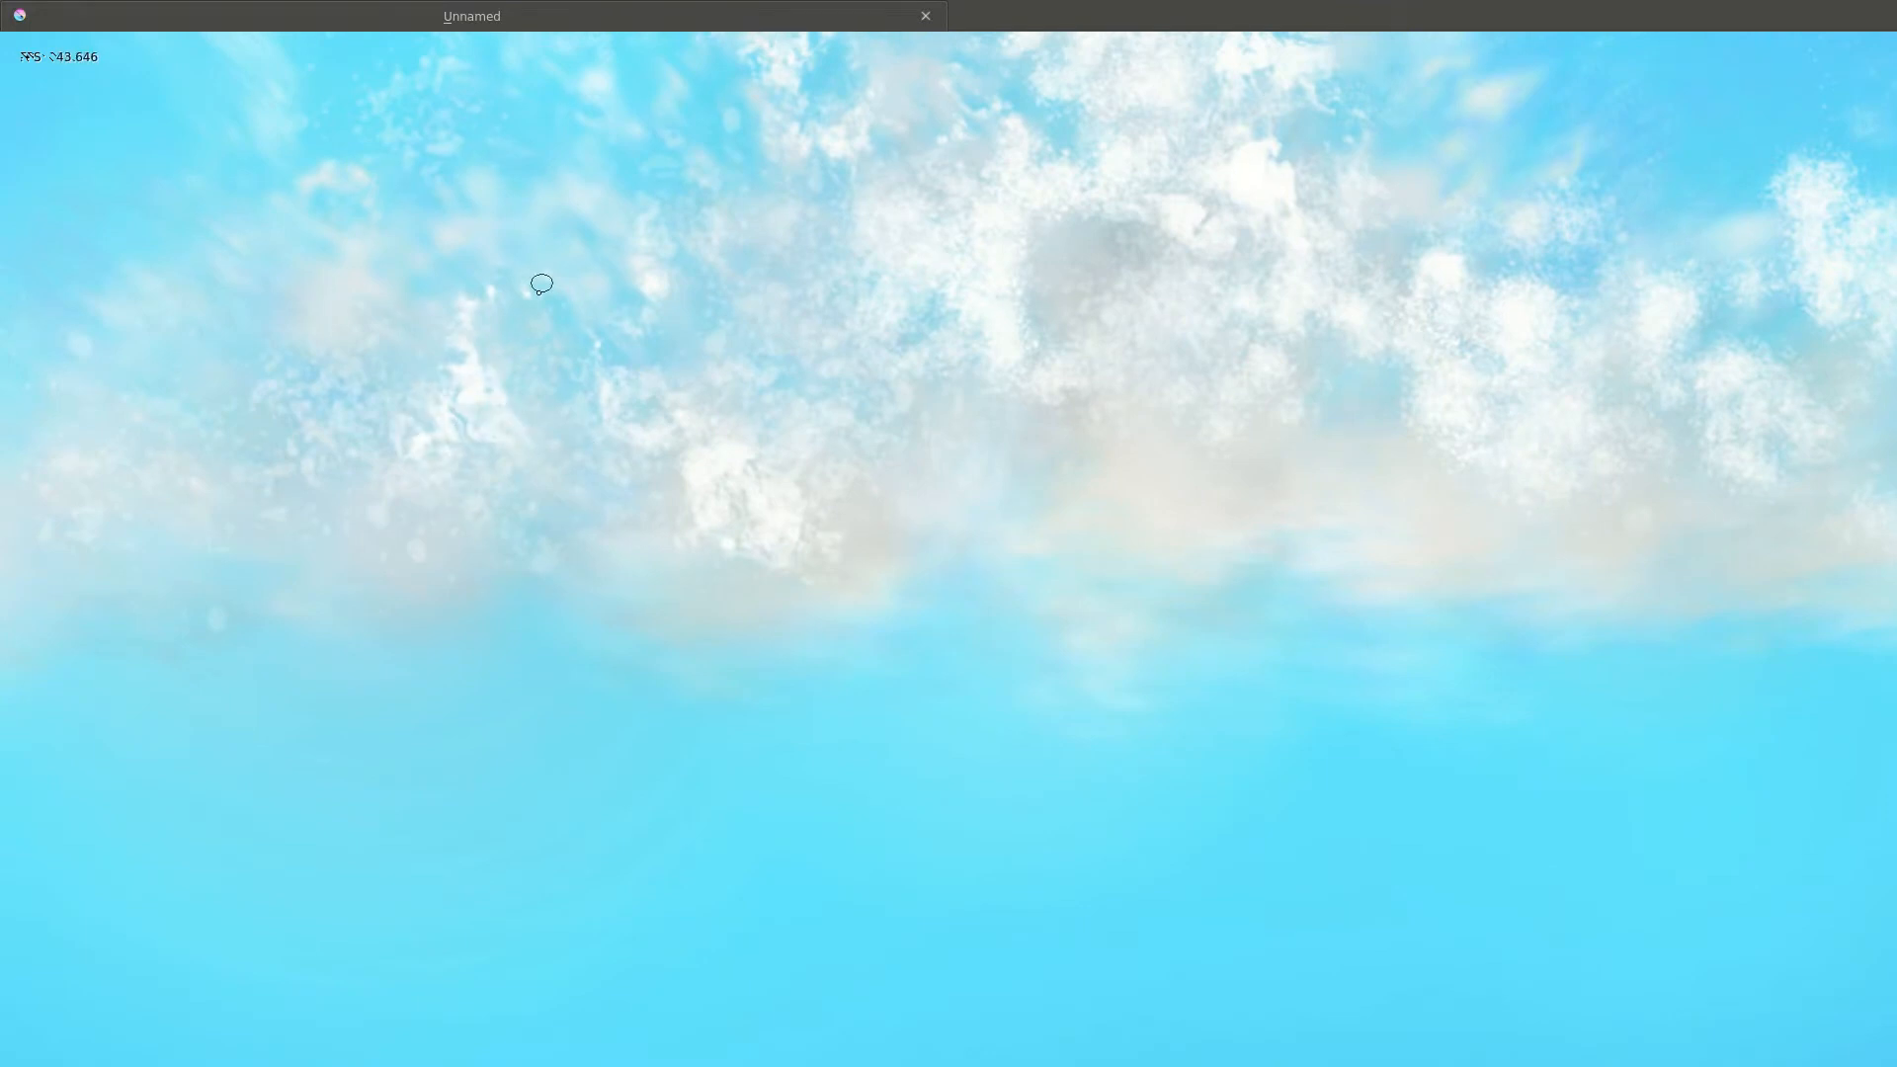
# Enlarge the brush and add white wisps to the main cloud's upper-left edge and a thin curved strand to its right.
pyautogui.scroll(3, 766, 246)
pyautogui.hscroll(3, 766, 246)
pyautogui.press(']')
pyautogui.press(']')
pyautogui.press(']')
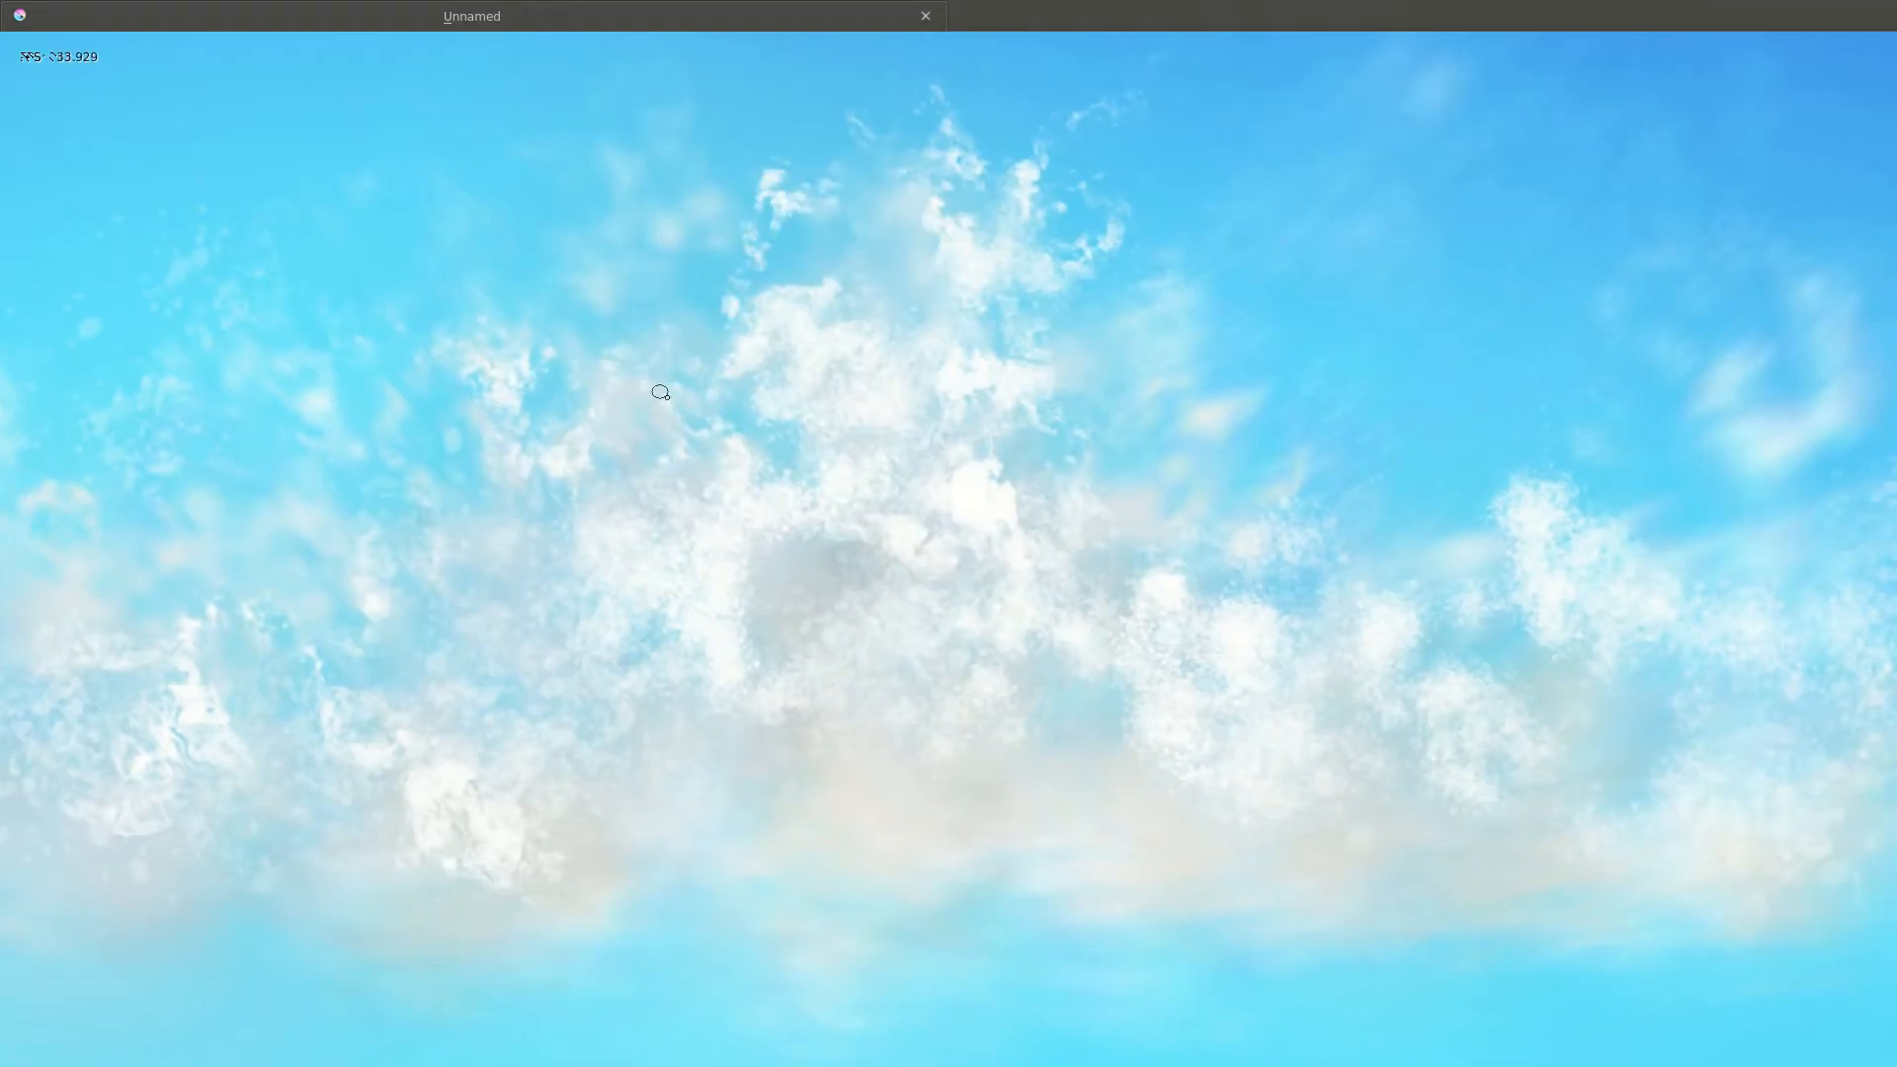
pyautogui.moveTo(537, 353); pyautogui.dragTo(680, 496)
pyautogui.moveTo(685, 430)
pyautogui.mouseDown()
pyautogui.moveTo(635, 436)
pyautogui.moveTo(787, 507)
pyautogui.moveTo(741, 596)
pyautogui.moveTo(628, 556)
pyautogui.moveTo(843, 356)
pyautogui.moveTo(804, 351)
pyautogui.moveTo(969, 525)
pyautogui.moveTo(912, 178)
pyautogui.mouseUp()
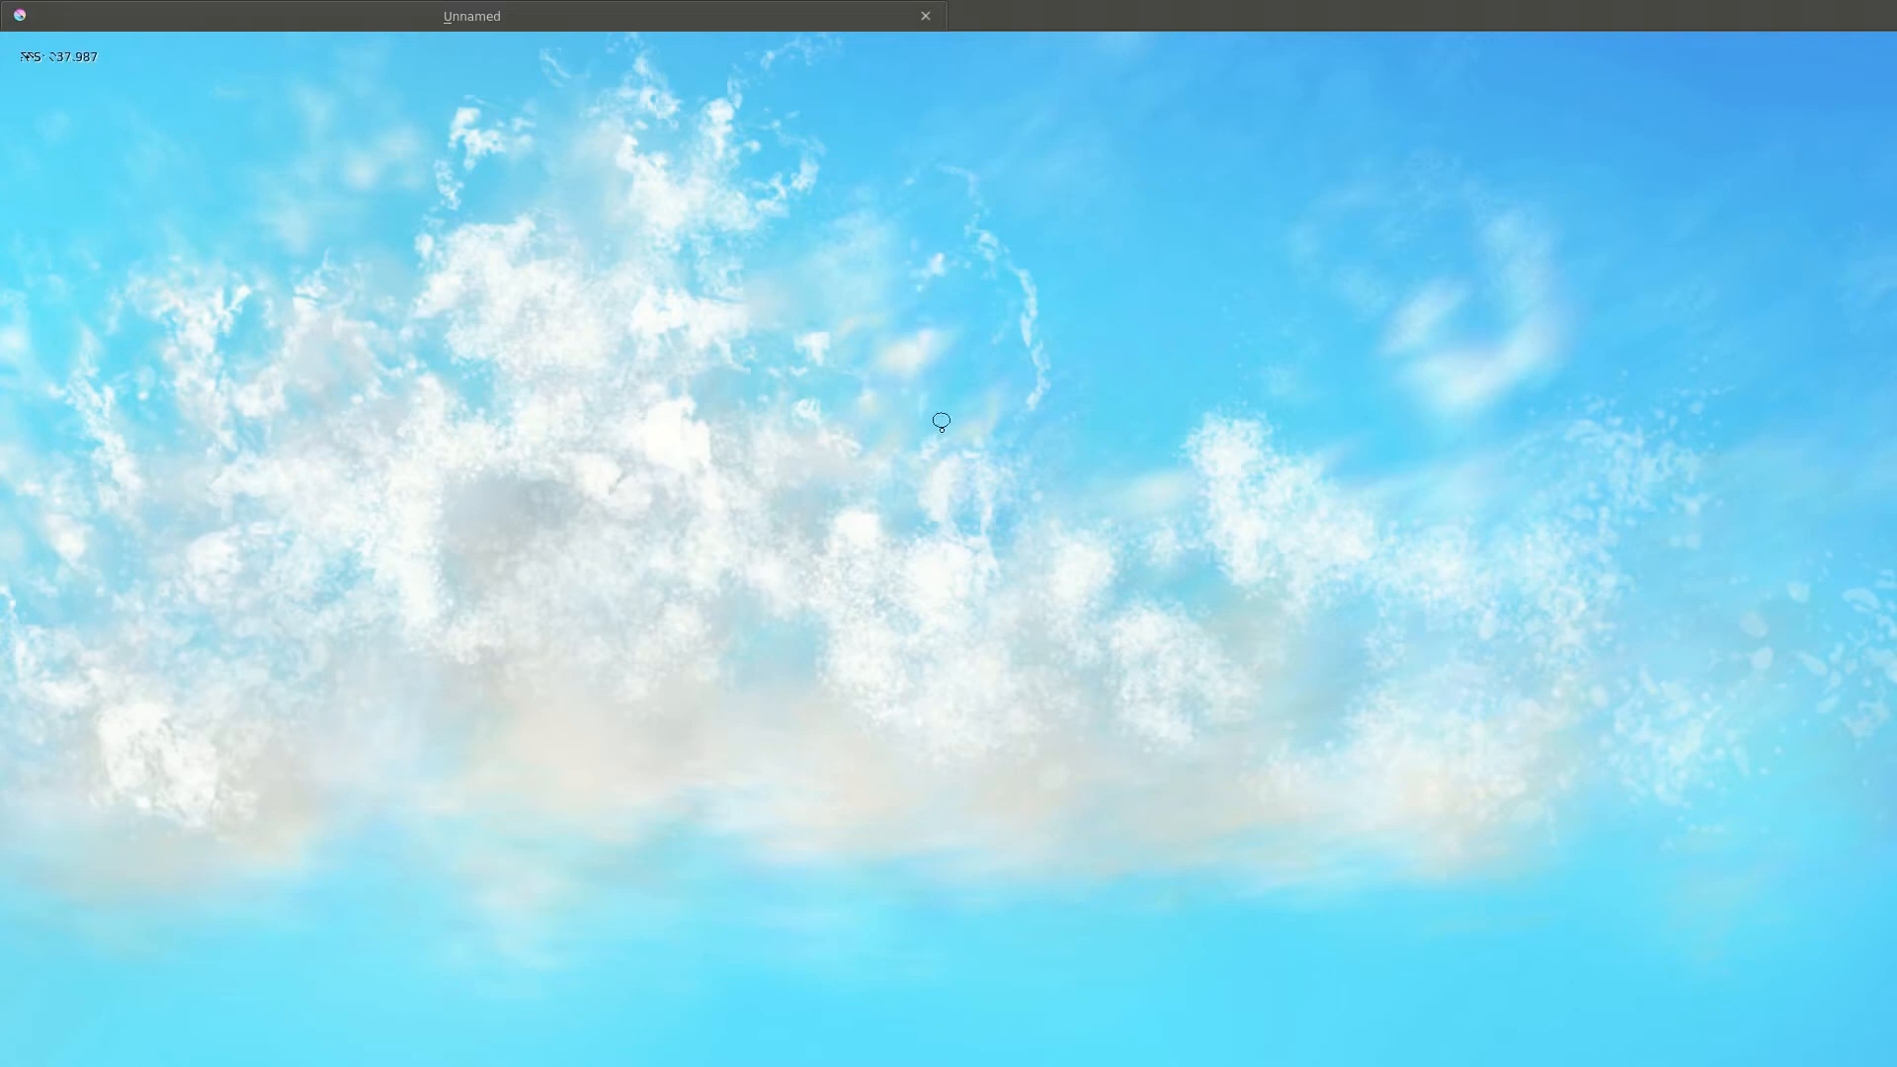
# Add white splattered wisps in the far-left sky and above the right-hand cloud.
pyautogui.click(909, 529)
pyautogui.moveTo(909, 528); pyautogui.dragTo(1491, 687)
pyautogui.moveTo(414, 179)
pyautogui.mouseDown()
pyautogui.moveTo(484, 401)
pyautogui.moveTo(279, 530)
pyautogui.moveTo(630, 463)
pyautogui.moveTo(668, 492)
pyautogui.moveTo(642, 509)
pyautogui.moveTo(615, 421)
pyautogui.moveTo(695, 383)
pyautogui.moveTo(516, 414)
pyautogui.moveTo(627, 450)
pyautogui.moveTo(407, 291)
pyautogui.mouseUp()
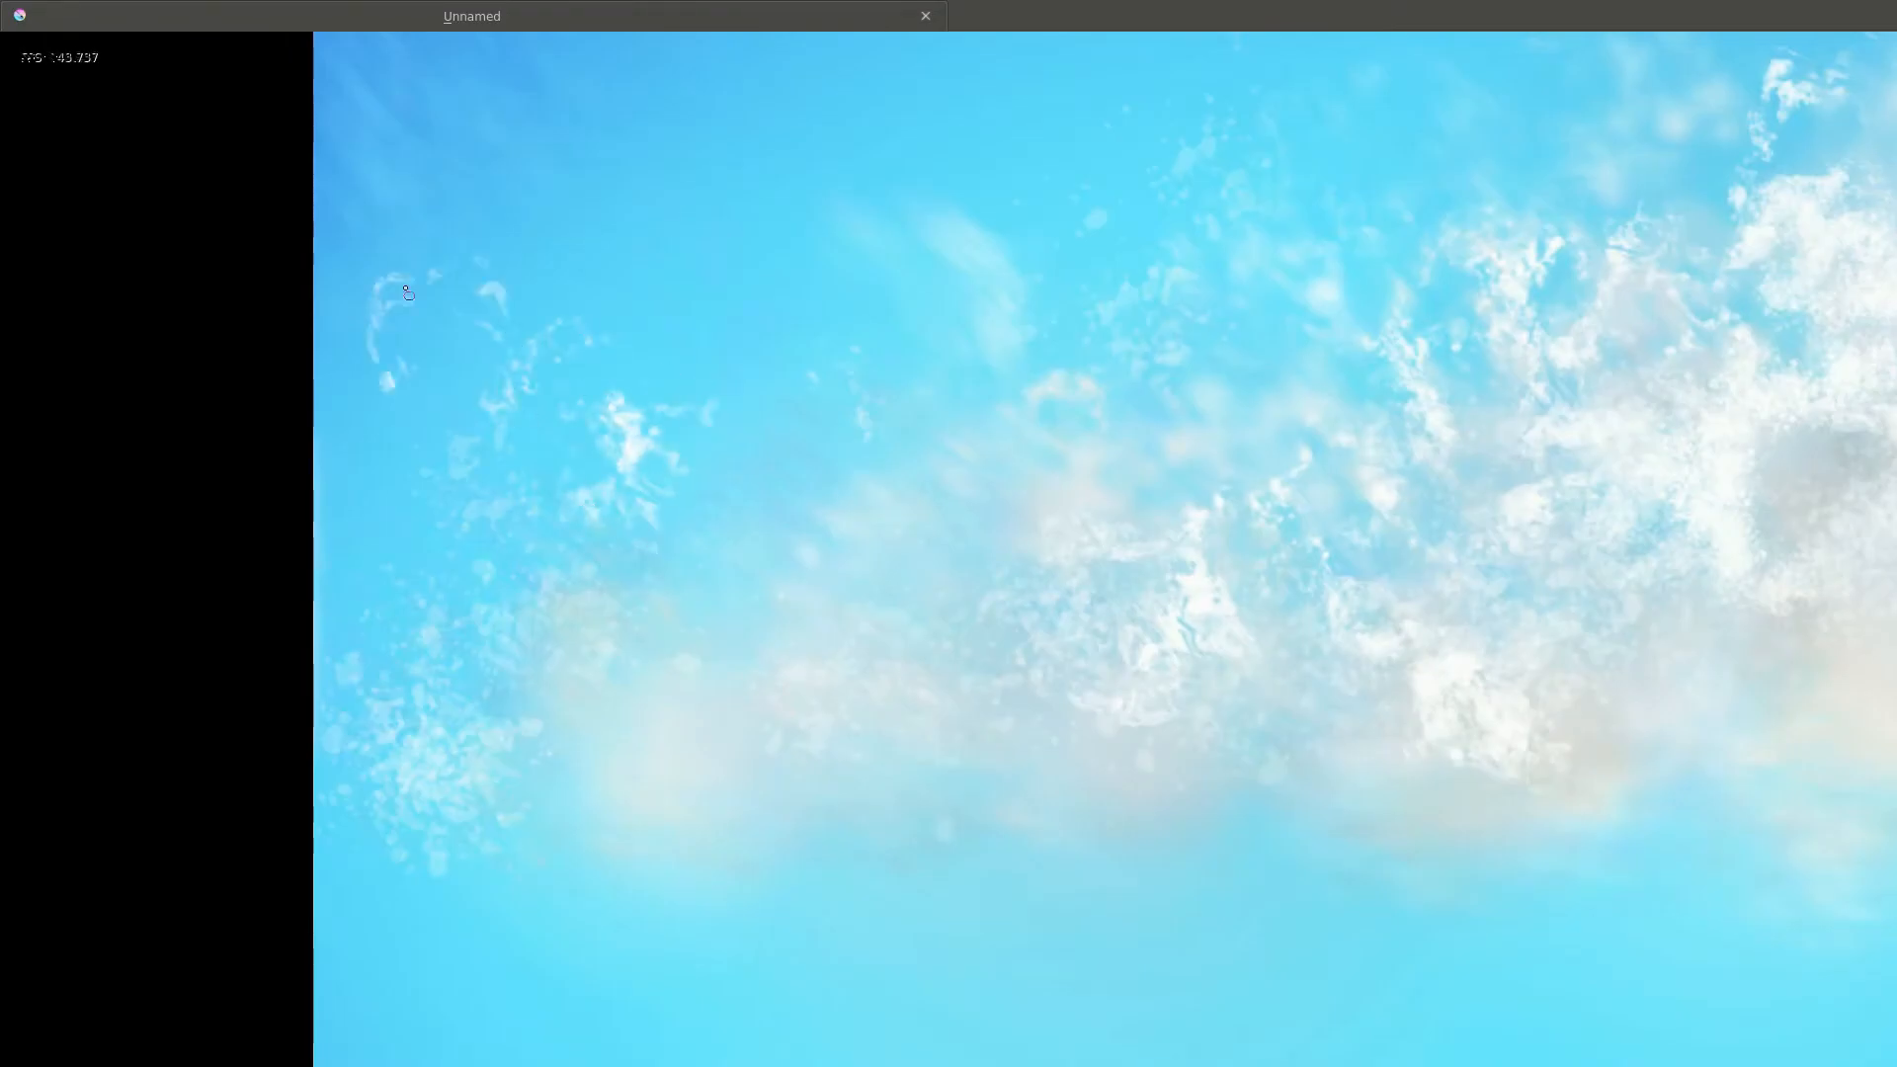
pyautogui.press('m')
pyautogui.moveTo(1115, 381)
pyautogui.mouseDown()
pyautogui.moveTo(1215, 375)
pyautogui.moveTo(1103, 487)
pyautogui.moveTo(925, 568)
pyautogui.moveTo(997, 649)
pyautogui.moveTo(1211, 770)
pyautogui.mouseUp()
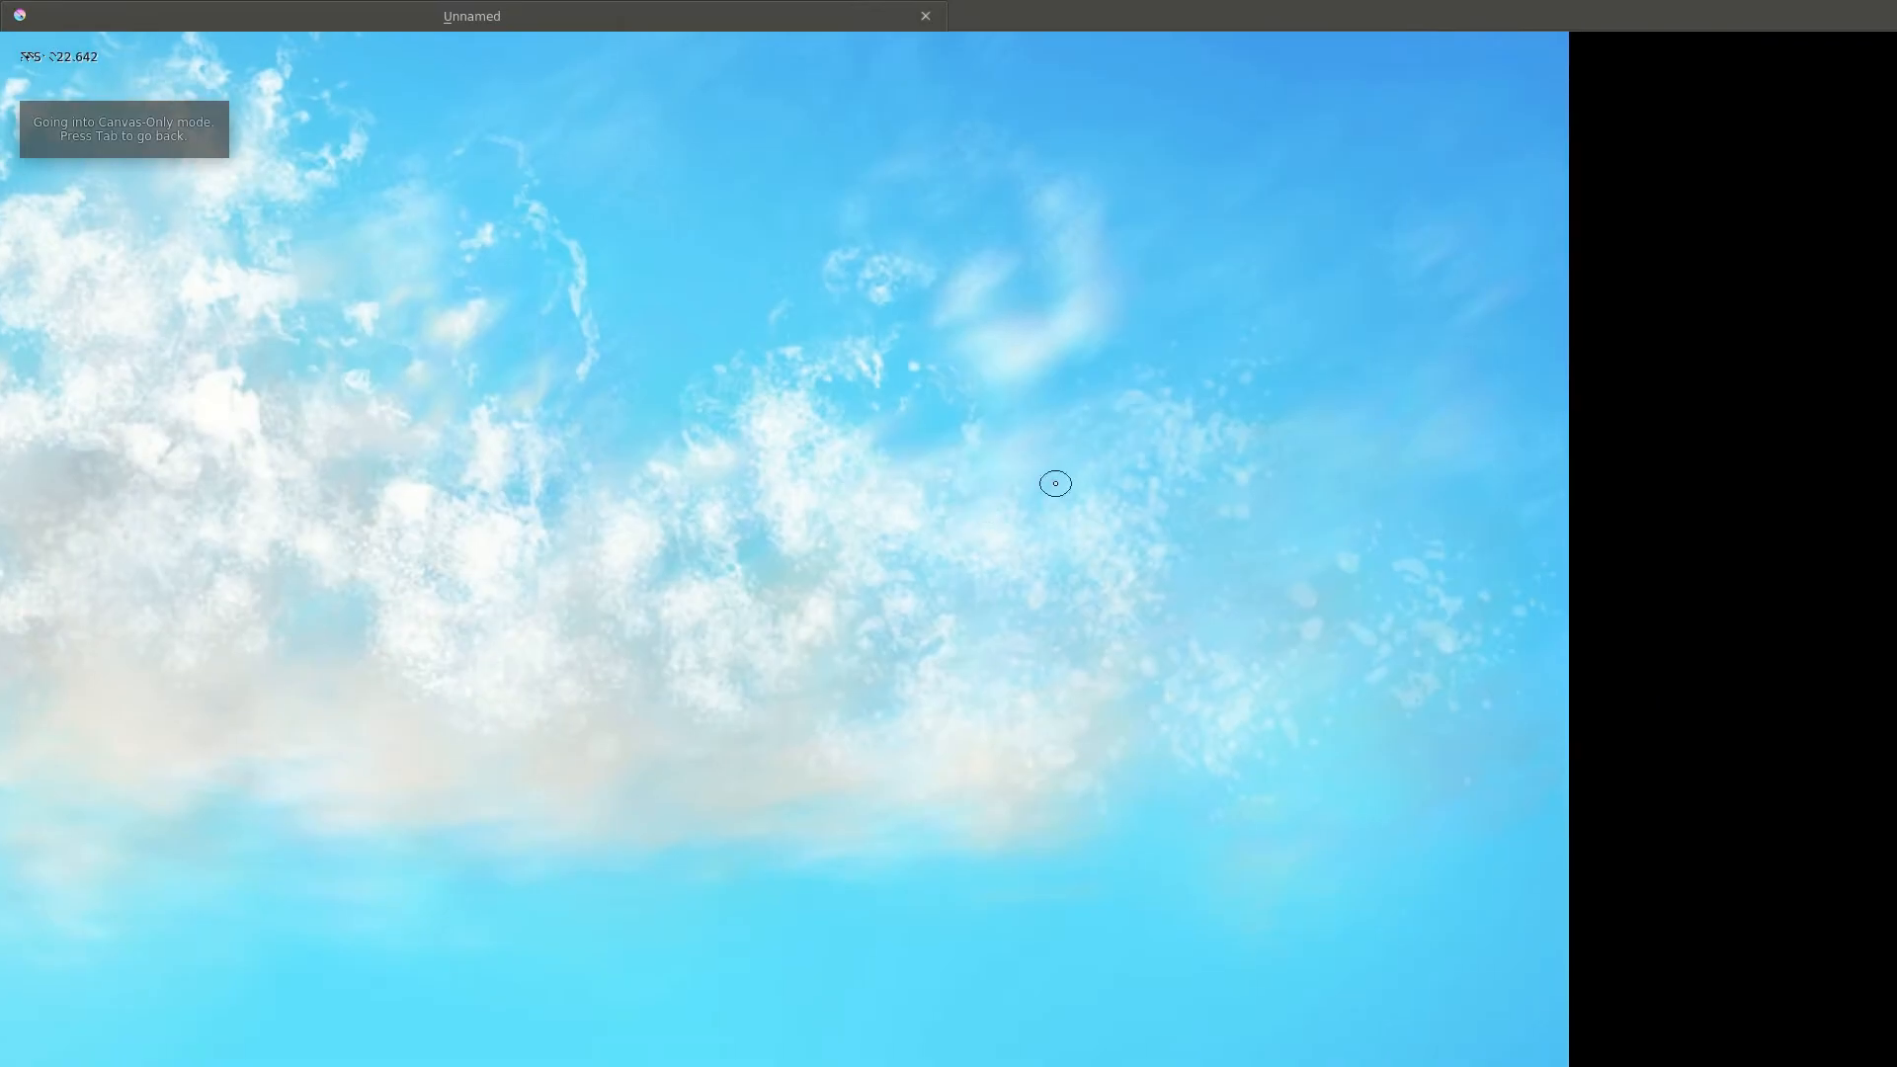
# Save the painting under the file name "paisaje 01".
pyautogui.hotkey('ctrl', 'o')
pyautogui.scroll(-3, 774, 488)
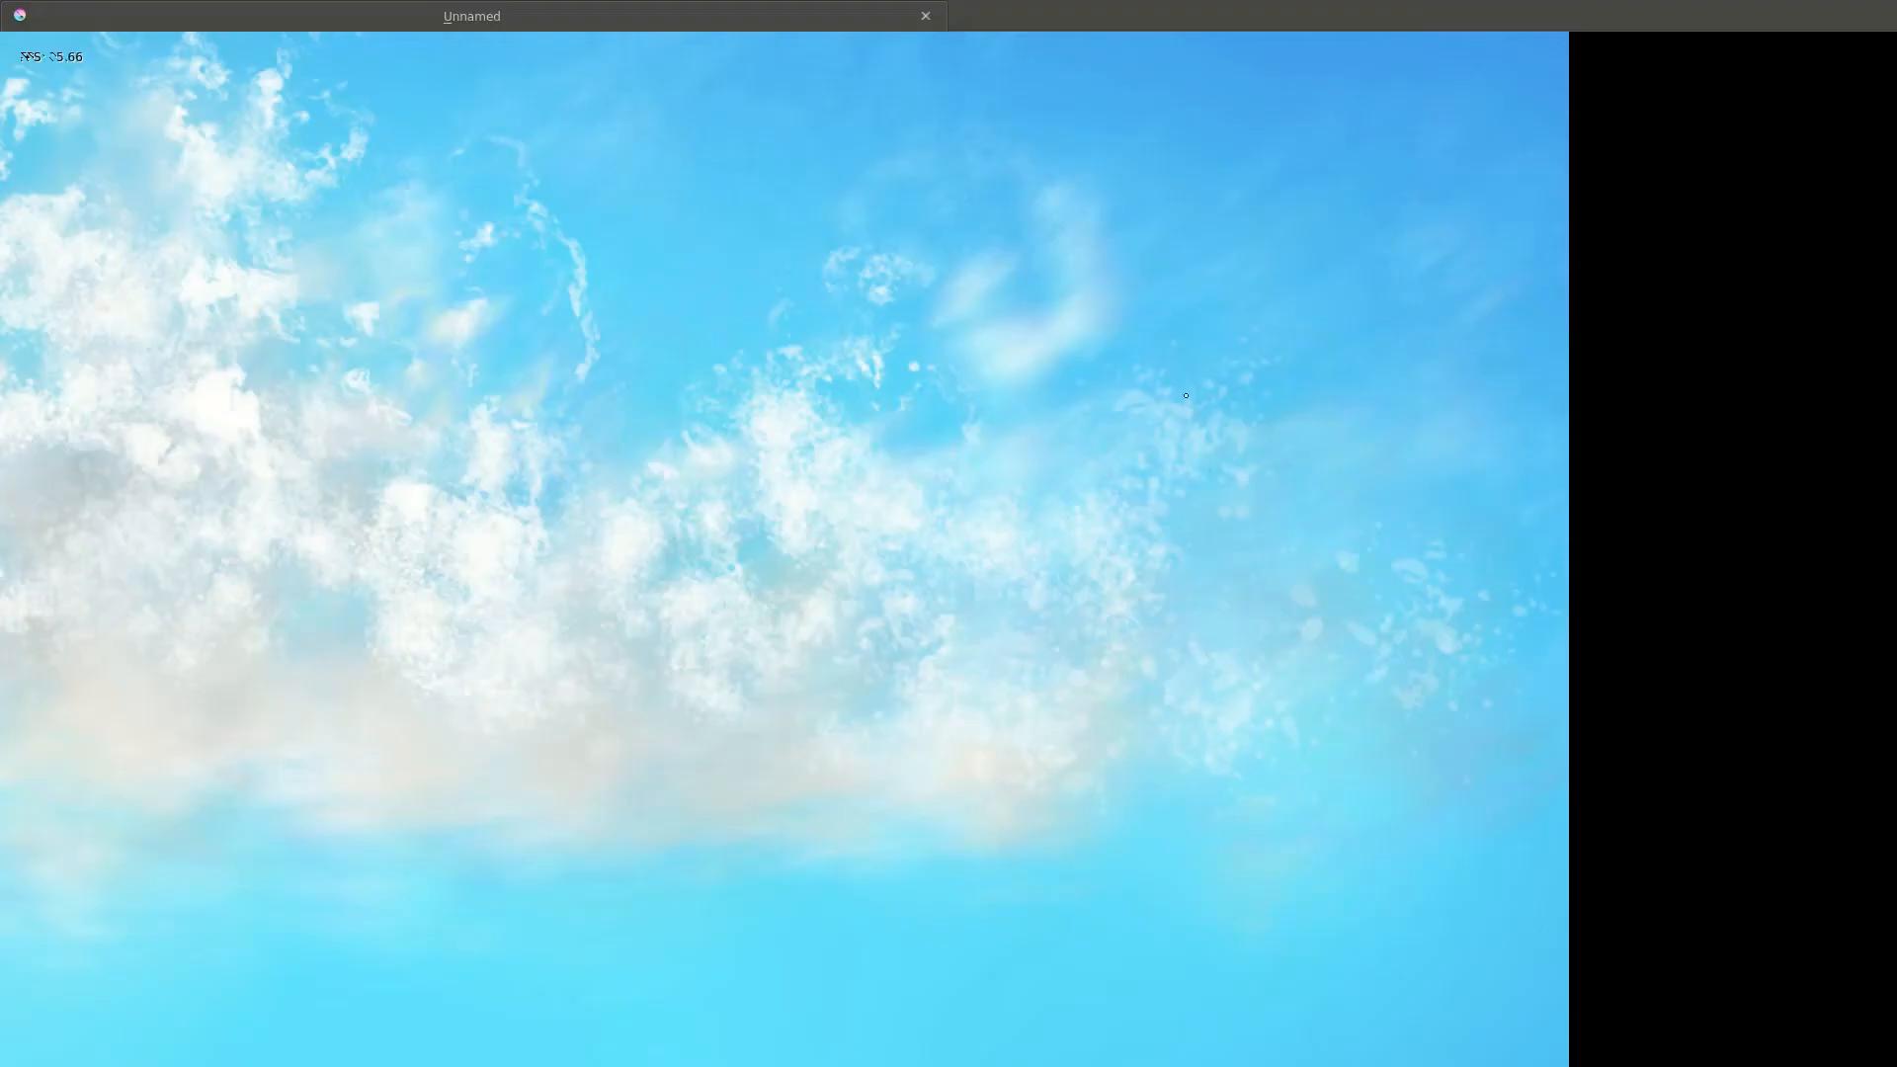
pyautogui.hotkey('ctrl', 's')
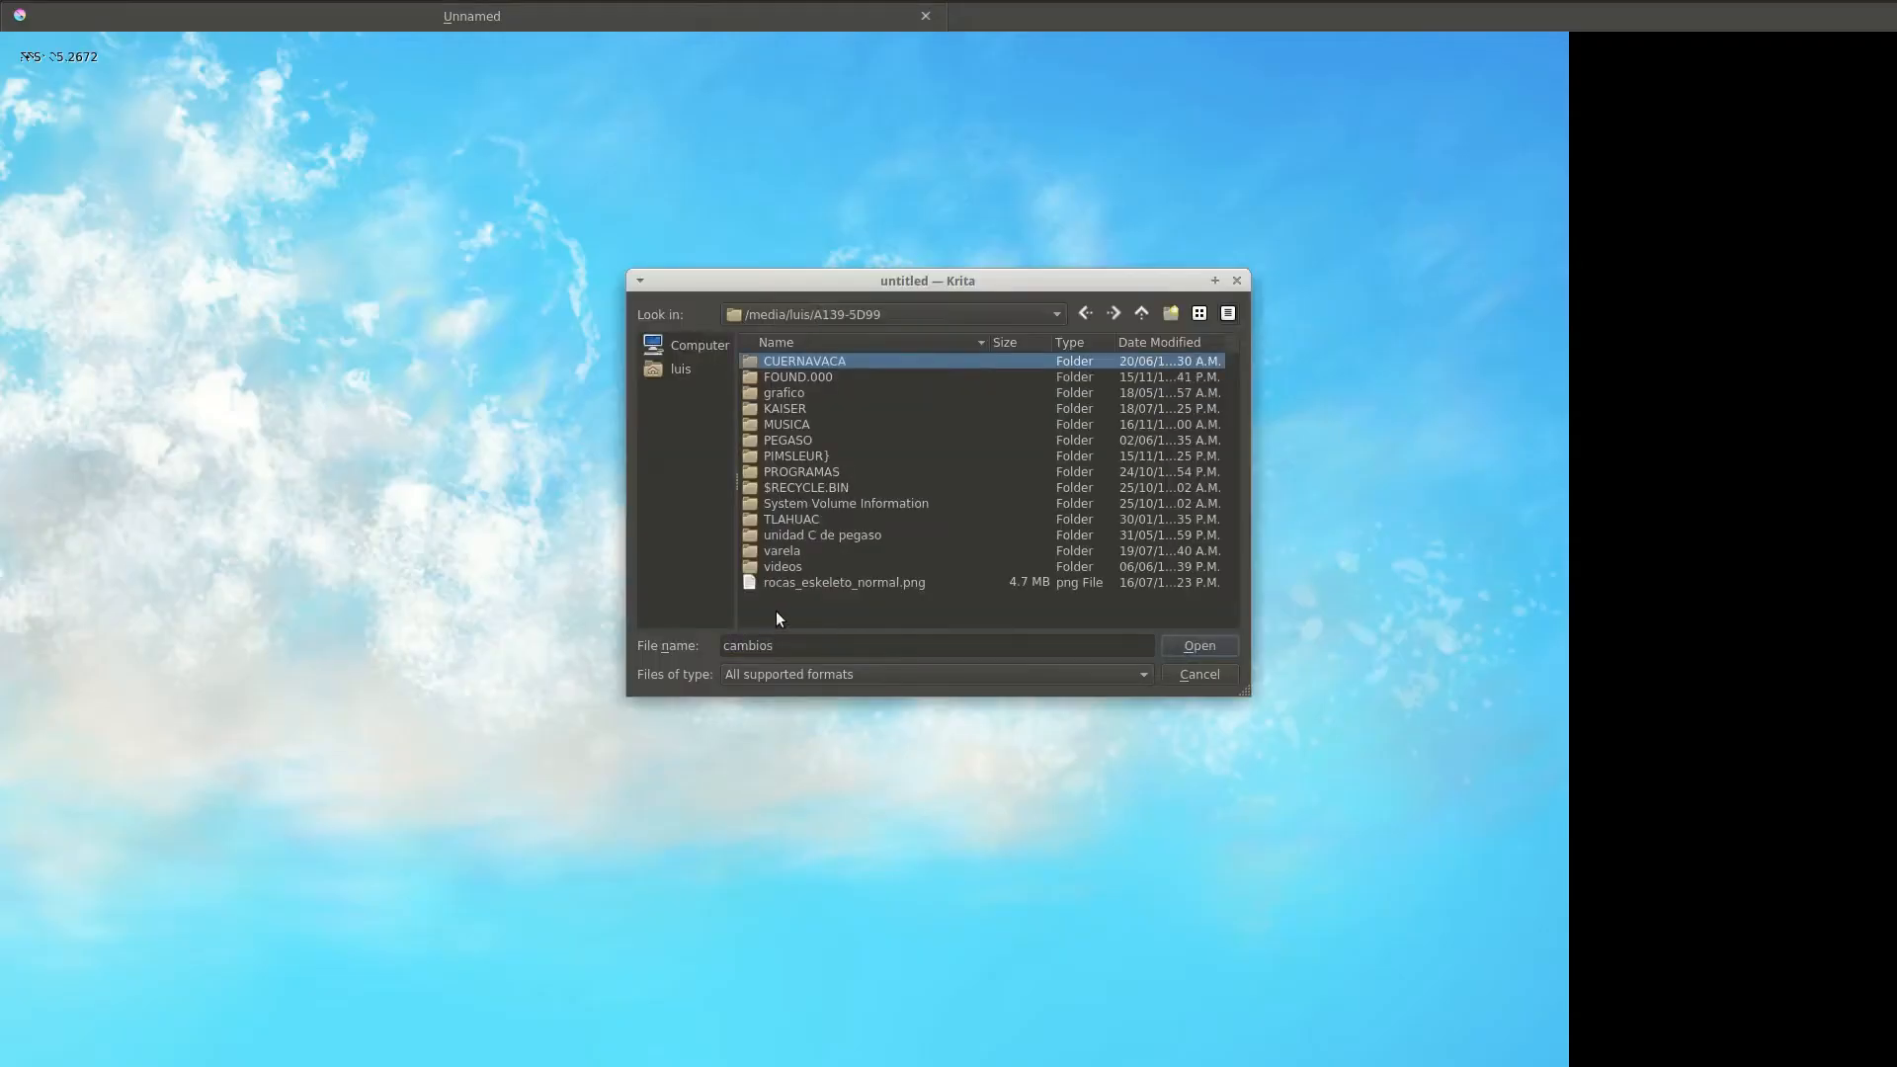
pyautogui.doubleClick(731, 645)
pyautogui.write('paisaje 01')
pyautogui.press('Return')
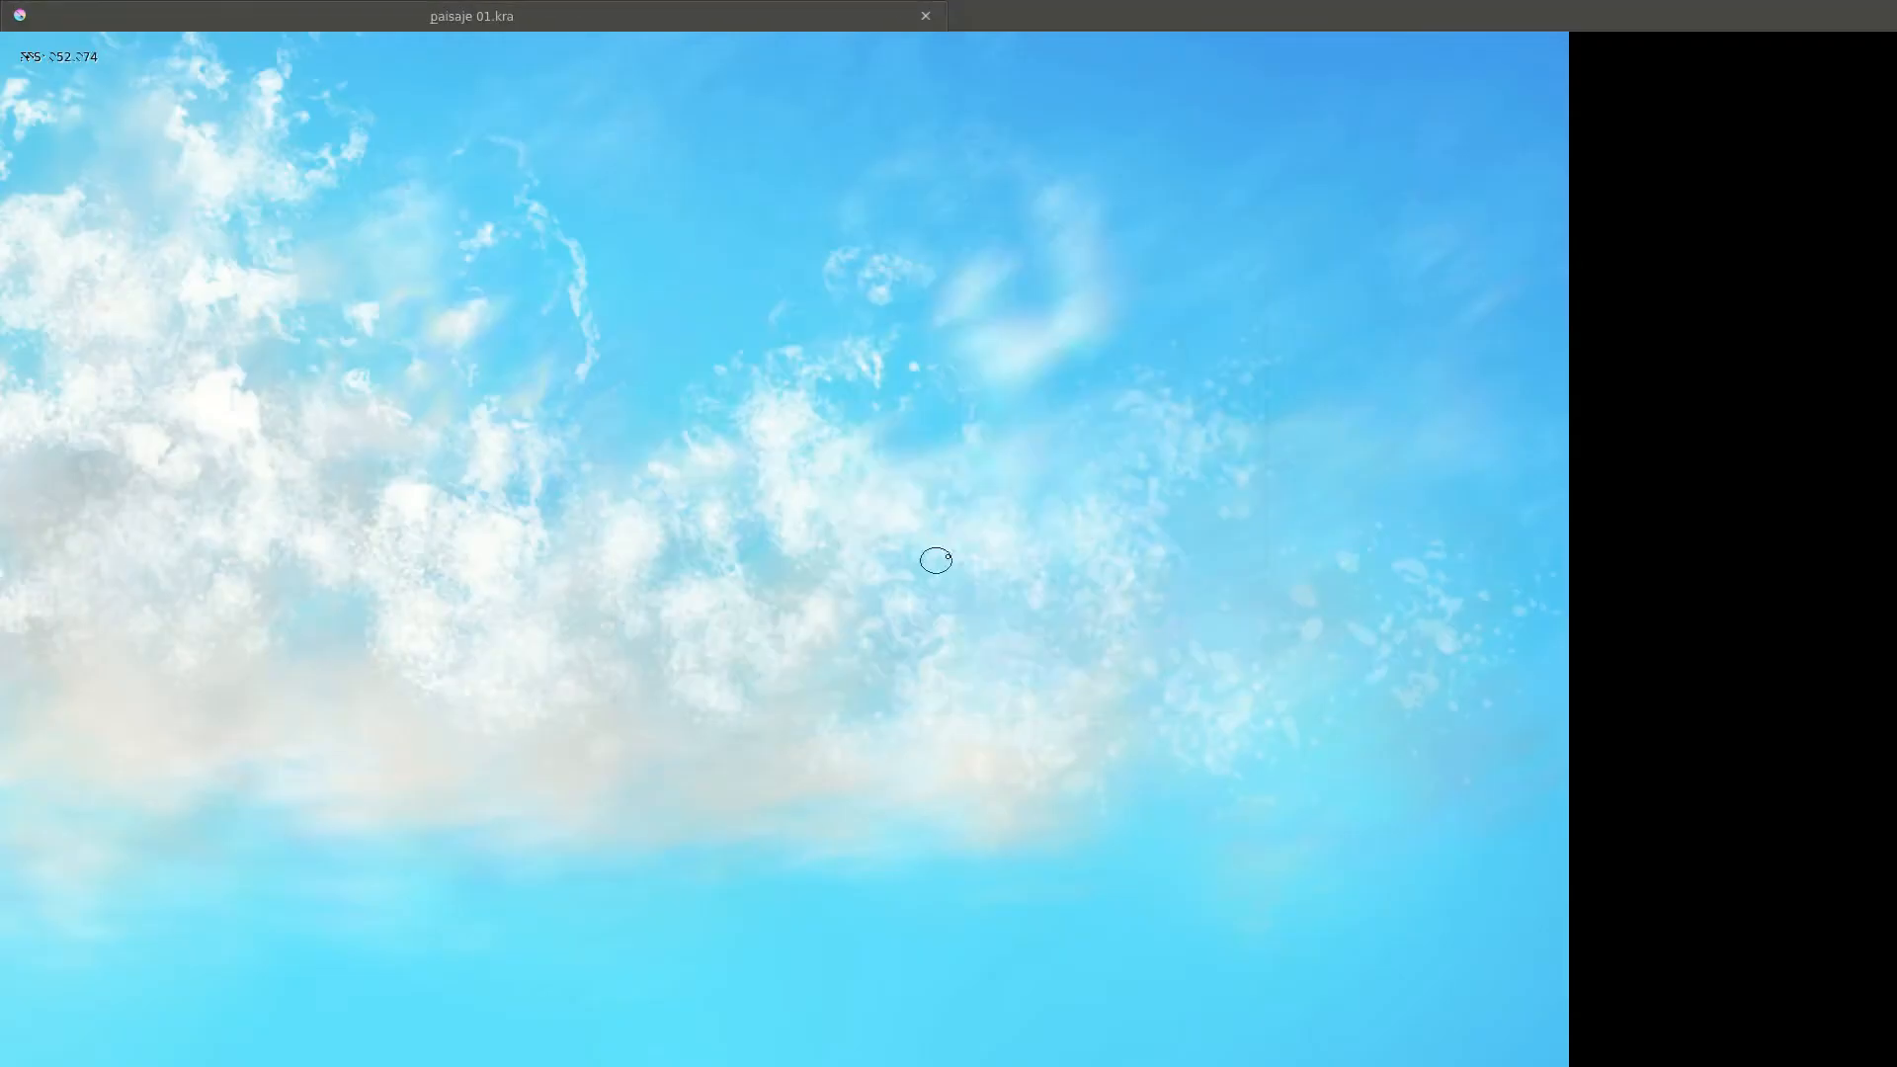
# Paint broken white wisps over the curled cloud, beside the main cloud and in the far-right sky.
pyautogui.scroll(1, 946, 336)
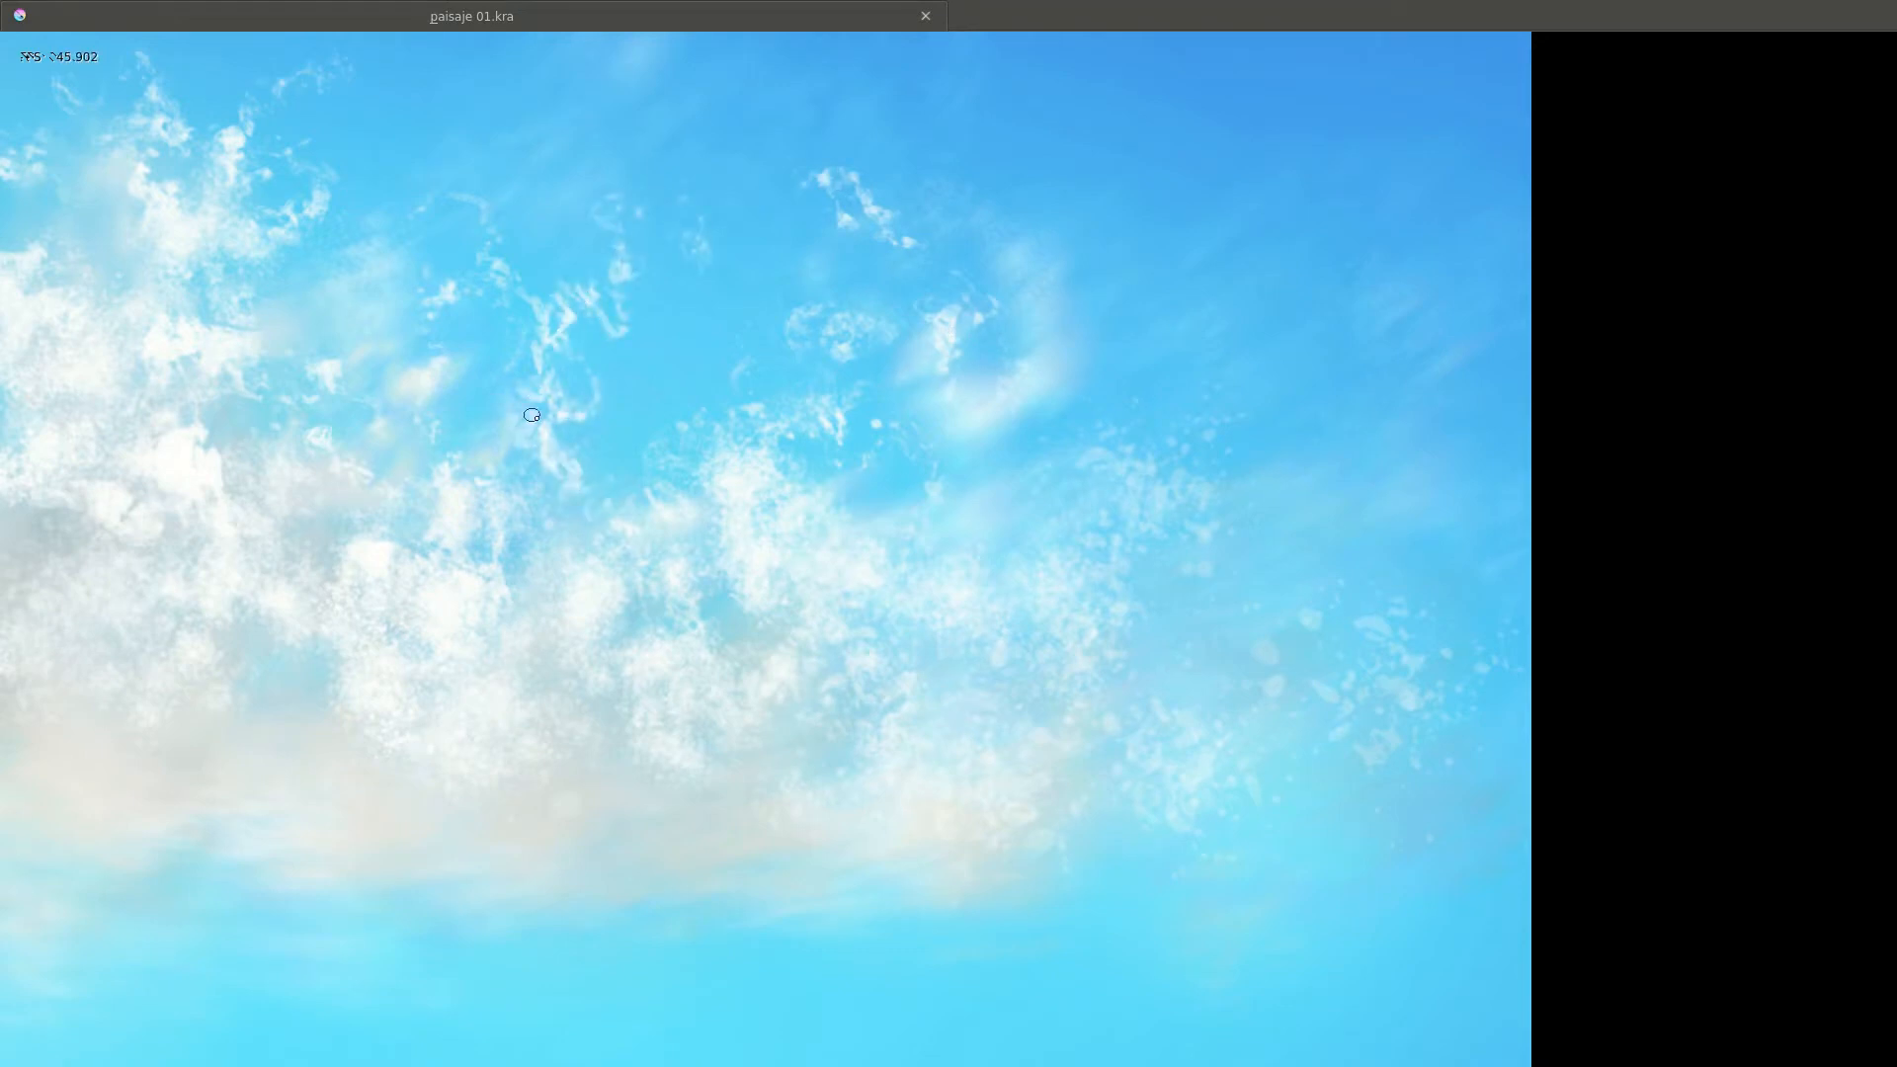
pyautogui.scroll(-1, 791, 493)
pyautogui.scroll(-1, 792, 493)
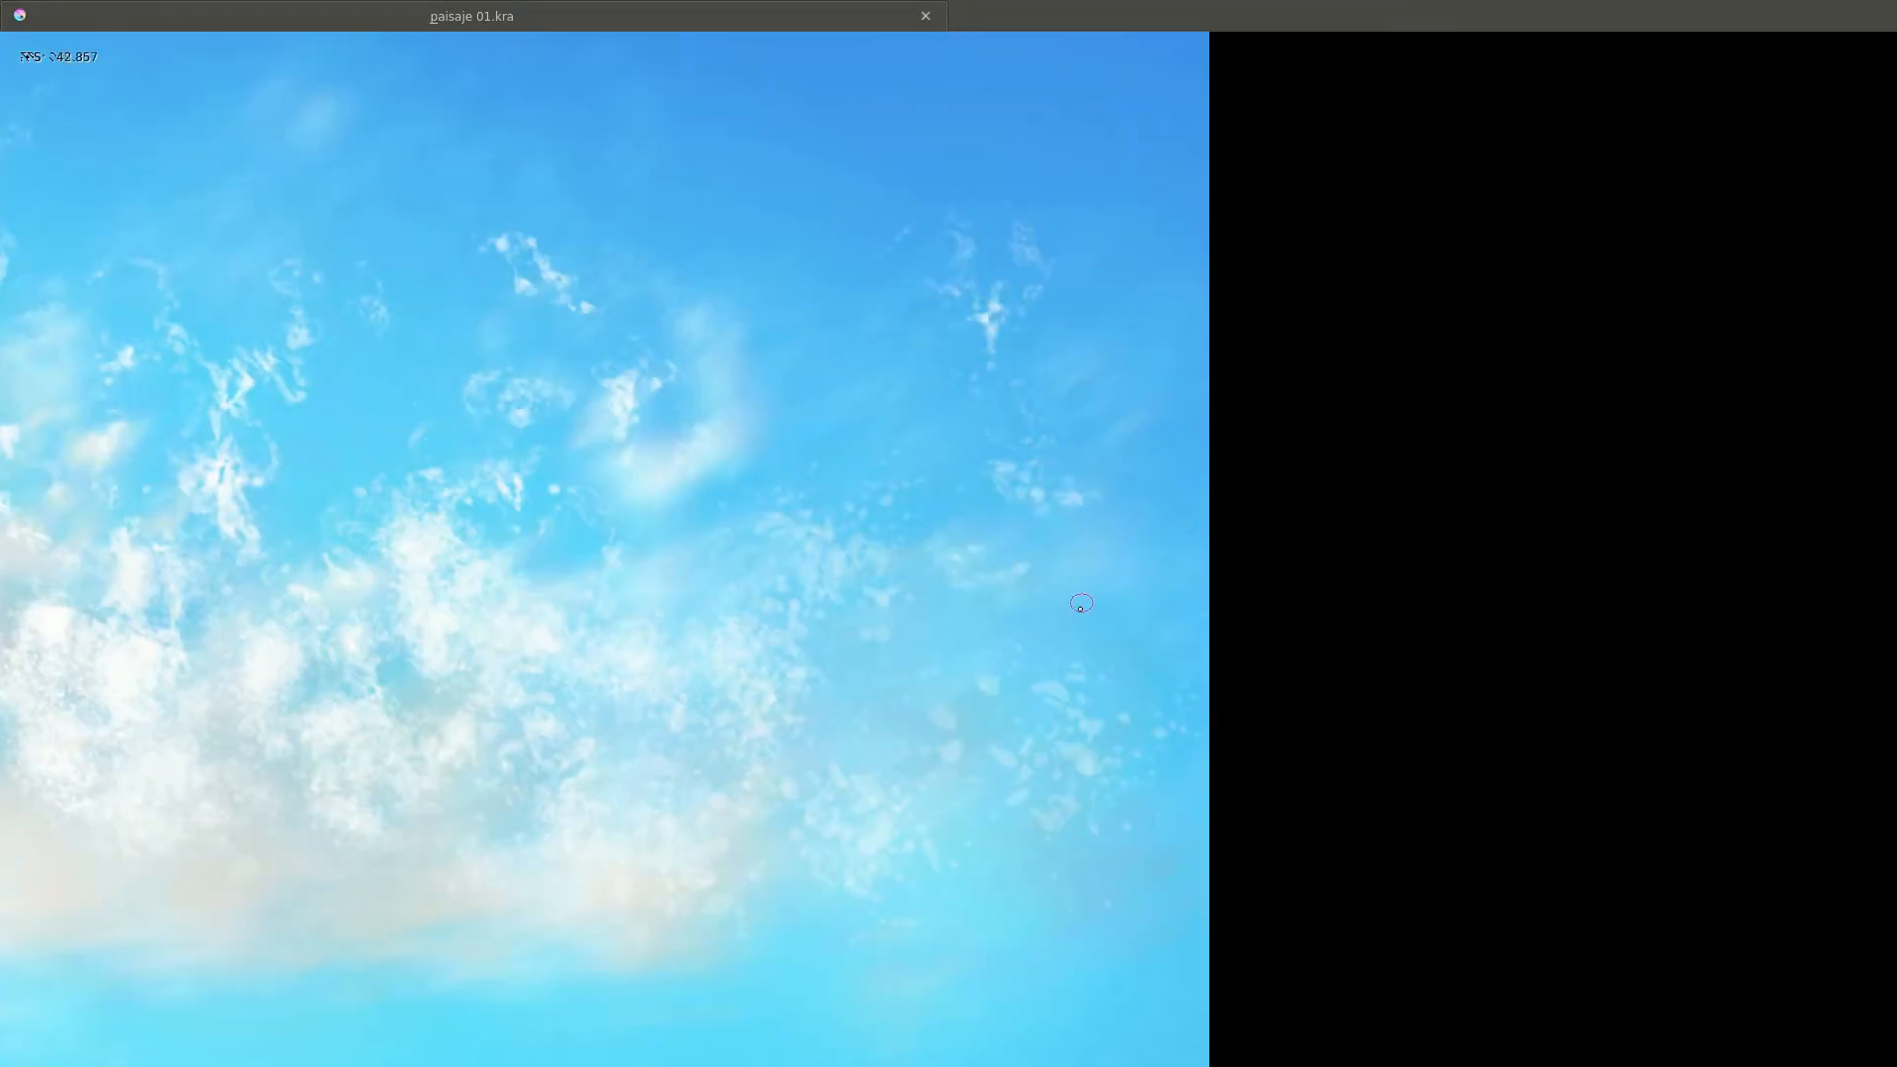
pyautogui.moveTo(707, 287); pyautogui.dragTo(747, 484)
pyautogui.moveTo(739, 721); pyautogui.dragTo(967, 415)
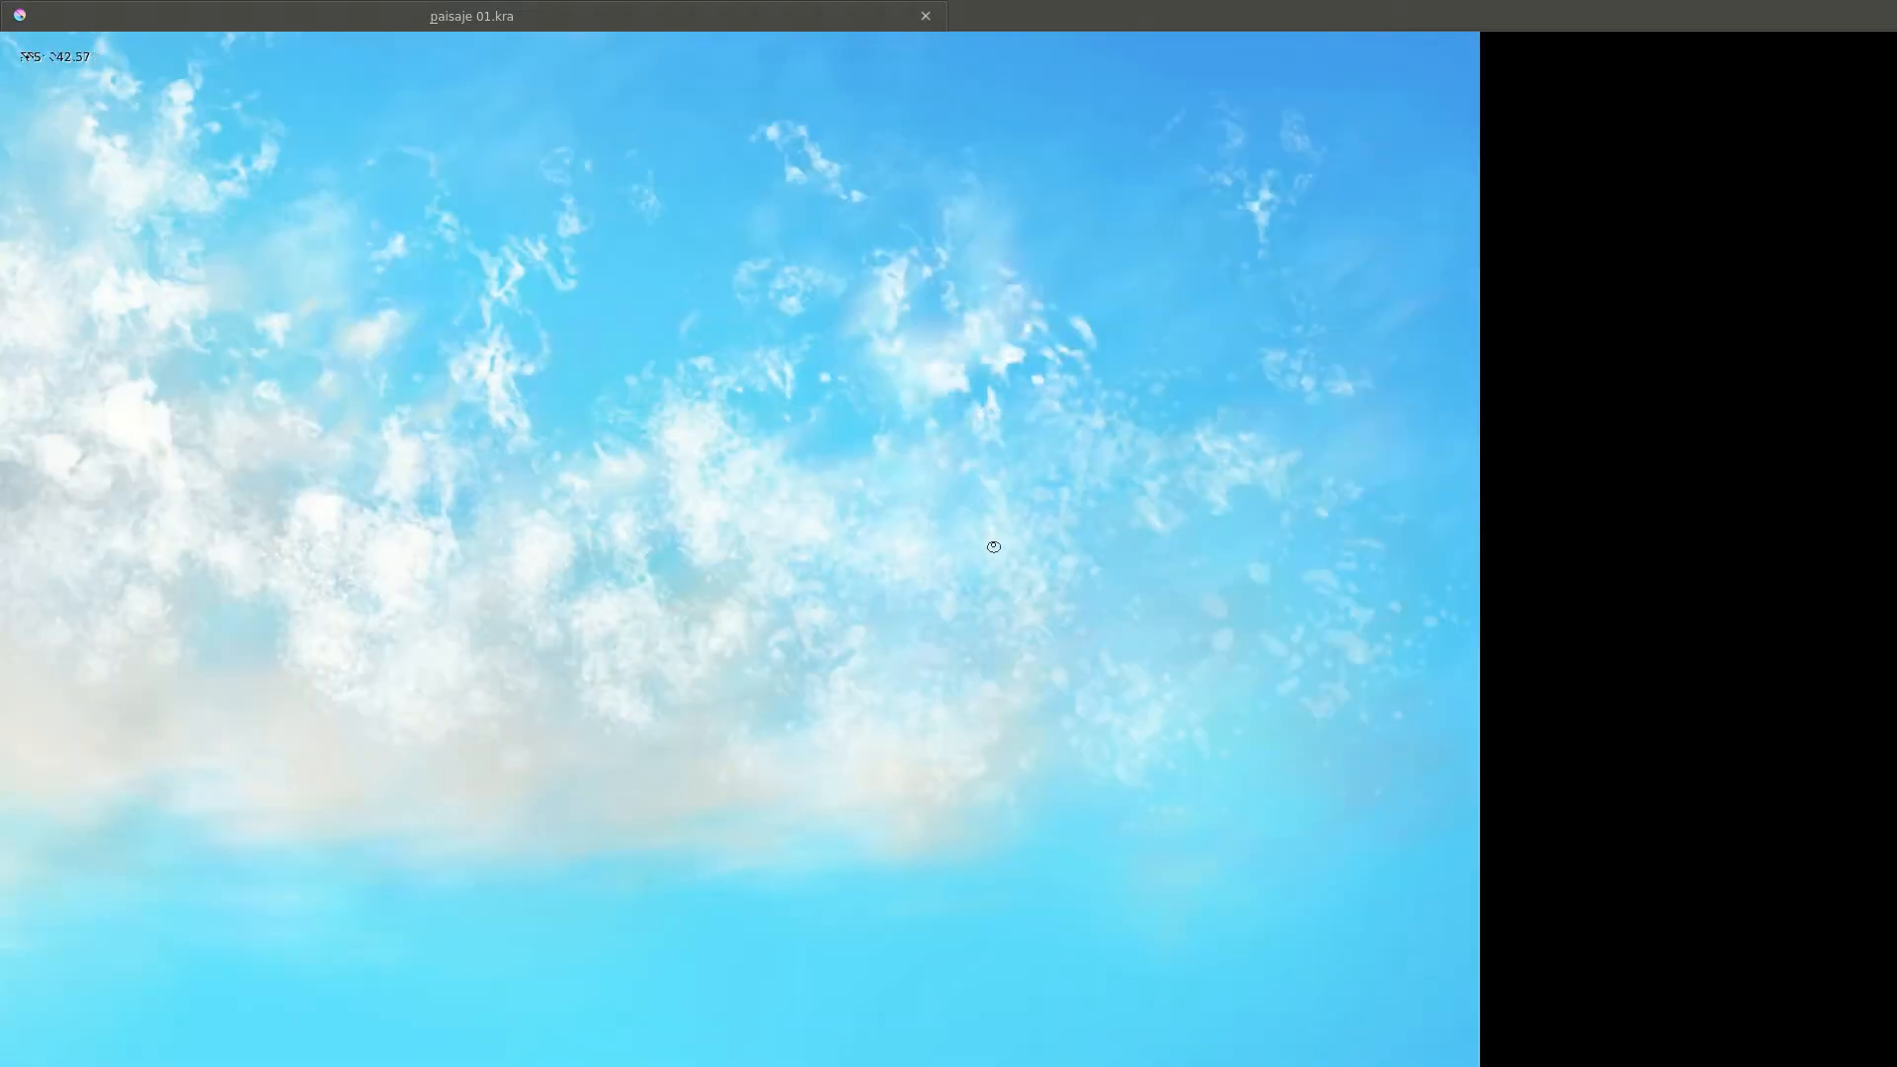
# Paint broken white wisps in the left sky, over the faint streak above the softer left-hand cloud.
pyautogui.scroll(-1, 752, 627)
pyautogui.press('m')
pyautogui.scroll(1, 753, 627)
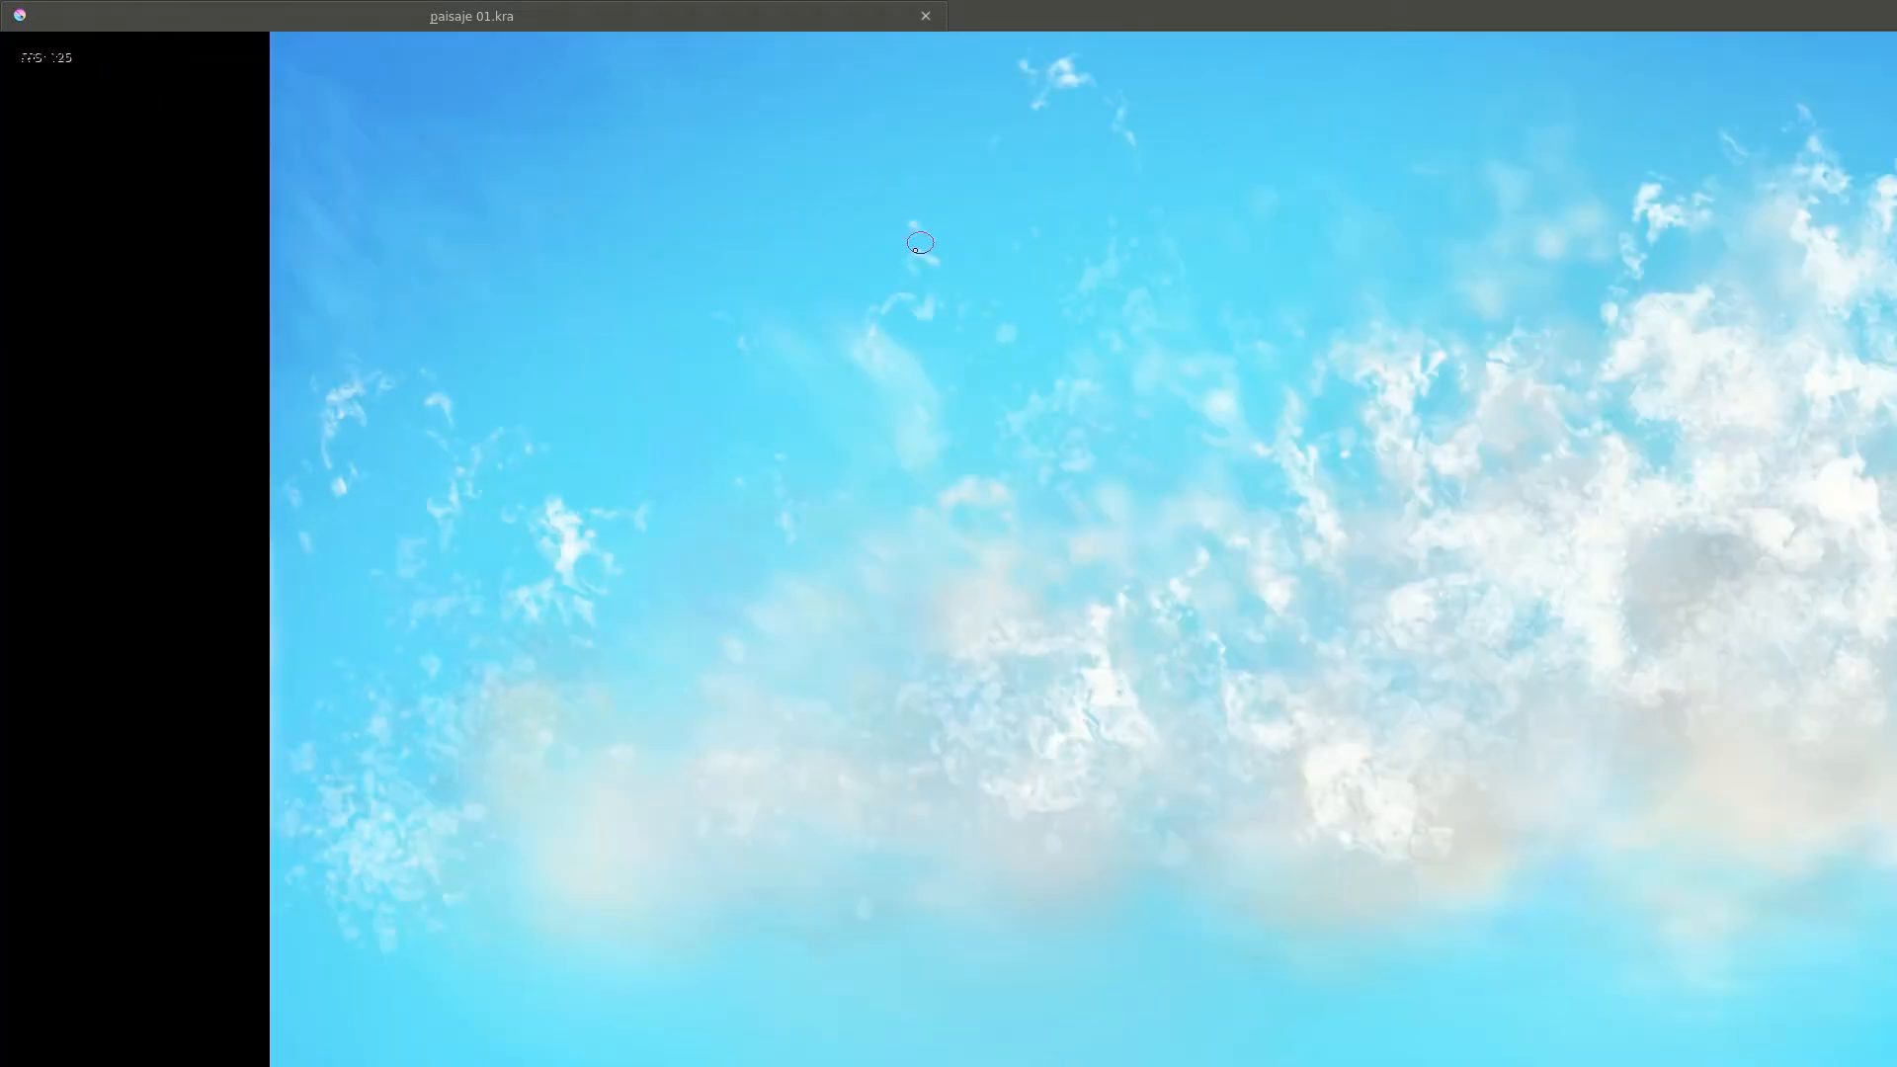
pyautogui.moveTo(889, 375); pyautogui.dragTo(1021, 311)
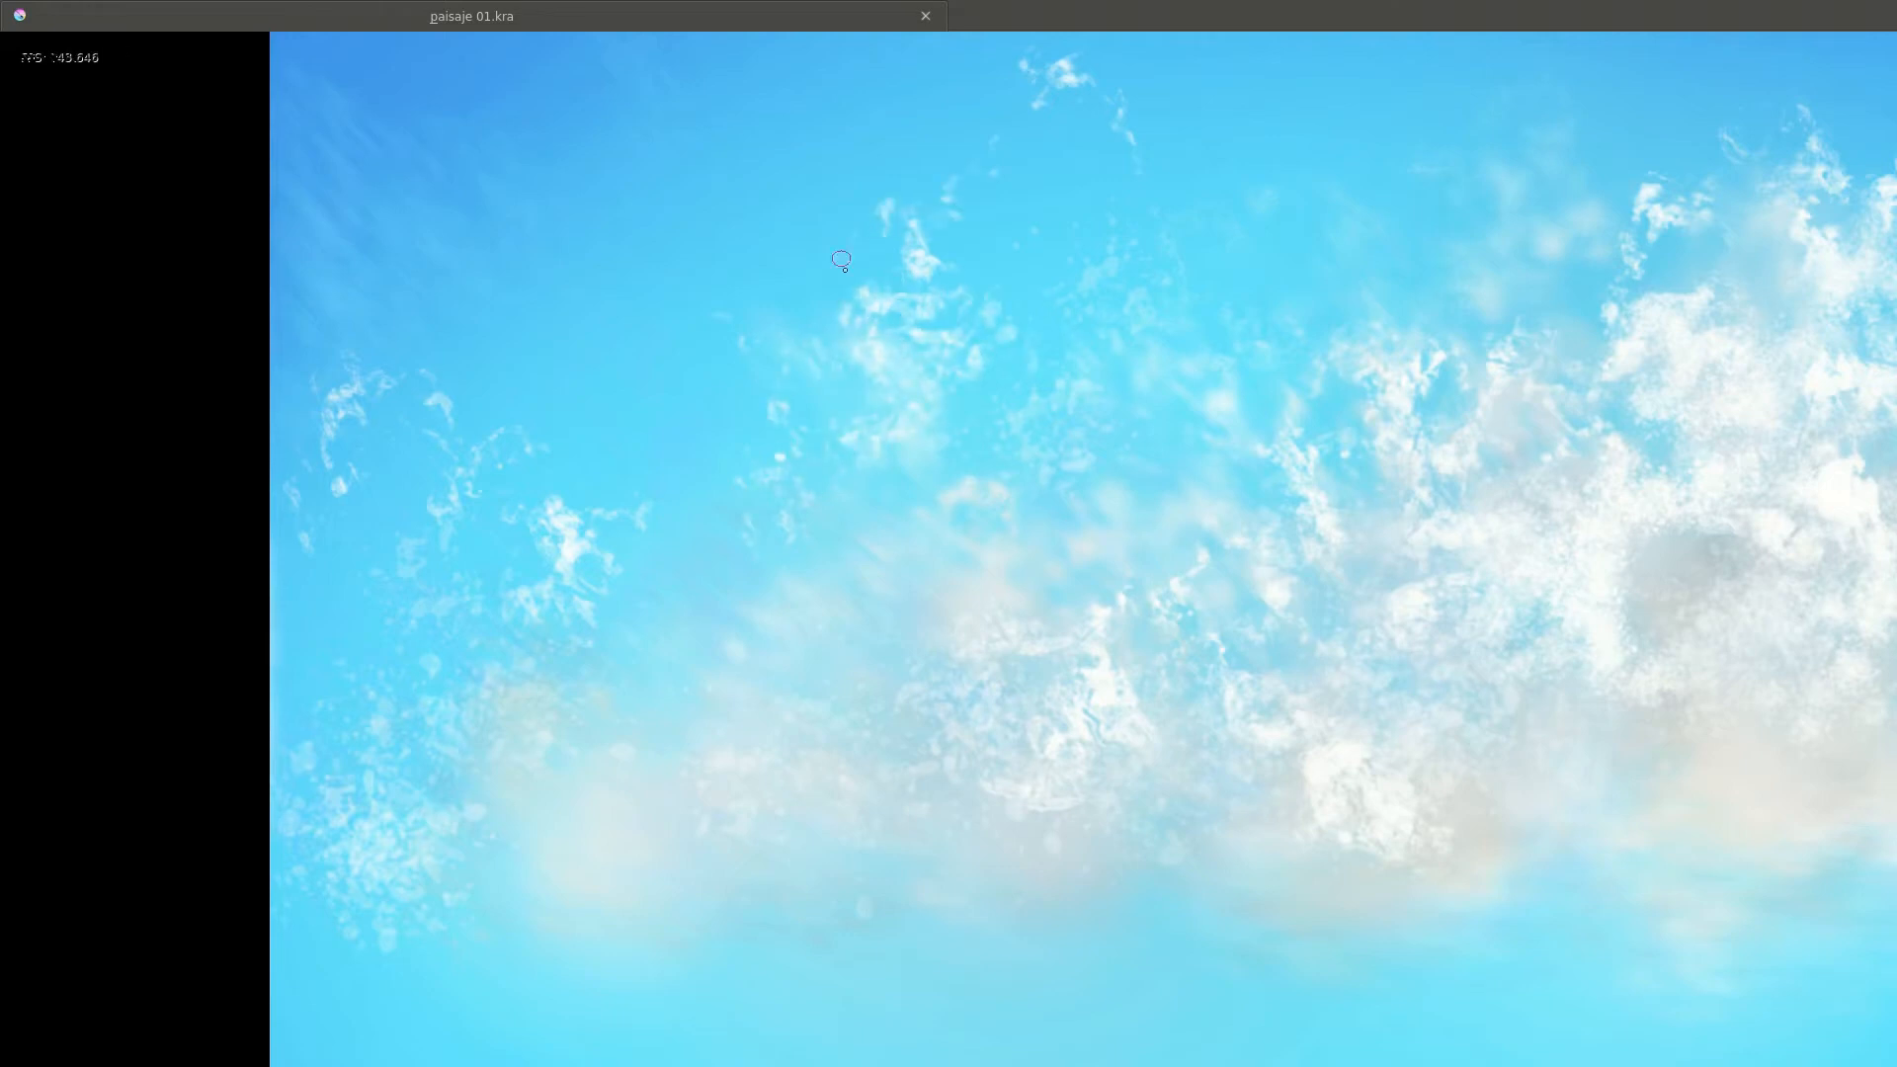
pyautogui.press('m')
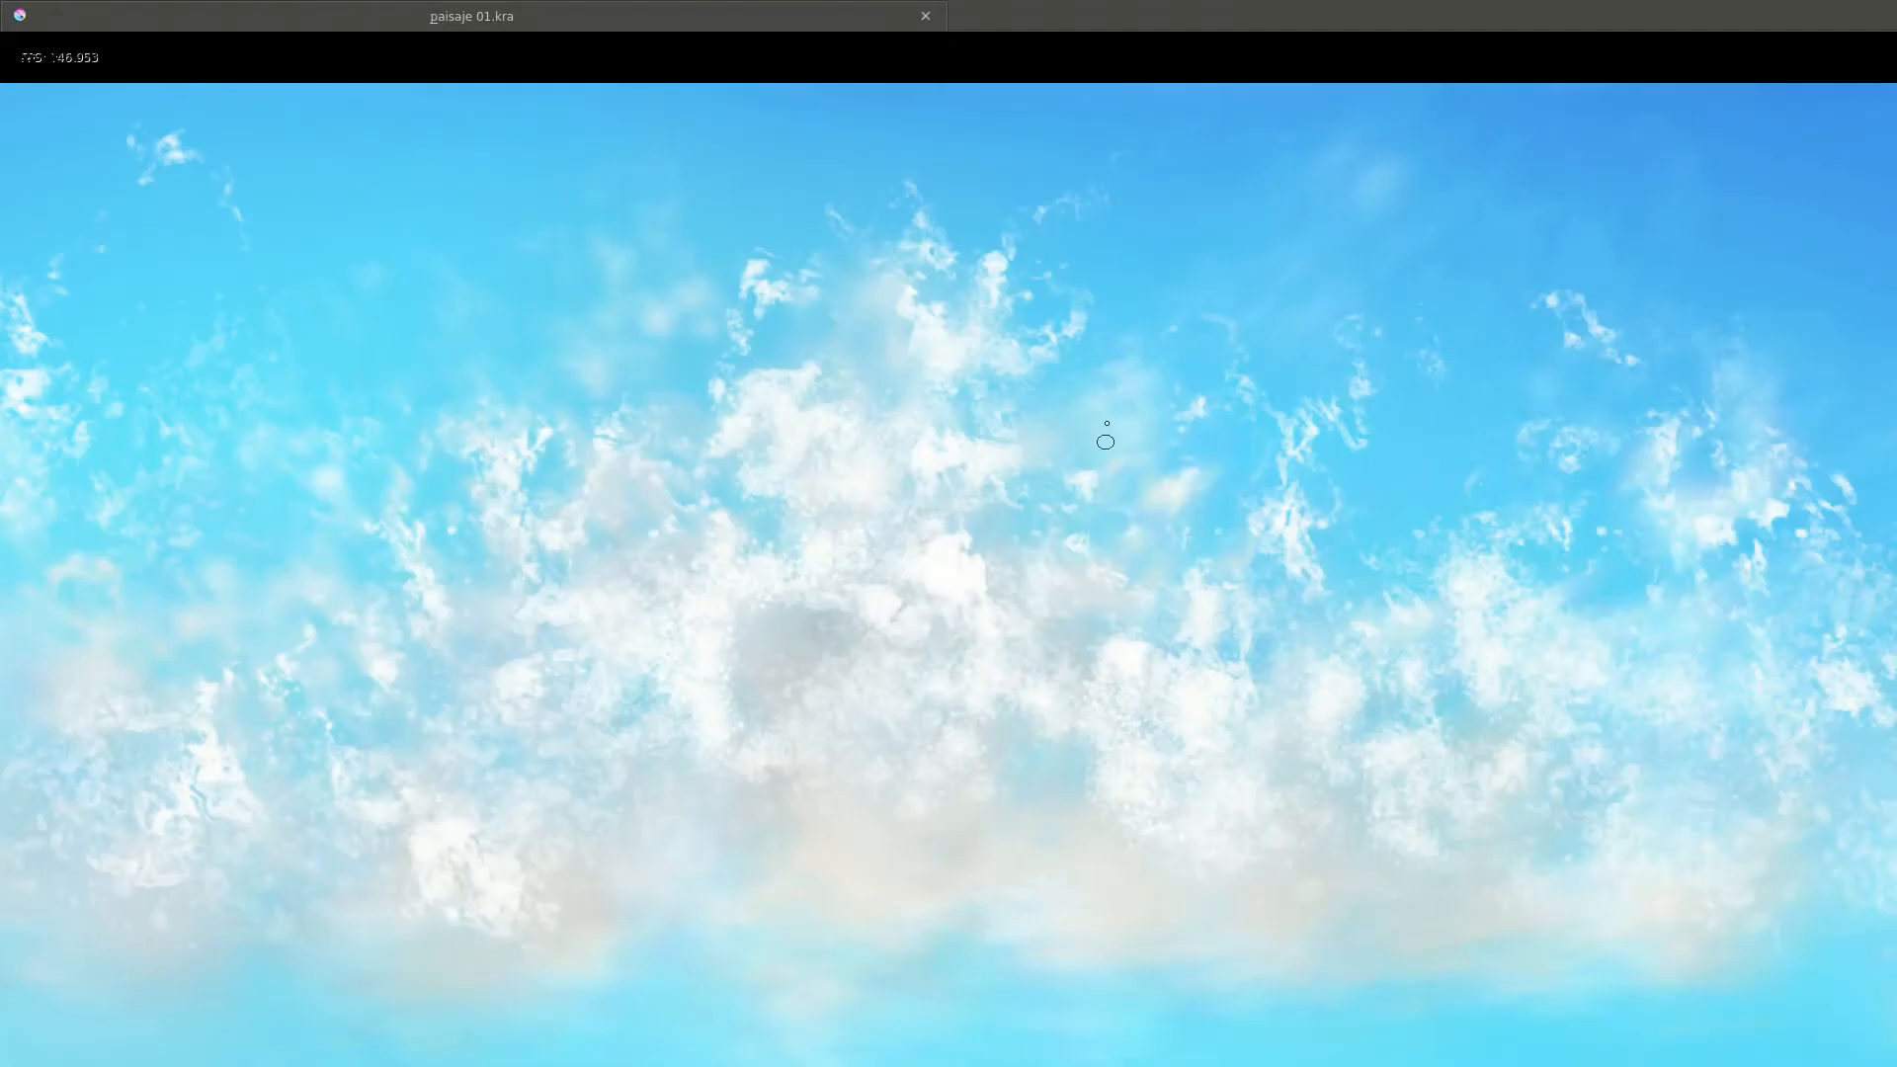
pyautogui.scroll(1, 711, 487)
pyautogui.press('Tab')
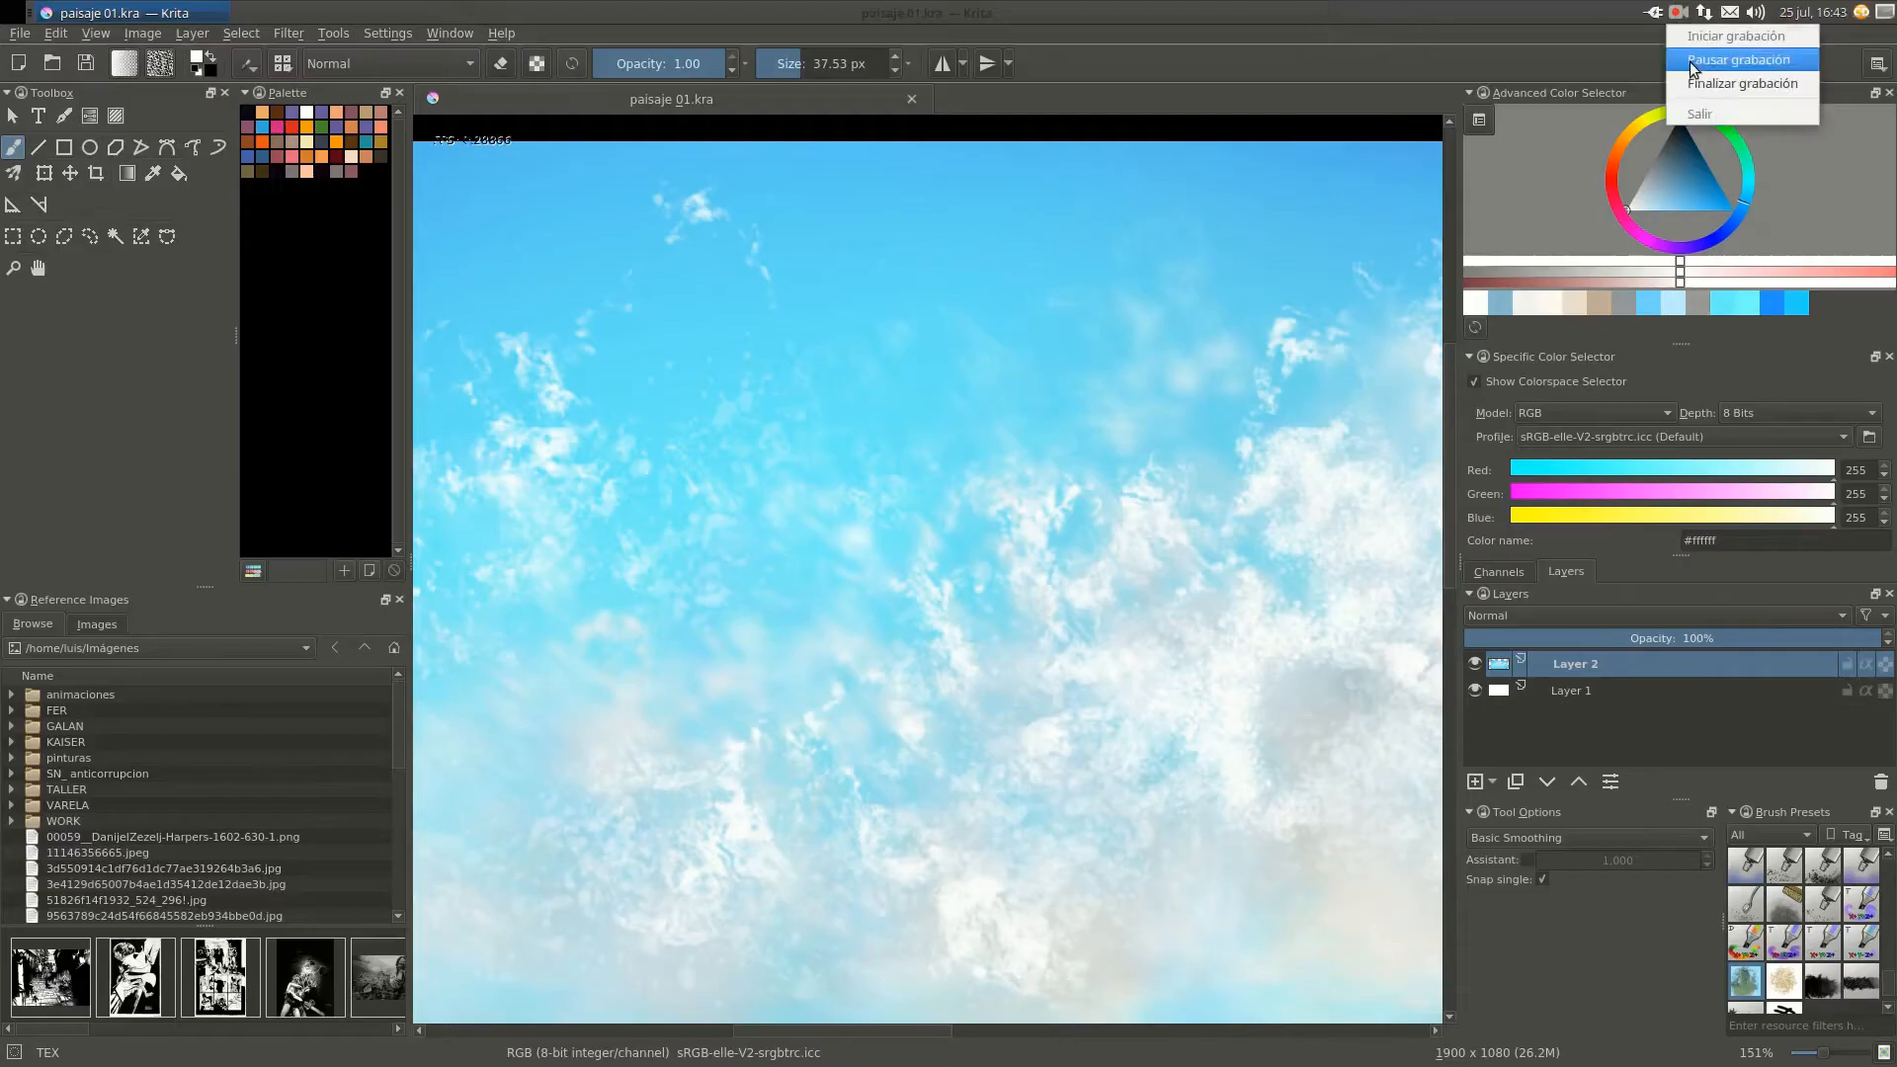
# Pick a pale yellow and tint the lower-left part of the cloud bank with a soft gradient.
pyautogui.press('Tab')
pyautogui.scroll(2, 1016, 571)
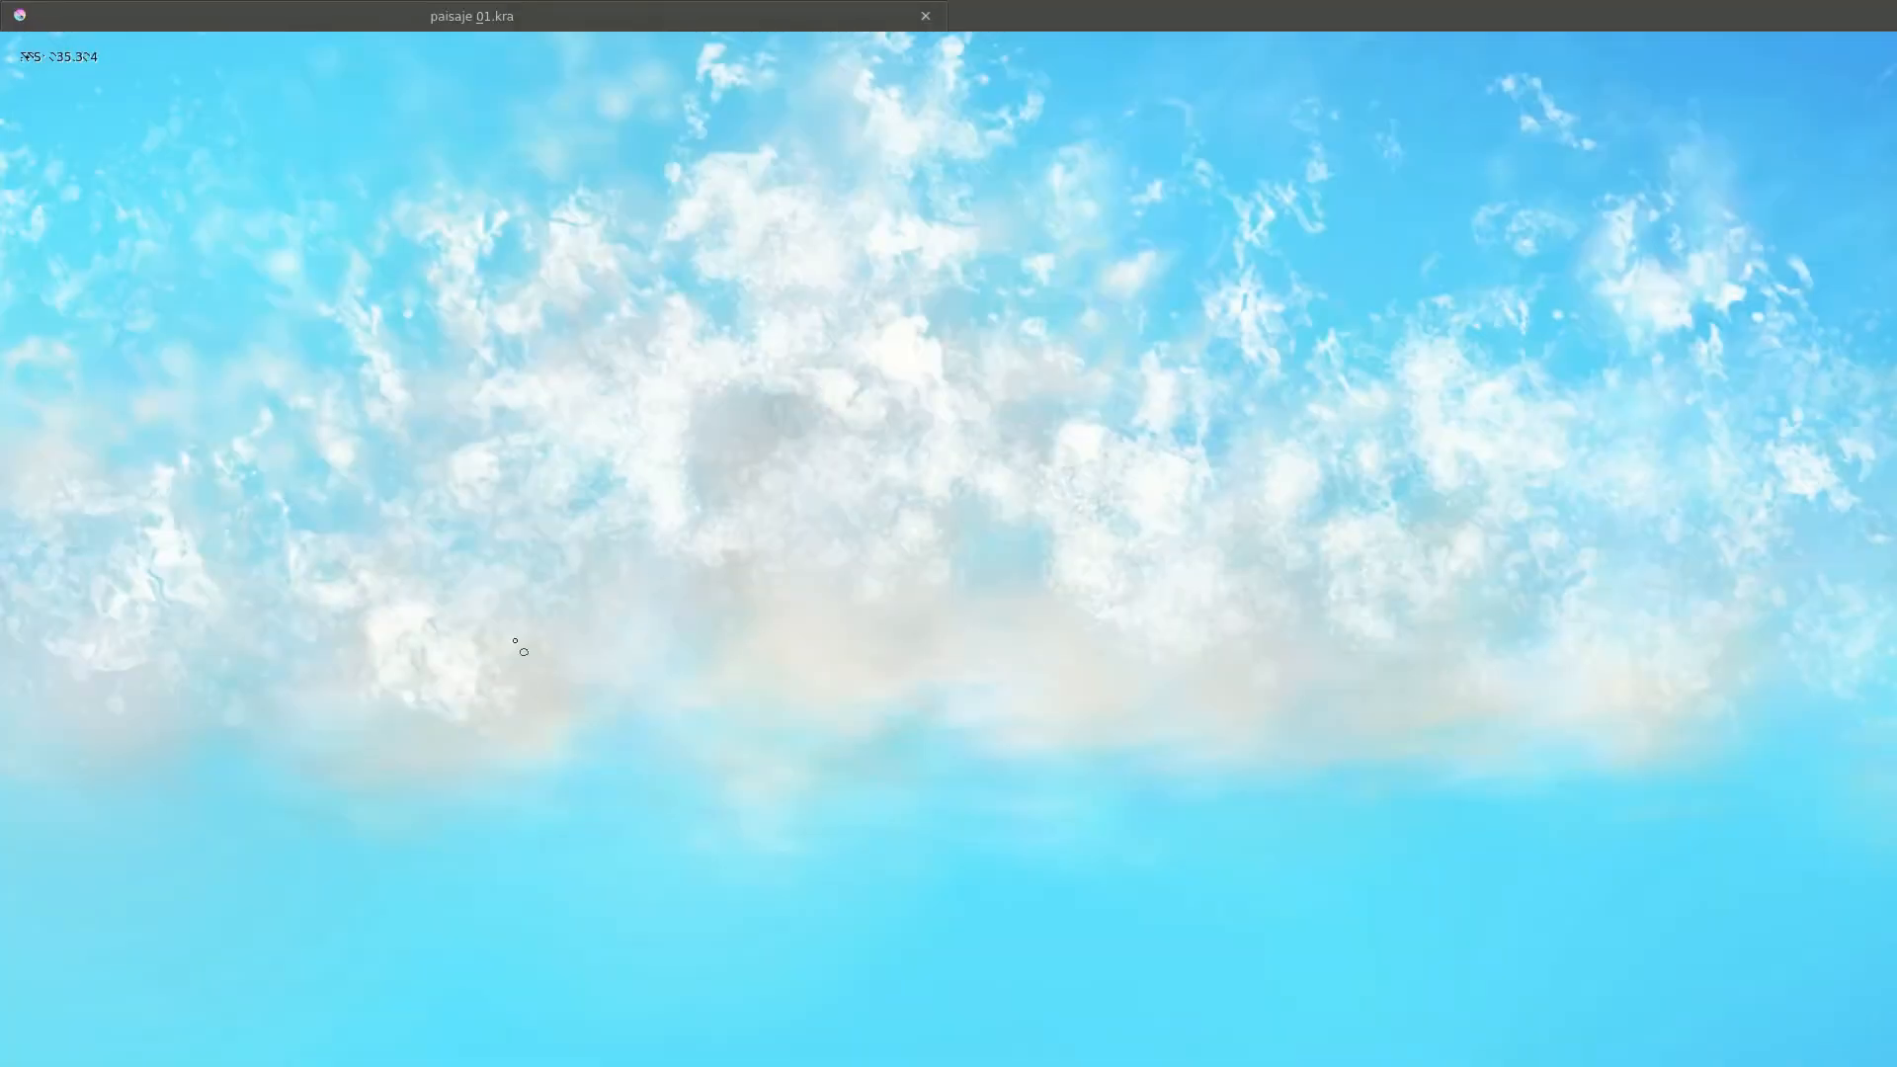
pyautogui.rightClick(833, 514)
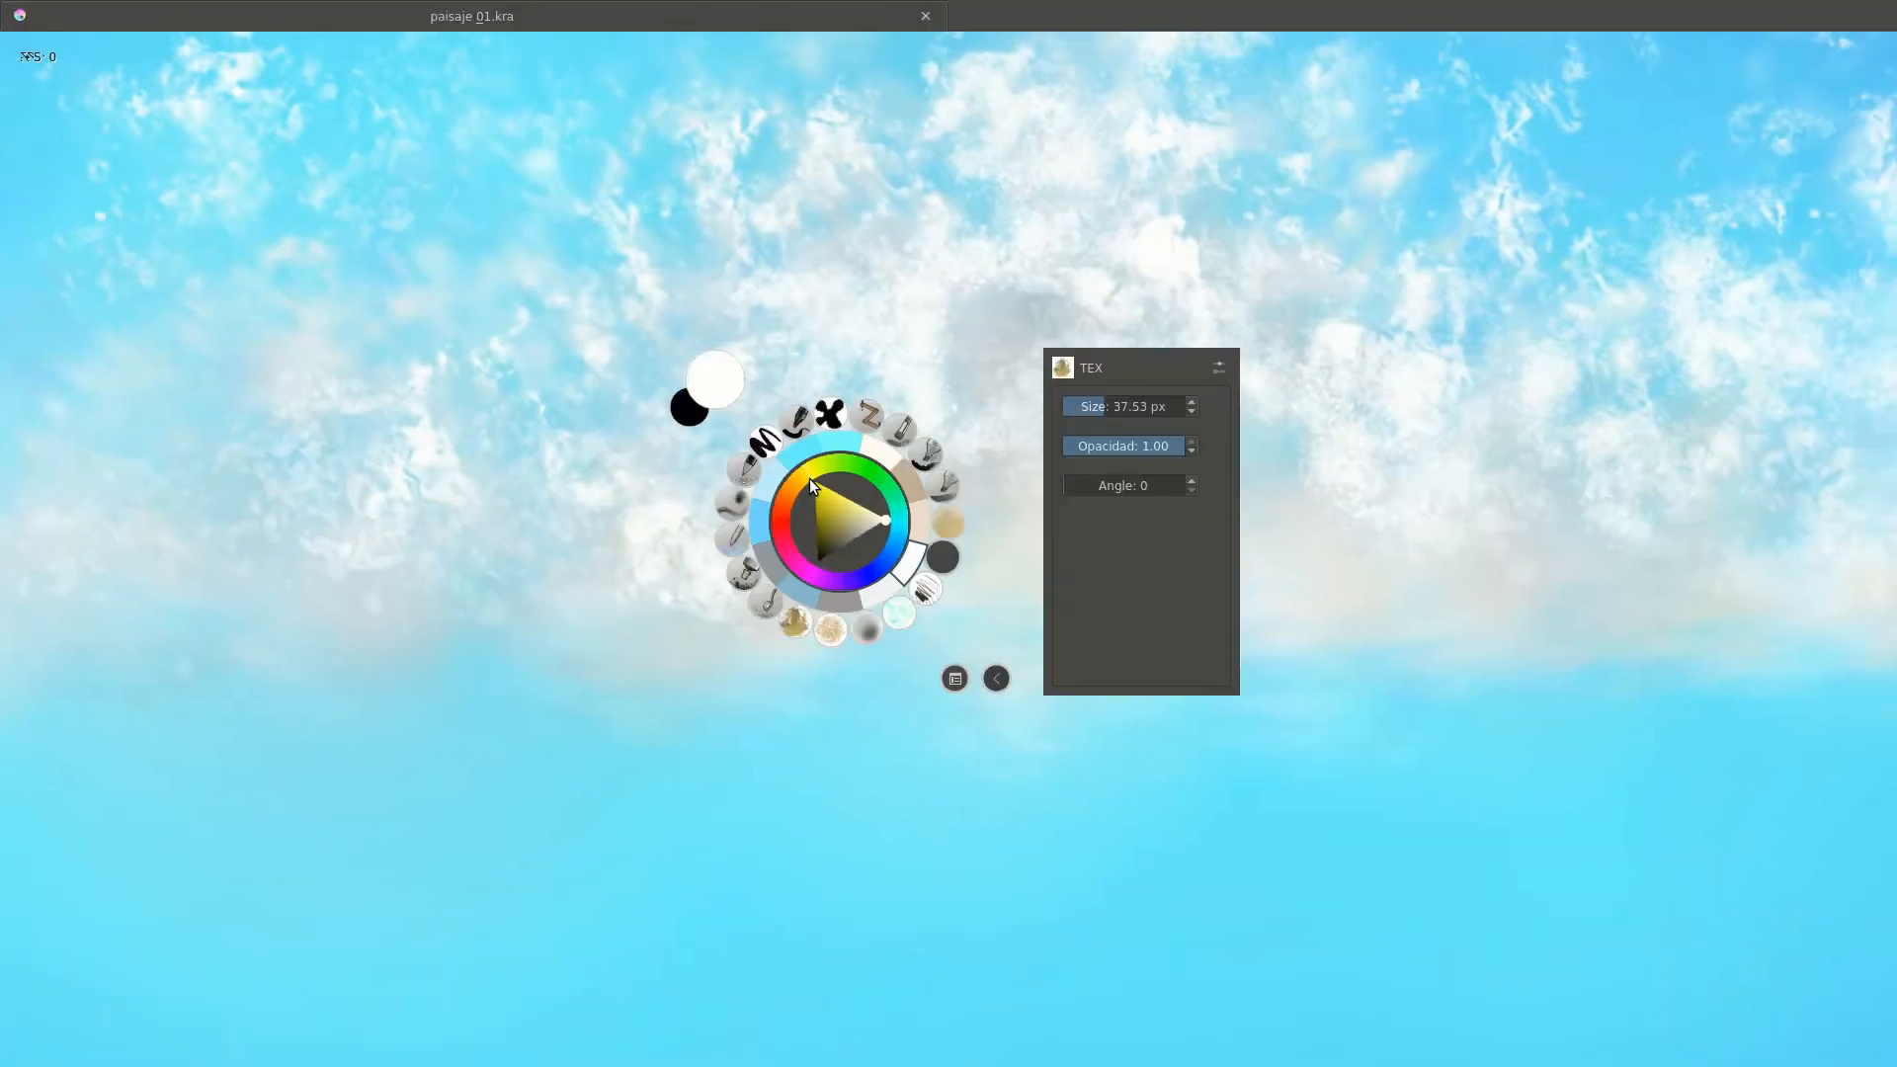
pyautogui.click(873, 525)
pyautogui.hotkey('ctrl', 'r')
pyautogui.scroll(-5, 466, 293)
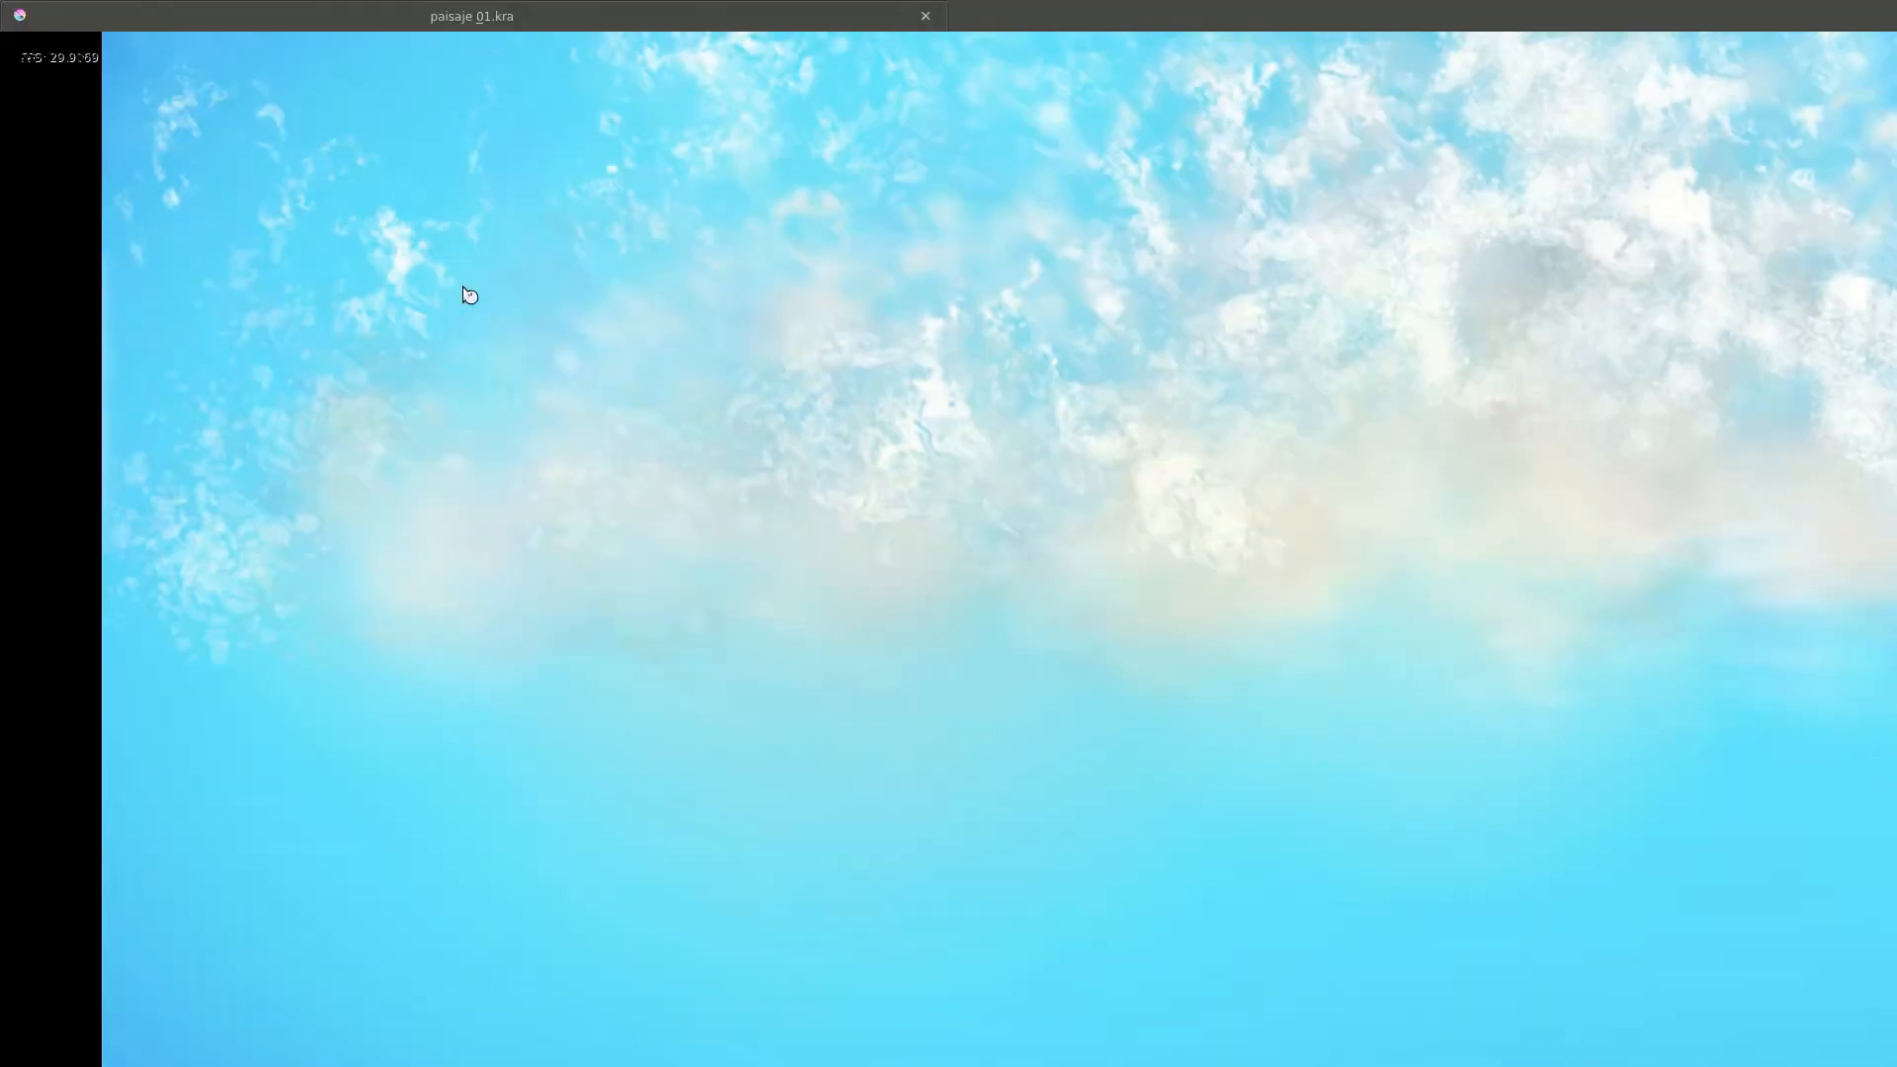
pyautogui.scroll(2, 995, 363)
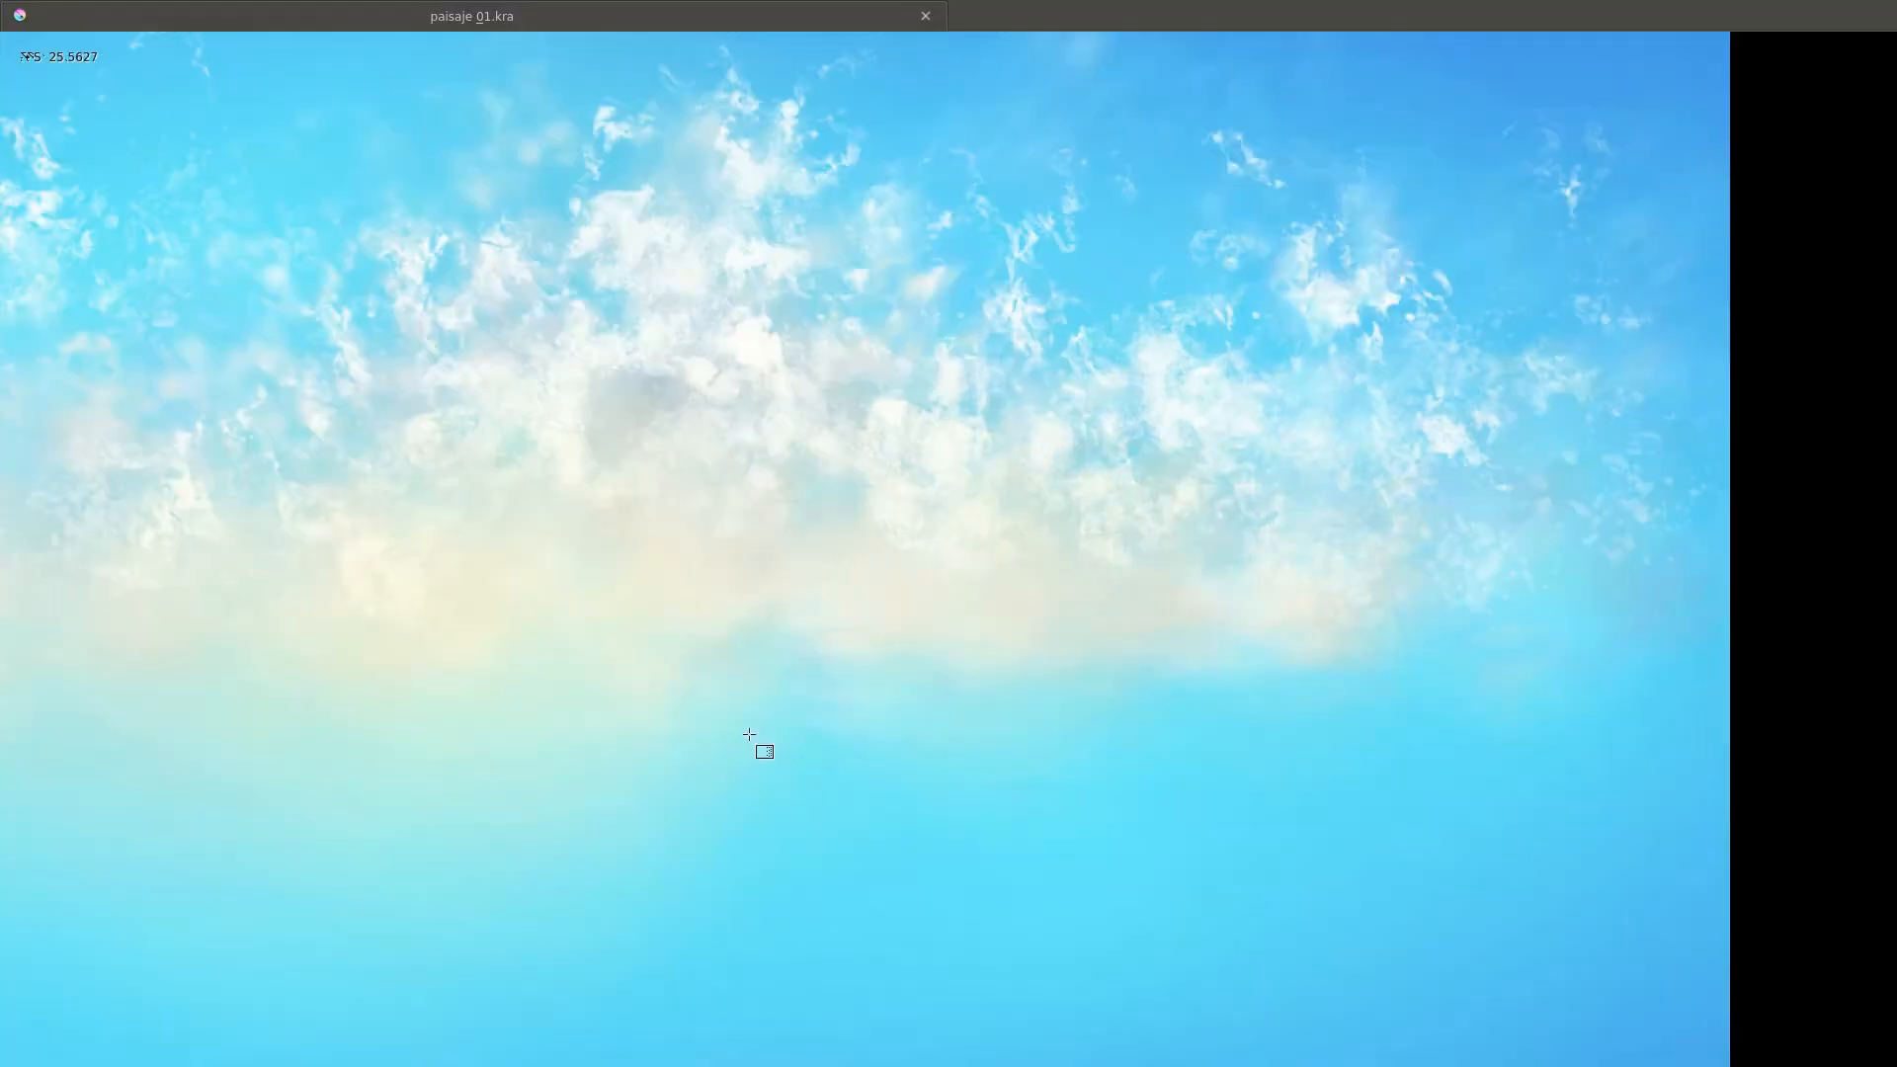
# Pick a pale aqua and lay faint gradients over the sky's left side and across the clouds.
pyautogui.scroll(-2, 741, 627)
pyautogui.rightClick(1150, 544)
pyautogui.click(1153, 570)
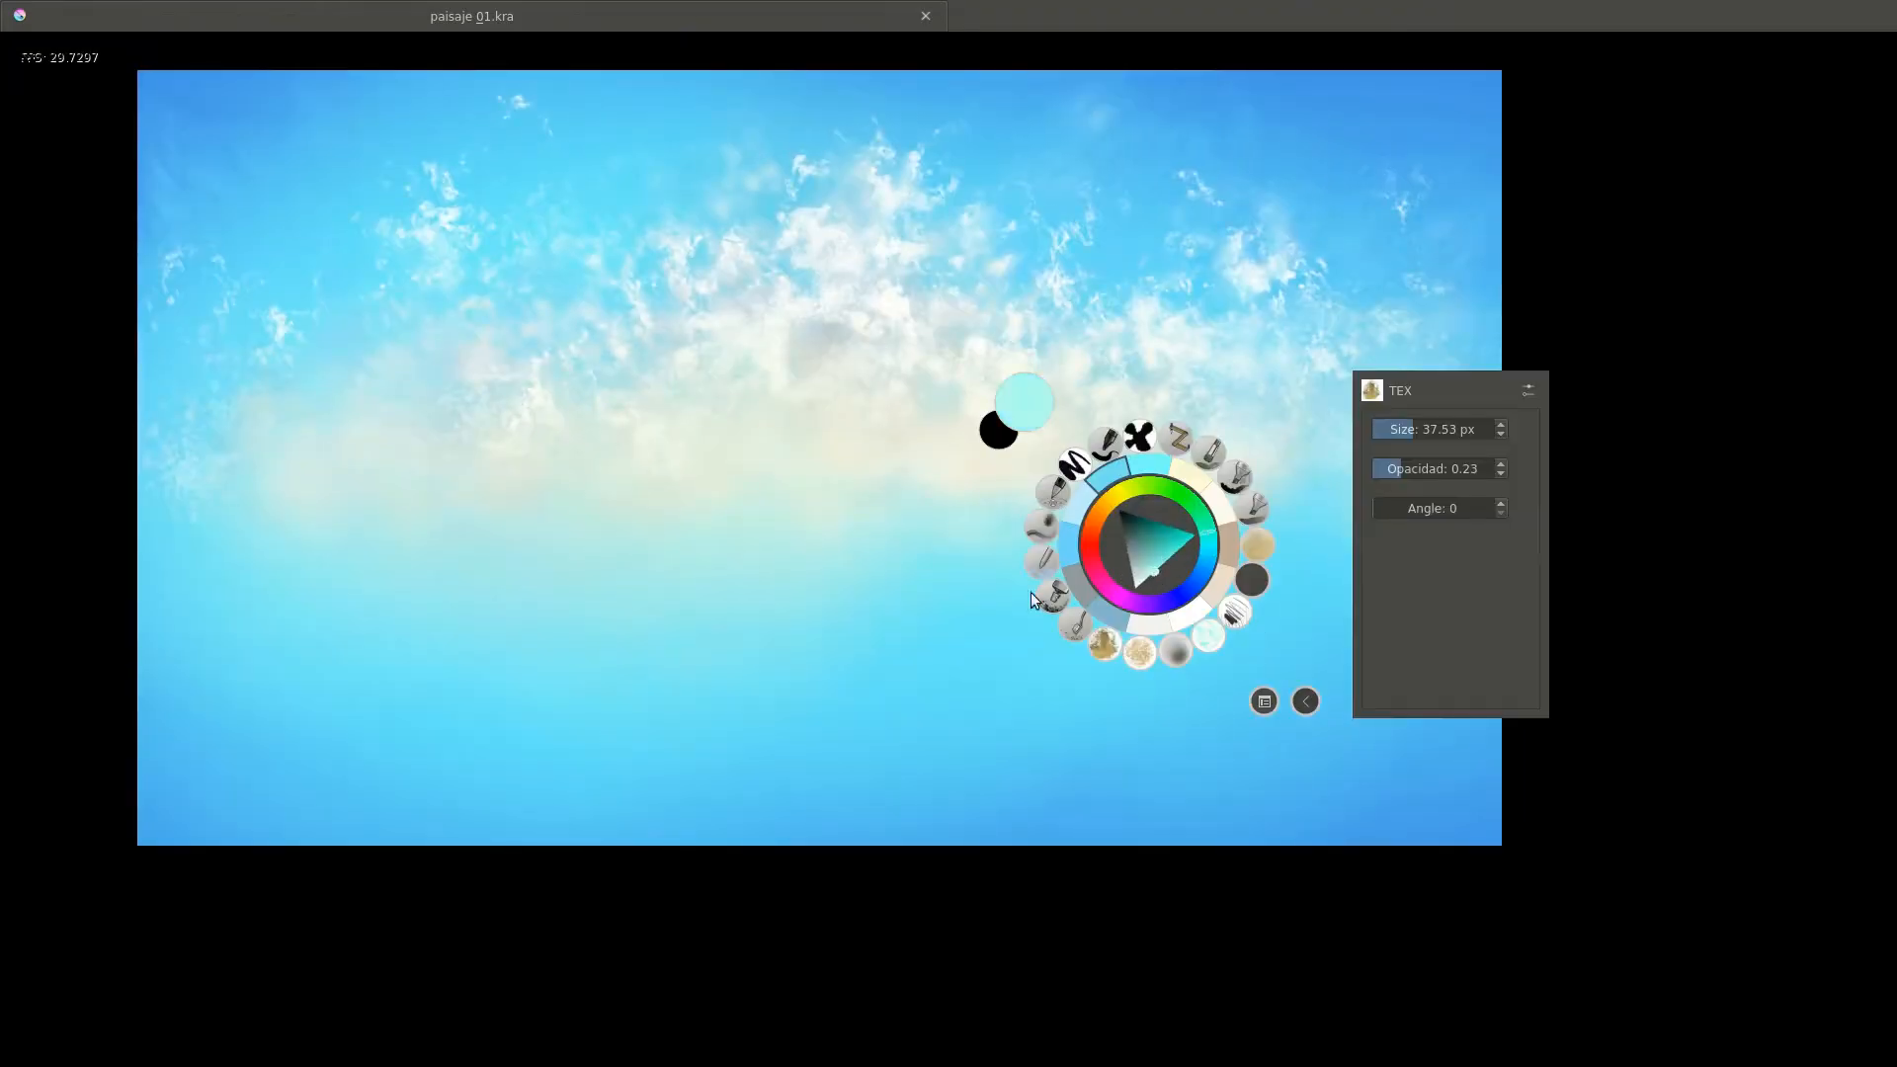
pyautogui.rightClick(1153, 570)
pyautogui.moveTo(189, 495); pyautogui.dragTo(428, 454)
pyautogui.scroll(3, 967, 406)
pyautogui.moveTo(967, 406); pyautogui.dragTo(553, 455)
# Choose the Fill_circle brush in white and paint small curled puffs near the top of the main cloud.
pyautogui.rightClick(1004, 453)
pyautogui.click(896, 434)
pyautogui.rightClick(992, 388)
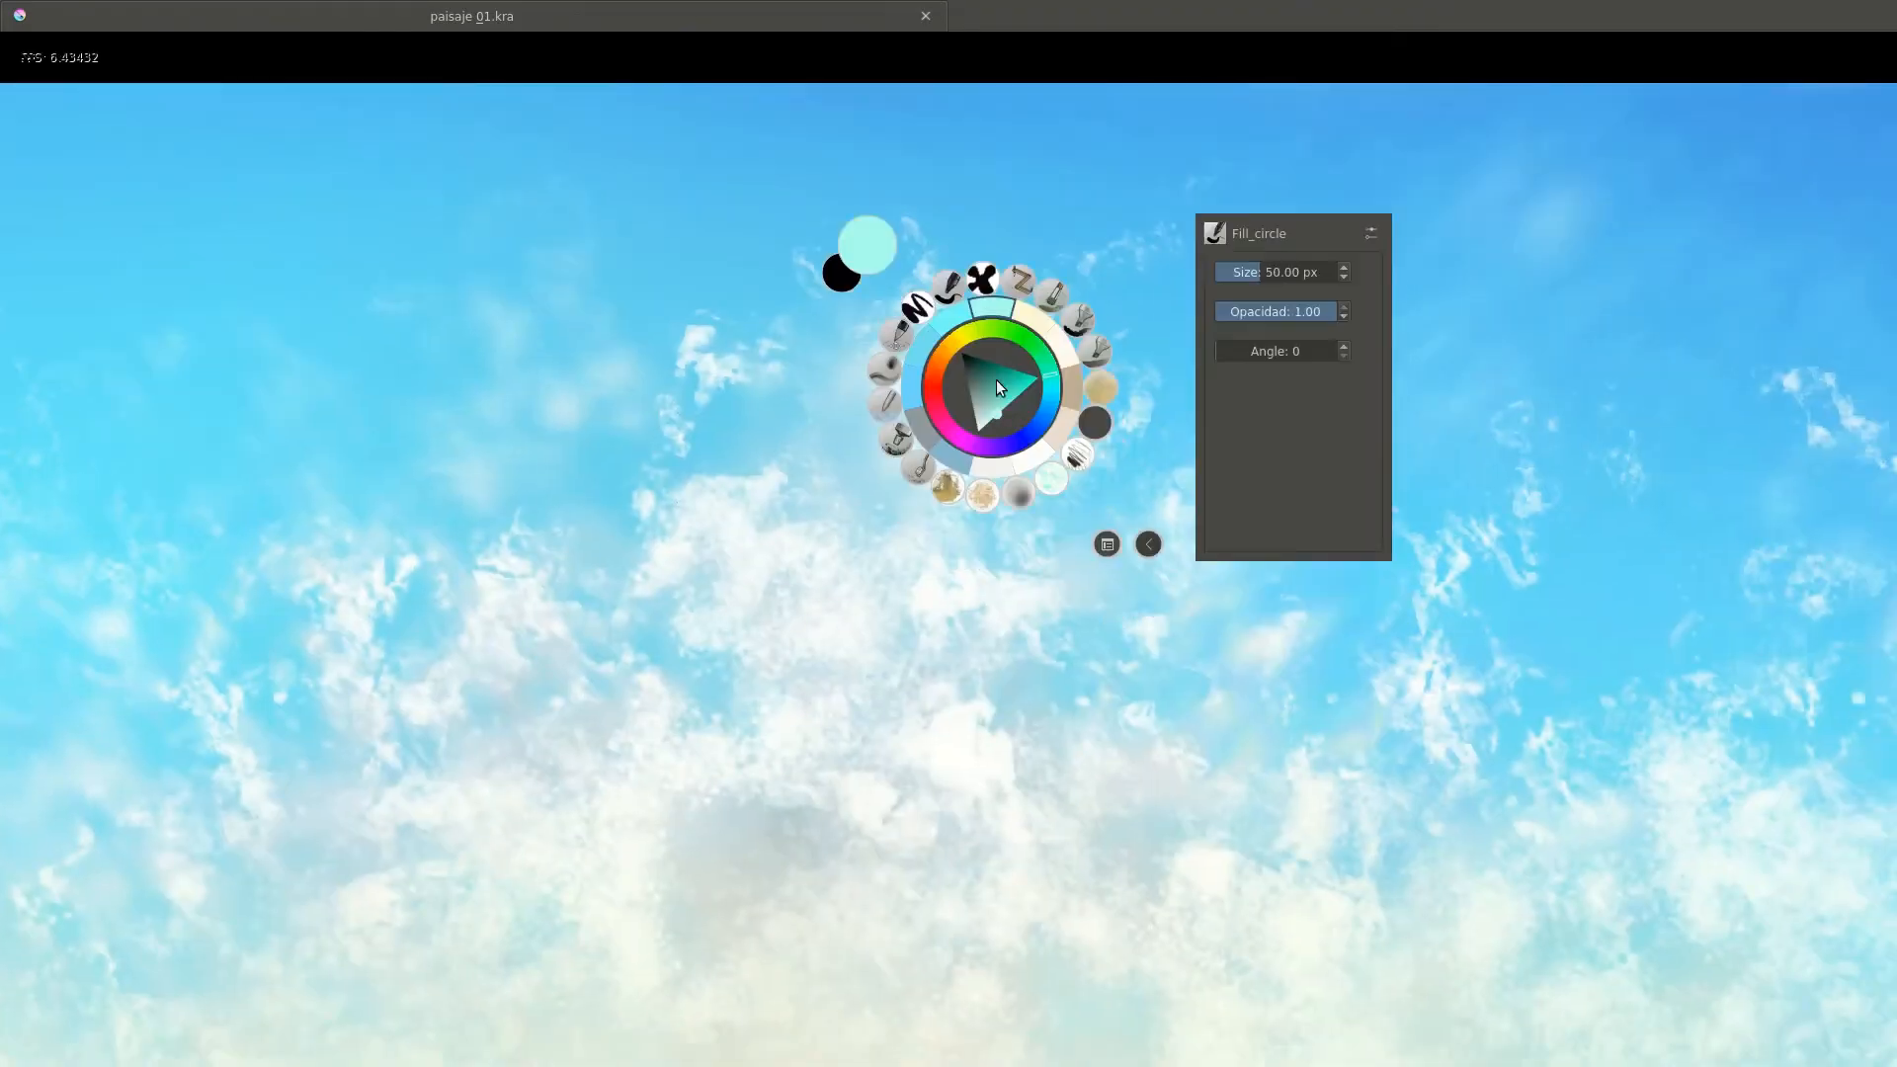
pyautogui.click(988, 421)
pyautogui.rightClick(957, 476)
pyautogui.scroll(2, 869, 365)
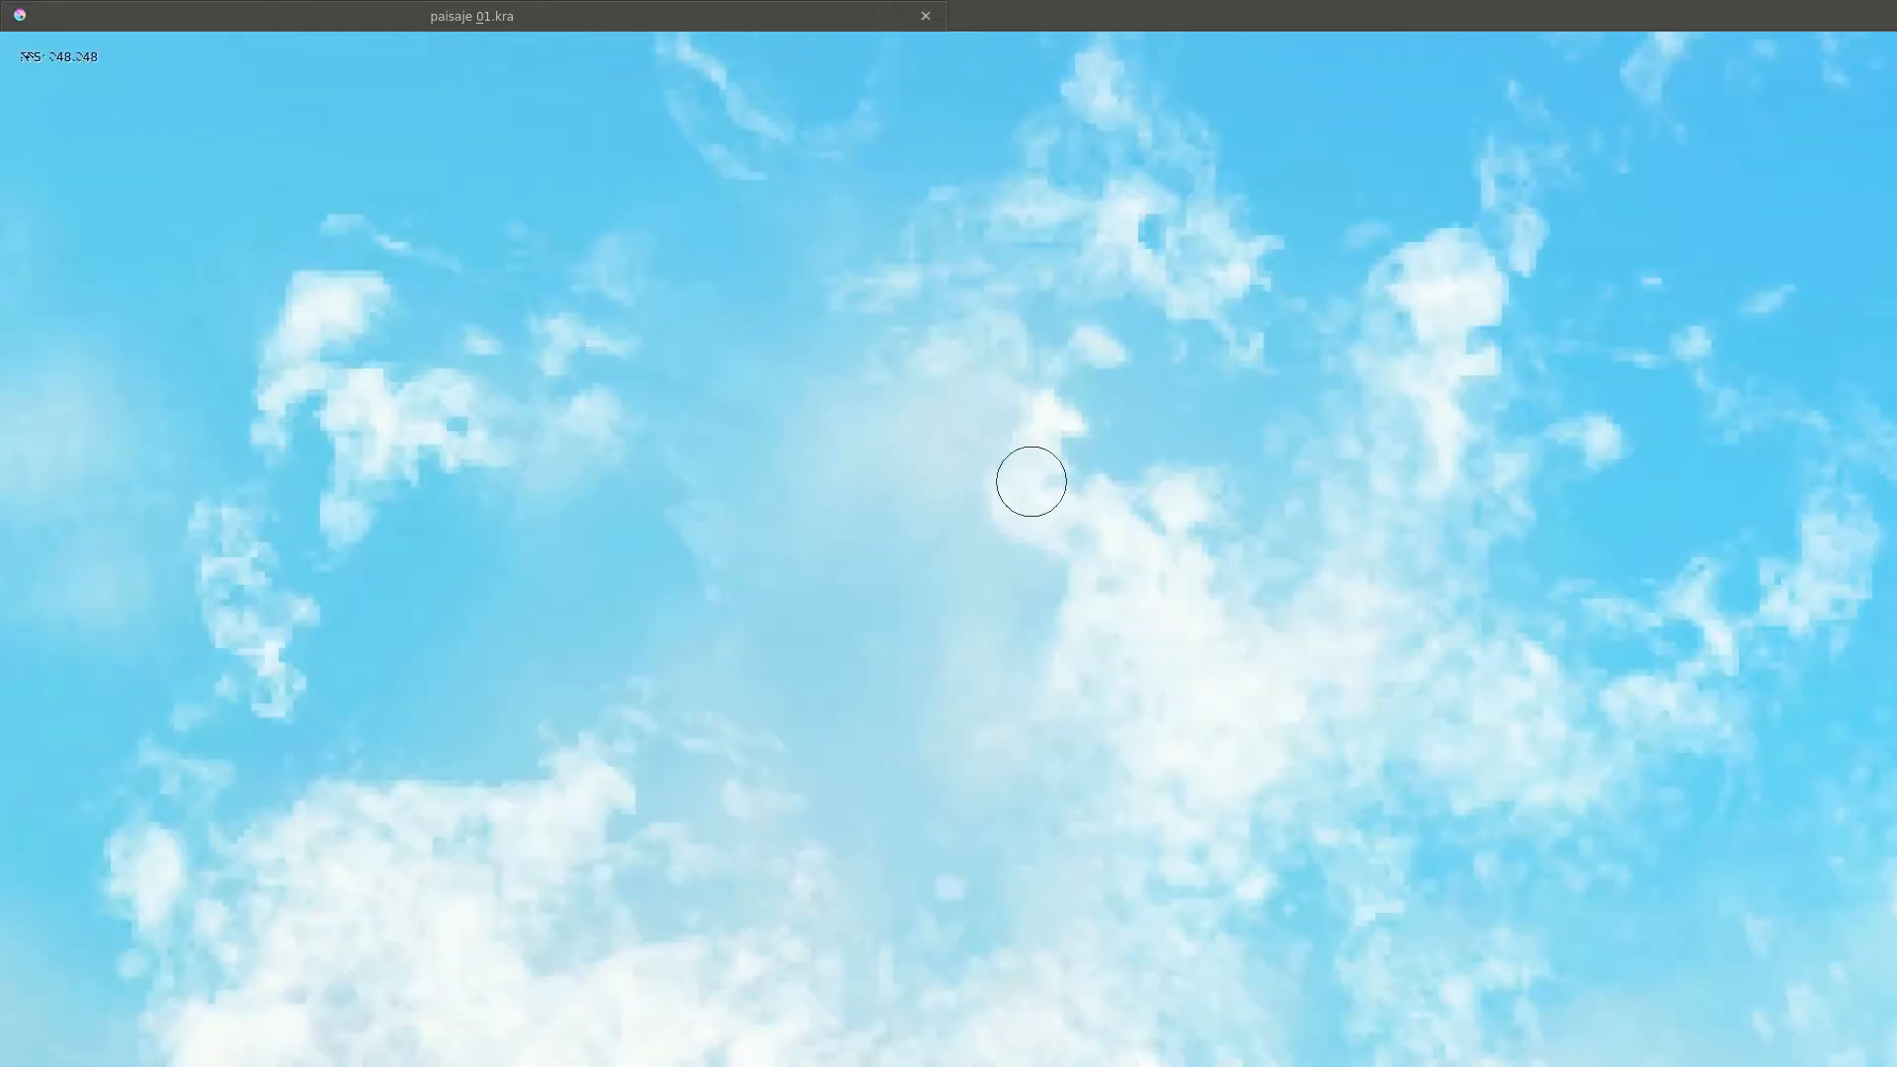
pyautogui.moveTo(1028, 478)
pyautogui.mouseDown()
pyautogui.moveTo(939, 452)
pyautogui.moveTo(797, 524)
pyautogui.moveTo(775, 500)
pyautogui.moveTo(935, 567)
pyautogui.moveTo(973, 524)
pyautogui.mouseUp()
pyautogui.moveTo(708, 585)
pyautogui.mouseDown()
pyautogui.moveTo(829, 618)
pyautogui.moveTo(948, 734)
pyautogui.mouseUp()
# Try looping white strokes in the open sky above the main cloud with the Curve_curvy brush.
pyautogui.scroll(2, 567, 196)
pyautogui.press('Tab')
pyautogui.press('F6')
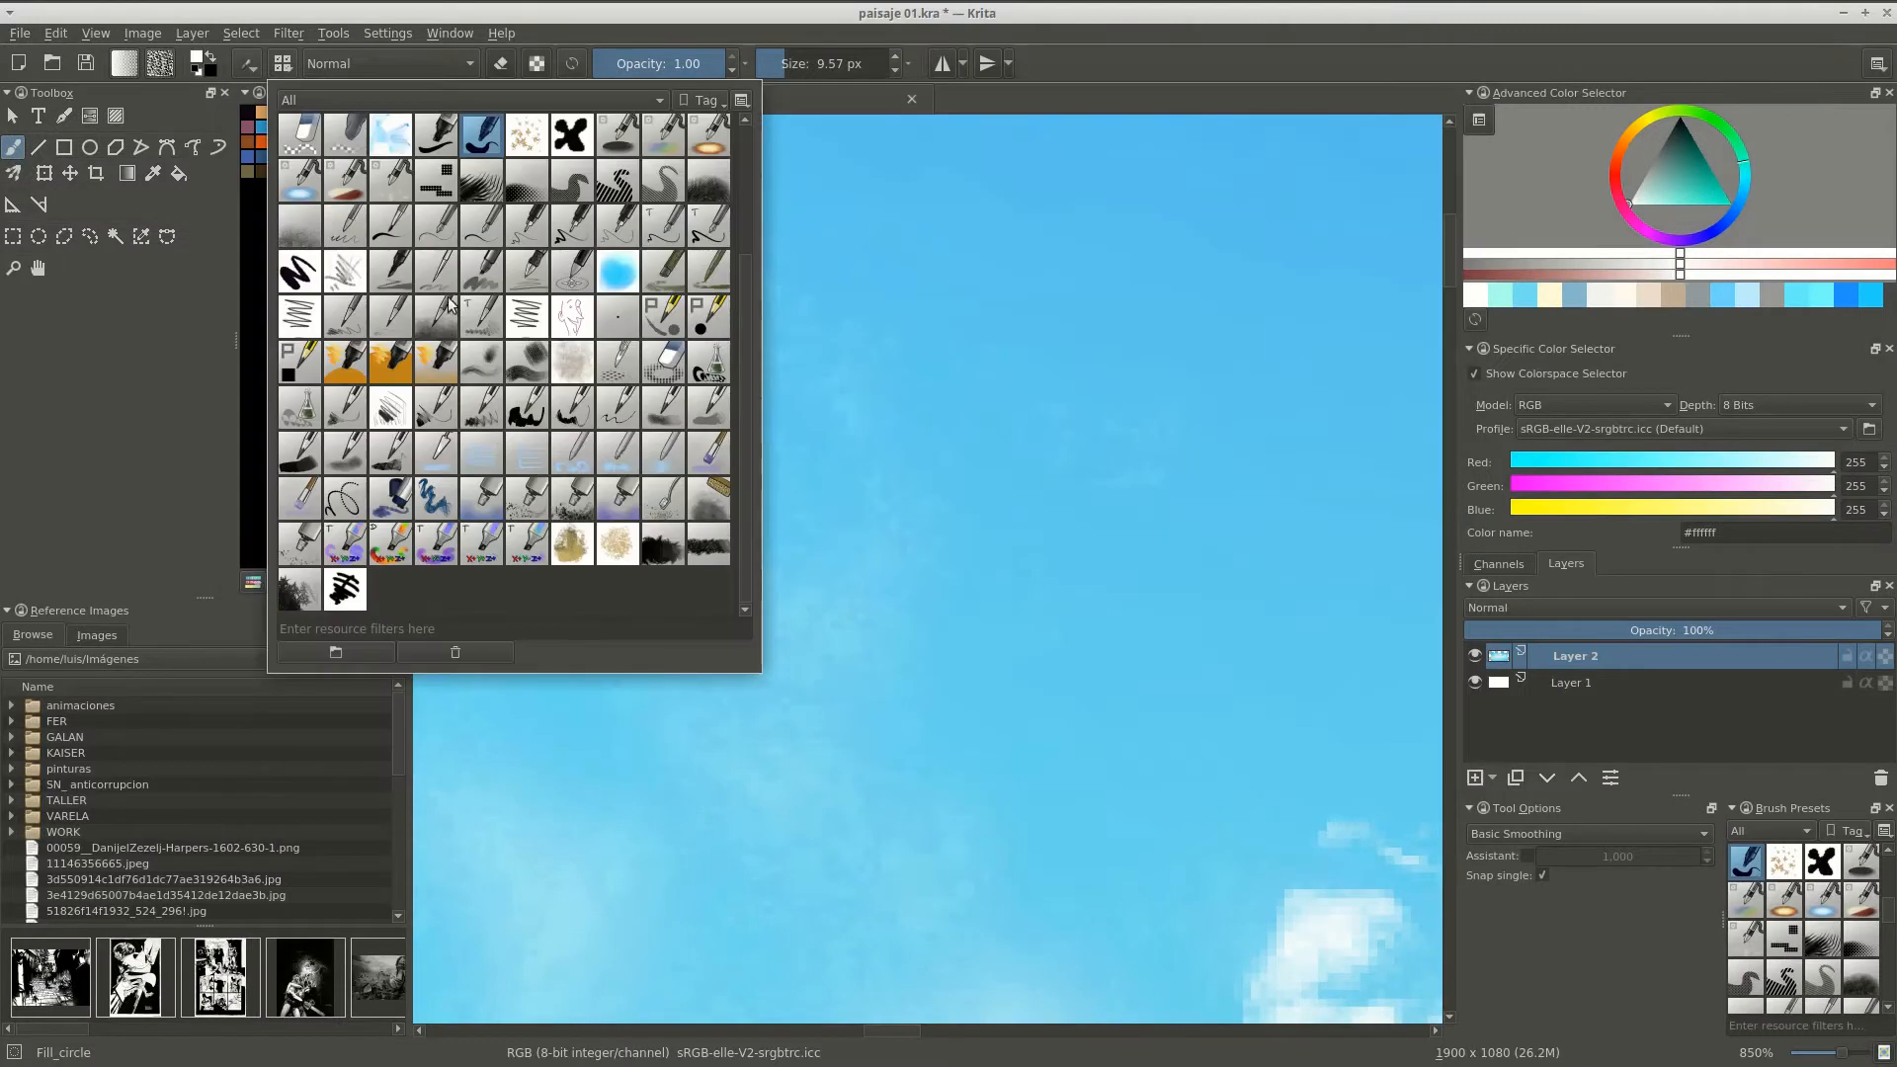
pyautogui.moveTo(745, 478); pyautogui.dragTo(745, 411)
pyautogui.click(527, 180)
pyautogui.moveTo(965, 542)
pyautogui.mouseDown()
pyautogui.moveTo(761, 559)
pyautogui.moveTo(846, 796)
pyautogui.mouseUp()
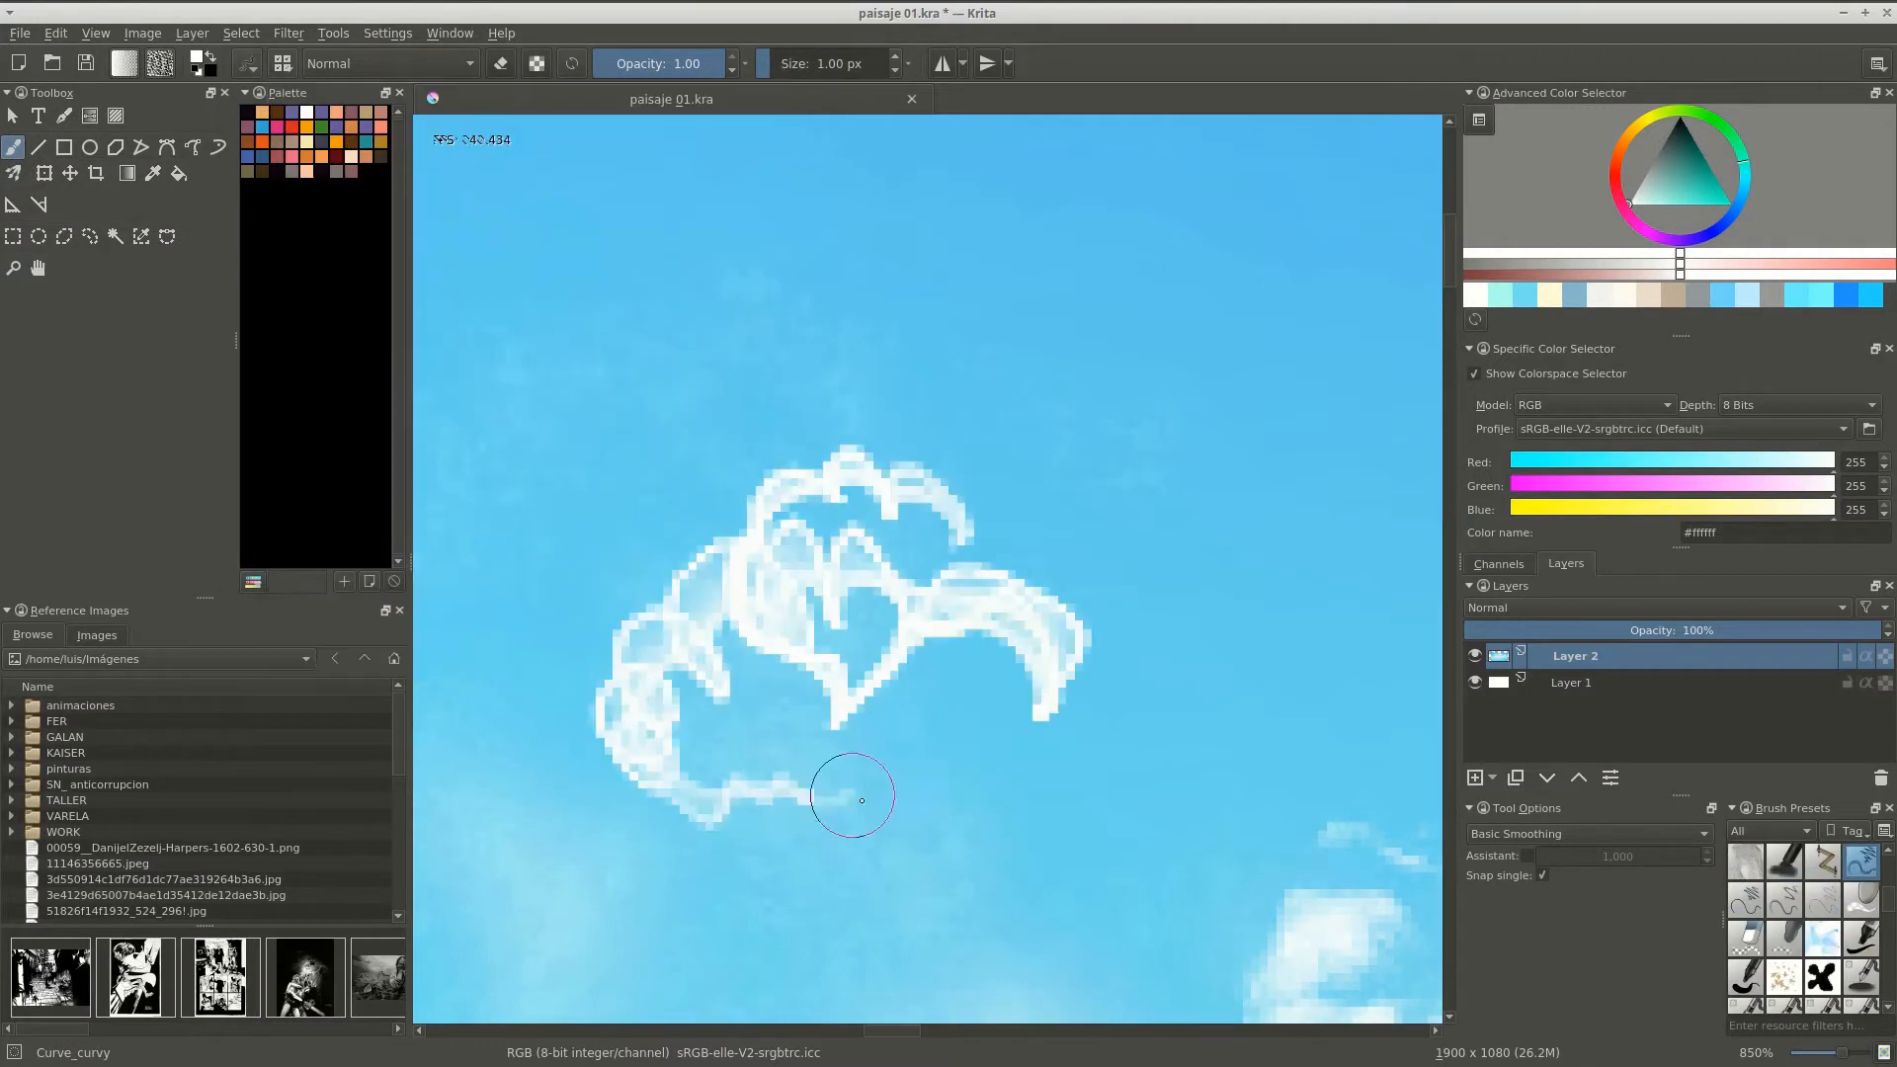
pyautogui.scroll(1, 952, 517)
pyautogui.scroll(-5, 951, 517)
# Try a white stroke beside the main cloud's top with the Curve_recurvy brush and undo it.
pyautogui.press('F6')
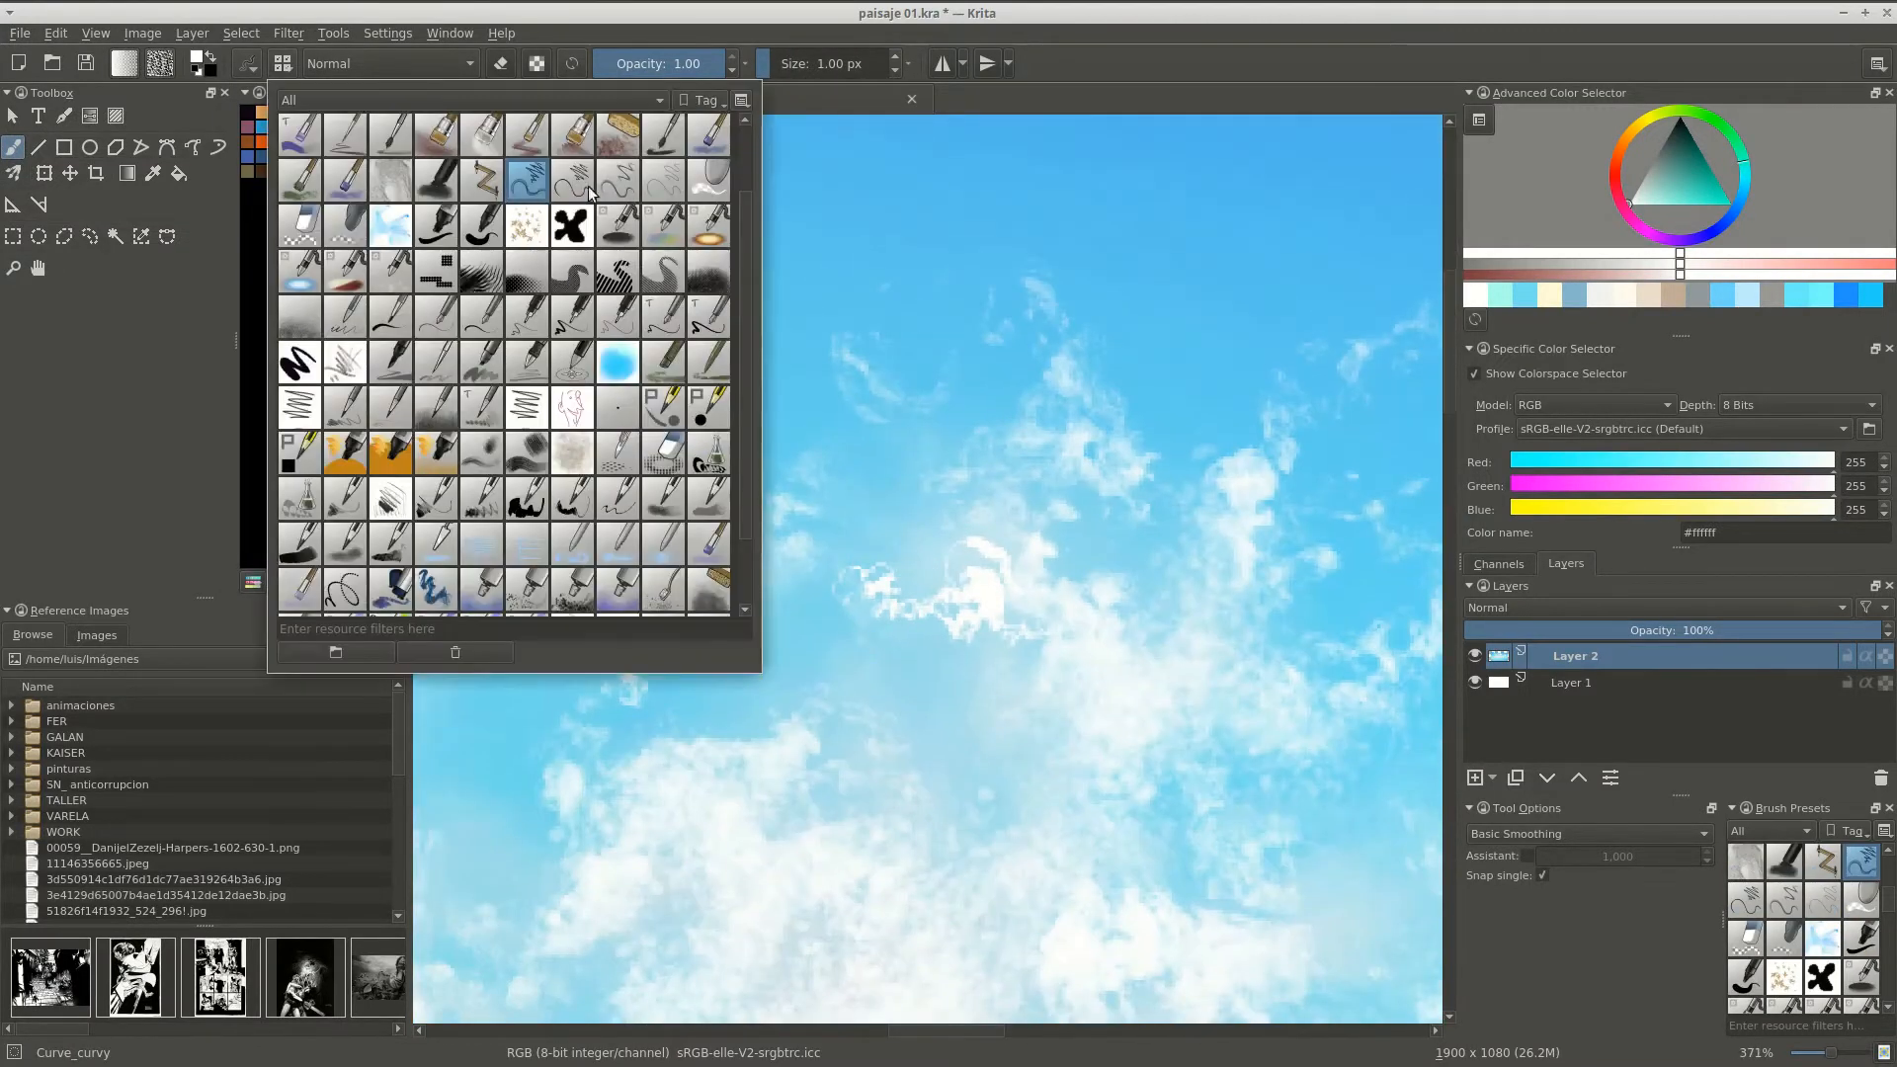
pyautogui.scroll(2, 549, 216)
pyautogui.click(598, 288)
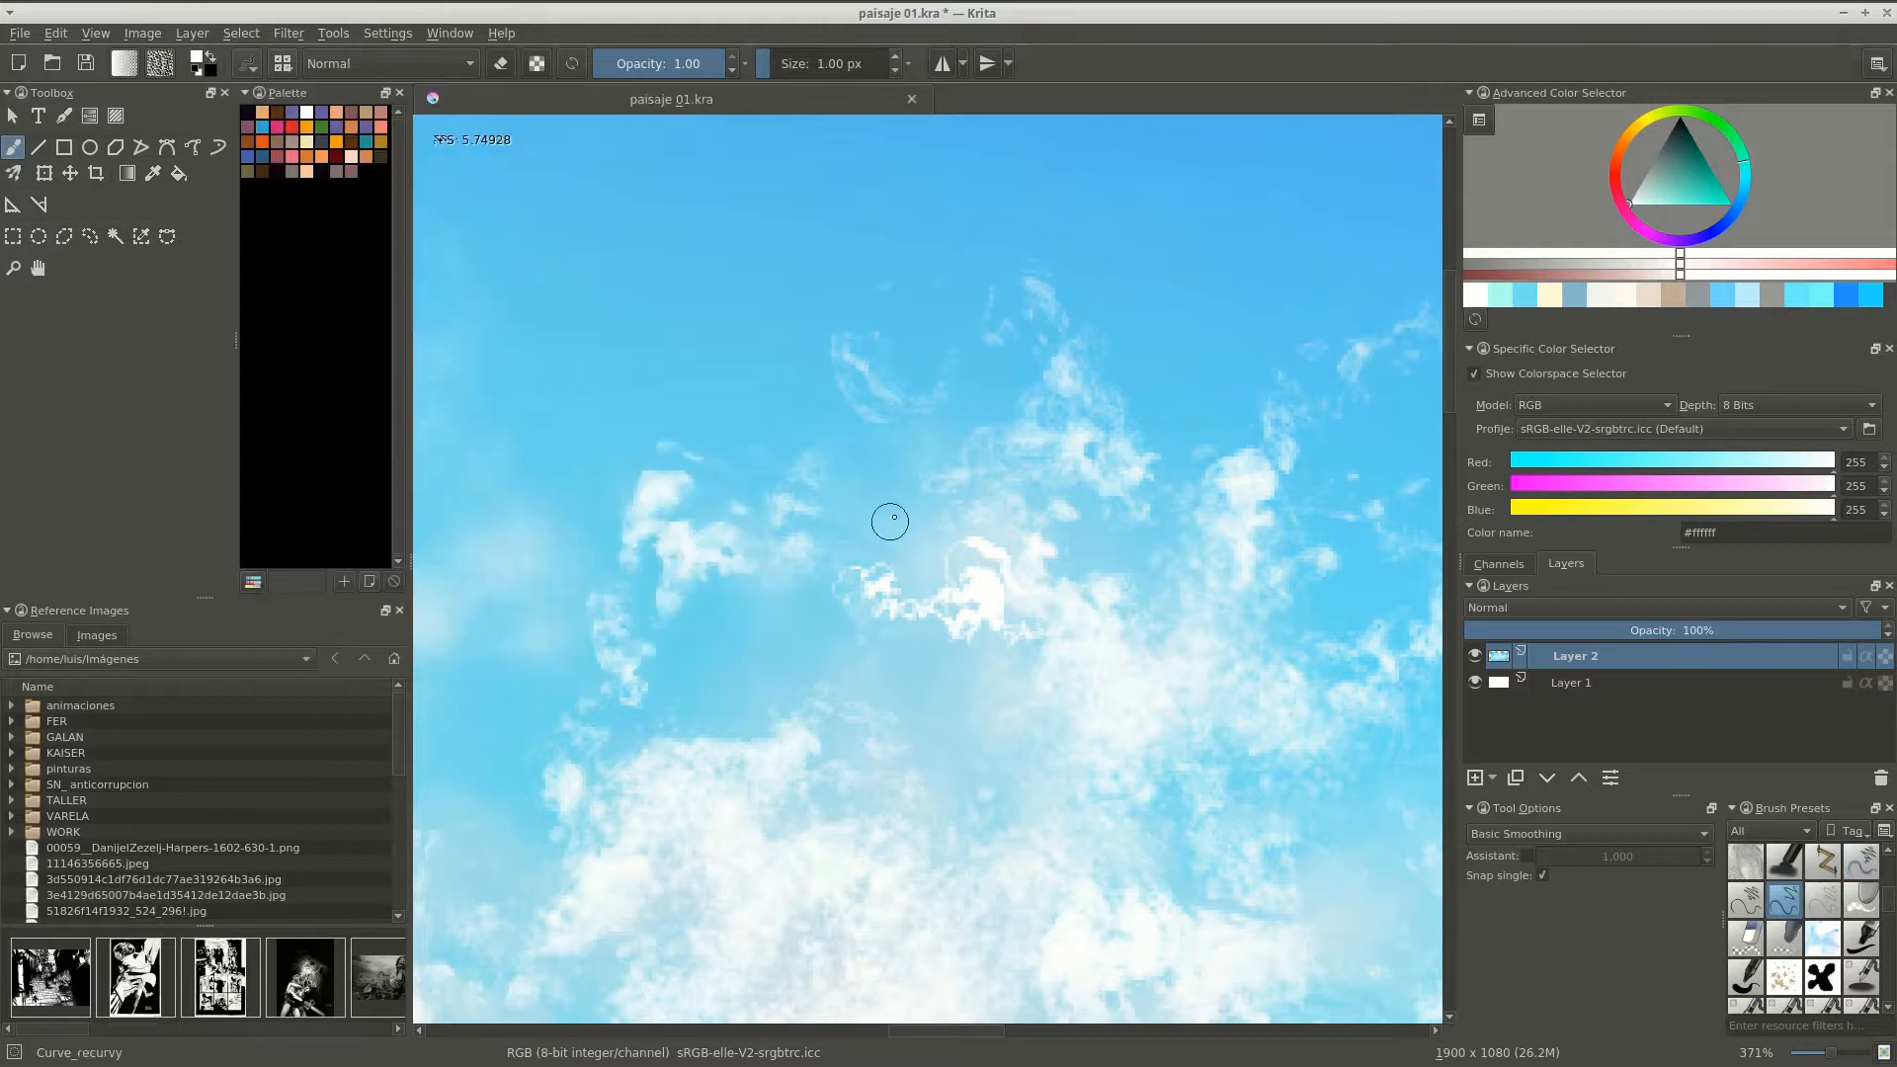
pyautogui.moveTo(889, 519)
pyautogui.mouseDown()
pyautogui.moveTo(812, 417)
pyautogui.moveTo(740, 398)
pyautogui.mouseUp()
pyautogui.hotkey('ctrl', 'z')
# Try a broad white stroke above the small wisps with the Layout_block brush and undo it.
pyautogui.press('F6')
pyautogui.click(425, 336)
pyautogui.moveTo(632, 454); pyautogui.dragTo(889, 425)
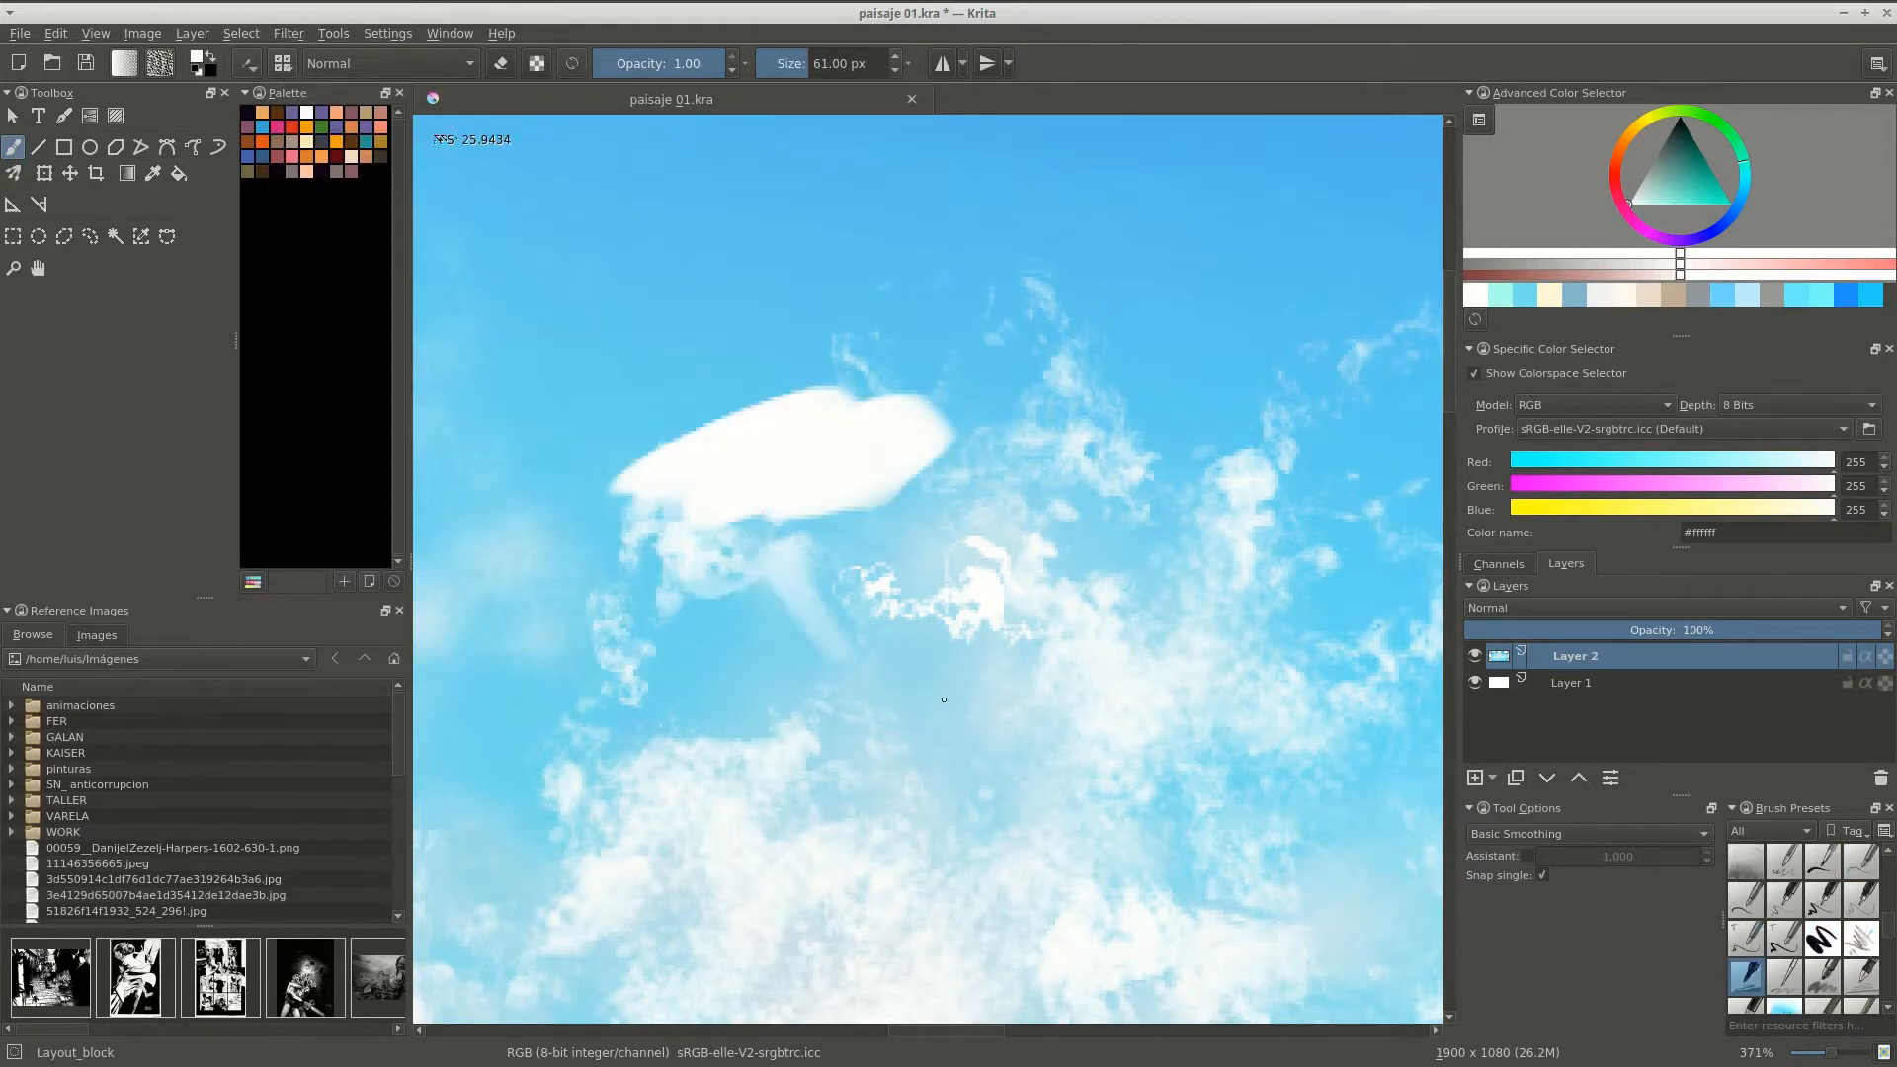
pyautogui.hotkey('ctrl', 'z')
# Return to the Fill_circle brush and paint white strokes around the wisps at the main cloud's top.
pyautogui.press('F6')
pyautogui.click(613, 444)
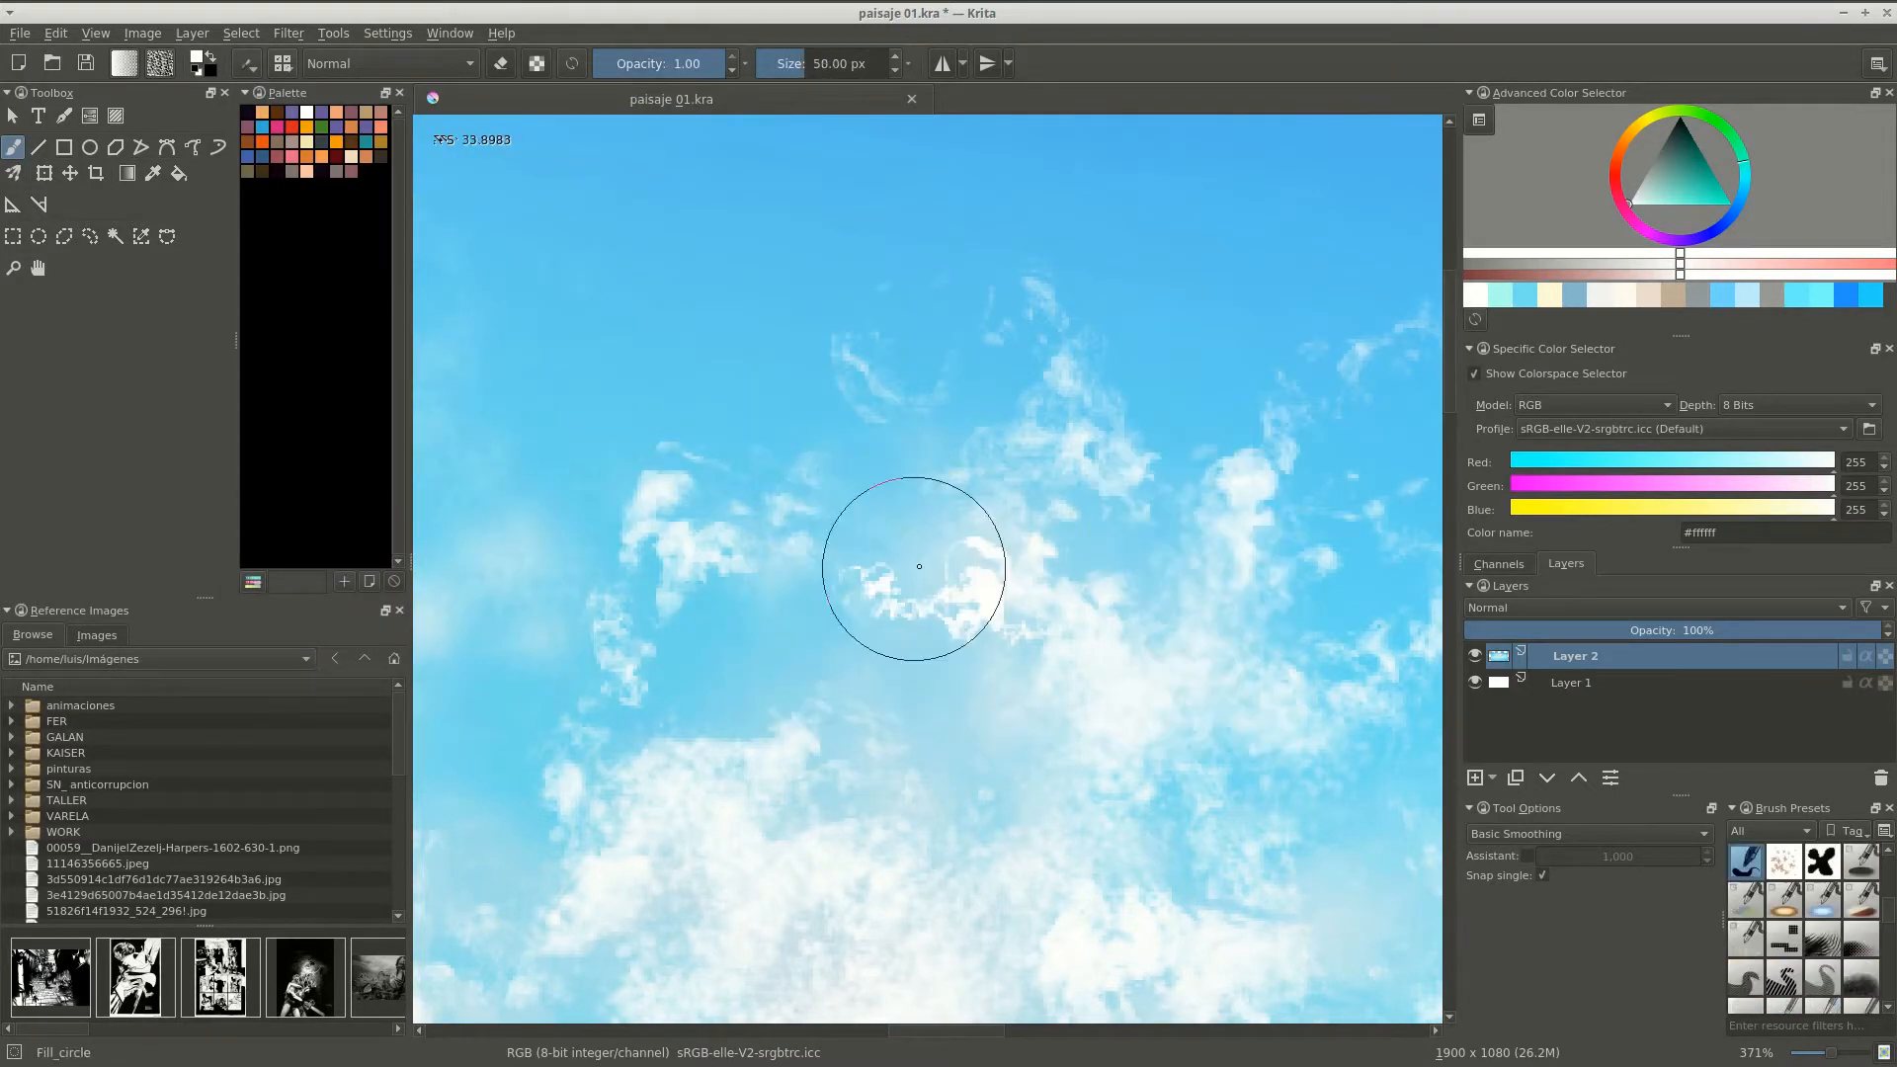
pyautogui.scroll(3, 902, 563)
pyautogui.moveTo(844, 687); pyautogui.dragTo(665, 550)
pyautogui.scroll(-3, 691, 533)
pyautogui.moveTo(775, 454)
pyautogui.mouseDown()
pyautogui.moveTo(843, 525)
pyautogui.moveTo(826, 389)
pyautogui.moveTo(790, 472)
pyautogui.moveTo(637, 578)
pyautogui.mouseUp()
pyautogui.moveTo(637, 578); pyautogui.dragTo(697, 489)
pyautogui.moveTo(696, 489)
pyautogui.mouseDown()
pyautogui.moveTo(754, 513)
pyautogui.moveTo(739, 579)
pyautogui.mouseUp()
pyautogui.moveTo(644, 644)
pyautogui.mouseDown()
pyautogui.moveTo(648, 549)
pyautogui.moveTo(681, 574)
pyautogui.moveTo(630, 437)
pyautogui.moveTo(602, 485)
pyautogui.mouseUp()
pyautogui.scroll(-2, 949, 562)
pyautogui.scroll(2, 948, 562)
pyautogui.moveTo(924, 545)
pyautogui.mouseDown()
pyautogui.moveTo(892, 468)
pyautogui.moveTo(821, 518)
pyautogui.moveTo(813, 430)
pyautogui.moveTo(782, 426)
pyautogui.moveTo(802, 475)
pyautogui.moveTo(879, 479)
pyautogui.moveTo(847, 414)
pyautogui.moveTo(810, 388)
pyautogui.mouseUp()
pyautogui.moveTo(997, 517); pyautogui.dragTo(534, 699)
pyautogui.moveTo(839, 519)
pyautogui.mouseDown()
pyautogui.moveTo(841, 557)
pyautogui.moveTo(728, 696)
pyautogui.moveTo(837, 543)
pyautogui.moveTo(988, 499)
pyautogui.moveTo(867, 522)
pyautogui.moveTo(583, 464)
pyautogui.mouseUp()
pyautogui.scroll(-3, 970, 525)
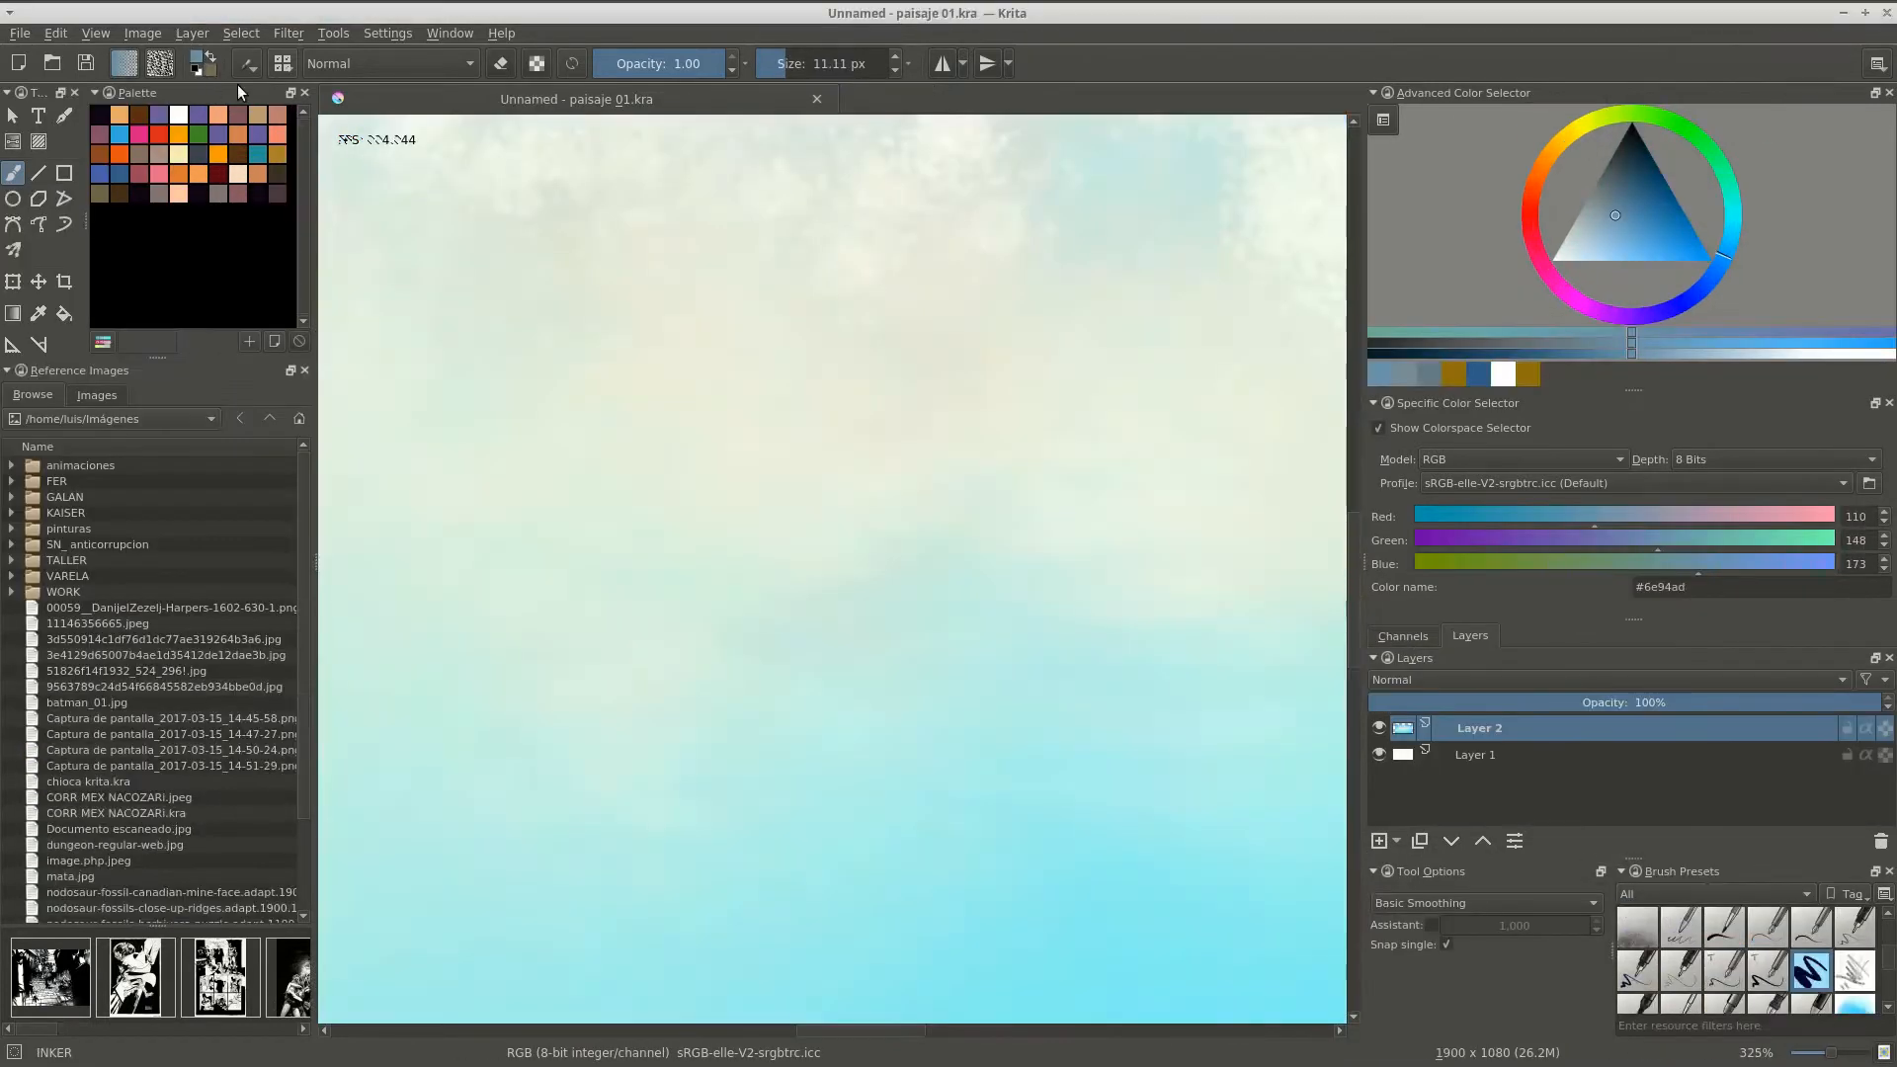
# Give the INKER brush the predefined Z_study pencil 2H tip at 36.53 px and test it on the scratchpad.
pyautogui.click(247, 63)
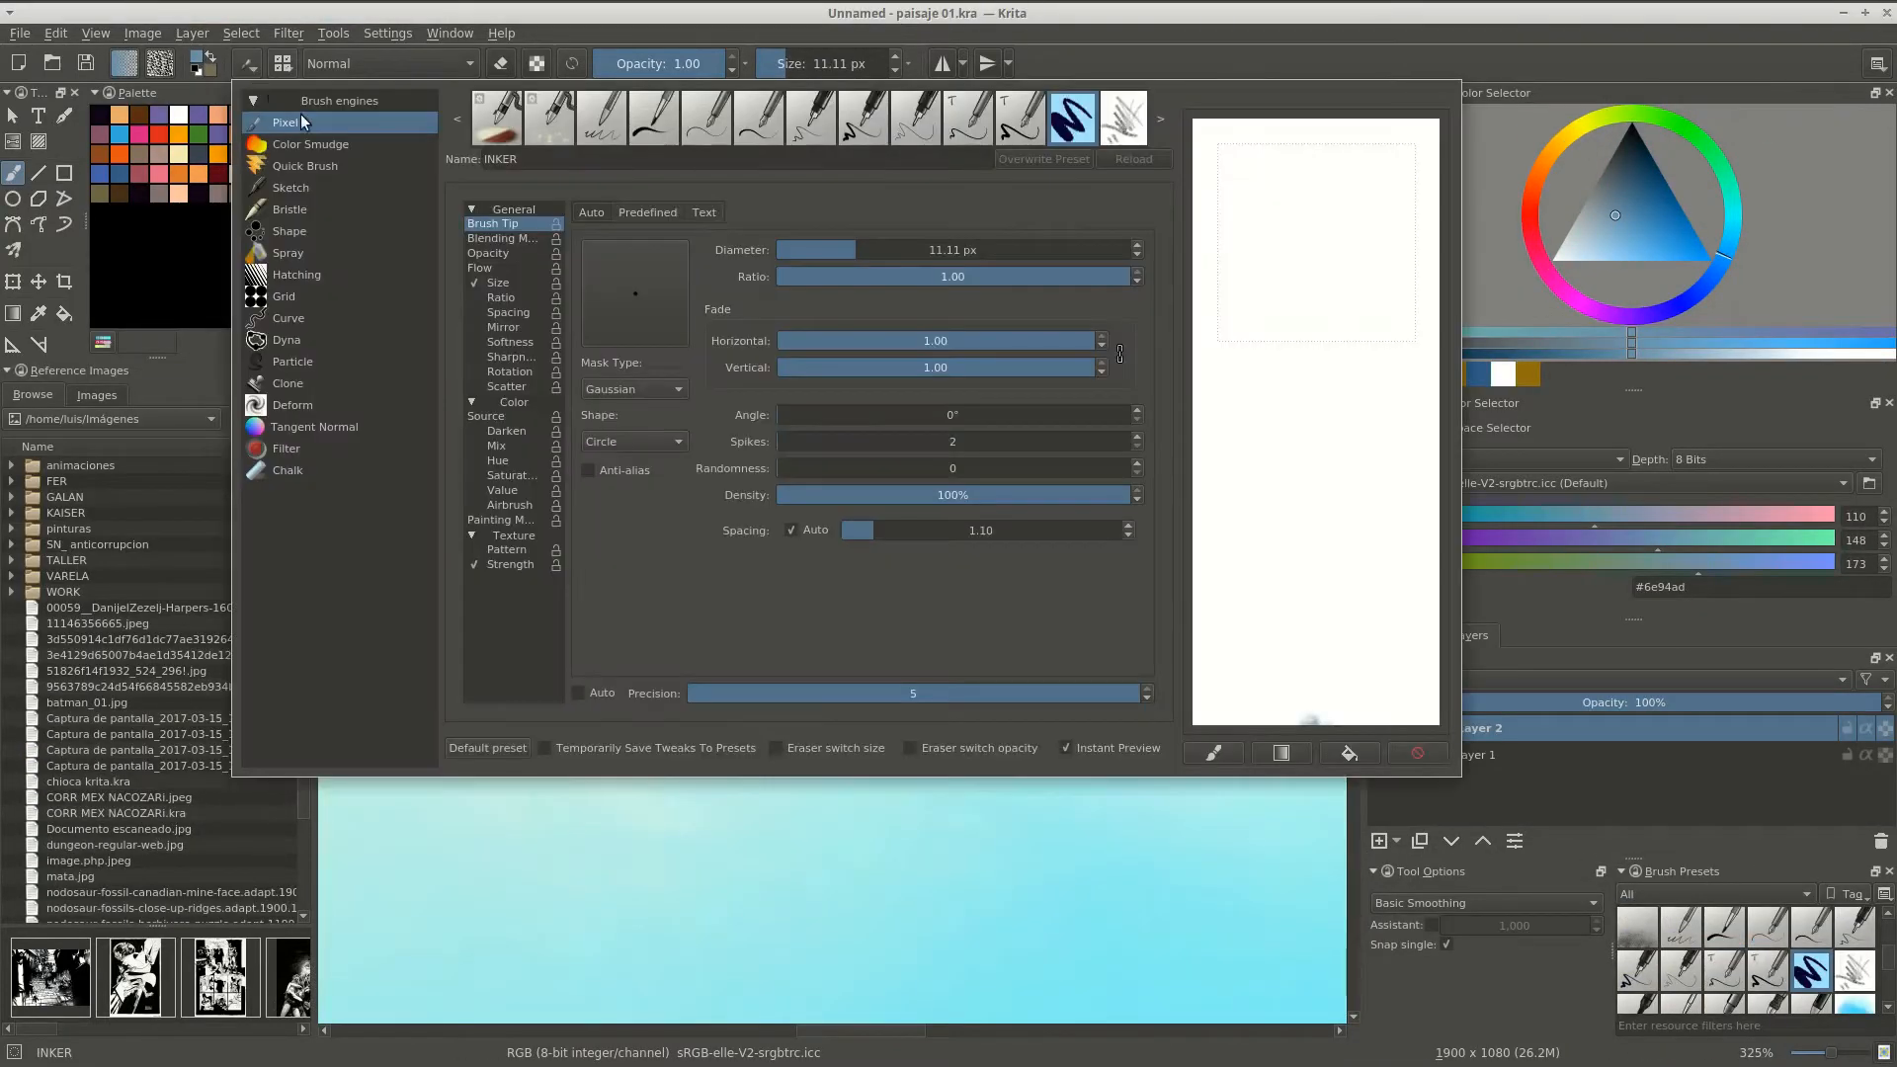
pyautogui.click(647, 212)
pyautogui.click(692, 461)
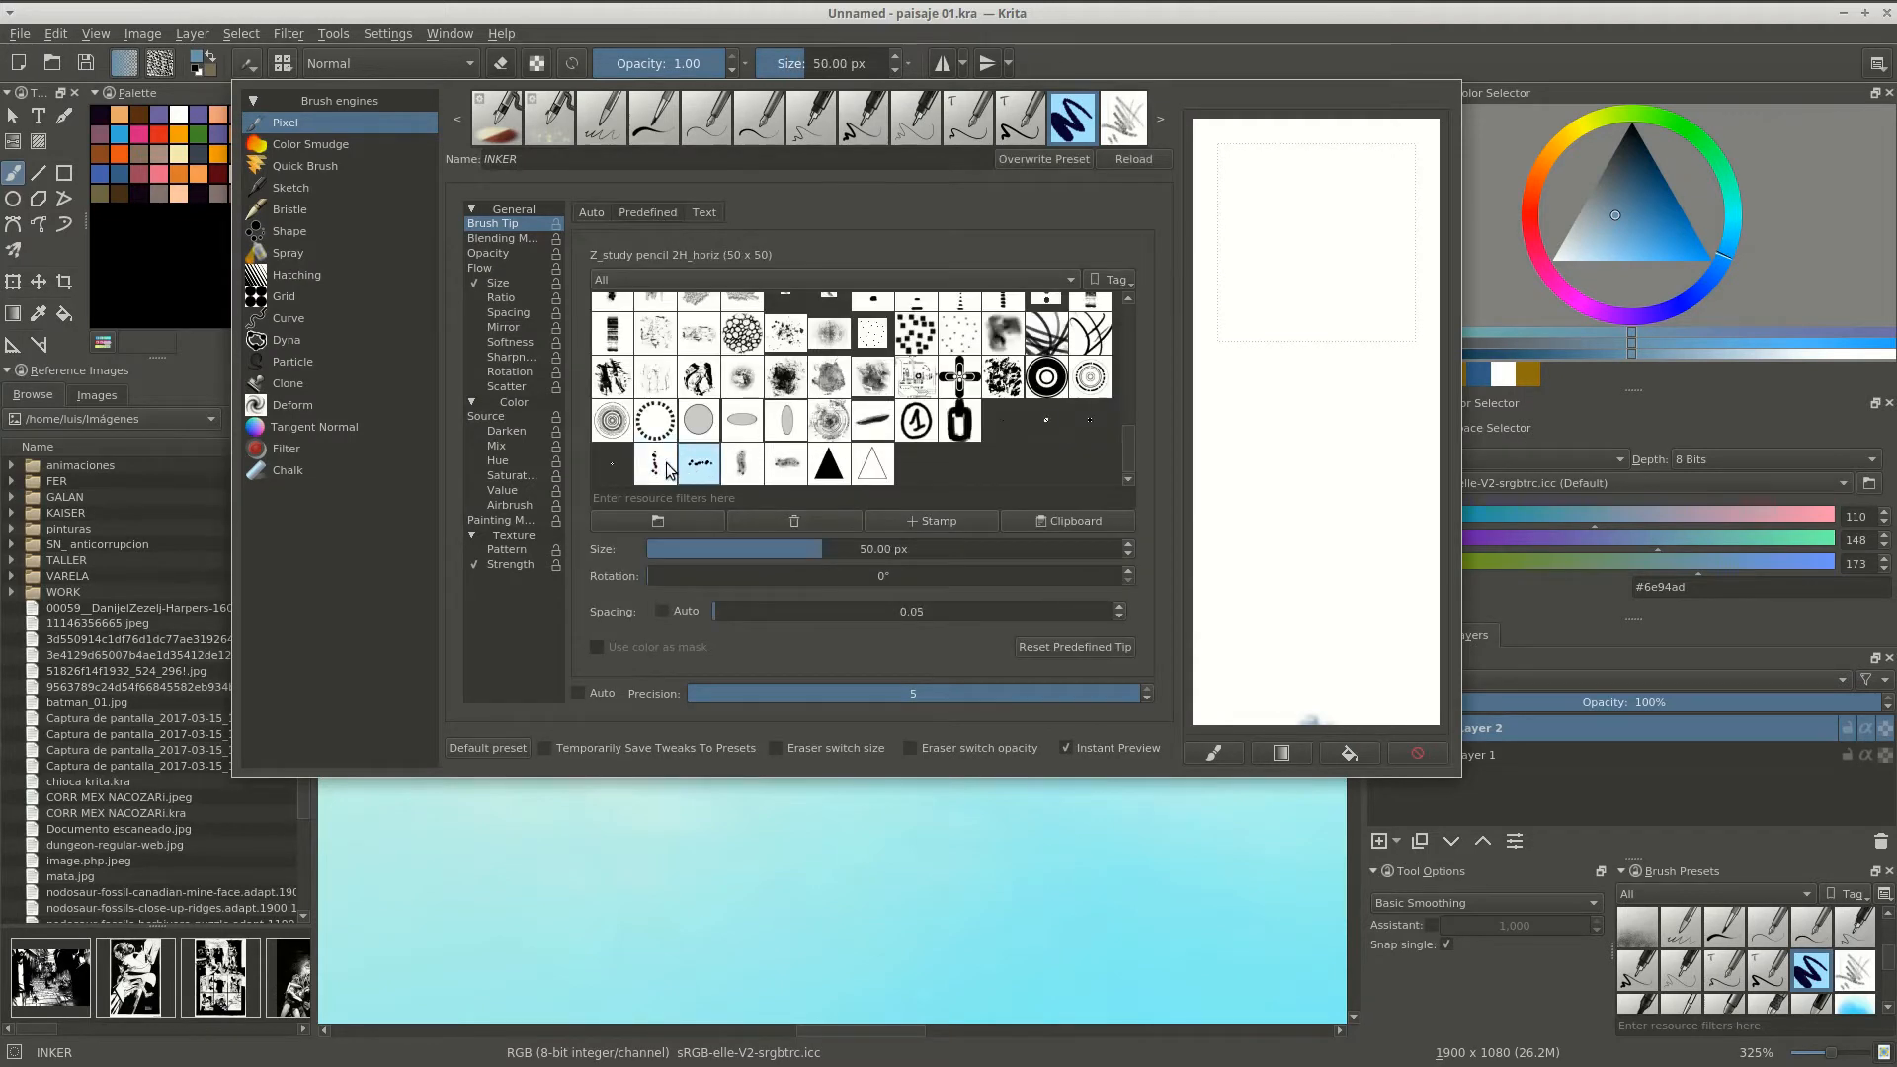
pyautogui.click(665, 462)
pyautogui.moveTo(1248, 589); pyautogui.dragTo(1261, 650)
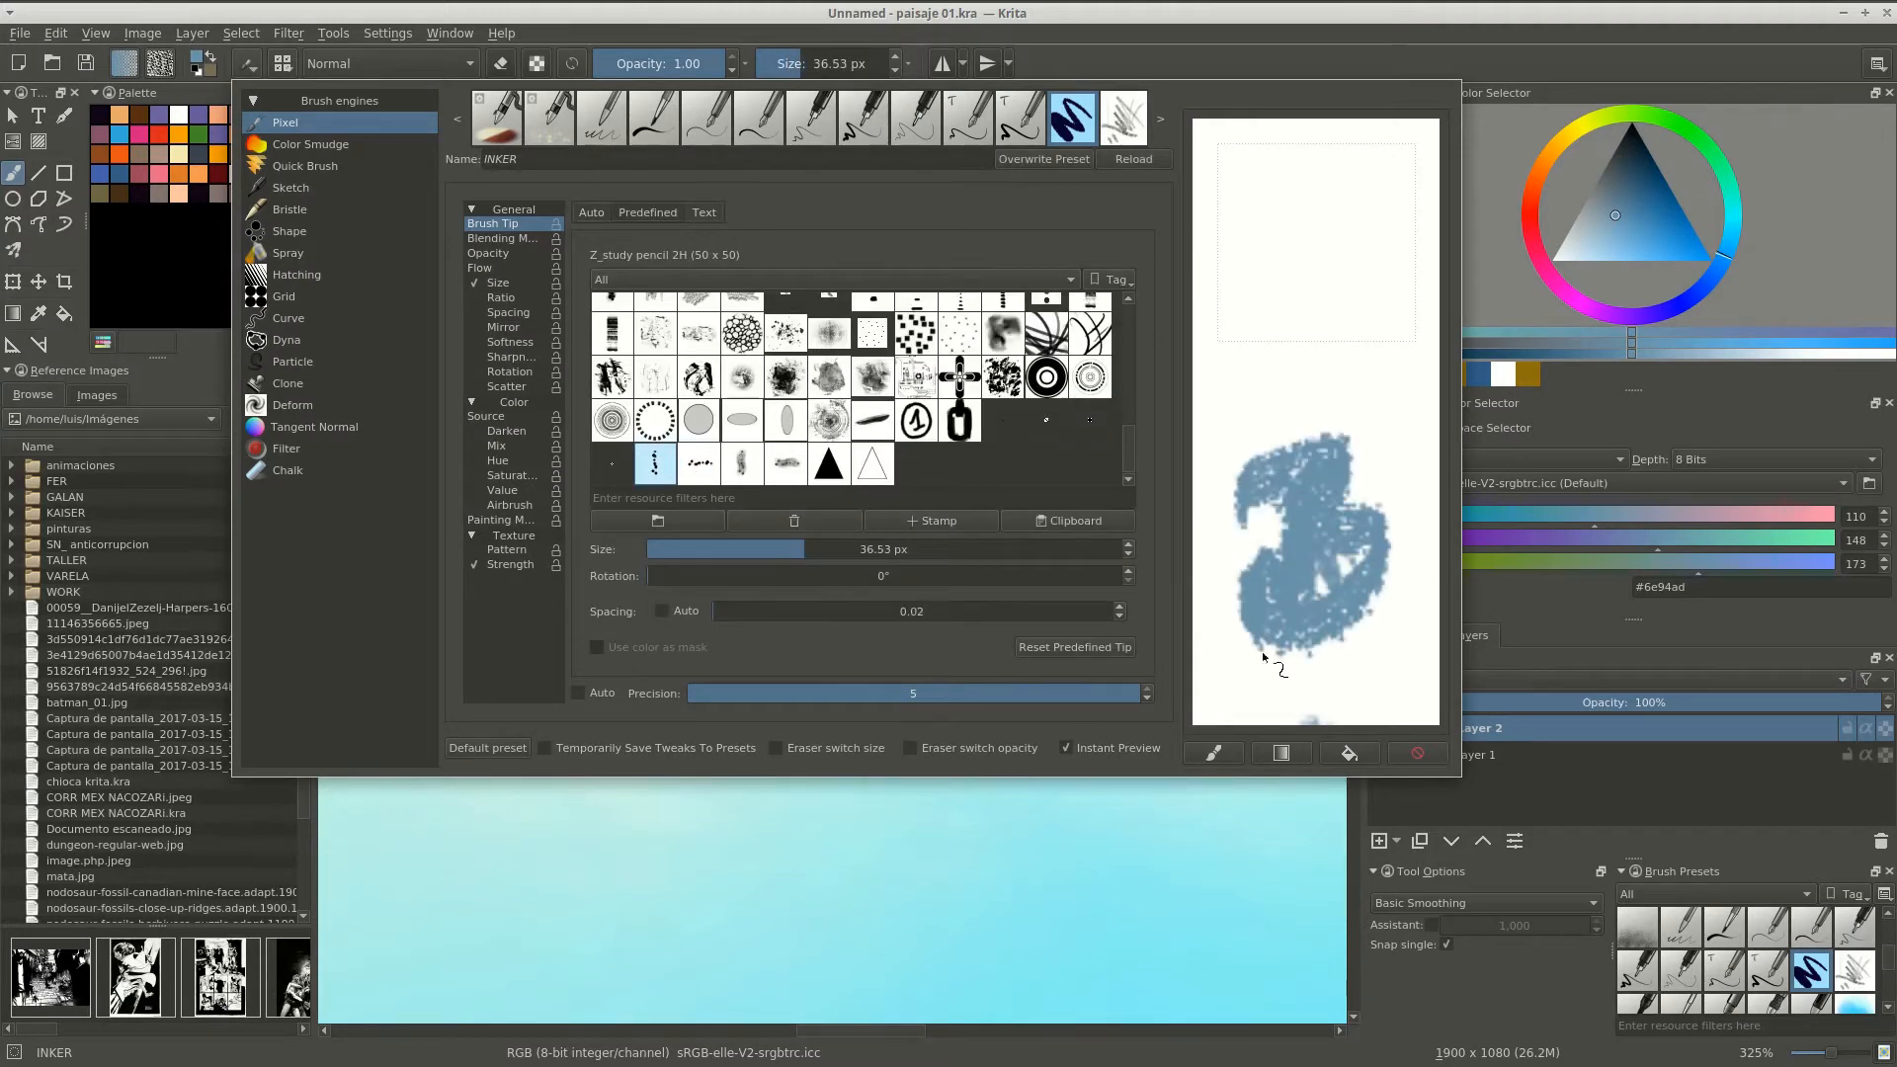
pyautogui.click(1395, 751)
pyautogui.click(1025, 919)
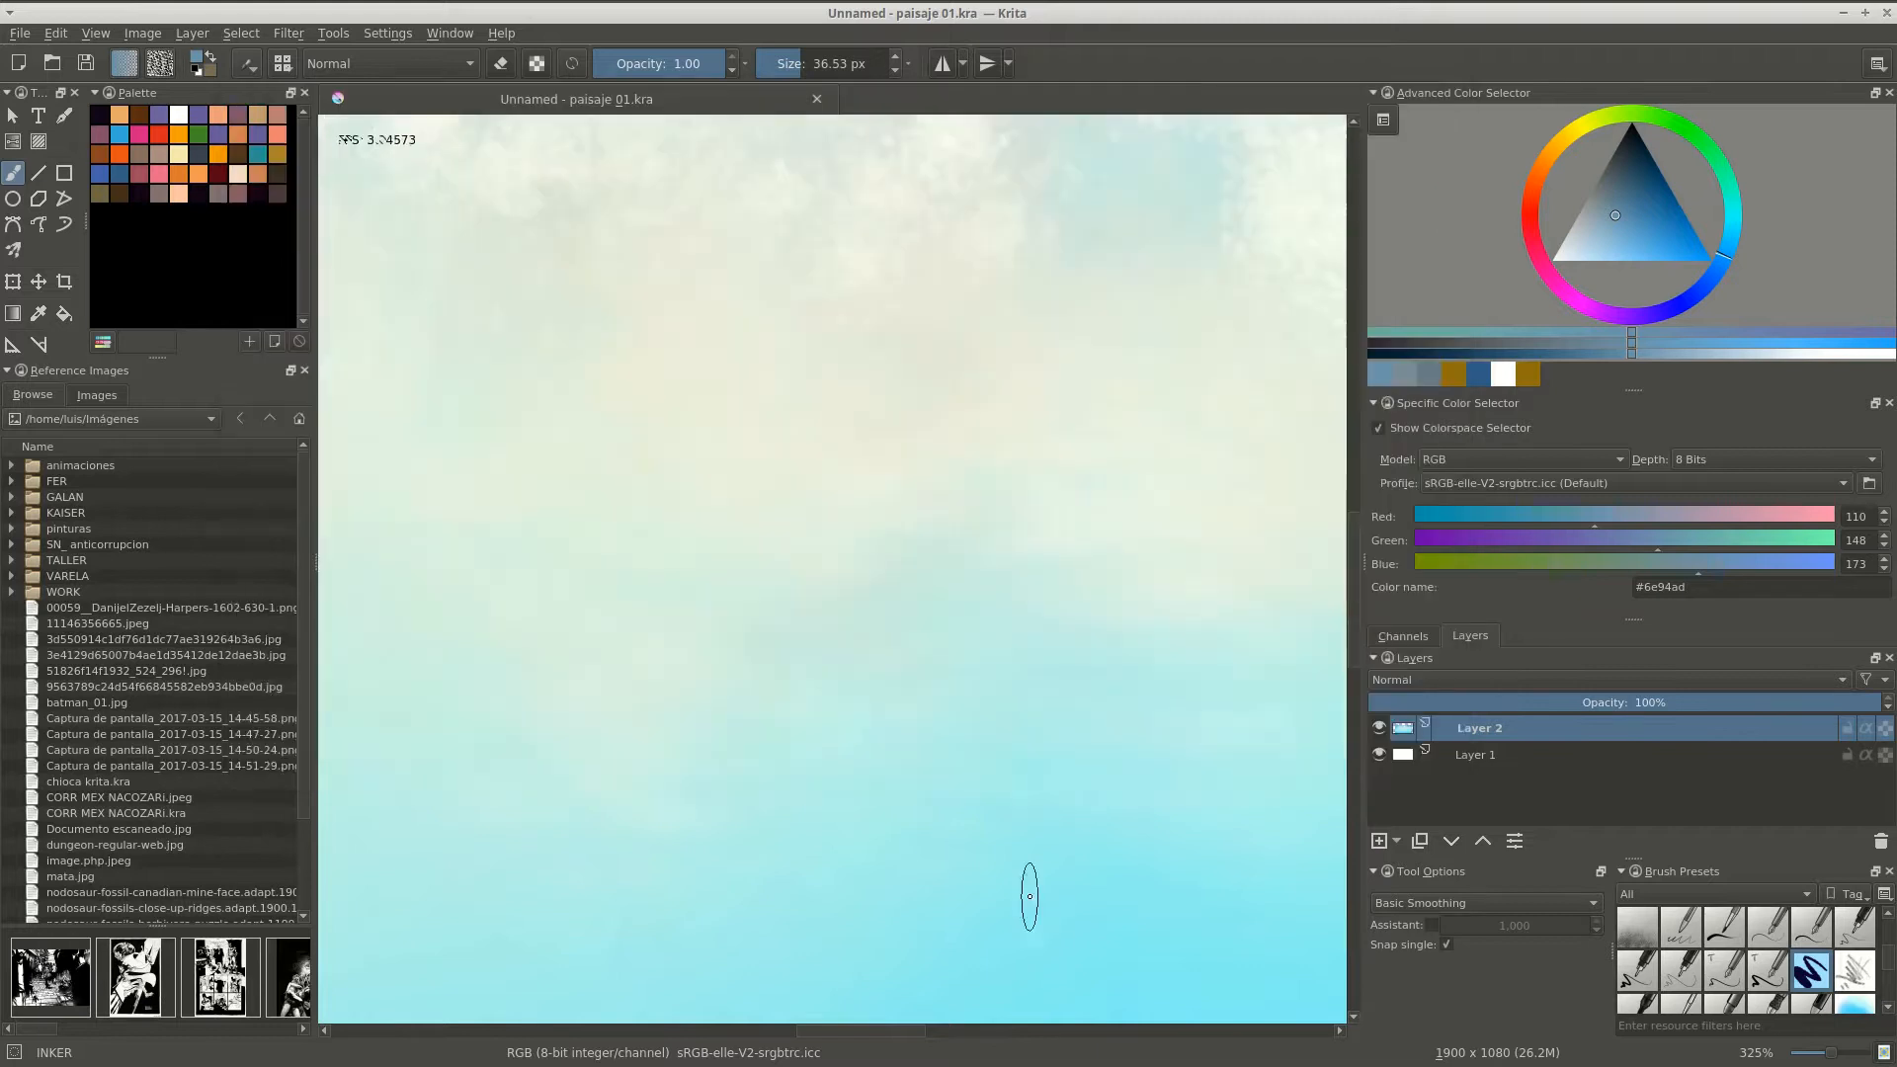
# Set the painting colour to grey-blue #a9b7c0 and add a new paint layer above the sky layer.
pyautogui.moveTo(955, 646)
pyautogui.mouseDown()
pyautogui.moveTo(911, 668)
pyautogui.moveTo(915, 692)
pyautogui.moveTo(1024, 718)
pyautogui.moveTo(864, 592)
pyautogui.moveTo(681, 643)
pyautogui.moveTo(955, 598)
pyautogui.mouseUp()
pyautogui.hotkey('ctrl', 'z')
pyautogui.click(1610, 221)
pyautogui.moveTo(1611, 221); pyautogui.dragTo(1585, 225)
pyautogui.click(990, 620)
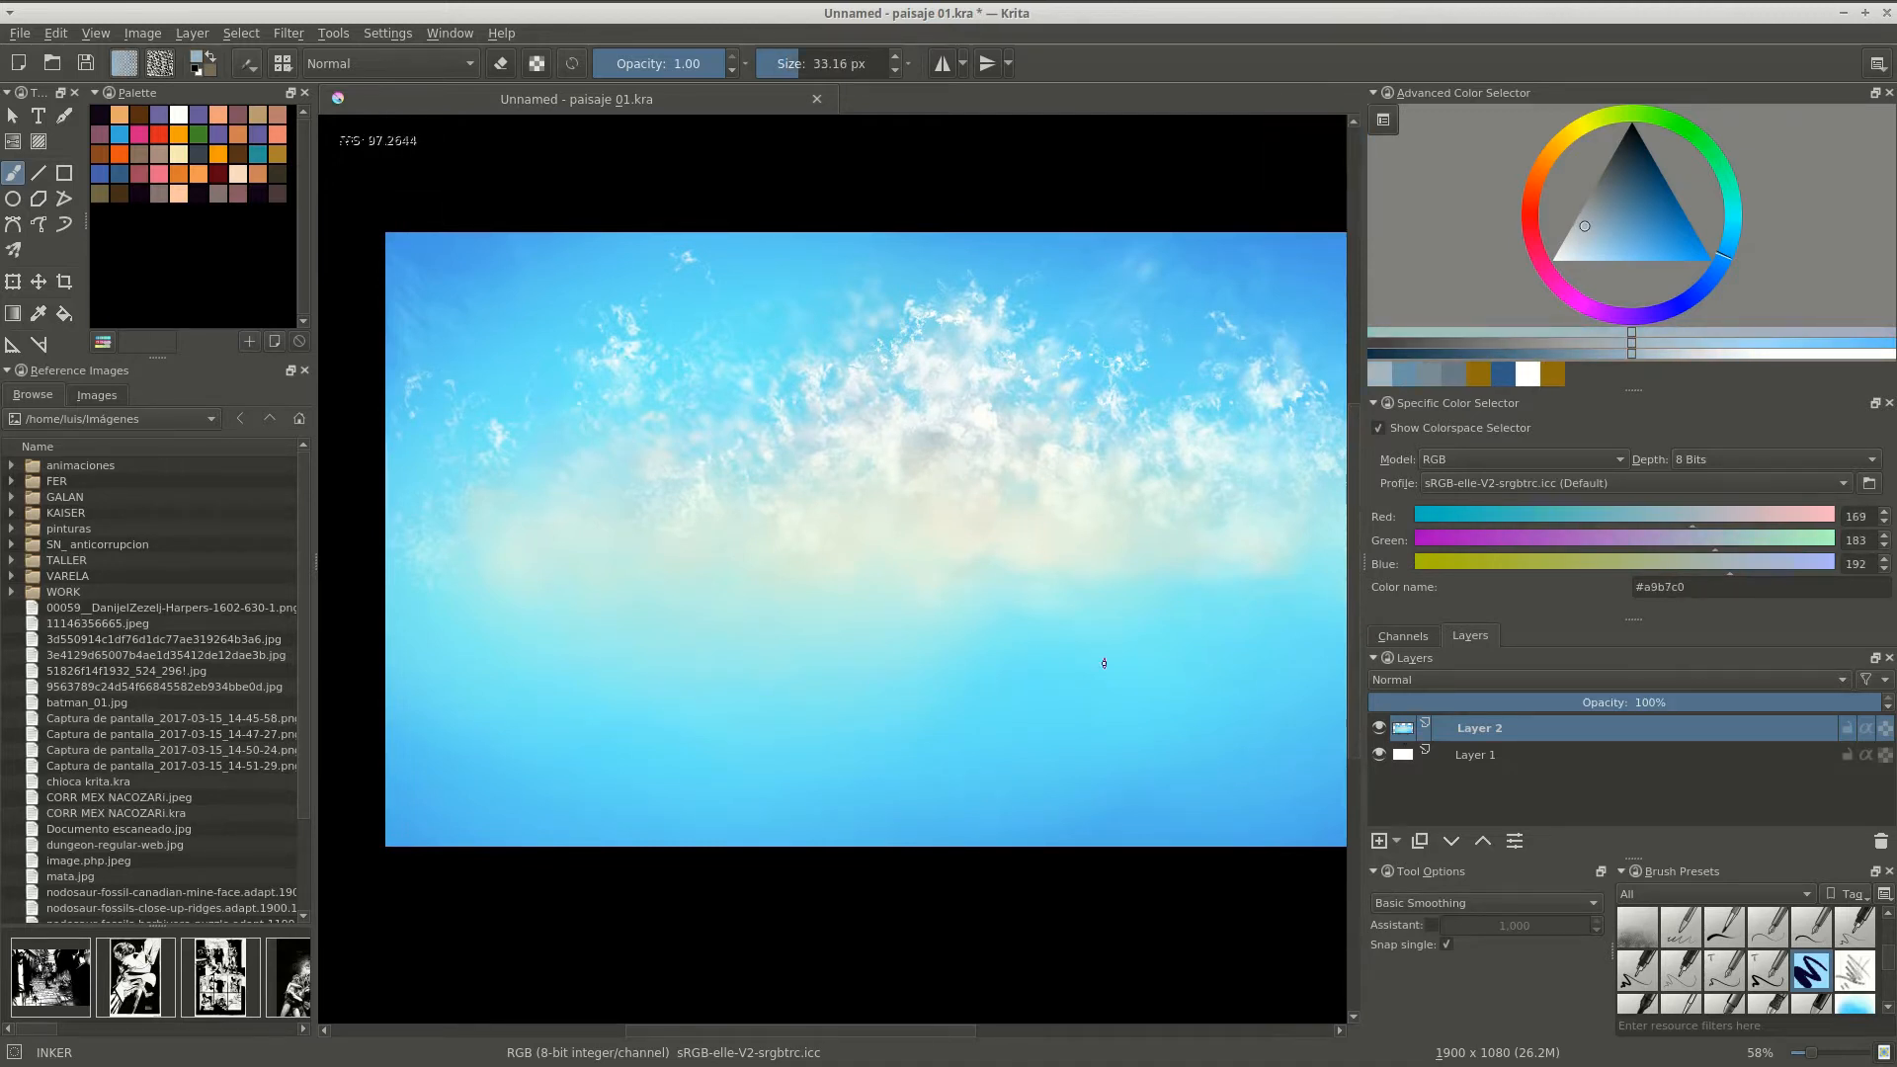
pyautogui.press('Insert')
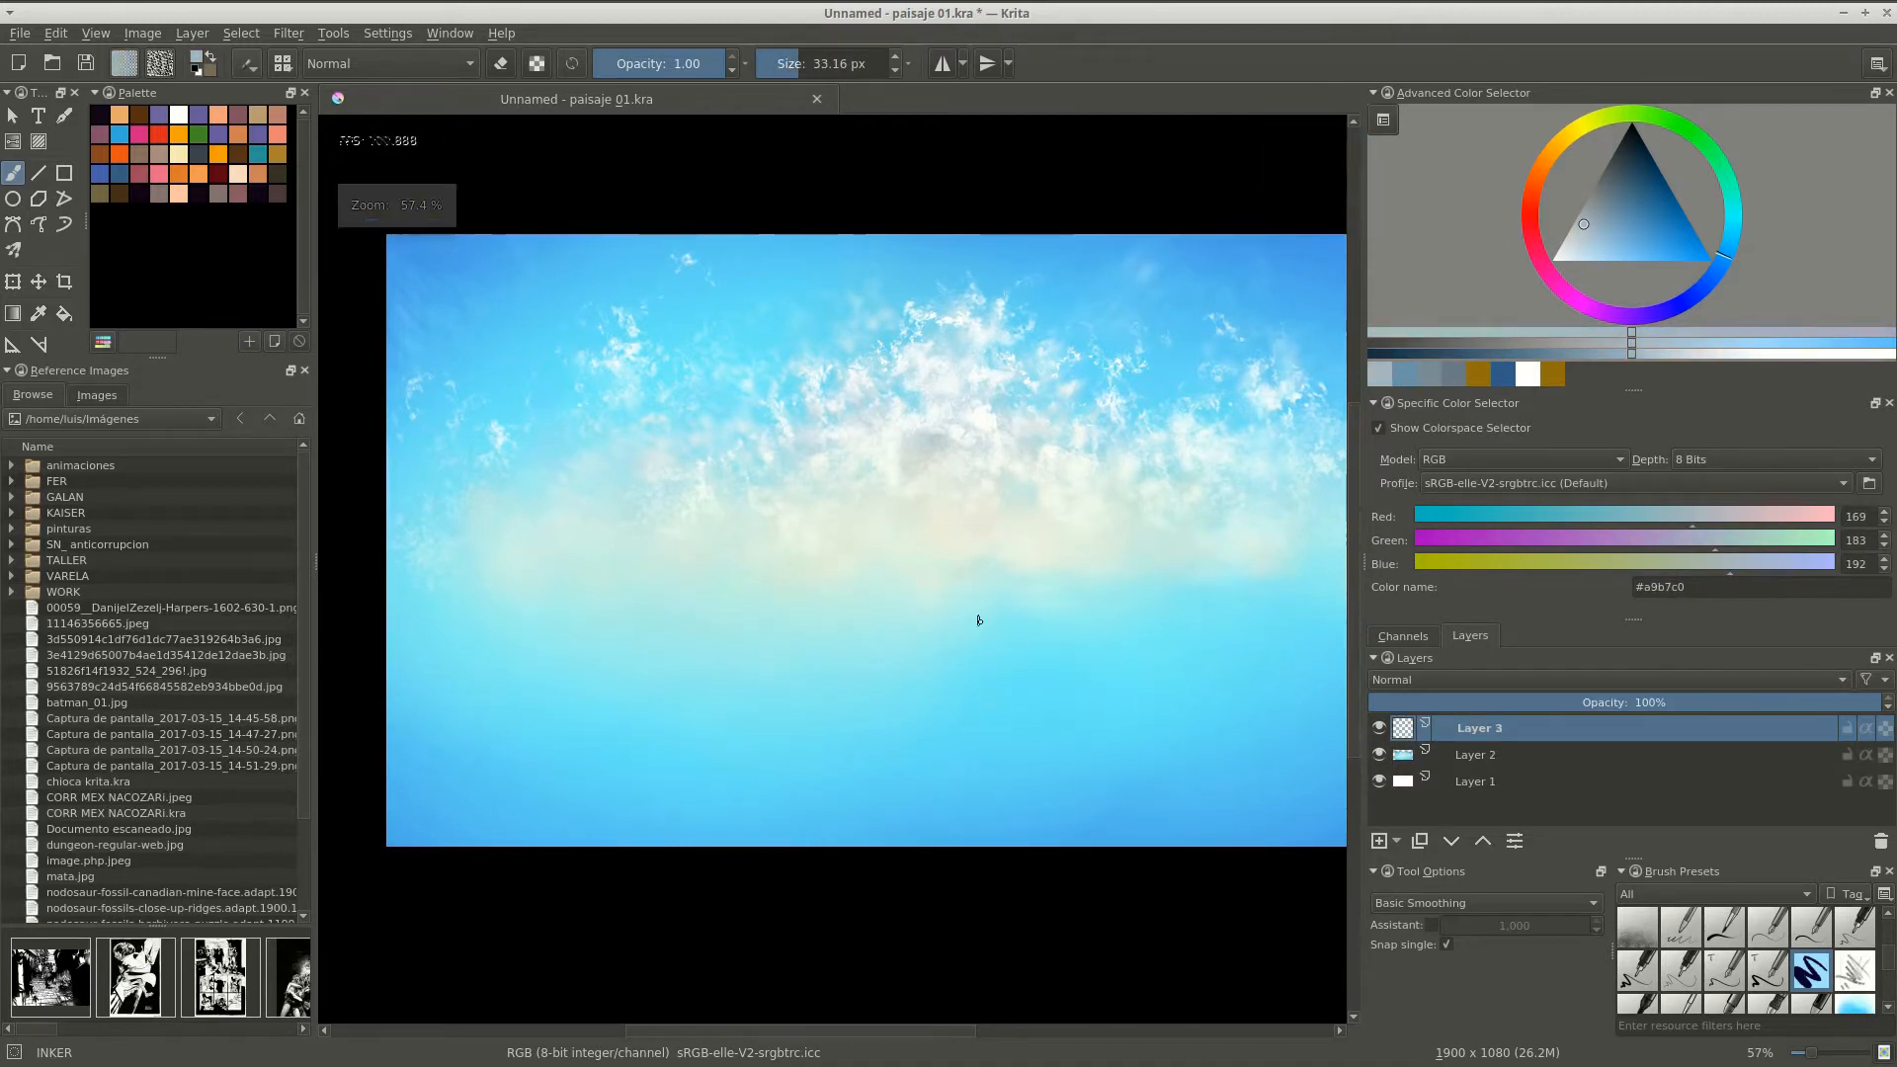
pyautogui.moveTo(978, 605)
pyautogui.mouseDown()
pyautogui.moveTo(933, 569)
pyautogui.moveTo(989, 602)
pyautogui.moveTo(950, 564)
pyautogui.moveTo(982, 507)
pyautogui.mouseUp()
pyautogui.hotkey('ctrl', 'z')
# Squash the sky layer vertically so that it covers about the upper two thirds of the canvas.
pyautogui.press('Tab')
pyautogui.press('Tab')
pyautogui.press('Tab')
pyautogui.hotkey('ctrl', 't')
pyautogui.moveTo(850, 996); pyautogui.dragTo(848, 681)
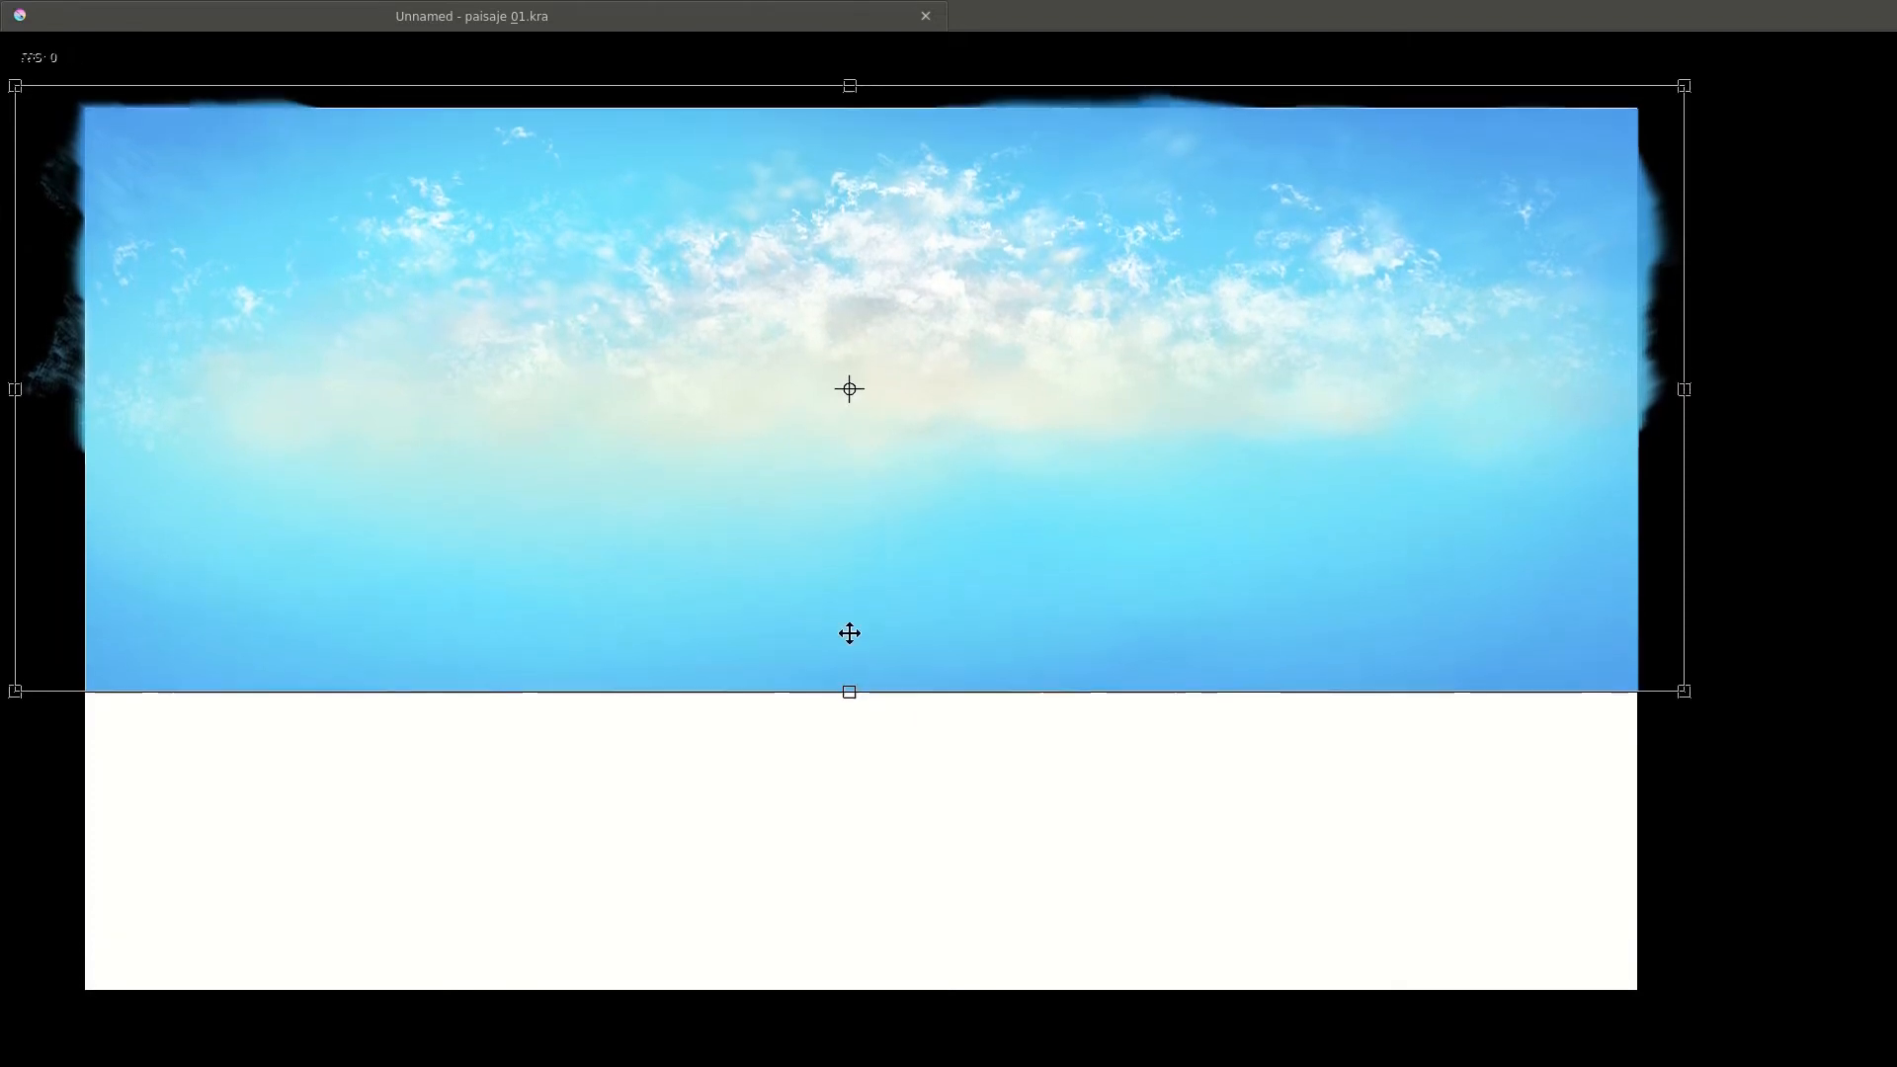
pyautogui.press('Return')
# Try painting the blank lower area blue with a soft round brush and undo the strokes.
pyautogui.scroll(-2, 850, 639)
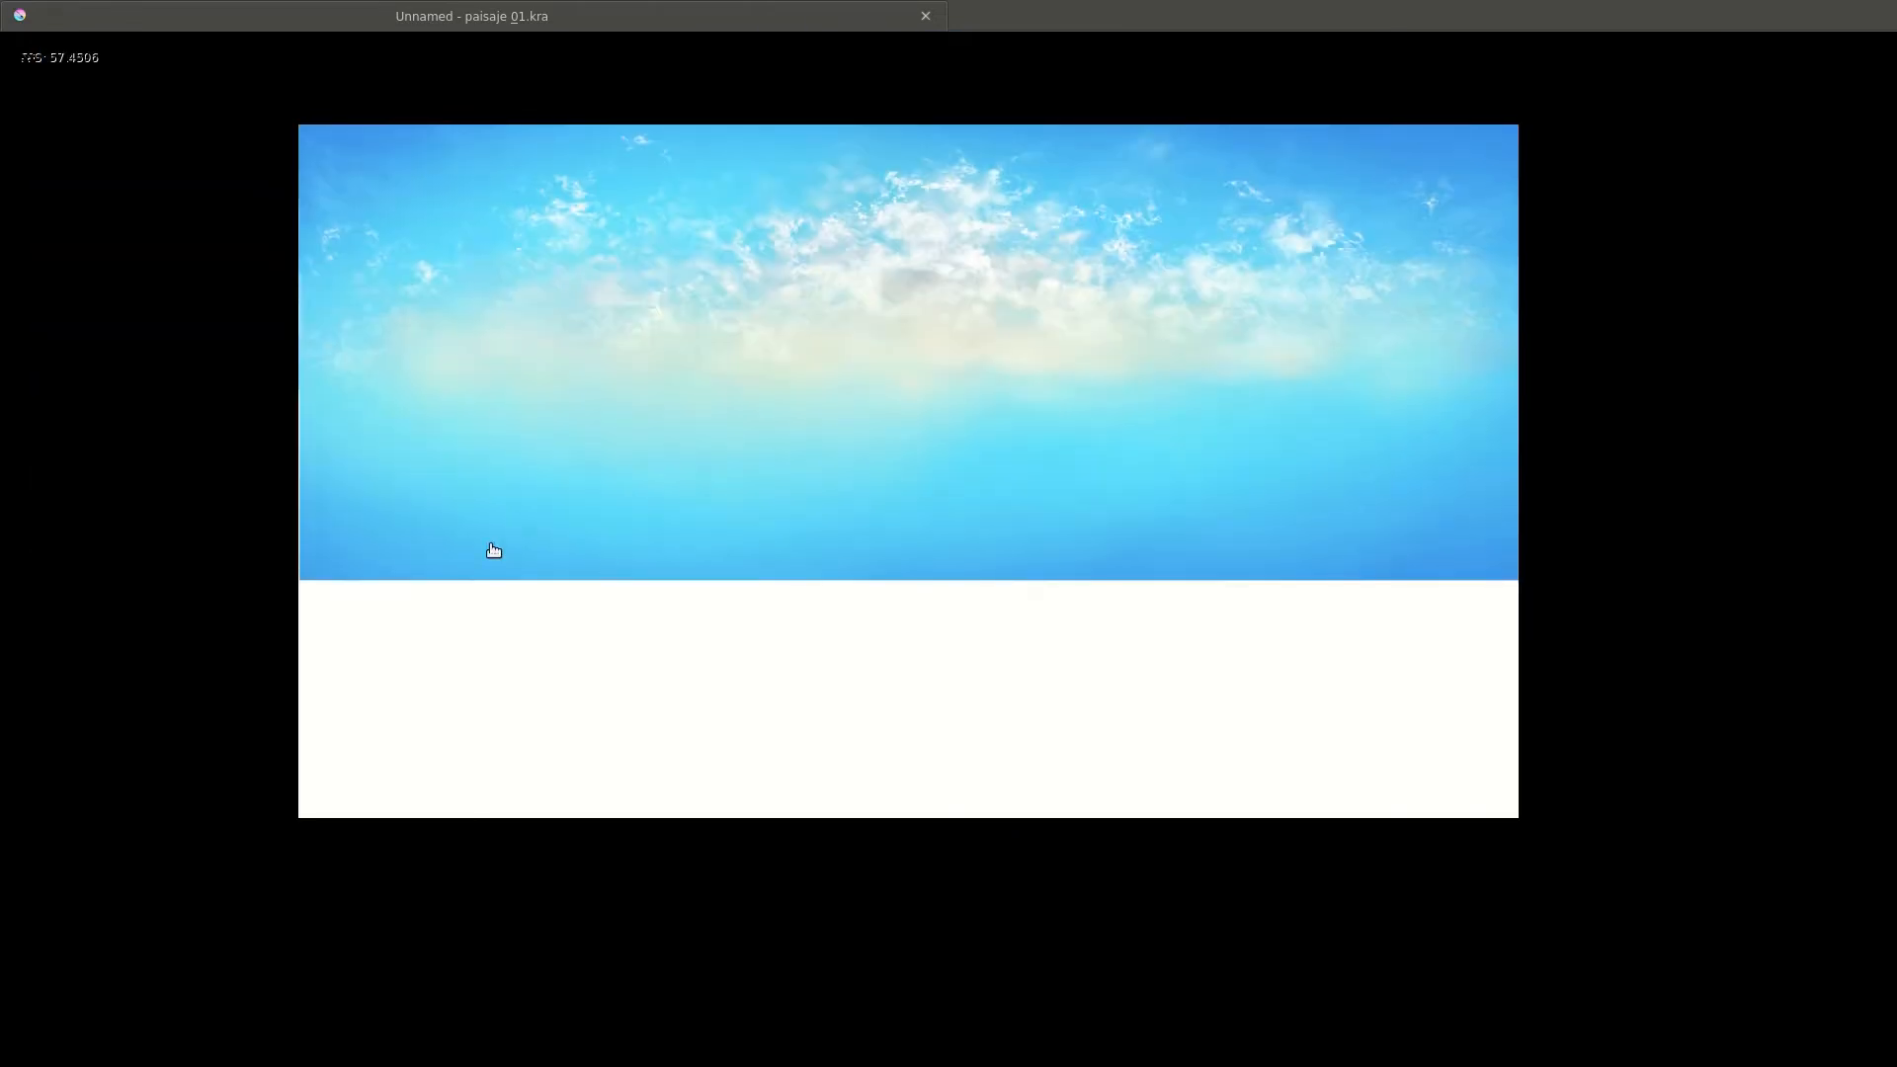
pyautogui.rightClick(894, 521)
pyautogui.click(932, 614)
pyautogui.moveTo(318, 805)
pyautogui.mouseDown()
pyautogui.moveTo(322, 732)
pyautogui.moveTo(542, 817)
pyautogui.moveTo(1517, 825)
pyautogui.moveTo(1515, 728)
pyautogui.moveTo(504, 707)
pyautogui.moveTo(612, 790)
pyautogui.mouseUp()
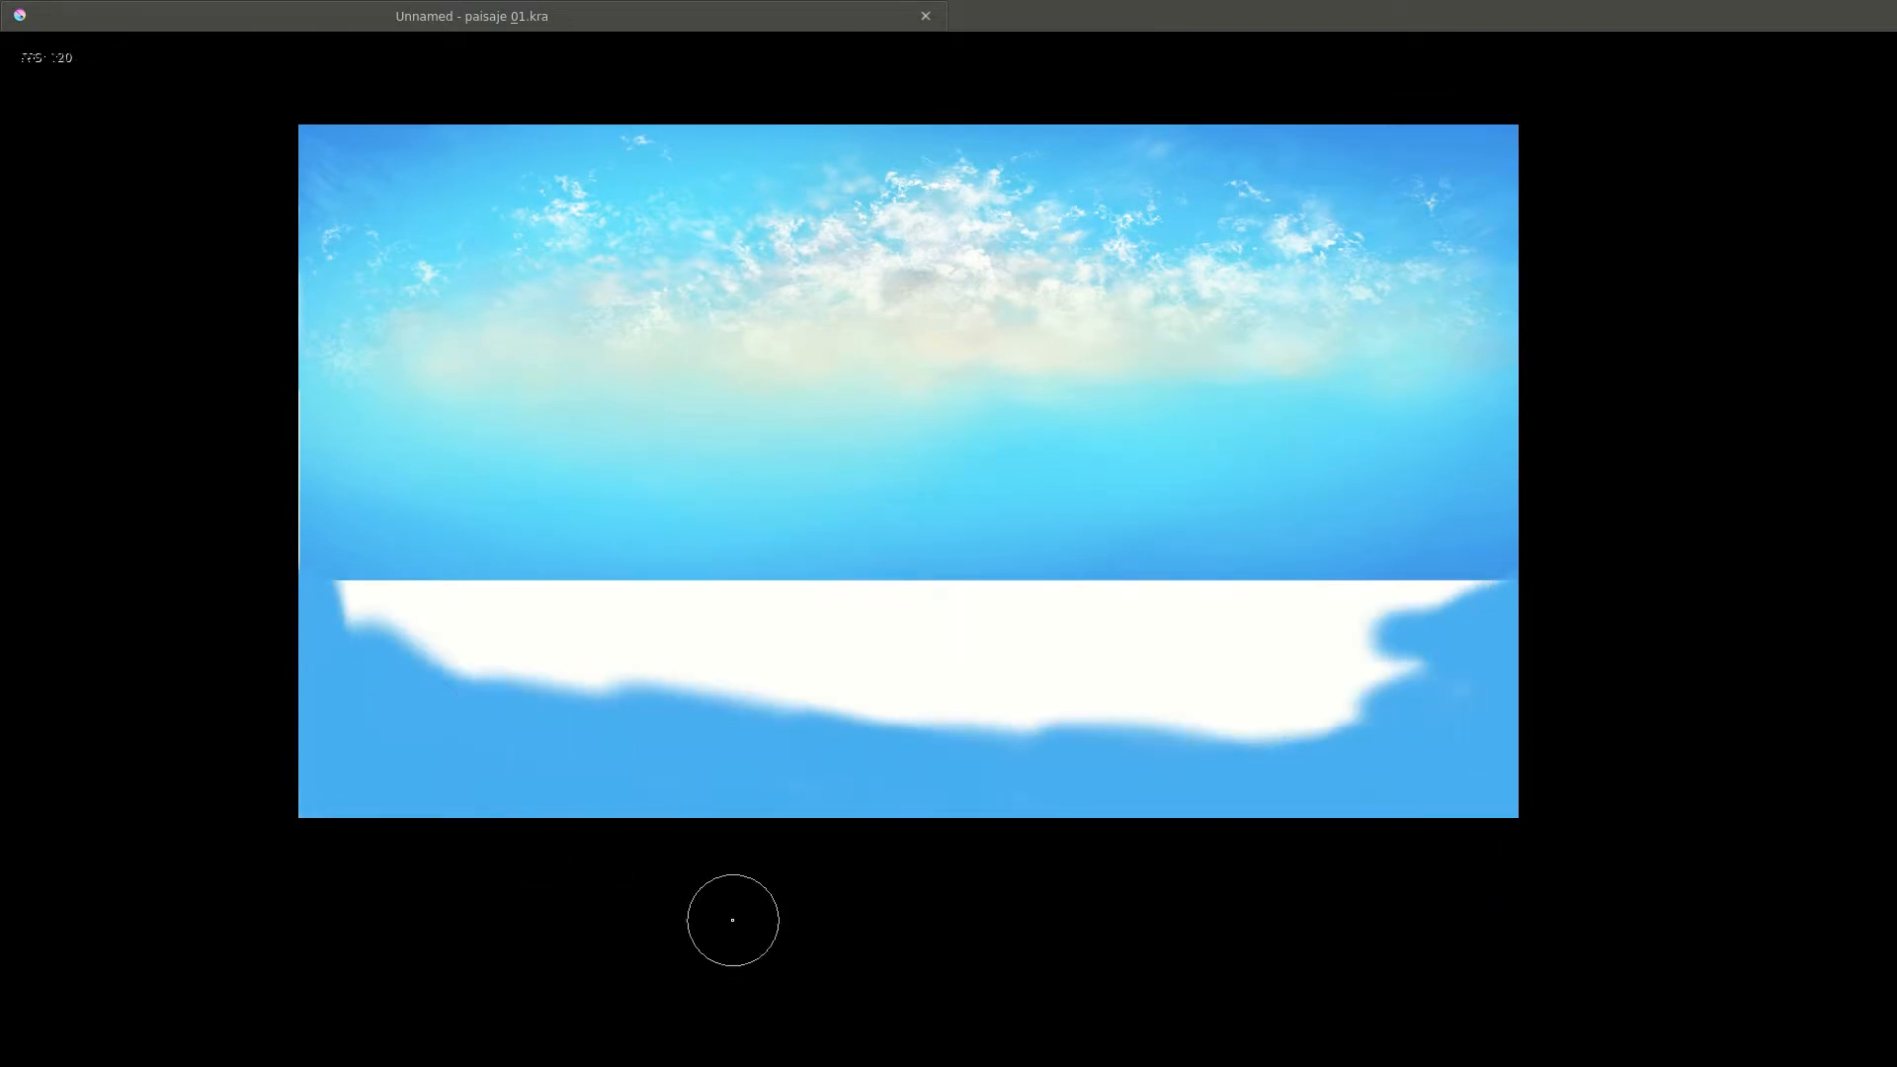
pyautogui.hotkey('ctrl', 'z')
pyautogui.hotkey('ctrl', 'z')
# Fill the blank lower area with sky blue and airbrush over the seam to blend it into the sky.
pyautogui.click(929, 709)
pyautogui.press('b')
pyautogui.moveTo(720, 542)
pyautogui.mouseDown()
pyautogui.moveTo(824, 618)
pyautogui.moveTo(820, 600)
pyautogui.moveTo(1075, 550)
pyautogui.mouseUp()
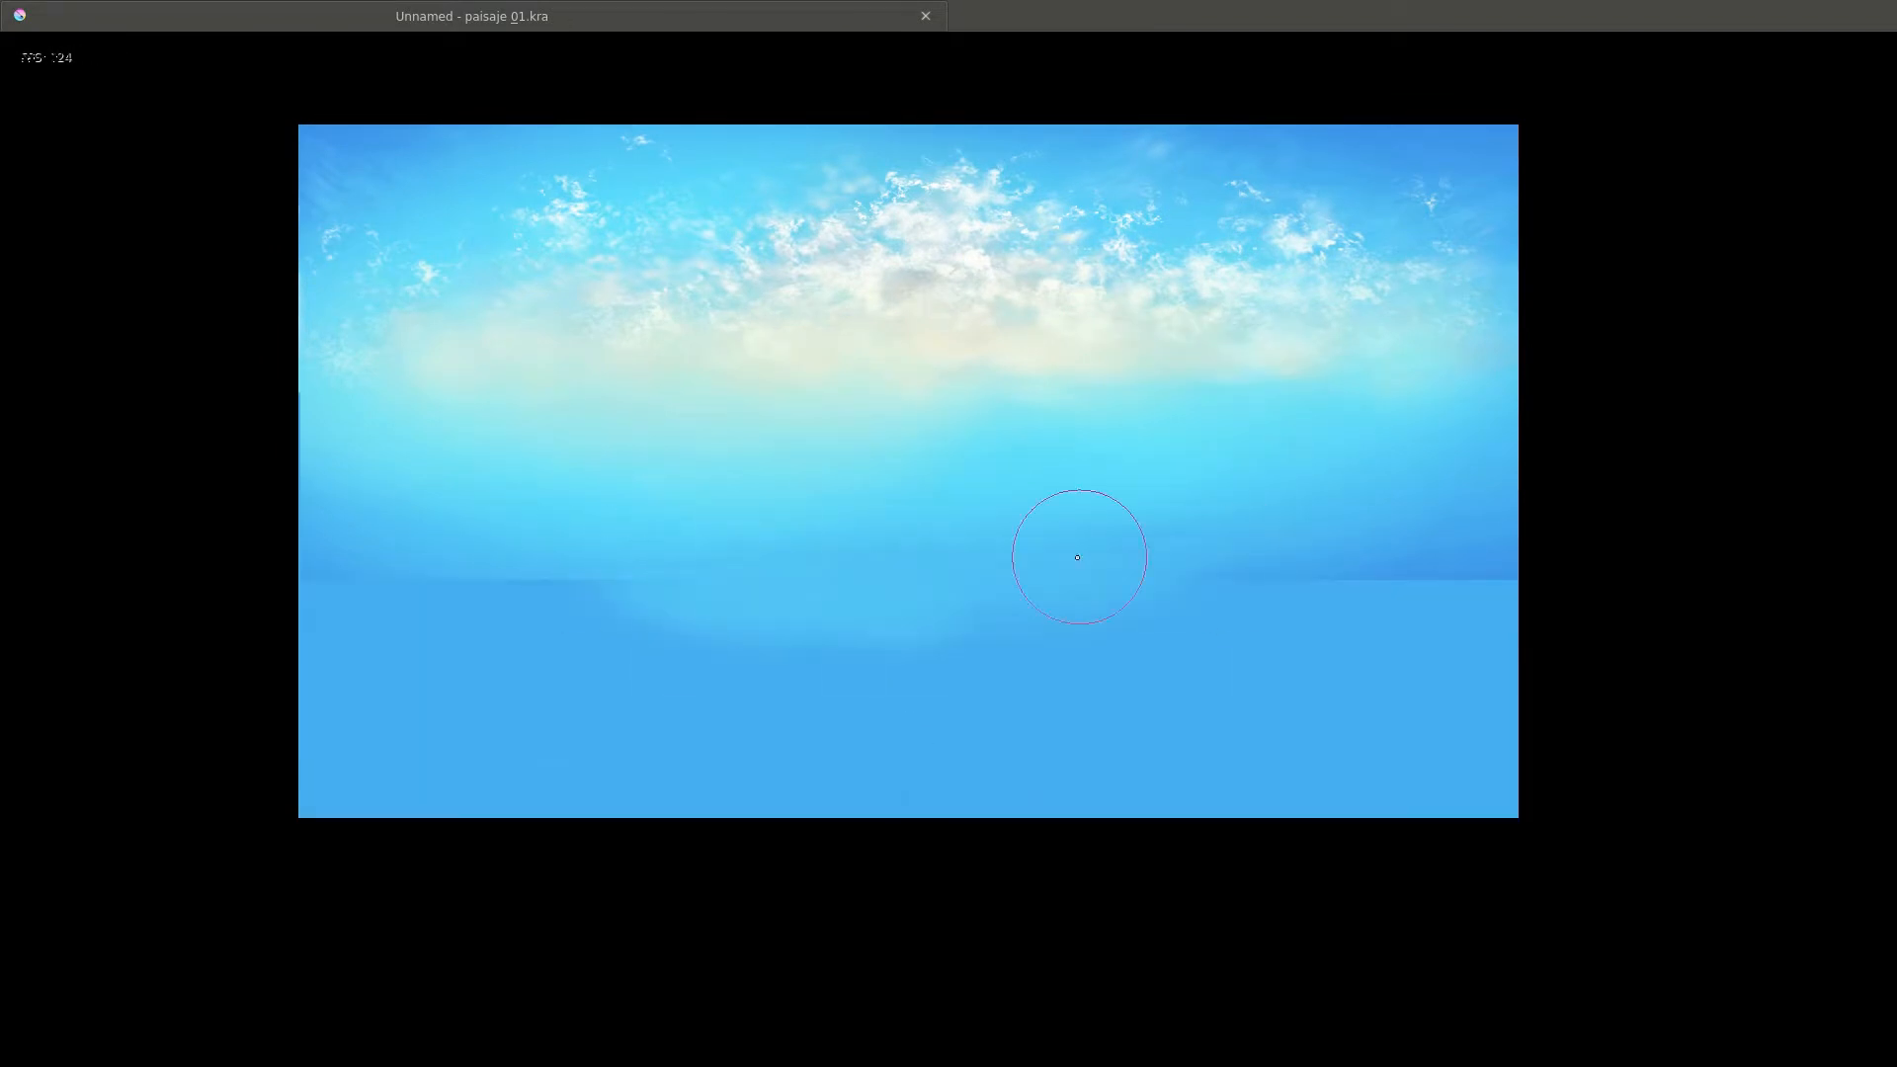
pyautogui.moveTo(1274, 578); pyautogui.dragTo(1452, 568)
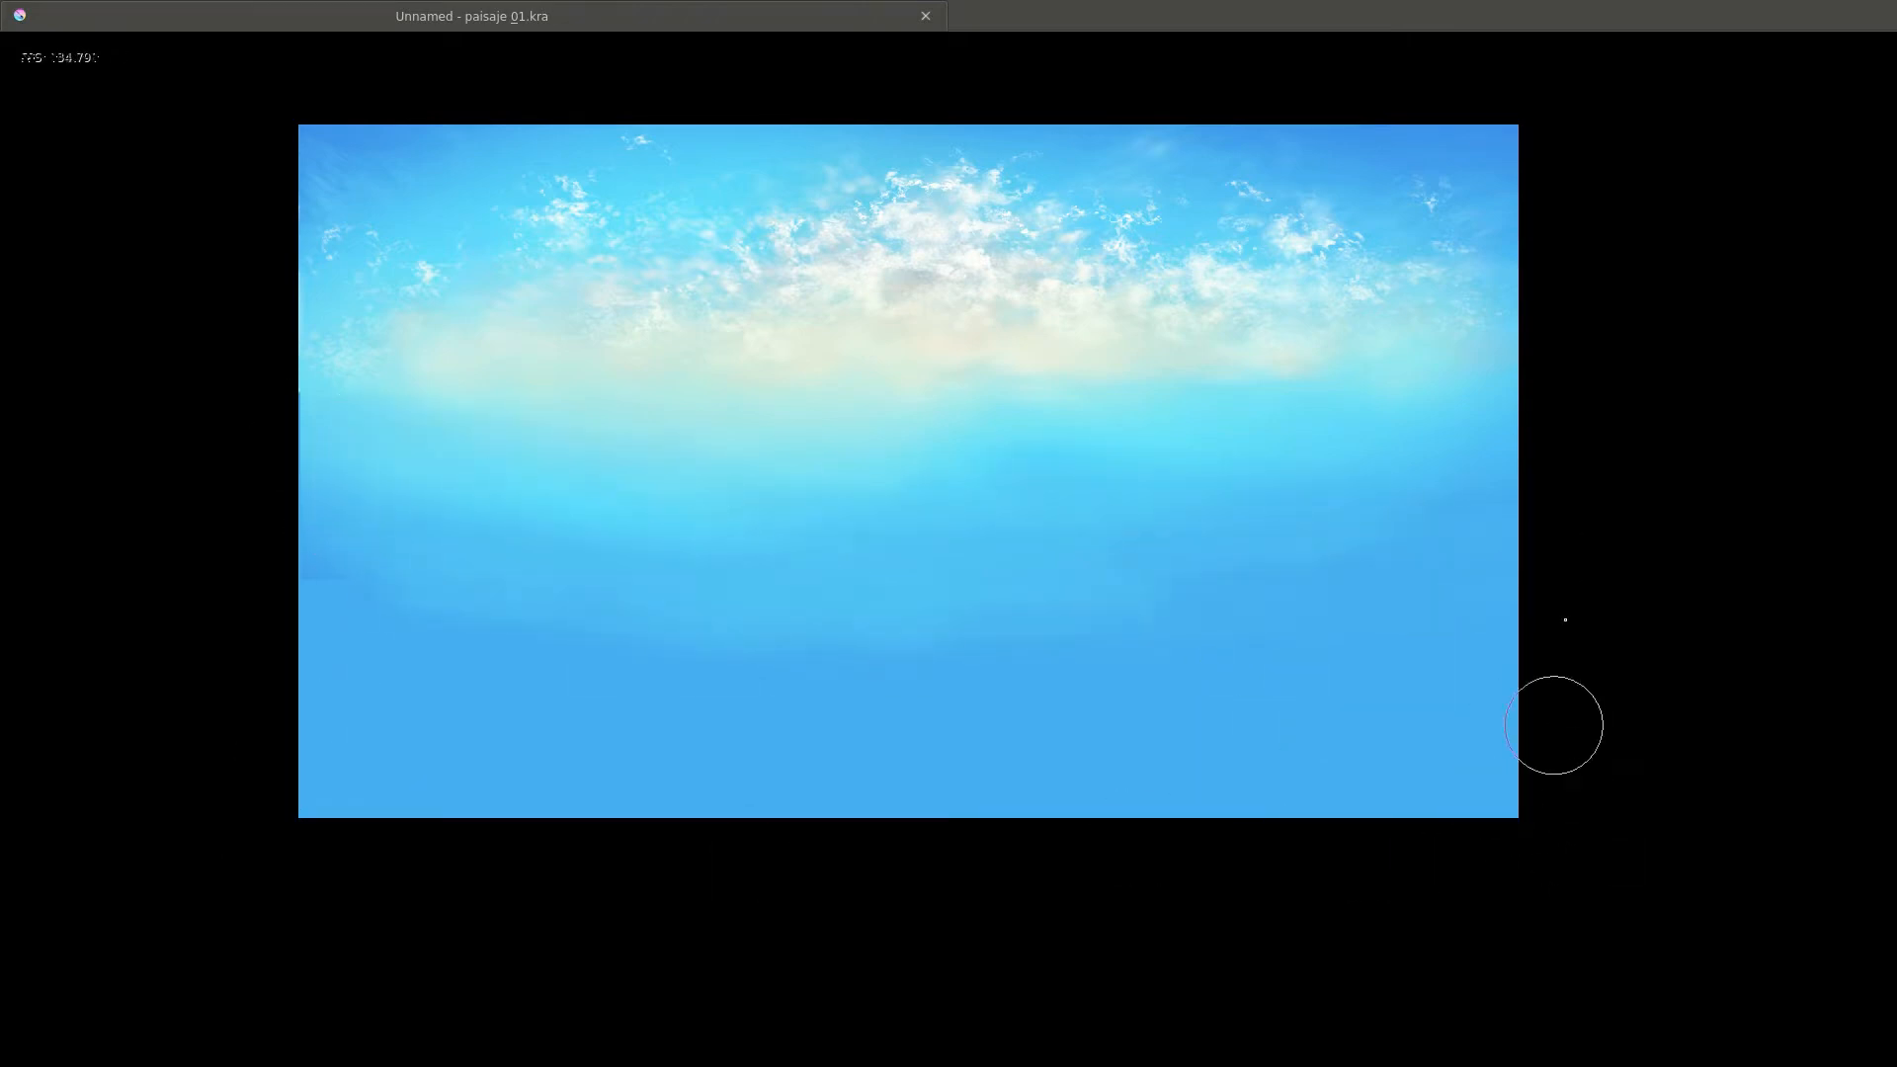
pyautogui.scroll(-1, 1160, 597)
pyautogui.scroll(1, 1201, 569)
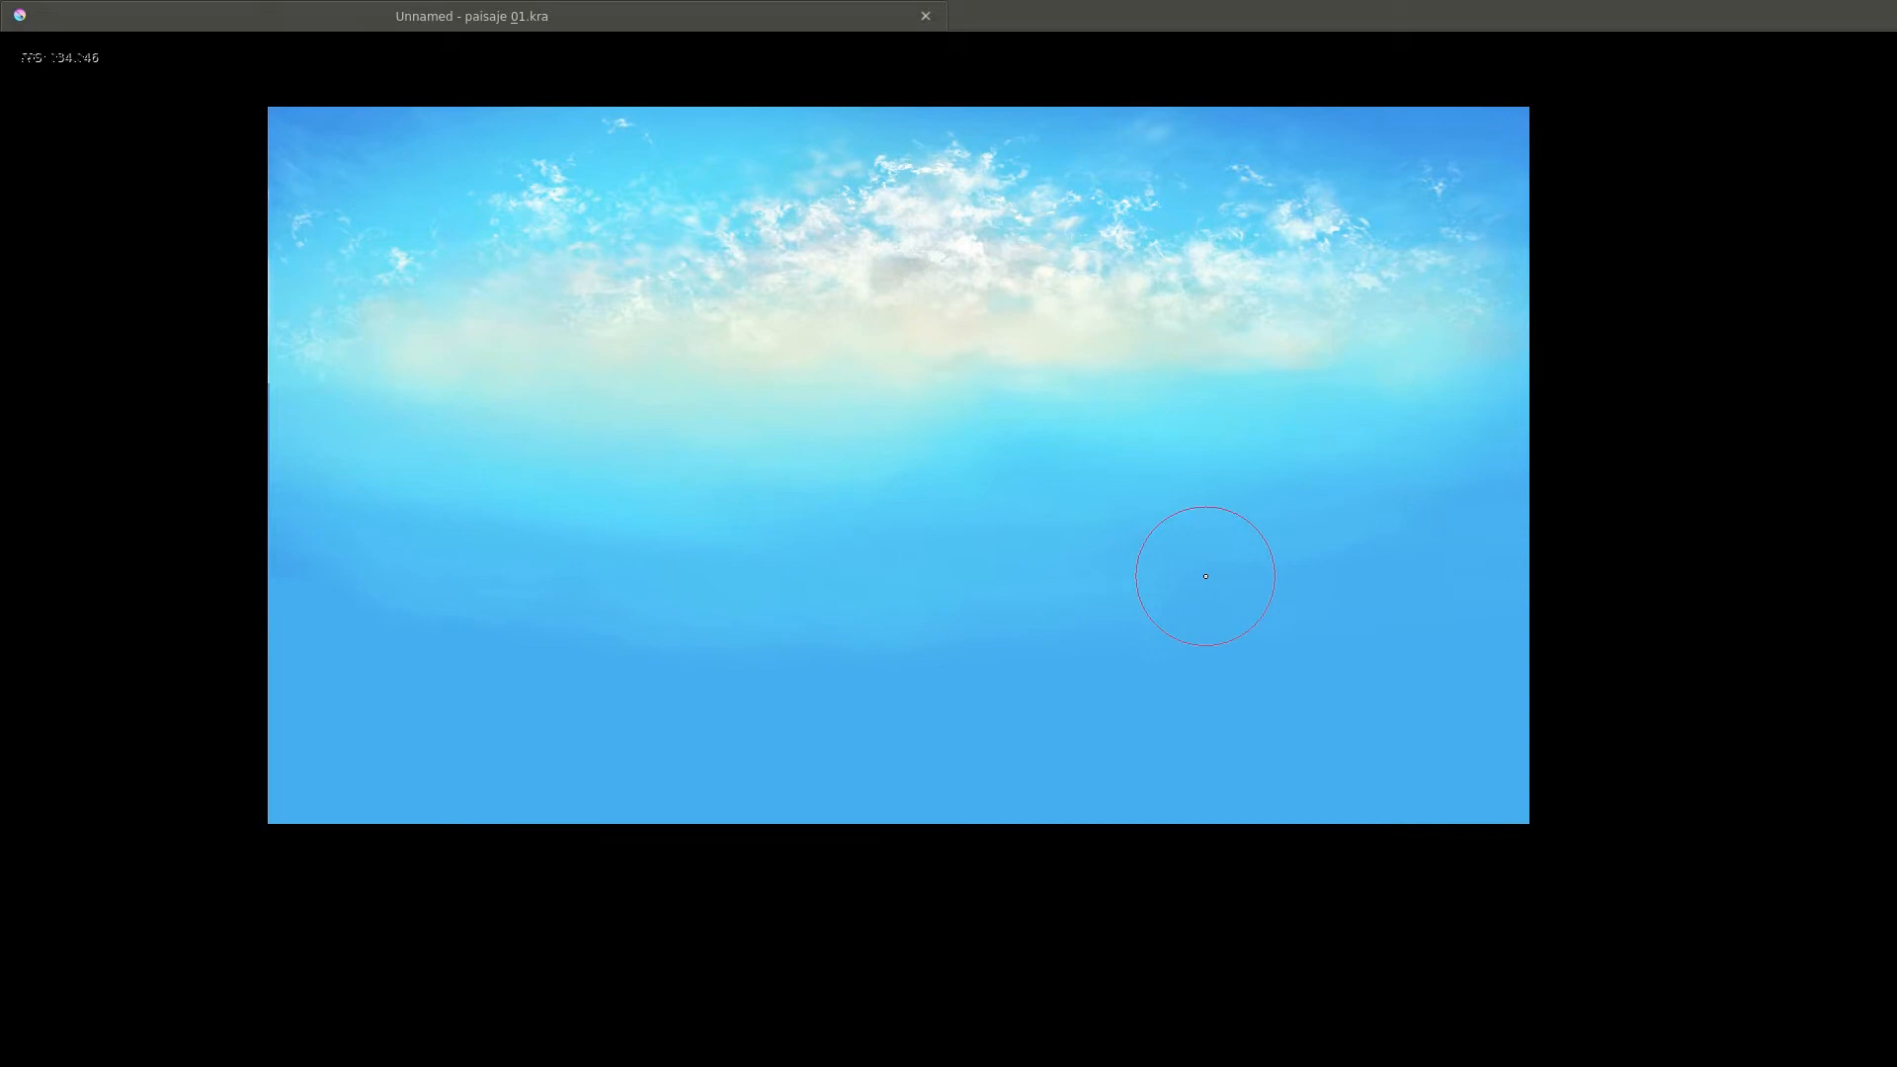
# Set the painting colour to muted teal #63aeb5 and undo the latest brush strokes.
pyautogui.scroll(2, 753, 424)
pyautogui.moveTo(780, 367)
pyautogui.mouseDown()
pyautogui.moveTo(835, 401)
pyautogui.moveTo(780, 373)
pyautogui.mouseUp()
pyautogui.rightClick(852, 459)
pyautogui.moveTo(840, 464)
pyautogui.mouseDown()
pyautogui.moveTo(835, 479)
pyautogui.moveTo(849, 462)
pyautogui.moveTo(681, 396)
pyautogui.moveTo(984, 484)
pyautogui.mouseUp()
pyautogui.click(848, 455)
pyautogui.hotkey('ctrl', 'z')
pyautogui.hotkey('ctrl', 'shift', 'z')
pyautogui.hotkey('ctrl', 'z')
pyautogui.hotkey('ctrl', 'z')
# Give the airbrush the predefined Z_study pencil 2H tip and test its strokes on the scratchpad, clearing it between trials.
pyautogui.press('Tab')
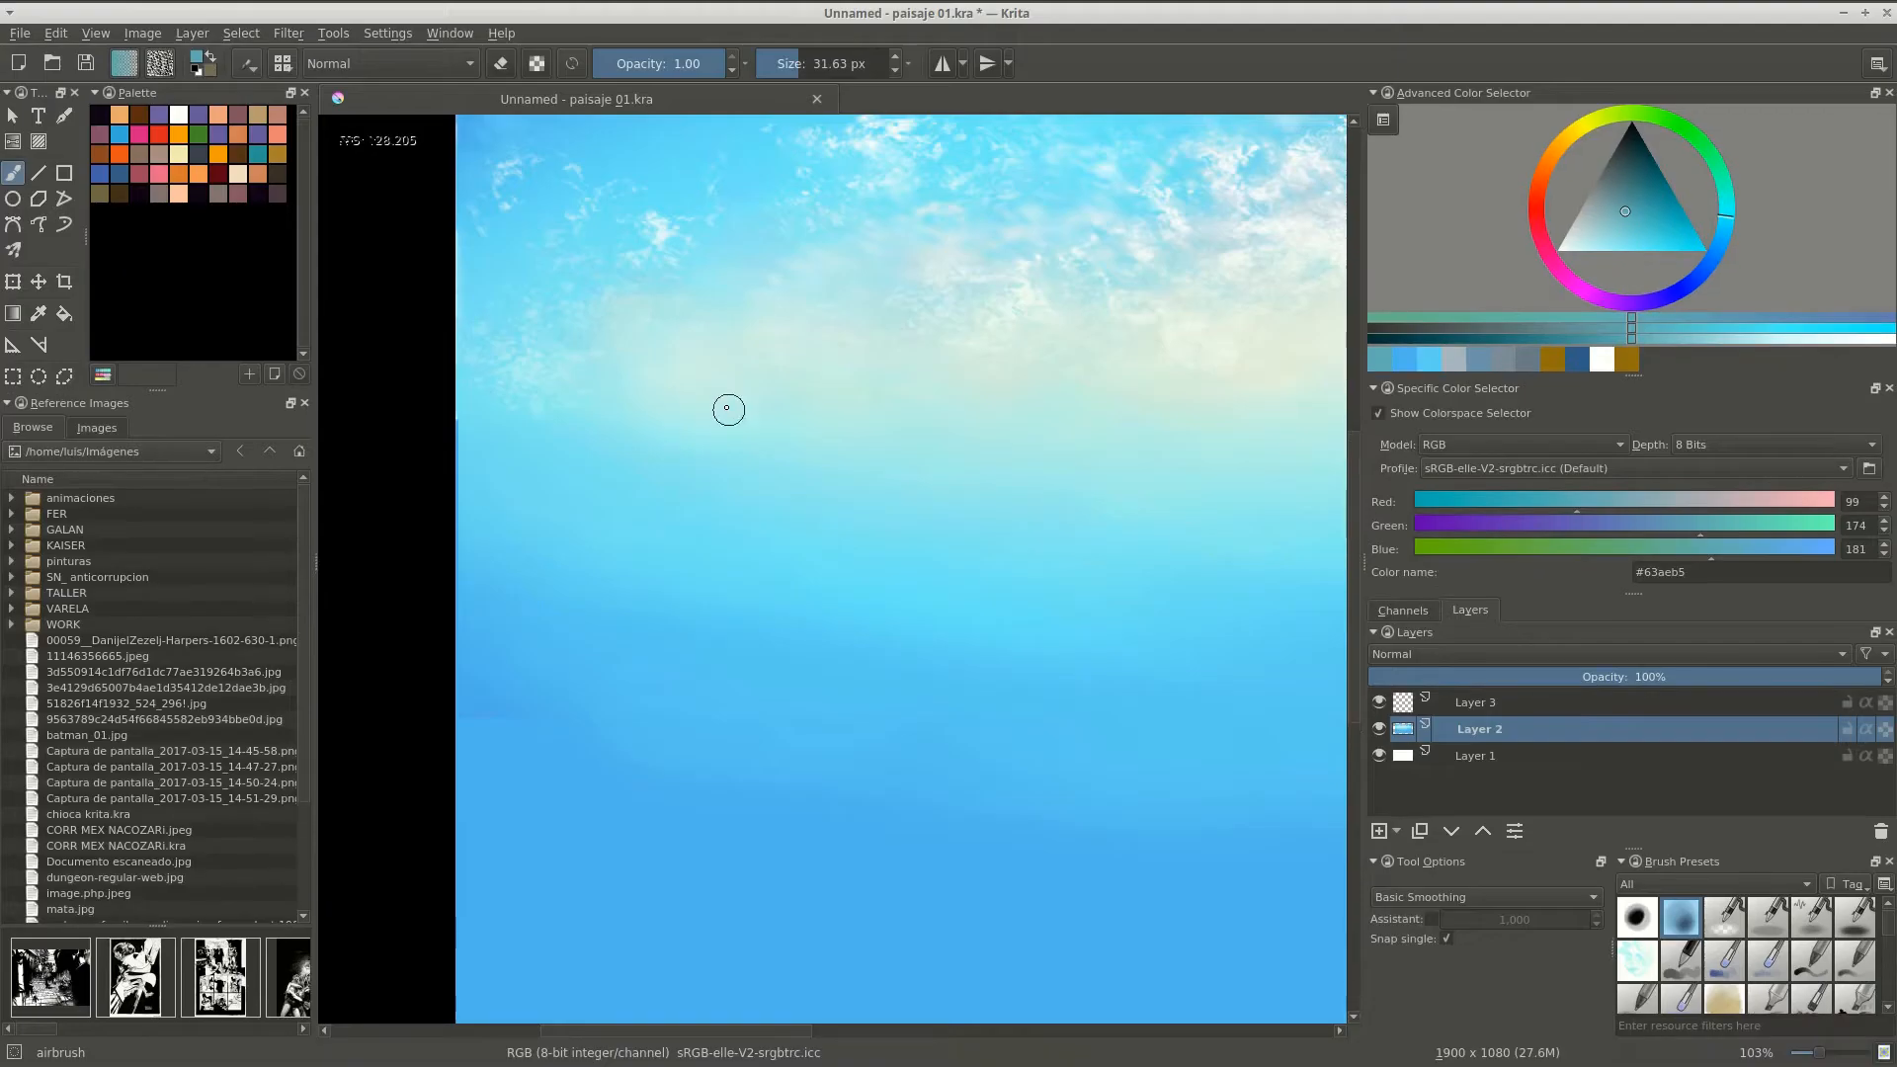
pyautogui.click(248, 63)
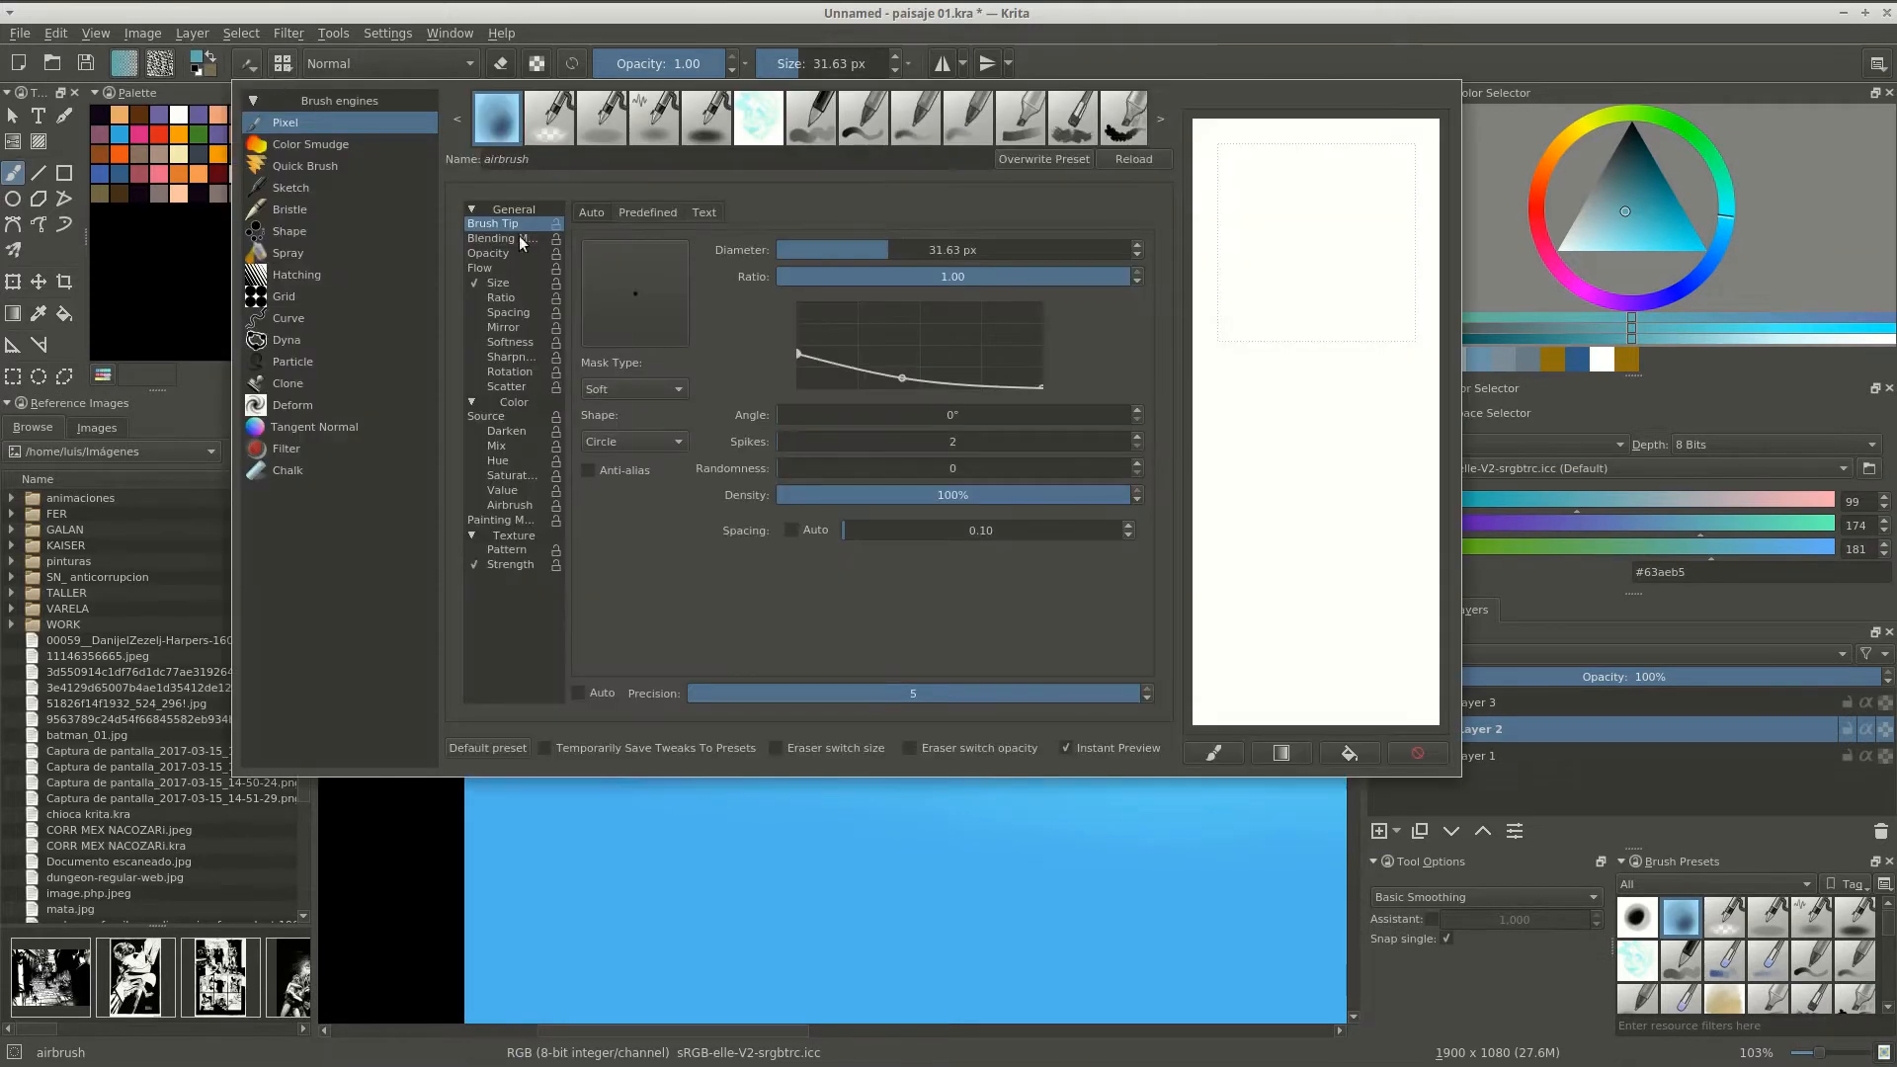
pyautogui.click(648, 212)
pyautogui.moveTo(1271, 509)
pyautogui.mouseDown()
pyautogui.moveTo(1321, 528)
pyautogui.moveTo(1293, 550)
pyautogui.moveTo(1296, 603)
pyautogui.moveTo(1241, 607)
pyautogui.mouseUp()
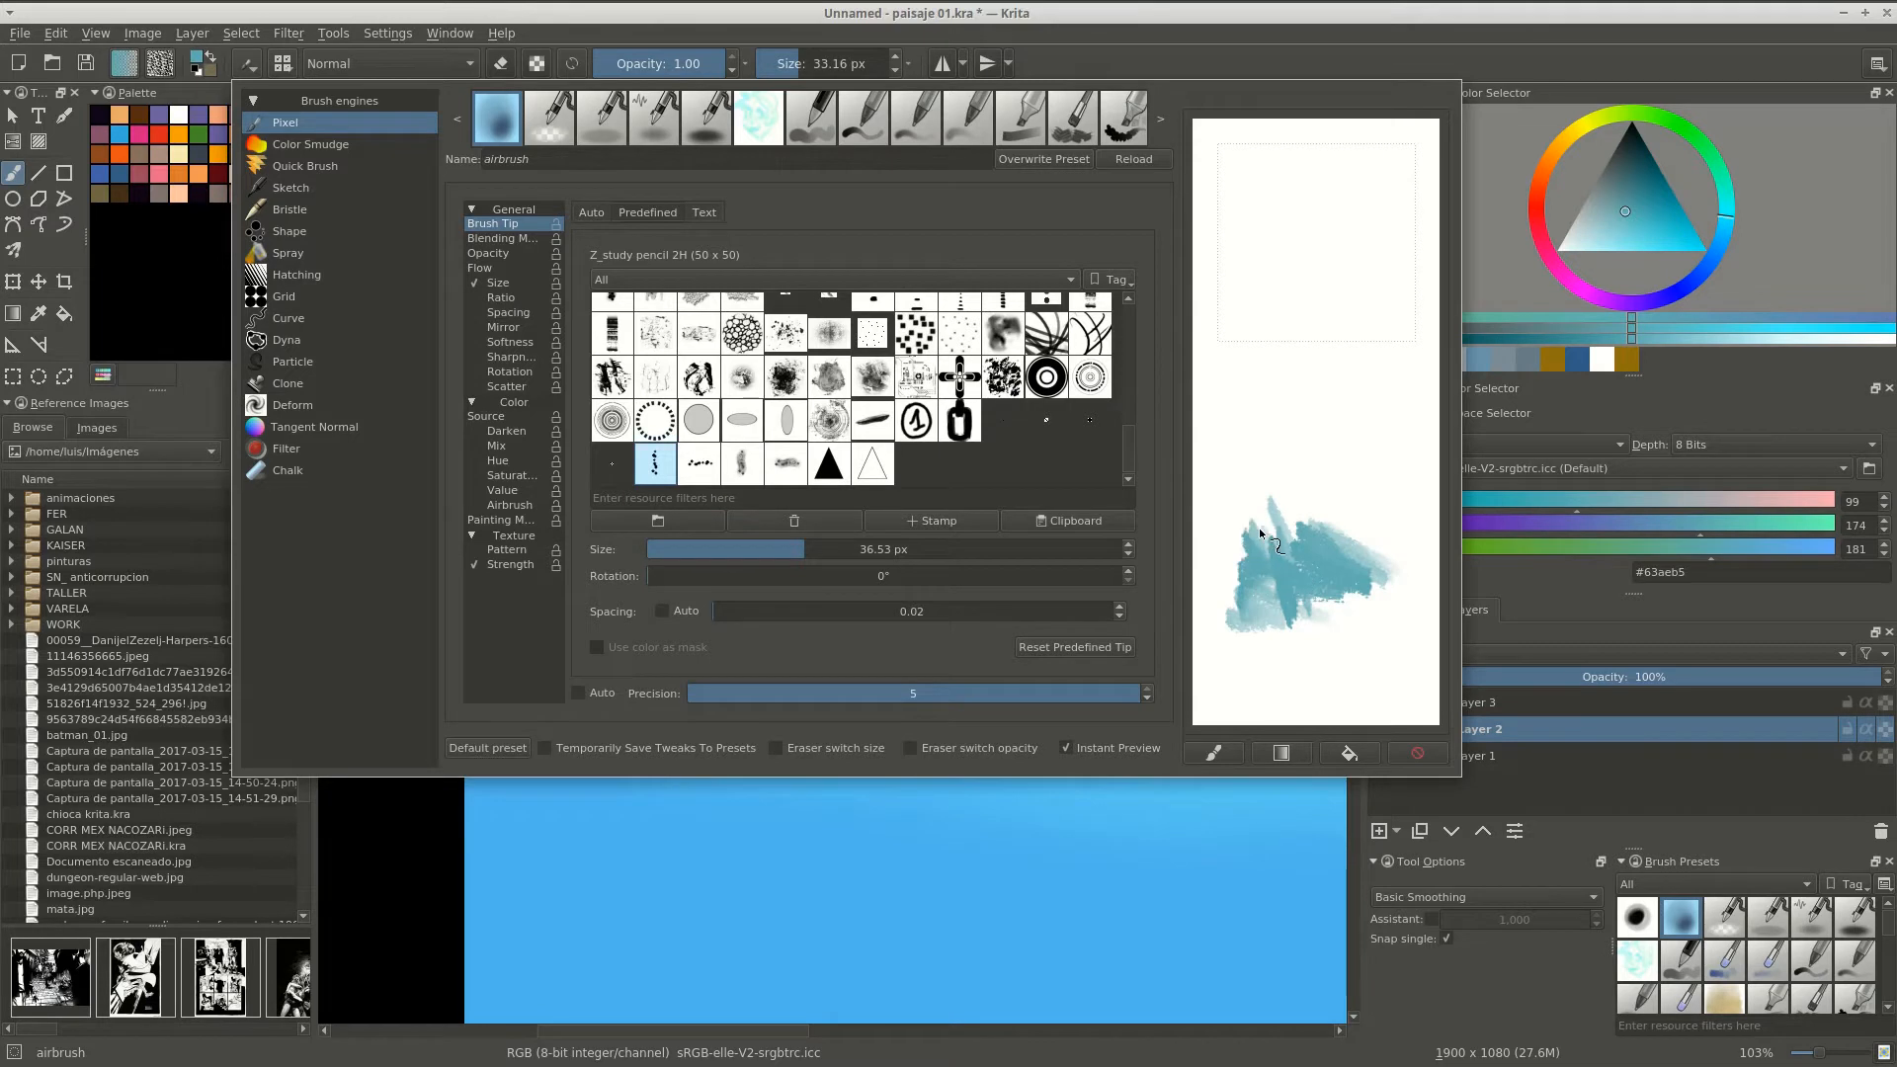
pyautogui.moveTo(1264, 534)
pyautogui.mouseDown()
pyautogui.moveTo(1393, 545)
pyautogui.moveTo(1401, 682)
pyautogui.moveTo(1393, 450)
pyautogui.mouseUp()
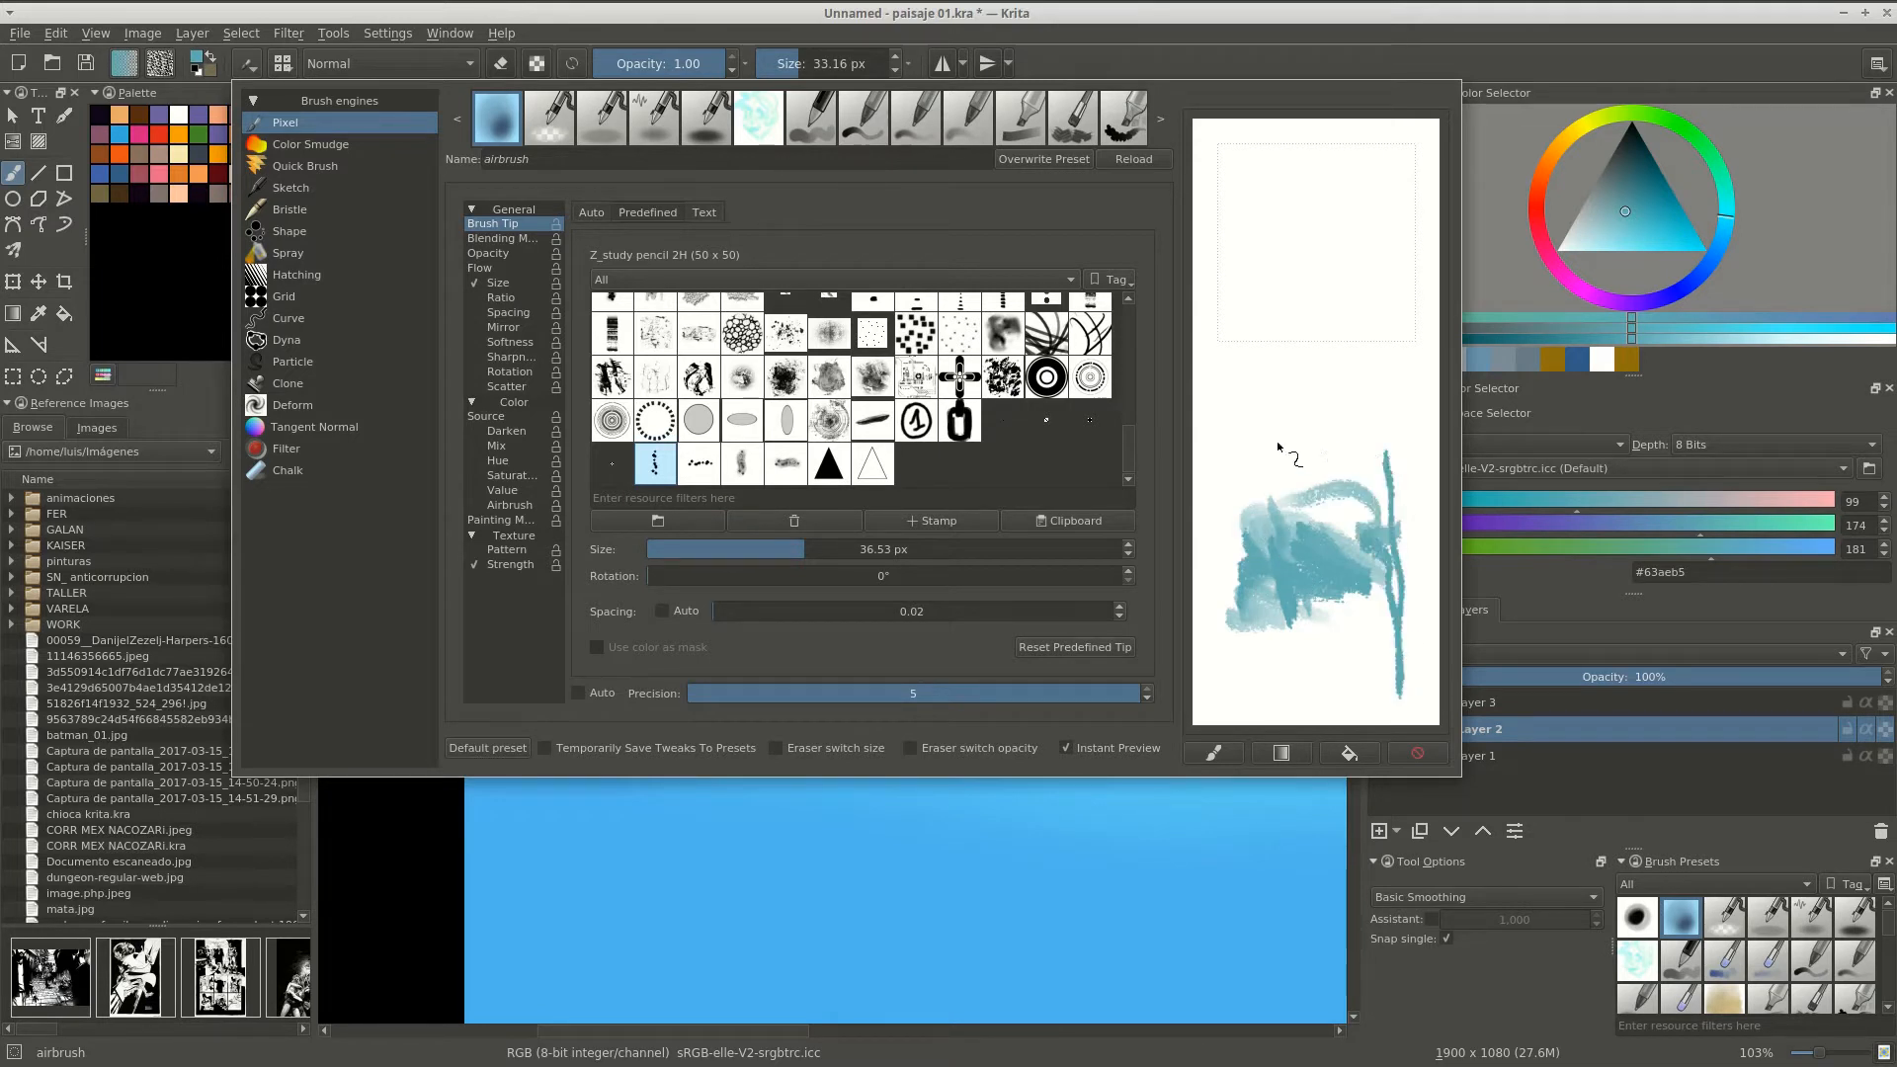
pyautogui.moveTo(1274, 447); pyautogui.dragTo(1348, 459)
pyautogui.click(1420, 753)
pyautogui.moveTo(1393, 668); pyautogui.dragTo(1392, 474)
pyautogui.moveTo(1419, 543)
pyautogui.mouseDown()
pyautogui.moveTo(1329, 549)
pyautogui.moveTo(1331, 644)
pyautogui.mouseUp()
pyautogui.click(1417, 752)
pyautogui.moveTo(1363, 578)
pyautogui.mouseDown()
pyautogui.moveTo(1400, 637)
pyautogui.moveTo(1330, 657)
pyautogui.mouseUp()
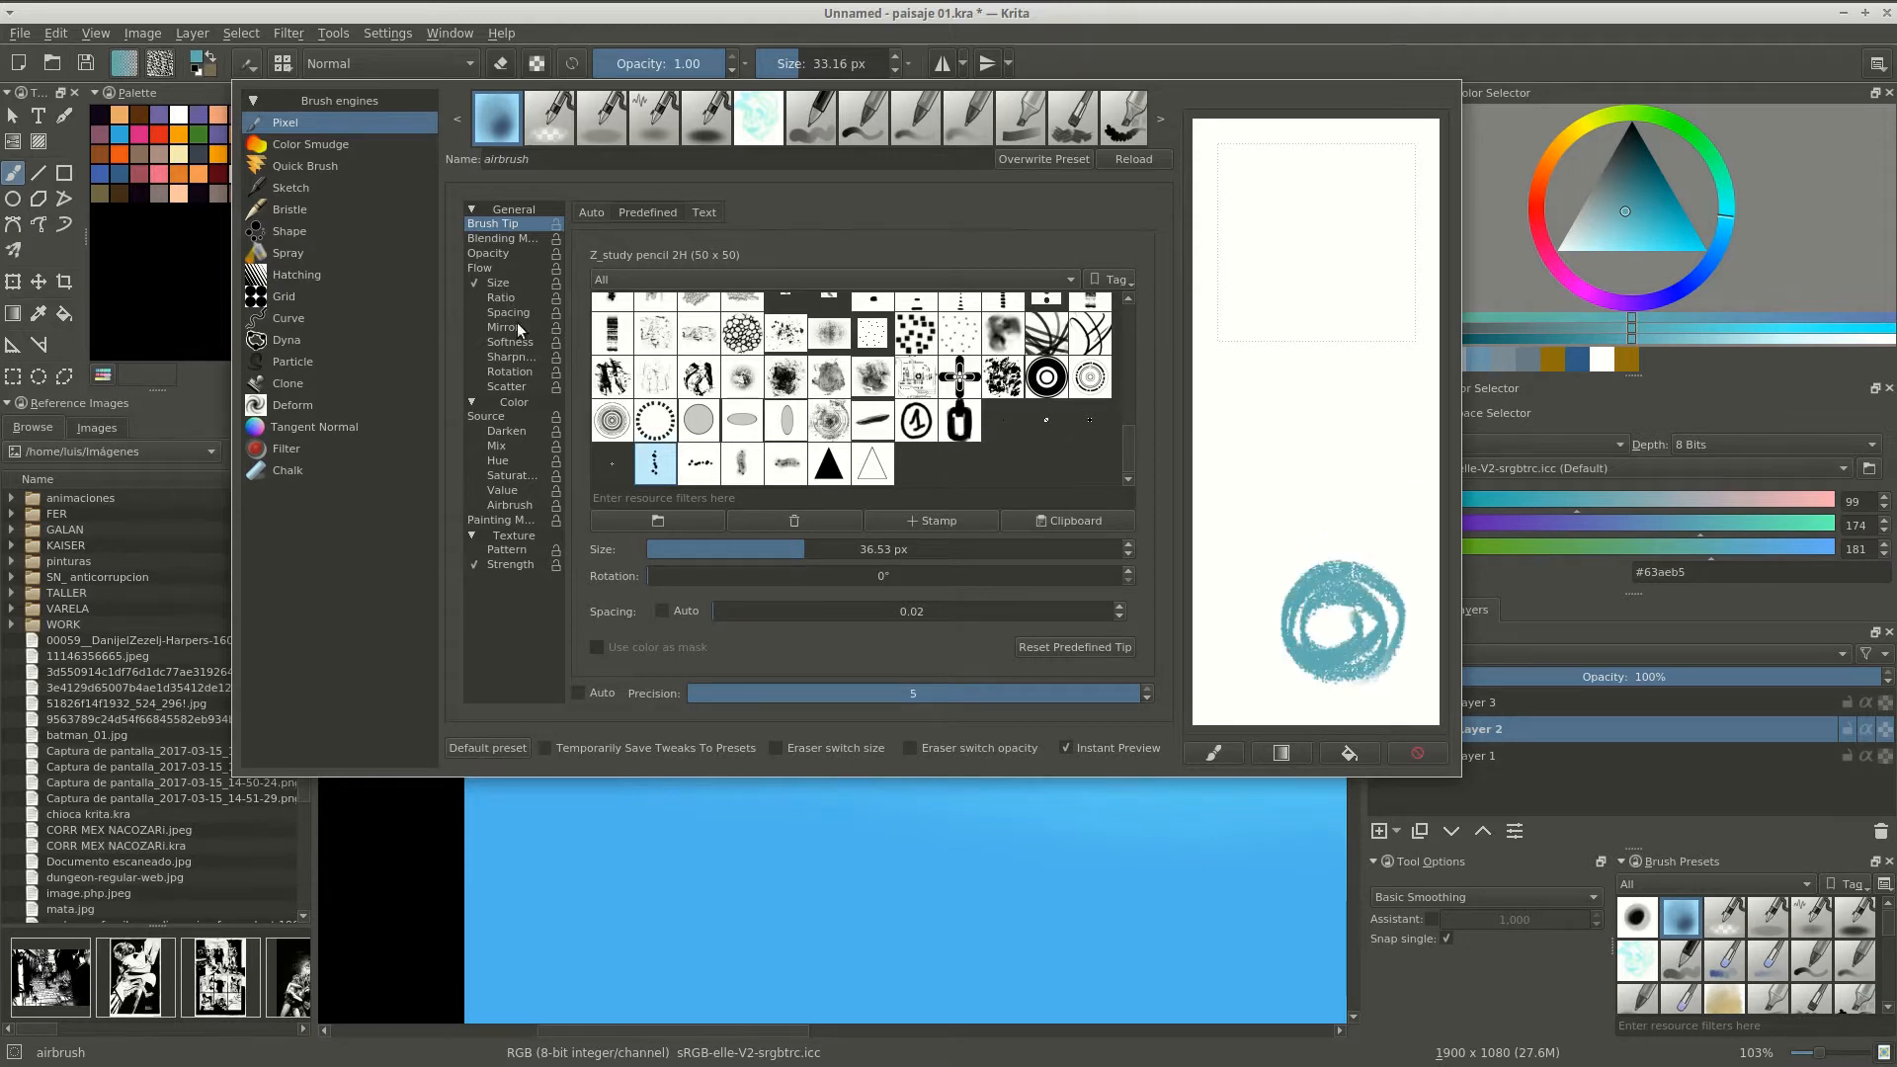
# Drive the brush rotation by drawing angle instead of pressure and test it on the scratchpad, clearing the old strokes.
pyautogui.click(514, 372)
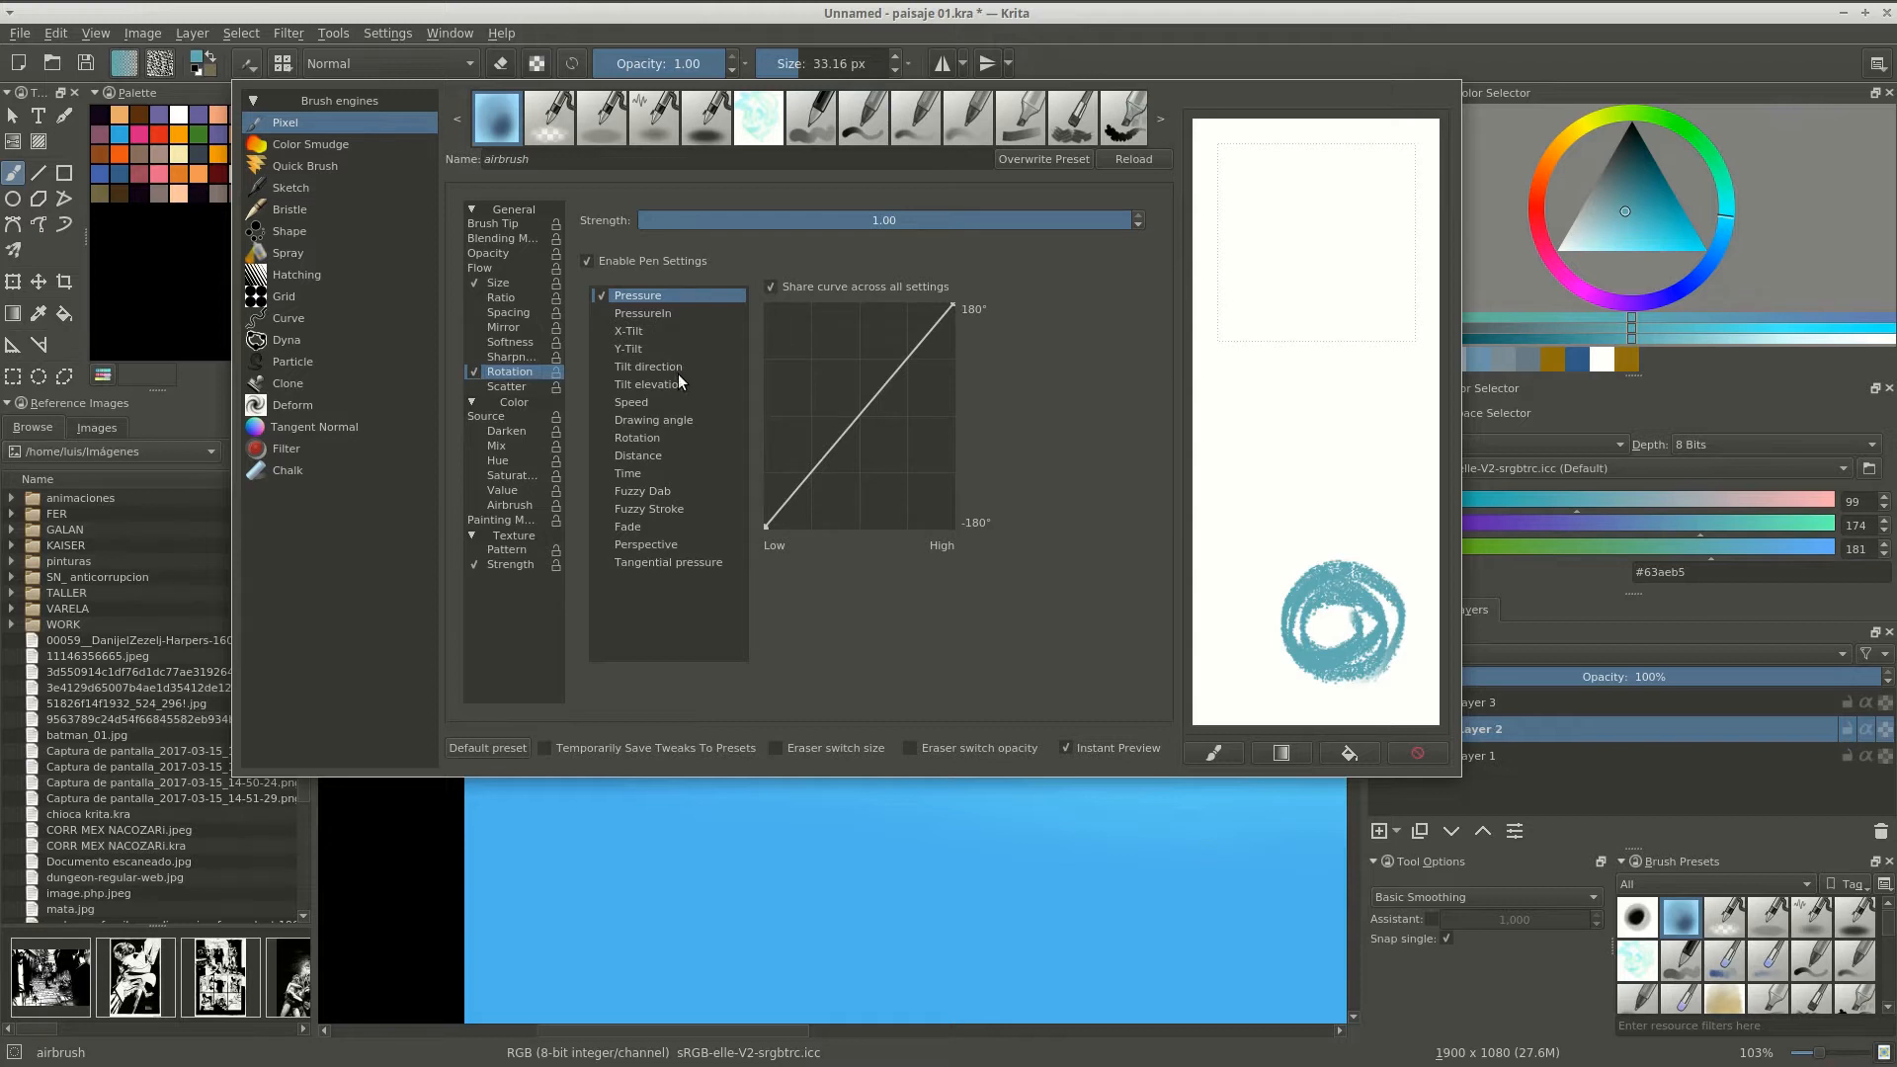
pyautogui.click(670, 419)
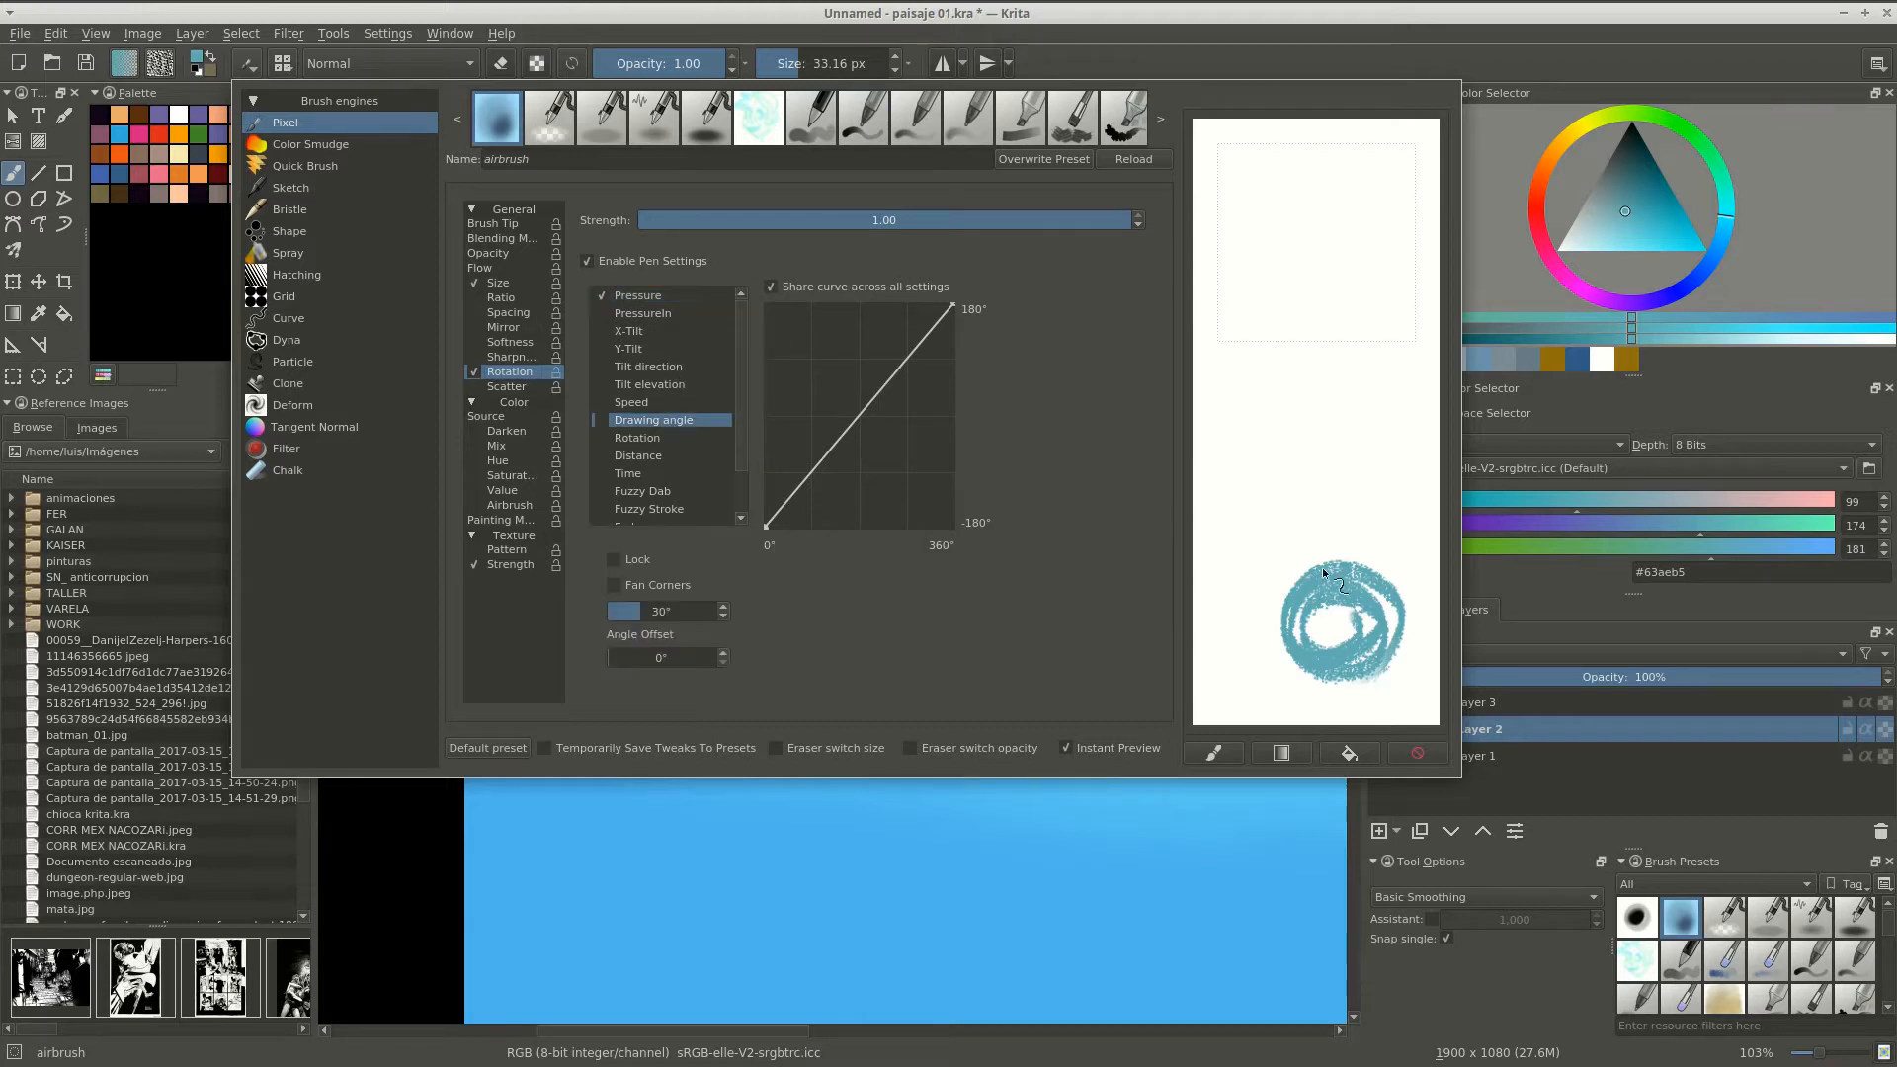
pyautogui.moveTo(1400, 538)
pyautogui.mouseDown()
pyautogui.moveTo(1264, 529)
pyautogui.moveTo(1265, 568)
pyautogui.moveTo(1329, 429)
pyautogui.moveTo(1297, 438)
pyautogui.moveTo(1282, 382)
pyautogui.moveTo(1279, 503)
pyautogui.mouseUp()
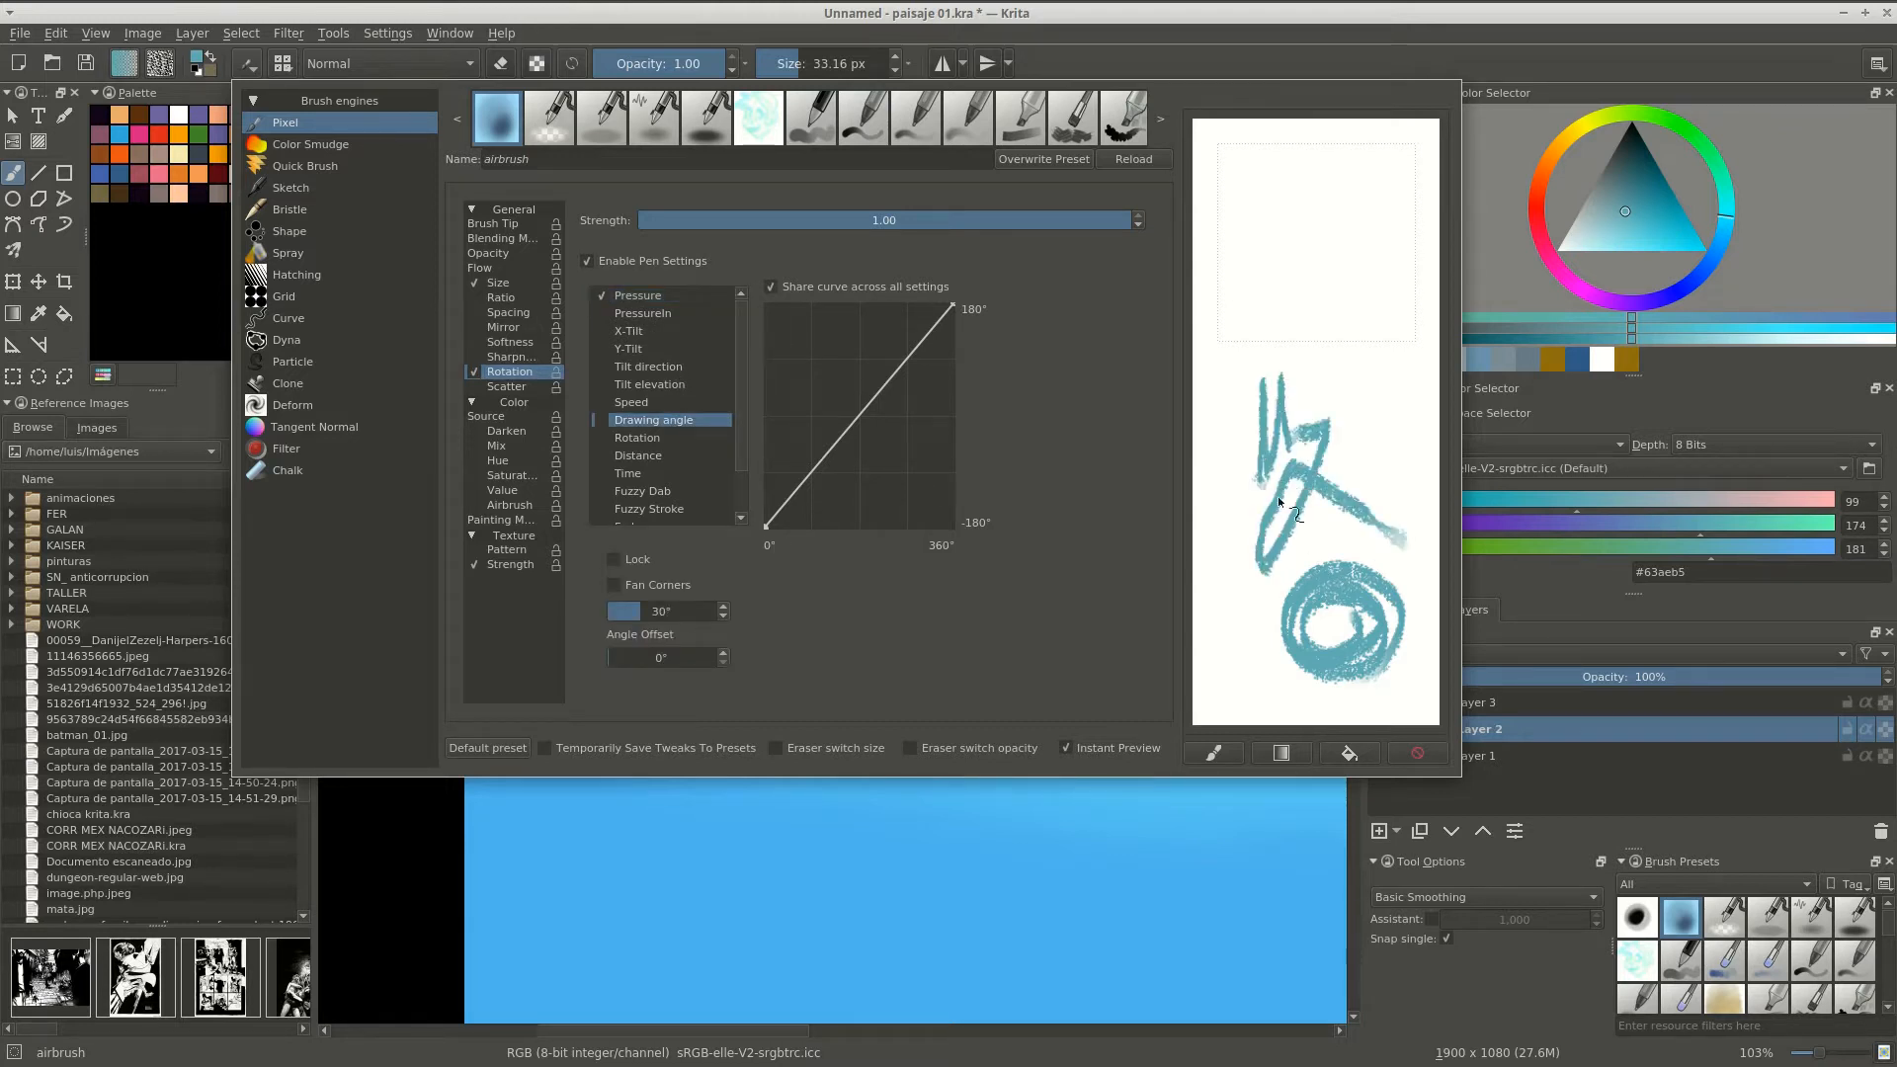
pyautogui.click(599, 296)
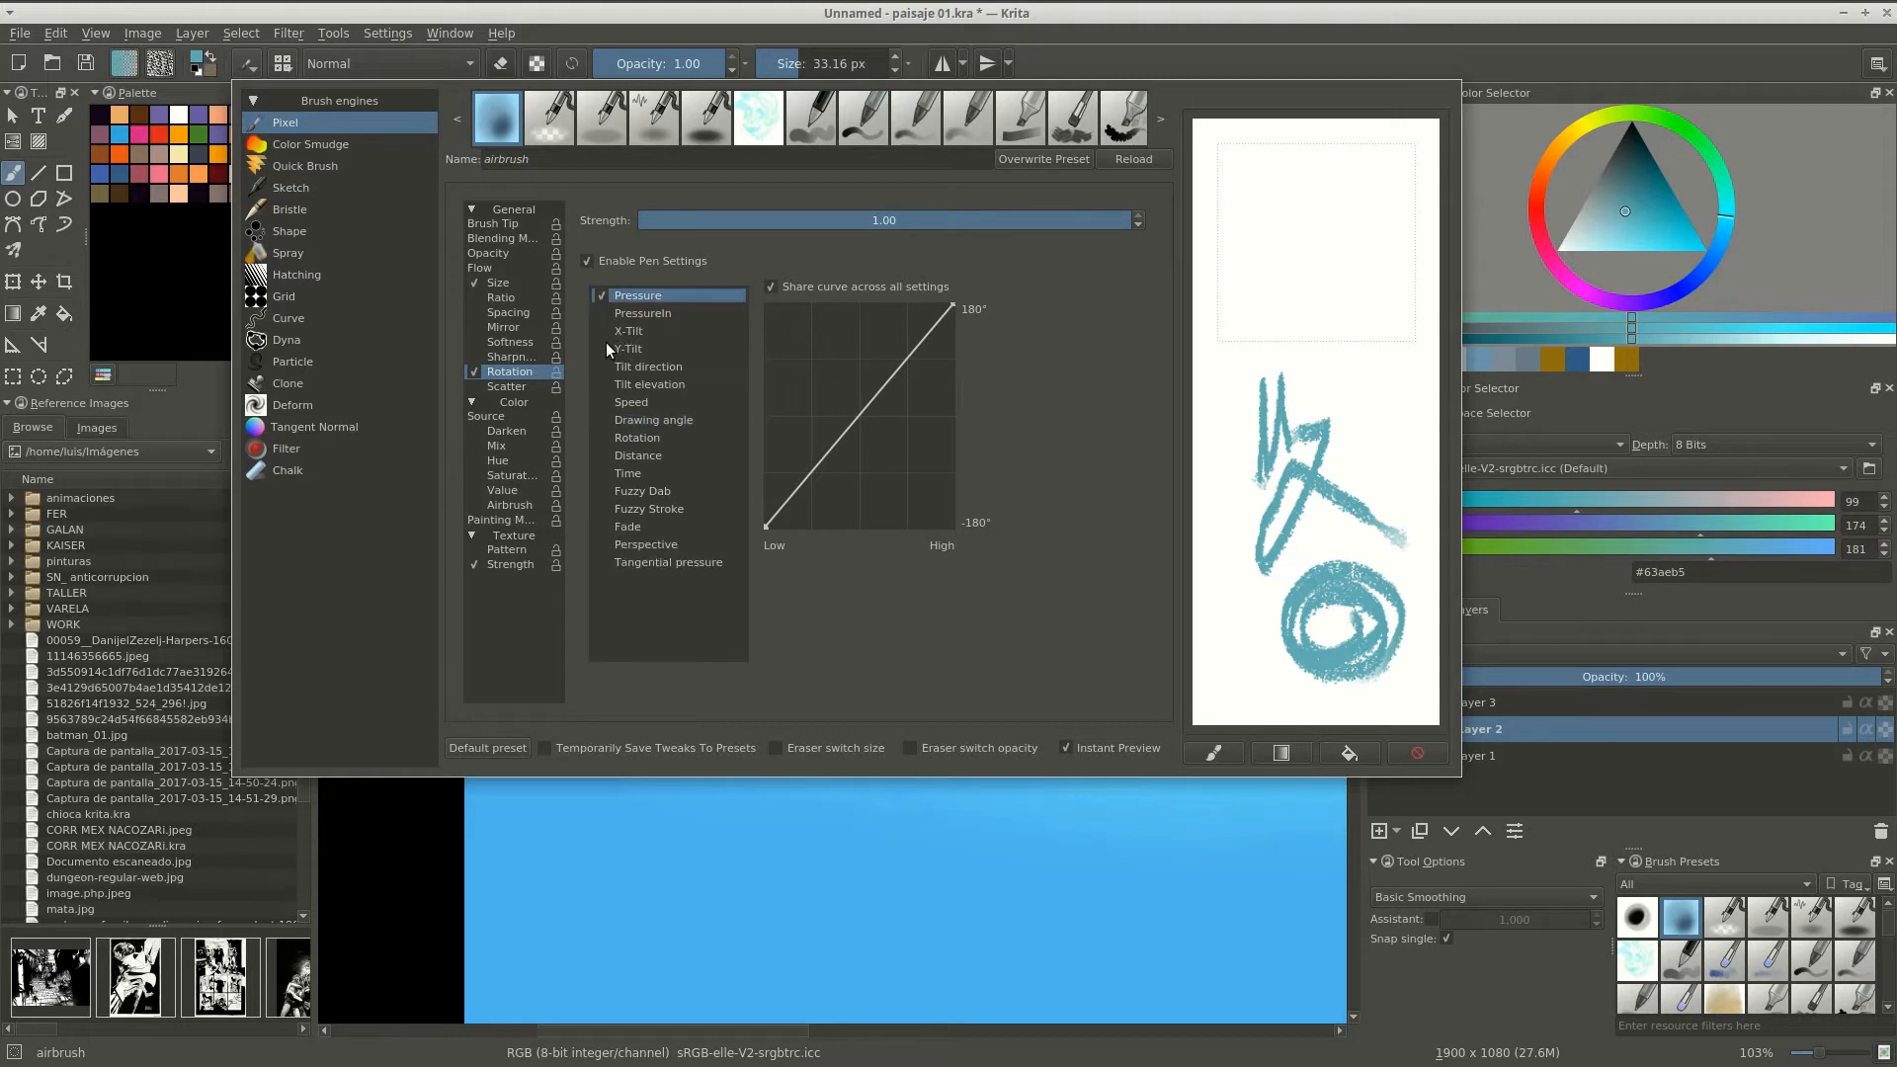
pyautogui.click(624, 421)
pyautogui.moveTo(1238, 509)
pyautogui.mouseDown()
pyautogui.moveTo(1314, 494)
pyautogui.moveTo(1285, 573)
pyautogui.moveTo(1344, 474)
pyautogui.mouseUp()
pyautogui.click(1417, 753)
pyautogui.moveTo(1361, 625)
pyautogui.mouseDown()
pyautogui.moveTo(1269, 571)
pyautogui.moveTo(1361, 664)
pyautogui.mouseUp()
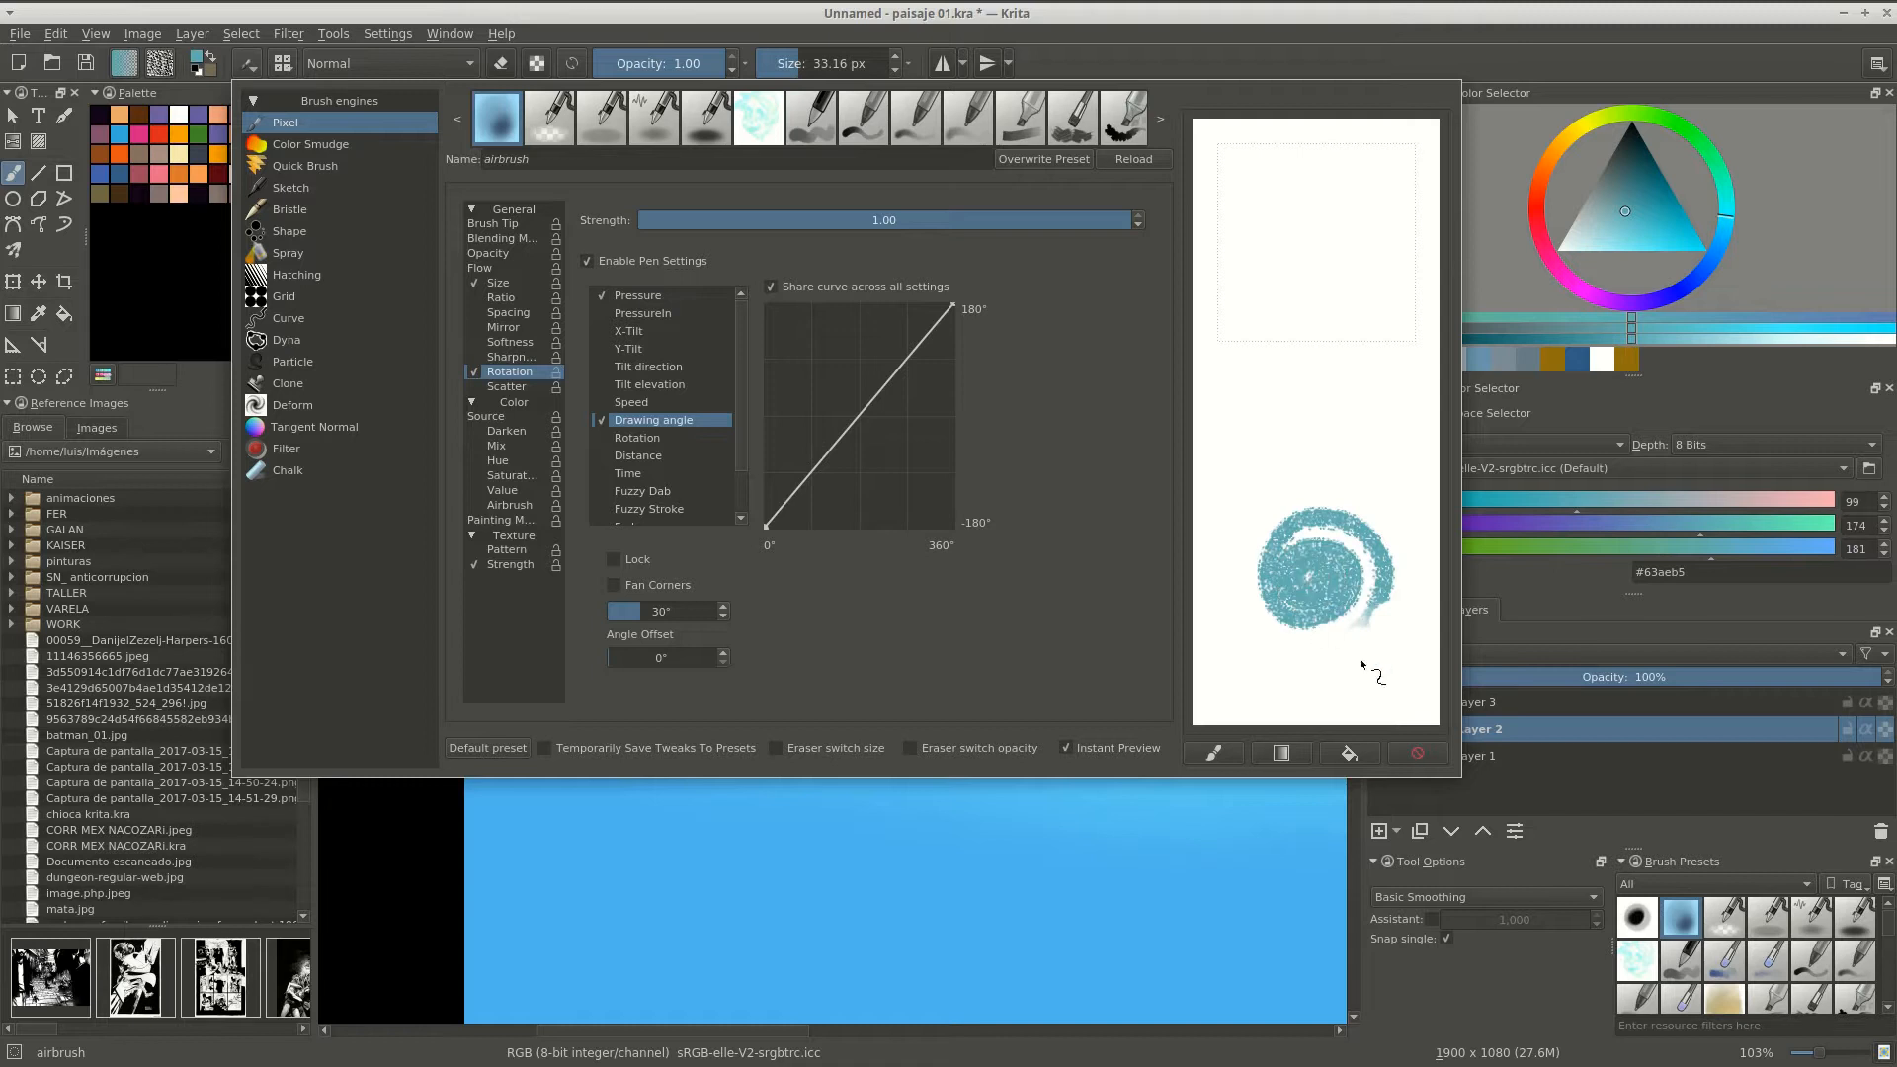
# Try a textured teal stroke at the horizon on the canvas and undo it.
pyautogui.click(1022, 790)
pyautogui.scroll(-4, 867, 495)
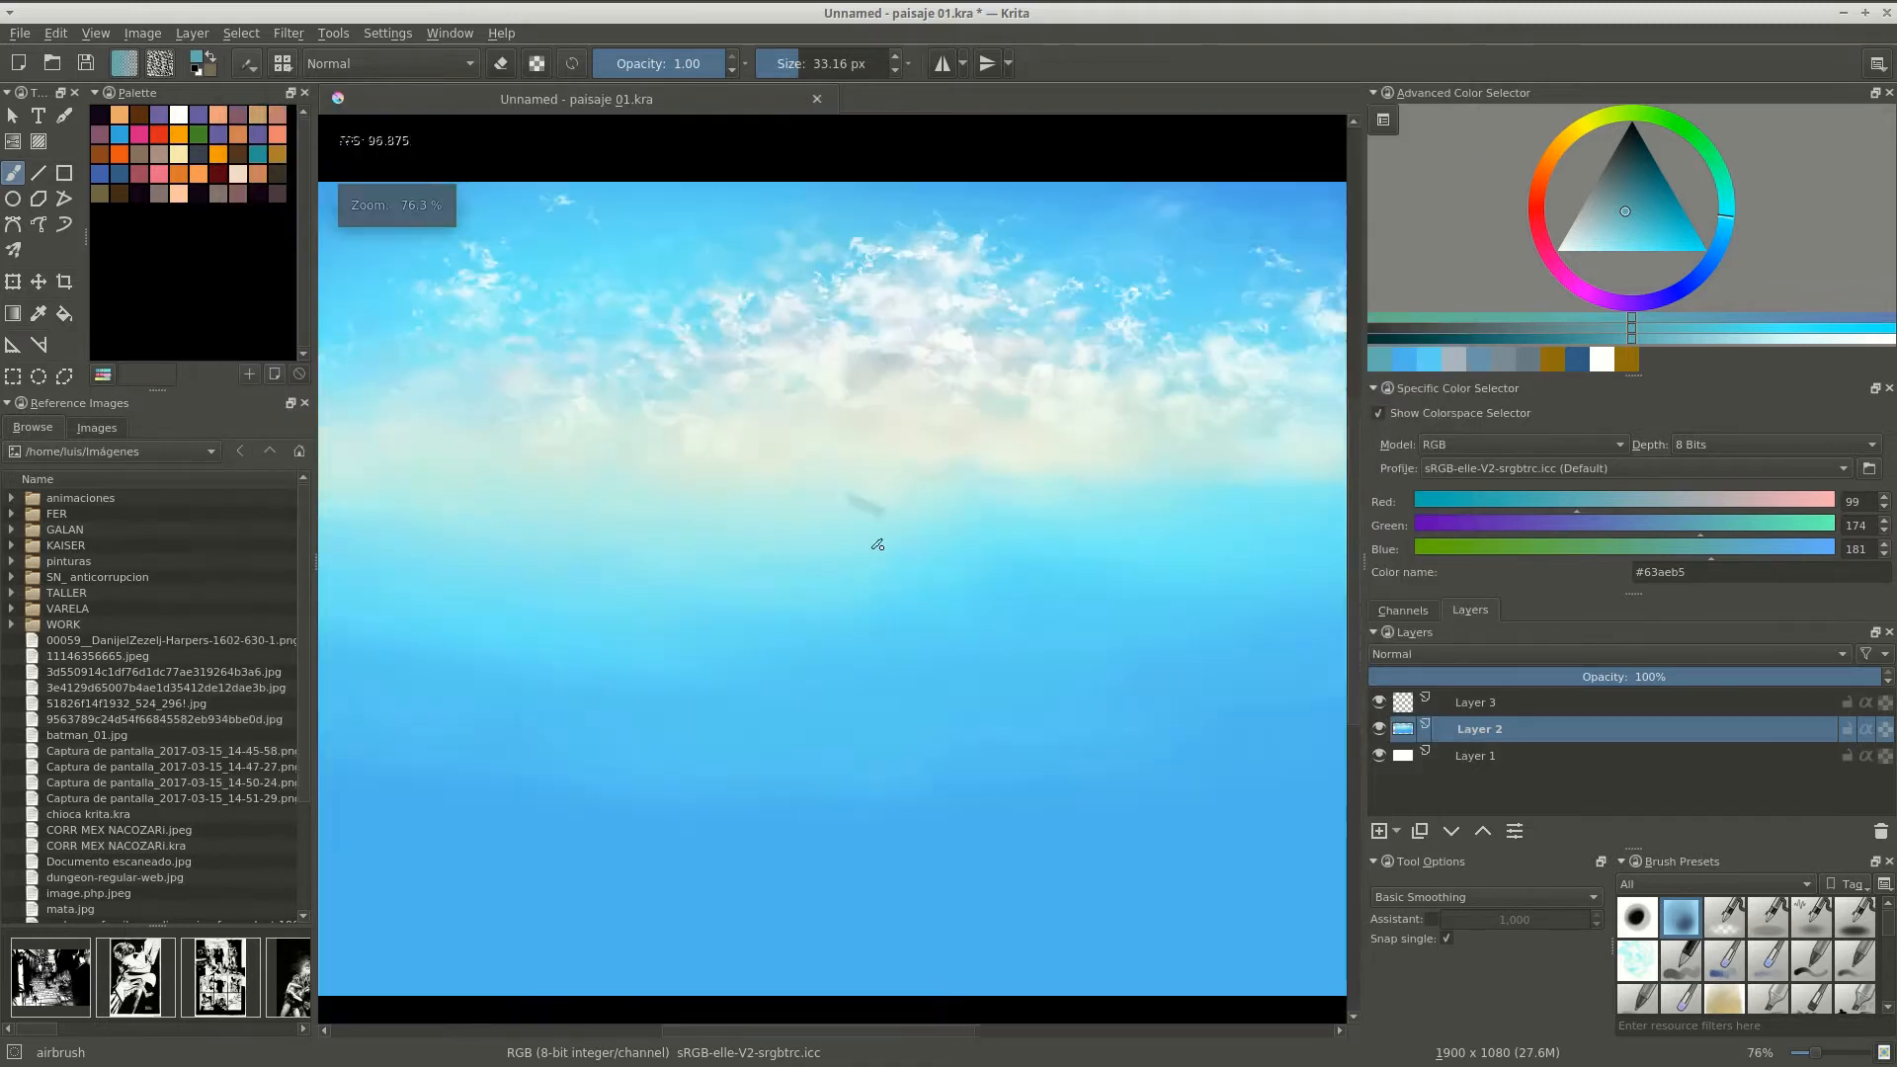
pyautogui.moveTo(817, 508)
pyautogui.mouseDown()
pyautogui.moveTo(690, 499)
pyautogui.moveTo(791, 555)
pyautogui.moveTo(632, 526)
pyautogui.mouseUp()
pyautogui.hotkey('ctrl', 'z')
# Move to the layer above, show only the canvas, and paint translucent teal mountain silhouettes along the left horizon.
pyautogui.press('pageup')
pyautogui.press('Tab')
pyautogui.moveTo(624, 453)
pyautogui.mouseDown()
pyautogui.moveTo(389, 441)
pyautogui.moveTo(507, 487)
pyautogui.mouseUp()
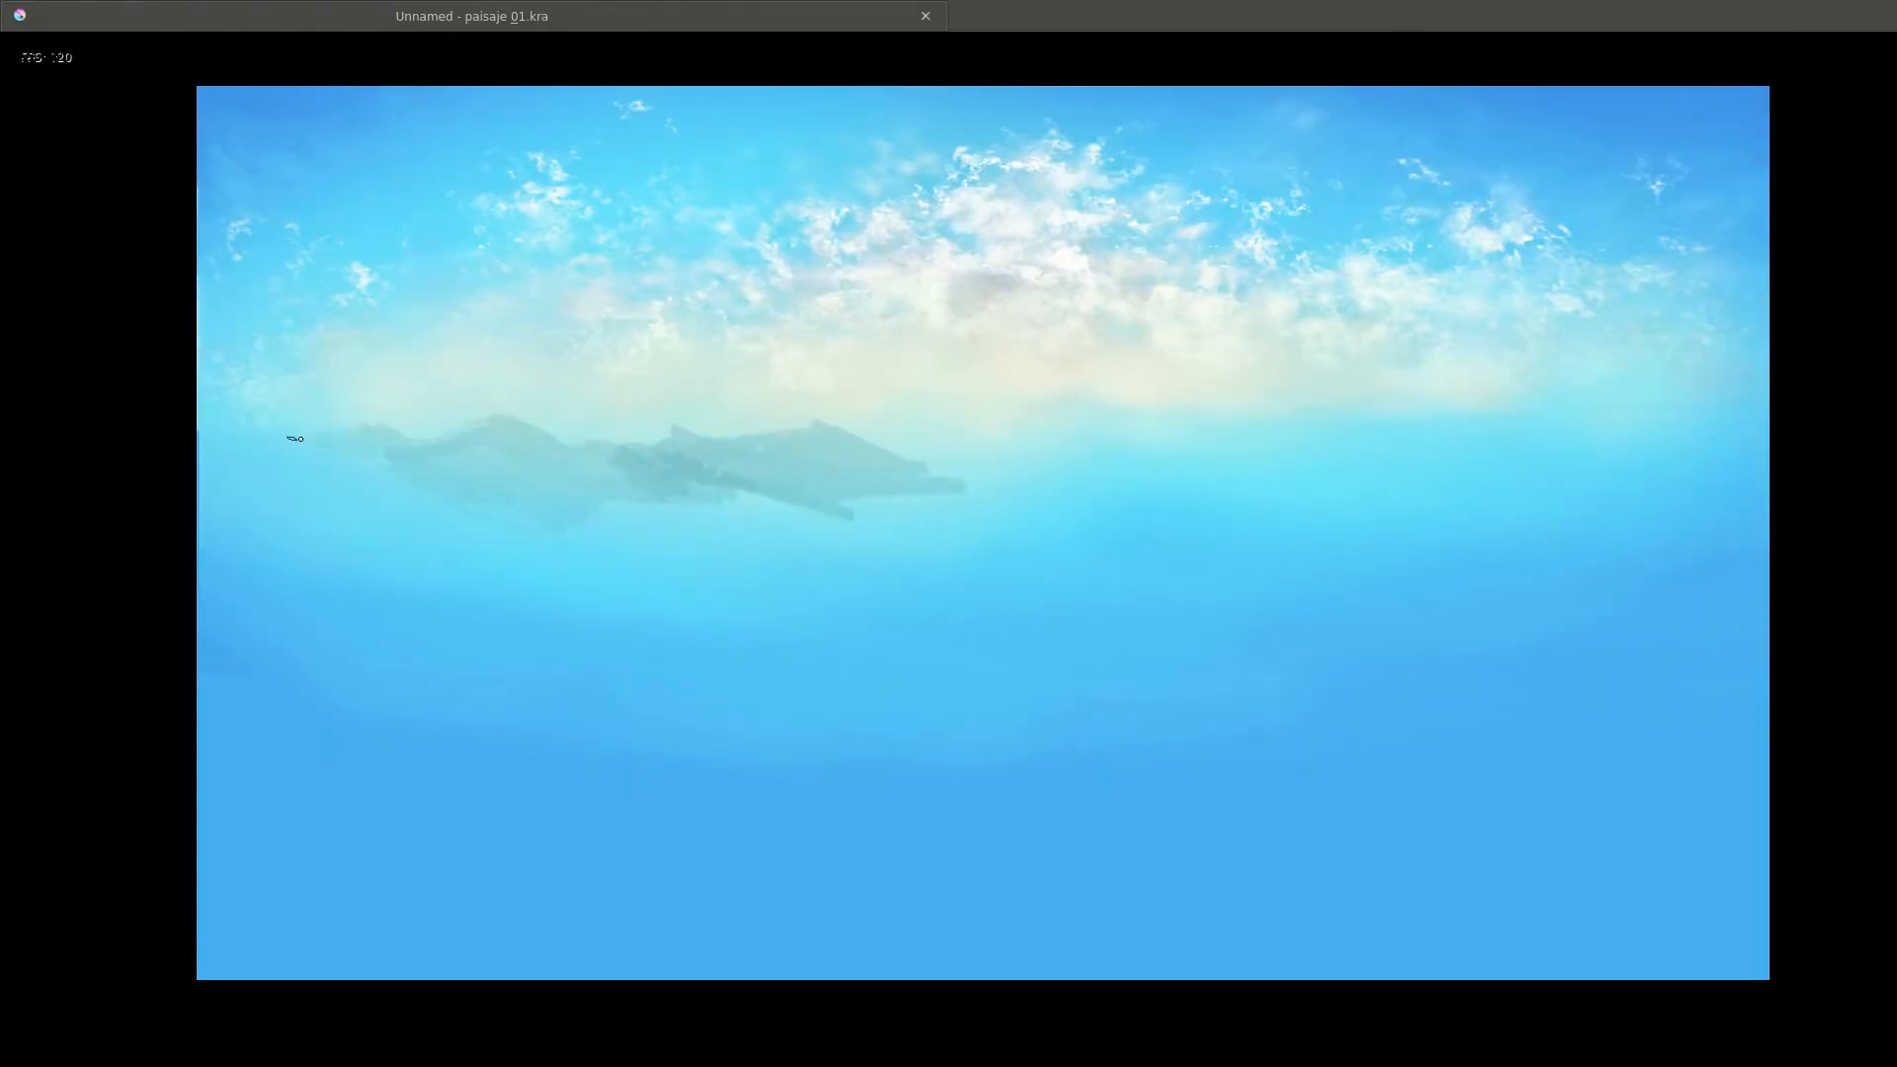
pyautogui.moveTo(294, 438); pyautogui.dragTo(345, 461)
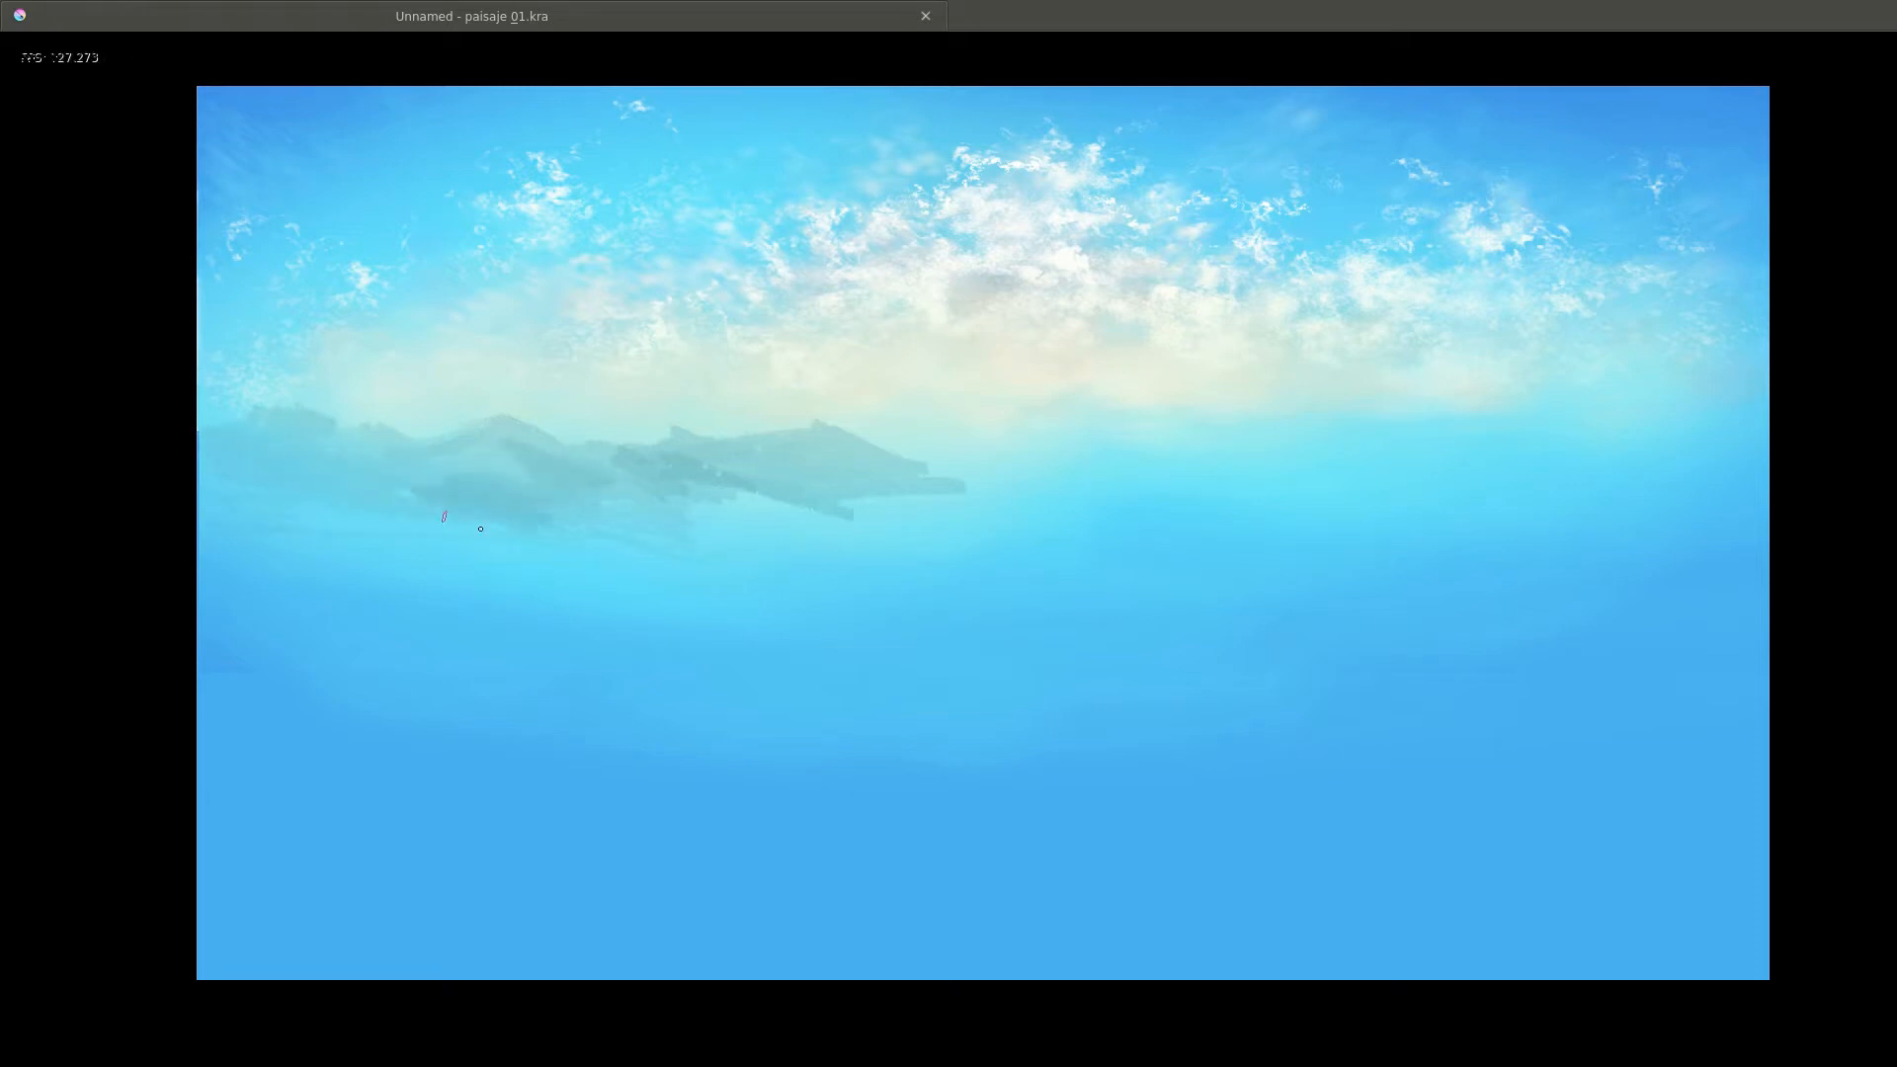
pyautogui.moveTo(480, 528)
pyautogui.mouseDown()
pyautogui.moveTo(237, 493)
pyautogui.moveTo(374, 503)
pyautogui.mouseUp()
# Extend the teal mountain range to the right edge of the canvas and fill in its lower slopes.
pyautogui.moveTo(1048, 488)
pyautogui.mouseDown()
pyautogui.moveTo(1037, 441)
pyautogui.moveTo(1258, 500)
pyautogui.moveTo(1333, 463)
pyautogui.mouseUp()
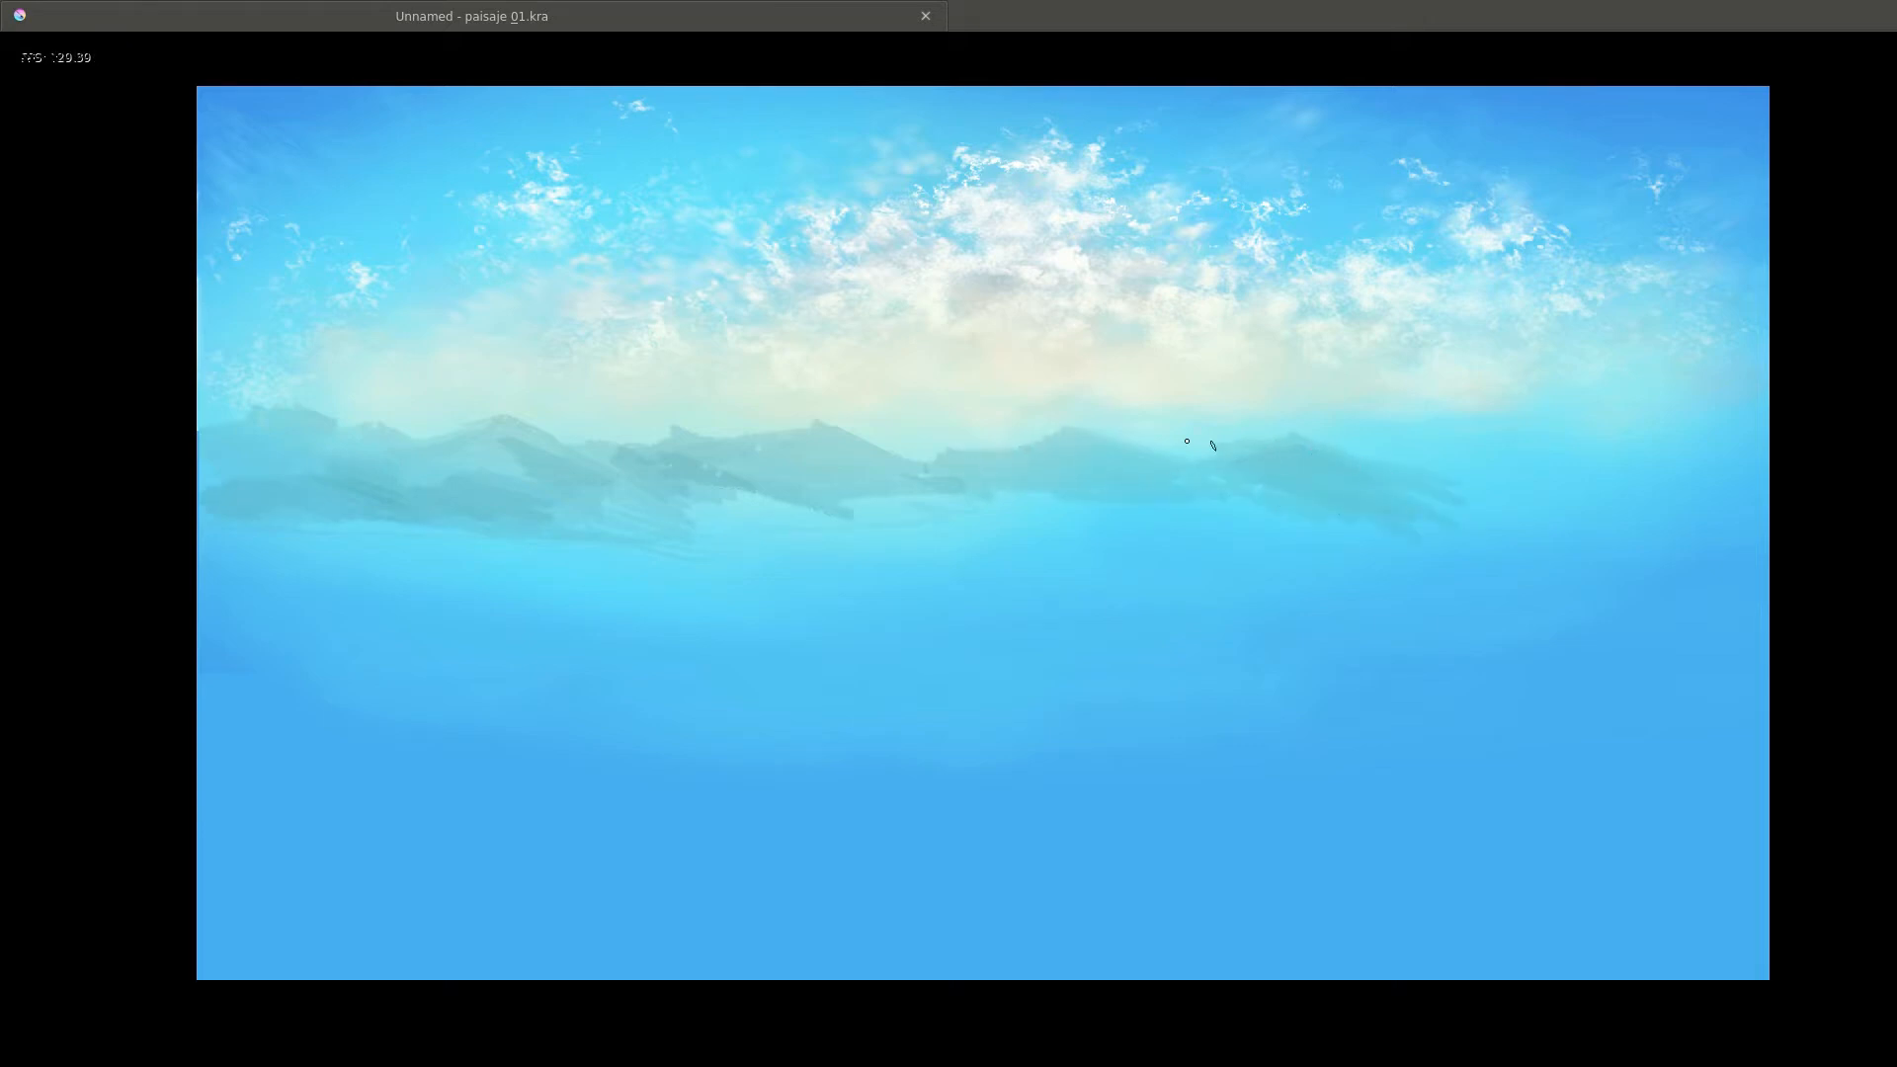
pyautogui.moveTo(700, 480); pyautogui.dragTo(1033, 513)
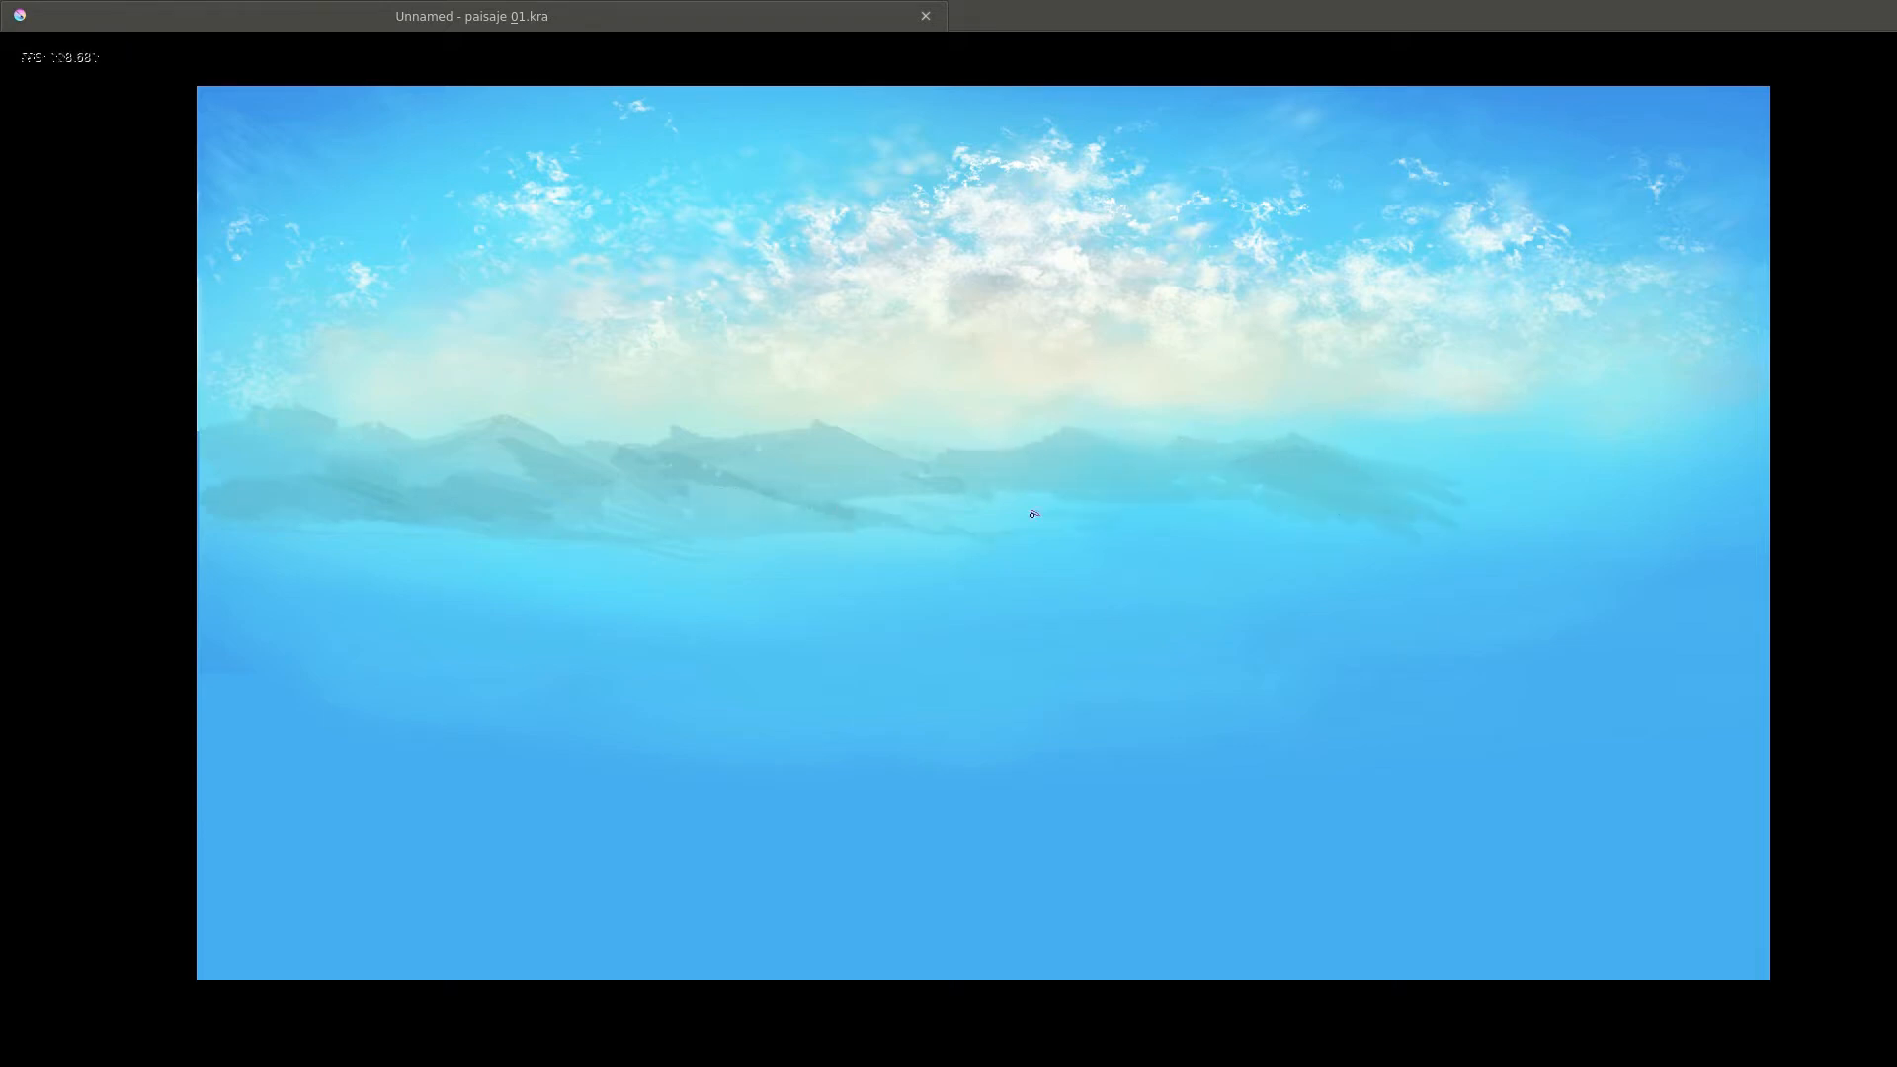
pyautogui.moveTo(878, 486); pyautogui.dragTo(790, 454)
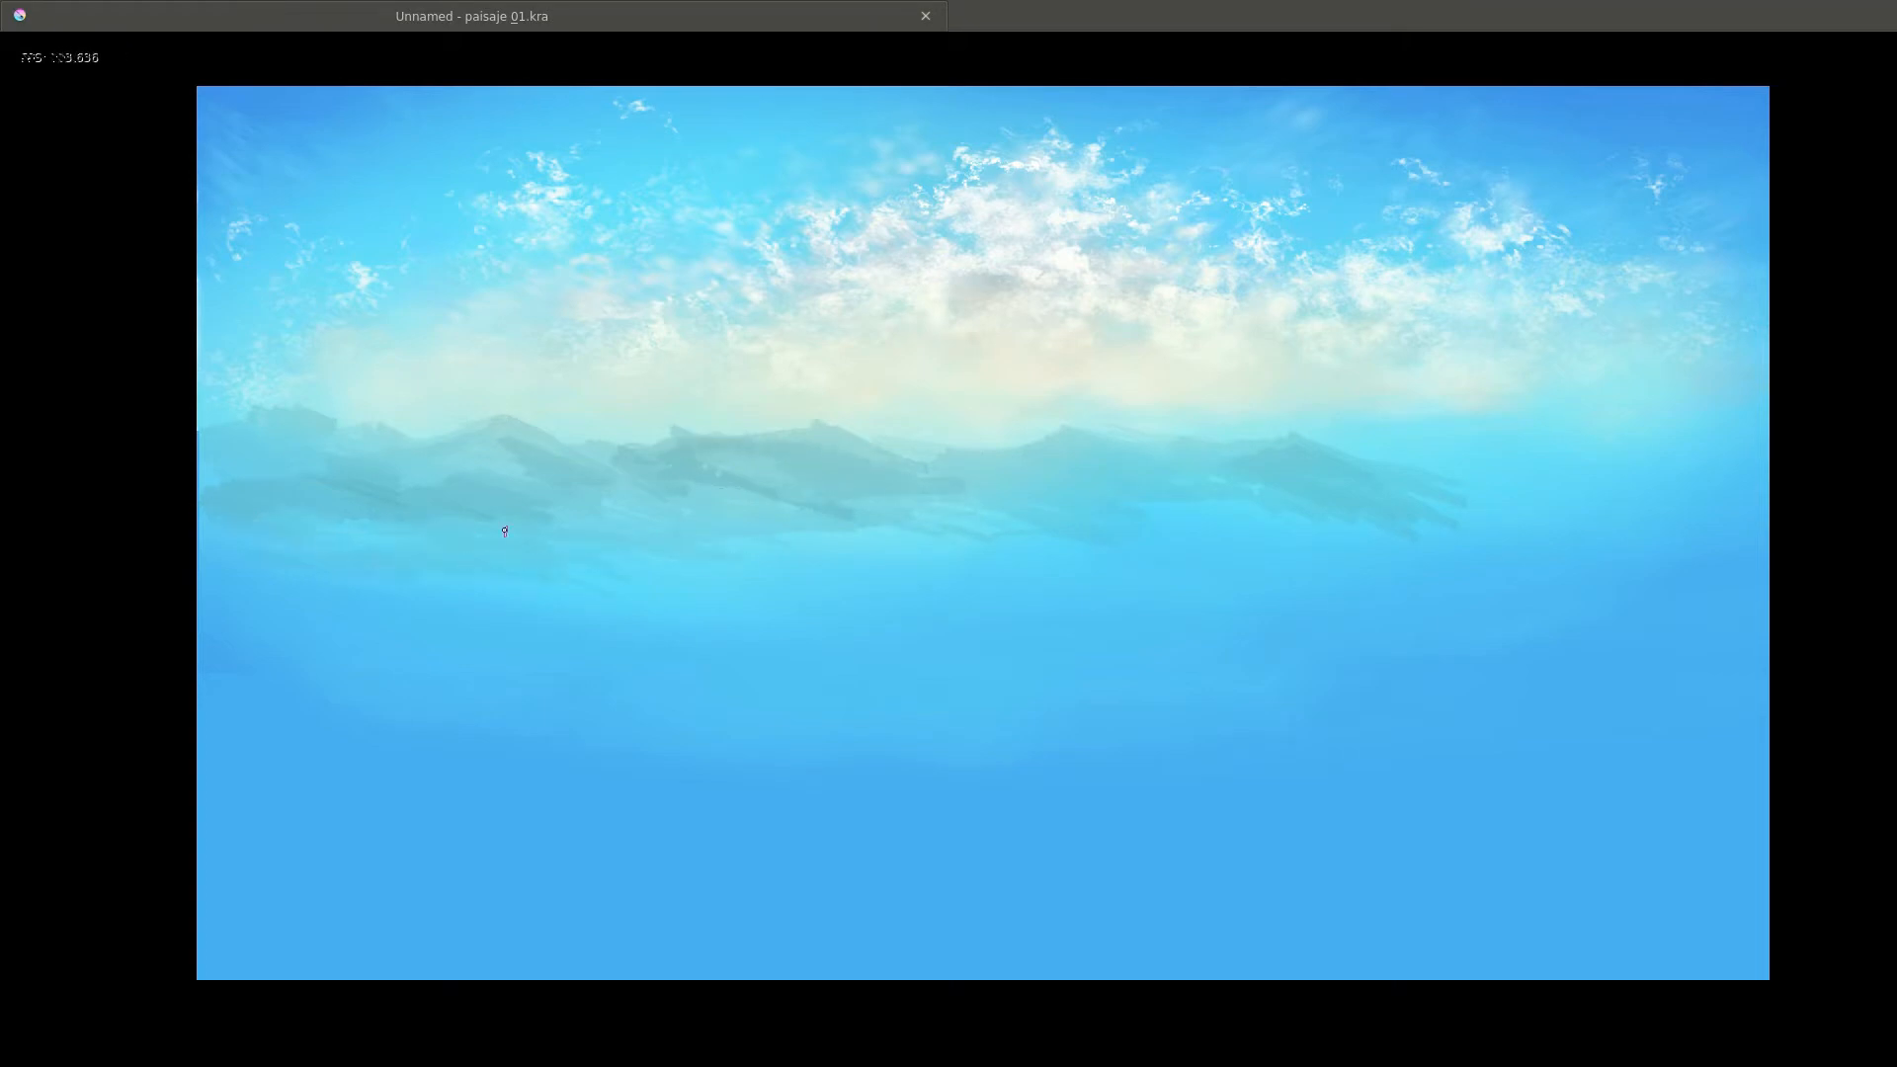
pyautogui.moveTo(505, 531); pyautogui.dragTo(400, 559)
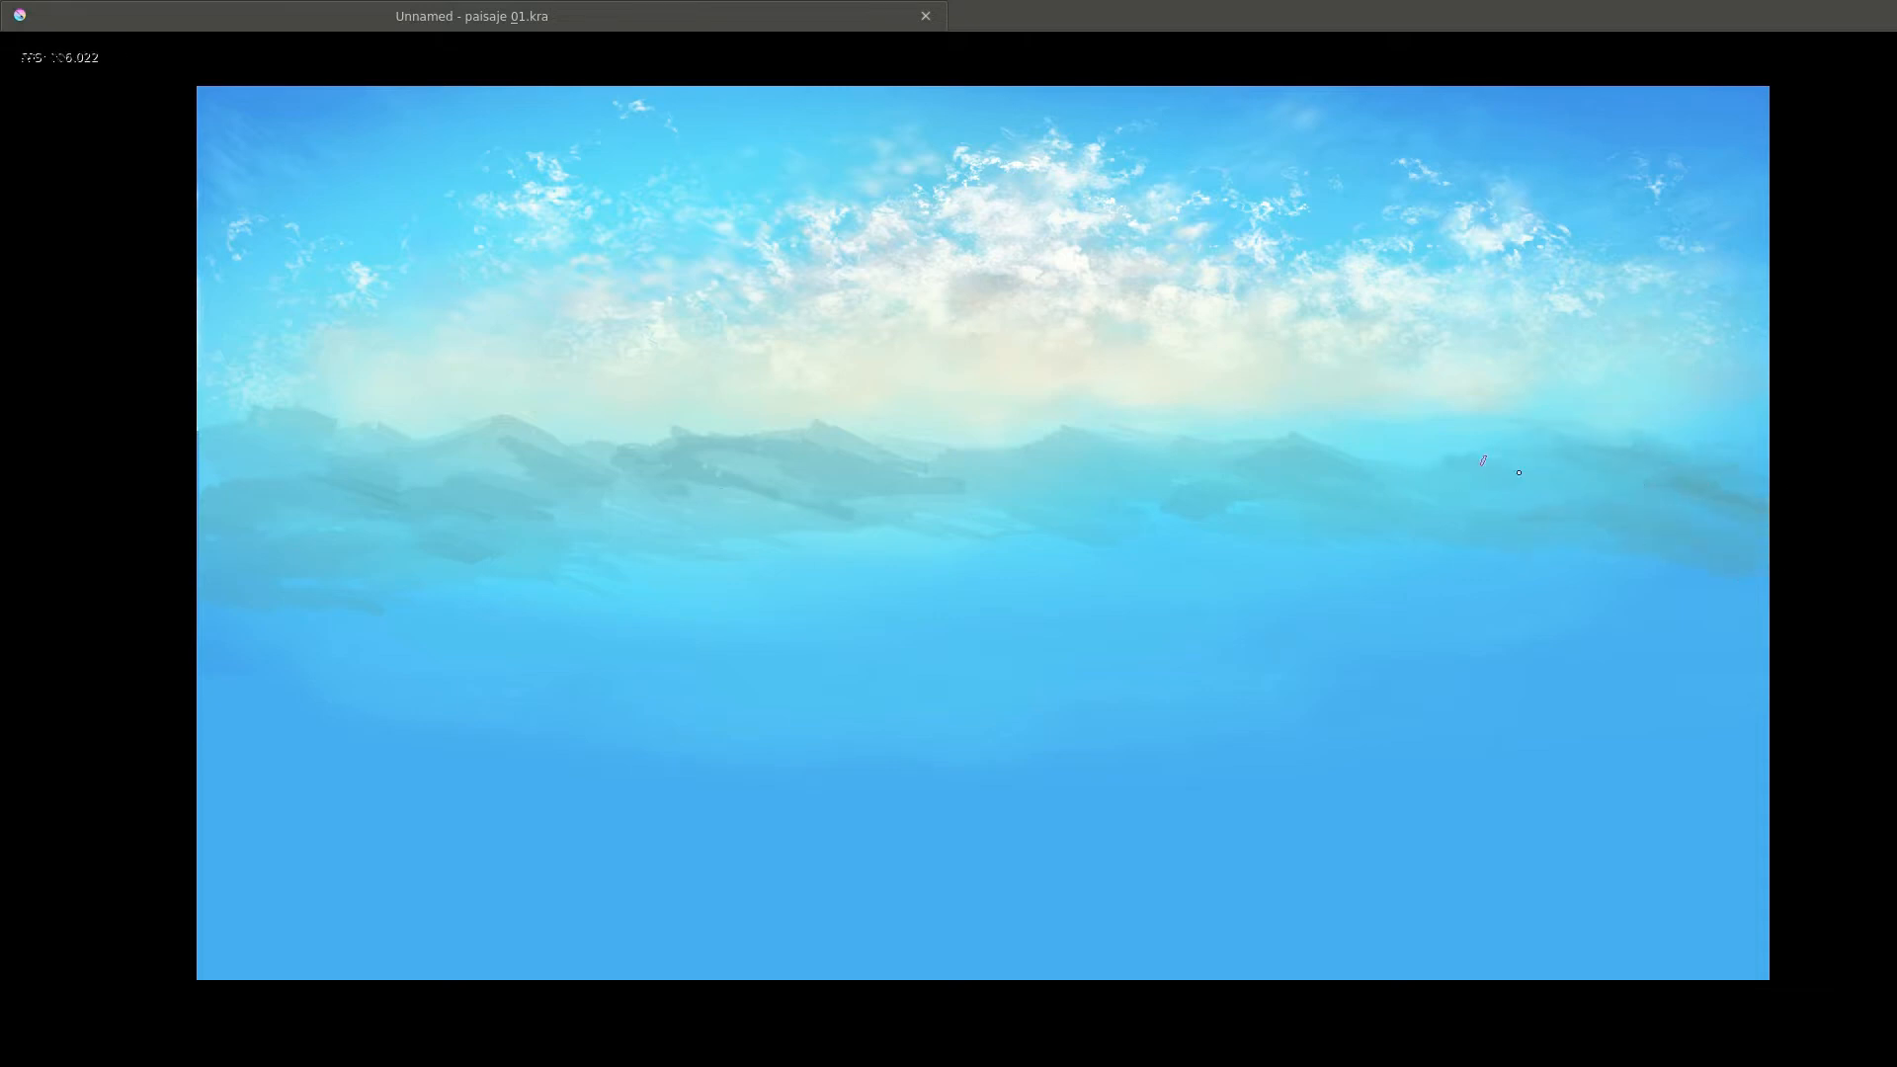
# Shade the slopes of the centre-left mountains with darker teal diagonal strokes to give them volume.
pyautogui.press('+')
pyautogui.press('+')
pyautogui.press('+')
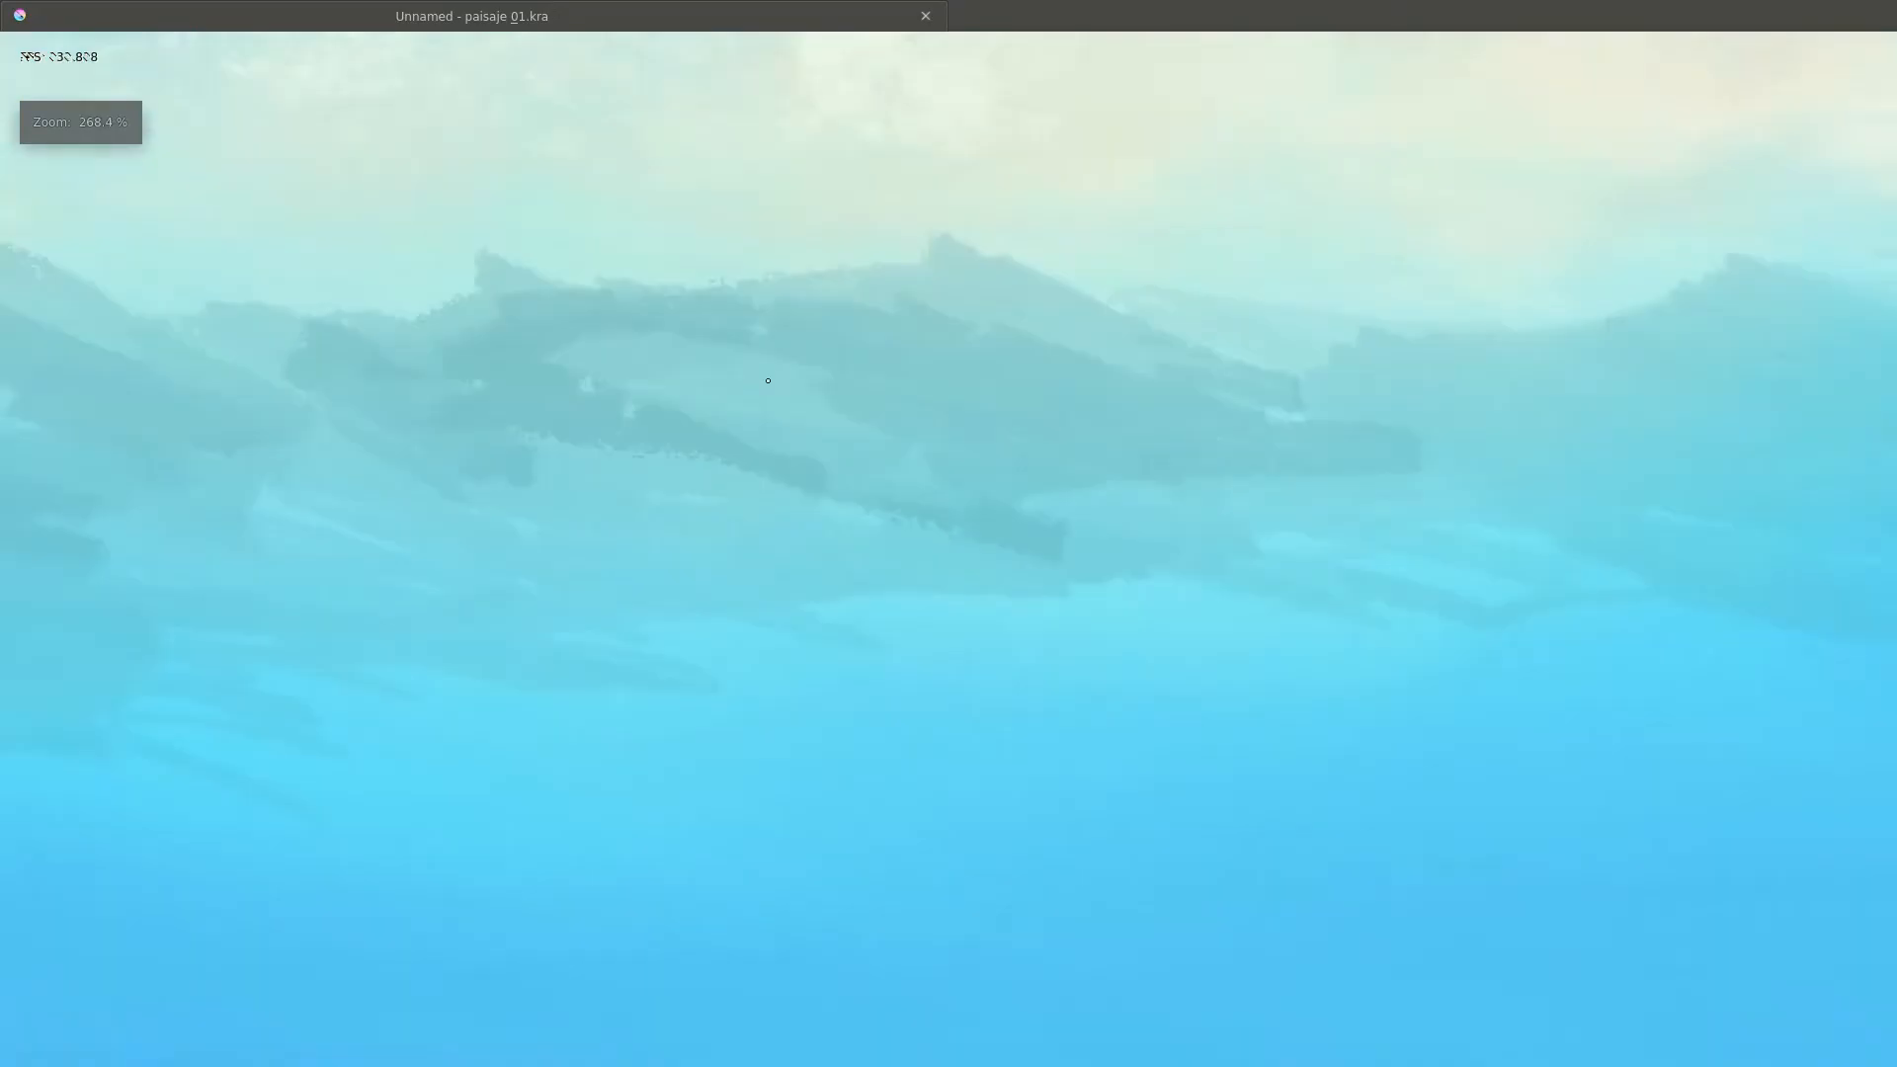
pyautogui.moveTo(465, 424)
pyautogui.mouseDown()
pyautogui.moveTo(642, 541)
pyautogui.moveTo(768, 542)
pyautogui.moveTo(633, 538)
pyautogui.moveTo(462, 486)
pyautogui.moveTo(731, 403)
pyautogui.moveTo(365, 414)
pyautogui.moveTo(886, 384)
pyautogui.moveTo(714, 330)
pyautogui.moveTo(538, 334)
pyautogui.mouseUp()
pyautogui.press('-')
pyautogui.press('-')
pyautogui.press('+')
pyautogui.press('+')
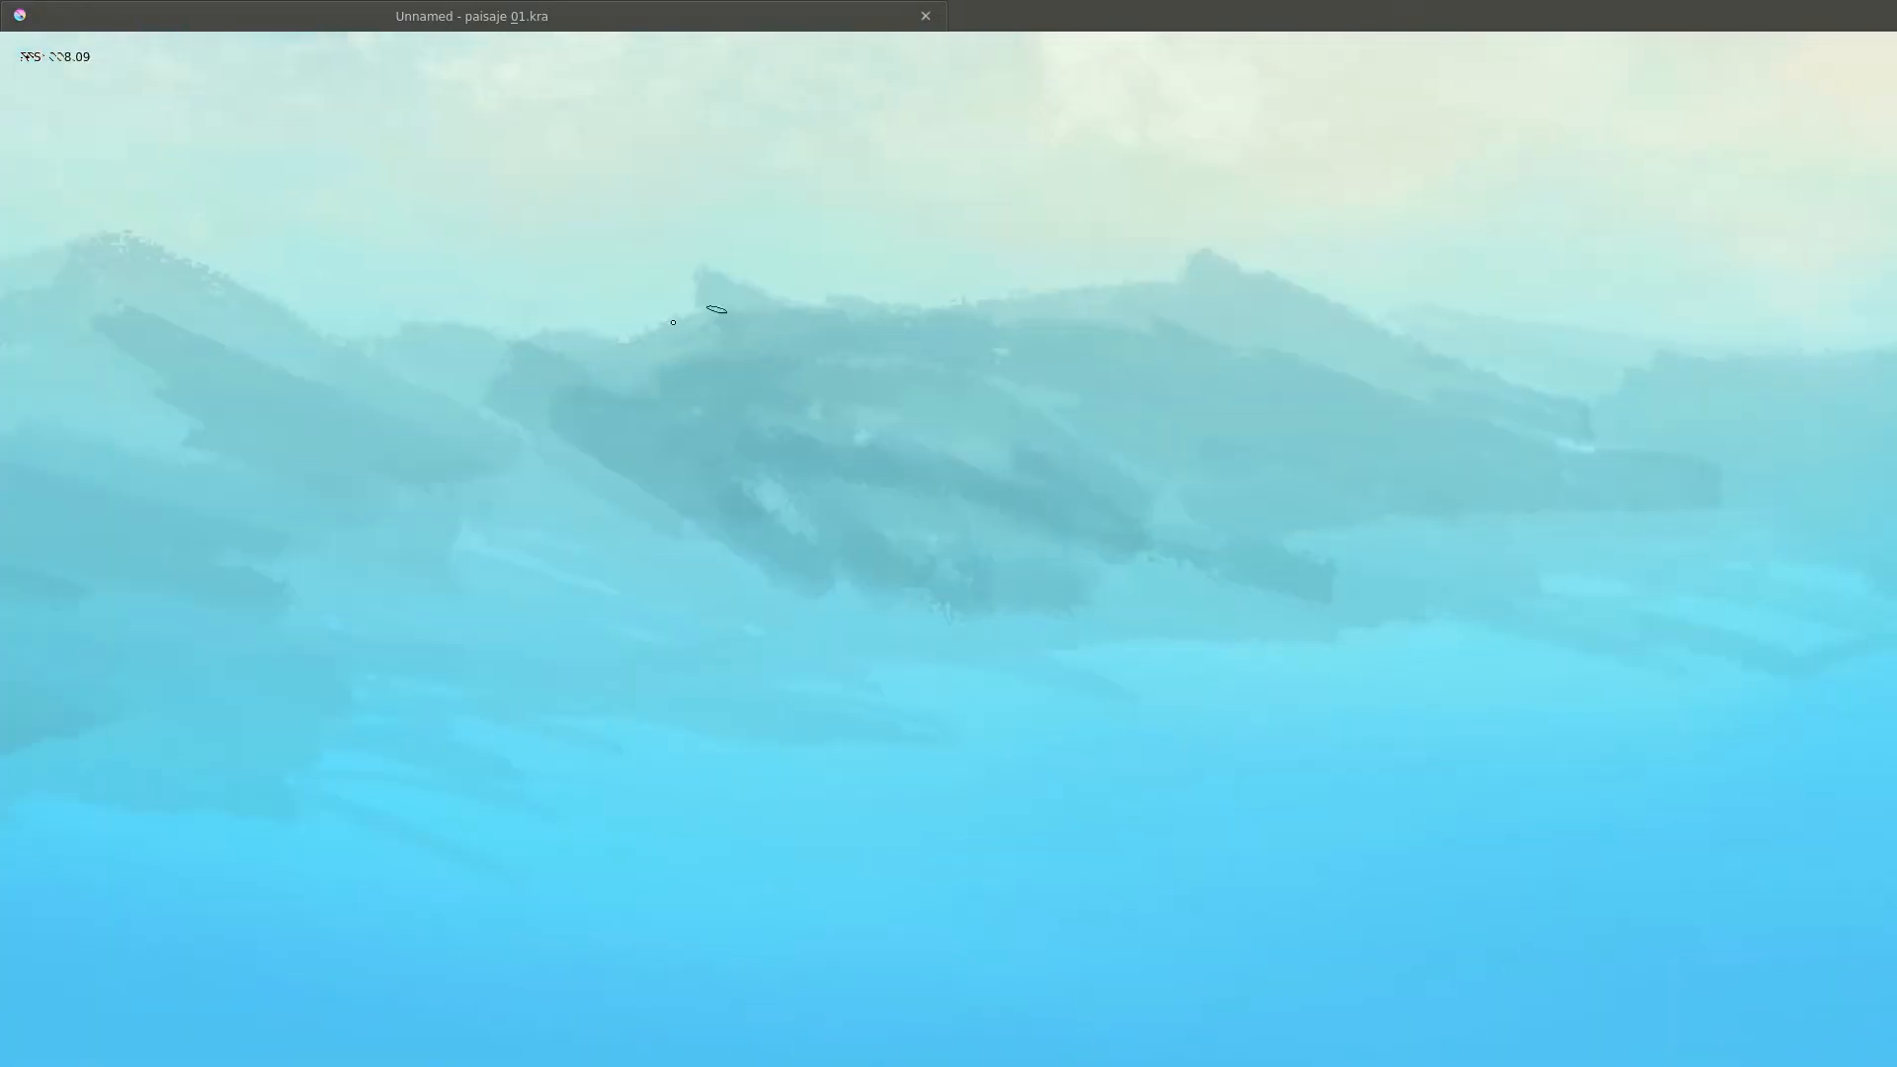
pyautogui.press('+')
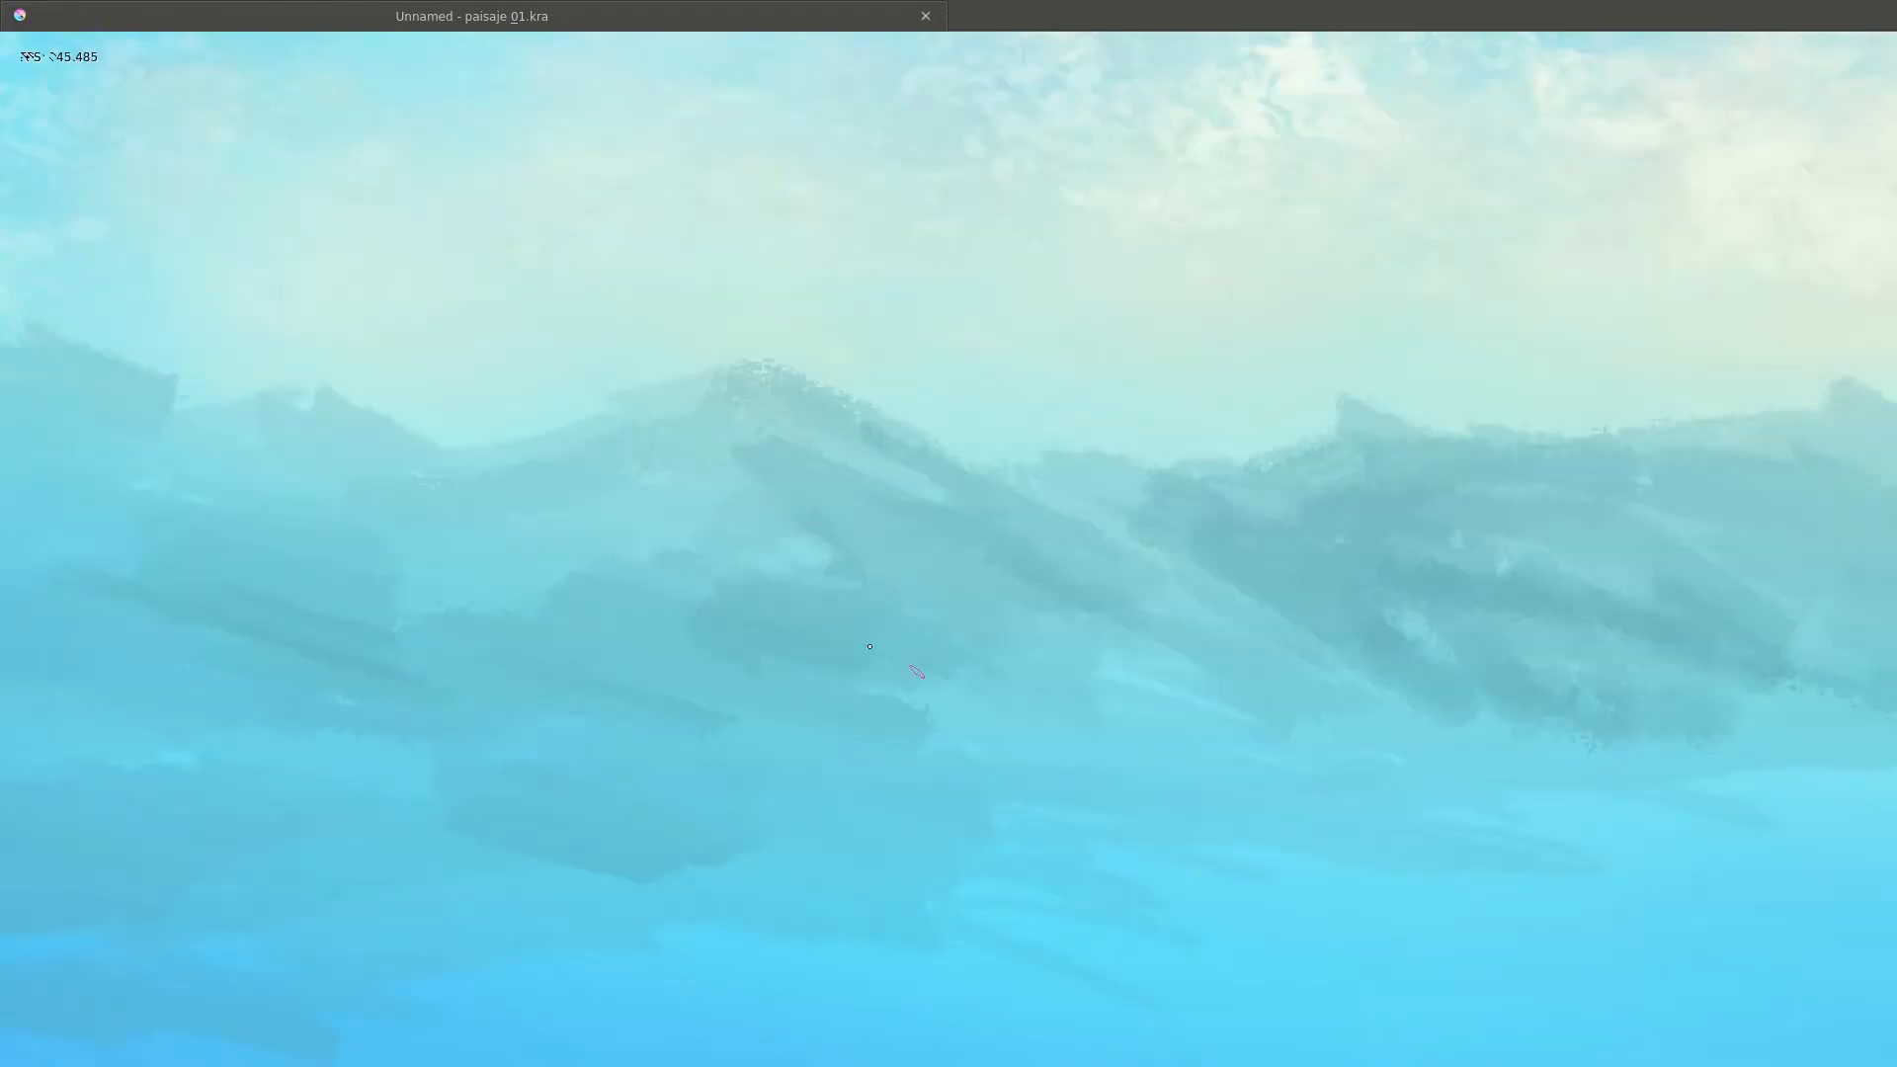
# Build up overlapping teal strokes on the leftmost mountain and its foothills.
pyautogui.press('+')
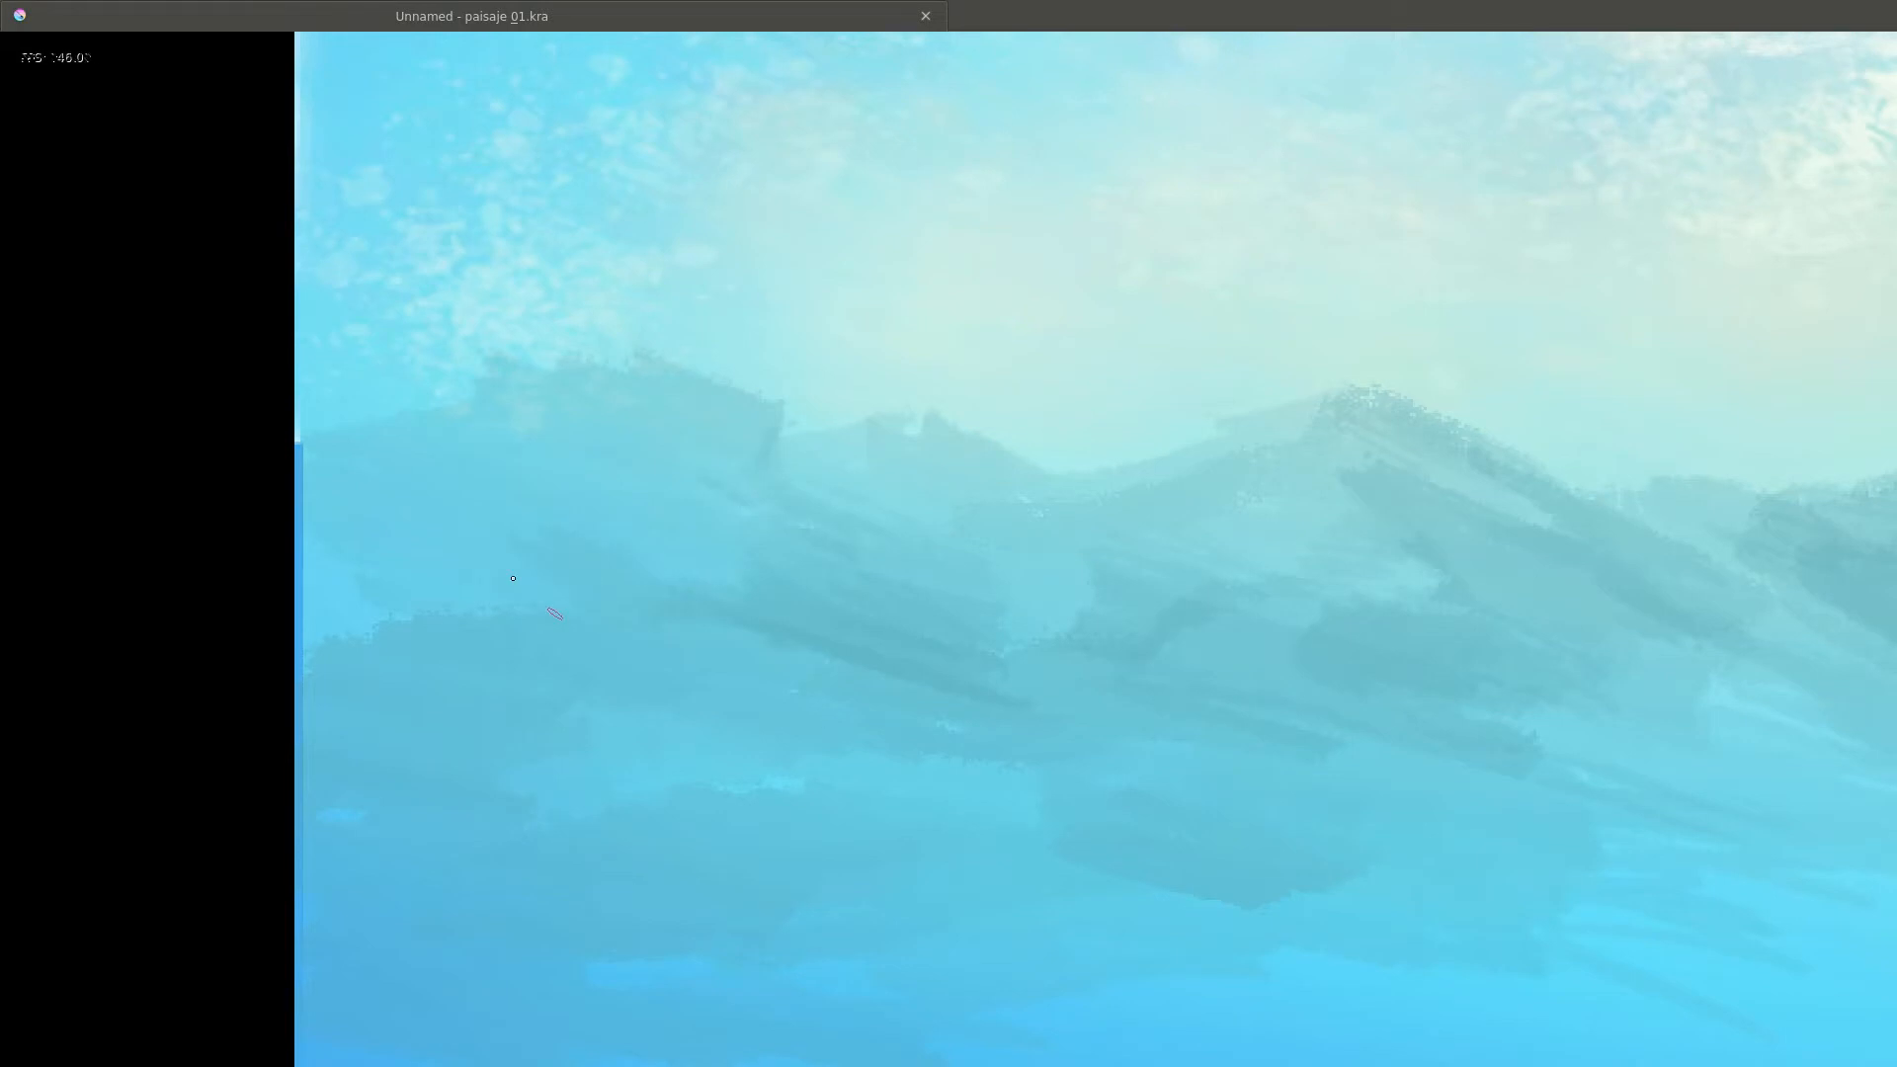
pyautogui.moveTo(763, 834)
pyautogui.mouseDown()
pyautogui.moveTo(754, 783)
pyautogui.moveTo(575, 837)
pyautogui.mouseUp()
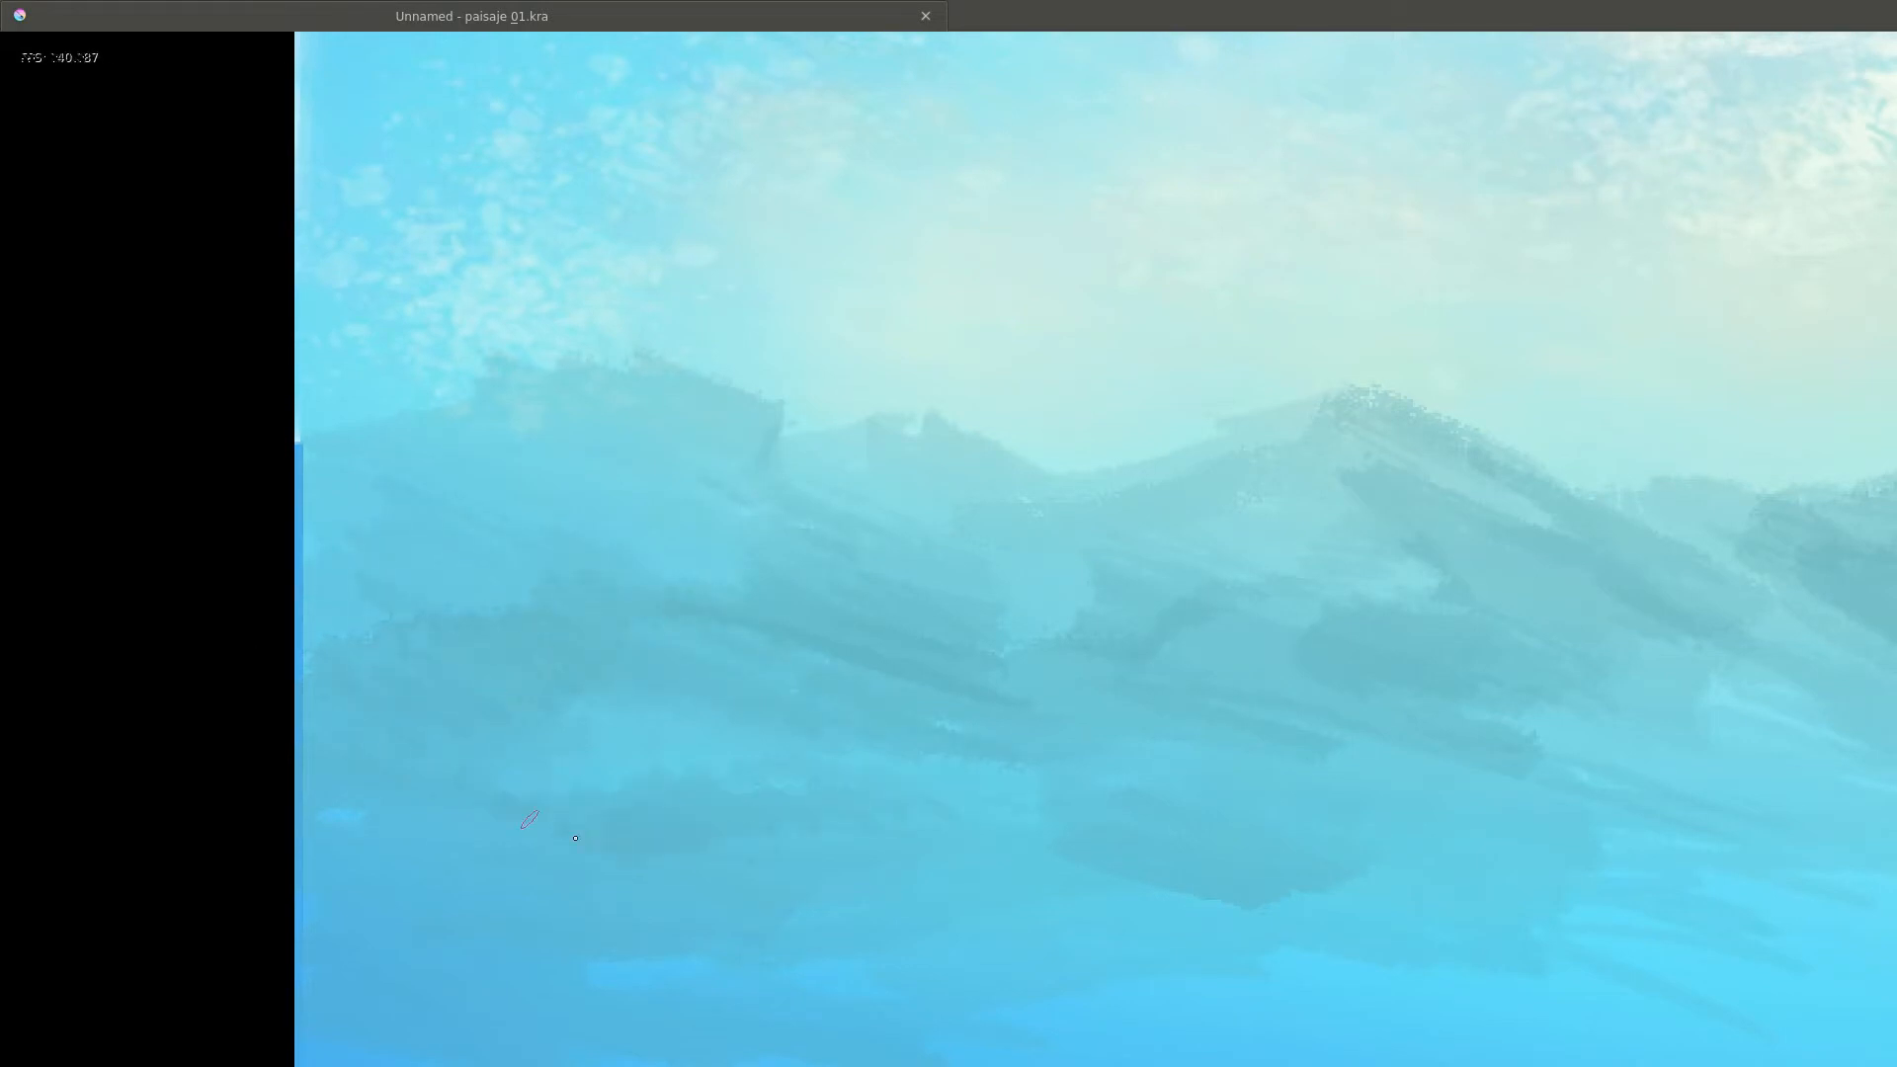
pyautogui.moveTo(1317, 609)
pyautogui.mouseDown()
pyautogui.moveTo(944, 484)
pyautogui.moveTo(1143, 614)
pyautogui.moveTo(1117, 648)
pyautogui.mouseUp()
pyautogui.moveTo(1314, 760); pyautogui.dragTo(1481, 706)
# Shade the central and right mountains with teal strokes that define their ridges and shadowed slopes.
pyautogui.moveTo(1307, 447)
pyautogui.mouseDown()
pyautogui.moveTo(804, 626)
pyautogui.moveTo(728, 546)
pyautogui.mouseUp()
pyautogui.moveTo(1817, 770); pyautogui.dragTo(613, 560)
pyautogui.moveTo(741, 425)
pyautogui.mouseDown()
pyautogui.moveTo(1199, 474)
pyautogui.moveTo(994, 466)
pyautogui.moveTo(550, 495)
pyautogui.moveTo(566, 445)
pyautogui.mouseUp()
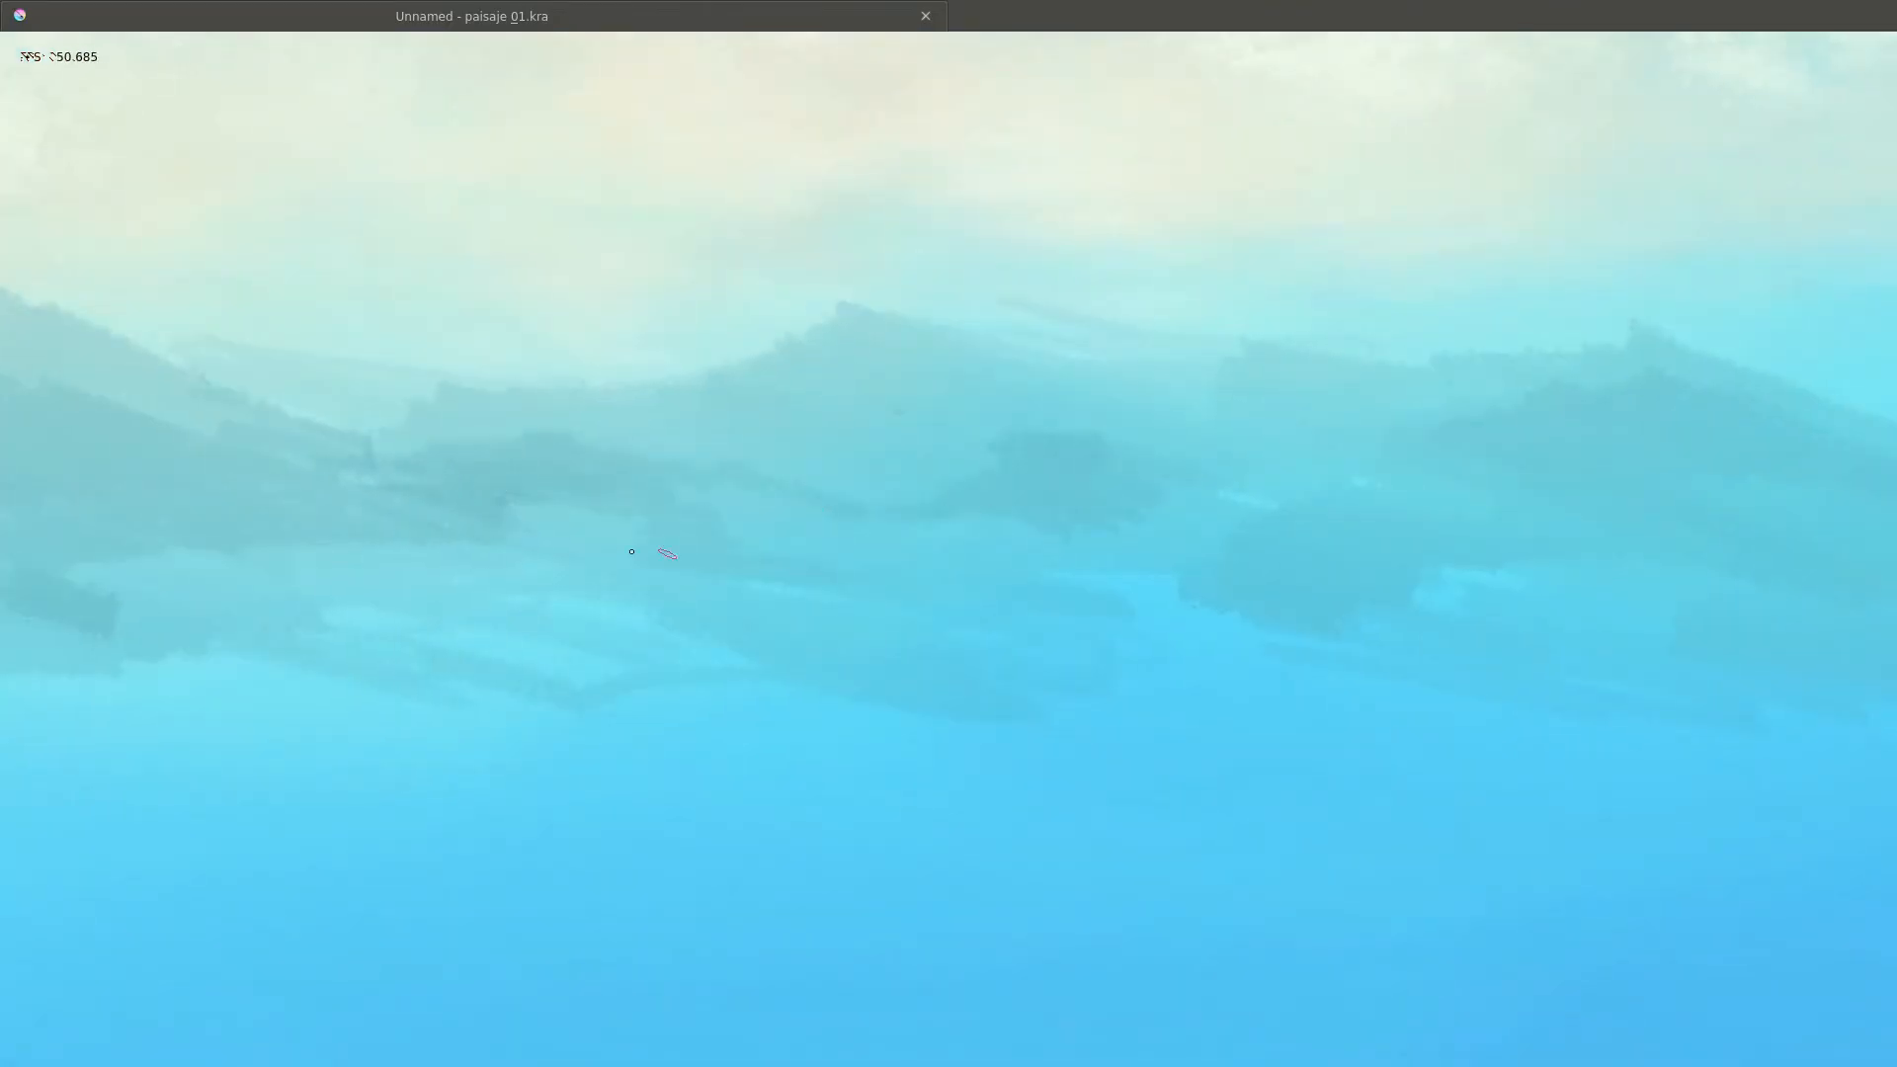
pyautogui.moveTo(1341, 590); pyautogui.dragTo(933, 620)
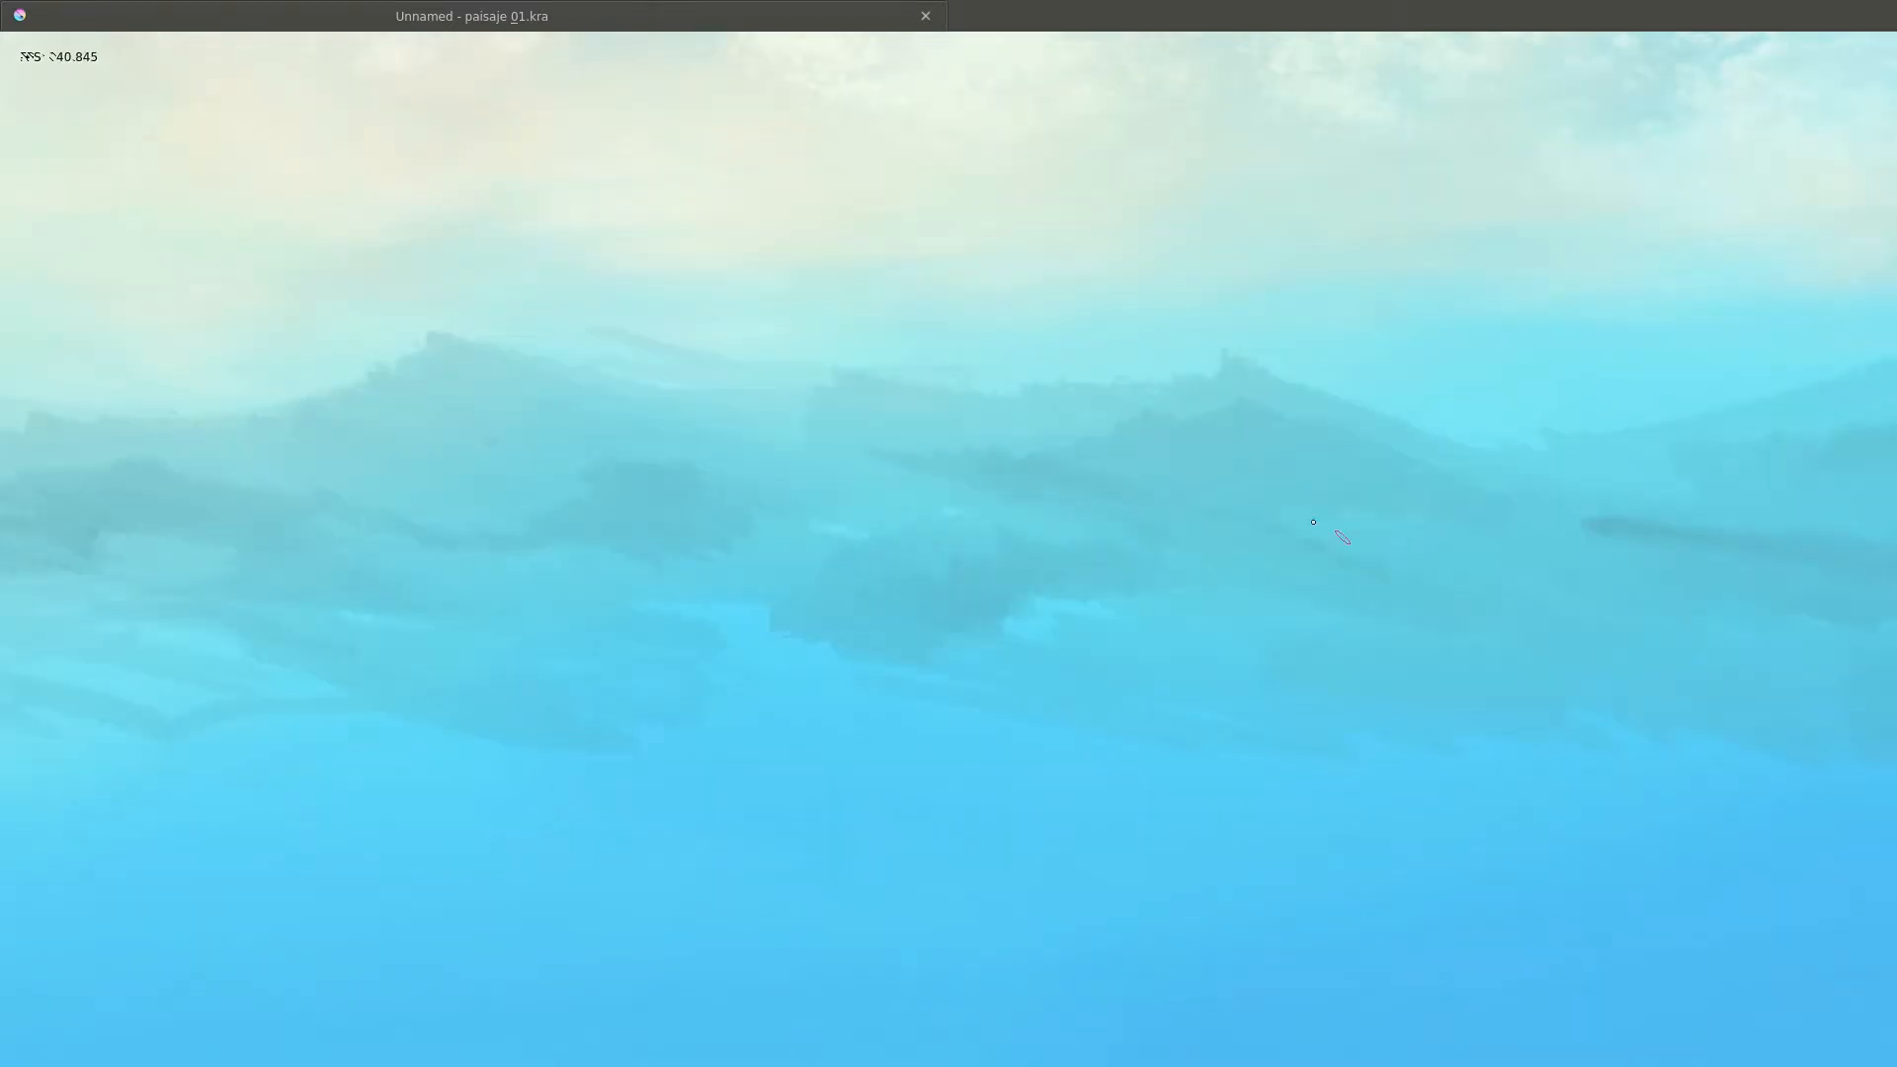
pyautogui.moveTo(1342, 537)
pyautogui.mouseDown()
pyautogui.moveTo(1121, 487)
pyautogui.moveTo(1151, 440)
pyautogui.mouseUp()
pyautogui.moveTo(1007, 503); pyautogui.dragTo(780, 526)
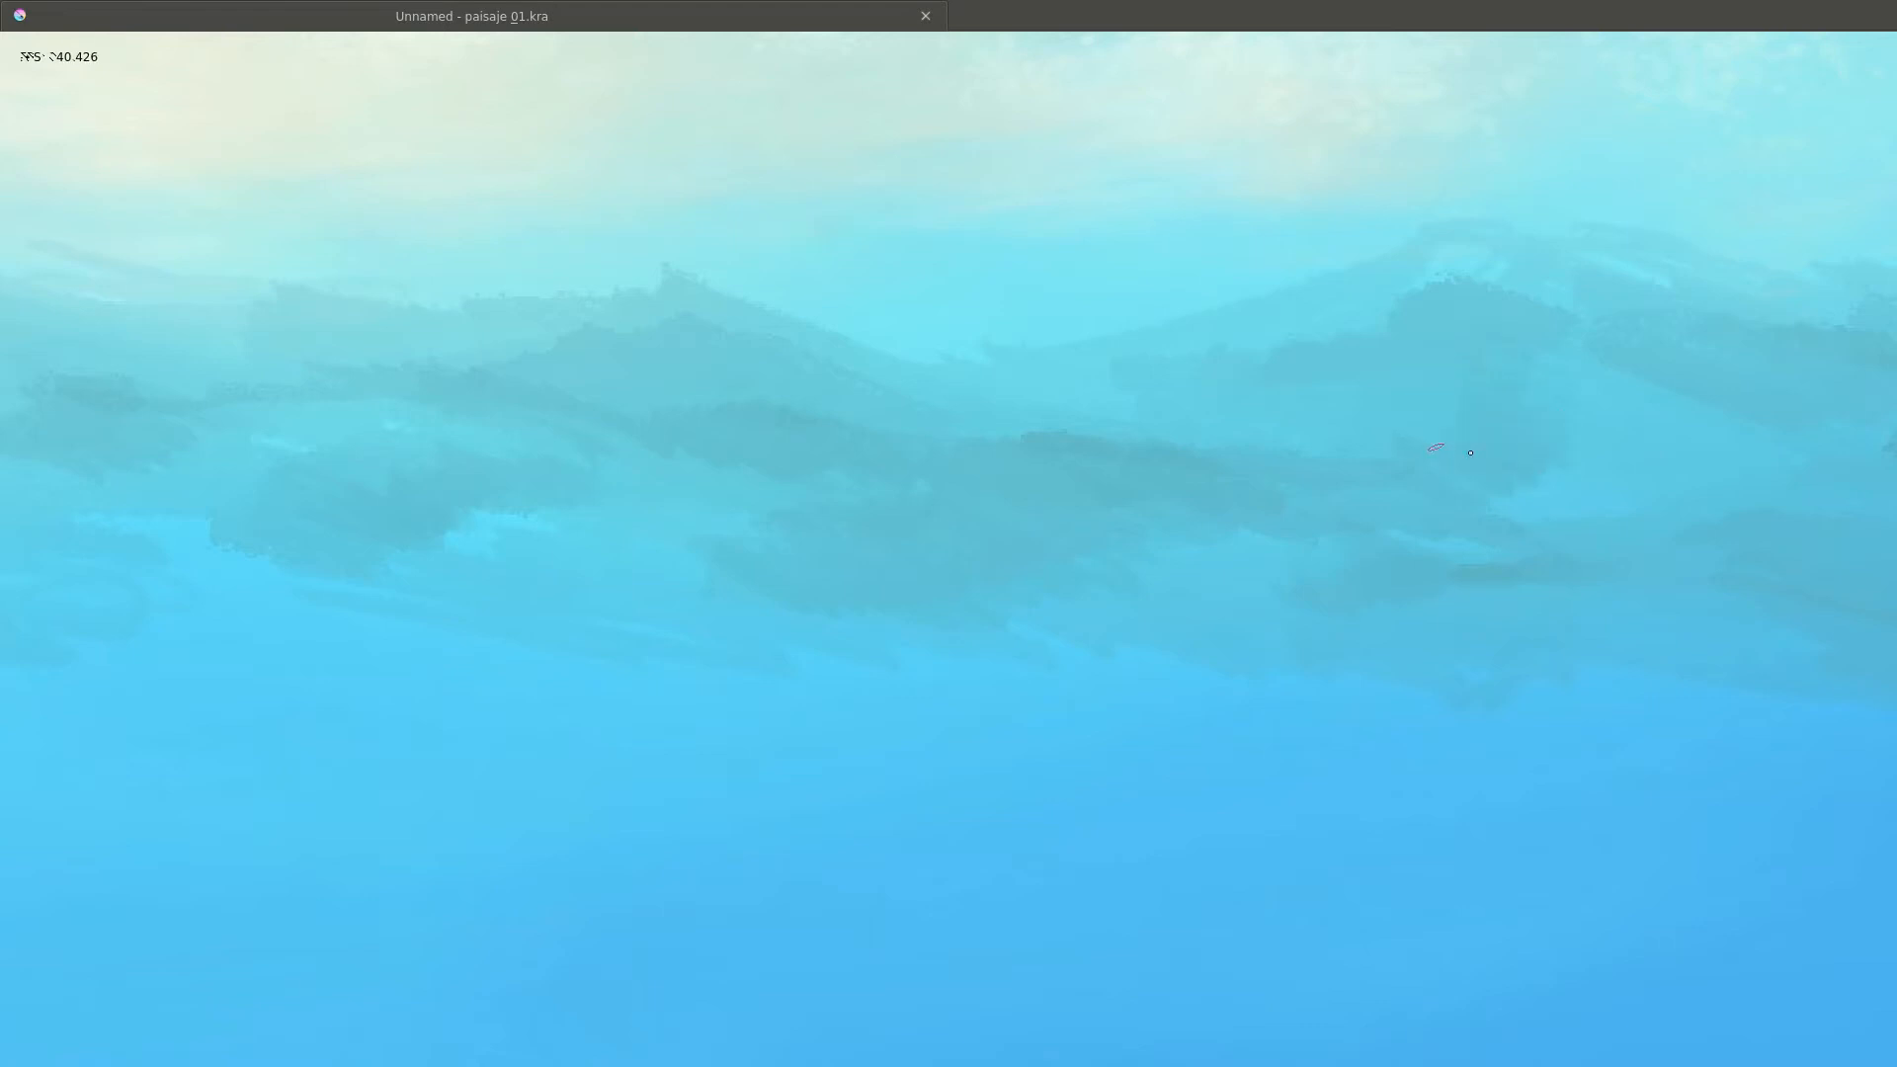
pyautogui.moveTo(1470, 452); pyautogui.dragTo(1298, 463)
# Pick a darker teal and paint shadow patches on the slopes of the left mountains.
pyautogui.scroll(3, 1299, 504)
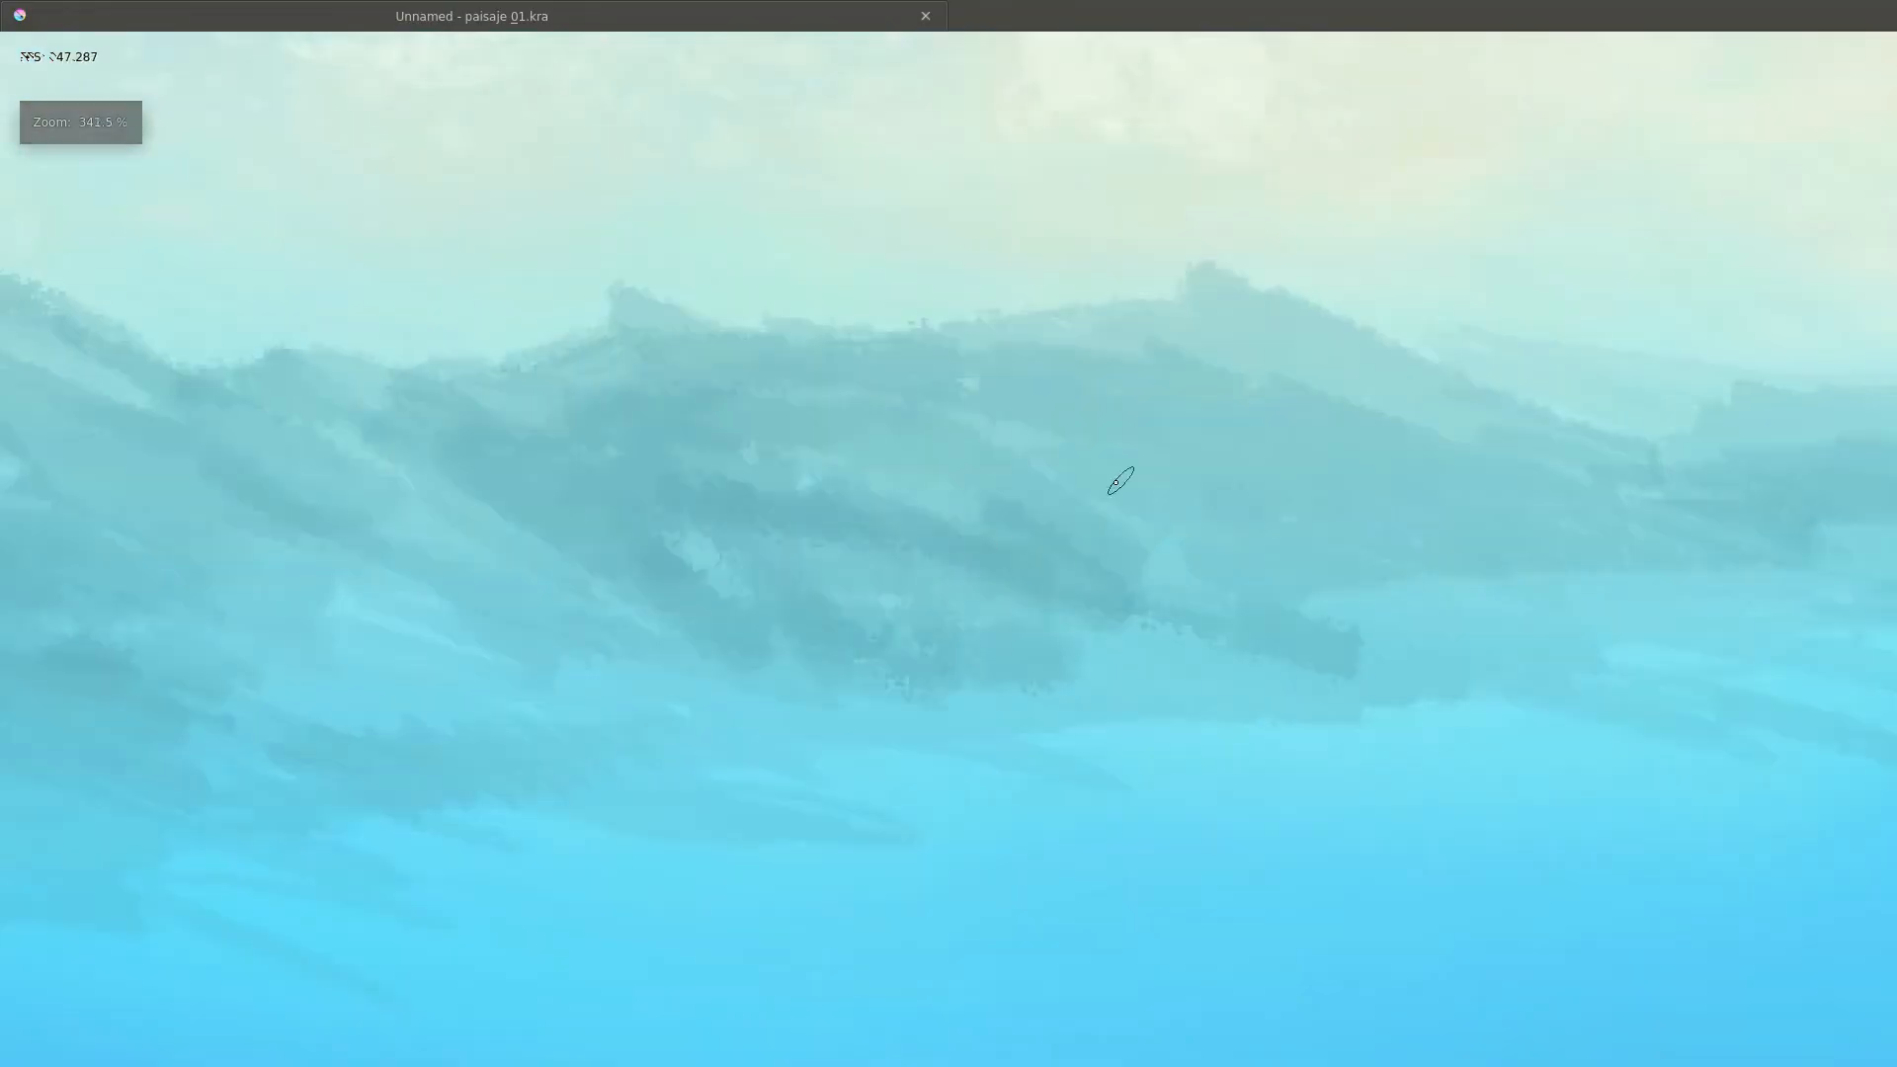
pyautogui.rightClick(1030, 535)
pyautogui.click(1008, 531)
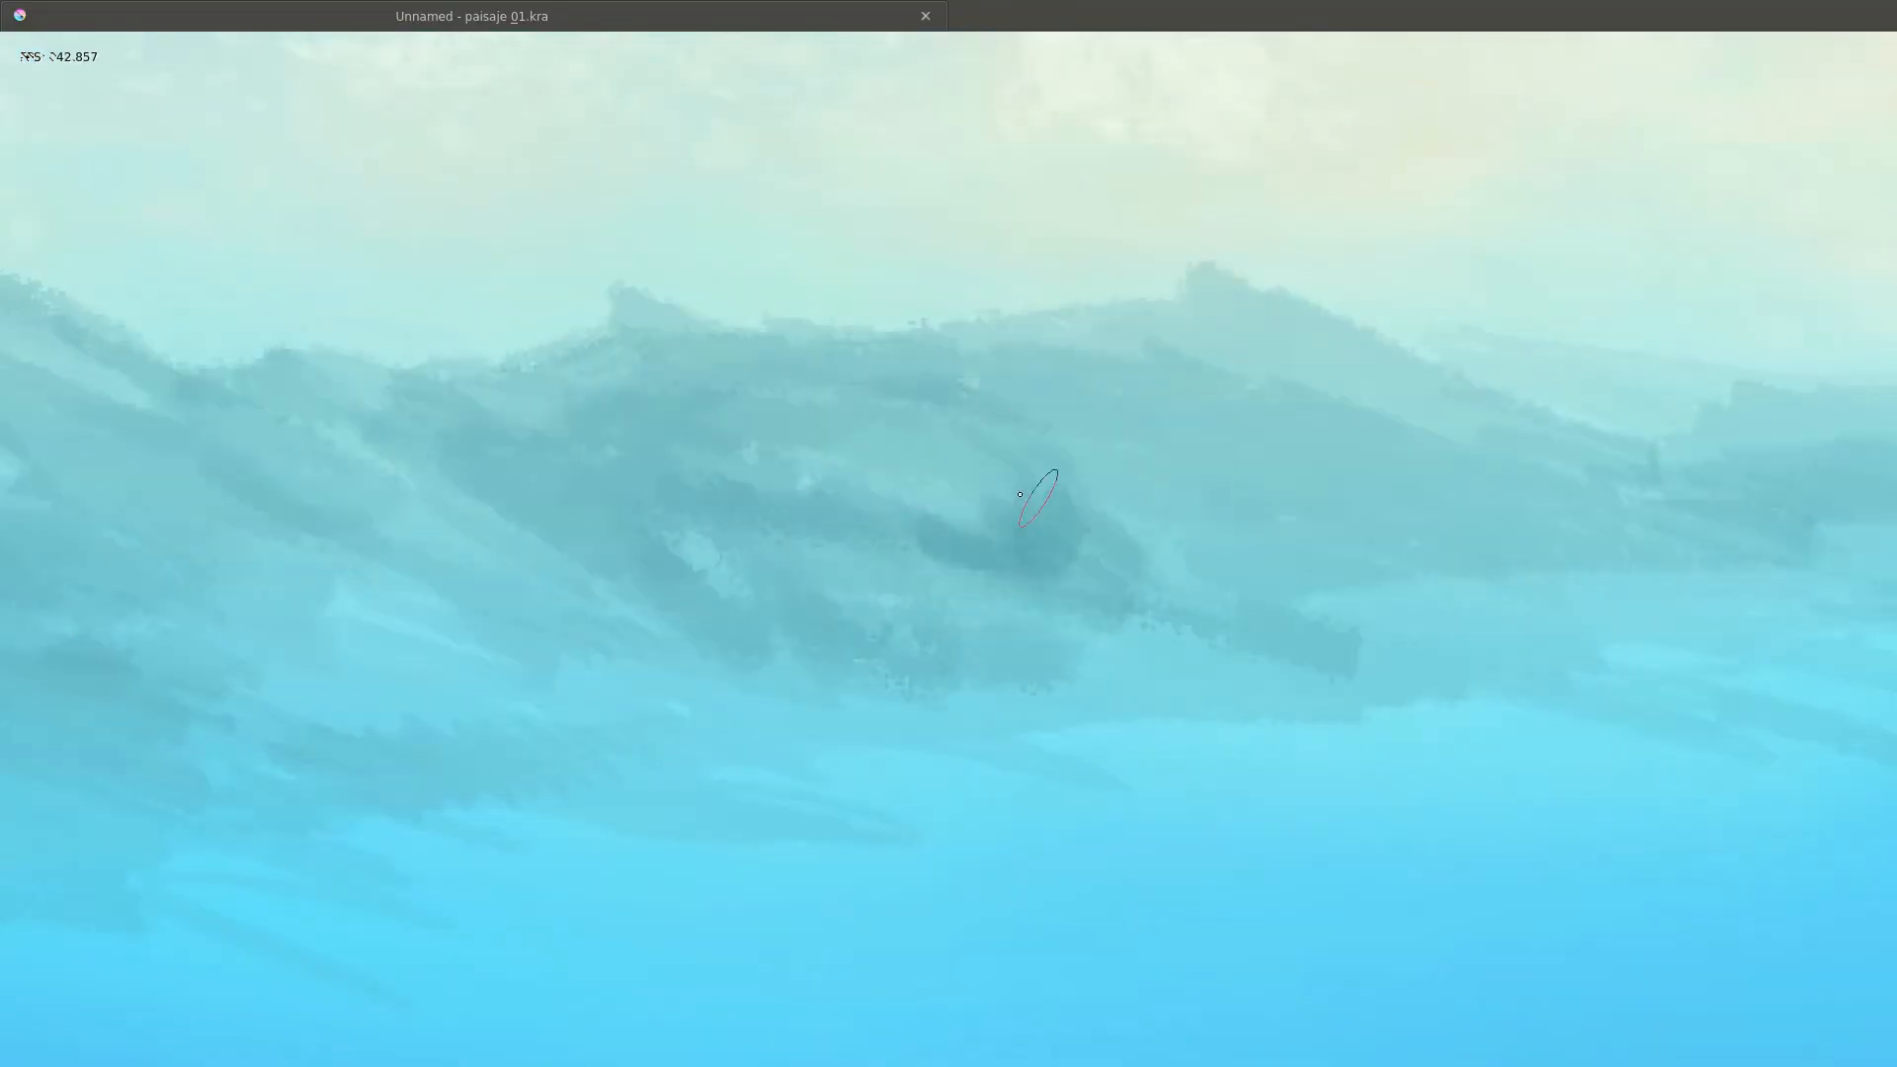
pyautogui.scroll(-4, 859, 474)
pyautogui.moveTo(783, 527)
pyautogui.mouseDown()
pyautogui.moveTo(748, 496)
pyautogui.moveTo(721, 510)
pyautogui.moveTo(817, 519)
pyautogui.moveTo(814, 560)
pyautogui.moveTo(656, 525)
pyautogui.moveTo(631, 496)
pyautogui.mouseUp()
pyautogui.moveTo(685, 568); pyautogui.dragTo(548, 560)
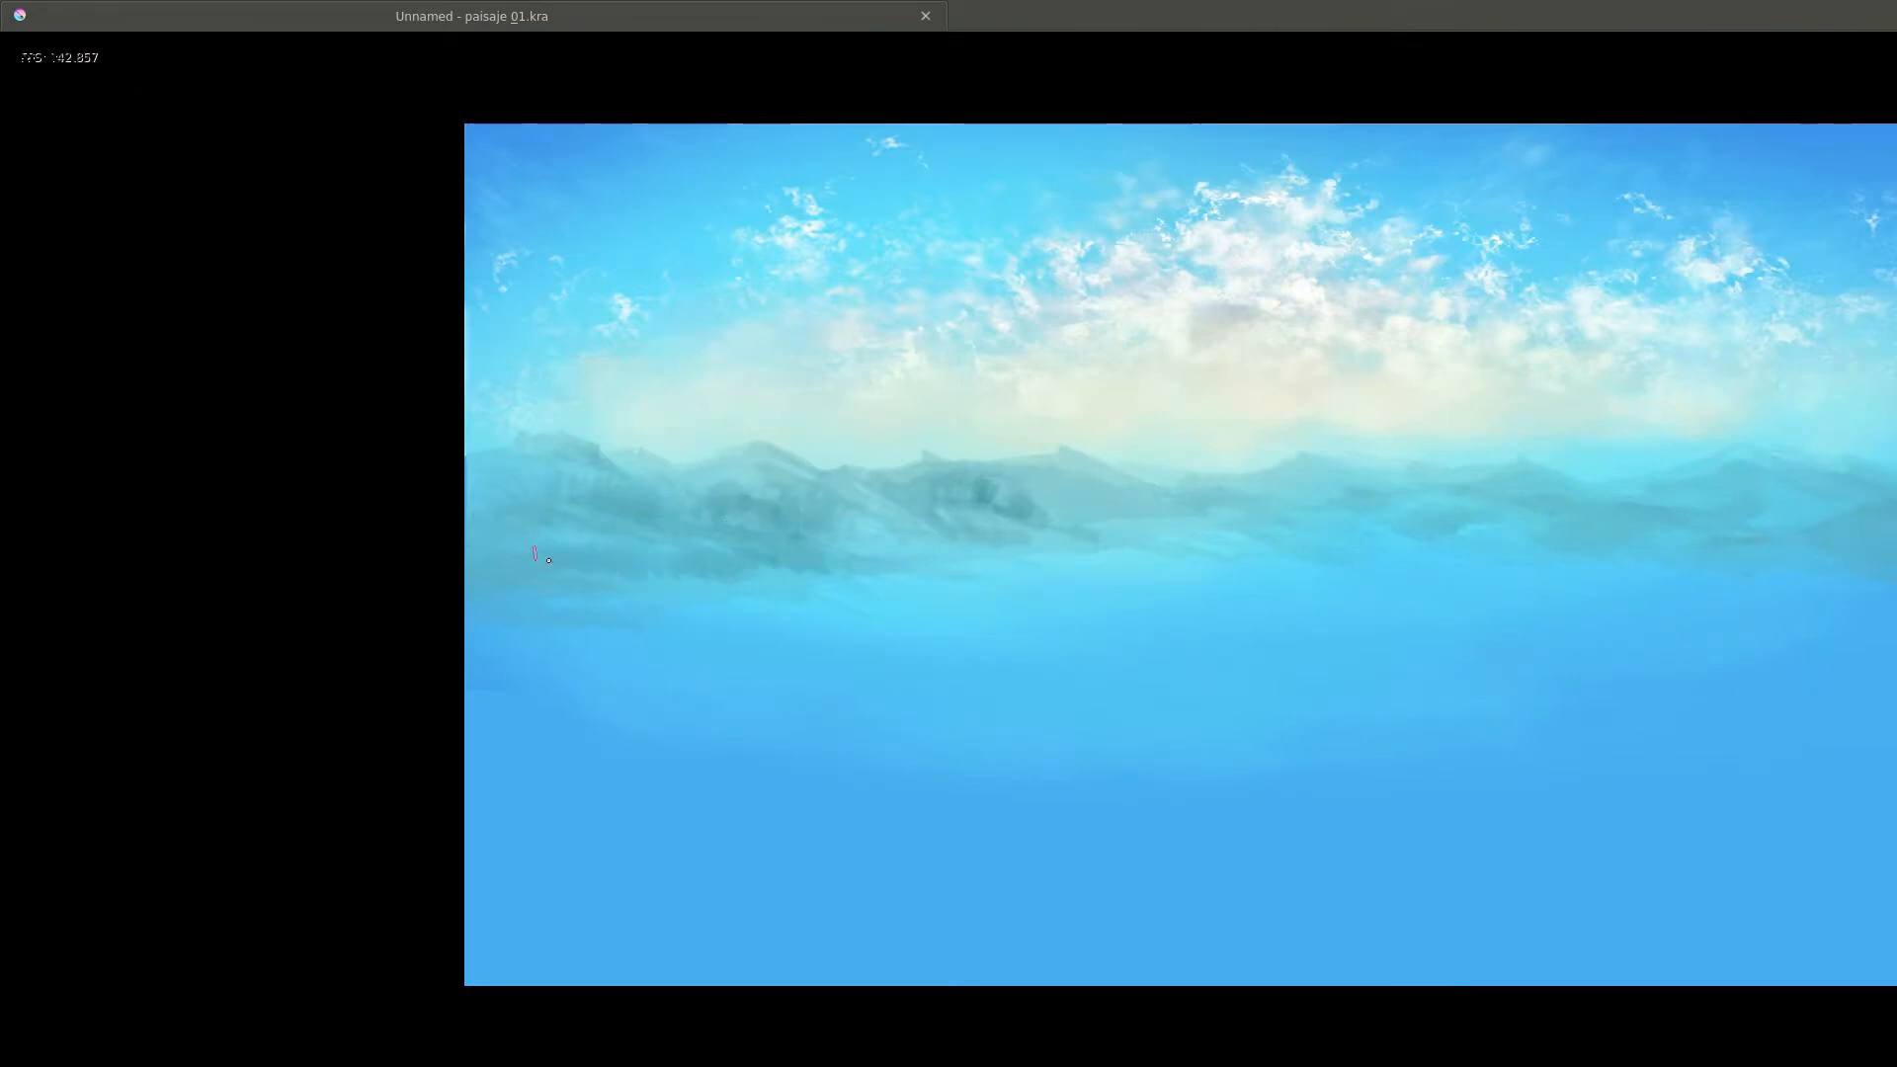
# Paint darker teal over the mountains at the right end of the range.
pyautogui.moveTo(662, 578); pyautogui.dragTo(198, 554)
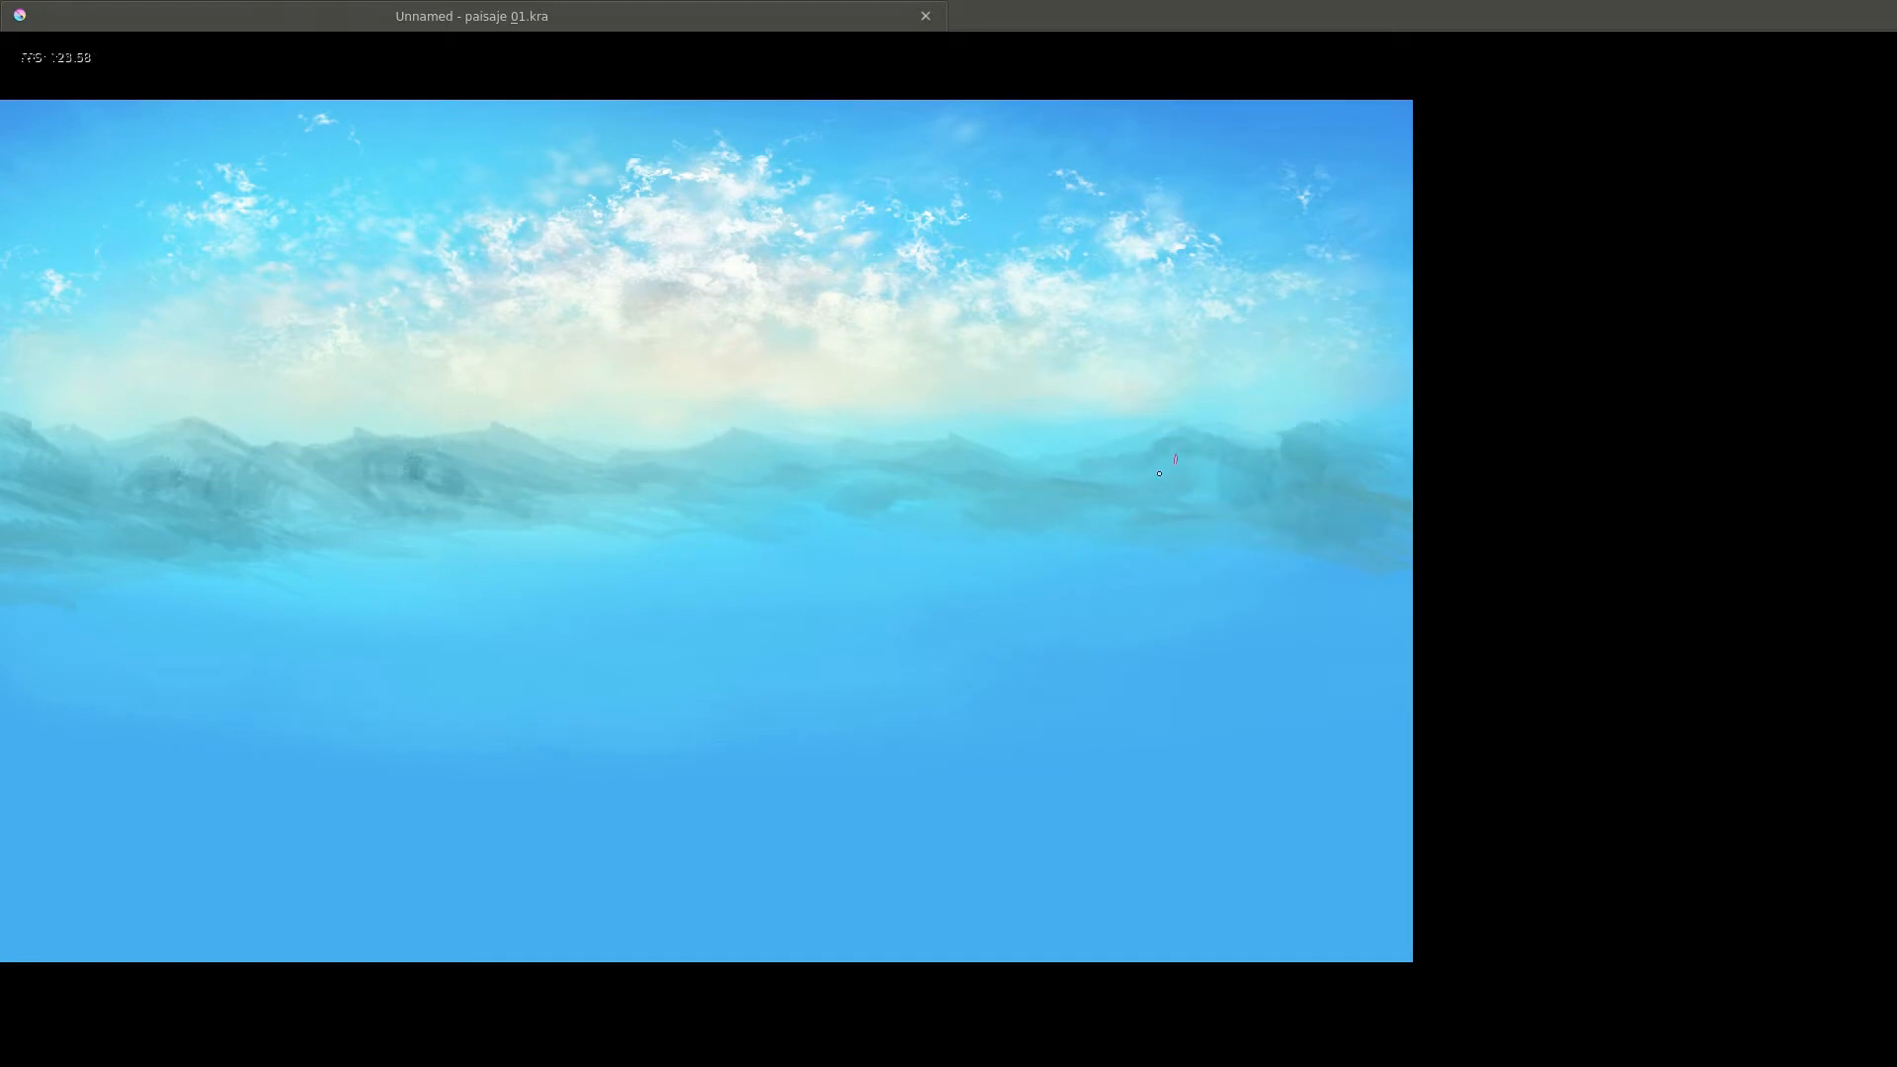
pyautogui.moveTo(1159, 473)
pyautogui.mouseDown()
pyautogui.moveTo(1220, 506)
pyautogui.moveTo(1161, 517)
pyautogui.mouseUp()
pyautogui.moveTo(1005, 468)
pyautogui.mouseDown()
pyautogui.moveTo(917, 463)
pyautogui.moveTo(969, 402)
pyautogui.moveTo(988, 465)
pyautogui.mouseUp()
# Deepen the shadowed hollows between the left peaks with short dark teal strokes.
pyautogui.scroll(3, 1049, 510)
pyautogui.moveTo(691, 445); pyautogui.dragTo(978, 445)
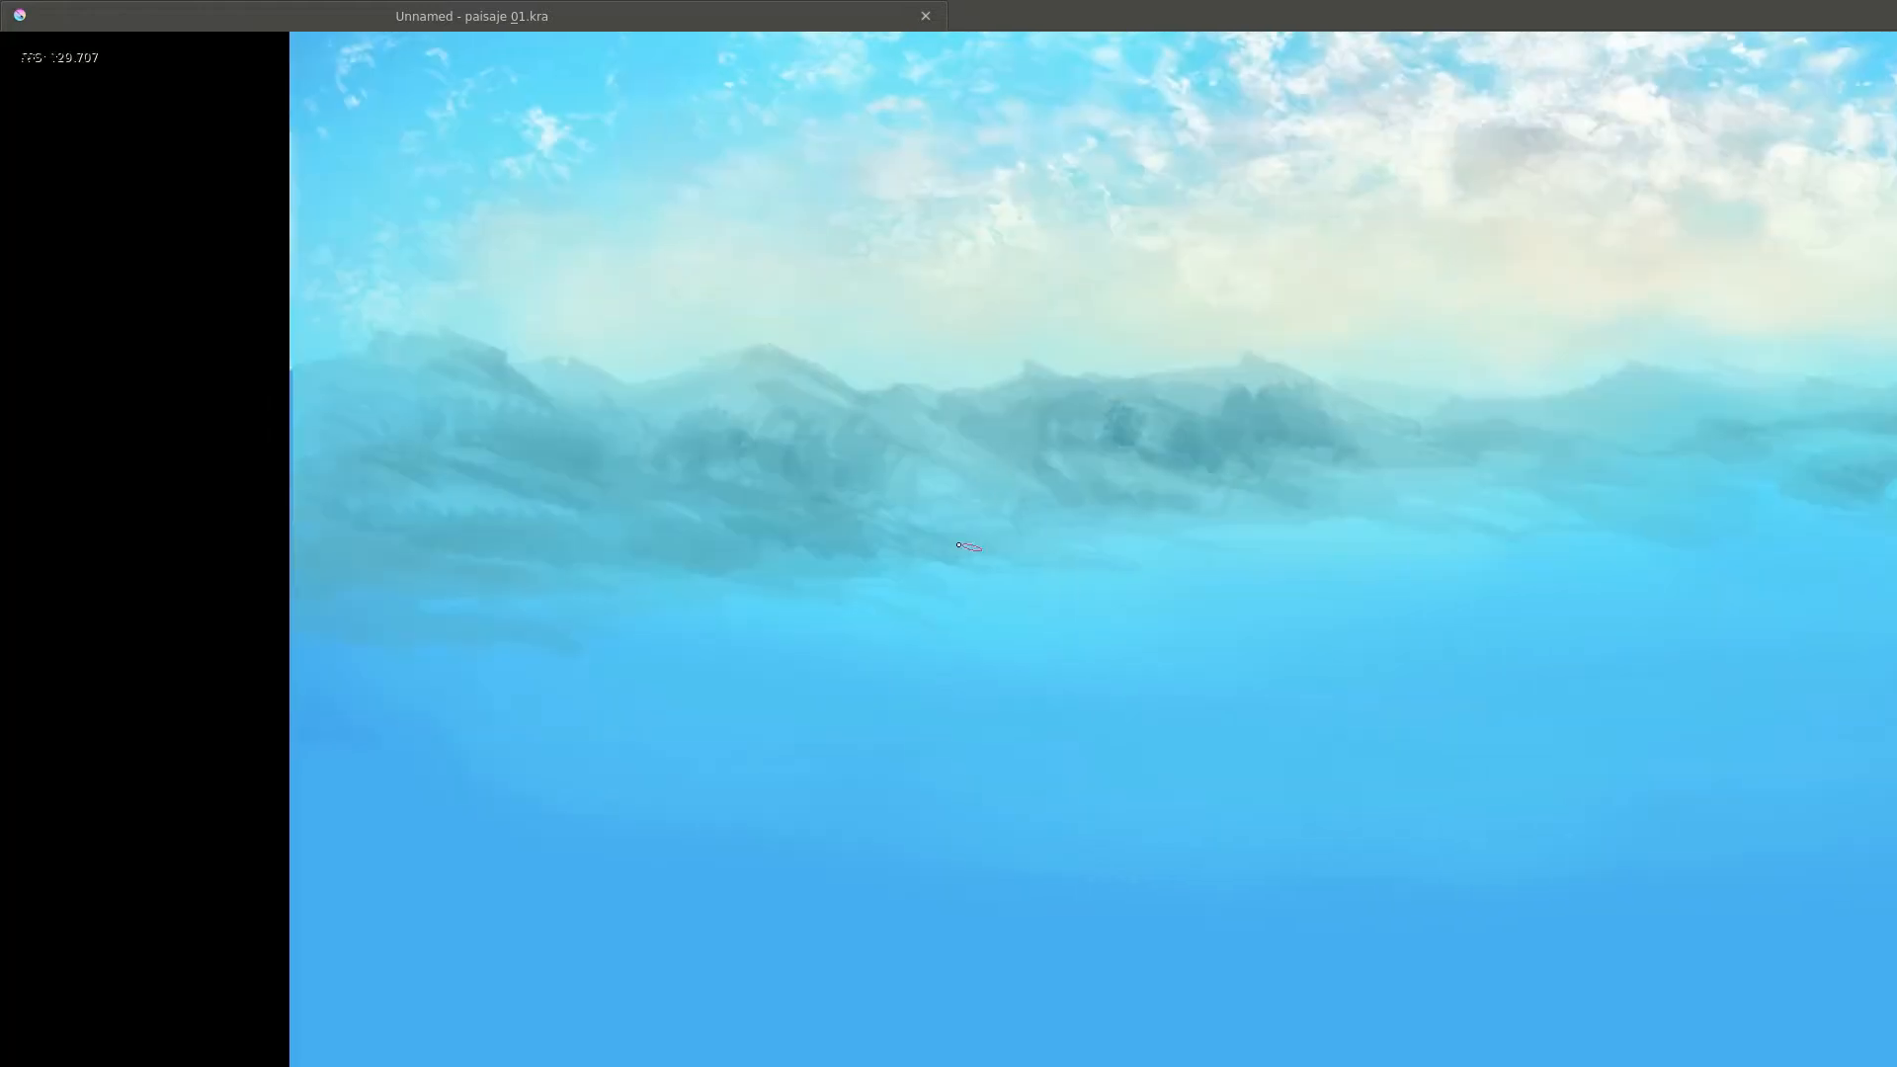
pyautogui.moveTo(889, 514)
pyautogui.mouseDown()
pyautogui.moveTo(812, 440)
pyautogui.moveTo(988, 441)
pyautogui.mouseUp()
pyautogui.moveTo(899, 450); pyautogui.dragTo(830, 519)
pyautogui.moveTo(830, 449); pyautogui.dragTo(781, 593)
# Paint dark teal shadow masses below the right peaks and along the base of the range.
pyautogui.press('2')
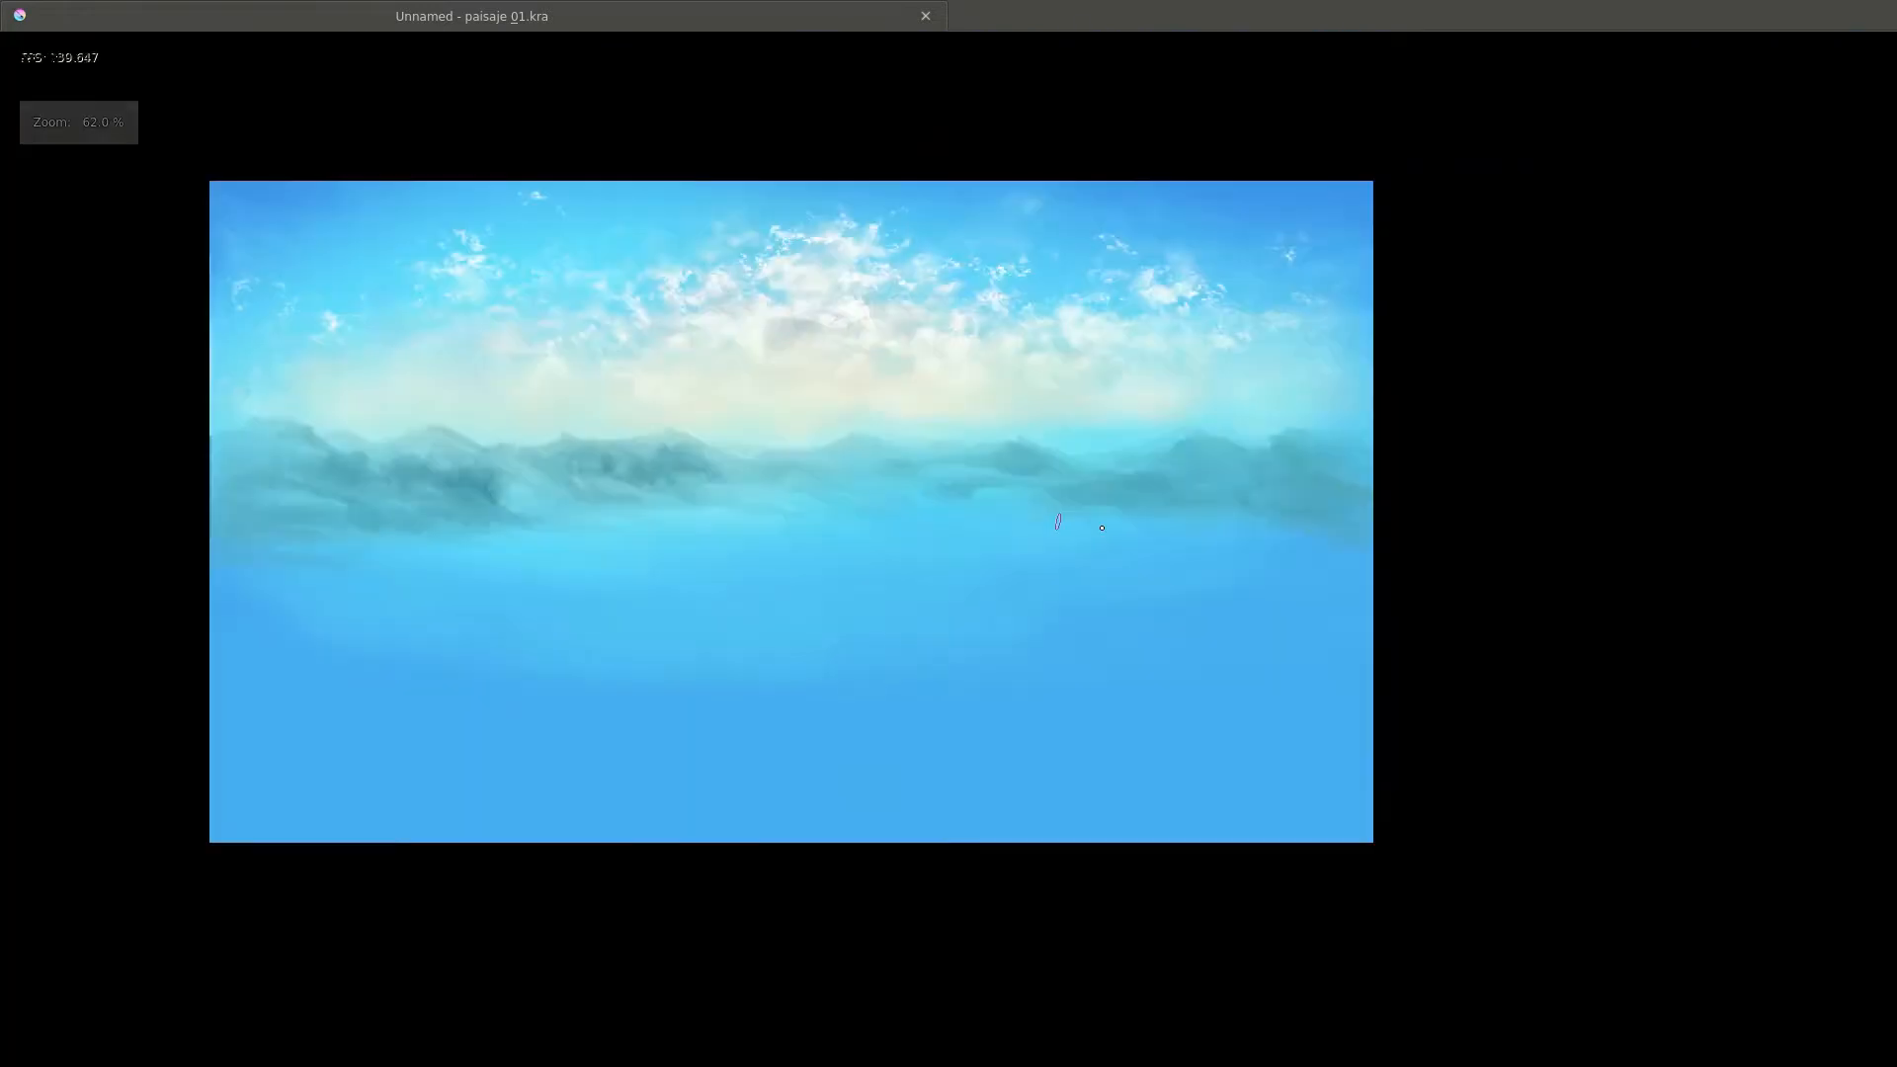
pyautogui.scroll(5, 1301, 450)
pyautogui.moveTo(1301, 451)
pyautogui.mouseDown()
pyautogui.moveTo(1096, 480)
pyautogui.moveTo(1217, 376)
pyautogui.moveTo(1155, 439)
pyautogui.moveTo(1112, 414)
pyautogui.moveTo(1190, 377)
pyautogui.moveTo(1233, 466)
pyautogui.moveTo(1012, 510)
pyautogui.mouseUp()
pyautogui.moveTo(834, 457); pyautogui.dragTo(559, 424)
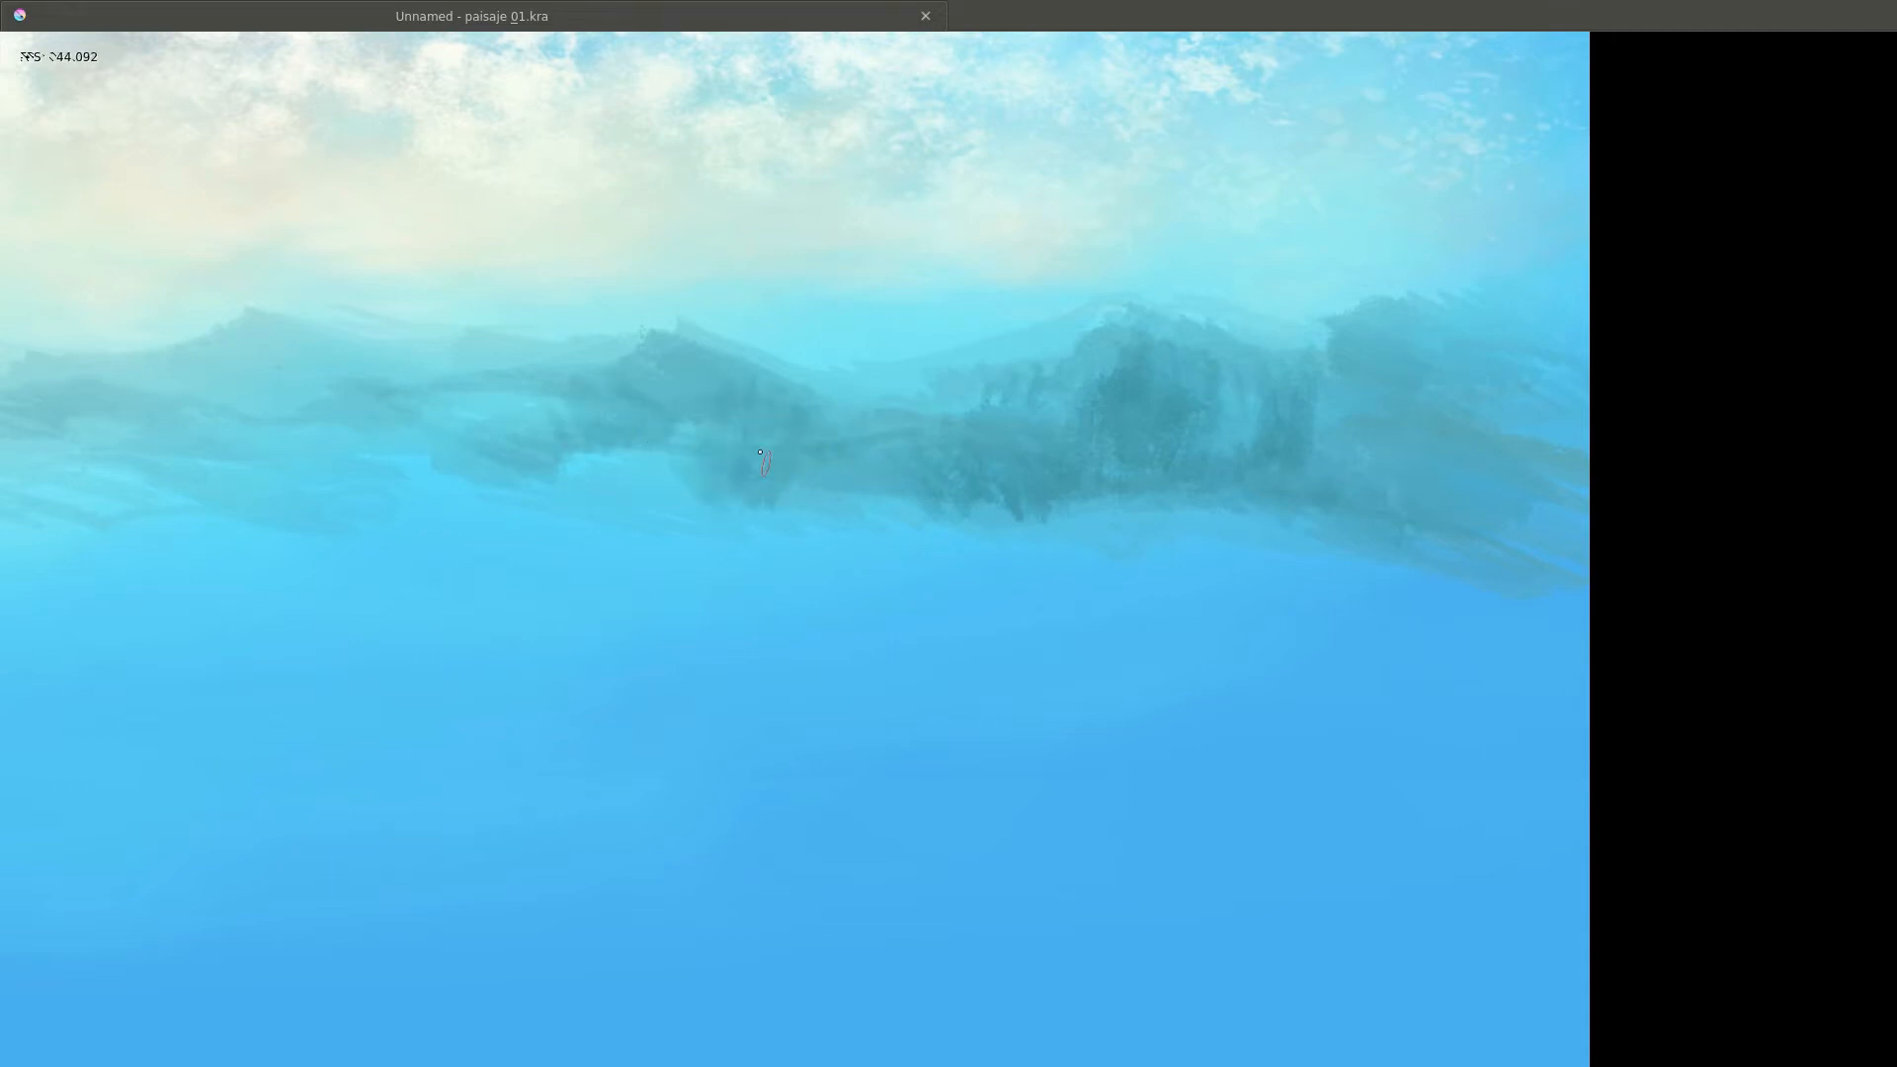
pyautogui.press('3')
pyautogui.moveTo(780, 415); pyautogui.dragTo(928, 496)
# Adjust the painting colour and darken the leftmost mountain and its neighbouring slope.
pyautogui.press('2')
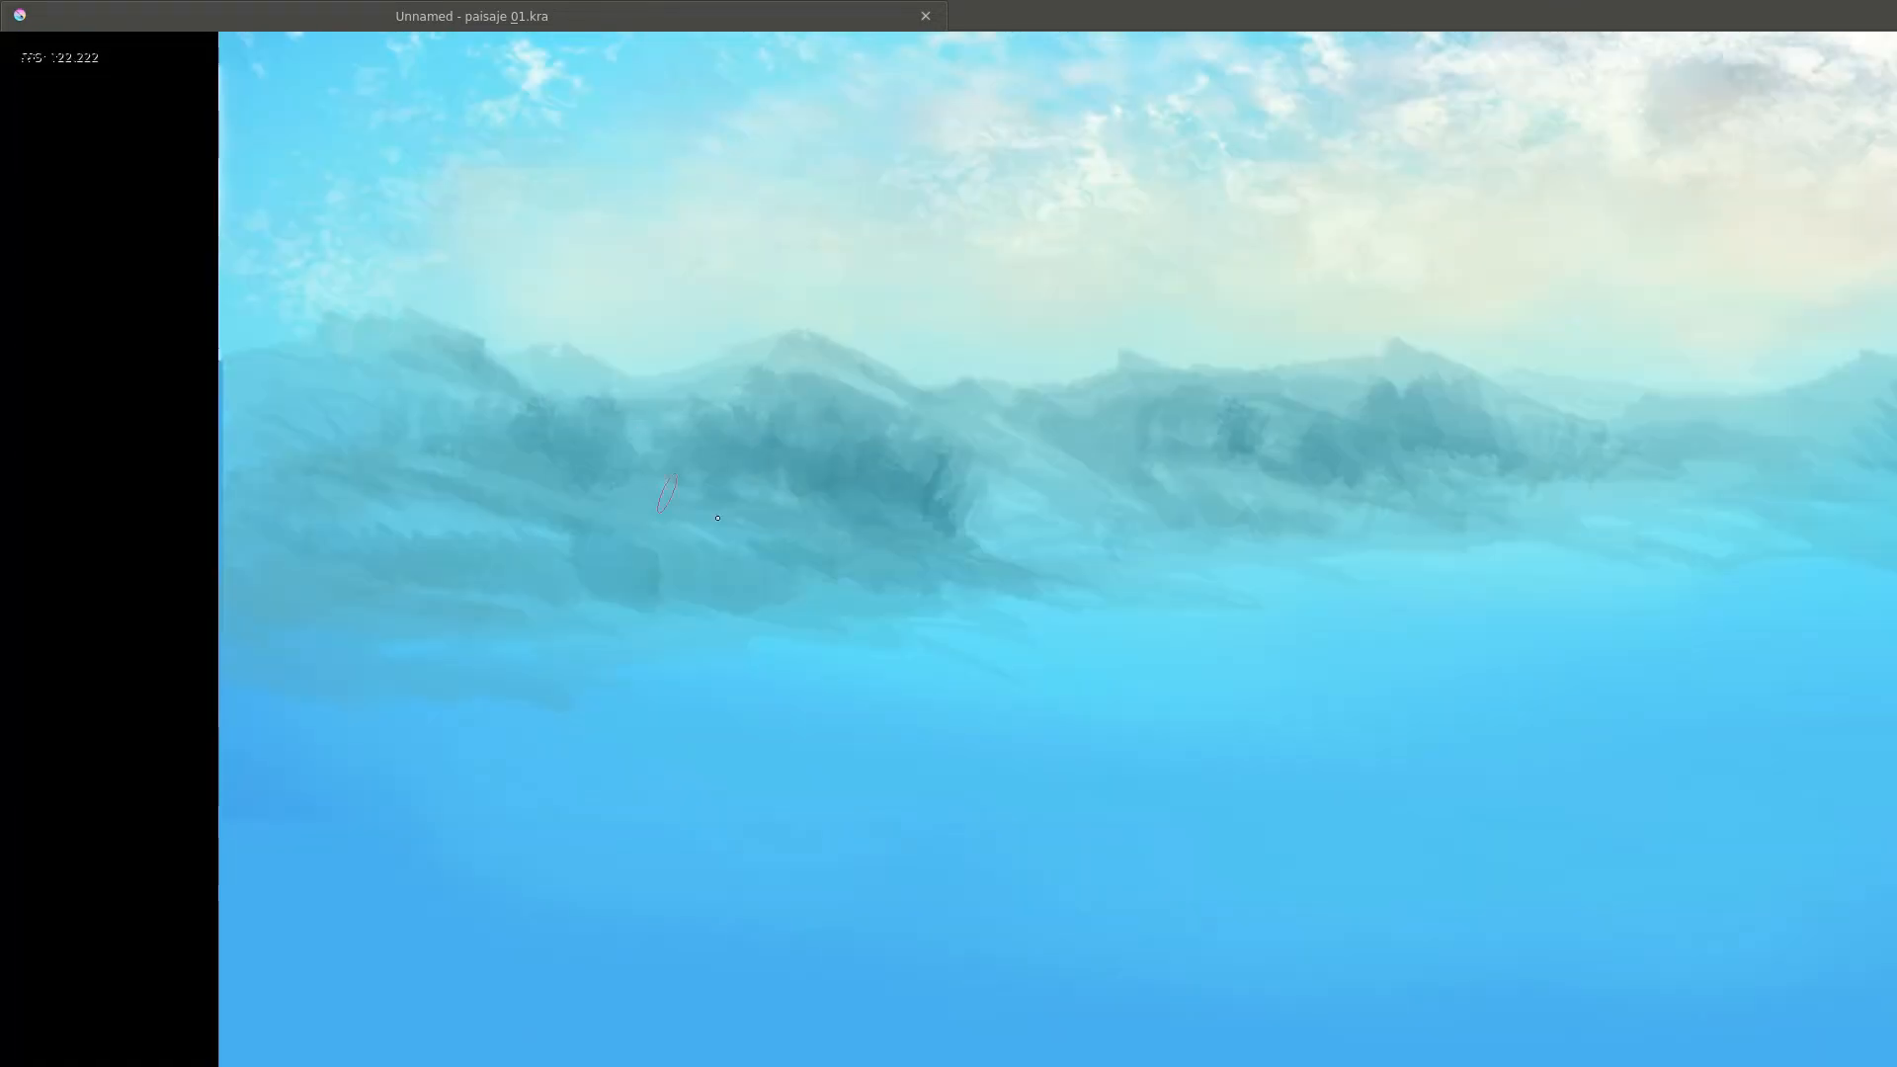
pyautogui.rightClick(876, 504)
pyautogui.moveTo(488, 332)
pyautogui.mouseDown()
pyautogui.moveTo(296, 415)
pyautogui.moveTo(405, 523)
pyautogui.moveTo(356, 533)
pyautogui.moveTo(455, 593)
pyautogui.mouseUp()
pyautogui.moveTo(629, 471); pyautogui.dragTo(870, 395)
pyautogui.moveTo(1029, 501)
pyautogui.mouseDown()
pyautogui.moveTo(881, 455)
pyautogui.moveTo(1137, 488)
pyautogui.moveTo(803, 488)
pyautogui.mouseUp()
# Pick another teal shade and cover the range with it through to the slopes at the right canvas edge.
pyautogui.rightClick(1042, 447)
pyautogui.click(1043, 450)
pyautogui.moveTo(918, 445)
pyautogui.mouseDown()
pyautogui.moveTo(1264, 297)
pyautogui.moveTo(1077, 494)
pyautogui.mouseUp()
pyautogui.moveTo(889, 326)
pyautogui.mouseDown()
pyautogui.moveTo(875, 470)
pyautogui.moveTo(988, 509)
pyautogui.mouseUp()
pyautogui.press('m')
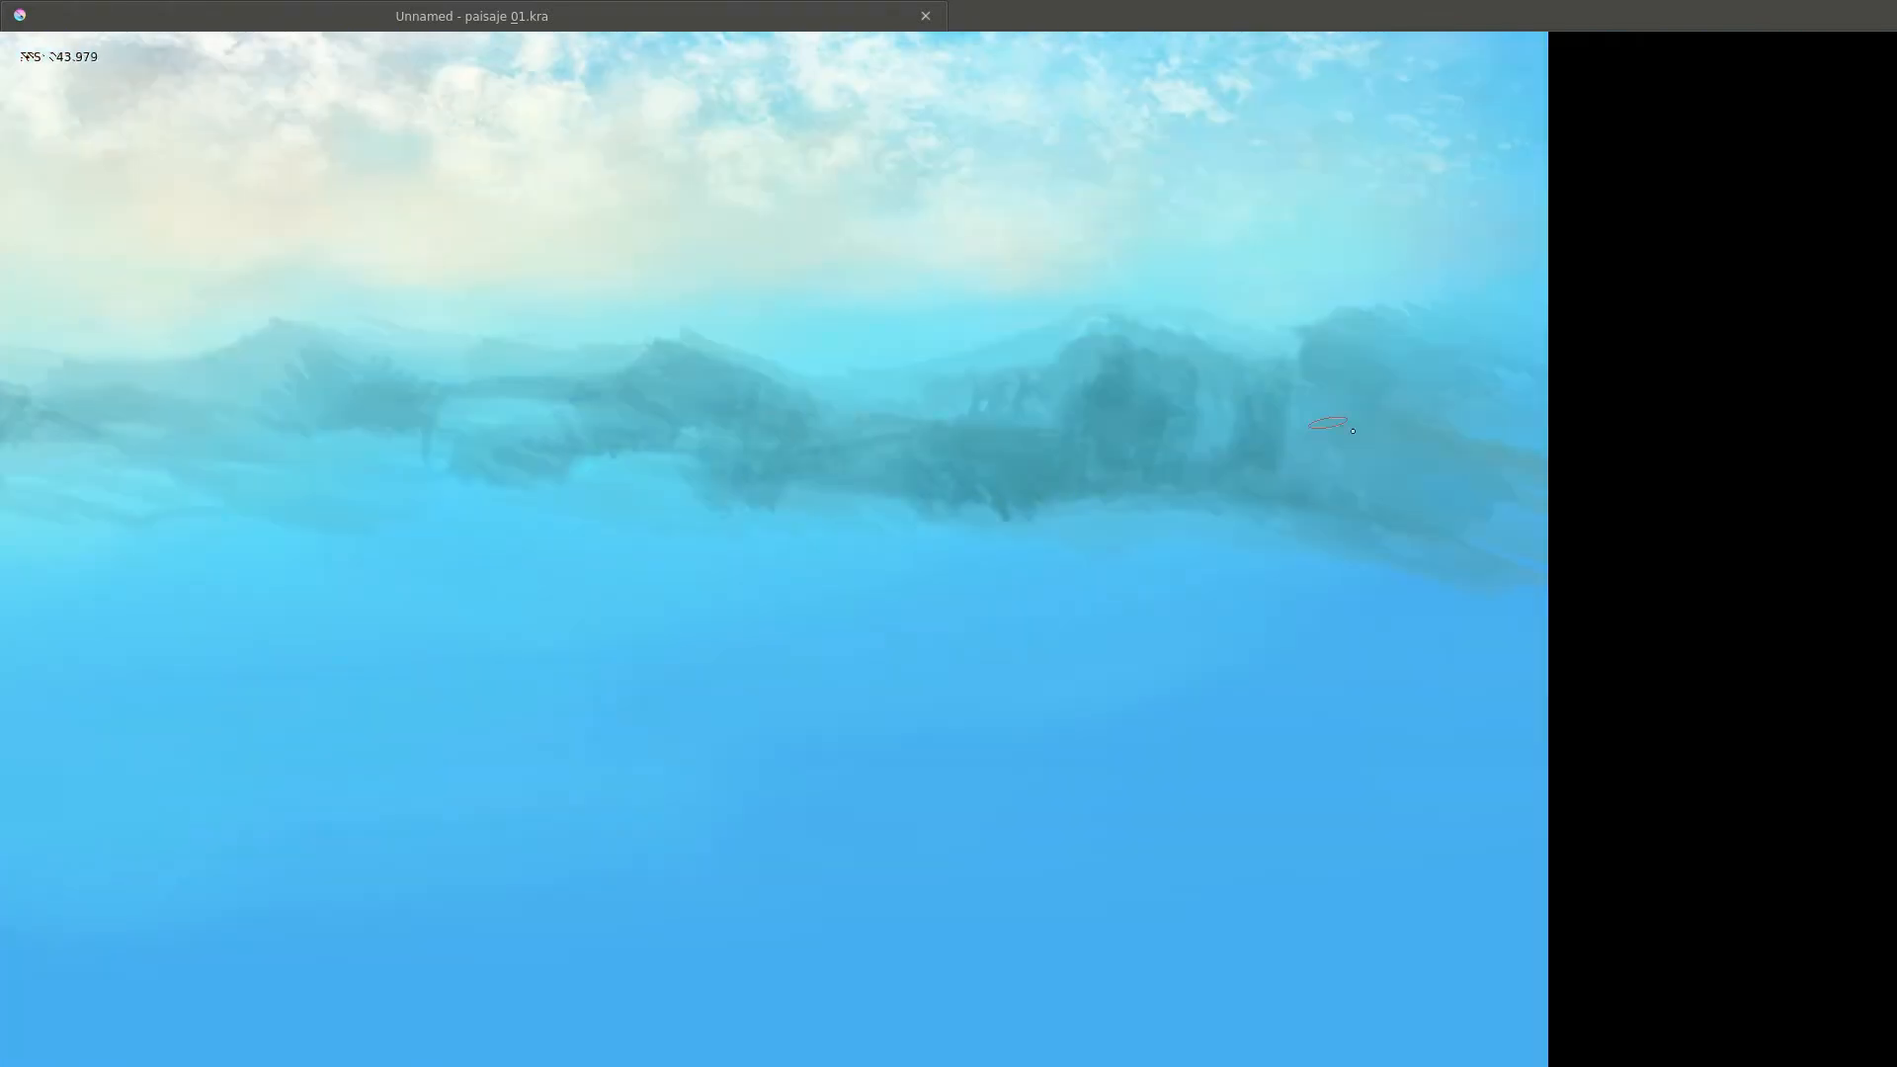
pyautogui.moveTo(1551, 445); pyautogui.dragTo(1383, 593)
pyautogui.moveTo(1334, 395); pyautogui.dragTo(1224, 494)
pyautogui.moveTo(1344, 415)
pyautogui.mouseDown()
pyautogui.moveTo(1521, 395)
pyautogui.moveTo(1399, 372)
pyautogui.moveTo(1380, 394)
pyautogui.moveTo(1457, 404)
pyautogui.moveTo(1098, 385)
pyautogui.moveTo(1032, 512)
pyautogui.moveTo(1008, 455)
pyautogui.moveTo(843, 425)
pyautogui.mouseUp()
# Texture the ridge tops of the left mountains with deep green-teal strokes.
pyautogui.scroll(-2, 981, 509)
pyautogui.scroll(3, 1027, 484)
pyautogui.moveTo(592, 356)
pyautogui.mouseDown()
pyautogui.moveTo(745, 398)
pyautogui.moveTo(563, 365)
pyautogui.mouseUp()
pyautogui.moveTo(855, 358); pyautogui.dragTo(954, 350)
pyautogui.moveTo(387, 361)
pyautogui.mouseDown()
pyautogui.moveTo(960, 385)
pyautogui.moveTo(648, 376)
pyautogui.mouseUp()
pyautogui.scroll(-4, 868, 373)
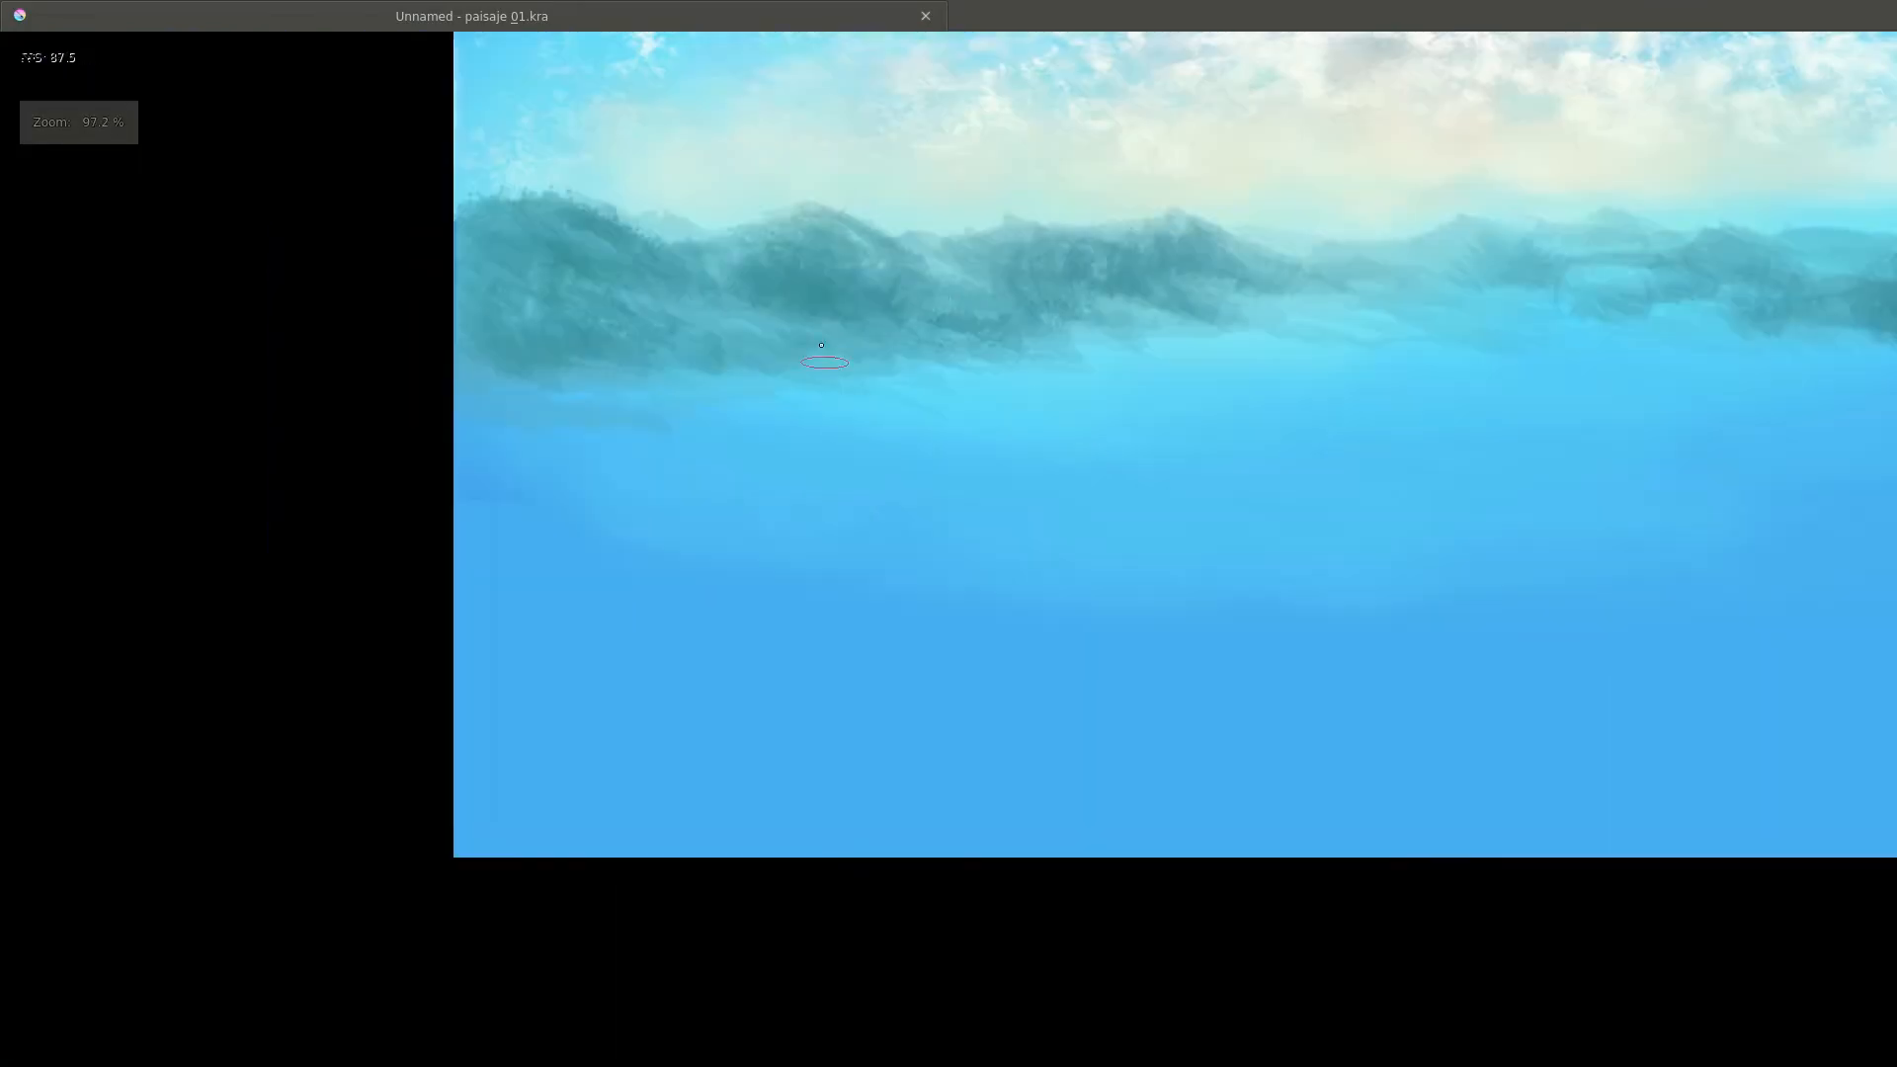
# Pick a greyer teal and glaze shadows over the faces and lower slopes of the left mountains.
pyautogui.moveTo(821, 344); pyautogui.dragTo(812, 478)
pyautogui.rightClick(940, 444)
pyautogui.click(928, 437)
pyautogui.scroll(3, 676, 459)
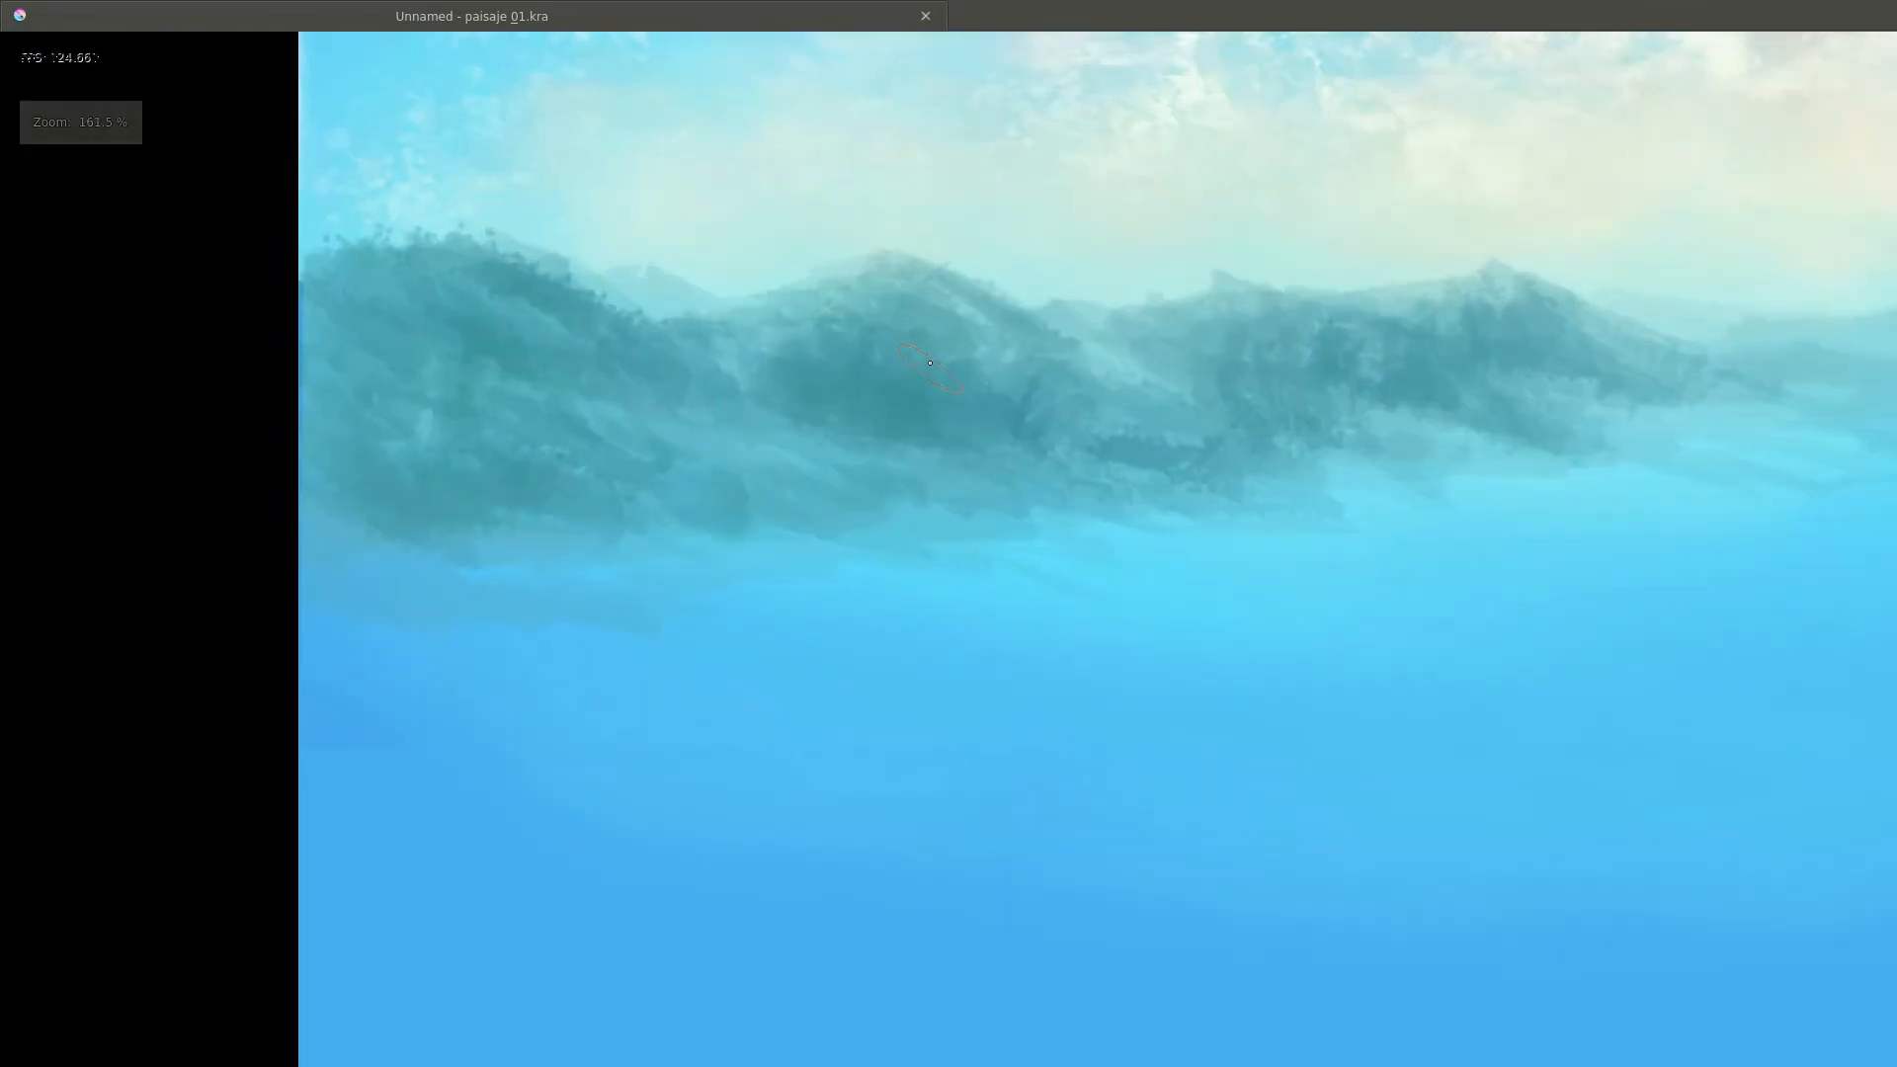
pyautogui.moveTo(920, 341); pyautogui.dragTo(943, 430)
pyautogui.moveTo(762, 373); pyautogui.dragTo(915, 434)
pyautogui.moveTo(800, 442)
pyautogui.mouseDown()
pyautogui.moveTo(721, 465)
pyautogui.moveTo(736, 511)
pyautogui.mouseUp()
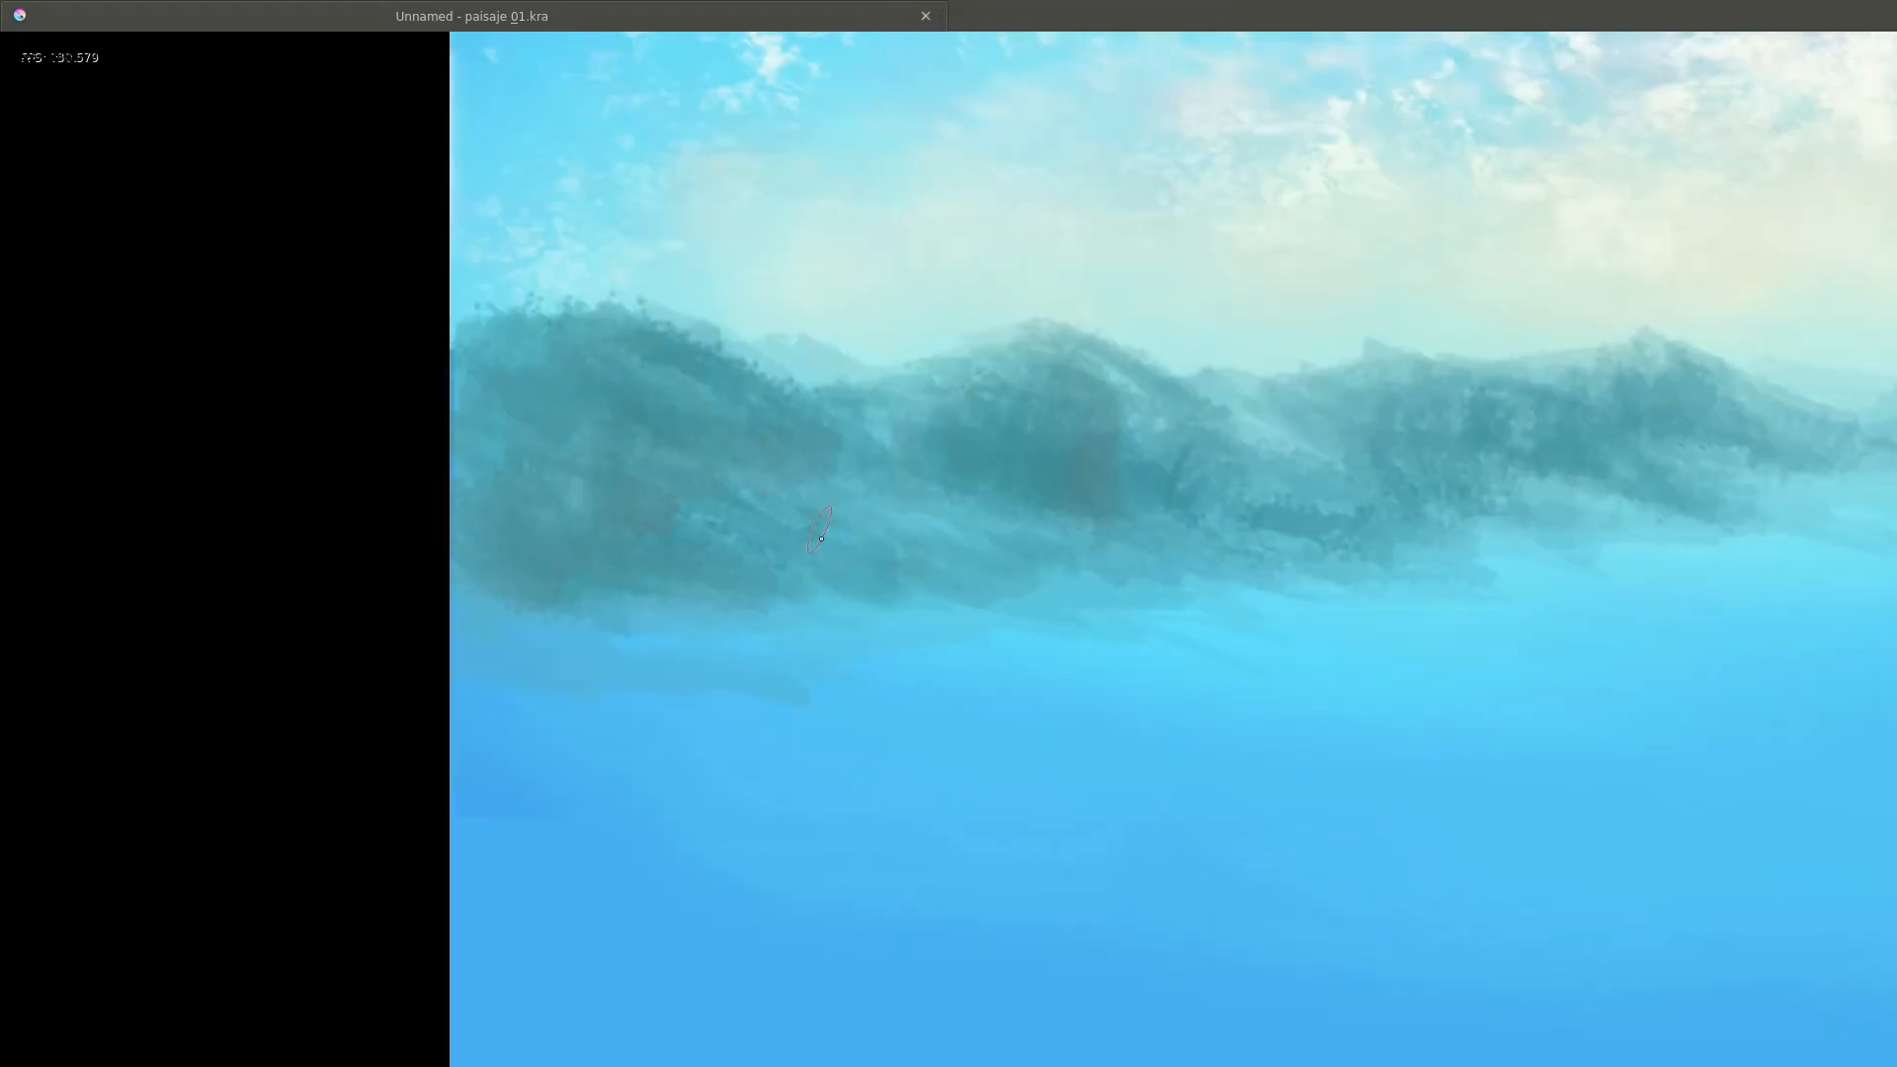
pyautogui.moveTo(850, 489); pyautogui.dragTo(998, 553)
# Carry the grey-teal shading across the central mountains to strengthen their ridges and dark slopes.
pyautogui.moveTo(1324, 427); pyautogui.dragTo(685, 405)
pyautogui.scroll(-3, 684, 405)
pyautogui.scroll(3, 1669, 445)
pyautogui.moveTo(1669, 445); pyautogui.dragTo(1146, 499)
pyautogui.moveTo(1185, 350)
pyautogui.mouseDown()
pyautogui.moveTo(1025, 388)
pyautogui.moveTo(993, 437)
pyautogui.mouseUp()
pyautogui.moveTo(851, 355)
pyautogui.mouseDown()
pyautogui.moveTo(770, 415)
pyautogui.moveTo(1085, 466)
pyautogui.mouseUp()
pyautogui.moveTo(1027, 395); pyautogui.dragTo(894, 449)
pyautogui.moveTo(633, 395)
pyautogui.mouseDown()
pyautogui.moveTo(982, 365)
pyautogui.moveTo(1828, 385)
pyautogui.mouseUp()
# Switch to a soft blending brush and smudge the central mountains and their lower slopes into the water below.
pyautogui.rightClick(976, 467)
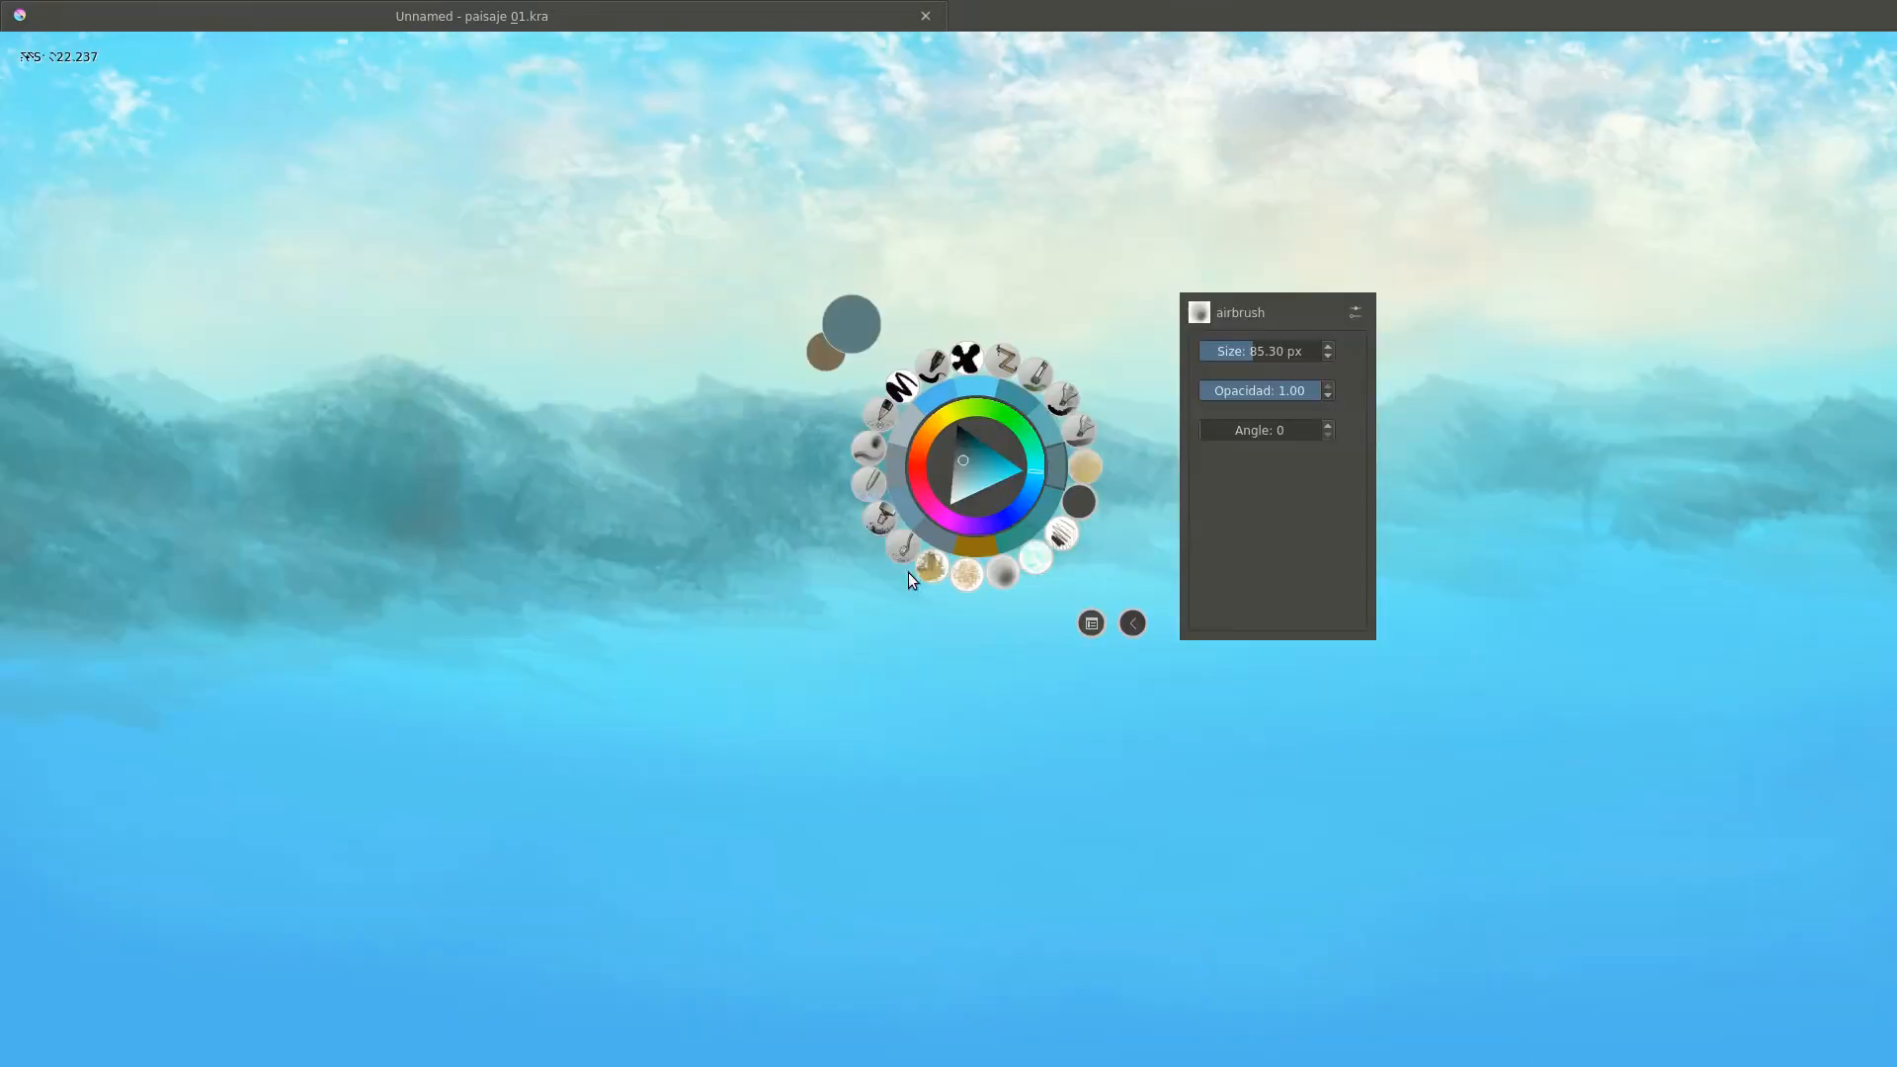
pyautogui.click(1063, 534)
pyautogui.rightClick(882, 436)
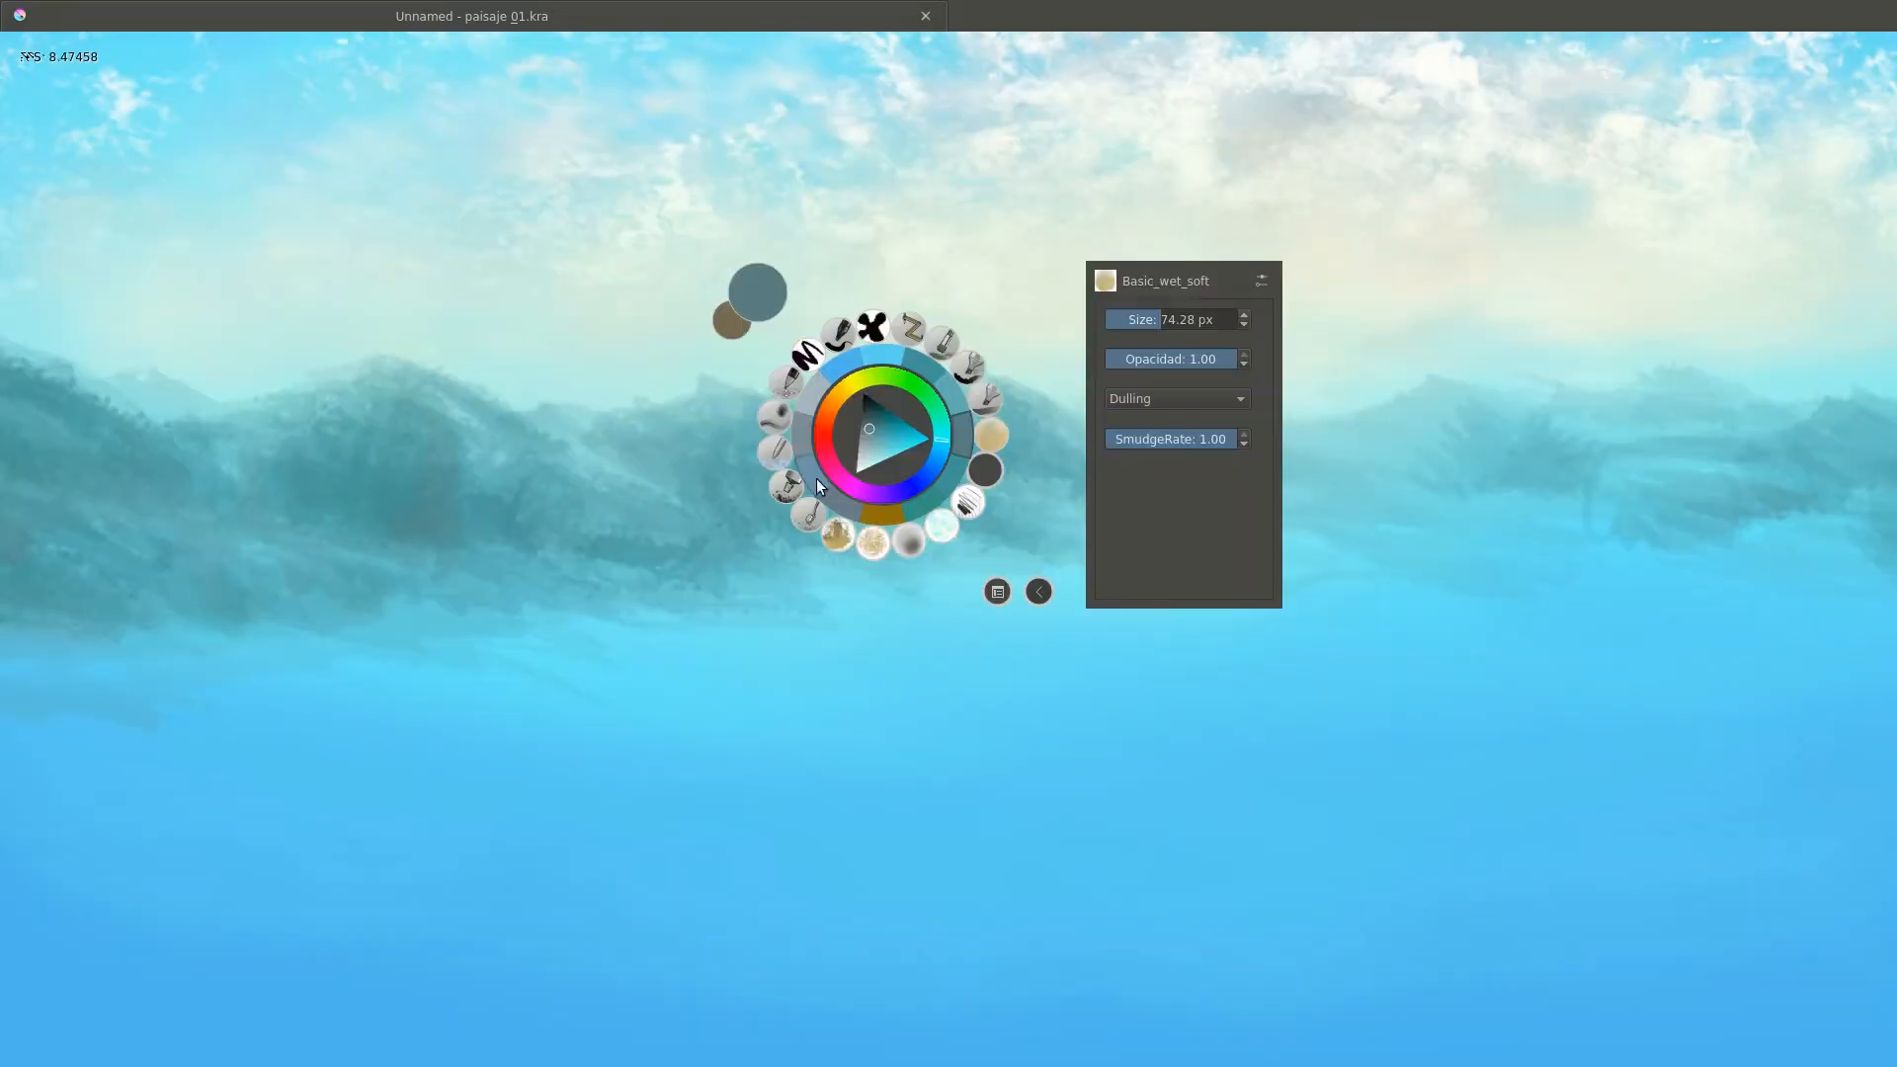
pyautogui.click(869, 545)
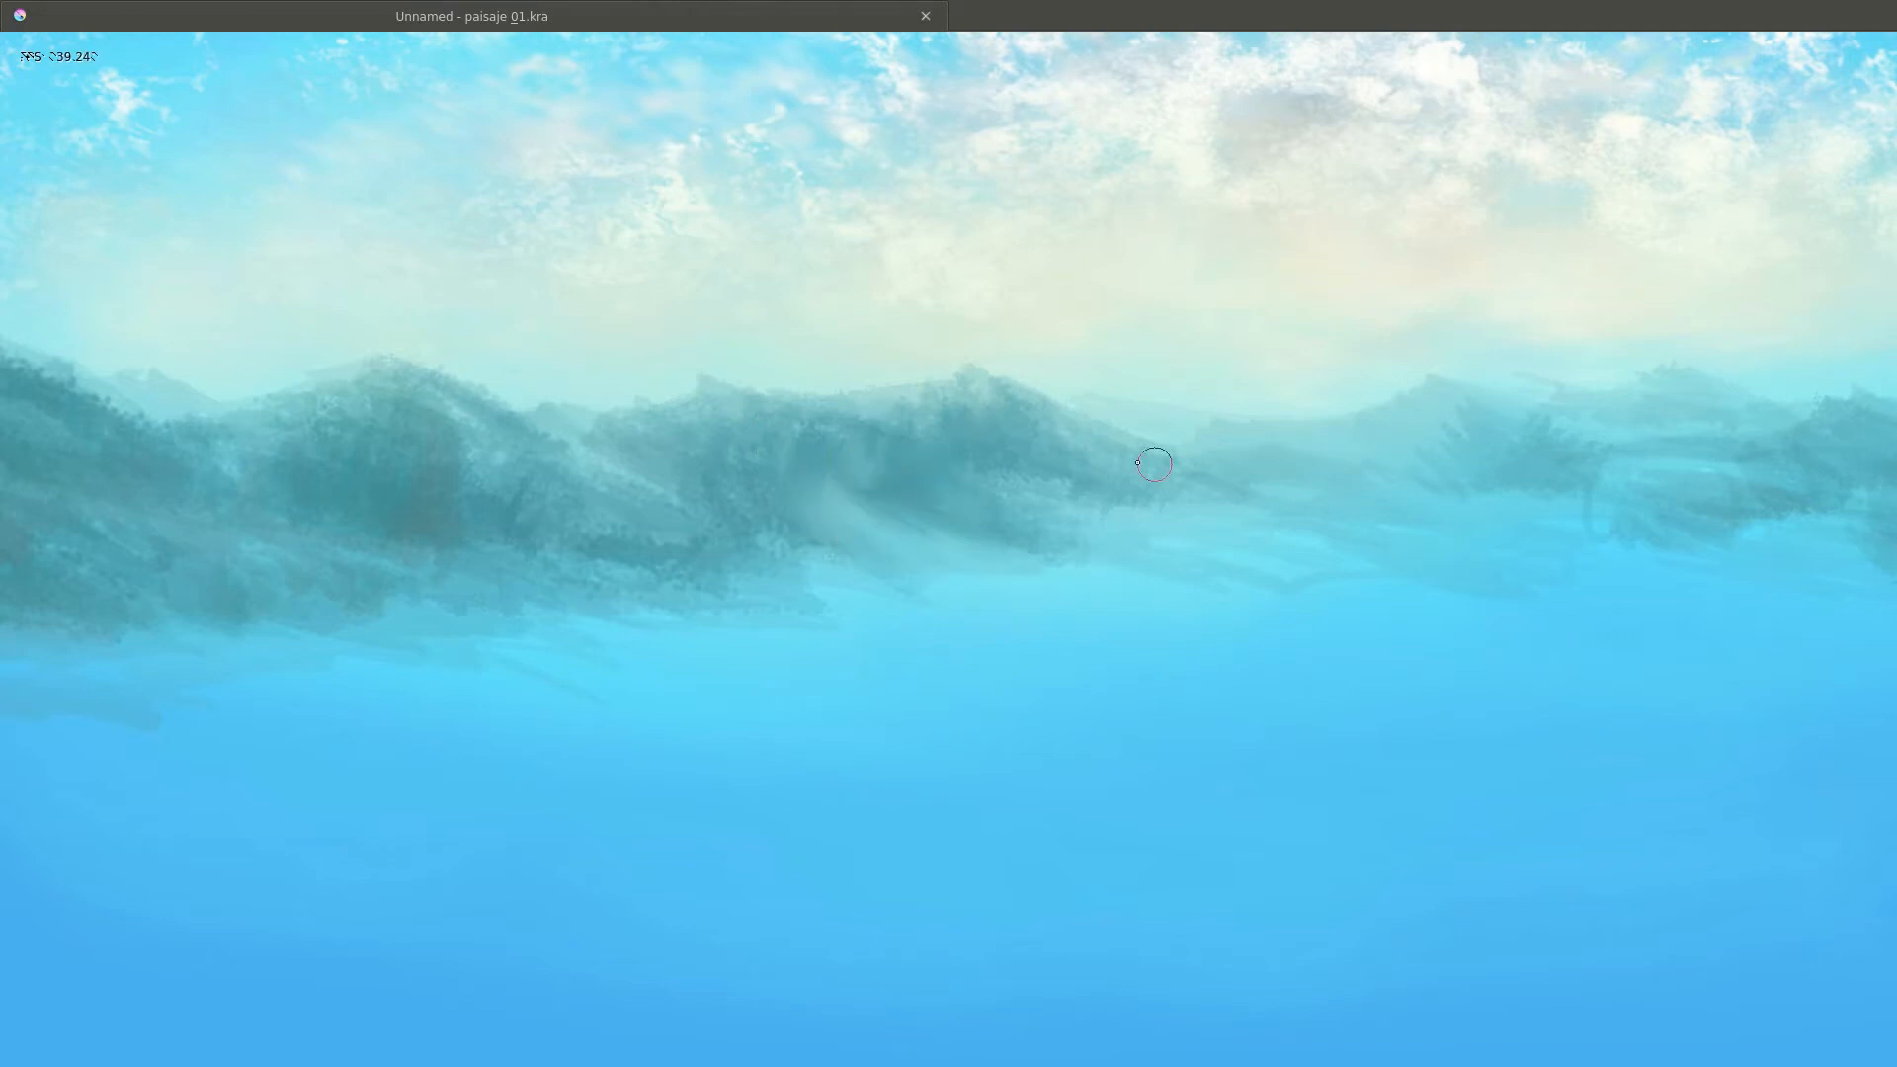
pyautogui.moveTo(1154, 463)
pyautogui.mouseDown()
pyautogui.moveTo(1013, 507)
pyautogui.moveTo(980, 570)
pyautogui.moveTo(842, 543)
pyautogui.moveTo(825, 586)
pyautogui.moveTo(576, 591)
pyautogui.moveTo(813, 616)
pyautogui.moveTo(672, 550)
pyautogui.mouseUp()
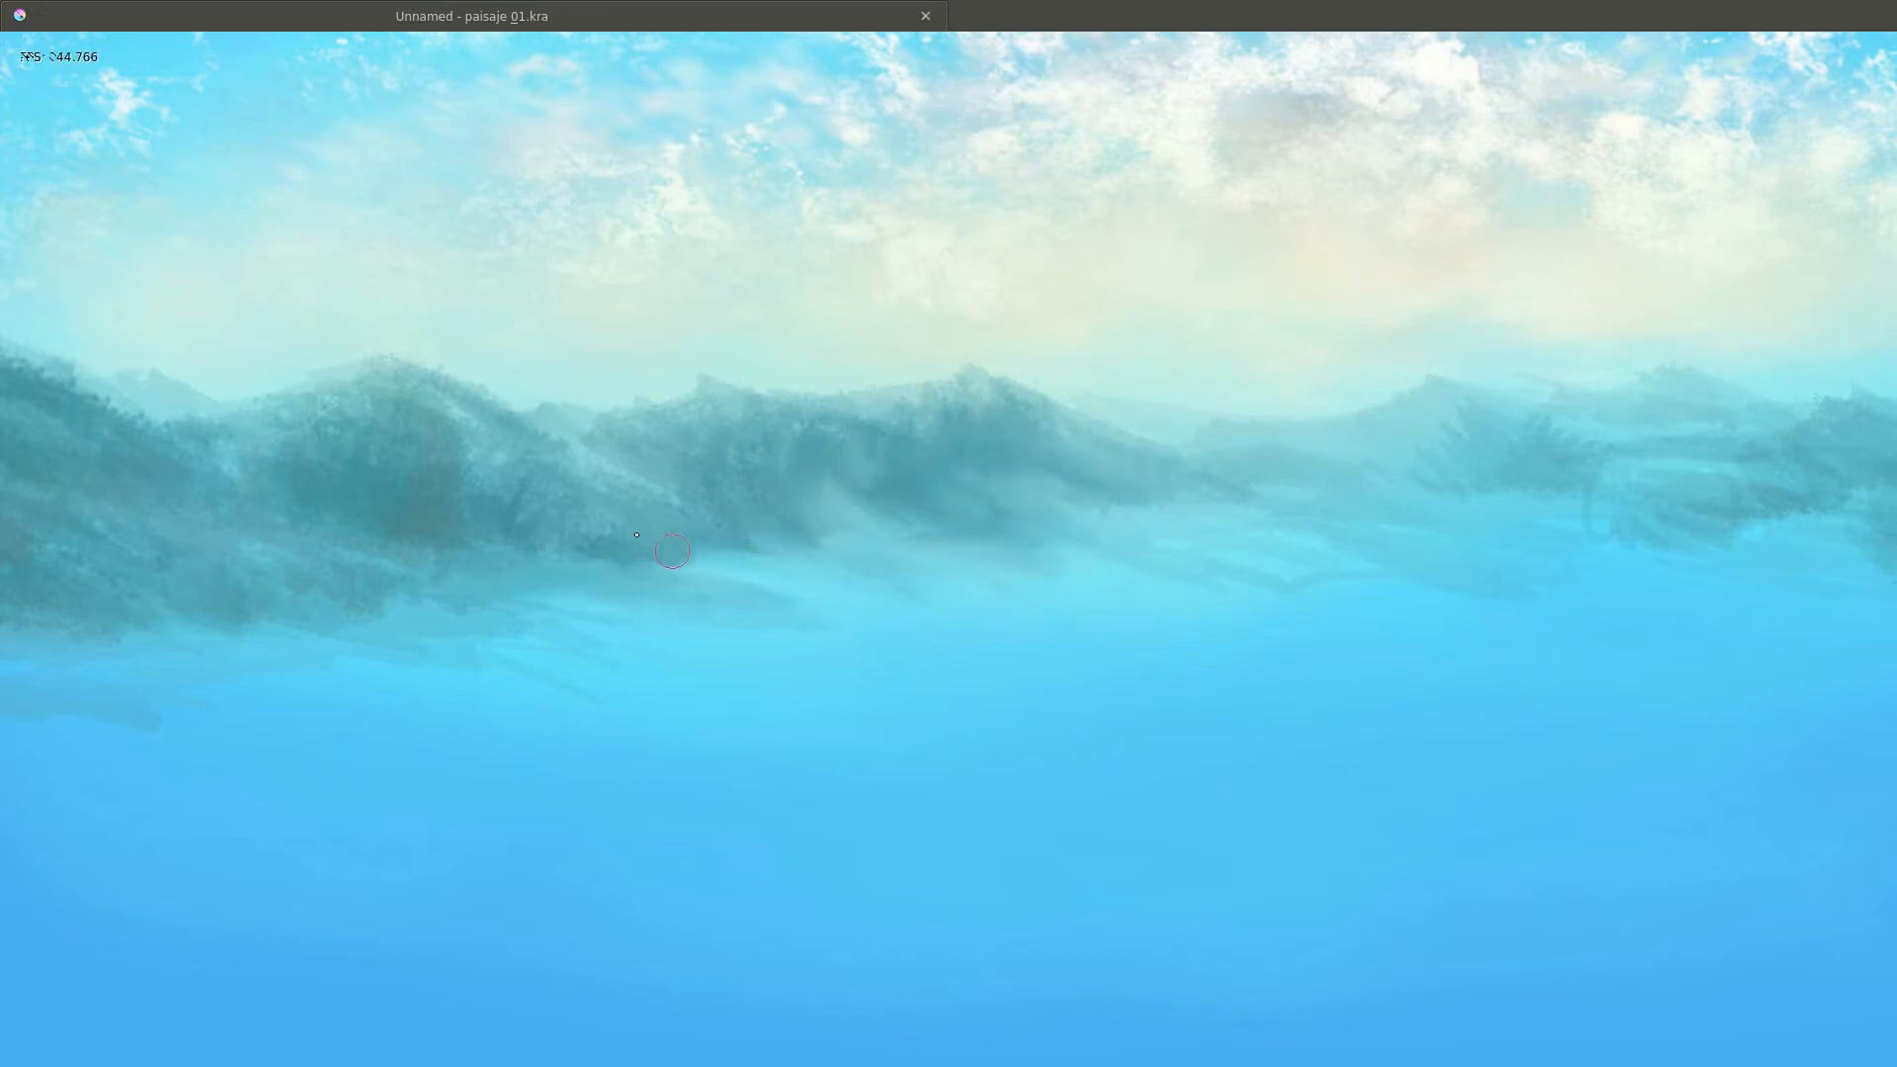
pyautogui.moveTo(465, 627); pyautogui.dragTo(825, 493)
pyautogui.moveTo(480, 576); pyautogui.dragTo(599, 526)
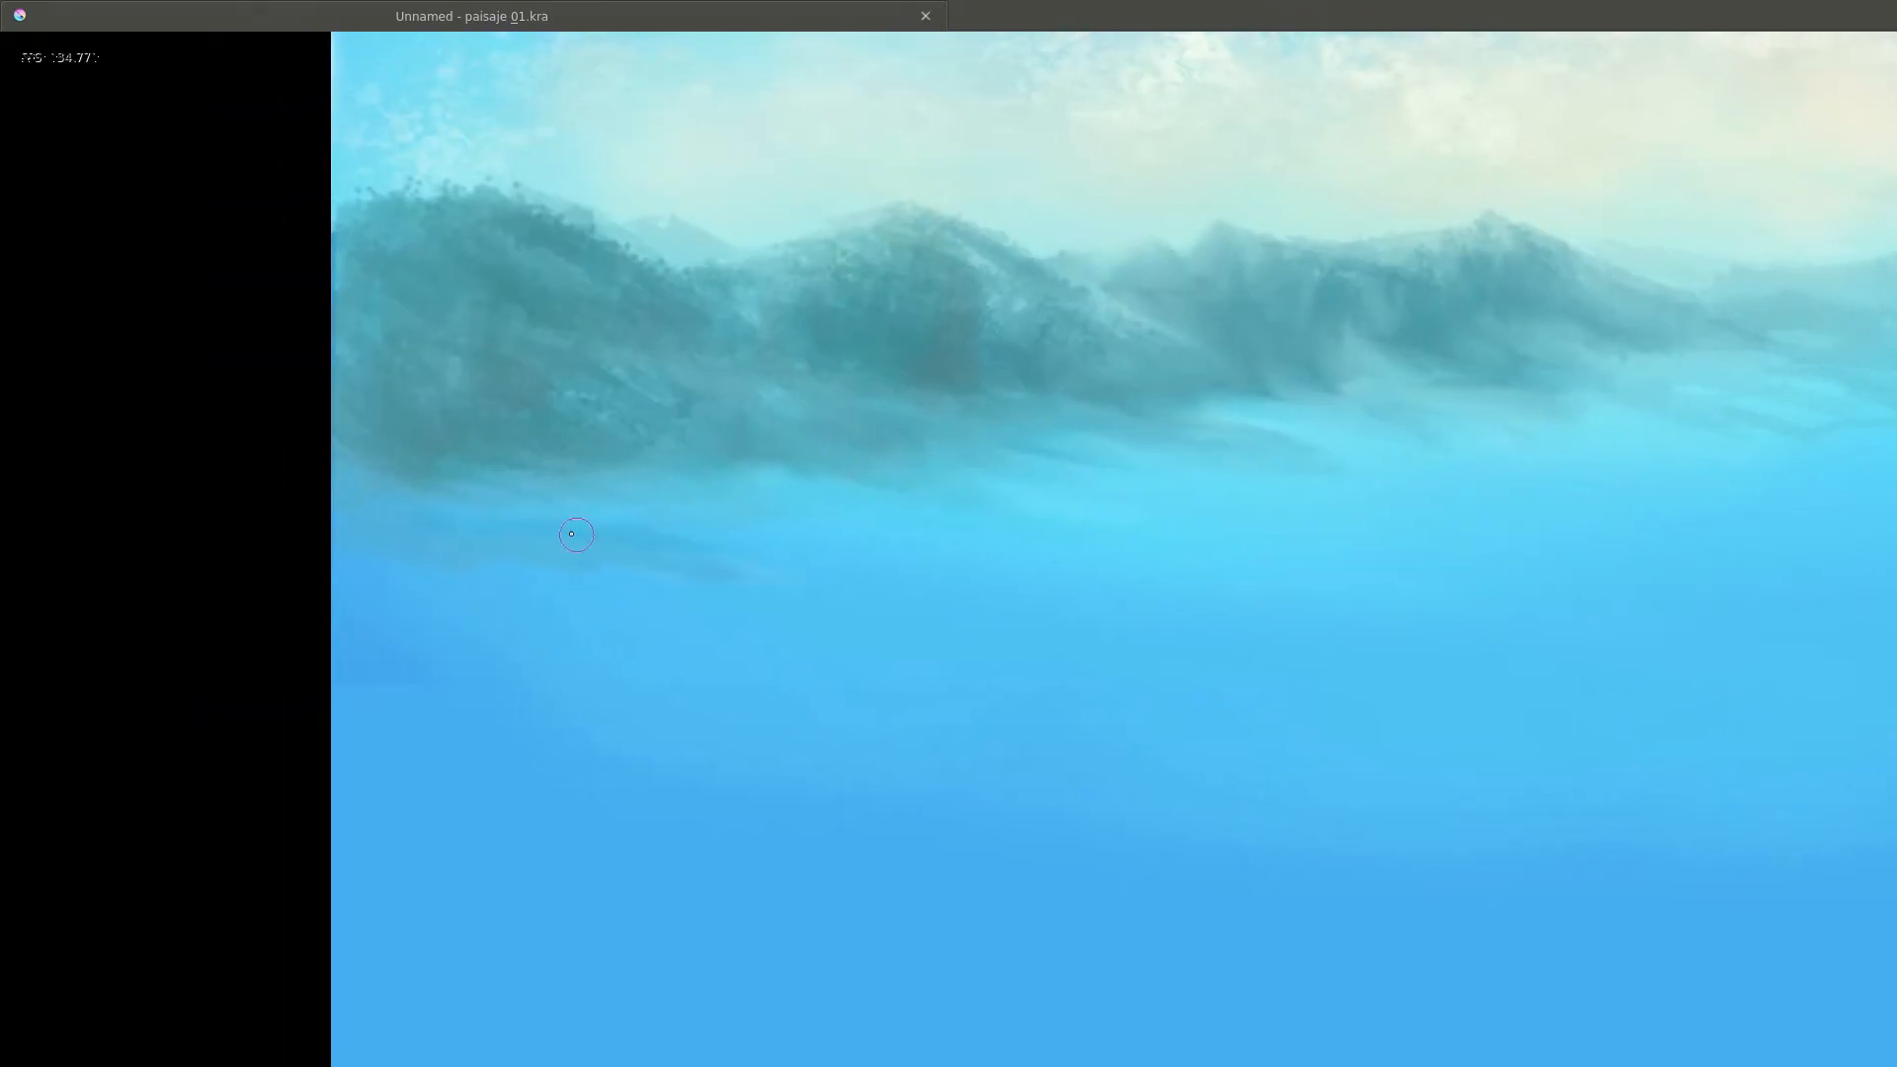
# Blend the hills right of centre, then pull the bases of the right mountains downward into the water.
pyautogui.moveTo(1877, 376); pyautogui.dragTo(856, 480)
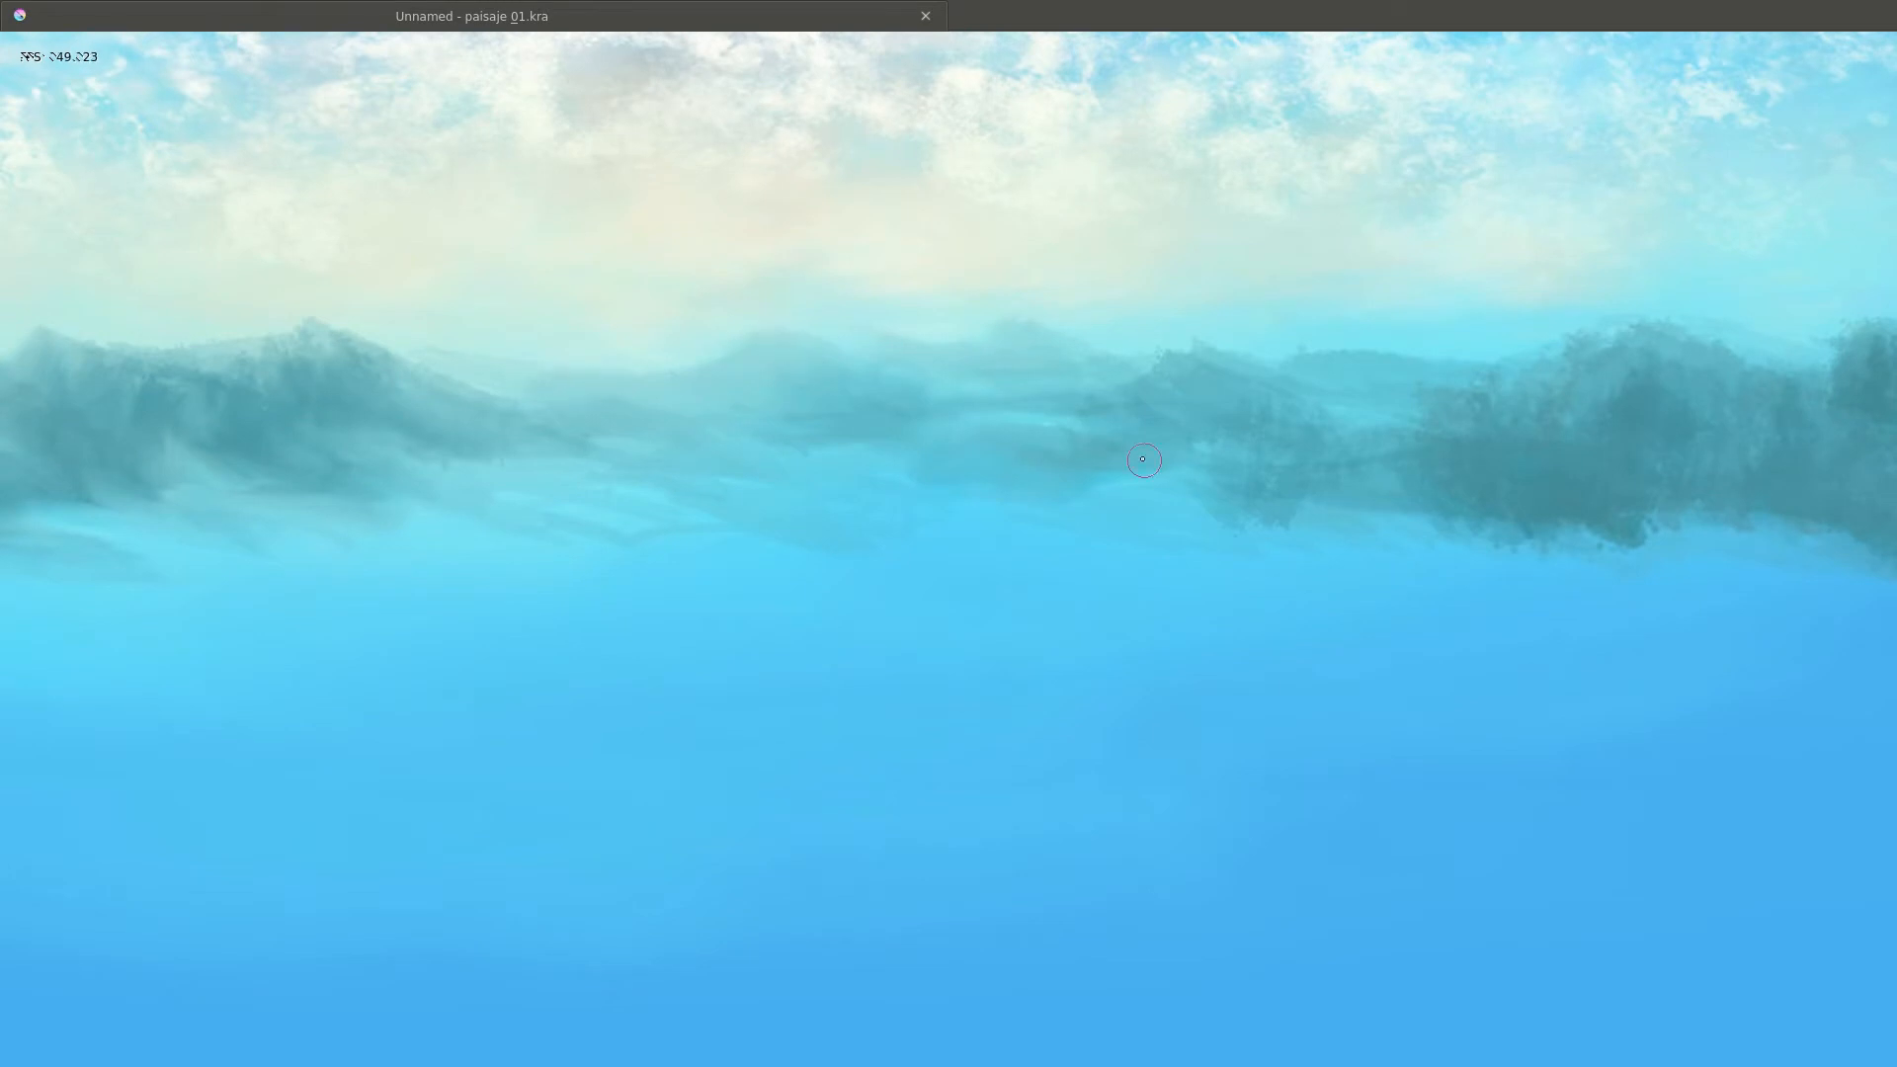
pyautogui.moveTo(1233, 446); pyautogui.dragTo(952, 407)
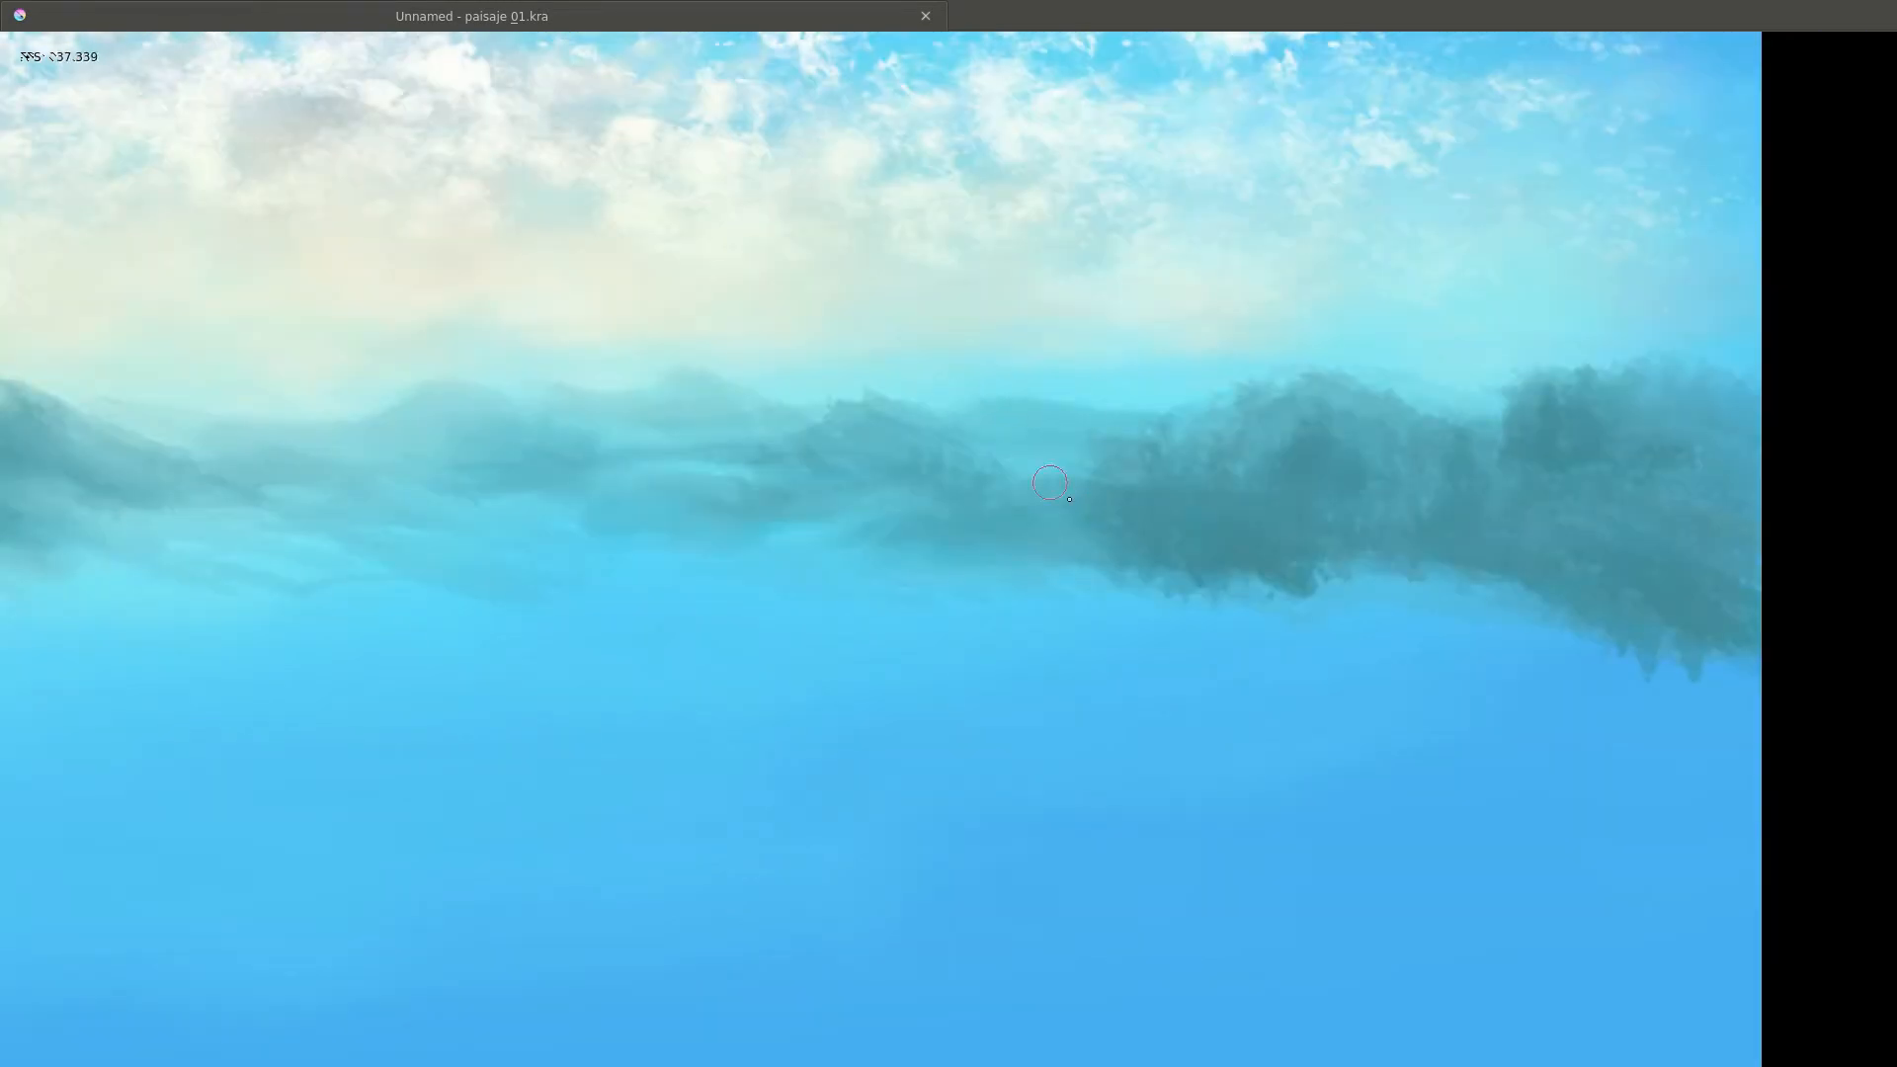
pyautogui.moveTo(1050, 483); pyautogui.dragTo(753, 386)
pyautogui.moveTo(785, 479); pyautogui.dragTo(1037, 484)
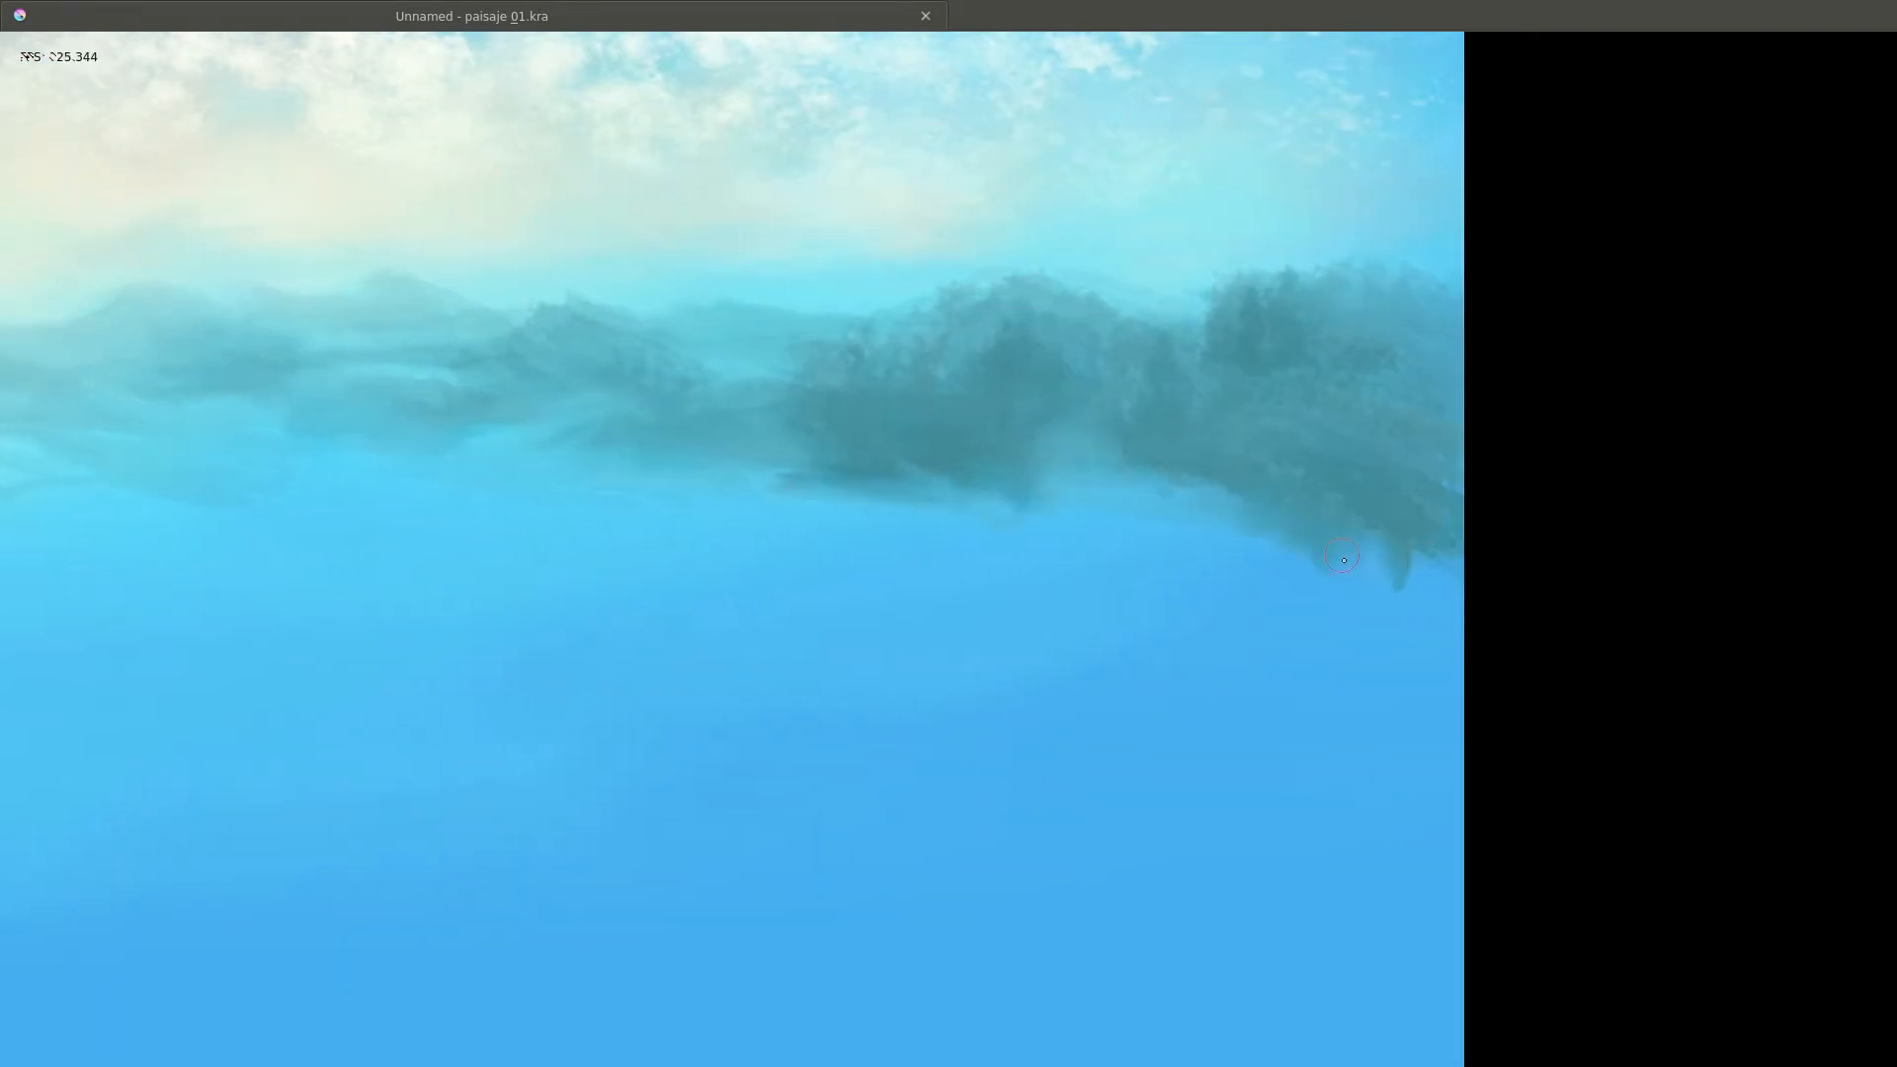
pyautogui.moveTo(1343, 558)
pyautogui.mouseDown()
pyautogui.moveTo(1367, 745)
pyautogui.moveTo(1413, 614)
pyautogui.moveTo(1218, 534)
pyautogui.moveTo(869, 530)
pyautogui.moveTo(988, 523)
pyautogui.moveTo(1093, 559)
pyautogui.moveTo(1382, 523)
pyautogui.moveTo(1432, 761)
pyautogui.mouseUp()
pyautogui.moveTo(874, 494); pyautogui.dragTo(927, 551)
pyautogui.moveTo(684, 465); pyautogui.dragTo(1091, 526)
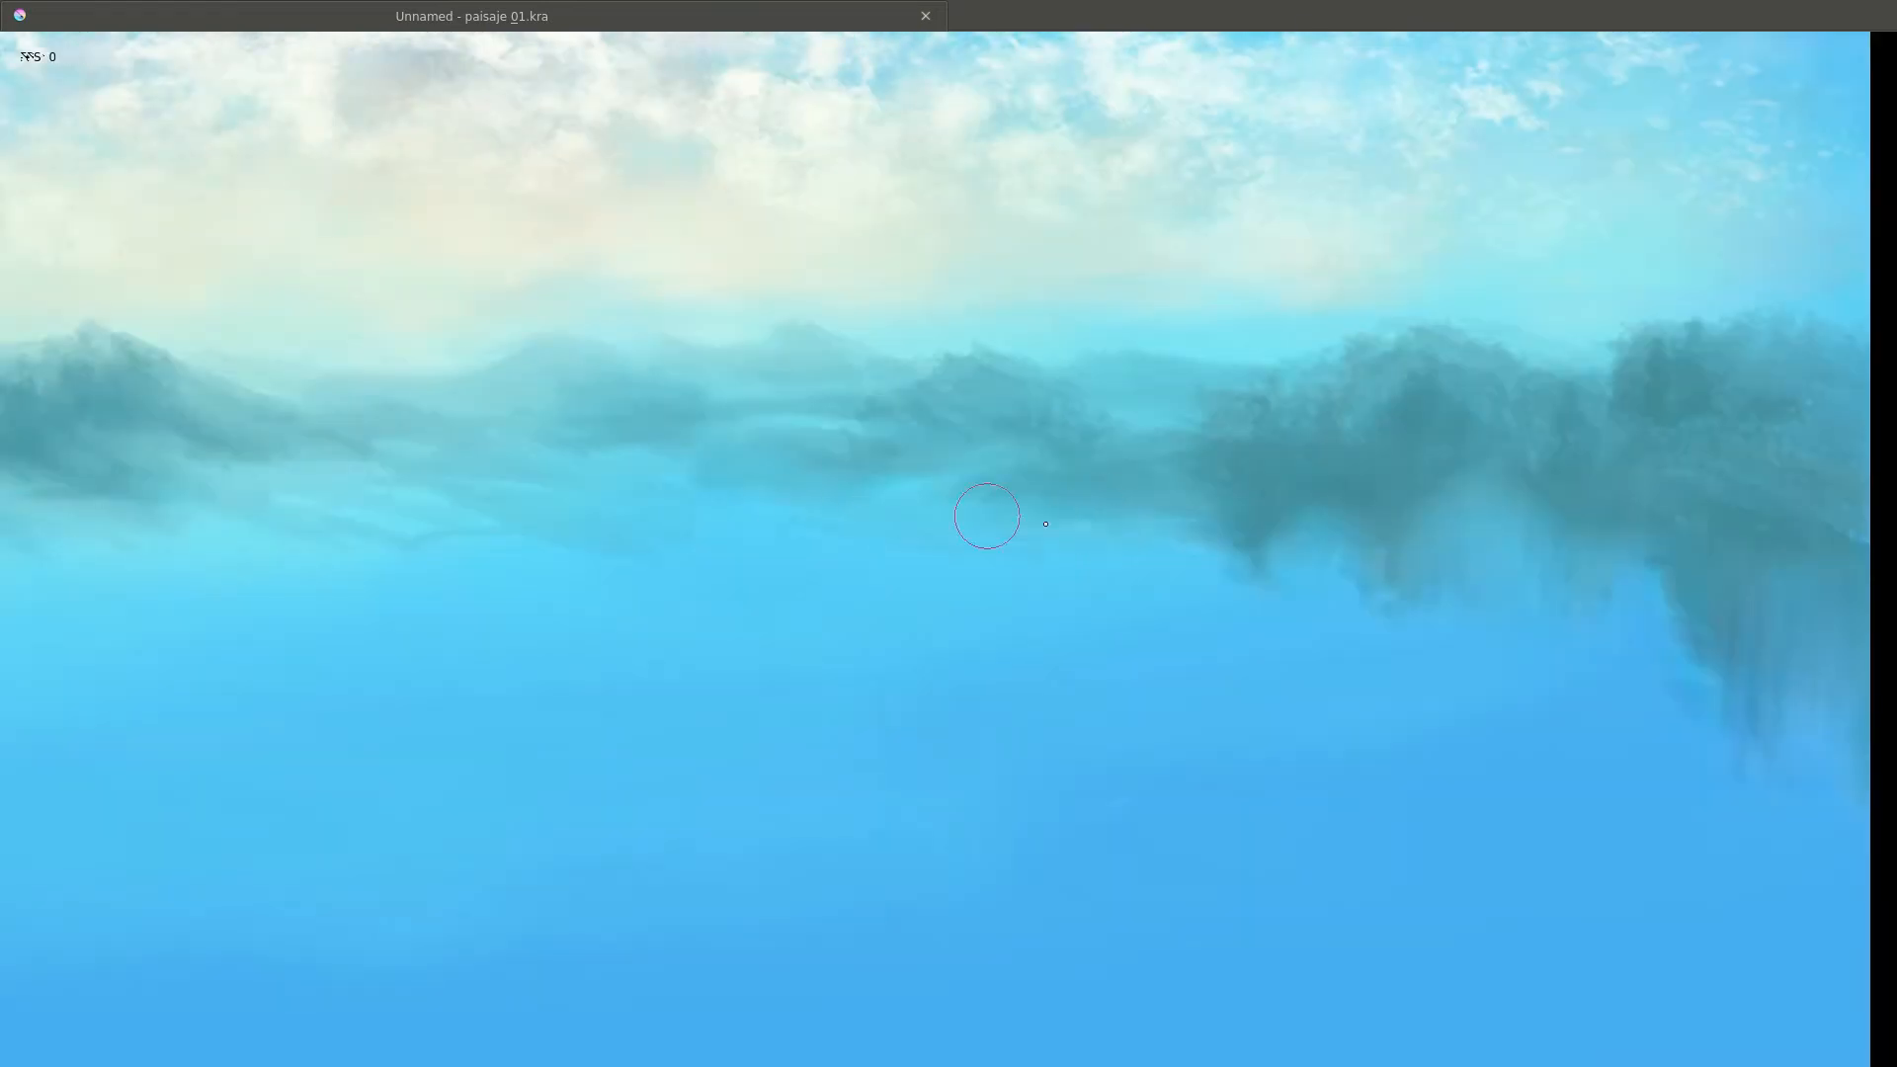
# Soften the lower edge of the left and central mountains into the water with smudge strokes.
pyautogui.moveTo(318, 537); pyautogui.dragTo(1411, 487)
pyautogui.moveTo(1023, 489); pyautogui.dragTo(1410, 489)
pyautogui.moveTo(1245, 487)
pyautogui.mouseDown()
pyautogui.moveTo(1333, 492)
pyautogui.moveTo(1228, 602)
pyautogui.mouseUp()
pyautogui.moveTo(1176, 544); pyautogui.dragTo(1136, 583)
pyautogui.moveTo(1046, 549); pyautogui.dragTo(1380, 462)
pyautogui.moveTo(1210, 474); pyautogui.dragTo(1222, 697)
pyautogui.moveTo(1215, 533)
pyautogui.mouseDown()
pyautogui.moveTo(1049, 502)
pyautogui.moveTo(890, 652)
pyautogui.mouseUp()
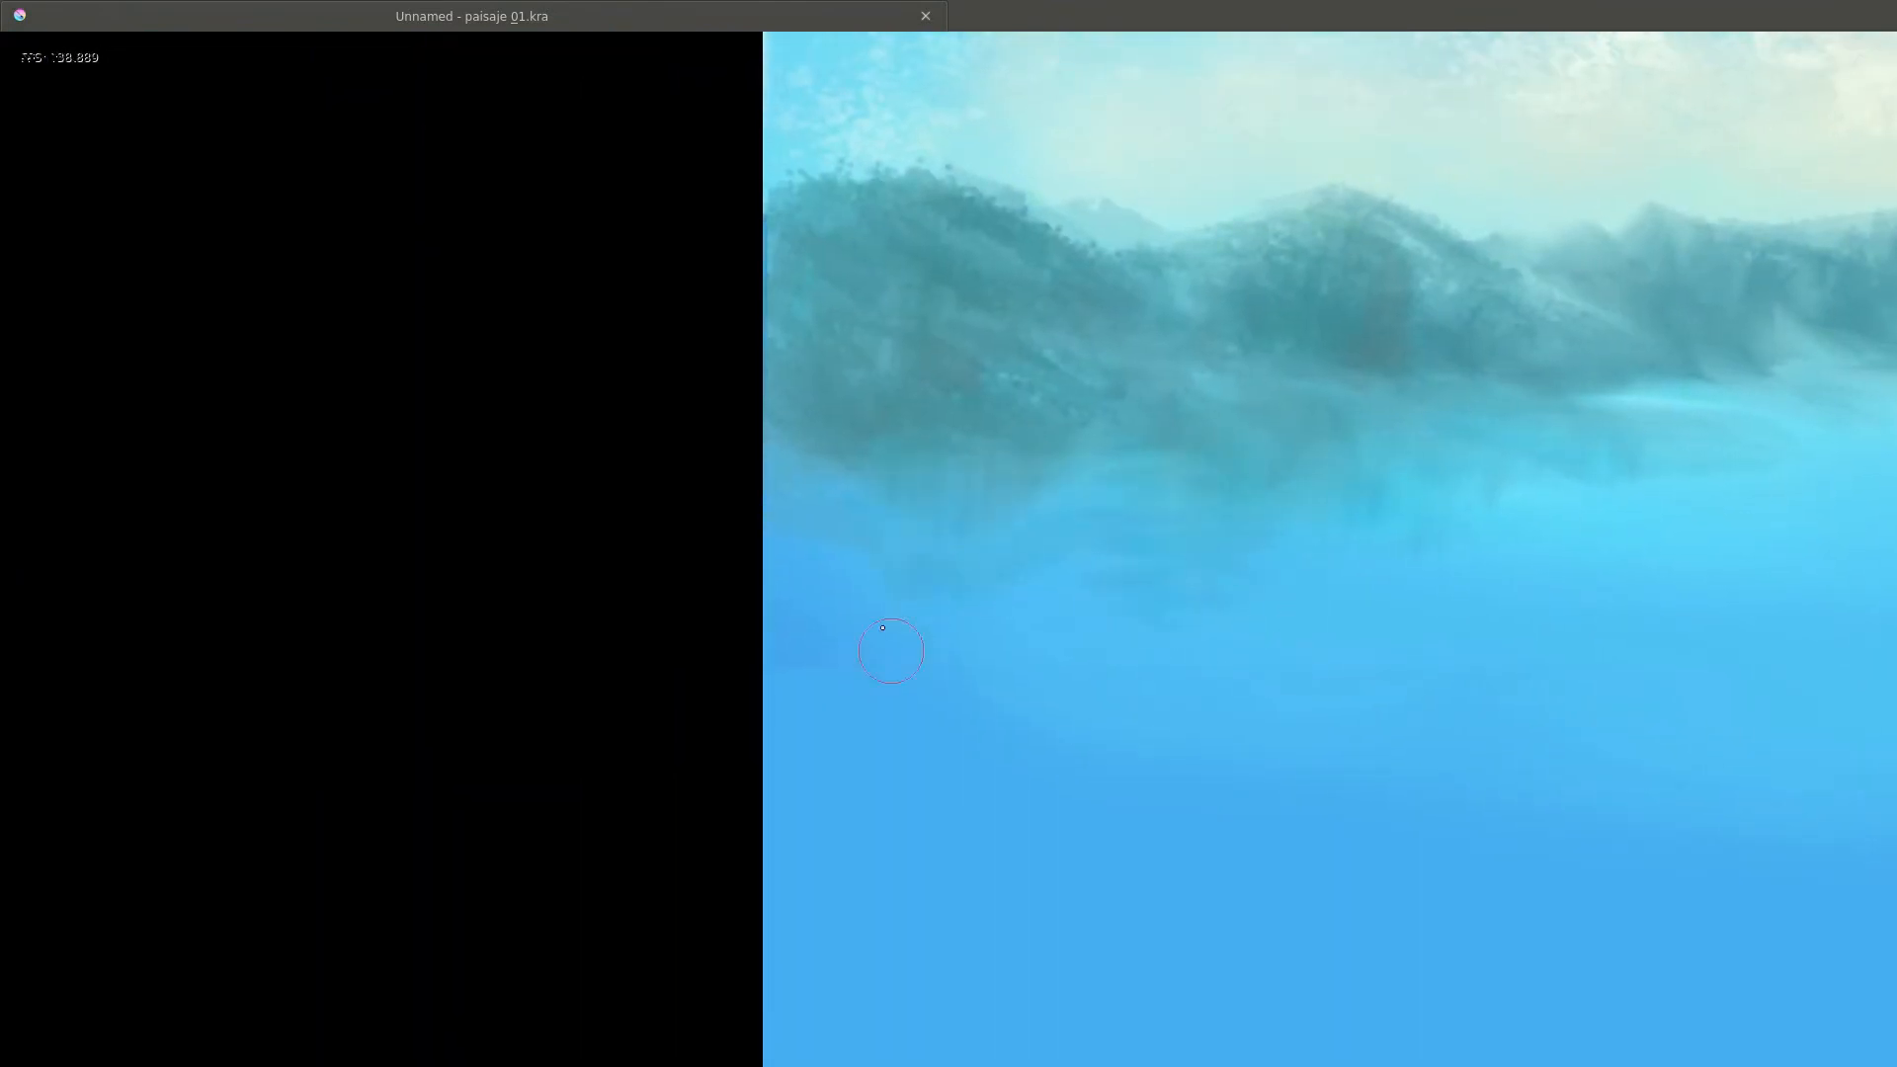
# Enlarge the blending brush and pull the foot of the left mountains down into the water as soft vertical reflections.
pyautogui.moveTo(810, 435); pyautogui.dragTo(791, 642)
pyautogui.moveTo(849, 504); pyautogui.dragTo(870, 642)
pyautogui.moveTo(993, 519)
pyautogui.mouseDown()
pyautogui.moveTo(978, 647)
pyautogui.moveTo(859, 711)
pyautogui.mouseUp()
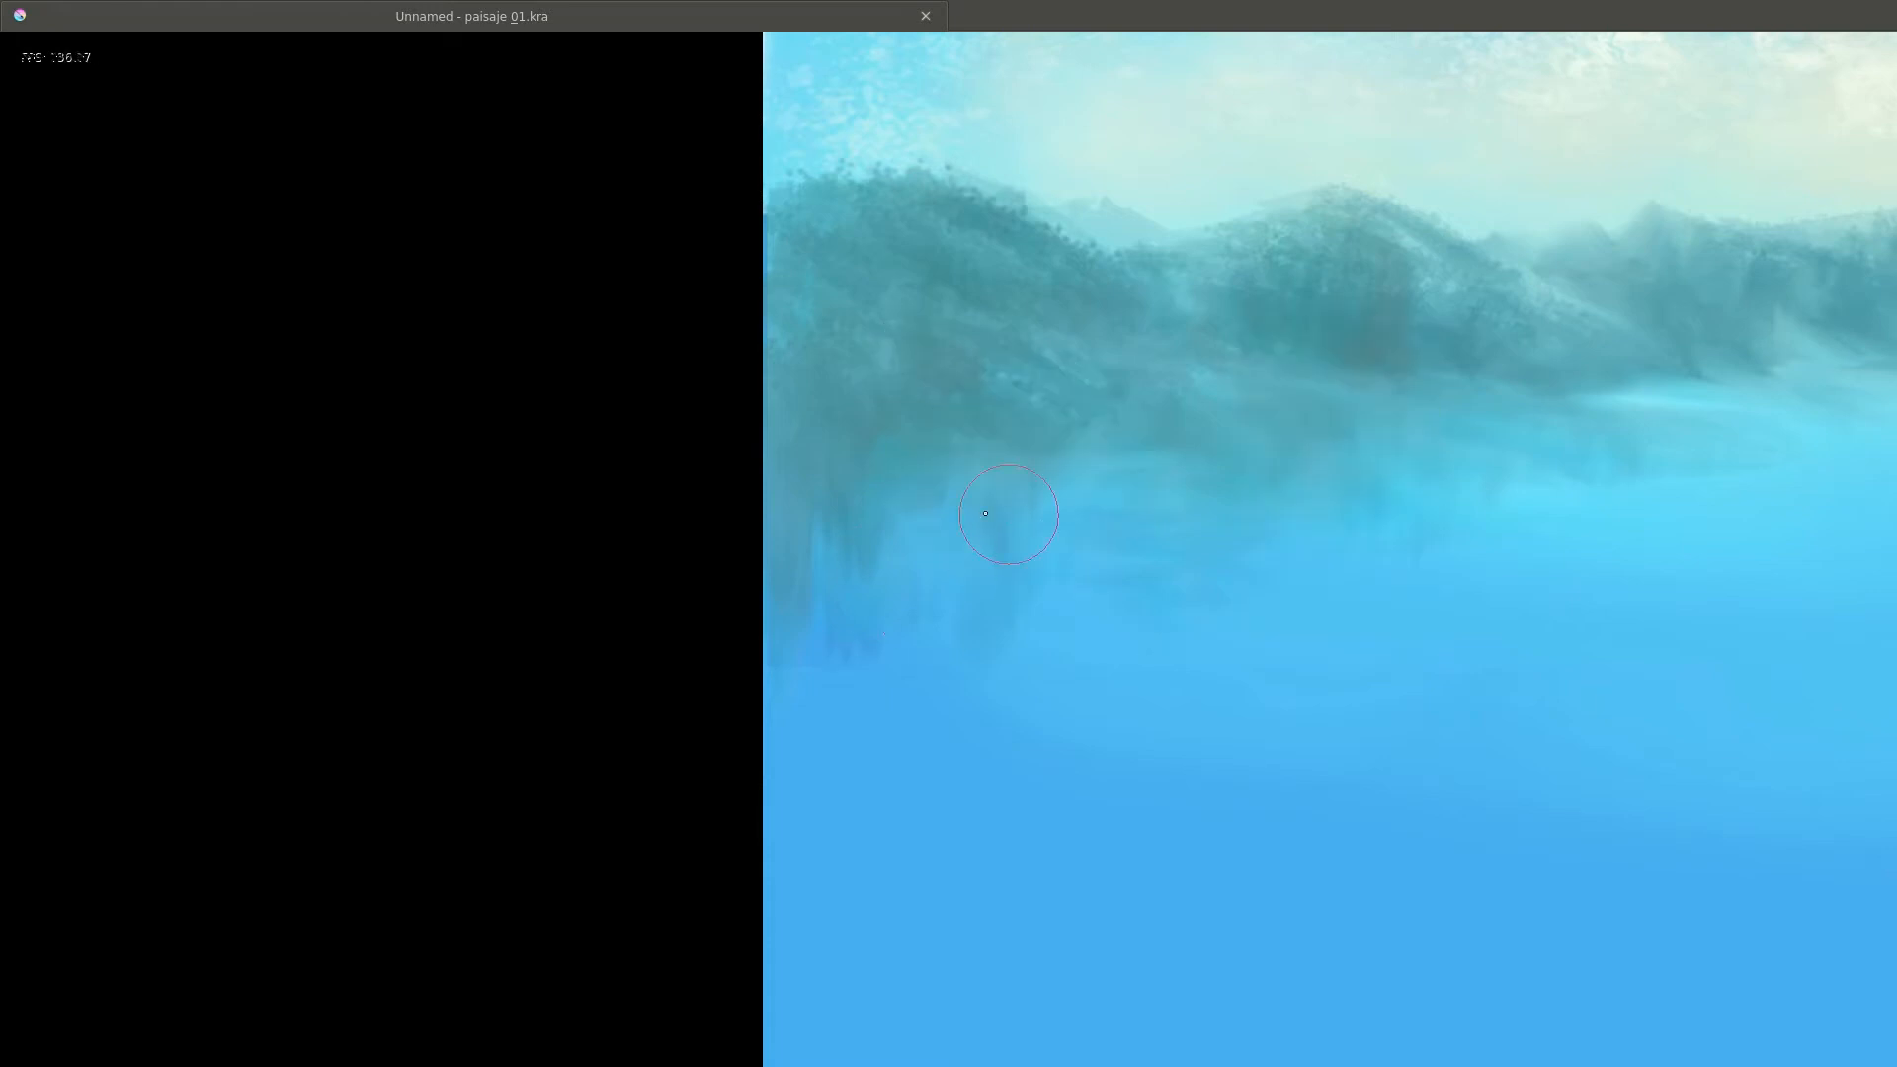
pyautogui.moveTo(938, 489)
pyautogui.mouseDown()
pyautogui.moveTo(800, 682)
pyautogui.moveTo(820, 840)
pyautogui.mouseUp()
pyautogui.moveTo(1189, 716)
pyautogui.mouseDown()
pyautogui.moveTo(1181, 812)
pyautogui.moveTo(1182, 558)
pyautogui.moveTo(1147, 516)
pyautogui.moveTo(1185, 464)
pyautogui.mouseUp()
# Switch to the airbrush preset with a light cream colour and lay sunlit strokes on the right mountains and distant hills.
pyautogui.rightClick(973, 528)
pyautogui.click(1001, 525)
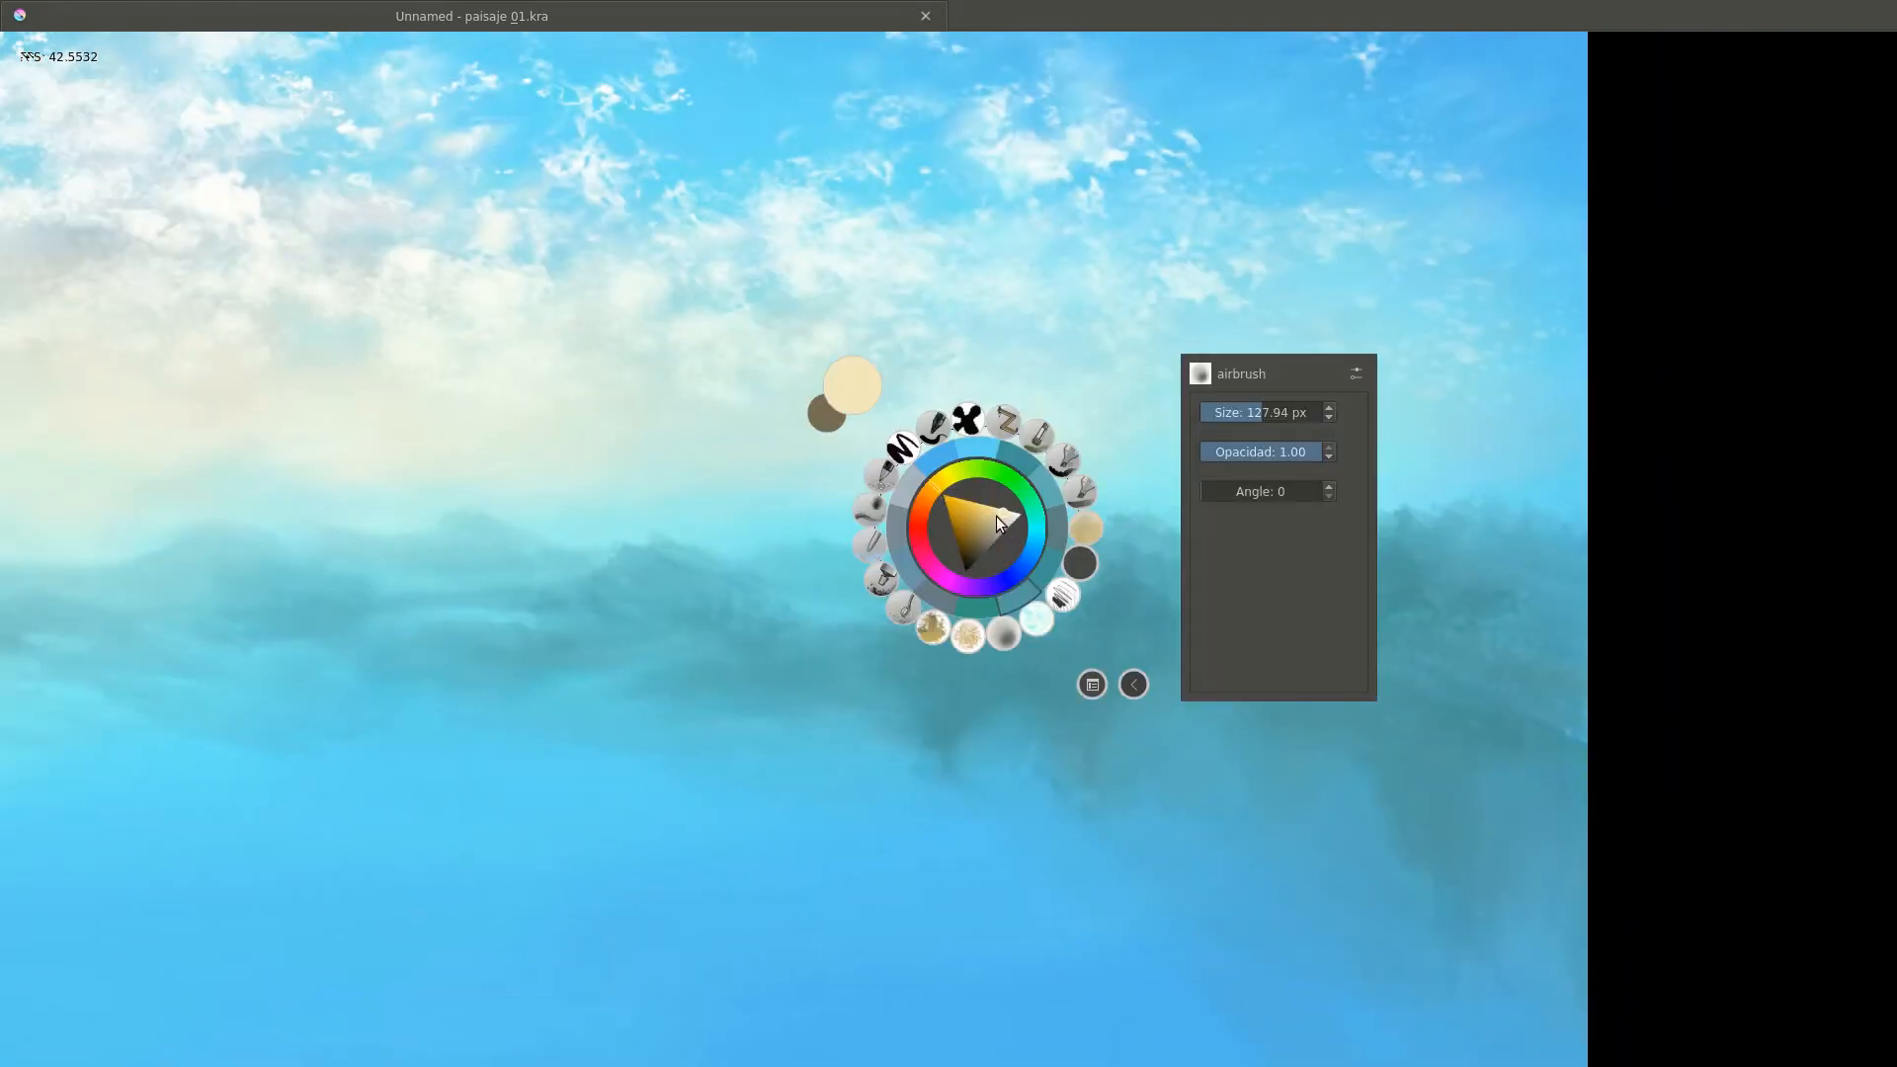
pyautogui.rightClick(1001, 525)
pyautogui.moveTo(1022, 605); pyautogui.dragTo(1074, 554)
pyautogui.moveTo(879, 561); pyautogui.dragTo(785, 548)
pyautogui.moveTo(742, 561)
pyautogui.mouseDown()
pyautogui.moveTo(800, 603)
pyautogui.moveTo(965, 547)
pyautogui.moveTo(820, 486)
pyautogui.mouseUp()
pyautogui.moveTo(773, 488)
pyautogui.mouseDown()
pyautogui.moveTo(730, 499)
pyautogui.moveTo(830, 498)
pyautogui.mouseUp()
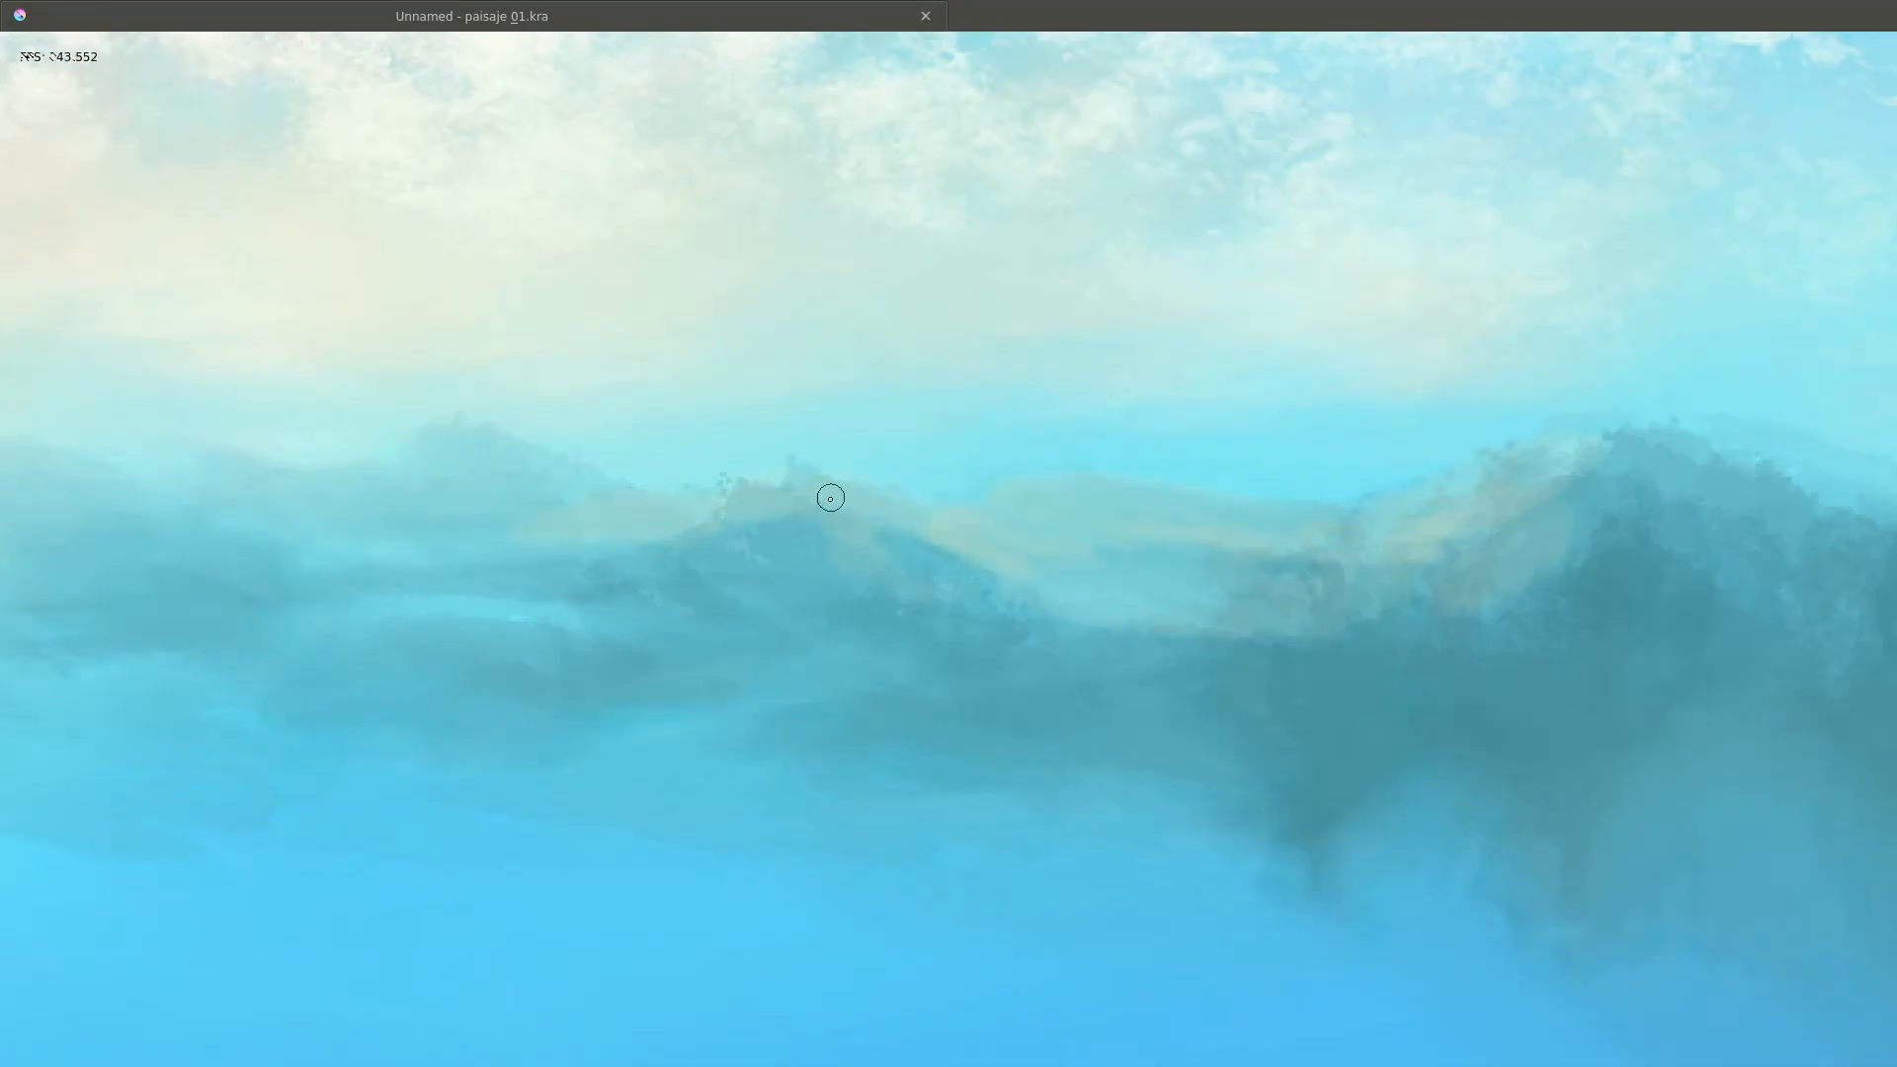
# Spread the cream light over the faint distant hills and across the rounded slopes of the right mountains.
pyautogui.moveTo(613, 605); pyautogui.dragTo(460, 571)
pyautogui.moveTo(983, 600); pyautogui.dragTo(1314, 564)
pyautogui.moveTo(1541, 534)
pyautogui.mouseDown()
pyautogui.moveTo(1180, 408)
pyautogui.moveTo(934, 548)
pyautogui.moveTo(776, 582)
pyautogui.mouseUp()
pyautogui.moveTo(1452, 376); pyautogui.dragTo(1128, 378)
pyautogui.moveTo(1128, 383)
pyautogui.mouseDown()
pyautogui.moveTo(1185, 503)
pyautogui.moveTo(1179, 455)
pyautogui.moveTo(1383, 439)
pyautogui.mouseUp()
pyautogui.scroll(-4, 1149, 548)
pyautogui.scroll(3, 1143, 548)
# Paint diagonal cream highlights down the ridges and slopes of the central mountains.
pyautogui.moveTo(39, 519); pyautogui.dragTo(1230, 513)
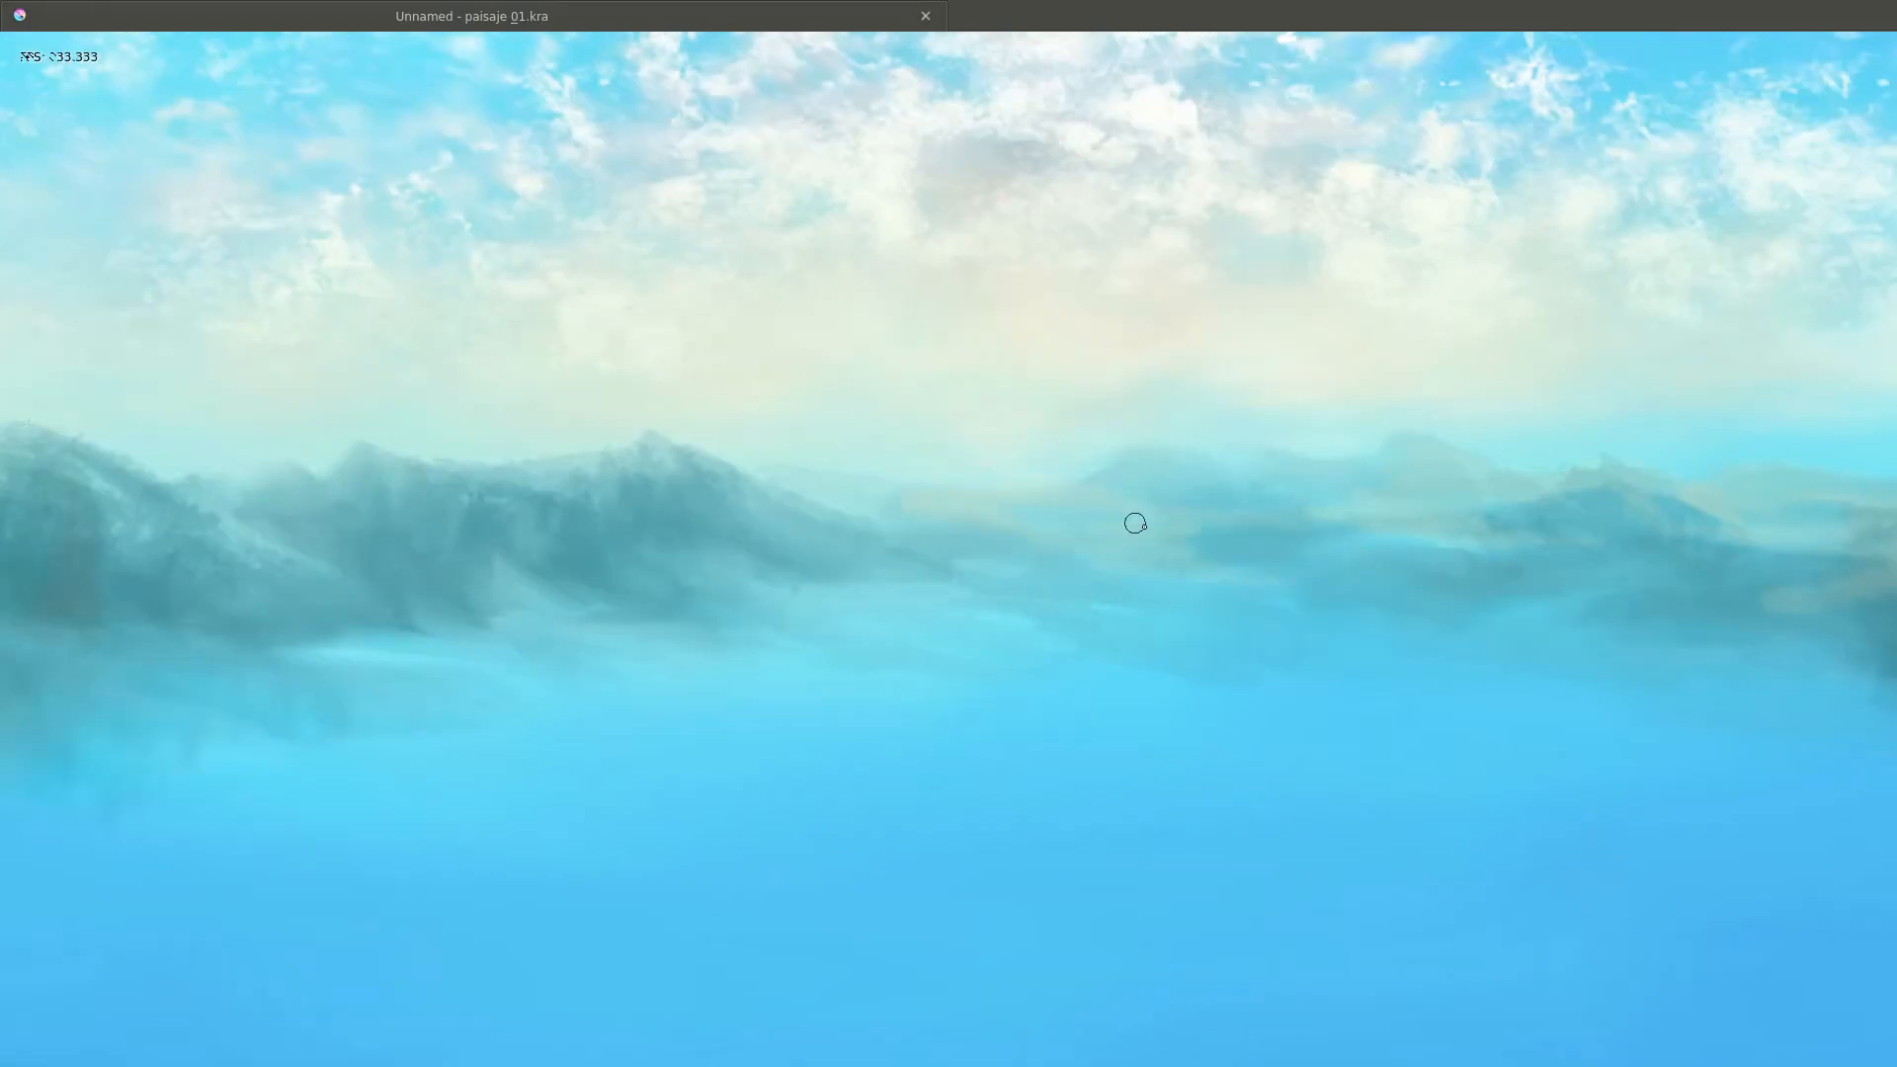
pyautogui.moveTo(742, 486)
pyautogui.mouseDown()
pyautogui.moveTo(879, 544)
pyautogui.moveTo(922, 521)
pyautogui.moveTo(989, 568)
pyautogui.mouseUp()
pyautogui.moveTo(726, 506); pyautogui.dragTo(953, 610)
pyautogui.moveTo(671, 492); pyautogui.dragTo(978, 608)
pyautogui.scroll(2, 735, 513)
pyautogui.moveTo(830, 573); pyautogui.dragTo(1048, 672)
pyautogui.moveTo(484, 533); pyautogui.dragTo(691, 612)
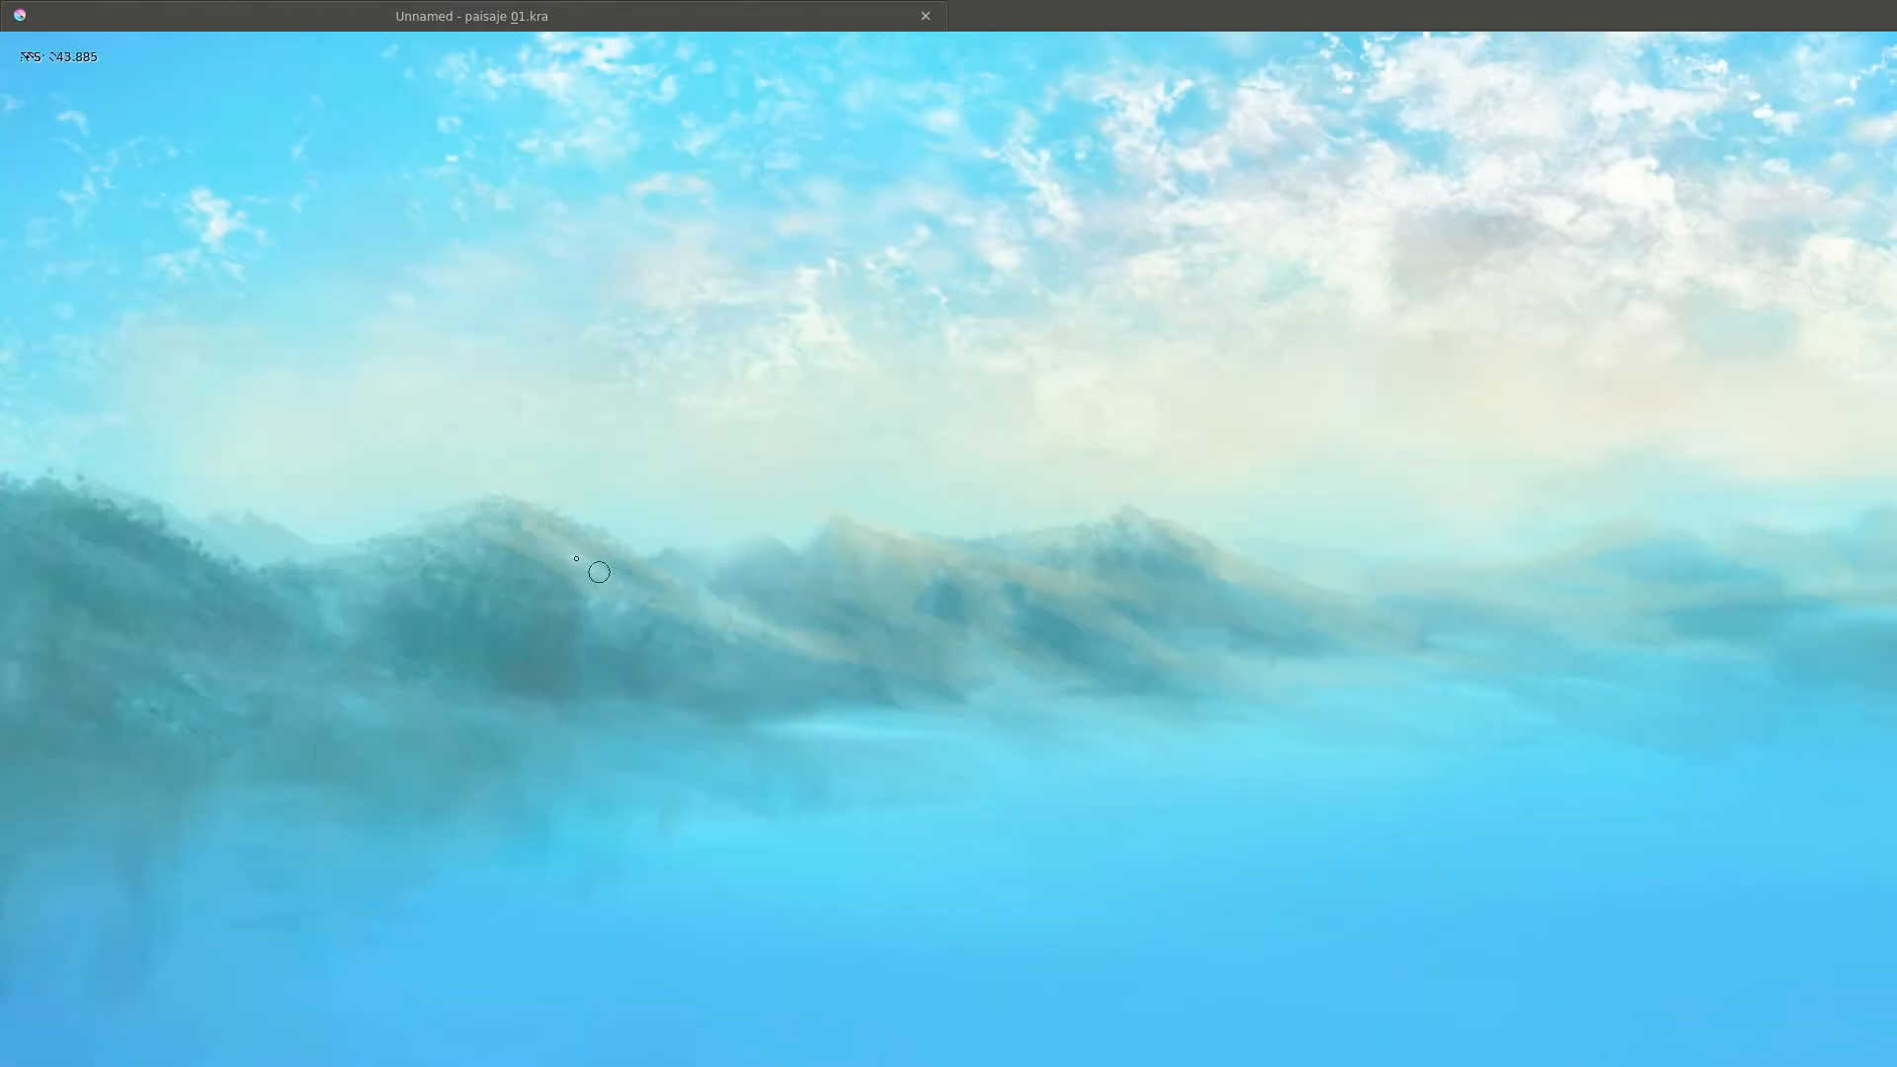
# Carry the cream highlights across the left mountains, following their slopes out to the canvas edge.
pyautogui.moveTo(593, 563); pyautogui.dragTo(790, 686)
pyautogui.moveTo(533, 632)
pyautogui.mouseDown()
pyautogui.moveTo(682, 692)
pyautogui.moveTo(573, 583)
pyautogui.mouseUp()
pyautogui.moveTo(277, 593)
pyautogui.mouseDown()
pyautogui.moveTo(751, 553)
pyautogui.moveTo(998, 652)
pyautogui.mouseUp()
pyautogui.moveTo(760, 633)
pyautogui.mouseDown()
pyautogui.moveTo(633, 513)
pyautogui.moveTo(538, 464)
pyautogui.moveTo(410, 455)
pyautogui.mouseUp()
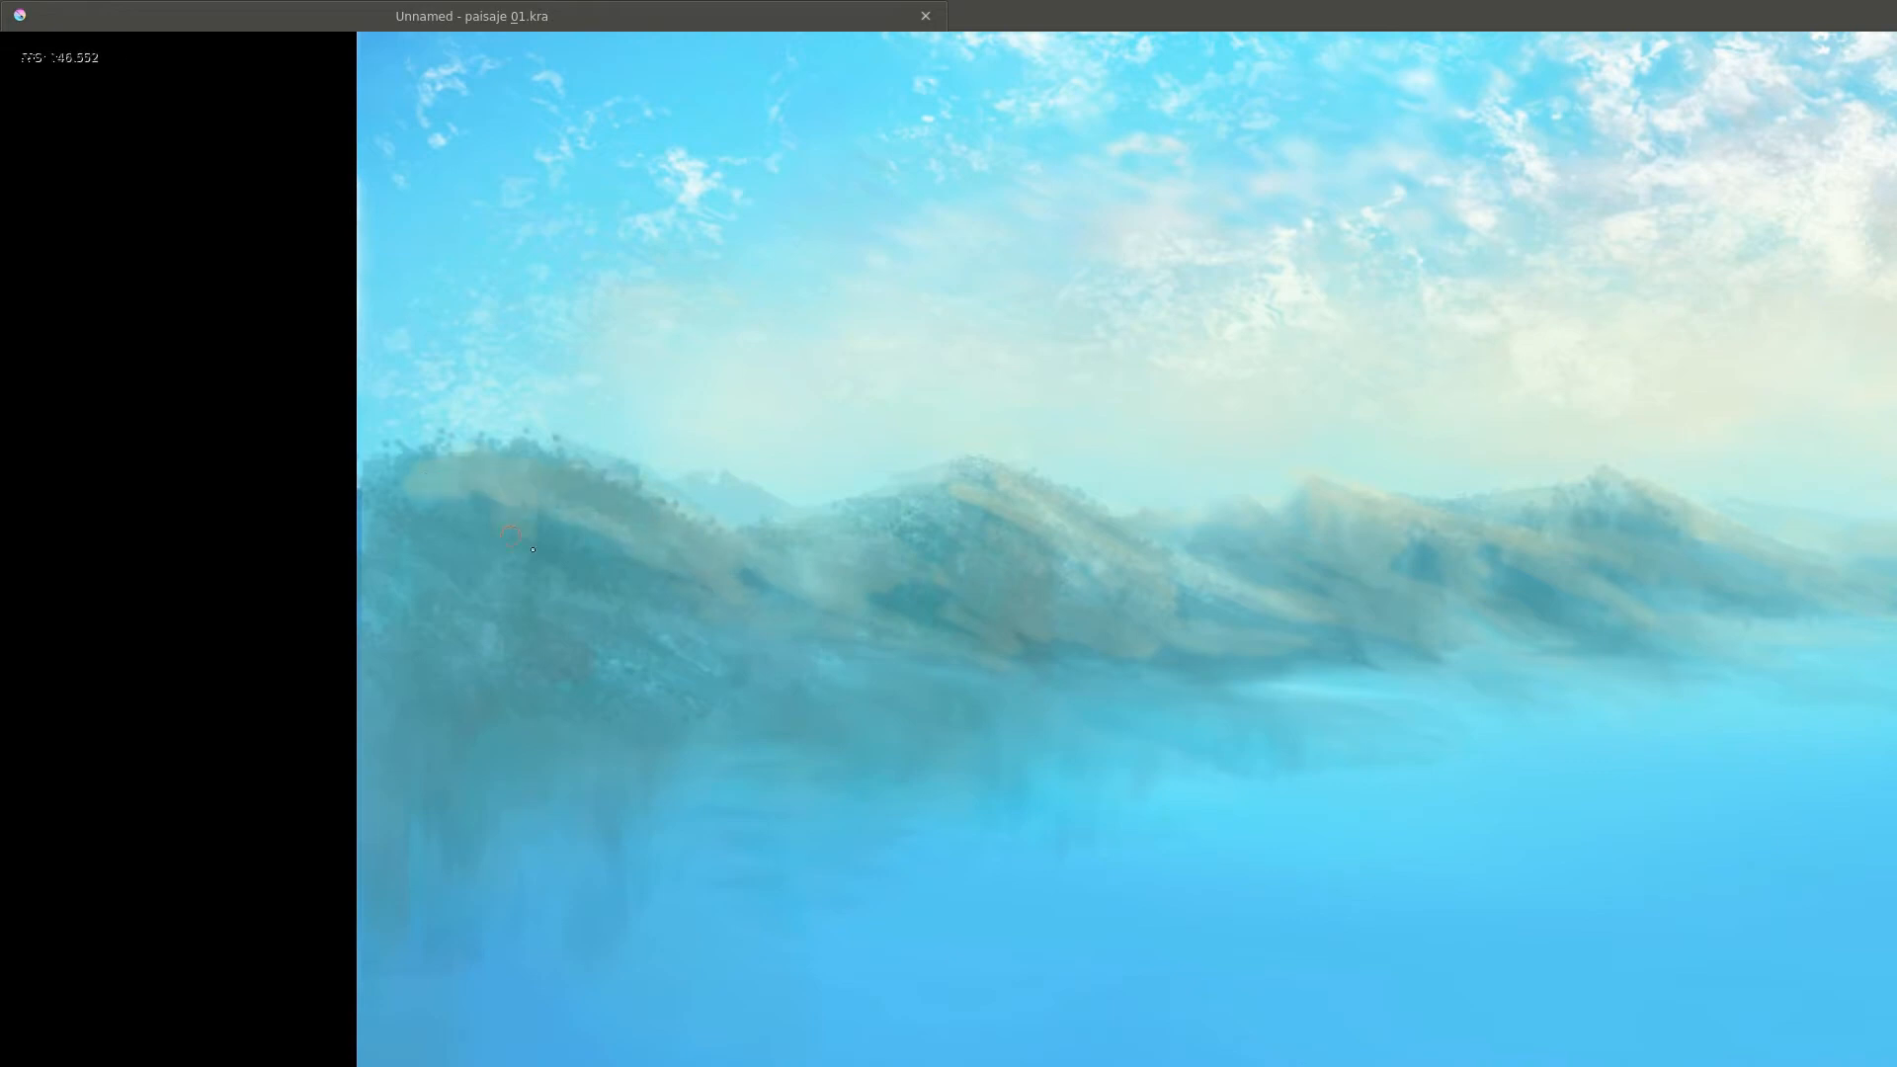
pyautogui.moveTo(652, 578)
pyautogui.mouseDown()
pyautogui.moveTo(364, 473)
pyautogui.moveTo(563, 592)
pyautogui.mouseUp()
pyautogui.moveTo(361, 583)
pyautogui.mouseDown()
pyautogui.moveTo(622, 622)
pyautogui.moveTo(366, 602)
pyautogui.mouseUp()
pyautogui.moveTo(366, 623); pyautogui.dragTo(484, 649)
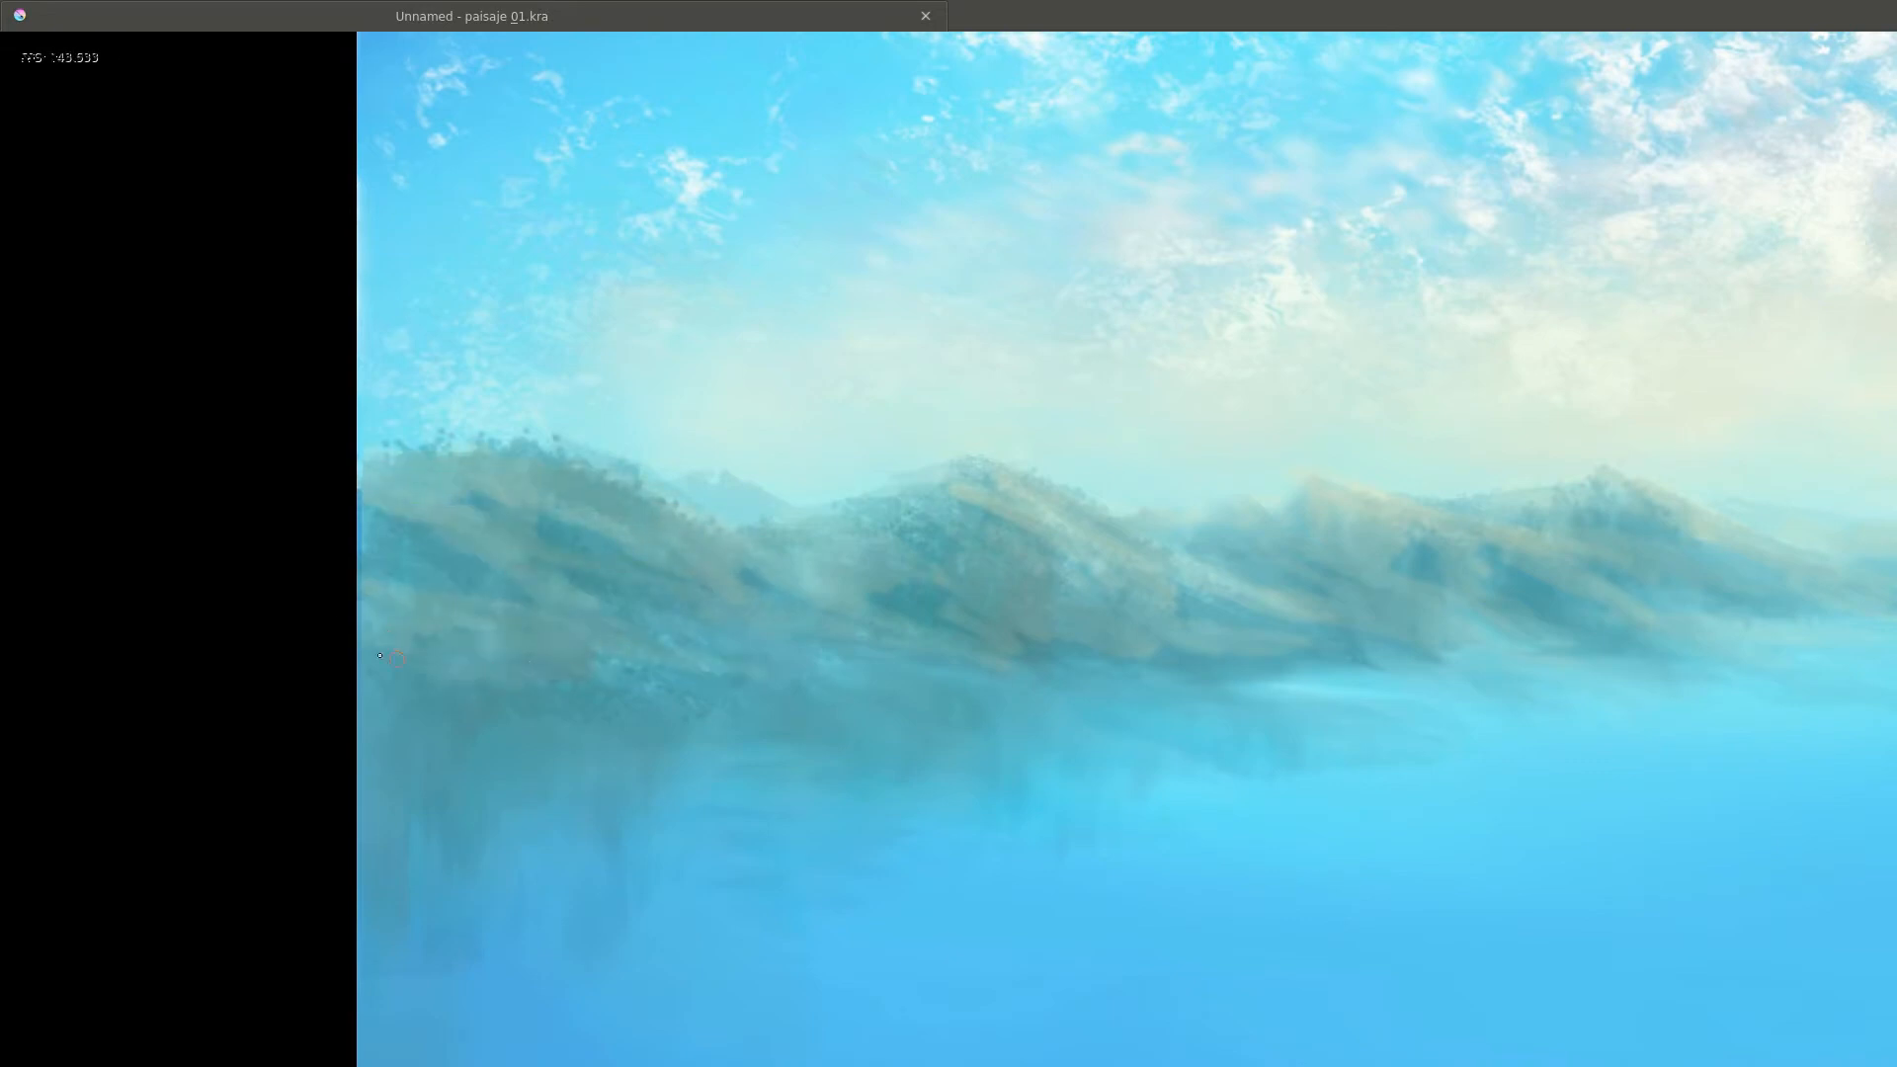
pyautogui.moveTo(431, 528); pyautogui.dragTo(456, 518)
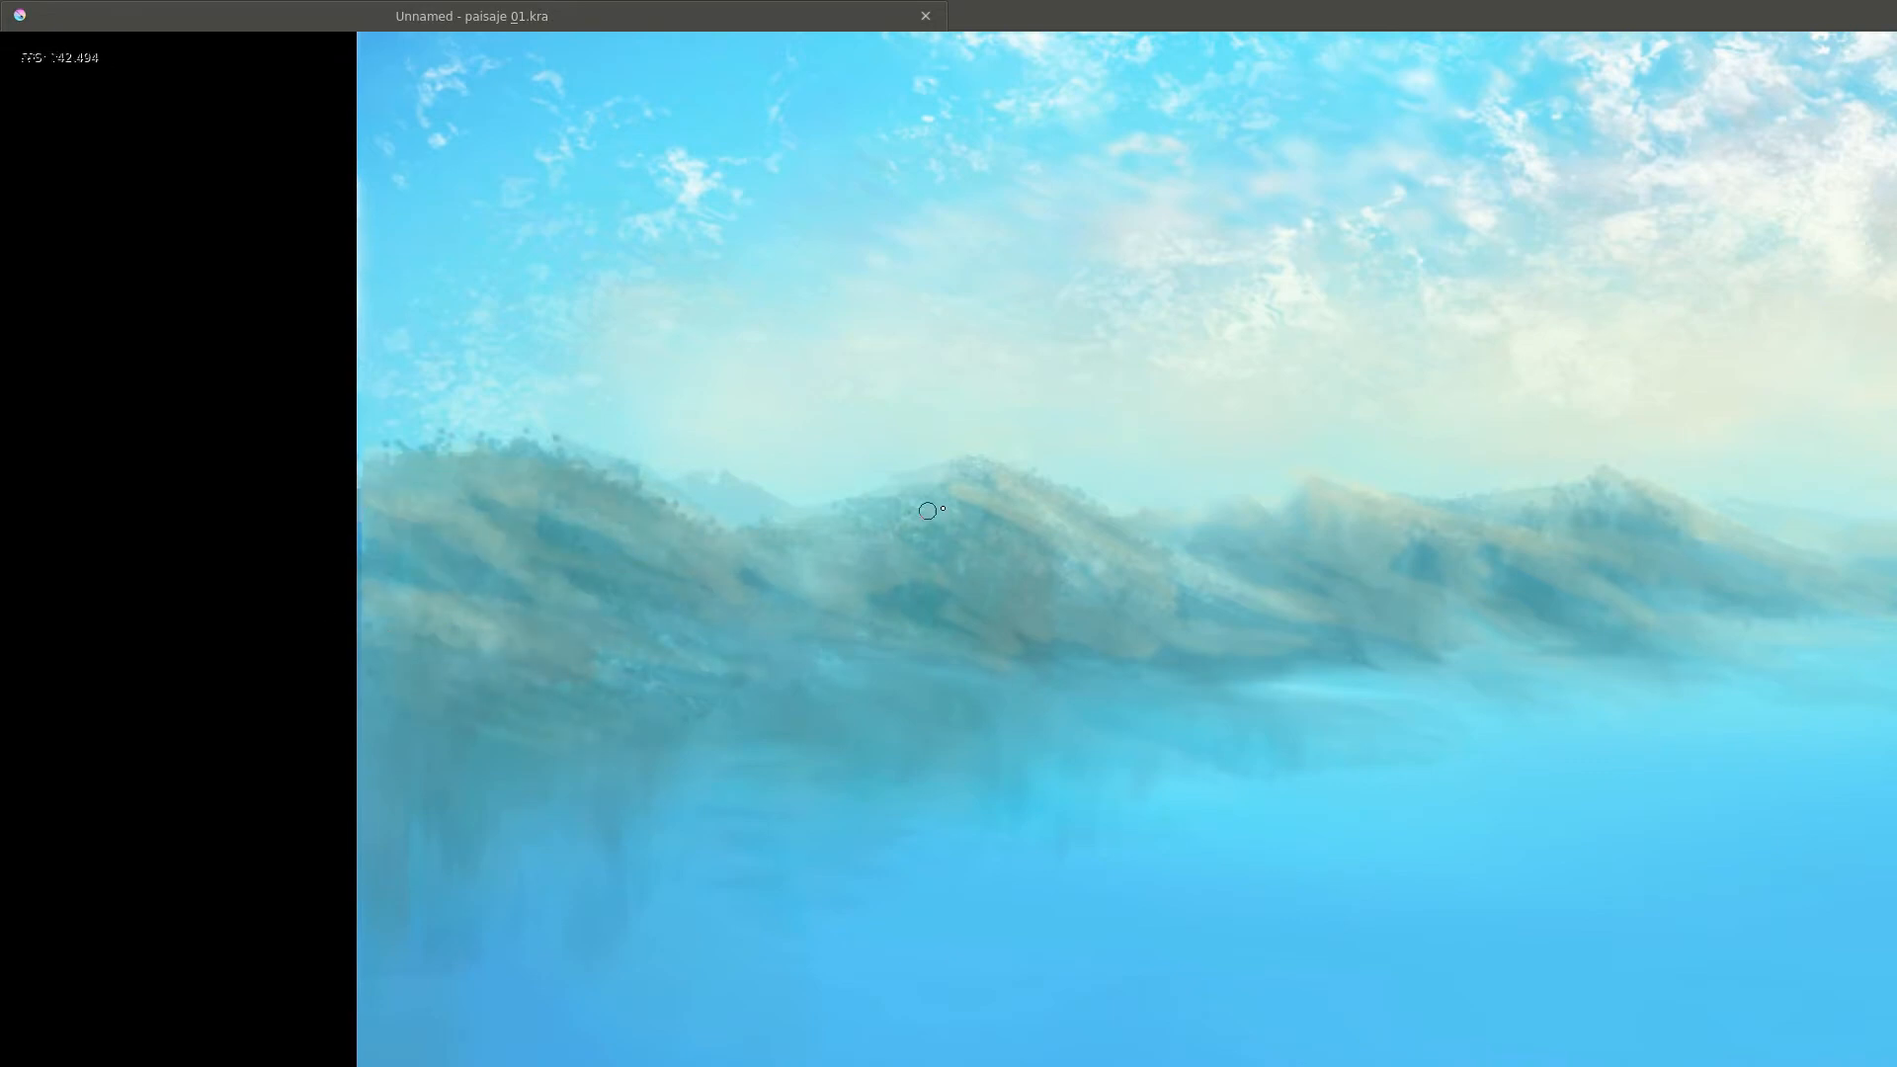
# Add cream light to the crest and lower folds of the far-right mountains, checking the painting in mirrored view.
pyautogui.press('m')
pyautogui.moveTo(1027, 521); pyautogui.dragTo(870, 553)
pyautogui.moveTo(750, 554); pyautogui.dragTo(1073, 537)
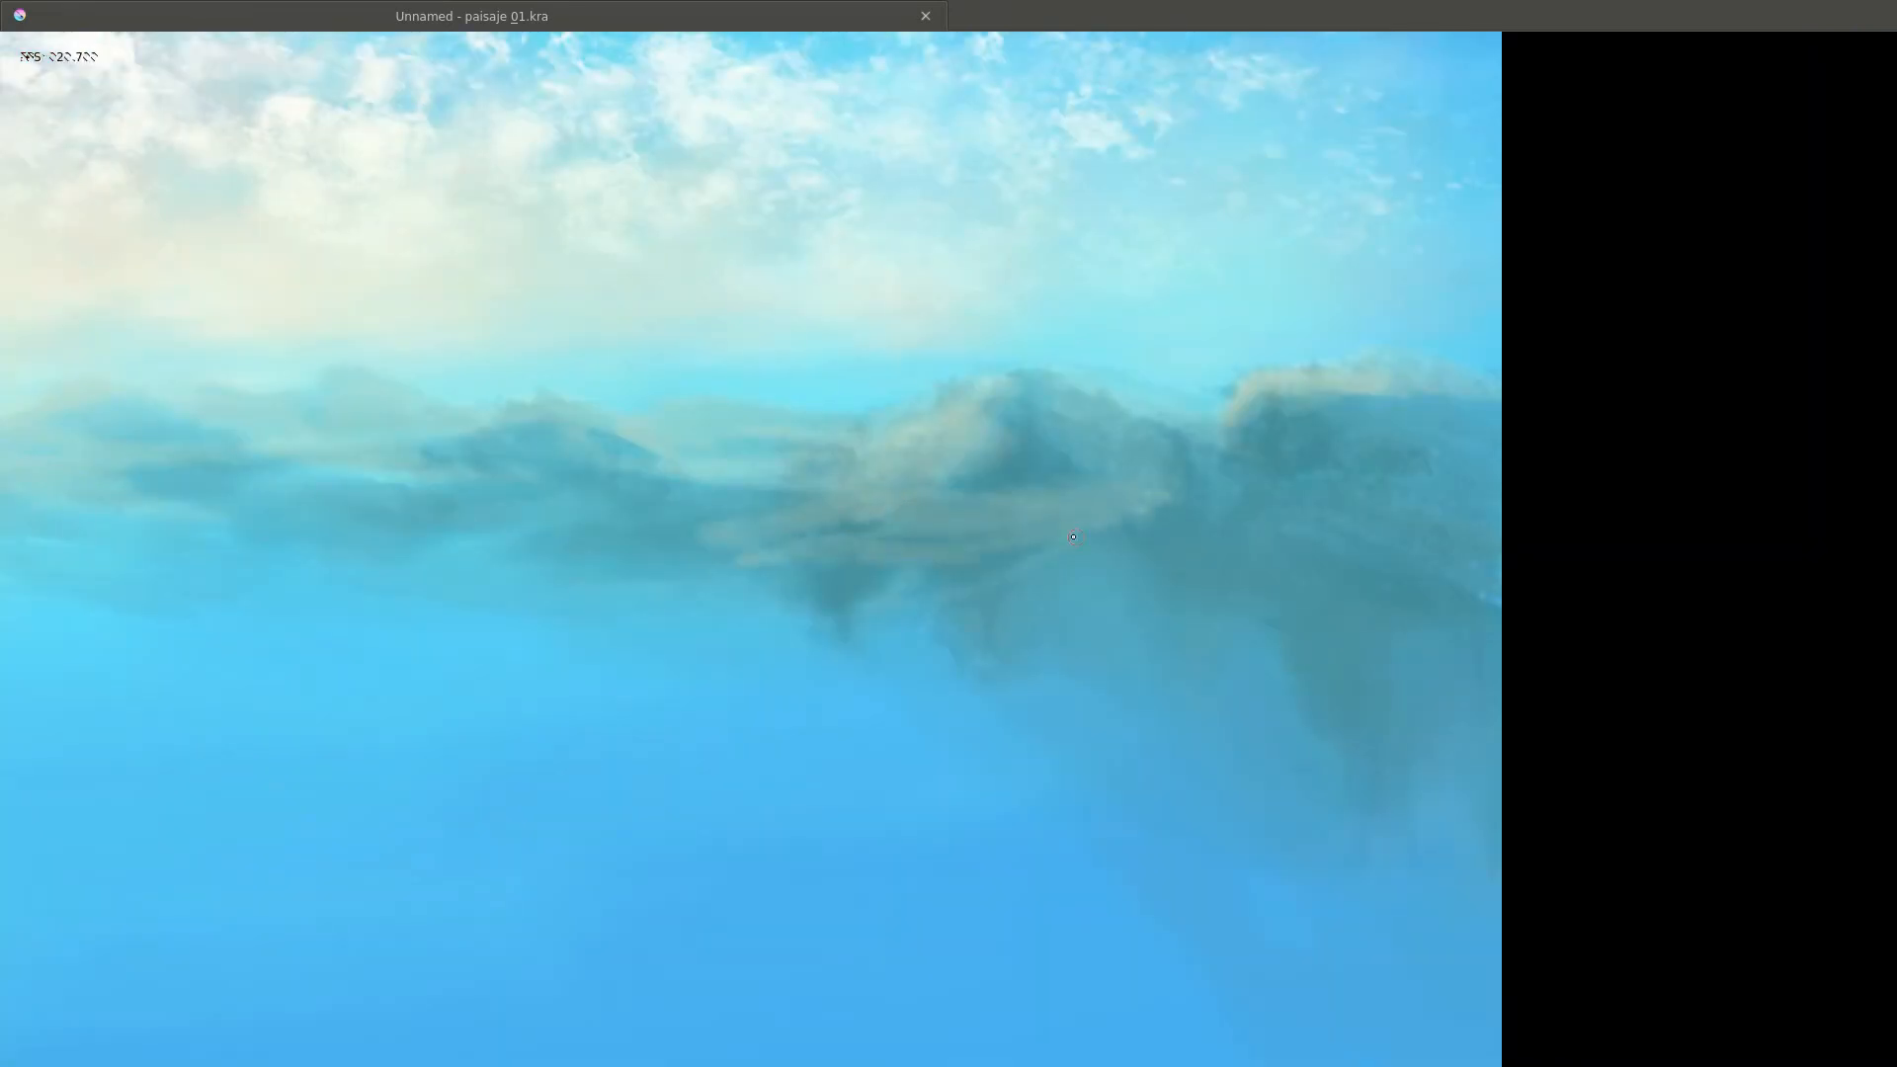
pyautogui.moveTo(1186, 494)
pyautogui.mouseDown()
pyautogui.moveTo(1462, 415)
pyautogui.moveTo(1235, 464)
pyautogui.moveTo(1382, 553)
pyautogui.moveTo(1442, 464)
pyautogui.mouseUp()
pyautogui.press('-')
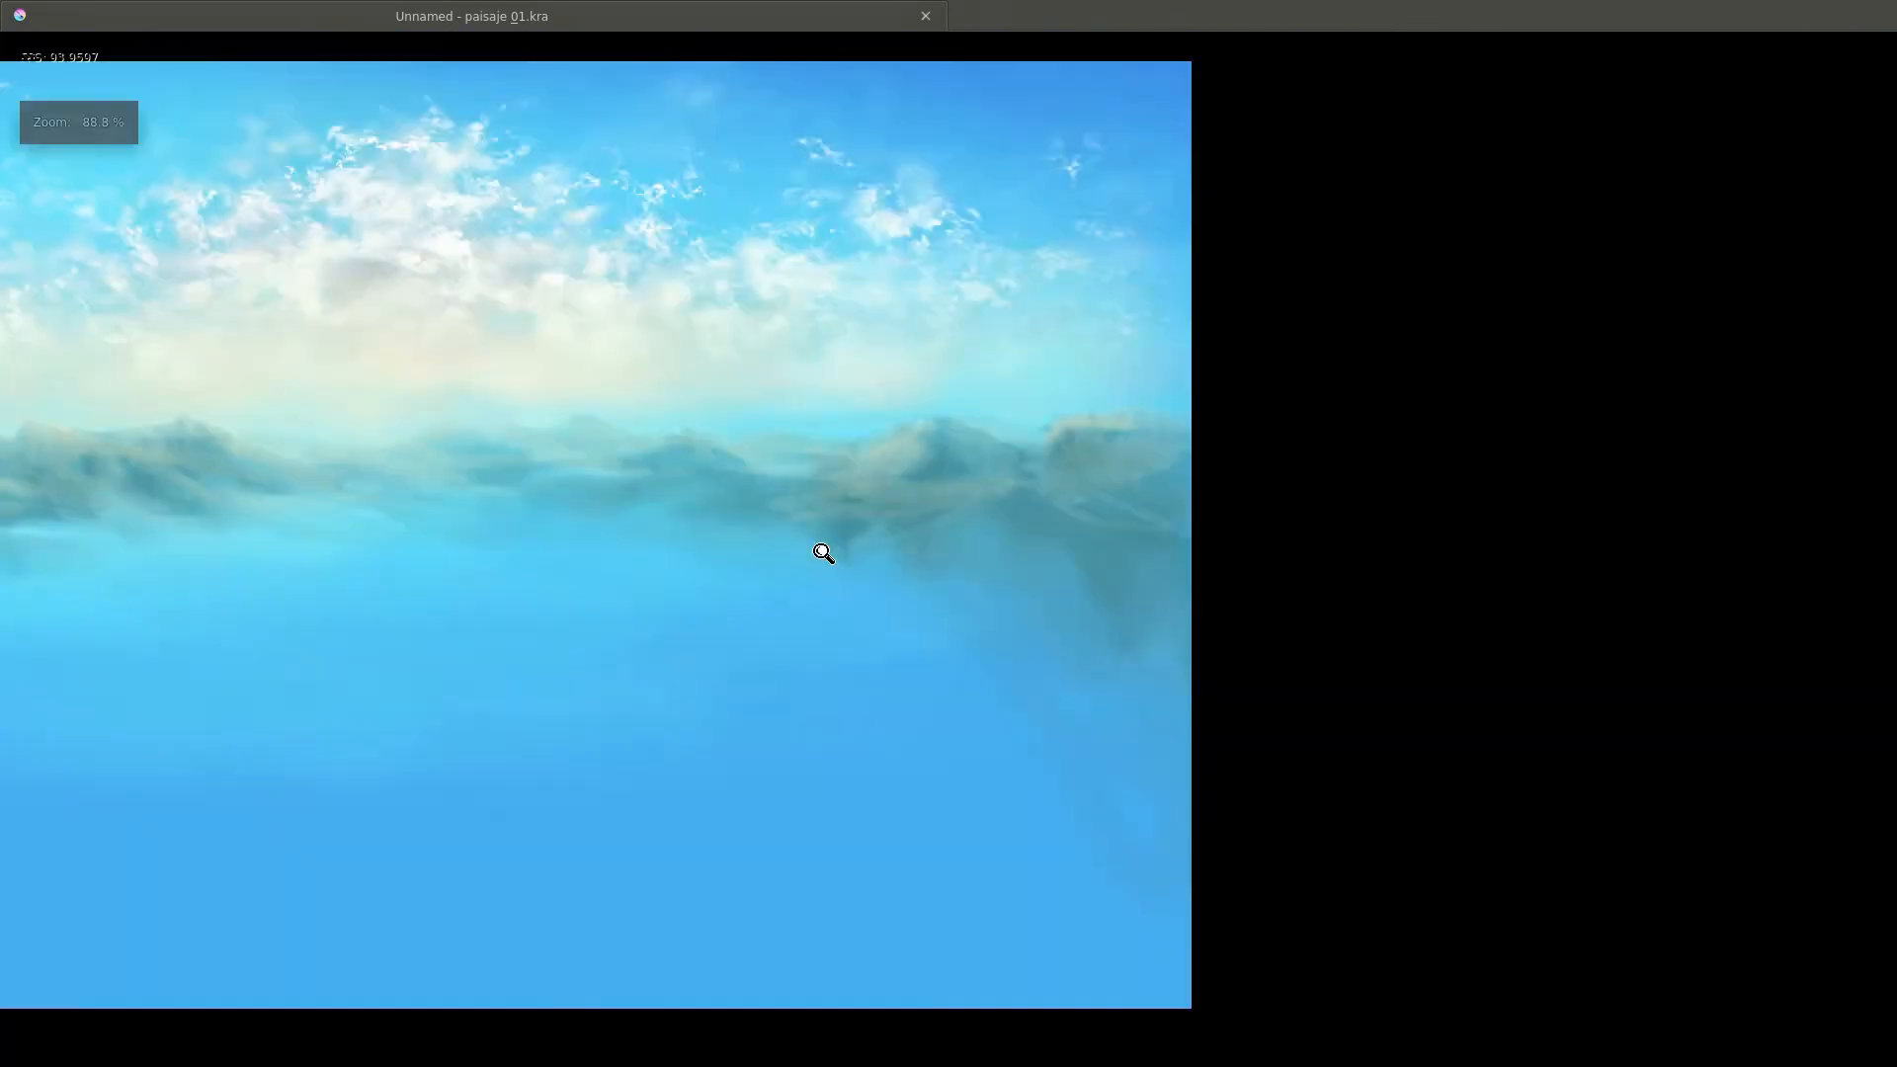
pyautogui.press('m')
# Brighten the sunlit ridges of the left mountains with finer cream strokes.
pyautogui.press('+')
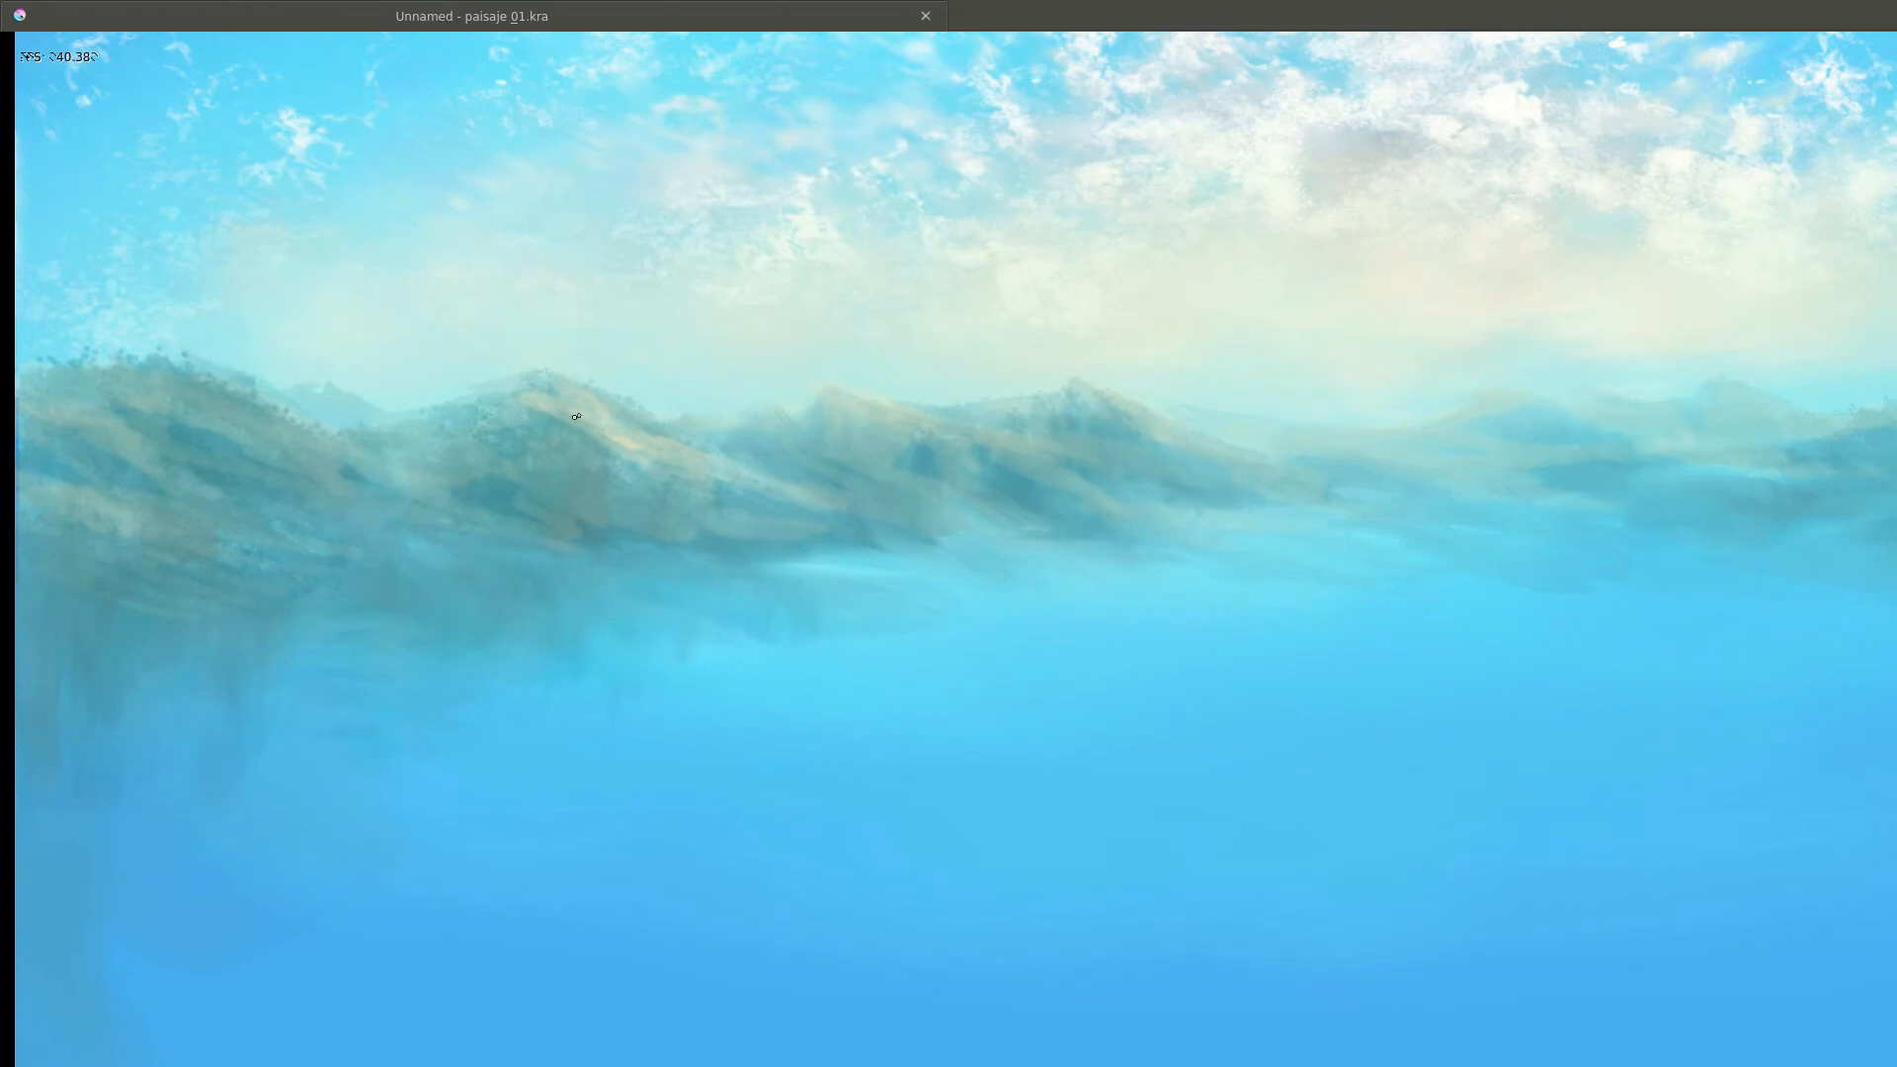
pyautogui.press('-')
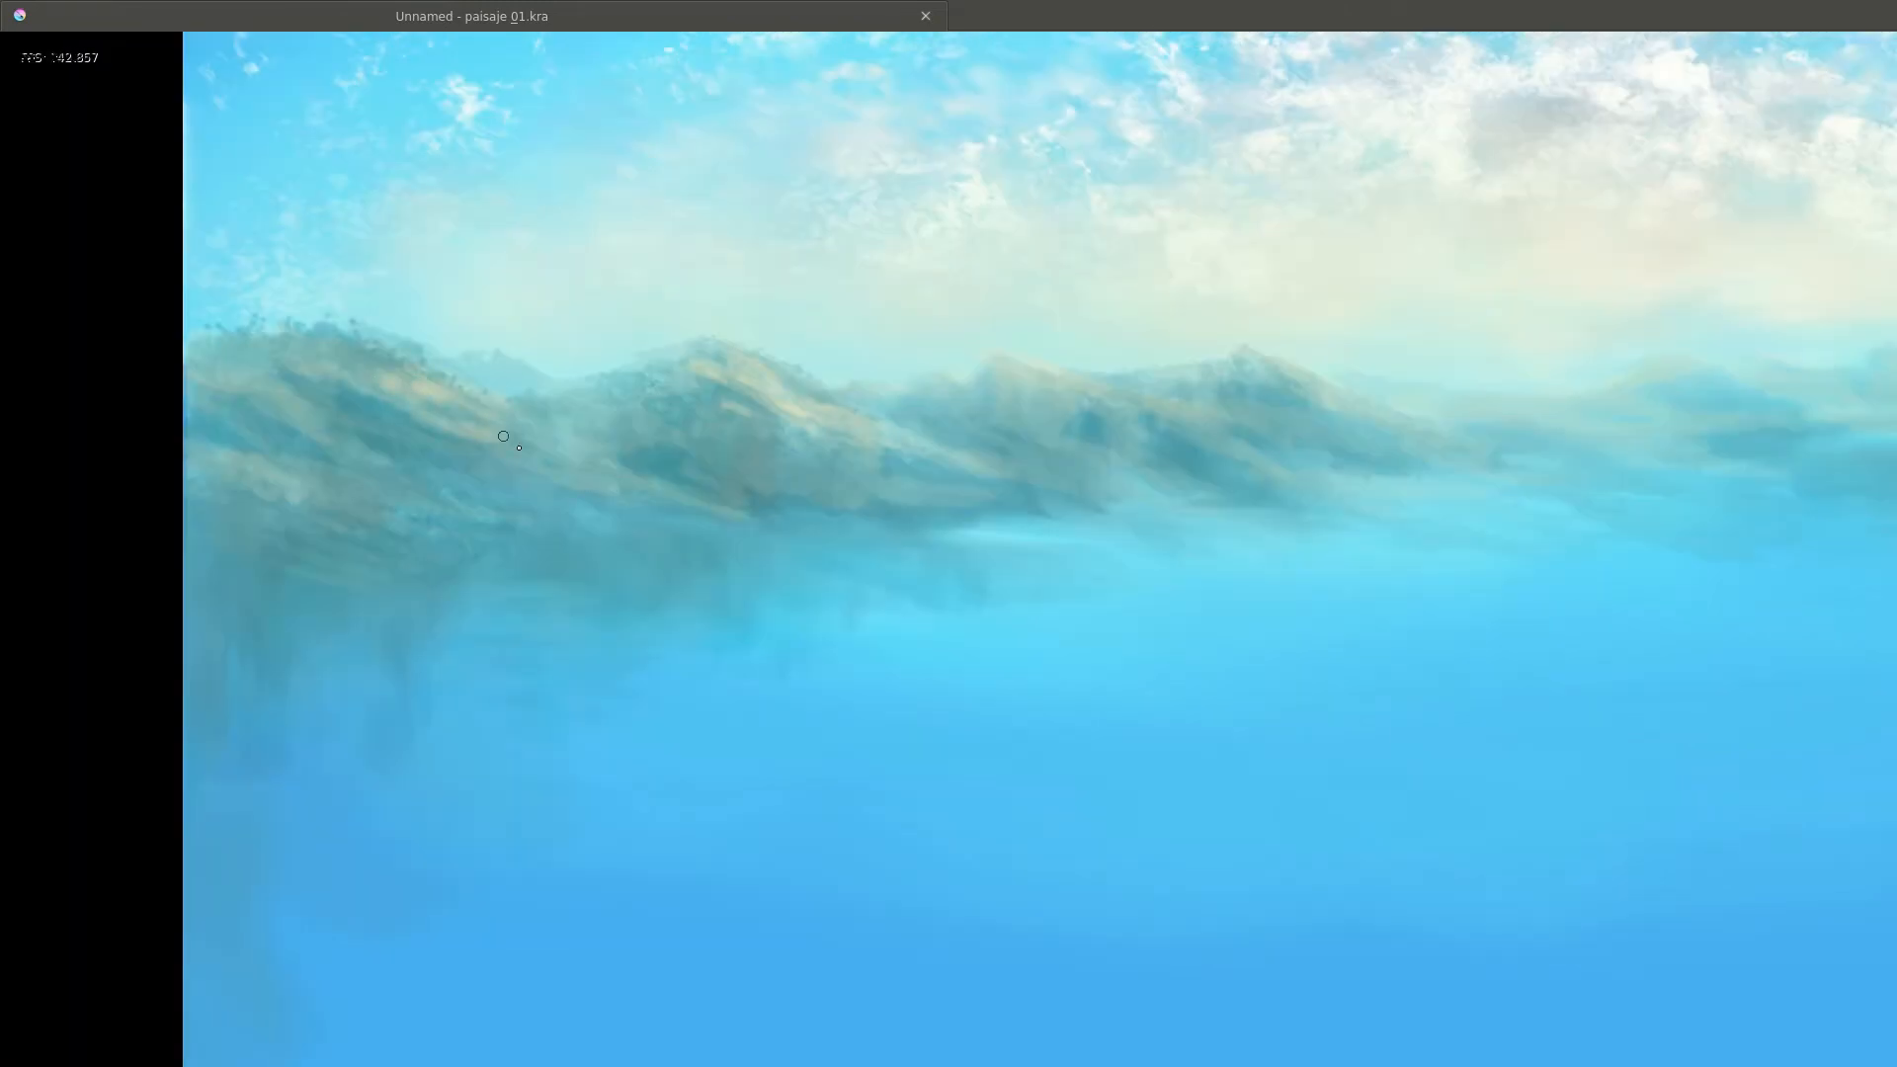
pyautogui.hscroll(-3, 493, 444)
pyautogui.scroll(3, 832, 488)
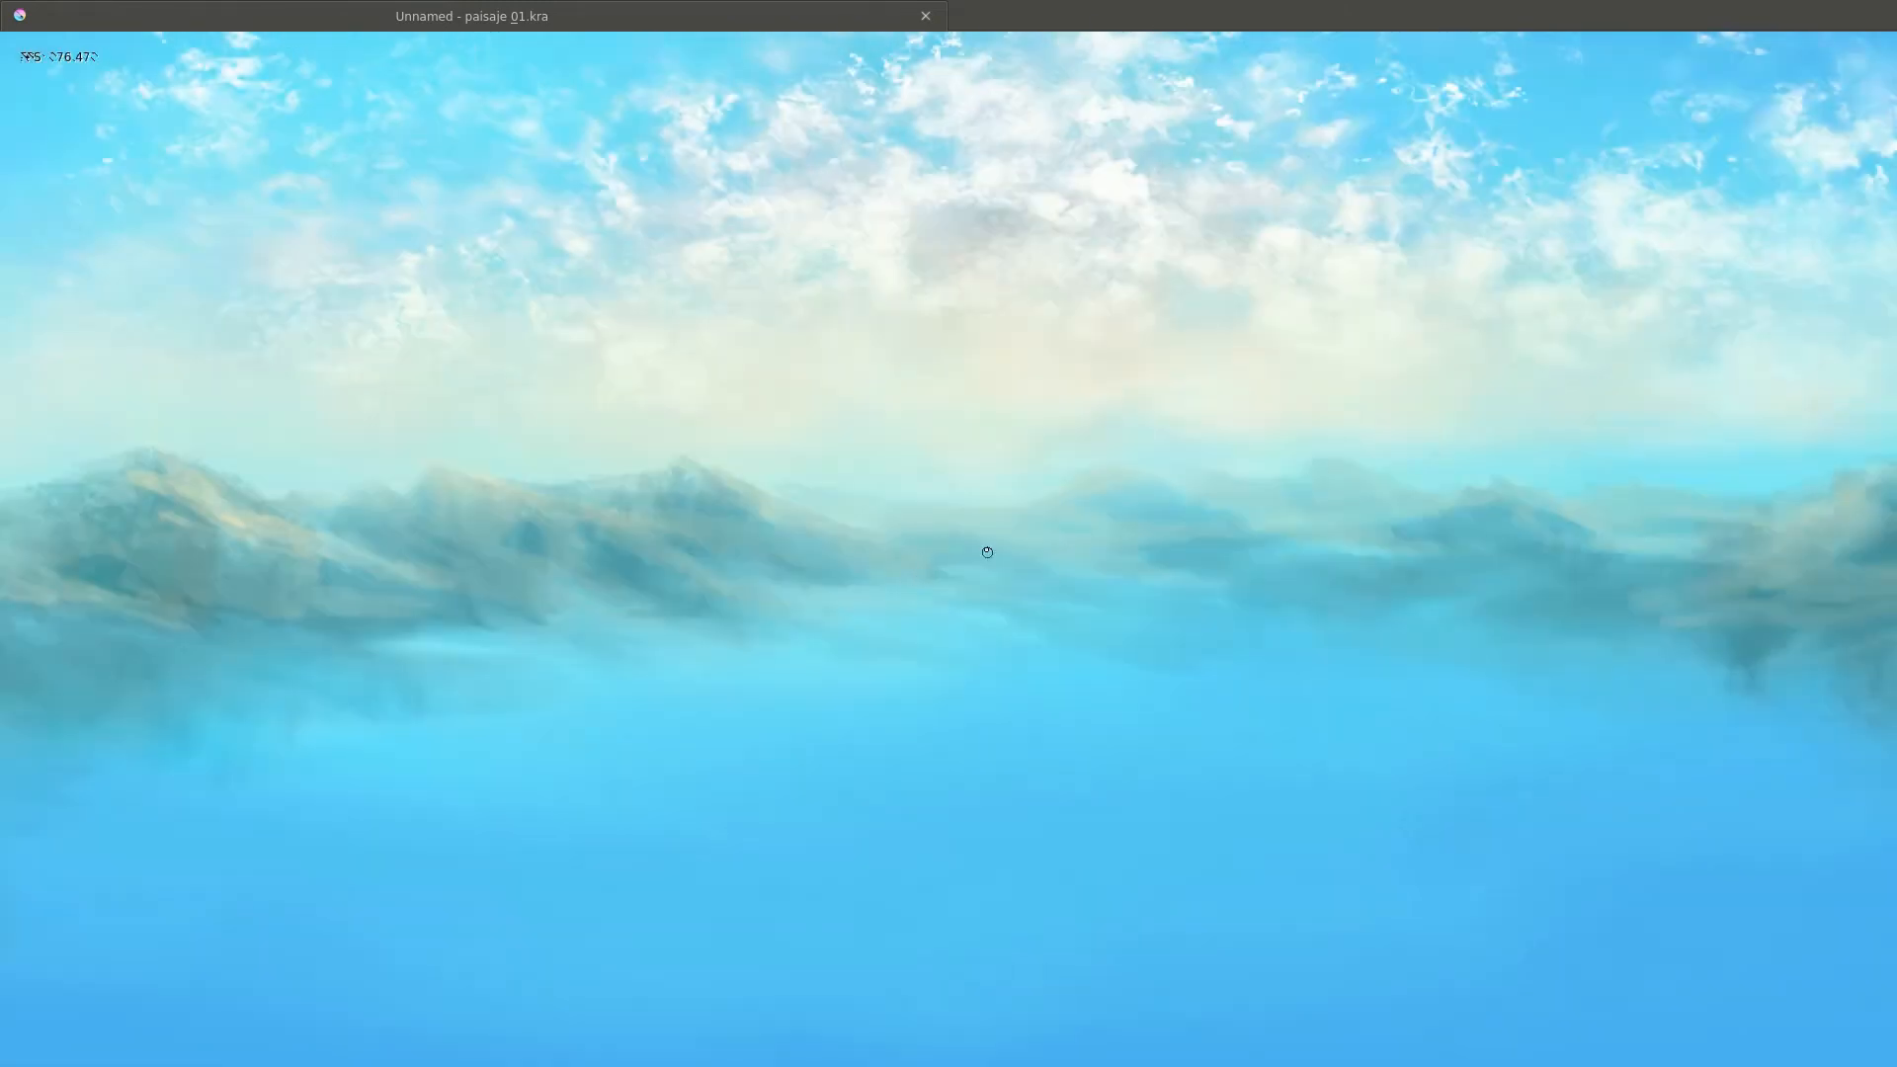
# Strengthen the cream highlights on the far-right mountain and along the folds joining it to its neighbour.
pyautogui.scroll(-3, 1273, 576)
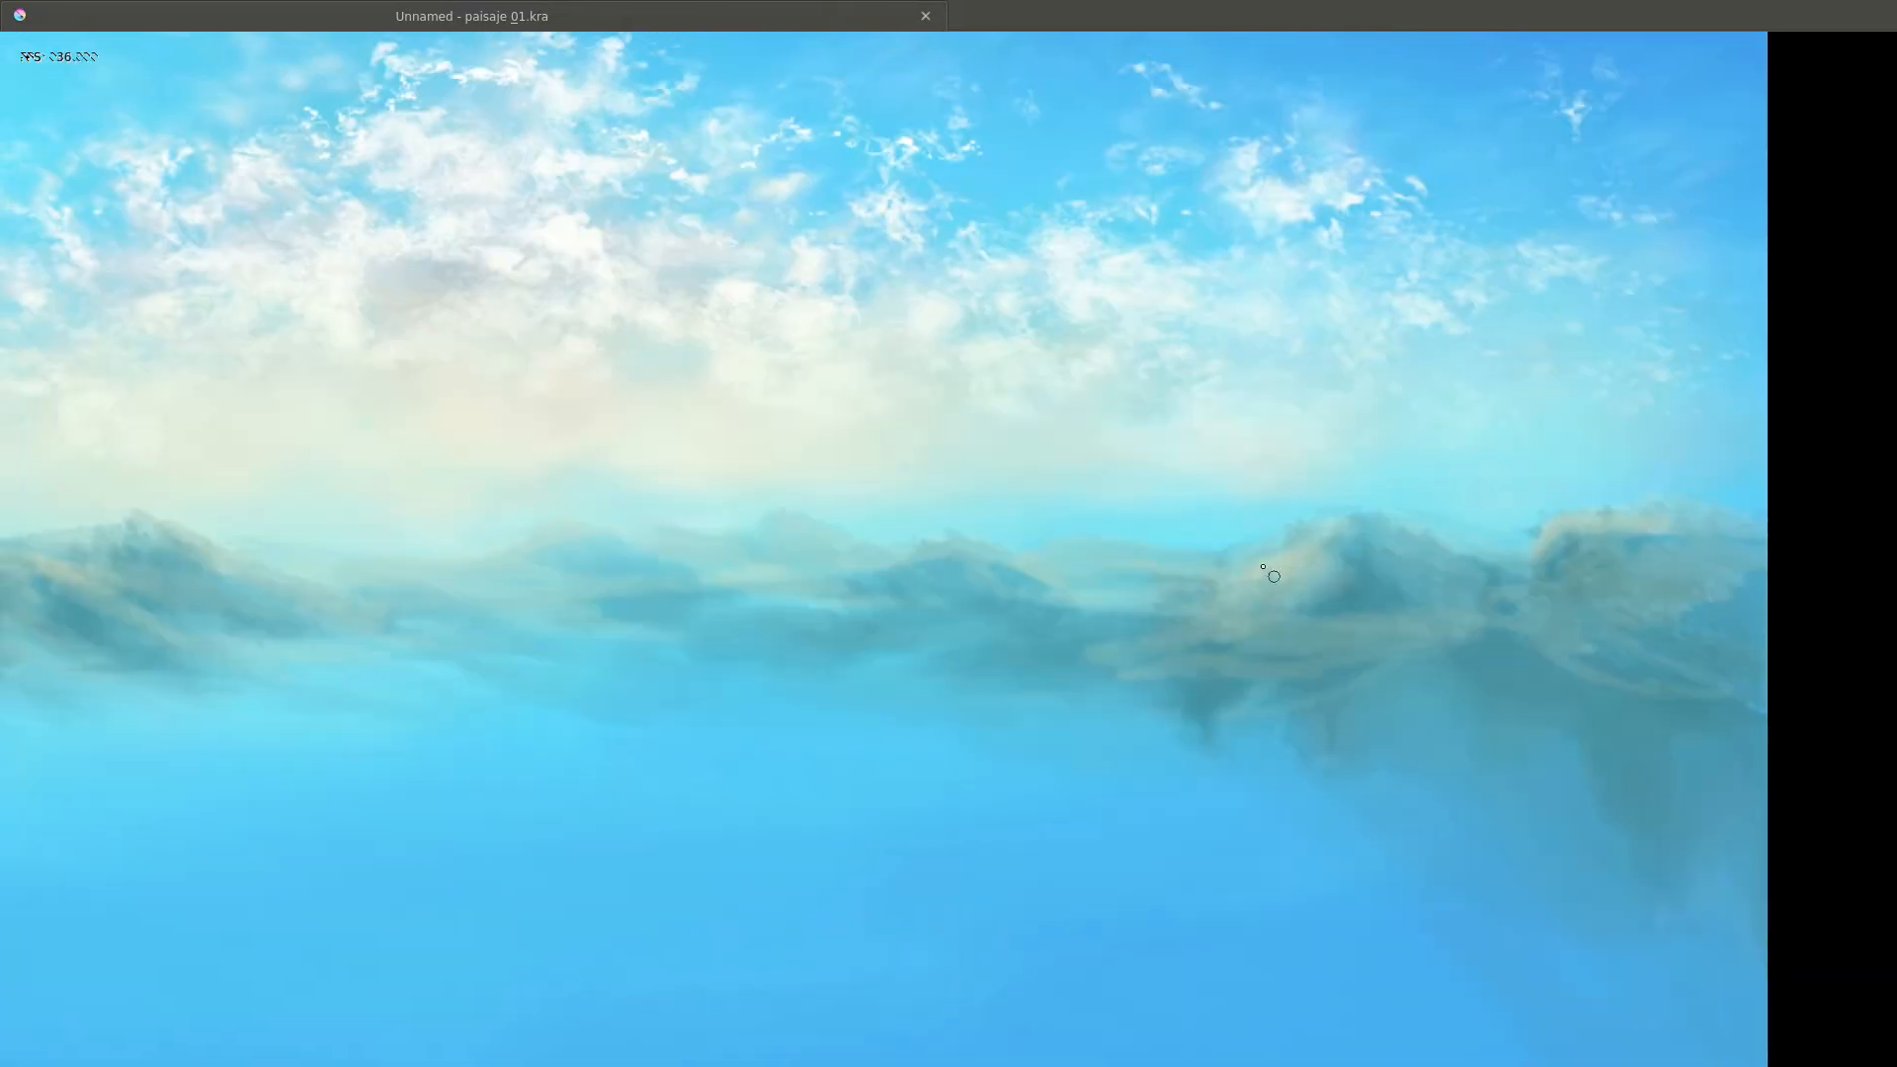
pyautogui.scroll(-2, 1202, 622)
pyautogui.scroll(2, 1307, 475)
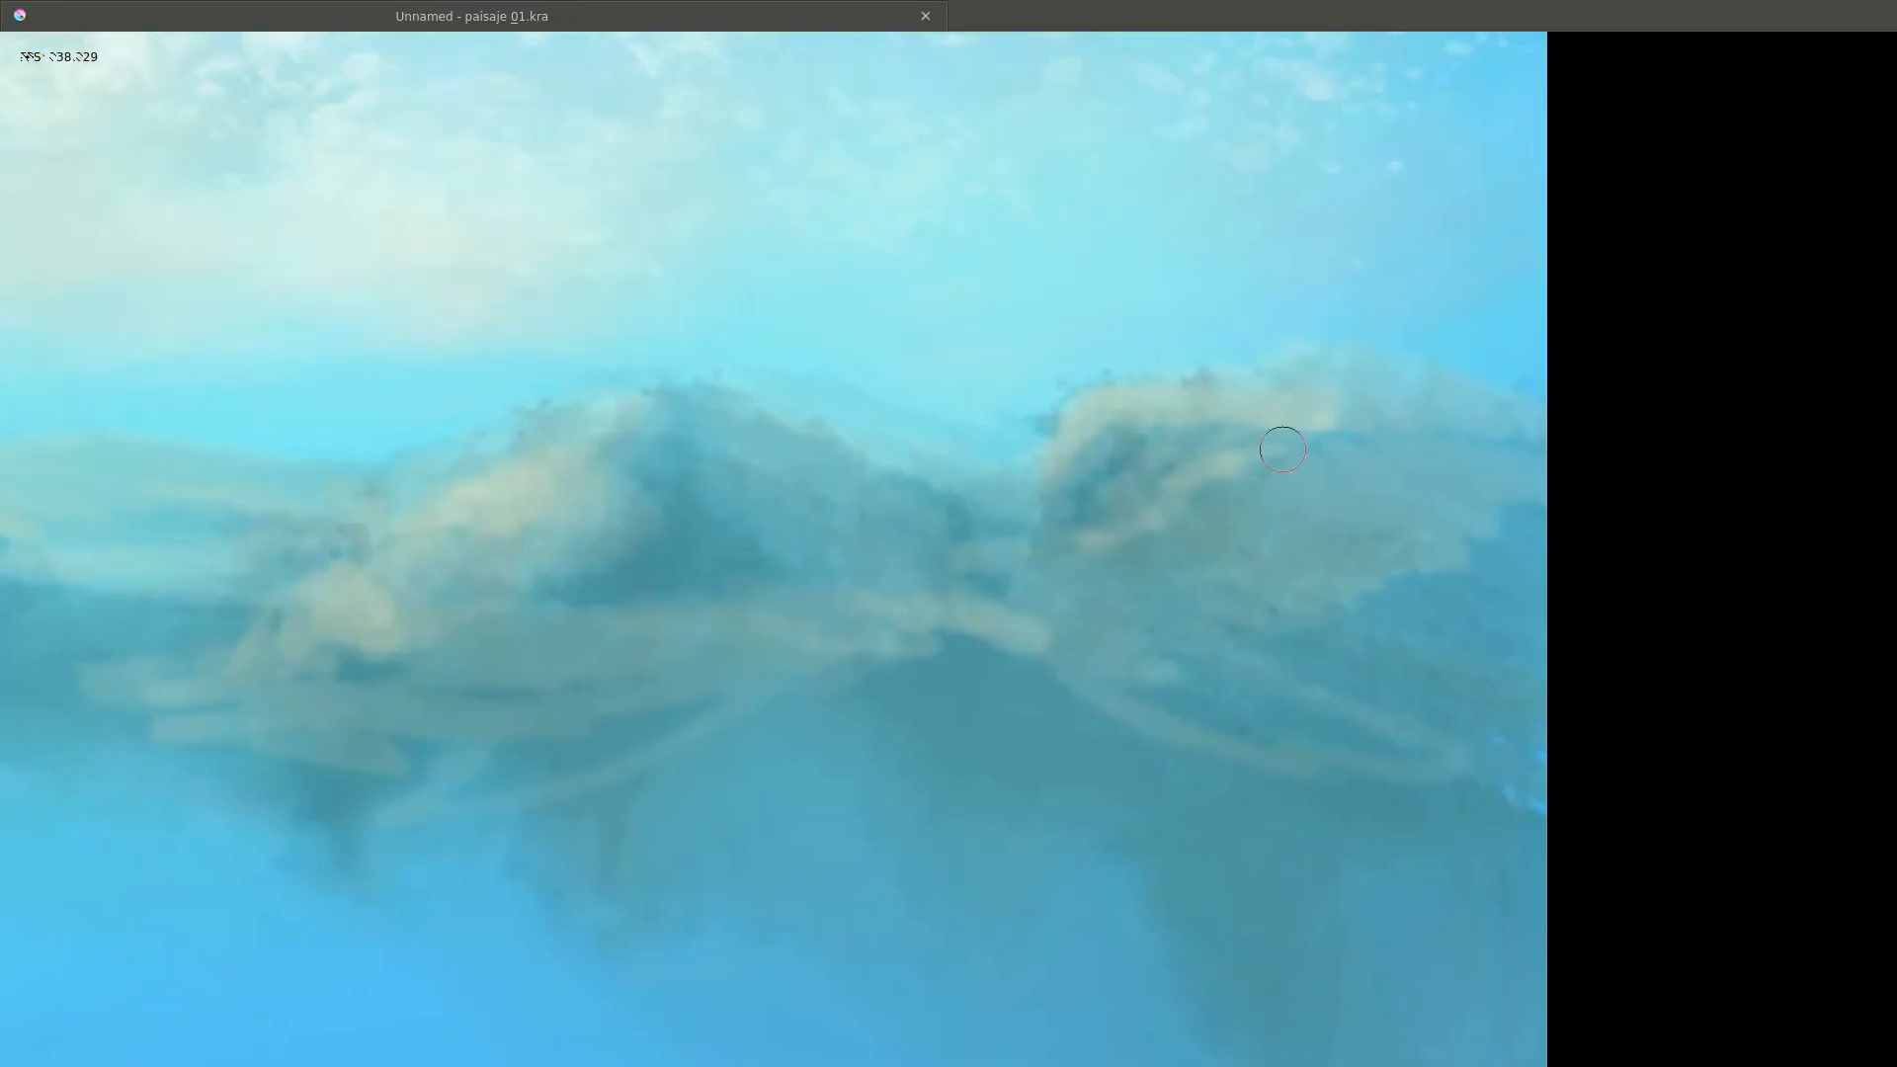
pyautogui.moveTo(1060, 517); pyautogui.dragTo(943, 565)
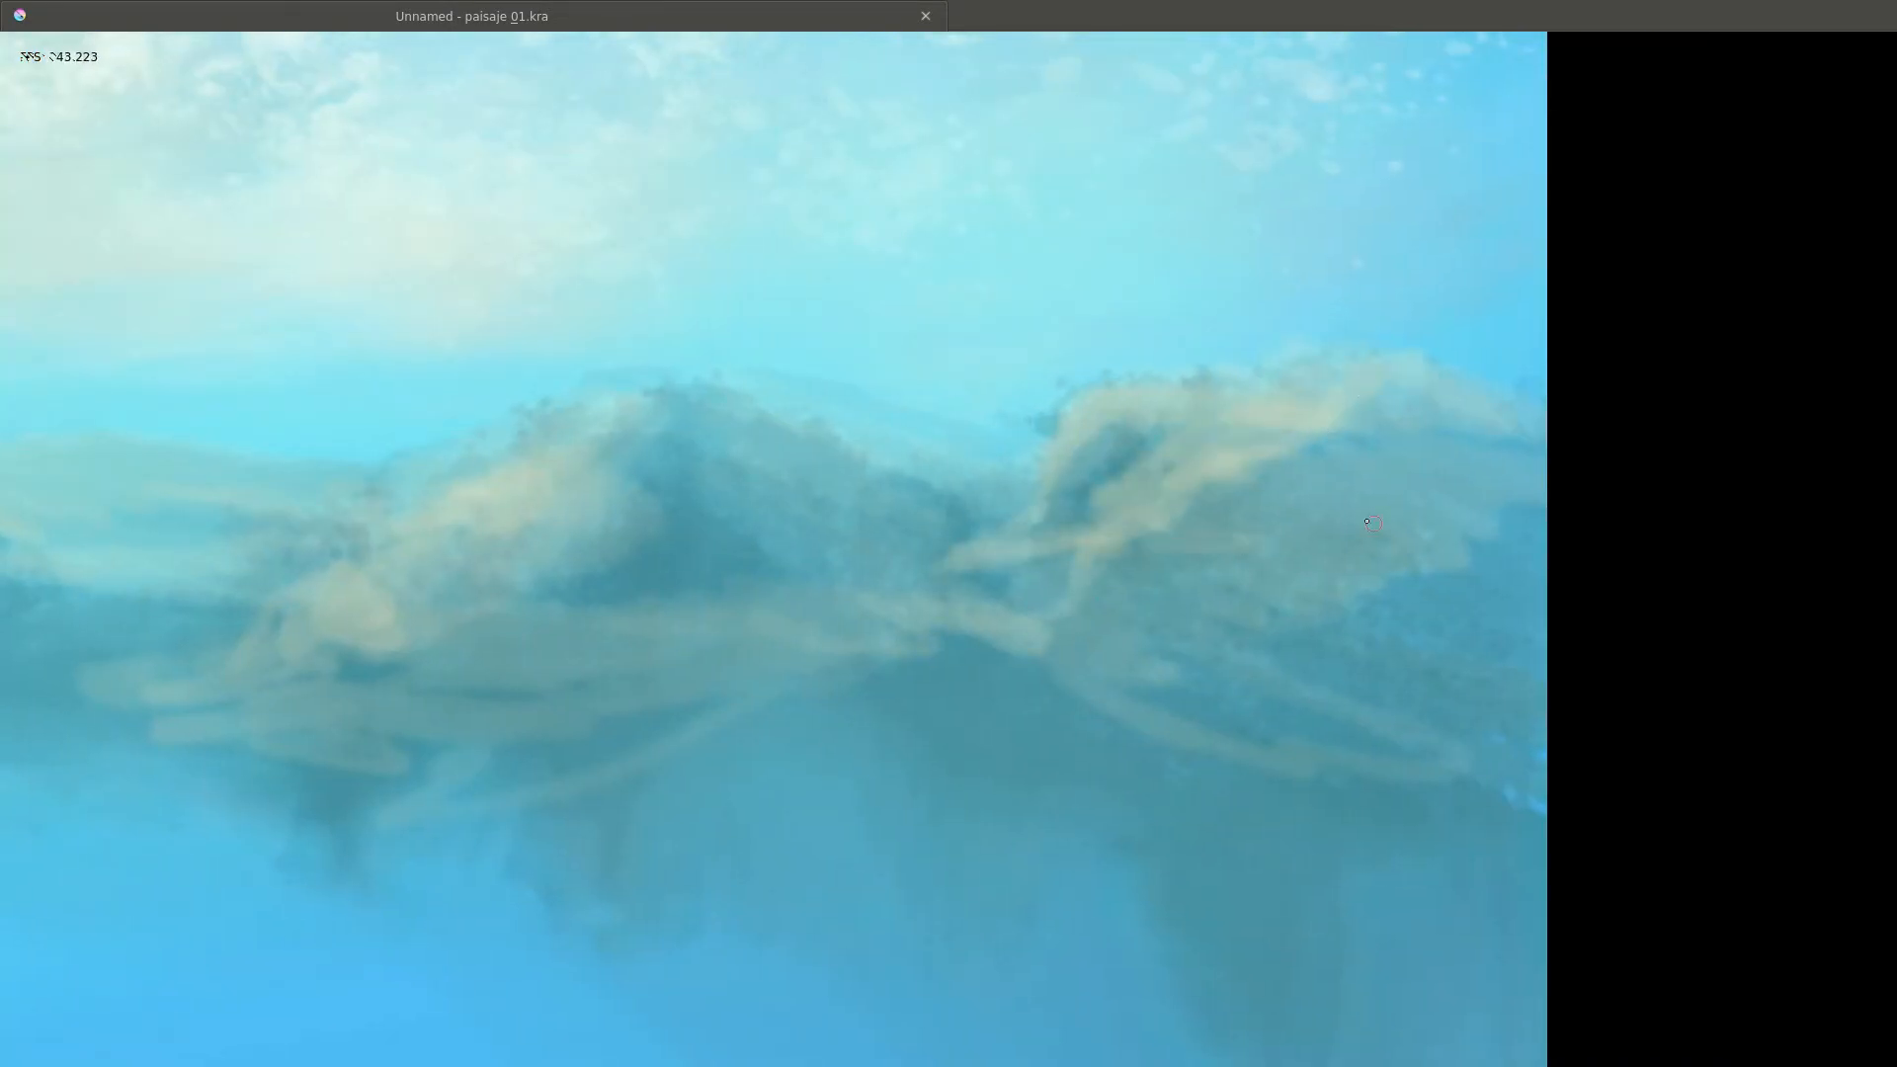
pyautogui.scroll(1, 1116, 545)
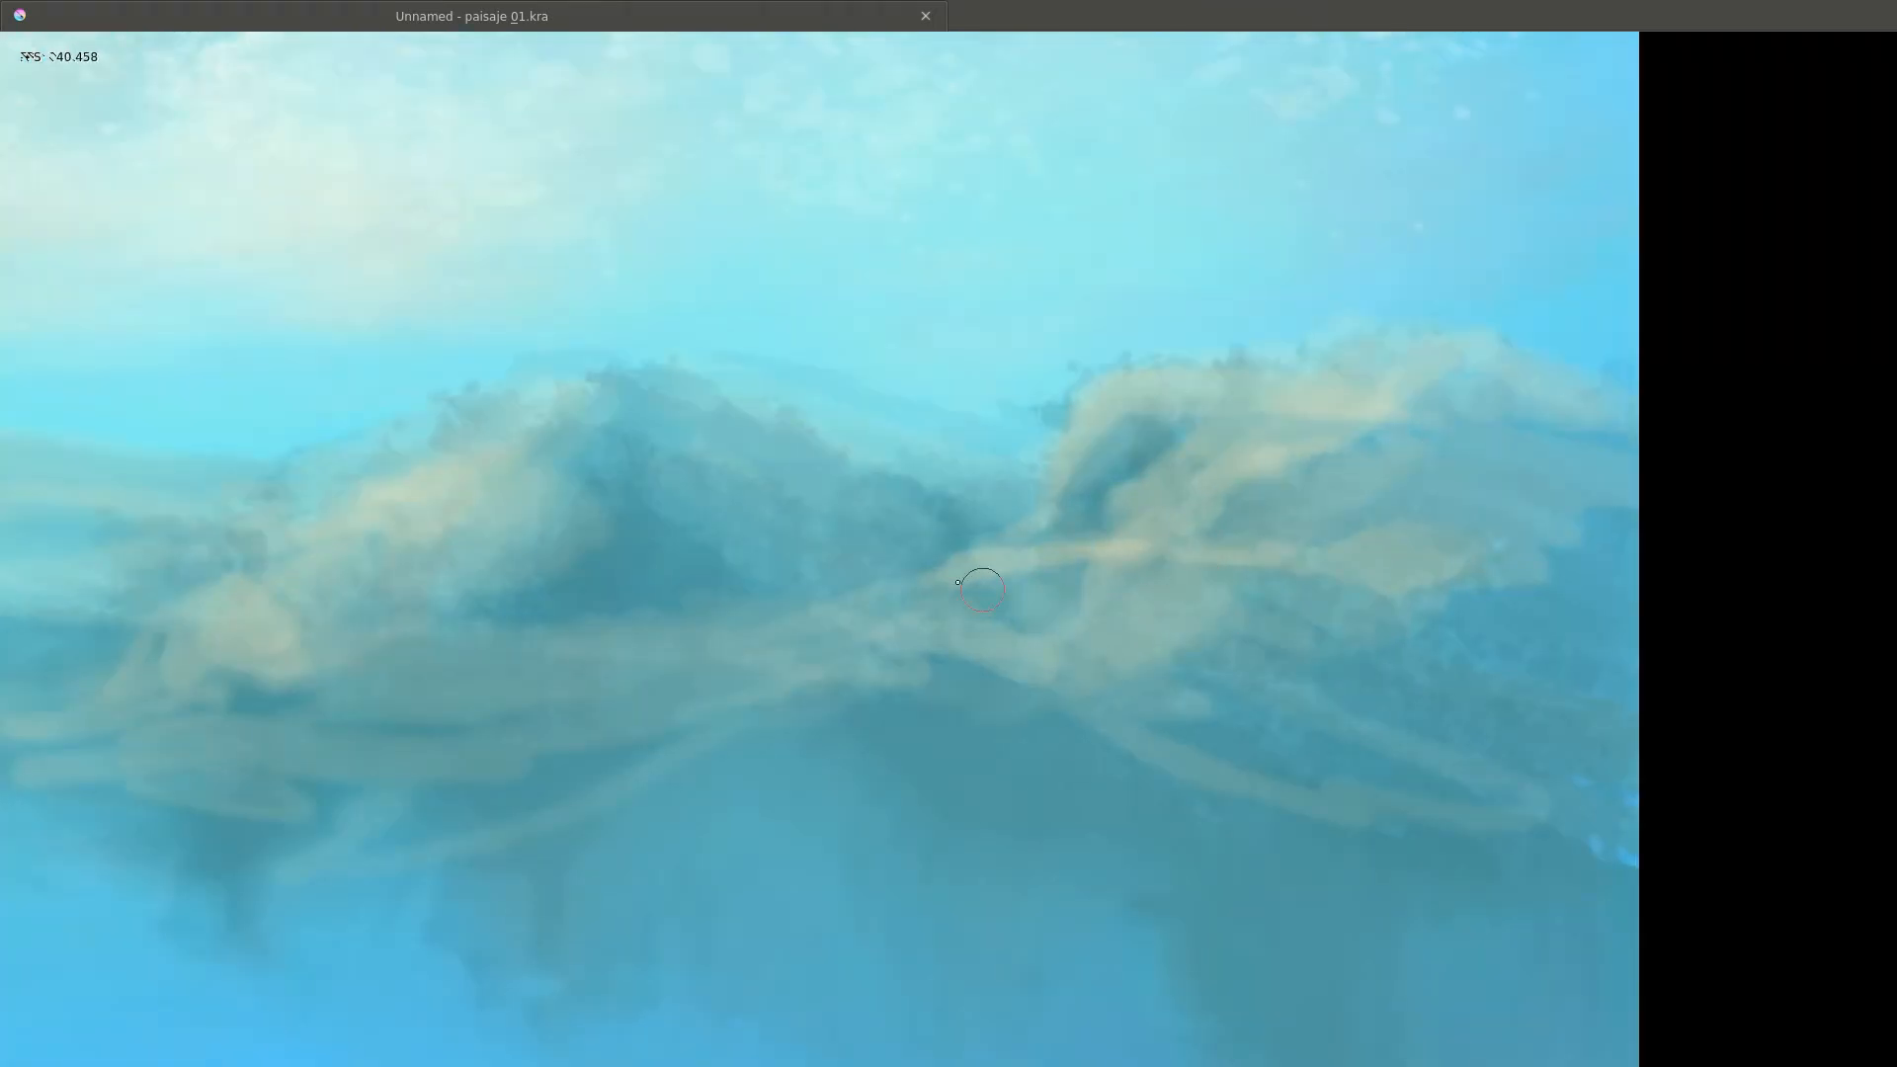
pyautogui.moveTo(957, 582)
pyautogui.mouseDown()
pyautogui.moveTo(889, 731)
pyautogui.moveTo(987, 709)
pyautogui.mouseUp()
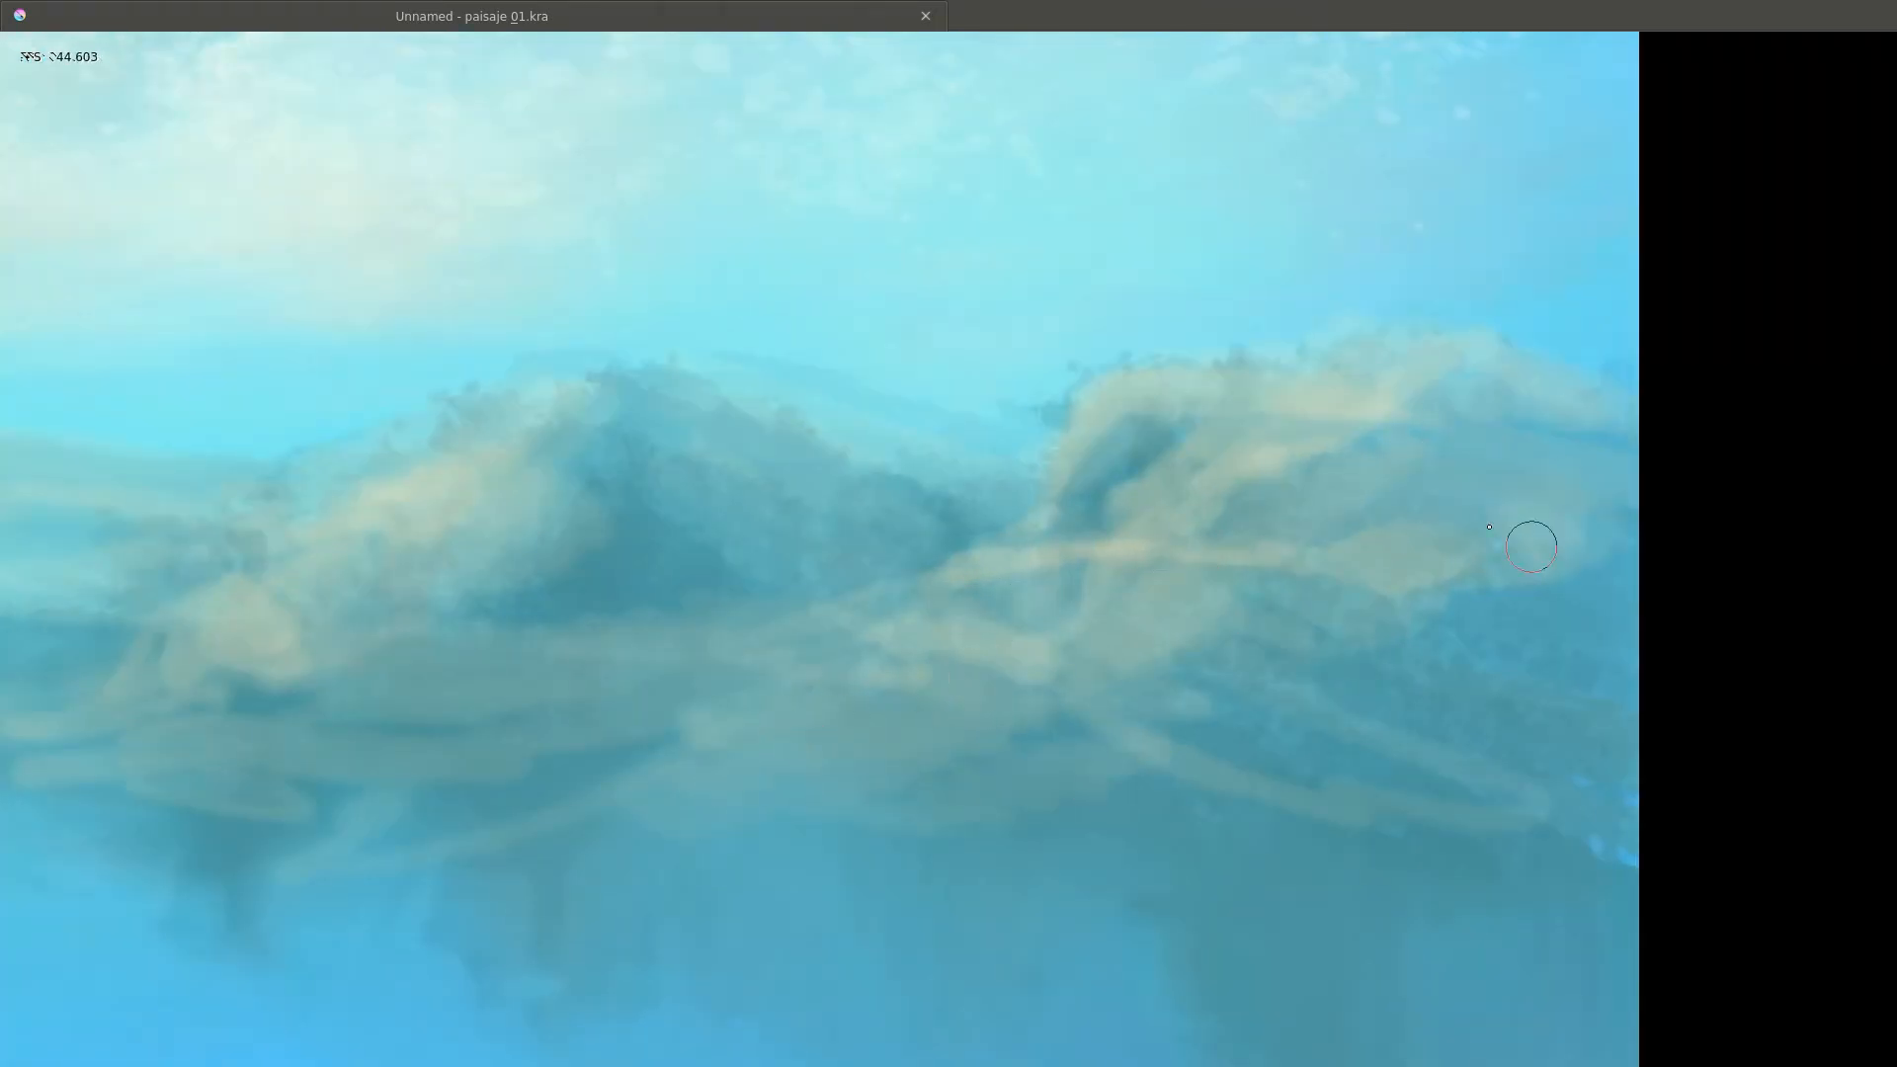
# Intensify the cream light on the rounded right-hand peak and touch highlights onto the low hills beside it.
pyautogui.moveTo(431, 491); pyautogui.dragTo(944, 490)
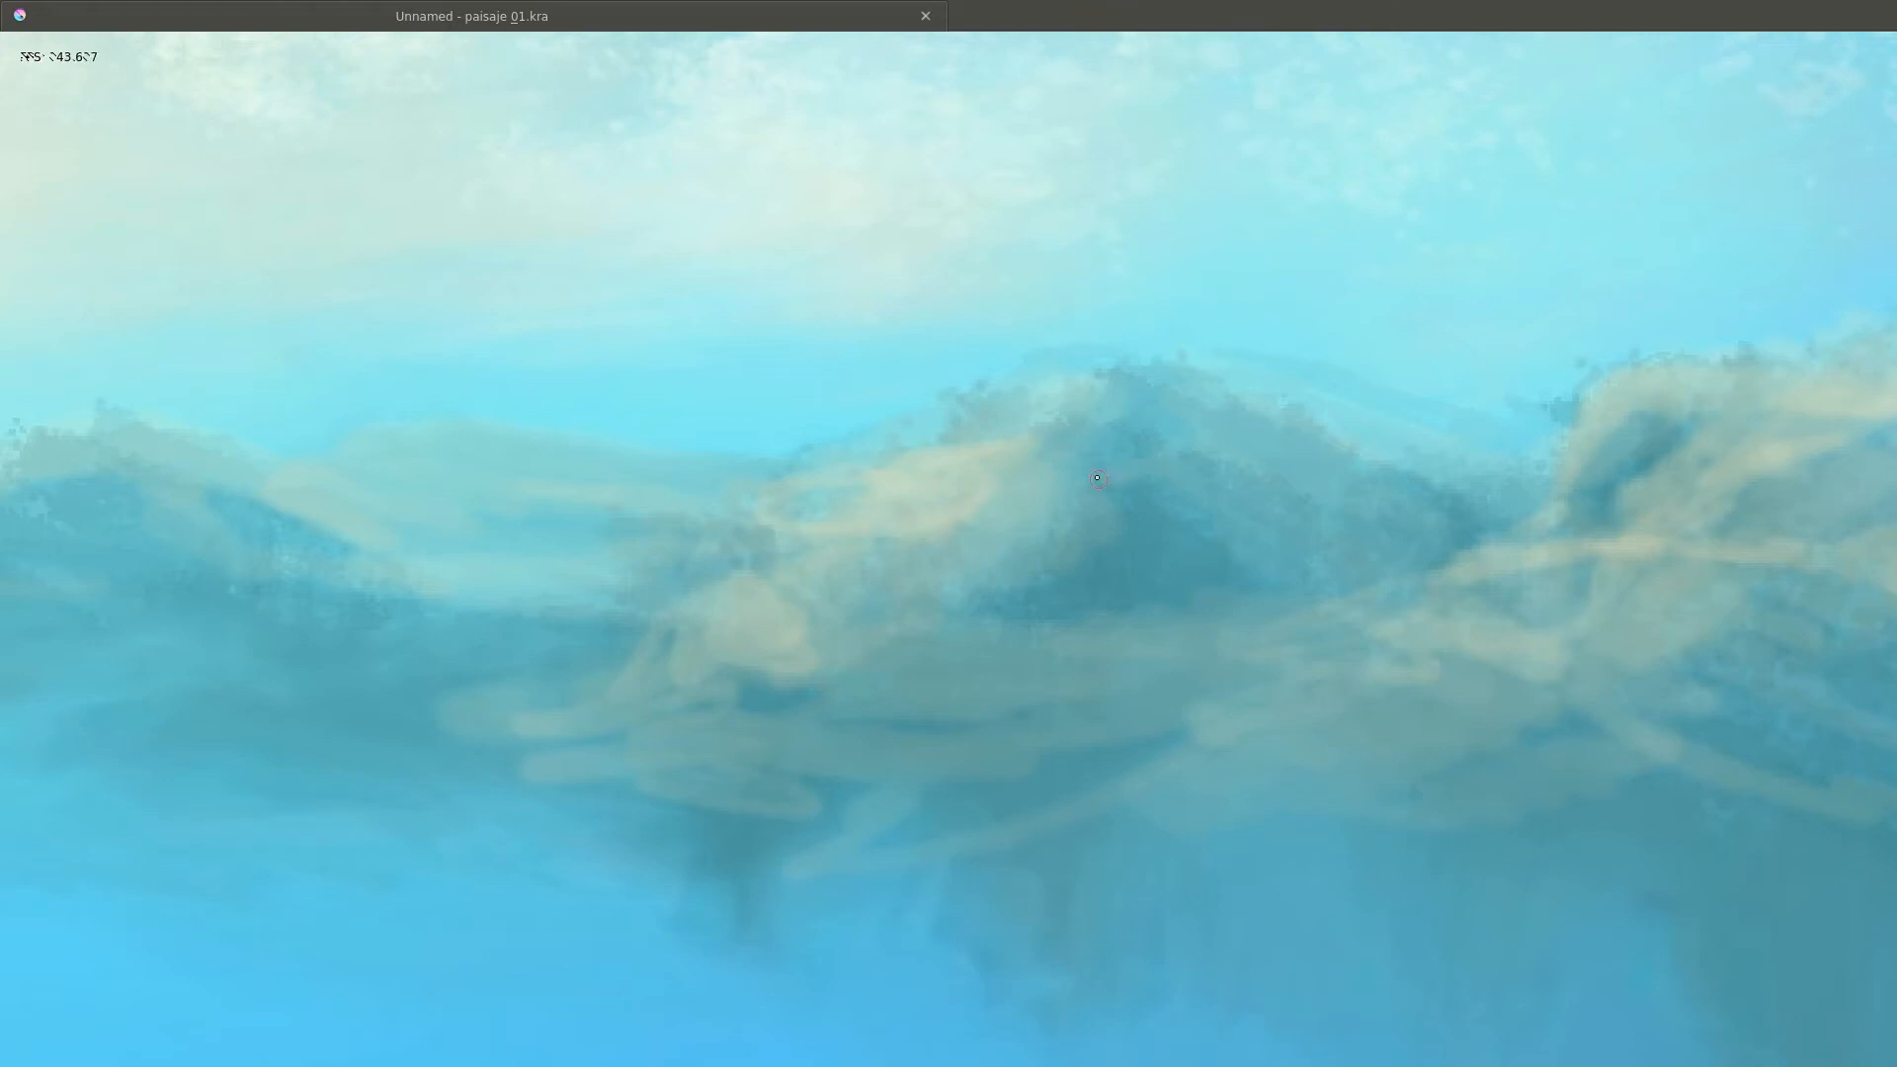
pyautogui.moveTo(689, 536)
pyautogui.mouseDown()
pyautogui.moveTo(720, 543)
pyautogui.moveTo(840, 707)
pyautogui.mouseUp()
pyautogui.moveTo(1257, 447)
pyautogui.mouseDown()
pyautogui.moveTo(780, 487)
pyautogui.moveTo(857, 642)
pyautogui.mouseUp()
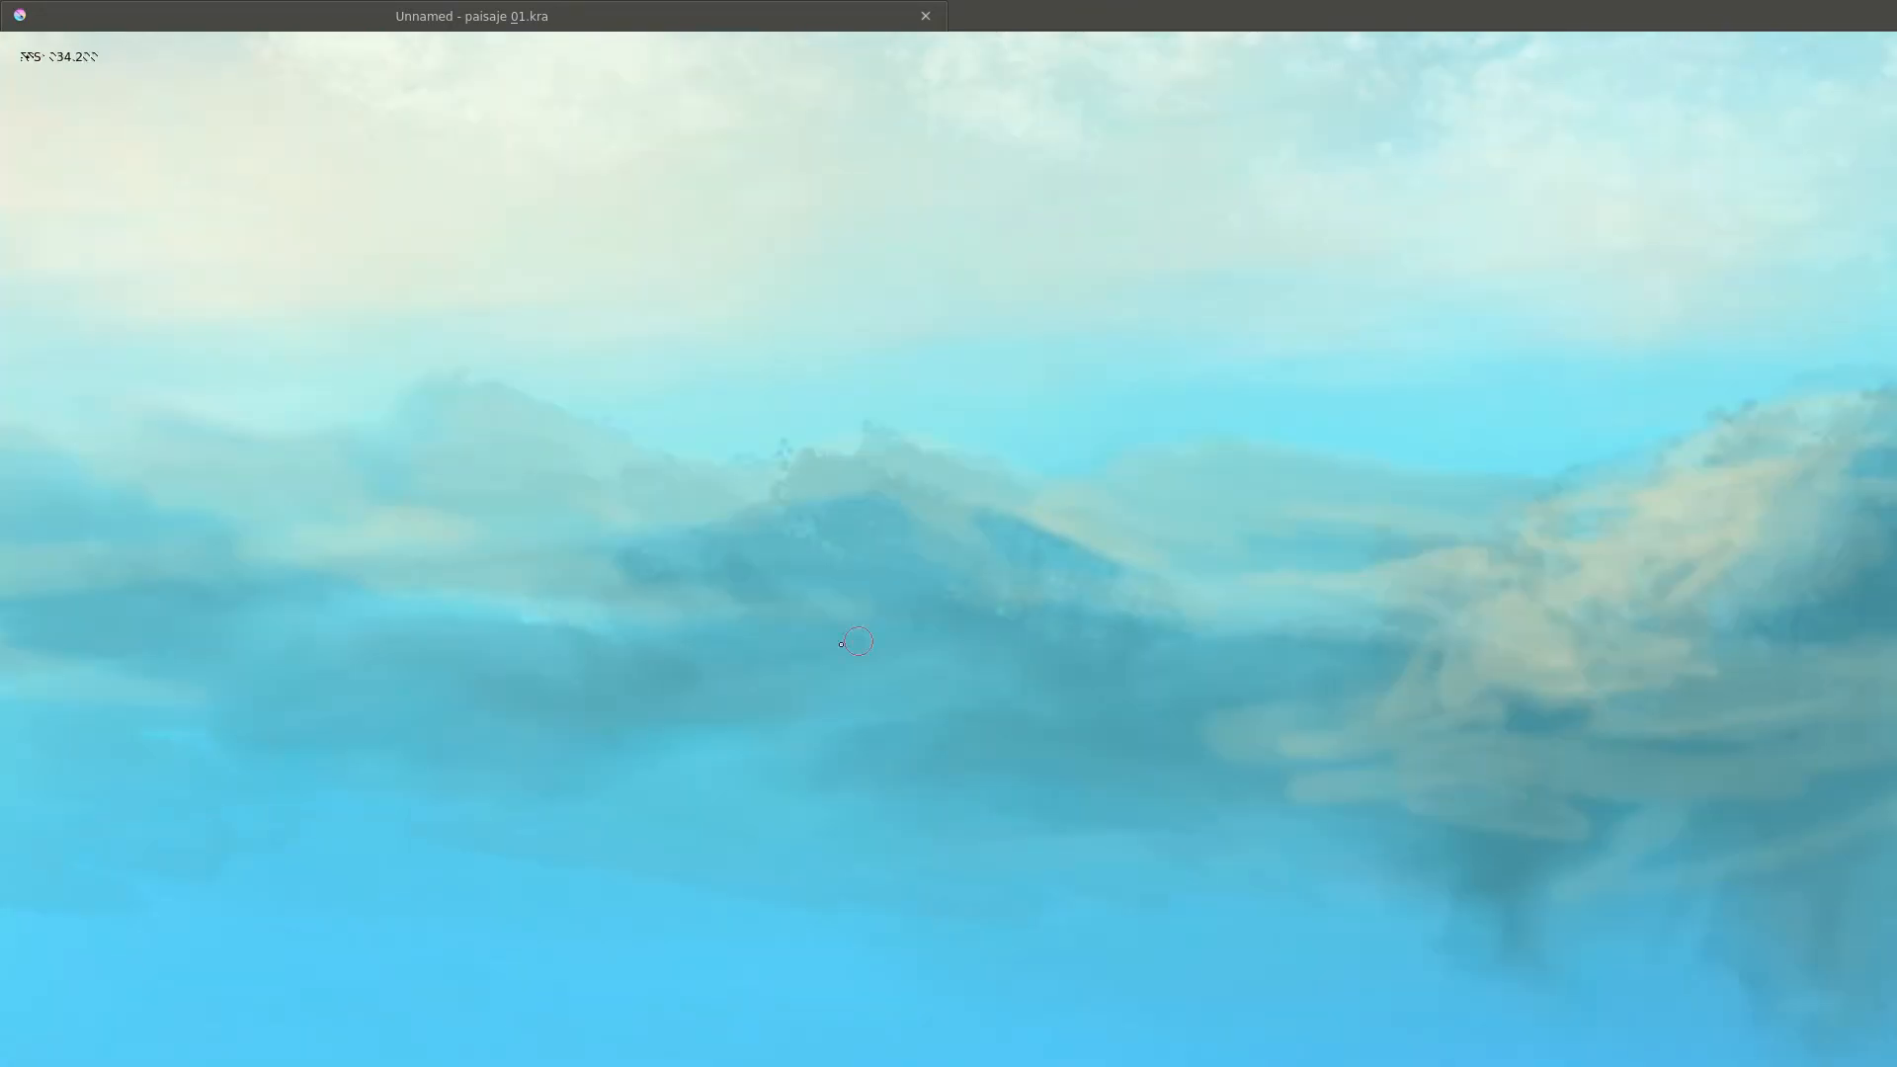
pyautogui.moveTo(614, 755); pyautogui.dragTo(821, 629)
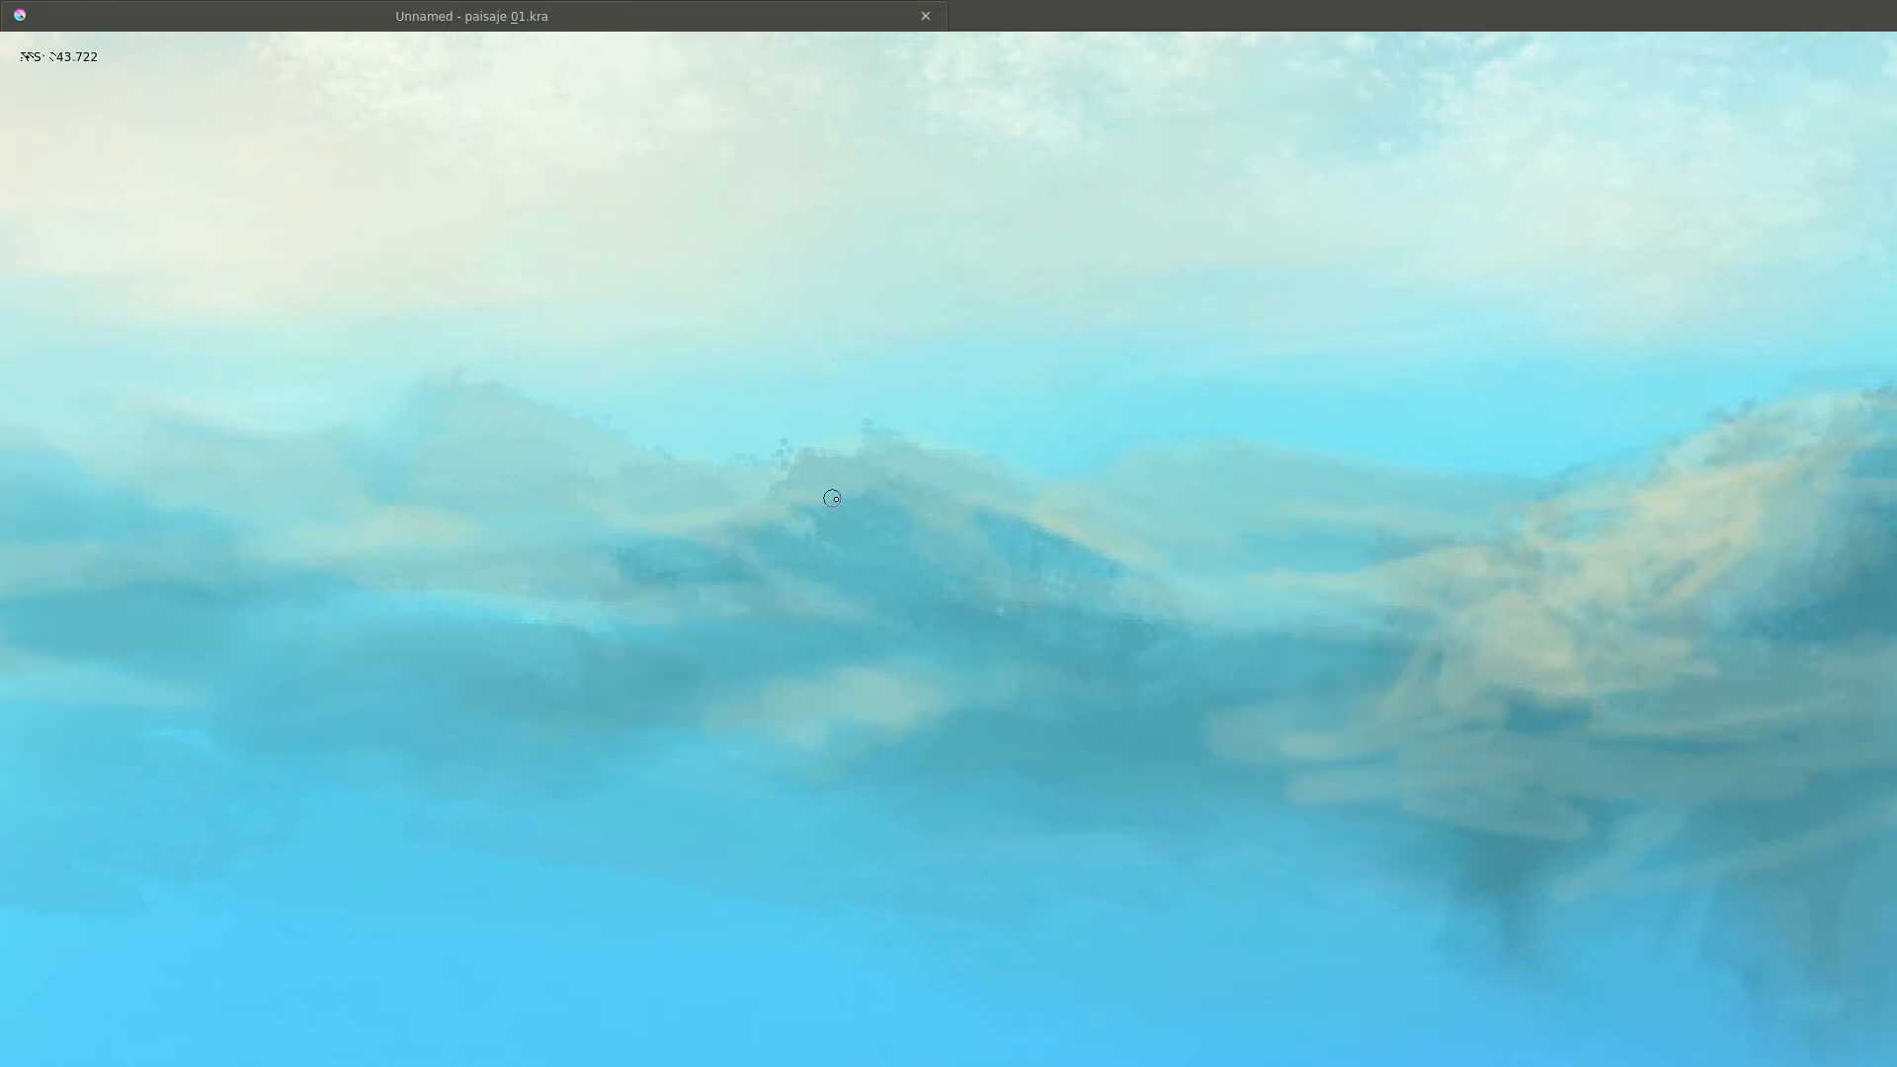
pyautogui.scroll(-3, 832, 498)
pyautogui.scroll(4, 971, 572)
# Blend the lower mountain slopes and their reflections horizontally into the water with a blending brush, and save the painting.
pyautogui.rightClick(984, 618)
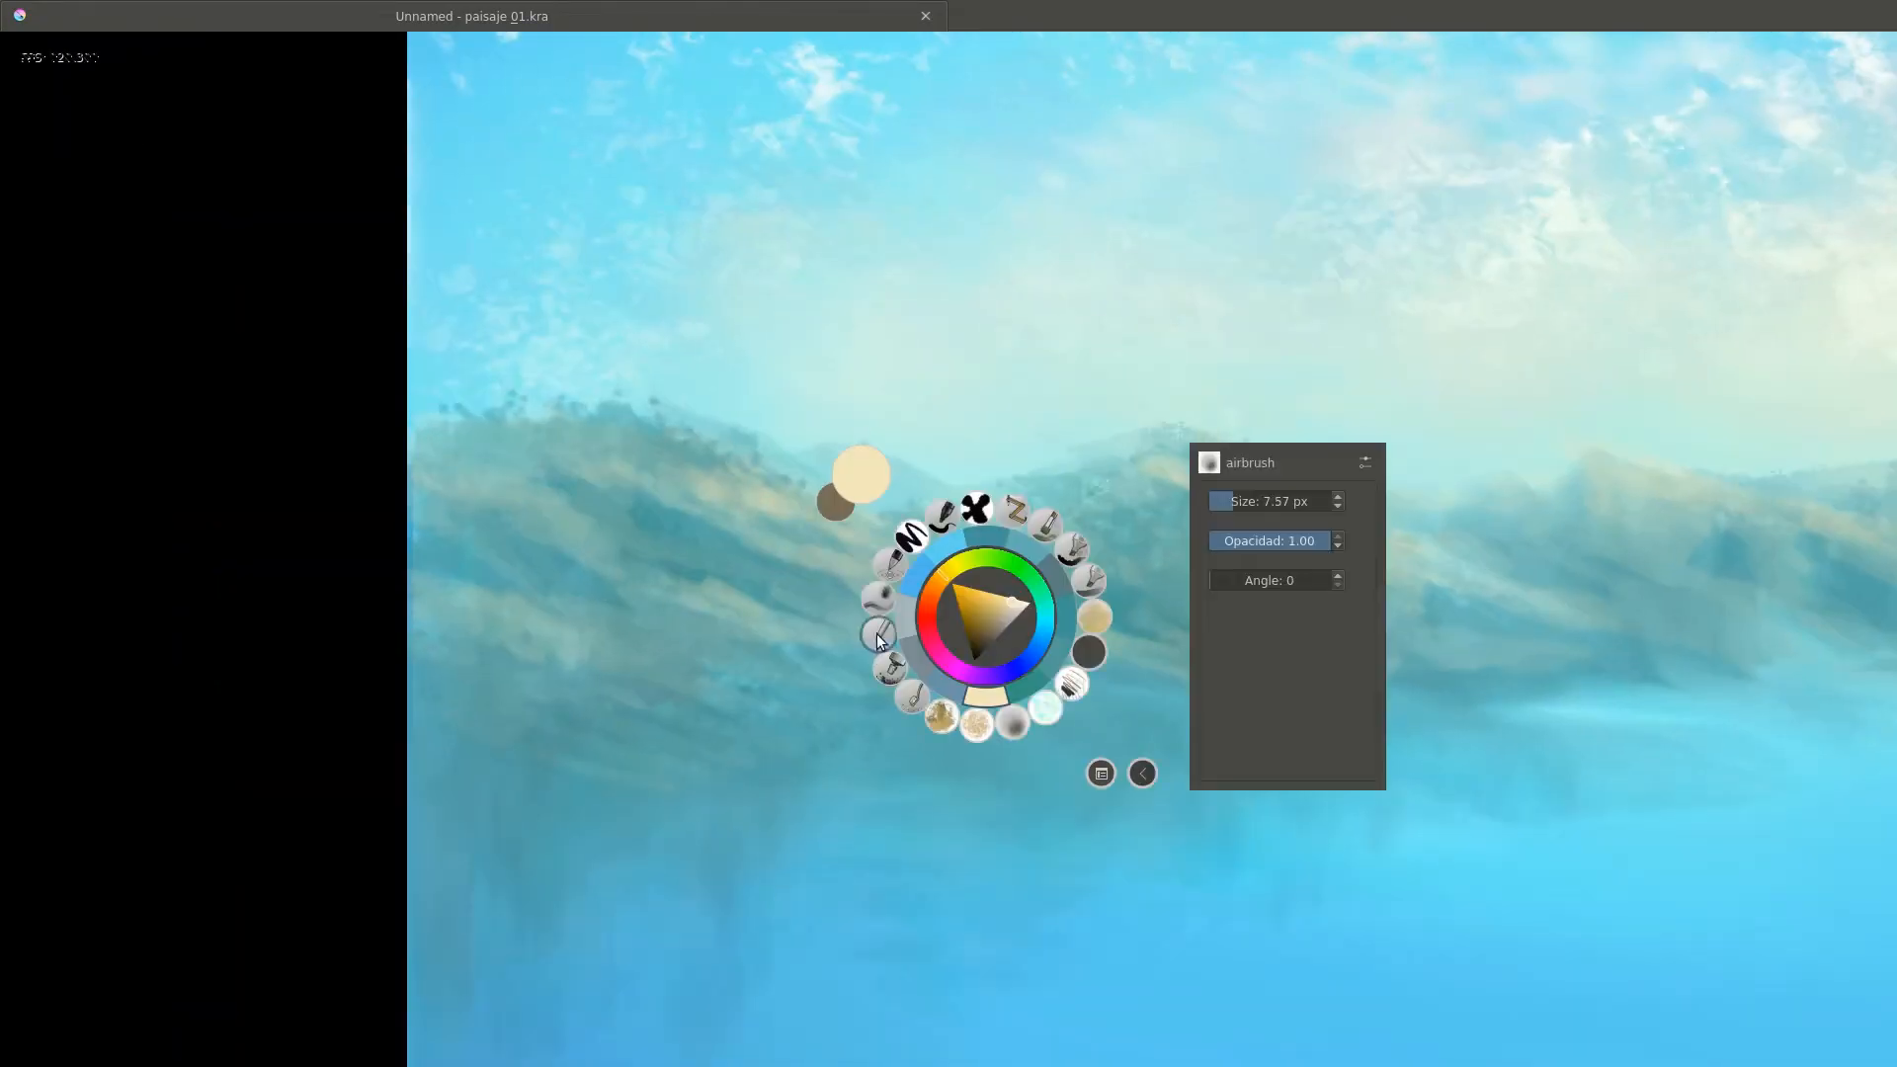
pyautogui.click(878, 635)
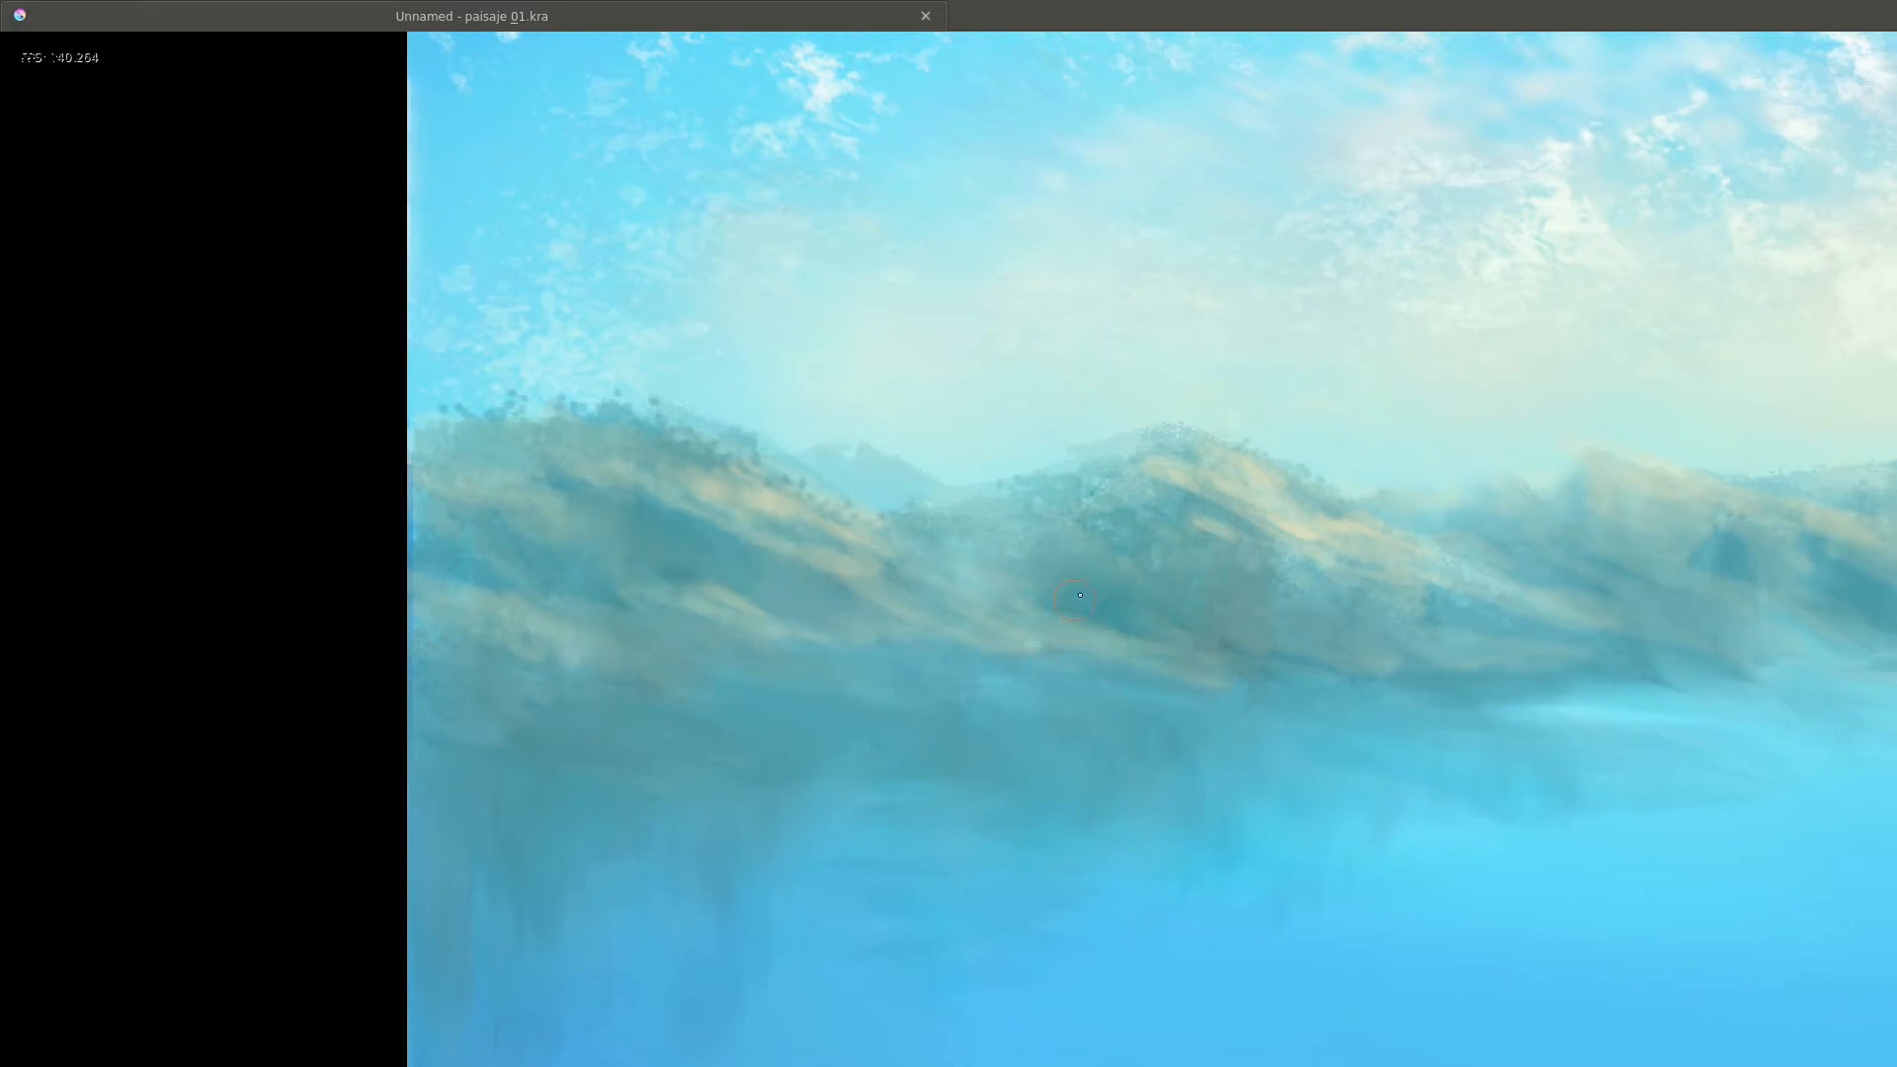
pyautogui.moveTo(1242, 561); pyautogui.dragTo(1110, 471)
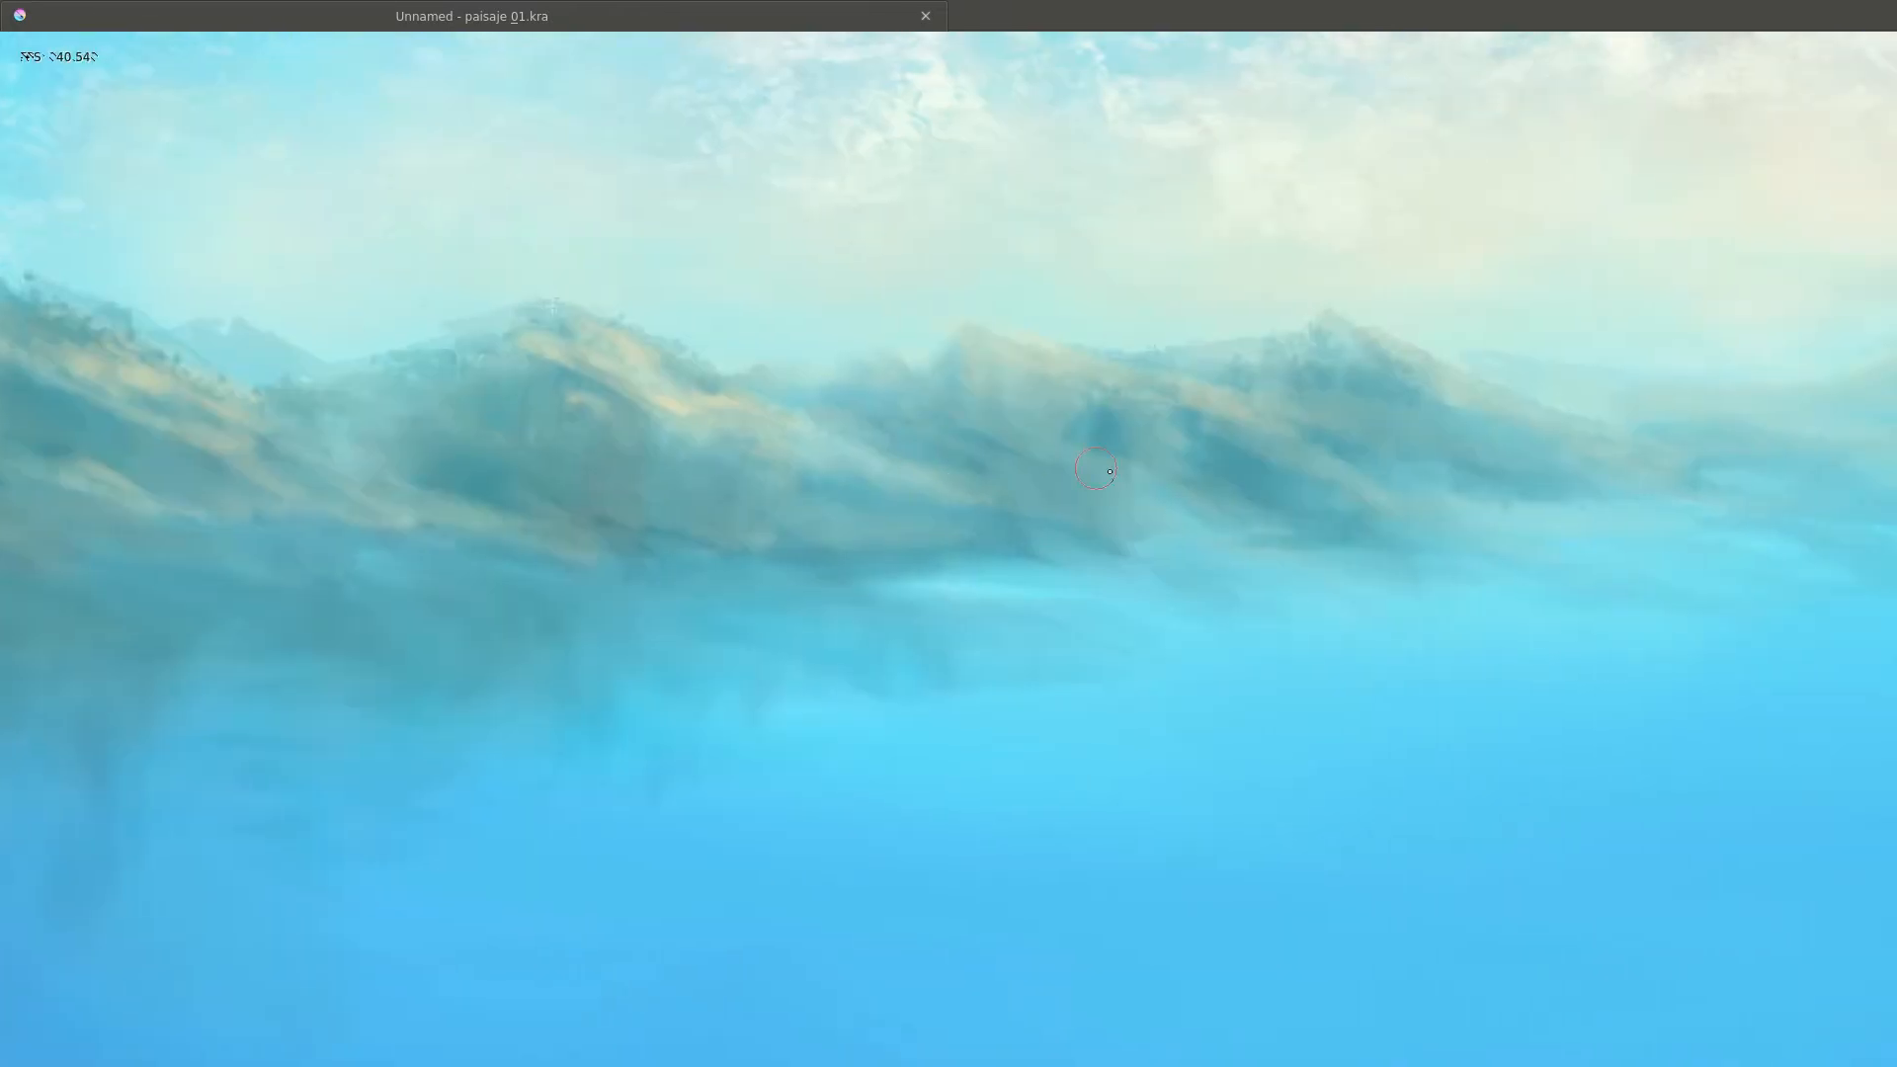
pyautogui.press('m')
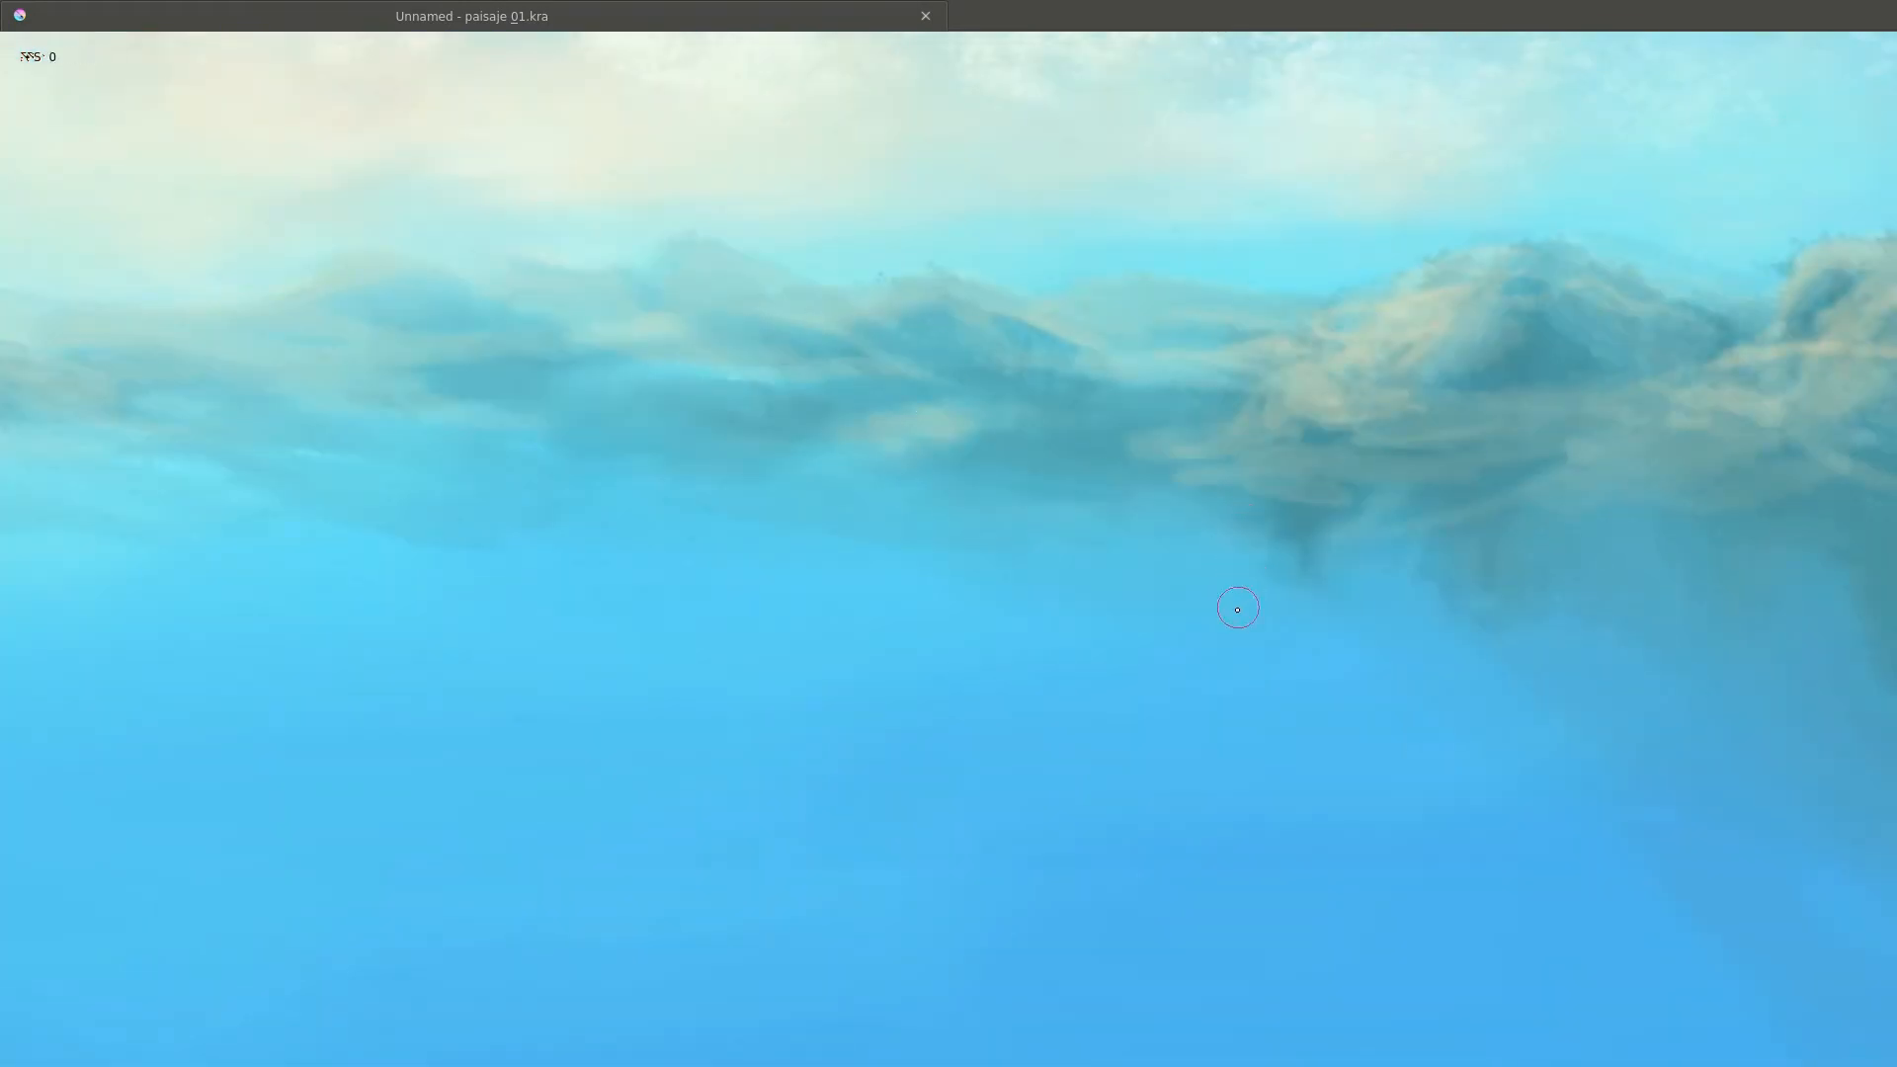
pyautogui.hotkey('ctrl', 's')
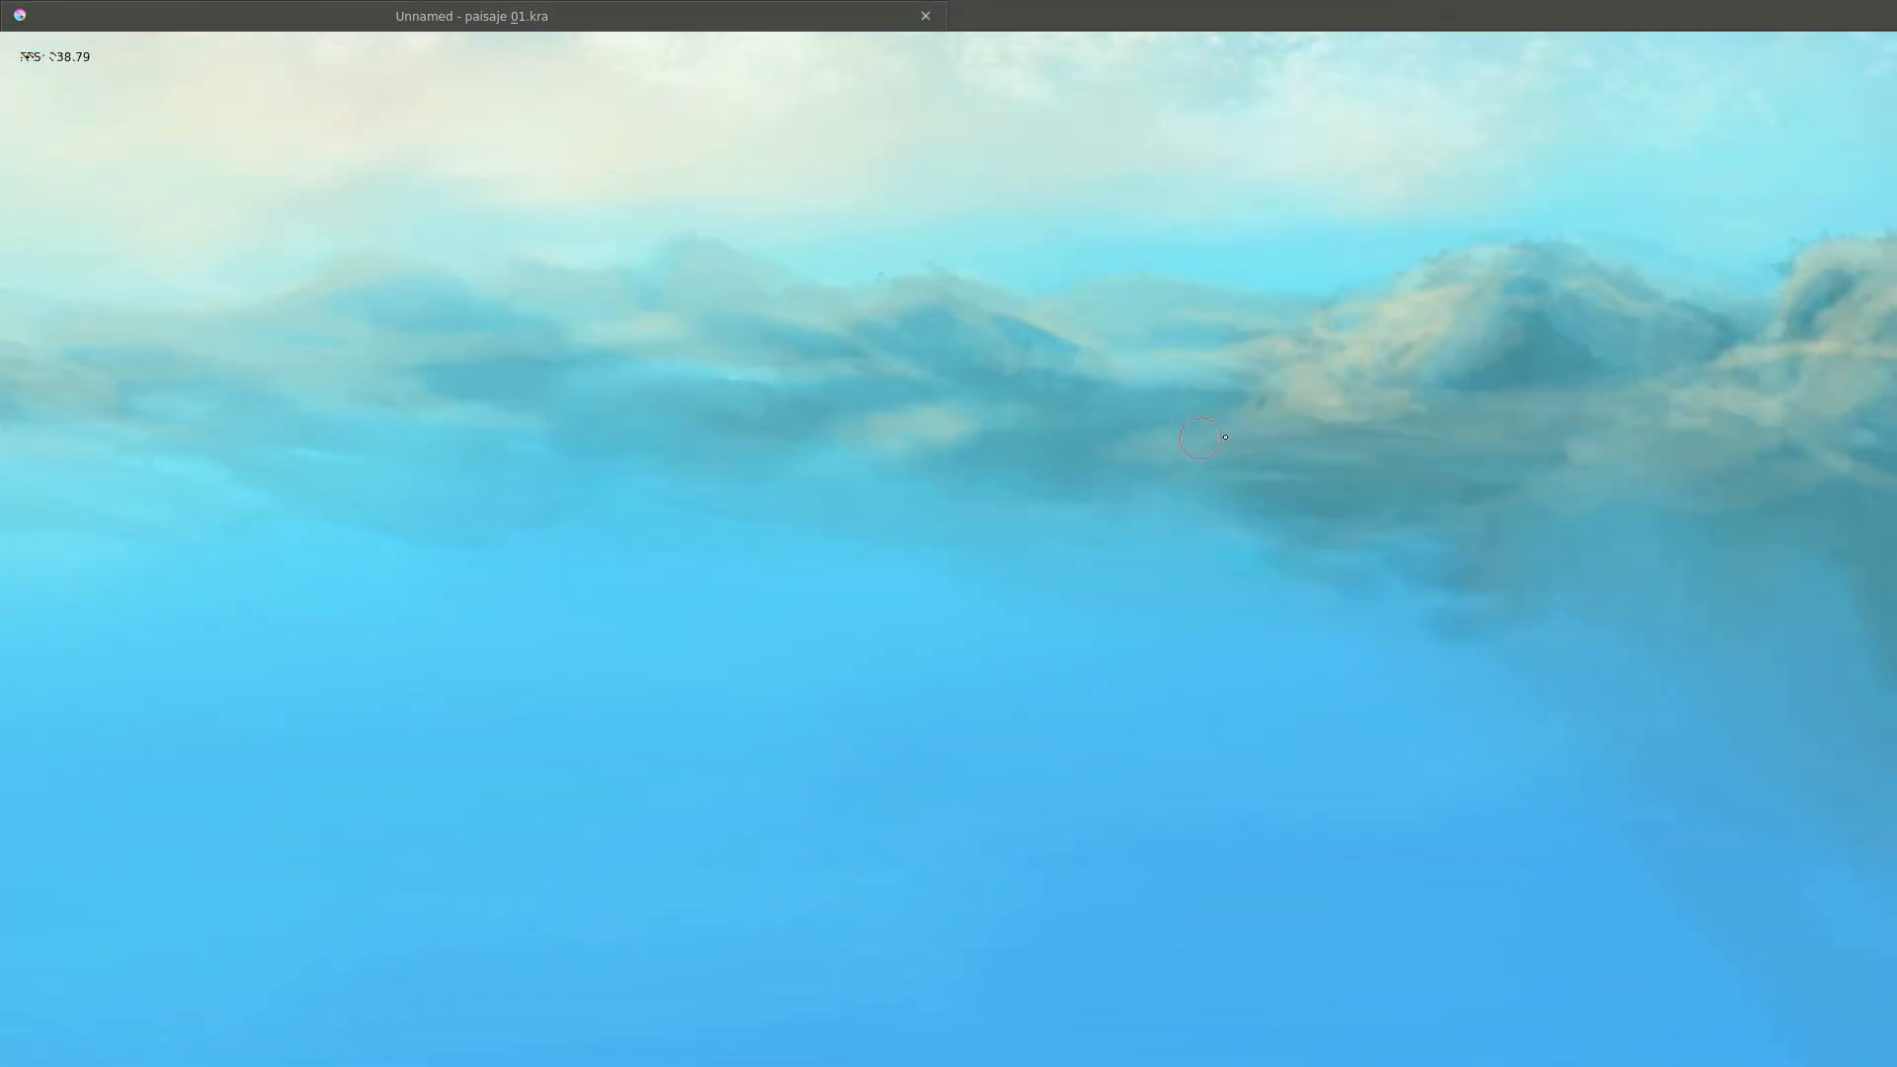
pyautogui.moveTo(1507, 582); pyautogui.dragTo(1229, 391)
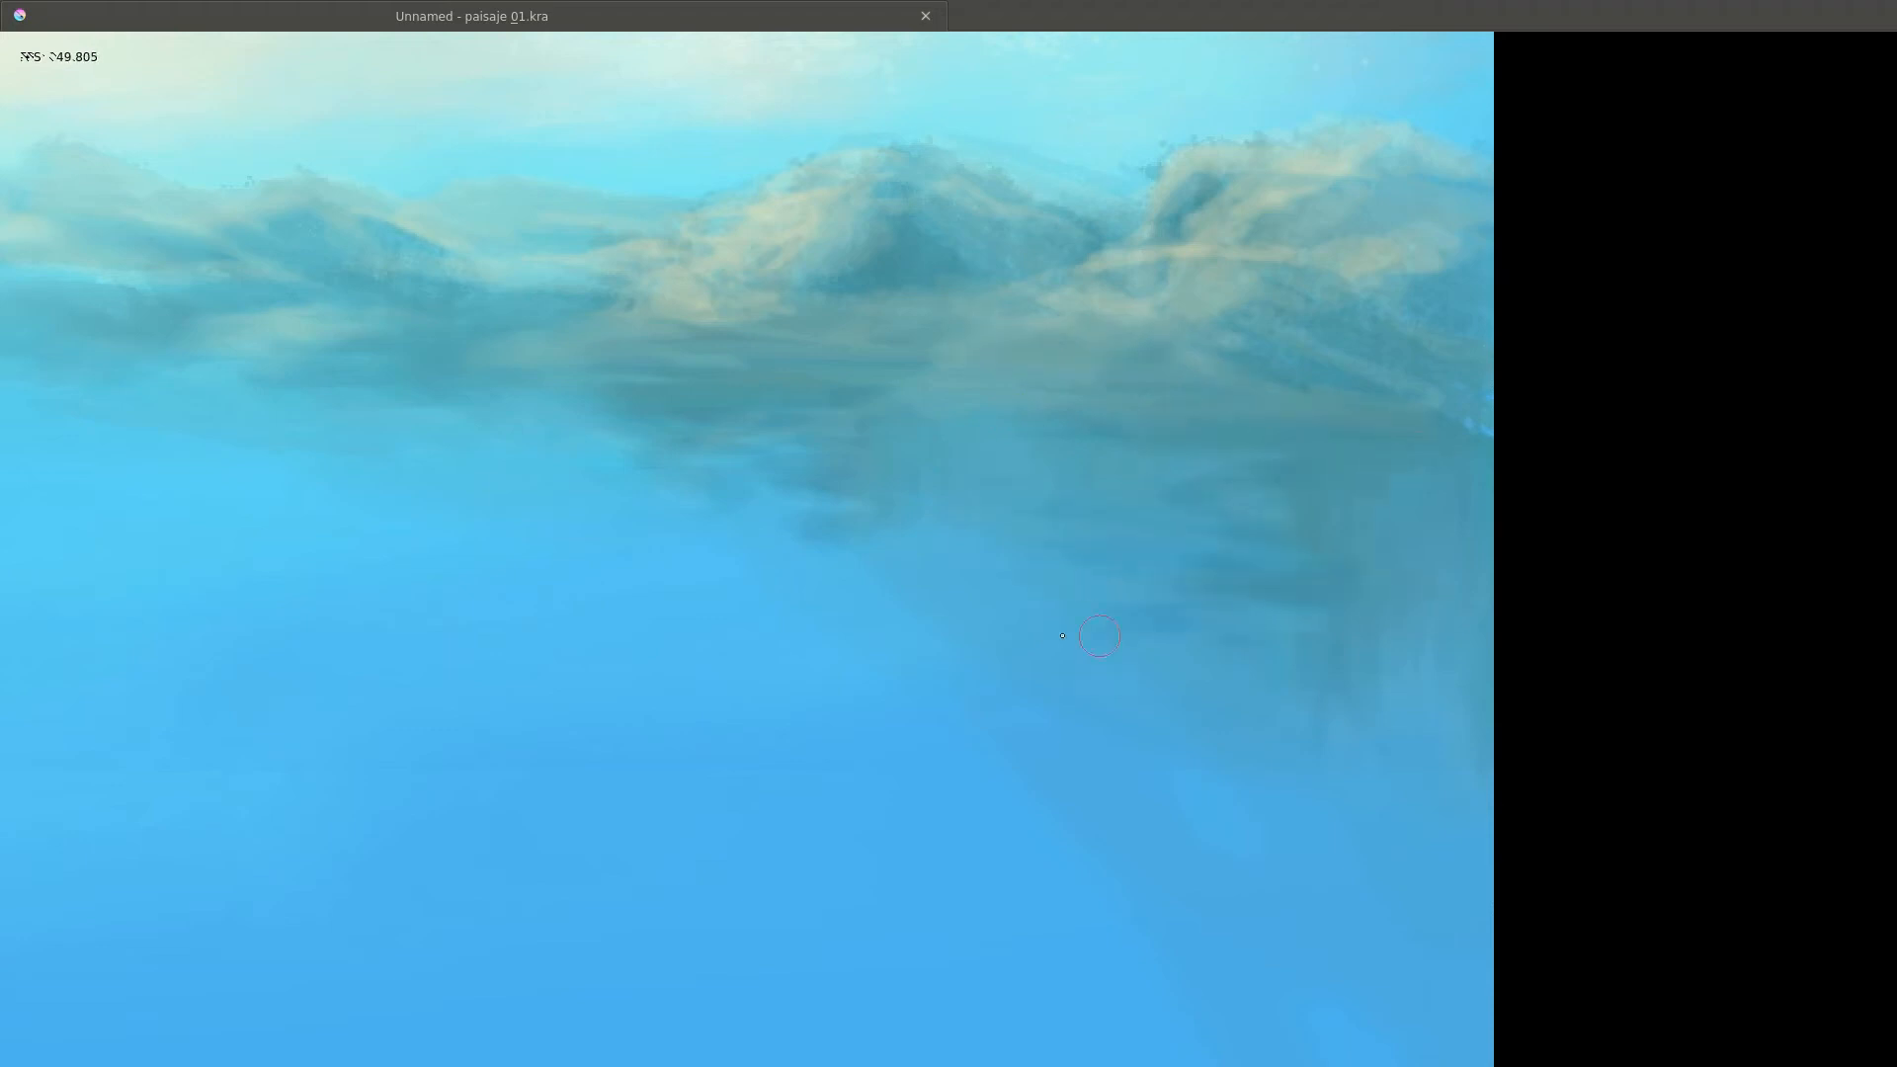
pyautogui.press('m')
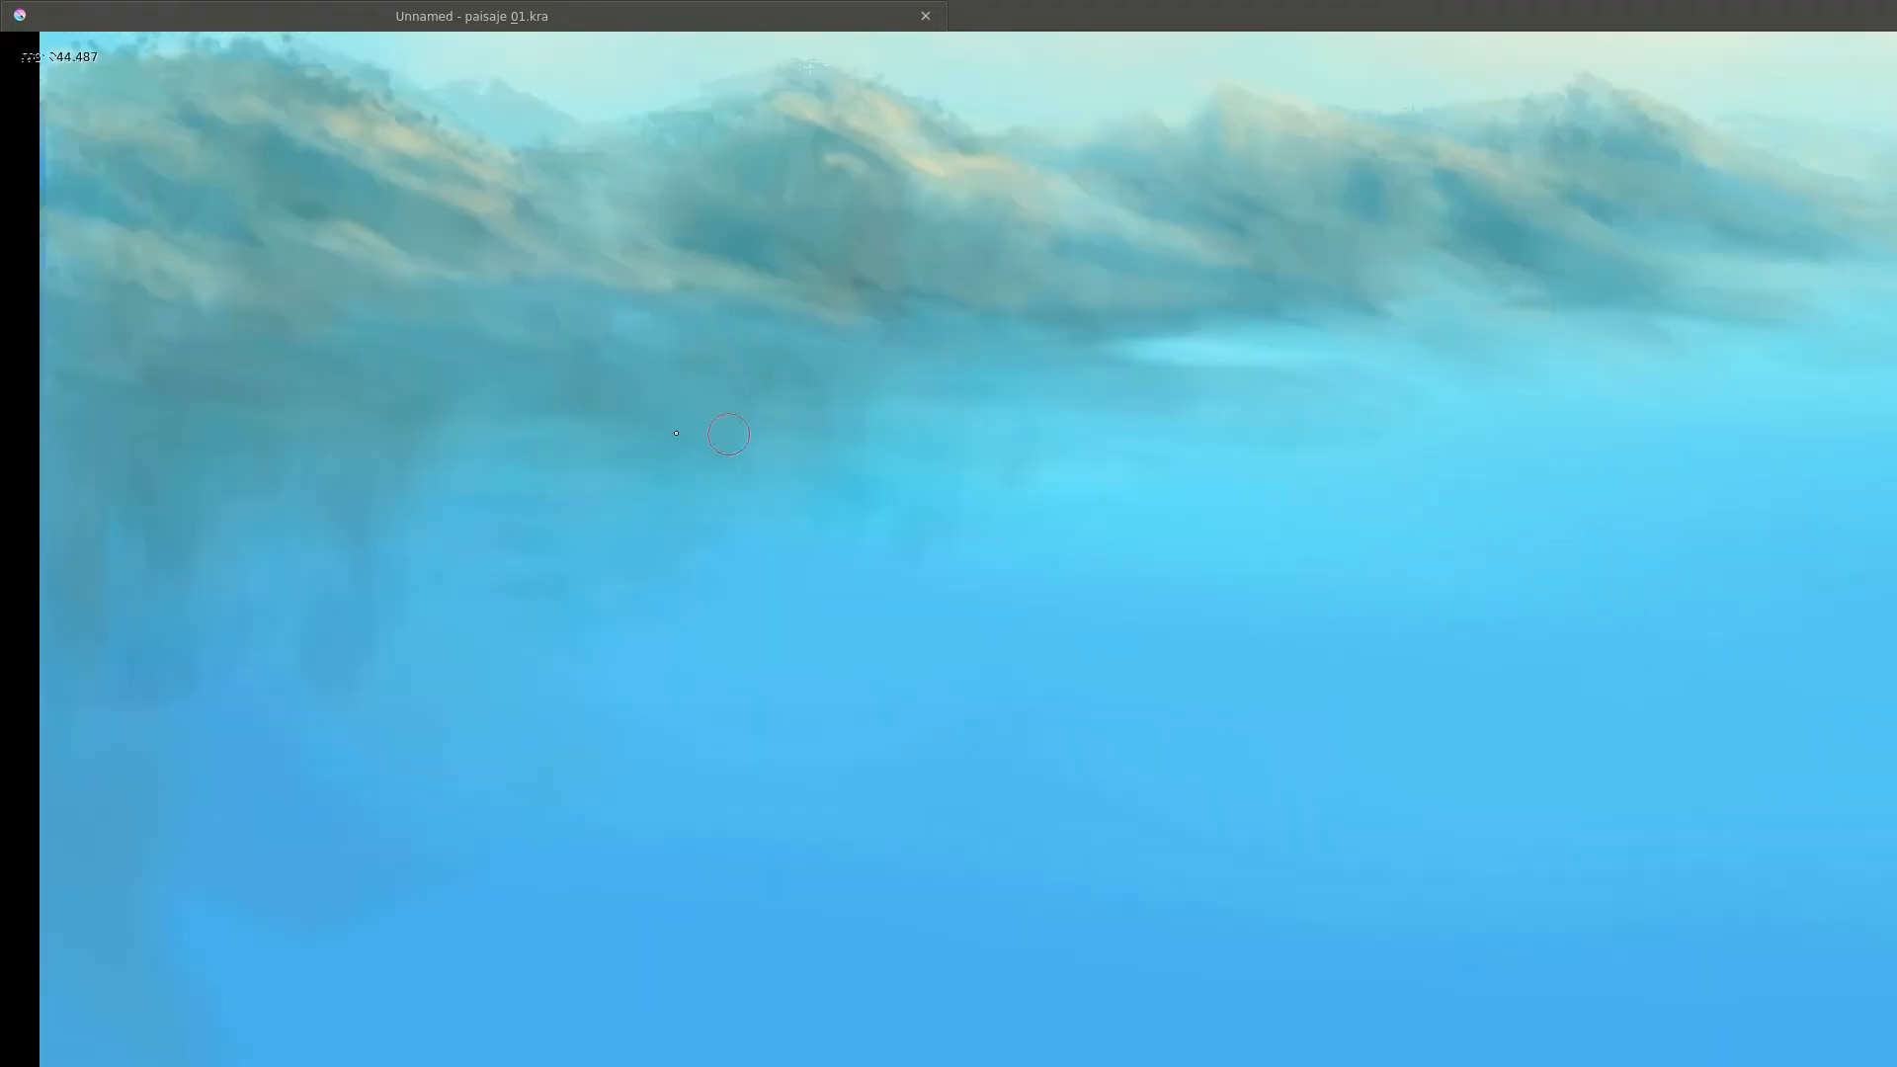
pyautogui.moveTo(676, 433); pyautogui.dragTo(924, 541)
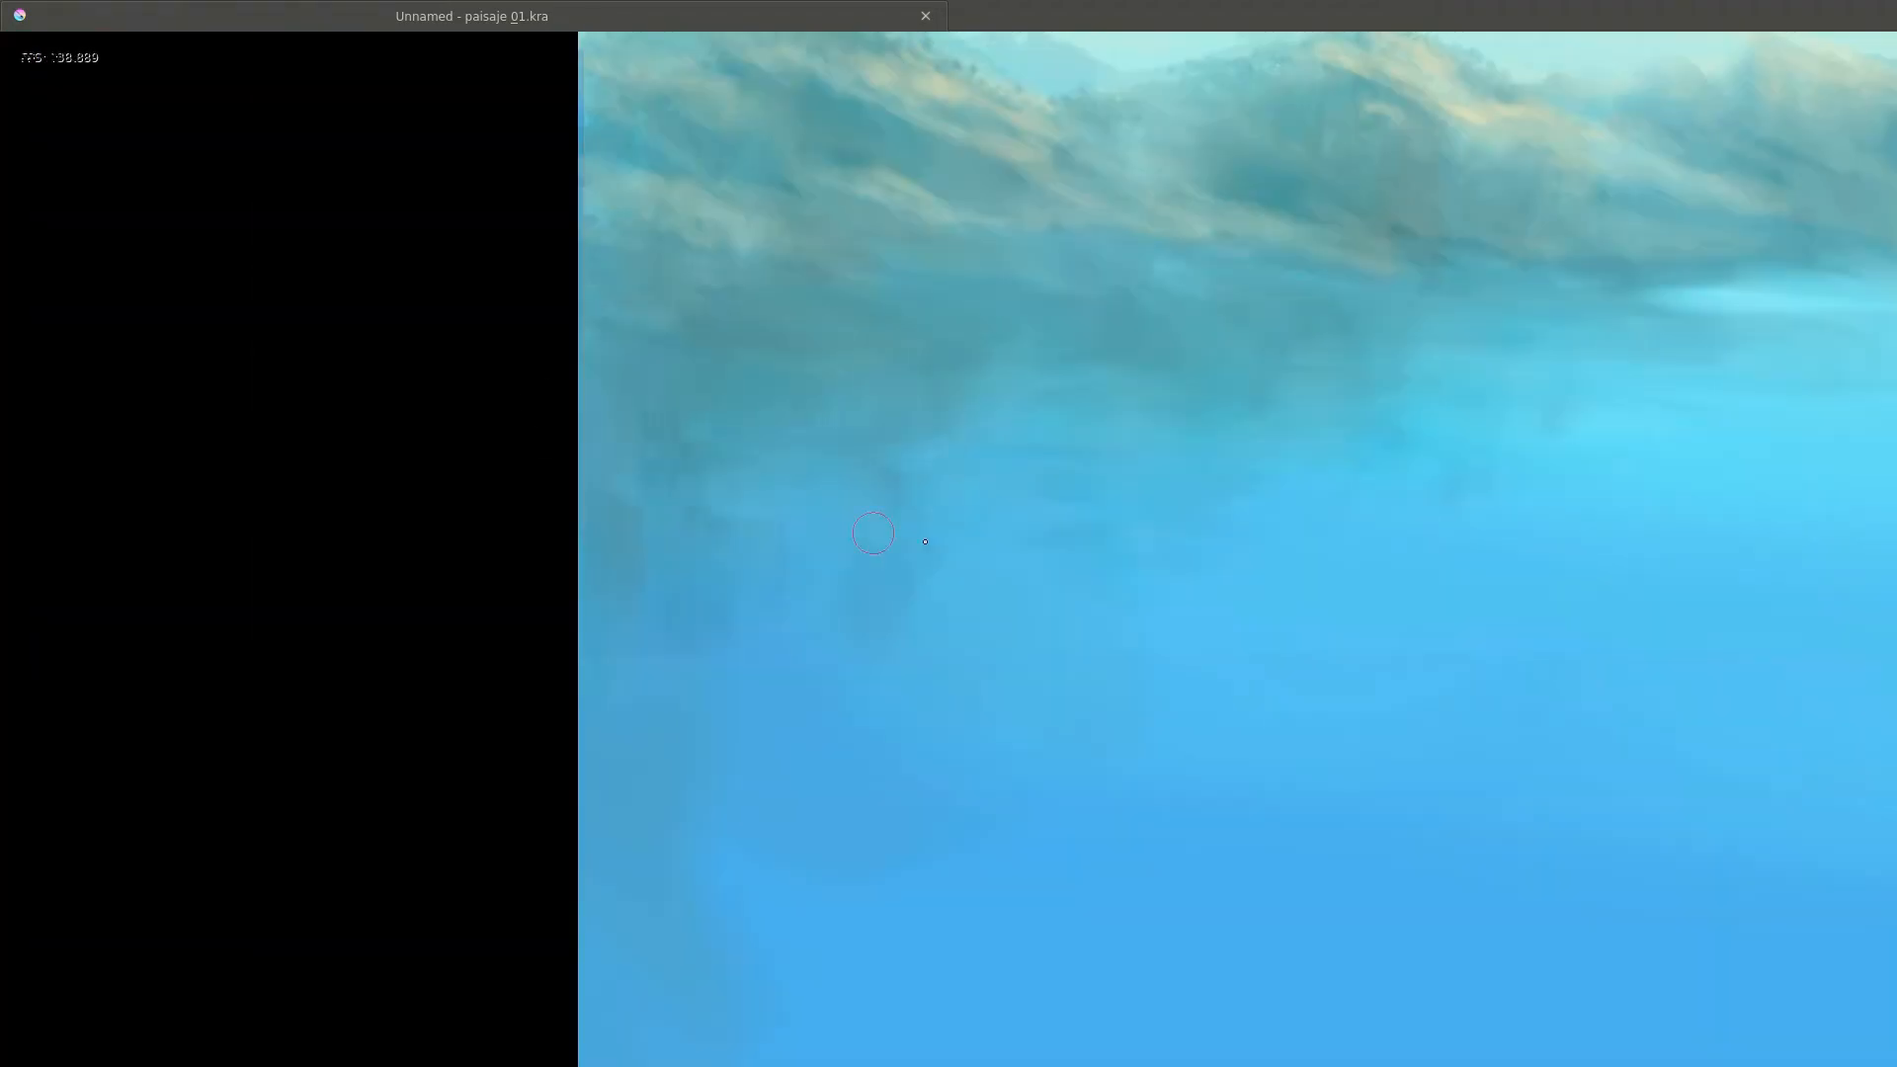
# Airbrush an off-white (#f7f7f7) haze across the mountain range with a 105.83 px brush, checking the painting in mirrored view.
pyautogui.scroll(-3, 854, 463)
pyautogui.scroll(3, 1096, 513)
pyautogui.rightClick(1037, 457)
pyautogui.rightClick(1113, 490)
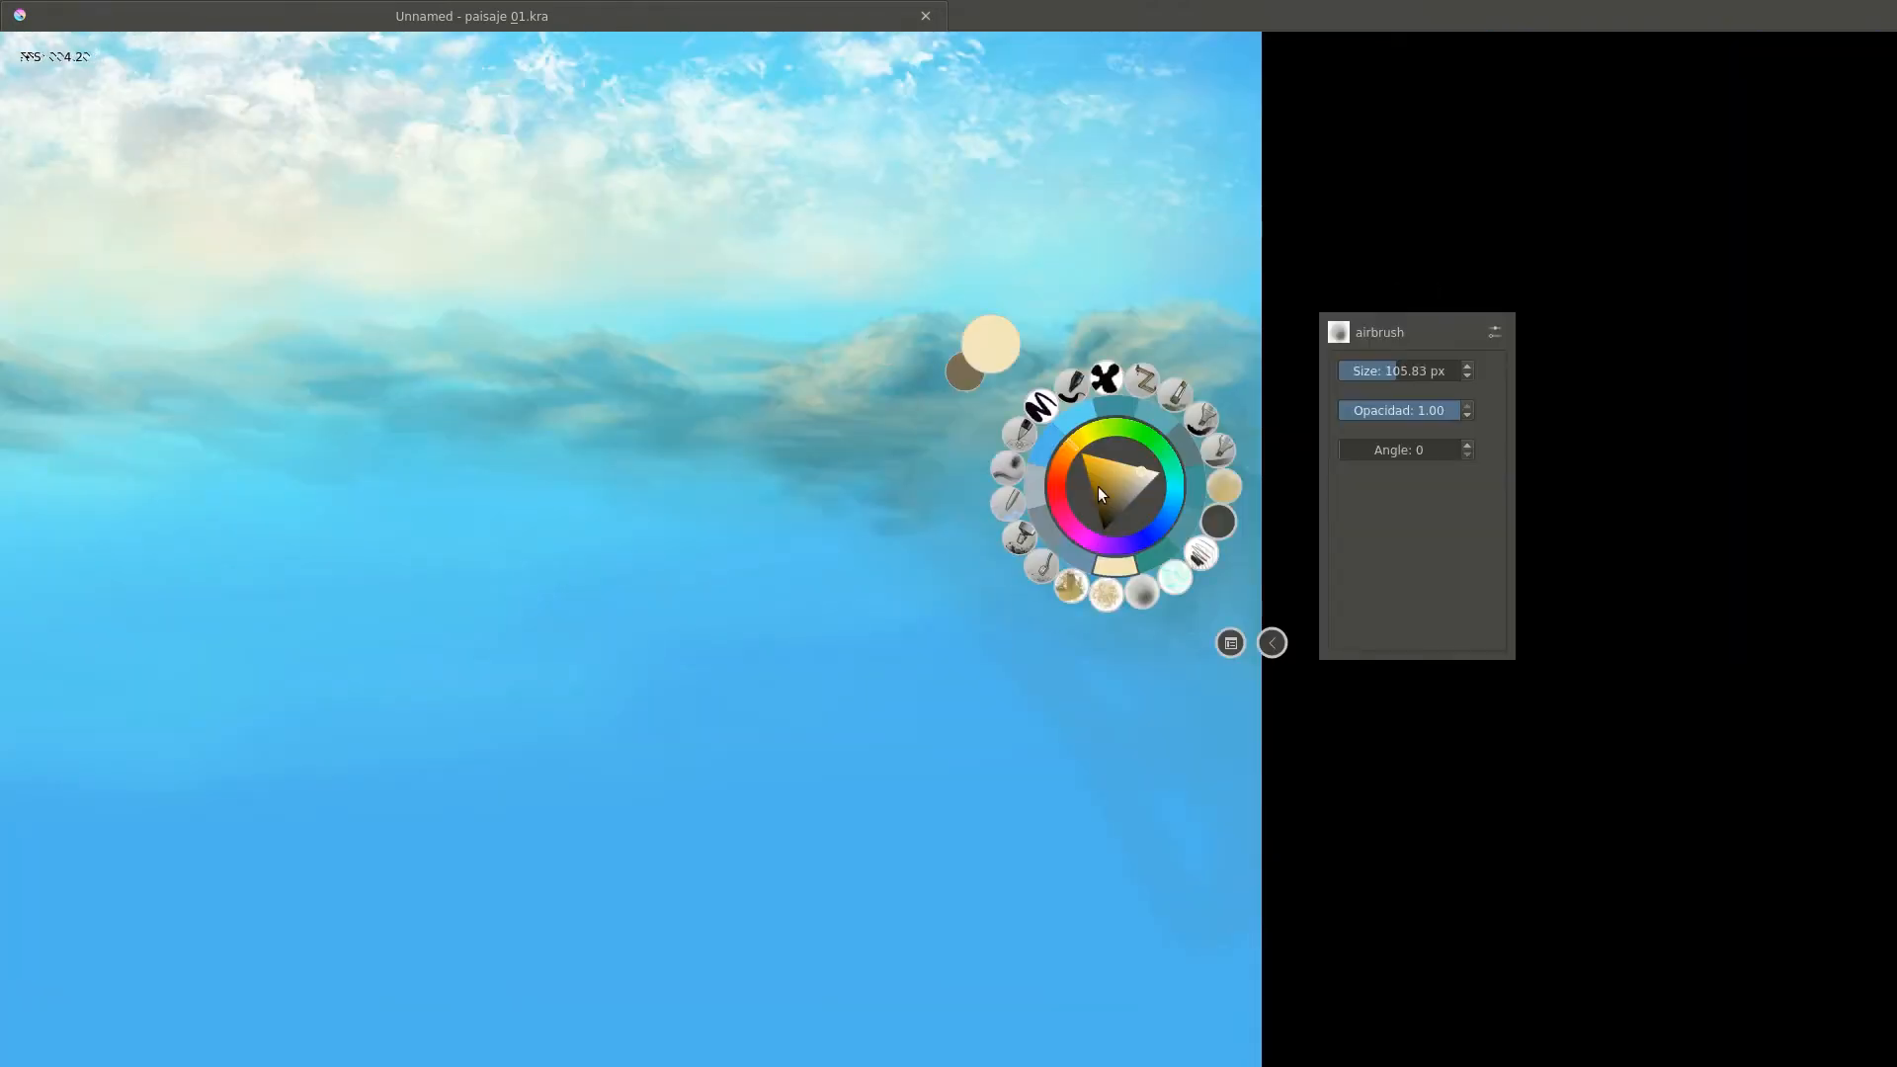
pyautogui.rightClick(1038, 549)
pyautogui.press('m')
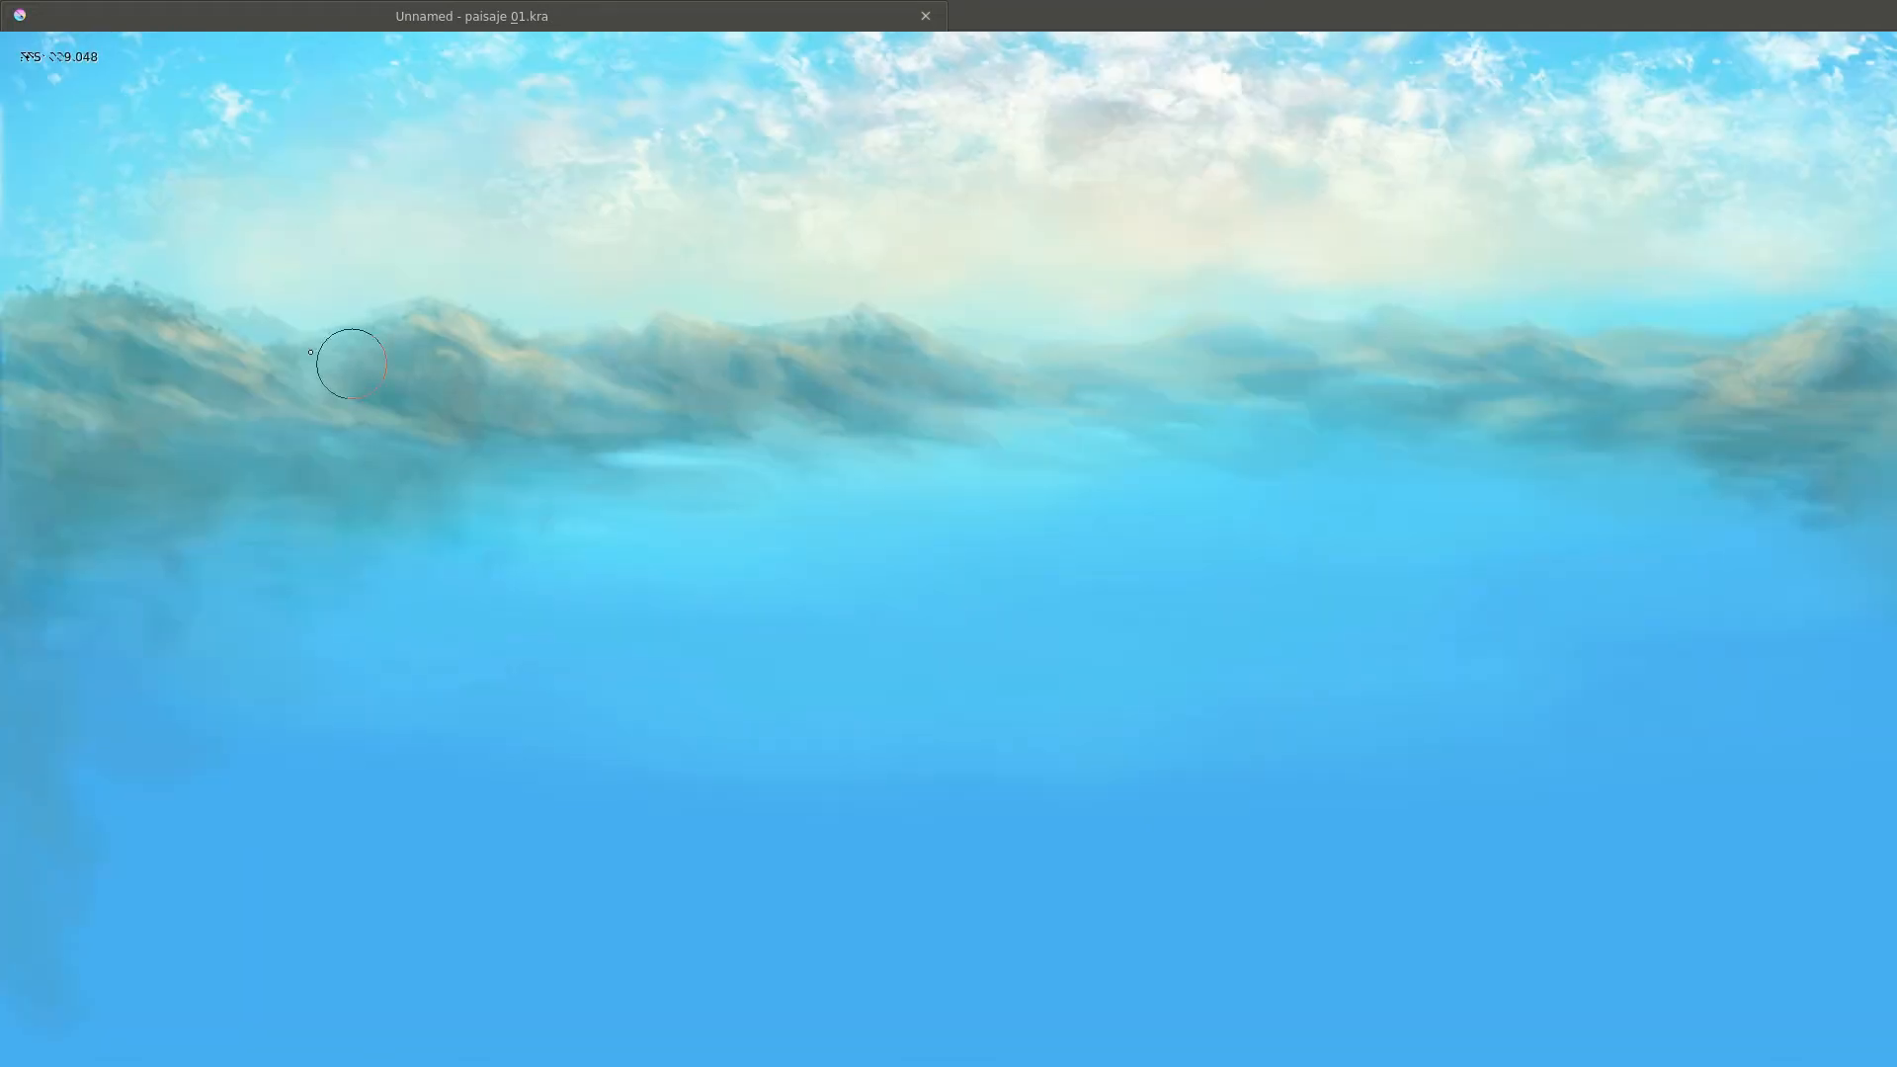
pyautogui.moveTo(381, 296); pyautogui.dragTo(1285, 466)
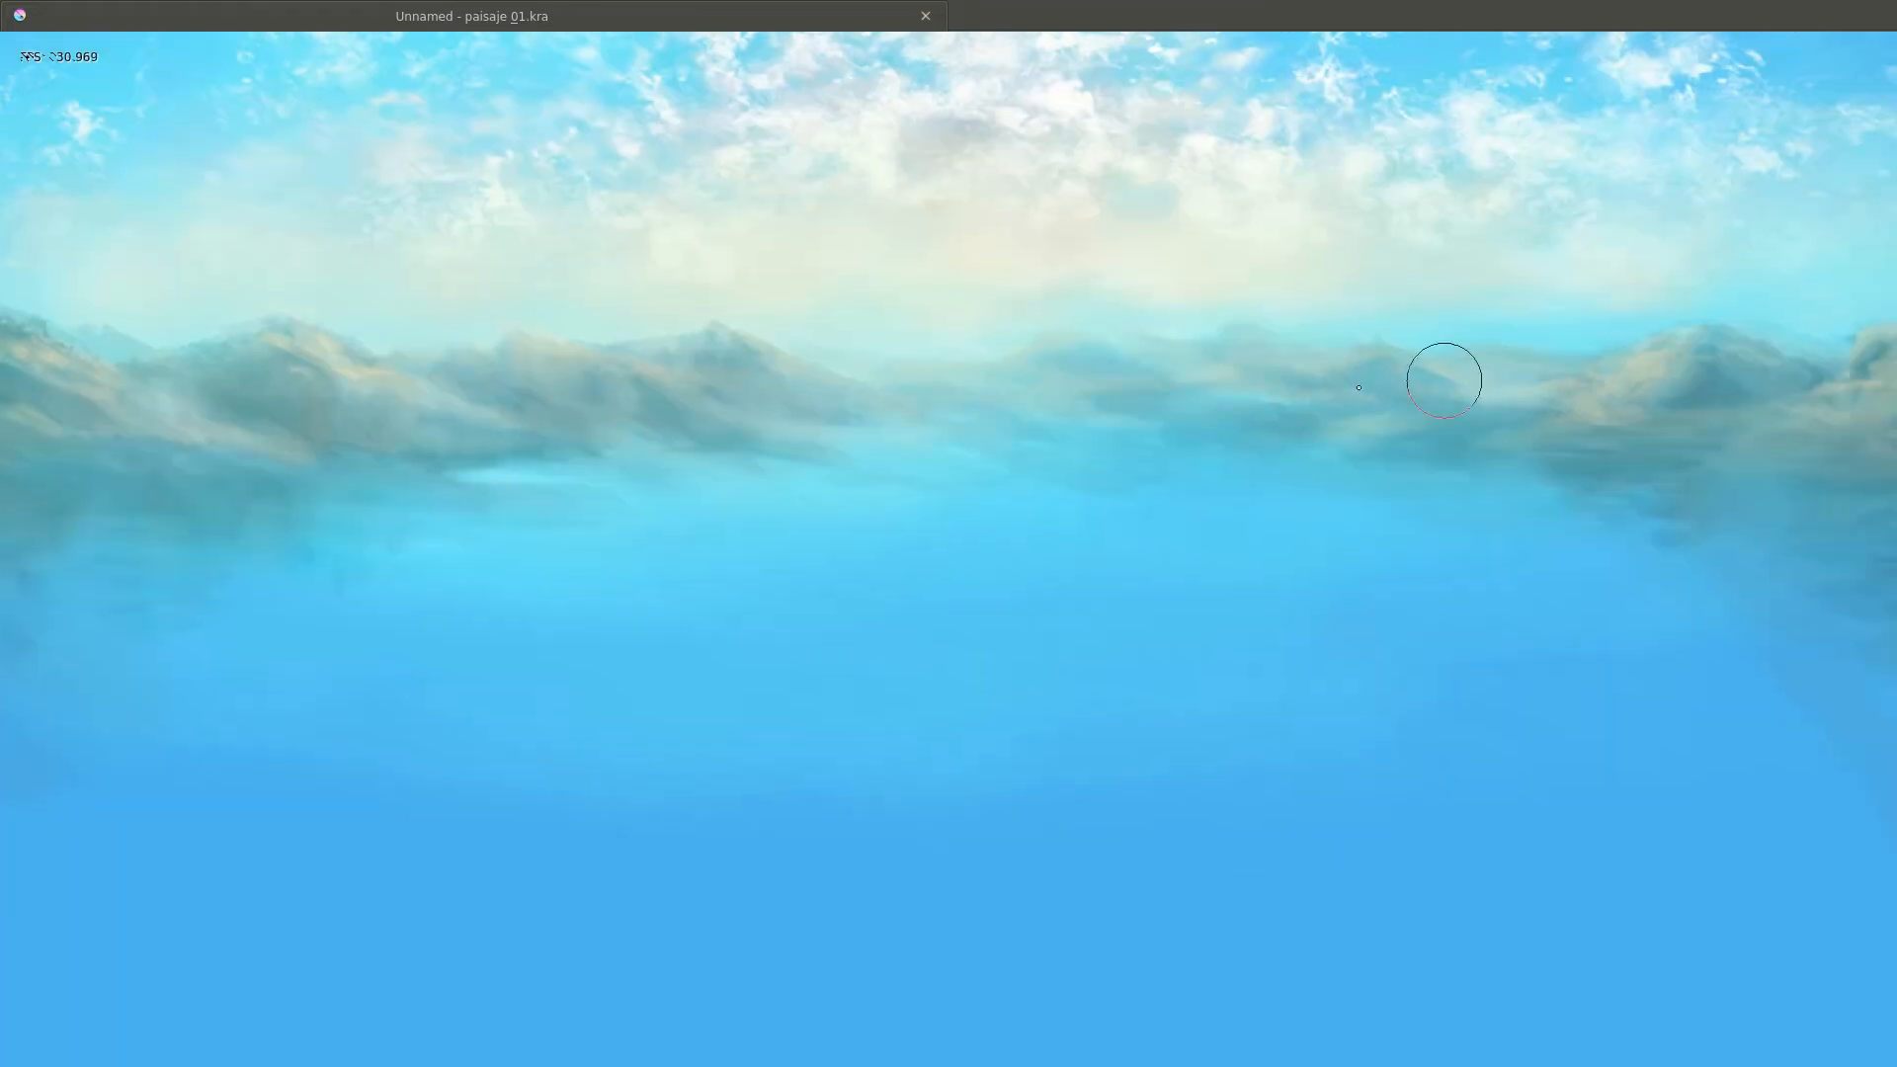
pyautogui.press('m')
pyautogui.press(']')
pyautogui.press('m')
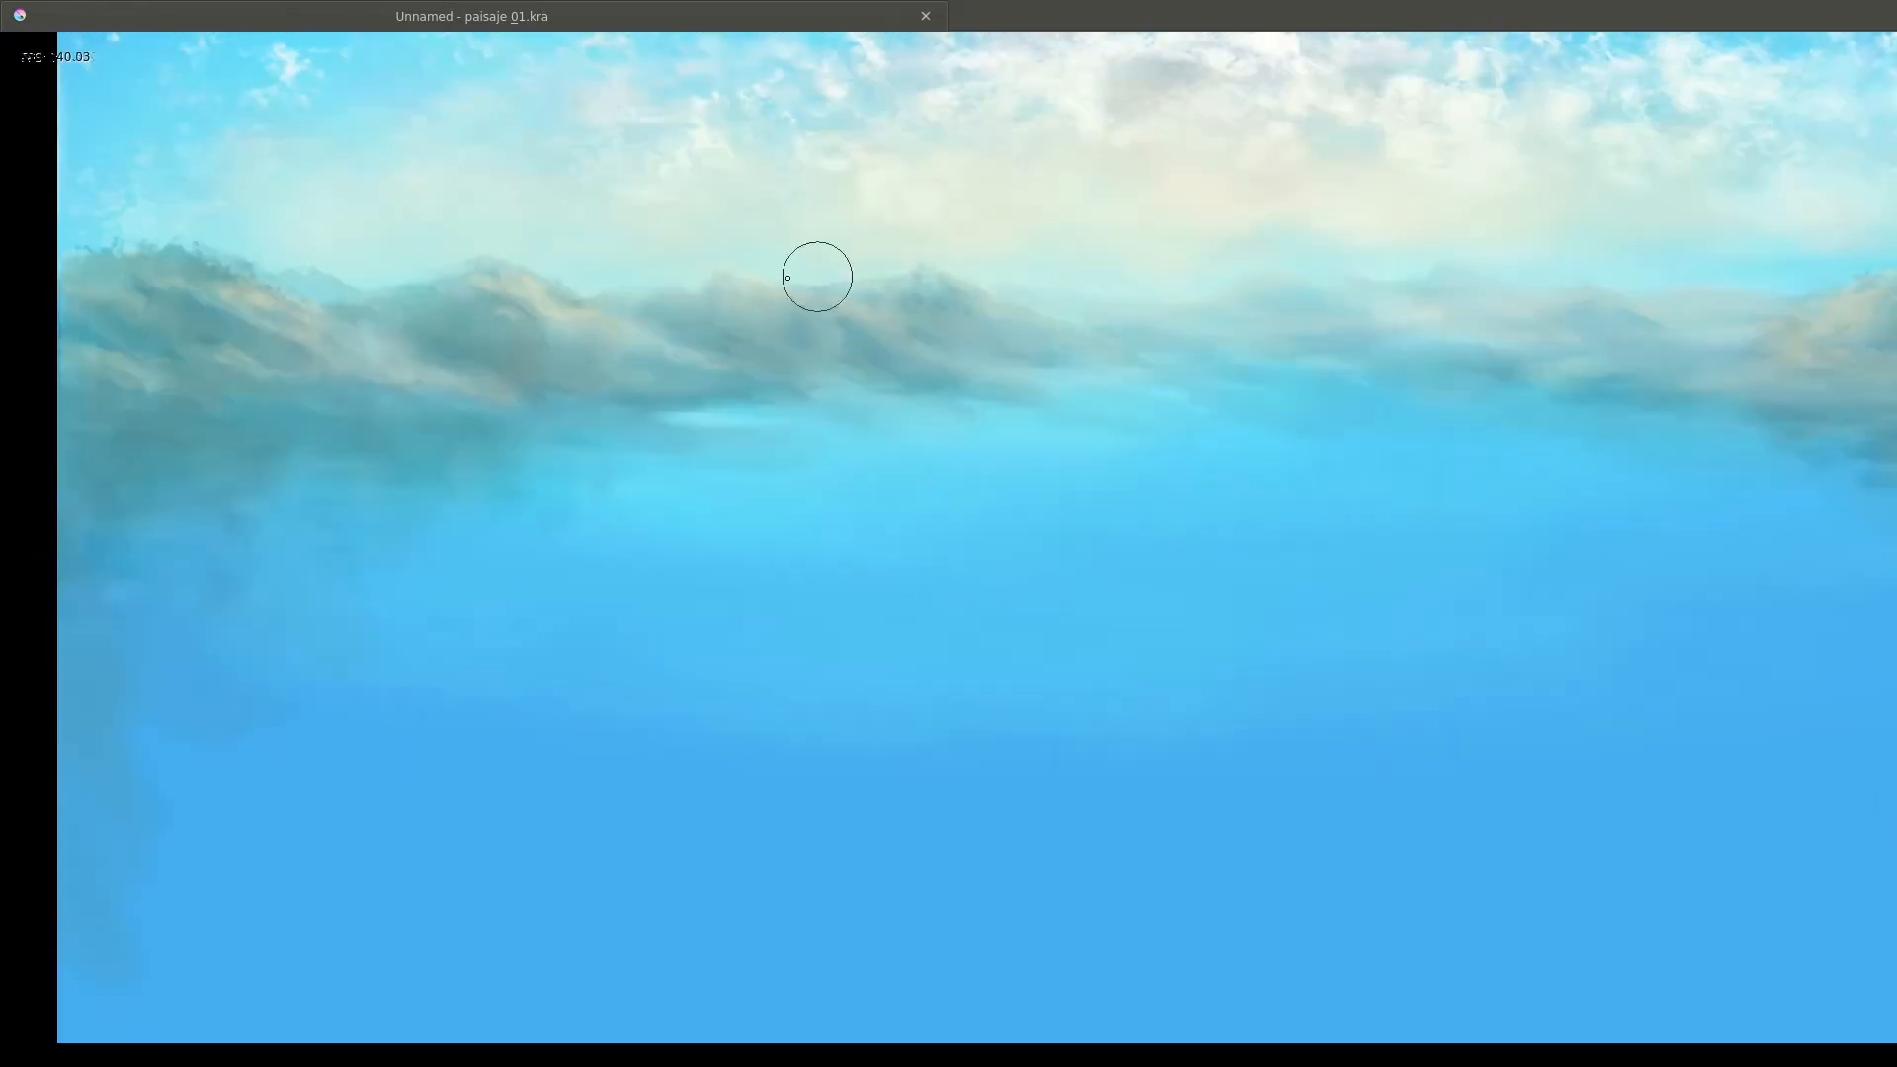
pyautogui.moveTo(398, 254); pyautogui.dragTo(1216, 456)
pyautogui.press('-')
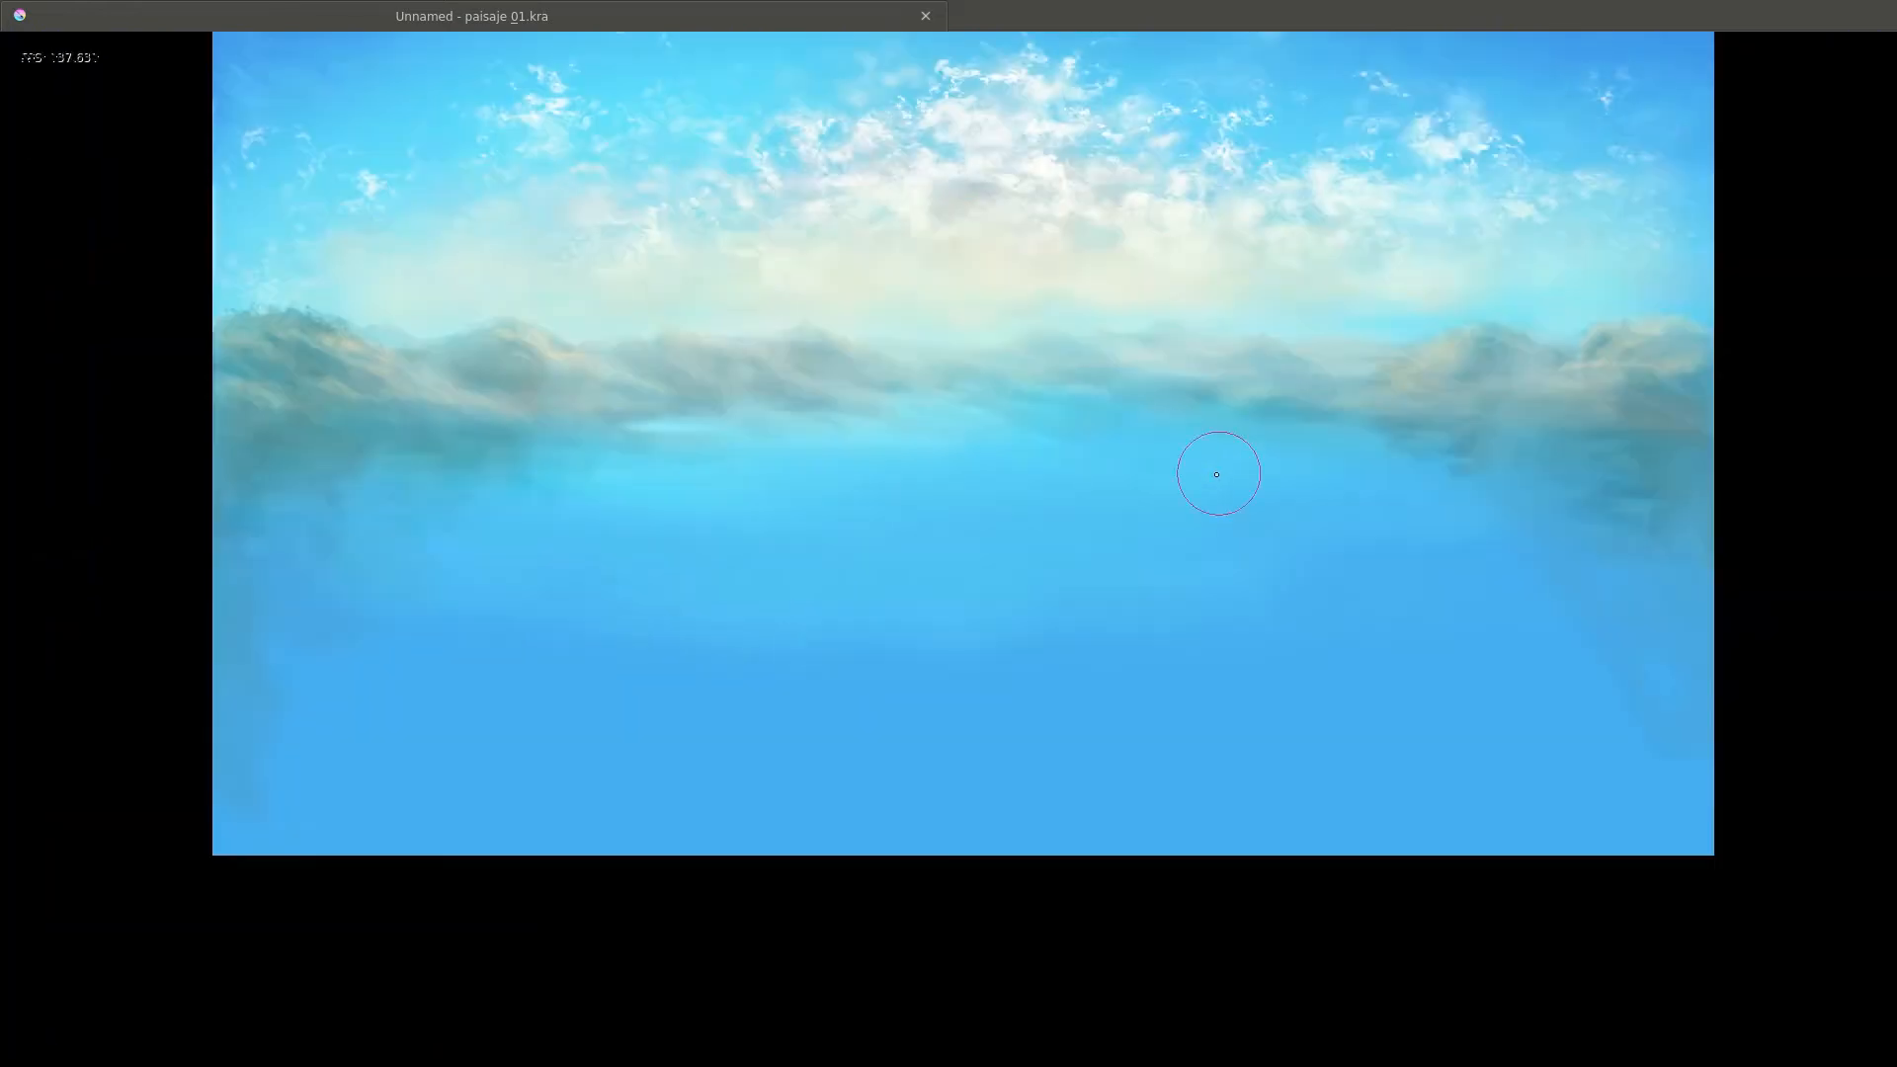
# Merge Layer 2 with the white Layer 1 below it and add a new layer above the mountains.
pyautogui.press('Tab')
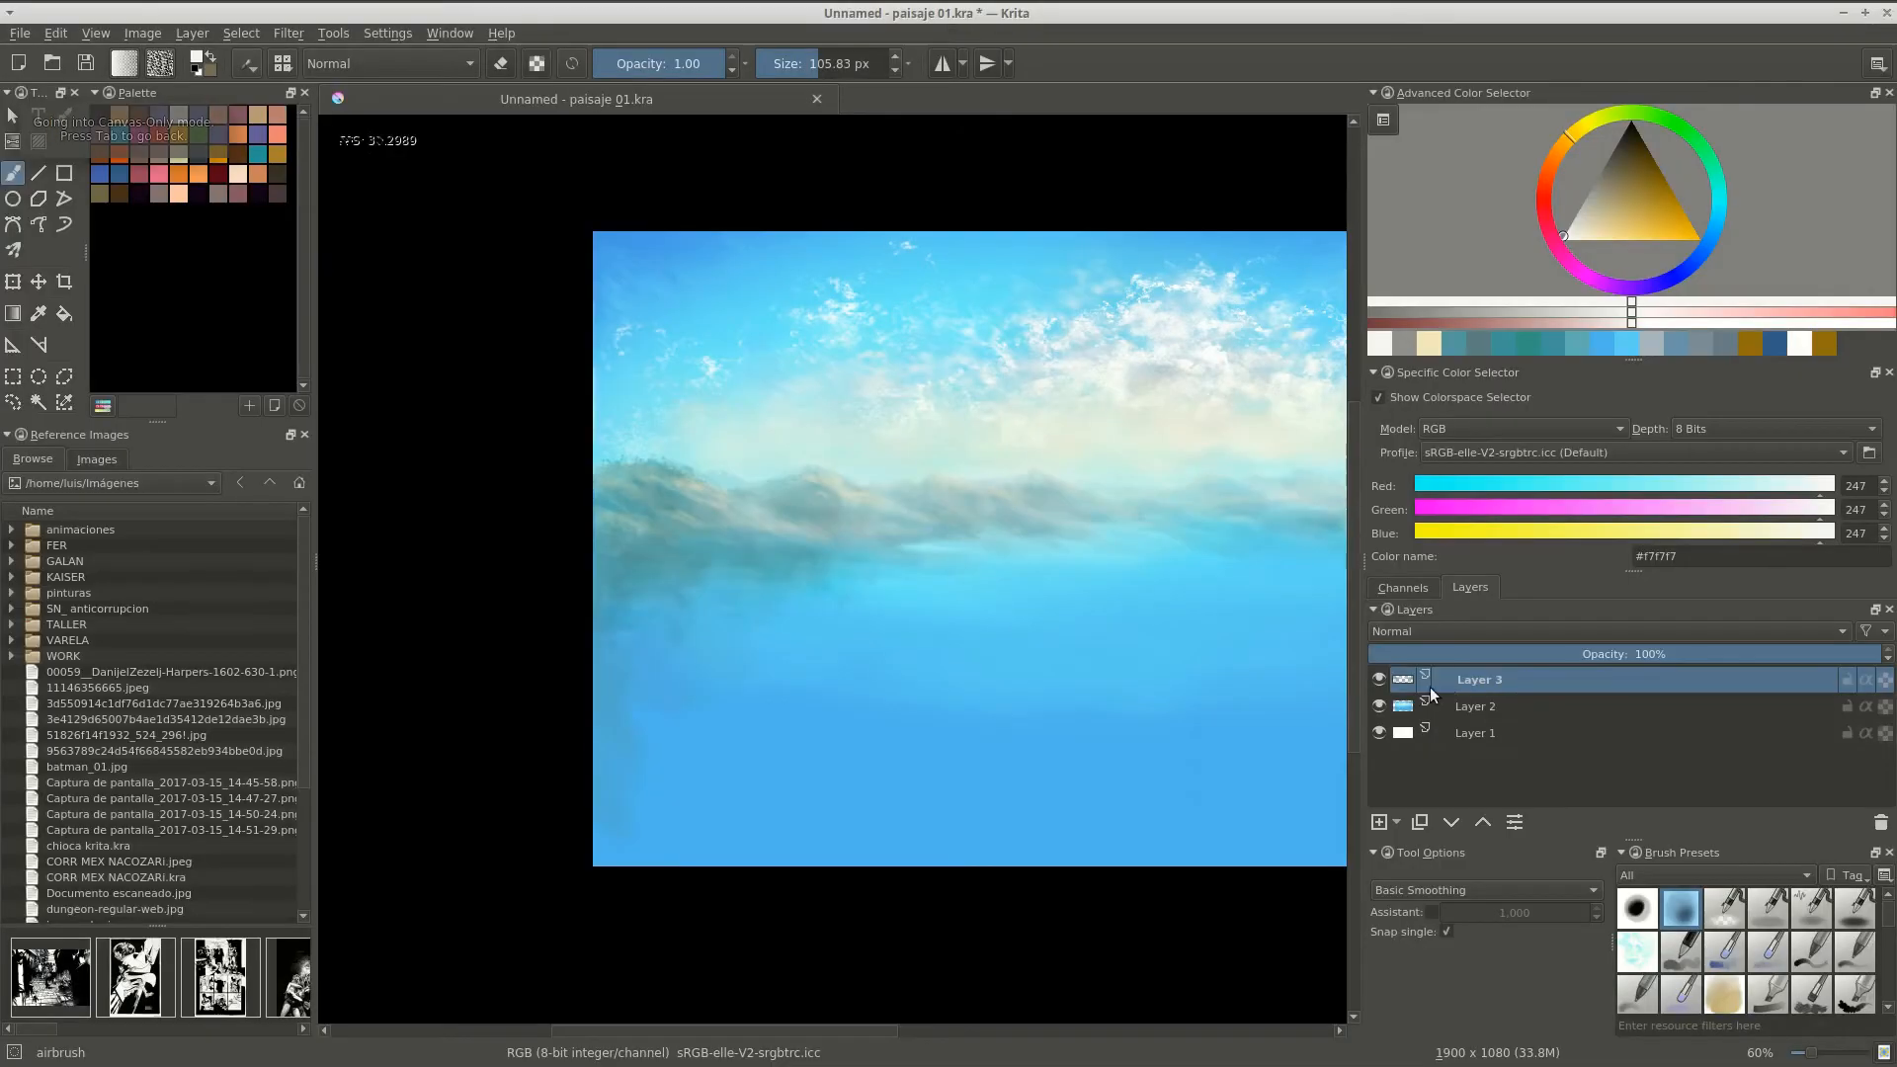
pyautogui.press('-')
pyautogui.click(1539, 706)
pyautogui.hotkey('ctrl', 'e')
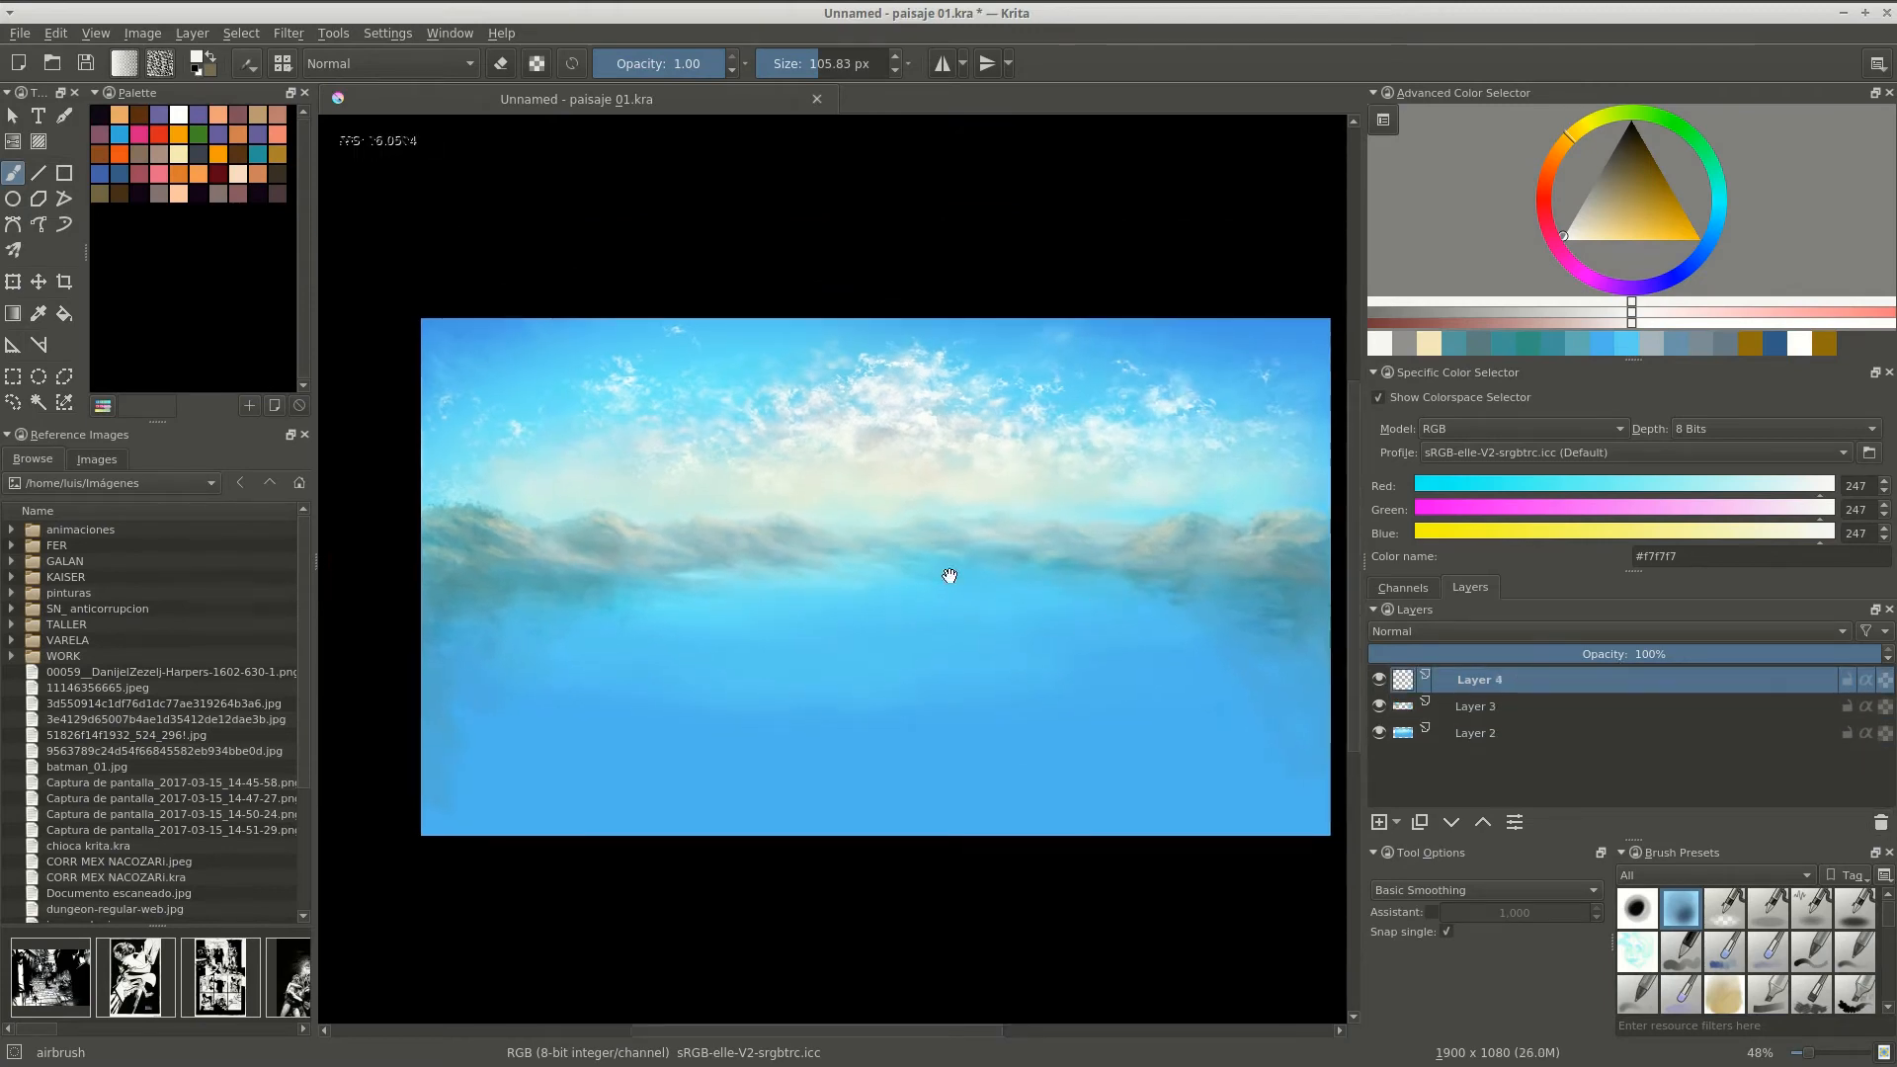
# Try a tall rock silhouette in dark brown (#585049) over the water with the FULL BRUSH preset and undo it.
pyautogui.press('+')
pyautogui.press('Tab')
pyautogui.press('+')
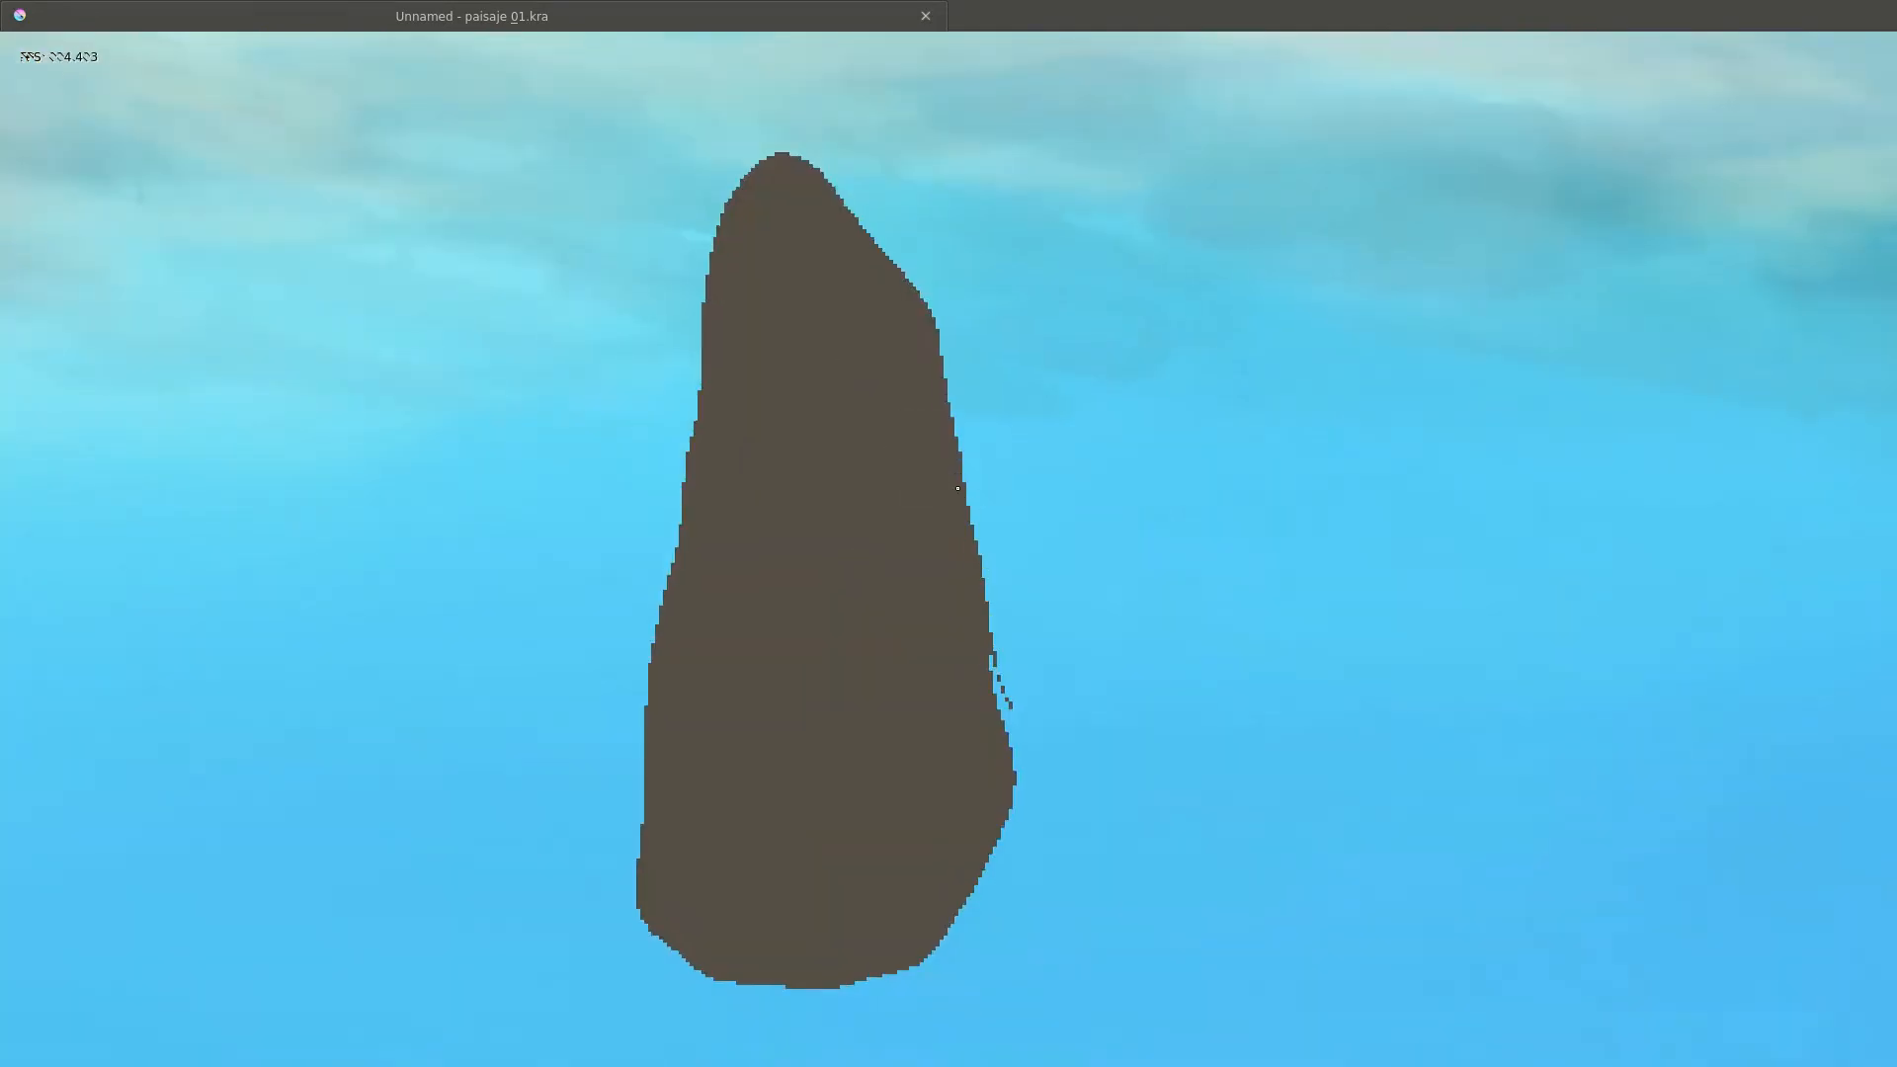
pyautogui.hotkey('ctrl', 'z')
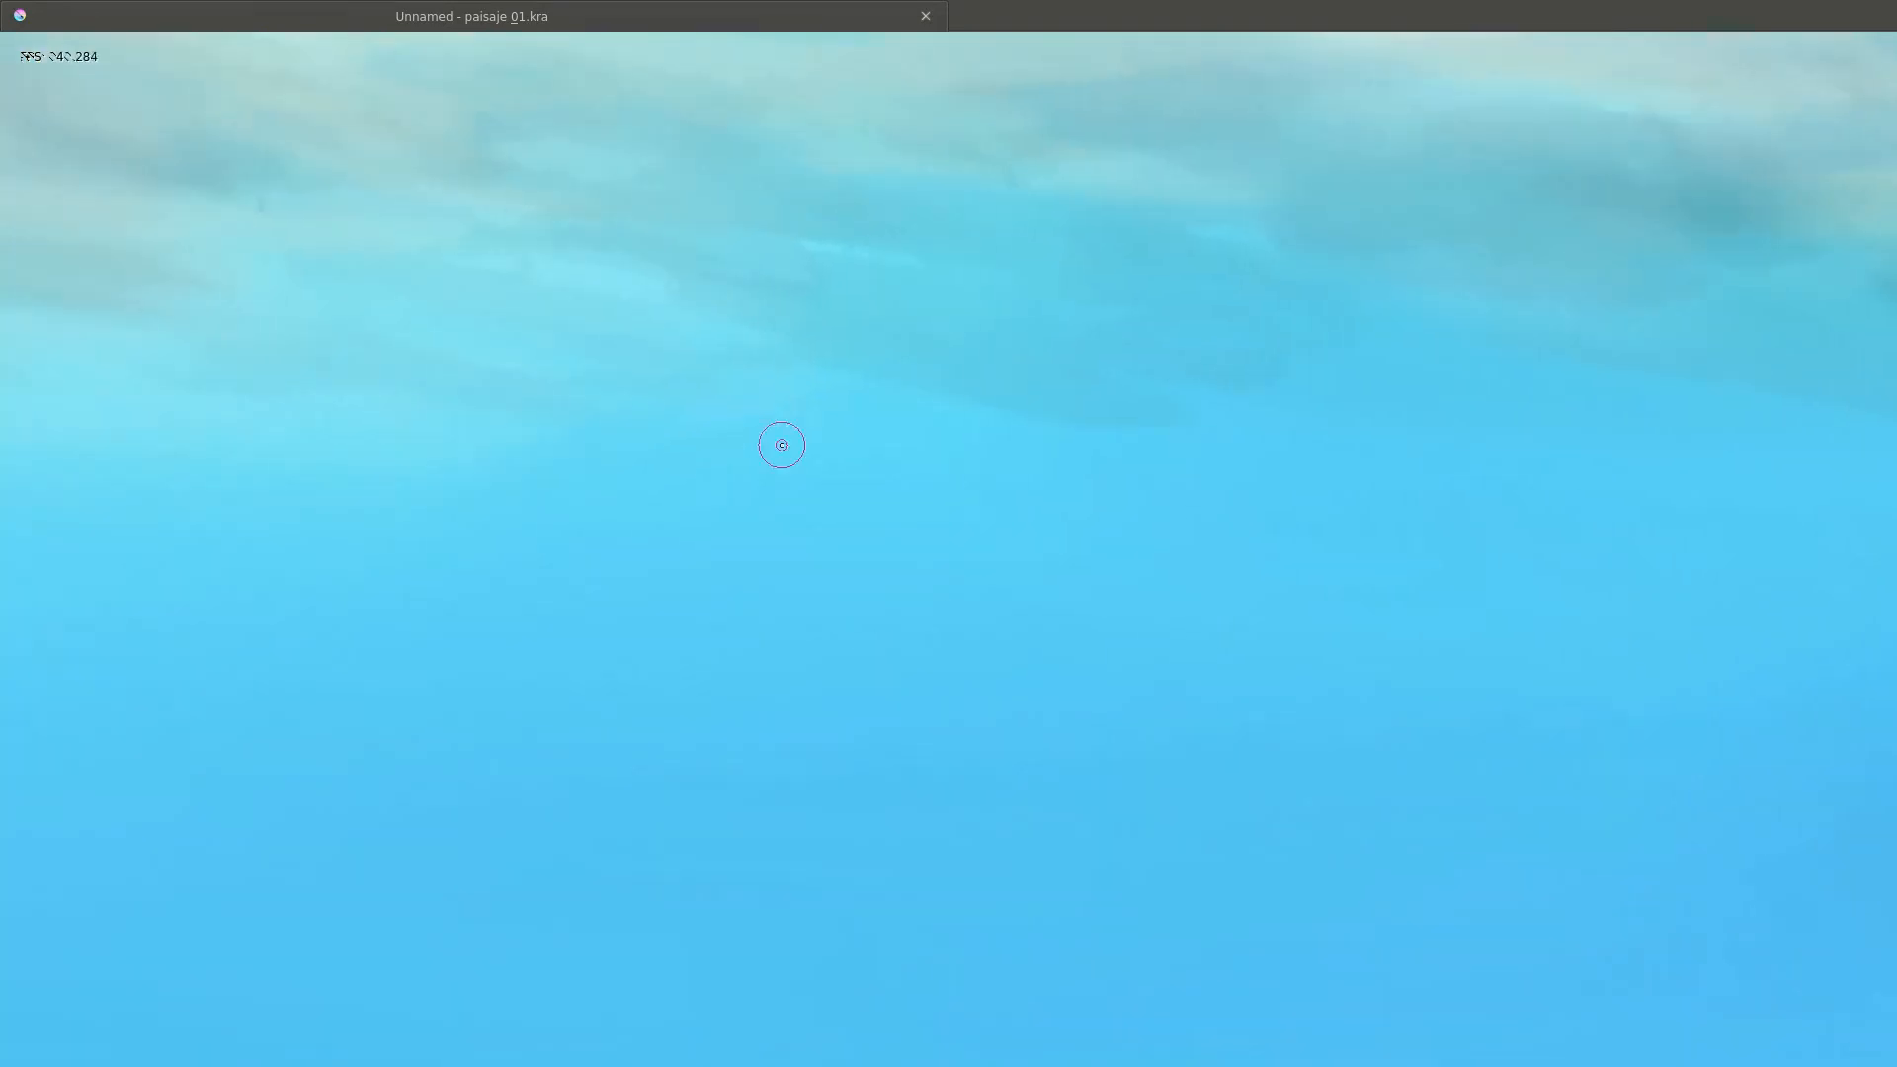
# Turn off the Smooth shape-creation option of the FULL BRUSH preset, testing the brush with a short stroke.
pyautogui.press('Tab')
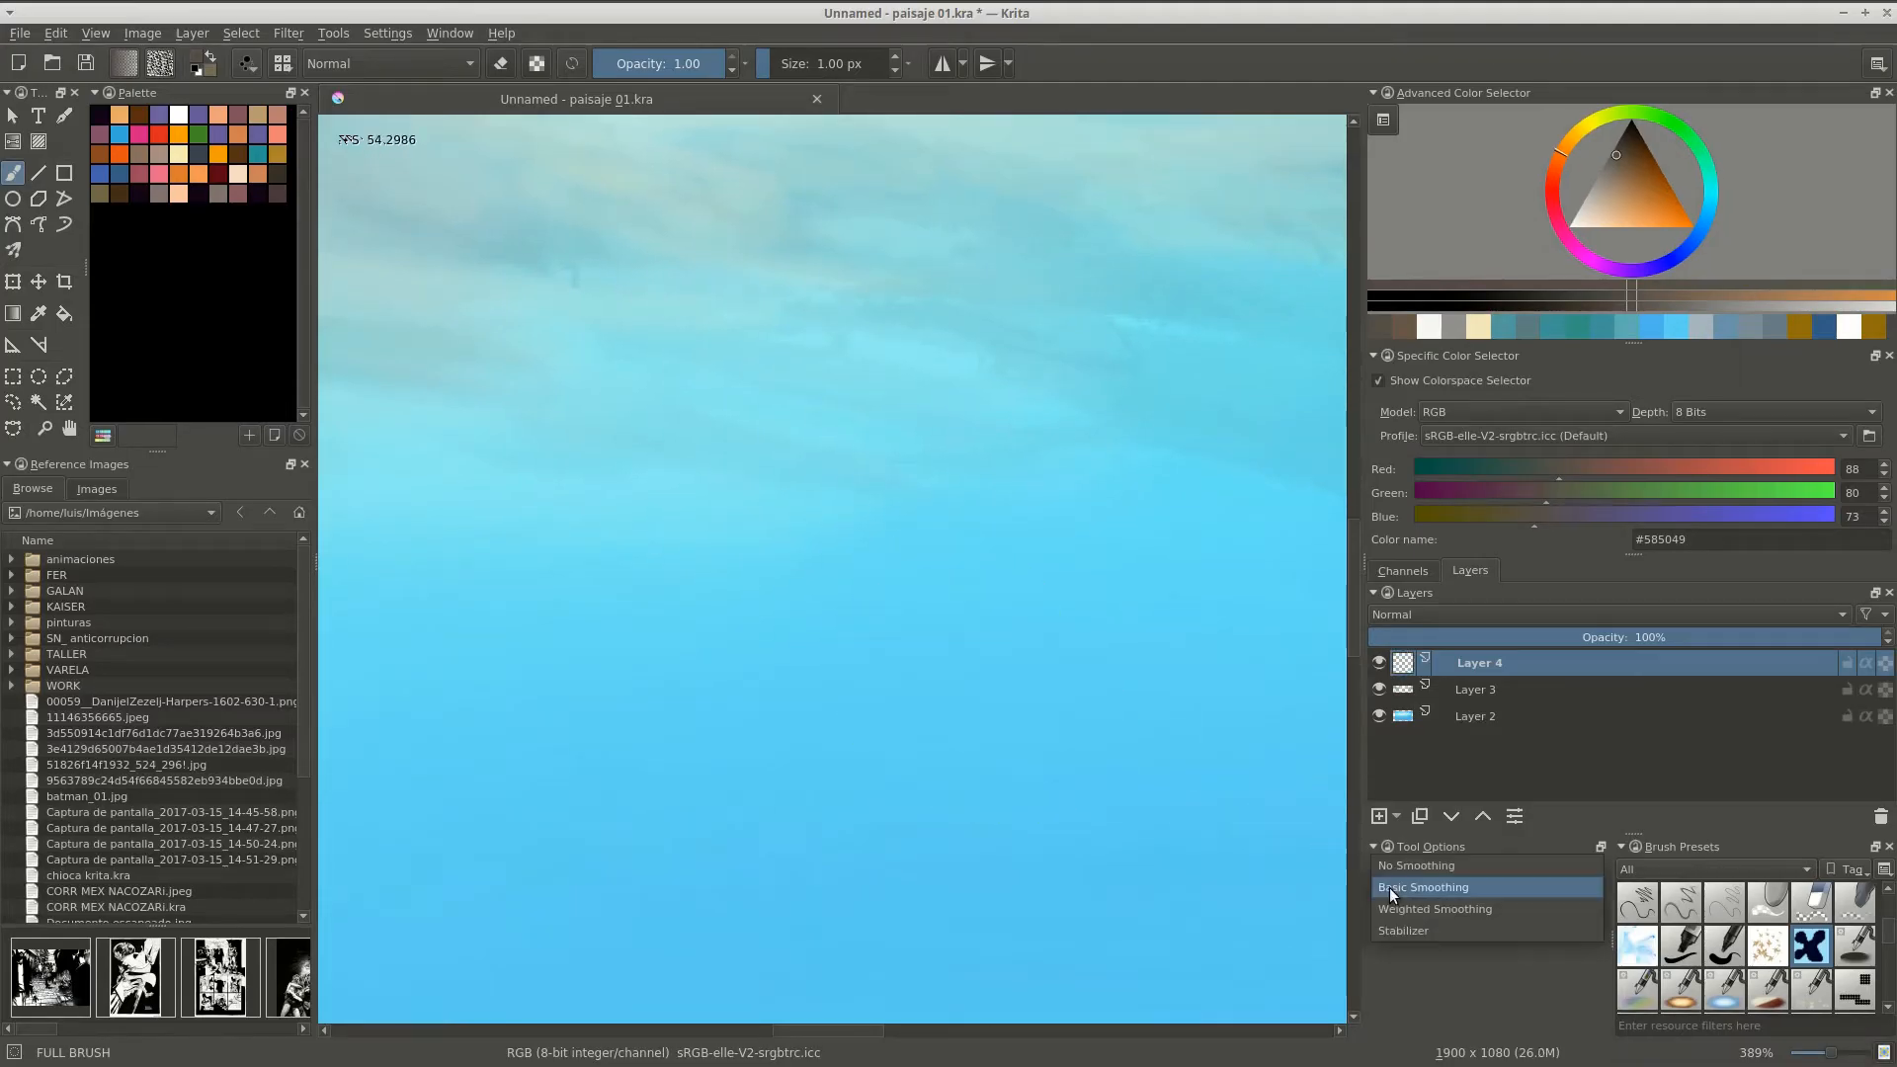
pyautogui.click(1431, 908)
pyautogui.press('F5')
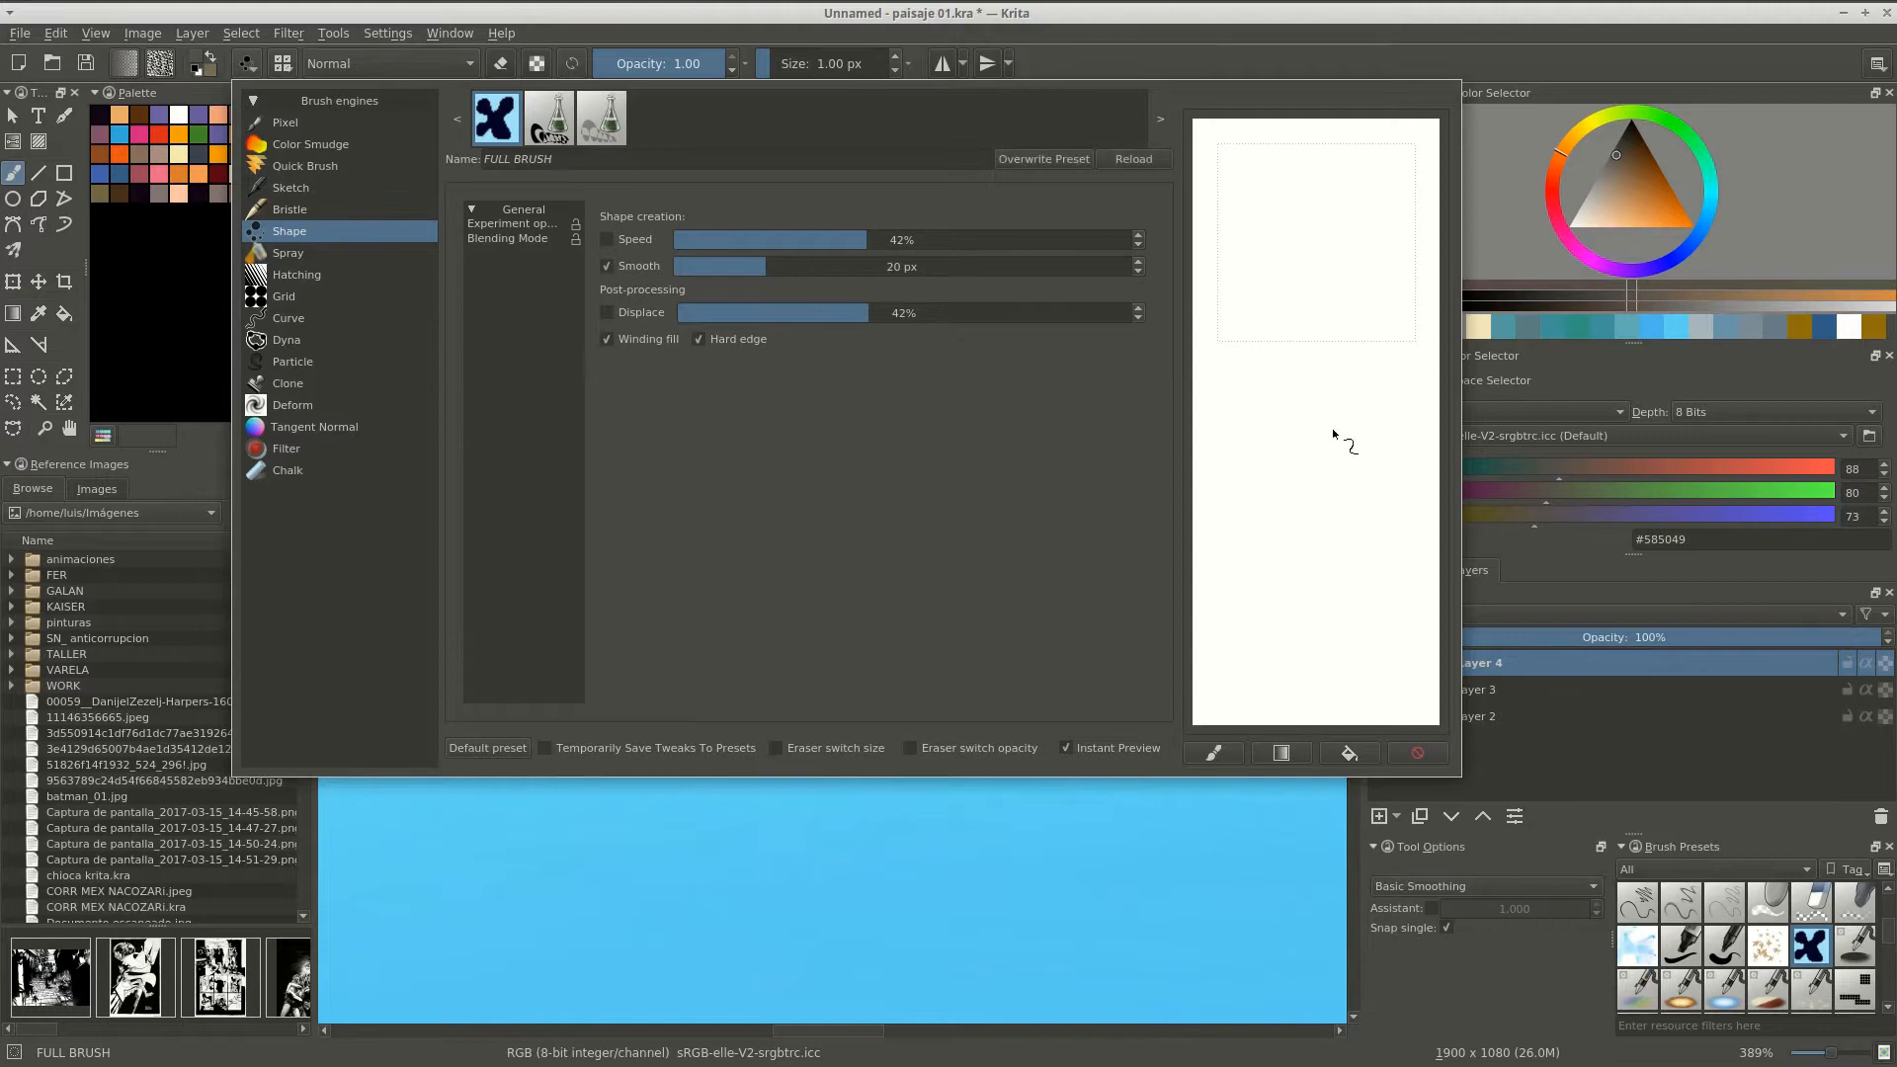
pyautogui.press('F5')
pyautogui.moveTo(1037, 592); pyautogui.dragTo(1096, 597)
pyautogui.press('F5')
pyautogui.click(607, 265)
pyautogui.press('F5')
# Paint dark brown silhouettes of a rounded rock, a tall pointed rock and a capped boulder in the middle of the water.
pyautogui.scroll(-8, 1084, 643)
pyautogui.press('Tab')
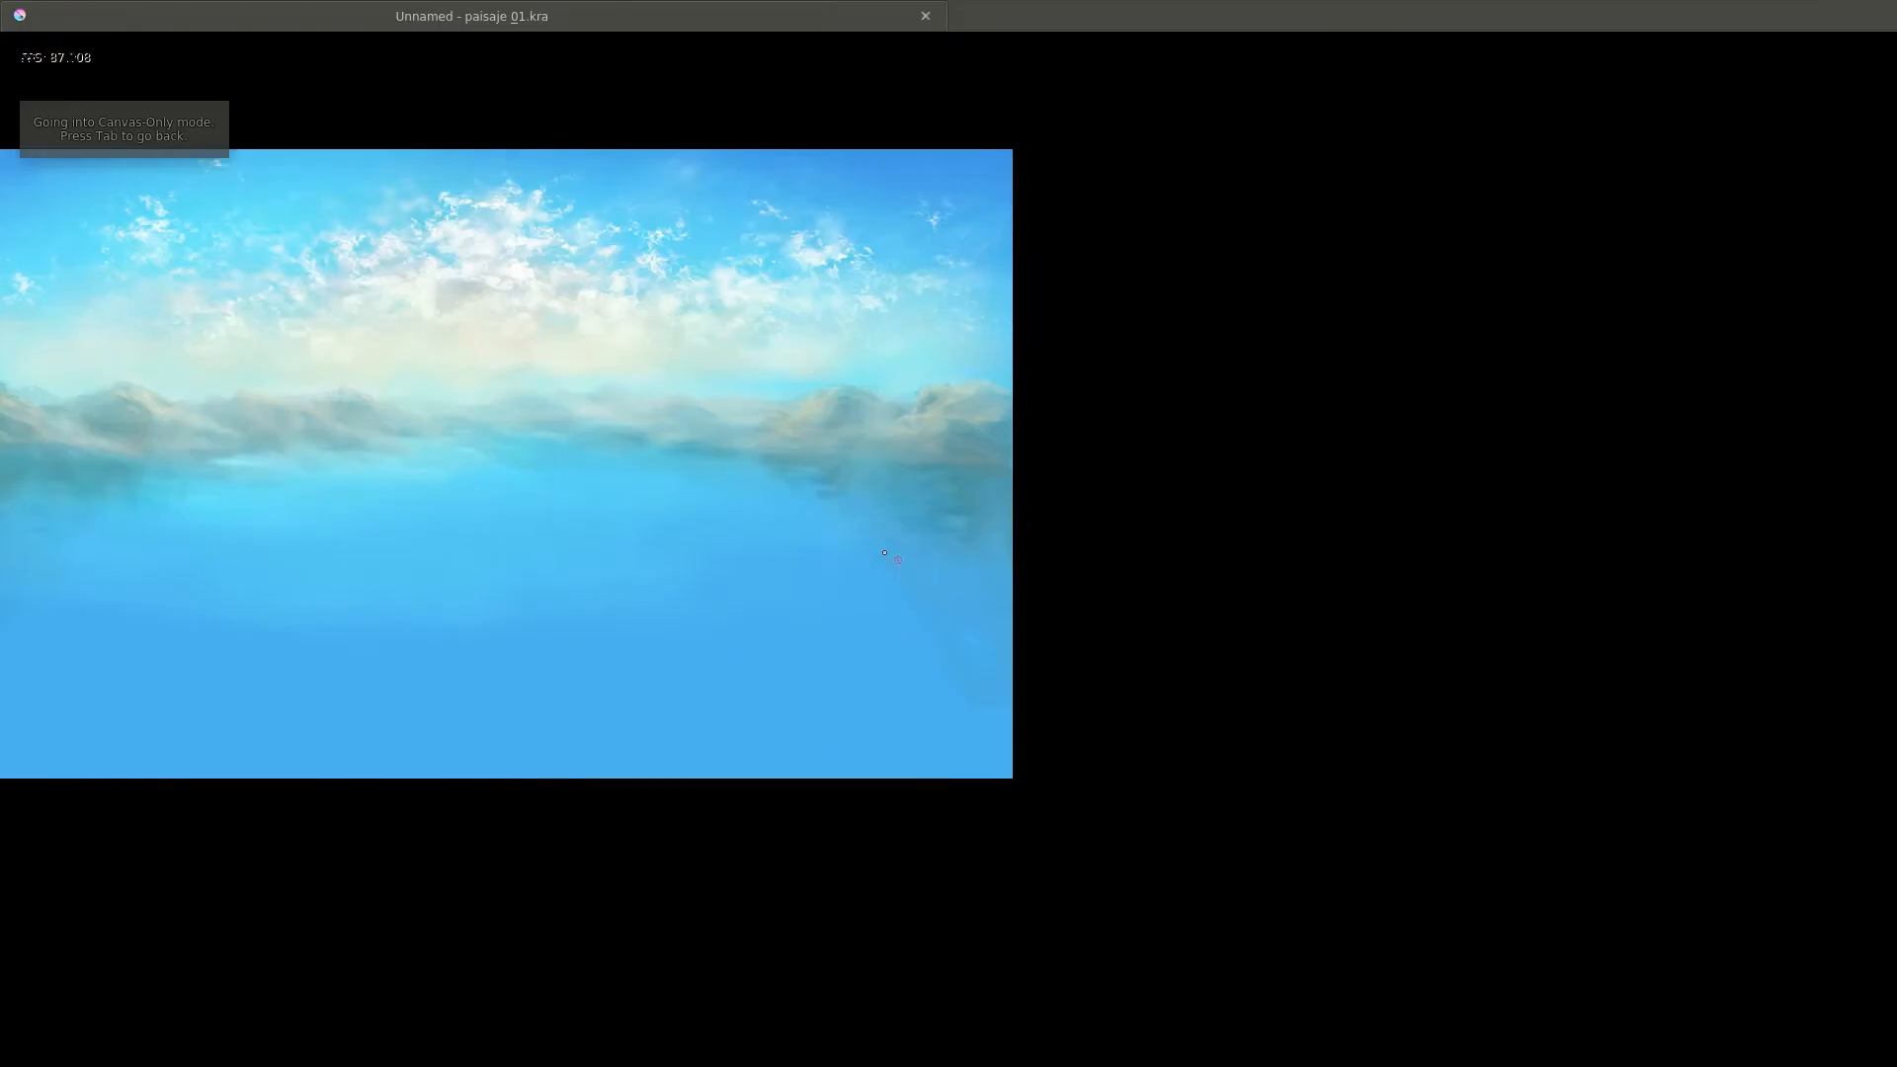
pyautogui.scroll(3, 884, 552)
pyautogui.moveTo(973, 499)
pyautogui.mouseDown()
pyautogui.moveTo(907, 611)
pyautogui.moveTo(1018, 630)
pyautogui.mouseUp()
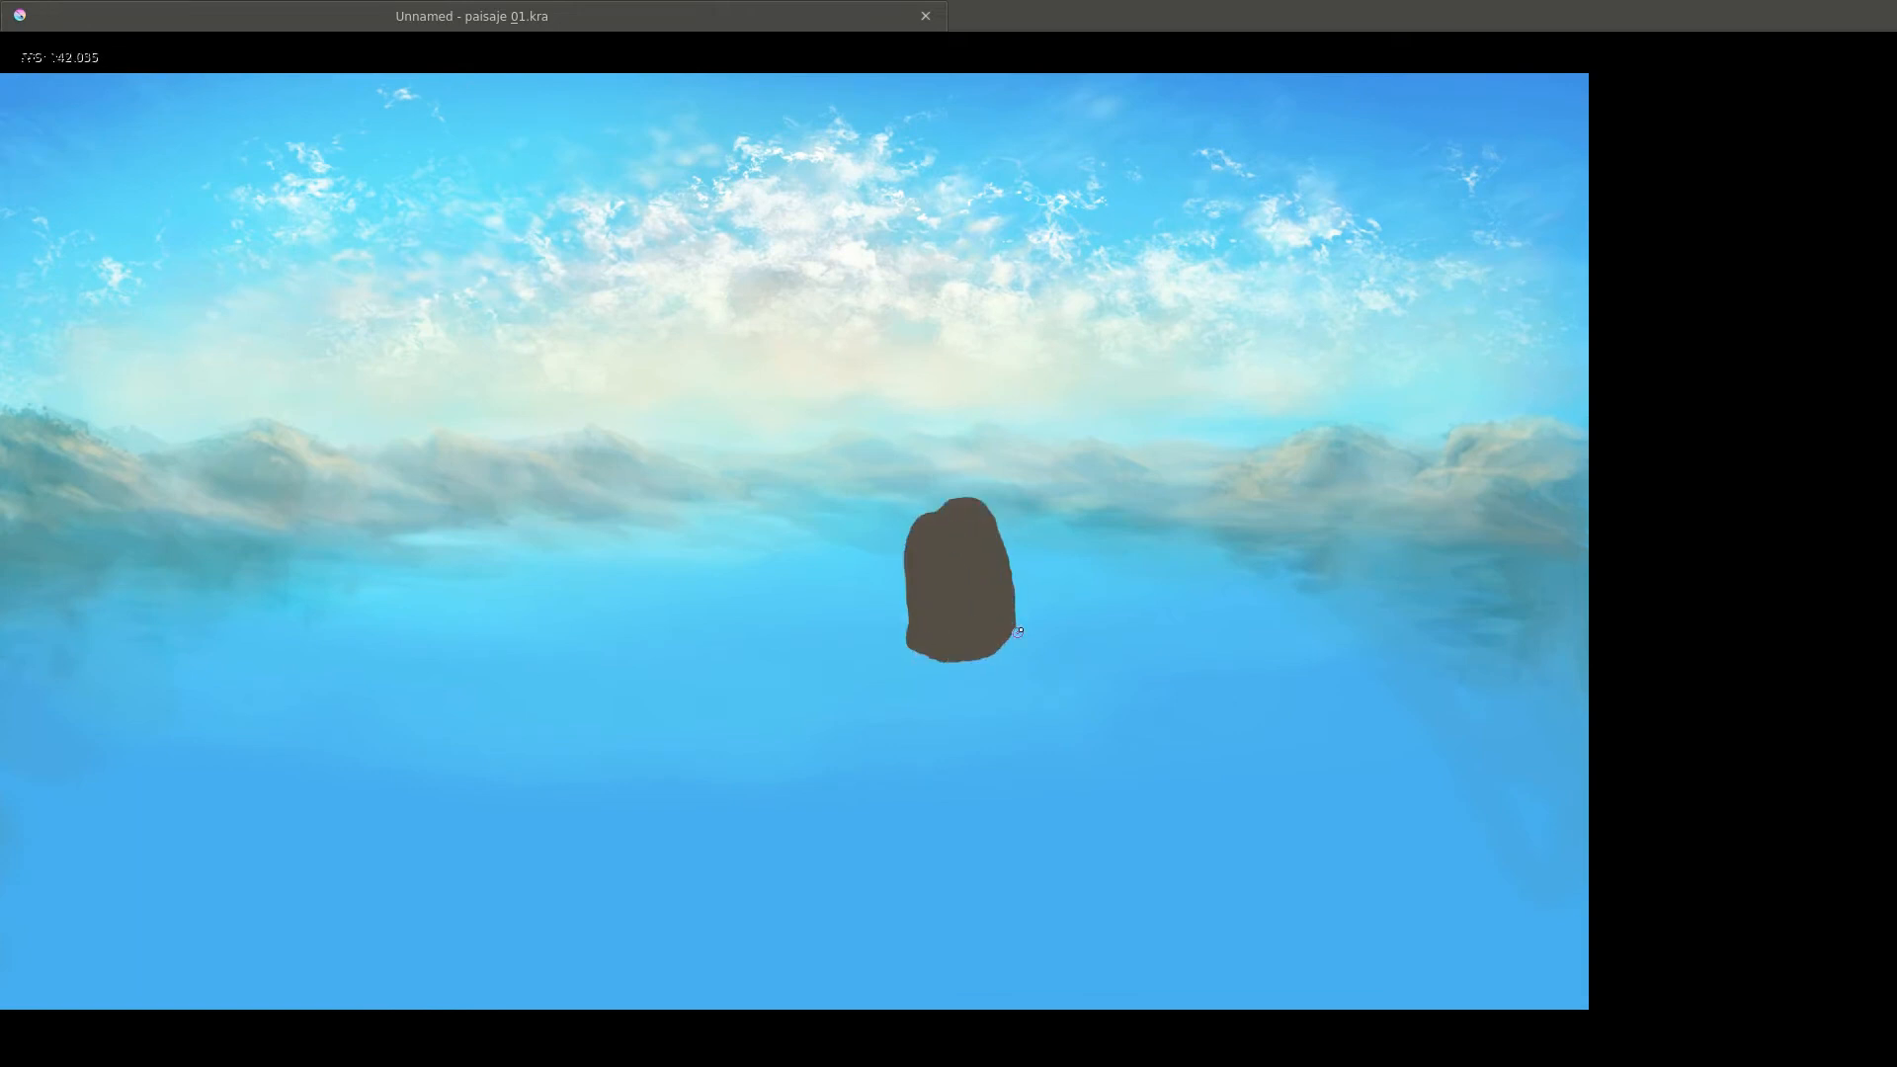
pyautogui.moveTo(931, 424)
pyautogui.mouseDown()
pyautogui.moveTo(829, 603)
pyautogui.moveTo(906, 633)
pyautogui.mouseUp()
pyautogui.moveTo(825, 504)
pyautogui.mouseDown()
pyautogui.moveTo(780, 481)
pyautogui.moveTo(828, 622)
pyautogui.moveTo(840, 476)
pyautogui.mouseUp()
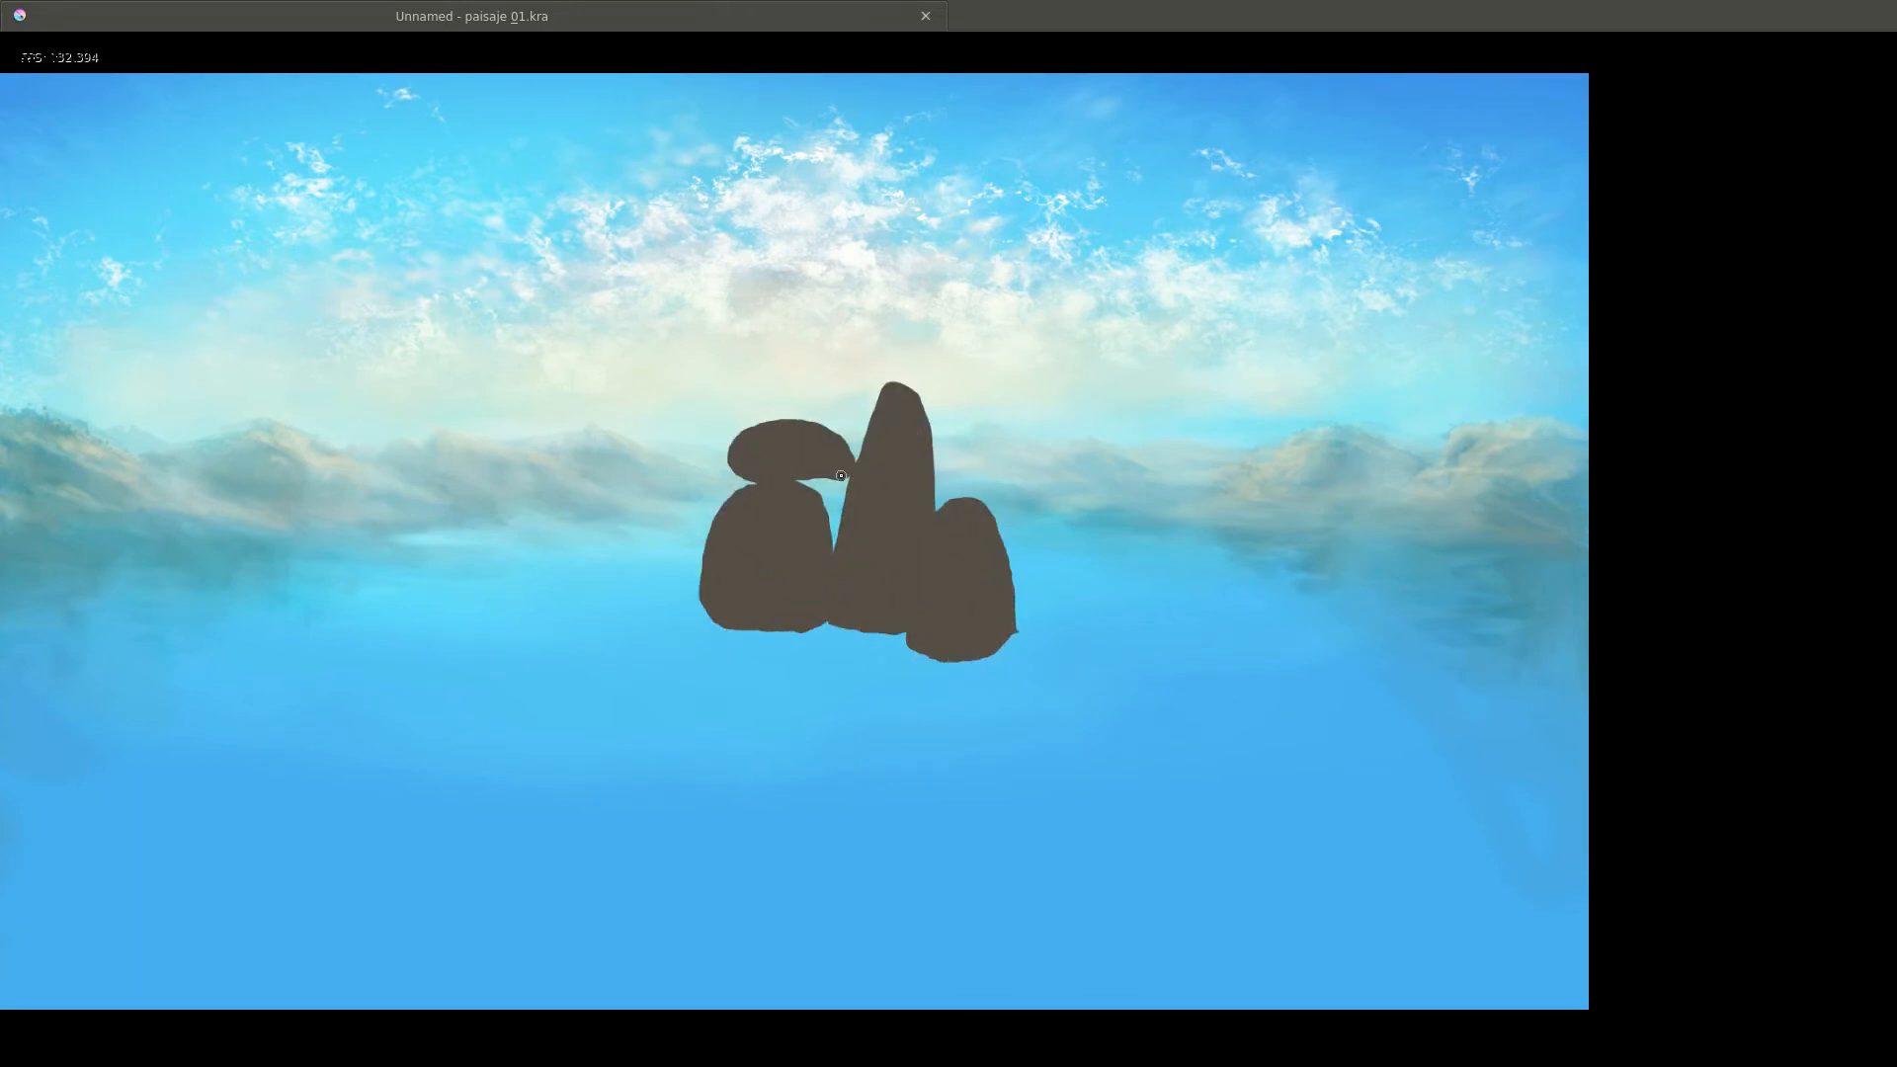
# Extend the rock group to the left with tall round-topped rocks and a narrow spire at its end.
pyautogui.scroll(2, 840, 475)
pyautogui.moveTo(783, 597)
pyautogui.mouseDown()
pyautogui.moveTo(563, 573)
pyautogui.moveTo(519, 592)
pyautogui.moveTo(622, 385)
pyautogui.mouseUp()
pyautogui.scroll(-1, 623, 385)
pyautogui.moveTo(805, 390); pyautogui.dragTo(825, 455)
pyautogui.moveTo(810, 593); pyautogui.dragTo(784, 529)
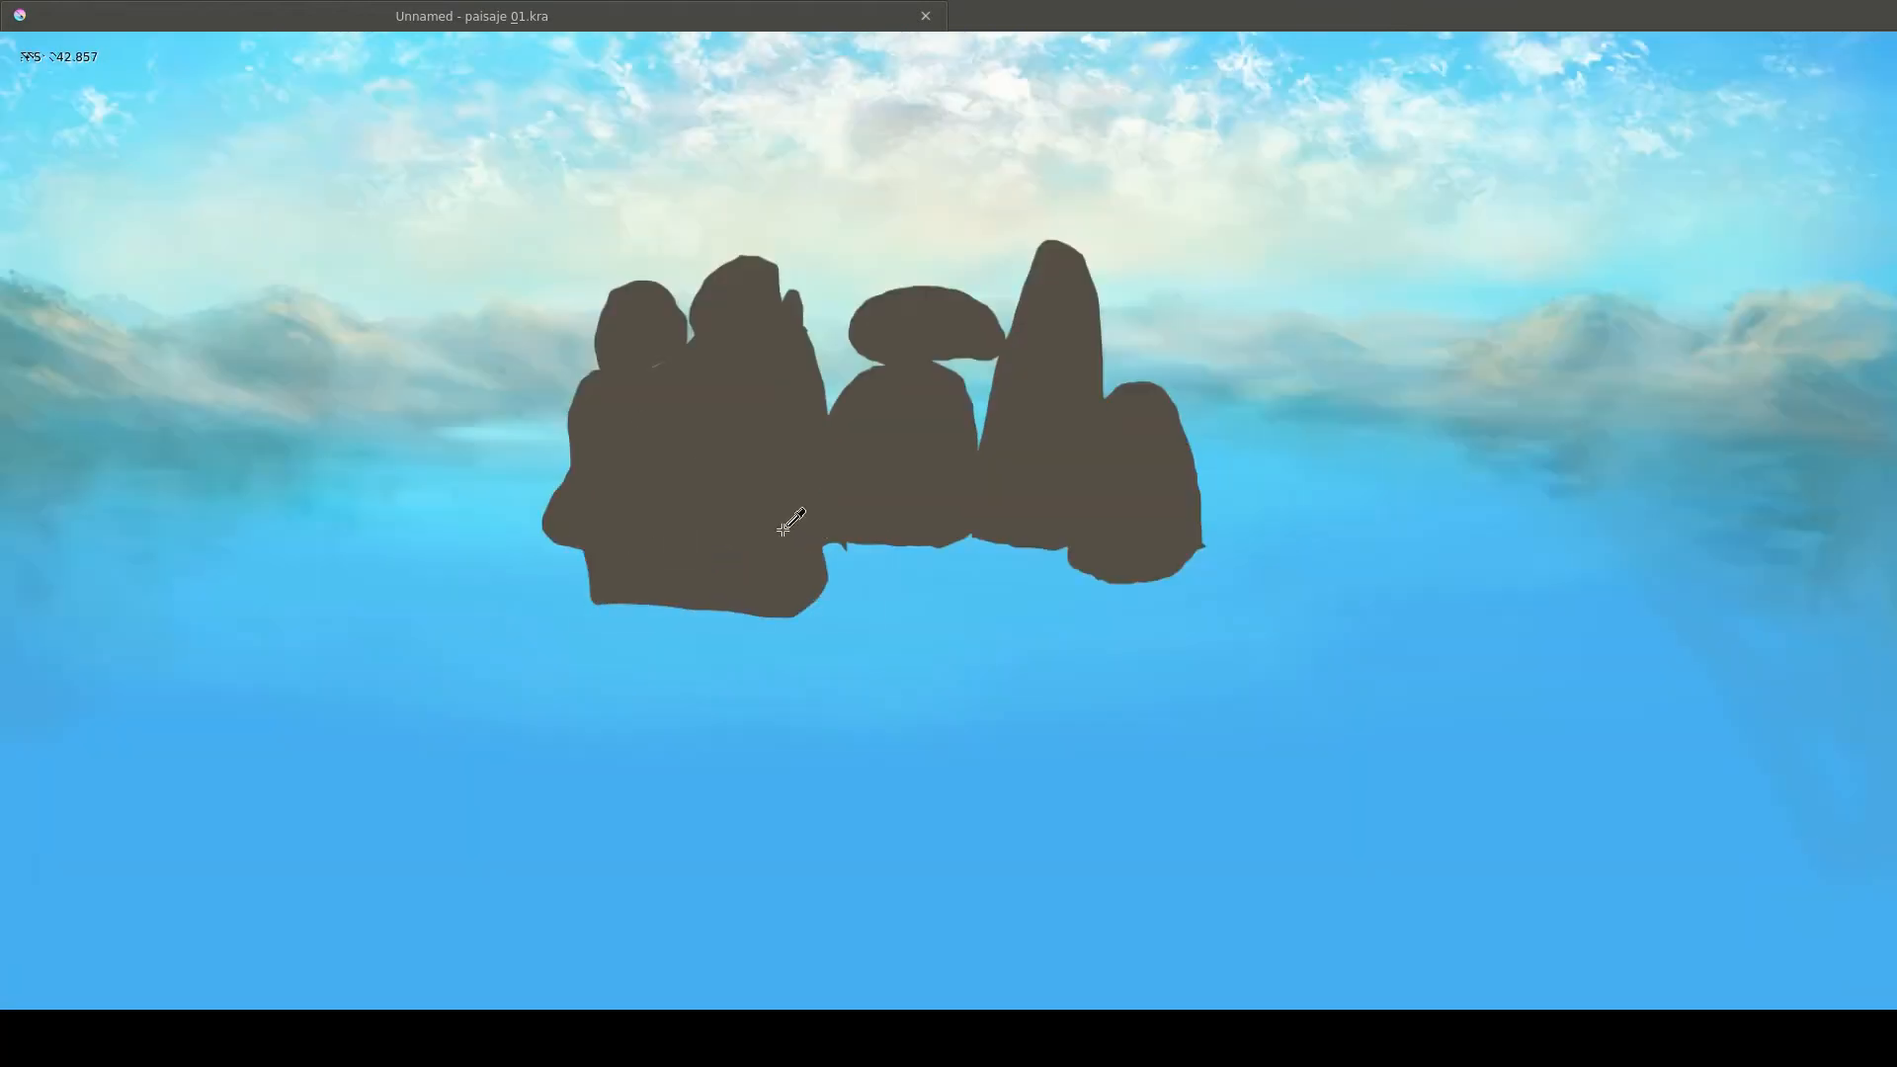
pyautogui.moveTo(672, 592)
pyautogui.mouseDown()
pyautogui.moveTo(514, 563)
pyautogui.moveTo(537, 507)
pyautogui.mouseUp()
pyautogui.scroll(-1, 524, 553)
pyautogui.scroll(1, 780, 593)
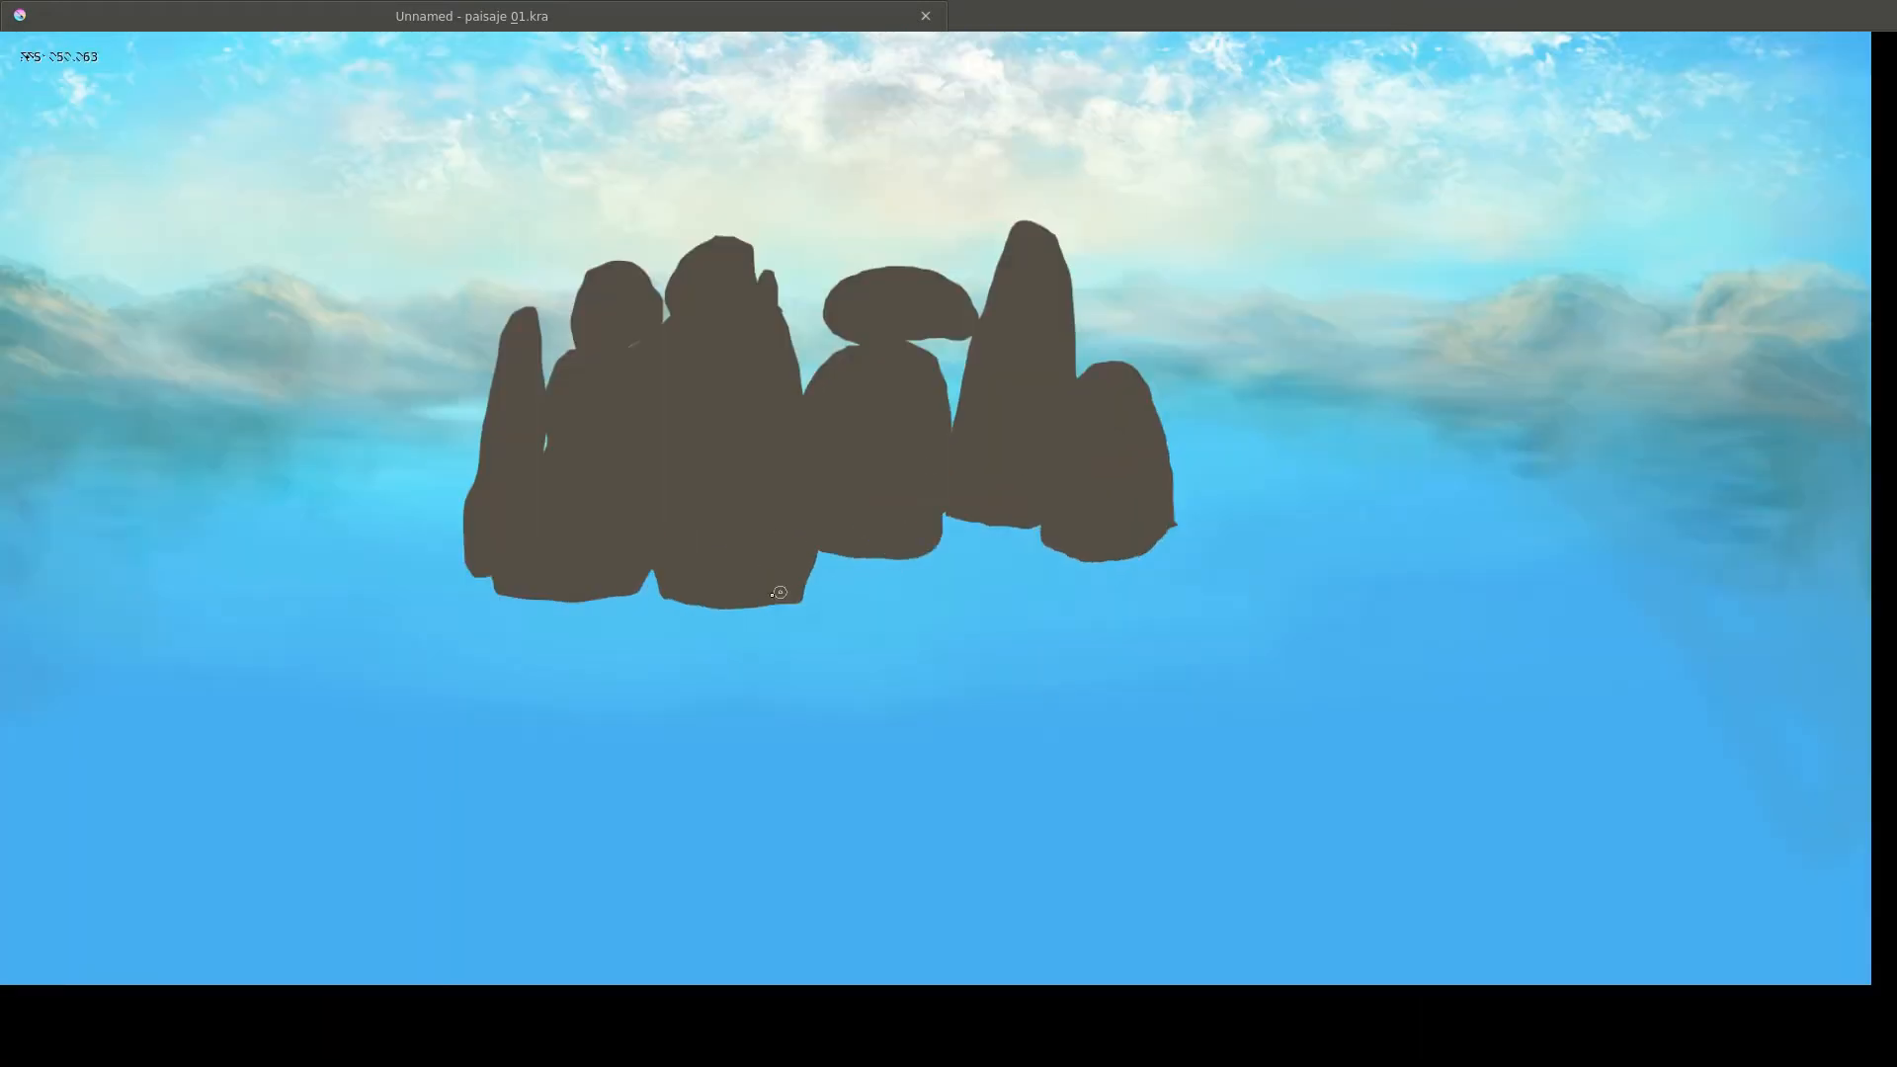
# Add a boulder at each end of the rock group and stack flat stones on the left one.
pyautogui.scroll(-1, 780, 593)
pyautogui.moveTo(918, 563)
pyautogui.mouseDown()
pyautogui.moveTo(790, 617)
pyautogui.moveTo(608, 593)
pyautogui.moveTo(1096, 568)
pyautogui.mouseUp()
pyautogui.moveTo(731, 464)
pyautogui.mouseDown()
pyautogui.moveTo(692, 533)
pyautogui.moveTo(658, 497)
pyautogui.mouseUp()
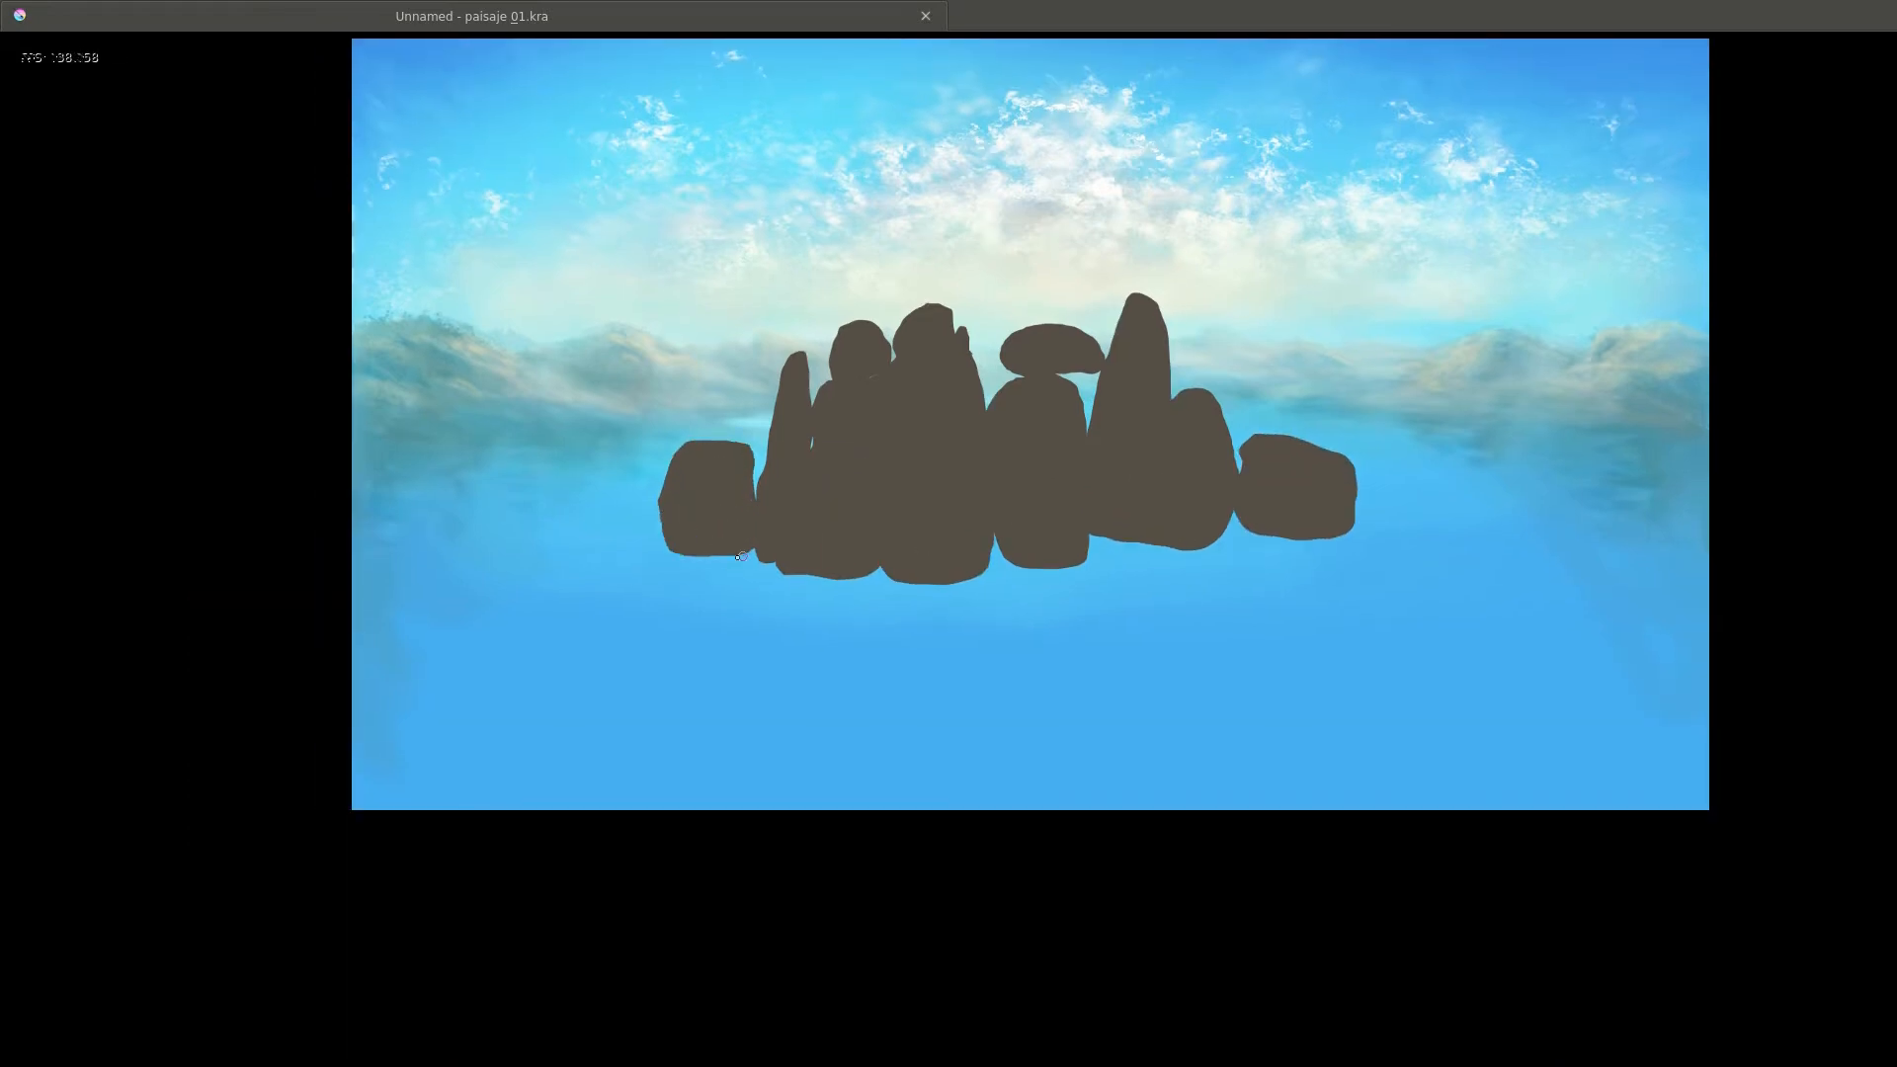
pyautogui.moveTo(741, 556)
pyautogui.mouseDown()
pyautogui.moveTo(741, 438)
pyautogui.moveTo(703, 405)
pyautogui.moveTo(729, 450)
pyautogui.moveTo(688, 434)
pyautogui.mouseUp()
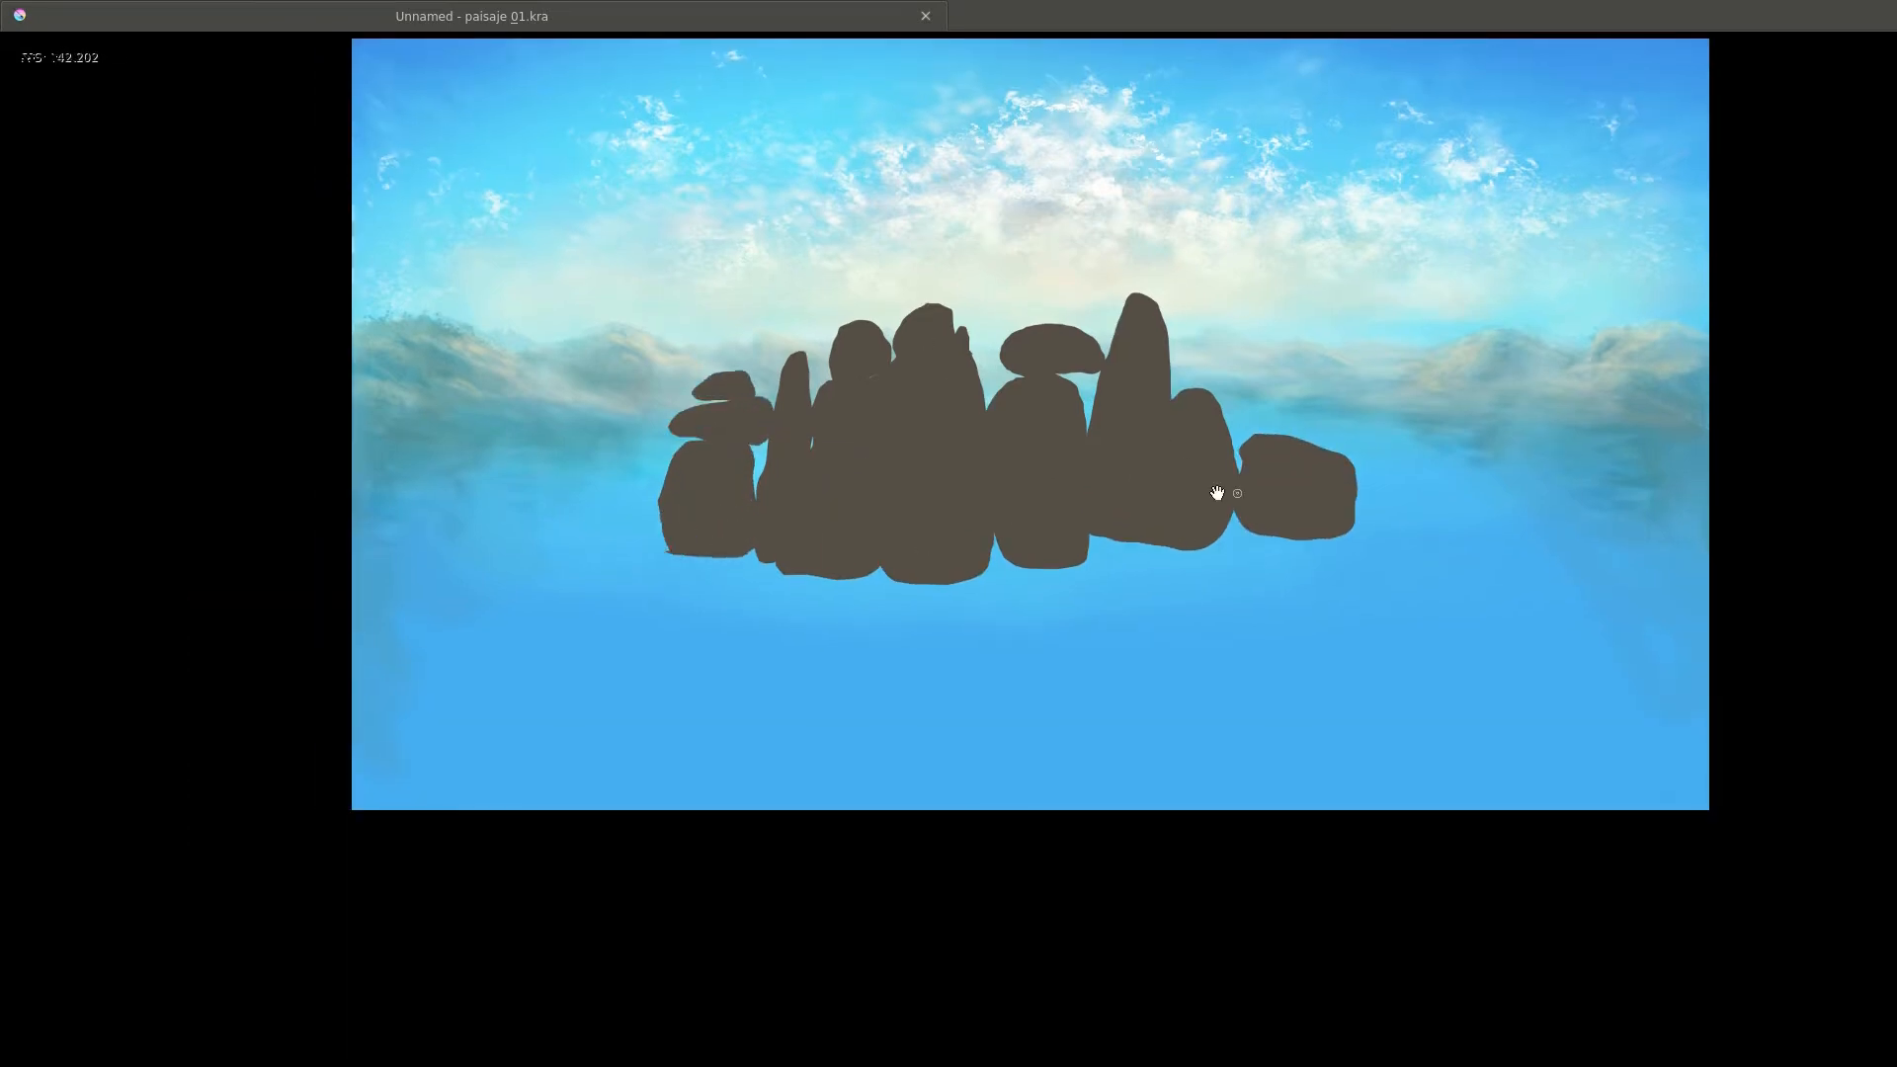
# Add an upright rock beside the right-hand boulder and a separate three-stone stack farther right.
pyautogui.moveTo(1217, 493); pyautogui.dragTo(1051, 504)
pyautogui.moveTo(1190, 403)
pyautogui.mouseDown()
pyautogui.moveTo(1213, 499)
pyautogui.moveTo(1185, 529)
pyautogui.mouseUp()
pyautogui.moveTo(1355, 474)
pyautogui.mouseDown()
pyautogui.moveTo(1305, 469)
pyautogui.moveTo(1374, 423)
pyautogui.mouseUp()
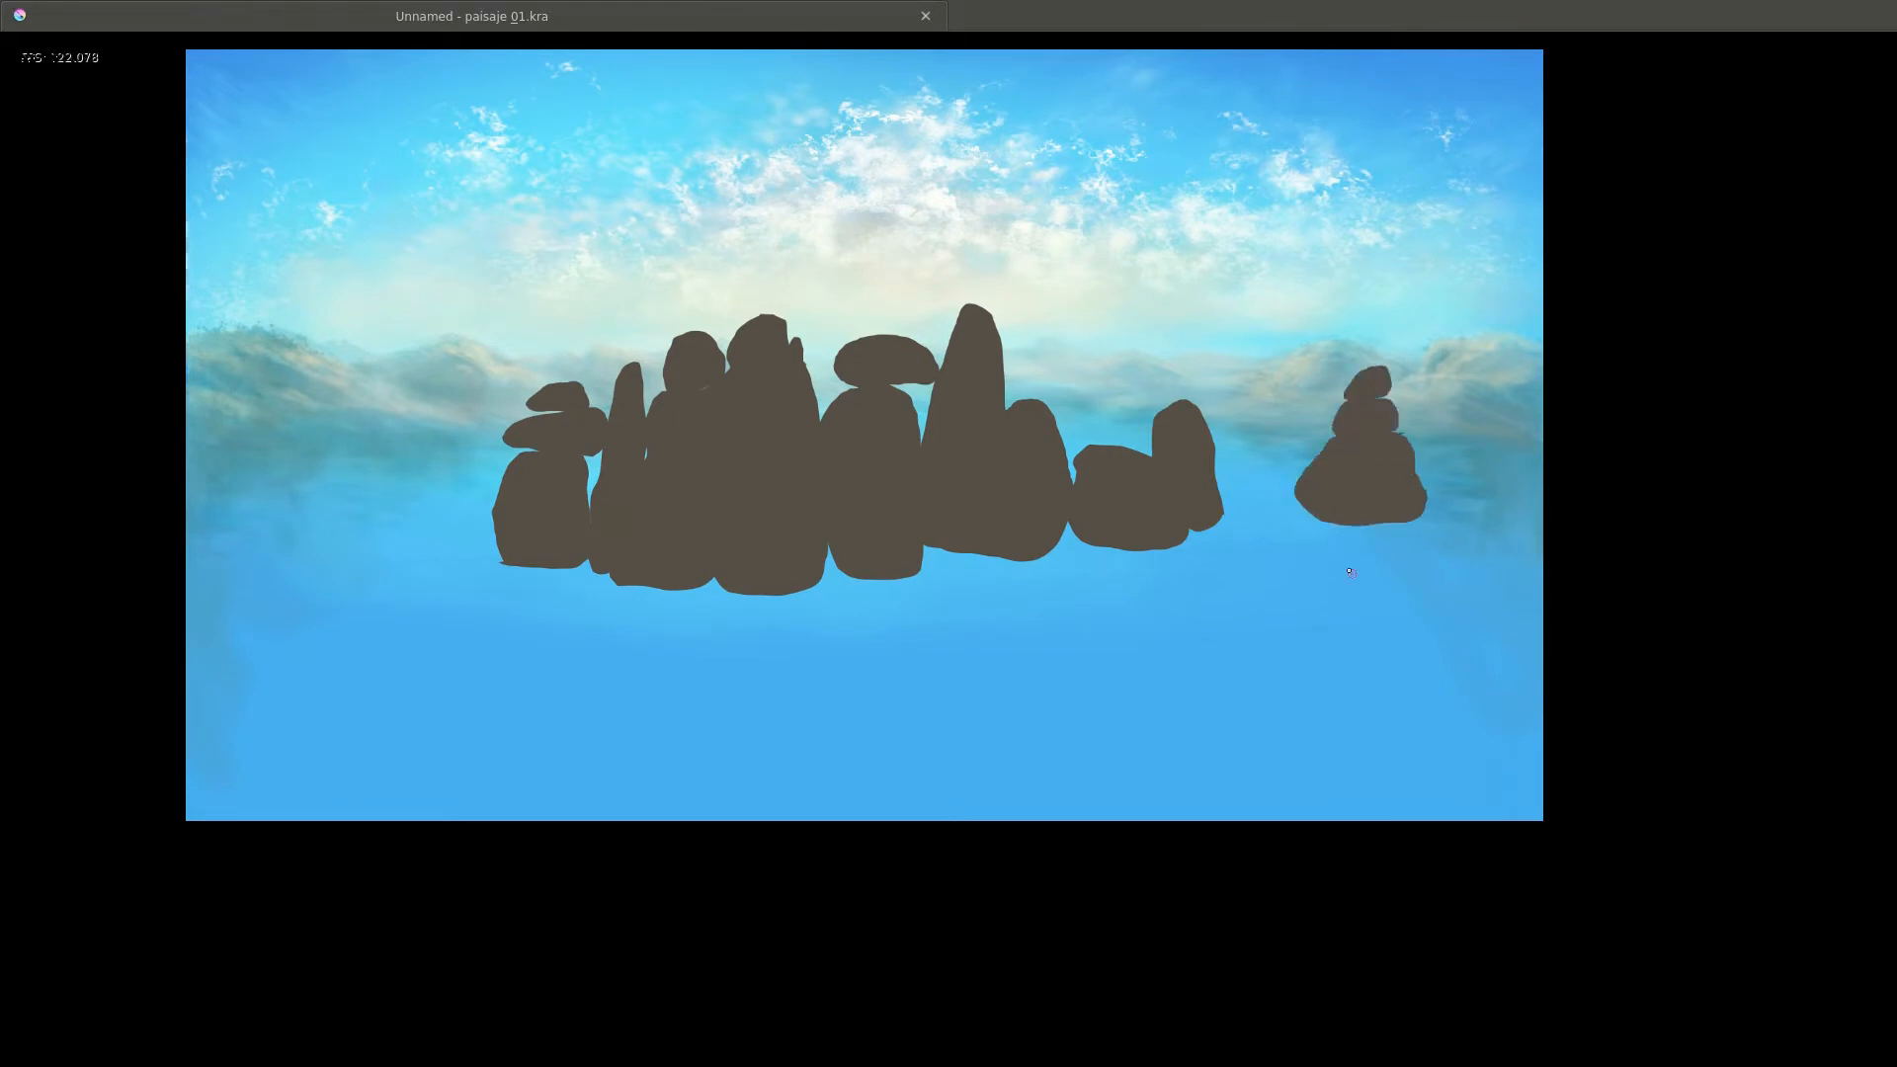
# Paint a low rock below the stone stack, a rock at the right edge, and a tall rock and boulder on the left.
pyautogui.moveTo(1255, 533); pyautogui.dragTo(1348, 541)
pyautogui.moveTo(1428, 550); pyautogui.dragTo(1749, 513)
pyautogui.moveTo(779, 386)
pyautogui.mouseDown()
pyautogui.moveTo(781, 498)
pyautogui.moveTo(692, 514)
pyautogui.moveTo(593, 465)
pyautogui.moveTo(514, 534)
pyautogui.mouseUp()
pyautogui.moveTo(632, 504); pyautogui.dragTo(401, 519)
pyautogui.moveTo(1610, 480); pyautogui.dragTo(1521, 554)
# Paint large foreground rock masses in both lower corners and two small stones in front of the main group.
pyautogui.moveTo(1610, 656); pyautogui.dragTo(1383, 819)
pyautogui.moveTo(1356, 730)
pyautogui.mouseDown()
pyautogui.moveTo(1465, 639)
pyautogui.moveTo(1706, 601)
pyautogui.mouseUp()
pyautogui.moveTo(612, 502)
pyautogui.mouseDown()
pyautogui.moveTo(783, 614)
pyautogui.moveTo(653, 690)
pyautogui.mouseUp()
pyautogui.scroll(2, 1403, 477)
pyautogui.moveTo(1365, 536)
pyautogui.mouseDown()
pyautogui.moveTo(1422, 583)
pyautogui.moveTo(1323, 544)
pyautogui.mouseUp()
pyautogui.moveTo(666, 503); pyautogui.dragTo(756, 484)
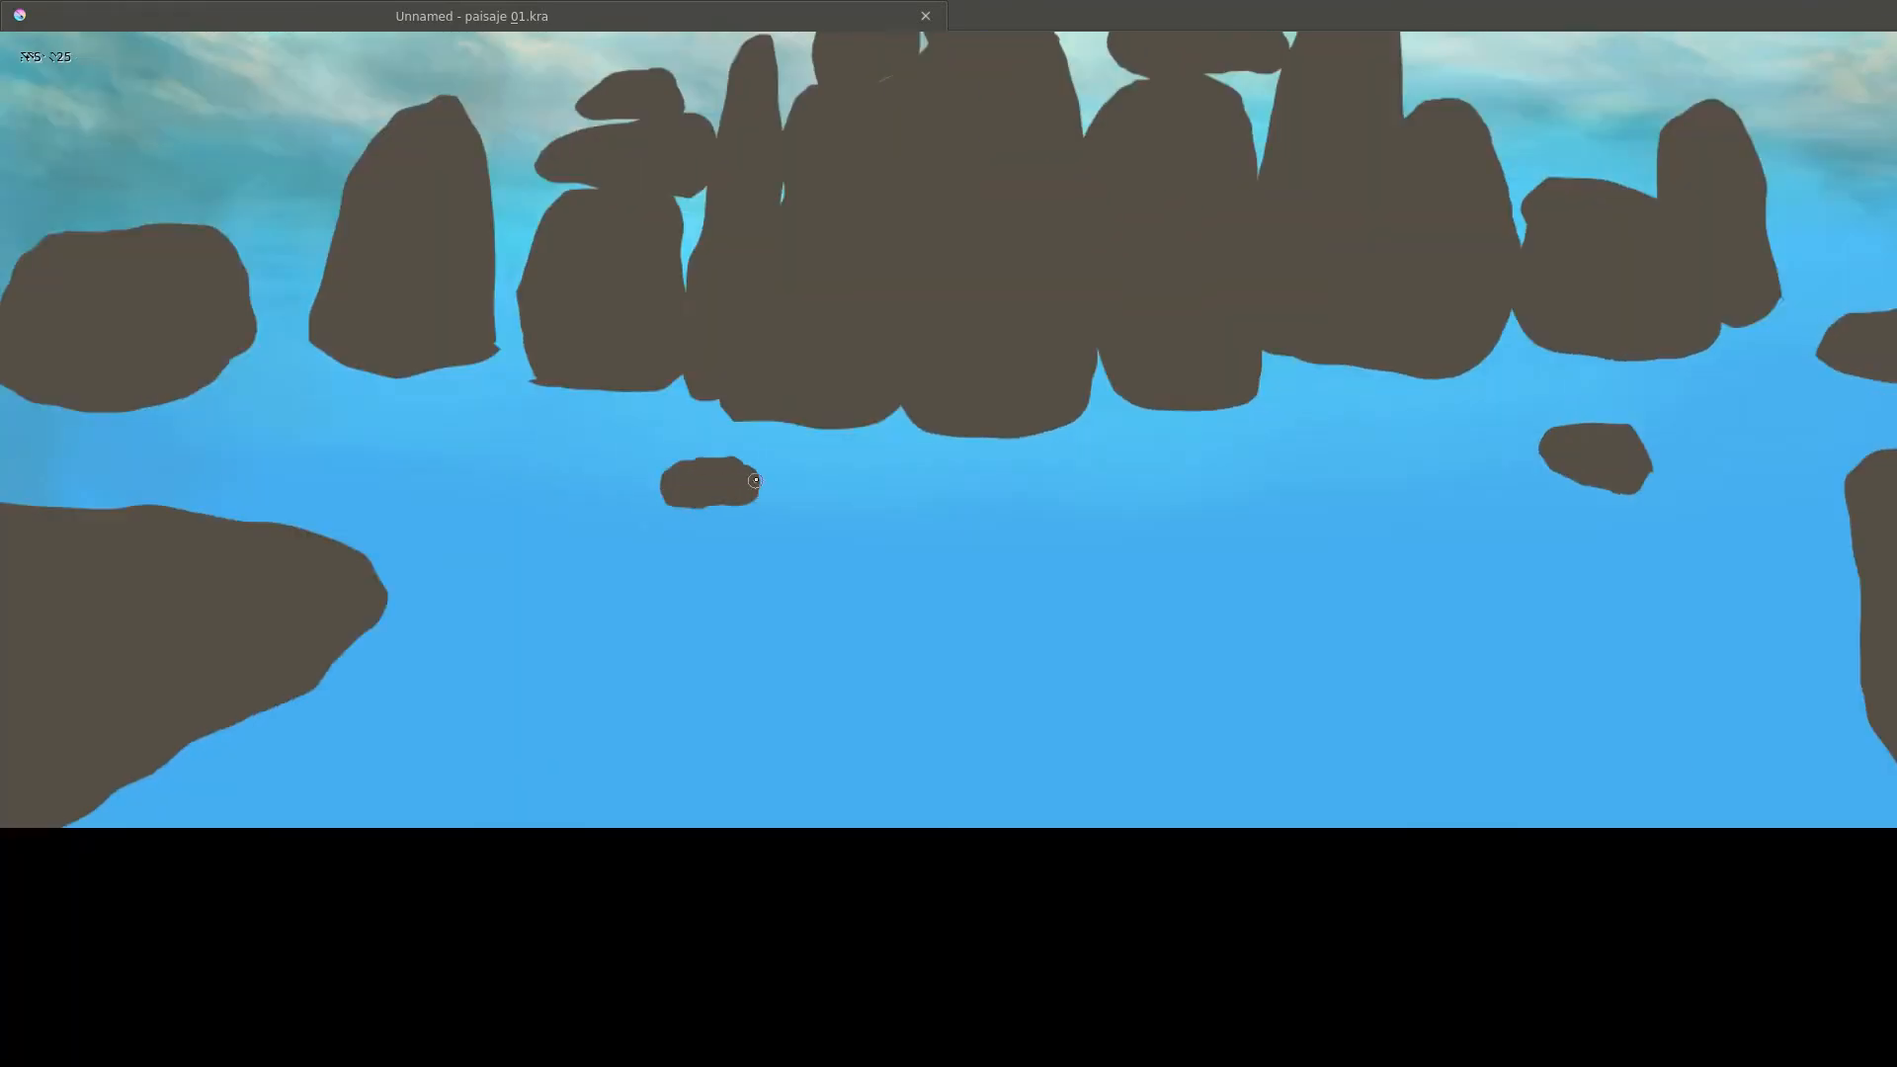
pyautogui.scroll(-5, 1282, 618)
pyautogui.scroll(6, 1134, 456)
# Reshape the bases of the central and left rocks, and add a mound beside the boulder at the left edge.
pyautogui.scroll(2, 1134, 456)
pyautogui.moveTo(1148, 449)
pyautogui.mouseDown()
pyautogui.moveTo(872, 567)
pyautogui.moveTo(687, 582)
pyautogui.mouseUp()
pyautogui.moveTo(632, 514)
pyautogui.mouseDown()
pyautogui.moveTo(951, 493)
pyautogui.moveTo(736, 583)
pyautogui.mouseUp()
pyautogui.moveTo(710, 533); pyautogui.dragTo(1053, 514)
pyautogui.moveTo(1053, 515)
pyautogui.mouseDown()
pyautogui.moveTo(949, 571)
pyautogui.moveTo(798, 494)
pyautogui.mouseUp()
pyautogui.moveTo(795, 437)
pyautogui.mouseDown()
pyautogui.moveTo(608, 437)
pyautogui.moveTo(366, 504)
pyautogui.mouseUp()
pyautogui.moveTo(365, 504); pyautogui.dragTo(733, 422)
pyautogui.moveTo(632, 365); pyautogui.dragTo(306, 414)
pyautogui.moveTo(517, 325)
pyautogui.mouseDown()
pyautogui.moveTo(770, 567)
pyautogui.moveTo(889, 571)
pyautogui.mouseUp()
pyautogui.scroll(-1, 889, 571)
# Paint an oval stone in the water beside the large right foreground rock.
pyautogui.moveTo(973, 729); pyautogui.dragTo(661, 491)
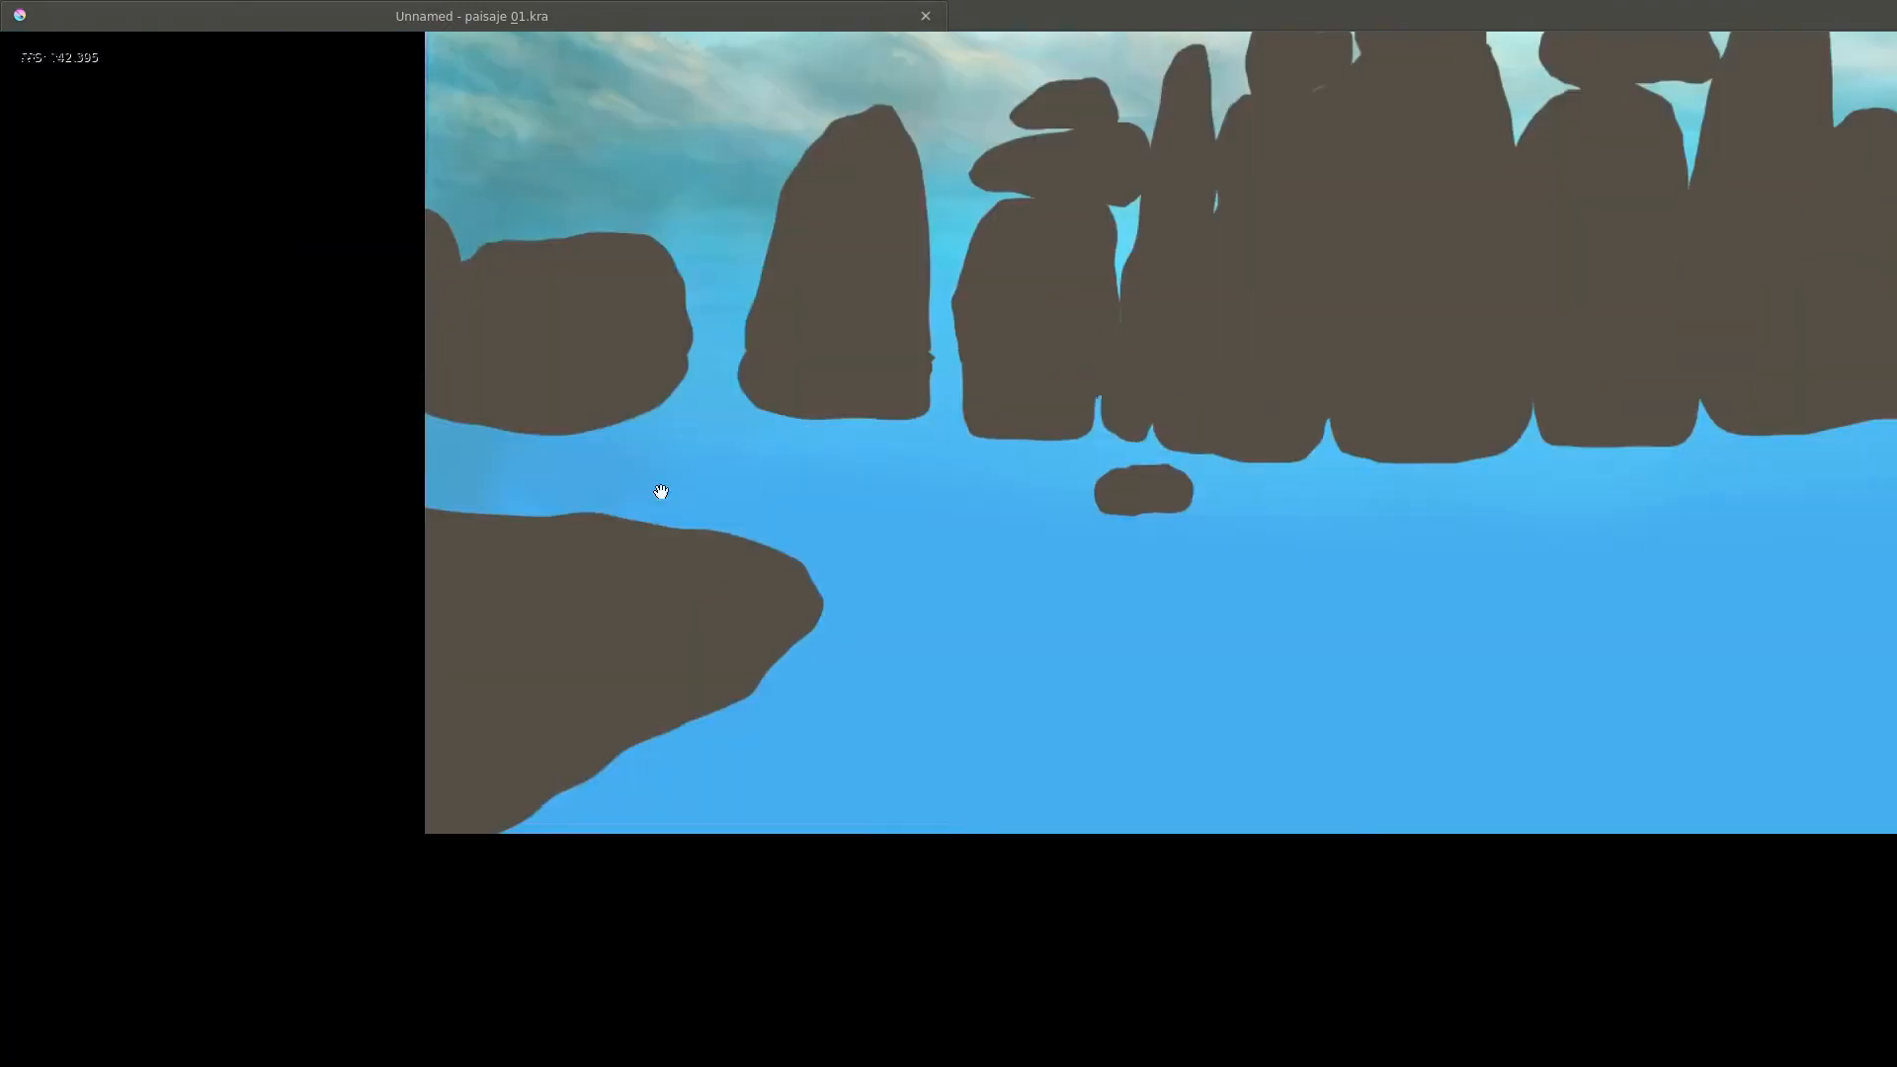
pyautogui.moveTo(989, 669); pyautogui.dragTo(754, 588)
pyautogui.moveTo(1423, 454); pyautogui.dragTo(557, 530)
pyautogui.moveTo(989, 513)
pyautogui.mouseDown()
pyautogui.moveTo(980, 688)
pyautogui.moveTo(992, 501)
pyautogui.mouseUp()
pyautogui.moveTo(1000, 664); pyautogui.dragTo(1002, 751)
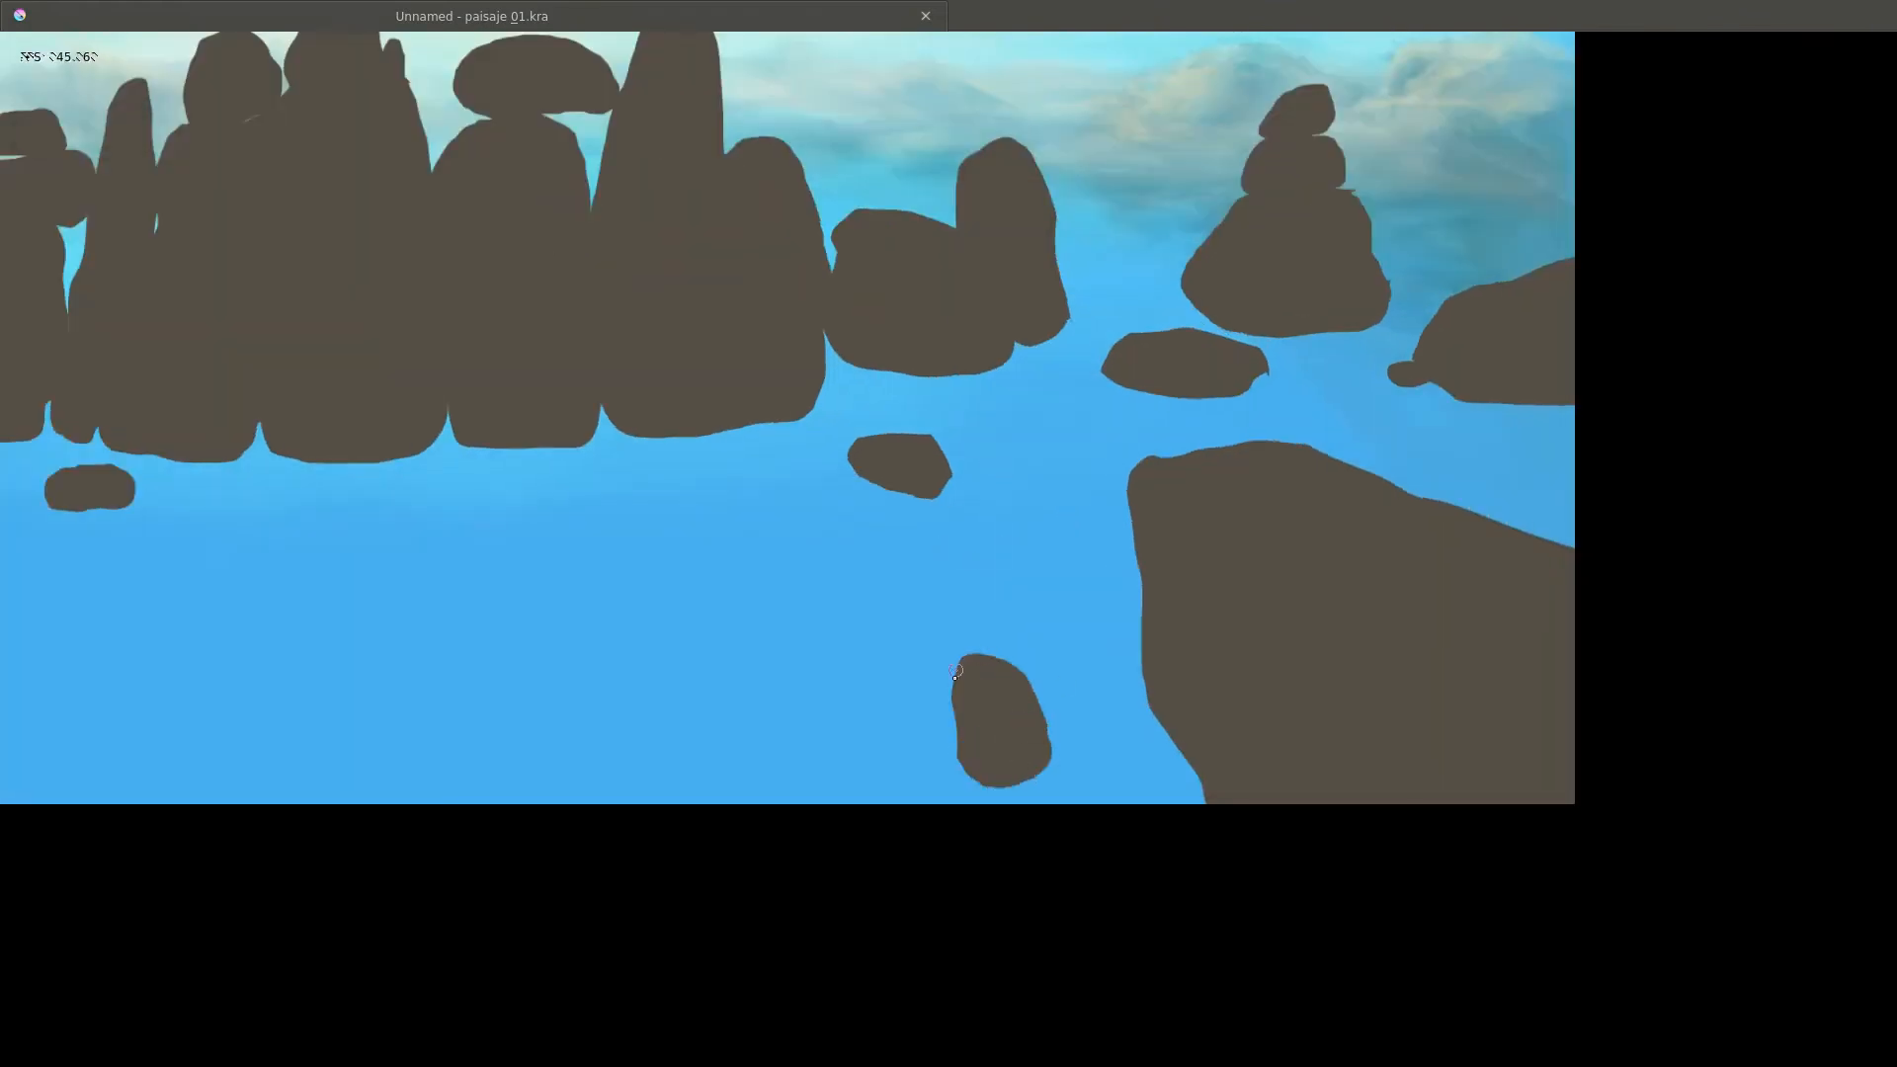
# Widen the base of the tall left rock and add a small stone below the left-edge boulder.
pyautogui.press('m')
pyautogui.moveTo(677, 632); pyautogui.dragTo(721, 597)
pyautogui.moveTo(1590, 493); pyautogui.dragTo(1011, 472)
pyautogui.moveTo(1122, 553)
pyautogui.mouseDown()
pyautogui.moveTo(1122, 449)
pyautogui.moveTo(1128, 464)
pyautogui.mouseUp()
pyautogui.moveTo(1216, 492); pyautogui.dragTo(1216, 632)
pyautogui.moveTo(563, 348); pyautogui.dragTo(932, 394)
pyautogui.moveTo(590, 428); pyautogui.dragTo(735, 370)
pyautogui.moveTo(730, 551); pyautogui.dragTo(730, 692)
pyautogui.moveTo(730, 932); pyautogui.dragTo(700, 384)
pyautogui.moveTo(810, 618); pyautogui.dragTo(835, 494)
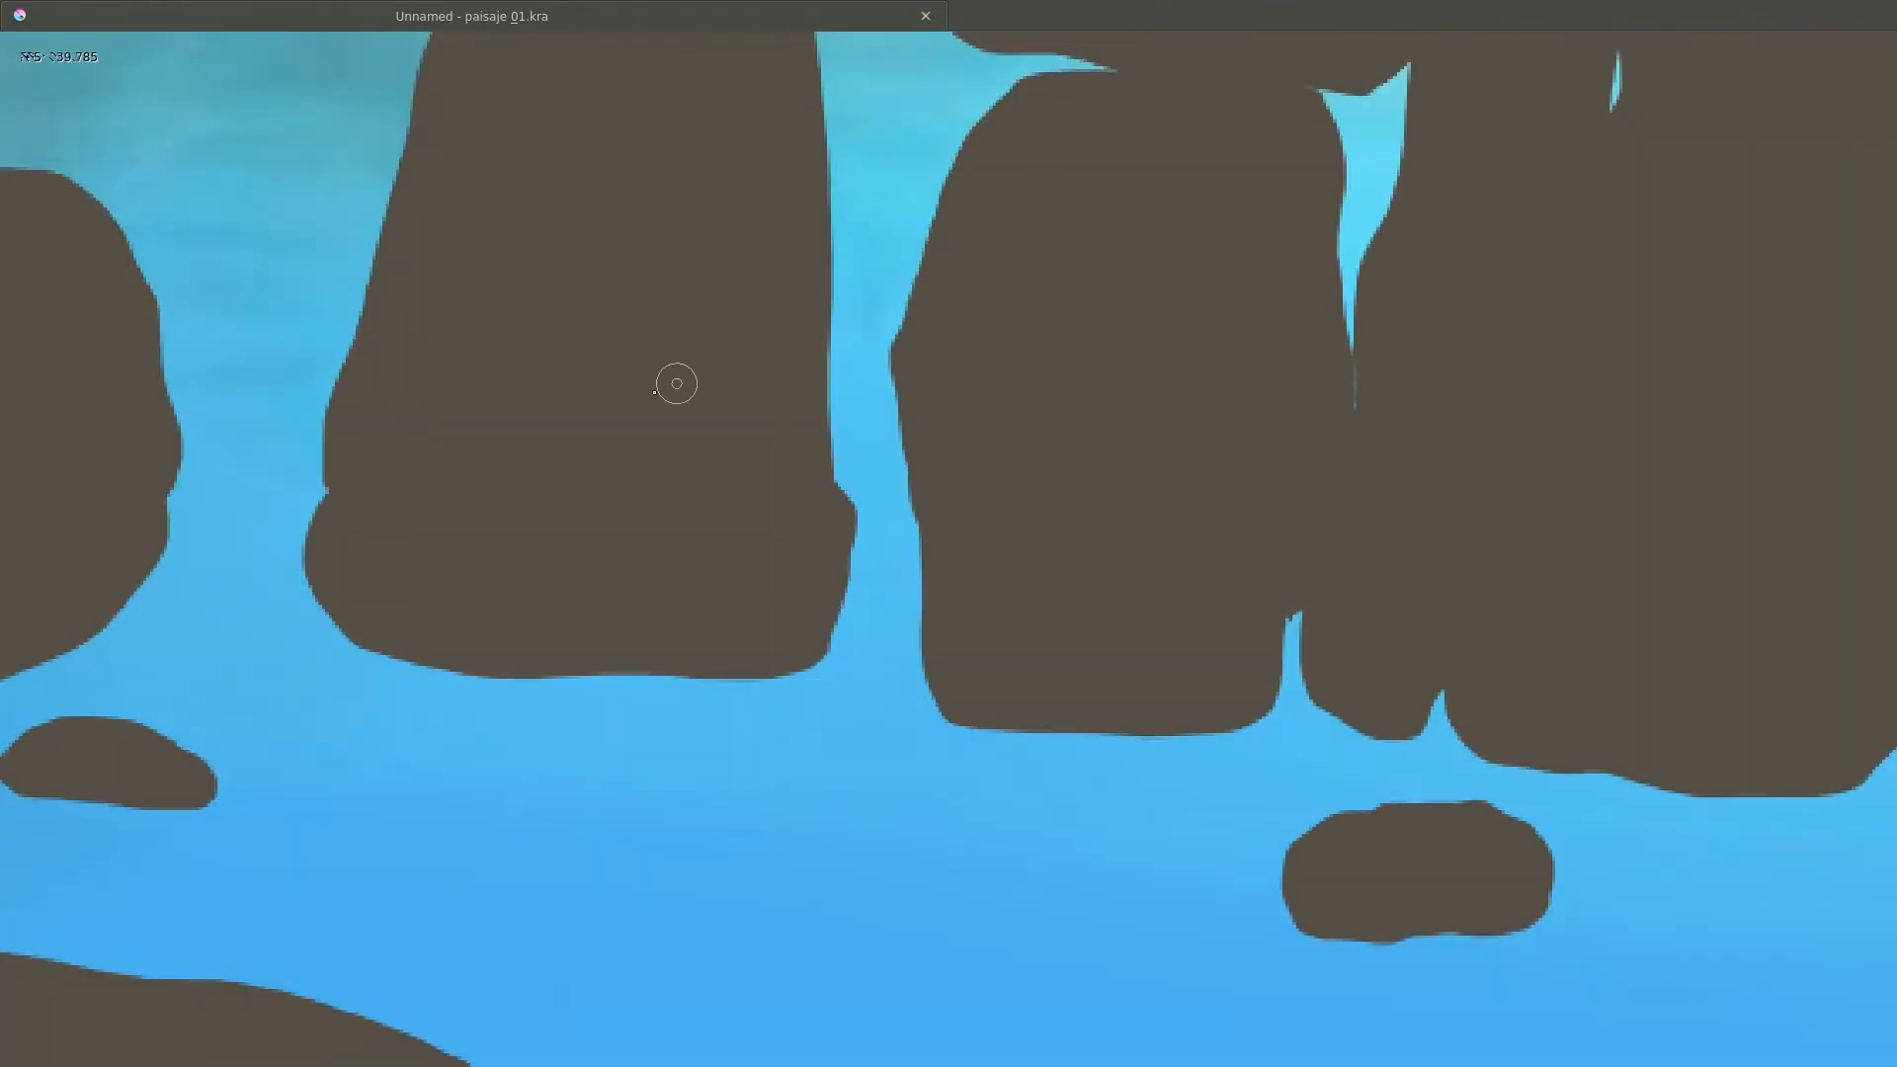
# Refine the outlines of the left-edge boulder and the neighbouring rocks with small silhouette strokes.
pyautogui.moveTo(678, 383); pyautogui.dragTo(1795, 616)
pyautogui.moveTo(691, 487); pyautogui.dragTo(889, 415)
pyautogui.moveTo(681, 472)
pyautogui.mouseDown()
pyautogui.moveTo(677, 368)
pyautogui.moveTo(604, 348)
pyautogui.mouseUp()
pyautogui.moveTo(1288, 768)
pyautogui.mouseDown()
pyautogui.moveTo(1266, 546)
pyautogui.moveTo(578, 700)
pyautogui.mouseUp()
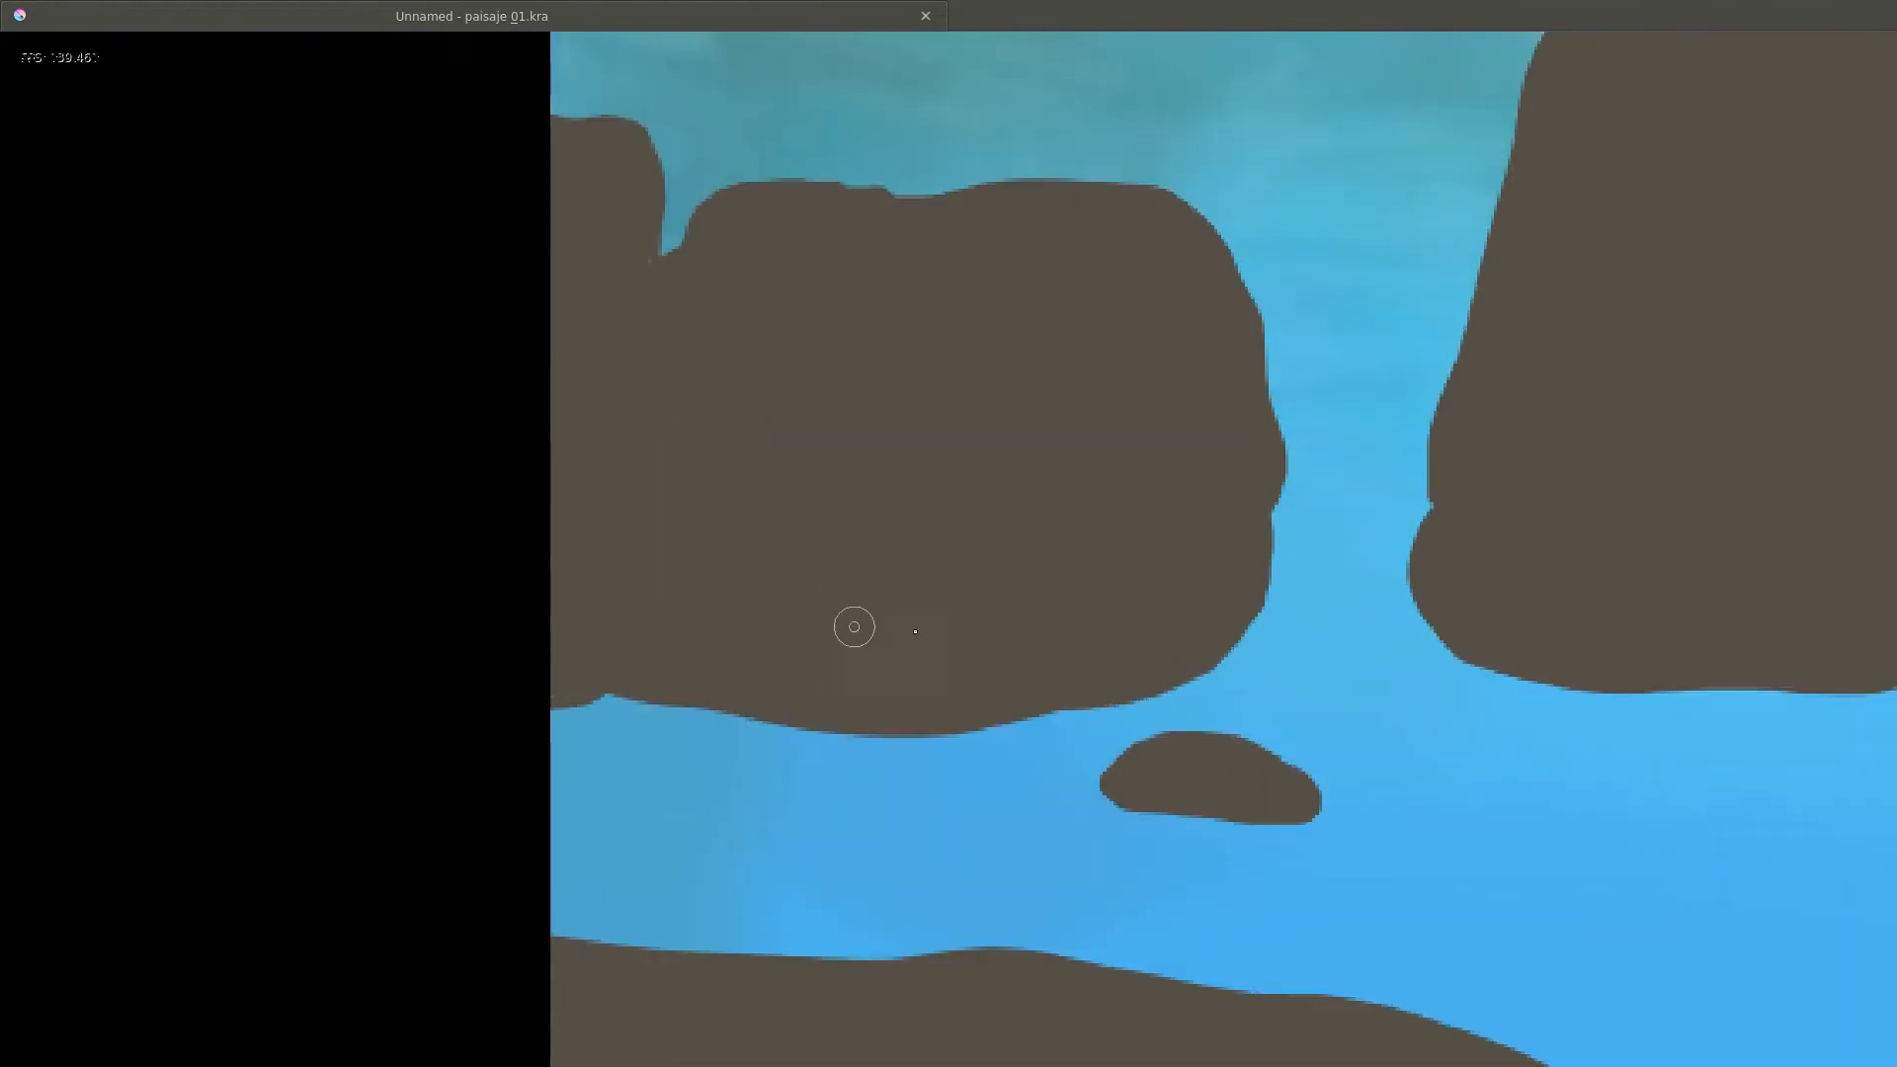
pyautogui.moveTo(1581, 247); pyautogui.dragTo(296, 840)
pyautogui.moveTo(978, 613); pyautogui.dragTo(978, 509)
pyautogui.moveTo(775, 516)
pyautogui.mouseDown()
pyautogui.moveTo(689, 493)
pyautogui.moveTo(761, 644)
pyautogui.mouseUp()
pyautogui.moveTo(1103, 441)
pyautogui.mouseDown()
pyautogui.moveTo(1010, 512)
pyautogui.moveTo(764, 539)
pyautogui.mouseUp()
pyautogui.moveTo(855, 603); pyautogui.dragTo(855, 415)
pyautogui.moveTo(1049, 395)
pyautogui.mouseDown()
pyautogui.moveTo(1012, 352)
pyautogui.moveTo(808, 387)
pyautogui.mouseUp()
pyautogui.moveTo(843, 579); pyautogui.dragTo(843, 617)
# Refine the upper contours of the central rocks, including the domed capstone and the tall pointed rock.
pyautogui.moveTo(1558, 737); pyautogui.dragTo(1137, 637)
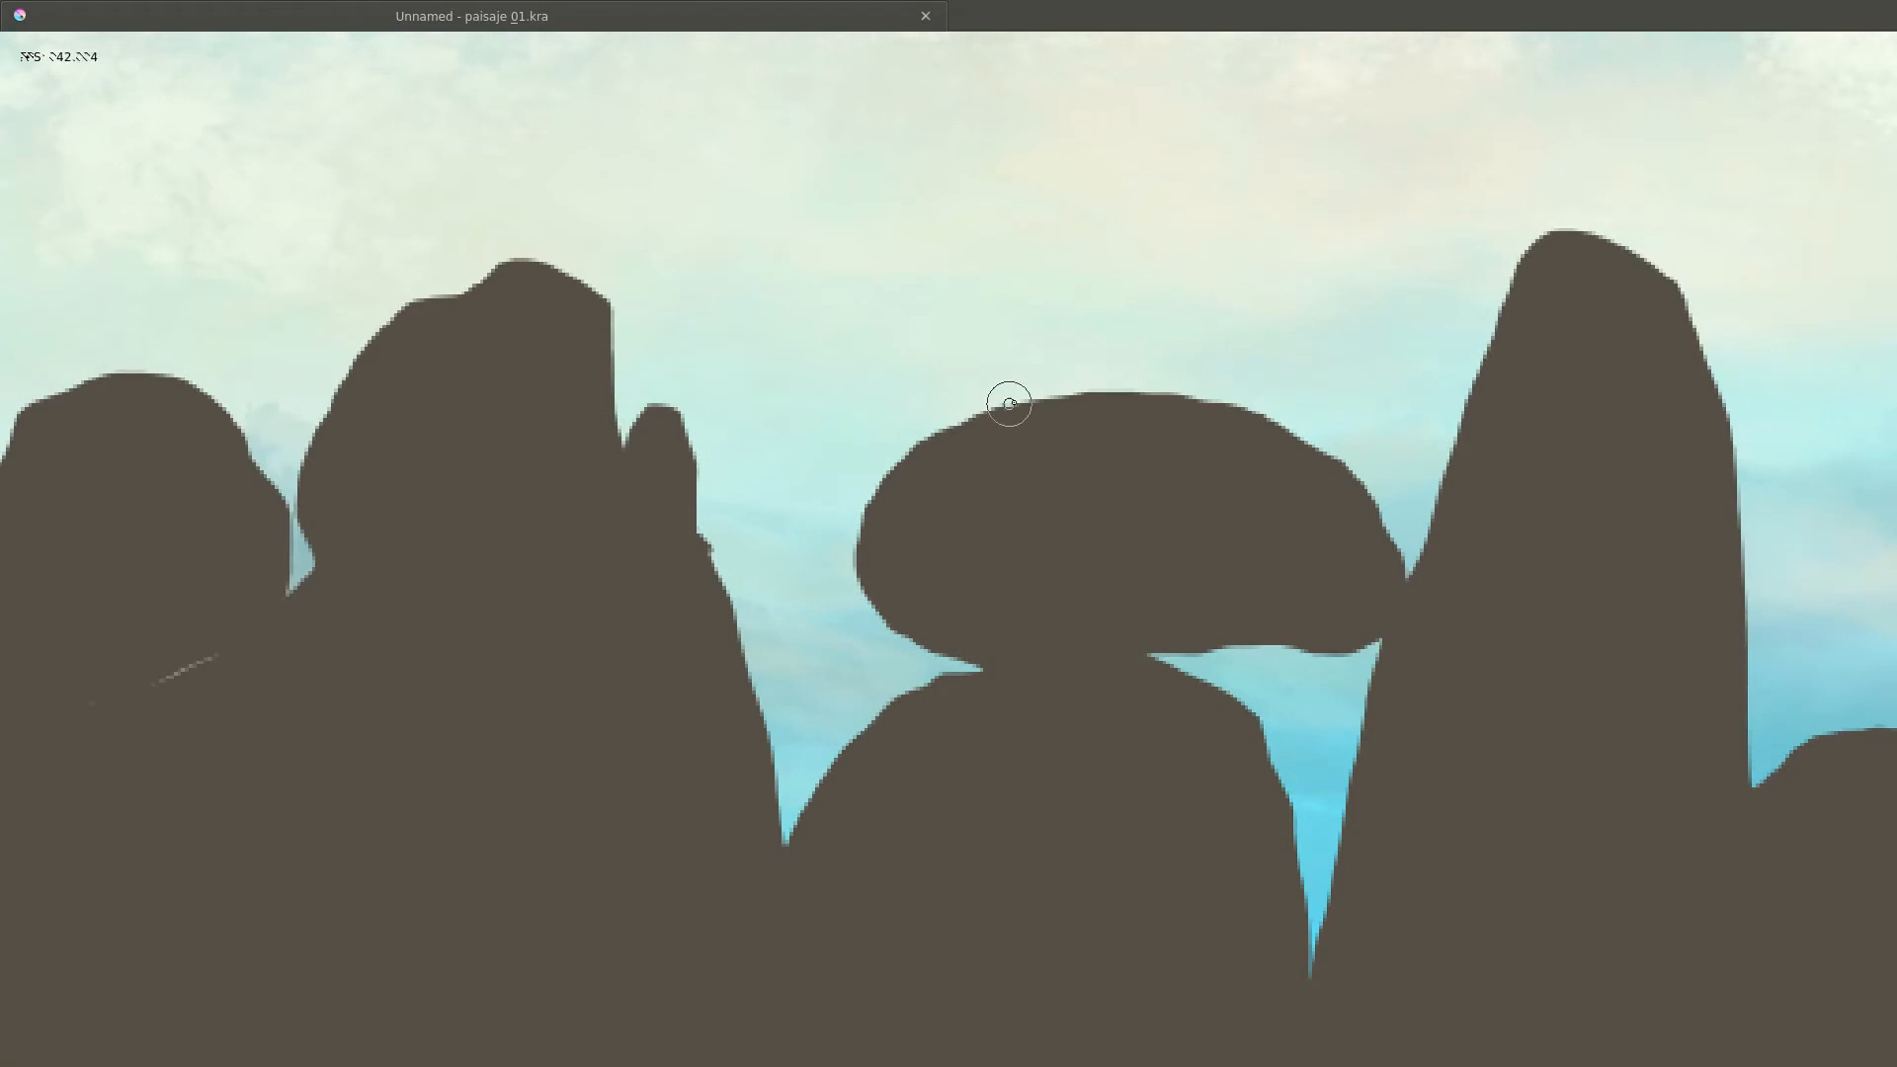
pyautogui.moveTo(1008, 404); pyautogui.dragTo(1402, 550)
pyautogui.moveTo(1877, 859)
pyautogui.mouseDown()
pyautogui.moveTo(1124, 411)
pyautogui.moveTo(1092, 239)
pyautogui.mouseUp()
pyautogui.moveTo(1625, 415)
pyautogui.mouseDown()
pyautogui.moveTo(1347, 346)
pyautogui.moveTo(1260, 397)
pyautogui.mouseUp()
pyautogui.moveTo(1278, 481); pyautogui.dragTo(1142, 417)
pyautogui.moveTo(1092, 470); pyautogui.dragTo(918, 161)
pyautogui.moveTo(1433, 159); pyautogui.dragTo(965, 335)
pyautogui.moveTo(1210, 255)
pyautogui.mouseDown()
pyautogui.moveTo(1416, 868)
pyautogui.moveTo(1423, 762)
pyautogui.moveTo(1375, 516)
pyautogui.mouseUp()
# Extend the silhouettes of the right-hand rocks with extra bumps around the upright rock and the stone stack's base.
pyautogui.moveTo(1729, 826)
pyautogui.mouseDown()
pyautogui.moveTo(1265, 521)
pyautogui.moveTo(609, 682)
pyautogui.mouseUp()
pyautogui.moveTo(1262, 626); pyautogui.dragTo(1303, 469)
pyautogui.moveTo(1245, 459); pyautogui.dragTo(1257, 681)
pyautogui.moveTo(1256, 682)
pyautogui.mouseDown()
pyautogui.moveTo(1234, 491)
pyautogui.moveTo(1146, 484)
pyautogui.mouseUp()
pyautogui.moveTo(1413, 1033); pyautogui.dragTo(1037, 542)
pyautogui.moveTo(1329, 285); pyautogui.dragTo(1154, 326)
pyautogui.moveTo(1381, 259); pyautogui.dragTo(1511, 219)
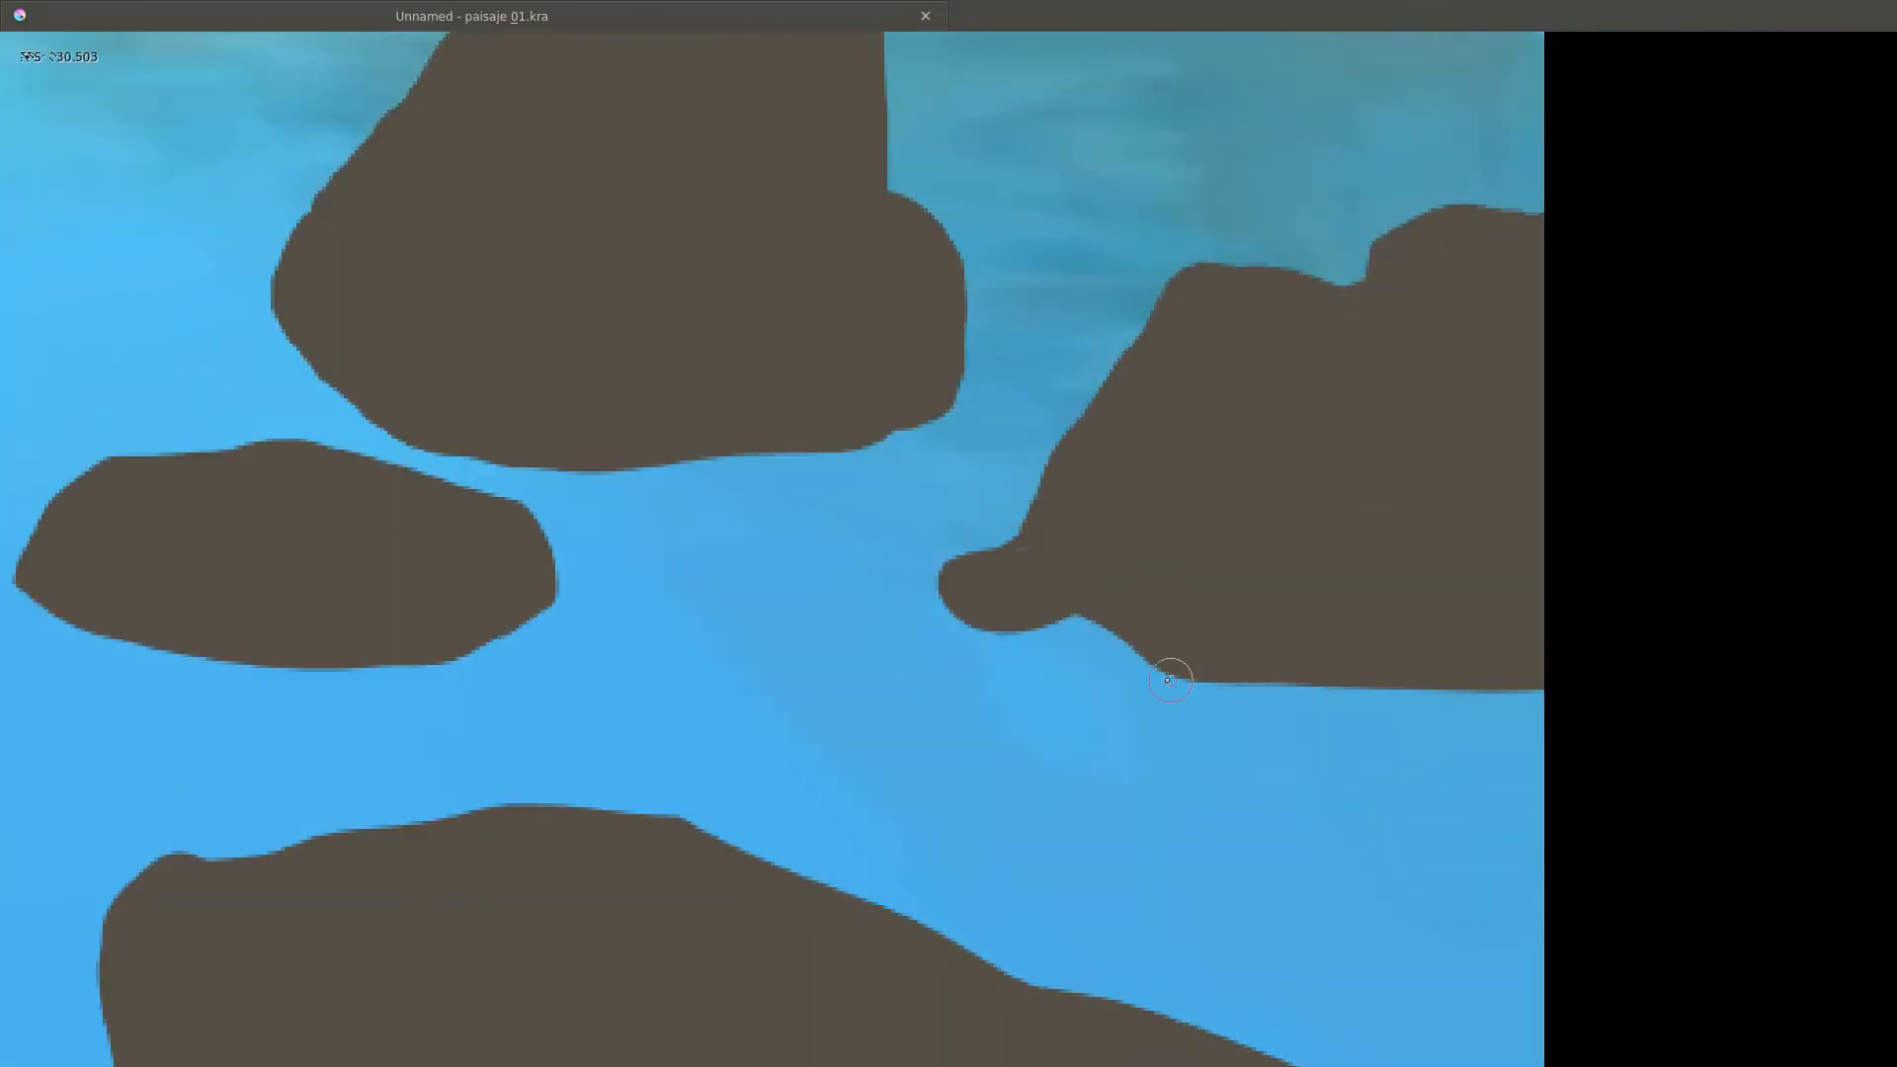
# Reshape the lower outline of the right-edge rock and save the painting.
pyautogui.moveTo(1168, 680); pyautogui.dragTo(973, 622)
pyautogui.moveTo(1138, 545); pyautogui.dragTo(1144, 692)
pyautogui.moveTo(1149, 585); pyautogui.dragTo(1413, 480)
pyautogui.moveTo(1099, 528)
pyautogui.mouseDown()
pyautogui.moveTo(1020, 508)
pyautogui.moveTo(1037, 692)
pyautogui.mouseUp()
pyautogui.moveTo(494, 642); pyautogui.dragTo(1051, 459)
pyautogui.hotkey('ctrl', 's')
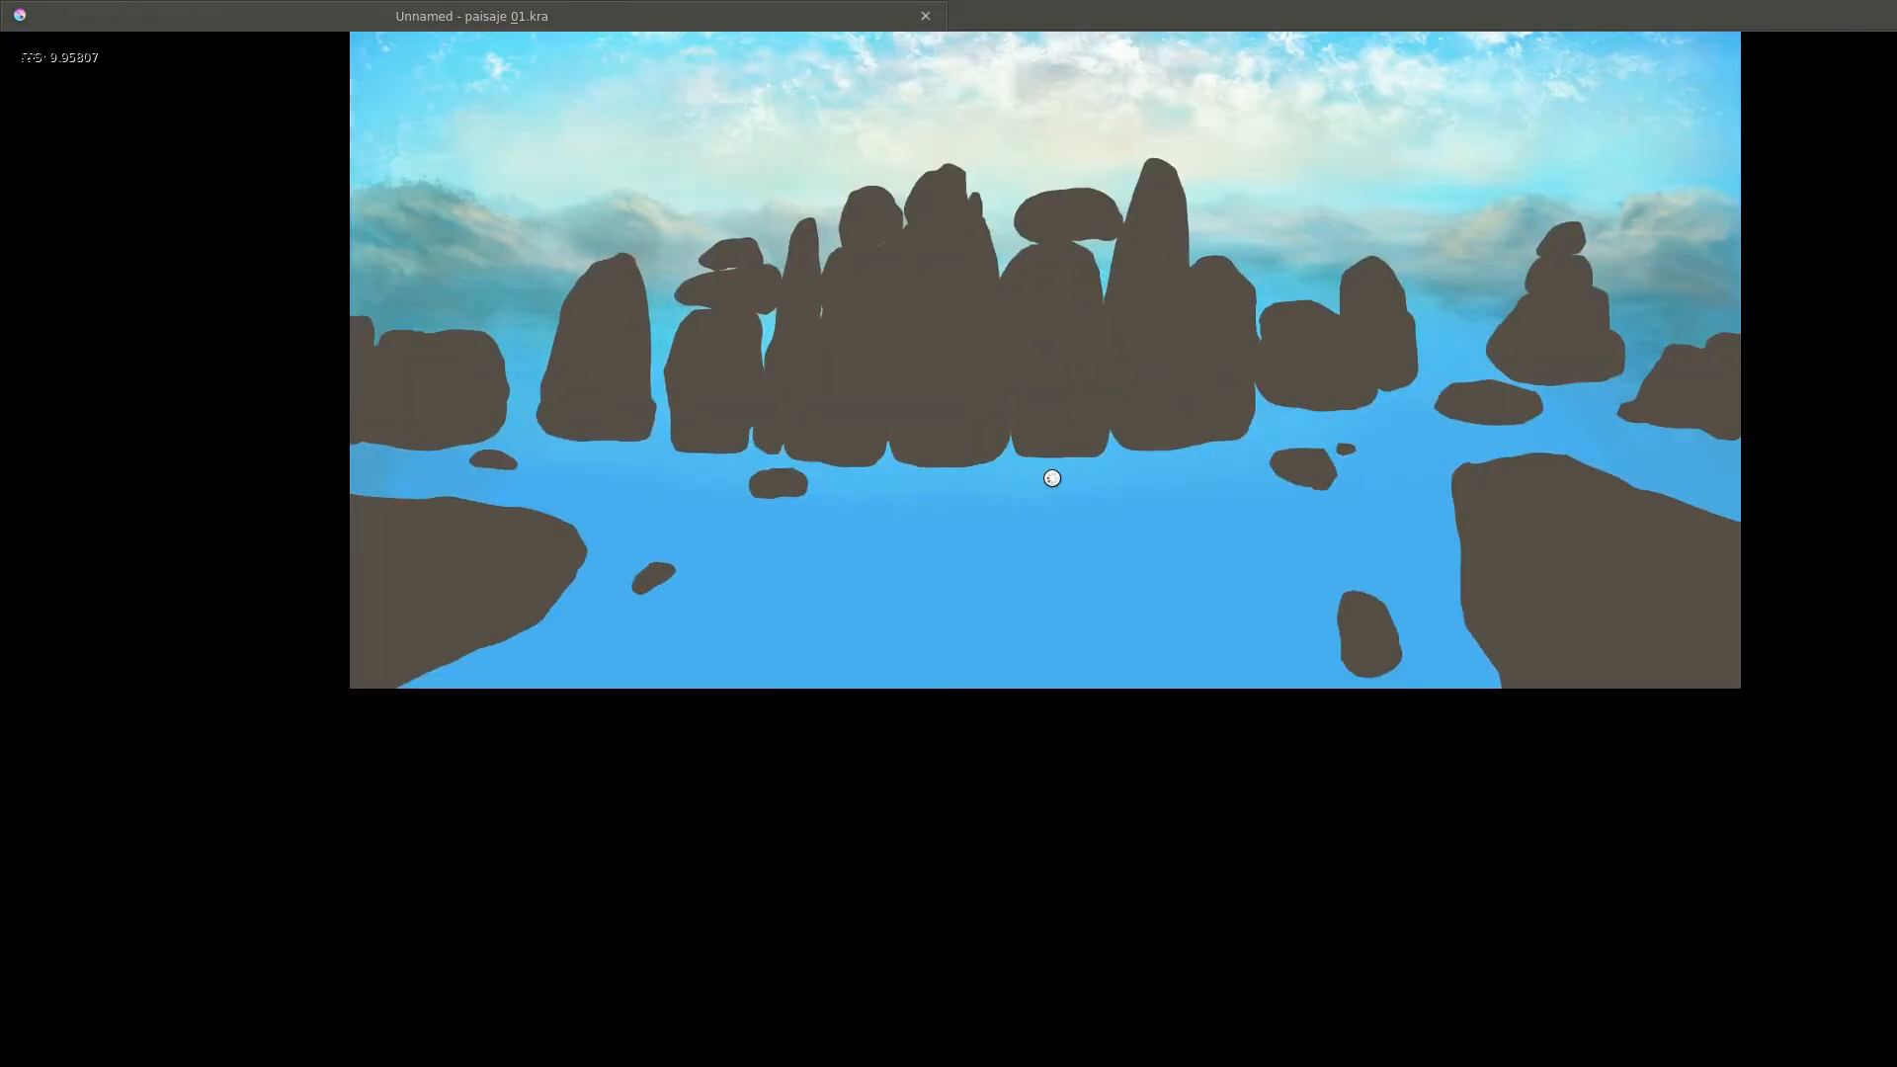
# Try light orange (#ffc088) strokes on the central capstone with the FULL BRUSH and INKER presets, undoing each one.
pyautogui.moveTo(1222, 381); pyautogui.dragTo(1004, 458)
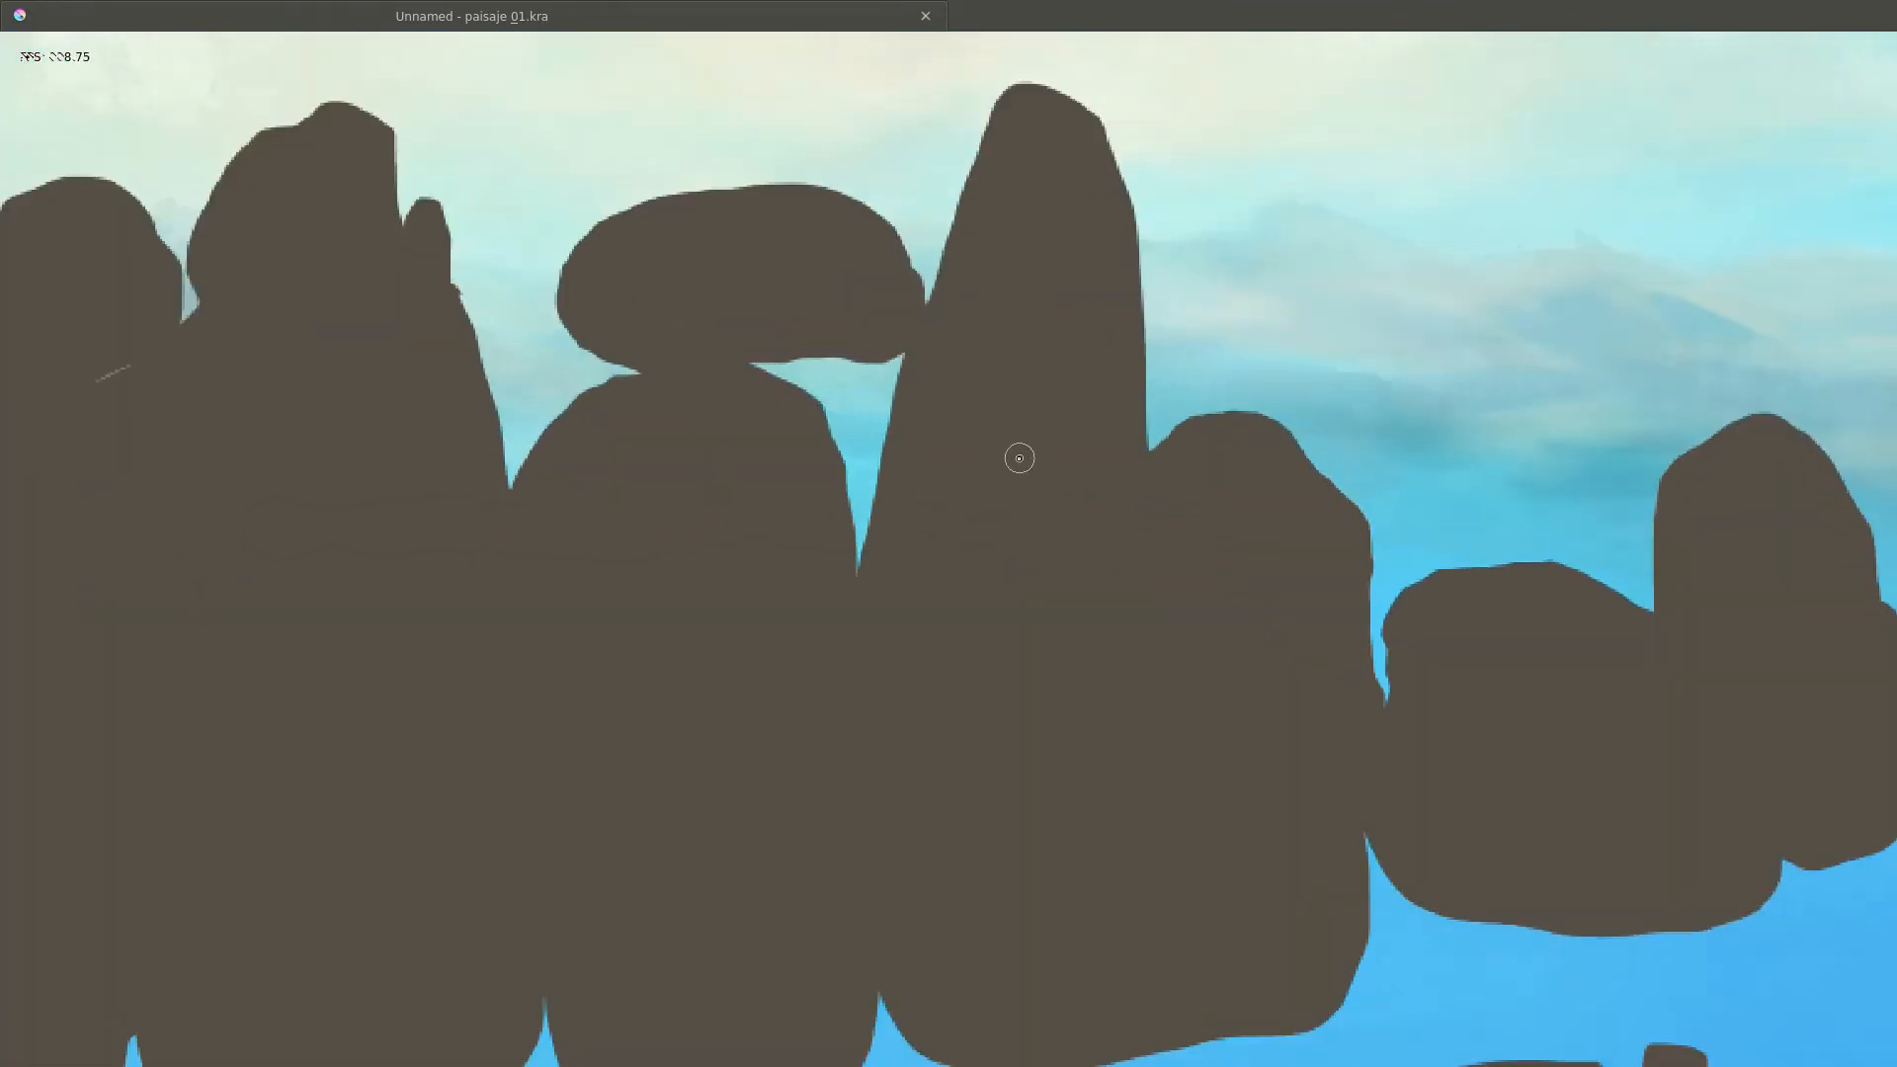
pyautogui.press('Tab')
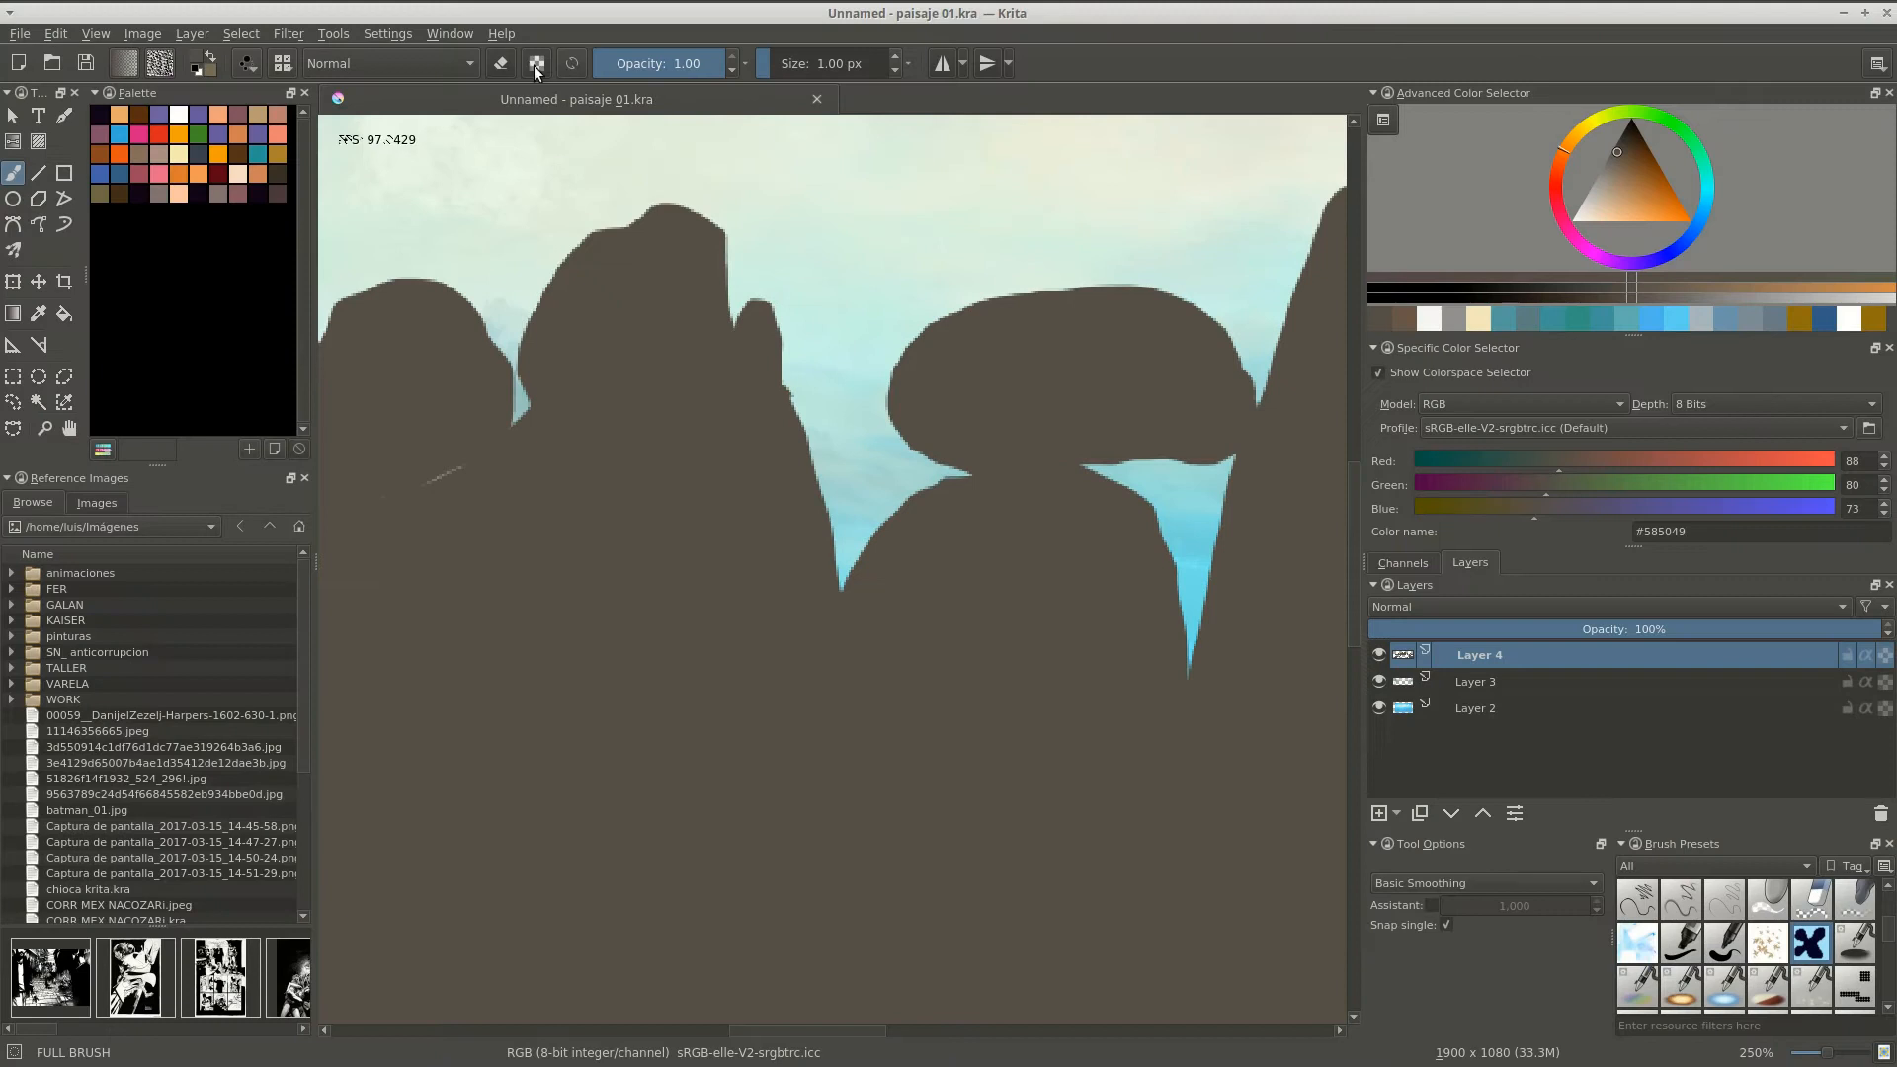
pyautogui.moveTo(908, 437); pyautogui.dragTo(952, 423)
pyautogui.click(1627, 221)
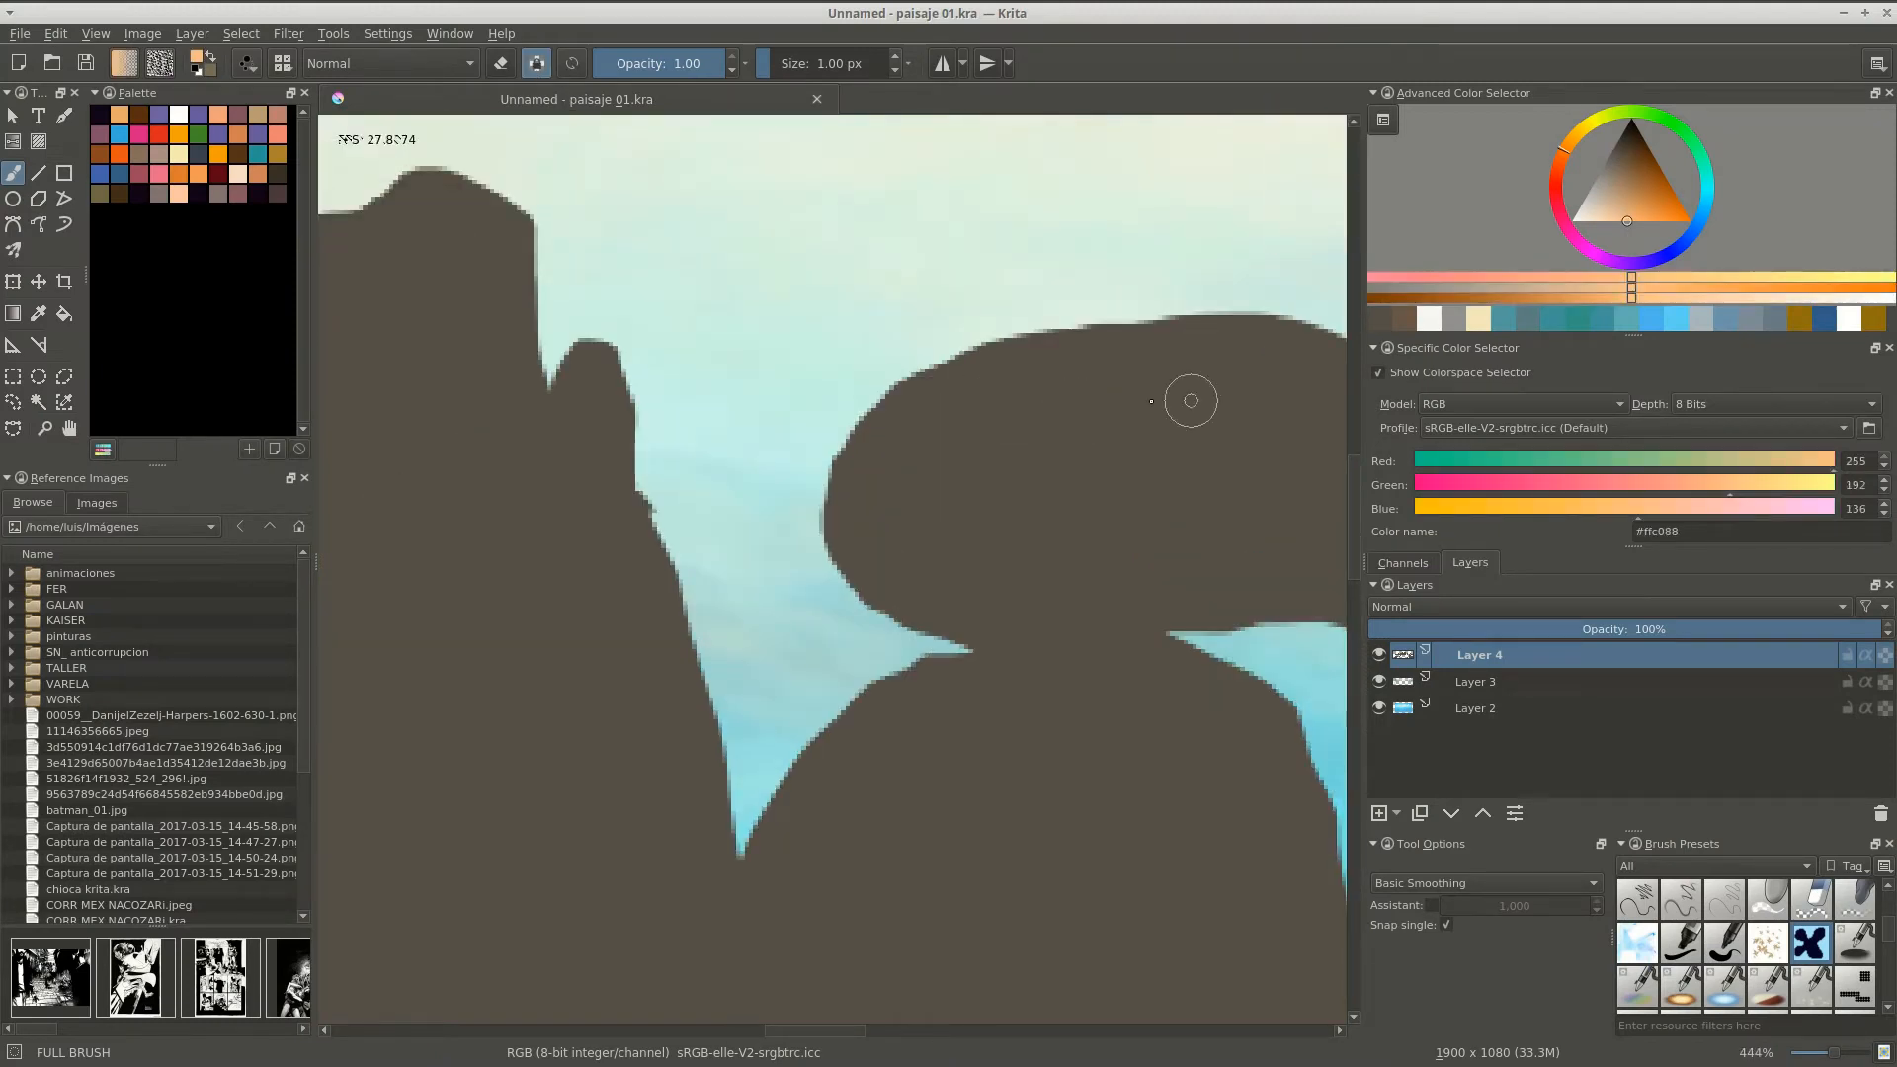
pyautogui.moveTo(1068, 484); pyautogui.dragTo(1043, 575)
pyautogui.hotkey('ctrl', 'z')
pyautogui.press('/')
pyautogui.rightClick(1031, 439)
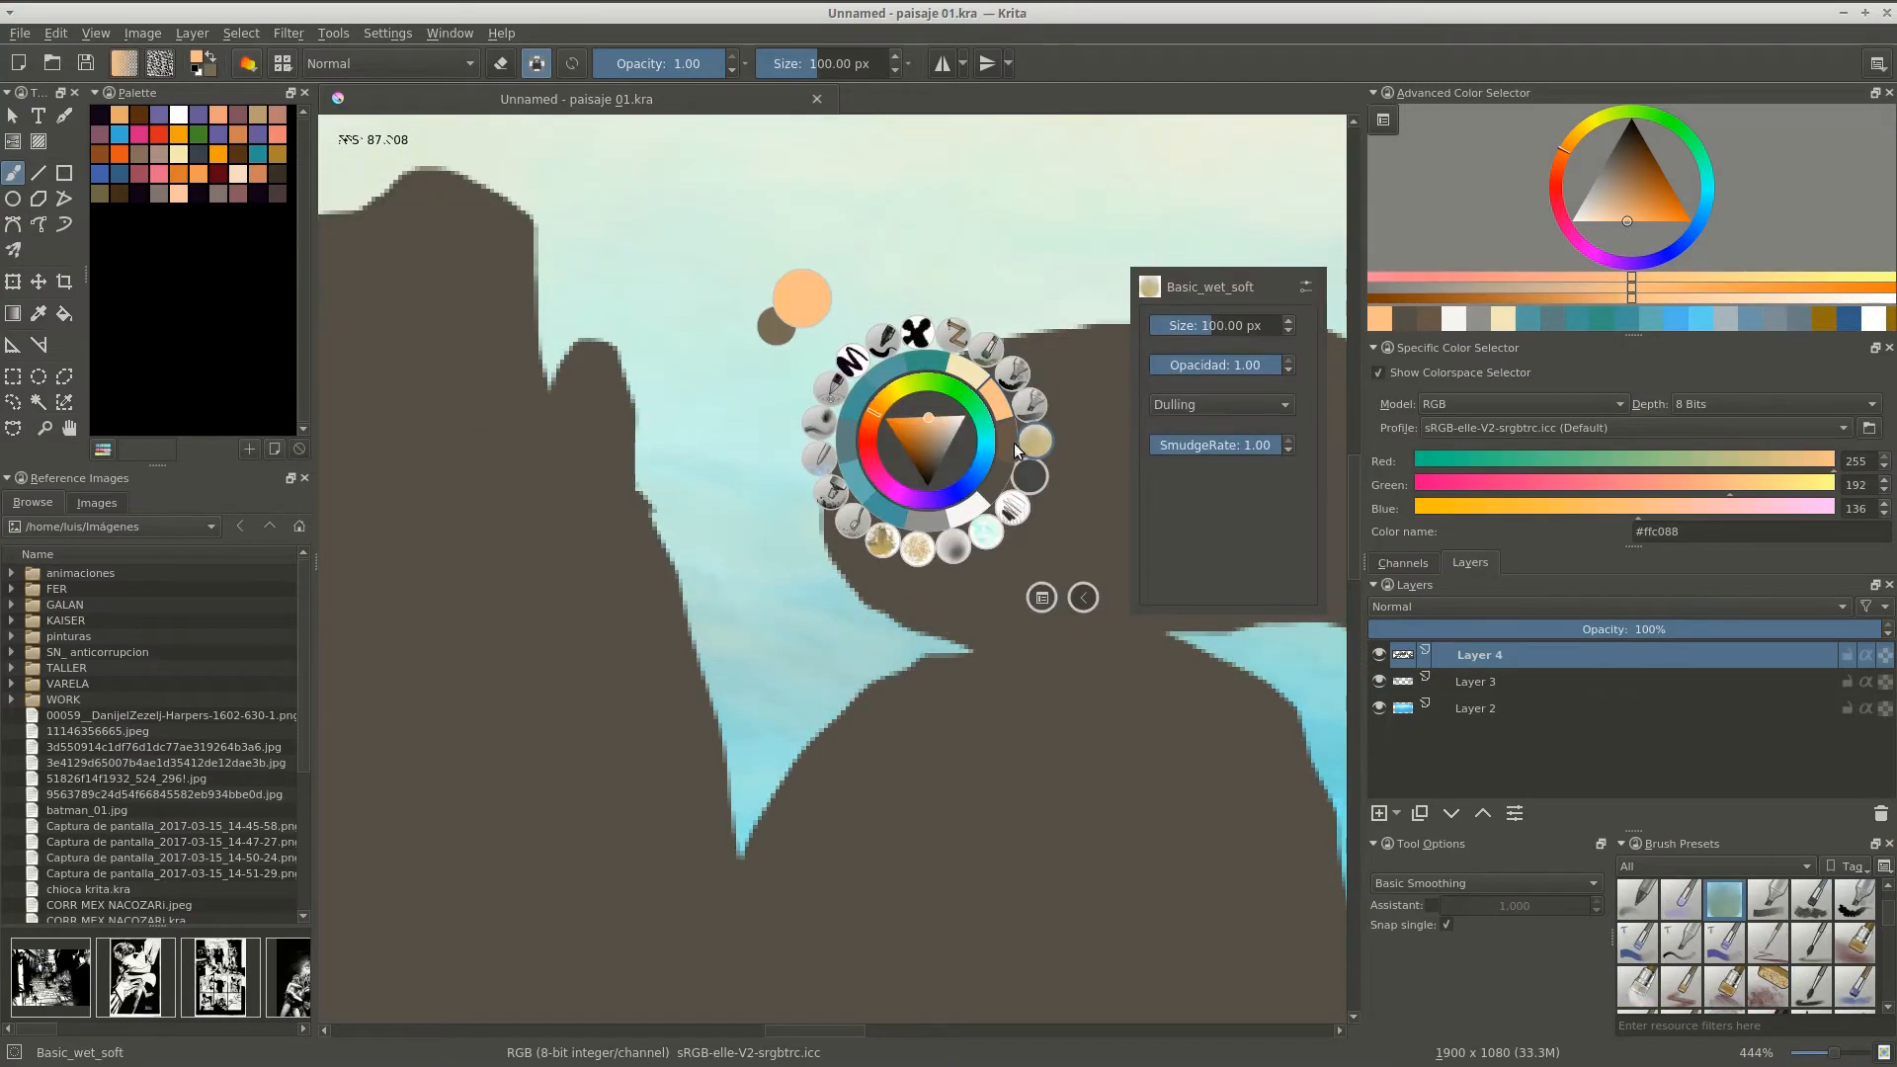
pyautogui.click(854, 362)
pyautogui.moveTo(987, 431)
pyautogui.mouseDown()
pyautogui.moveTo(1083, 571)
pyautogui.moveTo(792, 330)
pyautogui.mouseUp()
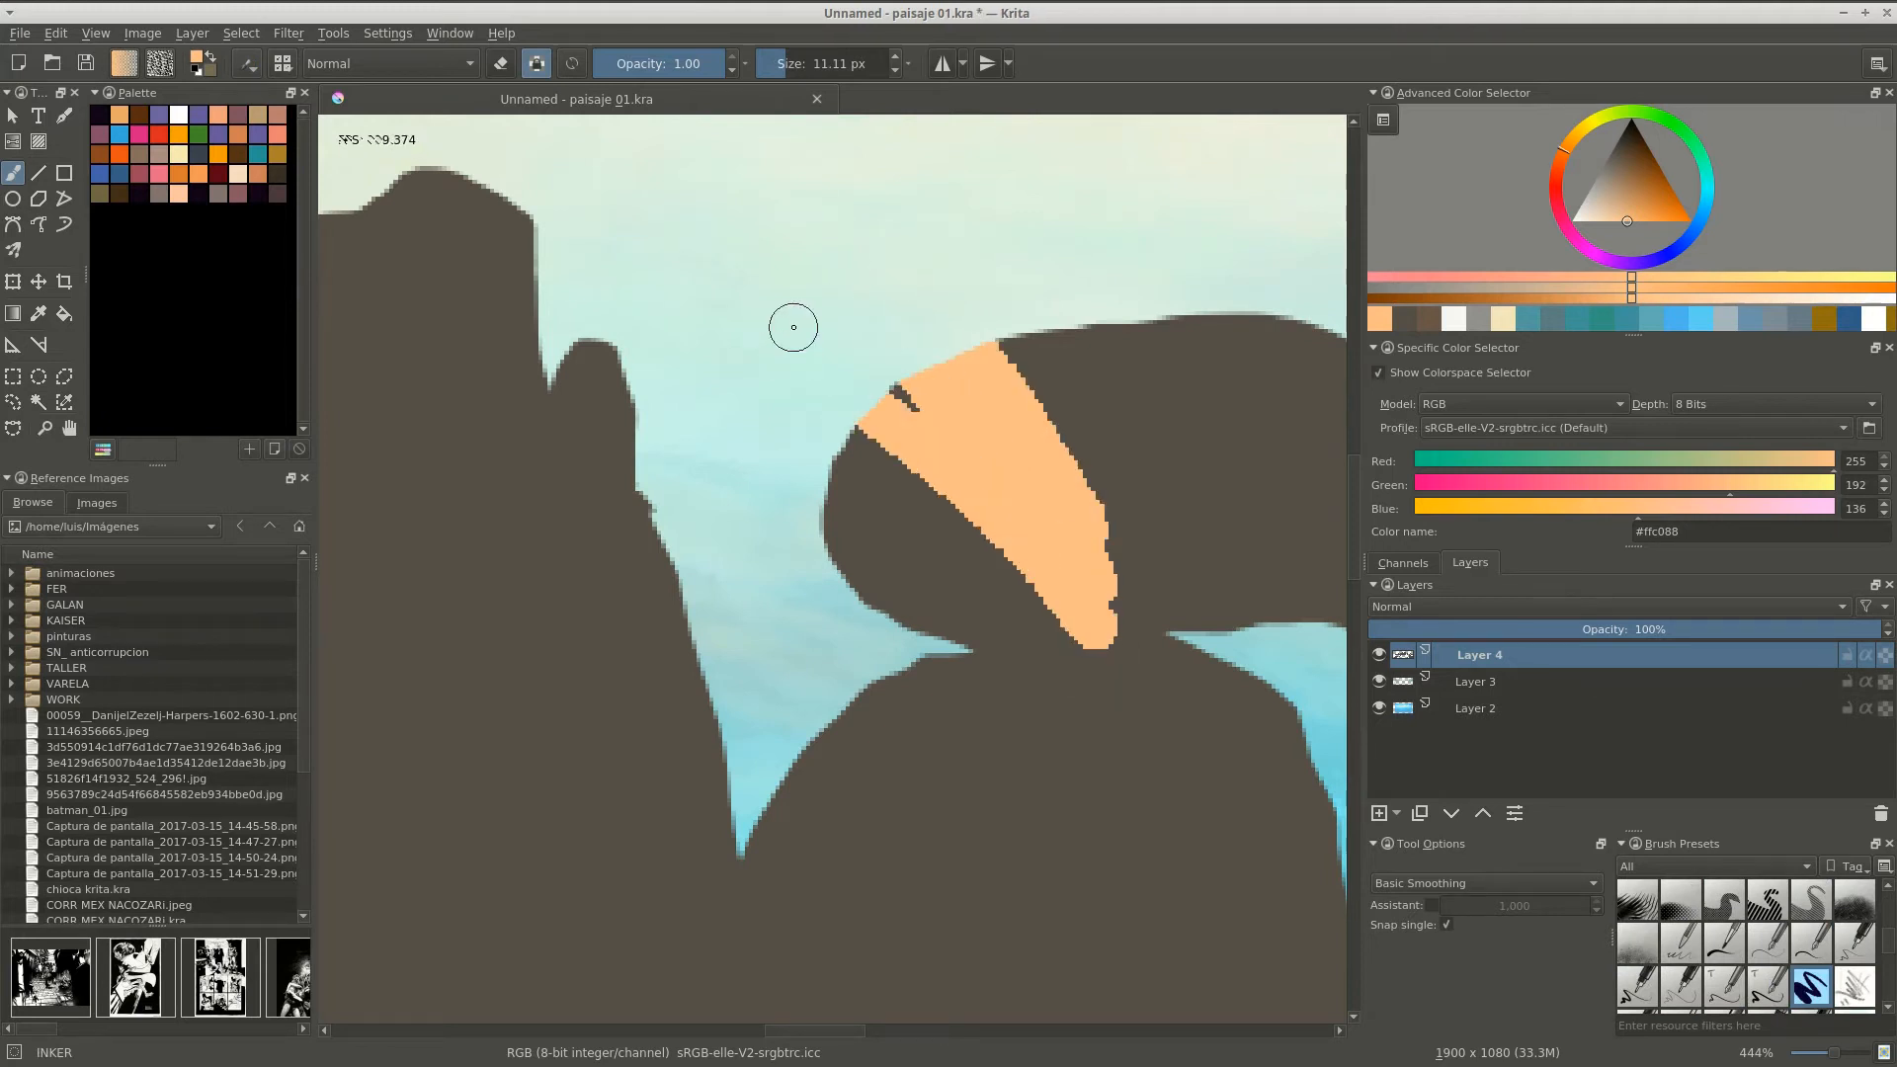
pyautogui.hotkey('ctrl', 'z')
# Try shading the central rocks with the Basic_wet_soft brush at 100 px in a darker rock brown, #484039.
pyautogui.scroll(-2, 1017, 468)
pyautogui.moveTo(1037, 517); pyautogui.dragTo(1034, 445)
pyautogui.rightClick(925, 460)
pyautogui.click(1032, 461)
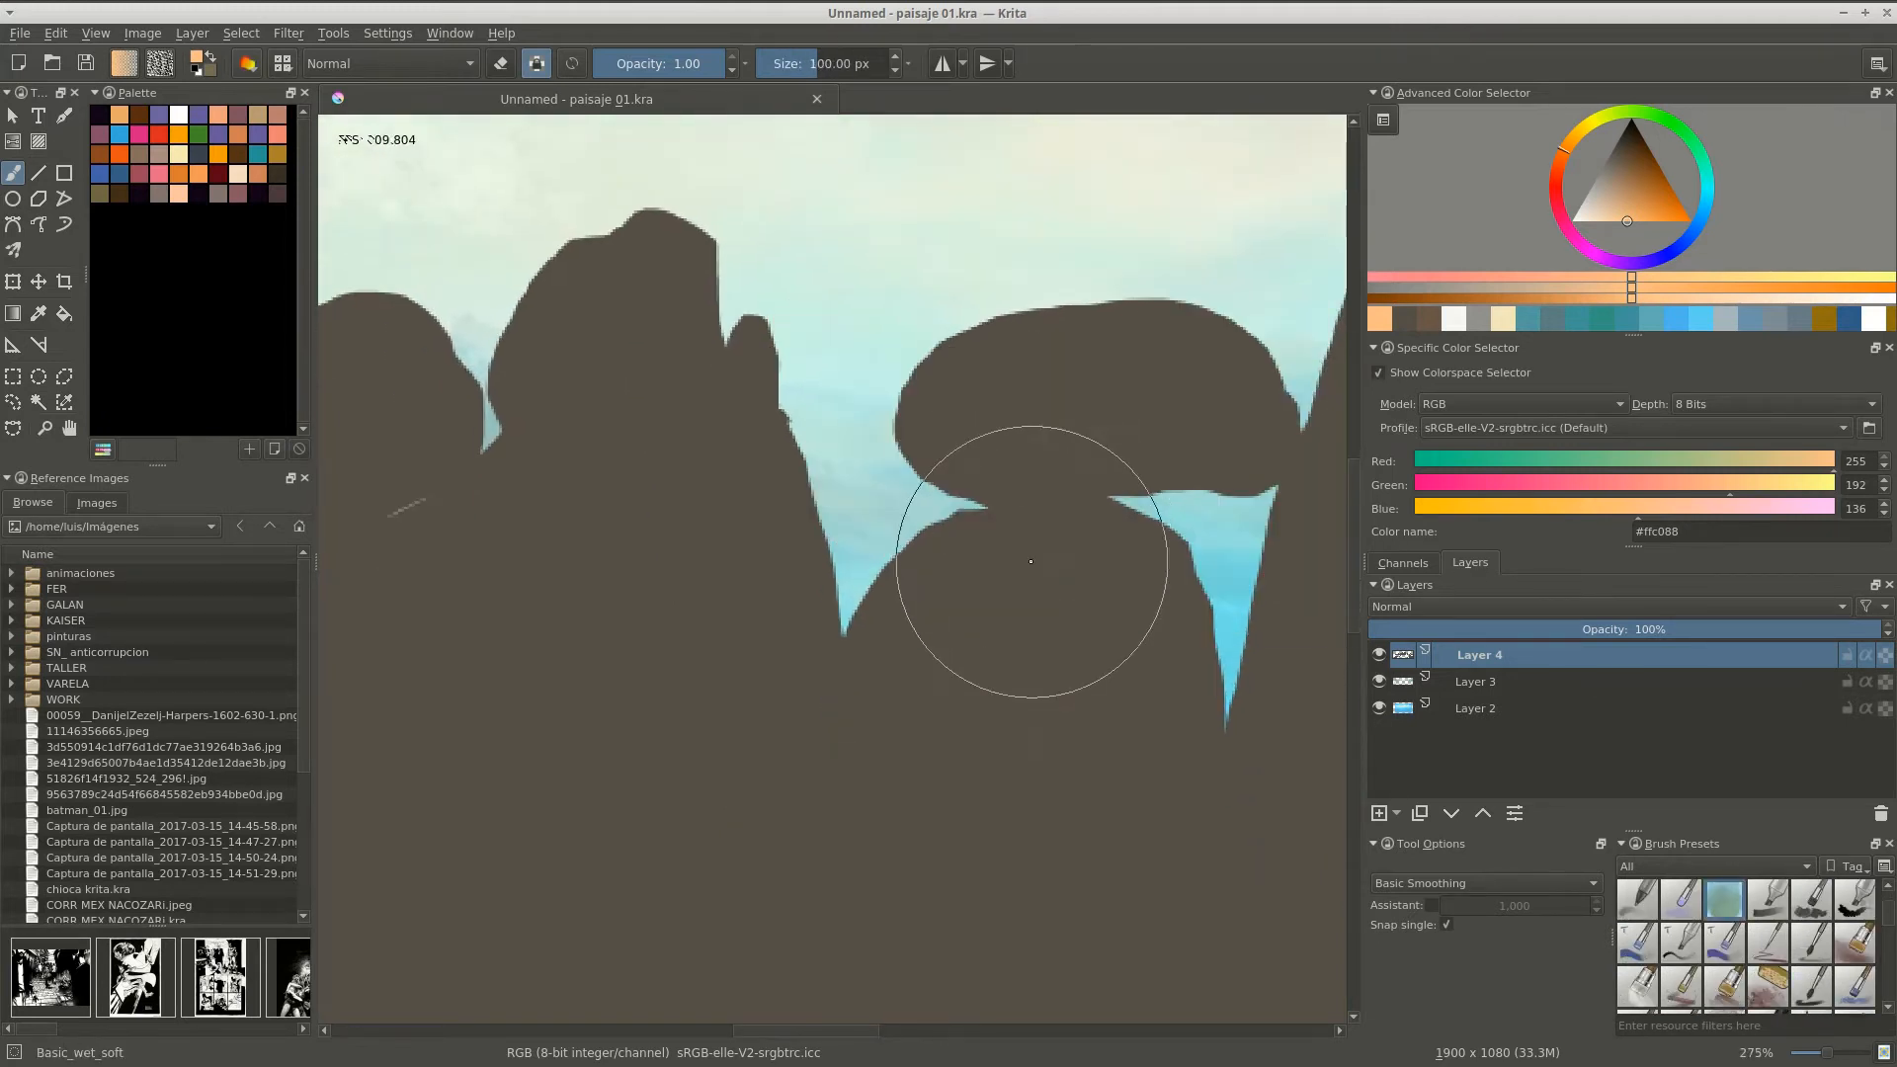
pyautogui.rightClick(927, 565)
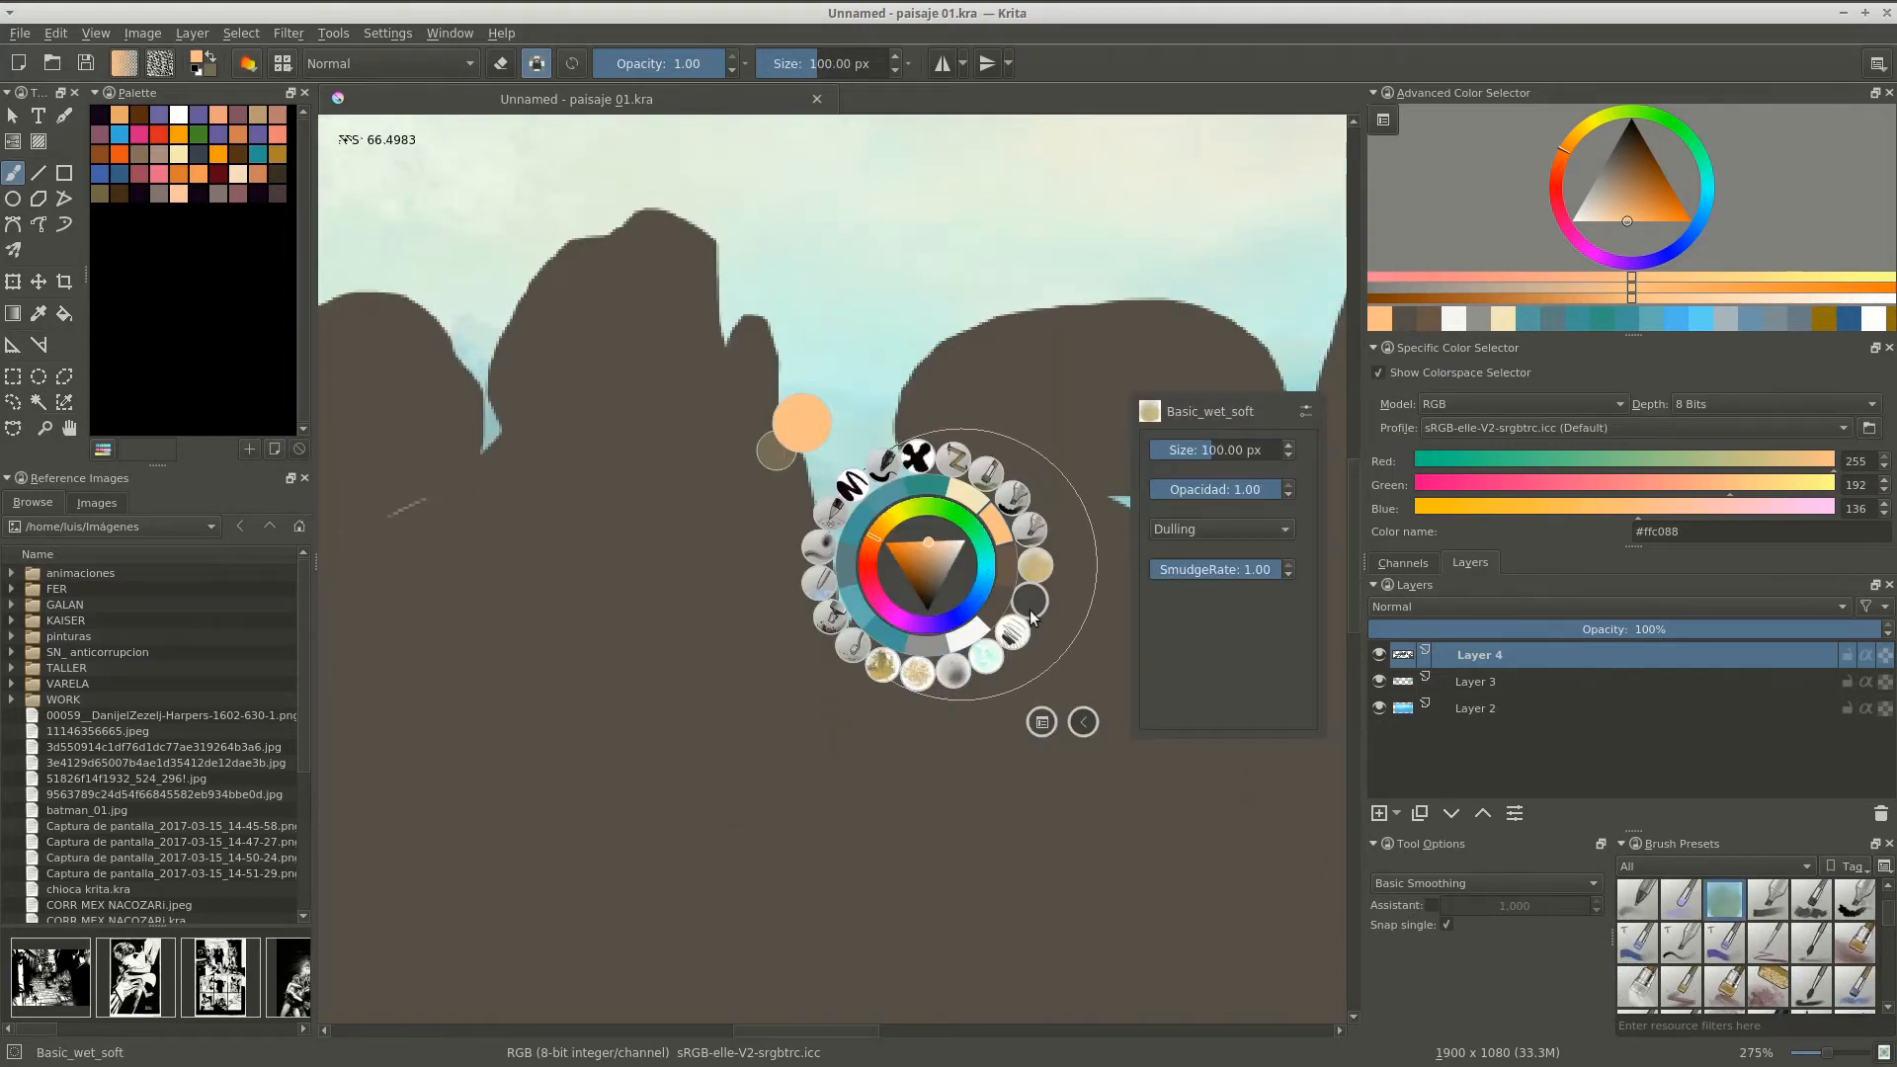
pyautogui.click(1034, 566)
pyautogui.keyDown('ctrl'); pyautogui.click(1306, 363); pyautogui.keyUp('ctrl')
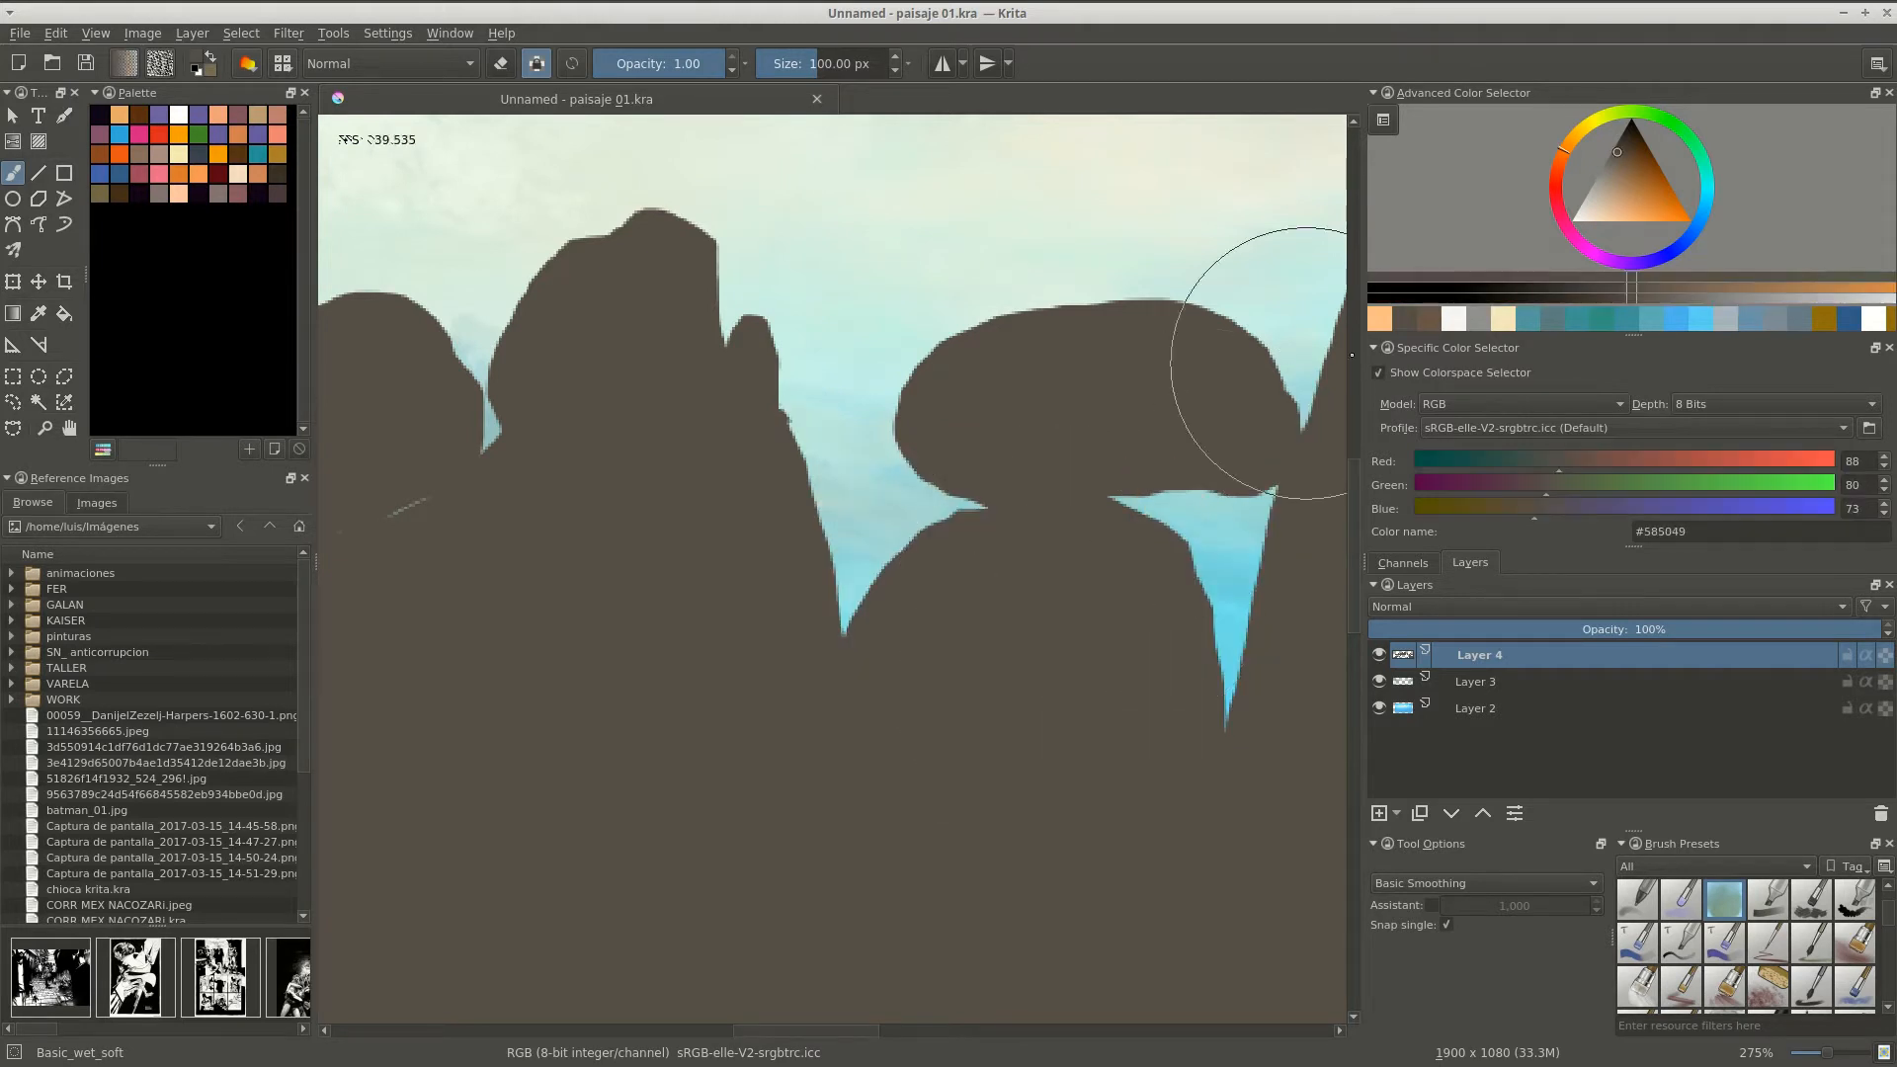
pyautogui.click(1620, 145)
pyautogui.moveTo(1112, 497); pyautogui.dragTo(1108, 450)
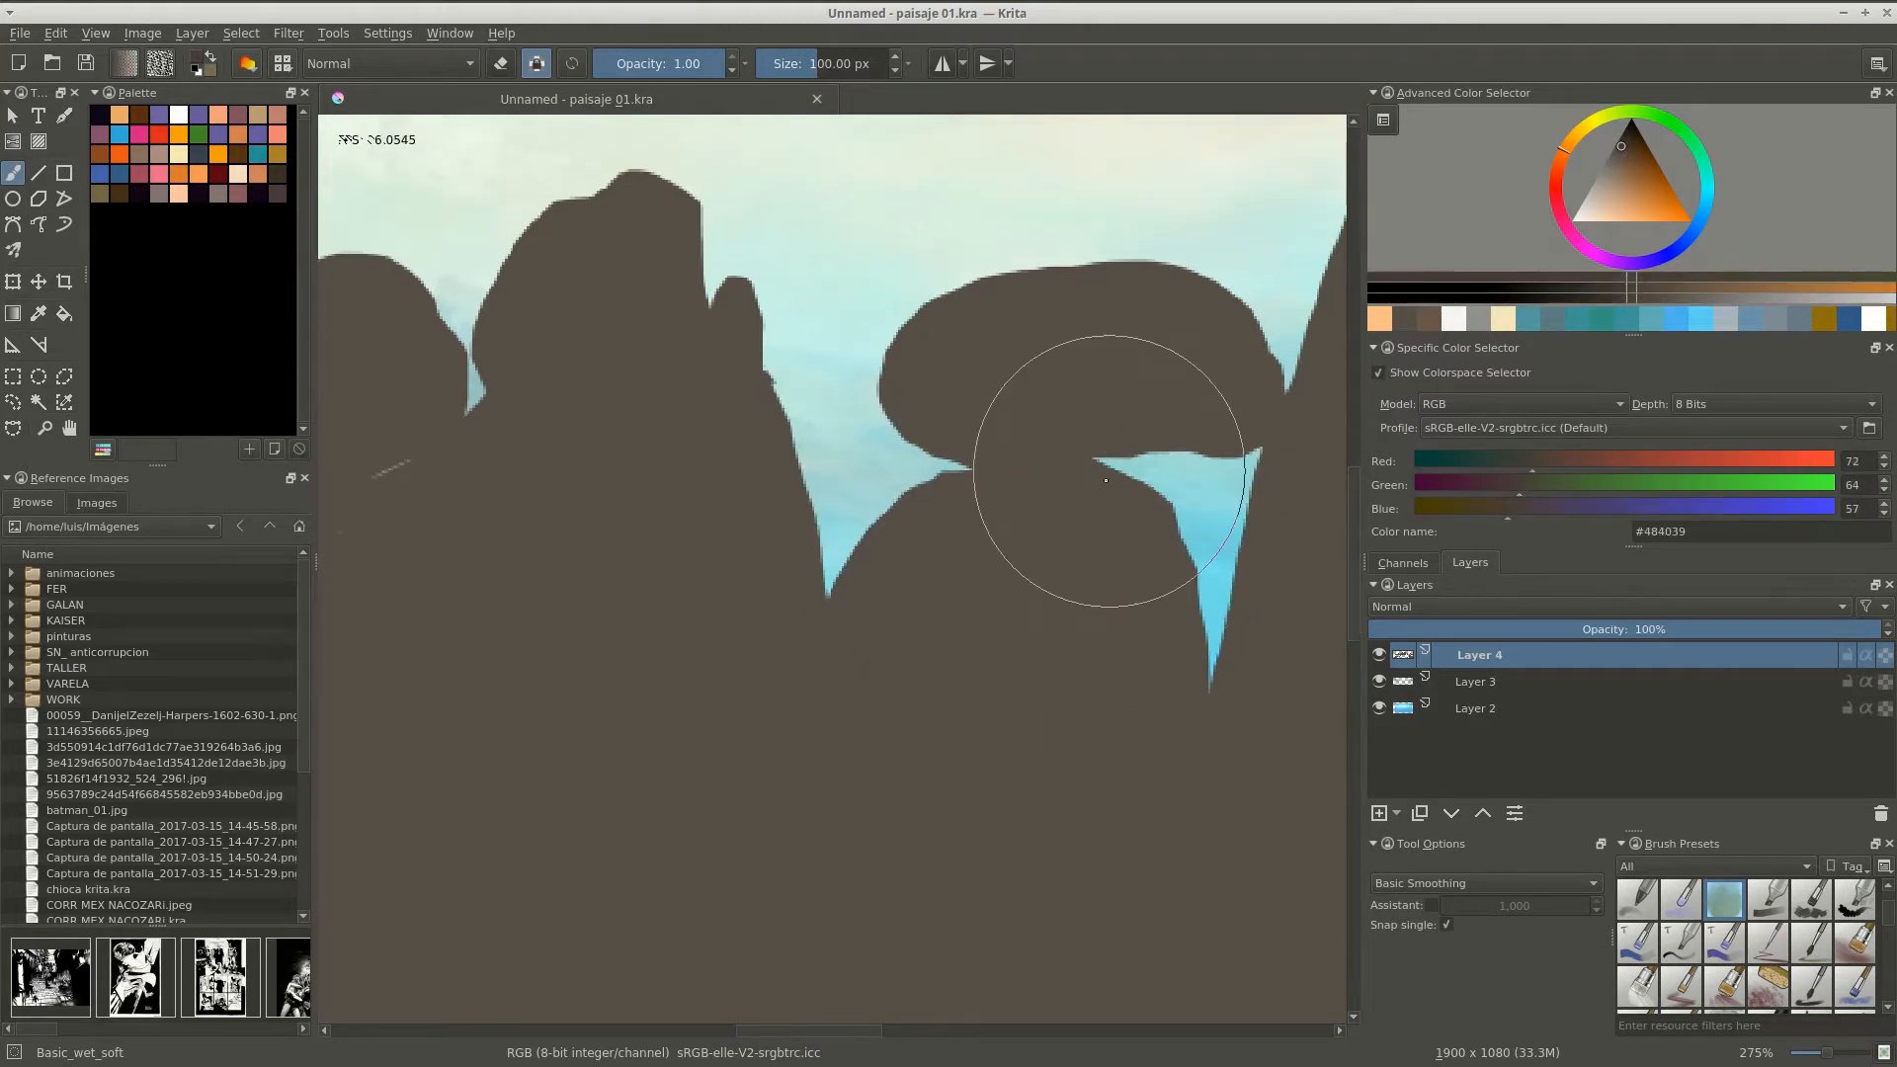
pyautogui.moveTo(1066, 597)
pyautogui.mouseDown()
pyautogui.moveTo(1110, 669)
pyautogui.moveTo(1210, 706)
pyautogui.mouseUp()
# Try the Splat_texture_2 brush over the rocks, reducing it to 104.77 px, and undo the last change.
pyautogui.rightClick(937, 554)
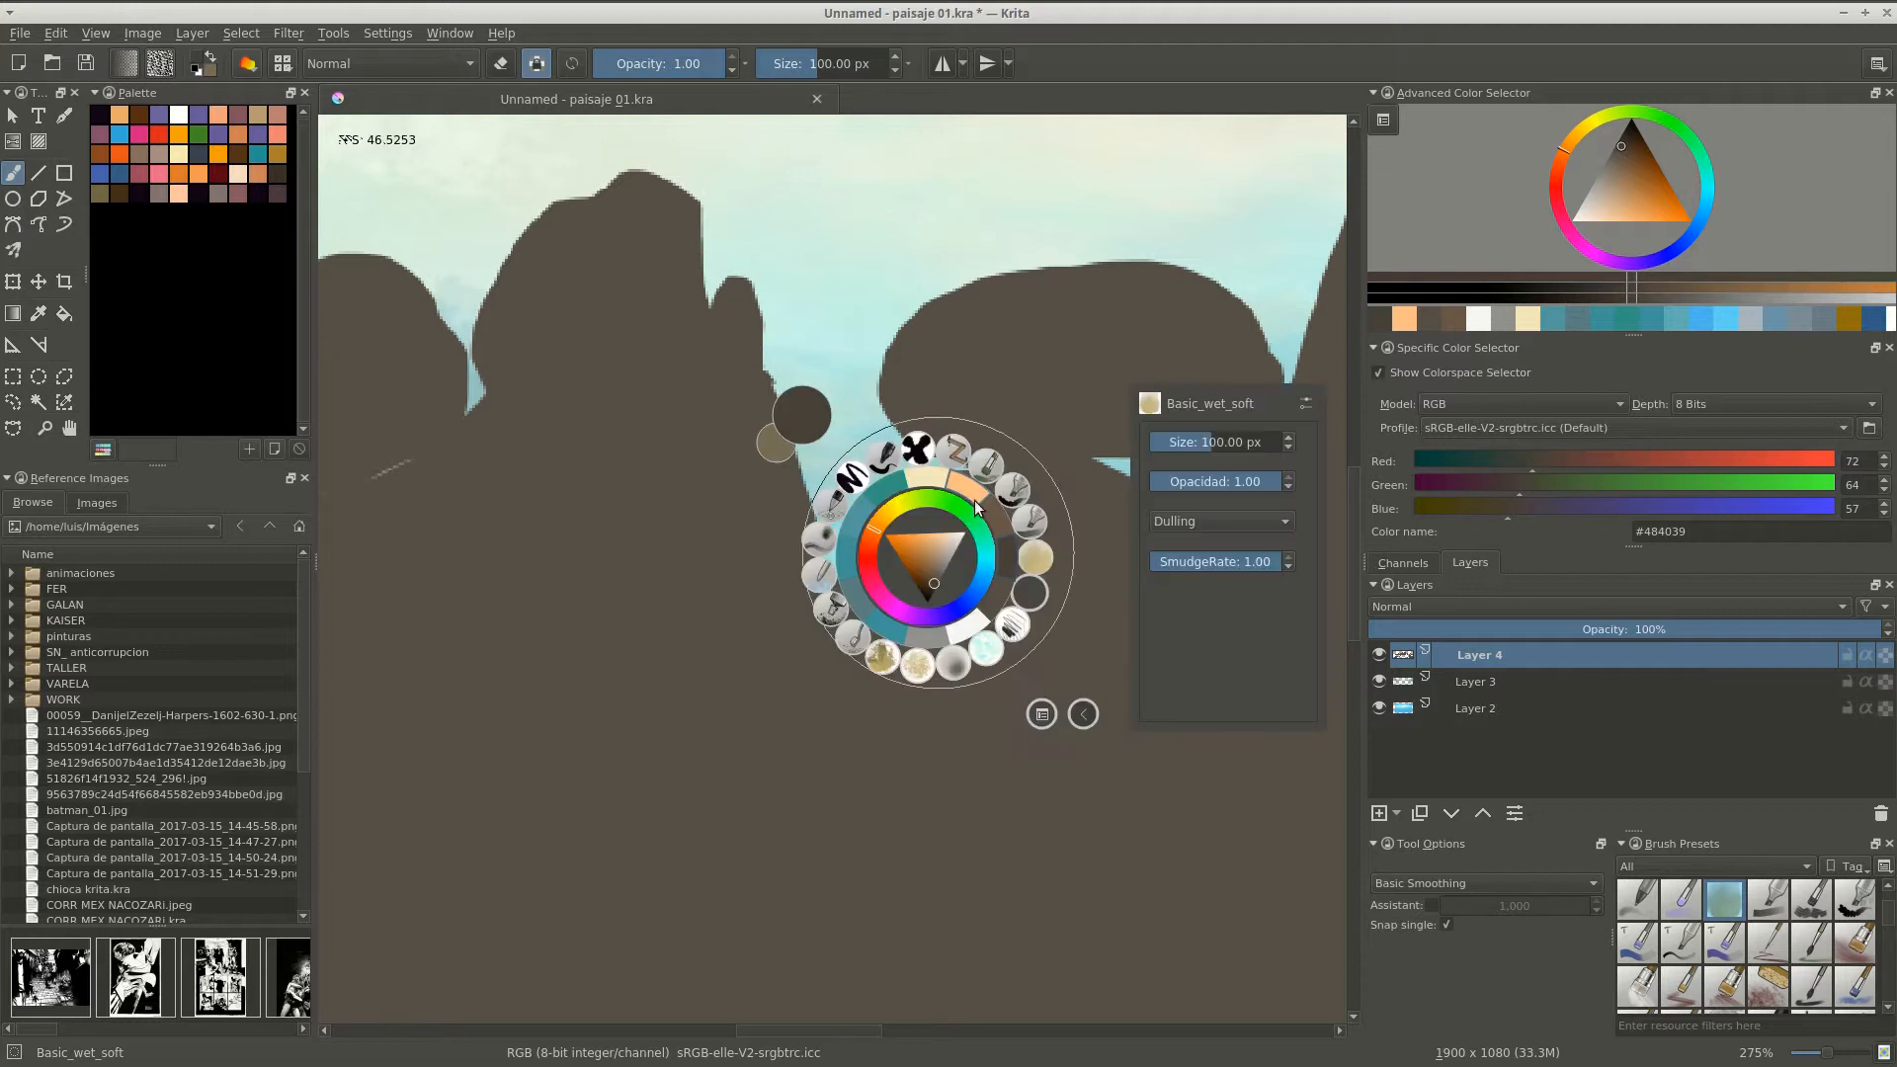
pyautogui.click(830, 629)
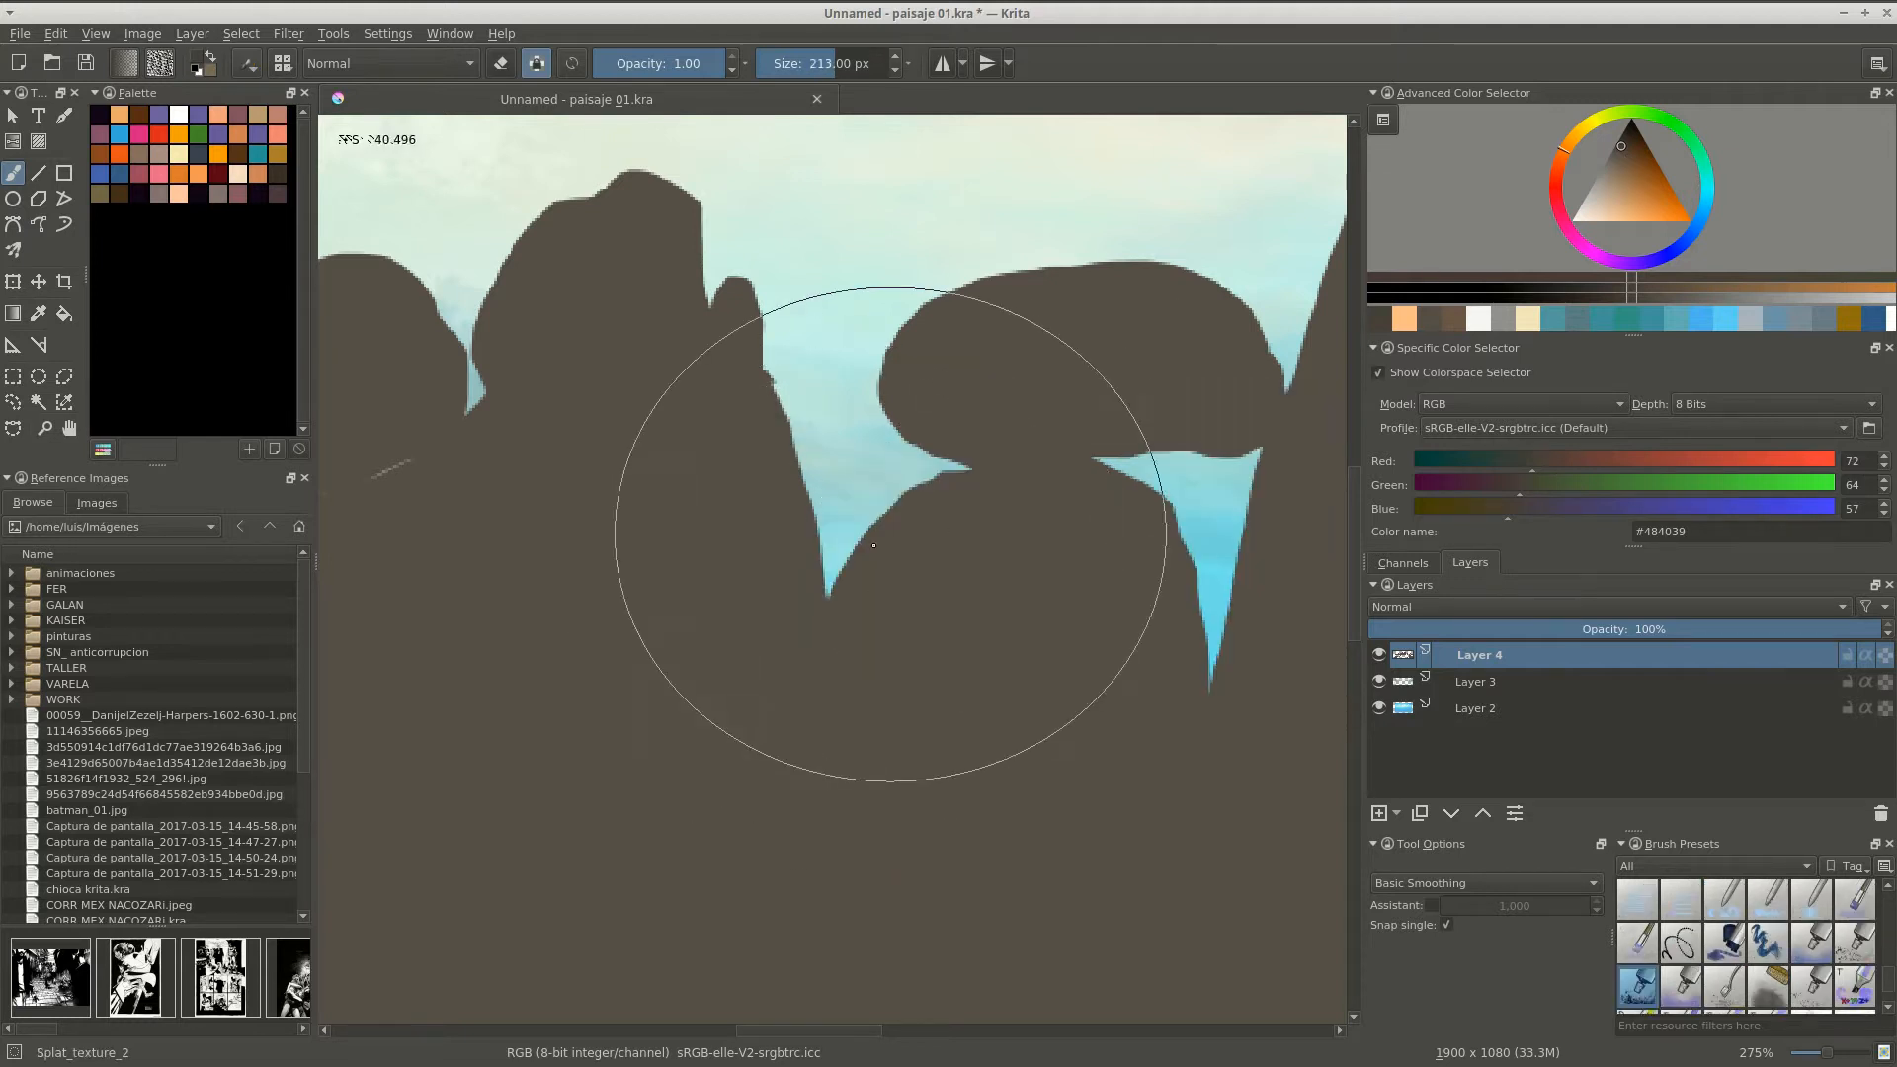
pyautogui.moveTo(877, 542)
pyautogui.mouseDown()
pyautogui.moveTo(876, 698)
pyautogui.moveTo(944, 593)
pyautogui.moveTo(876, 606)
pyautogui.moveTo(932, 584)
pyautogui.mouseUp()
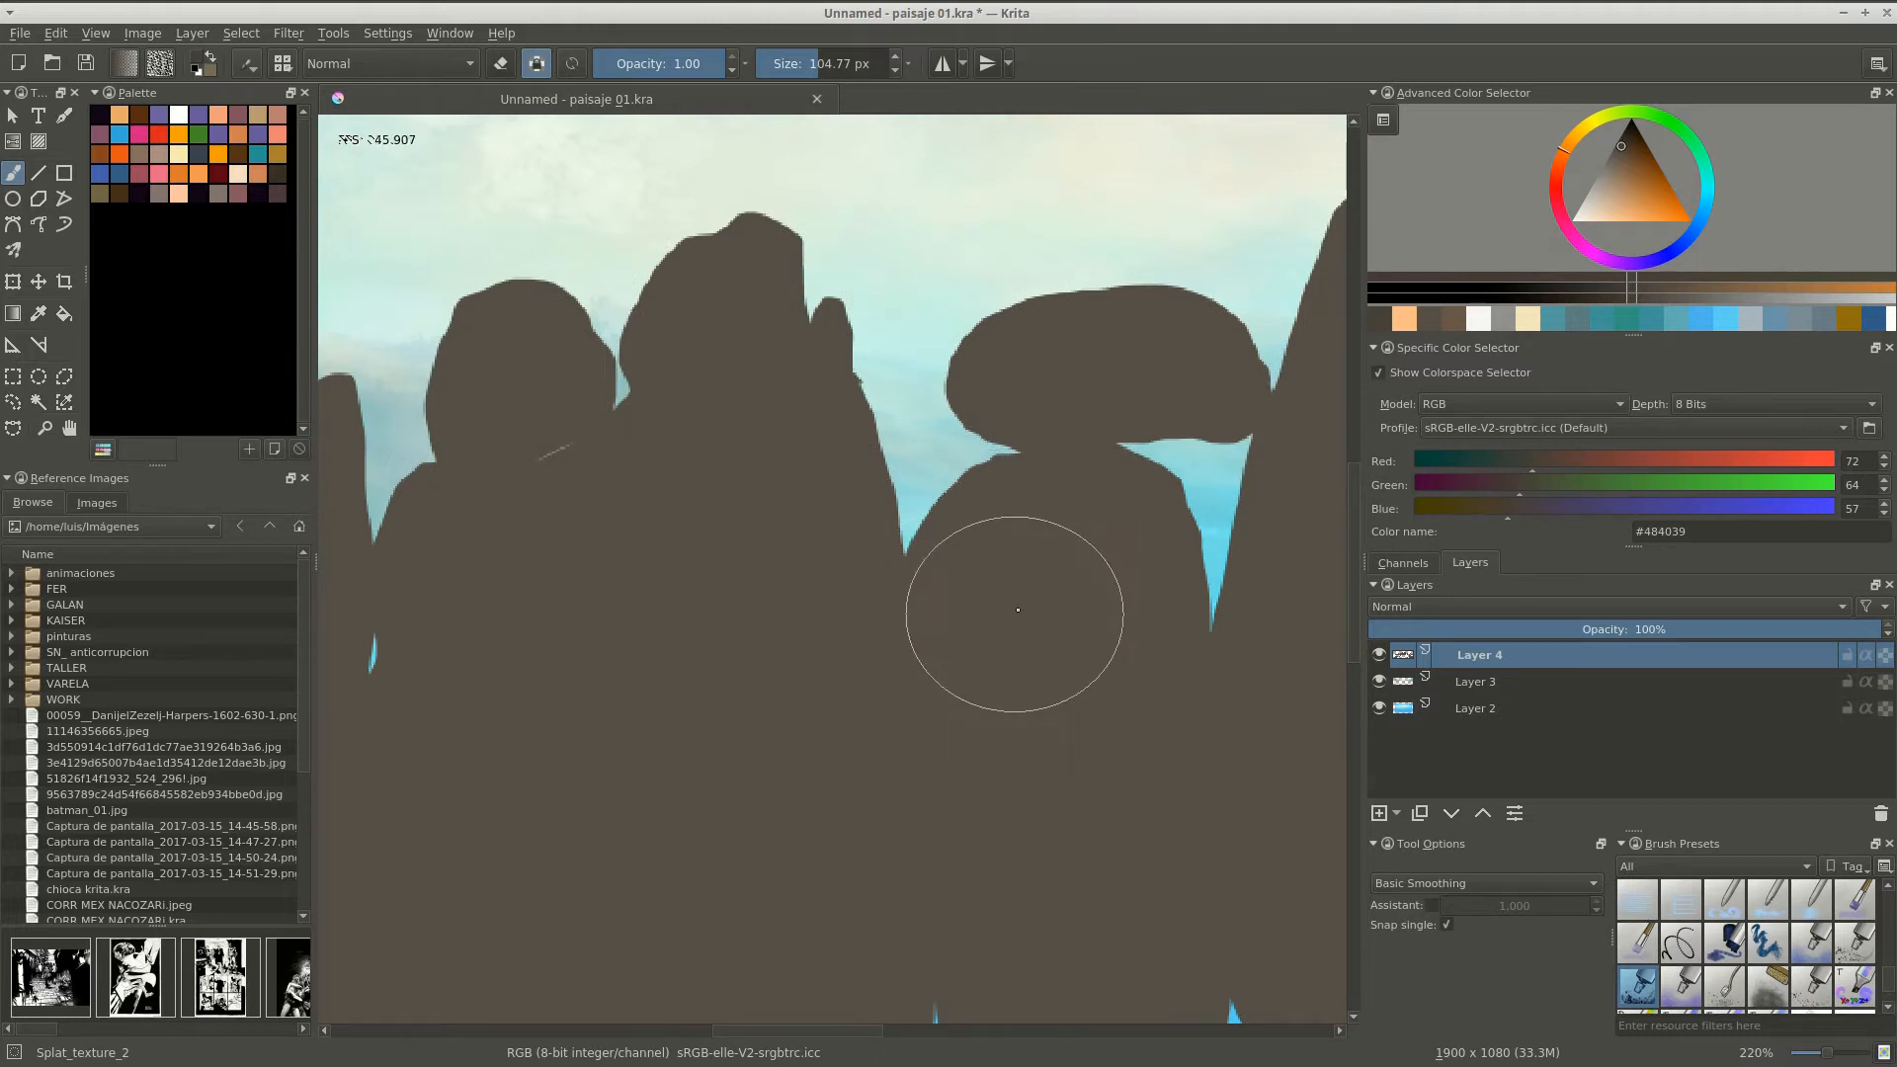
pyautogui.moveTo(936, 423)
pyautogui.mouseDown()
pyautogui.moveTo(974, 550)
pyautogui.moveTo(863, 550)
pyautogui.moveTo(910, 530)
pyautogui.mouseUp()
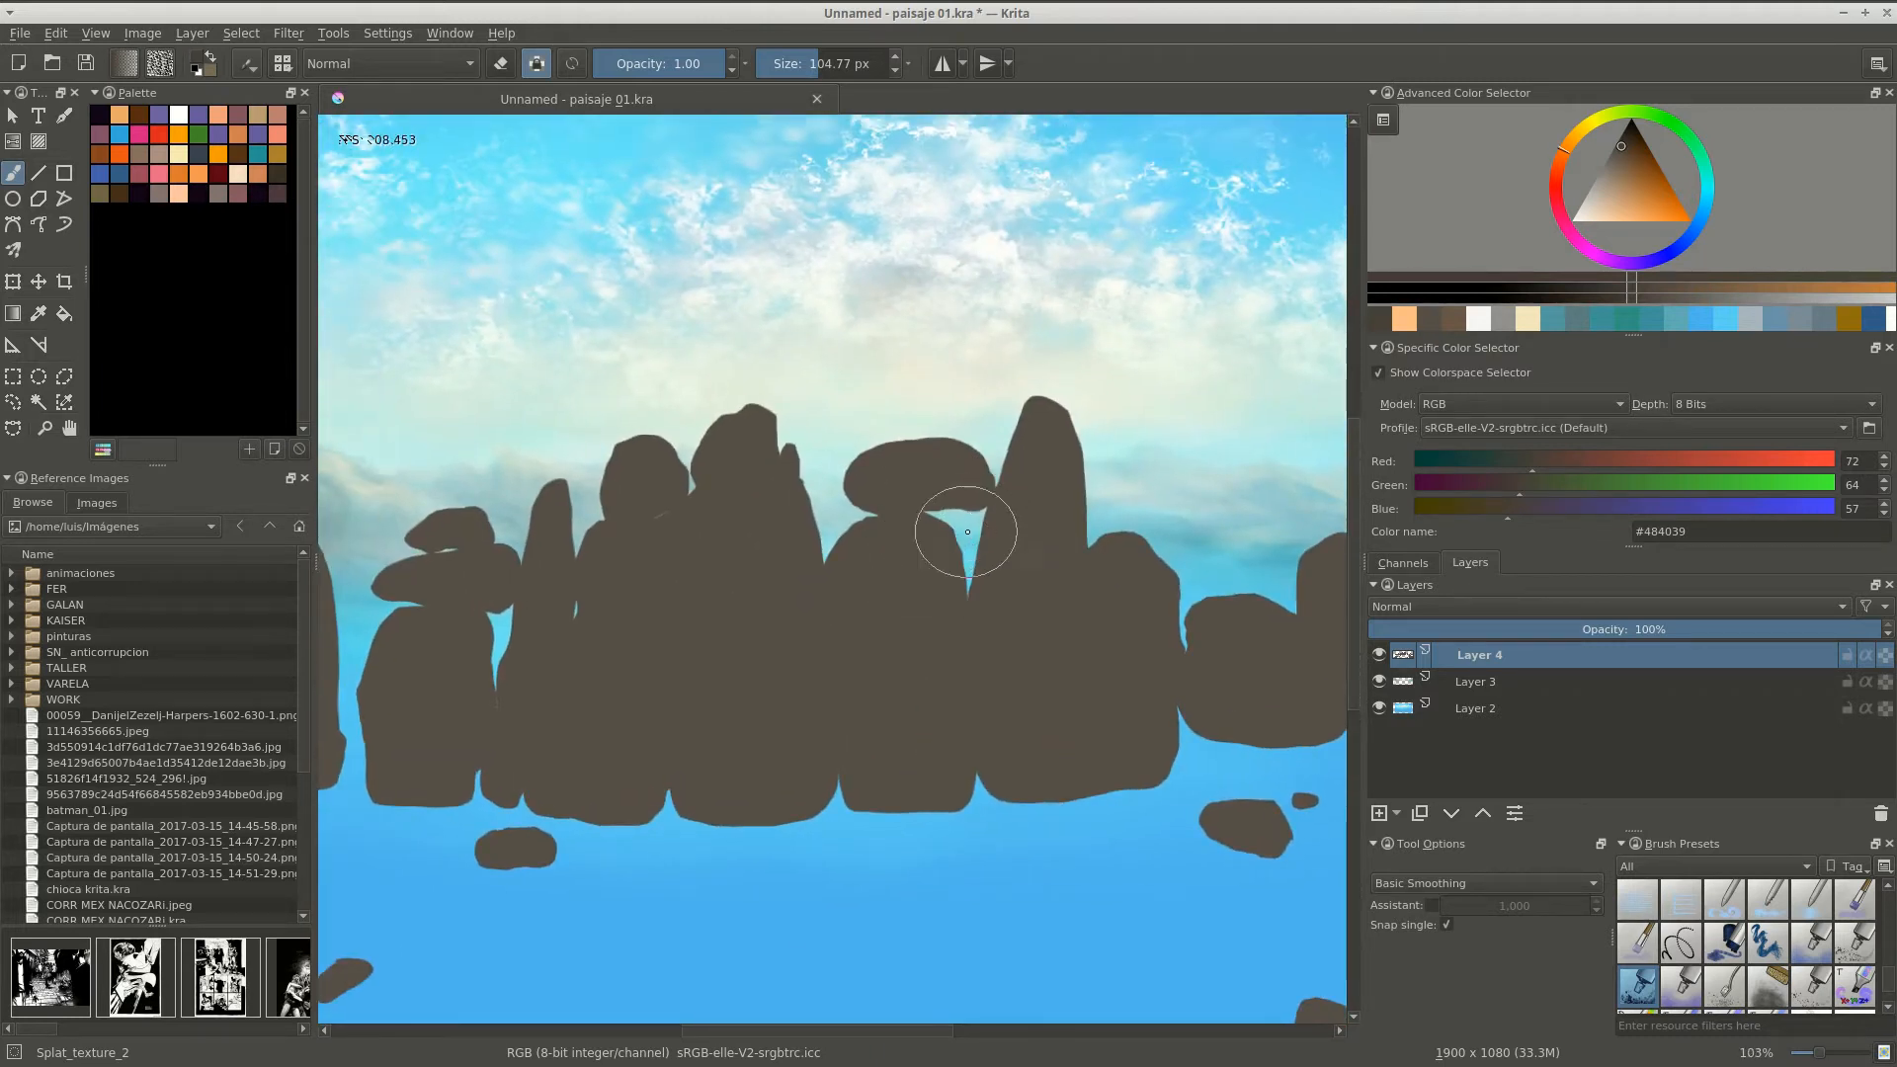
pyautogui.press('Insert')
pyautogui.hotkey('ctrl', 'z')
# Create a new 300 x 300 px document and reset the foreground colour to black.
pyautogui.hotkey('ctrl', 'n')
pyautogui.write('300')
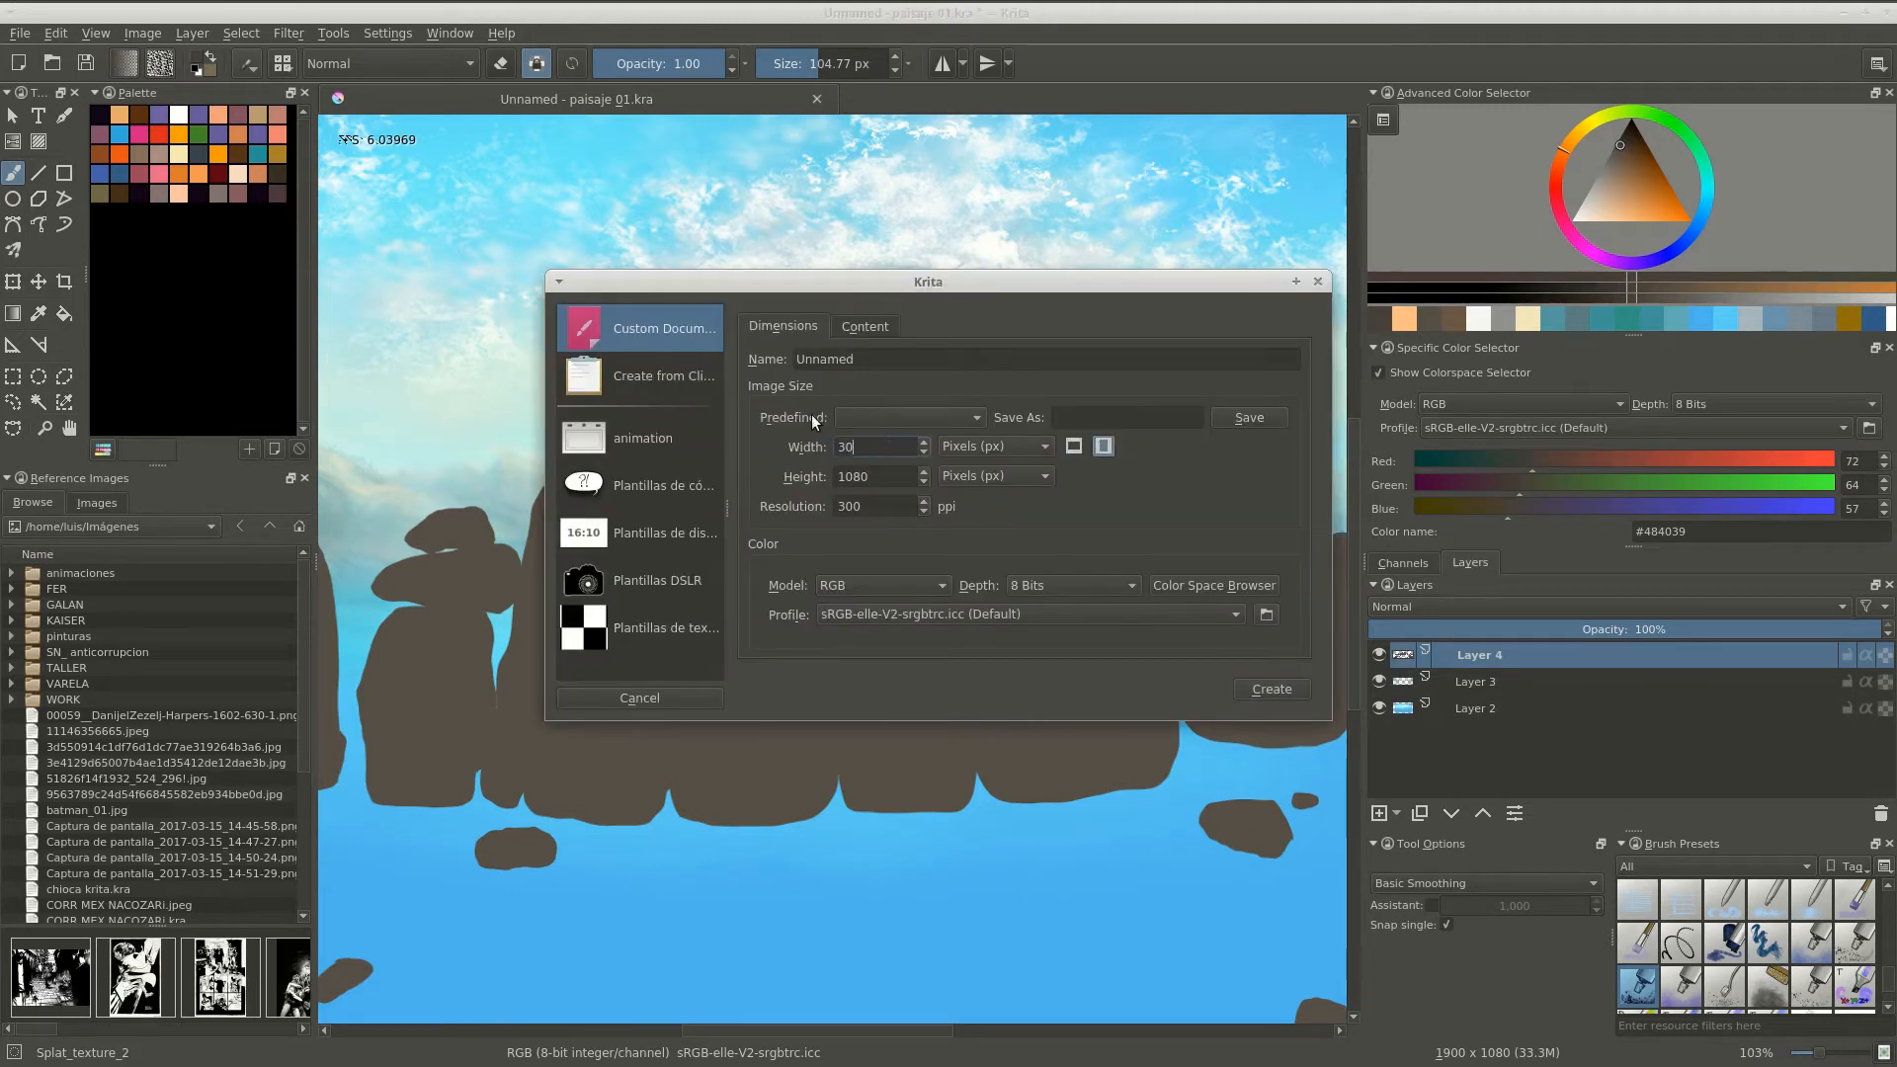
pyautogui.press('Tab')
pyautogui.click(1256, 690)
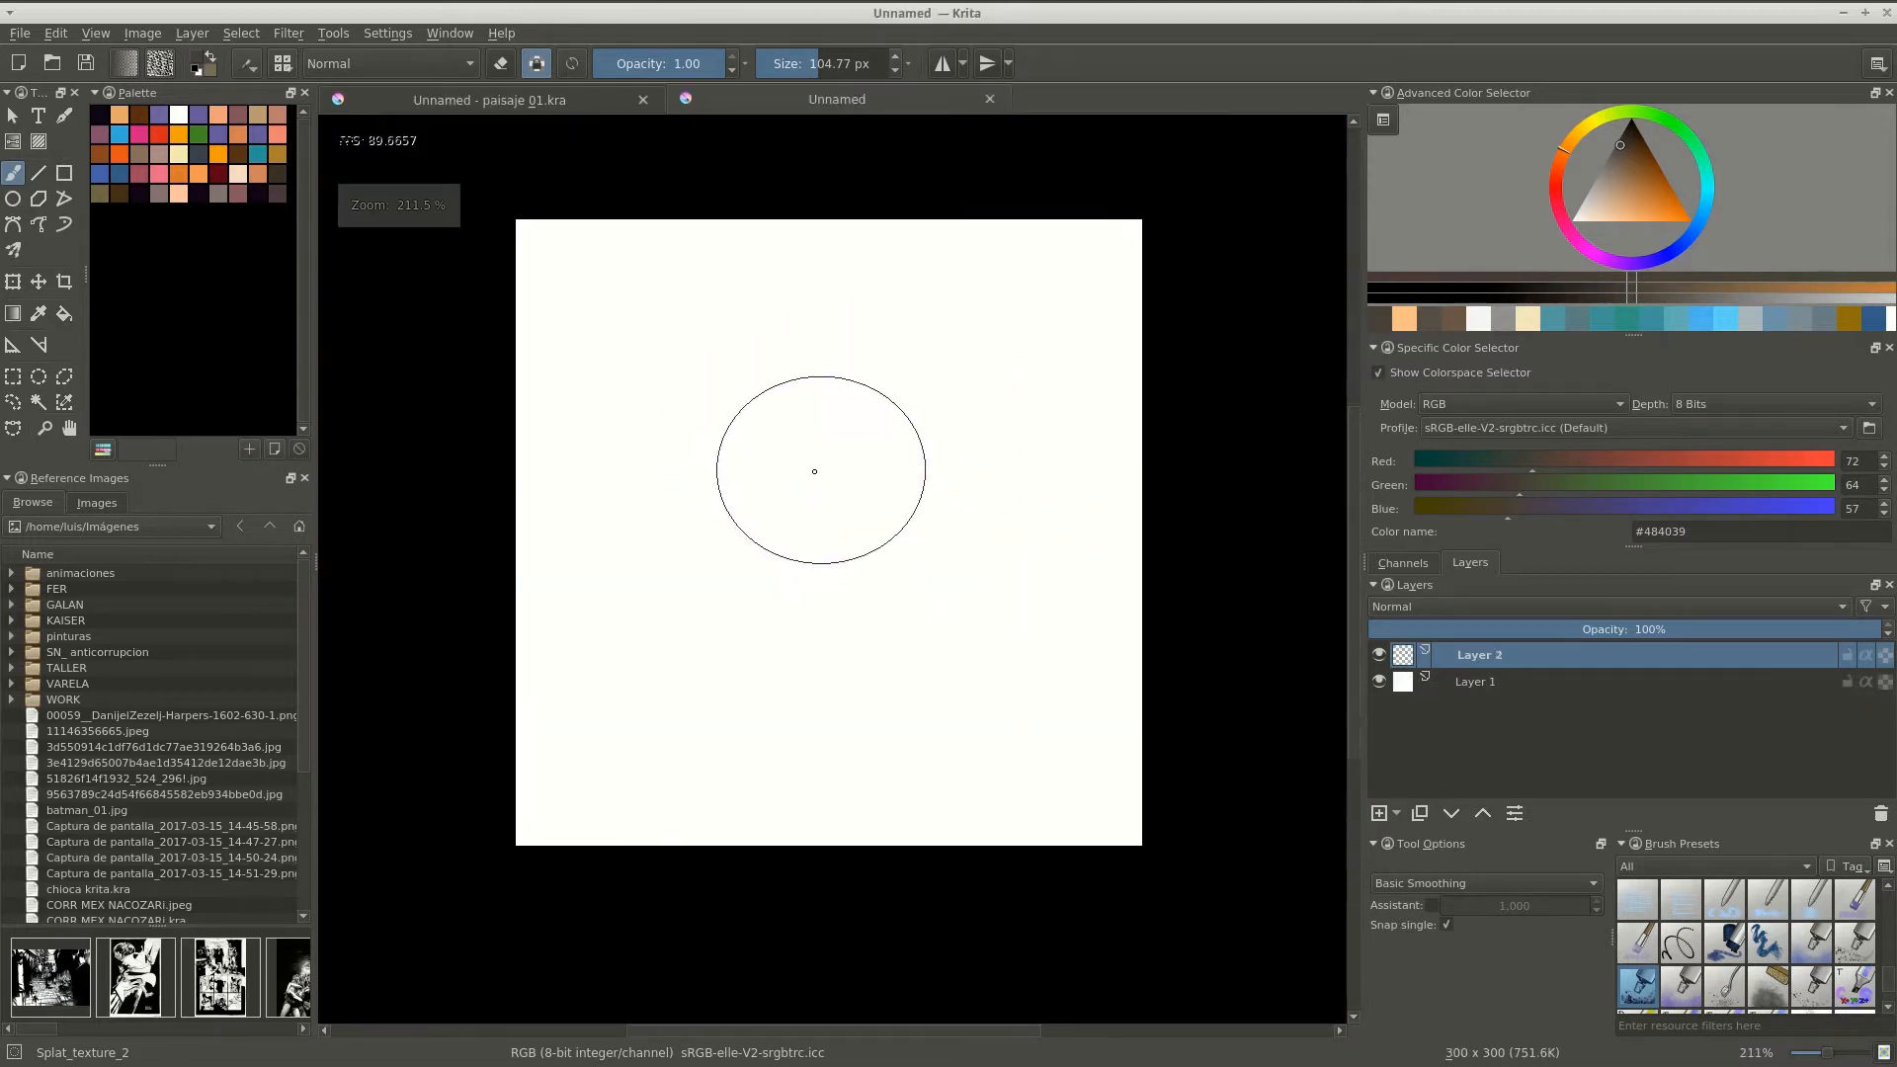
pyautogui.press('d')
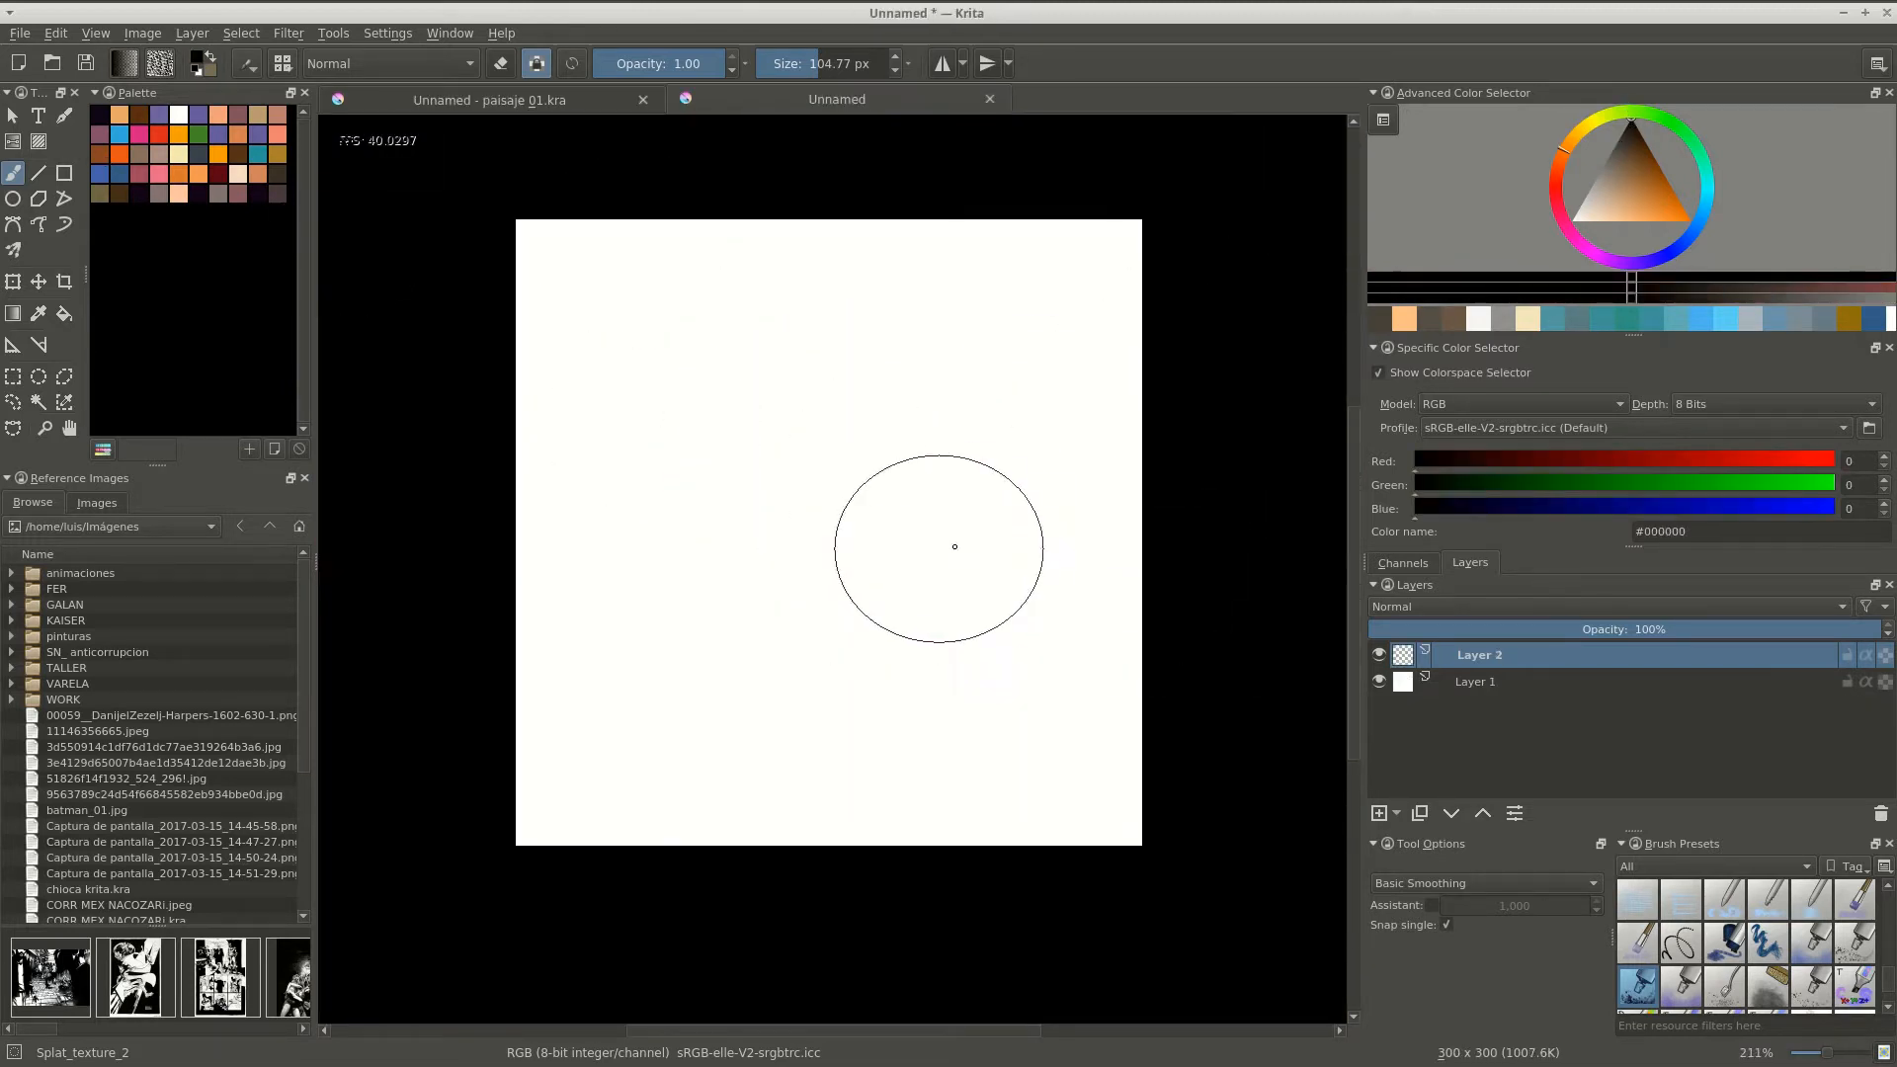
# Try a black Splat_texture_2 stroke on the new canvas and undo it.
pyautogui.moveTo(869, 528)
pyautogui.mouseDown()
pyautogui.moveTo(860, 513)
pyautogui.moveTo(953, 548)
pyautogui.mouseUp()
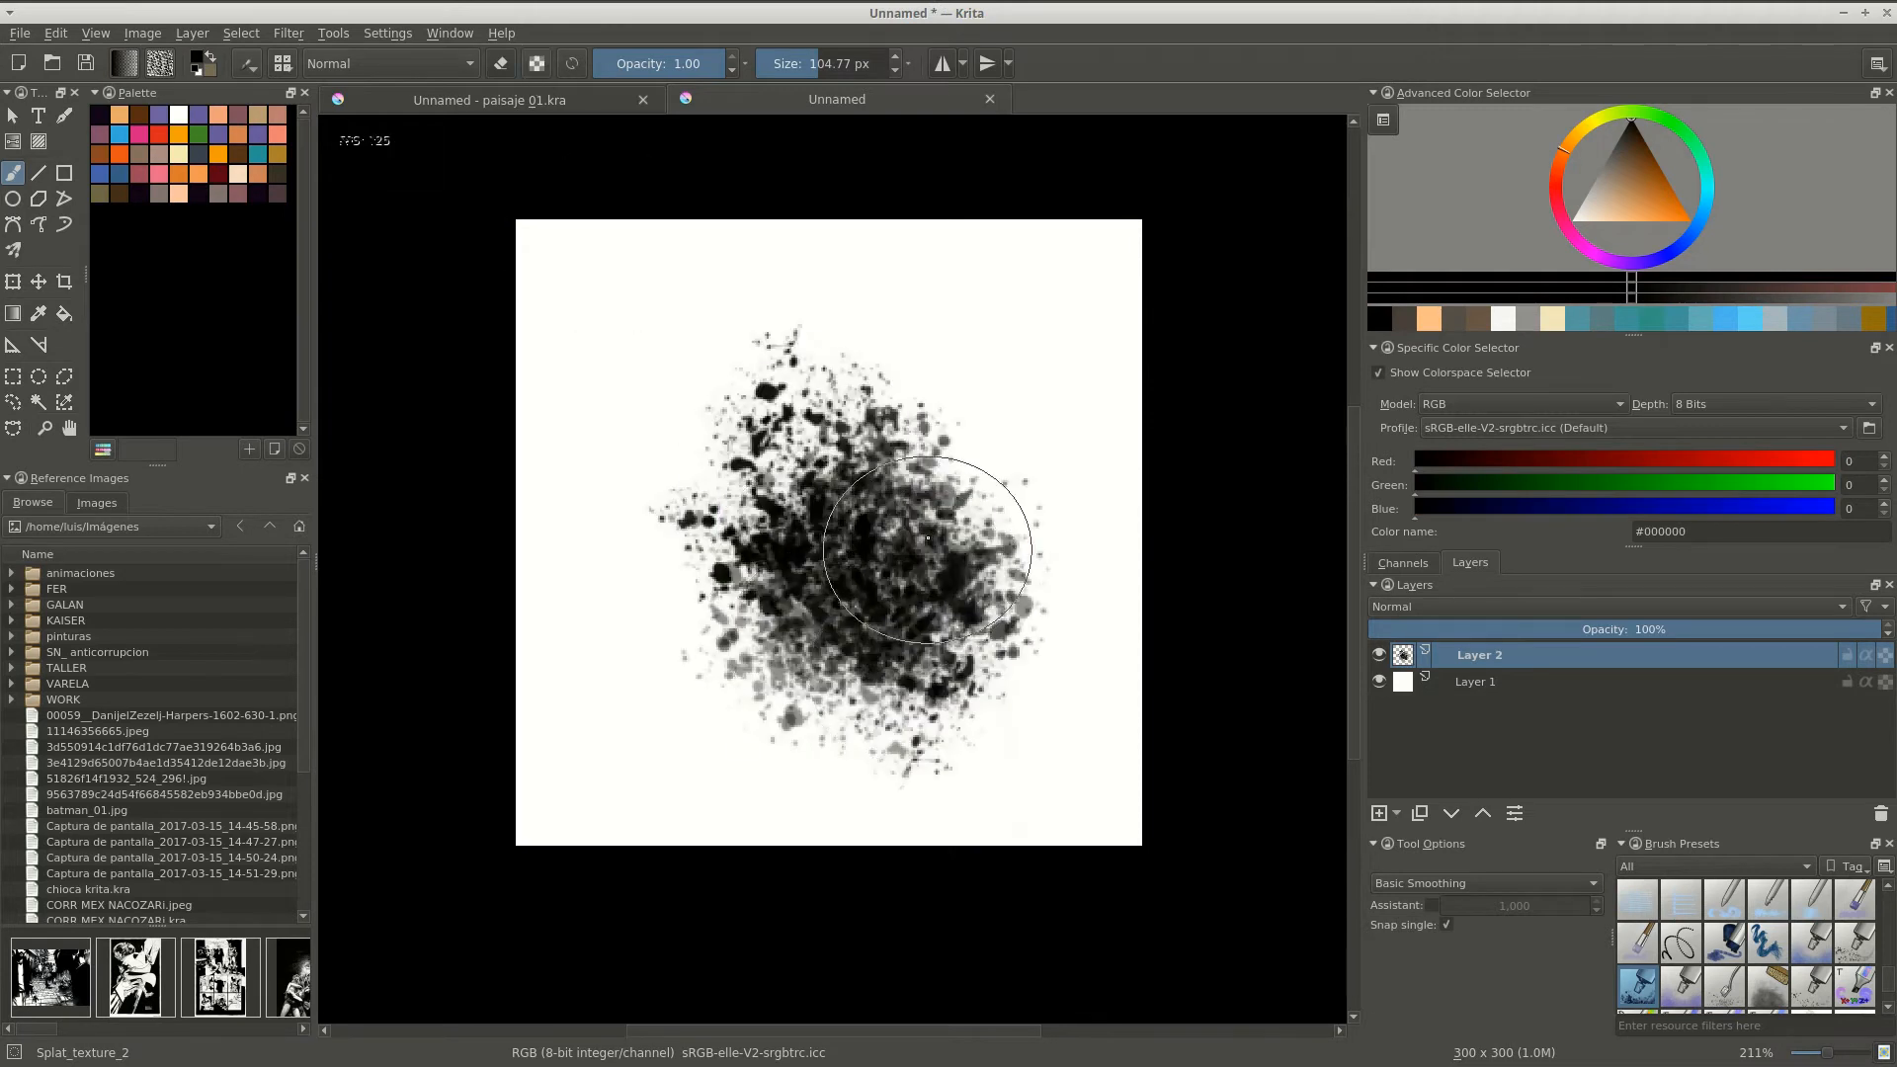
pyautogui.hotkey('ctrl', 'z')
# Scatter many small irregular black shapes across the new canvas with the FULL BRUSH preset, densest around the middle.
pyautogui.rightClick(904, 484)
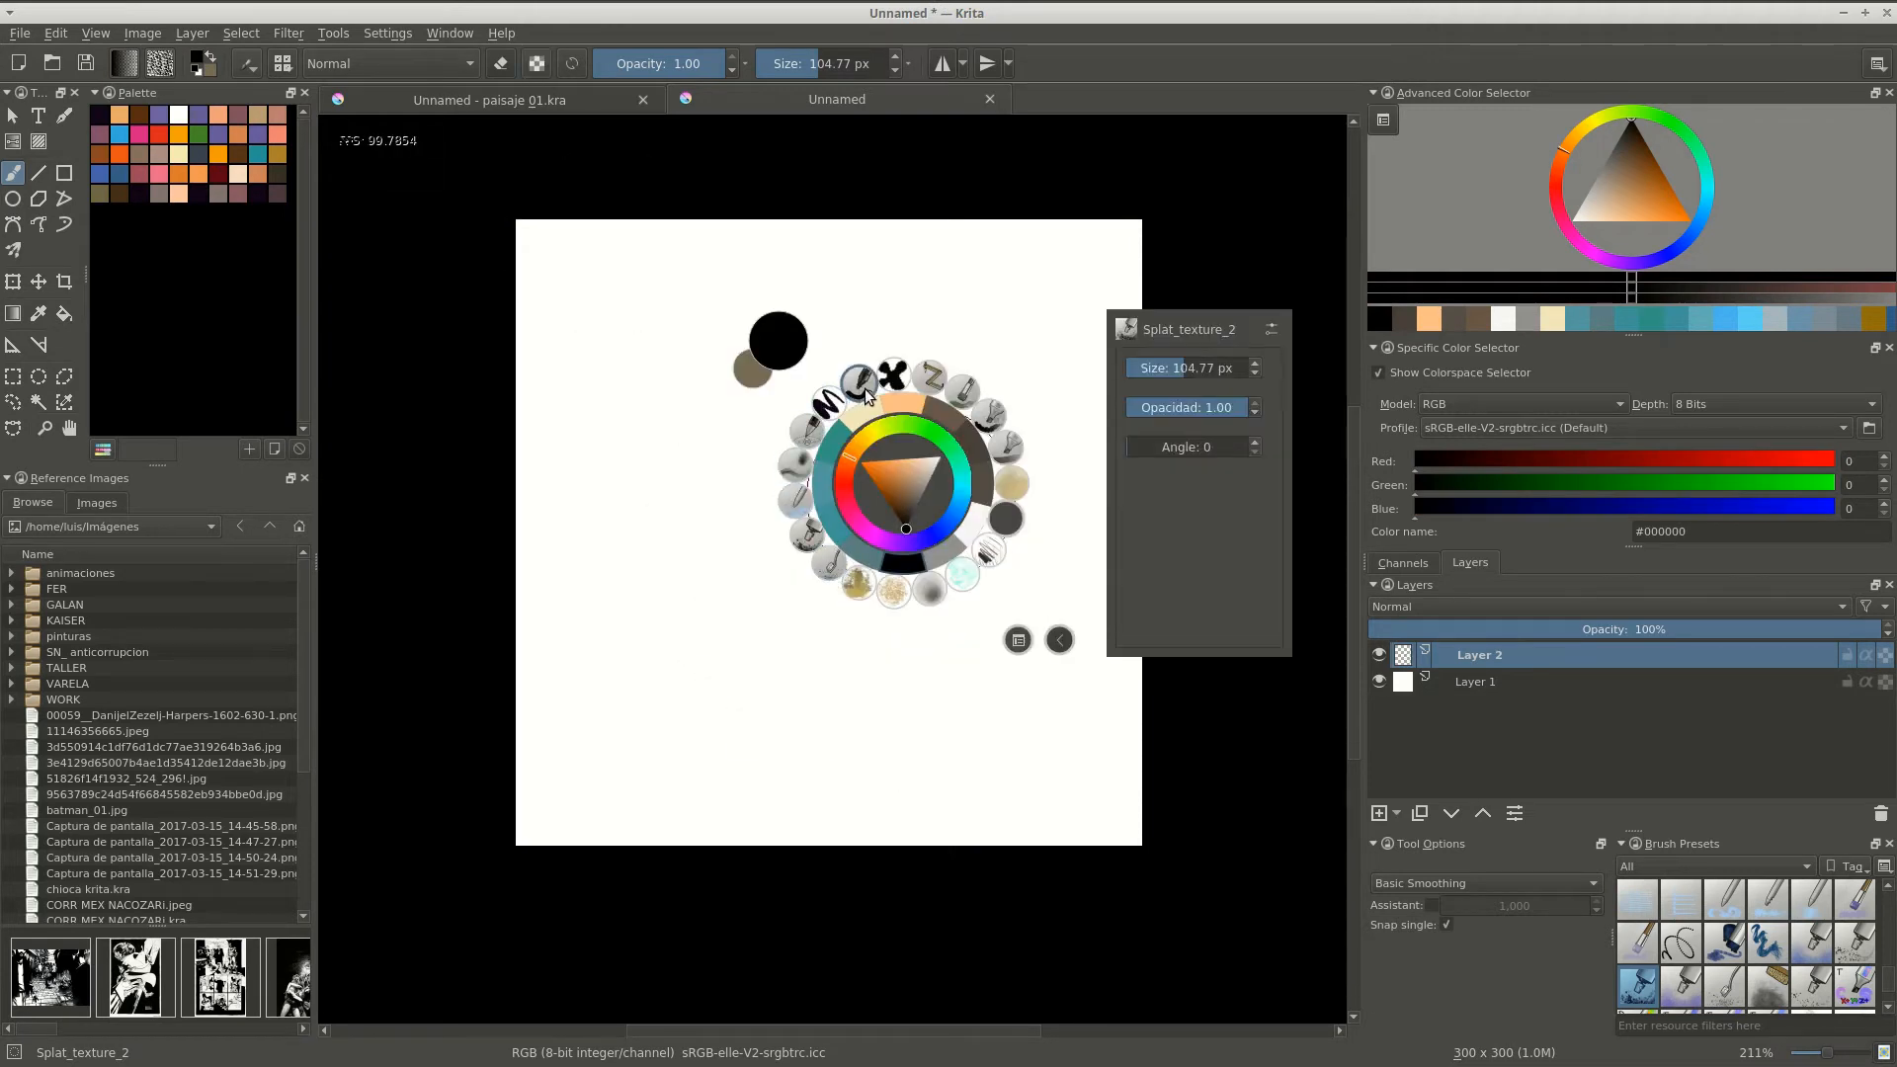
pyautogui.click(893, 378)
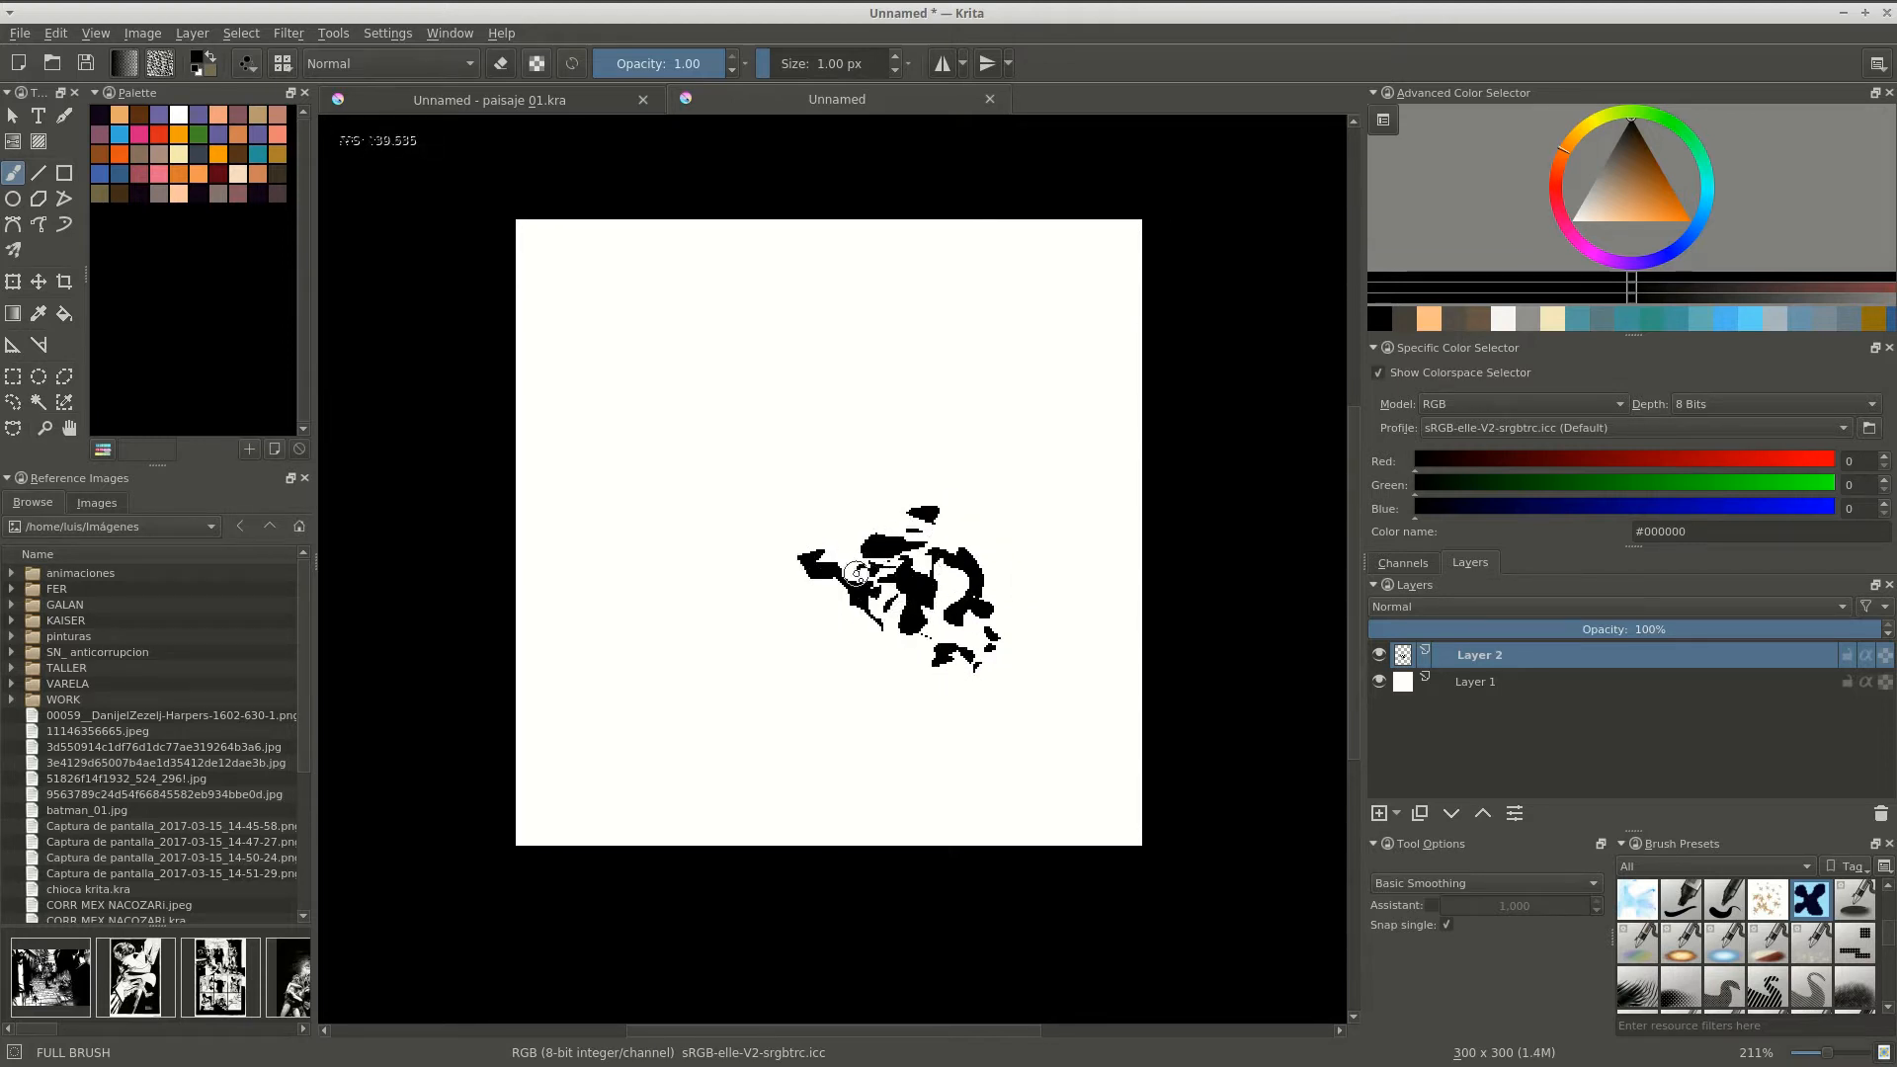
pyautogui.moveTo(1008, 545); pyautogui.dragTo(1032, 581)
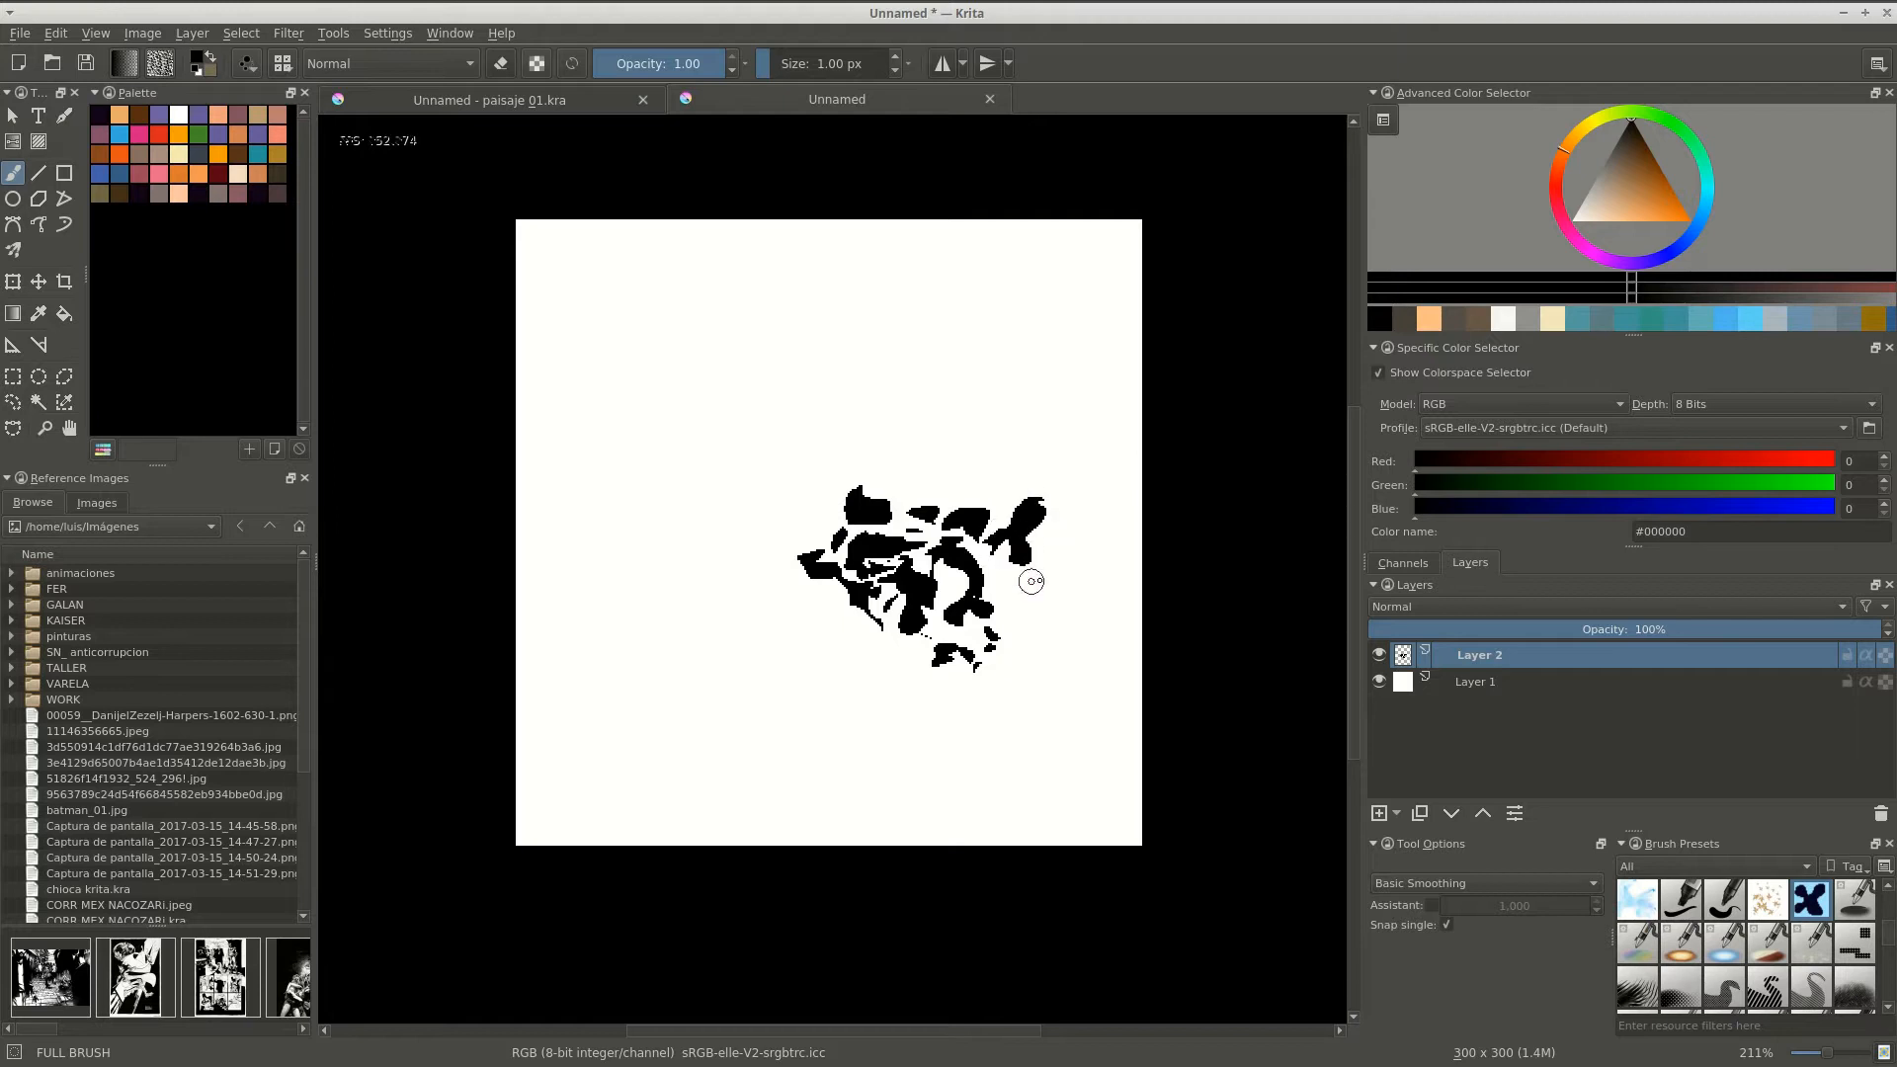
pyautogui.moveTo(1009, 502); pyautogui.dragTo(945, 449)
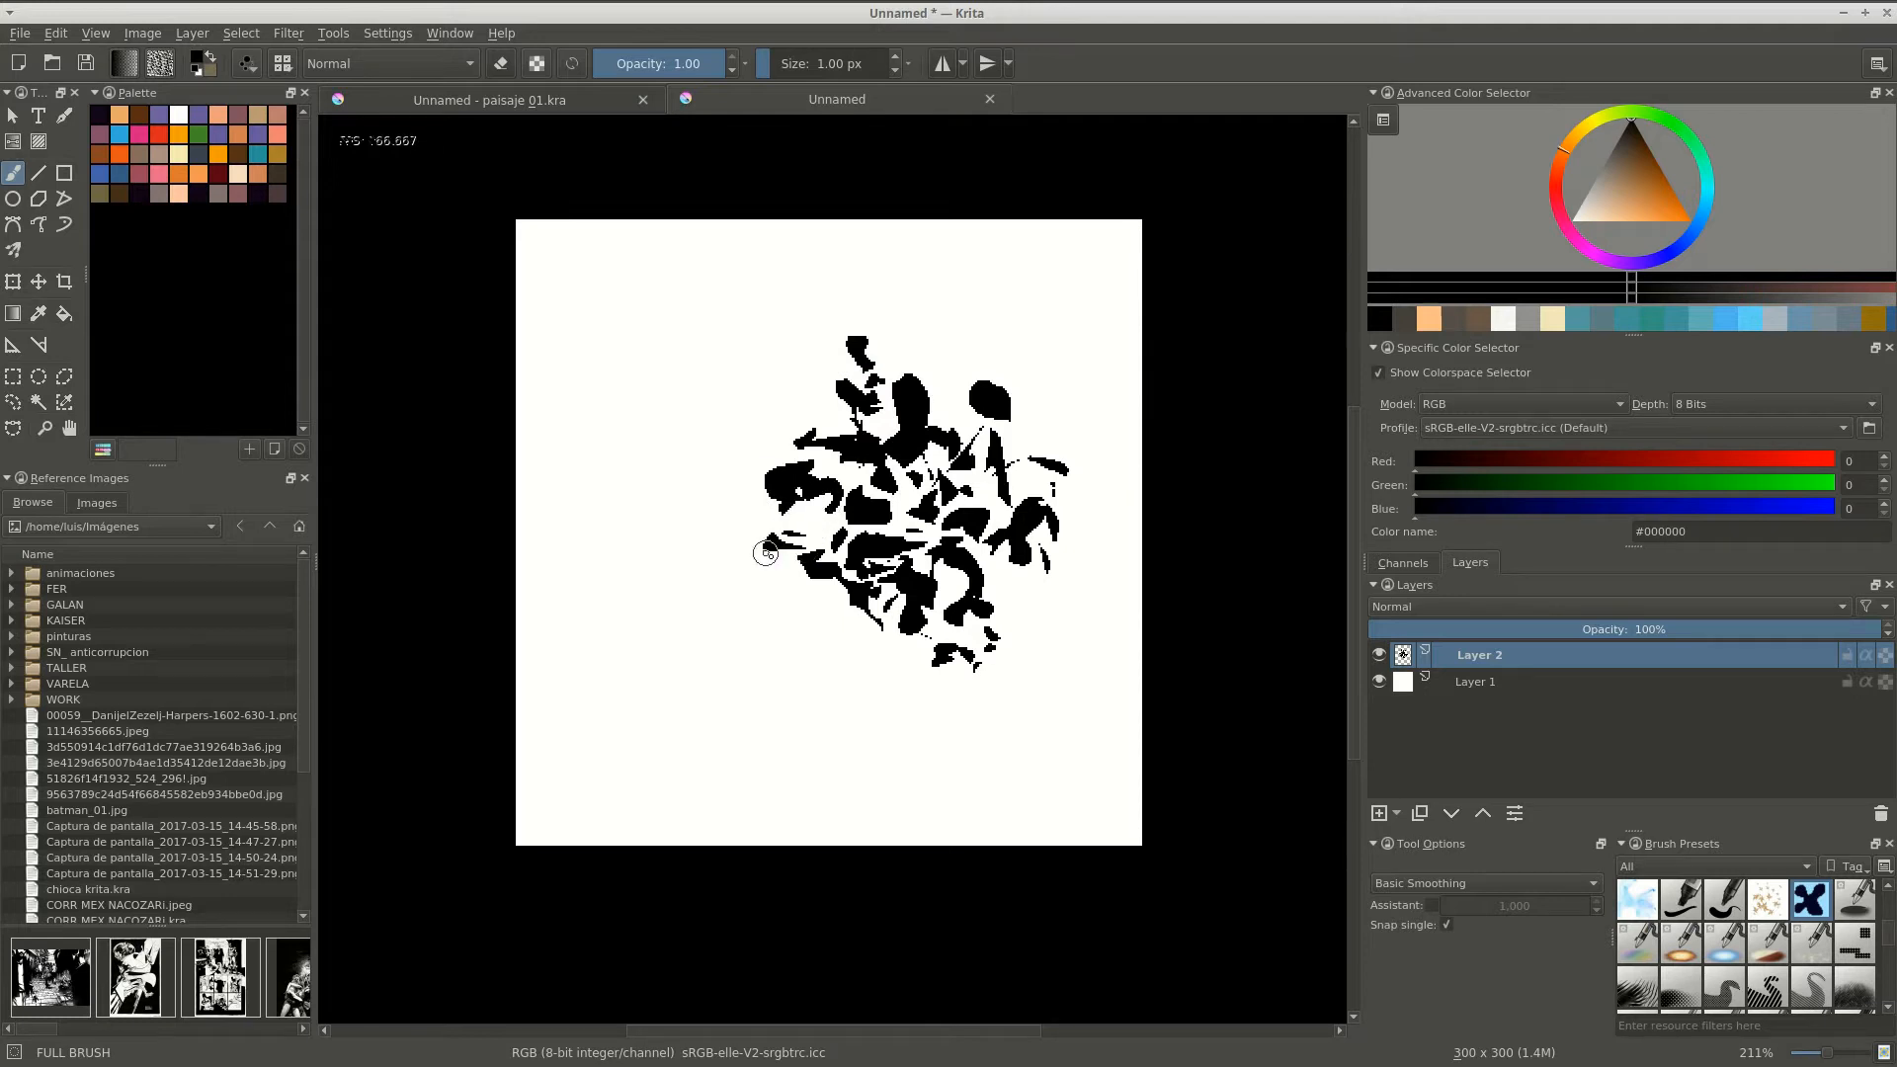
pyautogui.moveTo(906, 643); pyautogui.dragTo(873, 640)
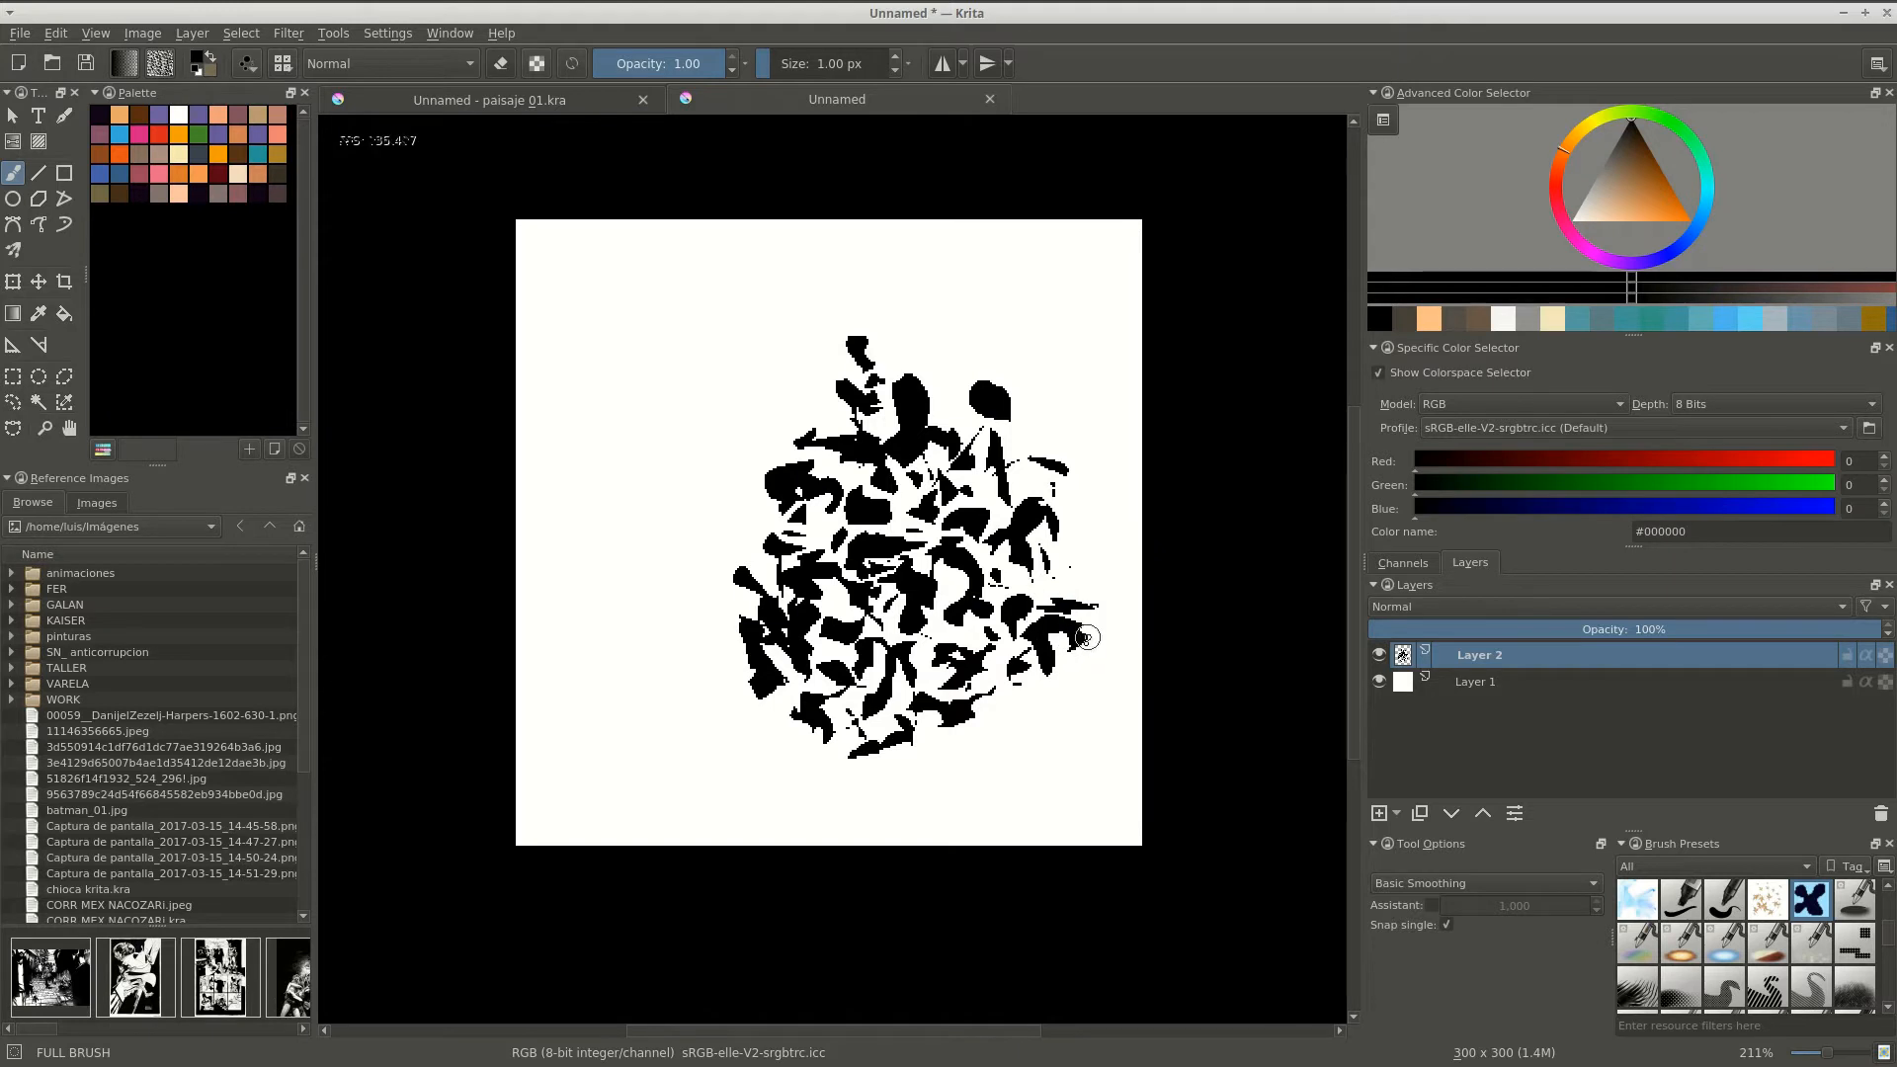
pyautogui.moveTo(756, 331); pyautogui.dragTo(761, 386)
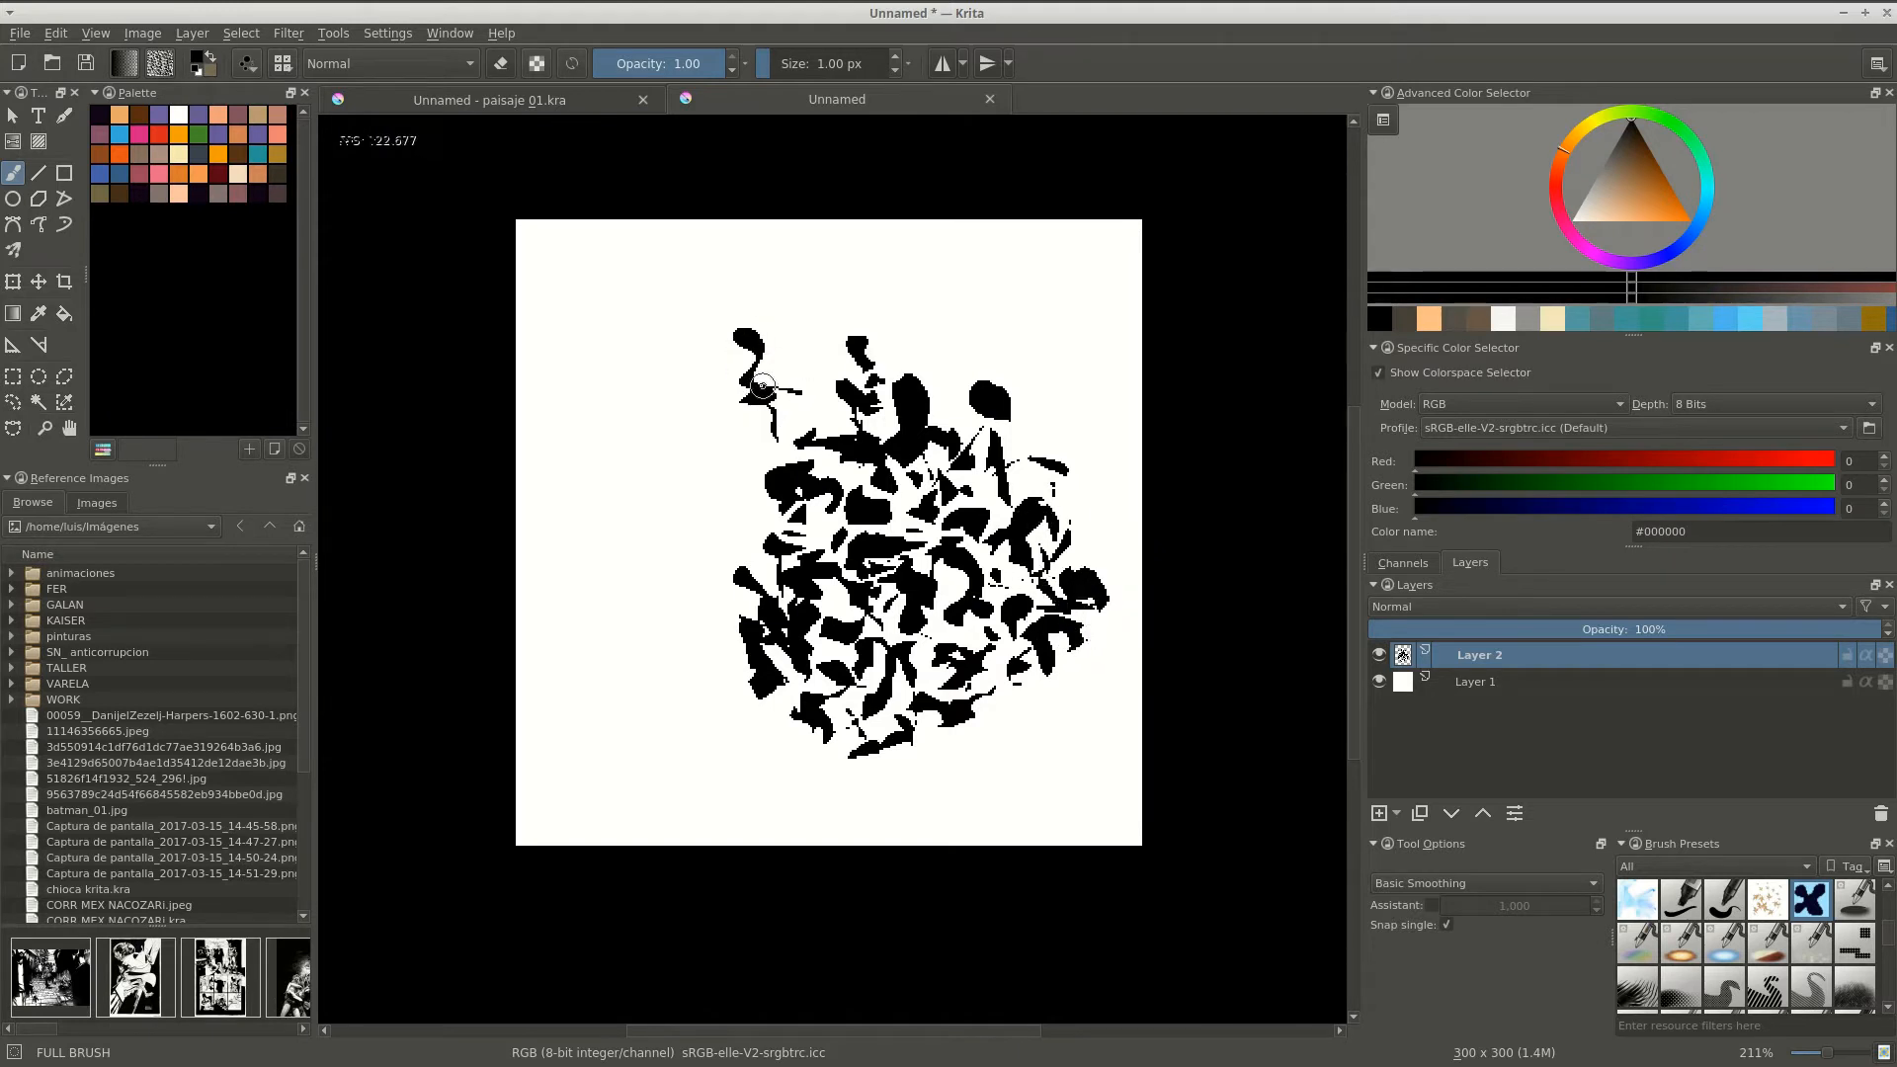
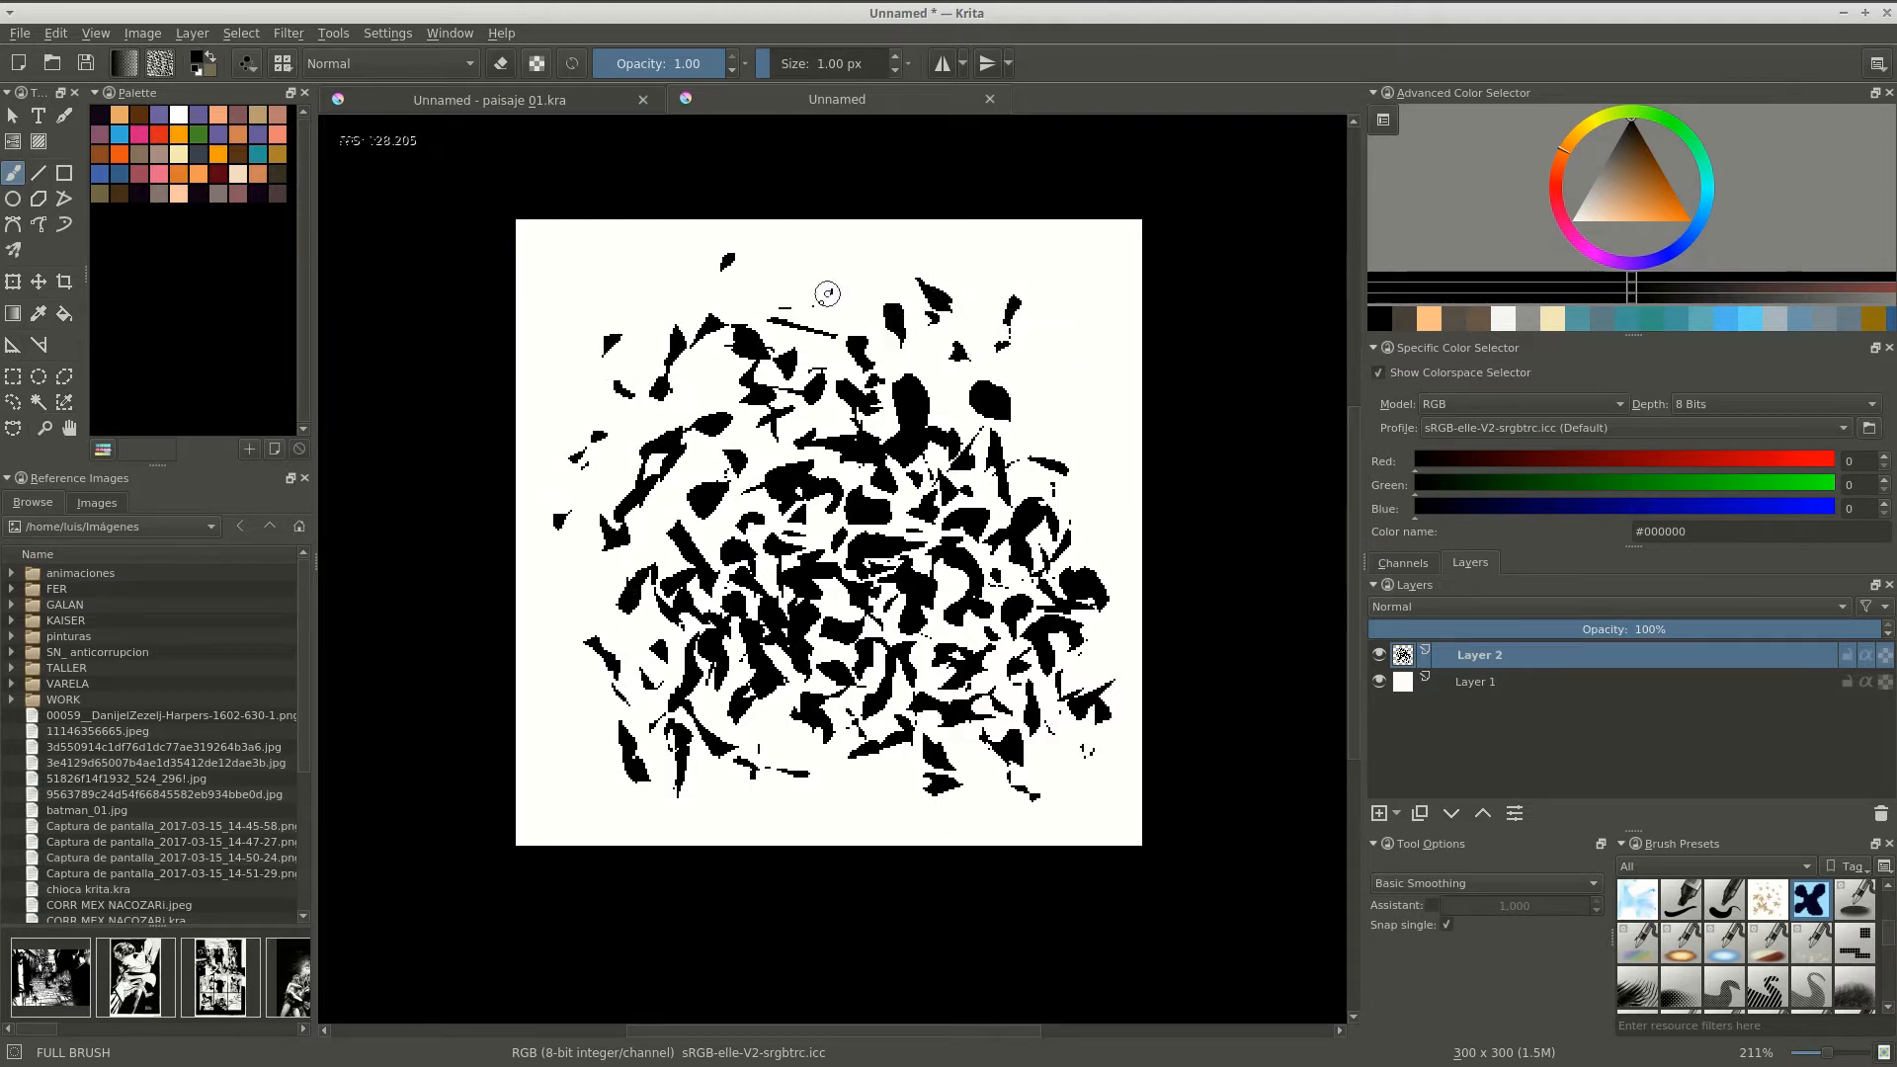
# Soften the edges of the scattered black shapes with the Smudge_soft brush at about 78 px.
pyautogui.rightClick(766, 486)
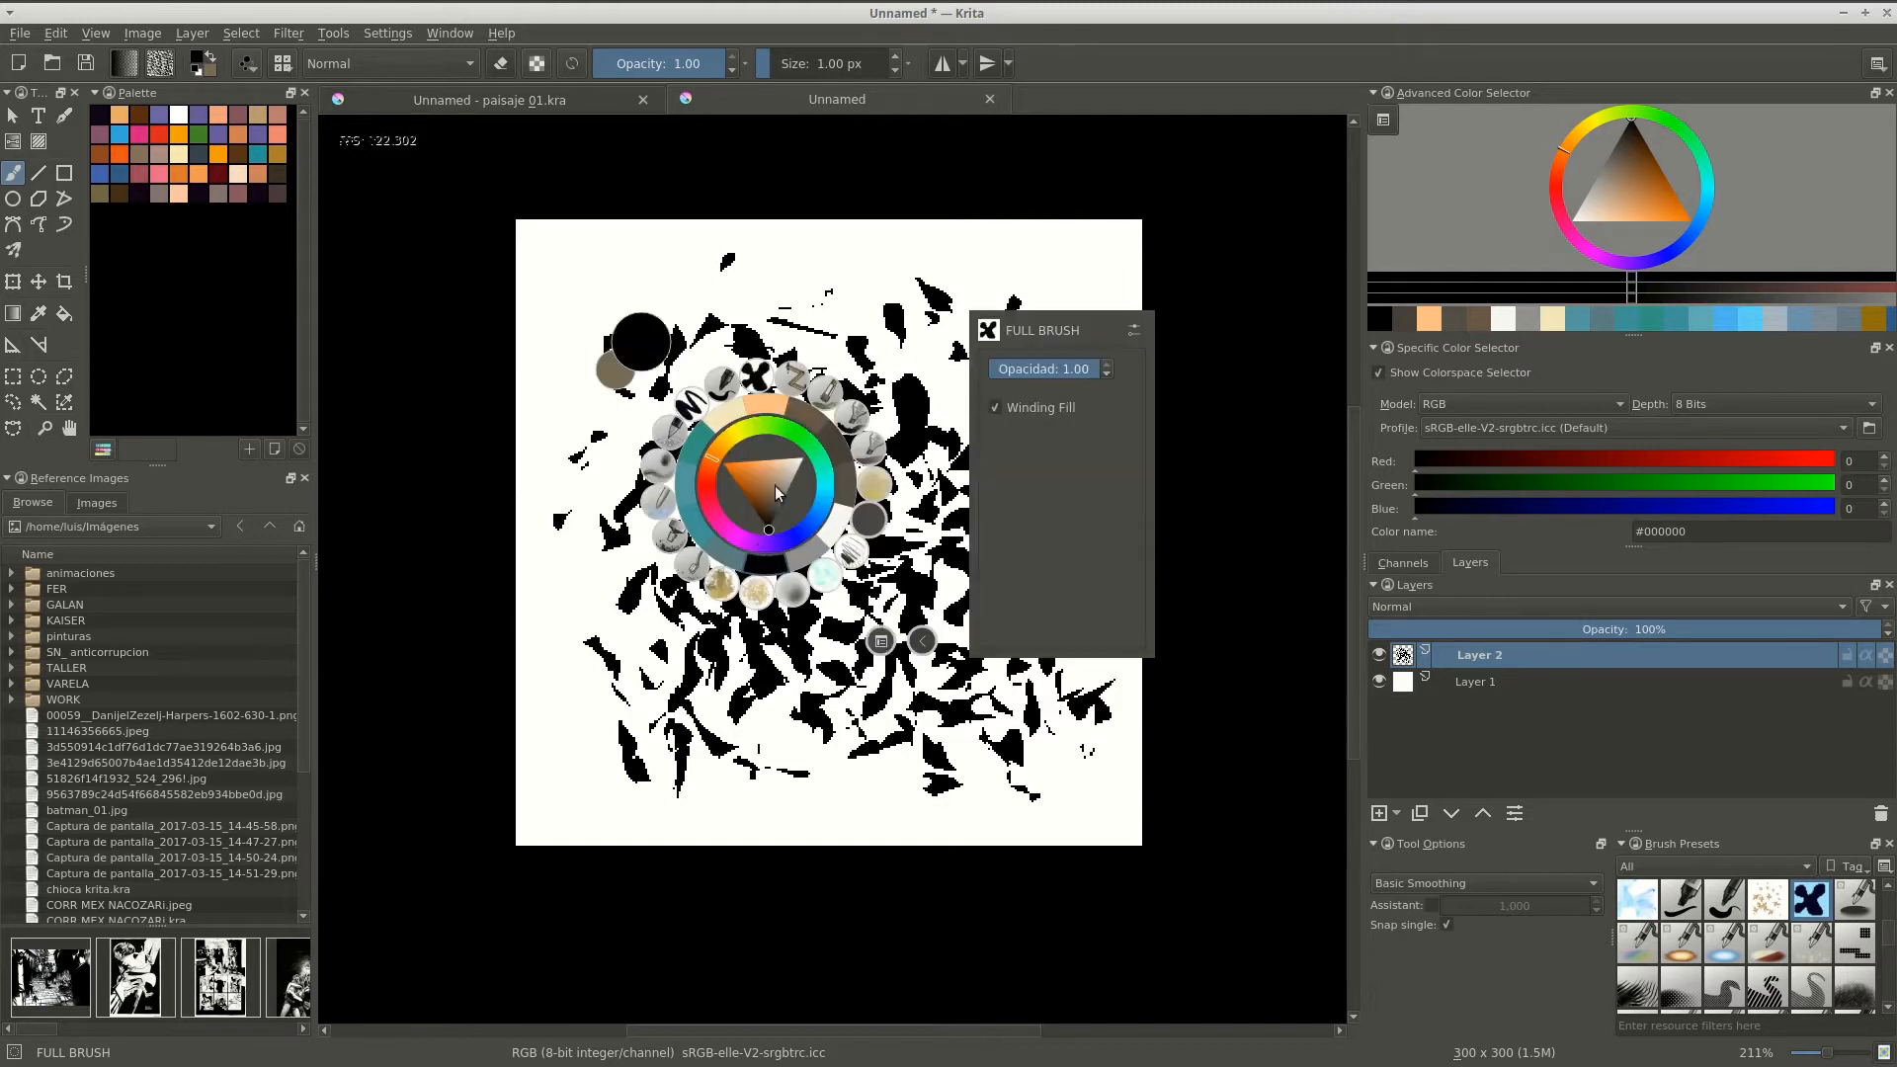
pyautogui.click(792, 590)
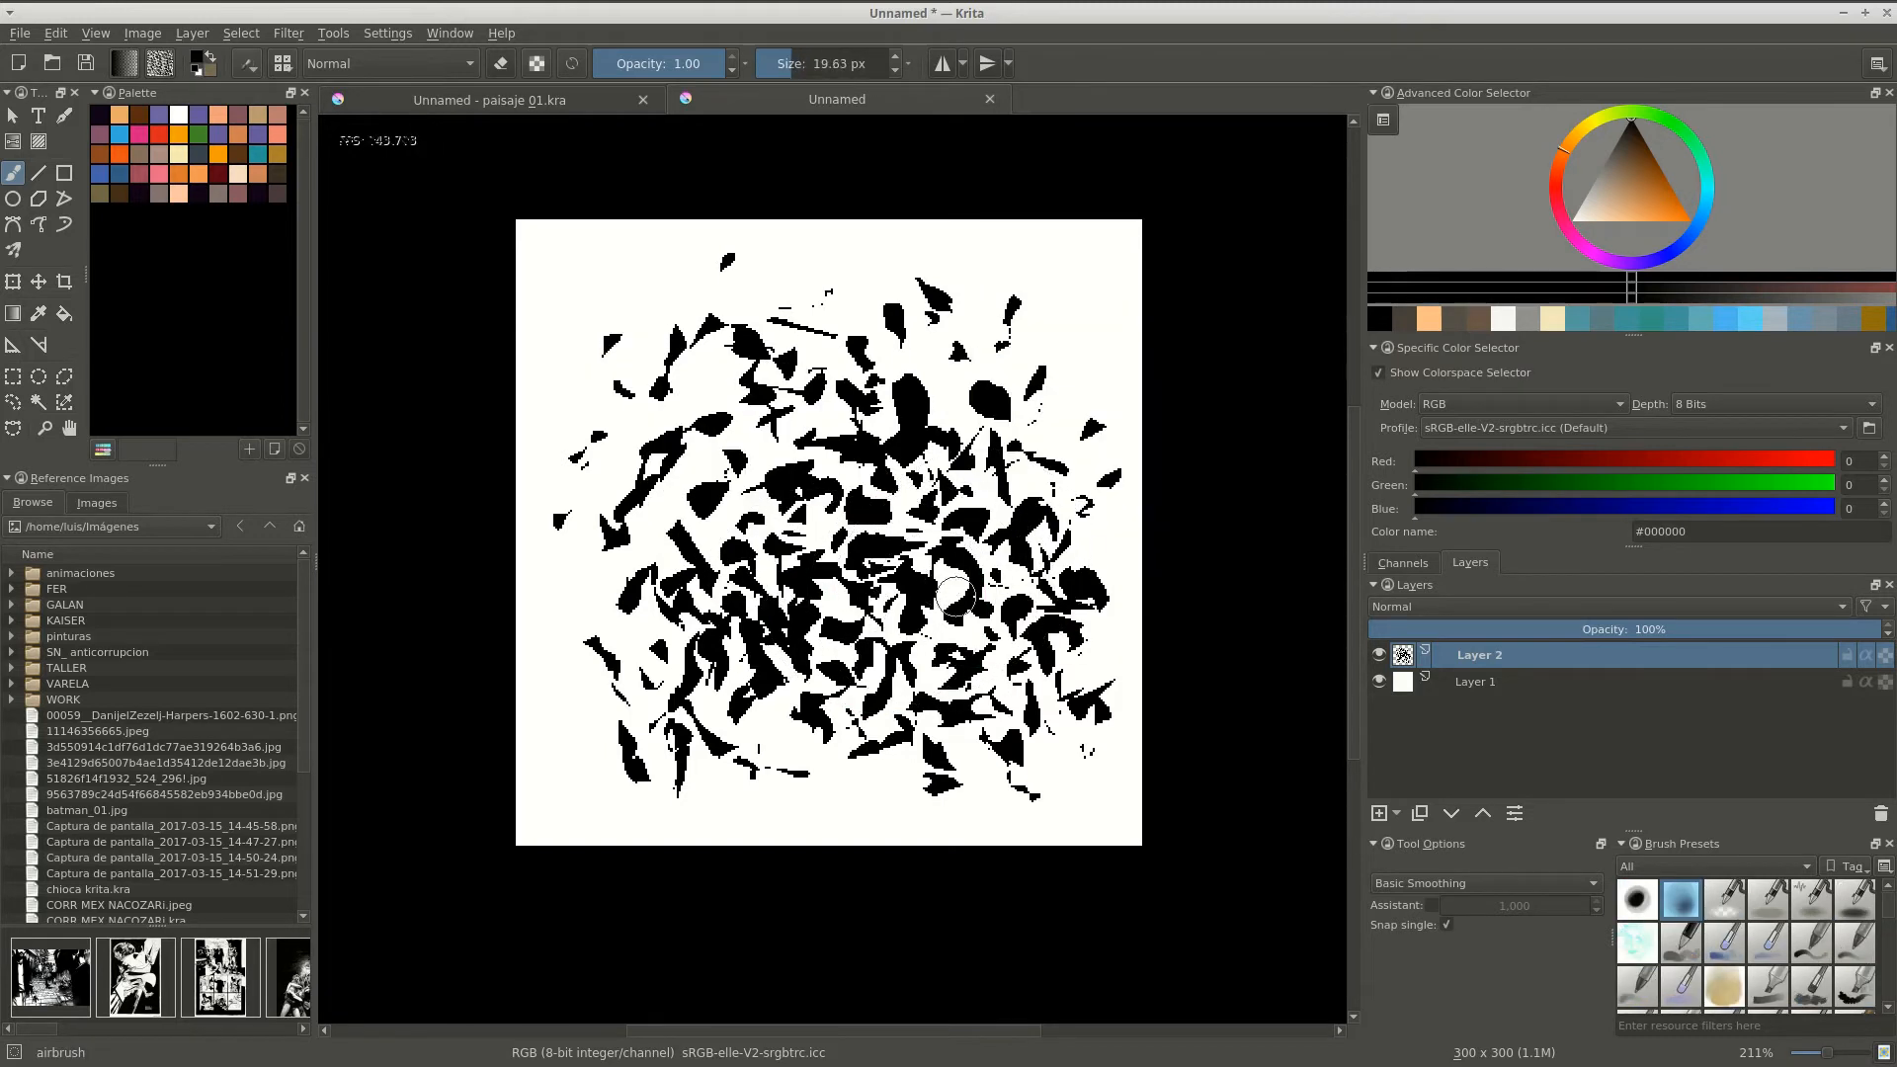
pyautogui.rightClick(866, 553)
pyautogui.click(909, 494)
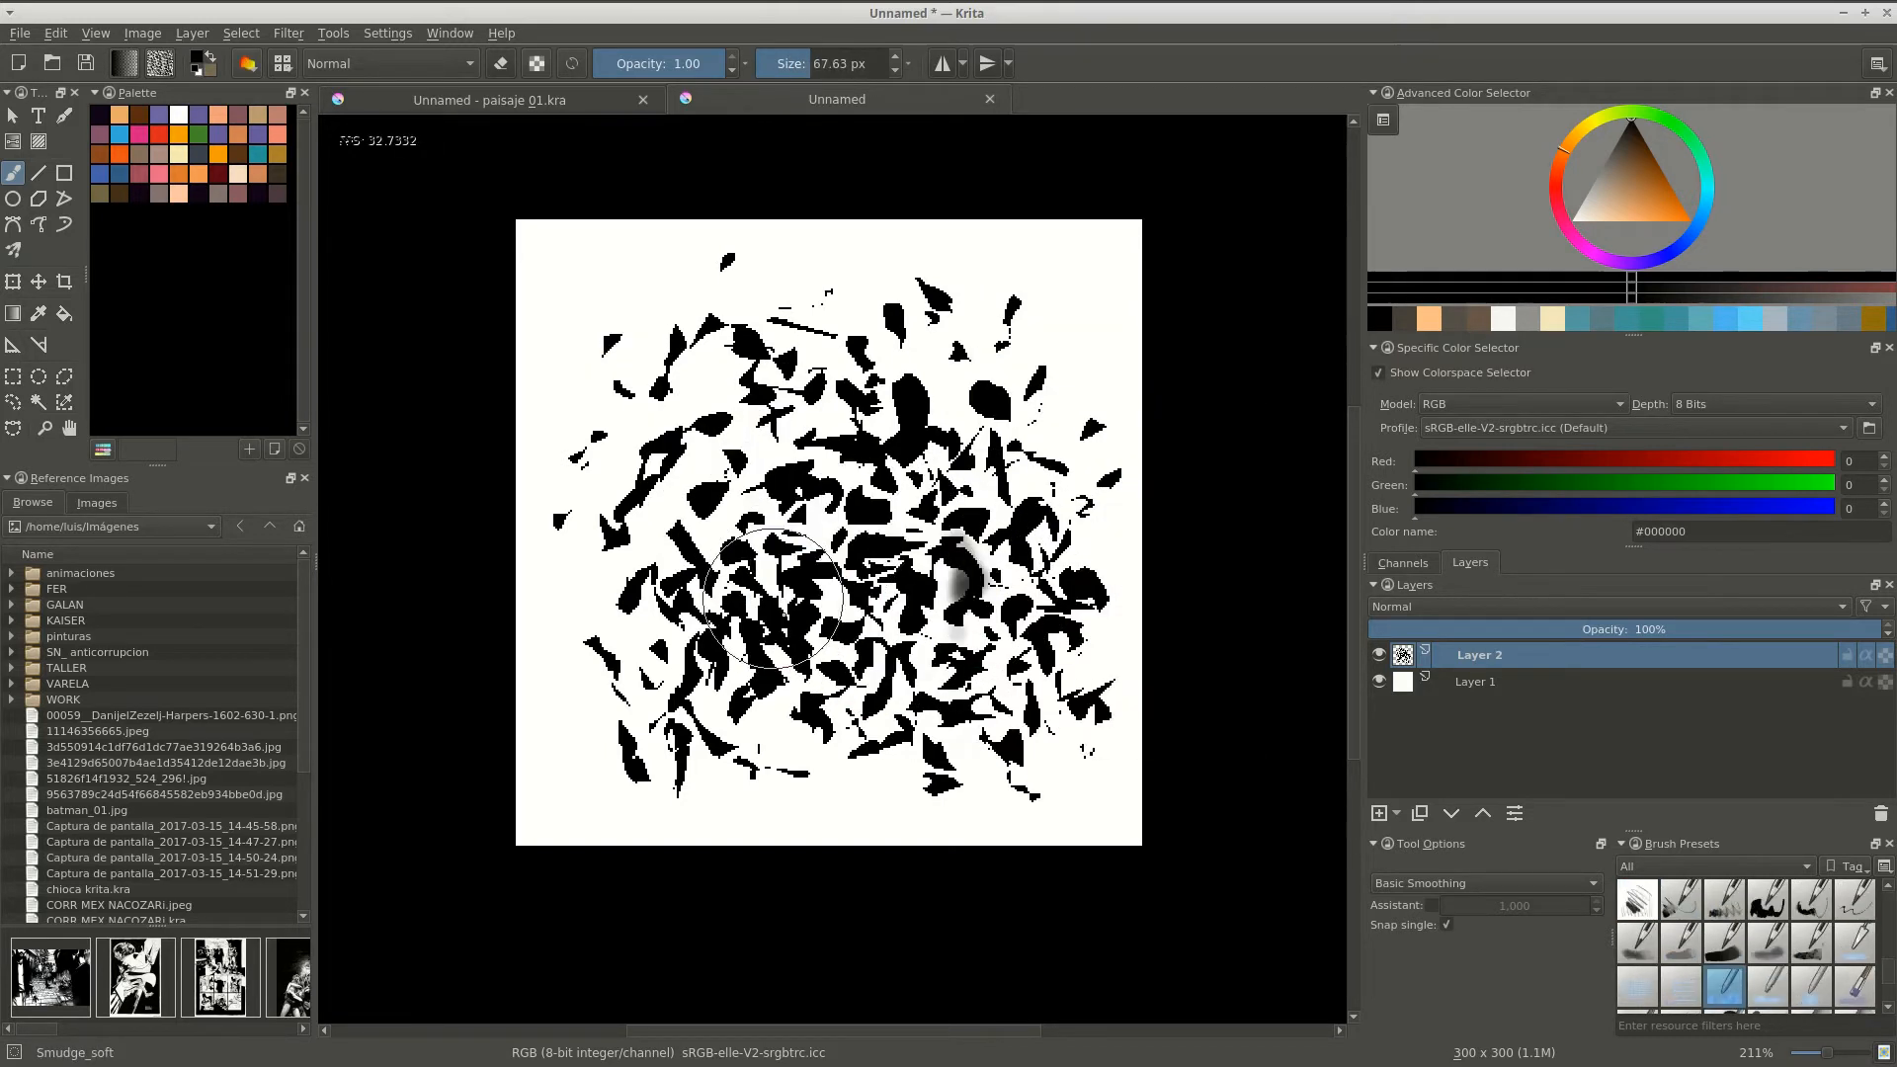
pyautogui.moveTo(948, 573)
pyautogui.mouseDown()
pyautogui.moveTo(1047, 613)
pyautogui.moveTo(1031, 759)
pyautogui.moveTo(1071, 726)
pyautogui.moveTo(965, 783)
pyautogui.moveTo(877, 672)
pyautogui.moveTo(914, 568)
pyautogui.moveTo(988, 494)
pyautogui.moveTo(1052, 548)
pyautogui.moveTo(1111, 445)
pyautogui.moveTo(1079, 360)
pyautogui.moveTo(995, 339)
pyautogui.moveTo(924, 365)
pyautogui.moveTo(847, 480)
pyautogui.moveTo(795, 400)
pyautogui.moveTo(784, 280)
pyautogui.moveTo(626, 317)
pyautogui.moveTo(655, 437)
pyautogui.moveTo(766, 558)
pyautogui.moveTo(775, 702)
pyautogui.moveTo(741, 783)
pyautogui.moveTo(626, 762)
pyautogui.moveTo(624, 590)
pyautogui.moveTo(563, 487)
pyautogui.moveTo(606, 435)
pyautogui.moveTo(909, 484)
pyautogui.moveTo(868, 588)
pyautogui.moveTo(874, 464)
pyautogui.moveTo(826, 746)
pyautogui.moveTo(820, 450)
pyautogui.mouseUp()
# Save the texture as a JPEG image named "tex pincel", accepting the export options.
pyautogui.click(20, 32)
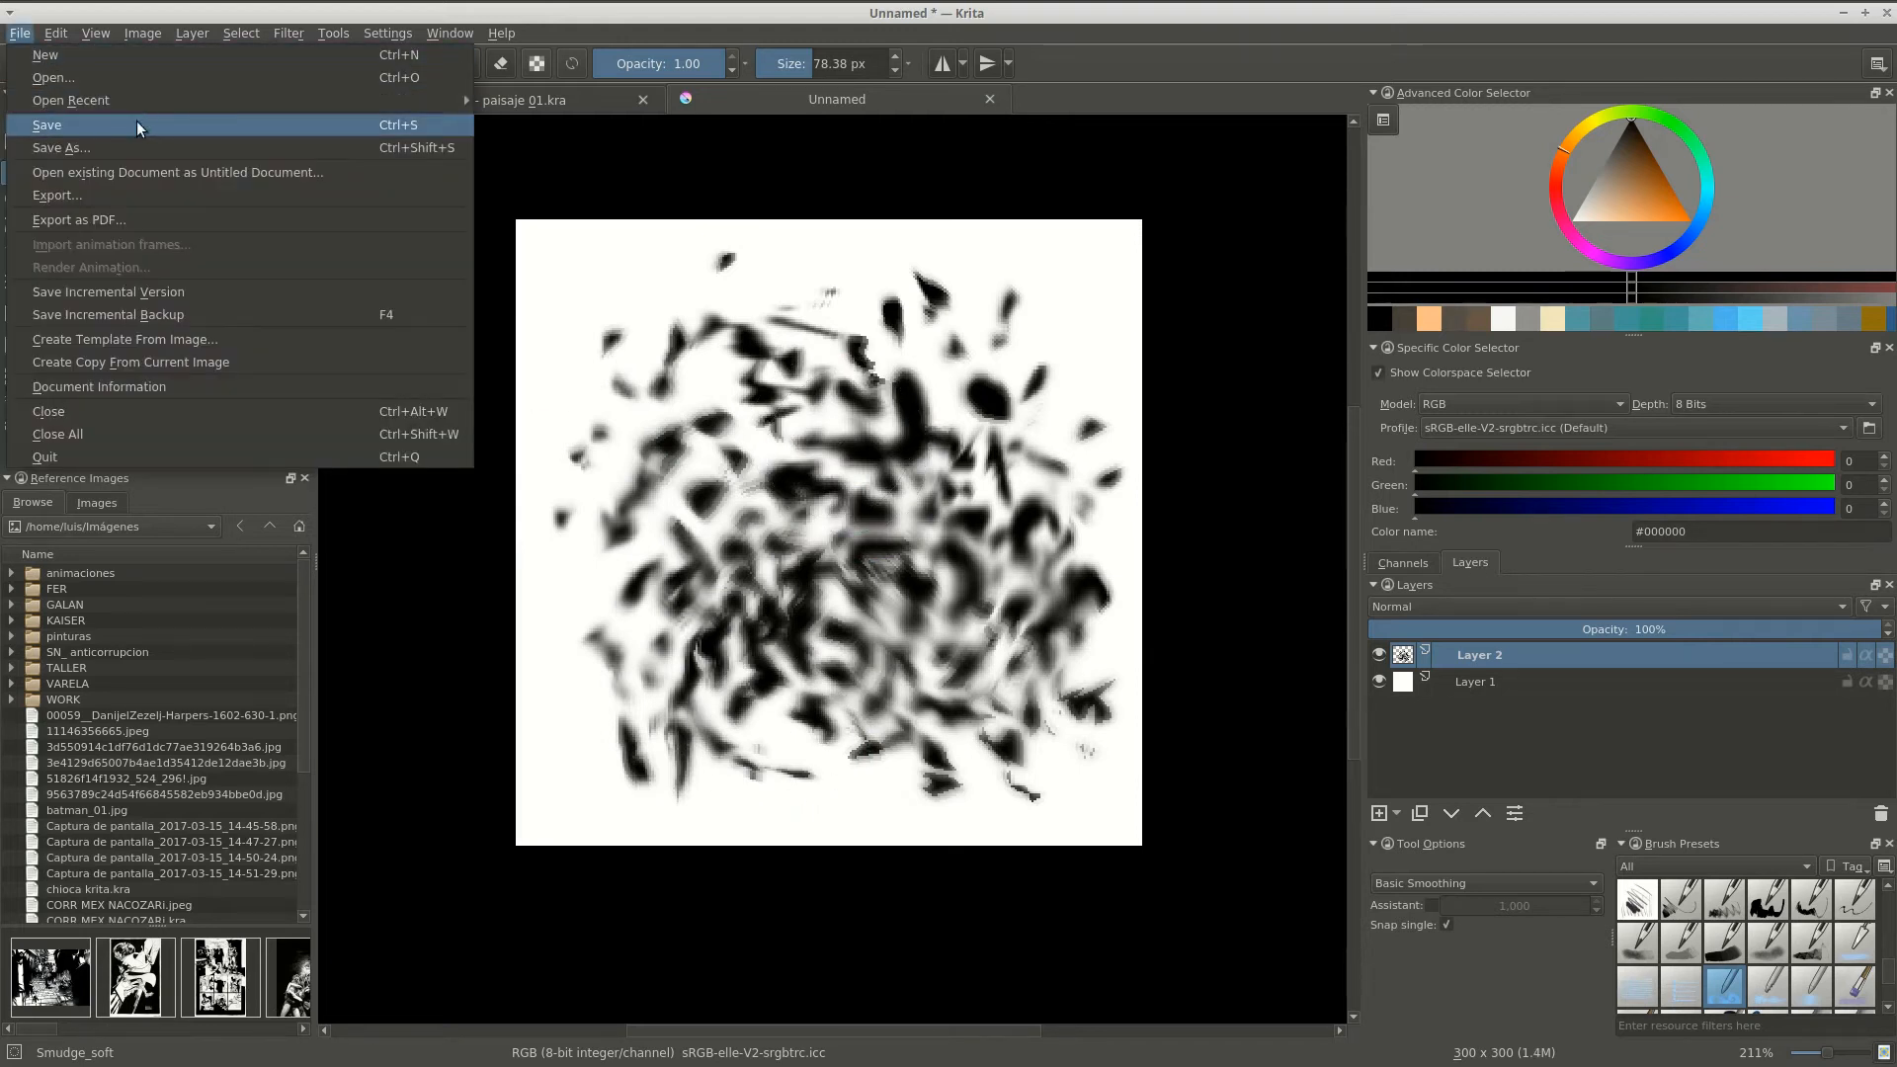
pyautogui.click(153, 146)
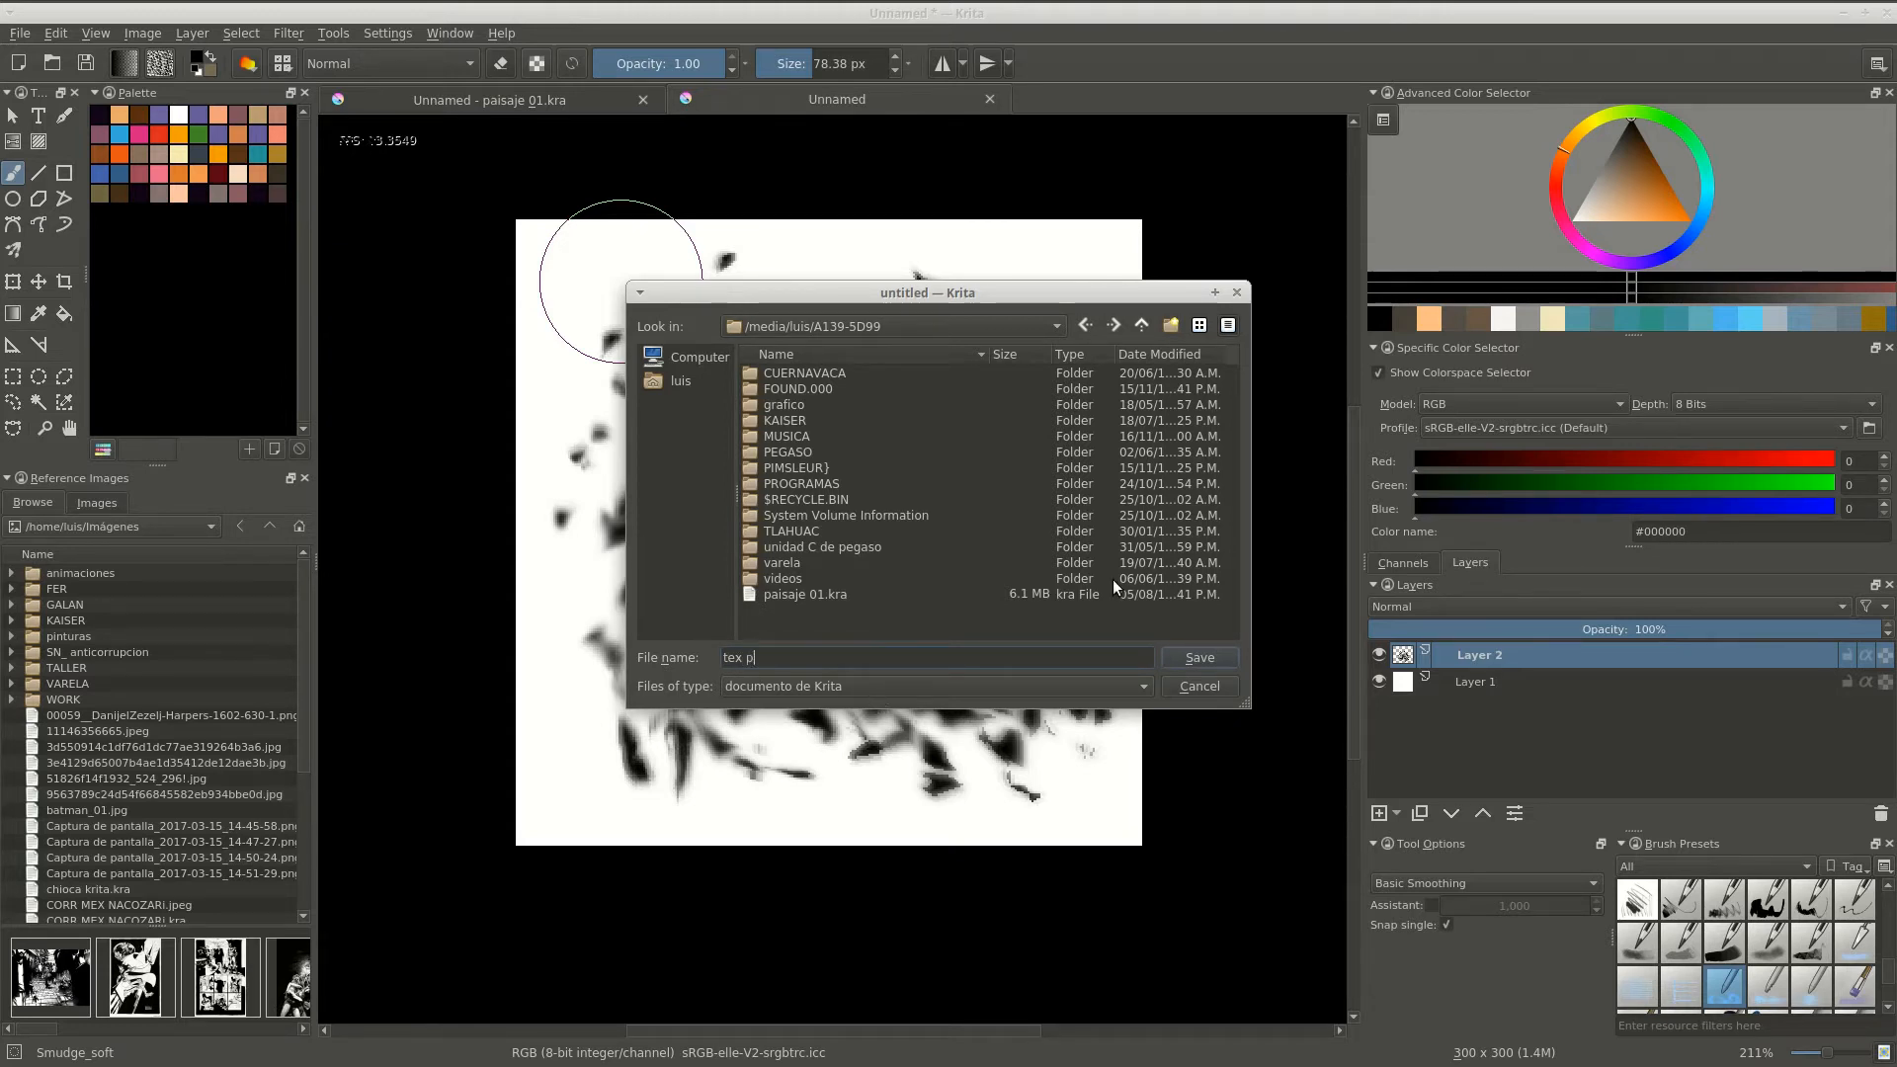
pyautogui.click(880, 685)
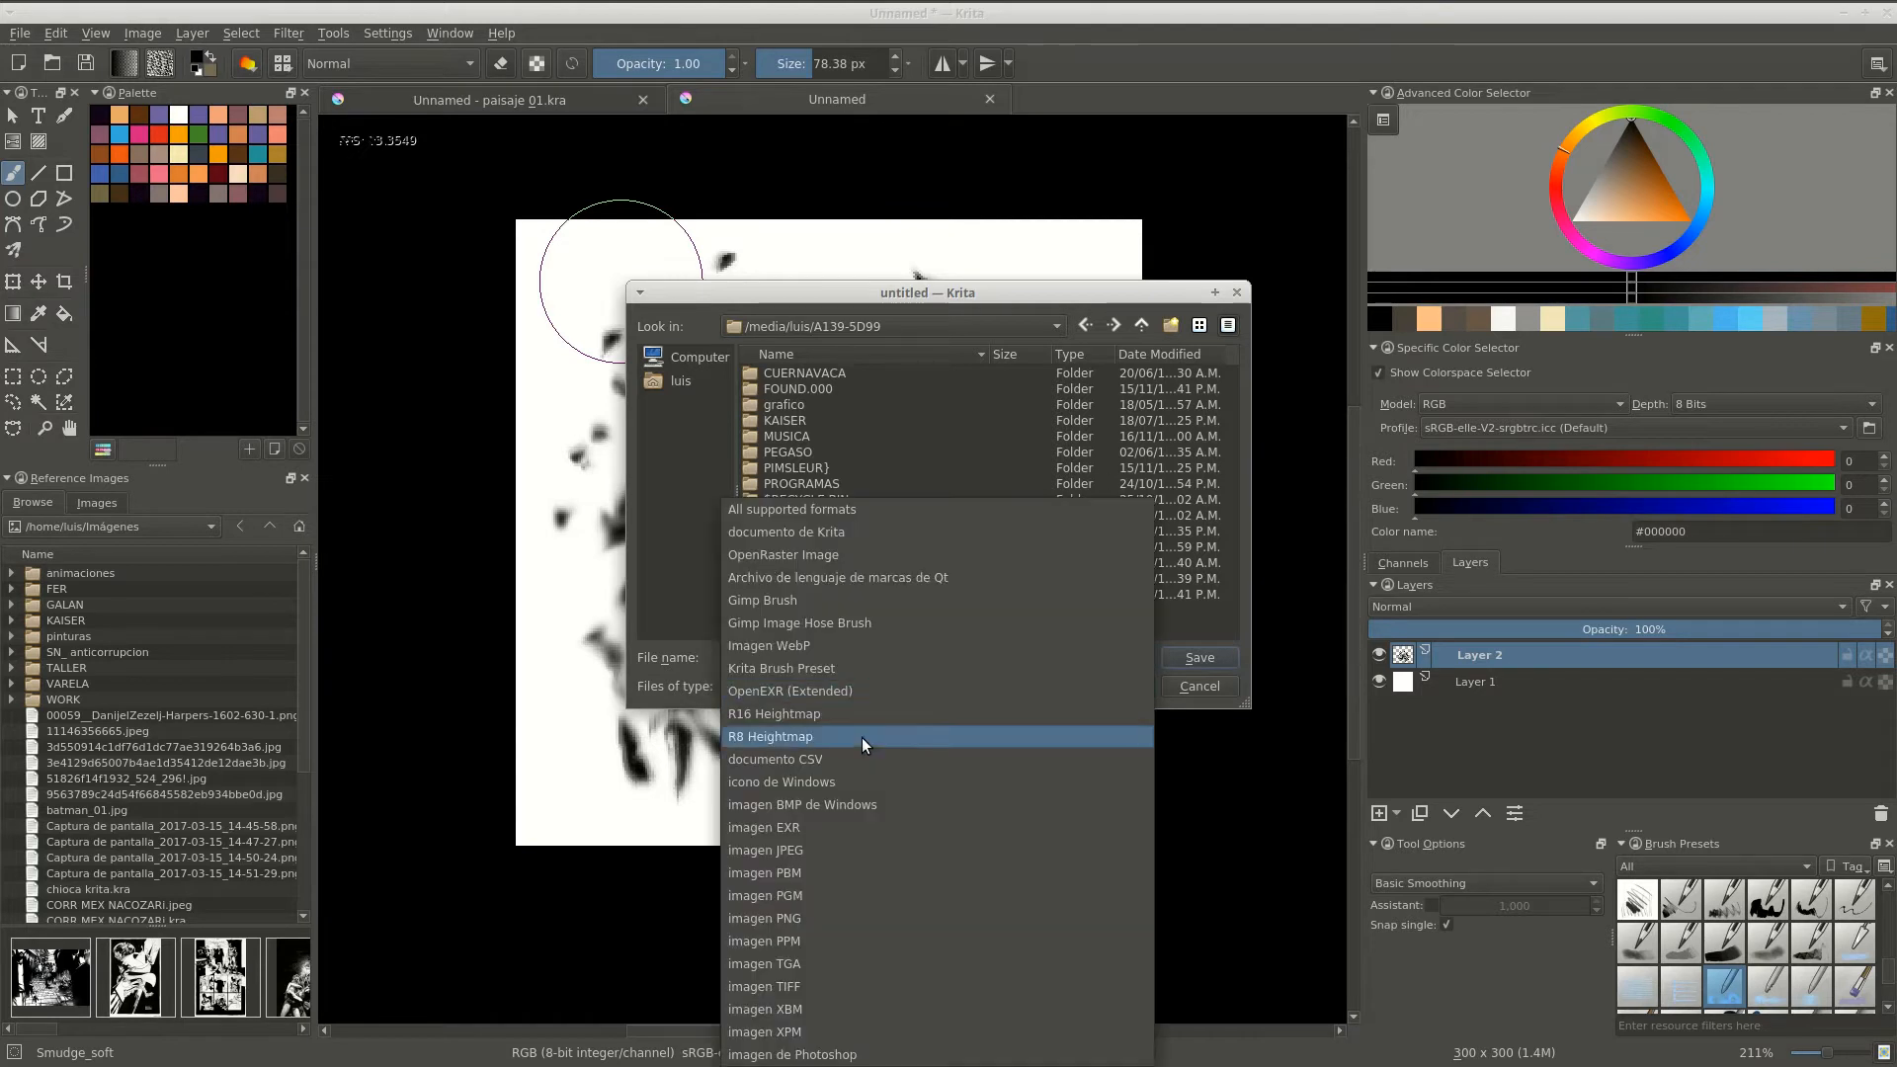
pyautogui.click(843, 851)
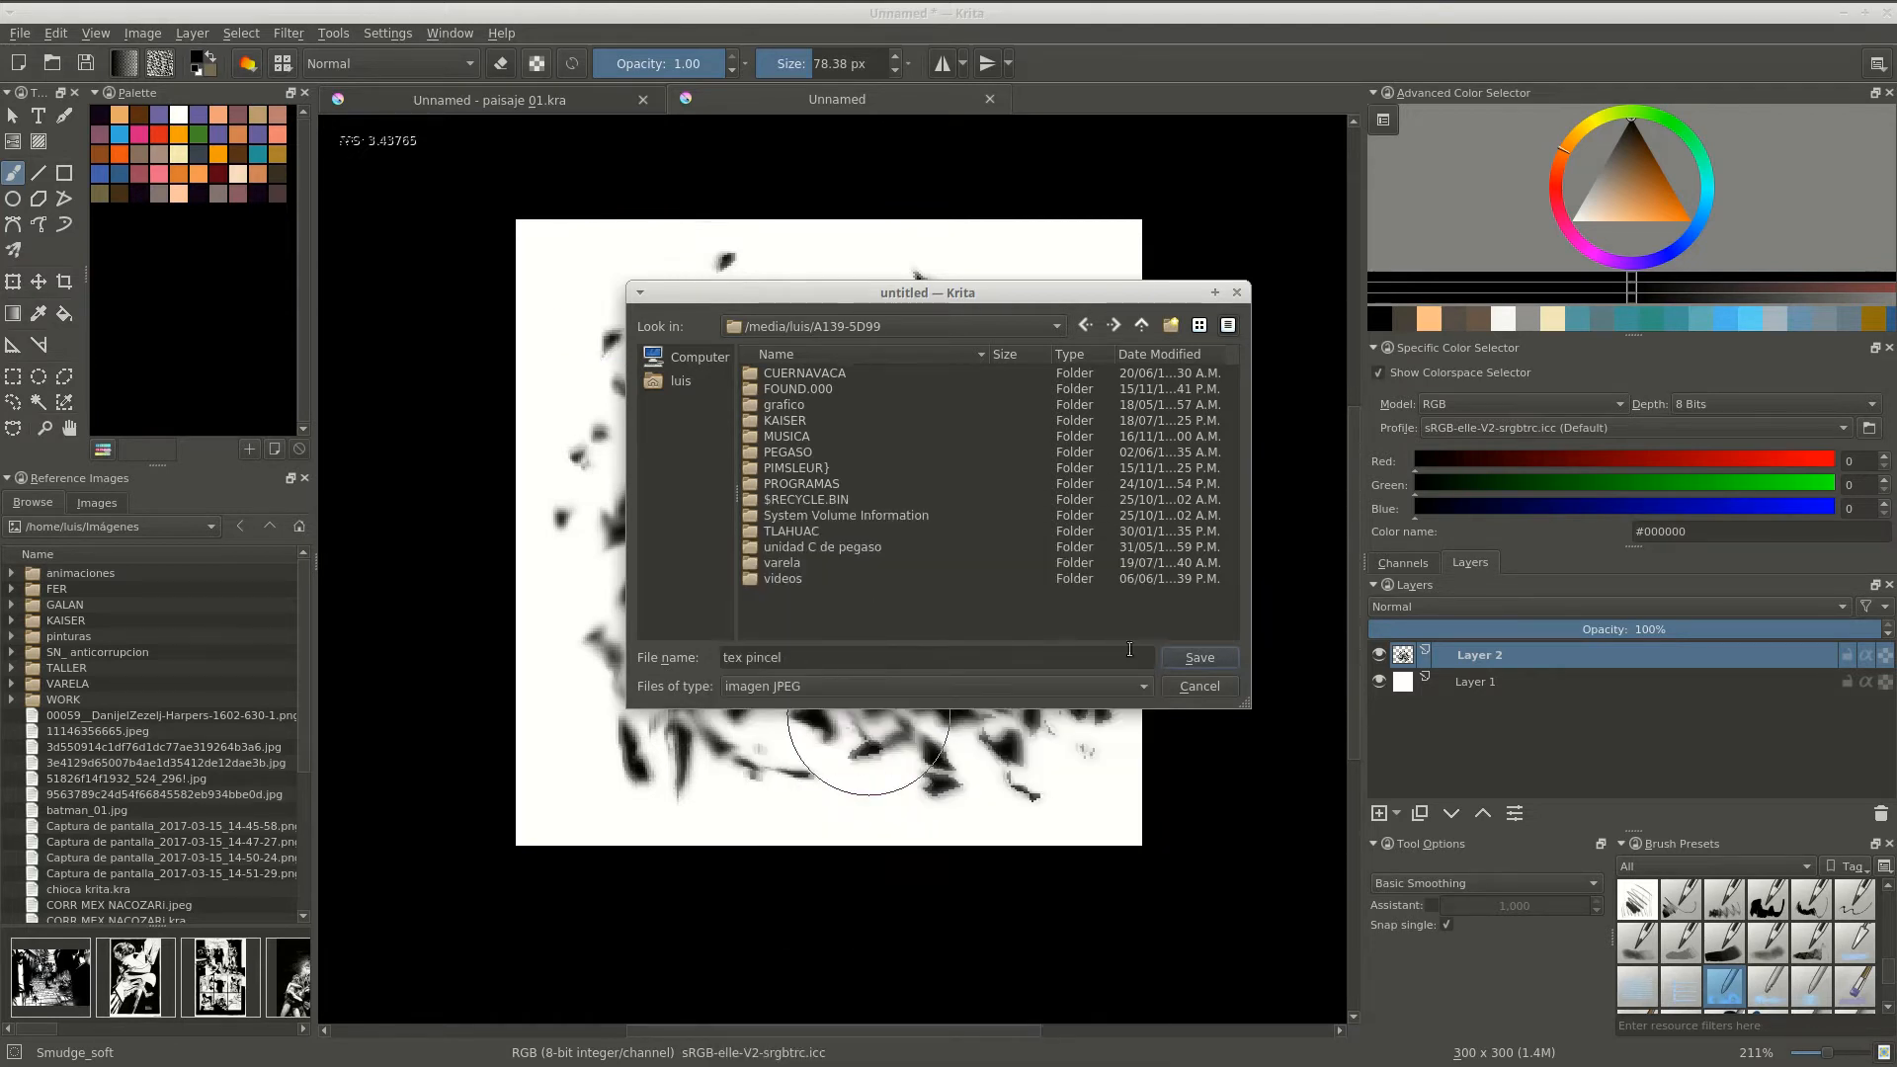
pyautogui.click(1193, 657)
pyautogui.click(1411, 719)
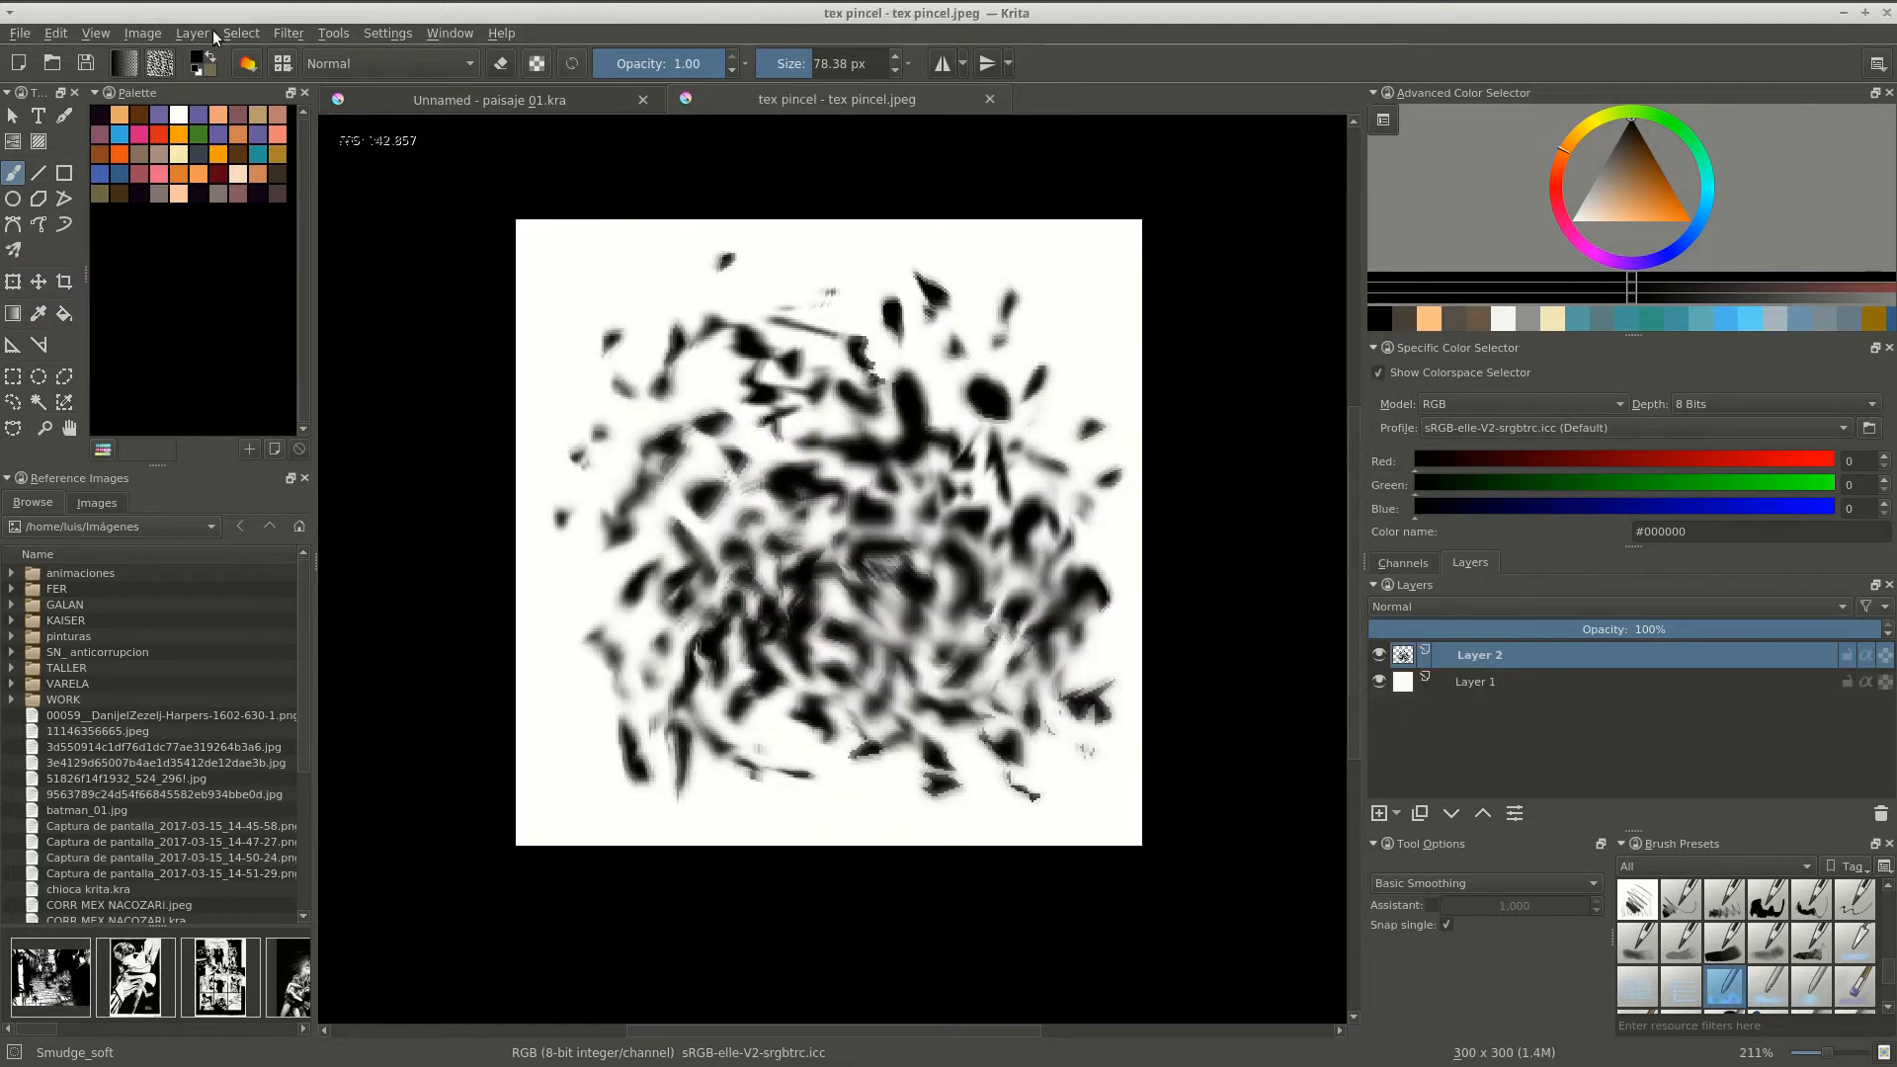
# Try to import the saved texture as a predefined brush tip for the Smudge_soft preset, looking in the drive and home folders.
pyautogui.click(282, 63)
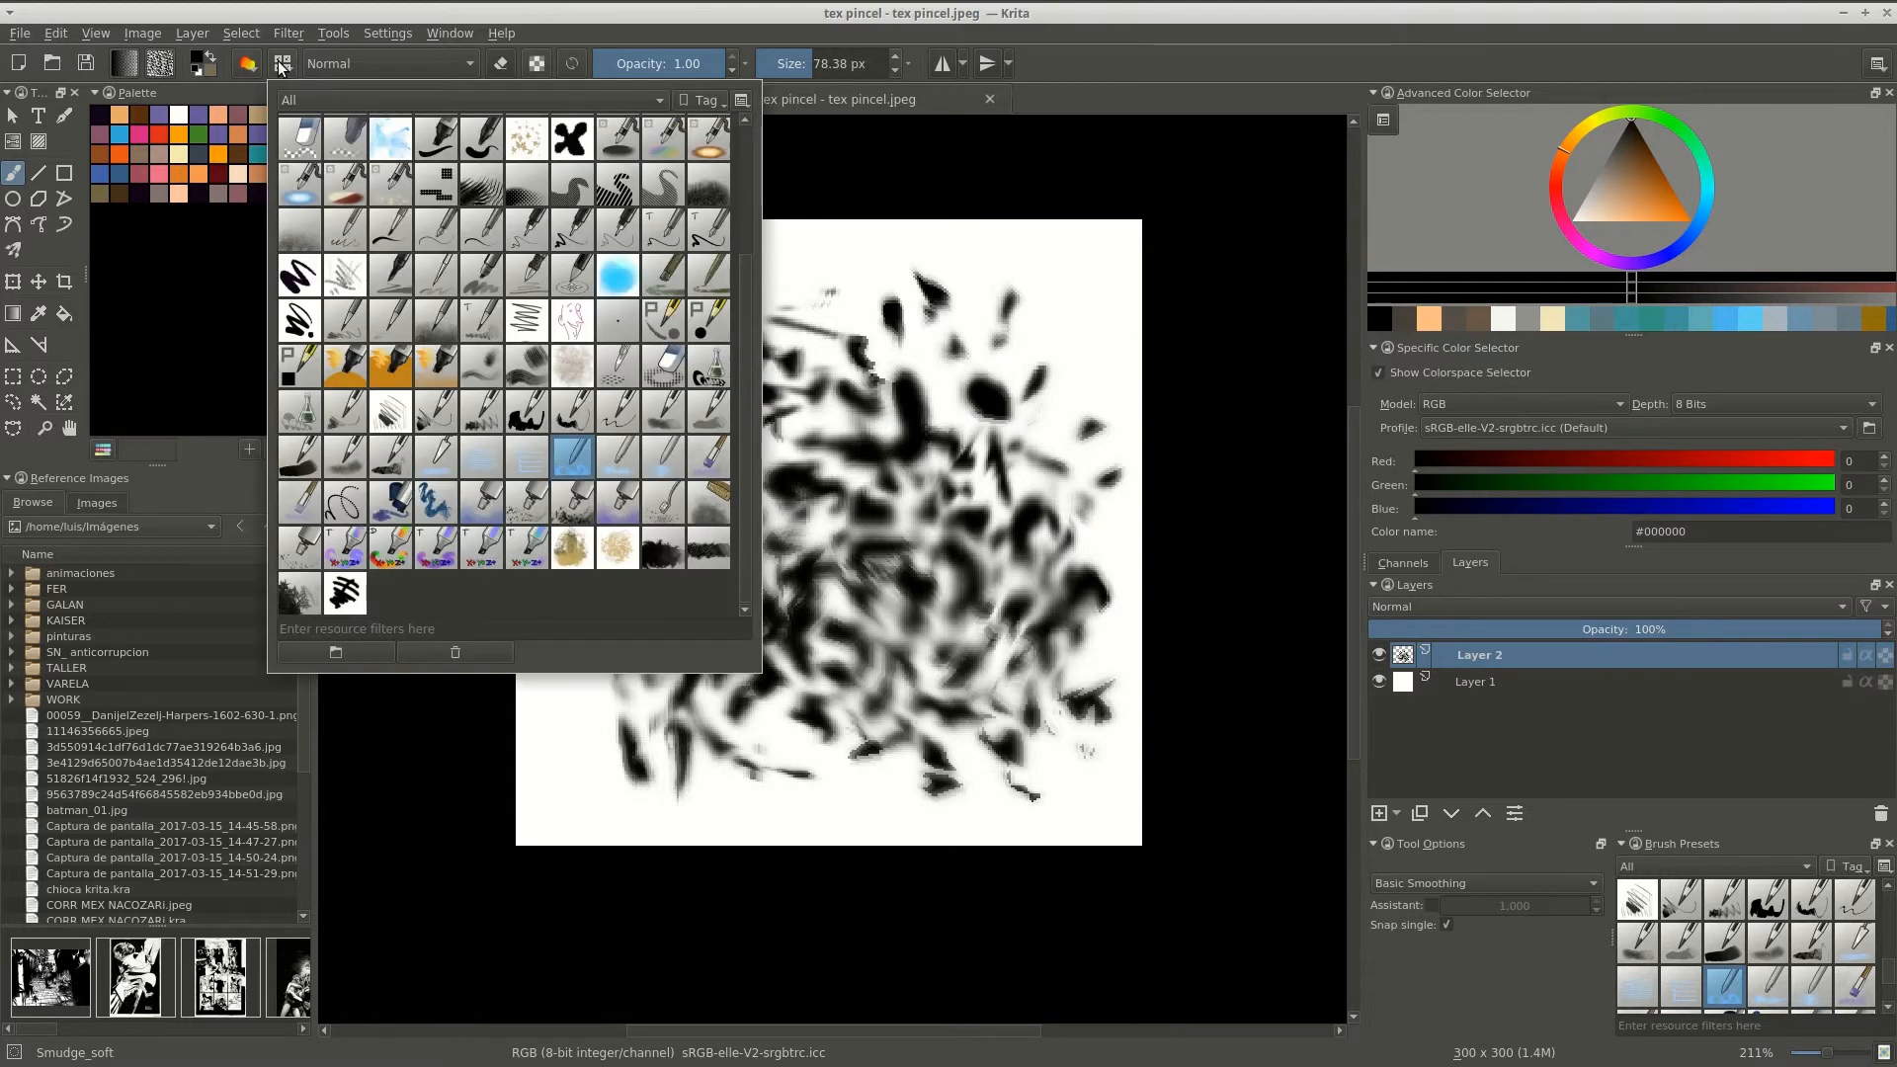
pyautogui.click(248, 64)
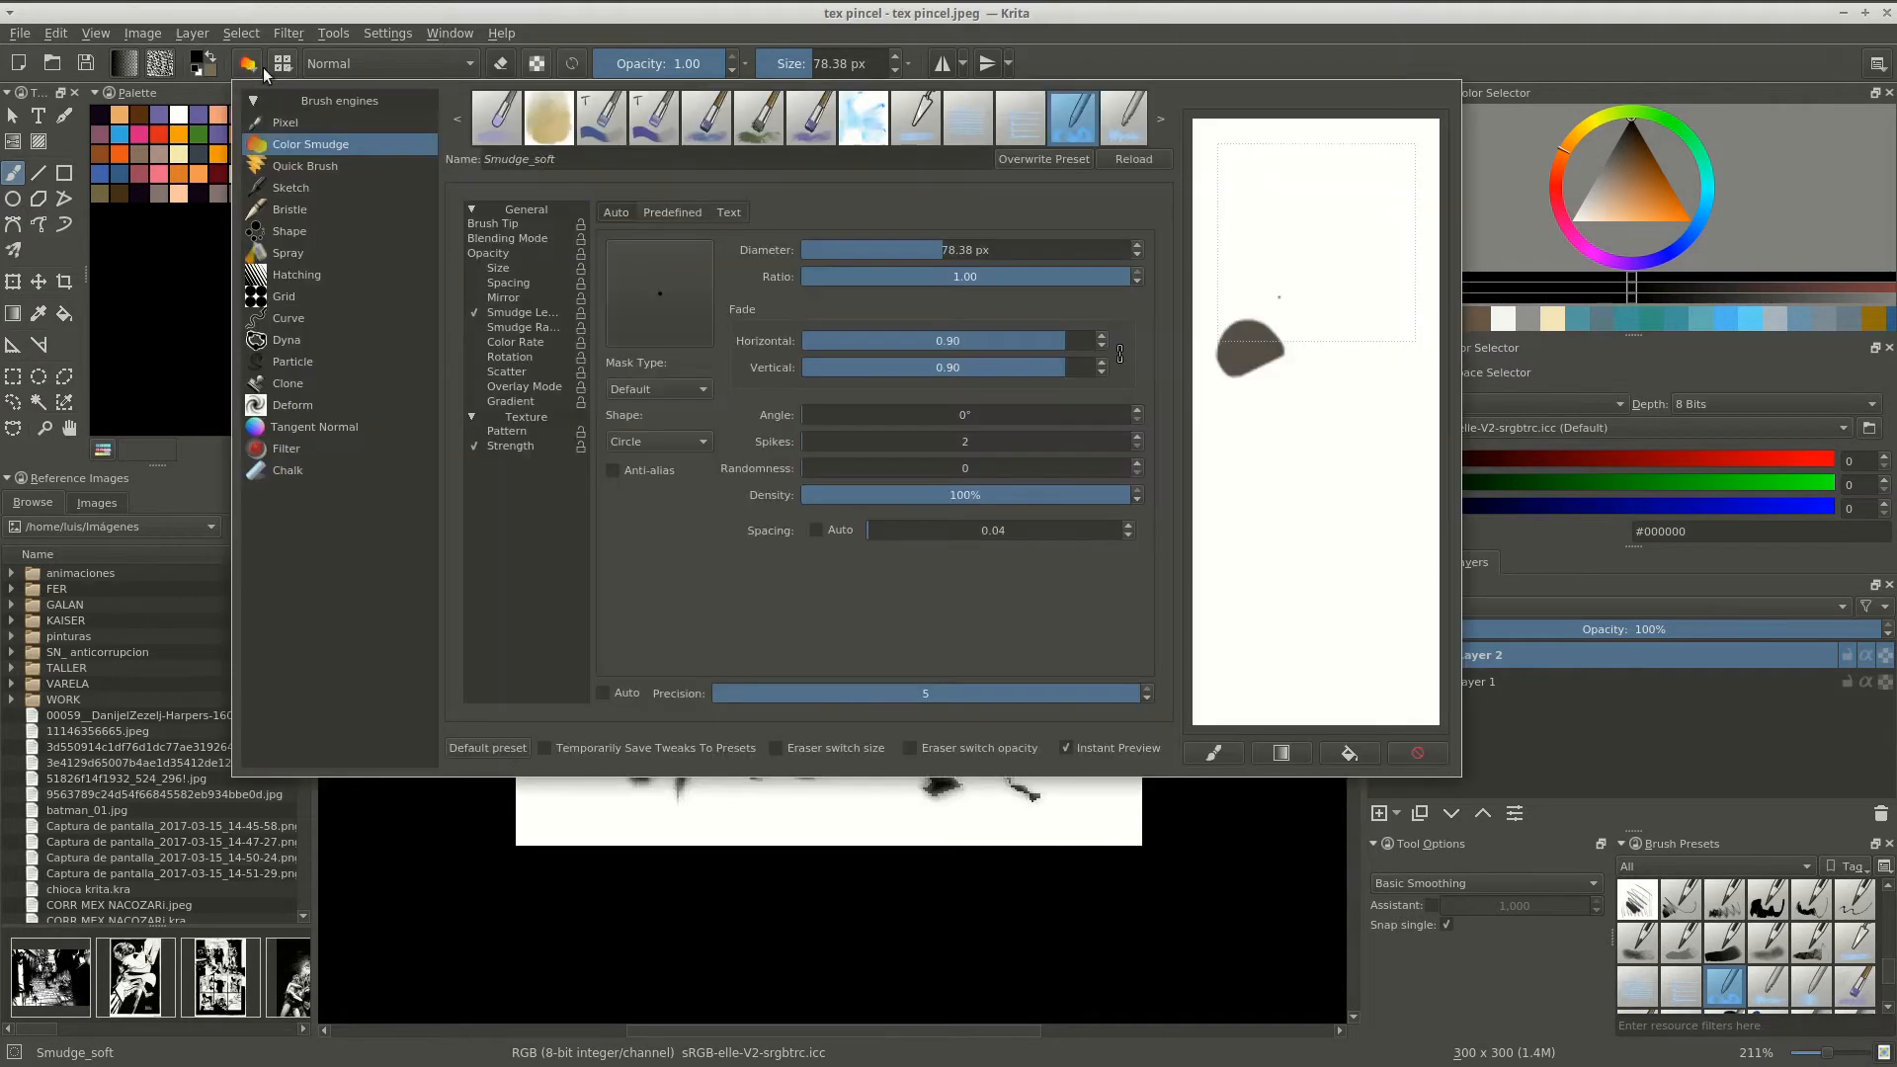
pyautogui.click(671, 213)
pyautogui.scroll(-5, 1023, 478)
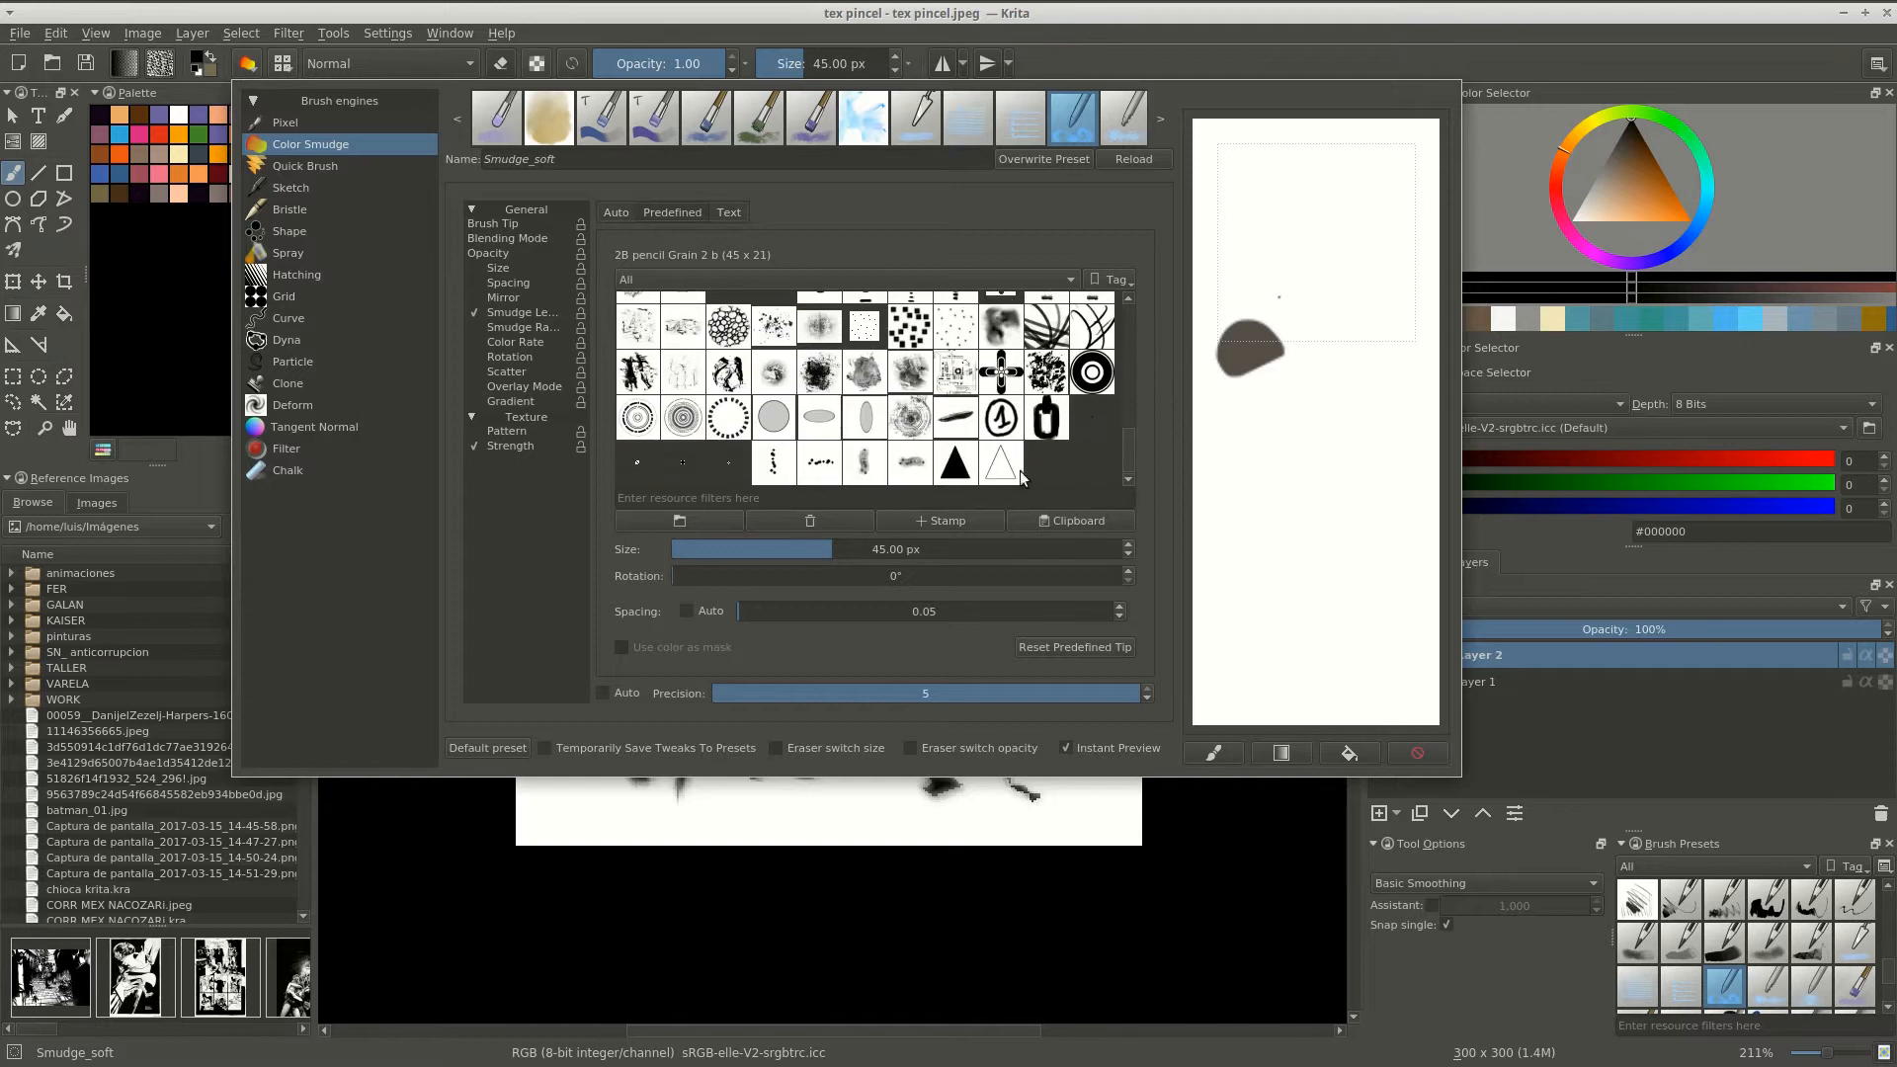
pyautogui.click(703, 521)
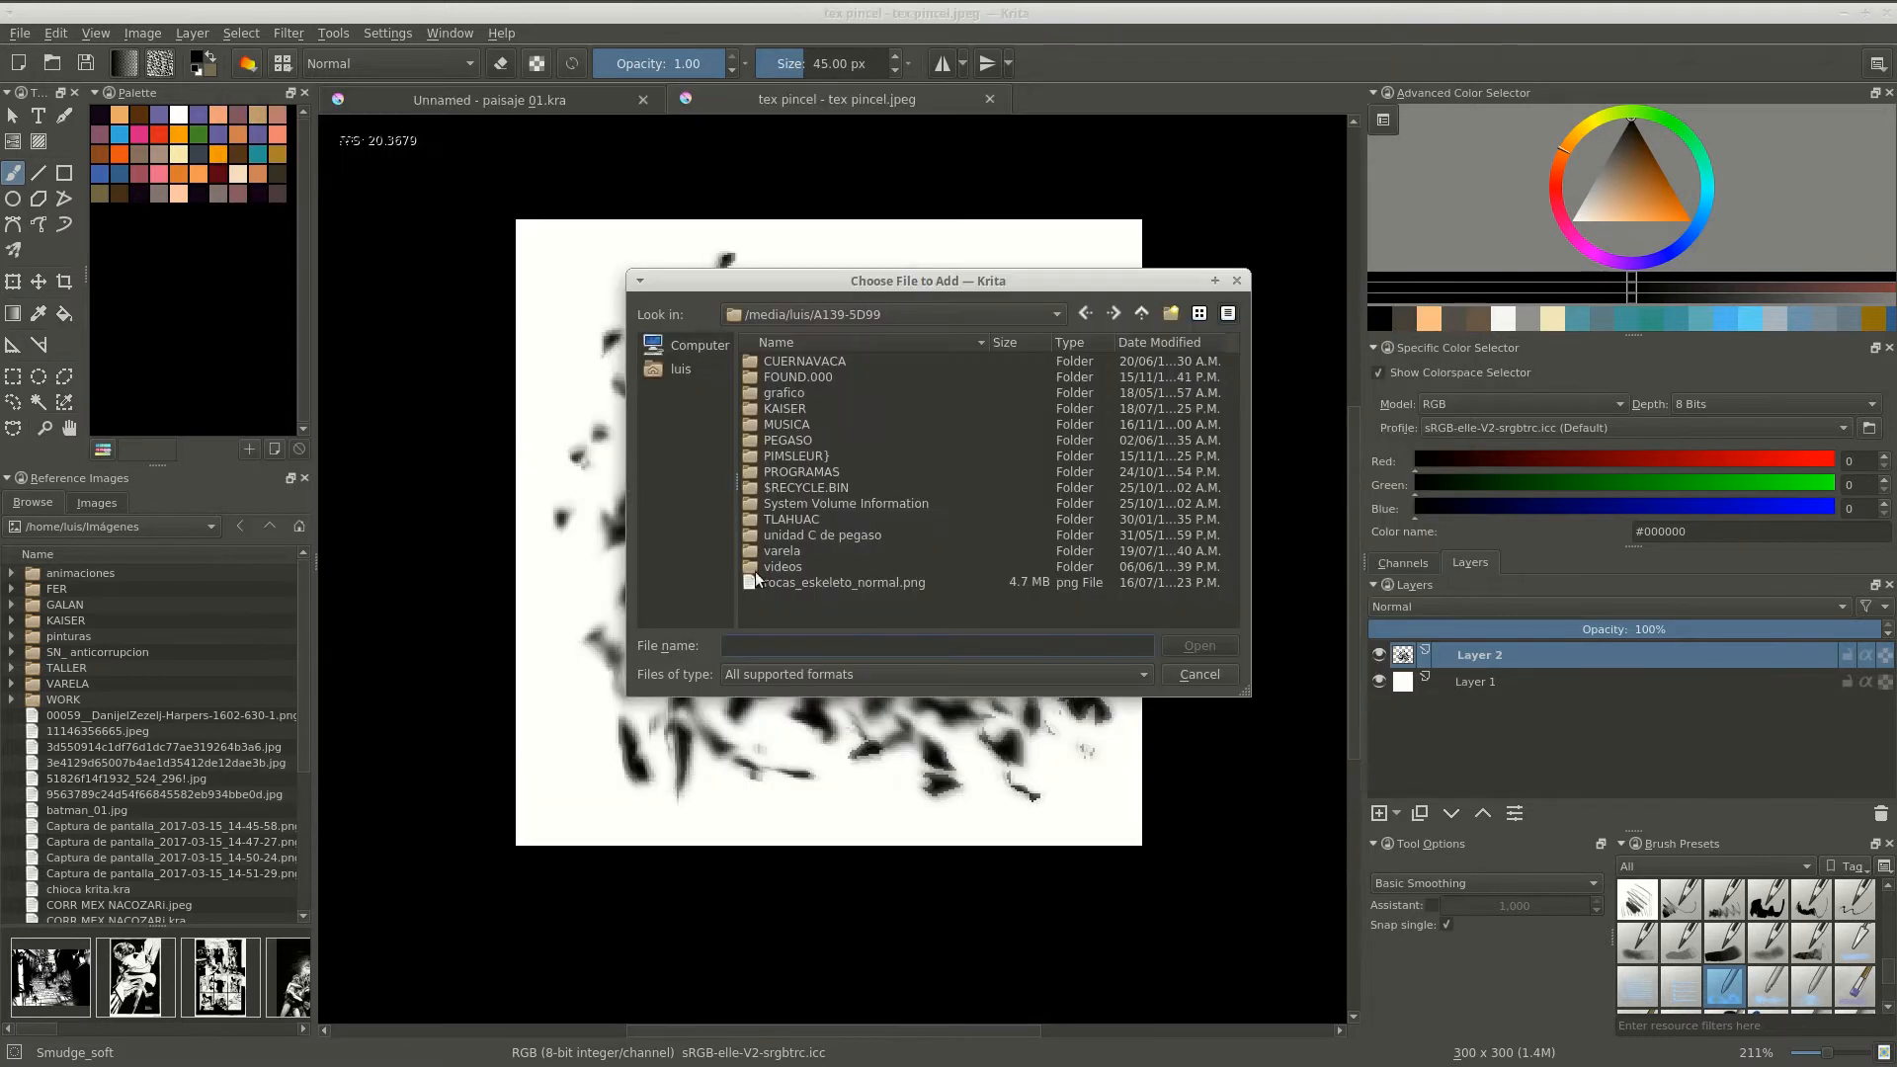
pyautogui.click(682, 369)
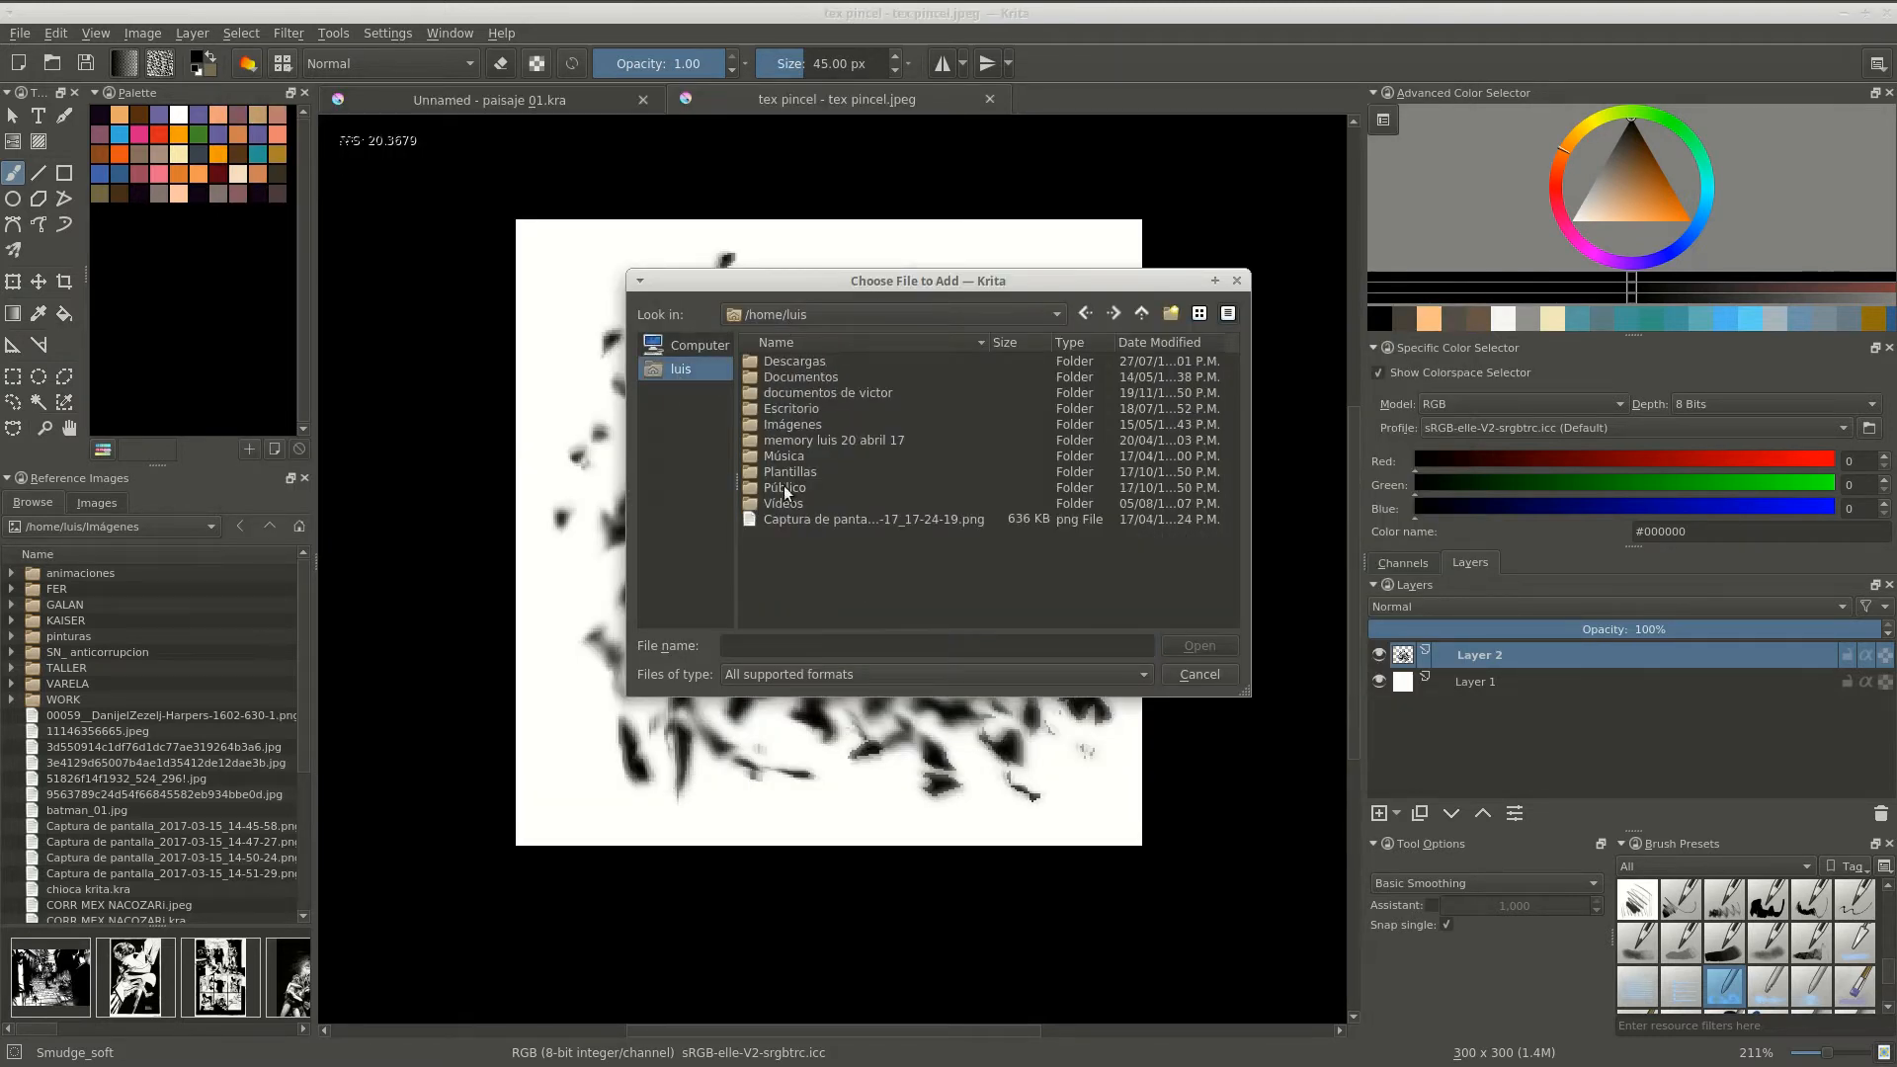
pyautogui.click(1200, 675)
pyautogui.hotkey('ctrl', 'shift', 's')
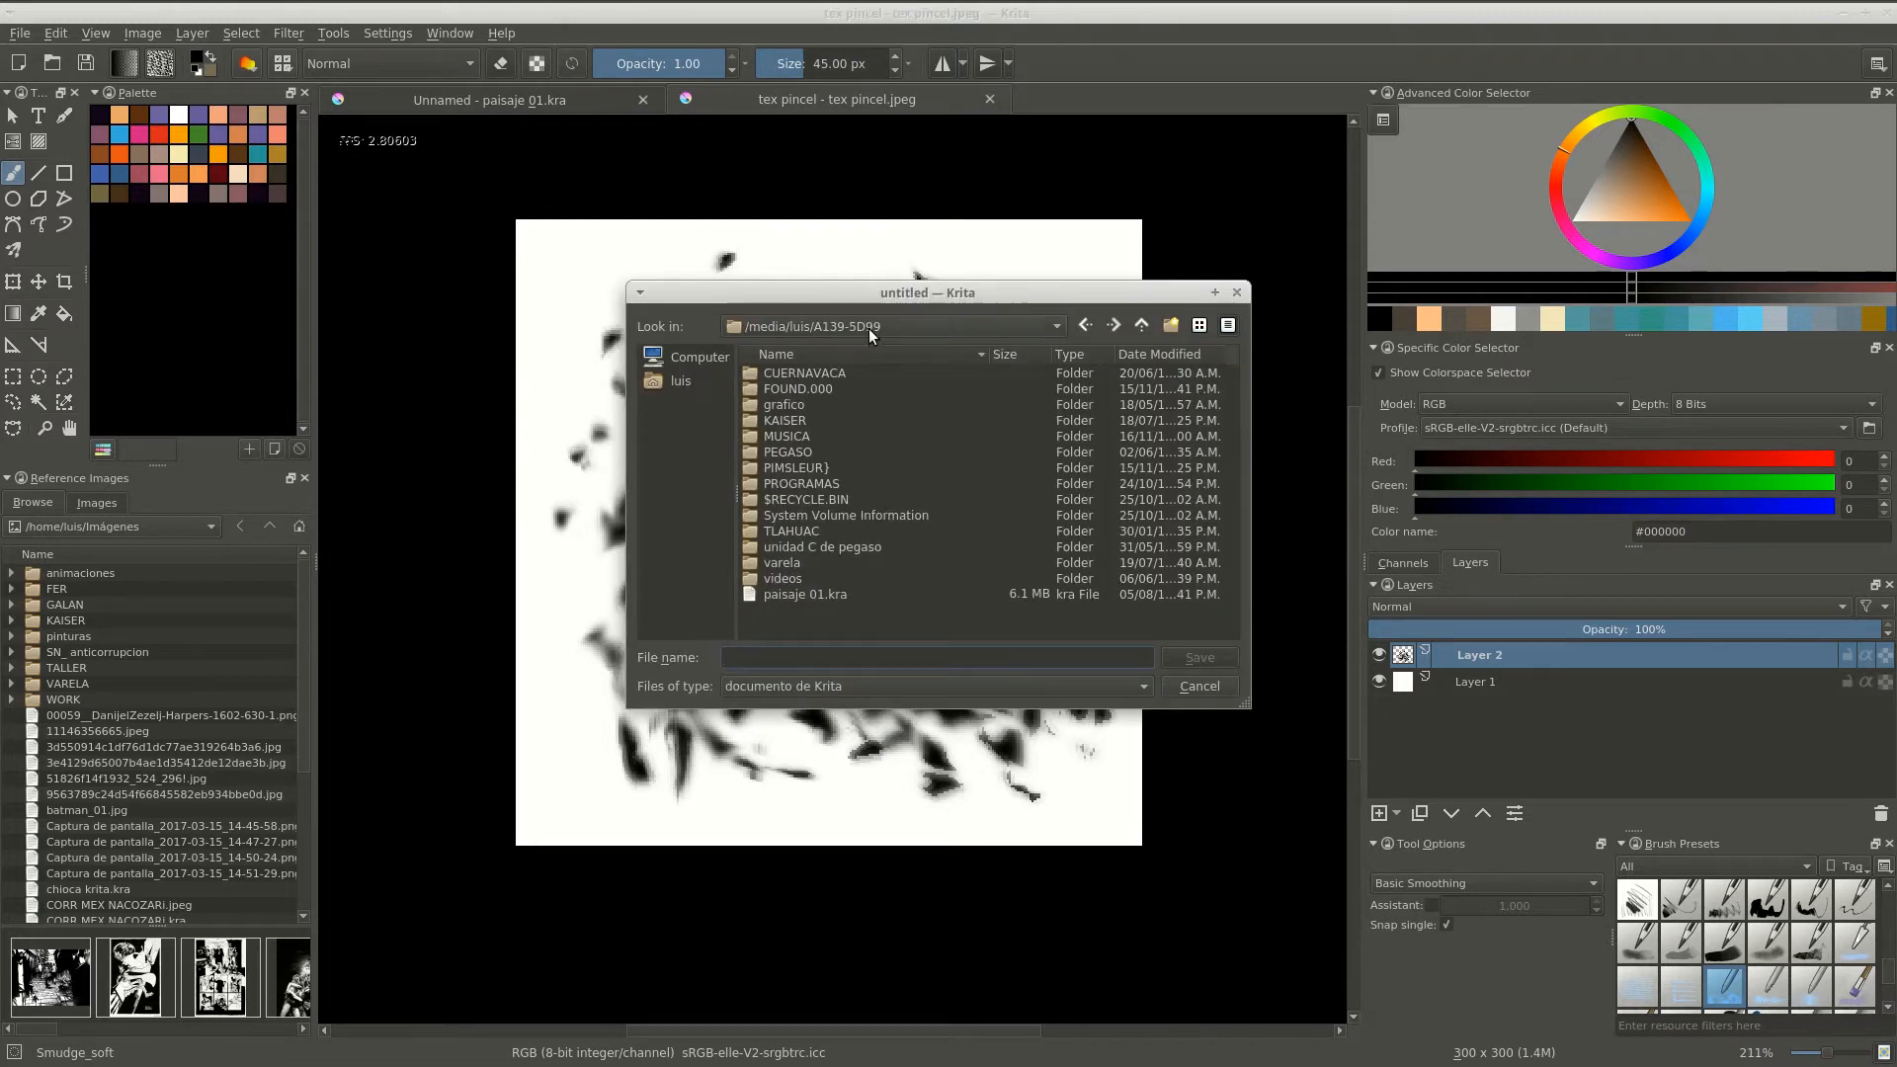
pyautogui.click(797, 686)
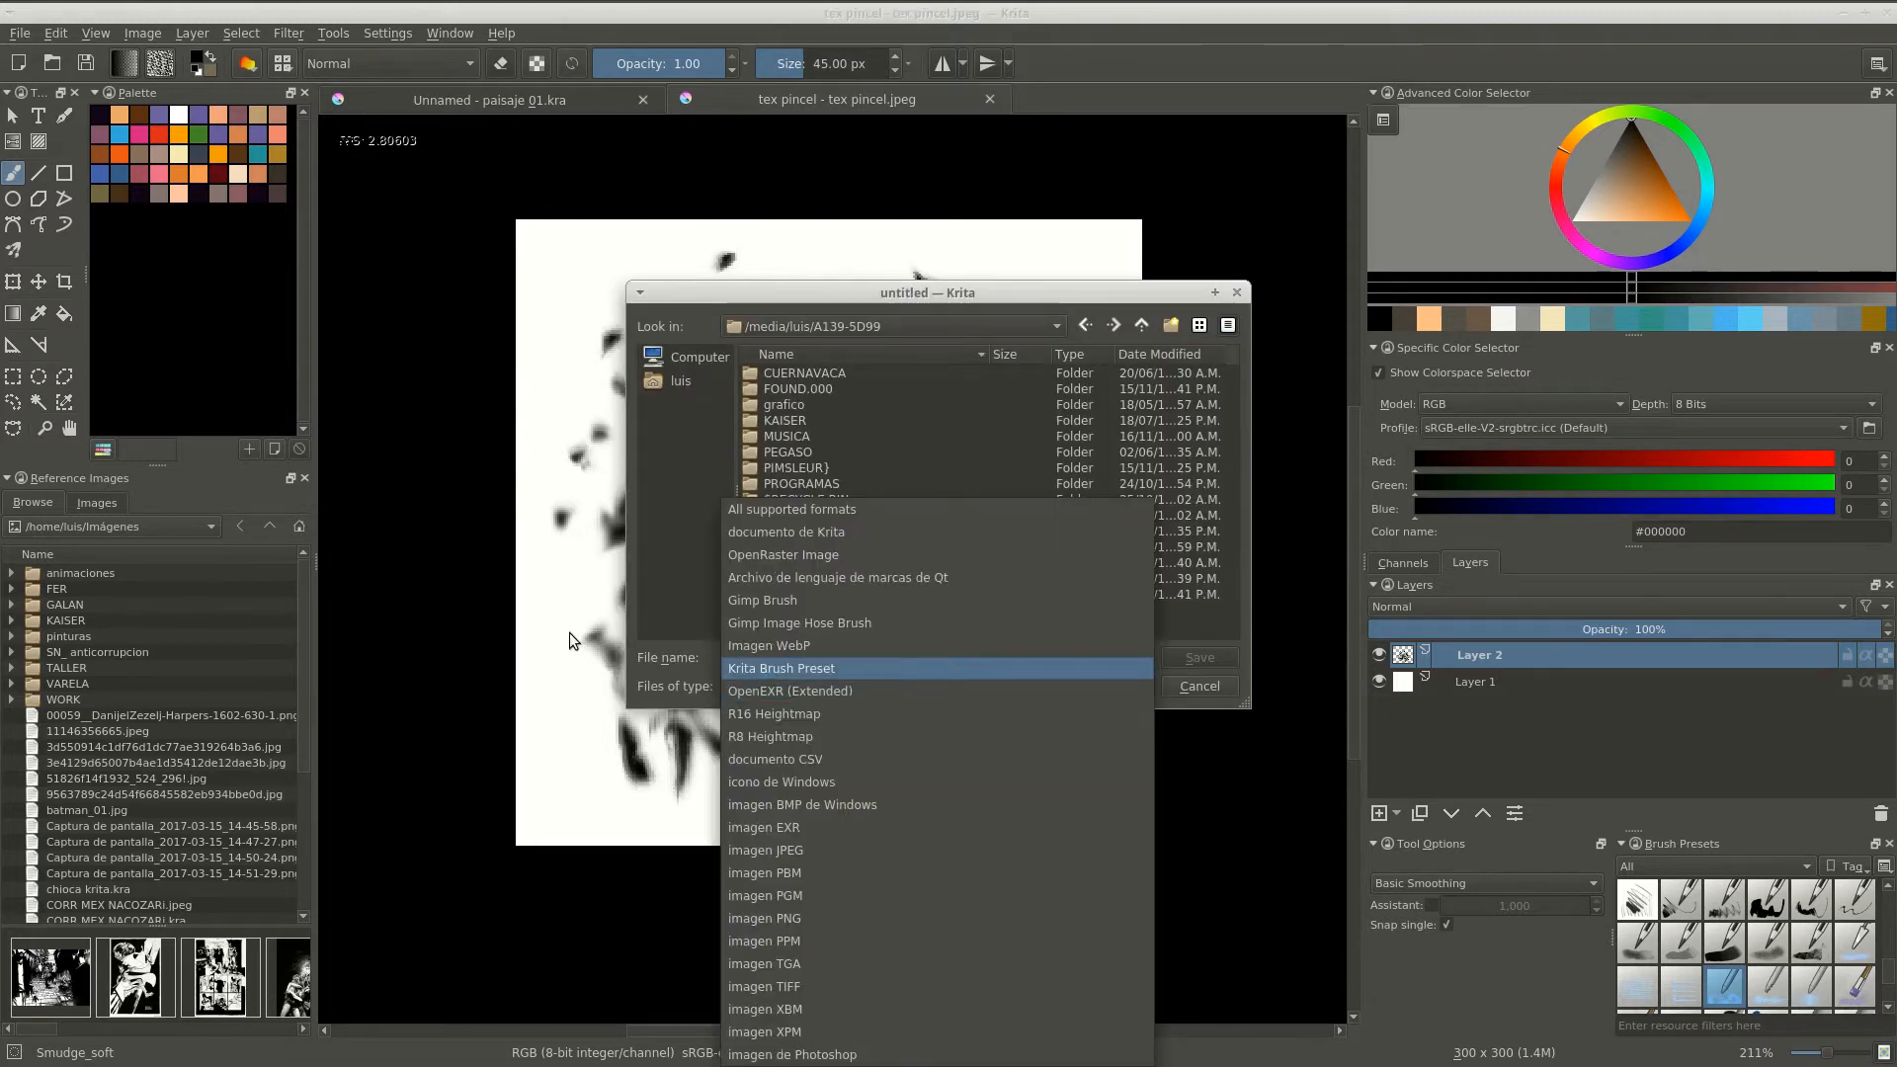
pyautogui.click(784, 859)
pyautogui.press('Escape')
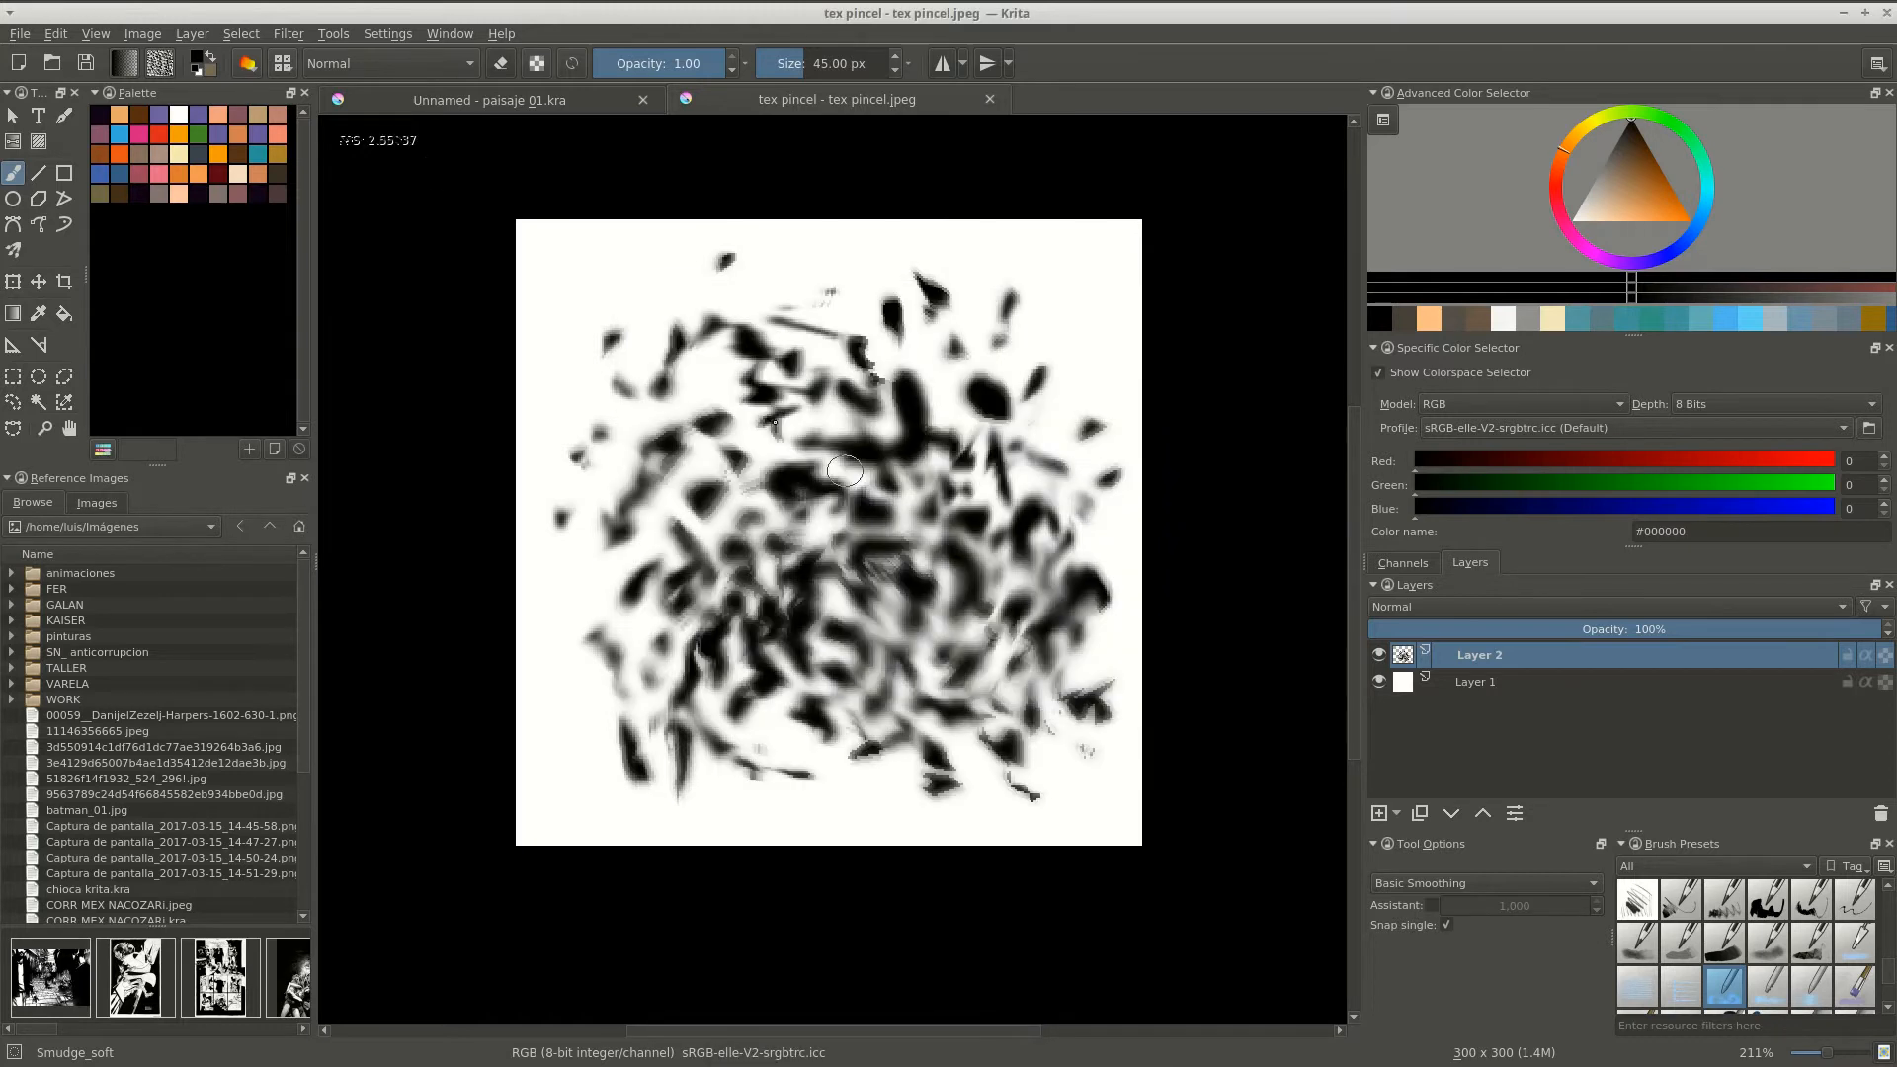
# Check which file formats the brush tip import accepts and leave the file chooser.
pyautogui.click(248, 64)
pyautogui.click(678, 520)
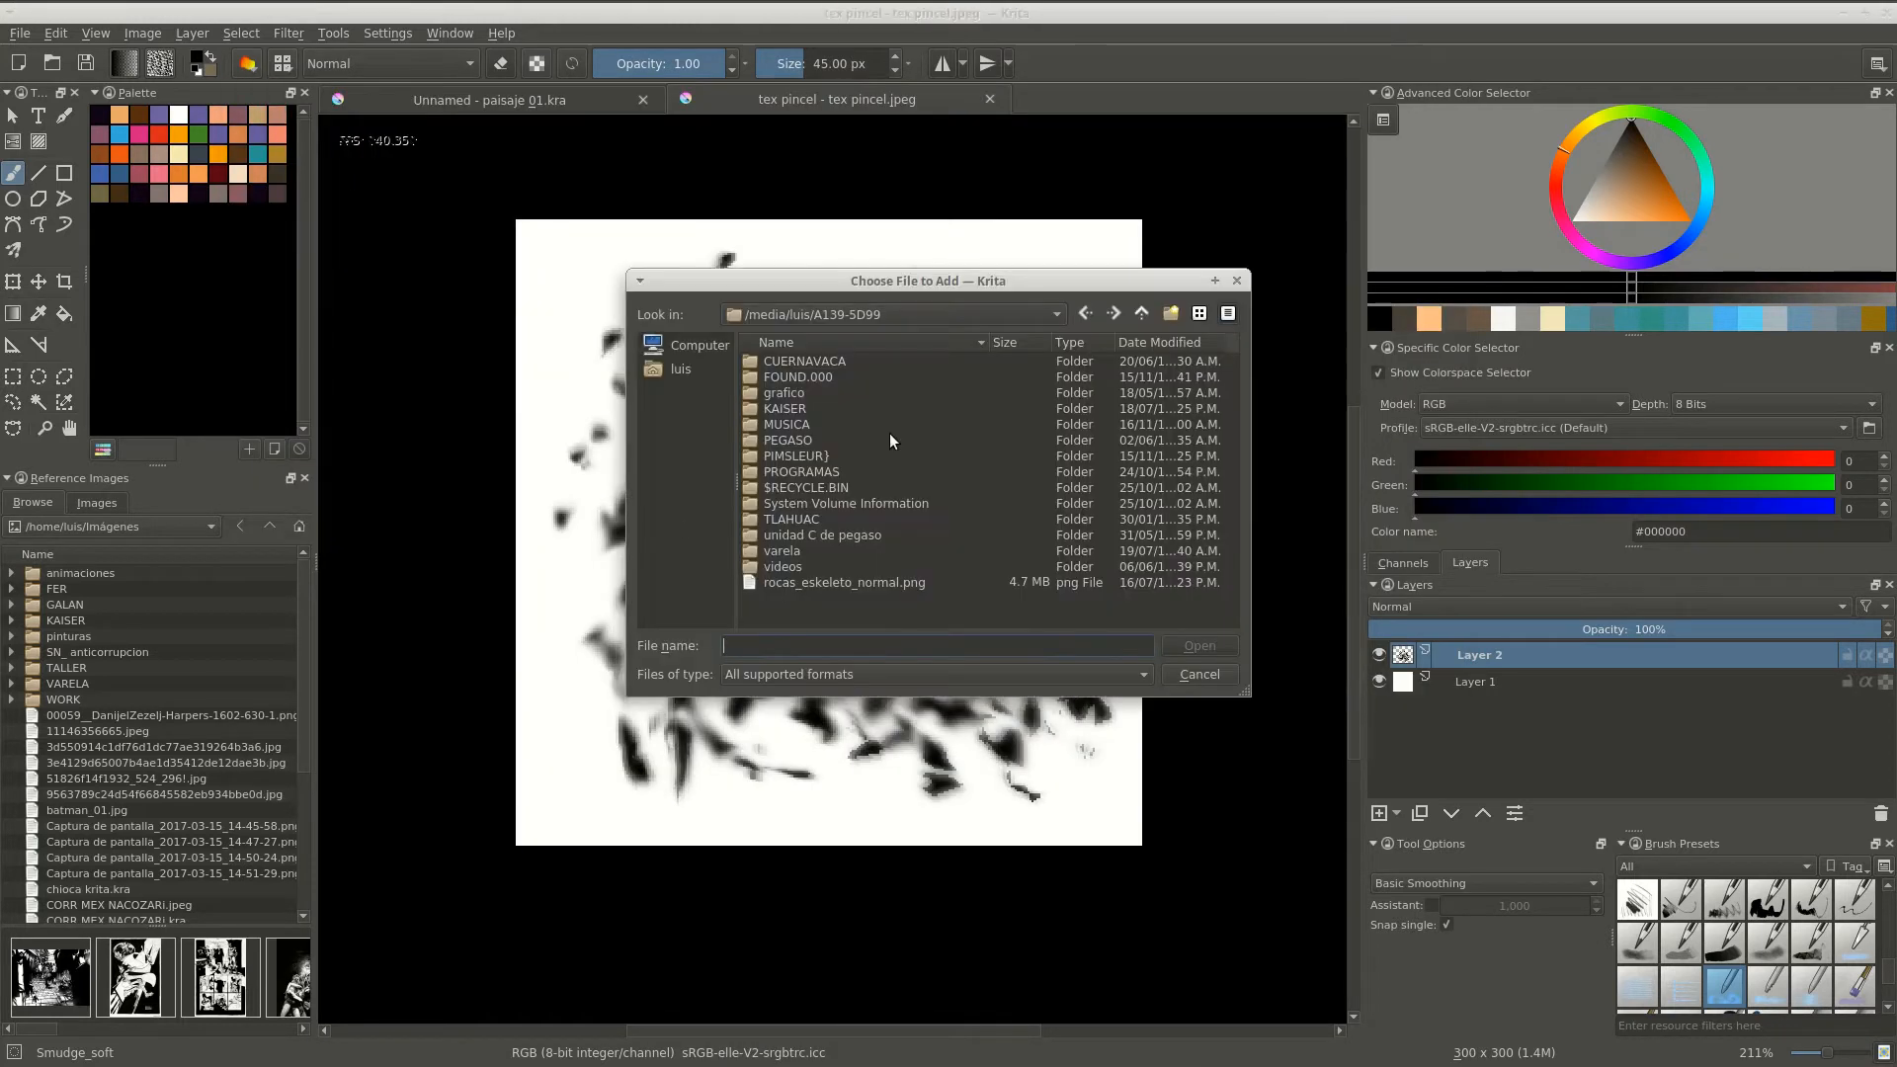
pyautogui.click(792, 672)
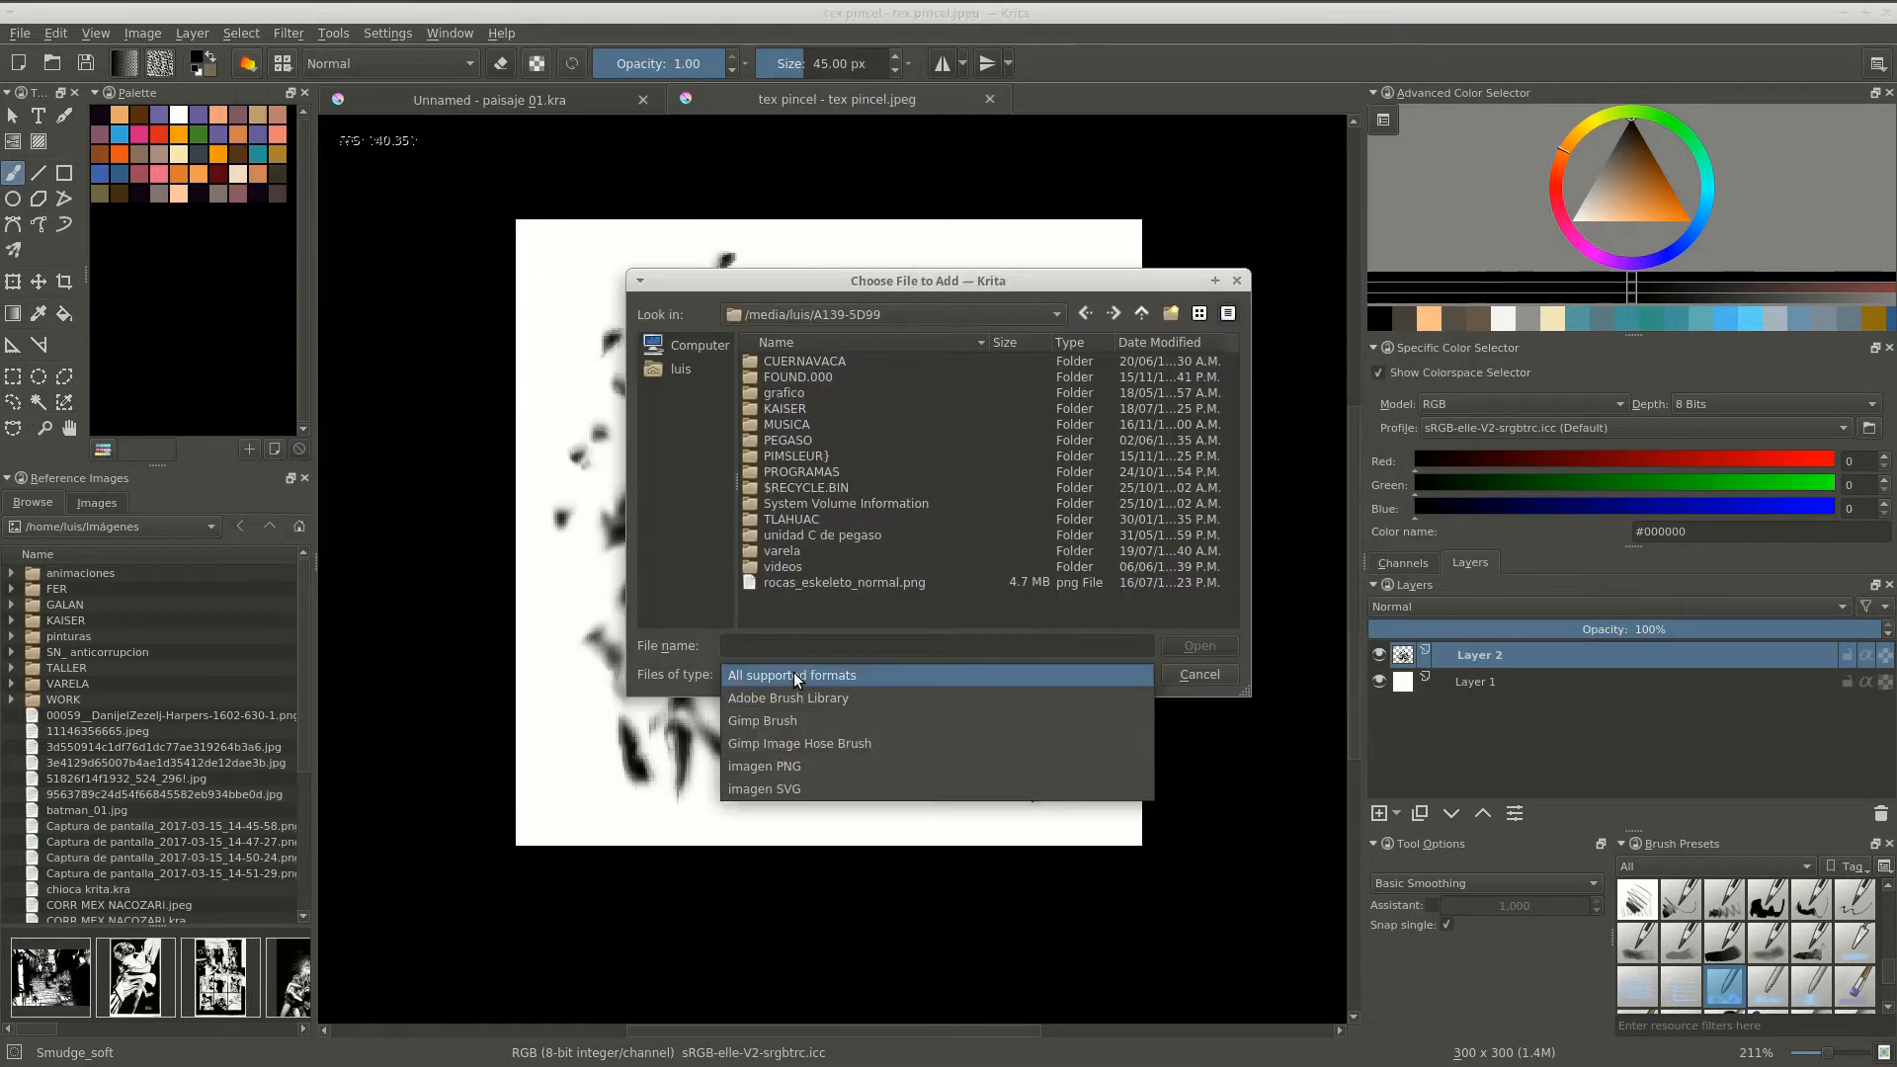
pyautogui.click(801, 763)
pyautogui.click(1194, 674)
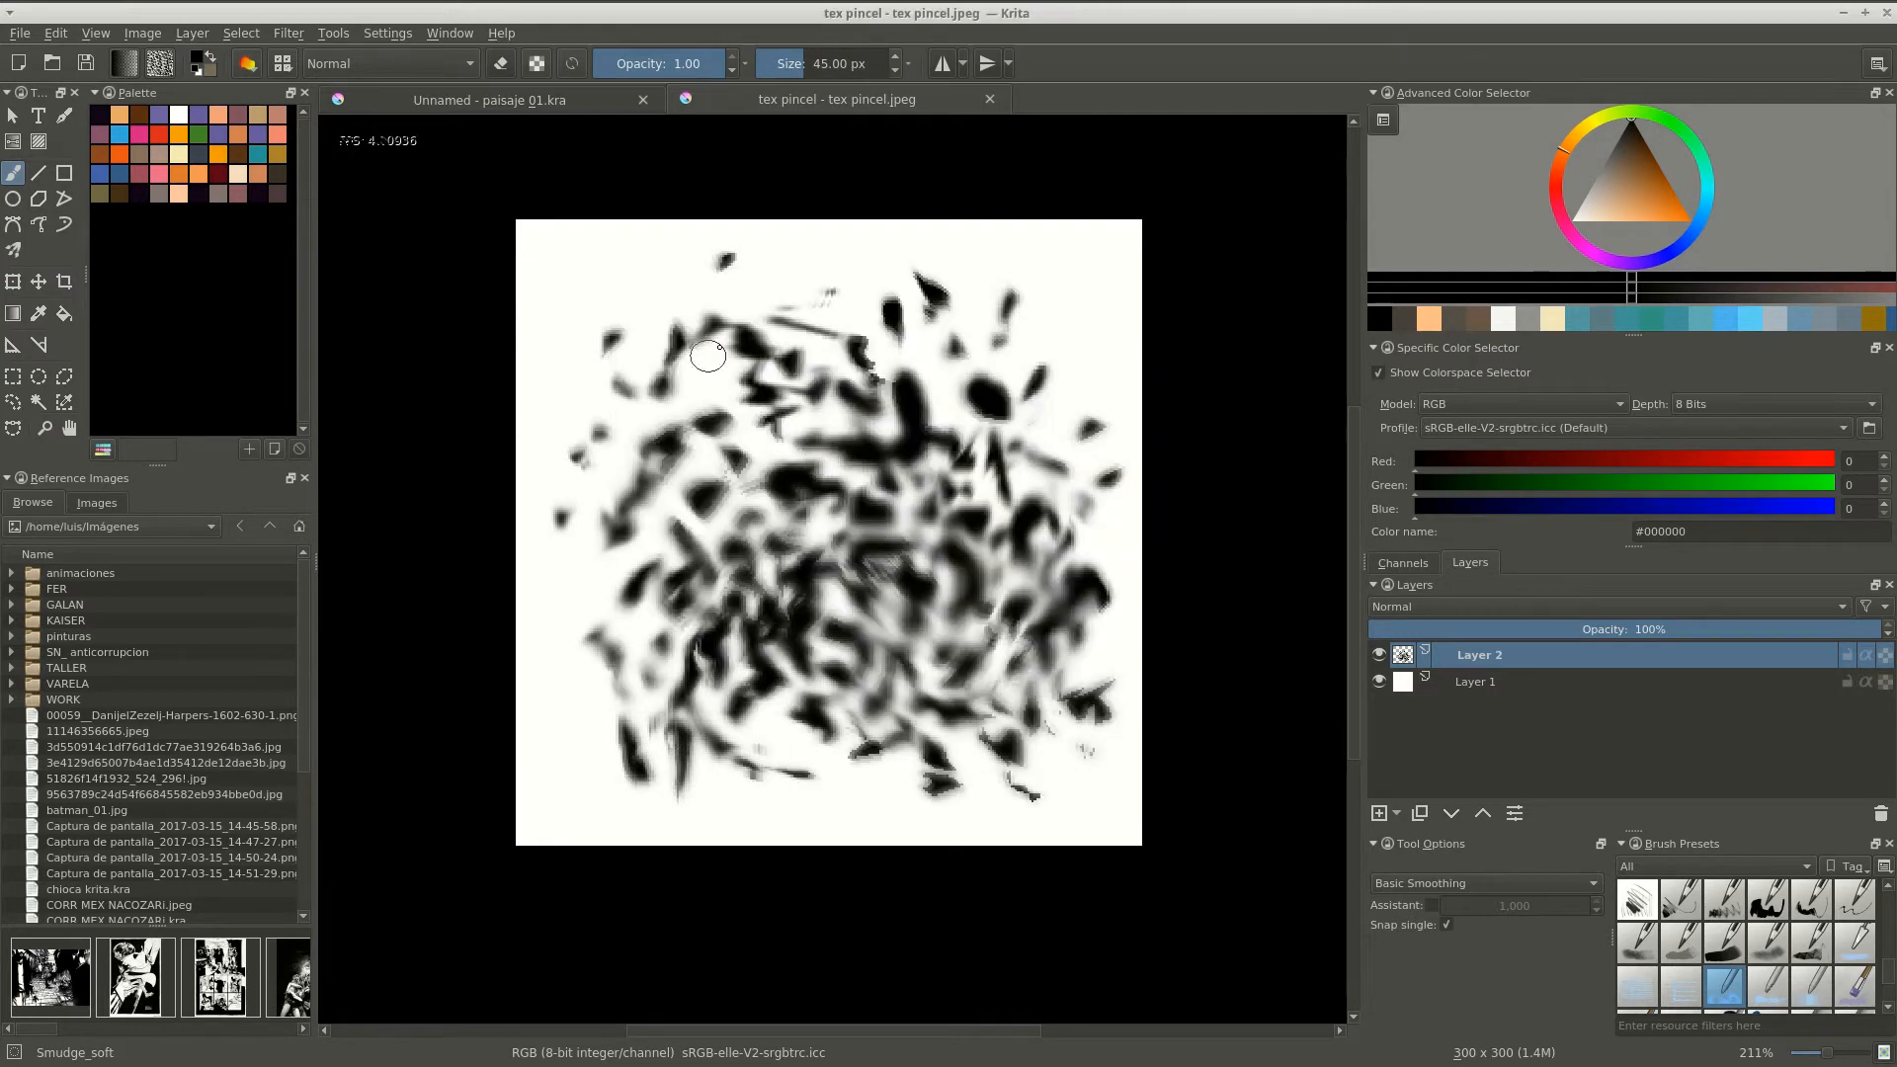
# Save the texture as a PNG image named "tex pincel", accepting the export options.
pyautogui.hotkey('ctrl', 'shift', 's')
pyautogui.click(791, 685)
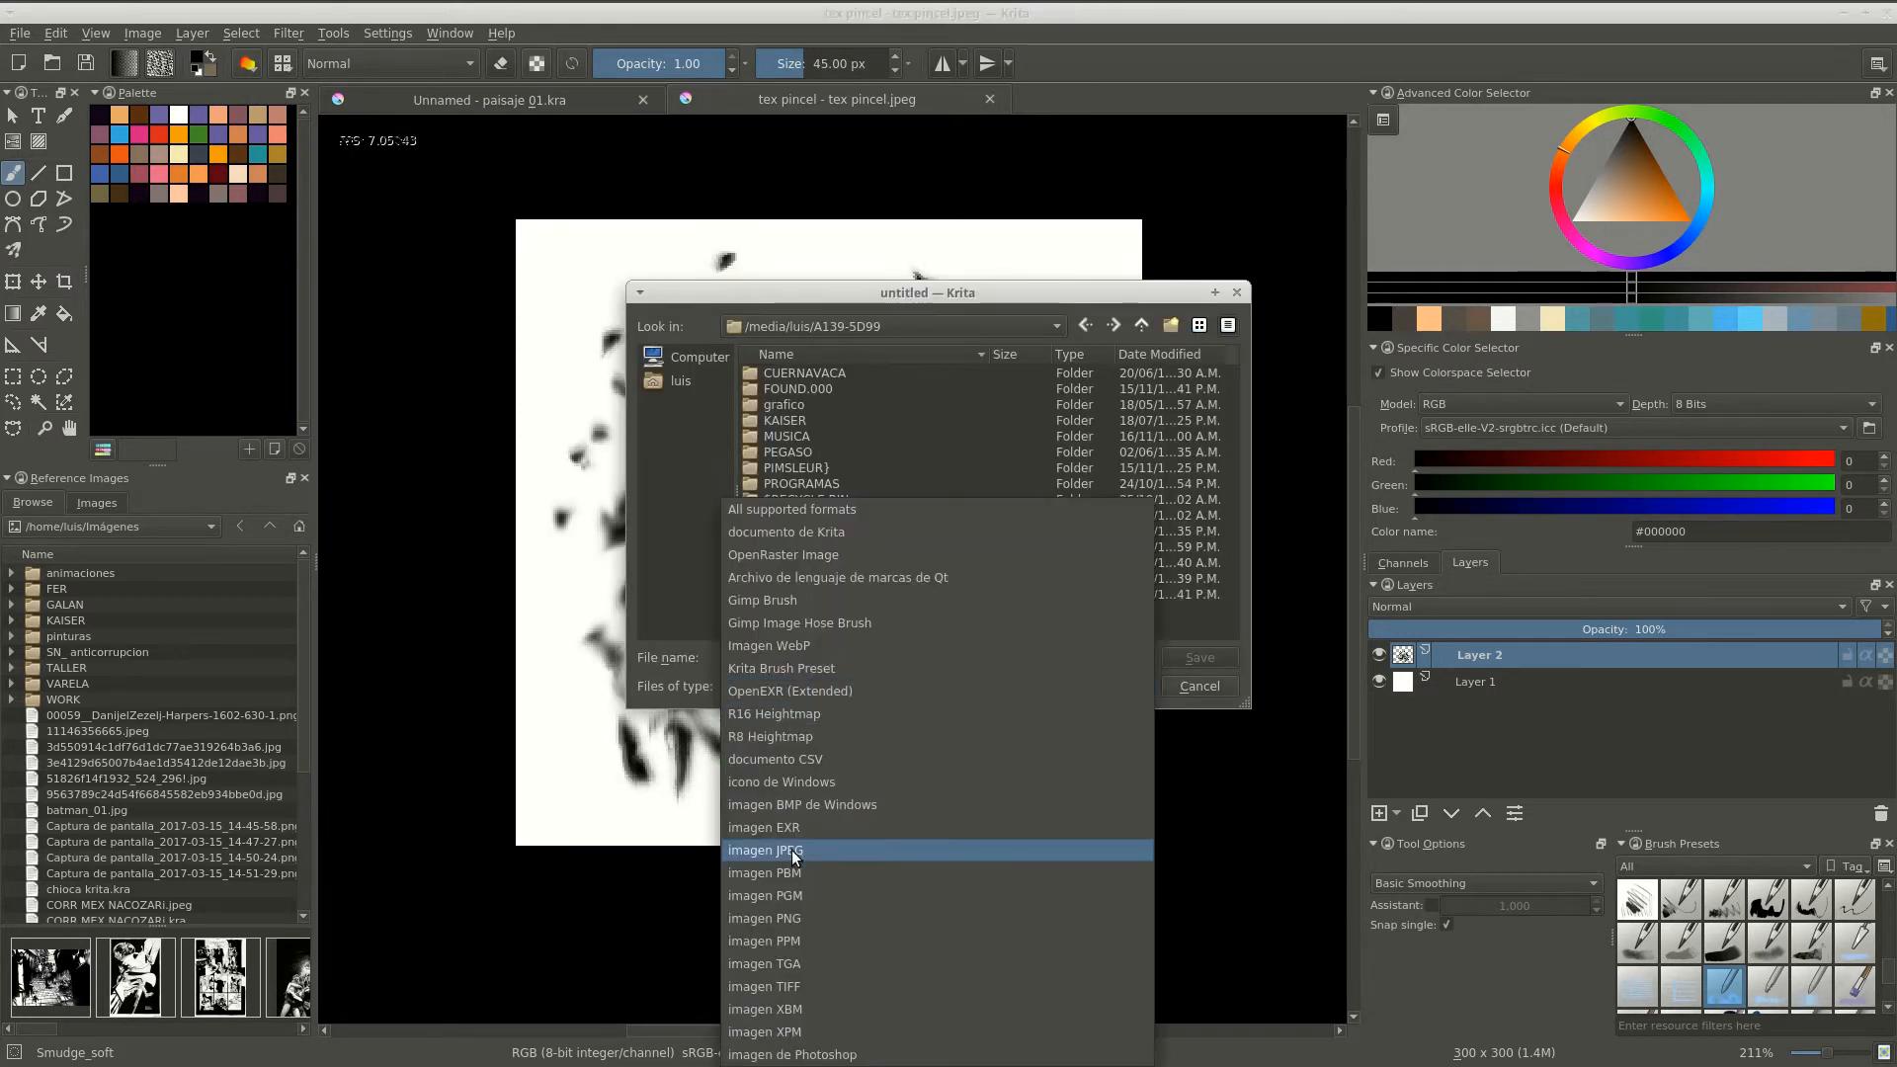
pyautogui.click(810, 919)
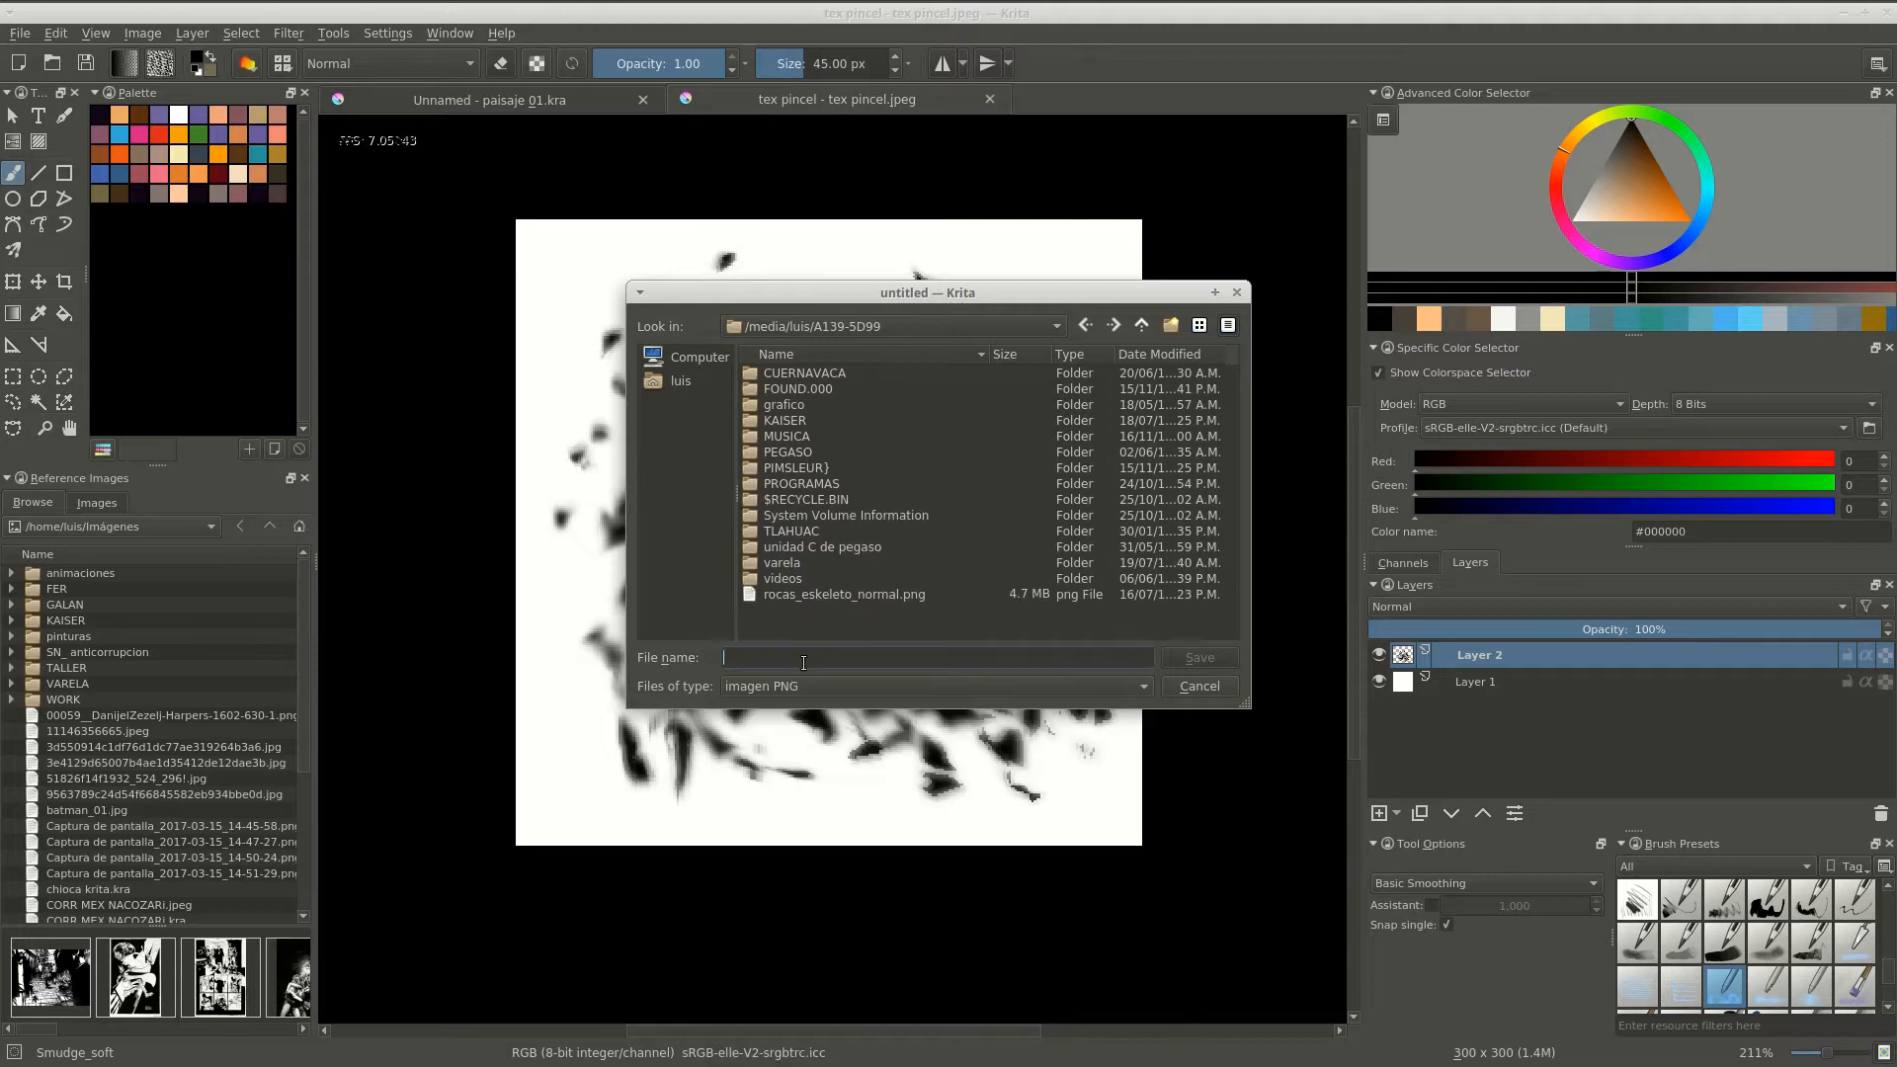
pyautogui.write('tex pin')
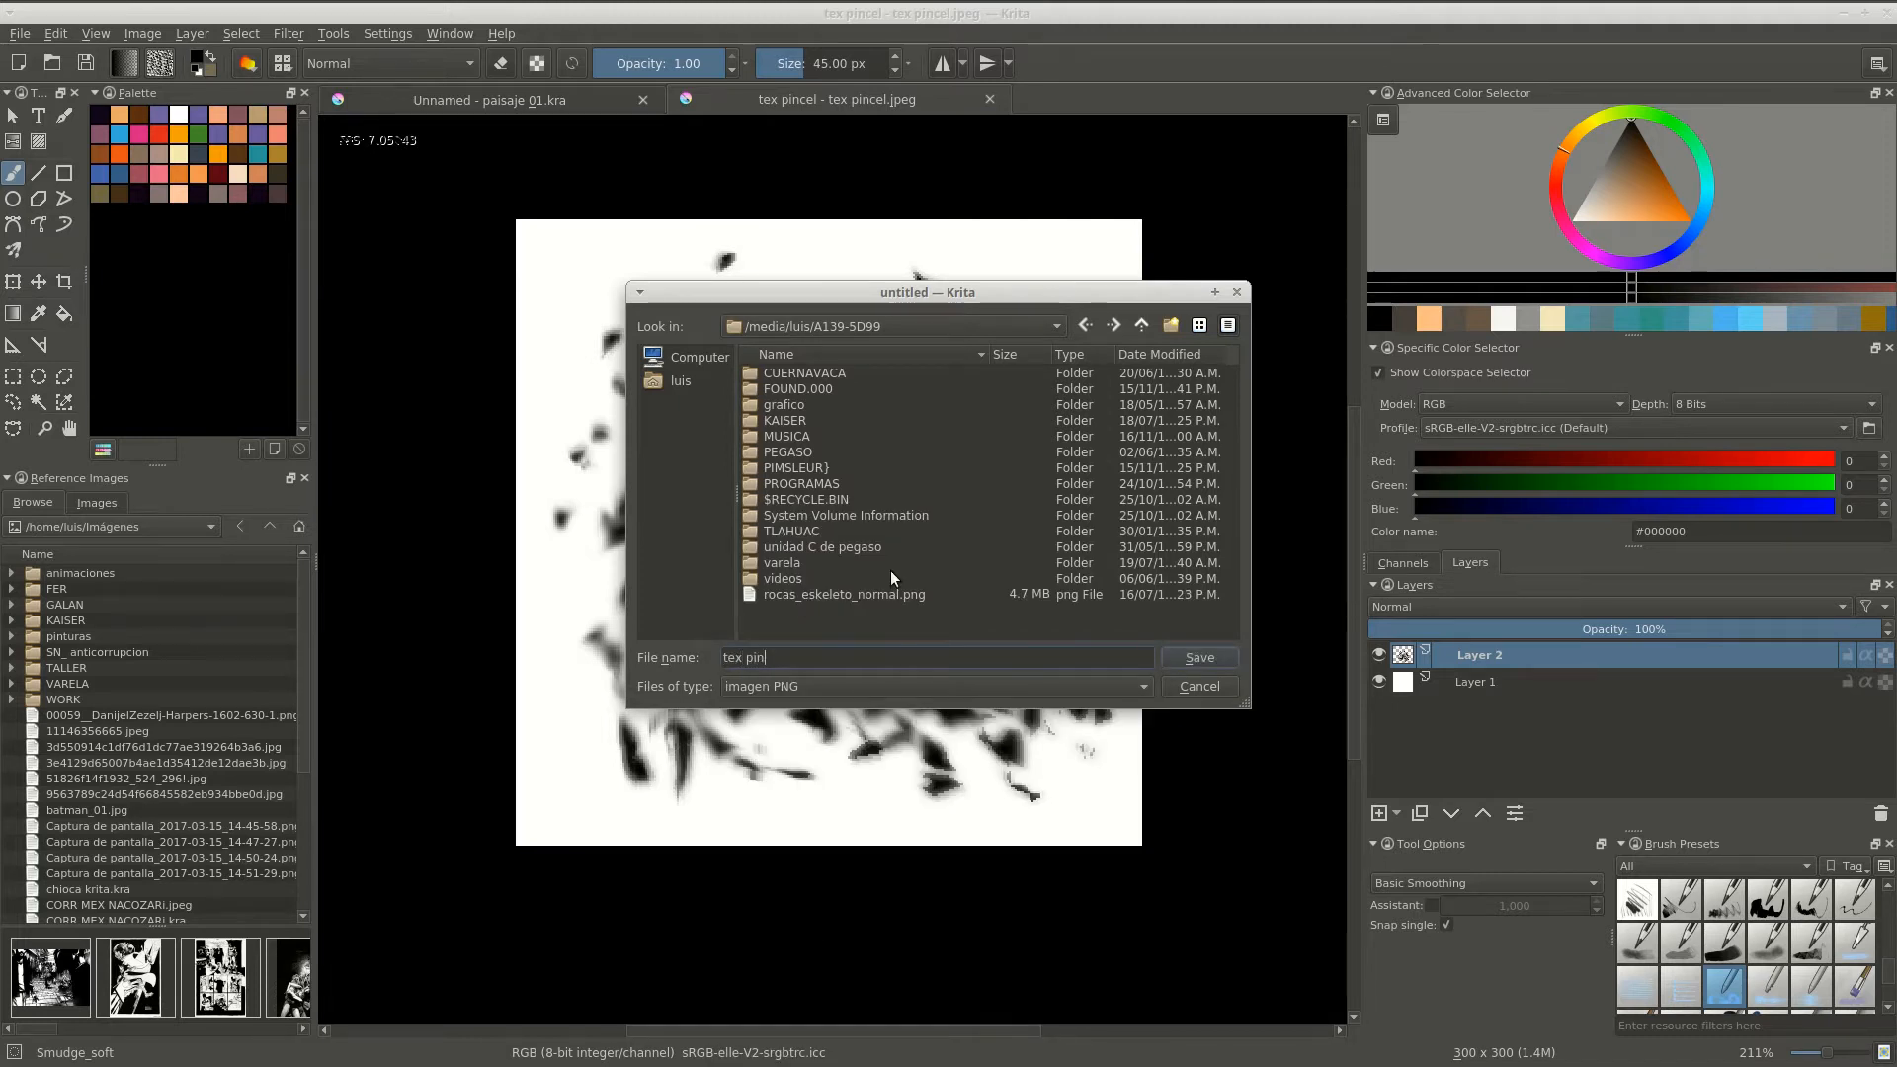
pyautogui.write('cel')
pyautogui.click(1199, 657)
pyautogui.press('Return')
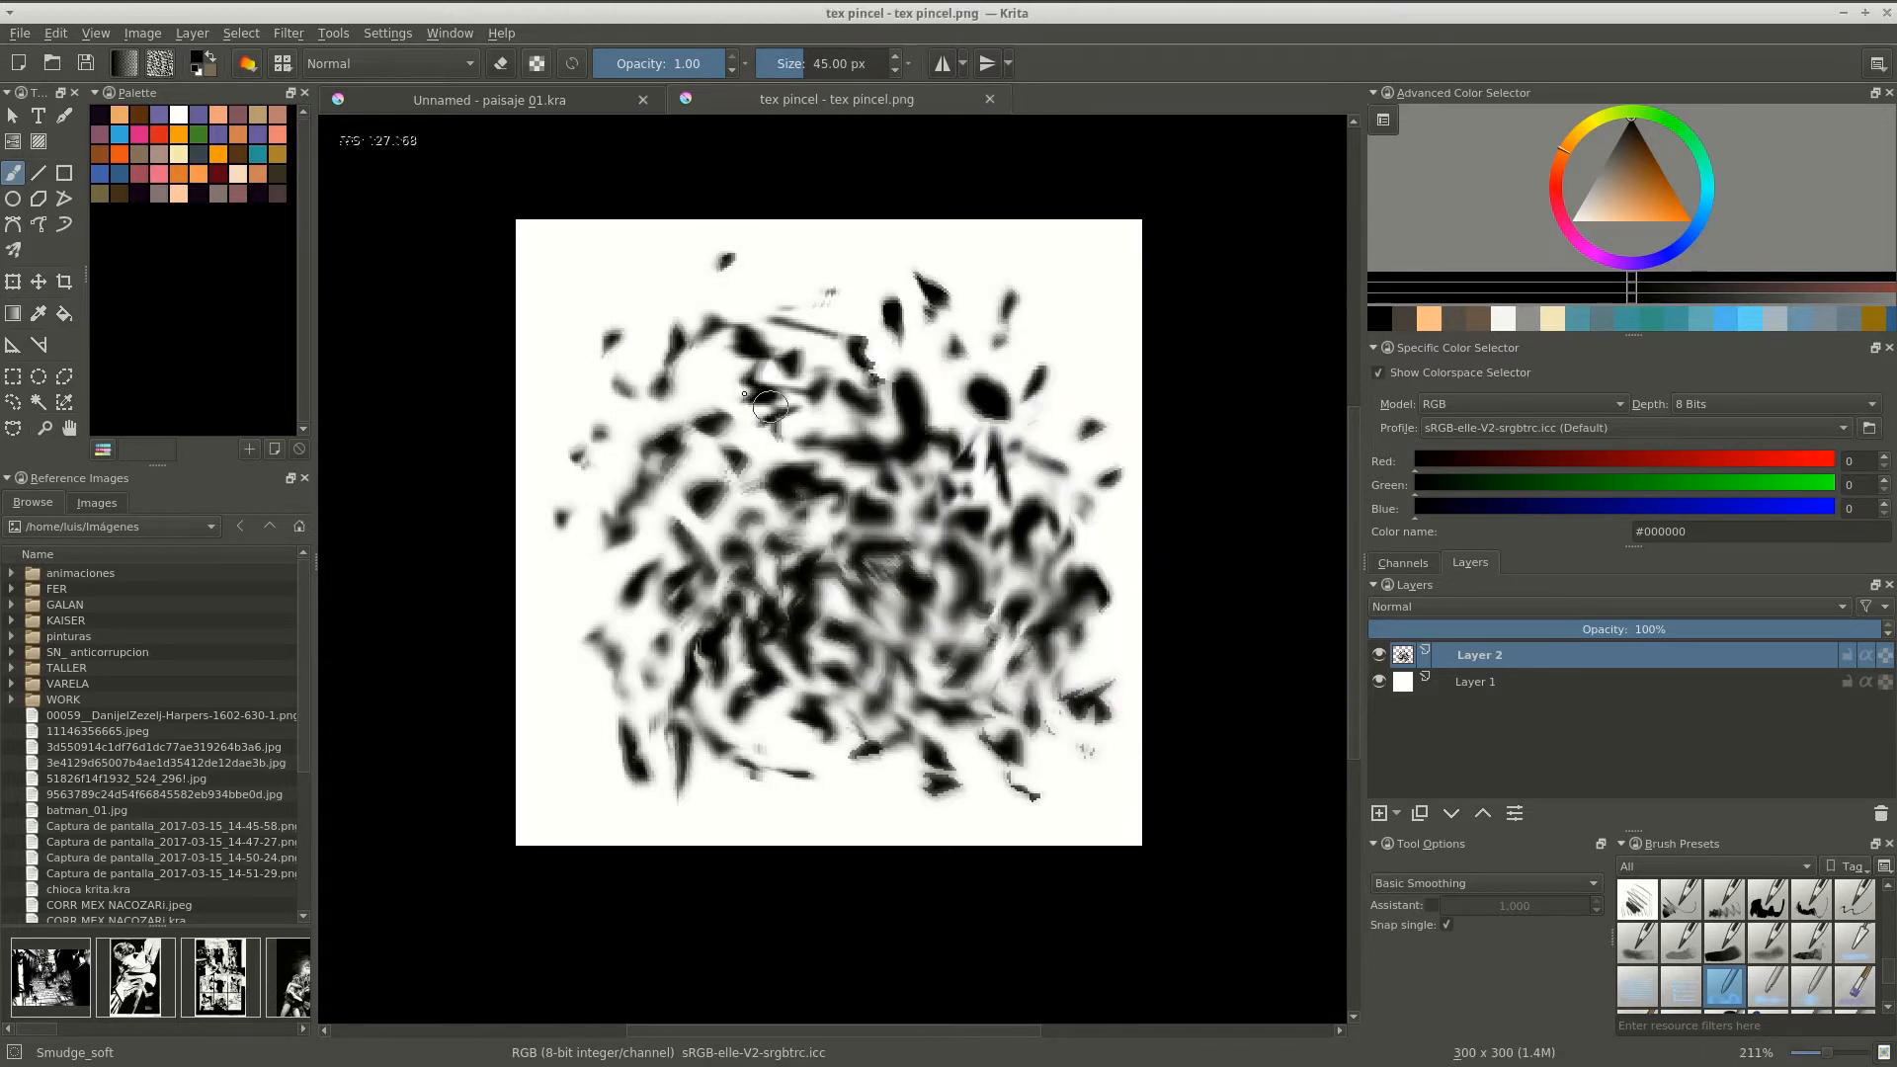
# Import tex pincel.png as a predefined brush tip and select it for the current brush.
pyautogui.click(248, 63)
pyautogui.click(695, 524)
pyautogui.click(822, 618)
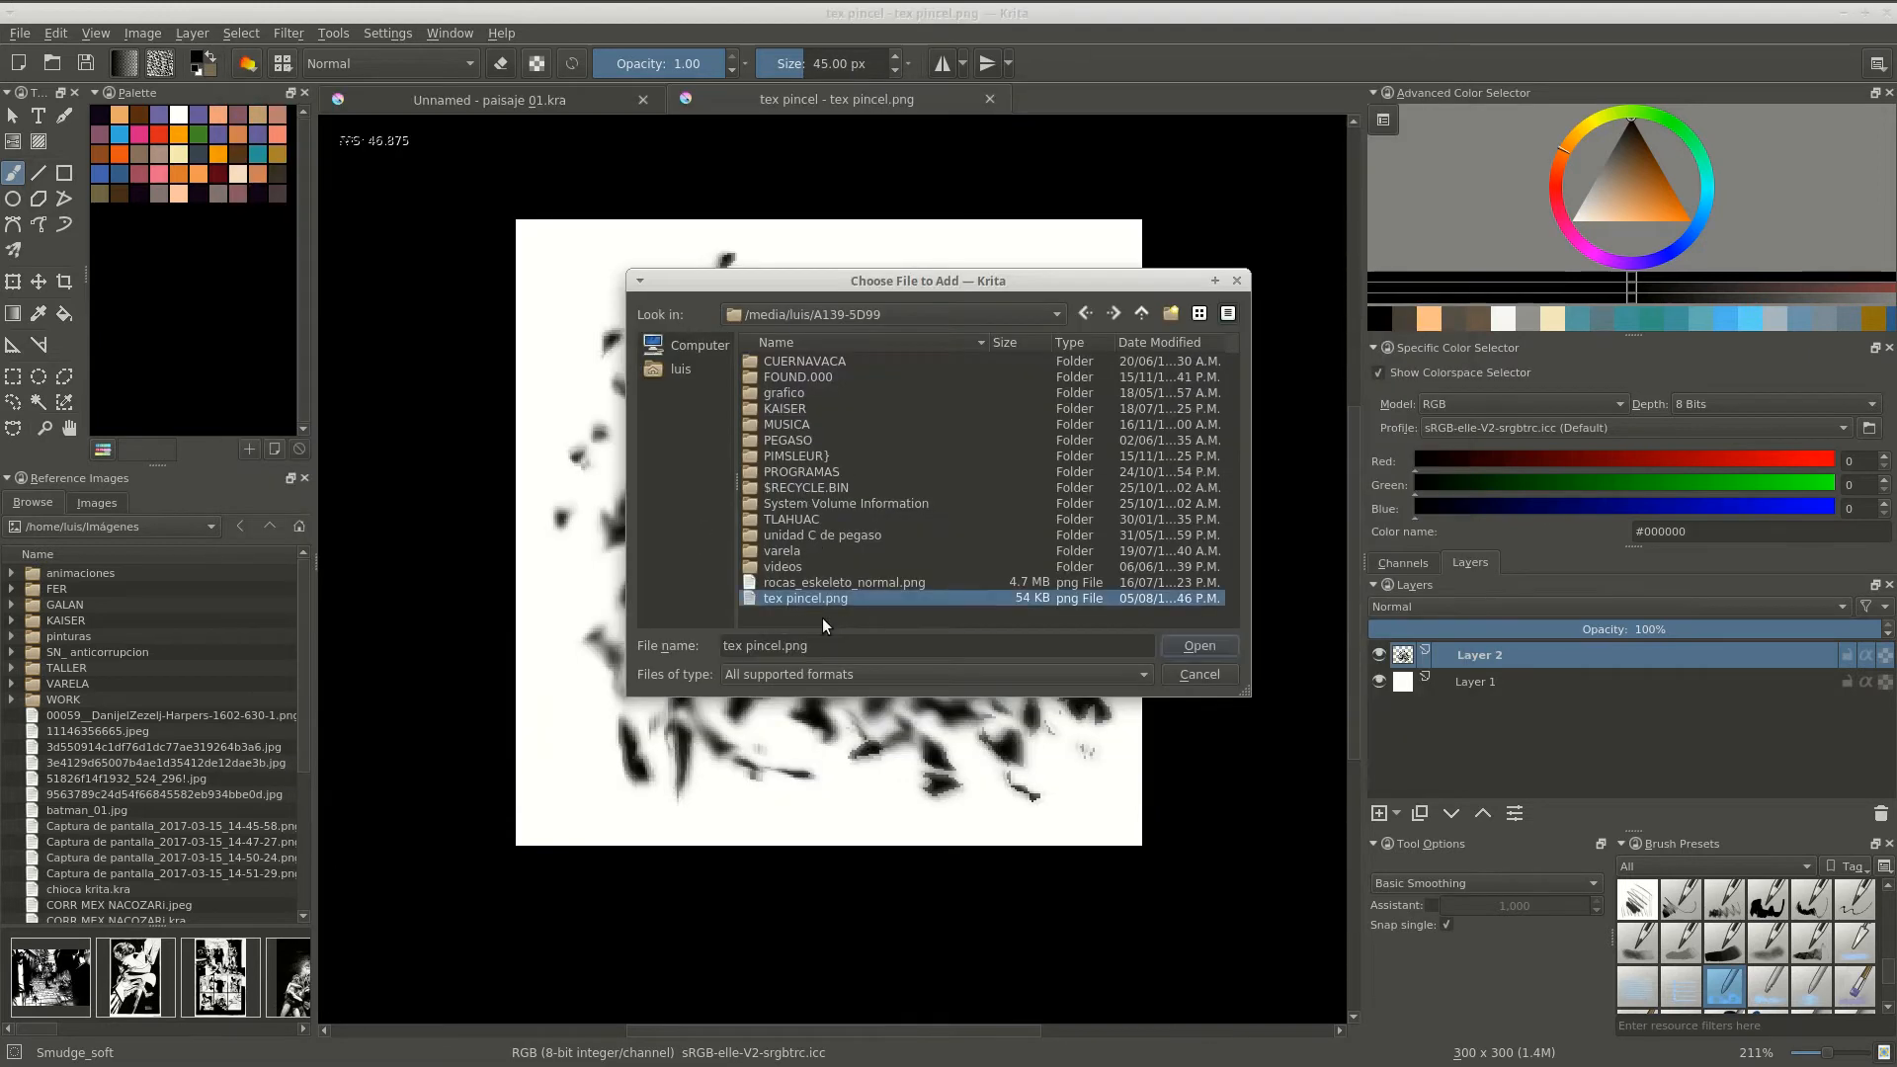
pyautogui.click(1199, 657)
pyautogui.click(282, 63)
pyautogui.click(283, 63)
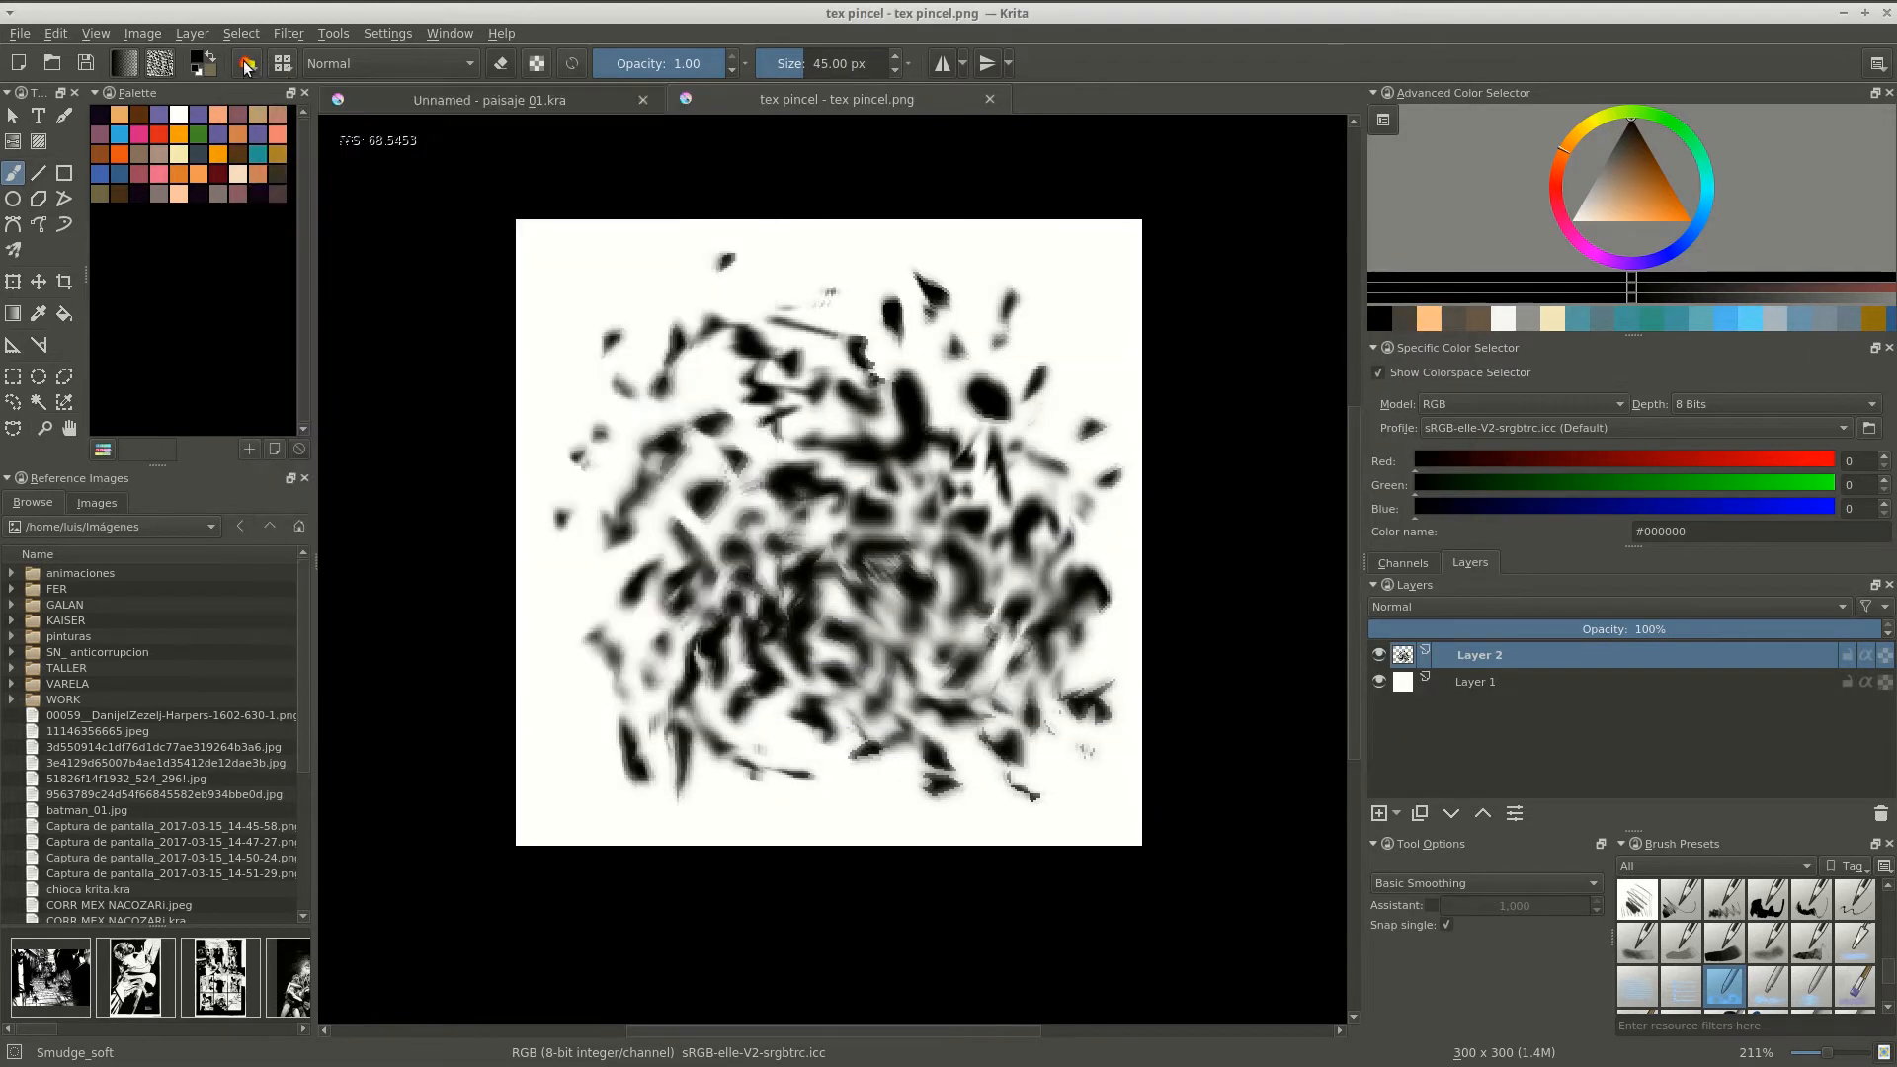
pyautogui.click(248, 63)
pyautogui.scroll(-10, 1132, 344)
pyautogui.click(1049, 470)
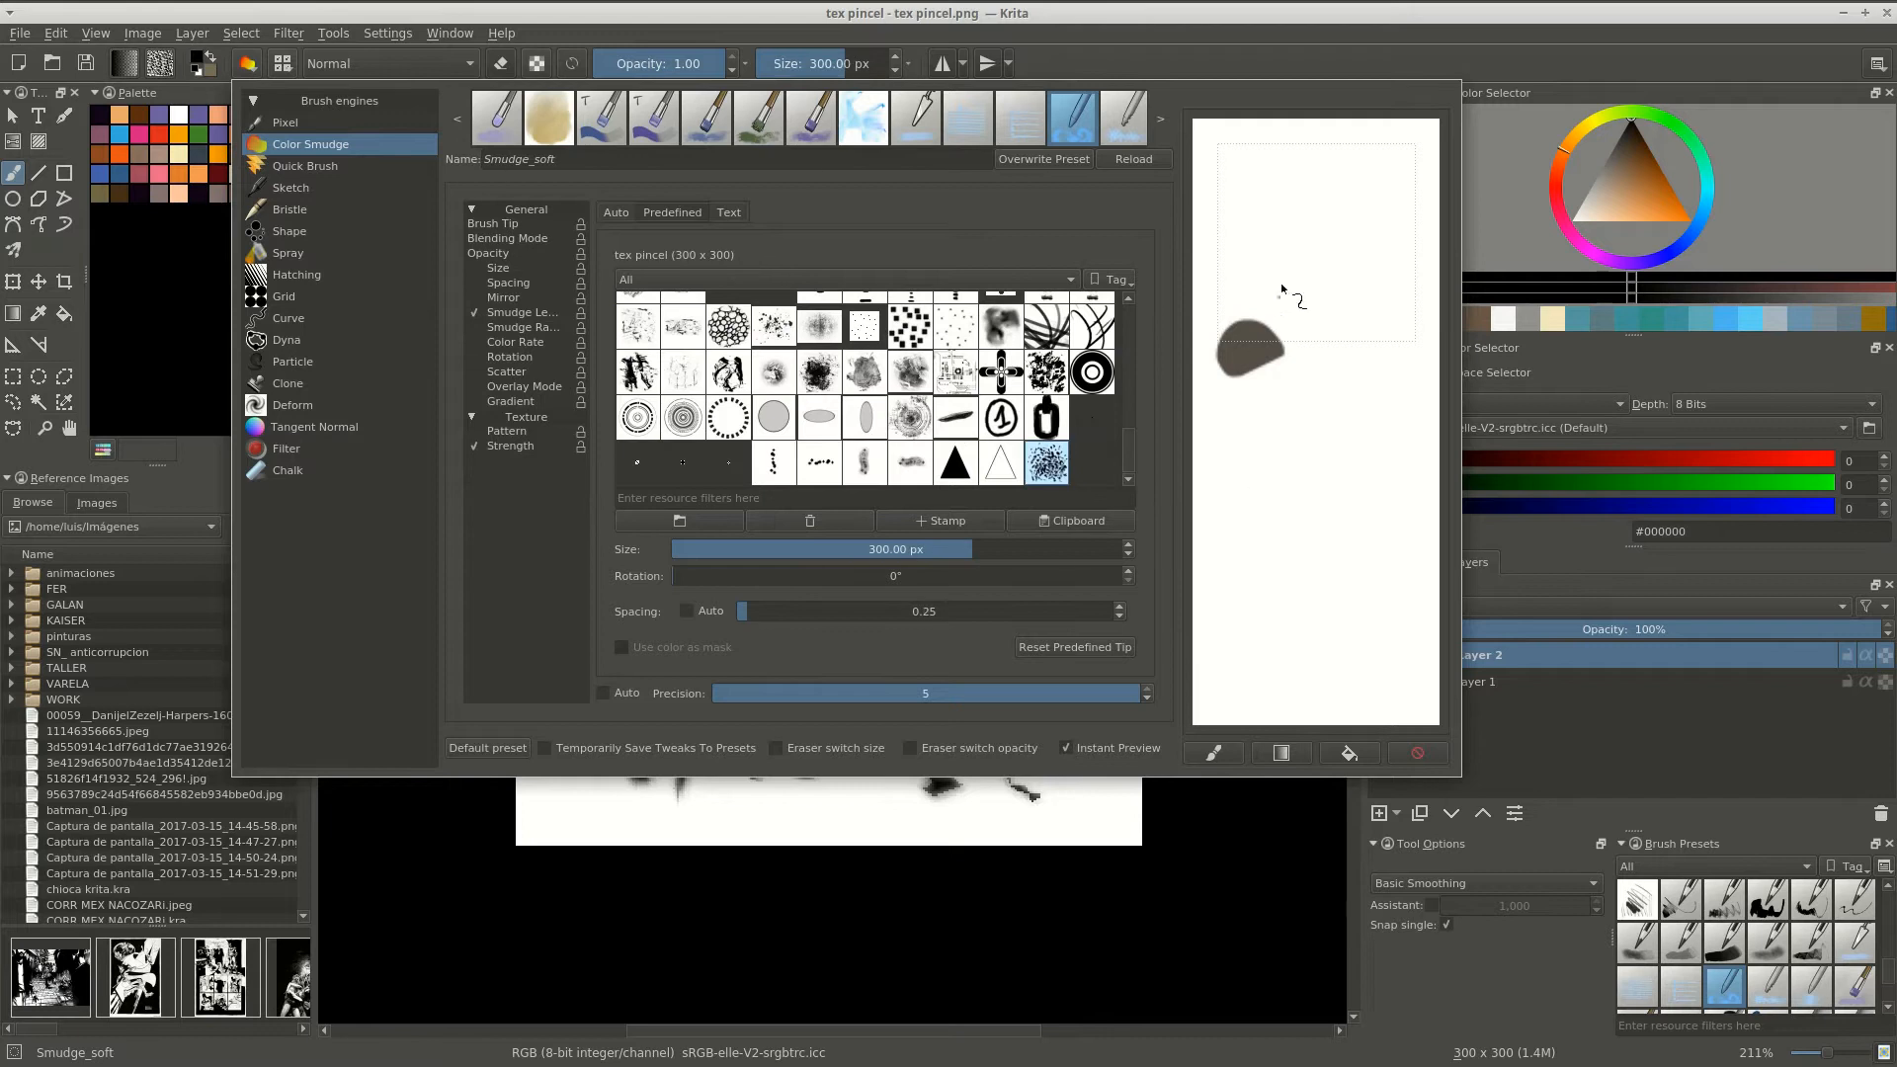
pyautogui.press('Escape')
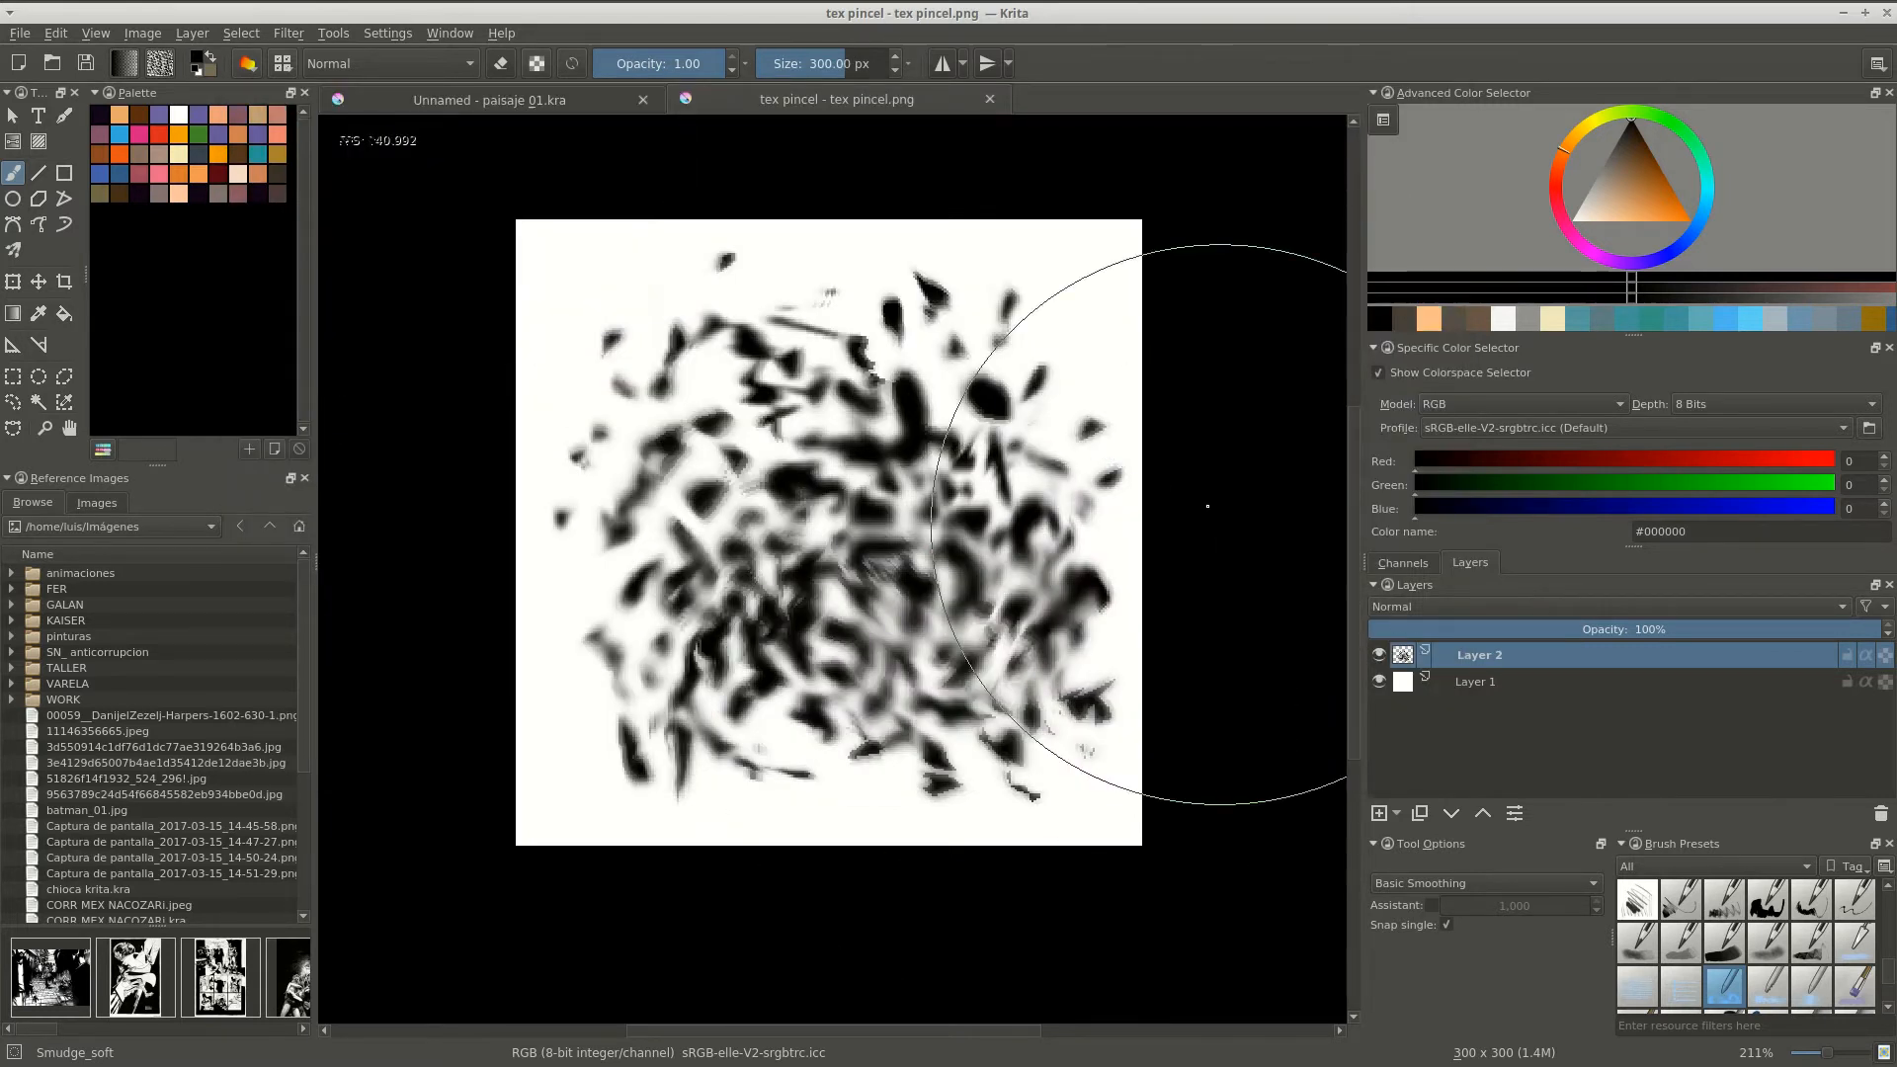
# Switch to the paisaje 01.kra painting with the Fill_circle preset and try a stroke on the rocks, undoing it.
pyautogui.press('/')
pyautogui.rightClick(875, 551)
pyautogui.click(805, 480)
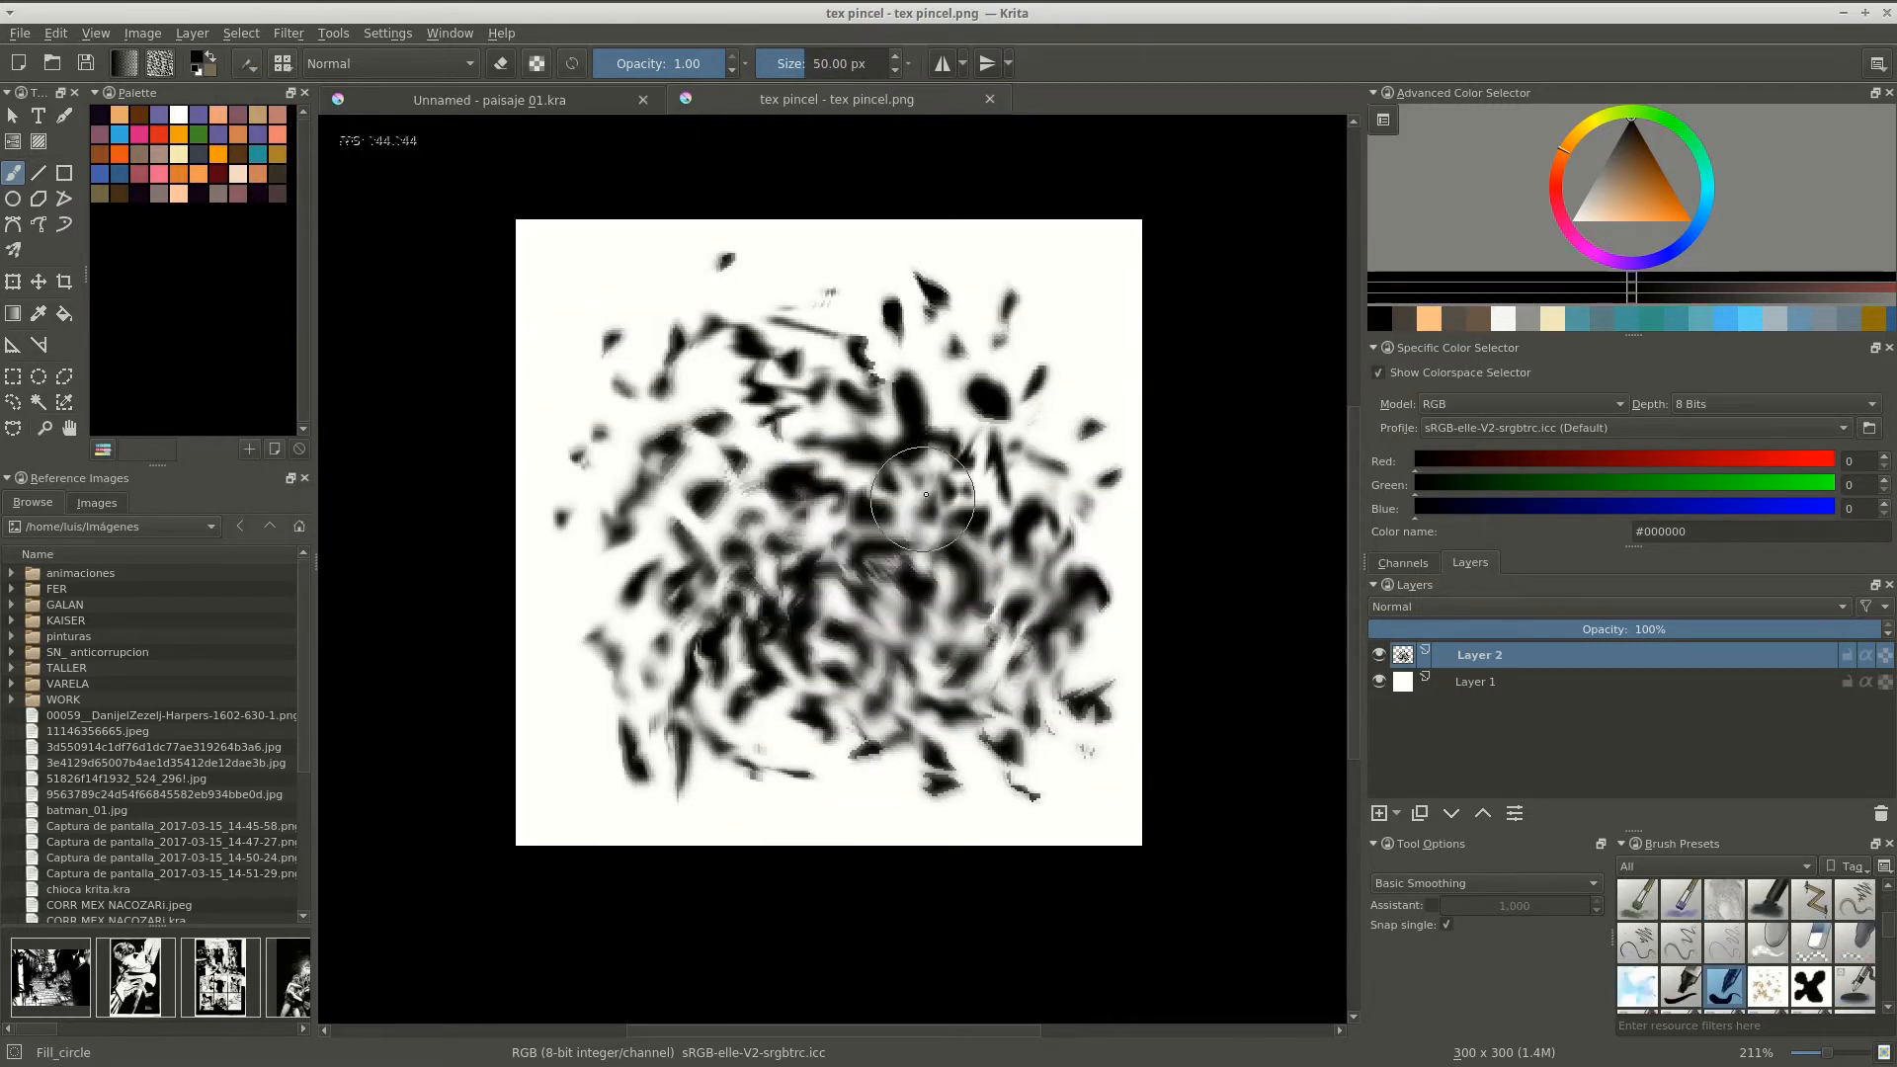
pyautogui.click(501, 107)
pyautogui.scroll(5, 850, 593)
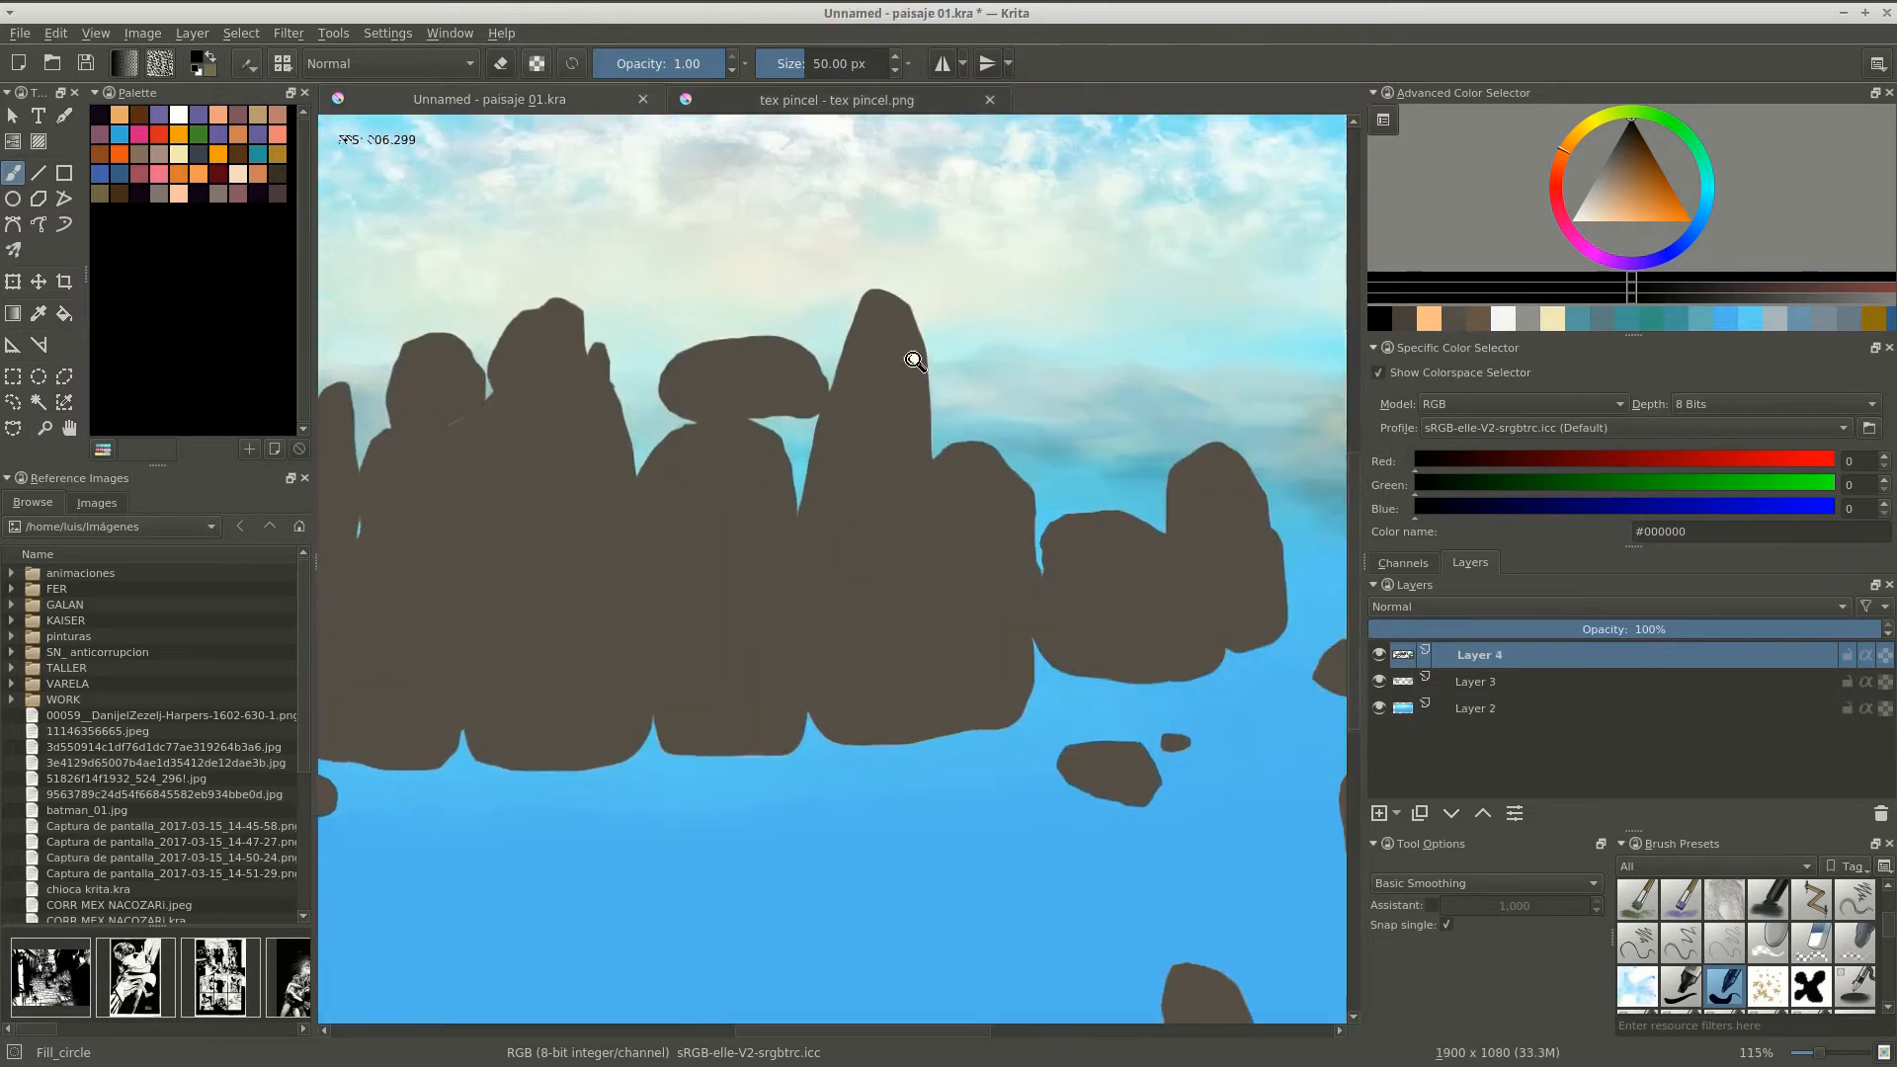
pyautogui.moveTo(859, 592); pyautogui.dragTo(855, 668)
pyautogui.hotkey('ctrl', 'z')
# Try the tex pincel tip with the Color Smudge preset Basic_wet_soft at about 107 px on the rocks and undo the stroke.
pyautogui.press('F5')
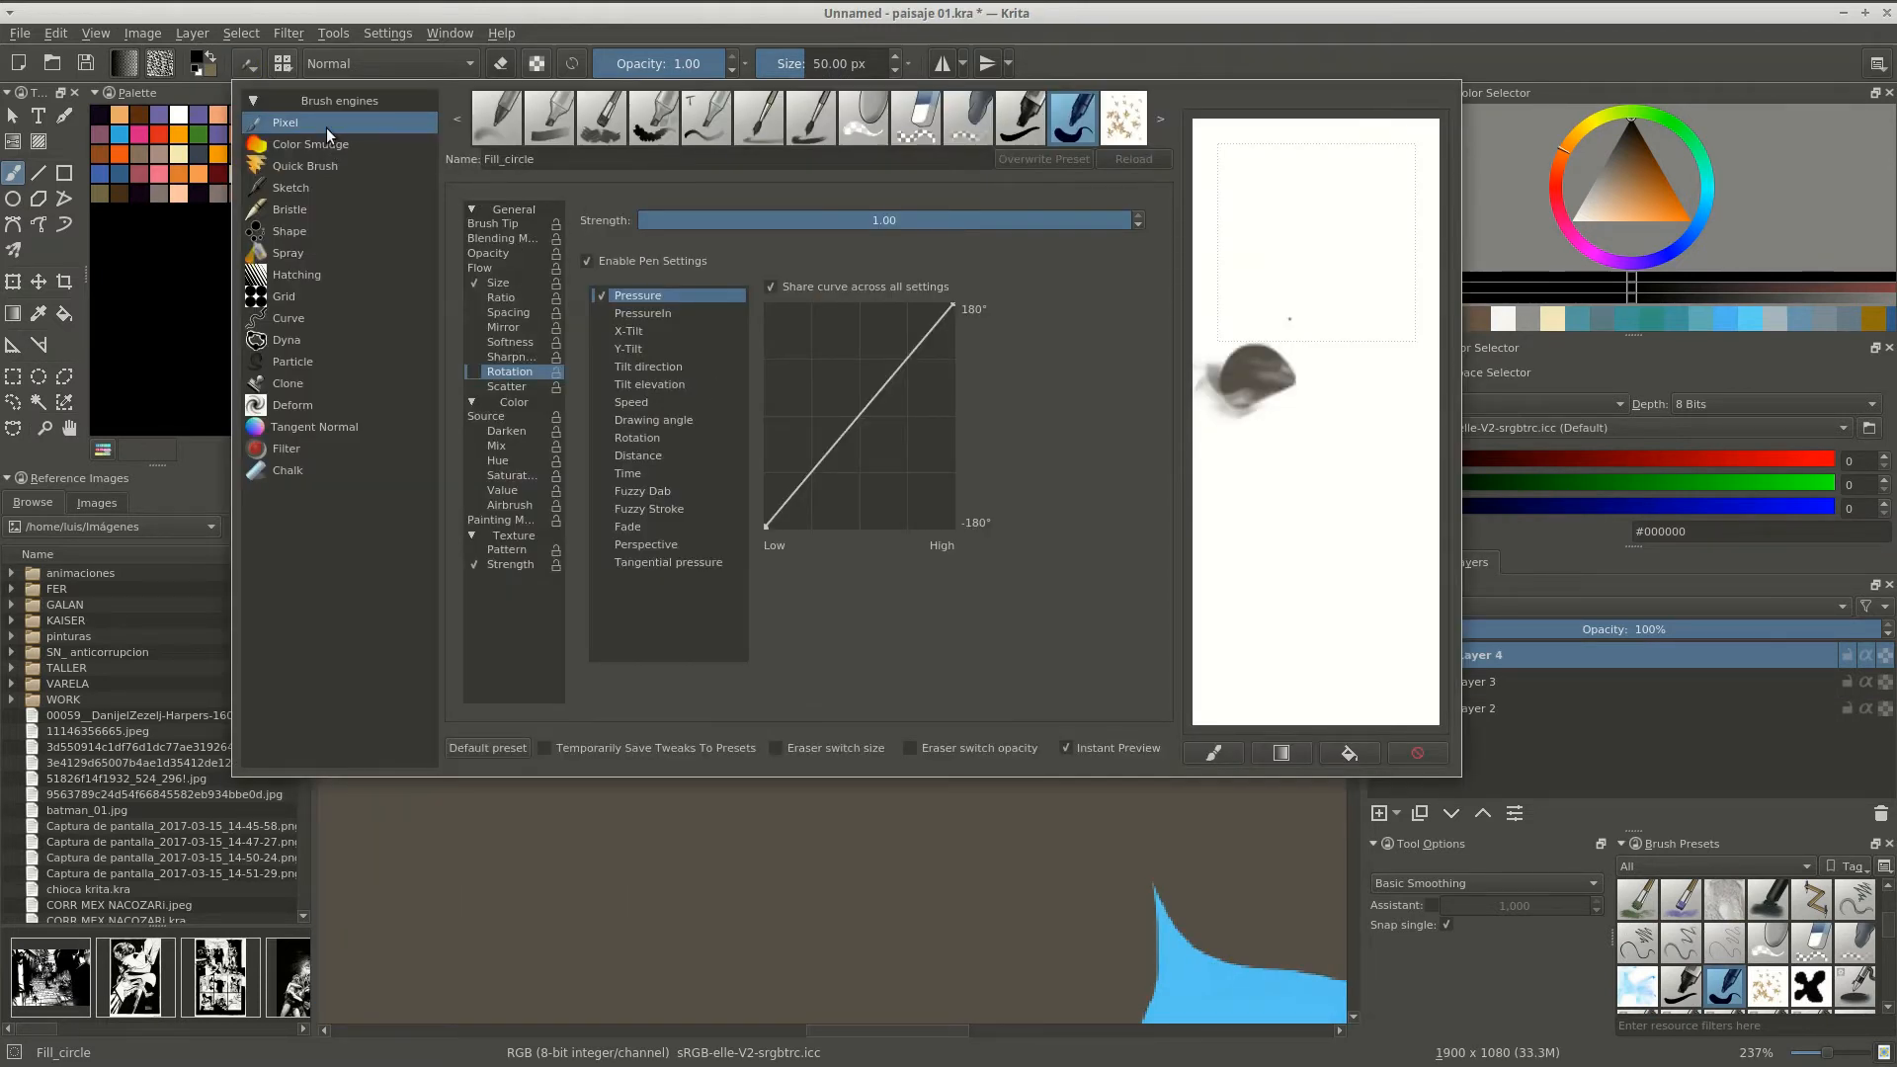
pyautogui.click(301, 144)
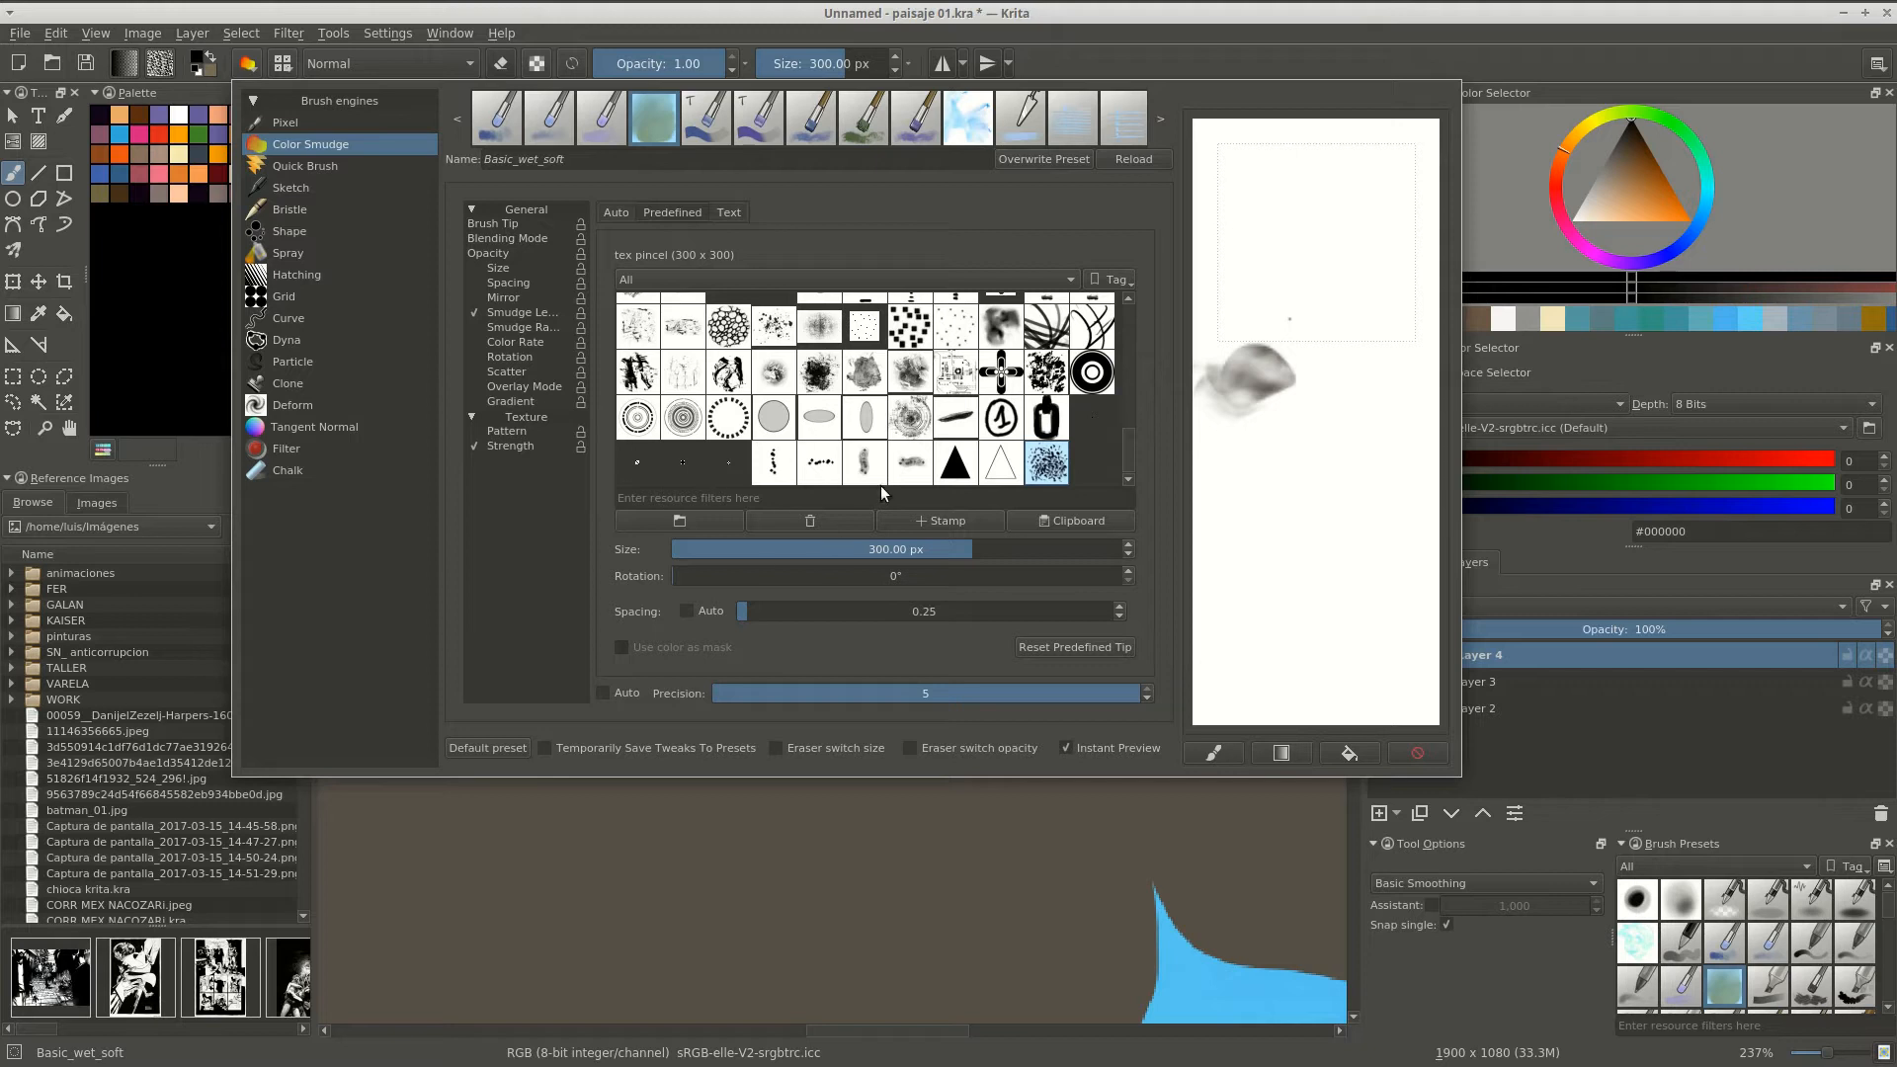
pyautogui.click(1000, 463)
pyautogui.click(1046, 462)
pyautogui.click(905, 855)
pyautogui.moveTo(911, 635)
pyautogui.mouseDown()
pyautogui.moveTo(909, 593)
pyautogui.moveTo(967, 560)
pyautogui.mouseUp()
pyautogui.moveTo(1304, 375)
pyautogui.mouseDown()
pyautogui.moveTo(1185, 211)
pyautogui.moveTo(1047, 534)
pyautogui.mouseUp()
pyautogui.hotkey('ctrl', 'z')
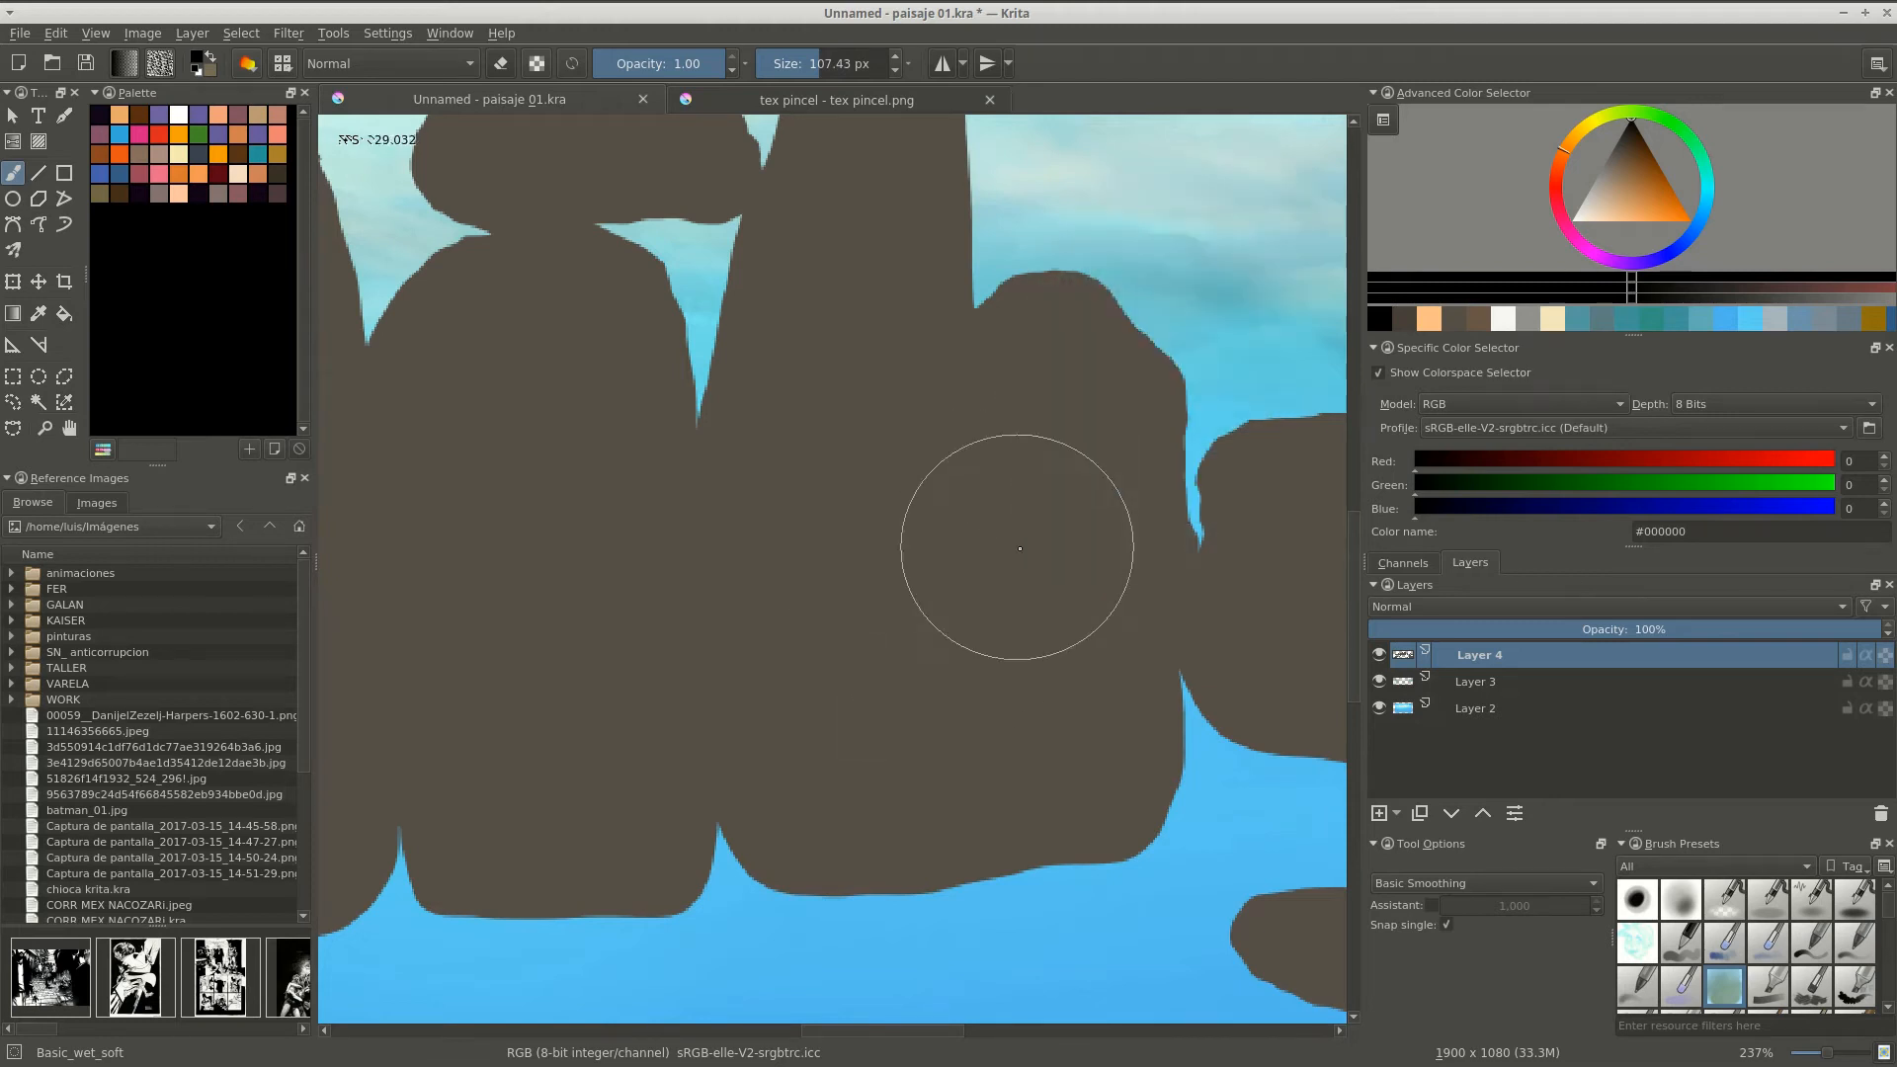
# Set the paint color to #262626 and give the airbrush preset the tex pincel predefined tip.
pyautogui.keyDown('ctrl'); pyautogui.click(901, 559); pyautogui.keyUp('ctrl')
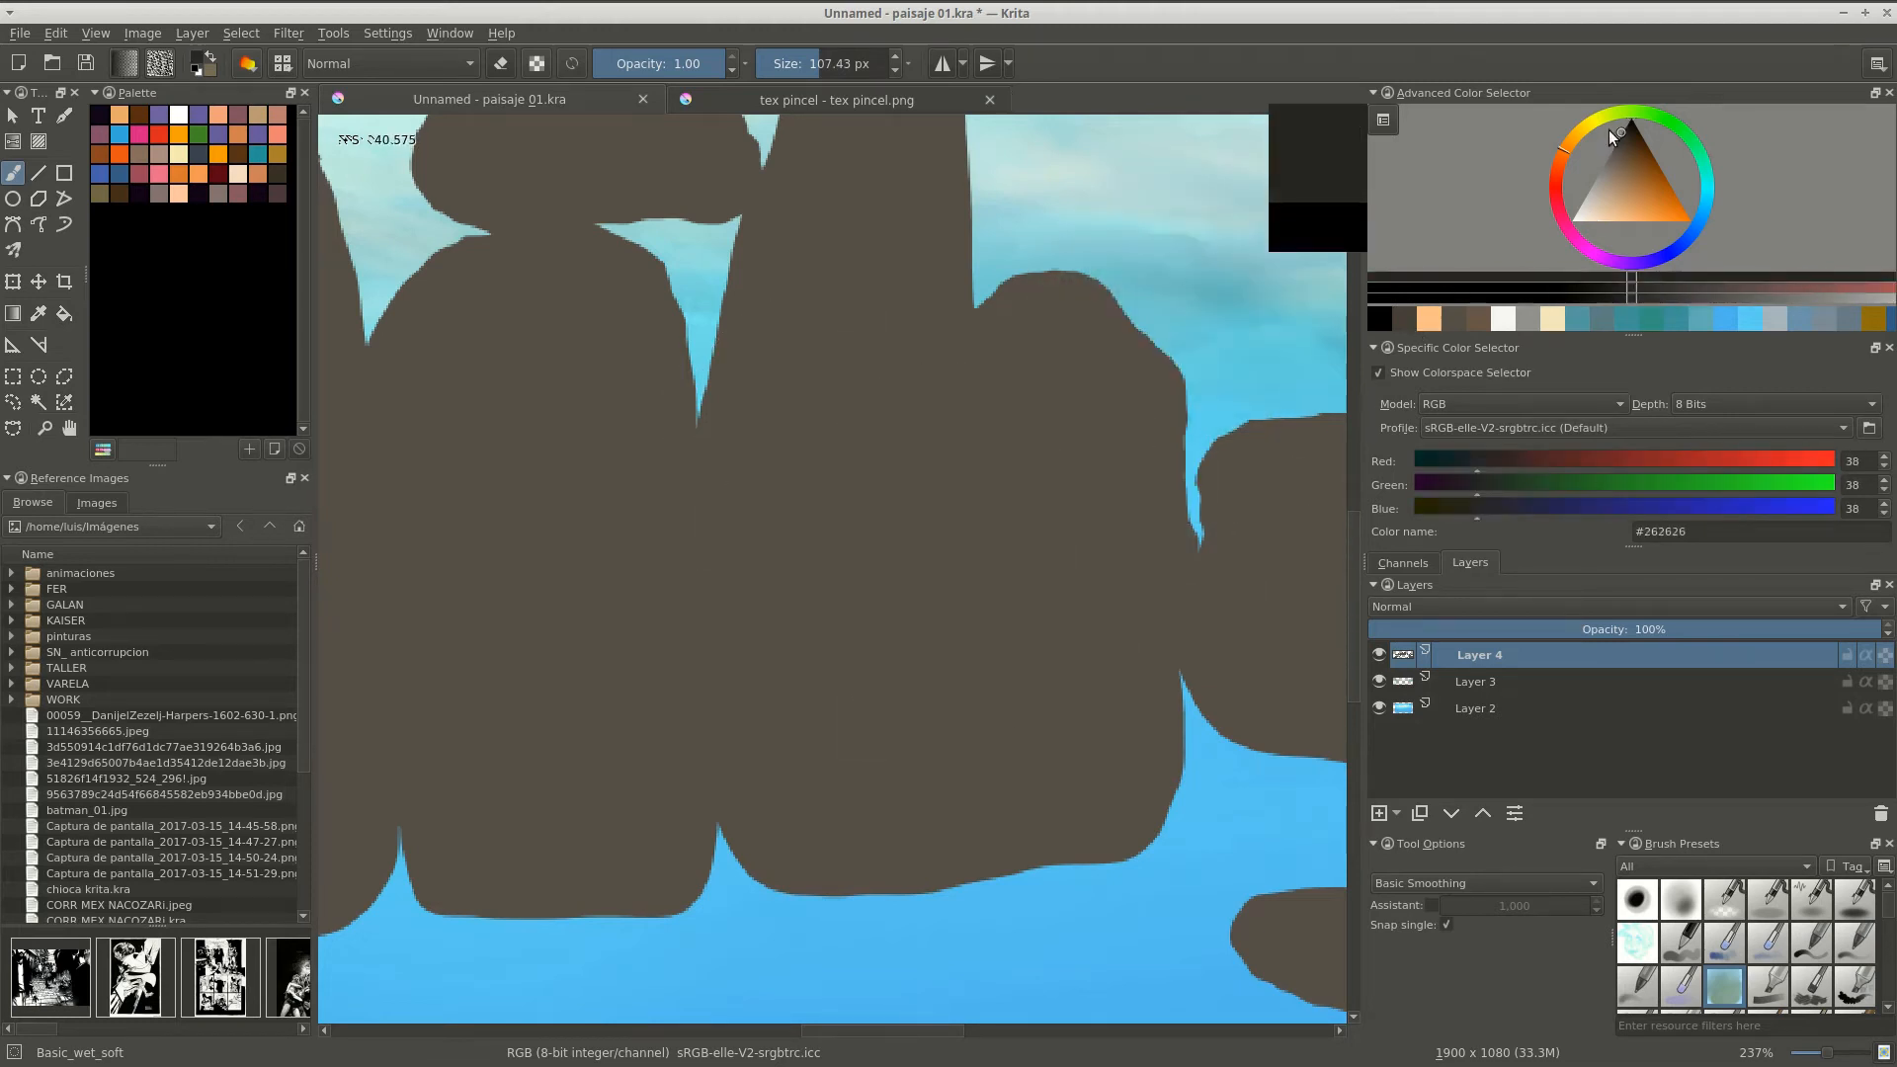
pyautogui.moveTo(905, 640); pyautogui.dragTo(933, 579)
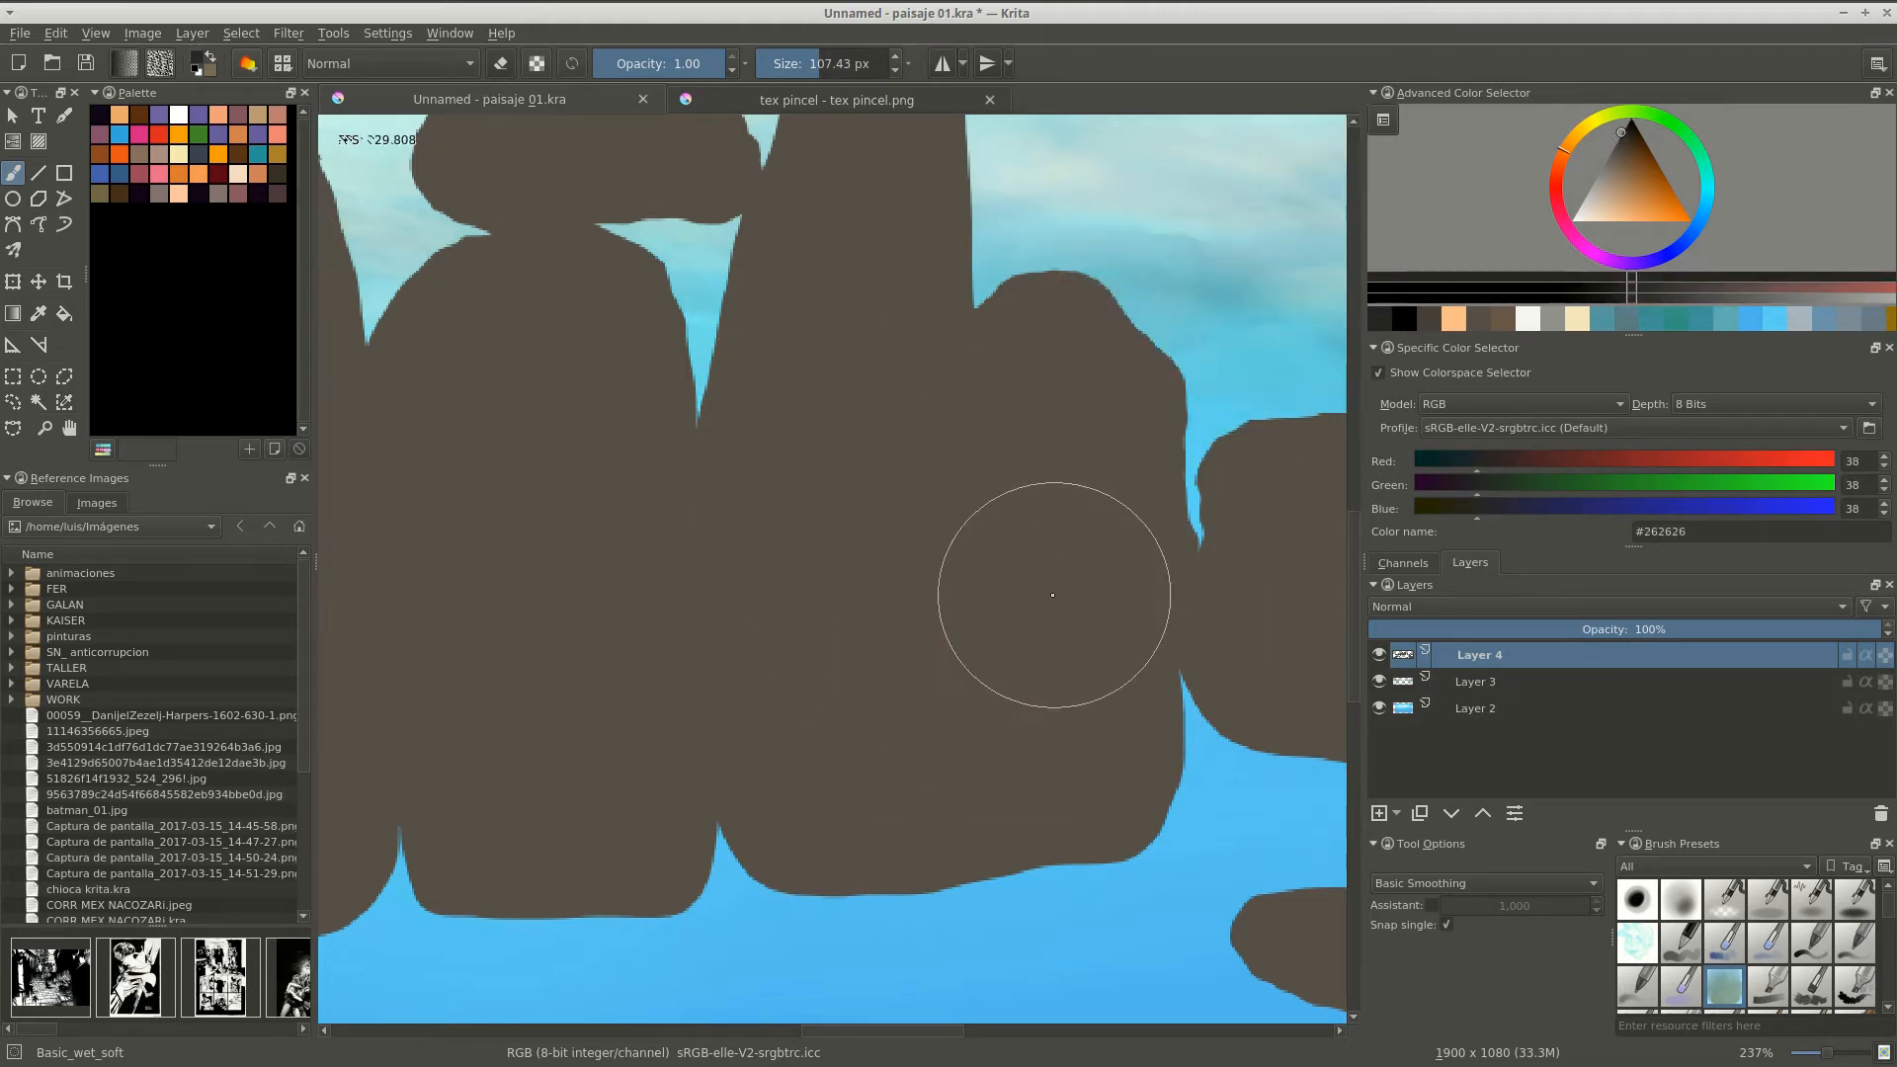
pyautogui.click(248, 64)
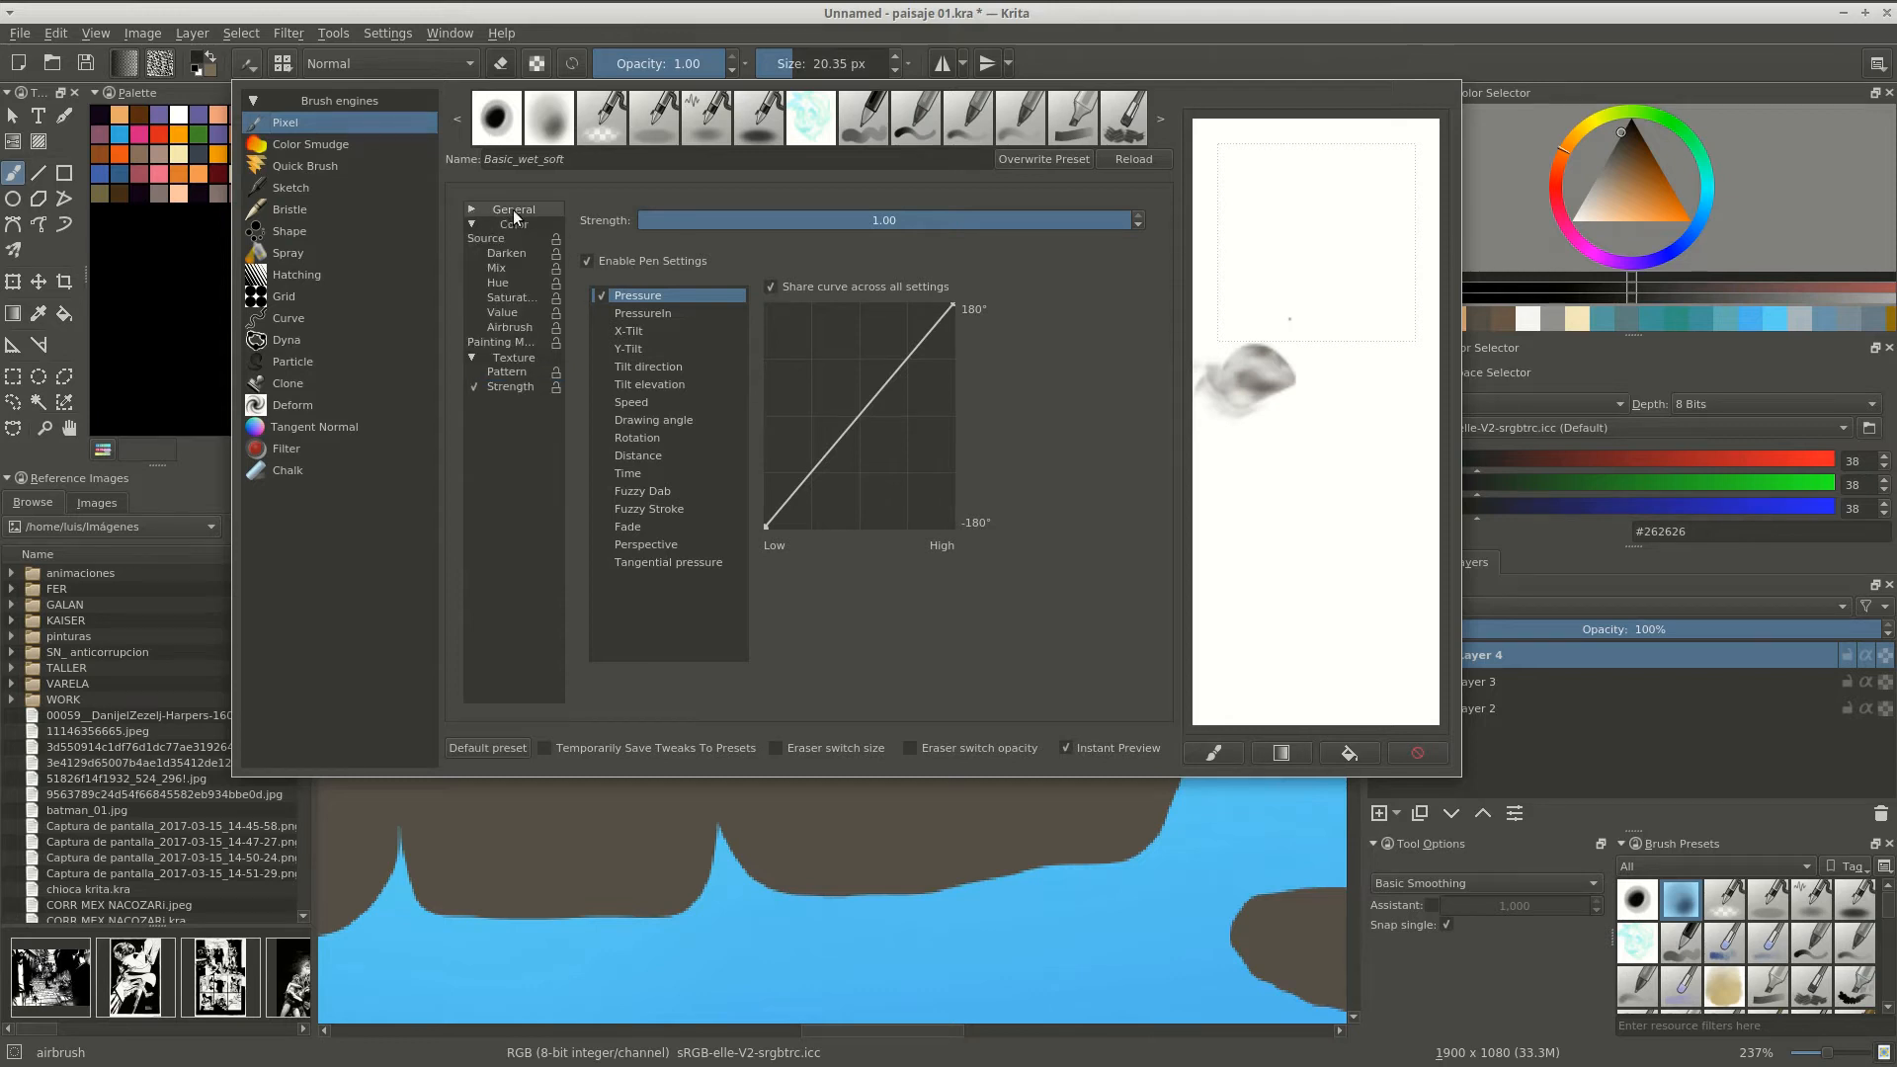
pyautogui.click(505, 222)
pyautogui.click(660, 215)
pyautogui.click(916, 464)
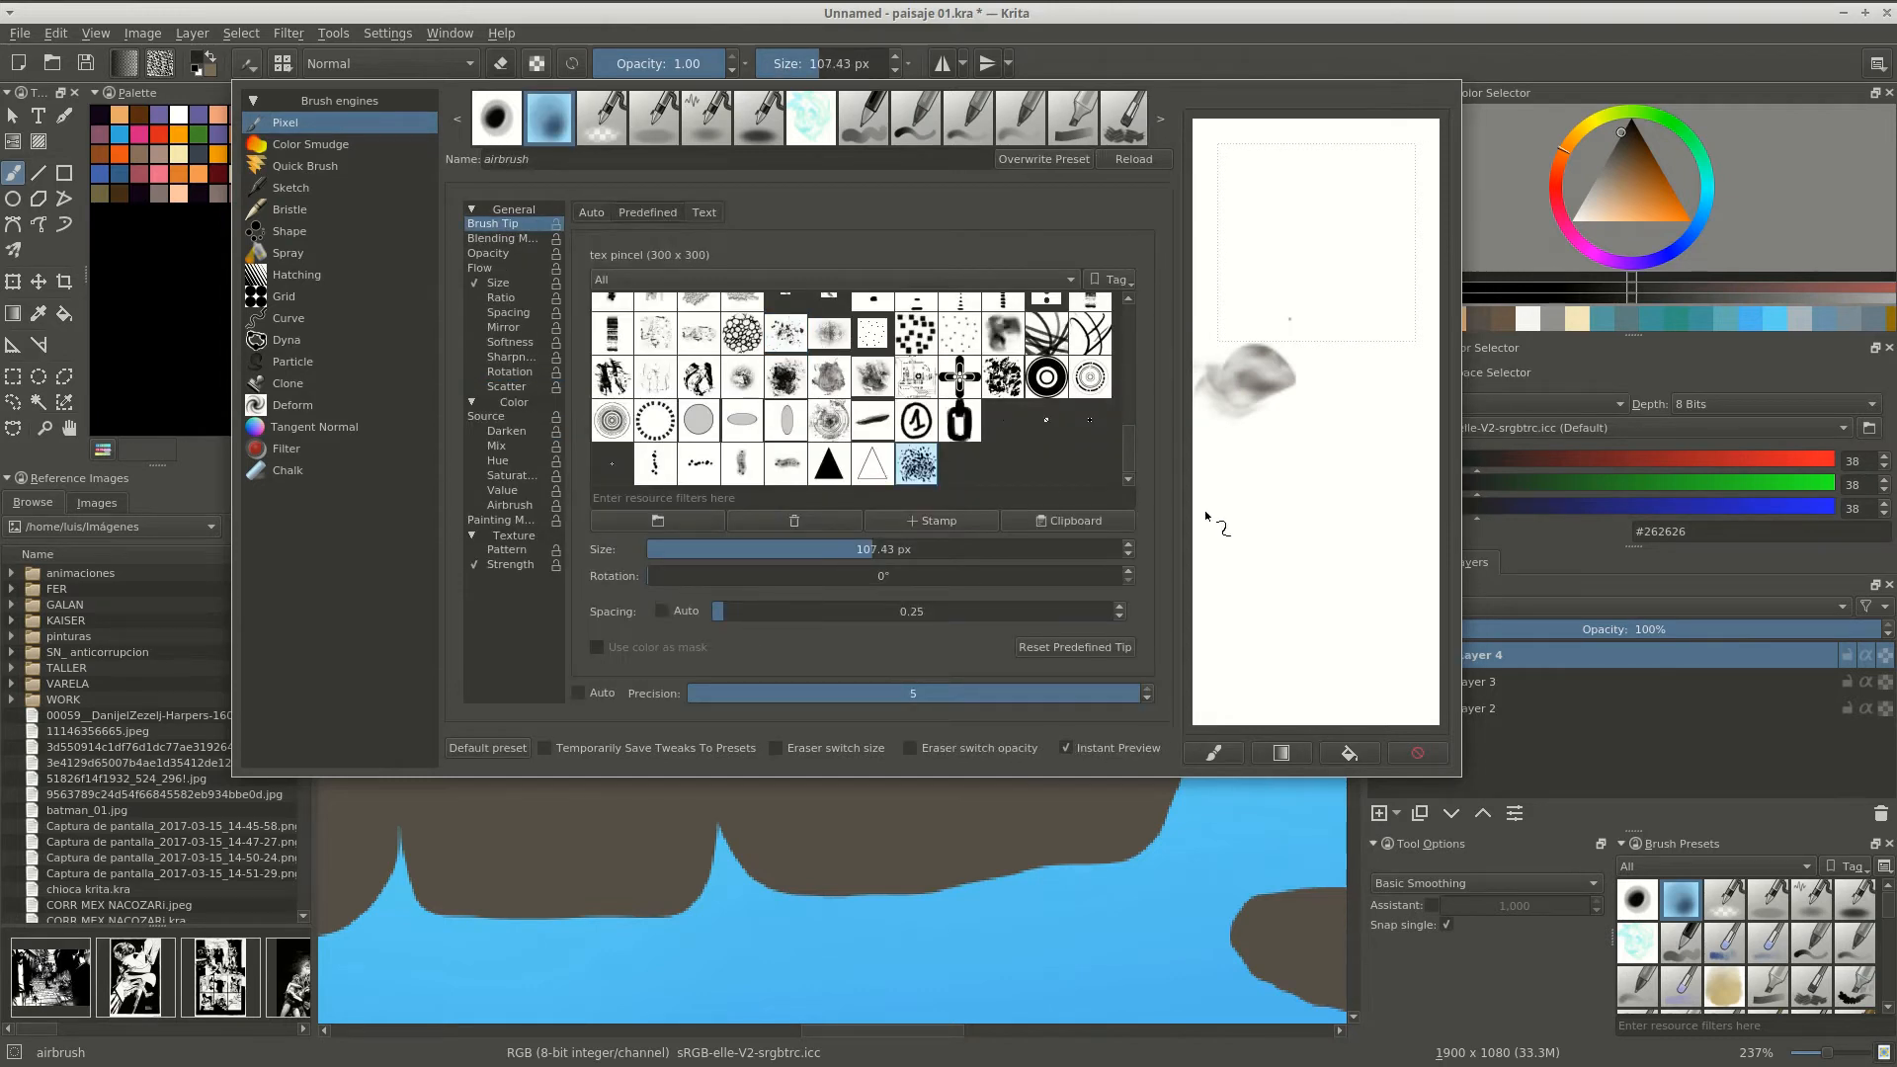
# Set the textured airbrush's size to 71.70 px, testing strokes on the scratchpad and clearing it.
pyautogui.moveTo(1215, 517)
pyautogui.mouseDown()
pyautogui.moveTo(1284, 514)
pyautogui.moveTo(1304, 548)
pyautogui.mouseUp()
pyautogui.click(1264, 760)
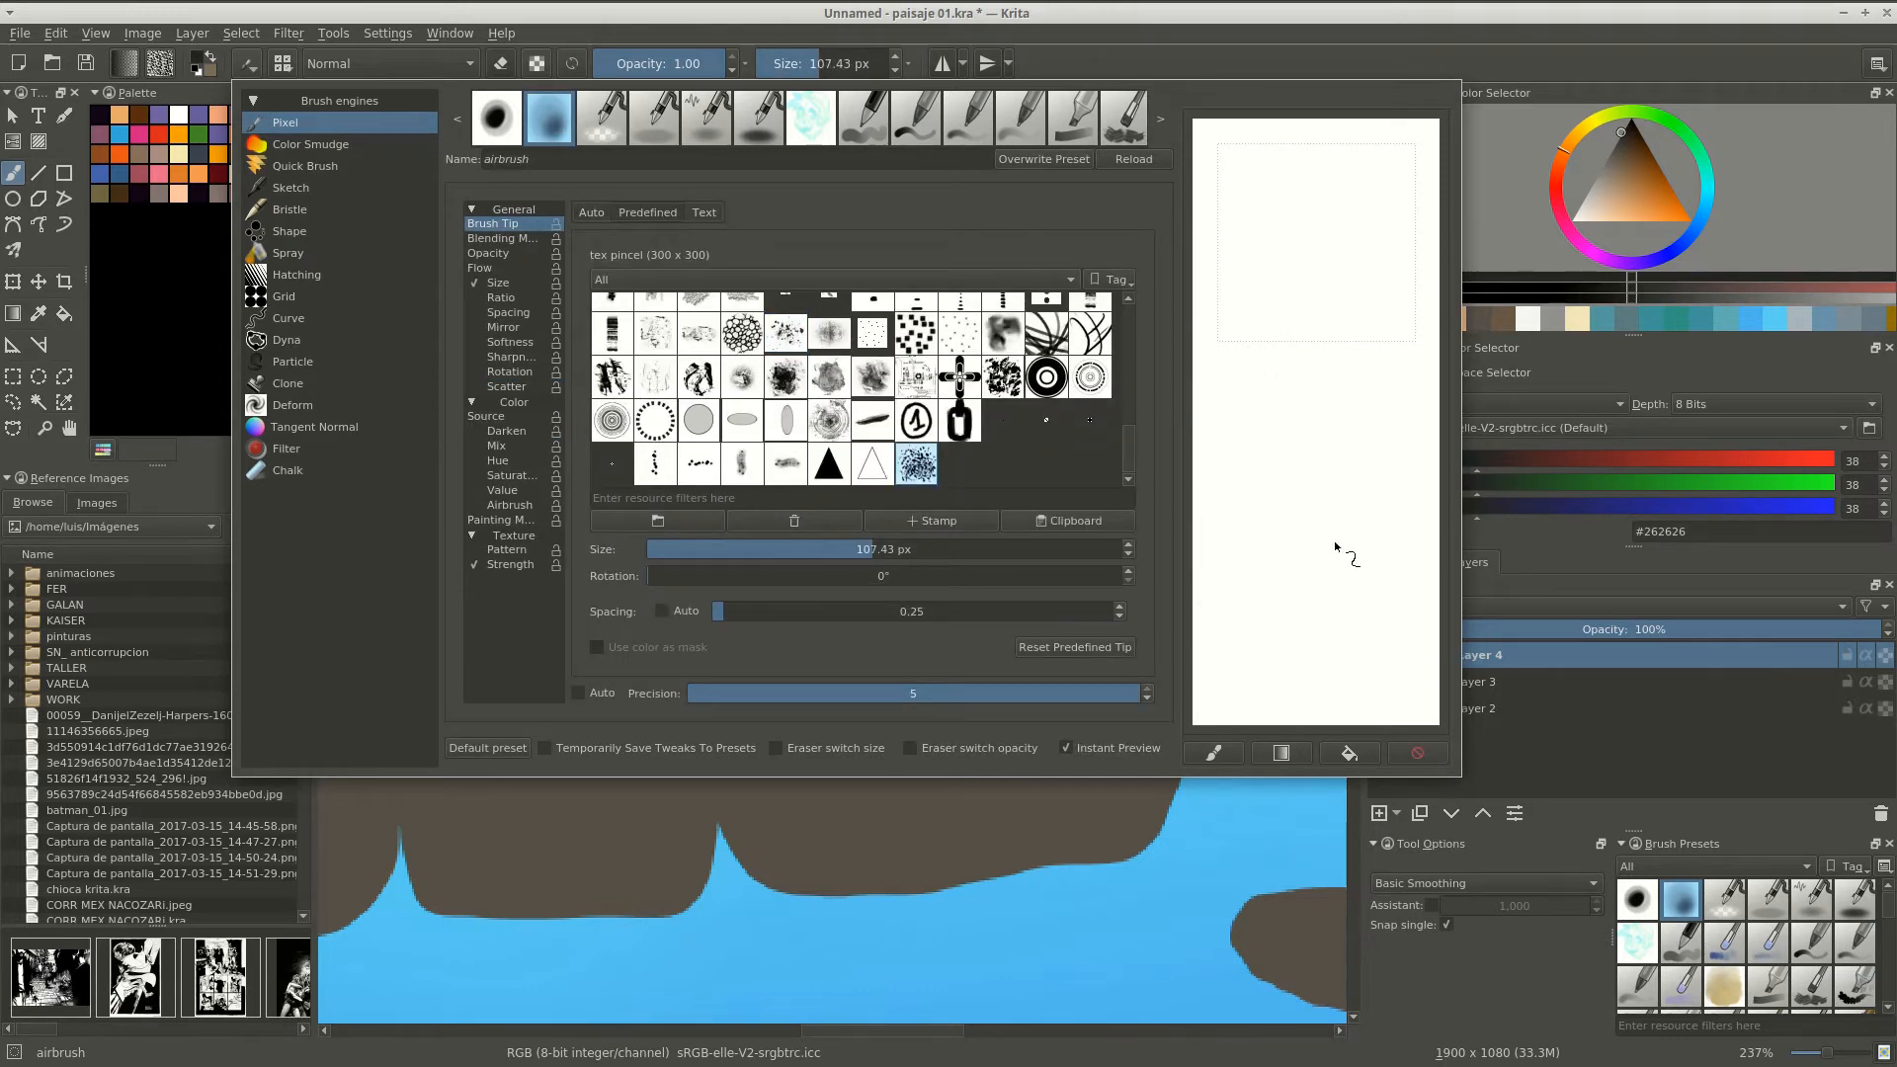
pyautogui.moveTo(863, 561); pyautogui.dragTo(845, 561)
pyautogui.moveTo(1369, 566)
pyautogui.mouseDown()
pyautogui.moveTo(1304, 513)
pyautogui.moveTo(1284, 593)
pyautogui.moveTo(1234, 652)
pyautogui.mouseUp()
pyautogui.click(1416, 754)
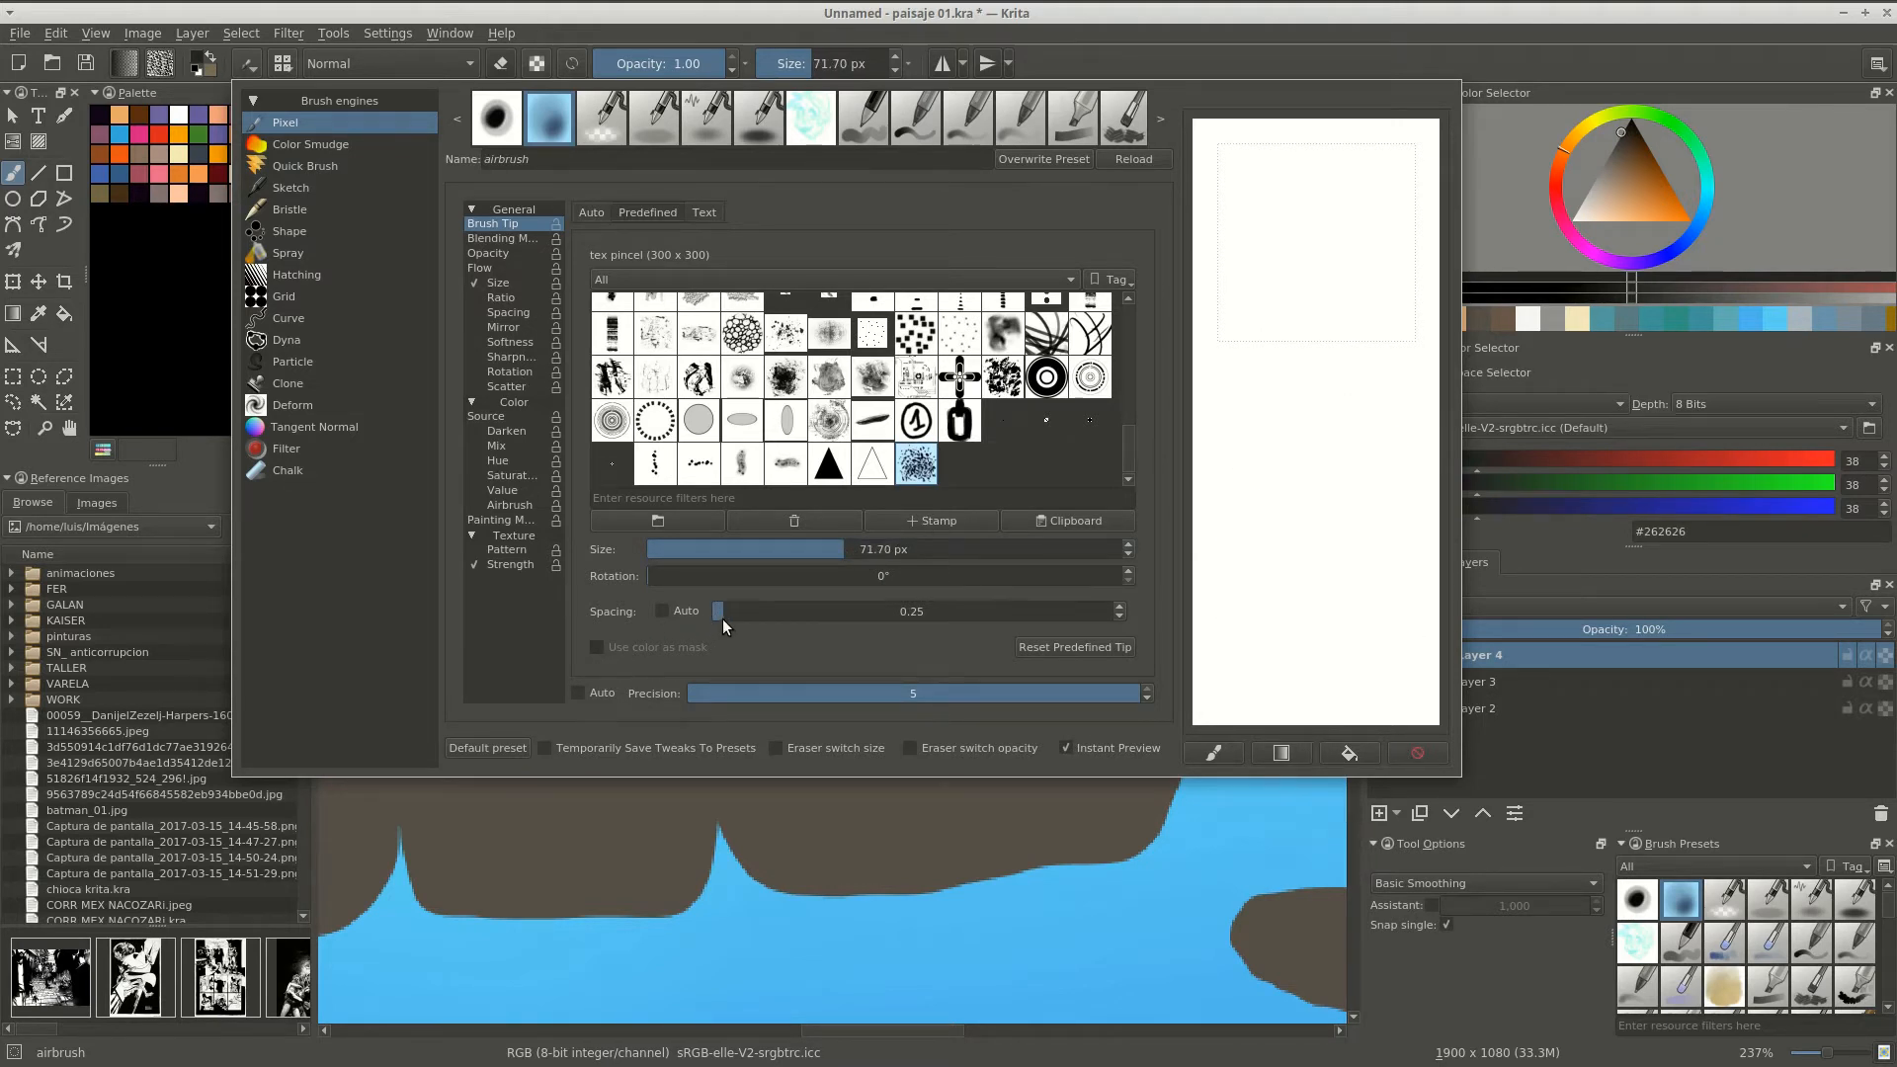
# Set the tex pincel tip's spacing to 0.44, comparing test strokes at different spacings and clearing the scratchpad.
pyautogui.moveTo(721, 612); pyautogui.dragTo(748, 612)
pyautogui.moveTo(1378, 365)
pyautogui.mouseDown()
pyautogui.moveTo(1303, 543)
pyautogui.moveTo(1304, 438)
pyautogui.moveTo(1281, 477)
pyautogui.mouseUp()
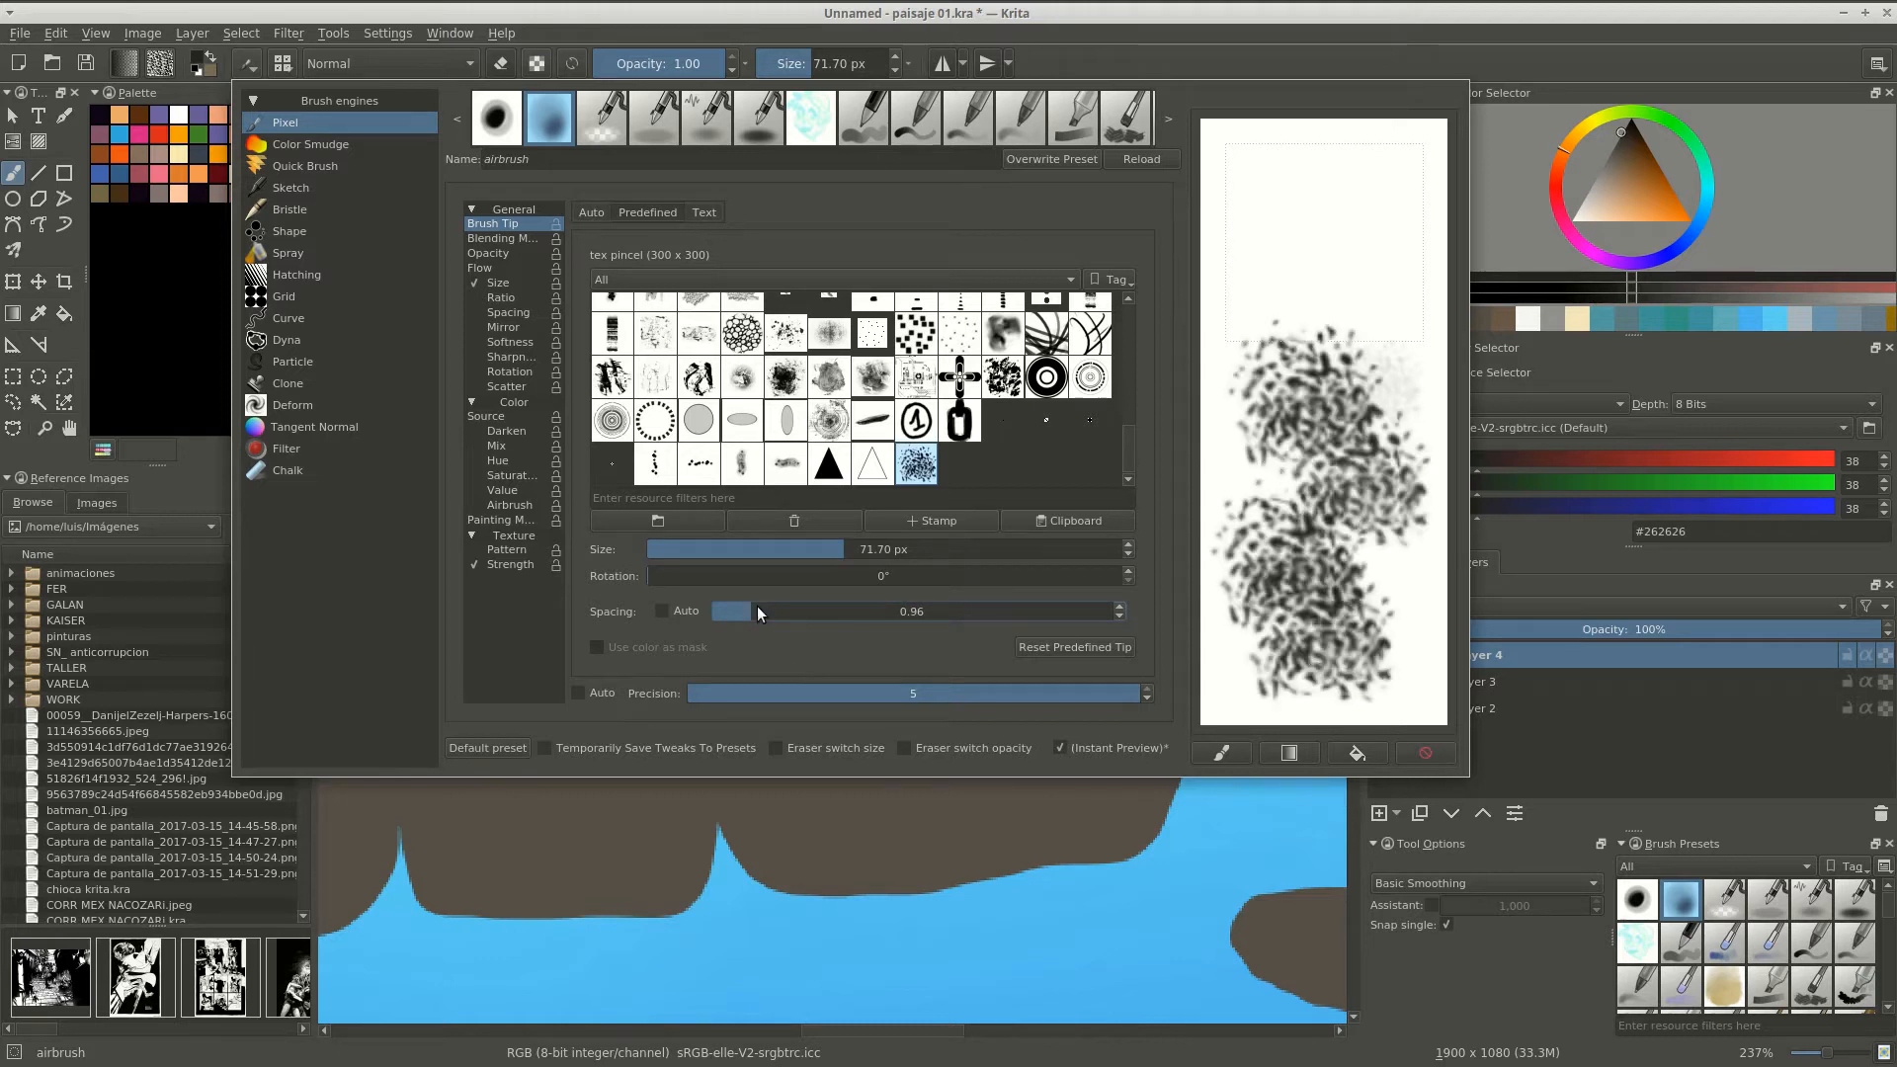
pyautogui.moveTo(760, 613); pyautogui.dragTo(721, 612)
pyautogui.click(1417, 754)
pyautogui.moveTo(1403, 692)
pyautogui.mouseDown()
pyautogui.moveTo(1364, 494)
pyautogui.moveTo(1286, 701)
pyautogui.mouseUp()
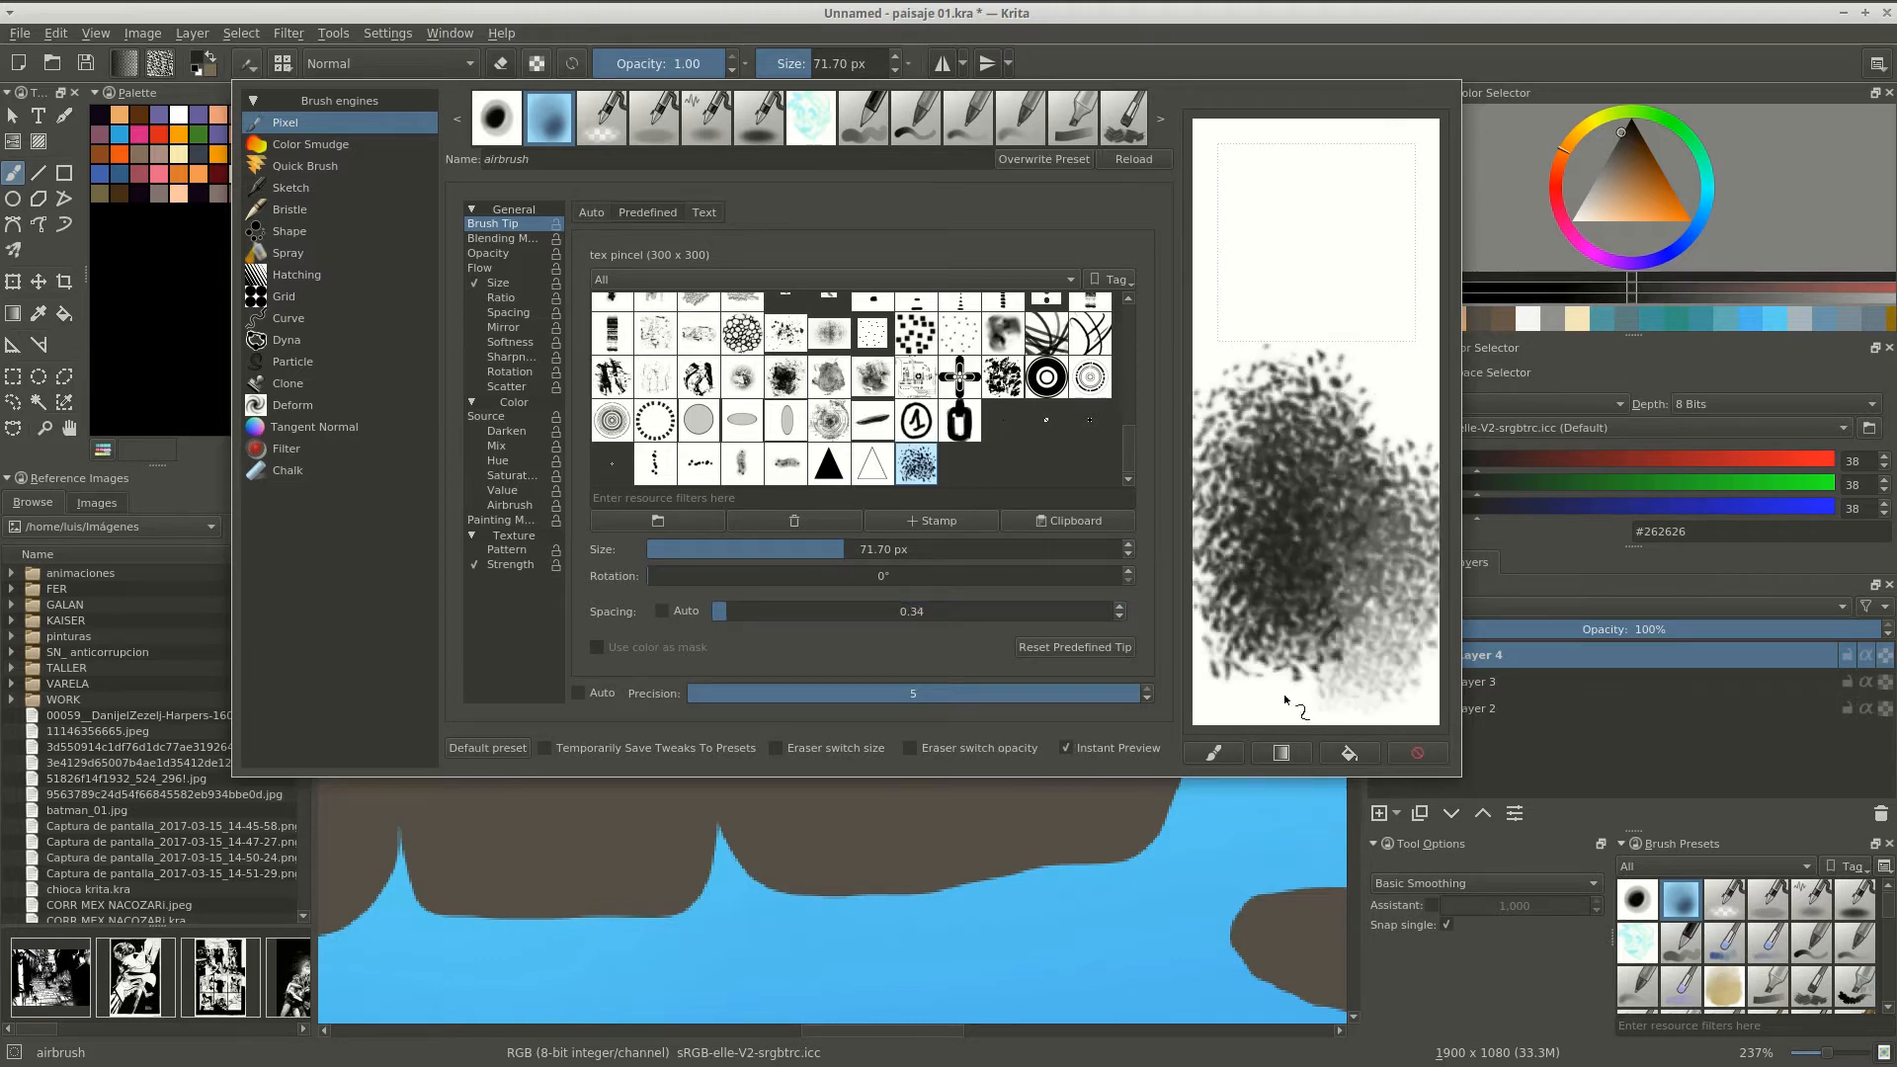
pyautogui.click(732, 618)
pyautogui.click(1415, 754)
pyautogui.moveTo(1403, 691)
pyautogui.mouseDown()
pyautogui.moveTo(1215, 538)
pyautogui.moveTo(1378, 721)
pyautogui.mouseUp()
pyautogui.click(1416, 747)
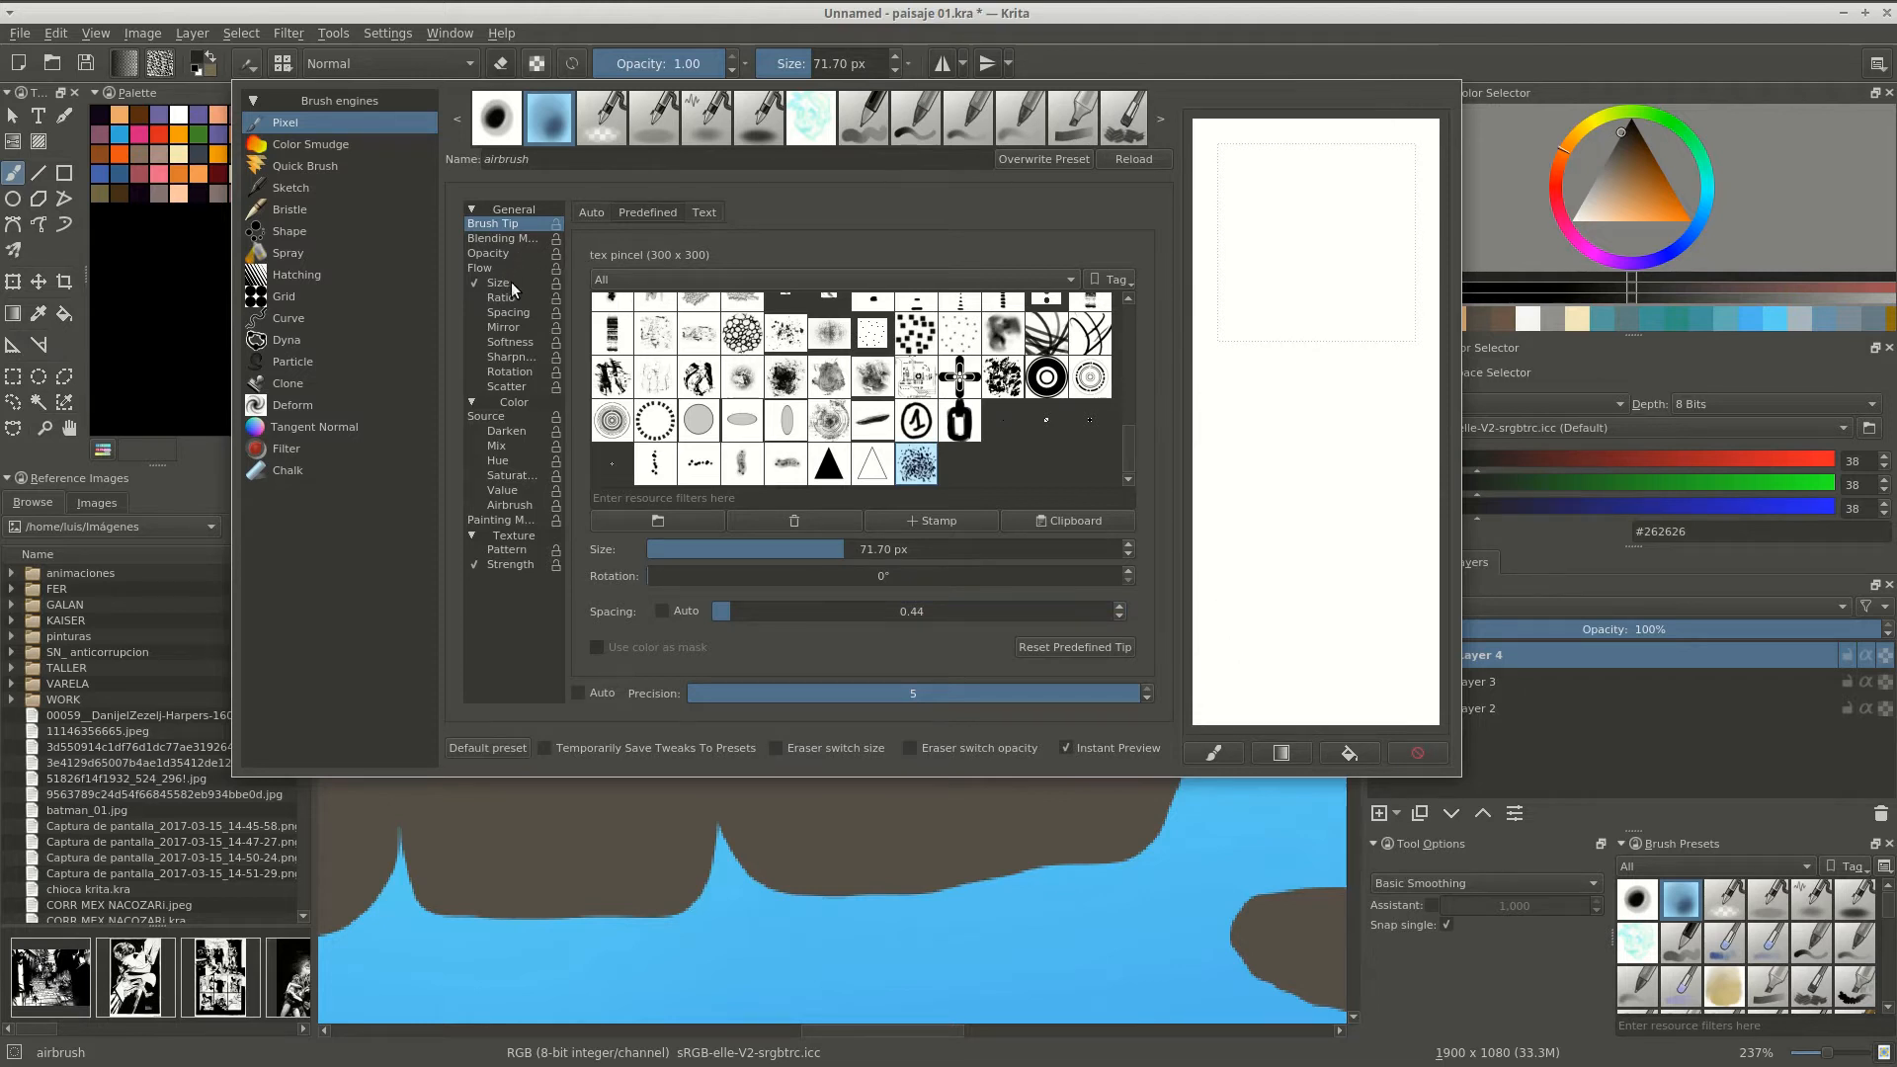
# Try the Drawing angle sensor for the textured airbrush's rotation on the scratchpad and clear the test stroke.
pyautogui.click(509, 373)
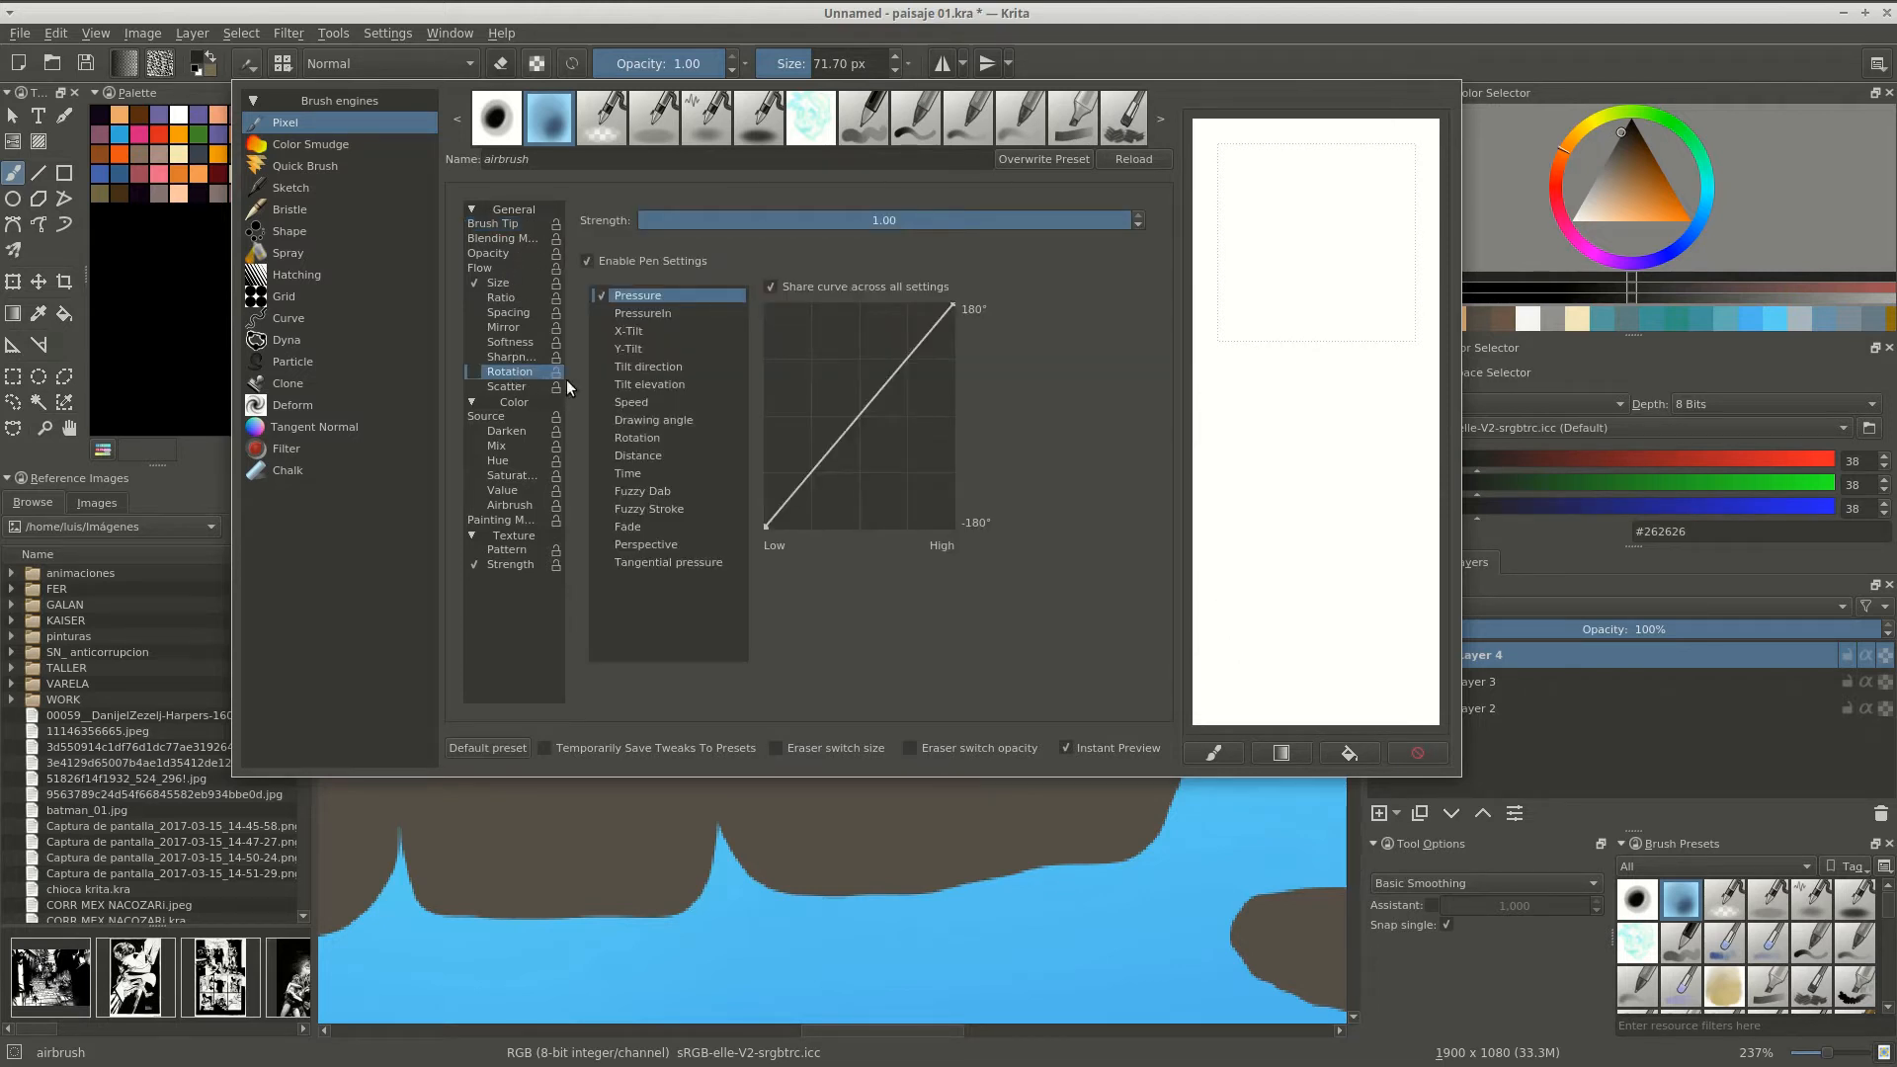
pyautogui.click(656, 420)
pyautogui.moveTo(1312, 584)
pyautogui.mouseDown()
pyautogui.moveTo(1225, 435)
pyautogui.moveTo(1403, 612)
pyautogui.mouseUp()
pyautogui.click(1281, 753)
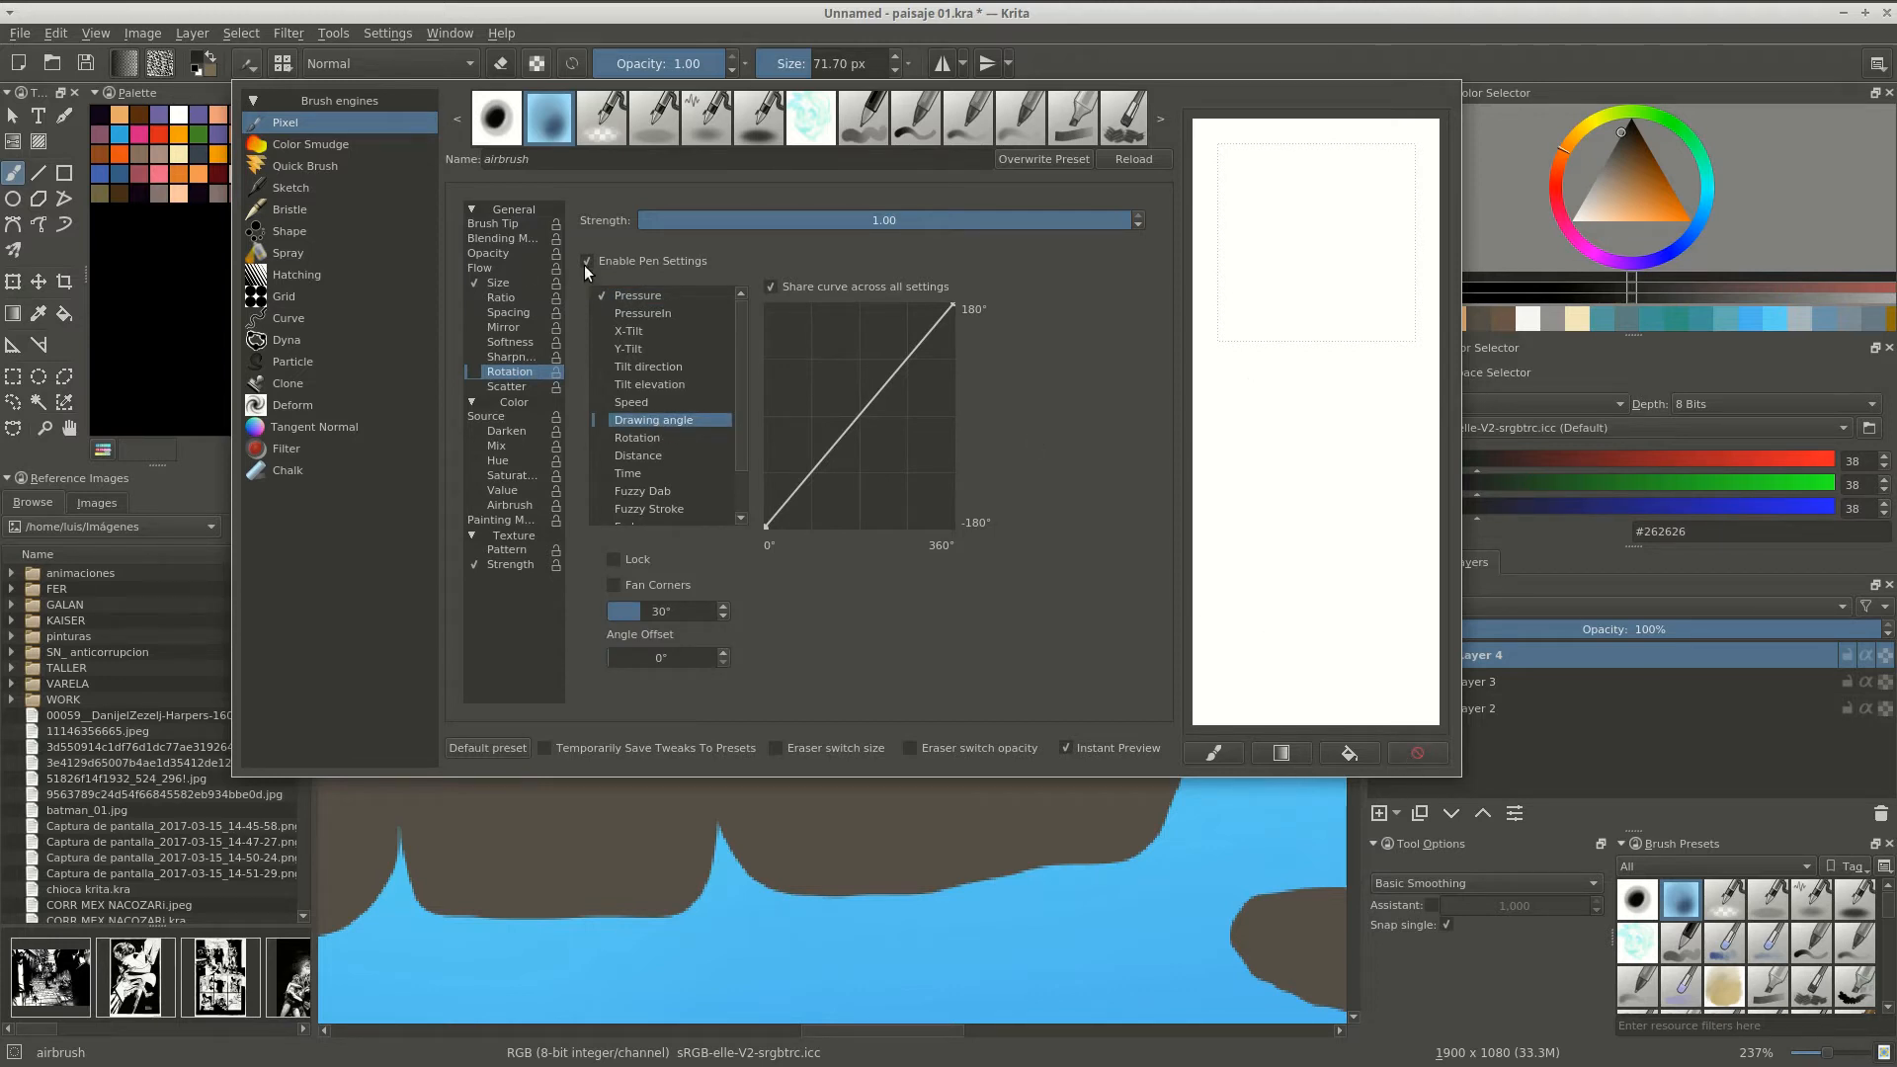
# Set the tex pincel tip's spacing to 0.32, test it on the scratchpad and close the brush editor.
pyautogui.click(505, 281)
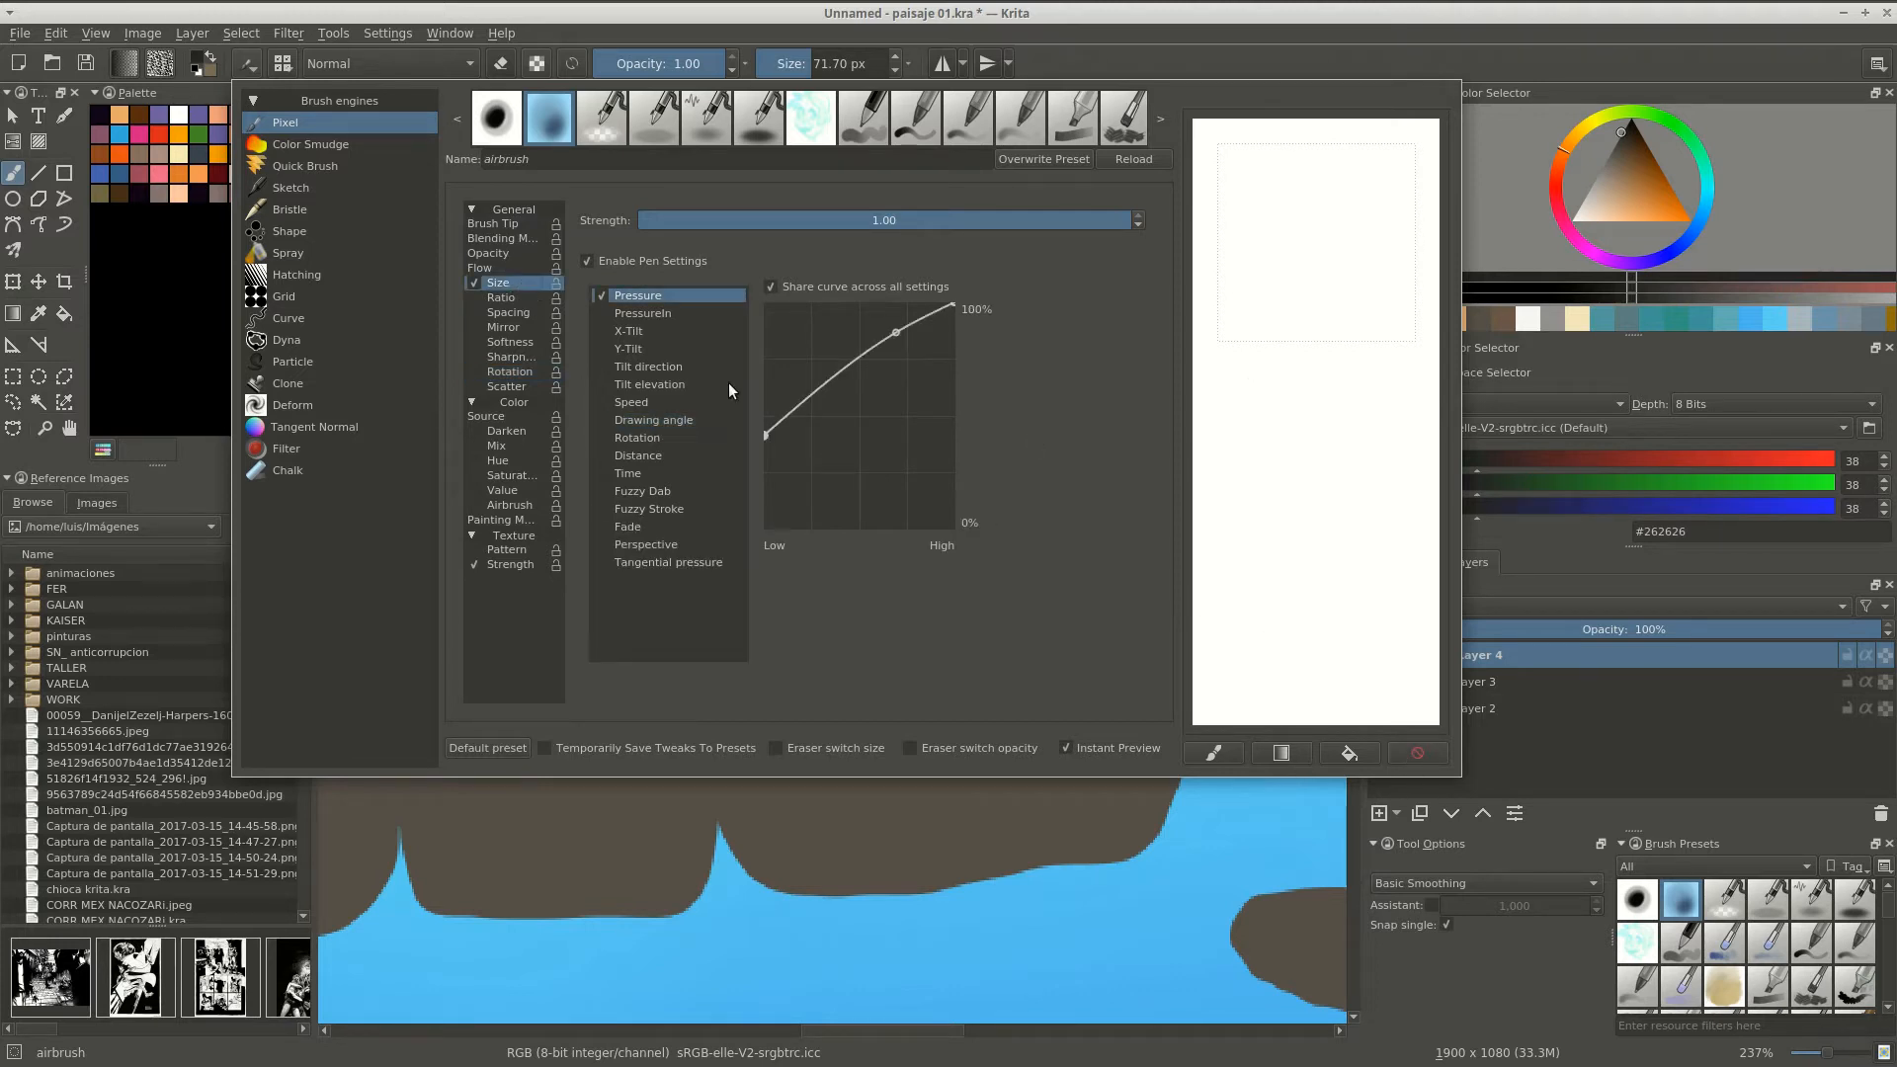
pyautogui.click(520, 224)
pyautogui.moveTo(1294, 598)
pyautogui.mouseDown()
pyautogui.moveTo(1242, 549)
pyautogui.moveTo(1249, 652)
pyautogui.mouseUp()
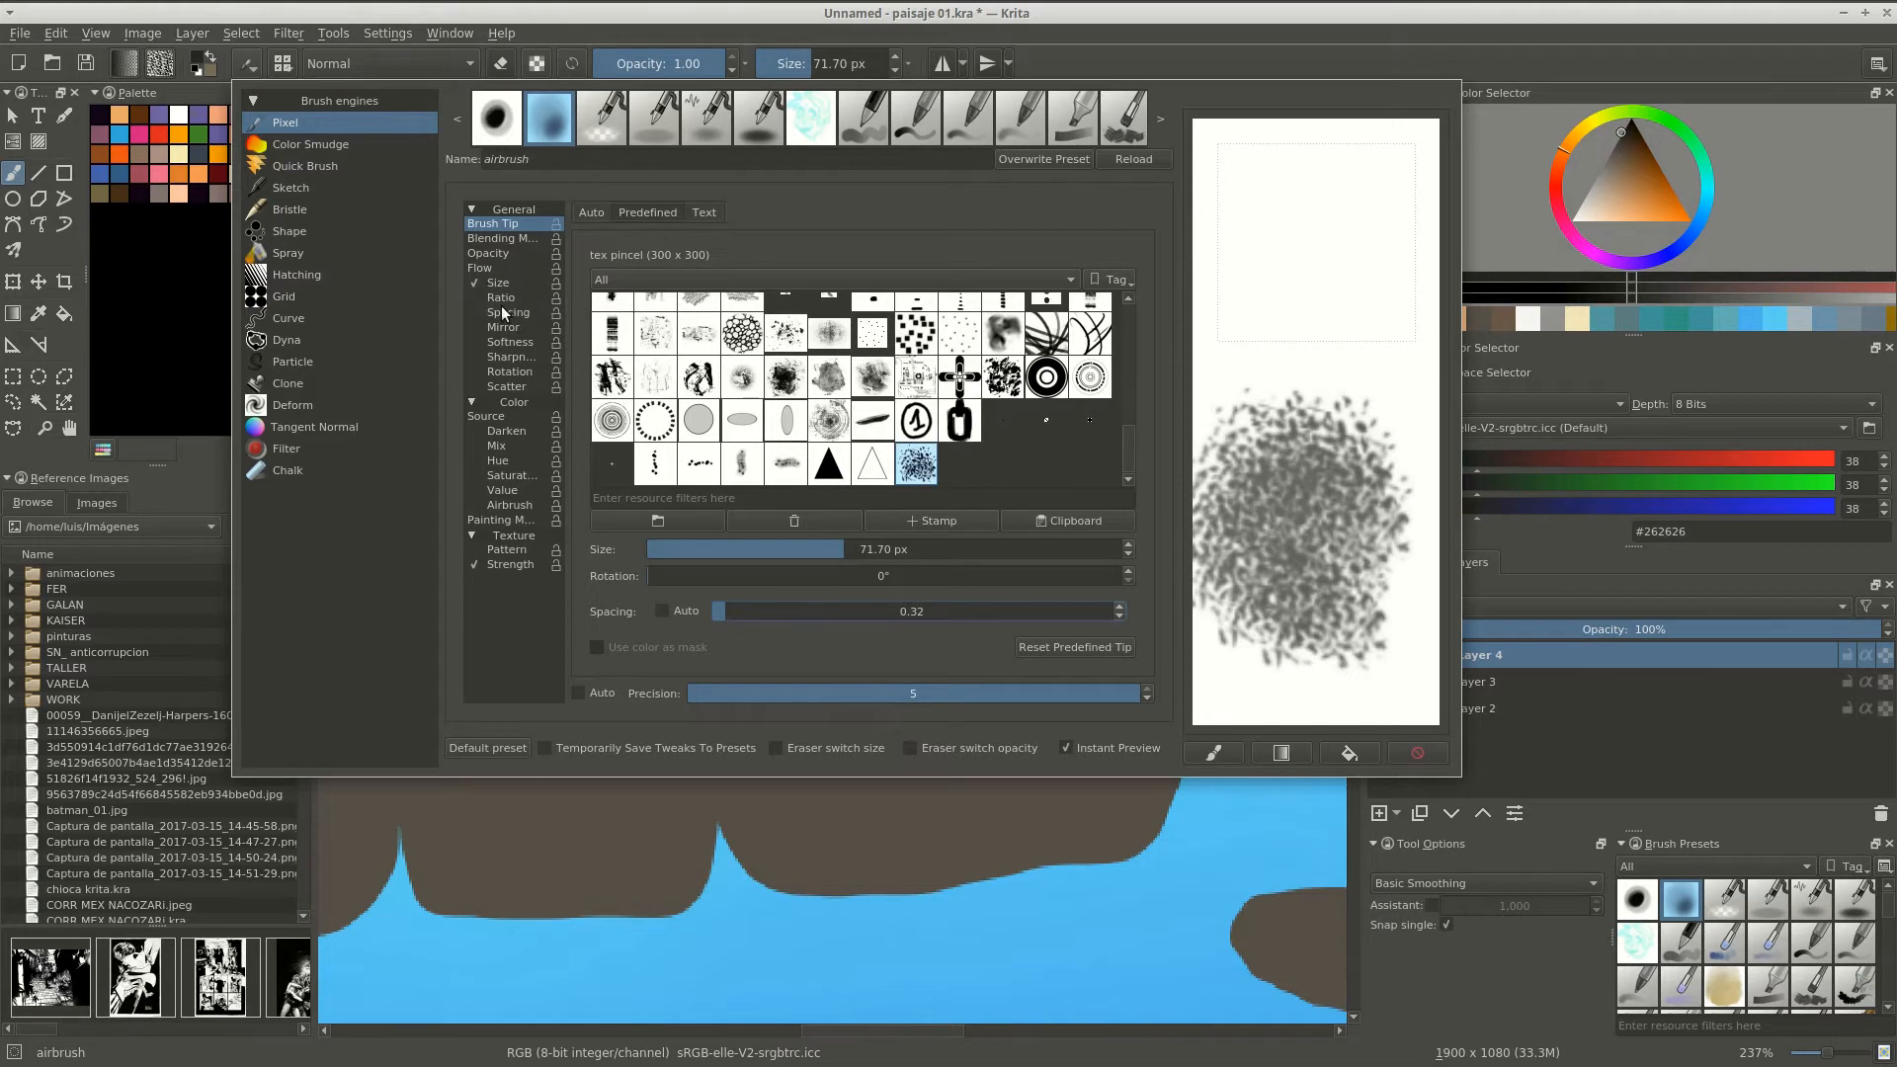
pyautogui.click(874, 820)
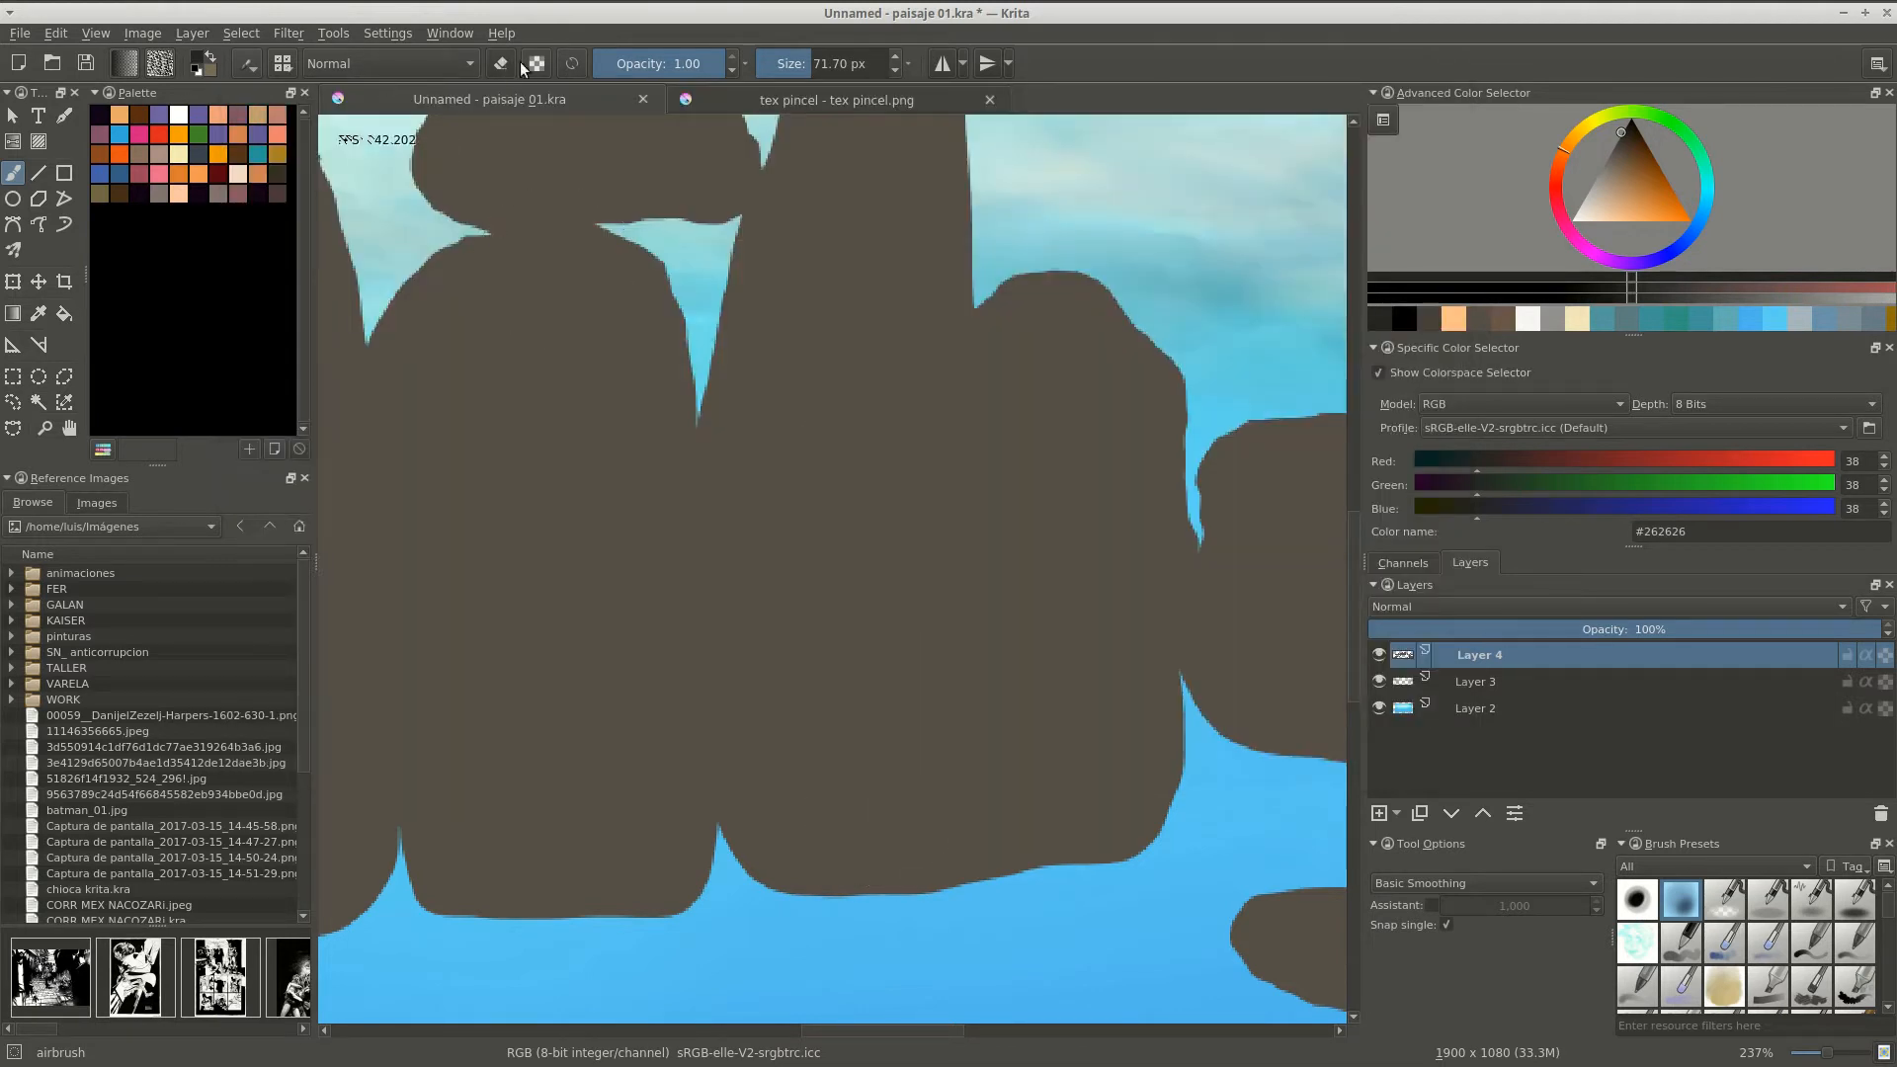
# Turn on Preserve Alpha and set the paint color to #4f443a, undoing a test stroke on the rock.
pyautogui.moveTo(1122, 352); pyautogui.dragTo(1160, 292)
pyautogui.hotkey('ctrl', 'z')
pyautogui.moveTo(1598, 183)
pyautogui.mouseDown()
pyautogui.moveTo(1577, 185)
pyautogui.moveTo(1620, 150)
pyautogui.mouseUp()
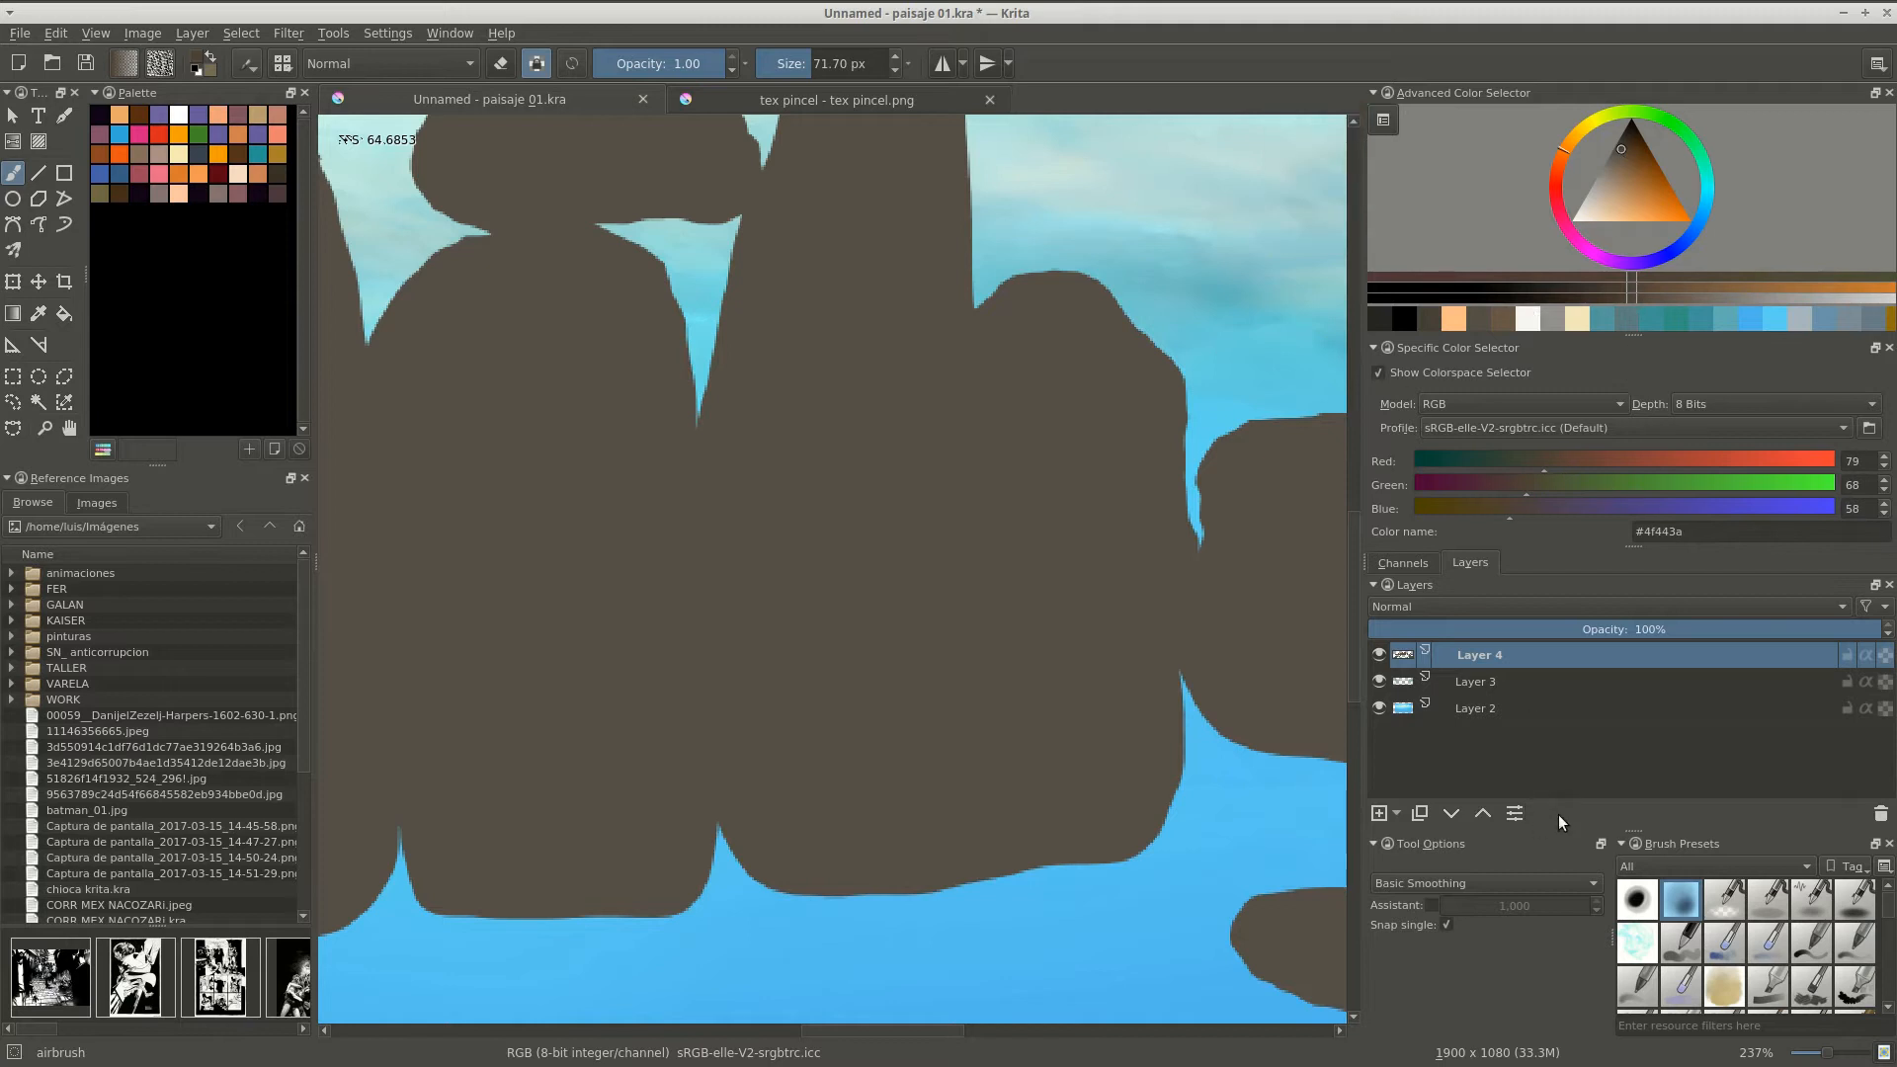
# Enlarge the advanced color selector's height and narrow the docker column to give the canvas more width.
pyautogui.moveTo(1633, 544); pyautogui.dragTo(1626, 893)
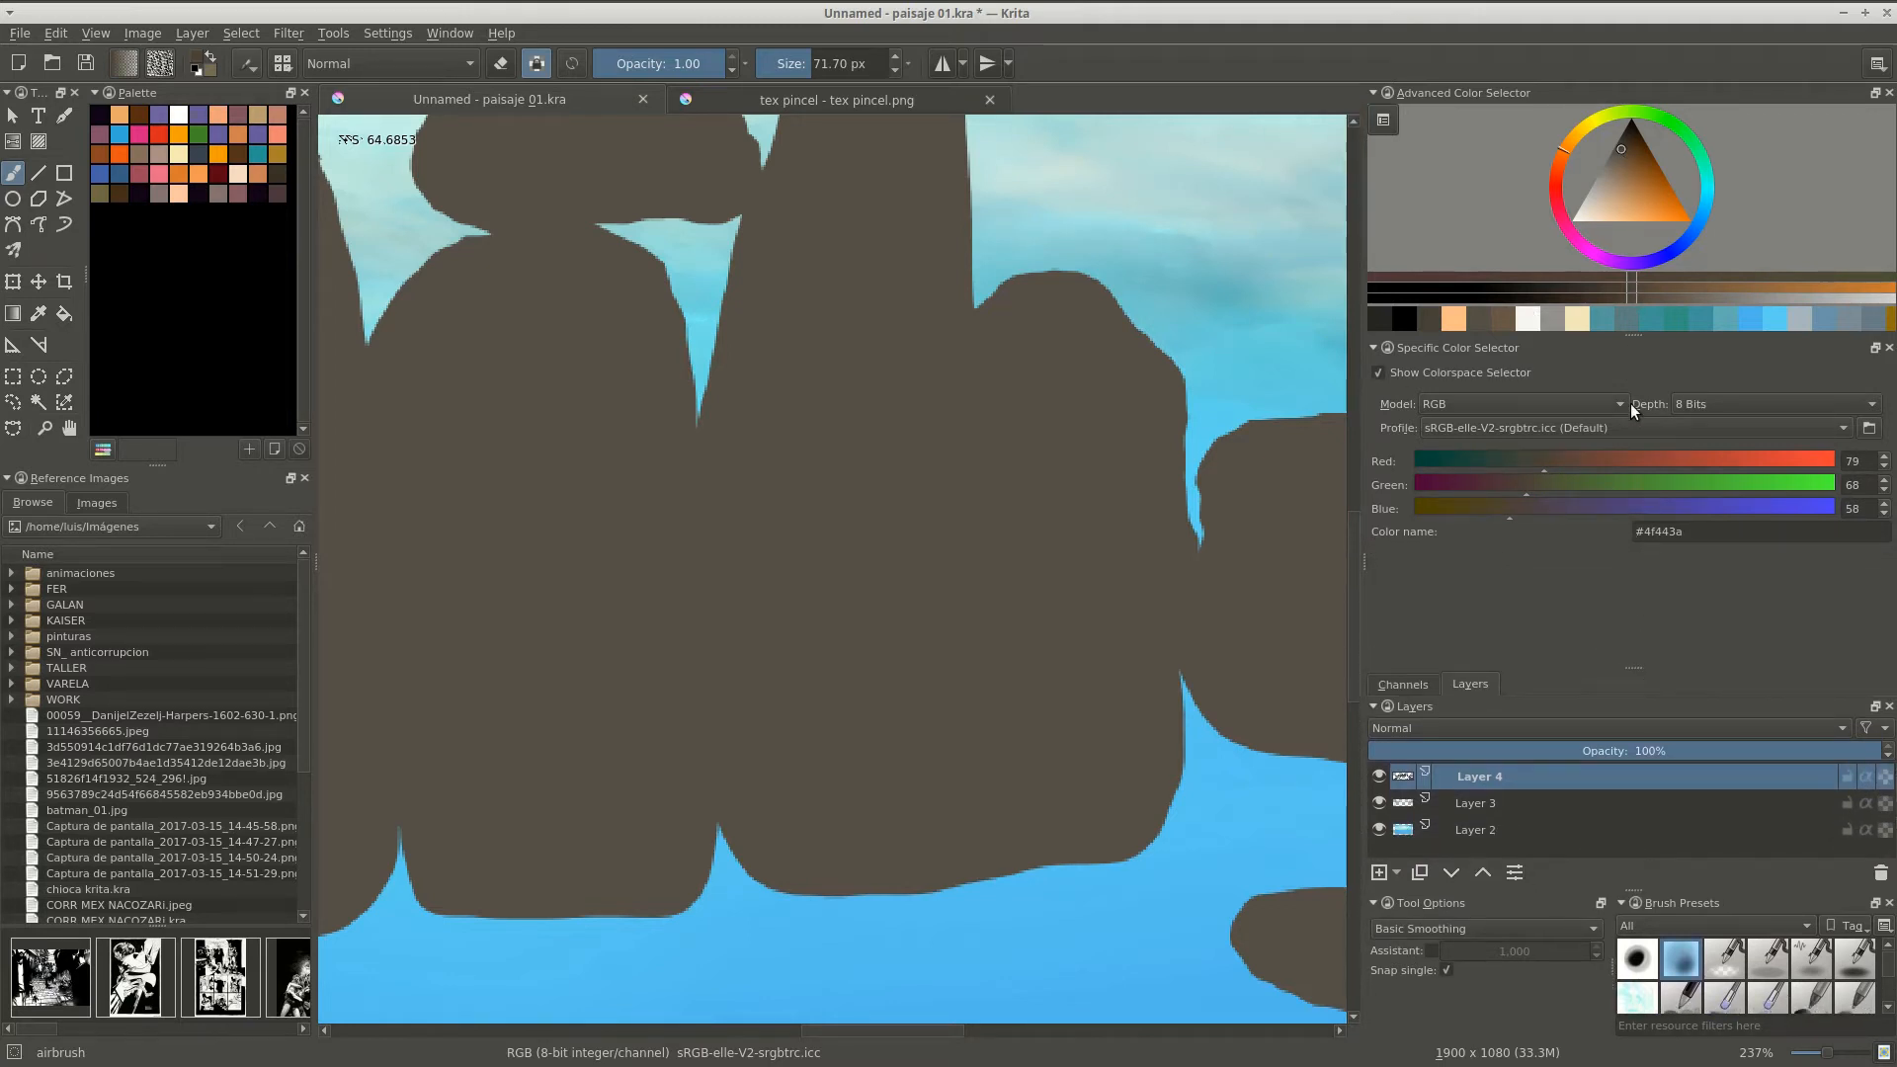
pyautogui.moveTo(1633, 335); pyautogui.dragTo(1633, 476)
pyautogui.moveTo(1364, 555); pyautogui.dragTo(1566, 555)
# Texture the central standing rocks, the left rocks and the lower-left shore rock with #4f443a at 71.70 px.
pyautogui.moveTo(1038, 441)
pyautogui.mouseDown()
pyautogui.moveTo(963, 557)
pyautogui.moveTo(1024, 809)
pyautogui.mouseUp()
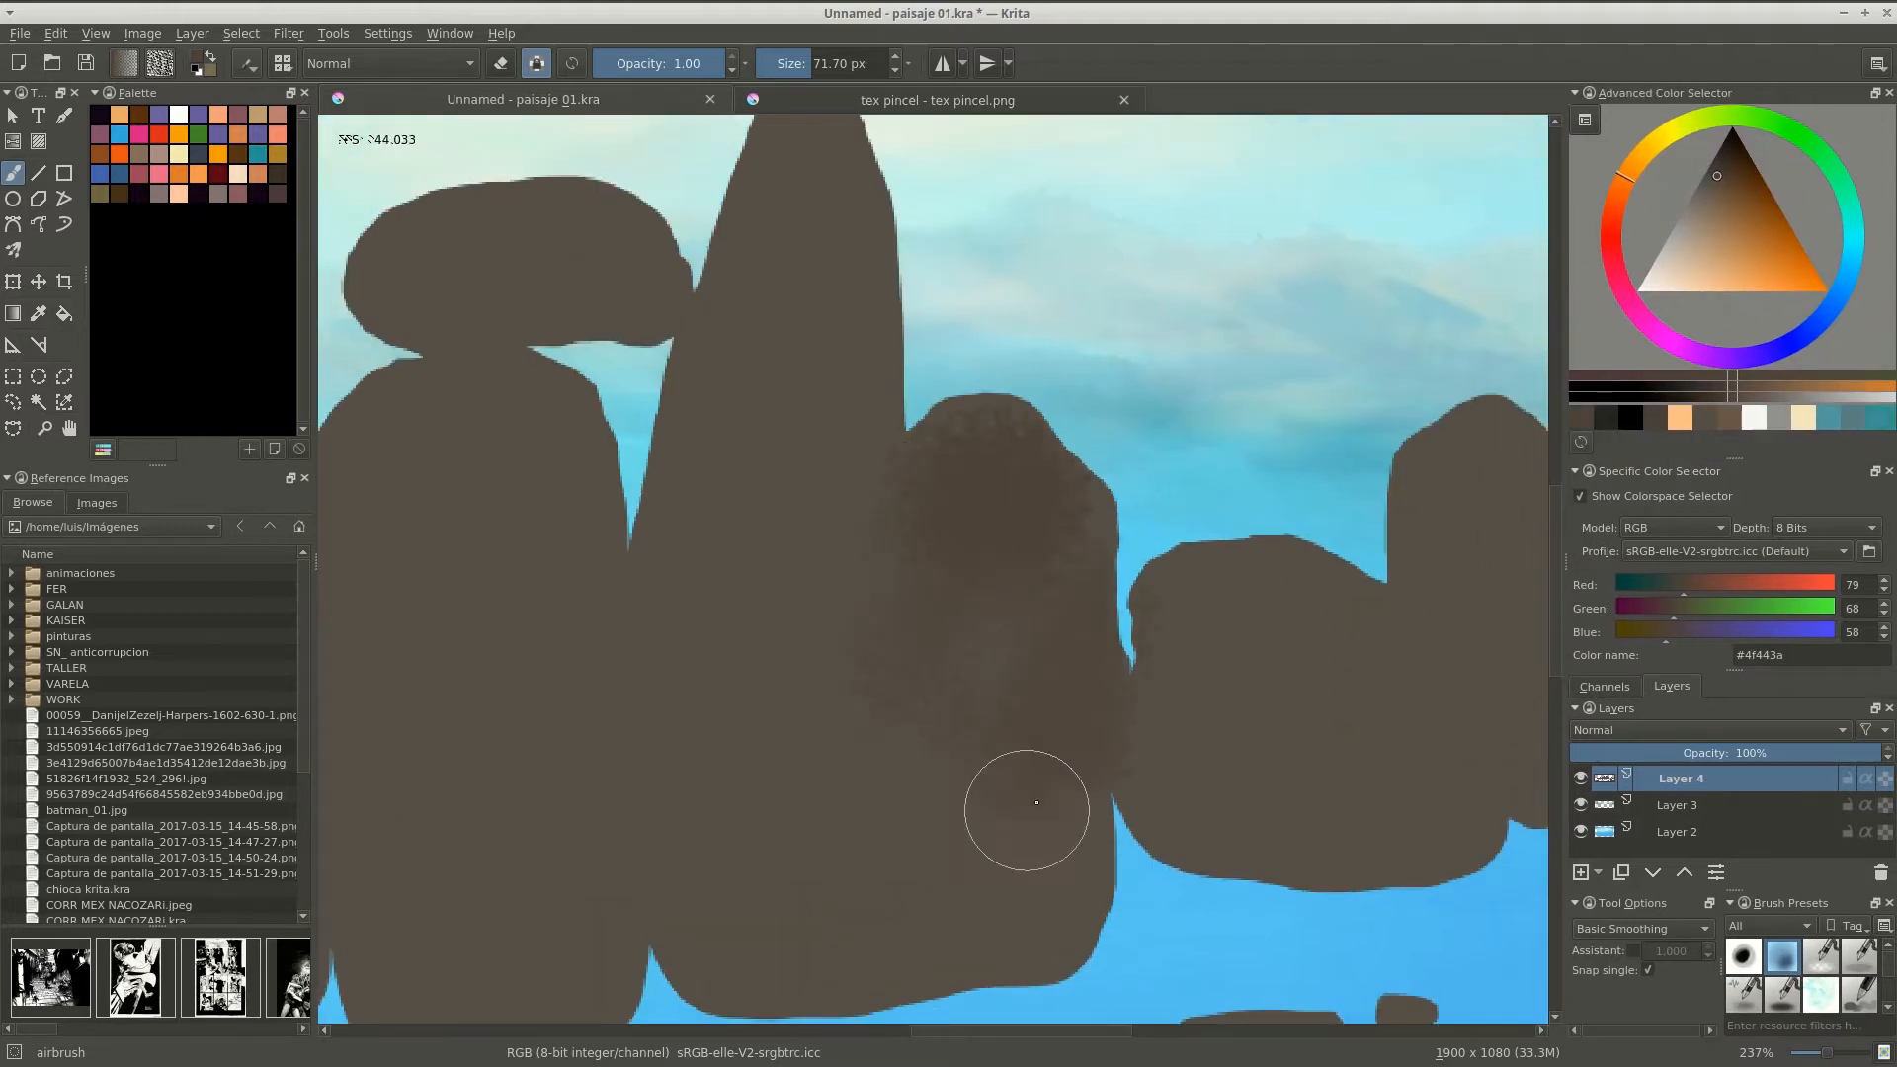
pyautogui.moveTo(866, 696); pyautogui.dragTo(823, 475)
pyautogui.moveTo(550, 496); pyautogui.dragTo(880, 778)
pyautogui.moveTo(751, 563); pyautogui.dragTo(1116, 513)
pyautogui.moveTo(953, 678); pyautogui.dragTo(1041, 459)
pyautogui.moveTo(532, 737)
pyautogui.mouseDown()
pyautogui.moveTo(965, 691)
pyautogui.moveTo(911, 620)
pyautogui.mouseUp()
pyautogui.moveTo(919, 258); pyautogui.dragTo(873, 487)
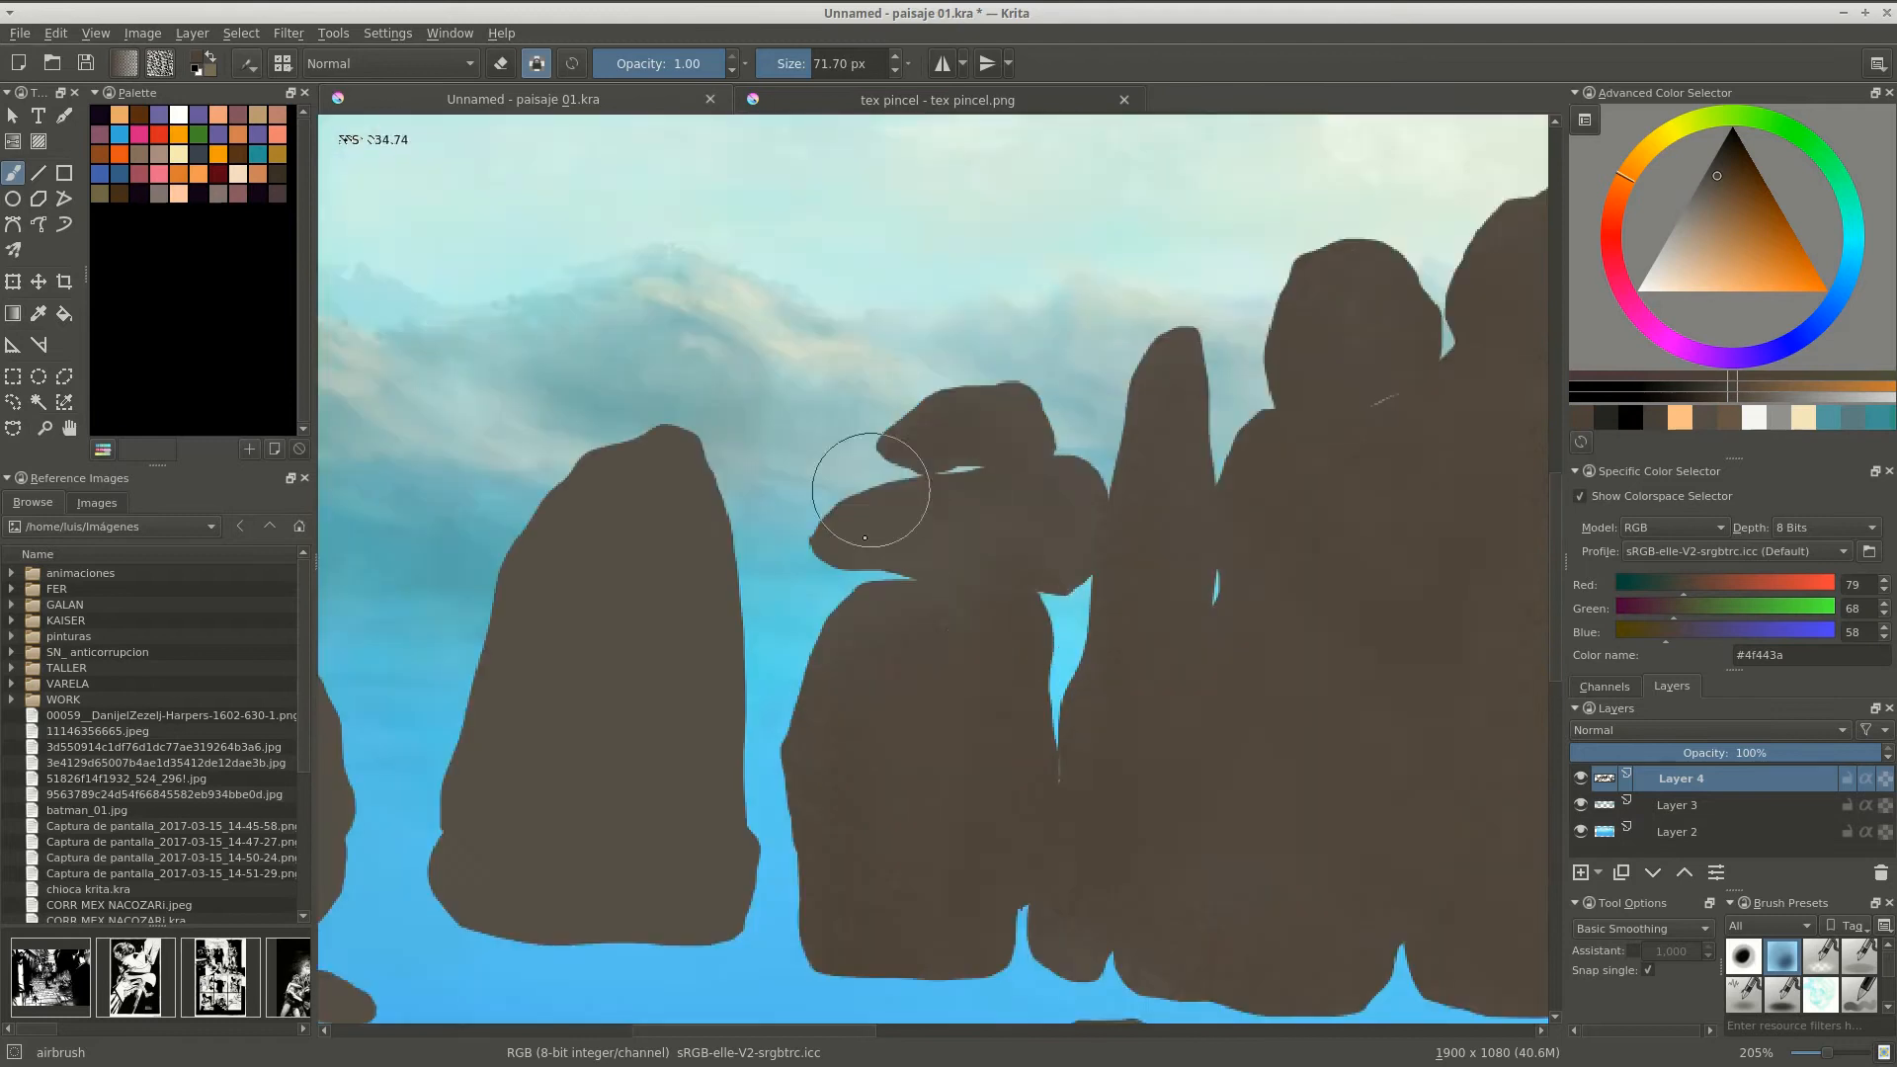
pyautogui.moveTo(534, 721); pyautogui.dragTo(829, 541)
pyautogui.moveTo(830, 541)
pyautogui.mouseDown()
pyautogui.moveTo(690, 708)
pyautogui.moveTo(1102, 520)
pyautogui.mouseUp()
pyautogui.moveTo(1156, 823); pyautogui.dragTo(1099, 389)
pyautogui.moveTo(1099, 388); pyautogui.dragTo(598, 575)
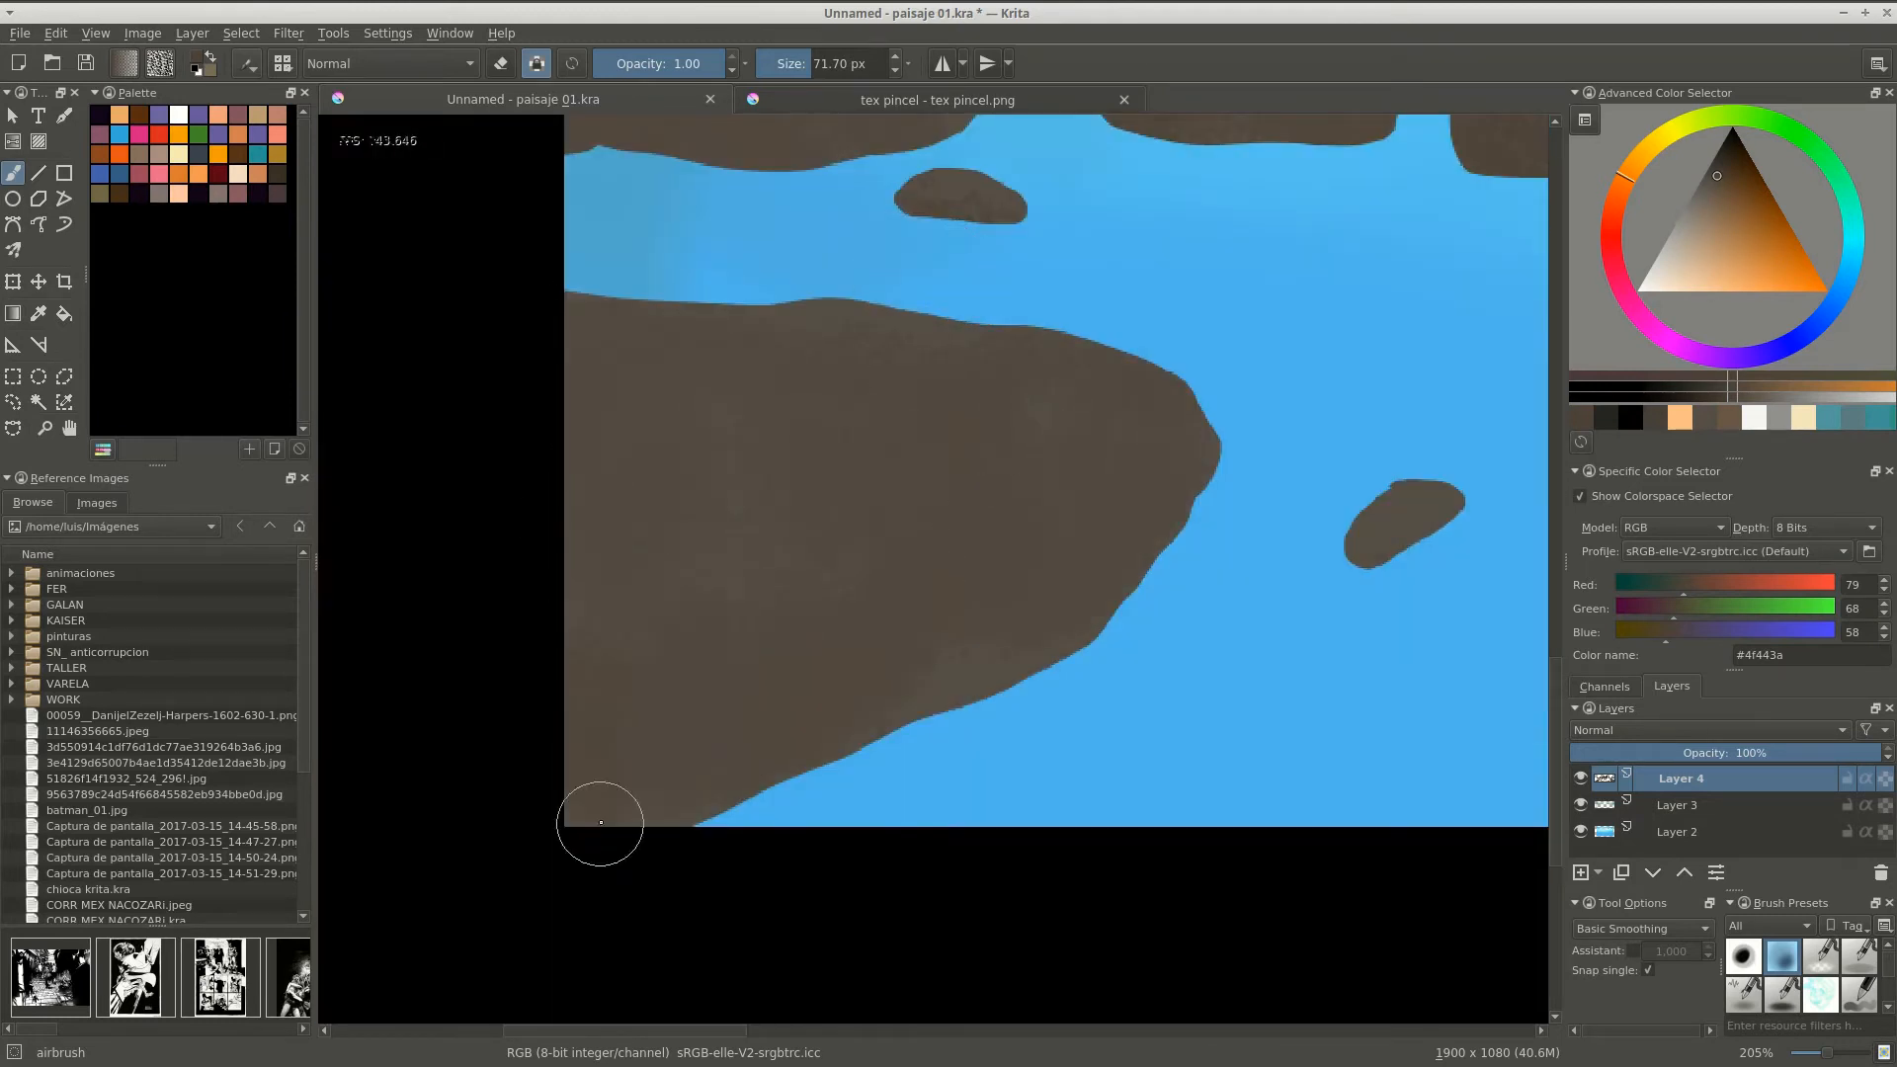
# Continue the #4f443a texture over the right foreground rock, the stacked rocks and the right-edge rock.
pyautogui.moveTo(1383, 372); pyautogui.dragTo(415, 697)
pyautogui.moveTo(889, 593); pyautogui.dragTo(806, 593)
pyautogui.moveTo(806, 390); pyautogui.dragTo(523, 412)
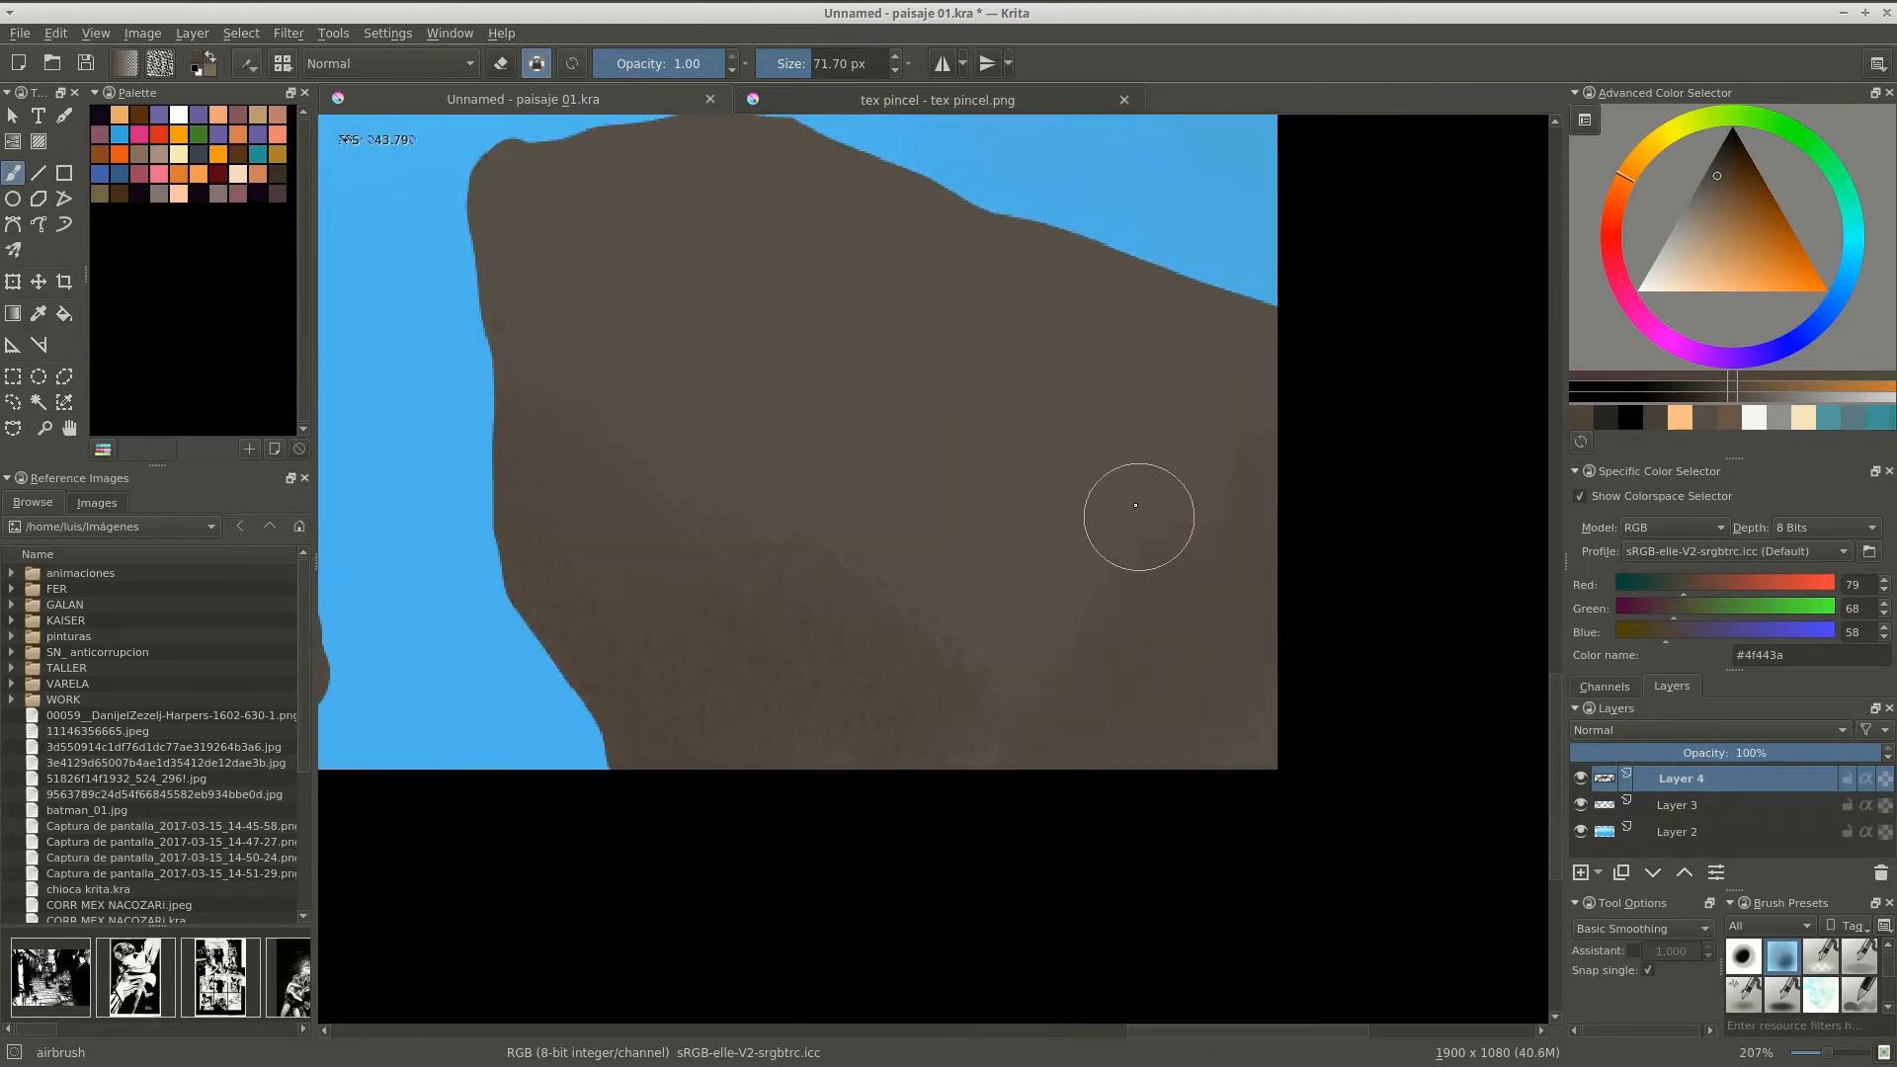
pyautogui.moveTo(1057, 583); pyautogui.dragTo(1003, 662)
pyautogui.moveTo(533, 186); pyautogui.dragTo(689, 420)
pyautogui.moveTo(655, 173); pyautogui.dragTo(785, 469)
pyautogui.moveTo(1160, 428); pyautogui.dragTo(726, 599)
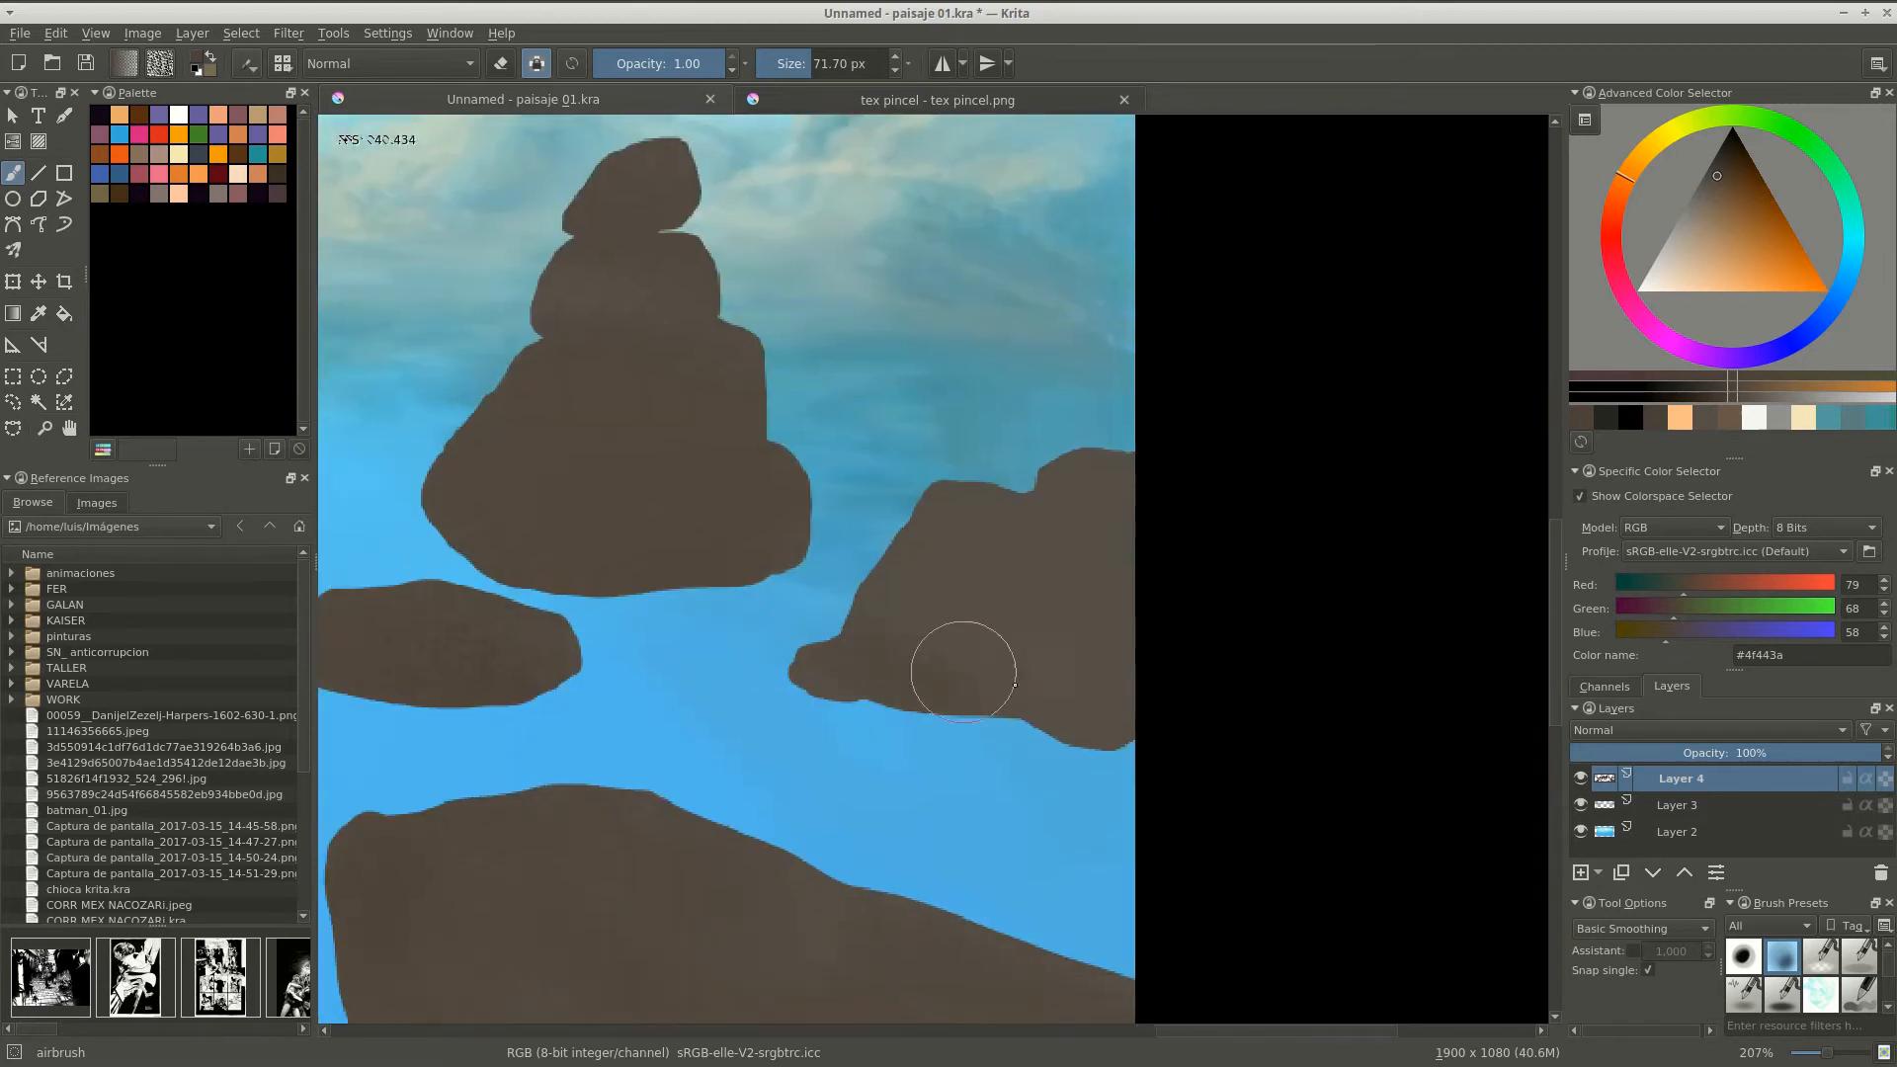
pyautogui.moveTo(425, 563); pyautogui.dragTo(1266, 519)
# Set the paint color to #6e6359 and lighten the center-right rocks, the stacked rocks and the right-hand rocks.
pyautogui.click(1705, 197)
pyautogui.moveTo(987, 323); pyautogui.dragTo(933, 395)
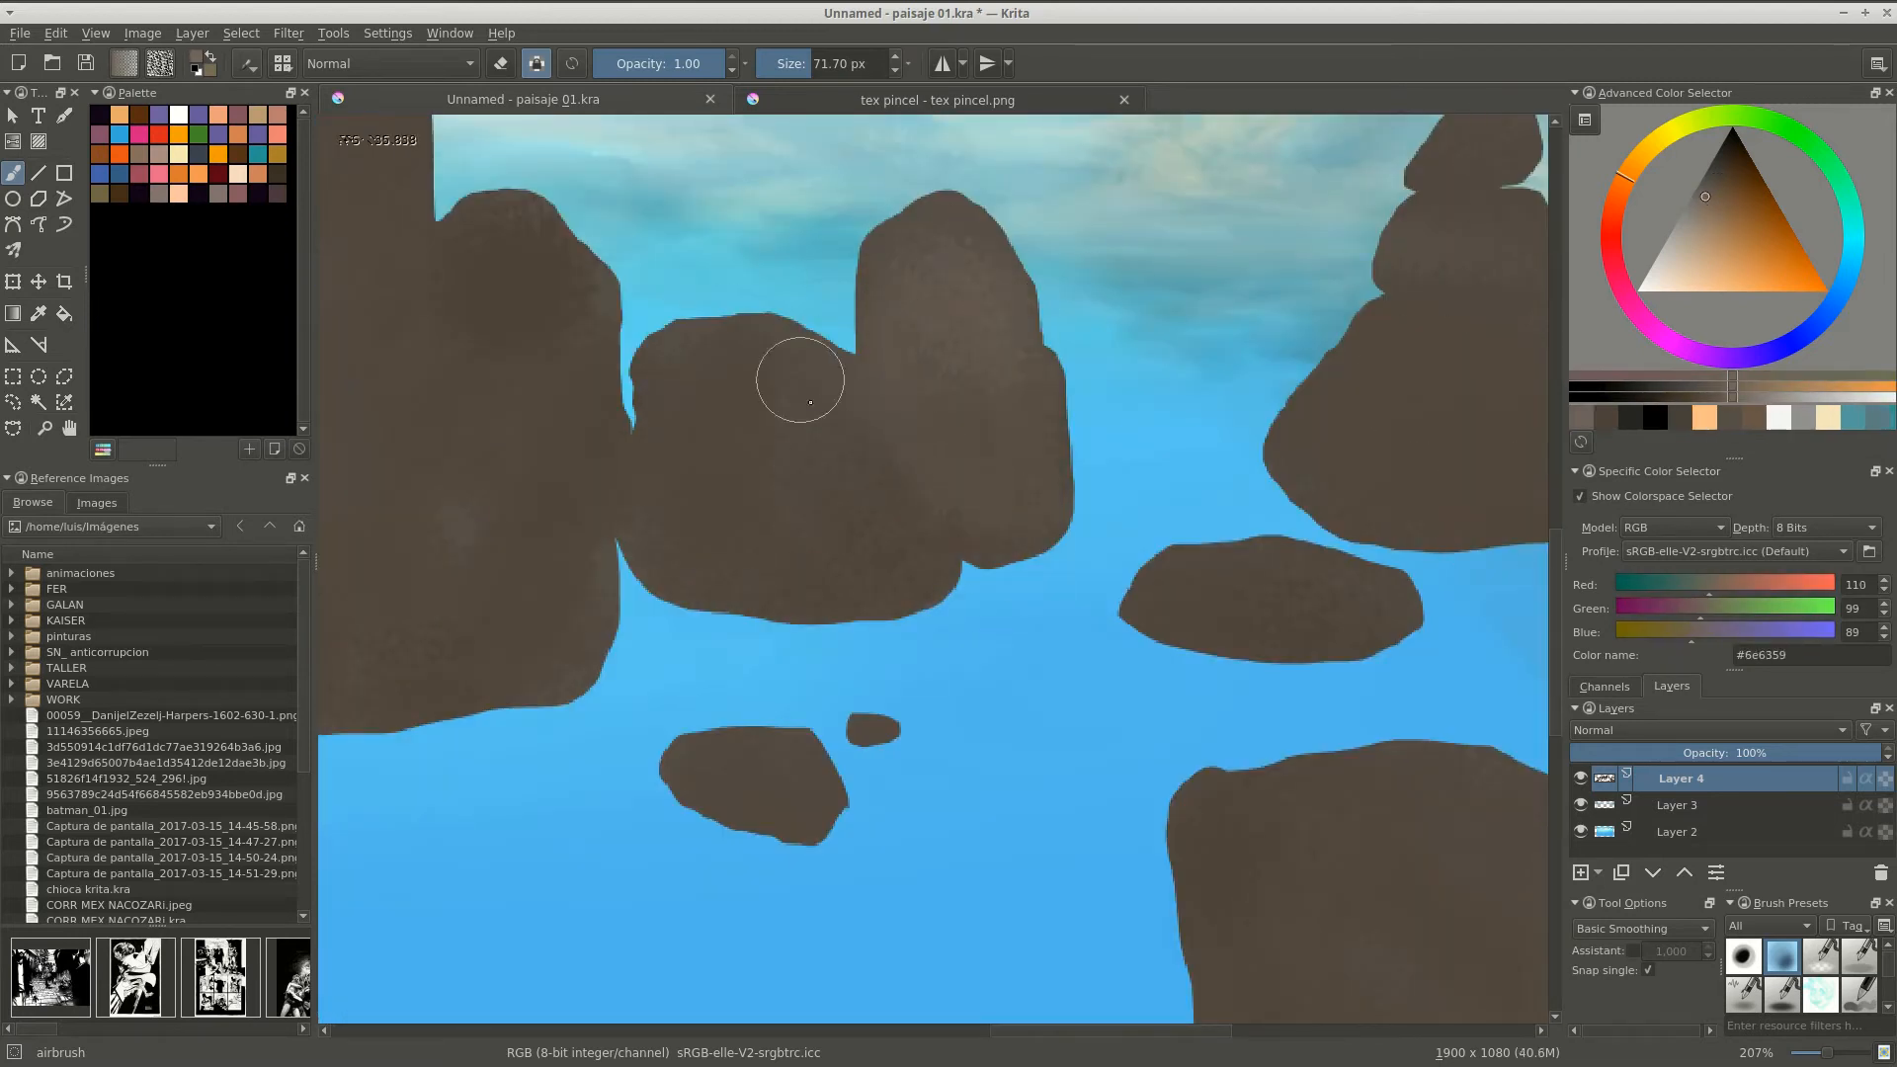
pyautogui.moveTo(801, 380); pyautogui.dragTo(855, 553)
pyautogui.moveTo(1118, 622)
pyautogui.mouseDown()
pyautogui.moveTo(928, 639)
pyautogui.moveTo(758, 610)
pyautogui.mouseUp()
pyautogui.moveTo(1244, 489); pyautogui.dragTo(1071, 329)
pyautogui.moveTo(1149, 265); pyautogui.dragTo(1116, 450)
pyautogui.moveTo(949, 760); pyautogui.dragTo(840, 790)
pyautogui.moveTo(1284, 672); pyautogui.dragTo(931, 515)
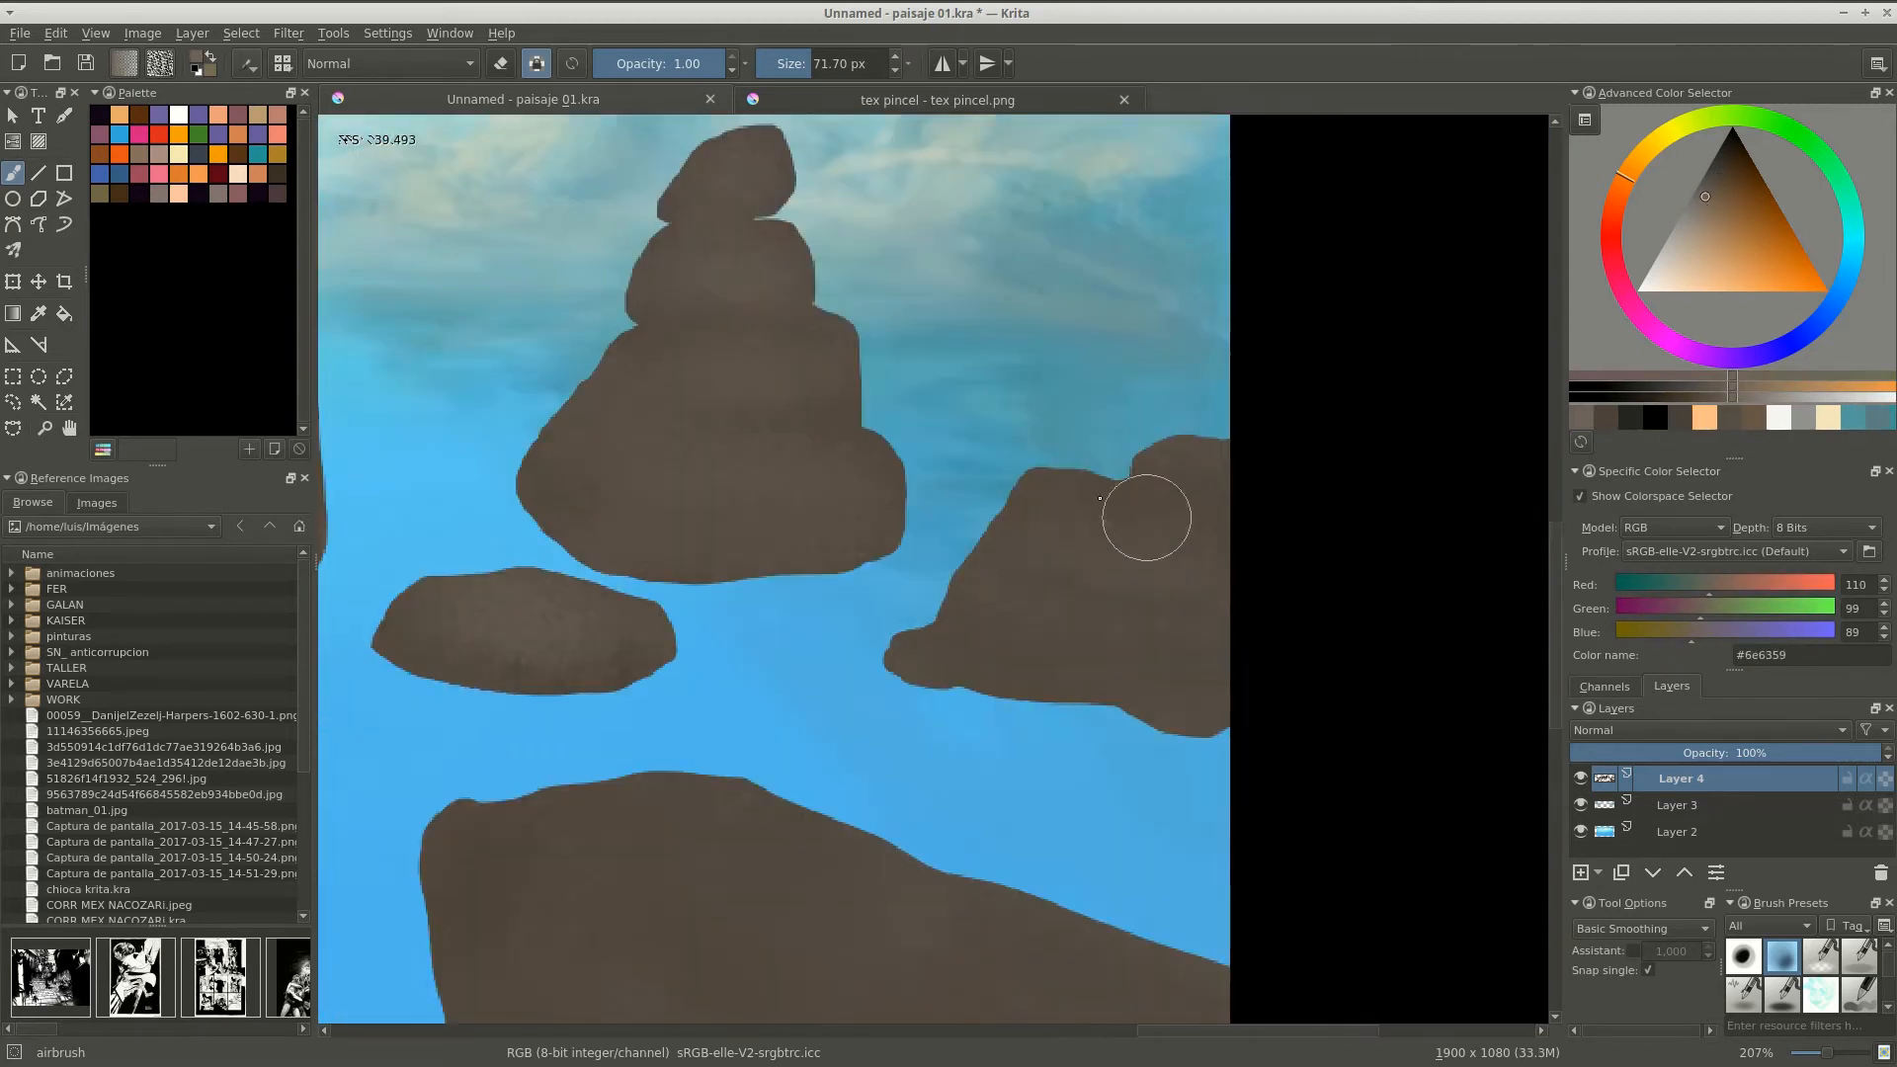
pyautogui.moveTo(1183, 477); pyautogui.dragTo(1038, 533)
pyautogui.moveTo(973, 590); pyautogui.dragTo(1113, 319)
pyautogui.moveTo(1112, 319)
pyautogui.mouseDown()
pyautogui.moveTo(1199, 554)
pyautogui.moveTo(1193, 533)
pyautogui.mouseUp()
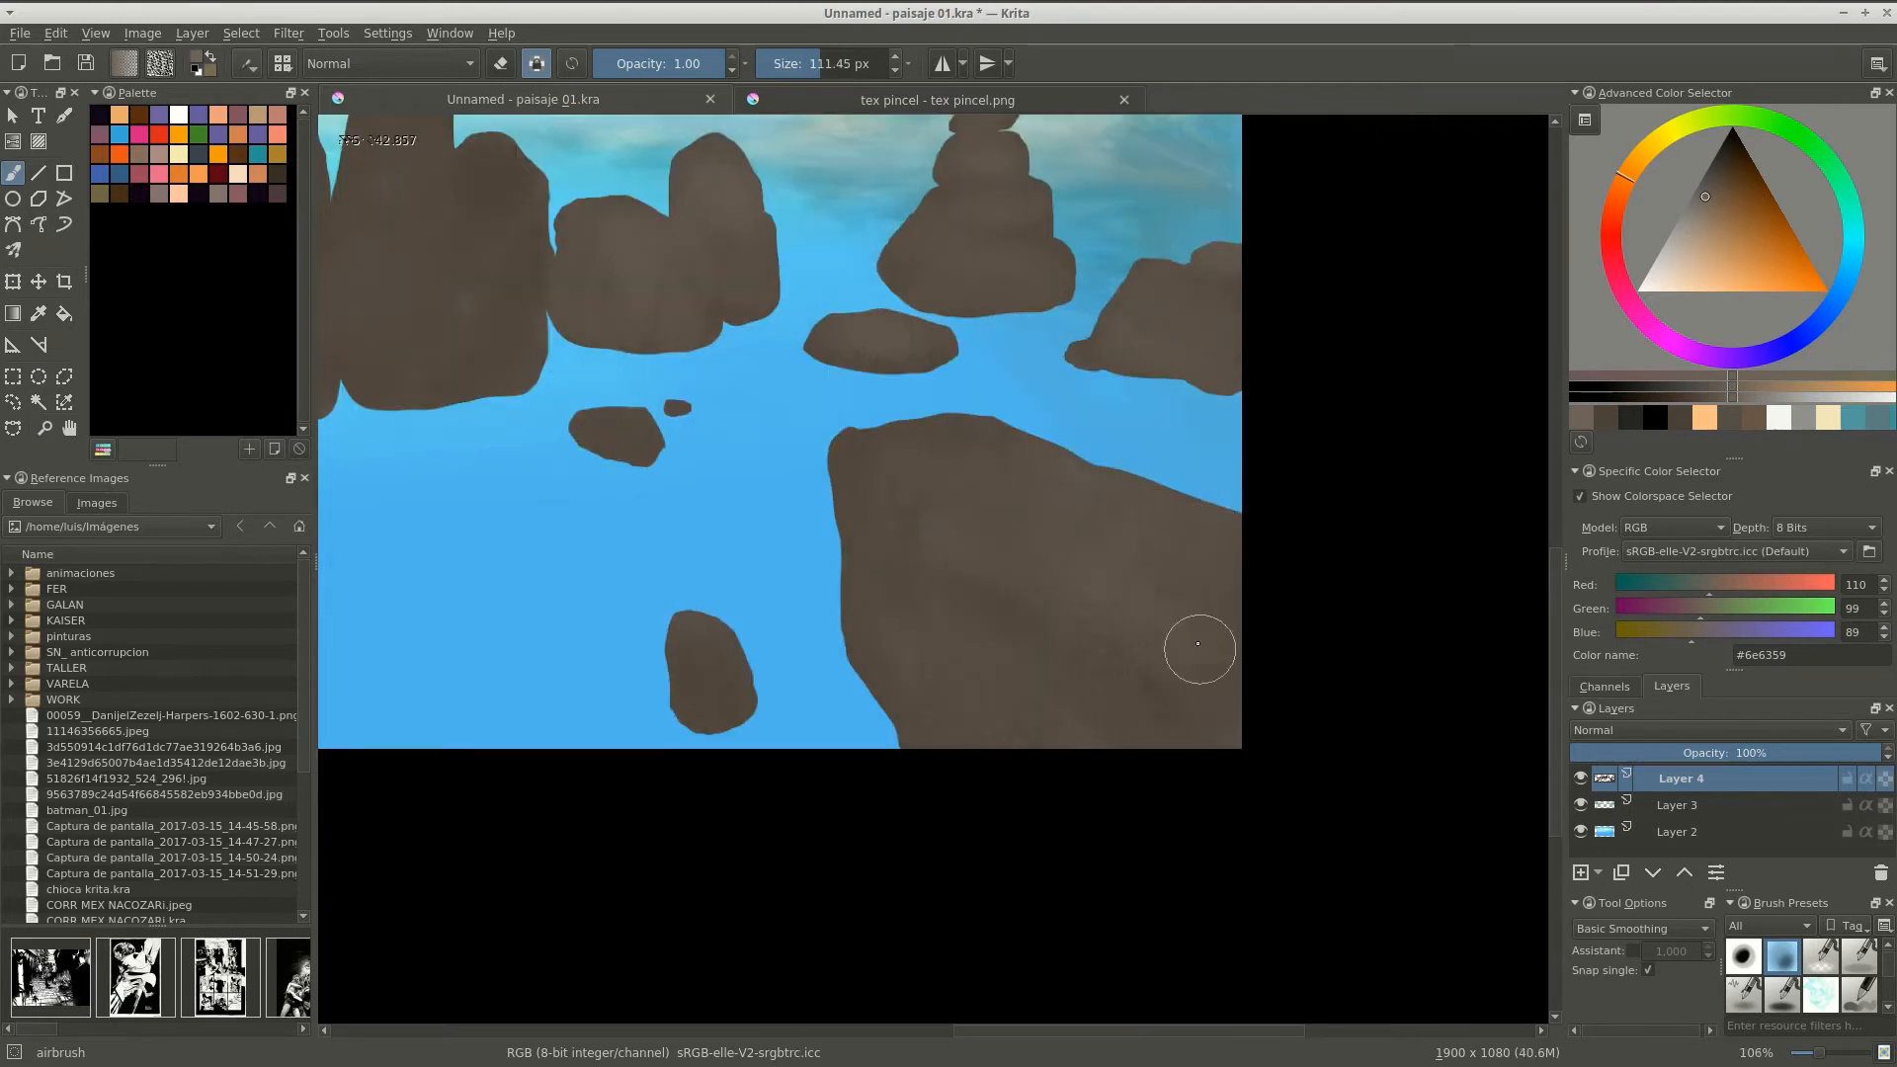
# Reduce the brush to 51.61 px and add highlights in #7c6f63 to the paired rocks right of center.
pyautogui.scroll(5, 1197, 643)
pyautogui.scroll(-3, 1079, 572)
pyautogui.press('[')
pyautogui.press('[')
pyautogui.press('[')
pyautogui.scroll(3, 1266, 457)
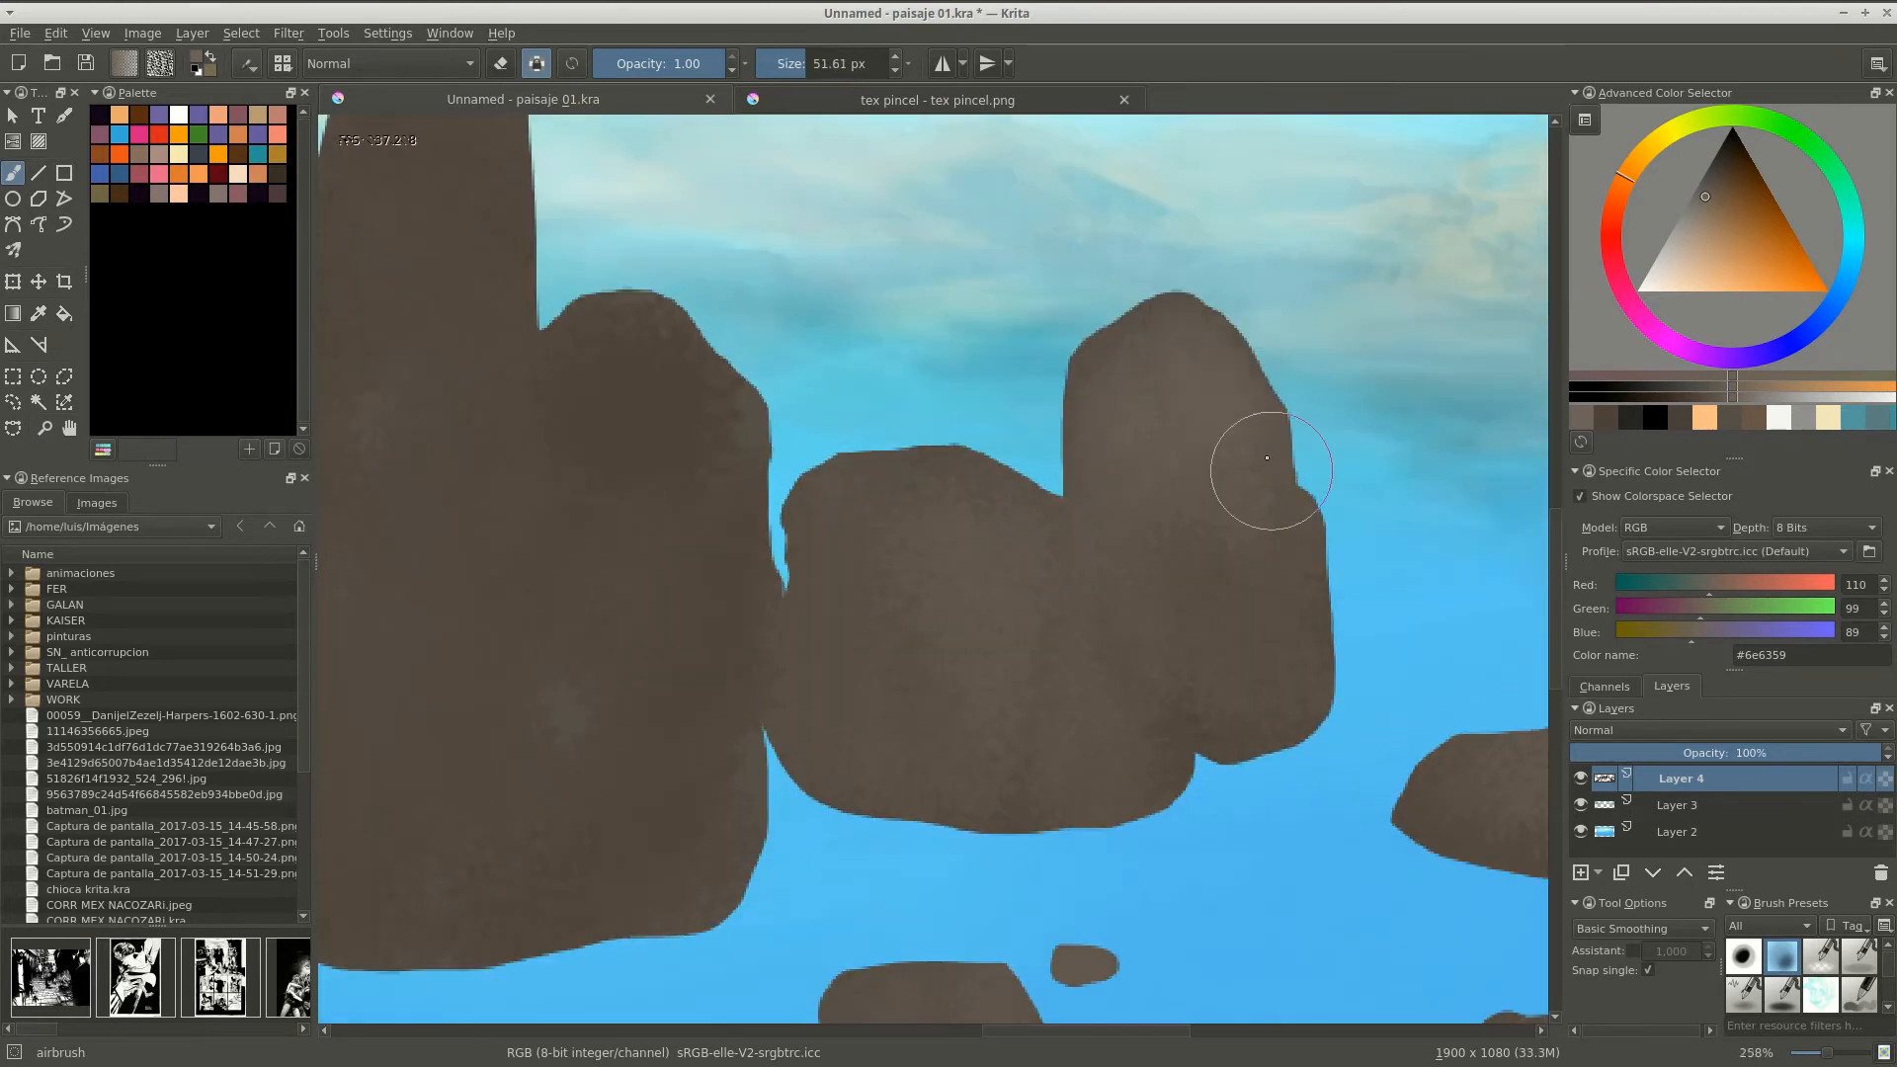
pyautogui.moveTo(1003, 500); pyautogui.dragTo(856, 637)
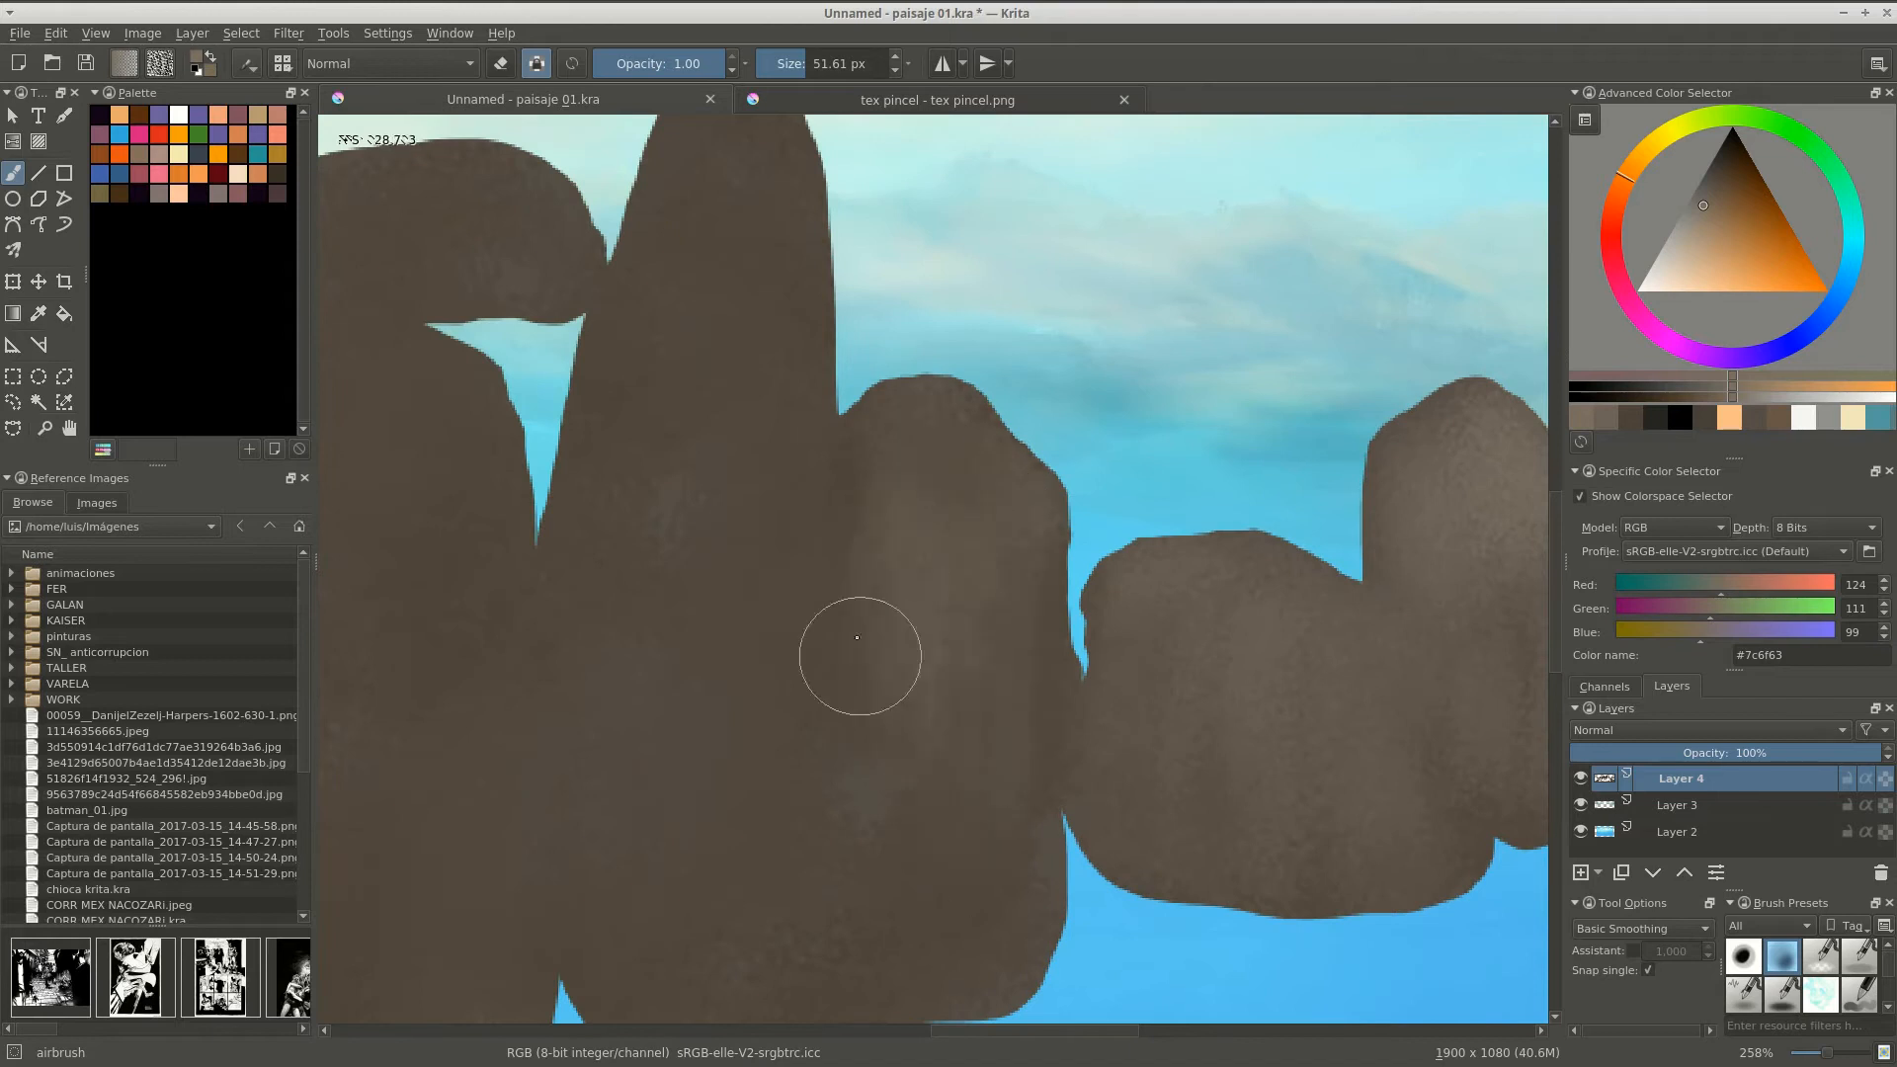
# Enlarge the brush to 85.61 px and lighten the tall pillar and the rock beside it with #7c6f63.
pyautogui.scroll(-3, 987, 596)
pyautogui.scroll(3, 931, 720)
pyautogui.press(']')
pyautogui.press(']')
pyautogui.press(']')
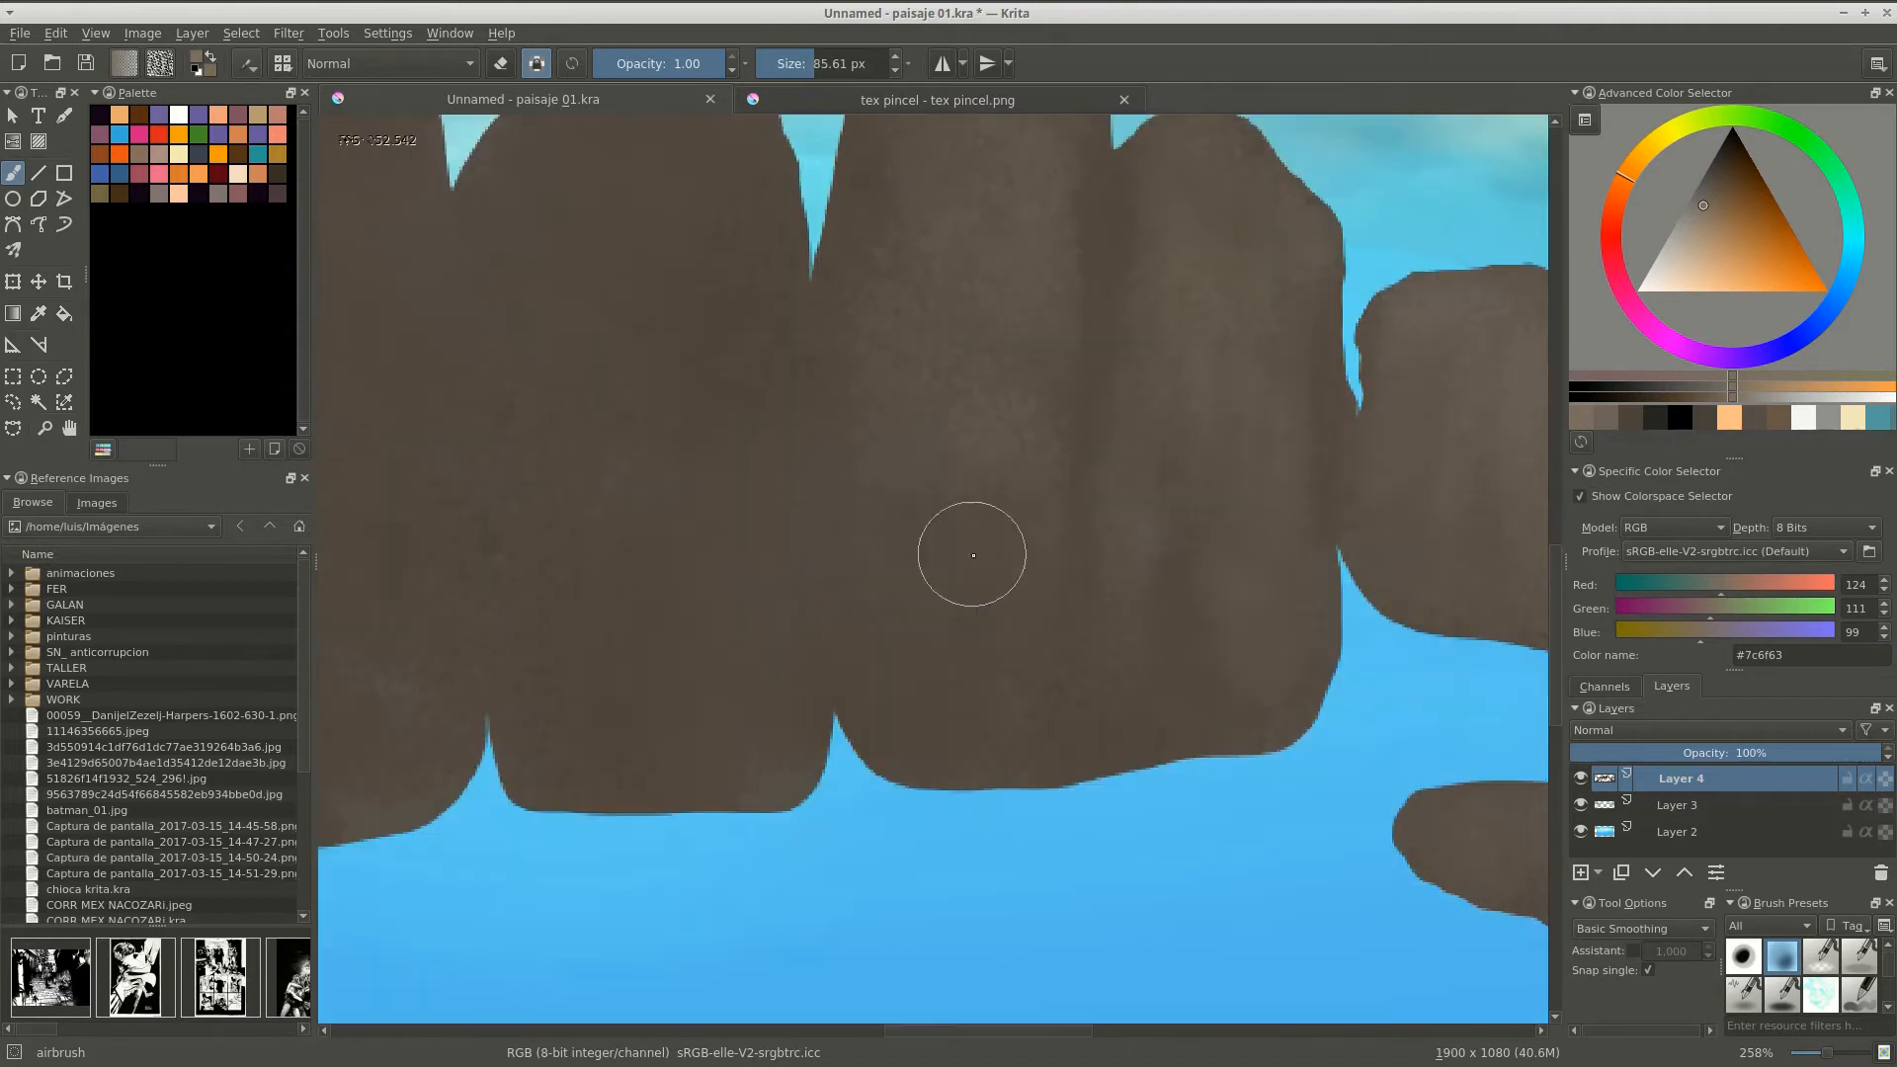
pyautogui.press('m')
pyautogui.press('m')
pyautogui.press('m')
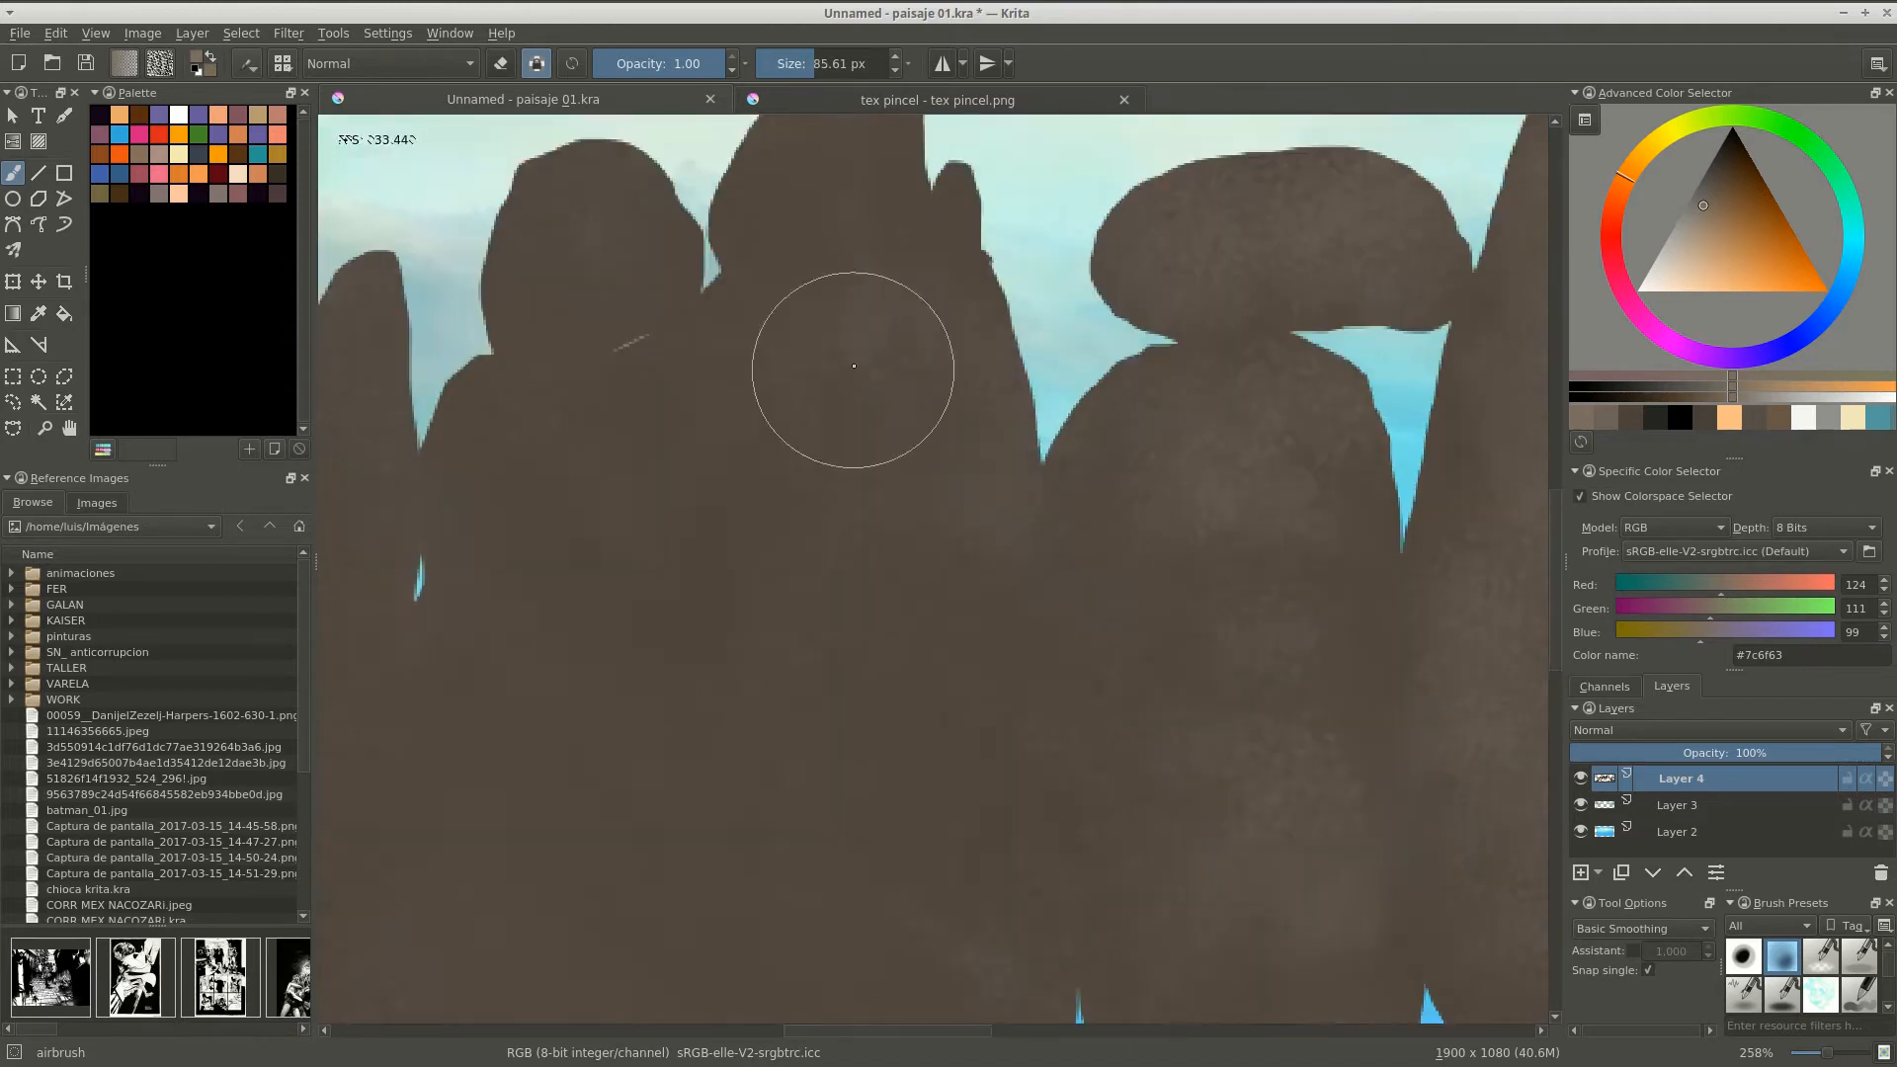
# Add #7c6f63 texture to the central rock formation and the rounded rocks on top of it.
pyautogui.scroll(3, 853, 366)
pyautogui.scroll(-8, 825, 382)
pyautogui.scroll(8, 750, 424)
pyautogui.hscroll(-3, 750, 423)
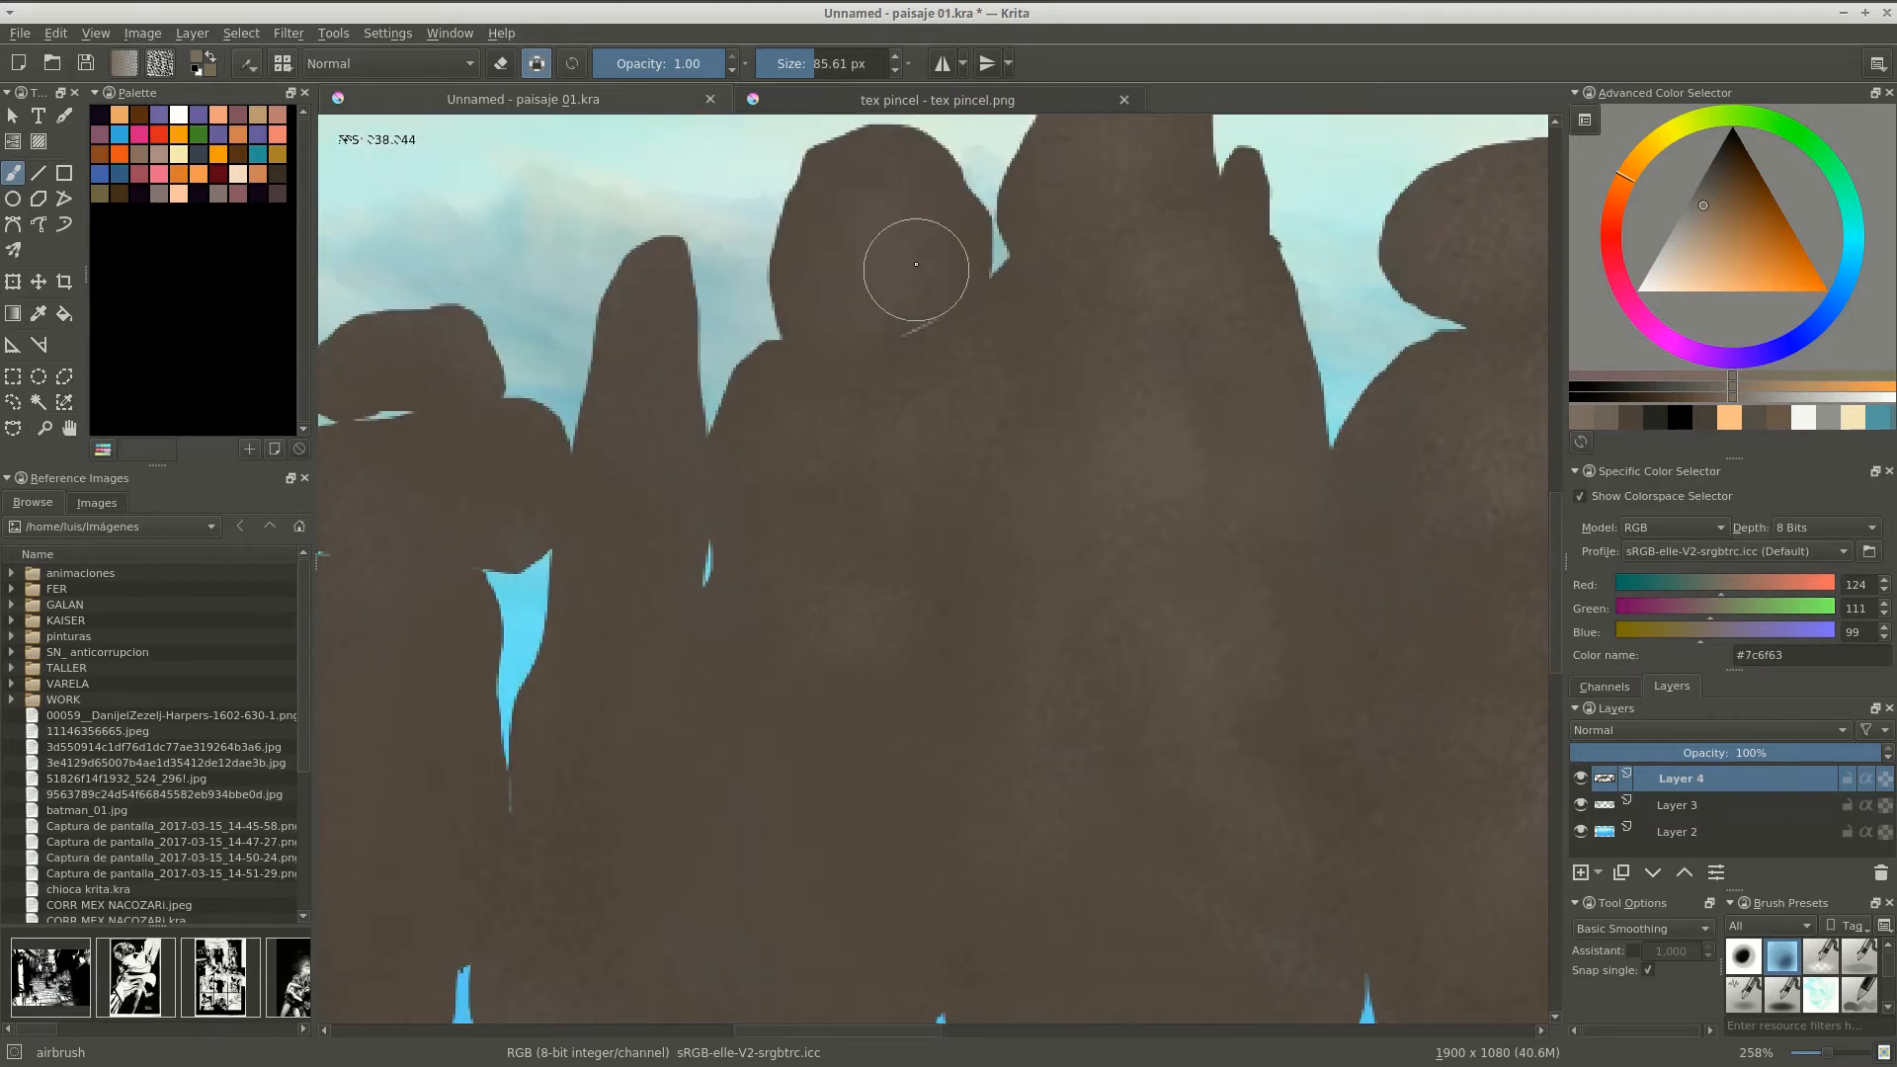
pyautogui.scroll(-6, 916, 268)
# Reduce the brush to 74.03 px and model the central and left standing rocks with #7c6f63.
pyautogui.press('[')
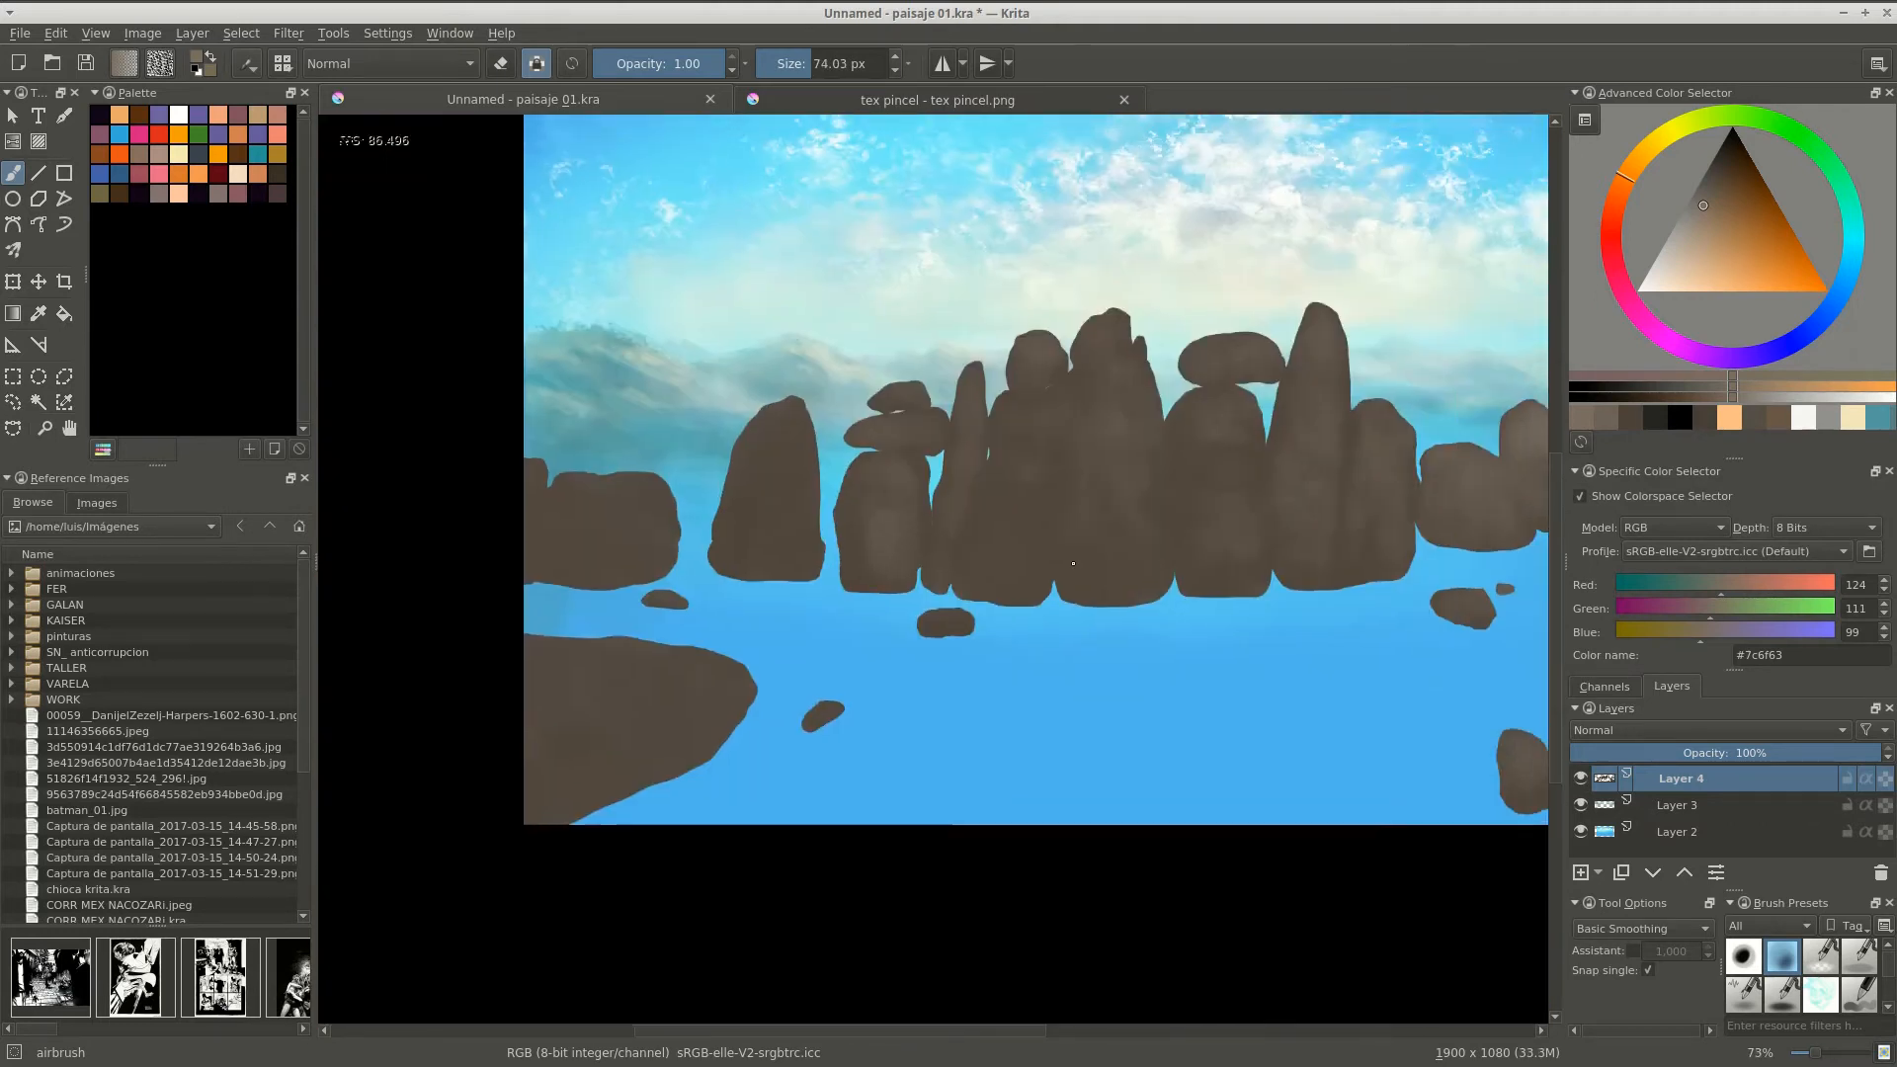
pyautogui.scroll(2, 1072, 563)
pyautogui.moveTo(1169, 364)
pyautogui.mouseDown()
pyautogui.moveTo(1168, 563)
pyautogui.moveTo(1206, 573)
pyautogui.moveTo(1193, 550)
pyautogui.moveTo(1113, 626)
pyautogui.moveTo(1166, 383)
pyautogui.mouseUp()
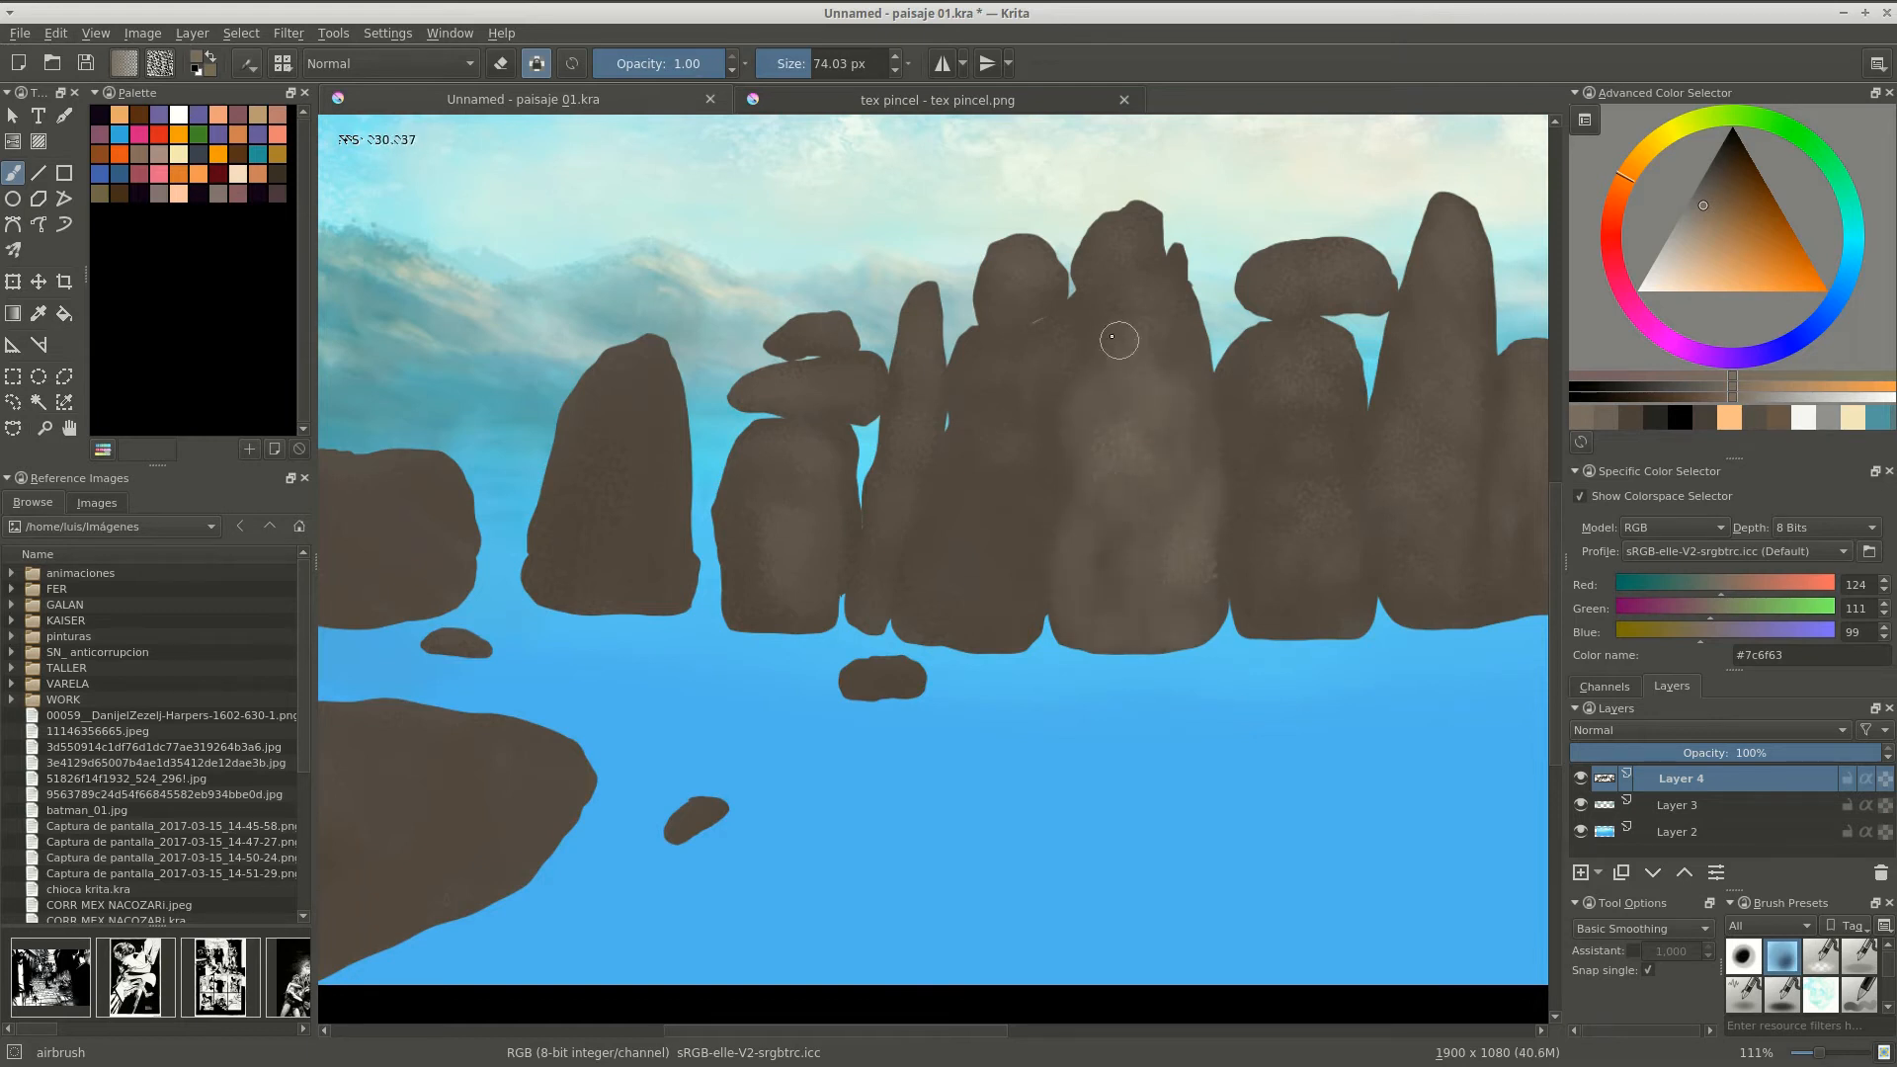
pyautogui.scroll(5, 1008, 613)
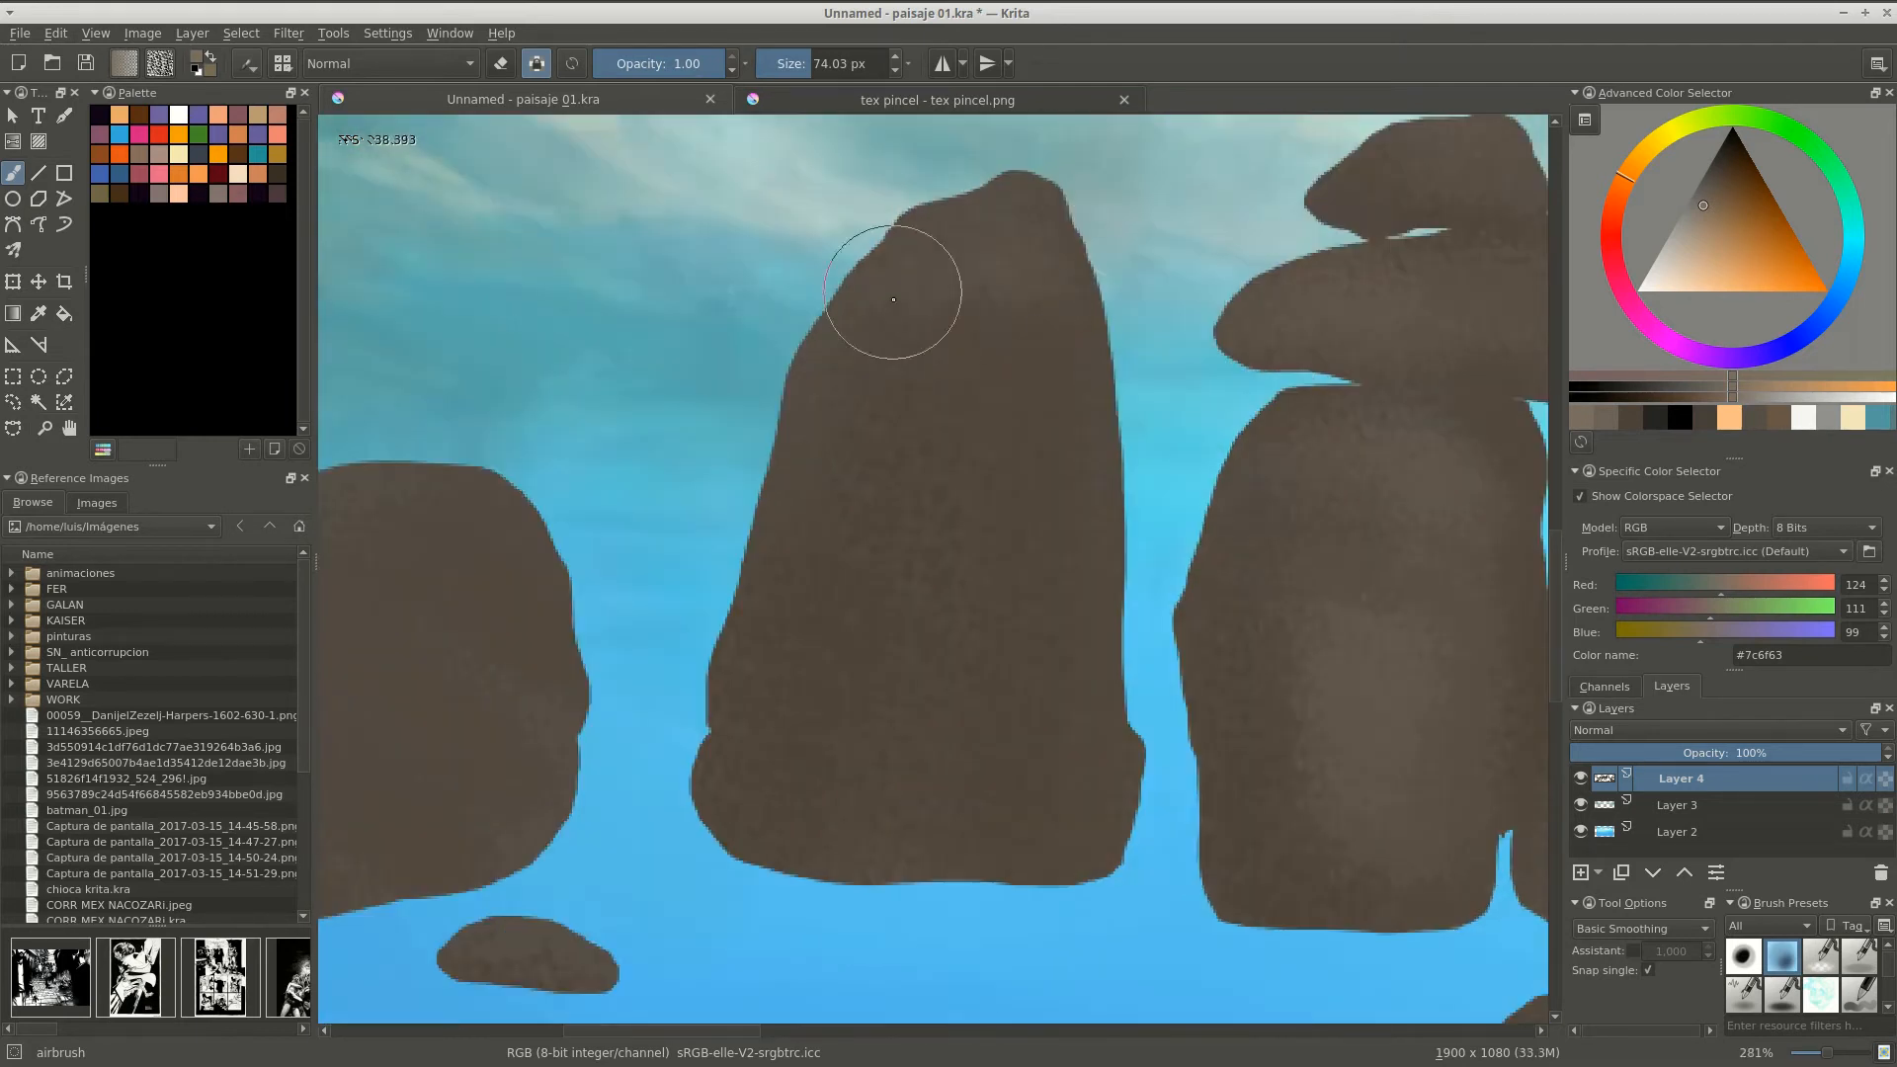
pyautogui.scroll(-5, 632, 662)
# Shade the lower-left shore rock and the small islet beside it with #5c5249, reducing the brush to 55.35 px.
pyautogui.scroll(5, 1004, 572)
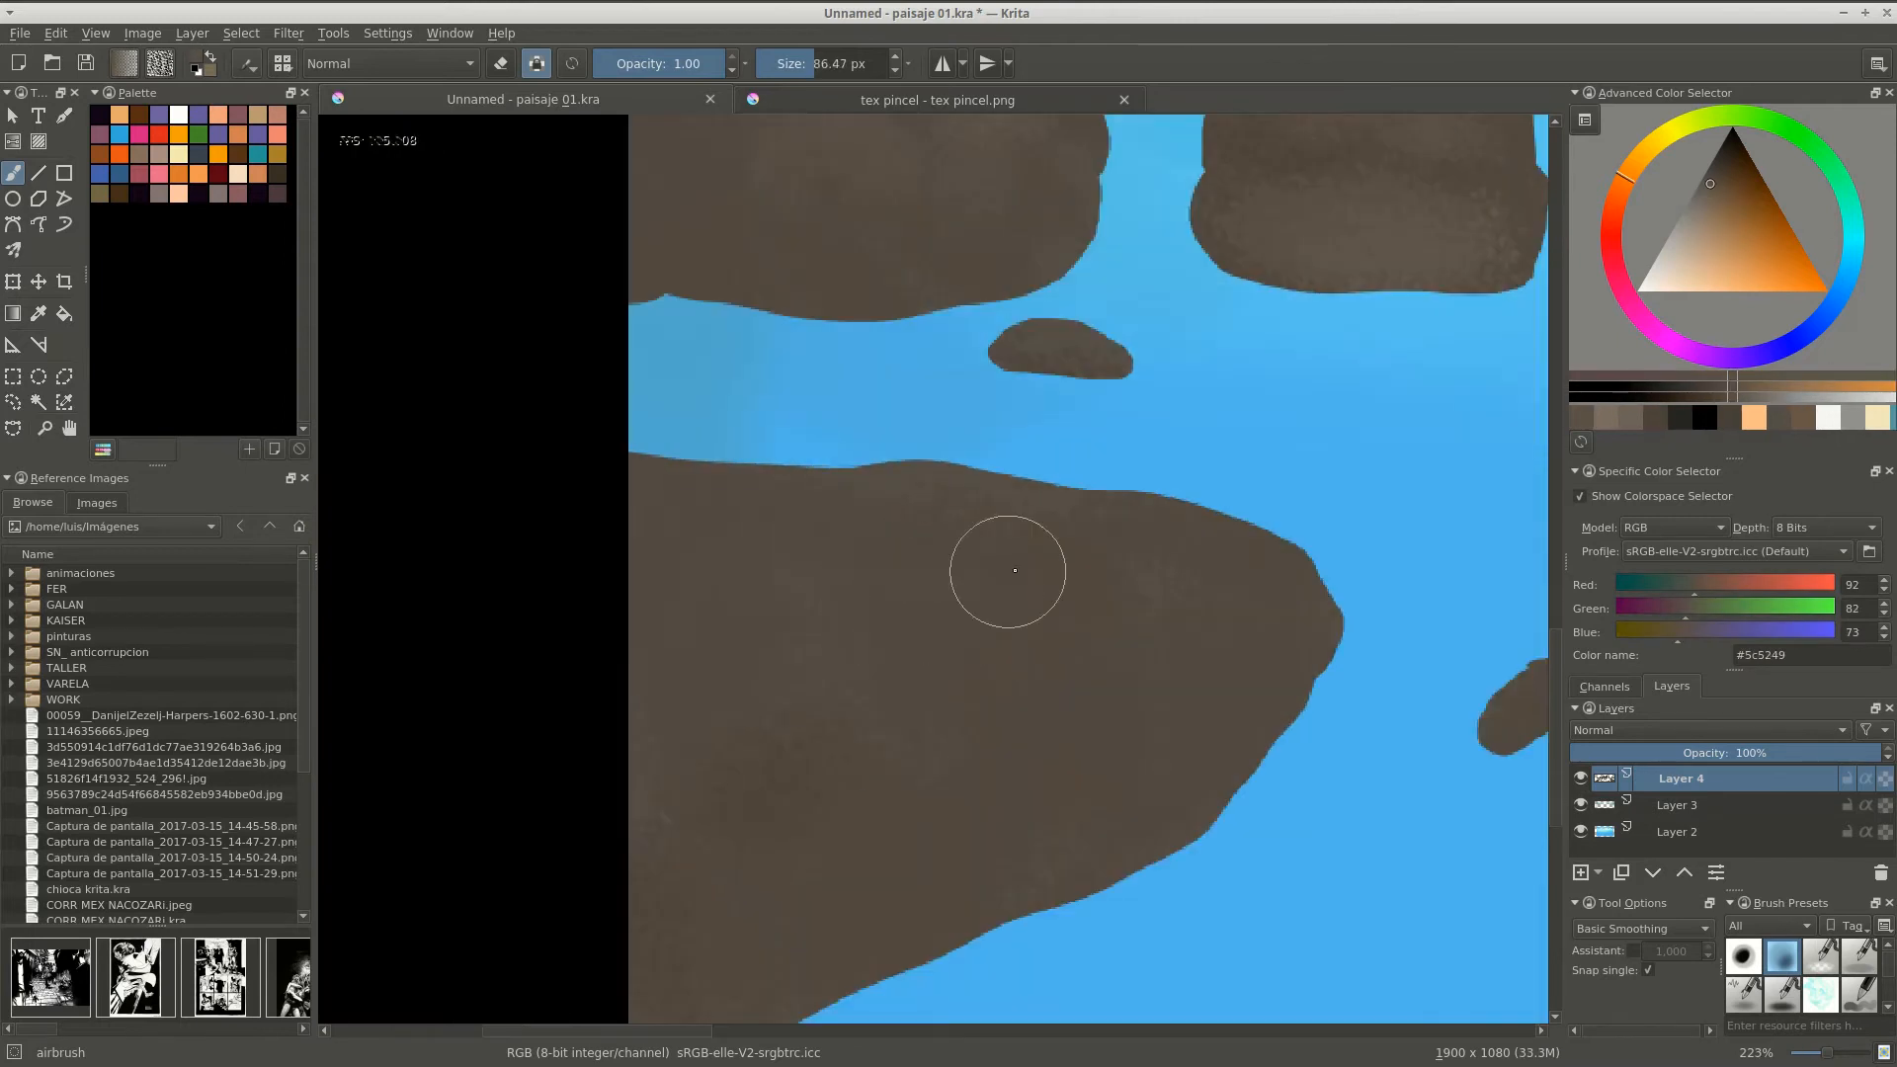
pyautogui.scroll(4, 856, 435)
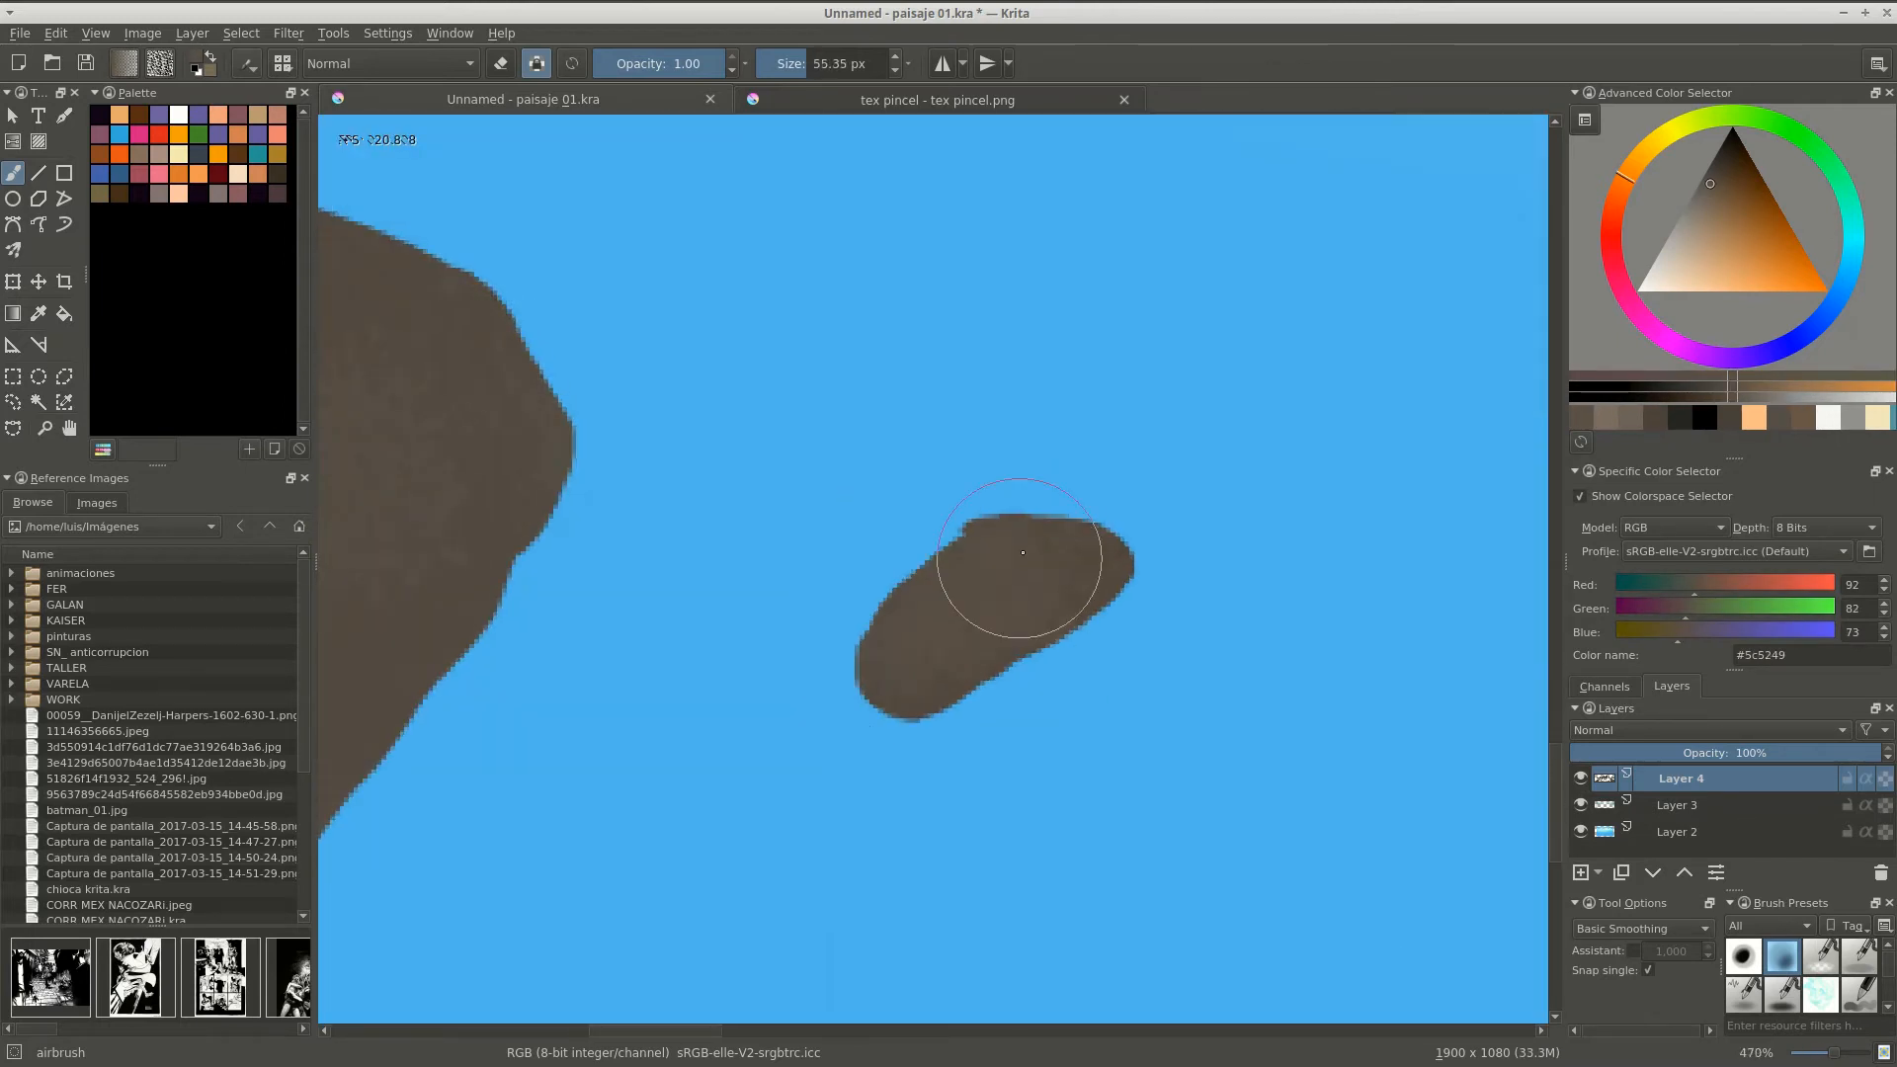
pyautogui.scroll(-3, 783, 508)
# Pick #6b6056 from the canvas and texture the small islets, the stacked rocks and the right foreground rock.
pyautogui.keyDown('ctrl'); pyautogui.click(780, 498); pyautogui.keyUp('ctrl')
pyautogui.scroll(2, 932, 402)
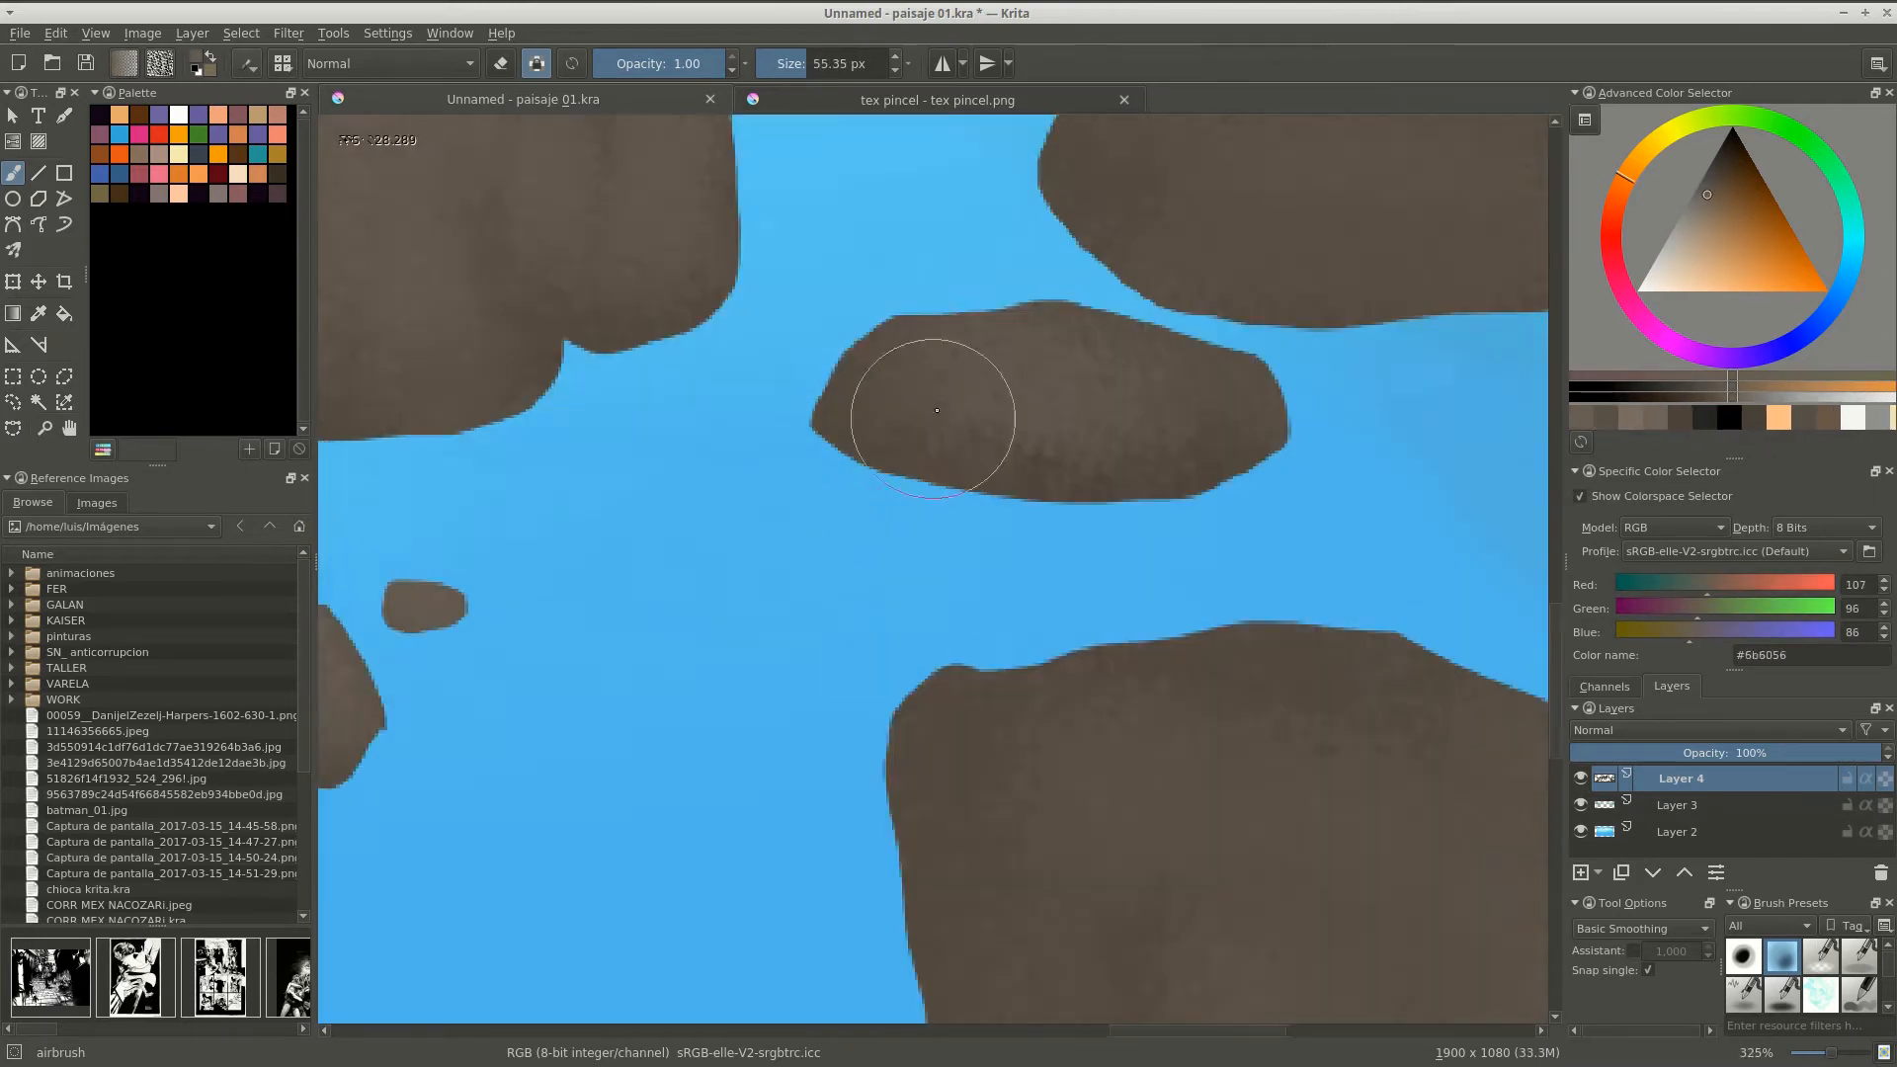
pyautogui.scroll(-2, 790, 499)
pyautogui.scroll(-2, 899, 573)
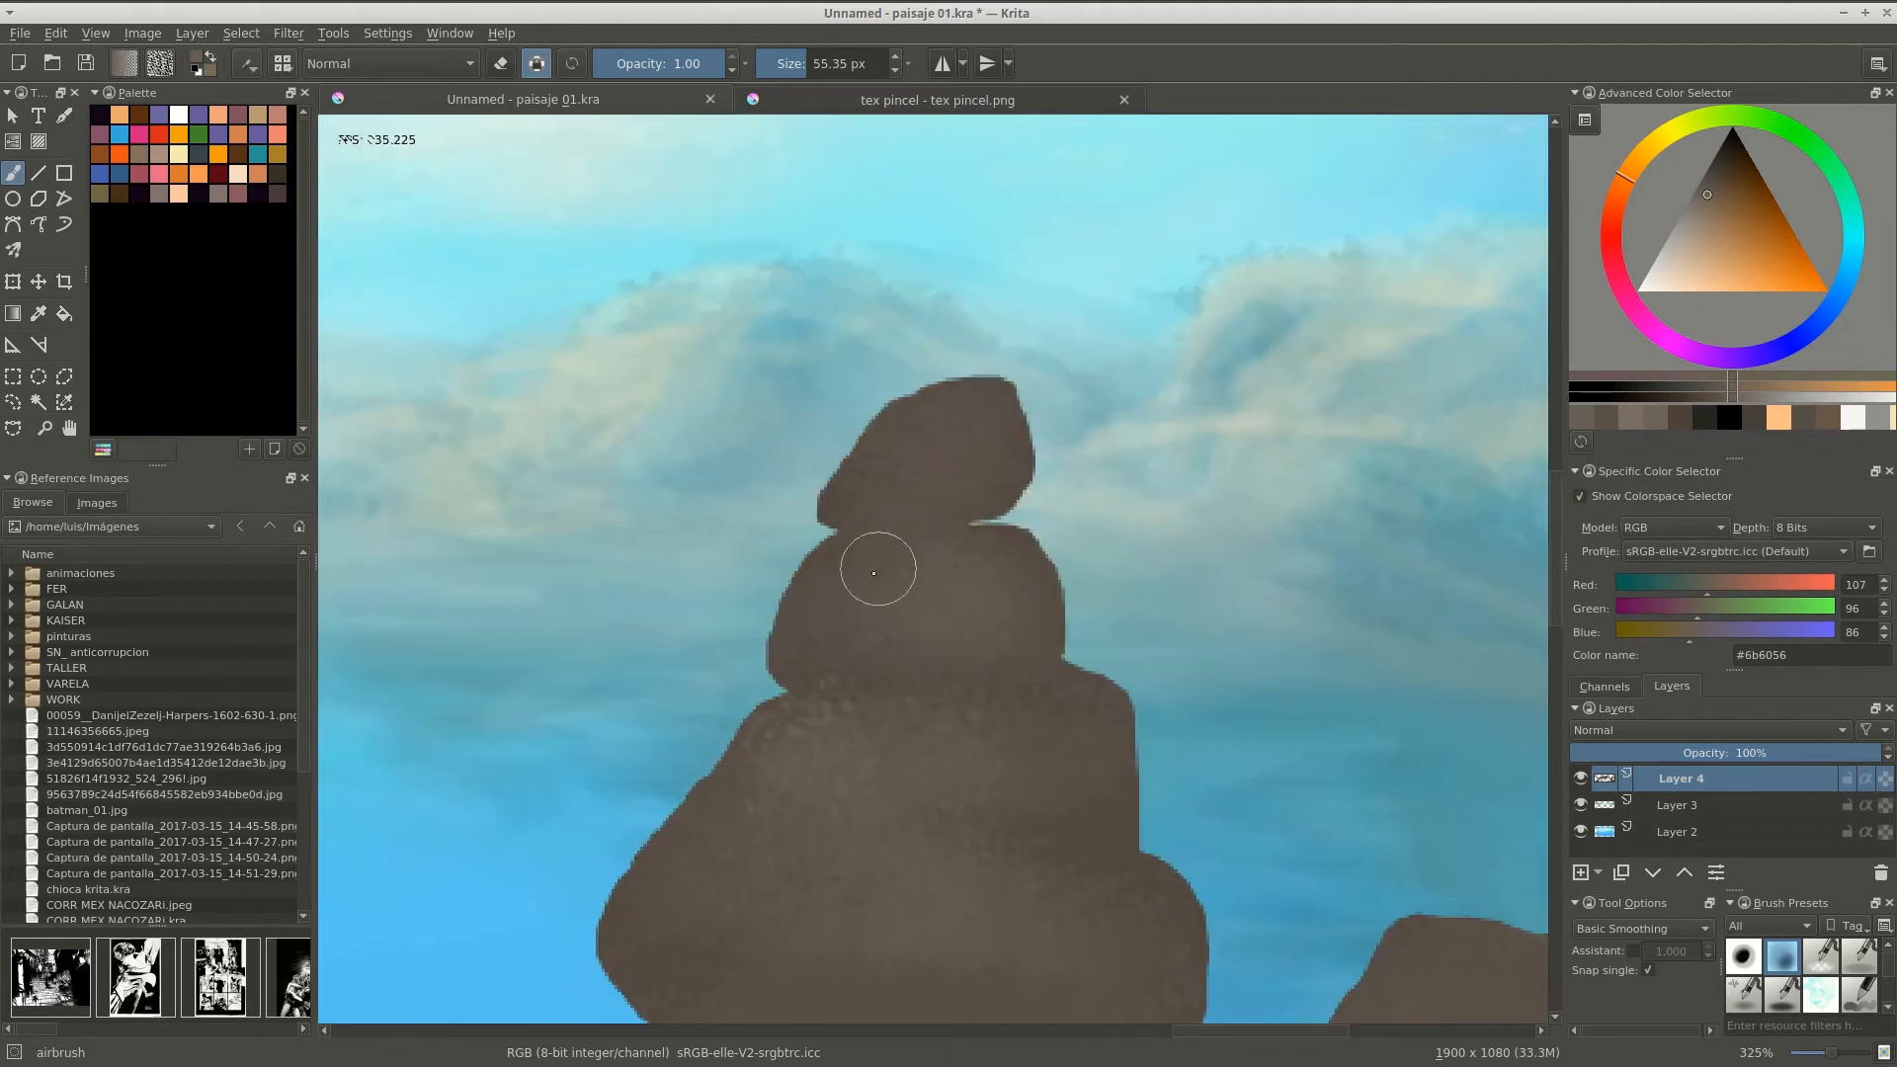
pyautogui.scroll(2, 1037, 731)
pyautogui.scroll(-3, 1168, 531)
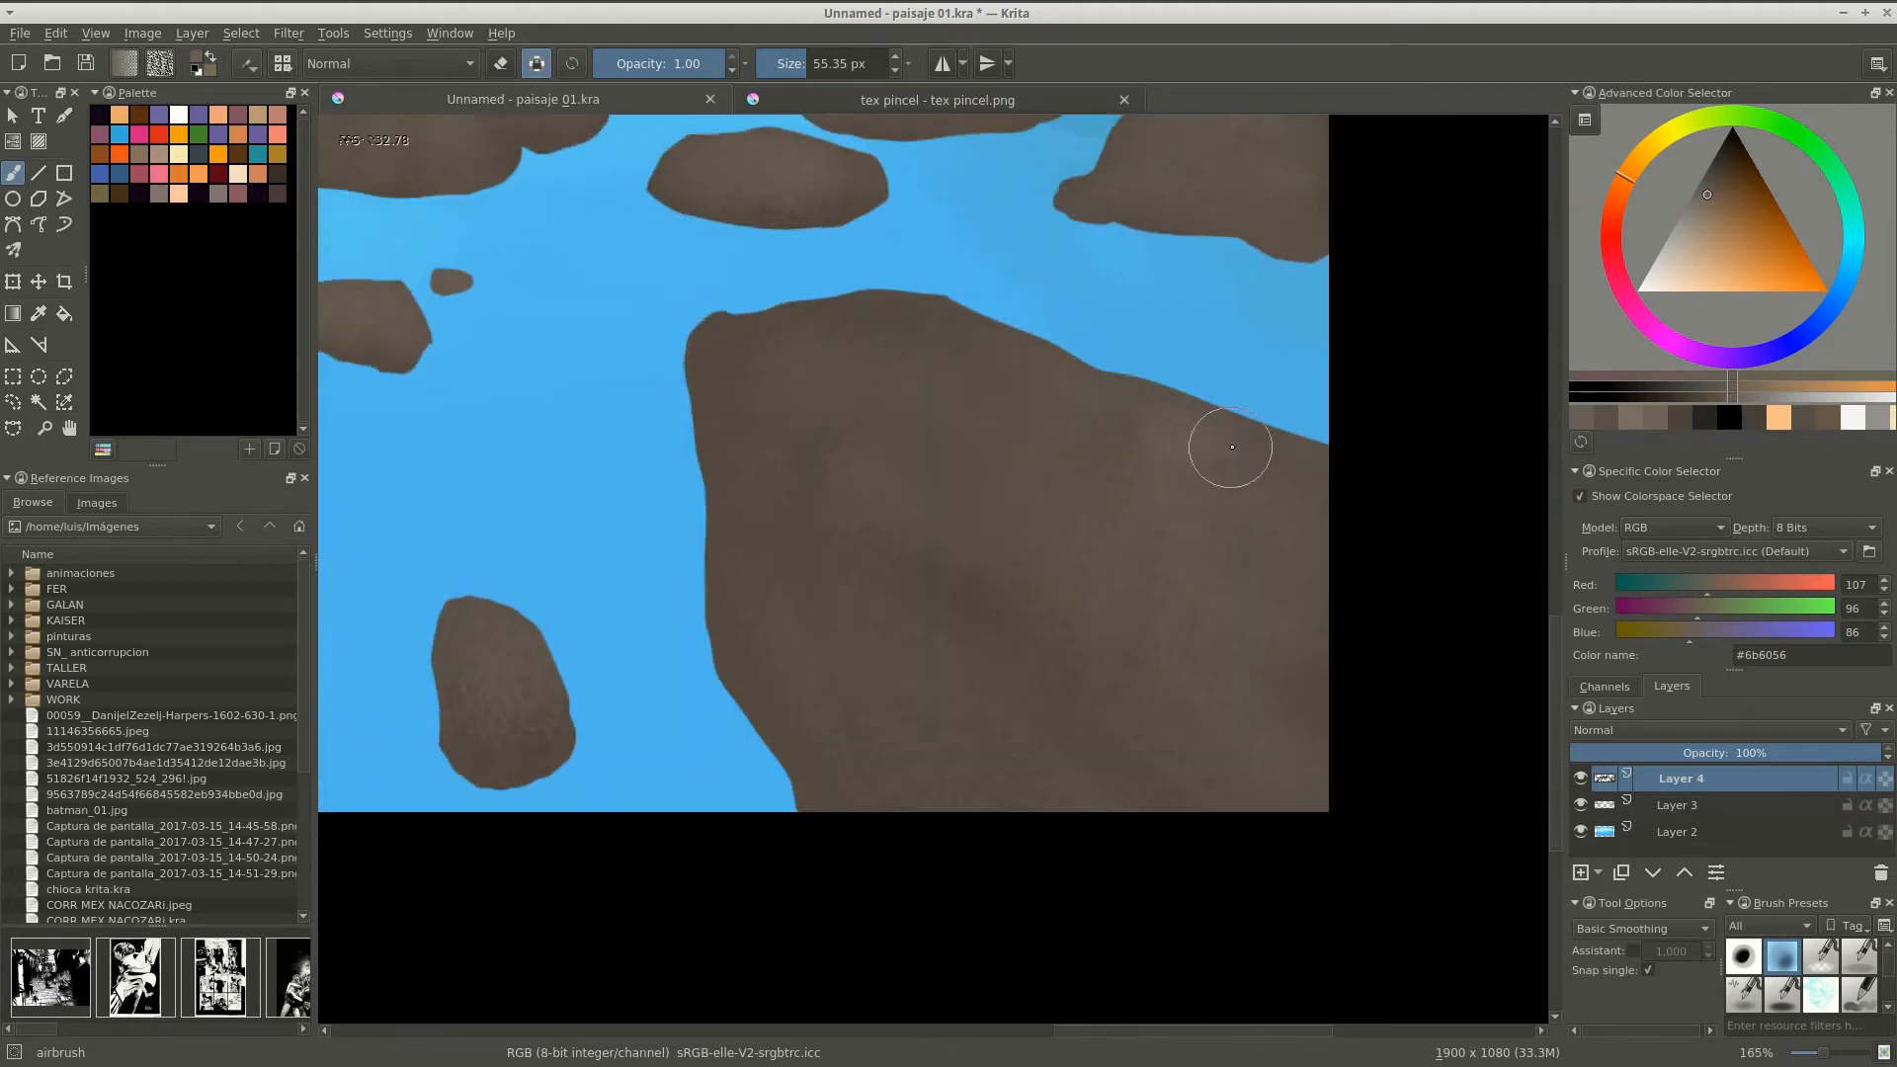
# Pick the lighter brown #77695c and add coarse texture to the right foreground rock at 101.48 px.
pyautogui.keyDown('ctrl'); pyautogui.click(1210, 464); pyautogui.keyUp('ctrl')
pyautogui.moveTo(1114, 490)
pyautogui.mouseDown()
pyautogui.moveTo(1085, 433)
pyautogui.moveTo(741, 339)
pyautogui.moveTo(1020, 567)
pyautogui.moveTo(787, 487)
pyautogui.moveTo(742, 406)
pyautogui.moveTo(1164, 453)
pyautogui.mouseUp()
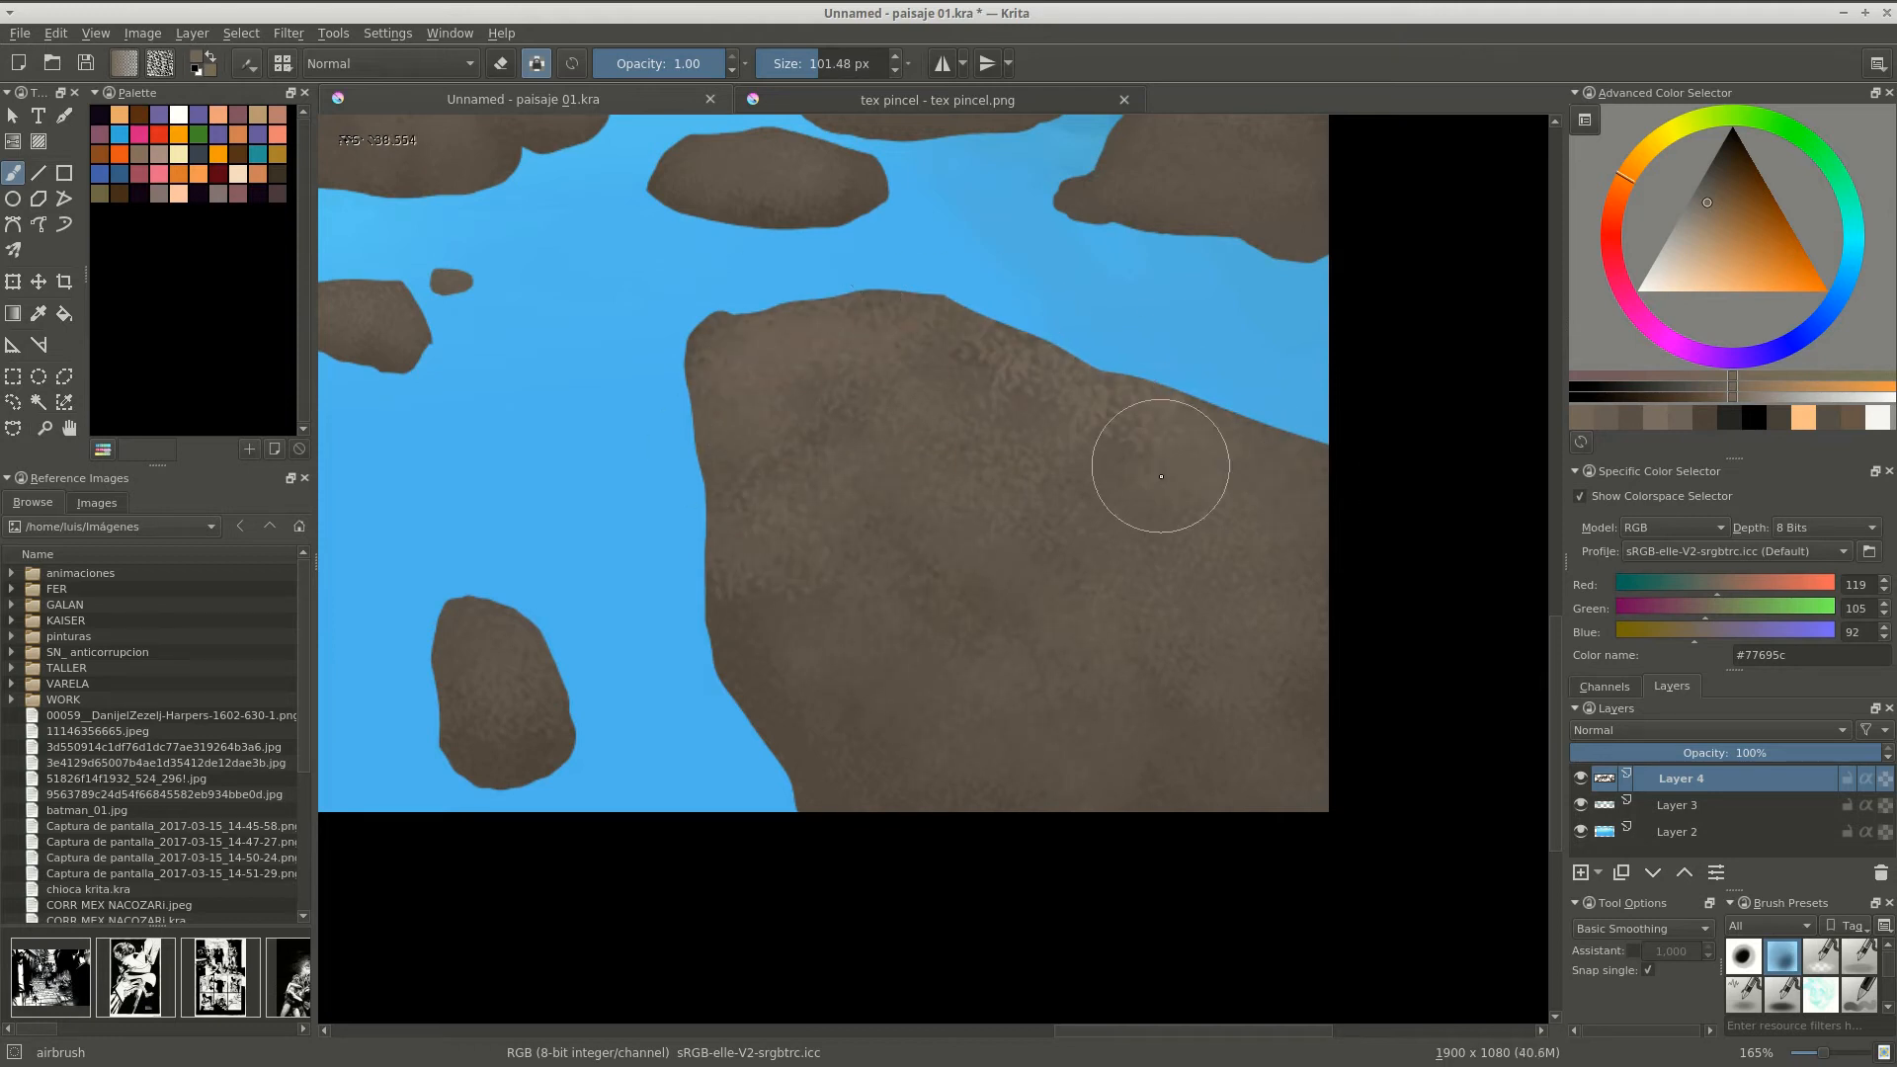
pyautogui.scroll(3, 952, 538)
# Save the customized textured airbrush as a new brush preset named arena.
pyautogui.click(280, 64)
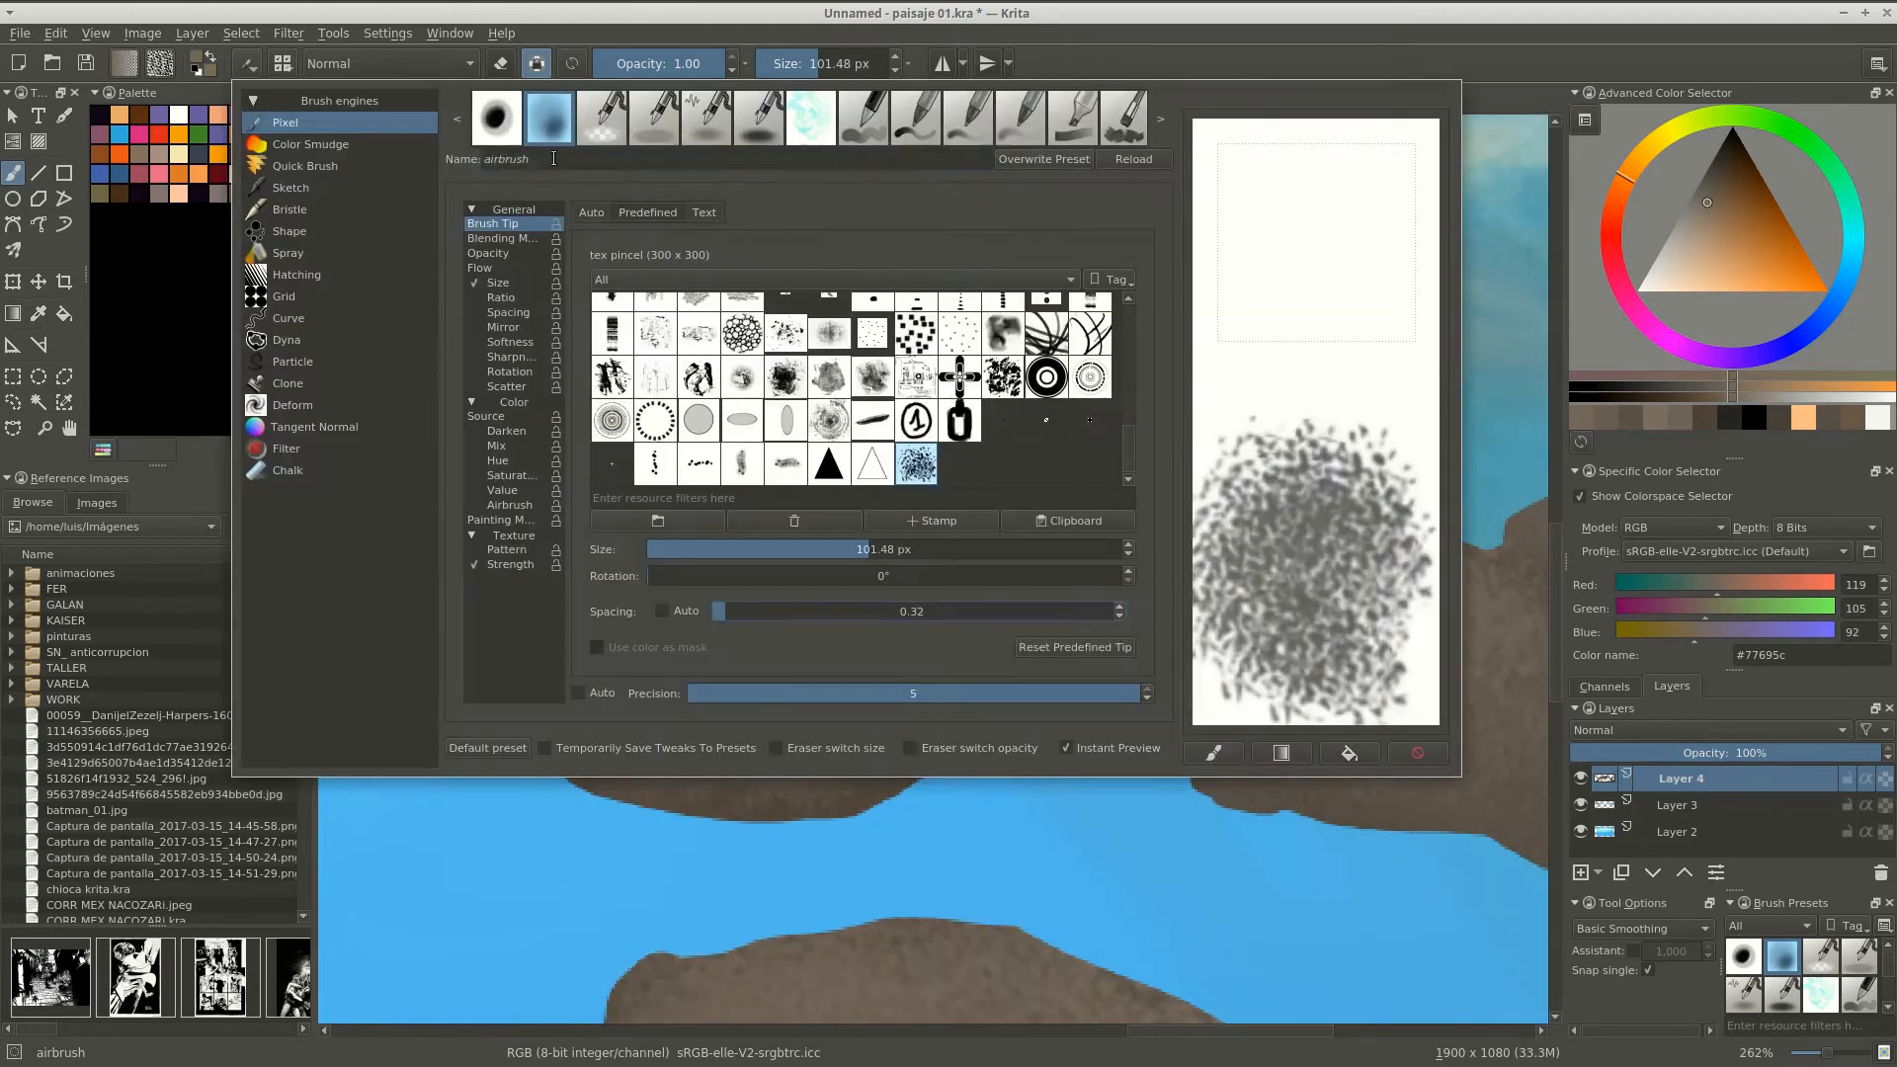
pyautogui.doubleClick(573, 161)
pyautogui.write('arena')
pyautogui.click(1047, 159)
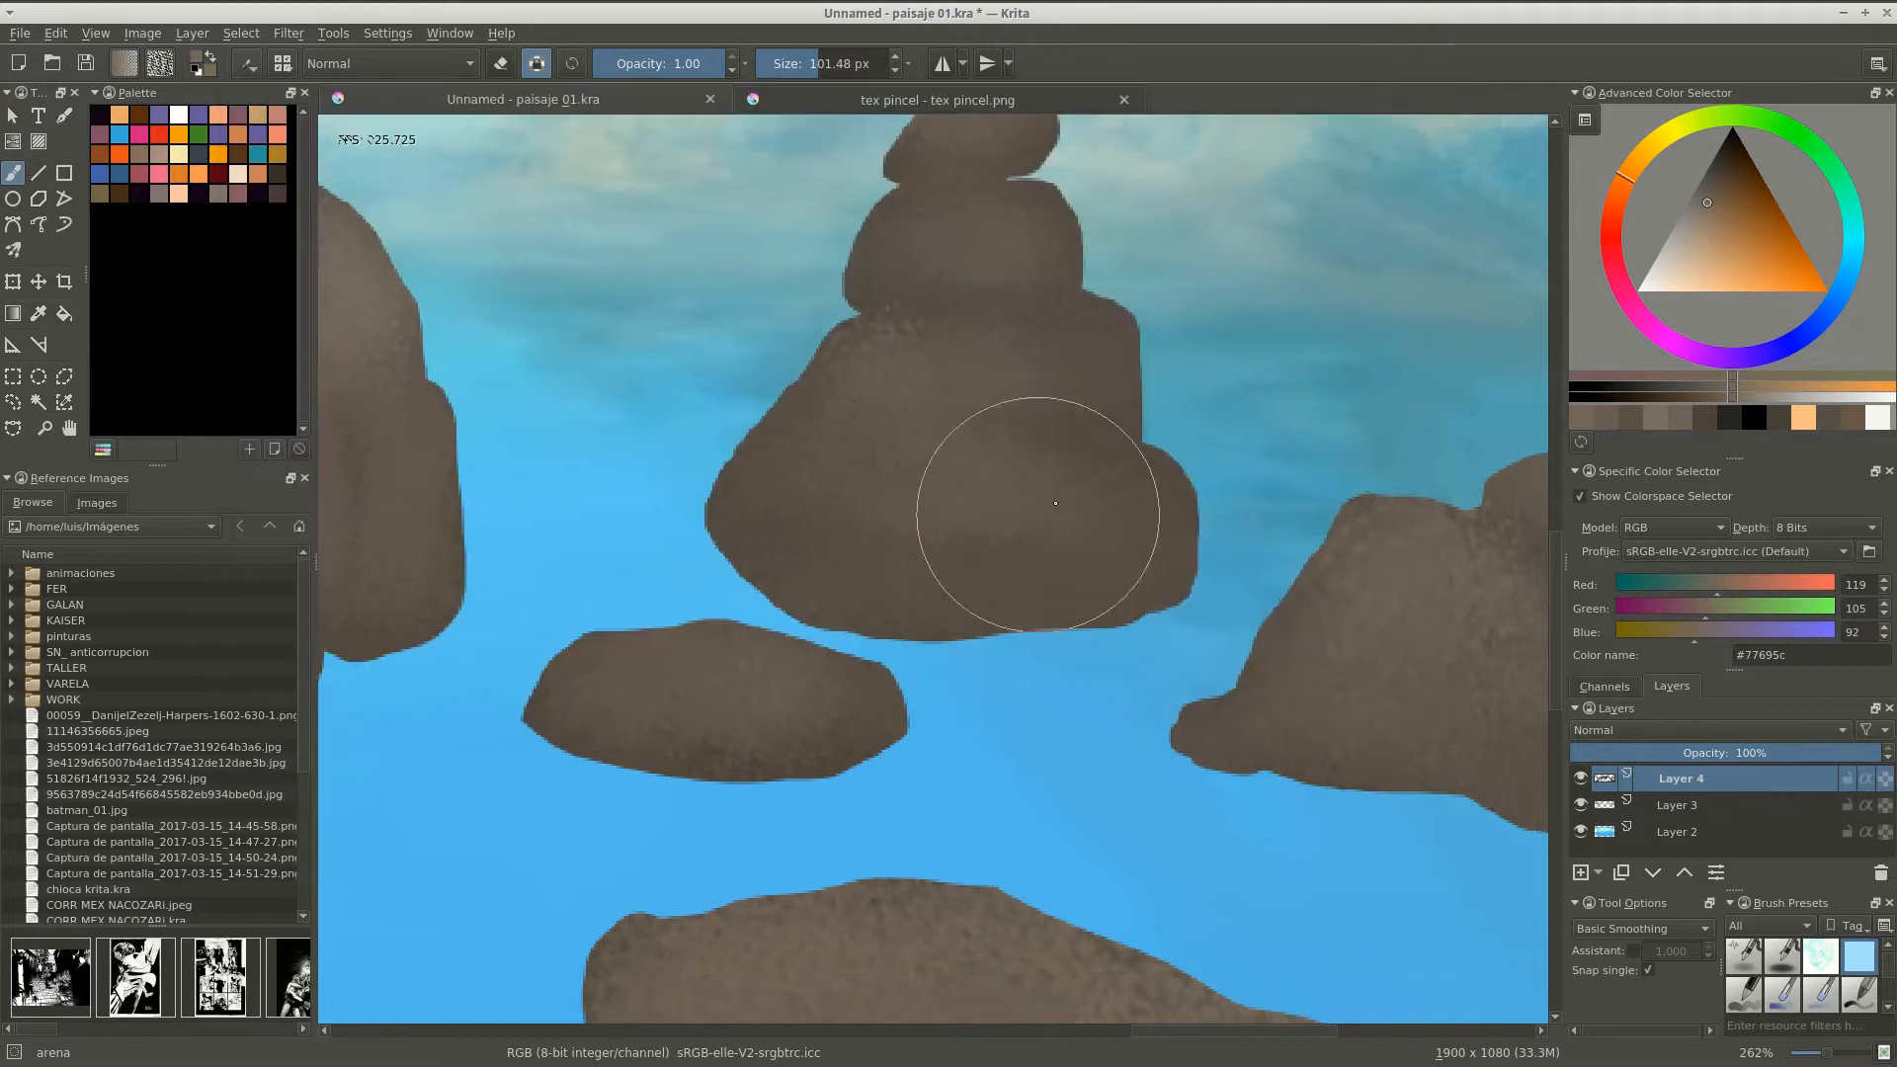
# Set the paint color to dark brown #48413a.
pyautogui.rightClick(1122, 478)
pyautogui.scroll(-2, 1015, 360)
pyautogui.click(1712, 184)
pyautogui.moveTo(1712, 182); pyautogui.dragTo(1715, 172)
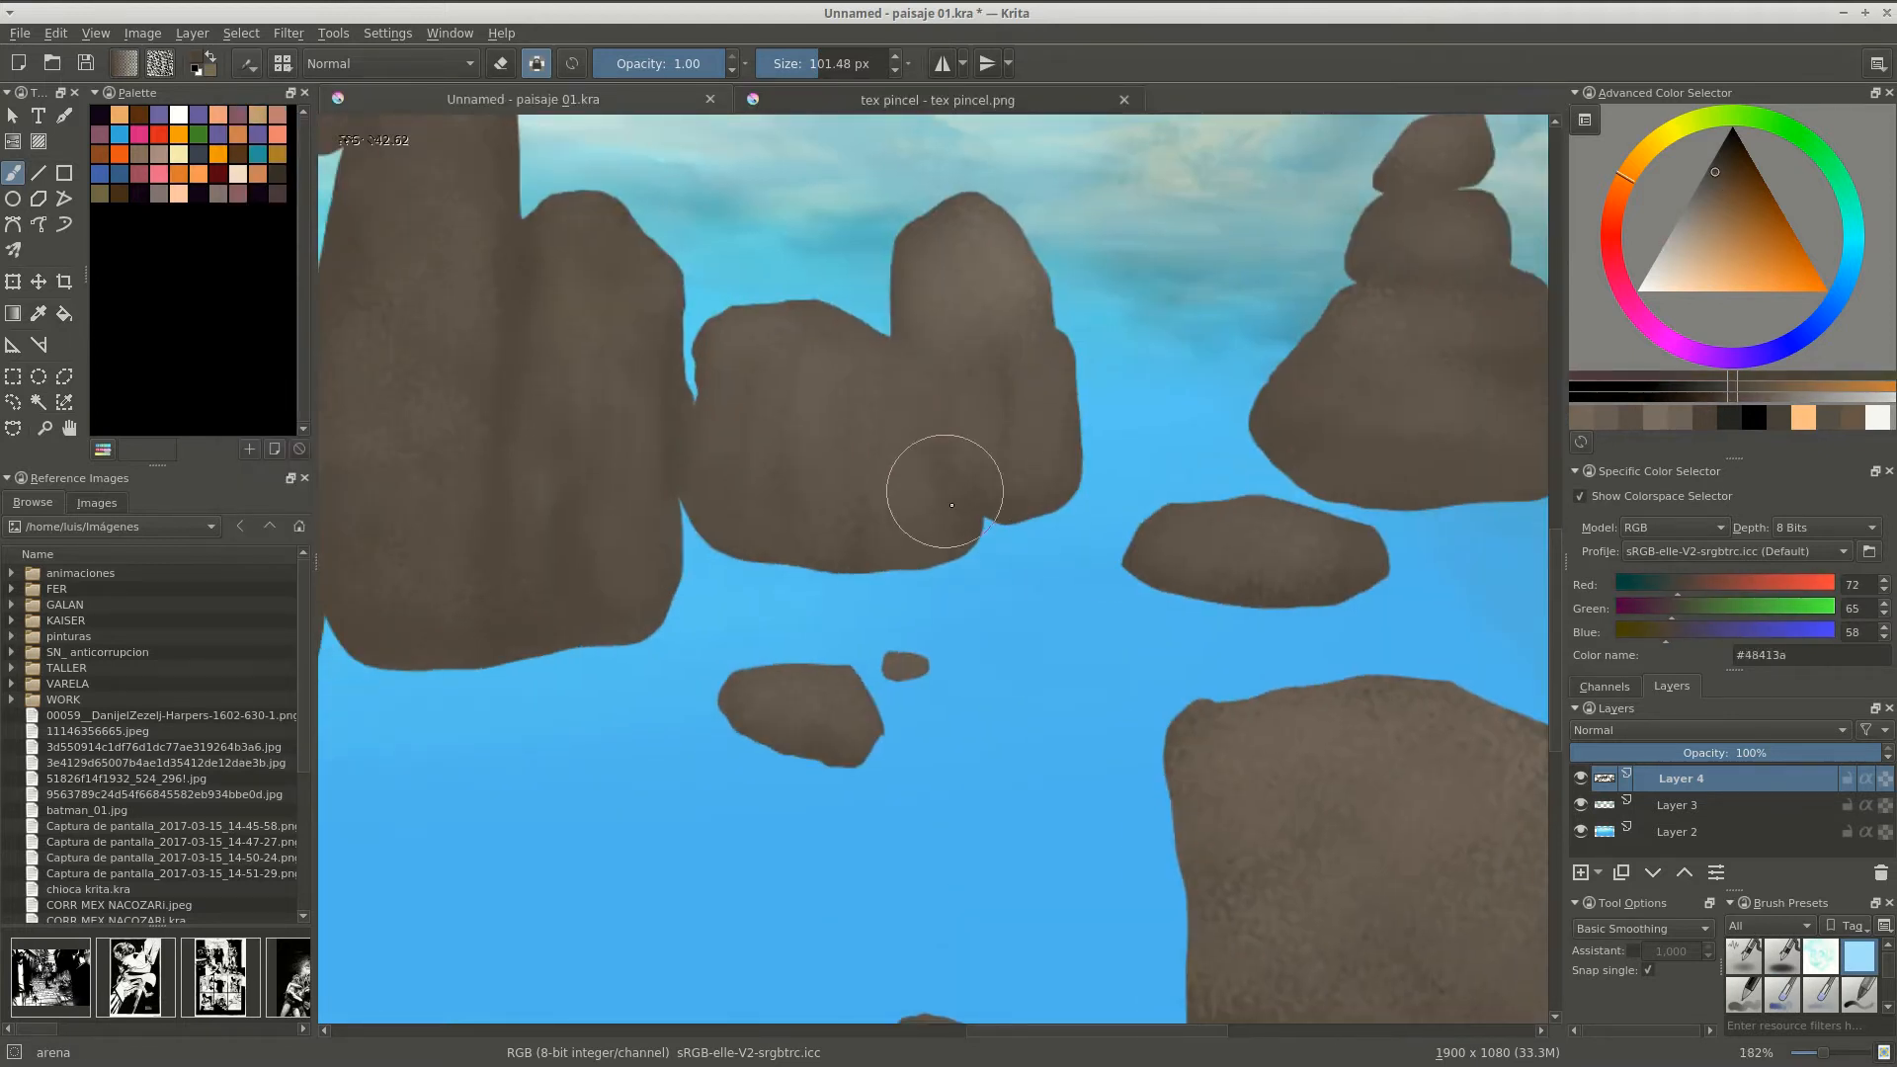
# Switch the brush blending mode to Multiply and undo the test stroke on the center-right rocks.
pyautogui.click(390, 63)
pyautogui.click(336, 148)
pyautogui.moveTo(859, 464); pyautogui.dragTo(948, 524)
pyautogui.hotkey('ctrl', 'z')
# Set the paint color to #bbbbbb and darken the creases between the center-right rocks and beside the tall pillar.
pyautogui.click(1660, 246)
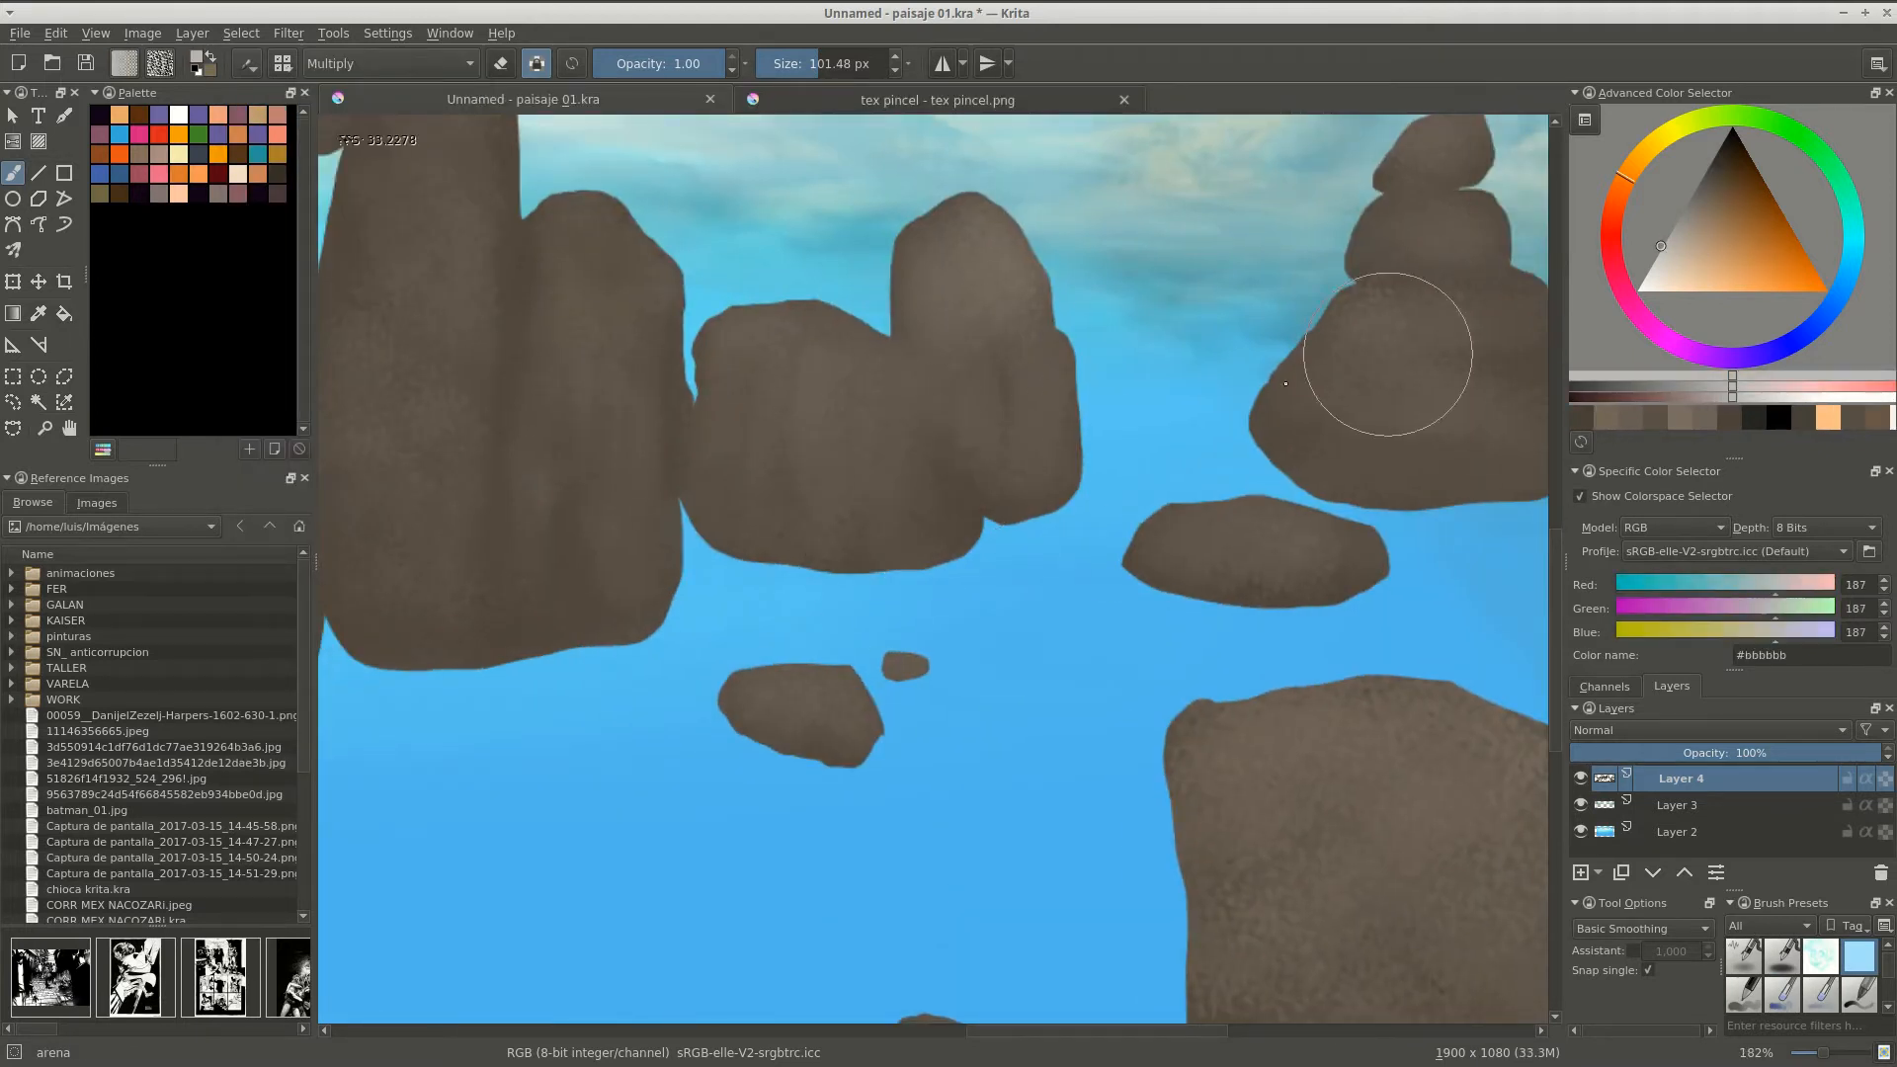
pyautogui.scroll(2, 932, 338)
pyautogui.scroll(-3, 1066, 560)
pyautogui.moveTo(1066, 560); pyautogui.dragTo(973, 632)
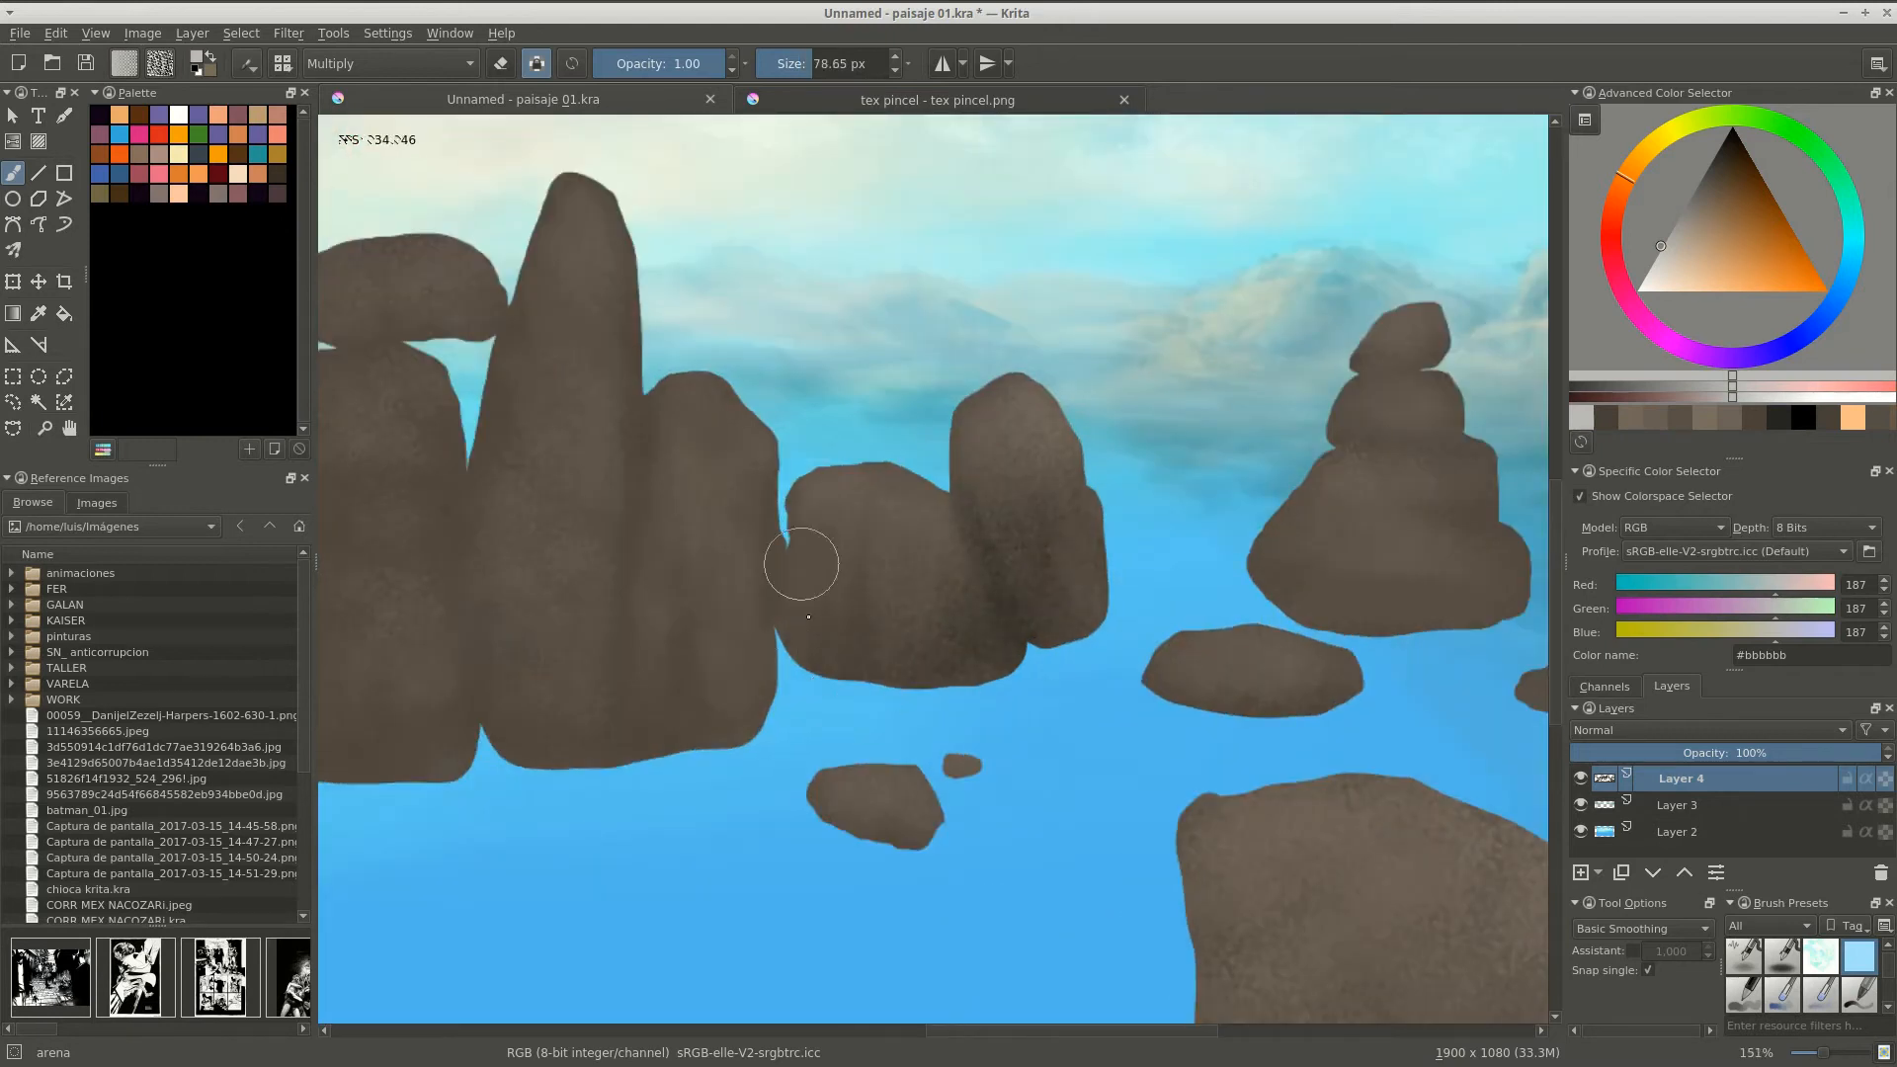
pyautogui.moveTo(794, 539); pyautogui.dragTo(771, 602)
pyautogui.moveTo(643, 429); pyautogui.dragTo(826, 371)
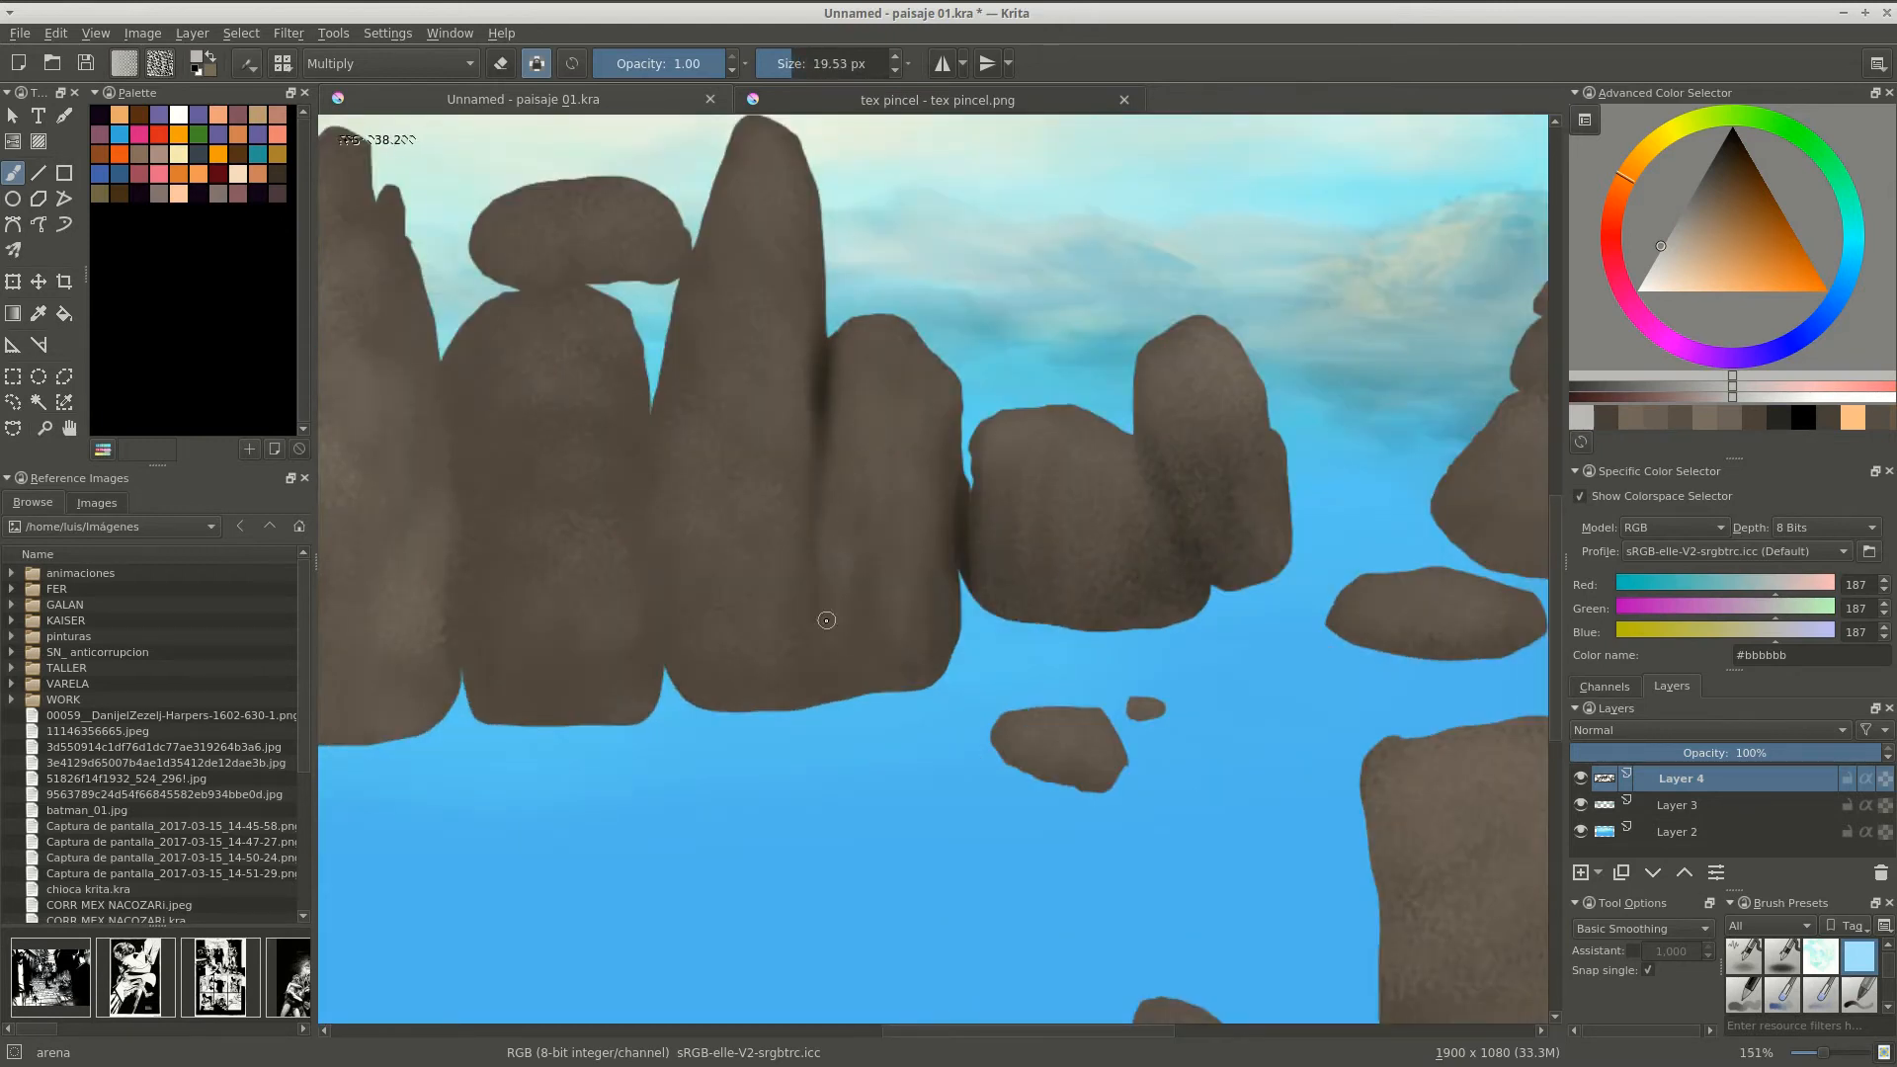
# Shade the edges and bases of the tall pillar and neighbouring columns, and darken the underside of the balanced stone.
pyautogui.moveTo(868, 436)
pyautogui.mouseDown()
pyautogui.moveTo(889, 593)
pyautogui.moveTo(835, 424)
pyautogui.moveTo(784, 517)
pyautogui.mouseUp()
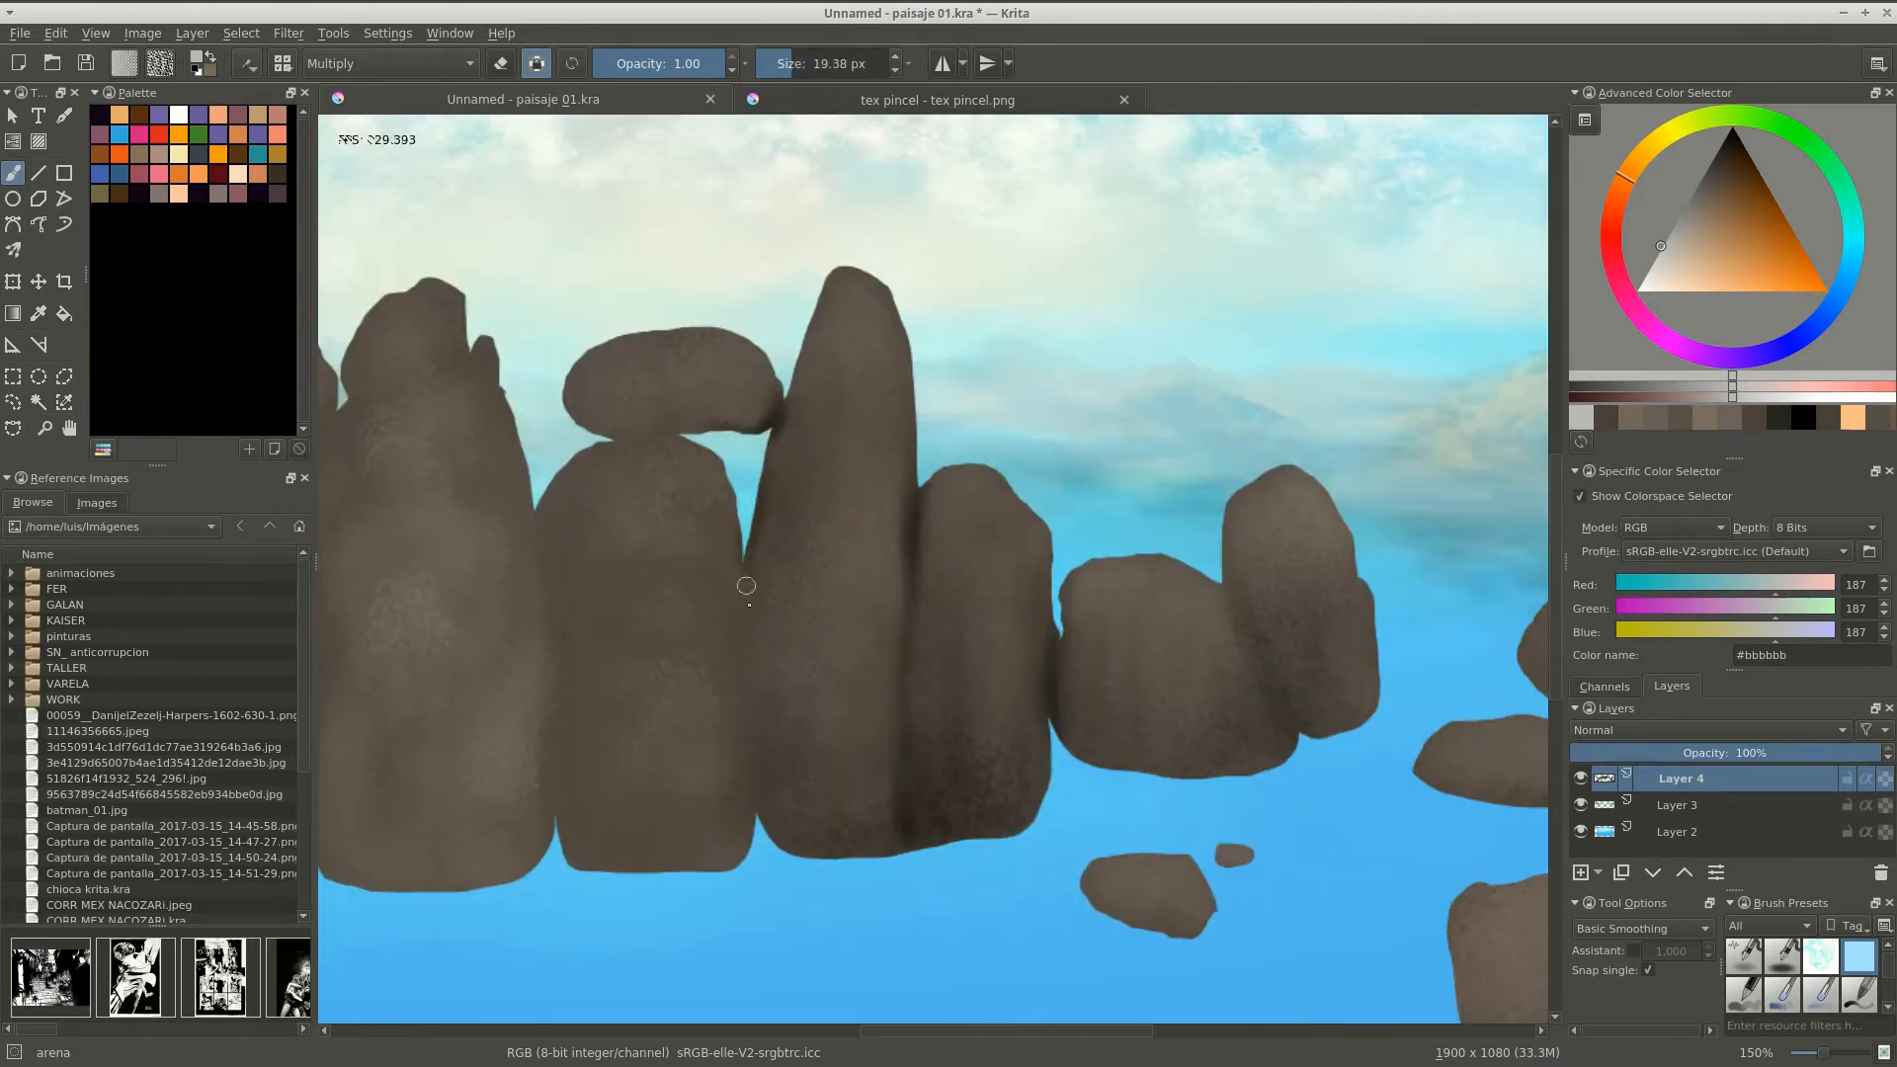
pyautogui.moveTo(753, 794)
pyautogui.mouseDown()
pyautogui.moveTo(735, 827)
pyautogui.moveTo(791, 465)
pyautogui.moveTo(889, 592)
pyautogui.moveTo(817, 813)
pyautogui.moveTo(768, 428)
pyautogui.moveTo(572, 305)
pyautogui.moveTo(937, 484)
pyautogui.moveTo(661, 431)
pyautogui.mouseUp()
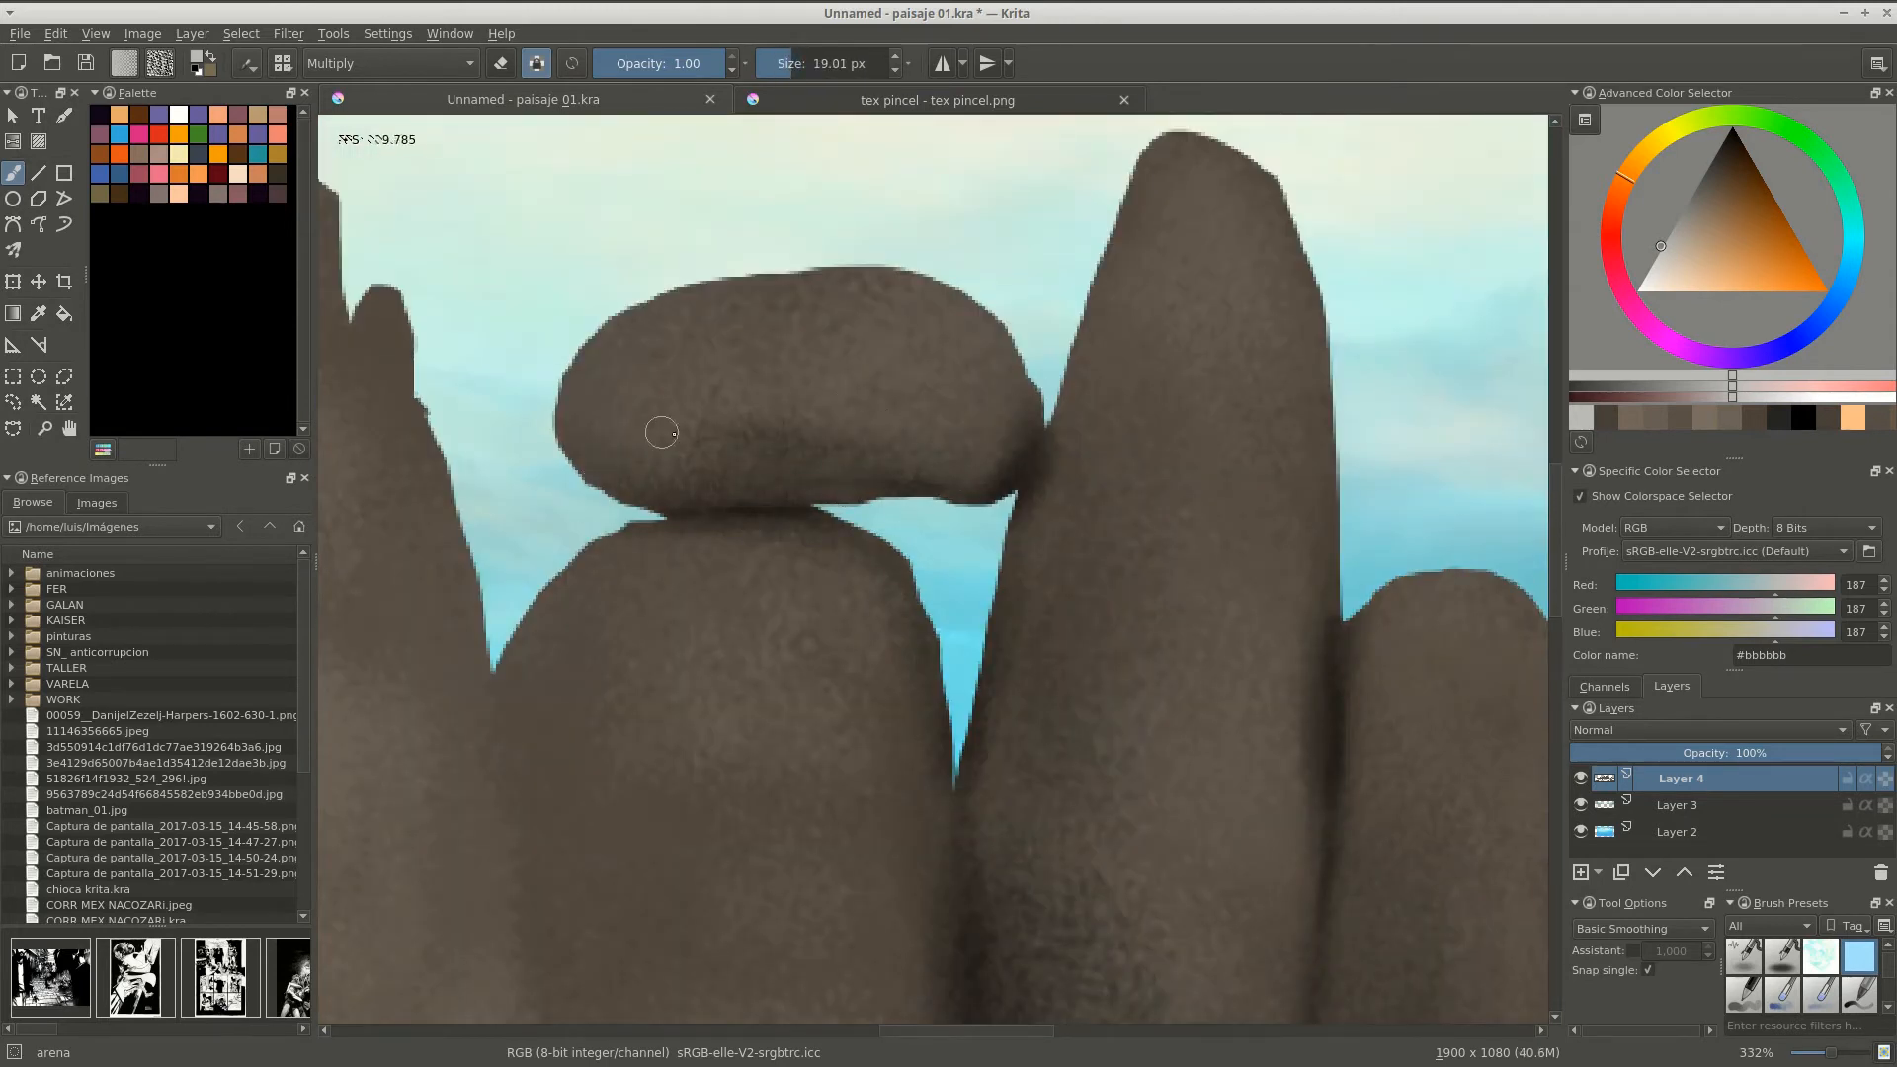
pyautogui.scroll(-5, 636, 494)
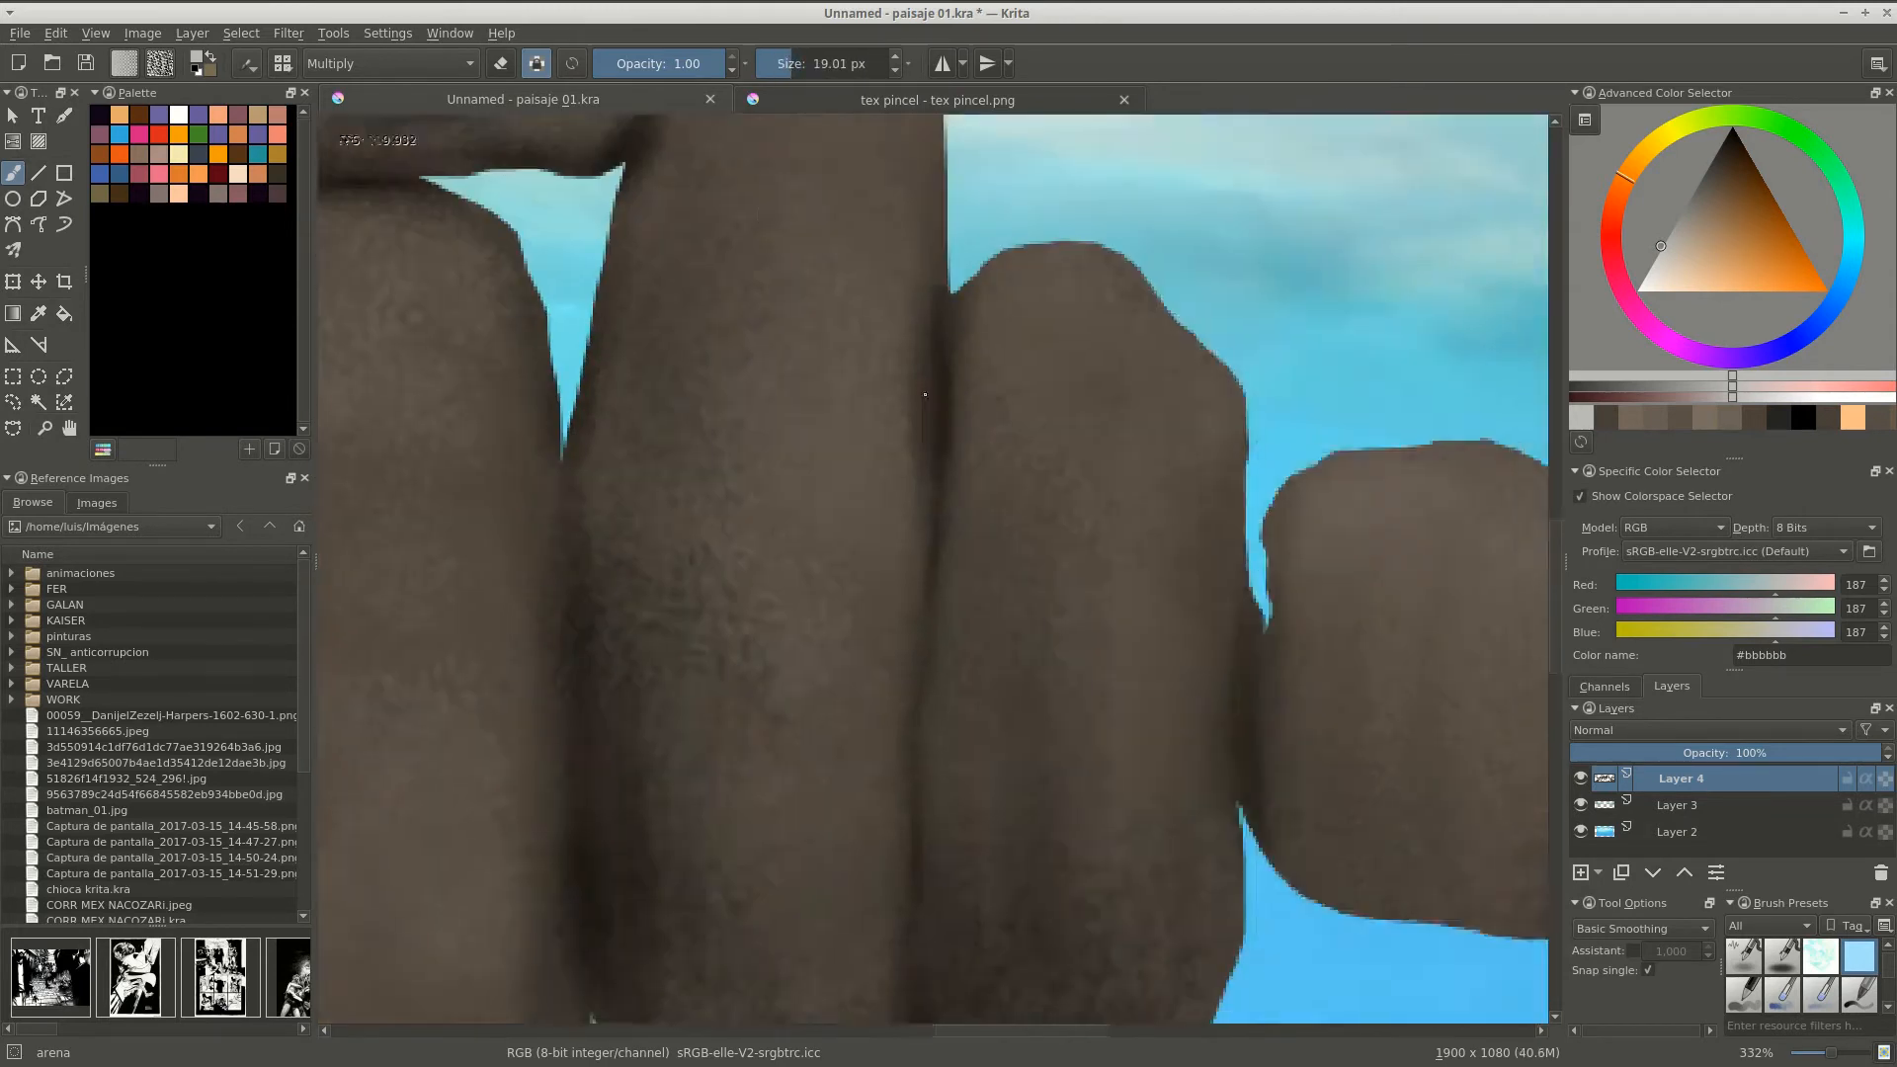
pyautogui.moveTo(821, 804); pyautogui.dragTo(903, 495)
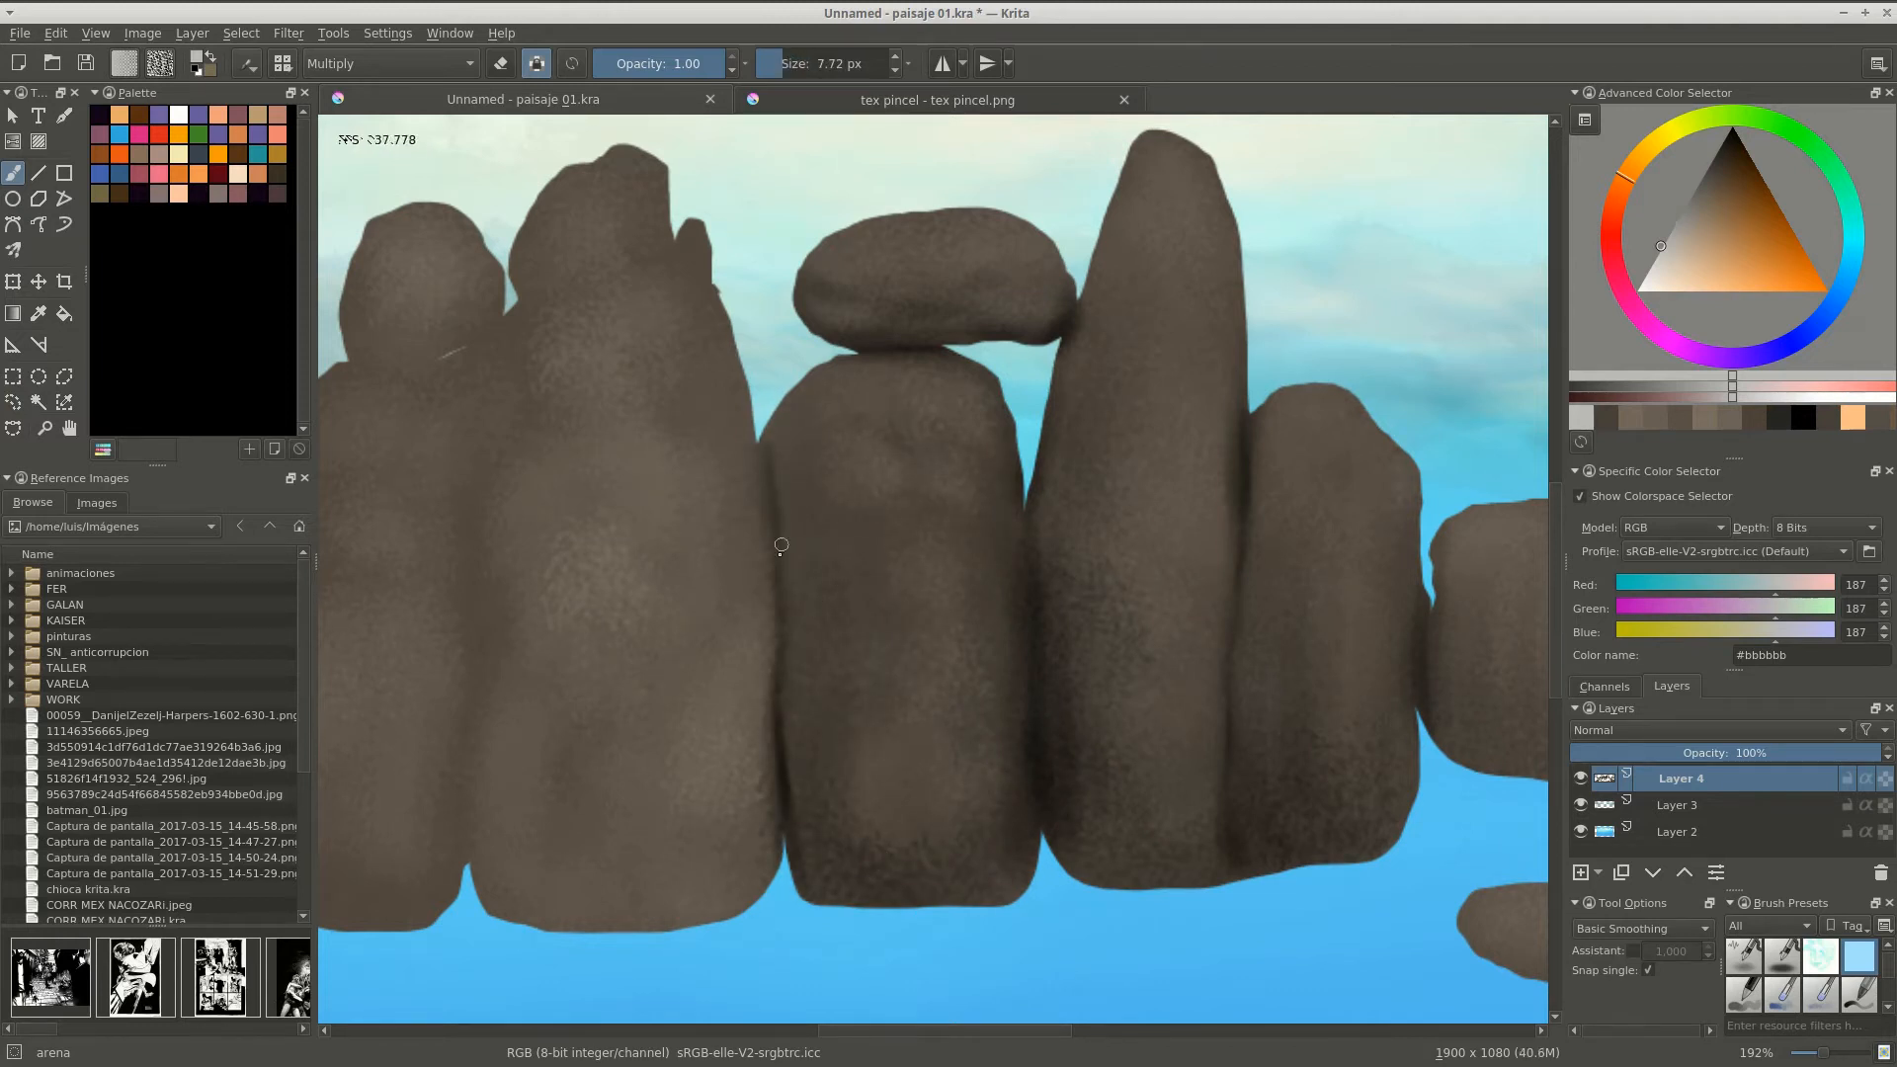
pyautogui.hscroll(-3, 699, 682)
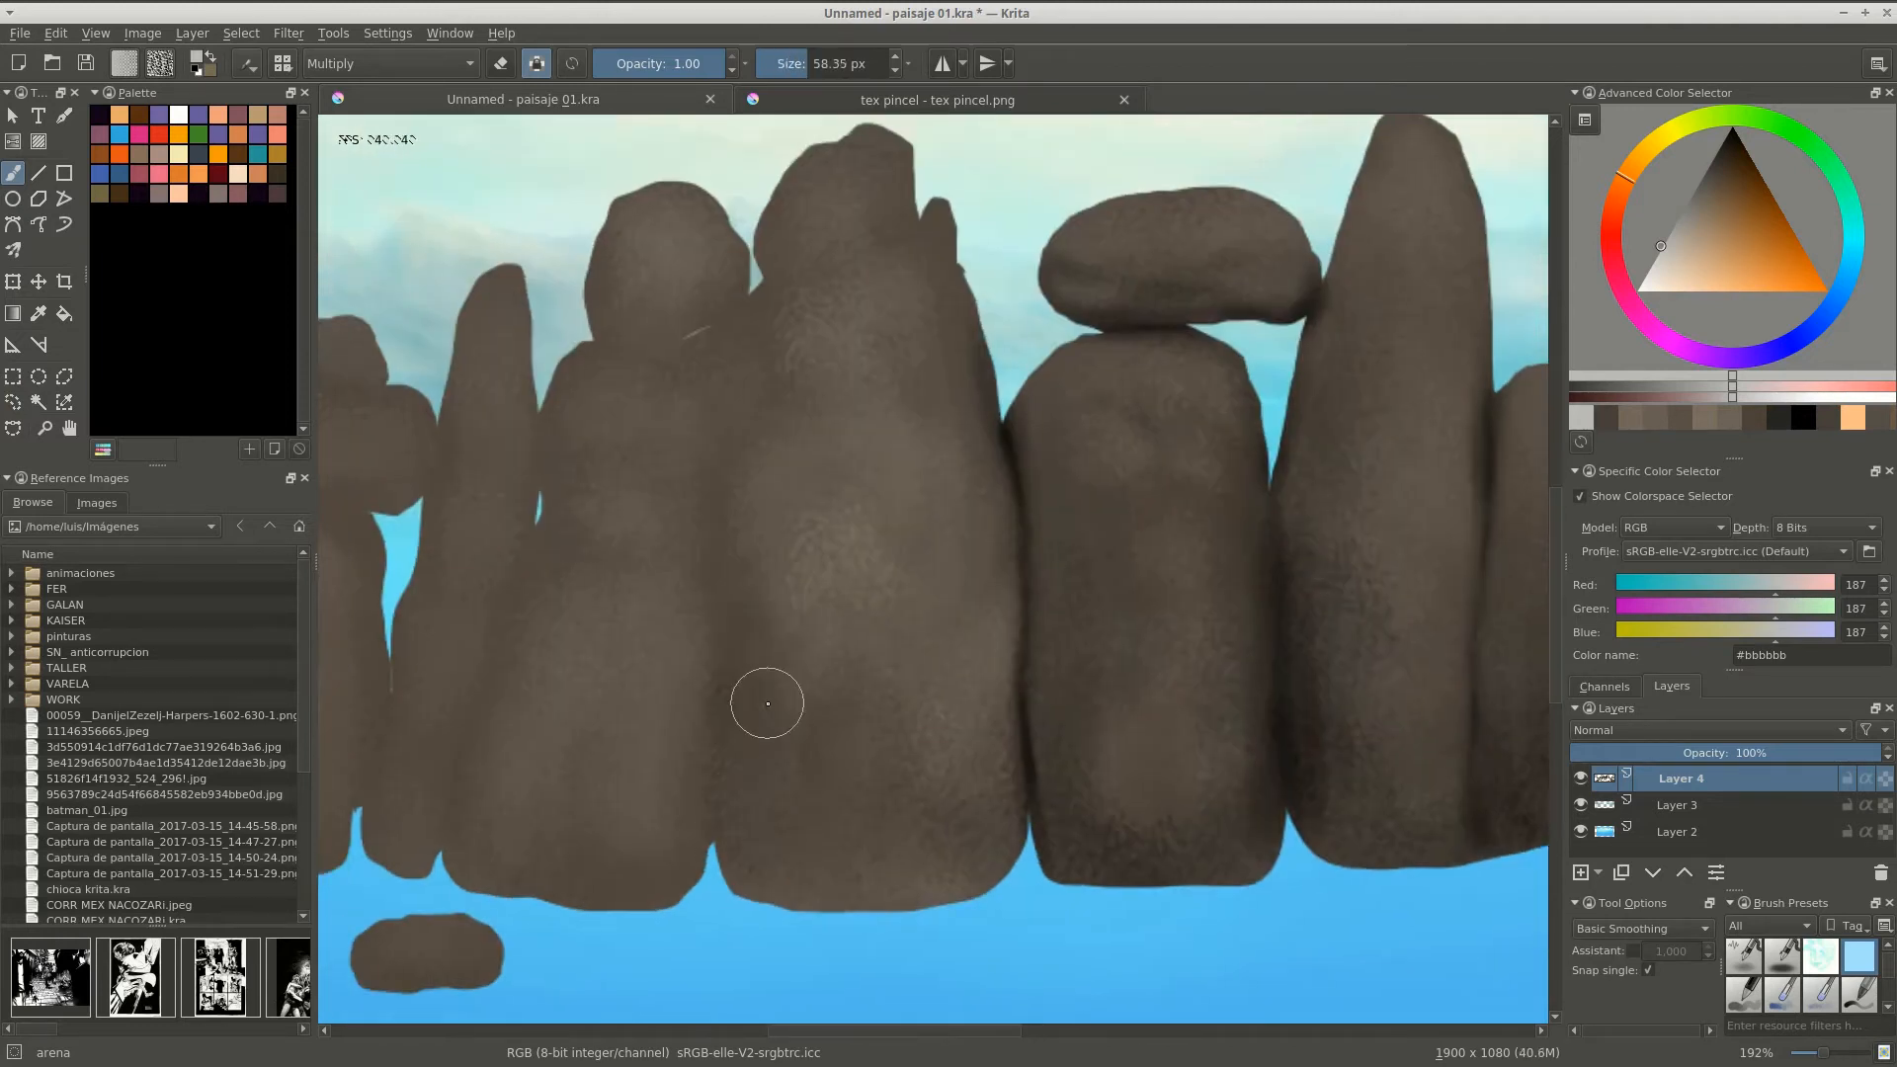
# Paint dark creases below the peak of the large central rock and around the small spur on its right side.
pyautogui.moveTo(762, 699)
pyautogui.mouseDown()
pyautogui.moveTo(864, 658)
pyautogui.moveTo(745, 474)
pyautogui.mouseUp()
pyautogui.scroll(2, 1008, 684)
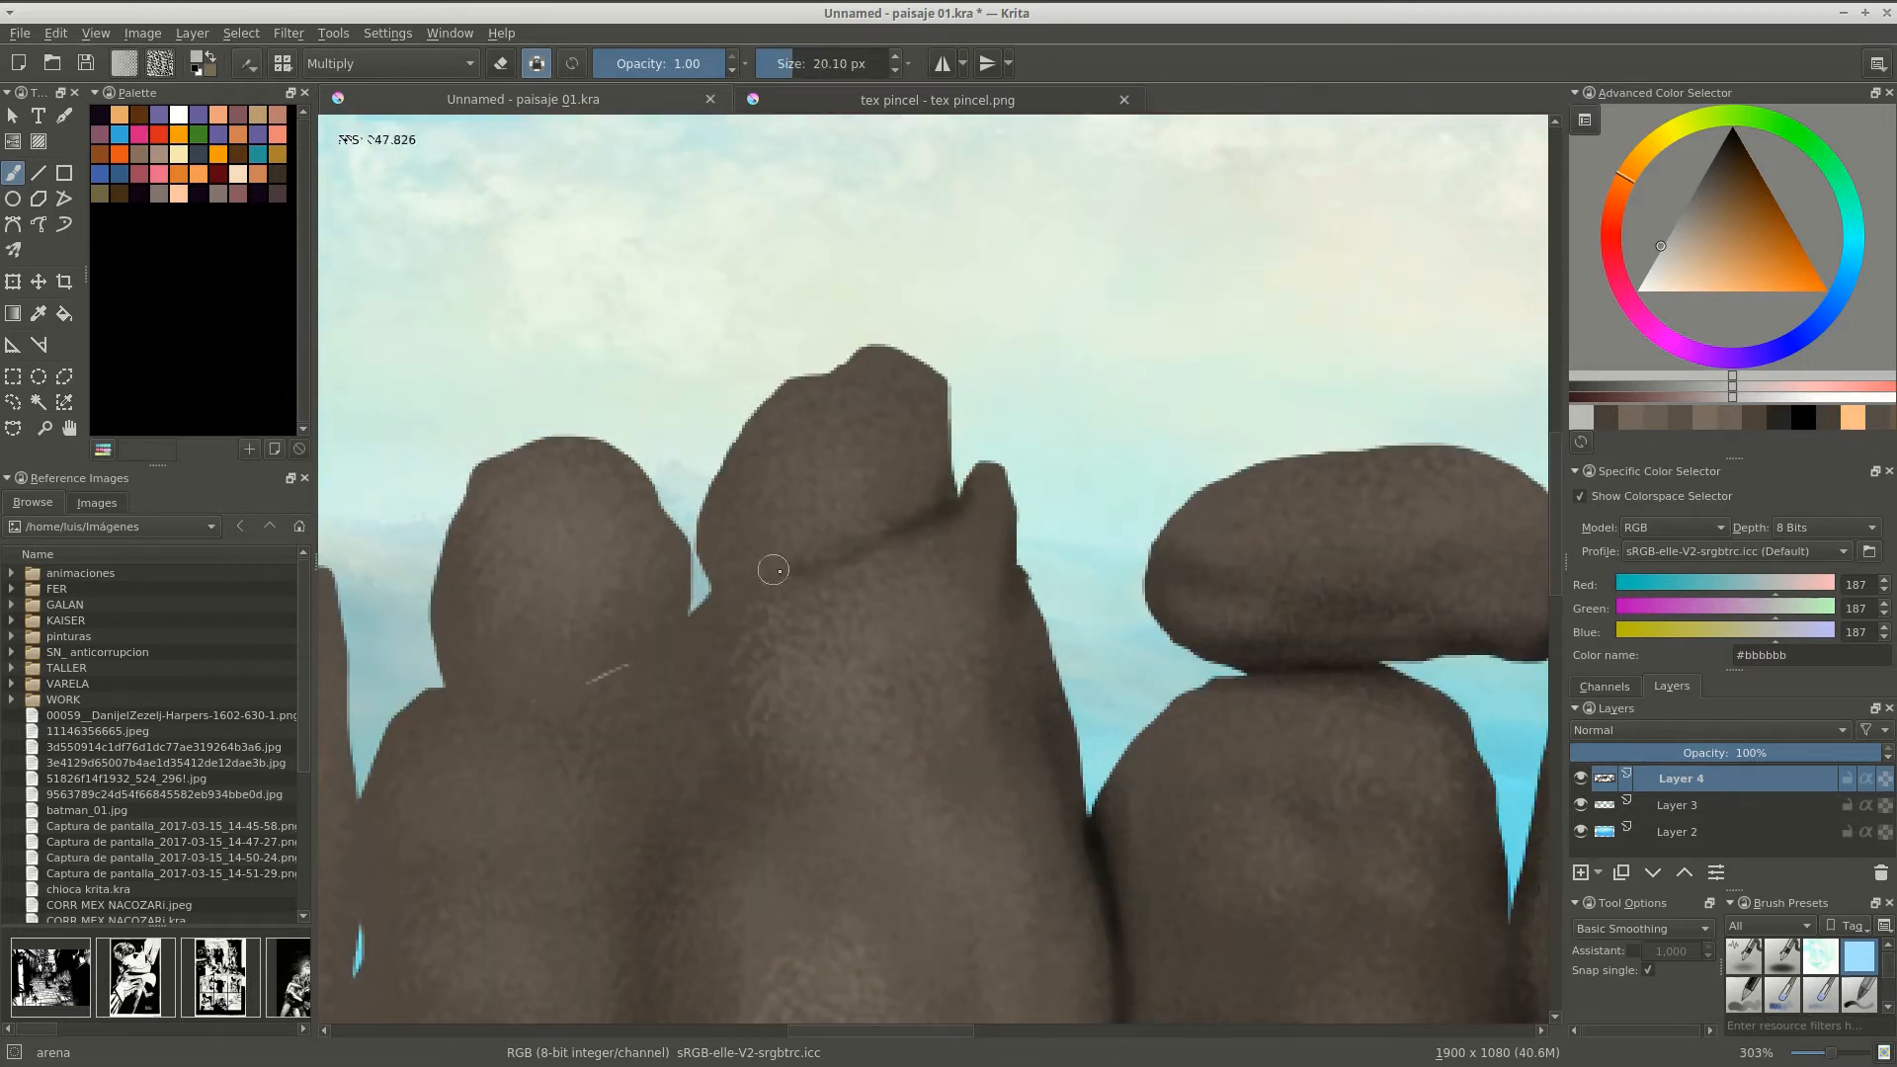
pyautogui.moveTo(779, 570)
pyautogui.mouseDown()
pyautogui.moveTo(711, 530)
pyautogui.moveTo(949, 497)
pyautogui.mouseUp()
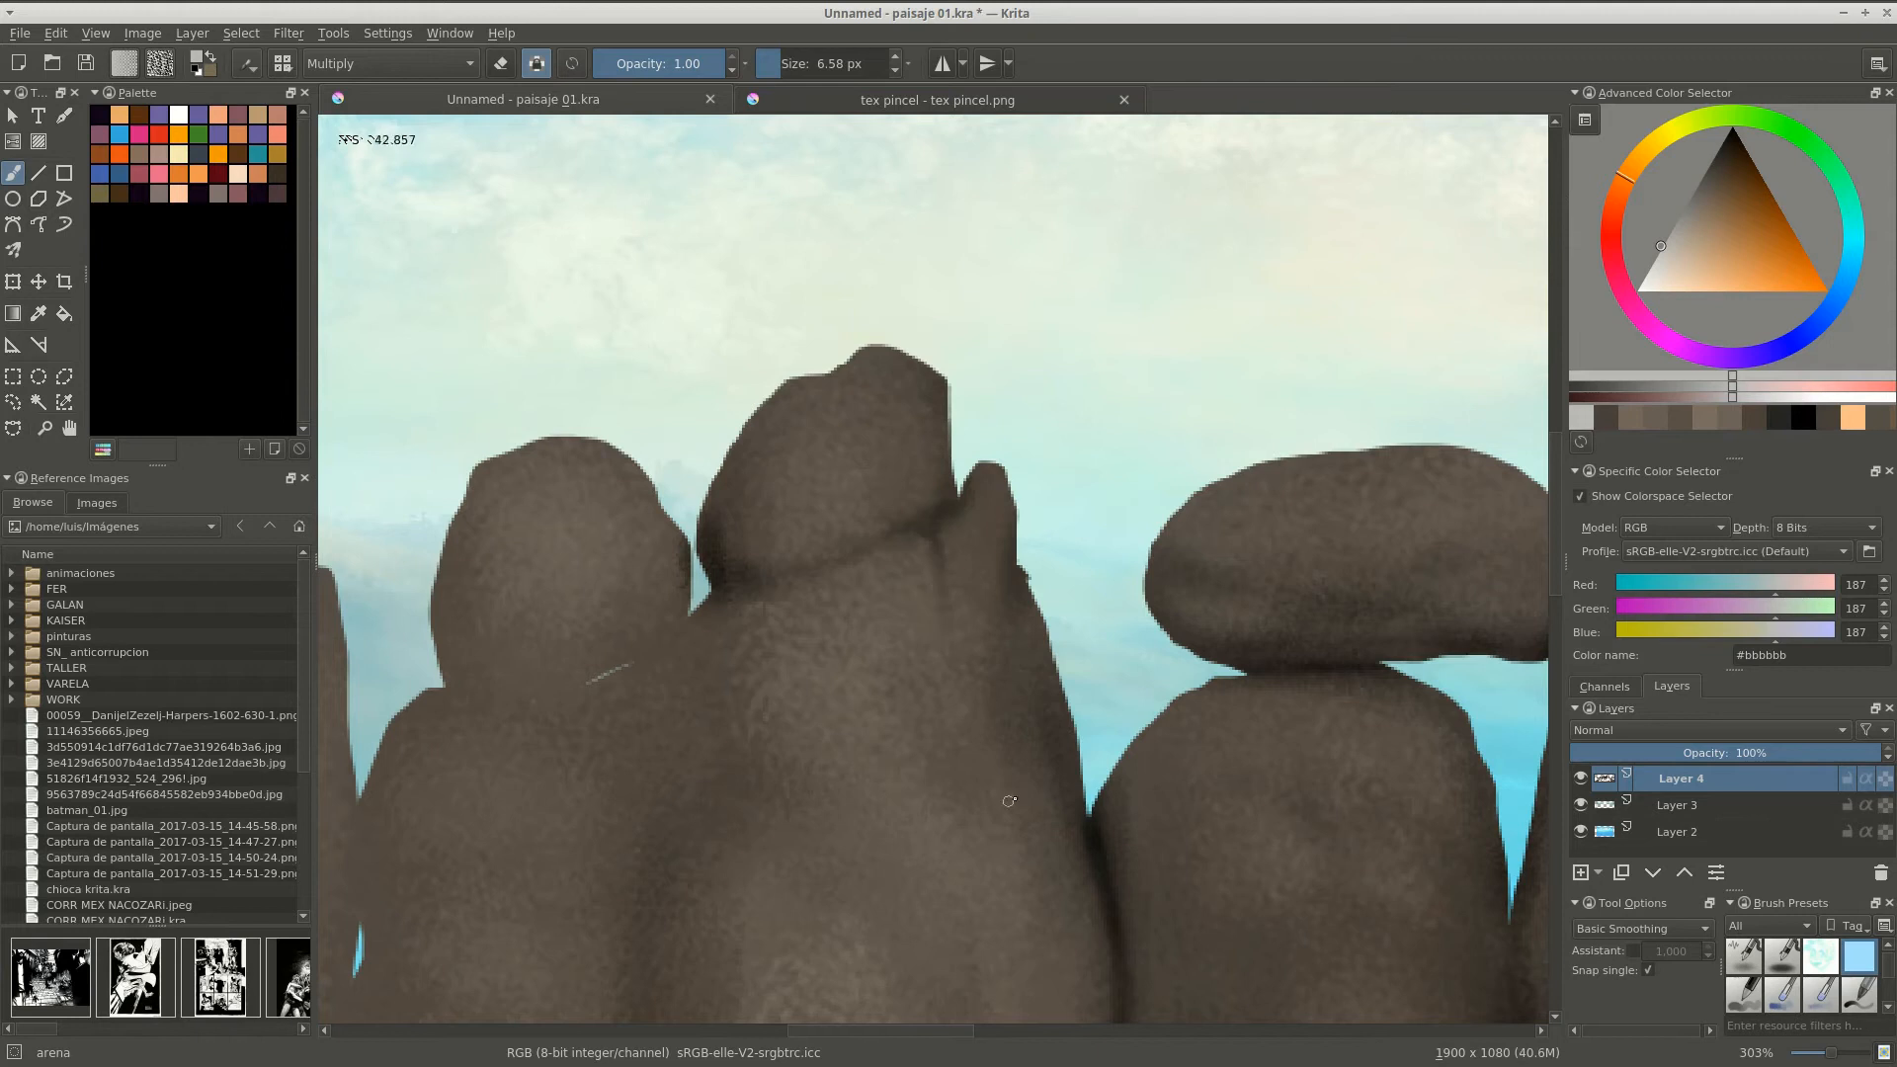
pyautogui.moveTo(1059, 745); pyautogui.dragTo(974, 572)
pyautogui.scroll(-3, 743, 463)
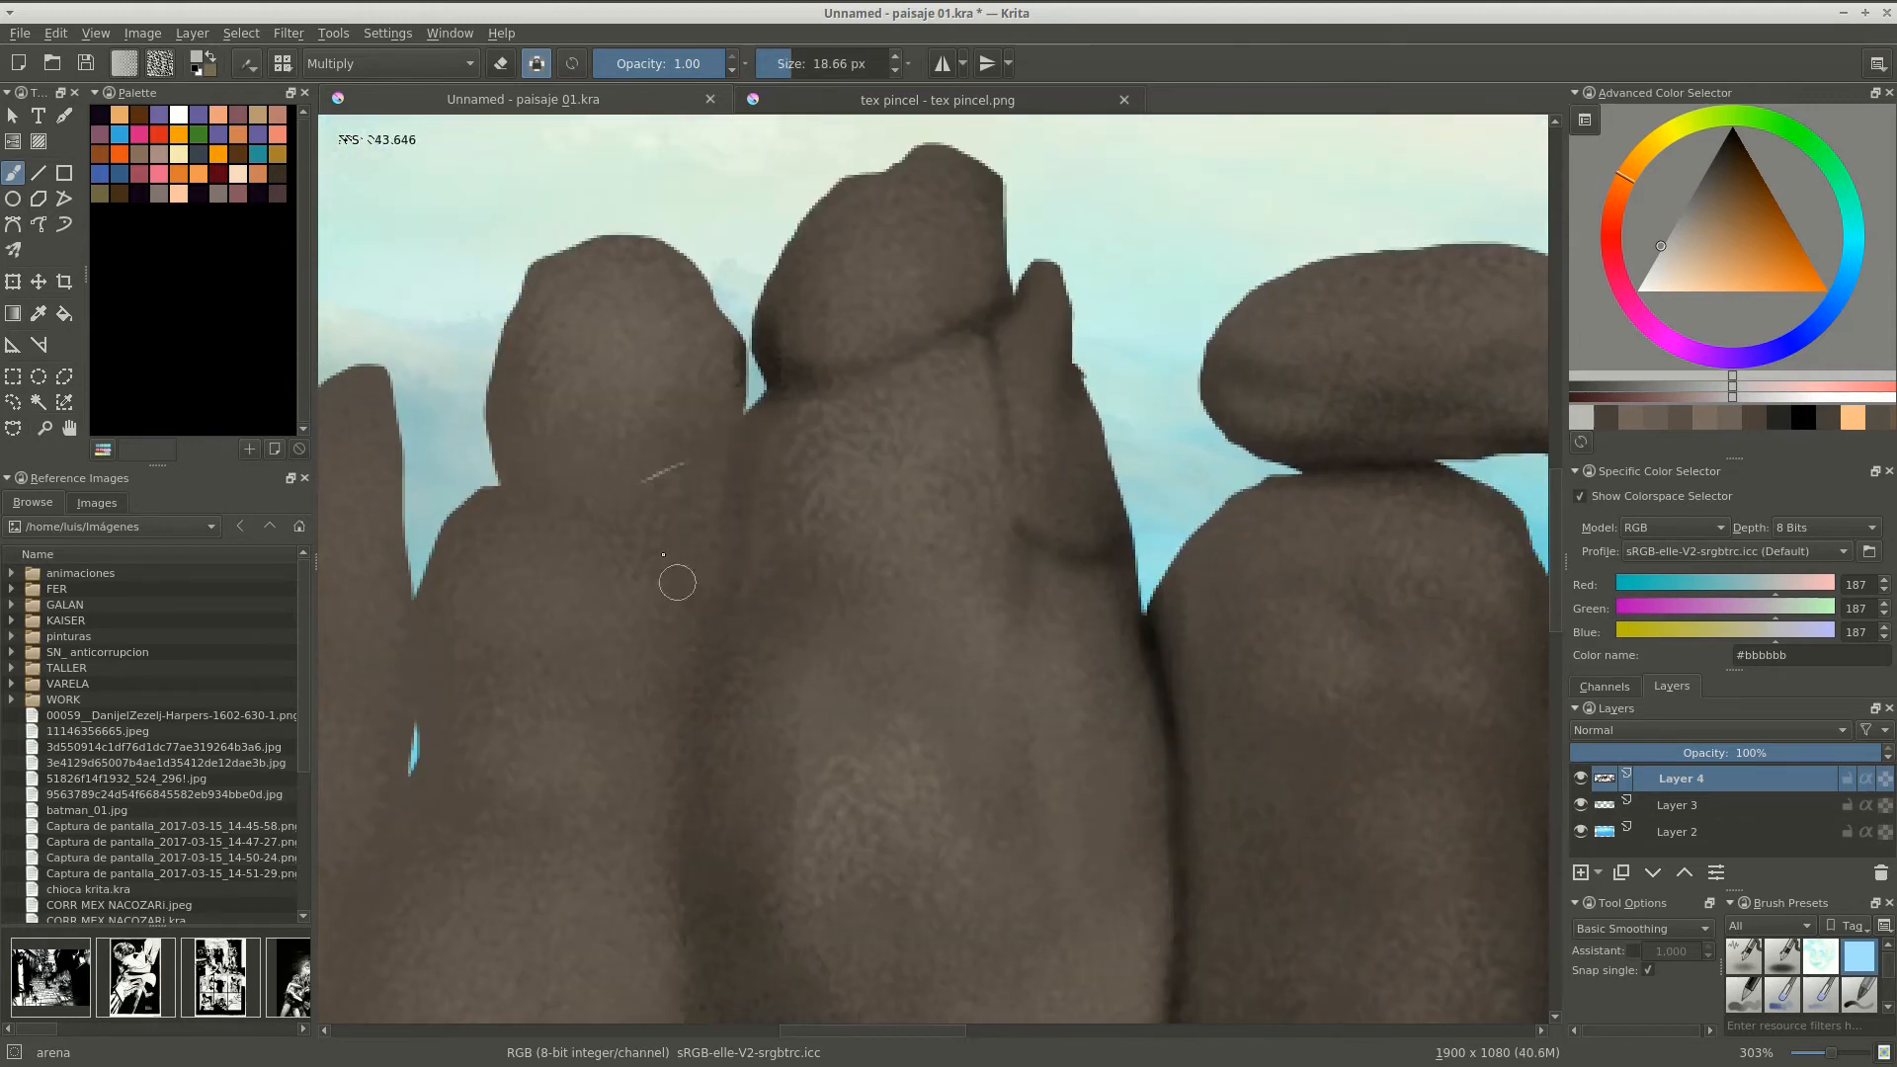
# Paint creases under the round boulder and around the wedge stone beside the central rock, and save the document.
pyautogui.moveTo(755, 551); pyautogui.dragTo(697, 604)
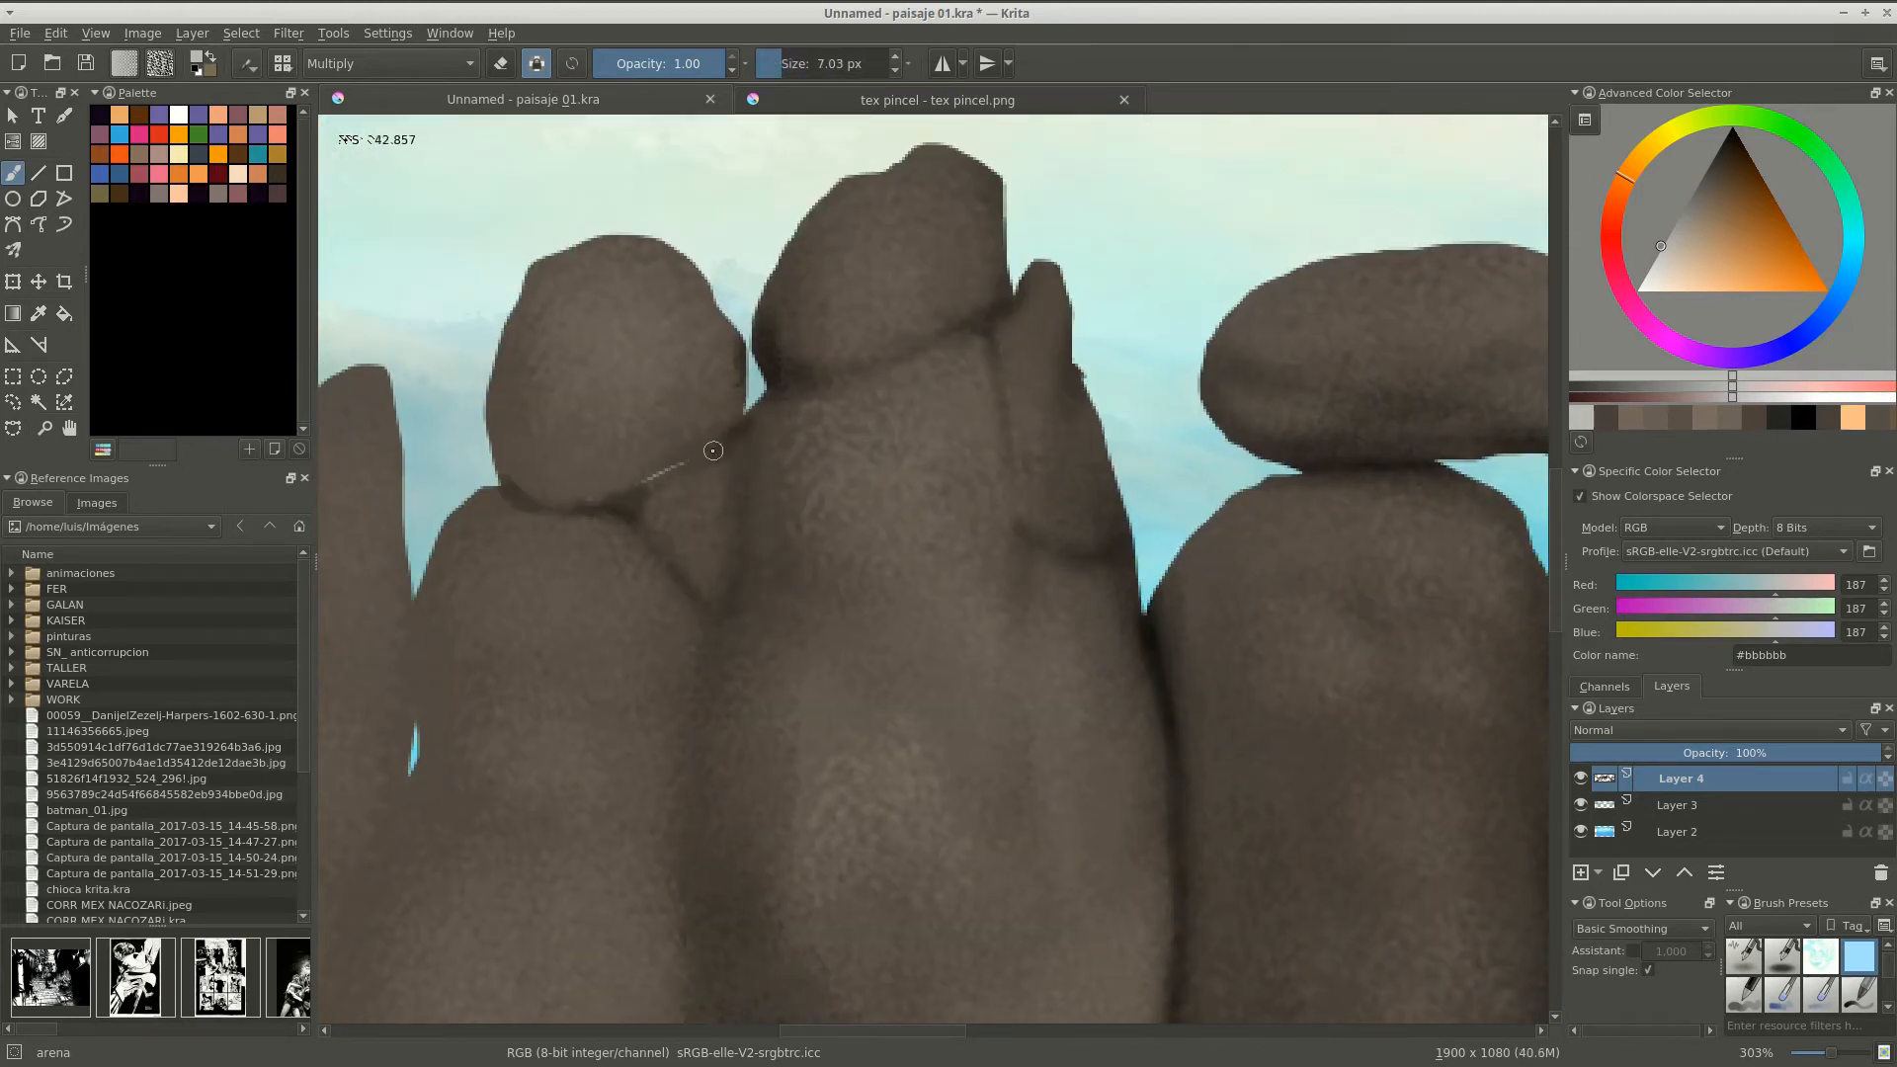
pyautogui.moveTo(712, 450)
pyautogui.mouseDown()
pyautogui.moveTo(724, 428)
pyautogui.moveTo(576, 454)
pyautogui.moveTo(656, 432)
pyautogui.moveTo(749, 508)
pyautogui.mouseUp()
pyautogui.press('2')
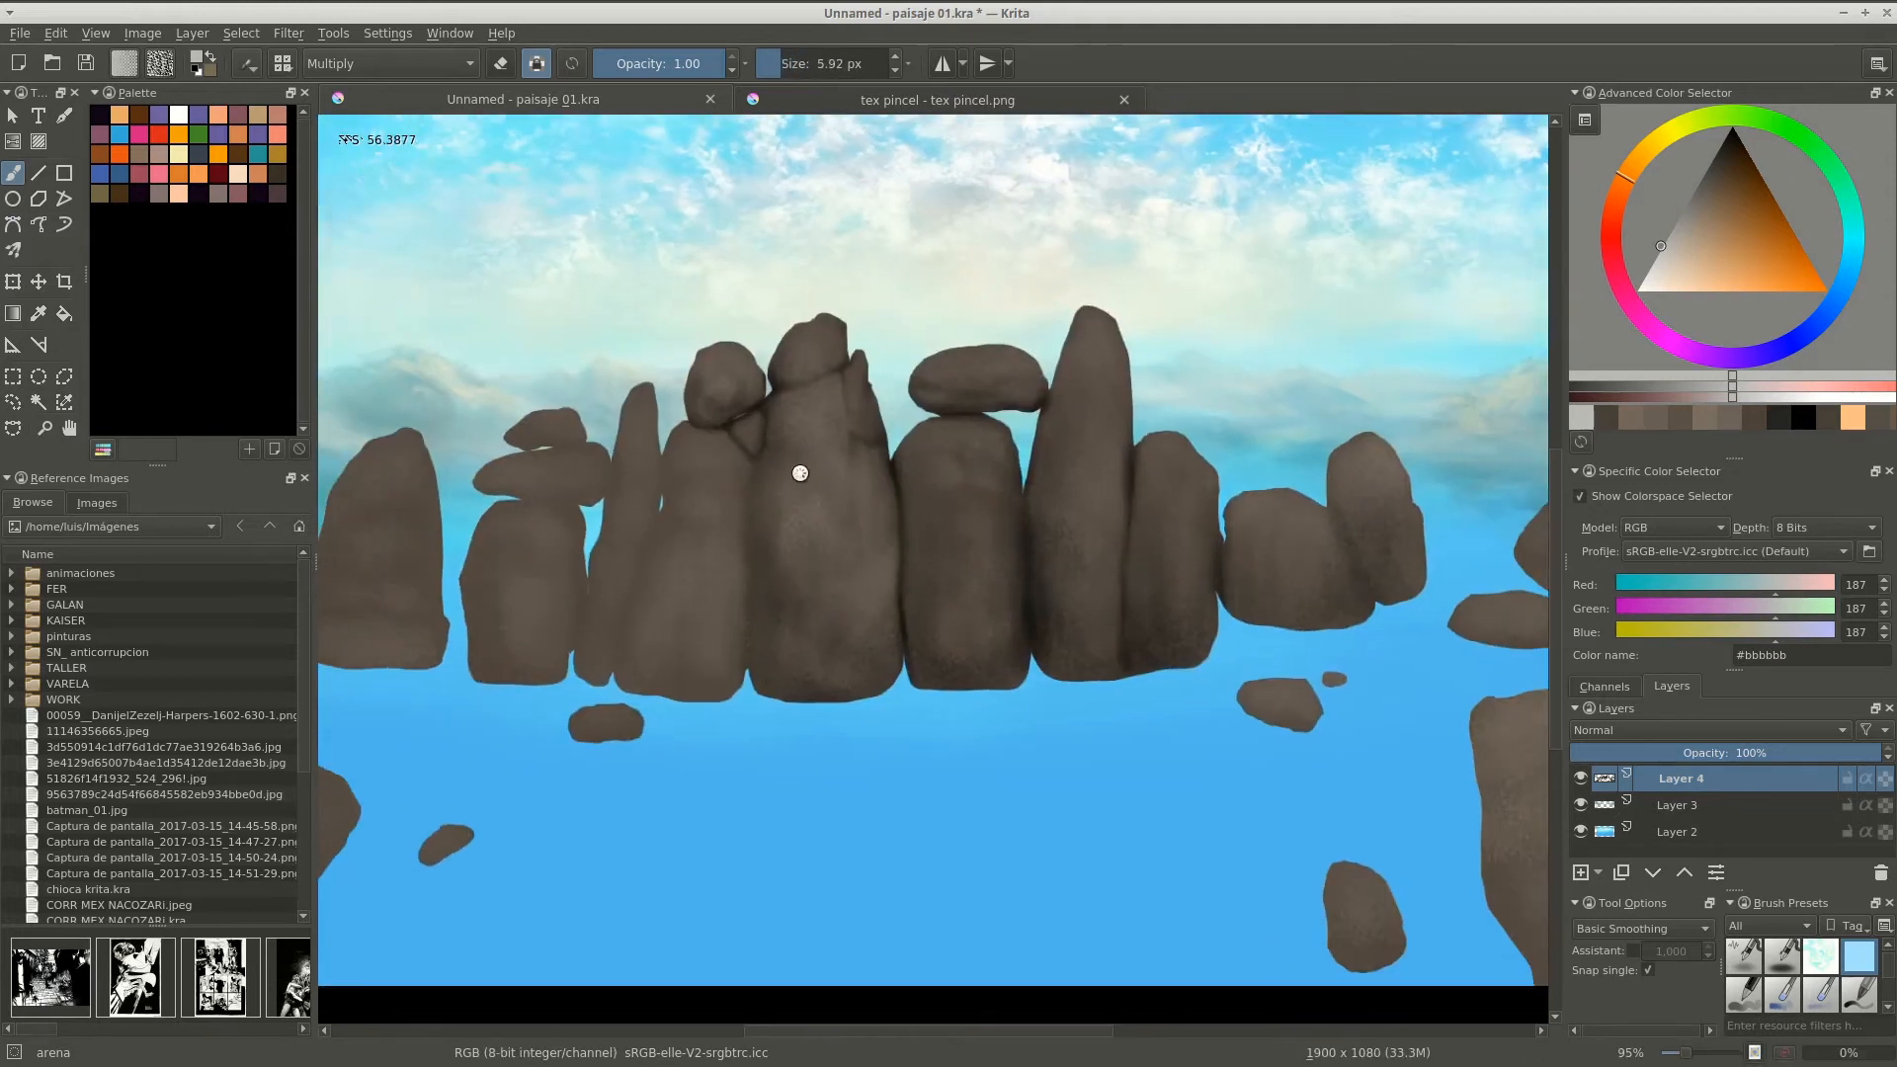
pyautogui.hotkey('ctrl', 's')
# Deepen the long crease along the left side of the large central rock and darken that rock's lower left area.
pyautogui.scroll(5, 791, 432)
pyautogui.press(']')
pyautogui.press(']')
pyautogui.scroll(-3, 869, 539)
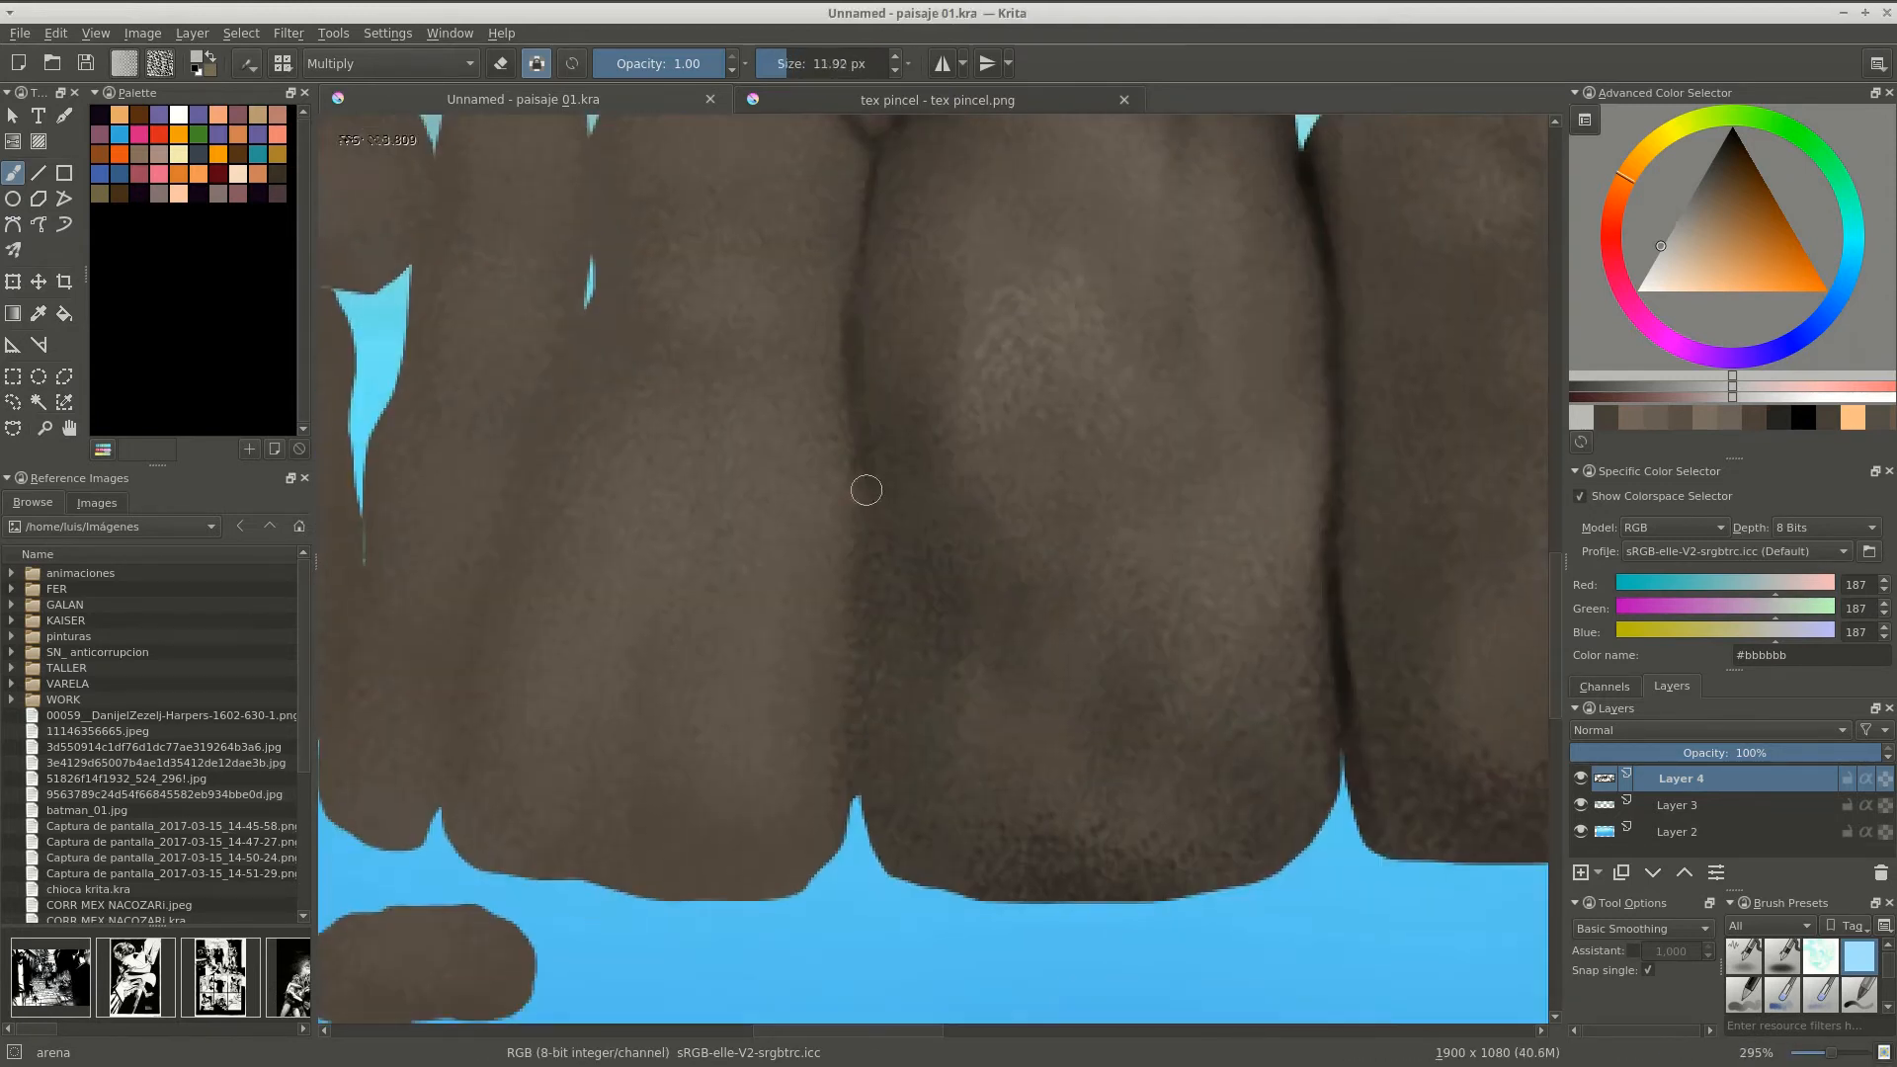
pyautogui.press(']')
pyautogui.scroll(-2, 835, 615)
pyautogui.scroll(4, 966, 500)
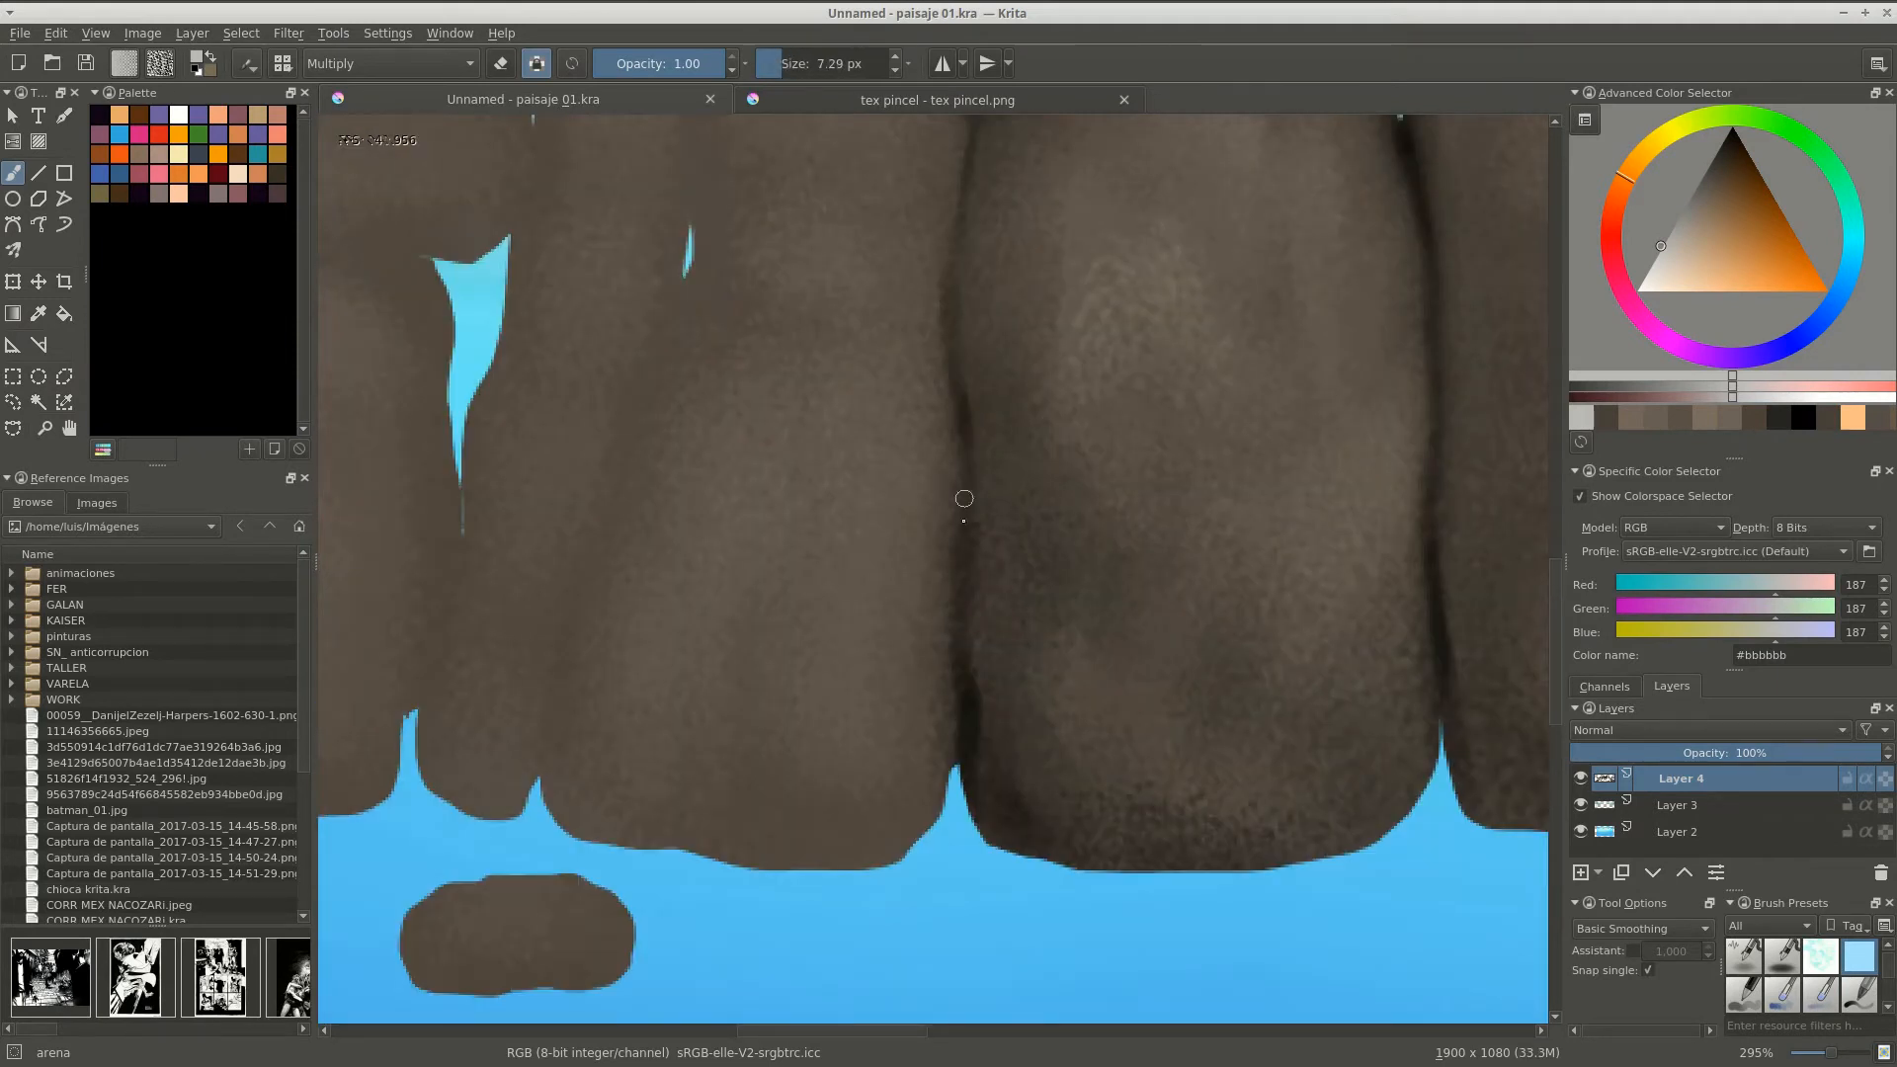
pyautogui.scroll(-1, 945, 734)
pyautogui.press(']')
pyautogui.press(']')
pyautogui.moveTo(924, 637); pyautogui.dragTo(916, 423)
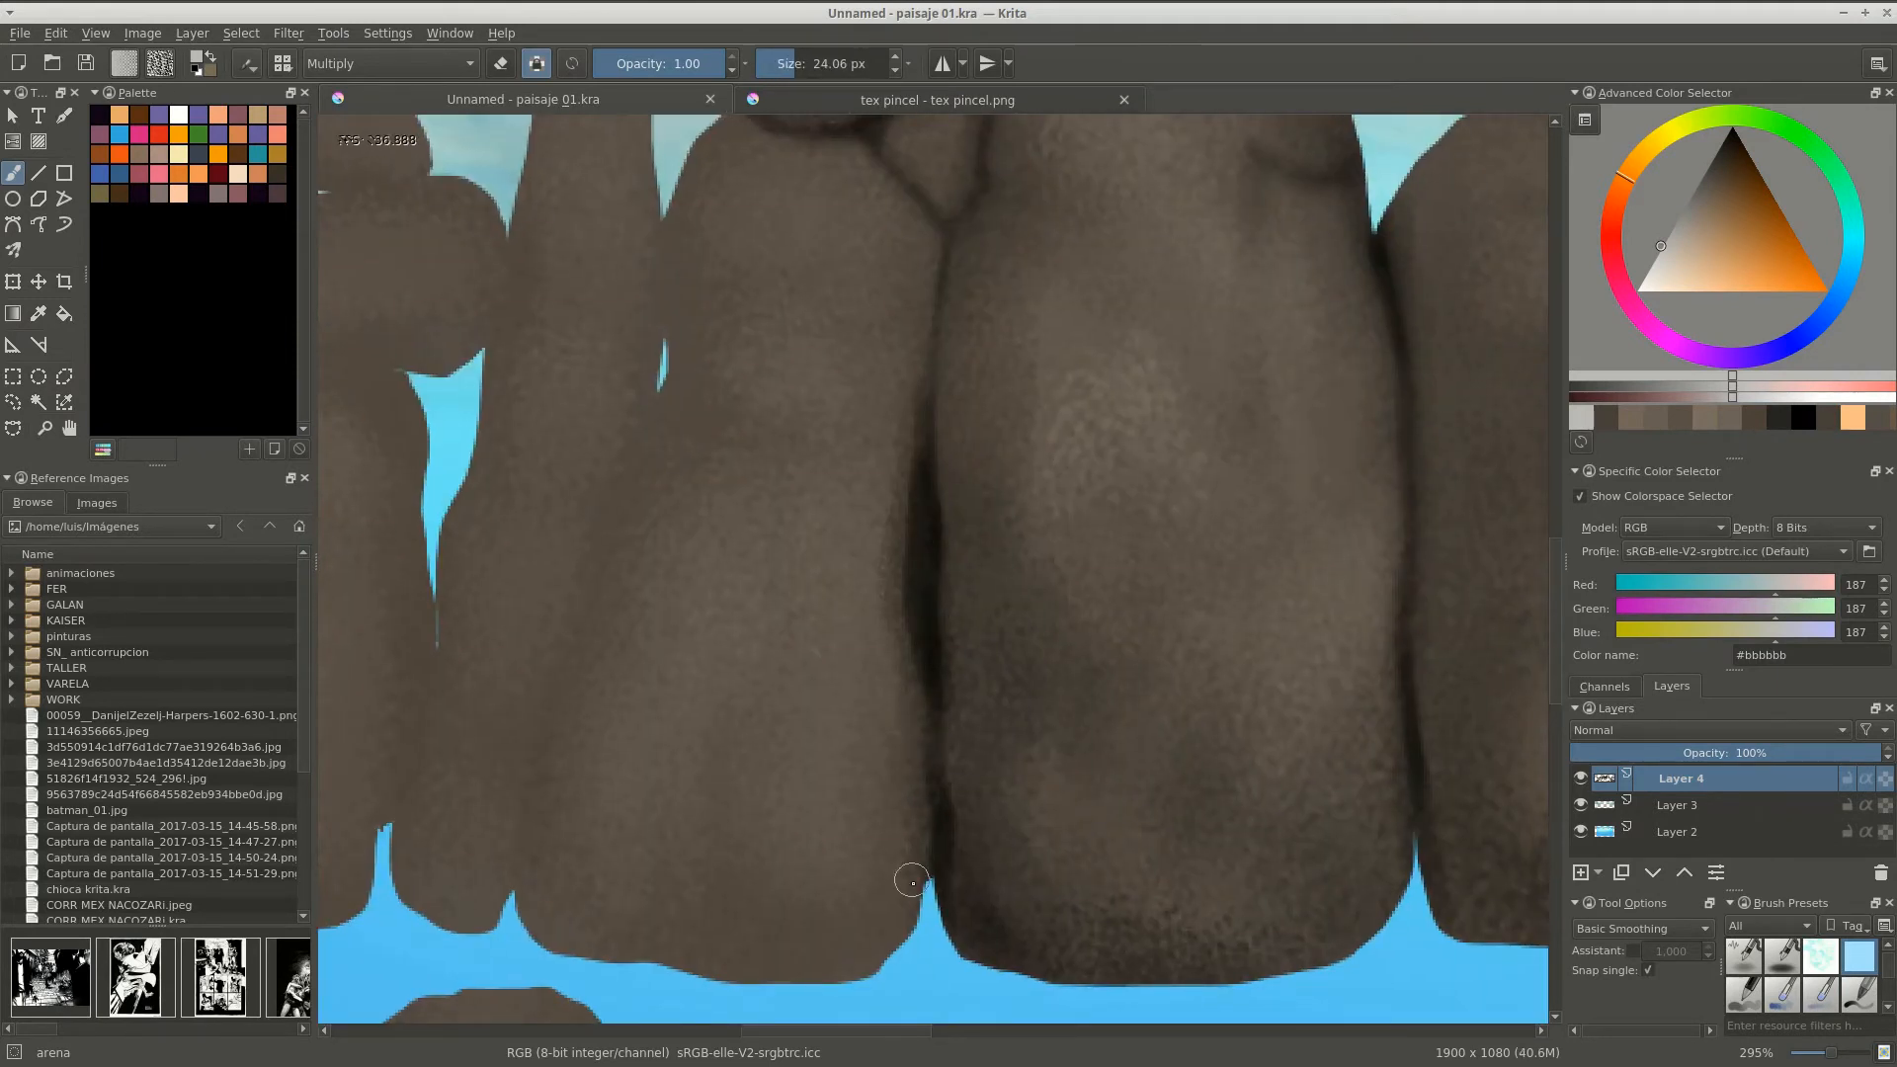
# Shade the round boulder's lower part and strengthen the dark outline of the wedge stone beneath it.
pyautogui.press(']')
pyautogui.press(']')
pyautogui.scroll(2, 958, 721)
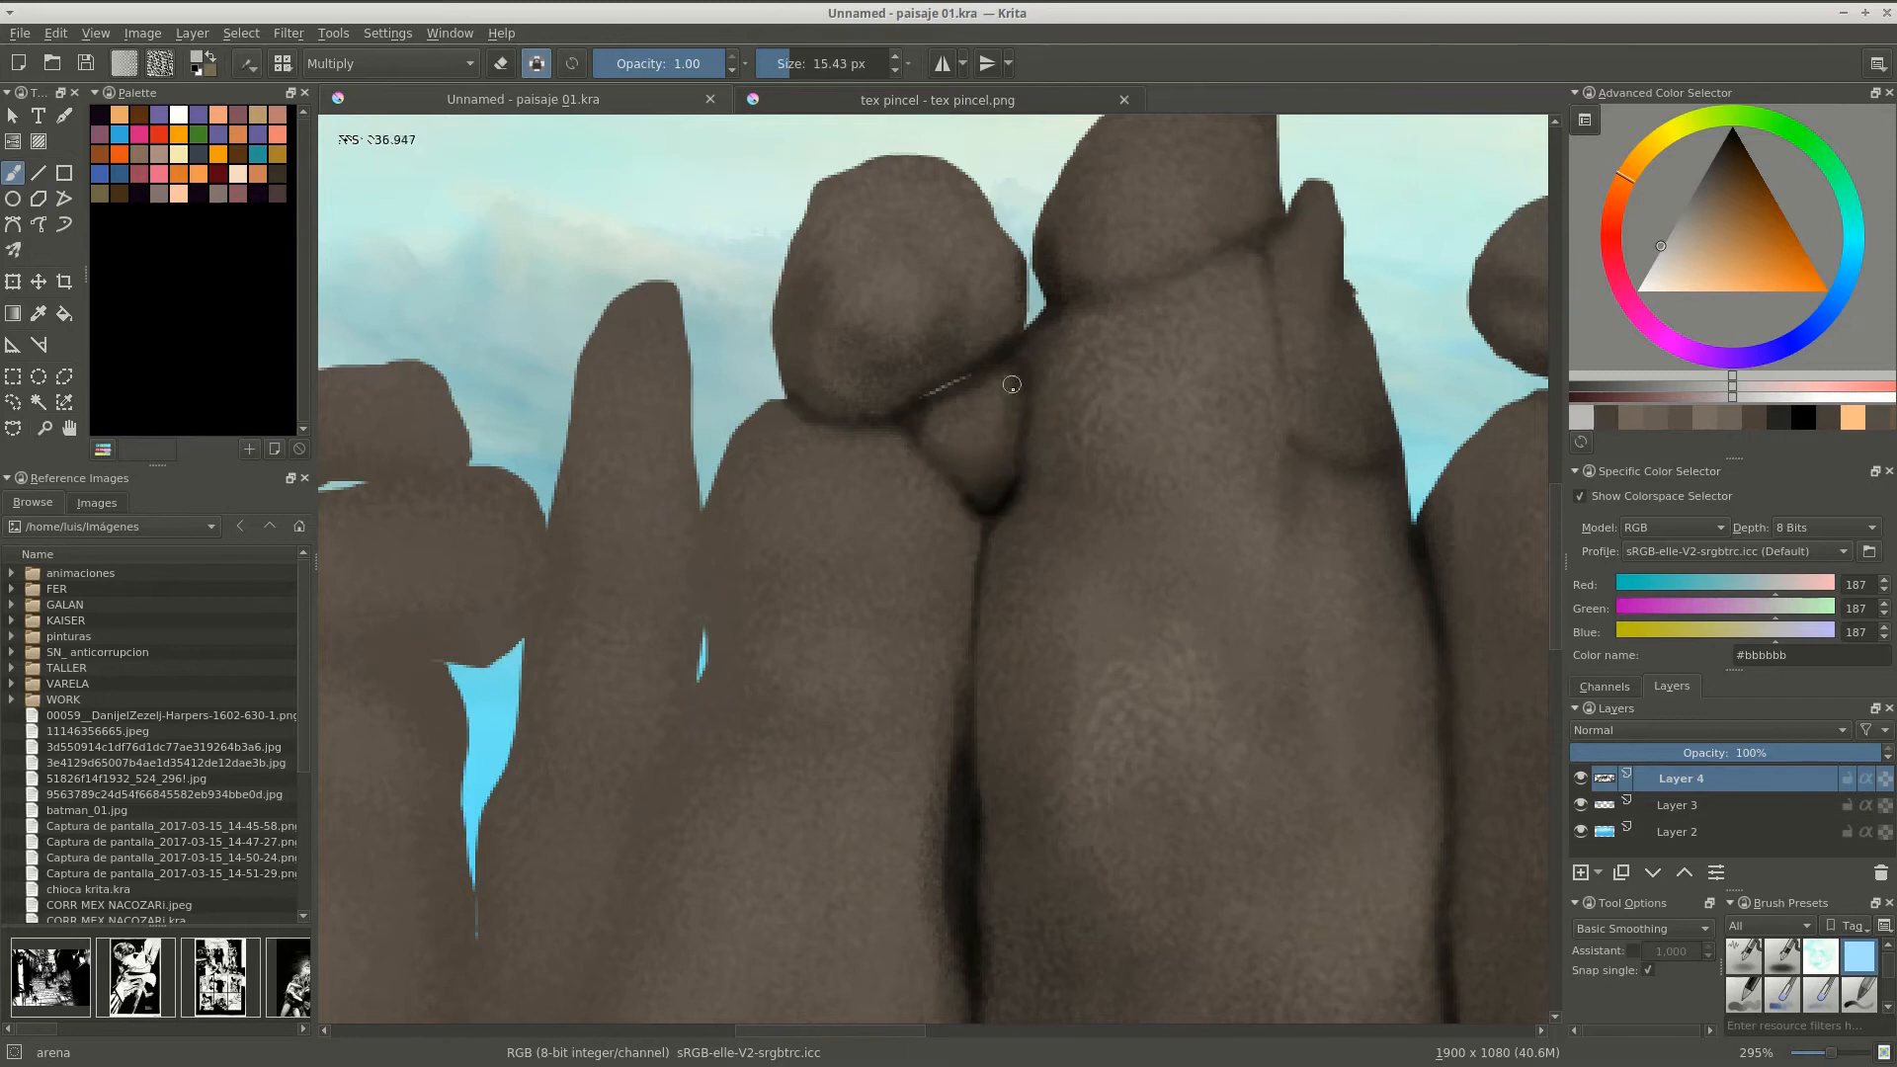
pyautogui.scroll(-1, 998, 384)
pyautogui.moveTo(986, 382); pyautogui.dragTo(825, 452)
# Shade the lower body and base of the rock left of the central one with a larger brush.
pyautogui.scroll(-2, 889, 543)
pyautogui.press(']')
pyautogui.press(']')
pyautogui.moveTo(939, 626)
pyautogui.mouseDown()
pyautogui.moveTo(892, 680)
pyautogui.moveTo(628, 776)
pyautogui.mouseUp()
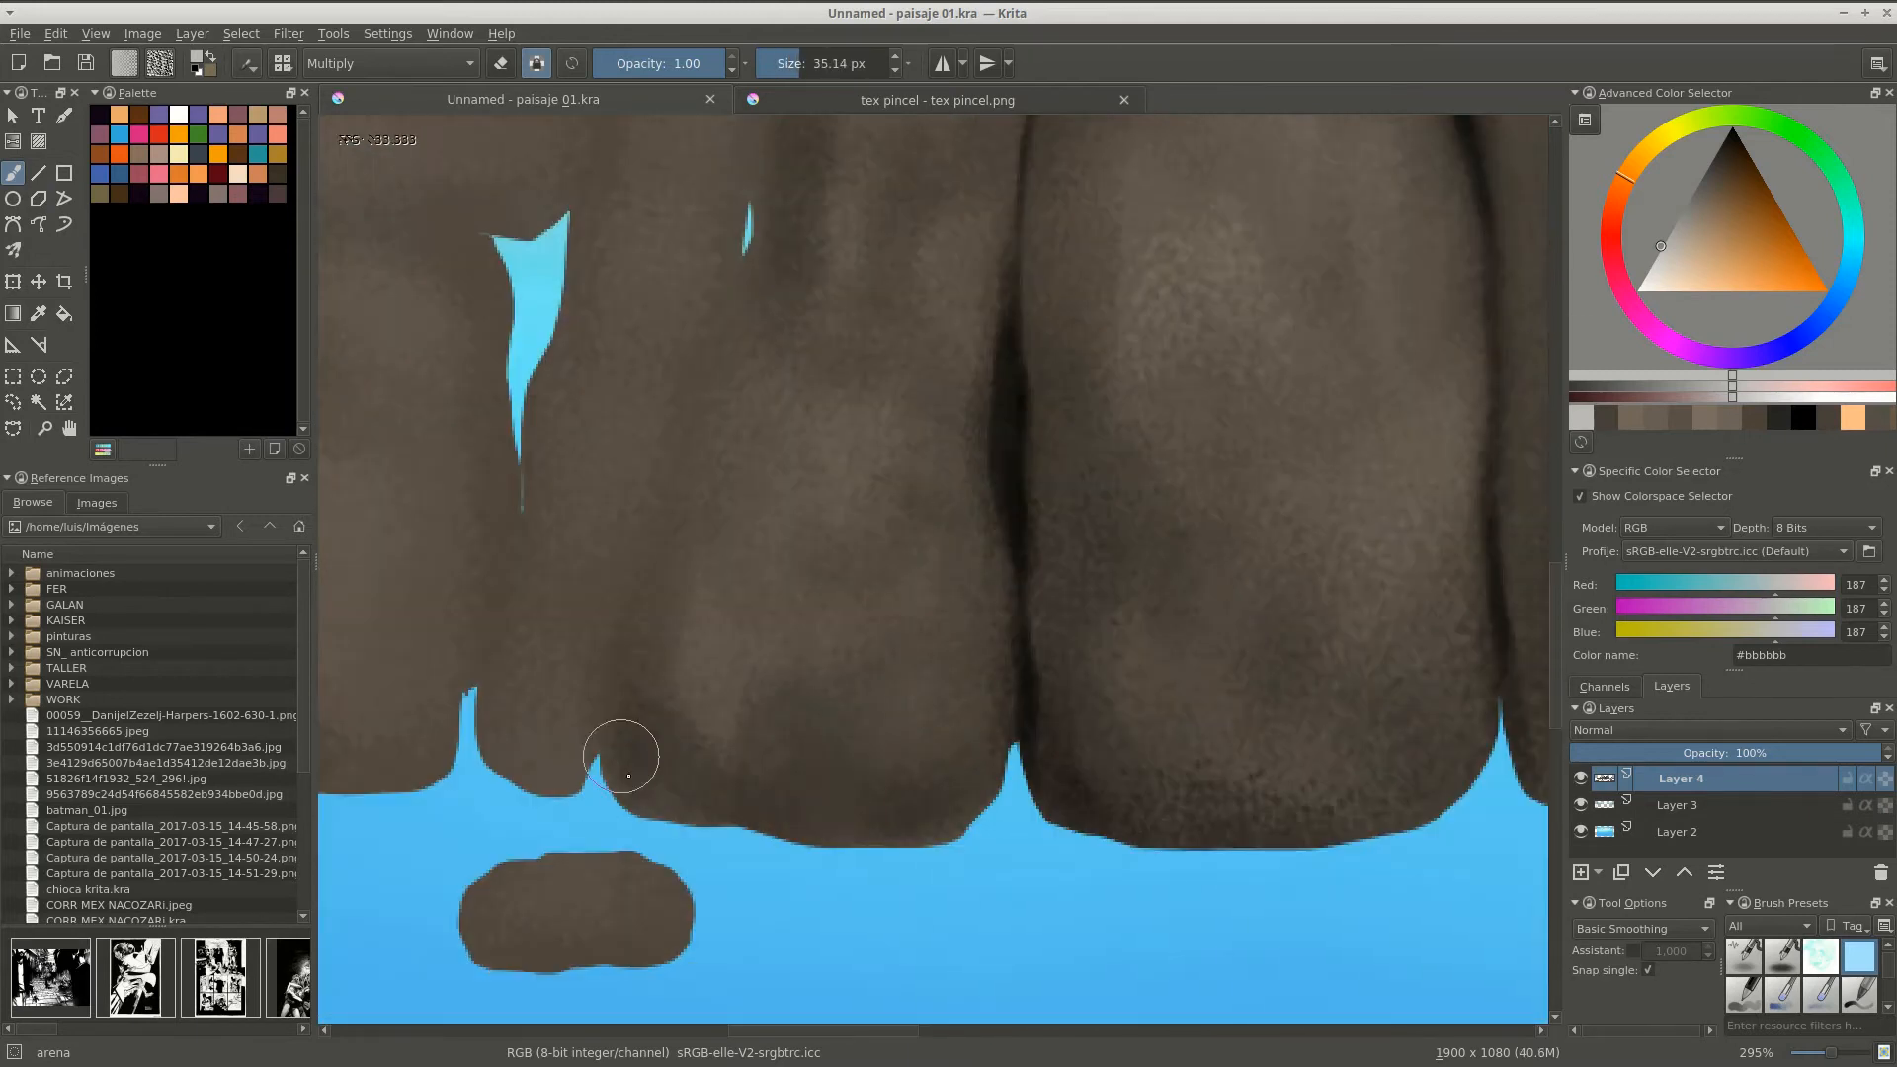
pyautogui.press('[')
pyautogui.press('[')
pyautogui.scroll(2, 889, 494)
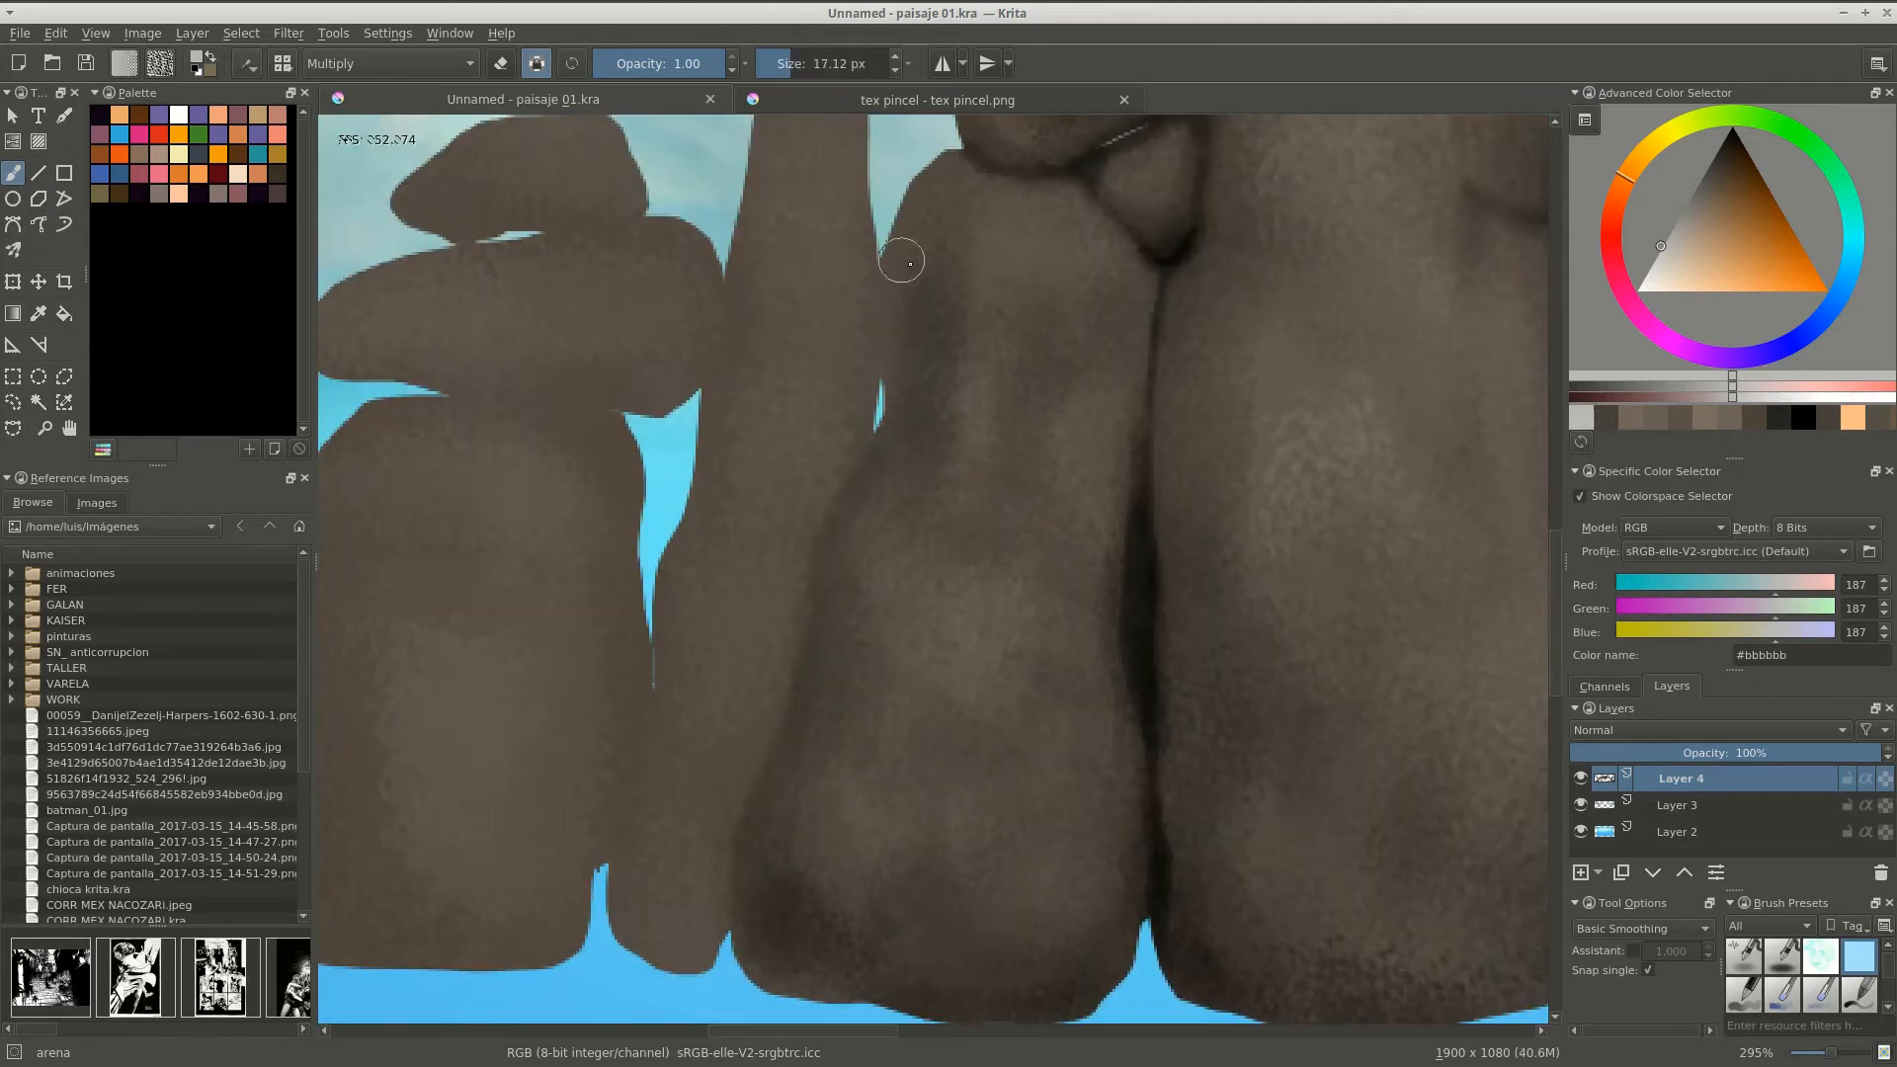
# Darken the contact edge between the narrow pointed pillar and the upper part of the rock on its right.
pyautogui.press('[')
pyautogui.scroll(2, 900, 262)
pyautogui.moveTo(855, 479); pyautogui.dragTo(856, 637)
pyautogui.moveTo(849, 546); pyautogui.dragTo(855, 691)
pyautogui.scroll(-2, 889, 494)
pyautogui.scroll(3, 902, 457)
pyautogui.moveTo(928, 454); pyautogui.dragTo(872, 707)
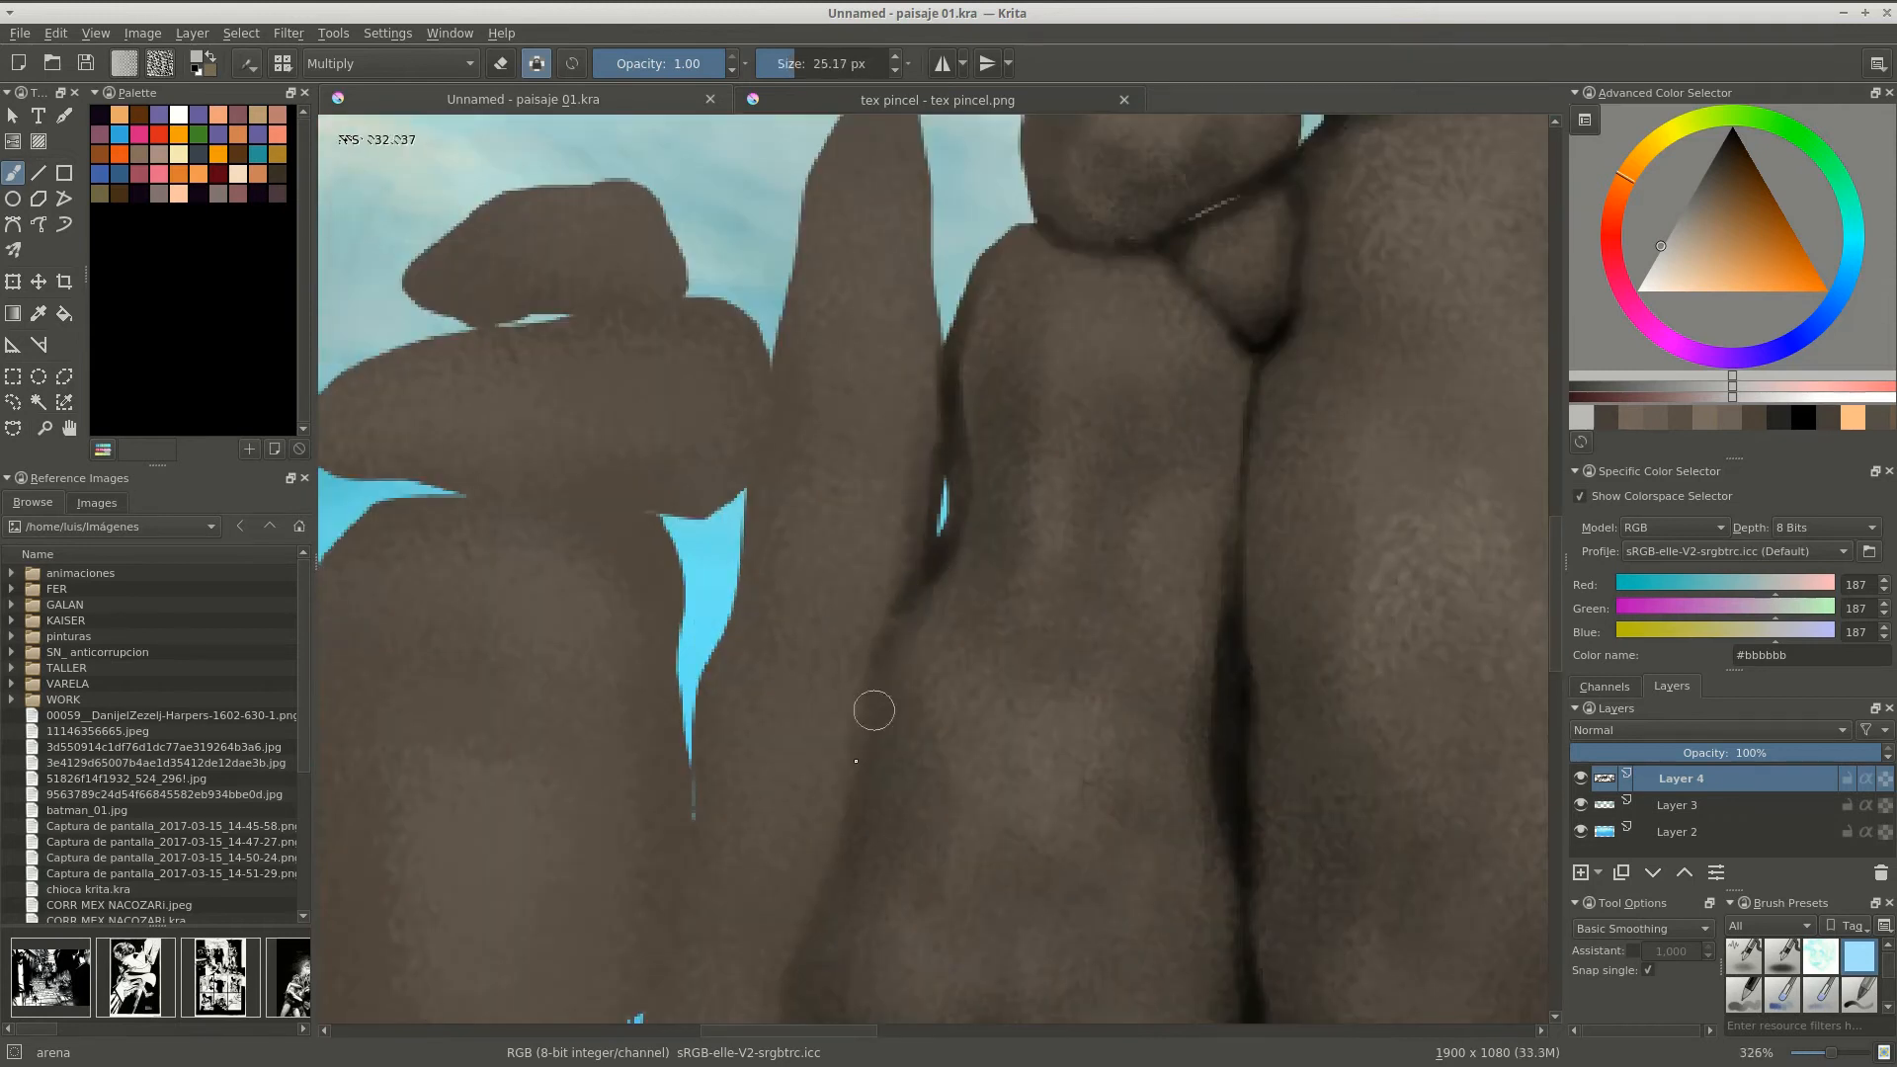
# Paint a diagonal crack across the rock beside the narrow pillar and darken the rock's left edge and base.
pyautogui.scroll(1, 872, 707)
pyautogui.press(']')
pyautogui.moveTo(939, 582); pyautogui.dragTo(938, 532)
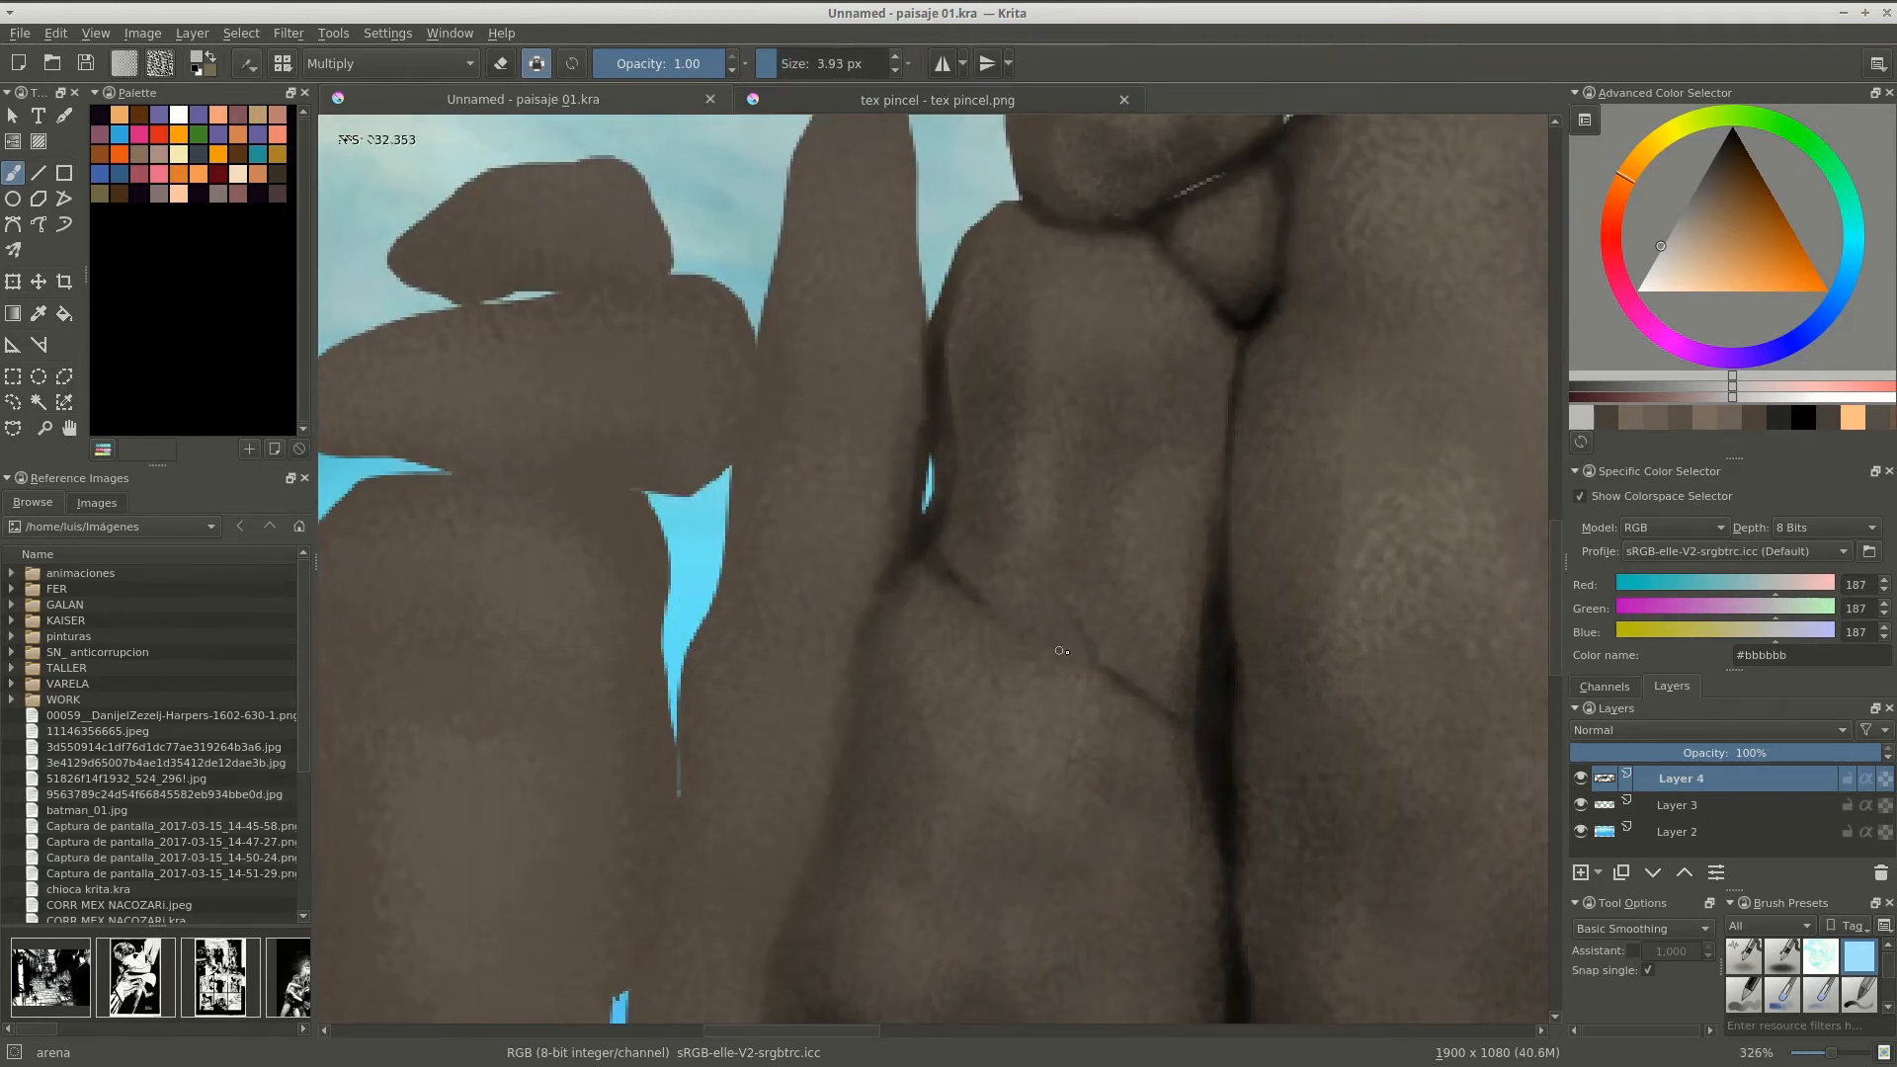
pyautogui.scroll(-2, 918, 548)
pyautogui.moveTo(910, 425); pyautogui.dragTo(871, 646)
pyautogui.scroll(-3, 877, 644)
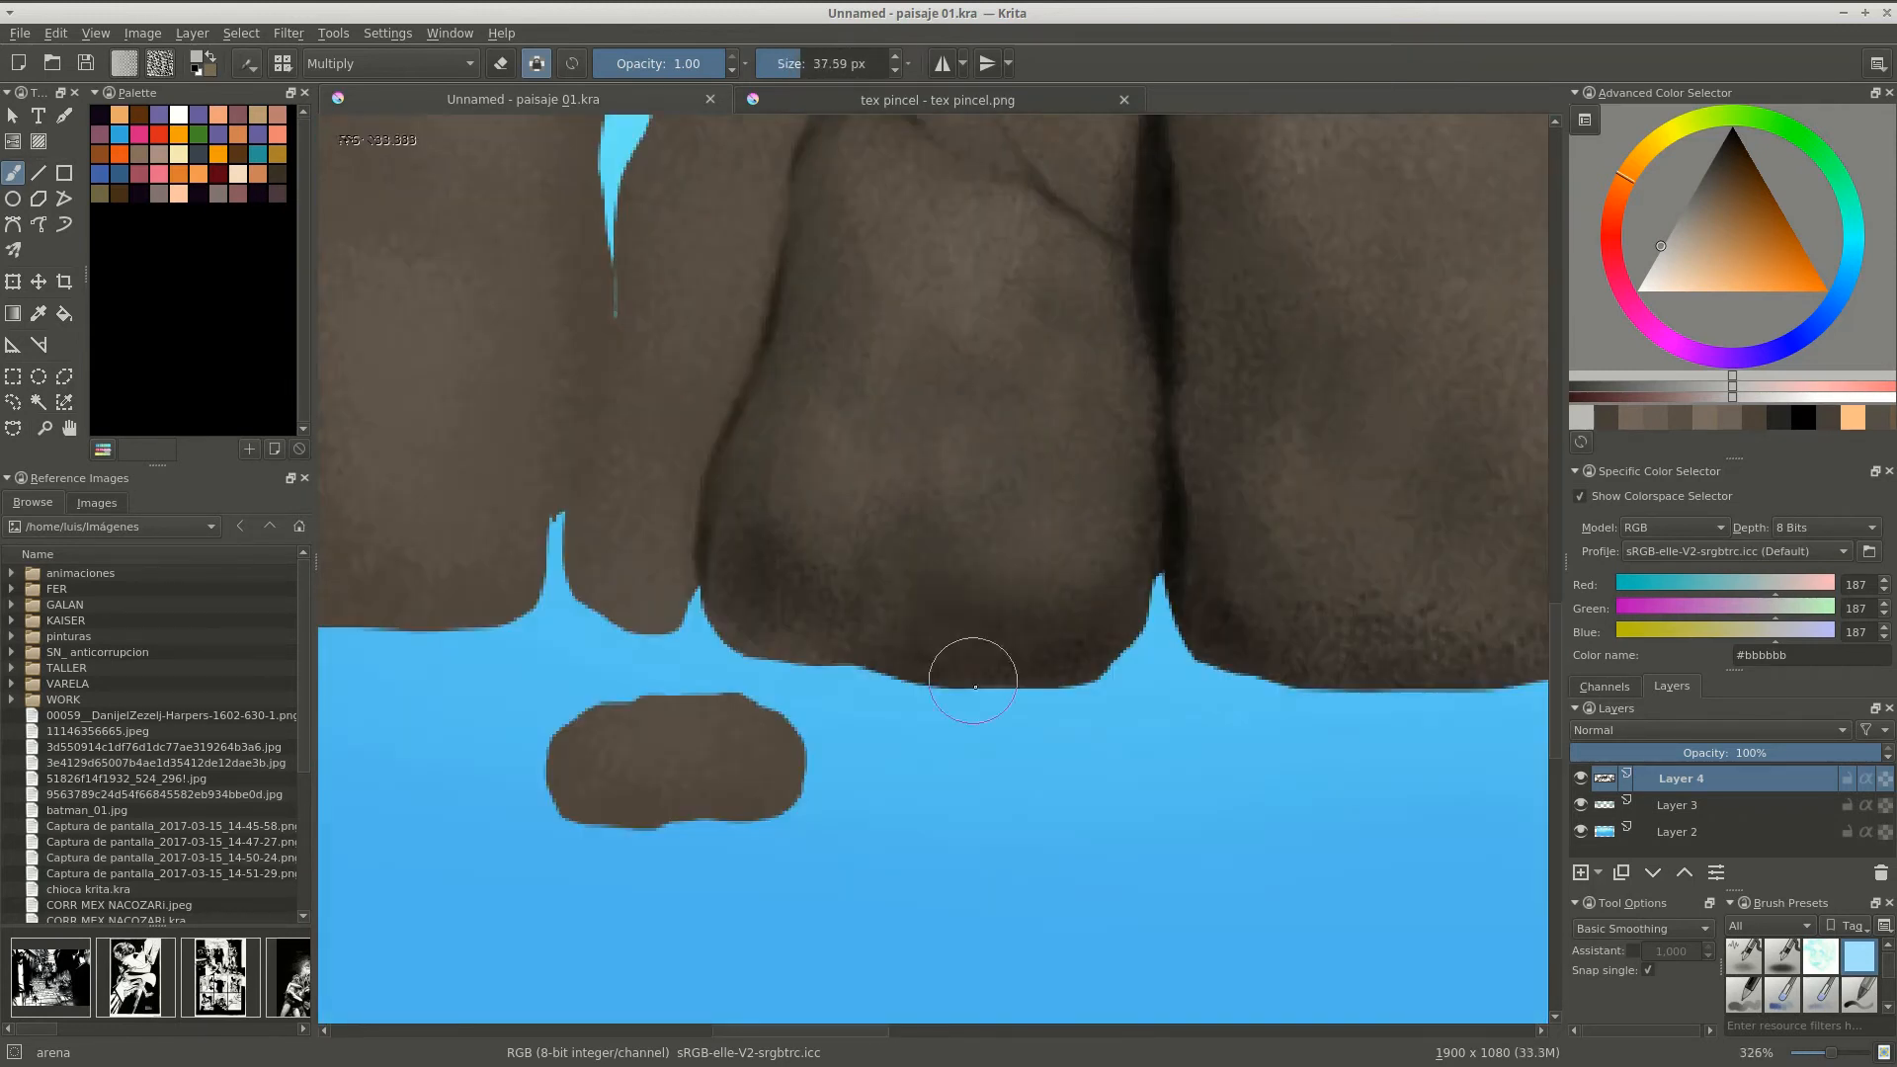
# Shade the lower half of the narrow pointed pillar with a larger brush and fit the view to check the painting.
pyautogui.scroll(4, 975, 664)
pyautogui.press(']')
pyautogui.press(']')
pyautogui.press(']')
pyautogui.press(']')
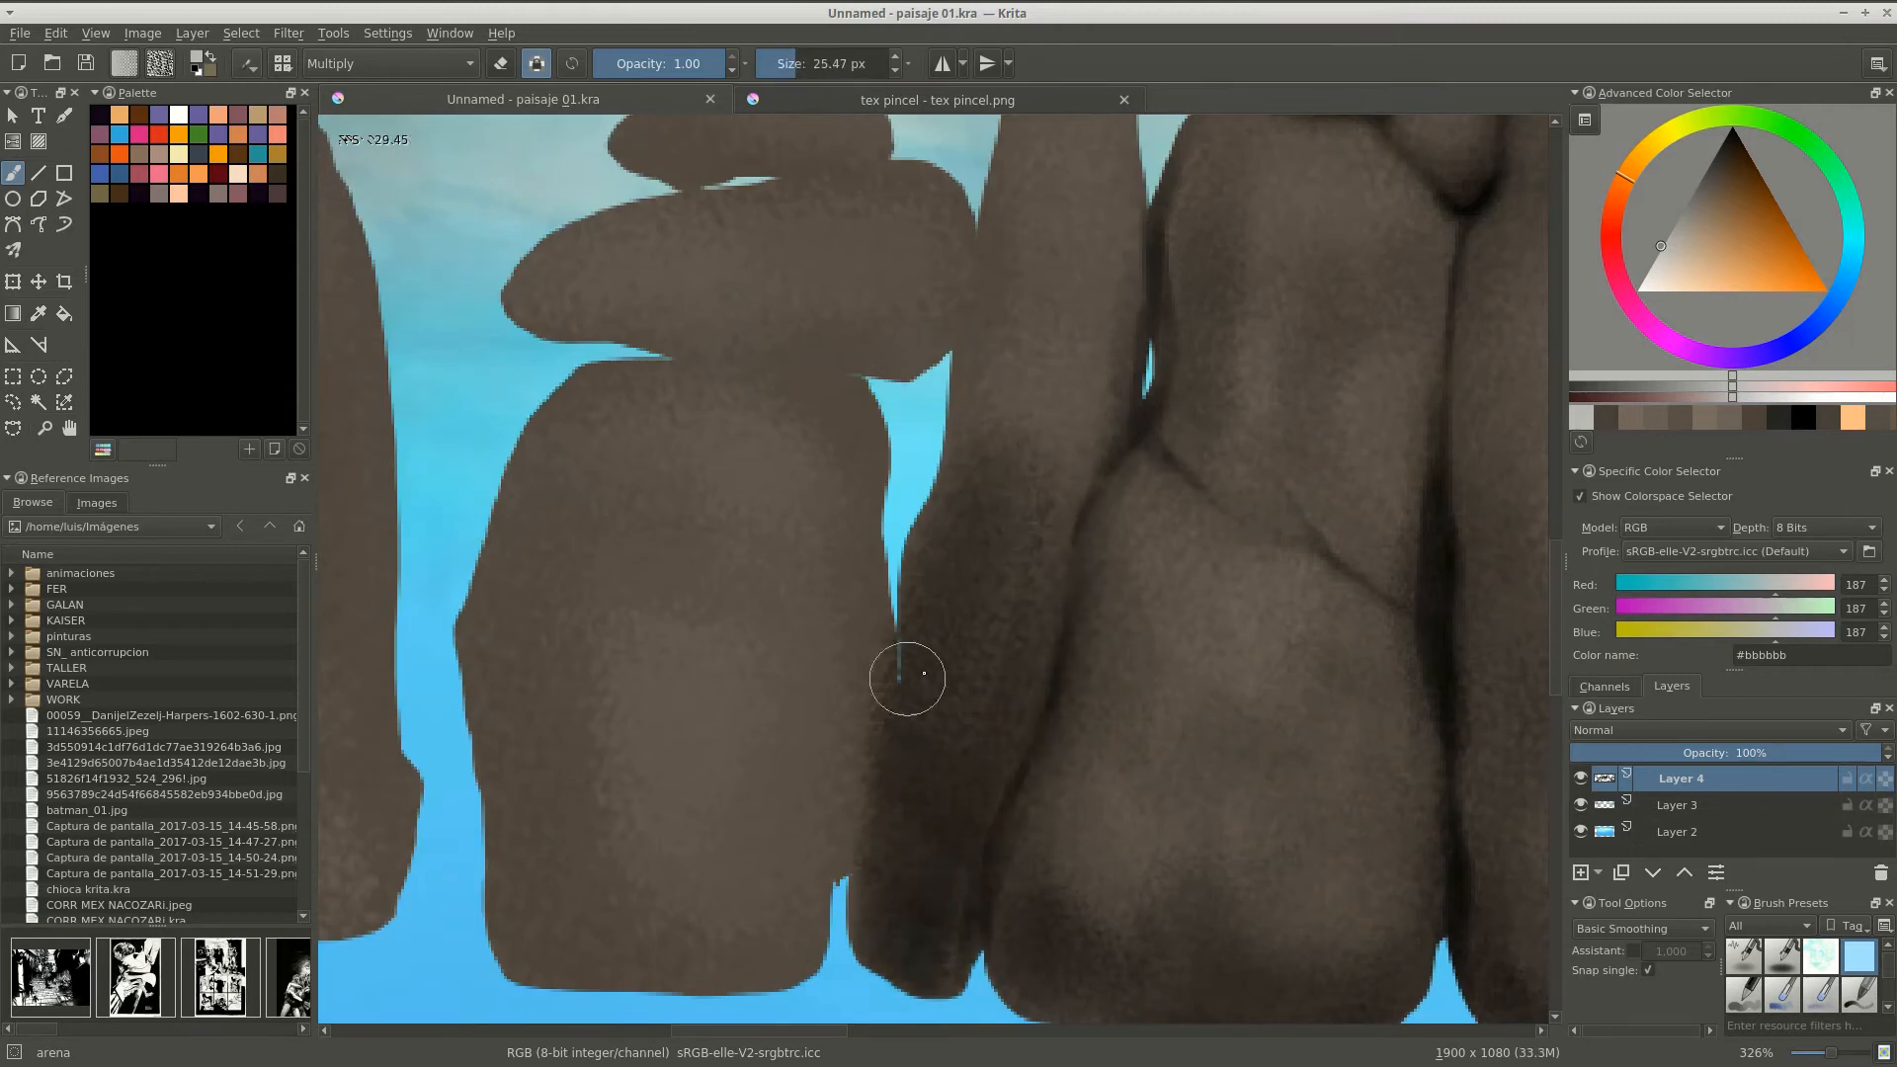
pyautogui.press(']')
pyautogui.press(']')
pyautogui.press(']')
pyautogui.scroll(2, 874, 630)
pyautogui.press('2')
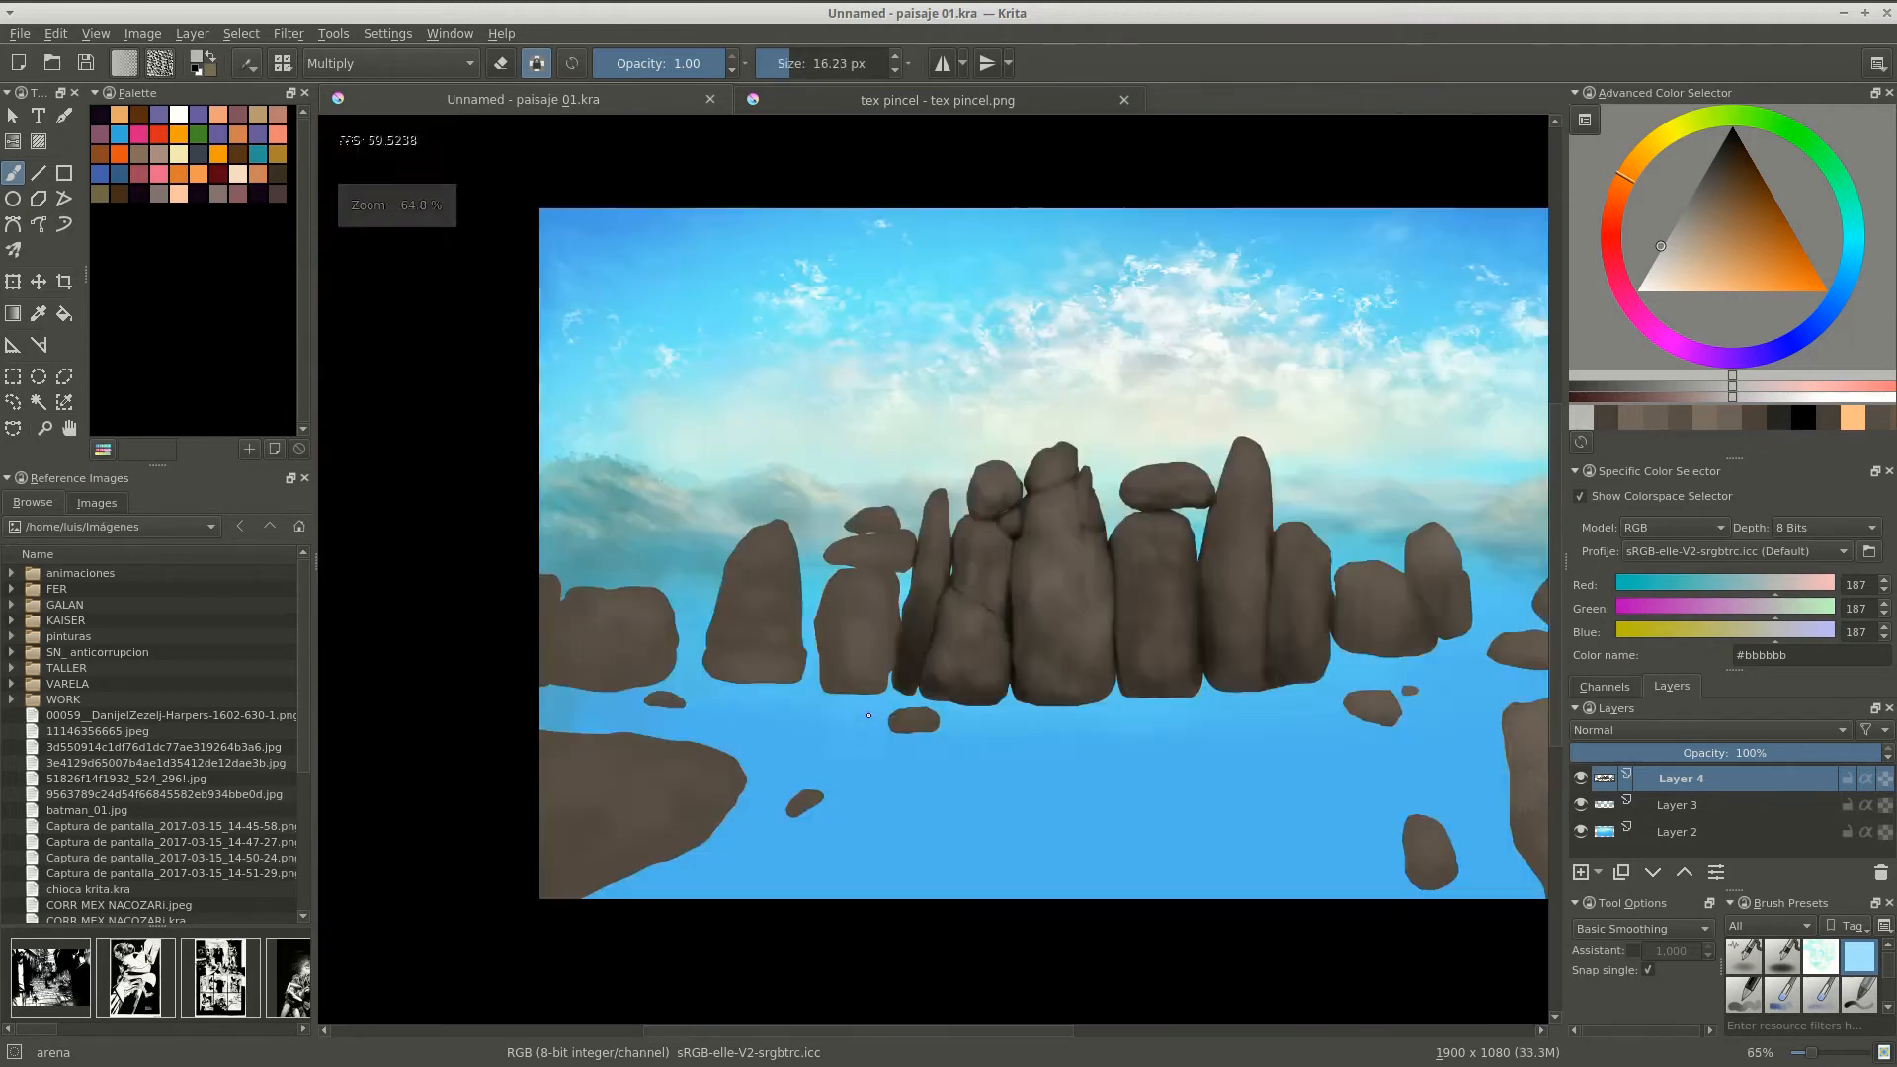
# Switch to canvas-only view and darken the narrow pillar's contact edges with the flat stone and the column beneath it.
pyautogui.press('Tab')
pyautogui.scroll(5, 692, 509)
pyautogui.scroll(-5, 672, 553)
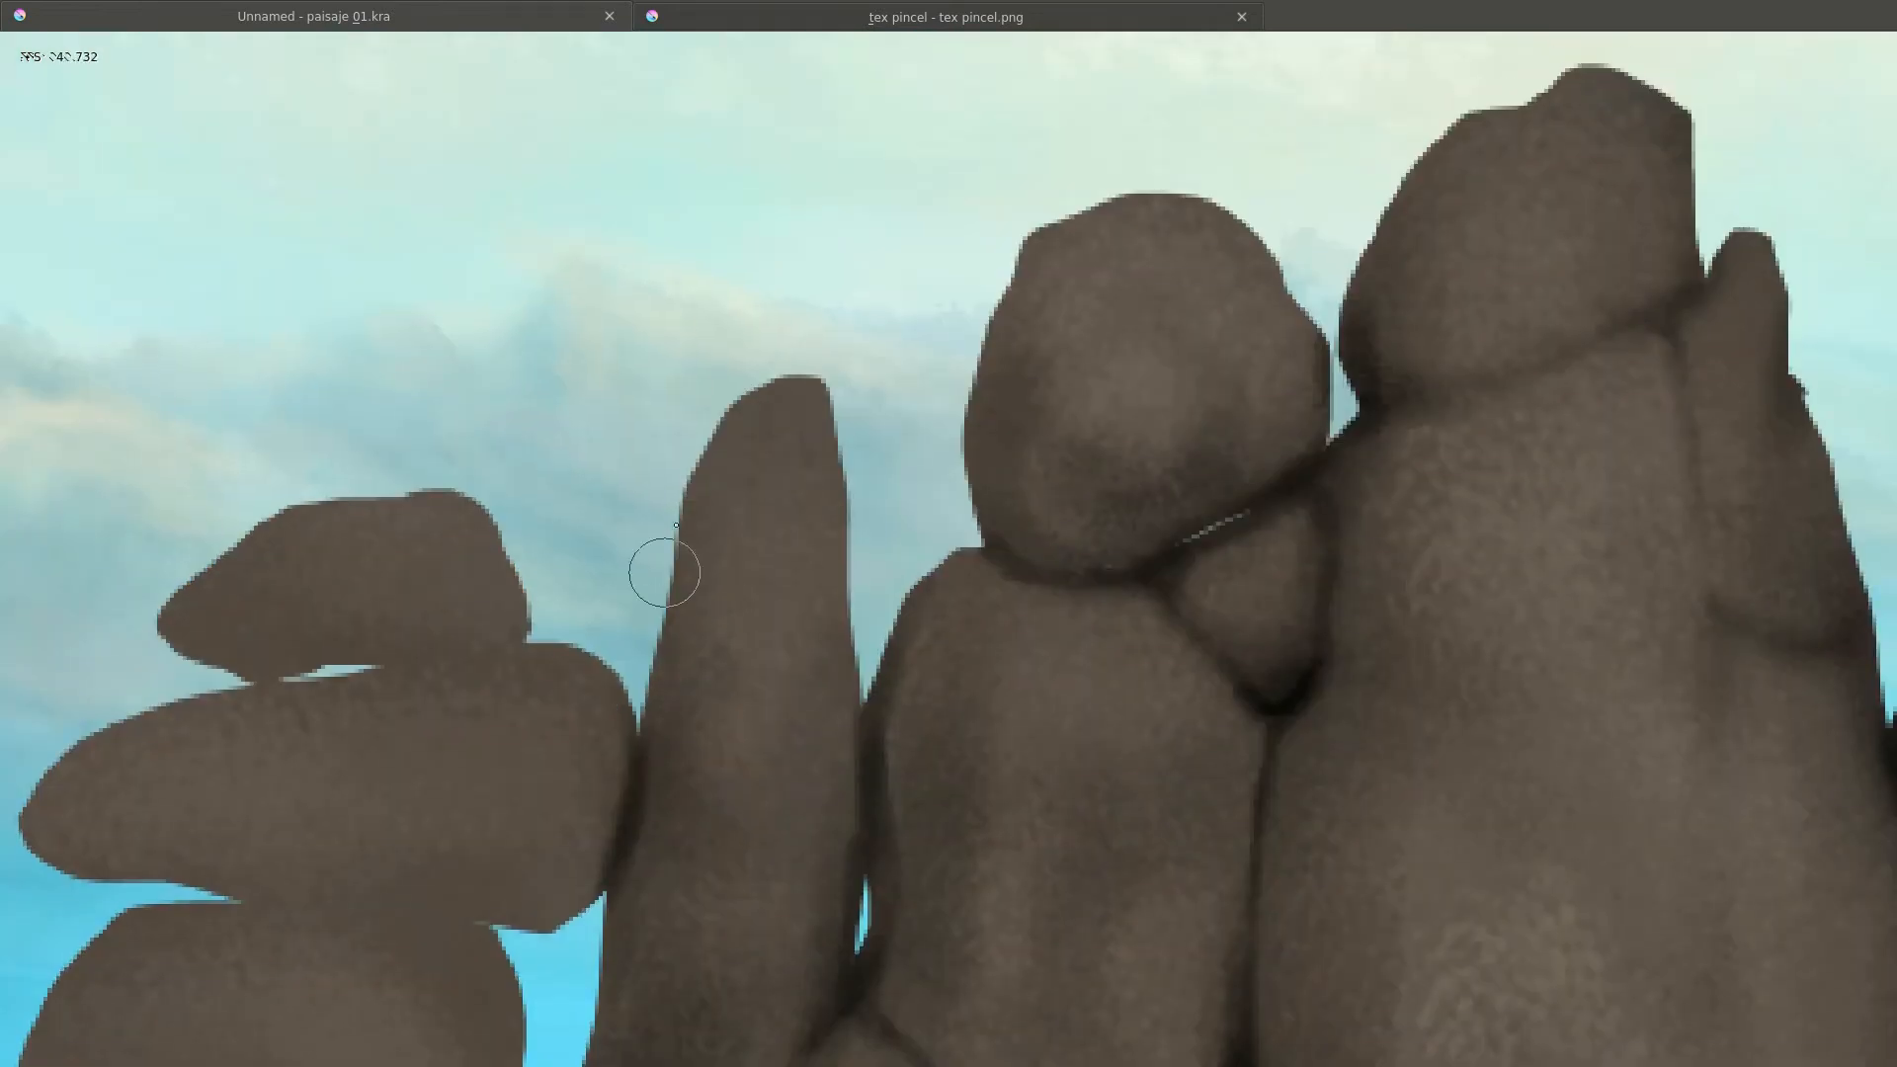
pyautogui.scroll(6, 677, 580)
pyautogui.scroll(-3, 691, 593)
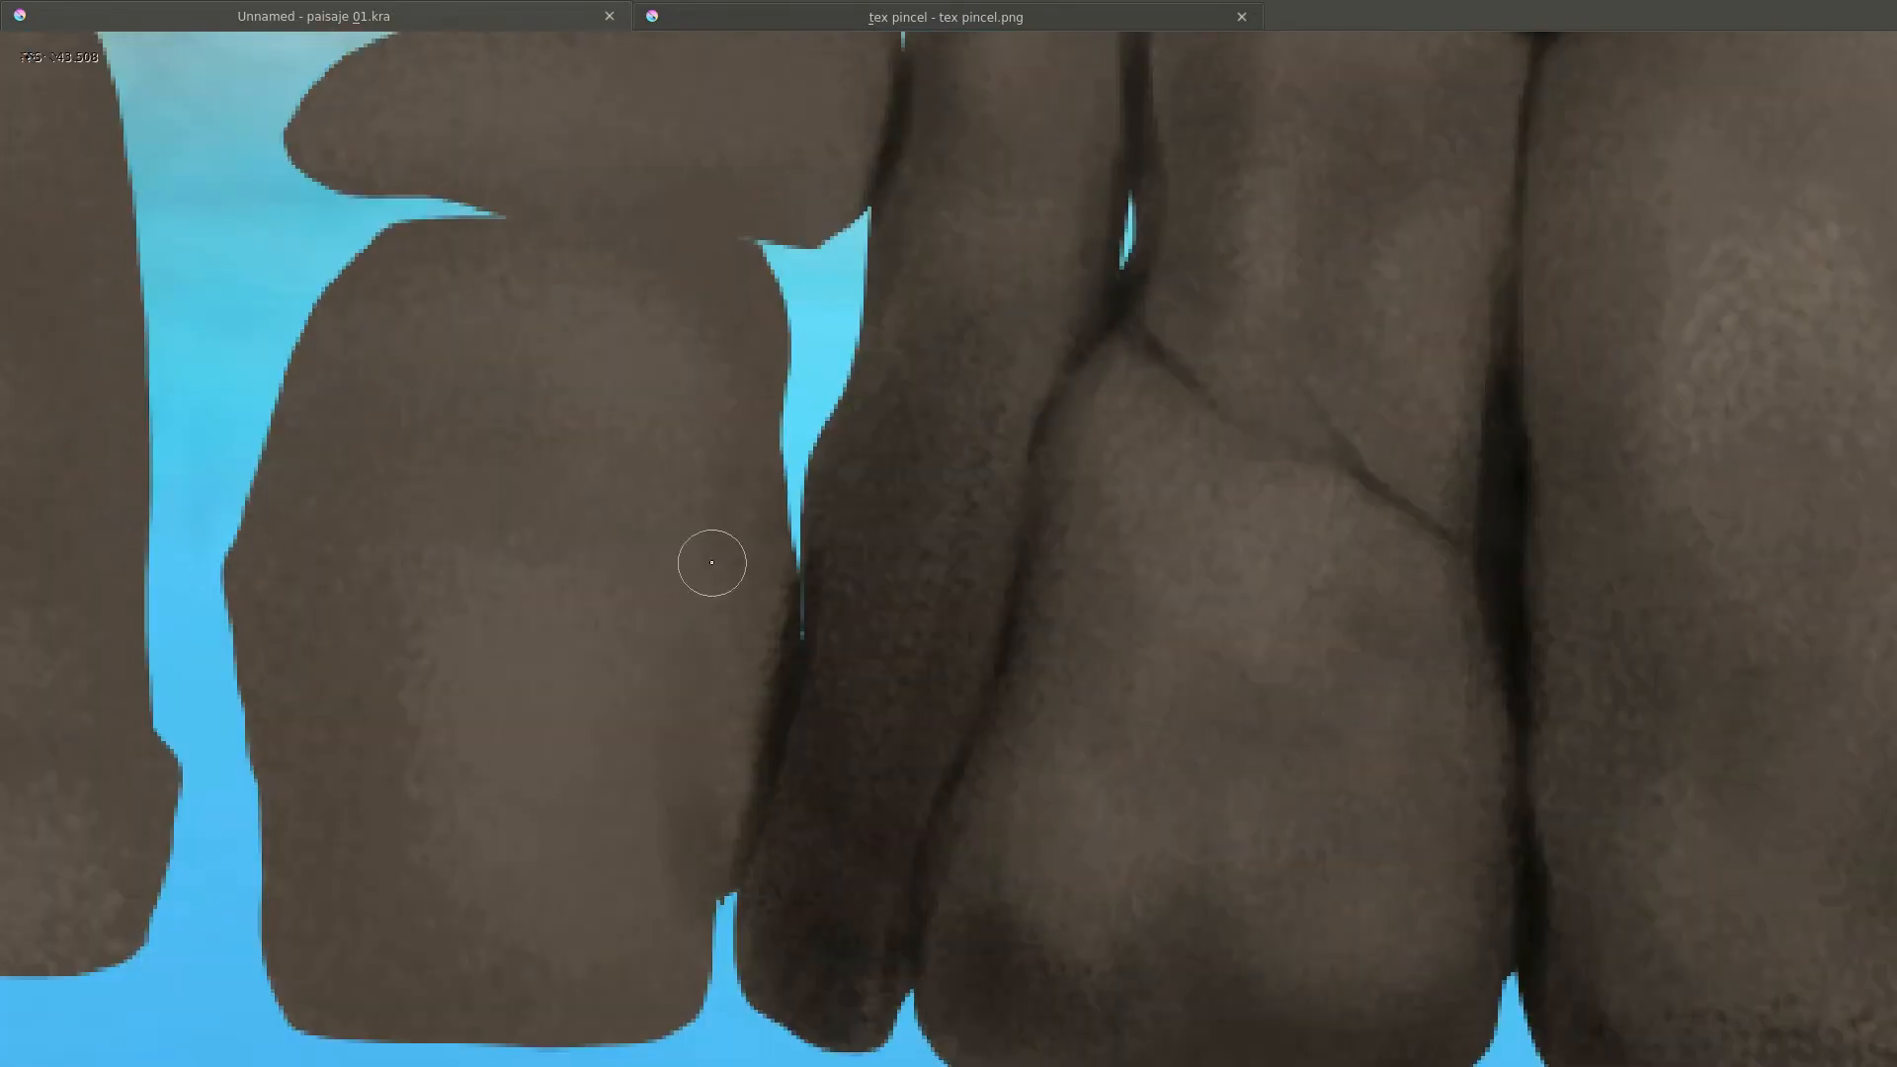
# Shade both sides of the column under the stacked stones and darken the joint below the flat stone.
pyautogui.scroll(-3, 712, 728)
pyautogui.scroll(5, 778, 777)
pyautogui.scroll(-3, 508, 487)
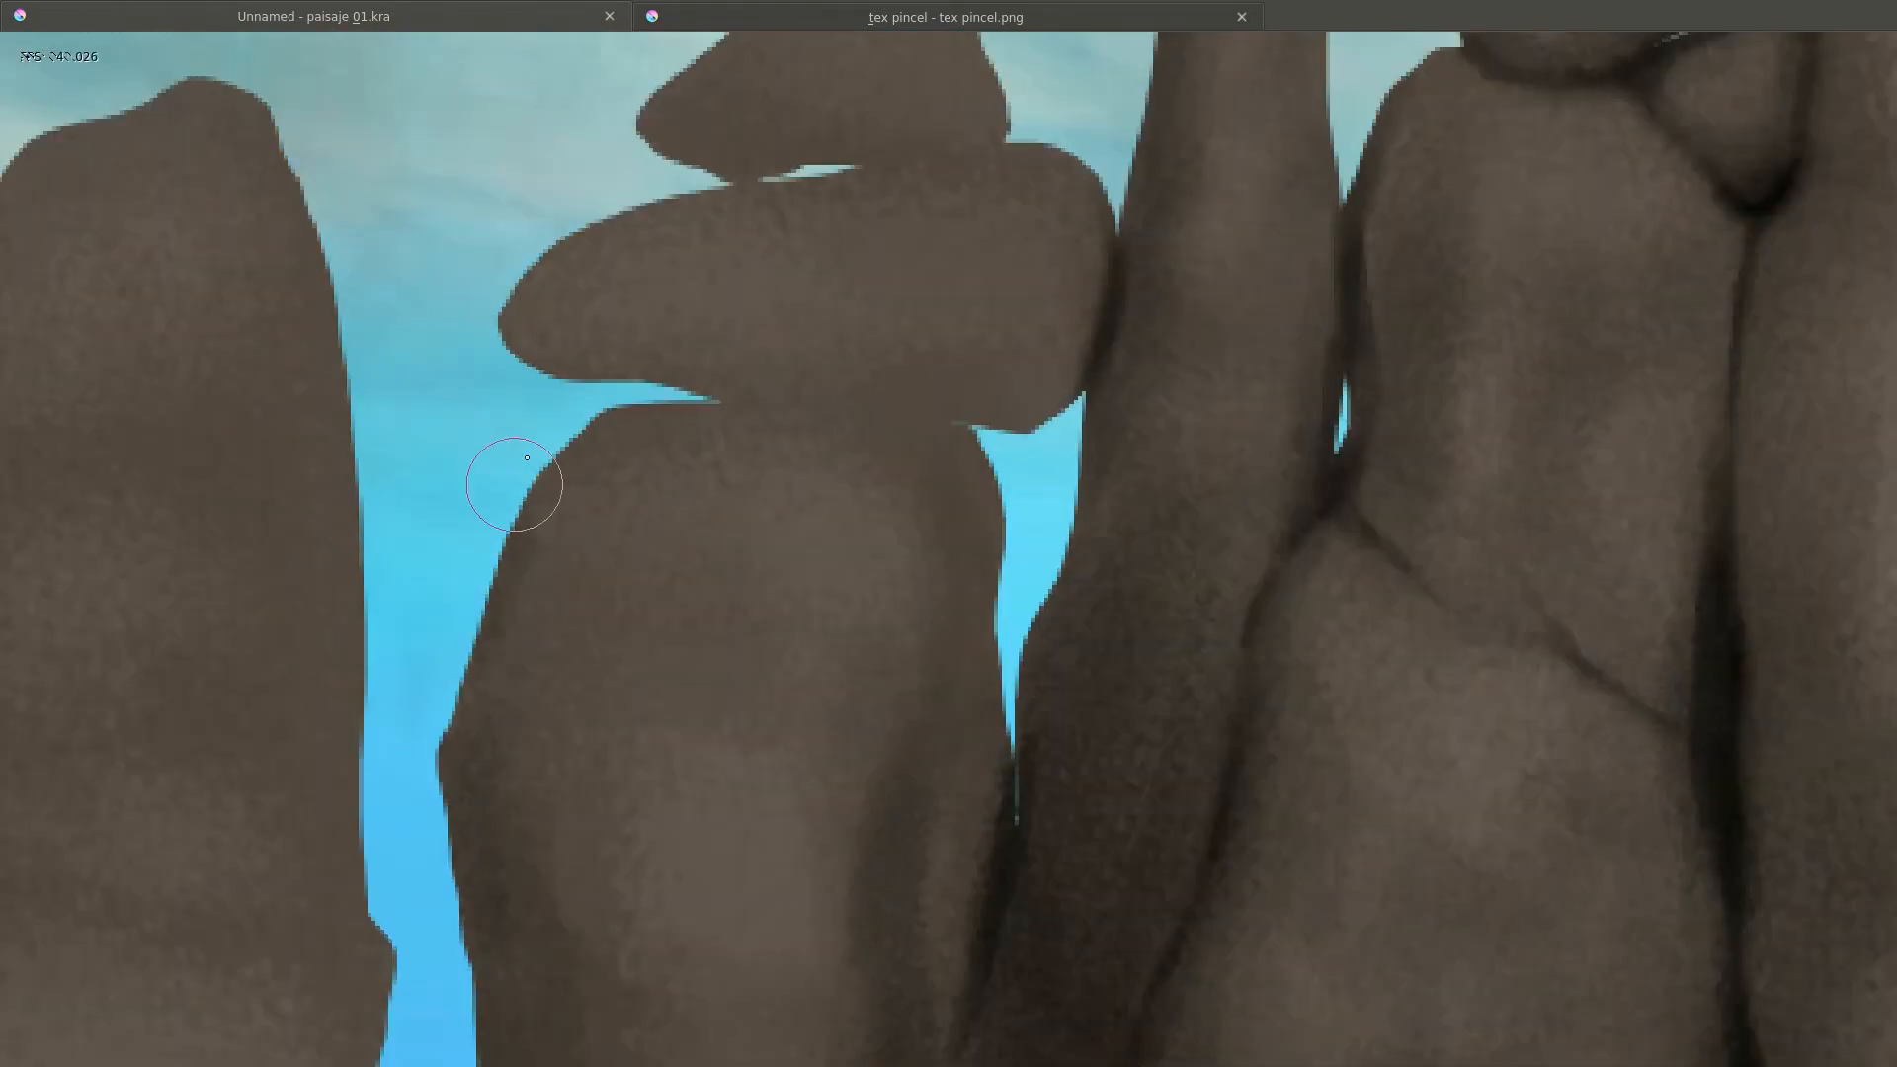
pyautogui.scroll(3, 632, 721)
pyautogui.scroll(2, 921, 380)
pyautogui.moveTo(1008, 394); pyautogui.dragTo(796, 354)
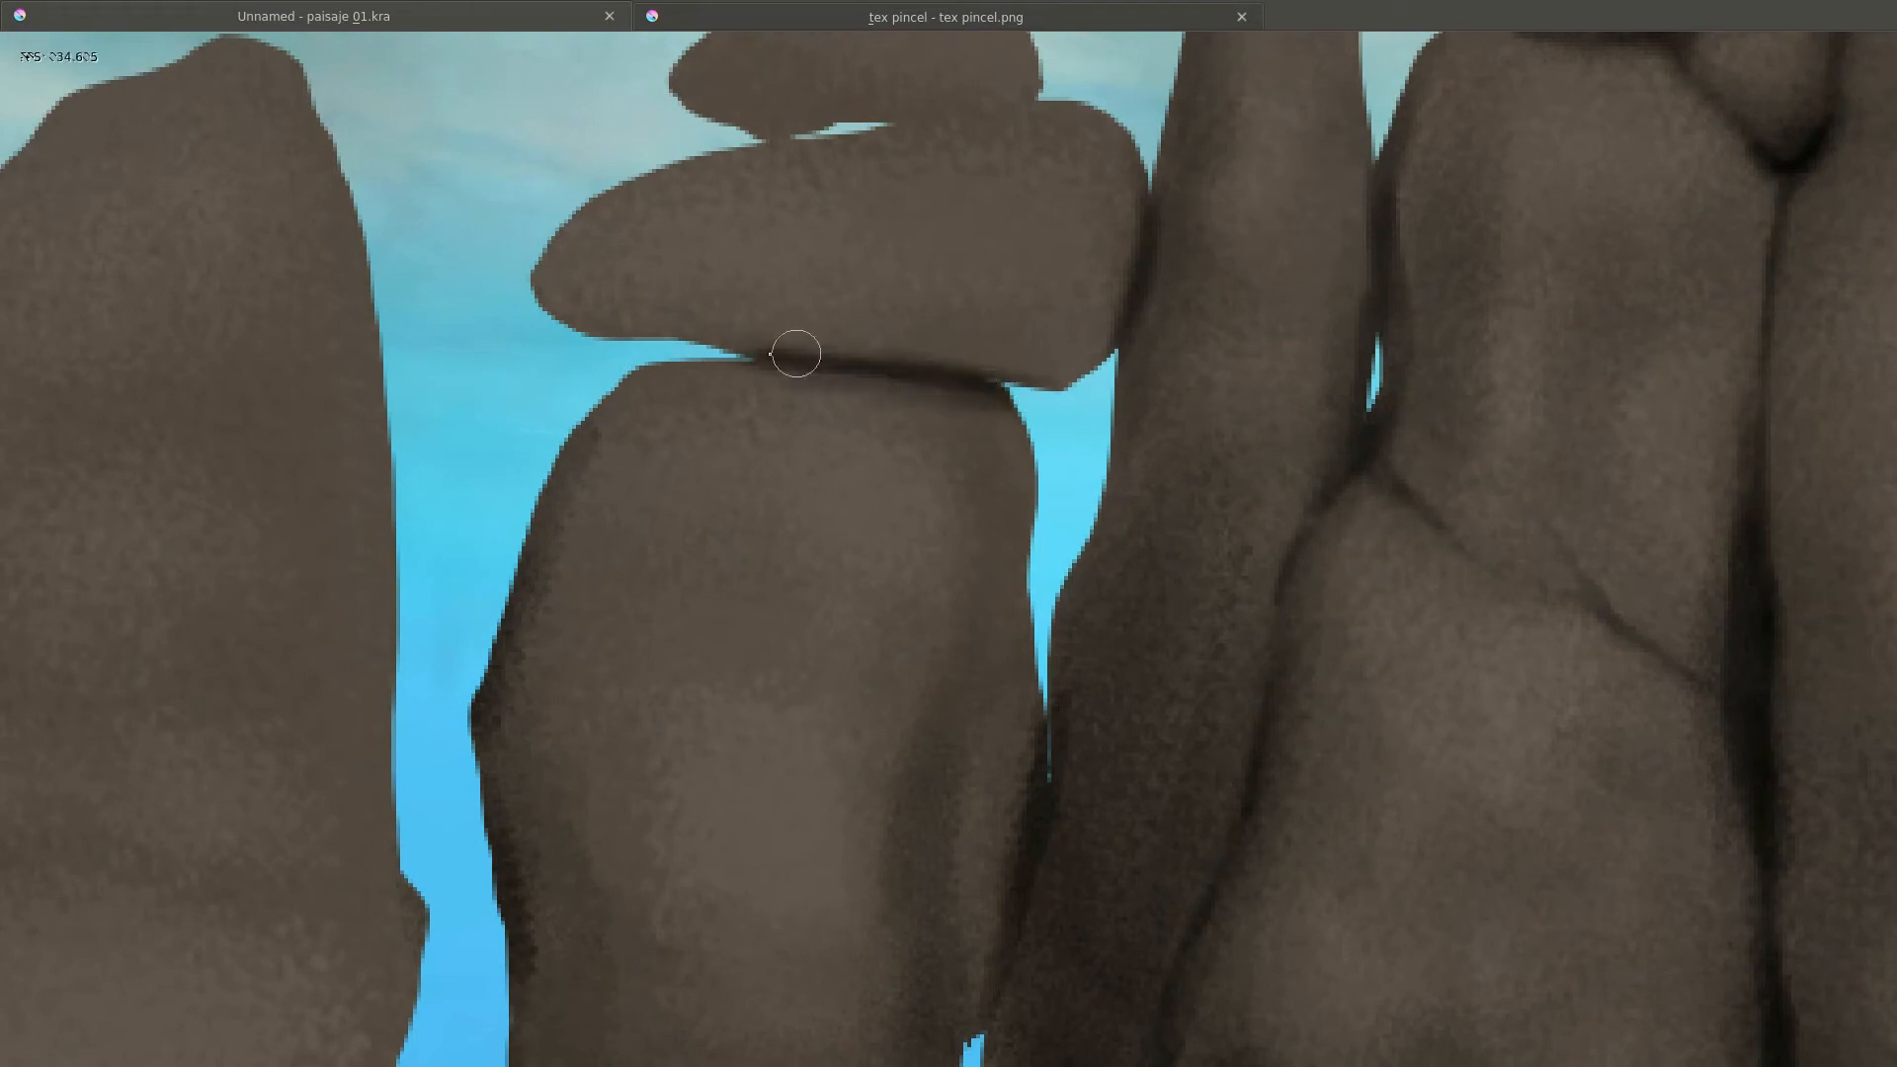
# Paint dark horizontal bands across the blocky rock beneath the stacked flat stones.
pyautogui.moveTo(684, 409); pyautogui.dragTo(750, 435)
pyautogui.moveTo(998, 568); pyautogui.dragTo(901, 529)
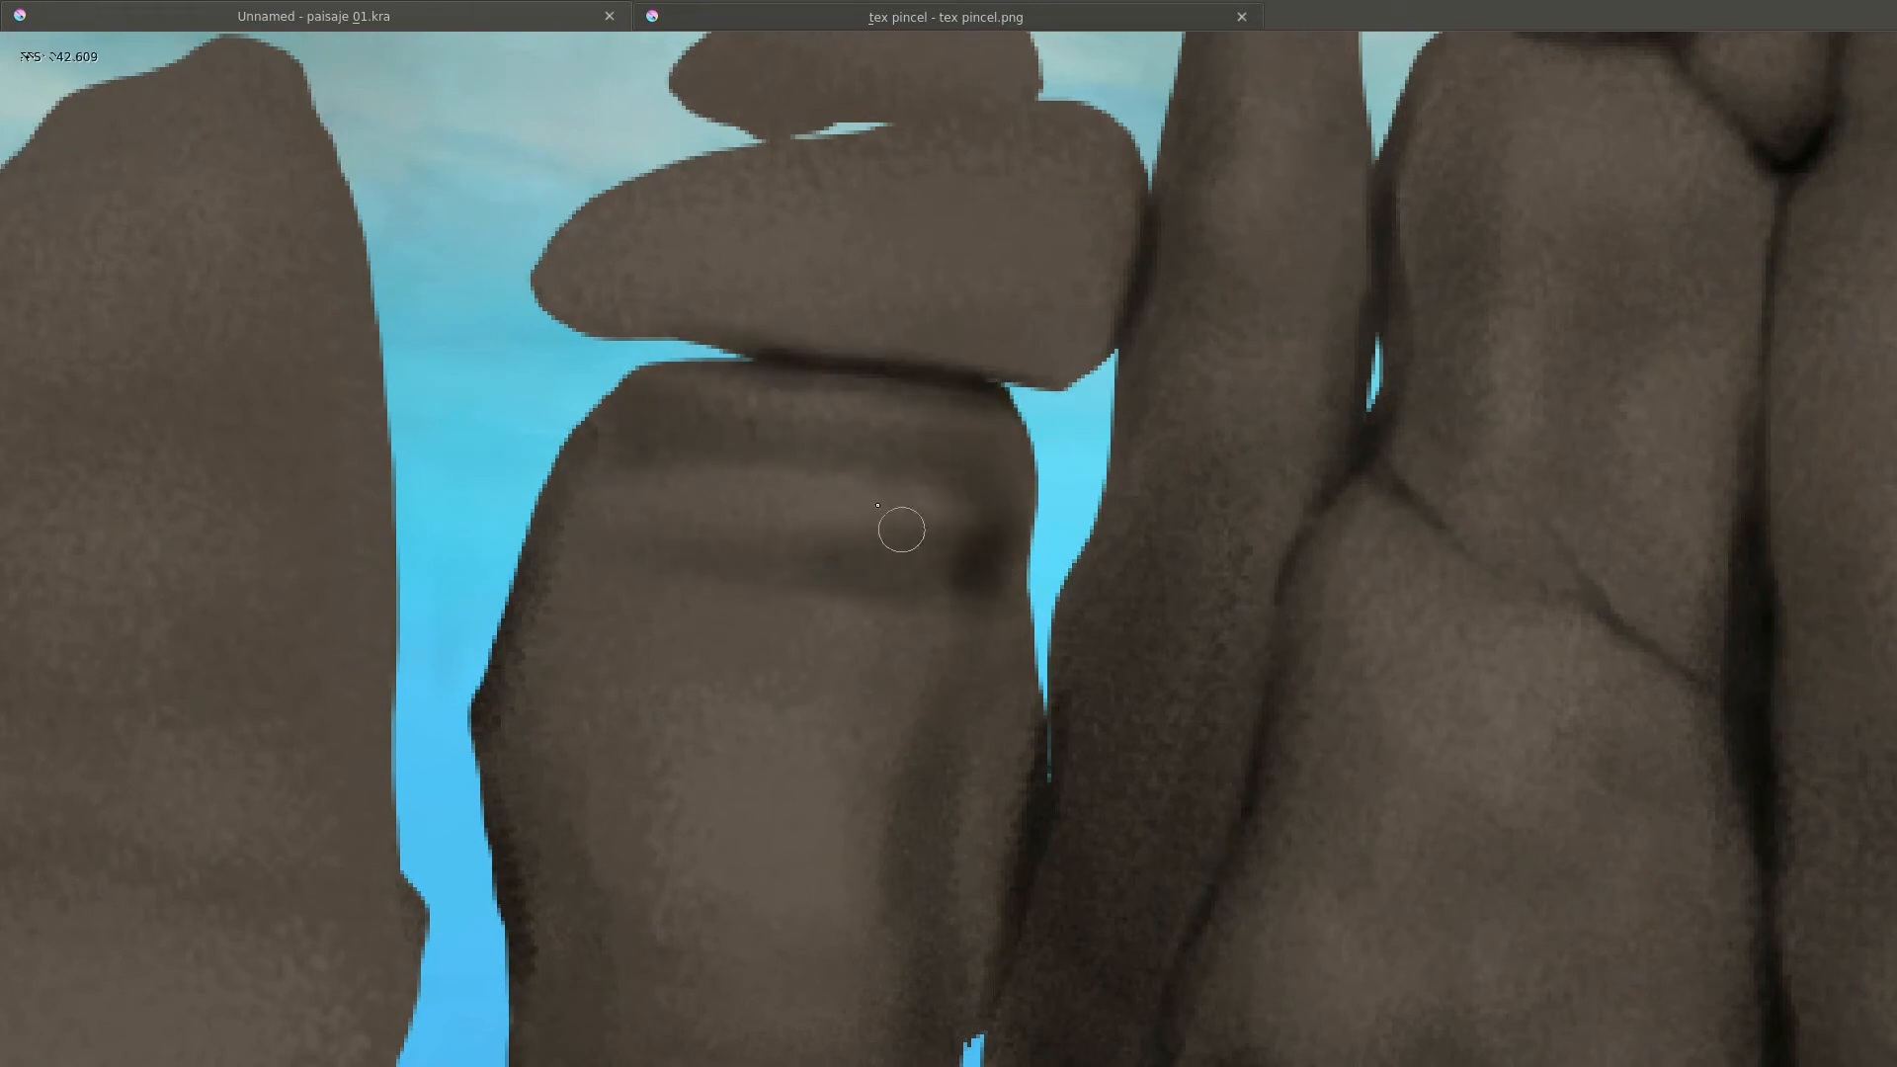
pyautogui.scroll(-3, 722, 699)
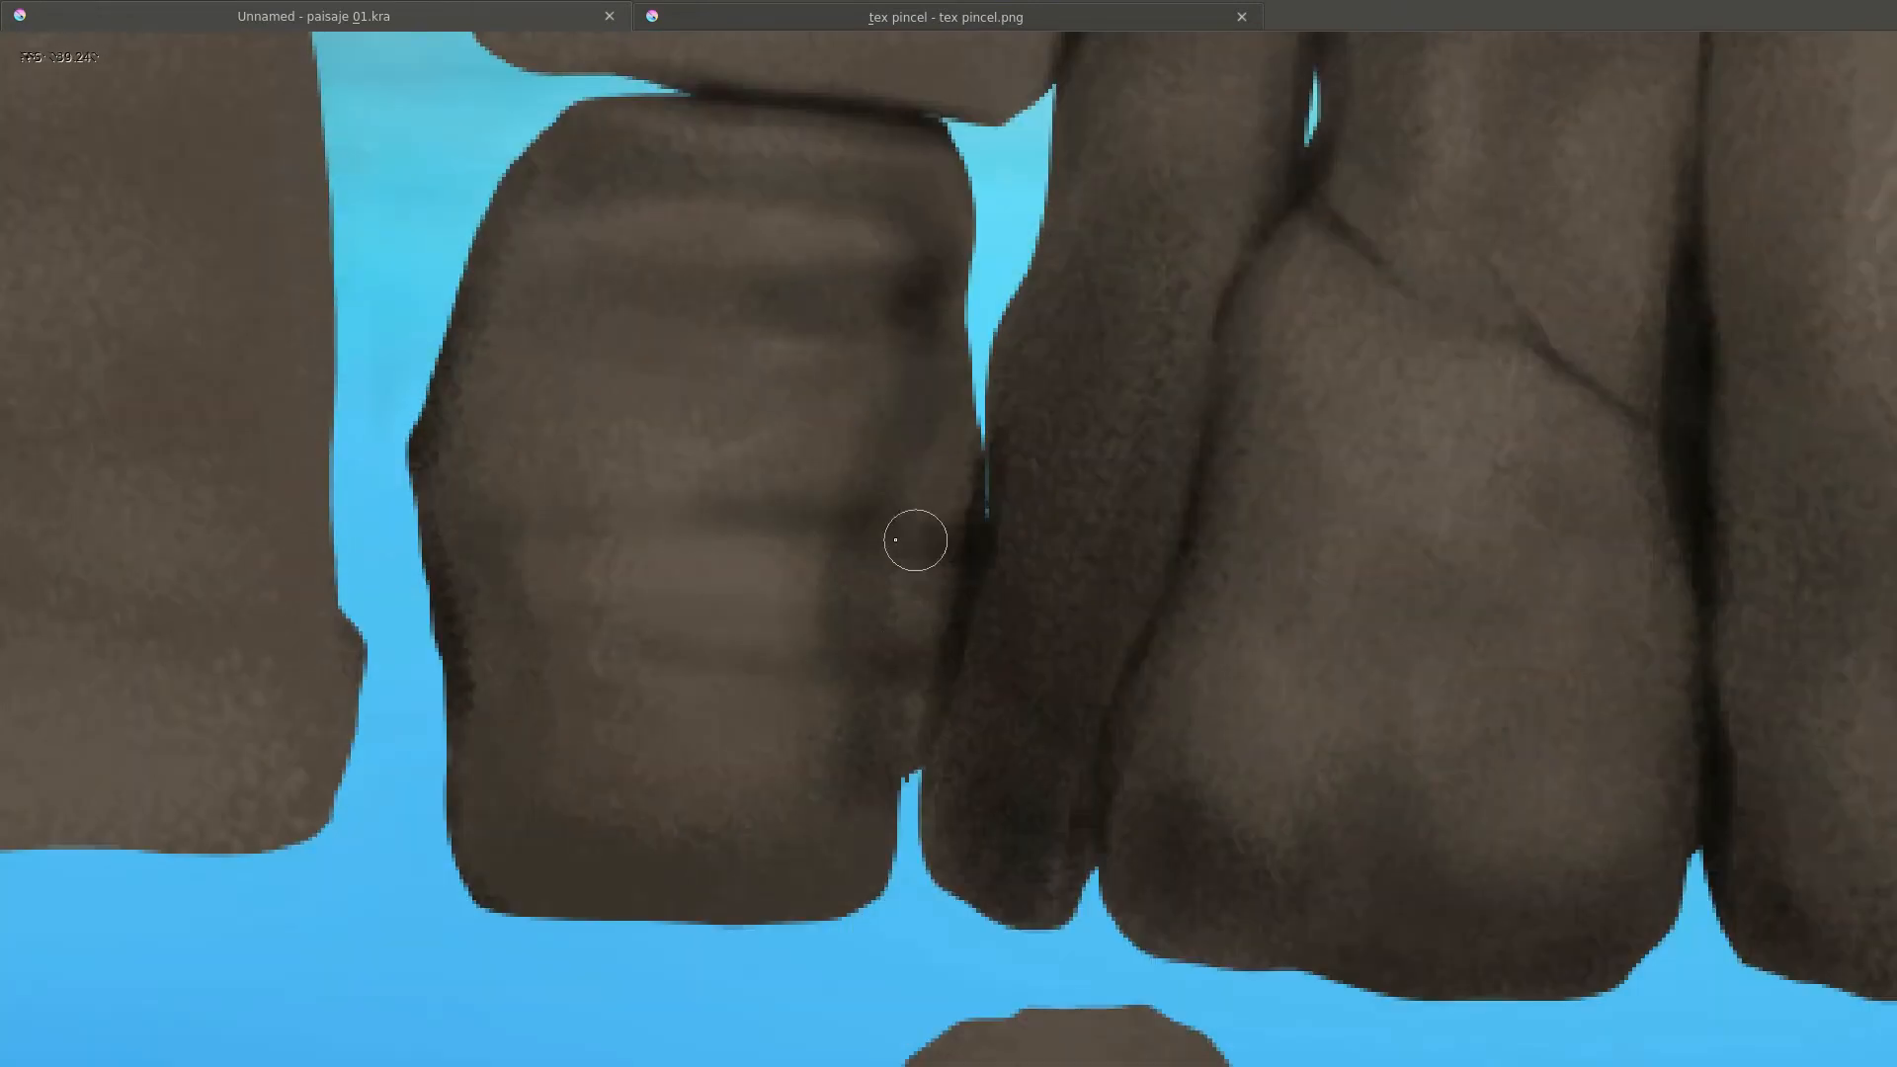
pyautogui.scroll(4, 507, 542)
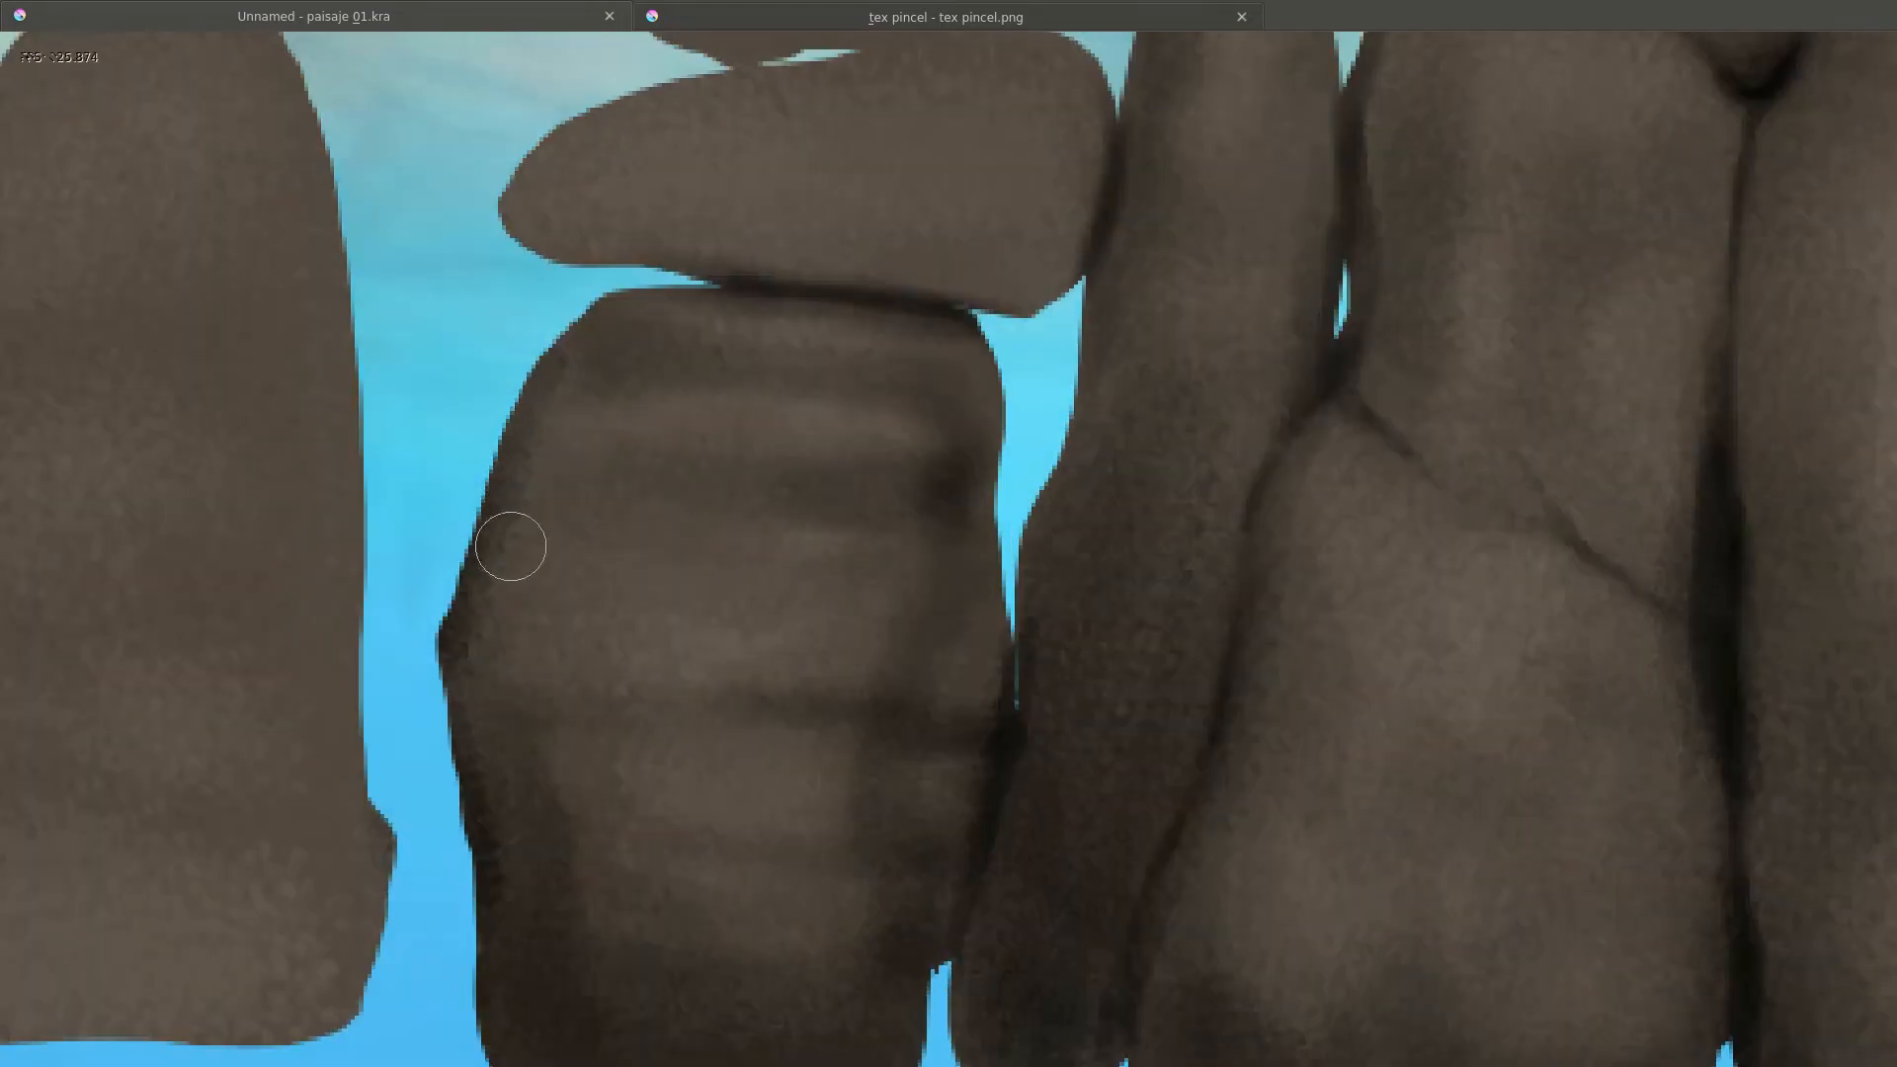
# Darken the pointed tip and lower edges of the long flat stone resting on the banded block.
pyautogui.moveTo(732, 571)
pyautogui.mouseDown()
pyautogui.moveTo(691, 440)
pyautogui.moveTo(949, 399)
pyautogui.mouseUp()
pyautogui.moveTo(889, 249)
pyautogui.mouseDown()
pyautogui.moveTo(677, 280)
pyautogui.moveTo(633, 258)
pyautogui.mouseUp()
pyautogui.moveTo(570, 504); pyautogui.dragTo(508, 453)
pyautogui.scroll(-2, 644, 338)
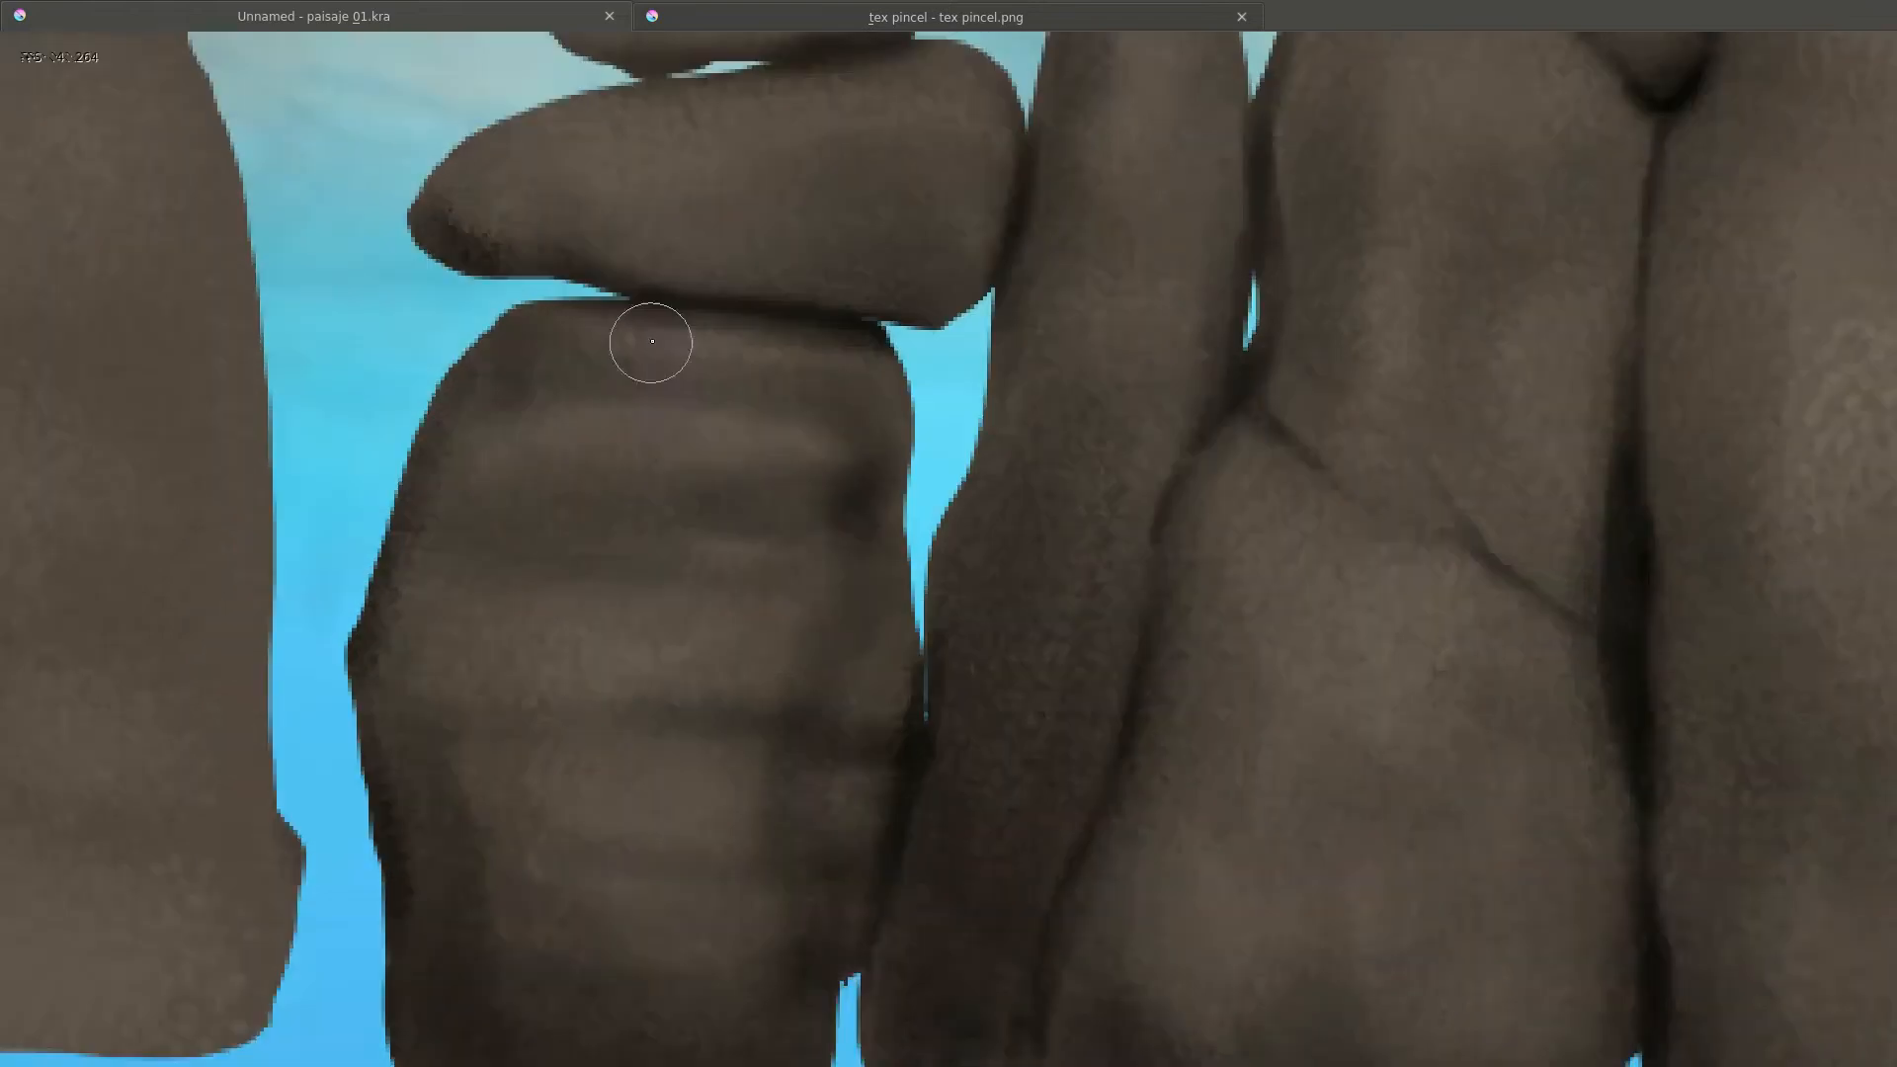
# Paint dark horizontal bands across the lower halves of the tall central pillars.
pyautogui.scroll(5, 512, 468)
pyautogui.press('2')
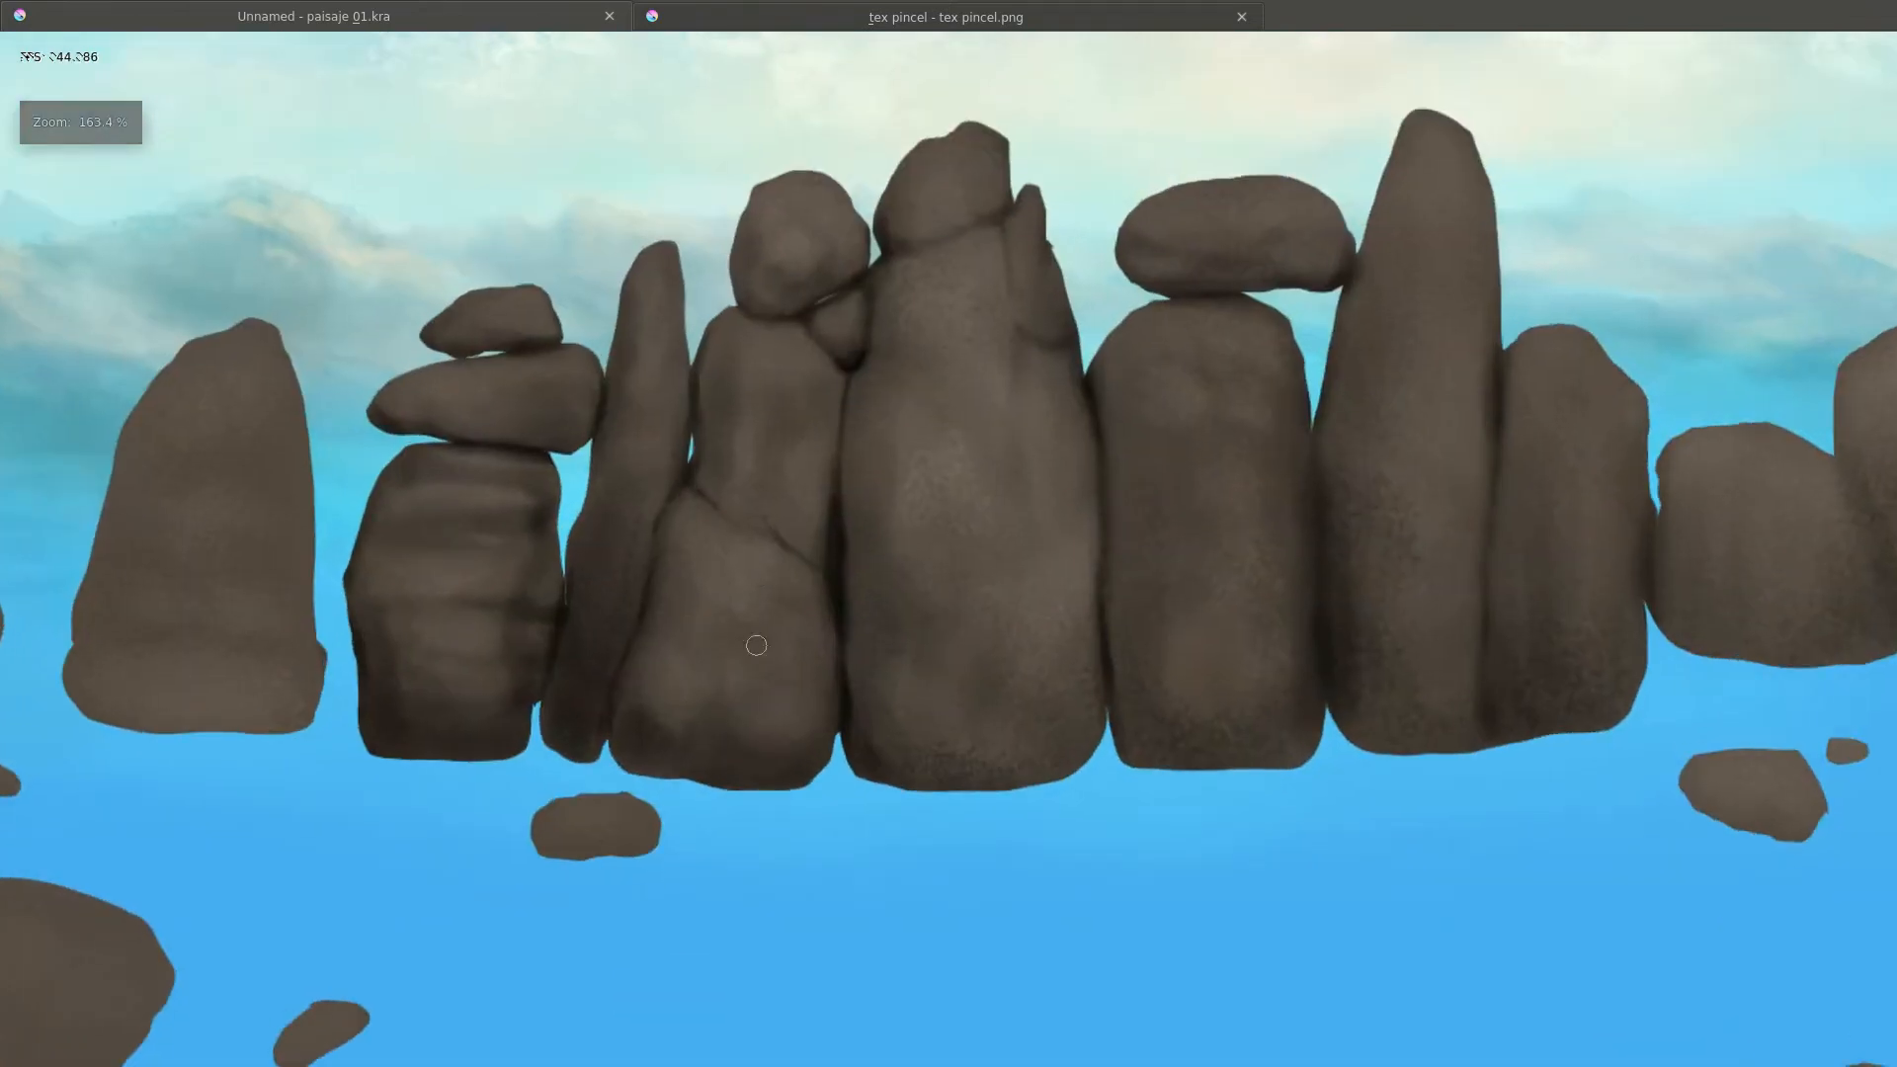
pyautogui.moveTo(753, 643)
pyautogui.mouseDown()
pyautogui.moveTo(813, 697)
pyautogui.moveTo(758, 659)
pyautogui.moveTo(655, 652)
pyautogui.moveTo(813, 606)
pyautogui.mouseUp()
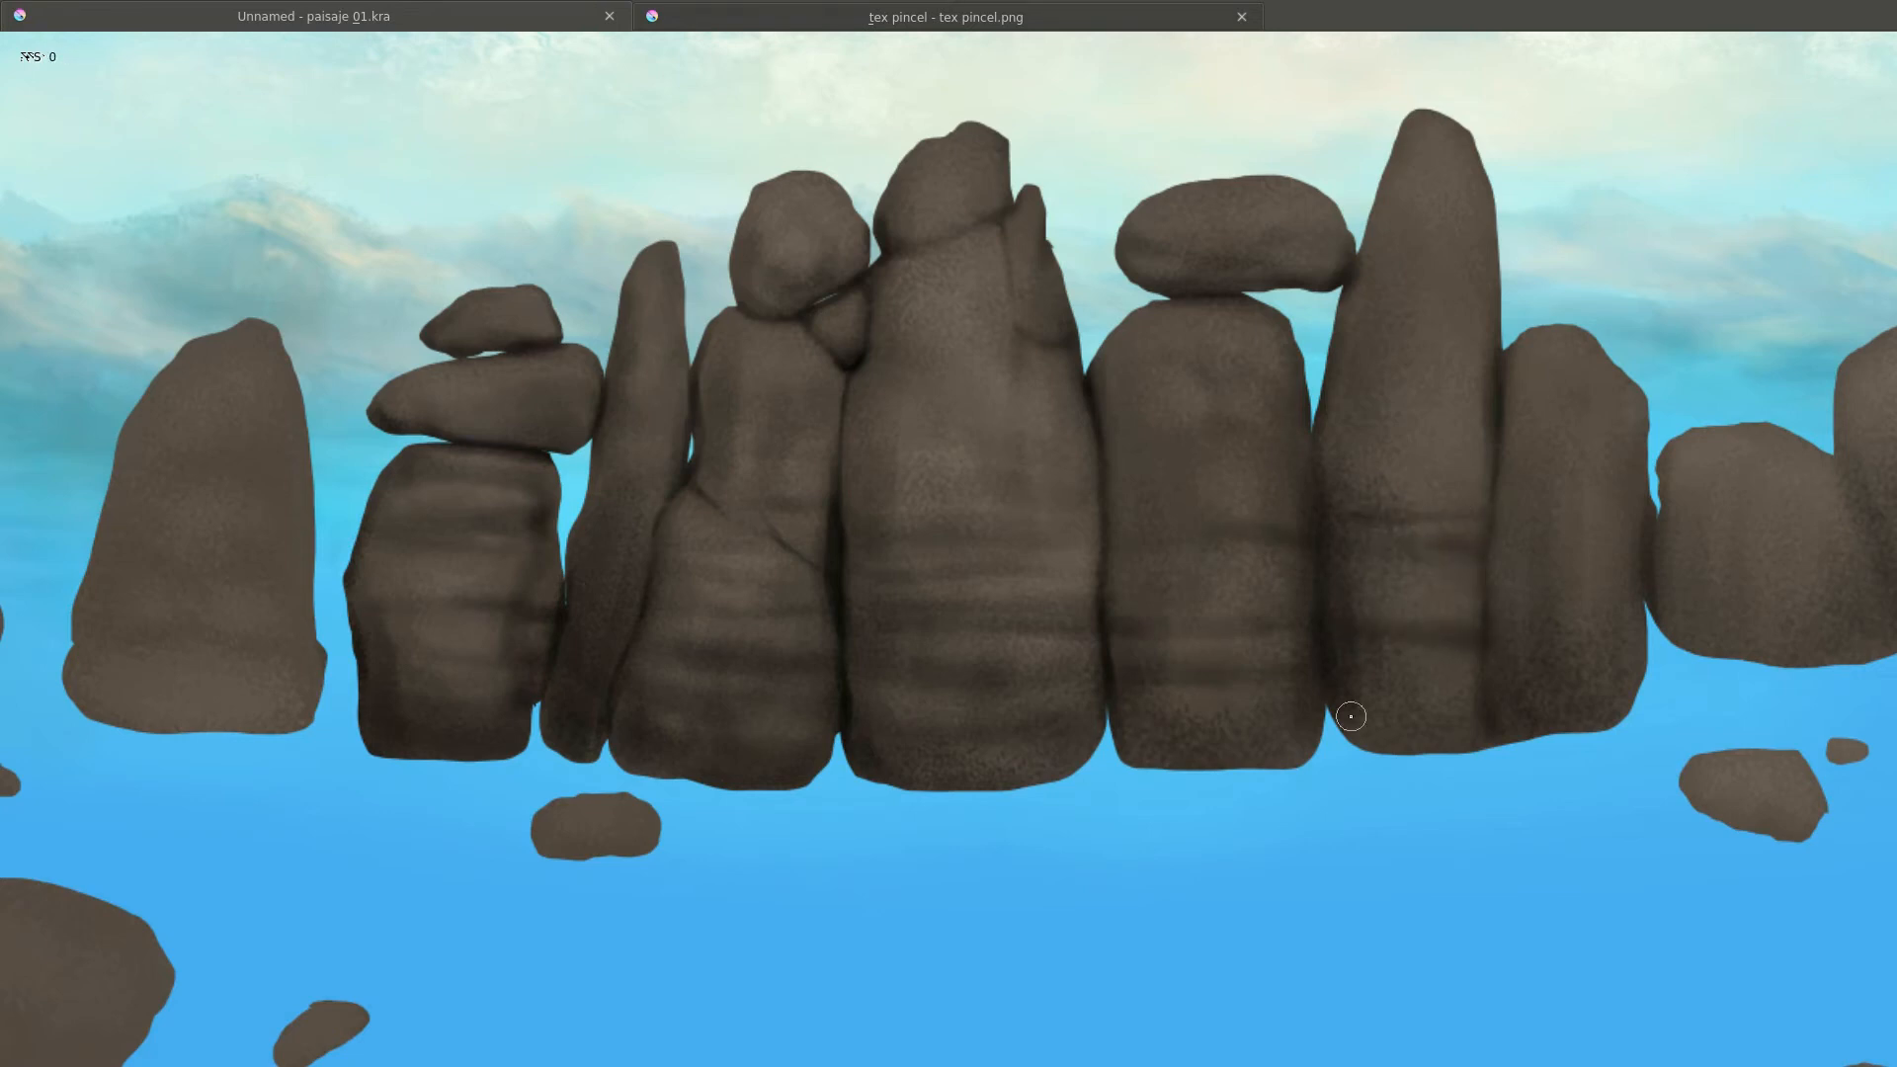
pyautogui.scroll(-4, 1647, 538)
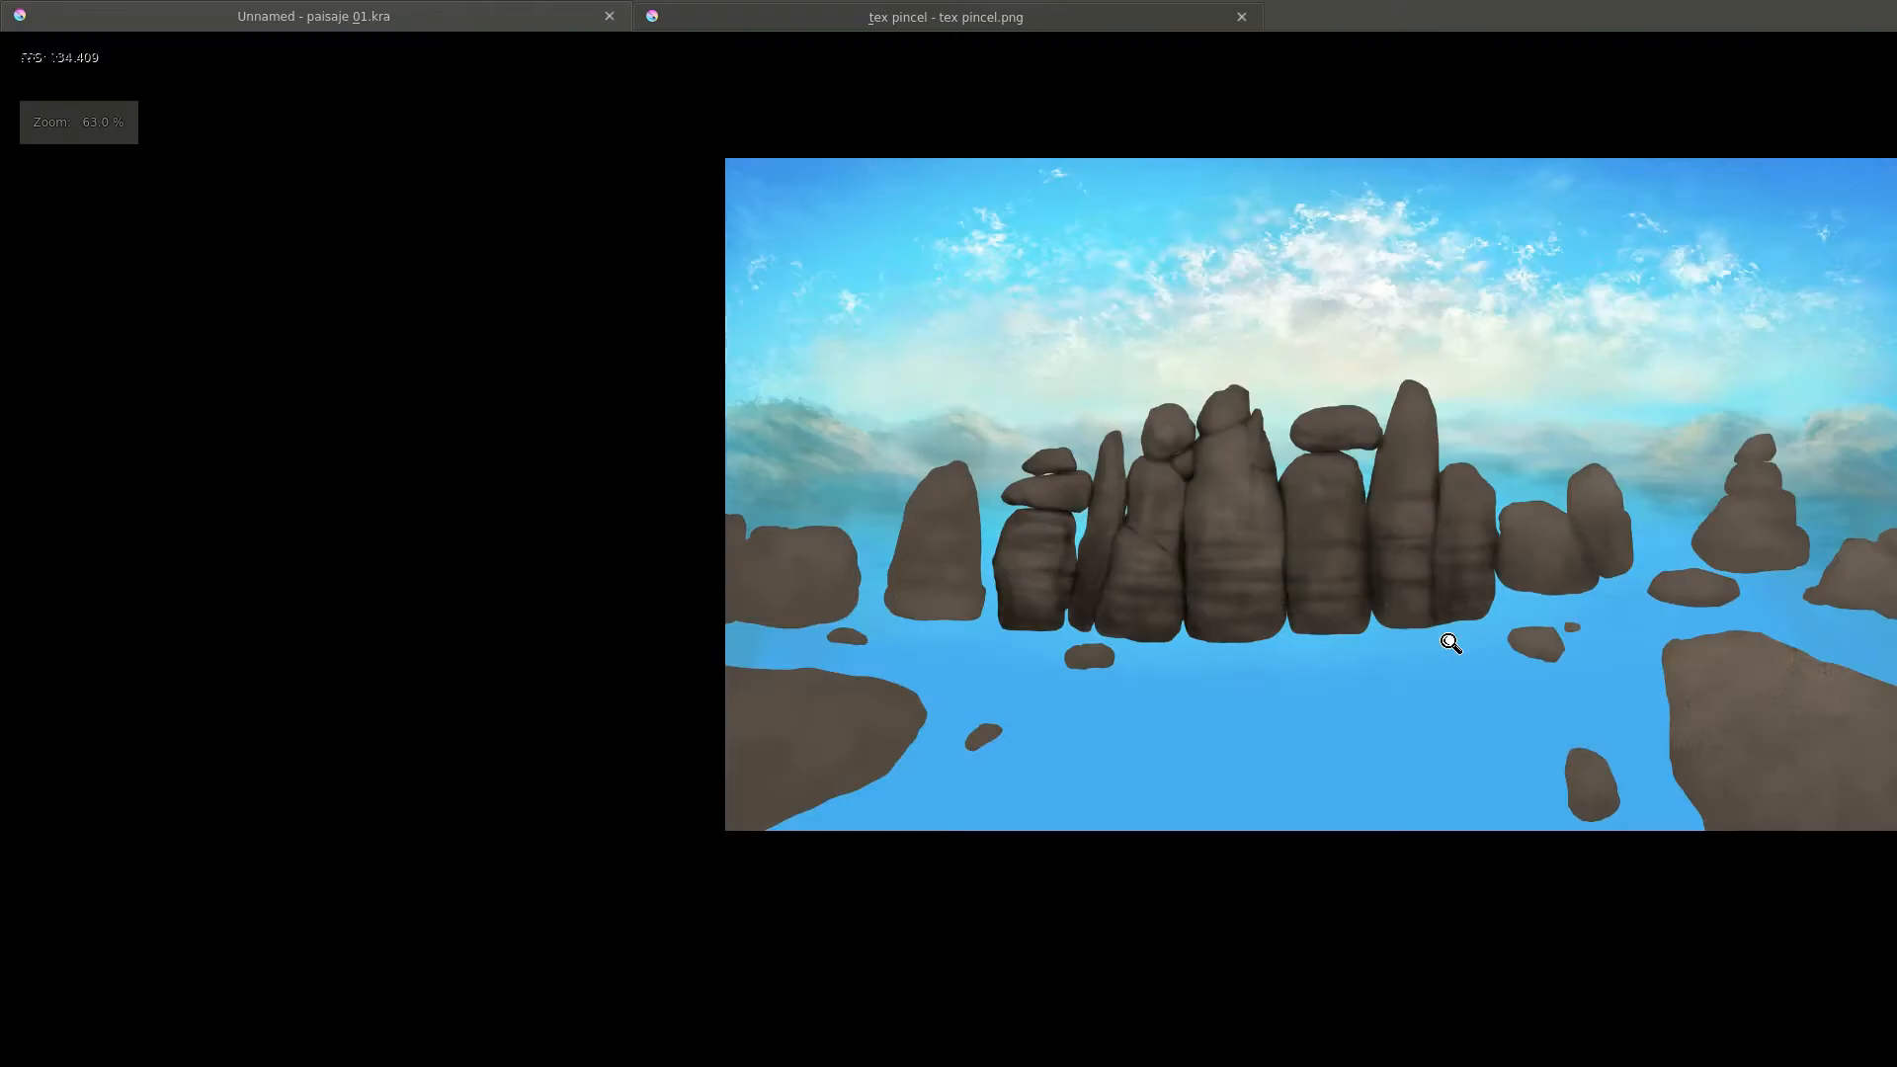
# Shade the two boulders to the right of the pillars with dark bands, darker bases and a deep seam between them.
pyautogui.scroll(8, 1444, 639)
pyautogui.moveTo(1294, 692)
pyautogui.mouseDown()
pyautogui.moveTo(952, 724)
pyautogui.moveTo(864, 654)
pyautogui.mouseUp()
pyautogui.moveTo(1319, 647); pyautogui.dragTo(1175, 252)
pyautogui.moveTo(872, 457); pyautogui.dragTo(859, 356)
pyautogui.moveTo(1541, 519)
pyautogui.mouseDown()
pyautogui.moveTo(1286, 647)
pyautogui.moveTo(1093, 376)
pyautogui.moveTo(1240, 626)
pyautogui.moveTo(1068, 706)
pyautogui.mouseUp()
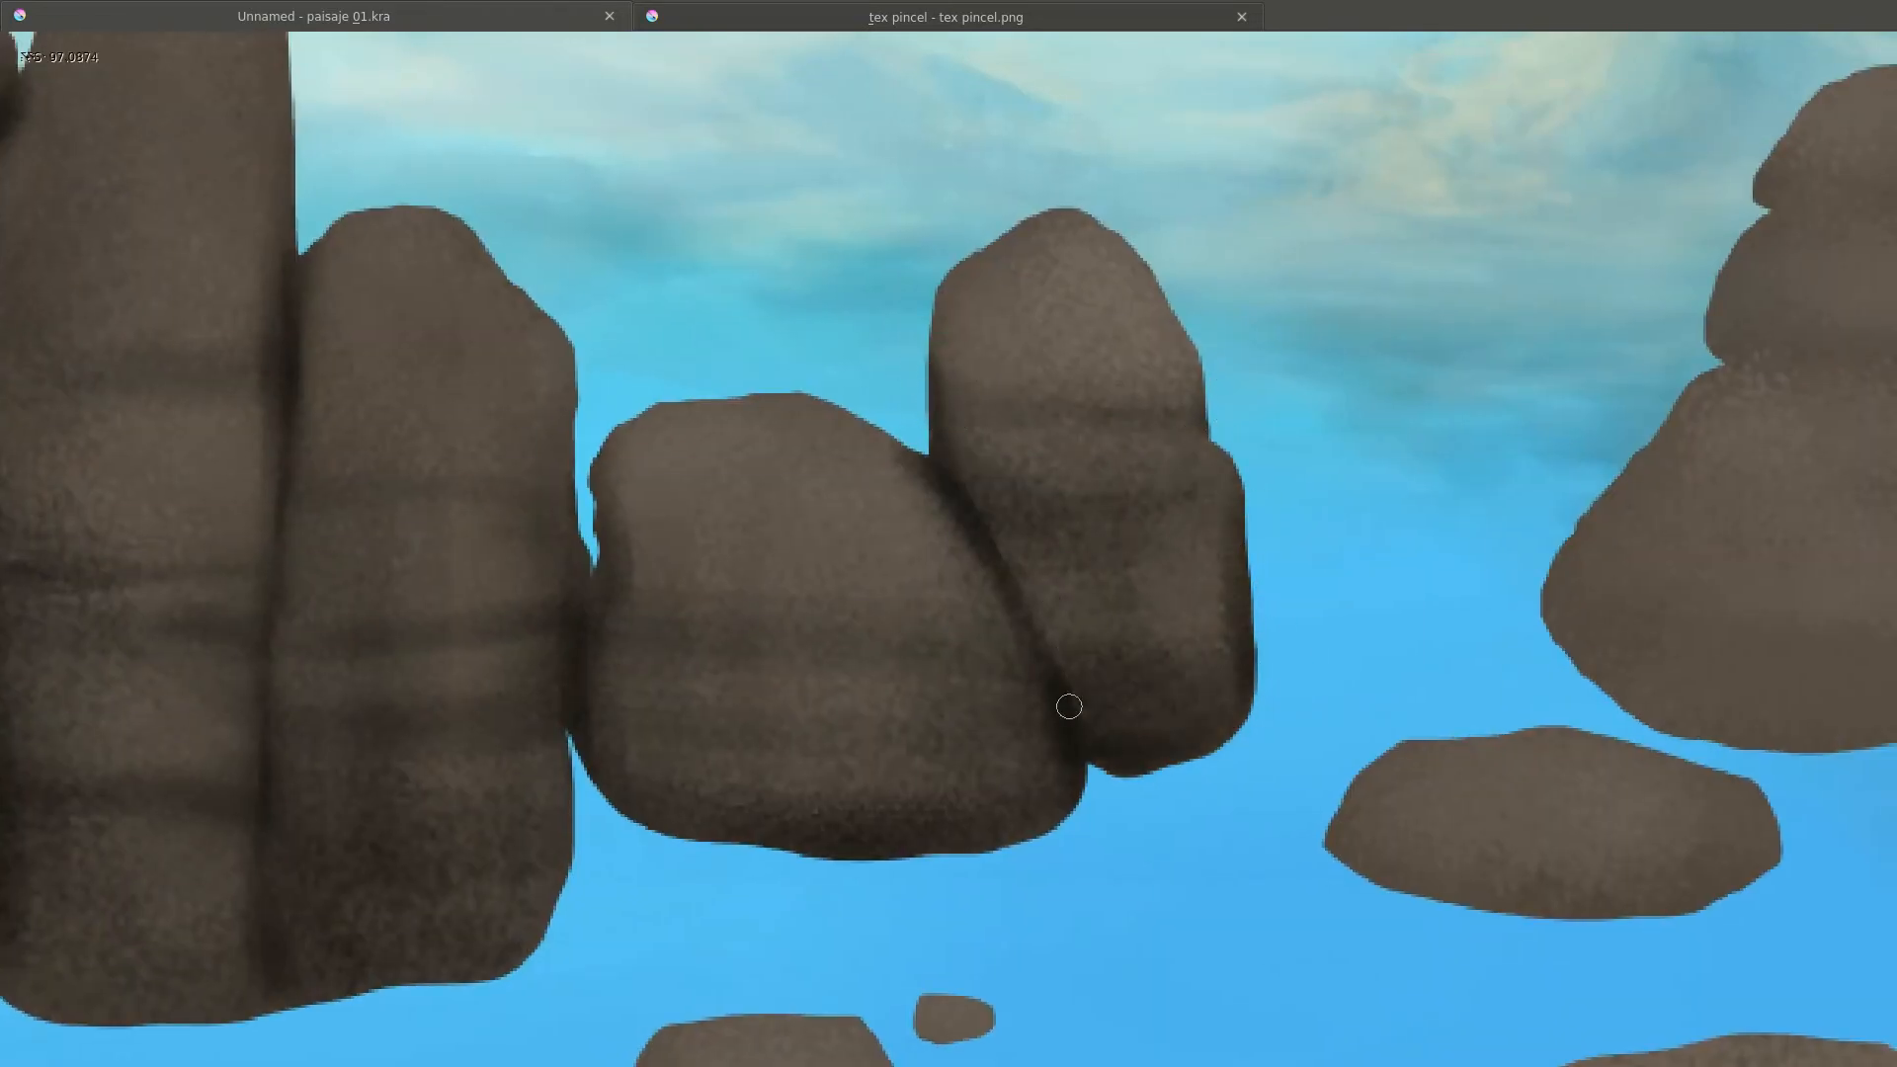
# Paint horizontal bands on the stacked cairn's large base stone and darken the underside of the flat rock in front.
pyautogui.moveTo(979, 541); pyautogui.dragTo(333, 367)
pyautogui.moveTo(1107, 681)
pyautogui.mouseDown()
pyautogui.moveTo(983, 728)
pyautogui.moveTo(731, 677)
pyautogui.mouseUp()
pyautogui.moveTo(1041, 728); pyautogui.dragTo(830, 908)
pyautogui.moveTo(1037, 664)
pyautogui.mouseDown()
pyautogui.moveTo(1173, 652)
pyautogui.moveTo(870, 657)
pyautogui.mouseUp()
pyautogui.moveTo(1195, 578); pyautogui.dragTo(950, 558)
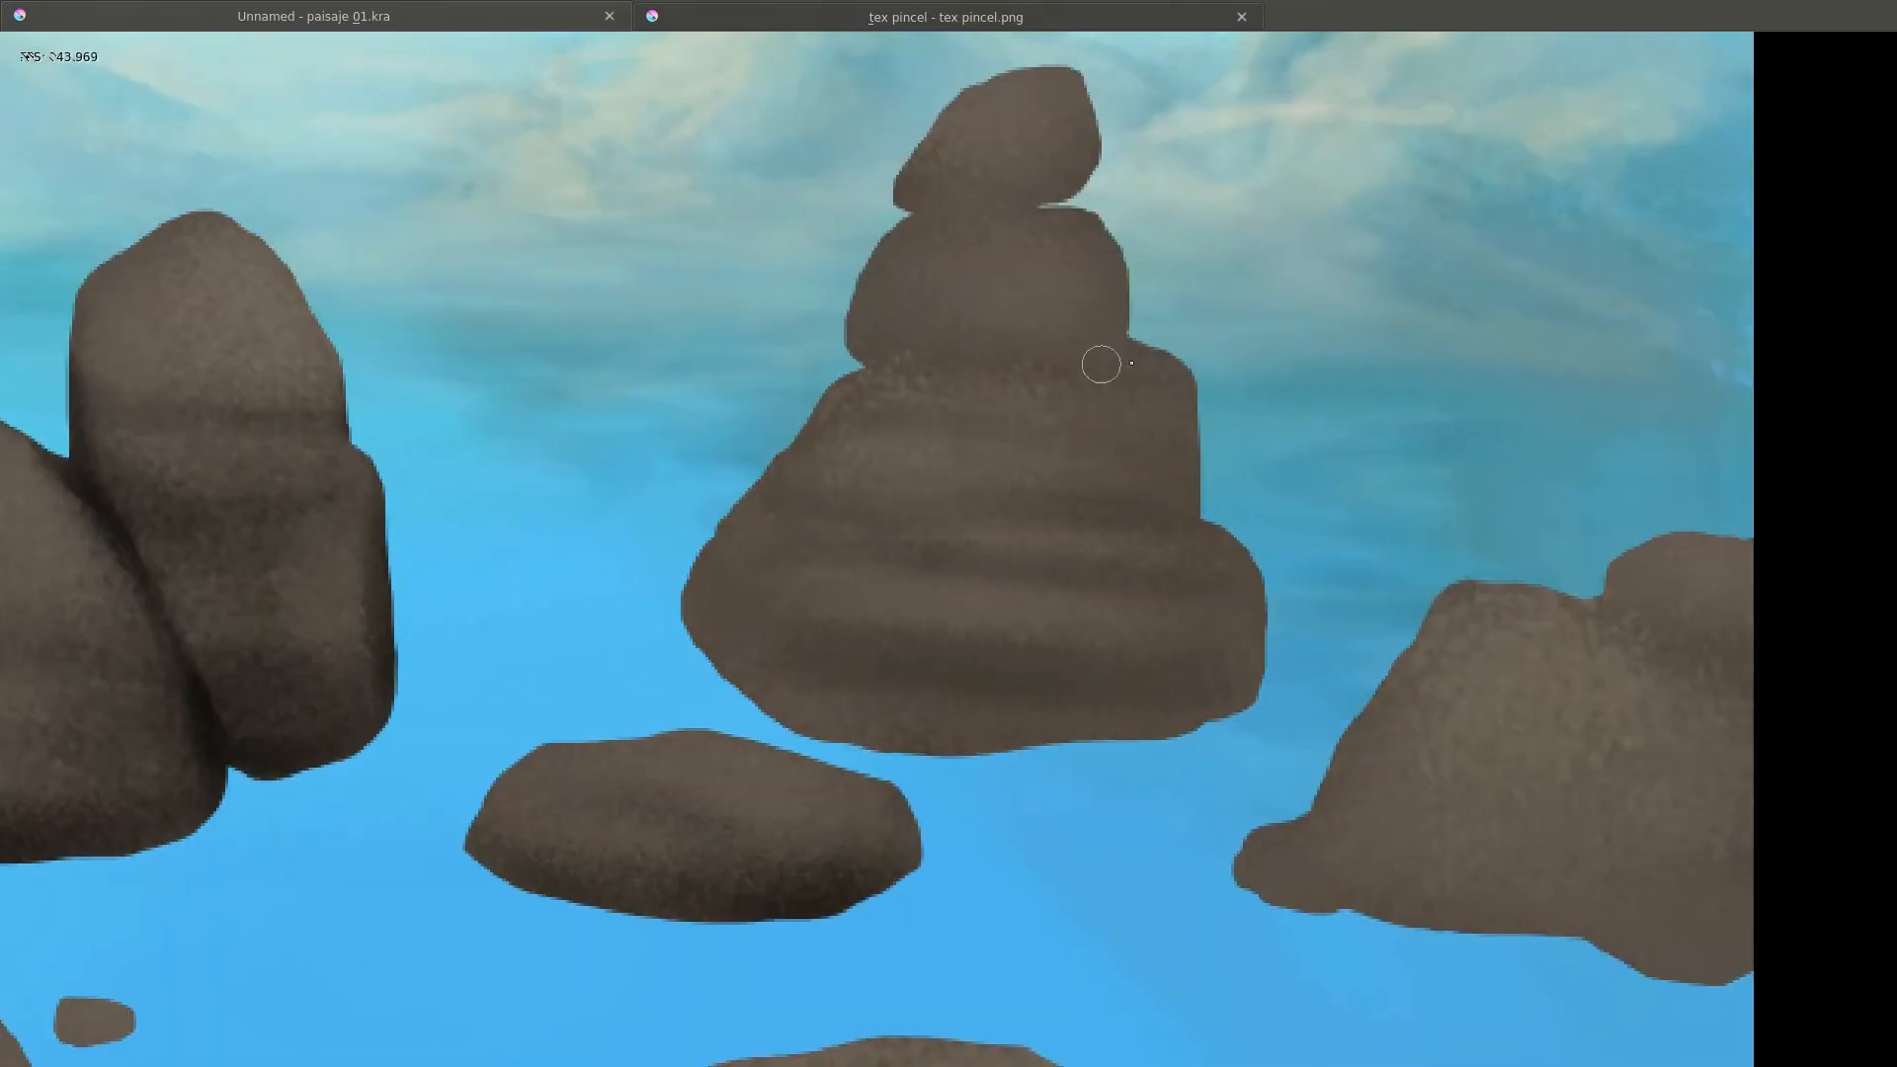
# Darken the cairn base stone's bottom and side, the joint above it, and add a vertical shadow down its face.
pyautogui.moveTo(698, 510)
pyautogui.mouseDown()
pyautogui.moveTo(923, 720)
pyautogui.moveTo(771, 573)
pyautogui.mouseUp()
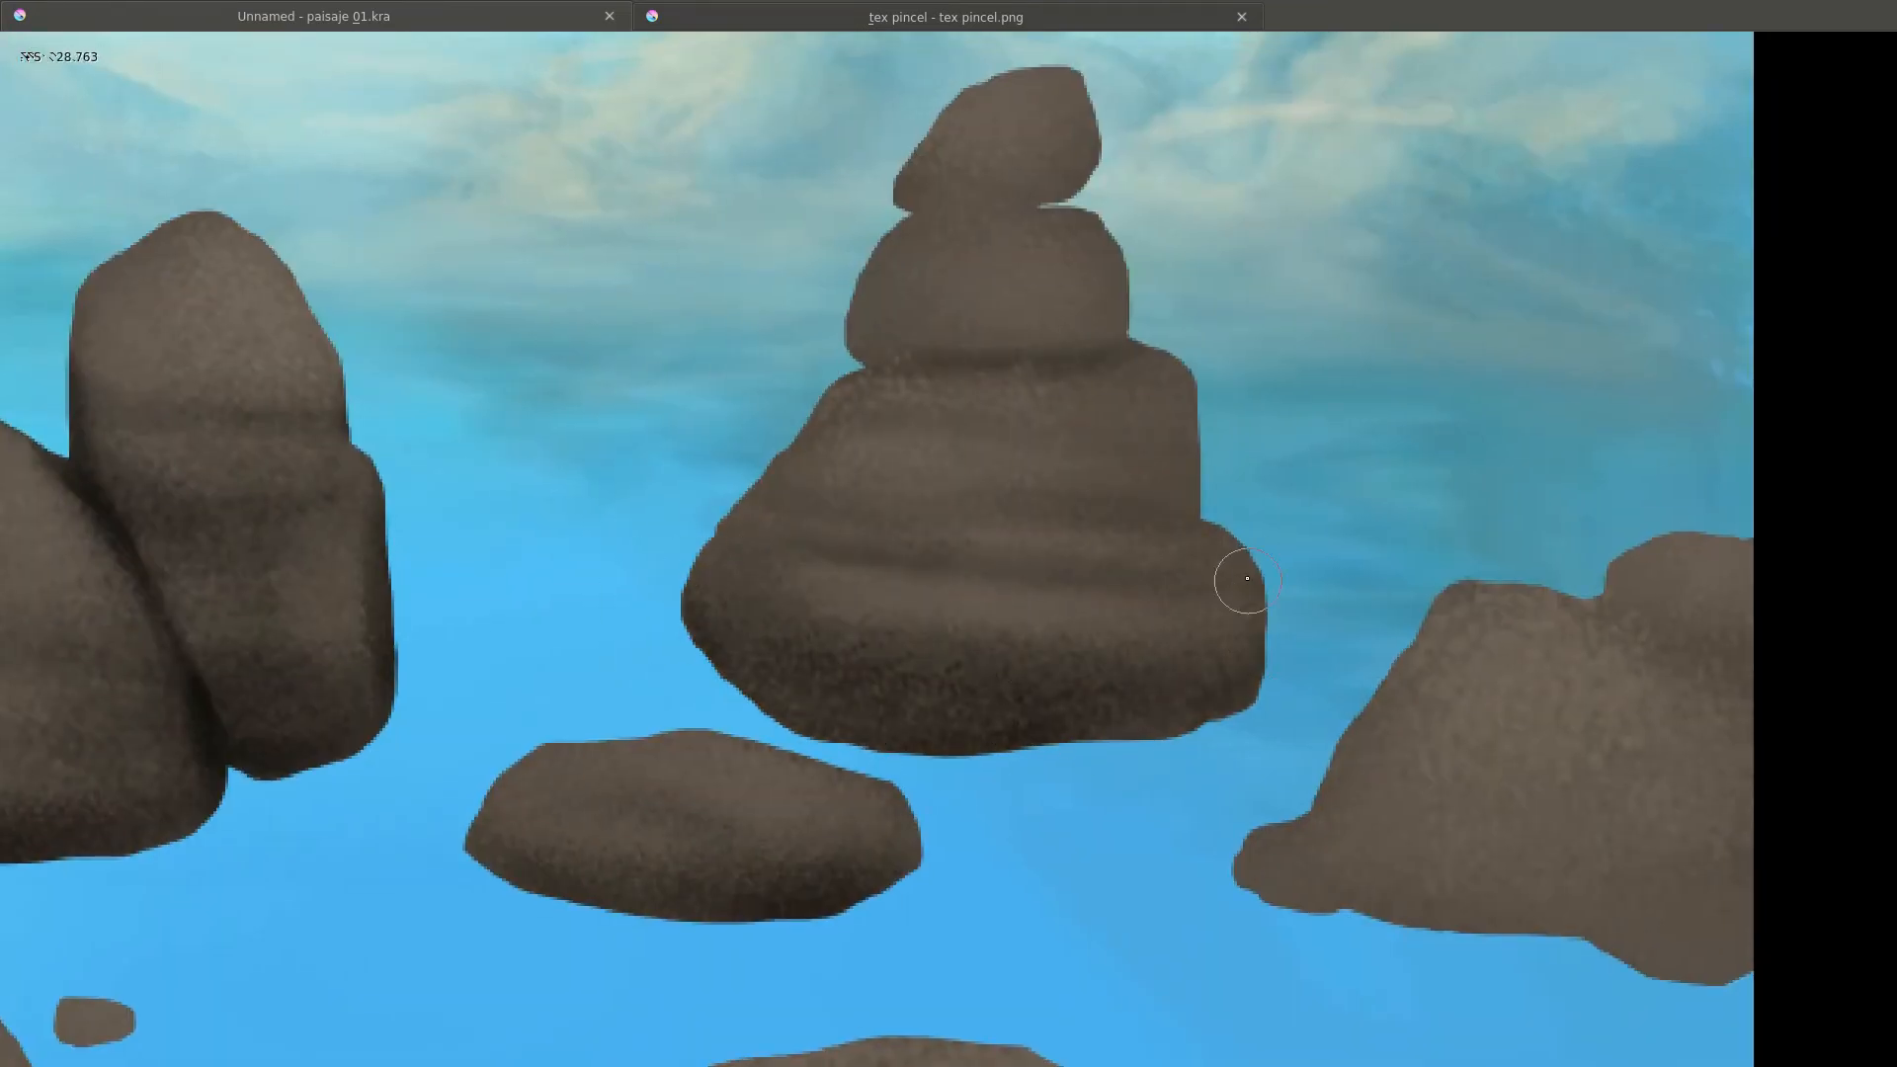
pyautogui.moveTo(1163, 456); pyautogui.dragTo(1126, 664)
pyautogui.moveTo(1020, 550); pyautogui.dragTo(1092, 507)
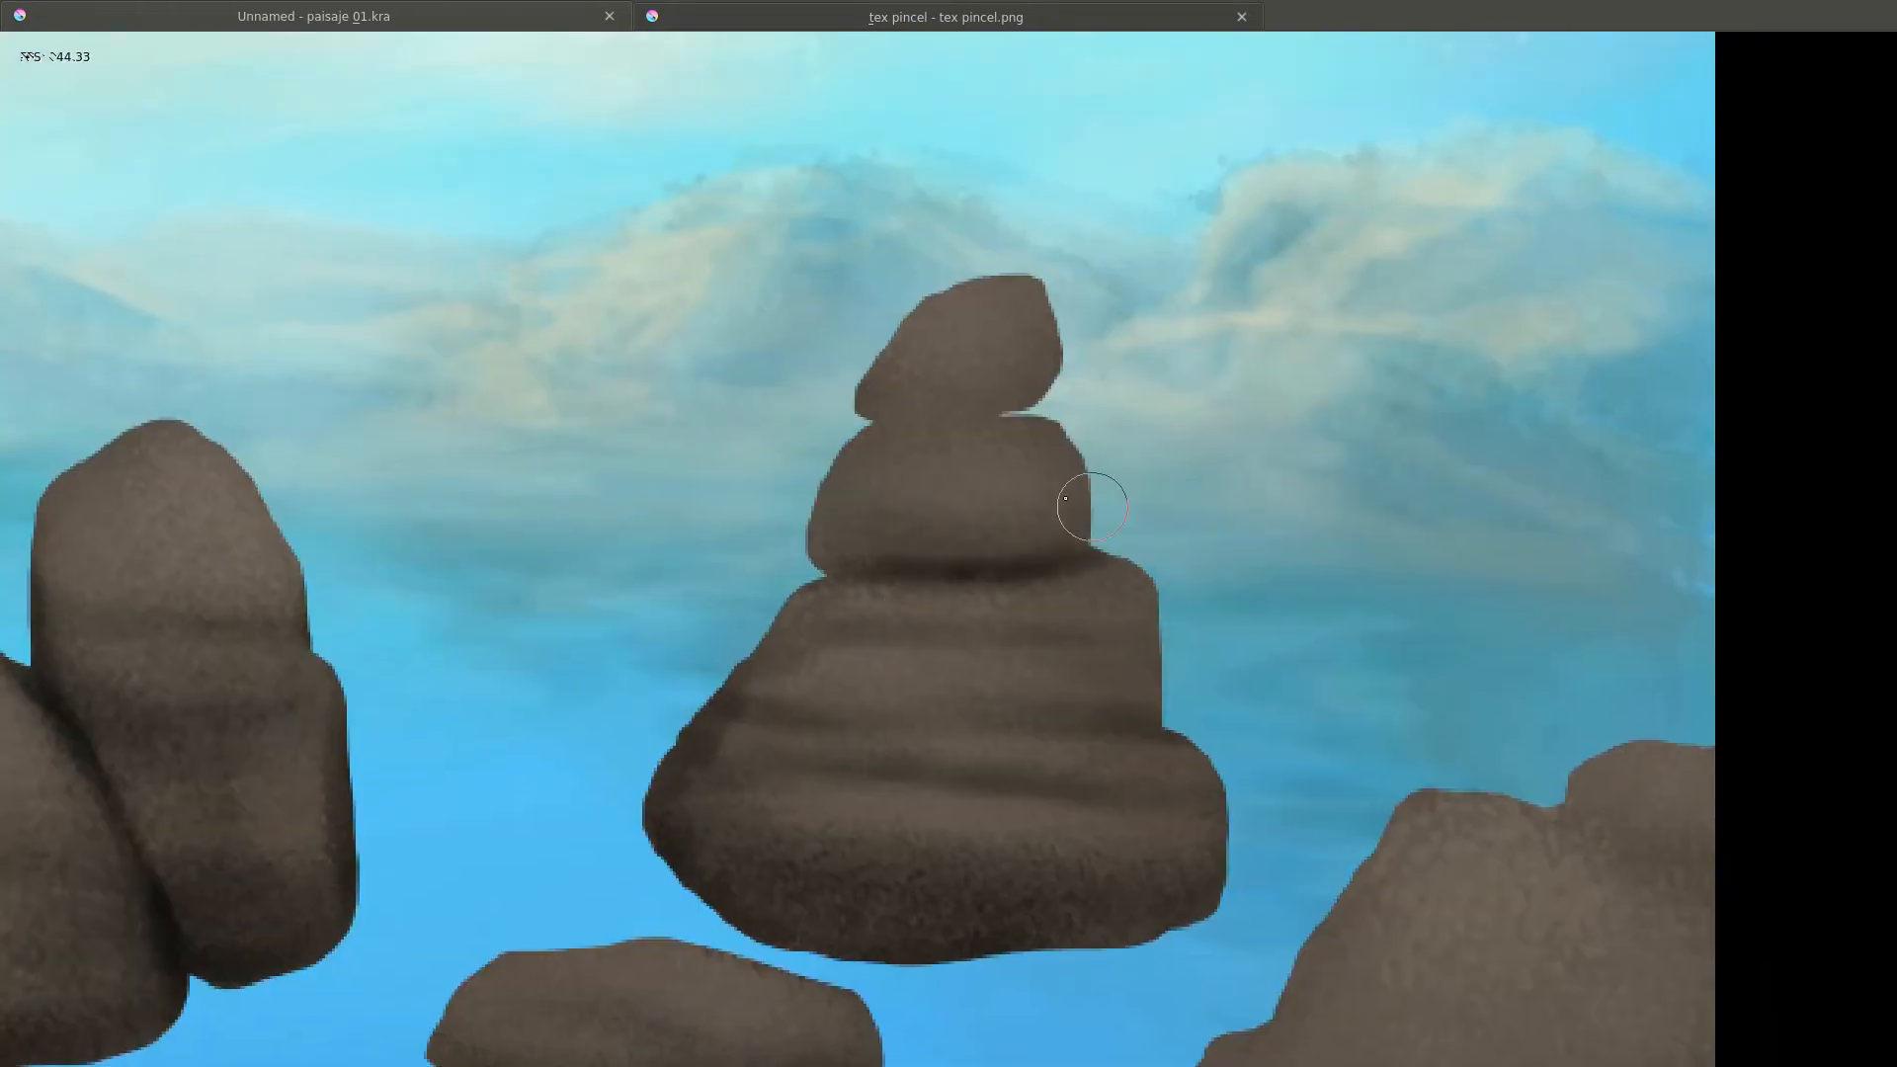
pyautogui.moveTo(1041, 661); pyautogui.dragTo(1080, 542)
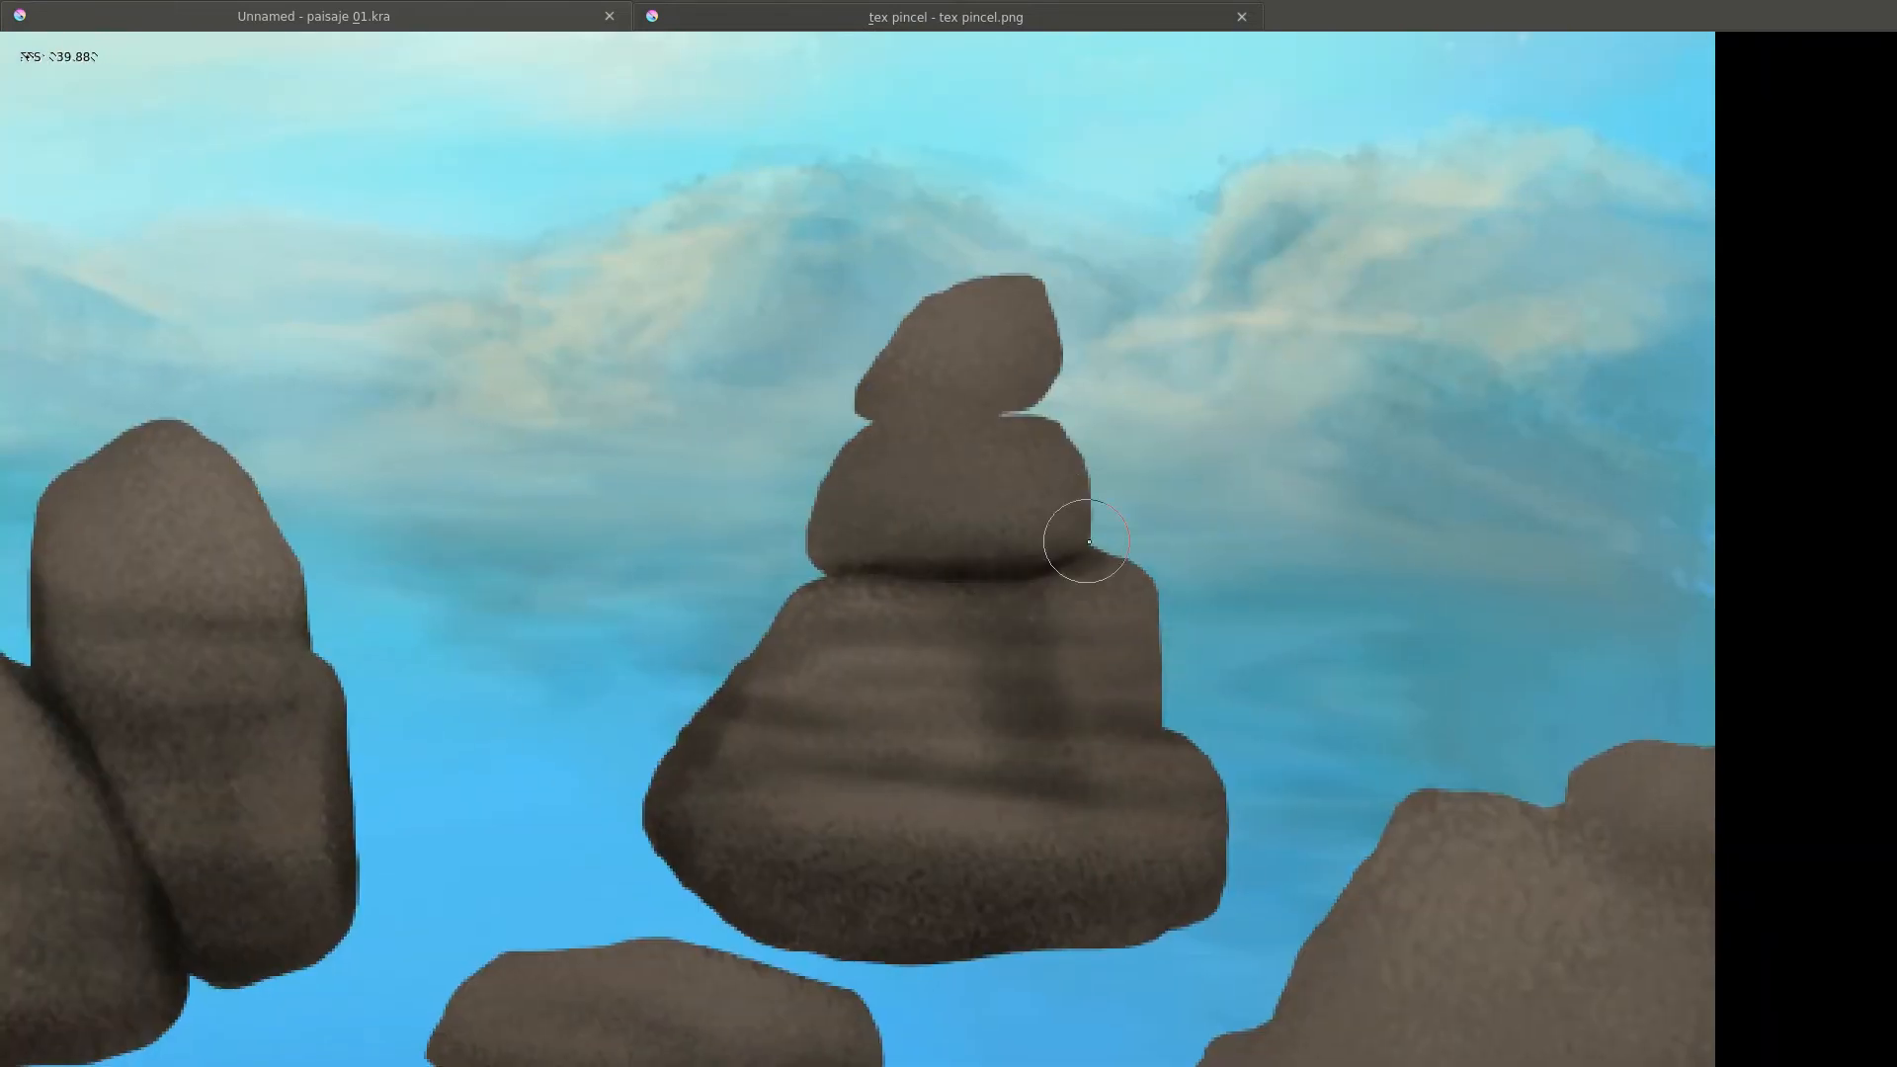
# Shade the cairn's two upper stones with dark edges, faint horizontal bands and a contact shadow between them.
pyautogui.moveTo(1079, 447)
pyautogui.mouseDown()
pyautogui.moveTo(1046, 614)
pyautogui.moveTo(920, 620)
pyautogui.mouseUp()
pyautogui.moveTo(1017, 585); pyautogui.dragTo(1049, 541)
pyautogui.moveTo(894, 571); pyautogui.dragTo(873, 547)
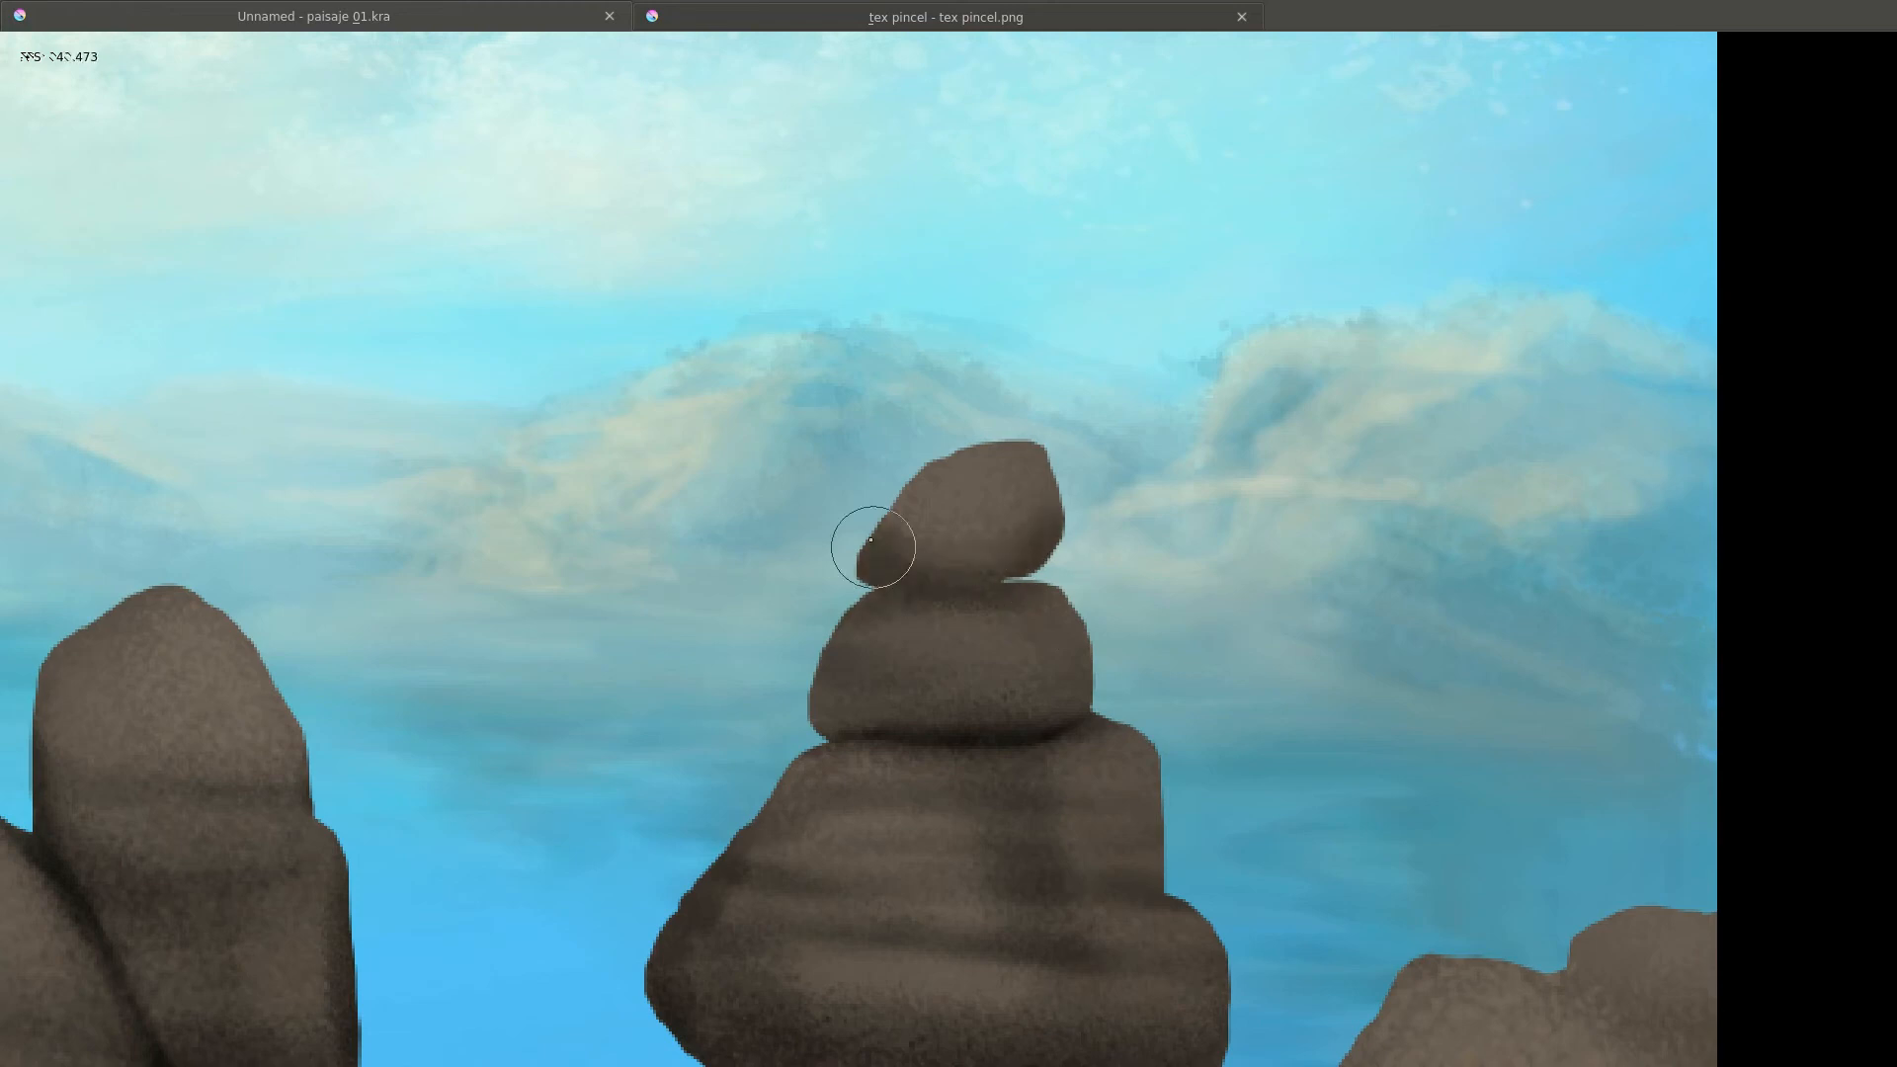
pyautogui.moveTo(850, 709); pyautogui.dragTo(987, 554)
pyautogui.moveTo(918, 623); pyautogui.dragTo(406, 613)
pyautogui.moveTo(692, 657); pyautogui.dragTo(894, 662)
pyautogui.moveTo(862, 662); pyautogui.dragTo(826, 474)
pyautogui.moveTo(582, 750)
pyautogui.mouseDown()
pyautogui.moveTo(926, 817)
pyautogui.moveTo(1072, 786)
pyautogui.mouseUp()
pyautogui.moveTo(632, 795); pyautogui.dragTo(839, 820)
pyautogui.moveTo(938, 746); pyautogui.dragTo(1020, 790)
pyautogui.scroll(-5, 890, 831)
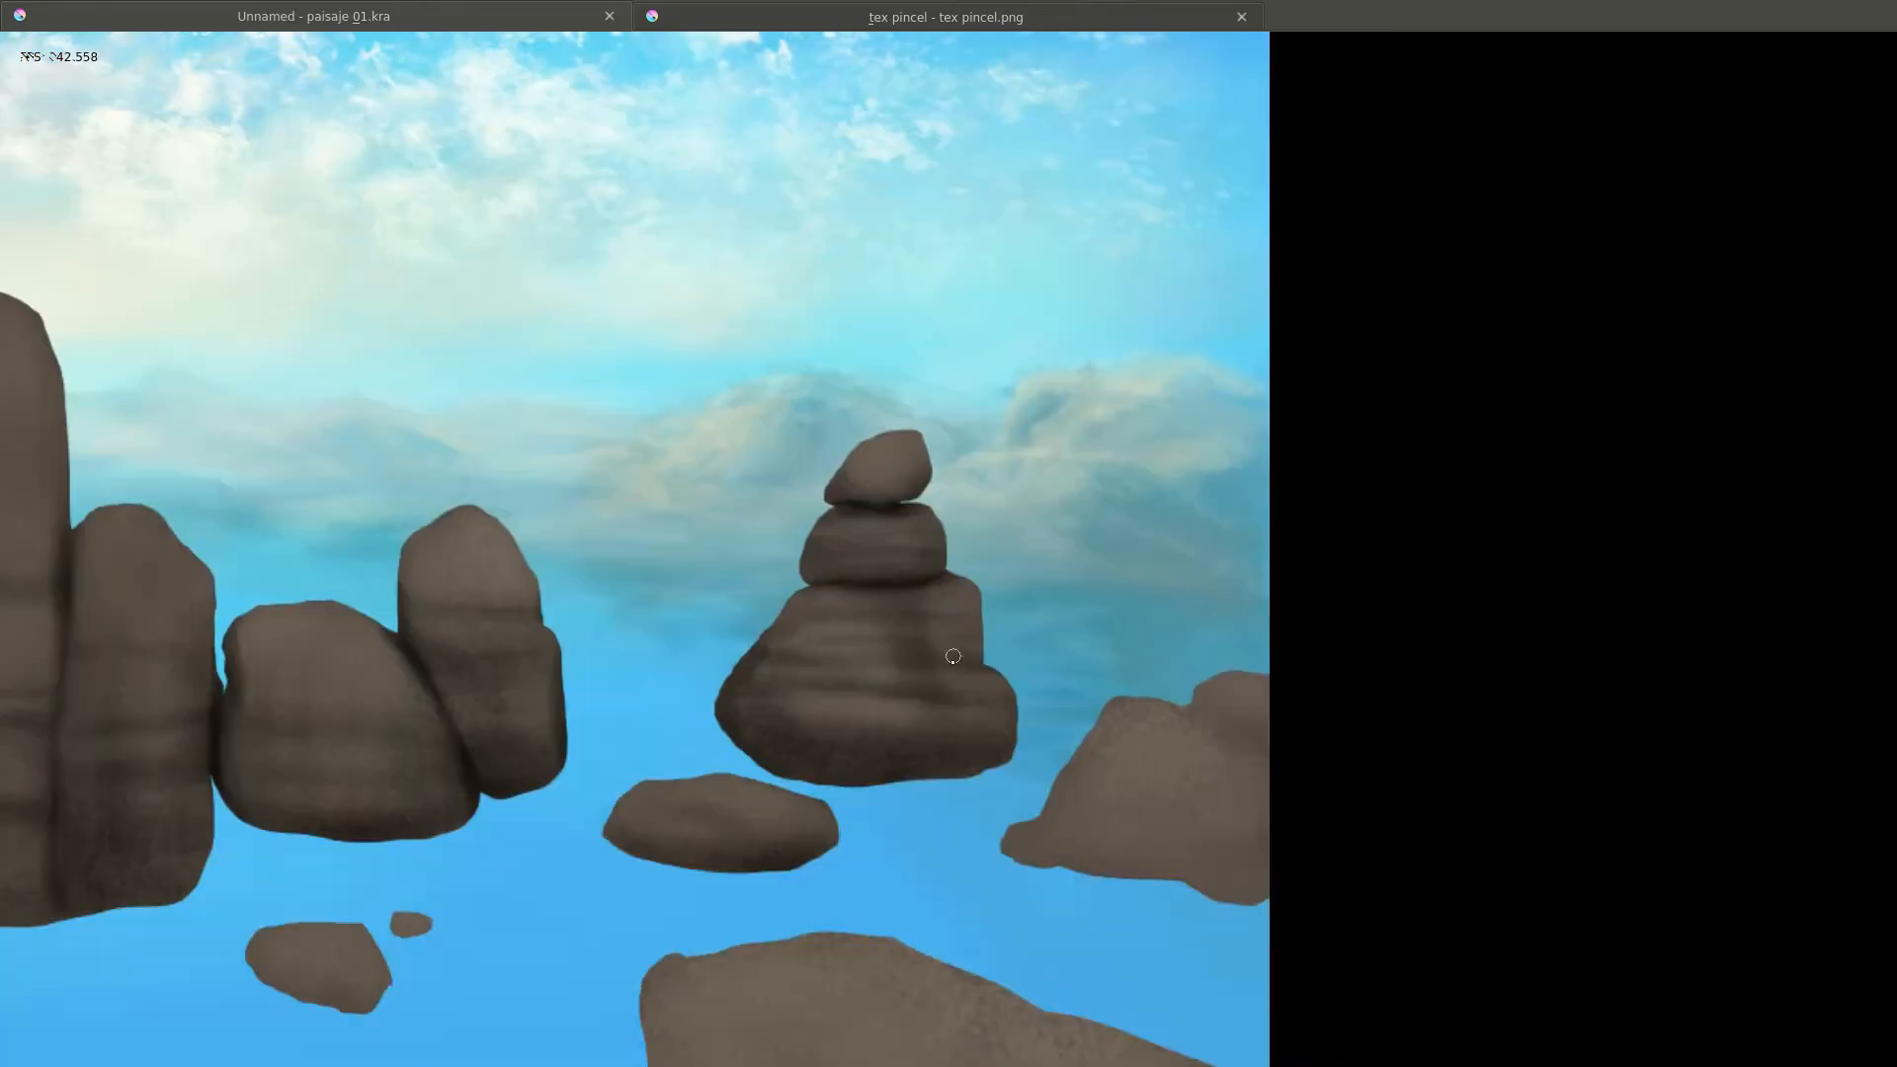
# Shade the rock at the picture's right edge with a dark base, soft bands and a seam below its rounded top.
pyautogui.scroll(5, 538, 729)
pyautogui.scroll(1, 990, 660)
pyautogui.moveTo(1017, 736); pyautogui.dragTo(773, 713)
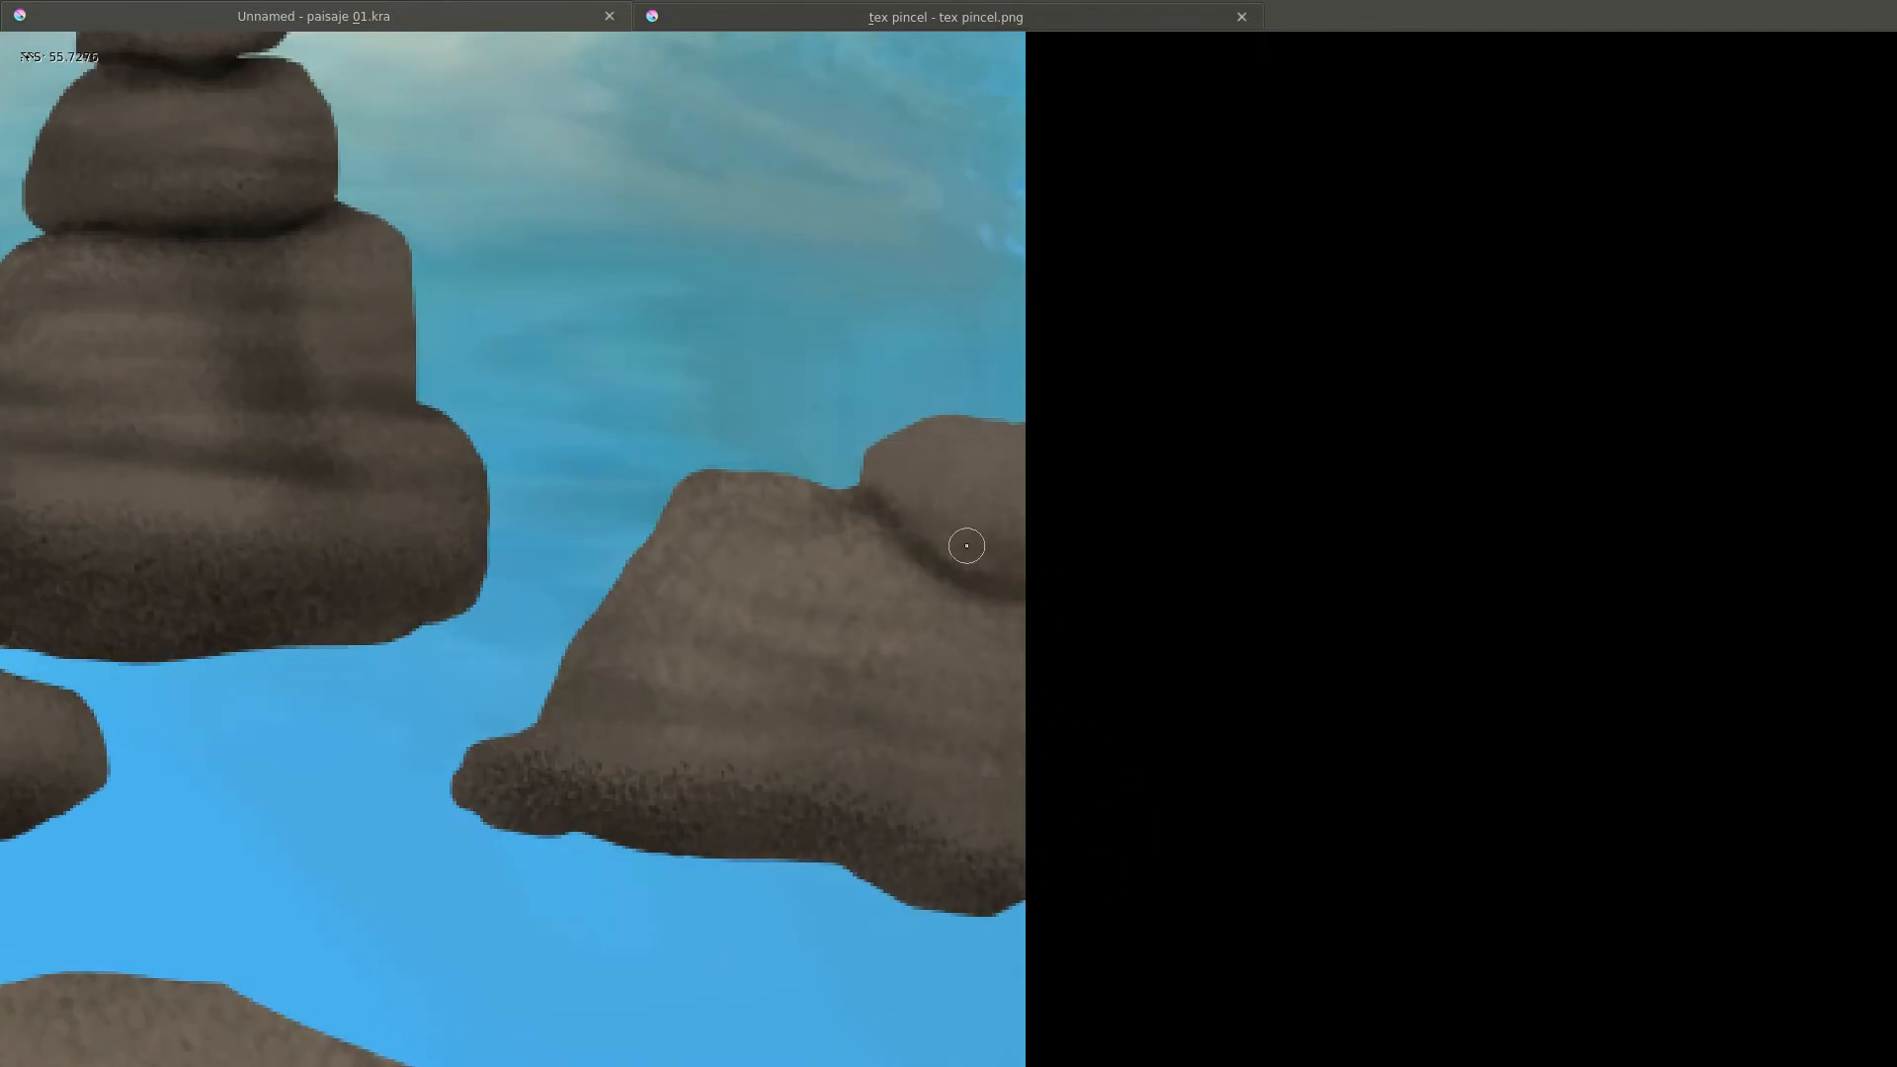
# Shade the flat rock before the cairn and darken the undersides of the two small rocks near the pillars.
pyautogui.scroll(-5, 547, 743)
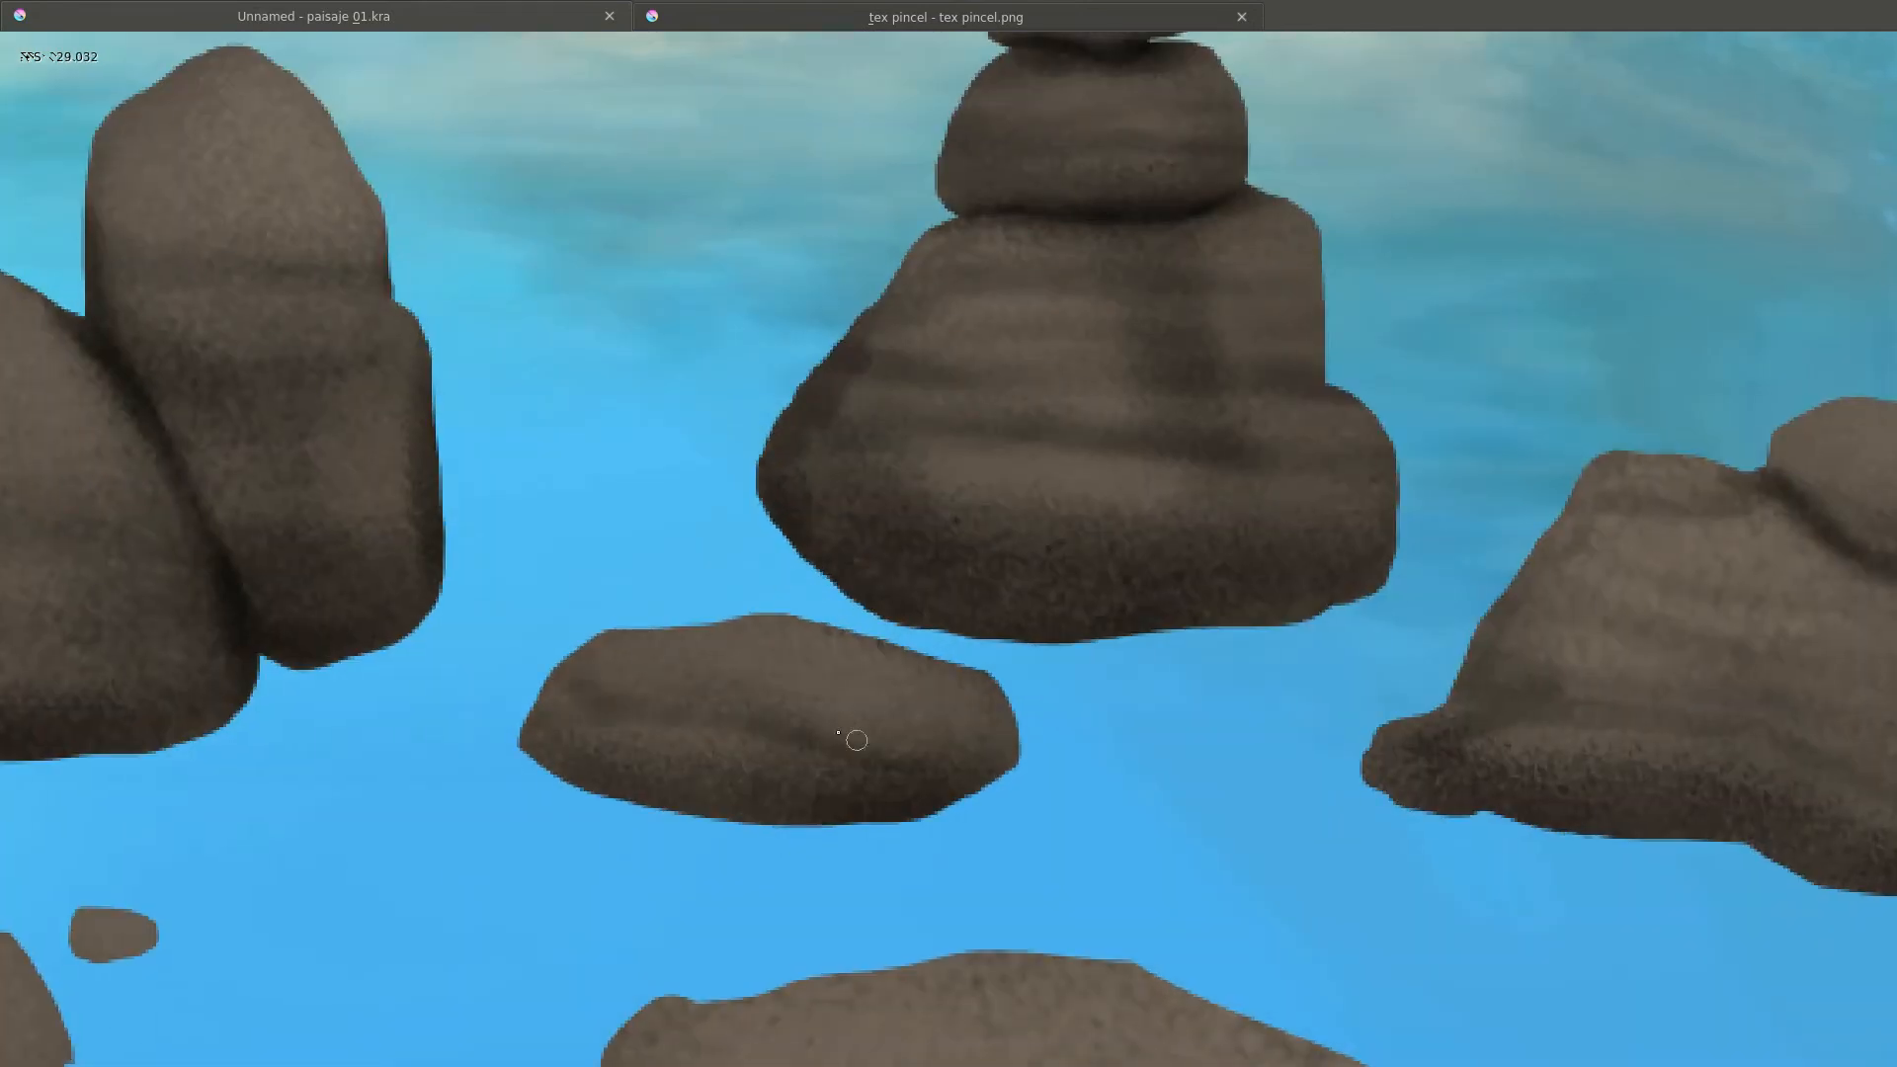
pyautogui.scroll(5, 855, 741)
pyautogui.moveTo(922, 717)
pyautogui.mouseDown()
pyautogui.moveTo(637, 784)
pyautogui.moveTo(592, 726)
pyautogui.mouseUp()
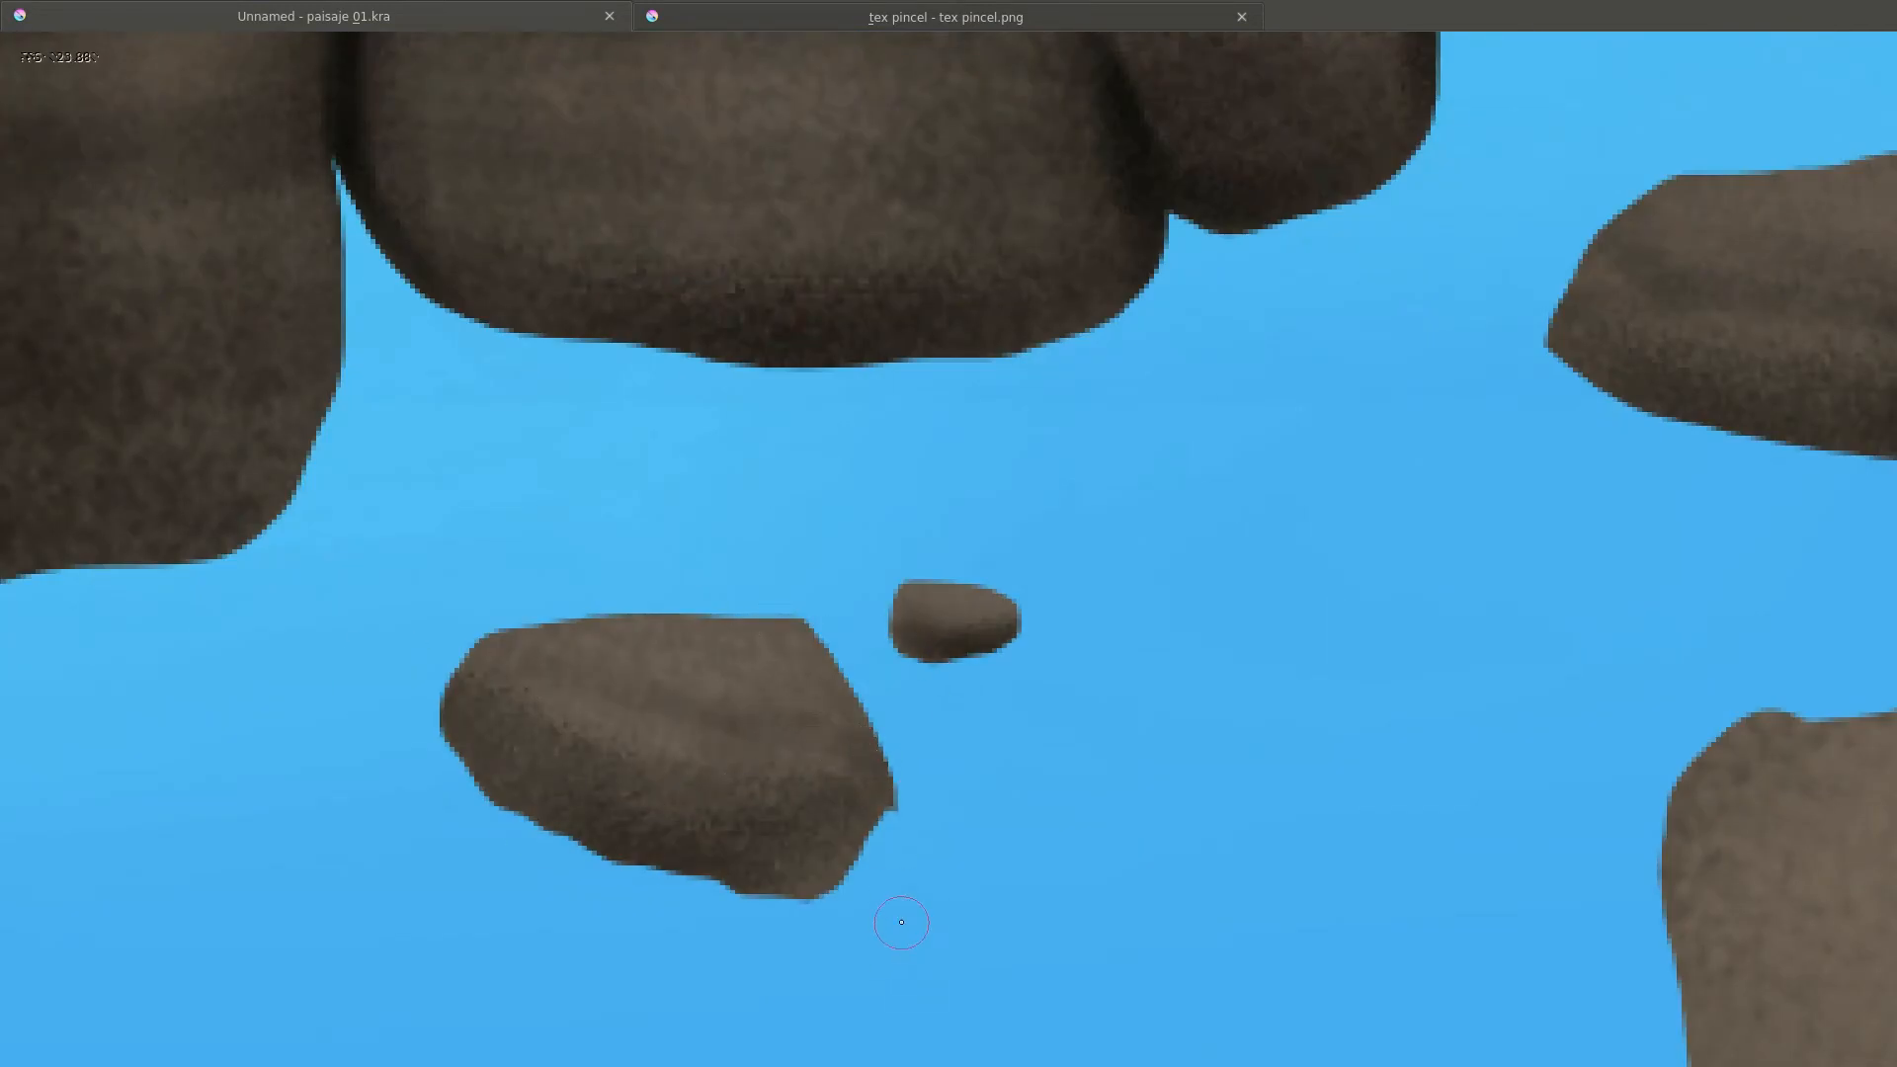
pyautogui.moveTo(917, 896); pyautogui.dragTo(970, 718)
pyautogui.moveTo(643, 622)
pyautogui.mouseDown()
pyautogui.moveTo(590, 567)
pyautogui.moveTo(623, 556)
pyautogui.moveTo(513, 528)
pyautogui.mouseUp()
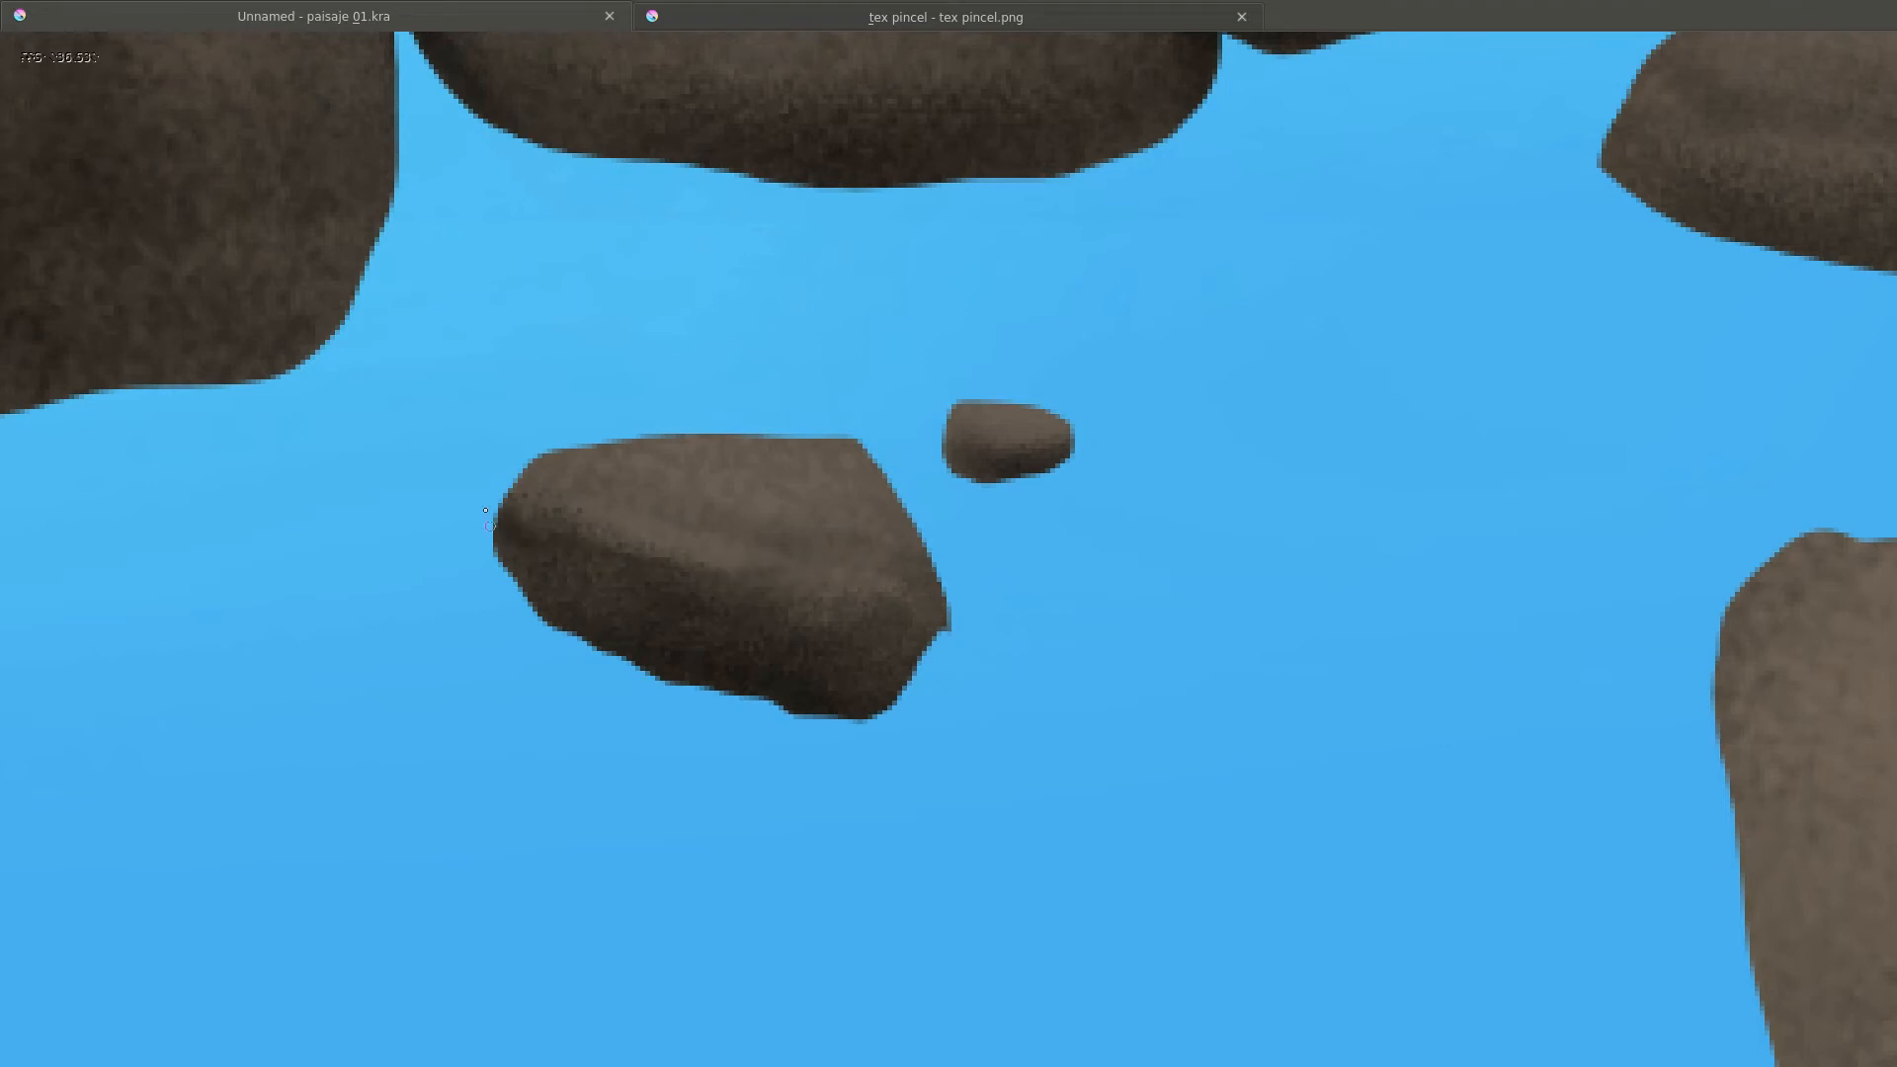
# Darken the lower part of the small upright rock in the foreground water.
pyautogui.scroll(-6, 843, 574)
pyautogui.scroll(5, 863, 699)
pyautogui.moveTo(863, 700); pyautogui.dragTo(1018, 692)
pyautogui.moveTo(839, 538); pyautogui.dragTo(1028, 703)
# Shade the left side of the large right foreground rock with dark edges and diagonal shadows.
pyautogui.scroll(-2, 1028, 702)
pyautogui.moveTo(790, 573)
pyautogui.mouseDown()
pyautogui.moveTo(867, 711)
pyautogui.moveTo(800, 543)
pyautogui.mouseUp()
pyautogui.moveTo(846, 402)
pyautogui.mouseDown()
pyautogui.moveTo(856, 566)
pyautogui.moveTo(805, 538)
pyautogui.mouseUp()
pyautogui.moveTo(990, 389); pyautogui.dragTo(1101, 602)
pyautogui.moveTo(881, 488); pyautogui.dragTo(943, 678)
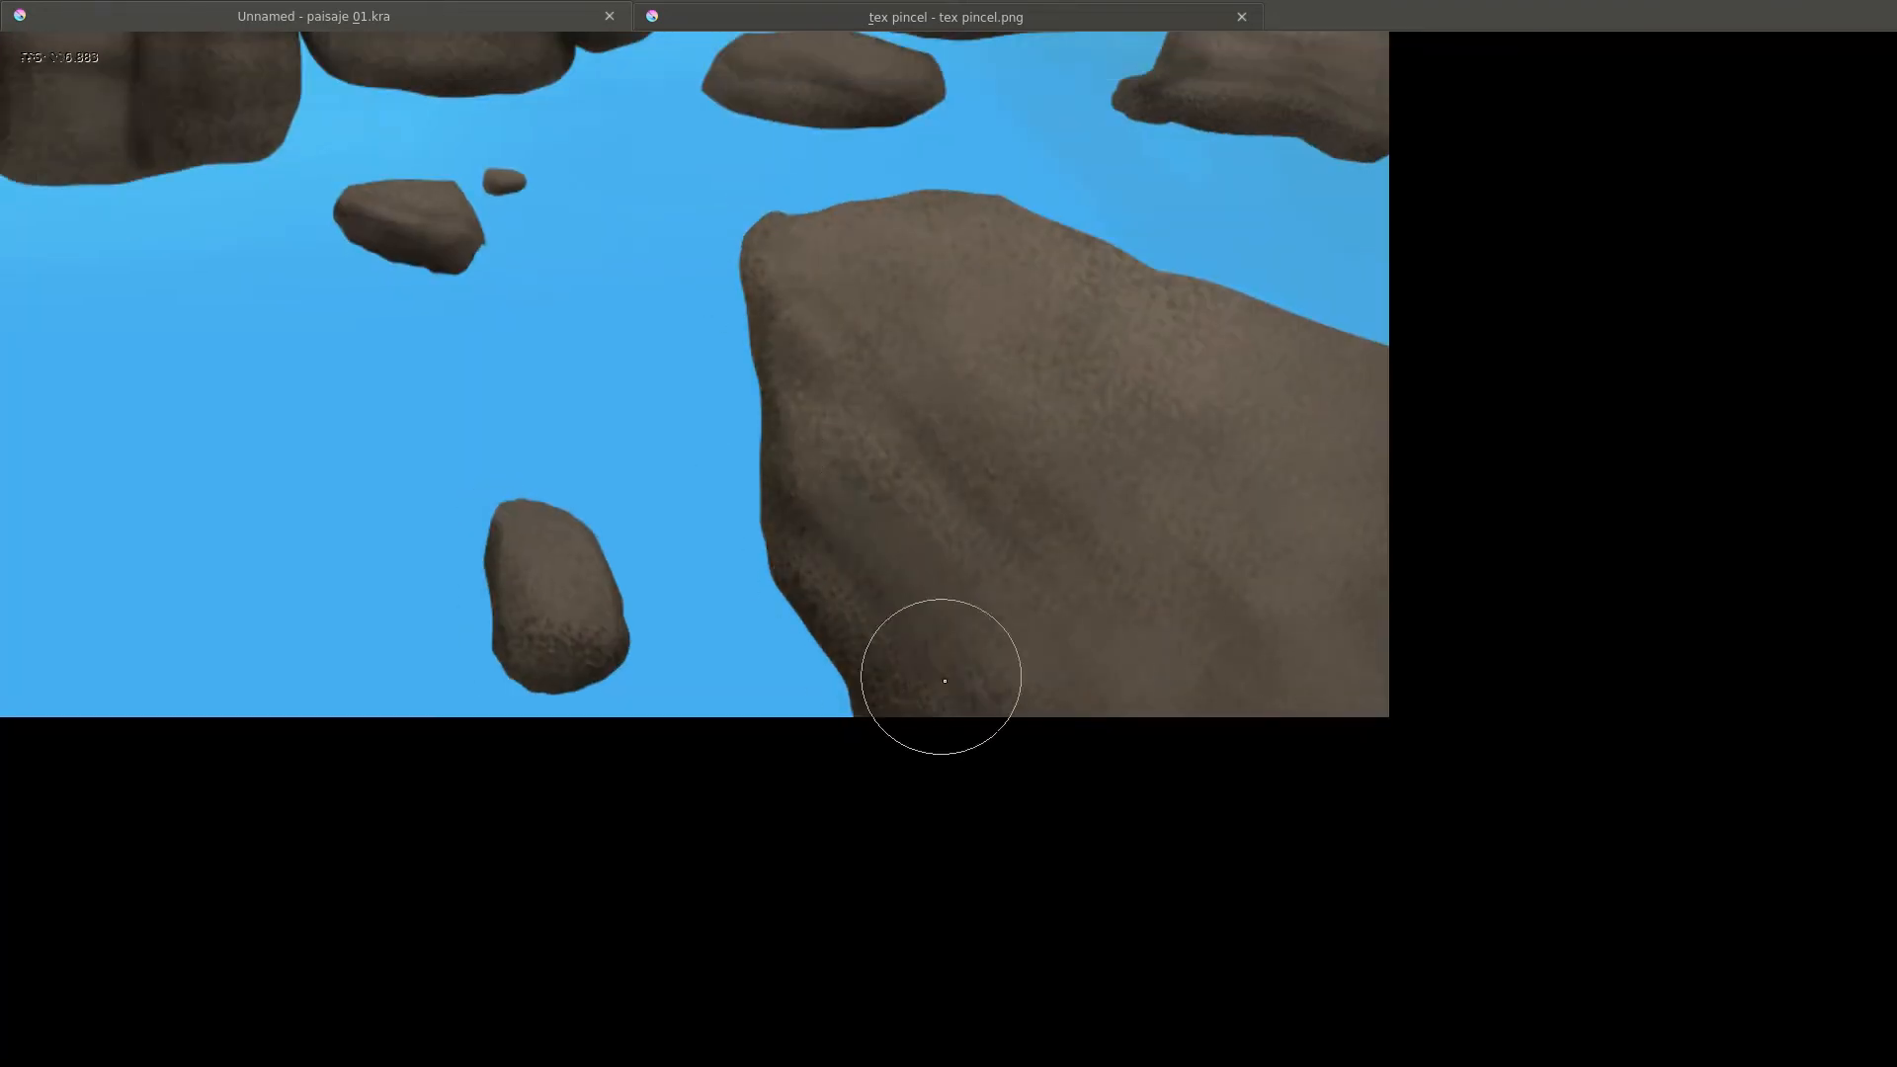
pyautogui.moveTo(790, 277); pyautogui.dragTo(849, 415)
pyautogui.moveTo(1039, 474)
pyautogui.mouseDown()
pyautogui.moveTo(1039, 538)
pyautogui.moveTo(1039, 465)
pyautogui.mouseUp()
# Shade the small rock in the water below the far-left boulder.
pyautogui.moveTo(775, 622); pyautogui.dragTo(1097, 642)
pyautogui.moveTo(732, 661); pyautogui.dragTo(1102, 661)
pyautogui.moveTo(846, 839)
pyautogui.mouseDown()
pyautogui.moveTo(847, 741)
pyautogui.moveTo(757, 689)
pyautogui.moveTo(590, 512)
pyautogui.moveTo(548, 619)
pyautogui.mouseUp()
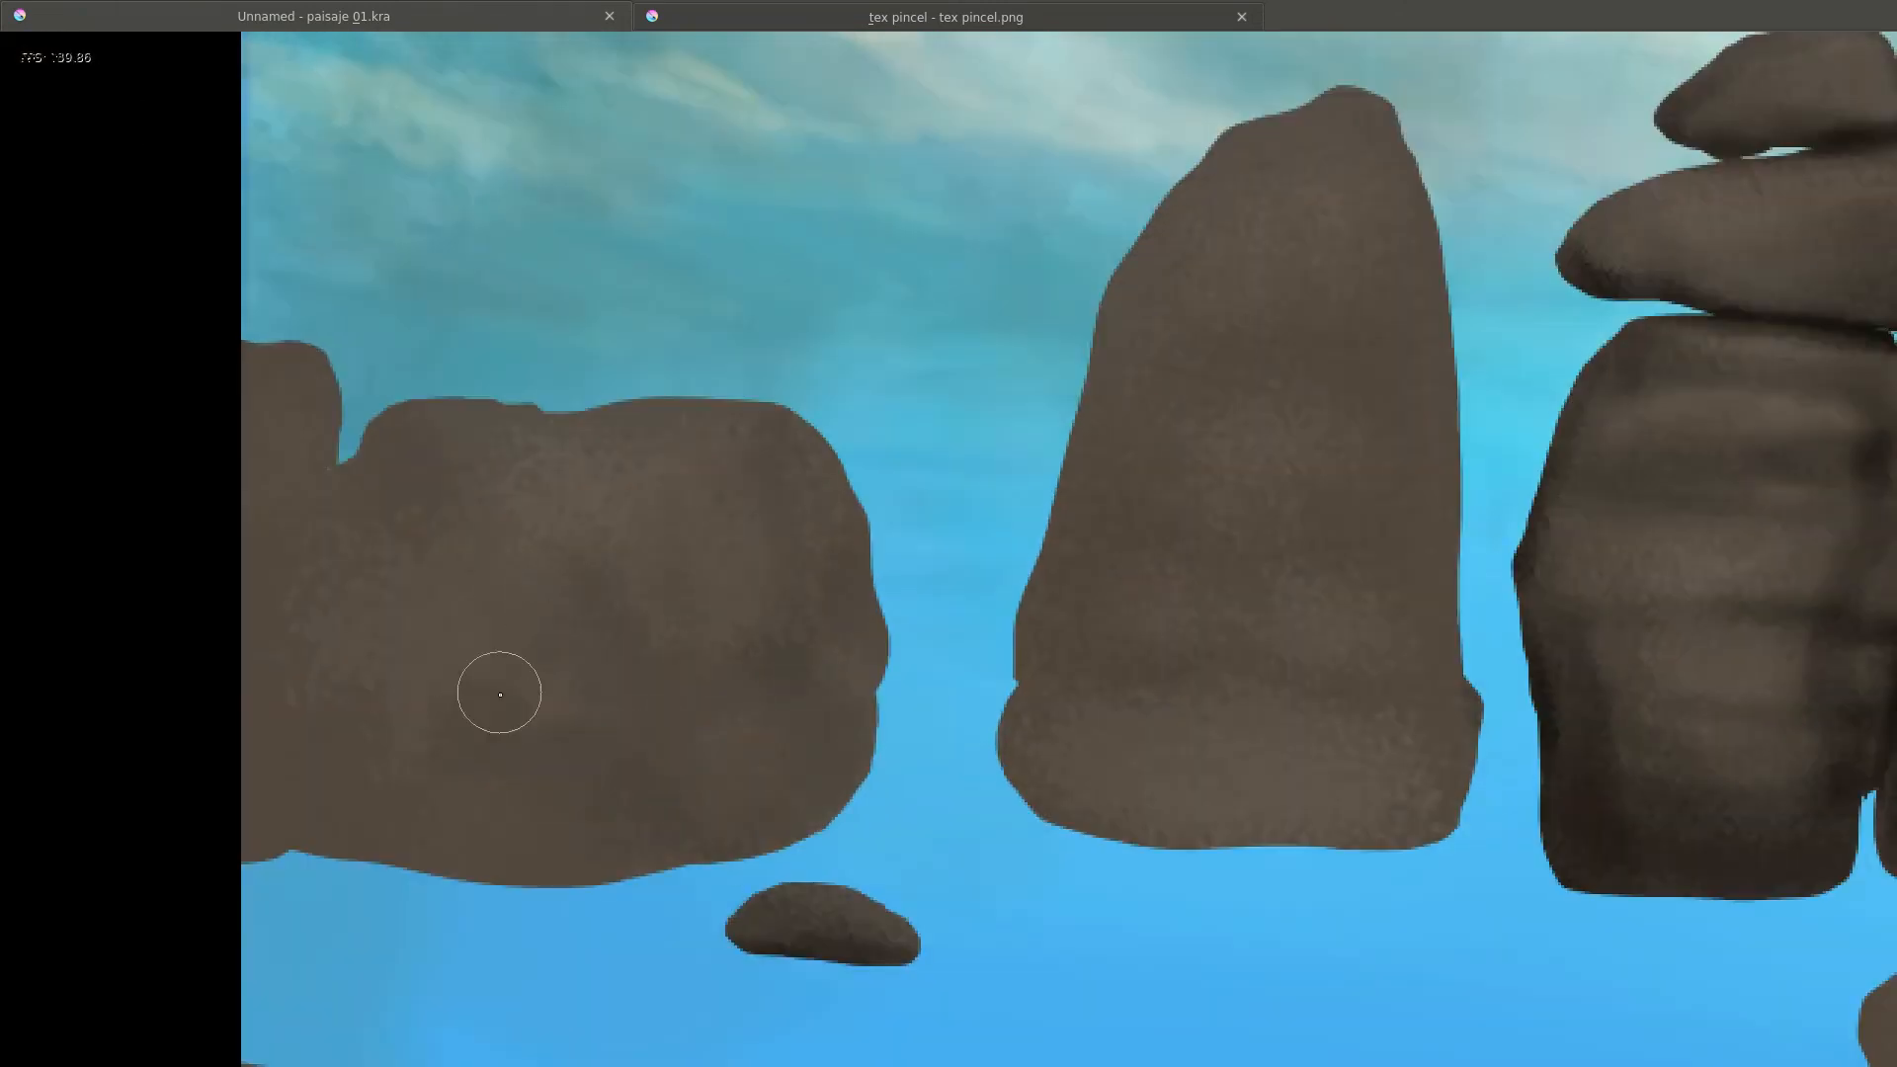
# Shade the far-left boulder with mottled dark patches and a dark base, and paint deep crevices beside it.
pyautogui.moveTo(500, 694)
pyautogui.mouseDown()
pyautogui.moveTo(829, 791)
pyautogui.moveTo(288, 584)
pyautogui.moveTo(347, 838)
pyautogui.moveTo(781, 819)
pyautogui.mouseUp()
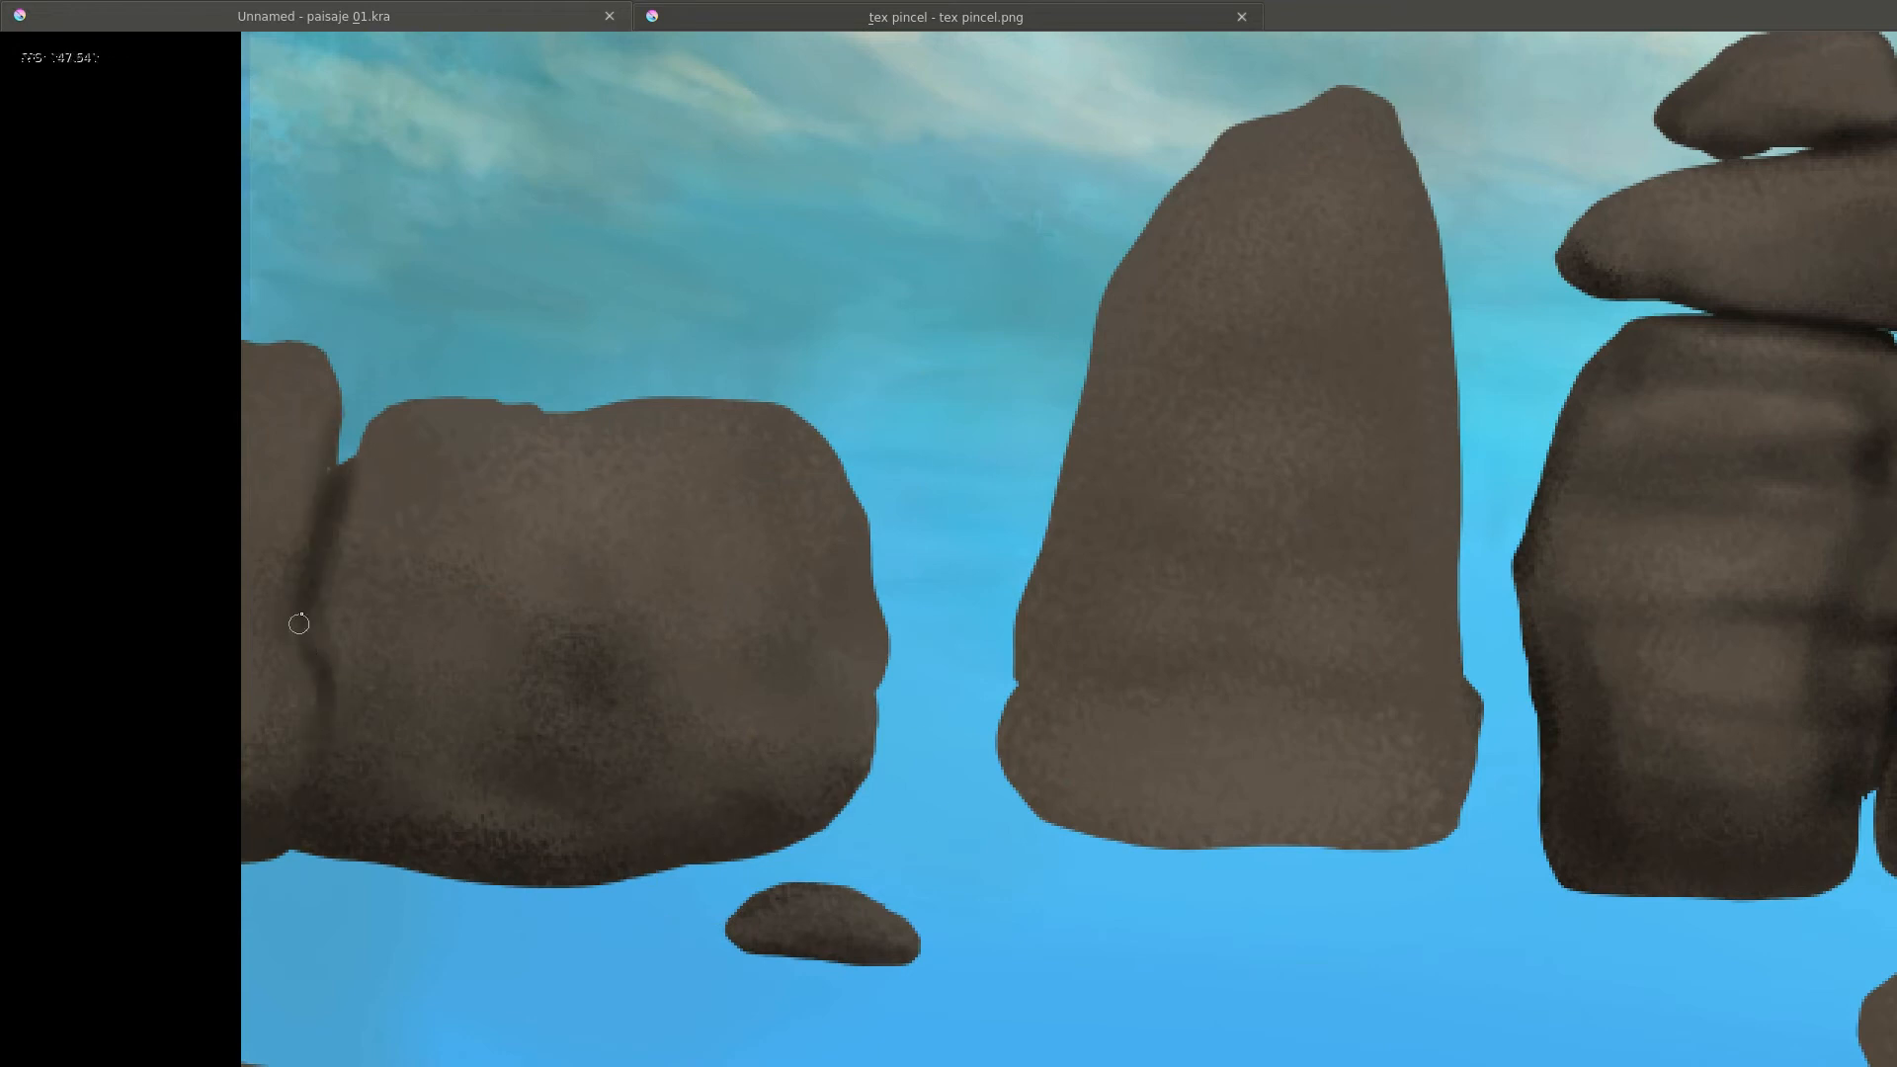
pyautogui.moveTo(319, 718)
pyautogui.mouseDown()
pyautogui.moveTo(322, 790)
pyautogui.moveTo(321, 692)
pyautogui.mouseUp()
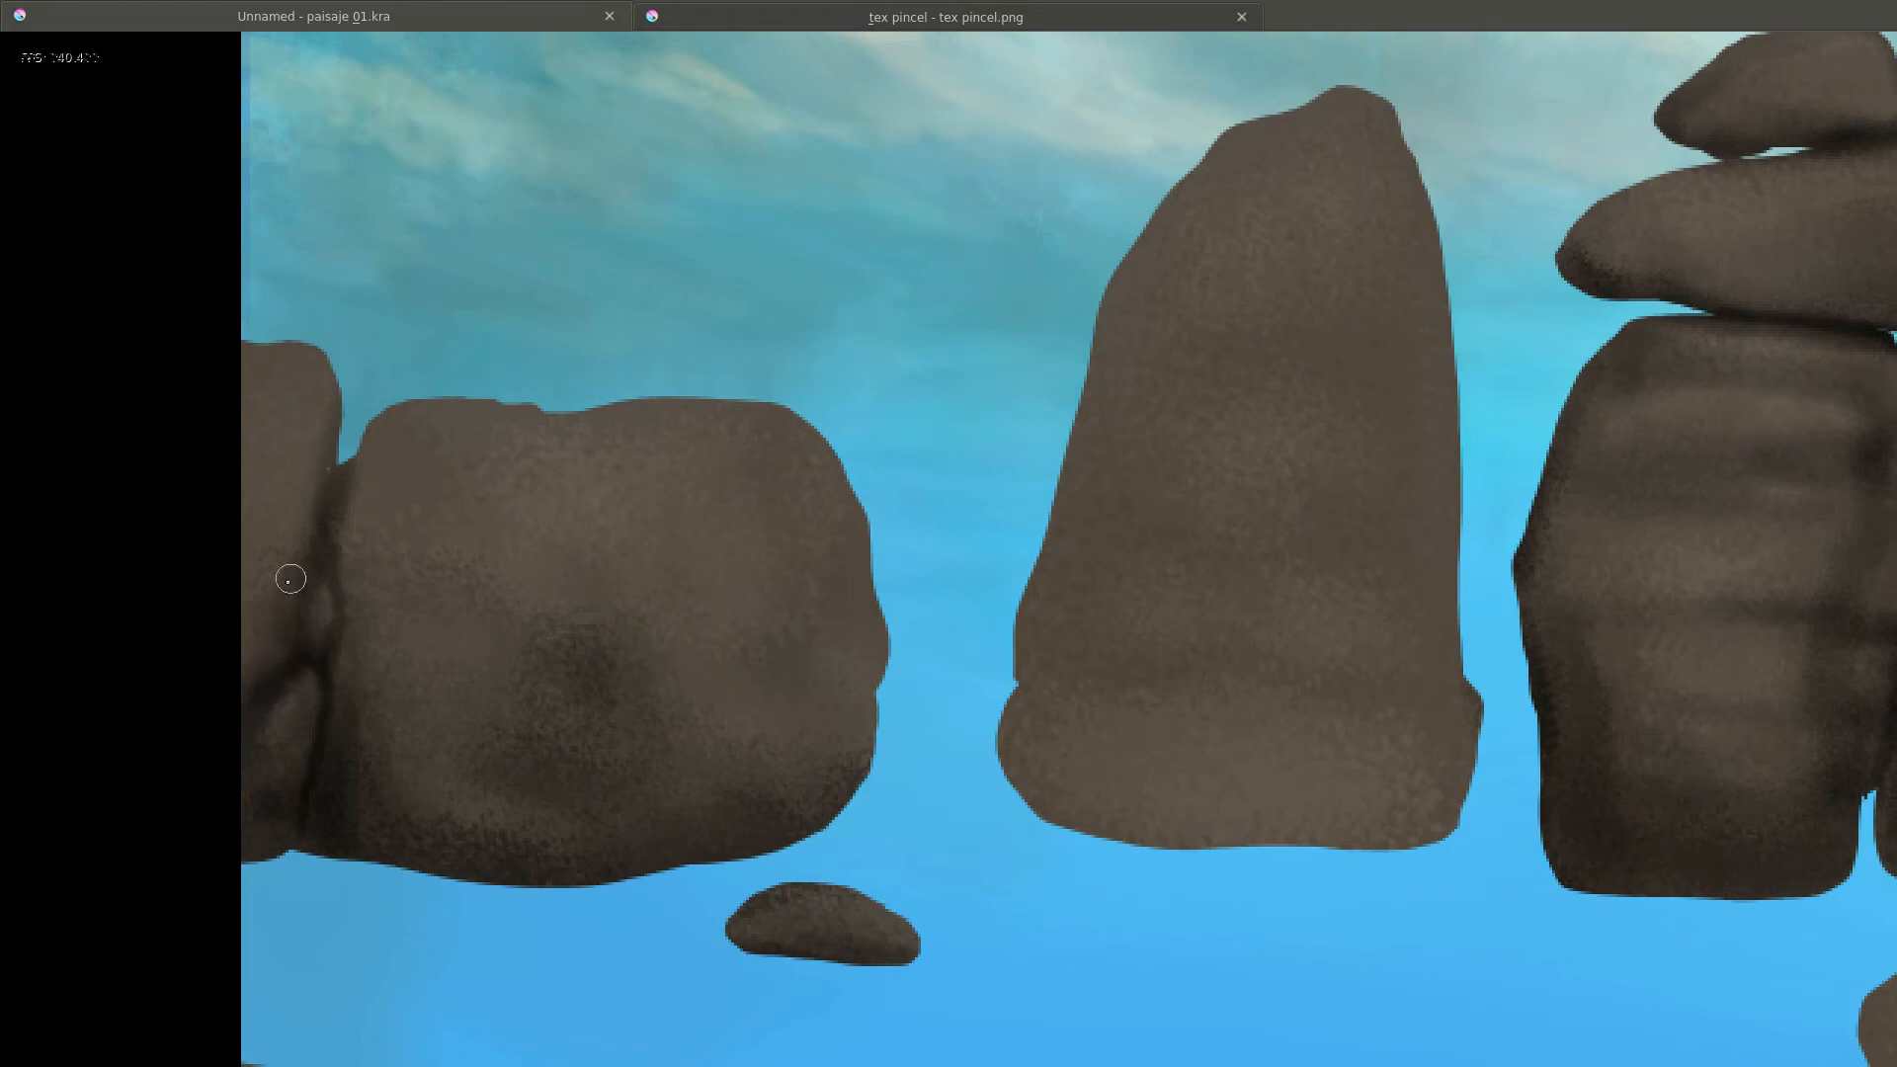
pyautogui.moveTo(751, 681)
pyautogui.mouseDown()
pyautogui.moveTo(715, 465)
pyautogui.moveTo(636, 499)
pyautogui.mouseUp()
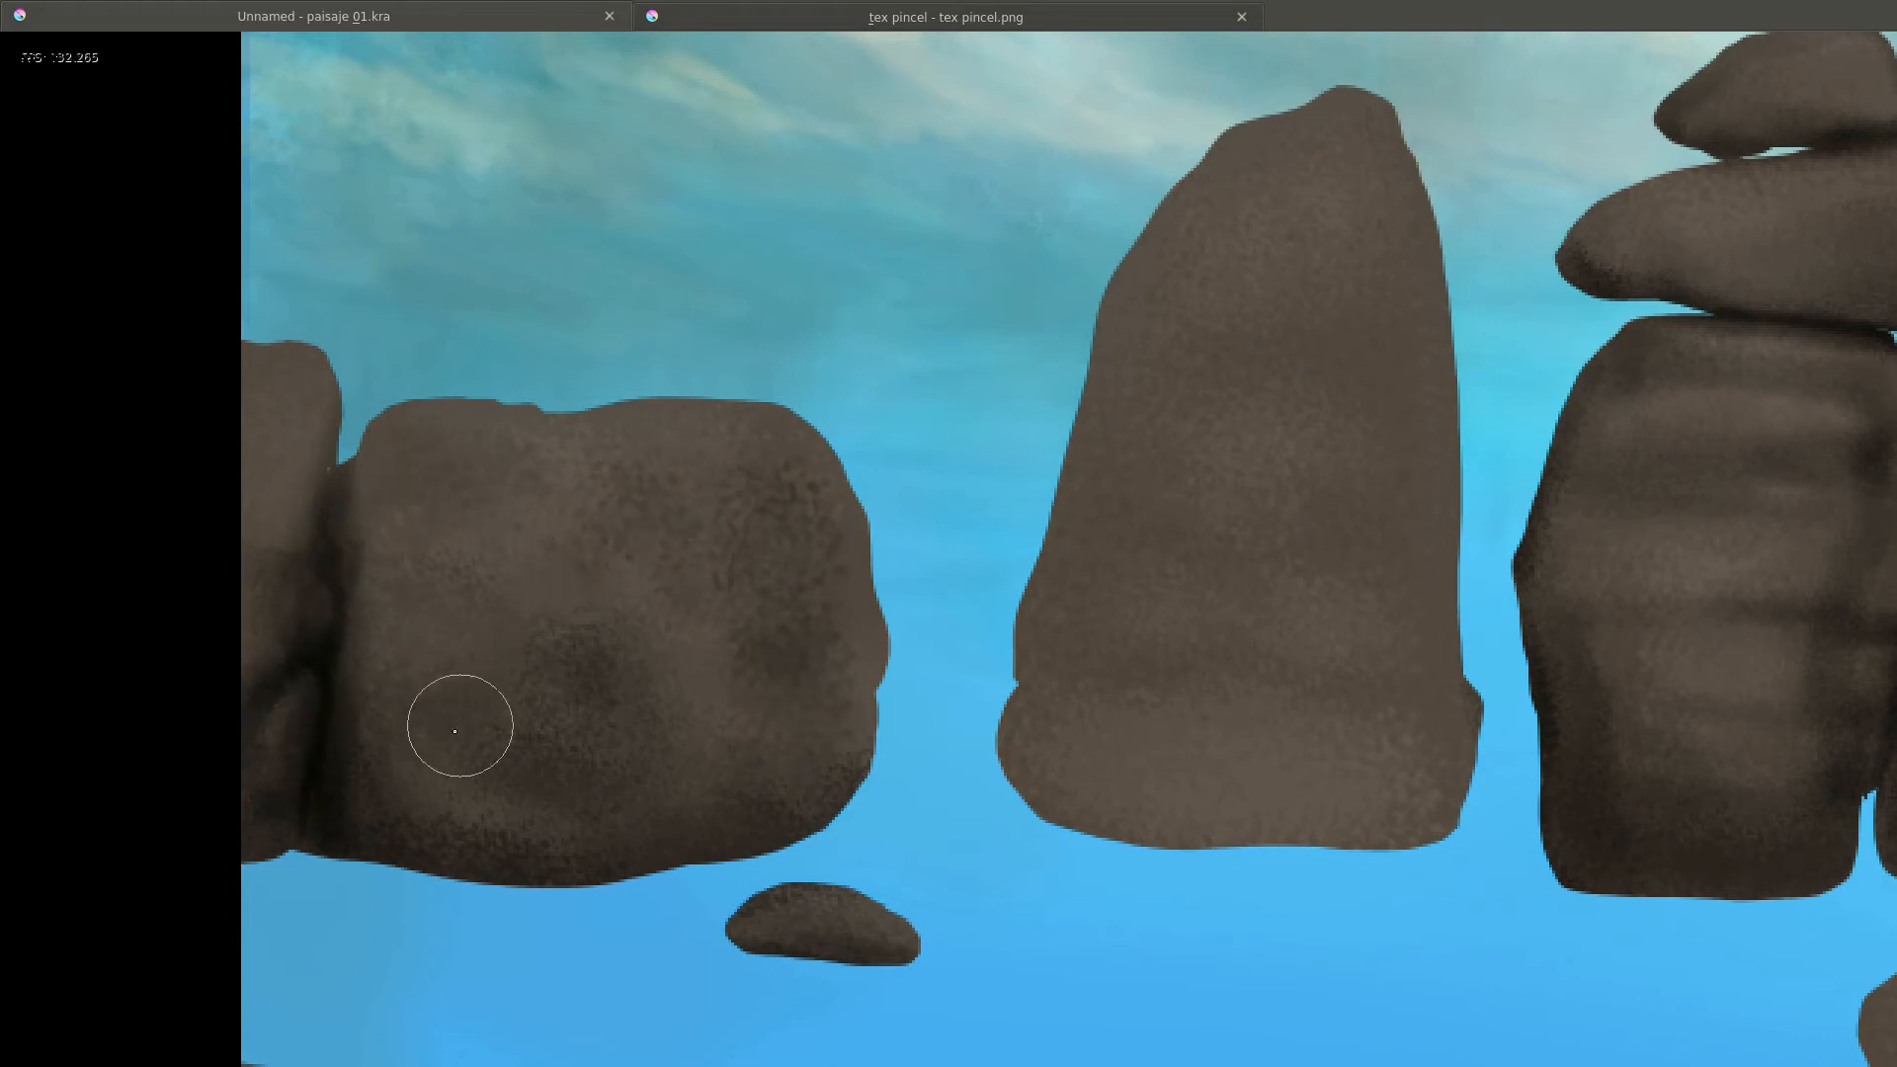
pyautogui.moveTo(317, 435); pyautogui.dragTo(596, 507)
# Add dark texture and soft bands around the base of the isolated left pillar, and save the document.
pyautogui.moveTo(1446, 758); pyautogui.dragTo(703, 533)
pyautogui.click(703, 533)
pyautogui.moveTo(943, 655); pyautogui.dragTo(1003, 307)
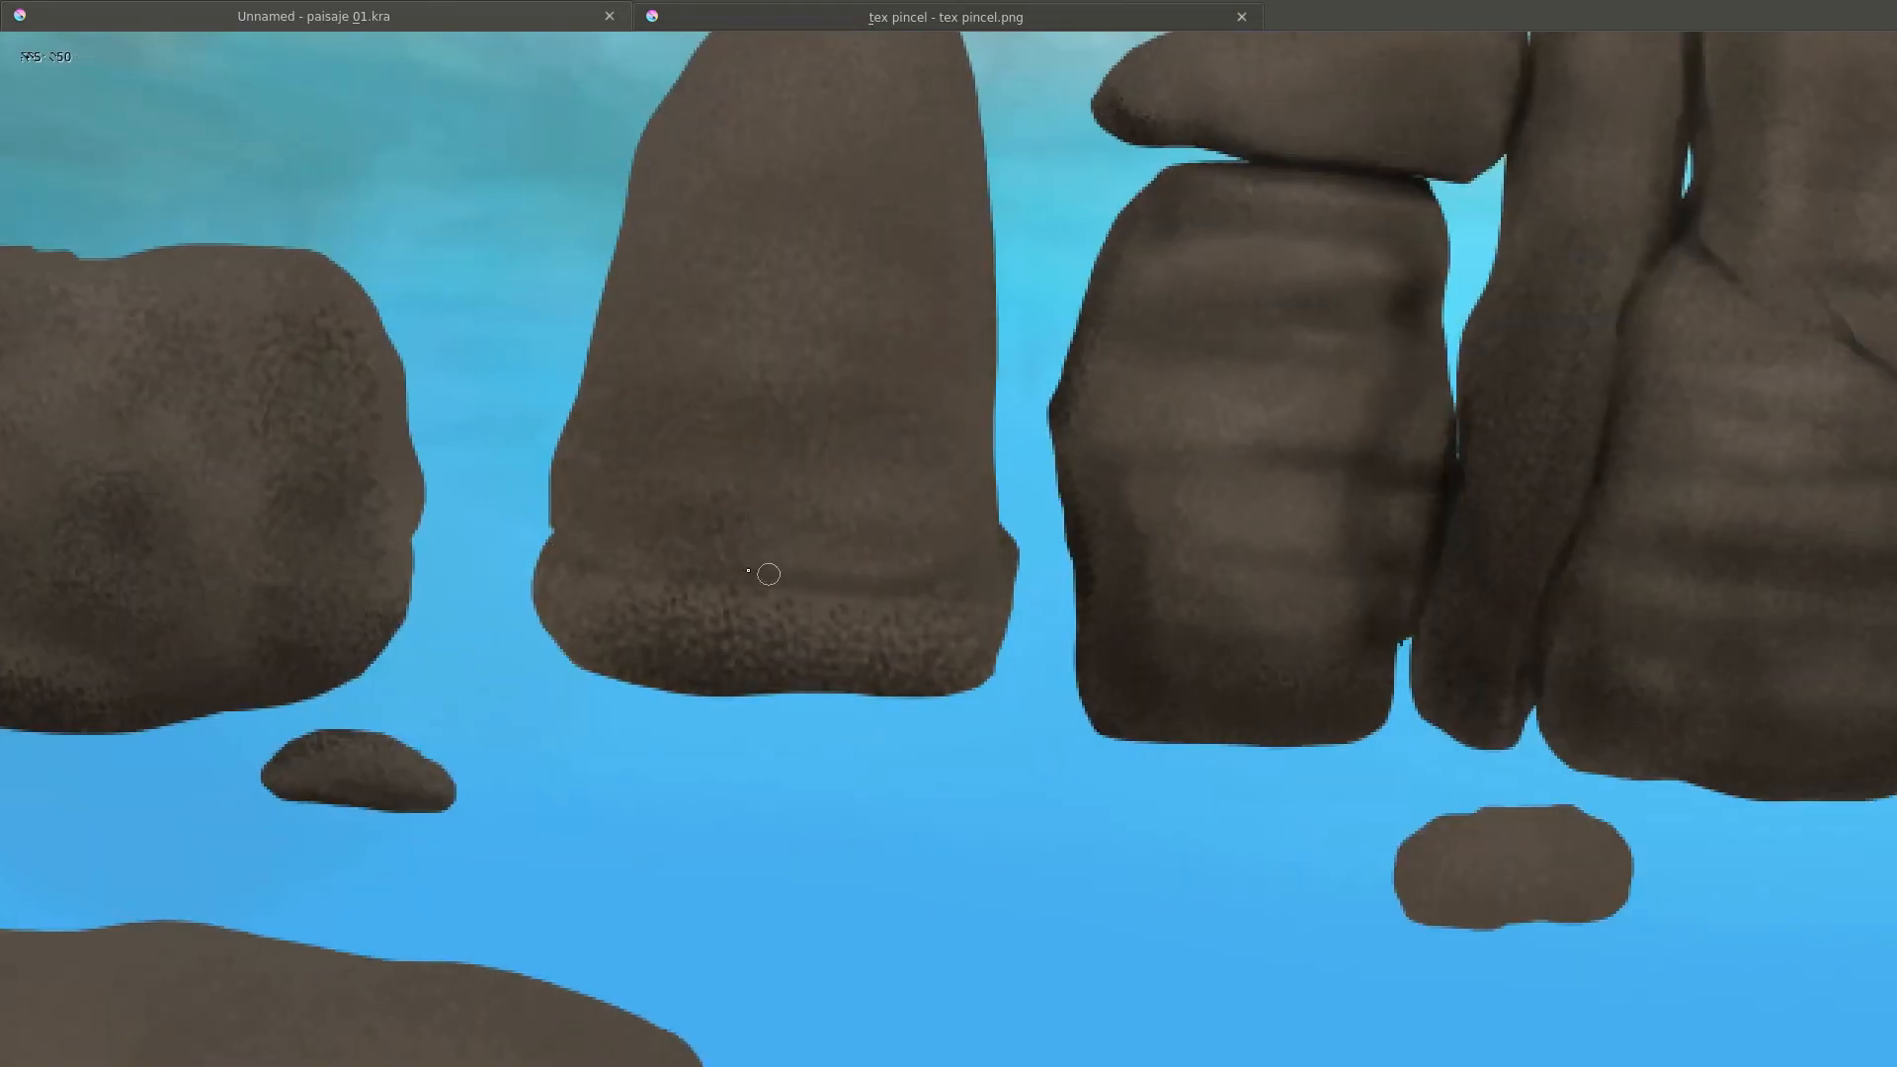
pyautogui.moveTo(912, 424); pyautogui.dragTo(831, 558)
pyautogui.moveTo(909, 346); pyautogui.dragTo(889, 682)
pyautogui.scroll(-4, 691, 553)
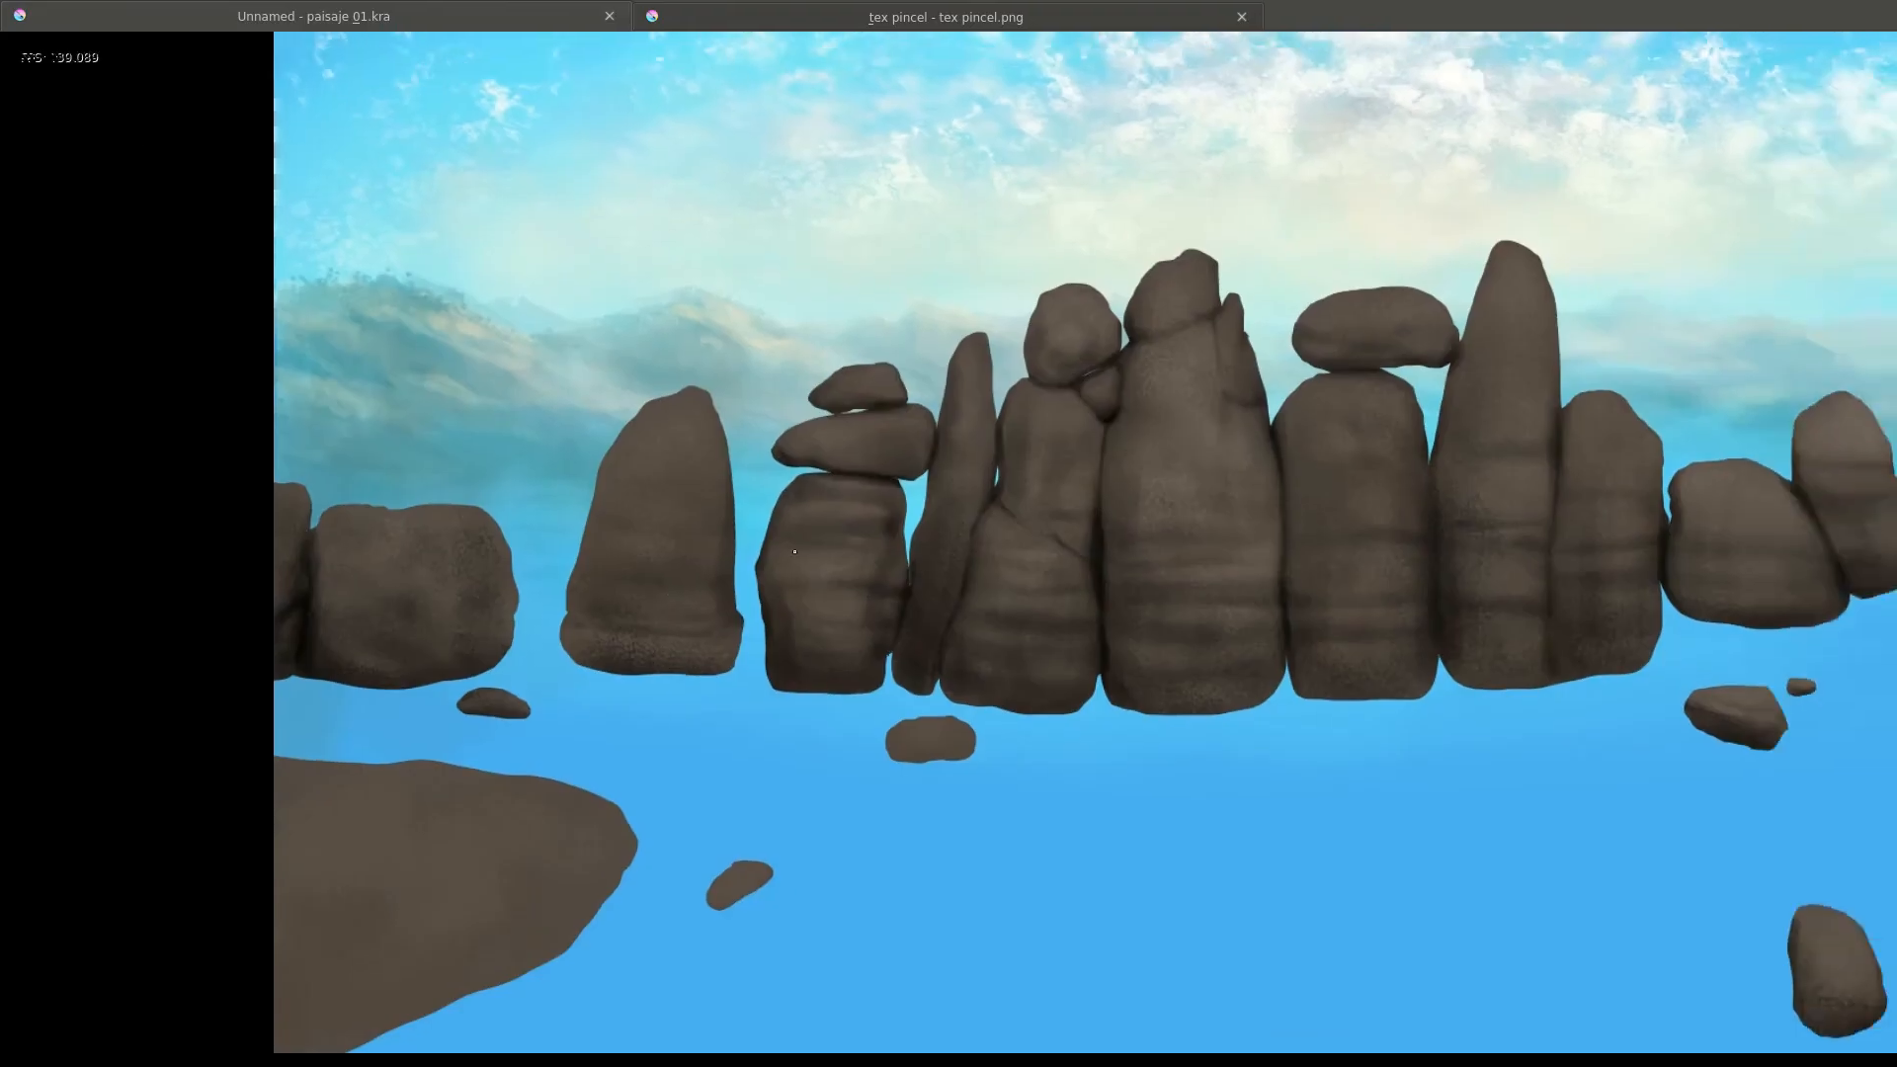
pyautogui.hotkey('ctrl', 's')
# Darken the left and right edges of the isolated left pillar.
pyautogui.scroll(4, 690, 520)
pyautogui.moveTo(677, 642)
pyautogui.mouseDown()
pyautogui.moveTo(804, 216)
pyautogui.moveTo(682, 563)
pyautogui.mouseUp()
pyautogui.moveTo(557, 932)
pyautogui.mouseDown()
pyautogui.moveTo(596, 635)
pyautogui.moveTo(357, 1059)
pyautogui.mouseUp()
pyautogui.scroll(-1, 865, 443)
pyautogui.moveTo(726, 361); pyautogui.dragTo(647, 400)
pyautogui.moveTo(423, 821); pyautogui.dragTo(406, 664)
pyautogui.scroll(-1, 589, 559)
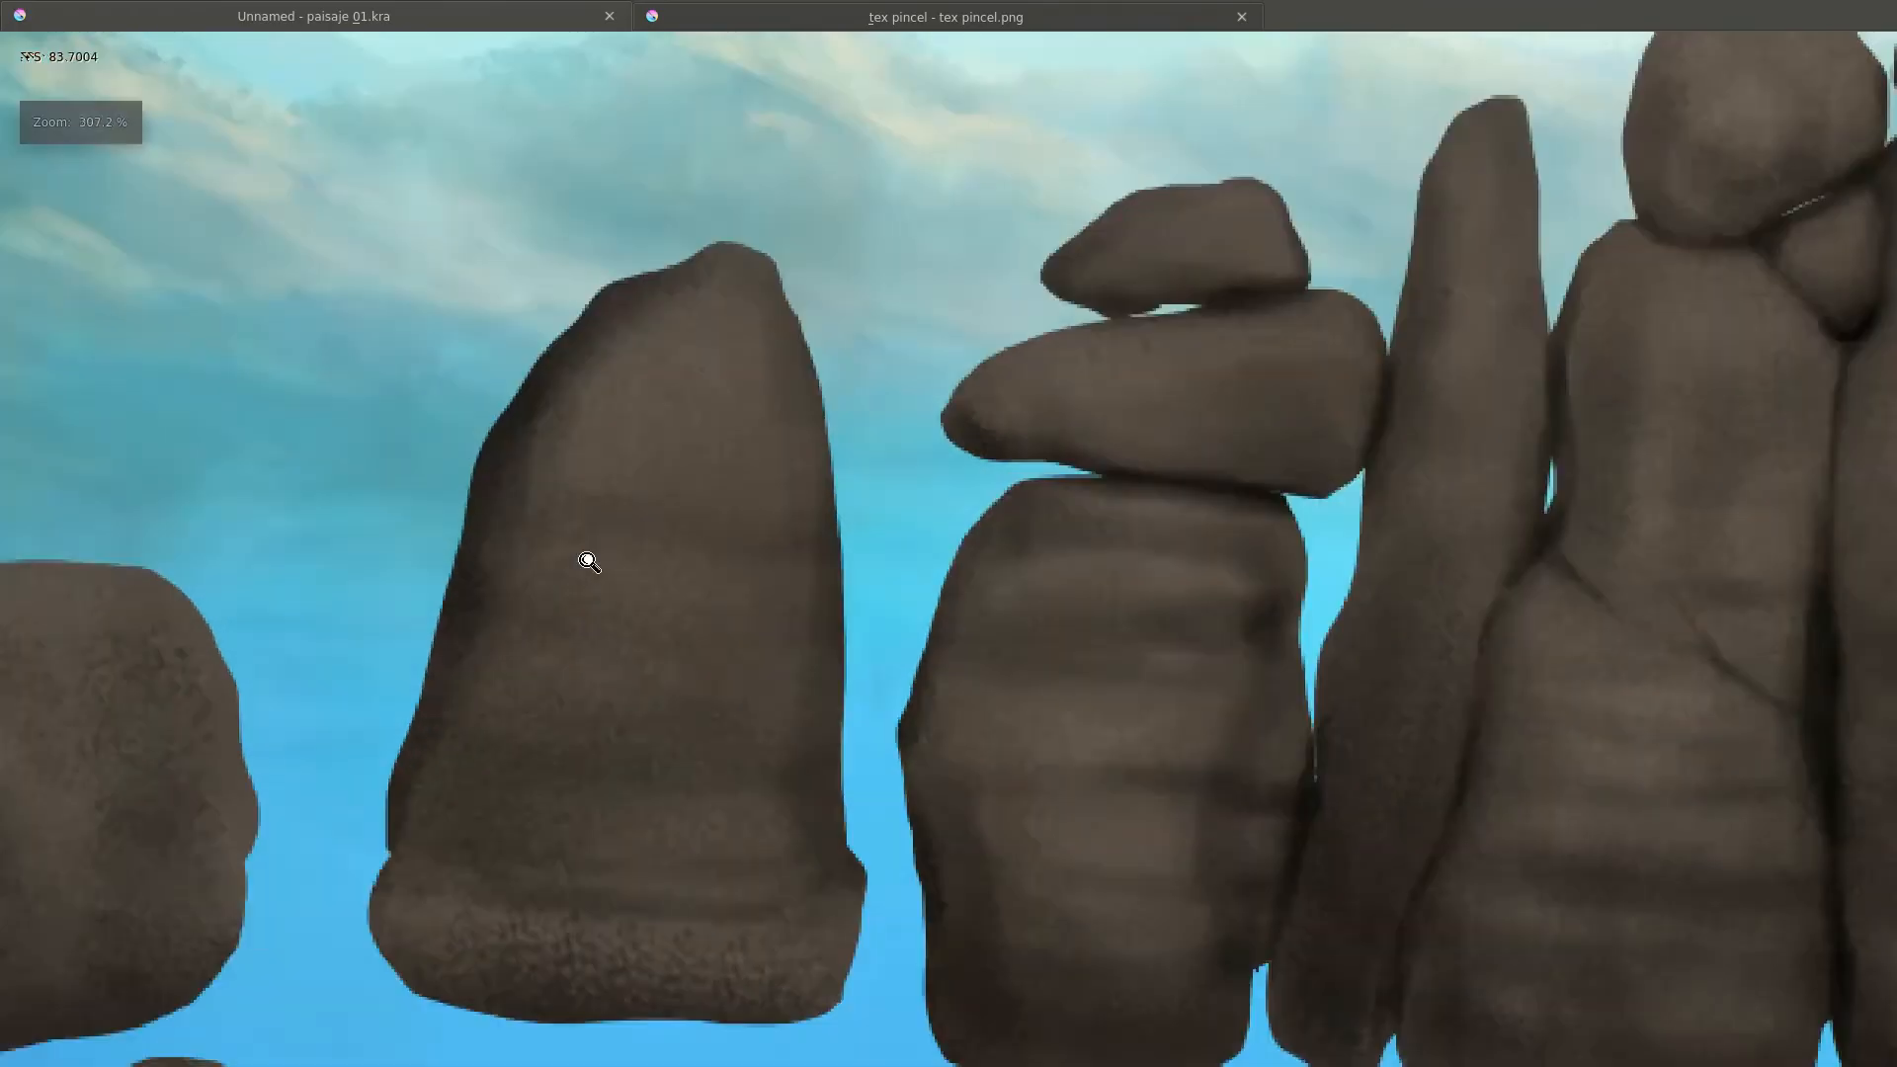
# Paint a notched shadow and dark horizontal crevices across the body of the isolated left pillar.
pyautogui.scroll(2, 810, 479)
pyautogui.moveTo(466, 599); pyautogui.dragTo(475, 631)
pyautogui.scroll(-2, 645, 563)
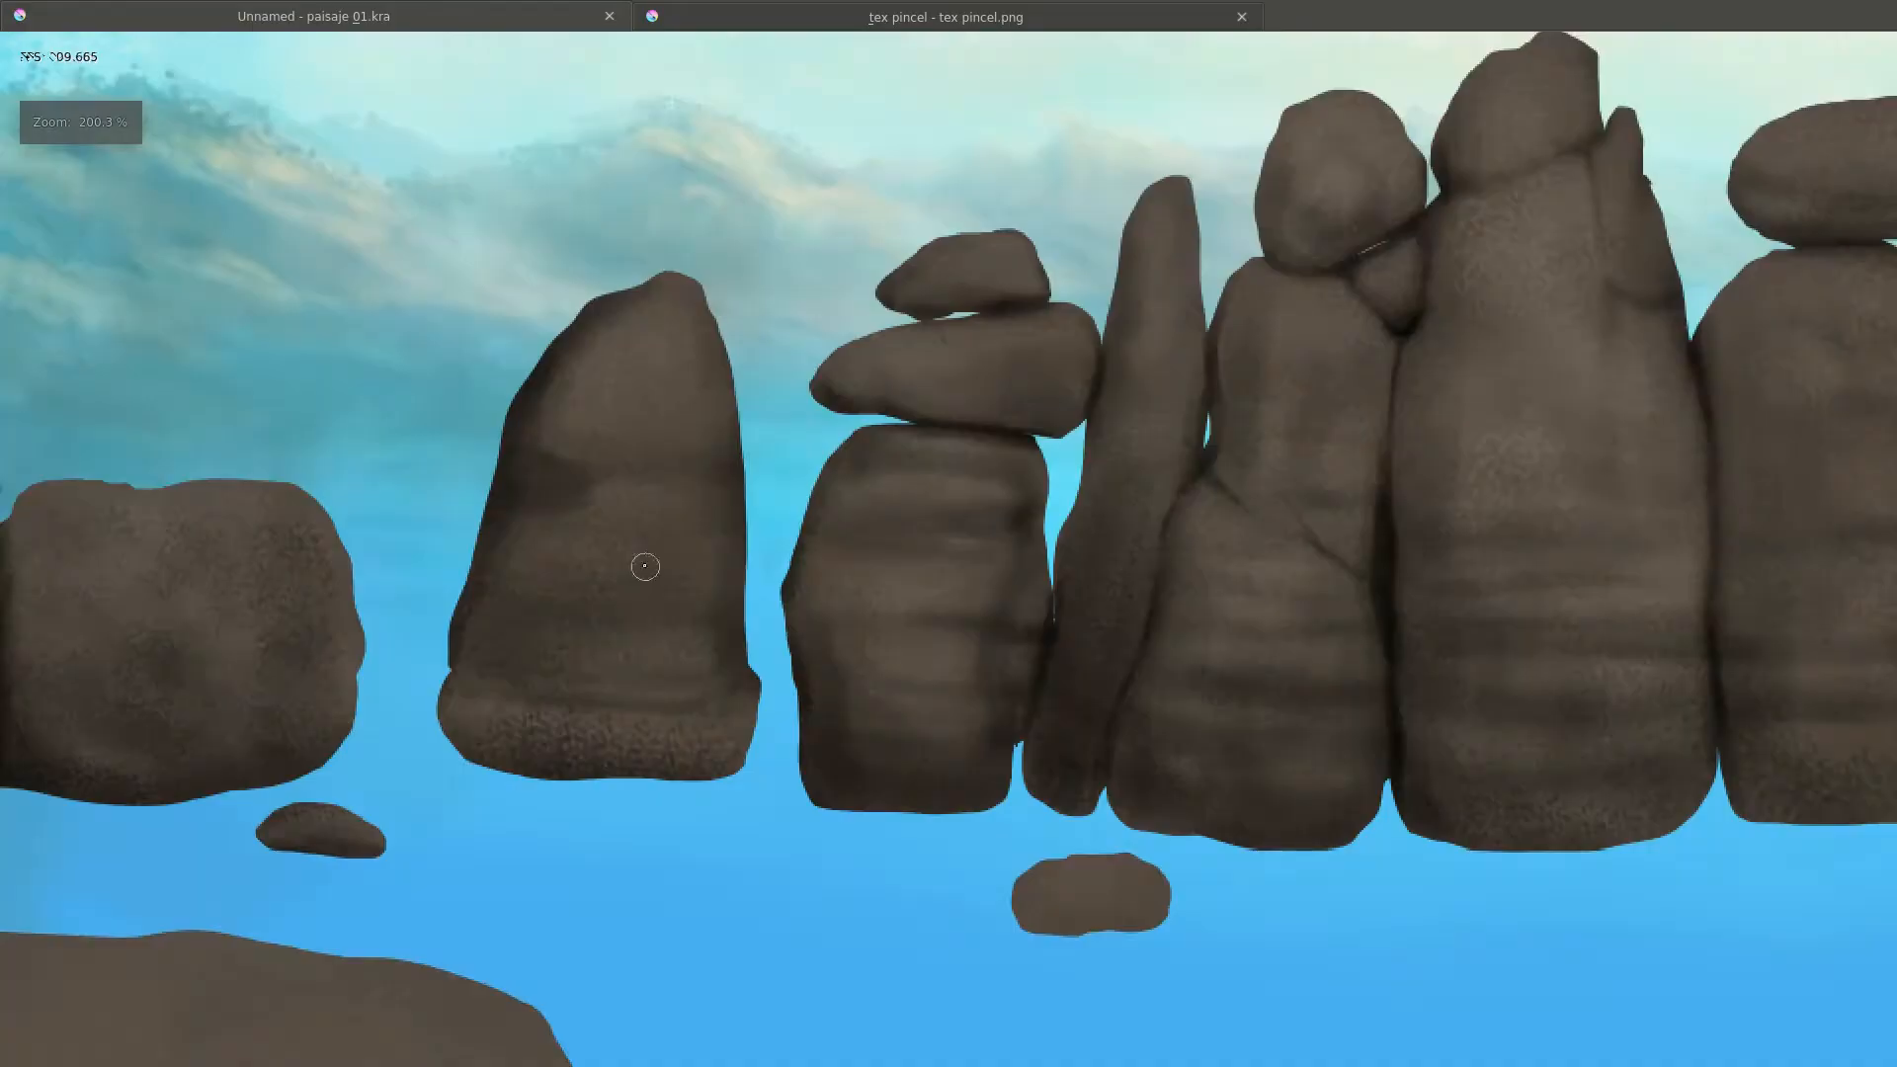
pyautogui.scroll(2, 616, 470)
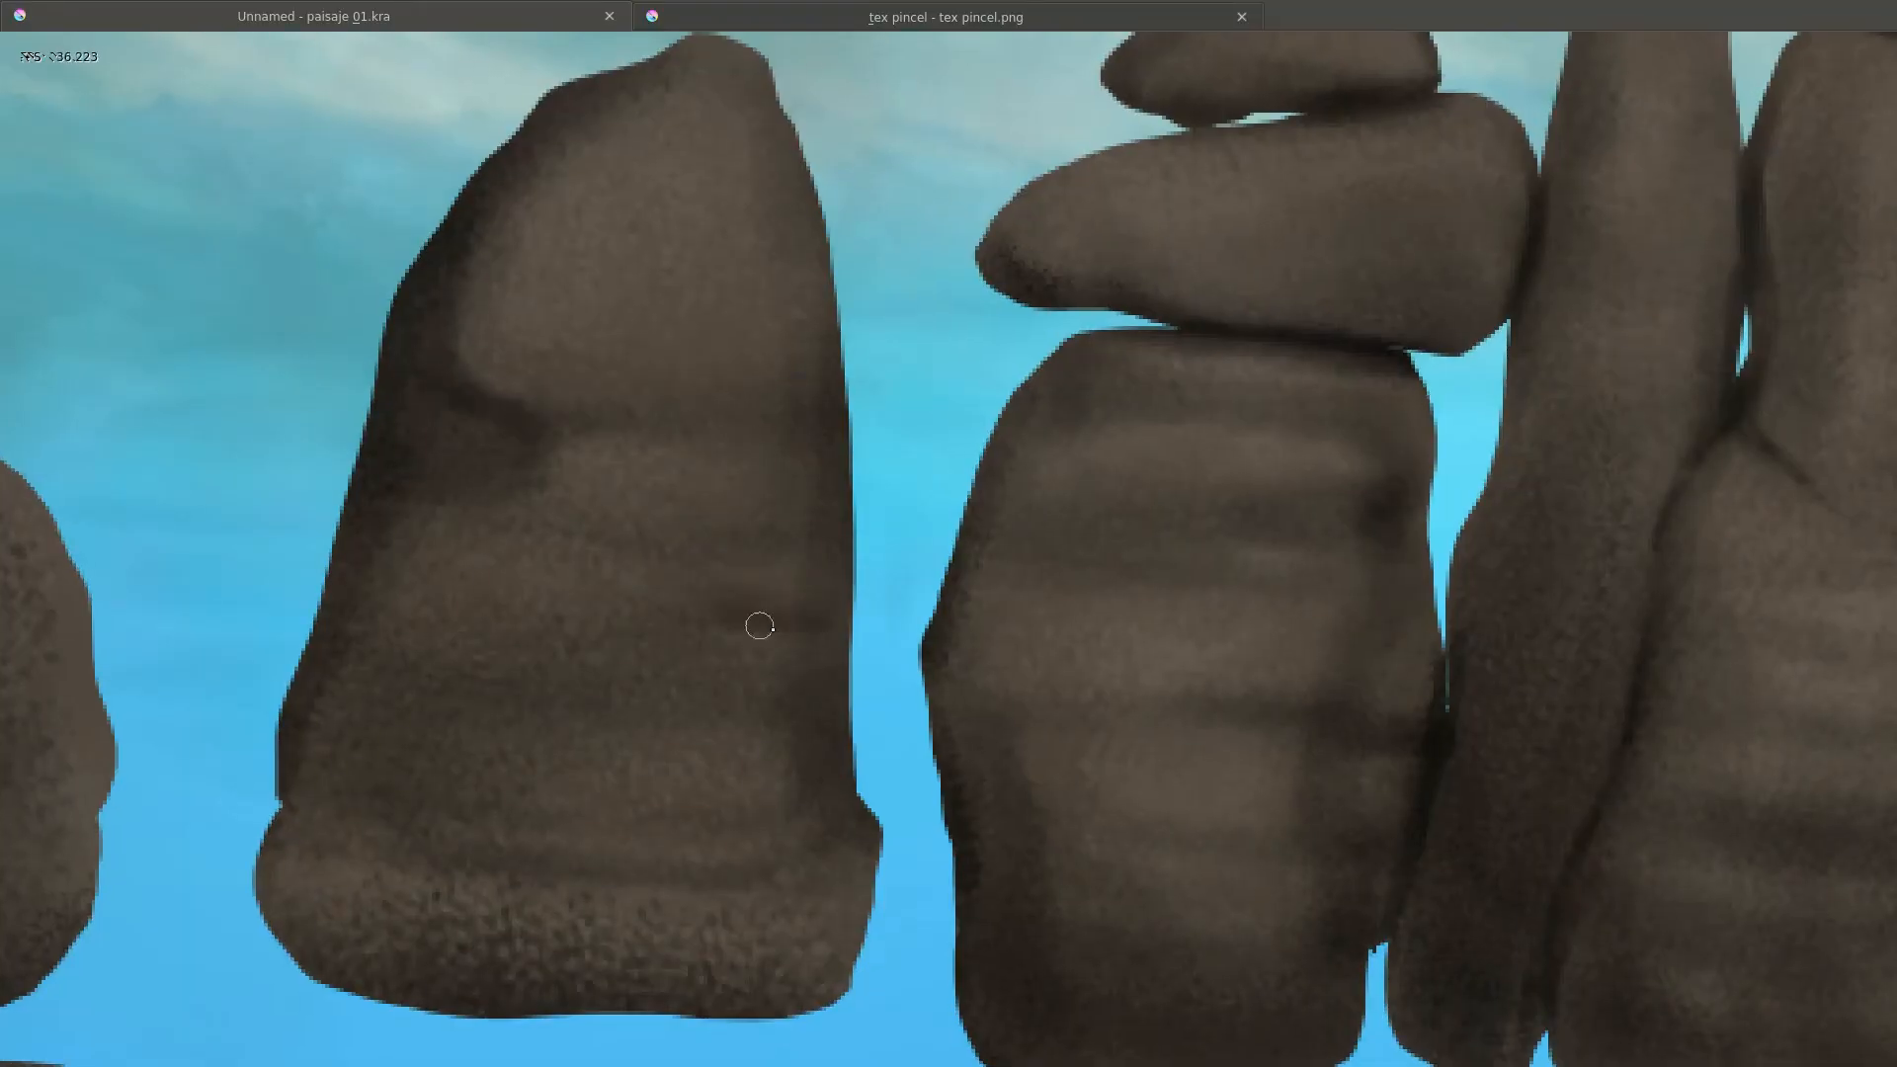
pyautogui.moveTo(793, 672); pyautogui.dragTo(411, 652)
pyautogui.moveTo(798, 209)
pyautogui.mouseDown()
pyautogui.moveTo(779, 546)
pyautogui.moveTo(529, 626)
pyautogui.mouseUp()
# Darken the lower edge of the large left foreground rock with textured strokes.
pyautogui.moveTo(1427, 749); pyautogui.dragTo(978, 576)
pyautogui.scroll(-4, 879, 386)
pyautogui.scroll(3, 501, 748)
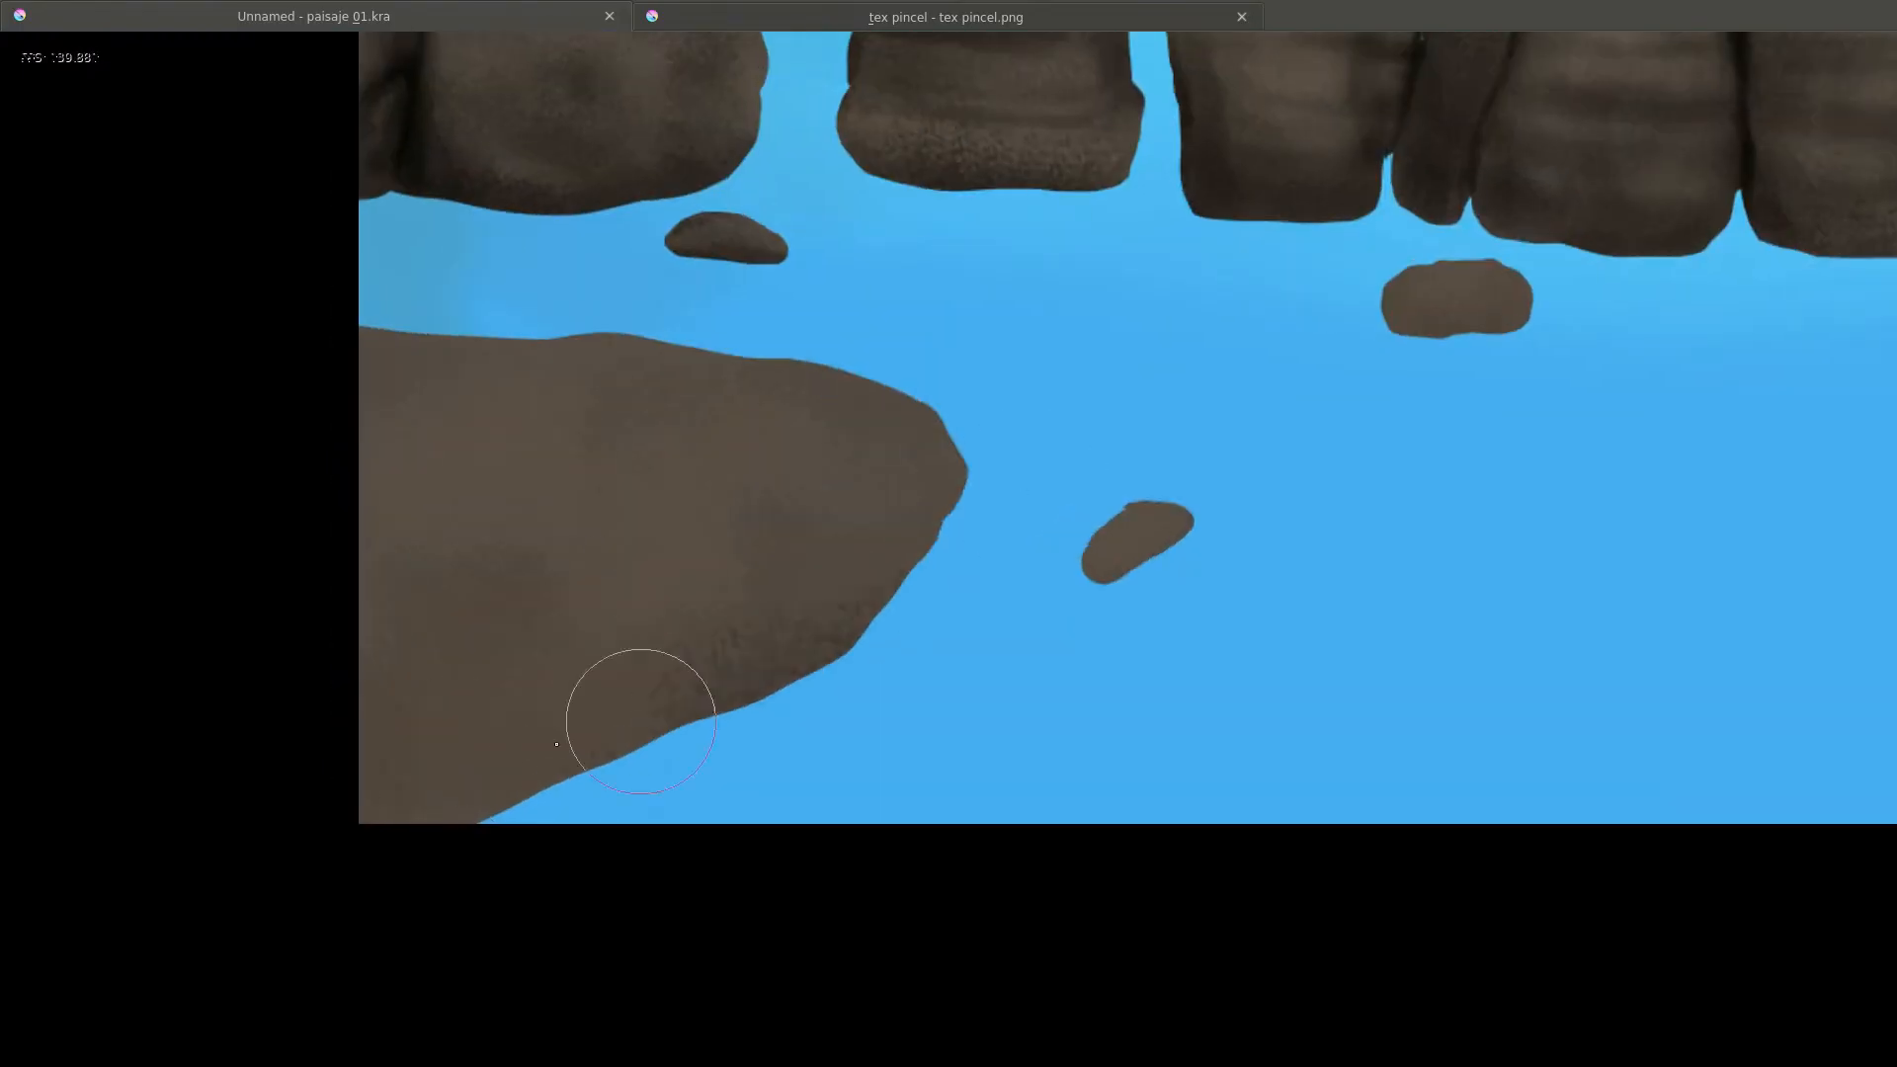
pyautogui.moveTo(870, 612); pyautogui.dragTo(474, 765)
# Shade the small slanted rock beside the large left foreground rock.
pyautogui.scroll(3, 1046, 621)
pyautogui.moveTo(1179, 467)
pyautogui.mouseDown()
pyautogui.moveTo(788, 521)
pyautogui.moveTo(924, 474)
pyautogui.mouseUp()
pyautogui.scroll(1, 880, 555)
pyautogui.moveTo(180, 539); pyautogui.dragTo(964, 561)
# Add soft shadows across the face and dark spots near the lower corner of the large left foreground rock.
pyautogui.scroll(-4, 1143, 507)
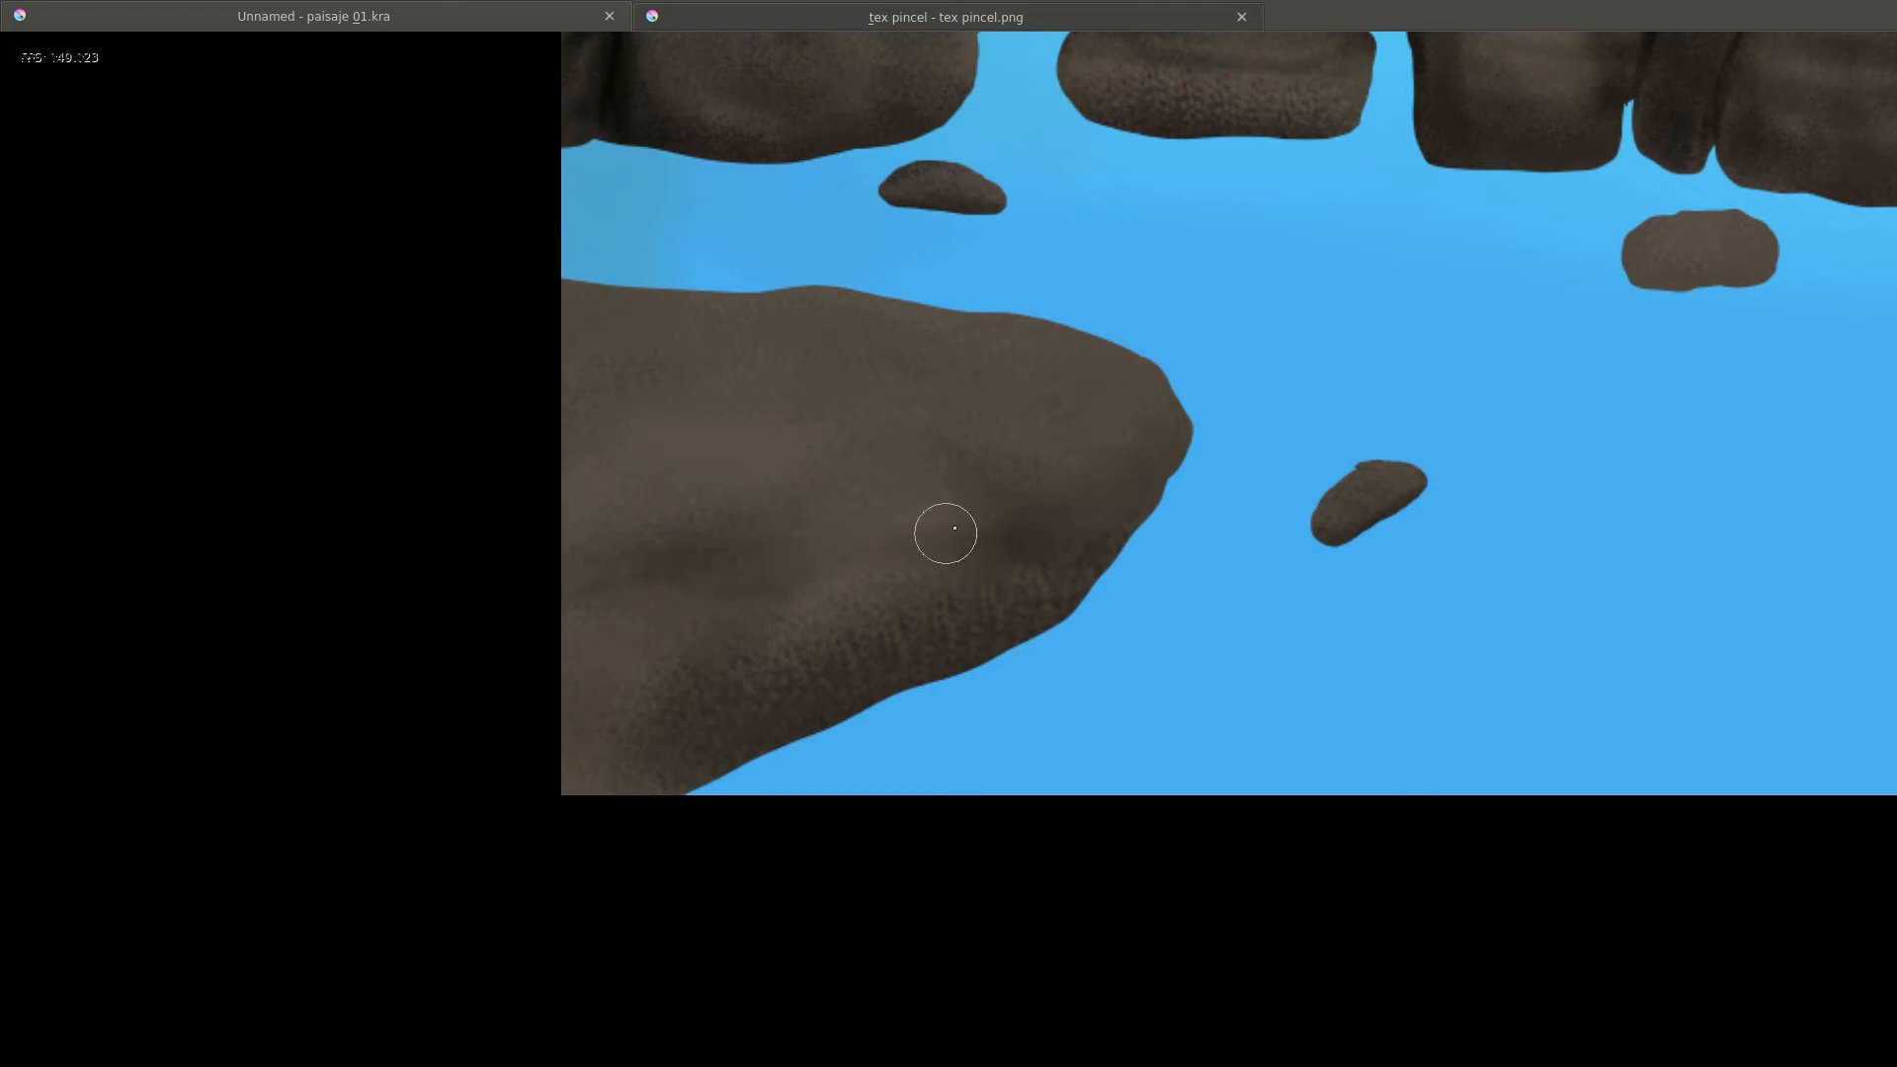
pyautogui.moveTo(741, 505); pyautogui.dragTo(795, 509)
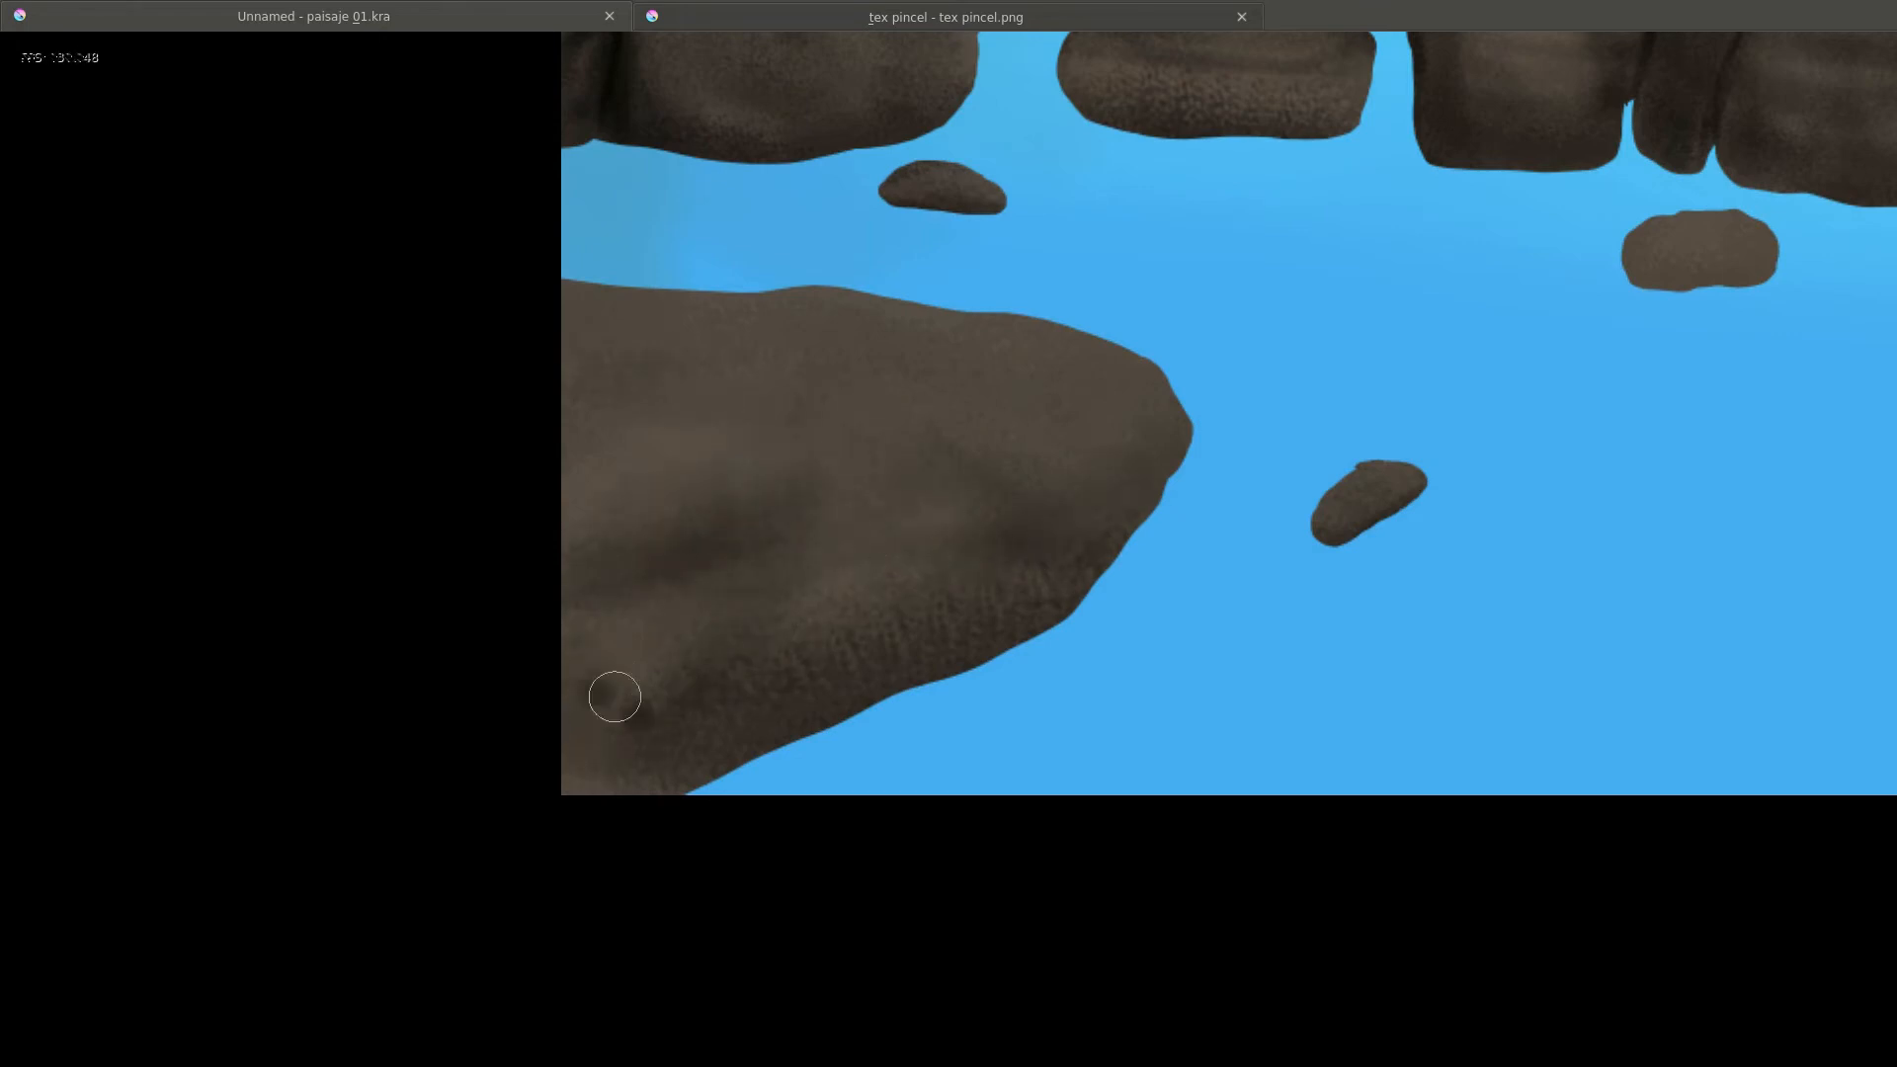
pyautogui.moveTo(614, 696); pyautogui.dragTo(633, 709)
pyautogui.moveTo(1064, 592); pyautogui.dragTo(1169, 457)
pyautogui.moveTo(731, 421); pyautogui.dragTo(650, 662)
pyautogui.moveTo(563, 741); pyautogui.dragTo(612, 662)
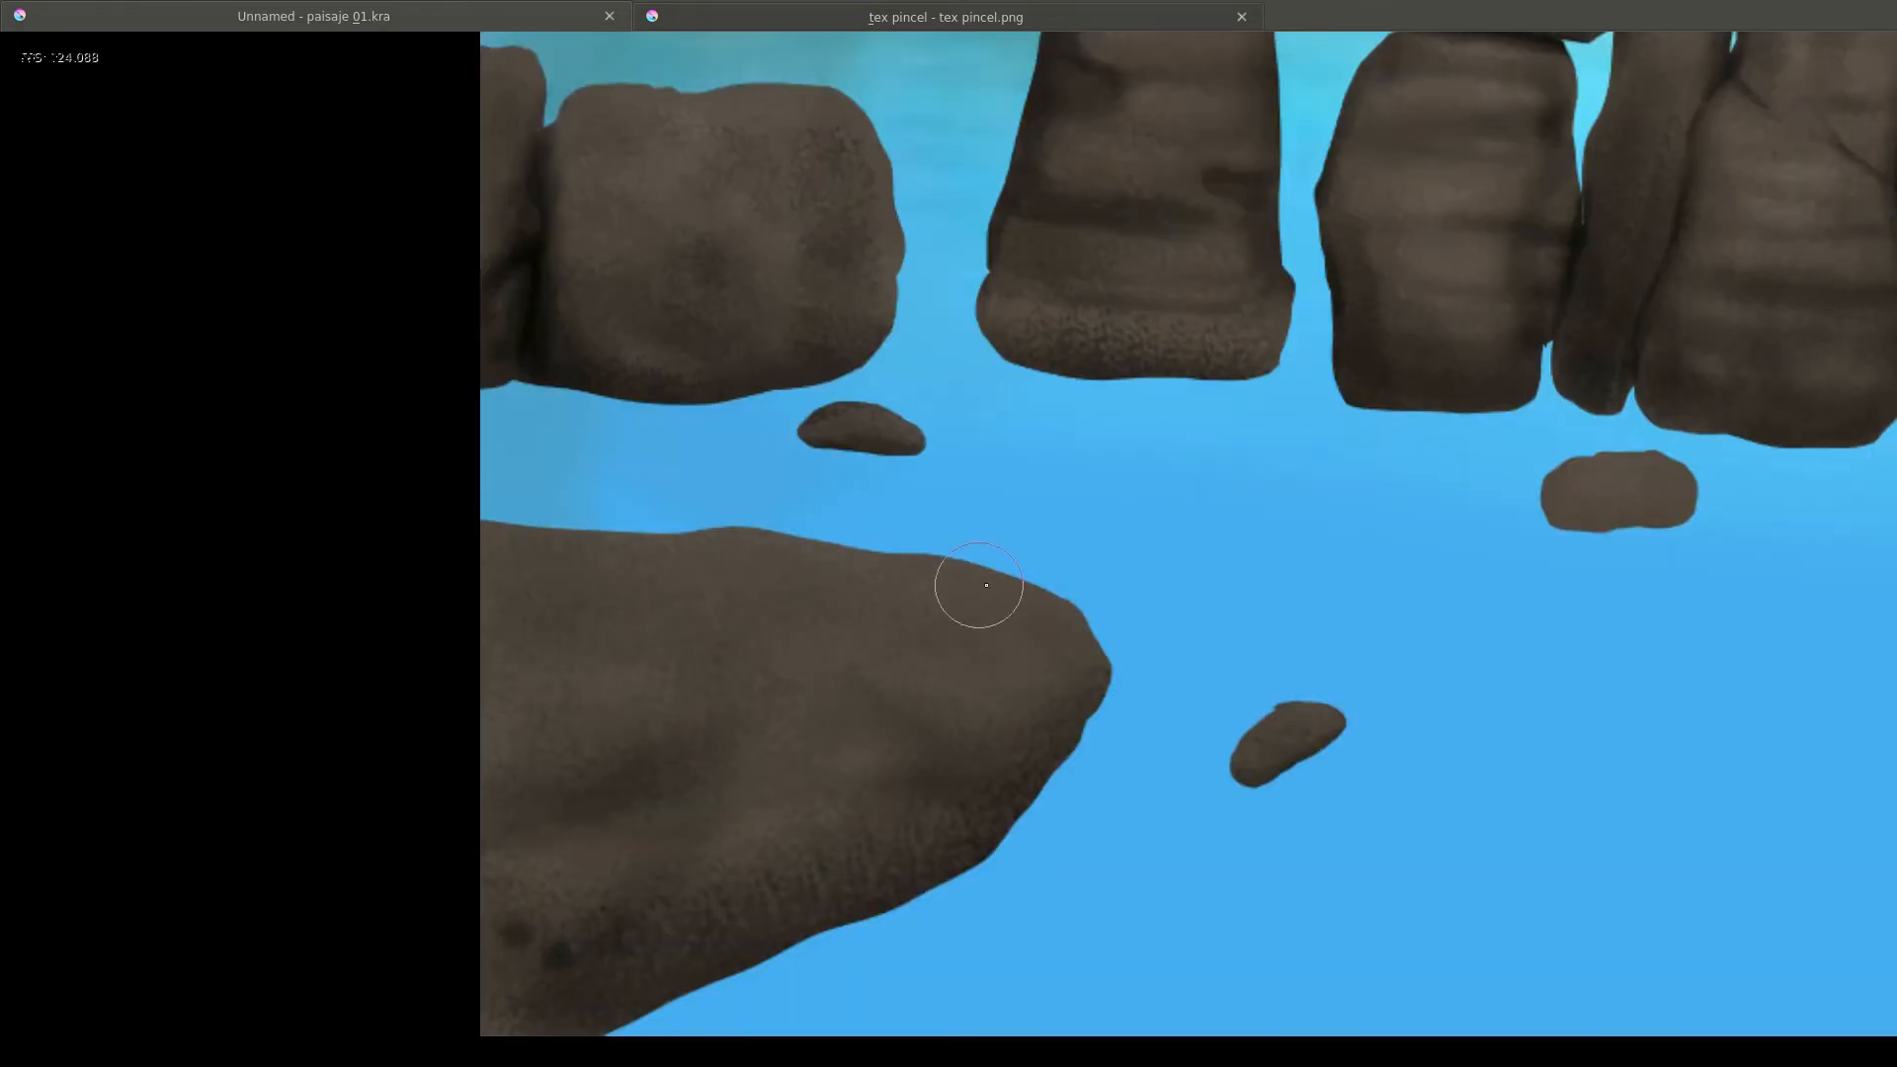
# Shade the bottom of the small rounded rock in front of the pillars with a smaller brush.
pyautogui.moveTo(974, 580); pyautogui.dragTo(578, 504)
pyautogui.scroll(5, 645, 804)
pyautogui.press('[')
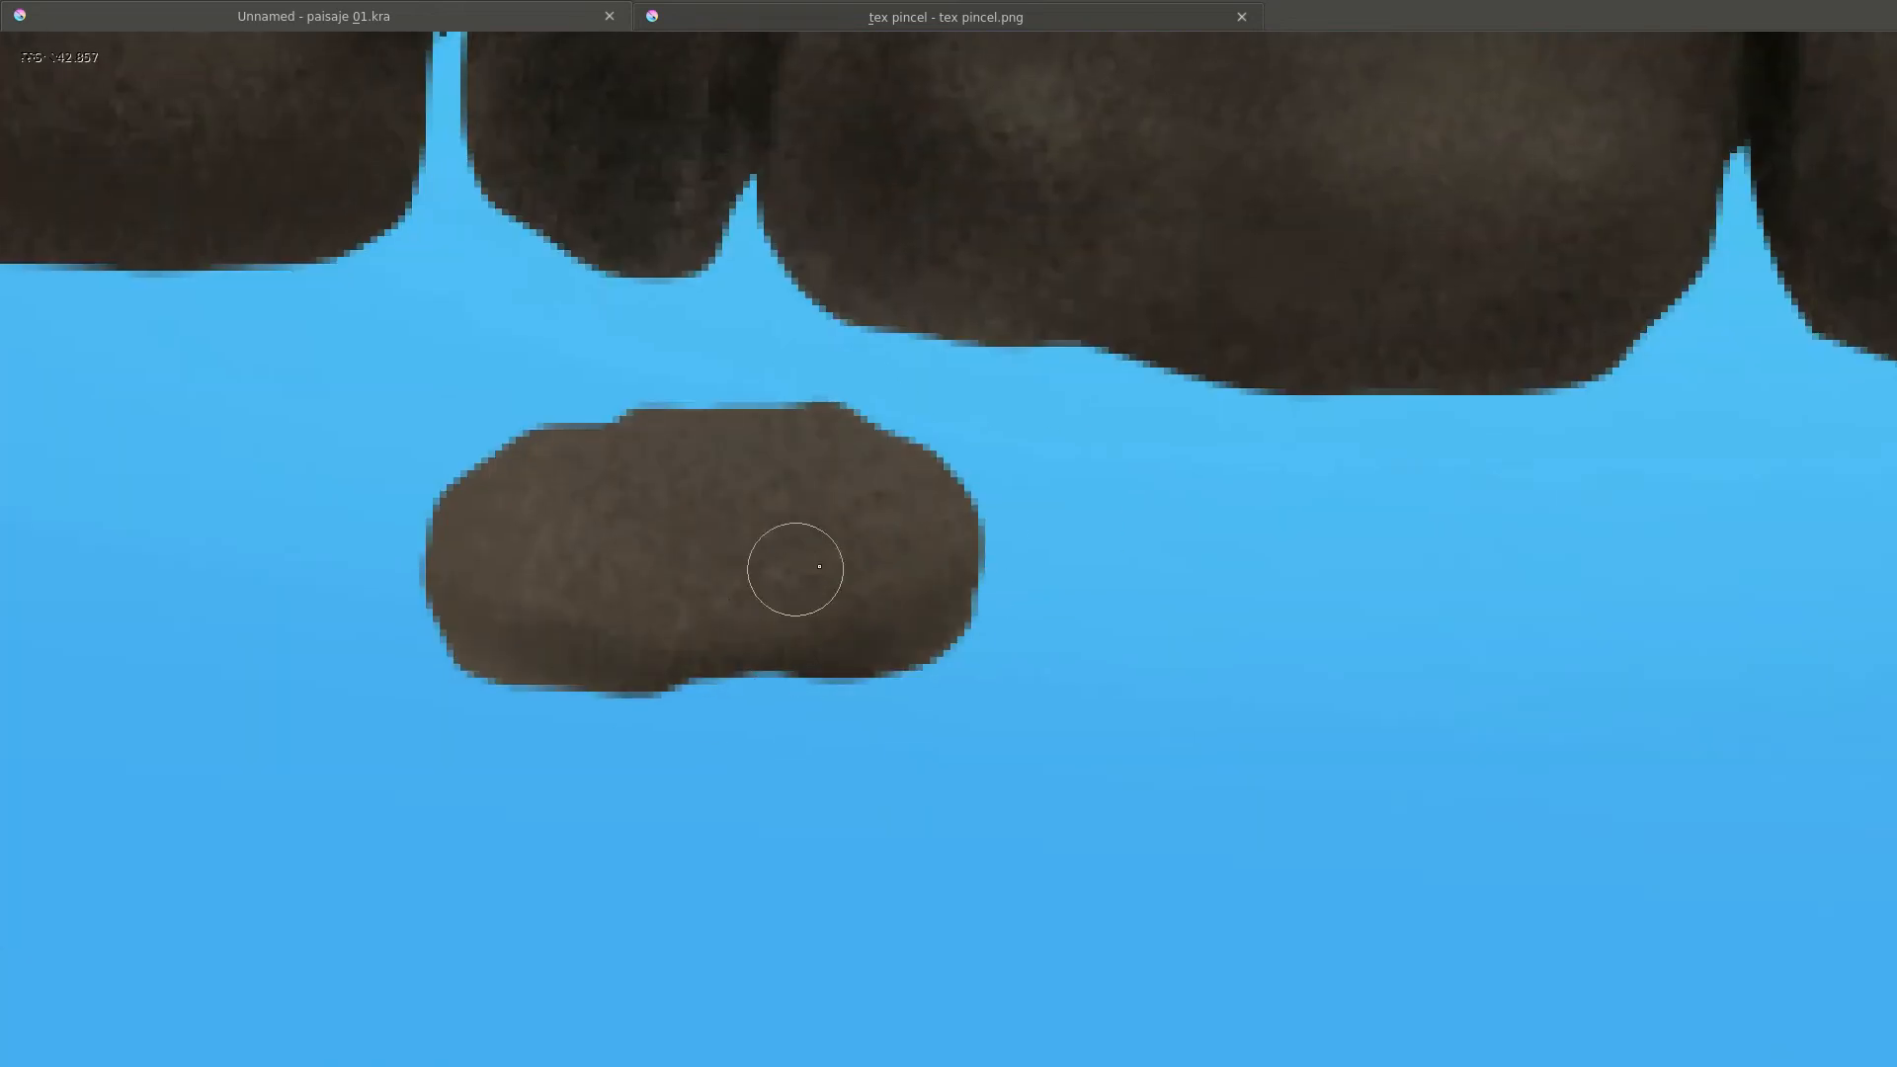
# Deepen the shadows on the small upright rock, the large right foreground rock and the rock at the right edge.
pyautogui.scroll(-4, 622, 732)
pyautogui.scroll(6, 1191, 633)
pyautogui.scroll(-5, 1191, 633)
pyautogui.scroll(5, 1173, 534)
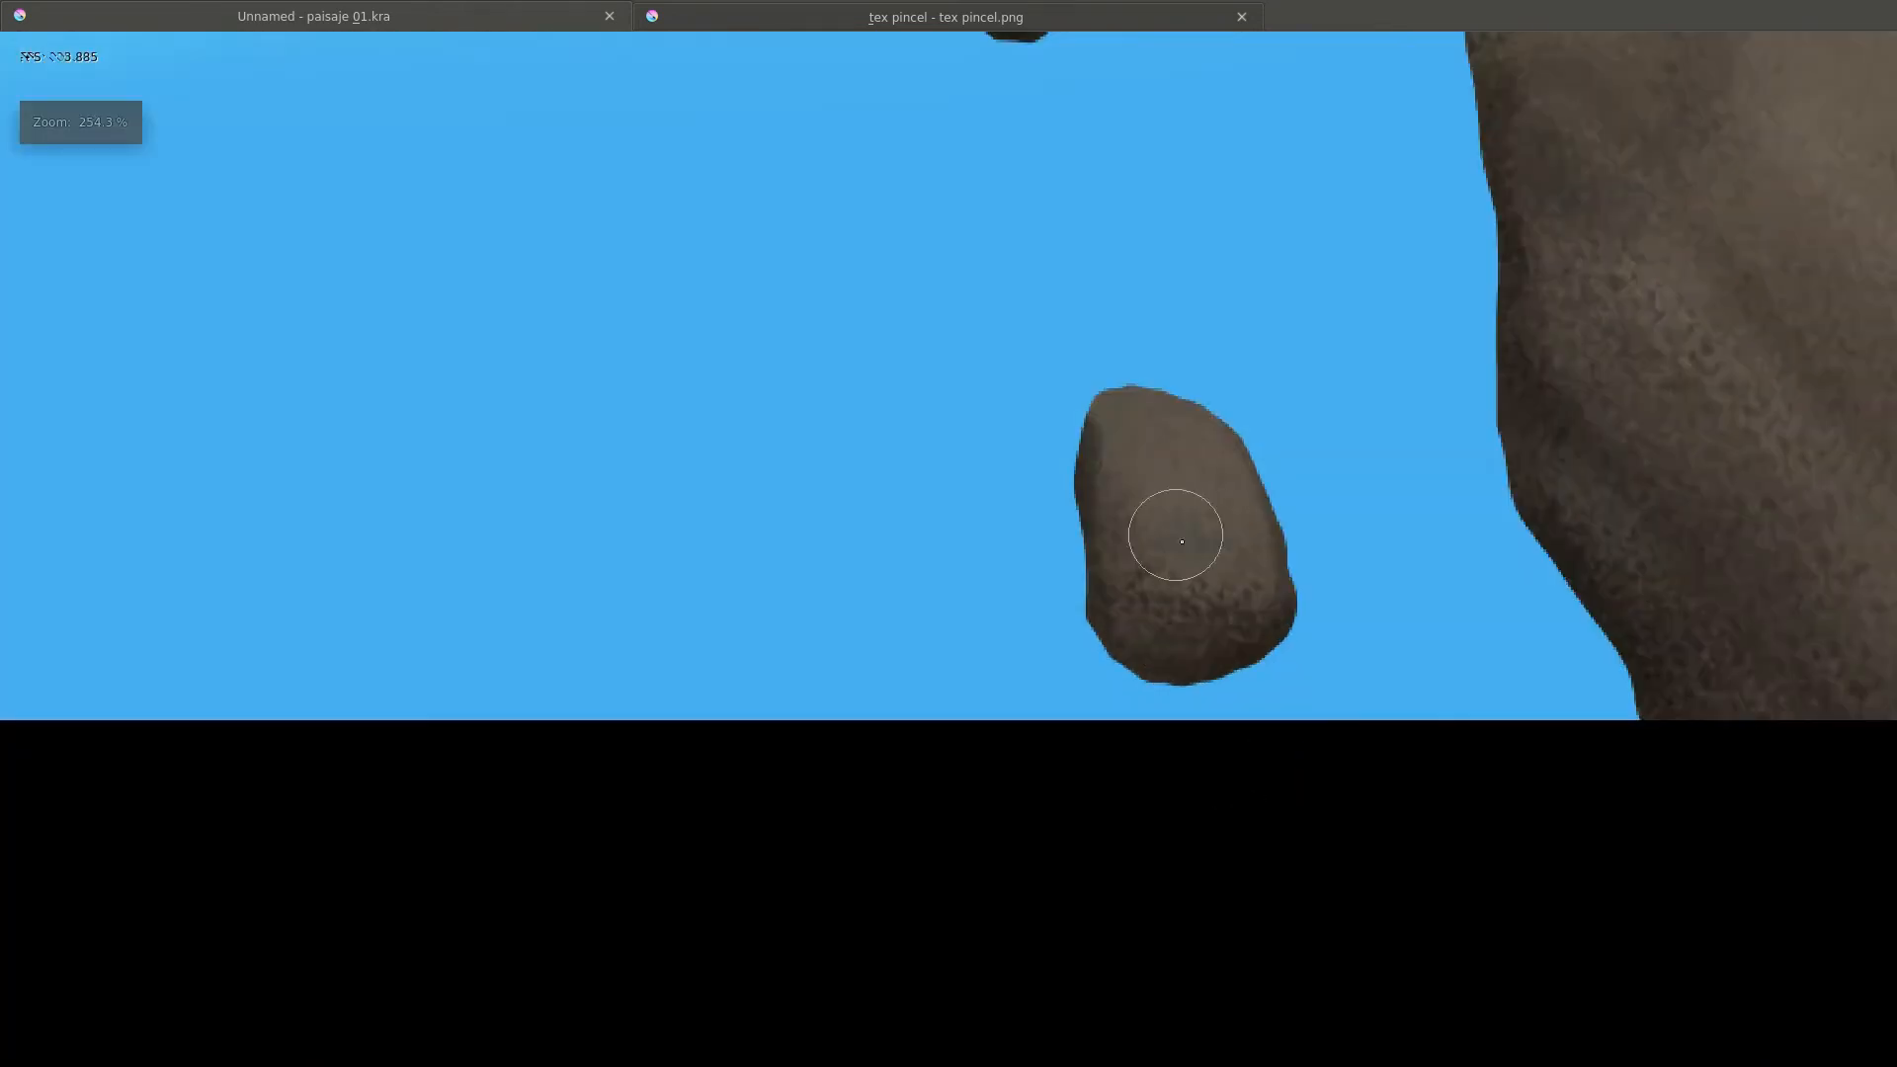
pyautogui.scroll(-5, 1265, 507)
pyautogui.scroll(6, 866, 534)
pyautogui.scroll(-3, 866, 534)
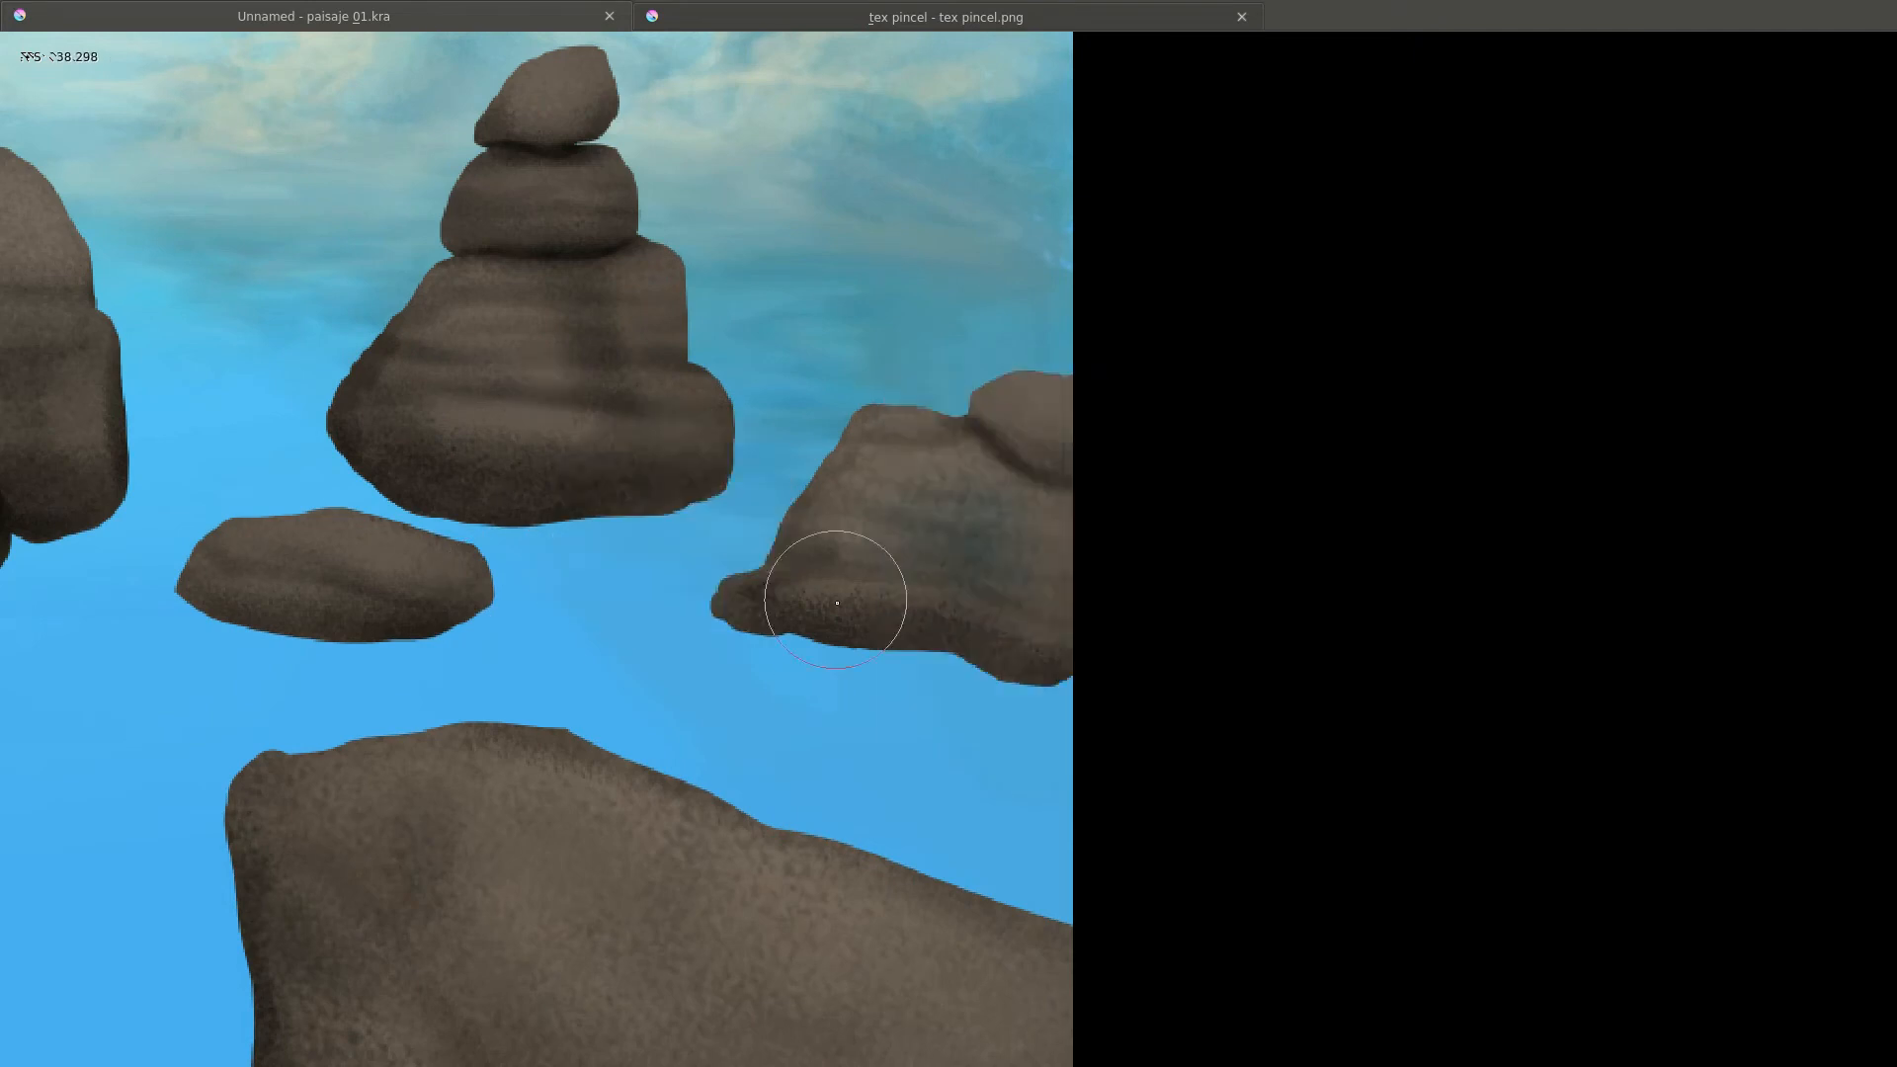
# Speckle the large right foreground rock and the upper part of the upright rock beside the pillars with the sand texture brush.
pyautogui.scroll(-4, 837, 603)
pyautogui.scroll(2, 998, 847)
pyautogui.scroll(-2, 656, 561)
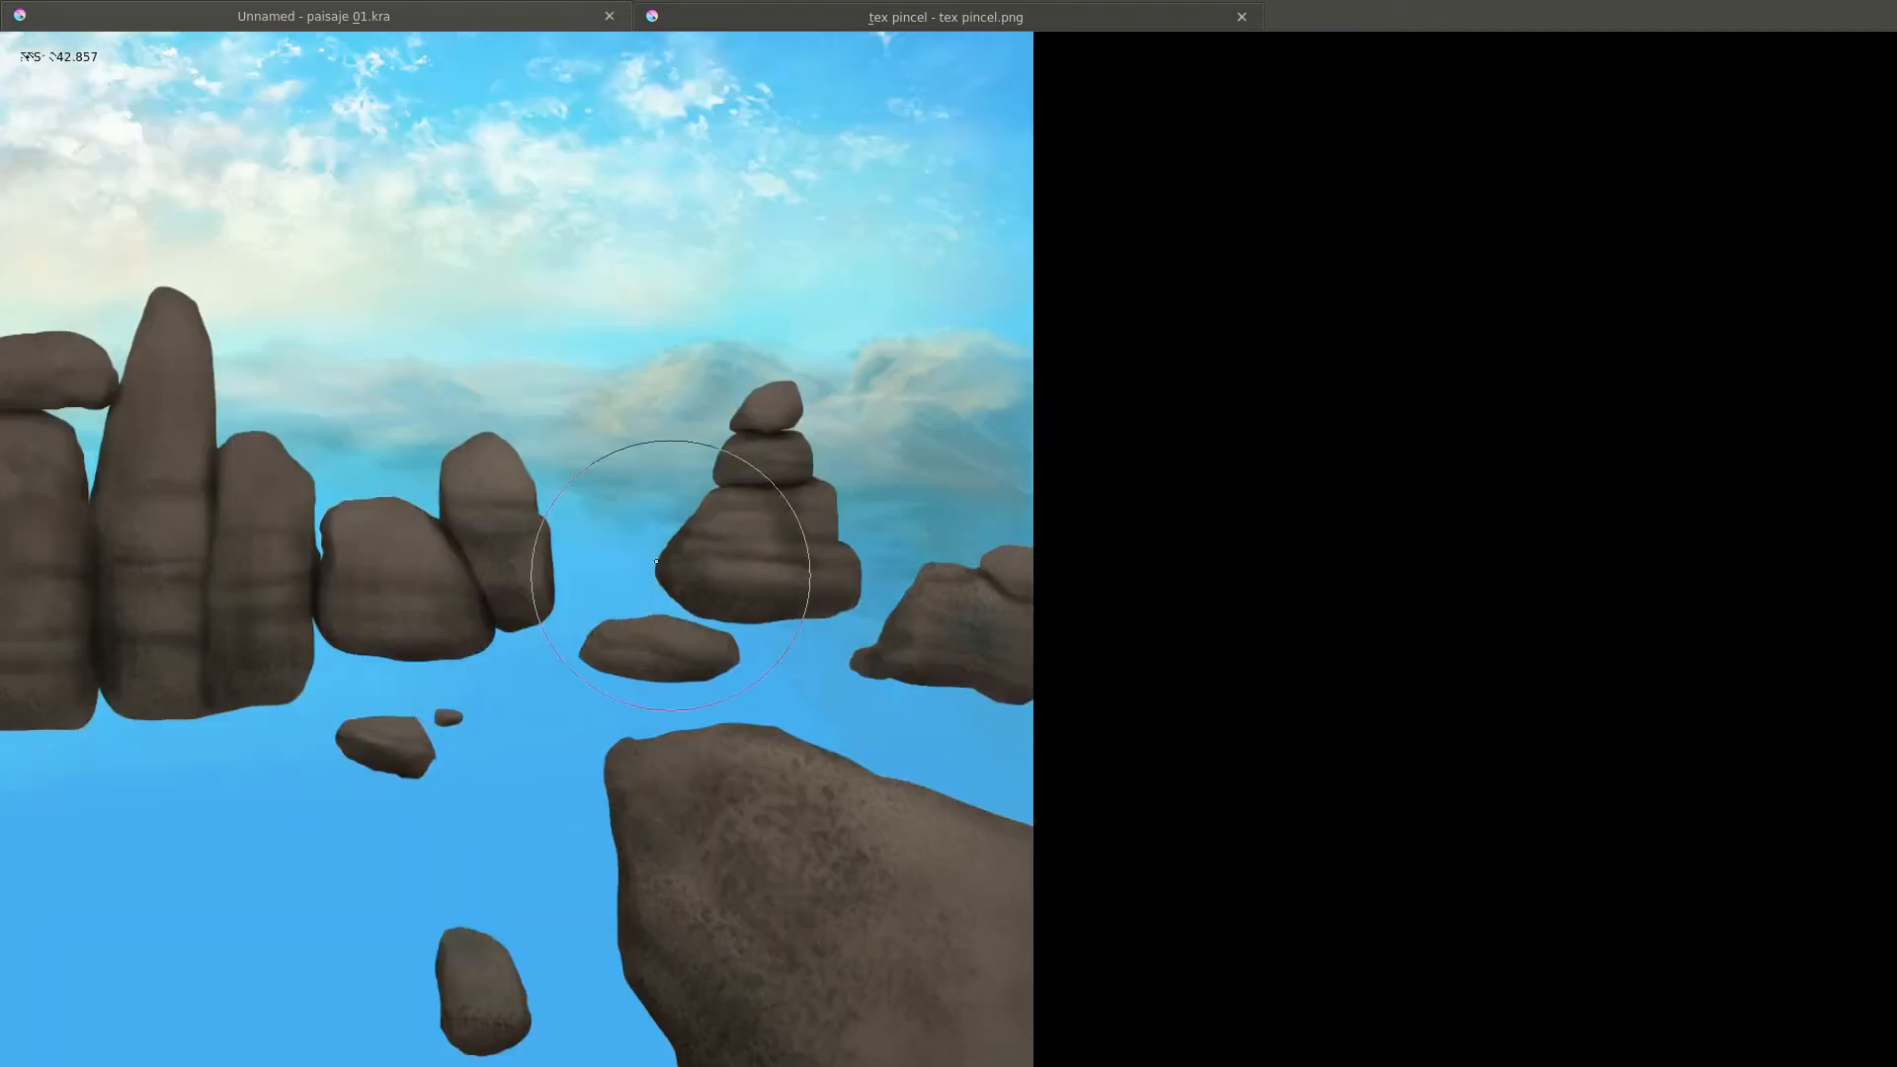
pyautogui.scroll(3, 656, 561)
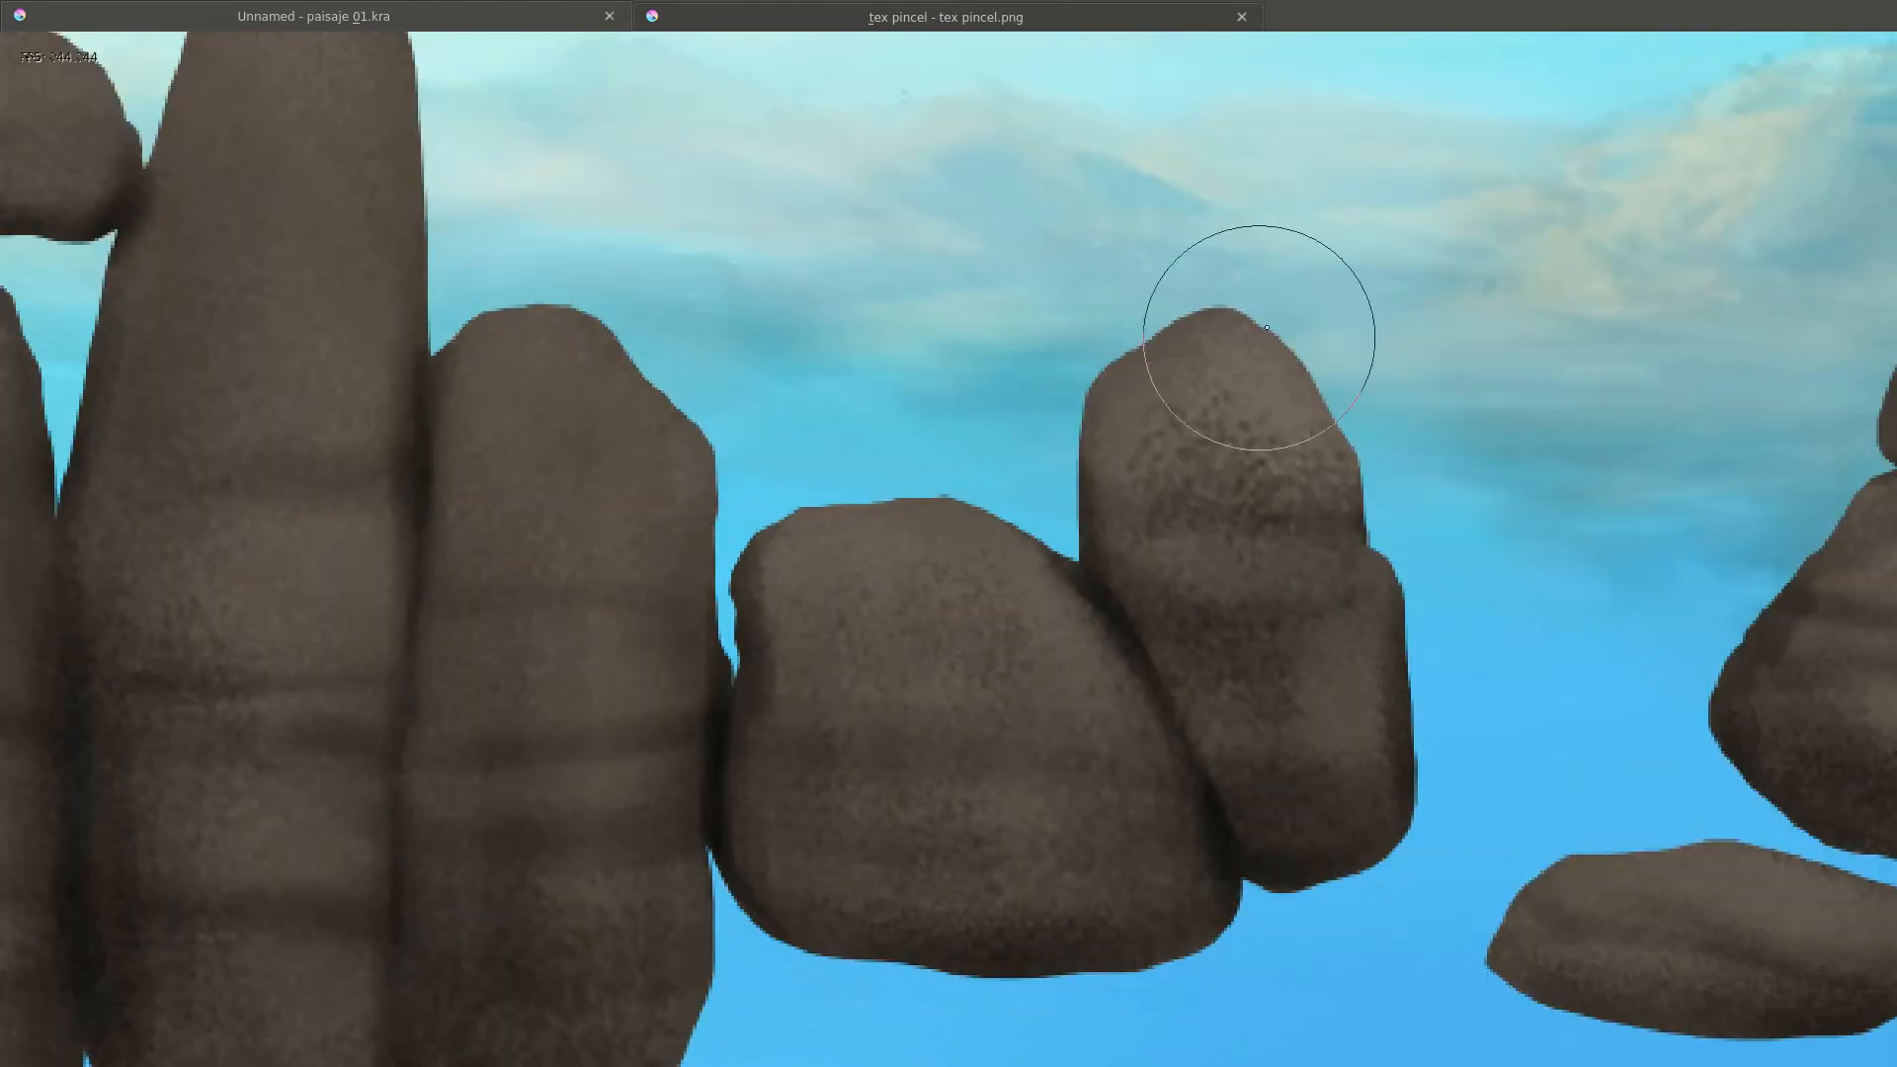
# Add grainy texture to the tallest pillar, the pillar under the capstone and the capstone itself.
pyautogui.hscroll(-5, 741, 494)
pyautogui.scroll(5, 740, 697)
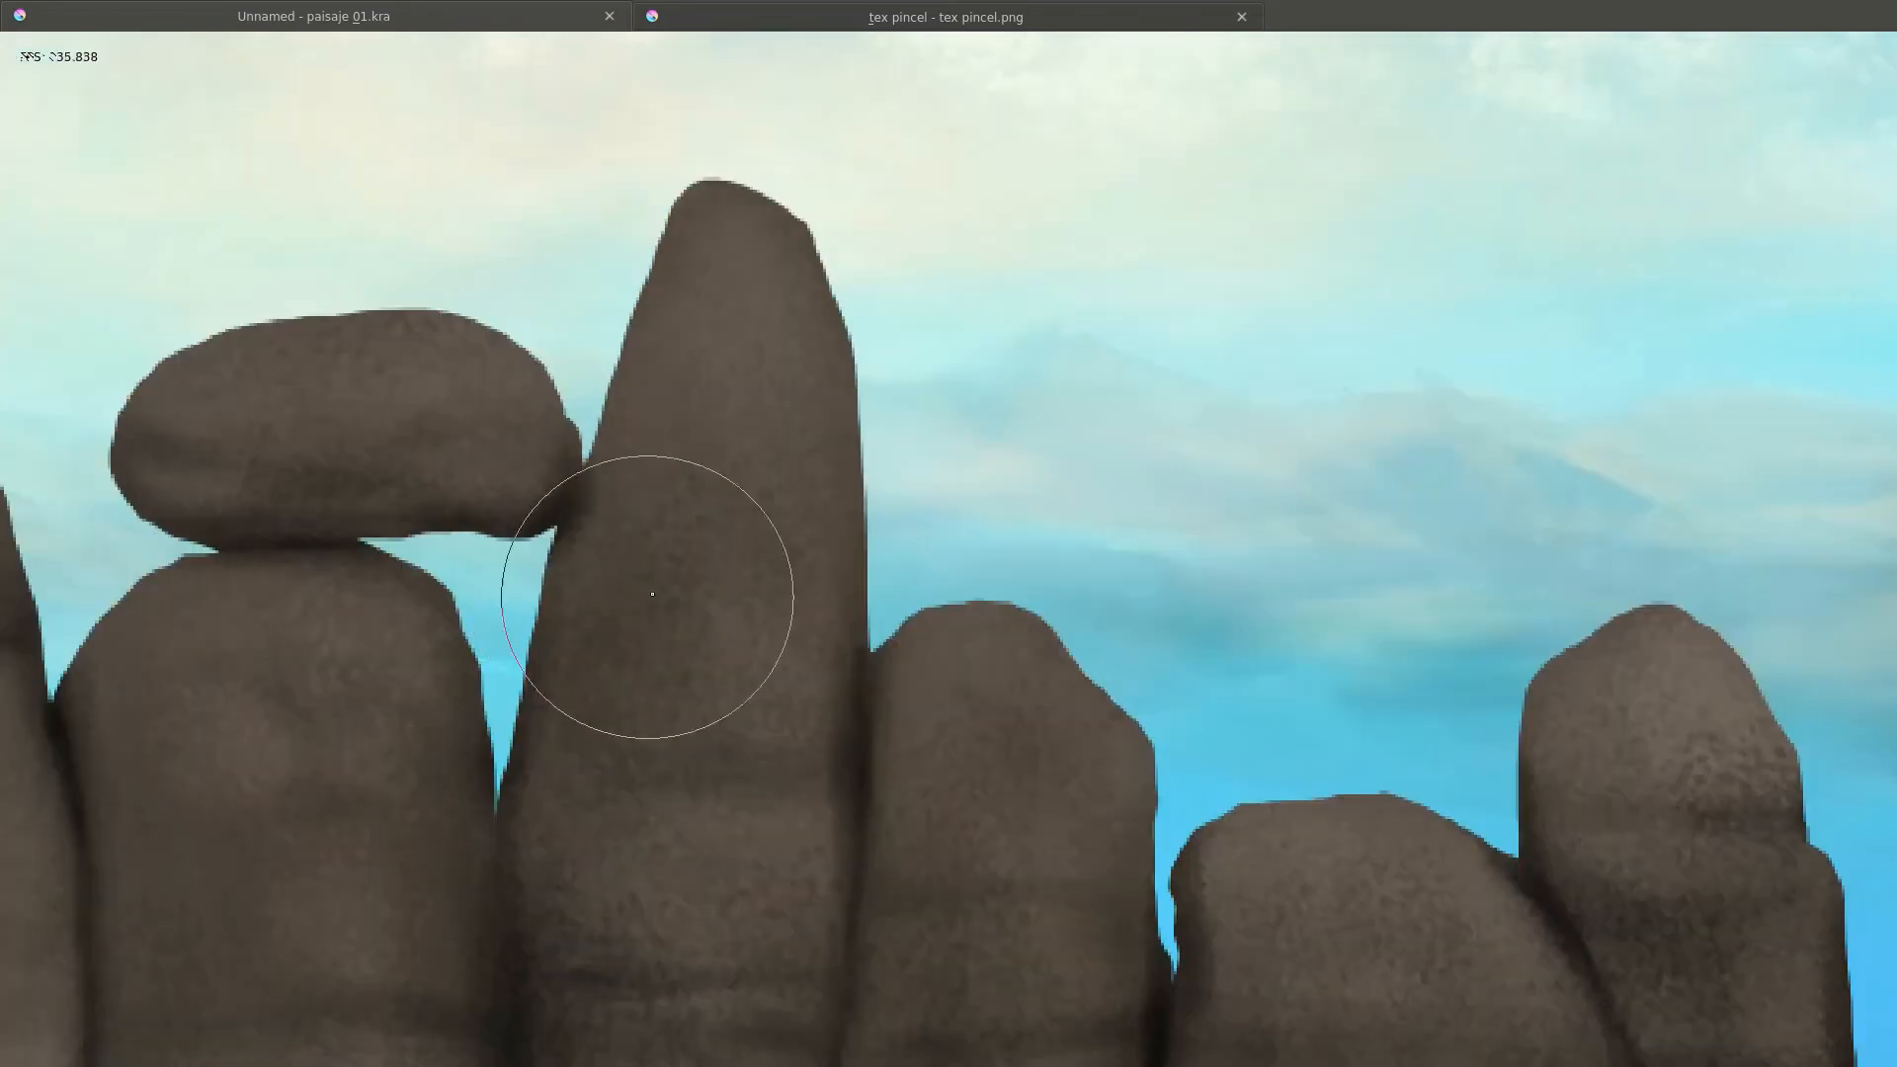
pyautogui.scroll(3, 711, 356)
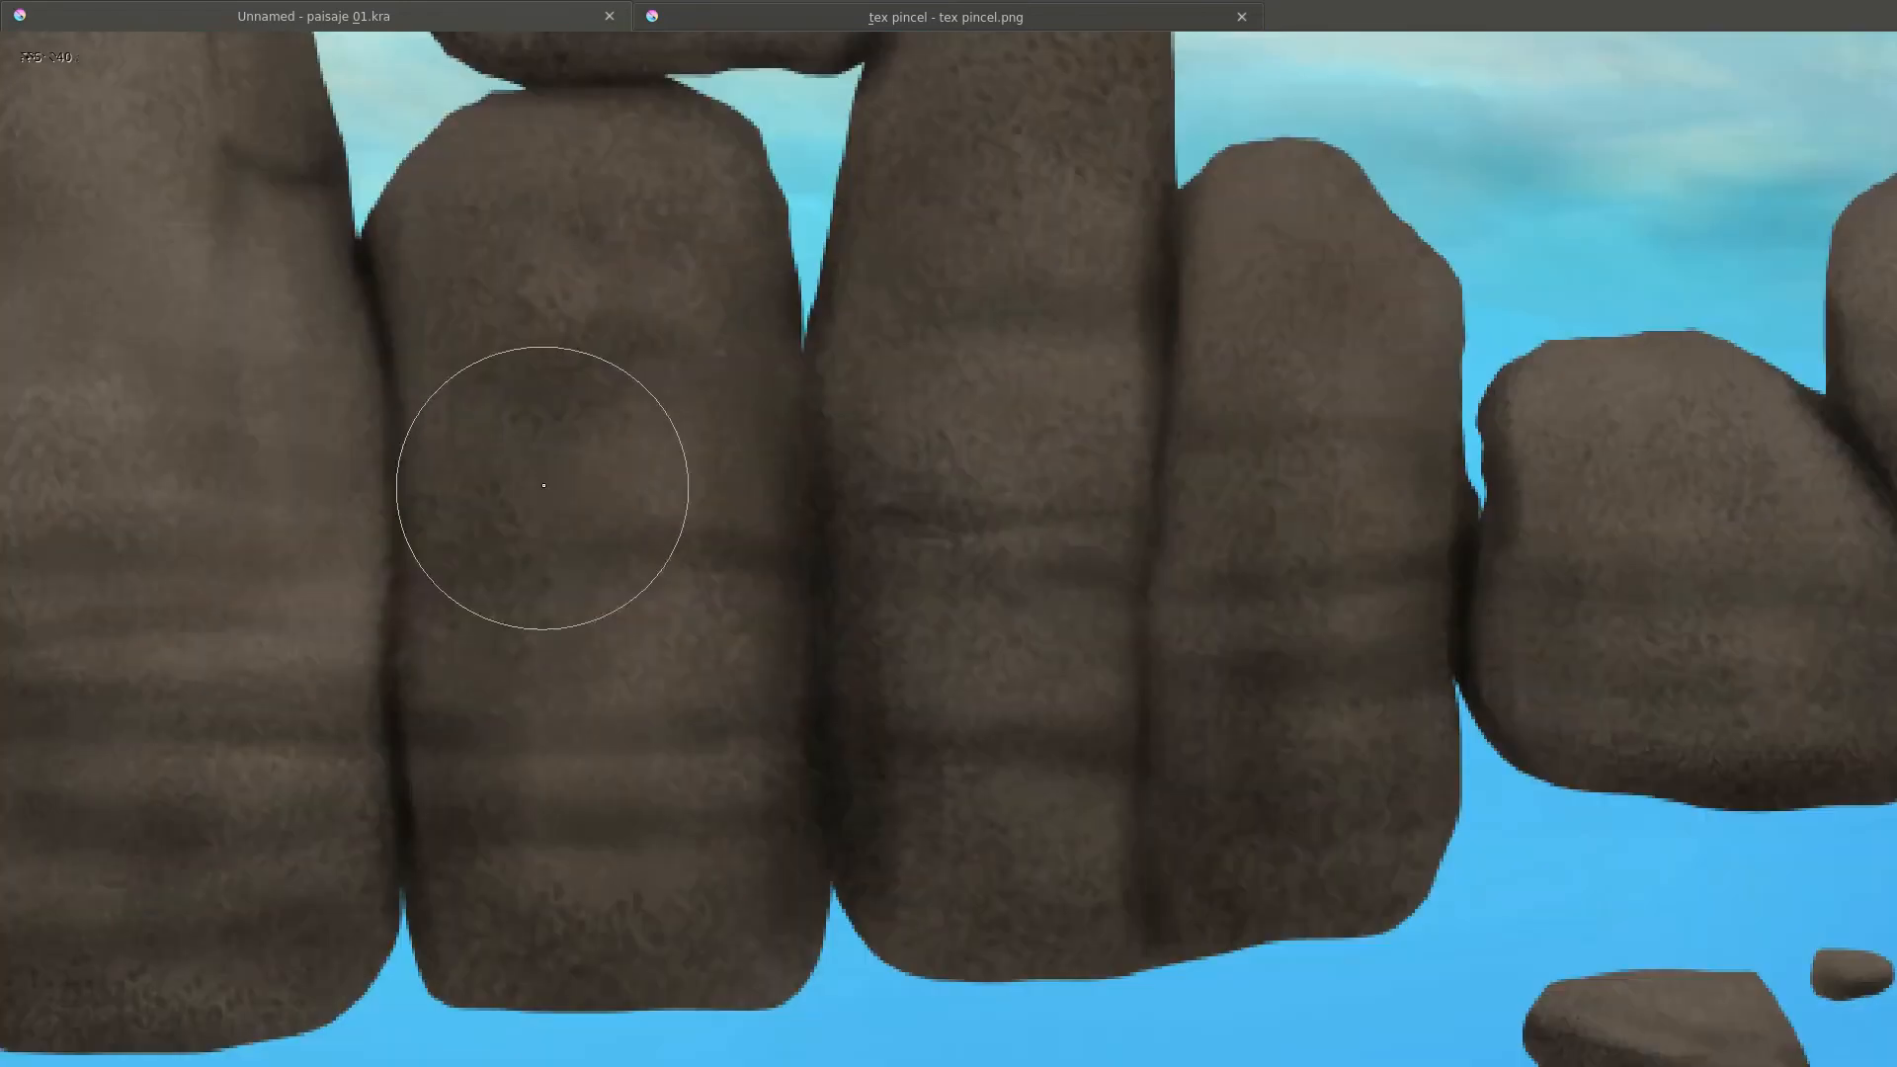
pyautogui.scroll(-5, 674, 841)
pyautogui.scroll(5, 656, 211)
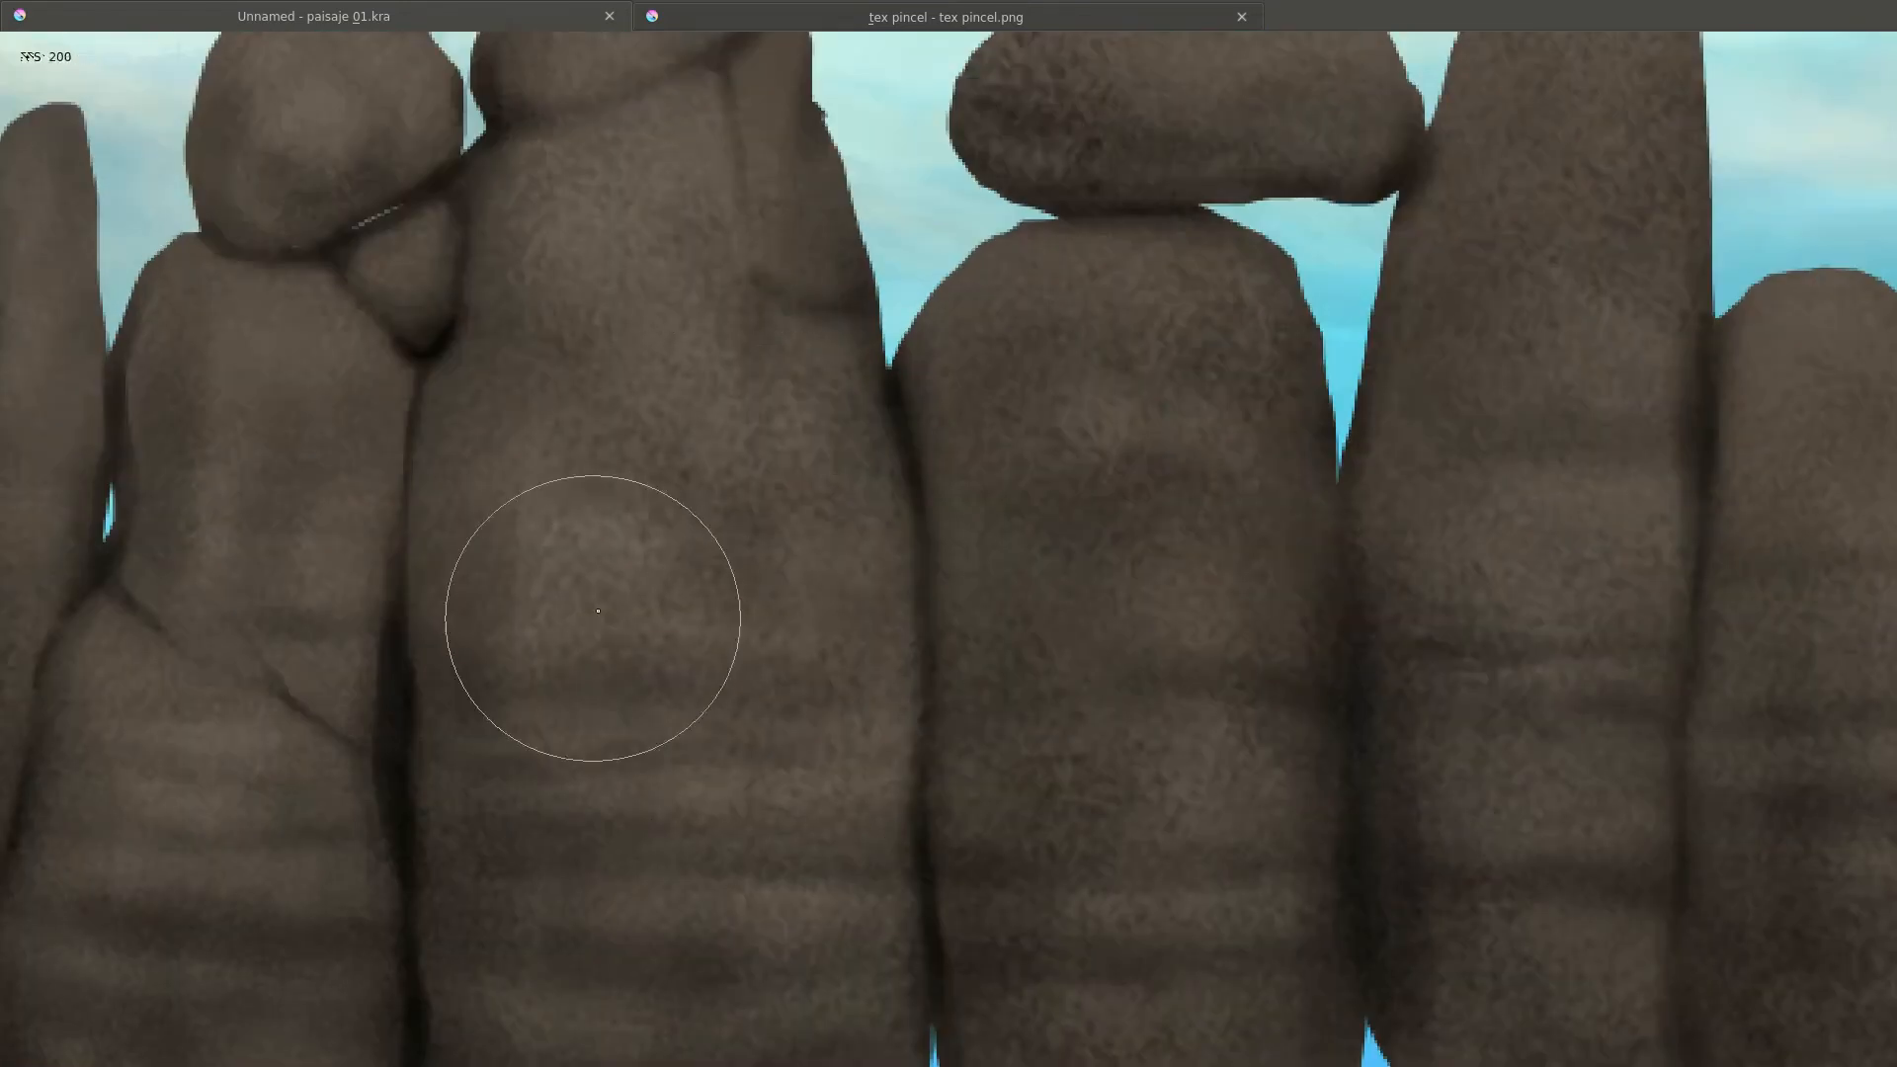
# Texture the wide central pillar, the cracked pillar beside it and the round boulder on top.
pyautogui.scroll(-1, 531, 624)
pyautogui.hscroll(-3, 648, 623)
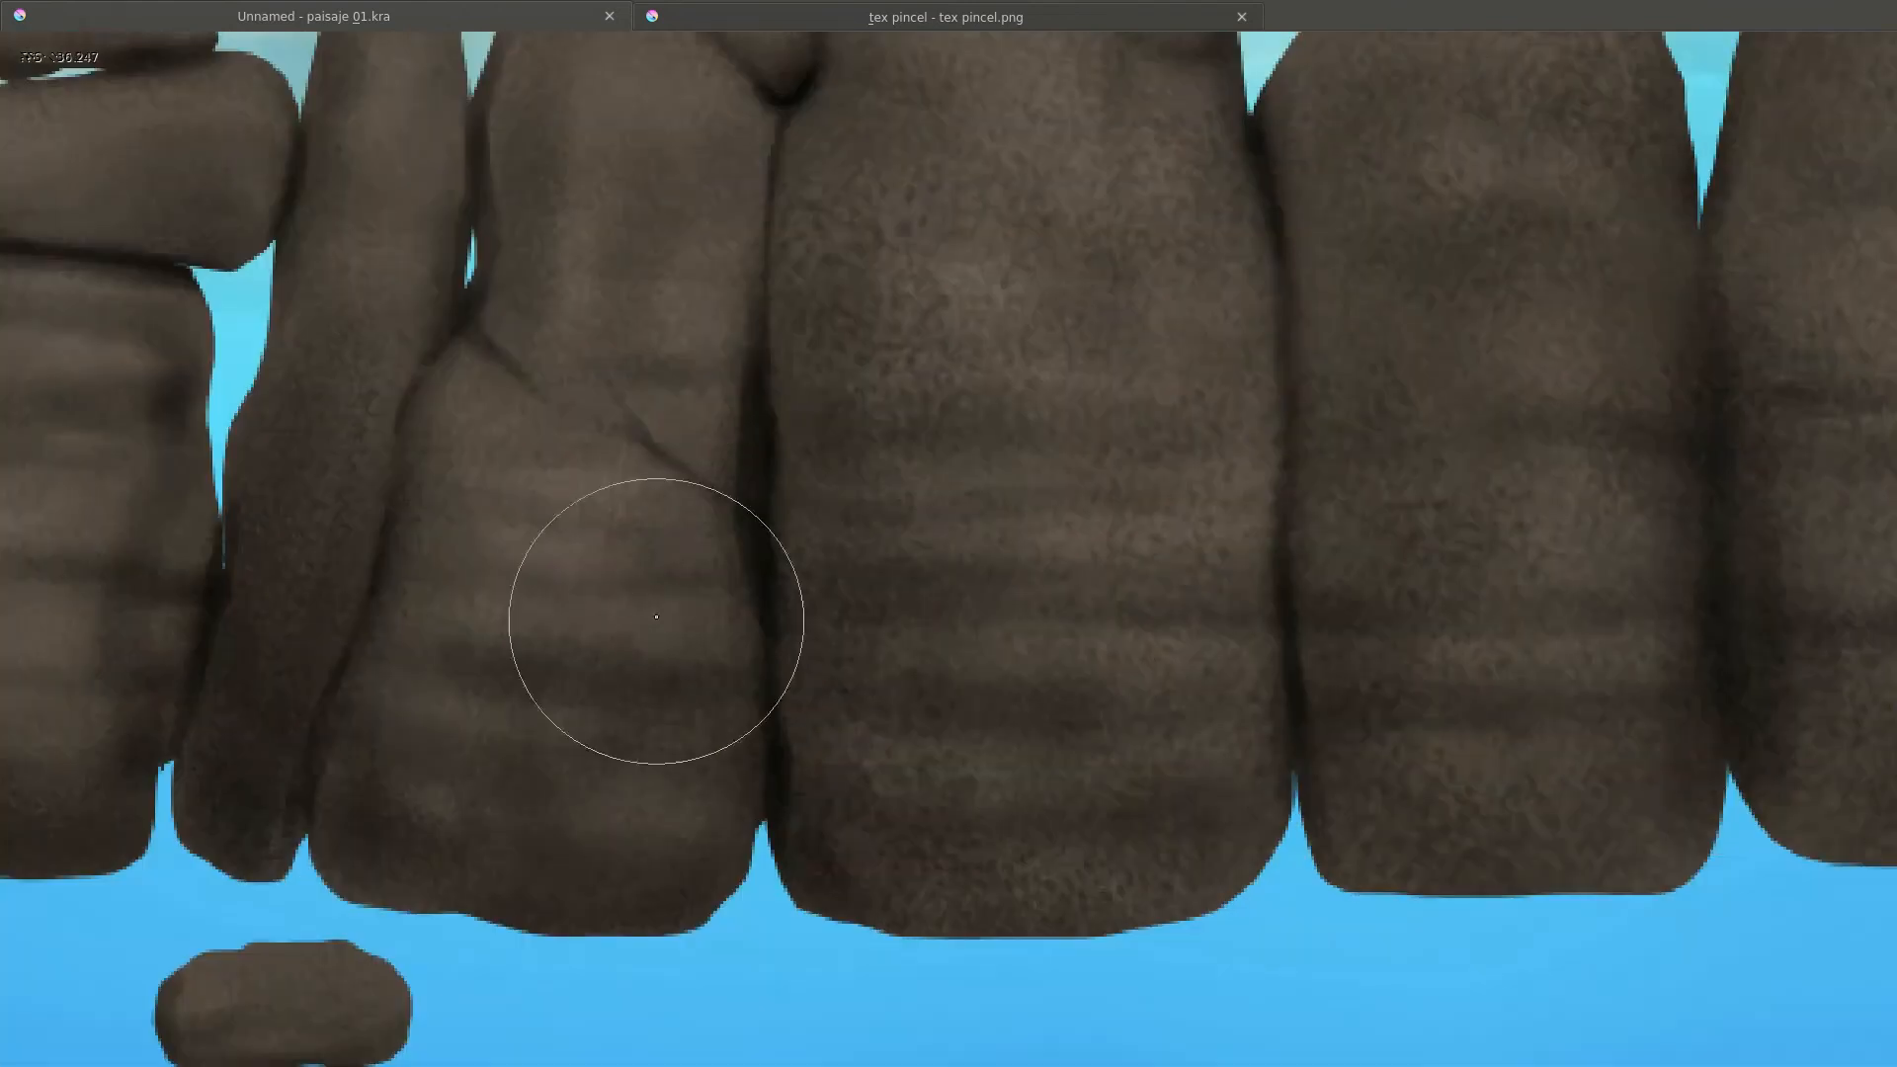
pyautogui.scroll(1, 594, 742)
pyautogui.scroll(-2, 594, 742)
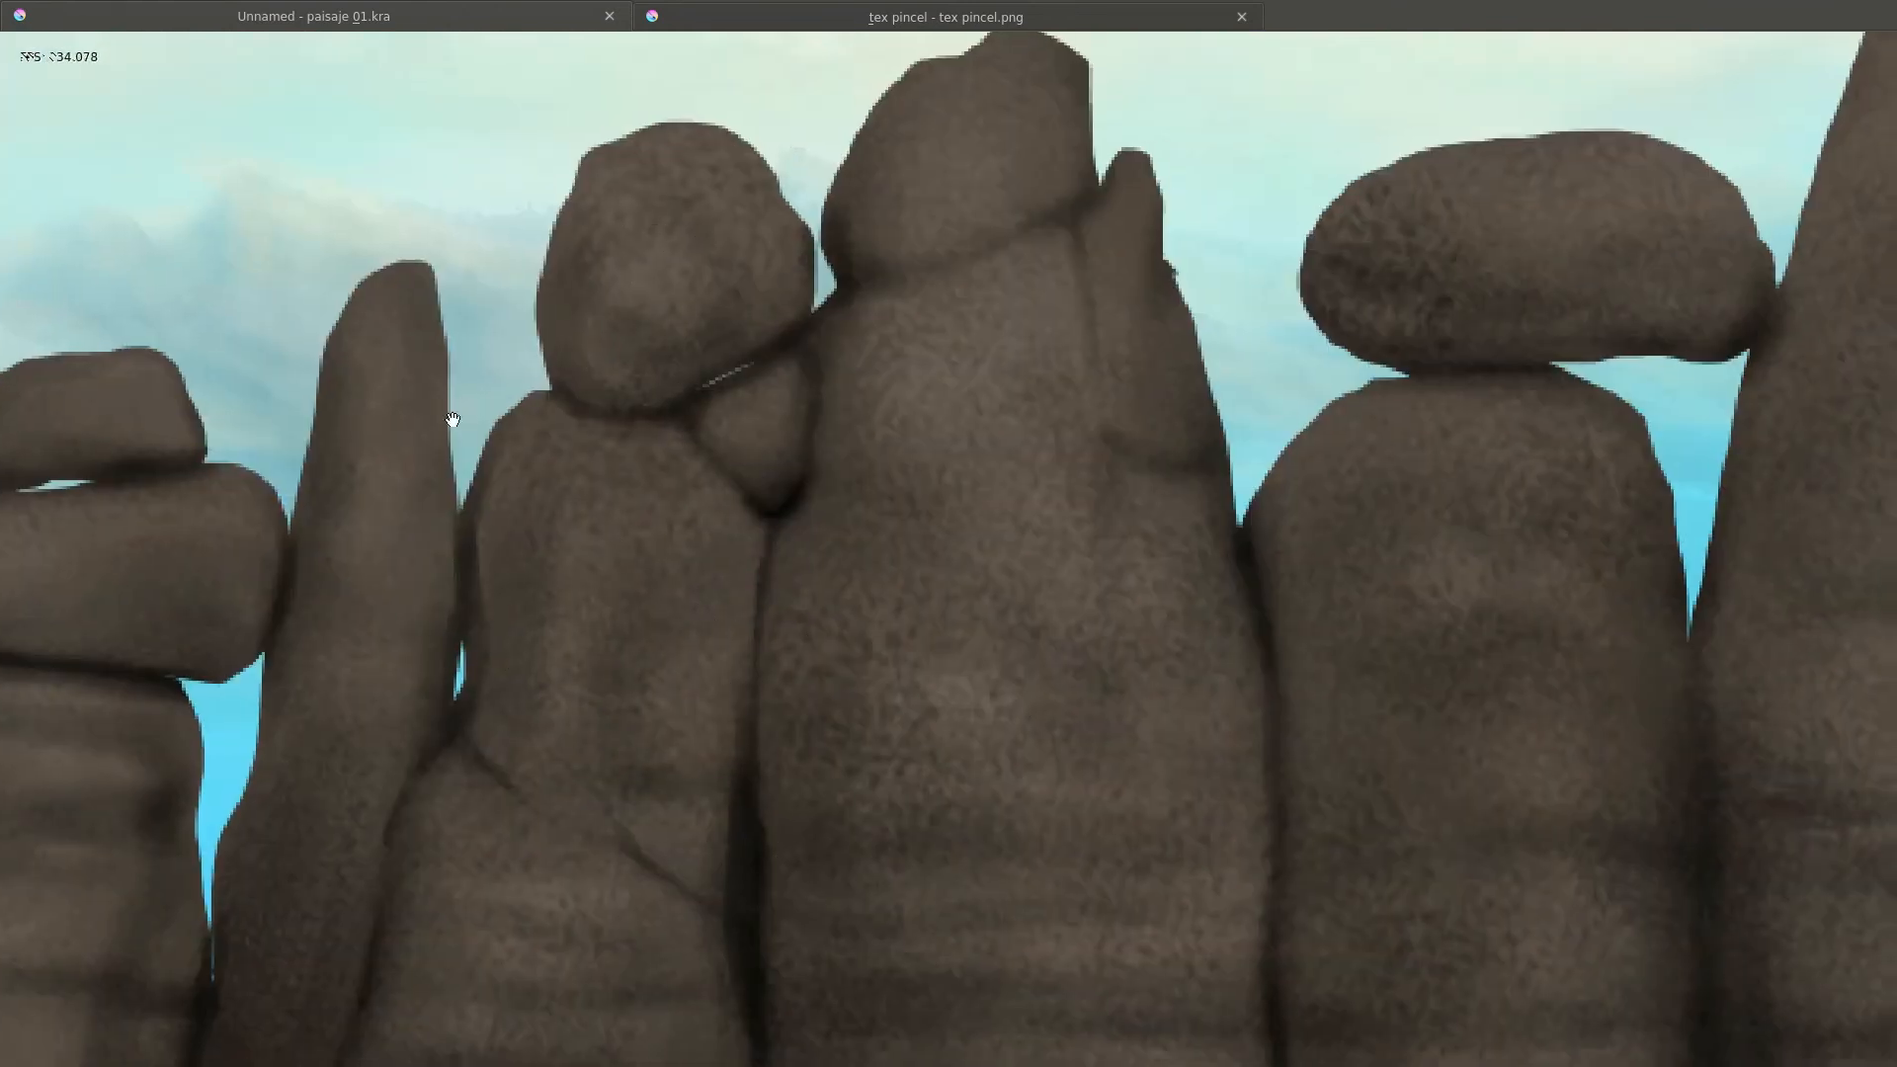
# Grain the thin leaning pillar, the stacked rocks beside it and the base of the tapered pillar.
pyautogui.hscroll(-3, 452, 419)
pyautogui.scroll(2, 656, 762)
pyautogui.scroll(1, 782, 491)
pyautogui.hscroll(-3, 781, 492)
pyautogui.scroll(1, 635, 601)
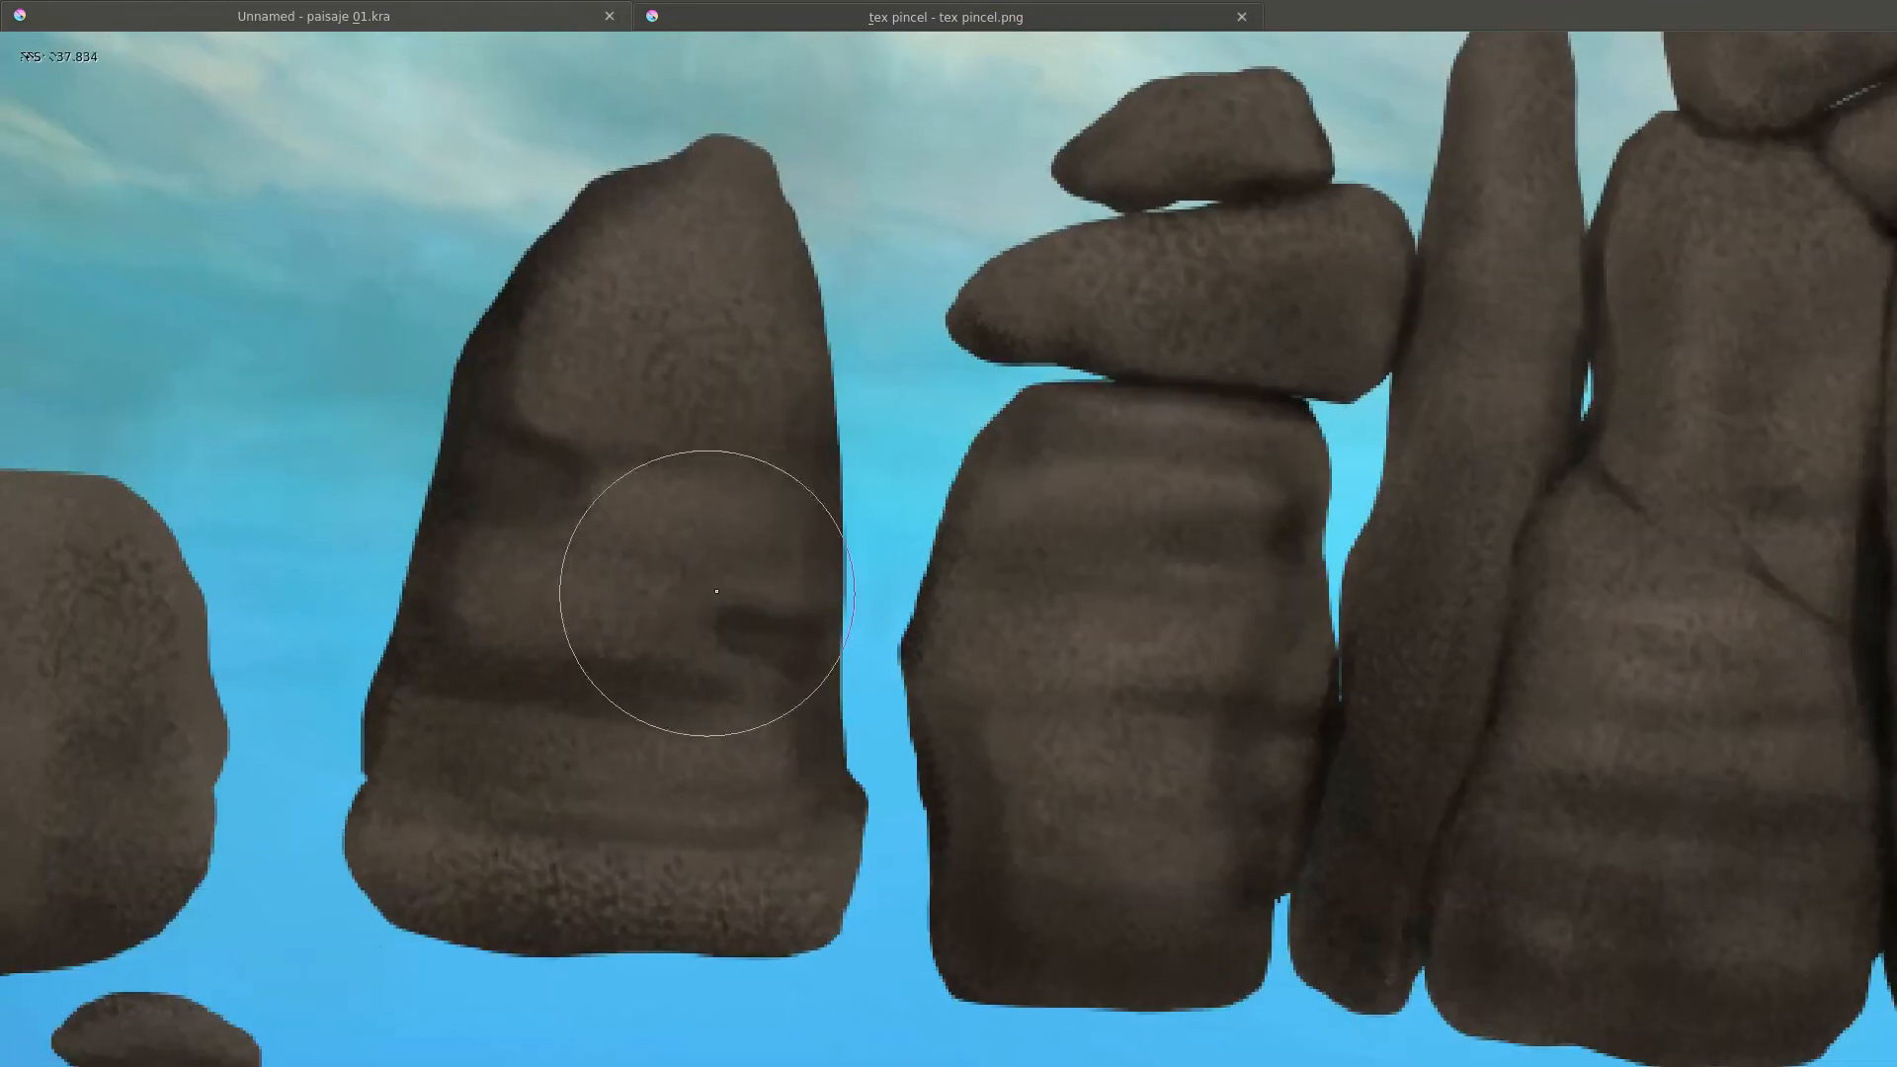
# Texture the leftmost rock and the face and lower edge of the large left foreground rock.
pyautogui.hscroll(-3, 656, 584)
pyautogui.hscroll(-5, 494, 652)
pyautogui.hscroll(4, 692, 533)
pyautogui.scroll(-6, 691, 533)
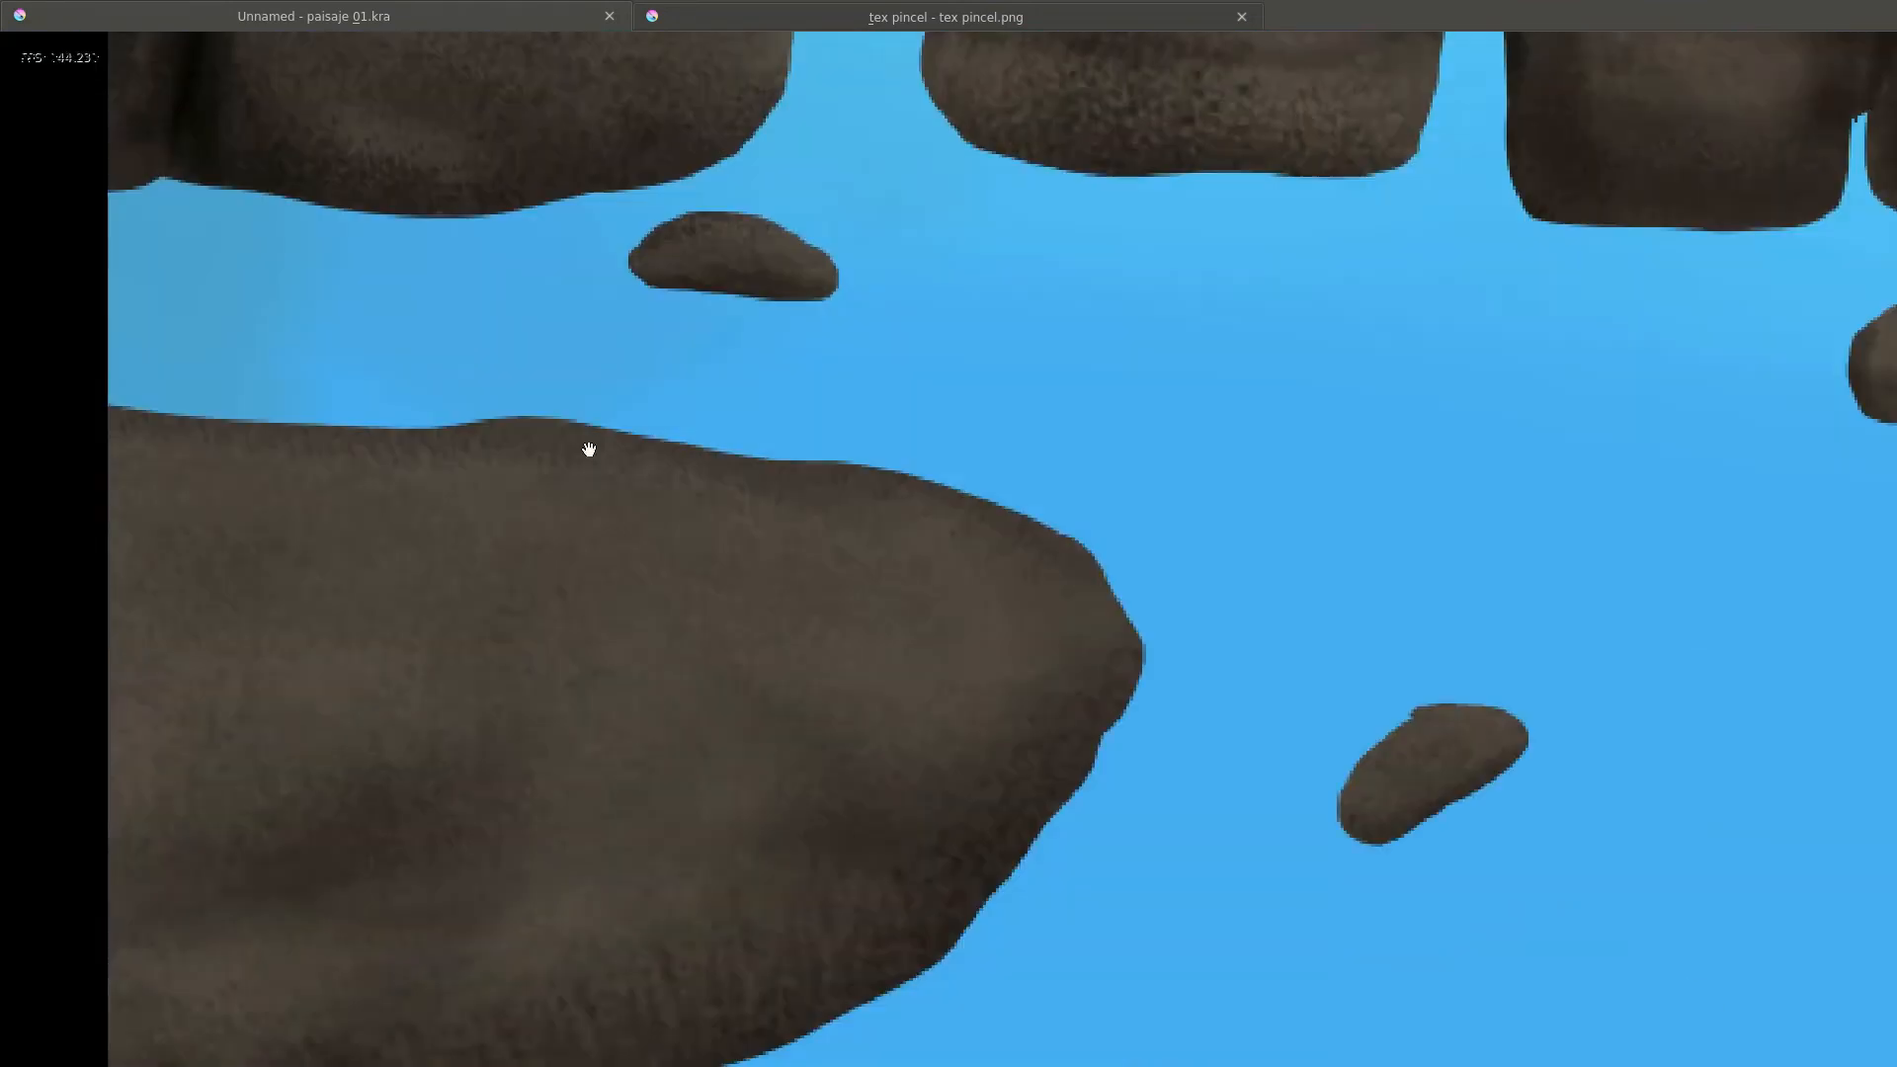
pyautogui.hscroll(-2, 642, 475)
pyautogui.scroll(-2, 642, 474)
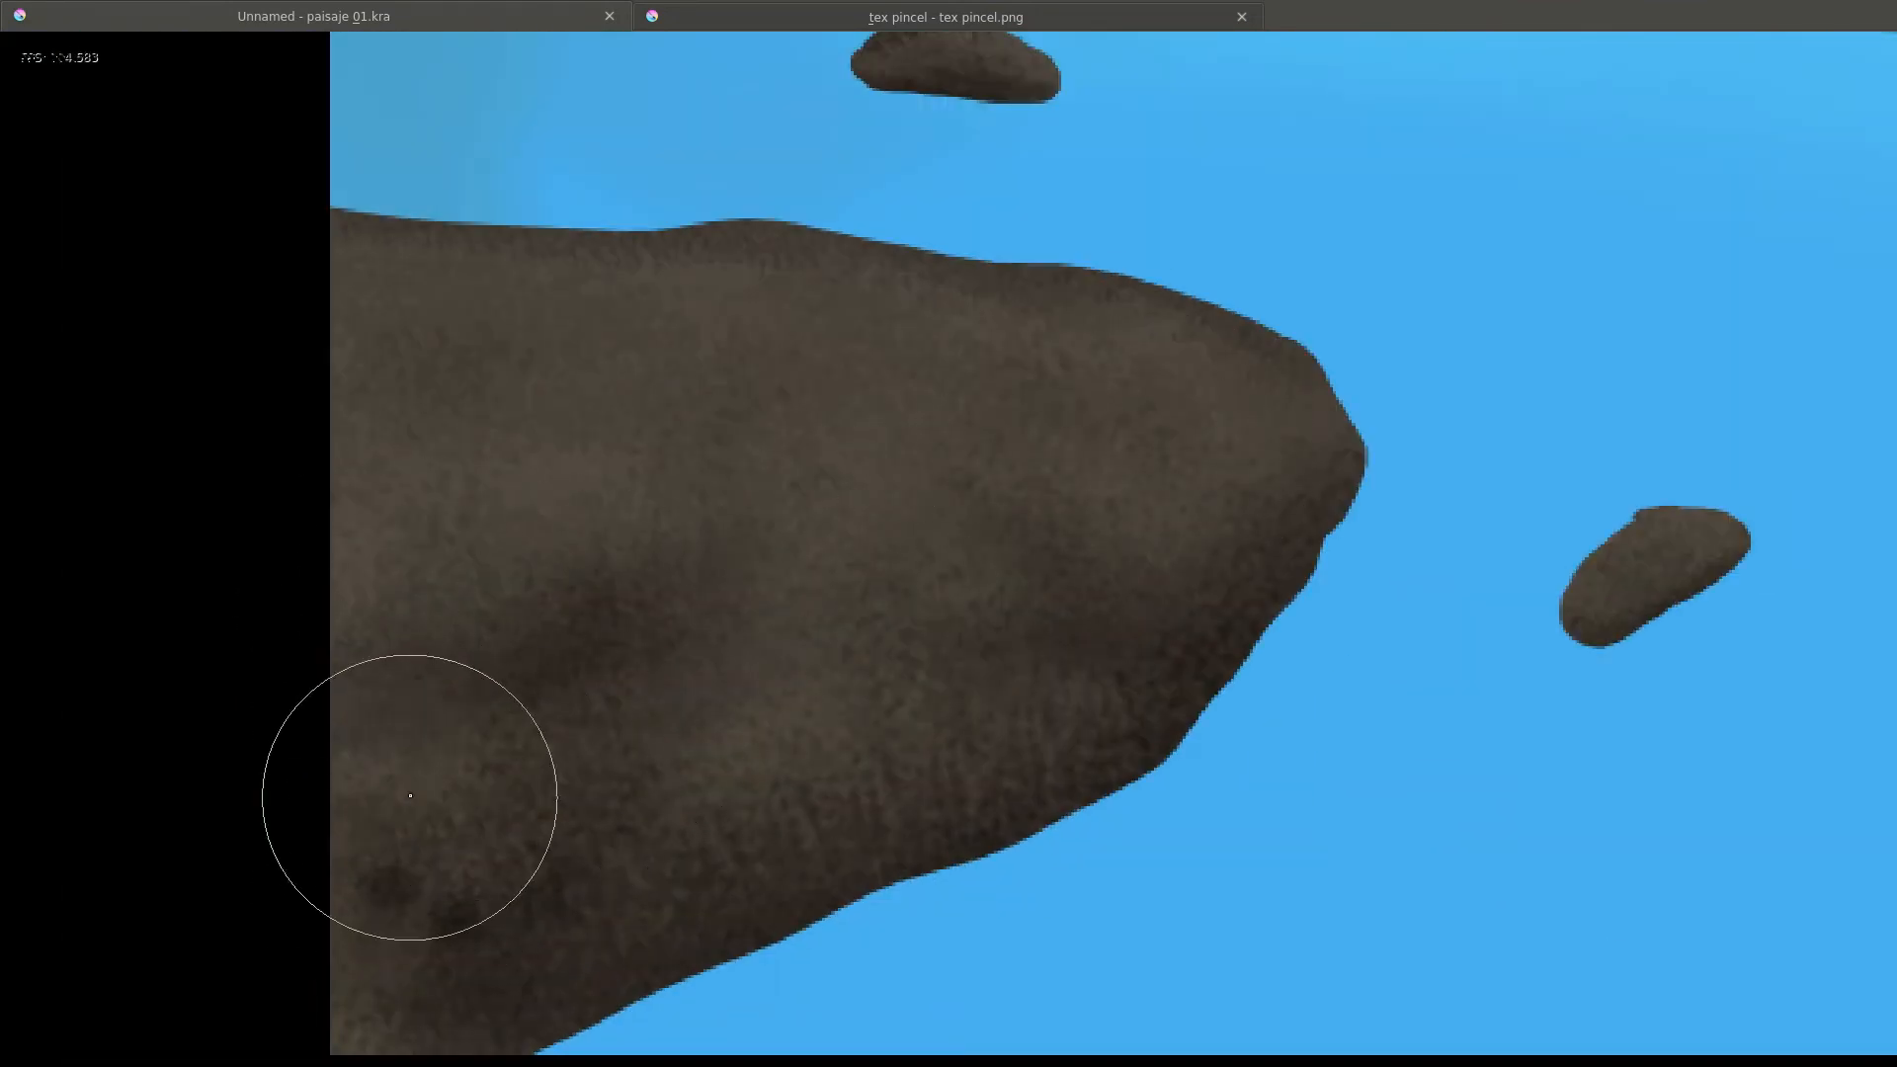
# Sample a dark brown from the large left foreground rock and add speckles to the large right foreground rock.
pyautogui.keyDown('ctrl'); pyautogui.click(544, 365); pyautogui.keyUp('ctrl')
pyautogui.scroll(8, 1152, 720)
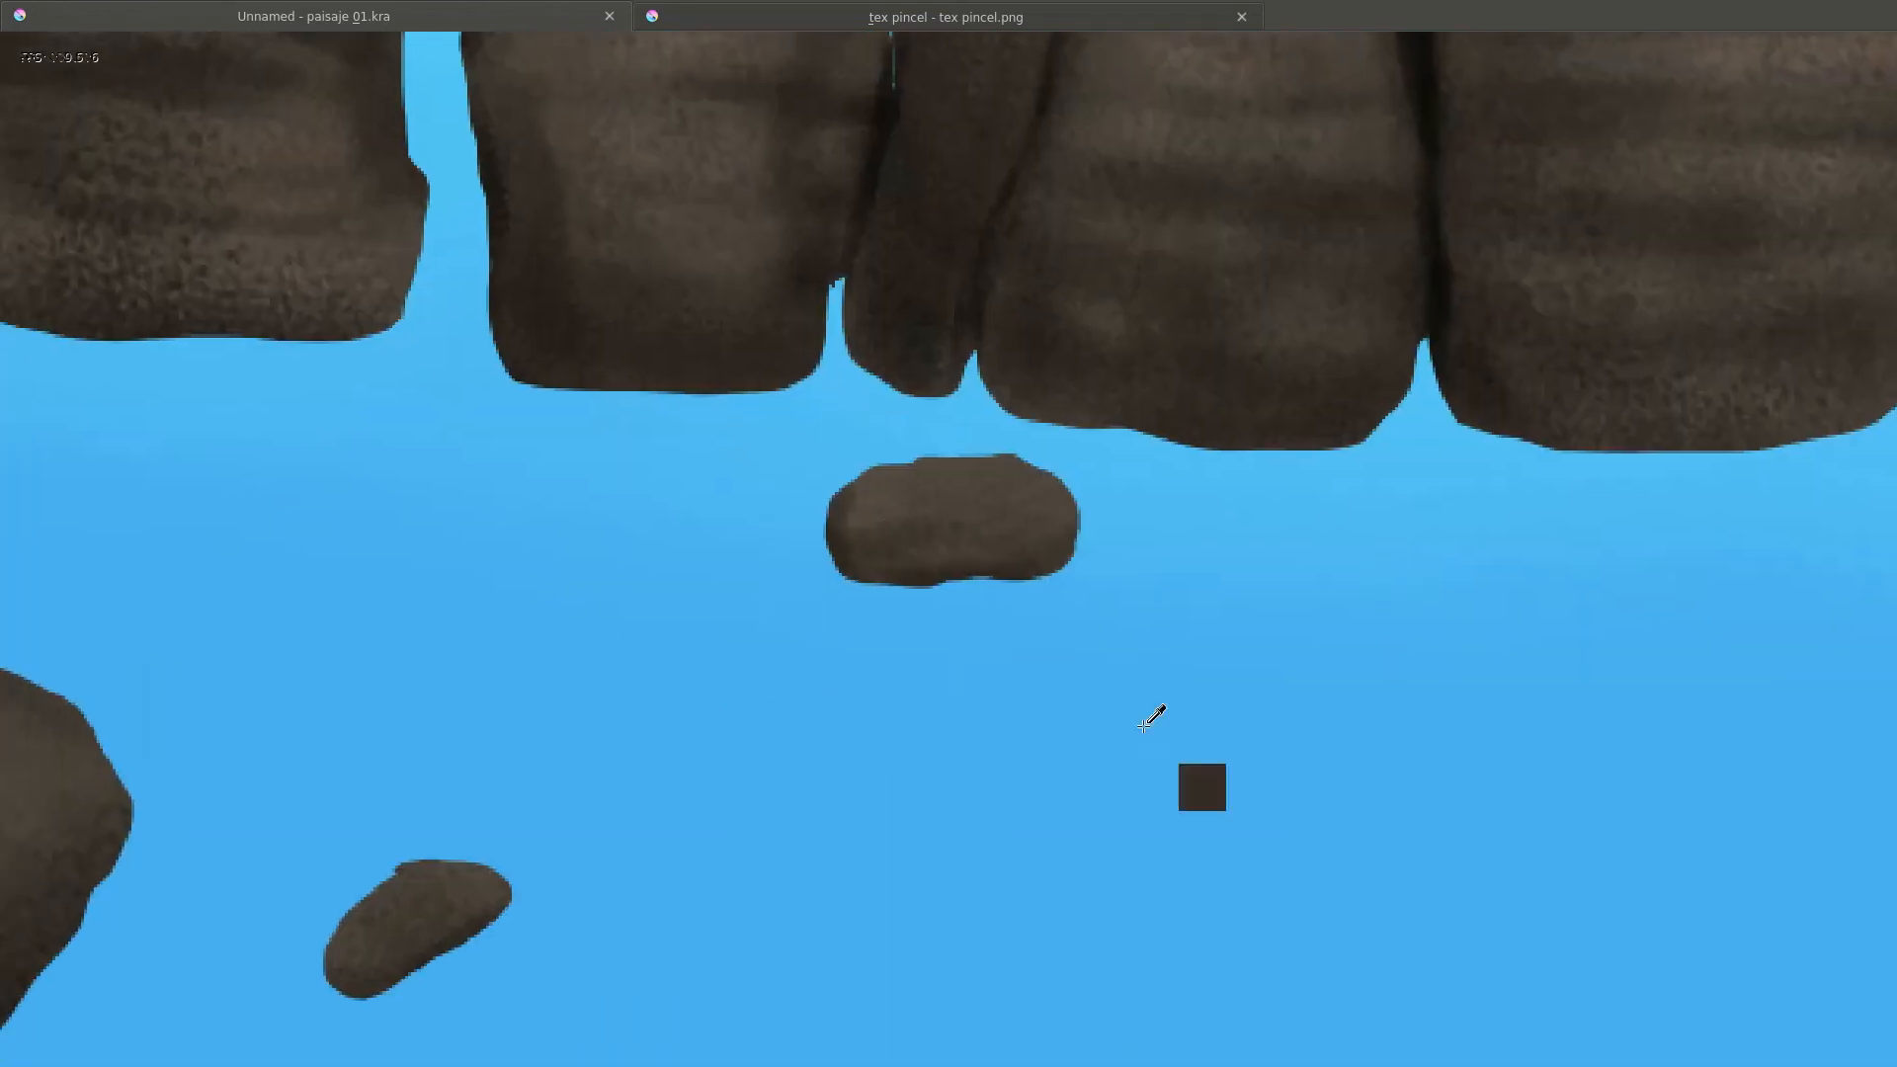
pyautogui.hscroll(6, 847, 614)
pyautogui.scroll(-4, 1007, 665)
pyautogui.hscroll(-2, 1253, 531)
pyautogui.scroll(-5, 1252, 531)
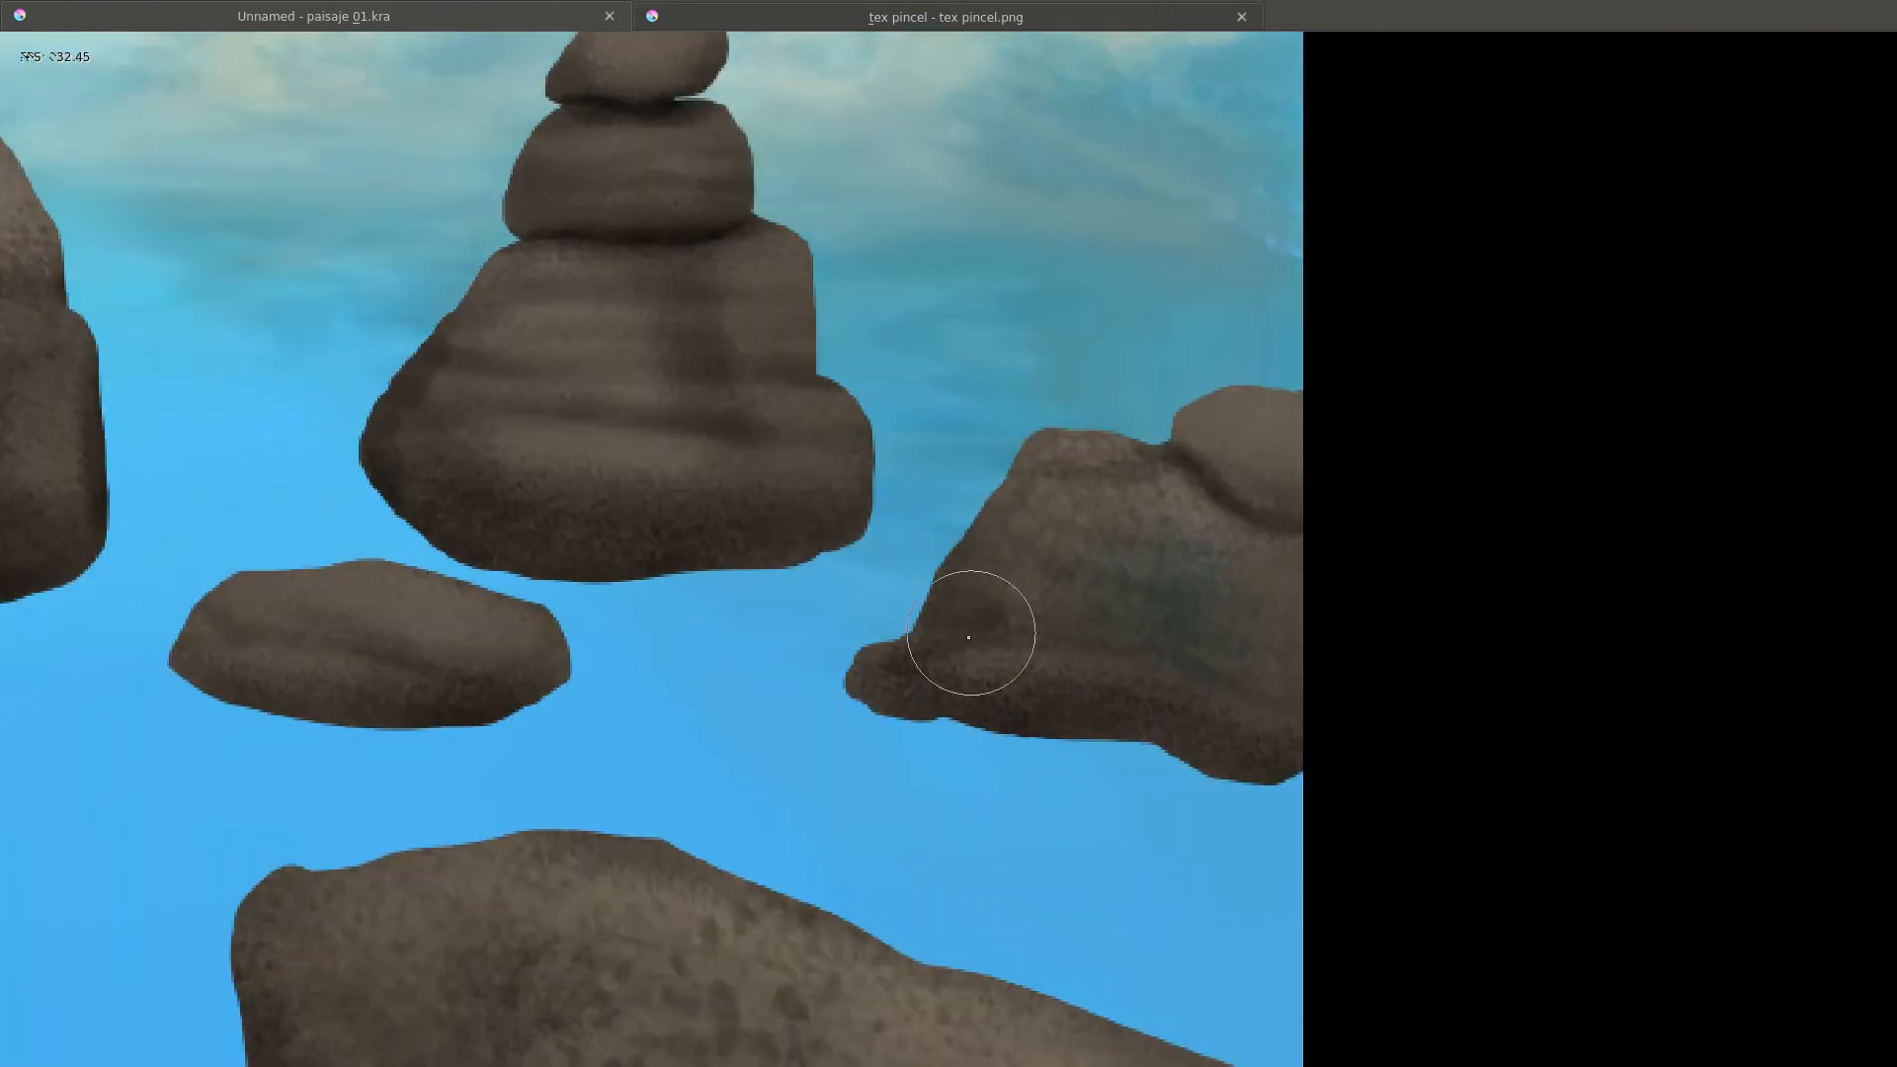
# Dab dark brown speckles over the stacked rock, the upright and rounded rocks and the pillars beside them.
pyautogui.hscroll(-4, 889, 529)
pyautogui.scroll(3, 770, 669)
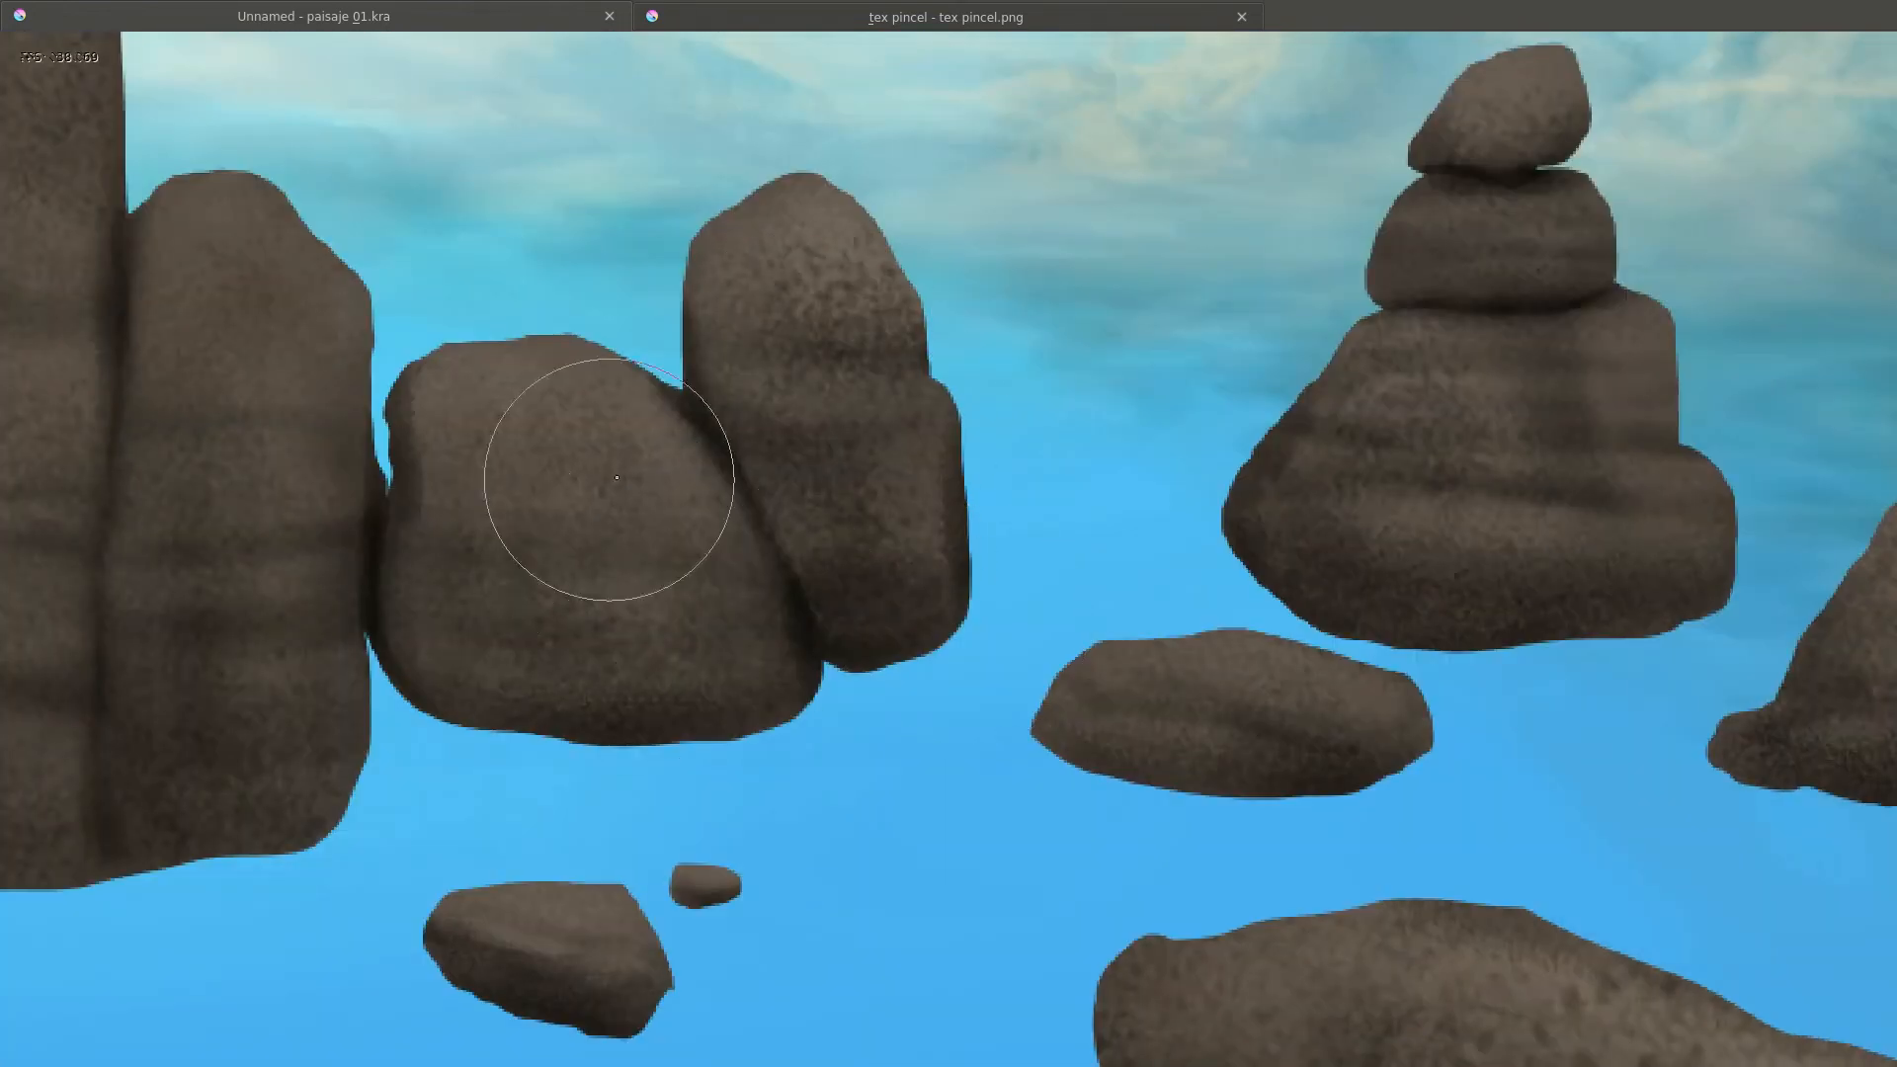
pyautogui.hscroll(-4, 711, 543)
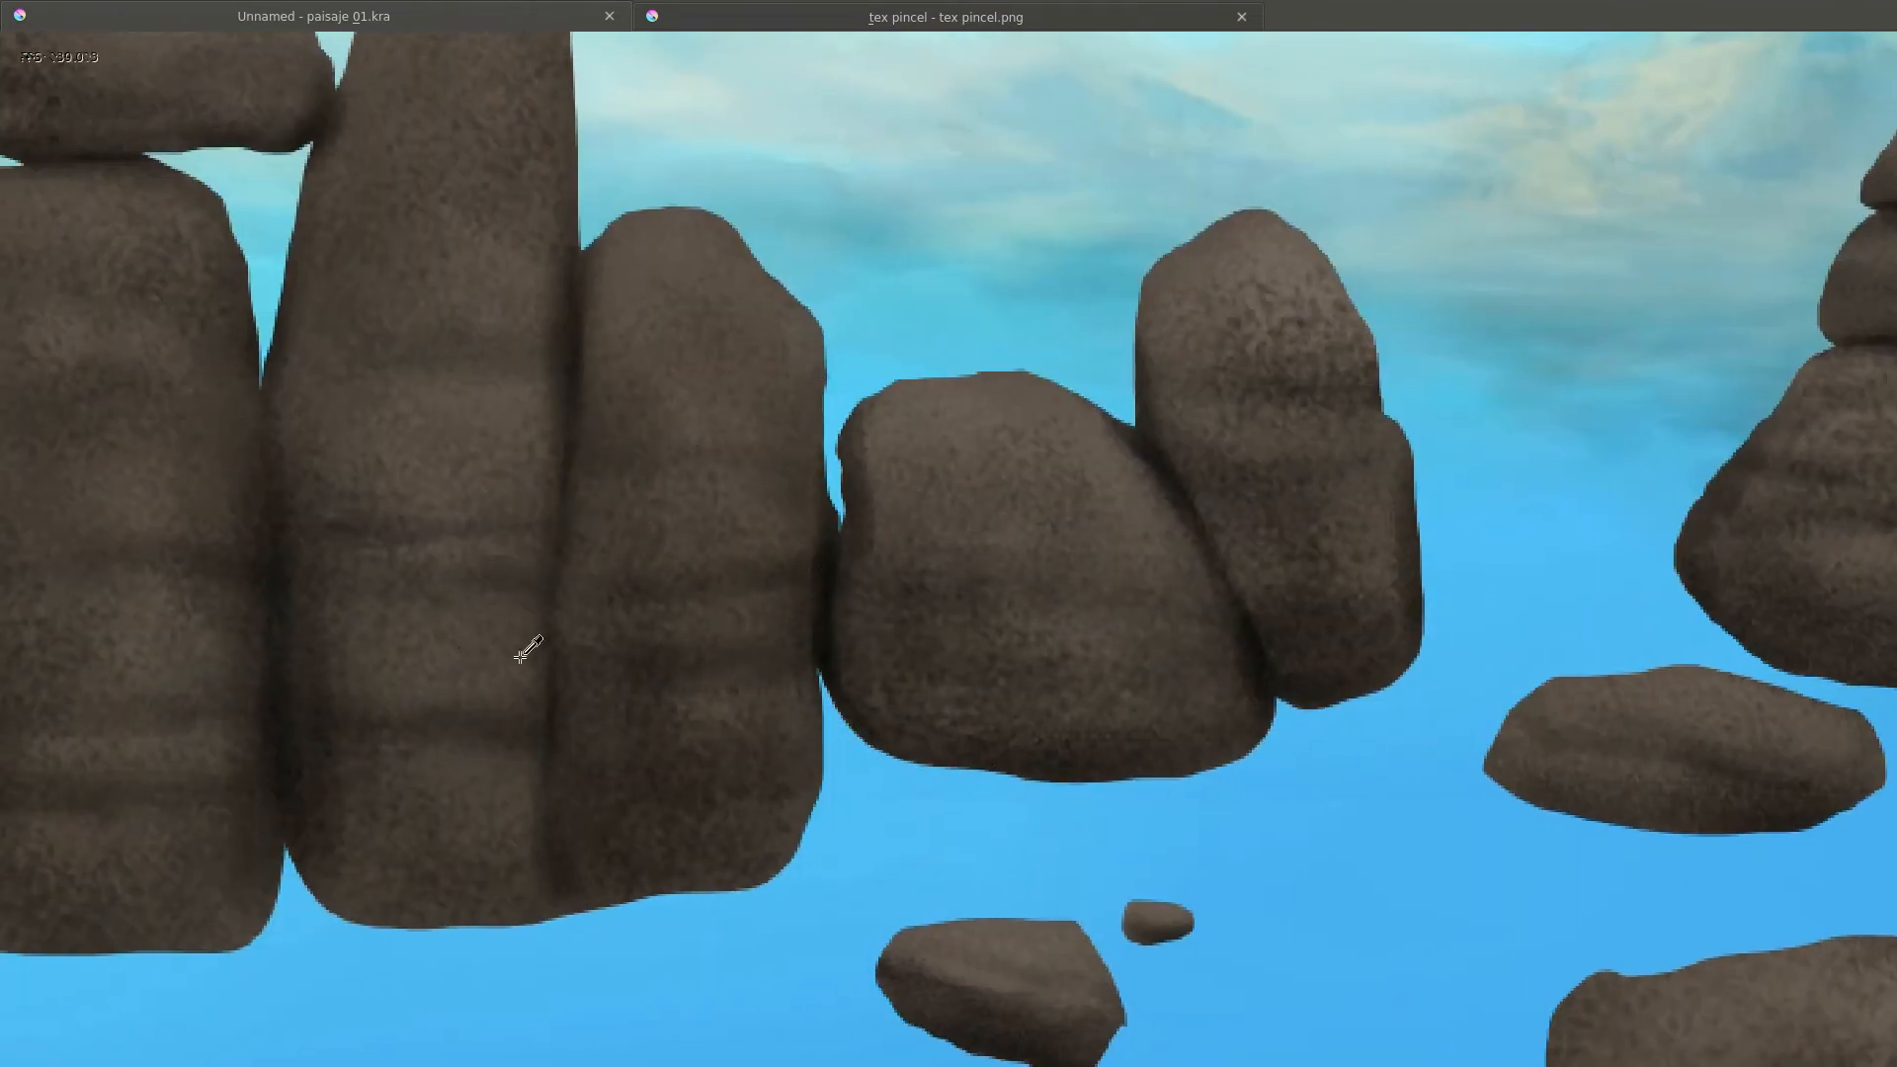
pyautogui.scroll(-2, 741, 495)
pyautogui.scroll(3, 567, 385)
pyautogui.hscroll(-3, 593, 478)
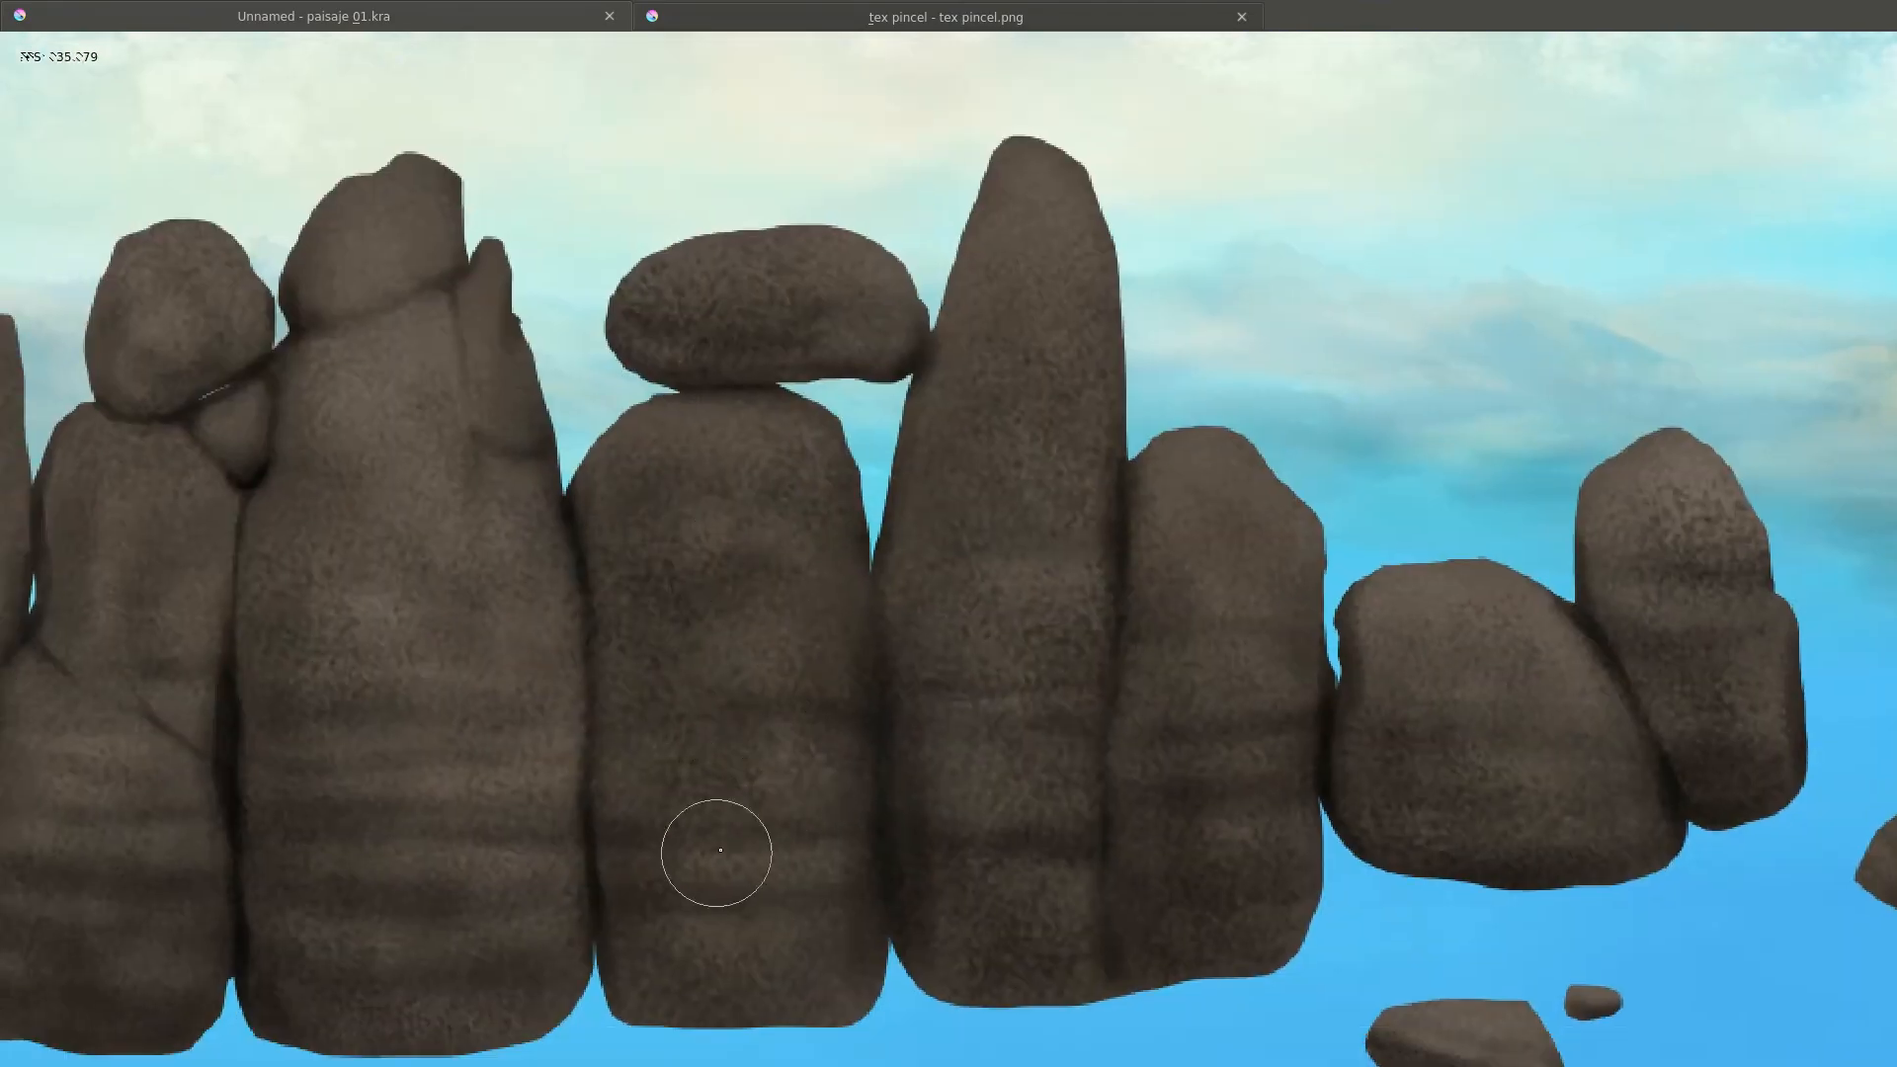
# Paint dense dark spots on the lower corner of the rock at the right edge of the painting.
pyautogui.scroll(-2, 720, 849)
pyautogui.scroll(-4, 919, 677)
pyautogui.scroll(3, 787, 474)
pyautogui.scroll(2, 1100, 517)
pyautogui.moveTo(1101, 516); pyautogui.dragTo(1119, 491)
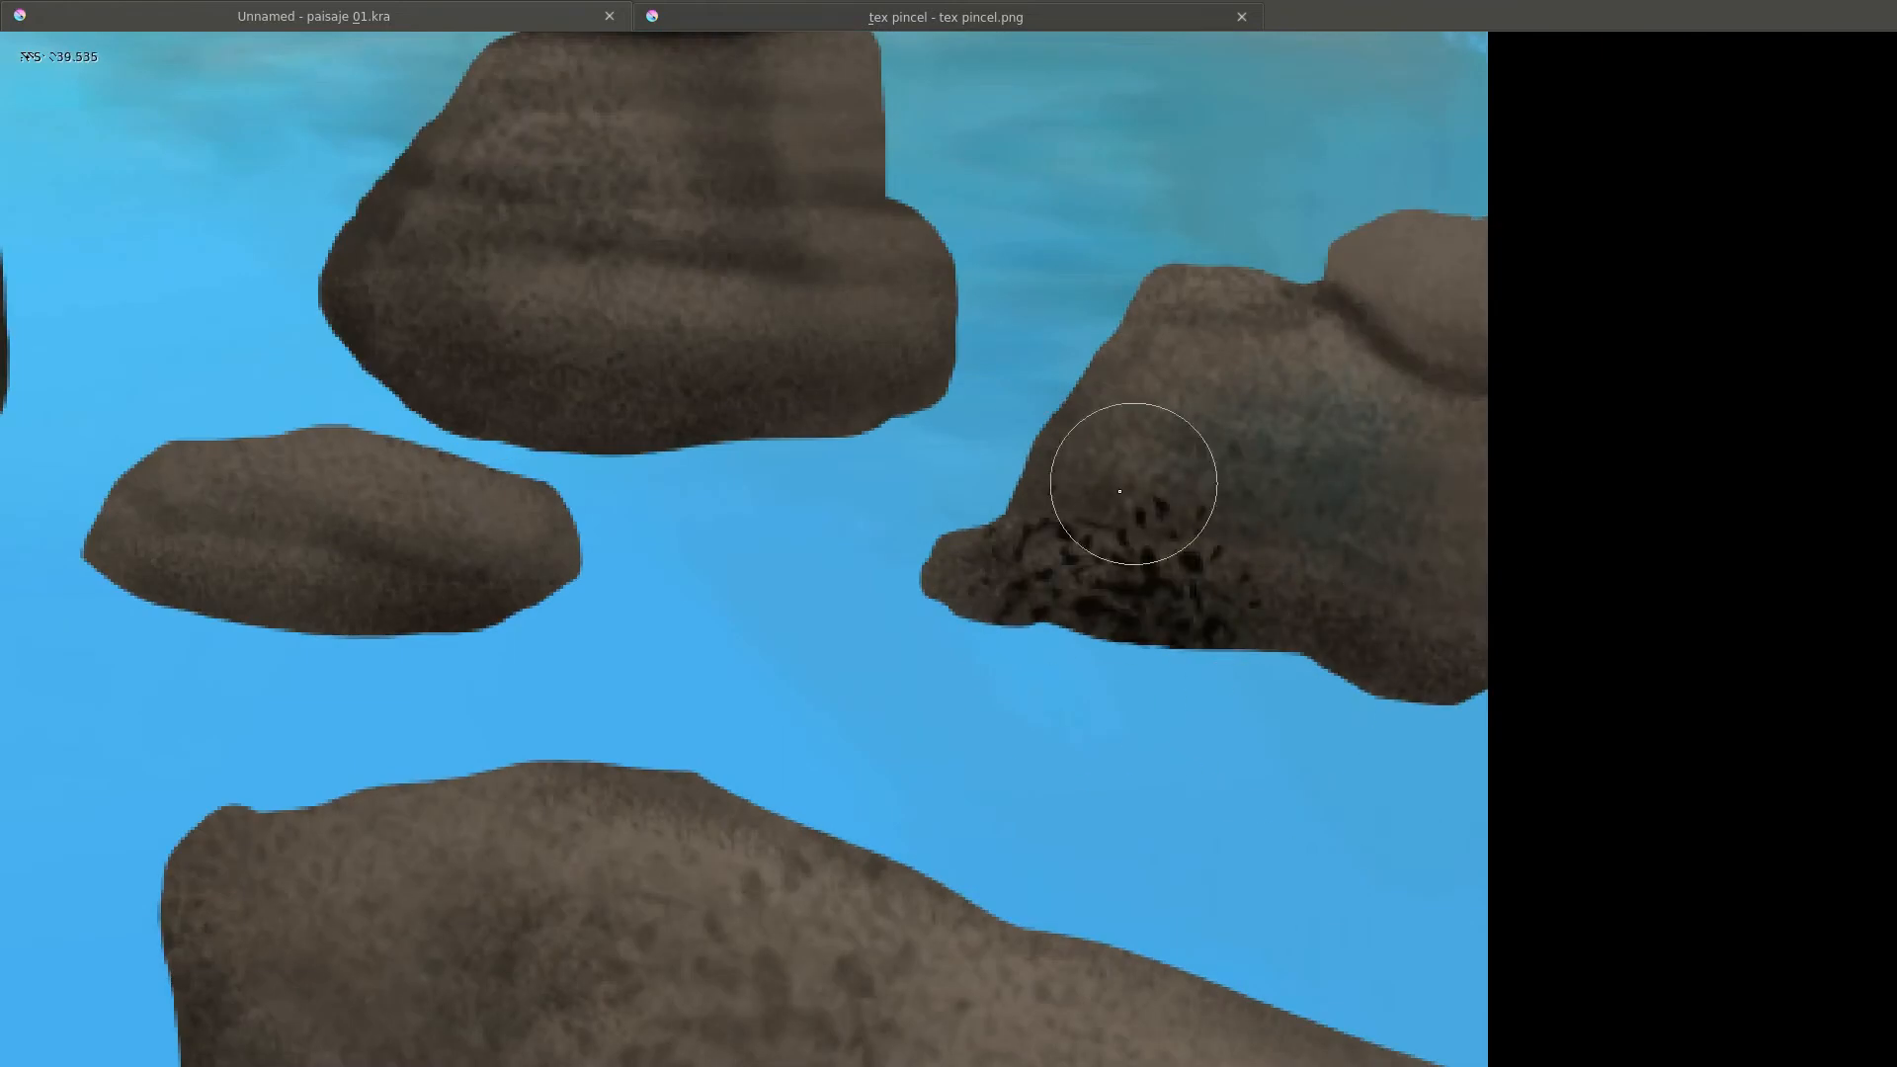
# Try a different textured brush preset on the shorter pillar beside the tallest one.
pyautogui.scroll(-5, 1119, 491)
pyautogui.scroll(3, 993, 724)
pyautogui.rightClick(993, 724)
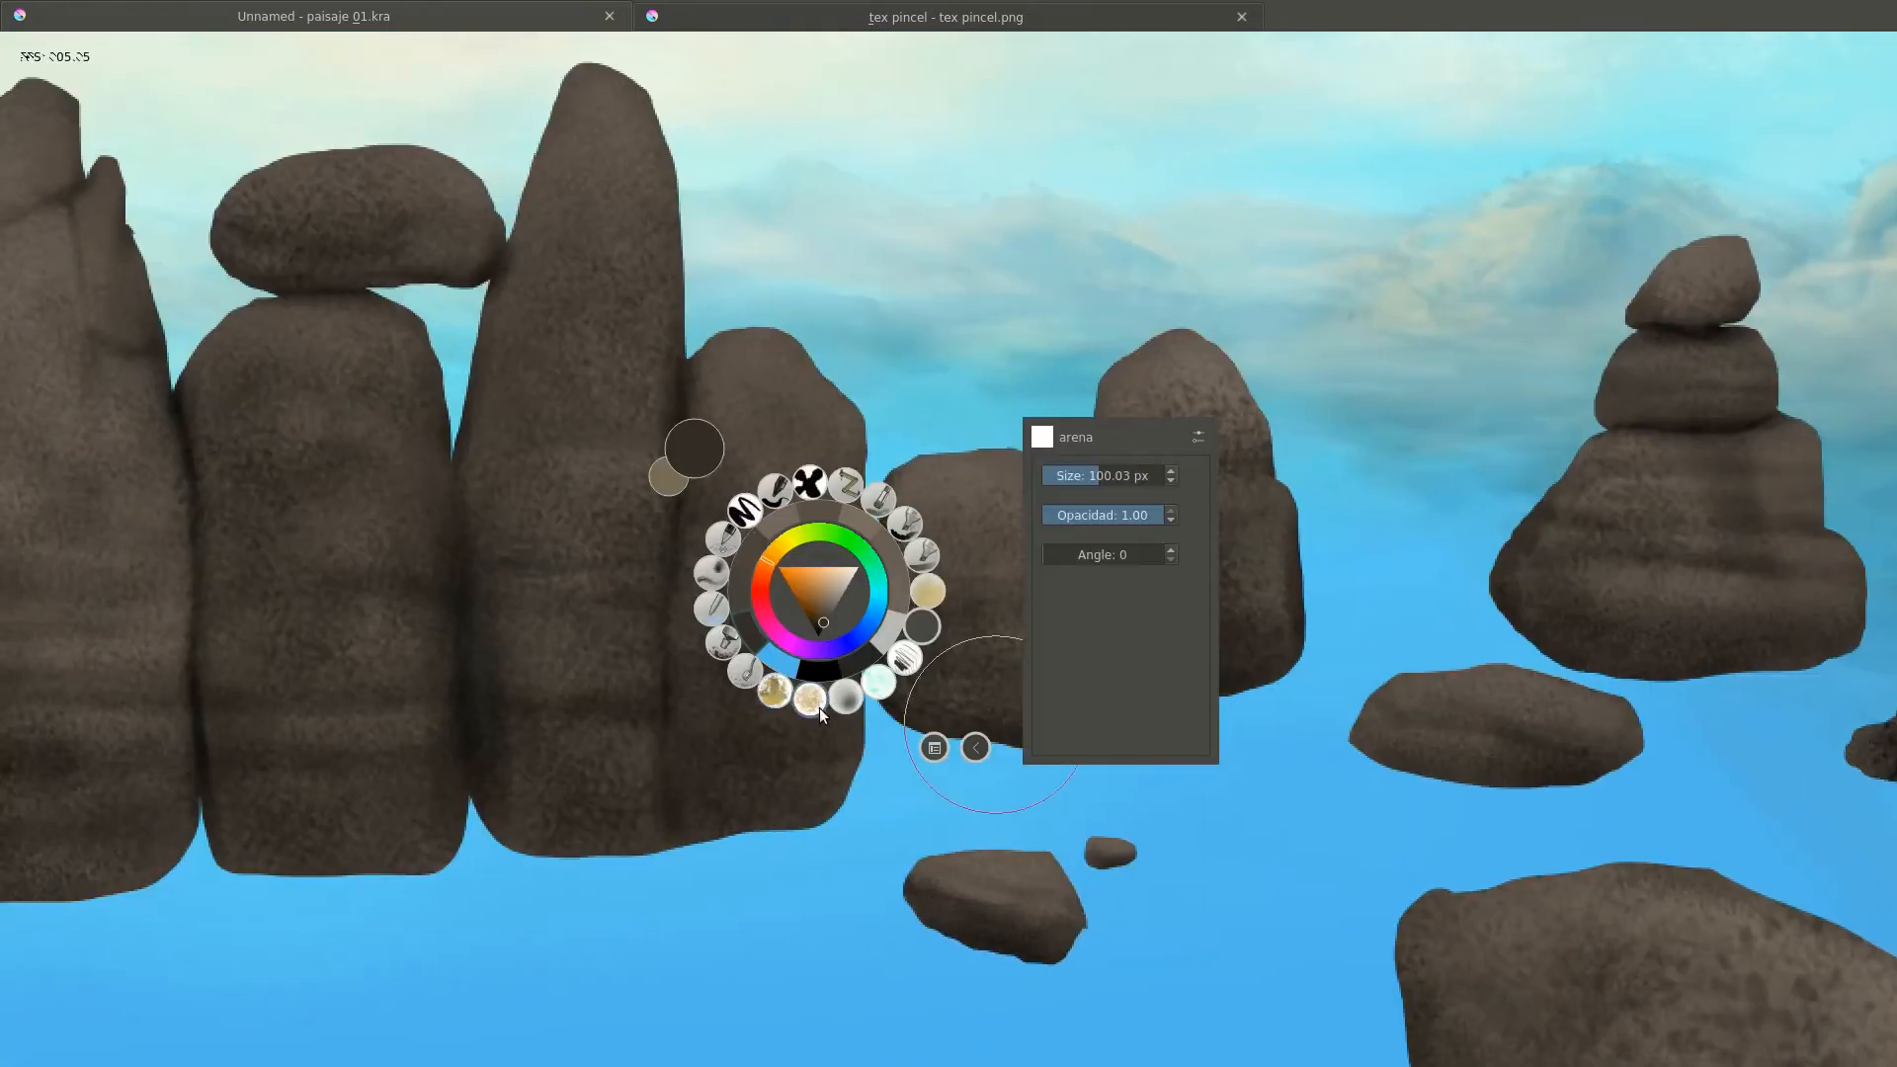
pyautogui.click(820, 707)
pyautogui.scroll(2, 835, 736)
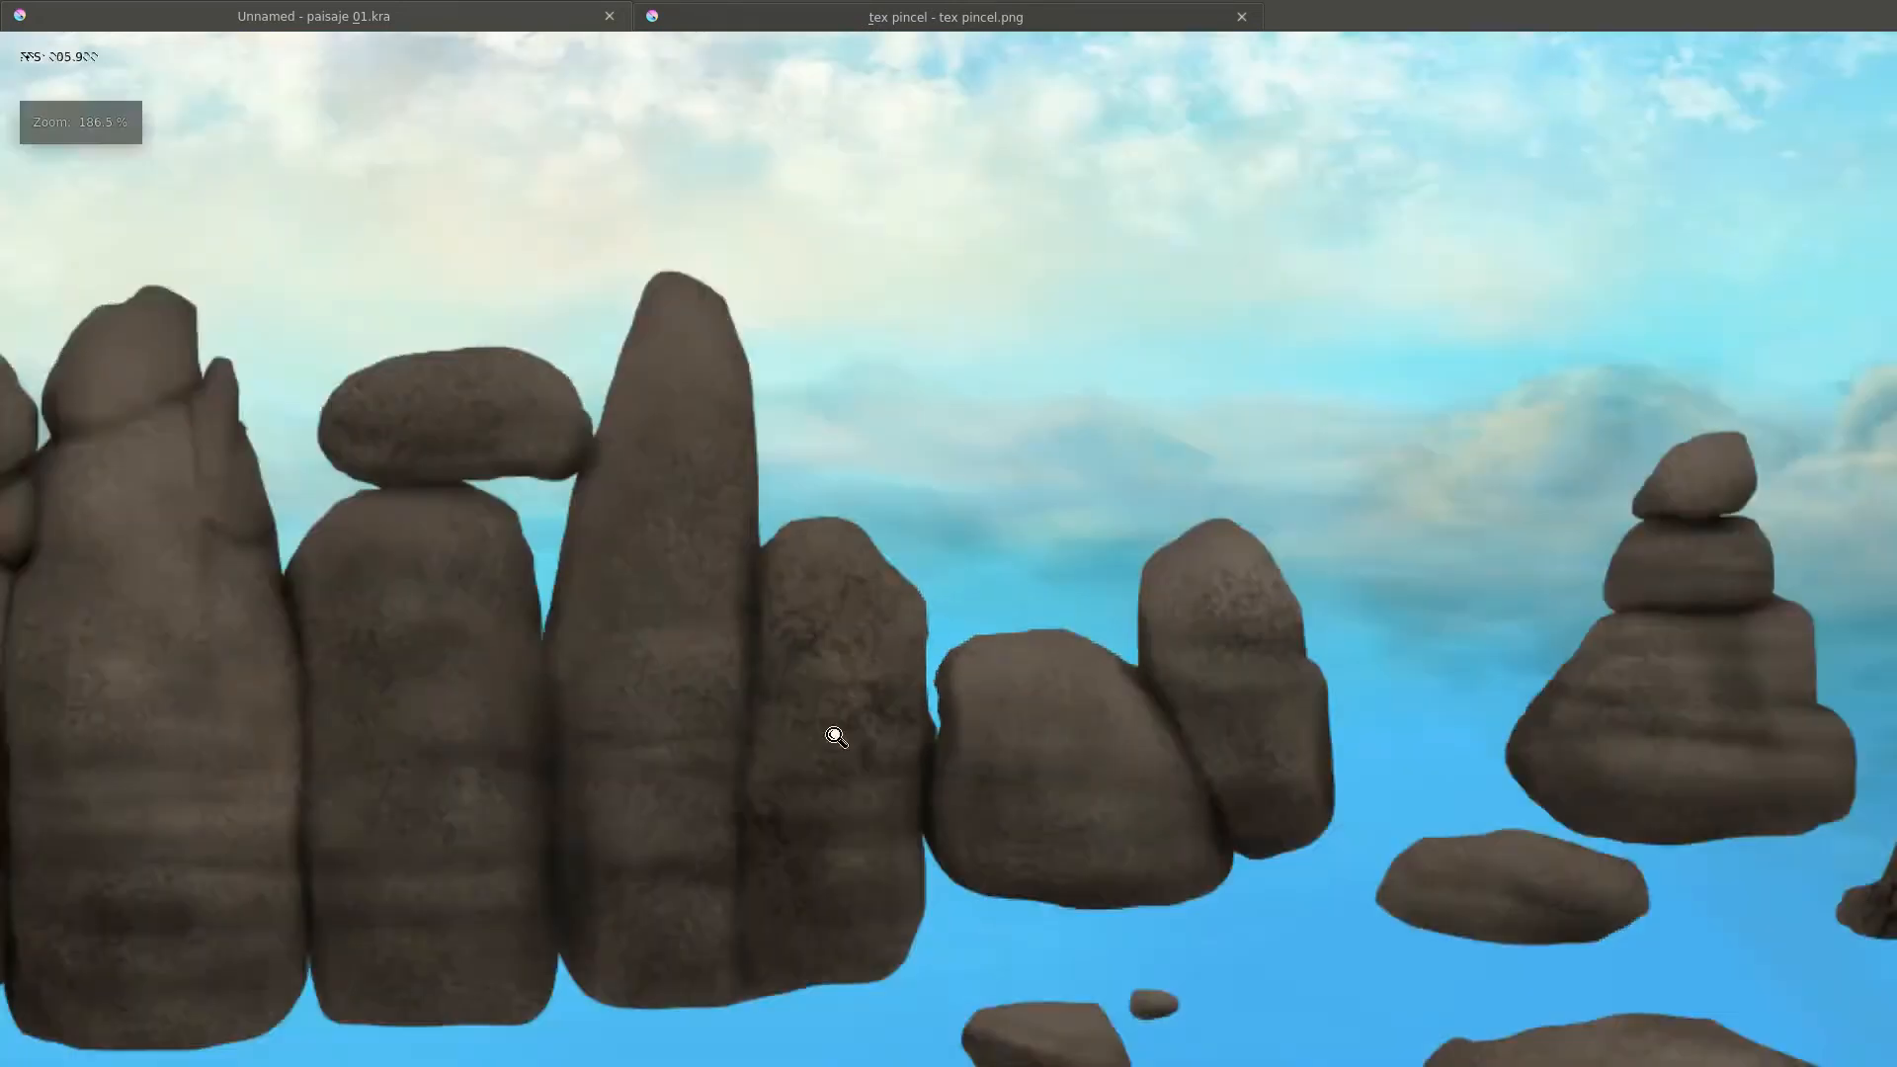
pyautogui.scroll(2, 836, 736)
pyautogui.scroll(-3, 889, 458)
pyautogui.rightClick(1017, 605)
pyautogui.click(968, 691)
pyautogui.scroll(-2, 710, 299)
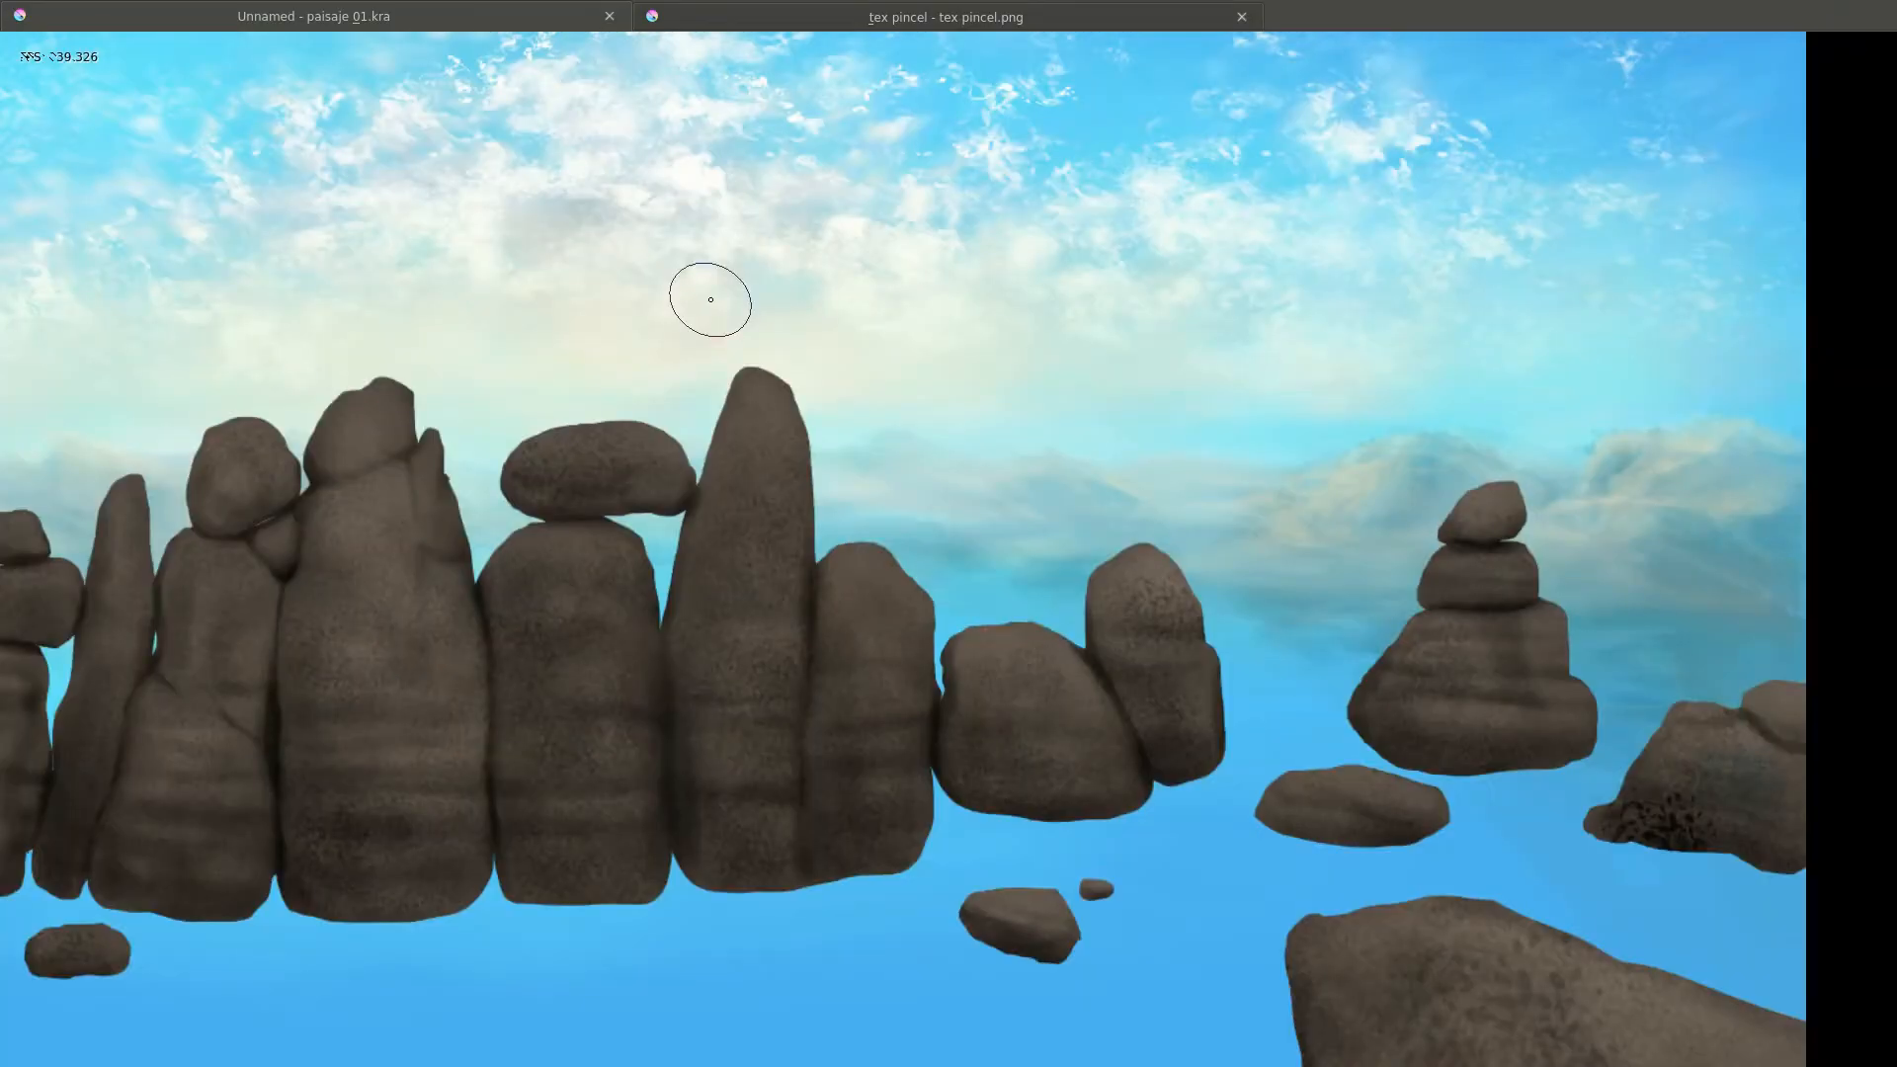
# Bring the interface panels back around the canvas and close in on the pillar under the capstone.
pyautogui.press('Tab')
pyautogui.press('F6')
pyautogui.scroll(3, 514, 366)
pyautogui.scroll(3, 892, 639)
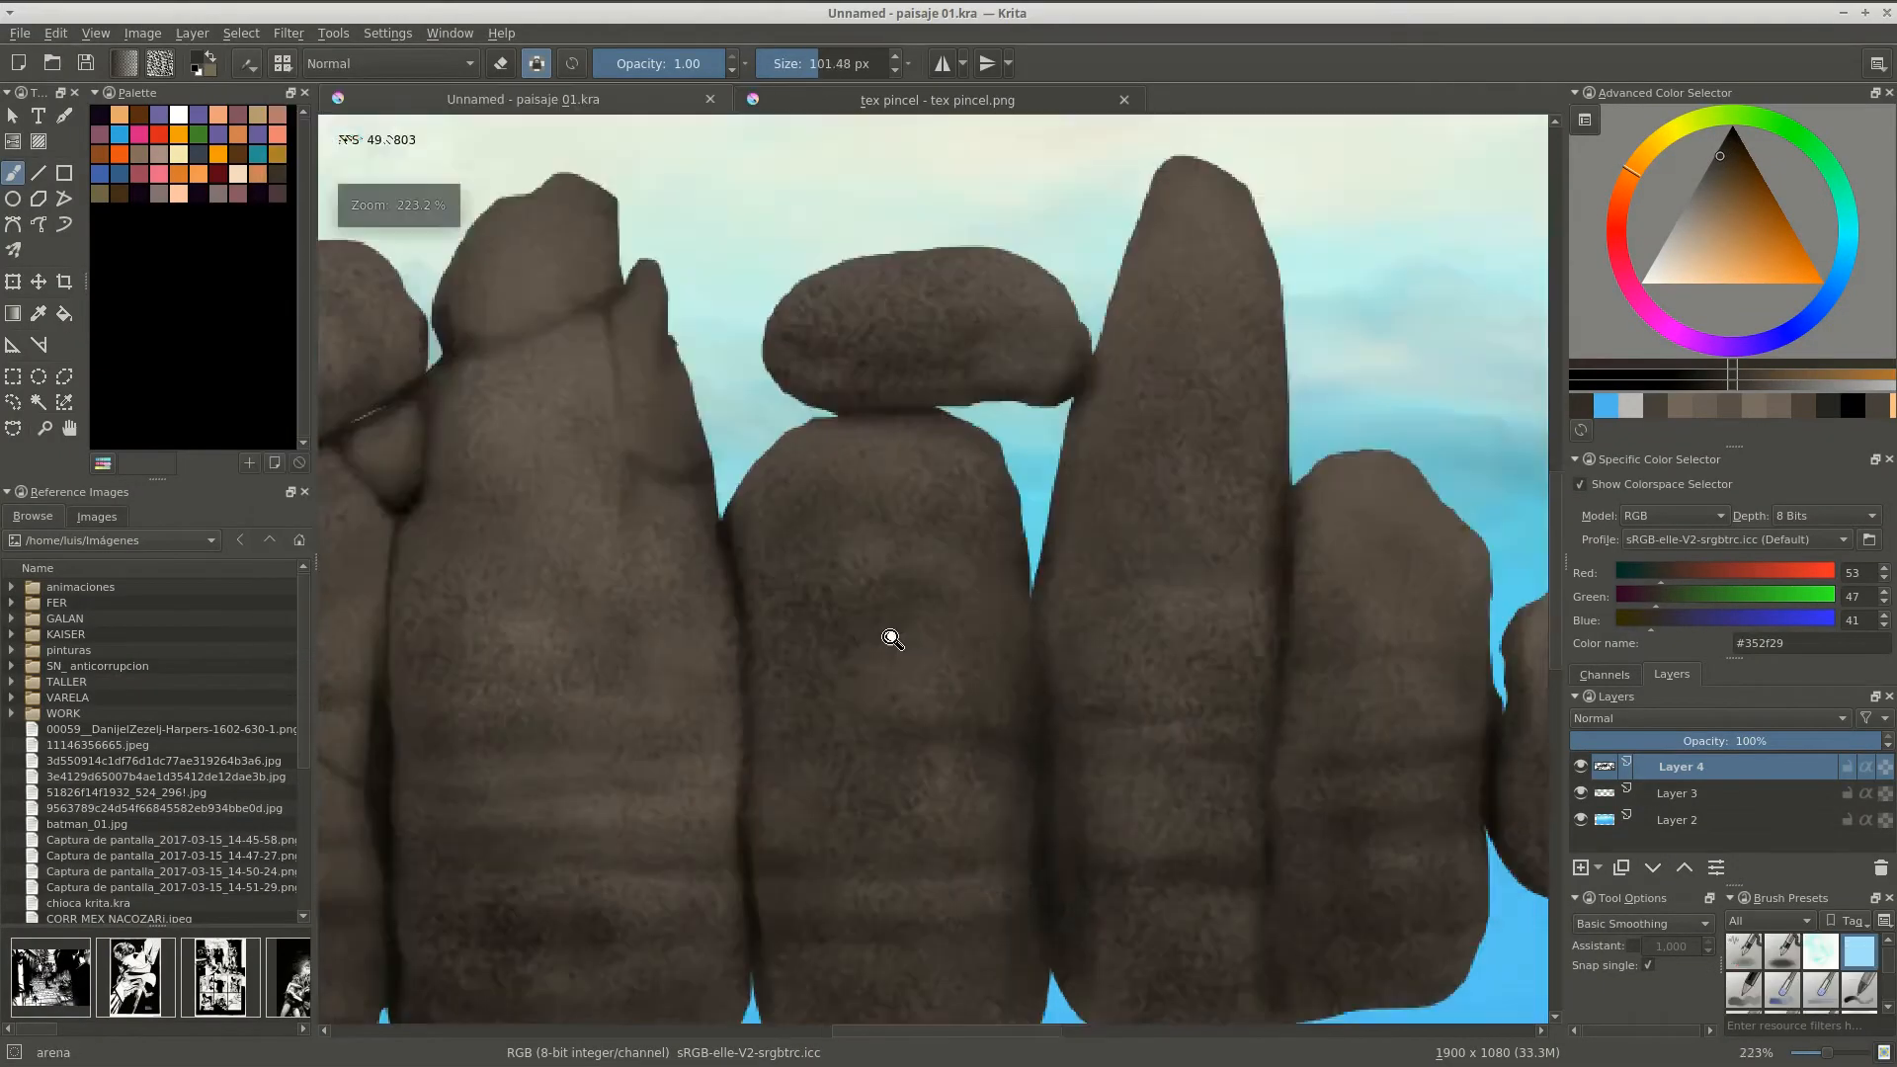
pyautogui.scroll(3, 892, 639)
# Inspect the arena brush's pattern texture settings and try strokes on the scratchpad.
pyautogui.press('F5')
pyautogui.click(505, 549)
pyautogui.moveTo(1383, 425)
pyautogui.mouseDown()
pyautogui.moveTo(1319, 528)
pyautogui.moveTo(1363, 692)
pyautogui.moveTo(1323, 543)
pyautogui.mouseUp()
pyautogui.click(1424, 752)
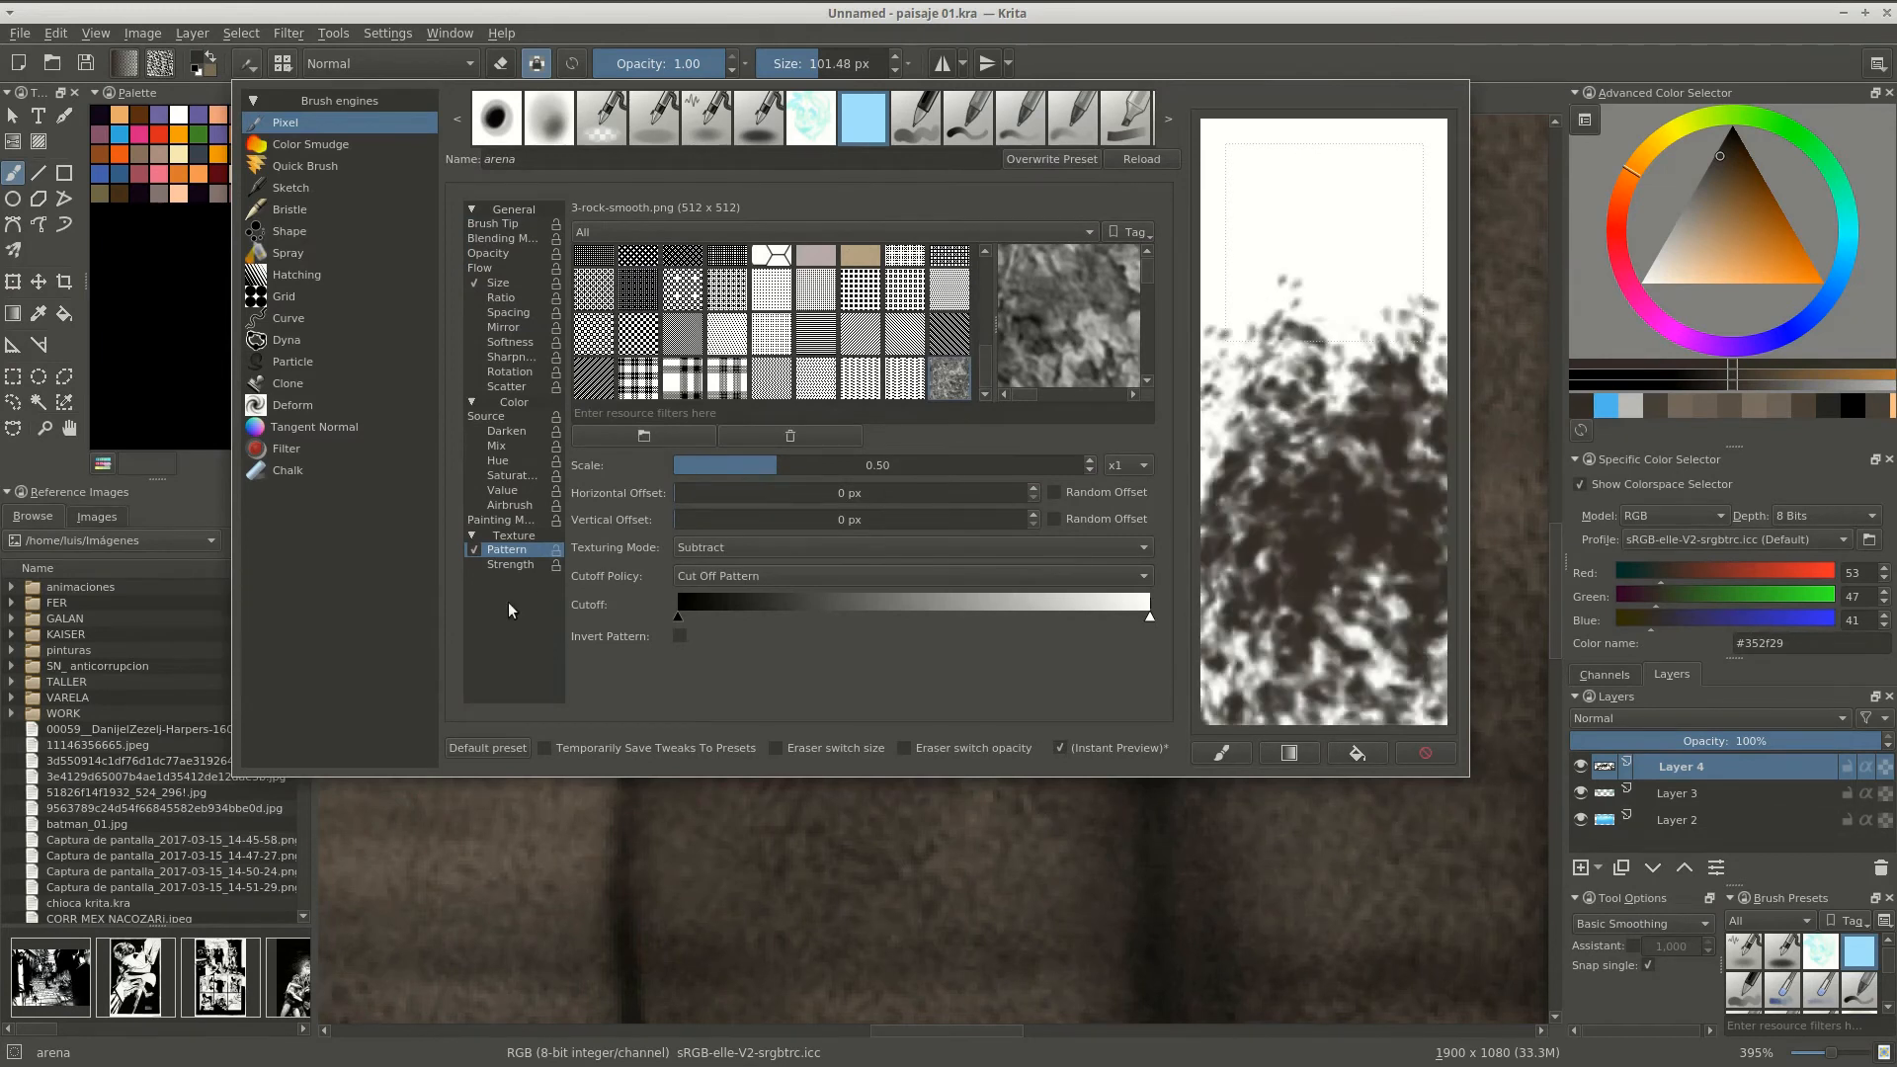
pyautogui.click(1424, 753)
pyautogui.moveTo(1363, 665); pyautogui.dragTo(1285, 444)
pyautogui.press('F5')
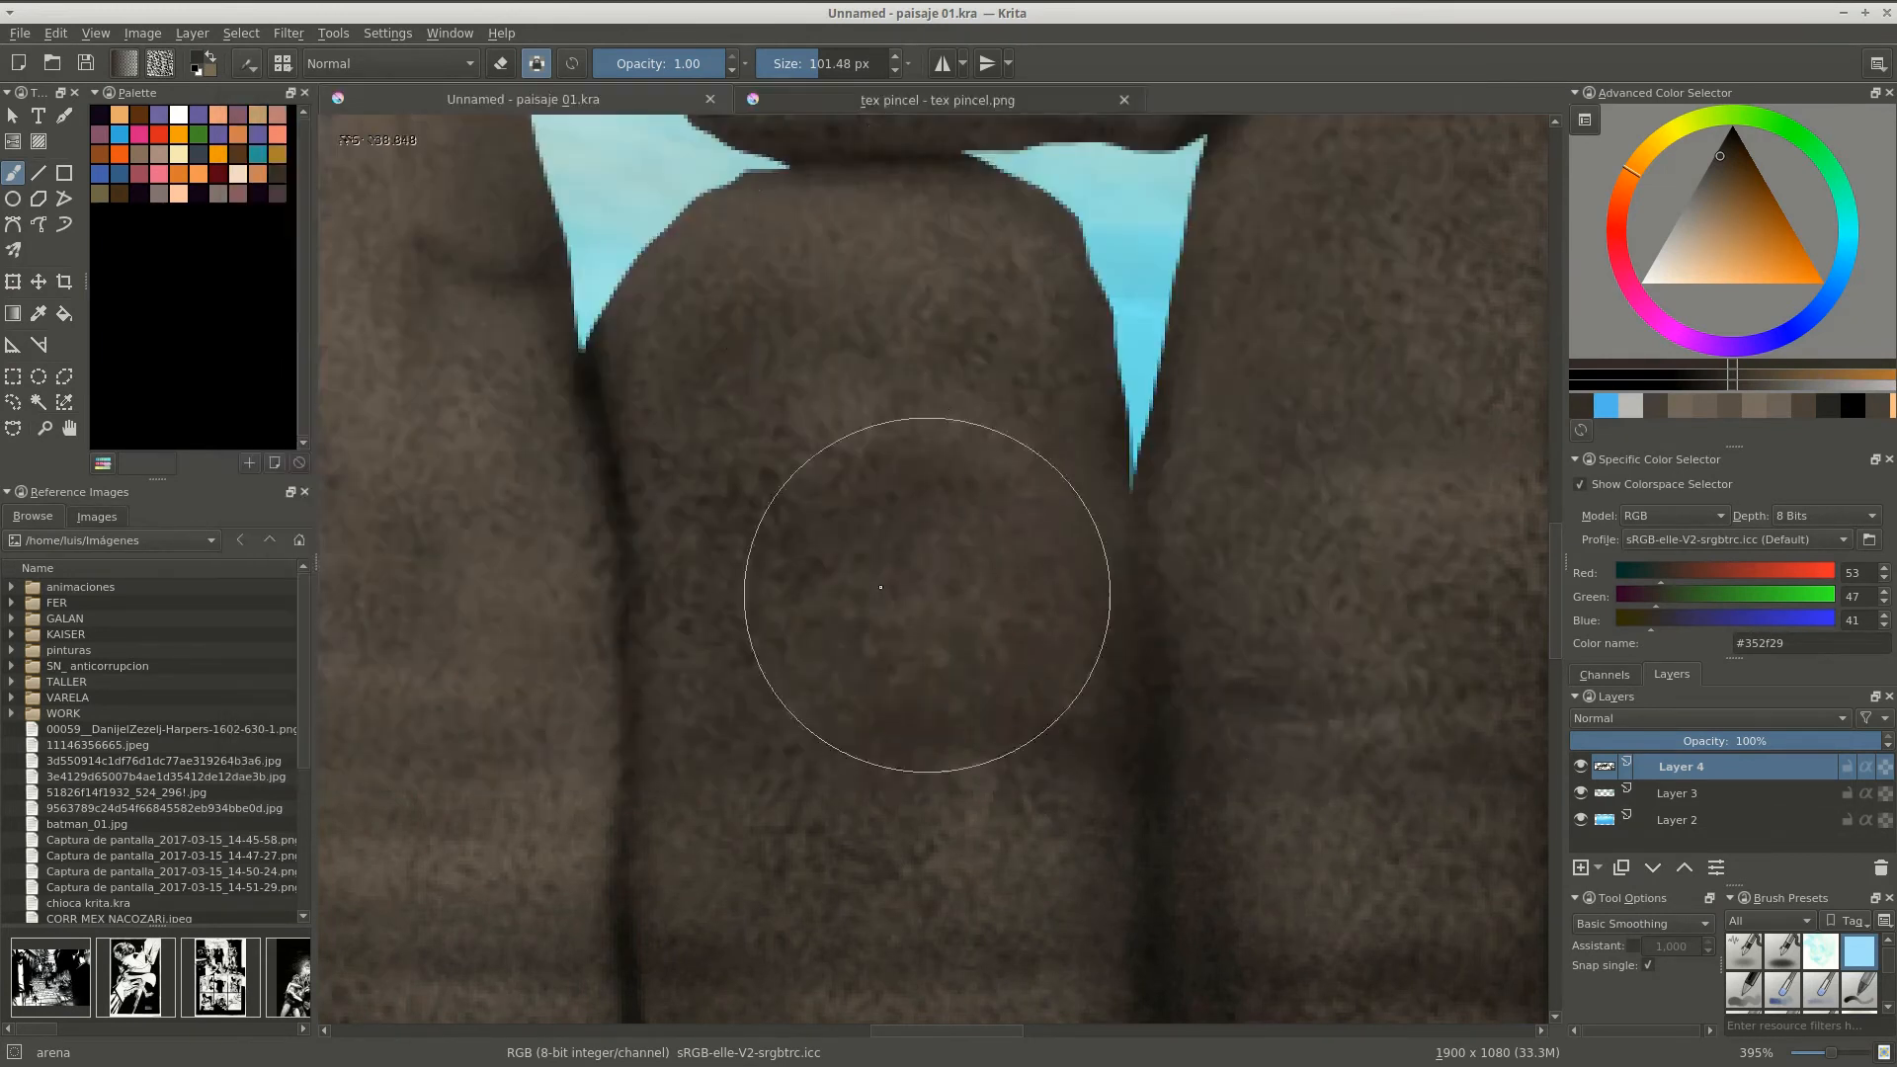
# Set the blending mode to Multiply and switch to the textured Basic_circle preset at 50 px.
pyautogui.click(391, 63)
pyautogui.click(375, 99)
pyautogui.press('F5')
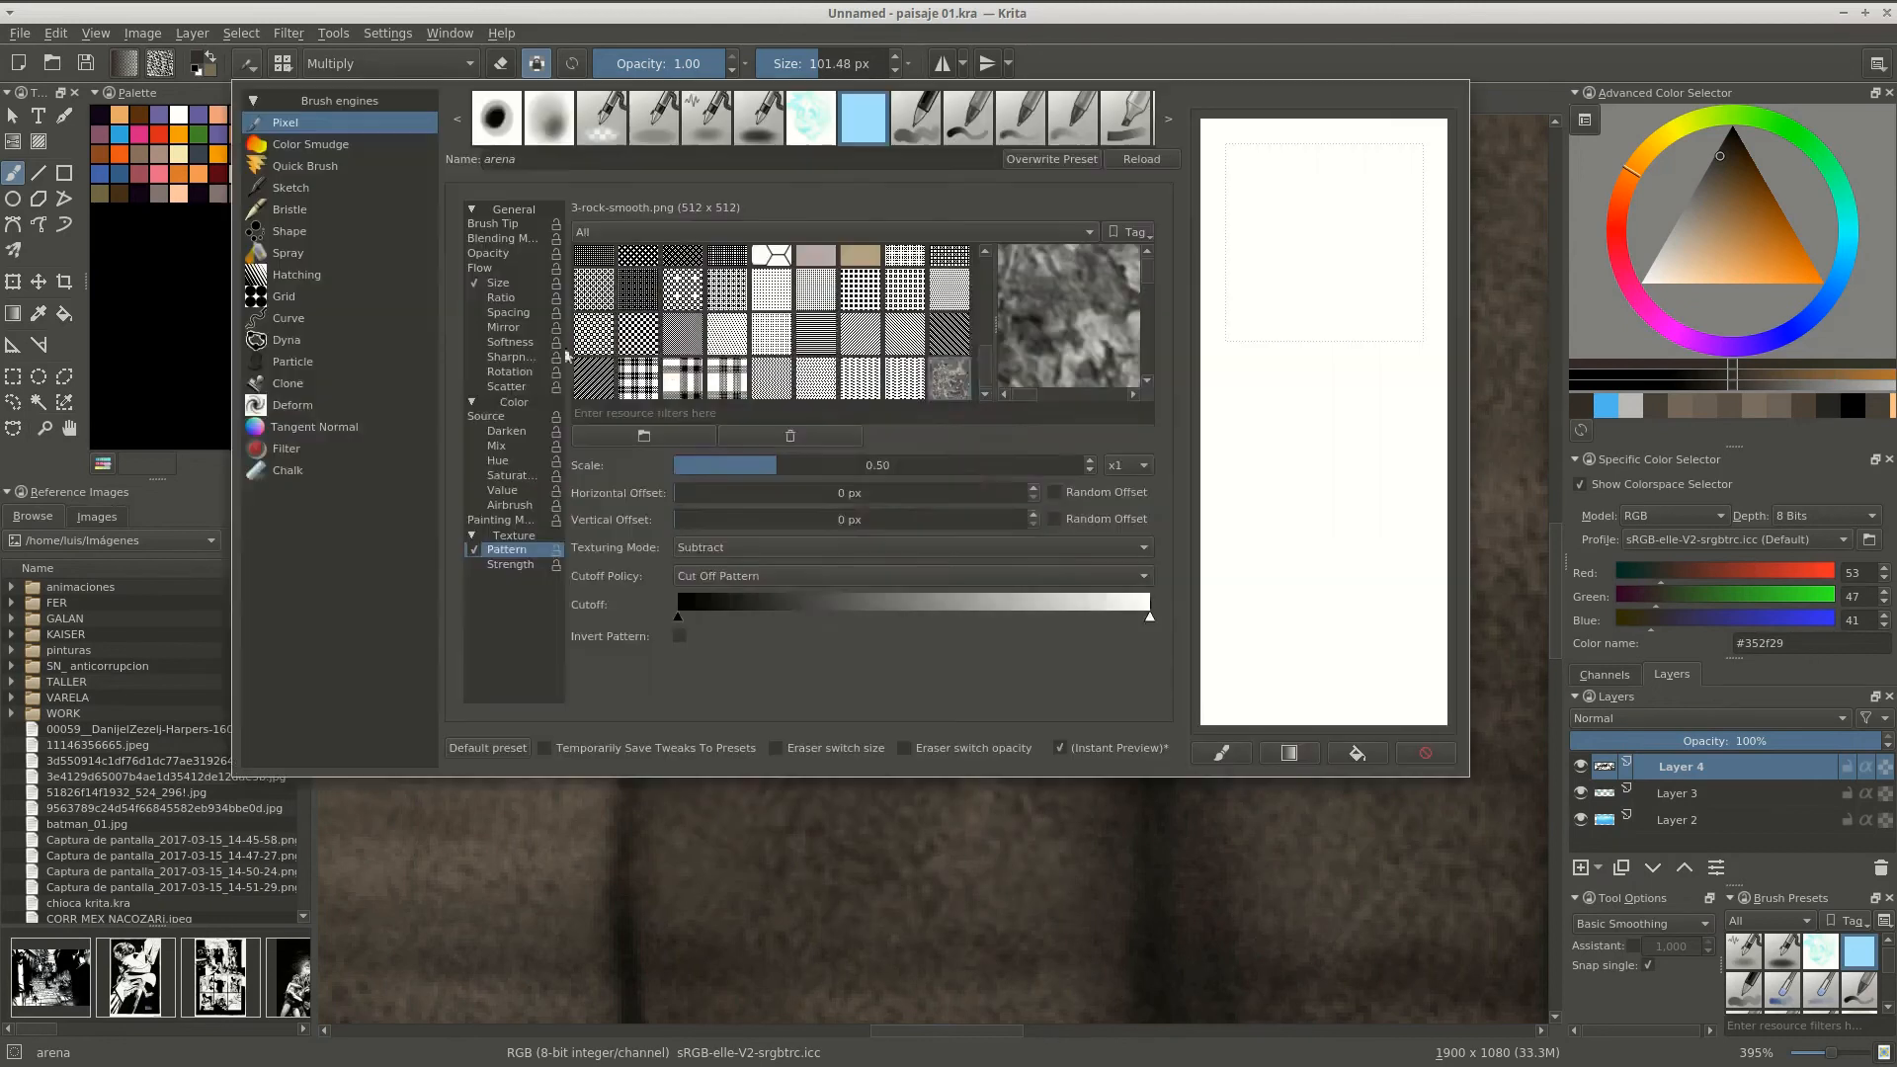
pyautogui.press('.')
pyautogui.moveTo(1314, 445)
pyautogui.mouseDown()
pyautogui.moveTo(1284, 593)
pyautogui.moveTo(1309, 491)
pyautogui.mouseUp()
pyautogui.press('F5')
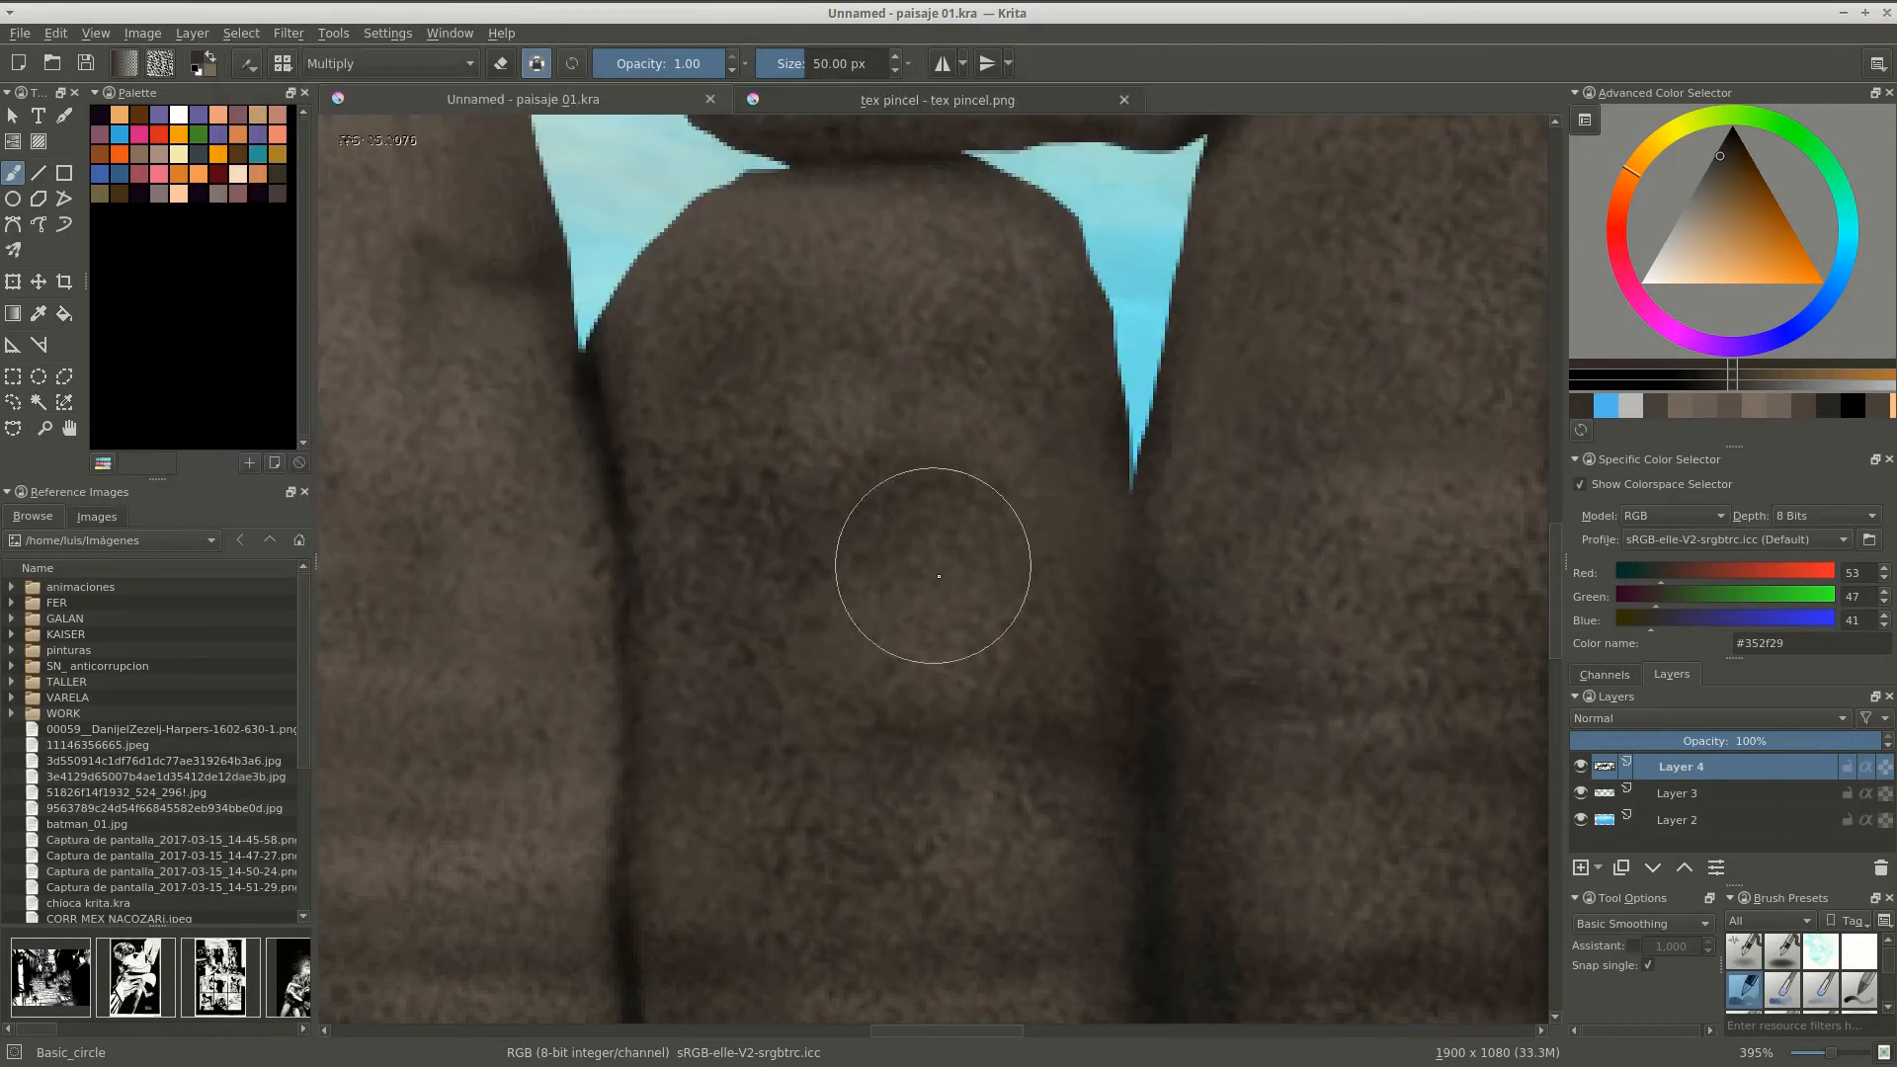
# Try the brush on the pillar under the capstone and set its pattern scale to 0.27.
pyautogui.moveTo(869, 563); pyautogui.dragTo(973, 971)
pyautogui.scroll(-3, 1071, 406)
pyautogui.scroll(2, 1071, 406)
pyautogui.click(391, 63)
pyautogui.press('F5')
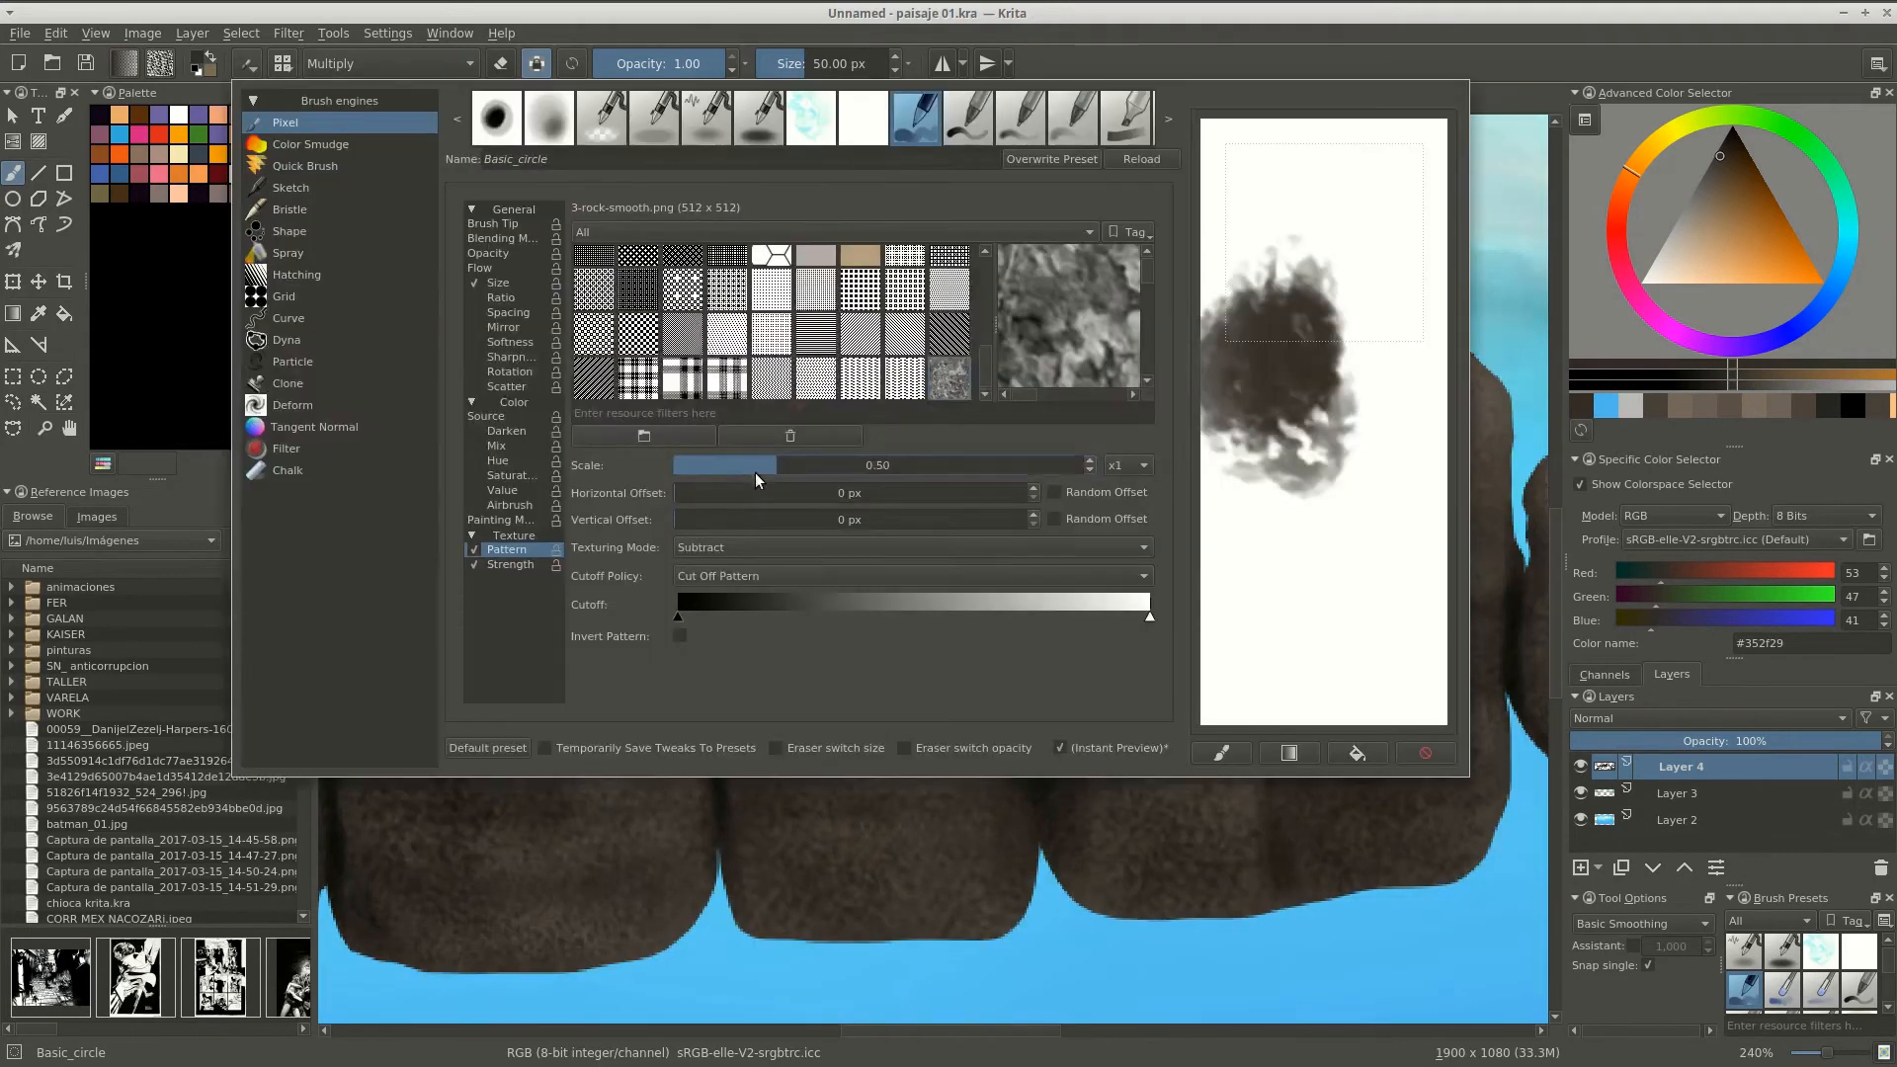
pyautogui.press('F5')
# Paint dark blotchy texture over the pillar under the capstone, the tallest pillar and the shorter one beside it.
pyautogui.moveTo(941, 721); pyautogui.dragTo(982, 699)
pyautogui.scroll(3, 830, 614)
pyautogui.scroll(-3, 898, 728)
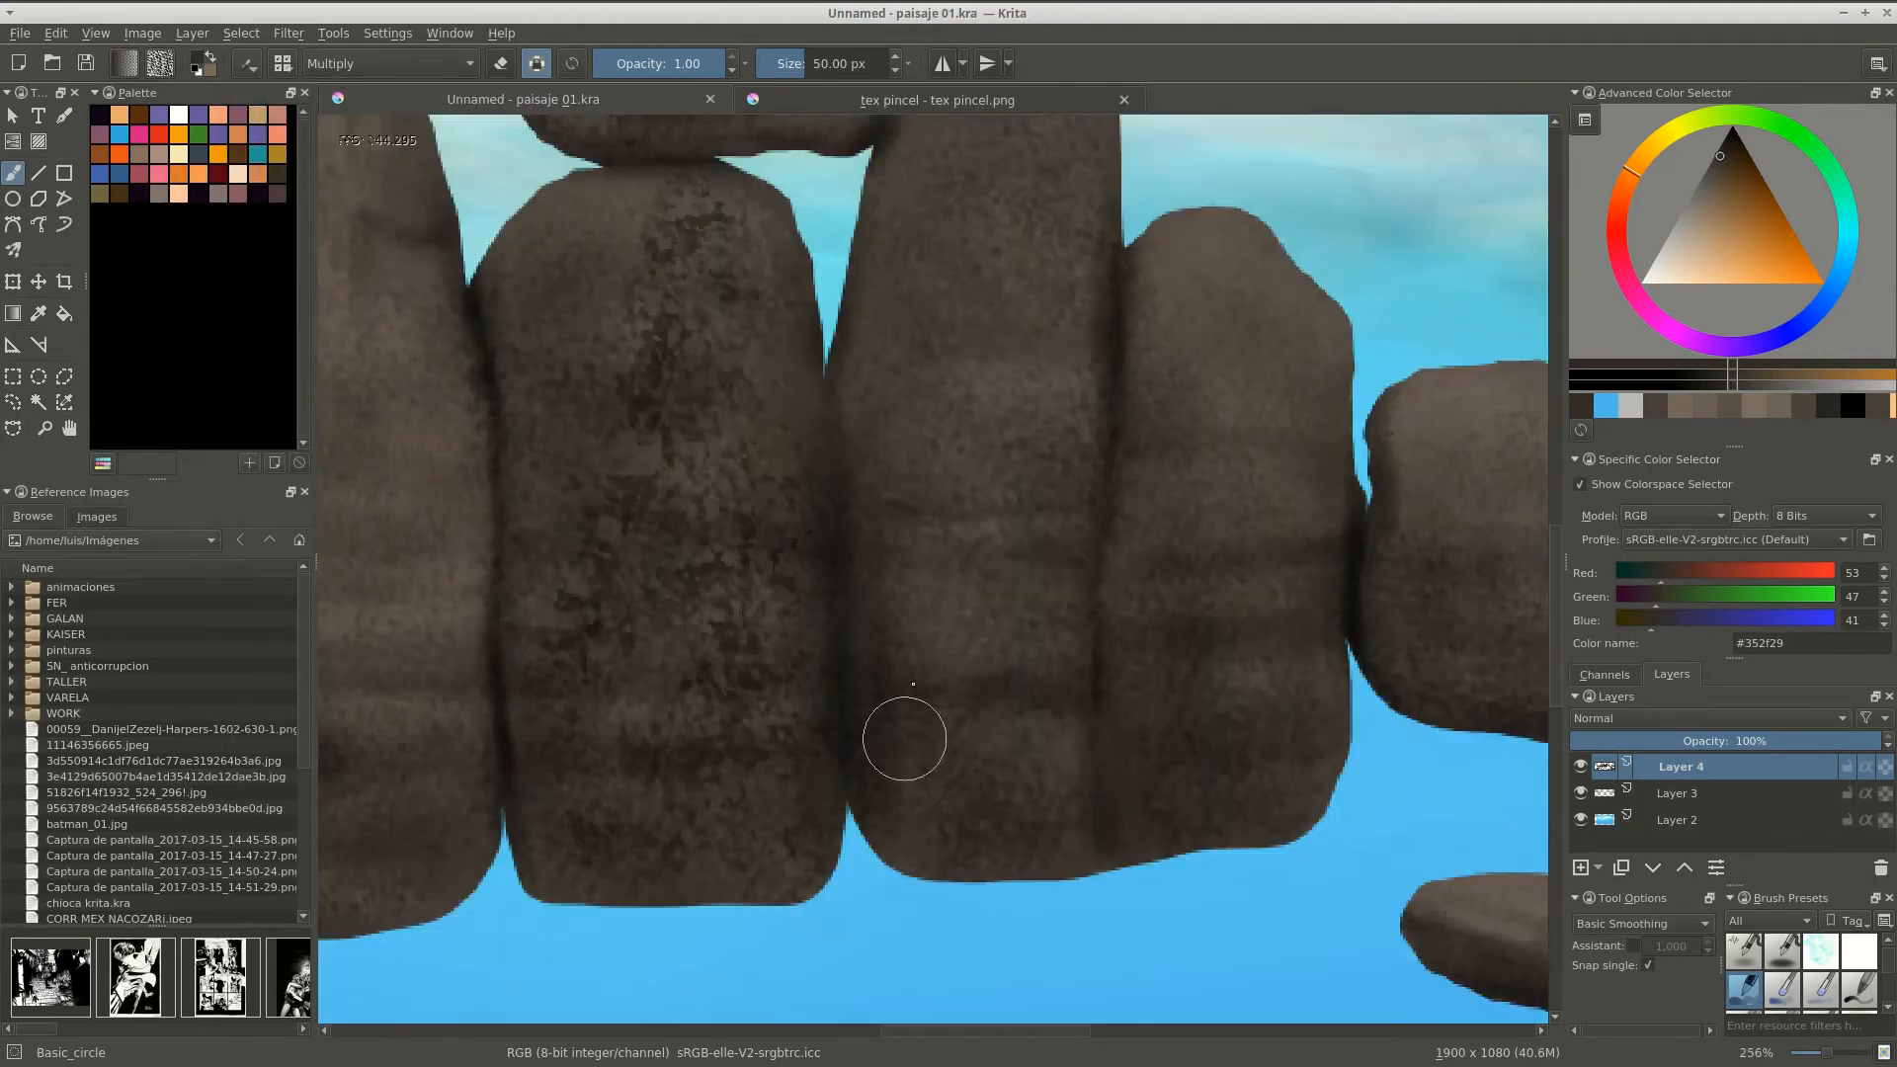
pyautogui.scroll(1, 976, 715)
pyautogui.scroll(-5, 856, 631)
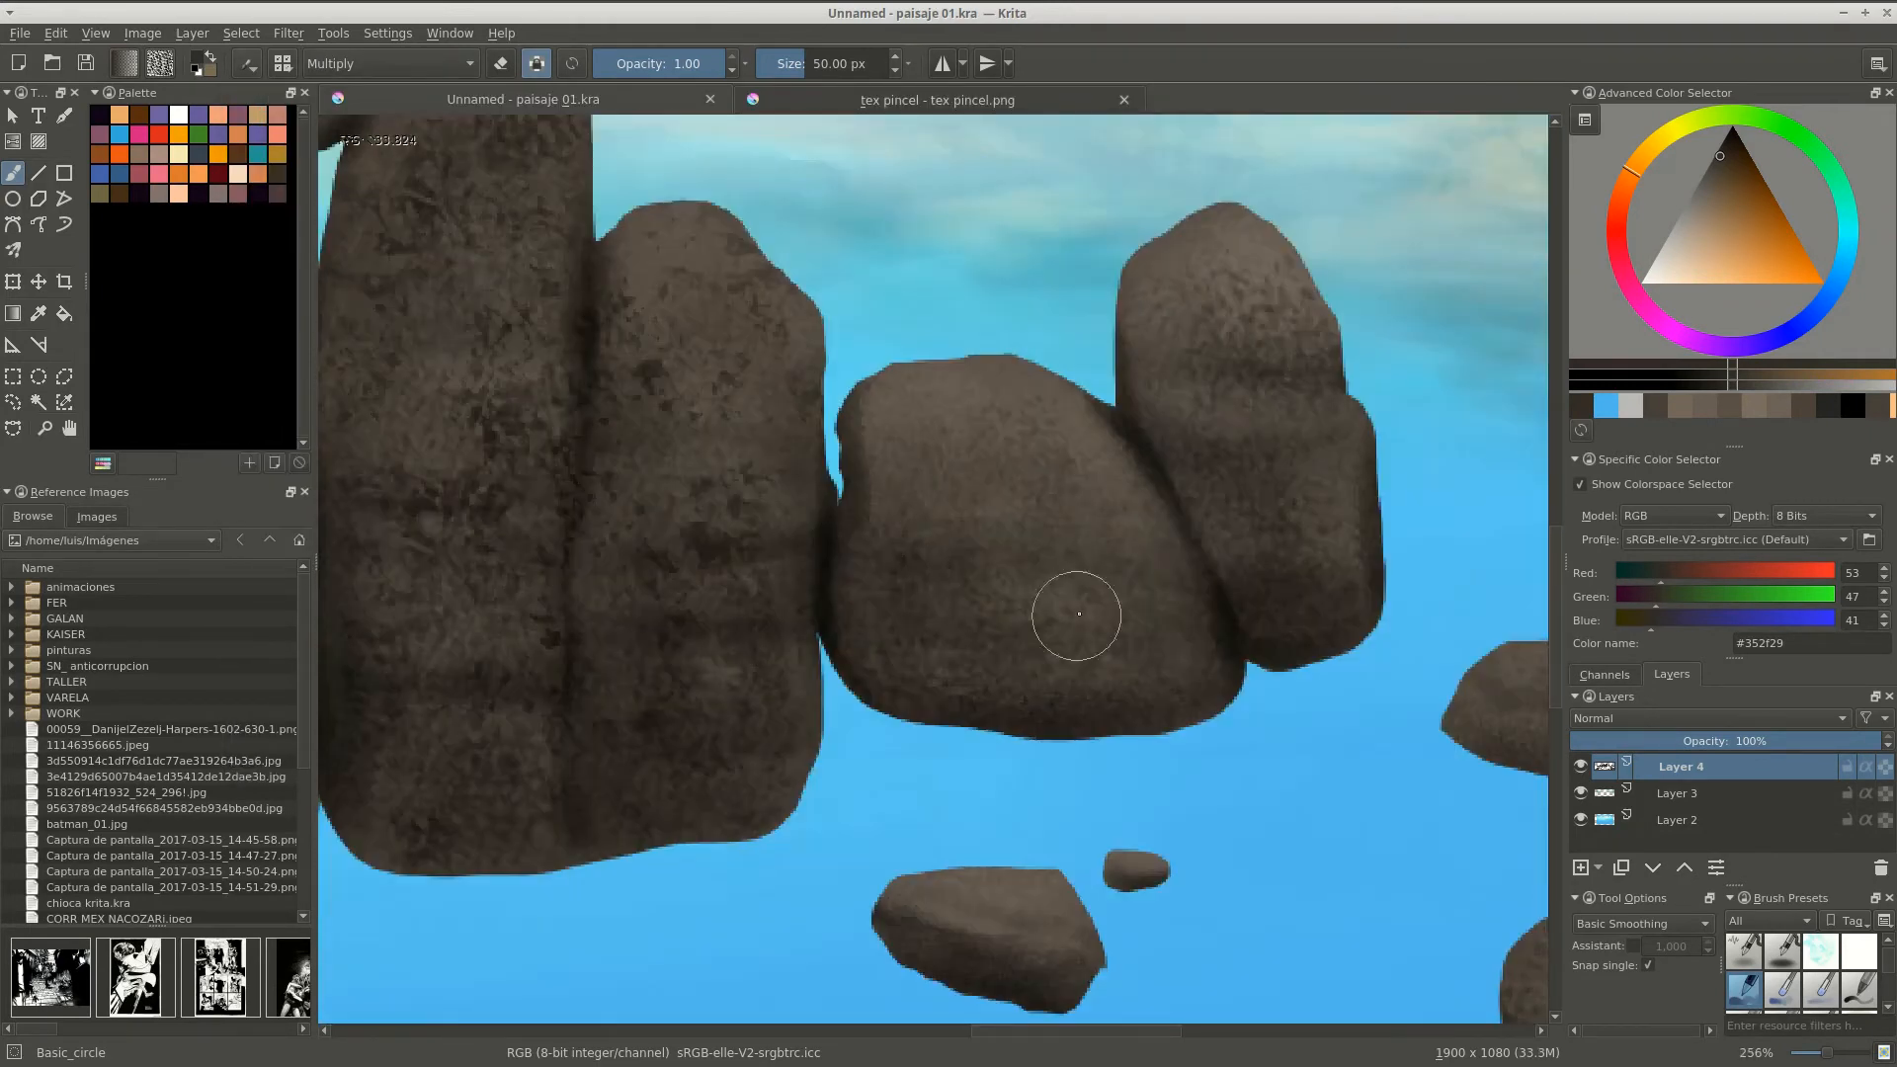
# Add dark blotches to the capstone, the wide central pillar and the thin leaning pillar.
pyautogui.scroll(-5, 1203, 633)
pyautogui.scroll(5, 881, 381)
pyautogui.scroll(-4, 830, 707)
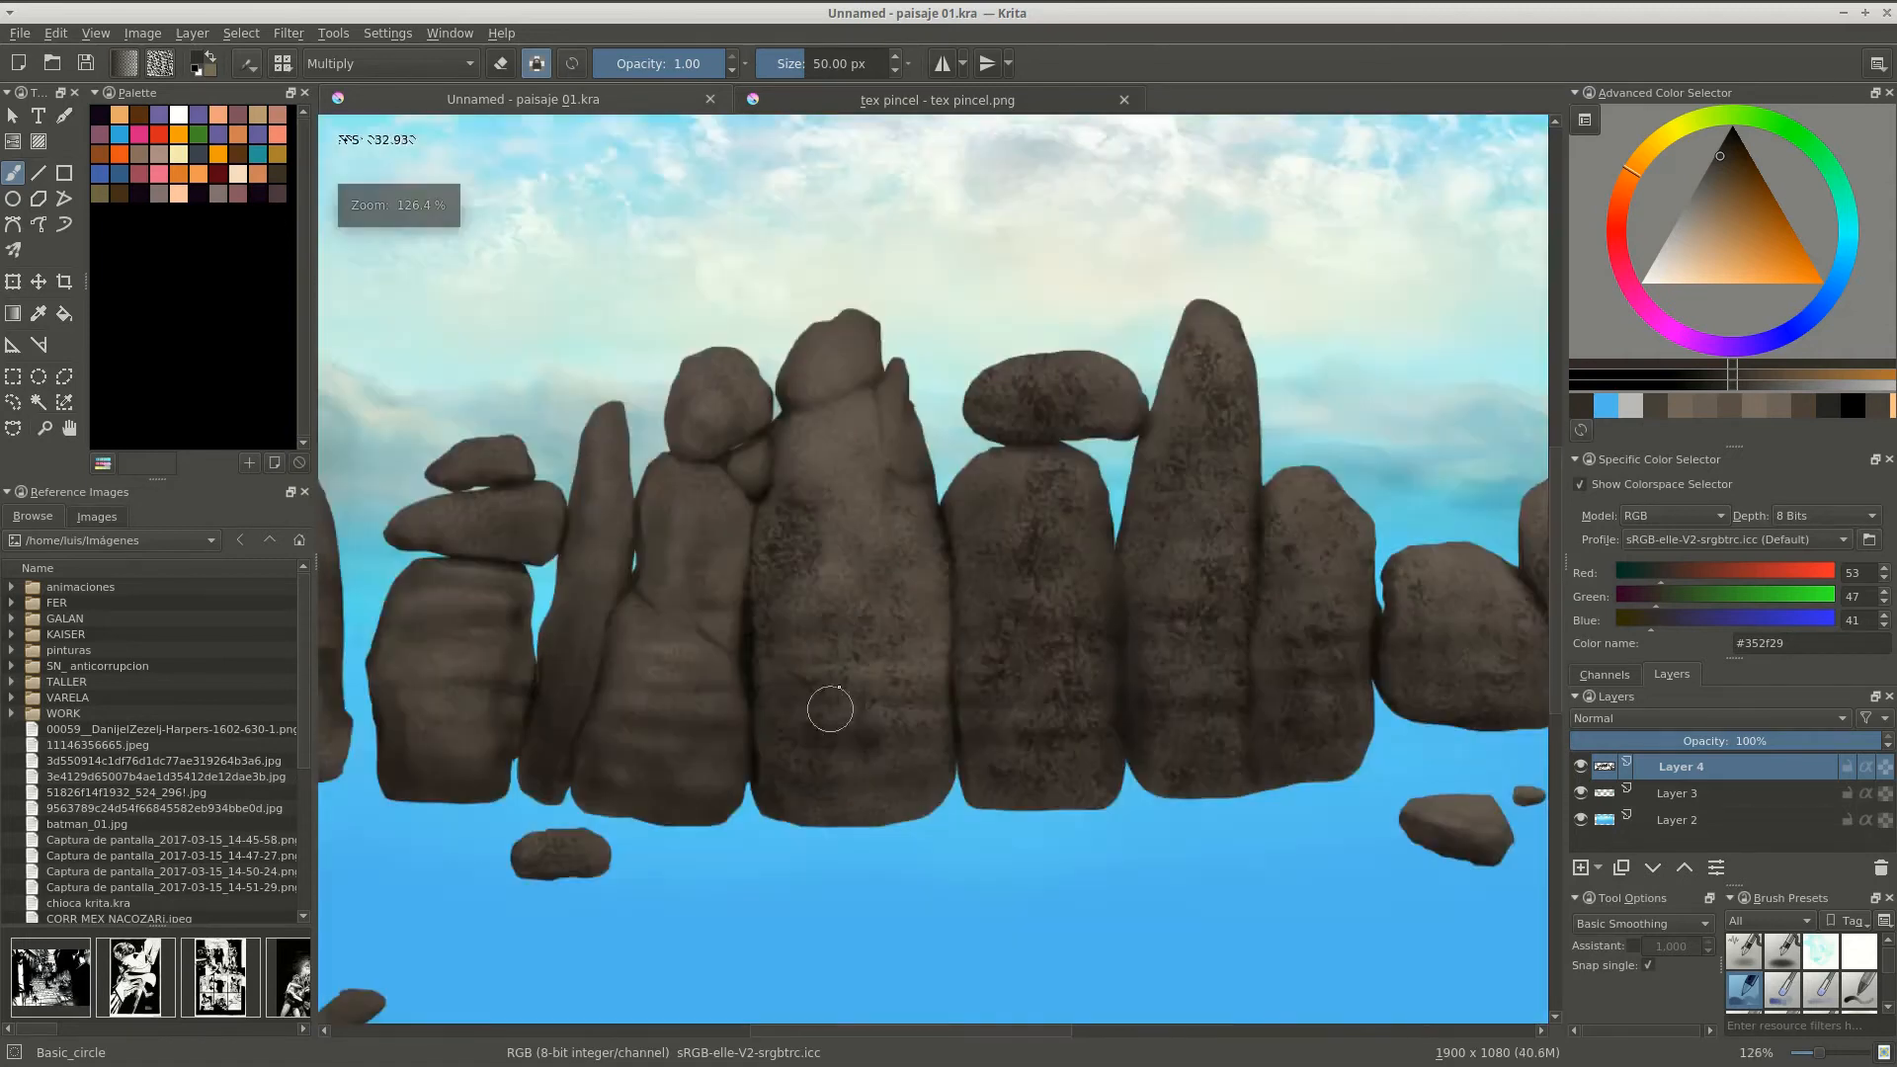
pyautogui.scroll(3, 794, 699)
pyautogui.scroll(3, 819, 672)
pyautogui.scroll(-5, 1121, 468)
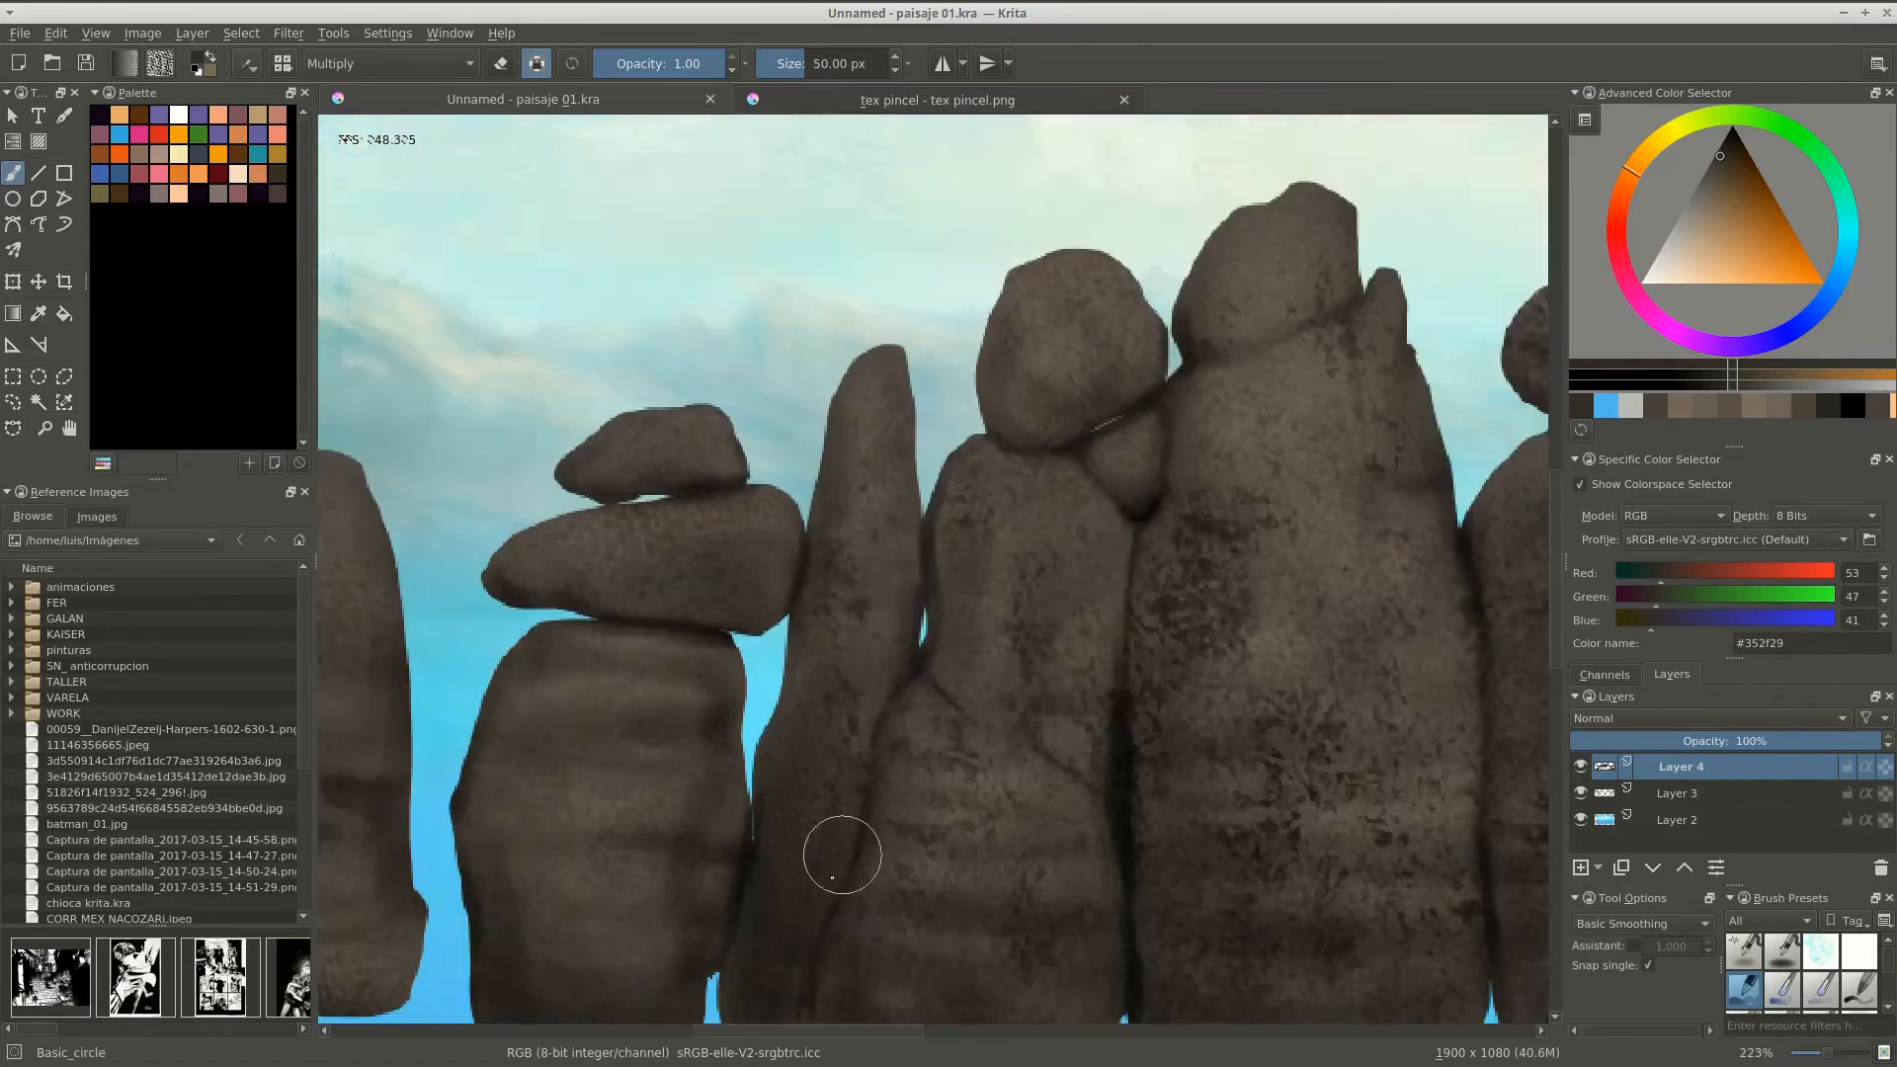
# Dot the banded pillar under the stacked rocks and the bases of the leftmost rocks with dark texture.
pyautogui.scroll(-10, 816, 473)
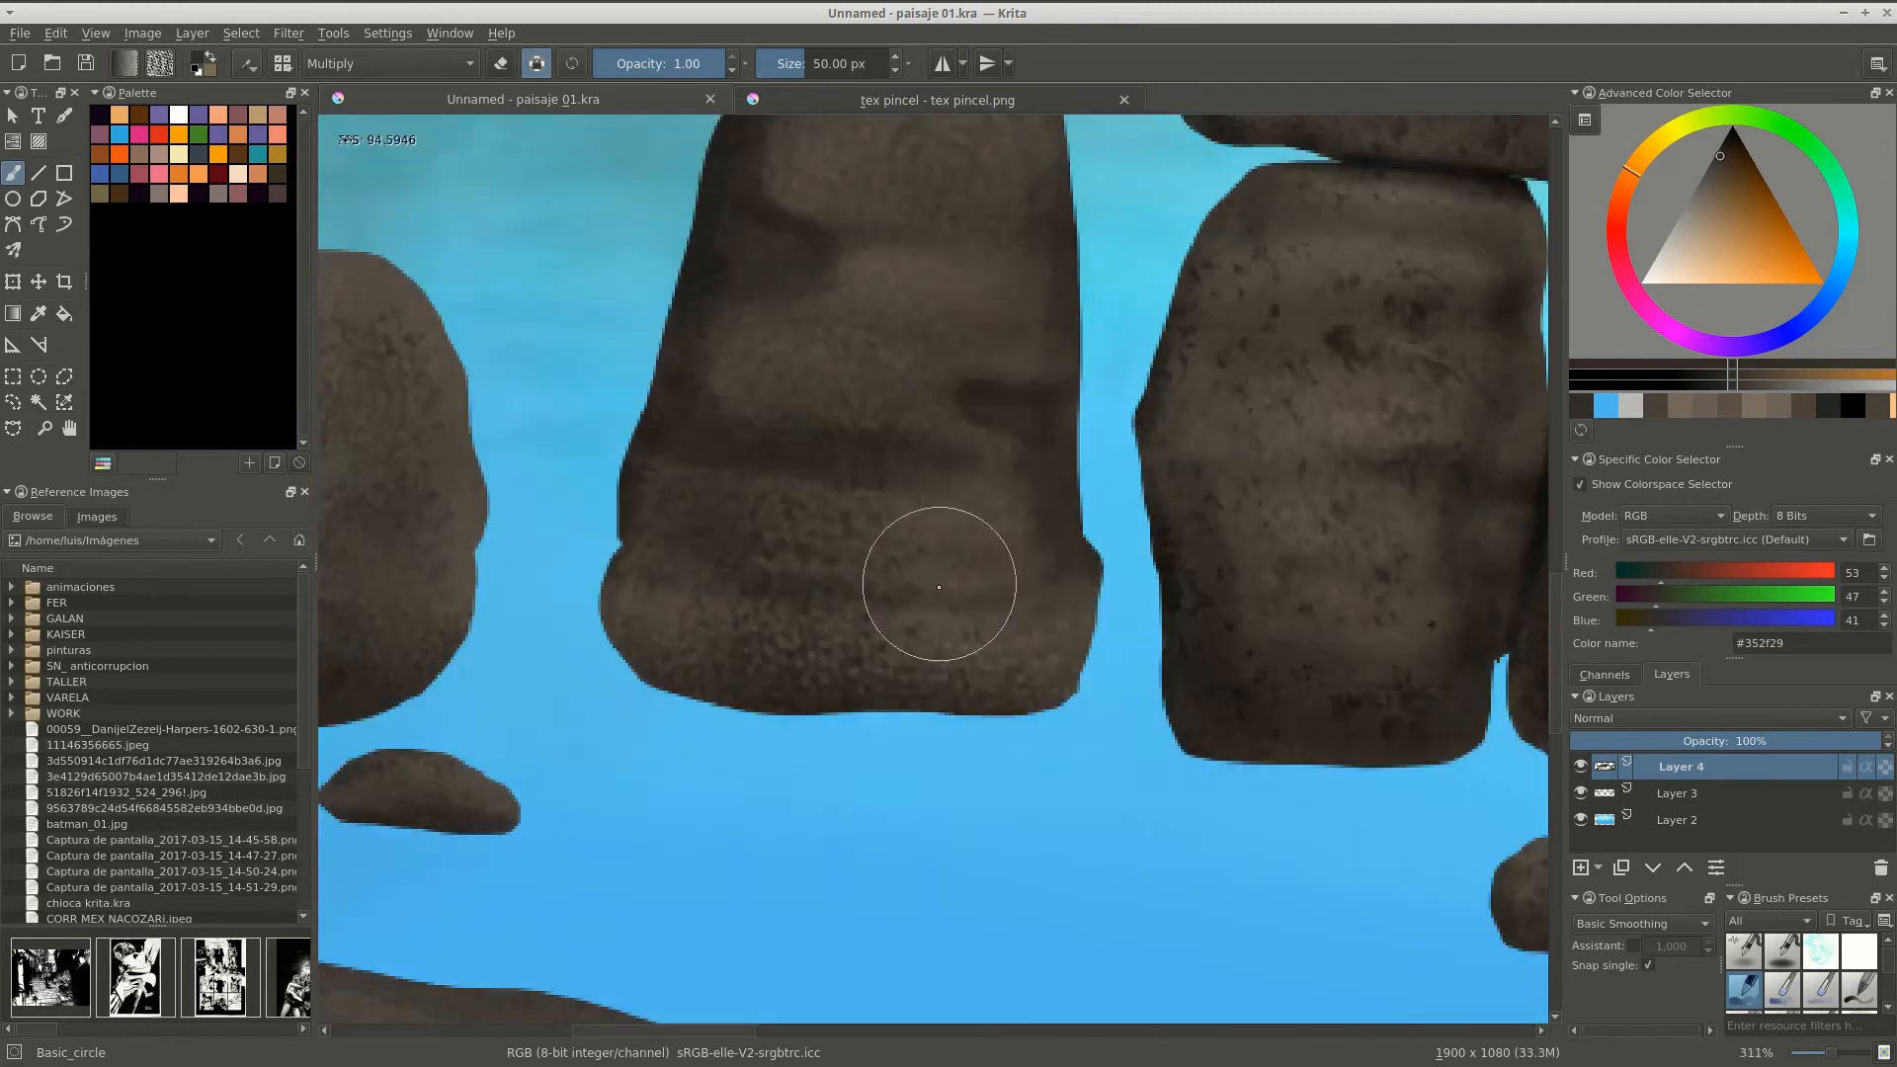
pyautogui.scroll(10, 638, 619)
pyautogui.scroll(-6, 638, 620)
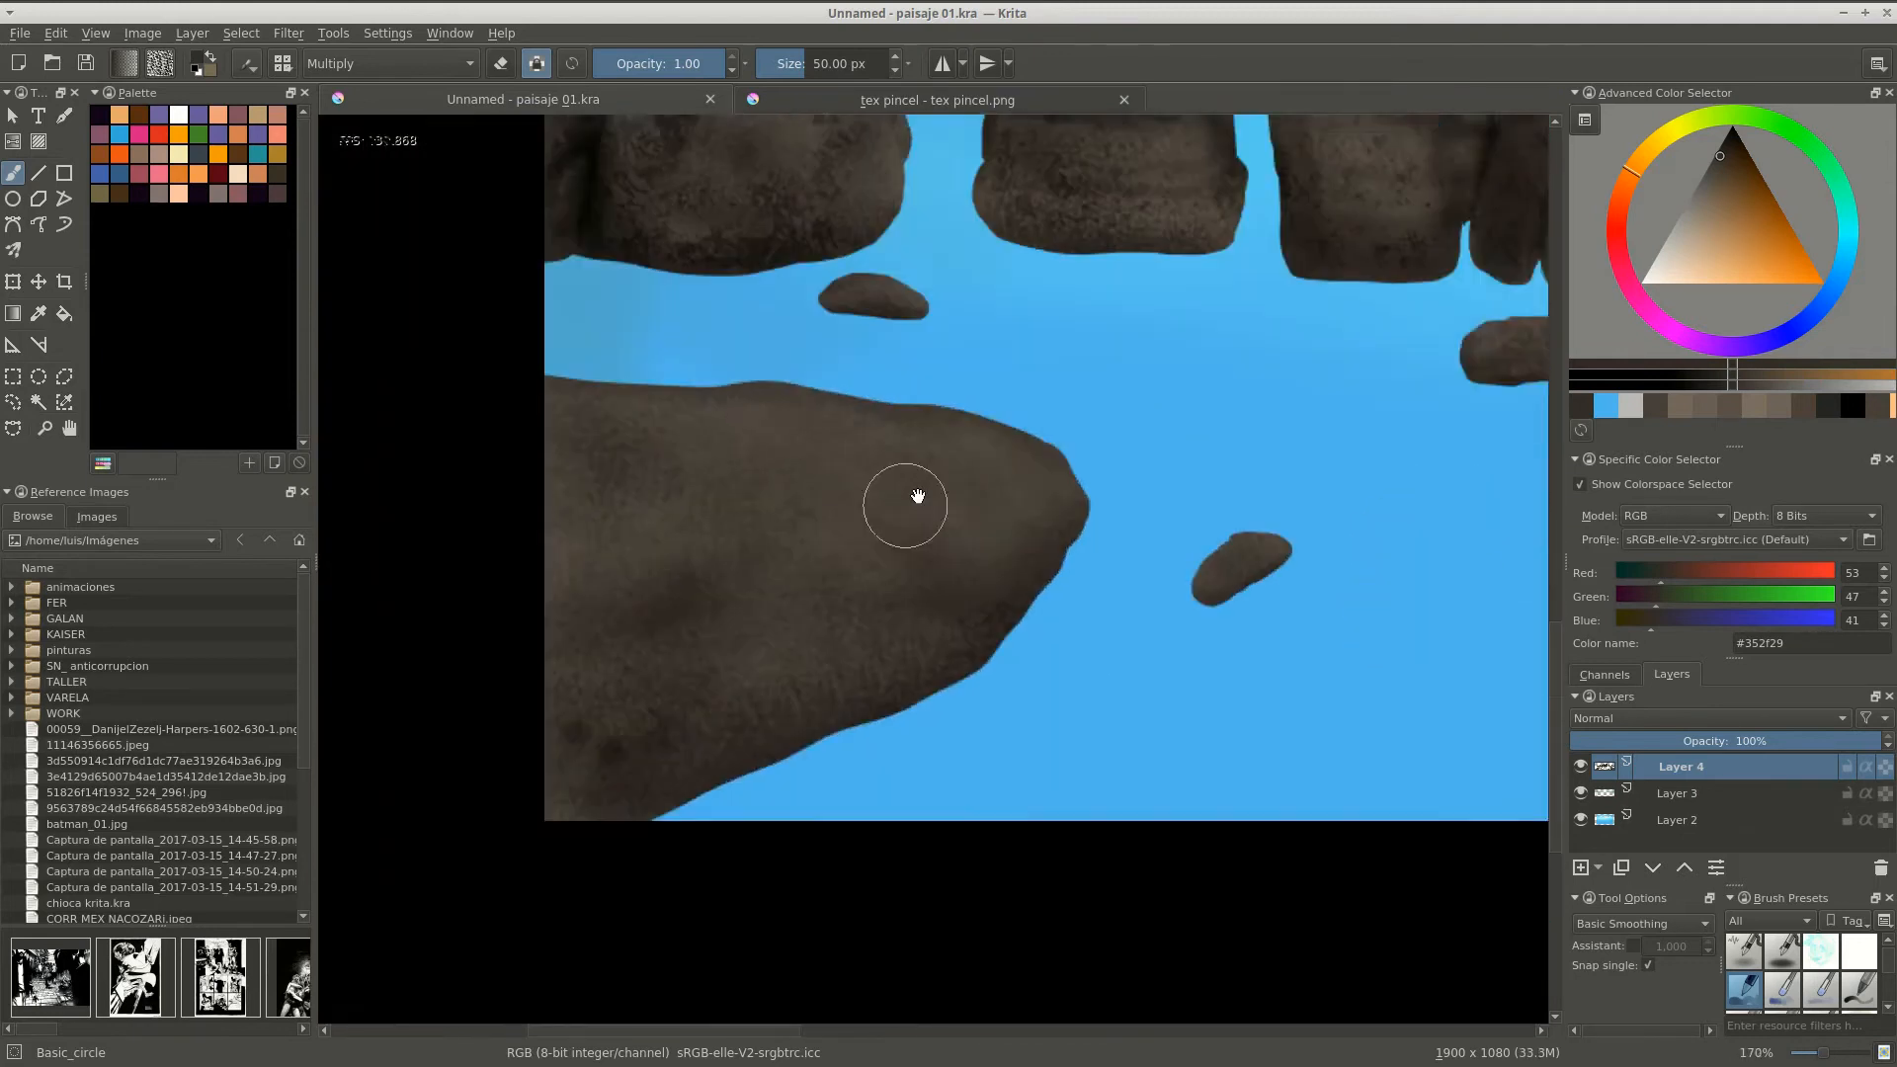
# Paint mottled dark texture across the face of the large right foreground rock.
pyautogui.scroll(-5, 663, 736)
pyautogui.scroll(6, 1059, 500)
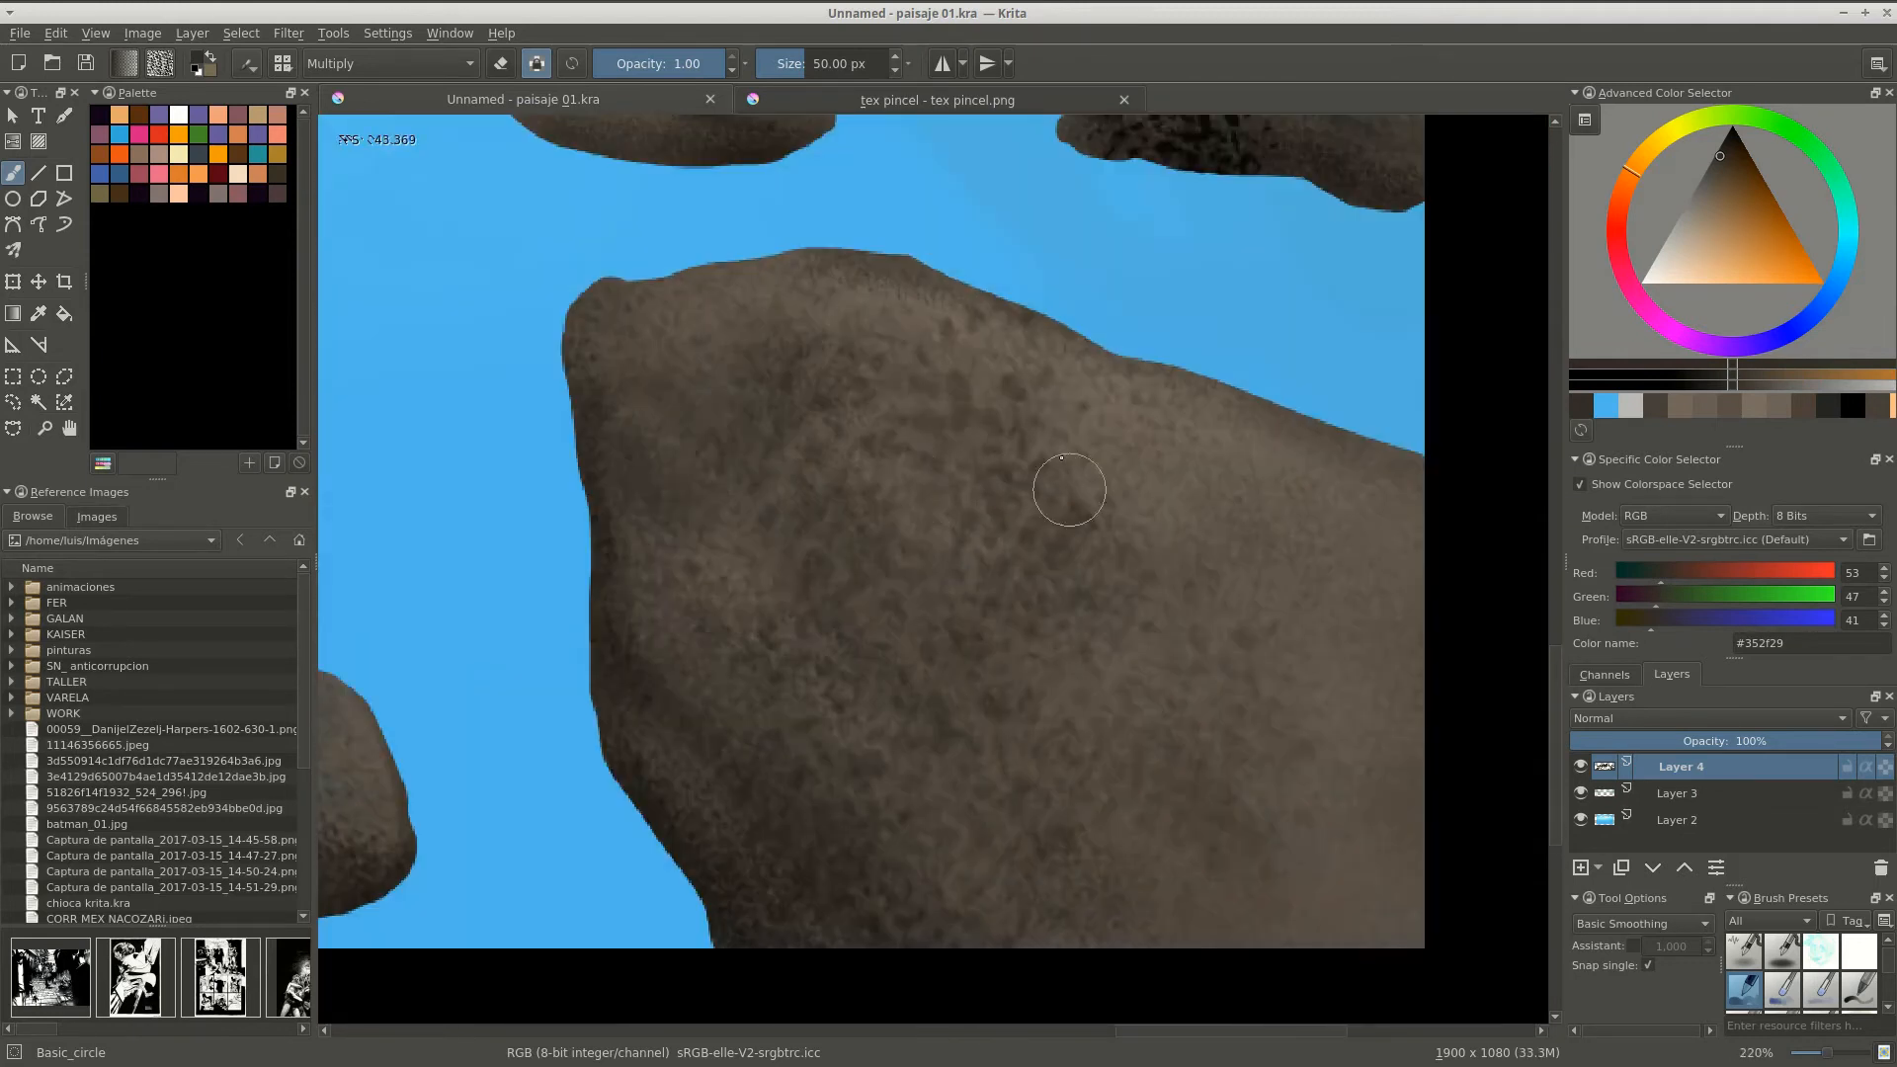
pyautogui.scroll(2, 831, 656)
# Texture the rounded rock, the small slanted rock below it, the three-rock stack and the rock at the right edge.
pyautogui.scroll(-5, 830, 656)
pyautogui.scroll(5, 741, 478)
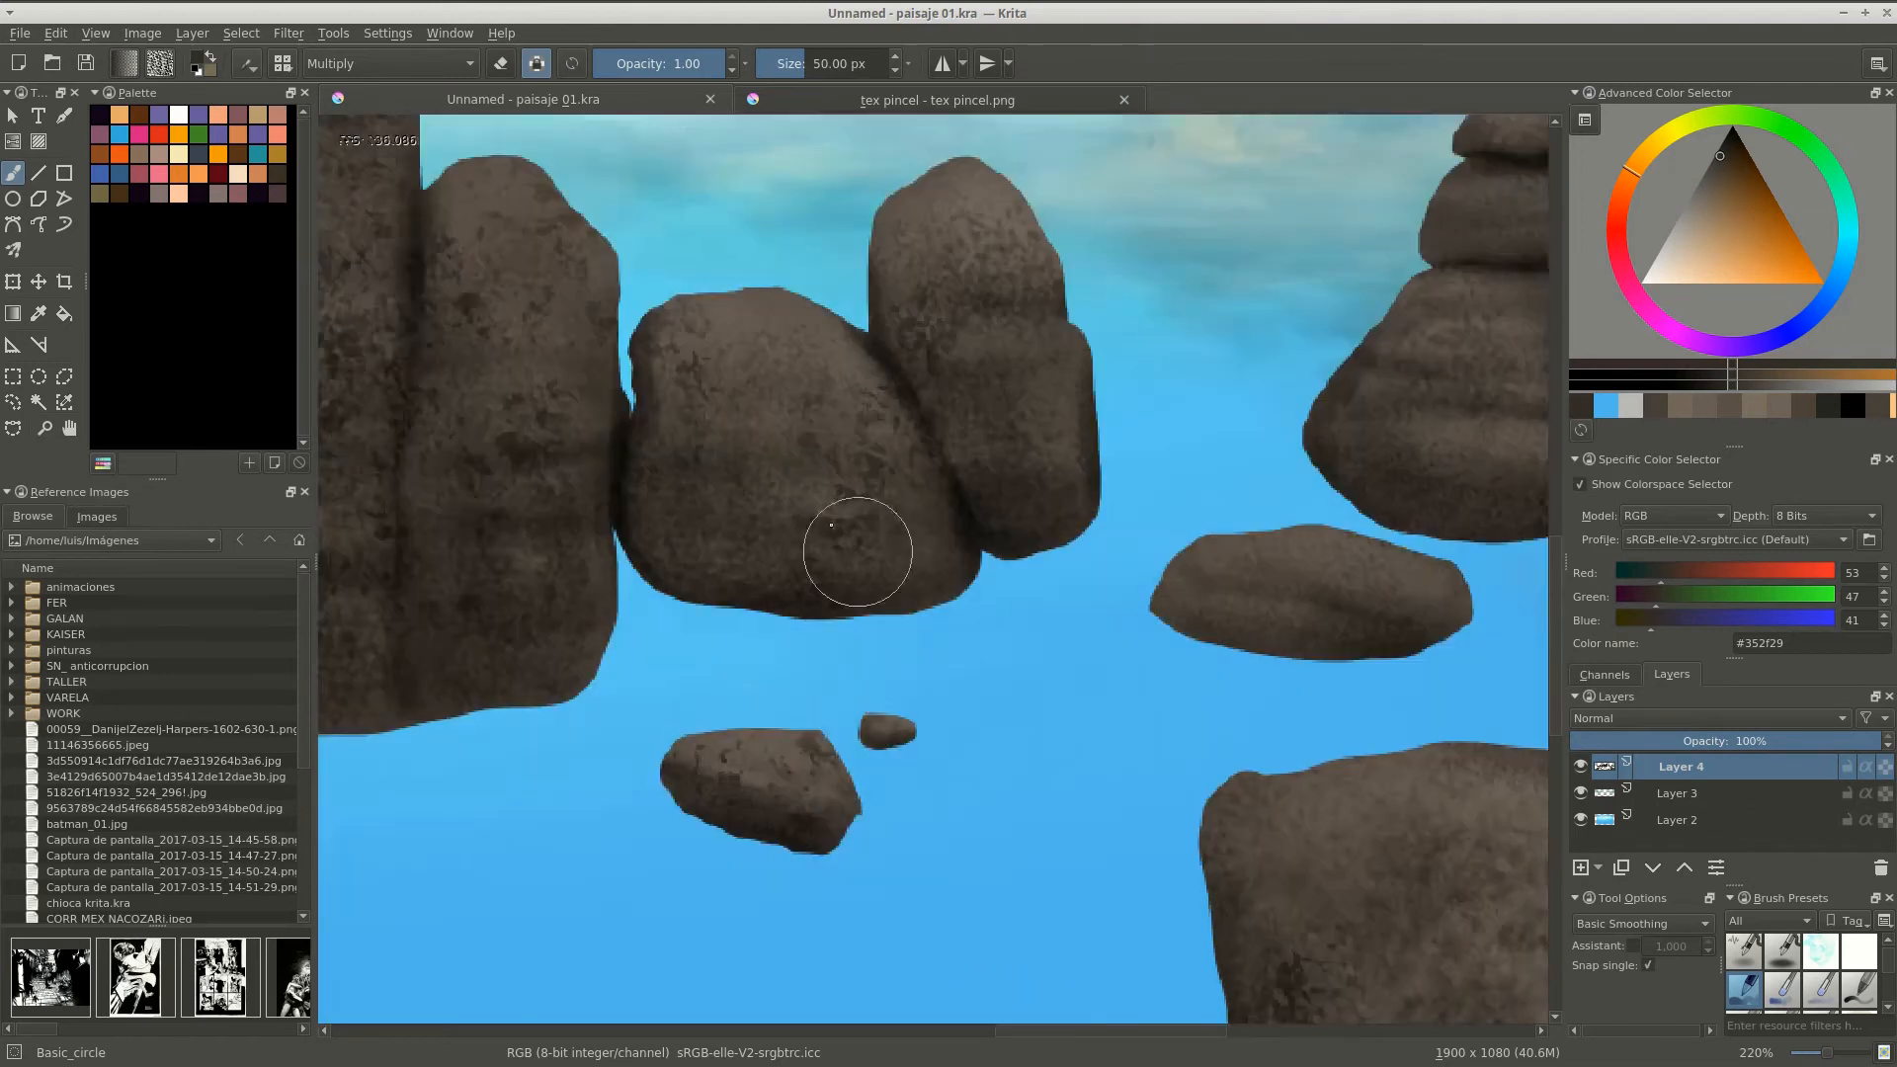
pyautogui.scroll(-5, 965, 635)
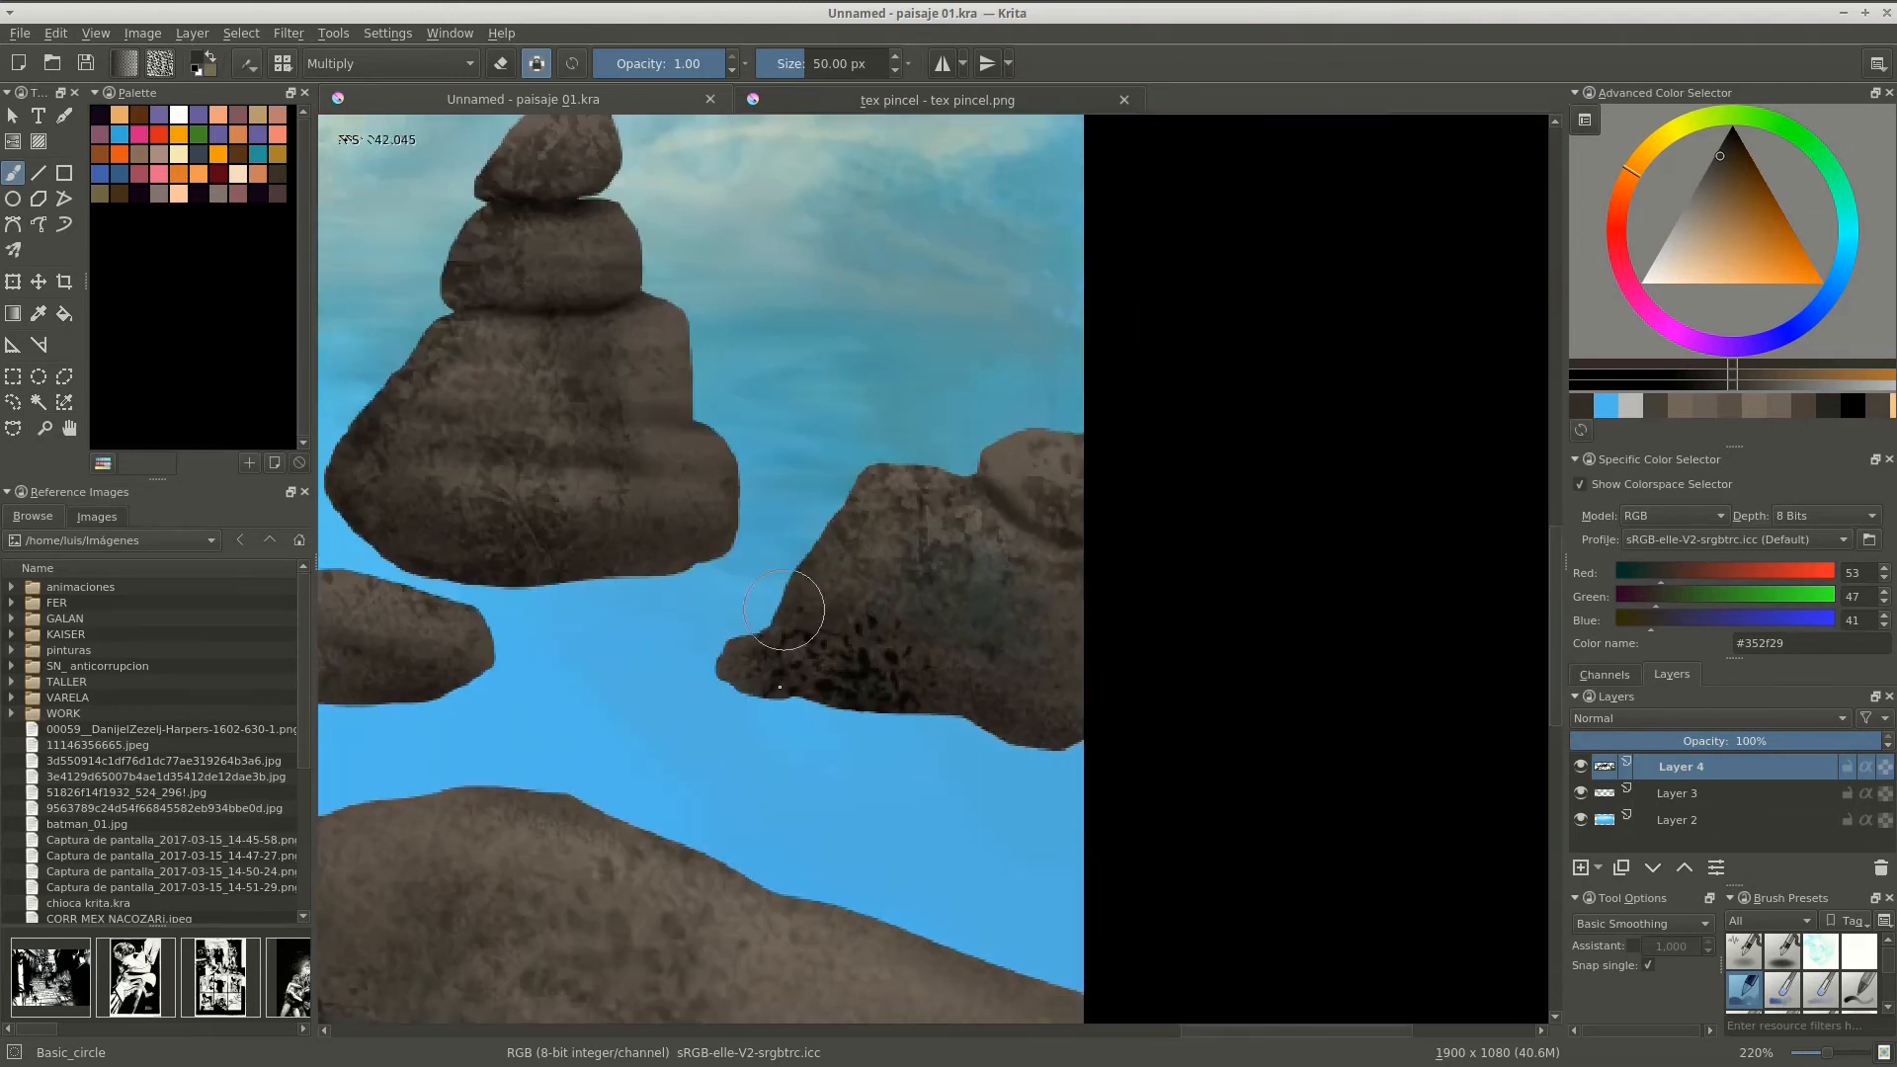
# Change the brush's texture pattern, pick the light grey-beige #c3bbb2 and set the blending mode to Overlay.
pyautogui.click(249, 65)
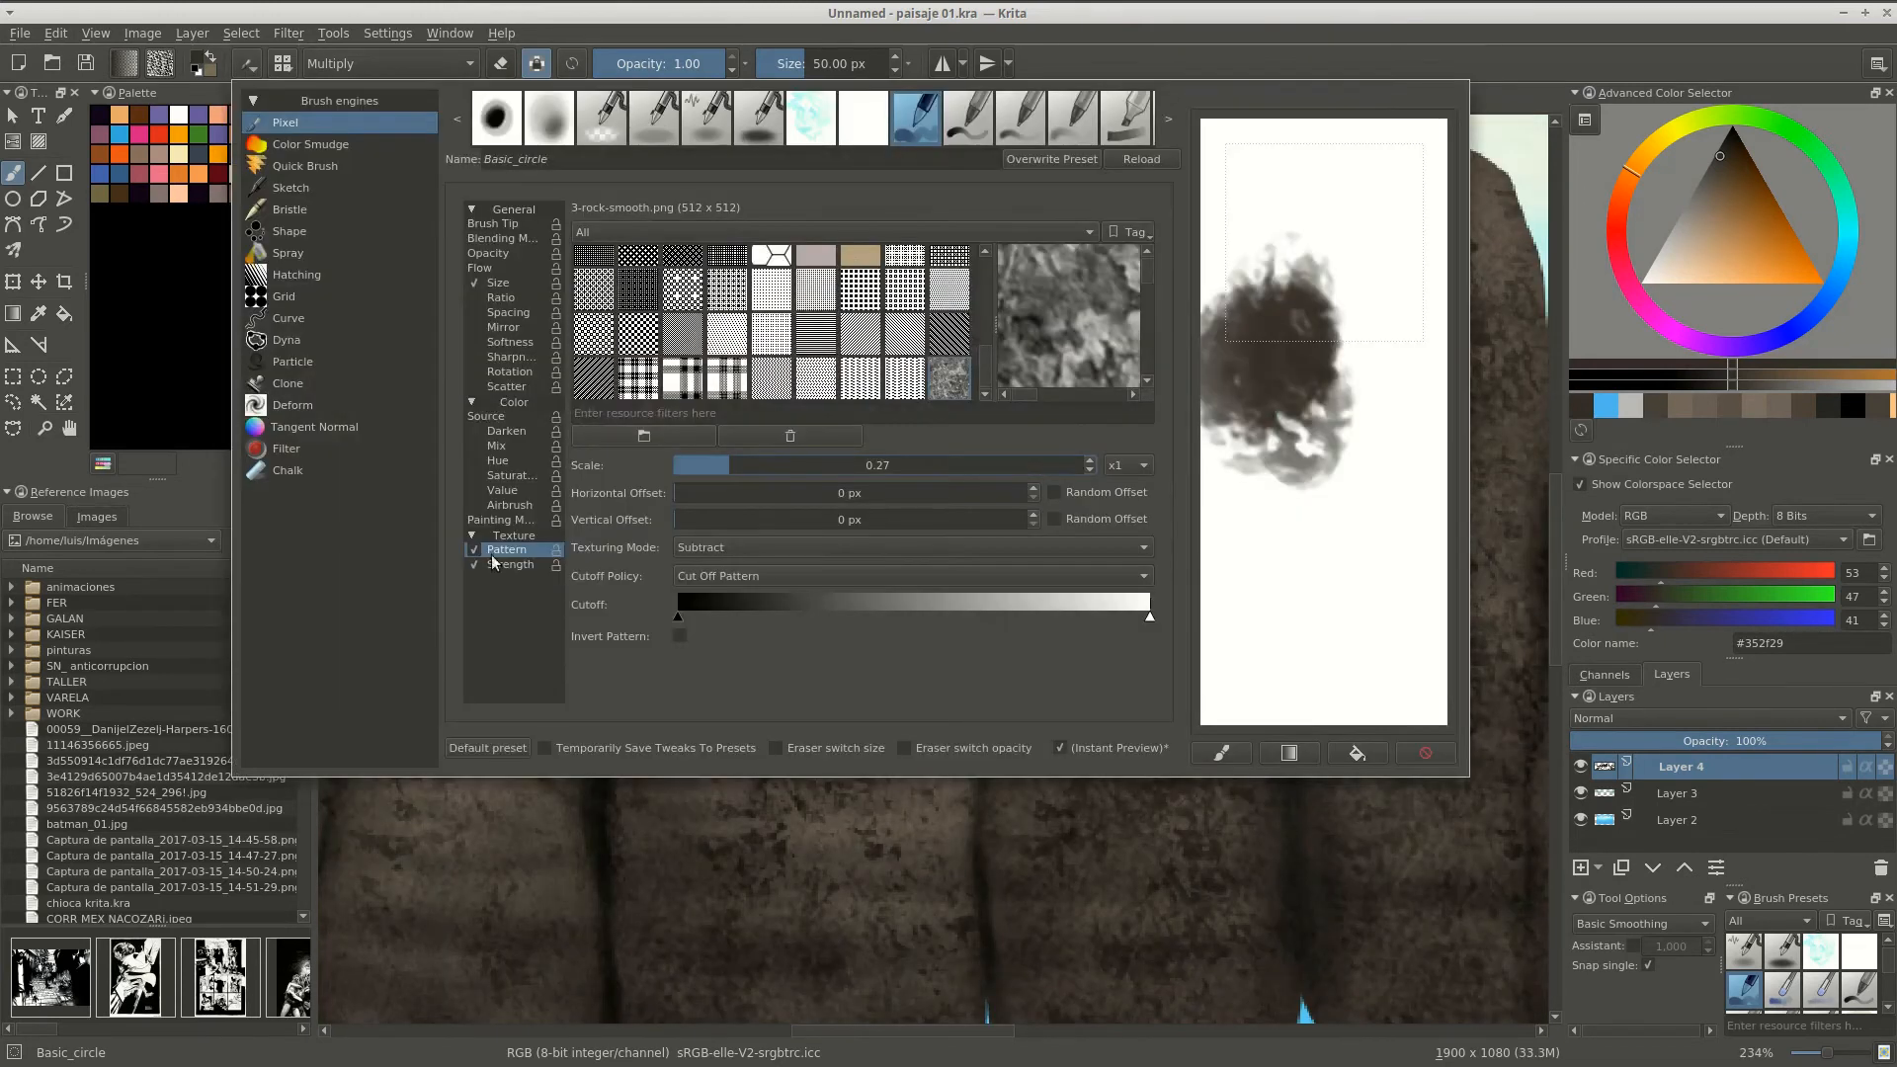
pyautogui.click(753, 381)
pyautogui.click(1673, 245)
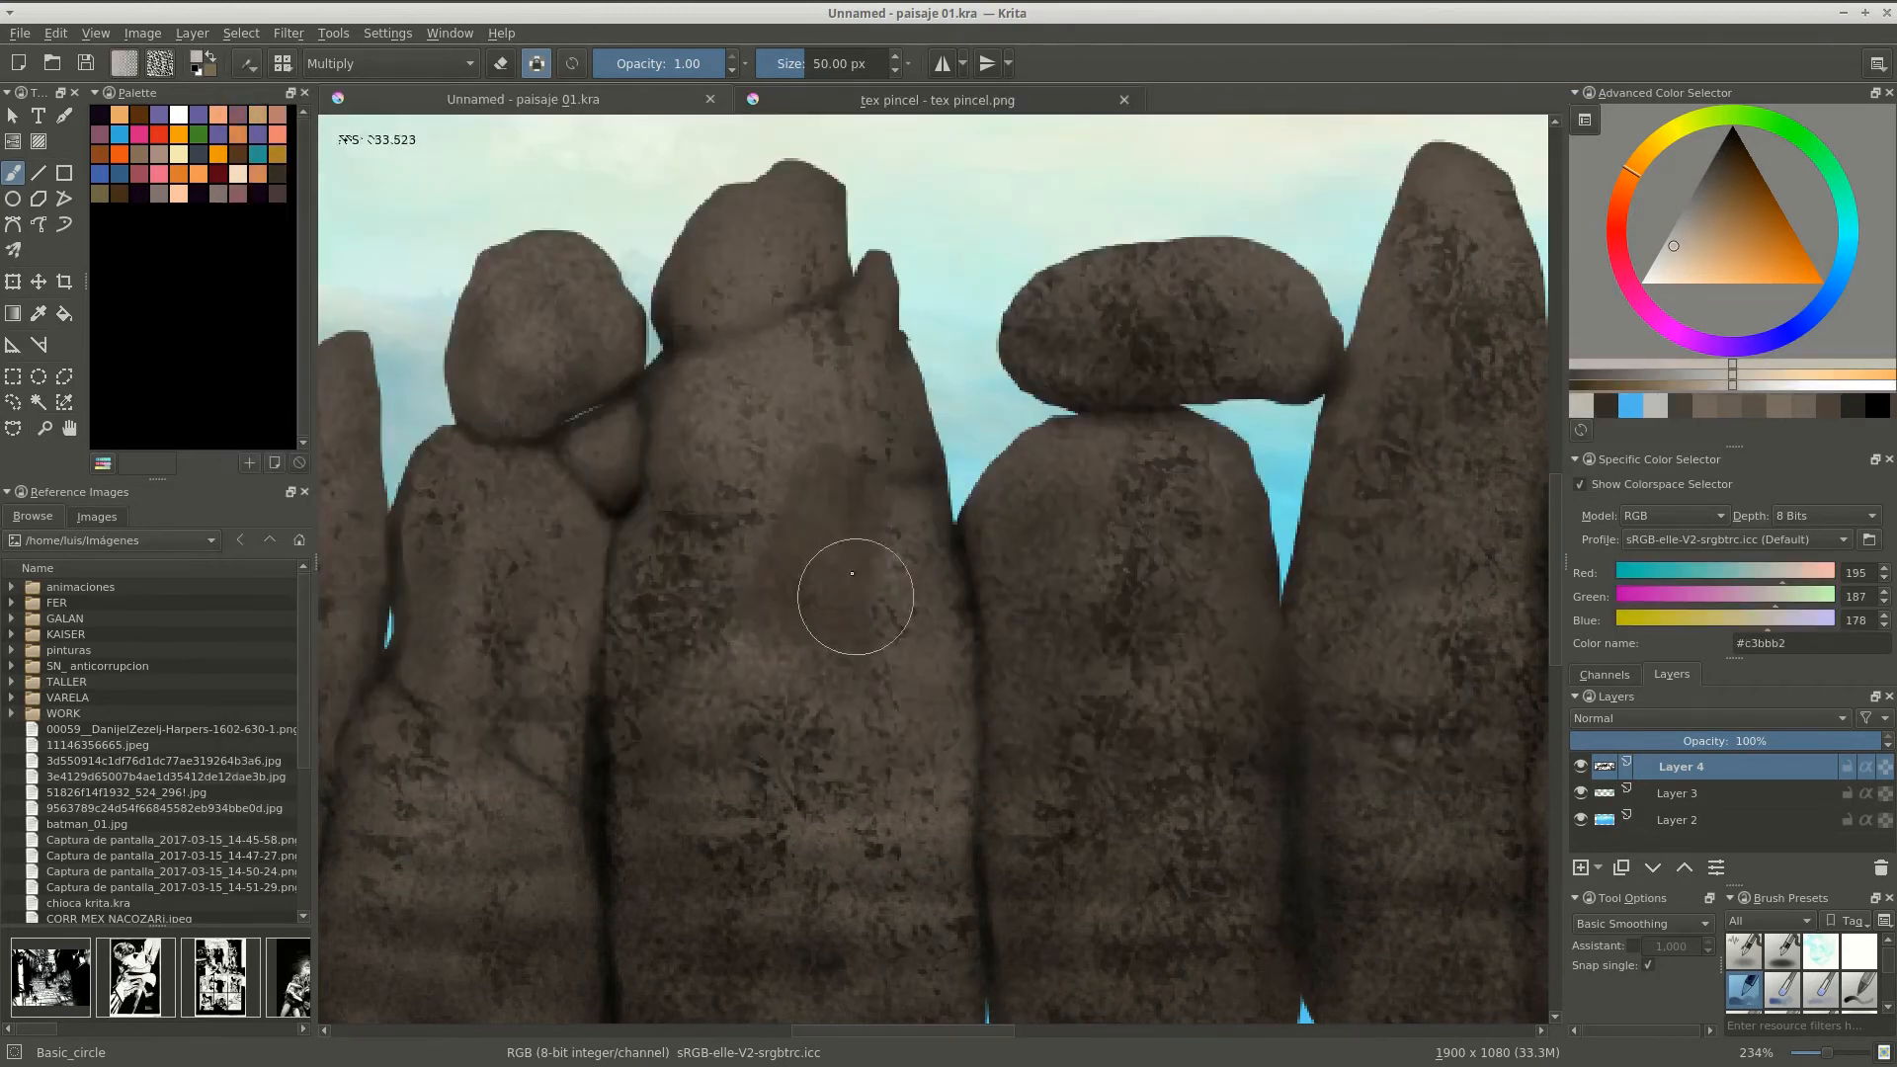
pyautogui.click(390, 63)
pyautogui.click(354, 131)
# Paint light mottled texture over the face and crest of the wide central pillar.
pyautogui.moveTo(780, 513)
pyautogui.mouseDown()
pyautogui.moveTo(860, 613)
pyautogui.moveTo(728, 805)
pyautogui.mouseUp()
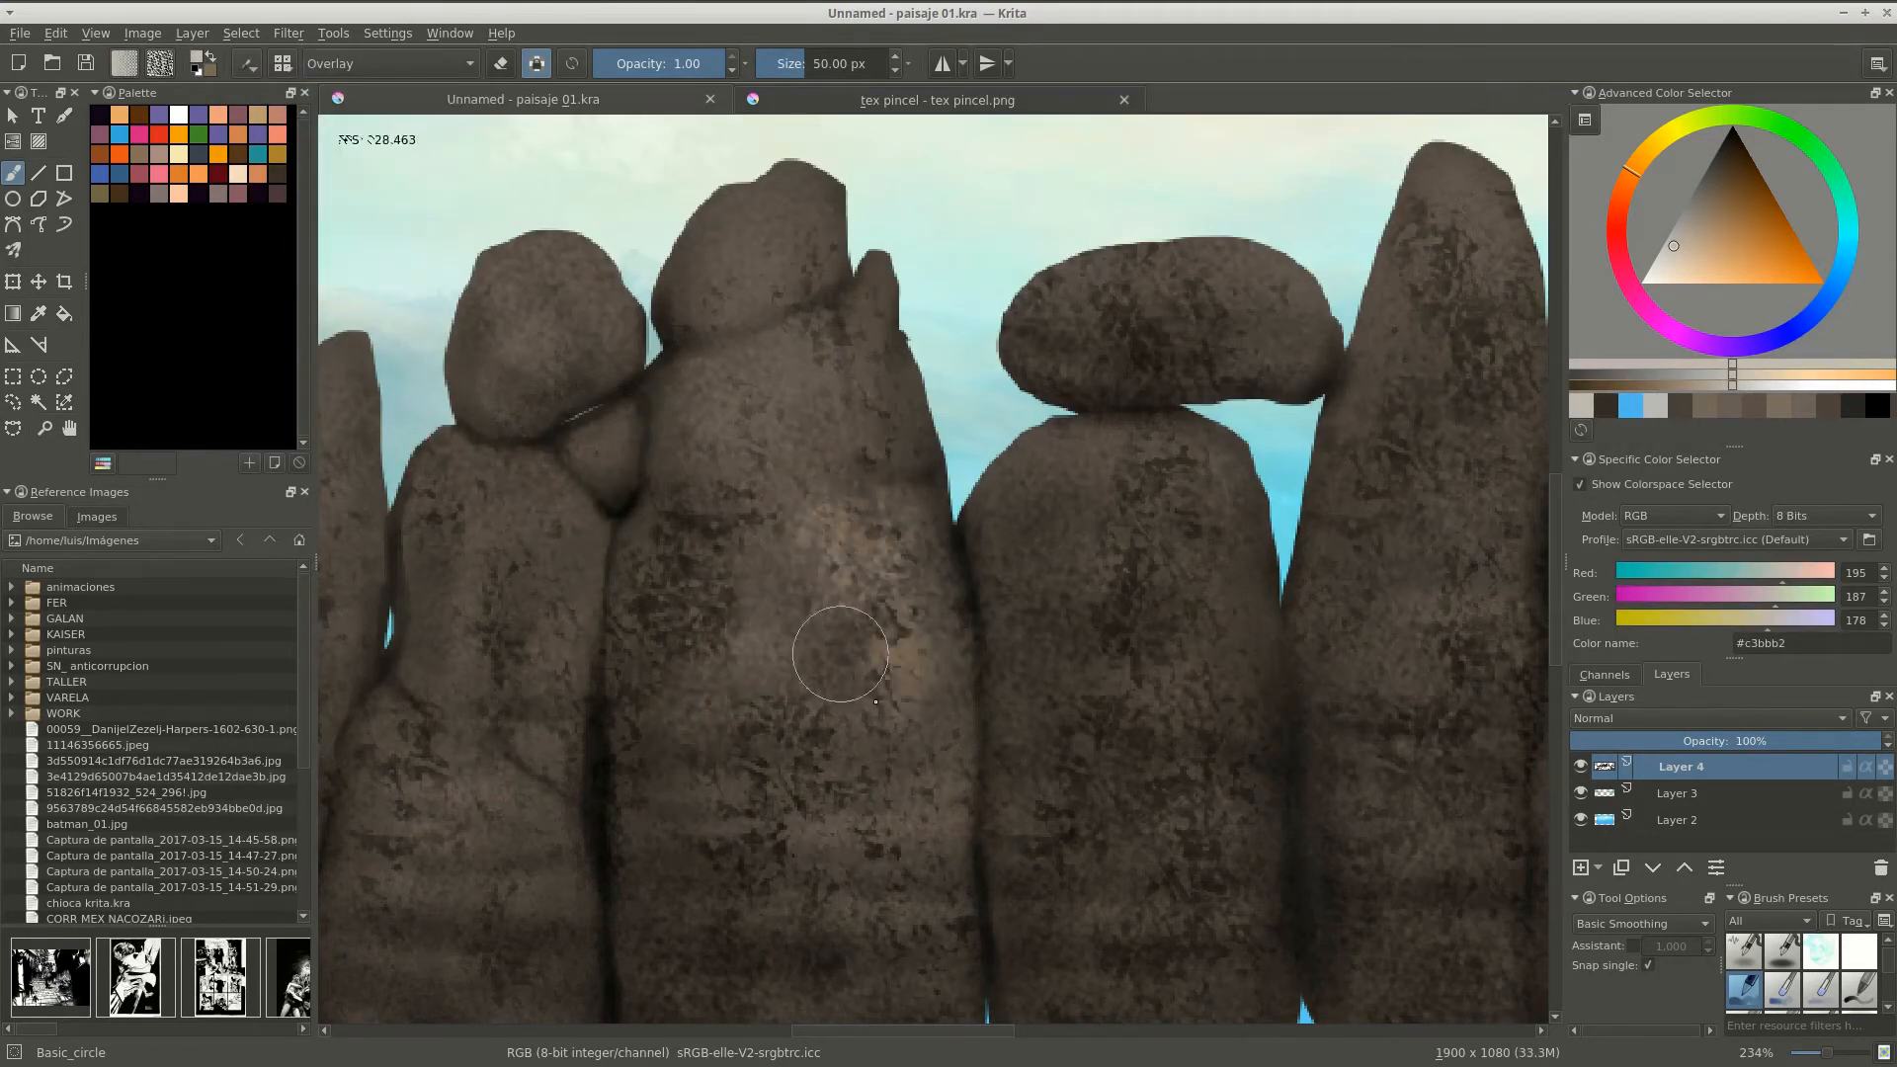
pyautogui.scroll(-4, 851, 470)
pyautogui.scroll(5, 926, 474)
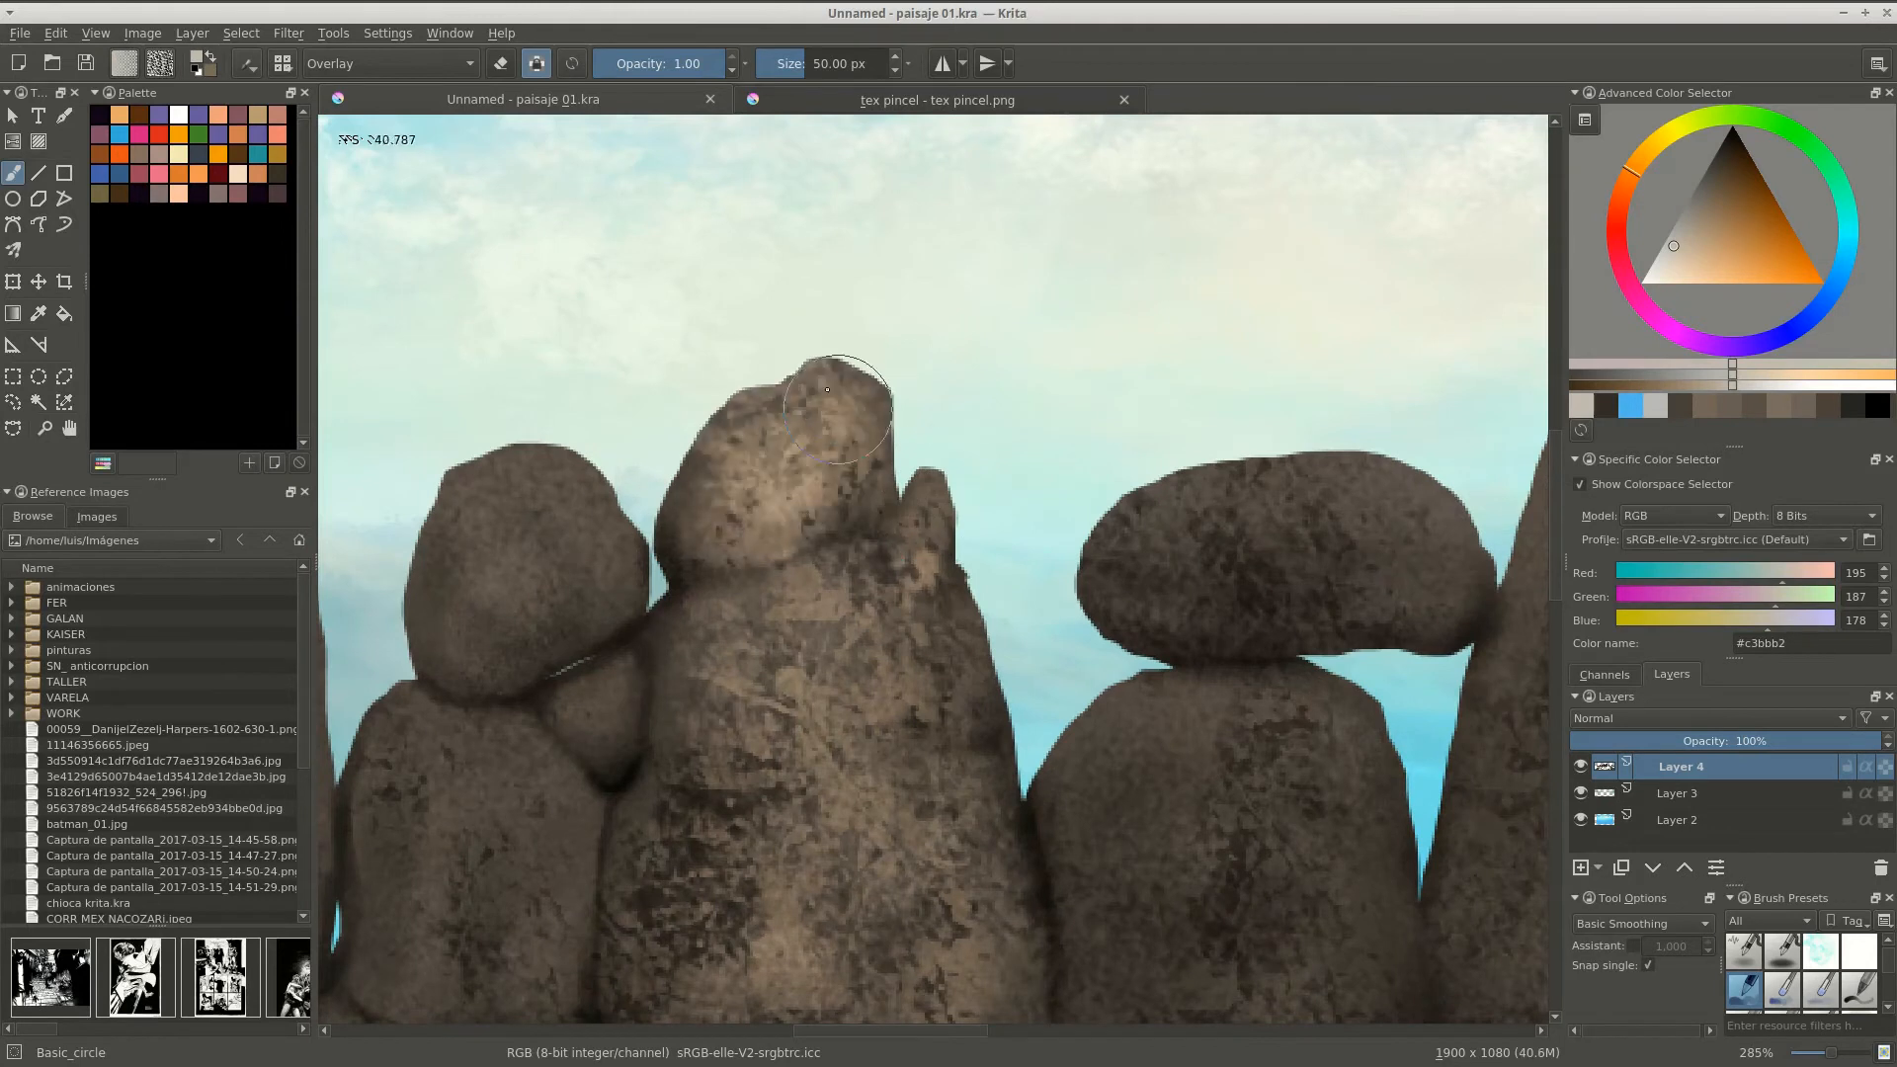
pyautogui.scroll(-4, 827, 389)
pyautogui.scroll(5, 753, 407)
pyautogui.scroll(-2, 745, 475)
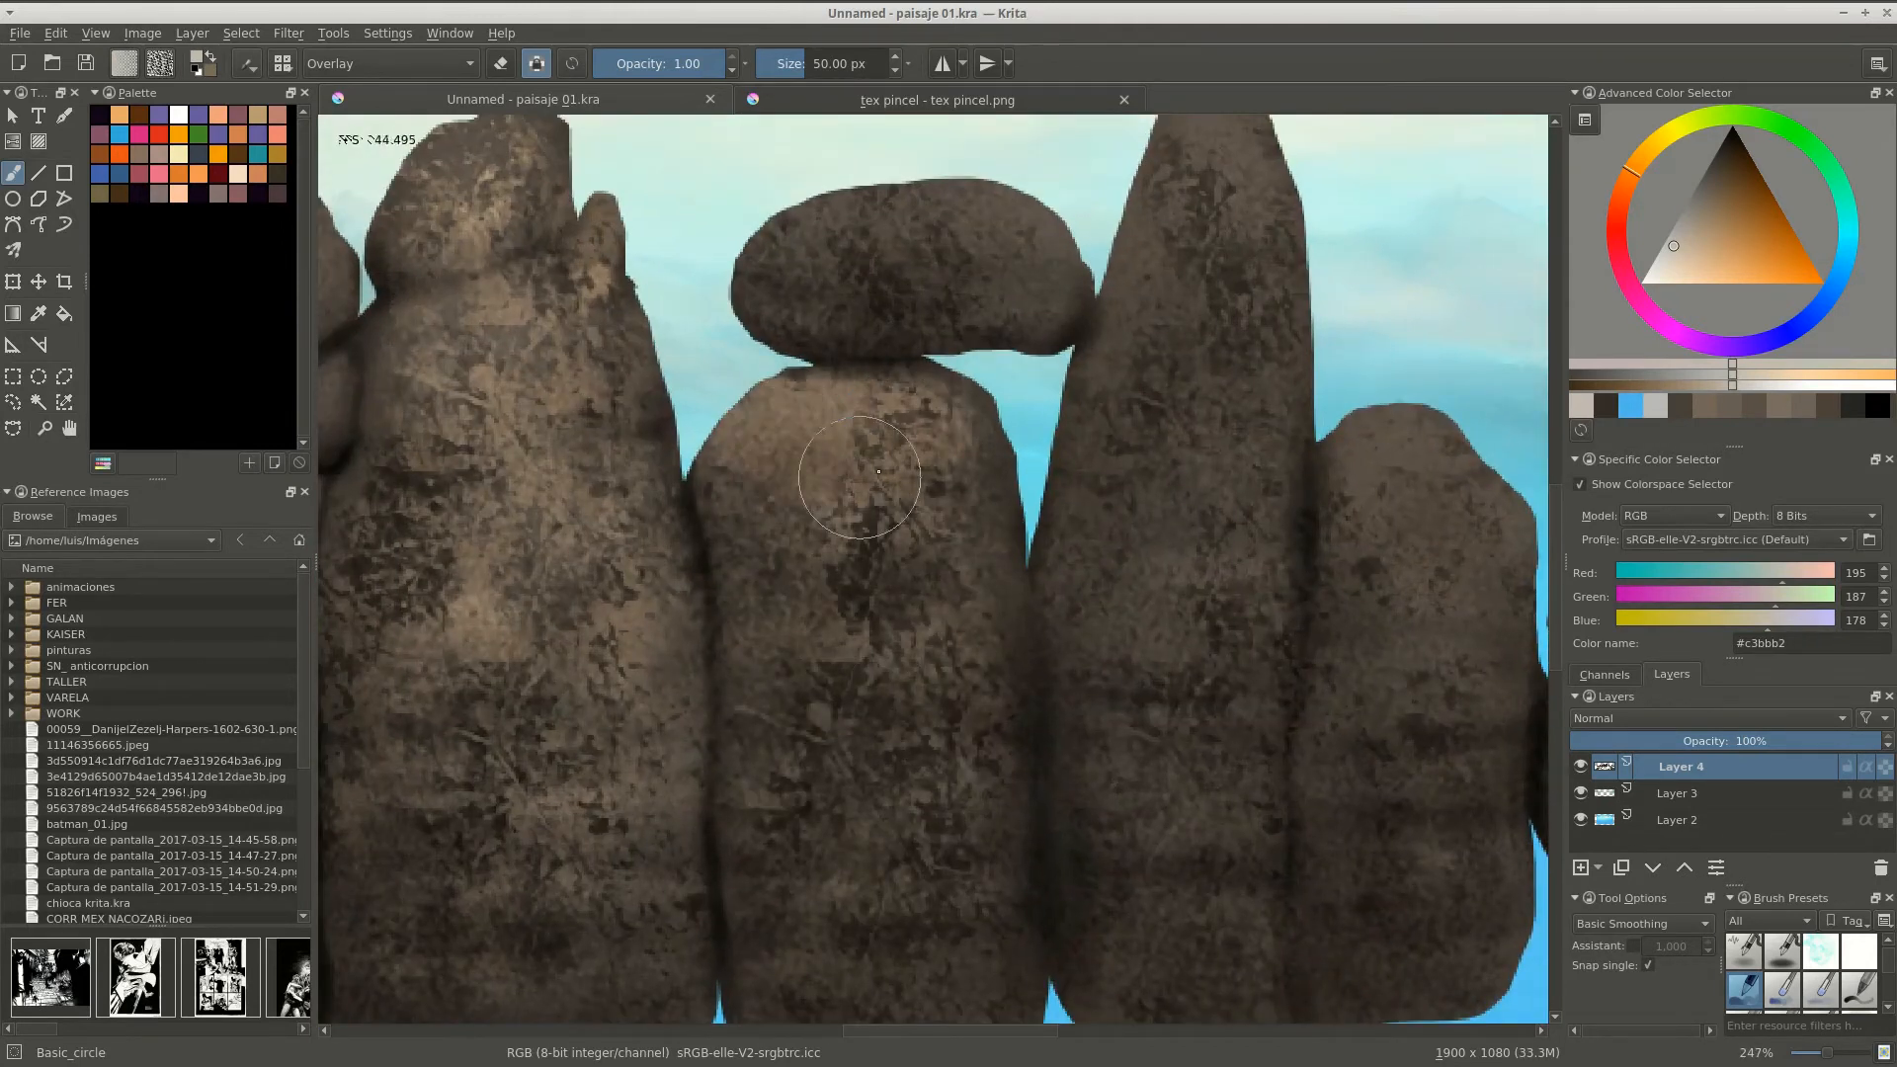
# Brush light mottled texture over the capstone, the pillar beneath it and the tall pointed pillar.
pyautogui.scroll(-4, 927, 417)
pyautogui.scroll(5, 751, 553)
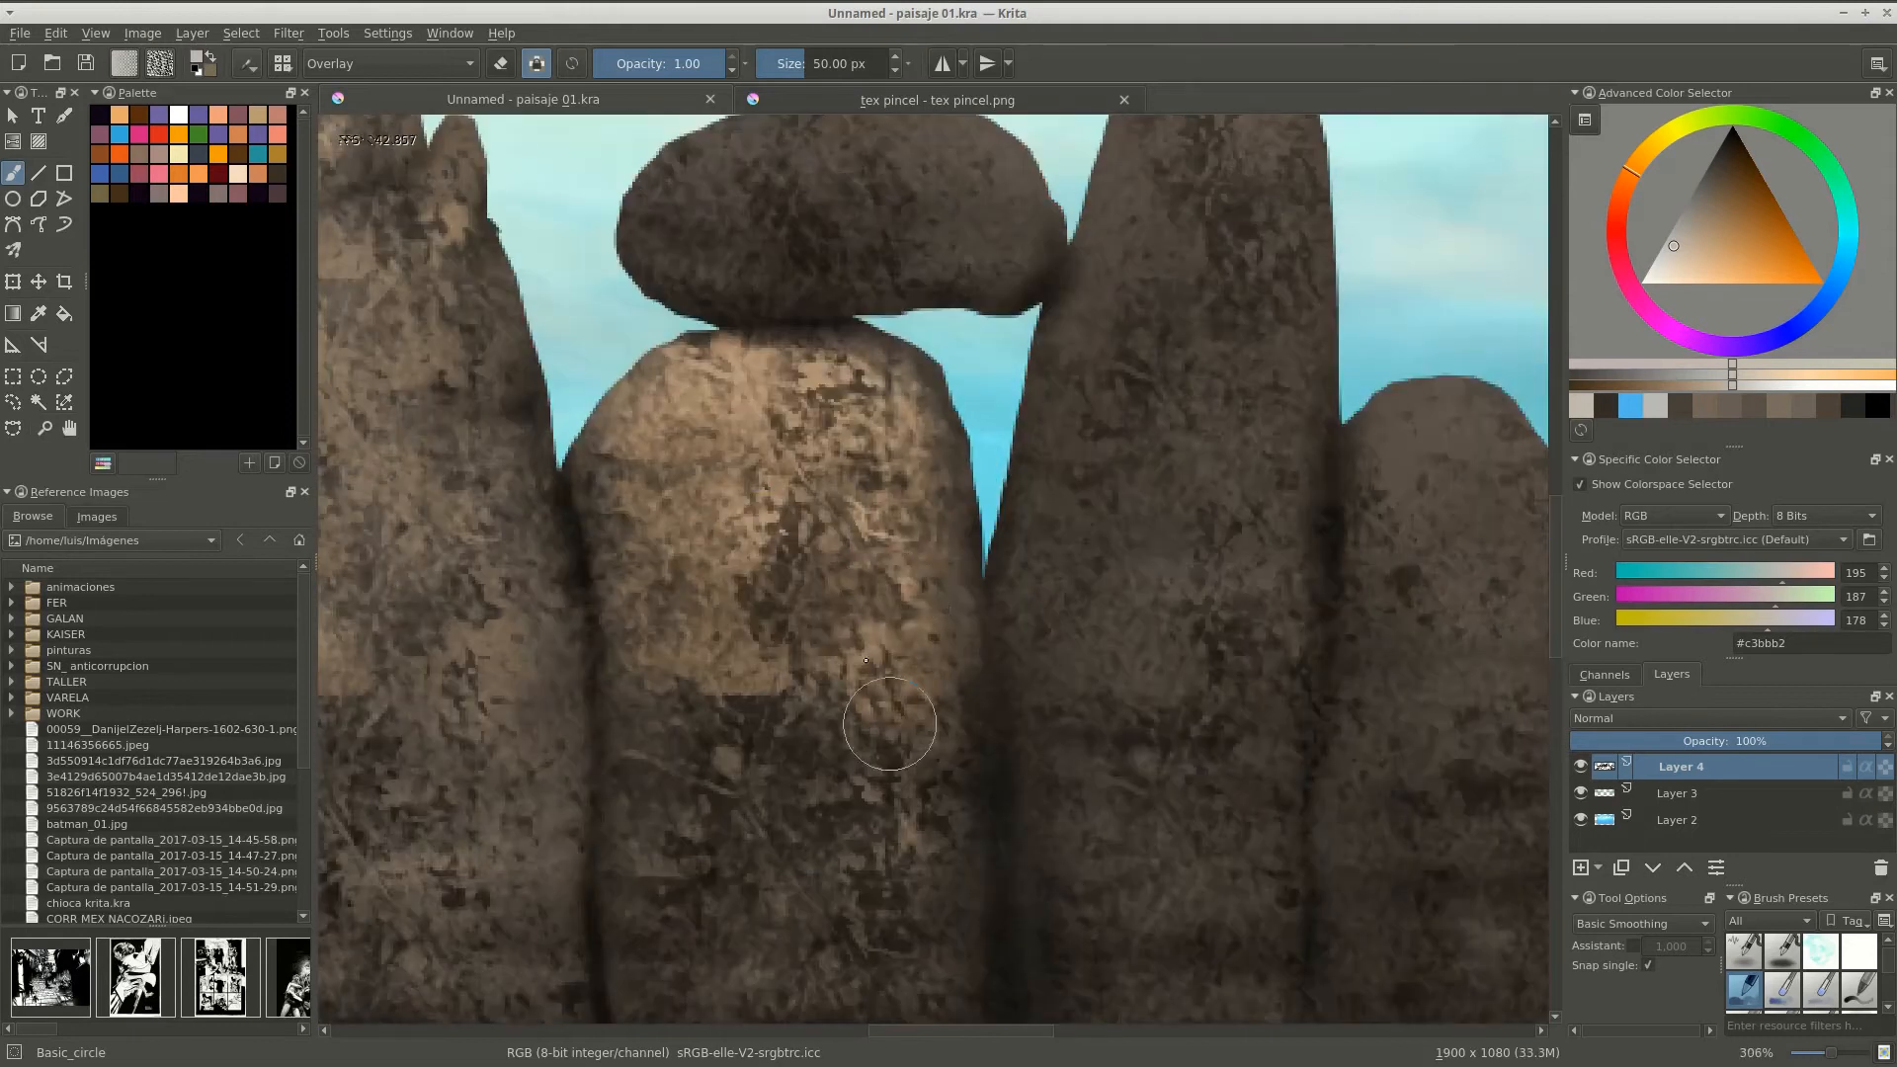
pyautogui.moveTo(688, 597); pyautogui.dragTo(604, 524)
pyautogui.moveTo(1096, 356)
pyautogui.mouseDown()
pyautogui.moveTo(1091, 563)
pyautogui.moveTo(988, 731)
pyautogui.moveTo(1131, 678)
pyautogui.mouseUp()
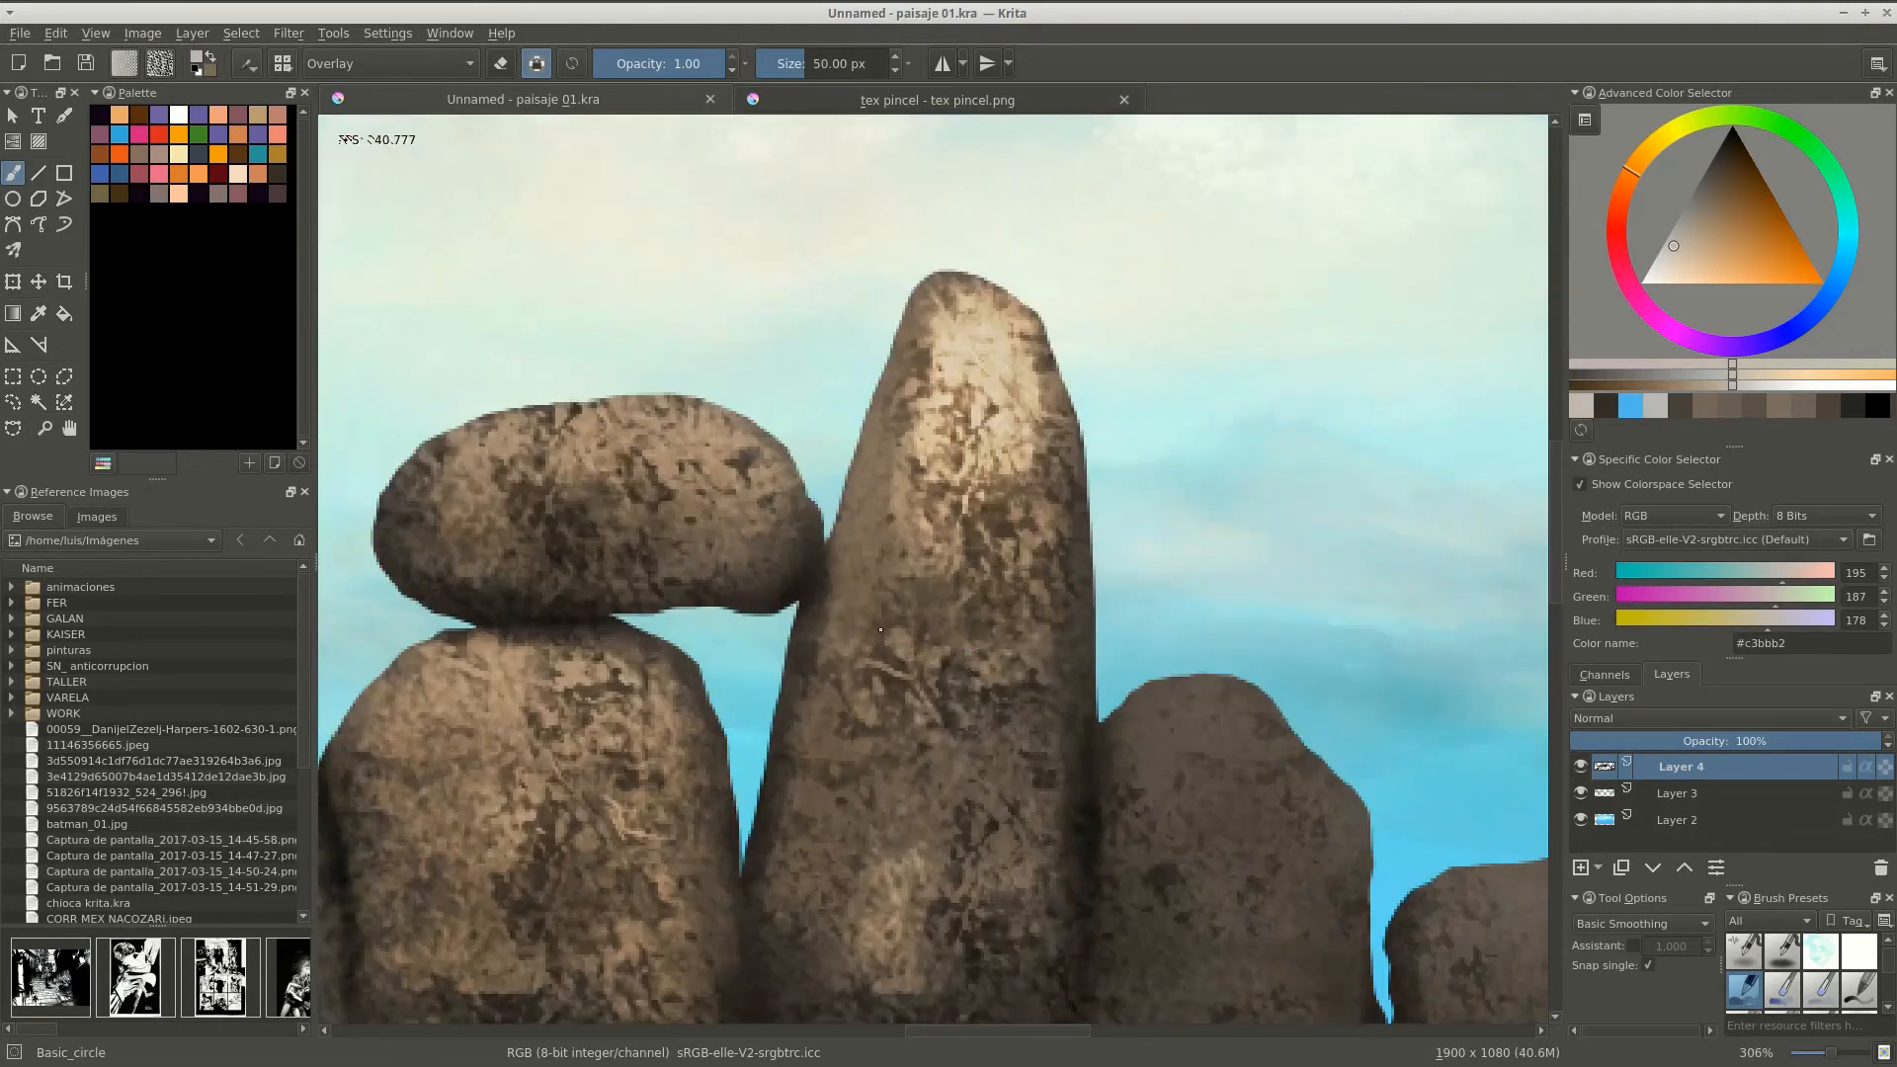
# Brighten the crest of the wide central pillar with more light mottled texture.
pyautogui.press('m')
pyautogui.scroll(-1, 1083, 769)
pyautogui.moveTo(1083, 769)
pyautogui.mouseDown()
pyautogui.moveTo(852, 925)
pyautogui.moveTo(965, 610)
pyautogui.mouseUp()
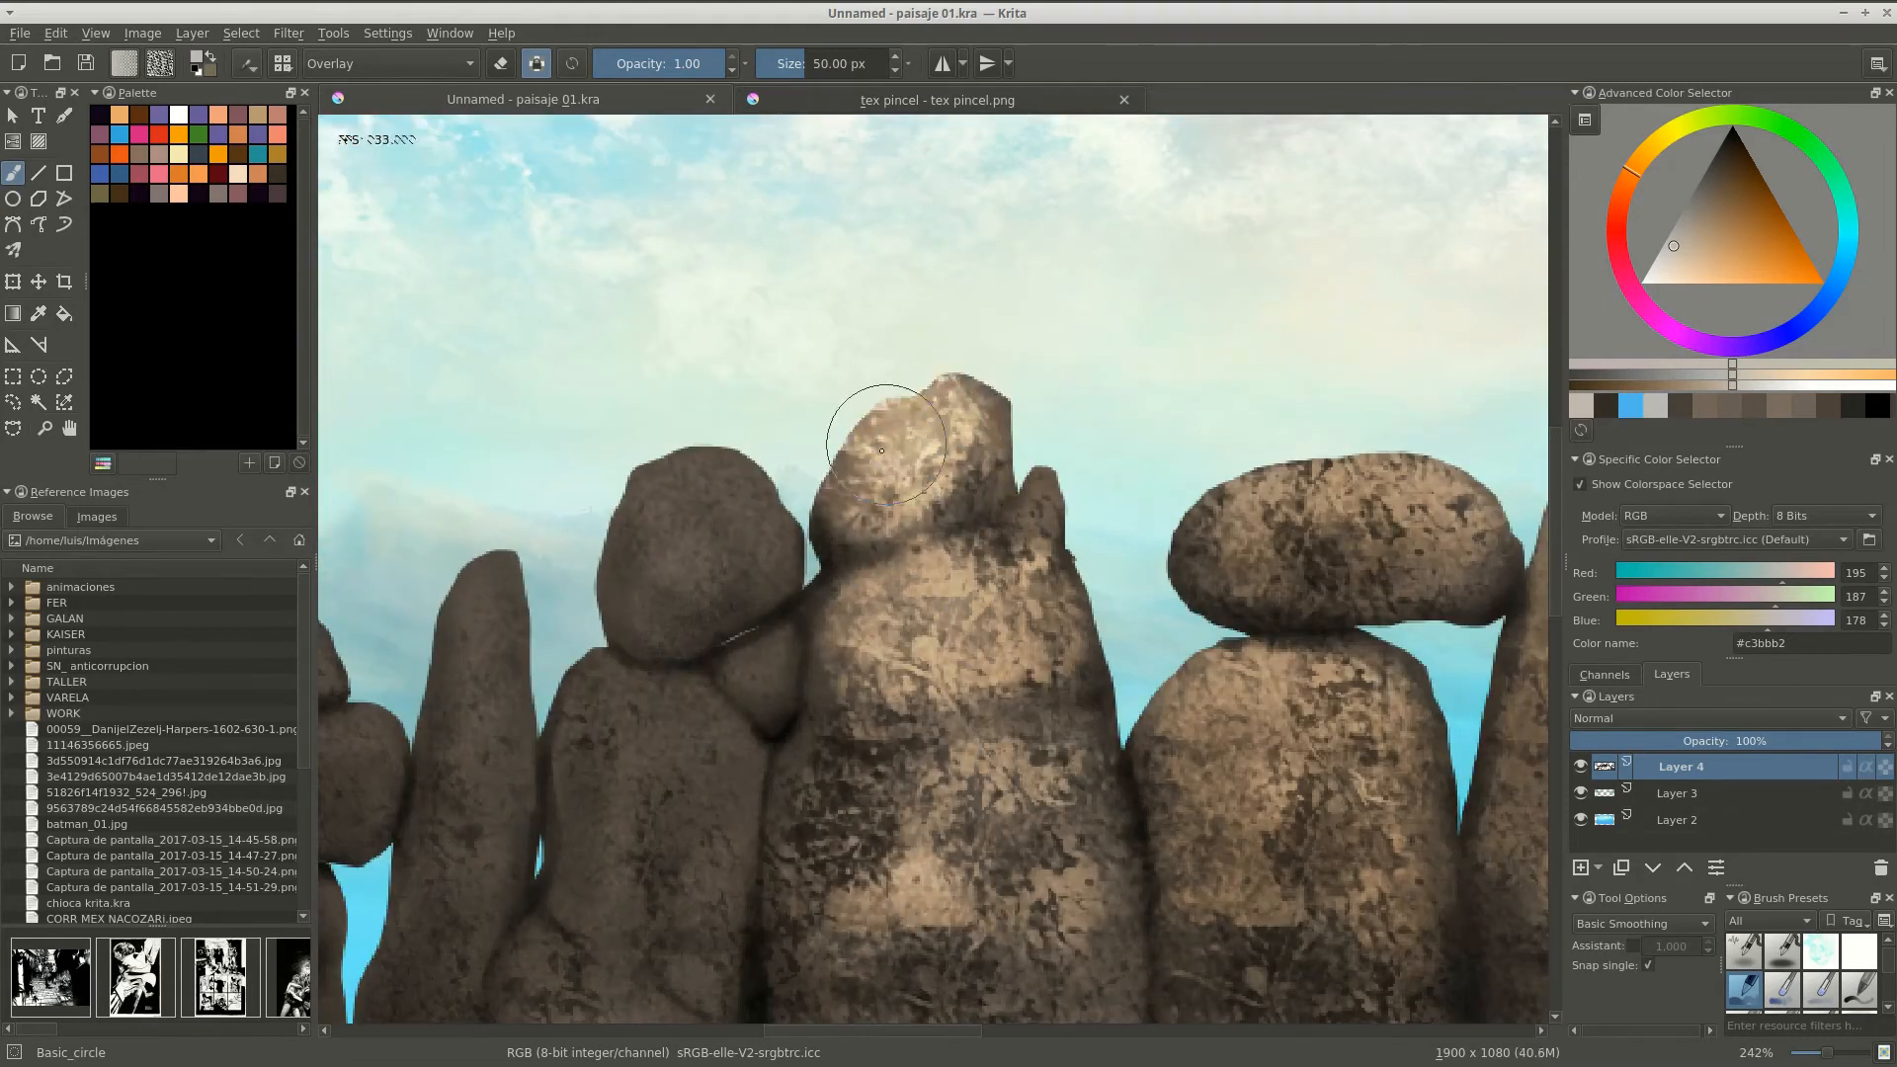
pyautogui.scroll(-5, 881, 450)
pyautogui.scroll(5, 869, 554)
pyautogui.press('m')
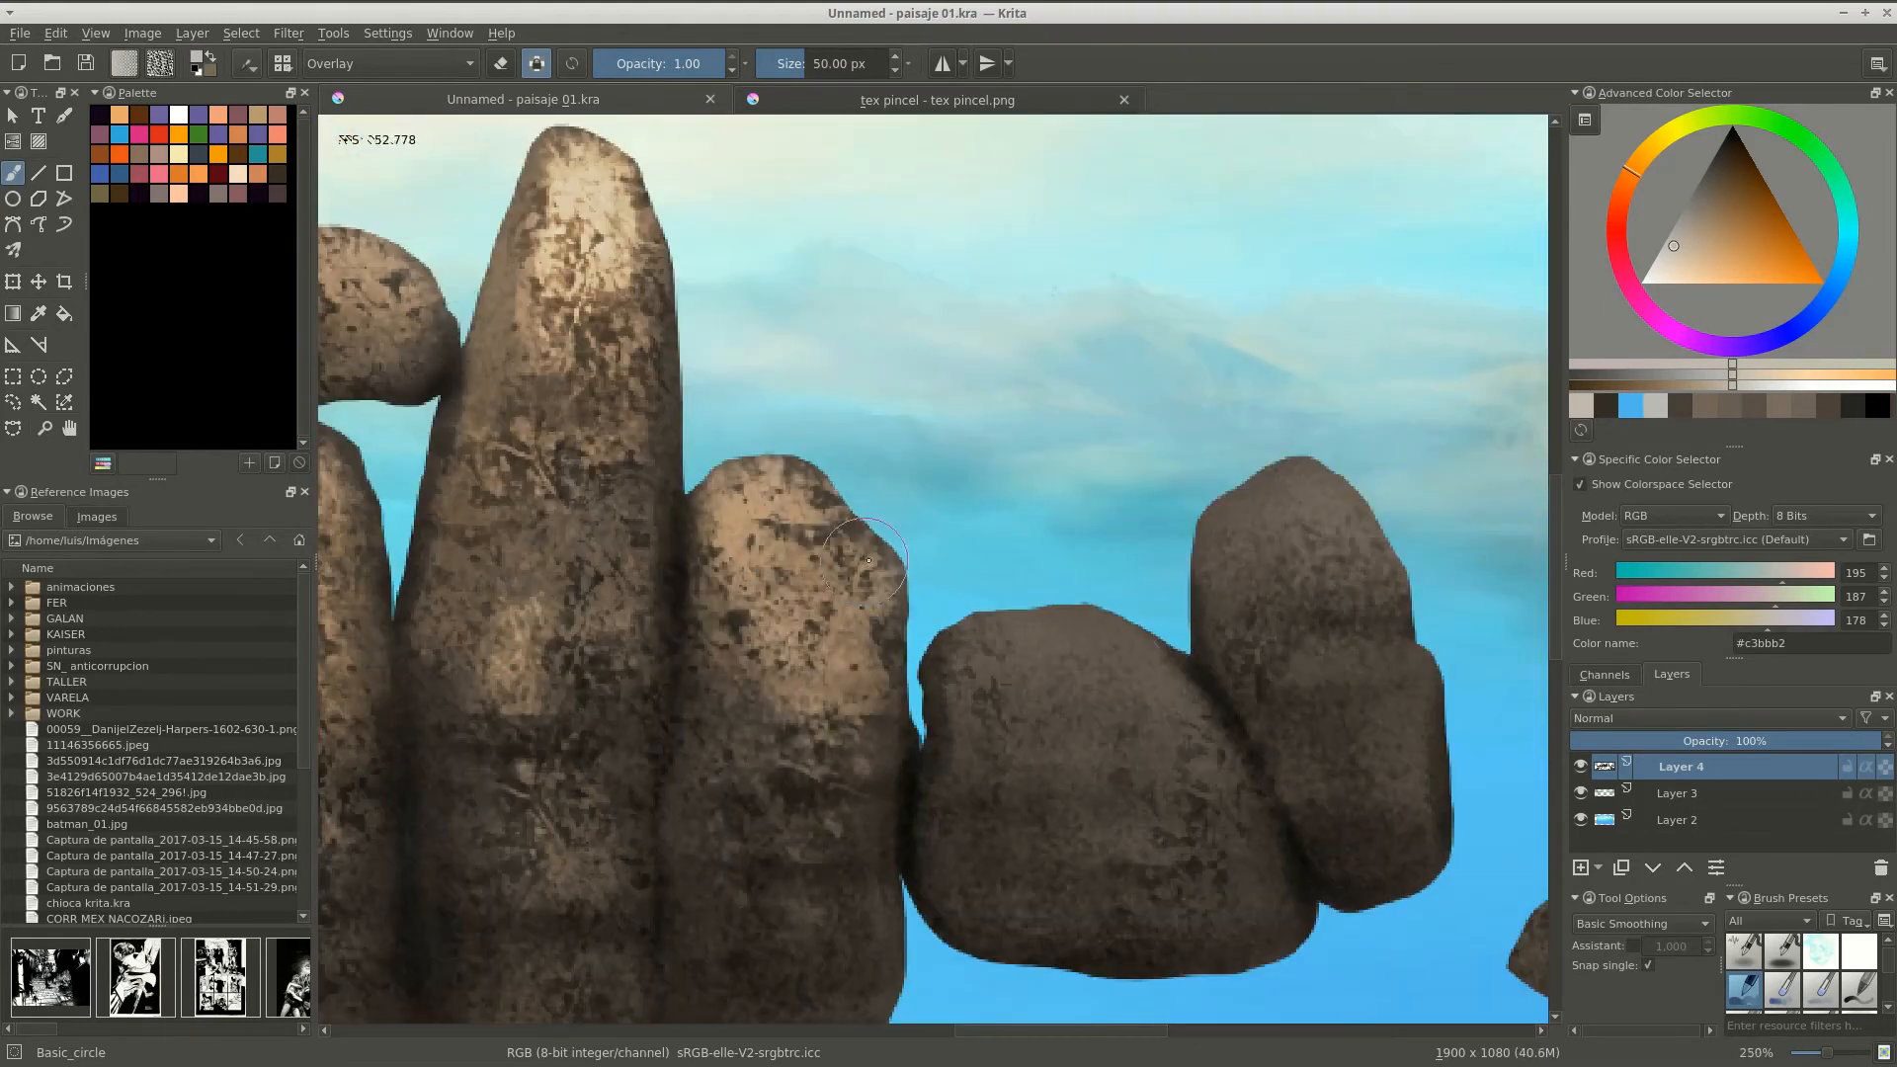
# Add light texture to the short pillar beside the tall pointed one and to the two rounded rocks next to it.
pyautogui.moveTo(868, 562)
pyautogui.mouseDown()
pyautogui.moveTo(986, 762)
pyautogui.moveTo(1185, 612)
pyautogui.moveTo(1345, 669)
pyautogui.moveTo(1373, 751)
pyautogui.mouseUp()
pyautogui.scroll(-4, 795, 732)
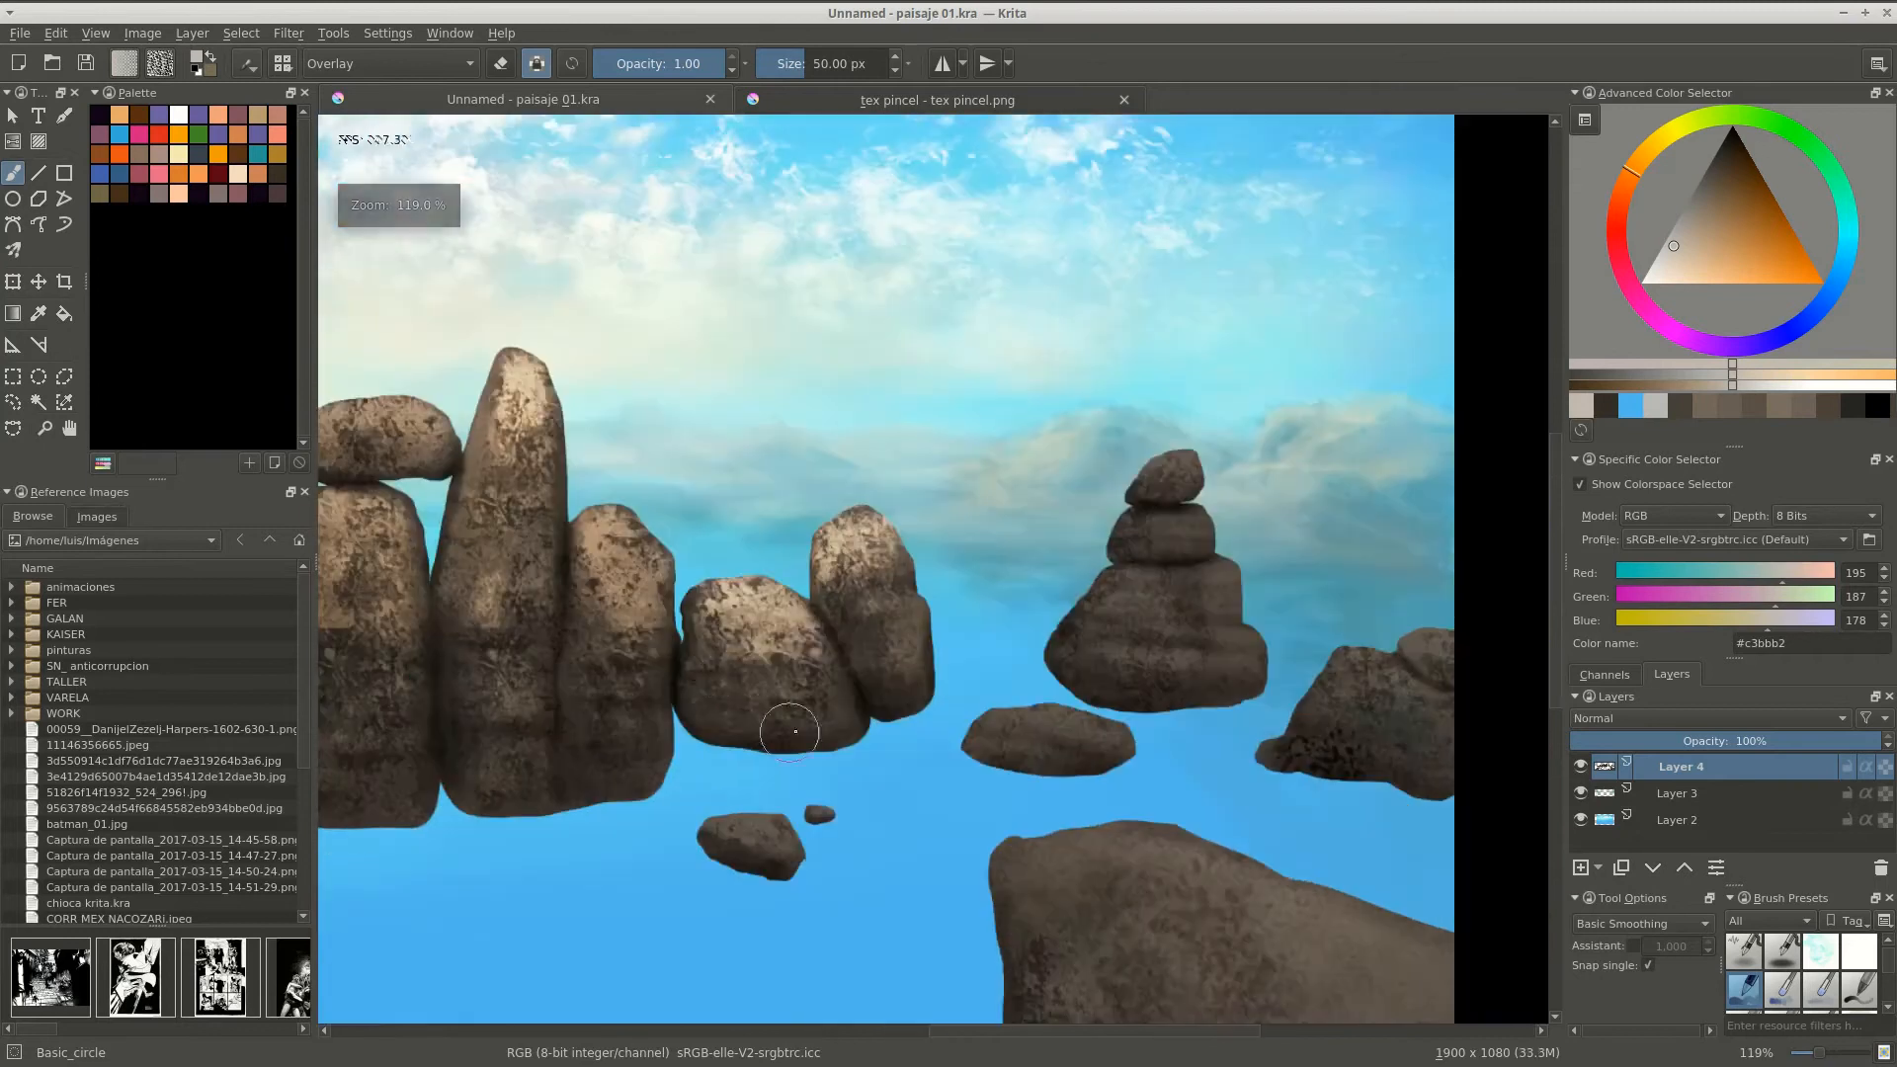
pyautogui.scroll(-4, 795, 732)
# Paint light texture on the balanced round boulder and, with a 22.91 px brush, on the pillar supporting it.
pyautogui.scroll(8, 988, 445)
pyautogui.moveTo(948, 534)
pyautogui.mouseDown()
pyautogui.moveTo(1027, 435)
pyautogui.moveTo(996, 429)
pyautogui.mouseUp()
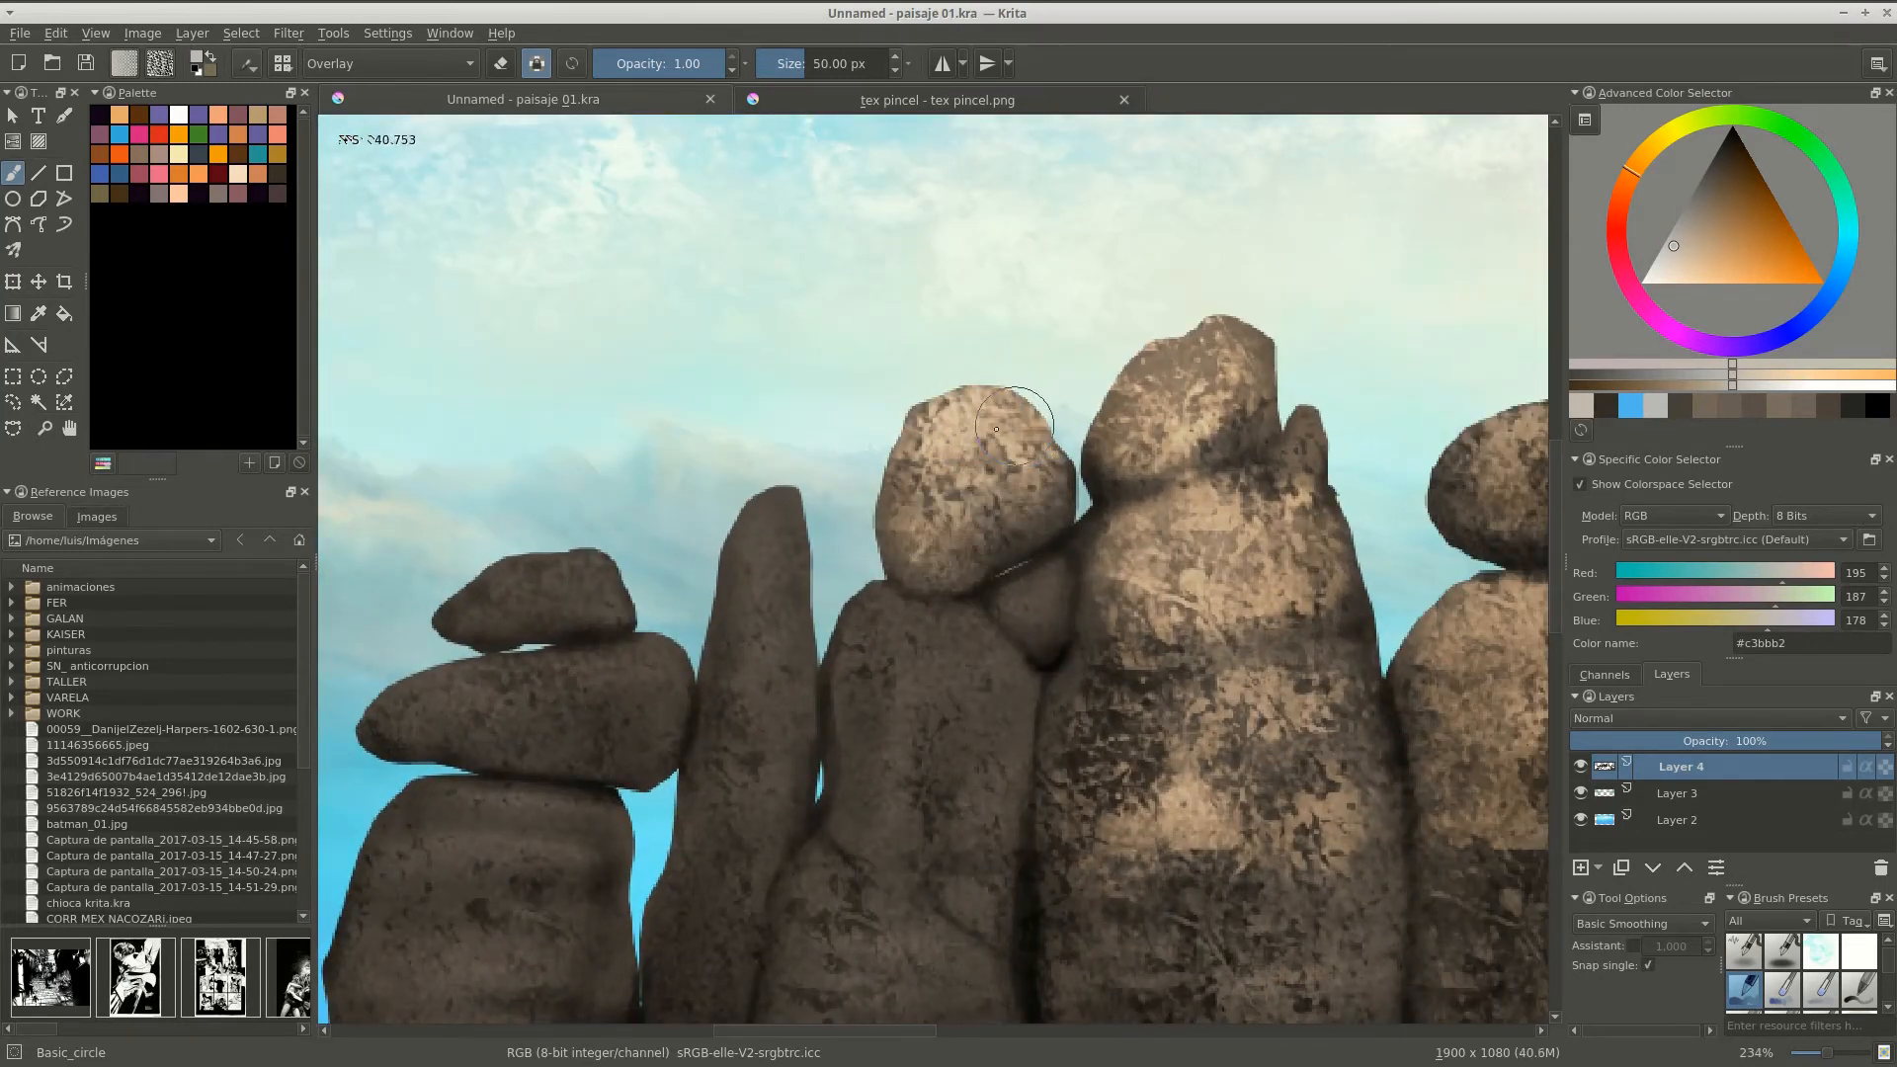
pyautogui.moveTo(868, 835)
pyautogui.mouseDown()
pyautogui.moveTo(946, 697)
pyautogui.moveTo(868, 636)
pyautogui.mouseUp()
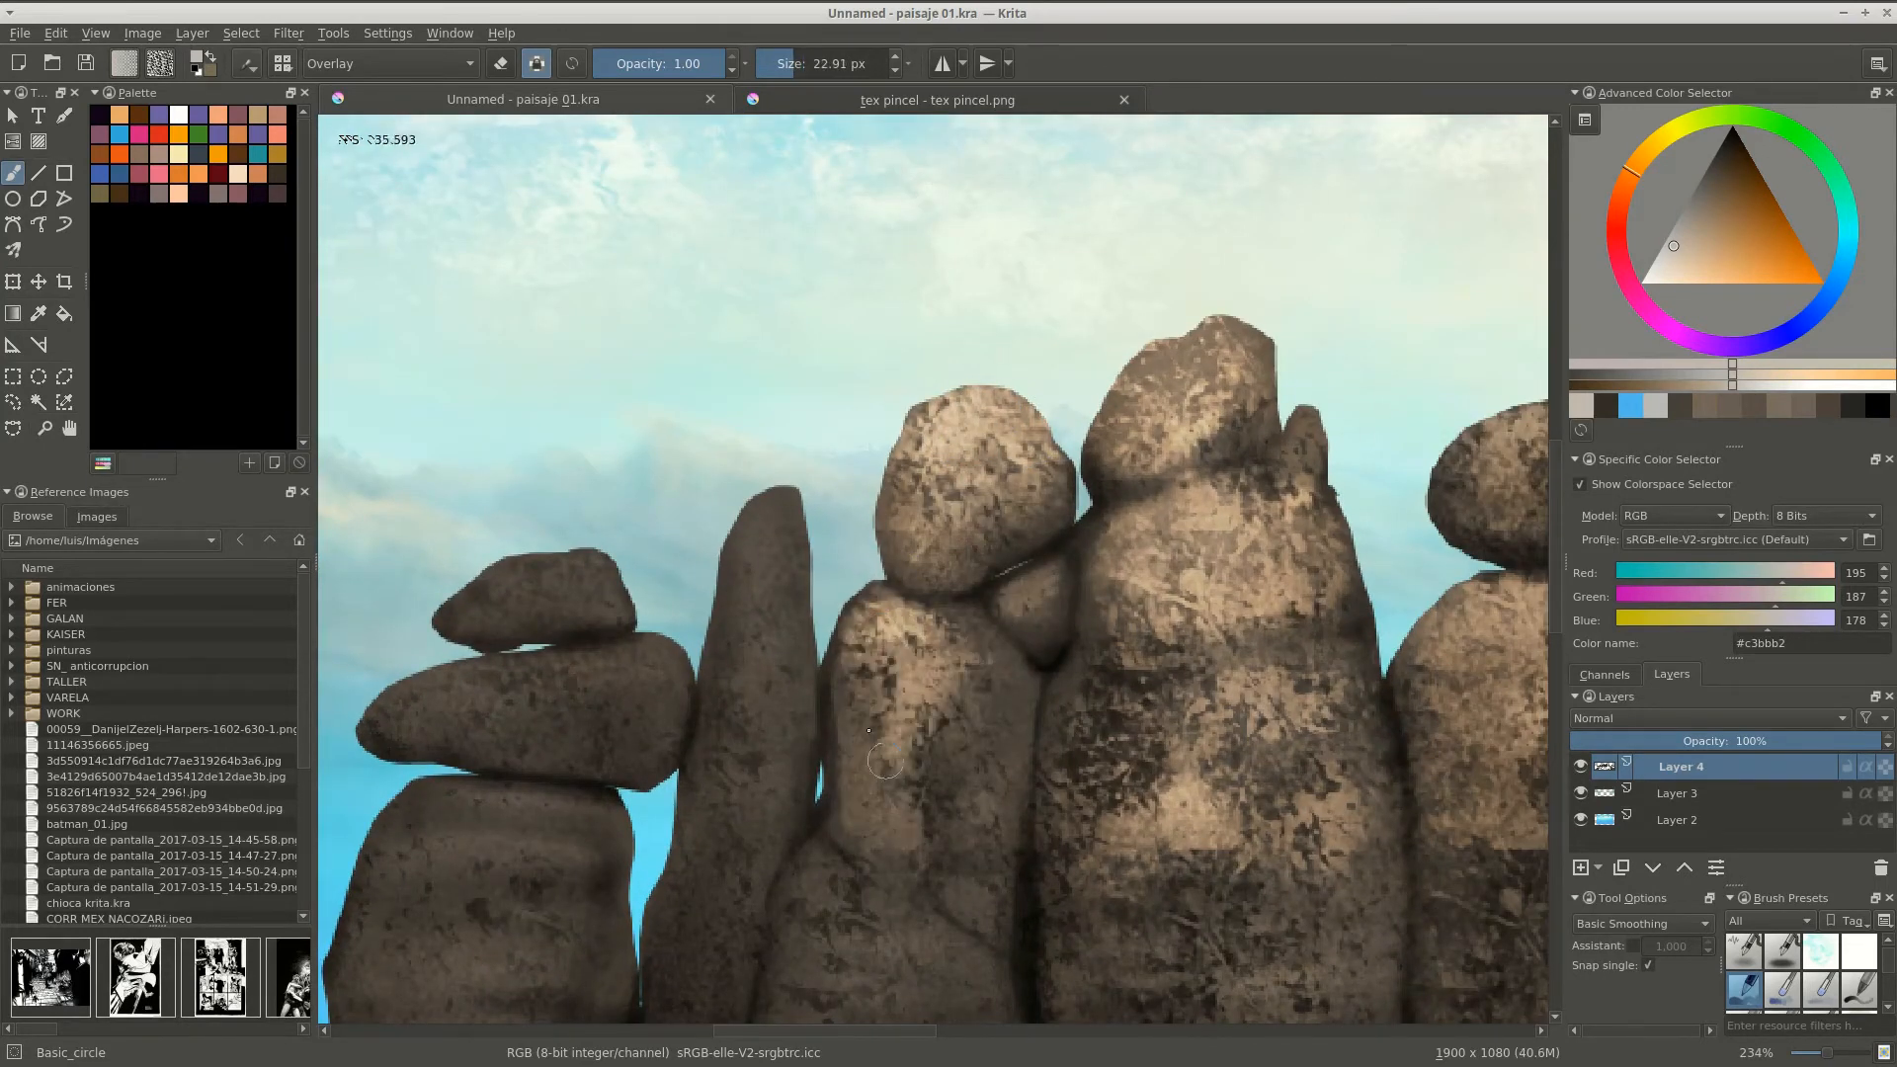
pyautogui.moveTo(868, 731); pyautogui.dragTo(912, 444)
pyautogui.moveTo(982, 661); pyautogui.dragTo(1076, 904)
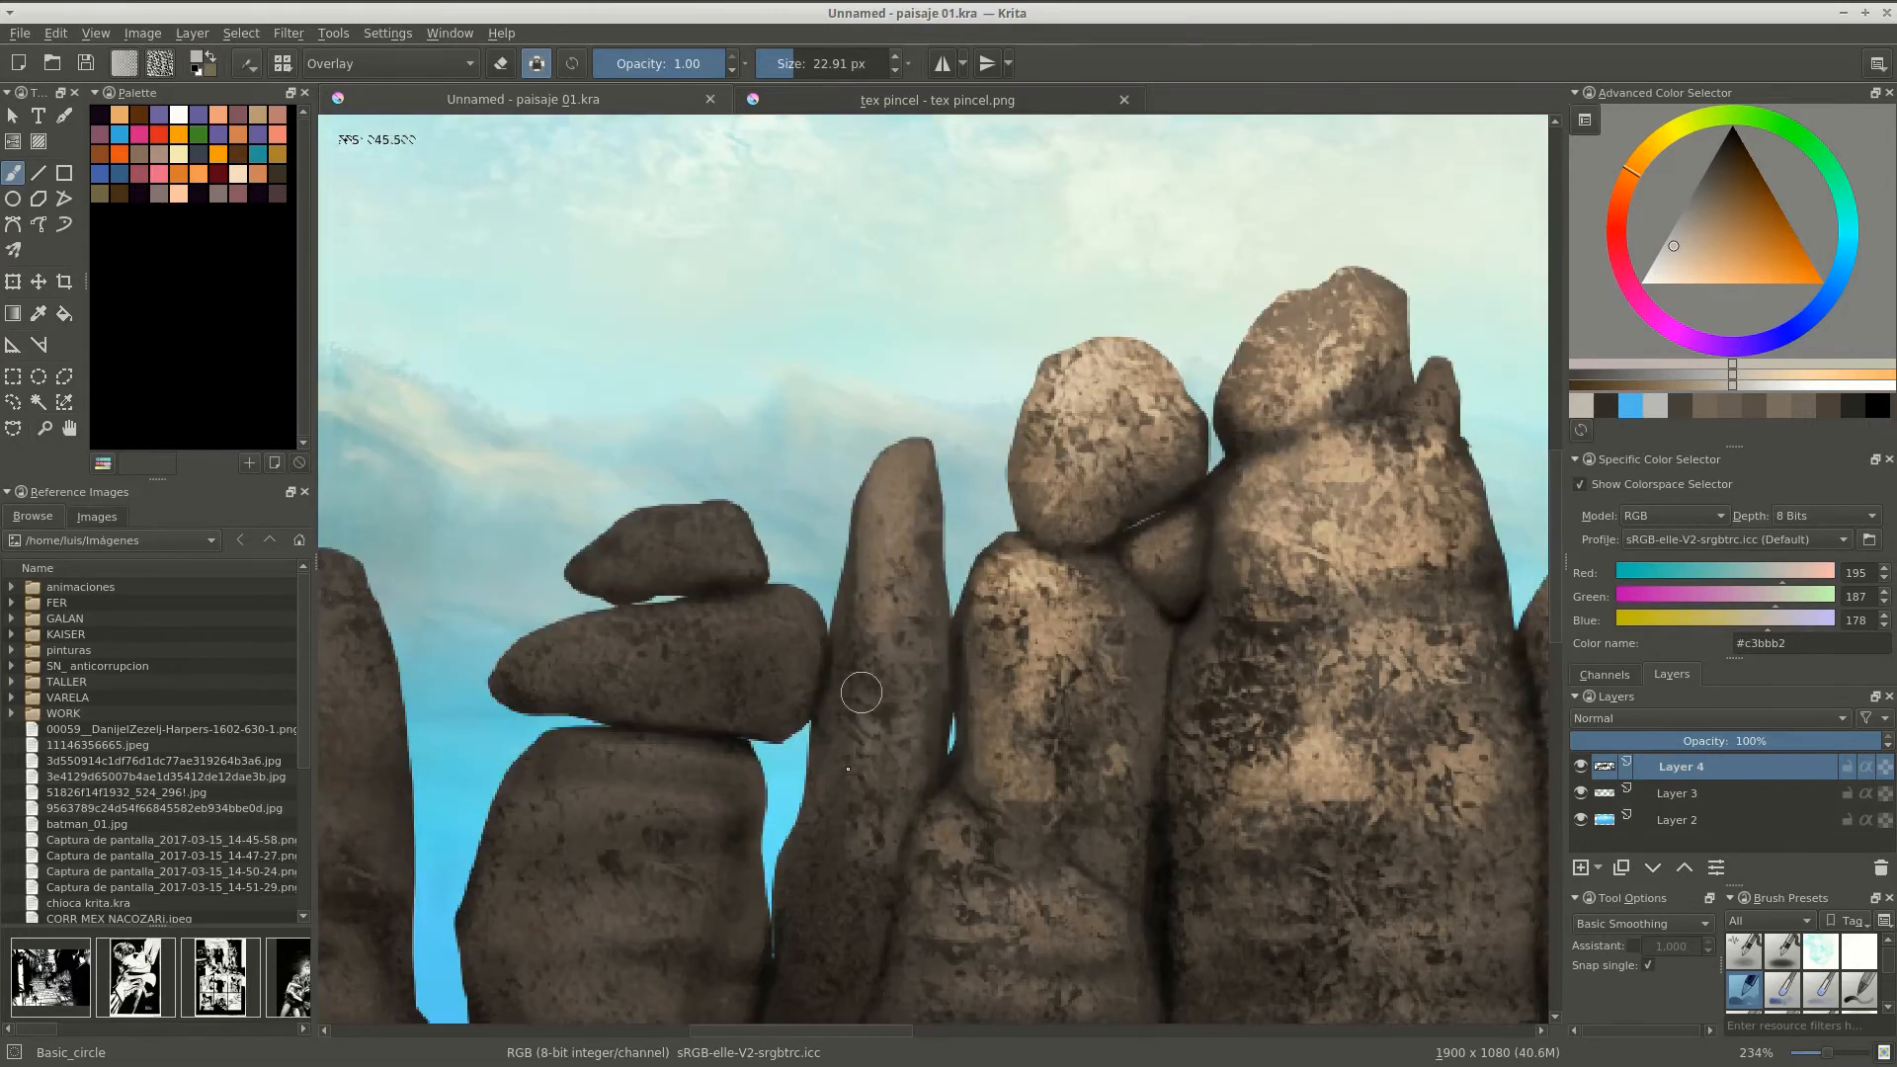
# Lighten the thin leaning pillar and the two stacked flat rocks beside it with mottled texture.
pyautogui.moveTo(847, 974); pyautogui.dragTo(872, 609)
pyautogui.scroll(5, 872, 609)
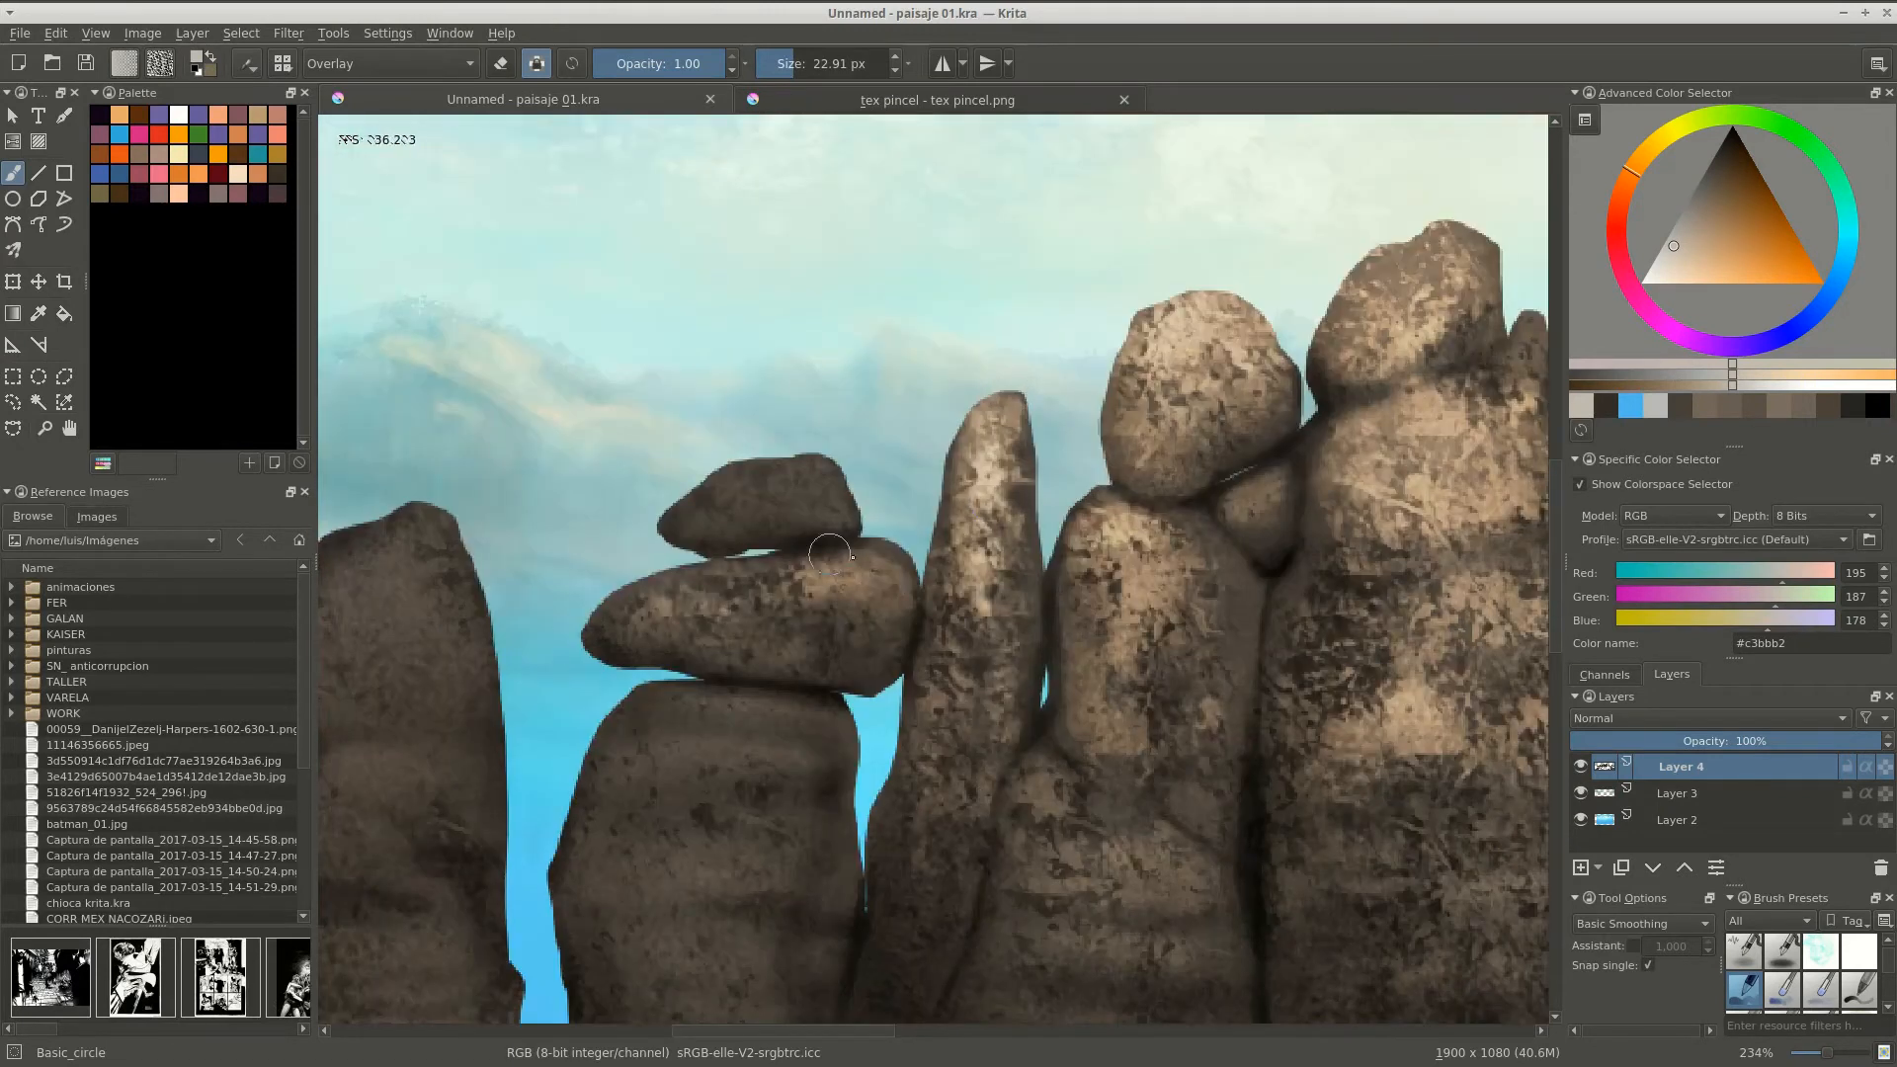
pyautogui.moveTo(738, 509)
pyautogui.mouseDown()
pyautogui.moveTo(806, 493)
pyautogui.moveTo(835, 516)
pyautogui.moveTo(795, 490)
pyautogui.mouseUp()
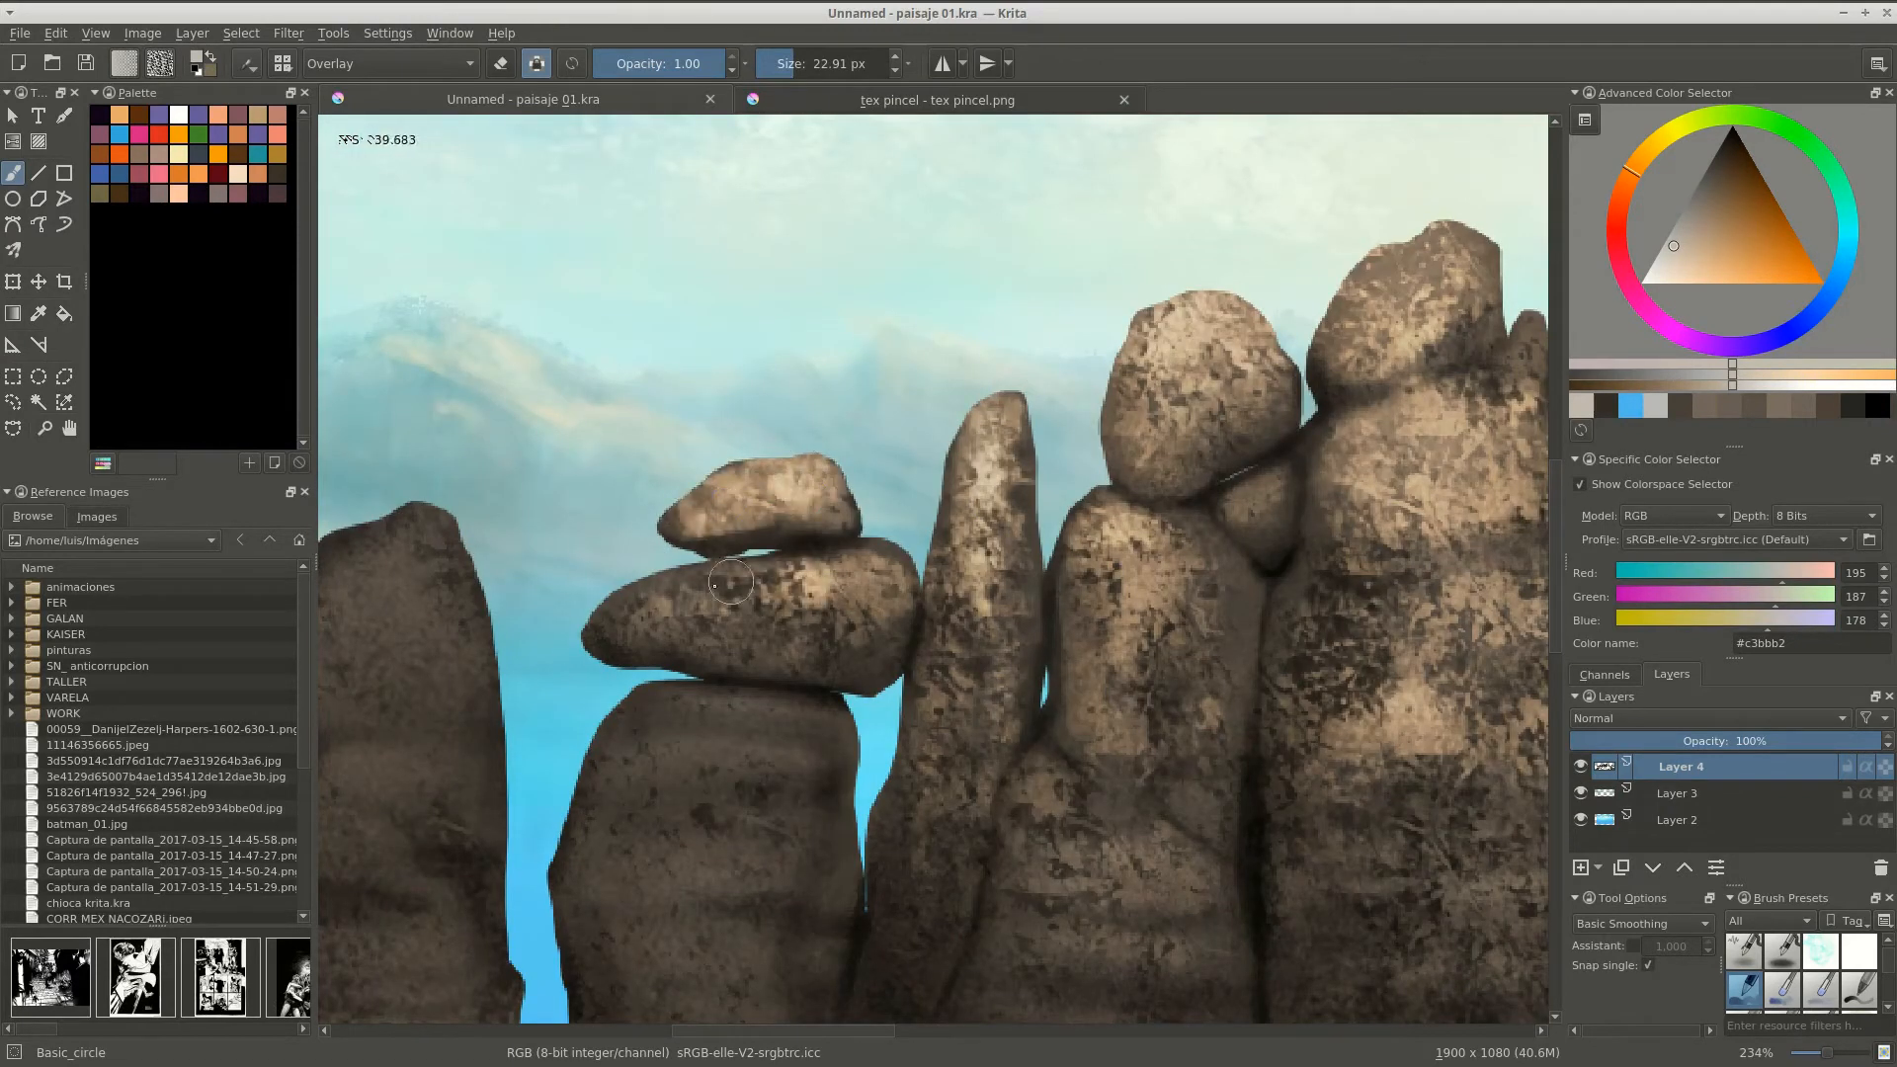
pyautogui.moveTo(731, 582); pyautogui.dragTo(783, 441)
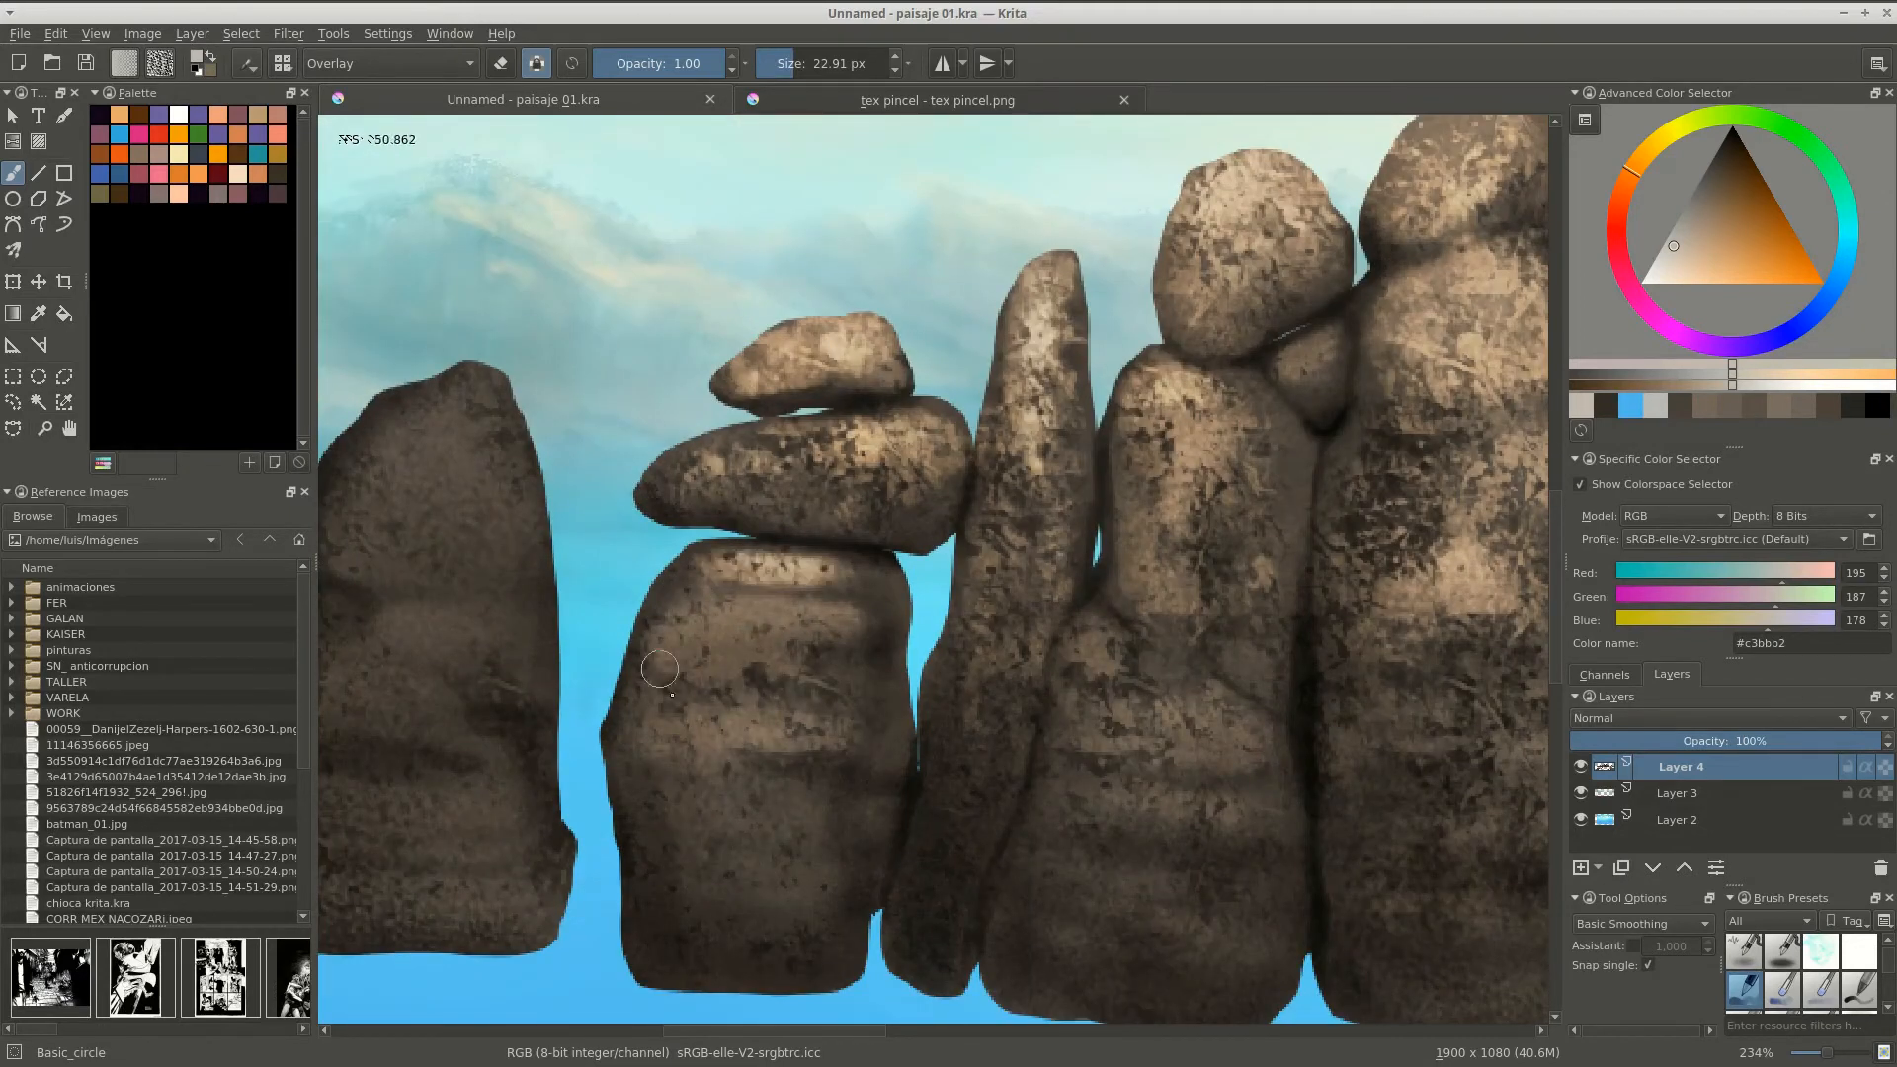
# Add light patches to the banded pillar under the stacked rocks and to the free-standing tapered rock on its left.
pyautogui.scroll(-5, 660, 668)
pyautogui.scroll(5, 692, 632)
pyautogui.moveTo(691, 613)
pyautogui.mouseDown()
pyautogui.moveTo(731, 652)
pyautogui.moveTo(742, 716)
pyautogui.mouseUp()
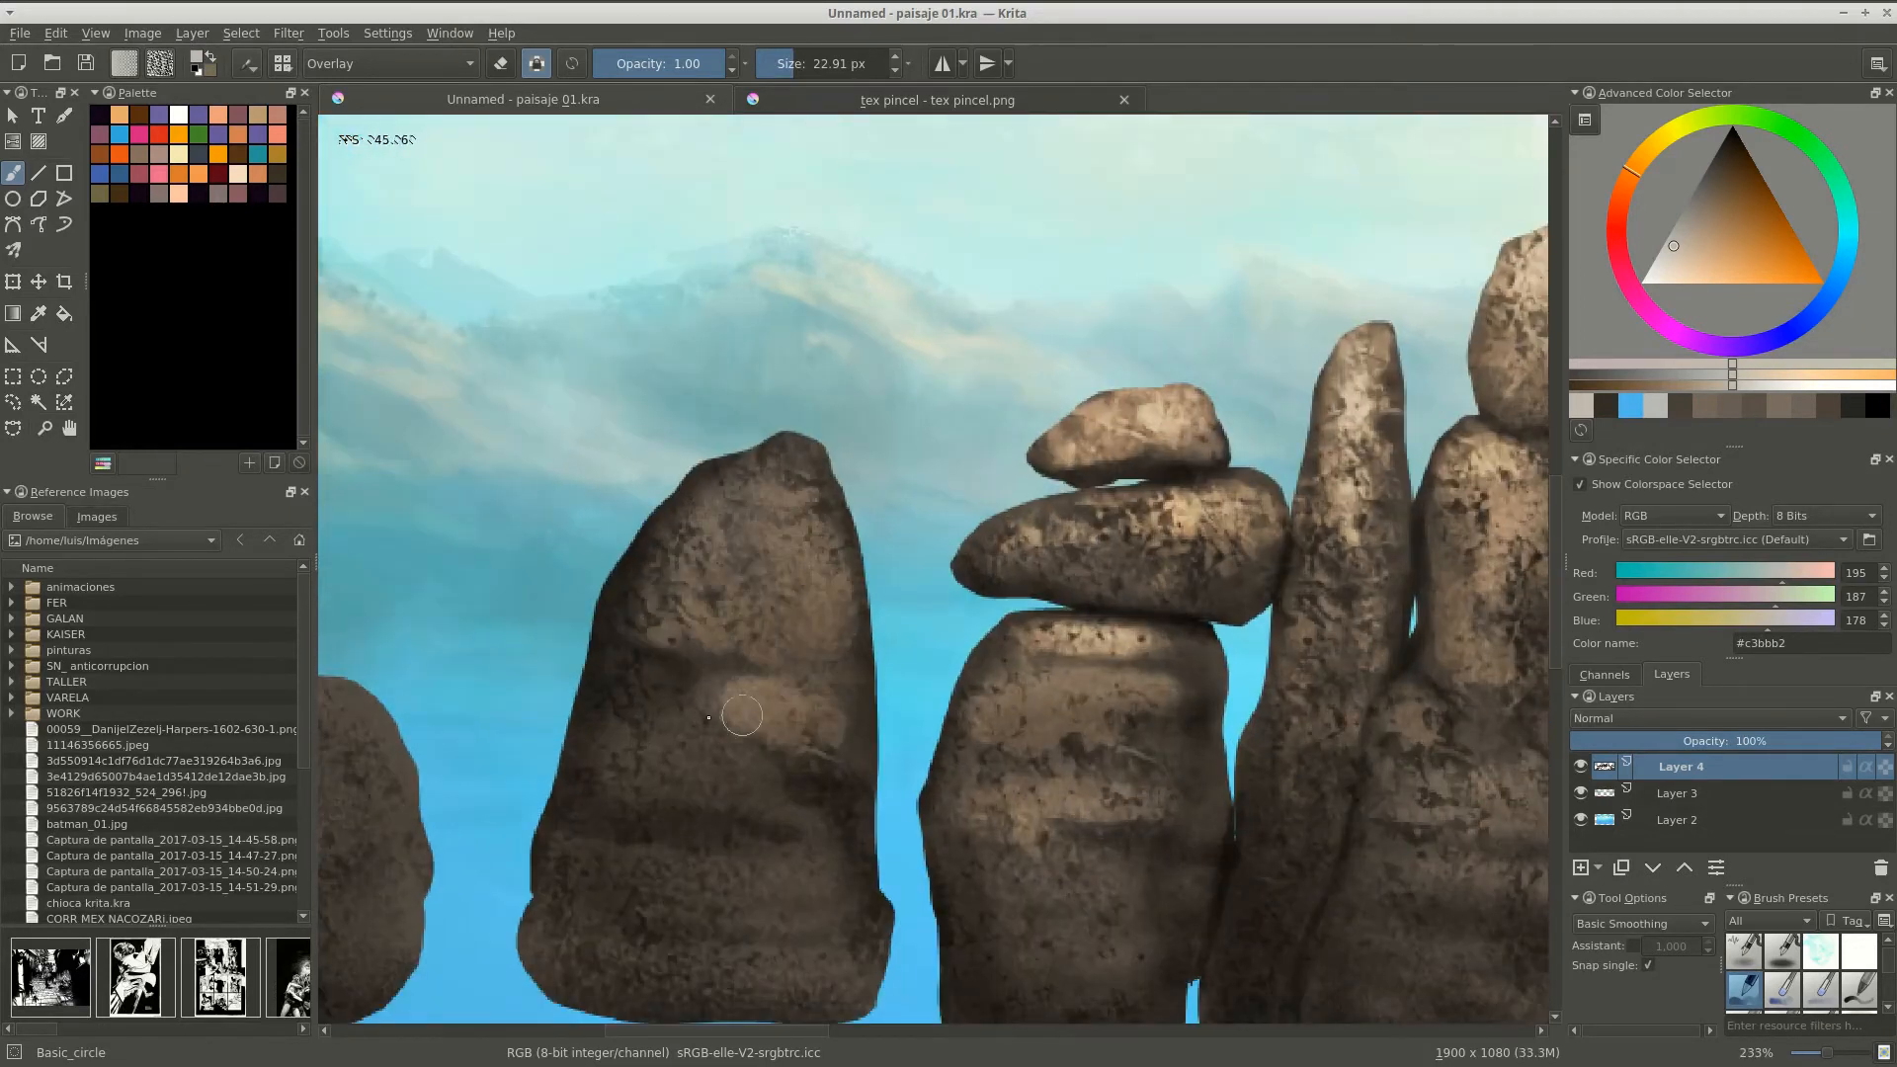
pyautogui.scroll(-5, 678, 635)
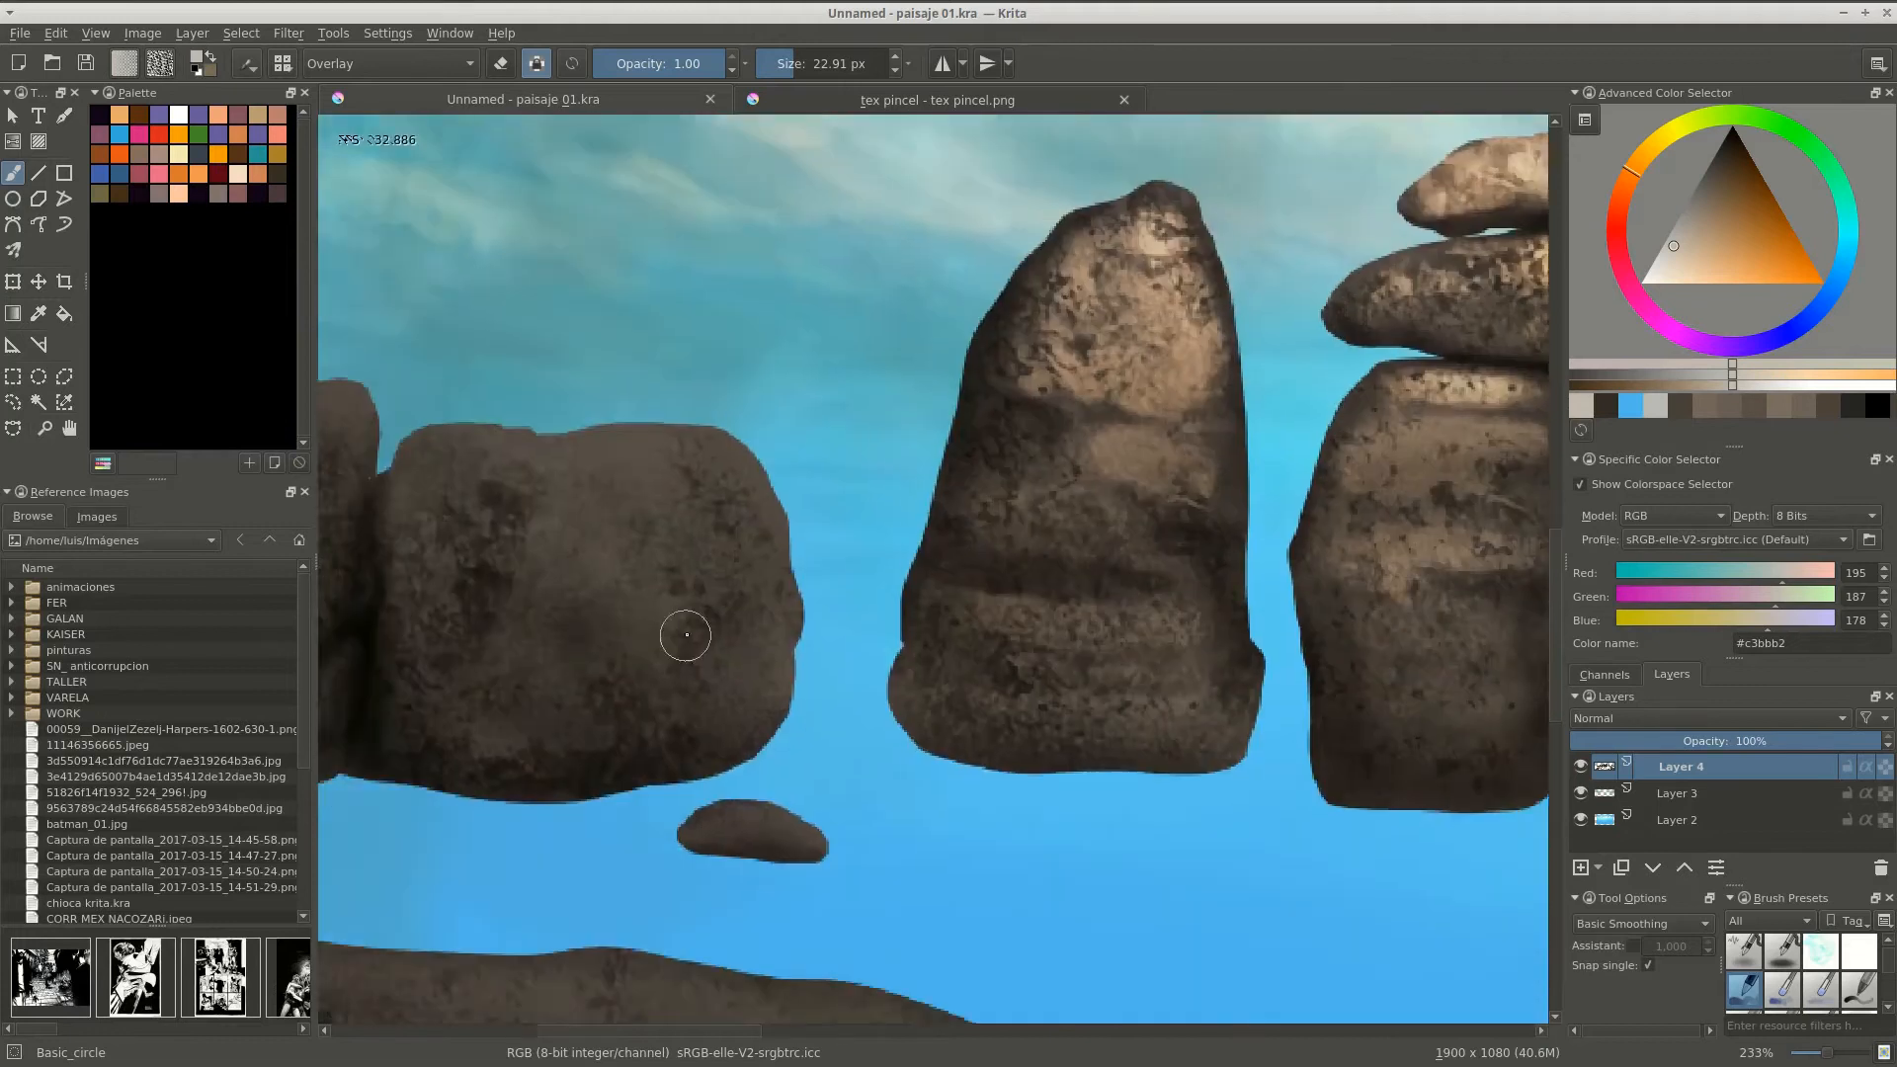
# Paint light texture on the blocky leftmost rock and, with a 78.83 px brush, on the left foreground rock.
pyautogui.moveTo(678, 635)
pyautogui.mouseDown()
pyautogui.moveTo(1059, 516)
pyautogui.moveTo(1044, 576)
pyautogui.moveTo(728, 572)
pyautogui.mouseUp()
pyautogui.scroll(-5, 696, 672)
pyautogui.moveTo(664, 767)
pyautogui.mouseDown()
pyautogui.moveTo(808, 656)
pyautogui.moveTo(694, 706)
pyautogui.moveTo(654, 798)
pyautogui.mouseUp()
pyautogui.moveTo(682, 617)
pyautogui.mouseDown()
pyautogui.moveTo(739, 649)
pyautogui.moveTo(662, 682)
pyautogui.mouseUp()
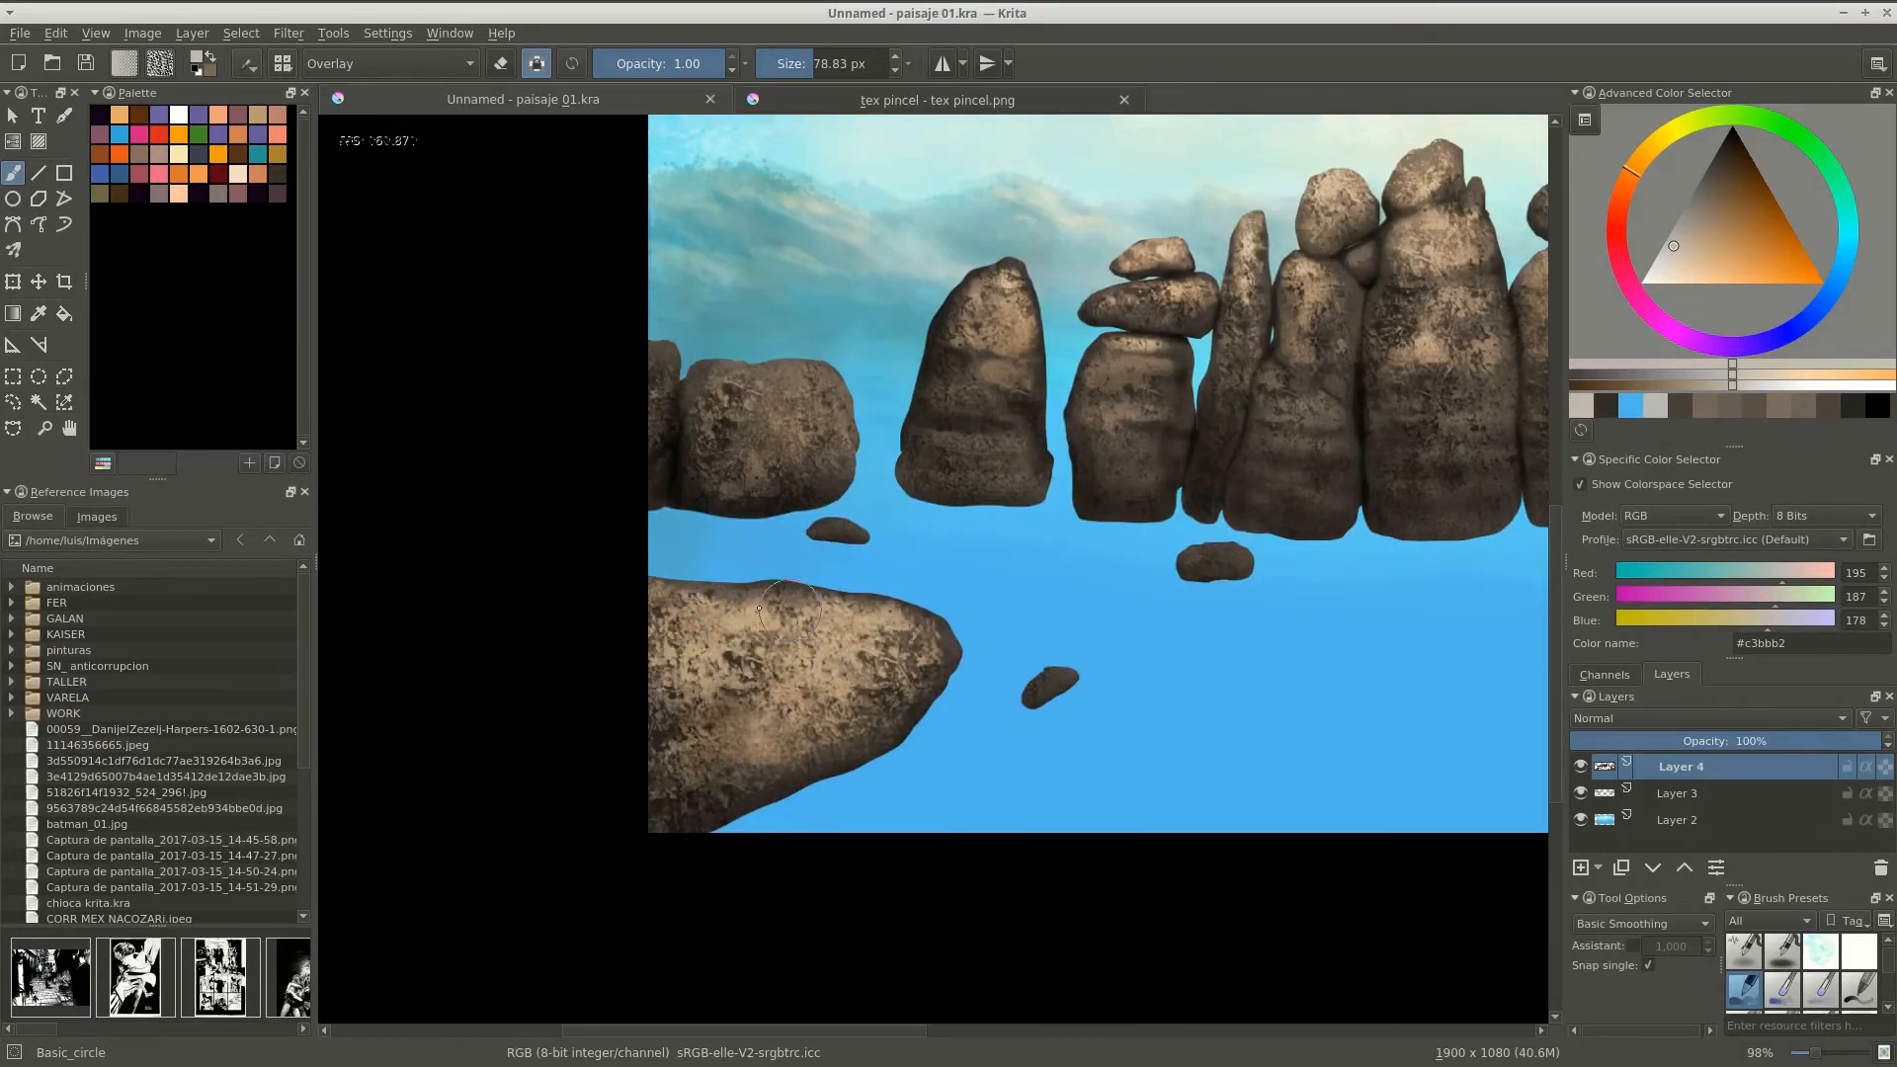
# Brush light texture over the large right foreground rock, the three-rock stack and the flat rock below it.
pyautogui.press('m')
pyautogui.scroll(1, 987, 643)
pyautogui.moveTo(1016, 771)
pyautogui.mouseDown()
pyautogui.moveTo(976, 555)
pyautogui.moveTo(772, 539)
pyautogui.moveTo(1080, 624)
pyautogui.moveTo(828, 657)
pyautogui.moveTo(781, 526)
pyautogui.mouseUp()
pyautogui.scroll(3, 892, 609)
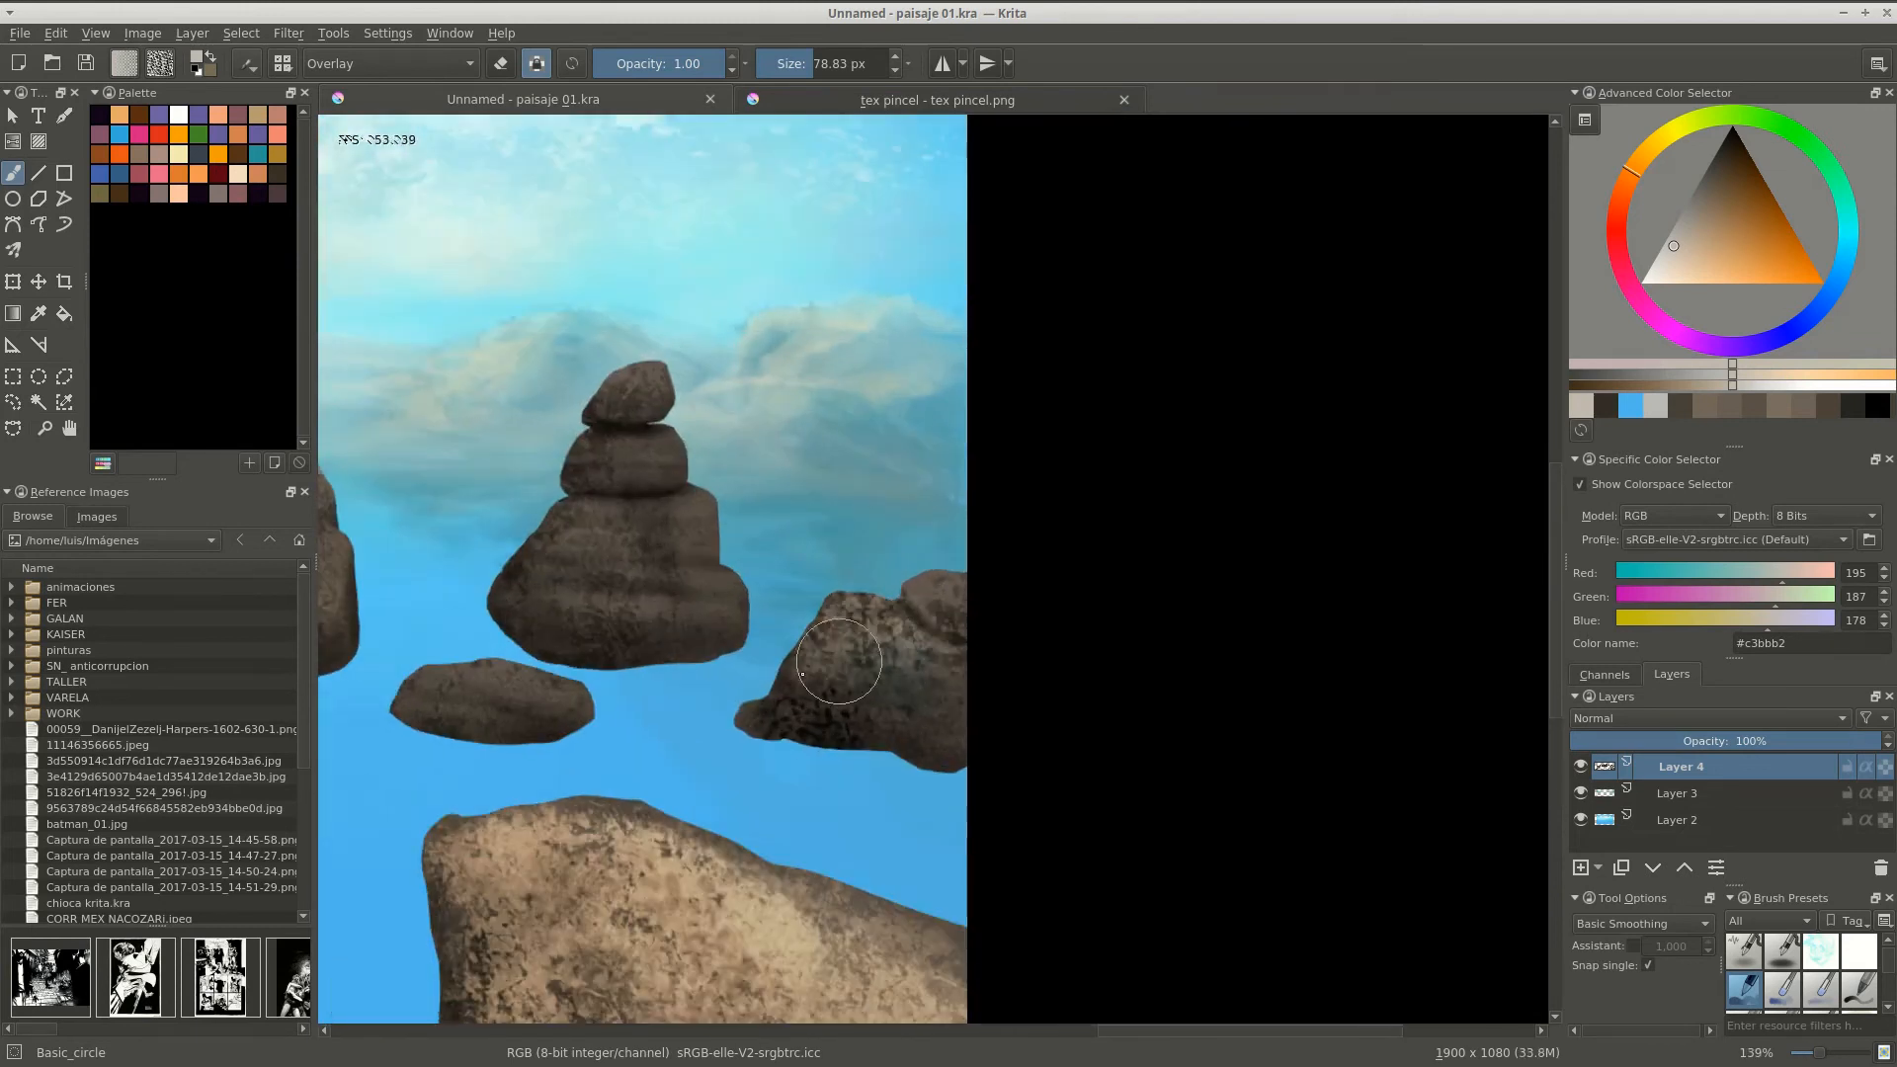
pyautogui.scroll(-2, 821, 437)
pyautogui.click(1579, 385)
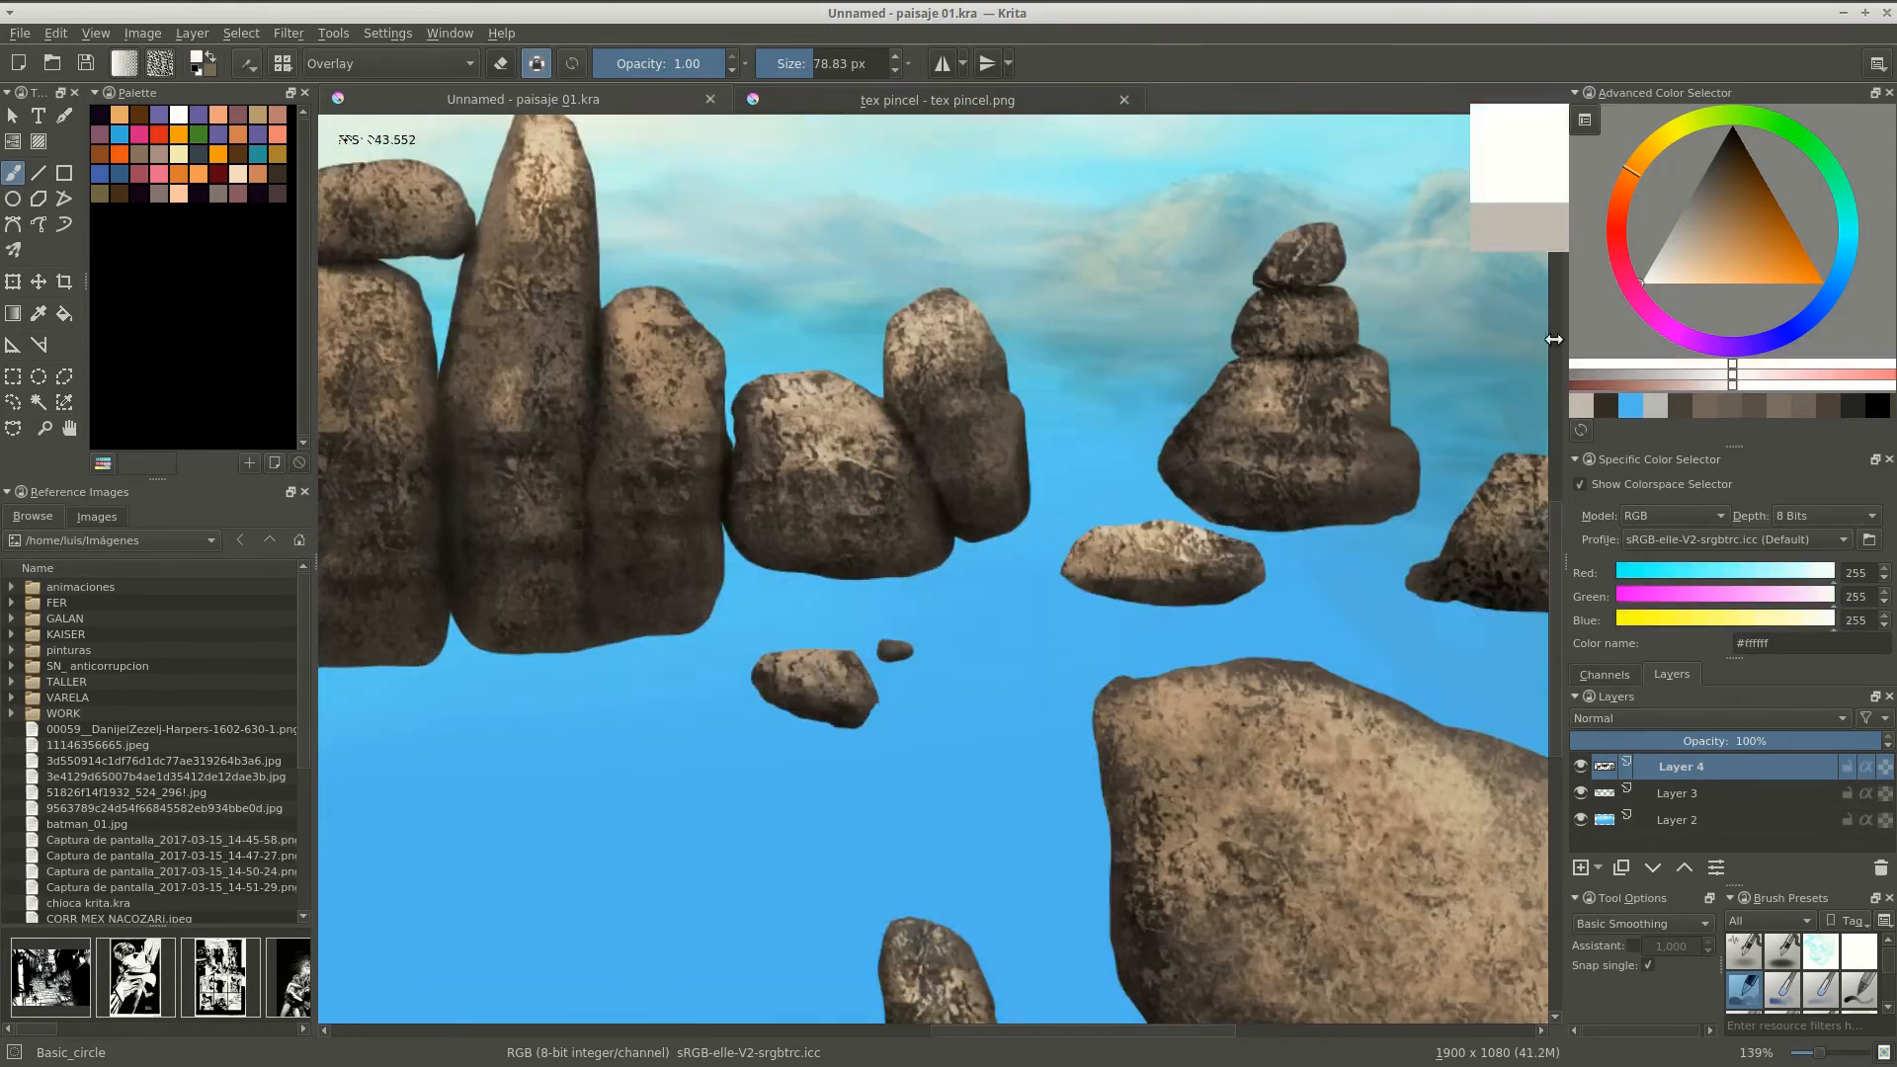
pyautogui.scroll(3, 716, 467)
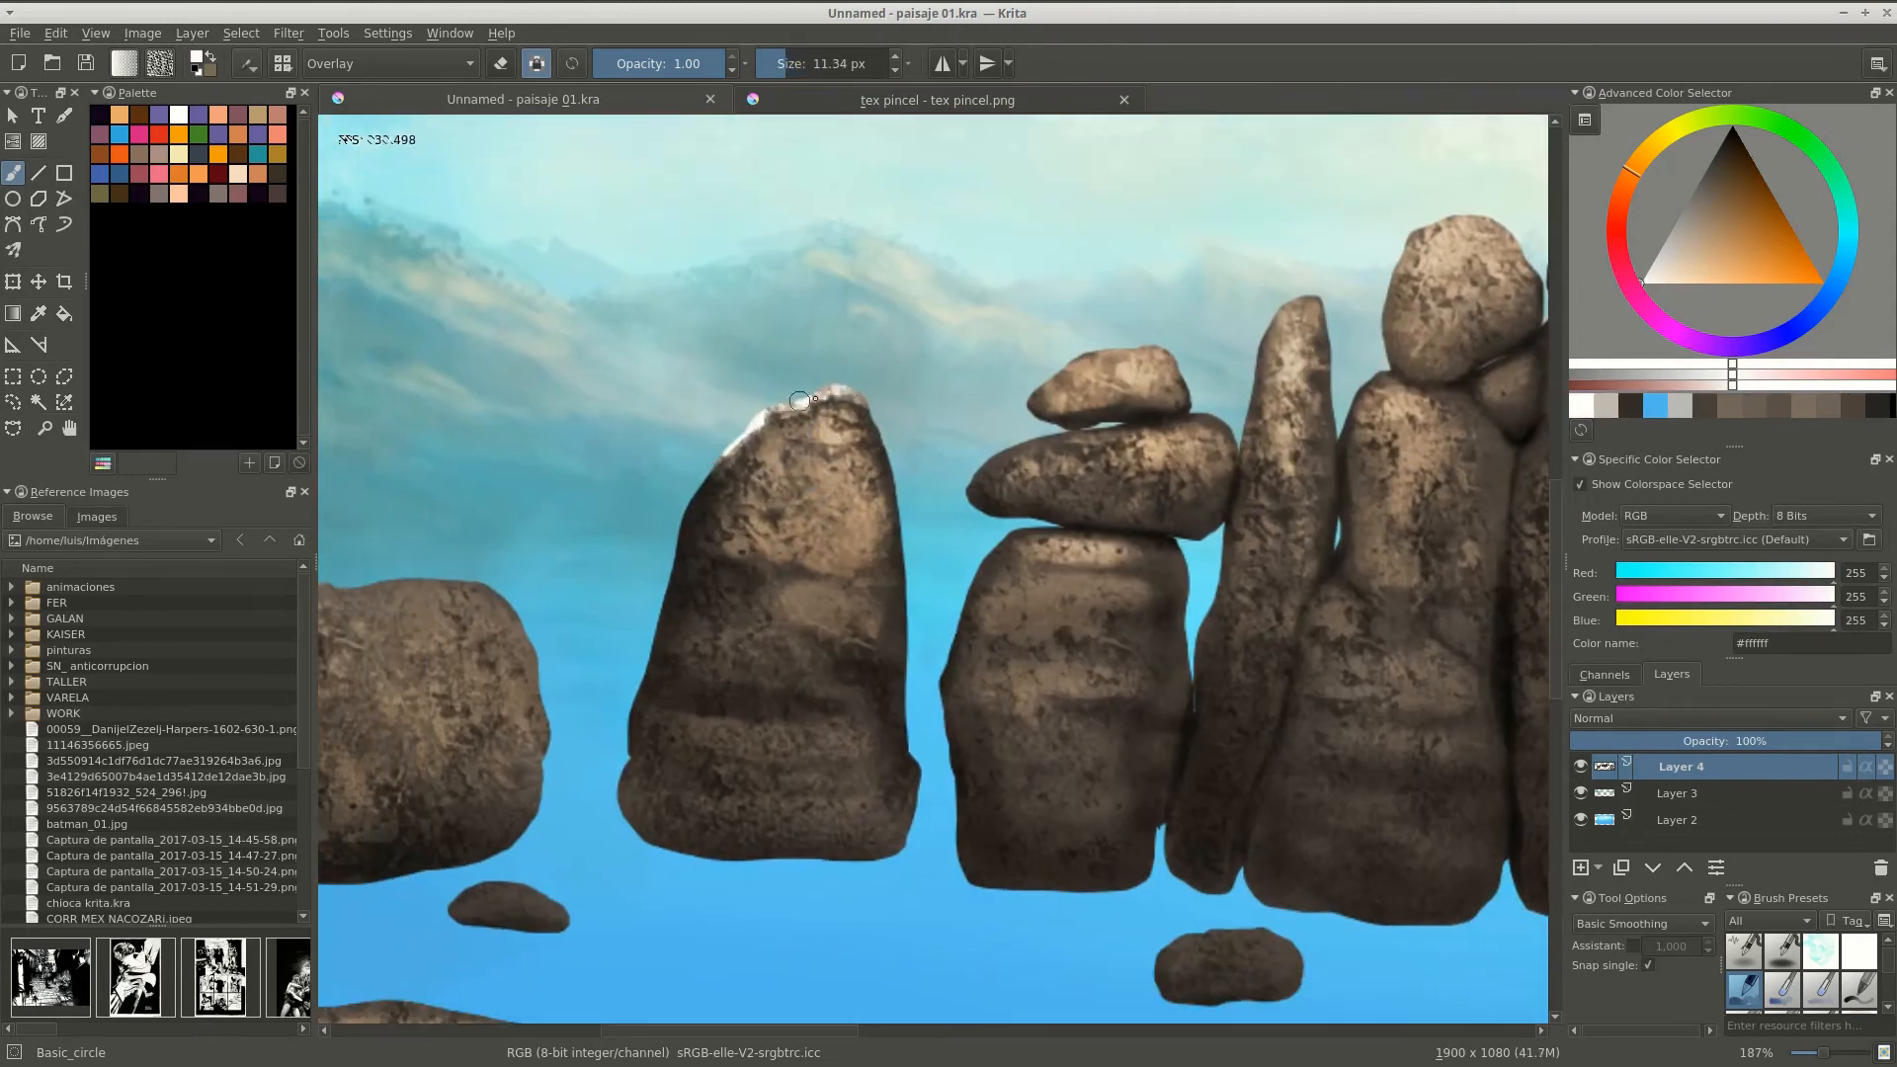
pyautogui.scroll(-3, 800, 400)
pyautogui.scroll(4, 859, 435)
pyautogui.hotkey('ctrl', 'z')
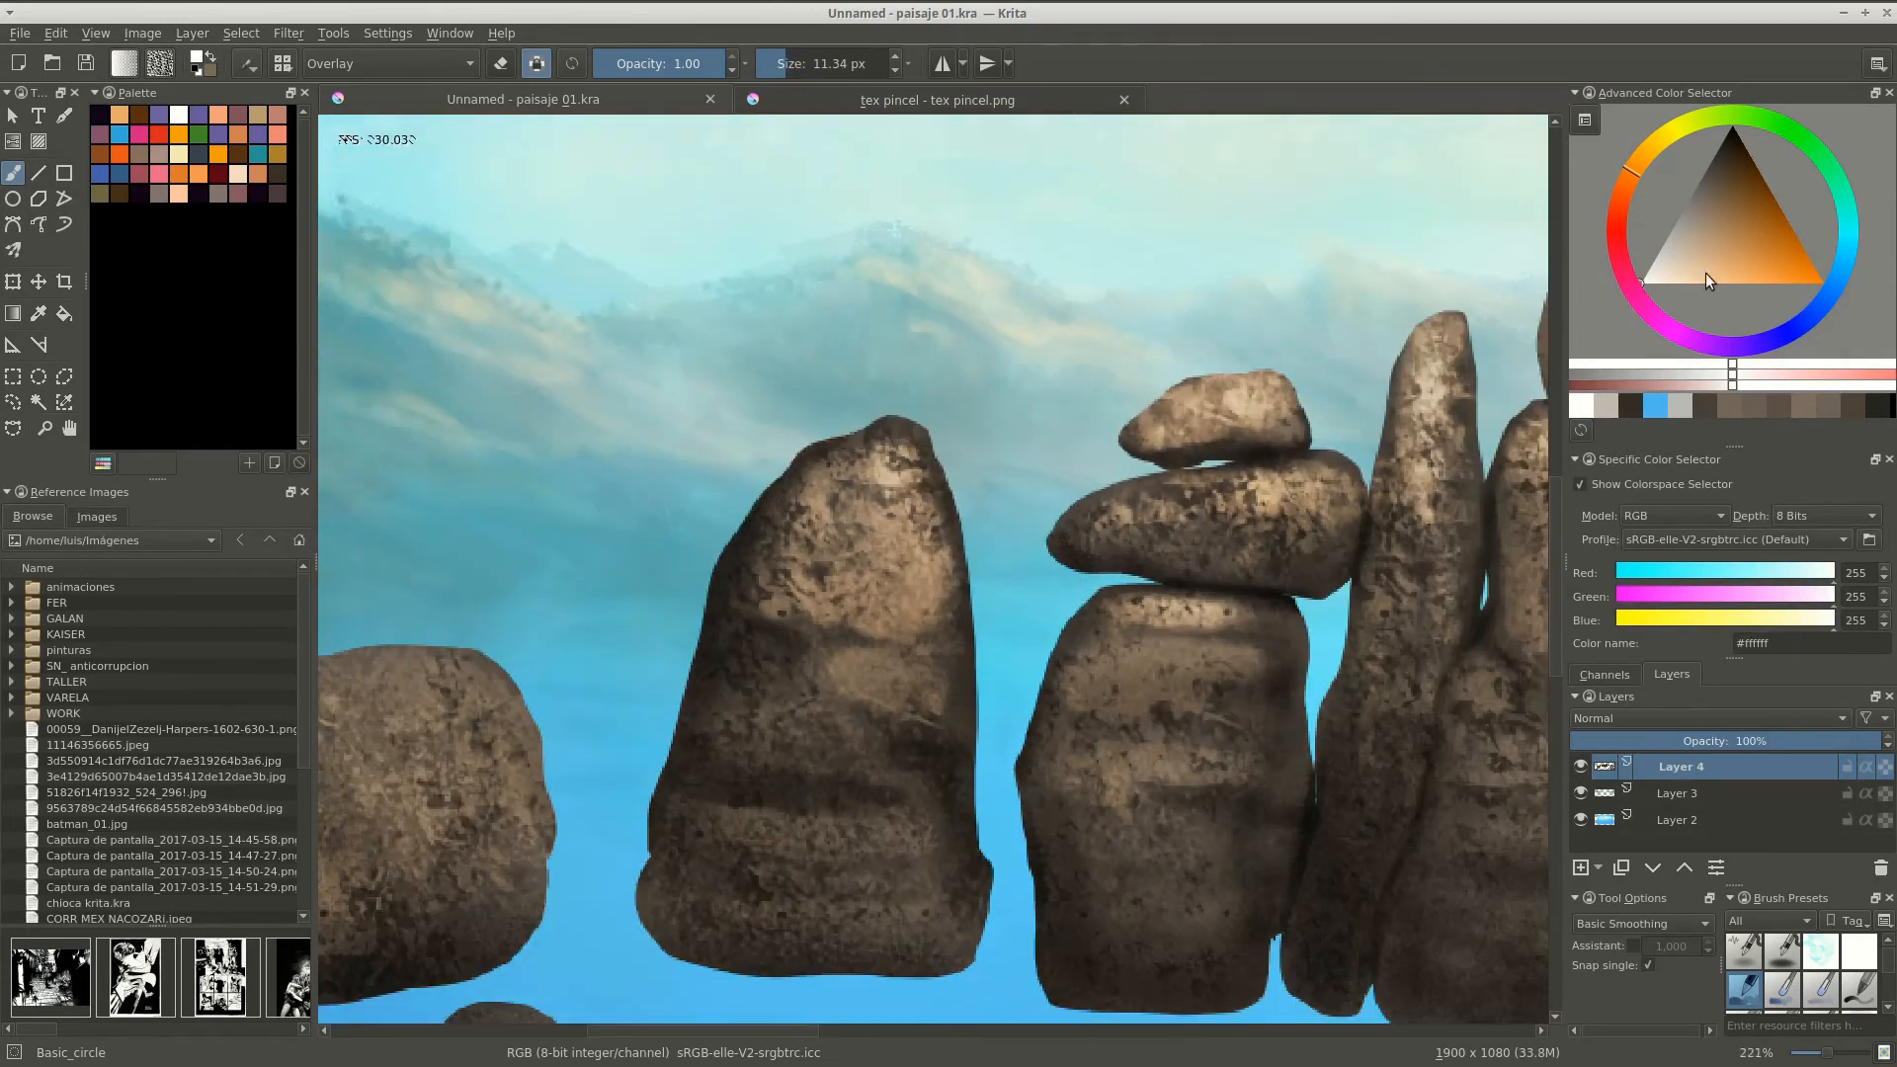
# Pick the cream colour #ffeedc and paint a thin rim light down the right edge of the tapered rock.
pyautogui.click(1665, 283)
pyautogui.scroll(2, 1156, 438)
pyautogui.moveTo(798, 479)
pyautogui.mouseDown()
pyautogui.moveTo(841, 578)
pyautogui.moveTo(854, 790)
pyautogui.mouseUp()
pyautogui.moveTo(851, 683); pyautogui.dragTo(825, 469)
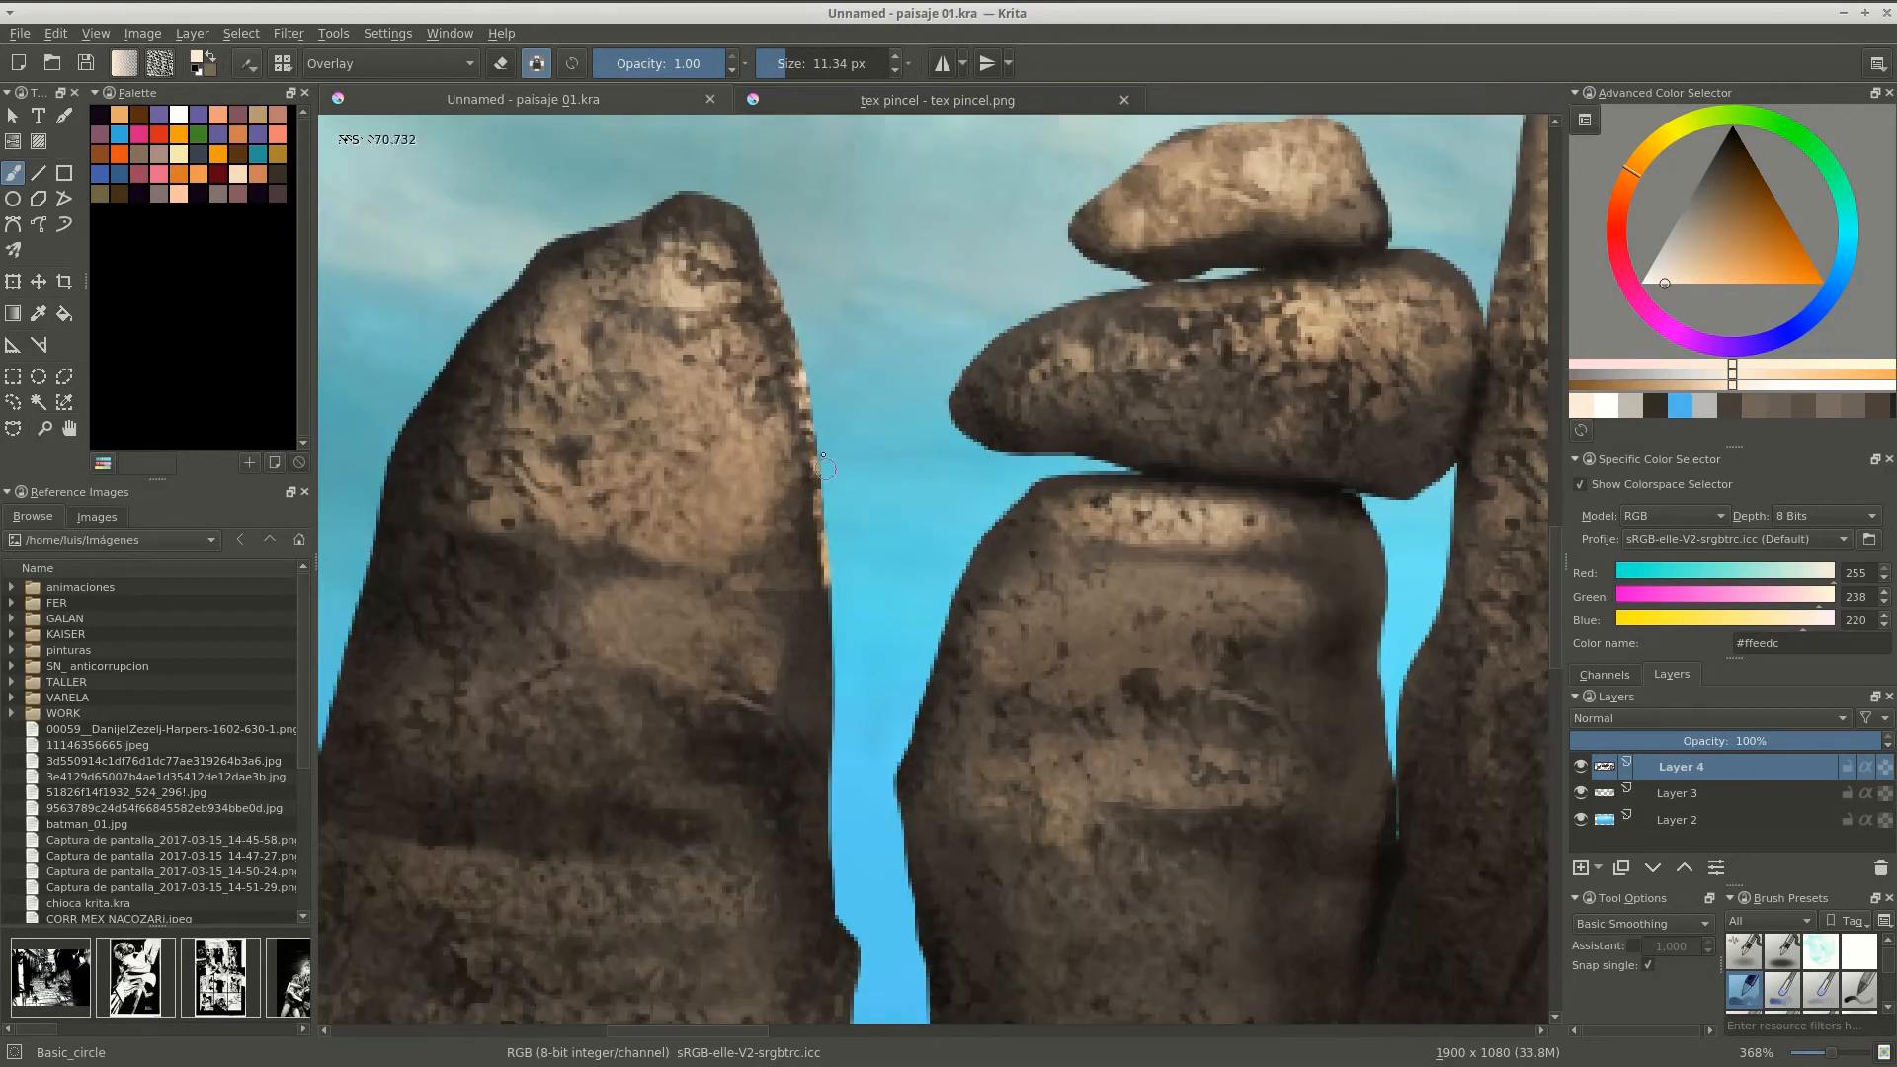
# Carry the cream rim light over the tapered rock's peak and down its left edge to the base.
pyautogui.scroll(-2, 820, 553)
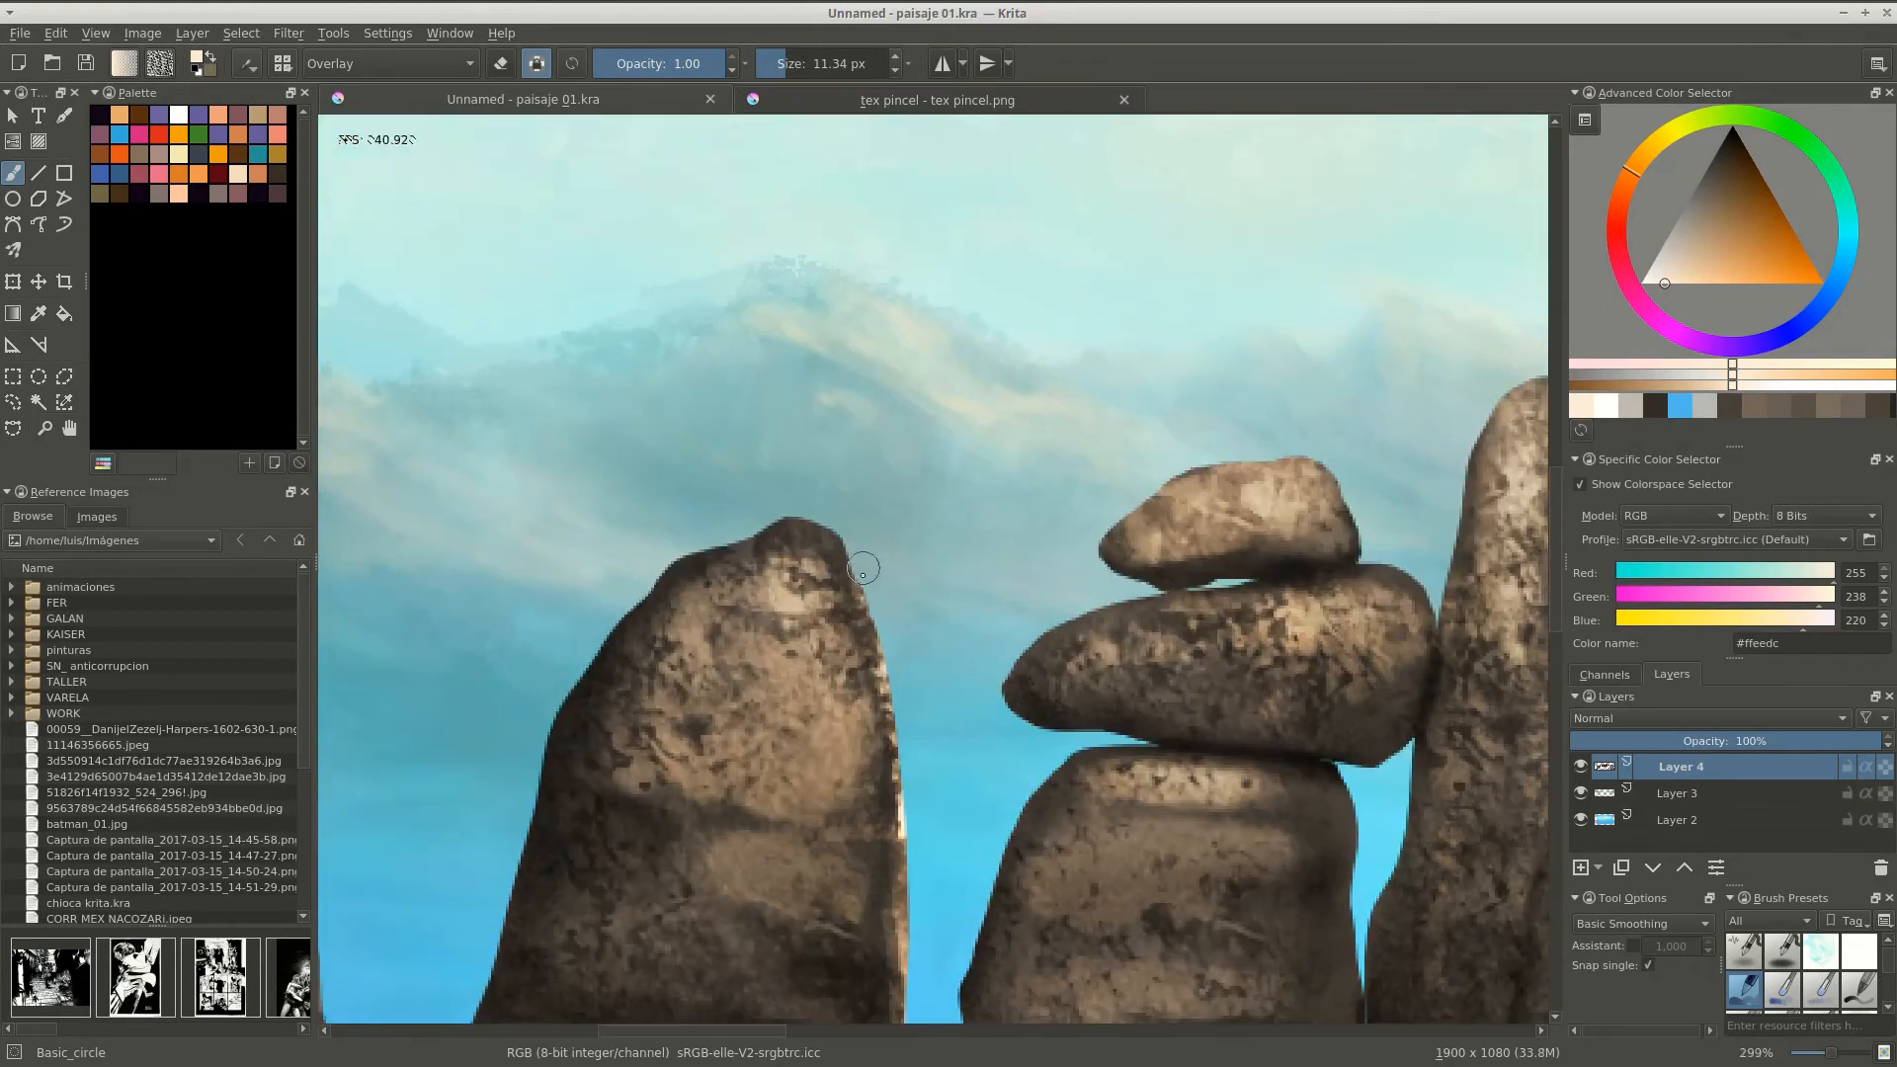
pyautogui.moveTo(703, 553)
pyautogui.mouseDown()
pyautogui.moveTo(657, 633)
pyautogui.moveTo(889, 568)
pyautogui.moveTo(790, 677)
pyautogui.mouseUp()
pyautogui.moveTo(879, 553)
pyautogui.mouseDown()
pyautogui.moveTo(769, 753)
pyautogui.moveTo(828, 610)
pyautogui.mouseUp()
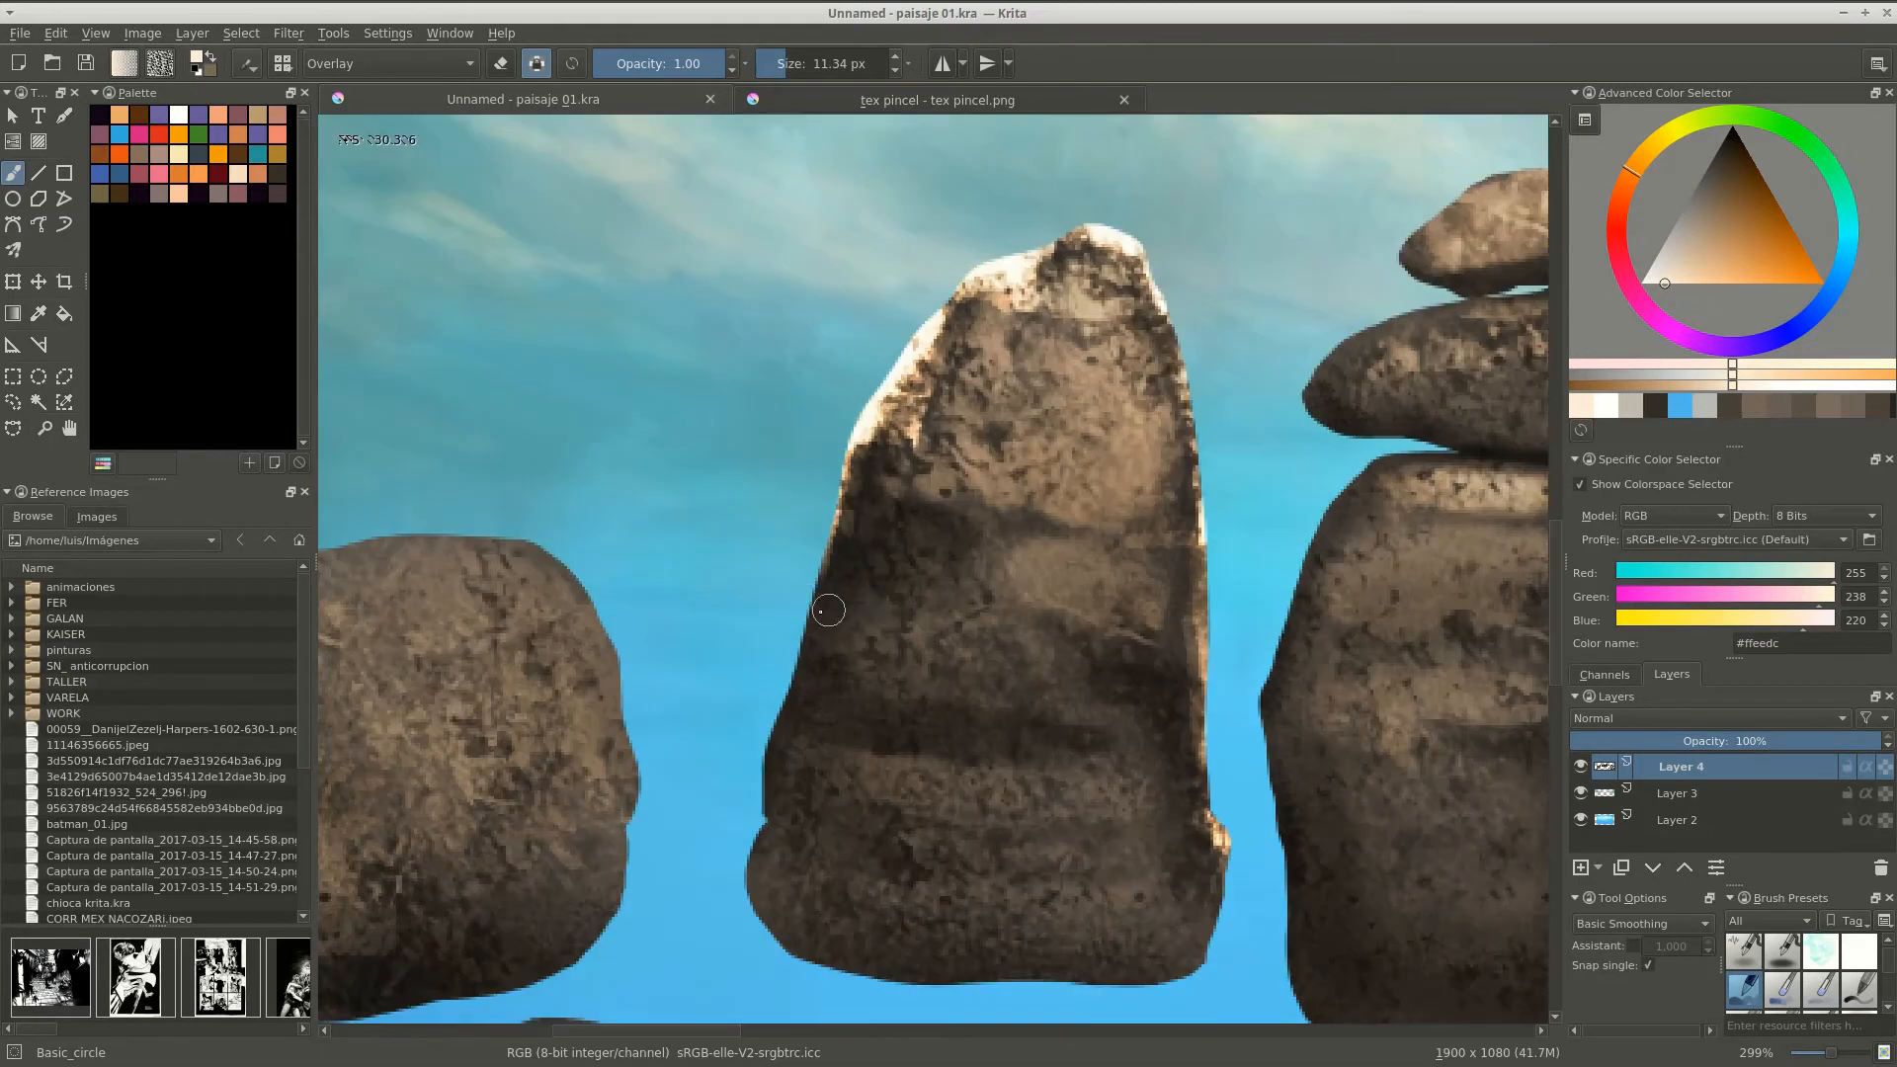
pyautogui.moveTo(769, 747); pyautogui.dragTo(750, 852)
pyautogui.moveTo(1252, 470); pyautogui.dragTo(994, 643)
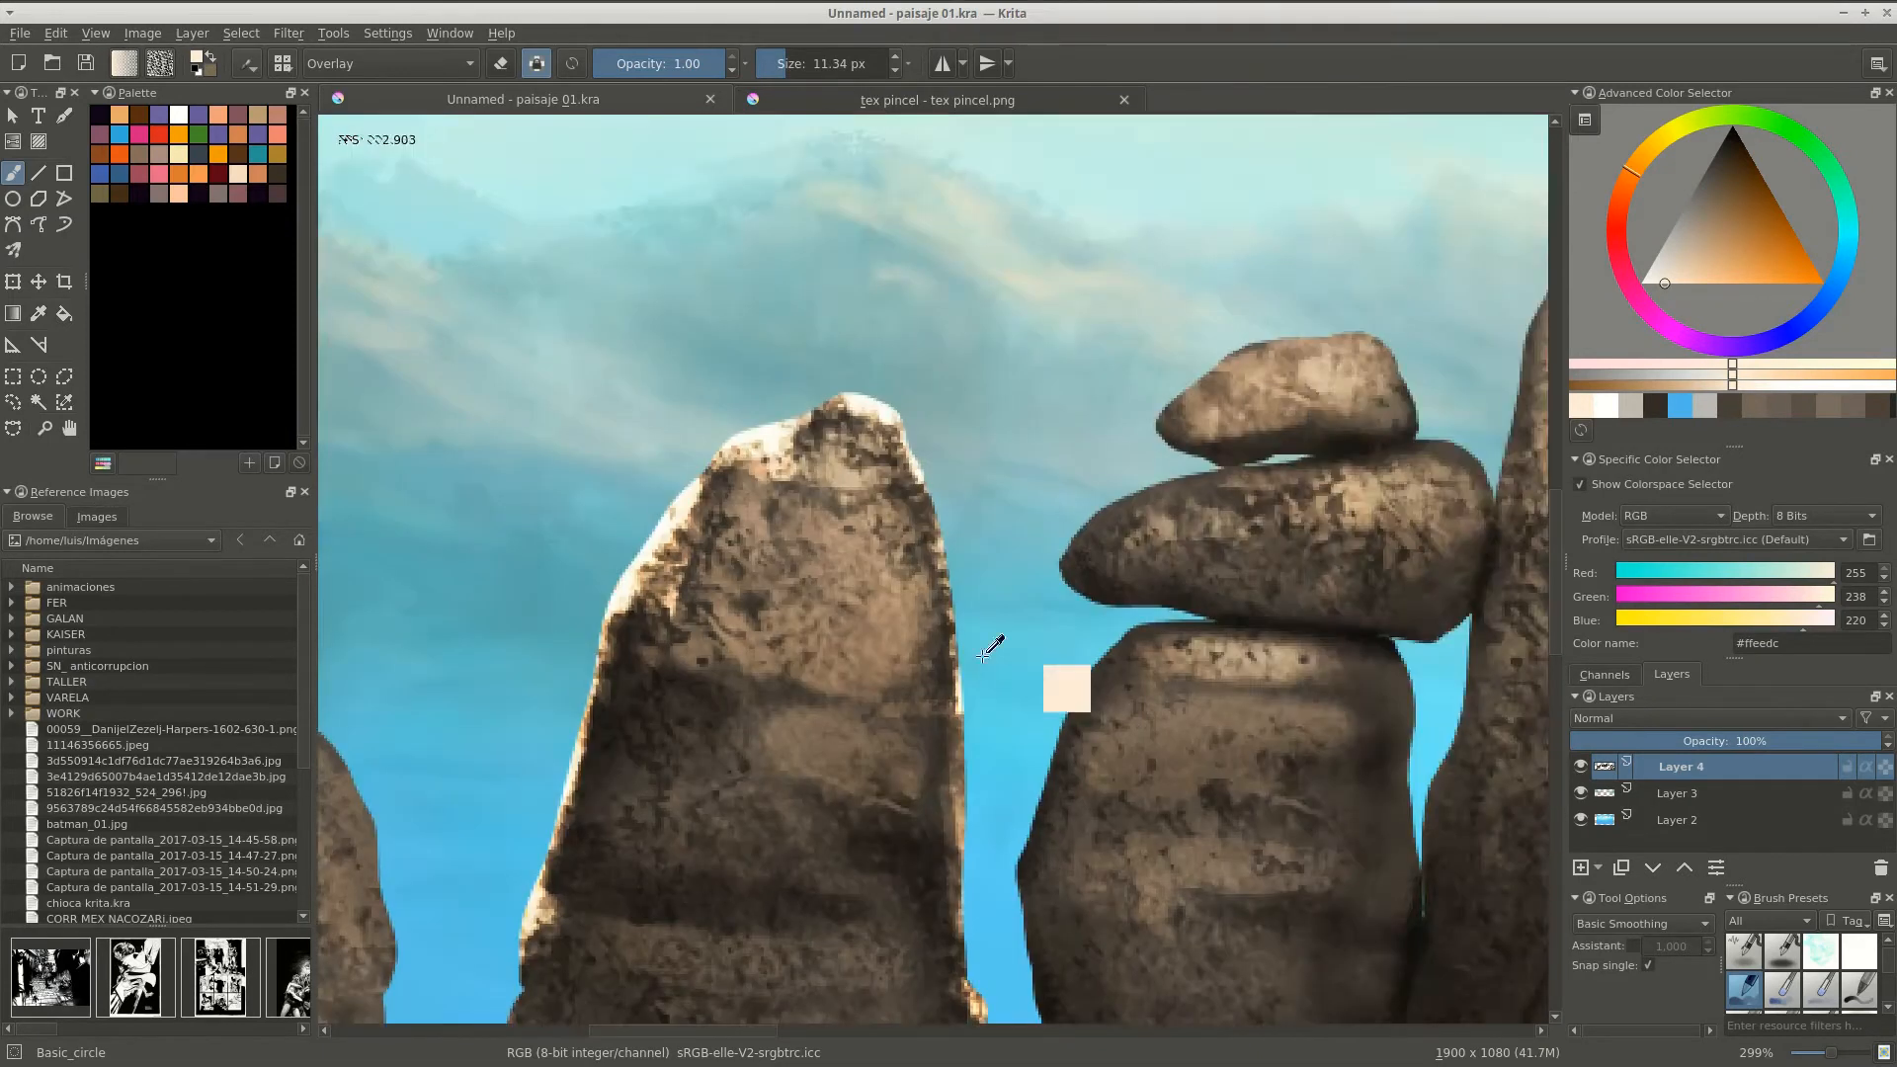
# Paint cream rim light around the lower stacked rock's pointed end and along the banded pillar's upper left edge.
pyautogui.moveTo(1185, 529); pyautogui.dragTo(993, 613)
pyautogui.moveTo(992, 612); pyautogui.dragTo(988, 514)
pyautogui.moveTo(1062, 533)
pyautogui.mouseDown()
pyautogui.moveTo(963, 553)
pyautogui.moveTo(848, 637)
pyautogui.moveTo(959, 740)
pyautogui.moveTo(1096, 578)
pyautogui.mouseUp()
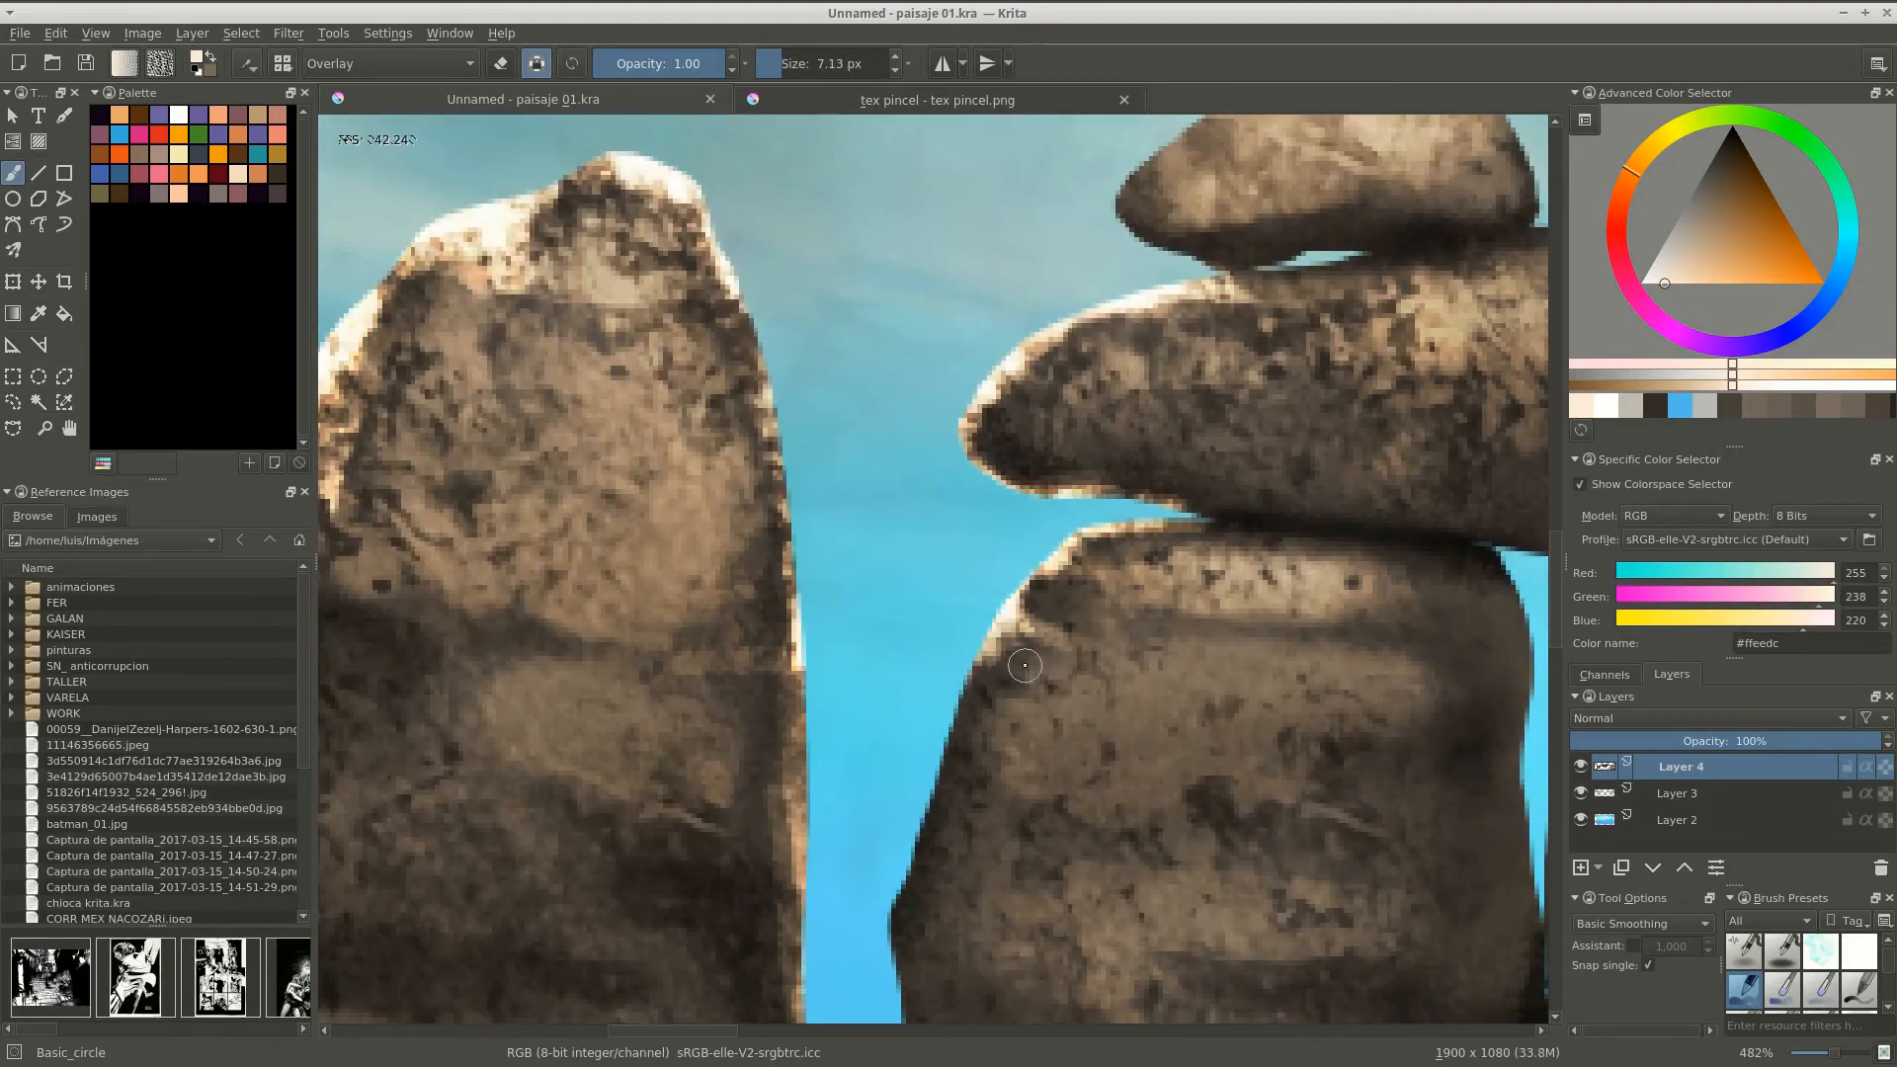
pyautogui.moveTo(1056, 635); pyautogui.dragTo(1089, 528)
pyautogui.moveTo(1023, 541)
pyautogui.mouseDown()
pyautogui.moveTo(949, 829)
pyautogui.moveTo(1025, 664)
pyautogui.moveTo(1029, 805)
pyautogui.mouseUp()
pyautogui.moveTo(1065, 148); pyautogui.dragTo(937, 829)
pyautogui.moveTo(937, 751); pyautogui.dragTo(978, 751)
# Highlight the upper surface and left tip of the top stacked rock with cream strokes.
pyautogui.moveTo(1383, 121)
pyautogui.mouseDown()
pyautogui.moveTo(1035, 576)
pyautogui.moveTo(762, 669)
pyautogui.moveTo(905, 619)
pyautogui.moveTo(1175, 662)
pyautogui.mouseUp()
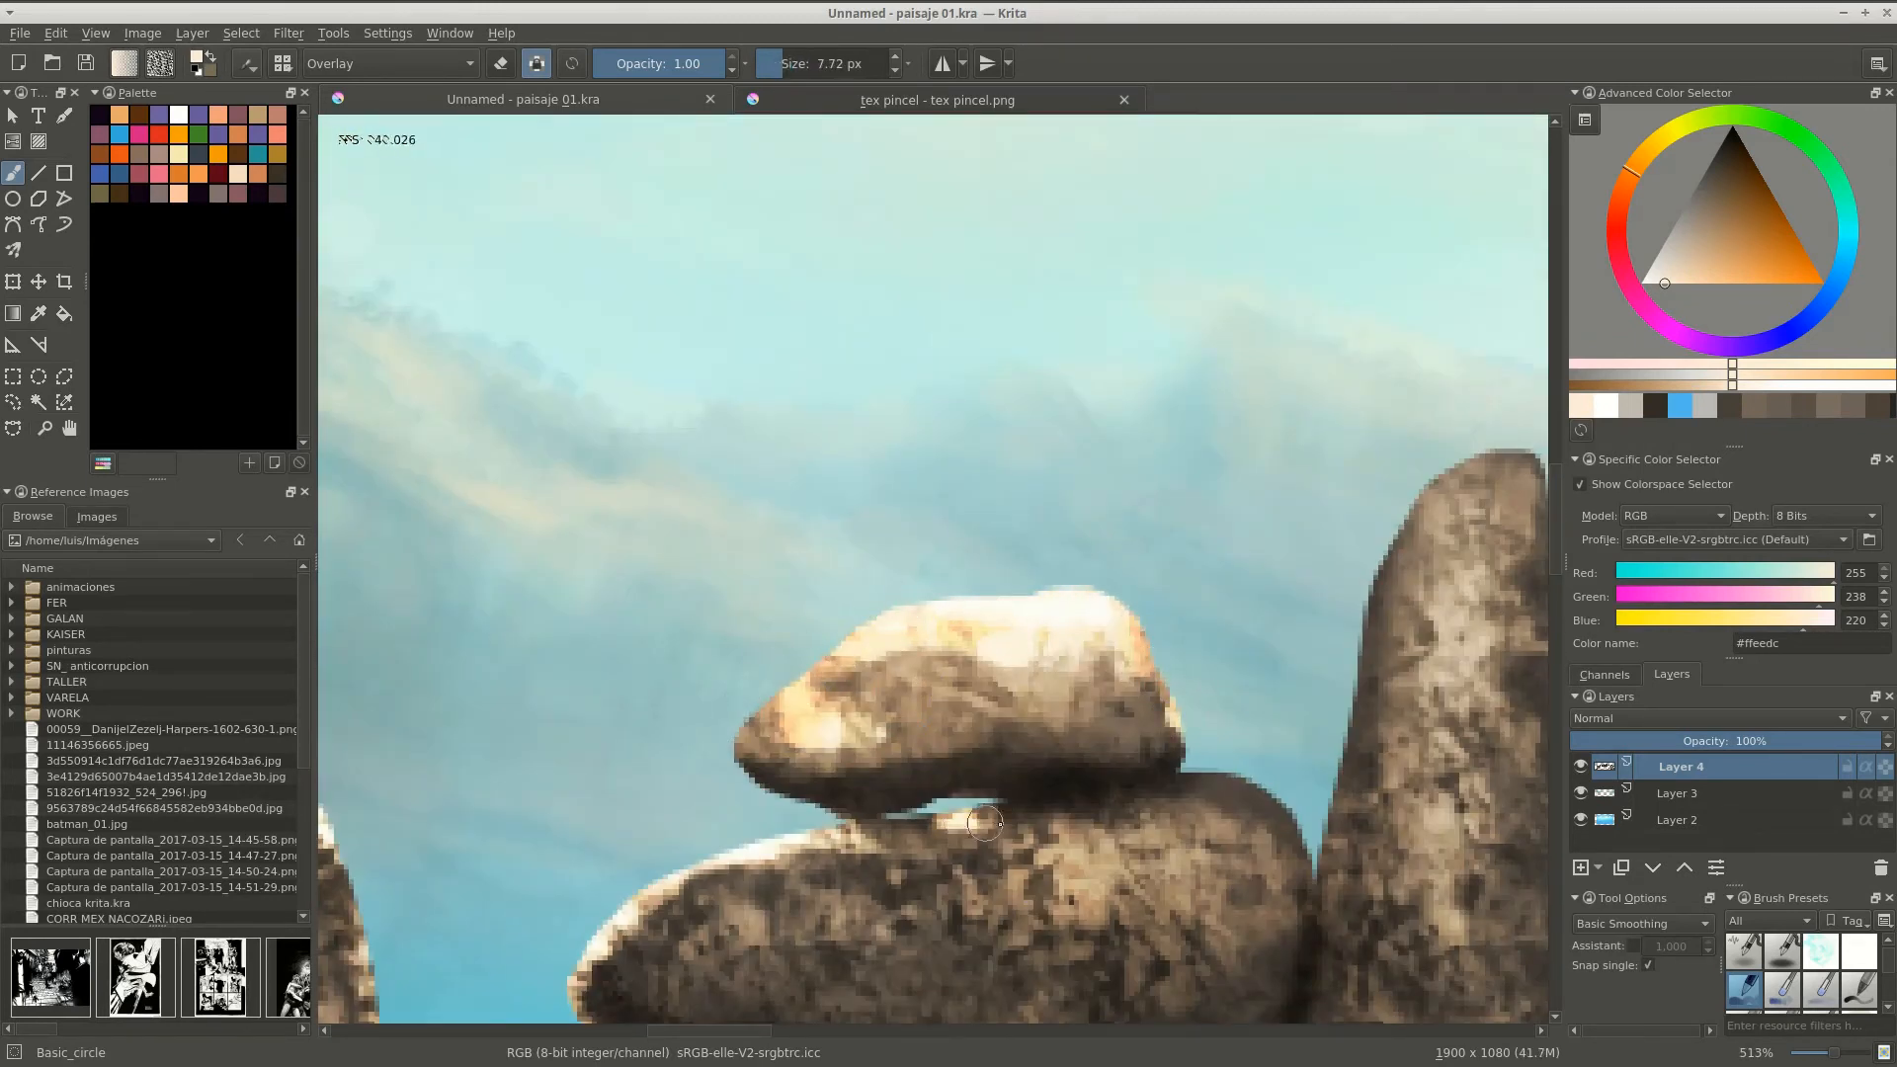
pyautogui.moveTo(1223, 773)
pyautogui.mouseDown()
pyautogui.moveTo(1284, 815)
pyautogui.moveTo(1235, 800)
pyautogui.mouseUp()
pyautogui.moveTo(825, 850); pyautogui.dragTo(978, 563)
pyautogui.moveTo(978, 564); pyautogui.dragTo(791, 657)
pyautogui.moveTo(889, 790); pyautogui.dragTo(864, 587)
pyautogui.moveTo(820, 711); pyautogui.dragTo(902, 642)
pyautogui.moveTo(812, 692); pyautogui.dragTo(903, 573)
pyautogui.moveTo(928, 567); pyautogui.dragTo(928, 711)
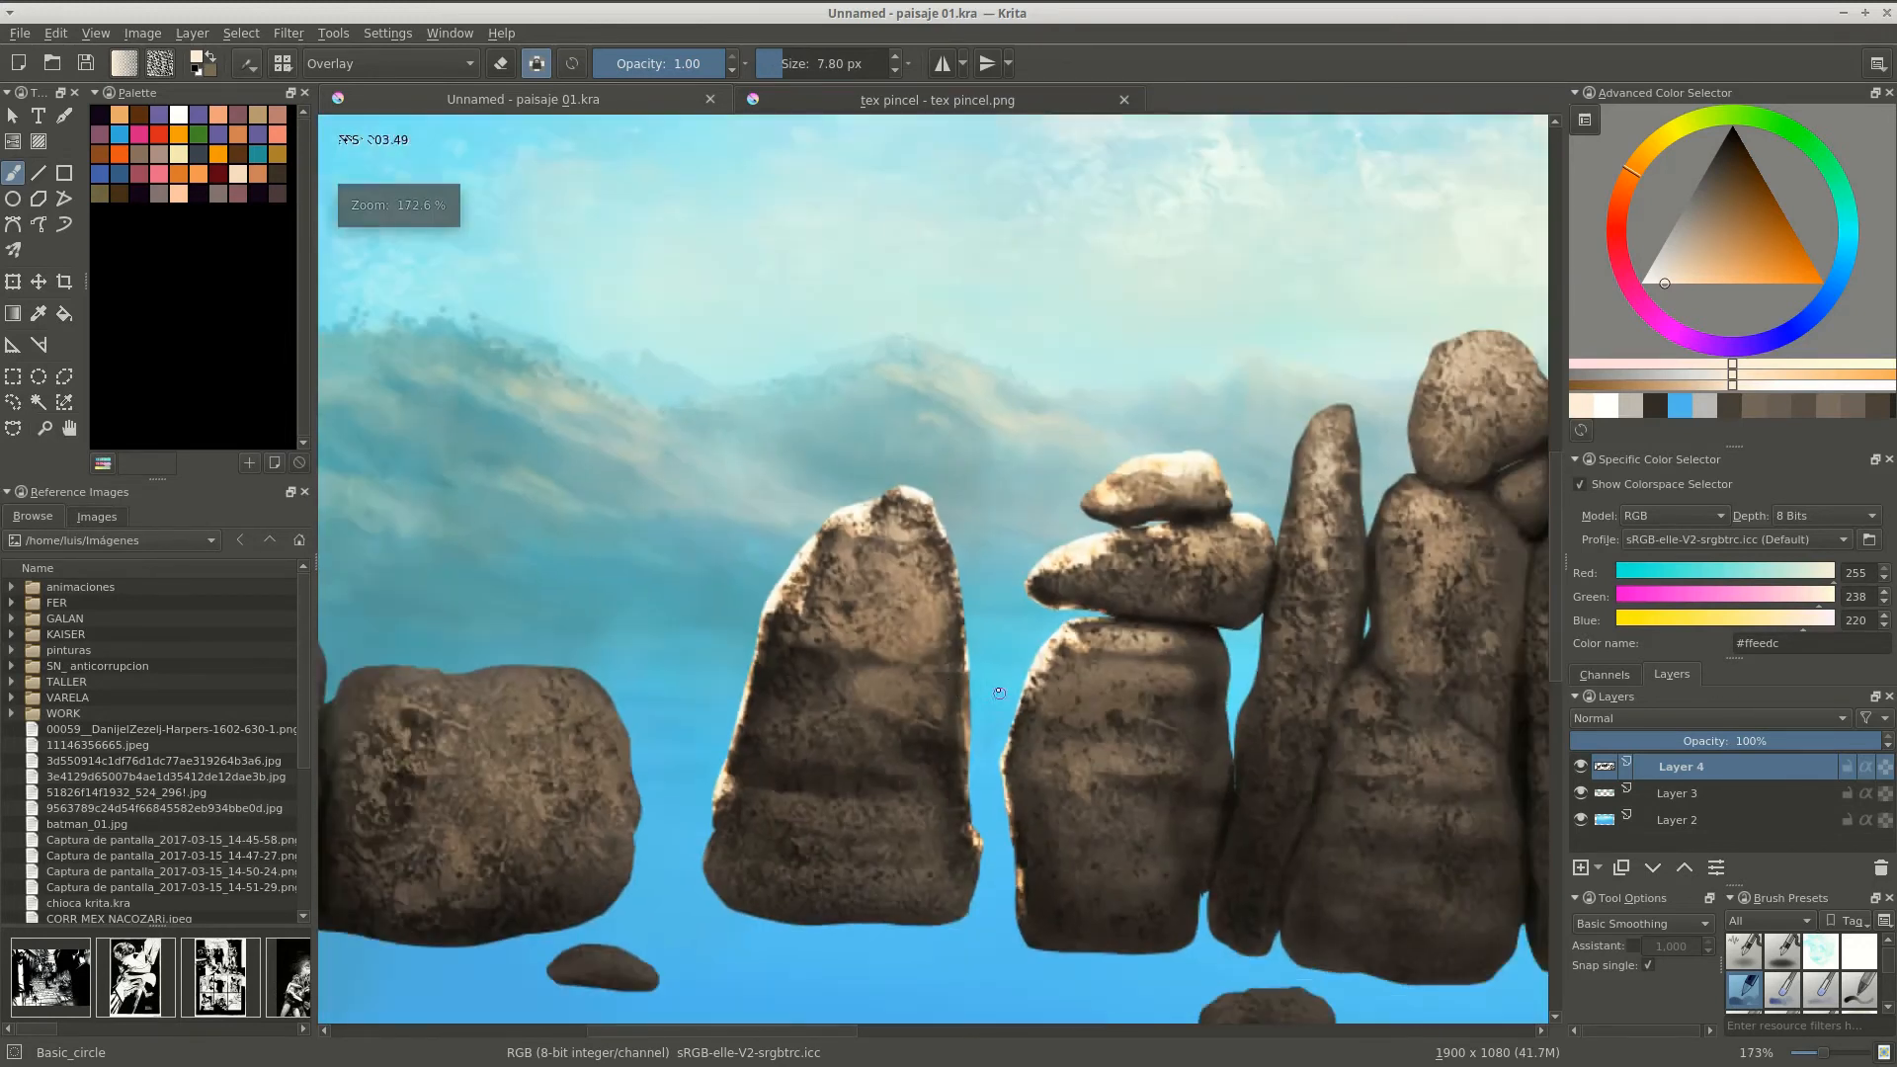
# Add cream rim light to the lower stacked rock's right end and both edges of the thin leaning pillar's tip.
pyautogui.moveTo(929, 642); pyautogui.dragTo(887, 606)
pyautogui.moveTo(887, 607); pyautogui.dragTo(887, 499)
pyautogui.scroll(2, 799, 495)
pyautogui.moveTo(909, 573)
pyautogui.mouseDown()
pyautogui.moveTo(924, 642)
pyautogui.moveTo(894, 711)
pyautogui.moveTo(907, 616)
pyautogui.moveTo(938, 810)
pyautogui.mouseUp()
pyautogui.moveTo(869, 884); pyautogui.dragTo(965, 691)
pyautogui.scroll(-2, 965, 691)
pyautogui.scroll(2, 1136, 415)
pyautogui.moveTo(1049, 628)
pyautogui.mouseDown()
pyautogui.moveTo(1136, 396)
pyautogui.moveTo(1017, 775)
pyautogui.mouseUp()
pyautogui.moveTo(1018, 776)
pyautogui.mouseDown()
pyautogui.moveTo(1139, 377)
pyautogui.moveTo(1027, 451)
pyautogui.mouseUp()
pyautogui.moveTo(1136, 800)
pyautogui.mouseDown()
pyautogui.moveTo(1147, 648)
pyautogui.moveTo(1079, 462)
pyautogui.mouseUp()
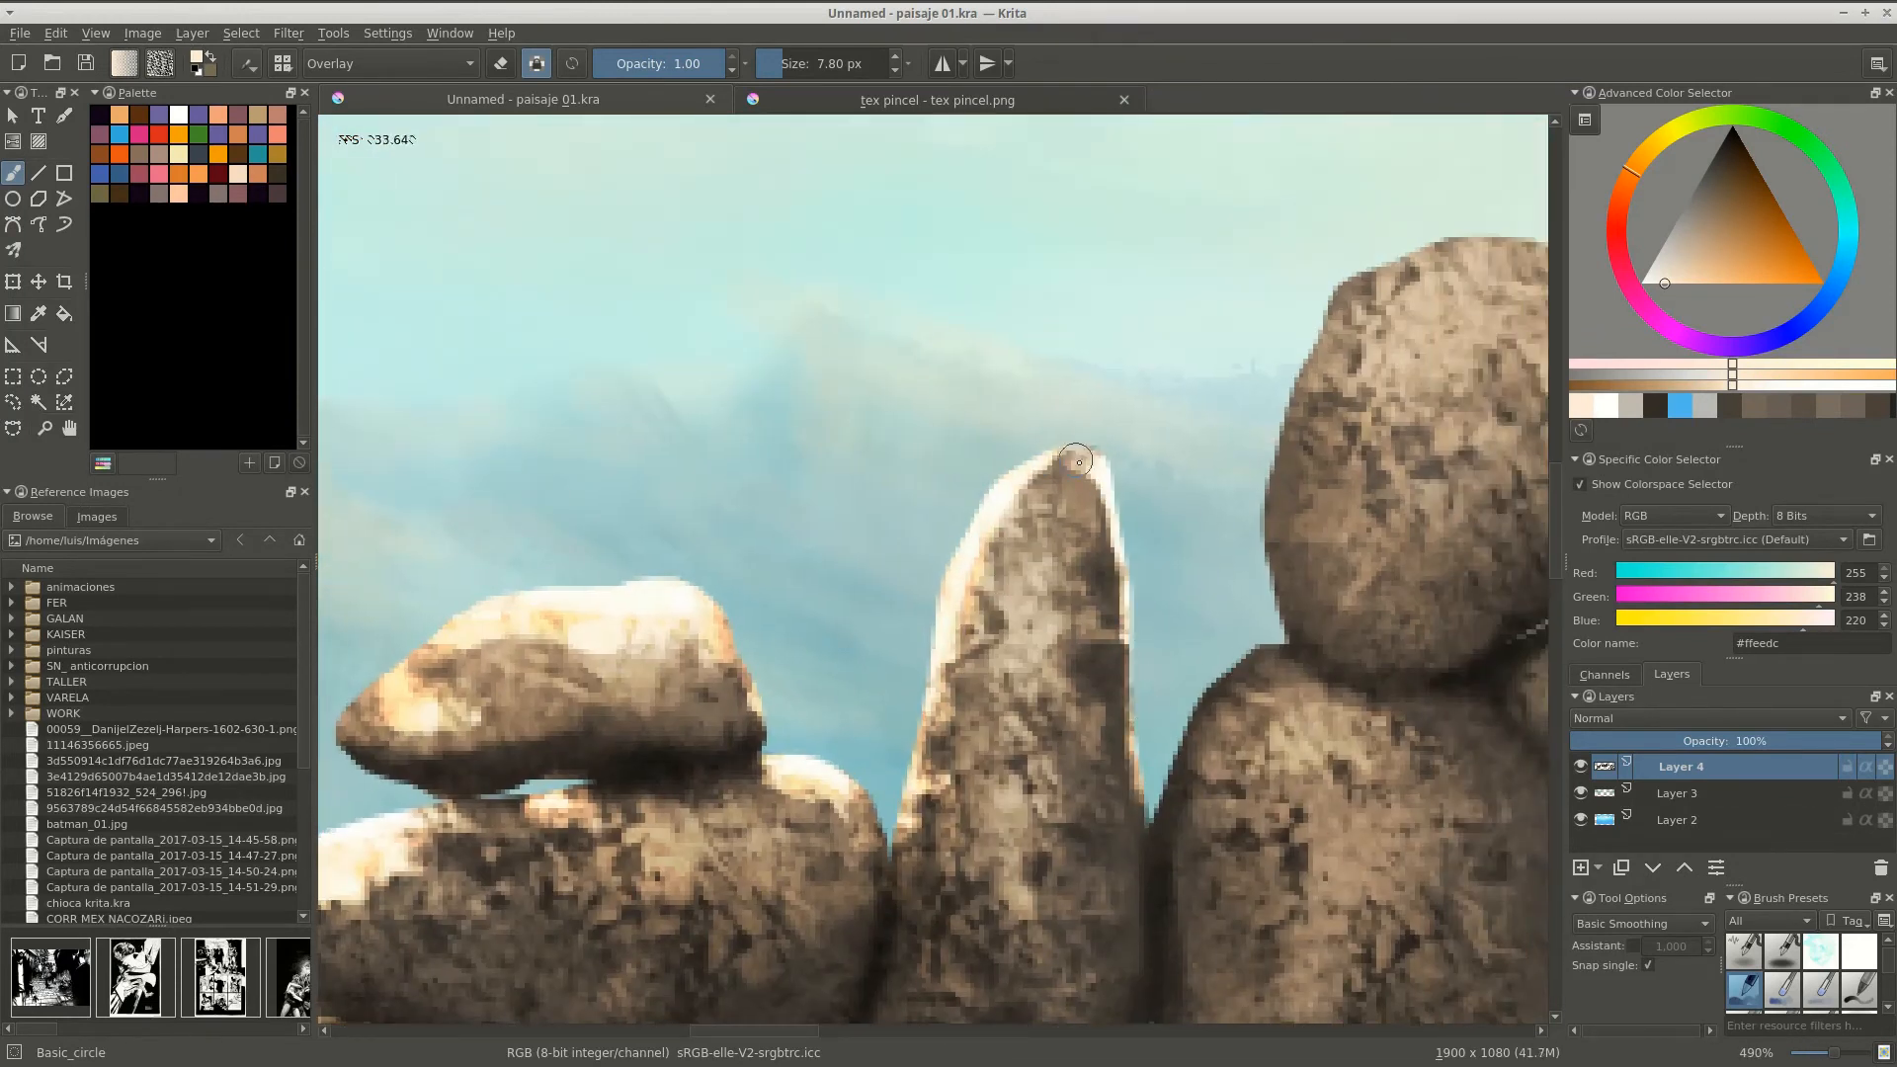
# Continue the cream rim light down the leaning pillar's left edge, along the gap beside the banded pillar.
pyautogui.moveTo(979, 570); pyautogui.dragTo(966, 621)
pyautogui.moveTo(1117, 791); pyautogui.dragTo(1256, 426)
pyautogui.moveTo(1023, 489); pyautogui.dragTo(1027, 489)
pyautogui.moveTo(978, 823); pyautogui.dragTo(1027, 576)
pyautogui.moveTo(1027, 576)
pyautogui.mouseDown()
pyautogui.moveTo(1049, 440)
pyautogui.moveTo(964, 771)
pyautogui.mouseUp()
pyautogui.moveTo(964, 844)
pyautogui.mouseDown()
pyautogui.moveTo(935, 656)
pyautogui.moveTo(933, 731)
pyautogui.mouseUp()
pyautogui.moveTo(816, 941)
pyautogui.mouseDown()
pyautogui.moveTo(876, 690)
pyautogui.moveTo(829, 963)
pyautogui.mouseUp()
pyautogui.moveTo(904, 425); pyautogui.dragTo(928, 424)
pyautogui.moveTo(922, 420)
pyautogui.mouseDown()
pyautogui.moveTo(918, 496)
pyautogui.moveTo(897, 453)
pyautogui.mouseUp()
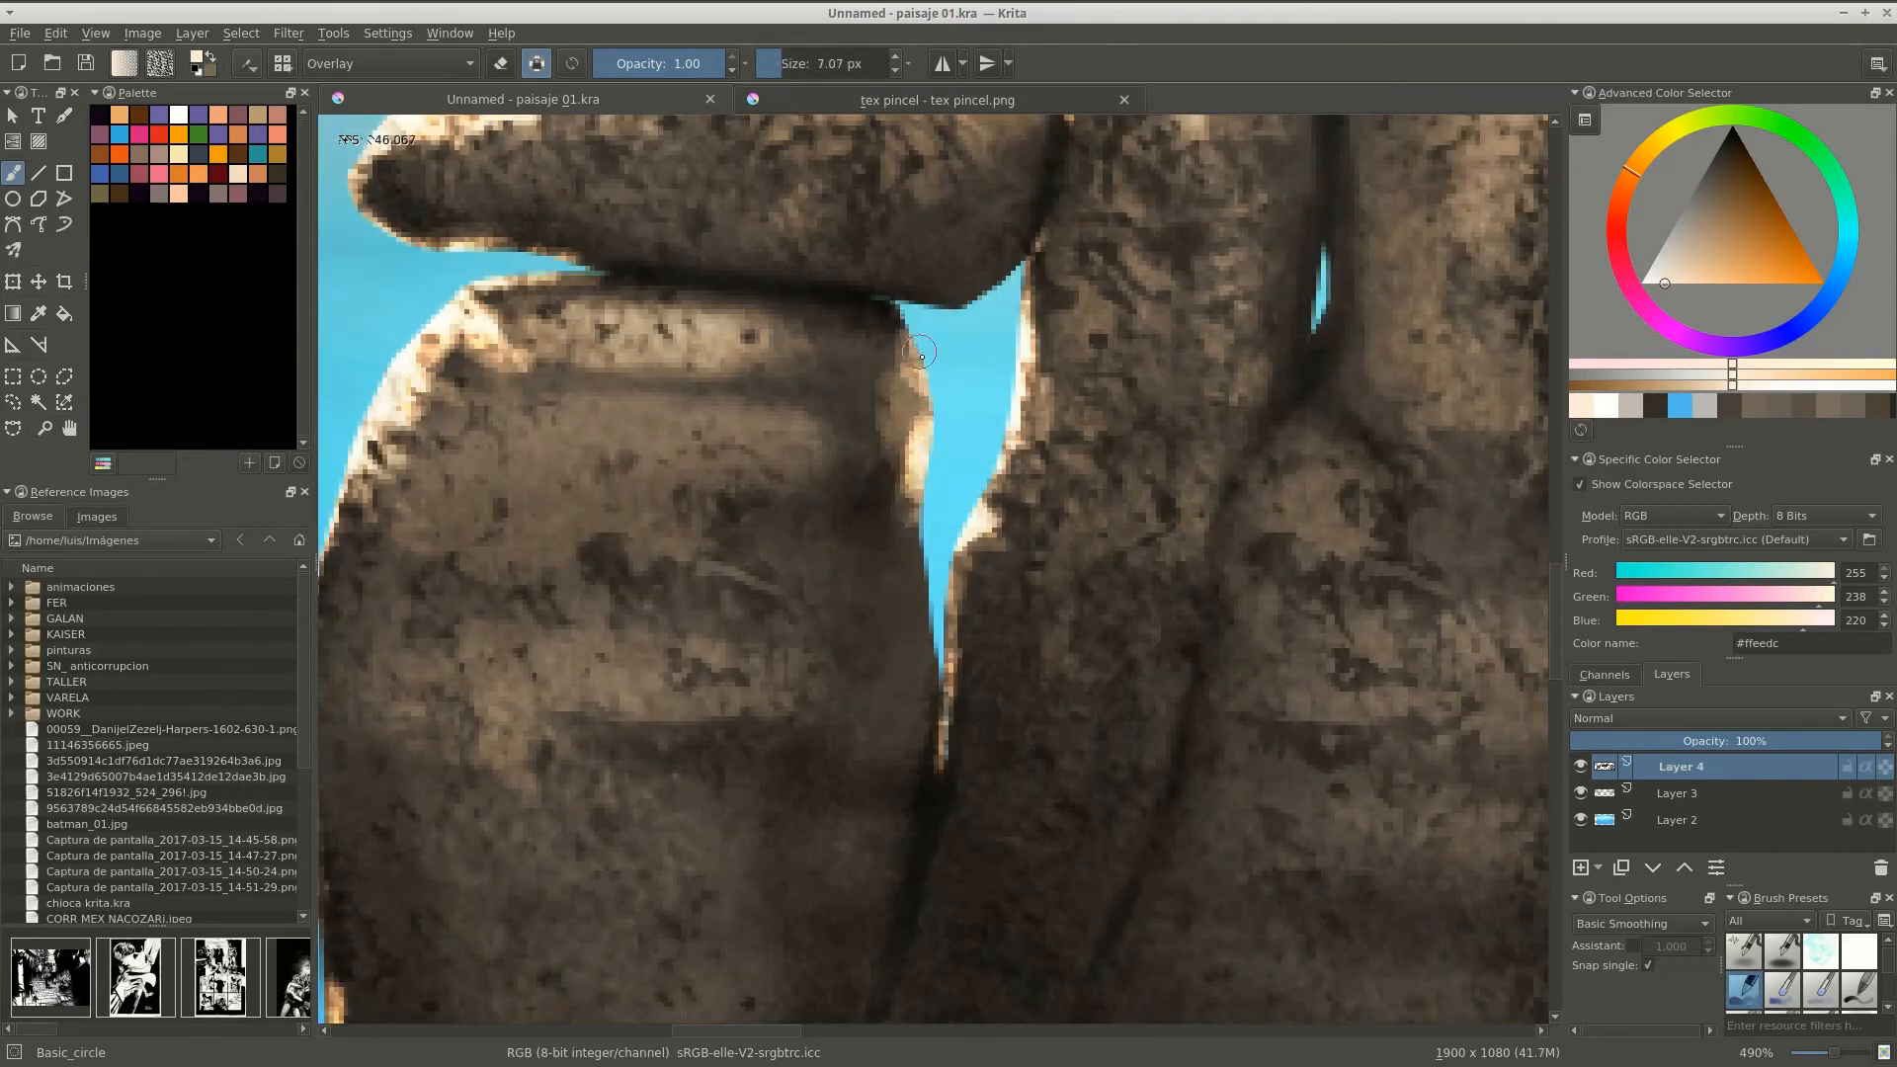
# Edge the upper right side of the banded pillar with cream light beside the sky gap.
pyautogui.moveTo(919, 352); pyautogui.dragTo(906, 352)
pyautogui.moveTo(918, 351); pyautogui.dragTo(912, 331)
pyautogui.moveTo(913, 524); pyautogui.dragTo(921, 608)
pyautogui.moveTo(889, 308); pyautogui.dragTo(917, 385)
pyautogui.moveTo(998, 254)
pyautogui.mouseDown()
pyautogui.moveTo(931, 460)
pyautogui.moveTo(909, 435)
pyautogui.mouseUp()
# Outline the narrow sky gap between the leaning pillar and its right neighbour in cream with a 1.87 px brush.
pyautogui.moveTo(1493, 559); pyautogui.dragTo(982, 750)
pyautogui.moveTo(1027, 591); pyautogui.dragTo(968, 790)
pyautogui.moveTo(940, 839); pyautogui.dragTo(919, 839)
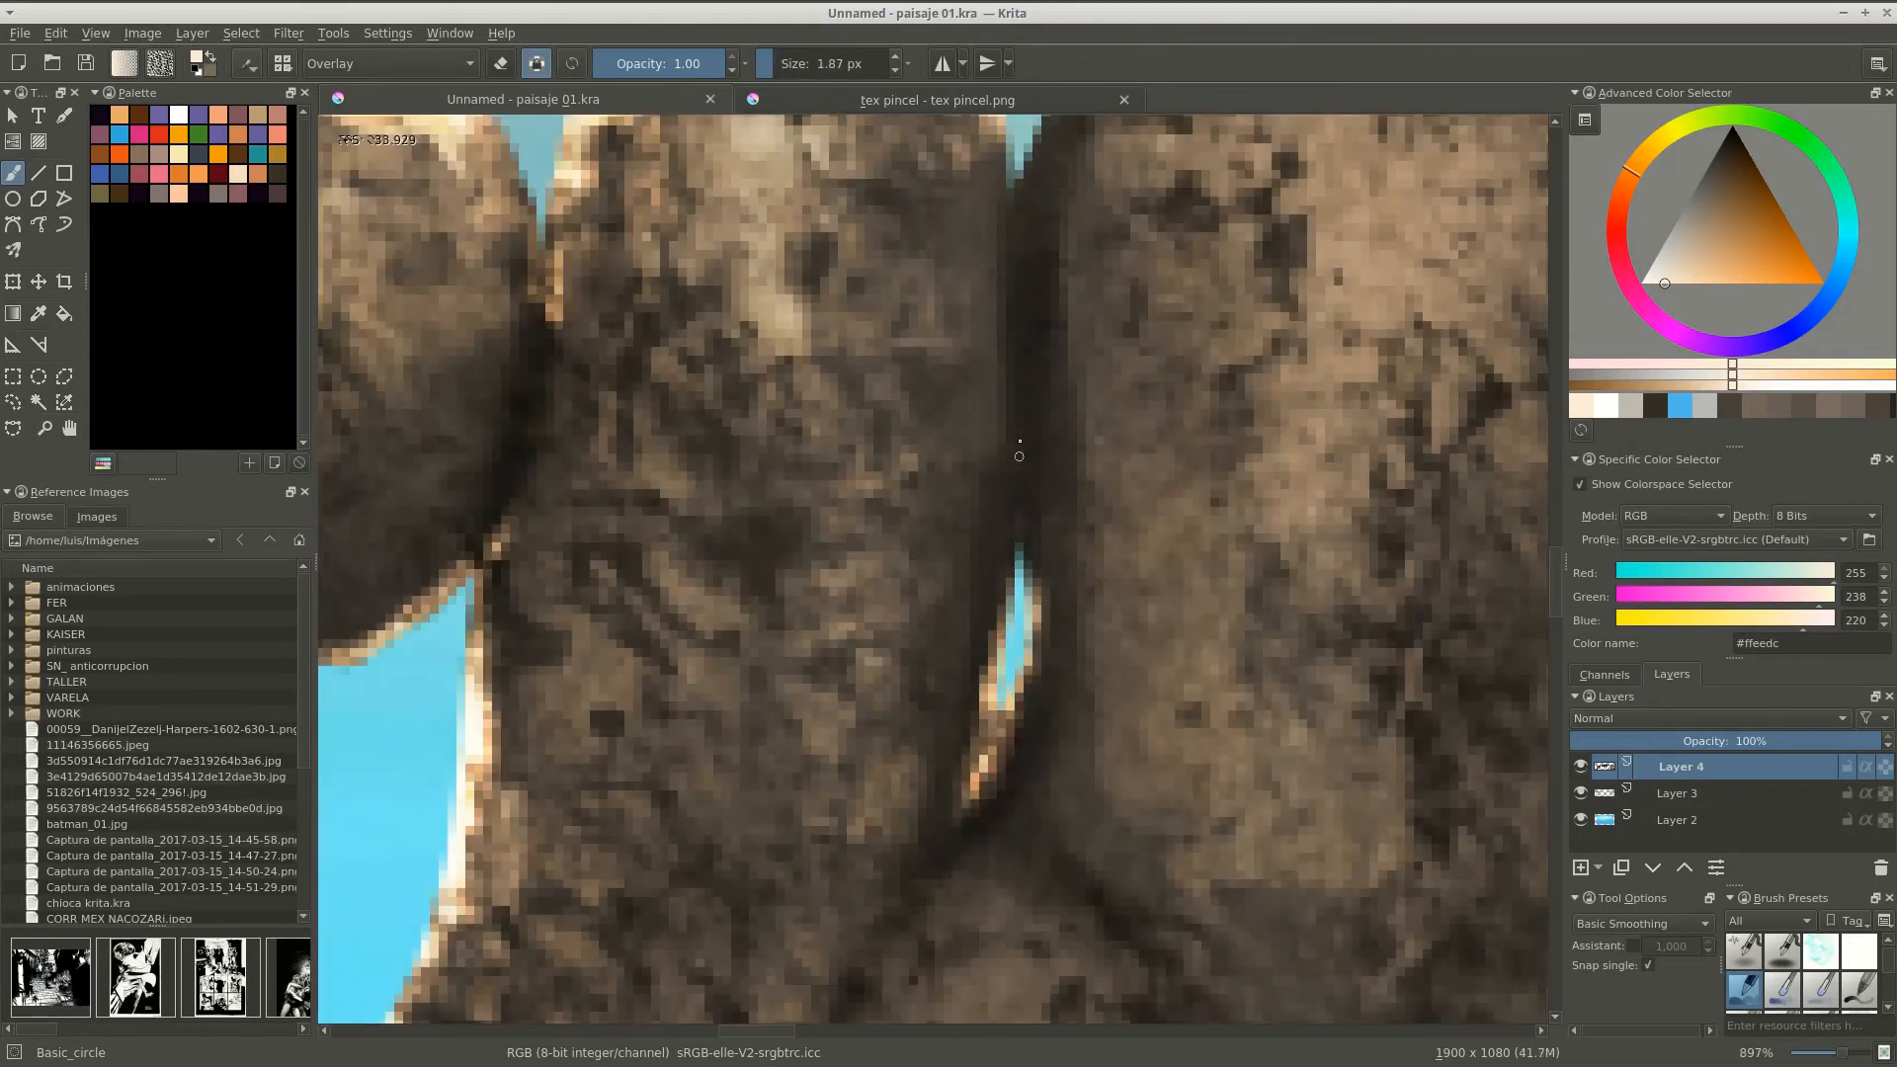
pyautogui.scroll(-4, 993, 750)
# Switch to the canvas-only view and paint cream highlights around the balanced round boulder's top and sides.
pyautogui.moveTo(998, 678); pyautogui.dragTo(855, 840)
pyautogui.scroll(2, 855, 618)
pyautogui.press('Tab')
pyautogui.moveTo(855, 617); pyautogui.dragTo(897, 593)
pyautogui.moveTo(766, 671); pyautogui.dragTo(772, 426)
pyautogui.moveTo(752, 602)
pyautogui.mouseDown()
pyautogui.moveTo(783, 406)
pyautogui.moveTo(919, 357)
pyautogui.mouseUp()
pyautogui.moveTo(839, 434)
pyautogui.mouseDown()
pyautogui.moveTo(801, 479)
pyautogui.moveTo(878, 488)
pyautogui.moveTo(1018, 410)
pyautogui.mouseUp()
pyautogui.moveTo(978, 365); pyautogui.dragTo(1047, 499)
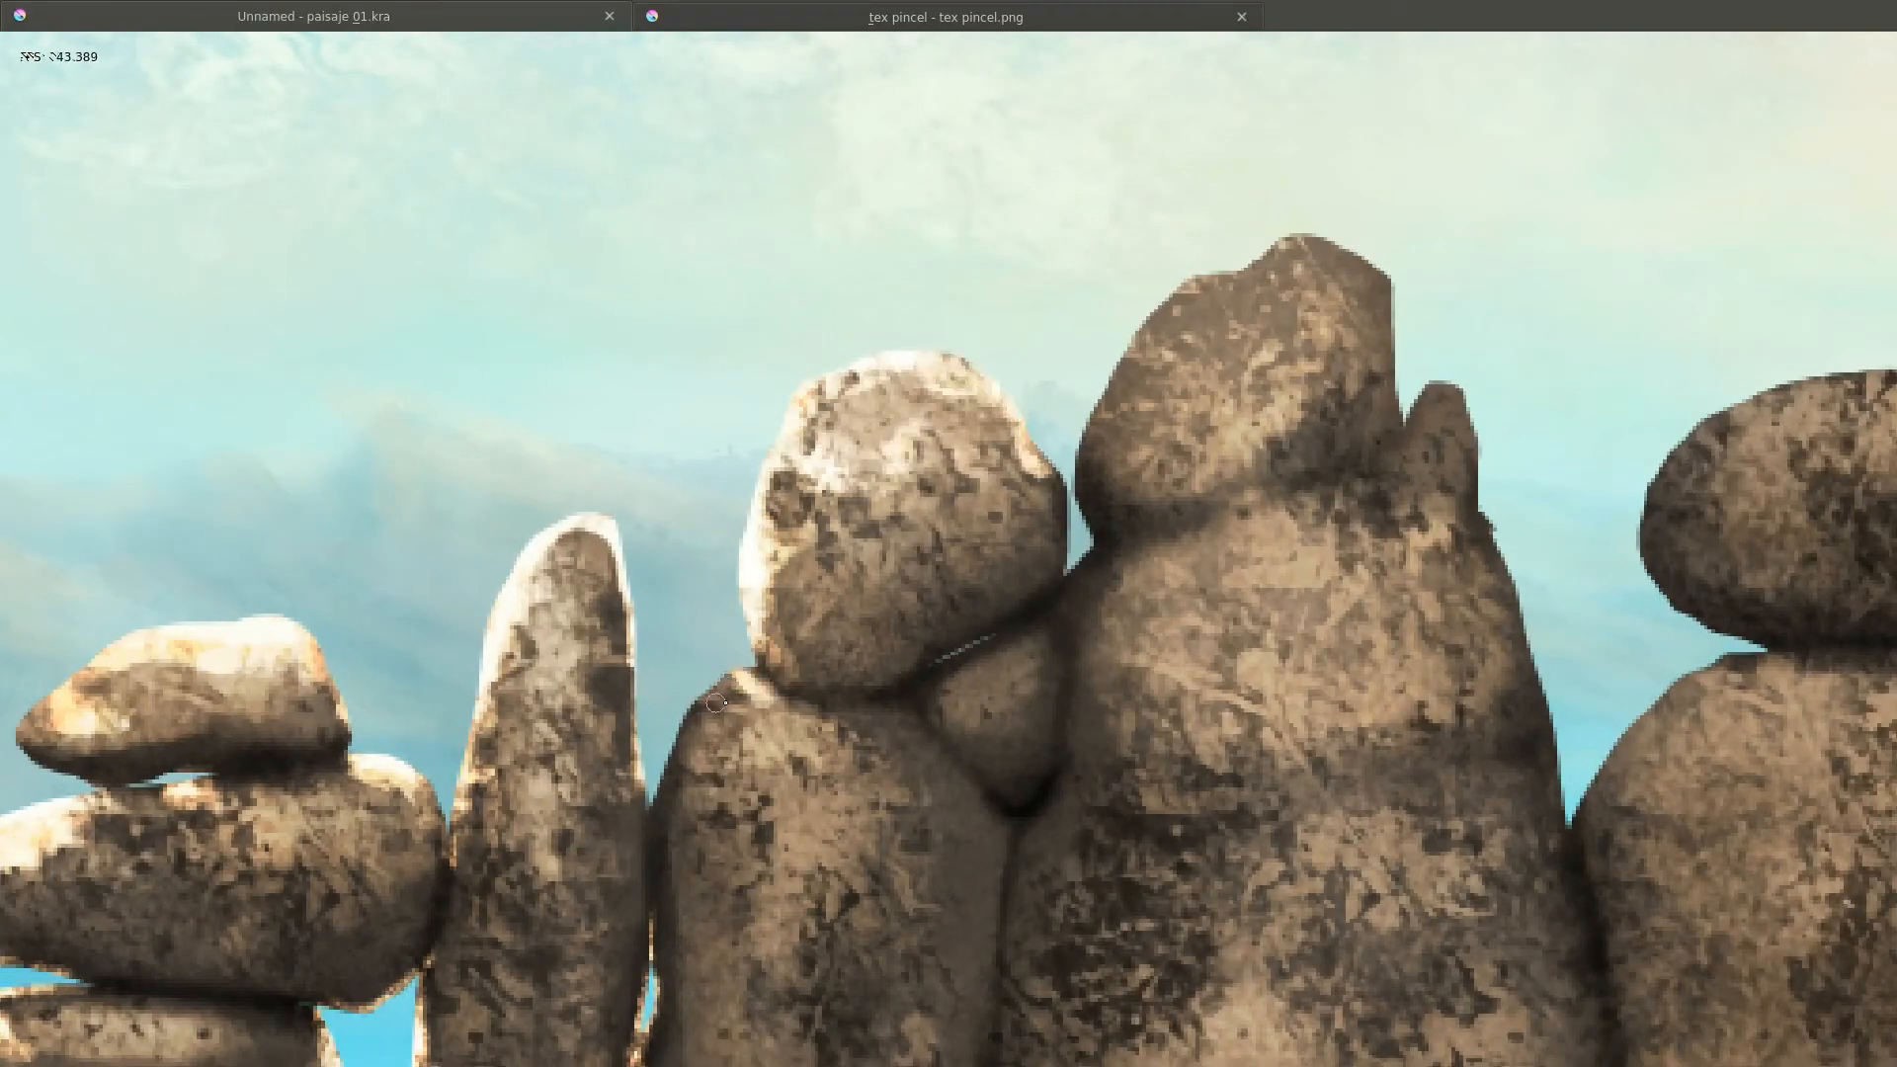
# Rim the wedge stone, the shoulder under the round boulder, and the tall peaked formation's top and sides with cream light.
pyautogui.moveTo(978, 680); pyautogui.dragTo(752, 859)
pyautogui.moveTo(770, 820)
pyautogui.mouseDown()
pyautogui.moveTo(716, 846)
pyautogui.moveTo(761, 830)
pyautogui.mouseUp()
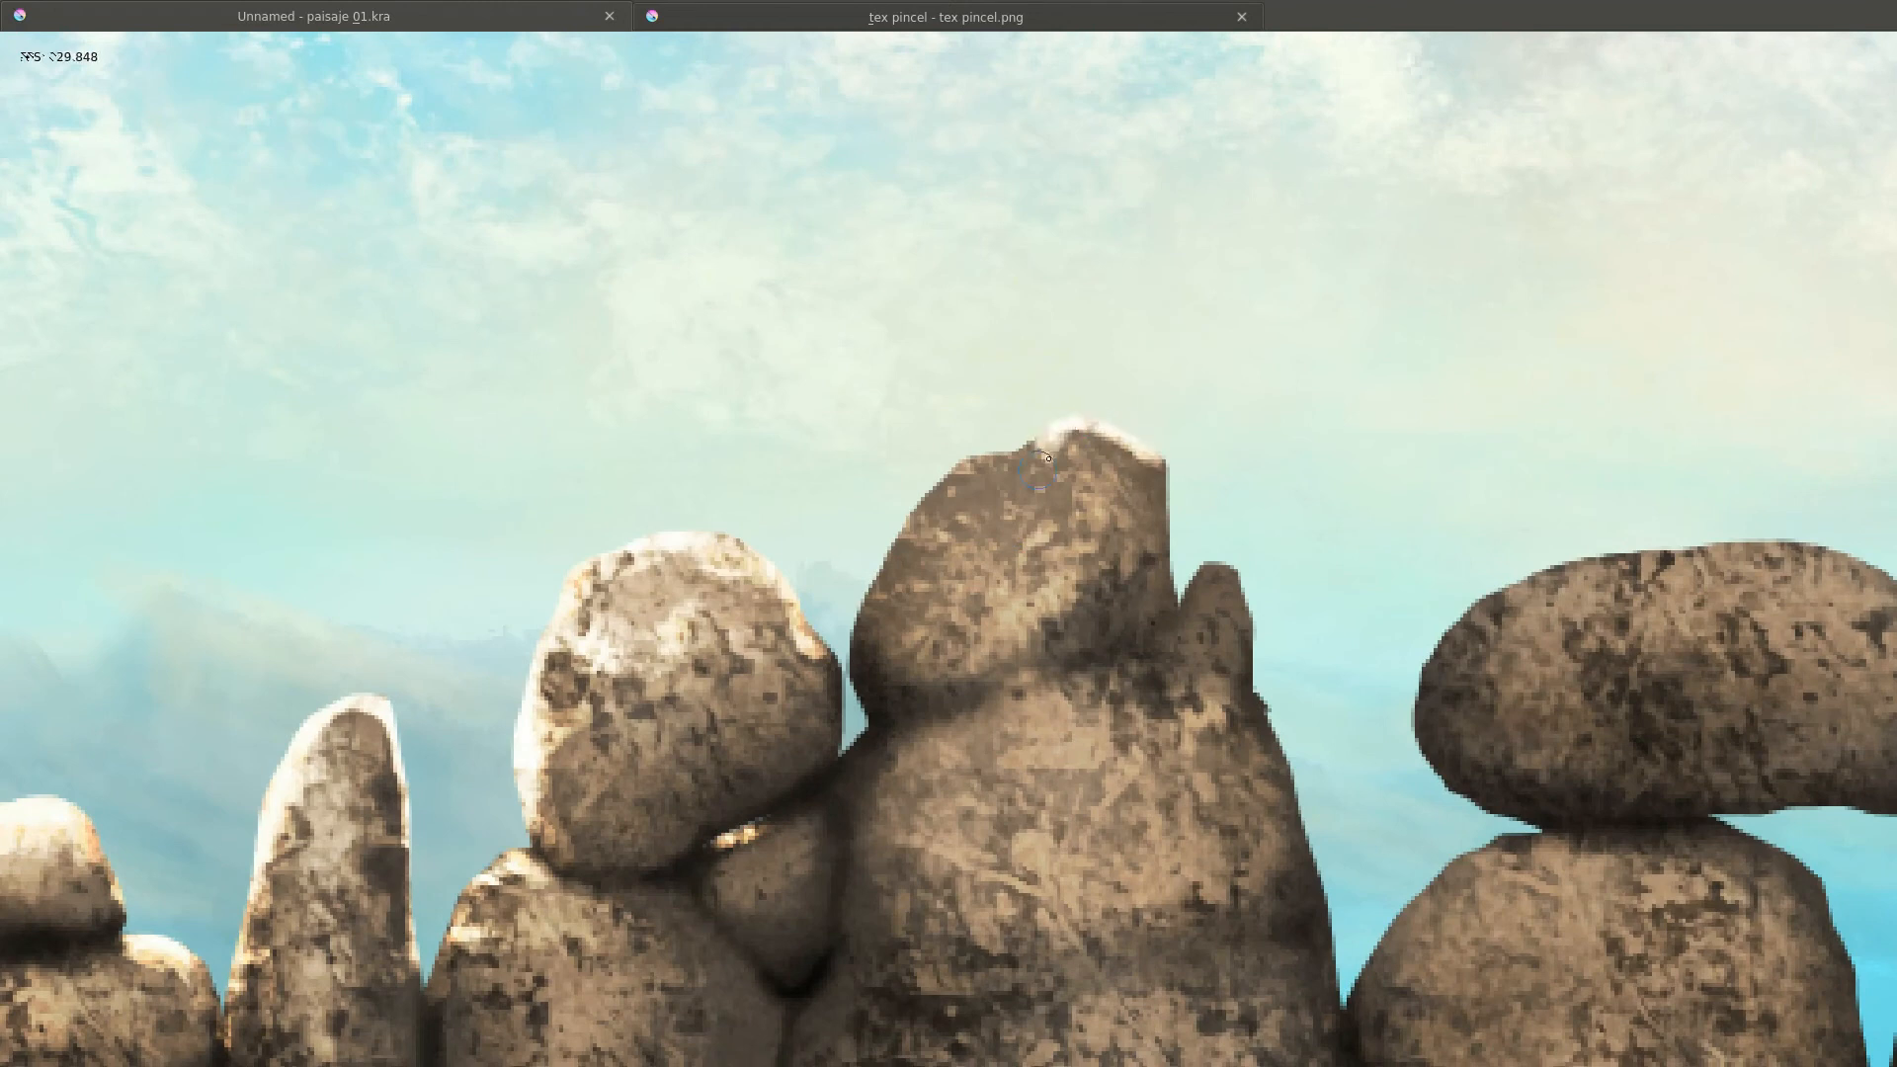
pyautogui.moveTo(1039, 472)
pyautogui.mouseDown()
pyautogui.moveTo(978, 553)
pyautogui.moveTo(939, 474)
pyautogui.moveTo(869, 580)
pyautogui.moveTo(884, 657)
pyautogui.mouseUp()
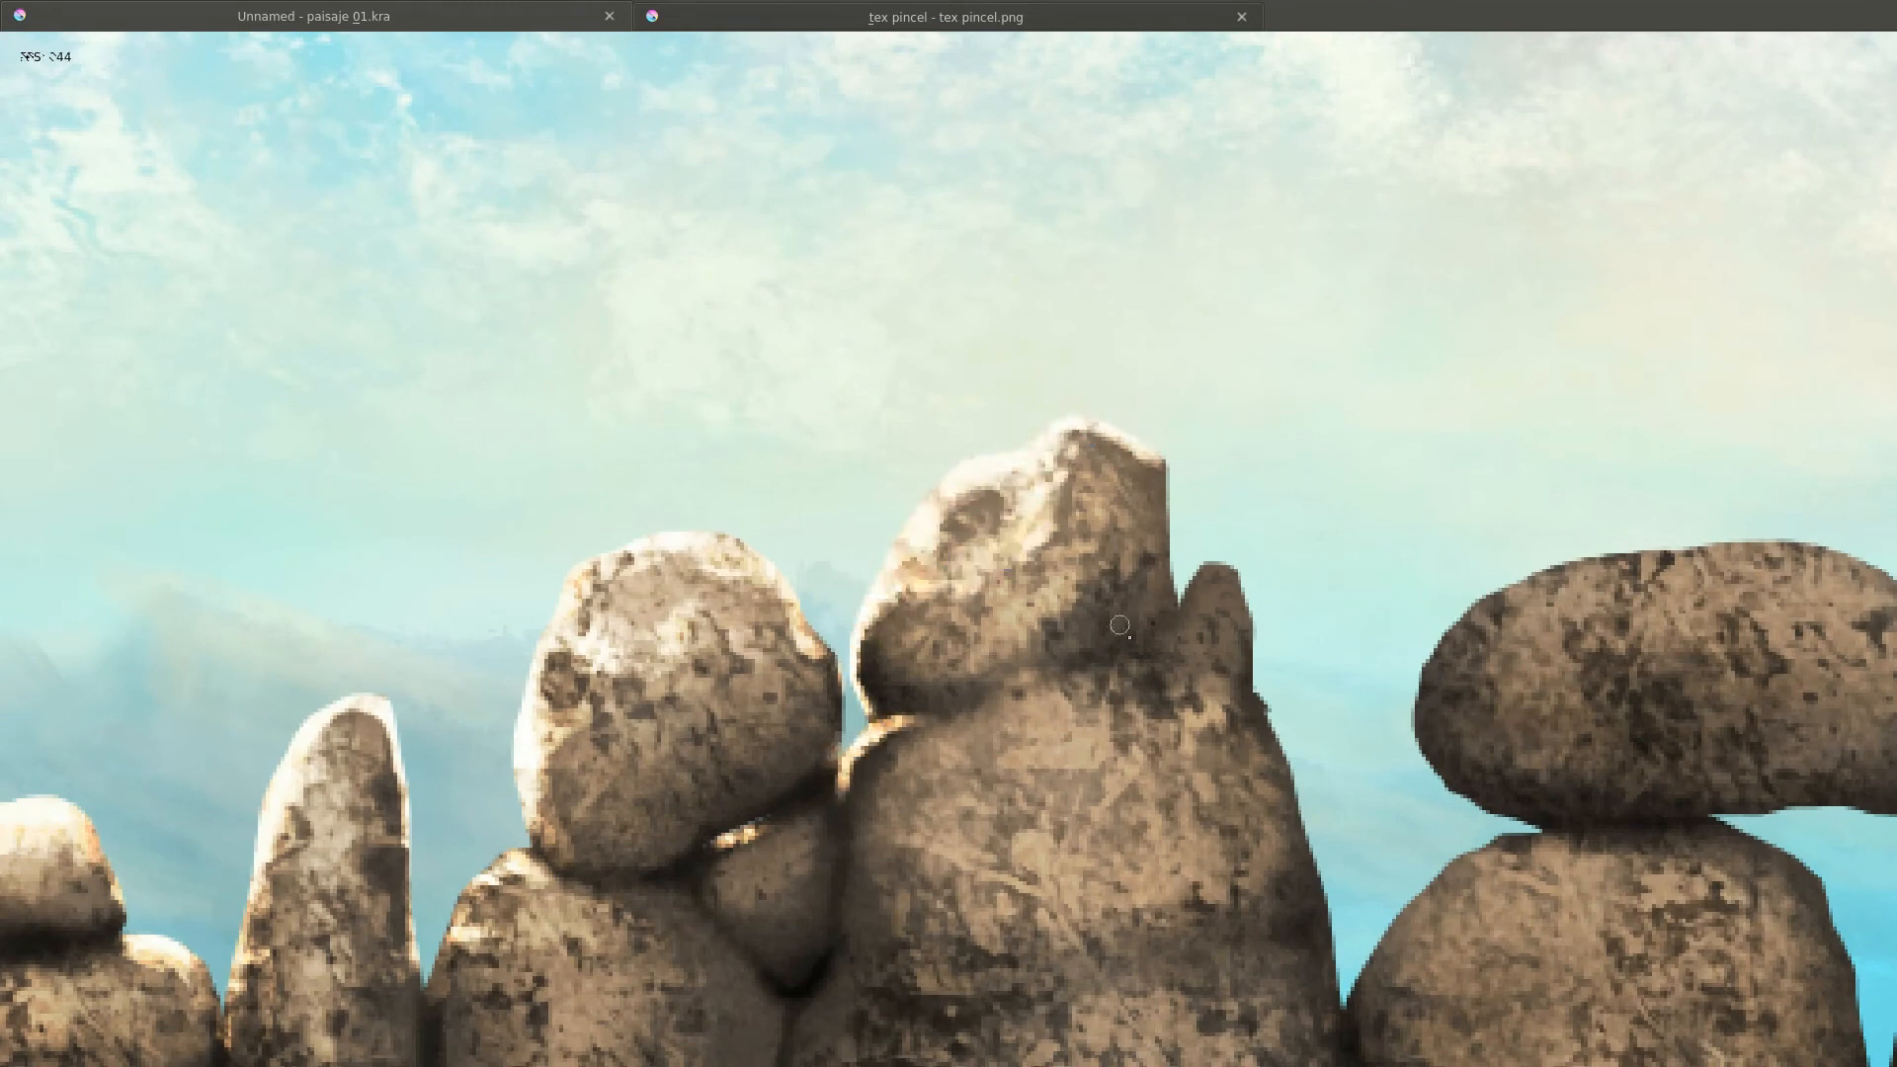
pyautogui.moveTo(1171, 582); pyautogui.dragTo(1022, 486)
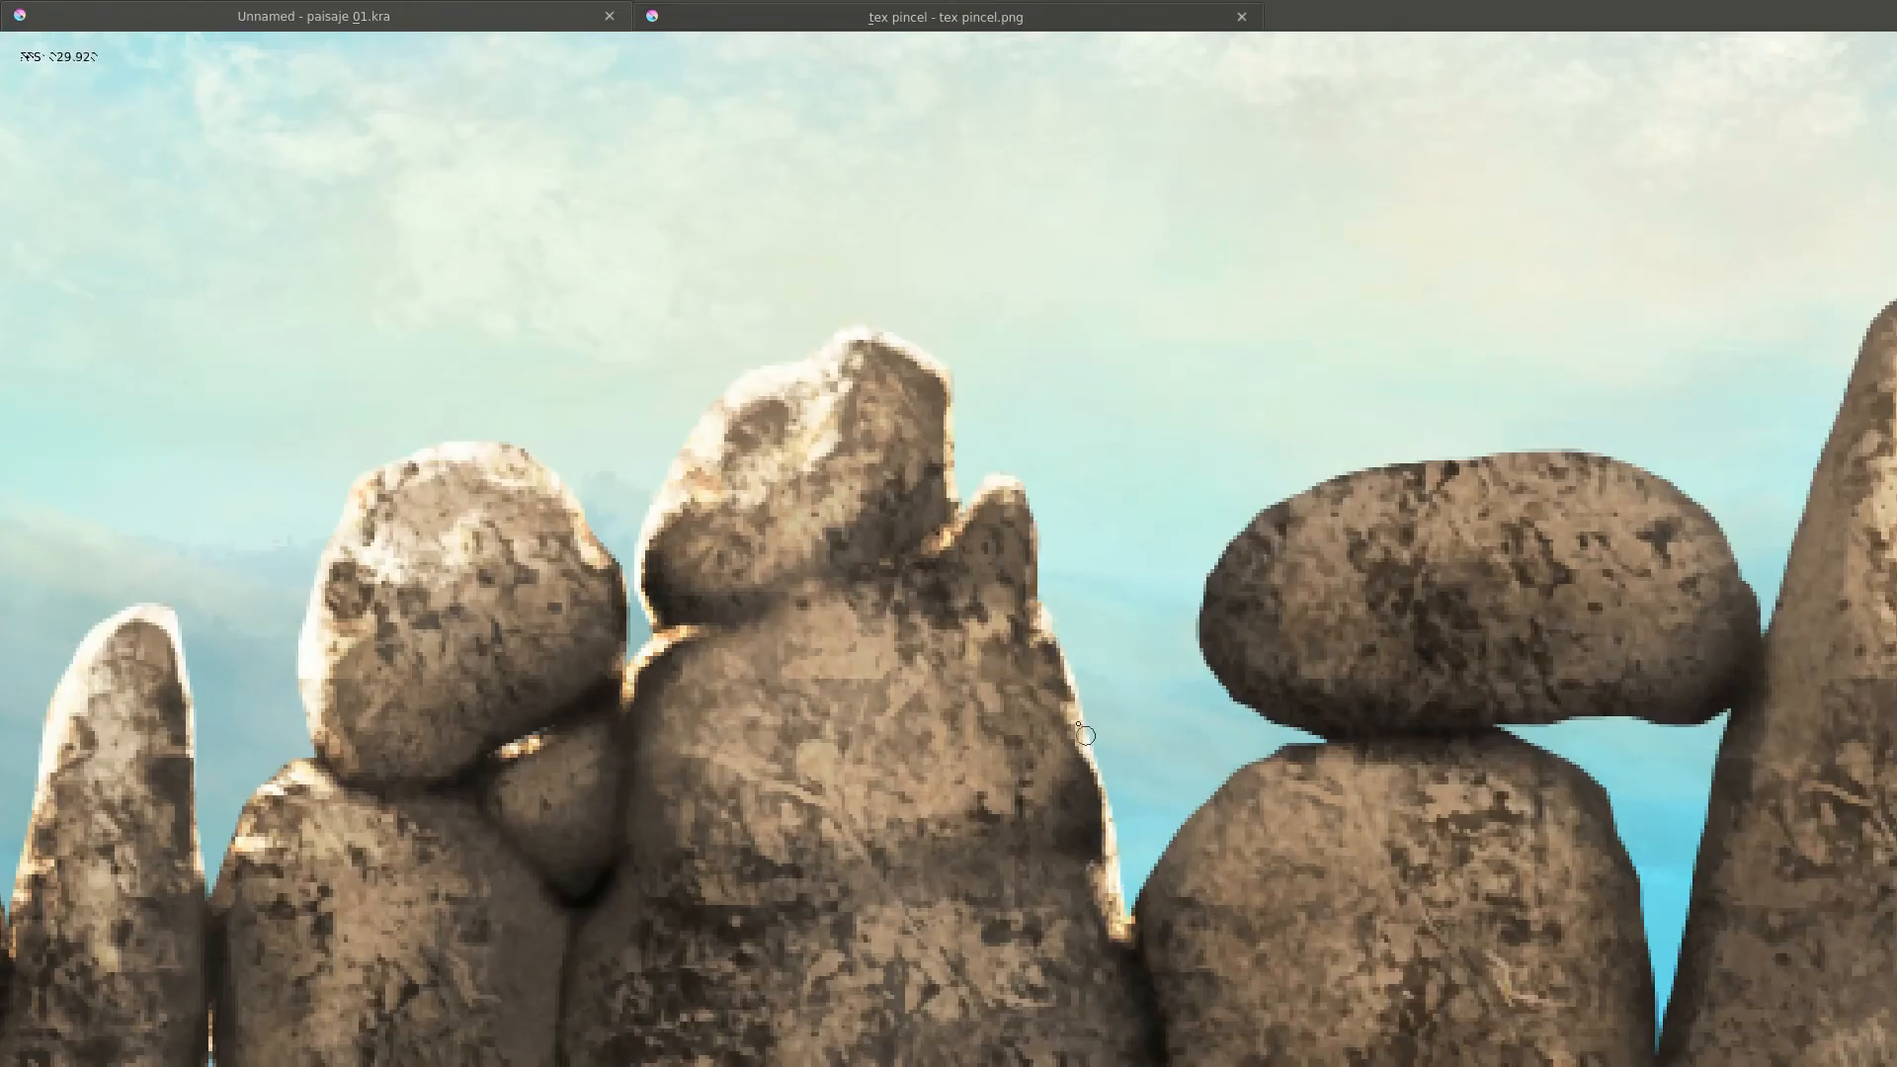
pyautogui.moveTo(1085, 734); pyautogui.dragTo(1062, 654)
# Paint bright cream light across the flat oval capstone's top and ends, and on the shoulders of the pillar supporting it.
pyautogui.scroll(-4, 839, 385)
pyautogui.scroll(4, 1018, 444)
pyautogui.moveTo(790, 454)
pyautogui.mouseDown()
pyautogui.moveTo(978, 366)
pyautogui.moveTo(718, 464)
pyautogui.mouseUp()
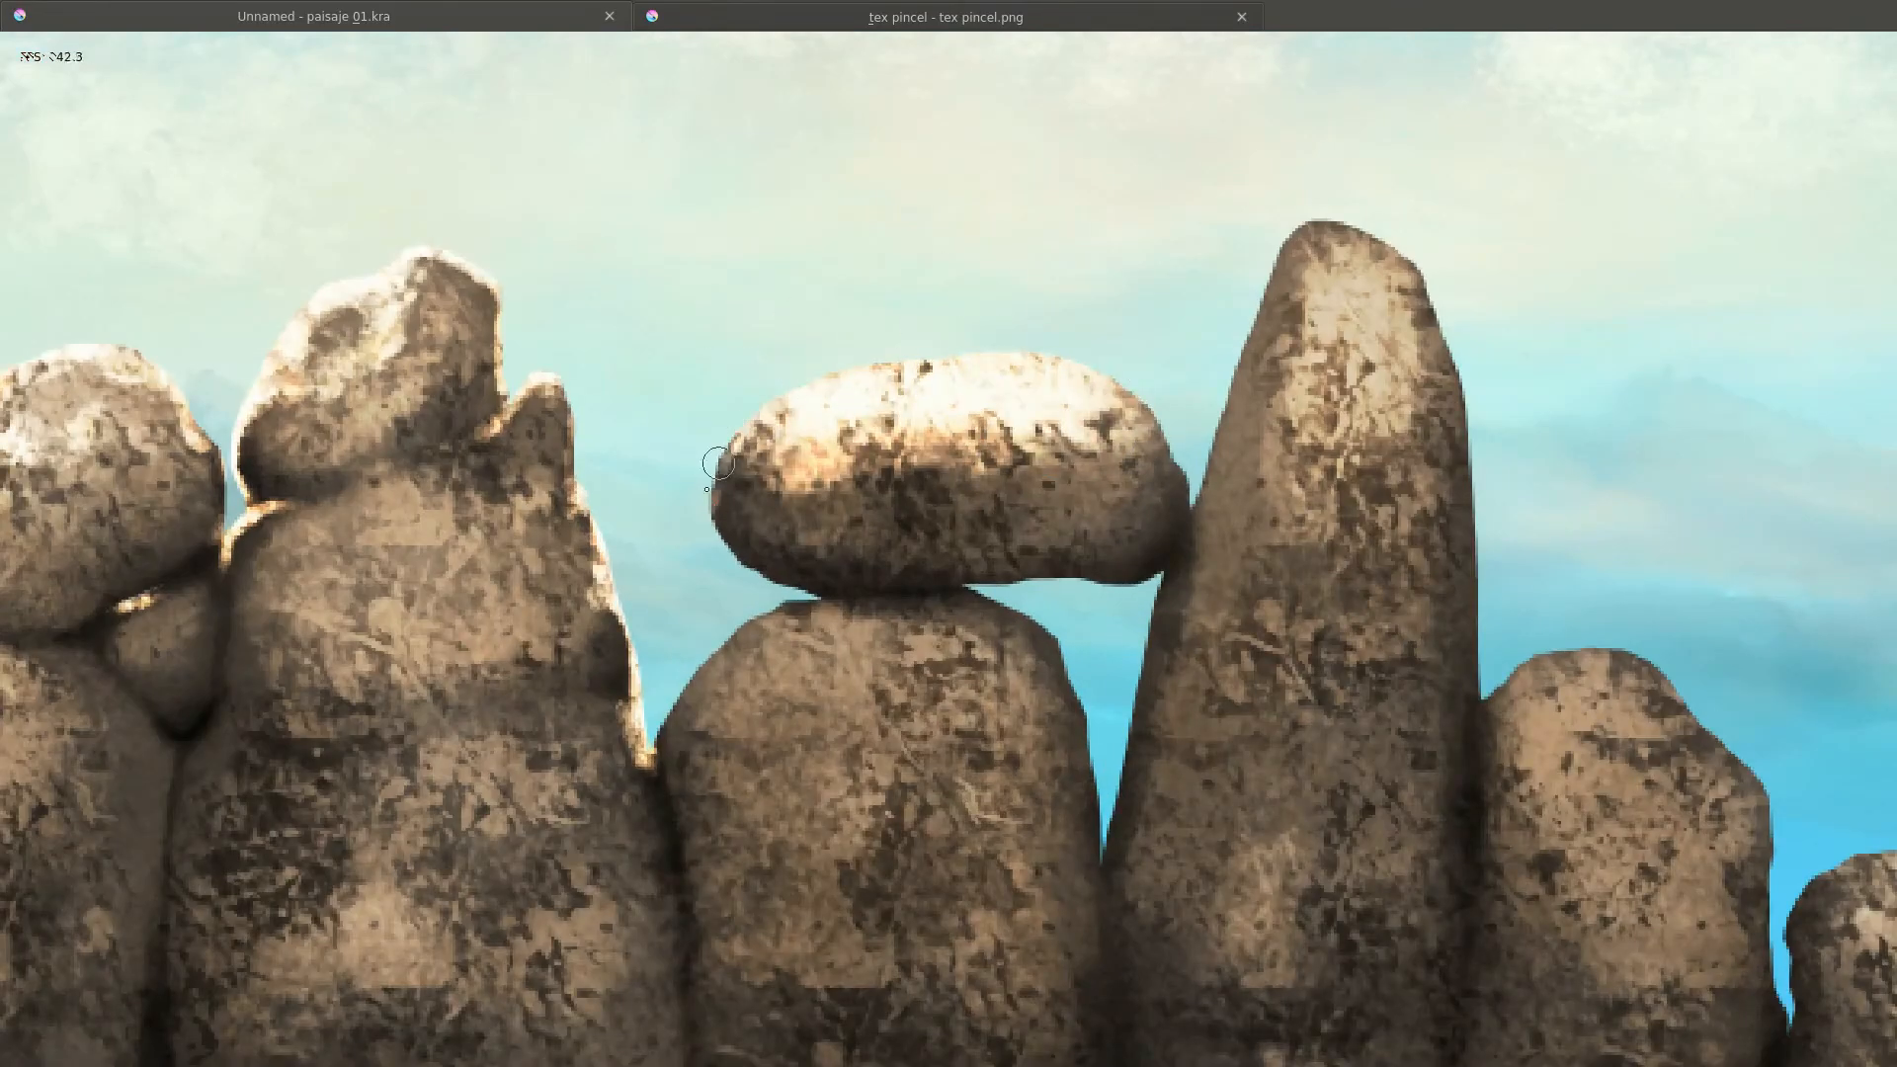
pyautogui.moveTo(1031, 625)
pyautogui.mouseDown()
pyautogui.moveTo(997, 623)
pyautogui.moveTo(1061, 696)
pyautogui.mouseUp()
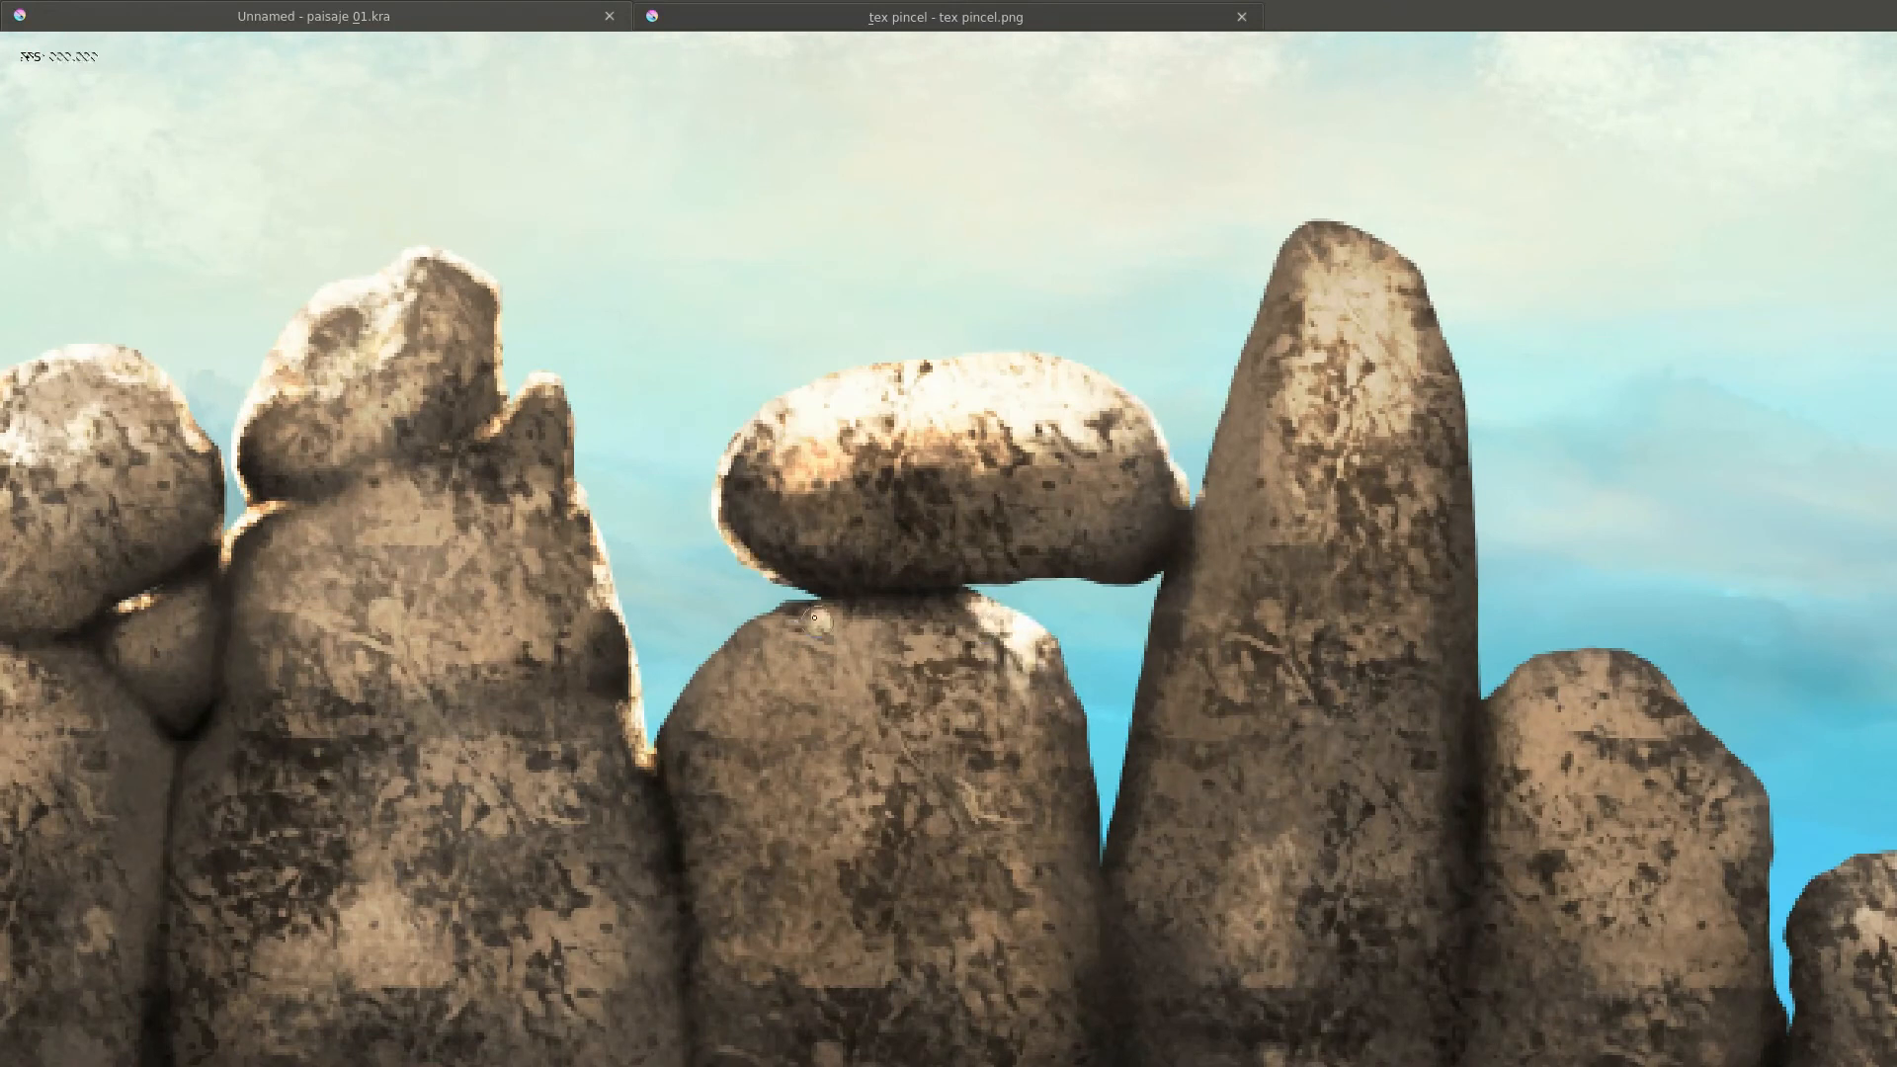
pyautogui.moveTo(815, 622)
pyautogui.mouseDown()
pyautogui.moveTo(753, 603)
pyautogui.moveTo(680, 691)
pyautogui.moveTo(586, 454)
pyautogui.mouseUp()
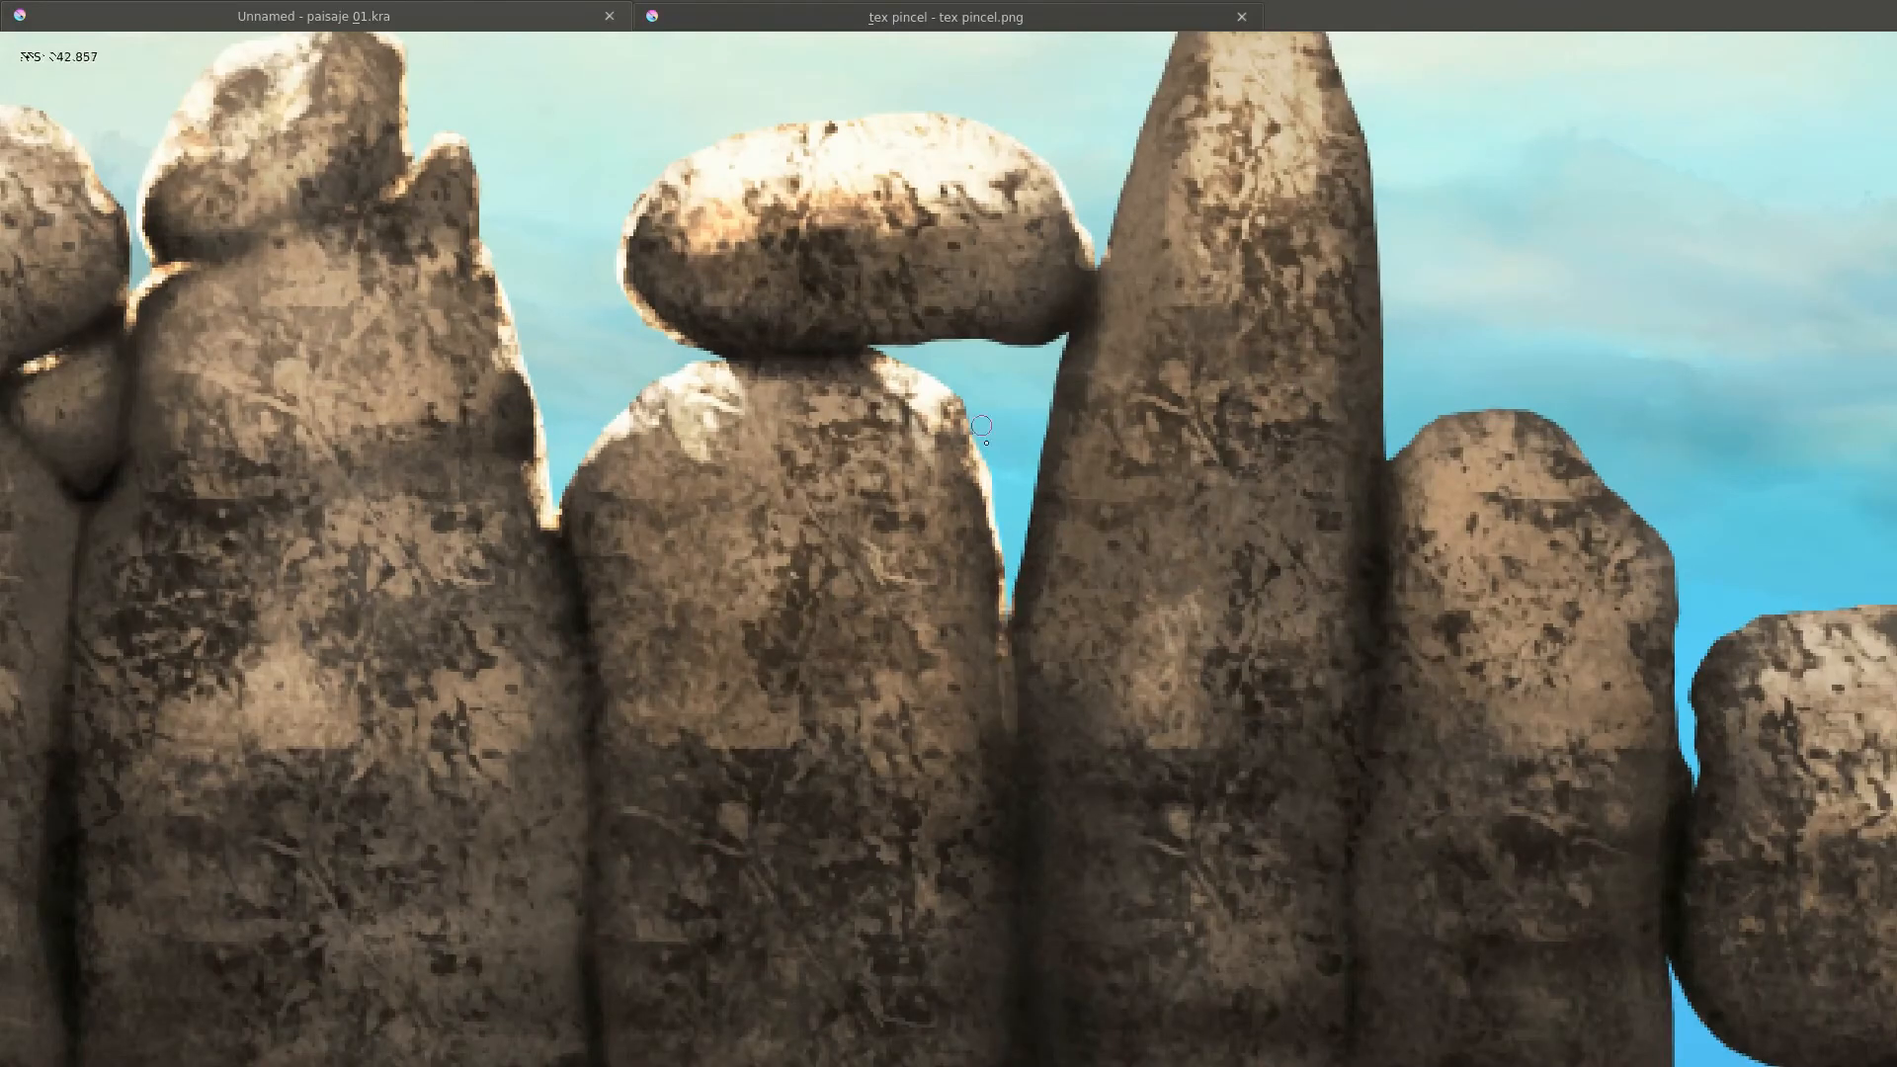
# Edge the sky gap beside the capstone's pillar and both sides of the tall pointed pillar with cream light.
pyautogui.moveTo(981, 424); pyautogui.dragTo(863, 781)
pyautogui.moveTo(933, 593); pyautogui.dragTo(992, 320)
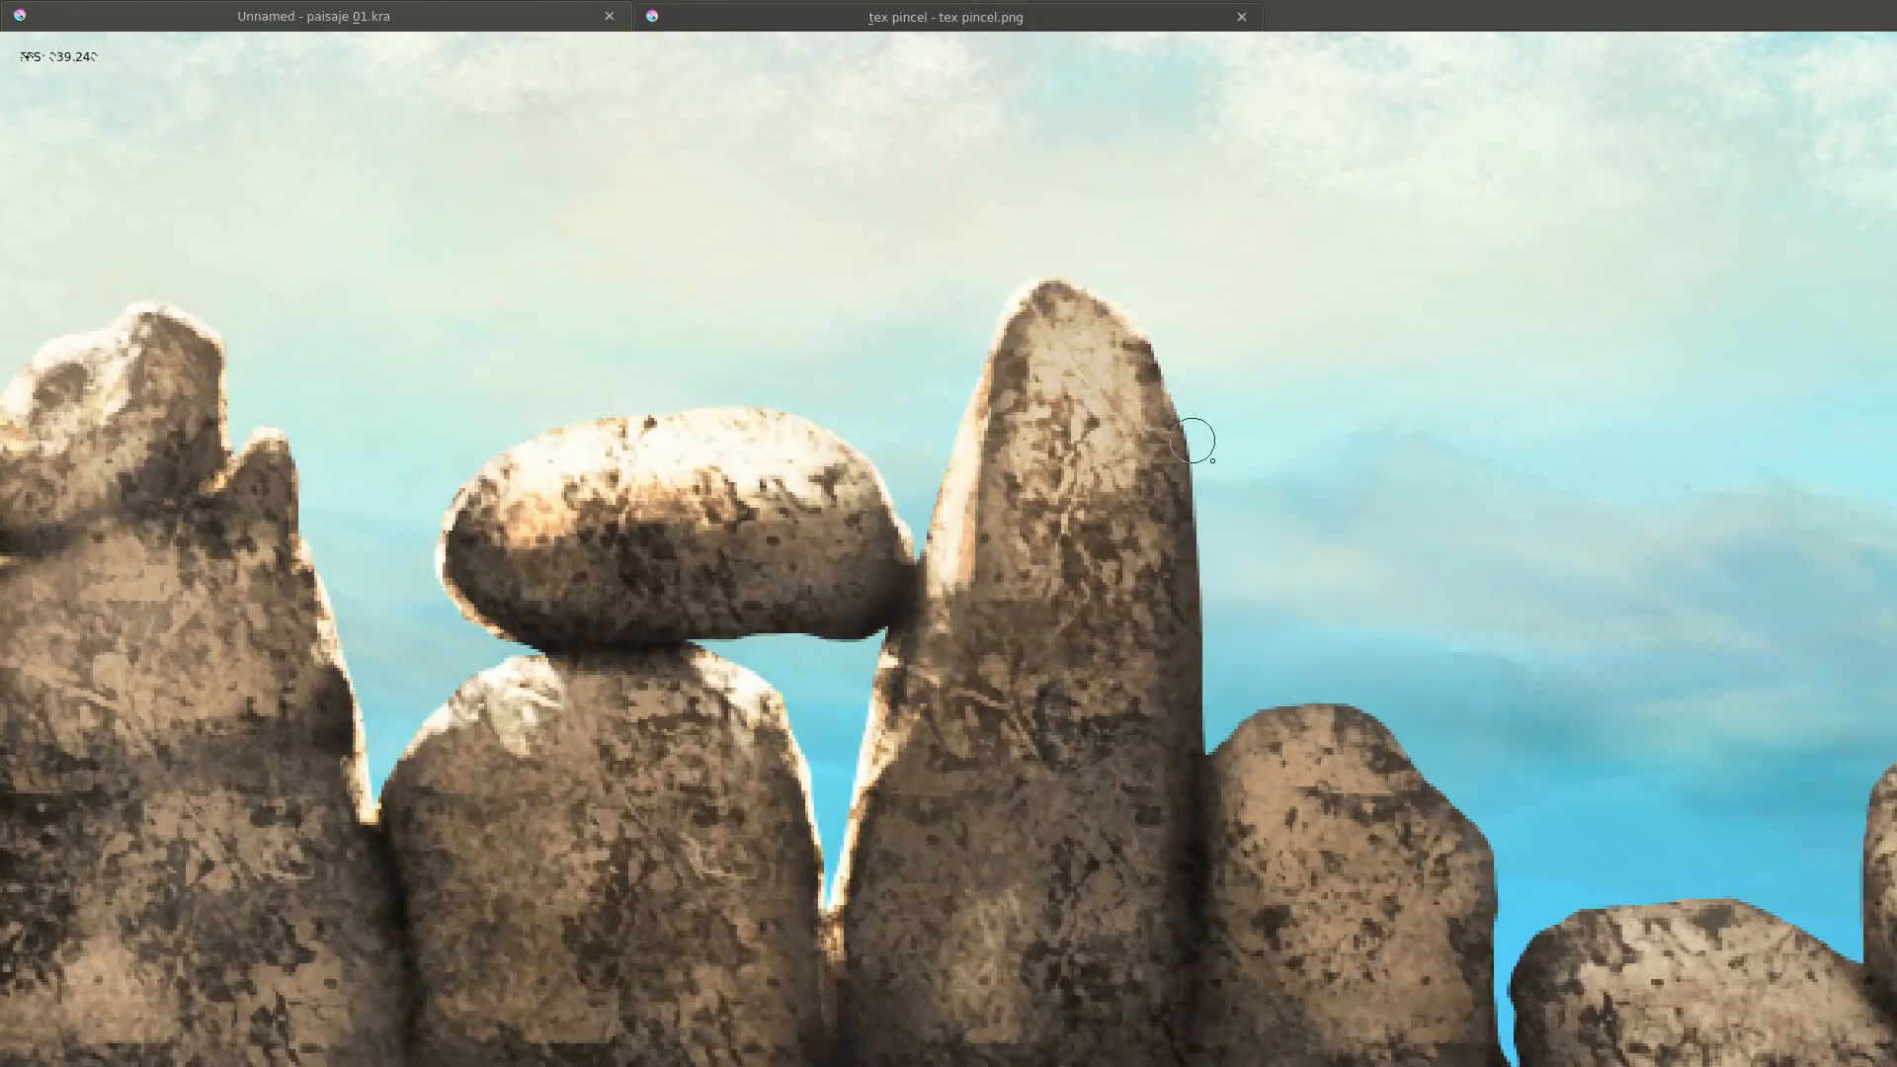
pyautogui.moveTo(1183, 420)
pyautogui.mouseDown()
pyautogui.moveTo(1232, 631)
pyautogui.moveTo(1198, 765)
pyautogui.mouseUp()
pyautogui.moveTo(1216, 694); pyautogui.dragTo(1000, 506)
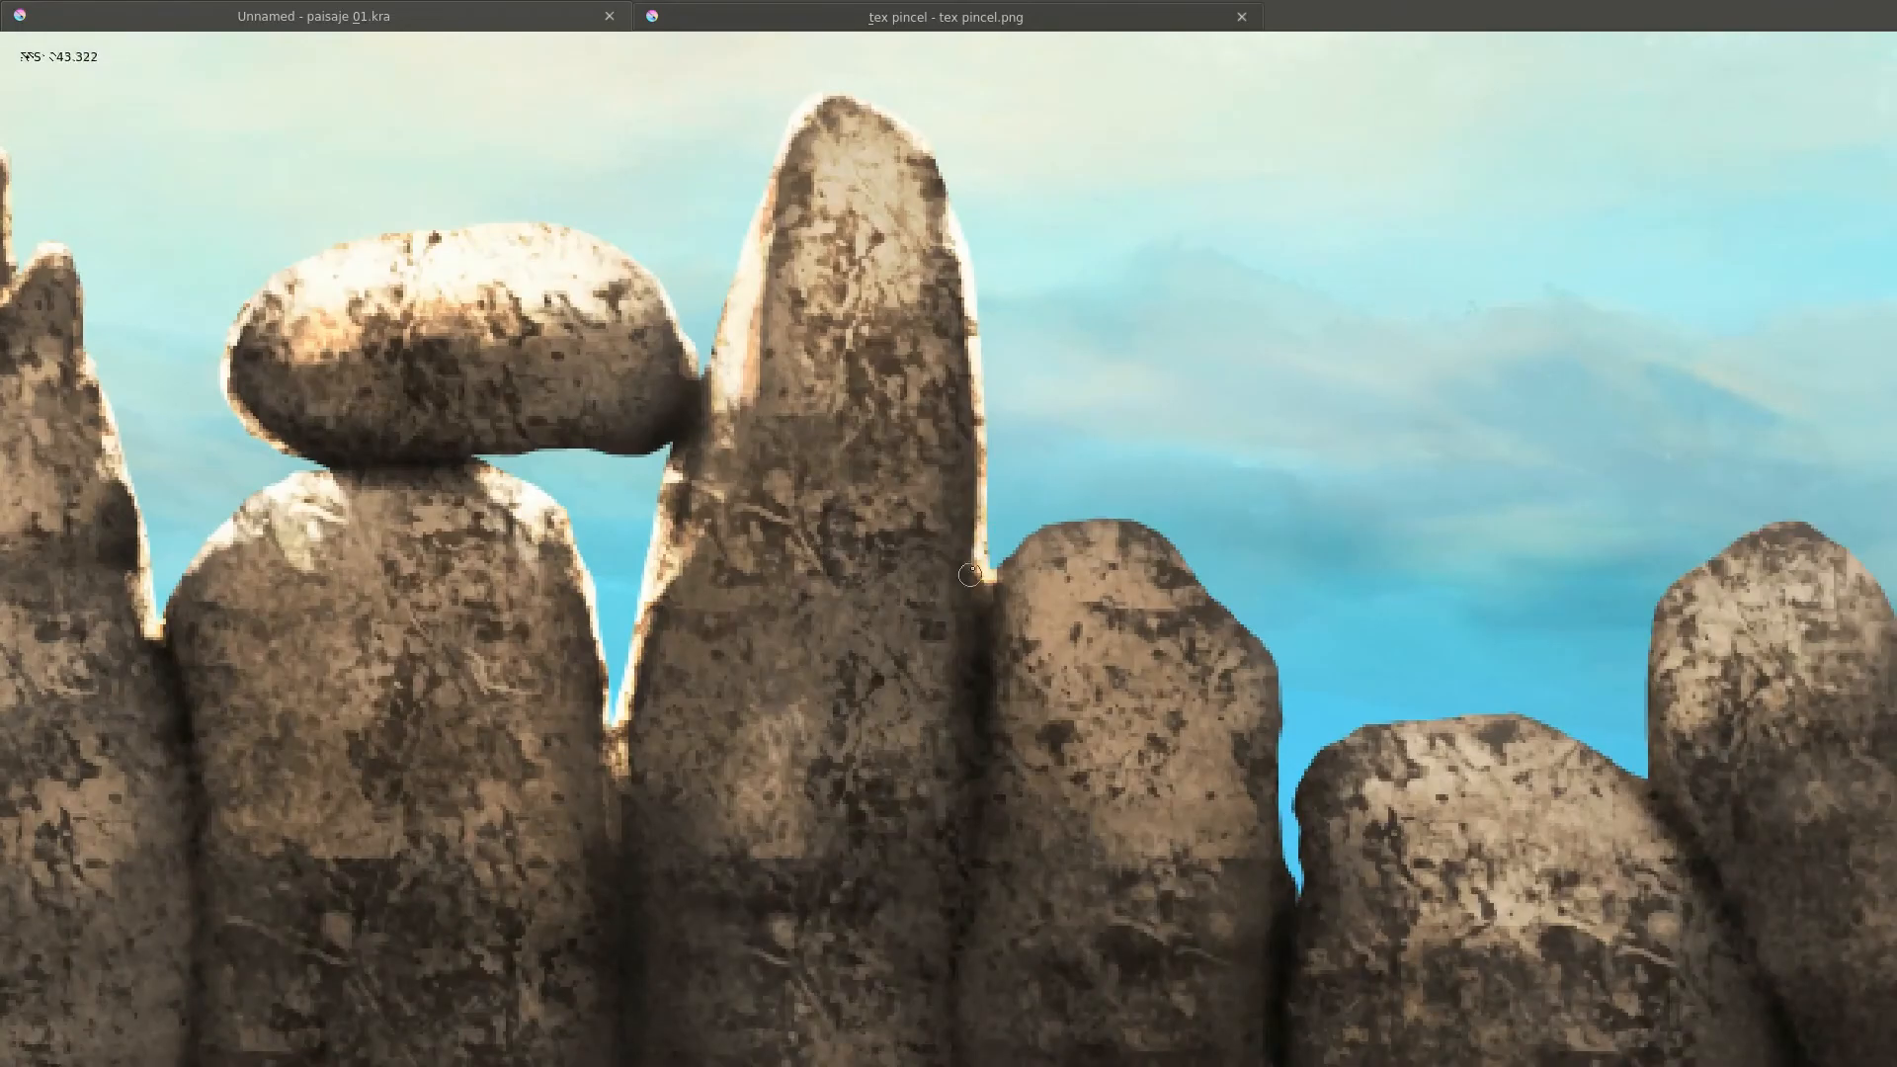
pyautogui.moveTo(976, 692); pyautogui.dragTo(982, 516)
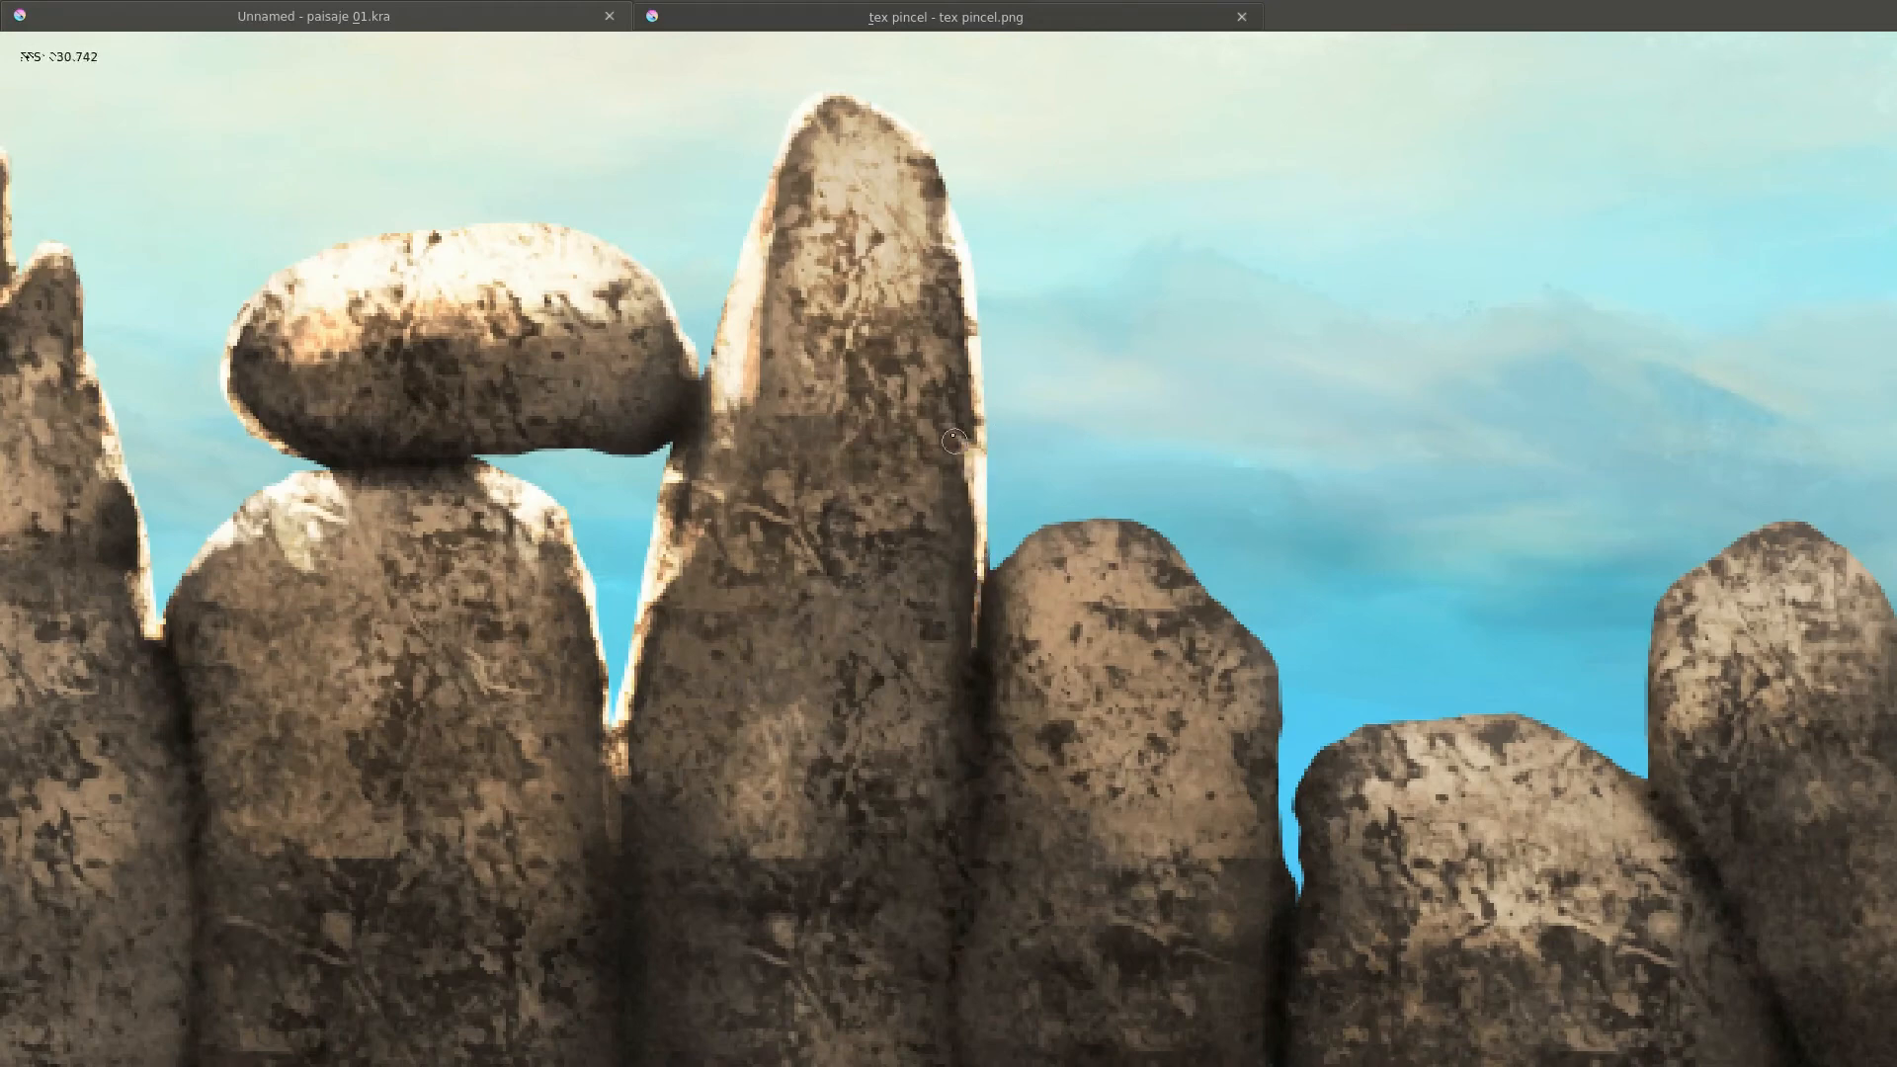
# Add a cream rim along the rounded top and sloping shoulder of the pillar right of the tall pointed one.
pyautogui.moveTo(692, 667); pyautogui.dragTo(632, 781)
pyautogui.moveTo(632, 780)
pyautogui.mouseDown()
pyautogui.moveTo(420, 717)
pyautogui.moveTo(302, 708)
pyautogui.mouseUp()
pyautogui.moveTo(801, 427); pyautogui.dragTo(729, 451)
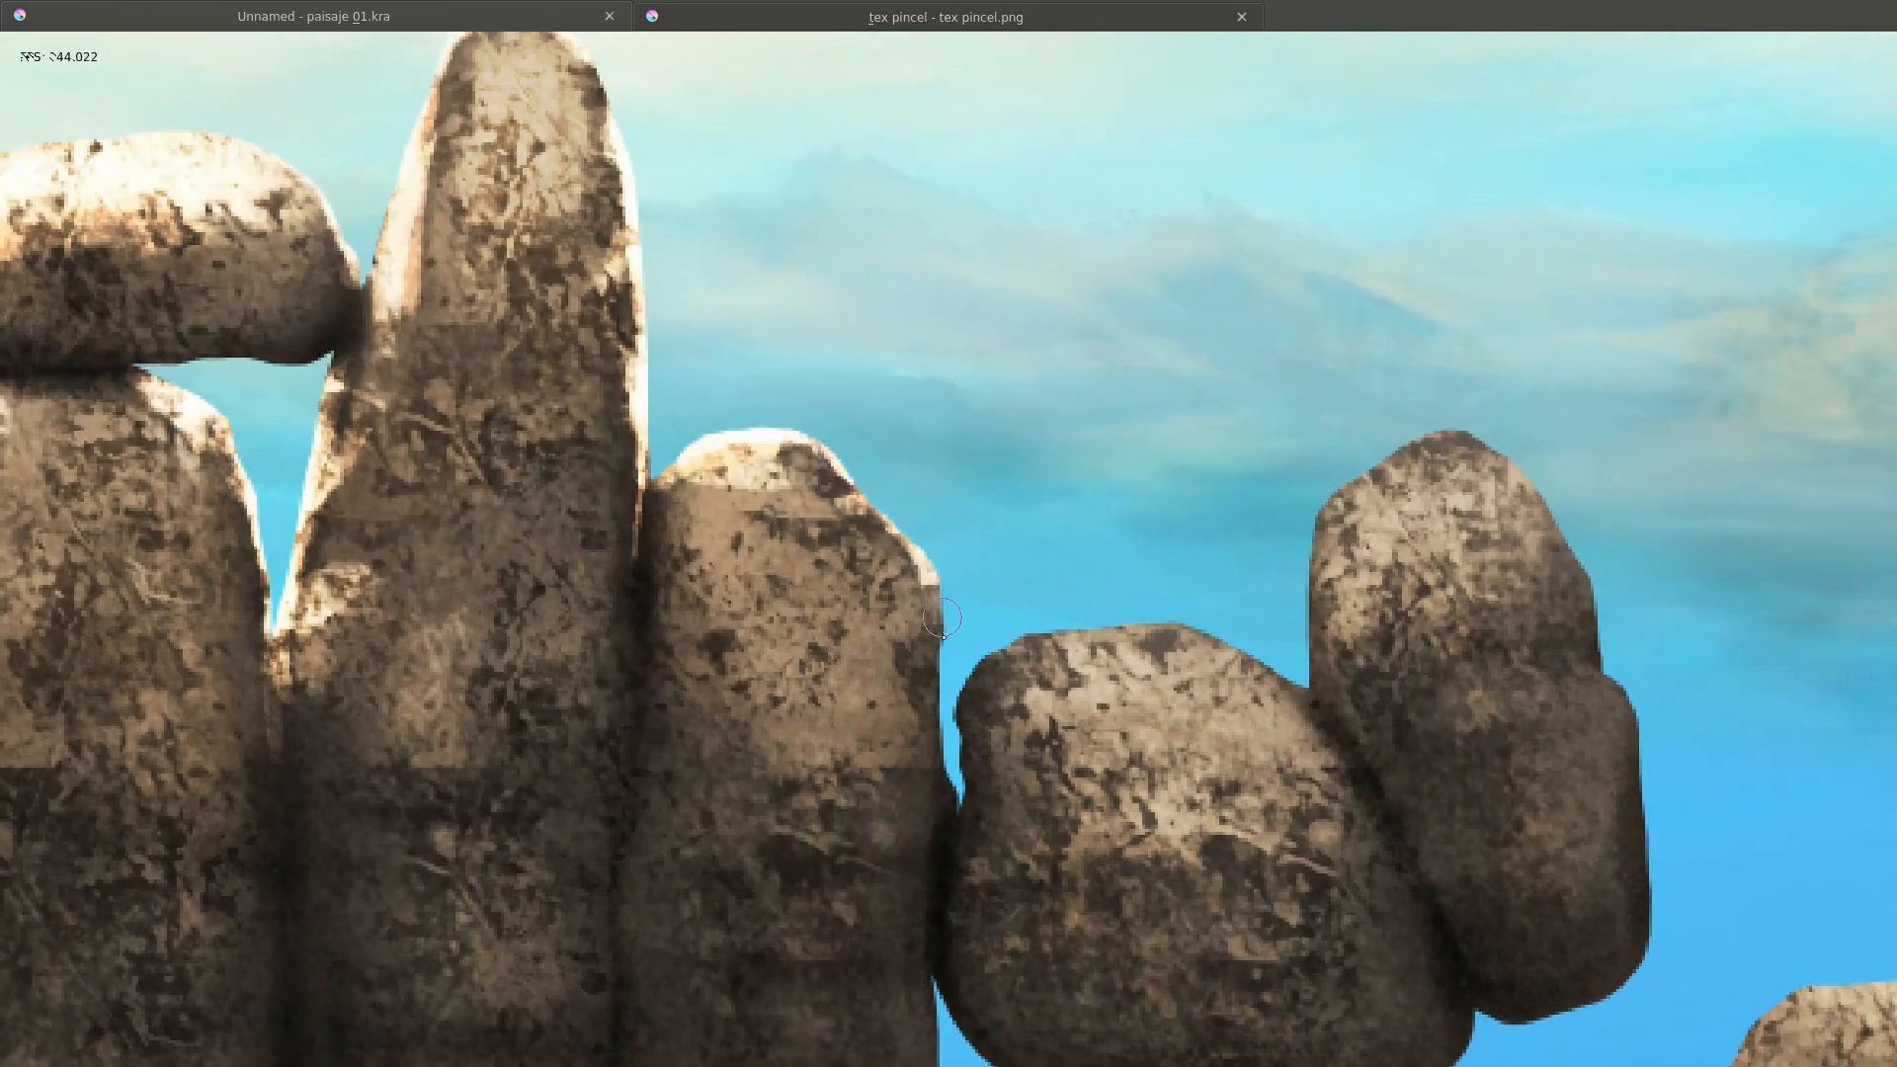
# Continue the cream rim down that pillar's right side, over the squat boulder, and around the upright rock leaning on it.
pyautogui.moveTo(941, 619)
pyautogui.mouseDown()
pyautogui.moveTo(901, 536)
pyautogui.moveTo(1176, 519)
pyautogui.moveTo(1274, 593)
pyautogui.mouseUp()
pyautogui.moveTo(1275, 593)
pyautogui.mouseDown()
pyautogui.moveTo(1047, 637)
pyautogui.moveTo(1112, 397)
pyautogui.mouseUp()
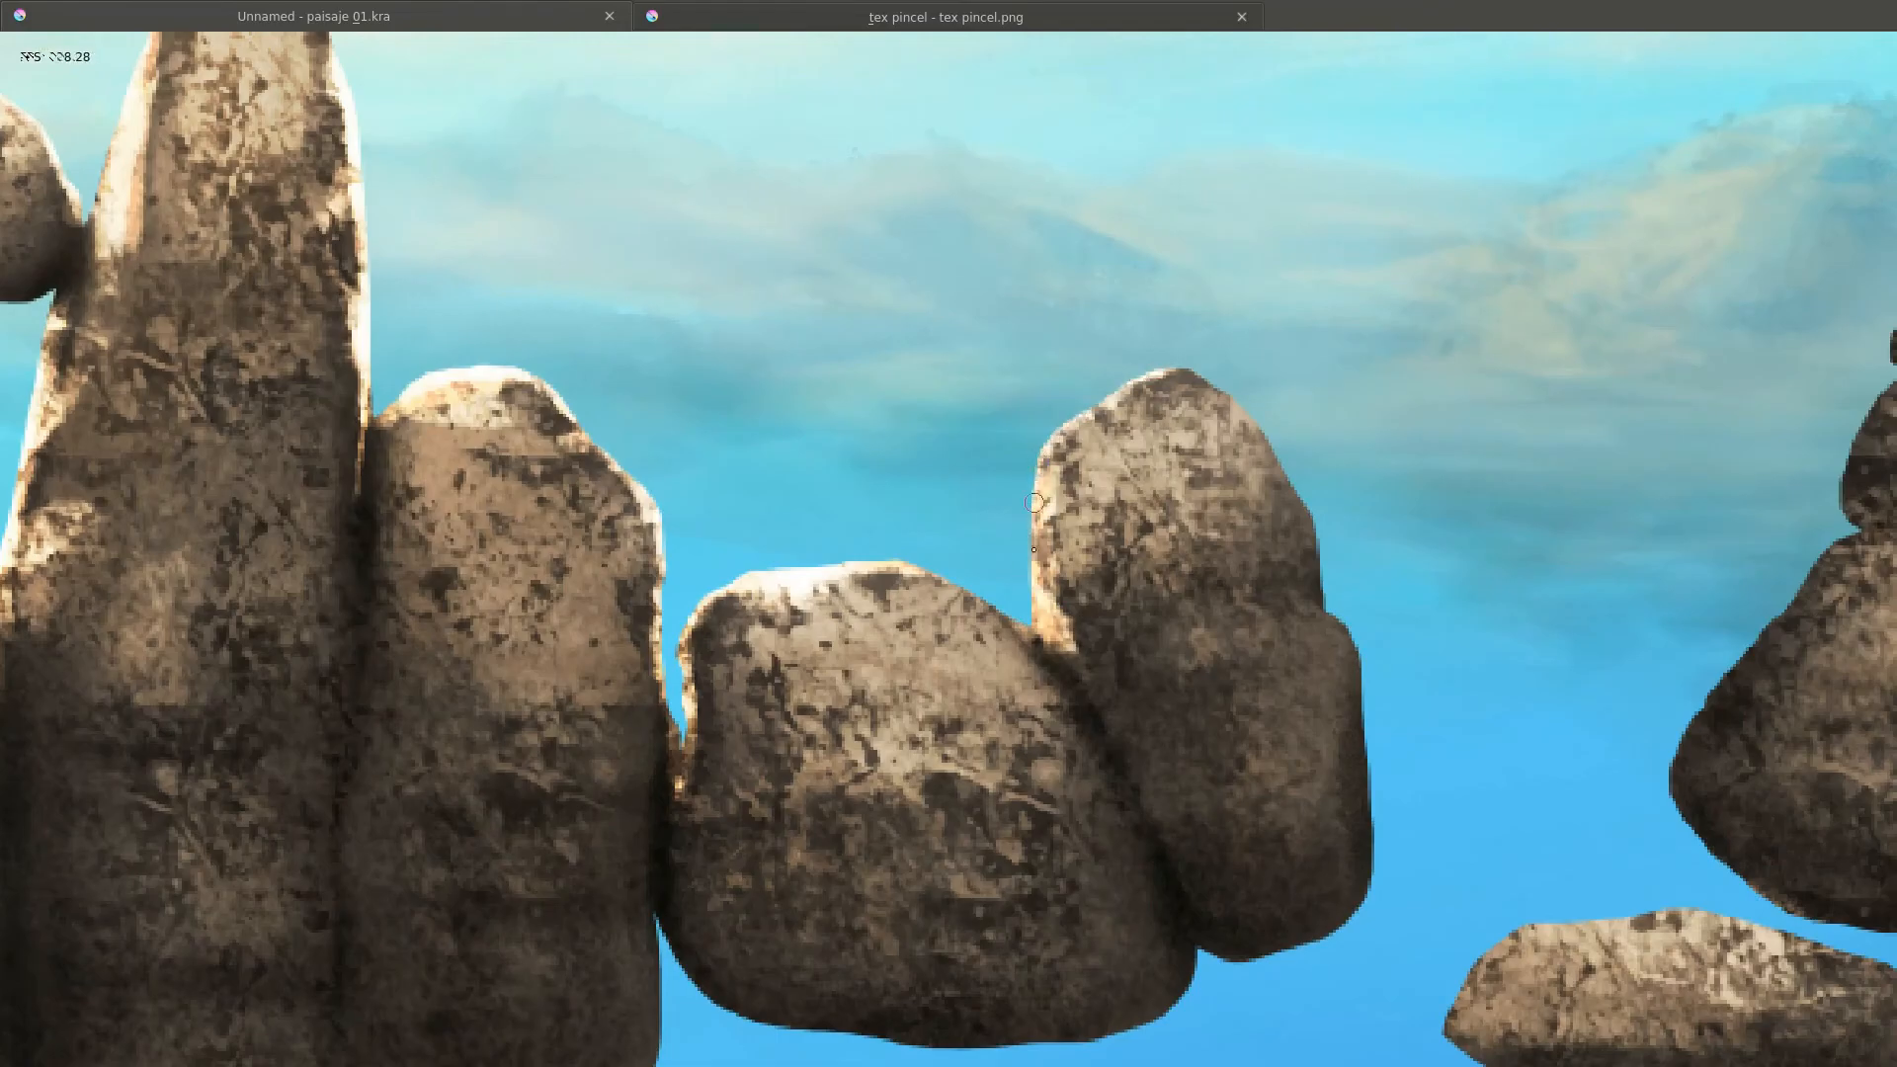
pyautogui.moveTo(1305, 565); pyautogui.dragTo(1373, 684)
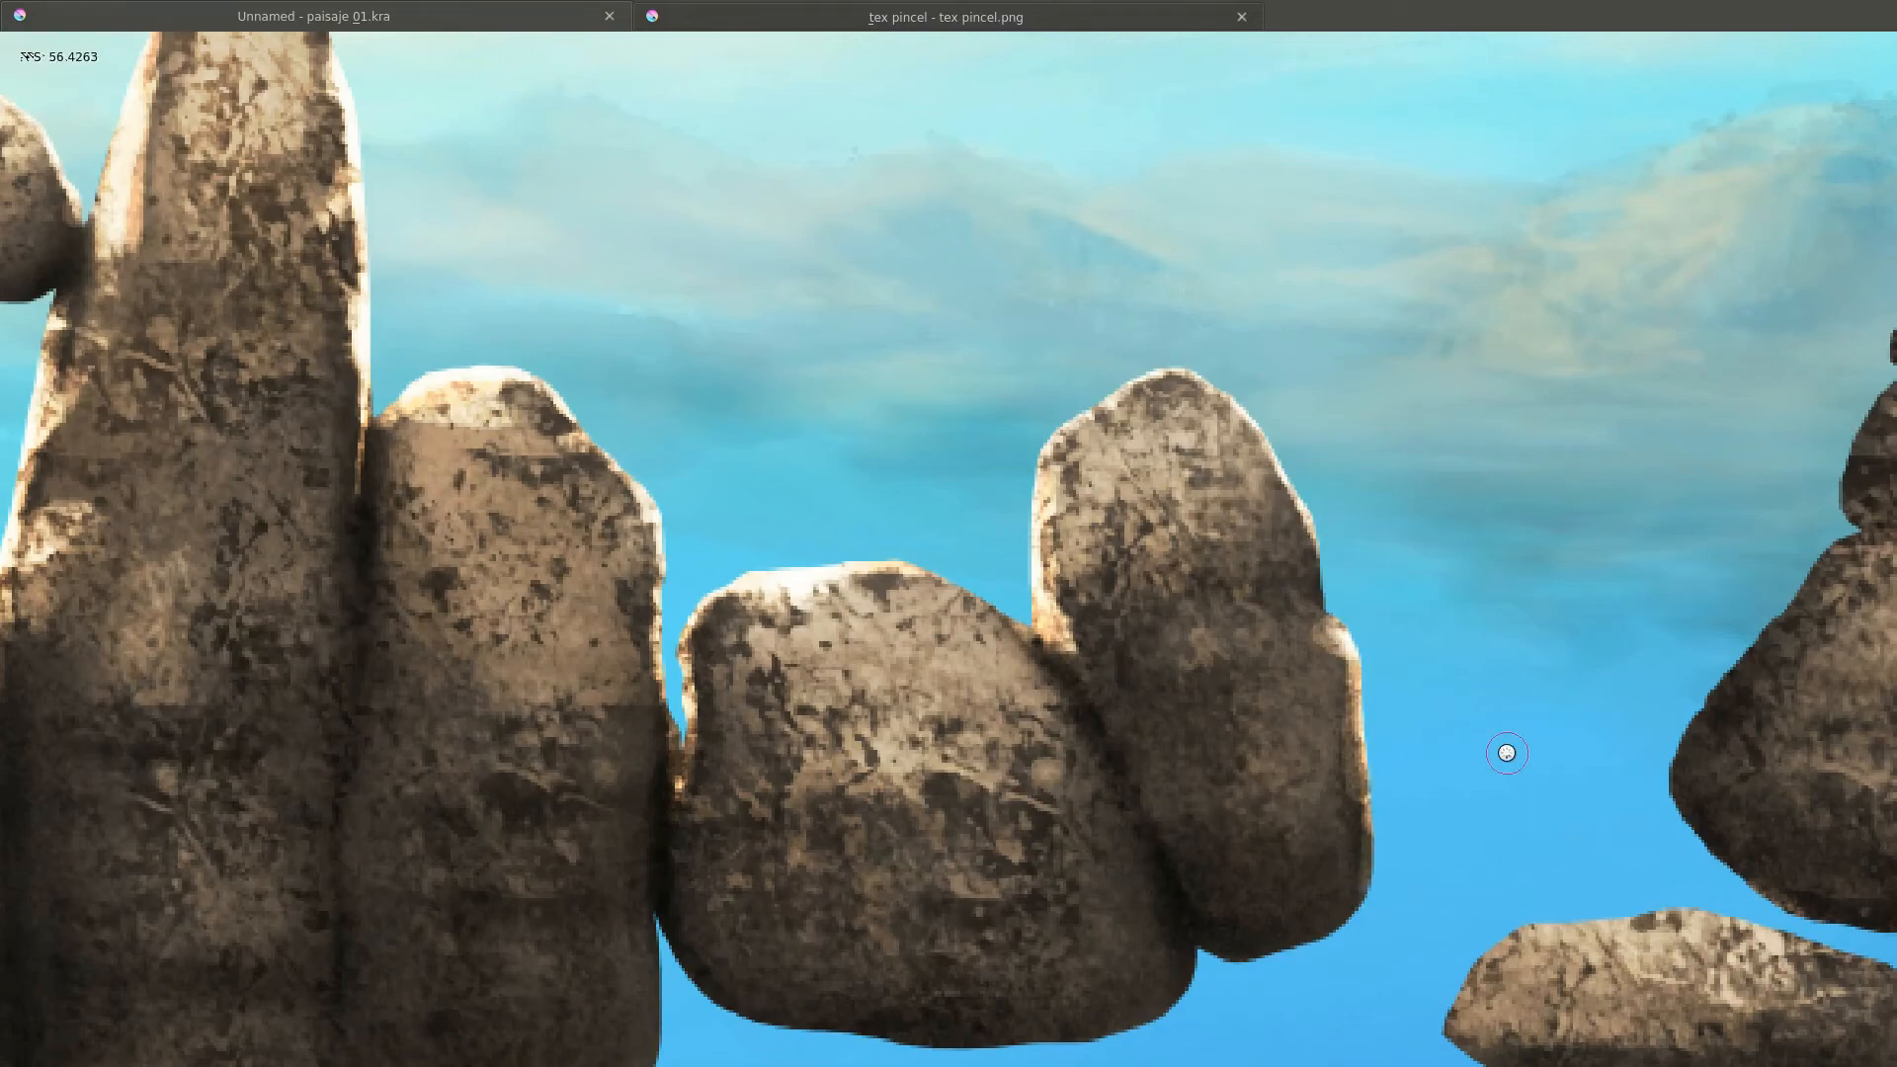
# Paint cream light along the upper edge and ends of the small flat rock below the stacked cairn.
pyautogui.press('2')
pyautogui.scroll(10, 1037, 509)
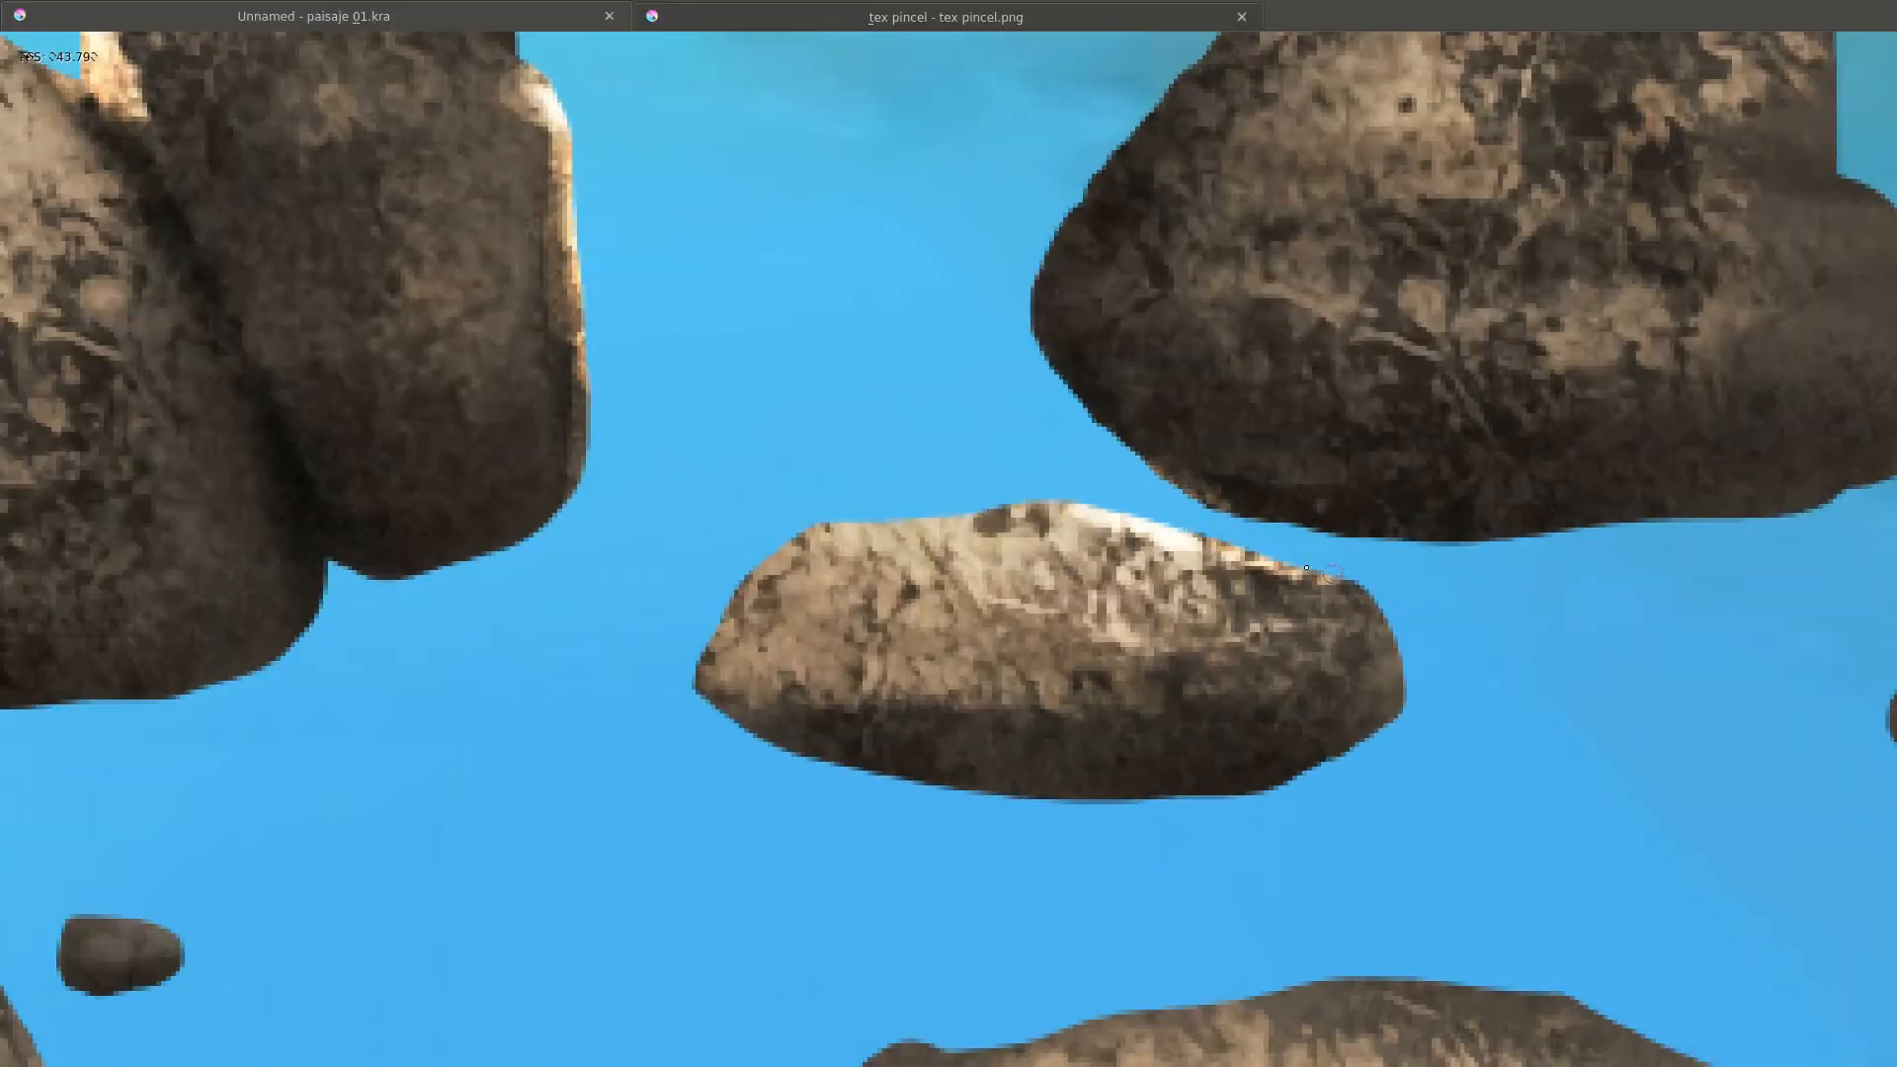
pyautogui.moveTo(1306, 568); pyautogui.dragTo(1388, 696)
pyautogui.moveTo(1037, 504)
pyautogui.mouseDown()
pyautogui.moveTo(835, 554)
pyautogui.moveTo(697, 691)
pyautogui.mouseUp()
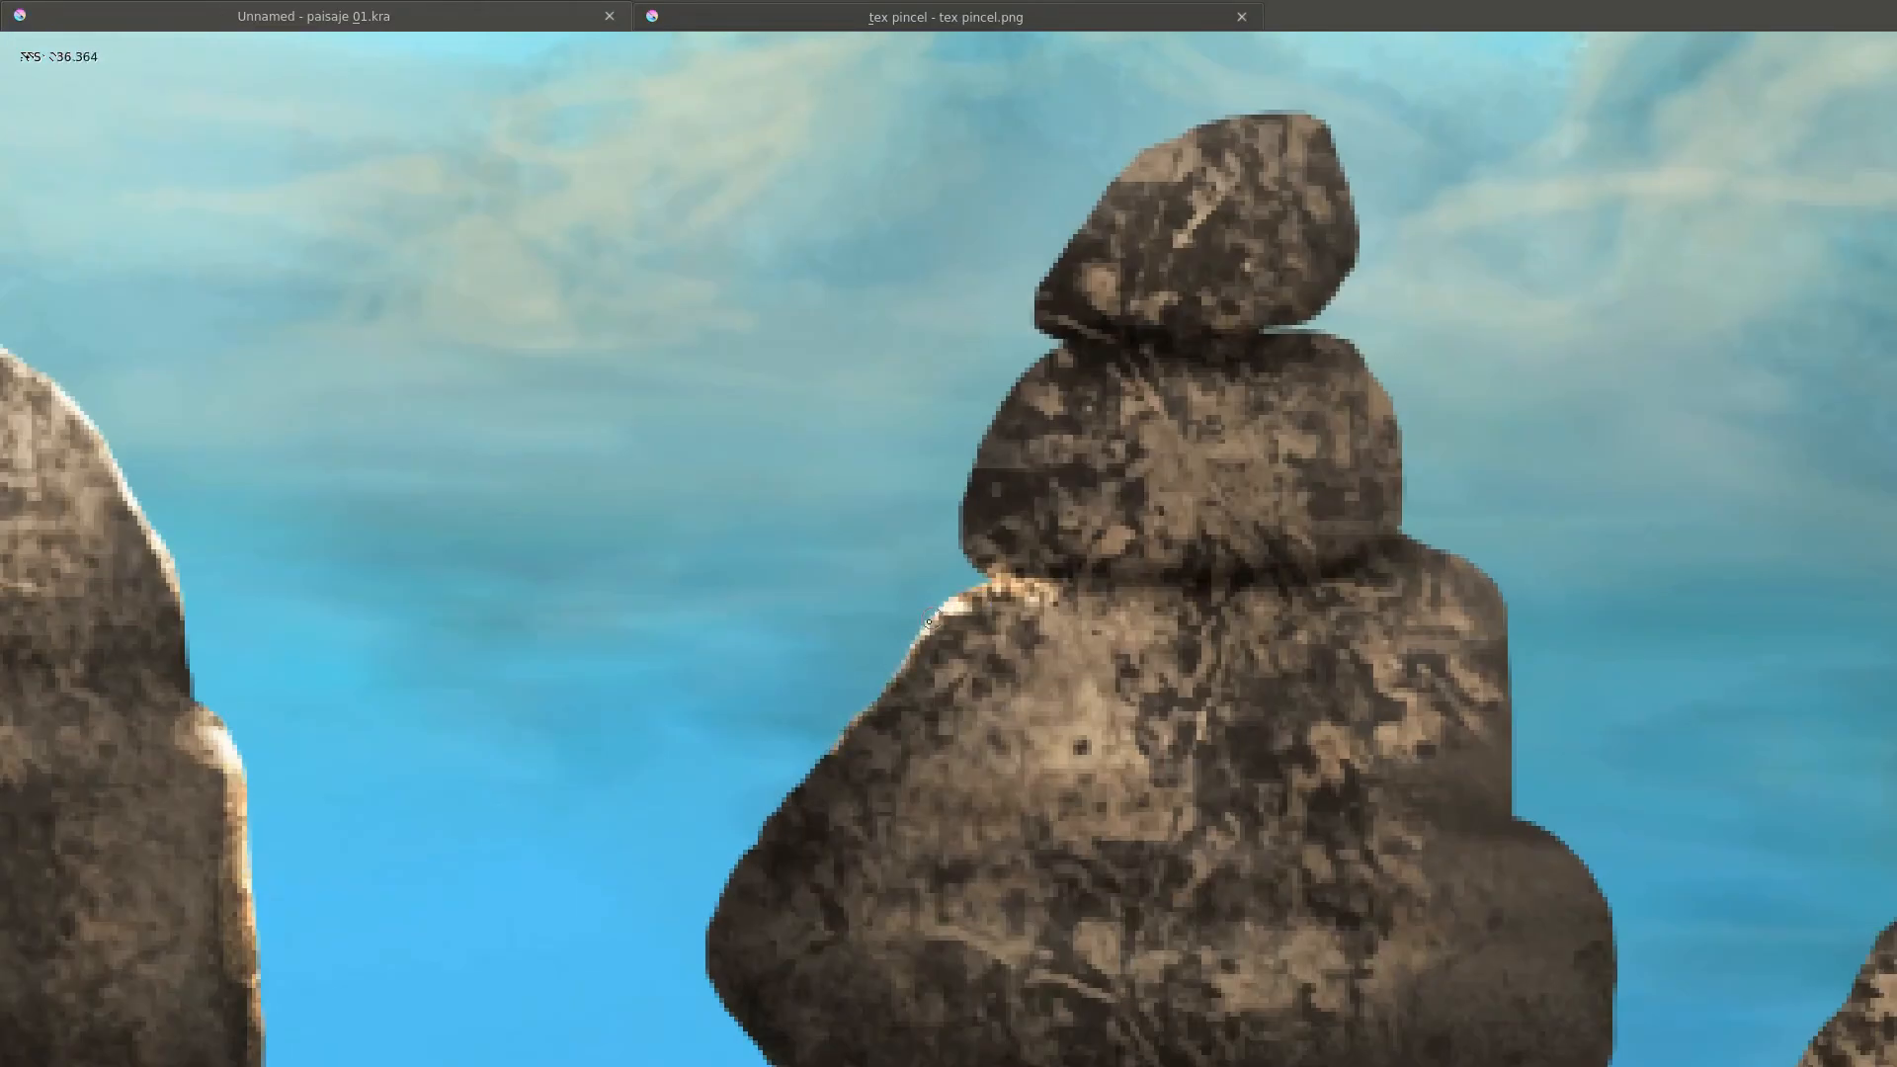
# Paint cream highlights up the left edges of the three-stone cairn and over its top stone.
pyautogui.moveTo(928, 622); pyautogui.dragTo(766, 835)
pyautogui.moveTo(823, 720); pyautogui.dragTo(902, 503)
pyautogui.moveTo(1027, 405); pyautogui.dragTo(914, 622)
pyautogui.moveTo(1055, 352); pyautogui.dragTo(921, 599)
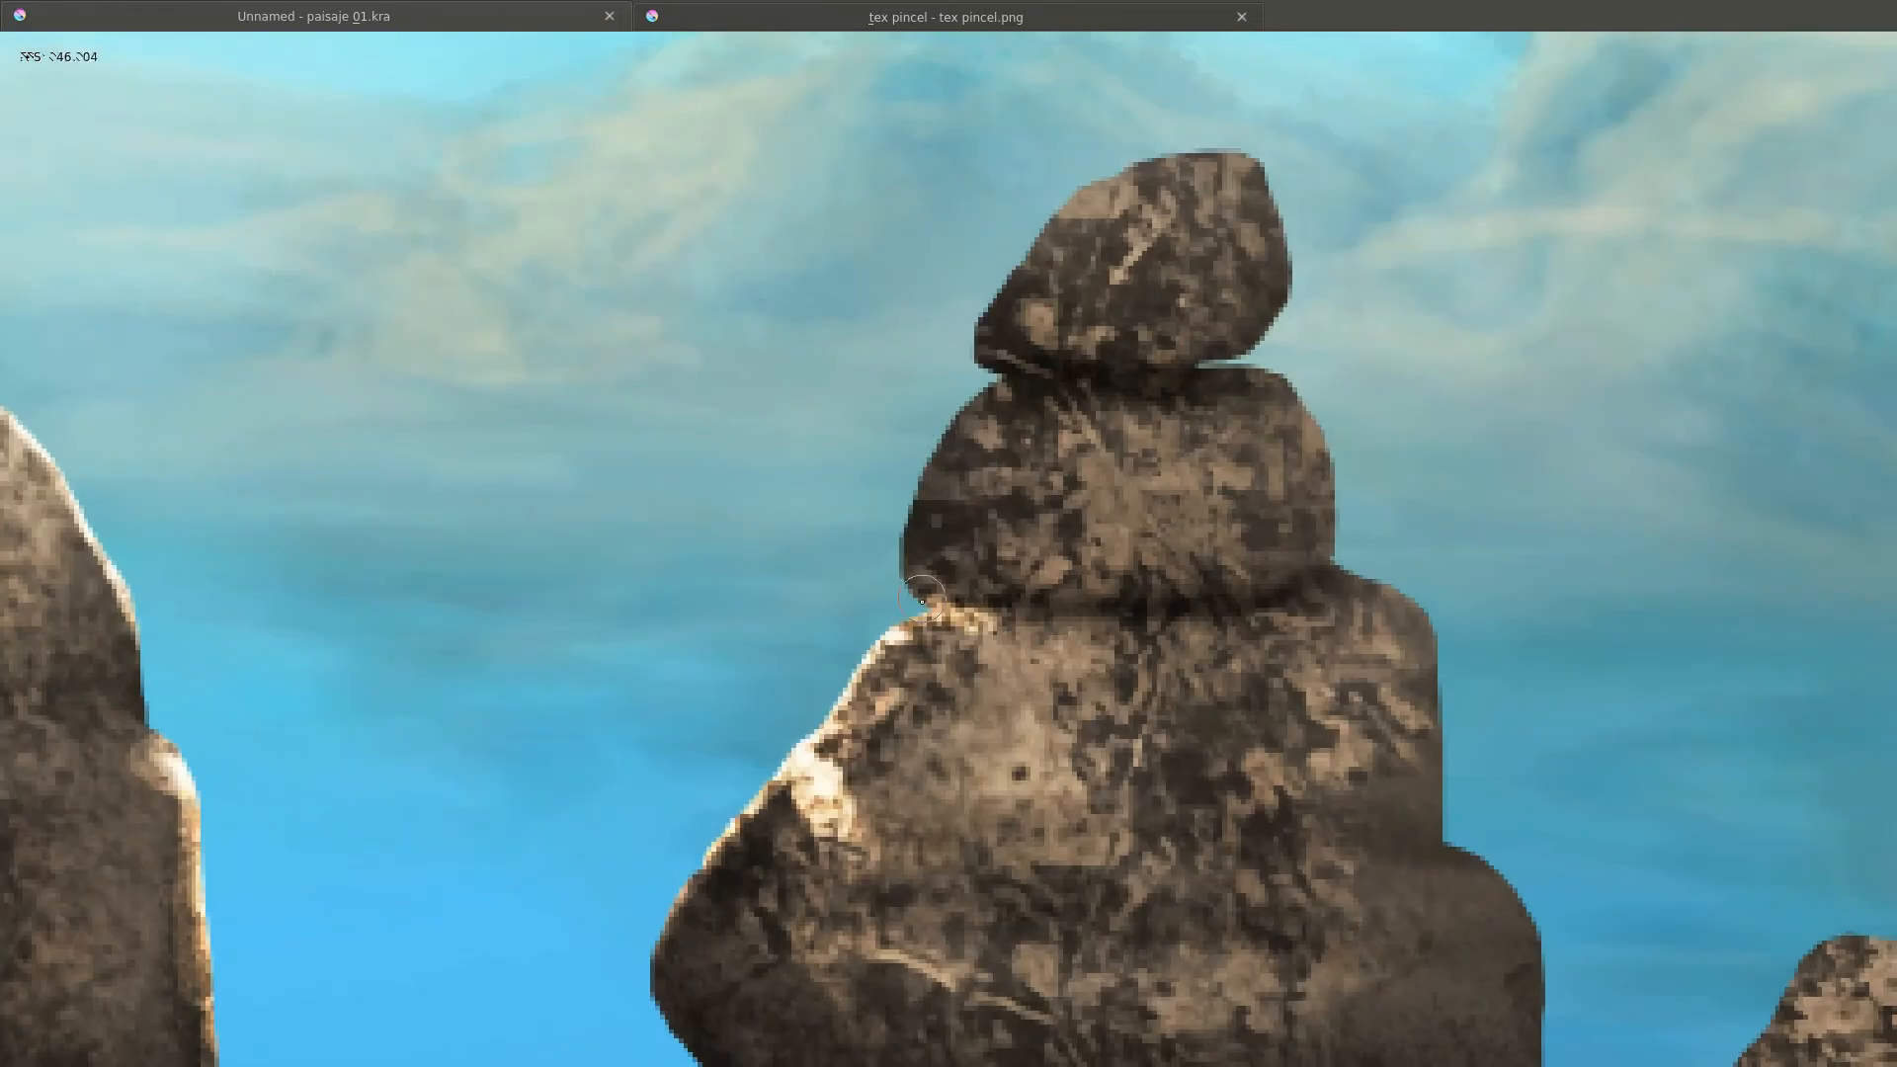
pyautogui.moveTo(1023, 204)
pyautogui.mouseDown()
pyautogui.moveTo(944, 339)
pyautogui.moveTo(1037, 288)
pyautogui.mouseUp()
# Edge the right side of the three-stone cairn with cream light, from the middle stone down to the base's bulge.
pyautogui.moveTo(1204, 482); pyautogui.dragTo(844, 427)
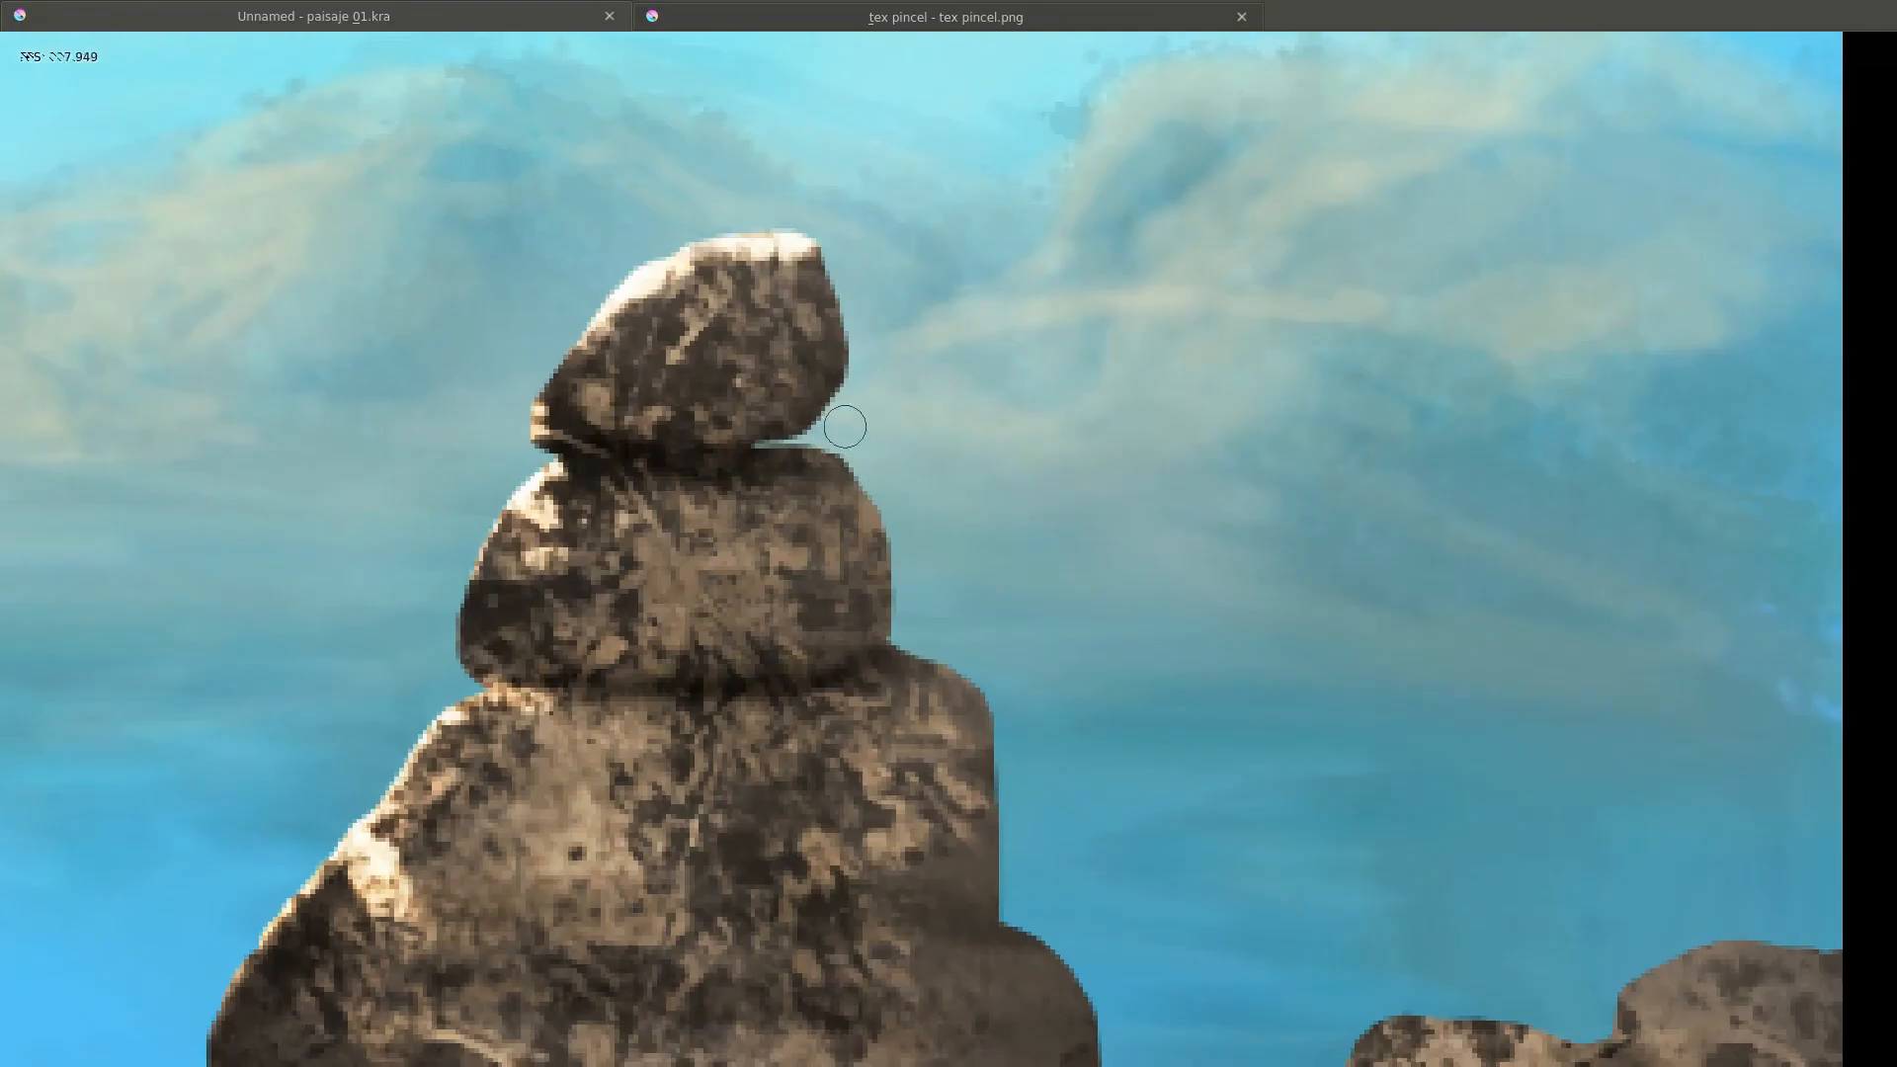
pyautogui.moveTo(897, 528); pyautogui.dragTo(904, 613)
pyautogui.moveTo(1005, 690); pyautogui.dragTo(908, 431)
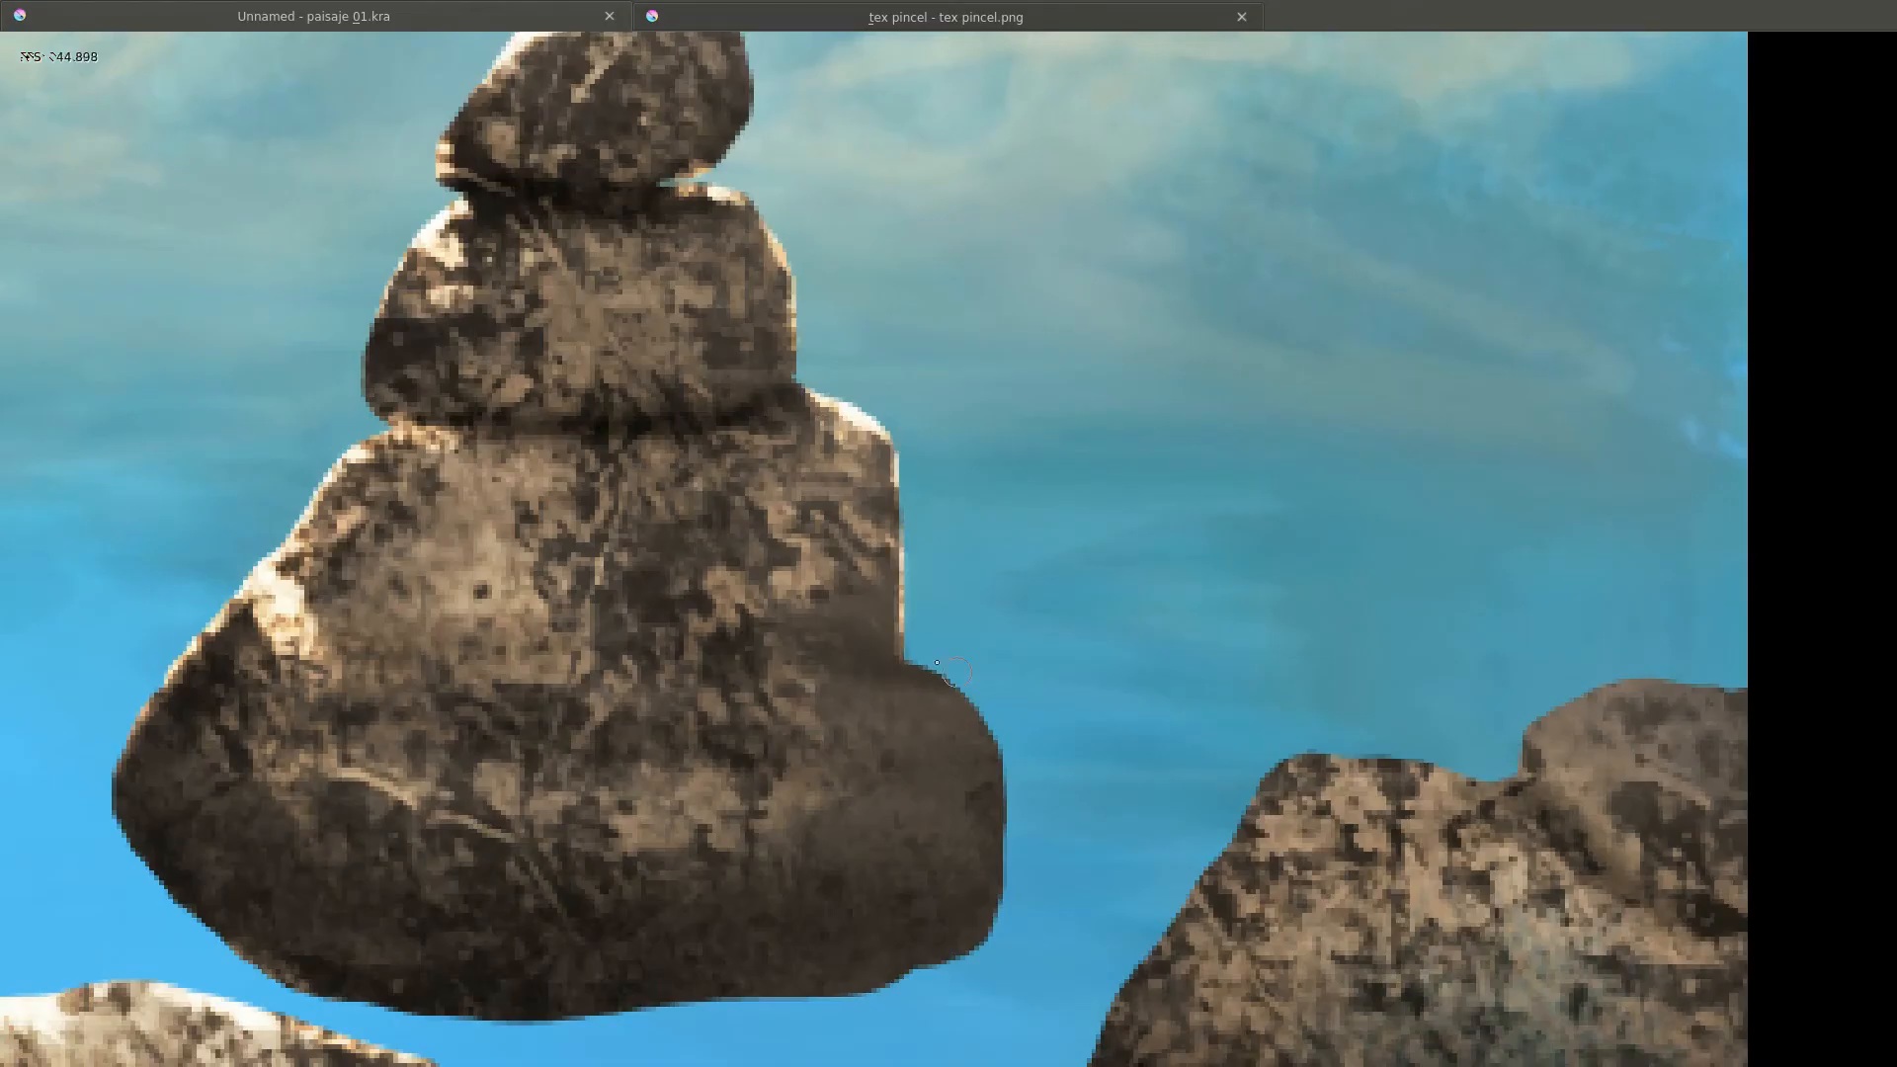
pyautogui.moveTo(936, 662); pyautogui.dragTo(997, 707)
pyautogui.moveTo(1013, 782); pyautogui.dragTo(996, 928)
# Highlight the top, left slope and rounded upper lump of the rock at the right canvas edge in cream.
pyautogui.scroll(-4, 996, 889)
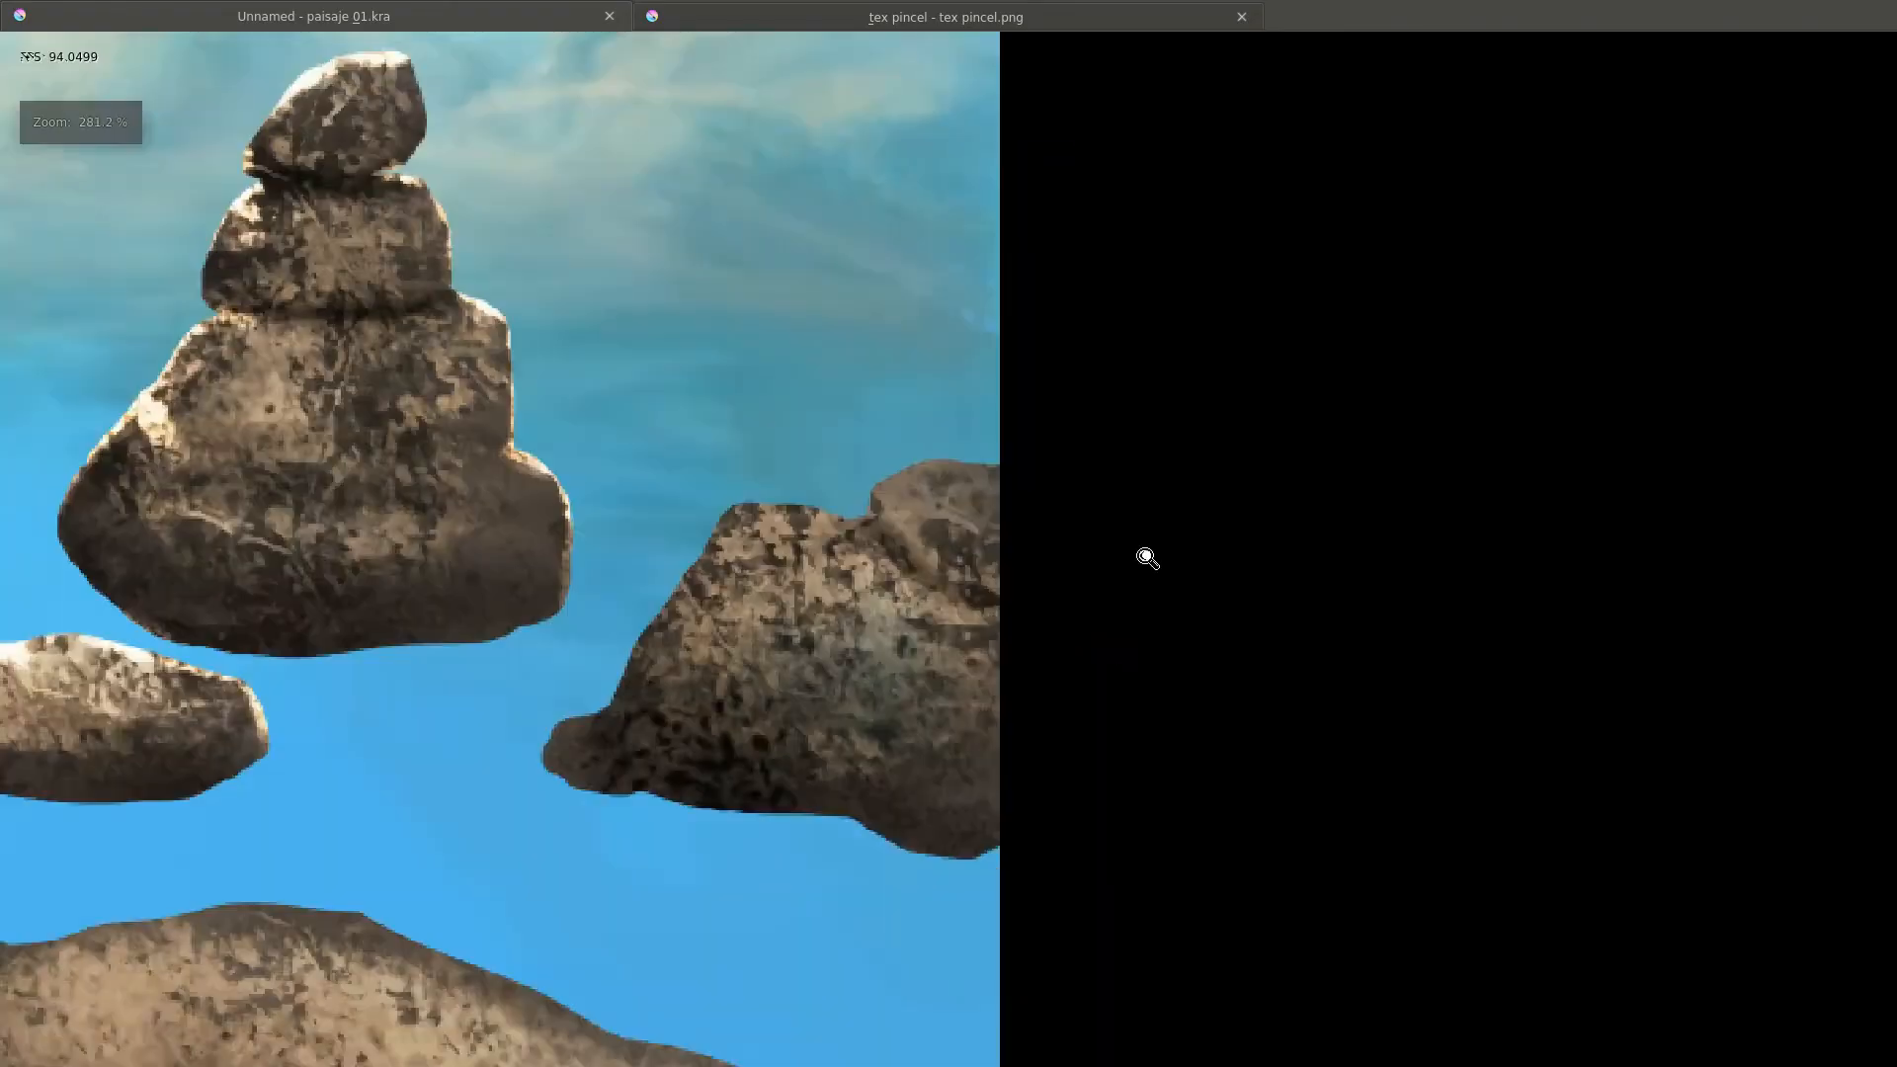
pyautogui.scroll(4, 1143, 554)
pyautogui.moveTo(691, 578)
pyautogui.mouseDown()
pyautogui.moveTo(864, 583)
pyautogui.moveTo(745, 555)
pyautogui.moveTo(869, 622)
pyautogui.moveTo(629, 639)
pyautogui.mouseUp()
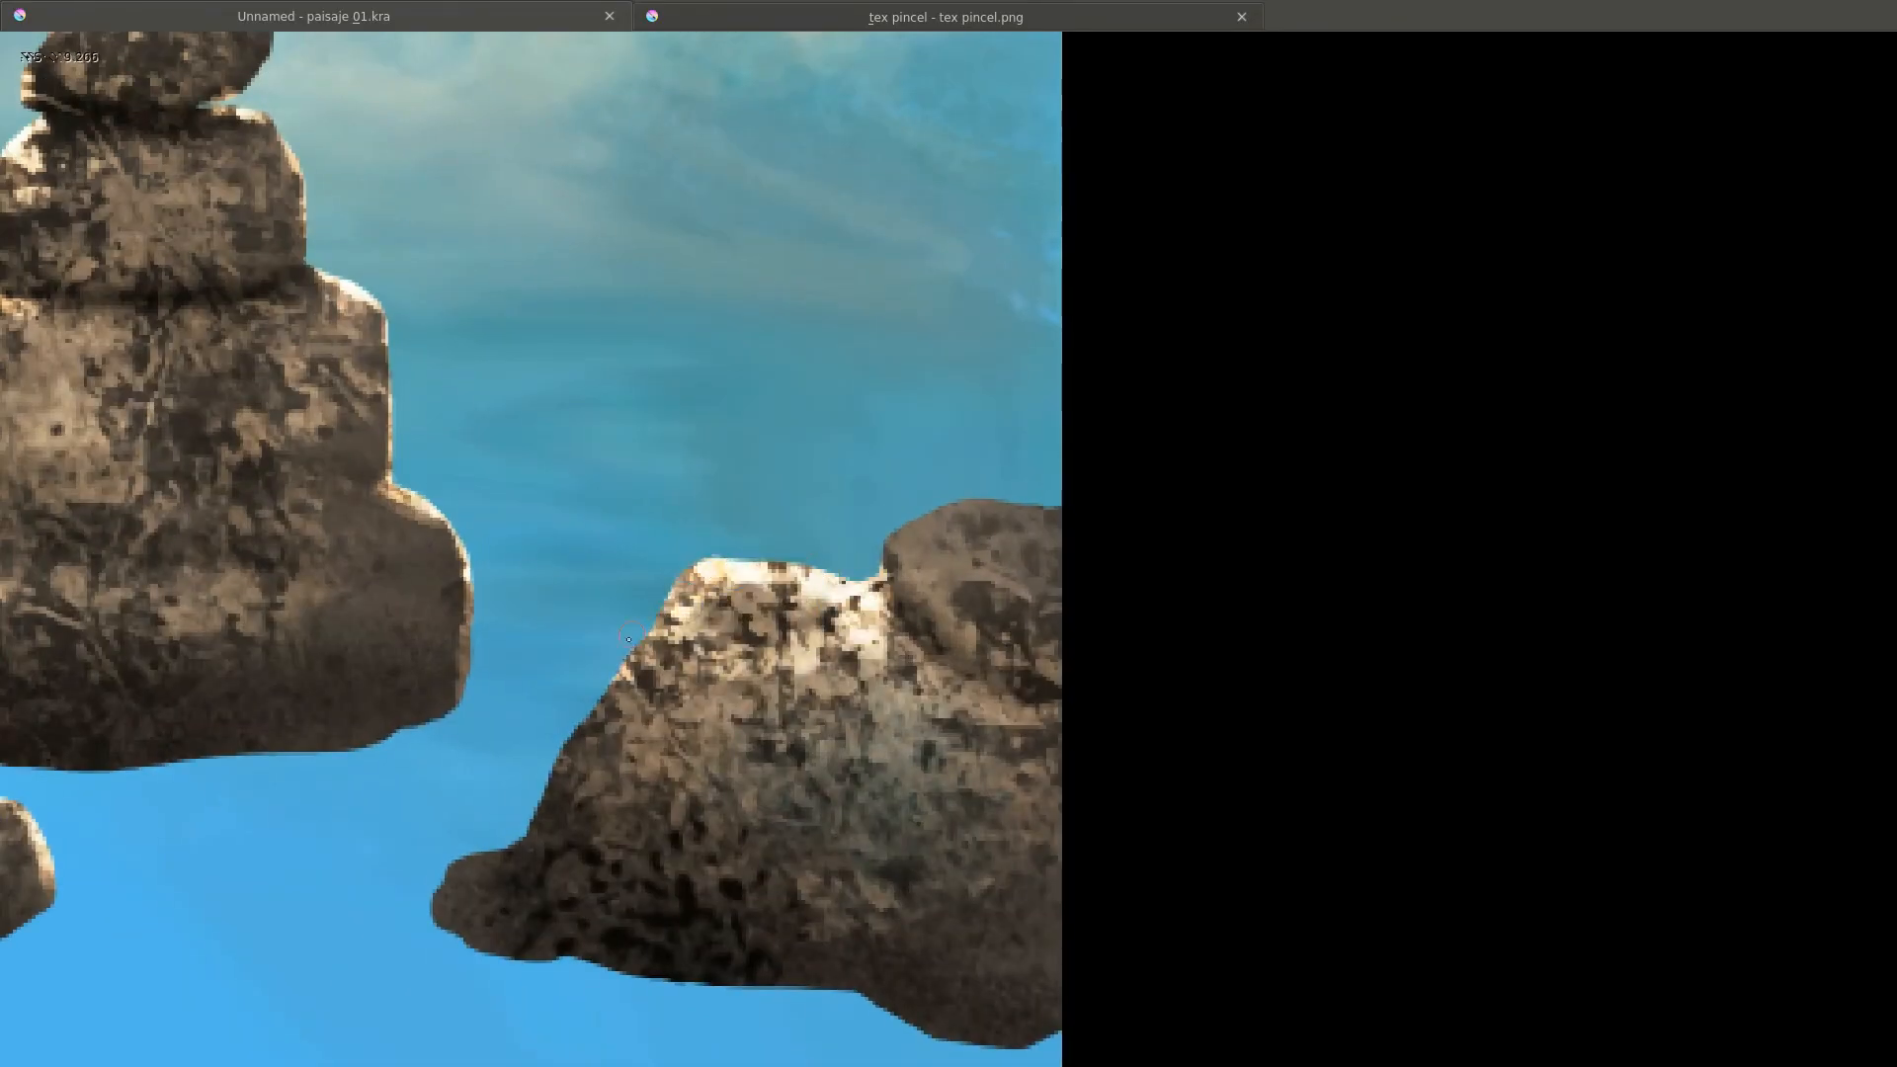
pyautogui.moveTo(562, 760); pyautogui.dragTo(534, 792)
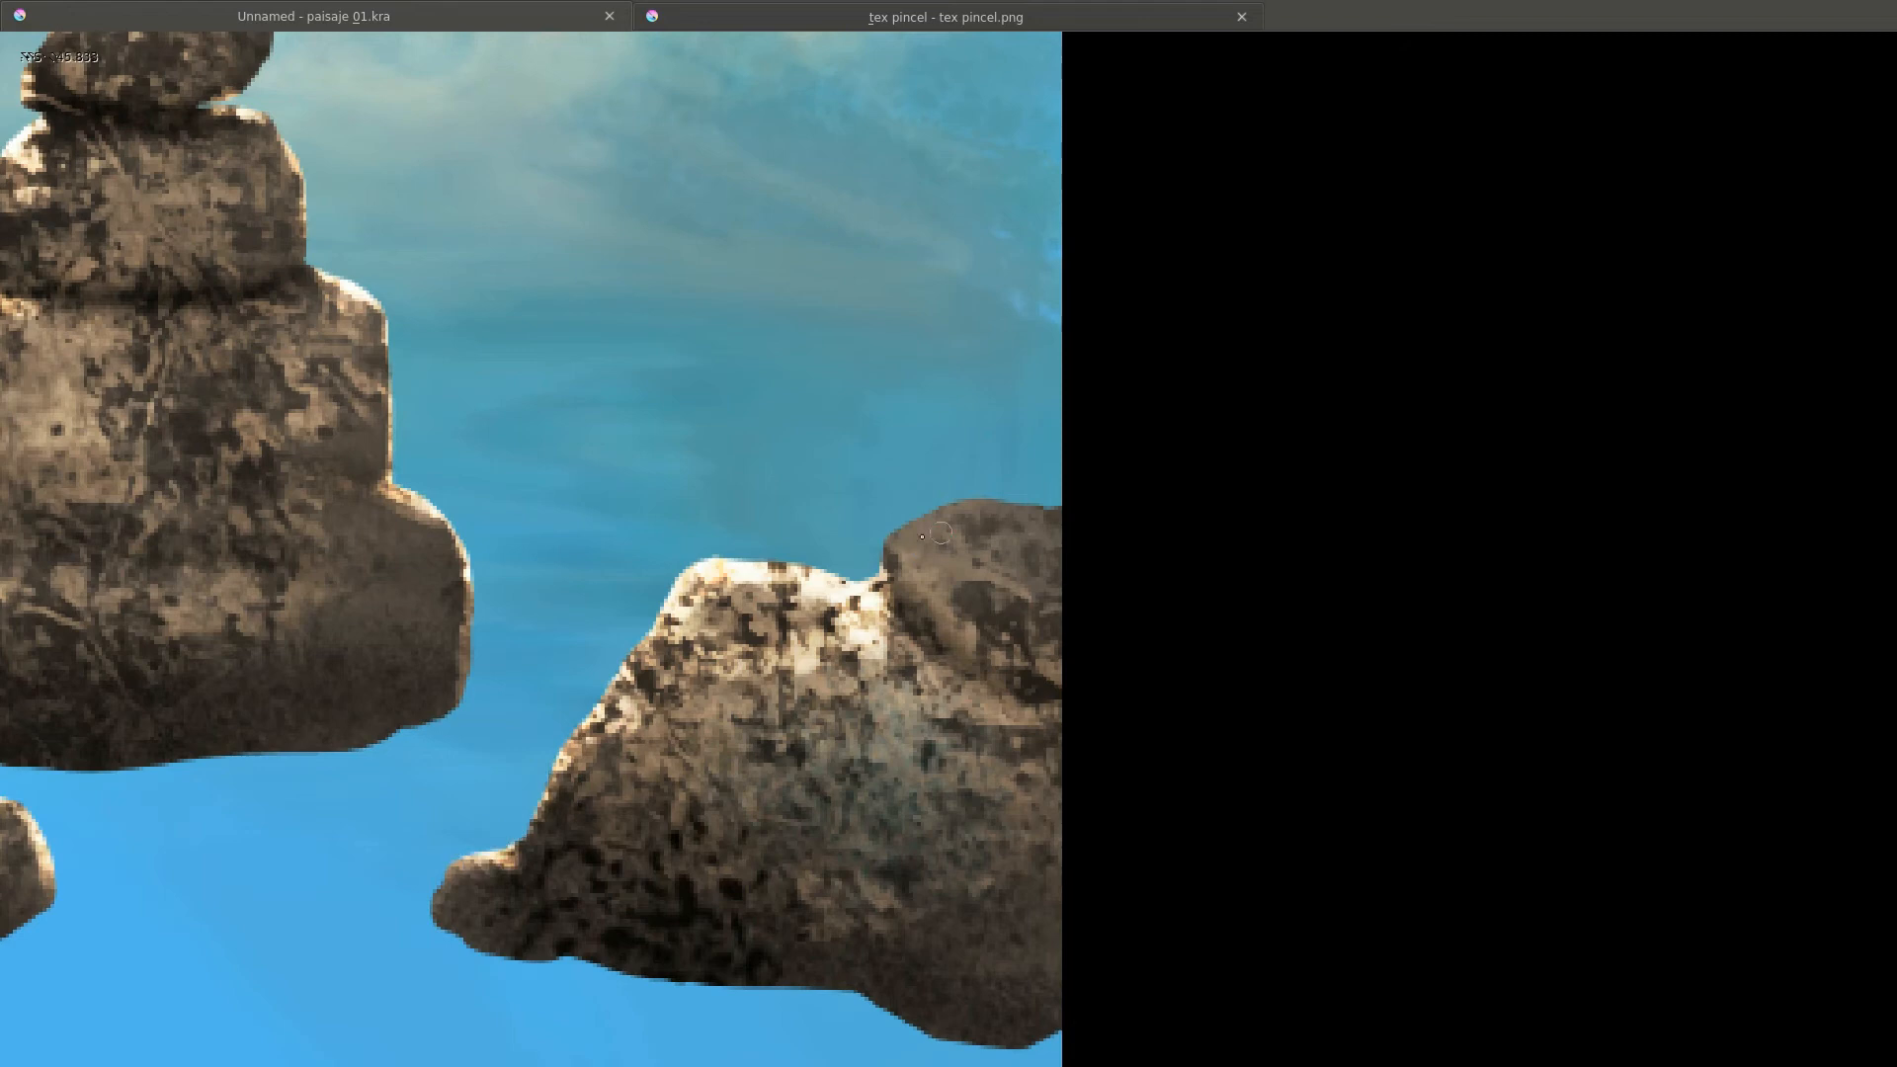
pyautogui.moveTo(921, 536); pyautogui.dragTo(976, 516)
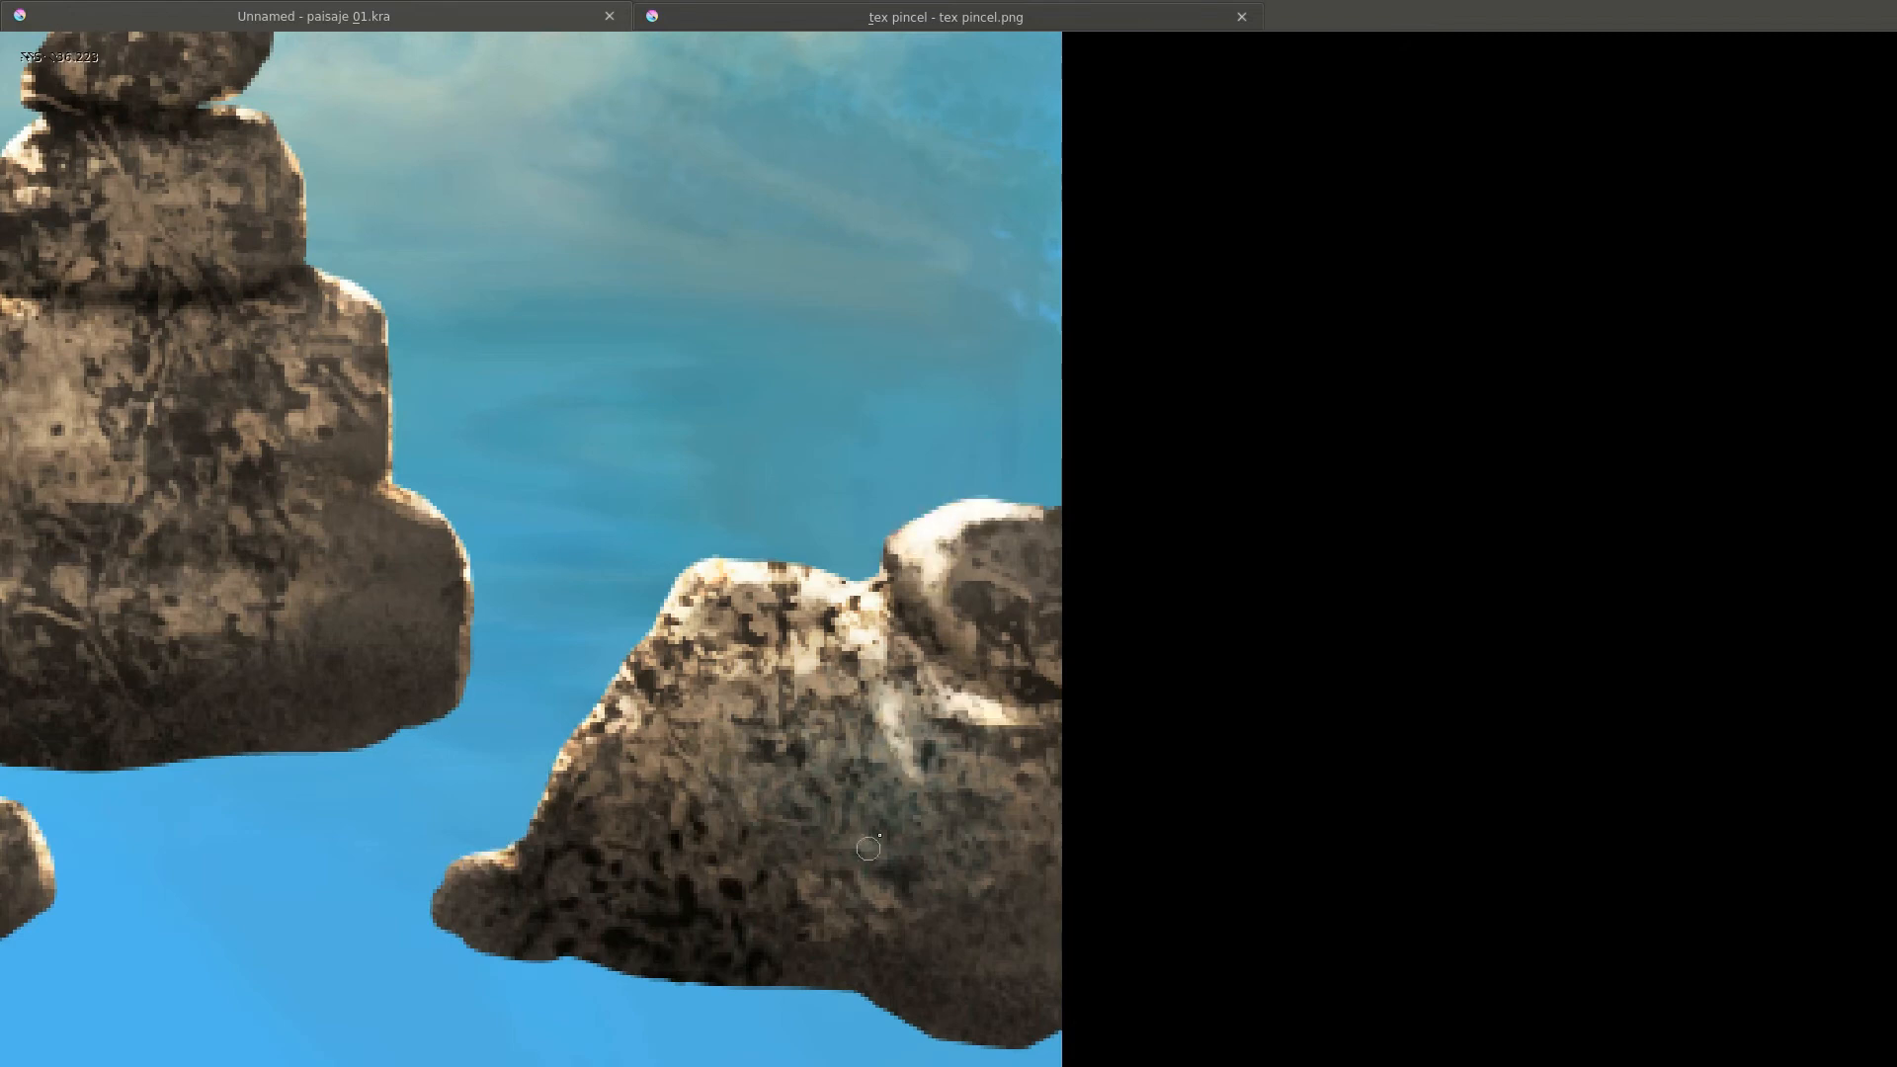
# Paint a cream highlight along the top of the small oval rock below the pillars.
pyautogui.scroll(-6, 868, 847)
pyautogui.scroll(6, 723, 557)
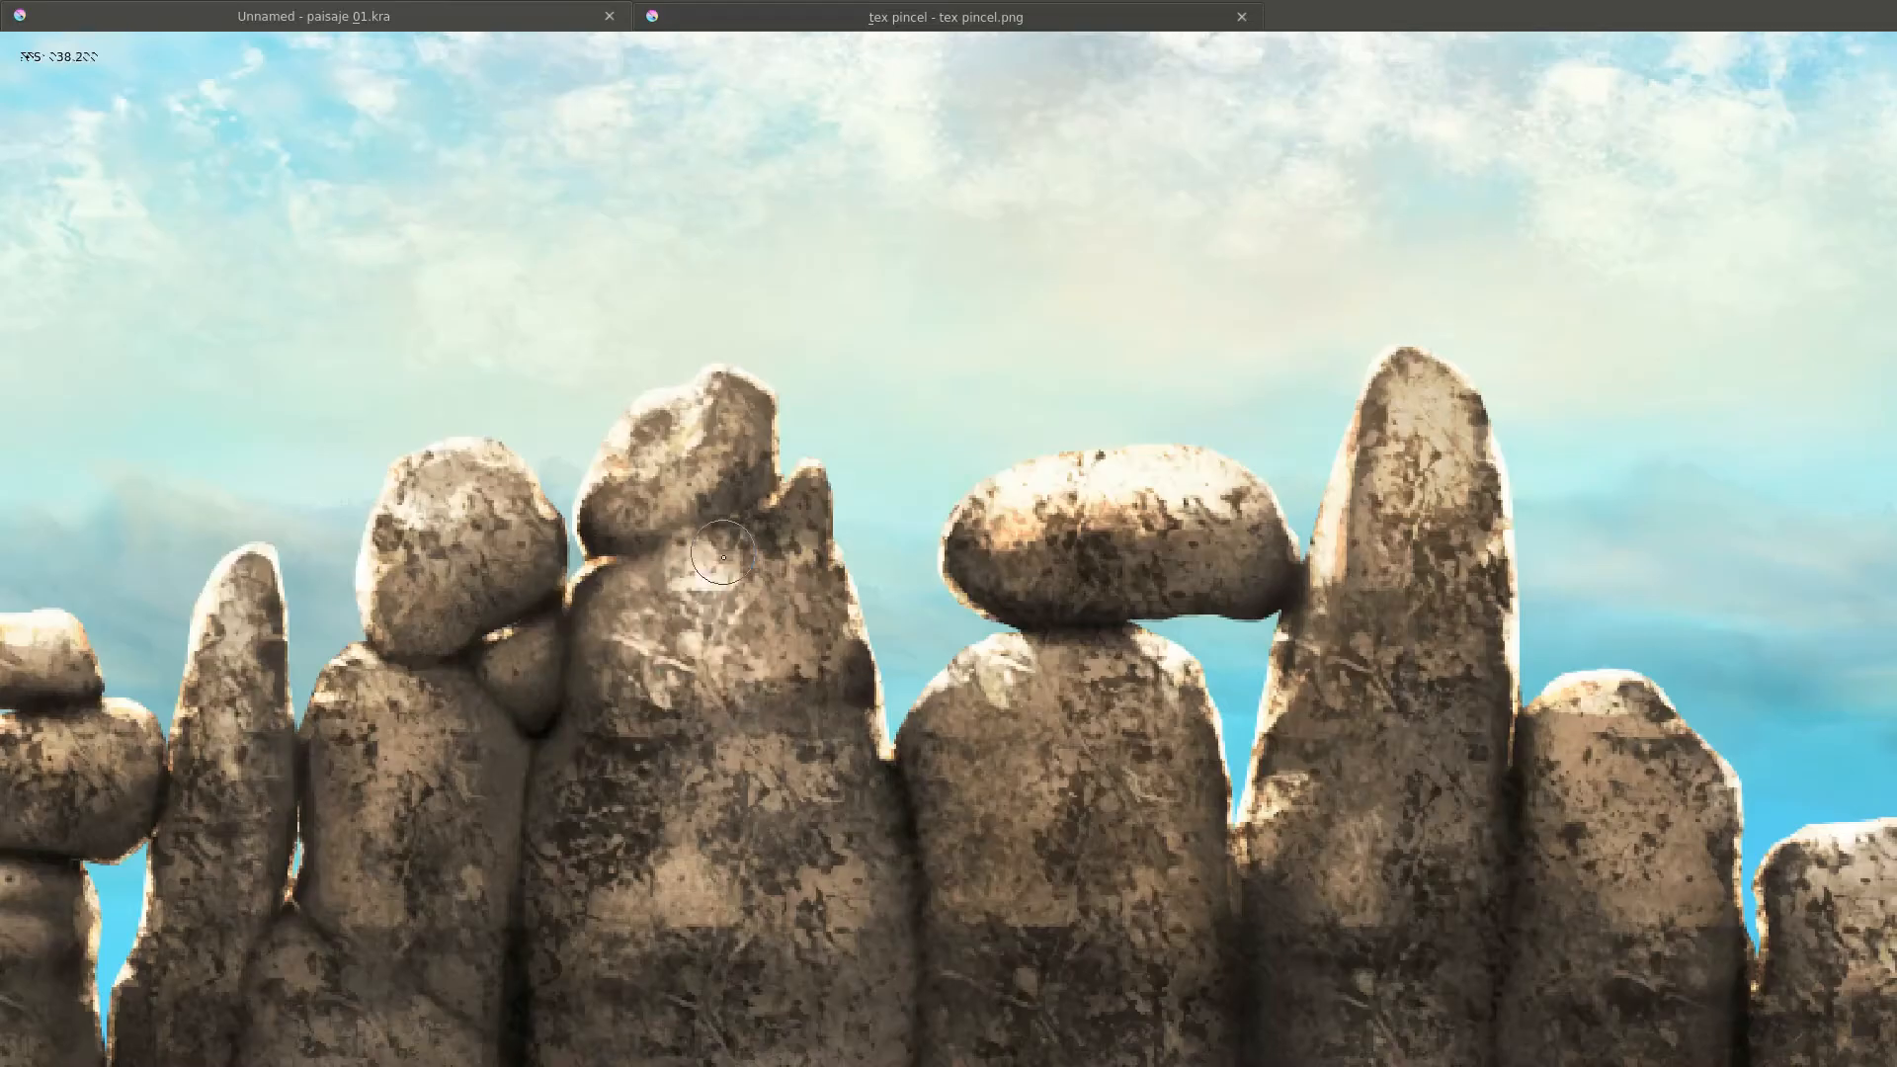
pyautogui.scroll(-5, 723, 557)
pyautogui.scroll(2, 710, 601)
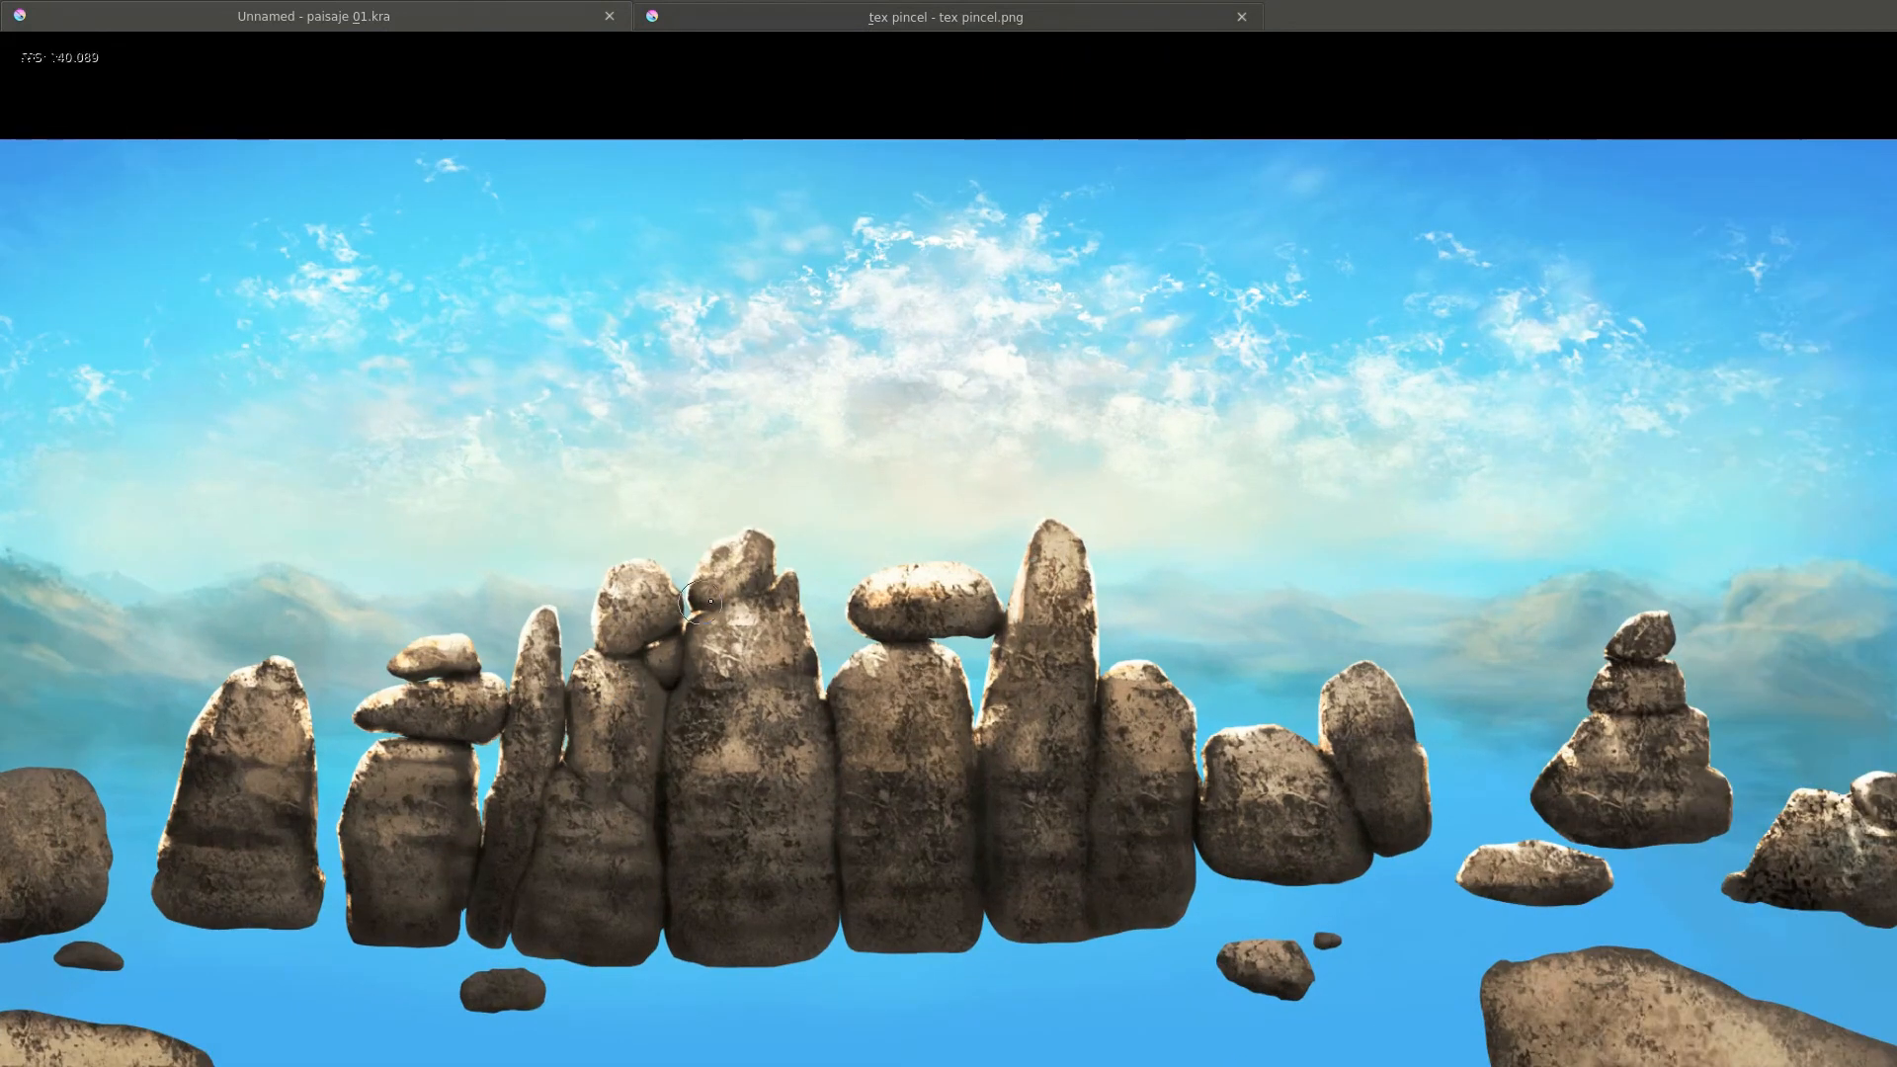
pyautogui.scroll(8, 464, 998)
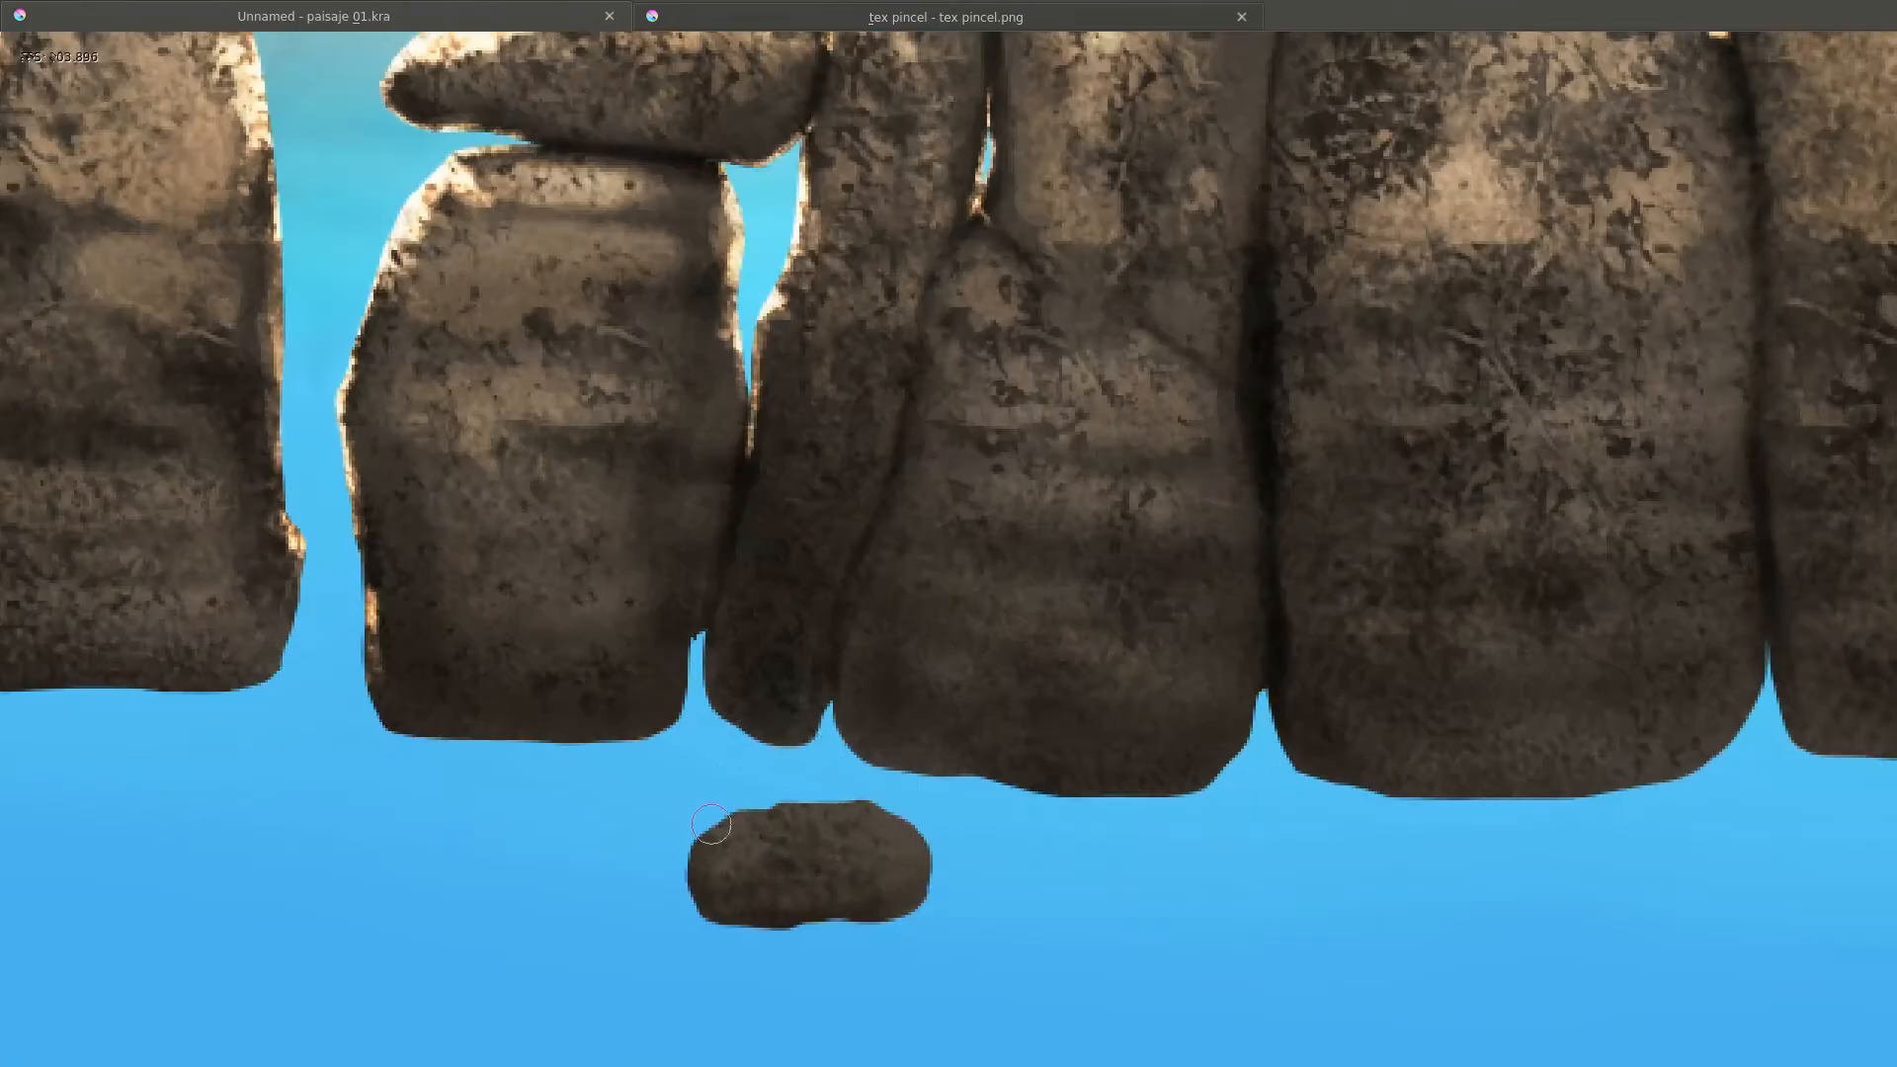
pyautogui.moveTo(542, 802); pyautogui.dragTo(745, 771)
pyautogui.scroll(-2, 857, 828)
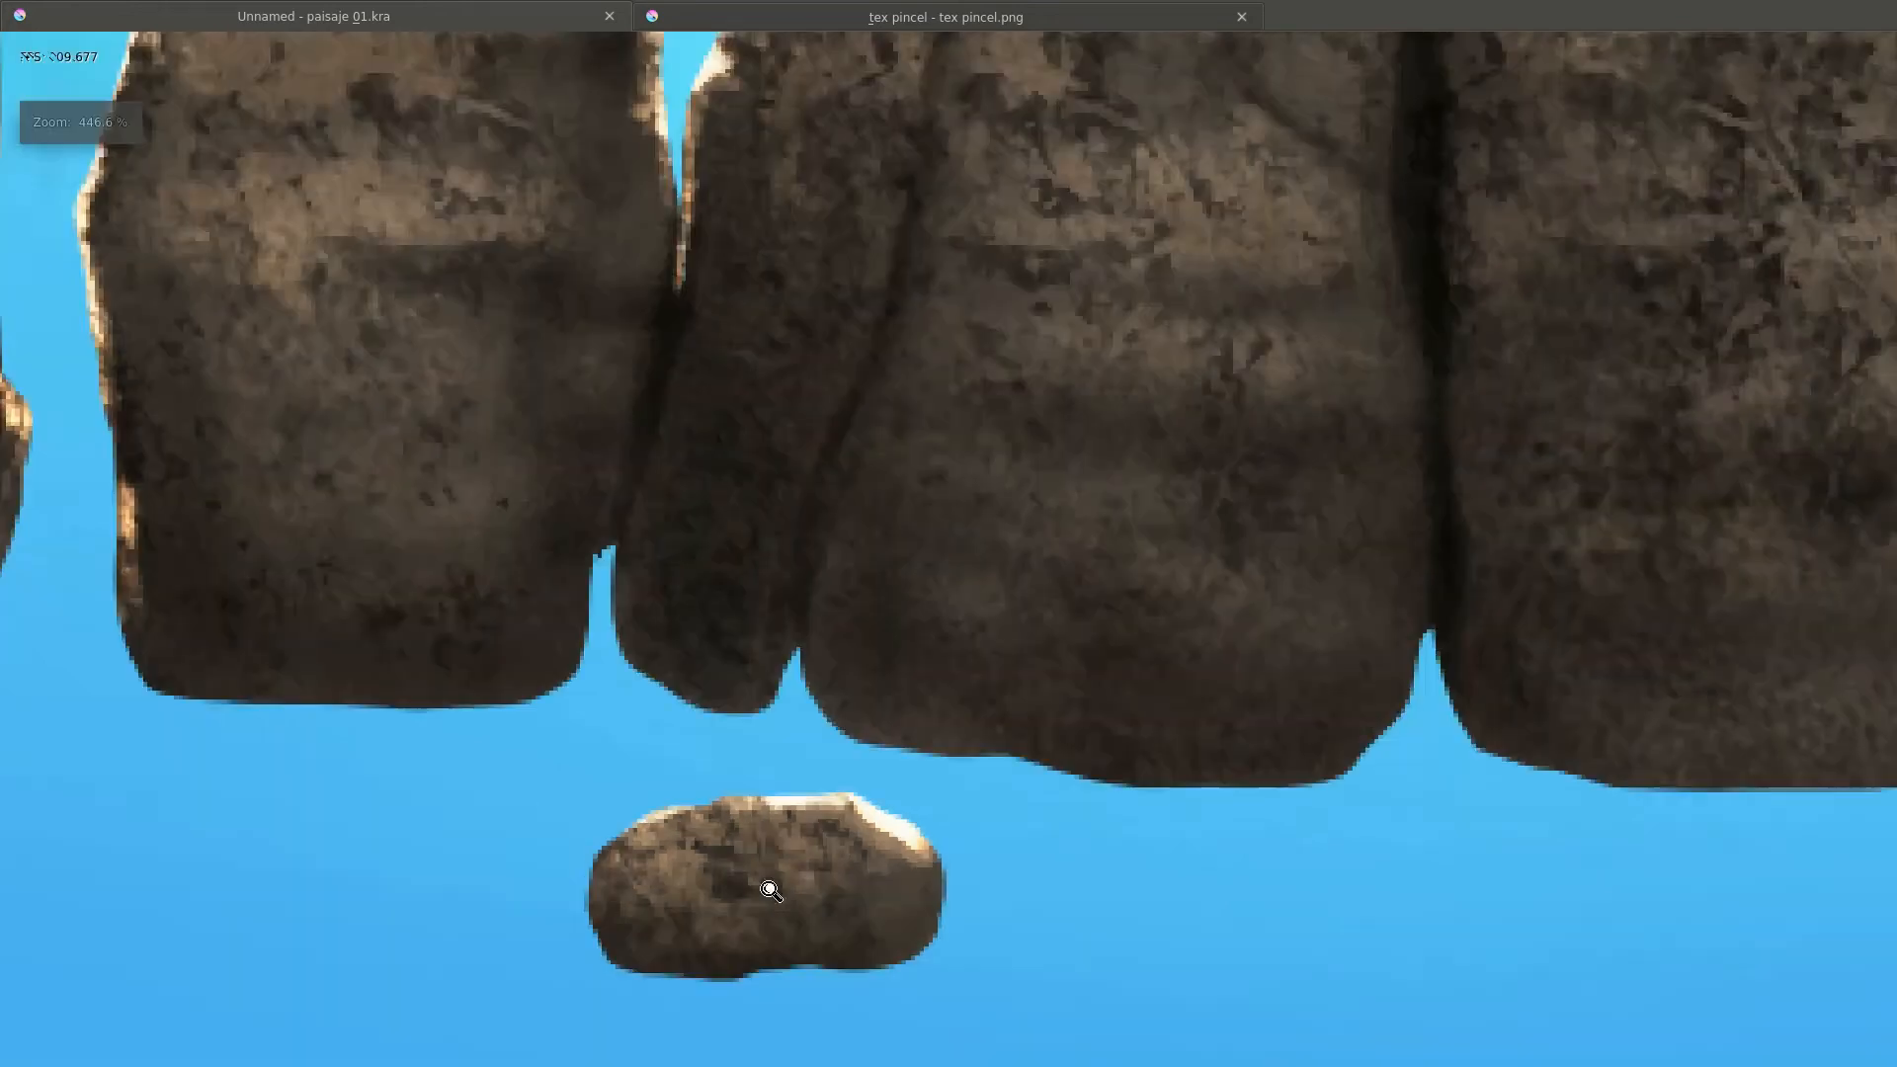
# Add cream light along the curved top of the small crescent-shaped rock below the left boulder.
pyautogui.scroll(2, 763, 887)
pyautogui.scroll(-5, 859, 681)
pyautogui.scroll(4, 518, 657)
pyautogui.moveTo(518, 658); pyautogui.dragTo(655, 750)
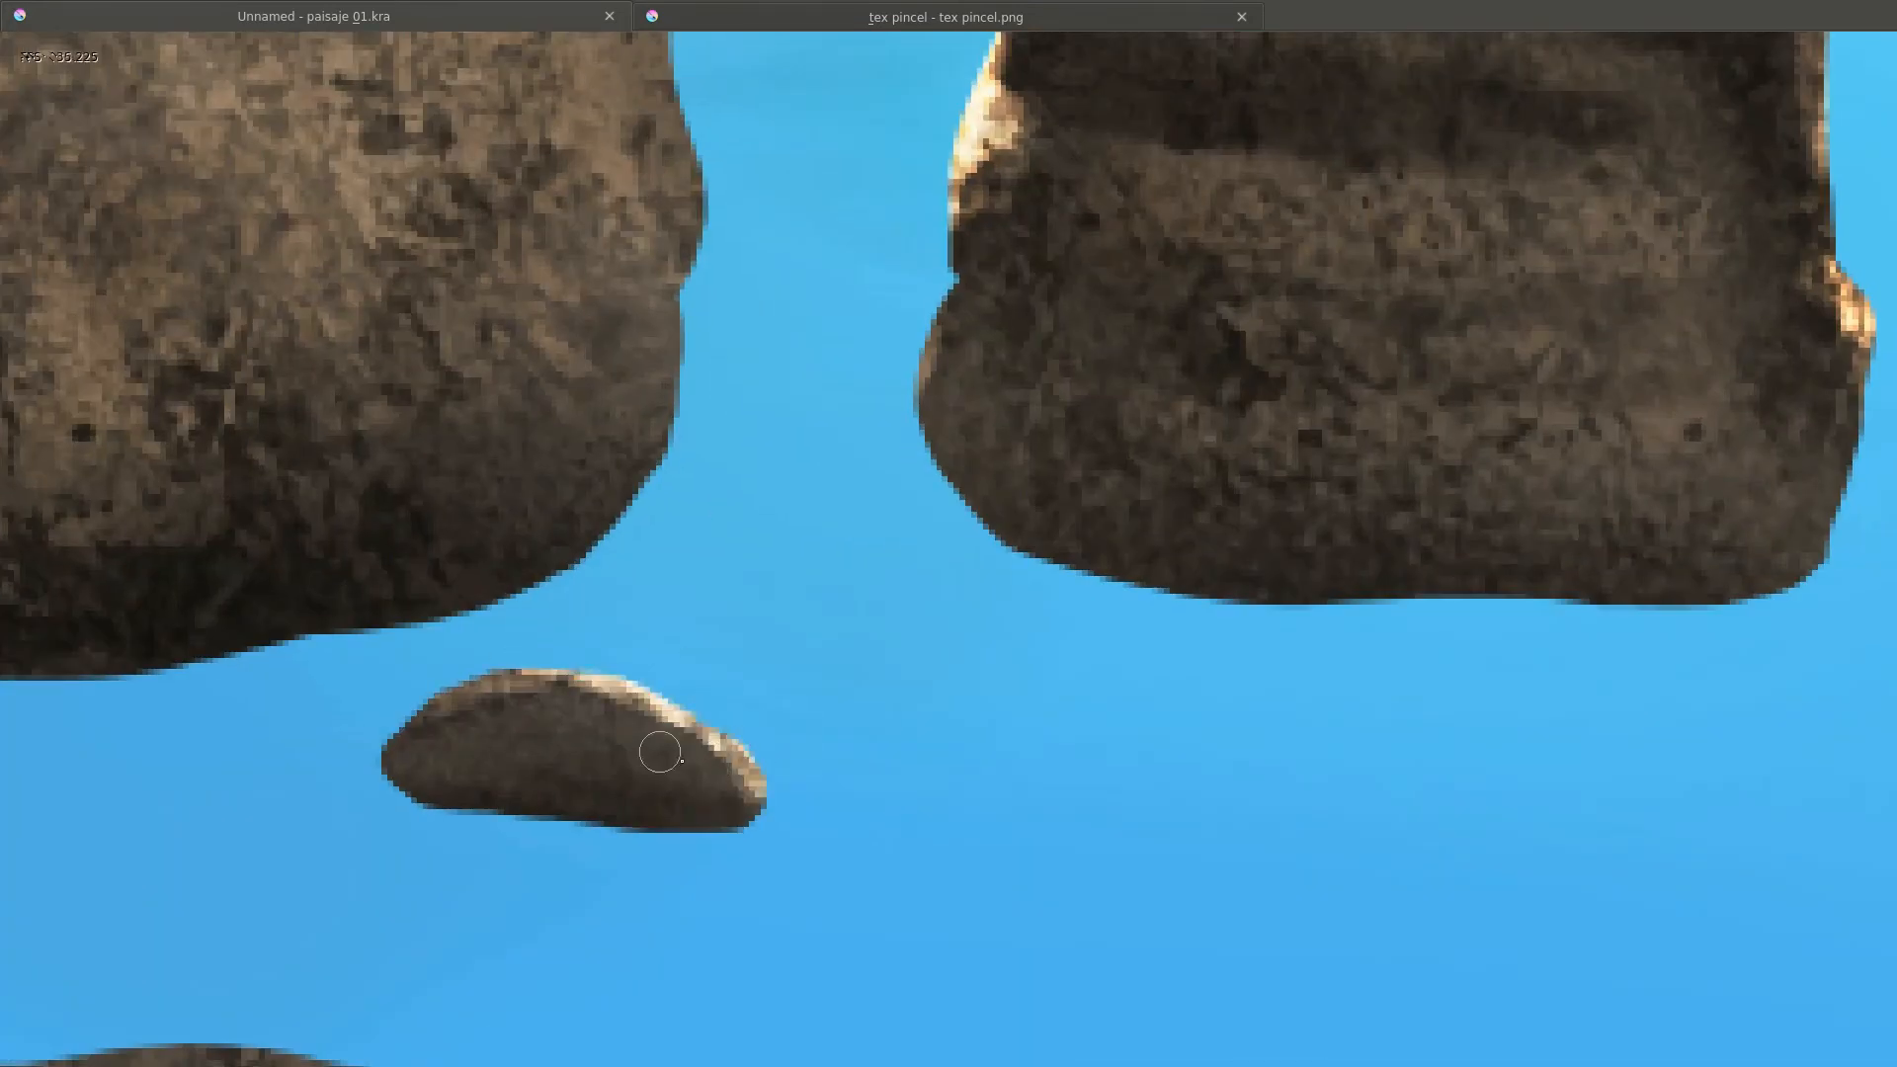
# Paint cream light on the large left boulder's top and right side, and on the rock at the left canvas edge.
pyautogui.scroll(-4, 656, 750)
pyautogui.scroll(4, 691, 741)
pyautogui.moveTo(830, 741)
pyautogui.mouseDown()
pyautogui.moveTo(455, 721)
pyautogui.moveTo(502, 723)
pyautogui.mouseUp()
pyautogui.scroll(-3, 501, 723)
pyautogui.scroll(3, 691, 593)
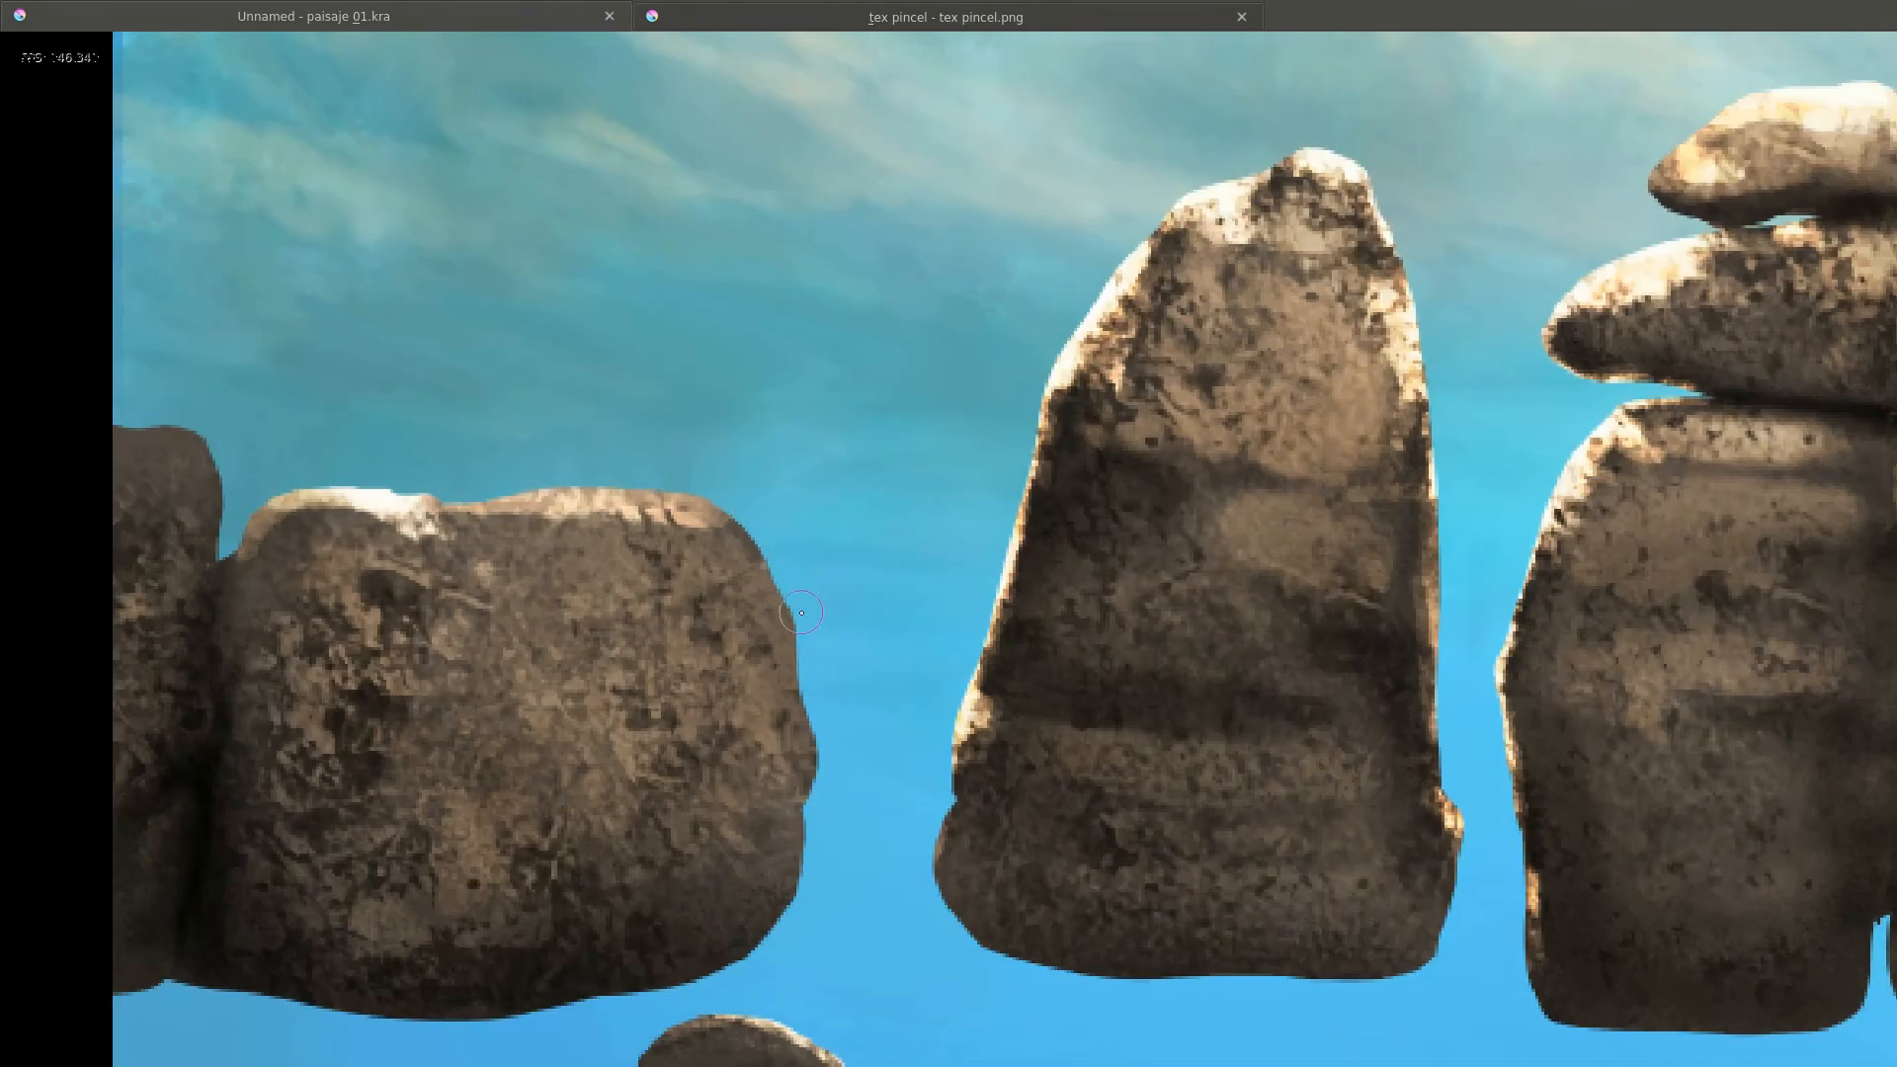
pyautogui.moveTo(691, 499)
pyautogui.mouseDown()
pyautogui.moveTo(796, 605)
pyautogui.moveTo(791, 733)
pyautogui.mouseUp()
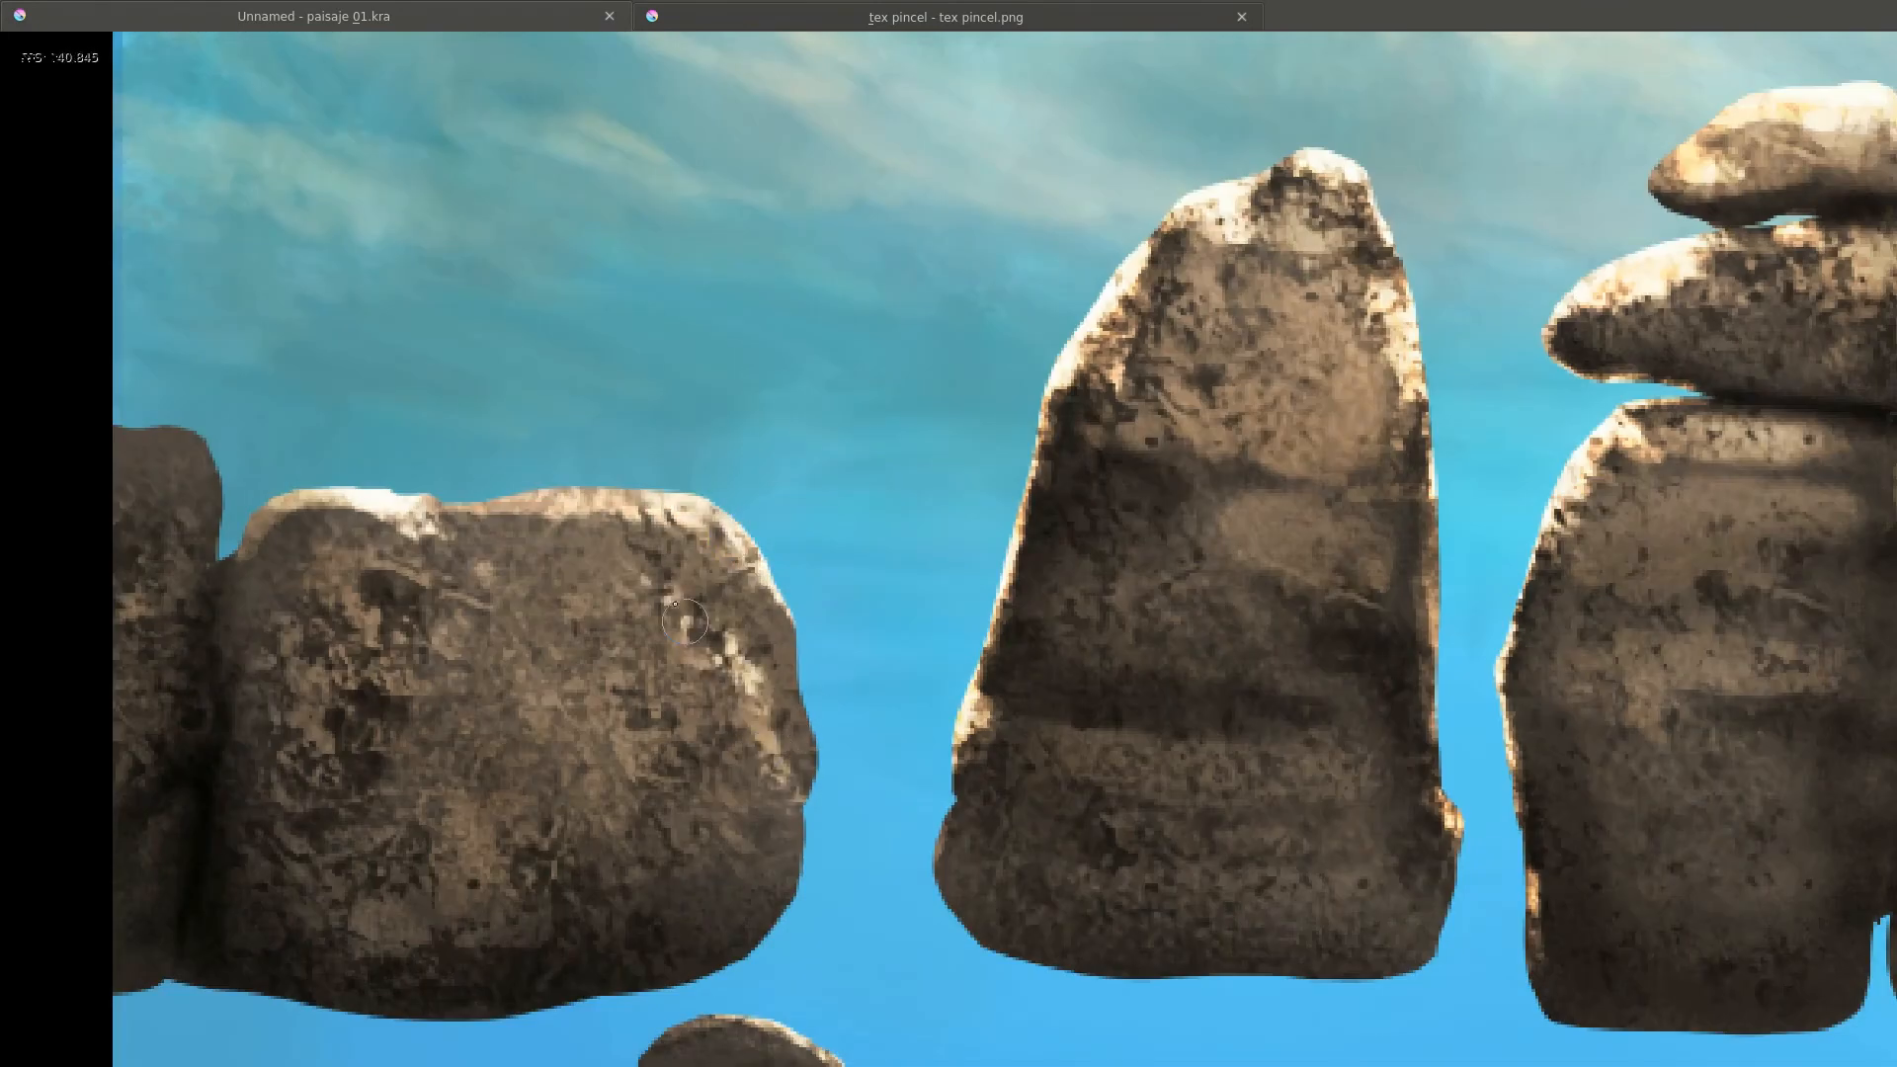
pyautogui.scroll(-1, 684, 621)
pyautogui.scroll(2, 622, 720)
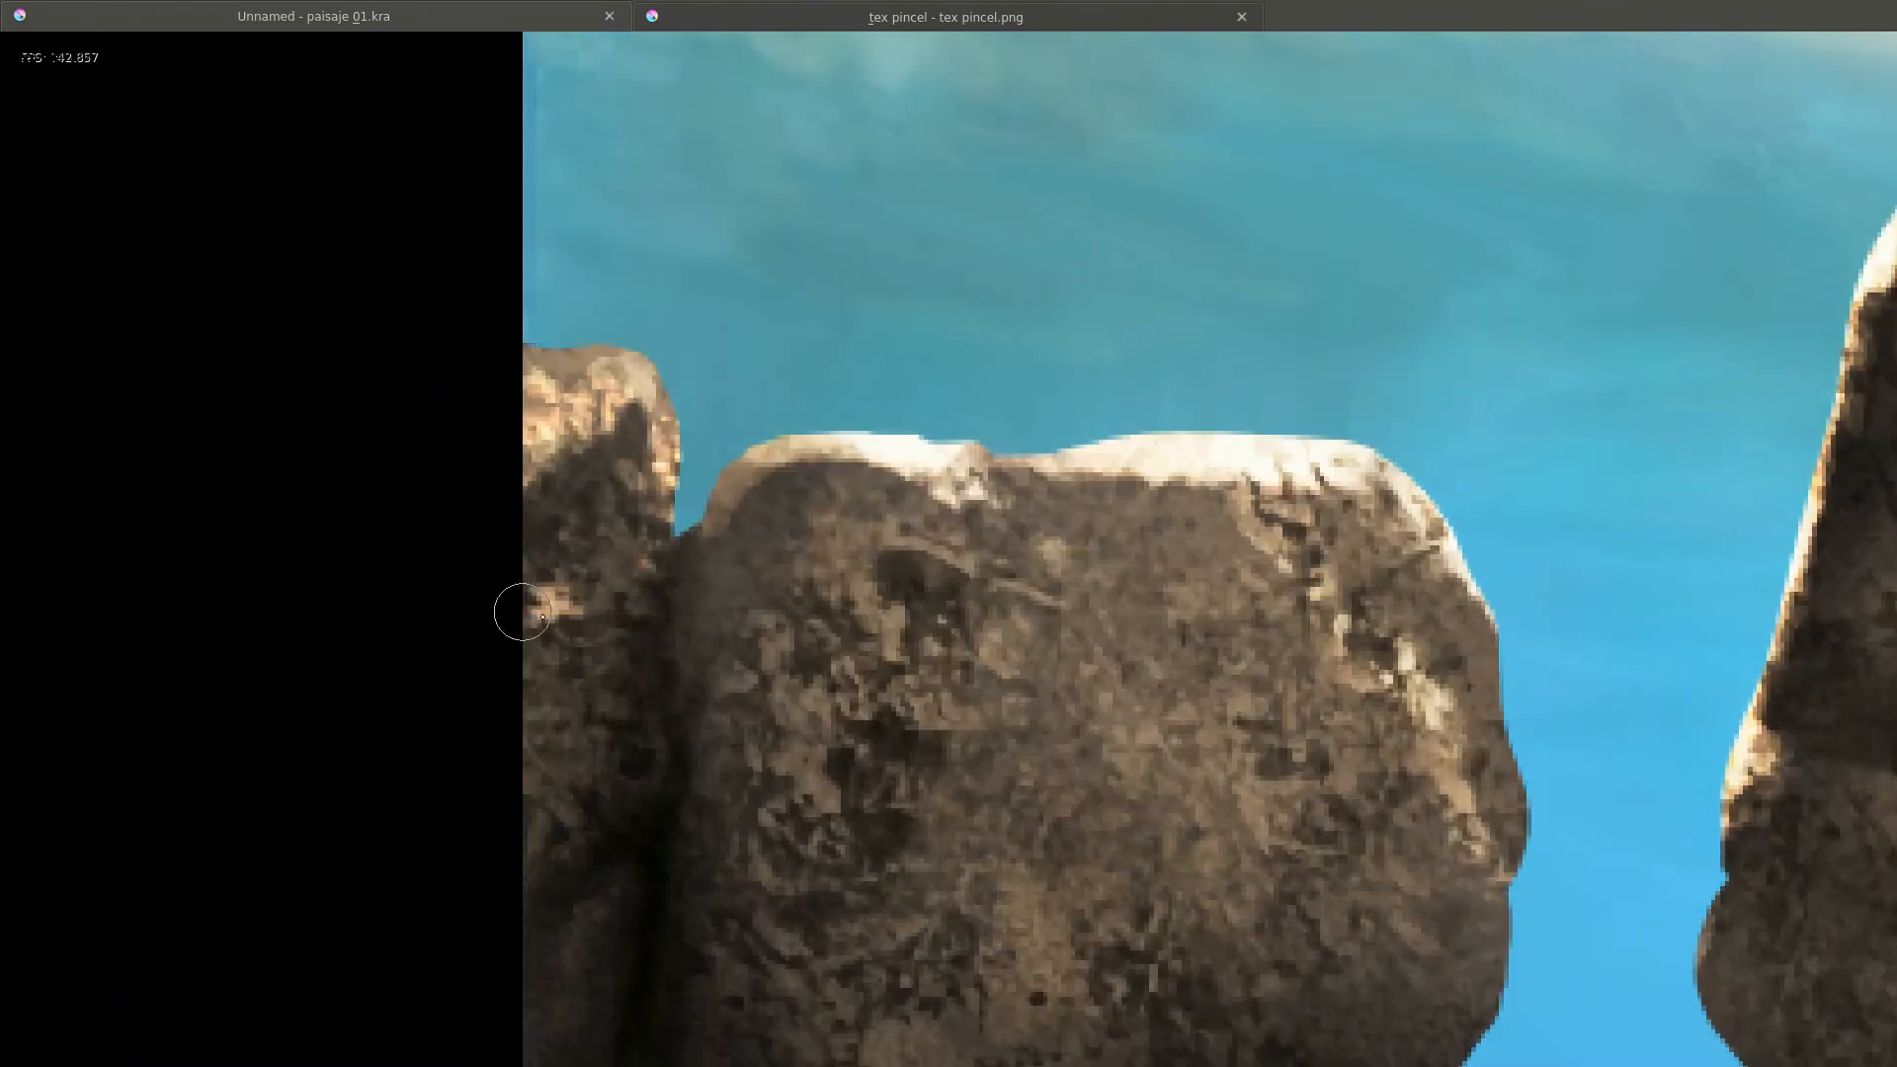
# Rim the large lower-left foreground boulder's top and right tip, plus the small slanted rock beside it, with cream light.
pyautogui.scroll(-3, 542, 617)
pyautogui.scroll(2, 804, 495)
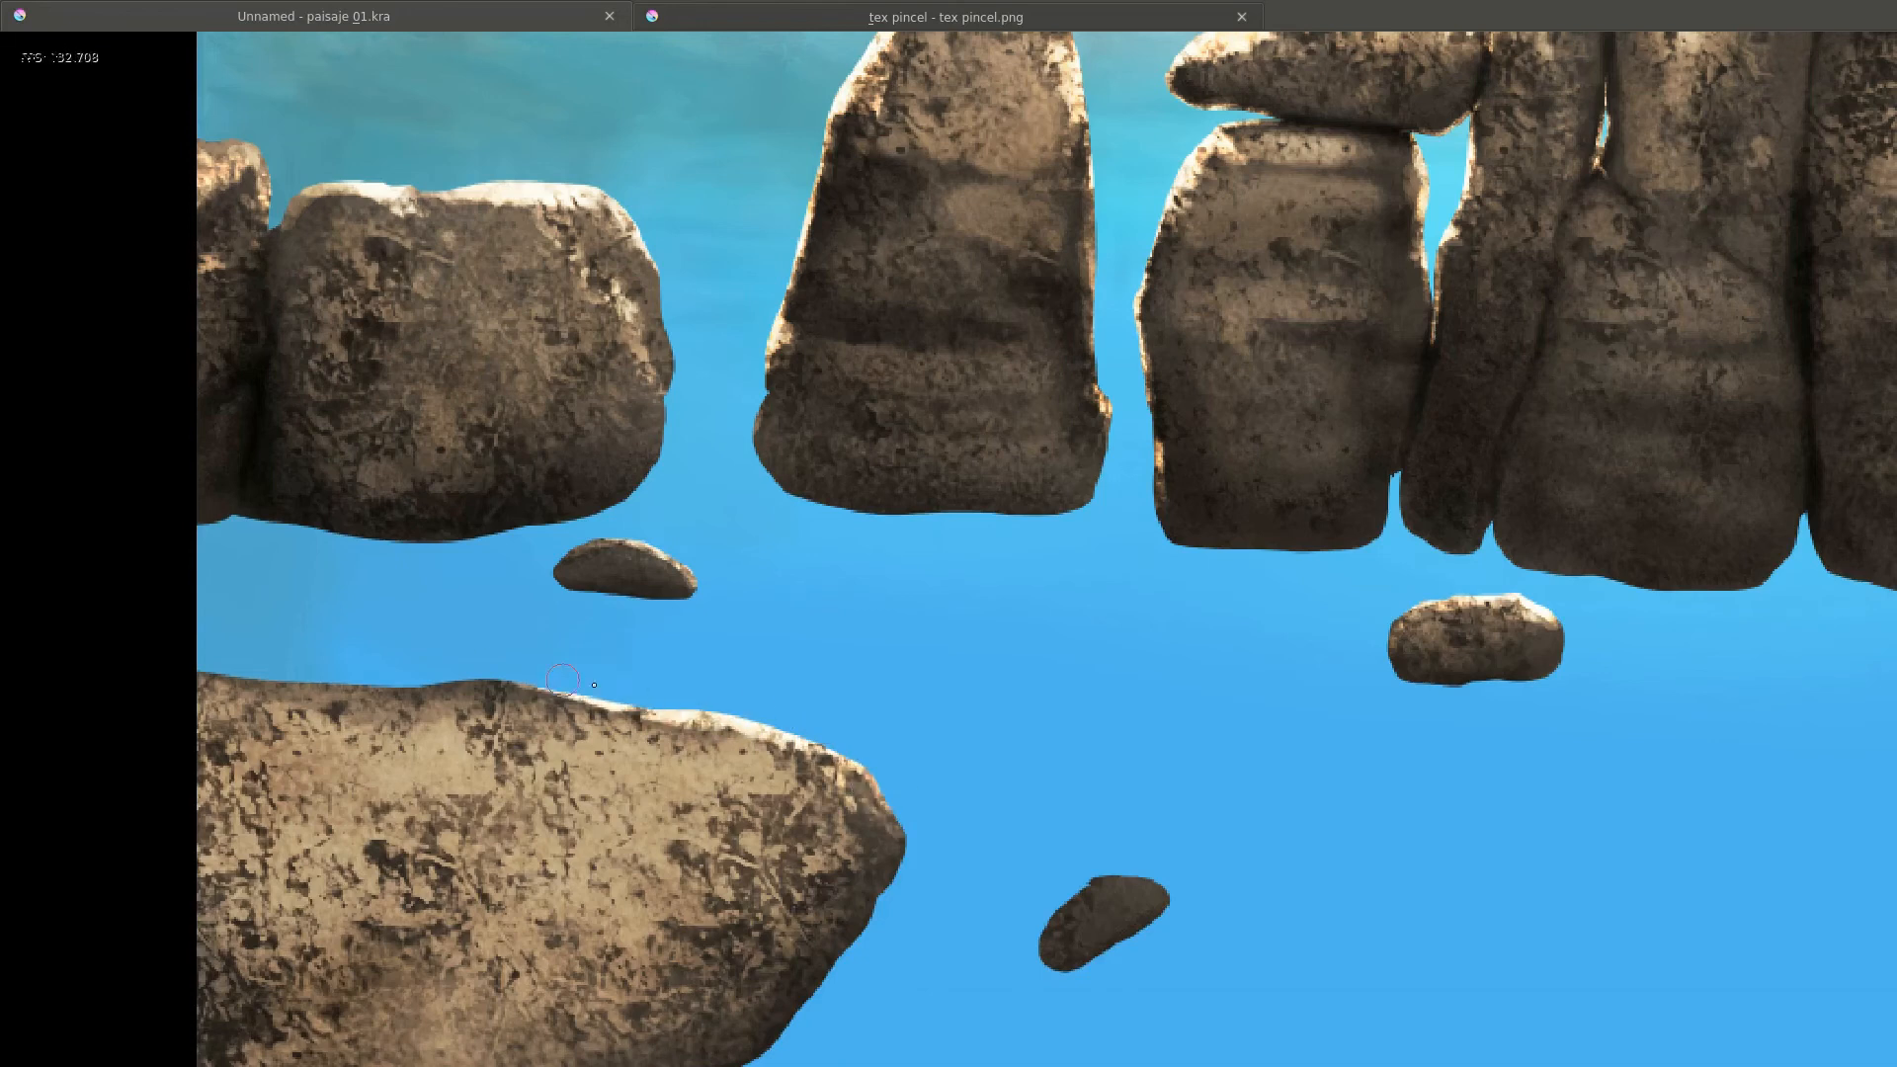
pyautogui.moveTo(726, 727); pyautogui.dragTo(1029, 757)
pyautogui.moveTo(859, 785); pyautogui.dragTo(583, 704)
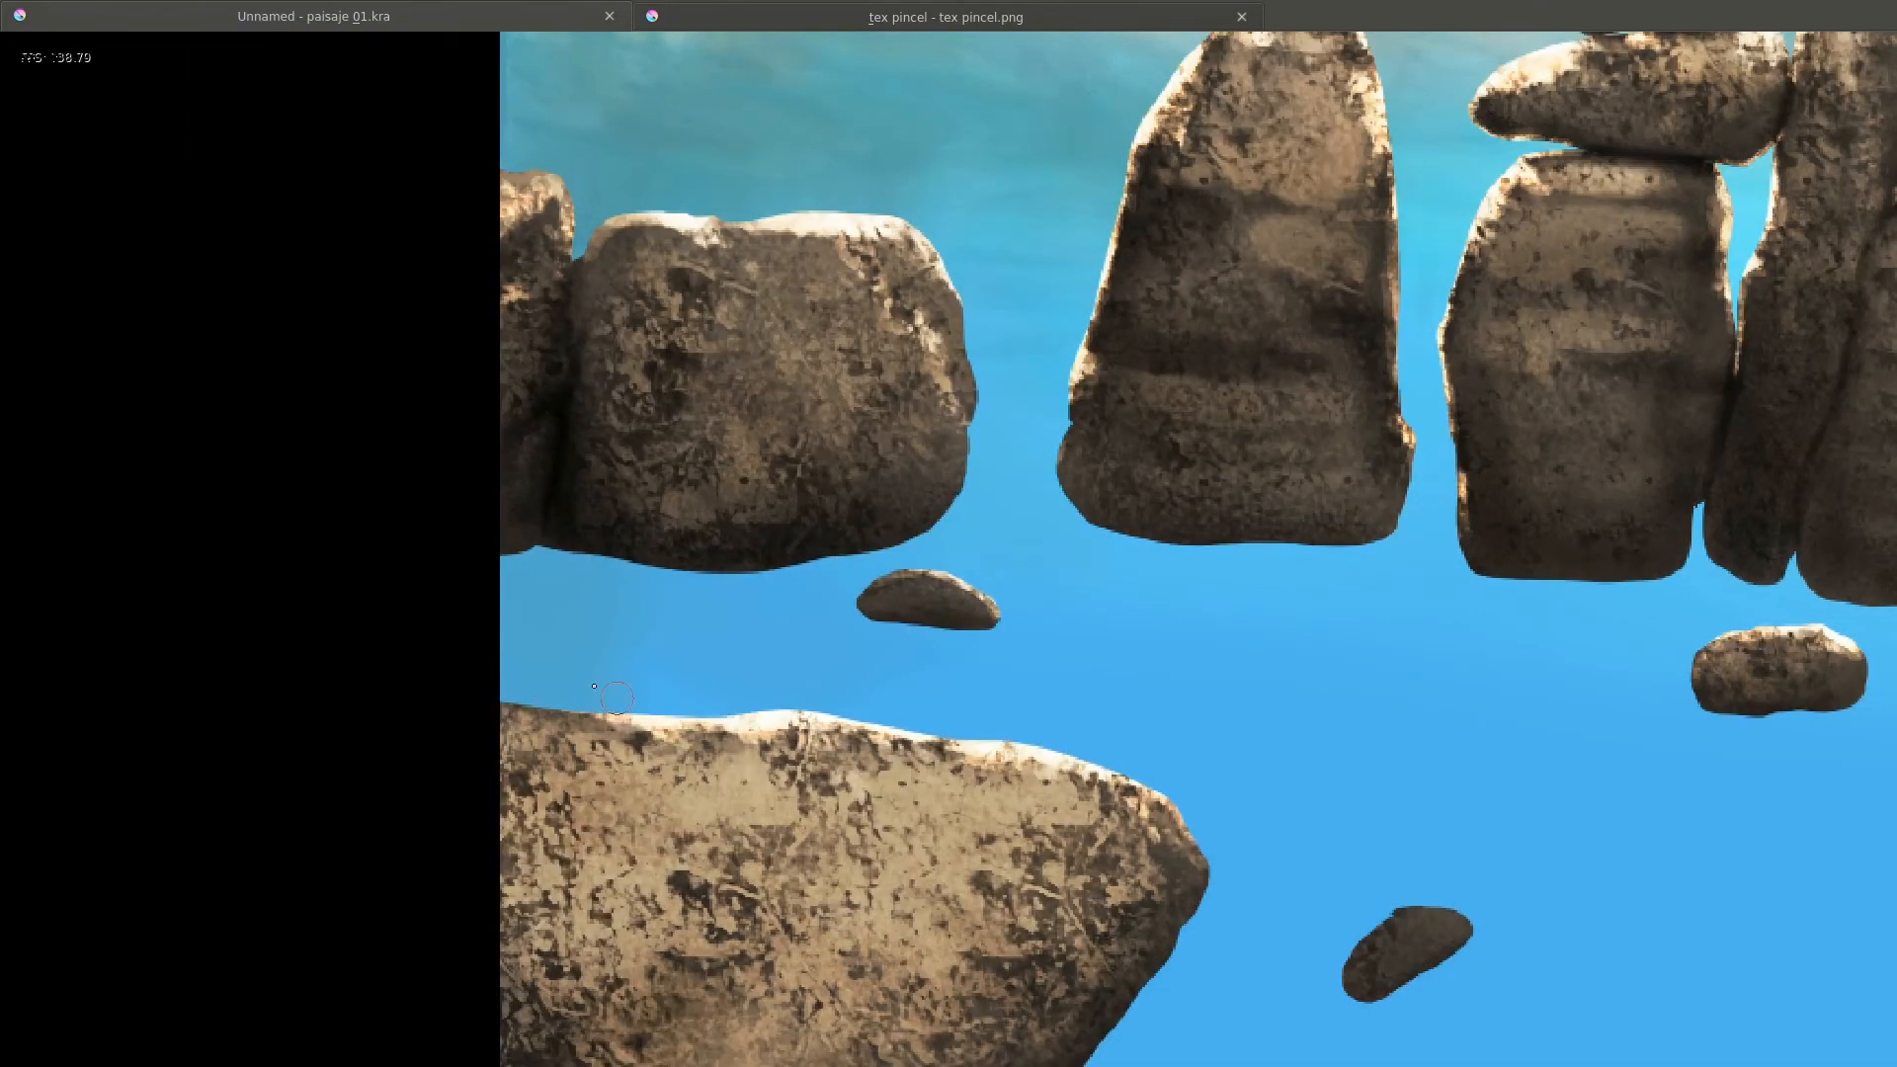
pyautogui.moveTo(685, 610); pyautogui.dragTo(730, 522)
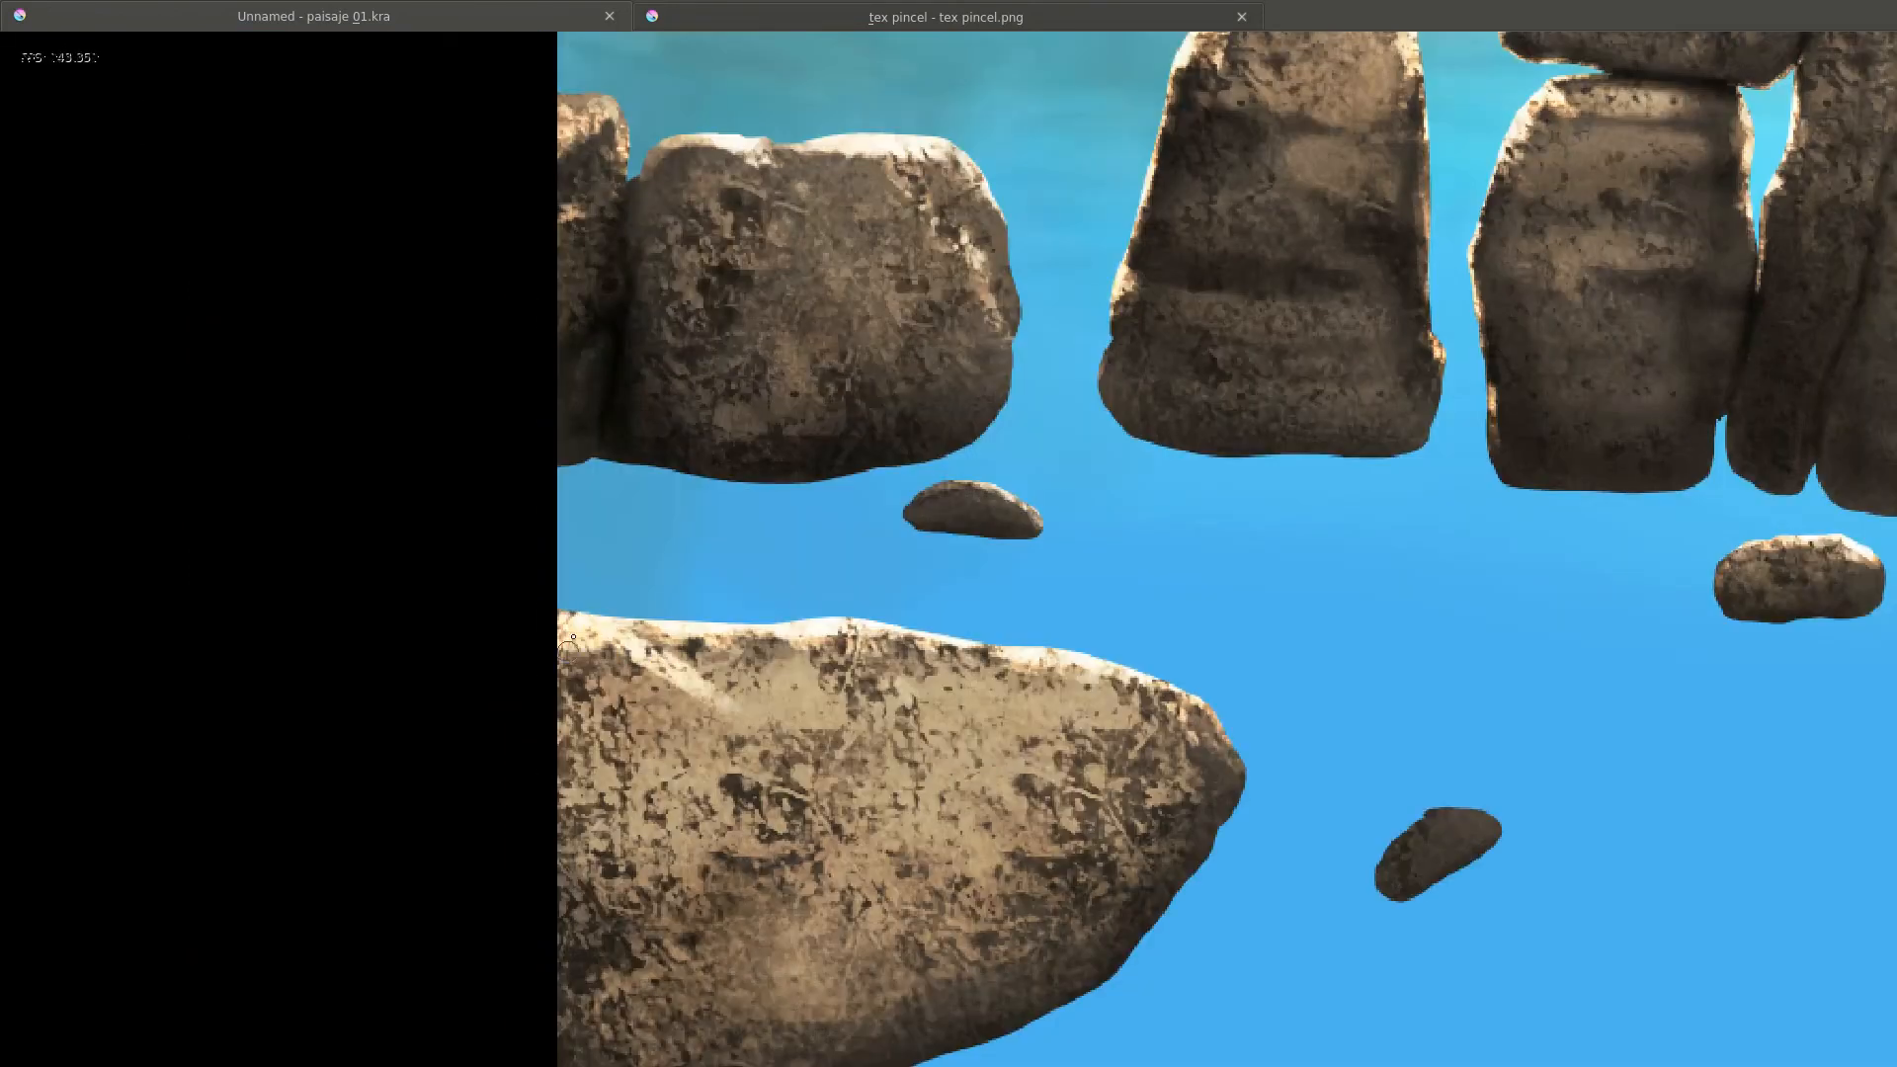
pyautogui.scroll(3, 1223, 838)
pyautogui.moveTo(889, 296); pyautogui.dragTo(862, 705)
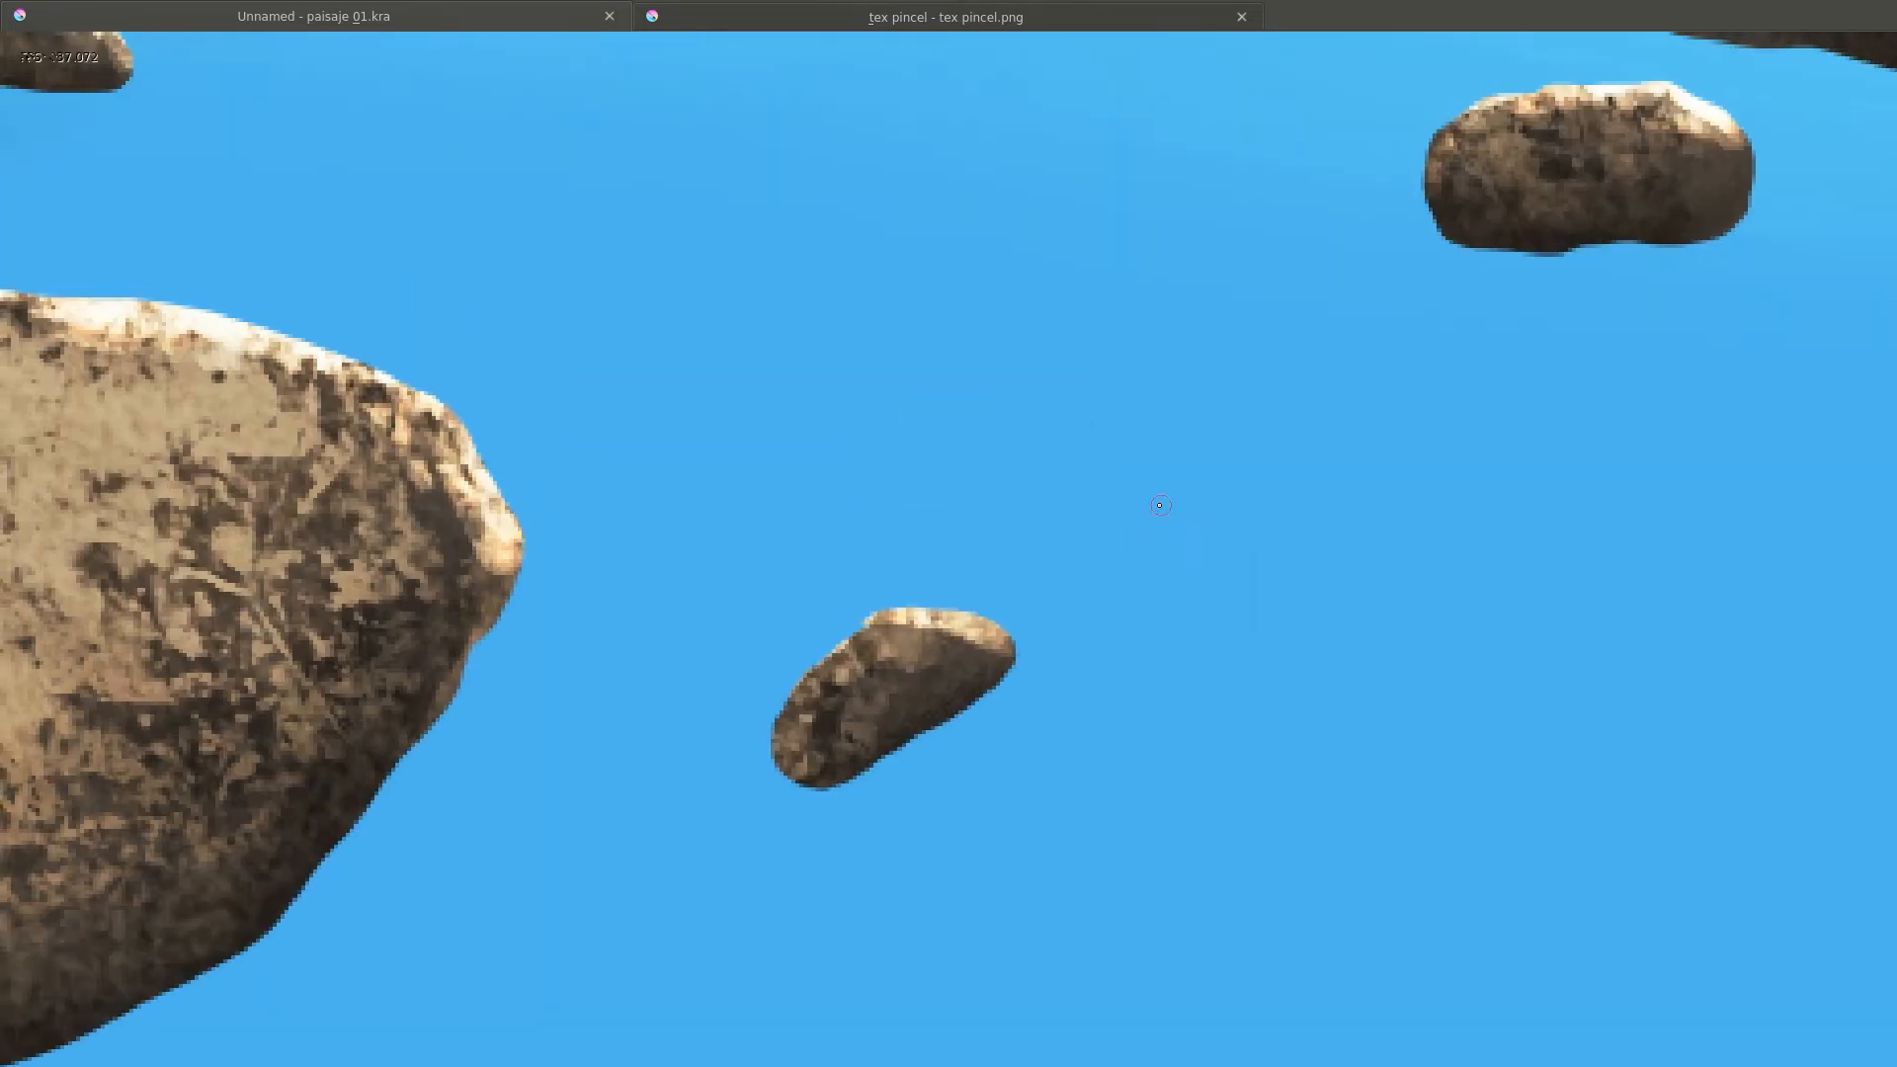
# Outline the top and sides of the egg-shaped rock near the lower canvas edge with cream light.
pyautogui.scroll(-5, 1204, 502)
pyautogui.scroll(5, 1714, 762)
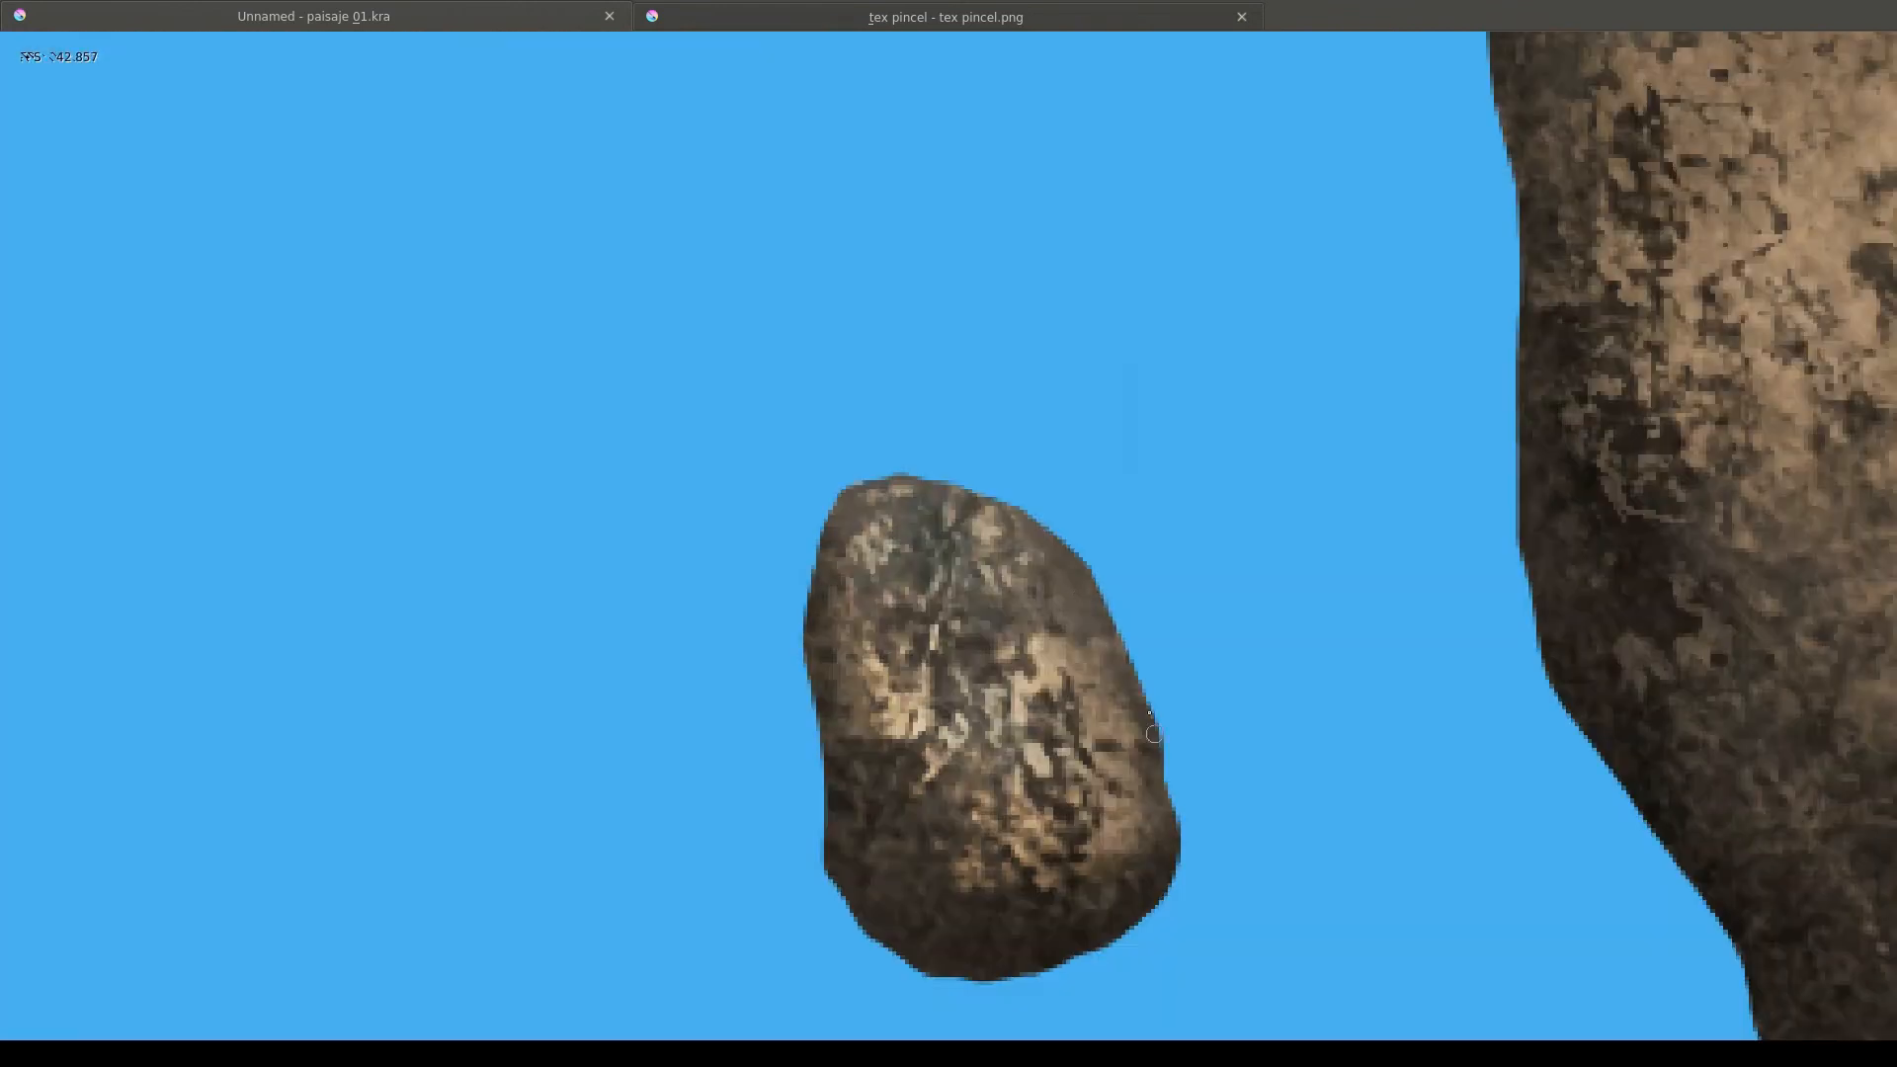
pyautogui.moveTo(1145, 731)
pyautogui.mouseDown()
pyautogui.moveTo(949, 489)
pyautogui.moveTo(884, 486)
pyautogui.moveTo(815, 682)
pyautogui.moveTo(830, 904)
pyautogui.mouseUp()
pyautogui.scroll(-5, 988, 593)
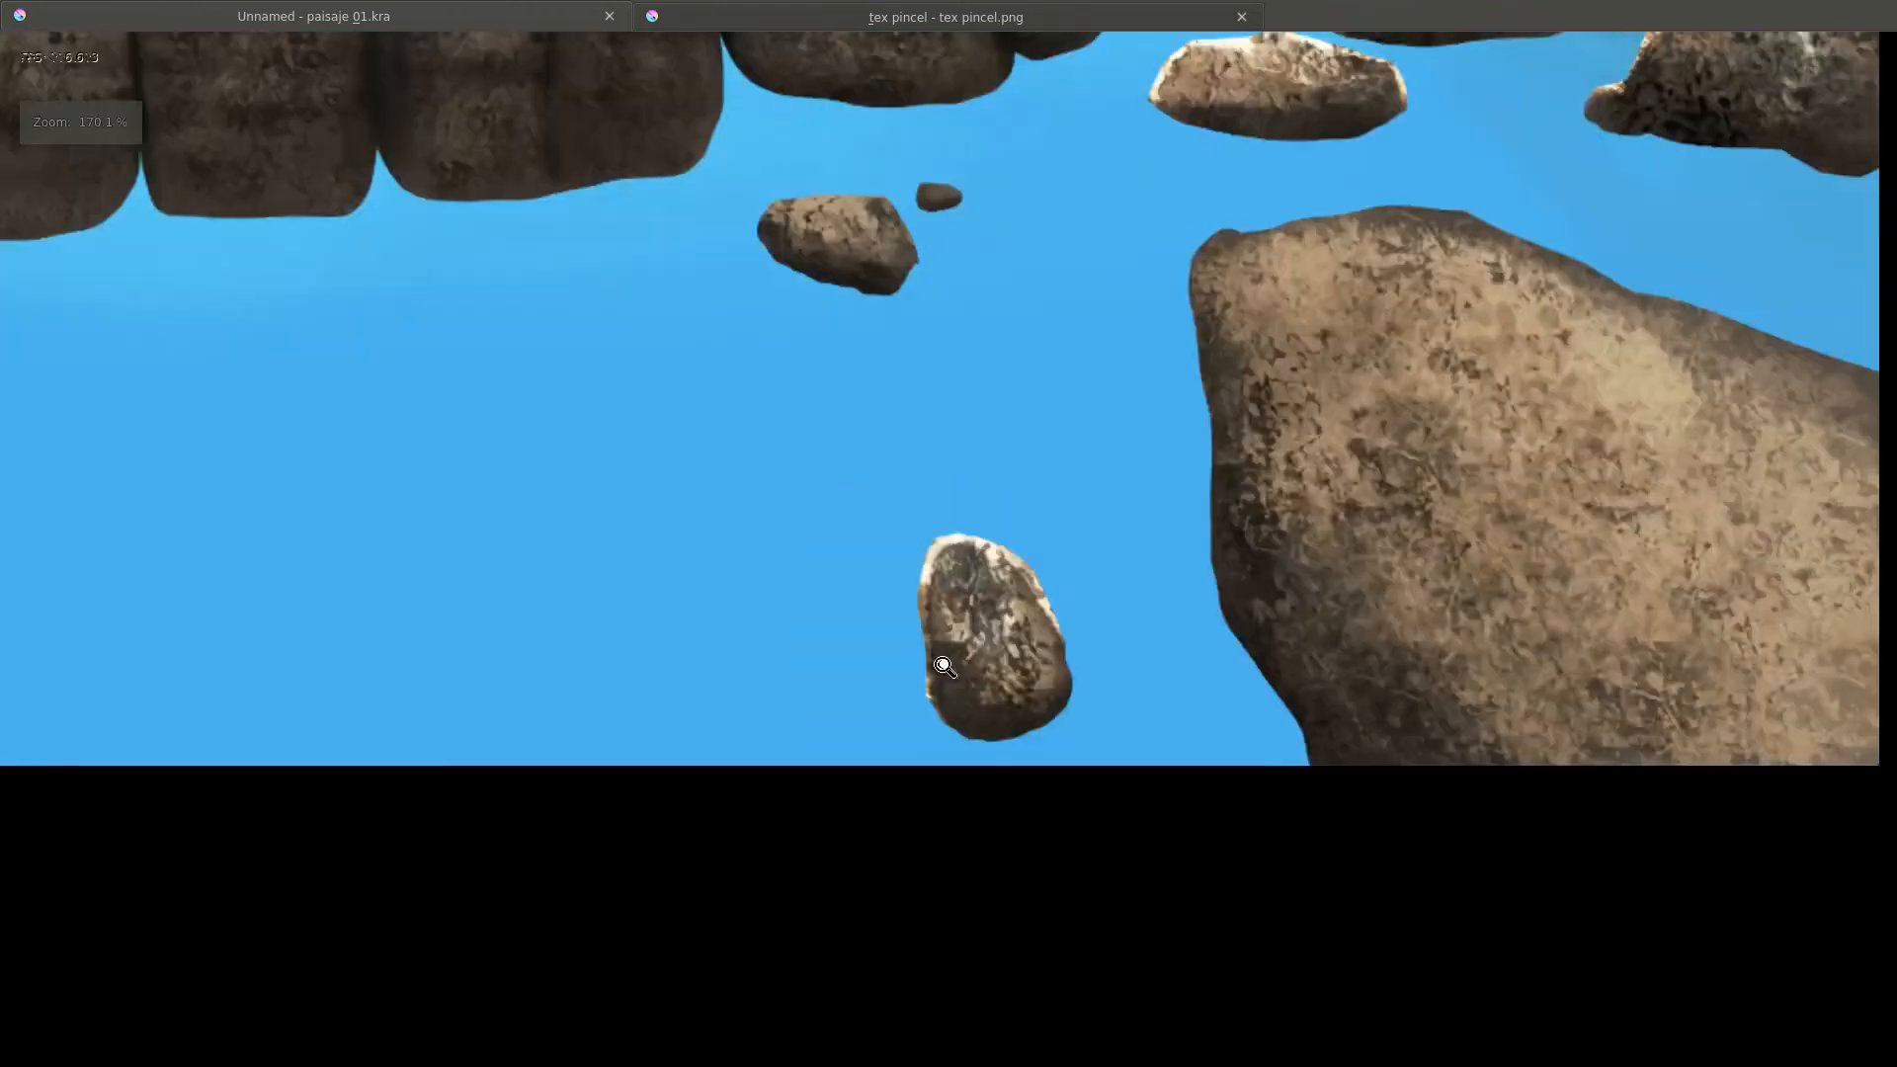
# Paint cream light along the top edge, central ridge and shaded flank of the large lower-right foreground boulder.
pyautogui.scroll(5, 1284, 395)
pyautogui.moveTo(894, 435)
pyautogui.mouseDown()
pyautogui.moveTo(957, 507)
pyautogui.moveTo(1106, 592)
pyautogui.moveTo(820, 415)
pyautogui.moveTo(554, 316)
pyautogui.moveTo(654, 363)
pyautogui.moveTo(788, 538)
pyautogui.mouseUp()
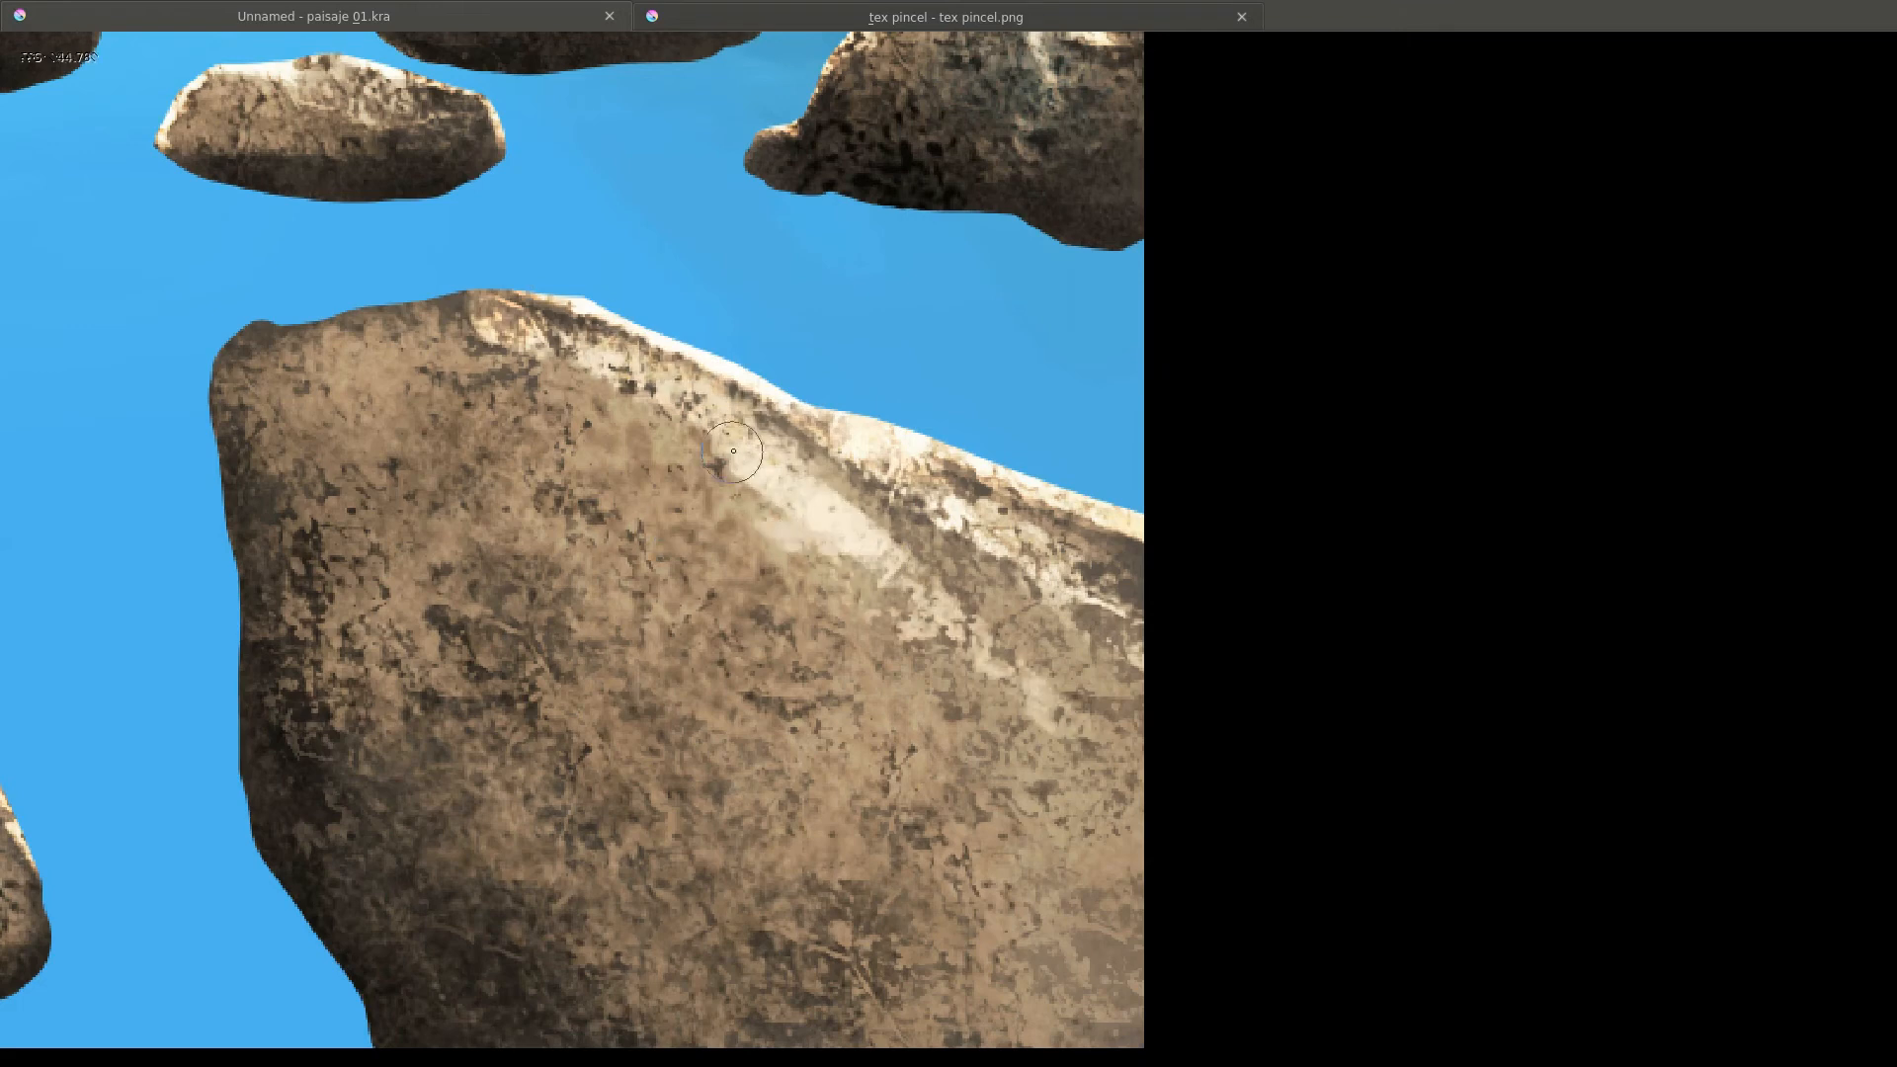
pyautogui.moveTo(733, 450)
pyautogui.mouseDown()
pyautogui.moveTo(524, 360)
pyautogui.moveTo(286, 294)
pyautogui.mouseUp()
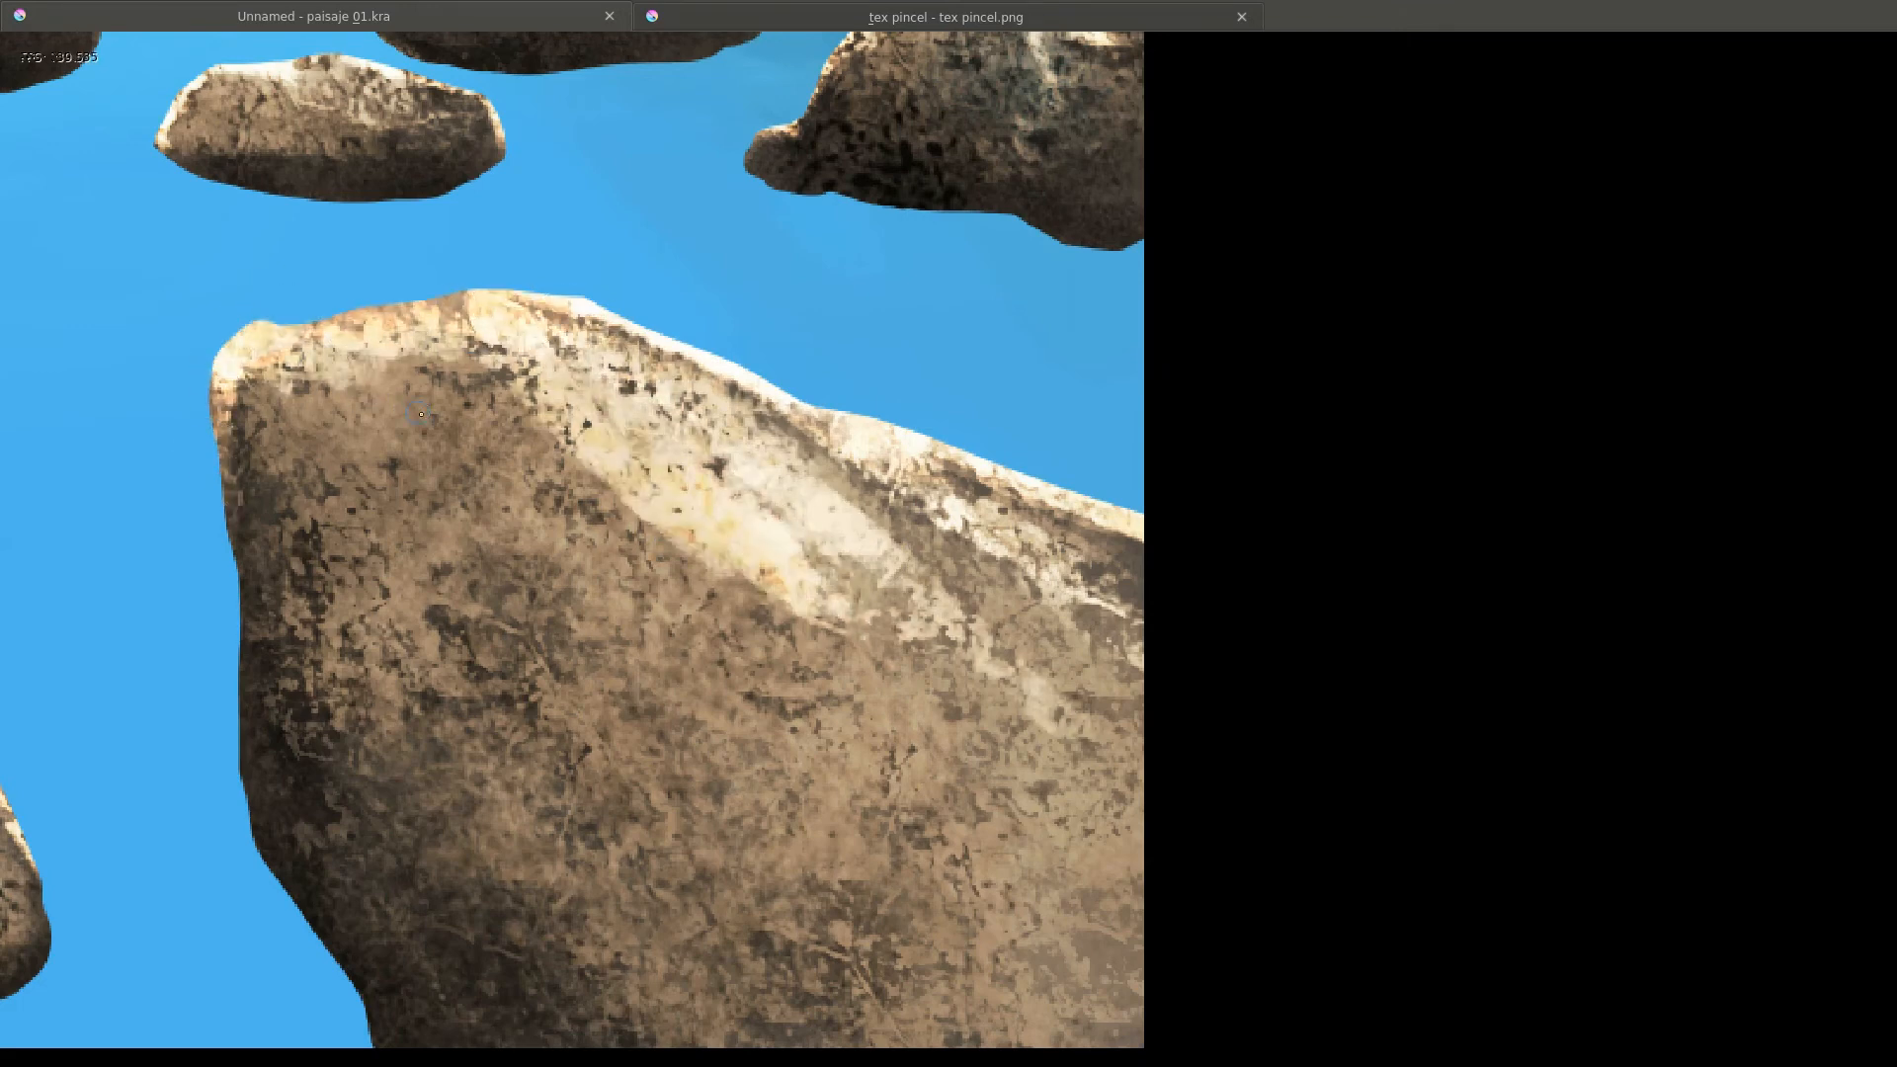
pyautogui.scroll(-3, 420, 414)
pyautogui.scroll(5, 249, 581)
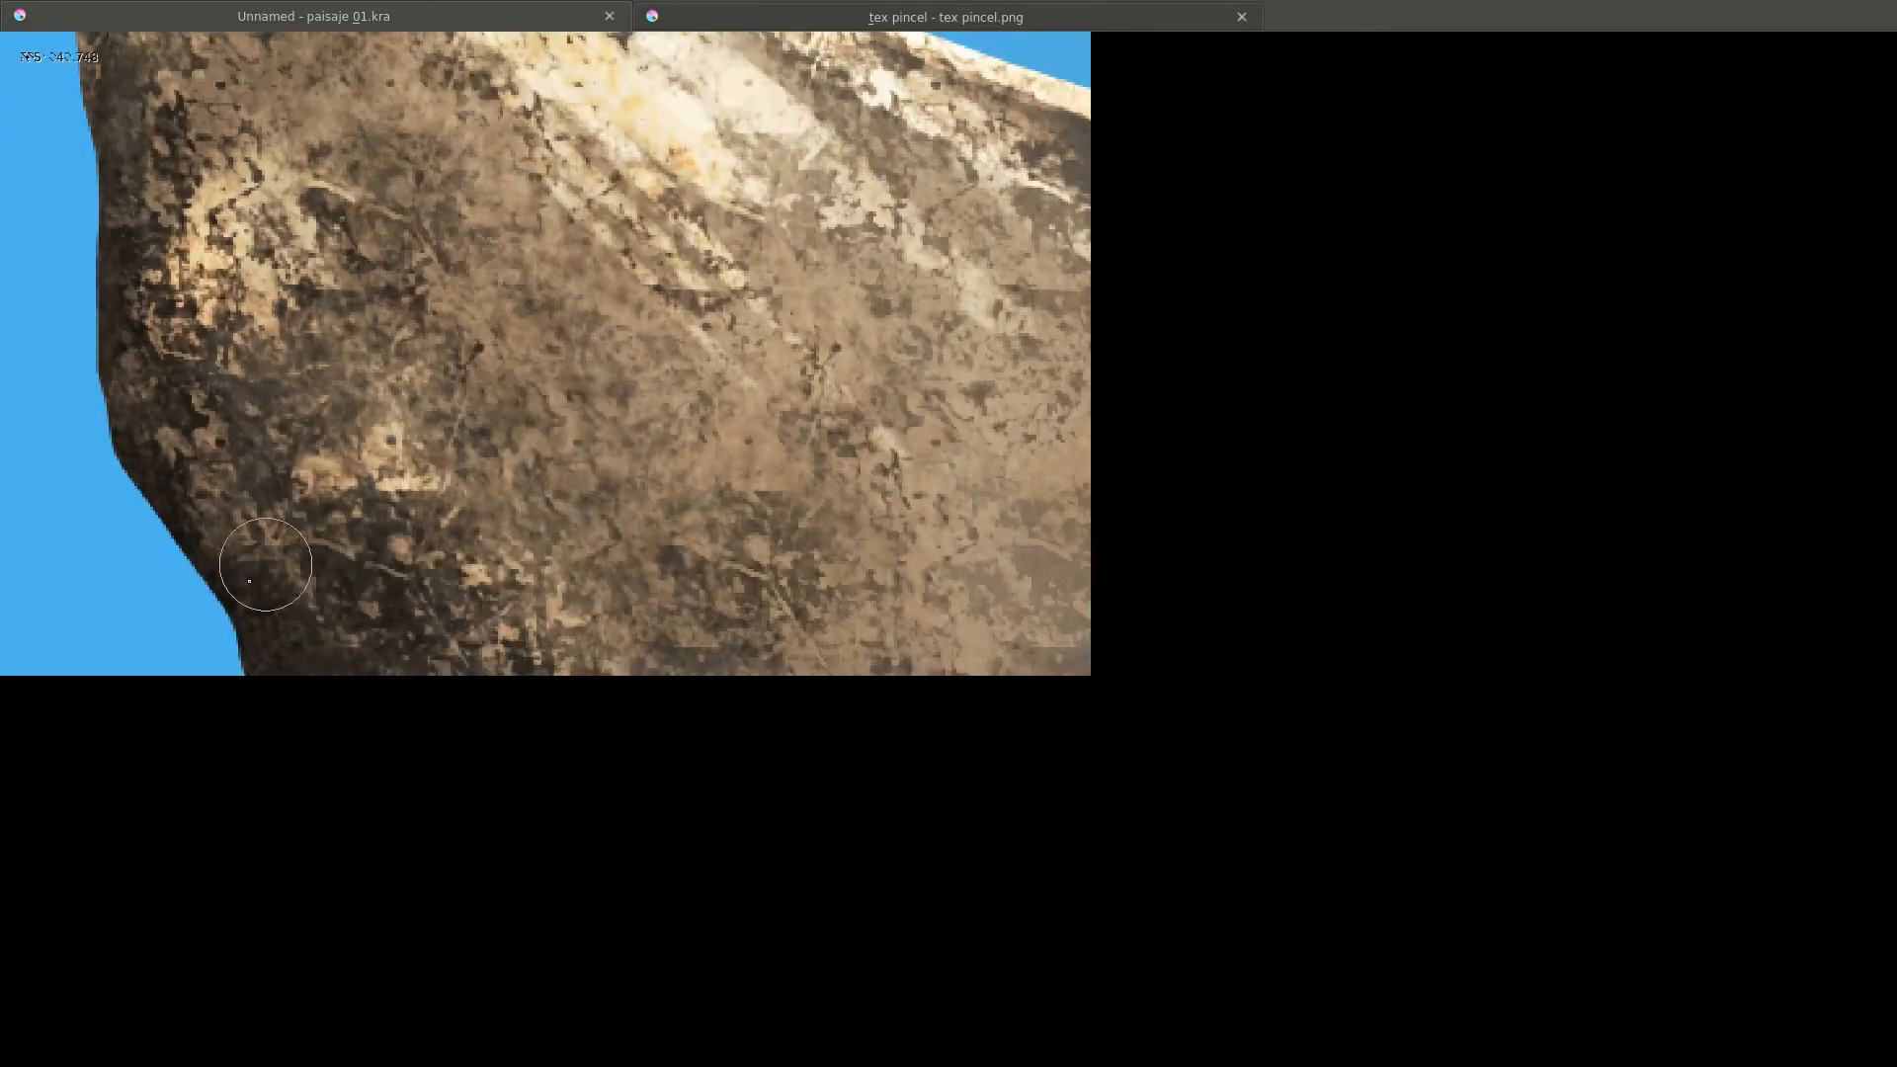
pyautogui.scroll(-5, 249, 580)
pyautogui.scroll(2, 893, 709)
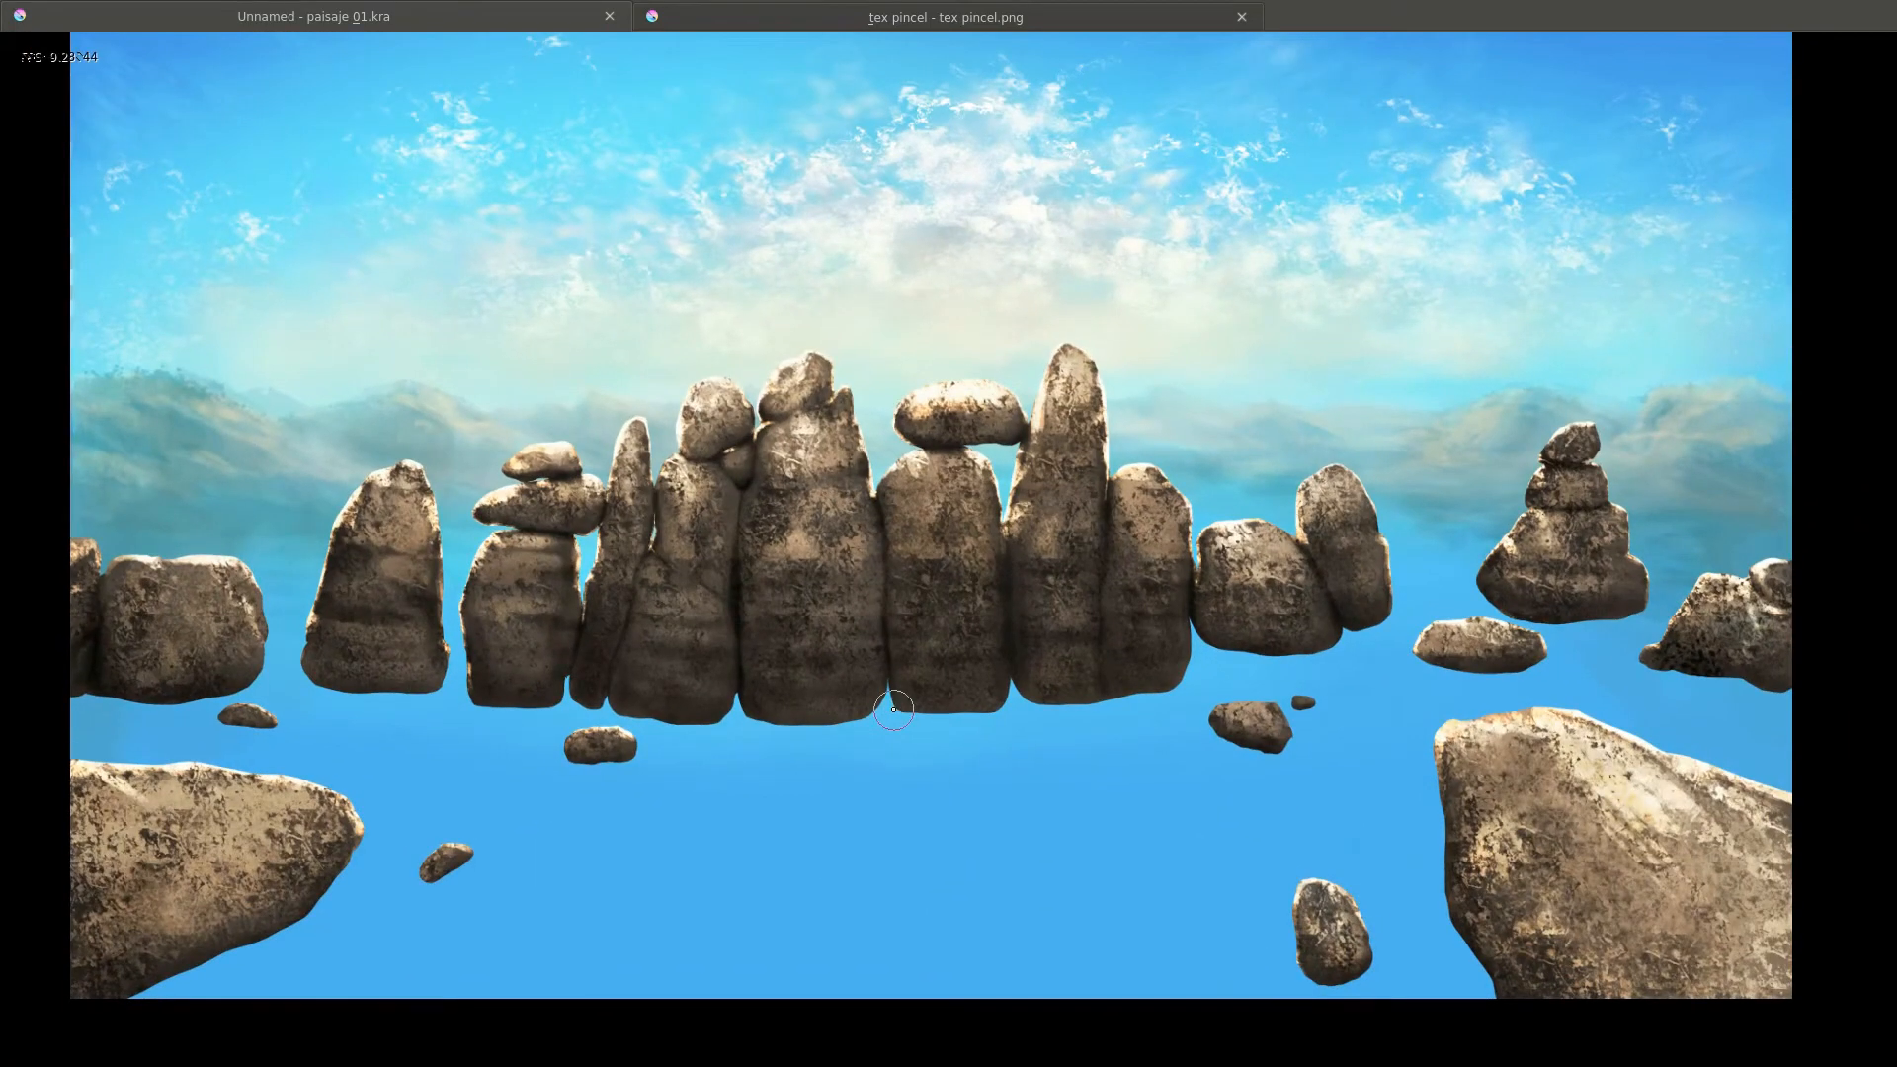
pyautogui.press('Tab')
pyautogui.scroll(3, 1036, 650)
pyautogui.scroll(-6, 1035, 650)
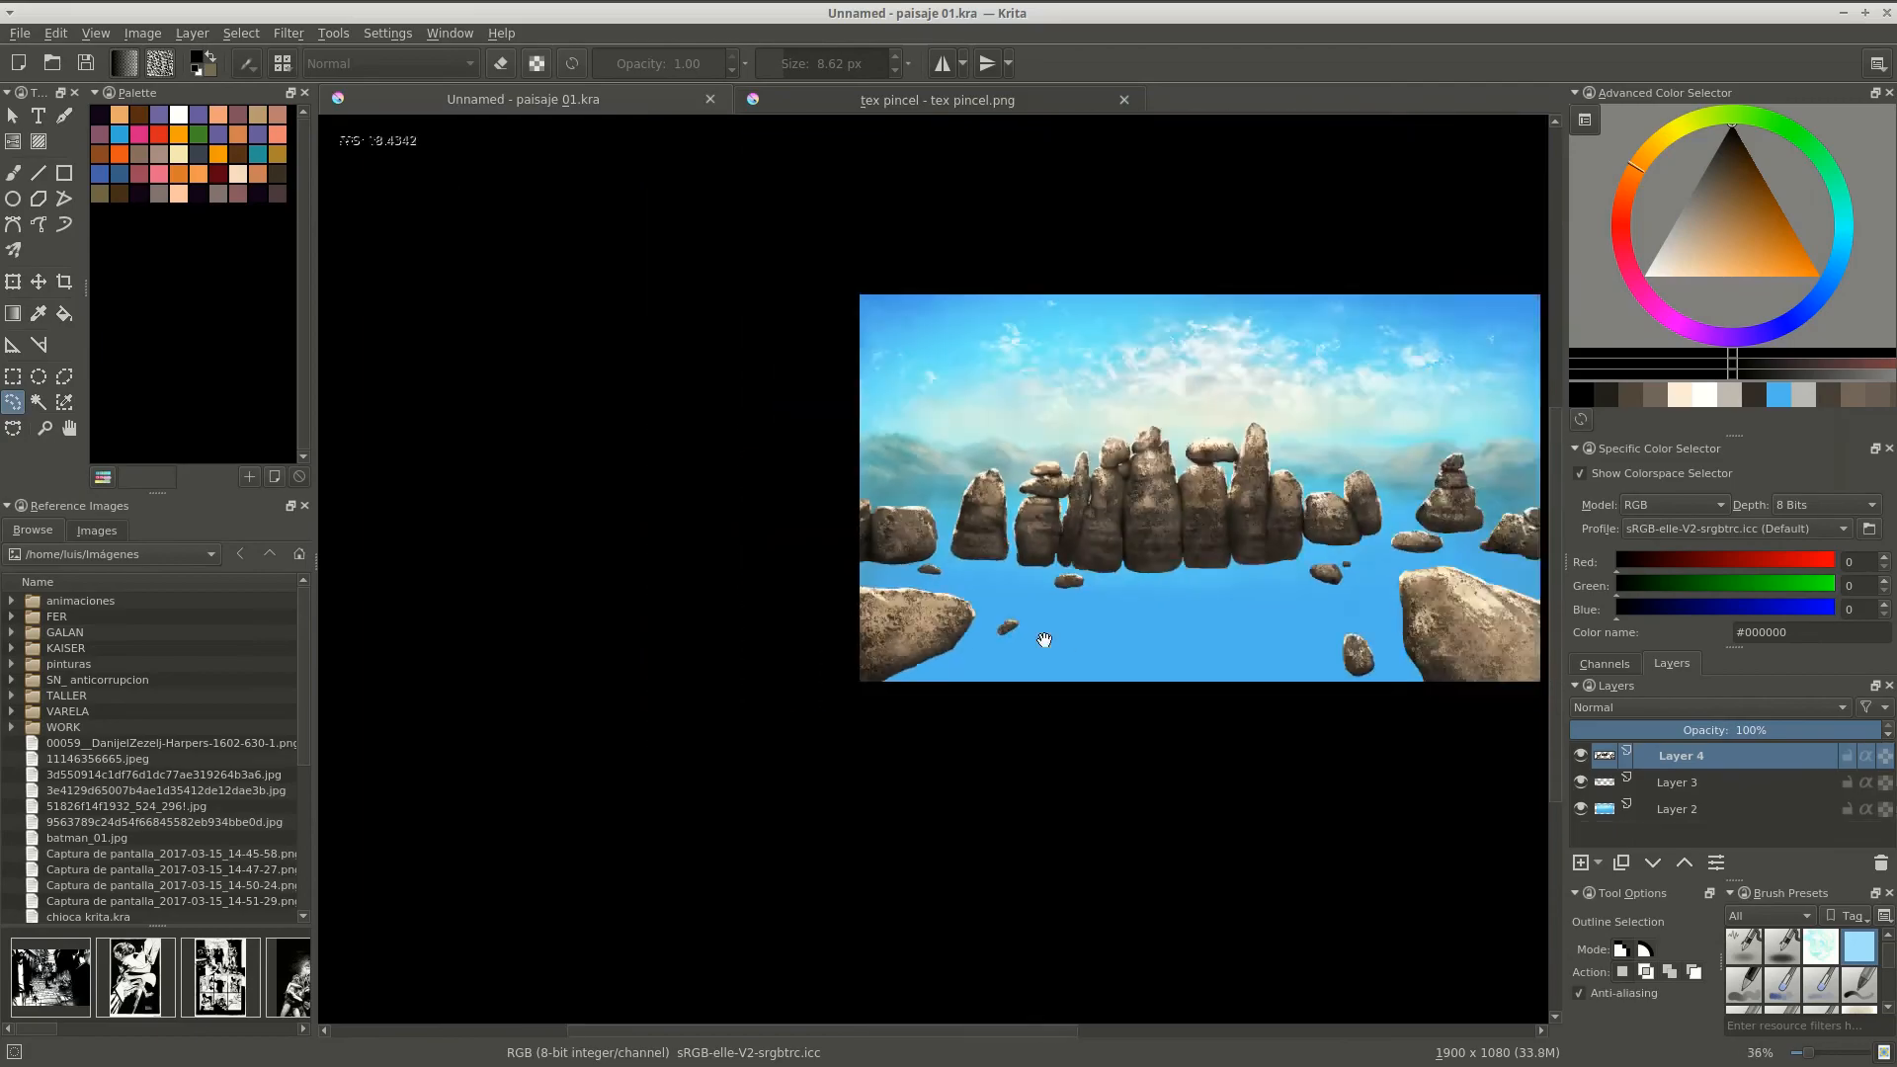
pyautogui.press('Tab')
pyautogui.scroll(2, 1025, 576)
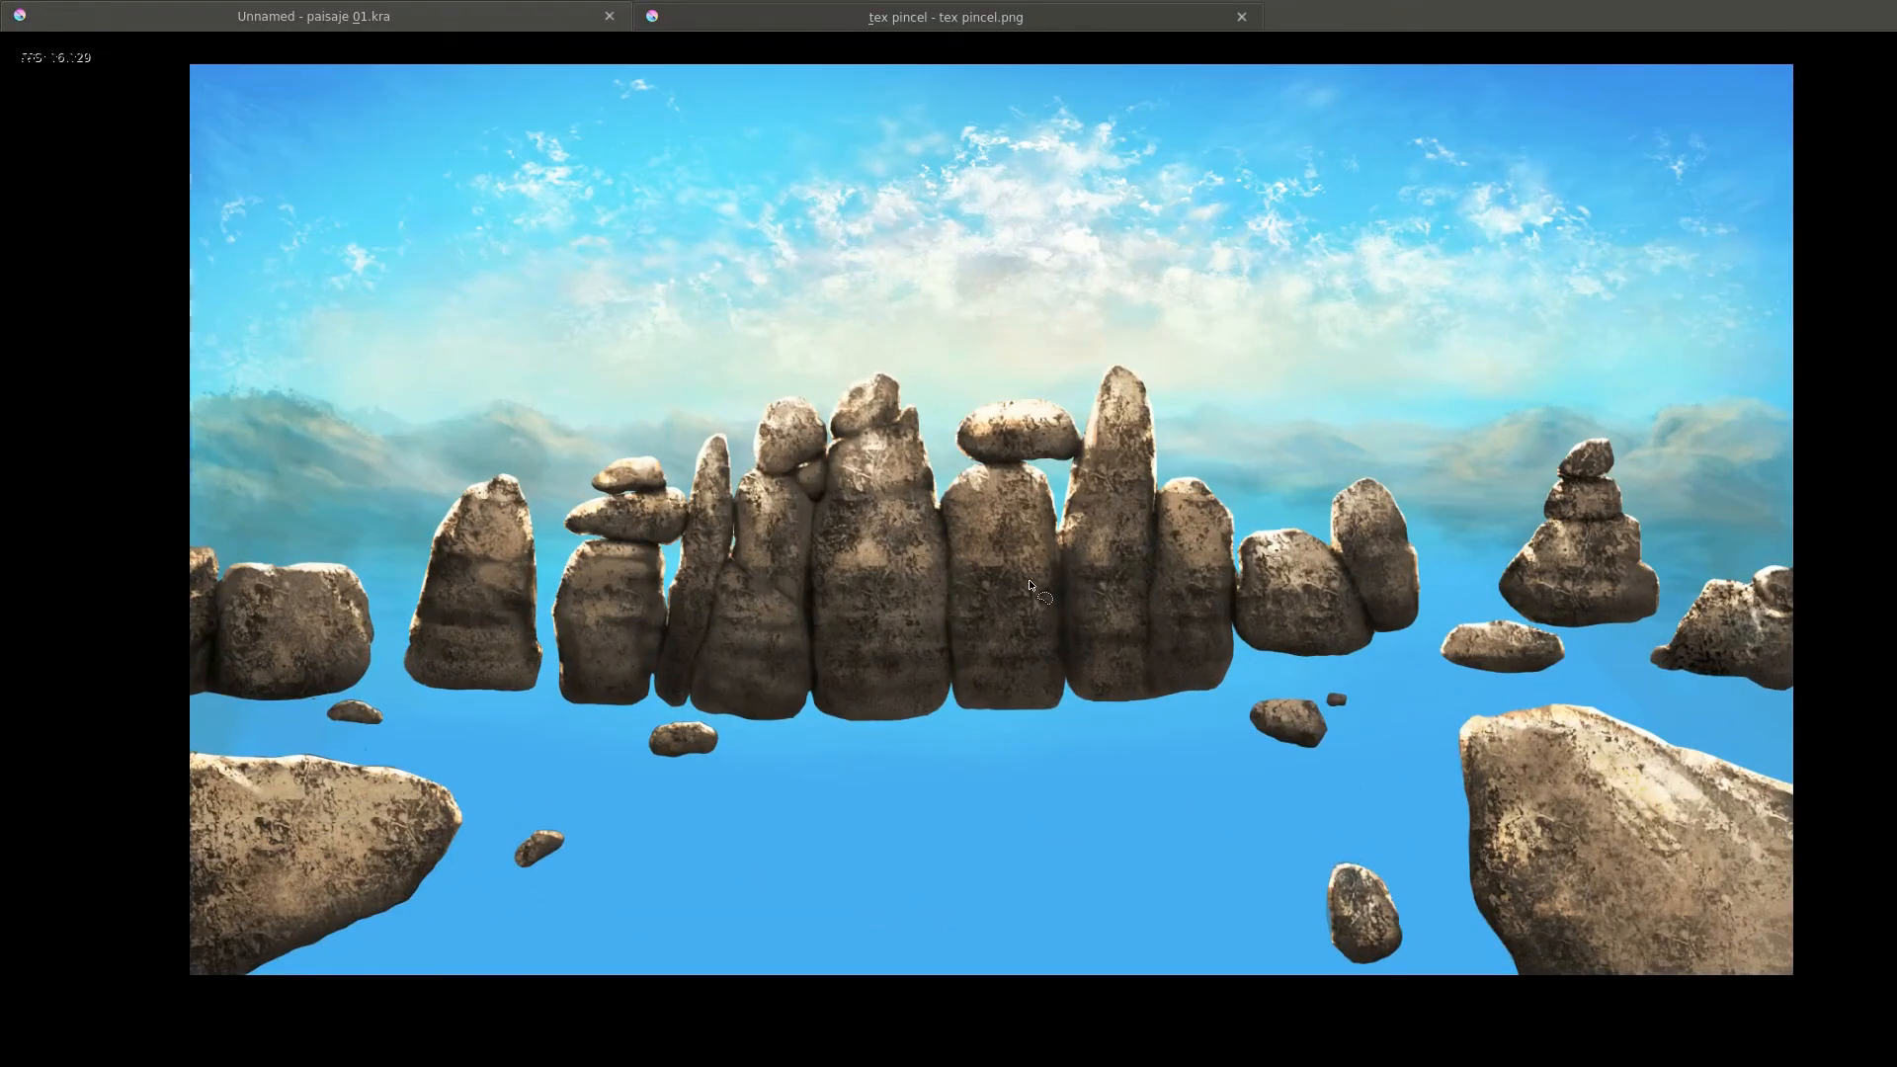
pyautogui.press('Tab')
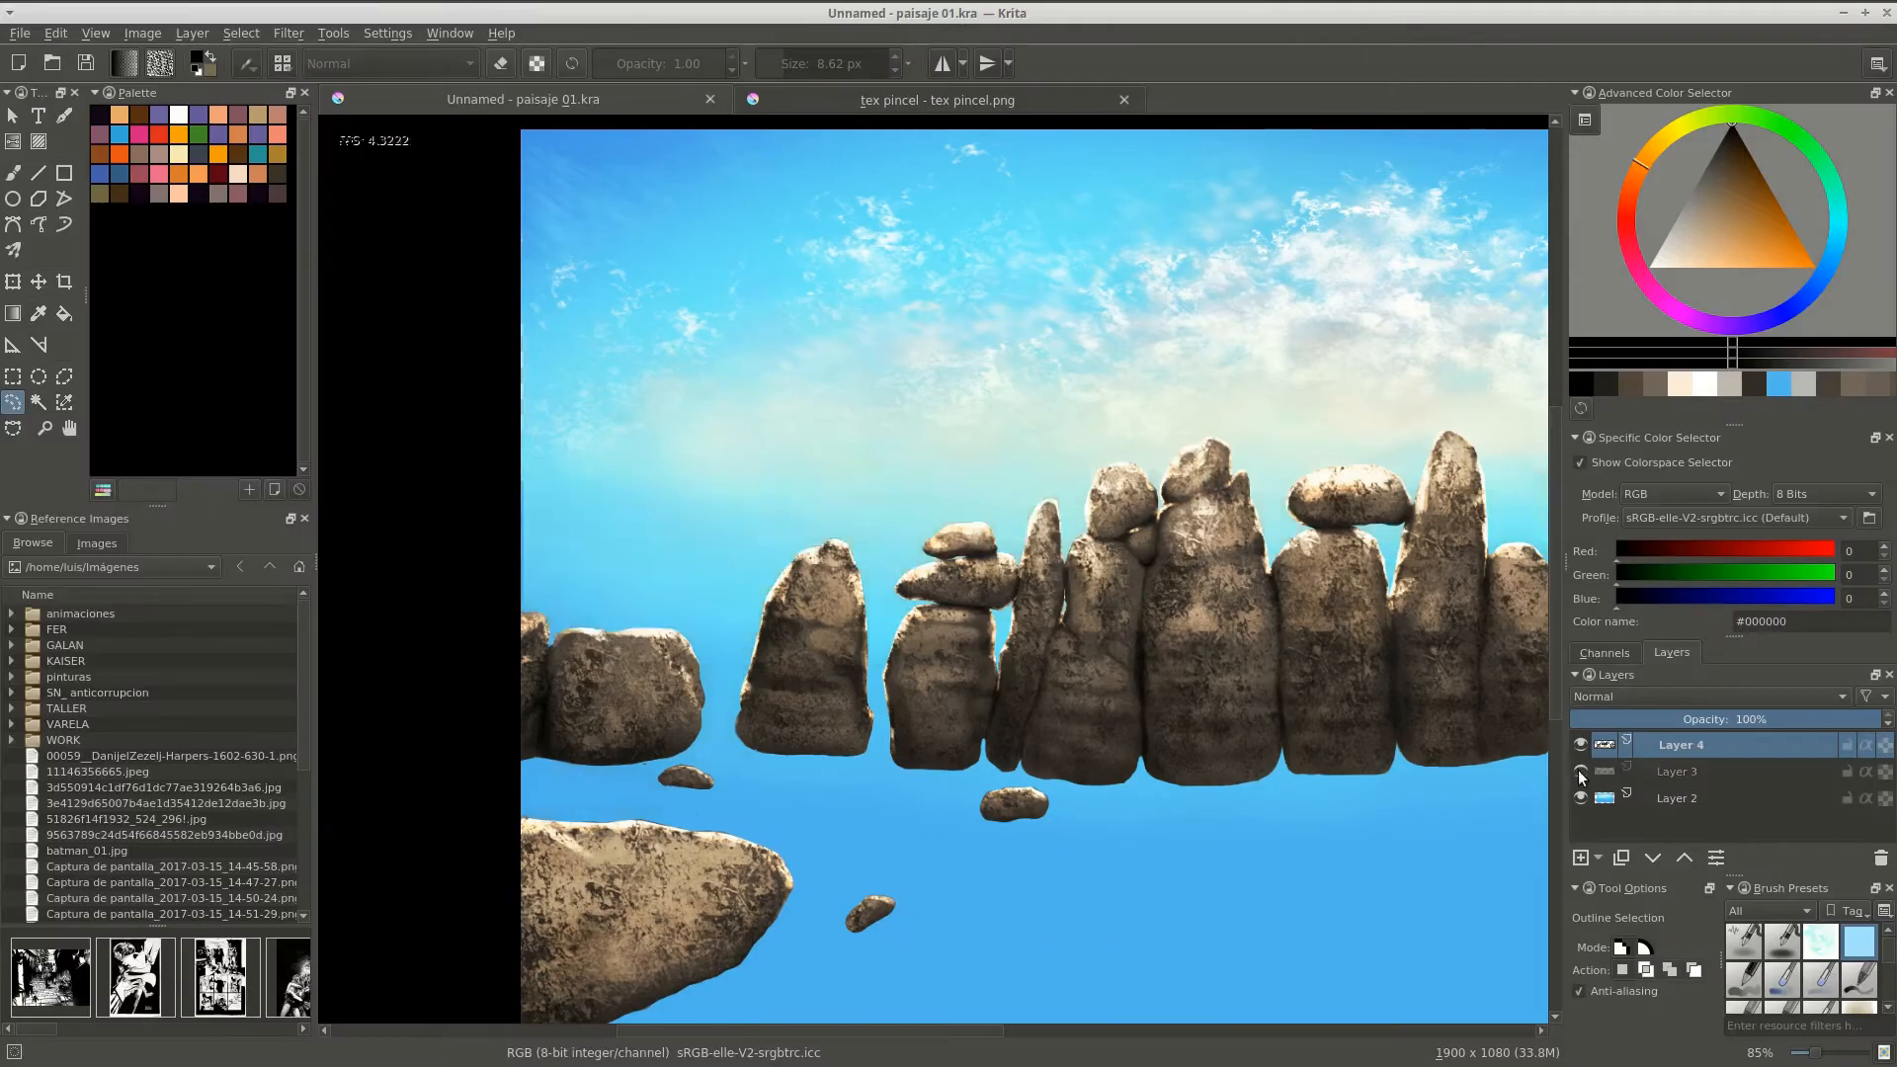
# On a new layer between the rocks and Layer 3, start covering the blue water with broad grey-brown strokes.
pyautogui.scroll(3, 1017, 753)
pyautogui.moveTo(1017, 752)
pyautogui.mouseDown()
pyautogui.moveTo(982, 677)
pyautogui.moveTo(1108, 548)
pyautogui.moveTo(1018, 513)
pyautogui.moveTo(830, 692)
pyautogui.moveTo(682, 637)
pyautogui.mouseUp()
pyautogui.hotkey('ctrl', 'z')
pyautogui.click(1695, 205)
pyautogui.press('m')
pyautogui.press('m')
pyautogui.moveTo(963, 763)
pyautogui.mouseDown()
pyautogui.moveTo(691, 613)
pyautogui.moveTo(1045, 535)
pyautogui.mouseUp()
pyautogui.moveTo(1087, 563)
pyautogui.mouseDown()
pyautogui.moveTo(889, 622)
pyautogui.moveTo(881, 438)
pyautogui.mouseUp()
# Extend the ground tone across the foreground water and around the right-hand rocks with grey-brown #6c645a.
pyautogui.click(1708, 183)
pyautogui.moveTo(1037, 553)
pyautogui.mouseDown()
pyautogui.moveTo(952, 686)
pyautogui.moveTo(1265, 592)
pyautogui.moveTo(869, 395)
pyautogui.moveTo(593, 445)
pyautogui.mouseUp()
pyautogui.moveTo(1420, 494)
pyautogui.mouseDown()
pyautogui.moveTo(1090, 502)
pyautogui.moveTo(971, 558)
pyautogui.mouseUp()
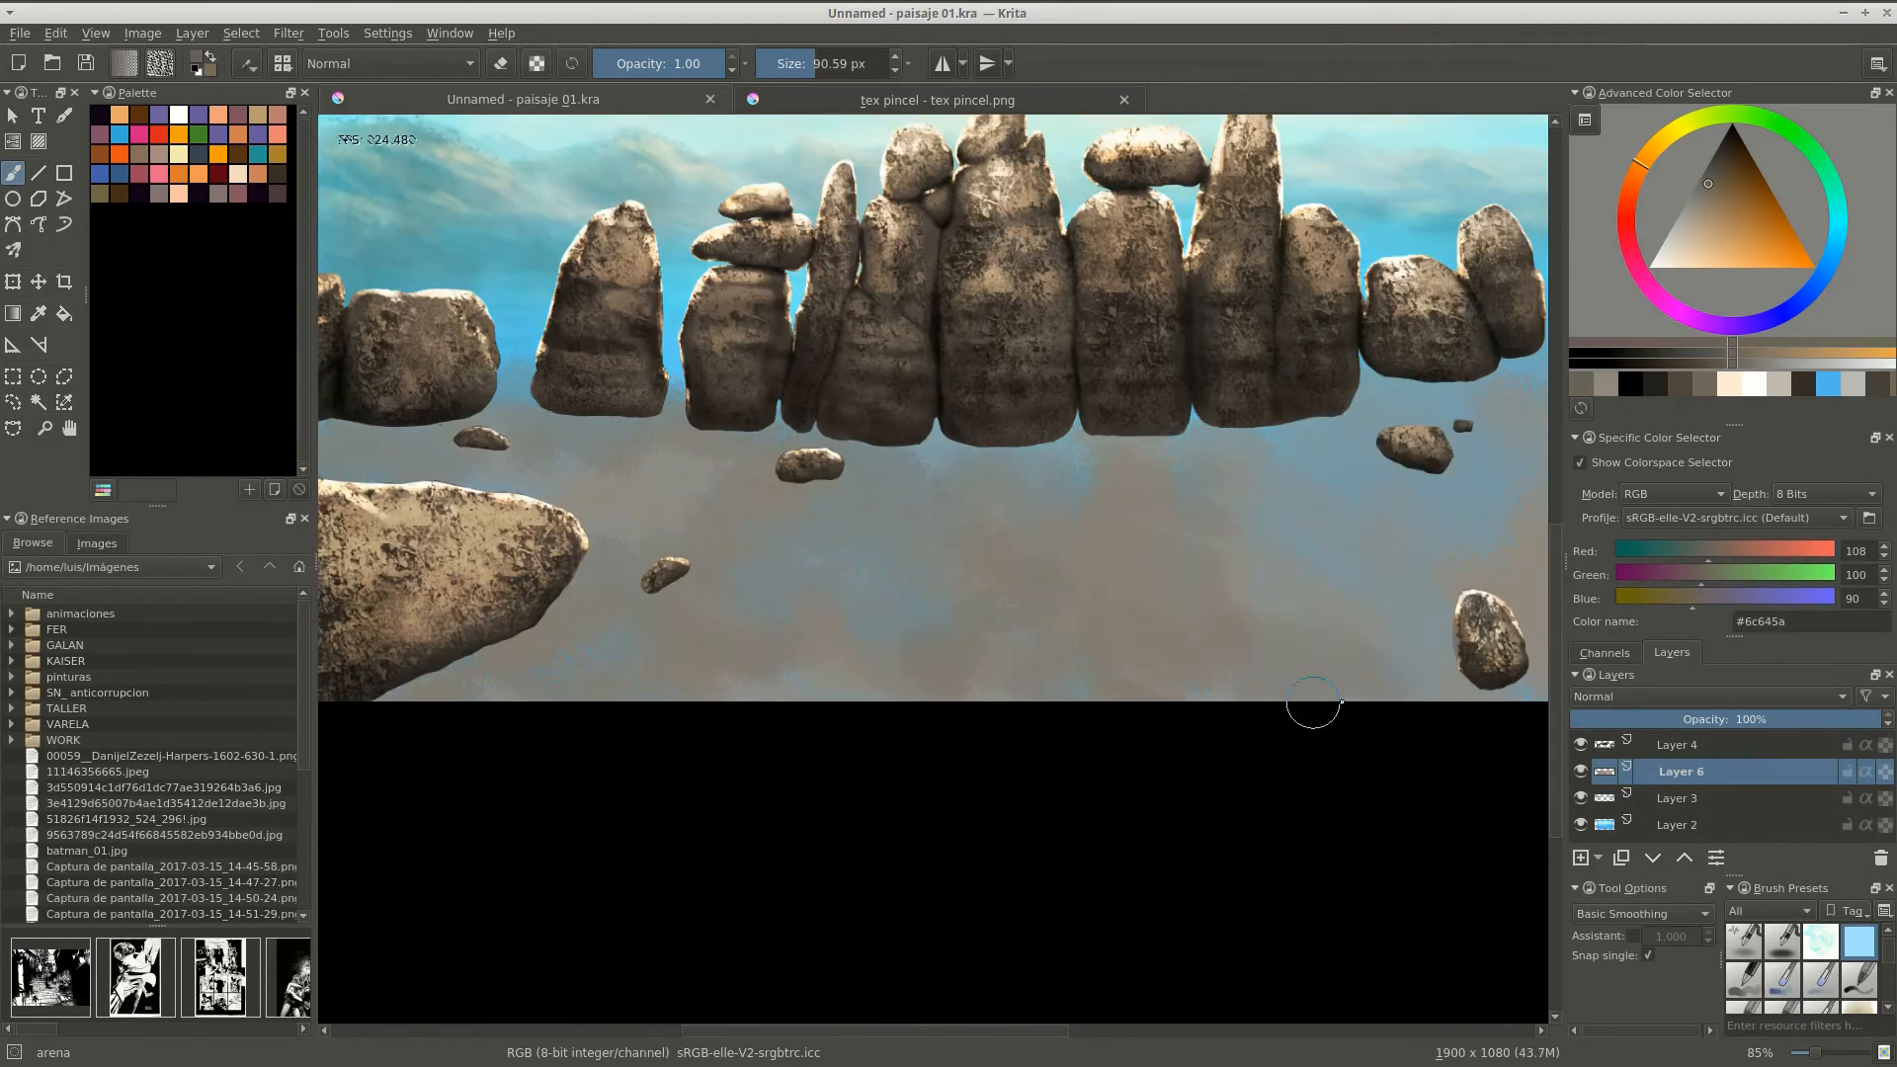
pyautogui.moveTo(1313, 704)
pyautogui.mouseDown()
pyautogui.moveTo(1333, 454)
pyautogui.moveTo(991, 668)
pyautogui.mouseUp()
pyautogui.press('m')
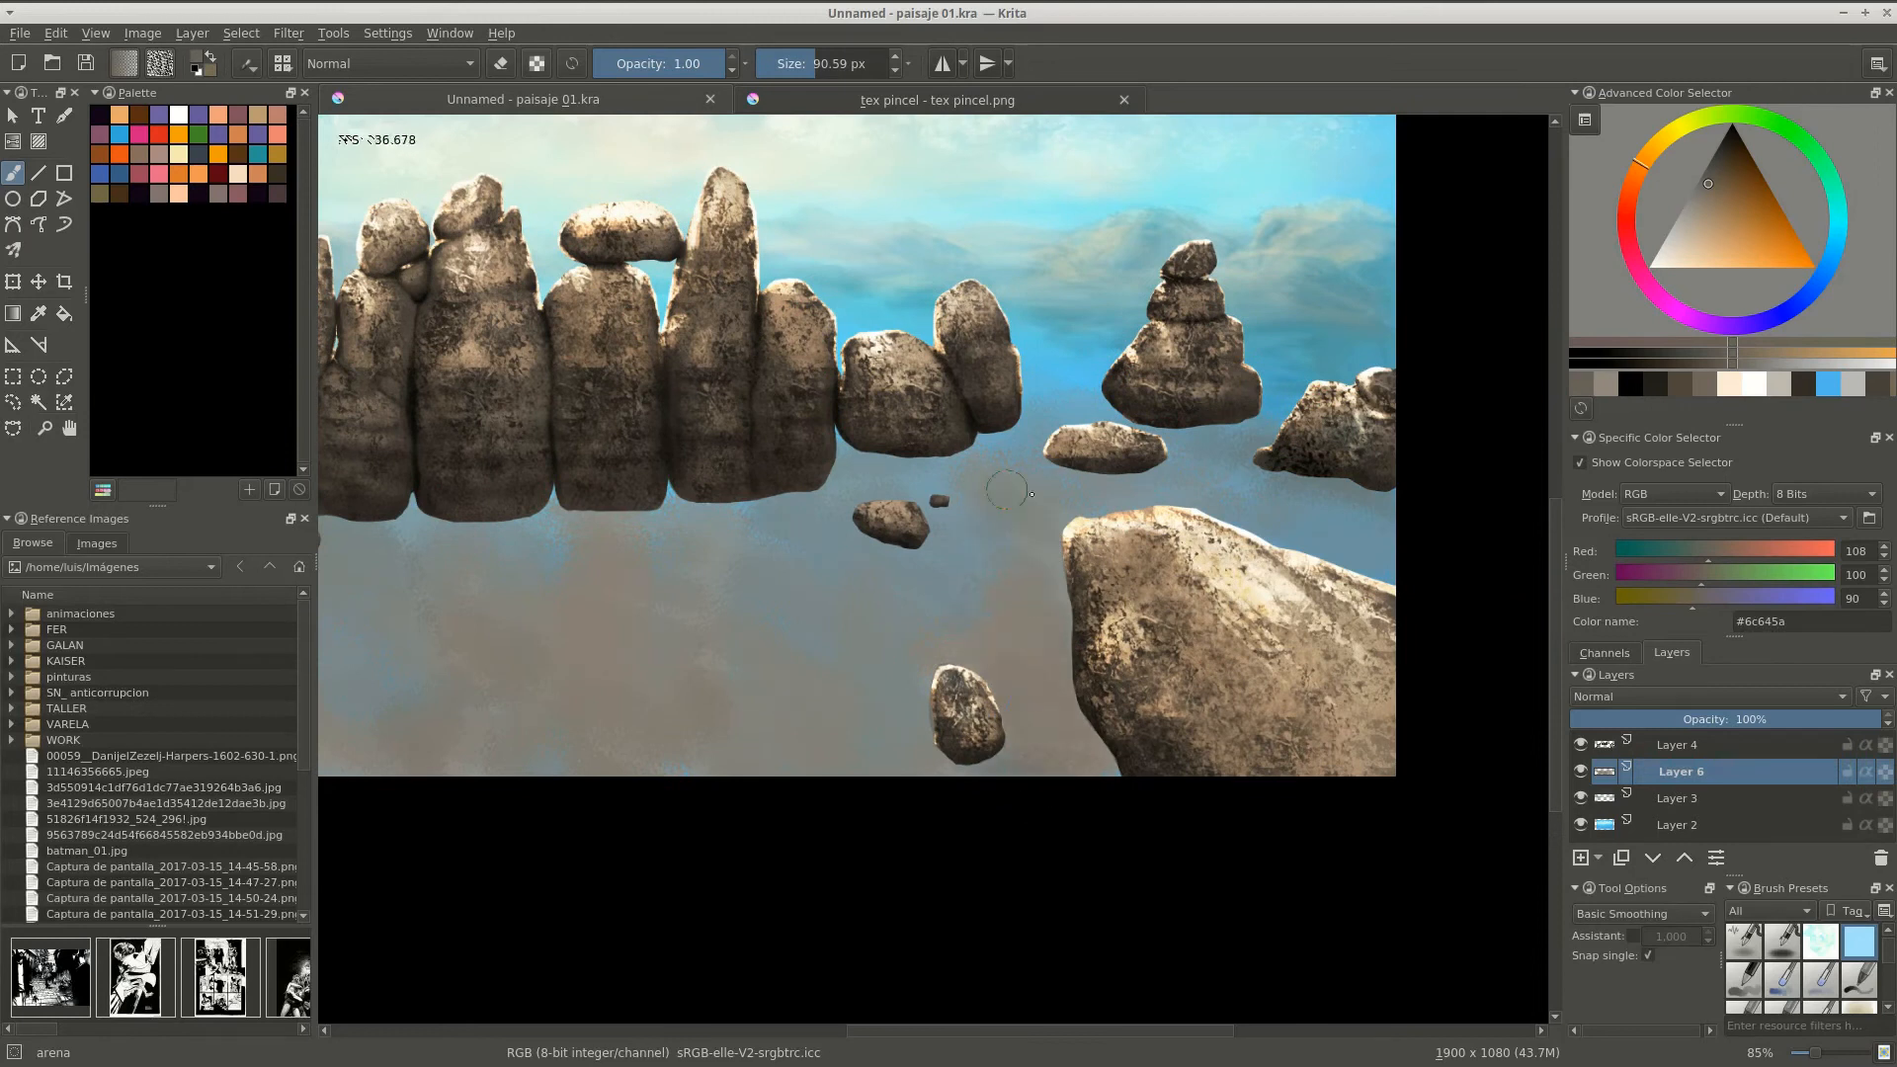
# Switch to pale beige #e7dbce and brush soft light streaks across the grey-brown ground between the foreground boulders.
pyautogui.press('x')
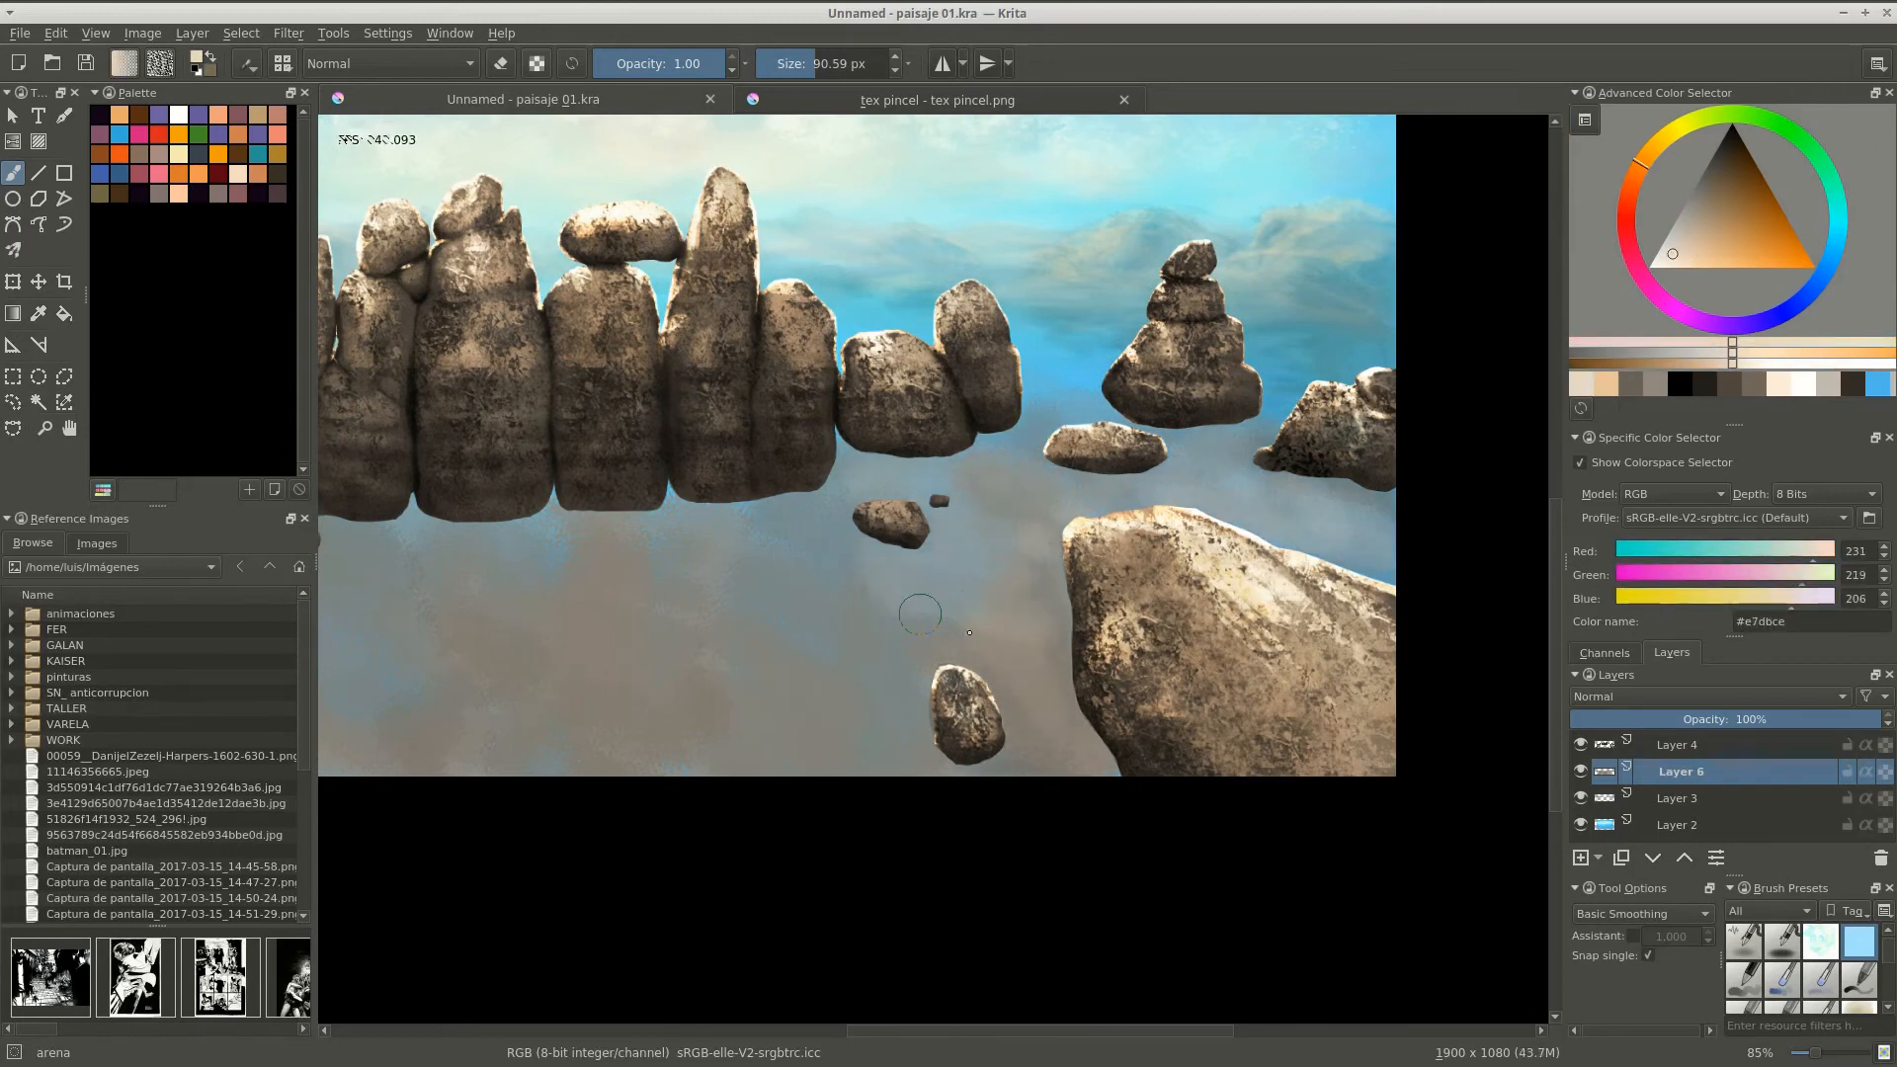
pyautogui.moveTo(969, 632); pyautogui.dragTo(1144, 587)
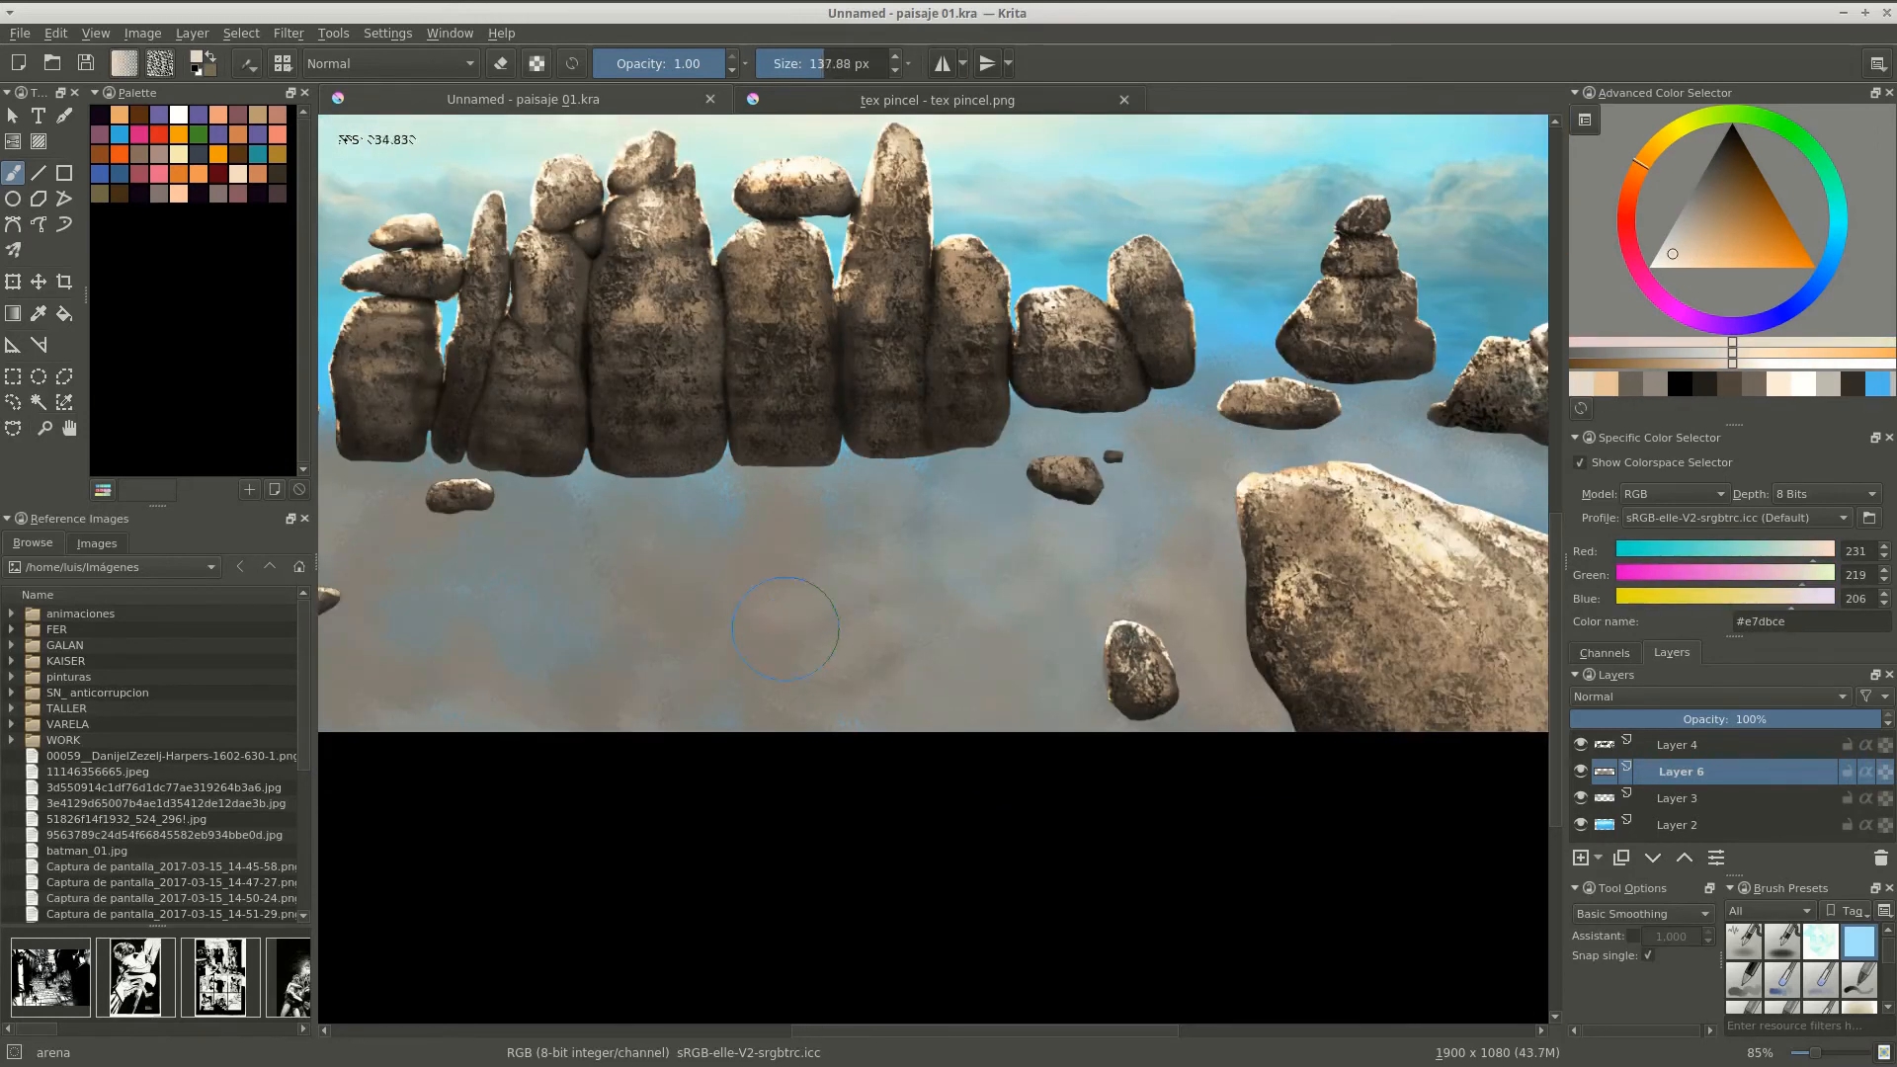
pyautogui.press('m')
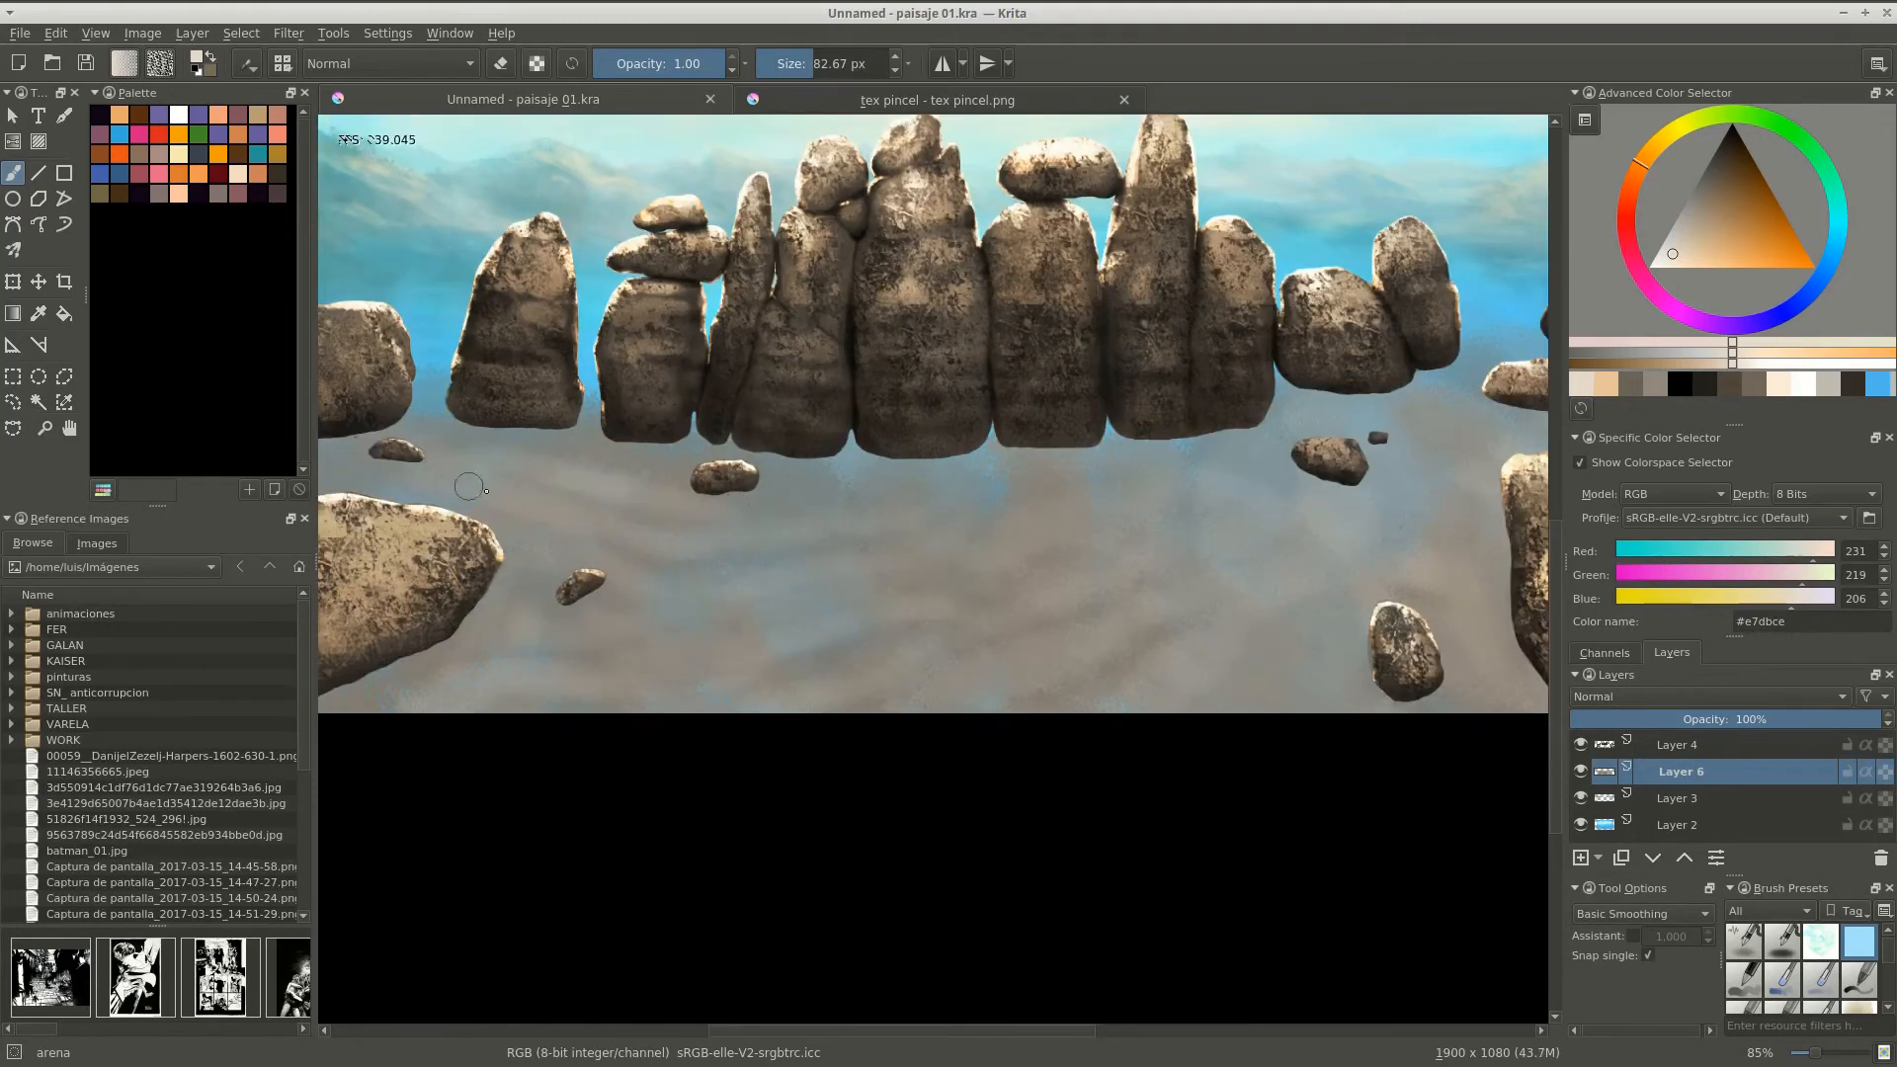
pyautogui.press('m')
pyautogui.press('[')
pyautogui.press('[')
pyautogui.press('[')
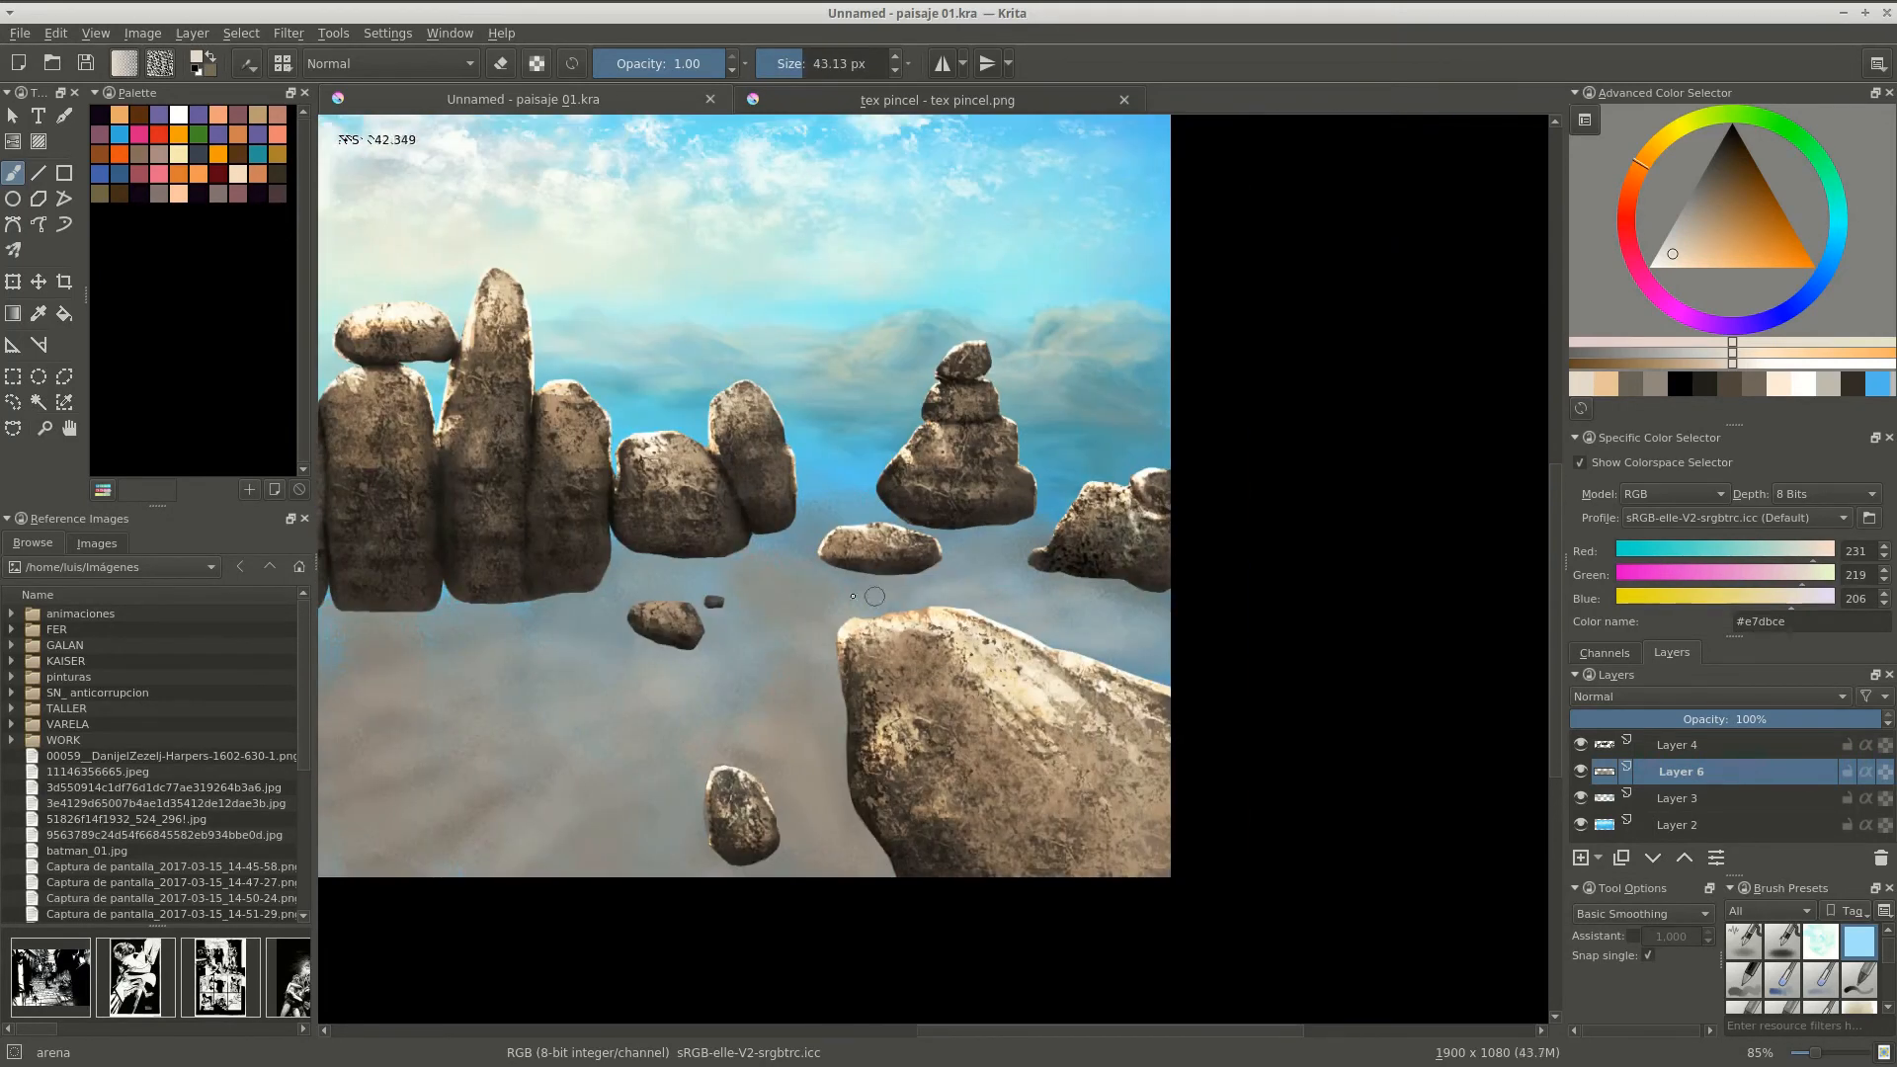
# Brush brown #726354 streaks across the ground around the foreground rocks, using a brush of about 77 px.
pyautogui.moveTo(1672, 254); pyautogui.dragTo(1714, 187)
pyautogui.press(']')
pyautogui.press(']')
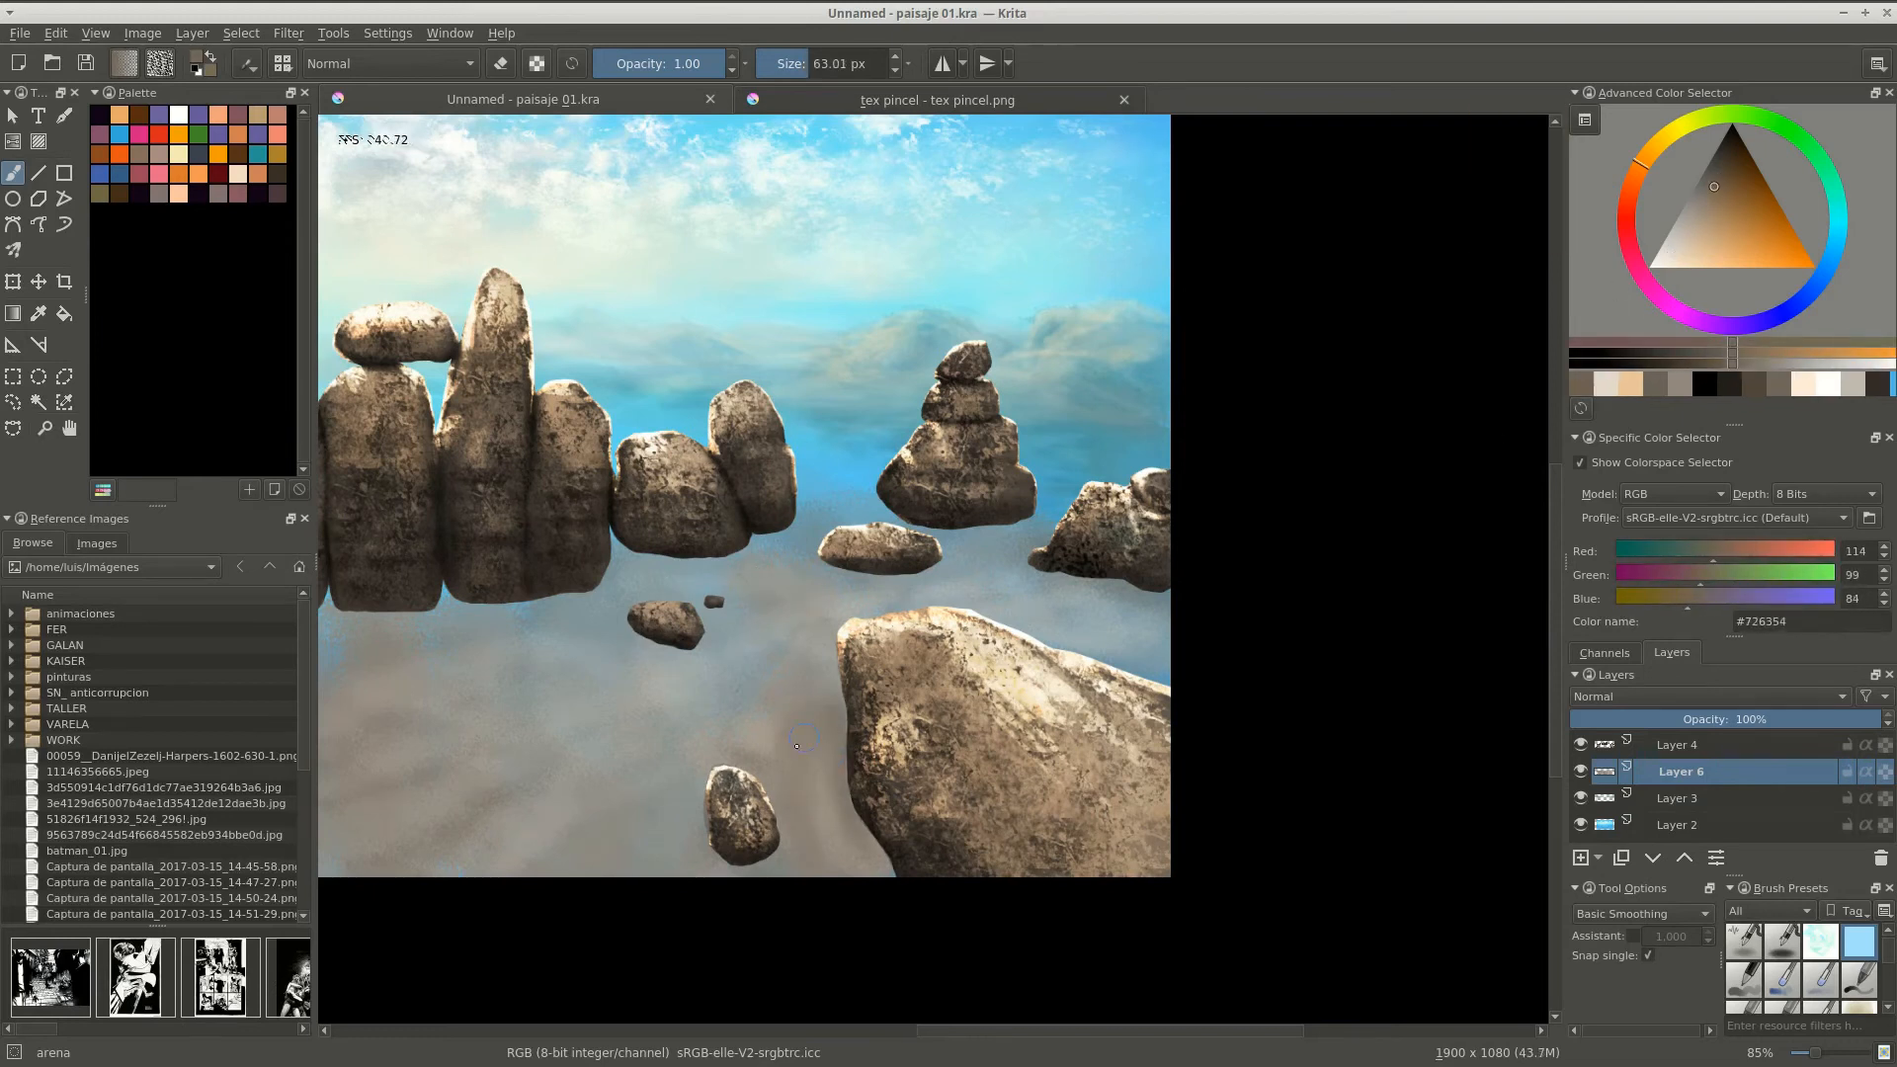
pyautogui.moveTo(683, 799); pyautogui.dragTo(831, 697)
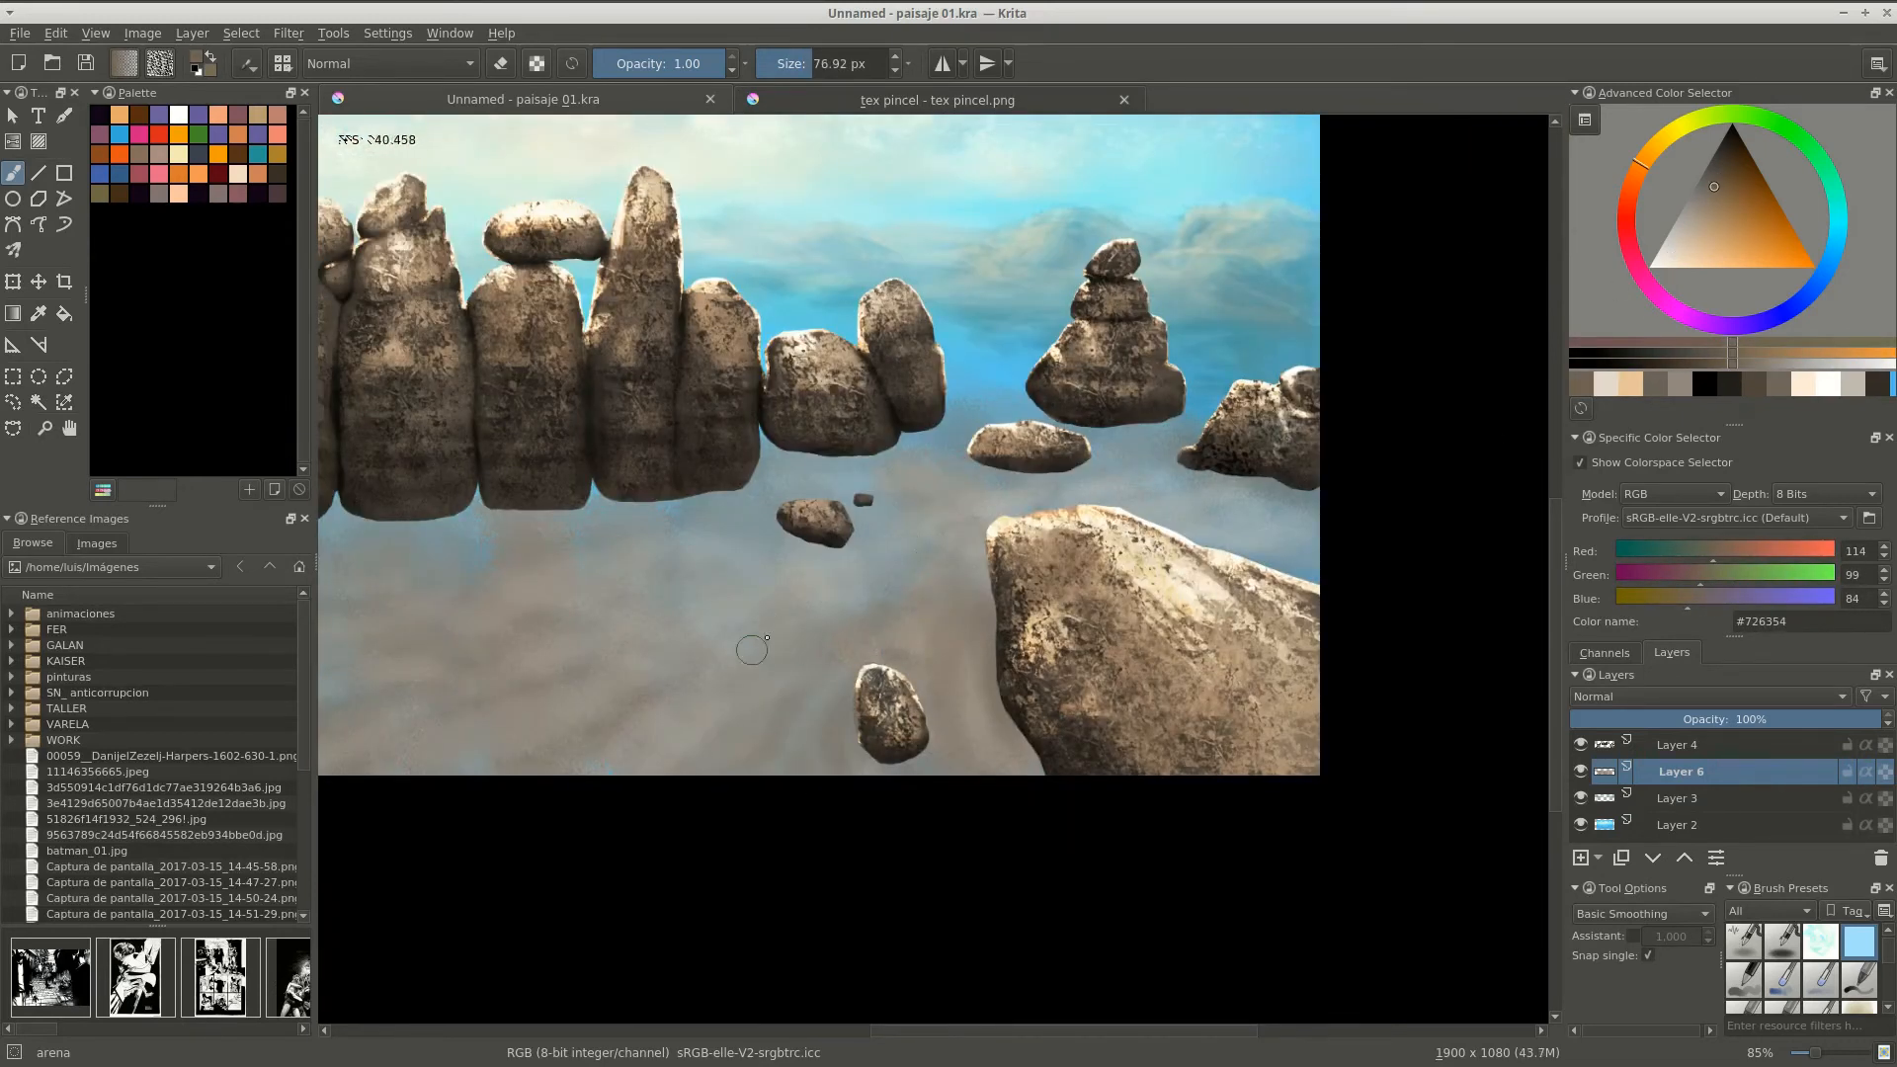
pyautogui.moveTo(877, 606); pyautogui.dragTo(857, 648)
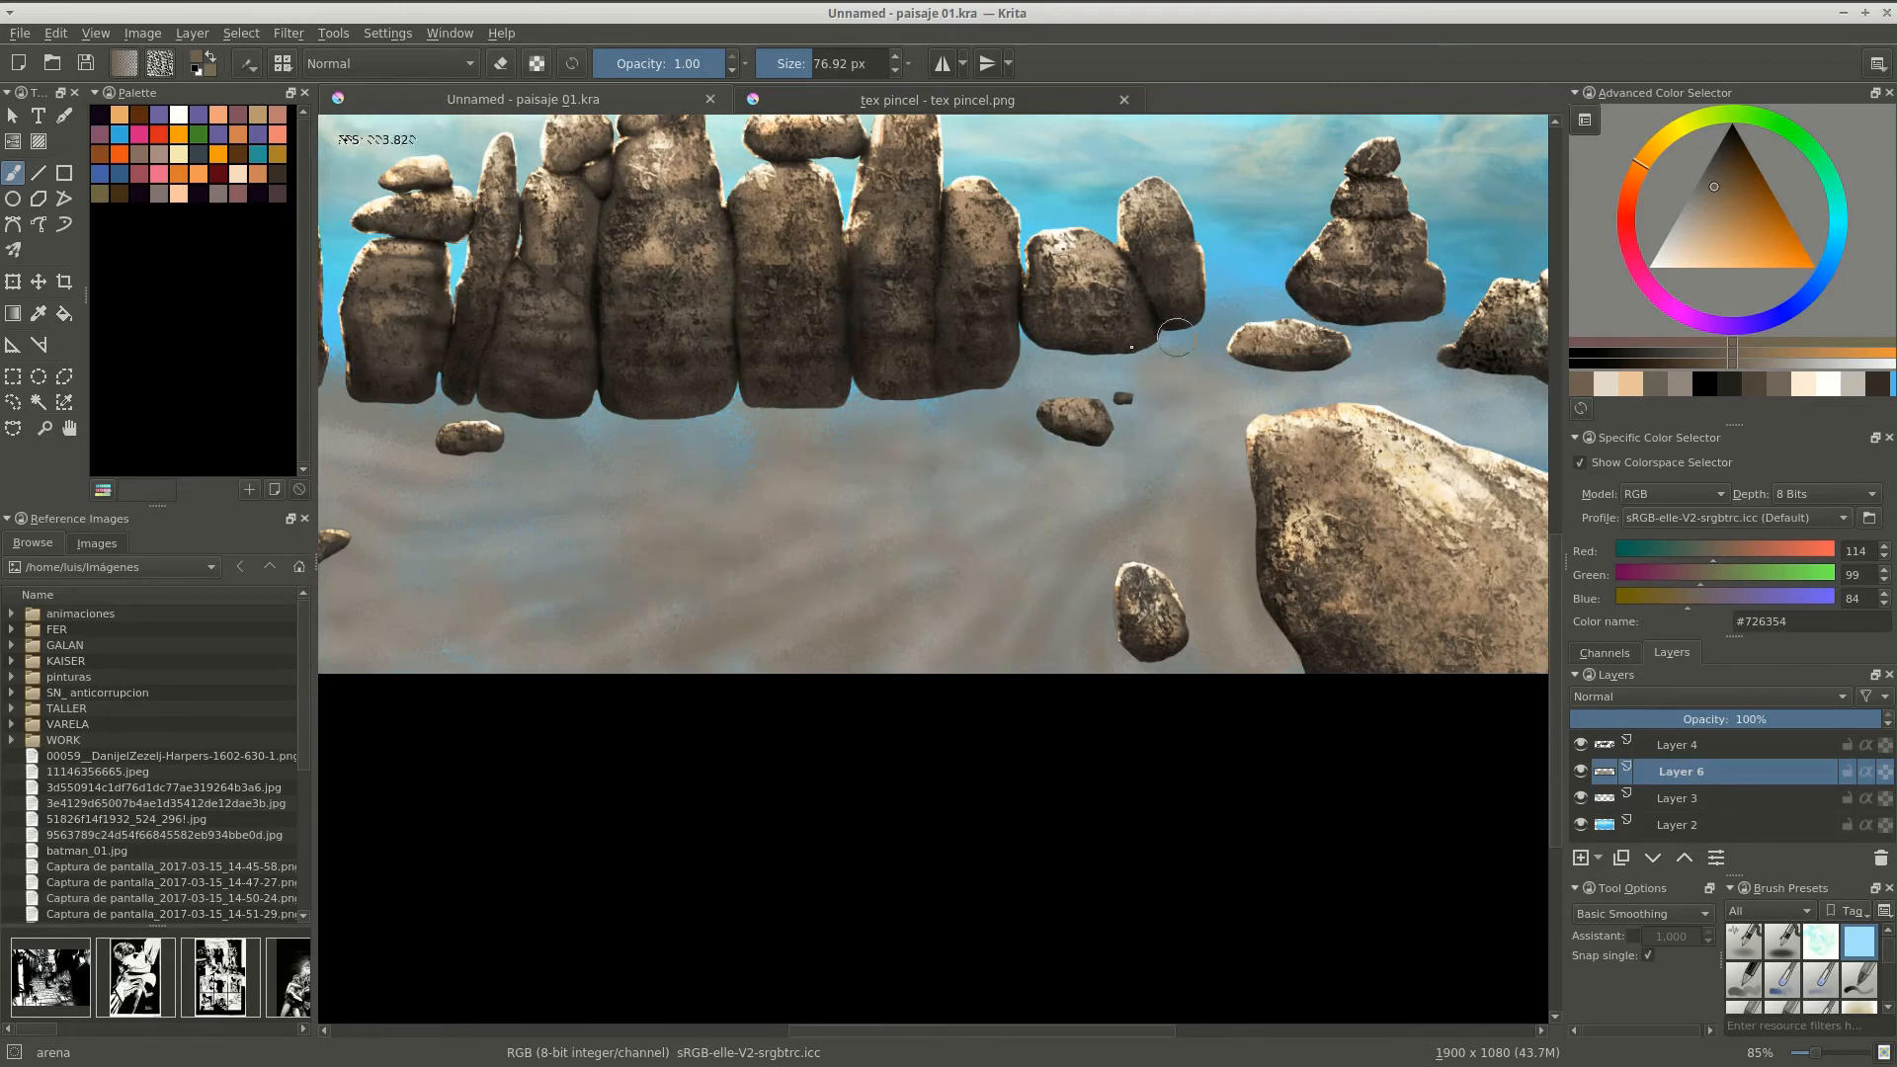
pyautogui.moveTo(613, 637); pyautogui.dragTo(734, 610)
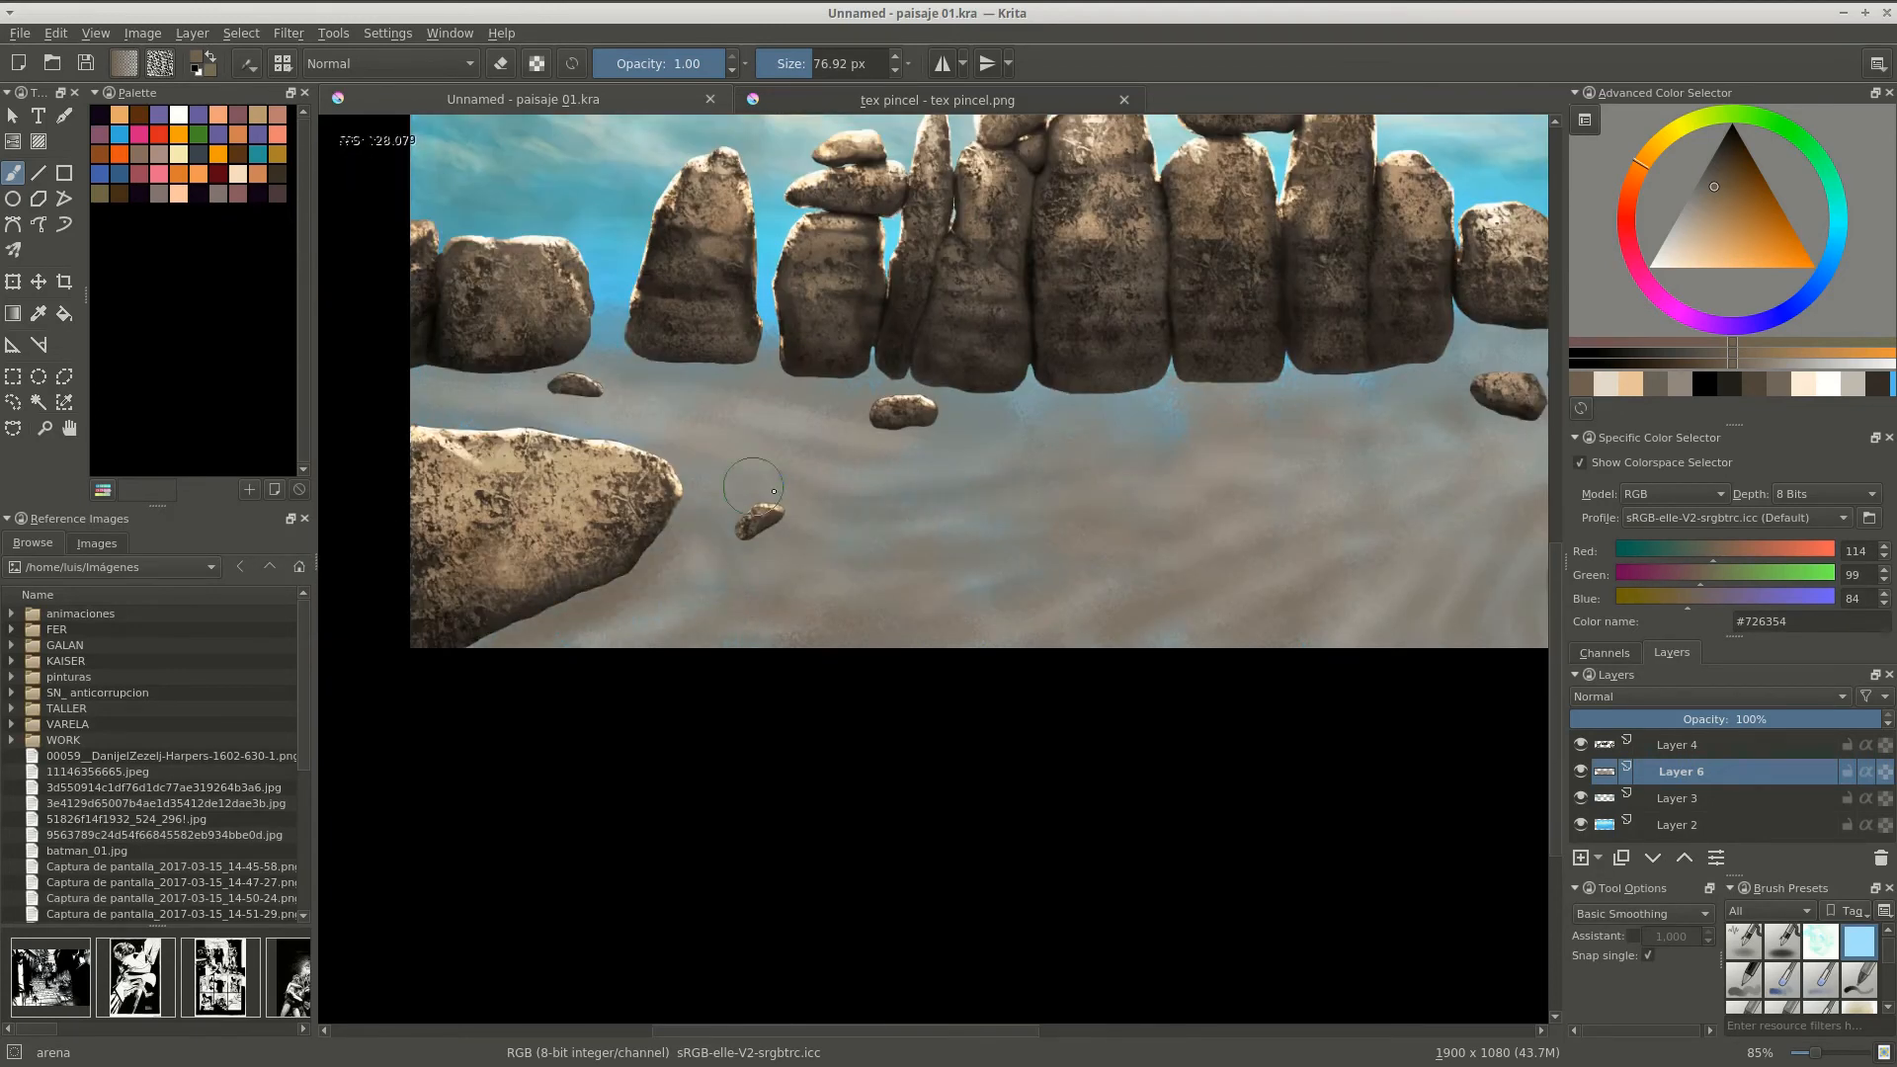
pyautogui.moveTo(774, 491); pyautogui.dragTo(807, 475)
pyautogui.moveTo(981, 341); pyautogui.dragTo(630, 366)
# Paint vertical dark brown #564d44 reflections on the wet ground beneath the central row of standing rocks.
pyautogui.keyDown('ctrl'); pyautogui.click(968, 505); pyautogui.keyUp('ctrl')
pyautogui.moveTo(968, 506); pyautogui.dragTo(1064, 533)
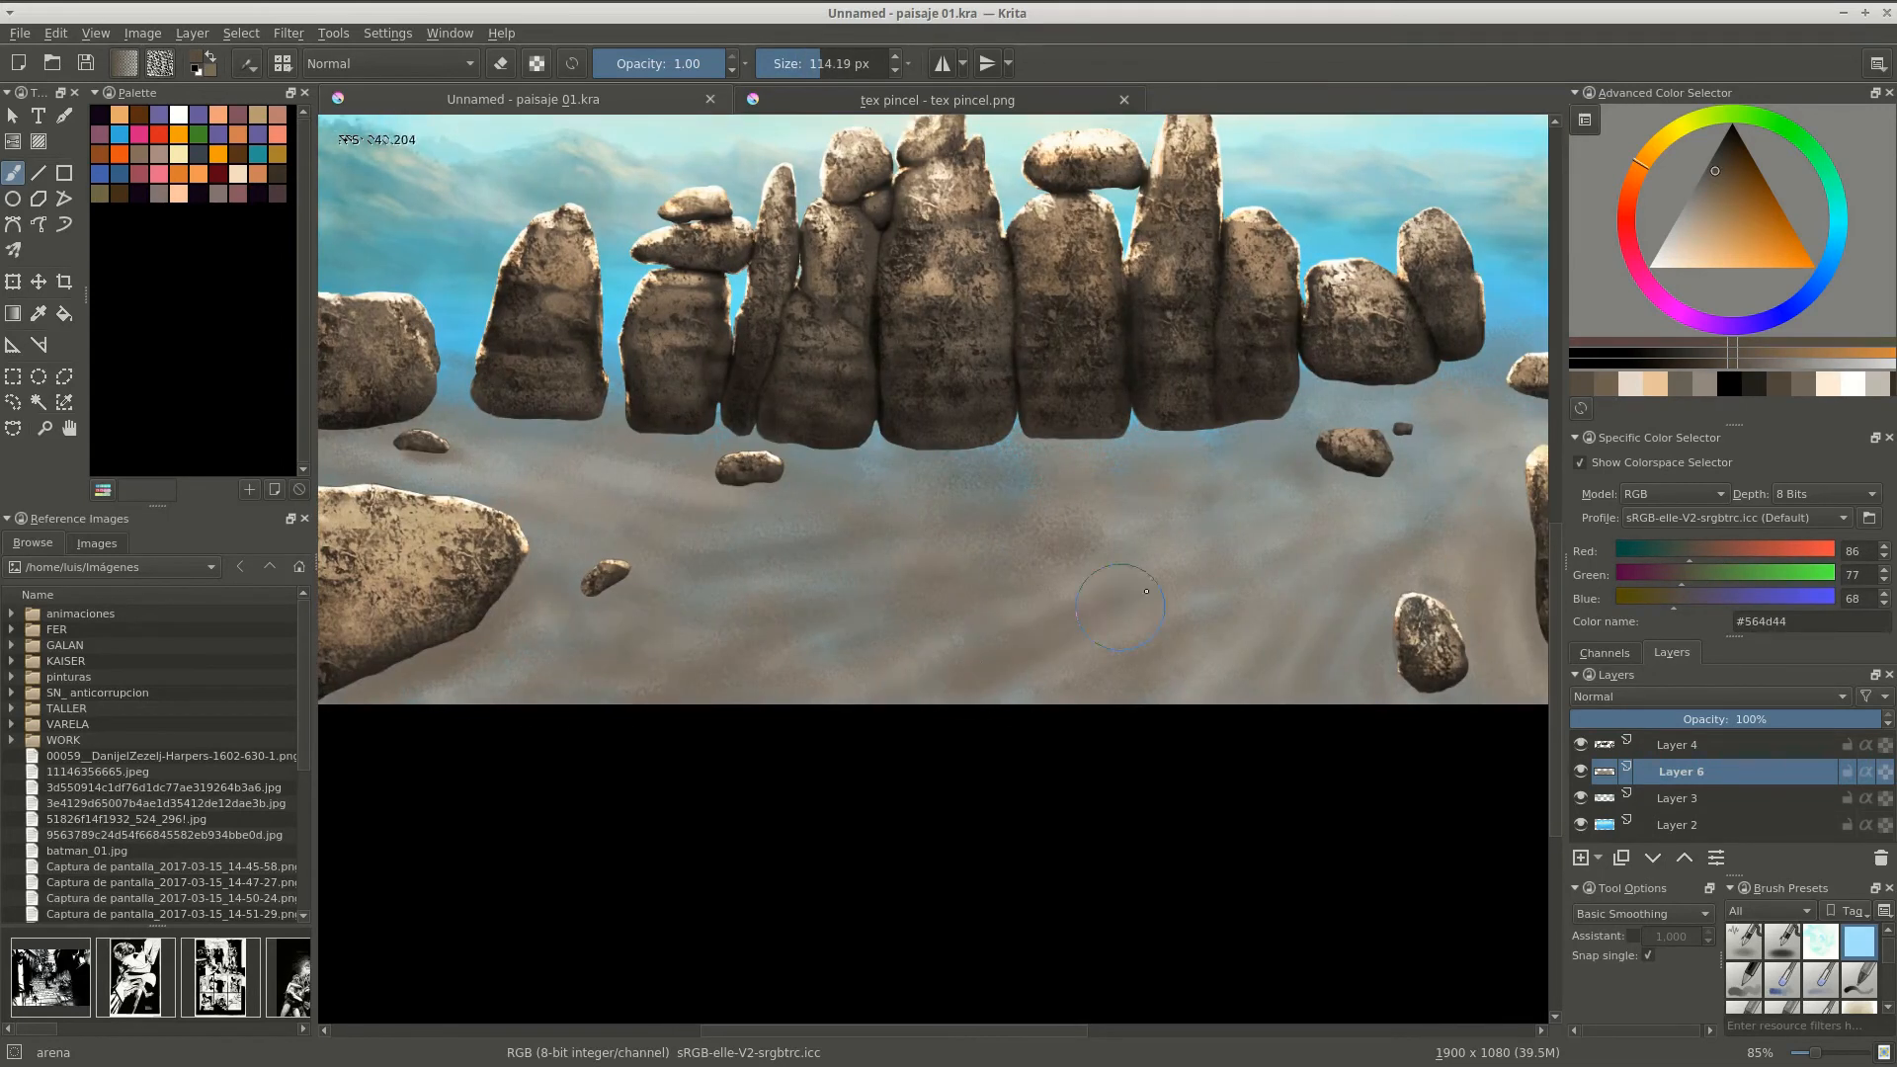
pyautogui.moveTo(1146, 591); pyautogui.dragTo(1281, 644)
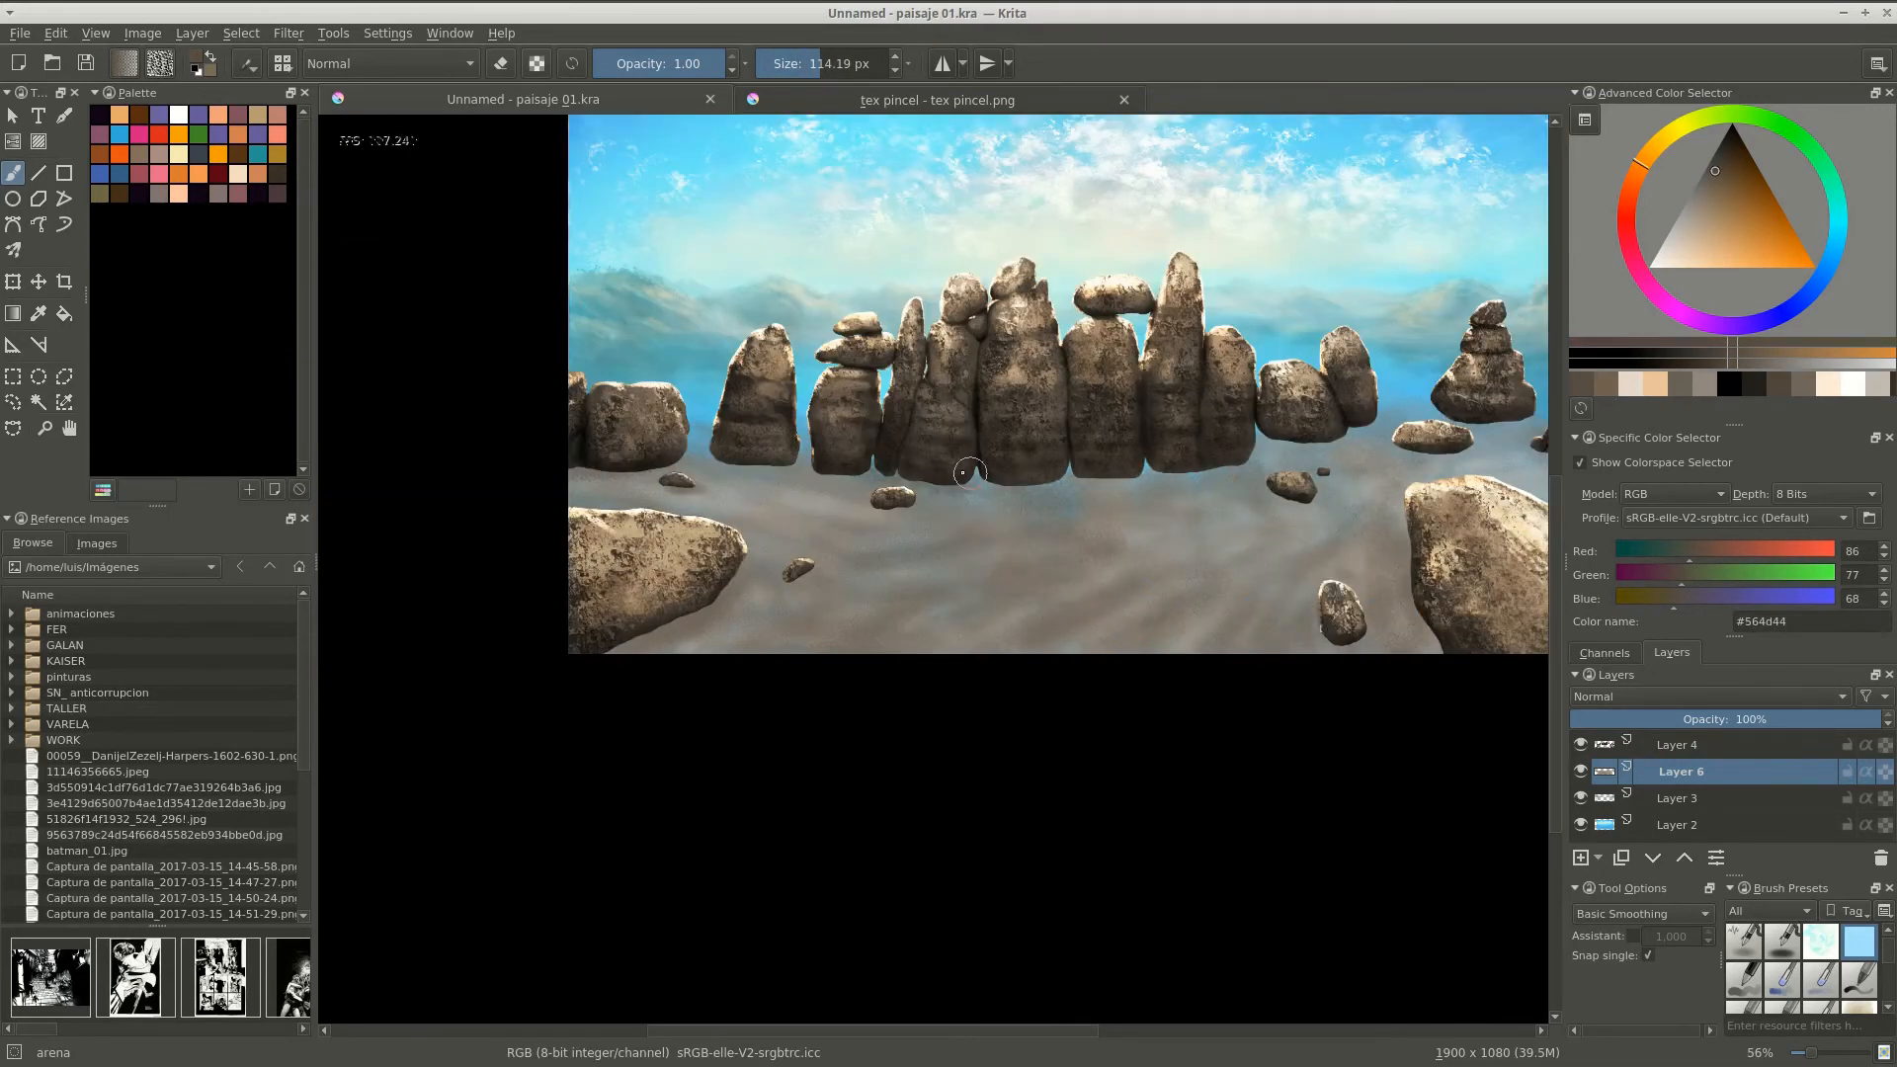
pyautogui.scroll(2, 964, 473)
pyautogui.moveTo(987, 464)
pyautogui.mouseDown()
pyautogui.moveTo(998, 449)
pyautogui.moveTo(987, 465)
pyautogui.mouseUp()
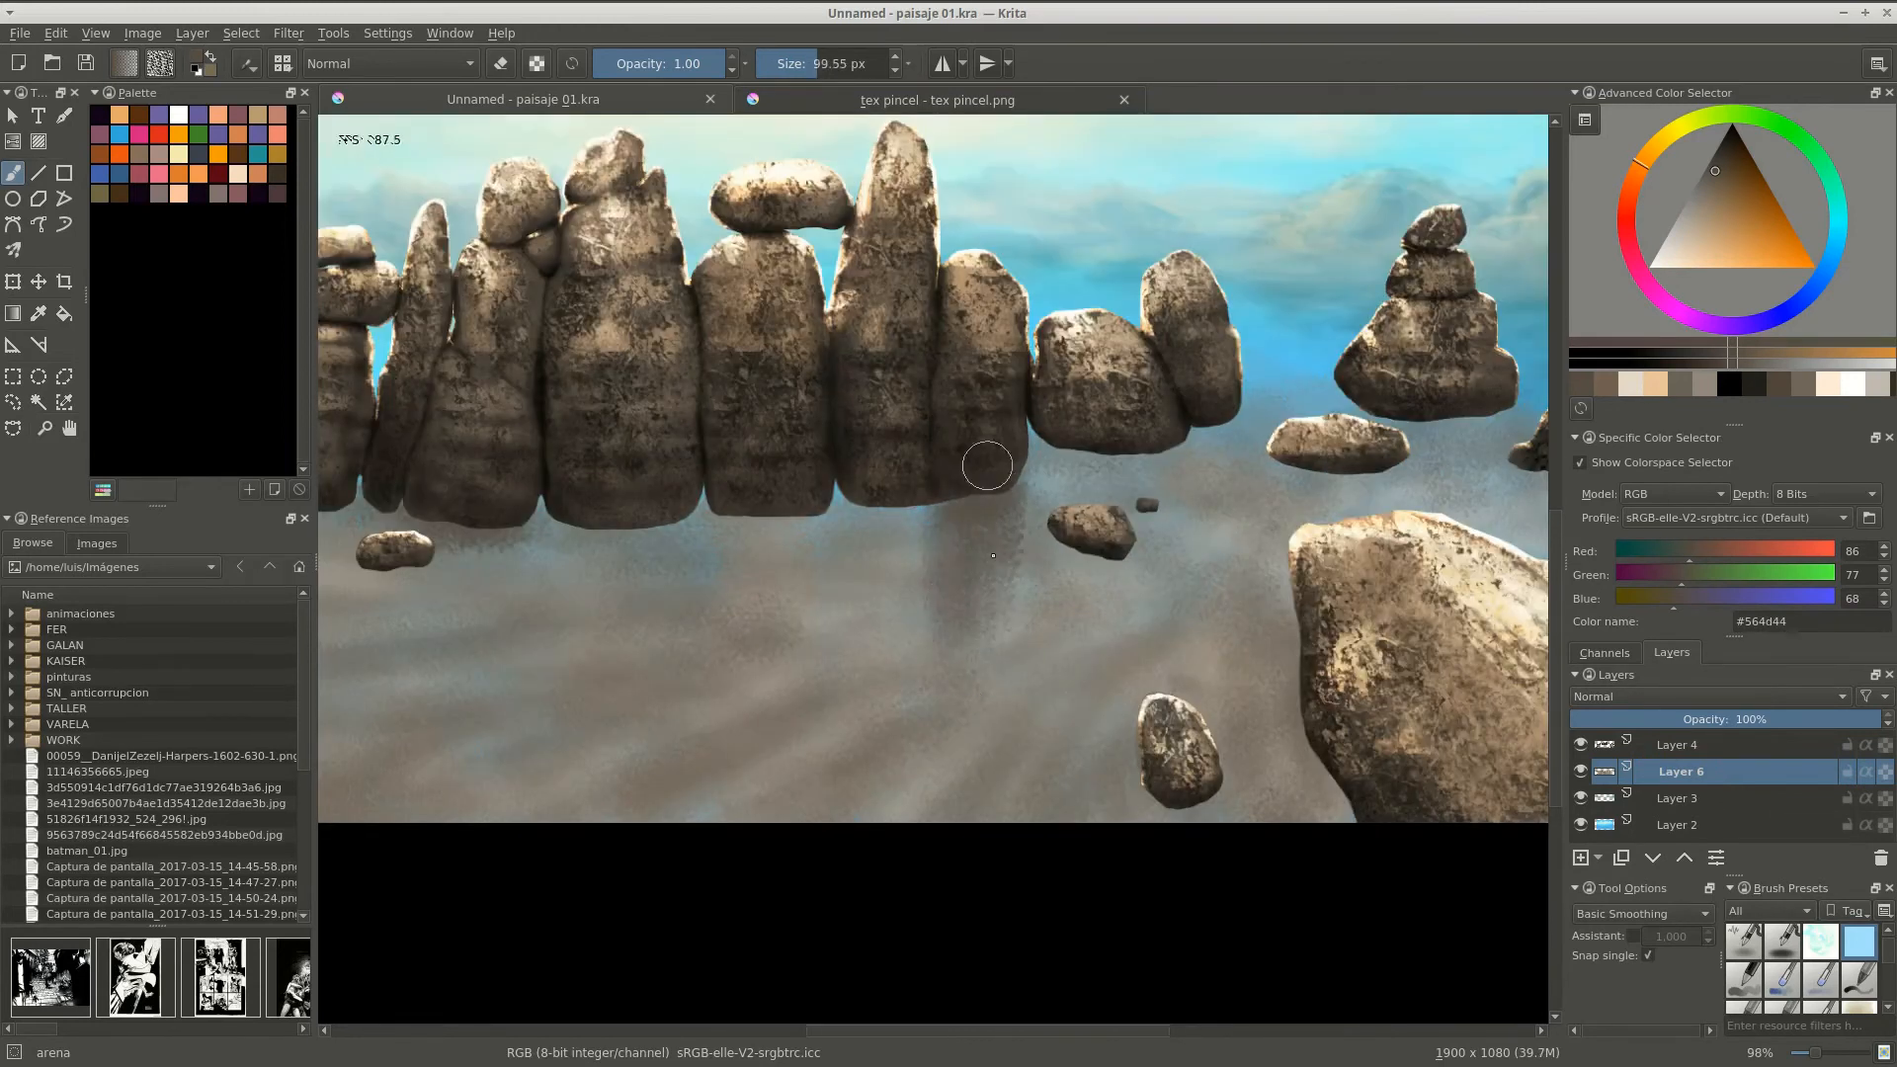
pyautogui.moveTo(880, 629); pyautogui.dragTo(954, 623)
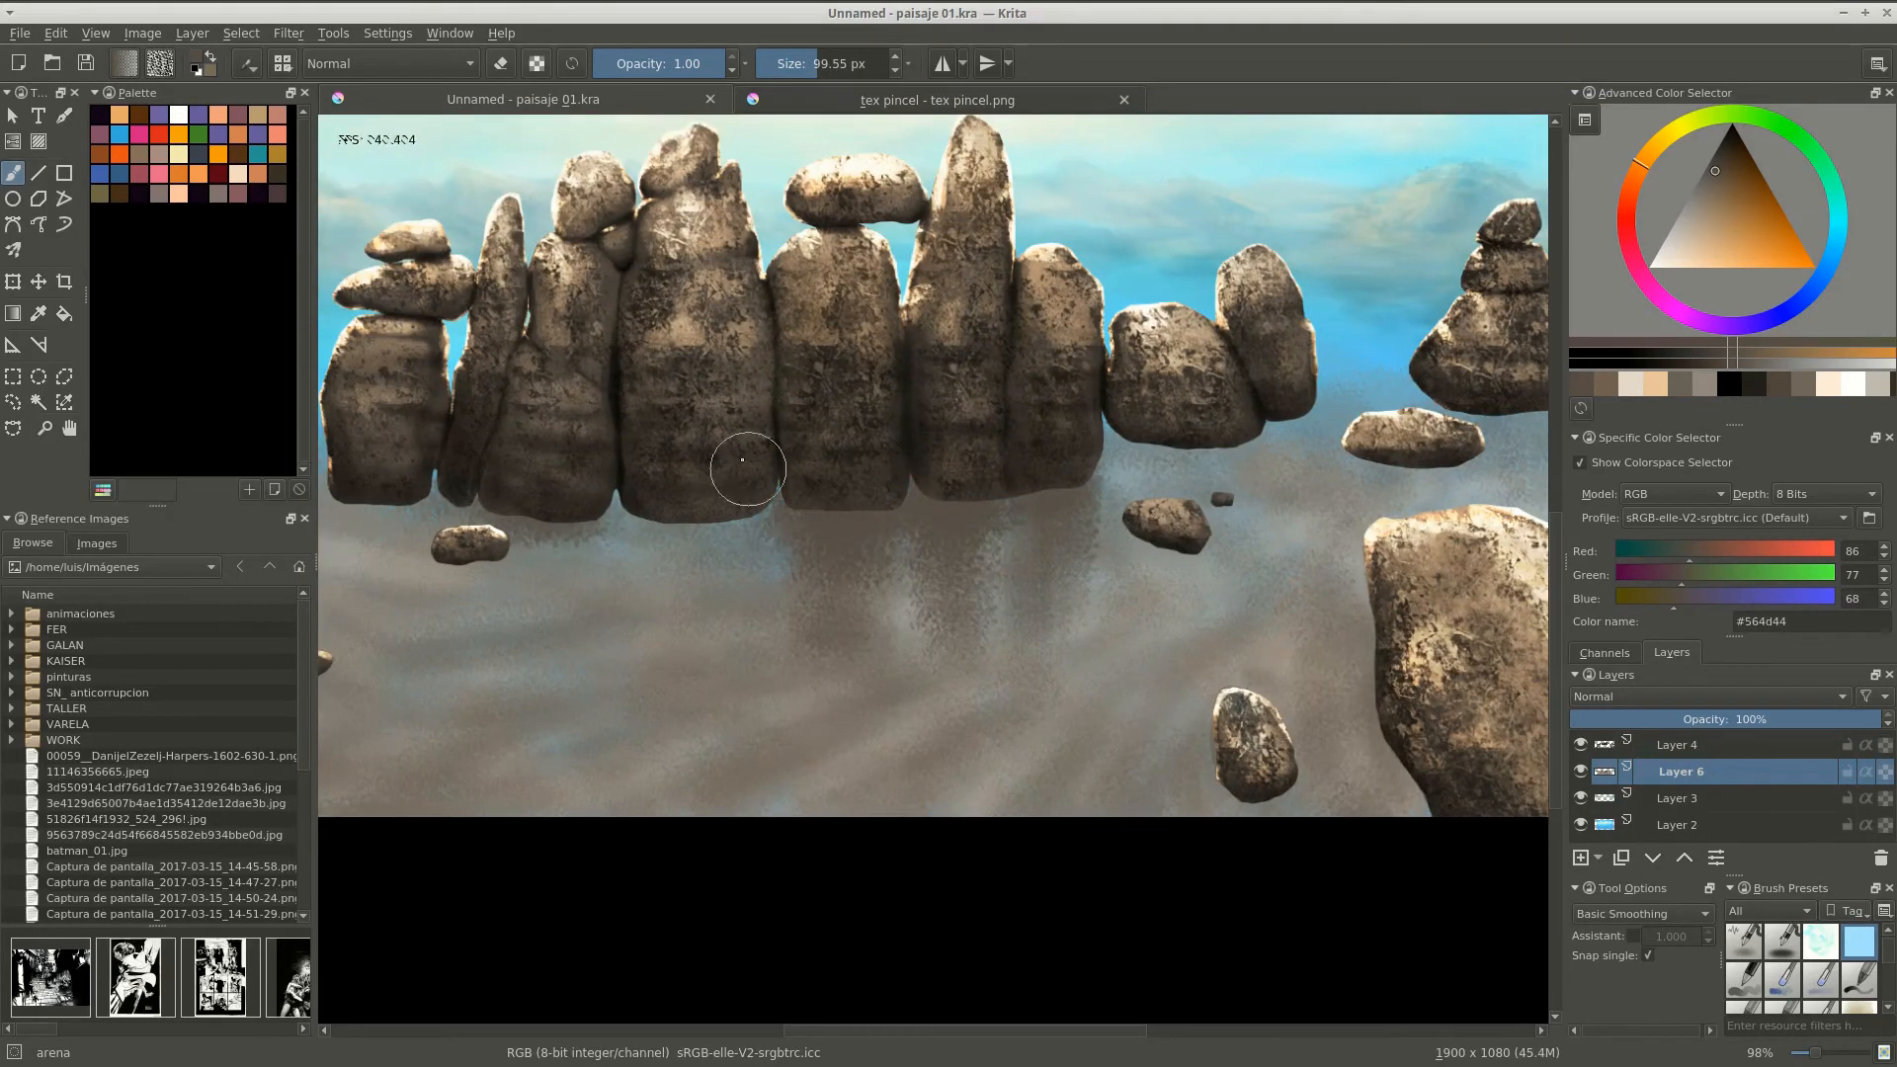
# Continue the dark vertical reflections beneath the left rocks, small stones, right-hand rocks and large right foreground boulder.
pyautogui.scroll(-2, 742, 460)
pyautogui.press('Tab')
pyautogui.scroll(2, 569, 753)
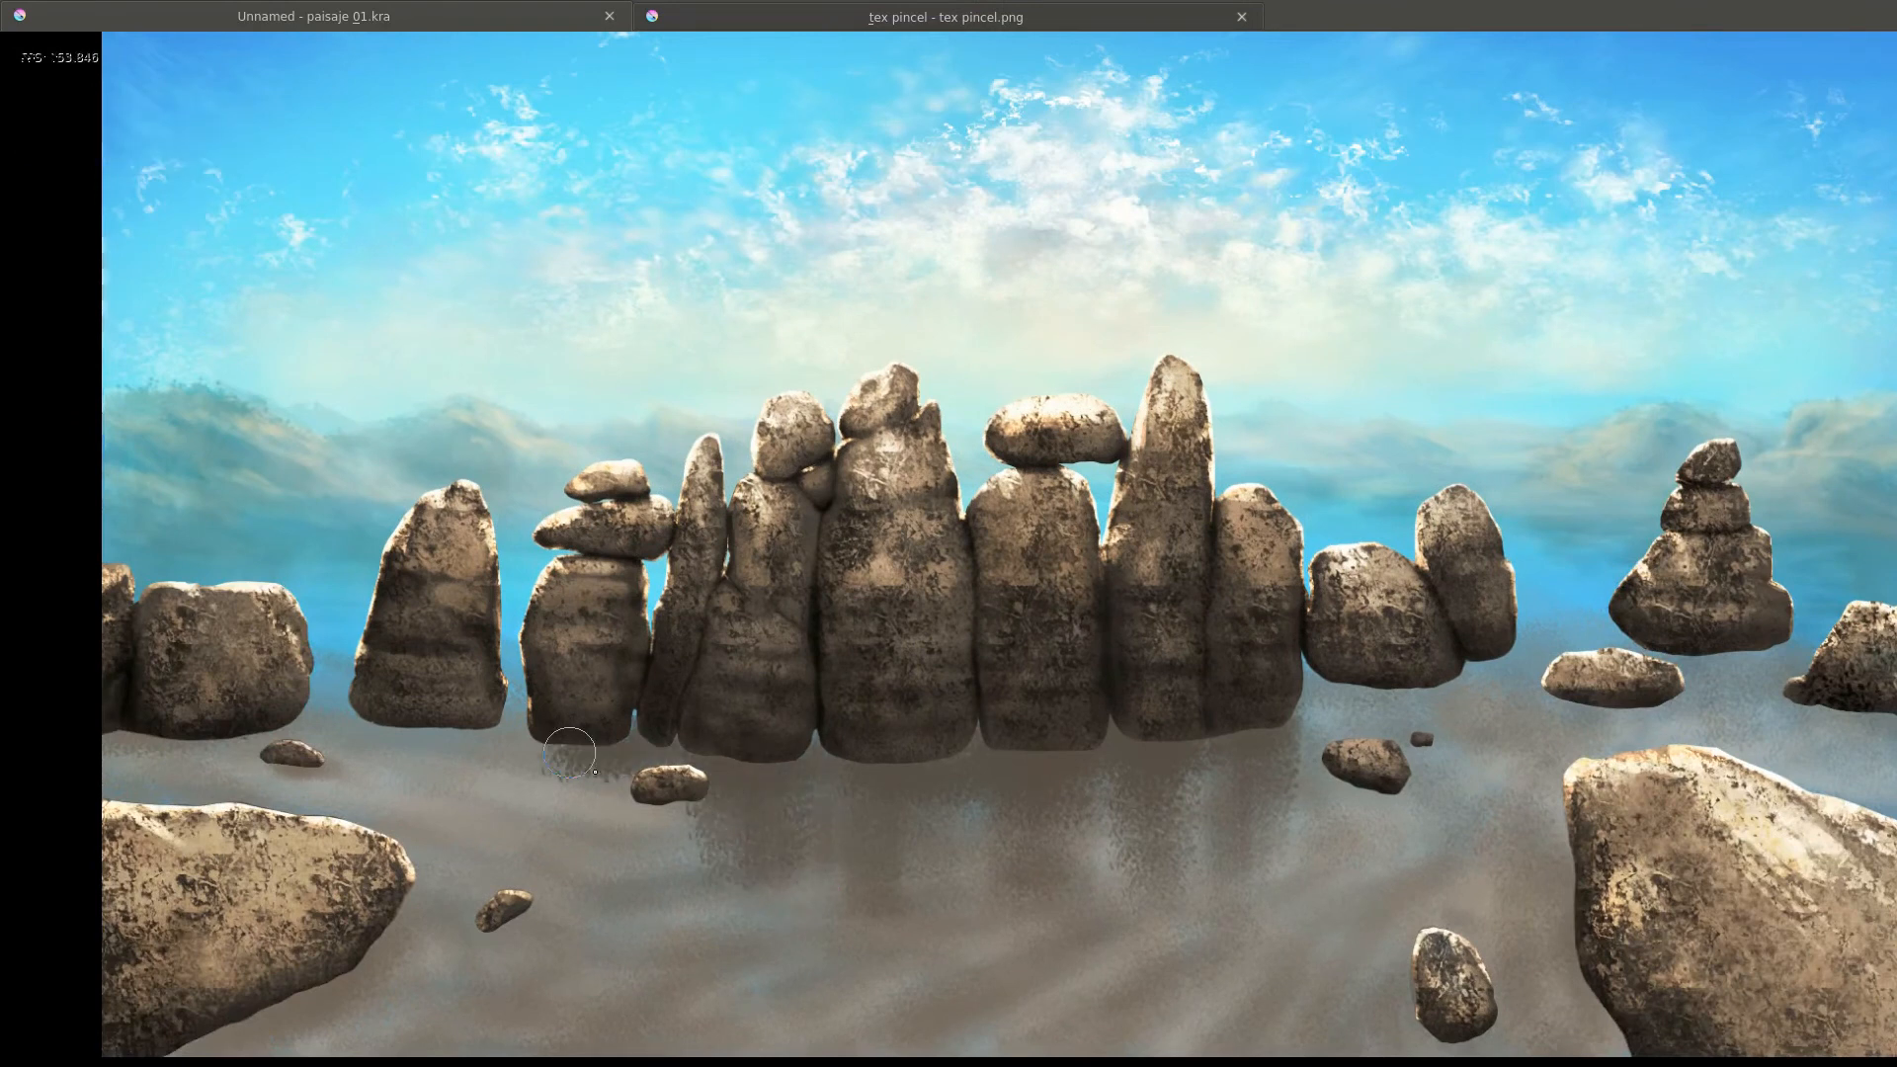
pyautogui.moveTo(569, 753); pyautogui.dragTo(954, 753)
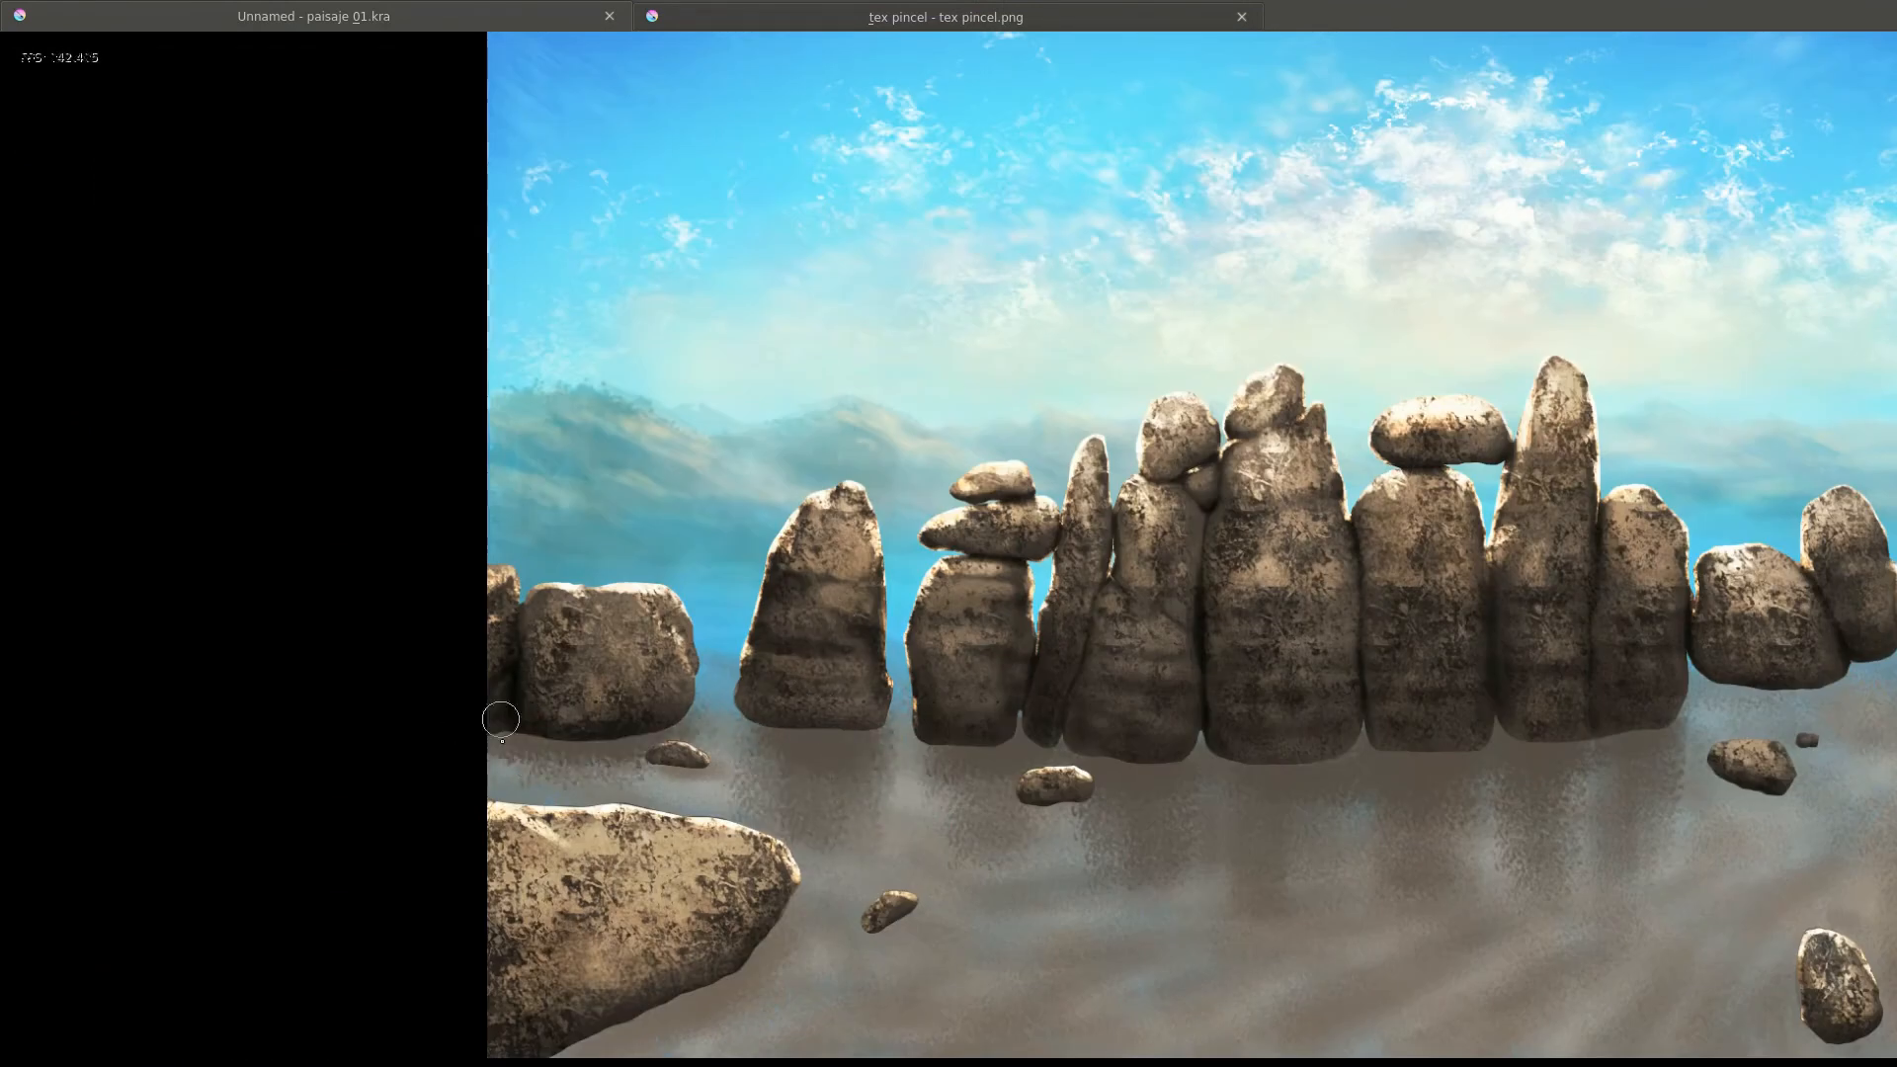
pyautogui.moveTo(500, 719); pyautogui.dragTo(816, 790)
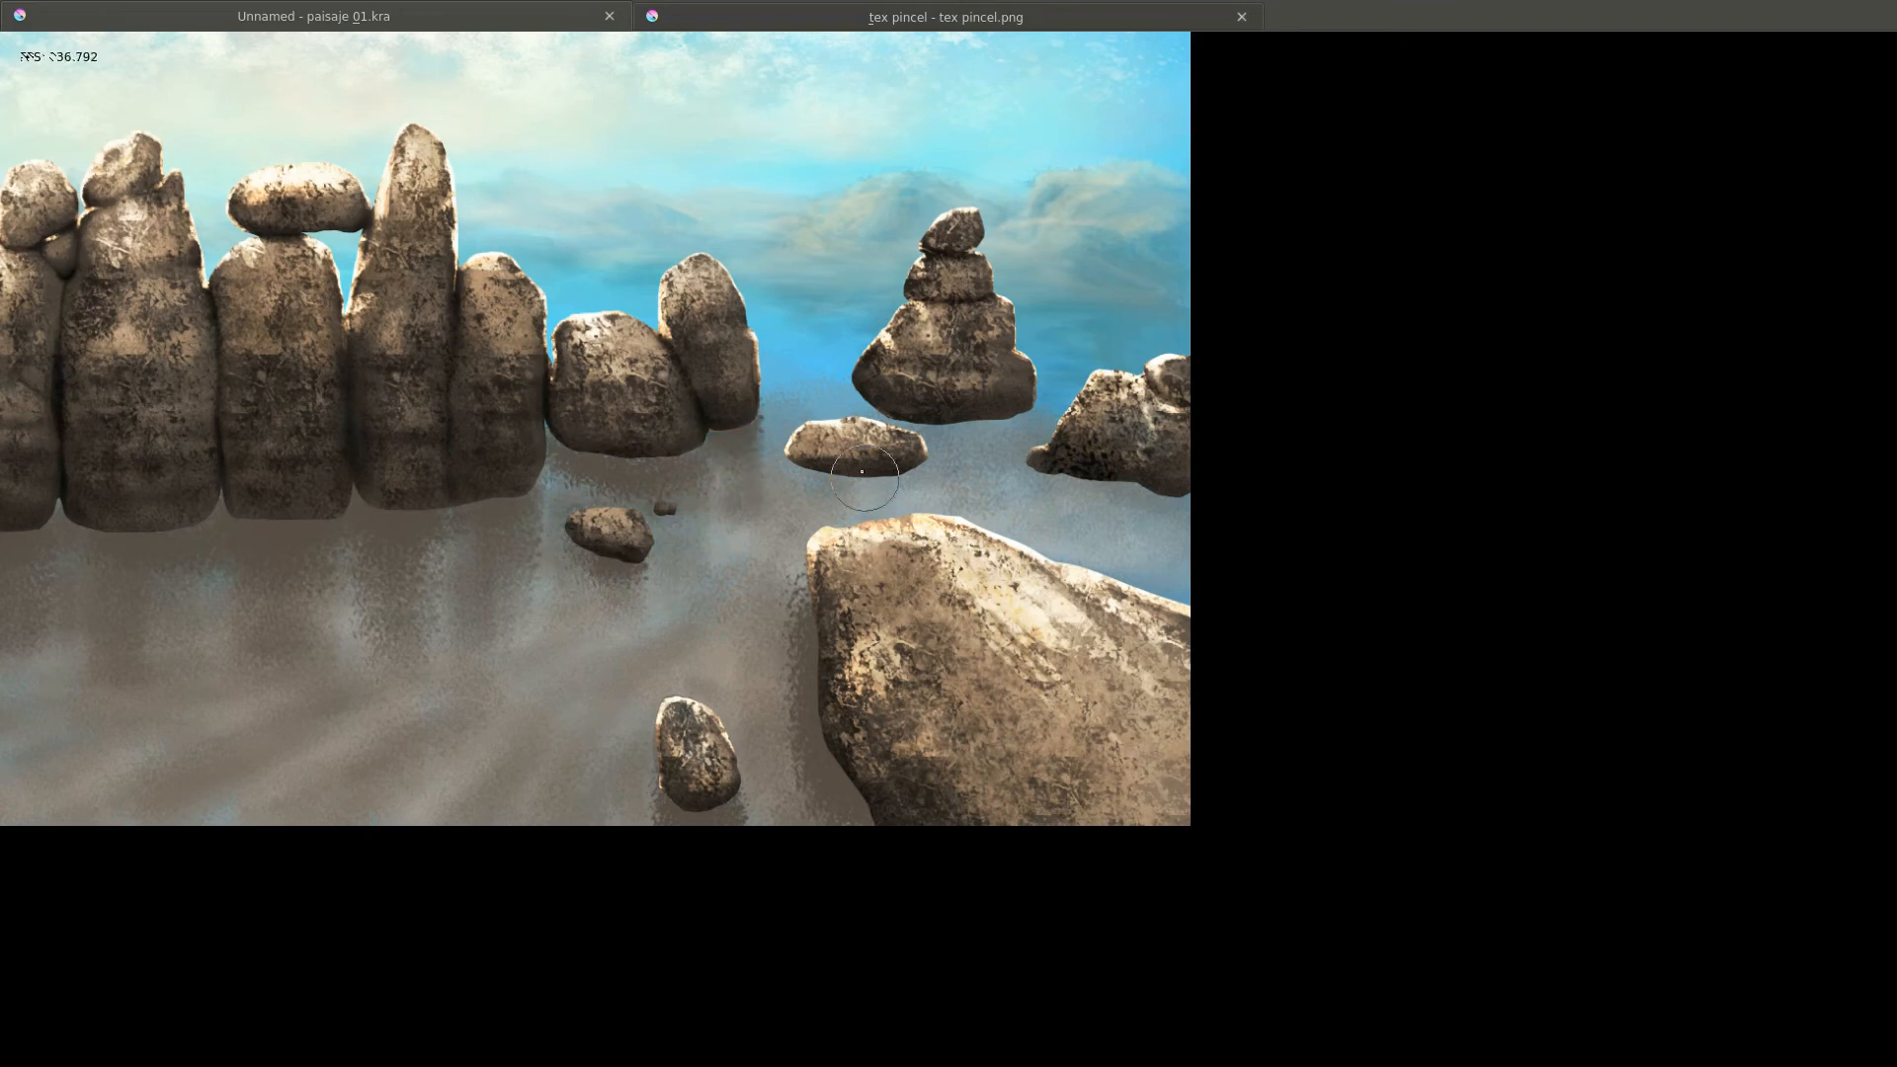
pyautogui.moveTo(420, 551); pyautogui.dragTo(988, 437)
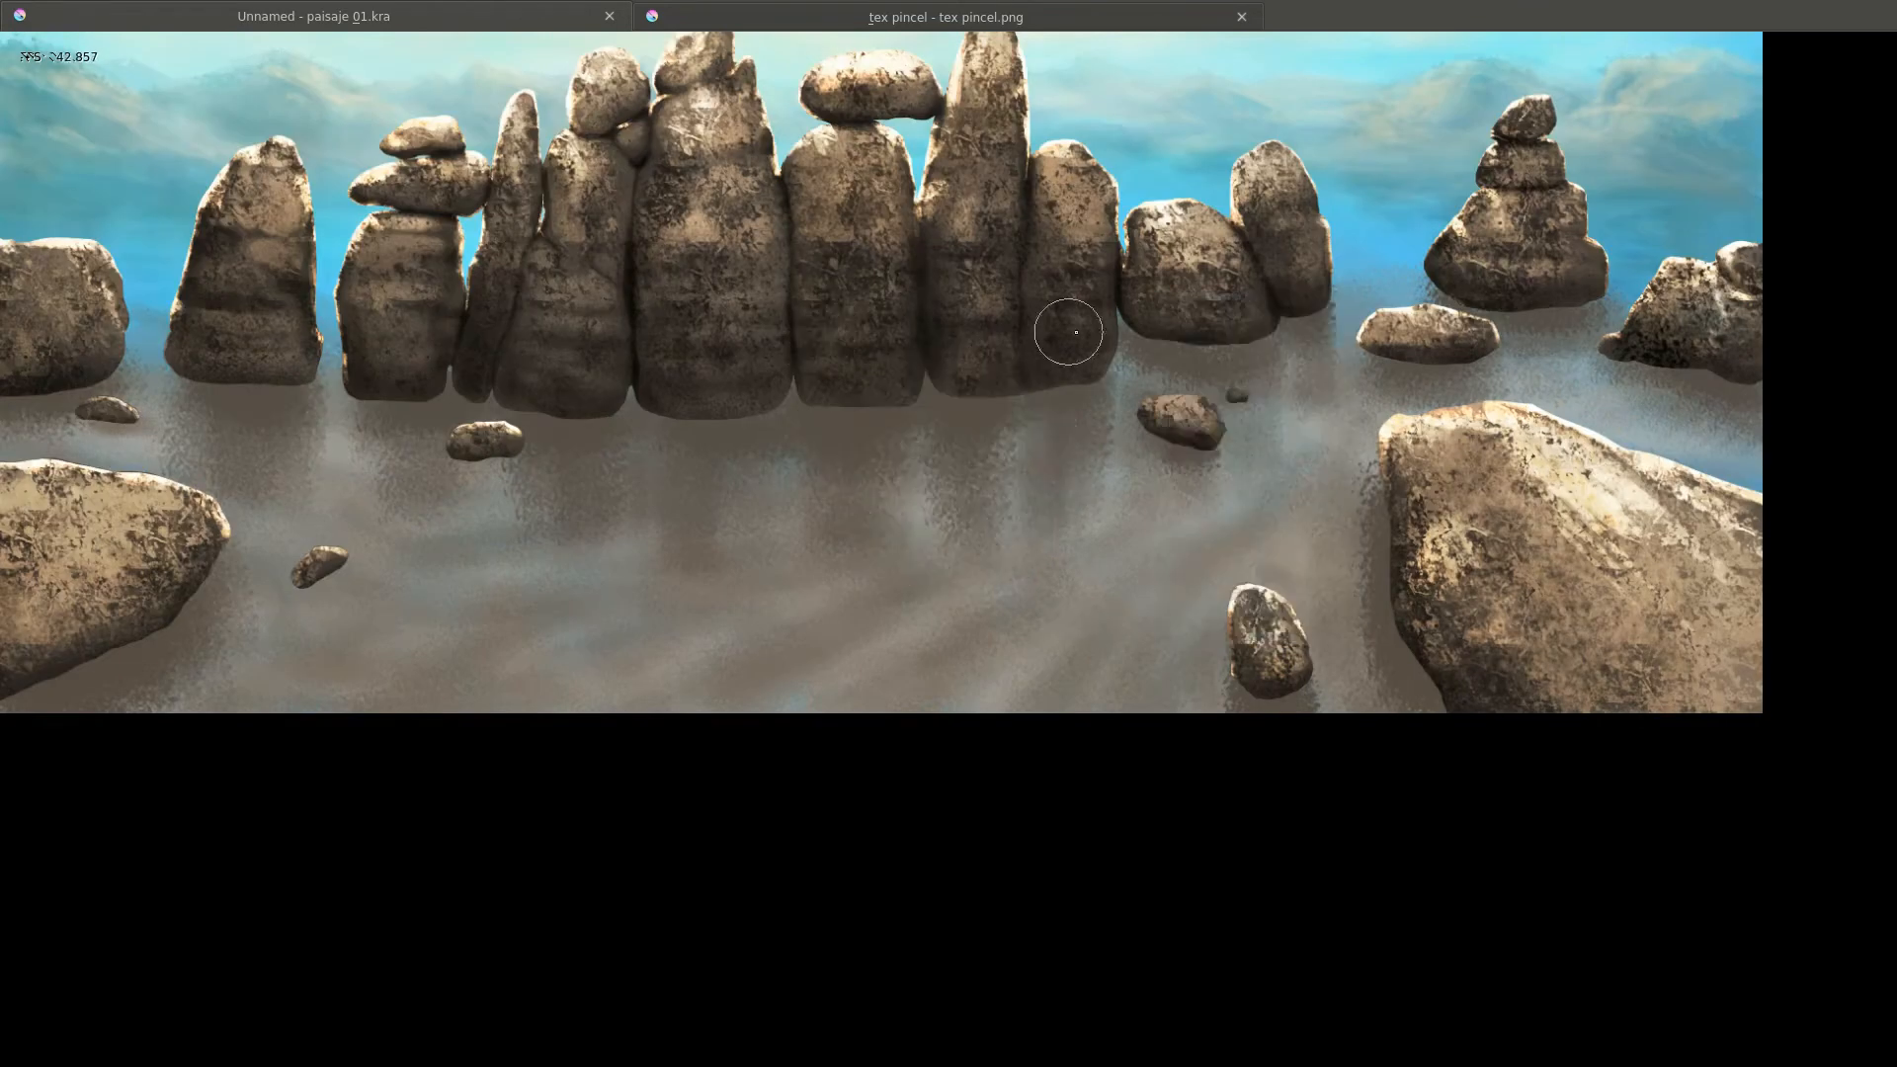
# Add darker brown contact shadows at the base of the rock row, the small stones and the large right boulder.
pyautogui.moveTo(682, 462); pyautogui.dragTo(1134, 496)
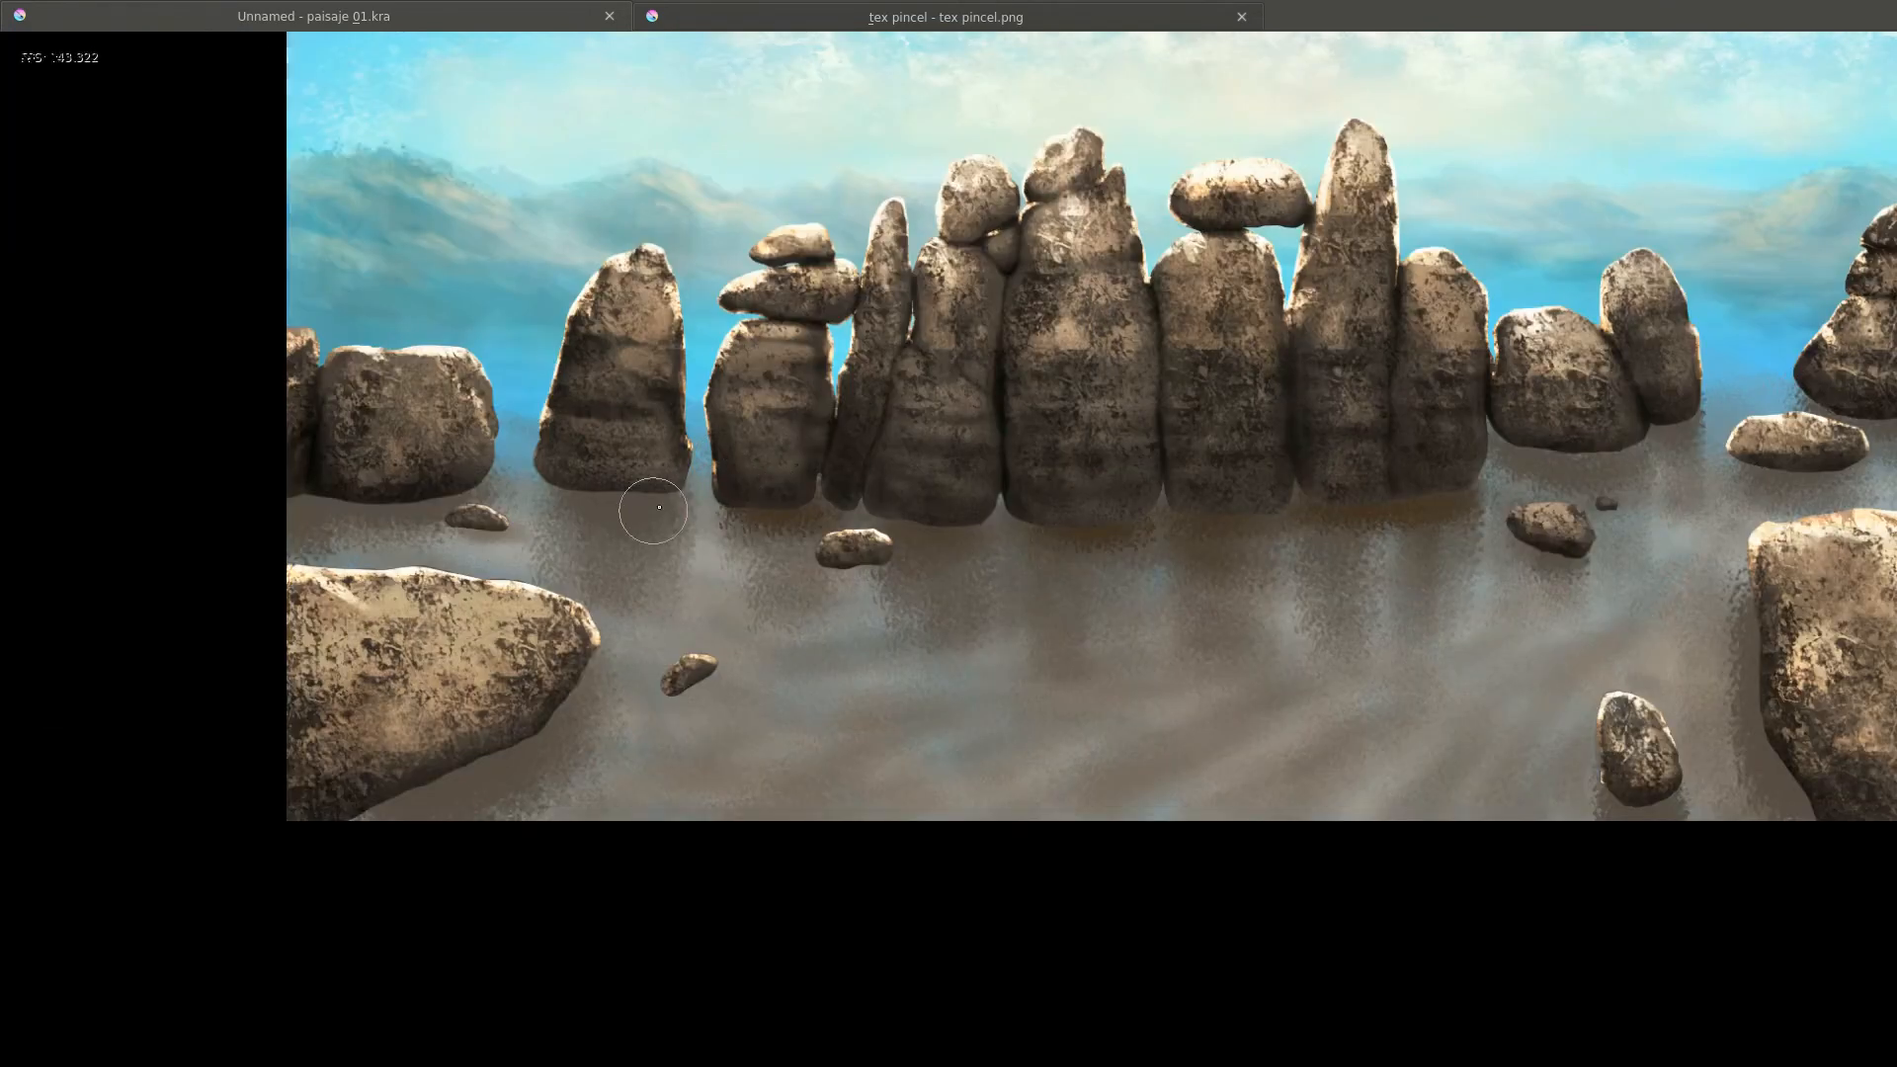
pyautogui.moveTo(659, 507); pyautogui.dragTo(483, 510)
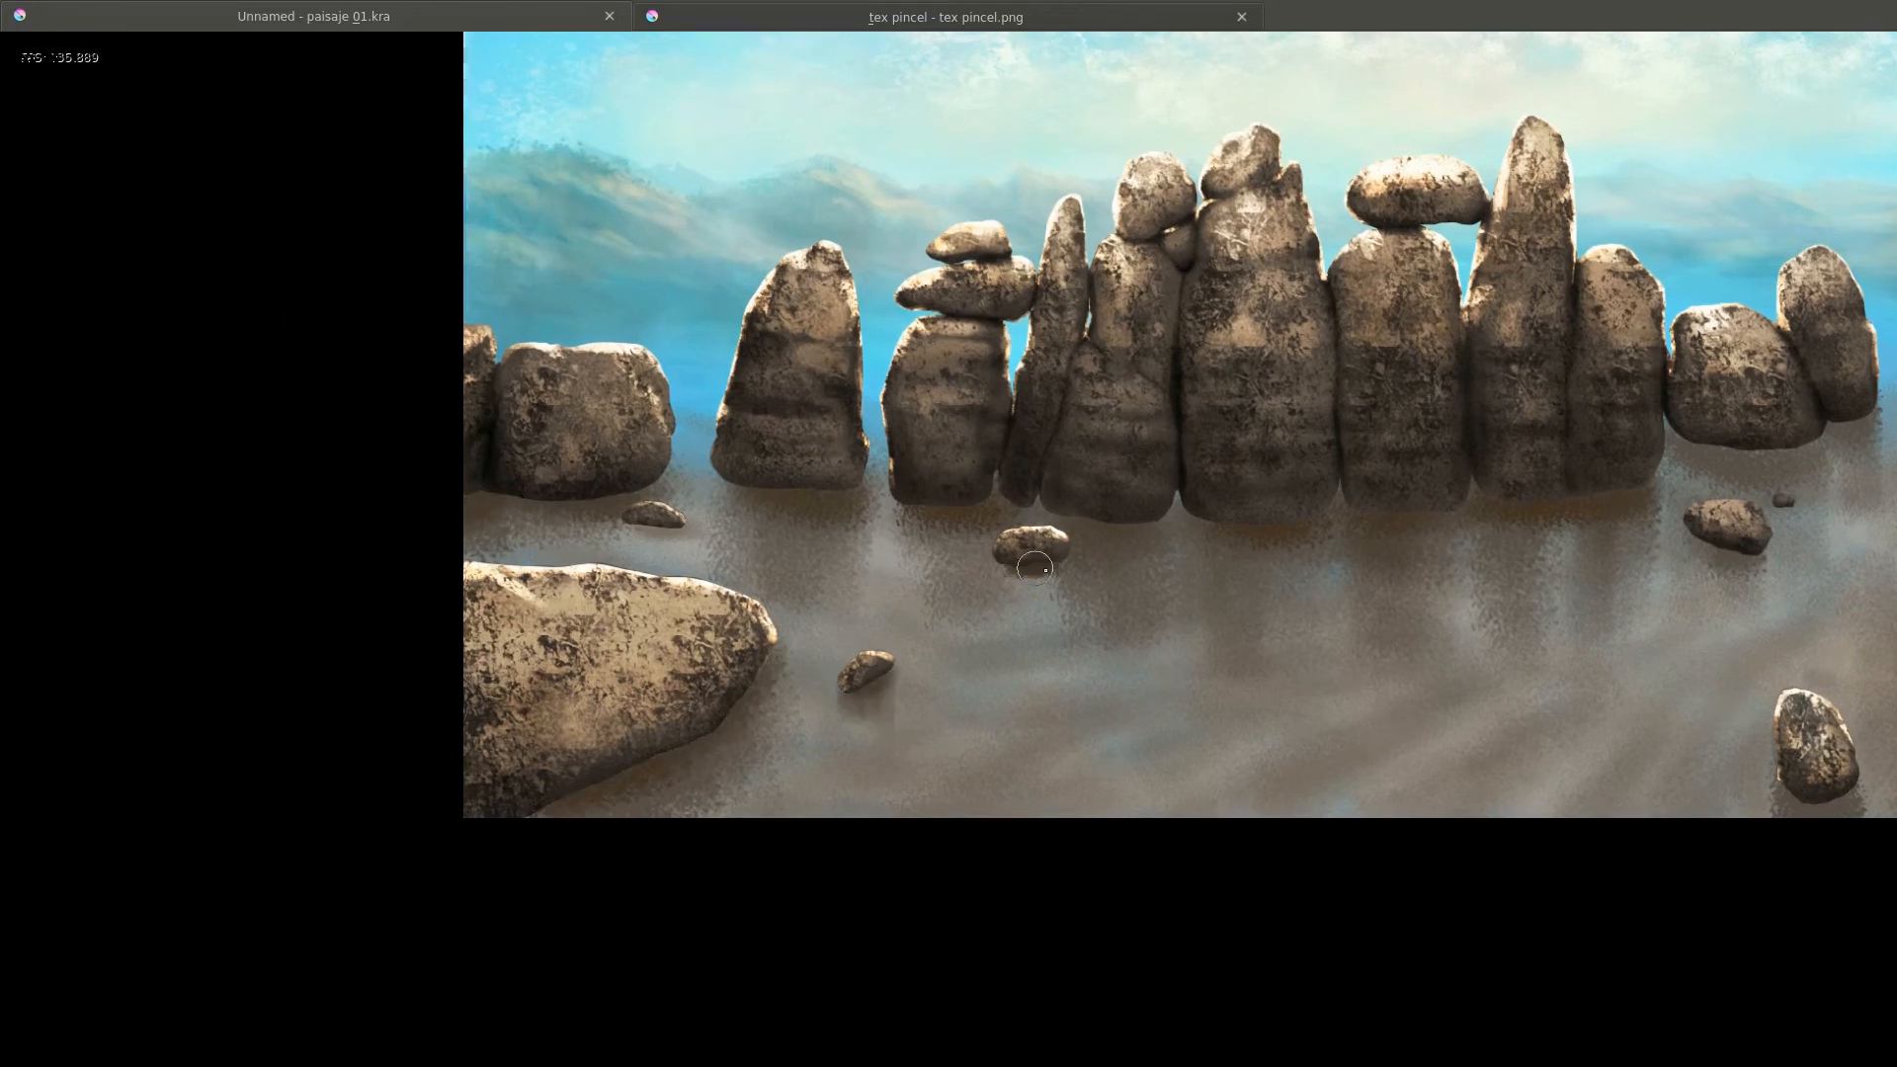
pyautogui.moveTo(1733, 548); pyautogui.dragTo(1055, 590)
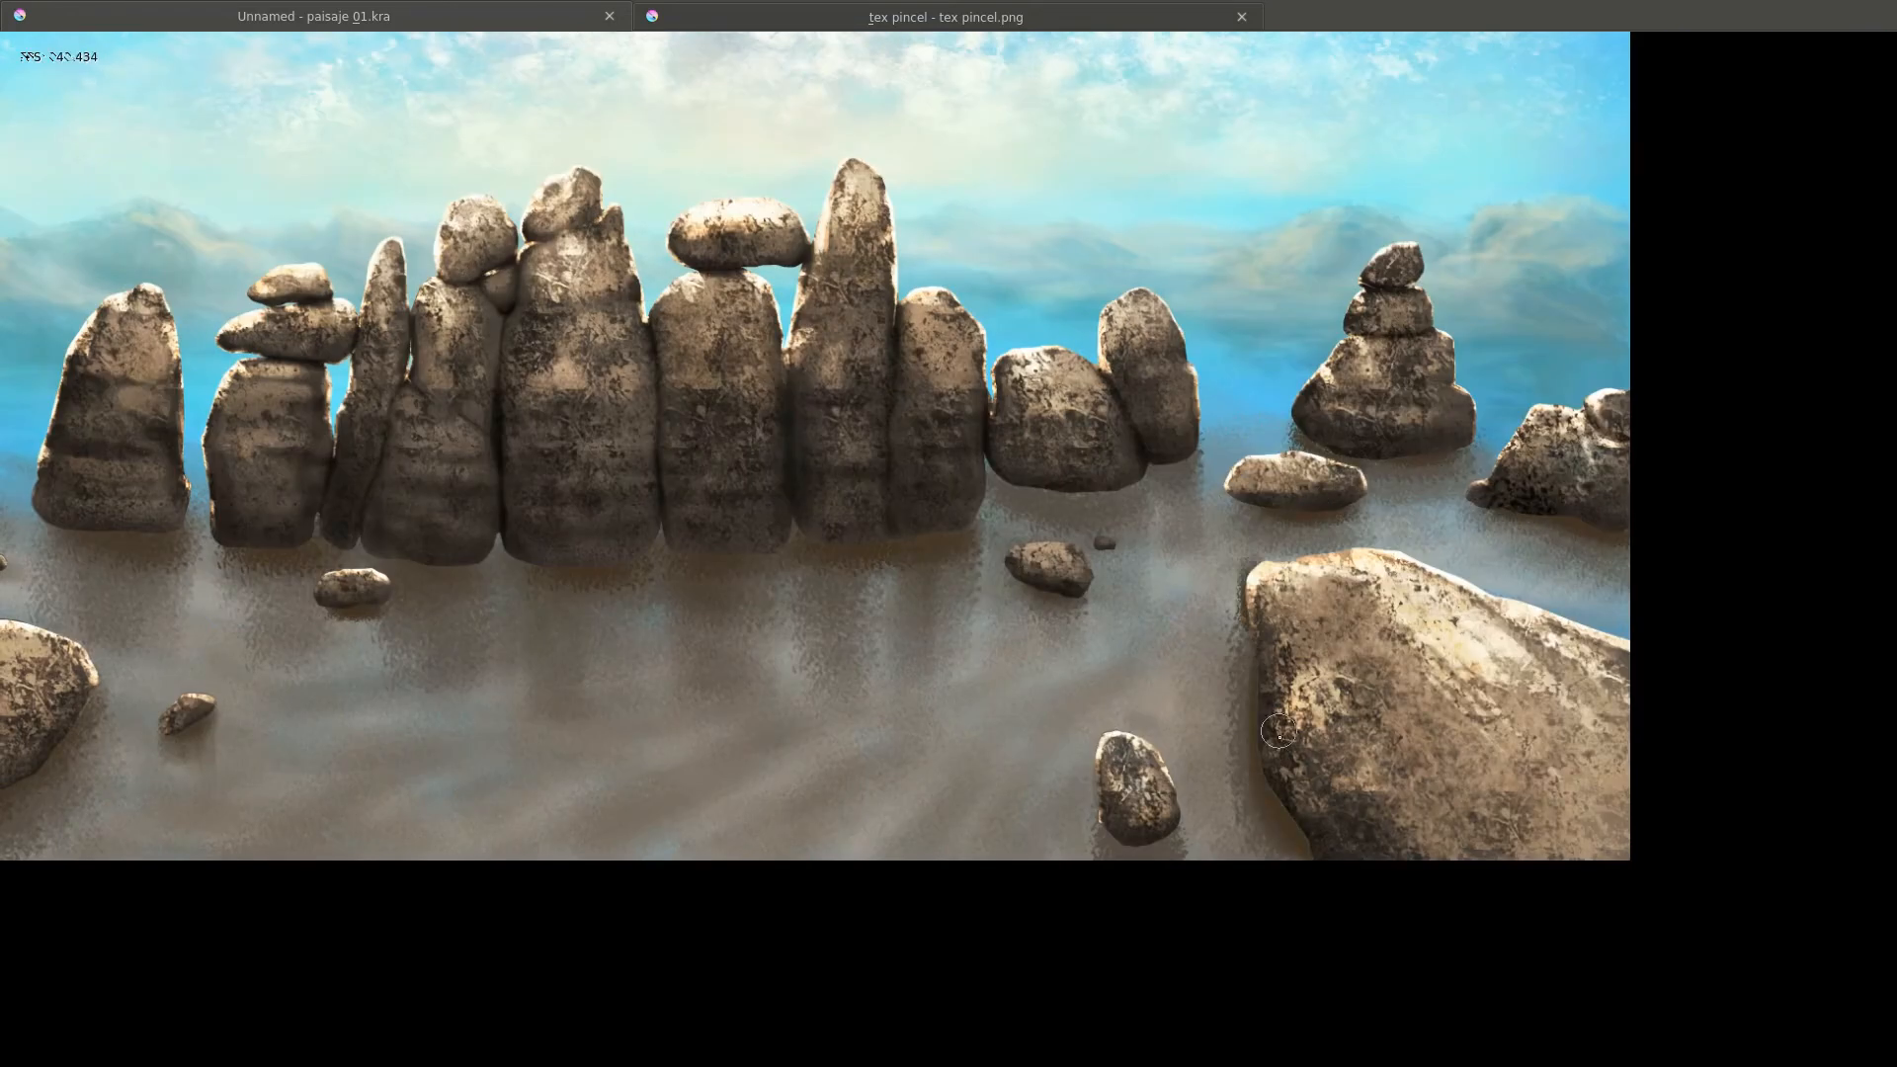
pyautogui.moveTo(1151, 460)
pyautogui.mouseDown()
pyautogui.moveTo(1028, 570)
pyautogui.moveTo(850, 460)
pyautogui.moveTo(1071, 562)
pyautogui.moveTo(914, 609)
pyautogui.moveTo(952, 665)
pyautogui.mouseUp()
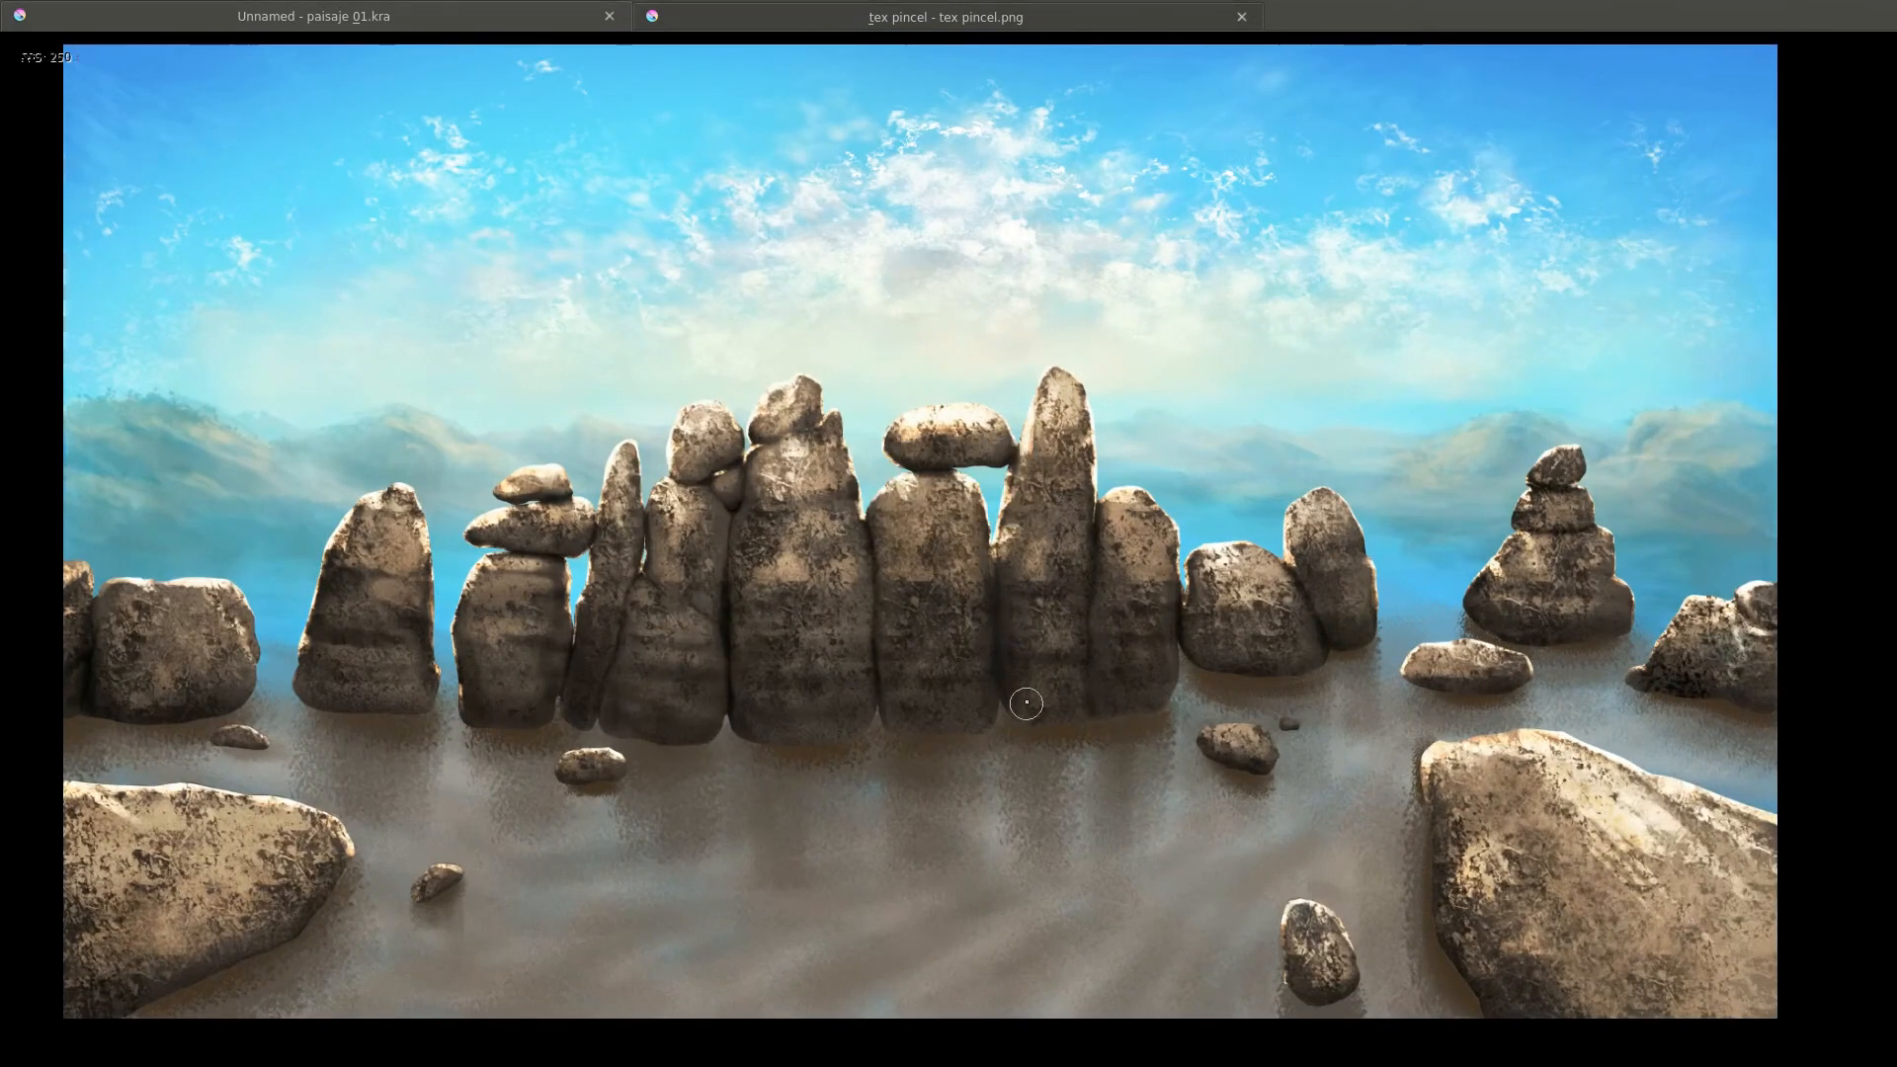
# Try a lower opacity for Layer 6, returning it to 100%.
pyautogui.press('Tab')
pyautogui.click(1811, 711)
pyautogui.moveTo(1043, 297); pyautogui.dragTo(1032, 524)
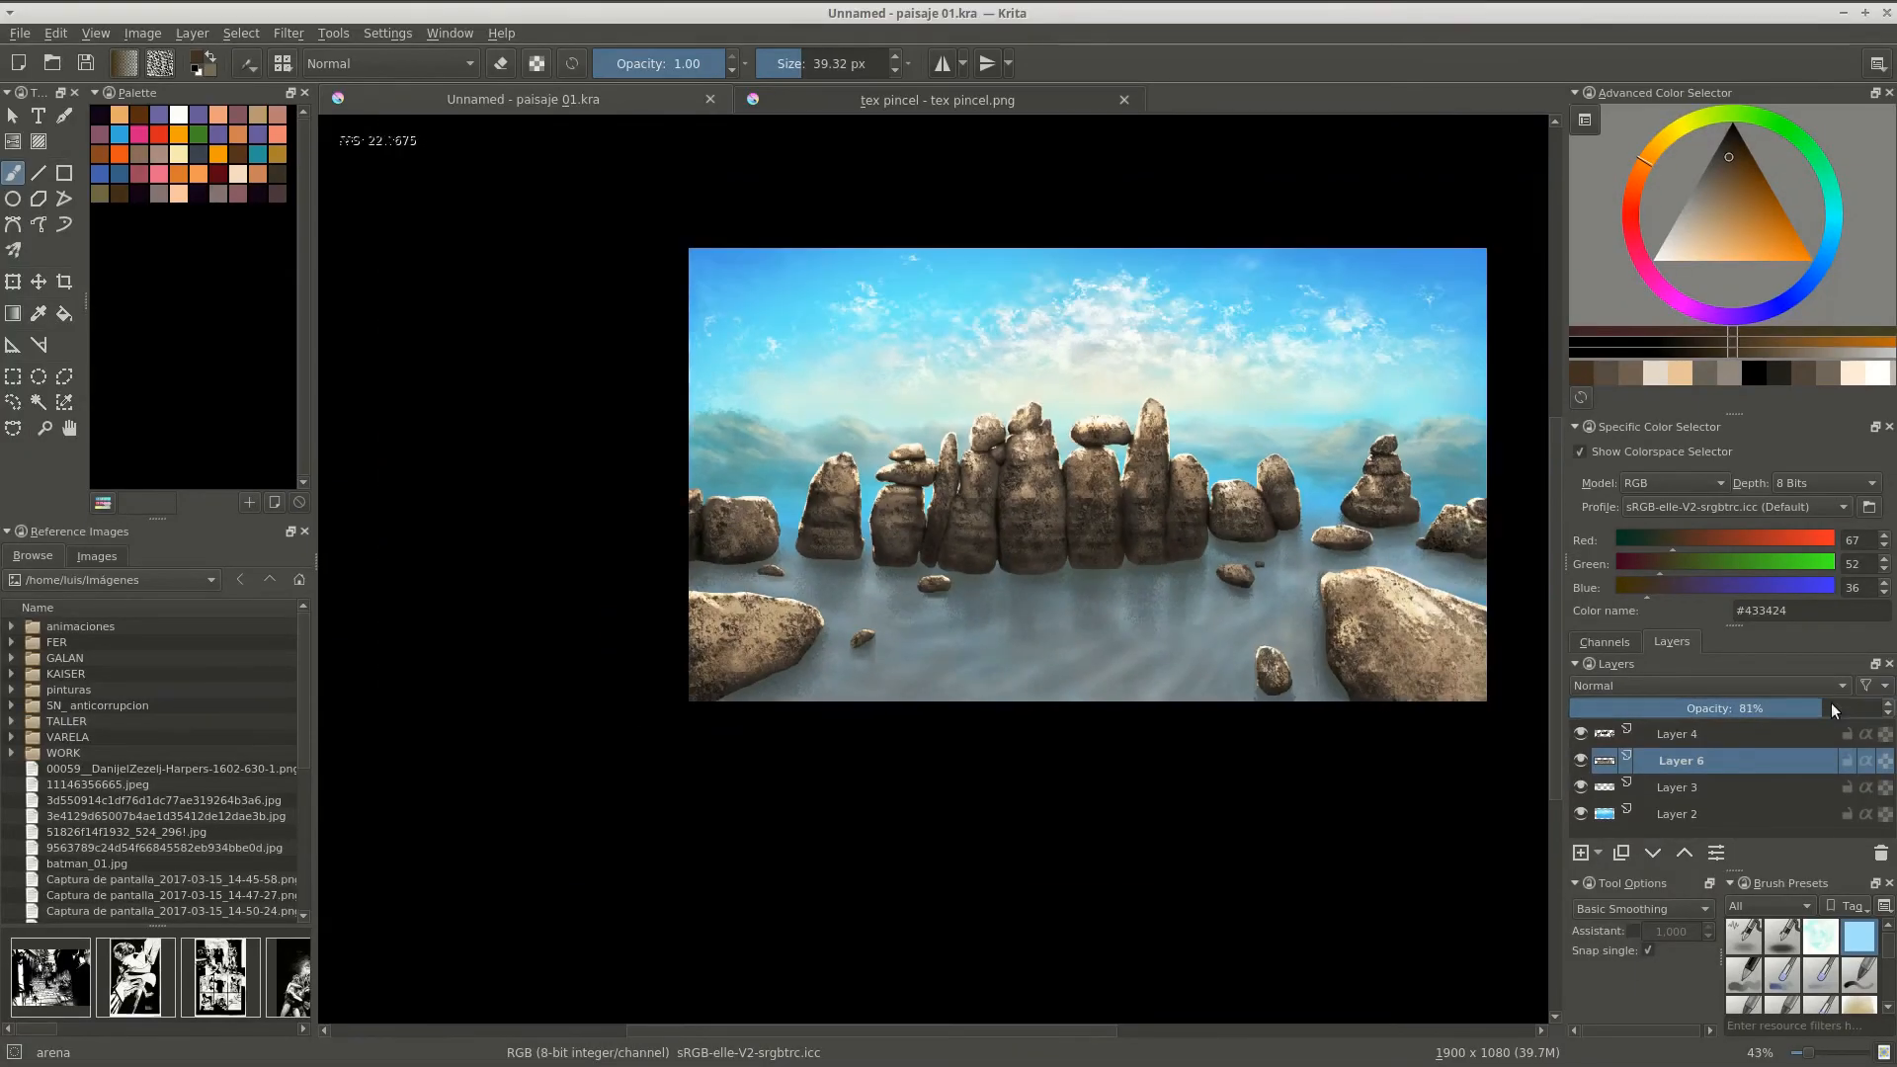
pyautogui.moveTo(1833, 708); pyautogui.dragTo(1878, 718)
# On Layer 4, darken the bottom of the rock beside the small oval stone with near-black brown #150b00.
pyautogui.moveTo(990, 551); pyautogui.dragTo(988, 336)
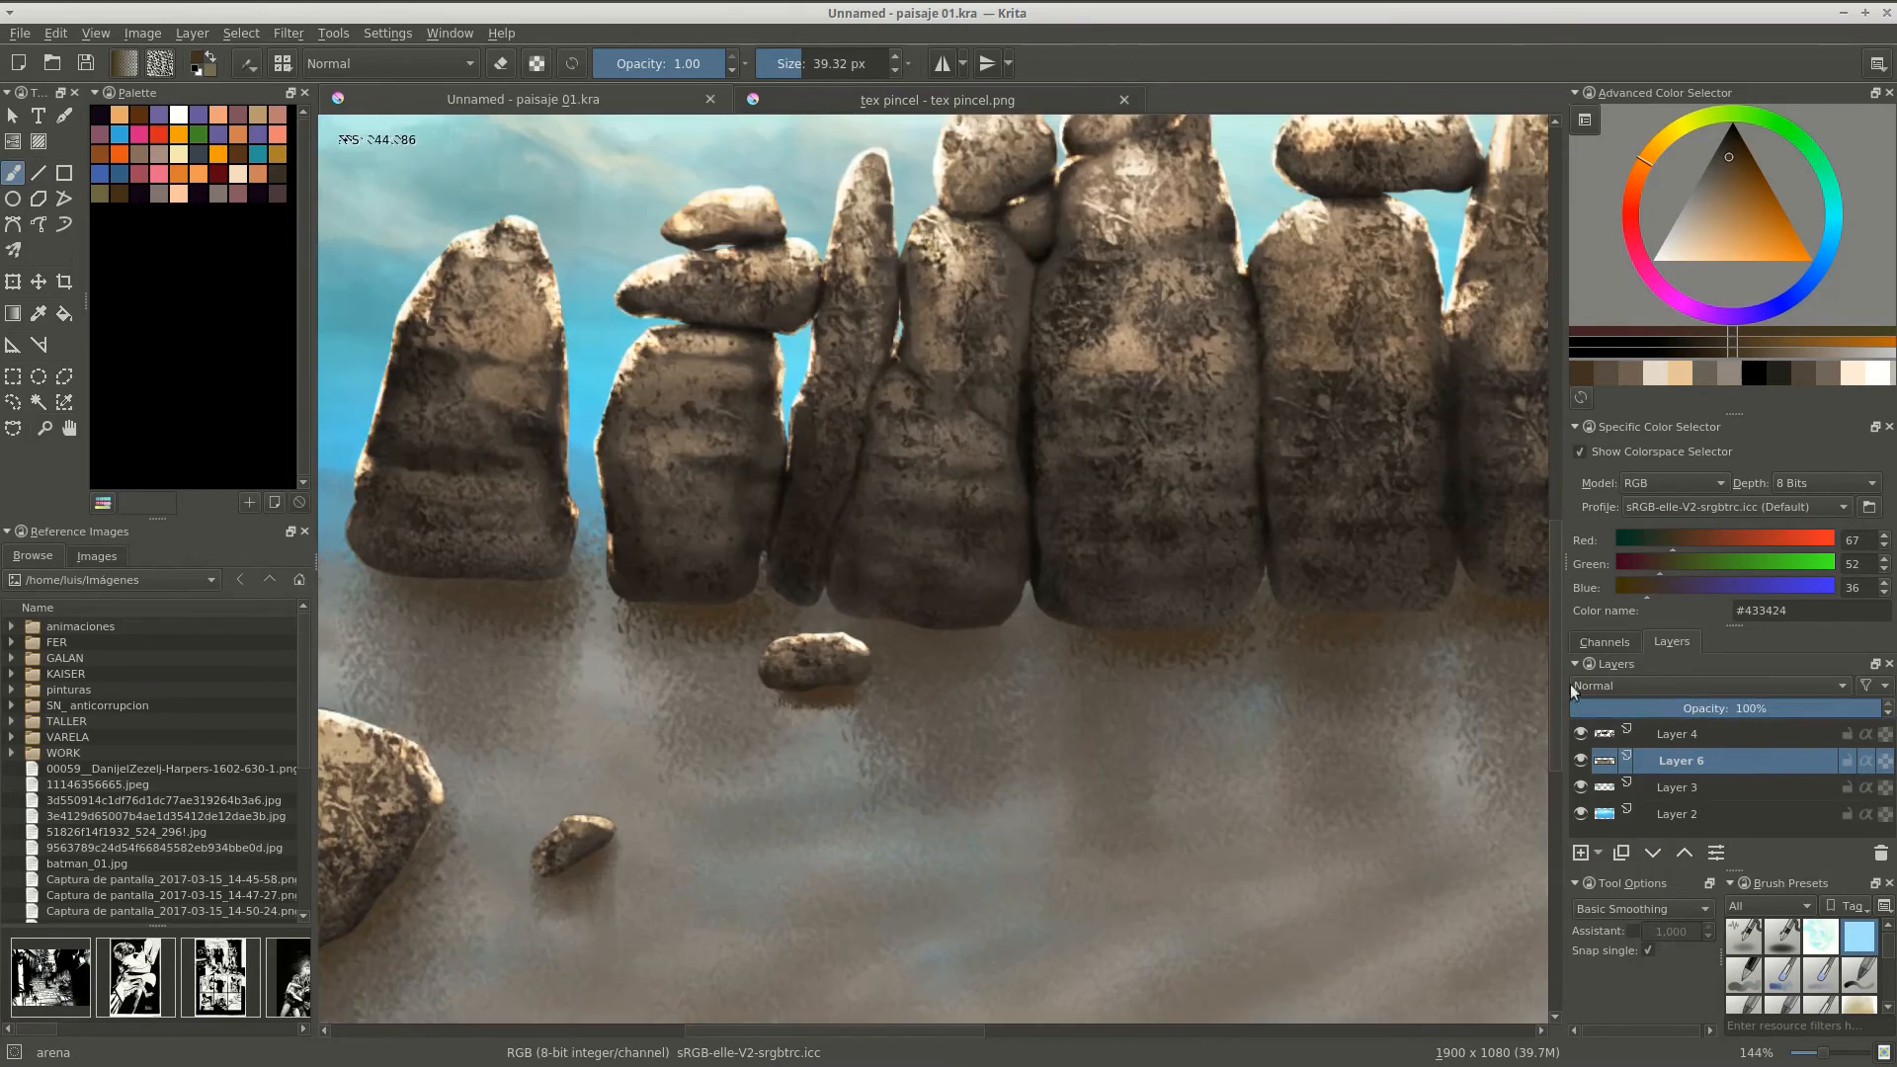
pyautogui.click(1681, 734)
pyautogui.click(1738, 147)
pyautogui.moveTo(938, 612); pyautogui.dragTo(938, 494)
pyautogui.moveTo(1020, 582); pyautogui.dragTo(989, 601)
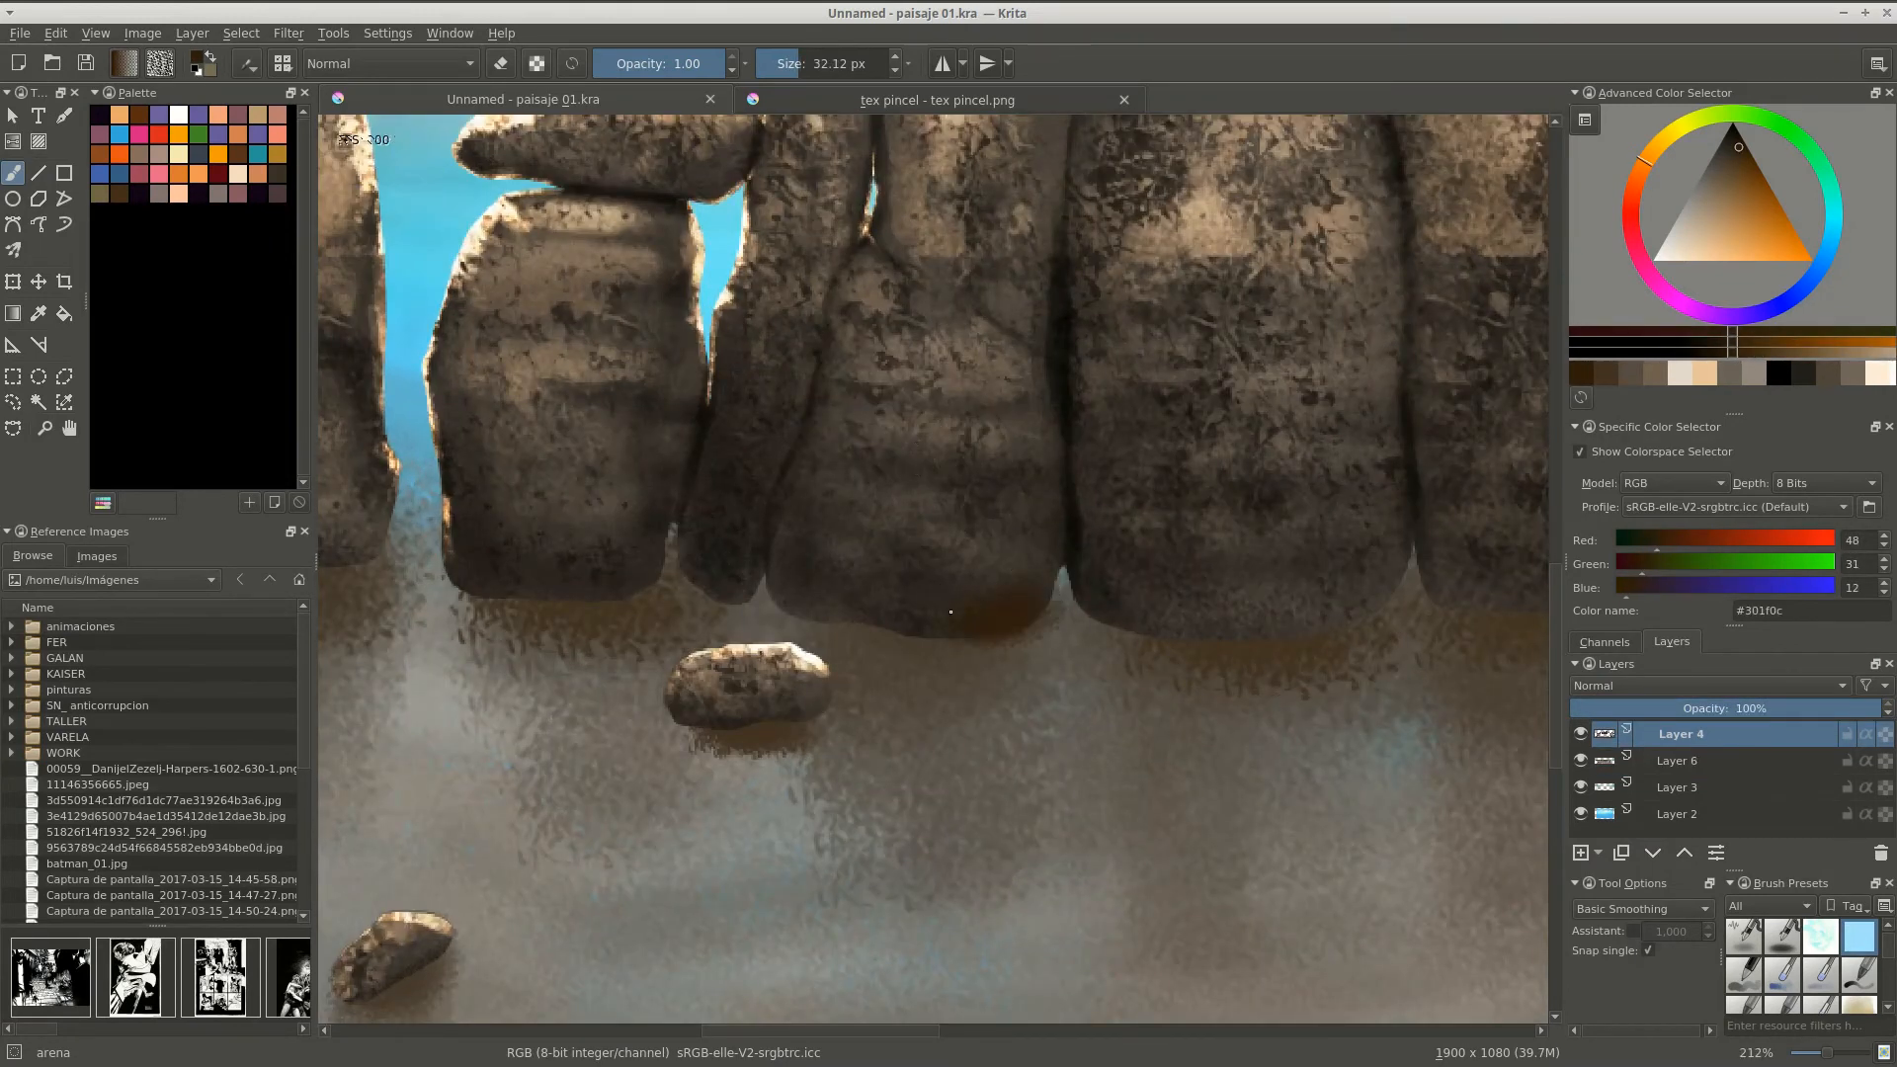
pyautogui.click(1736, 131)
pyautogui.moveTo(939, 617); pyautogui.dragTo(835, 614)
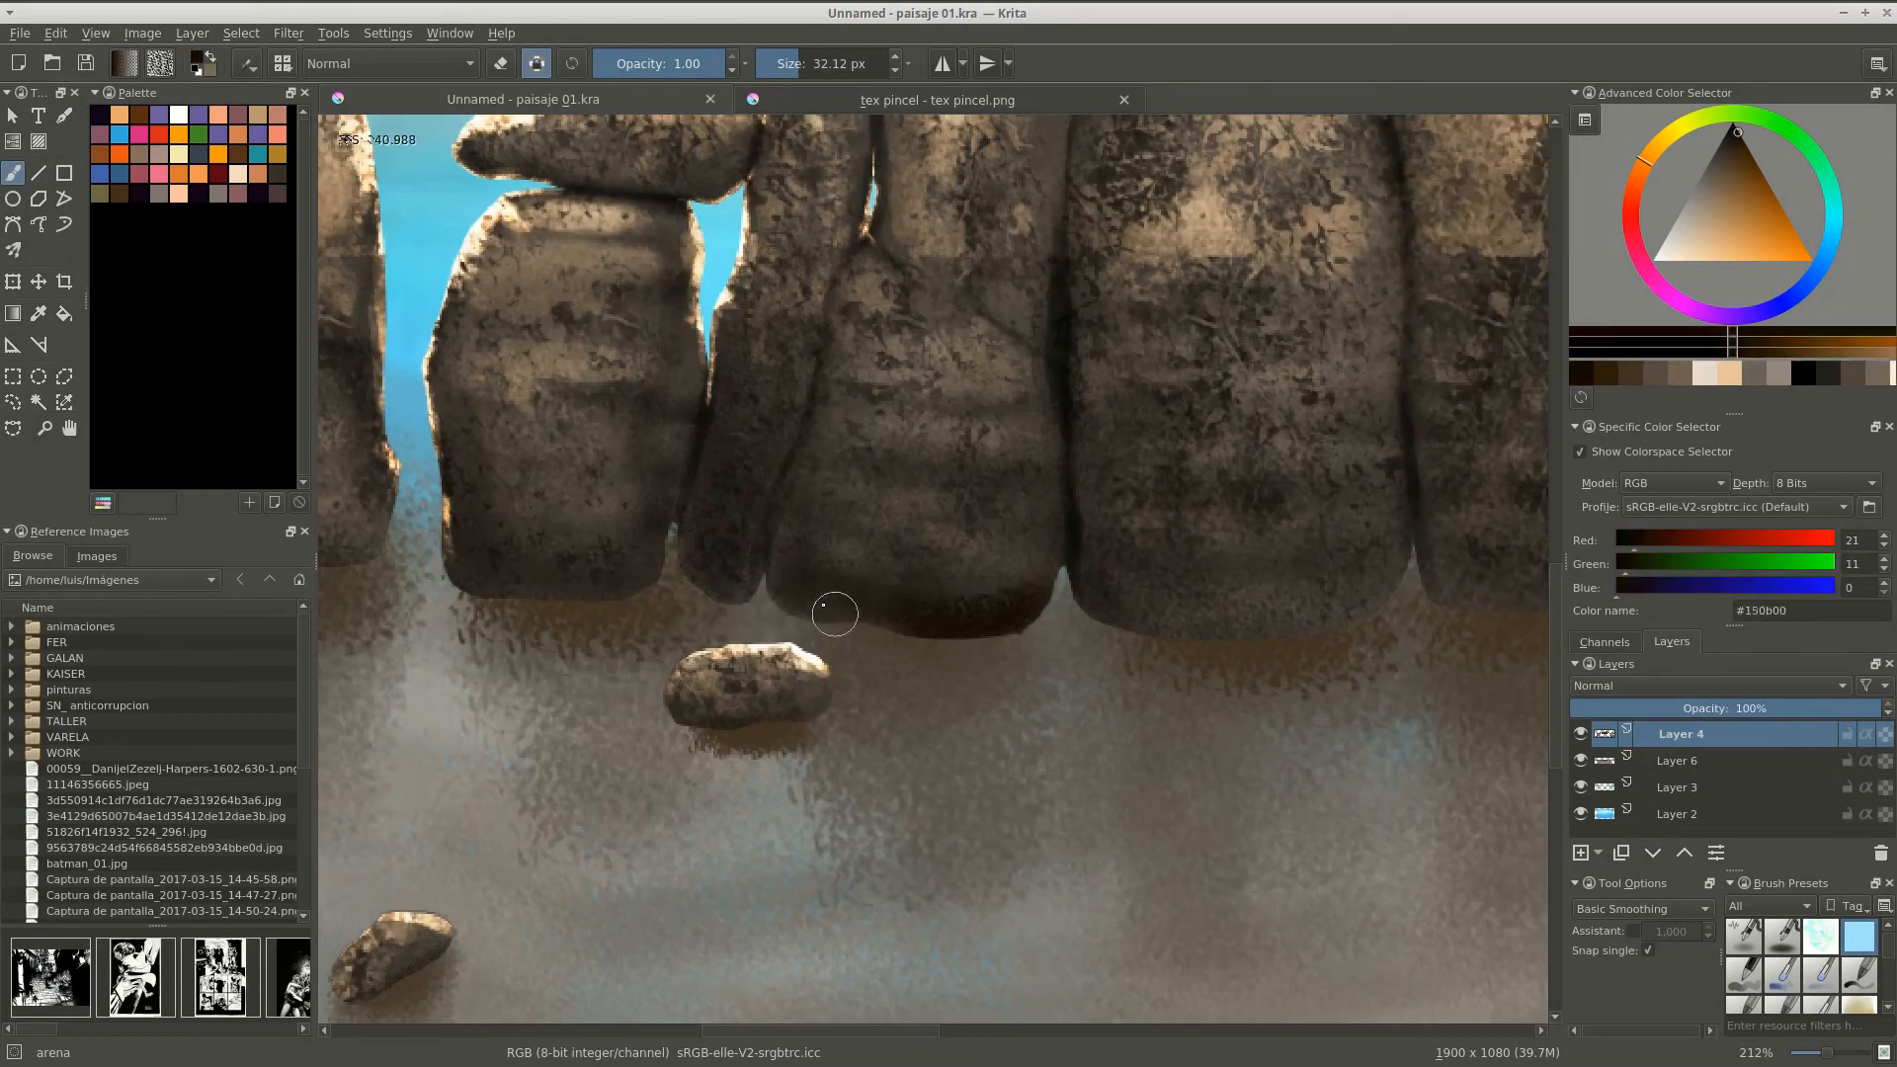
# Darken the bases of the remaining standing rocks in the row with the same near-black brown.
pyautogui.moveTo(467, 560); pyautogui.dragTo(971, 706)
pyautogui.moveTo(763, 783)
pyautogui.mouseDown()
pyautogui.moveTo(784, 739)
pyautogui.moveTo(956, 600)
pyautogui.mouseUp()
pyautogui.moveTo(1055, 444); pyautogui.dragTo(698, 550)
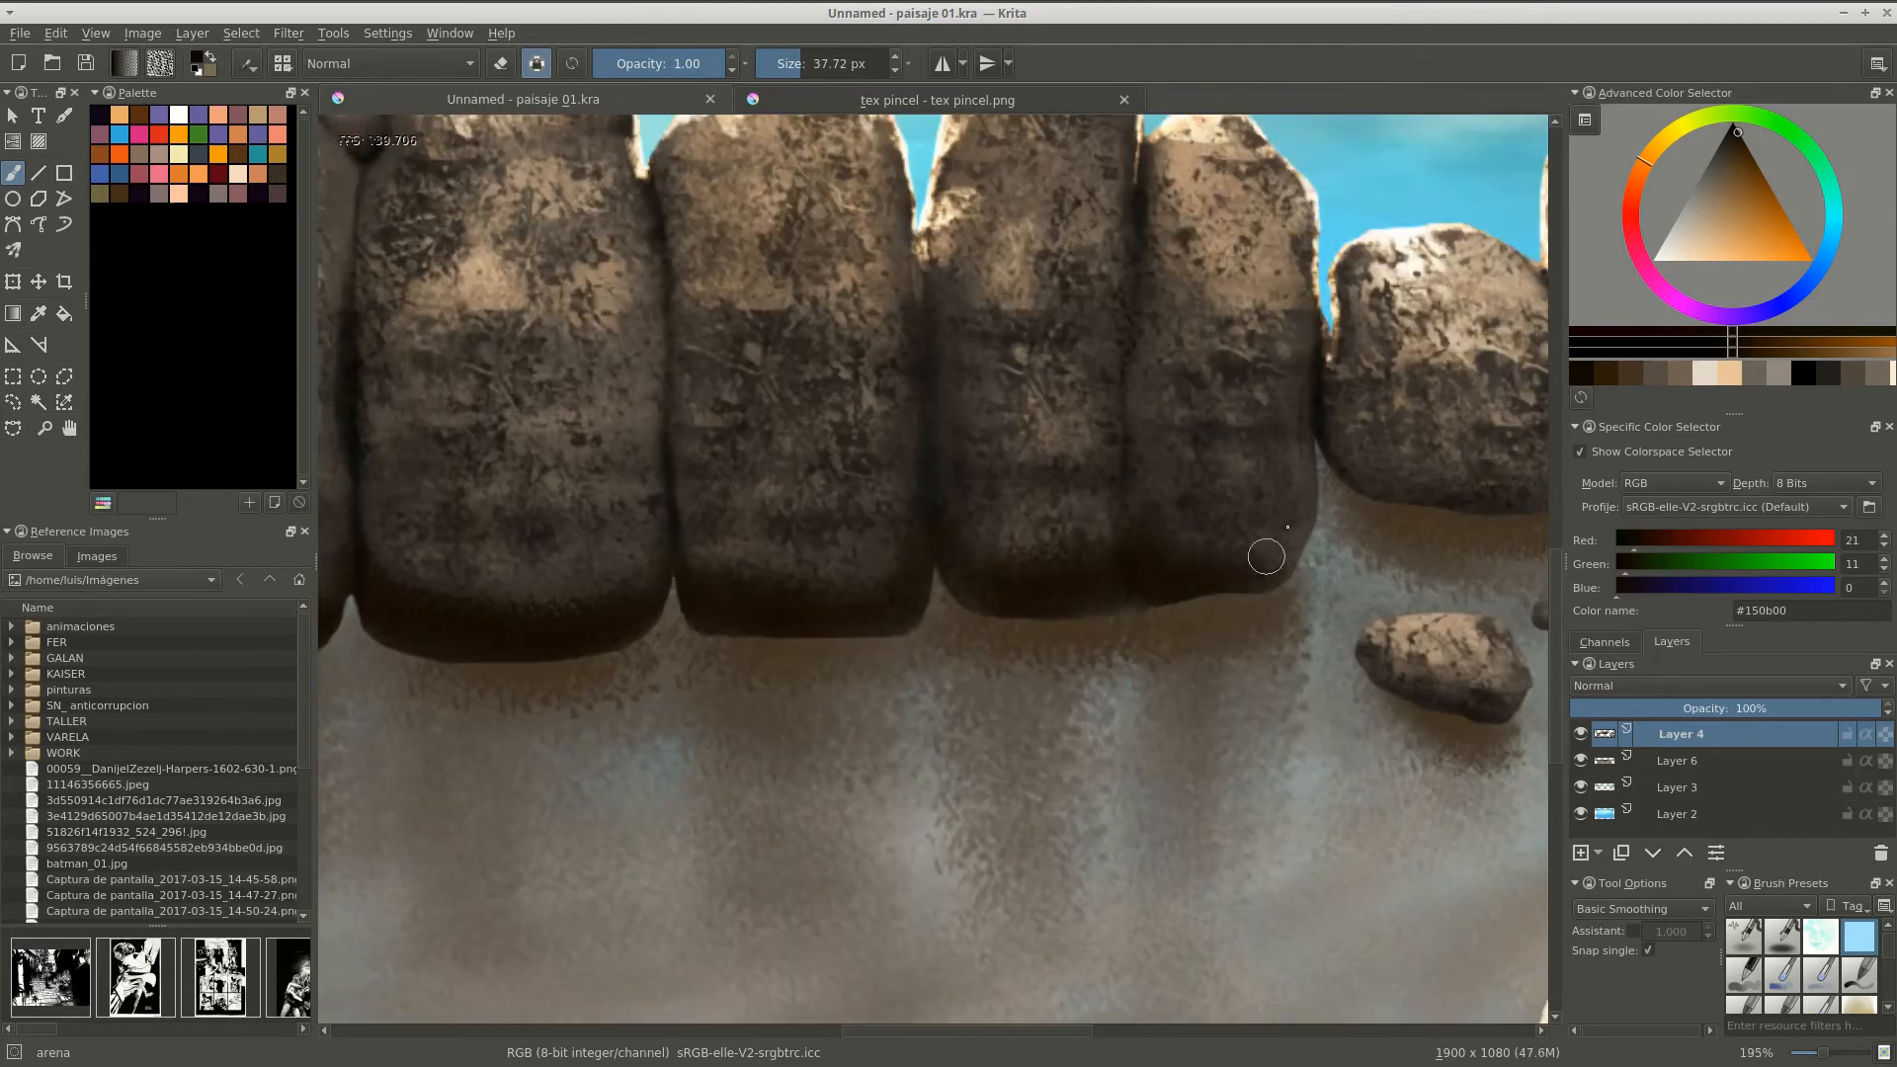
pyautogui.moveTo(1266, 557); pyautogui.dragTo(1143, 790)
# On Layer 6, deepen the contact shadows beneath the left half of the rock row and the large left boulder with near-black brown #150b00.
pyautogui.click(1698, 761)
pyautogui.moveTo(963, 692); pyautogui.dragTo(850, 711)
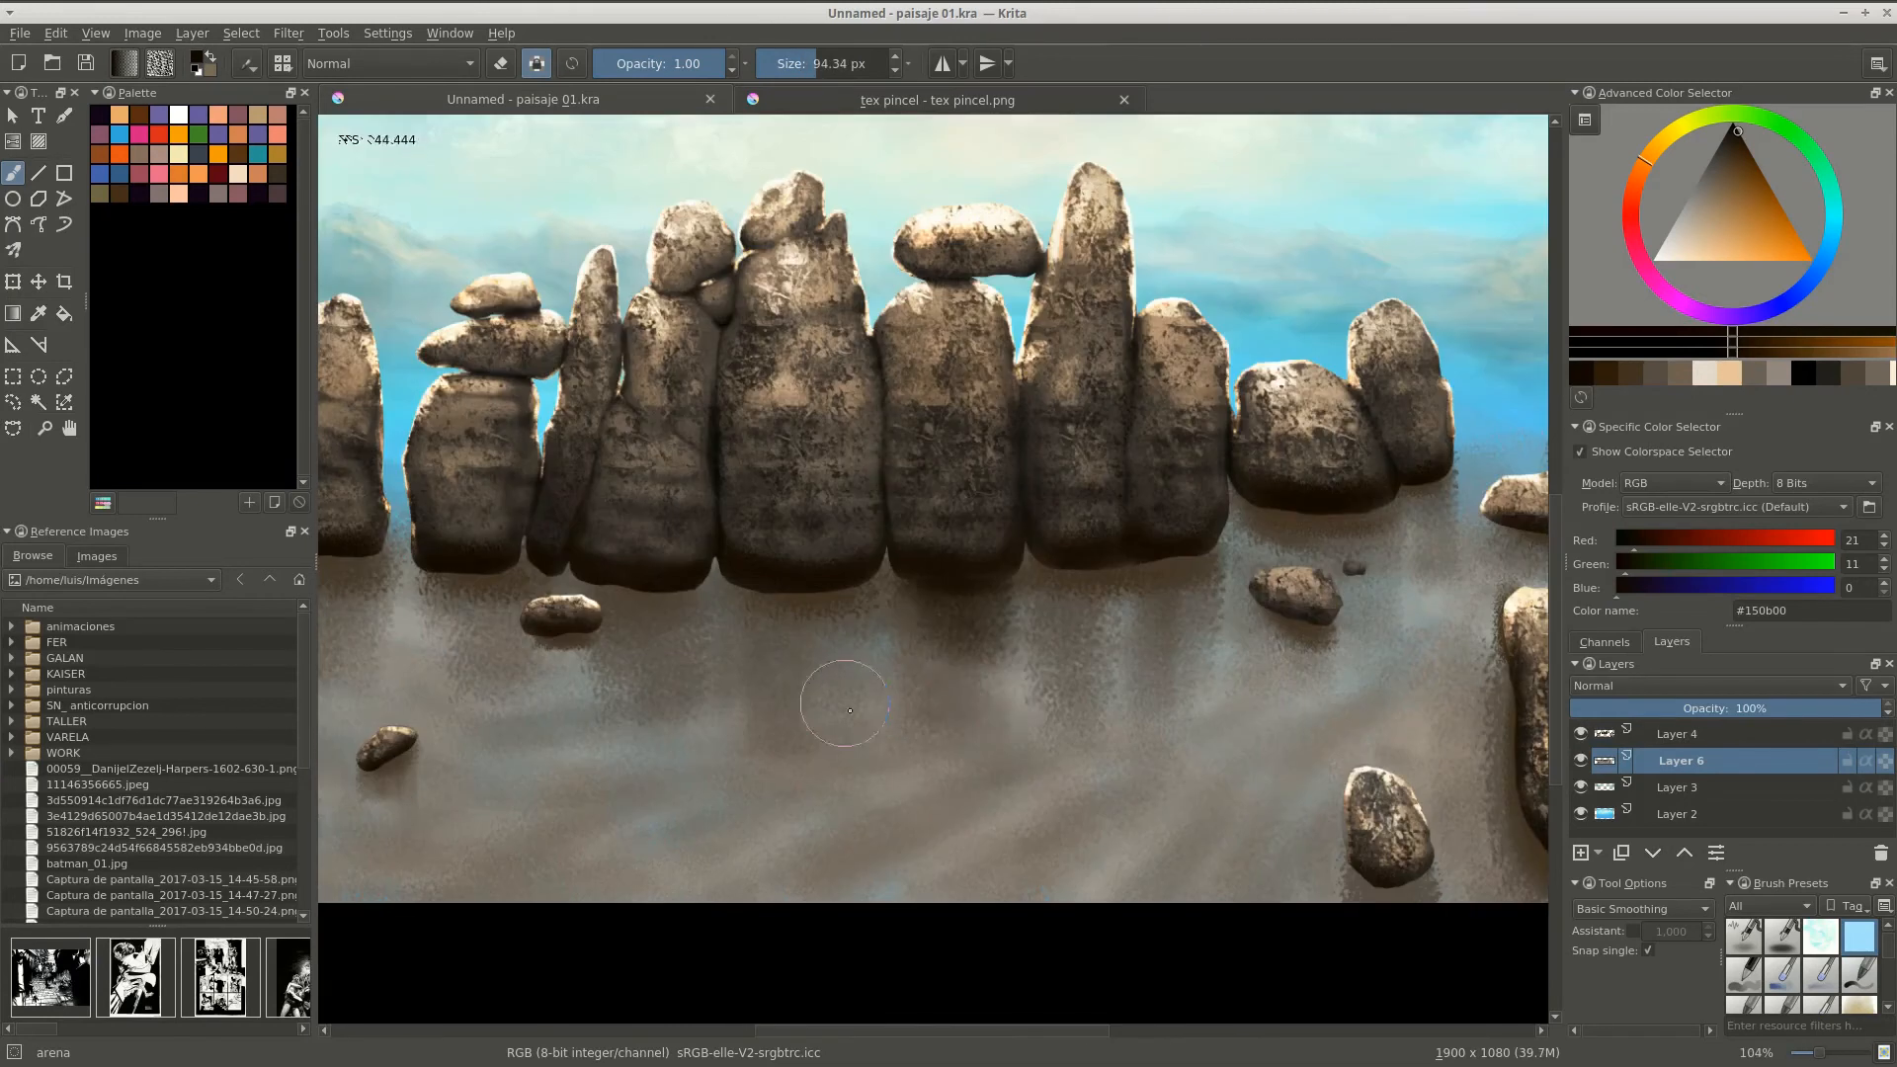
pyautogui.moveTo(916, 625); pyautogui.dragTo(771, 494)
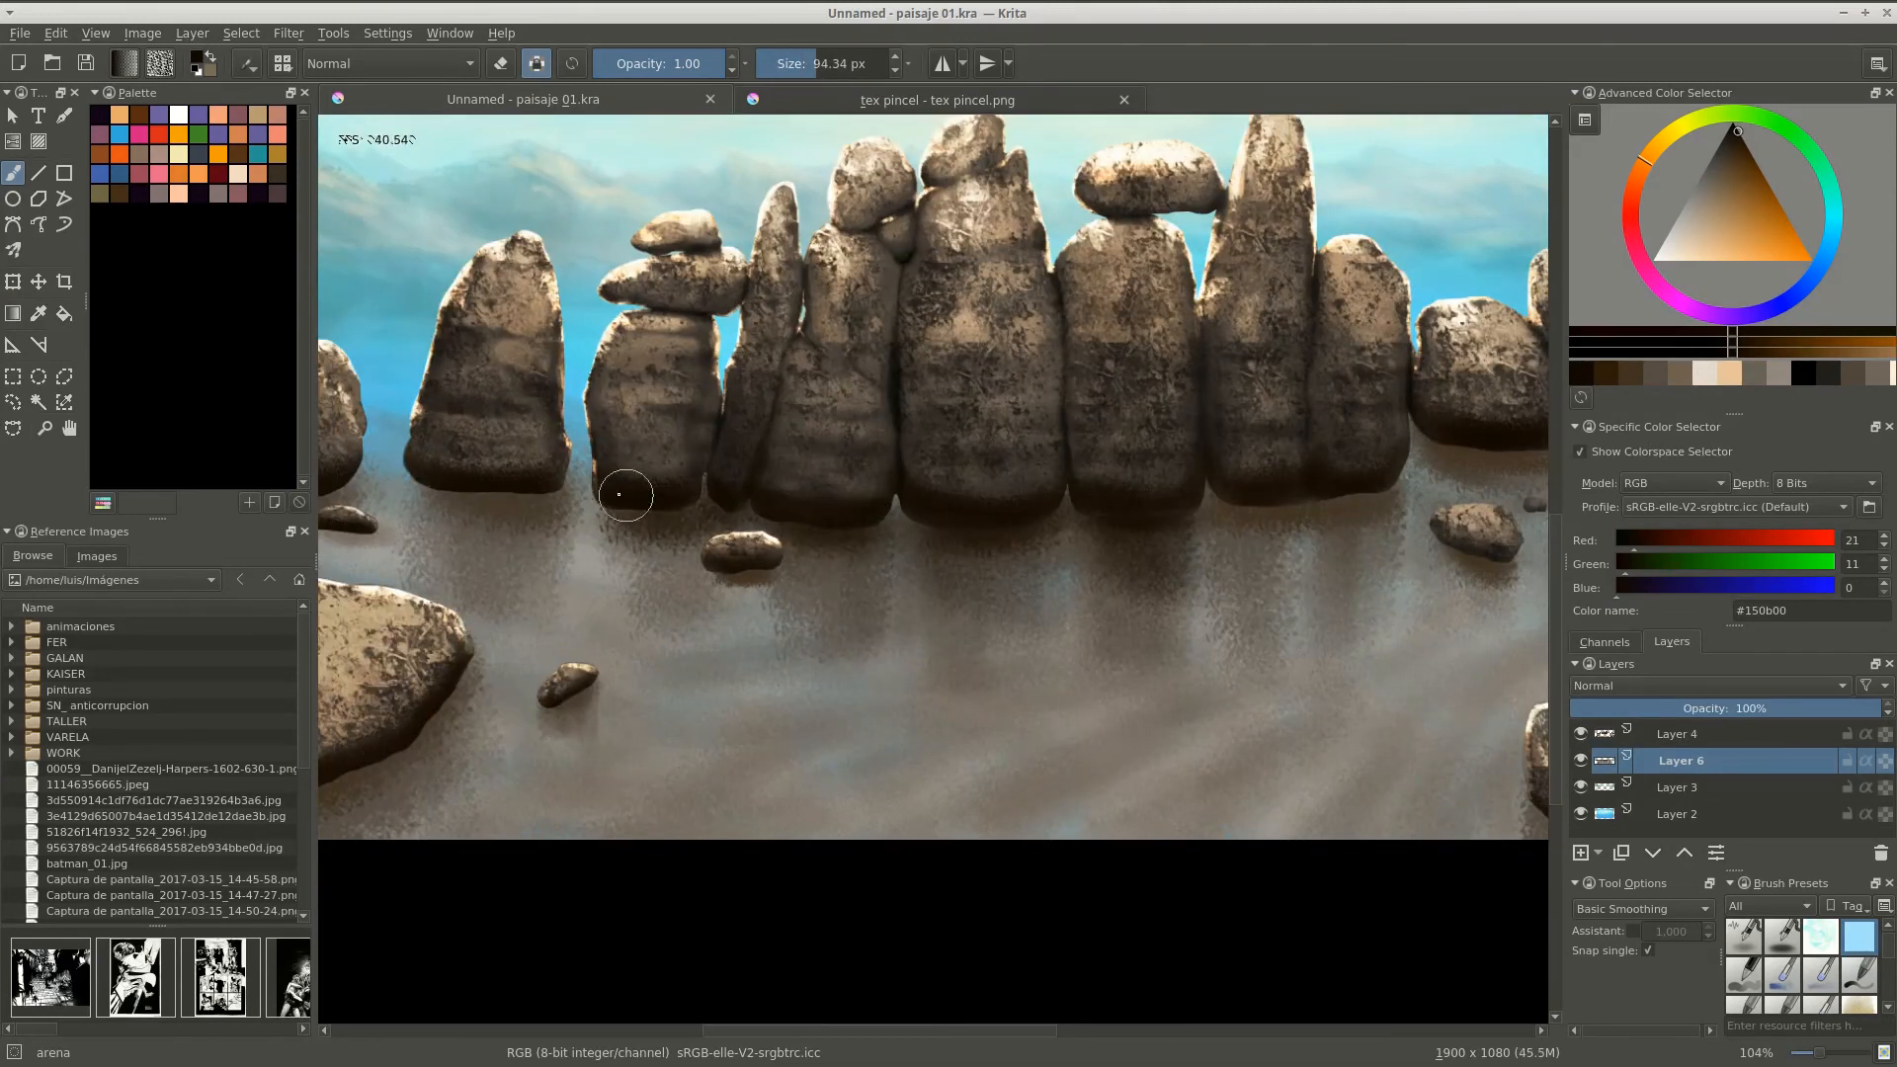
pyautogui.moveTo(423, 465); pyautogui.dragTo(583, 510)
pyautogui.moveTo(669, 612); pyautogui.dragTo(819, 583)
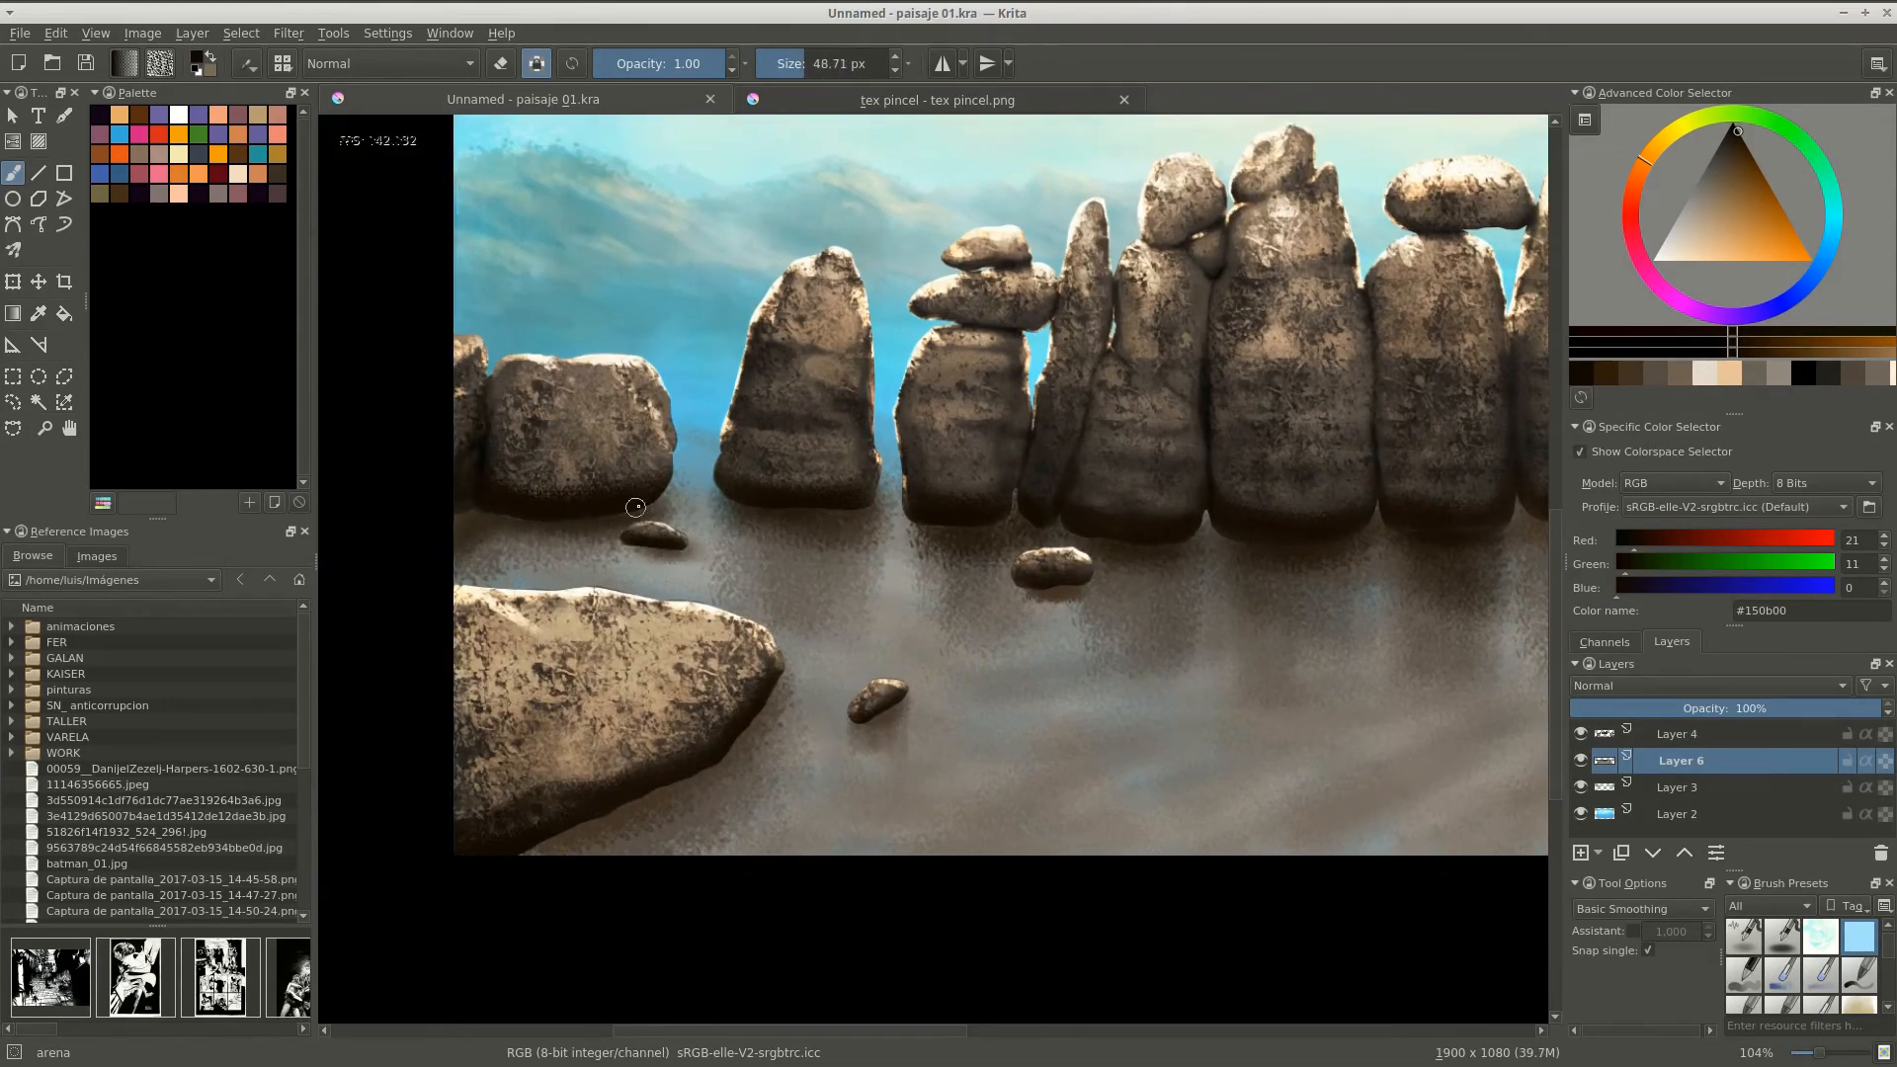
pyautogui.moveTo(734, 759); pyautogui.dragTo(740, 715)
pyautogui.moveTo(528, 818); pyautogui.dragTo(565, 818)
# Deepen the contact shadows under the right-hand rocks and the central row with the same near-black brown, and save the painting.
pyautogui.moveTo(1433, 593); pyautogui.dragTo(452, 728)
pyautogui.moveTo(1010, 723)
pyautogui.mouseDown()
pyautogui.moveTo(1016, 940)
pyautogui.moveTo(1047, 854)
pyautogui.mouseUp()
pyautogui.moveTo(1401, 604); pyautogui.dragTo(1186, 626)
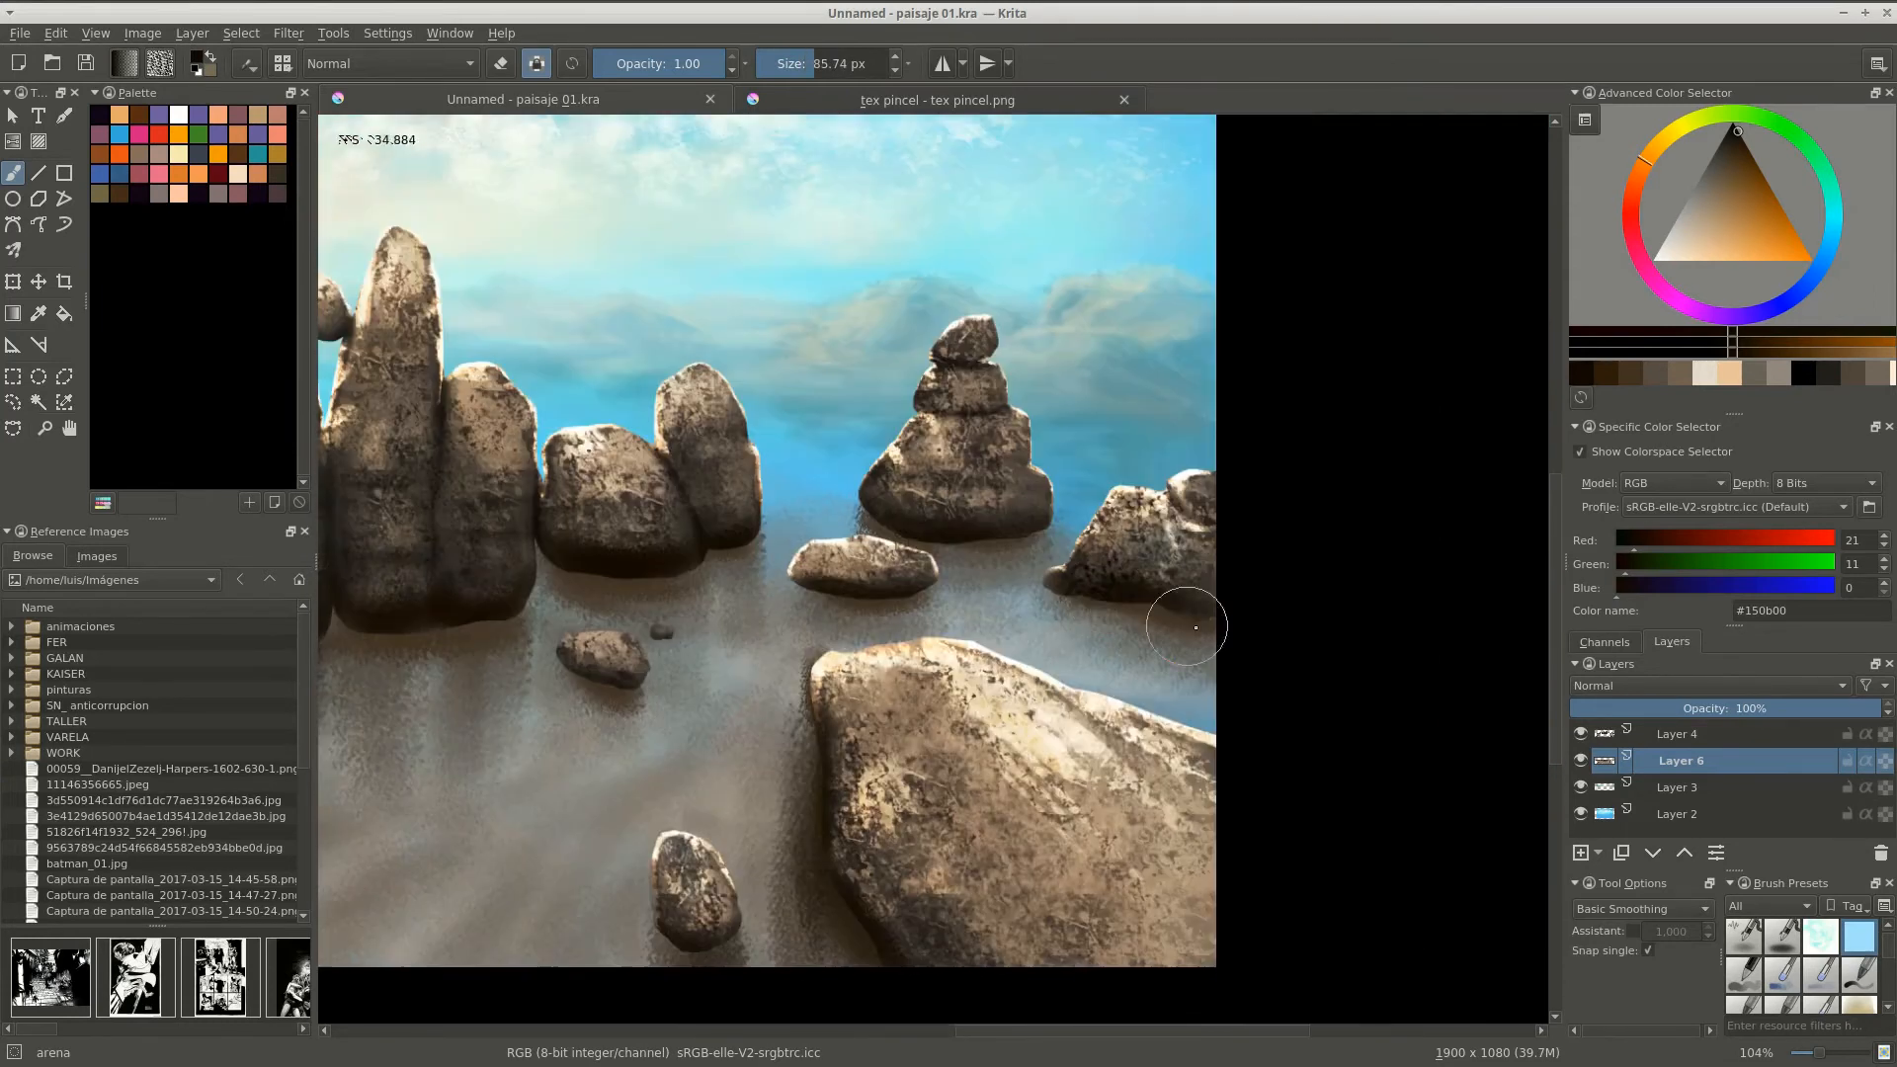
pyautogui.moveTo(733, 545); pyautogui.dragTo(543, 568)
pyautogui.moveTo(483, 629)
pyautogui.mouseDown()
pyautogui.moveTo(757, 626)
pyautogui.moveTo(1123, 539)
pyautogui.mouseUp()
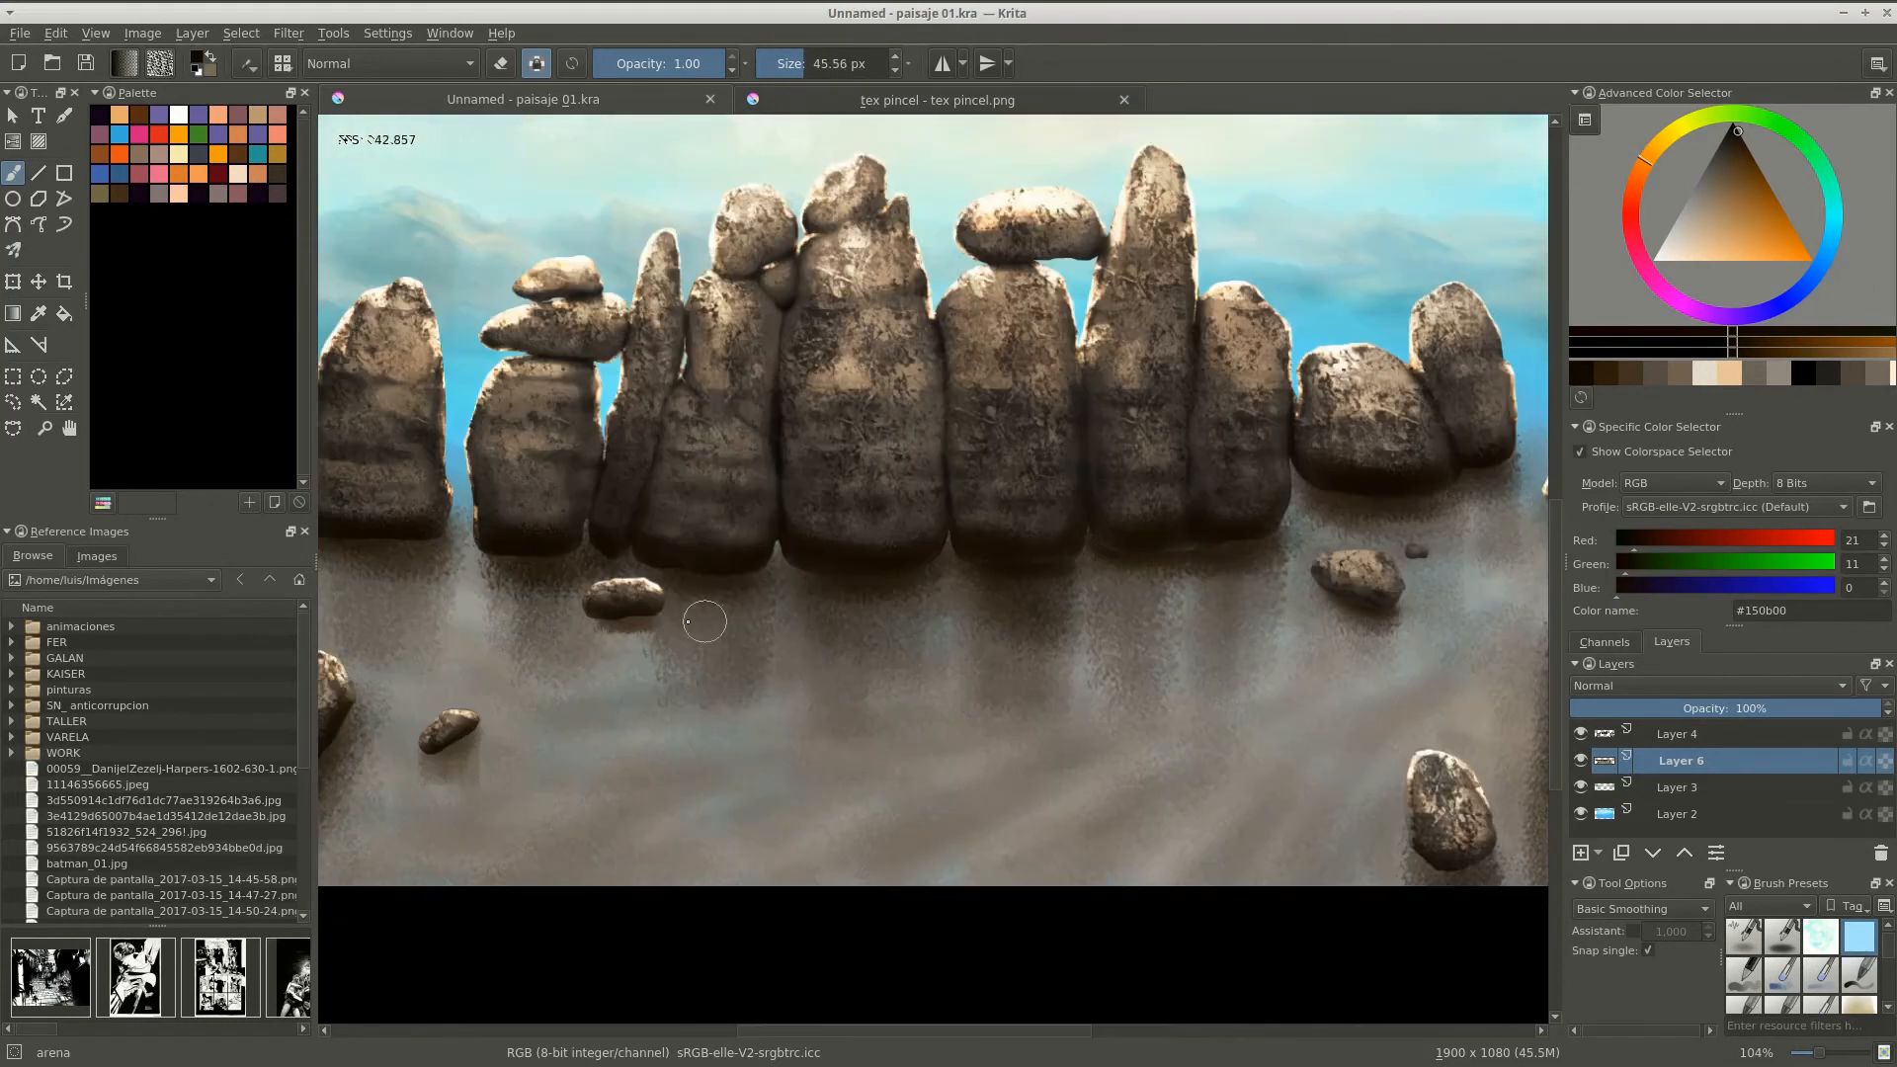
pyautogui.moveTo(825, 775); pyautogui.dragTo(839, 928)
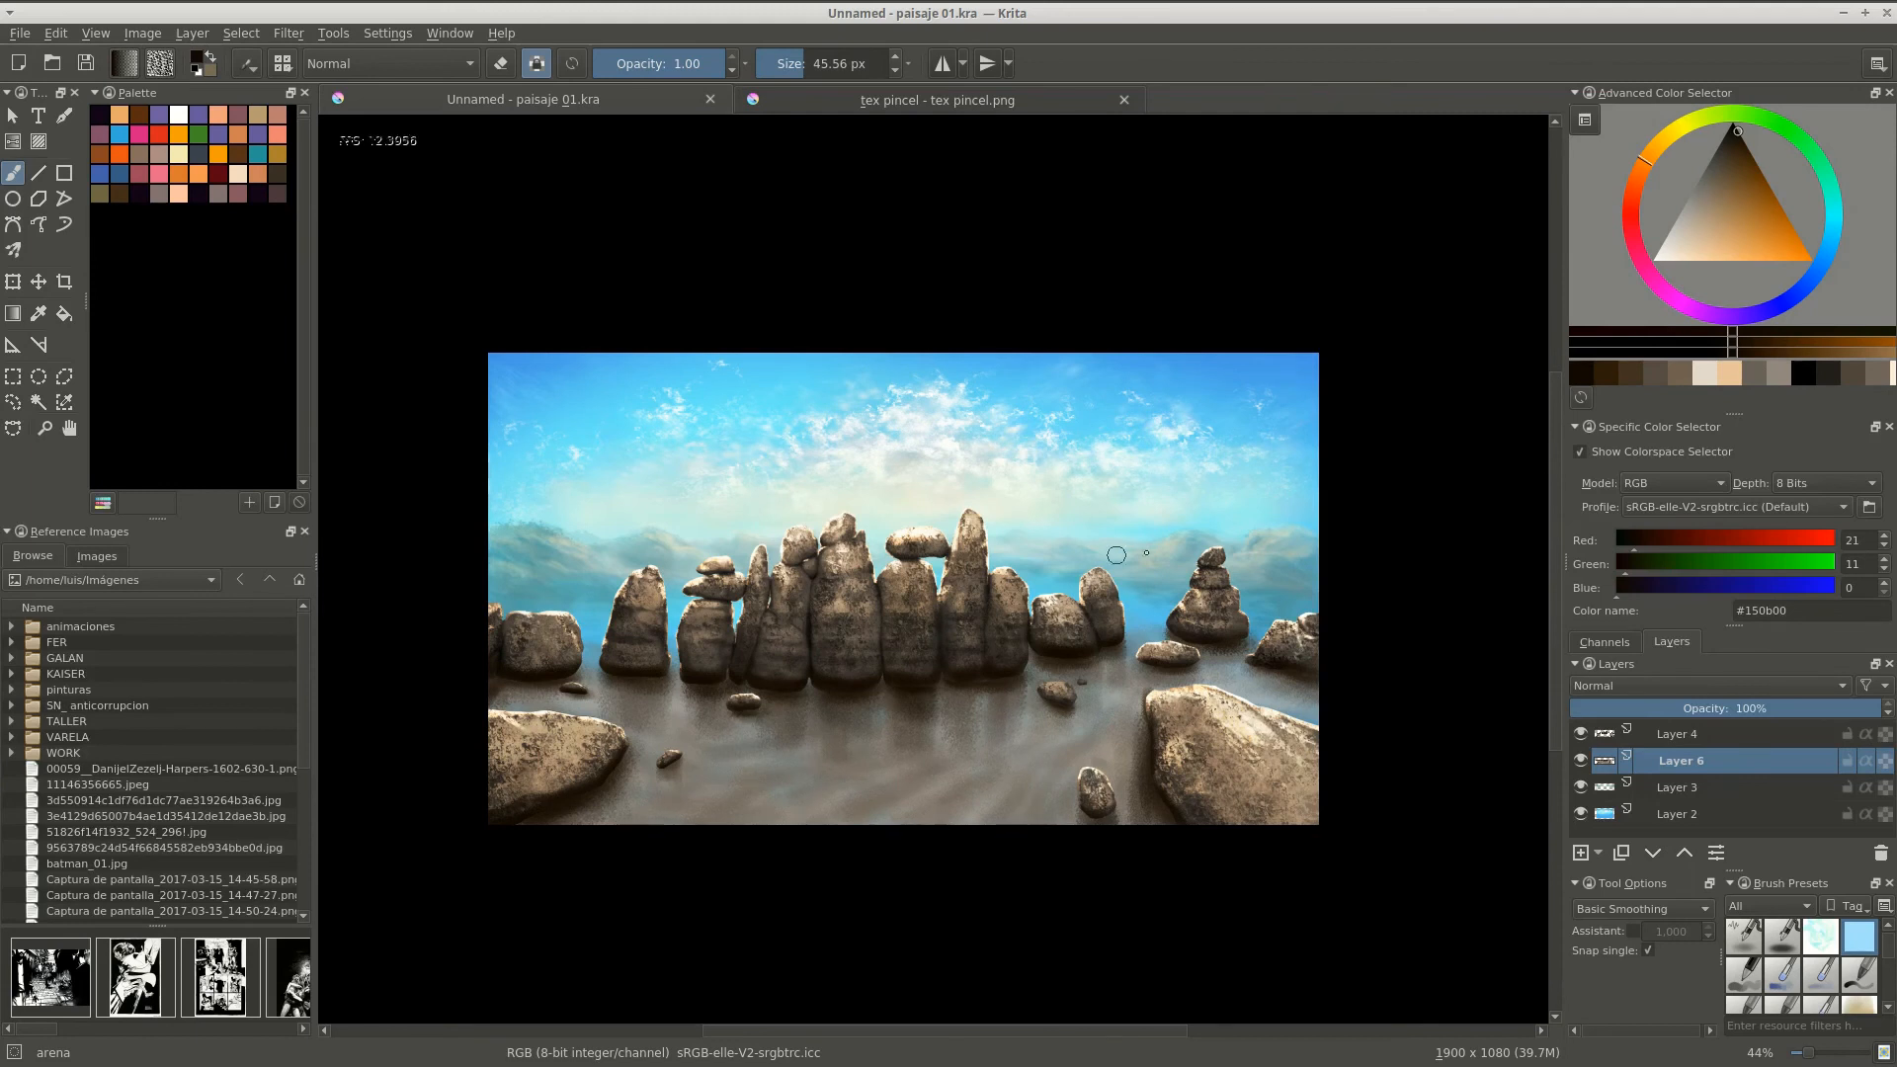
pyautogui.hotkey('ctrl', 's')
# Duplicate Layer 2 and flip the copy upside down, placing its clouds over the ground as a sky reflection.
pyautogui.click(1669, 813)
pyautogui.hotkey('ctrl', 'j')
pyautogui.hotkey('ctrl', 't')
pyautogui.moveTo(999, 635); pyautogui.dragTo(1004, 669)
pyautogui.moveTo(692, 840); pyautogui.dragTo(1171, 437)
pyautogui.moveTo(960, 673); pyautogui.dragTo(969, 525)
pyautogui.press('Return')
pyautogui.moveTo(859, 552); pyautogui.dragTo(946, 536)
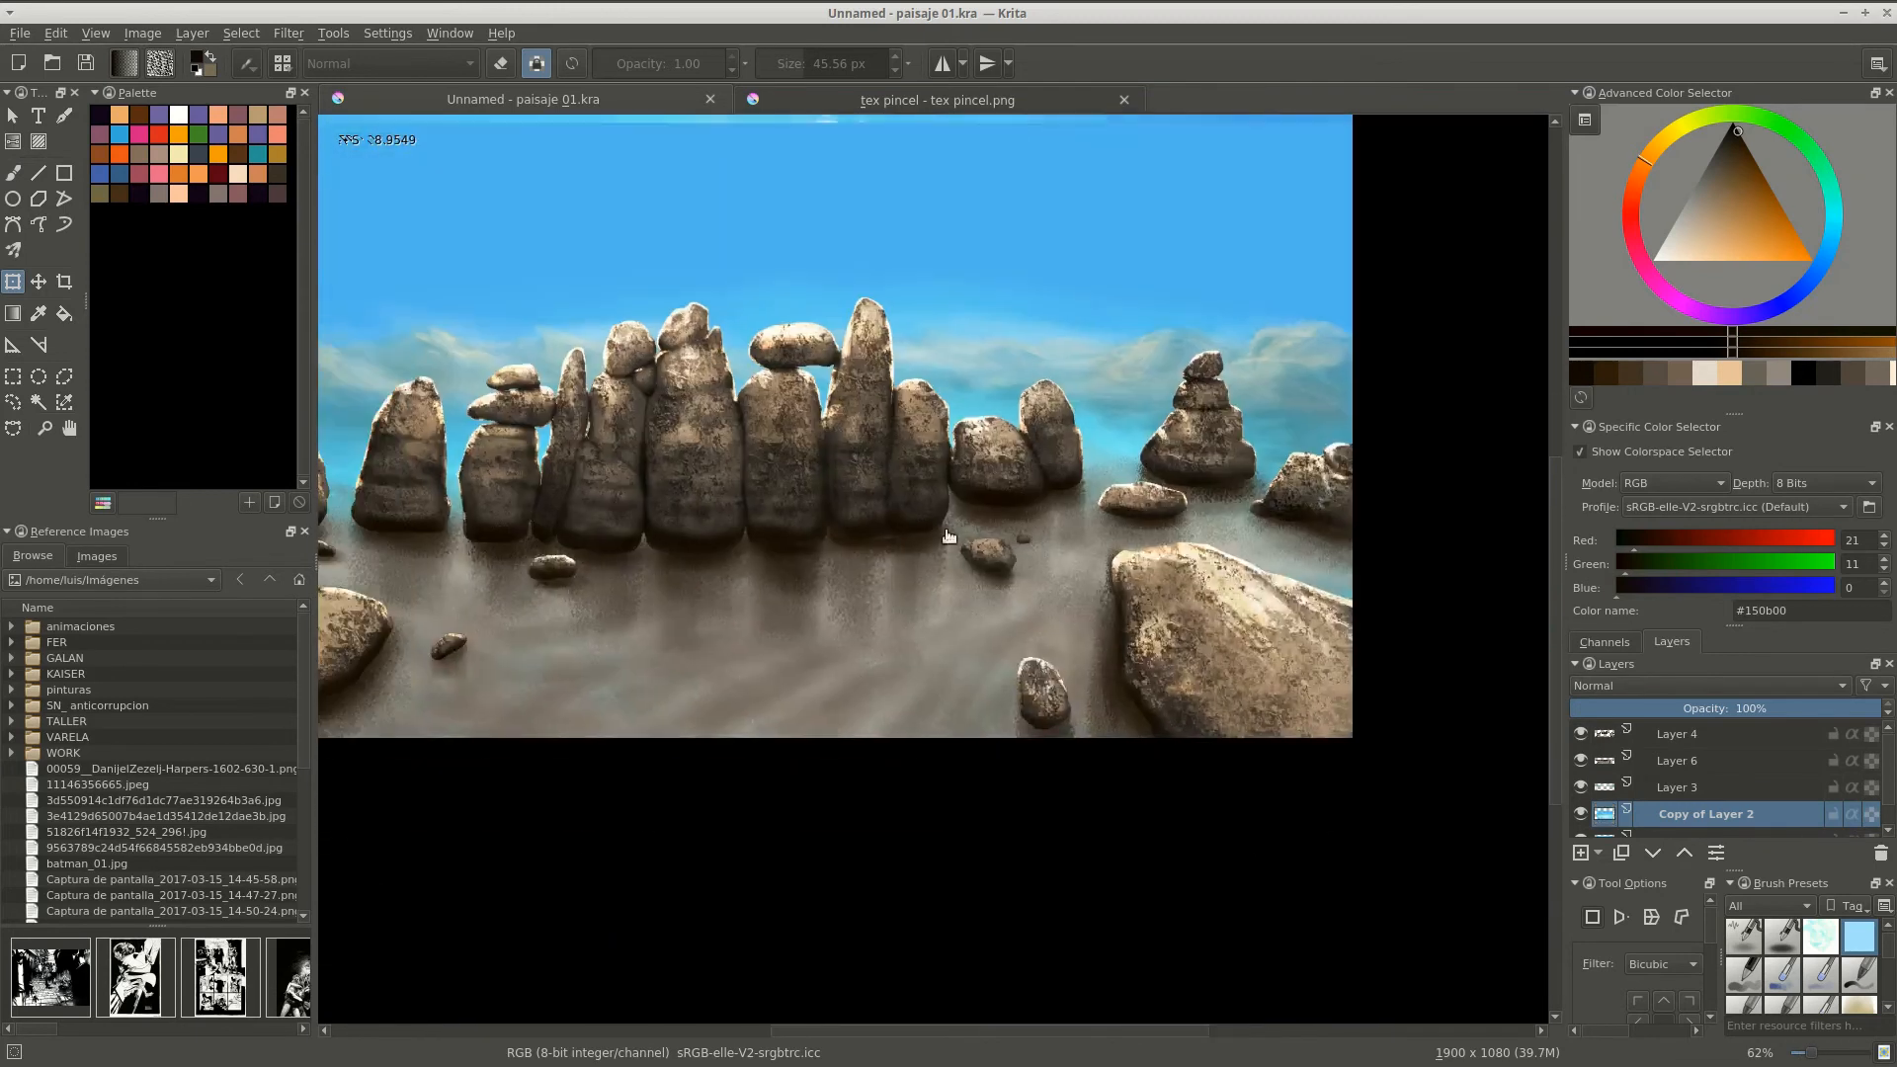
# Move the flipped sky copy between Layer 6 and Layer 4 and set its opacity to 40%.
pyautogui.moveTo(1699, 813); pyautogui.dragTo(1686, 771)
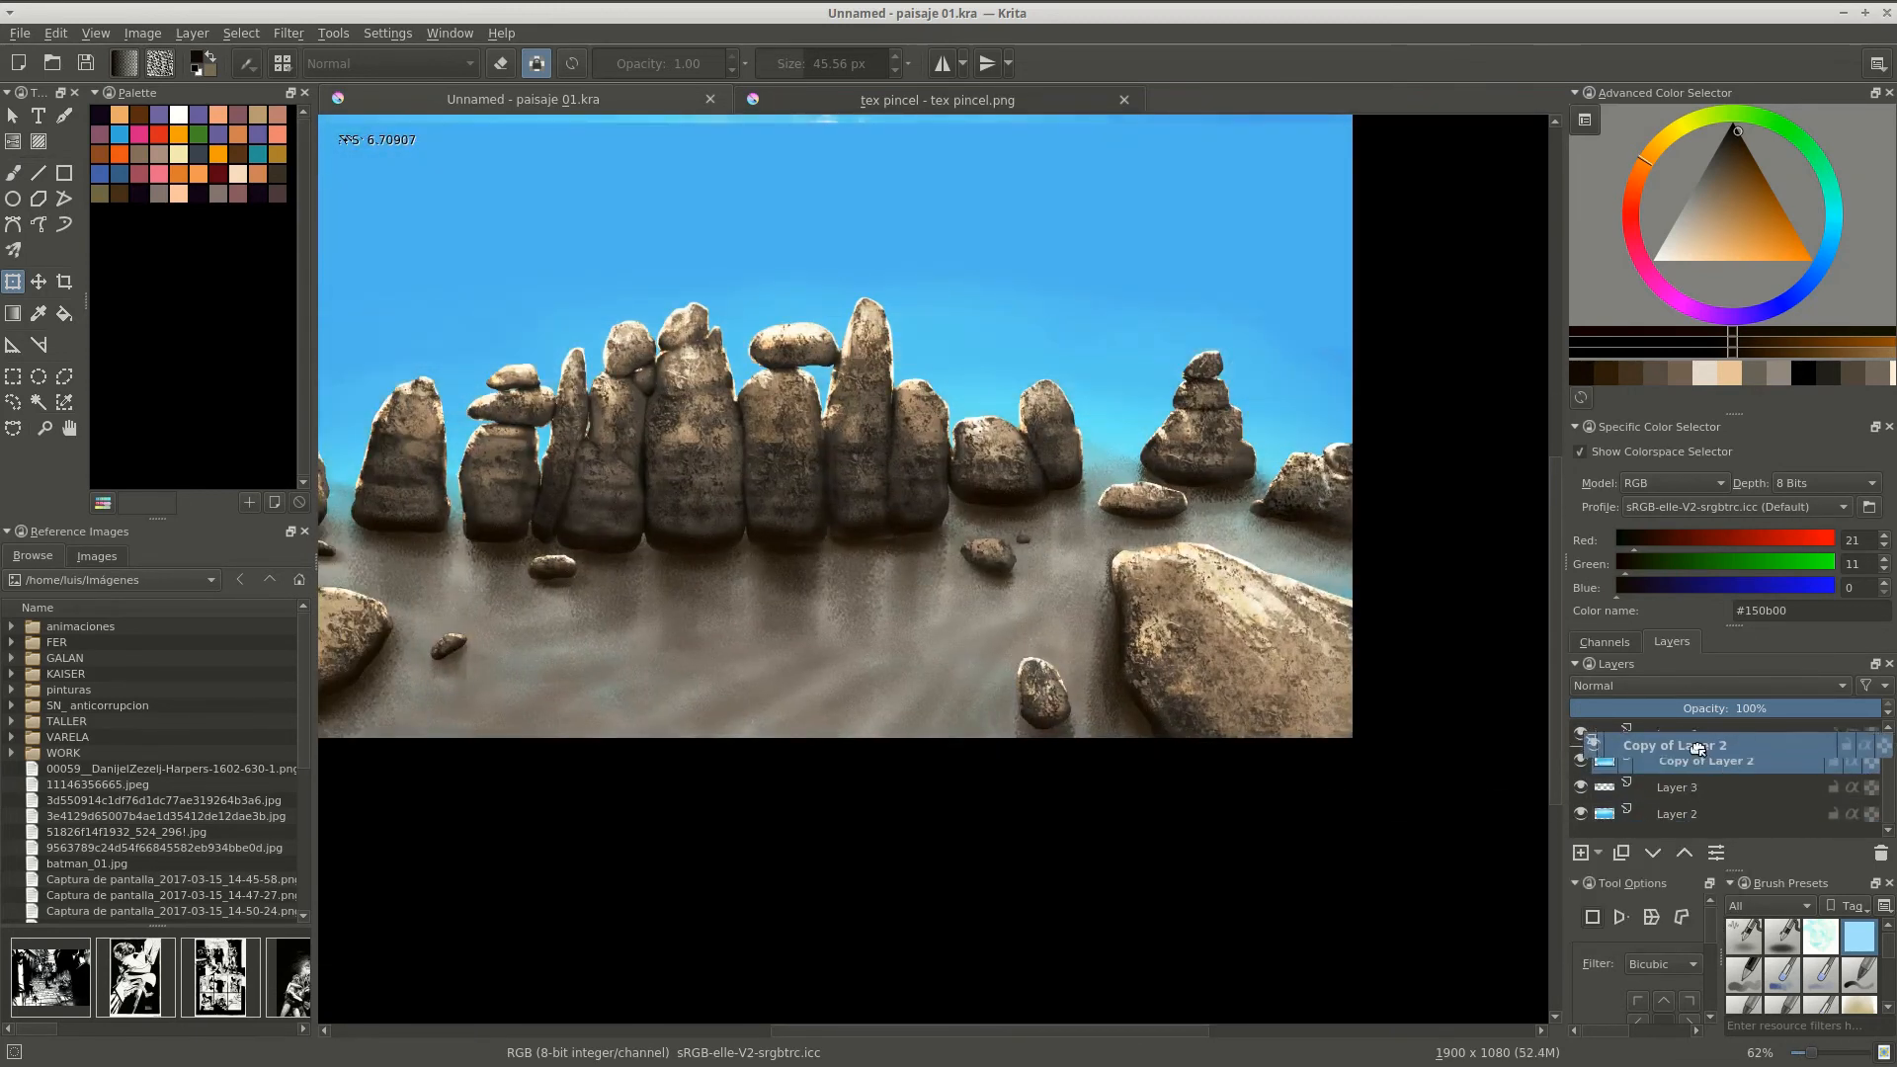
pyautogui.moveTo(1707, 626); pyautogui.dragTo(1706, 572)
pyautogui.moveTo(1669, 732); pyautogui.dragTo(1660, 697)
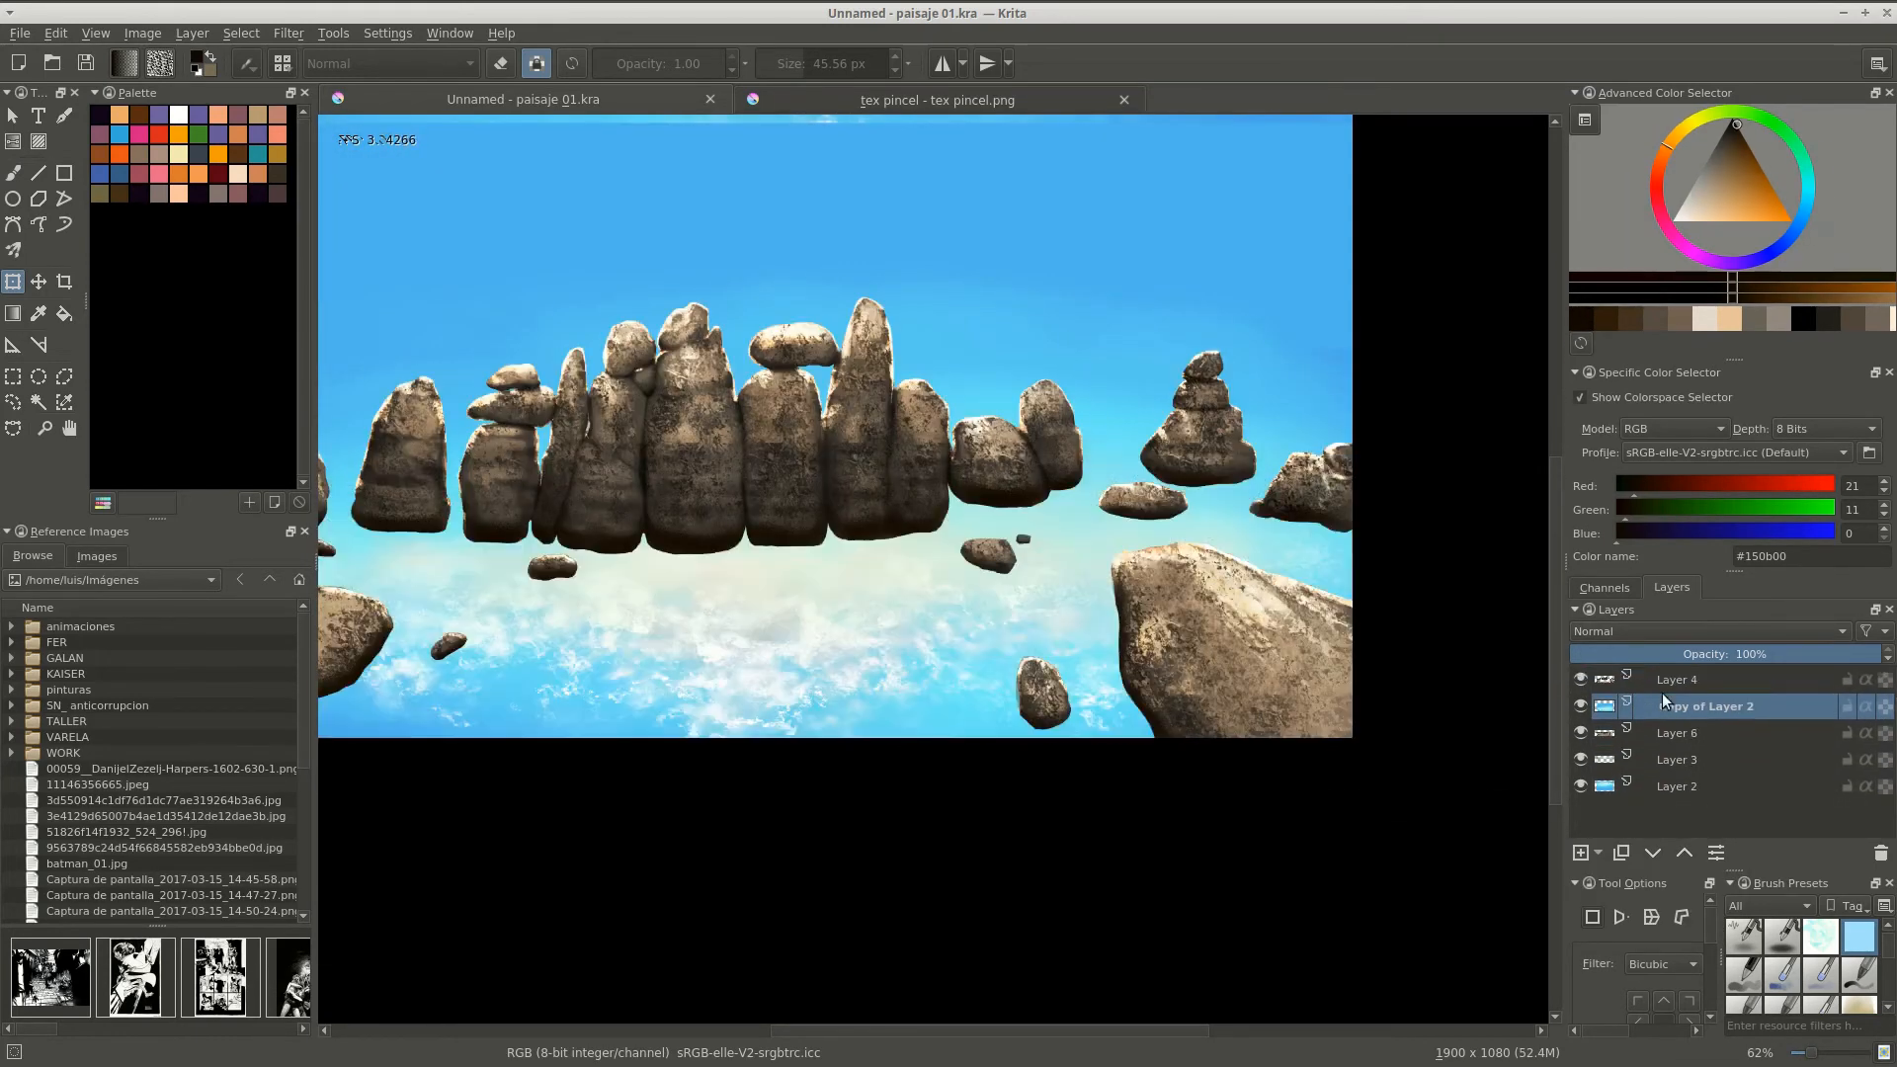
pyautogui.click(1695, 652)
# Compare the painting with and without the flipped sky layer.
pyautogui.click(1580, 705)
pyautogui.moveTo(771, 429); pyautogui.dragTo(924, 597)
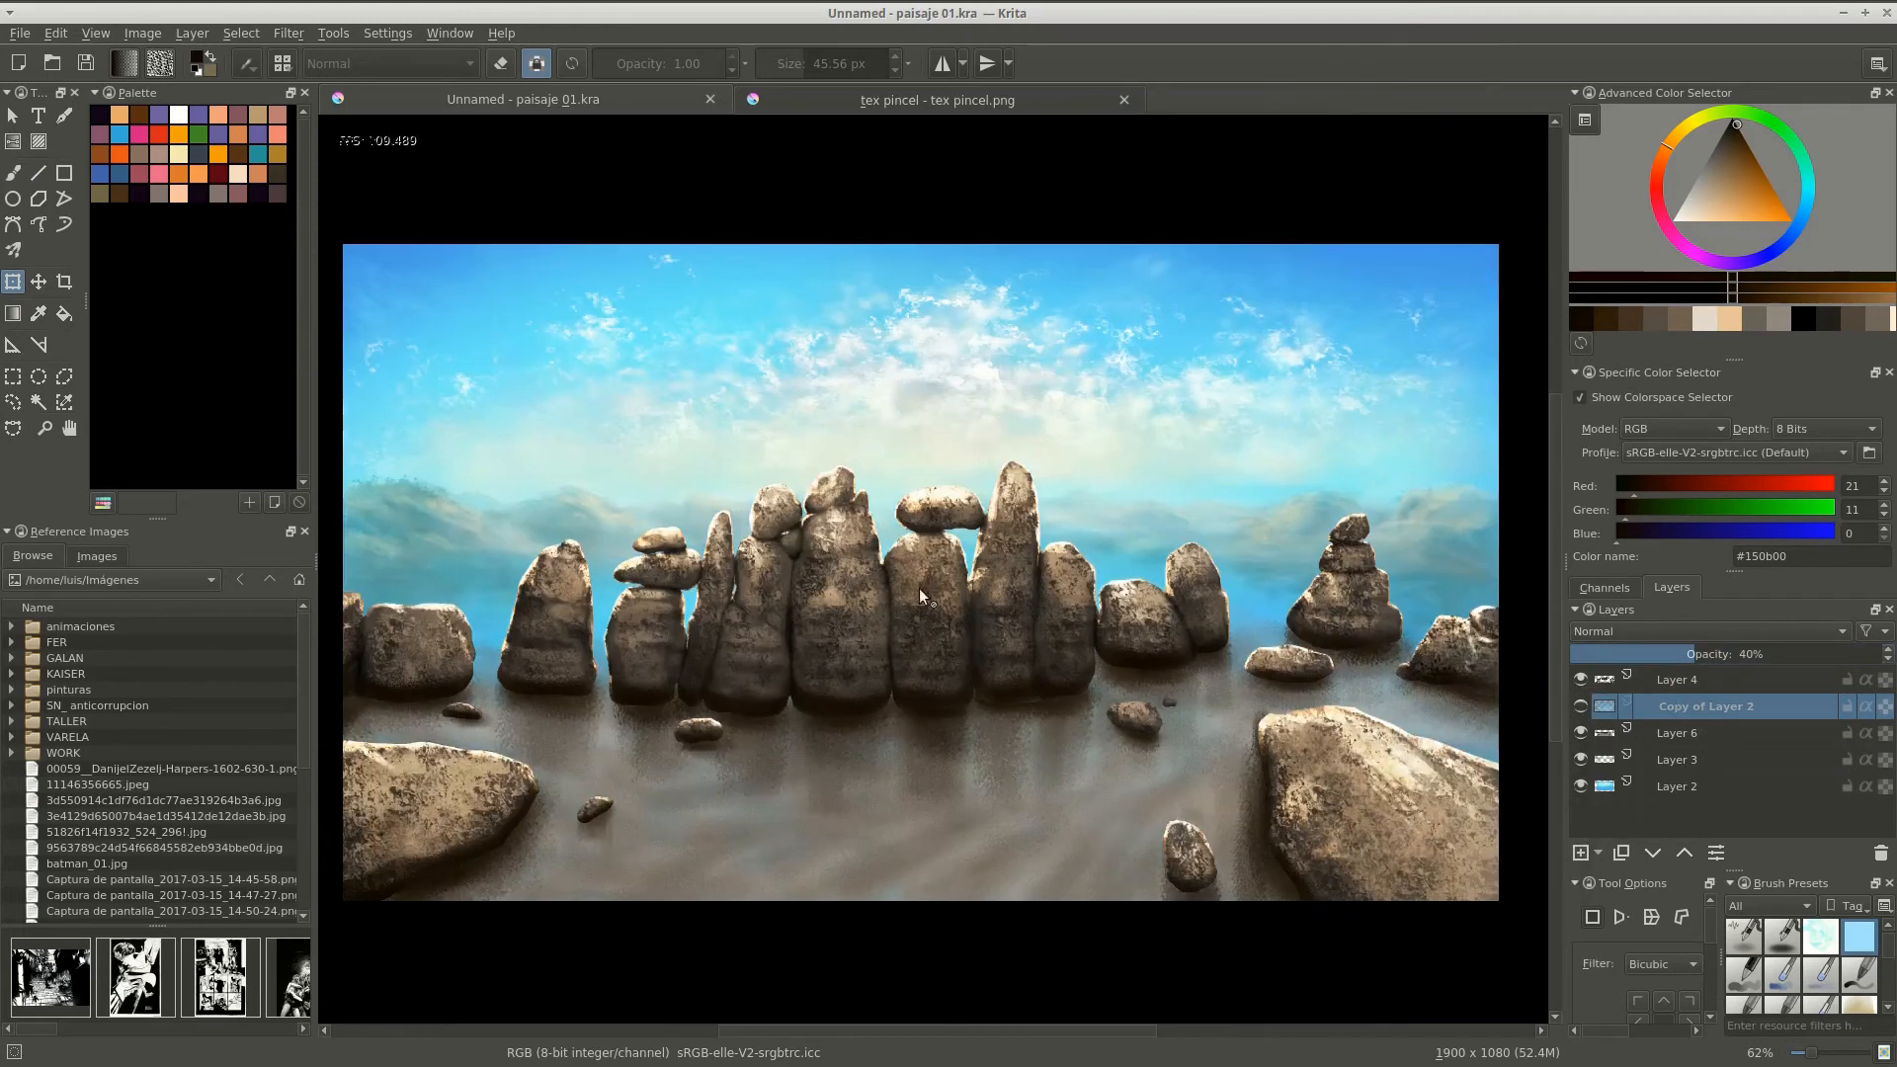
pyautogui.scroll(-1, 1046, 622)
pyautogui.click(1580, 707)
pyautogui.click(1579, 706)
pyautogui.click(1579, 707)
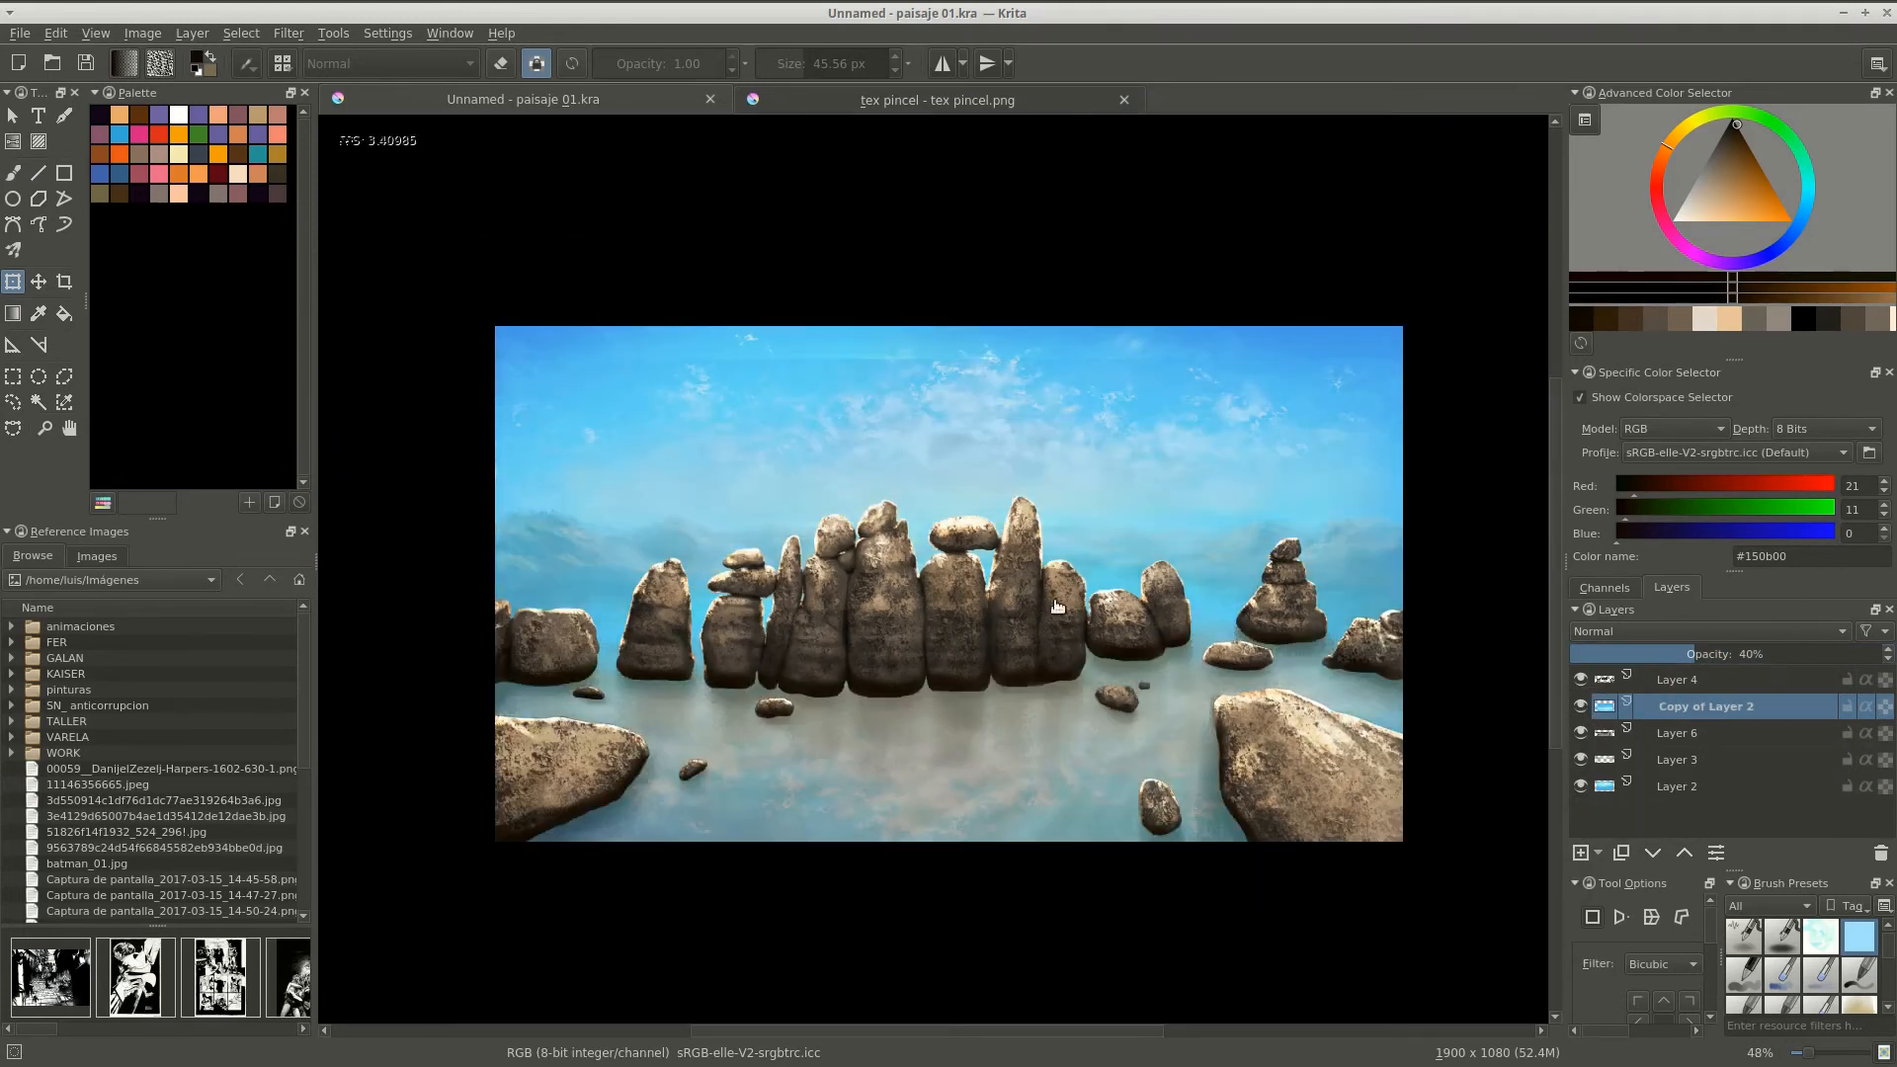
# Set the flipped sky layer's opacity to 42% and make its colours darker and duller with an HSV adjustment.
pyautogui.moveTo(1682, 648)
pyautogui.mouseDown()
pyautogui.moveTo(1646, 649)
pyautogui.moveTo(1719, 648)
pyautogui.mouseUp()
pyautogui.hotkey('ctrl', 'u')
pyautogui.moveTo(924, 322); pyautogui.dragTo(1387, 181)
pyautogui.moveTo(1431, 329); pyautogui.dragTo(1379, 316)
pyautogui.moveTo(1284, 188)
pyautogui.mouseDown()
pyautogui.moveTo(1593, 445)
pyautogui.moveTo(1141, 234)
pyautogui.mouseUp()
pyautogui.press('Return')
# Outline the part of the flipped sky layer above the horizon with a freehand selection, delete it and compare the layer on and off.
pyautogui.scroll(1, 798, 656)
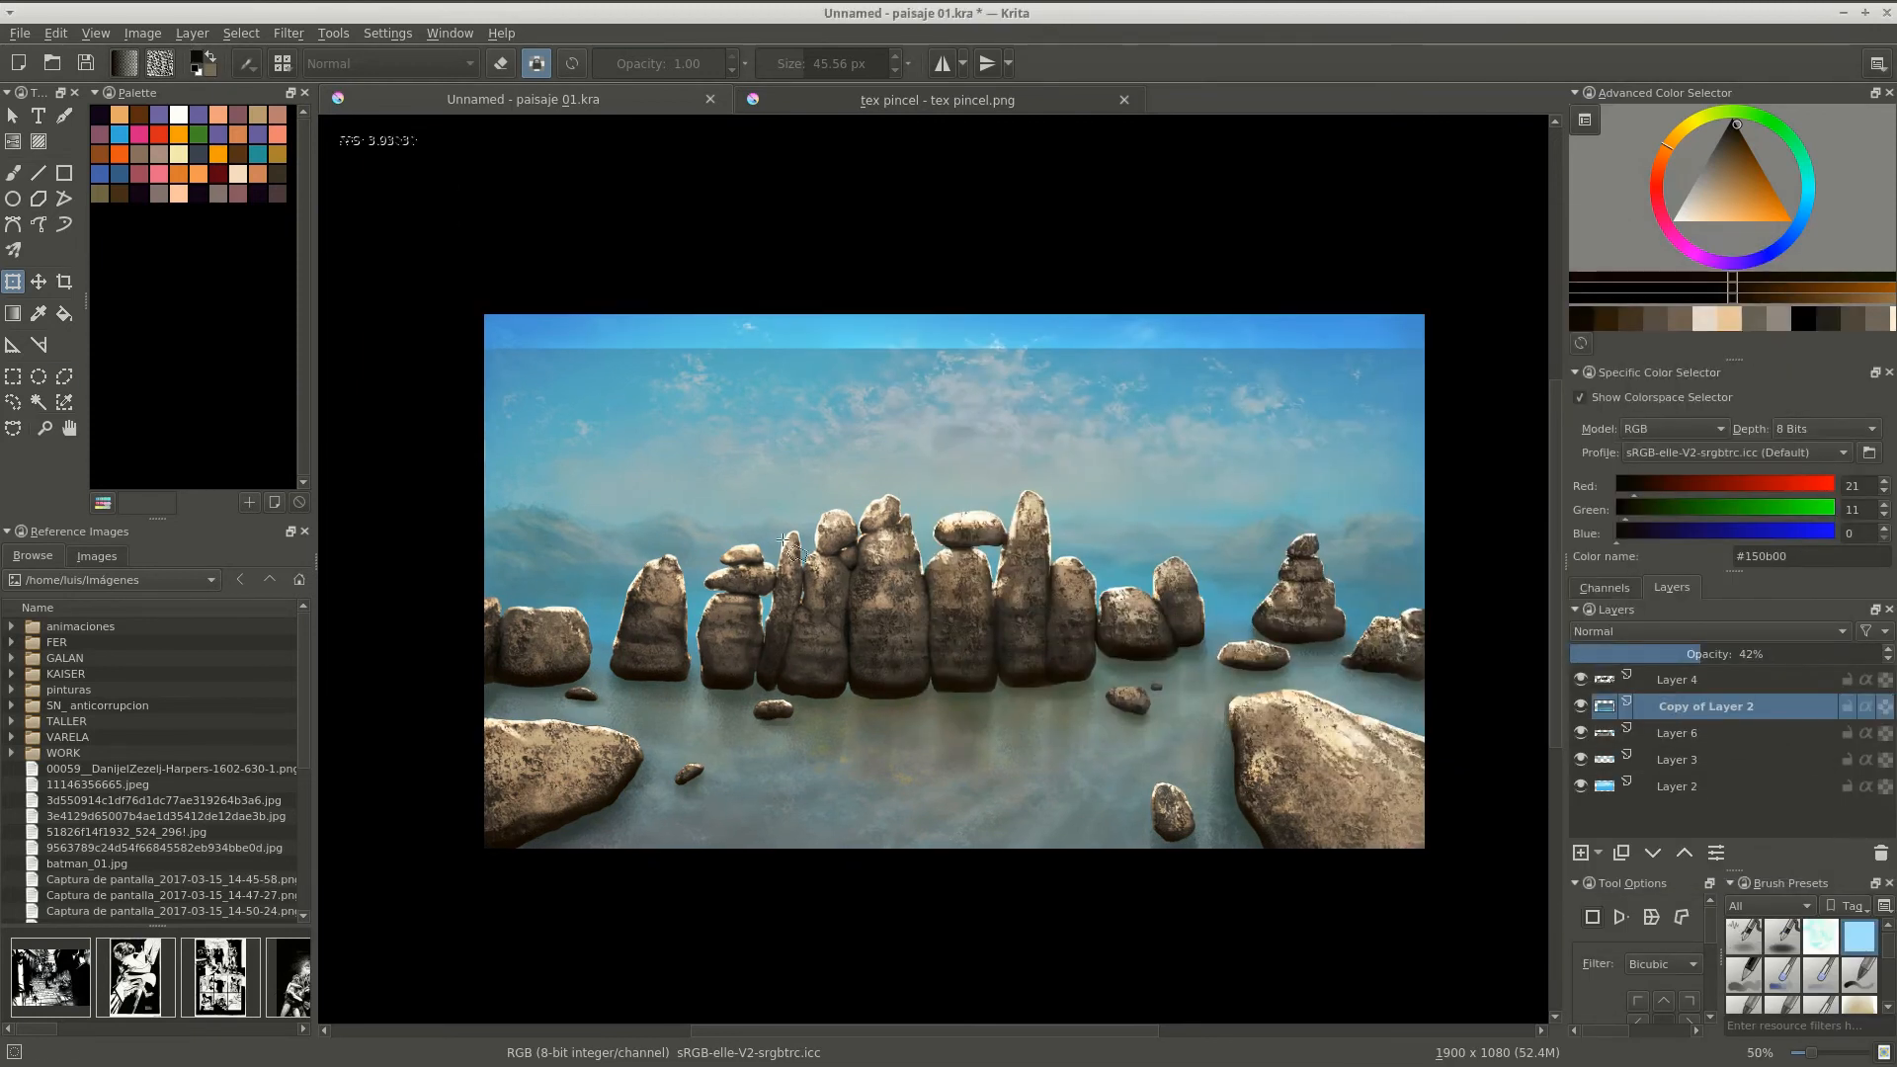
pyautogui.click(13, 402)
pyautogui.moveTo(430, 590); pyautogui.dragTo(588, 622)
pyautogui.moveTo(447, 313); pyautogui.dragTo(434, 435)
pyautogui.press('Delete')
pyautogui.hotkey('ctrl', 'shift', 'a')
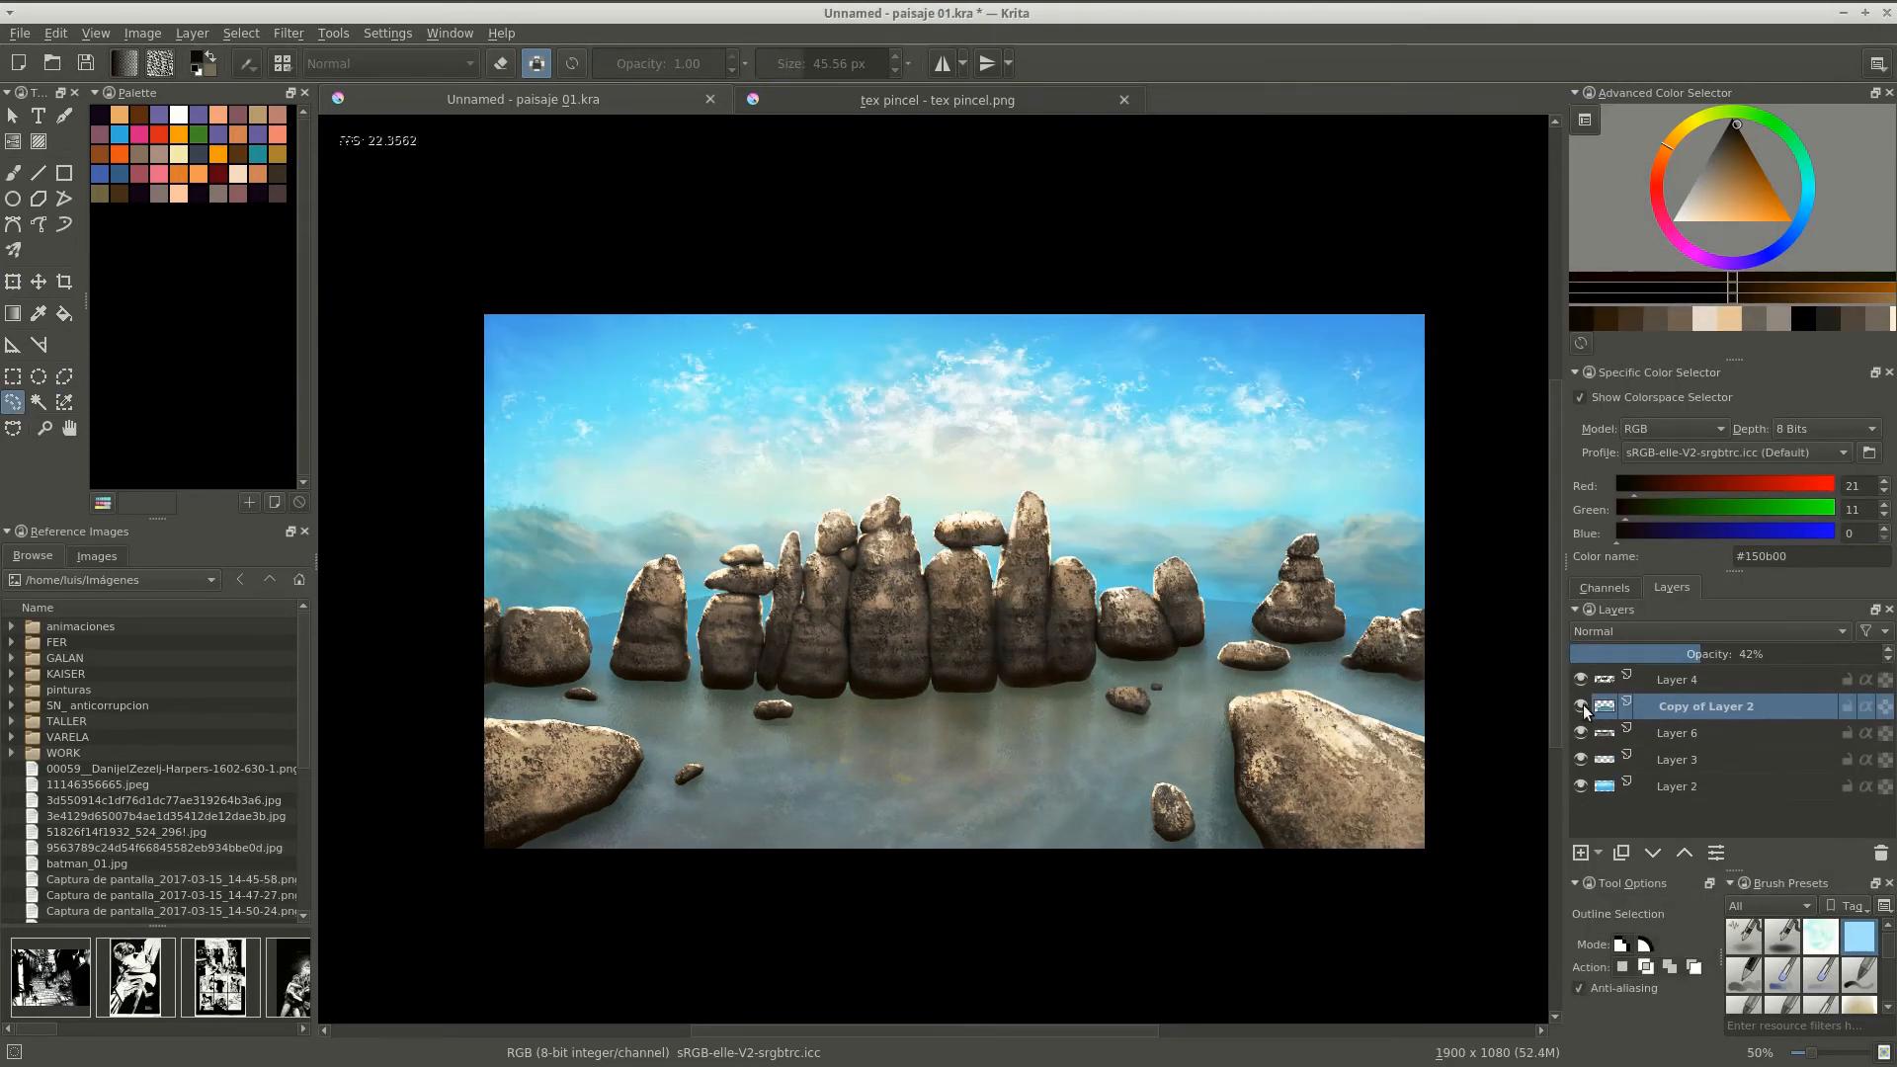
pyautogui.click(1581, 706)
pyautogui.click(1582, 707)
# Erase the hard edge of the flipped sky layer along the horizon between the rocks with a soft airbrush.
pyautogui.scroll(3, 834, 446)
pyautogui.press('b')
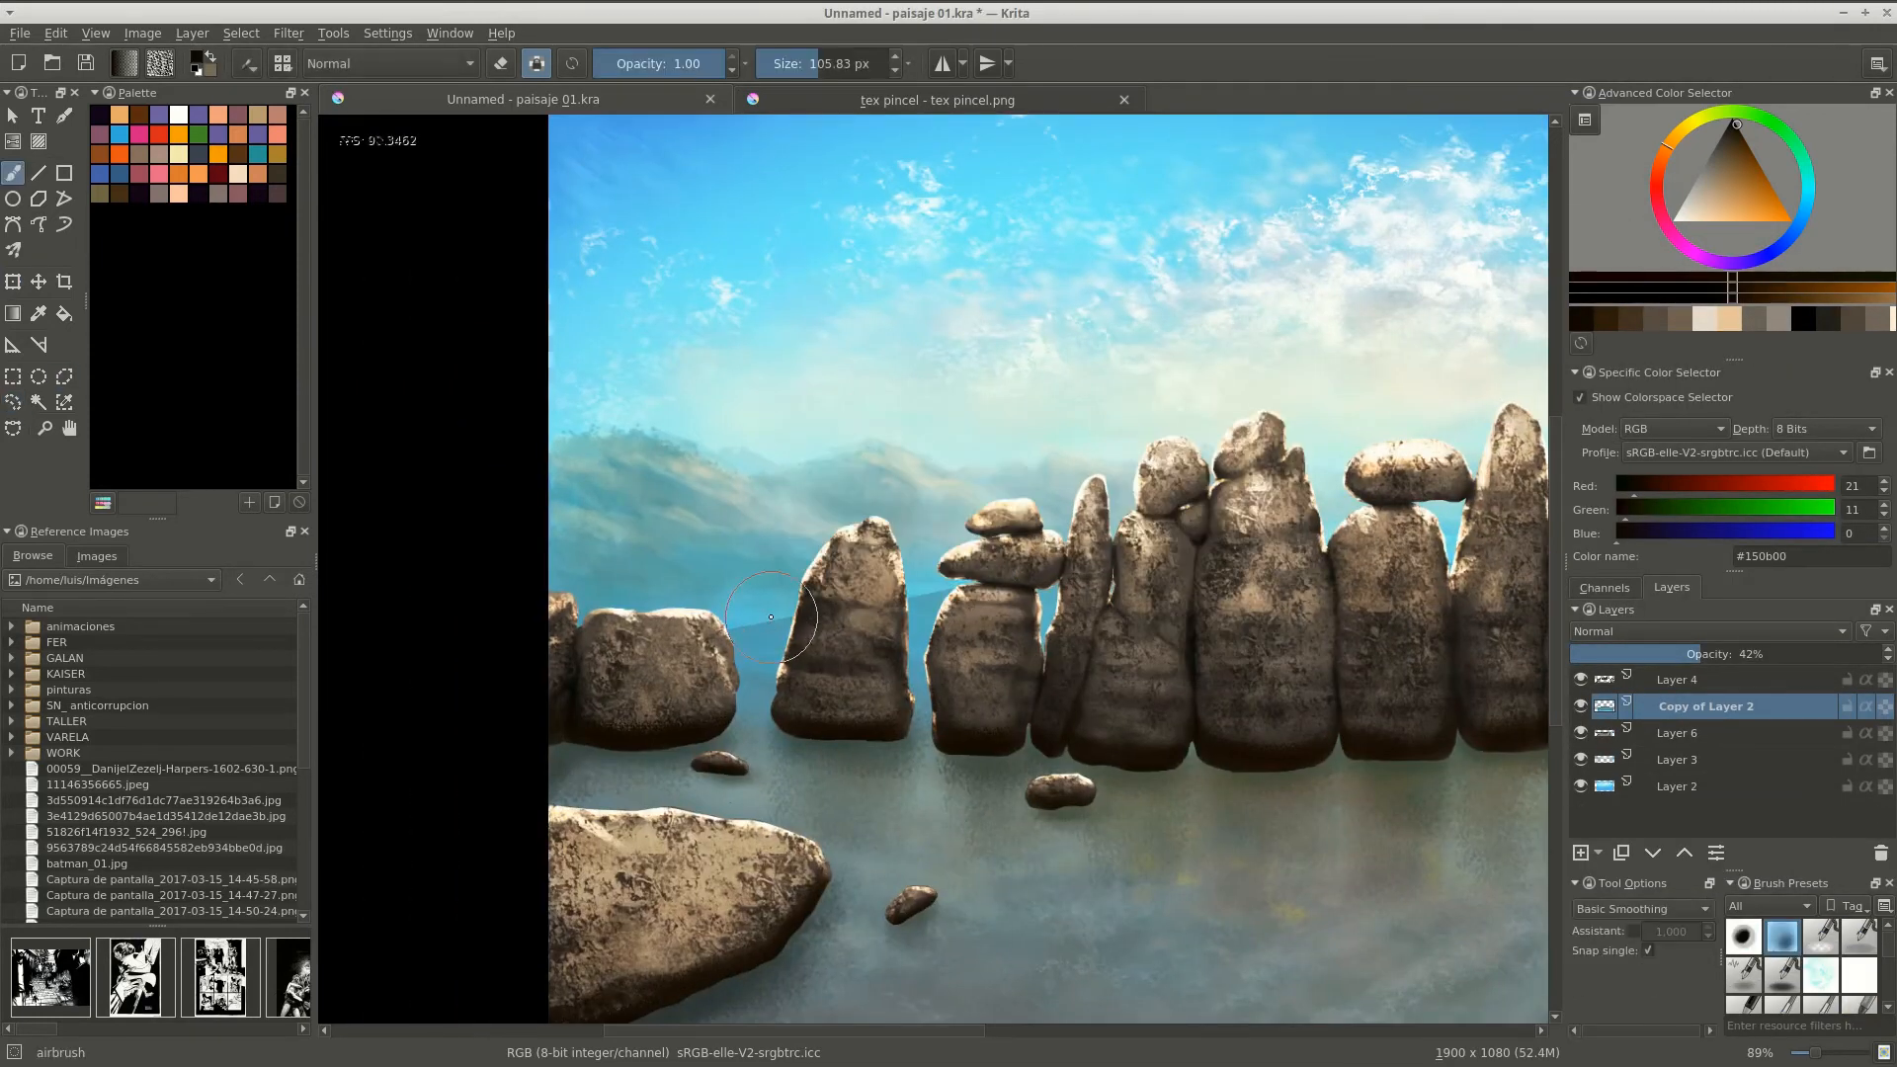
pyautogui.press('m')
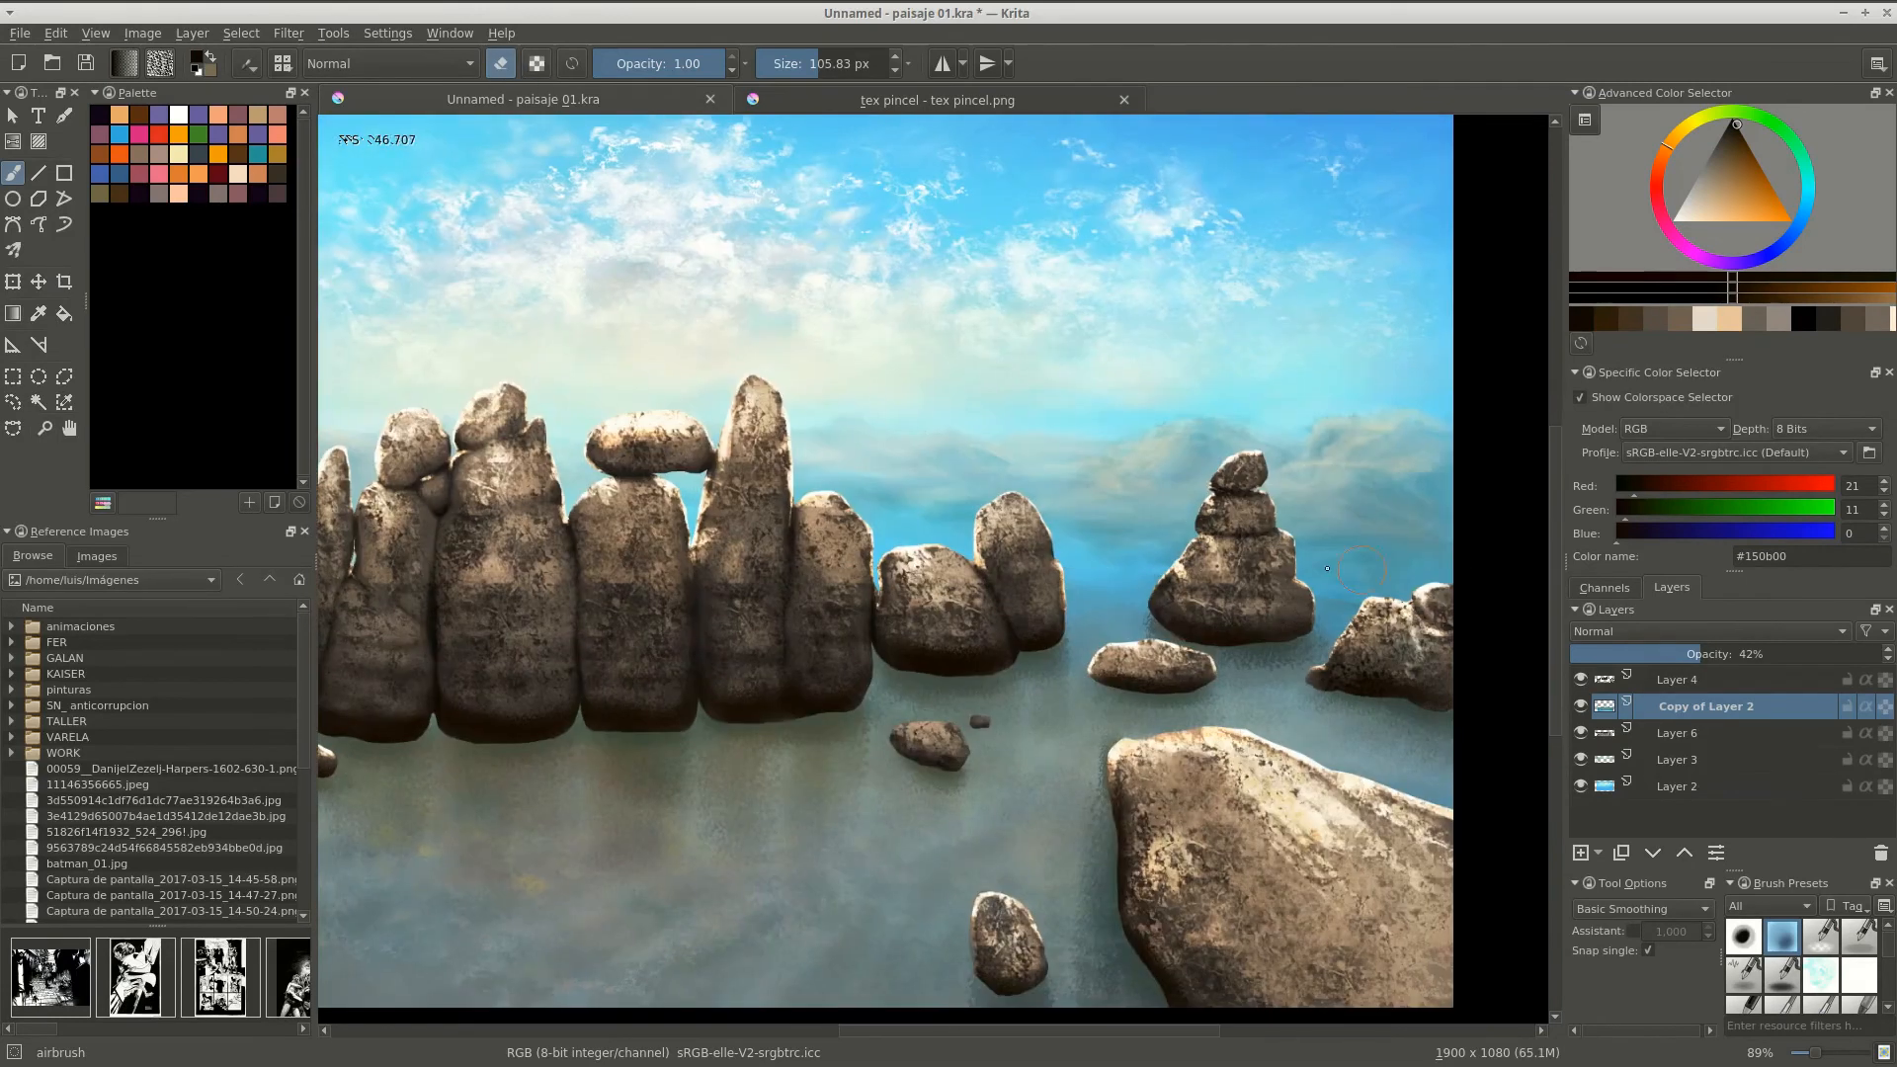
pyautogui.scroll(-3, 864, 481)
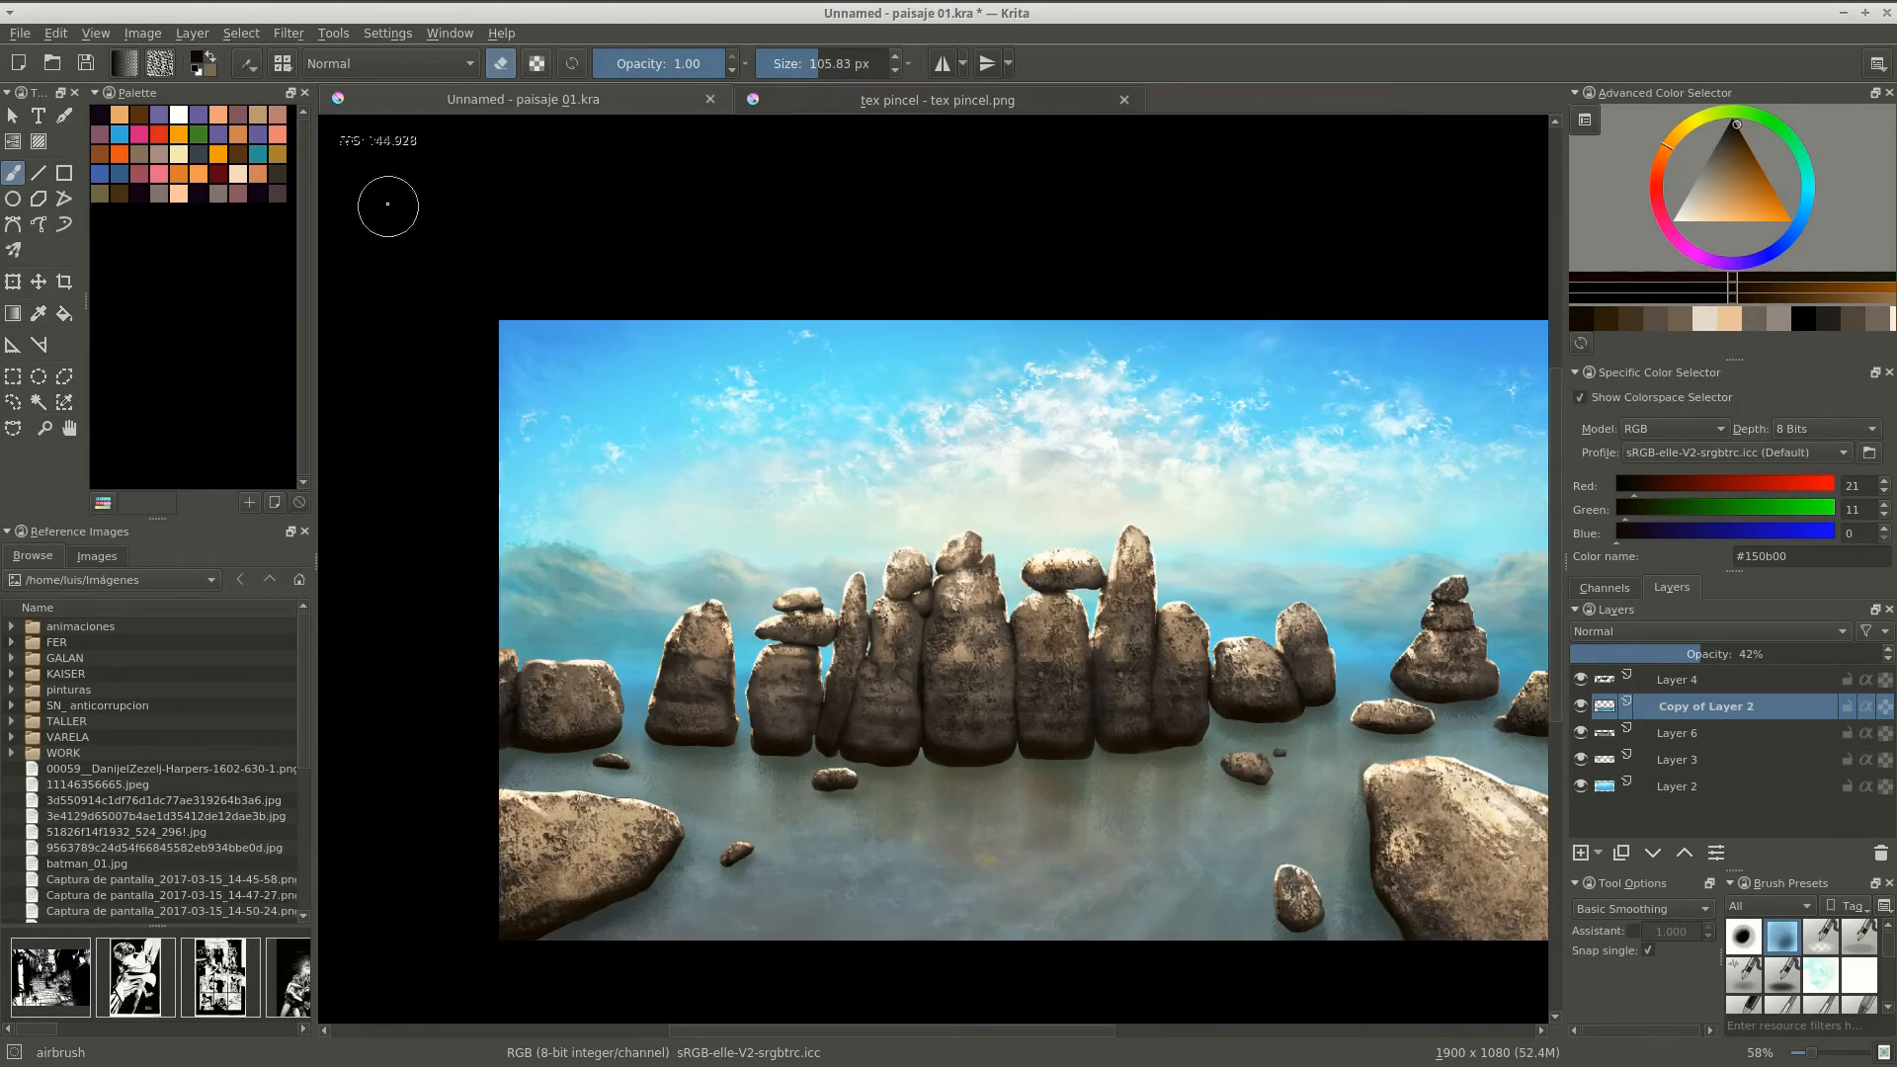
# Brighten the reflective water in front of the rocks with a large white airbrush in Overlay mode.
pyautogui.press('e')
pyautogui.moveTo(1691, 199); pyautogui.dragTo(1672, 220)
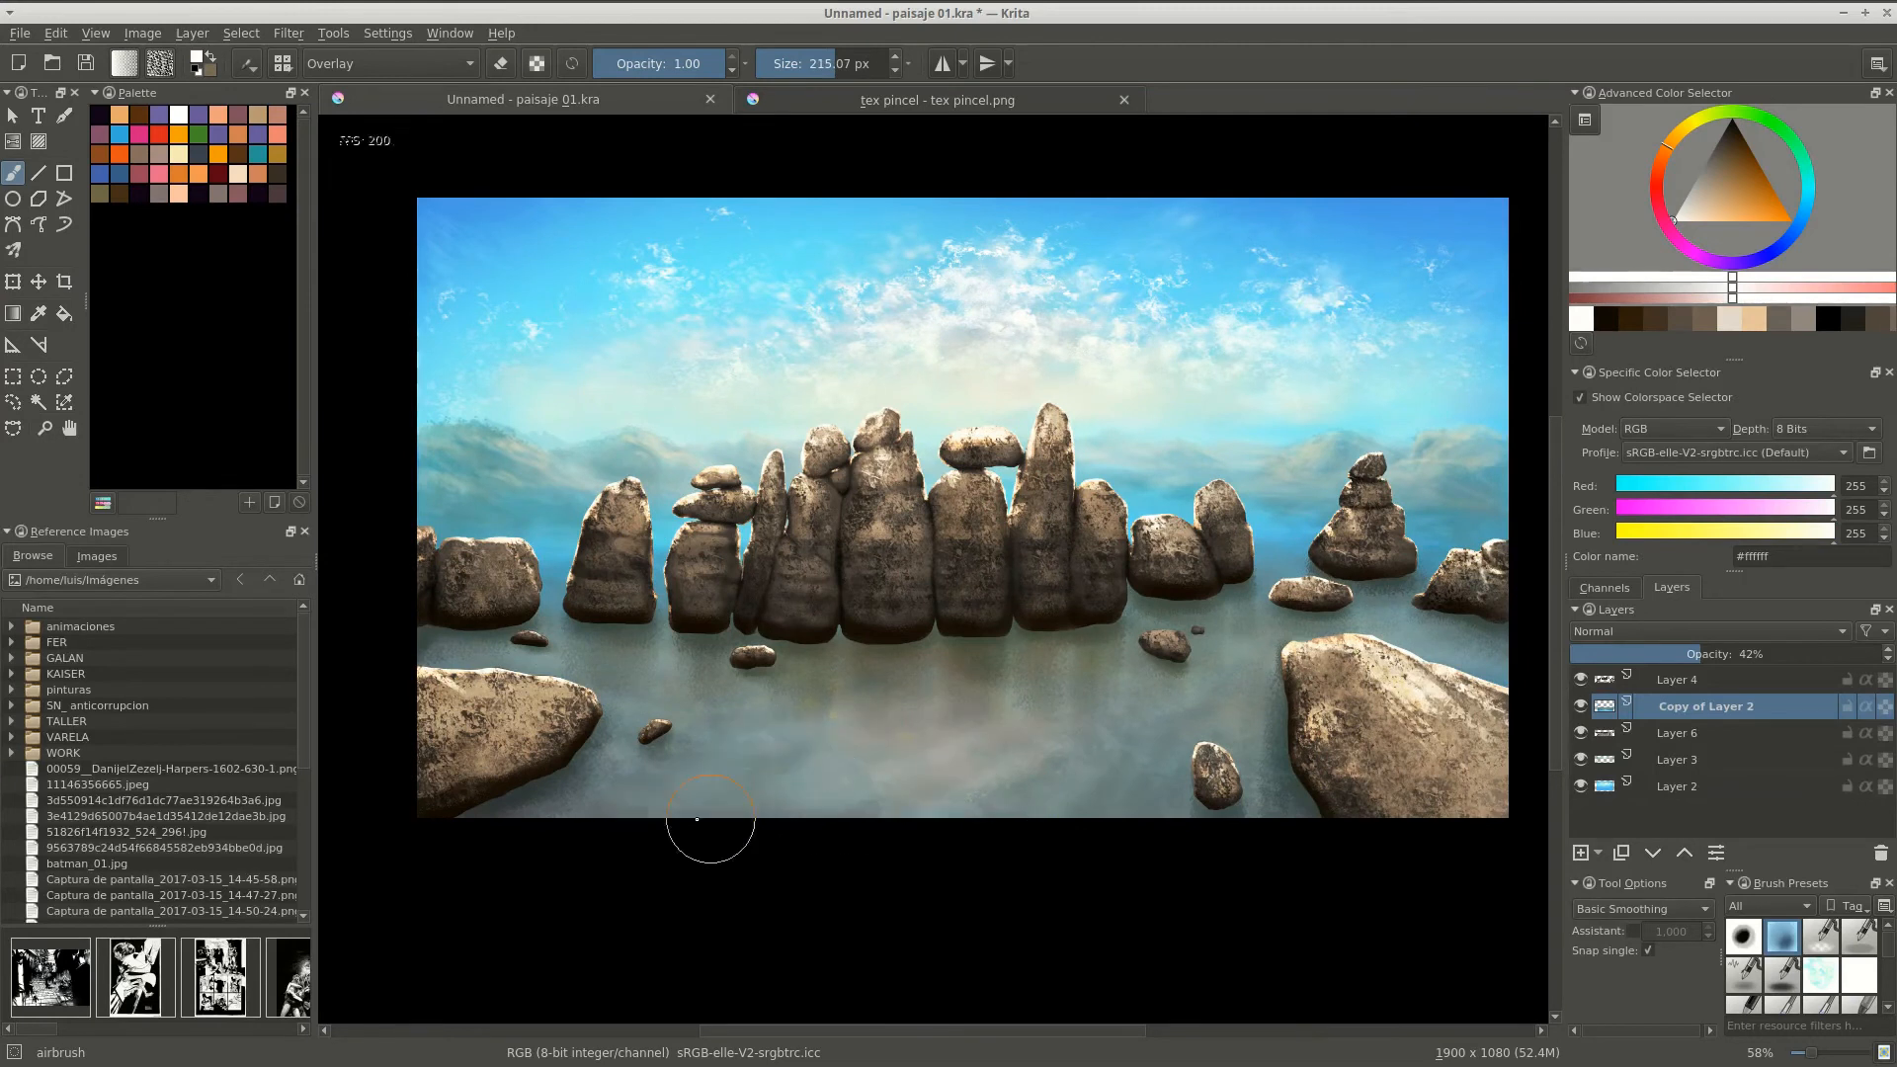
pyautogui.scroll(5, 1284, 780)
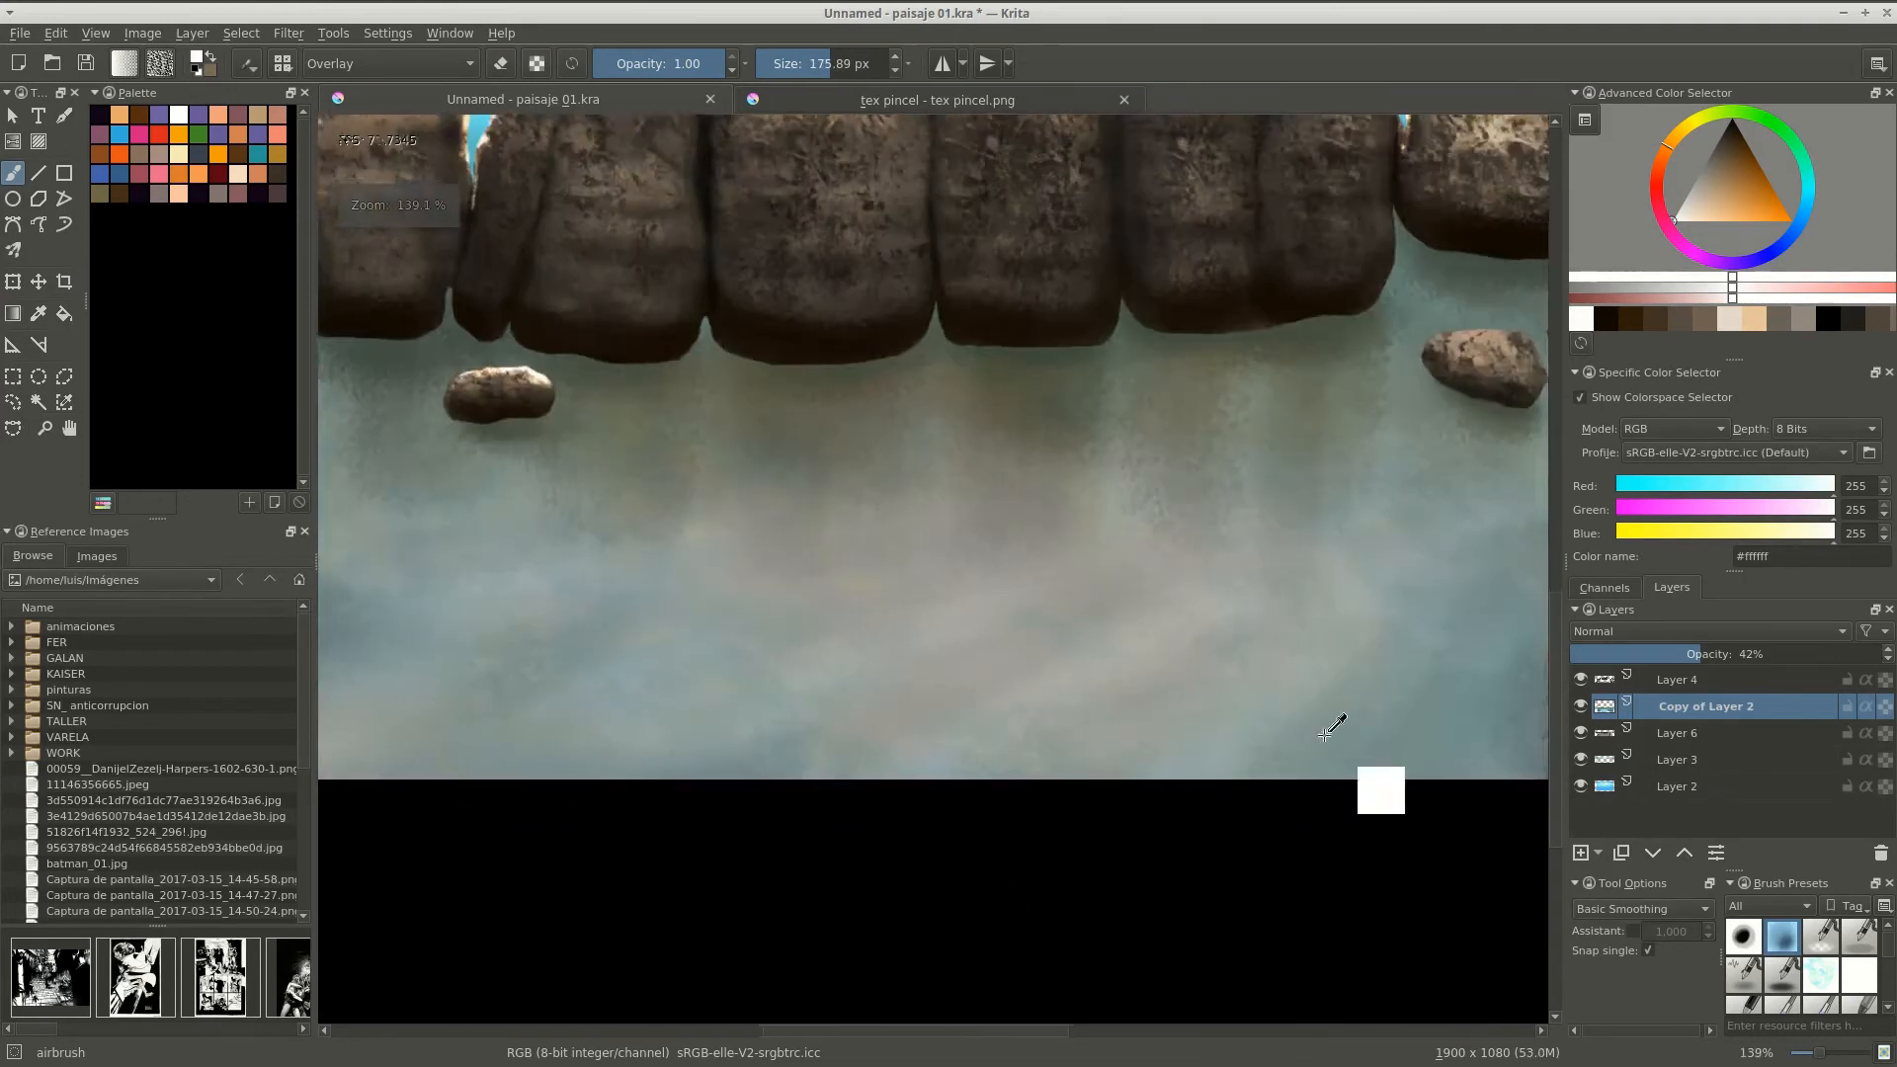
pyautogui.scroll(-6, 1328, 726)
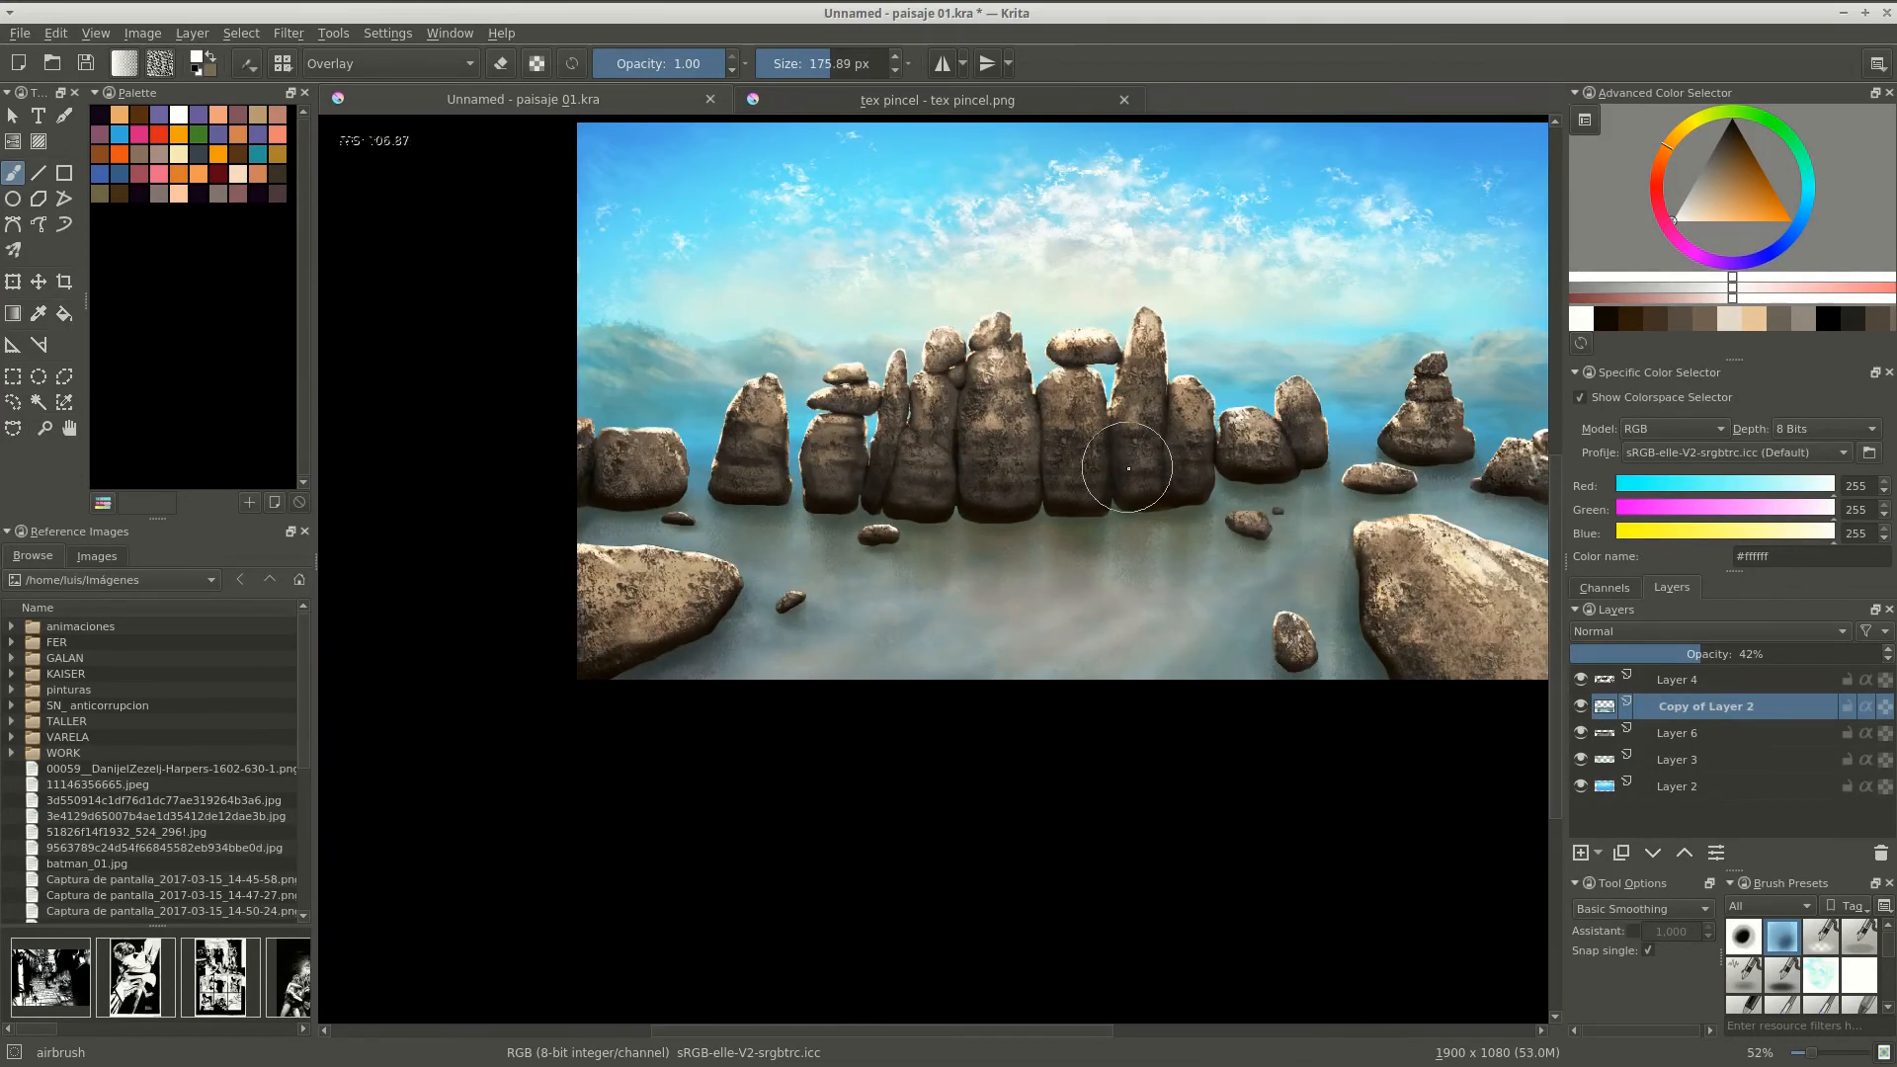
pyautogui.scroll(2, 1136, 472)
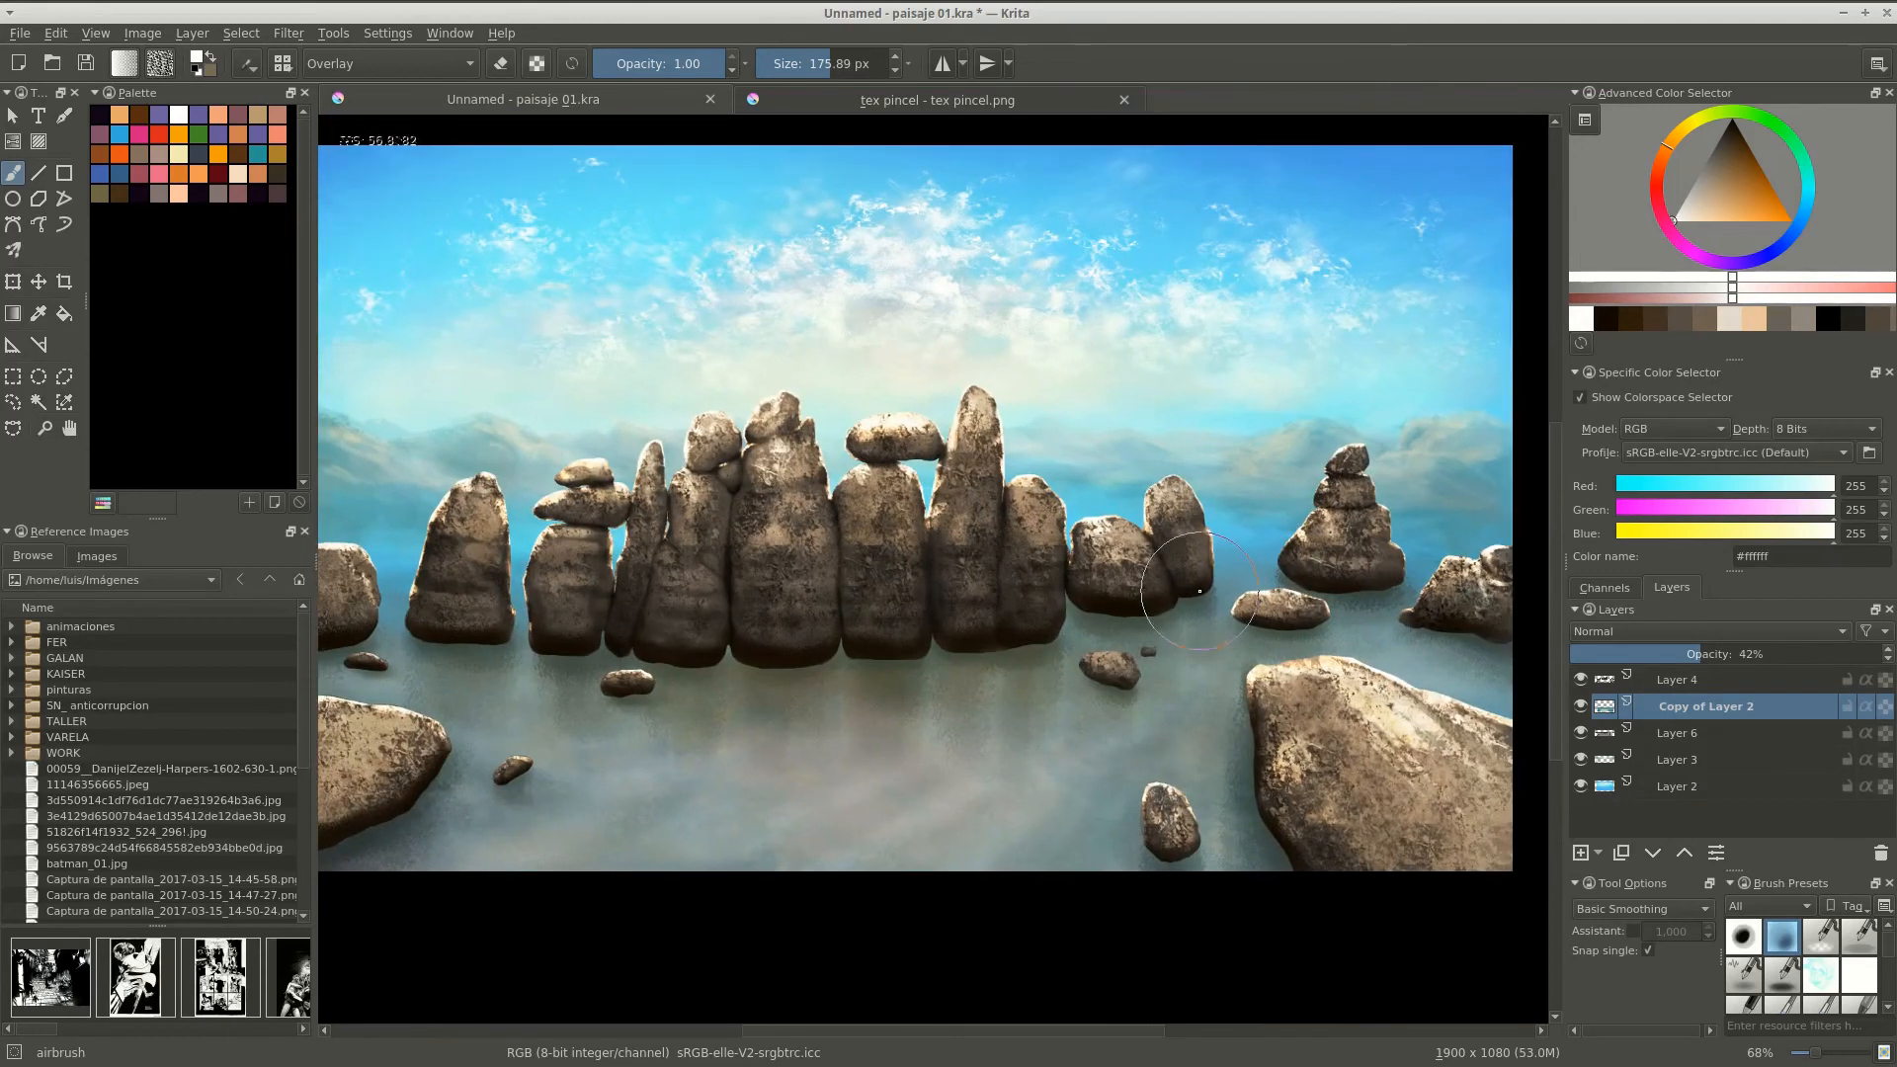
pyautogui.scroll(-2, 1173, 570)
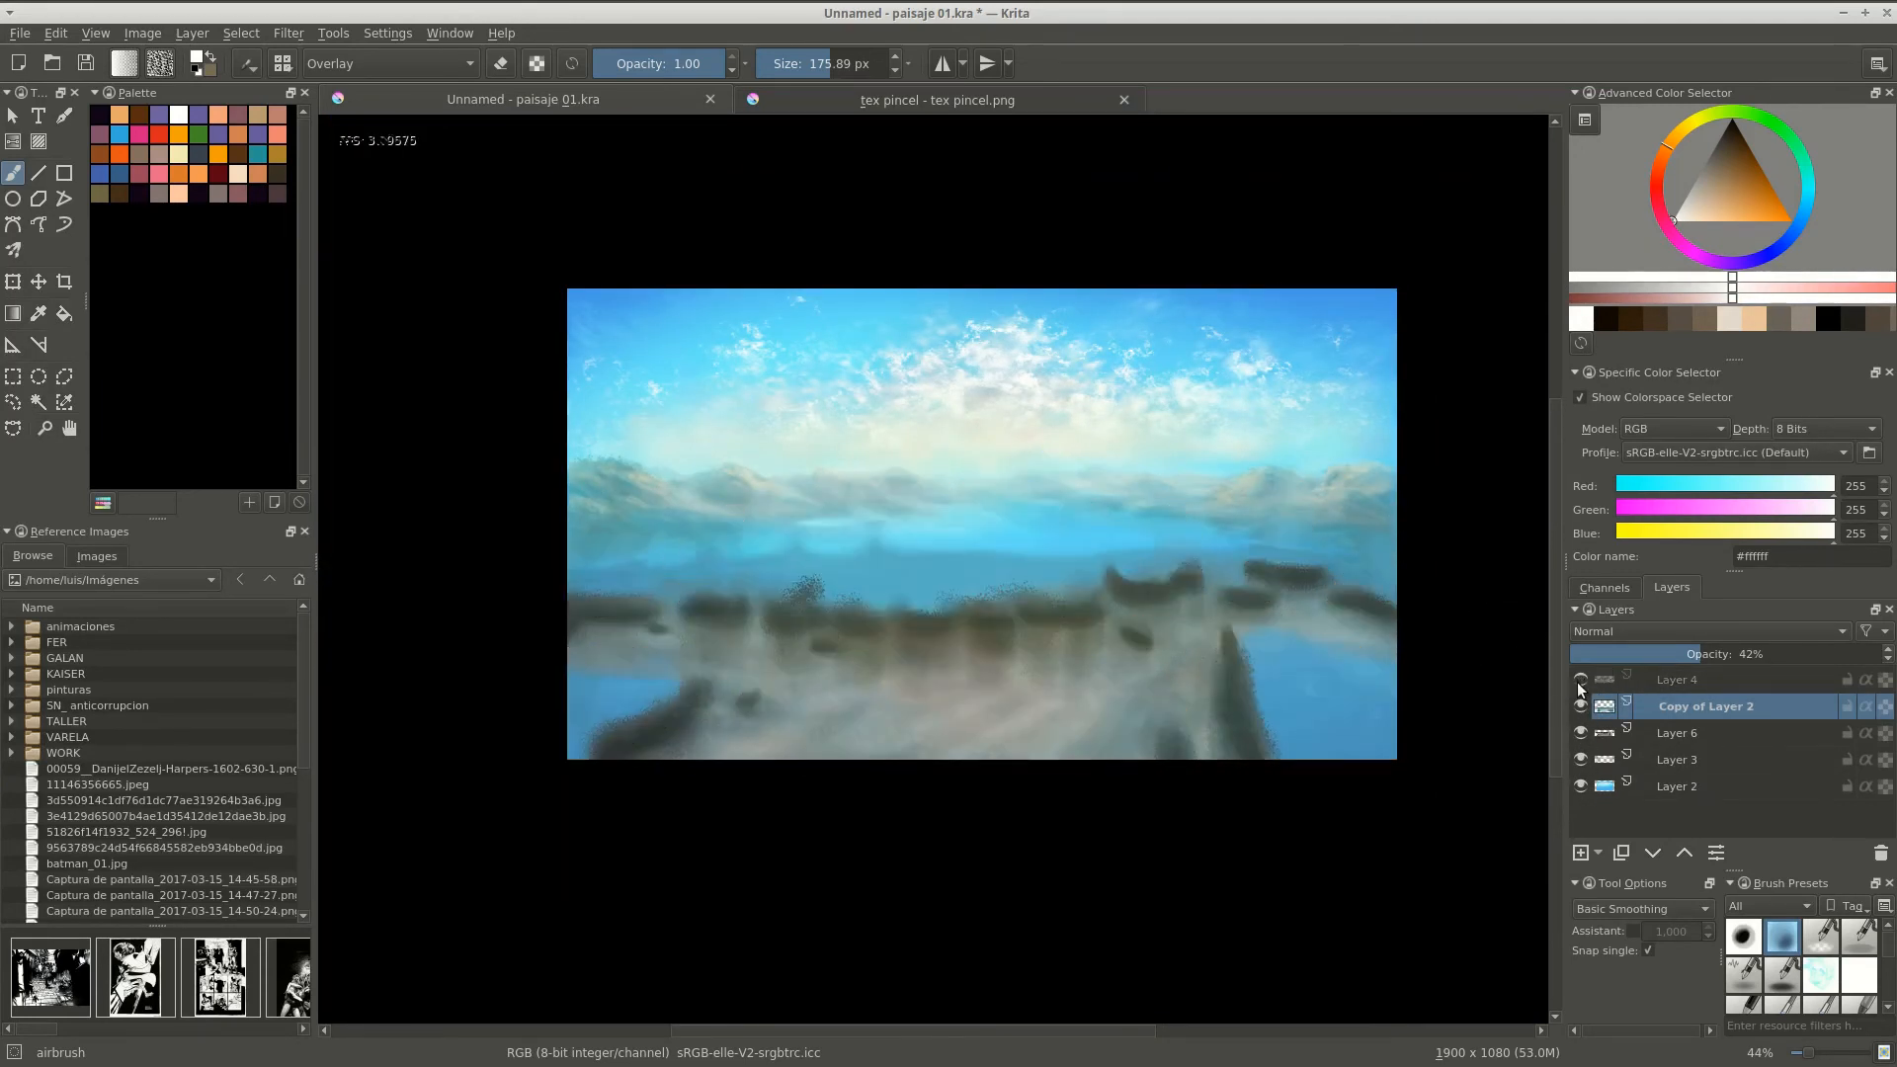
# Duplicate Layer 4 and turn the copied rocks upside down as a mirror image, rotating them about 180° around Y and Z.
pyautogui.click(1620, 682)
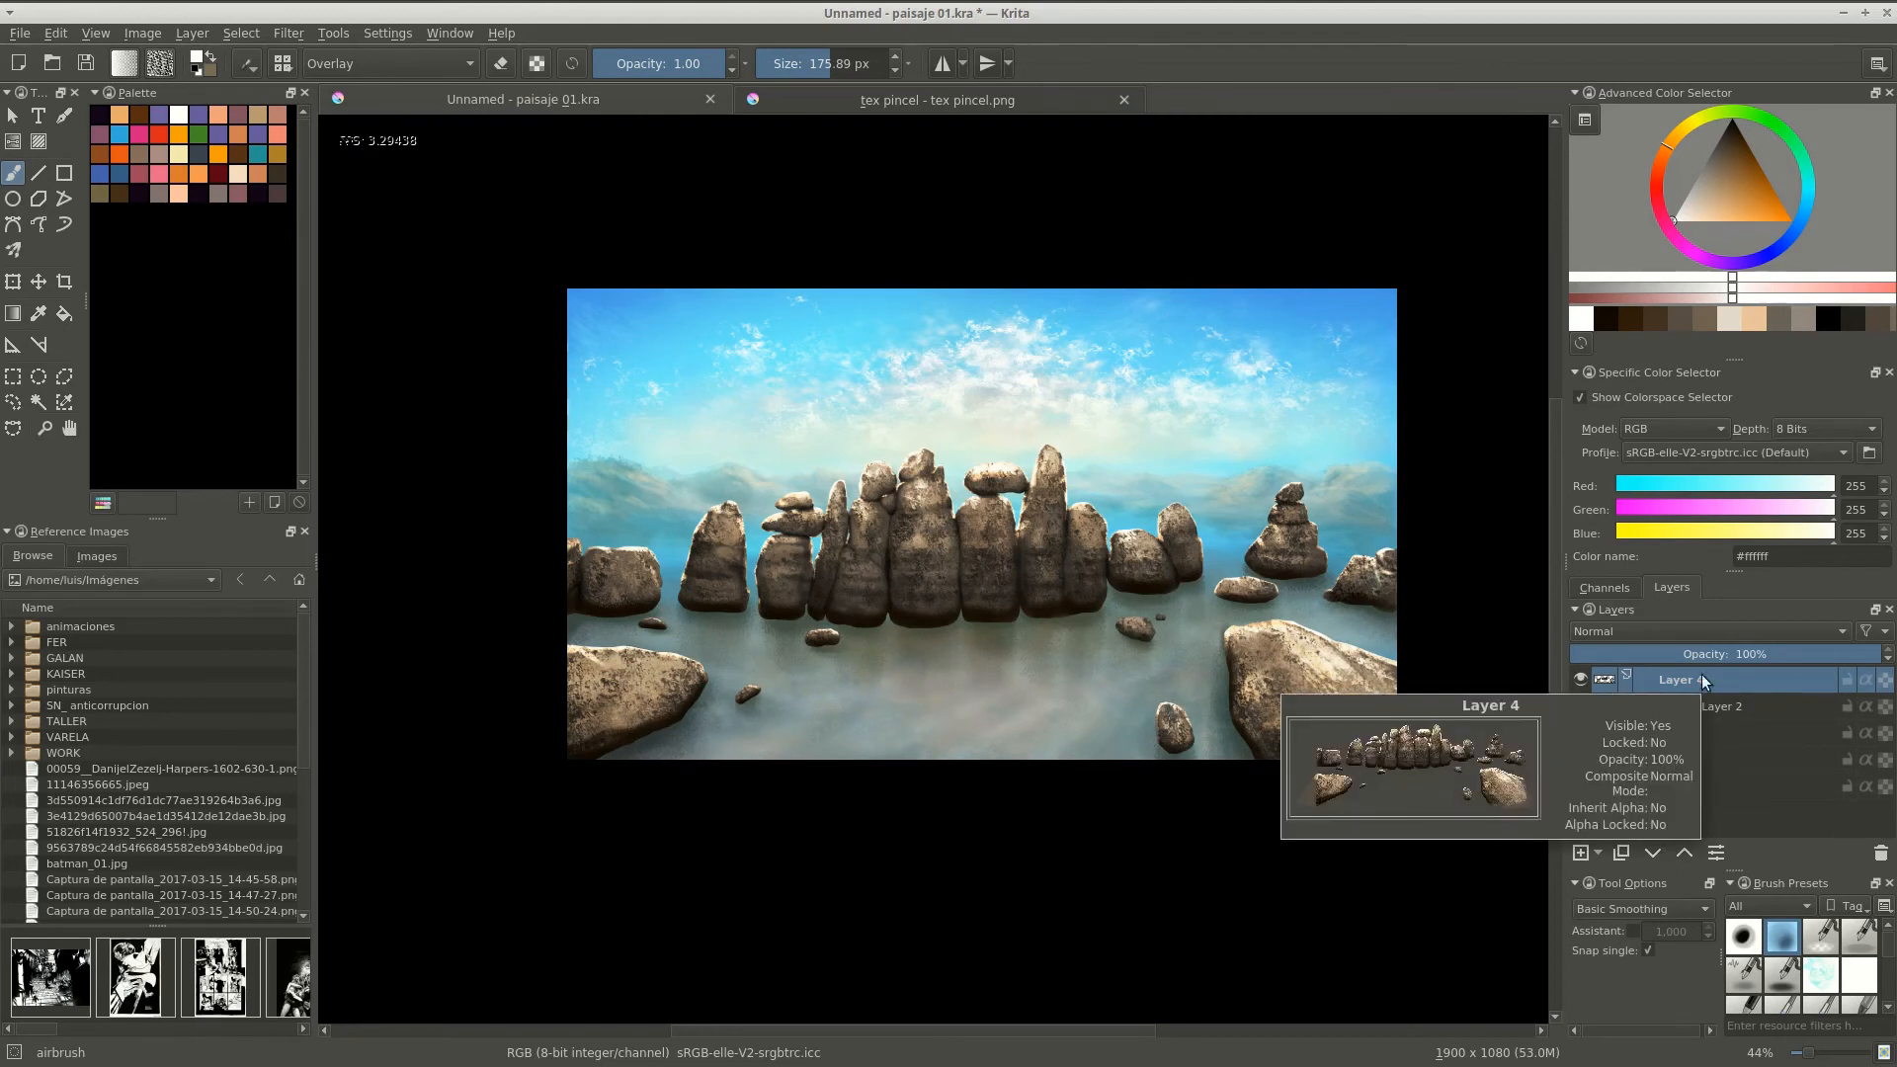
pyautogui.hotkey('ctrl', 'j')
pyautogui.hotkey('ctrl', 't')
pyautogui.rightClick(482, 862)
pyautogui.click(553, 988)
pyautogui.moveTo(1041, 594); pyautogui.dragTo(1028, 524)
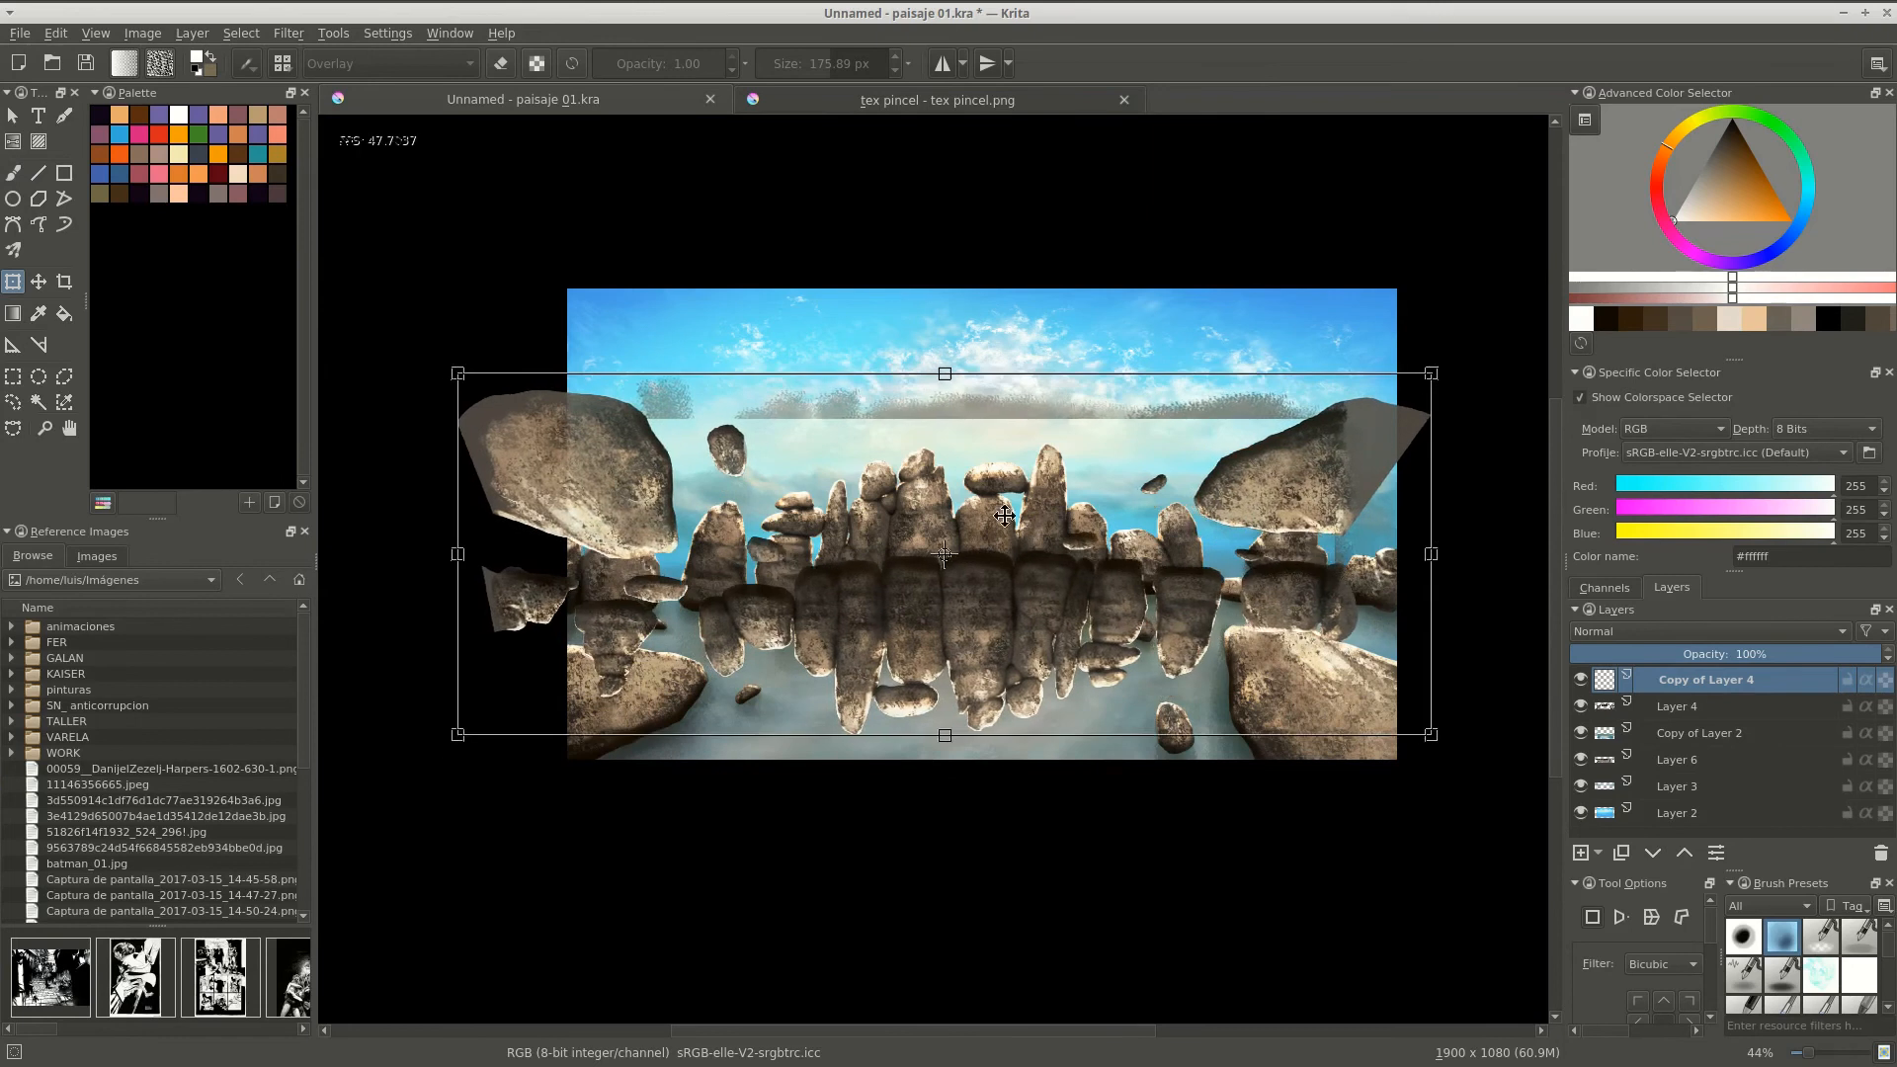
pyautogui.moveTo(1736, 869); pyautogui.dragTo(1736, 812)
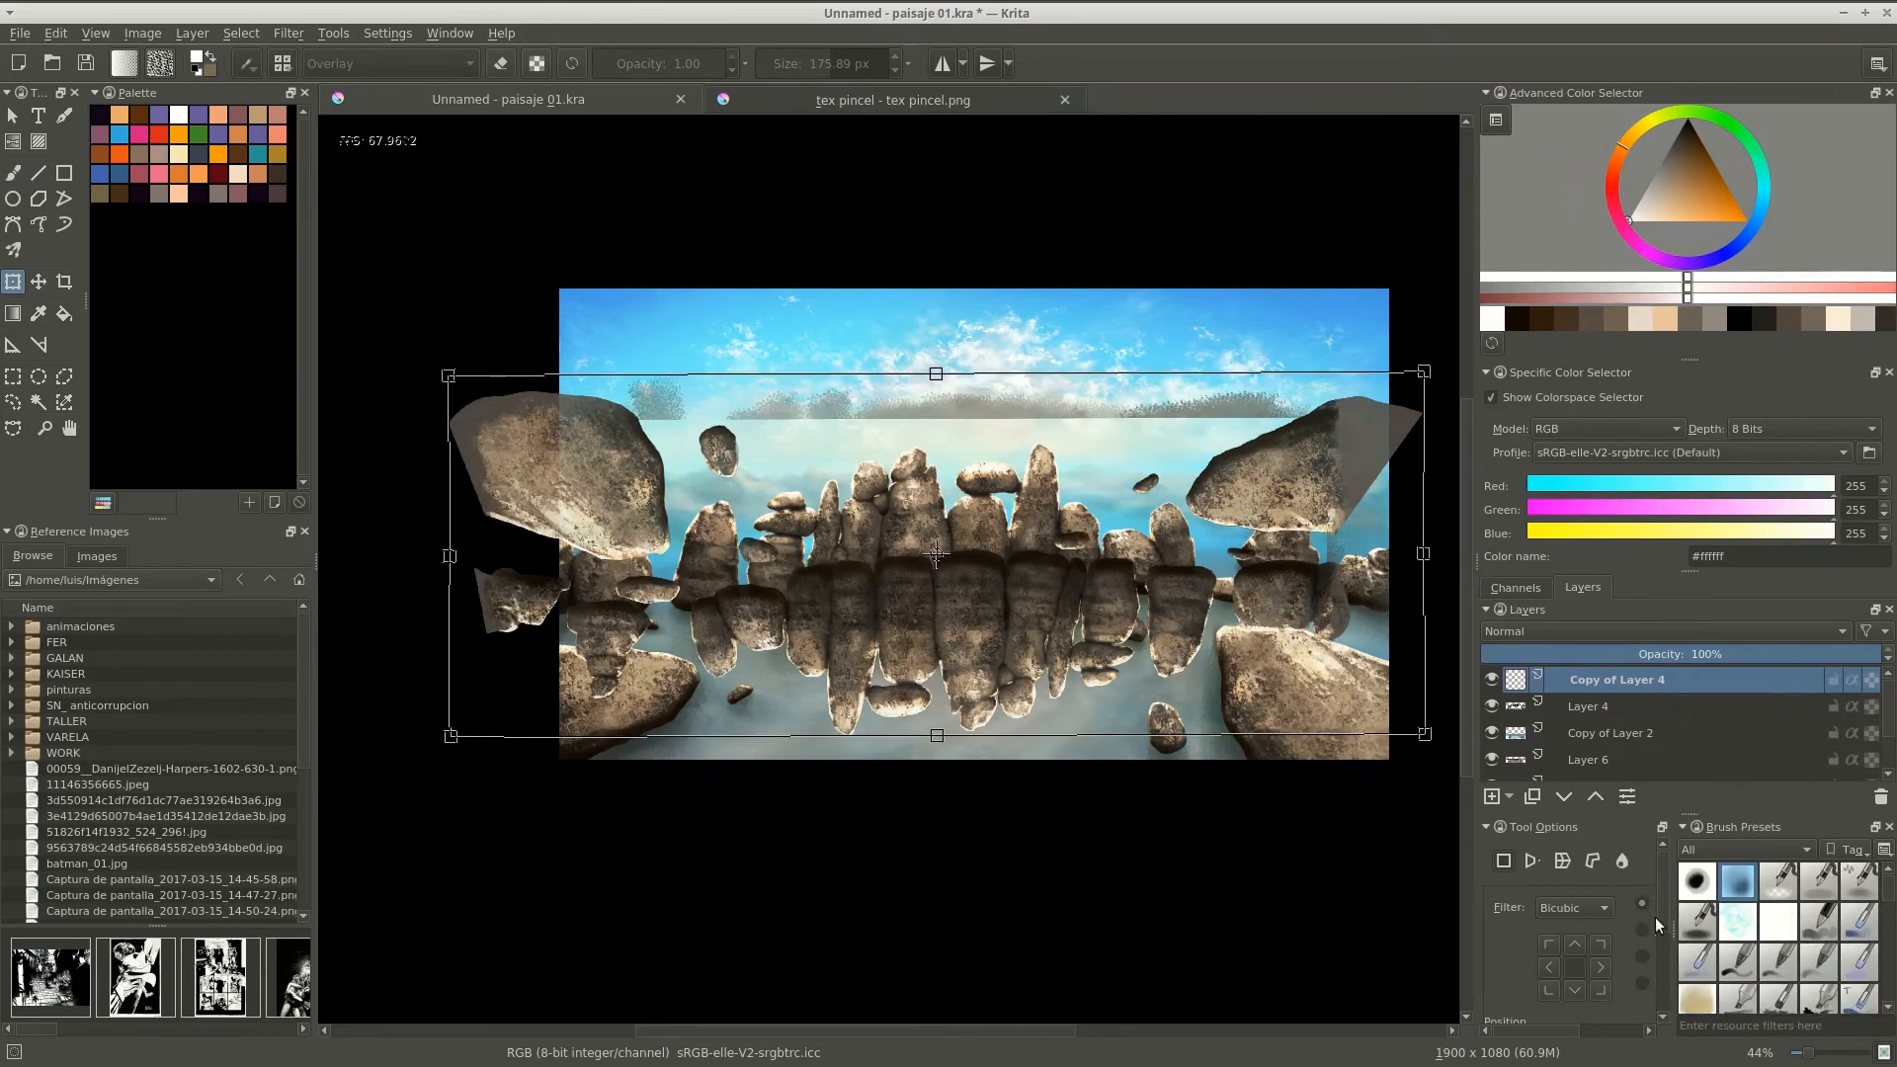
pyautogui.moveTo(1668, 970); pyautogui.dragTo(1602, 970)
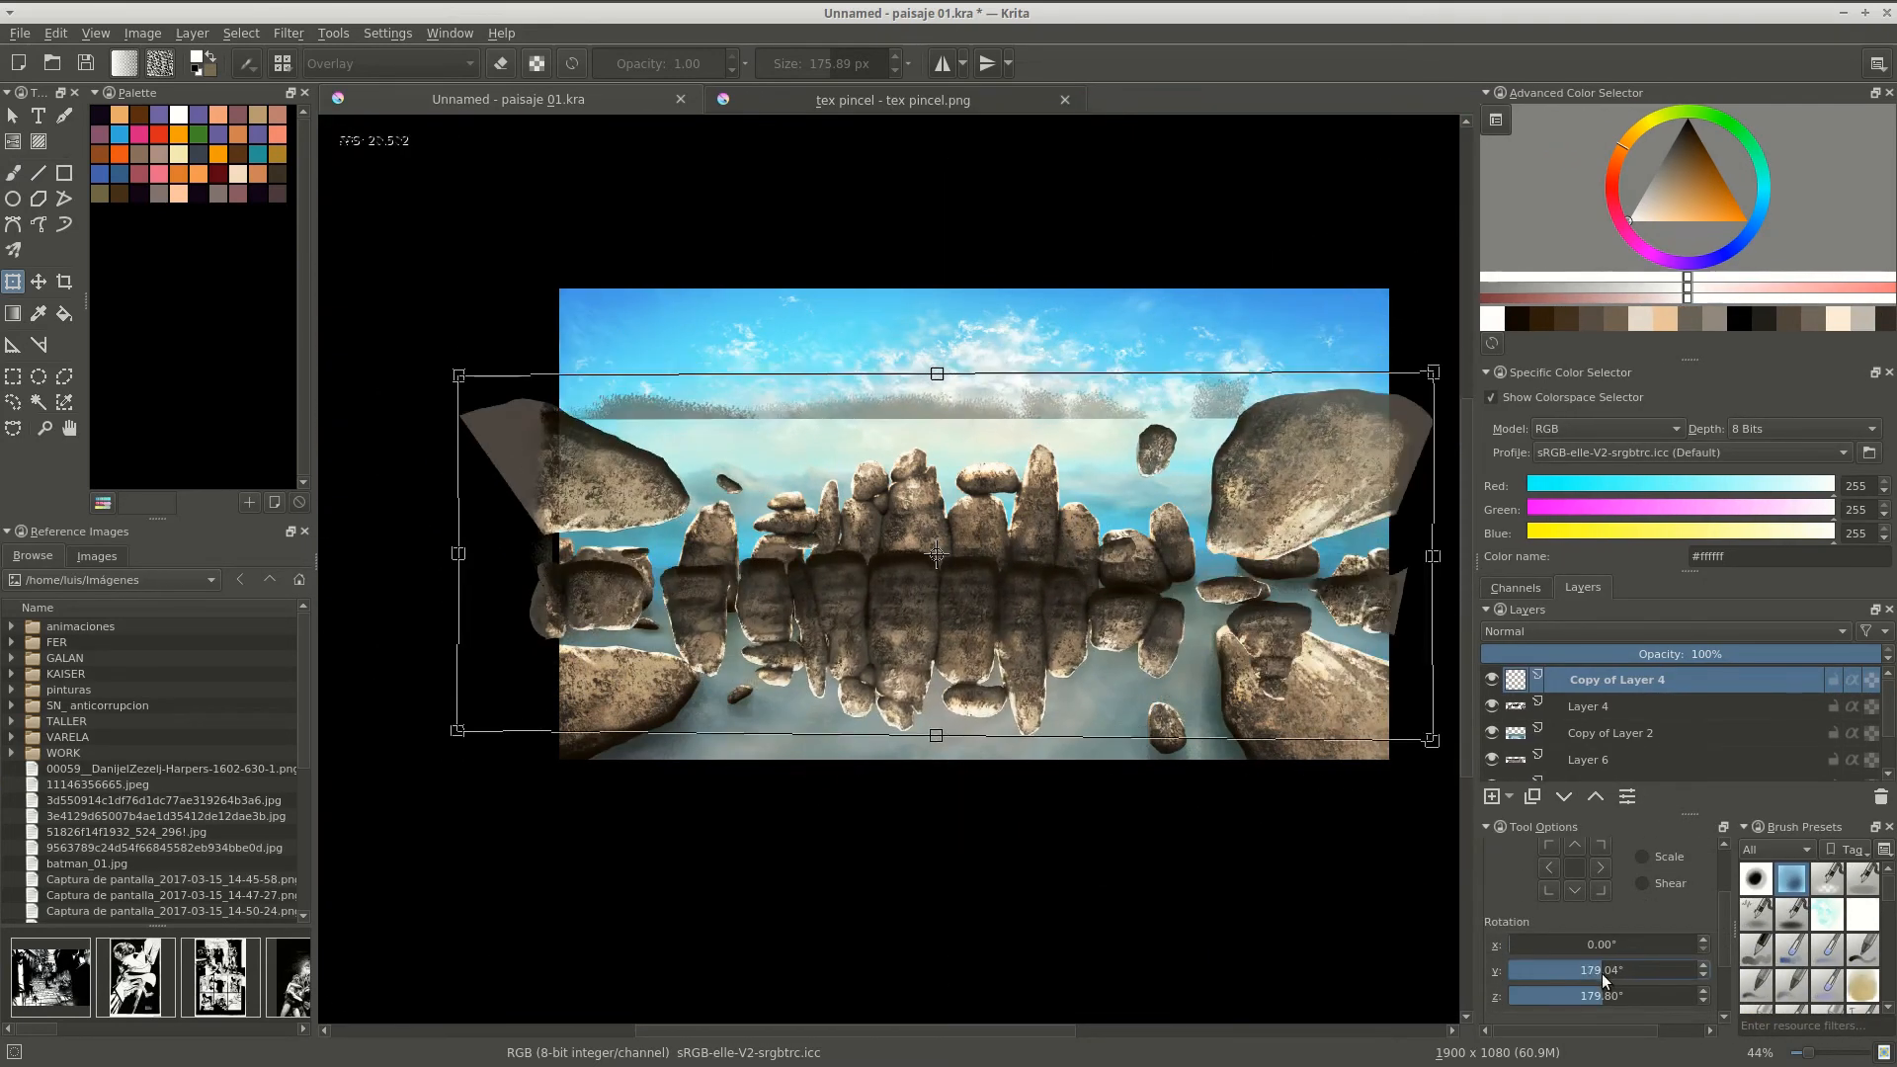
# Move the mirrored rocks down to meet the bases of the row, set the layer's opacity to 61% and compare it on and off.
pyautogui.press('Return')
pyautogui.moveTo(1063, 632); pyautogui.dragTo(991, 706)
pyautogui.click(1735, 650)
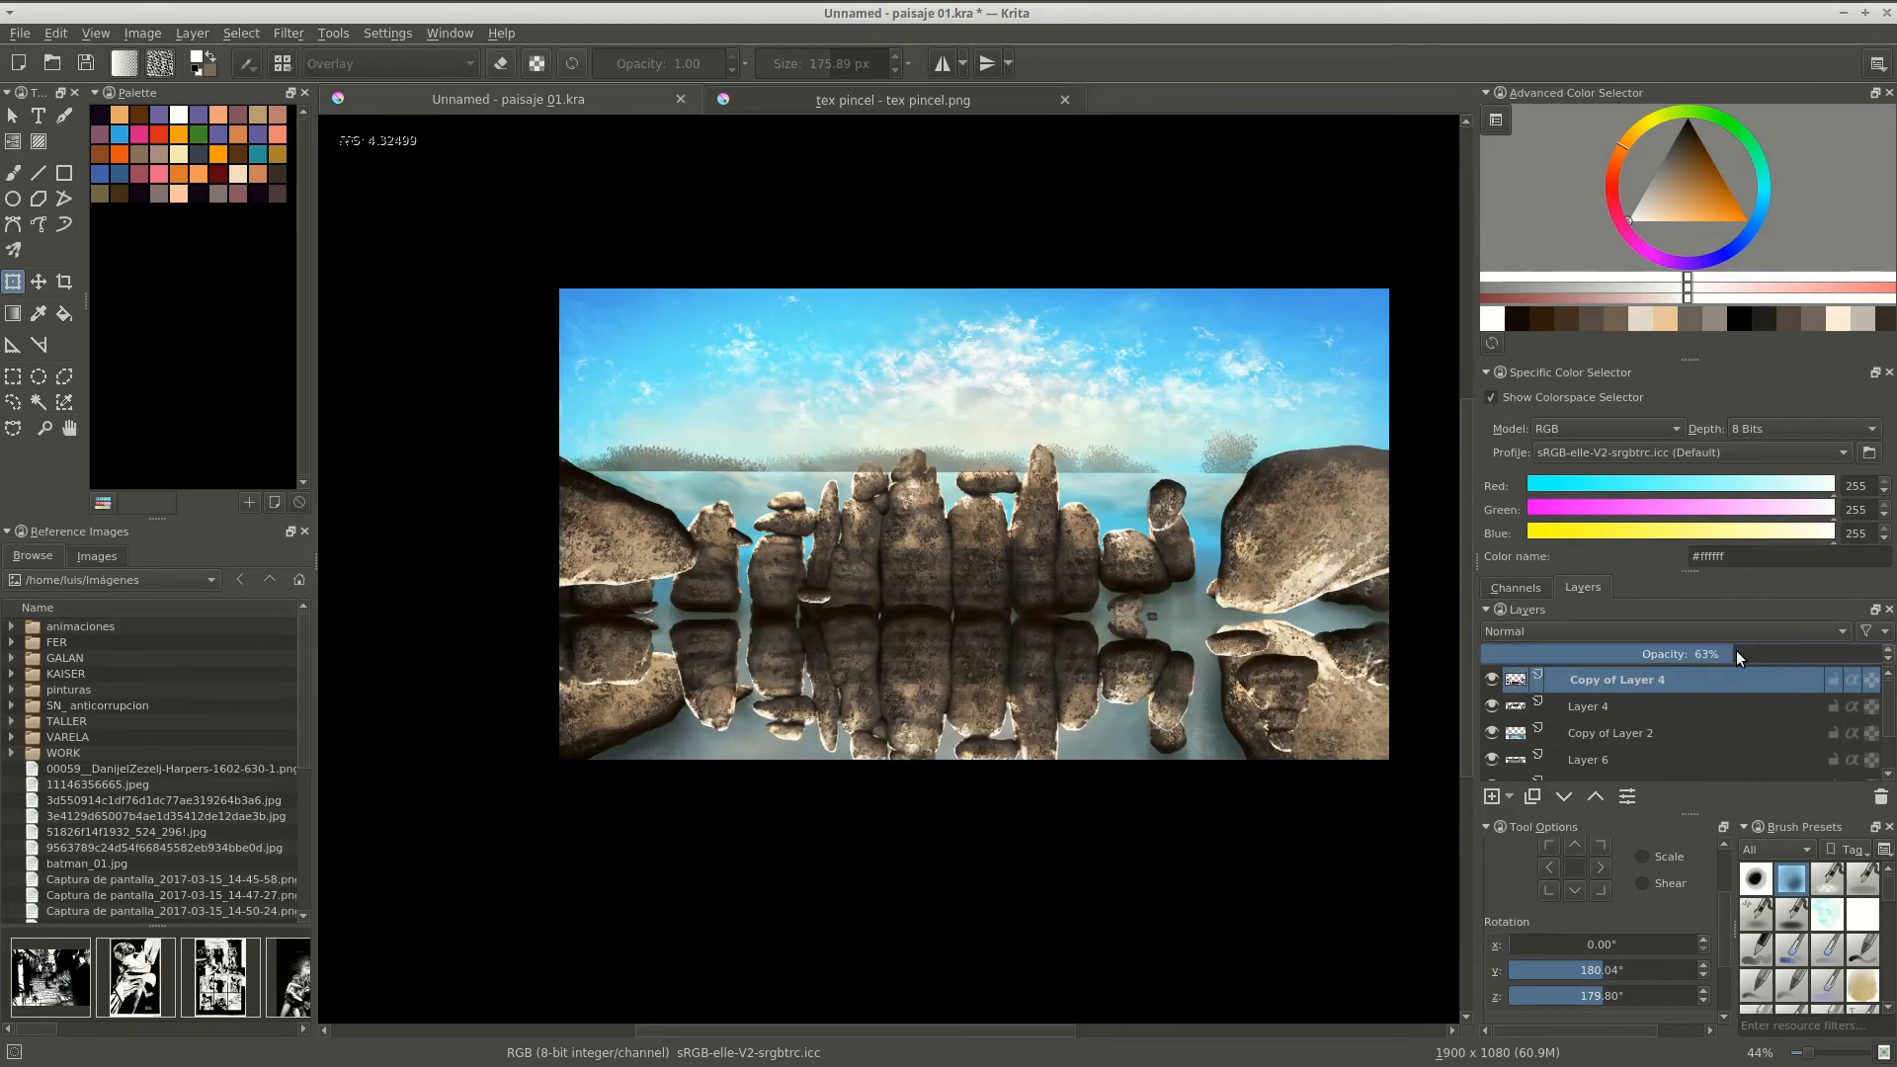
pyautogui.scroll(5, 1129, 553)
pyautogui.scroll(-4, 1129, 553)
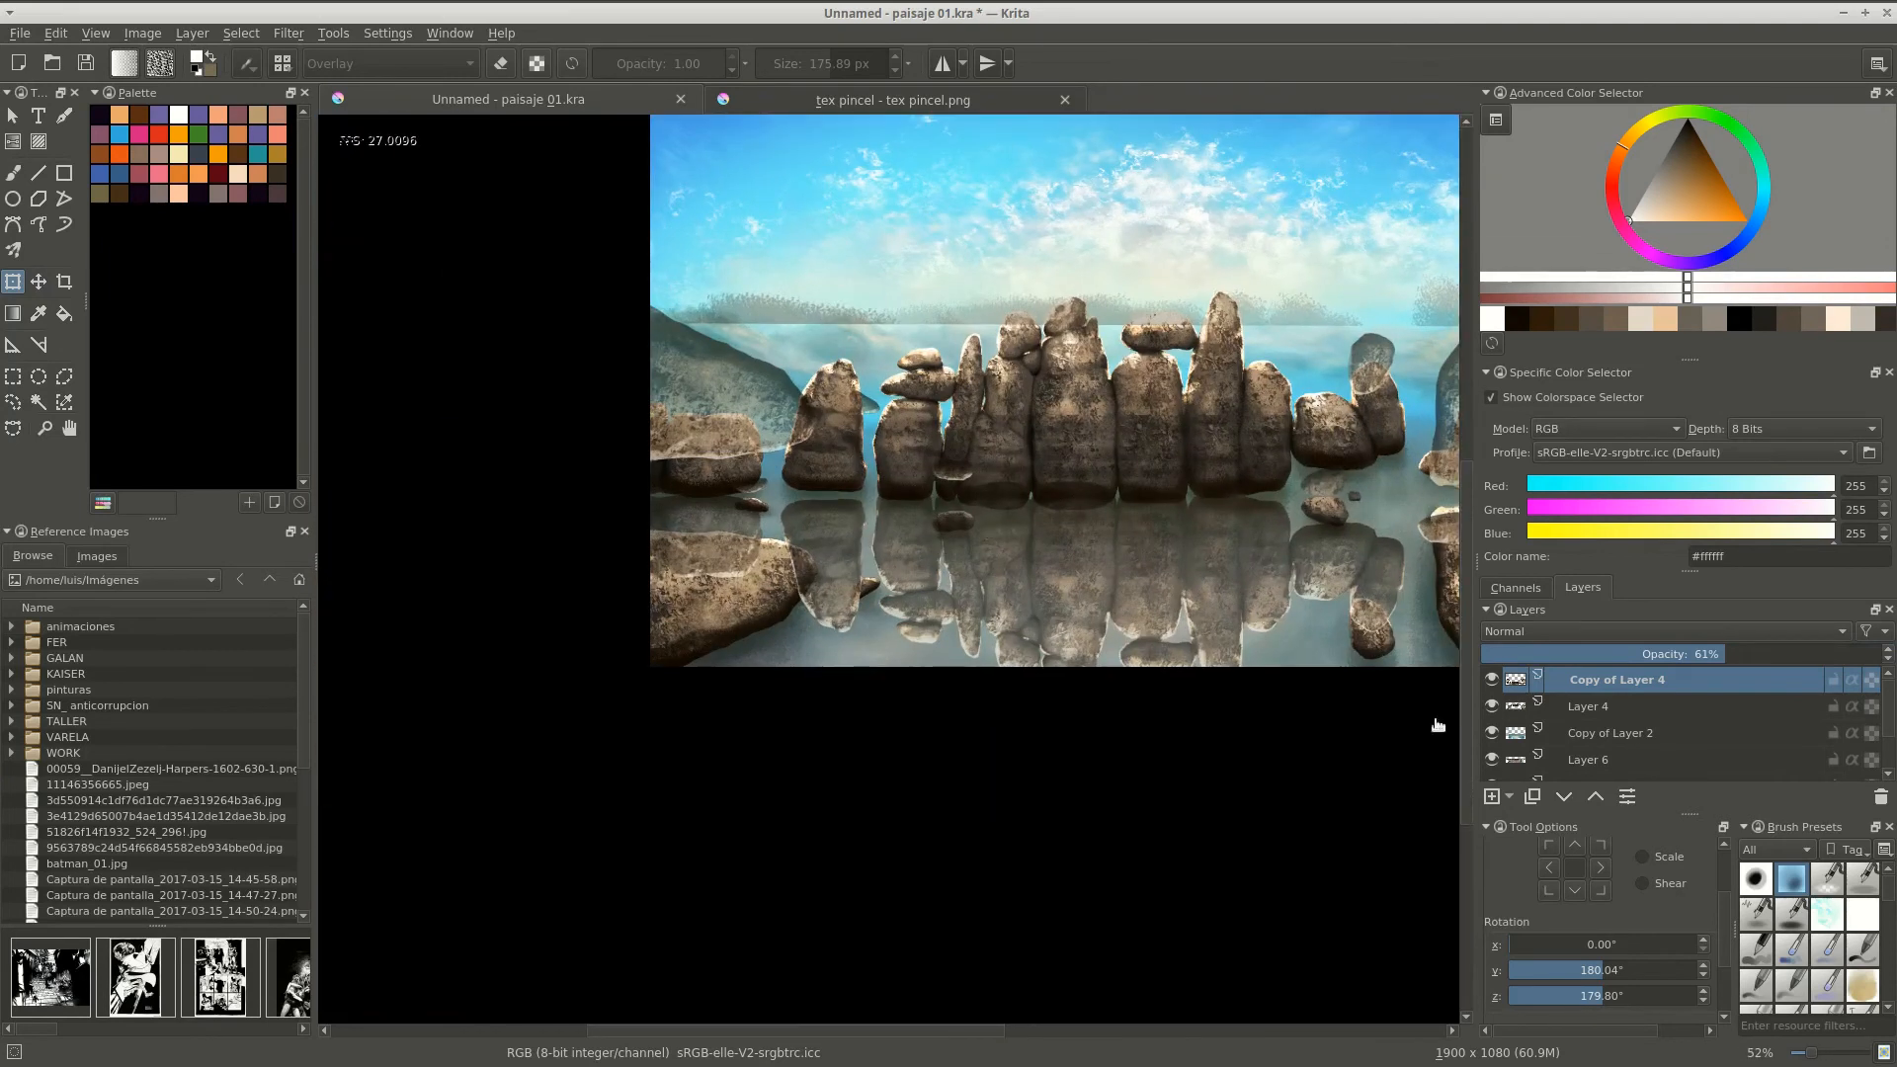
pyautogui.click(1491, 680)
pyautogui.click(1492, 680)
# Outline the mirrored left boulder where it overlaps the rocks and sky above the waterline, and delete it.
pyautogui.hotkey('ctrl', 'shift', 's')
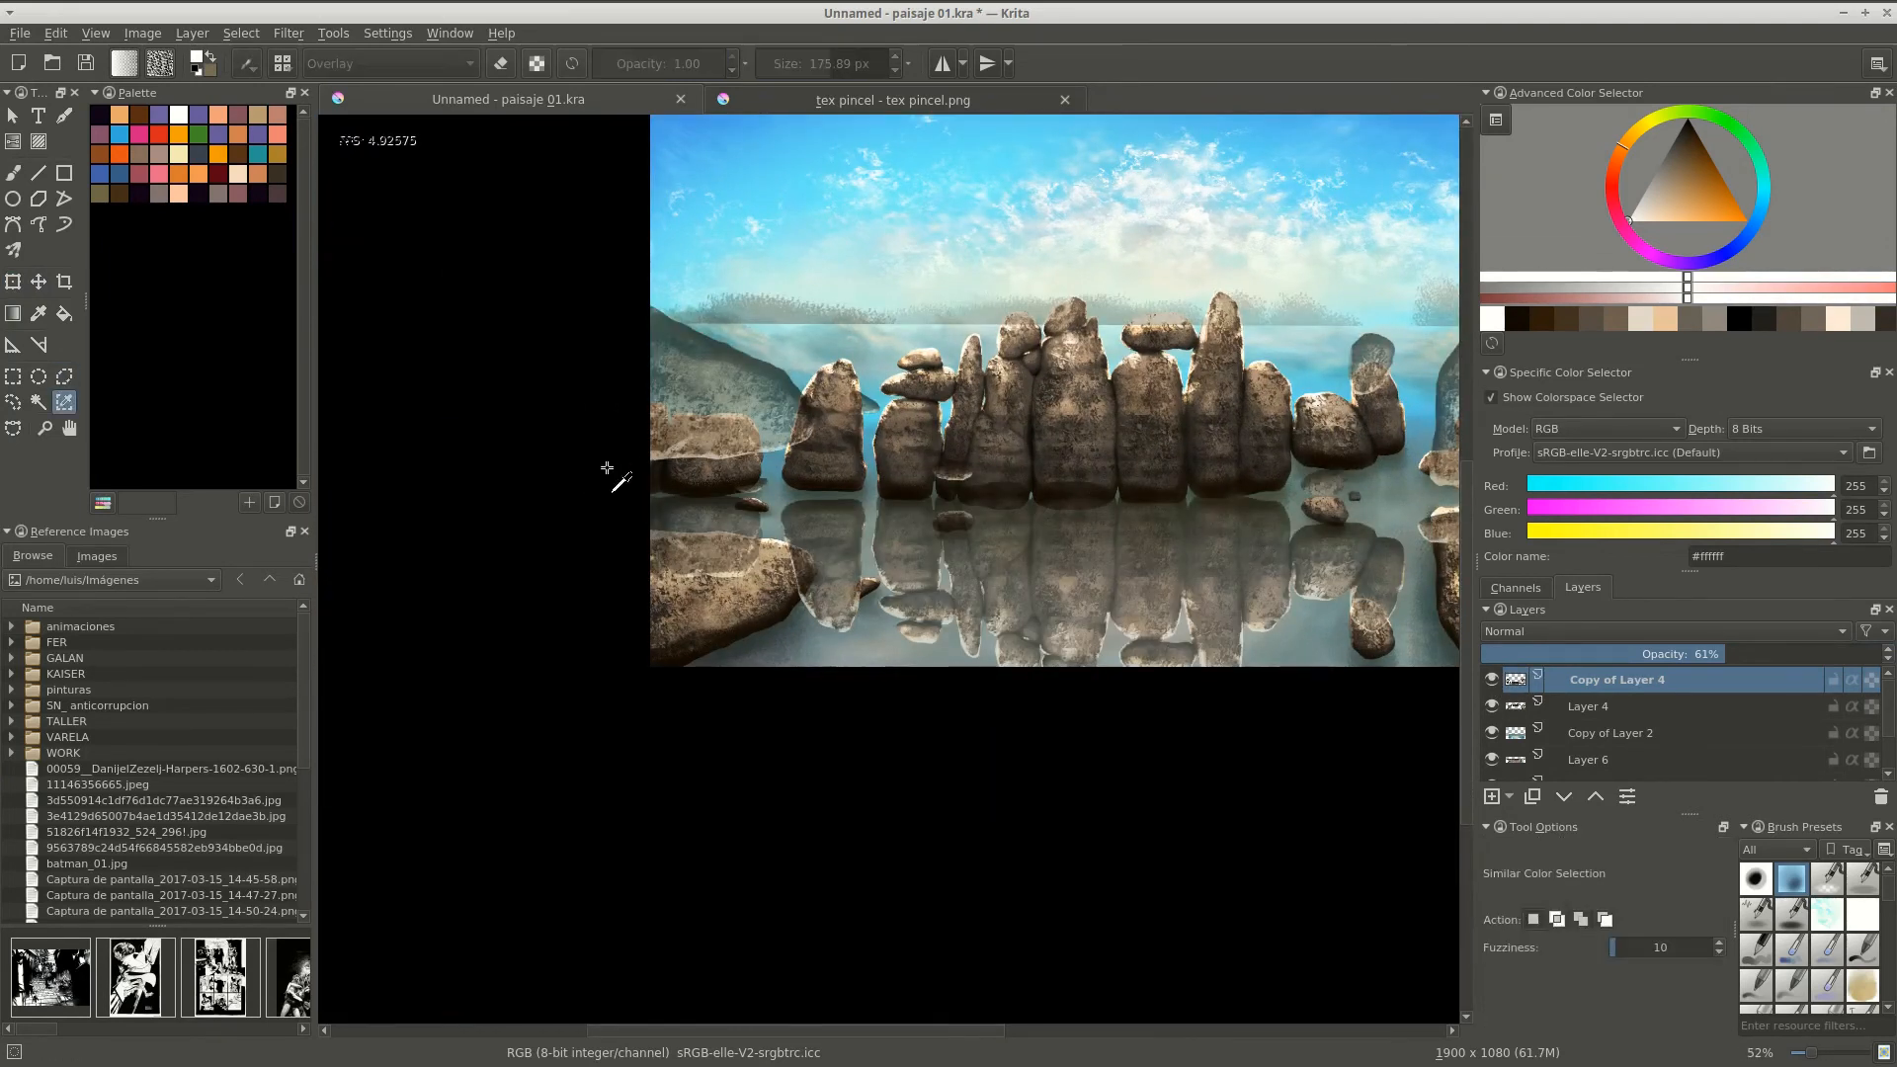
pyautogui.moveTo(784, 474)
pyautogui.mouseDown()
pyautogui.moveTo(835, 395)
pyautogui.moveTo(731, 474)
pyautogui.moveTo(904, 278)
pyautogui.moveTo(852, 343)
pyautogui.mouseUp()
pyautogui.press('Delete')
pyautogui.scroll(1, 850, 338)
# Outline and delete the mirrored haze in the sky above the rock row and beside the mirrored right boulder.
pyautogui.moveTo(1257, 432); pyautogui.dragTo(711, 330)
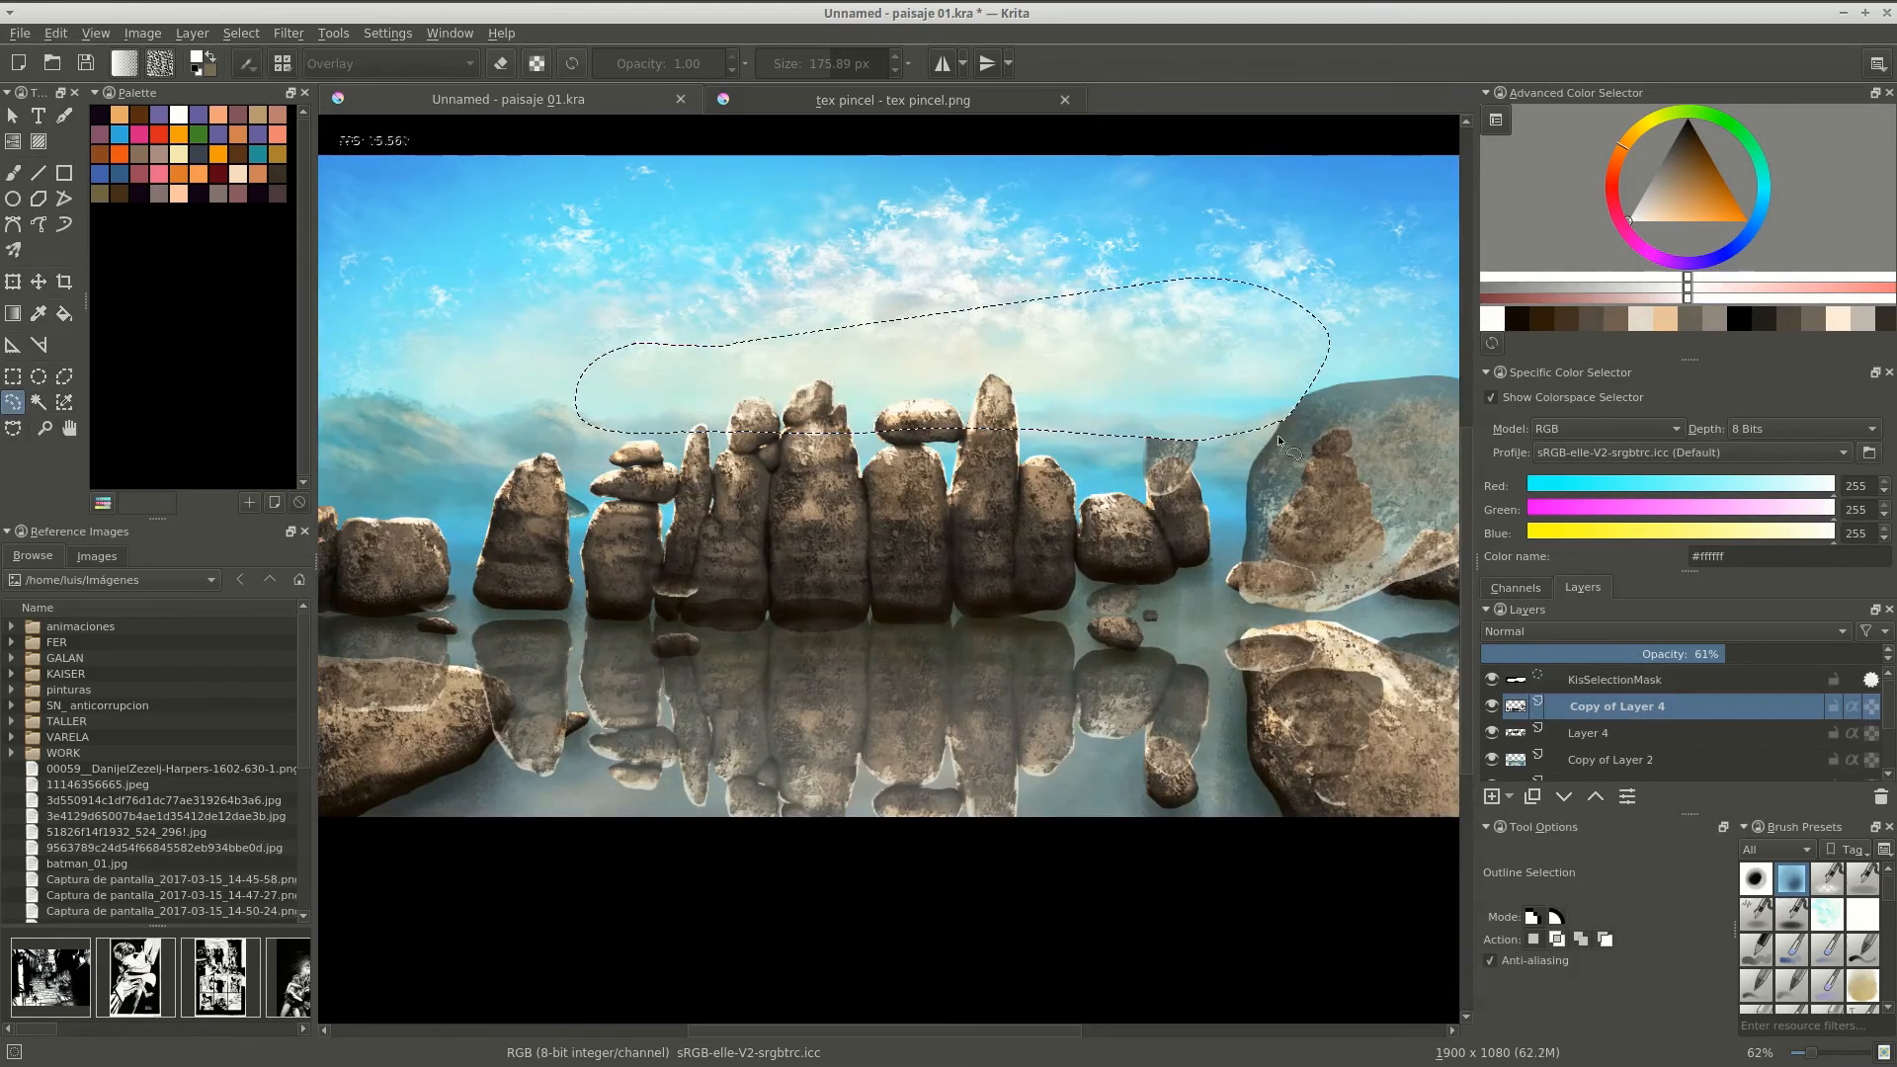
pyautogui.click(701, 322)
pyautogui.scroll(-2, 1171, 394)
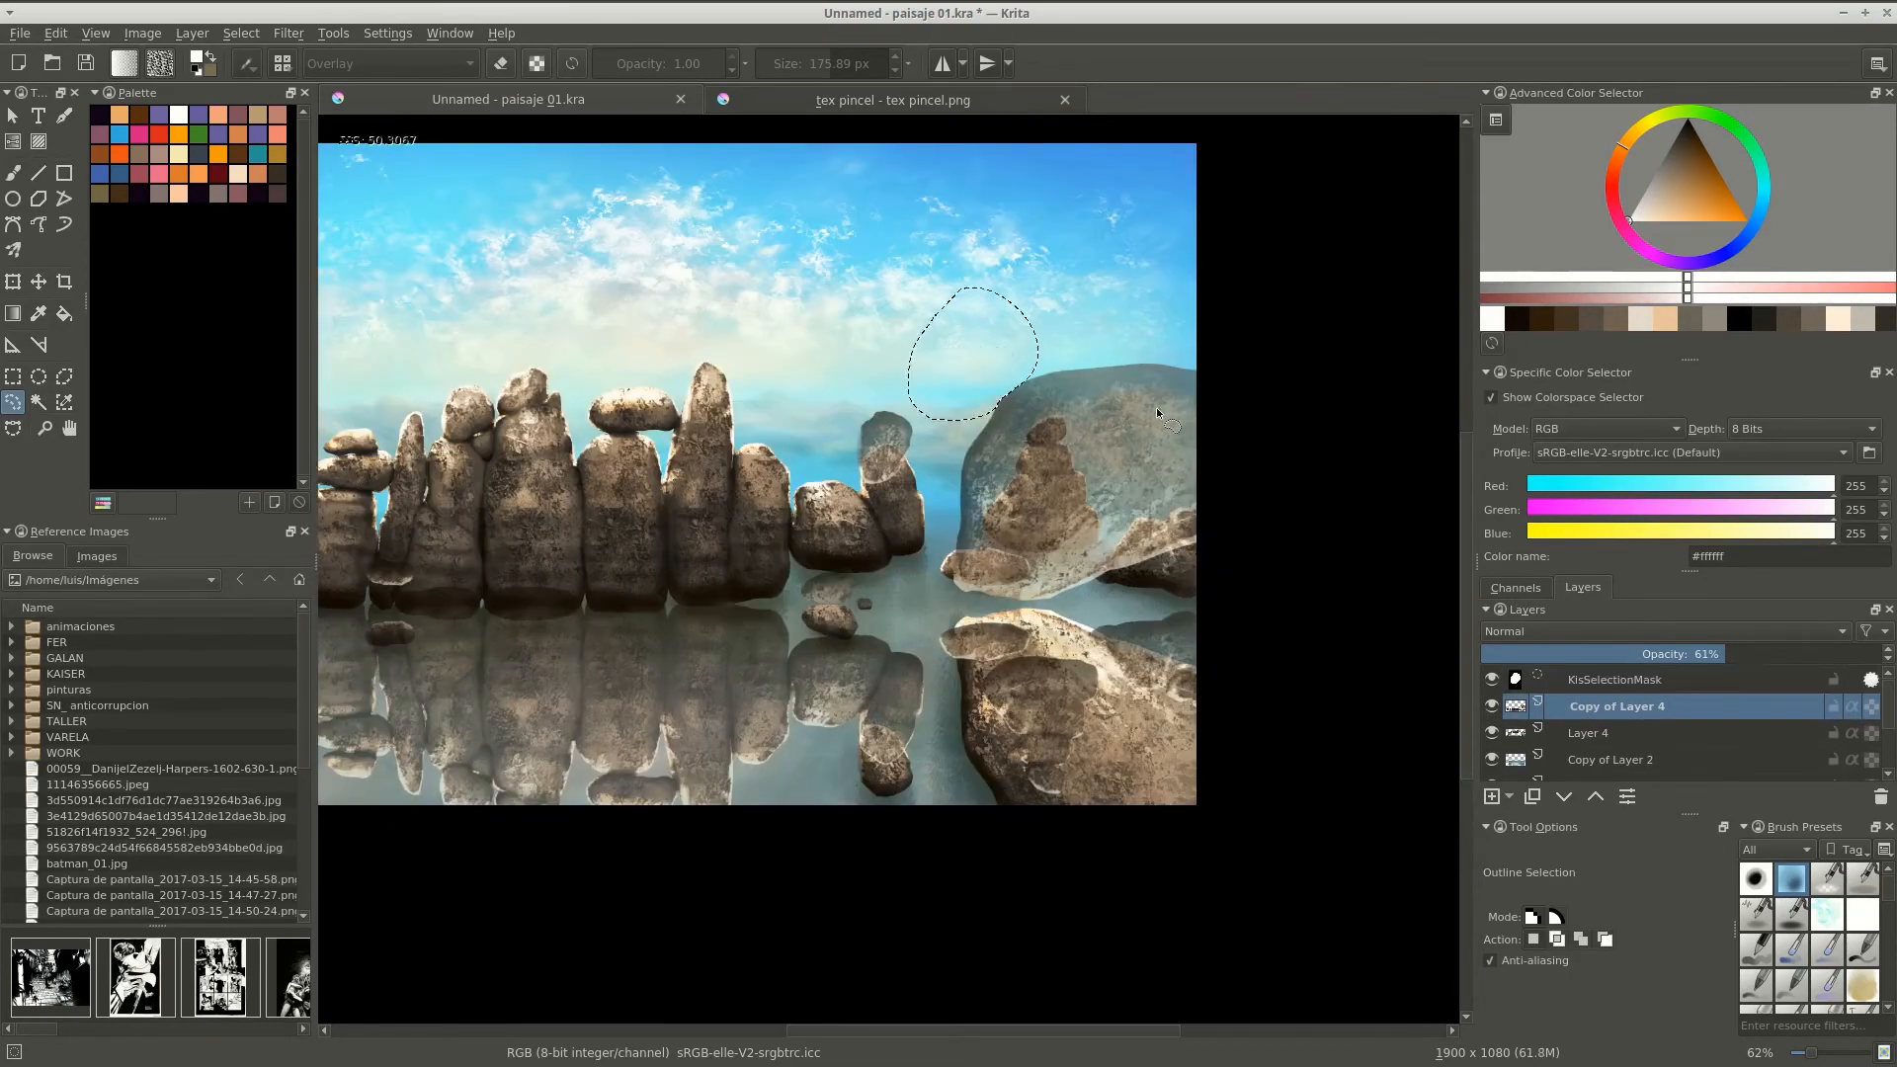
pyautogui.scroll(2, 1155, 407)
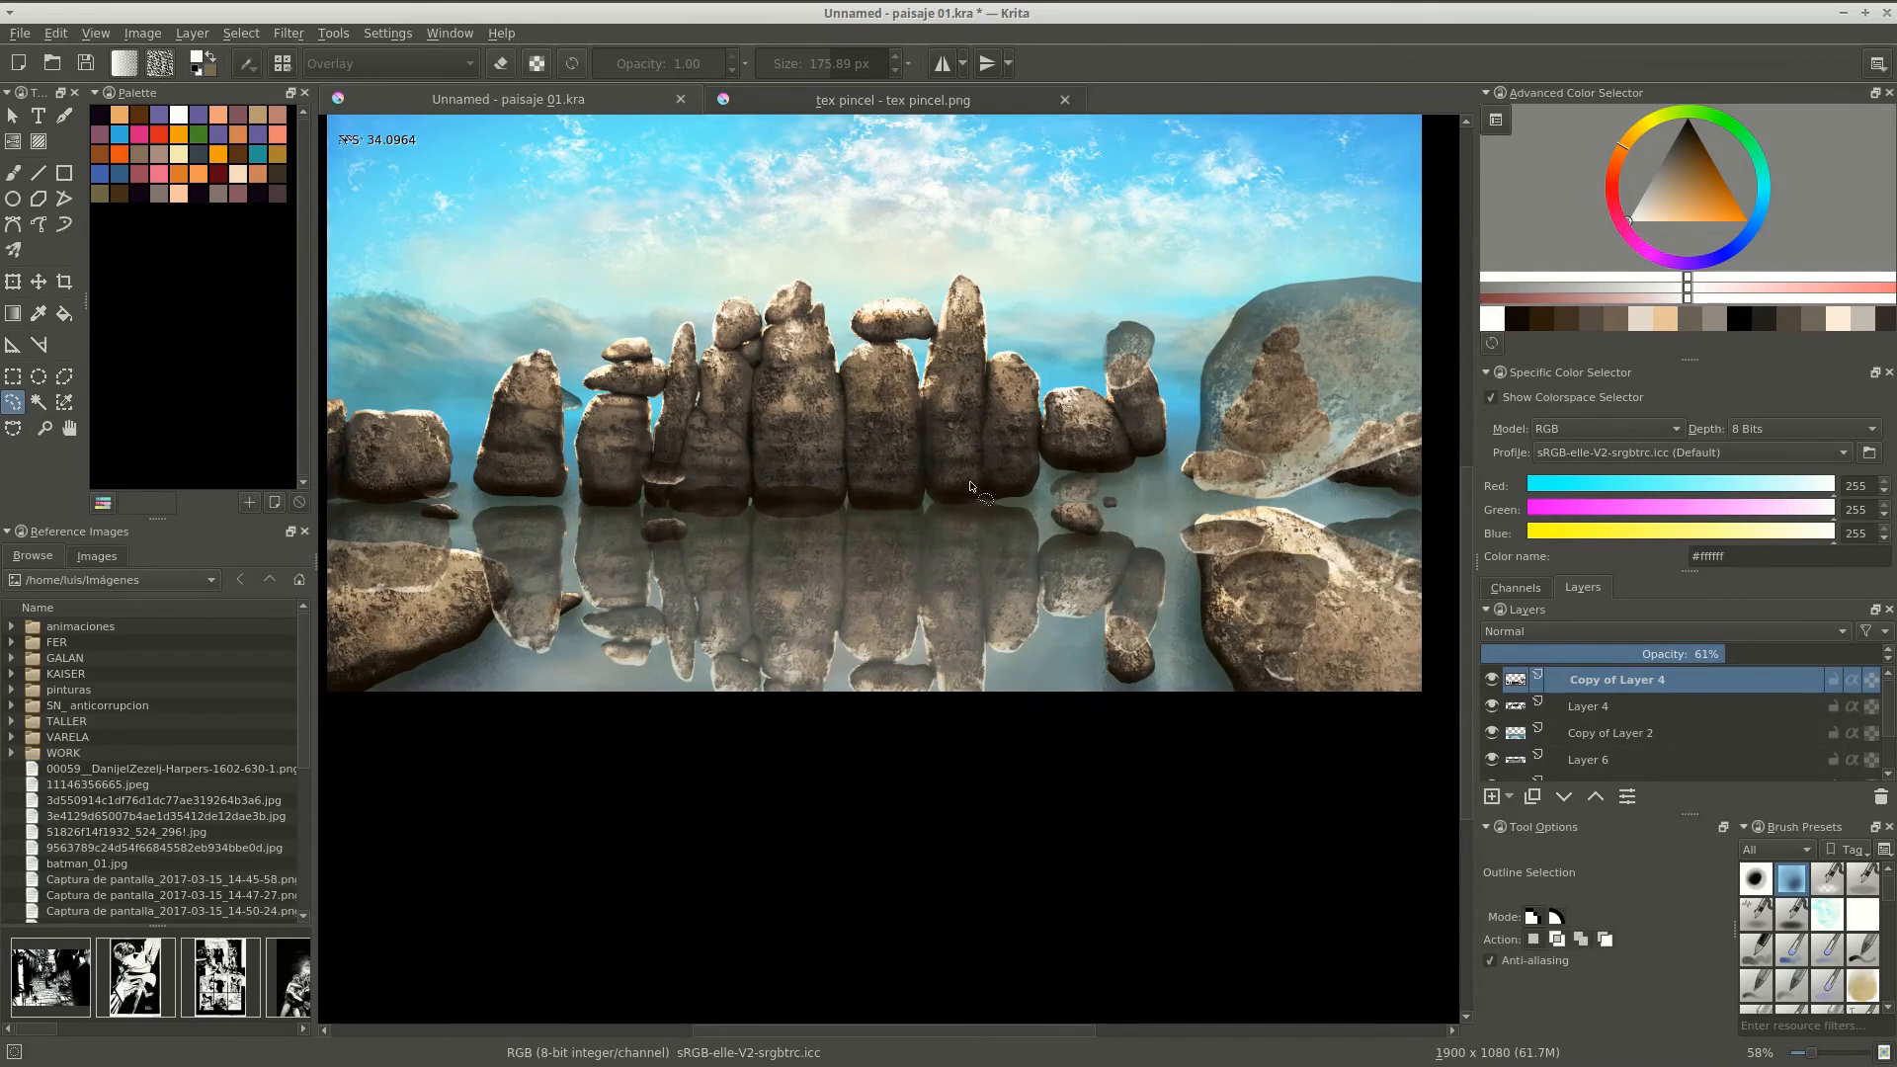
# Adjust the position of the mirrored rock layer beneath the standing row with a free transform.
pyautogui.scroll(2, 983, 478)
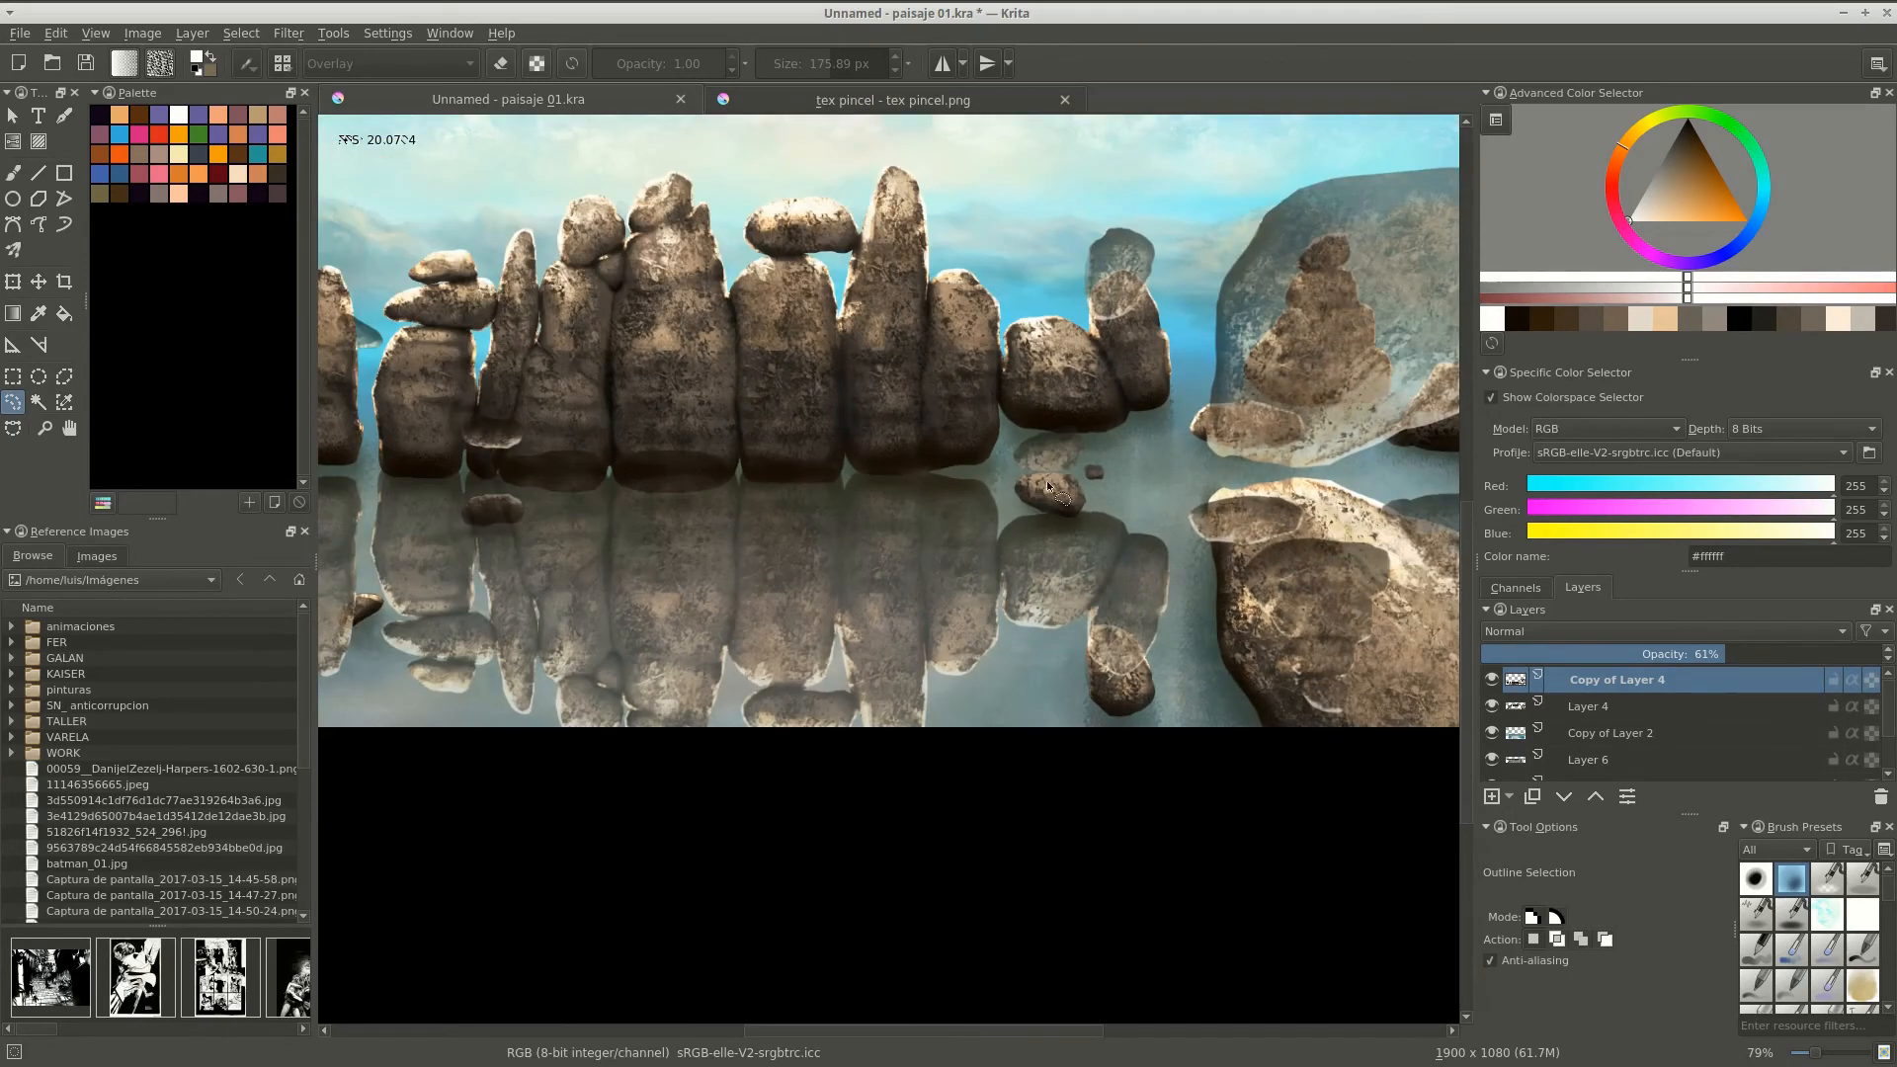
pyautogui.scroll(-2, 781, 583)
pyautogui.hotkey('ctrl', 't')
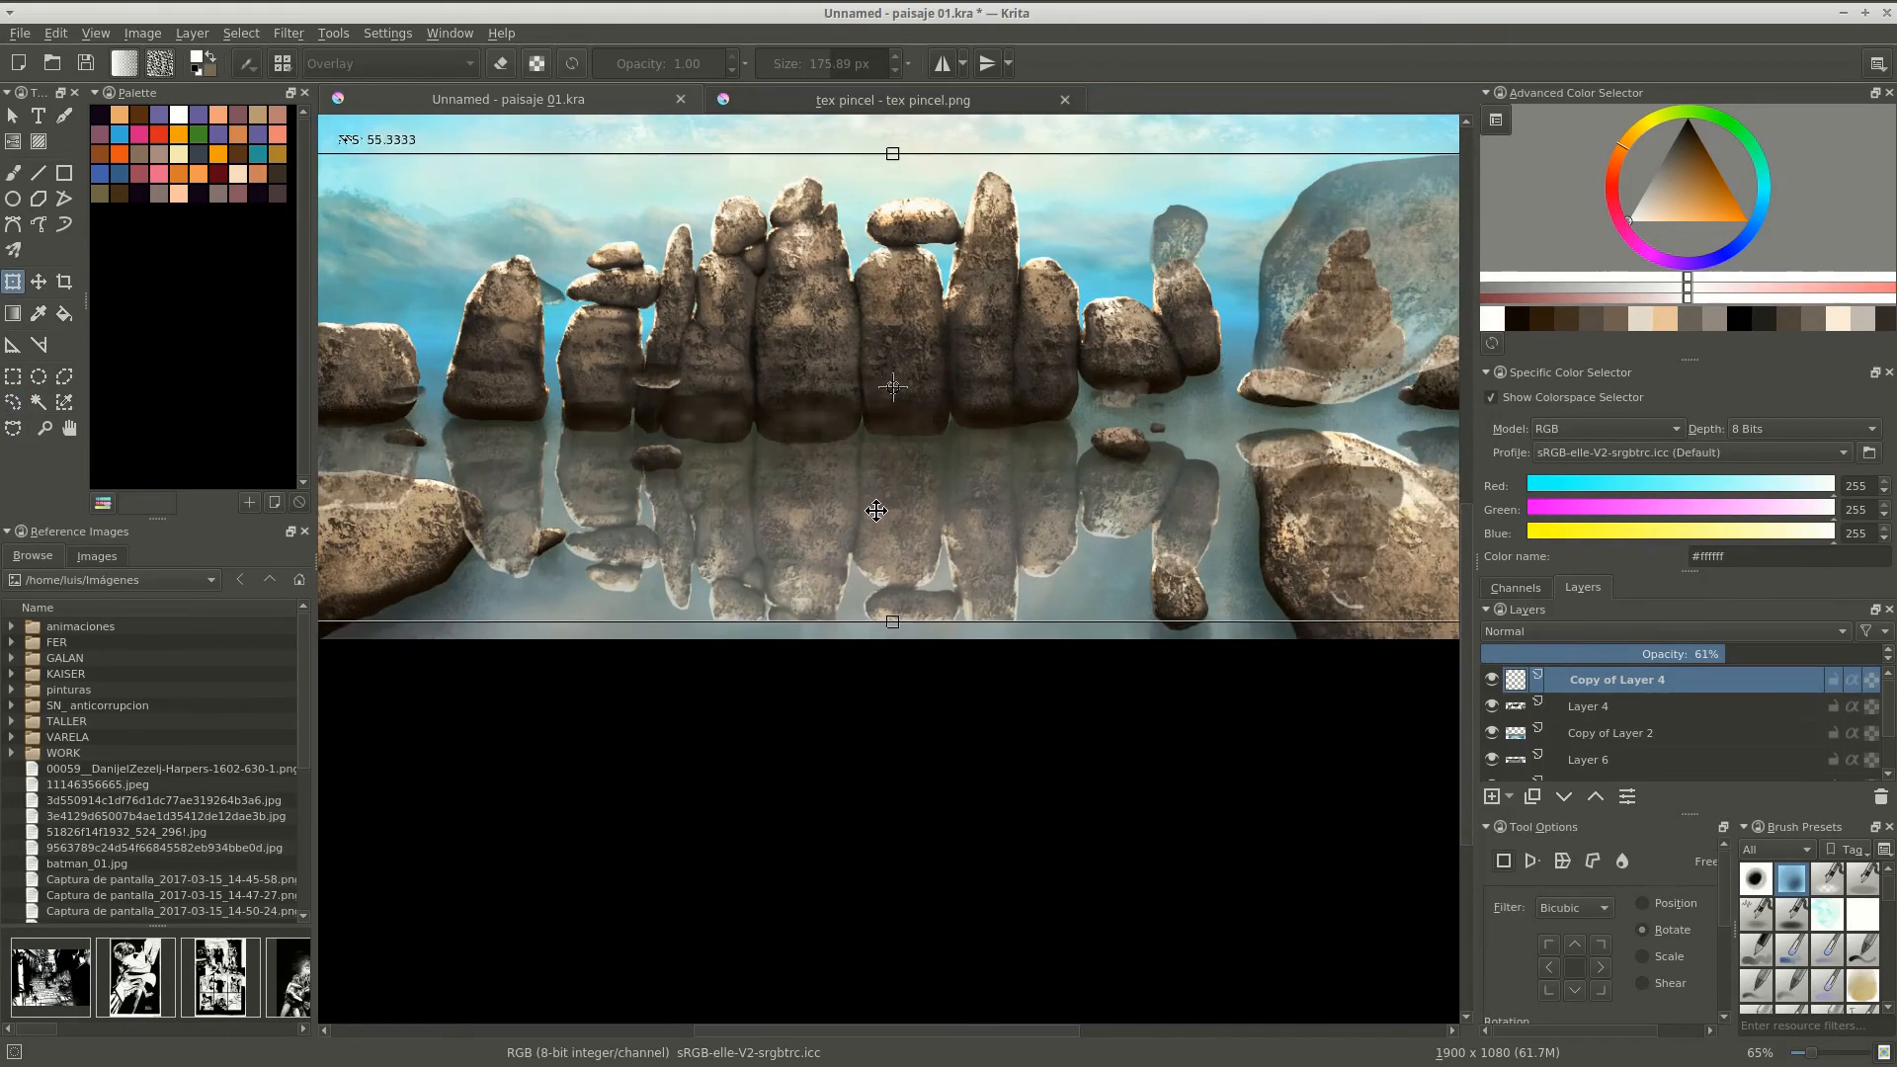
pyautogui.press('Return')
# Outline the mirrored rightmost tall rock of the central row and move it up closer to its base.
pyautogui.scroll(2, 963, 501)
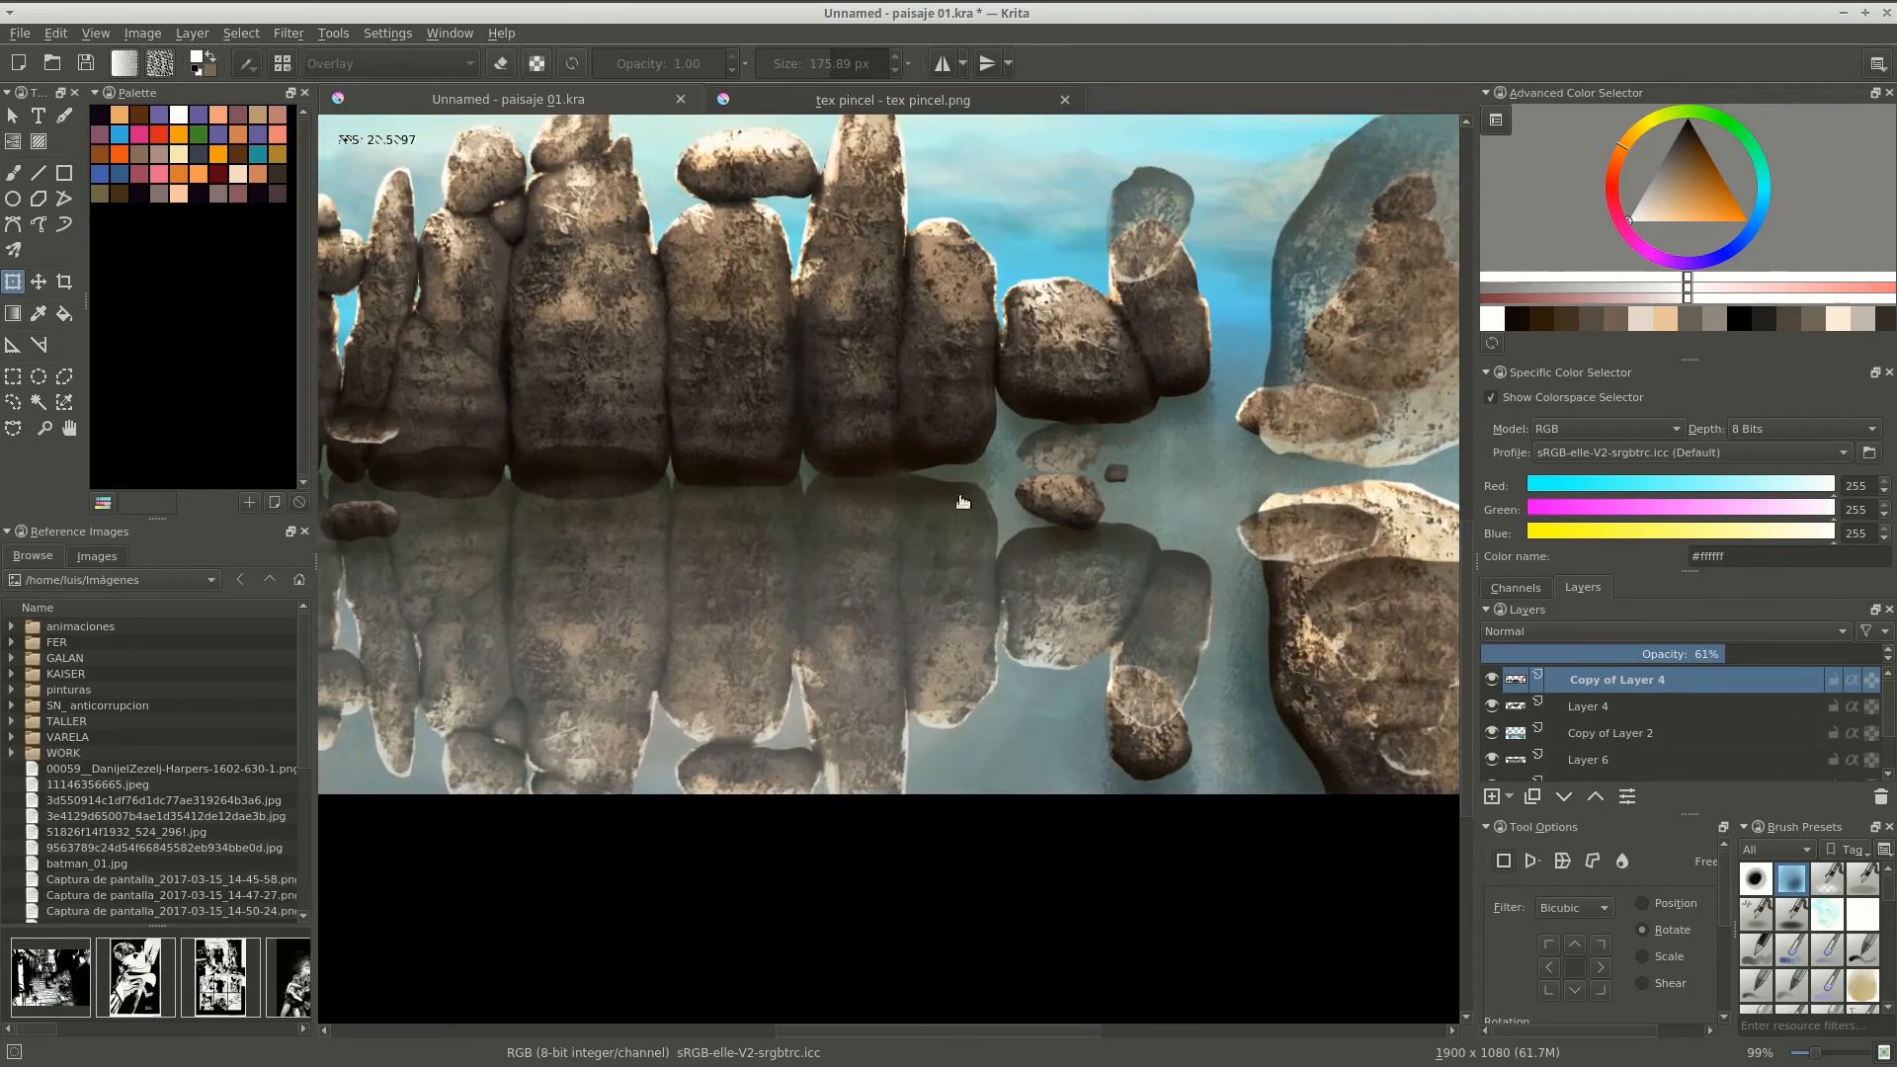
pyautogui.scroll(2, 949, 662)
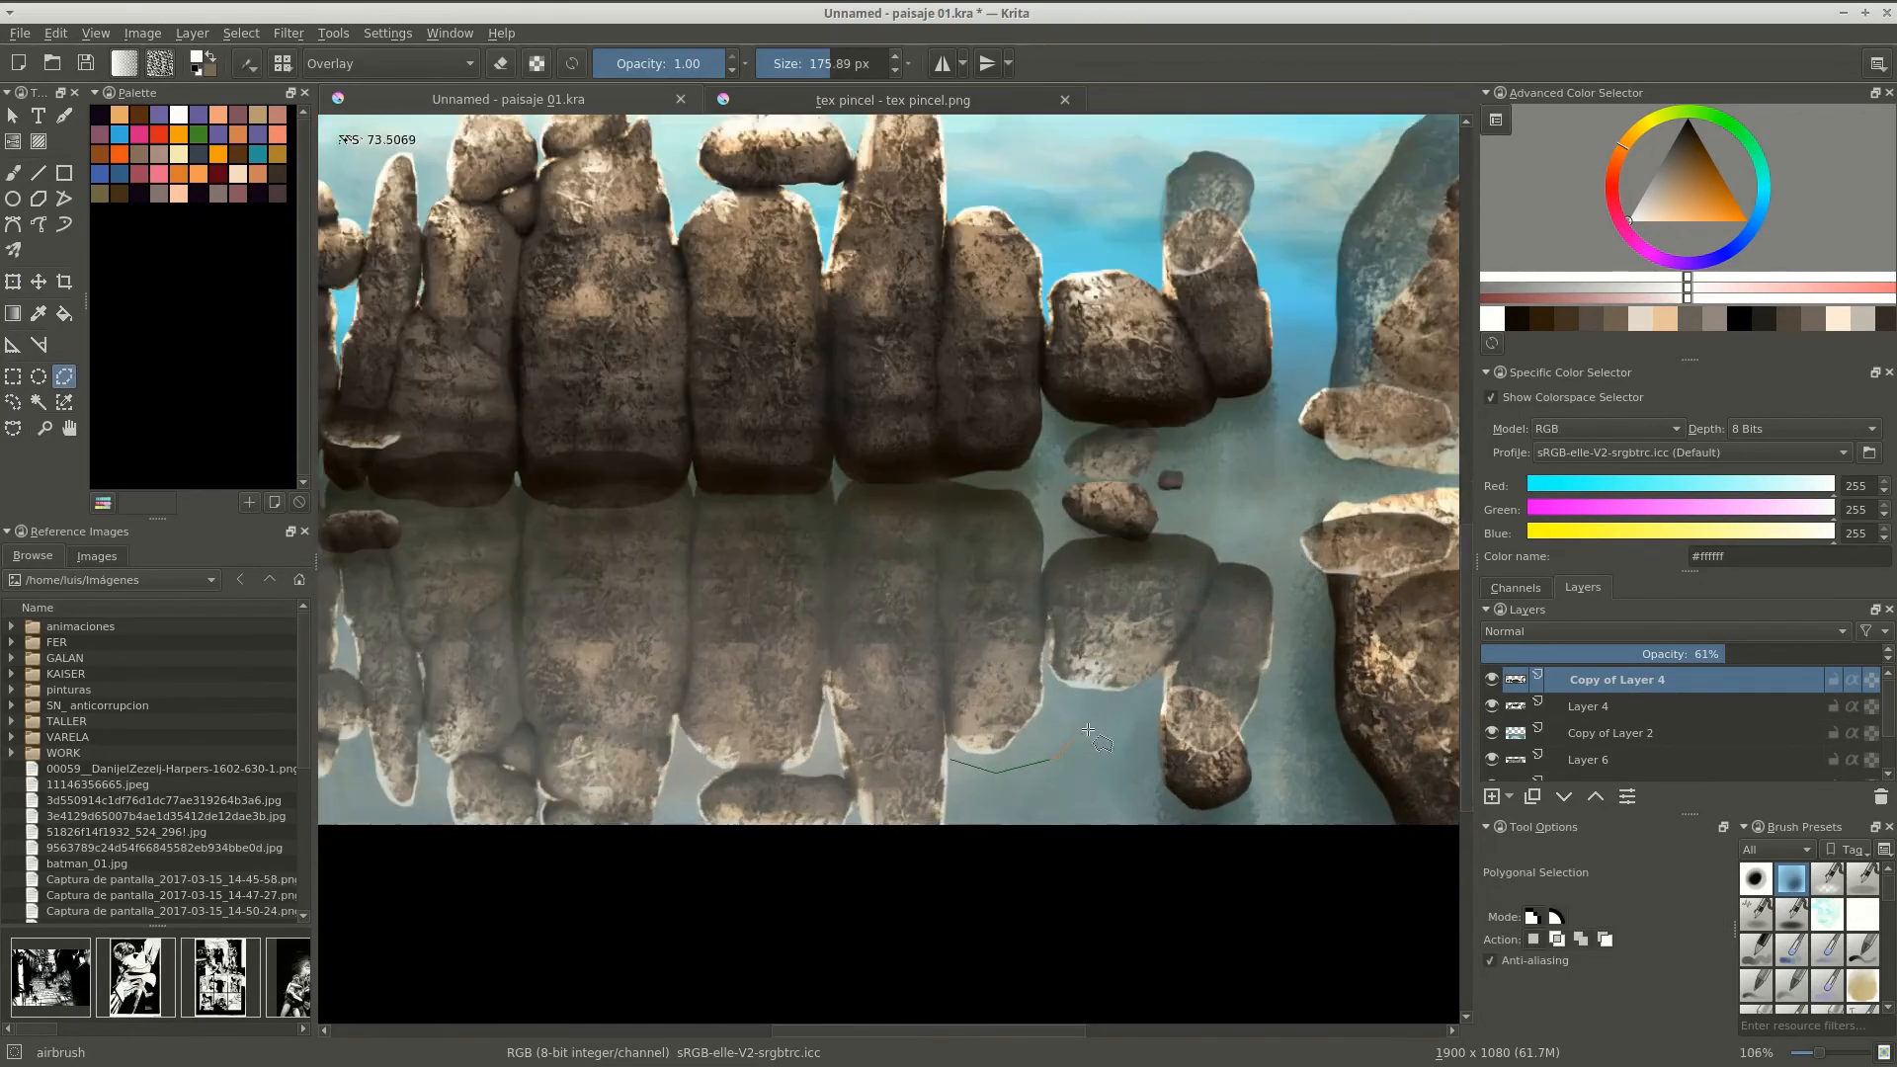
pyautogui.click(926, 790)
pyautogui.click(983, 810)
pyautogui.click(1052, 790)
pyautogui.click(1045, 652)
pyautogui.scroll(2, 1050, 585)
pyautogui.doubleClick(788, 627)
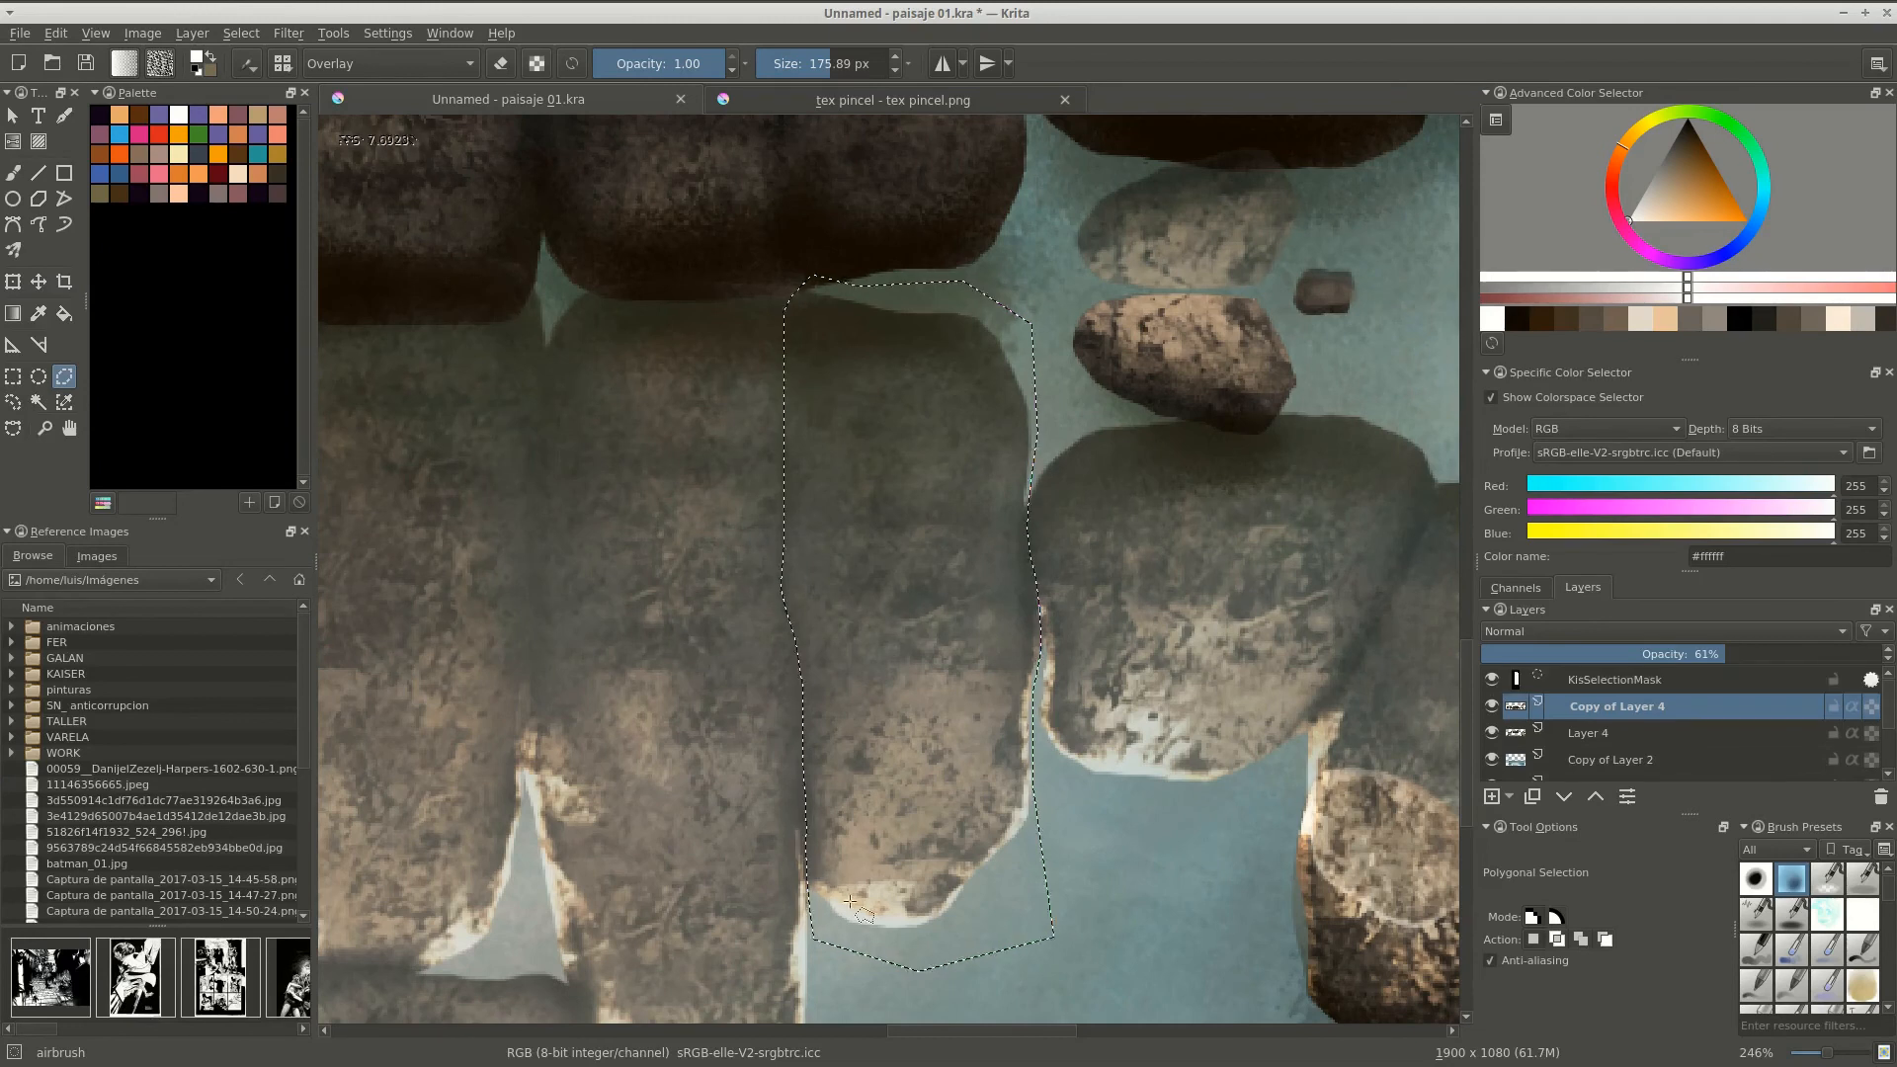
pyautogui.scroll(-2, 790, 612)
pyautogui.hotkey('ctrl', 't')
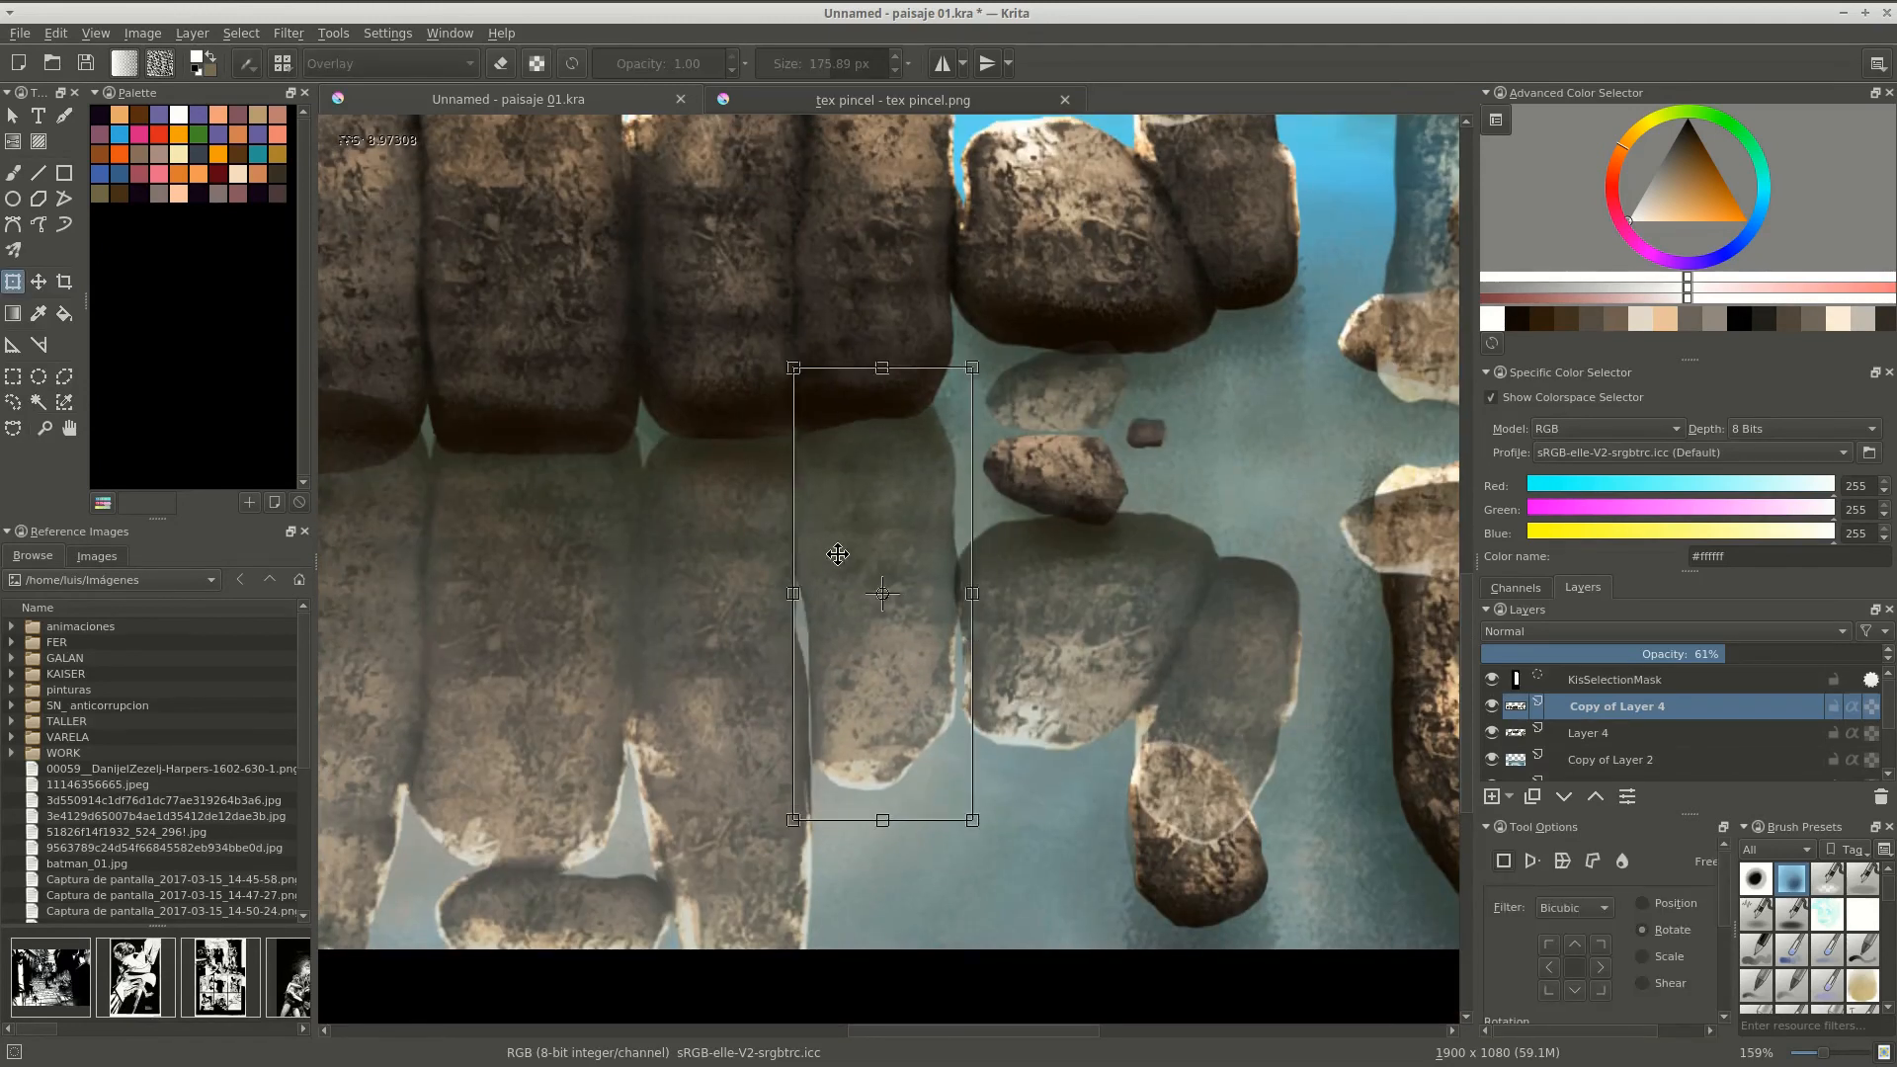
pyautogui.press('Return')
pyautogui.hotkey('ctrl', 'shift', 'a')
# Move the mirrored oval stone off the slim standing rock into the open sky beside the large mirrored boulder.
pyautogui.scroll(-2, 1116, 275)
pyautogui.hotkey('ctrl', 't')
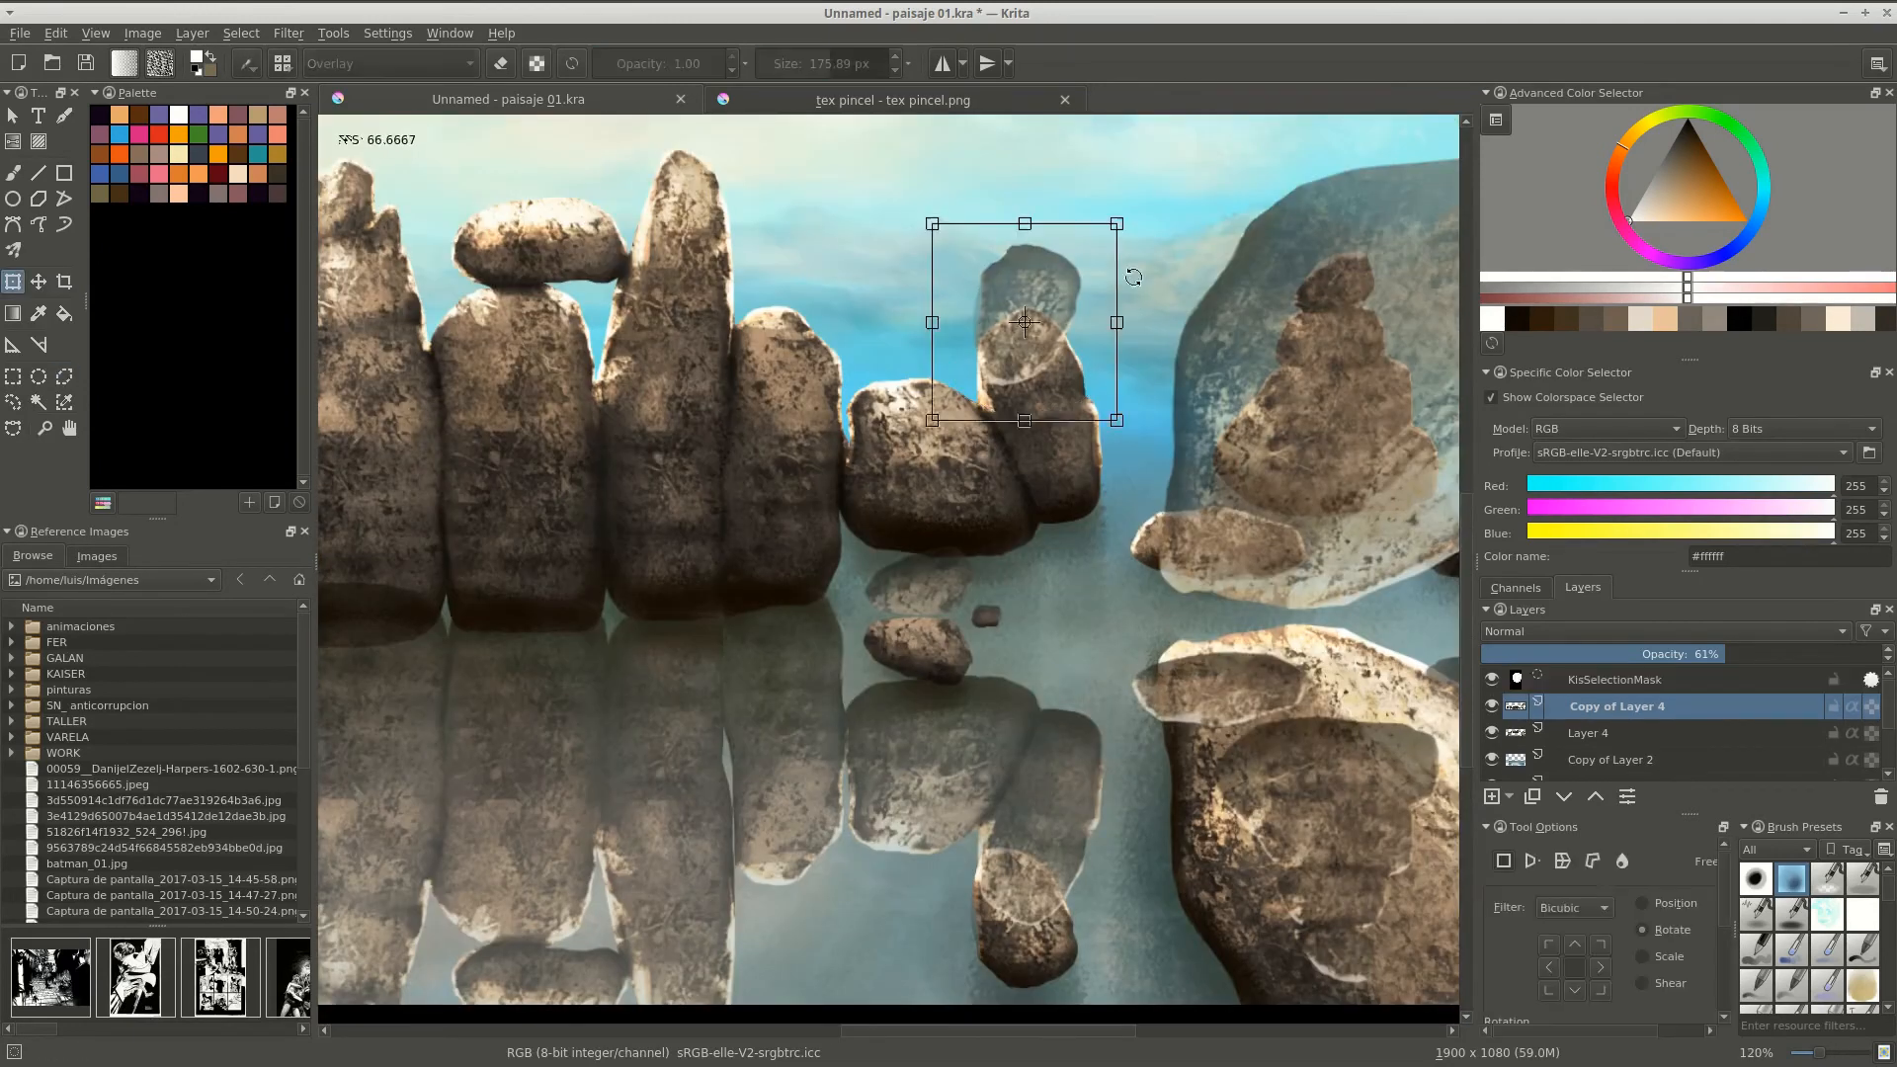
pyautogui.moveTo(1116, 275); pyautogui.dragTo(1206, 195)
pyautogui.press('Return')
pyautogui.scroll(-1, 994, 629)
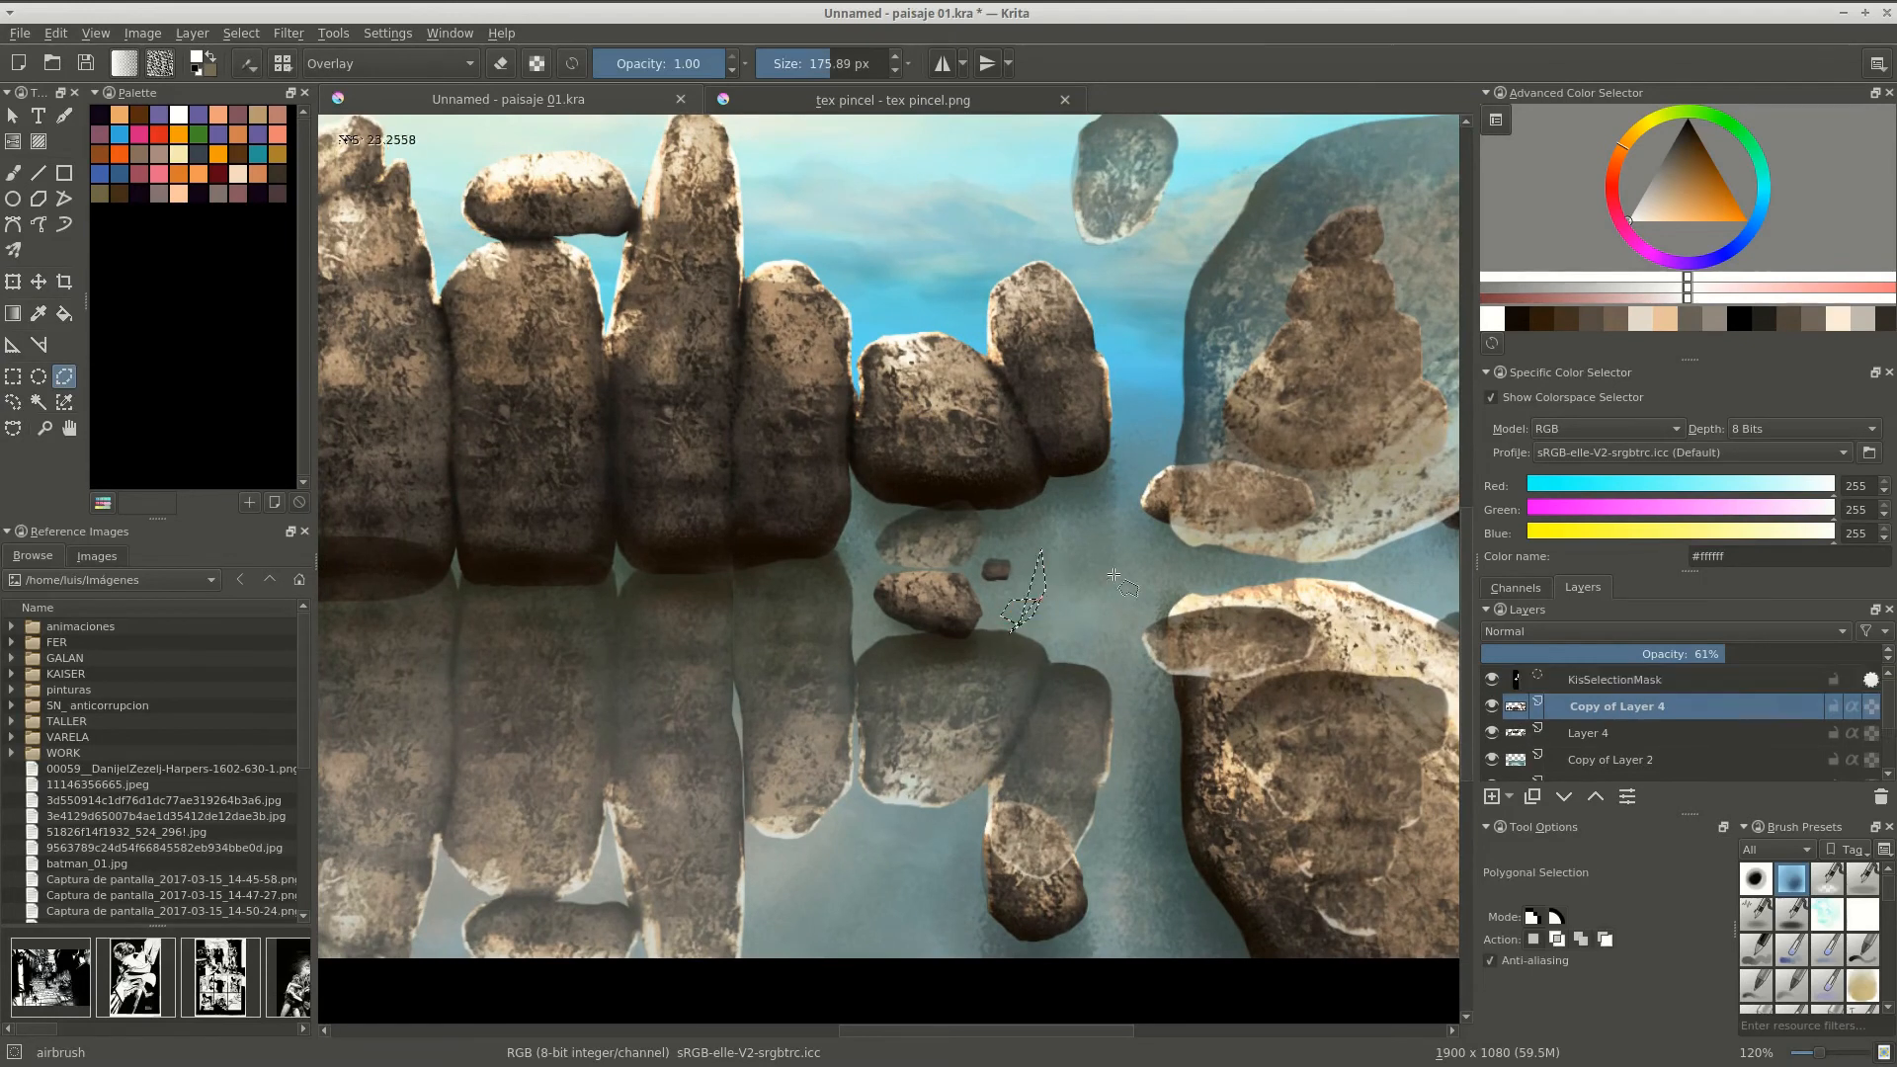
# Outline the mirrored flat stone below the pair of small rocks and move it up into the sky.
pyautogui.click(913, 573)
pyautogui.hotkey('ctrl', 't')
pyautogui.moveTo(933, 543); pyautogui.dragTo(944, 212)
pyautogui.scroll(-2, 1003, 541)
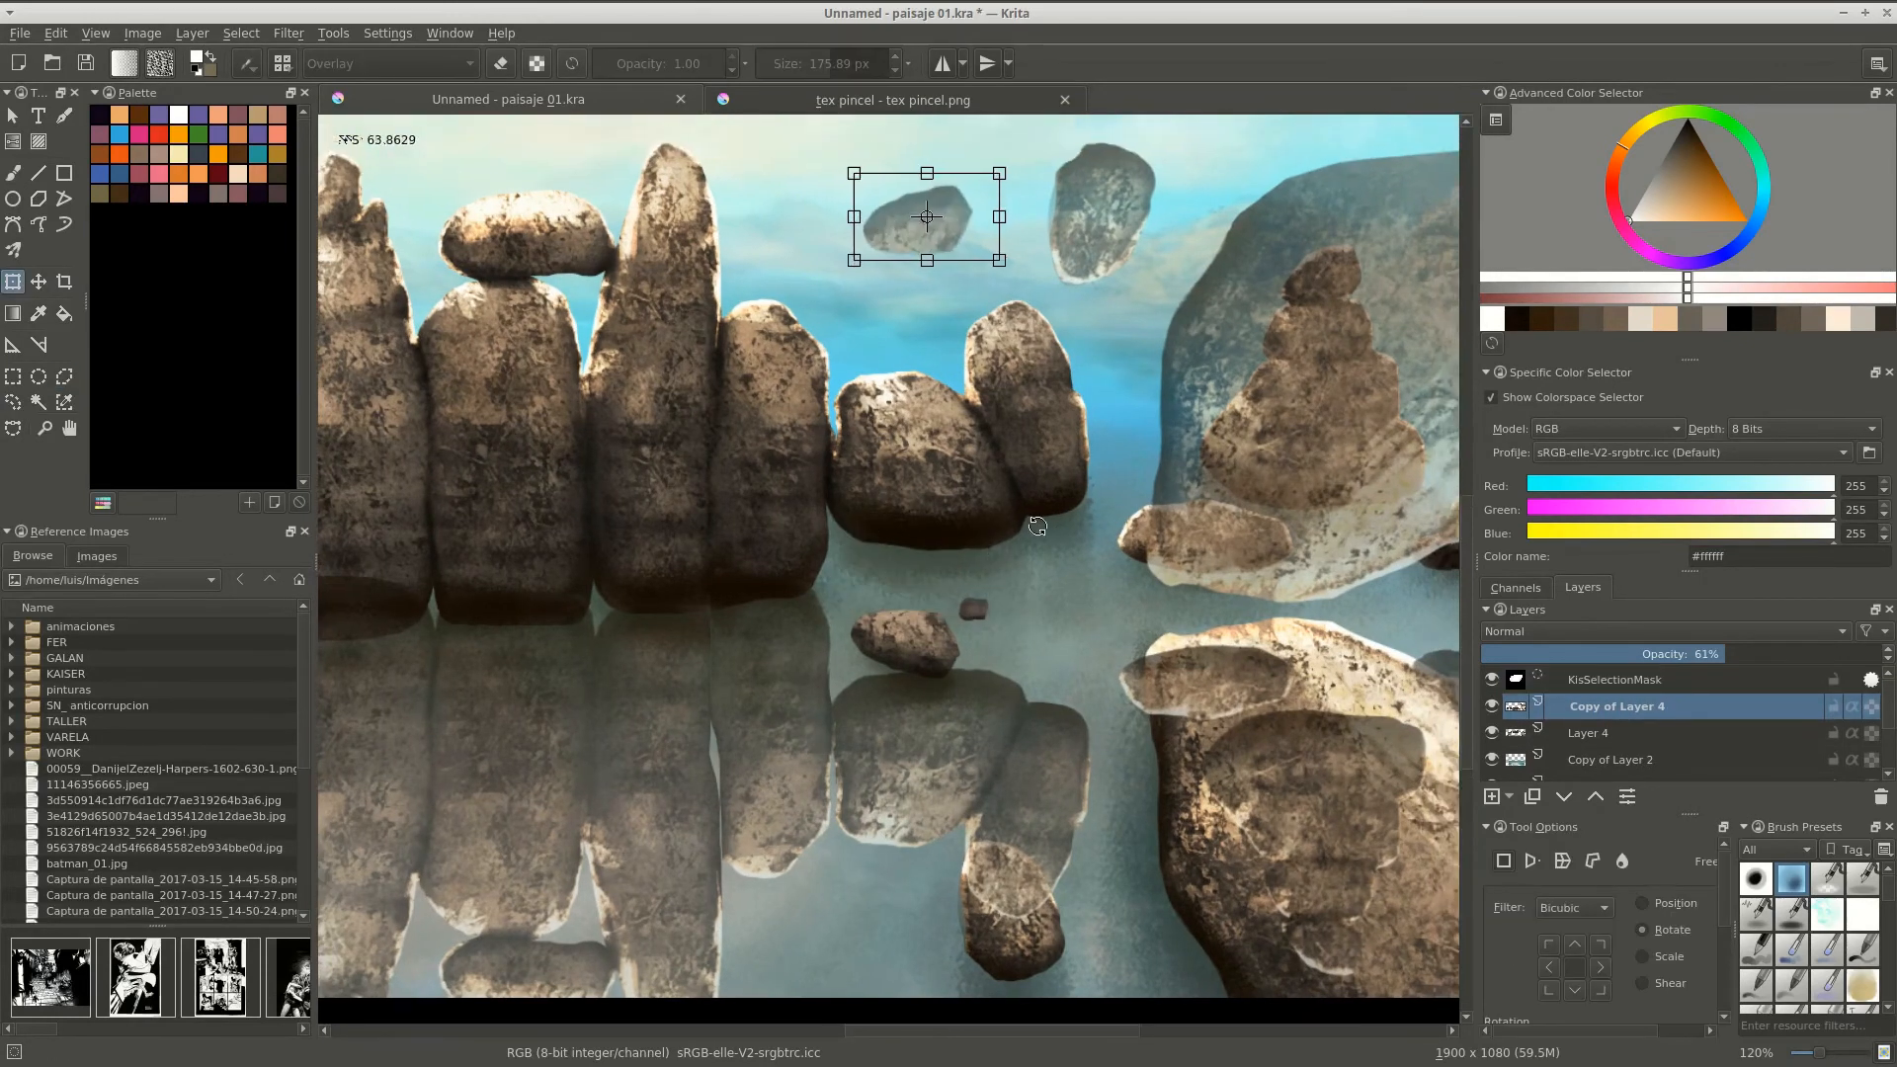
pyautogui.press('Return')
# Outline the mirrored pair of small rocks and move it up to meet their bases at the waterline.
pyautogui.press('Tab')
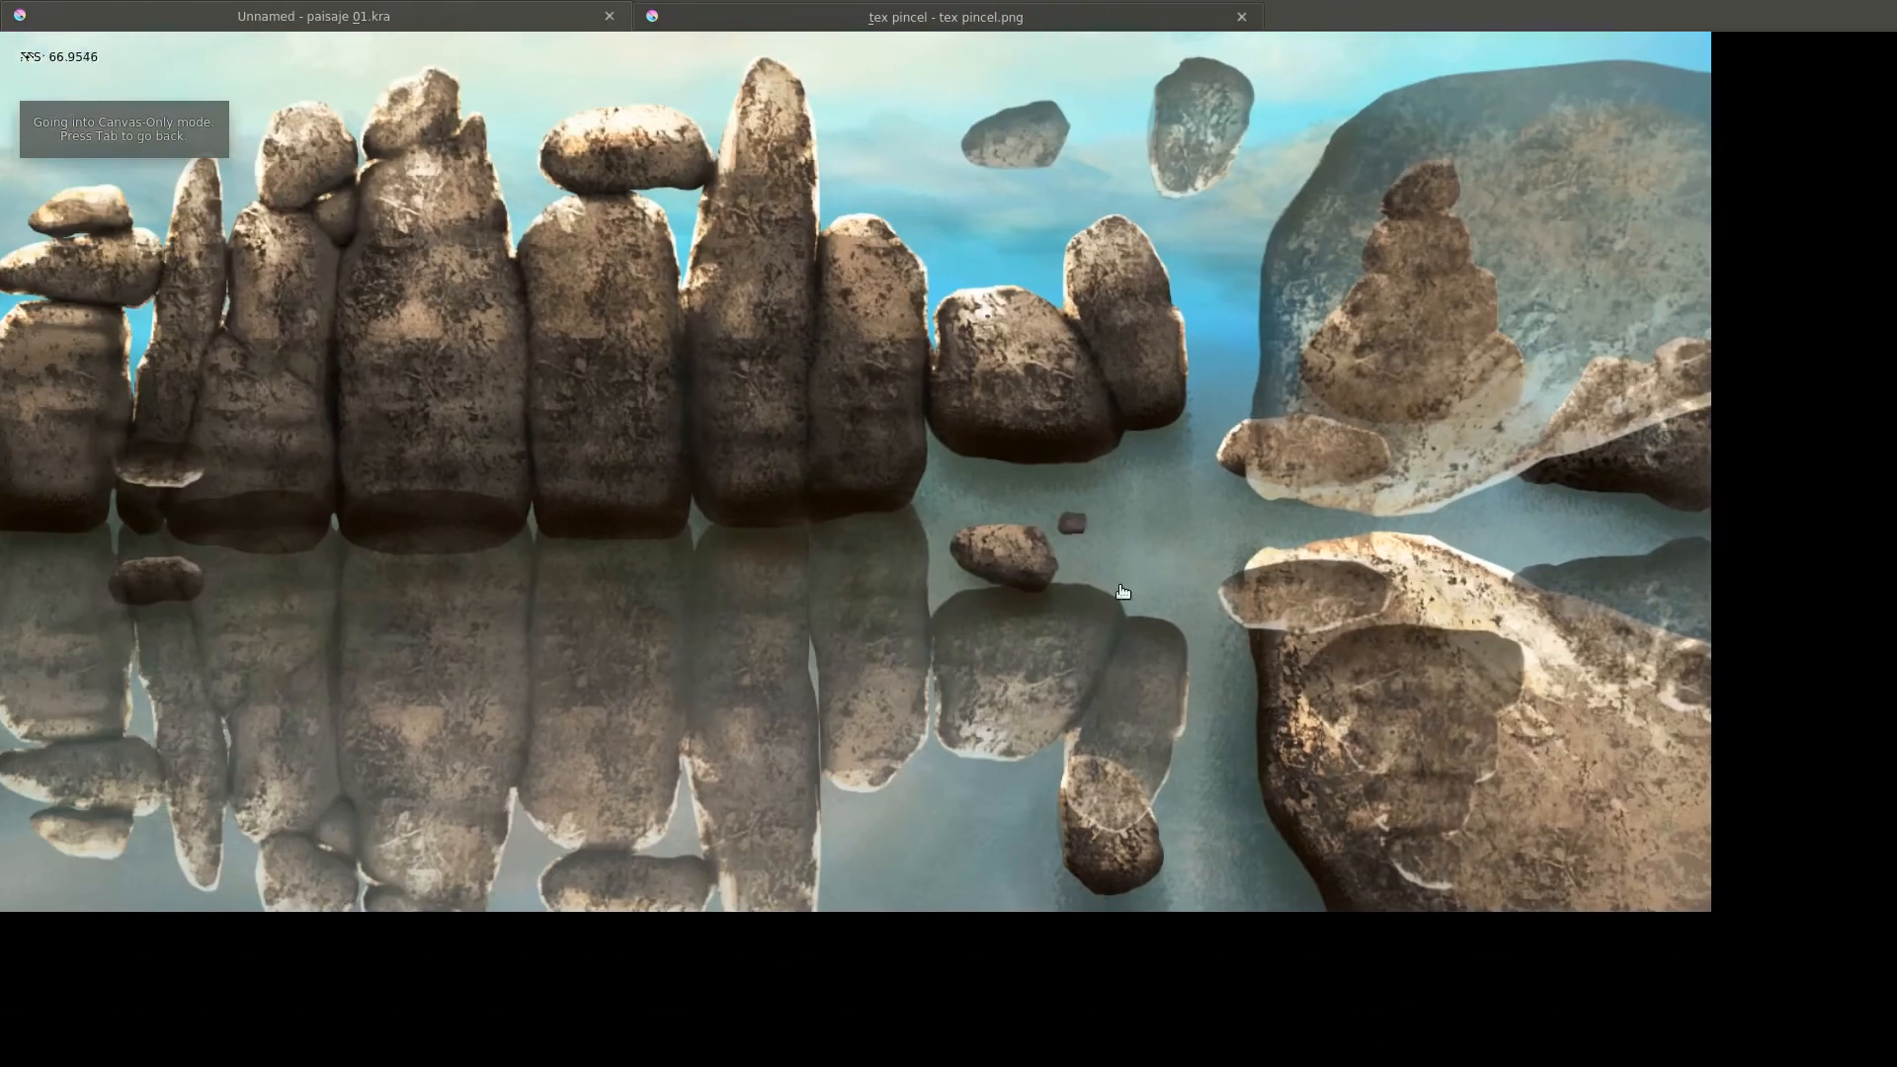
pyautogui.scroll(6, 969, 478)
pyautogui.scroll(-6, 945, 850)
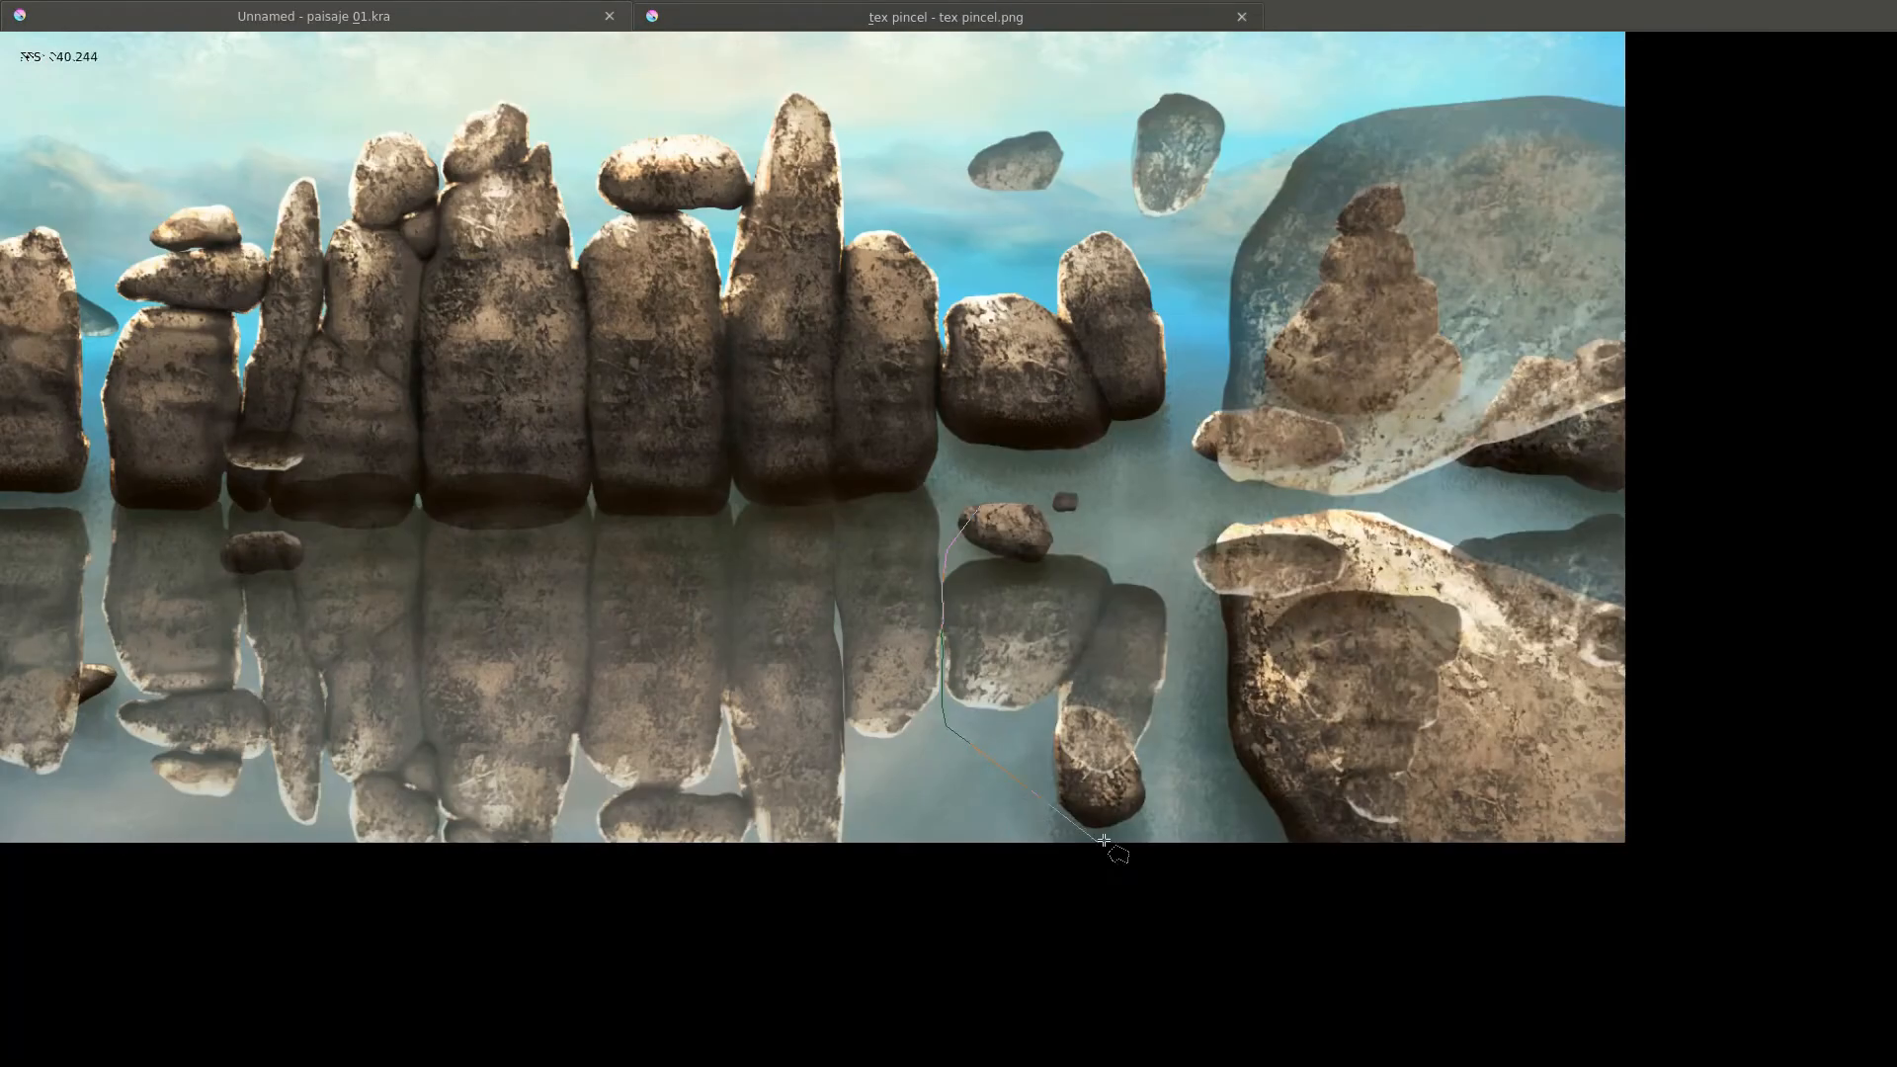
pyautogui.click(1027, 510)
pyautogui.hotkey('ctrl', 't')
pyautogui.moveTo(1047, 632); pyautogui.dragTo(1047, 692)
pyautogui.scroll(2, 1010, 468)
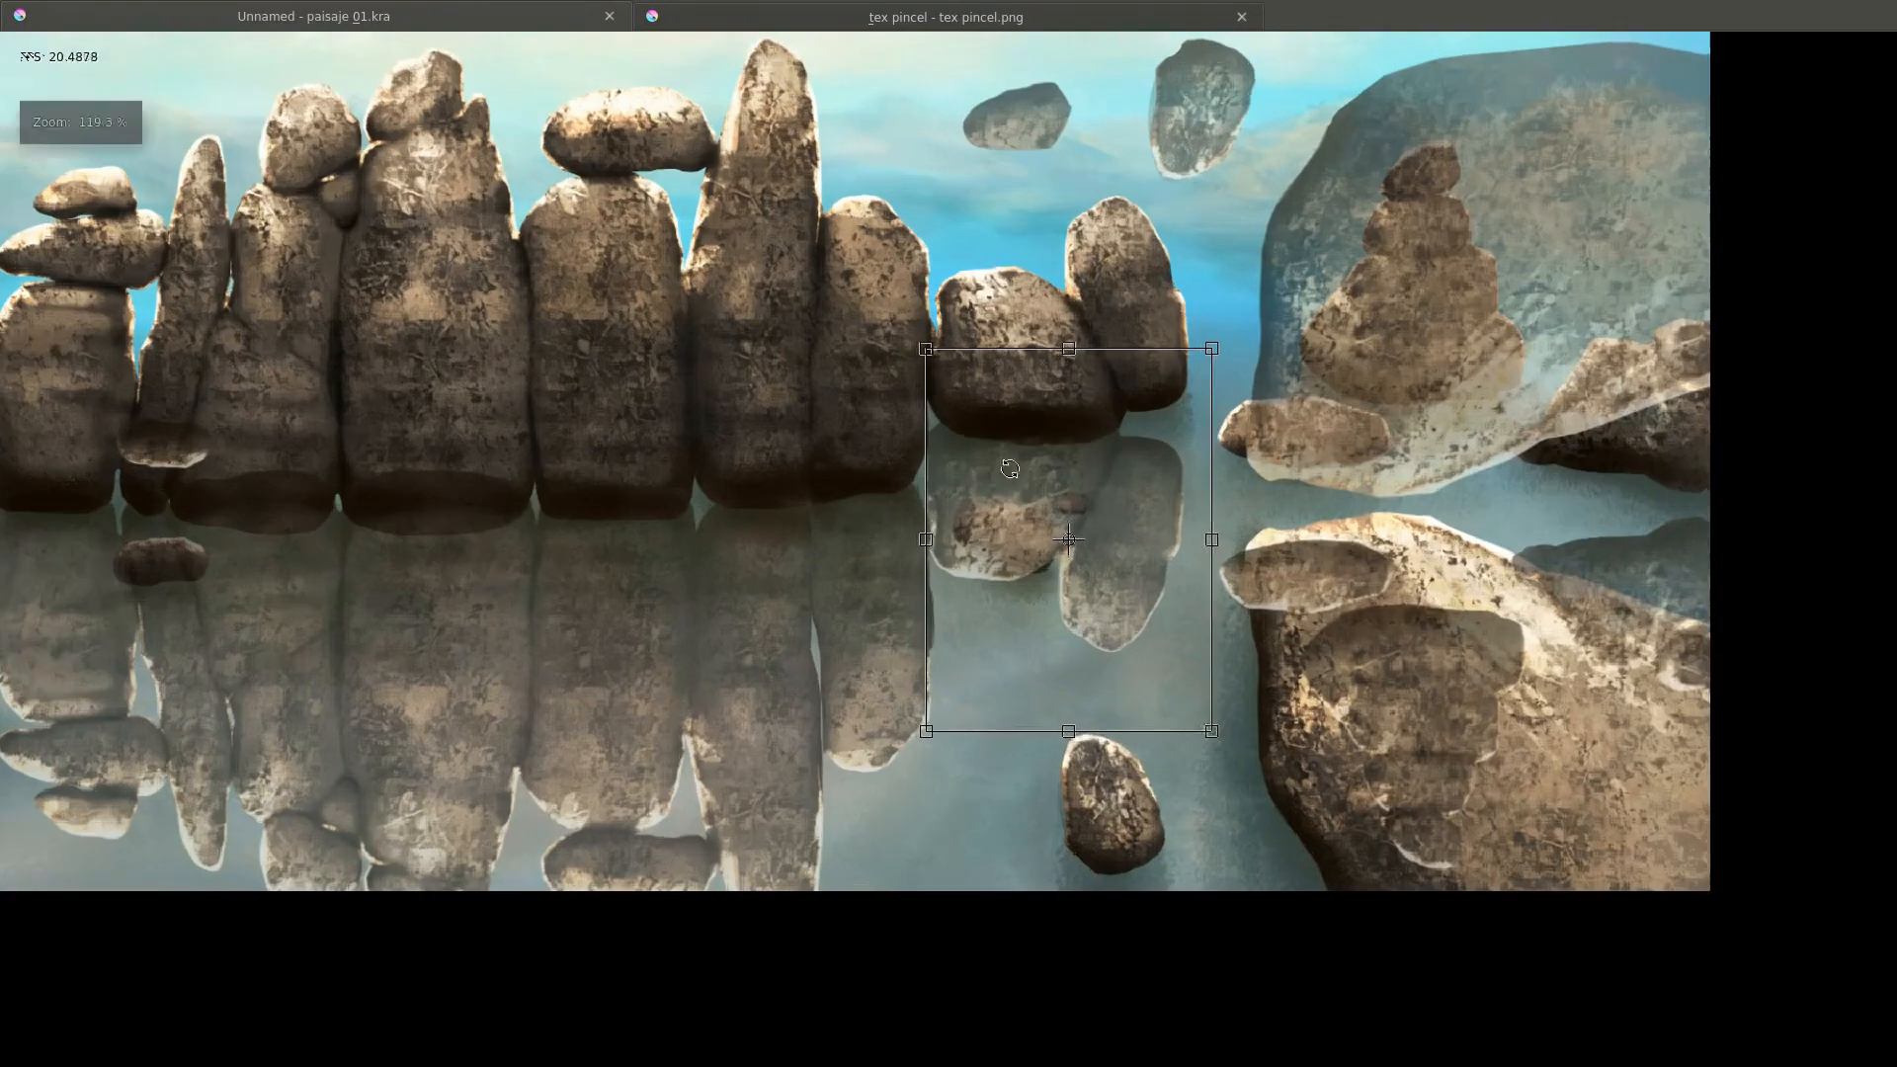
# Outline the mirrored slim rock of the small pair and raise it against its own base.
pyautogui.scroll(1, 1009, 468)
pyautogui.press('Escape')
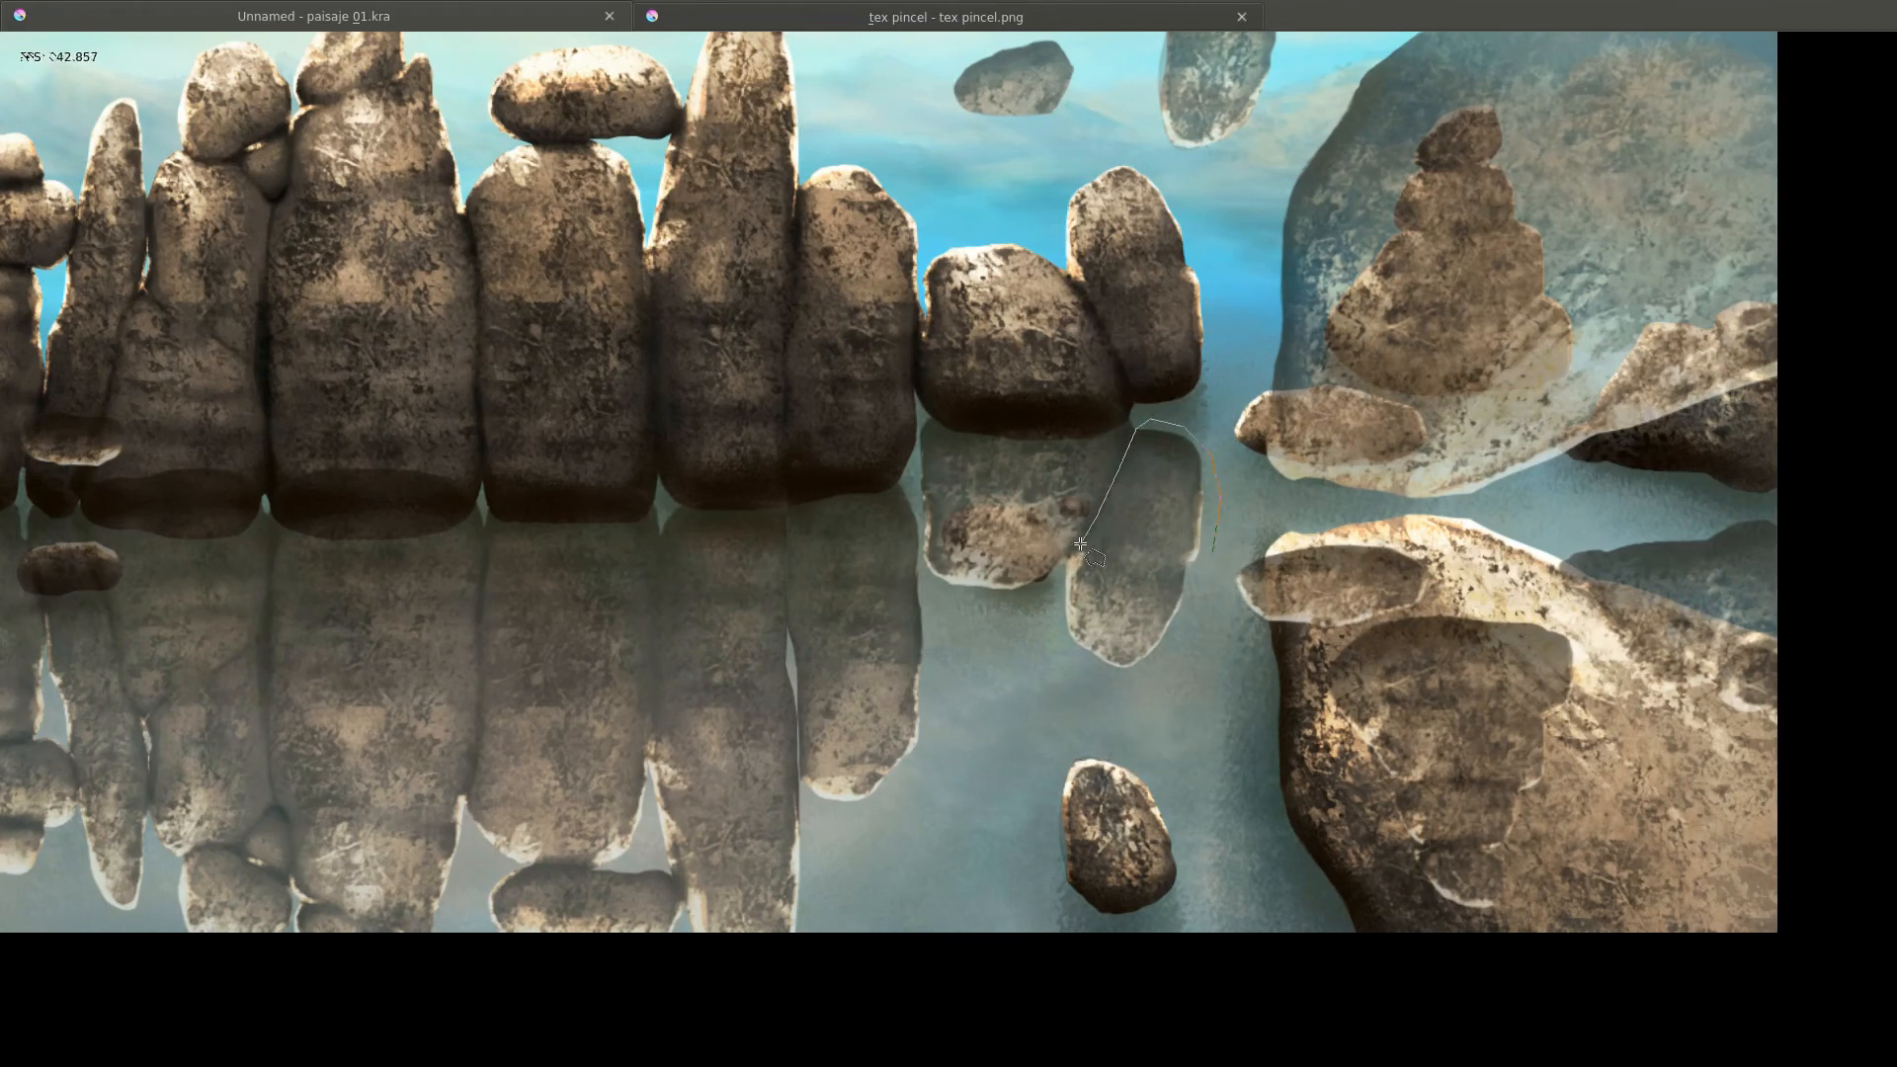
pyautogui.moveTo(1200, 533); pyautogui.dragTo(1172, 442)
pyautogui.press('Return')
pyautogui.scroll(-4, 543, 558)
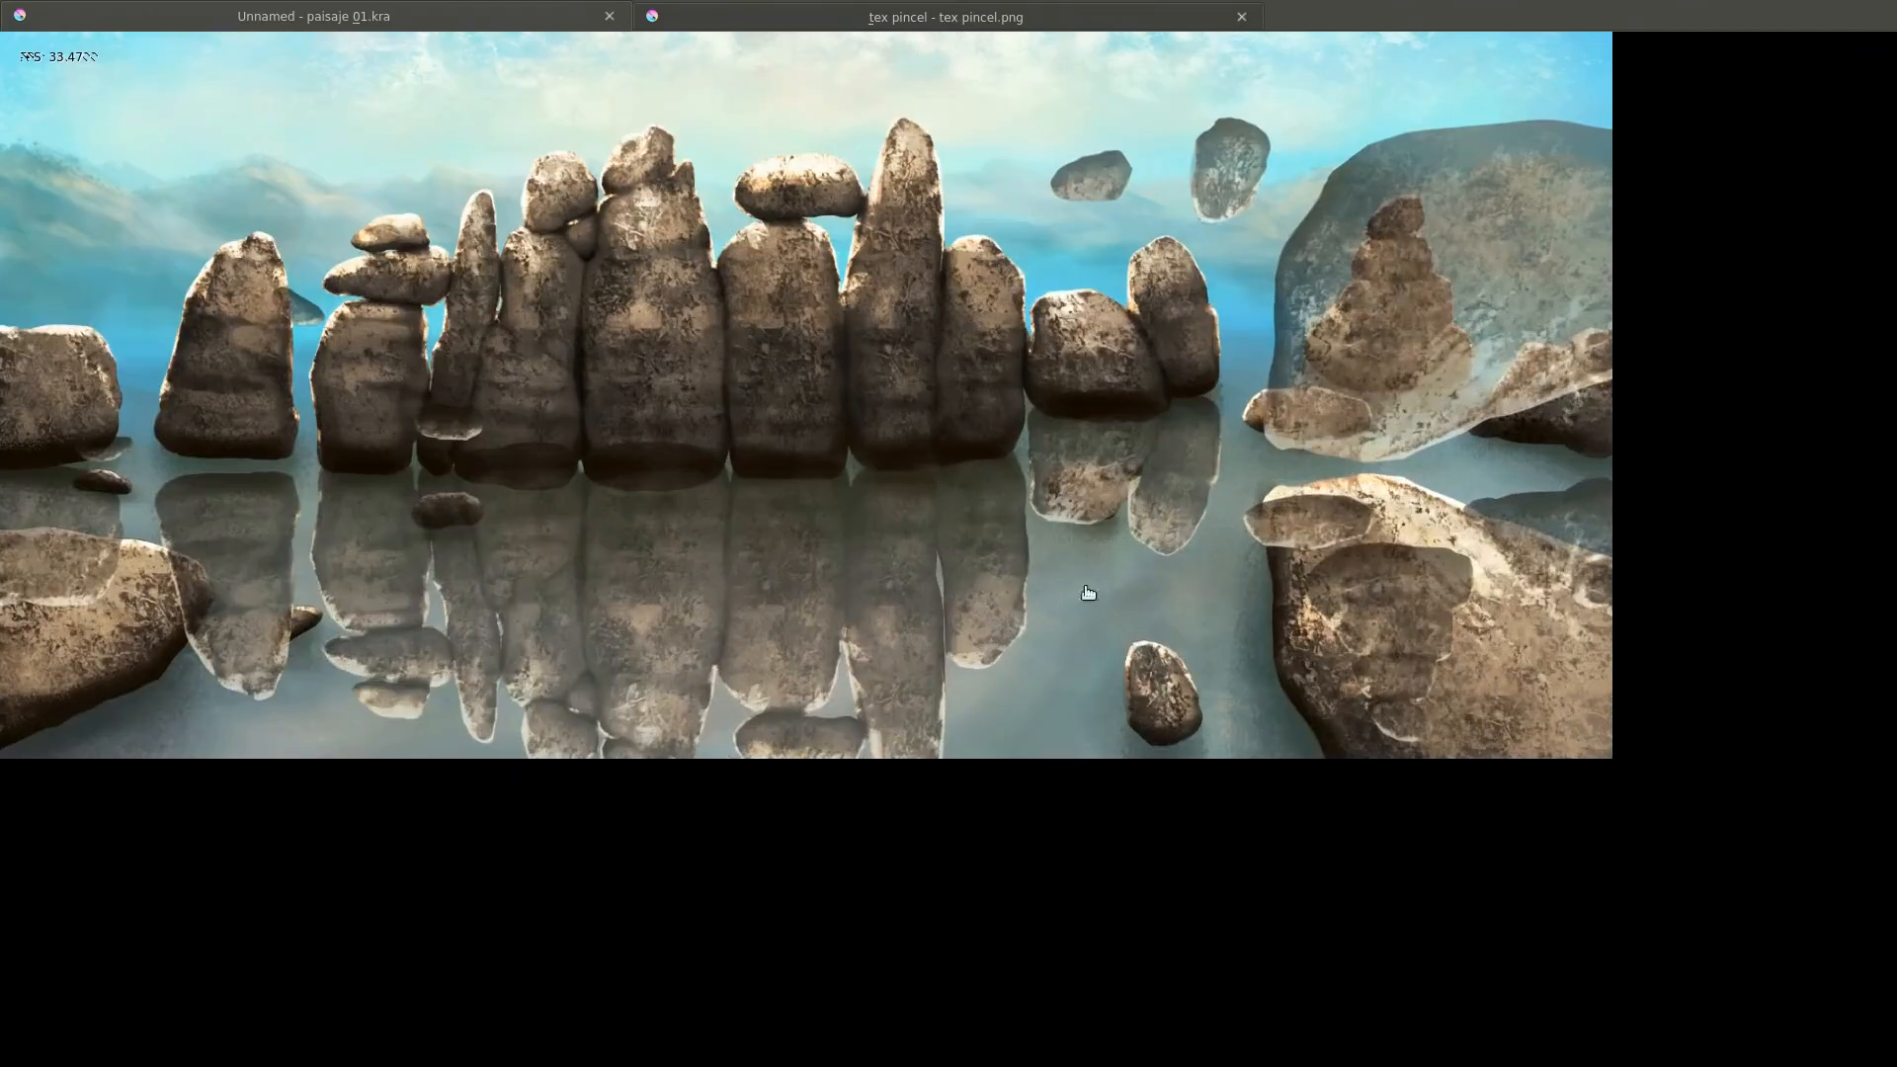
# Outline the mirrored central rock group and raise it with a free transform so it overlaps the bases above.
pyautogui.moveTo(543, 557); pyautogui.dragTo(623, 563)
pyautogui.press('Tab')
pyautogui.press('Tab')
pyautogui.click(529, 484)
pyautogui.click(521, 539)
pyautogui.click(538, 759)
pyautogui.click(590, 820)
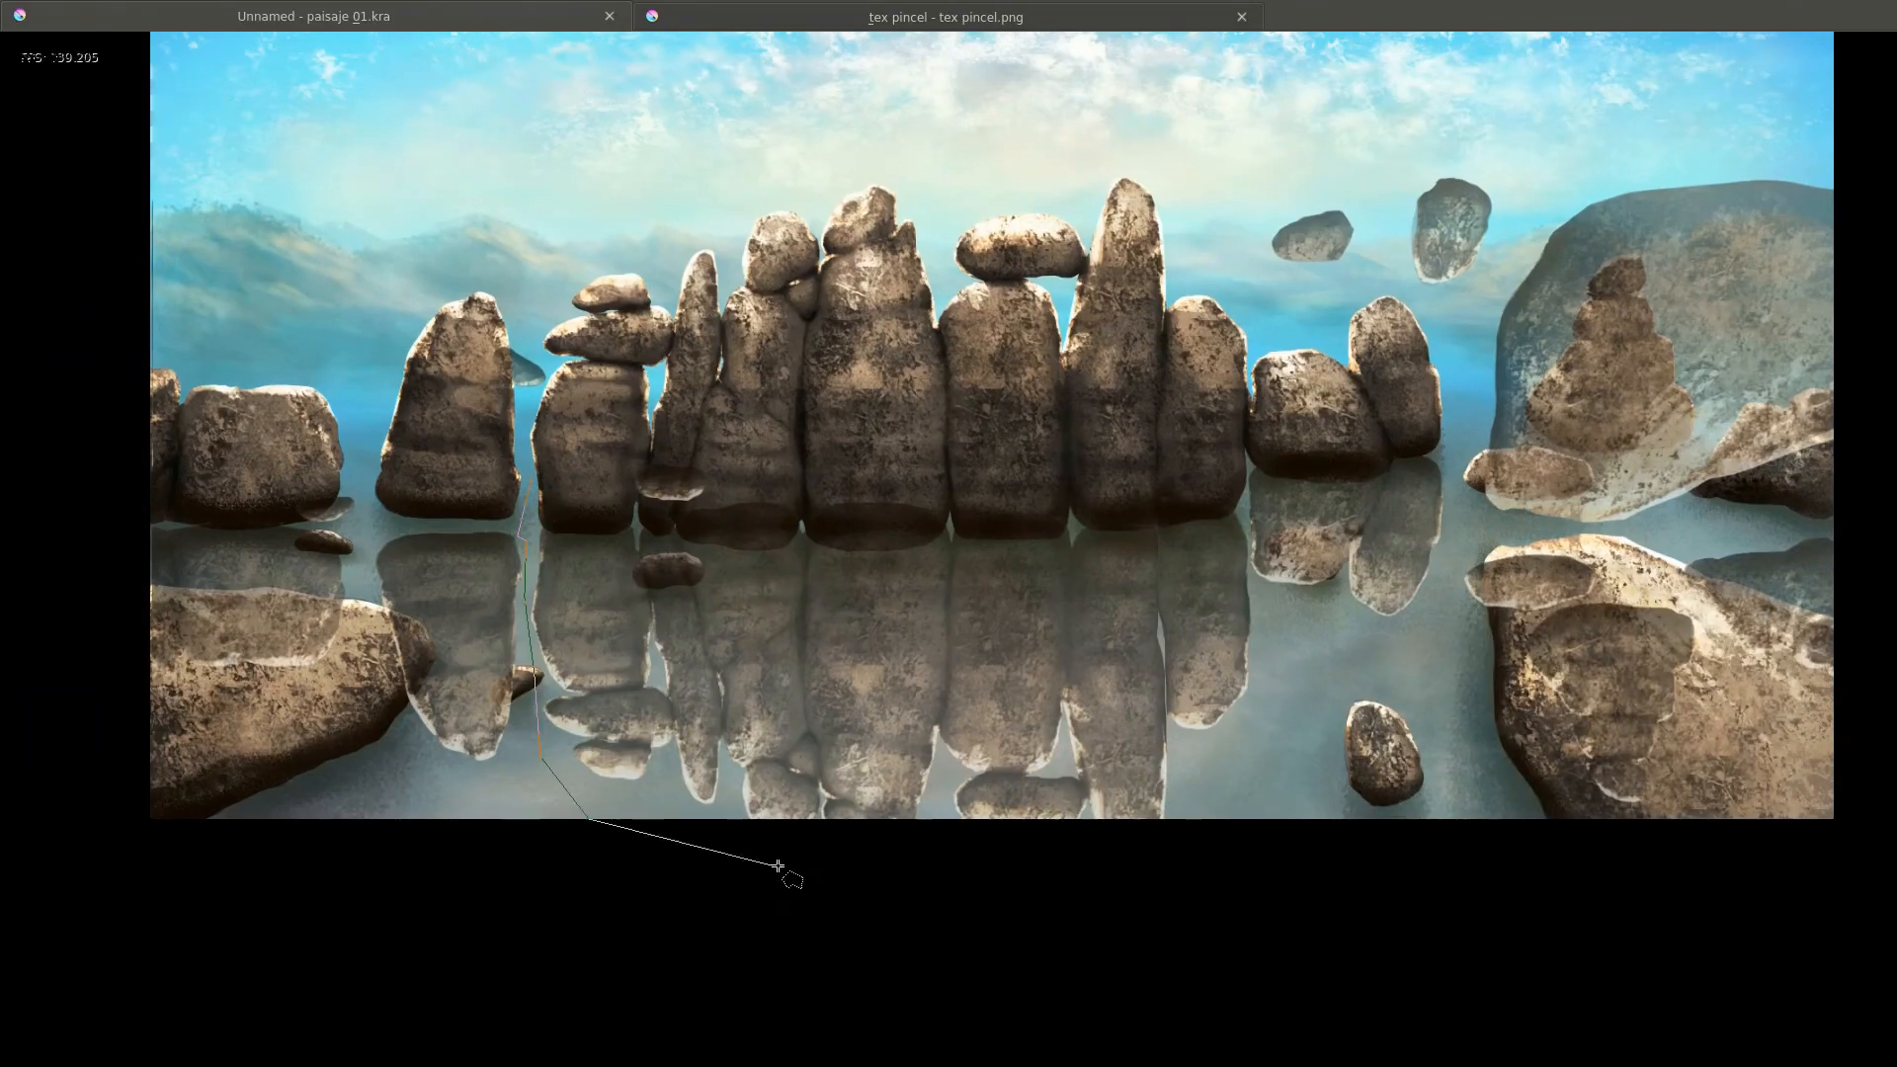
pyautogui.doubleClick(516, 414)
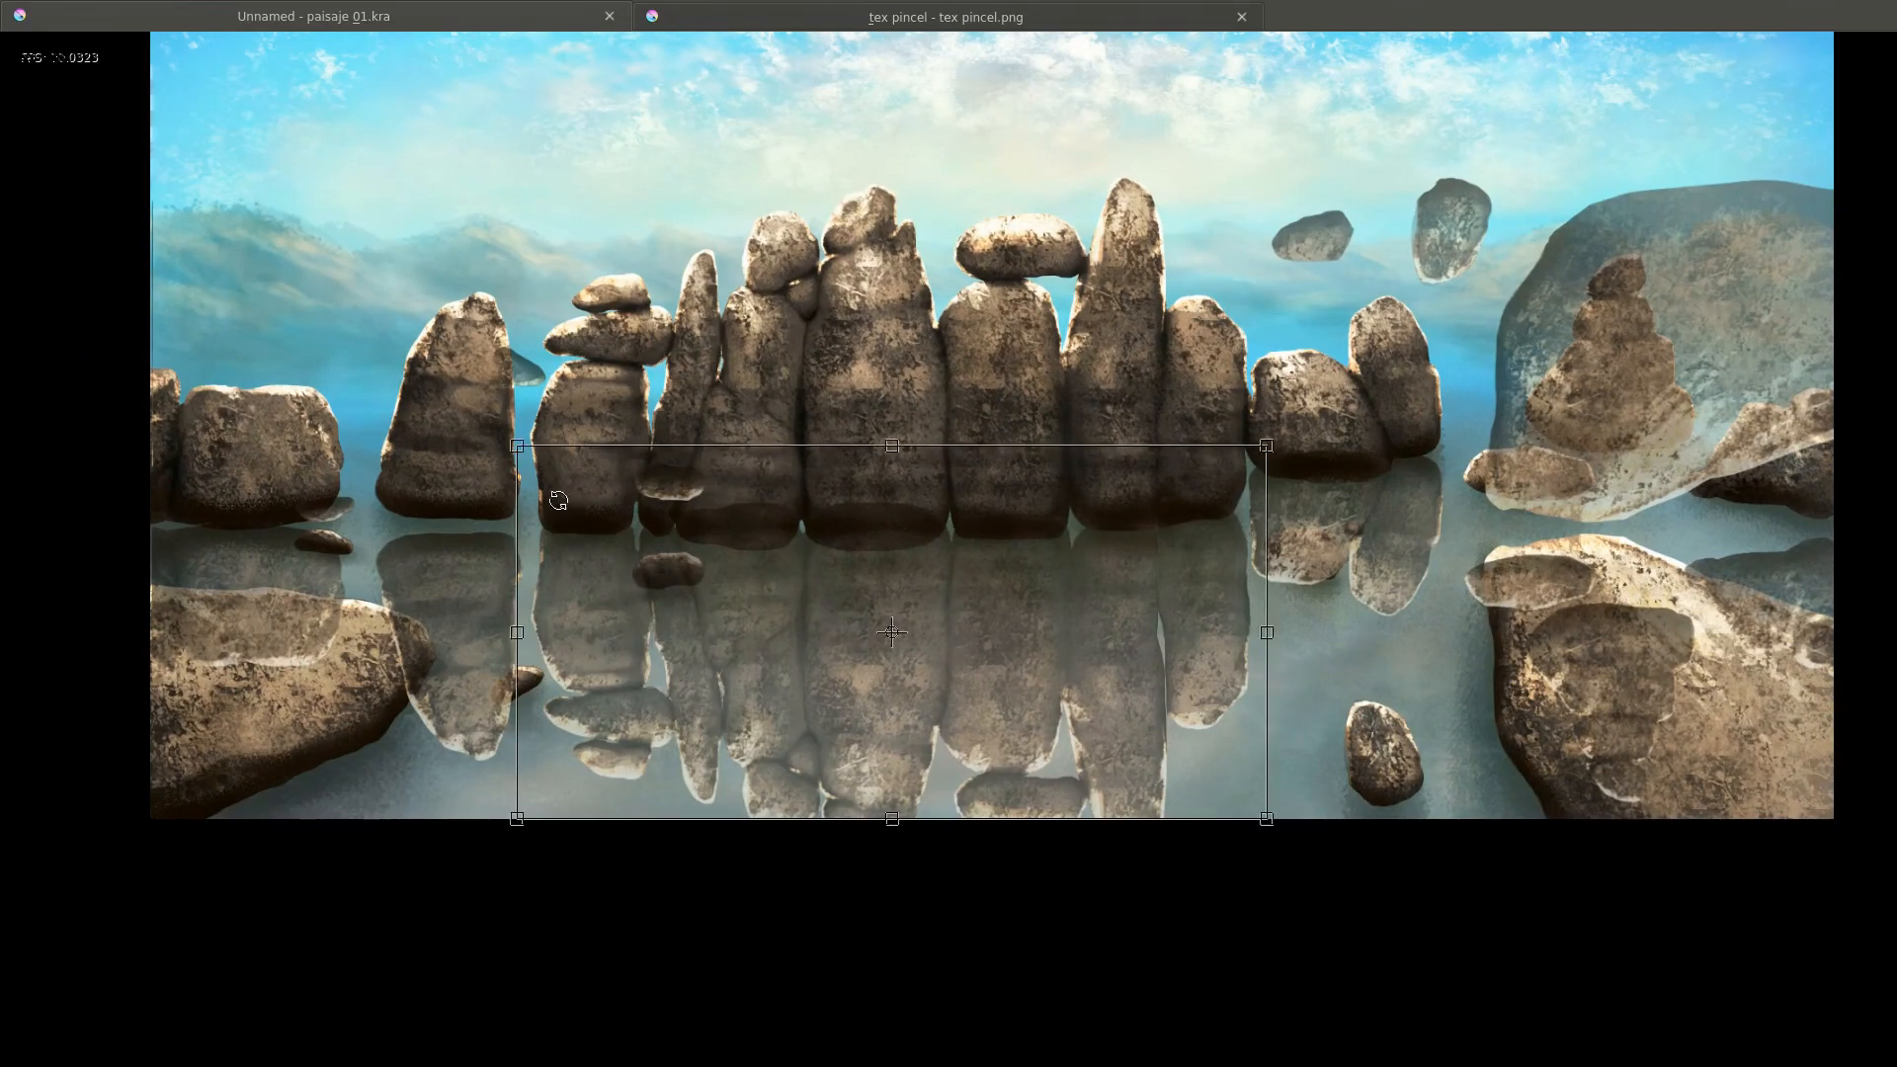
pyautogui.hotkey('ctrl', 't')
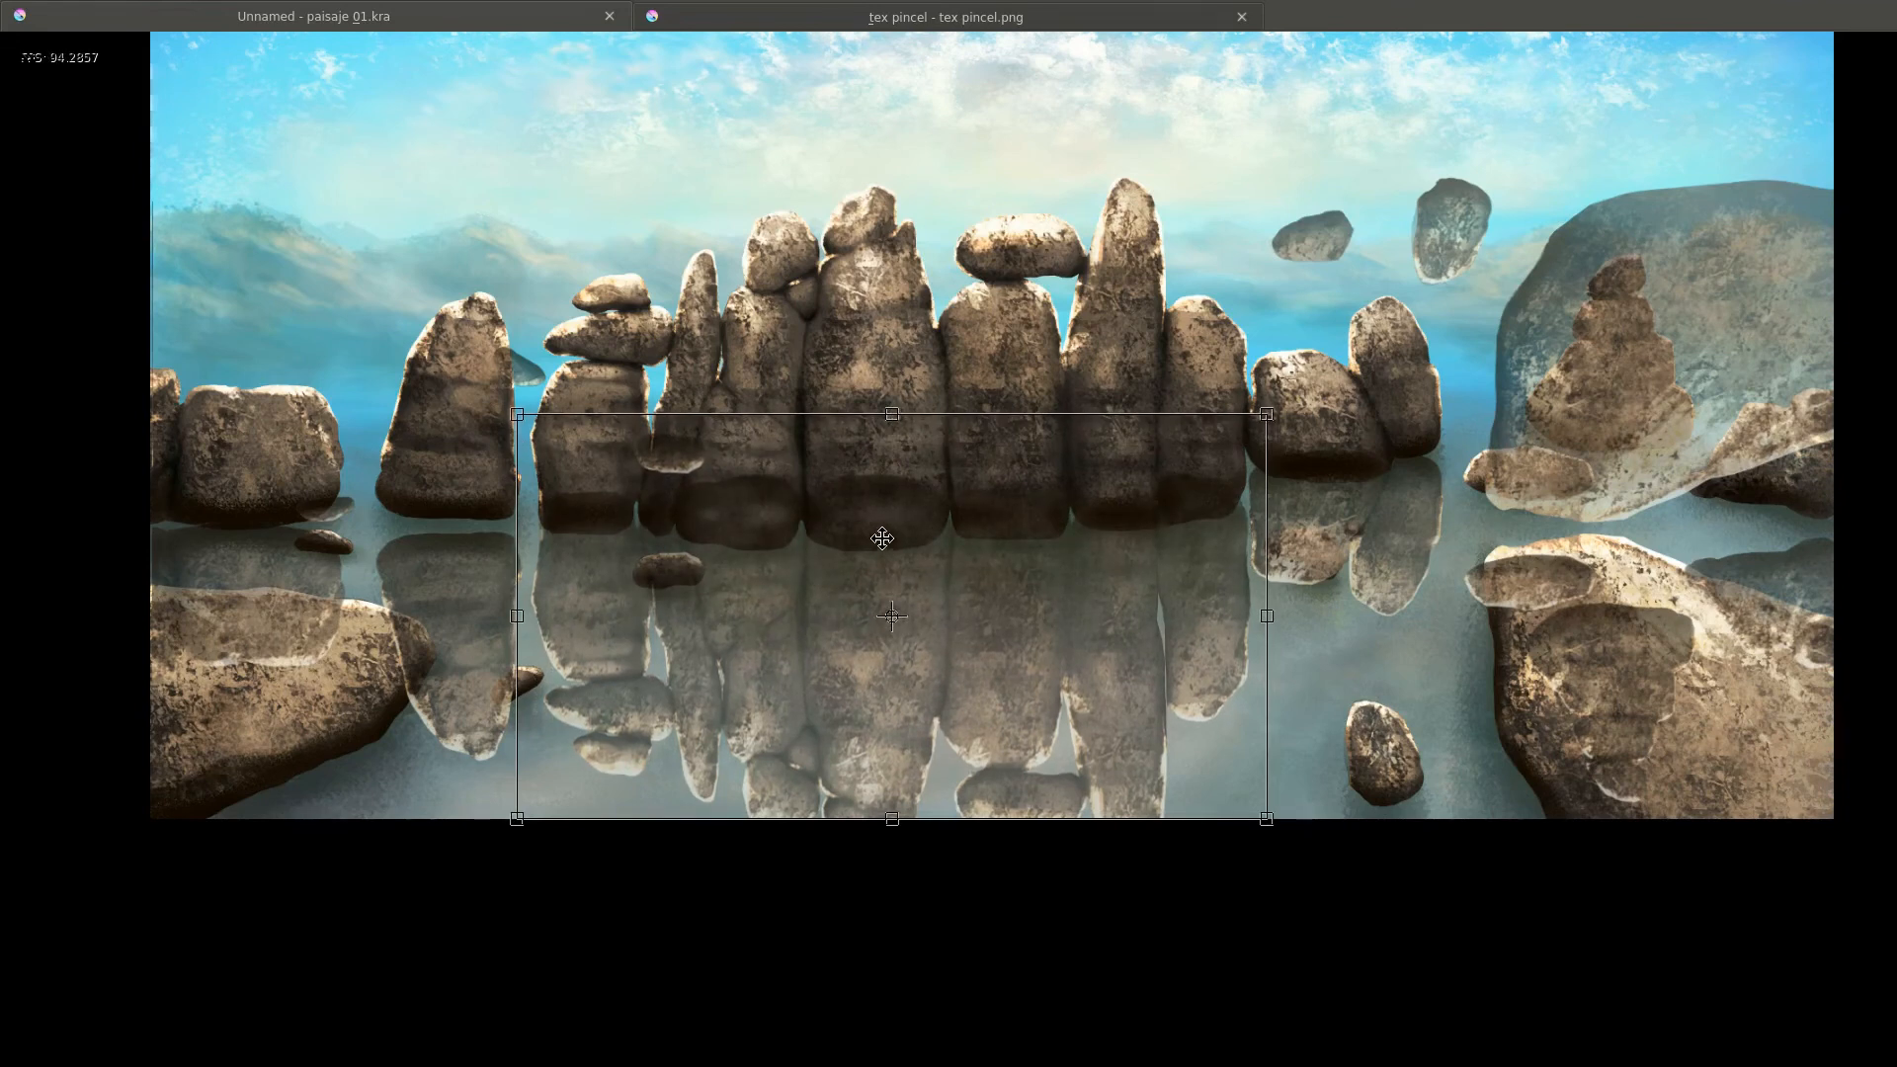
pyautogui.press('Return')
# Move the mirrored pebble from the base of the leaning rock down beneath the dark stone in the water.
pyautogui.scroll(3, 728, 395)
pyautogui.hotkey('ctrl', 't')
pyautogui.moveTo(733, 431); pyautogui.dragTo(728, 669)
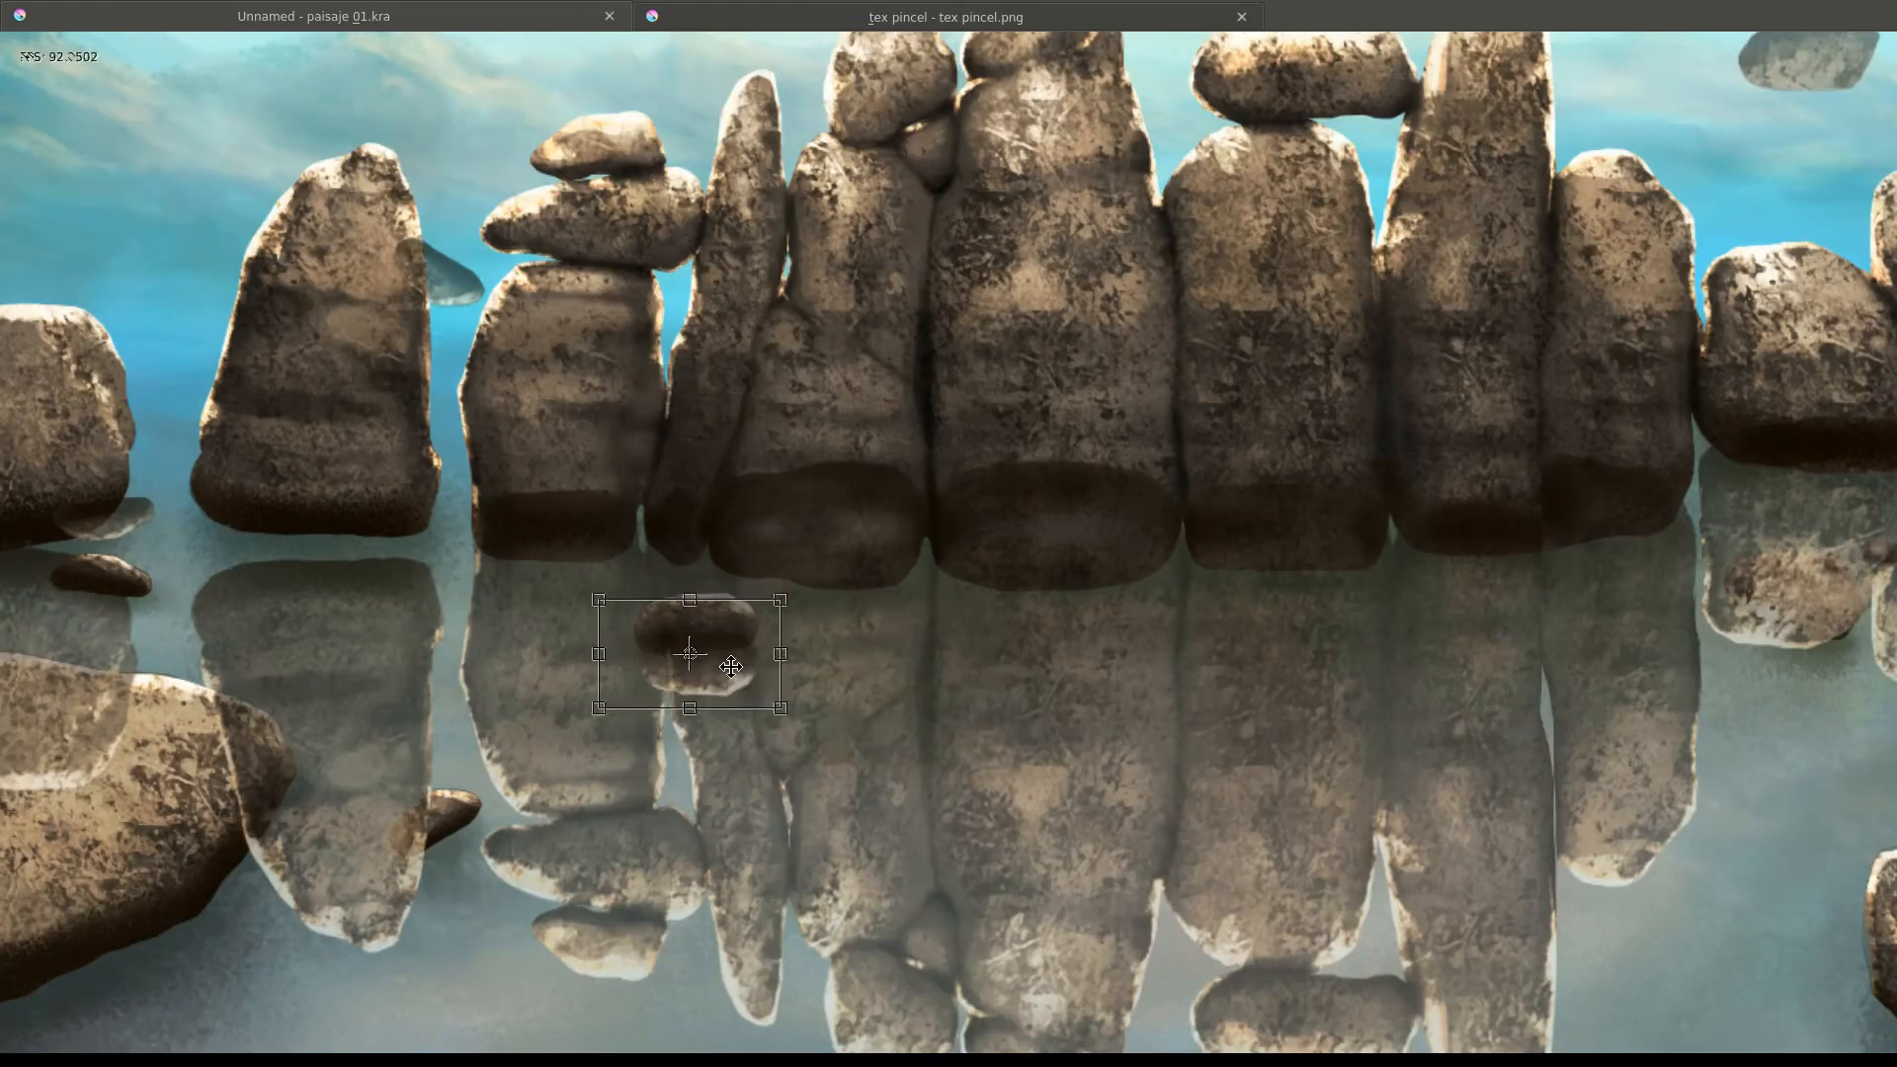
pyautogui.press('Return')
pyautogui.hotkey('ctrl', 'shift', 'a')
# Try to move and rotate the mirrored pebble beside the tapered rock onto the small stone in the water.
pyautogui.scroll(-3, 853, 612)
pyautogui.scroll(3, 601, 570)
pyautogui.scroll(-2, 720, 371)
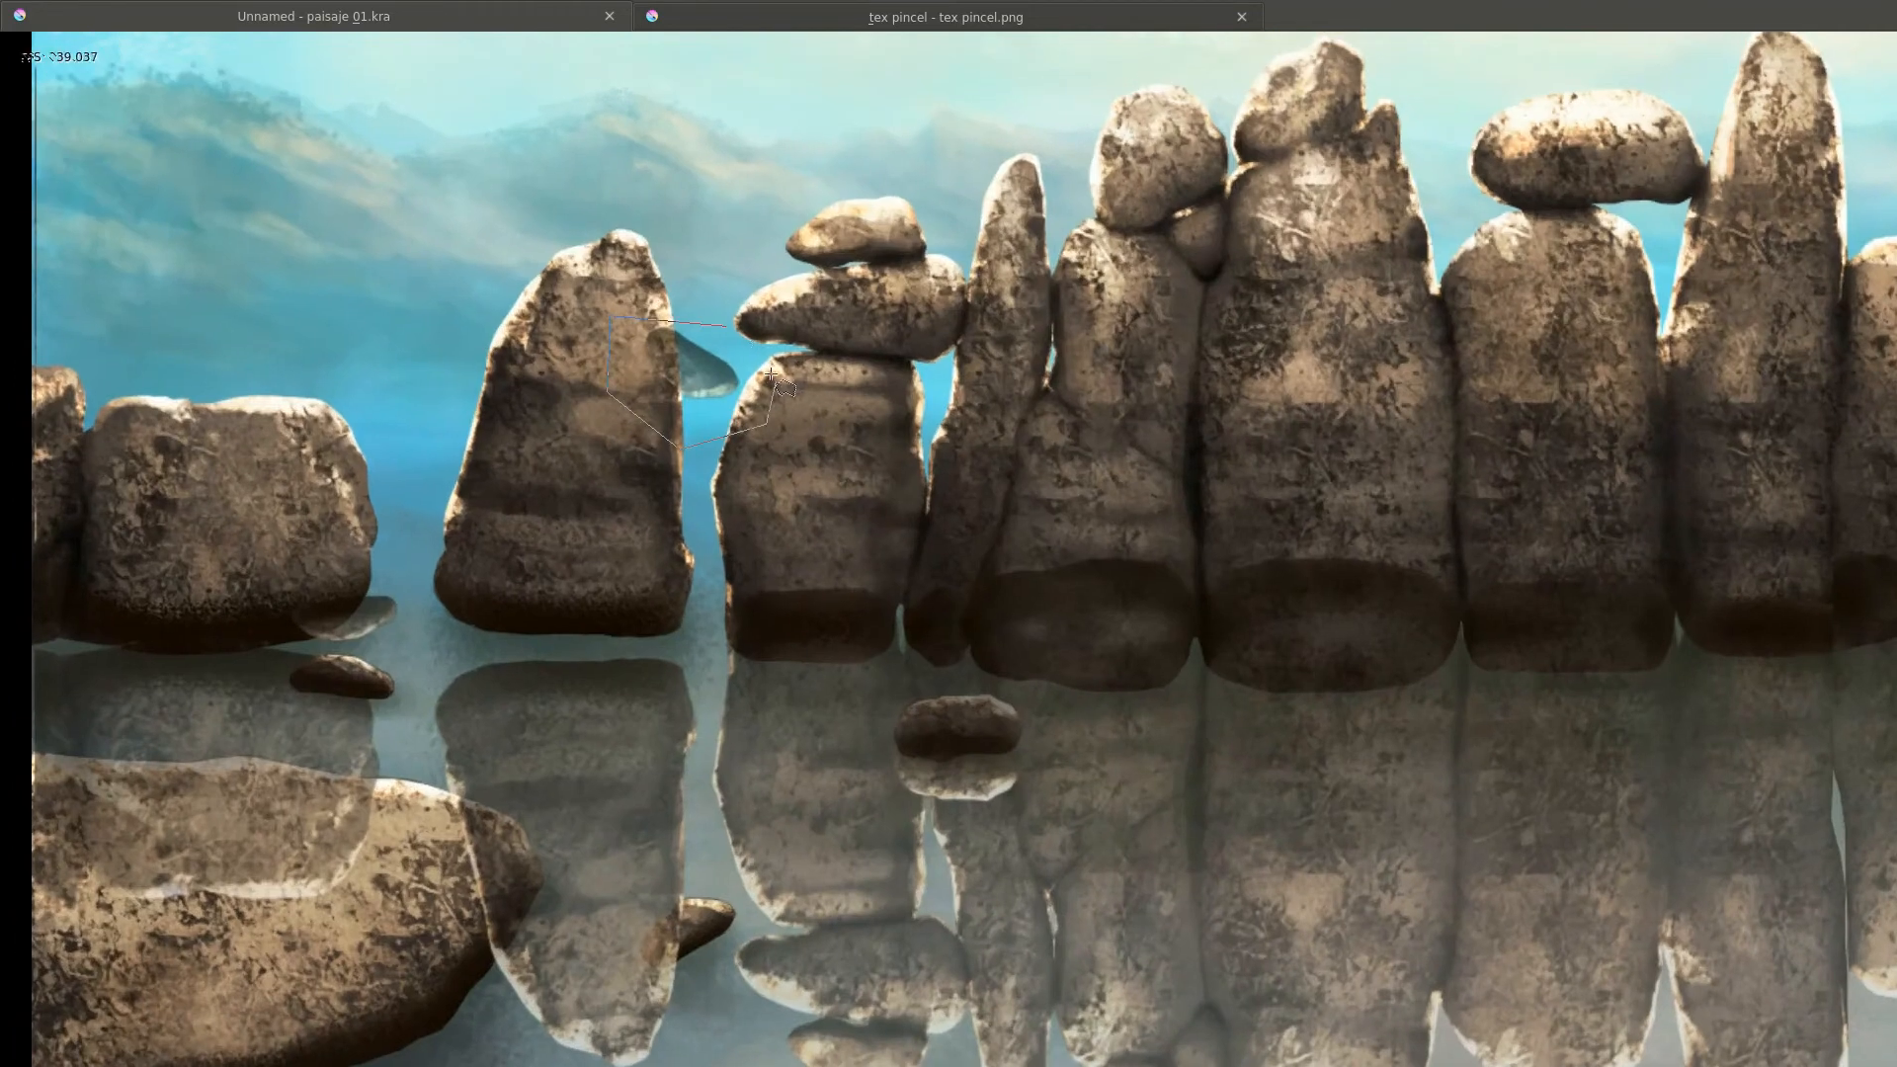
pyautogui.scroll(-2, 720, 372)
pyautogui.moveTo(610, 883); pyautogui.dragTo(765, 1020)
pyautogui.hotkey('ctrl', 't')
pyautogui.scroll(3, 720, 722)
pyautogui.moveTo(720, 722); pyautogui.dragTo(661, 701)
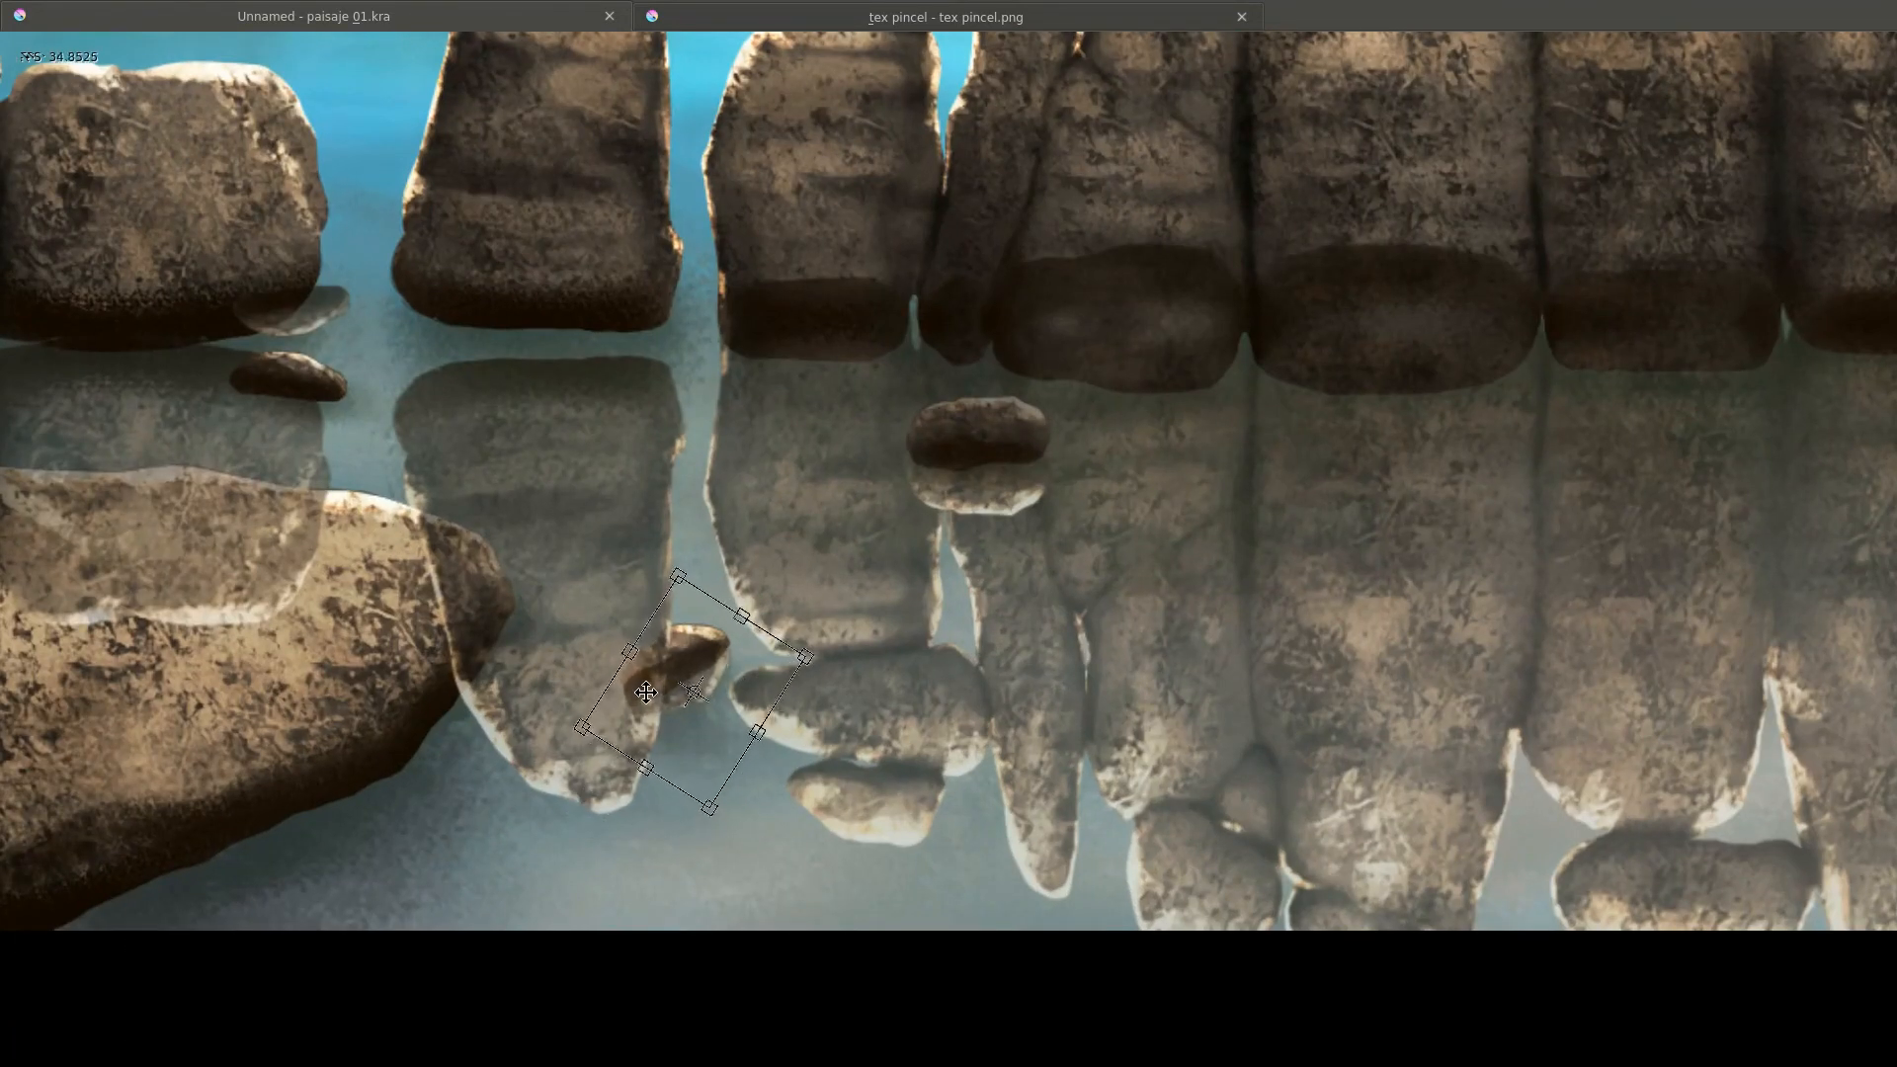
pyautogui.press('Return')
pyautogui.scroll(-3, 792, 749)
pyautogui.scroll(3, 681, 417)
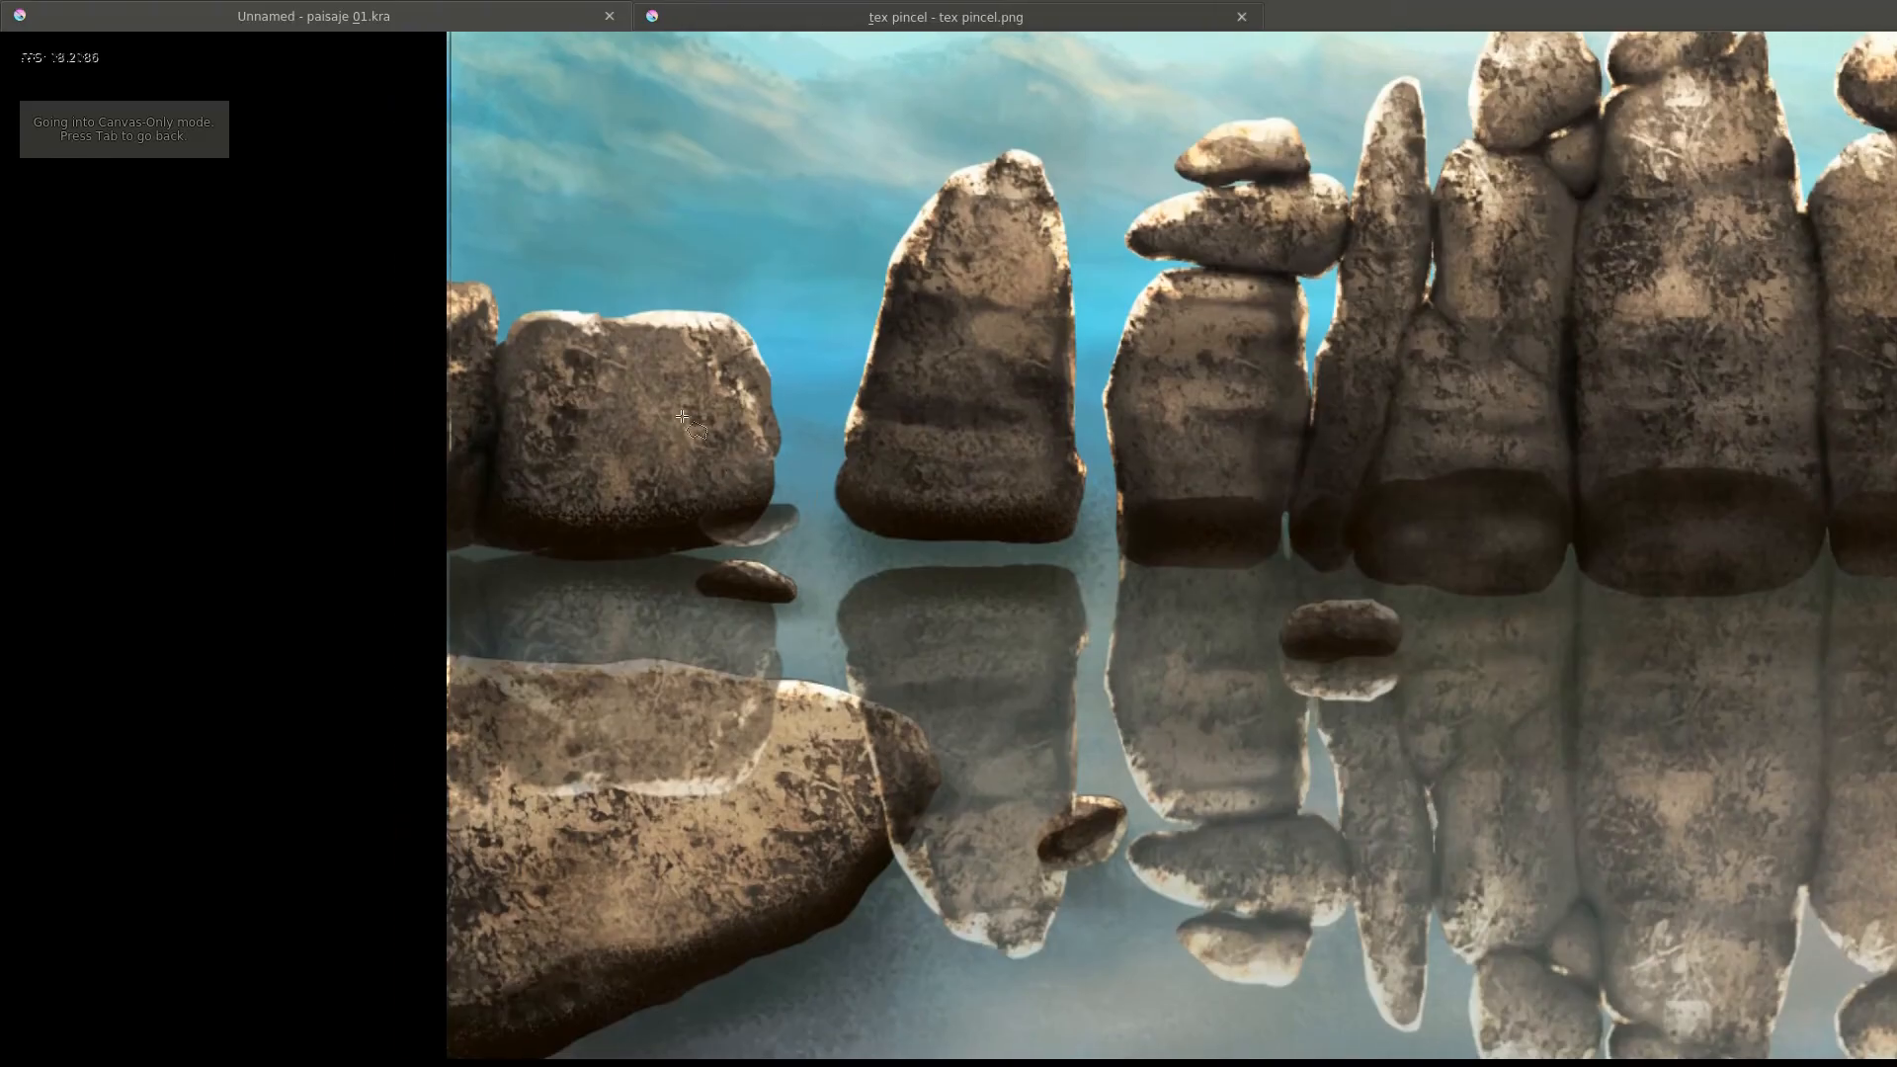
# Try to raise the mirrored far-left boulders together with their pebble toward the boulders' bases.
pyautogui.doubleClick(449, 401)
pyautogui.hotkey('ctrl', 't')
pyautogui.moveTo(632, 559); pyautogui.dragTo(647, 504)
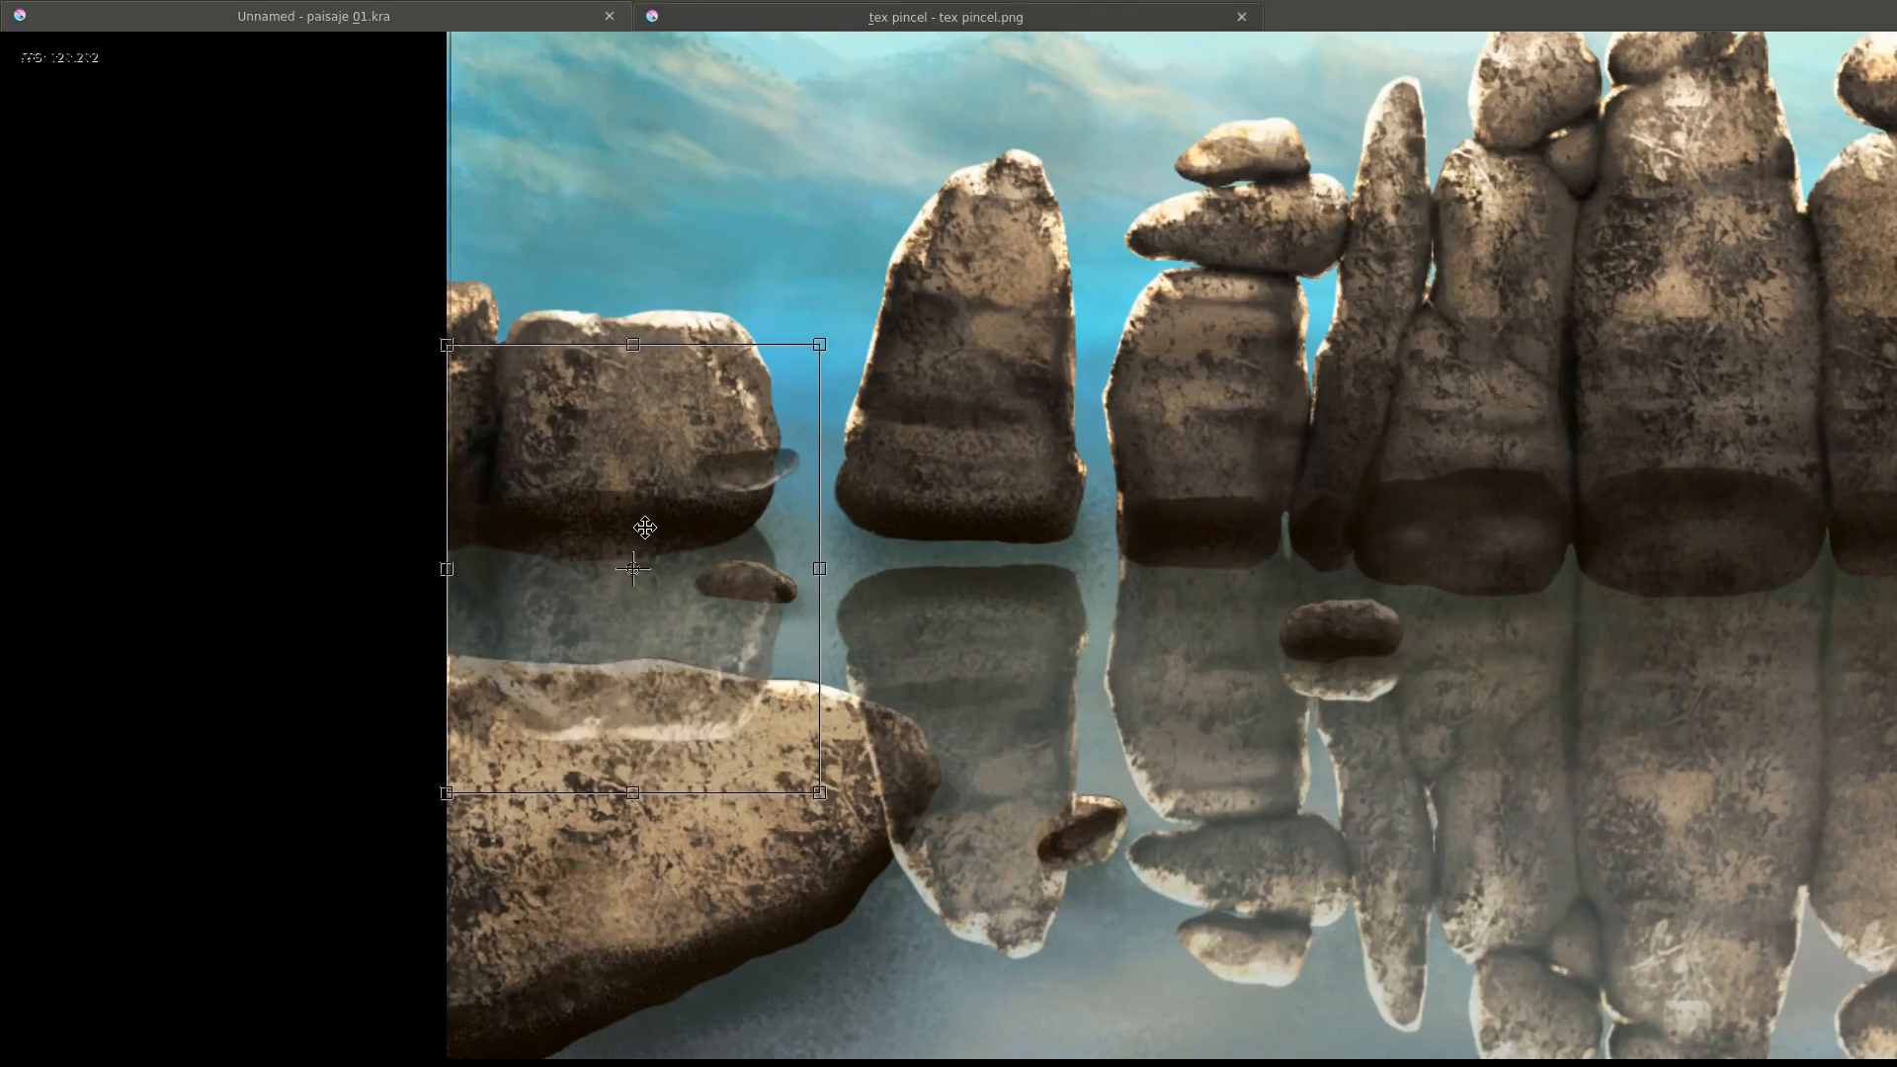
pyautogui.press('Tab')
pyautogui.scroll(-3, 934, 515)
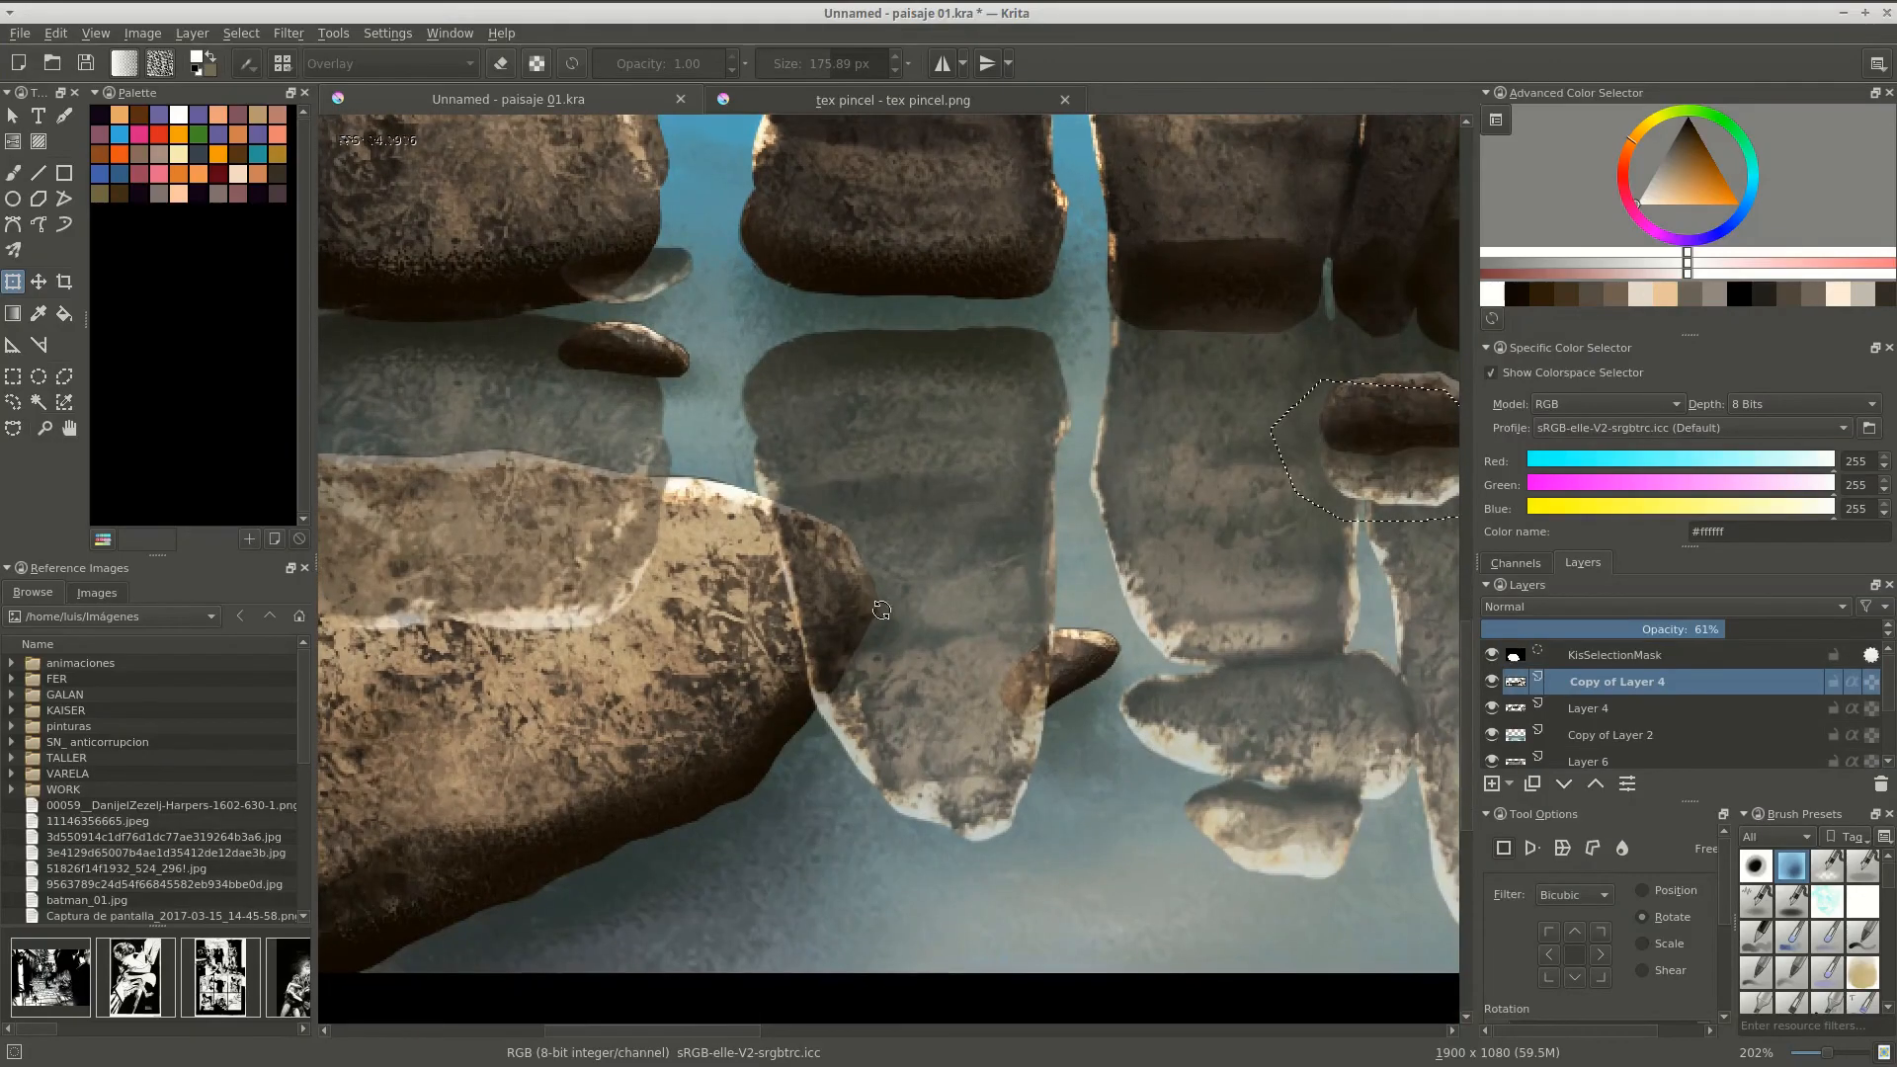
# Outline the mirrored tapered rock and raise it until it overlaps the base of the standing rock.
pyautogui.press('Tab')
pyautogui.scroll(3, 934, 515)
pyautogui.click(873, 443)
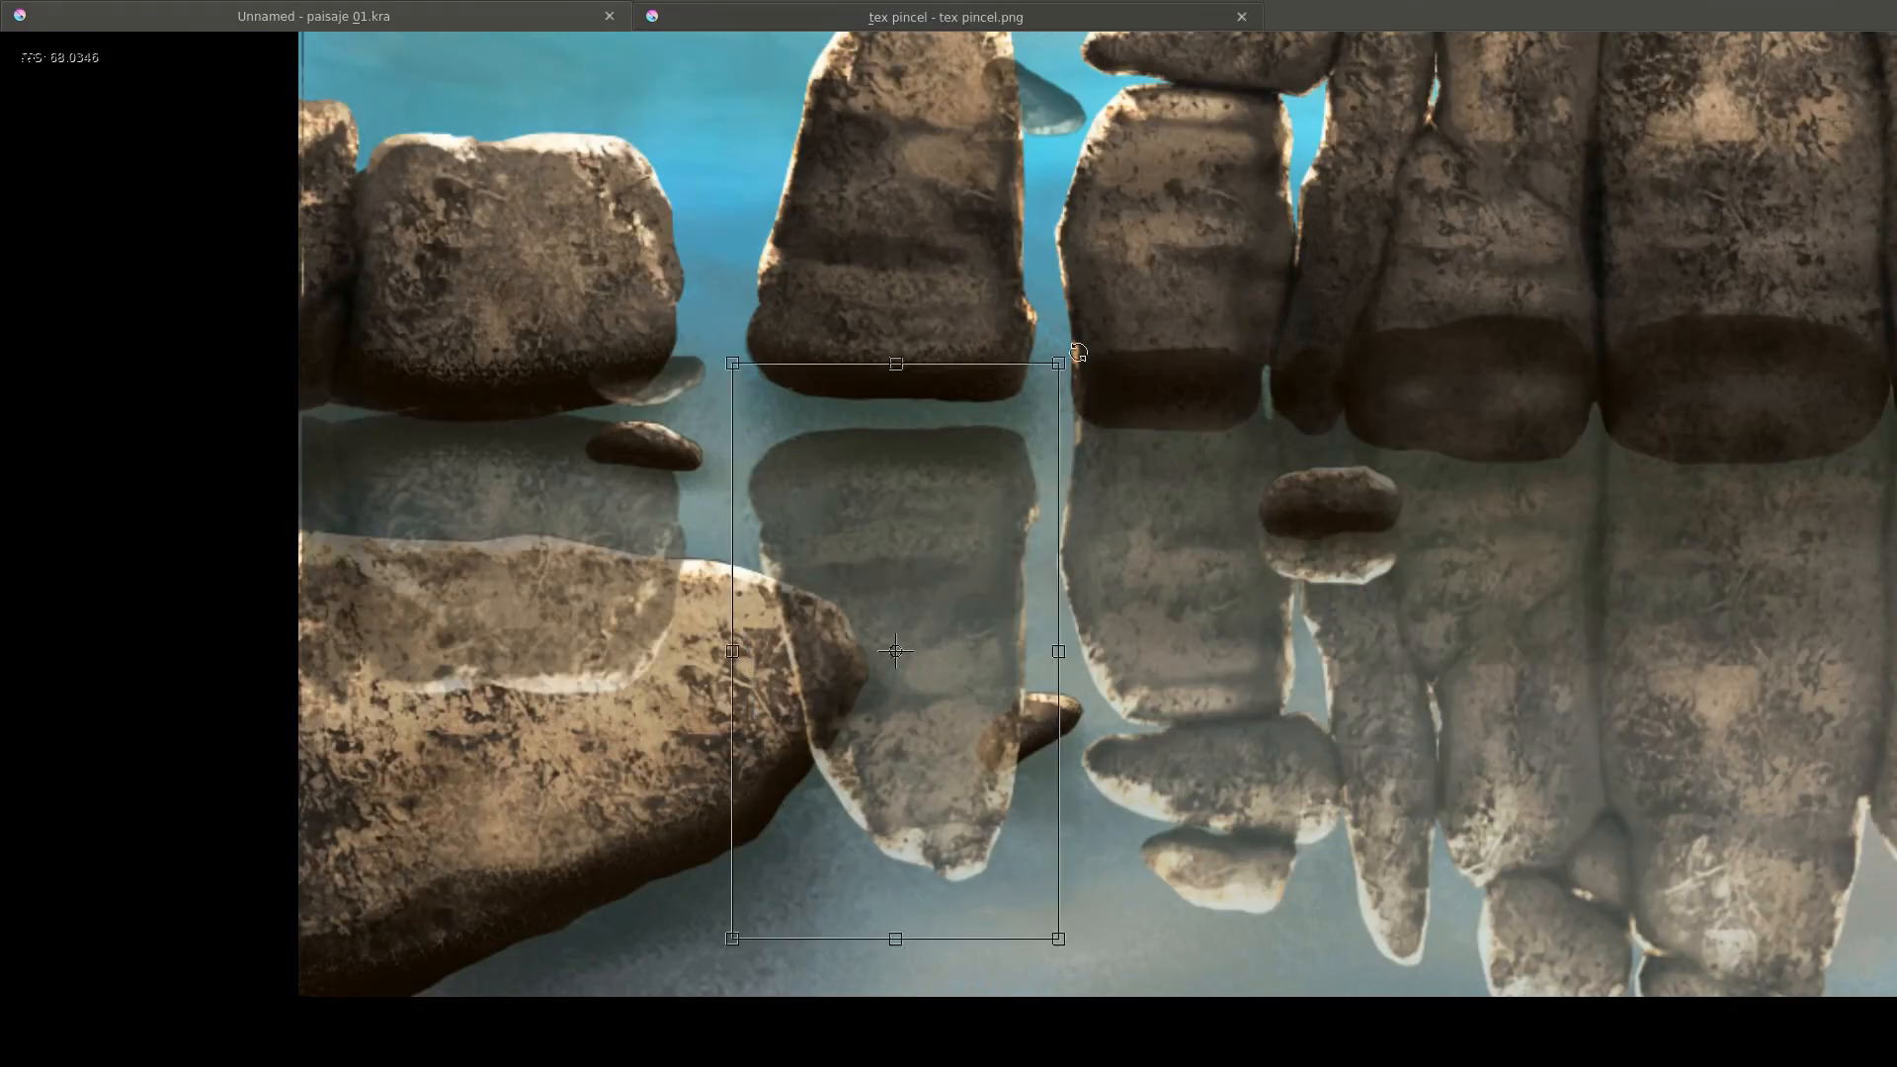
pyautogui.scroll(-3, 873, 443)
pyautogui.press('Up')
pyautogui.press('Up')
pyautogui.press('Up')
pyautogui.press('Up')
pyautogui.press('Up')
pyautogui.press('Up')
pyautogui.press('Up')
pyautogui.press('Up')
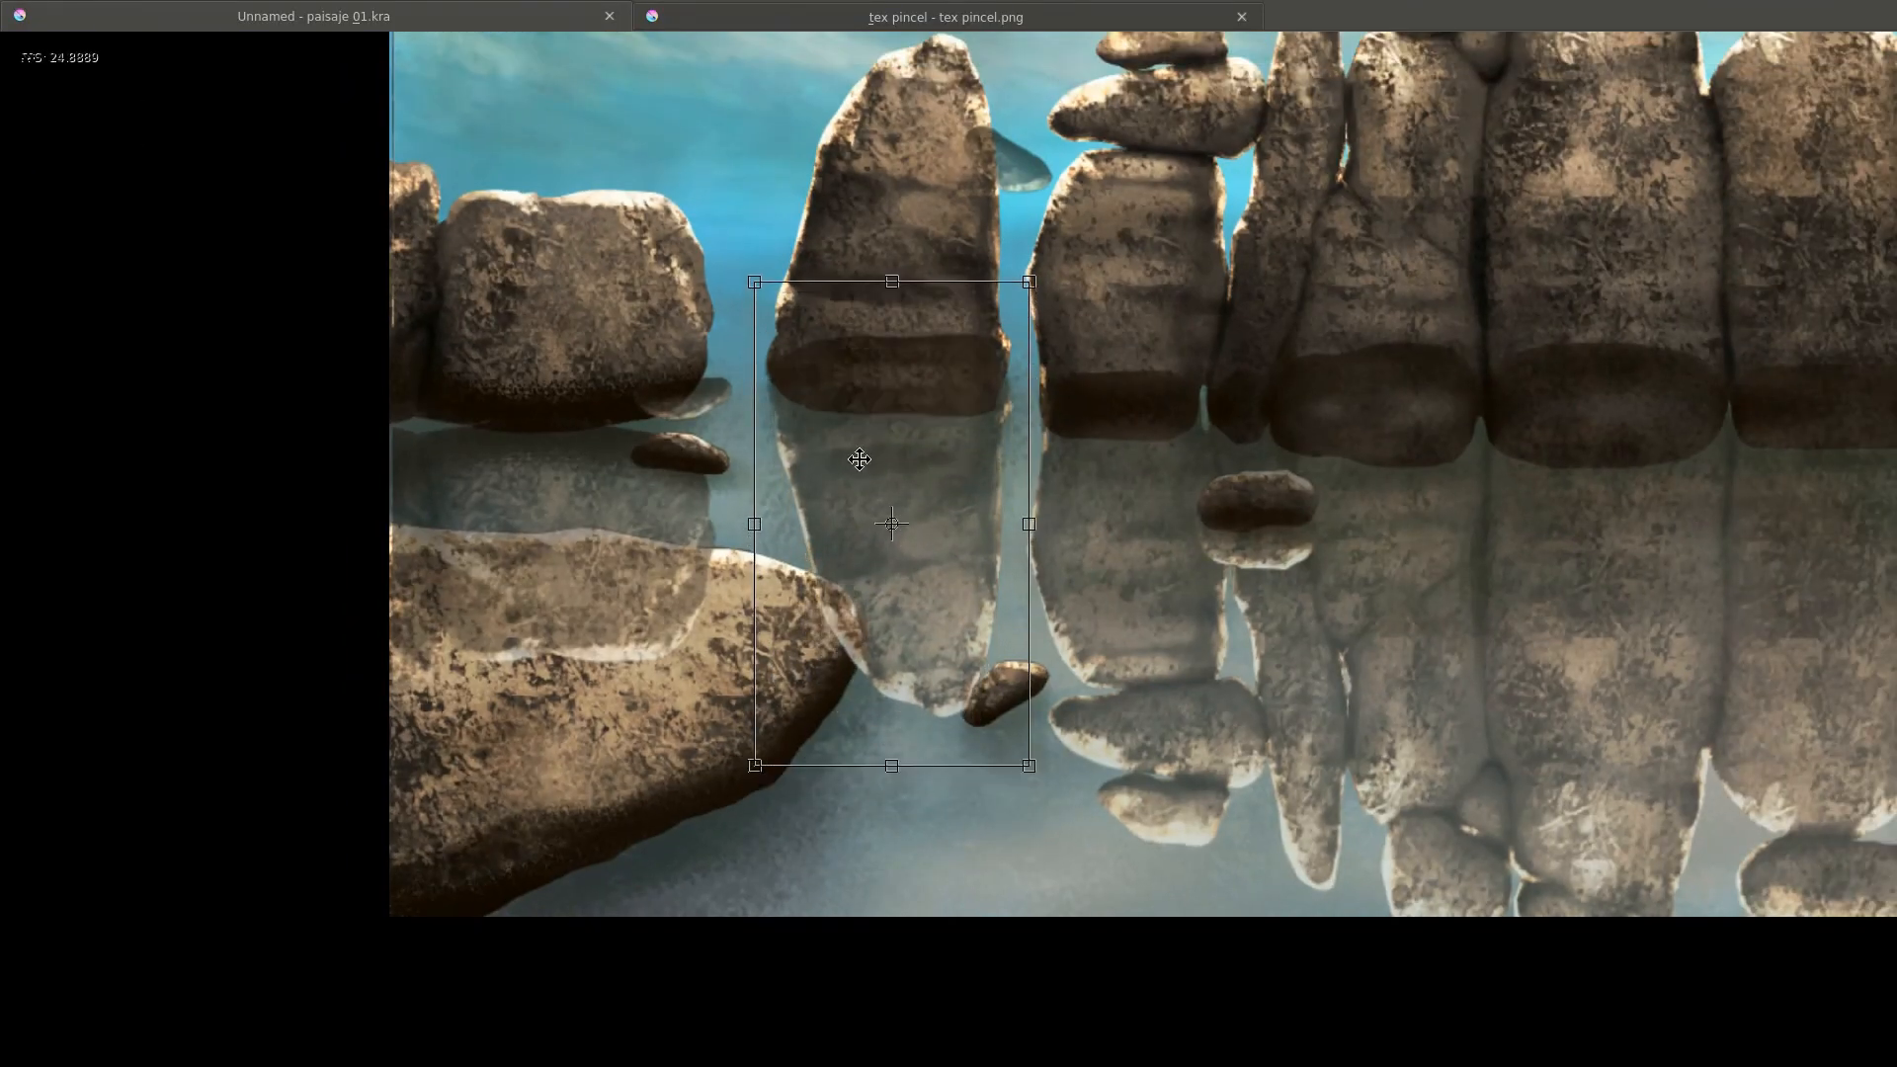
pyautogui.press('Return')
# Move the mirrored pebble beside the tapered rock down onto the small stone in the water and angle it to match.
pyautogui.scroll(3, 948, 376)
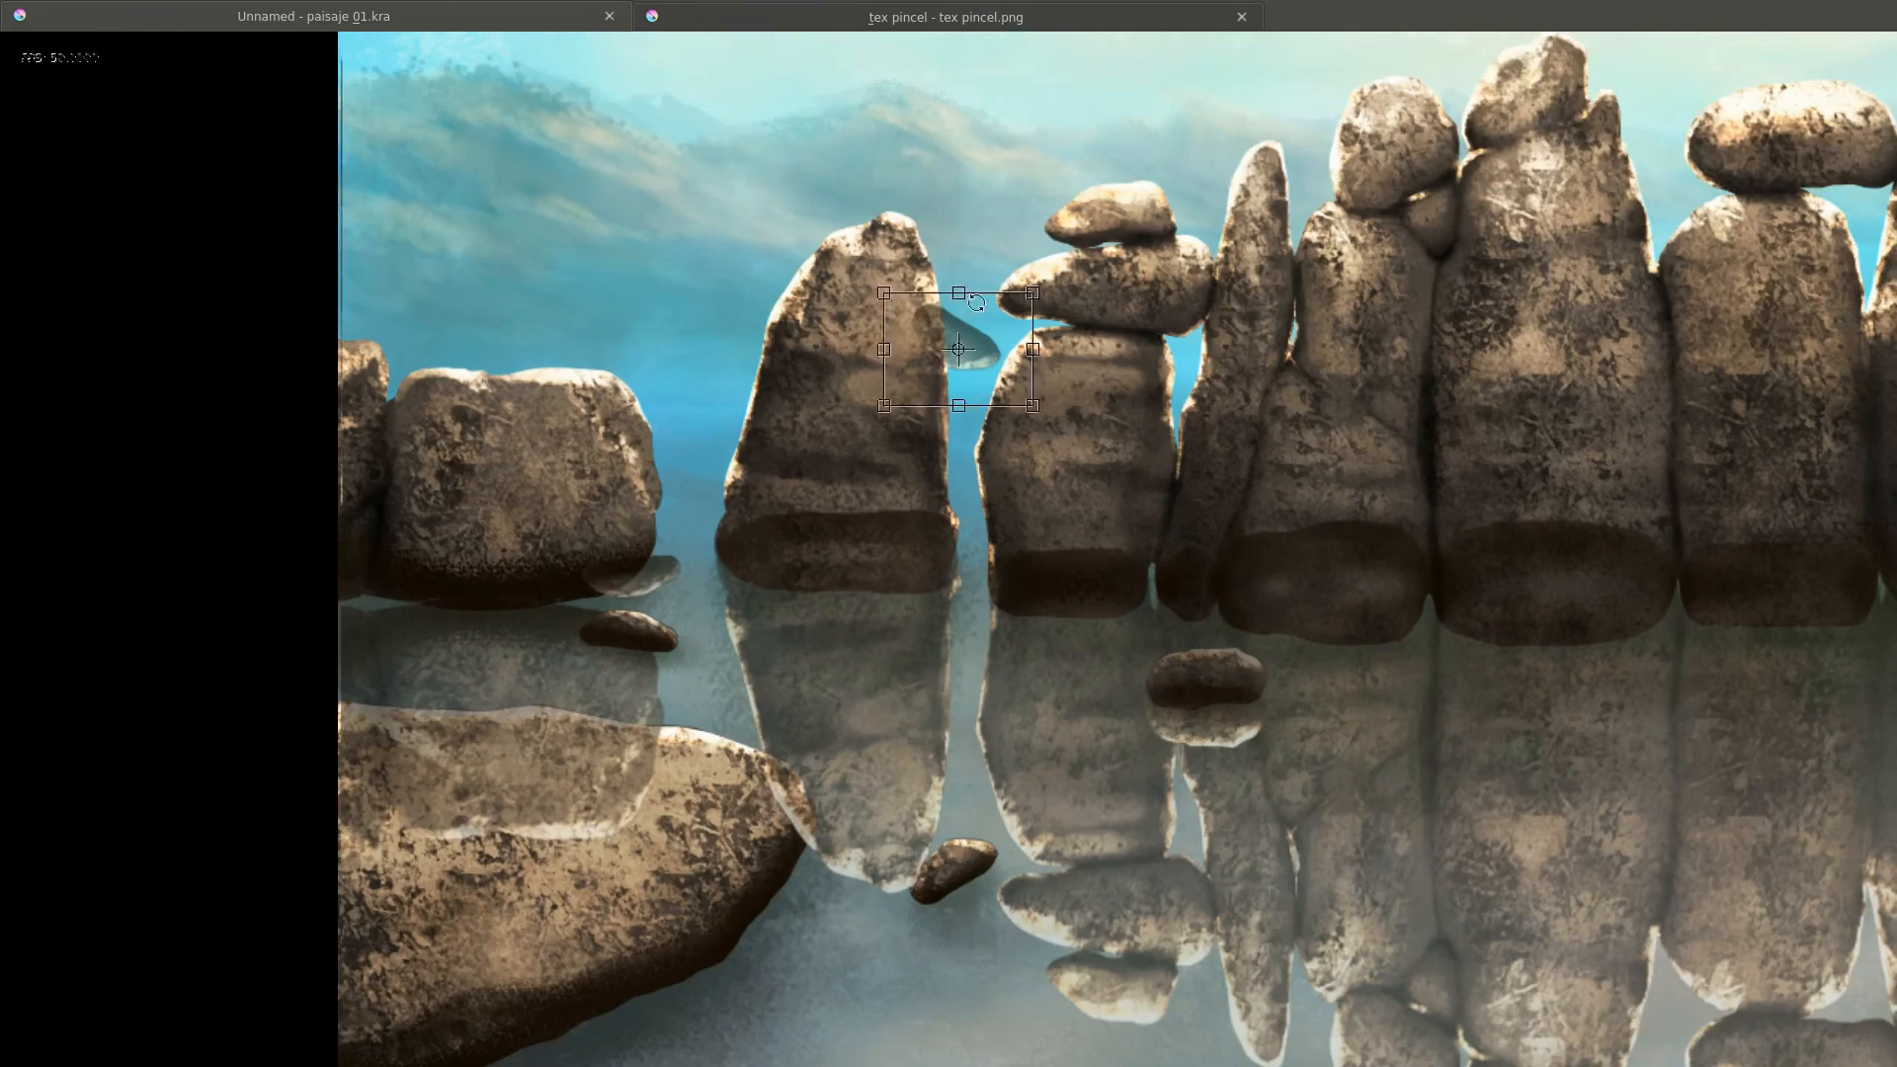
pyautogui.moveTo(976, 302); pyautogui.dragTo(930, 902)
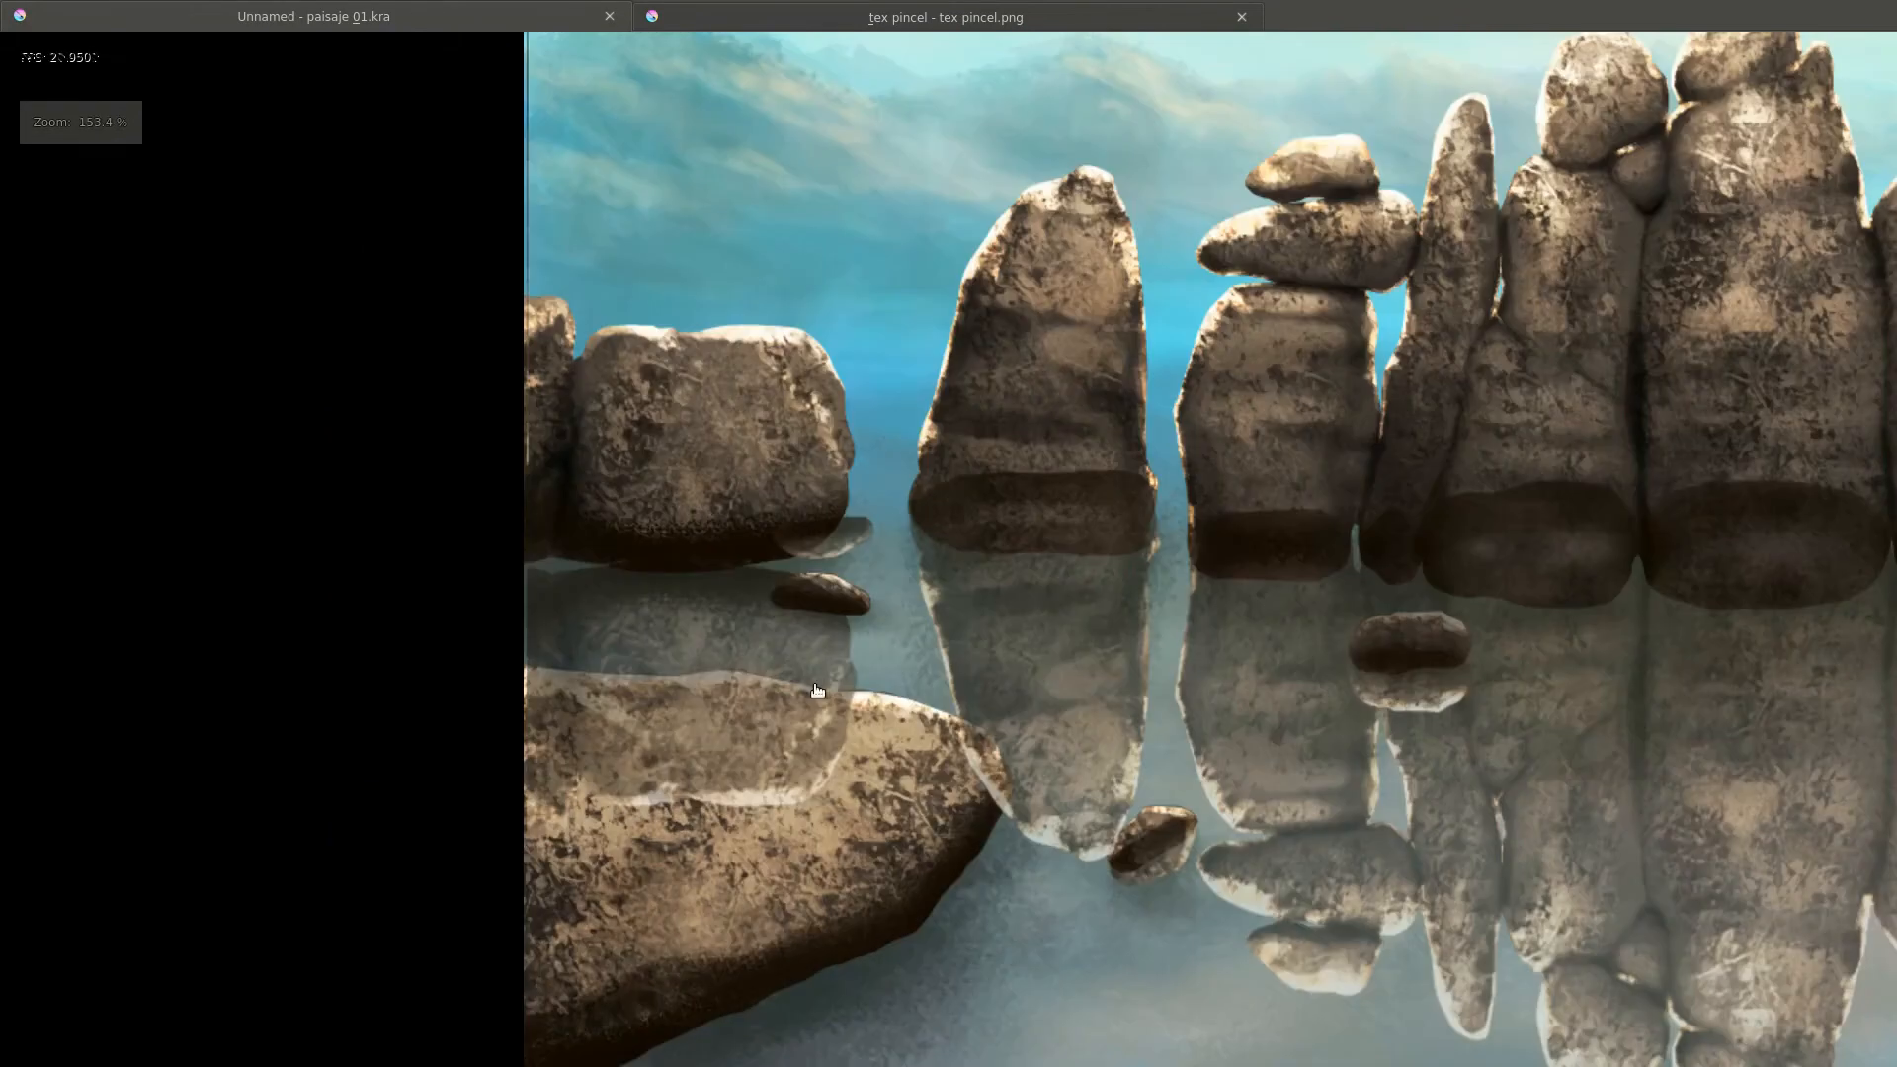
pyautogui.press('Tab')
pyautogui.press('Tab')
# Raise the mirrored far-left boulders to their bases and move their mirrored pebble down to the small stone in the water.
pyautogui.click(381, 466)
pyautogui.click(330, 656)
pyautogui.click(402, 846)
pyautogui.click(682, 928)
pyautogui.click(825, 845)
pyautogui.click(797, 451)
pyautogui.hotkey('ctrl', 't')
pyautogui.moveTo(797, 452); pyautogui.dragTo(798, 372)
pyautogui.press('Return')
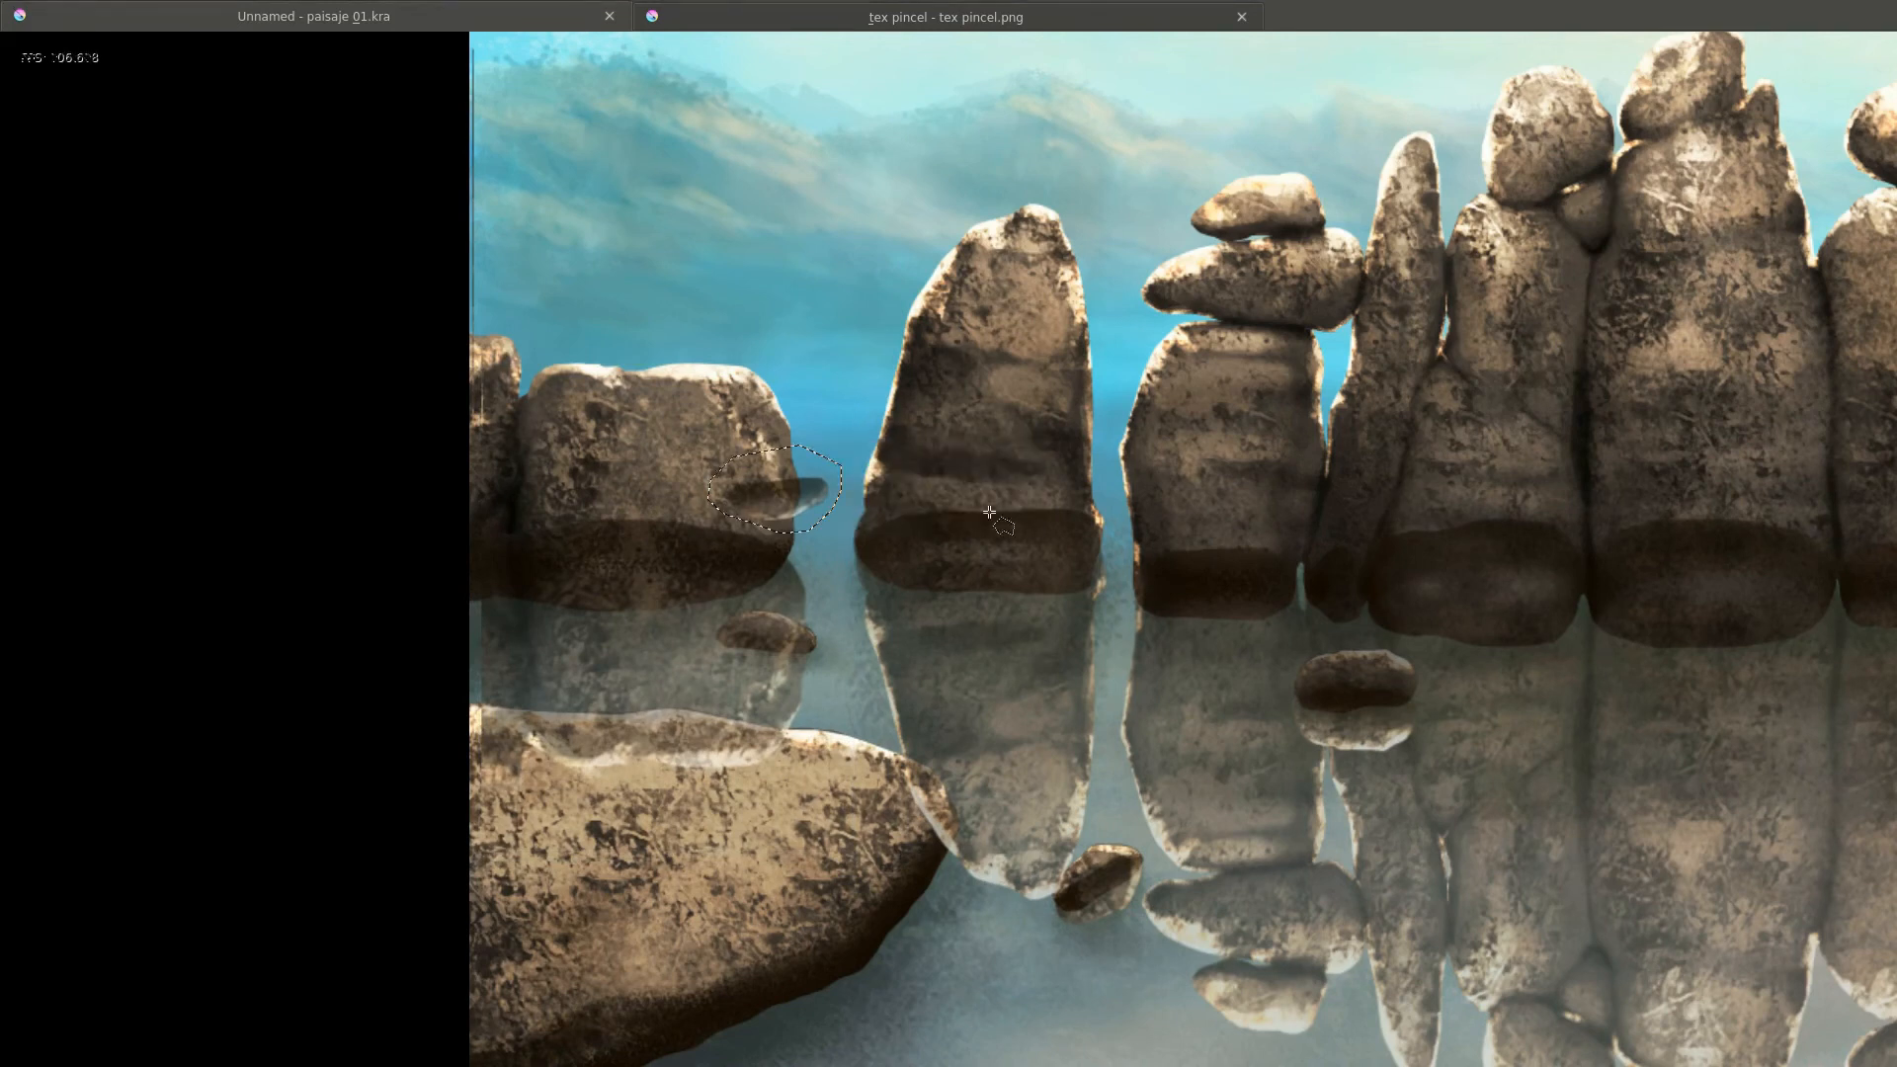
pyautogui.scroll(-3, 647, 723)
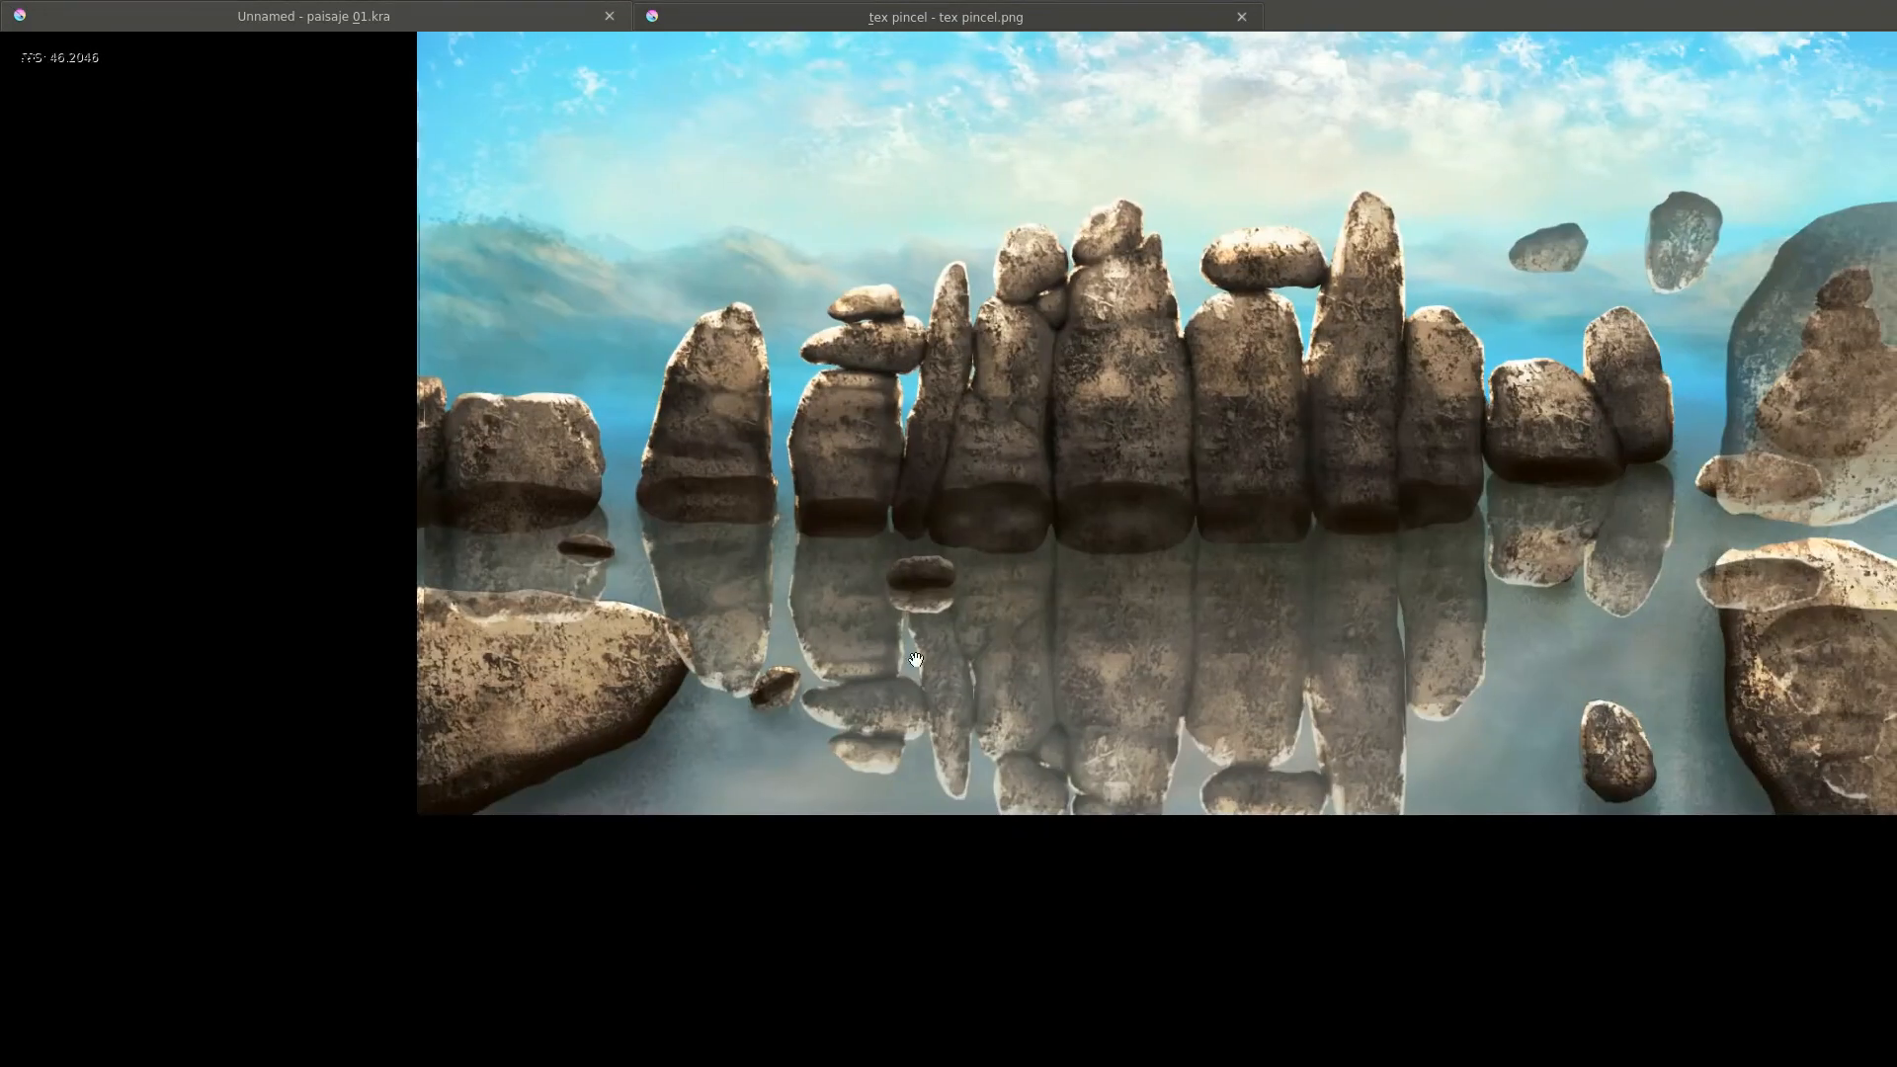
pyautogui.press('m')
# Move the mirrored flat stone from the sky down beneath its stone below the pair of small rocks.
pyautogui.scroll(2, 945, 607)
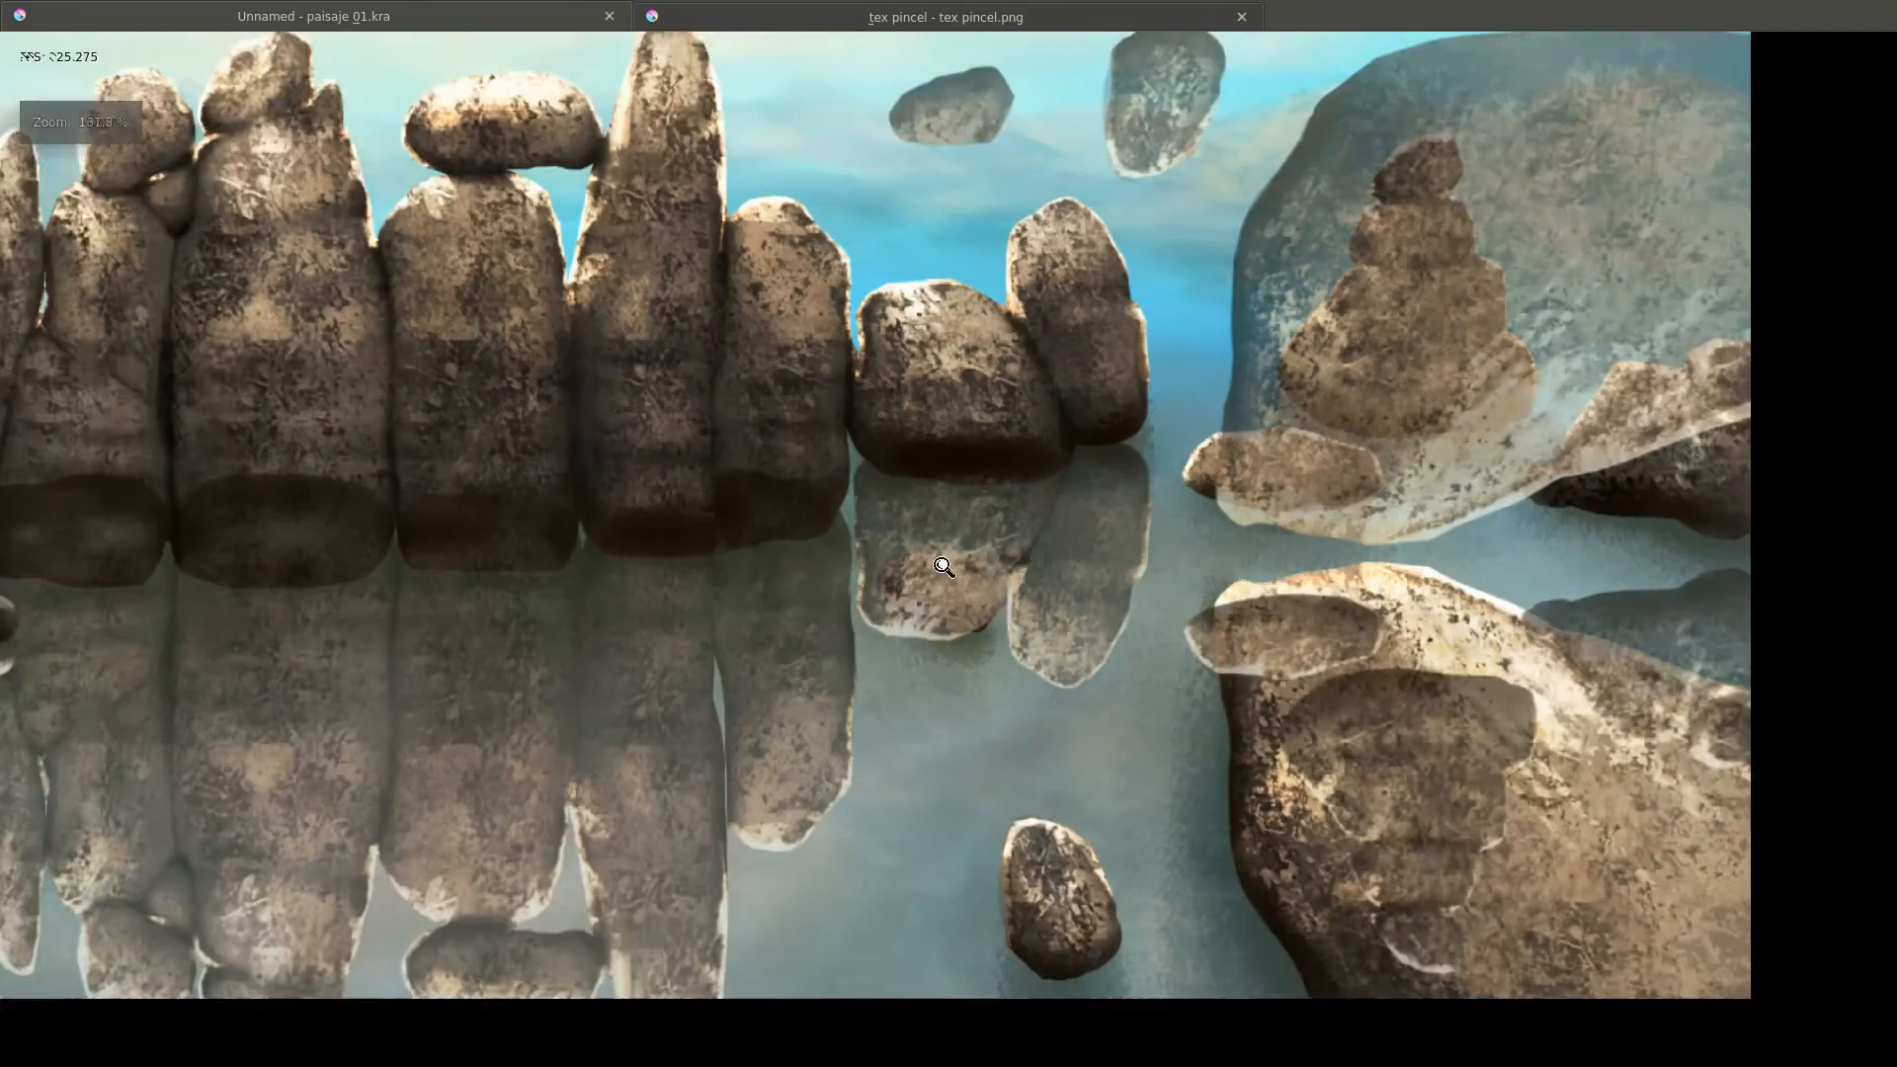
pyautogui.moveTo(818, 305); pyautogui.dragTo(808, 776)
pyautogui.scroll(-2, 808, 776)
pyautogui.scroll(3, 994, 394)
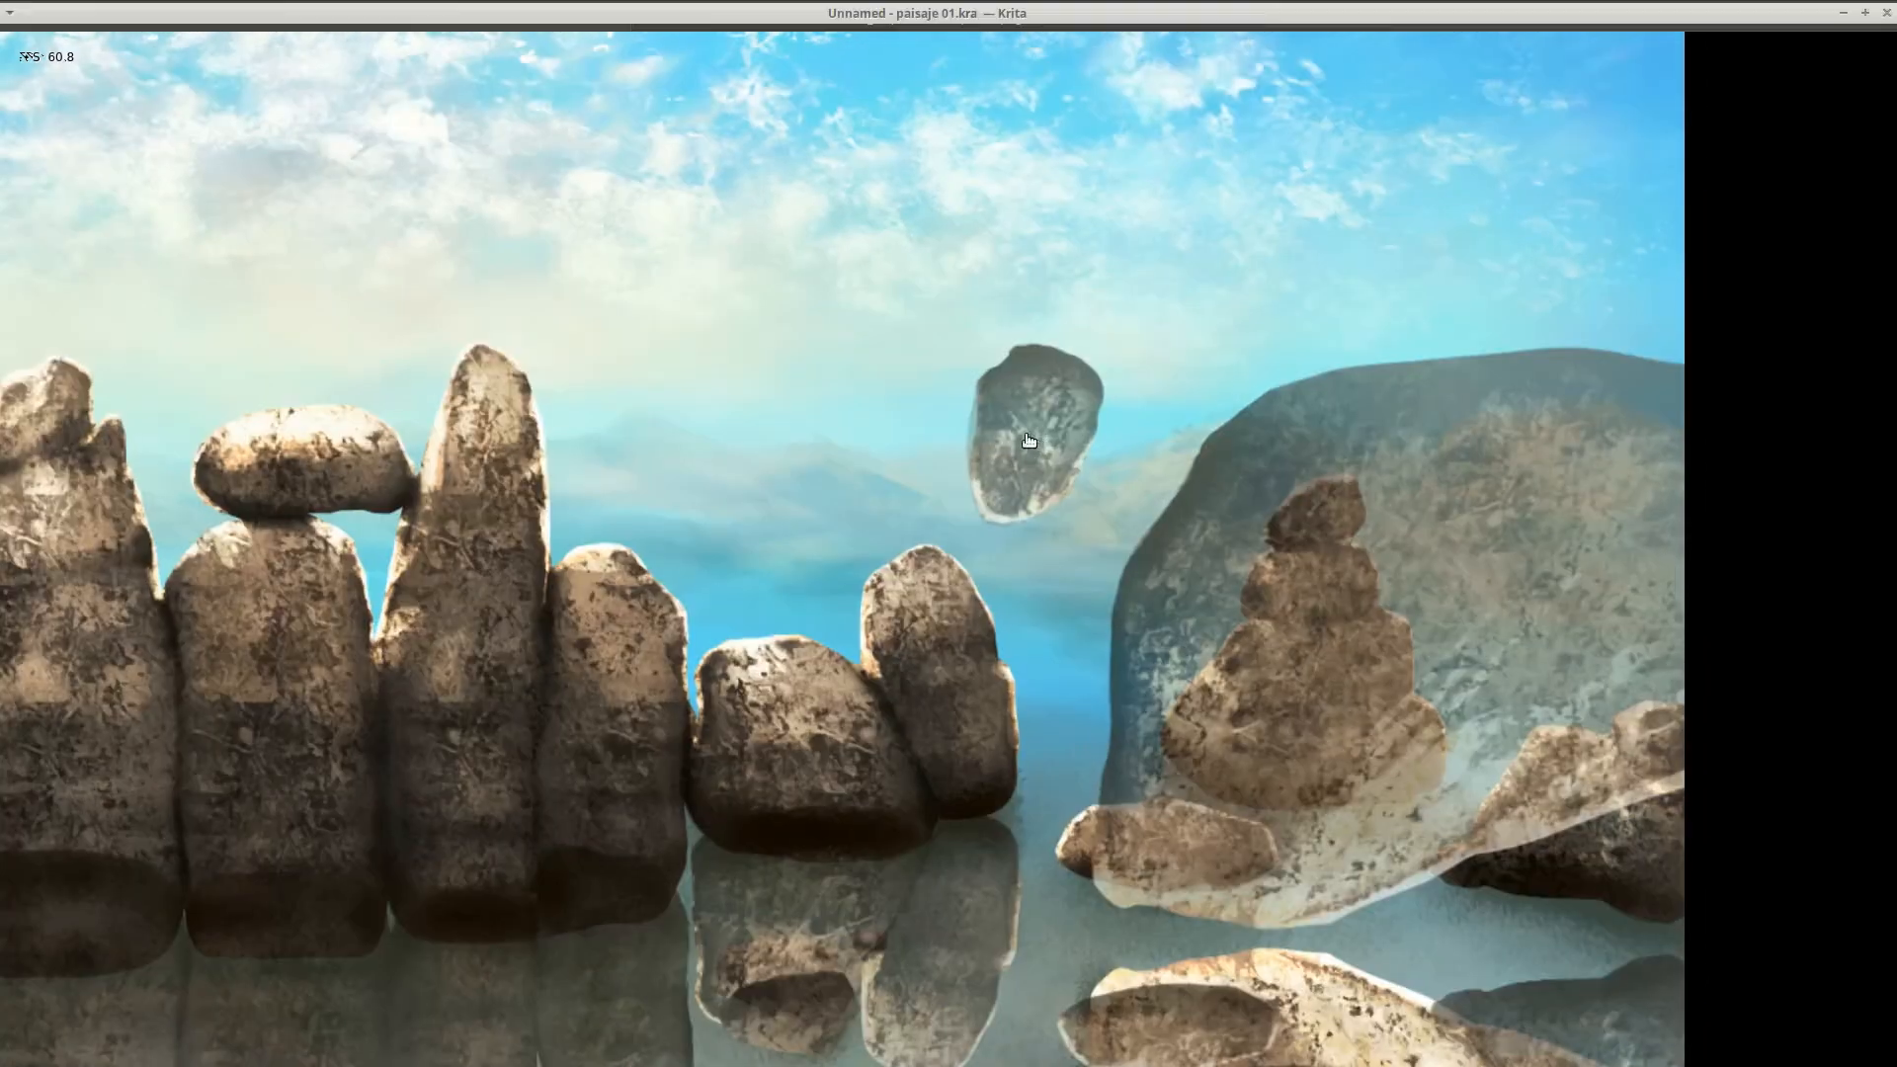
# Move the mirrored oval stone from the sky down onto the lone stone in the foreground water.
pyautogui.scroll(-1, 995, 394)
pyautogui.hotkey('ctrl', 't')
pyautogui.moveTo(982, 390); pyautogui.dragTo(931, 819)
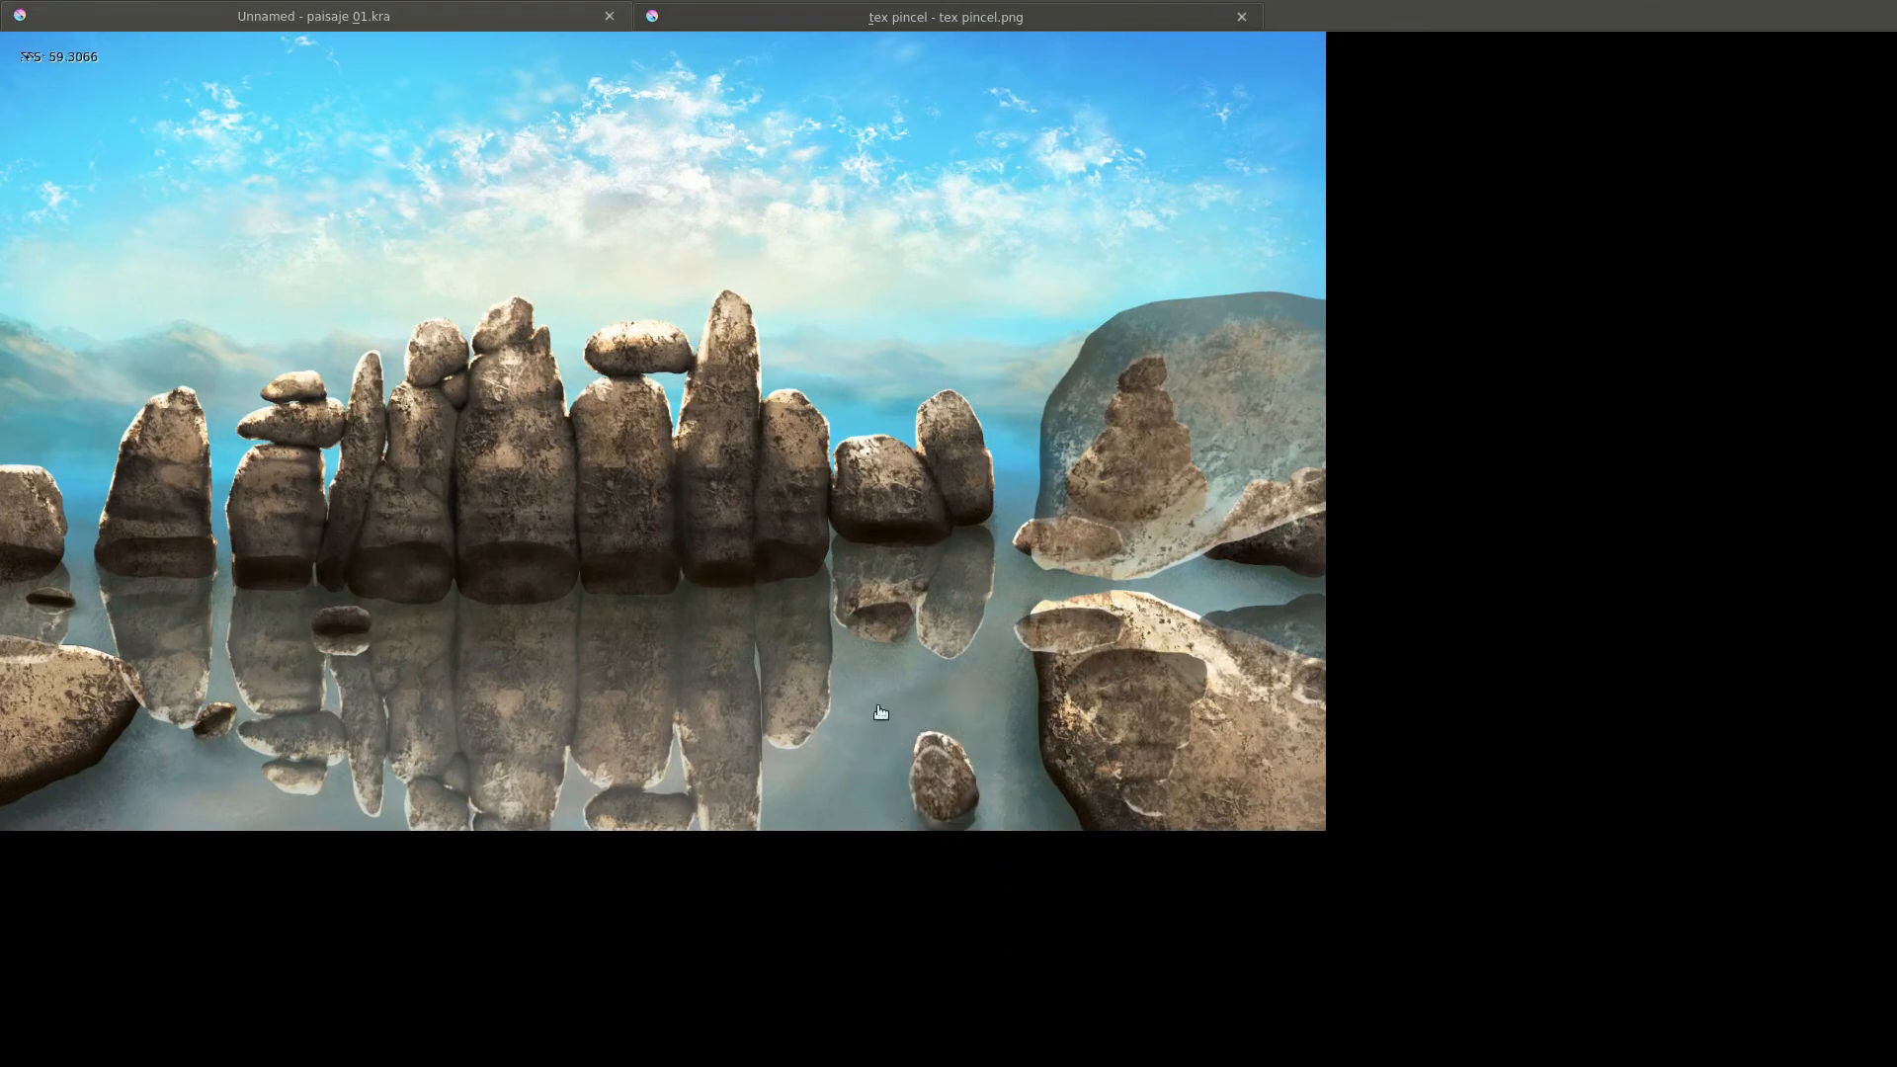
pyautogui.scroll(-1, 880, 711)
pyautogui.scroll(2, 997, 475)
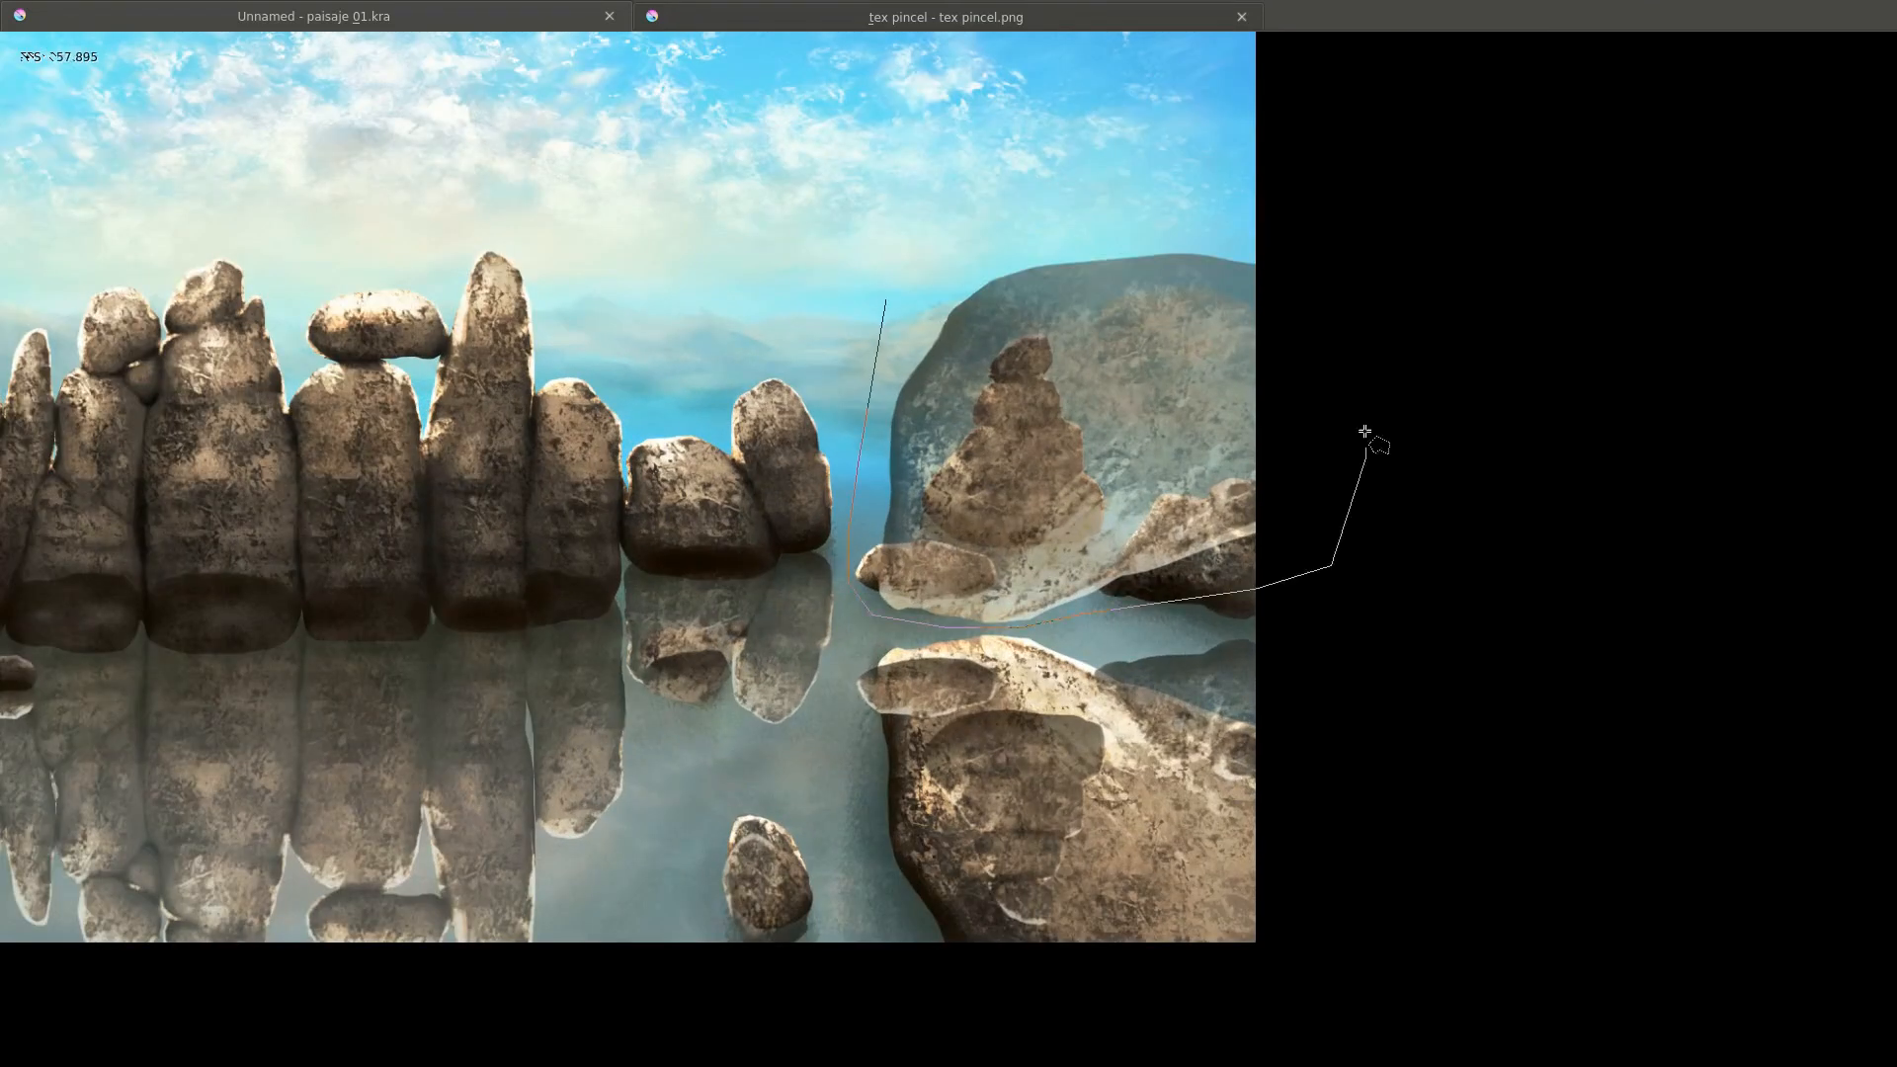
# Outline the large mirrored boulder behind the stacked rocks and move it up into the sky.
pyautogui.moveTo(1364, 431); pyautogui.dragTo(987, 211)
pyautogui.scroll(-1, 898, 445)
pyautogui.scroll(2, 961, 655)
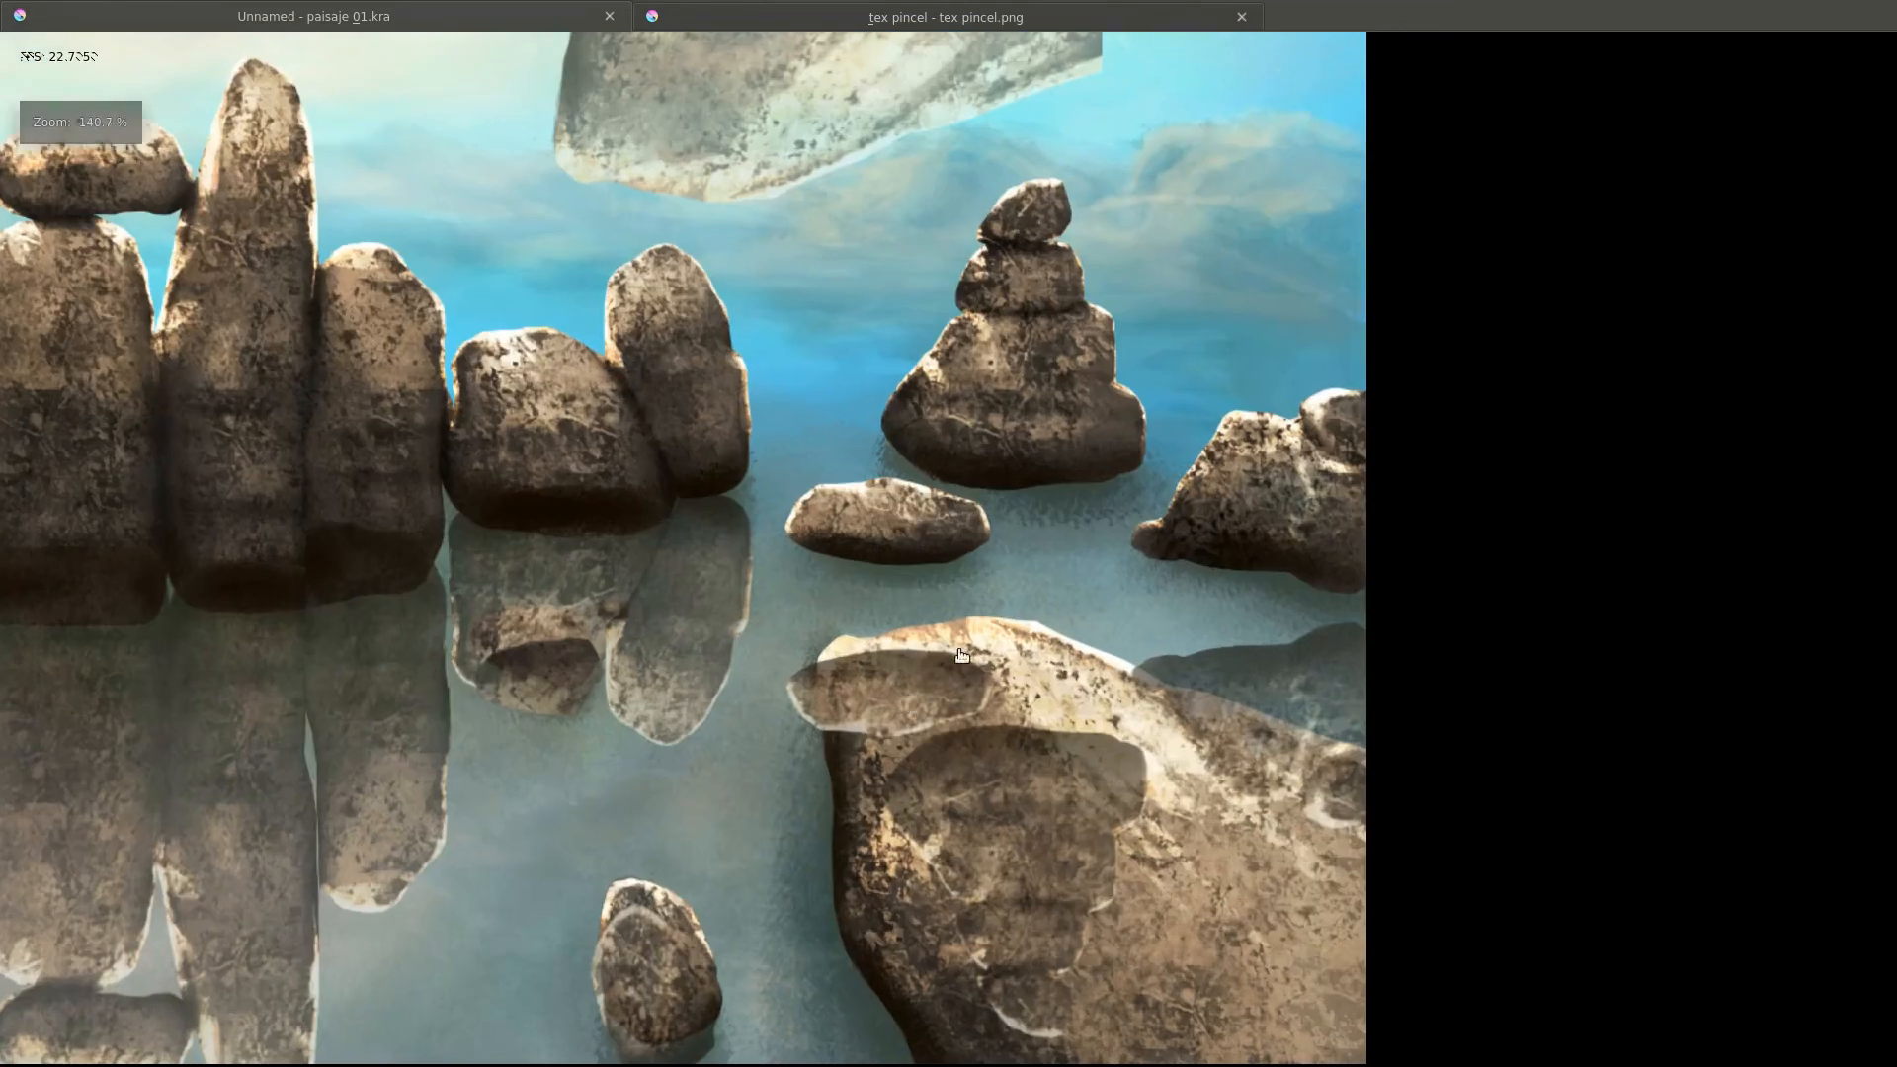
# Outline the mirrored flat stone over the large foreground boulder and move it into the sky beside the rock stack.
pyautogui.moveTo(916, 614); pyautogui.dragTo(752, 740)
pyautogui.press('t')
pyautogui.moveTo(890, 708); pyautogui.dragTo(1231, 219)
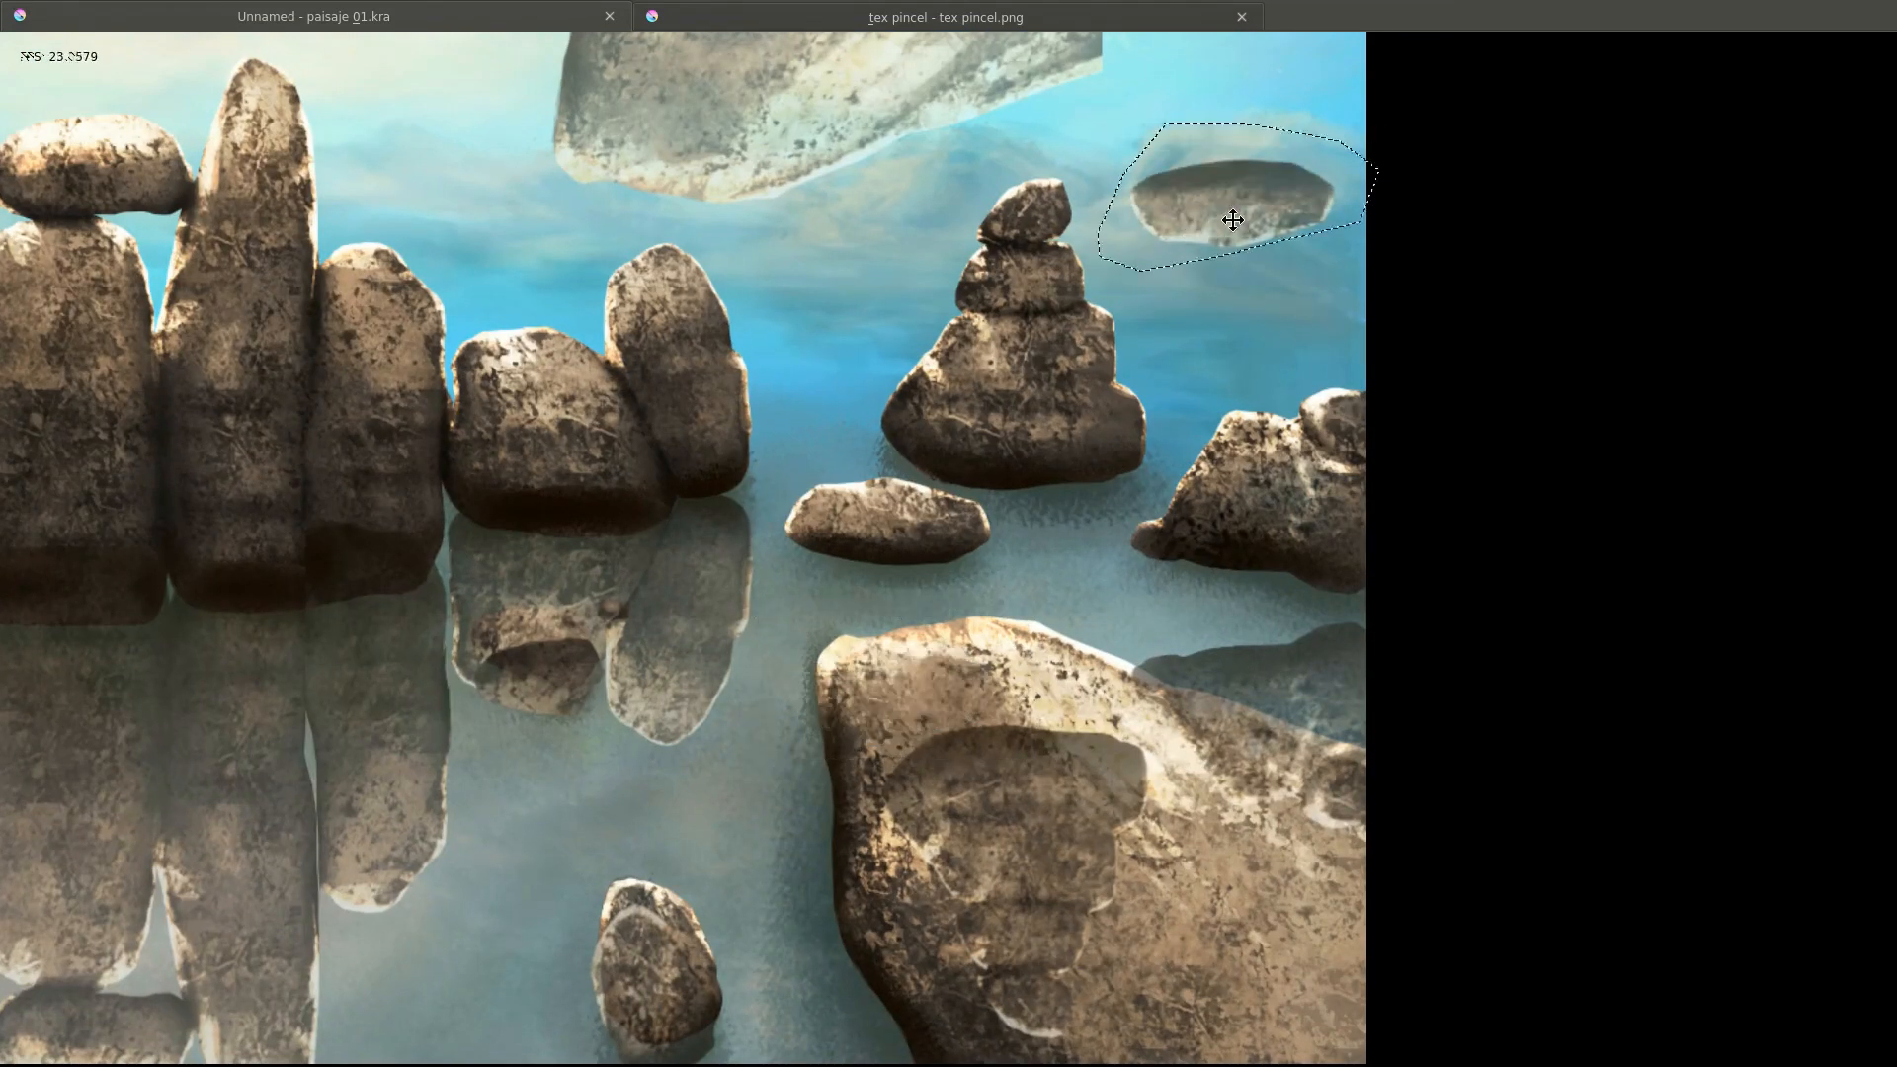
# Outline the mirrored rock stack over the foreground boulder and move it up to meet the stack's base.
pyautogui.moveTo(1024, 1048); pyautogui.dragTo(1136, 736)
pyautogui.press('t')
pyautogui.moveTo(968, 869); pyautogui.dragTo(968, 548)
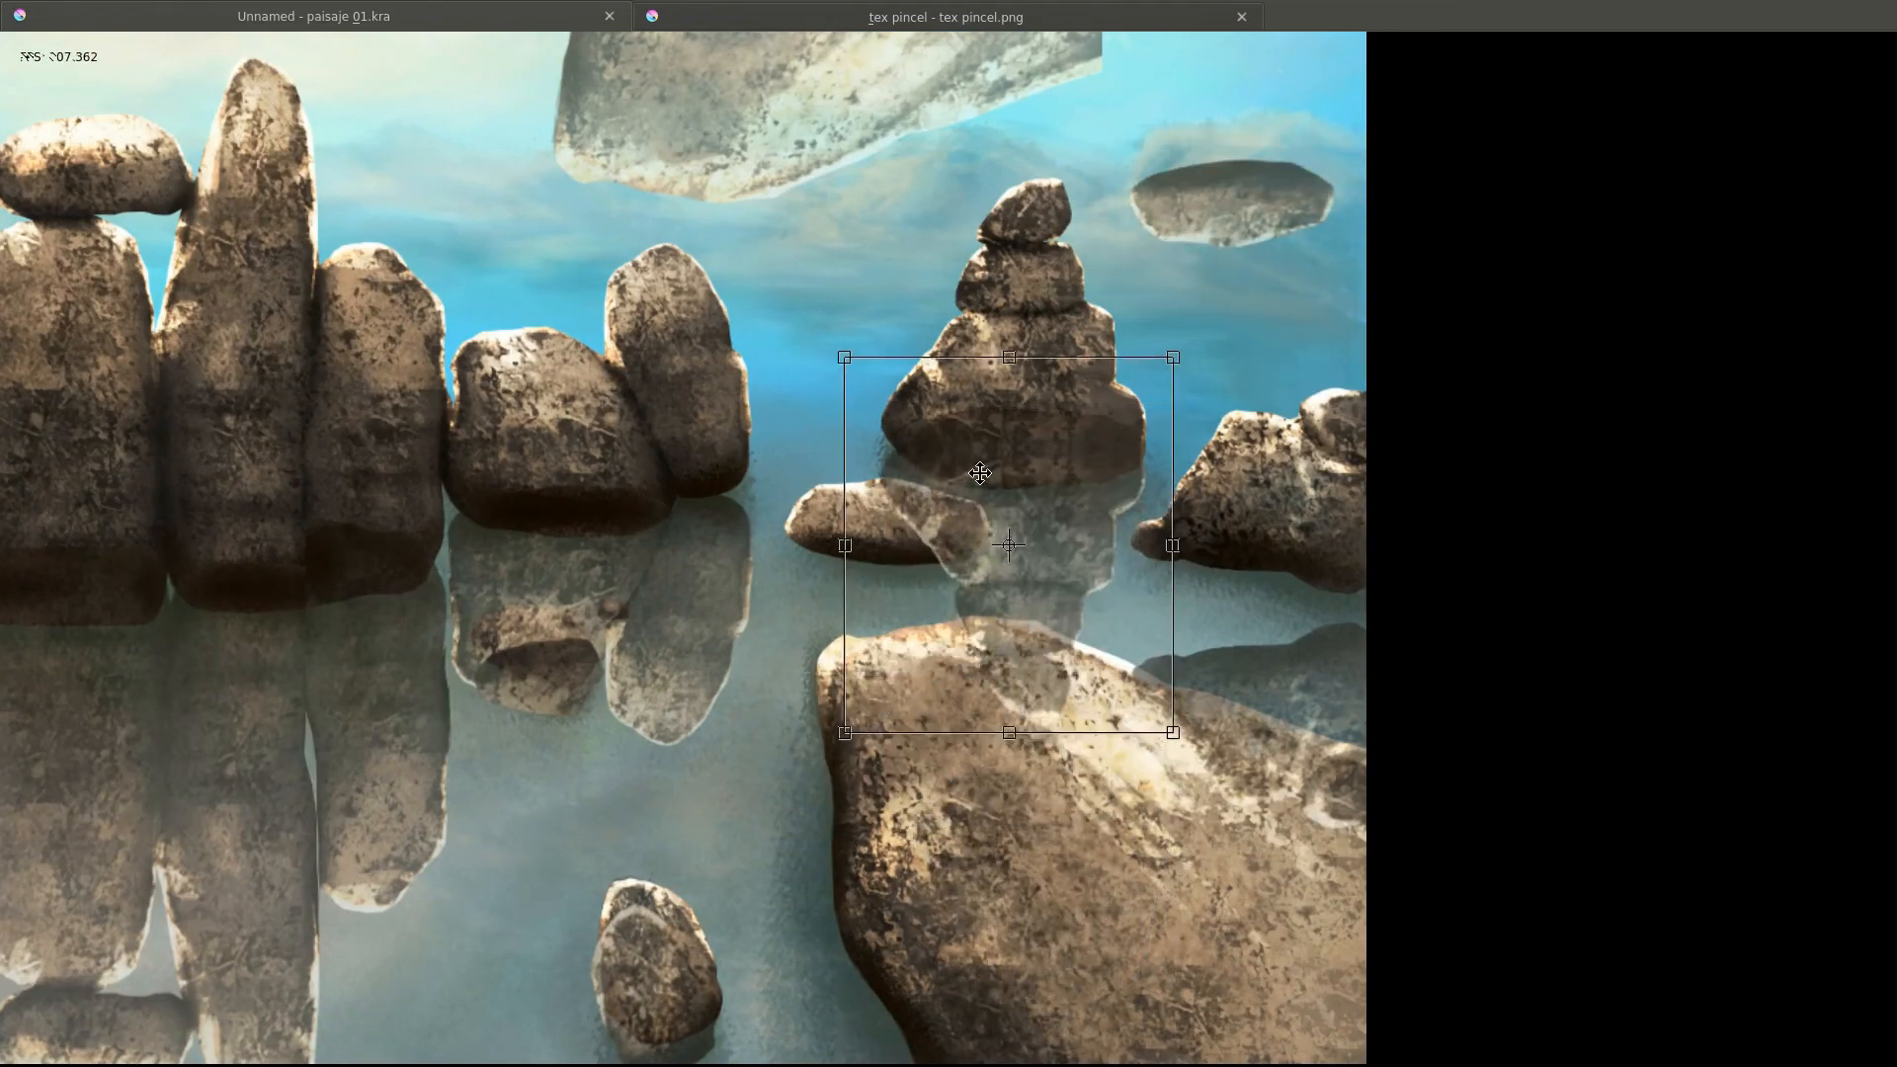
# Outline the mirrored flat stone in the sky and move it down beneath the flat stone beside the stack.
pyautogui.moveTo(1146, 269); pyautogui.dragTo(1080, 491)
pyautogui.moveTo(1166, 425); pyautogui.dragTo(820, 774)
pyautogui.press('Tab')
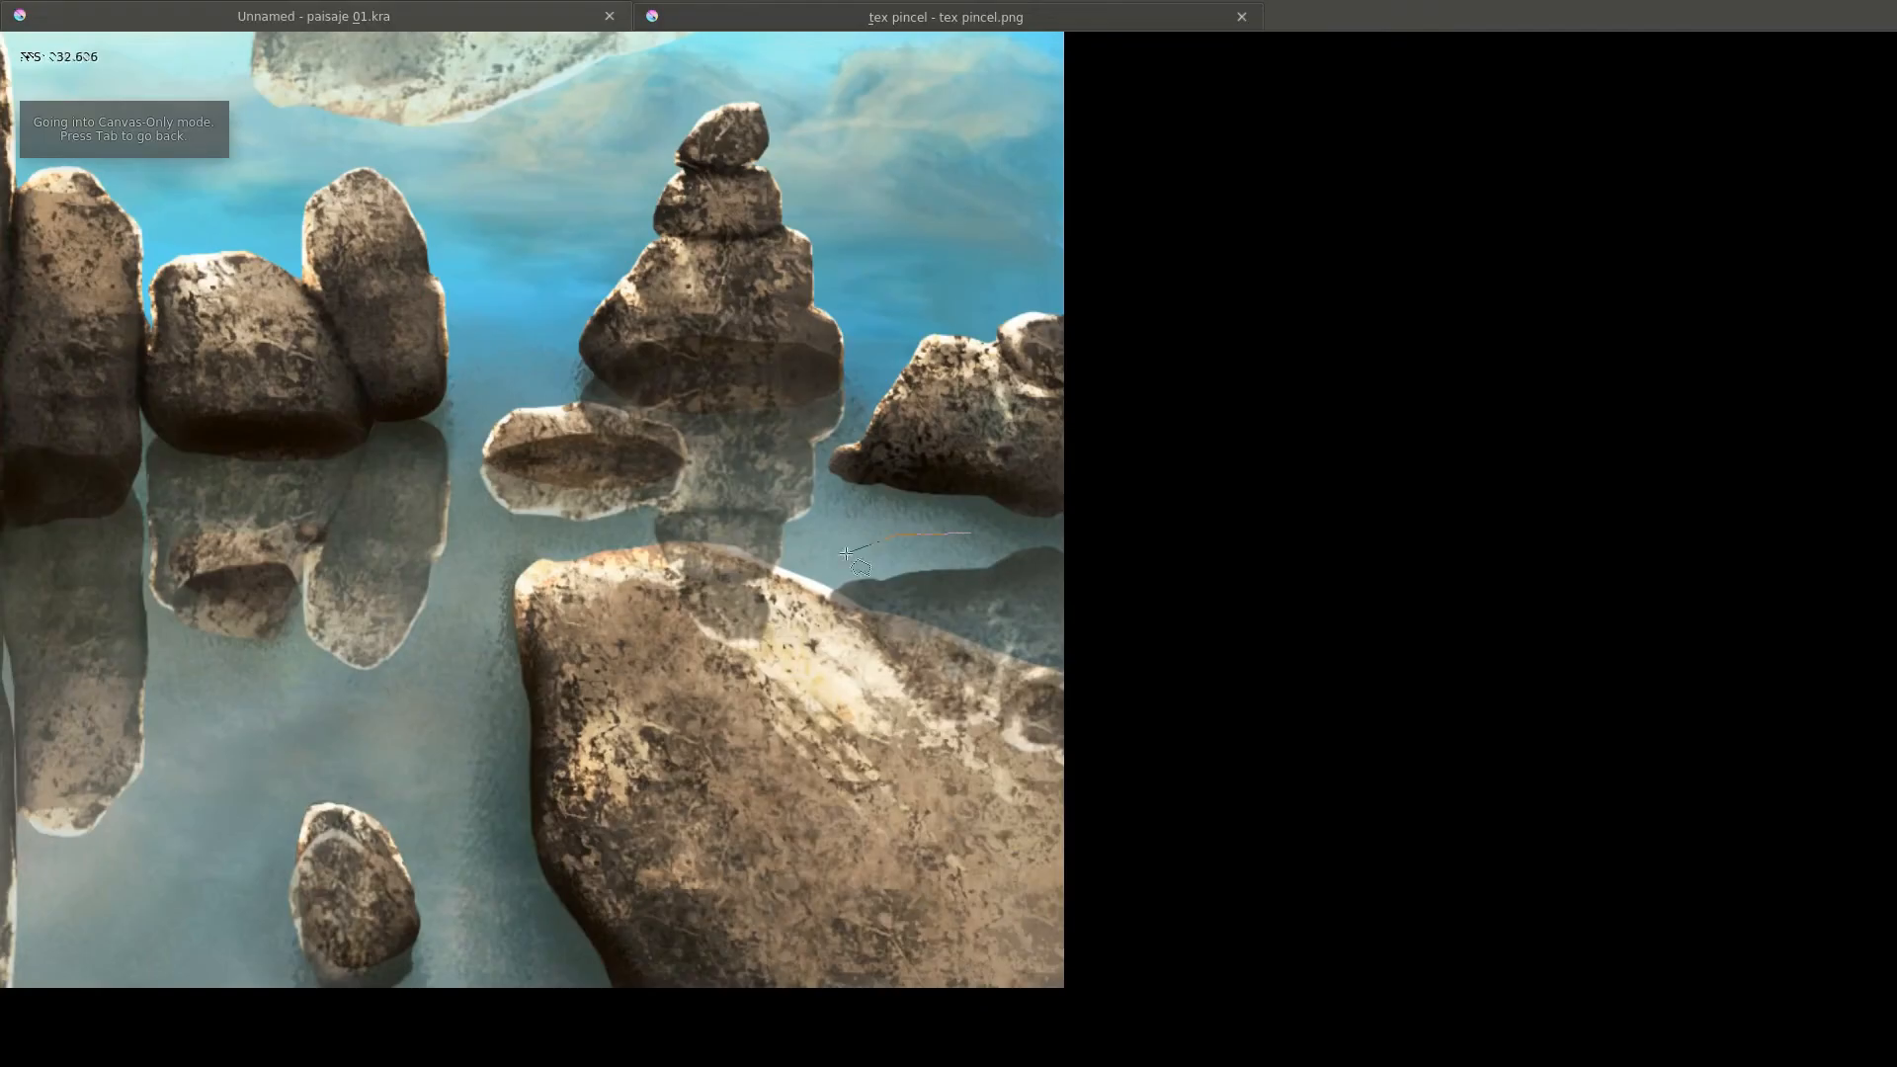
# Move the selected mirrored piece of the far-right rock up to meet that rock's base at the waterline.
pyautogui.hotkey('ctrl', 't')
pyautogui.moveTo(936, 647); pyautogui.dragTo(936, 519)
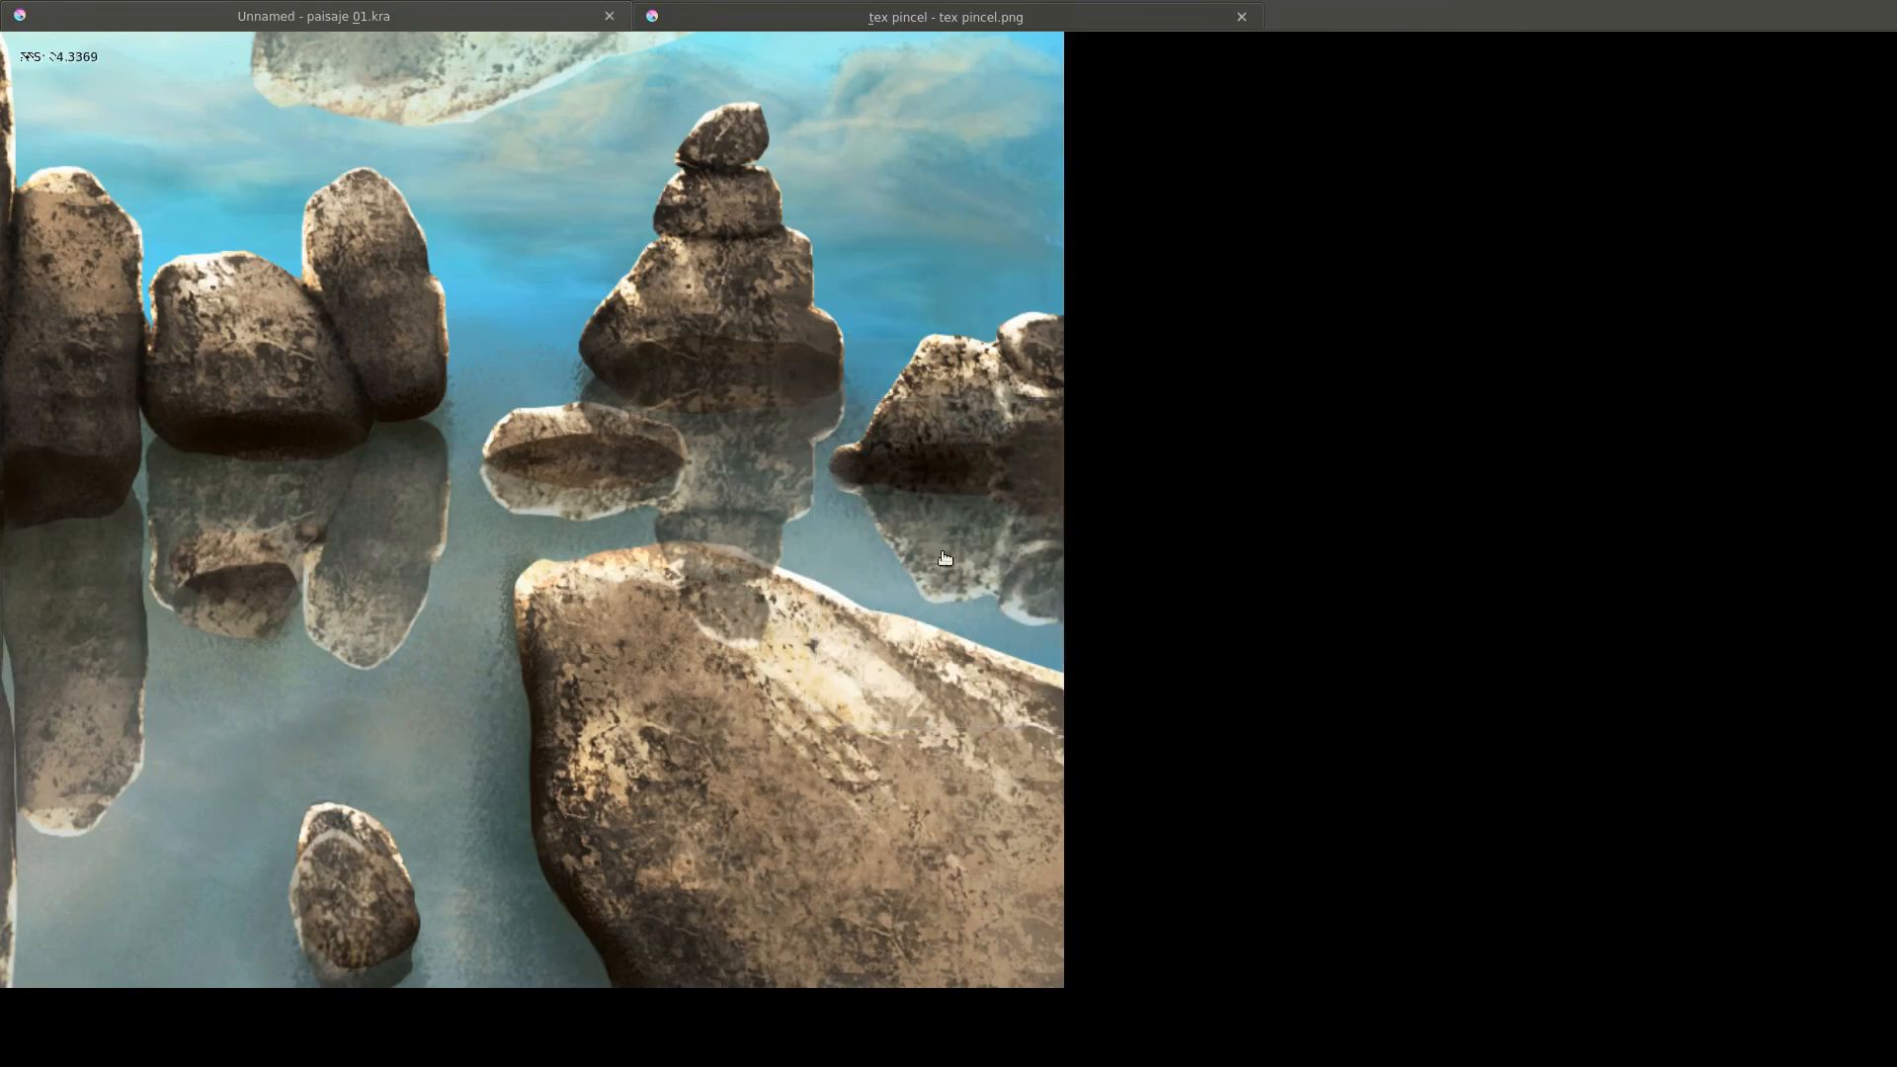
pyautogui.scroll(-4, 845, 588)
pyautogui.scroll(2, 744, 576)
# Outline the mirrored large boulder floating in the sky, delete it and clear the selection.
pyautogui.press('Tab')
pyautogui.press('Tab')
pyautogui.moveTo(781, 334); pyautogui.dragTo(894, 613)
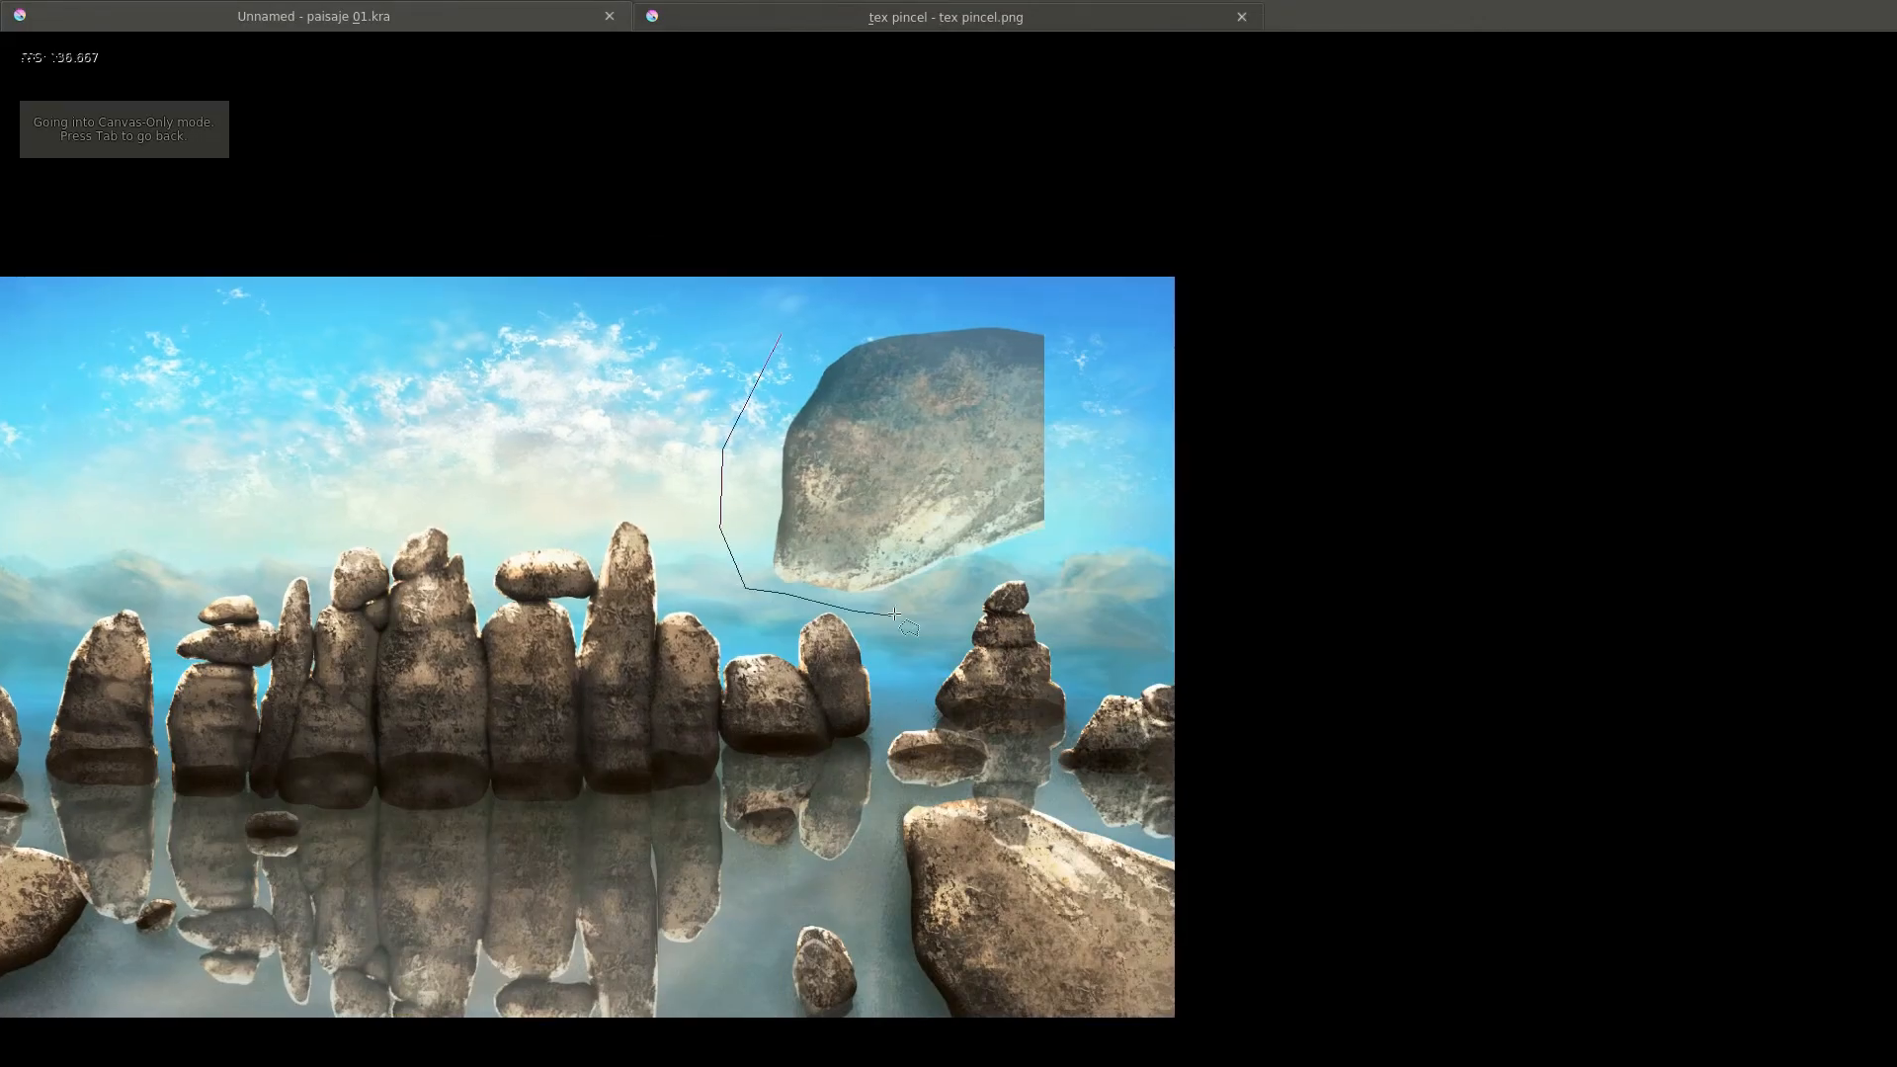
pyautogui.click(956, 591)
pyautogui.click(1012, 556)
pyautogui.click(1085, 517)
pyautogui.click(1081, 314)
pyautogui.click(781, 334)
pyautogui.scroll(-1, 796, 661)
pyautogui.moveTo(1232, 589); pyautogui.dragTo(1194, 628)
pyautogui.press('Delete')
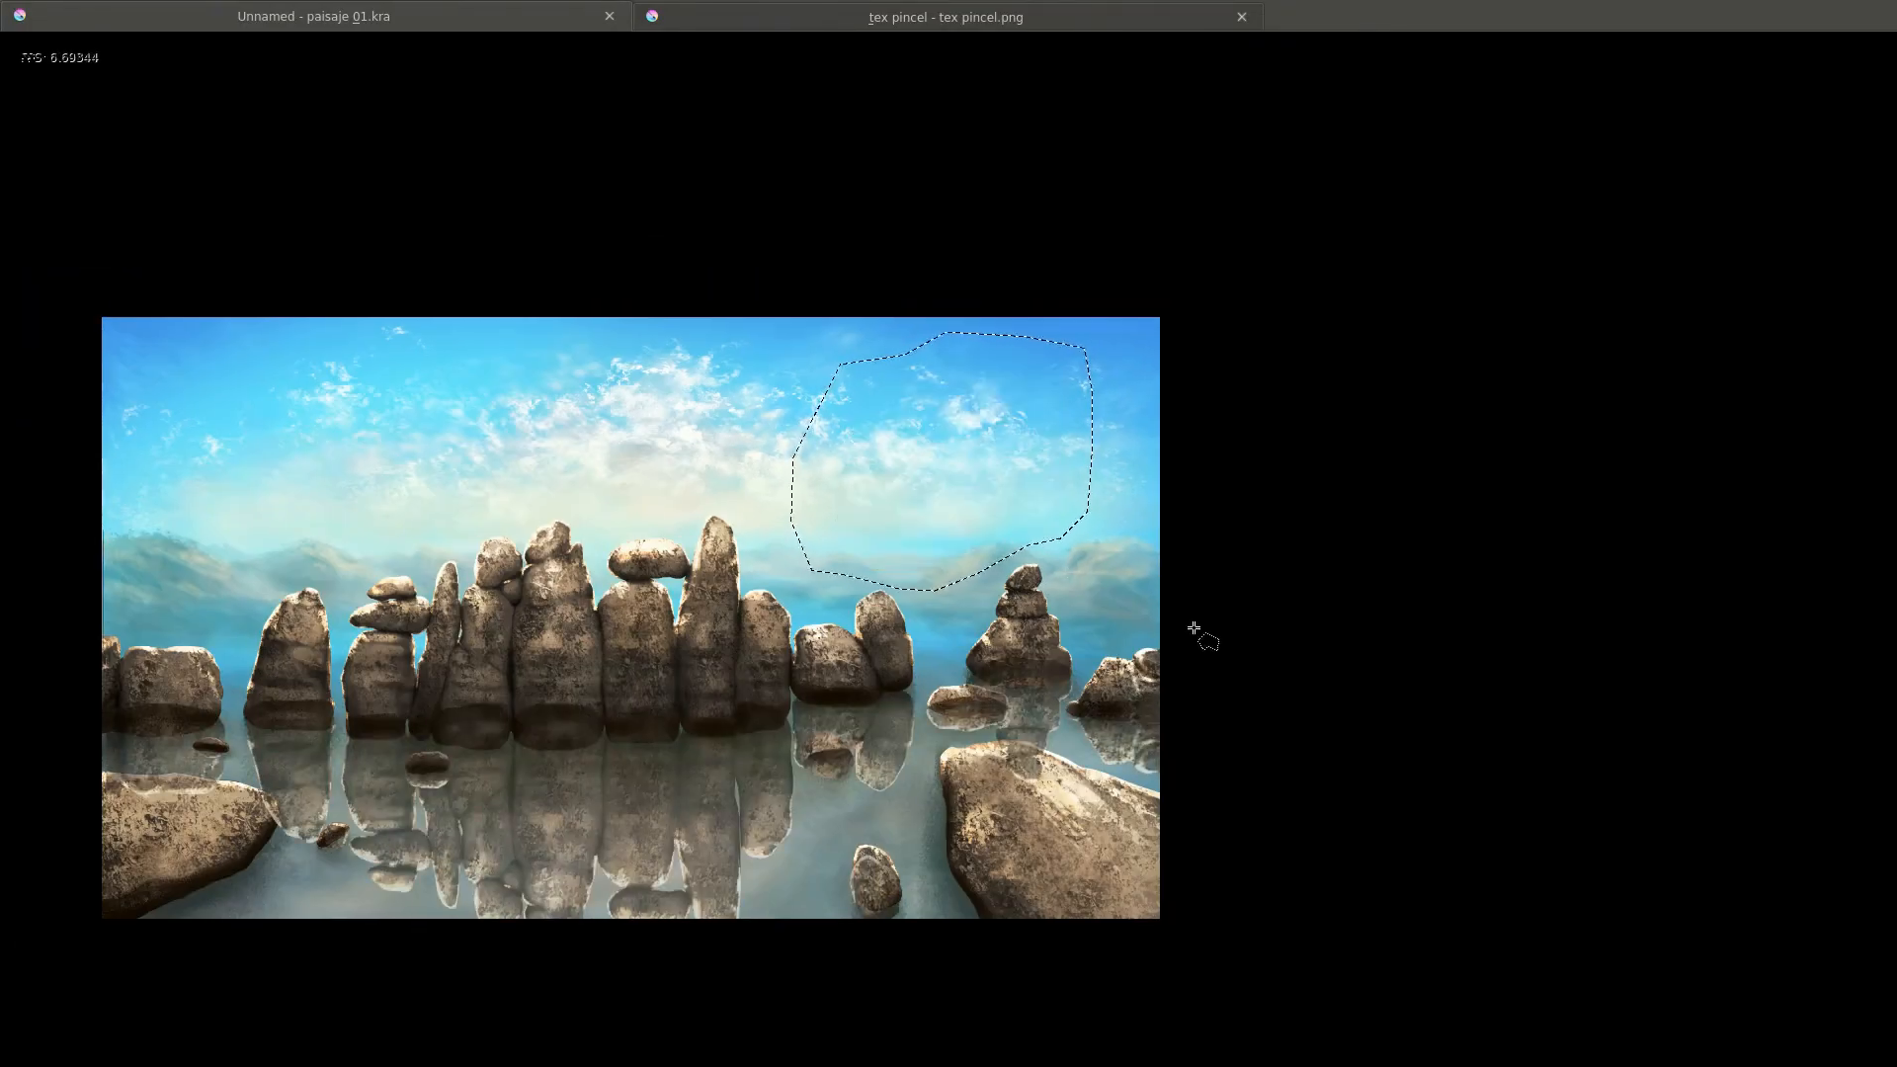
pyautogui.hotkey('ctrl', 'shift', 'a')
pyautogui.scroll(-1, 810, 674)
# Outline and delete the reflection overlapping the bases of the left pointed rock and the square boulder beside it.
pyautogui.scroll(5, 782, 672)
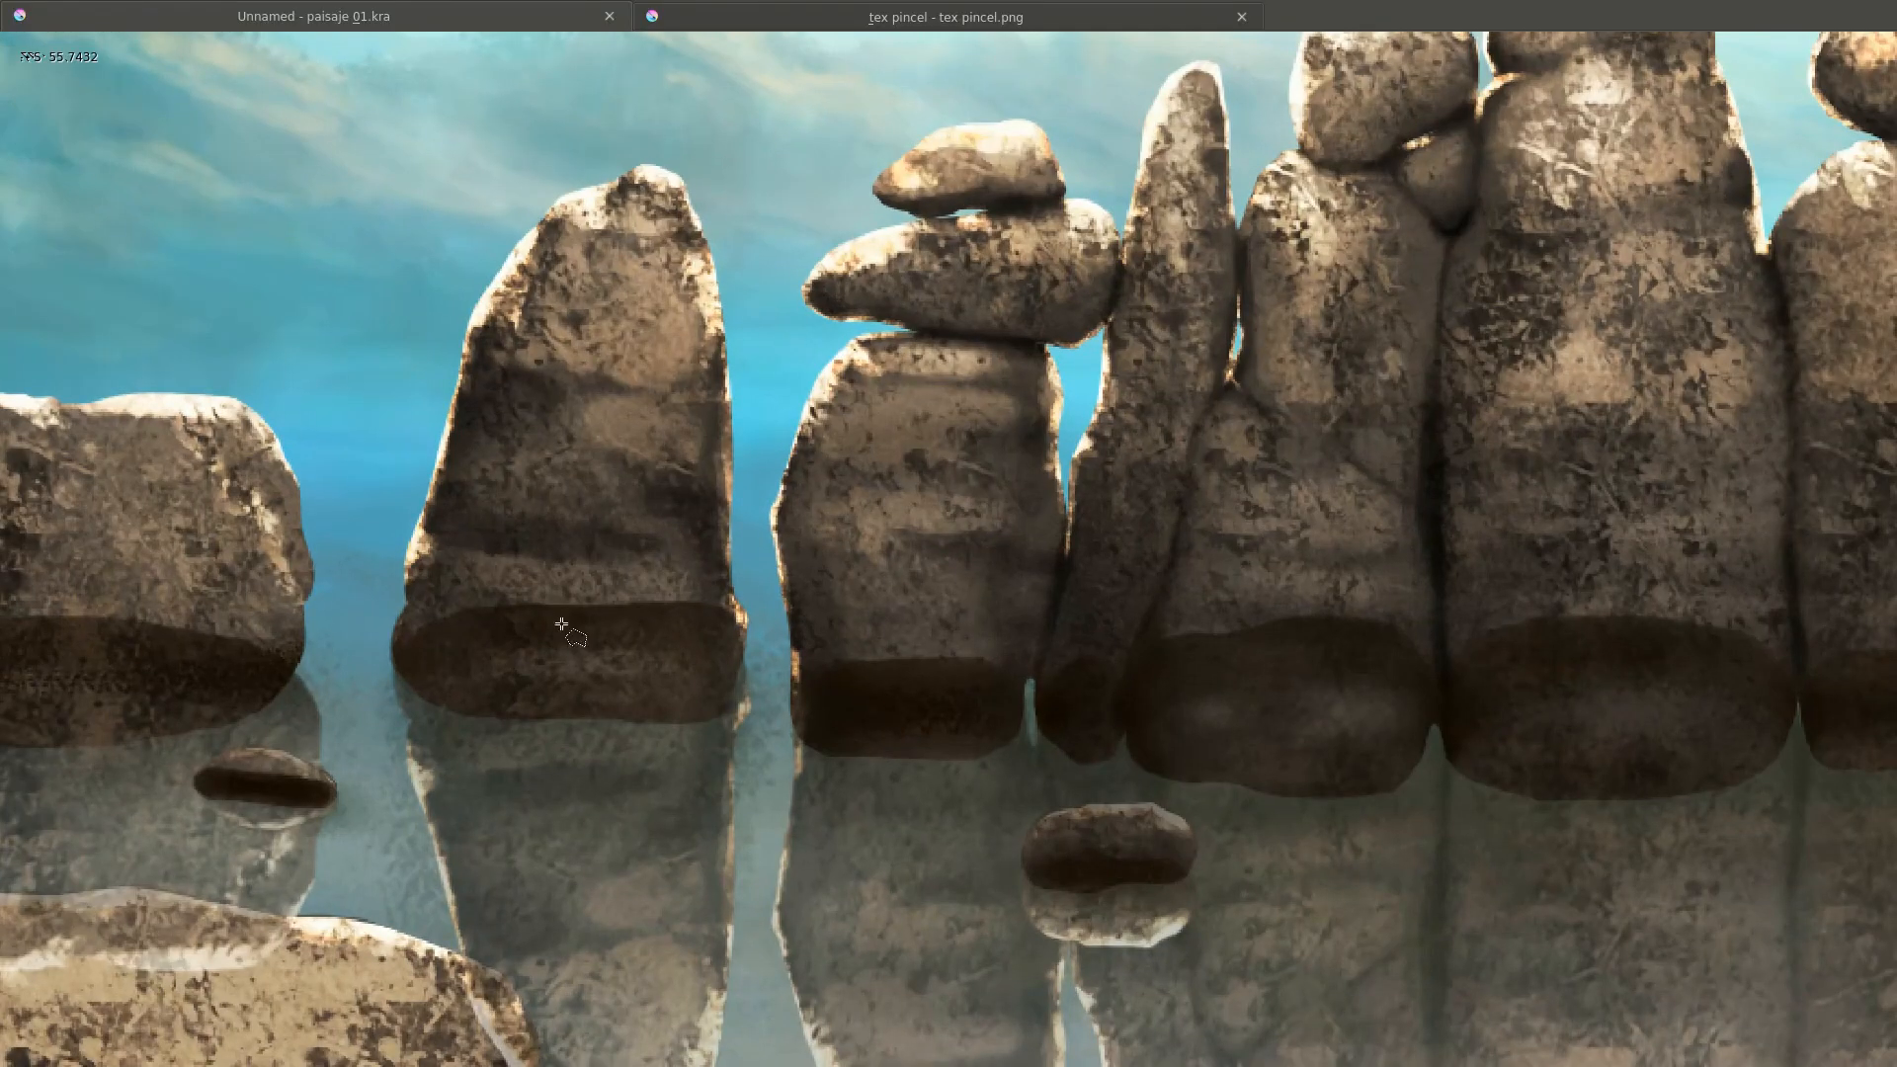
pyautogui.moveTo(529, 666); pyautogui.dragTo(604, 590)
pyautogui.press('Delete')
pyautogui.hotkey('ctrl', 'shift', 'a')
pyautogui.moveTo(267, 673); pyautogui.dragTo(548, 585)
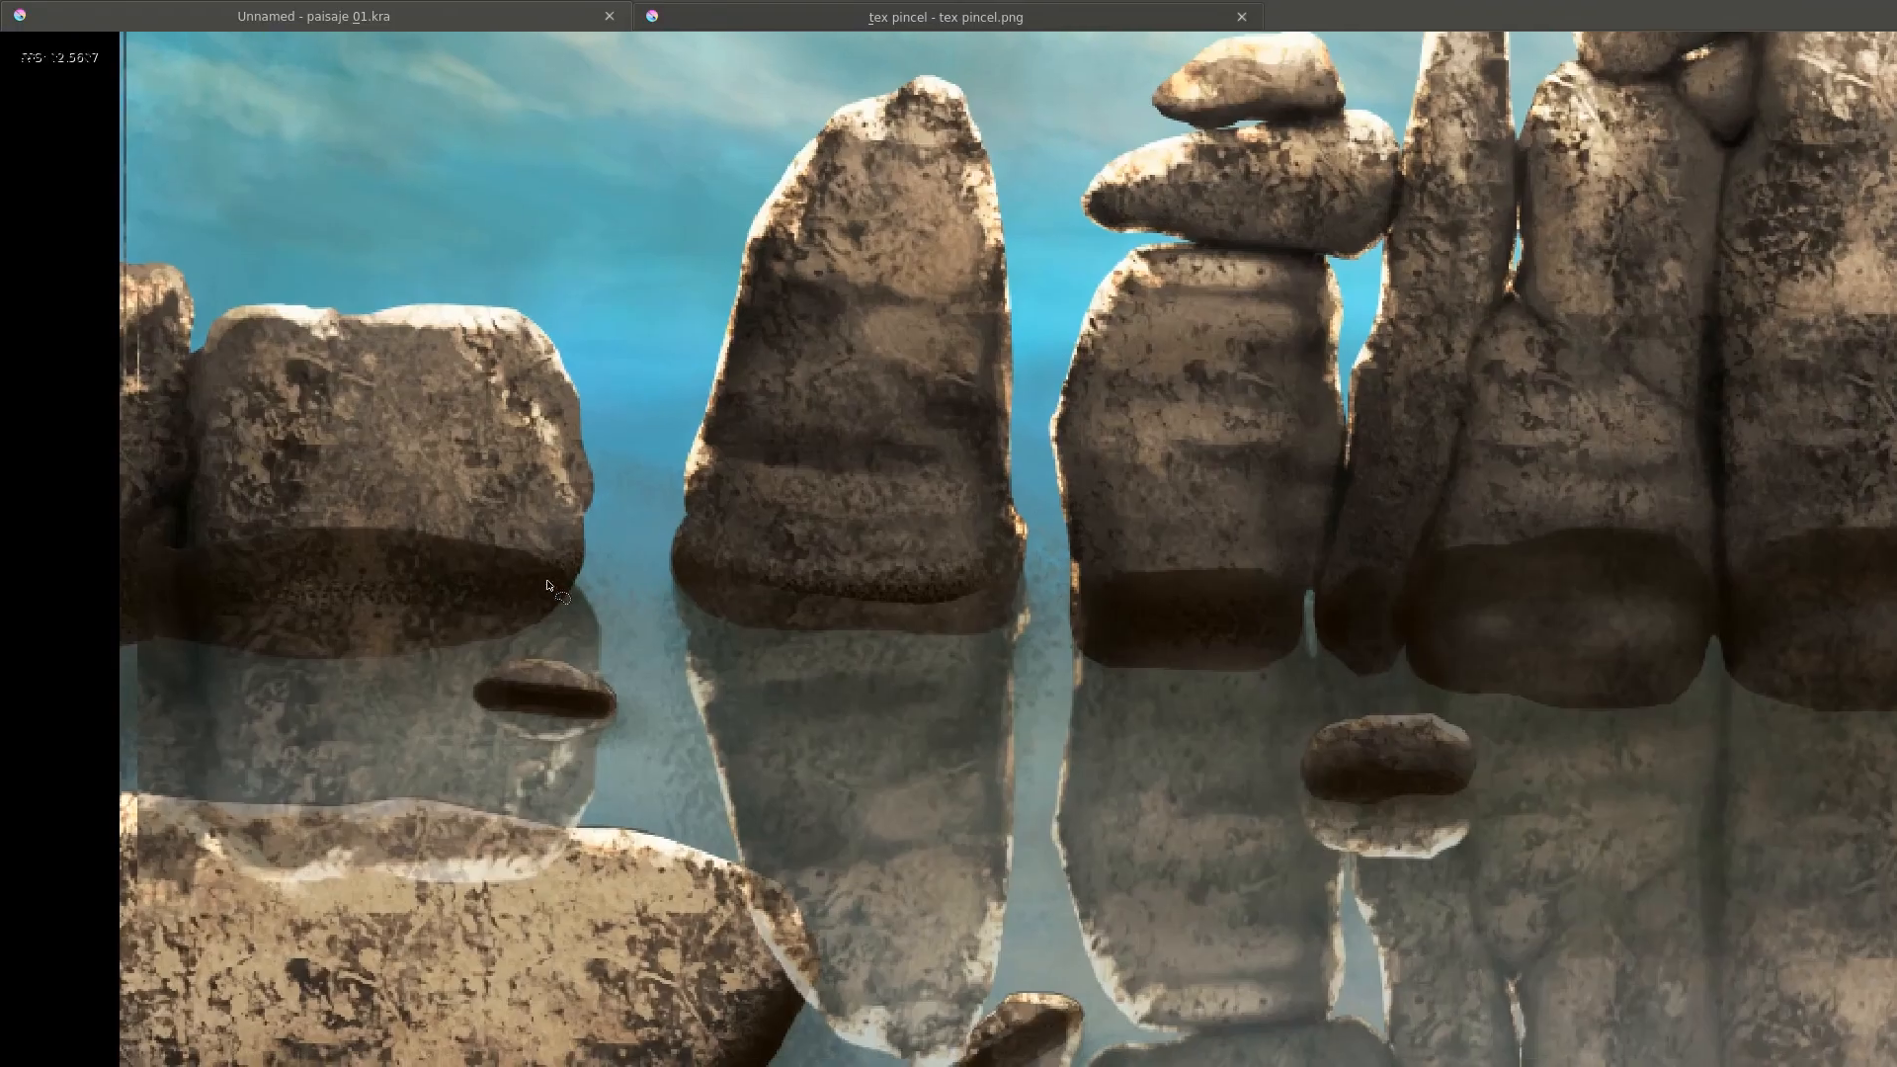
pyautogui.press('Delete')
pyautogui.hotkey('ctrl', 'shift', 'a')
# Outline and delete the reflection overlapping the base of the rock carrying the balanced flat stones and its neighbour.
pyautogui.moveTo(1126, 559); pyautogui.dragTo(594, 481)
pyautogui.moveTo(567, 466); pyautogui.dragTo(546, 486)
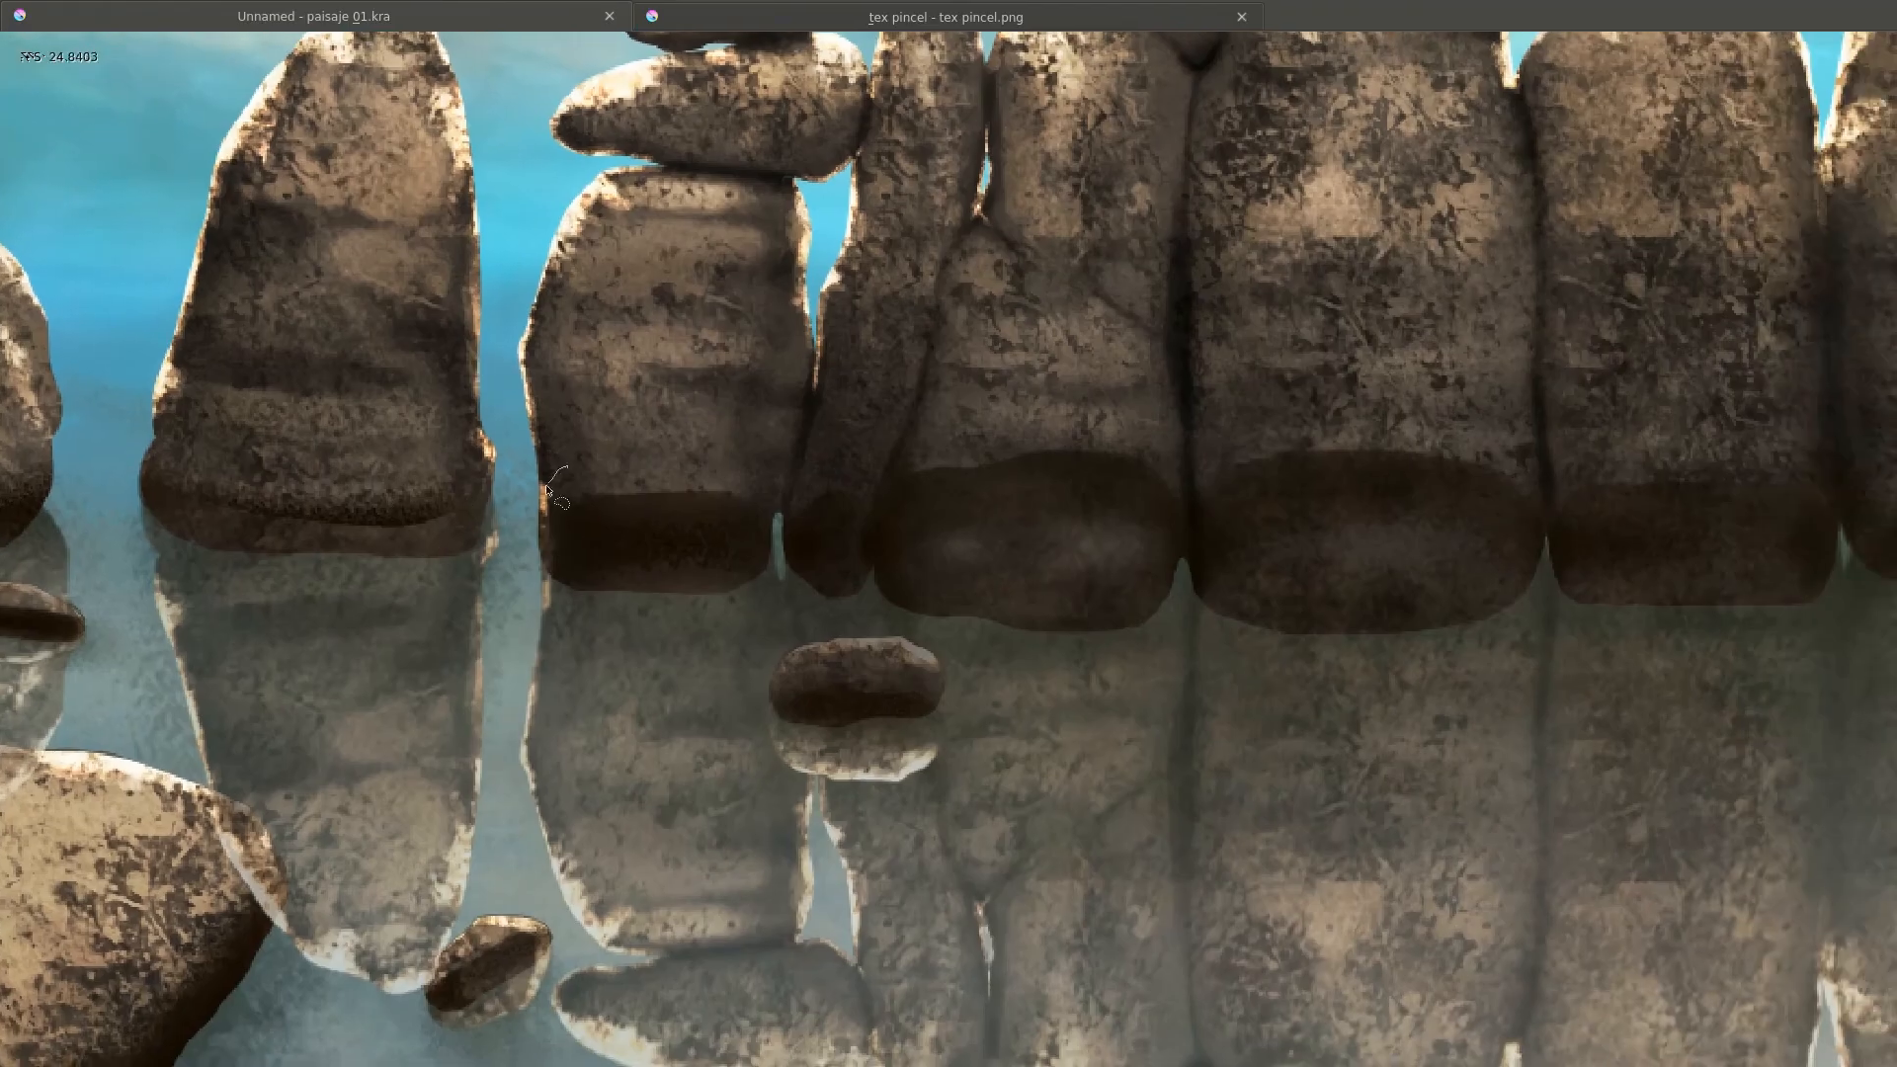
pyautogui.hotkey('ctrl', 'shift', 'a')
pyautogui.moveTo(803, 504); pyautogui.dragTo(673, 508)
pyautogui.moveTo(877, 518); pyautogui.dragTo(762, 497)
pyautogui.press('Delete')
# Outline and delete the reflection overlapping the bases of the wide central standing rocks, then clear the selection.
pyautogui.moveTo(698, 445)
pyautogui.mouseDown()
pyautogui.moveTo(921, 427)
pyautogui.moveTo(455, 420)
pyautogui.mouseUp()
pyautogui.hotkey('ctrl', 'shift', 'a')
pyautogui.moveTo(551, 369)
pyautogui.mouseDown()
pyautogui.moveTo(560, 495)
pyautogui.moveTo(612, 373)
pyautogui.mouseUp()
pyautogui.press('Delete')
pyautogui.moveTo(958, 470); pyautogui.dragTo(711, 455)
pyautogui.moveTo(642, 367); pyautogui.dragTo(681, 360)
pyautogui.press('Delete')
pyautogui.hotkey('ctrl', 'shift', 'a')
# Outline and delete the reflection overlapping the bases of the tallest pointed rock and the rounded boulder farther right.
pyautogui.moveTo(1000, 440); pyautogui.dragTo(665, 490)
pyautogui.moveTo(591, 436); pyautogui.dragTo(752, 488)
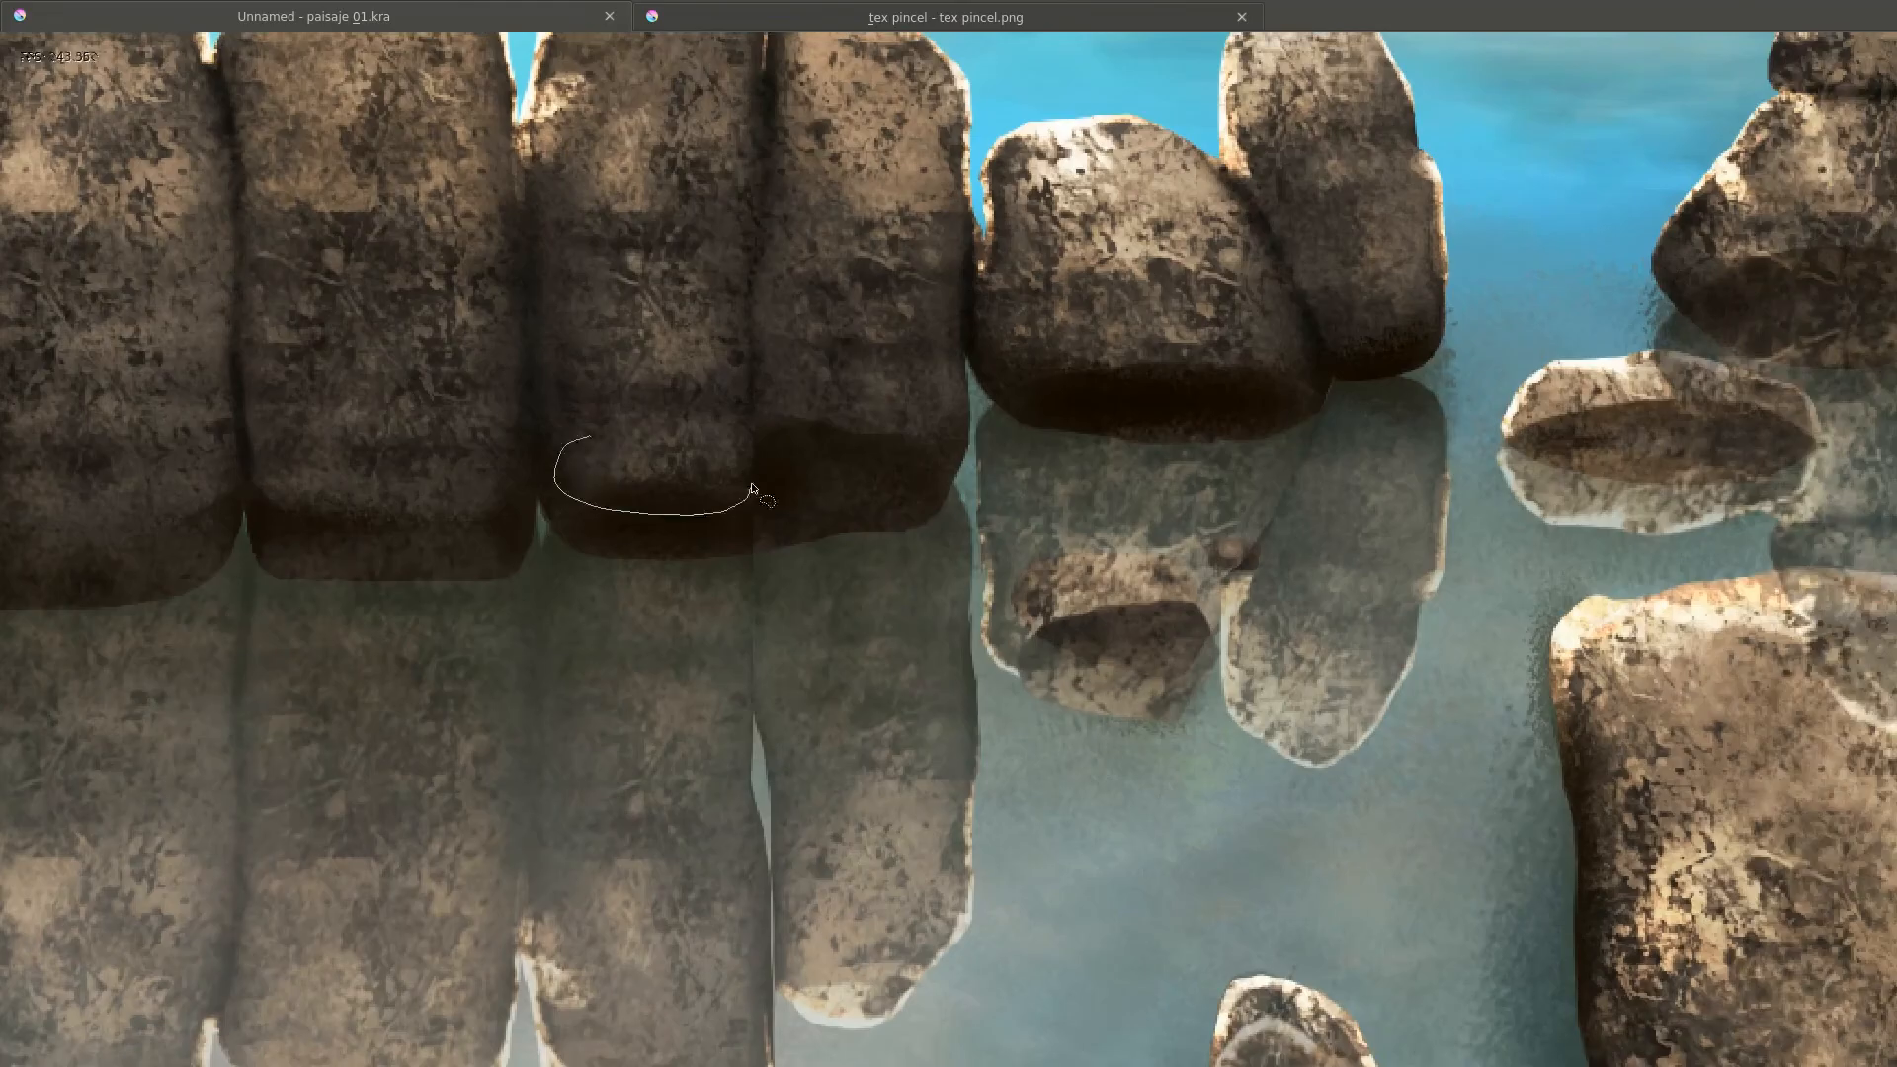
pyautogui.moveTo(868, 480); pyautogui.dragTo(486, 609)
pyautogui.moveTo(637, 460); pyautogui.dragTo(963, 449)
pyautogui.press('Delete')
# Outline and delete the reflection overlapping the flat stone and the base of the three-rock stack beside it.
pyautogui.moveTo(1320, 524)
pyautogui.mouseDown()
pyautogui.moveTo(1240, 586)
pyautogui.moveTo(1044, 579)
pyautogui.mouseUp()
pyautogui.moveTo(887, 563); pyautogui.dragTo(1111, 557)
pyautogui.press('Delete')
pyautogui.hotkey('ctrl', 'shift', 'a')
pyautogui.moveTo(1197, 617); pyautogui.dragTo(916, 641)
pyautogui.moveTo(838, 408); pyautogui.dragTo(985, 521)
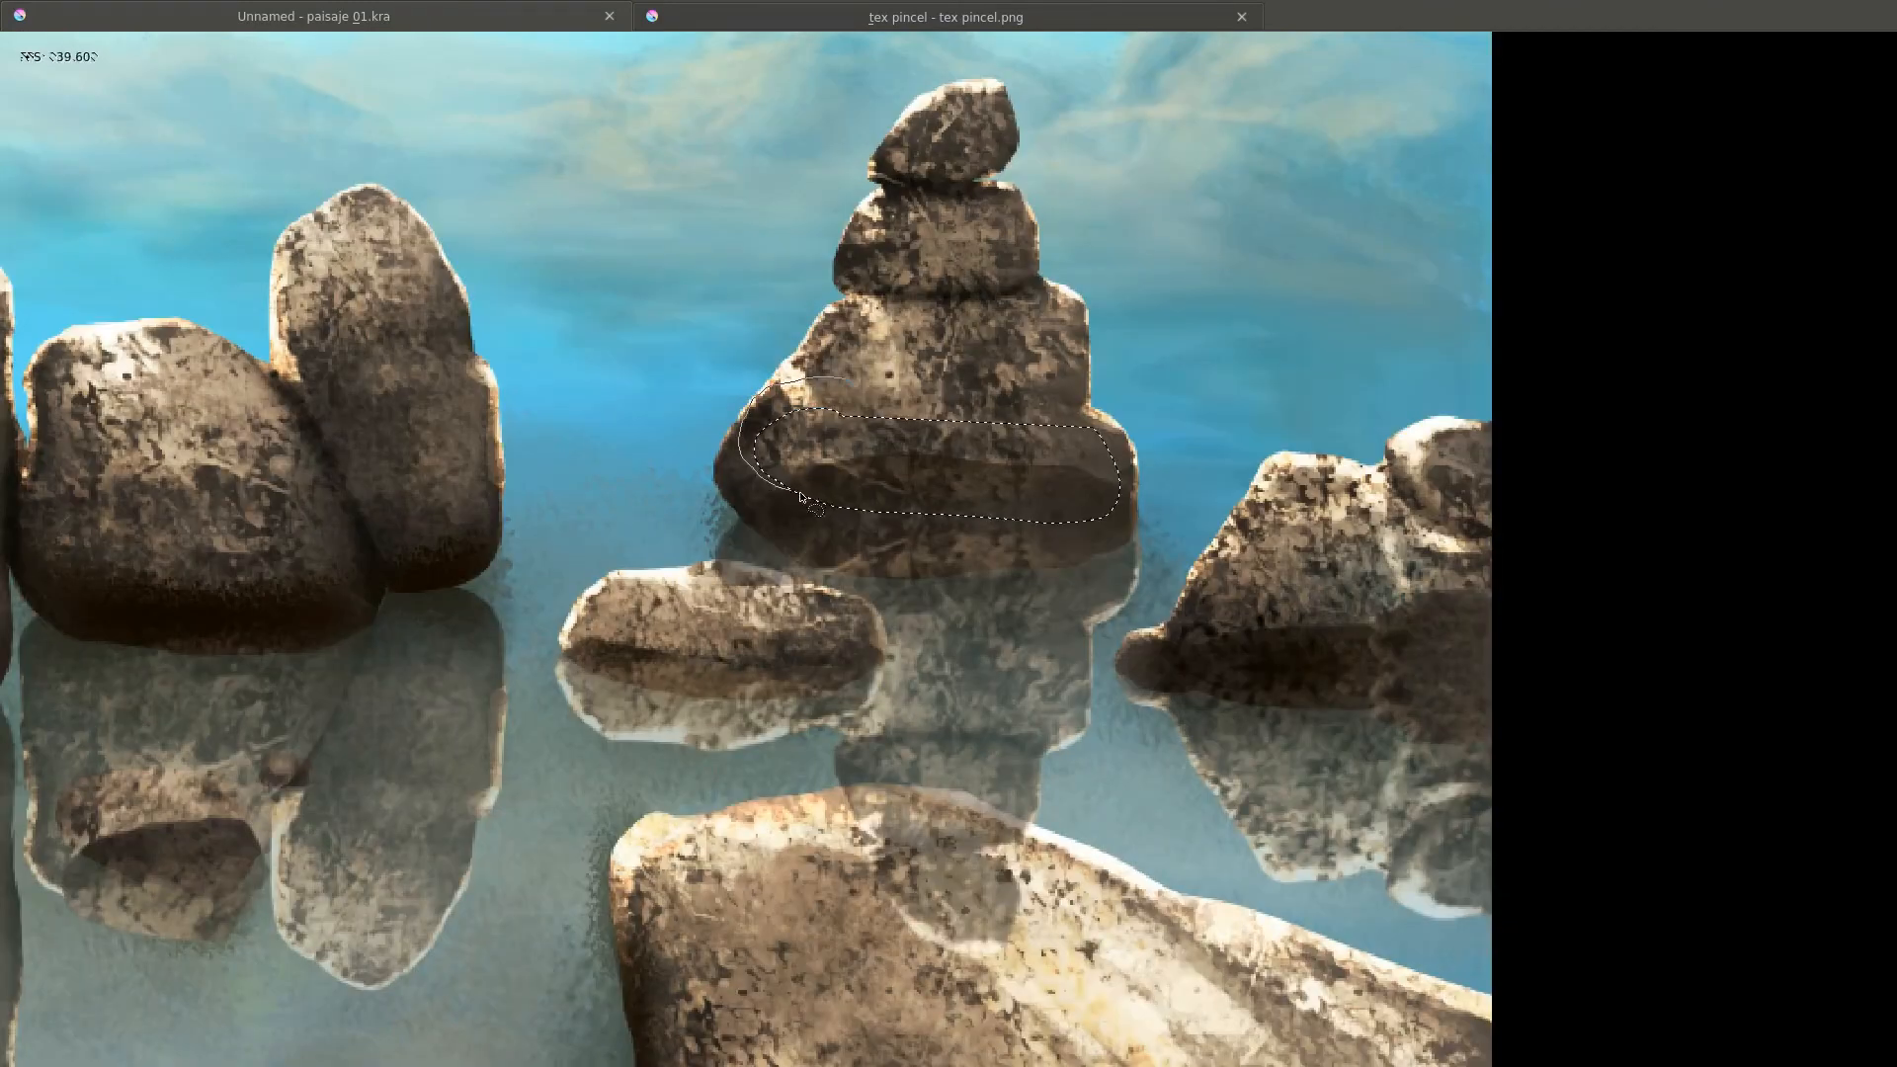
pyautogui.moveTo(800, 496); pyautogui.dragTo(830, 515)
pyautogui.press('Delete')
# Delete the reflection overlapping the rocks near the canvas's right edge and clear the selection.
pyautogui.moveTo(1087, 593)
pyautogui.mouseDown()
pyautogui.moveTo(832, 523)
pyautogui.moveTo(997, 672)
pyautogui.mouseUp()
pyautogui.scroll(2, 1017, 579)
pyautogui.press('Delete')
pyautogui.hotkey('ctrl', 'shift', 'a')
# Outline and delete the reflection overlapping the small stone in the water below the rounded boulder.
pyautogui.moveTo(415, 721); pyautogui.dragTo(1402, 538)
pyautogui.scroll(2, 1029, 537)
pyautogui.moveTo(867, 218); pyautogui.dragTo(814, 542)
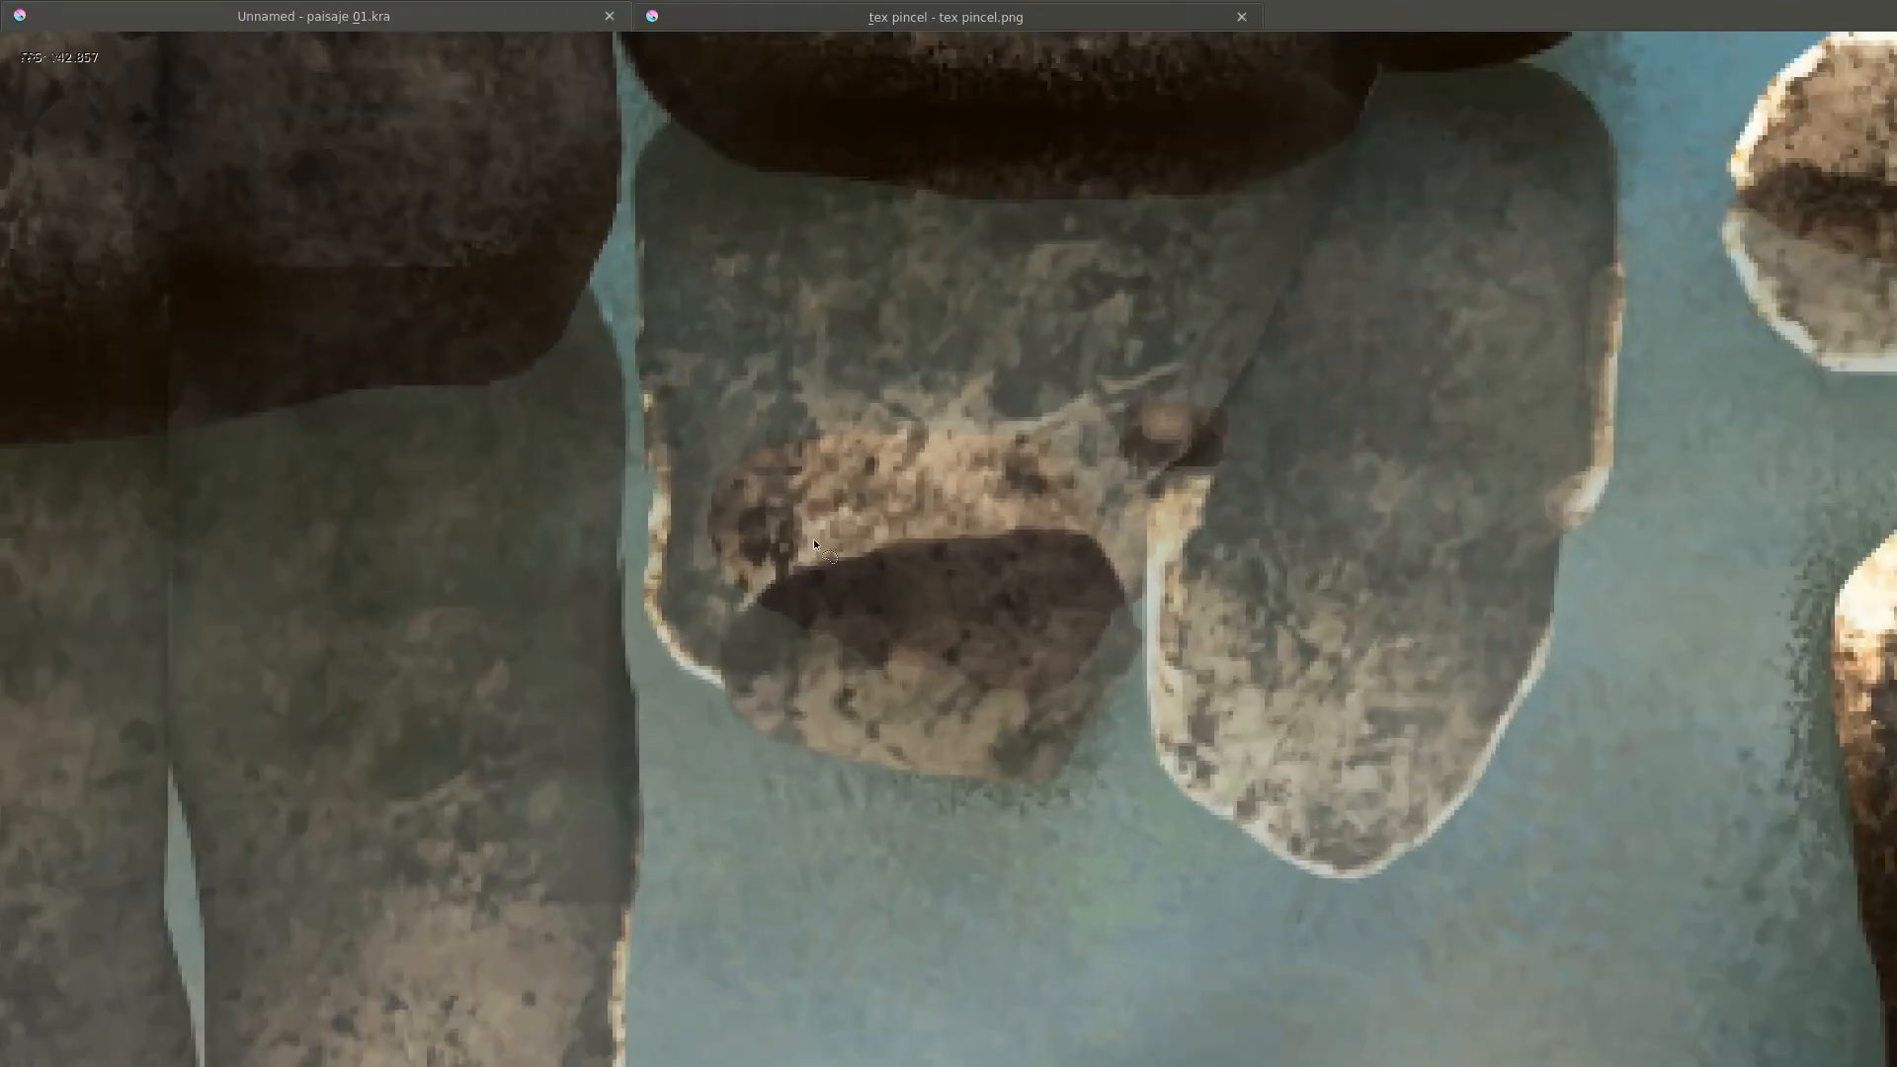
pyautogui.press('Delete')
pyautogui.hotkey('ctrl', 'shift', 'a')
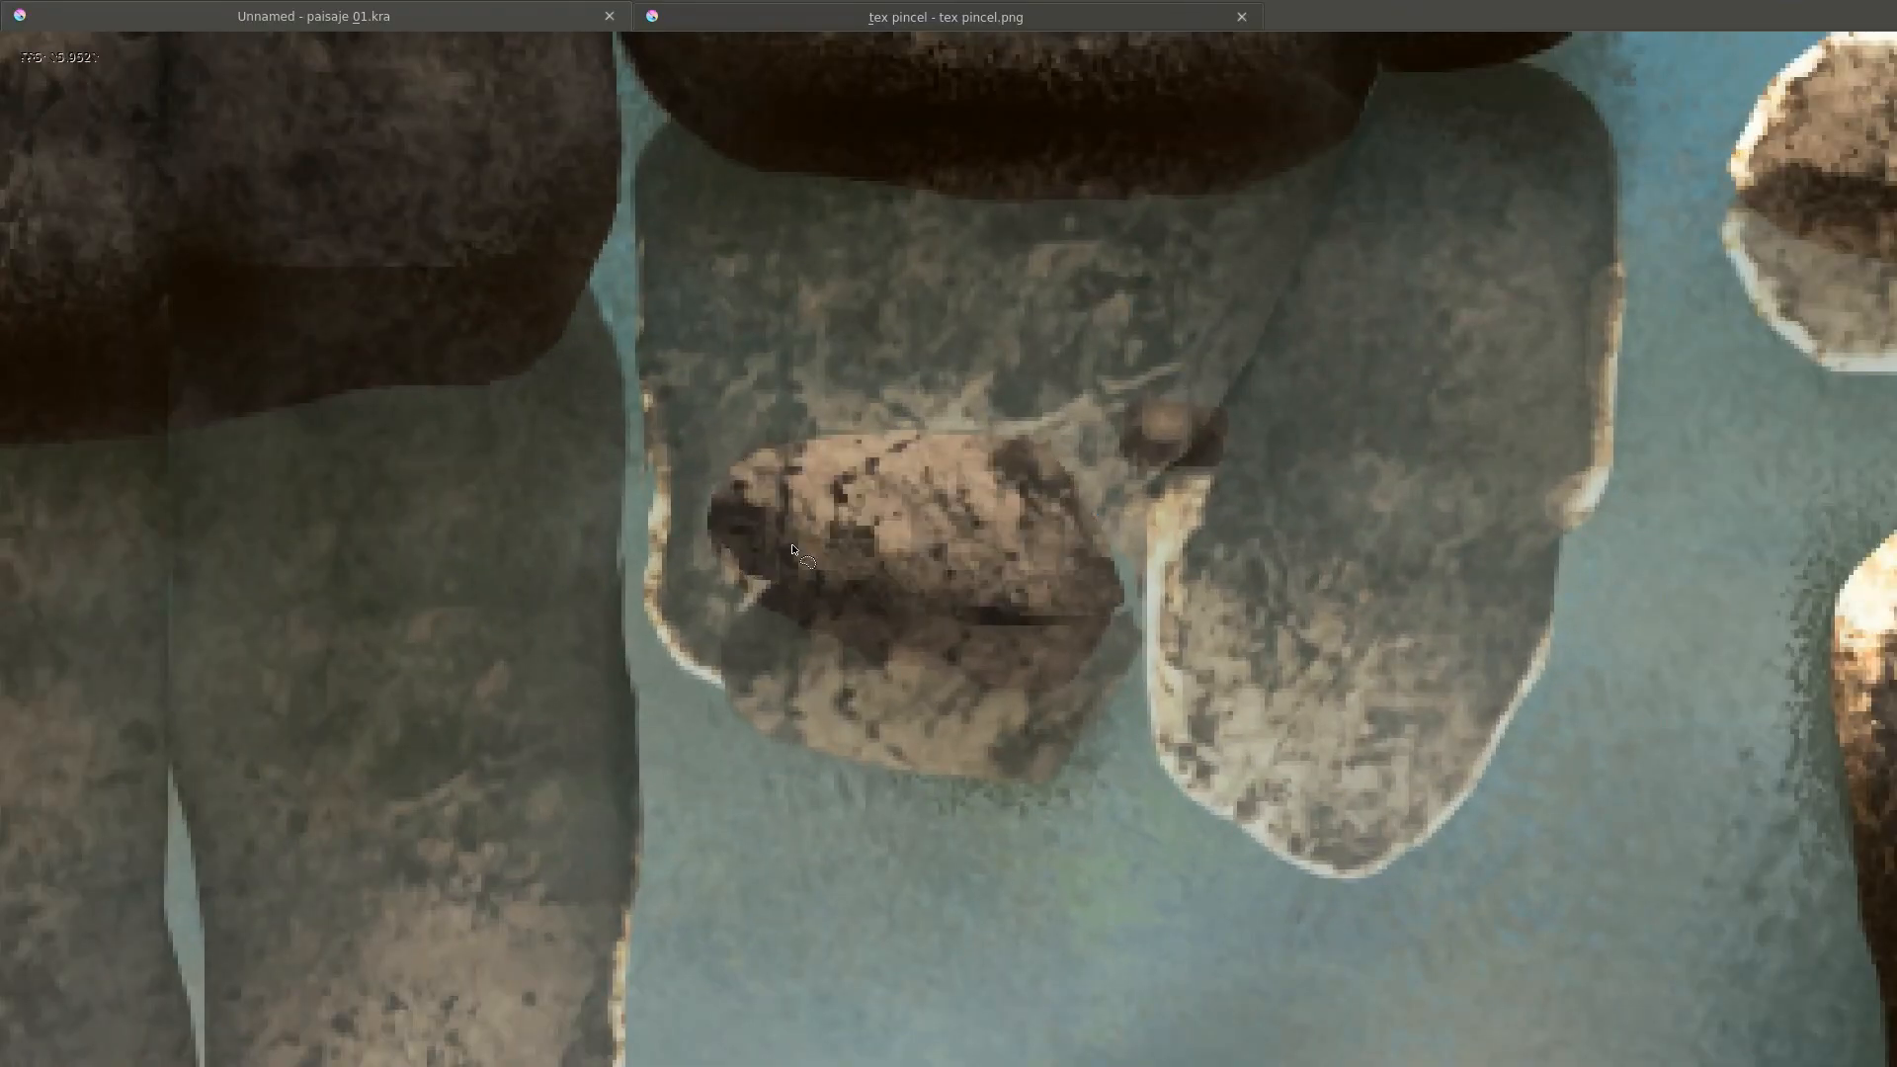
# Outline and delete the reflection covering the small upright stone in the foreground water.
pyautogui.moveTo(1136, 988); pyautogui.dragTo(889, 148)
pyautogui.scroll(-2, 962, 563)
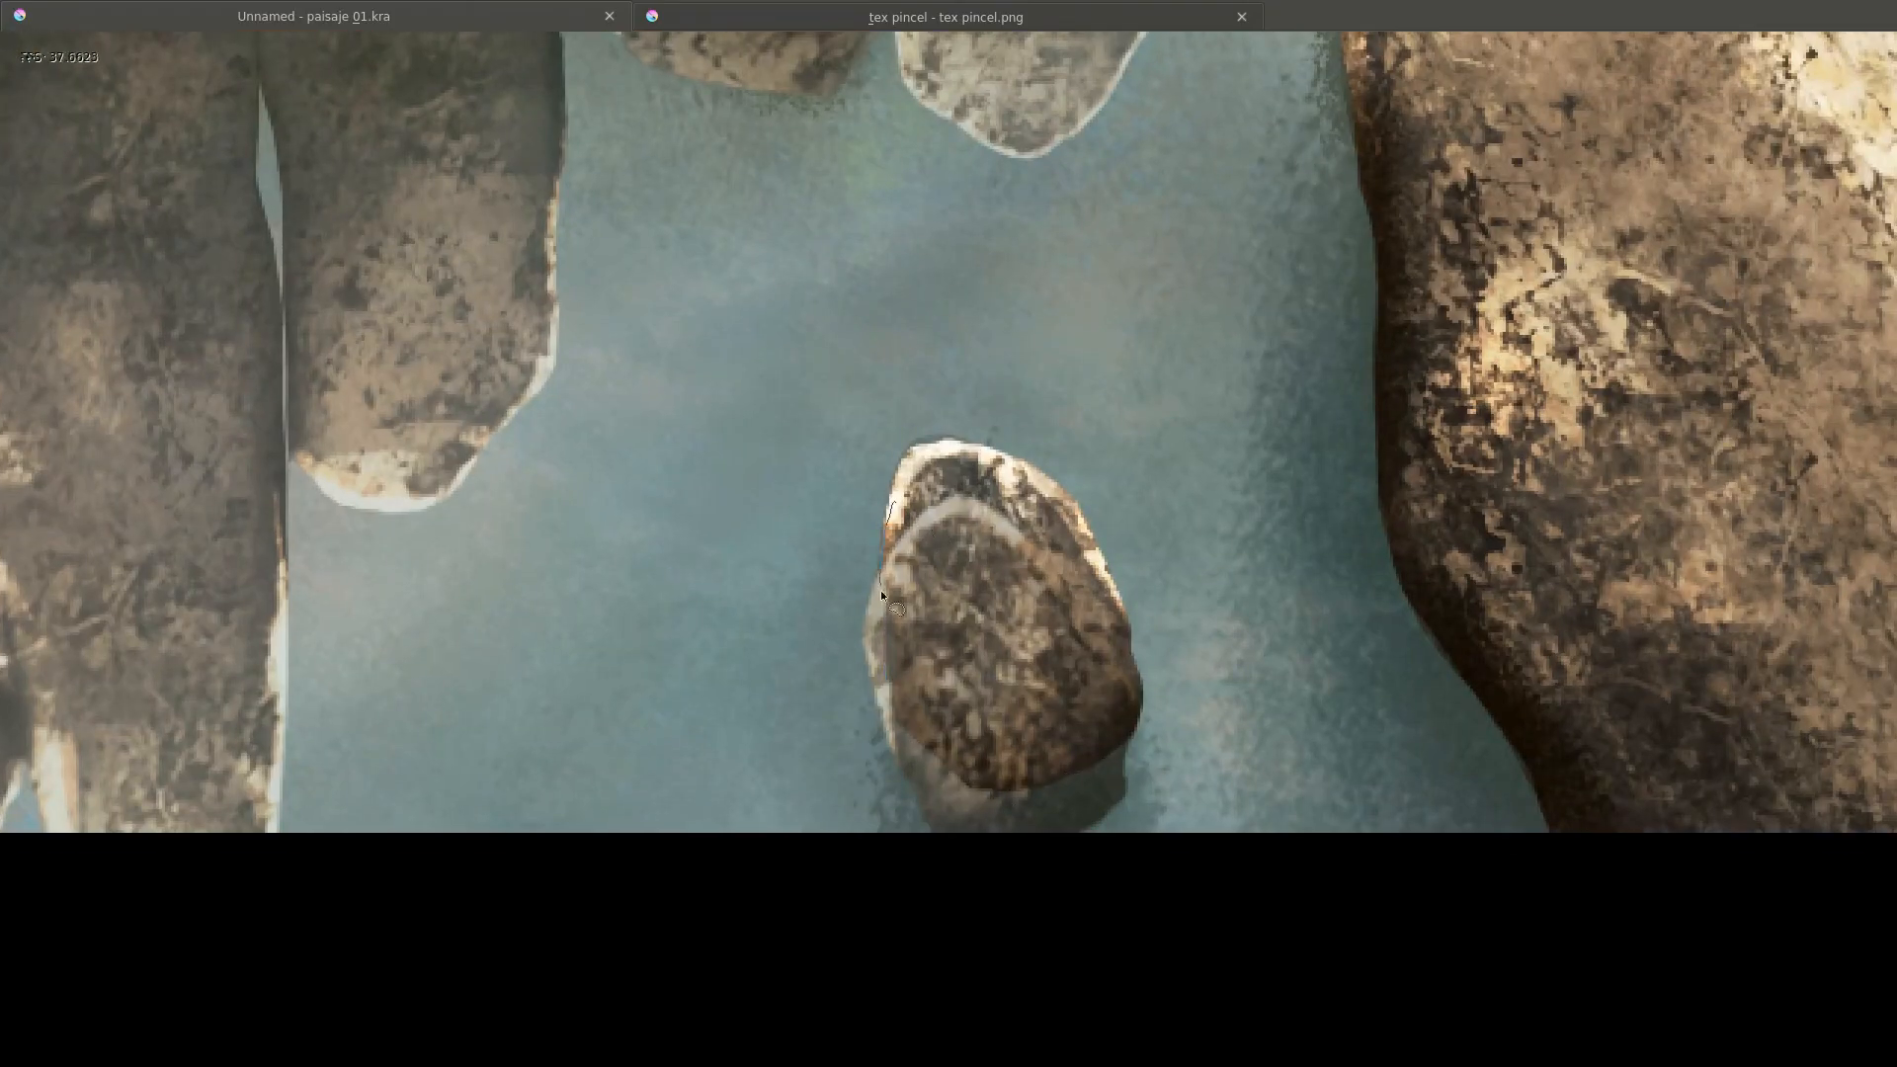
pyautogui.press('Delete')
pyautogui.hotkey('ctrl', 'shift', 'a')
# Outline and delete the reflection overlapping the small stone beside the left foreground boulder.
pyautogui.scroll(-4, 1185, 602)
pyautogui.moveTo(715, 567); pyautogui.dragTo(893, 567)
pyautogui.scroll(5, 856, 512)
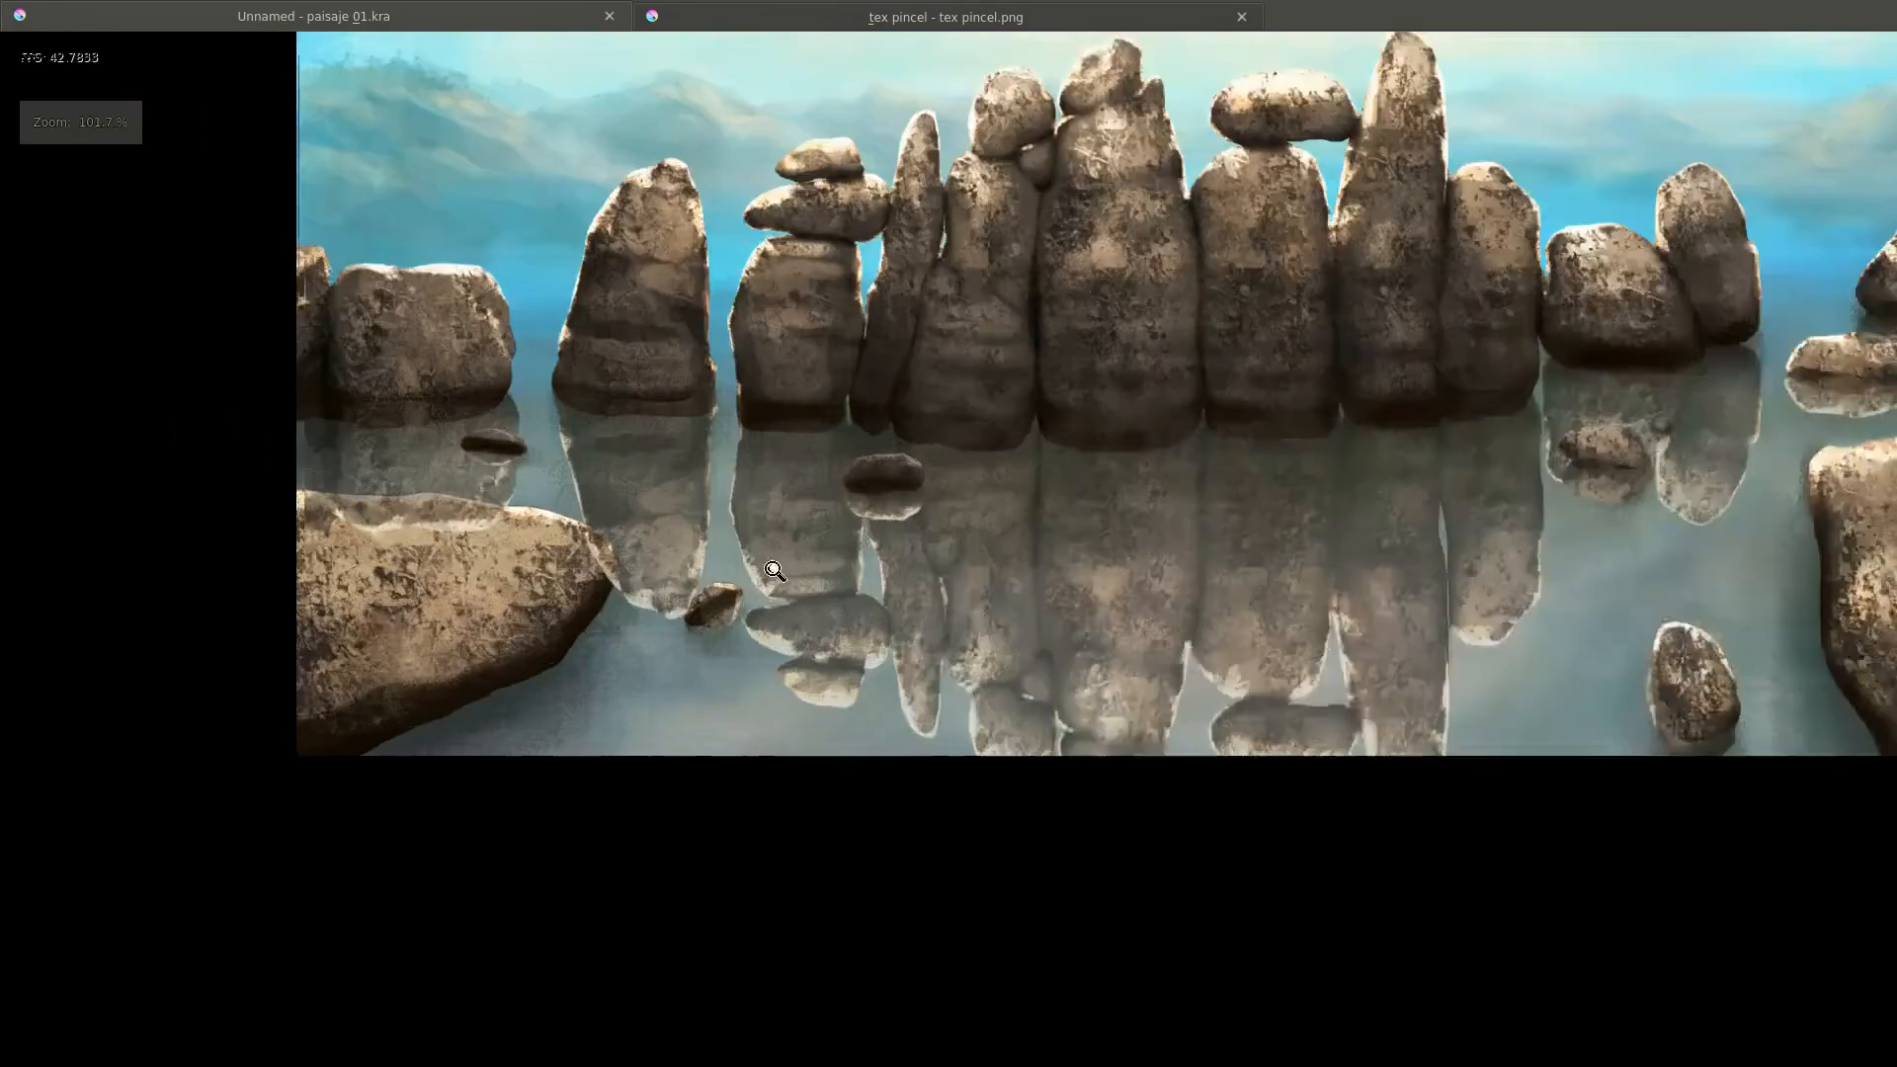
pyautogui.moveTo(698, 502); pyautogui.dragTo(828, 476)
pyautogui.scroll(-3, 772, 669)
pyautogui.scroll(4, 605, 690)
pyautogui.moveTo(953, 733)
pyautogui.mouseDown()
pyautogui.moveTo(703, 843)
pyautogui.moveTo(949, 723)
pyautogui.mouseUp()
pyautogui.press('Delete')
# Outline and delete the reflection covering the right tip of the left foreground boulder.
pyautogui.scroll(-4, 948, 723)
pyautogui.scroll(4, 840, 539)
pyautogui.moveTo(838, 512); pyautogui.dragTo(715, 439)
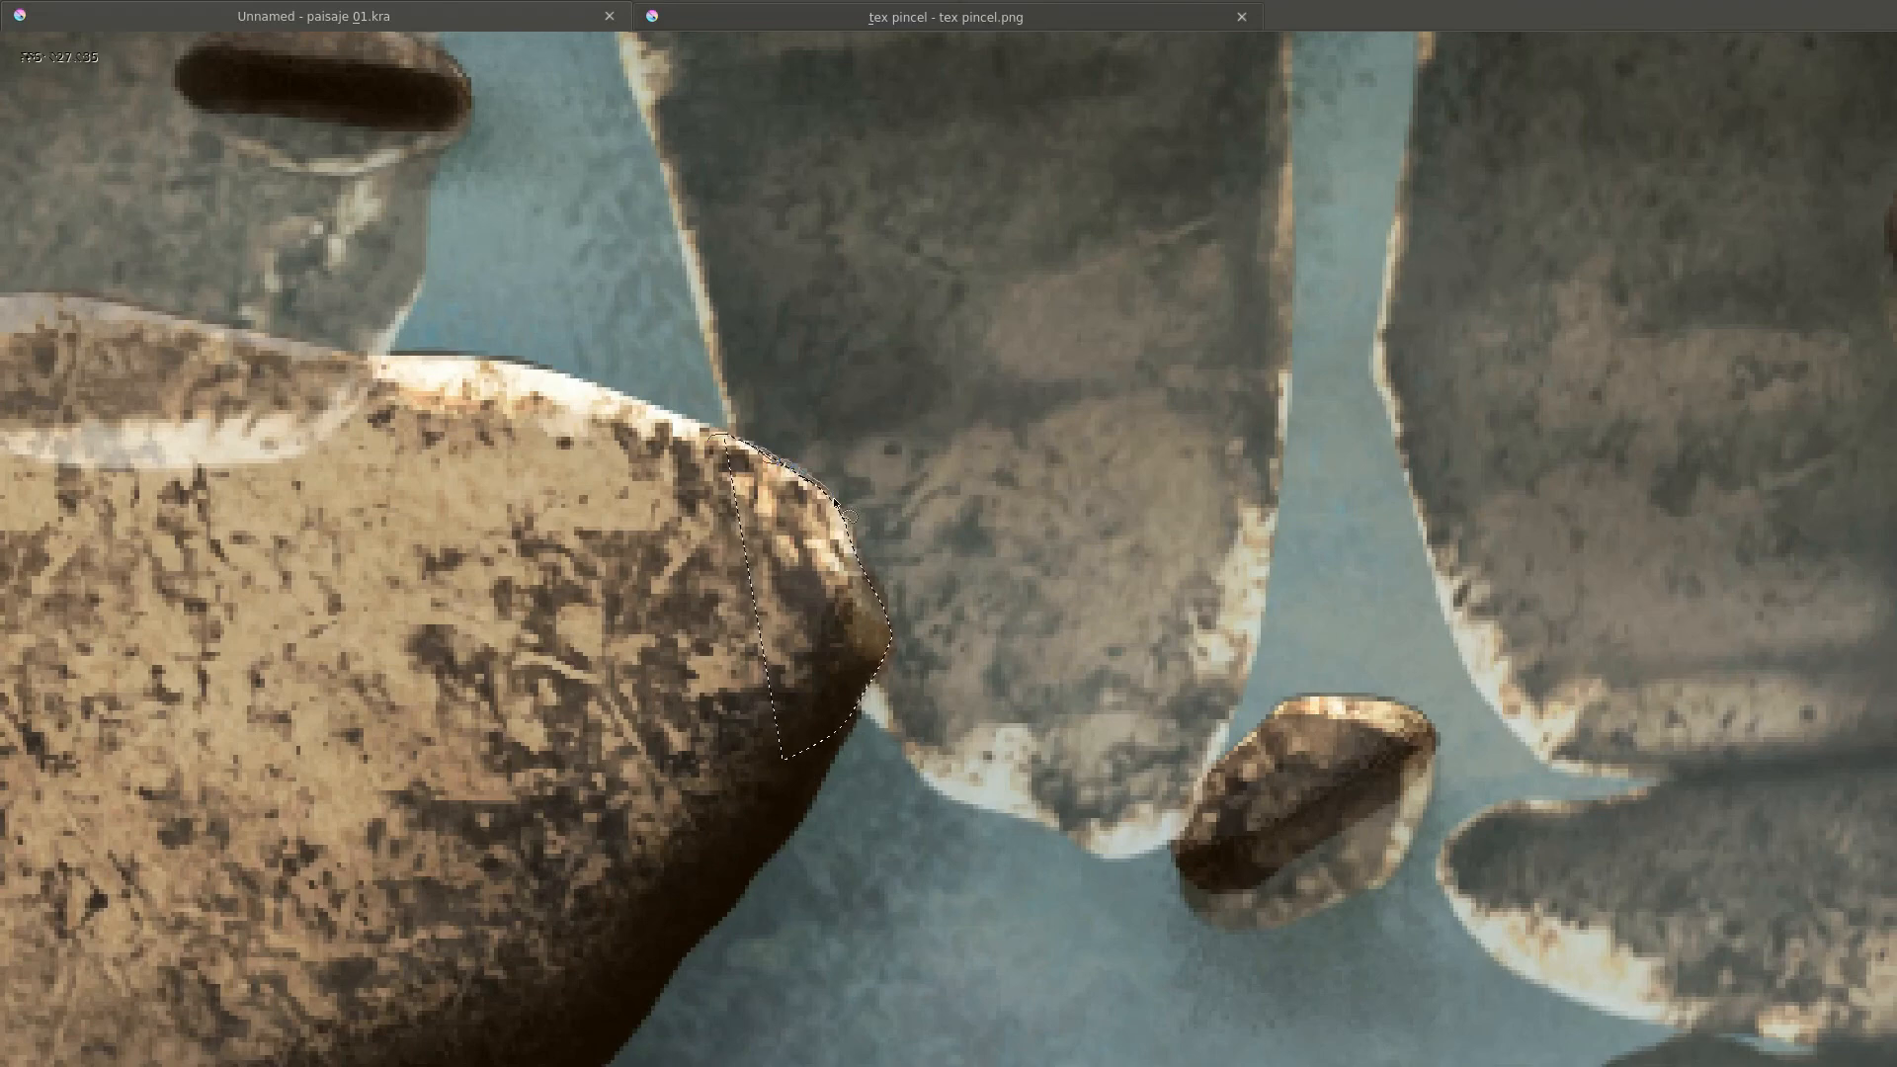
pyautogui.press('Delete')
pyautogui.hotkey('ctrl', 'shift', 'a')
# Outline and delete the reflection spilling over the top edge of the left foreground boulder.
pyautogui.scroll(-3, 885, 660)
pyautogui.moveTo(395, 474); pyautogui.dragTo(1086, 613)
pyautogui.scroll(3, 889, 613)
pyautogui.moveTo(960, 960); pyautogui.dragTo(841, 585)
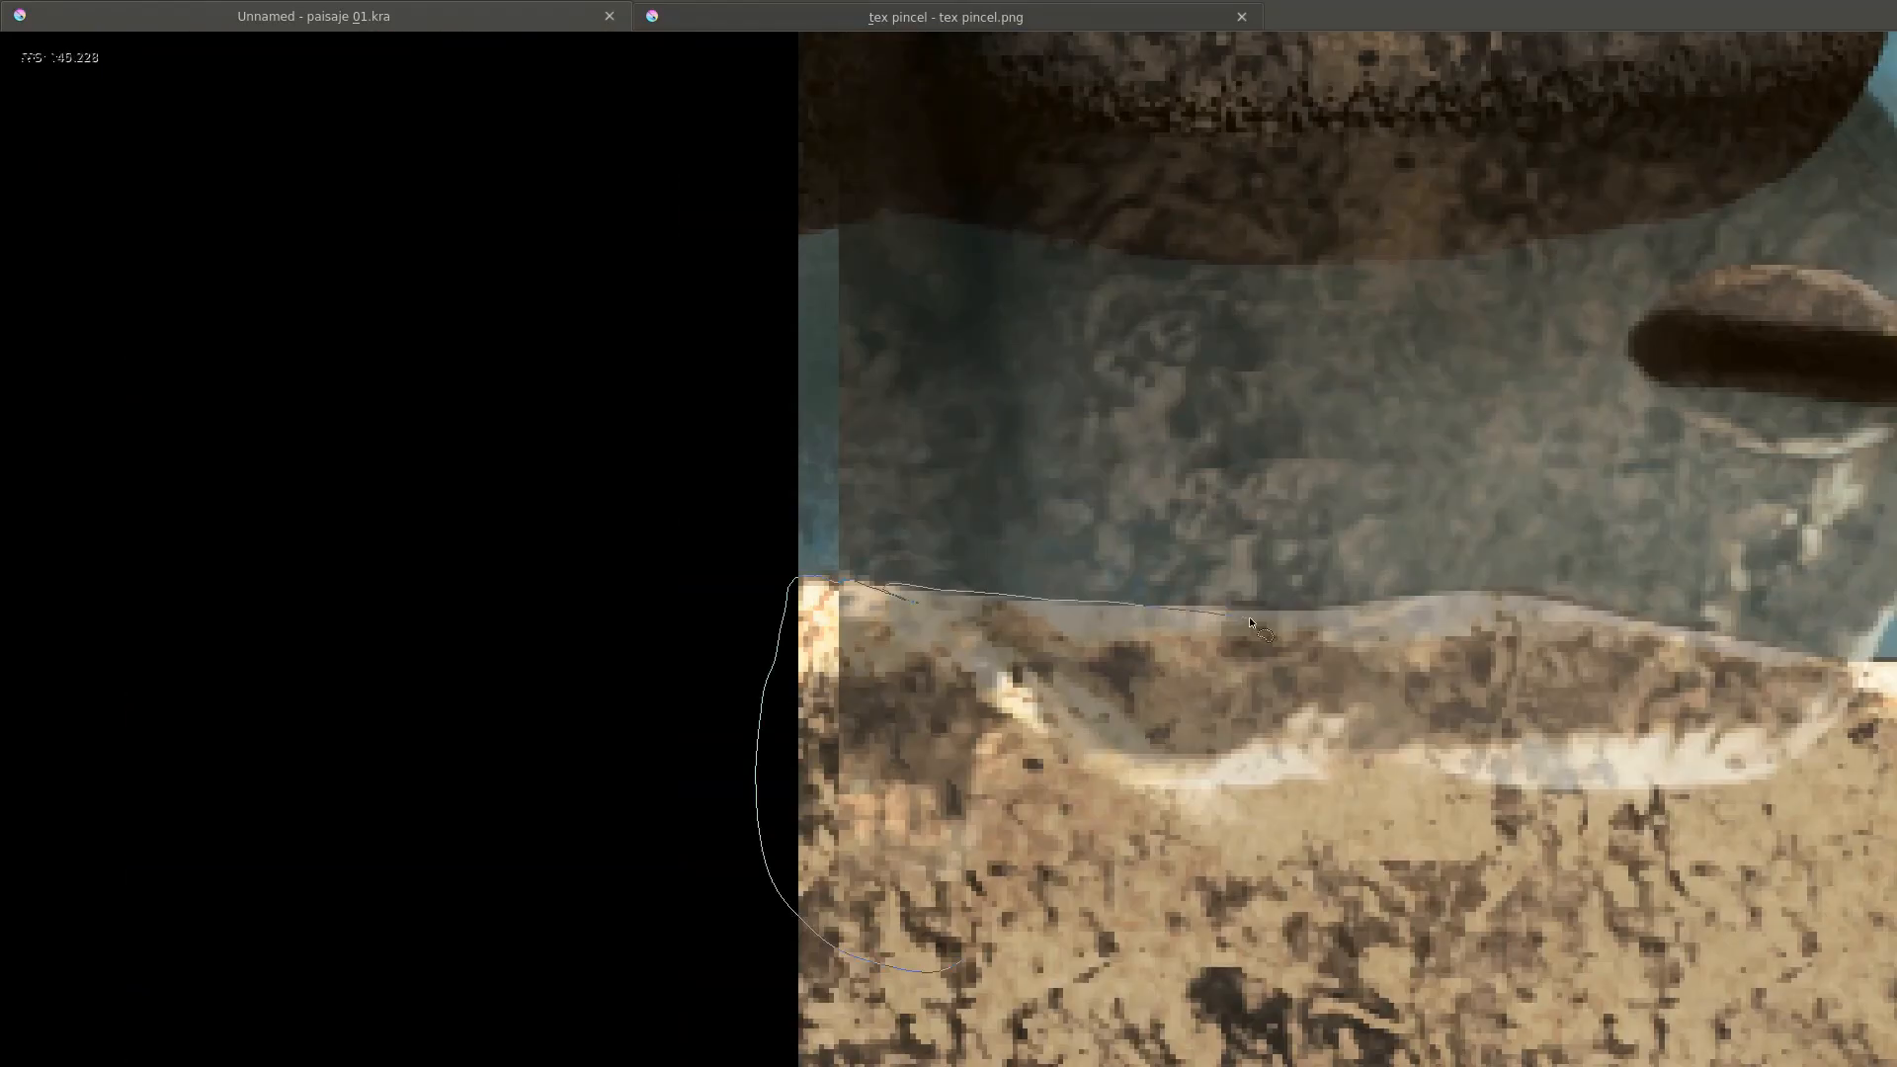
pyautogui.moveTo(1248, 620); pyautogui.dragTo(1393, 940)
pyautogui.moveTo(1393, 940); pyautogui.dragTo(918, 864)
pyautogui.moveTo(1432, 652); pyautogui.dragTo(948, 780)
pyautogui.press('Delete')
pyautogui.moveTo(718, 573); pyautogui.dragTo(1093, 640)
pyautogui.hotkey('ctrl', 'shift', 'a')
pyautogui.scroll(-4, 810, 551)
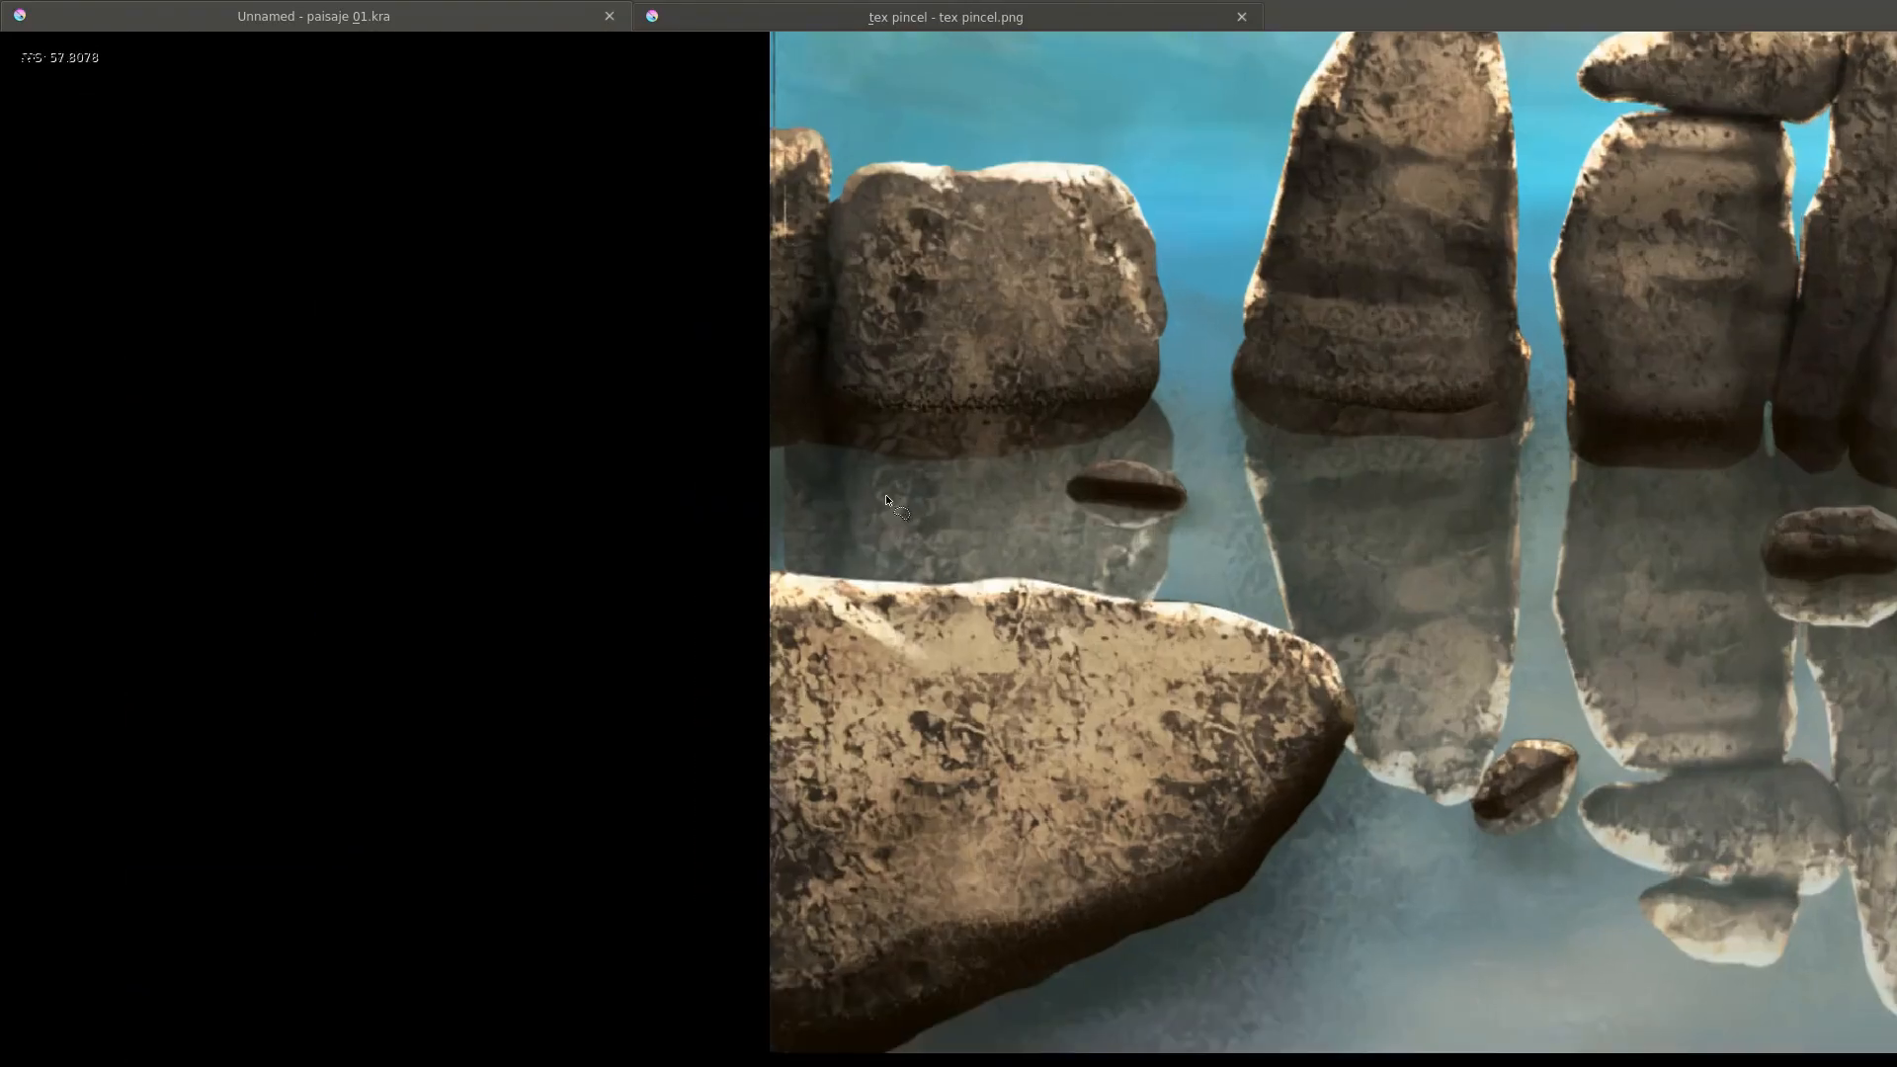
# Outline the leftmost part of the reflection and extend it to the canvas's left edge.
pyautogui.scroll(1, 886, 494)
pyautogui.press('Tab')
pyautogui.moveTo(602, 372); pyautogui.dragTo(1043, 667)
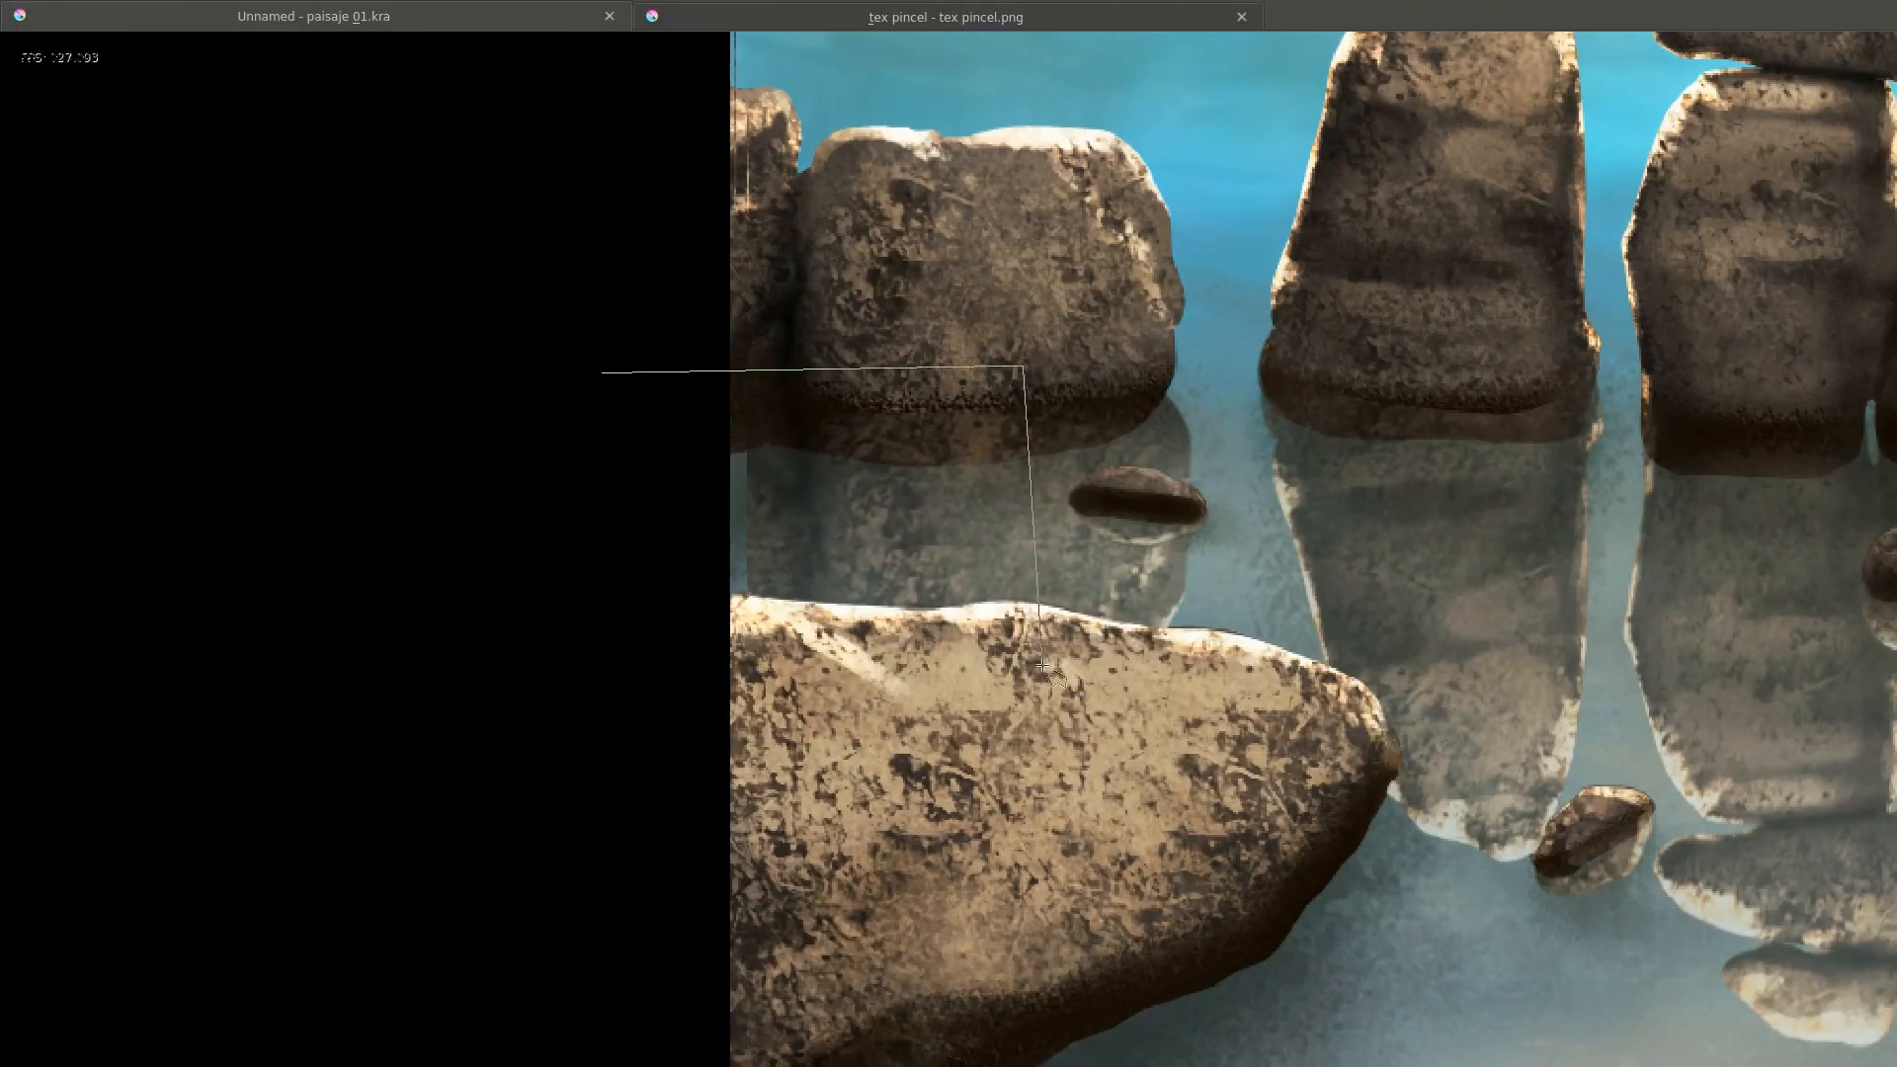
pyautogui.moveTo(721, 553); pyautogui.dragTo(710, 553)
pyautogui.press('Return')
pyautogui.hotkey('ctrl', 'shift', 'a')
# Delete the reflection overlapping the square boulder's base and the small flat stone in front of it.
pyautogui.moveTo(815, 438); pyautogui.dragTo(826, 444)
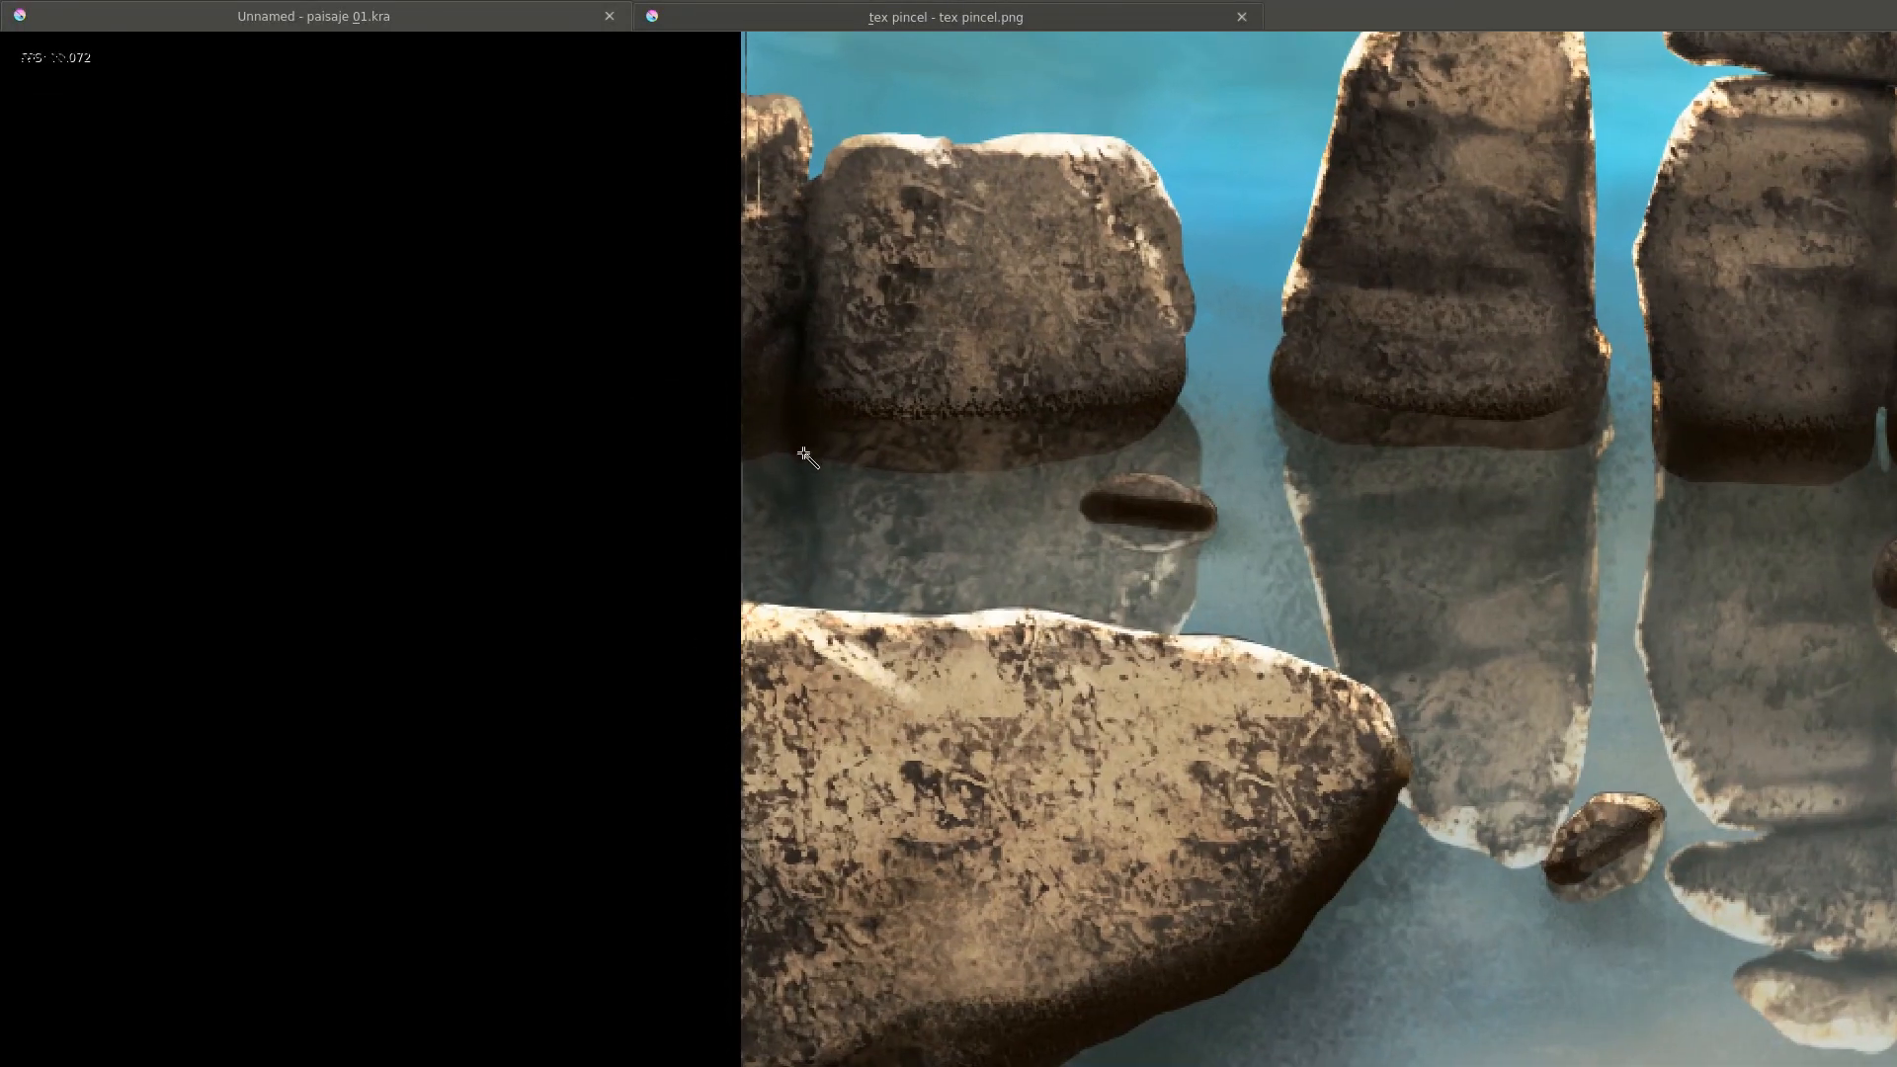
pyautogui.moveTo(1143, 405); pyautogui.dragTo(1156, 397)
pyautogui.press('Delete')
pyautogui.hotkey('ctrl', 'shift', 'a')
pyautogui.scroll(-1, 1089, 553)
pyautogui.scroll(4, 1120, 499)
pyautogui.moveTo(1049, 514)
pyautogui.mouseDown()
pyautogui.moveTo(1051, 579)
pyautogui.moveTo(1104, 497)
pyautogui.mouseUp()
pyautogui.press('Delete')
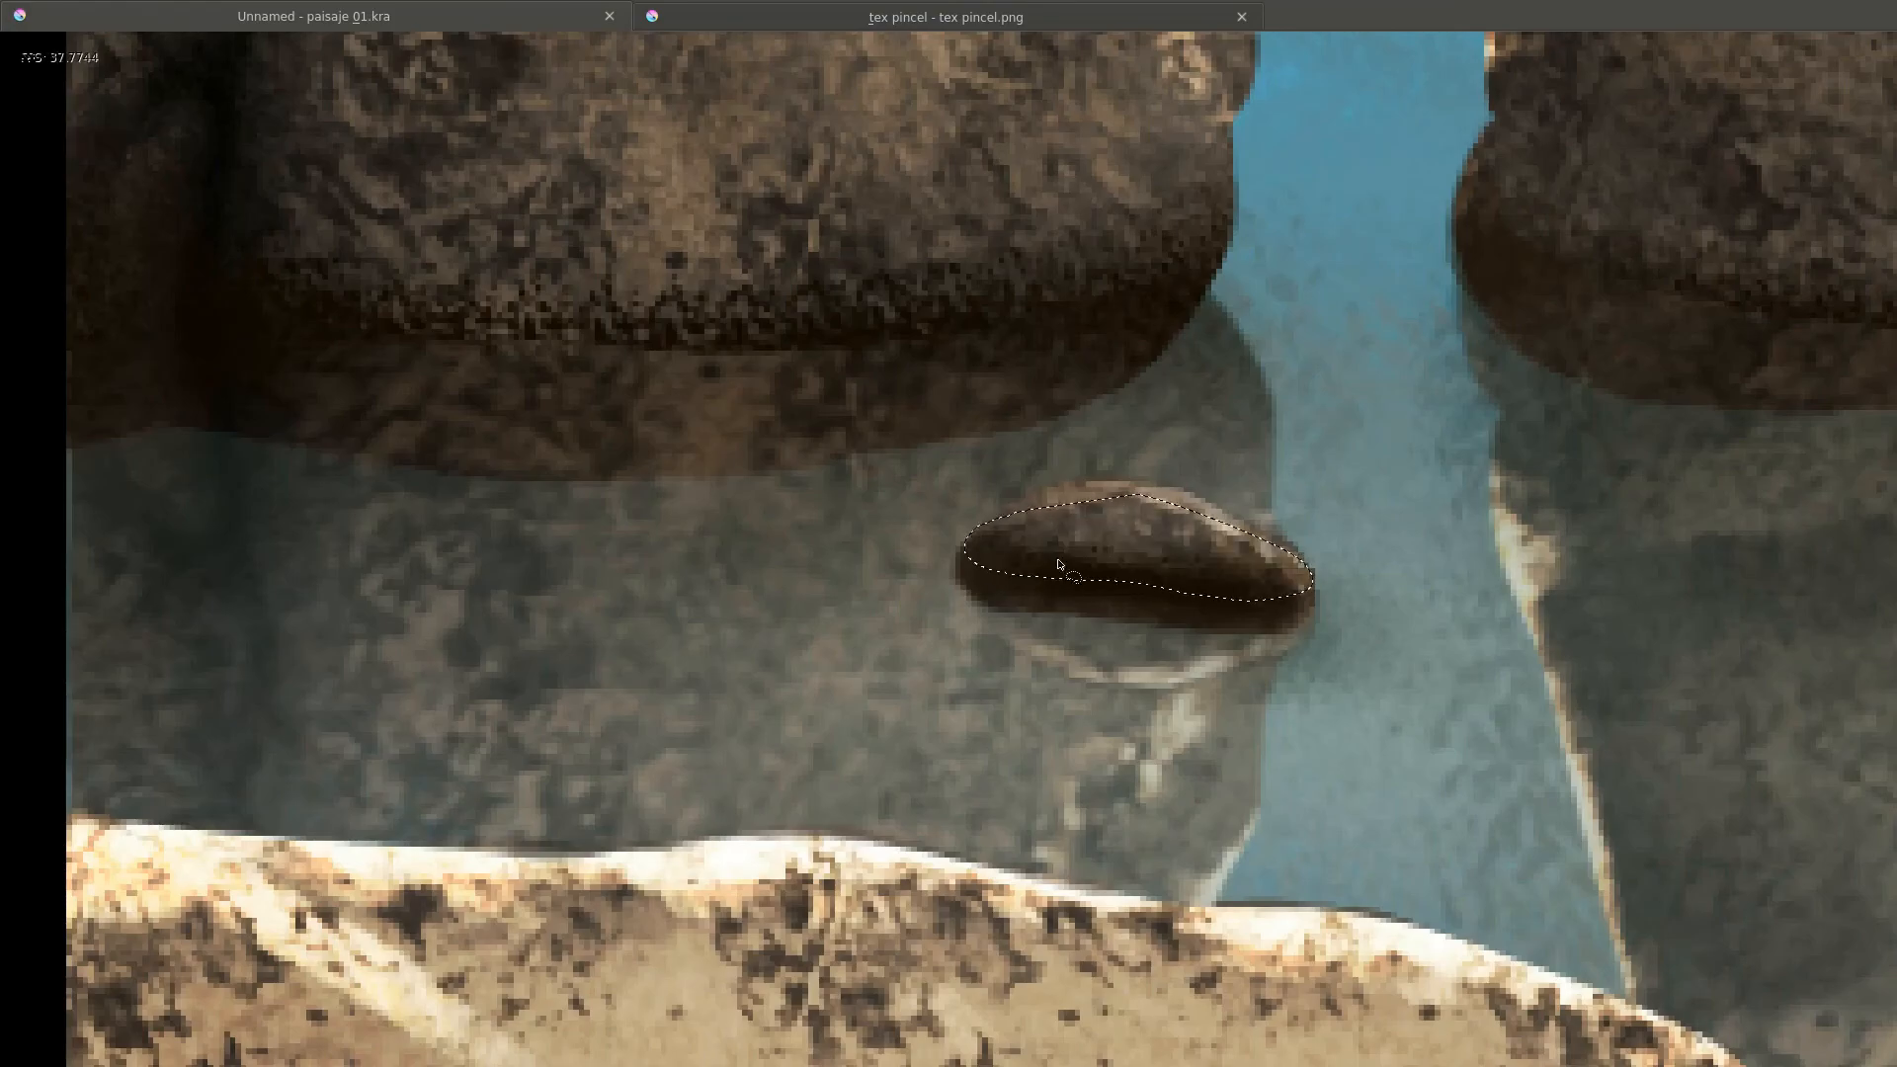
pyautogui.scroll(-6, 1067, 480)
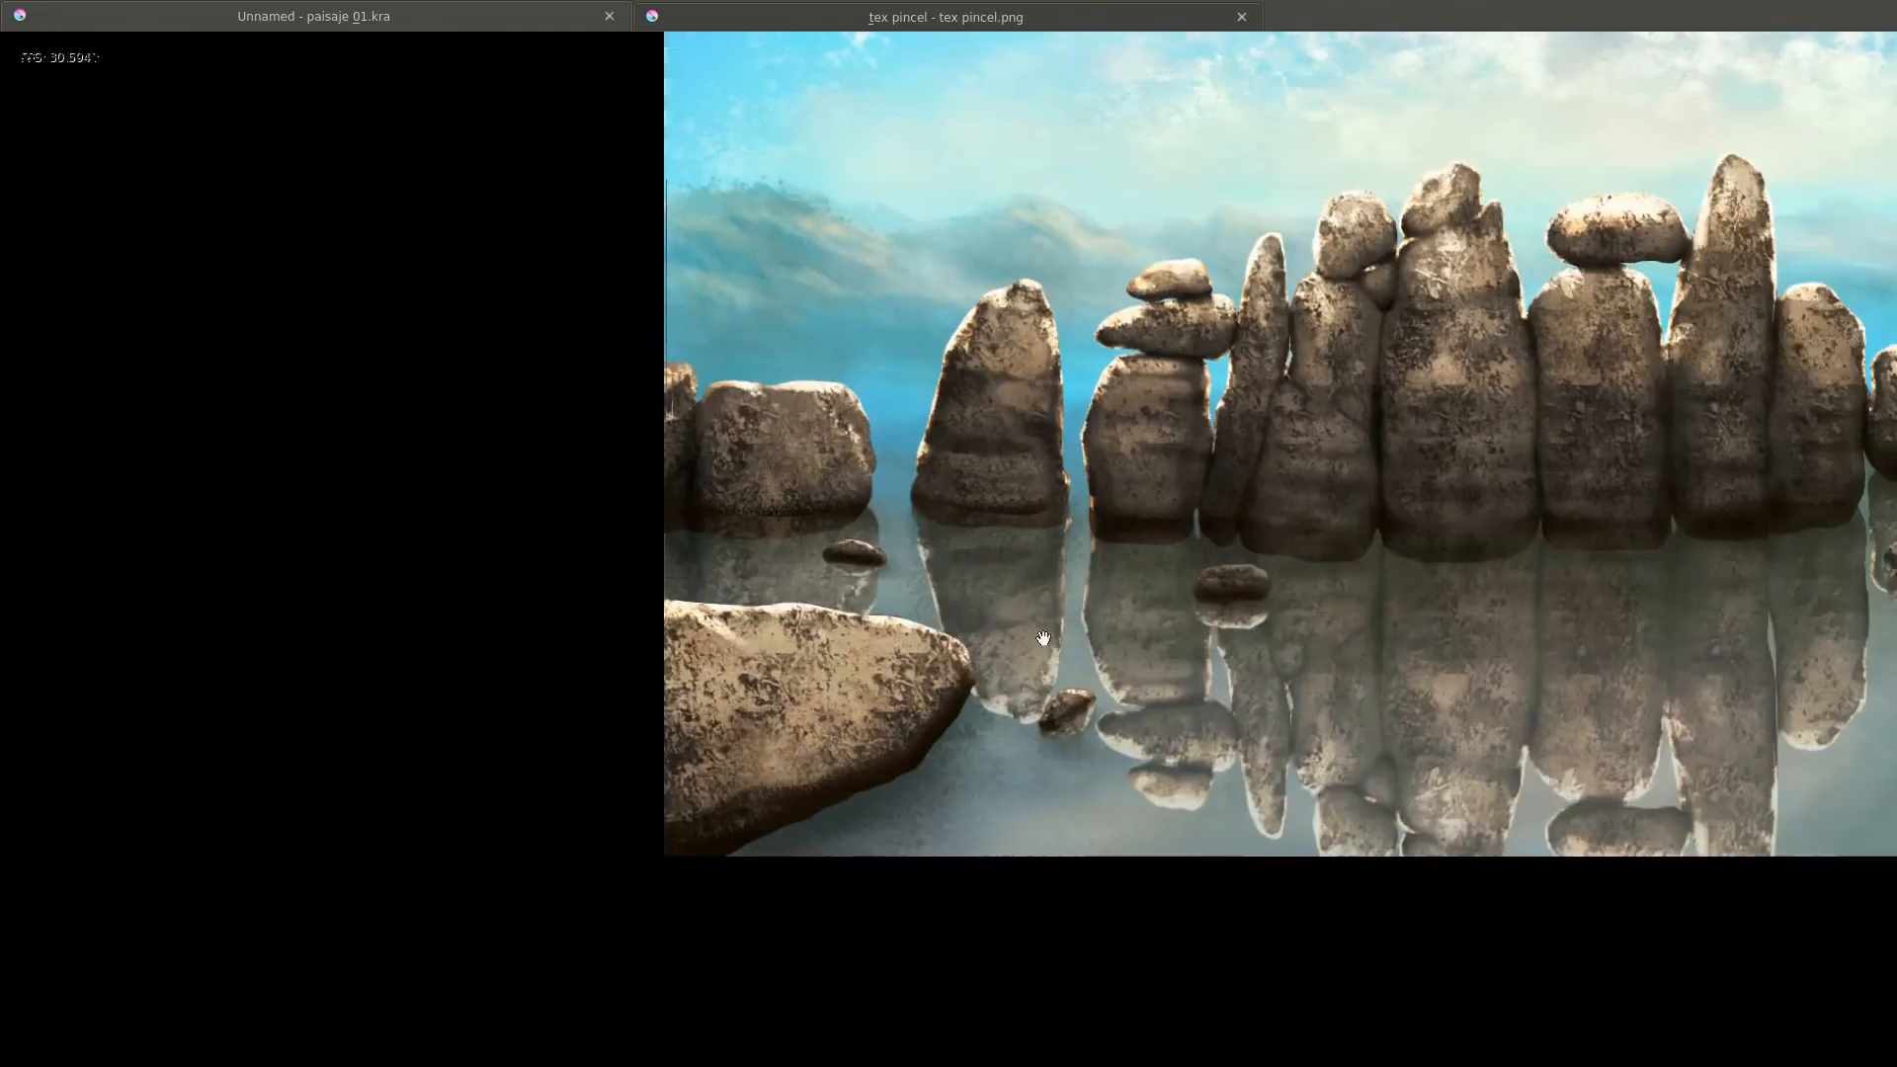
pyautogui.moveTo(1319, 571); pyautogui.dragTo(881, 680)
# Set the opacity of the reflection layer Copy of Layer 4 to 67%.
pyautogui.press('Tab')
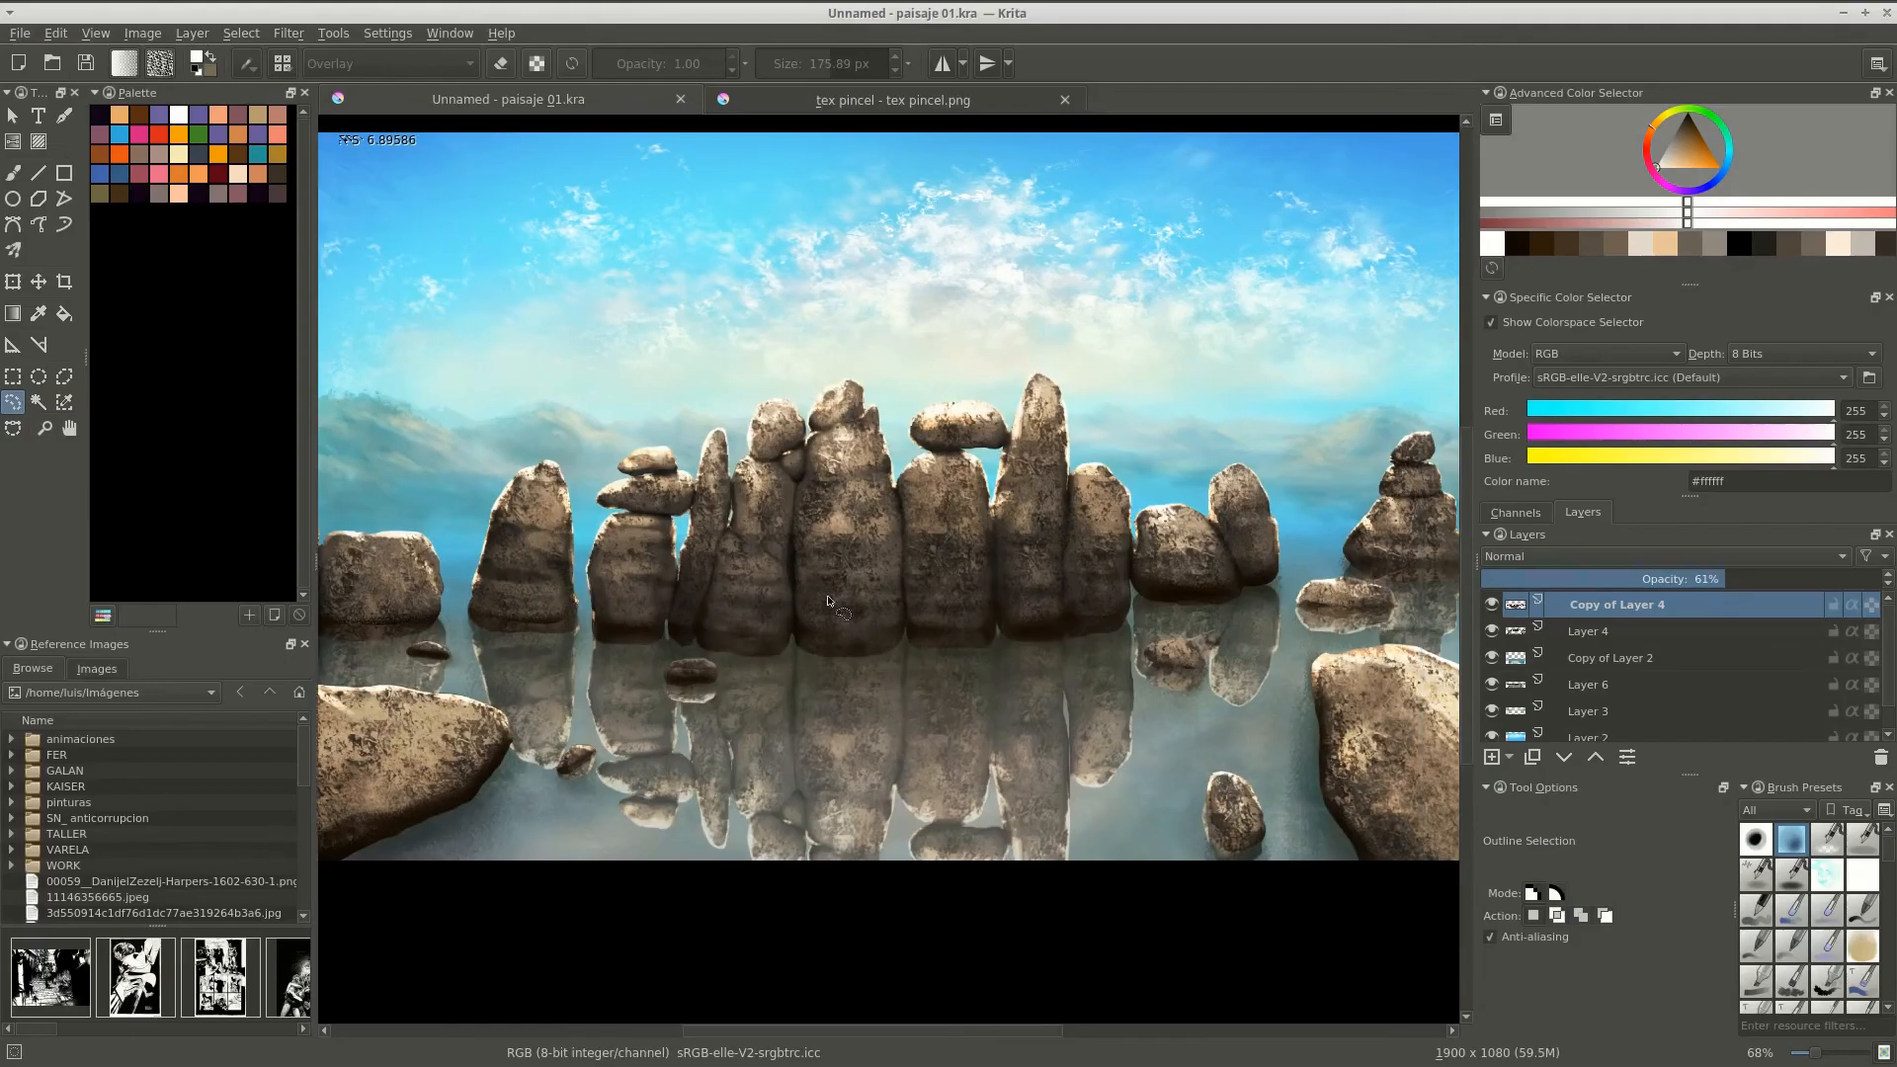
pyautogui.moveTo(1778, 579)
pyautogui.mouseDown()
pyautogui.moveTo(1803, 577)
pyautogui.moveTo(1751, 589)
pyautogui.mouseUp()
pyautogui.scroll(-1, 1060, 659)
pyautogui.scroll(3, 1060, 659)
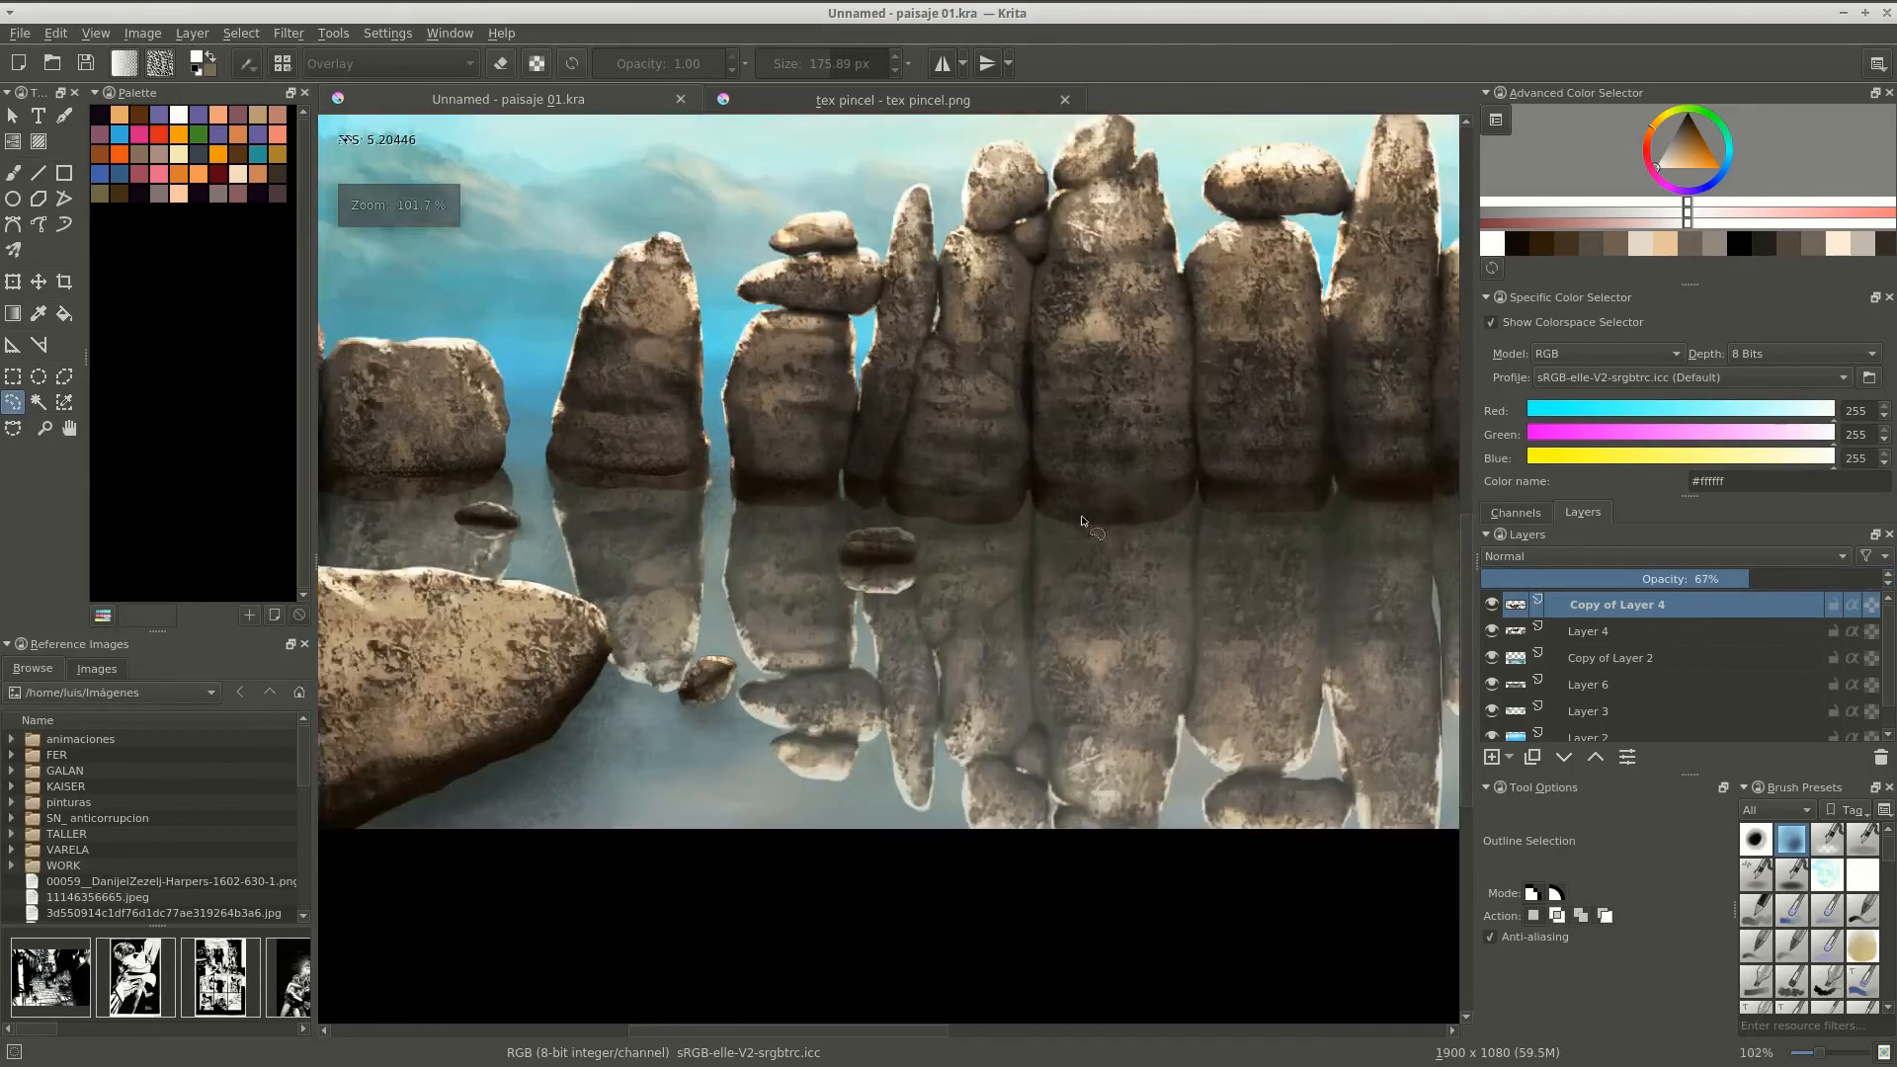
pyautogui.scroll(-3, 1060, 659)
pyautogui.scroll(3, 1060, 659)
pyautogui.scroll(-3, 1060, 659)
pyautogui.scroll(1, 748, 397)
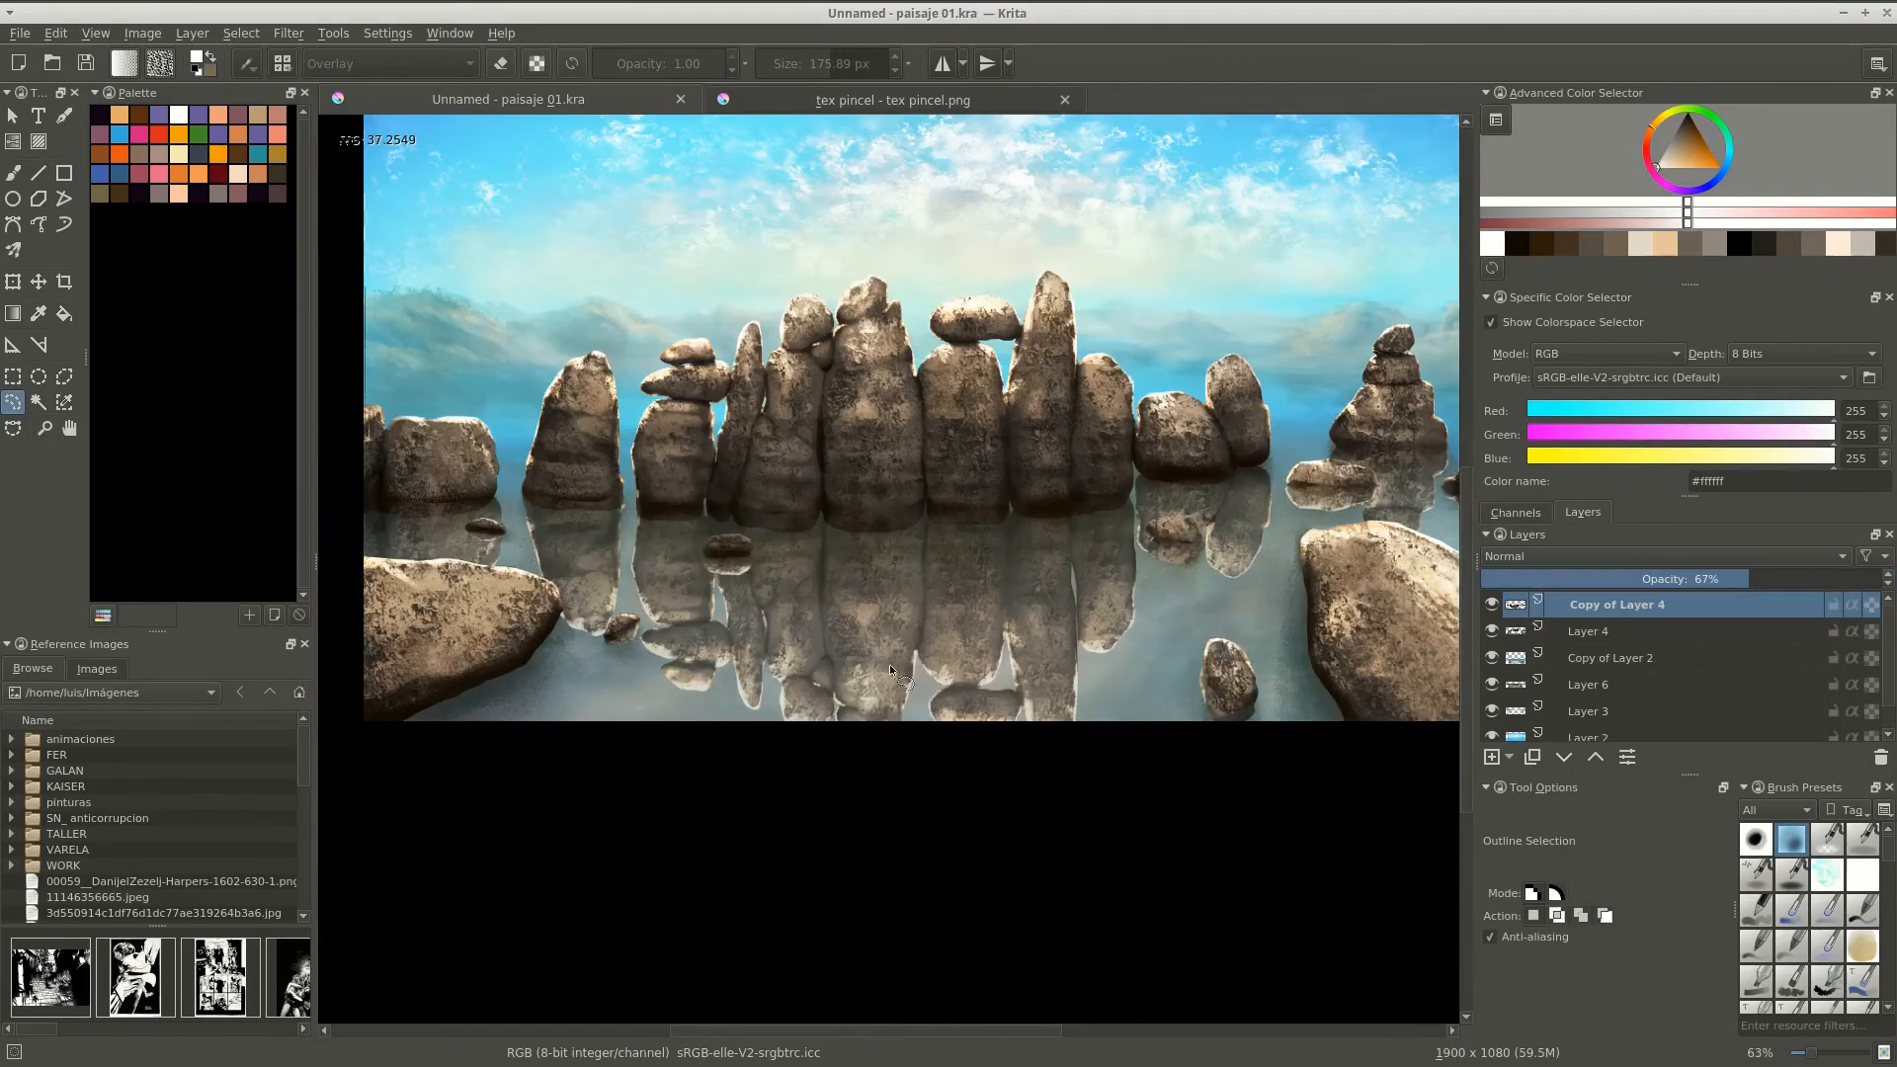
# Fade the lower part of the reflection with radial gradients in eraser mode.
pyautogui.press('g')
pyautogui.moveTo(1023, 809); pyautogui.dragTo(751, 740)
pyautogui.scroll(-1, 873, 756)
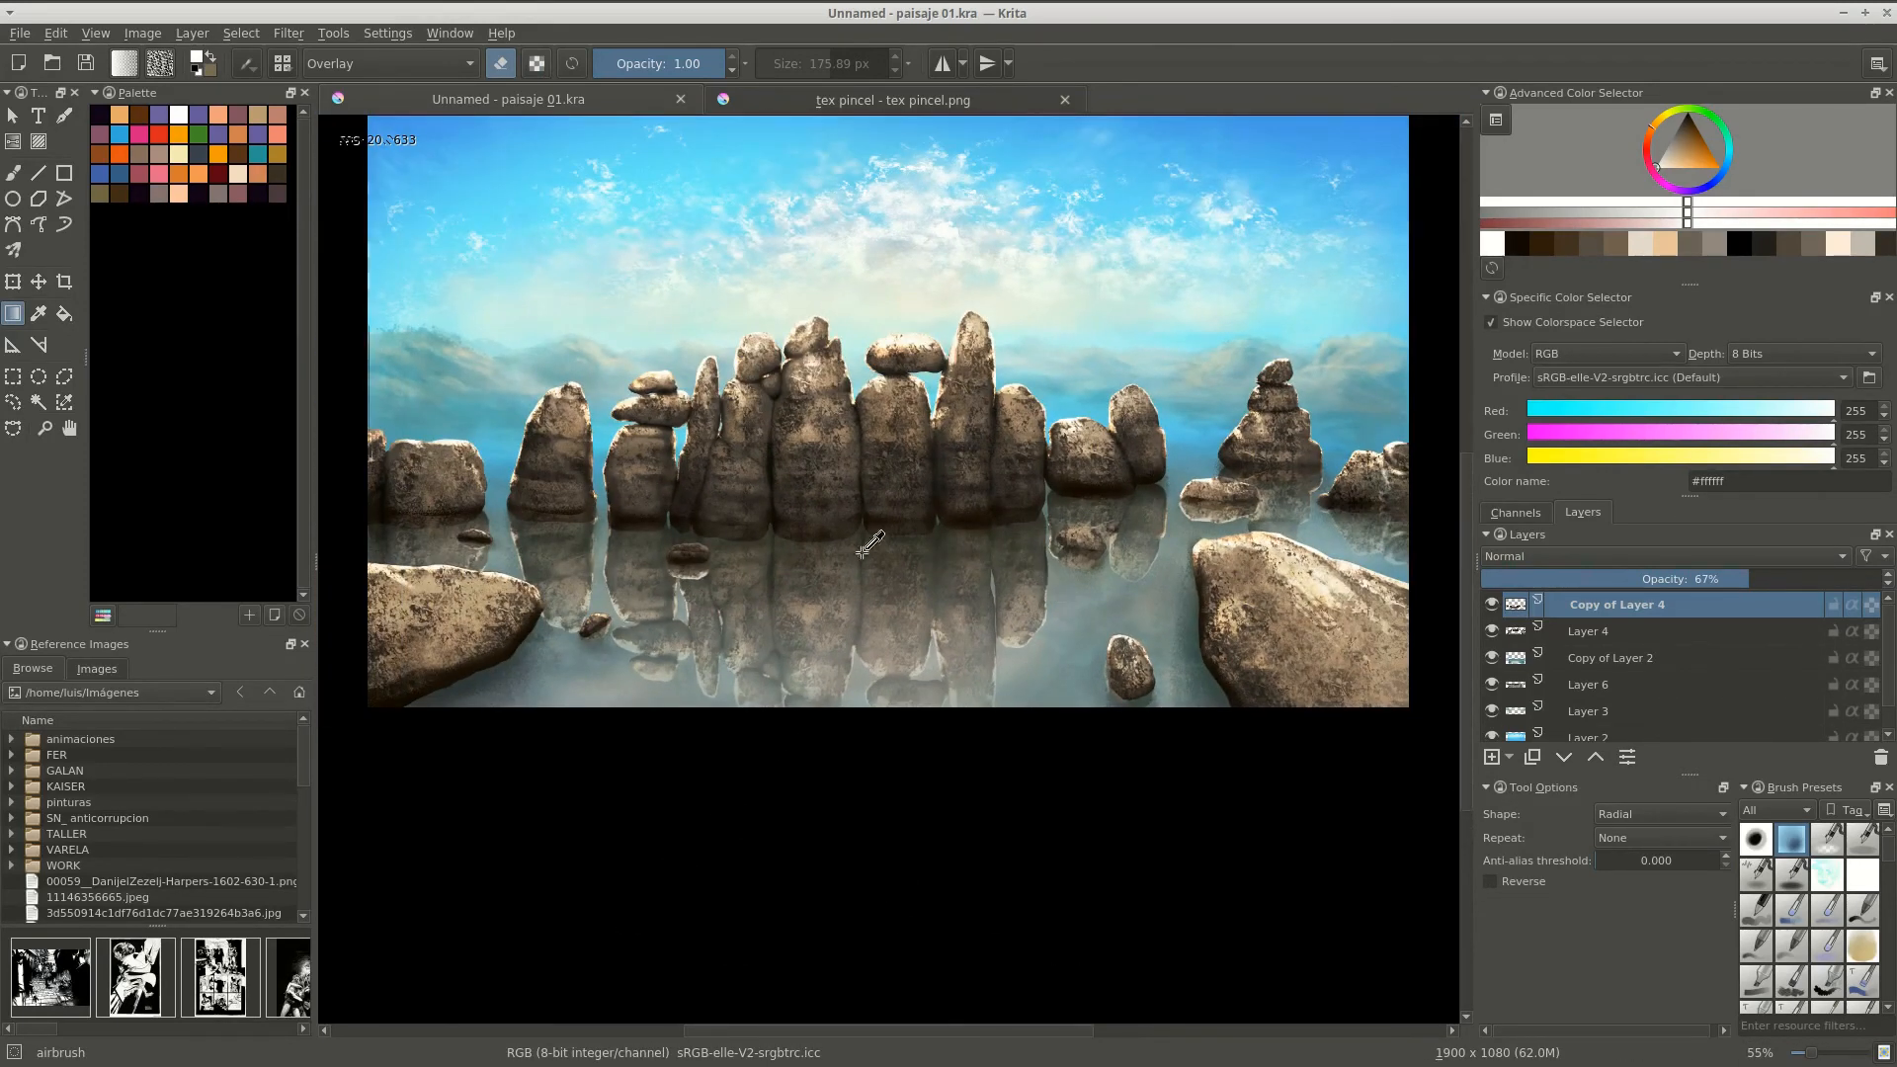
pyautogui.moveTo(862, 552); pyautogui.dragTo(869, 608)
# Hide the reflection, airbrush dark brown #301f0c Overlay shadows around the rock bases on Layer 4, and show the reflection again.
pyautogui.click(1491, 603)
pyautogui.click(1586, 631)
pyautogui.scroll(4, 986, 597)
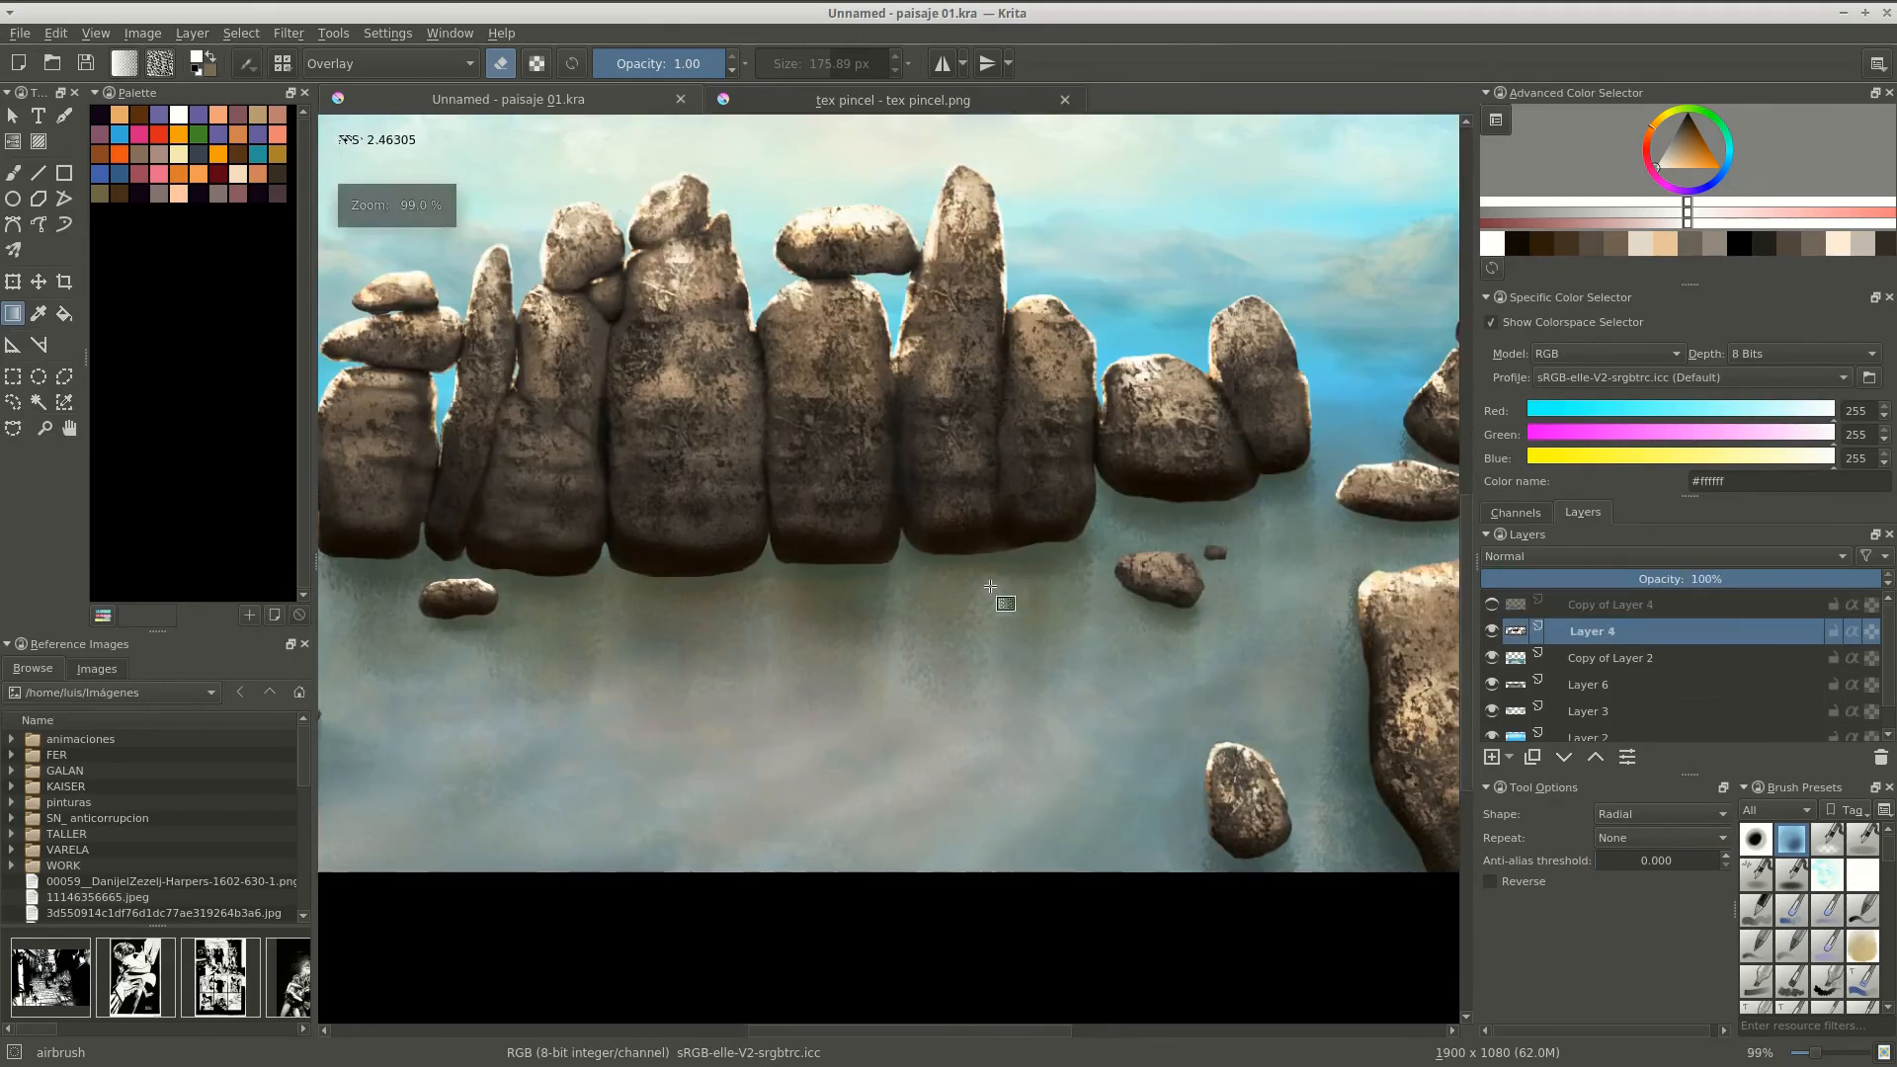
pyautogui.rightClick(978, 608)
pyautogui.click(892, 605)
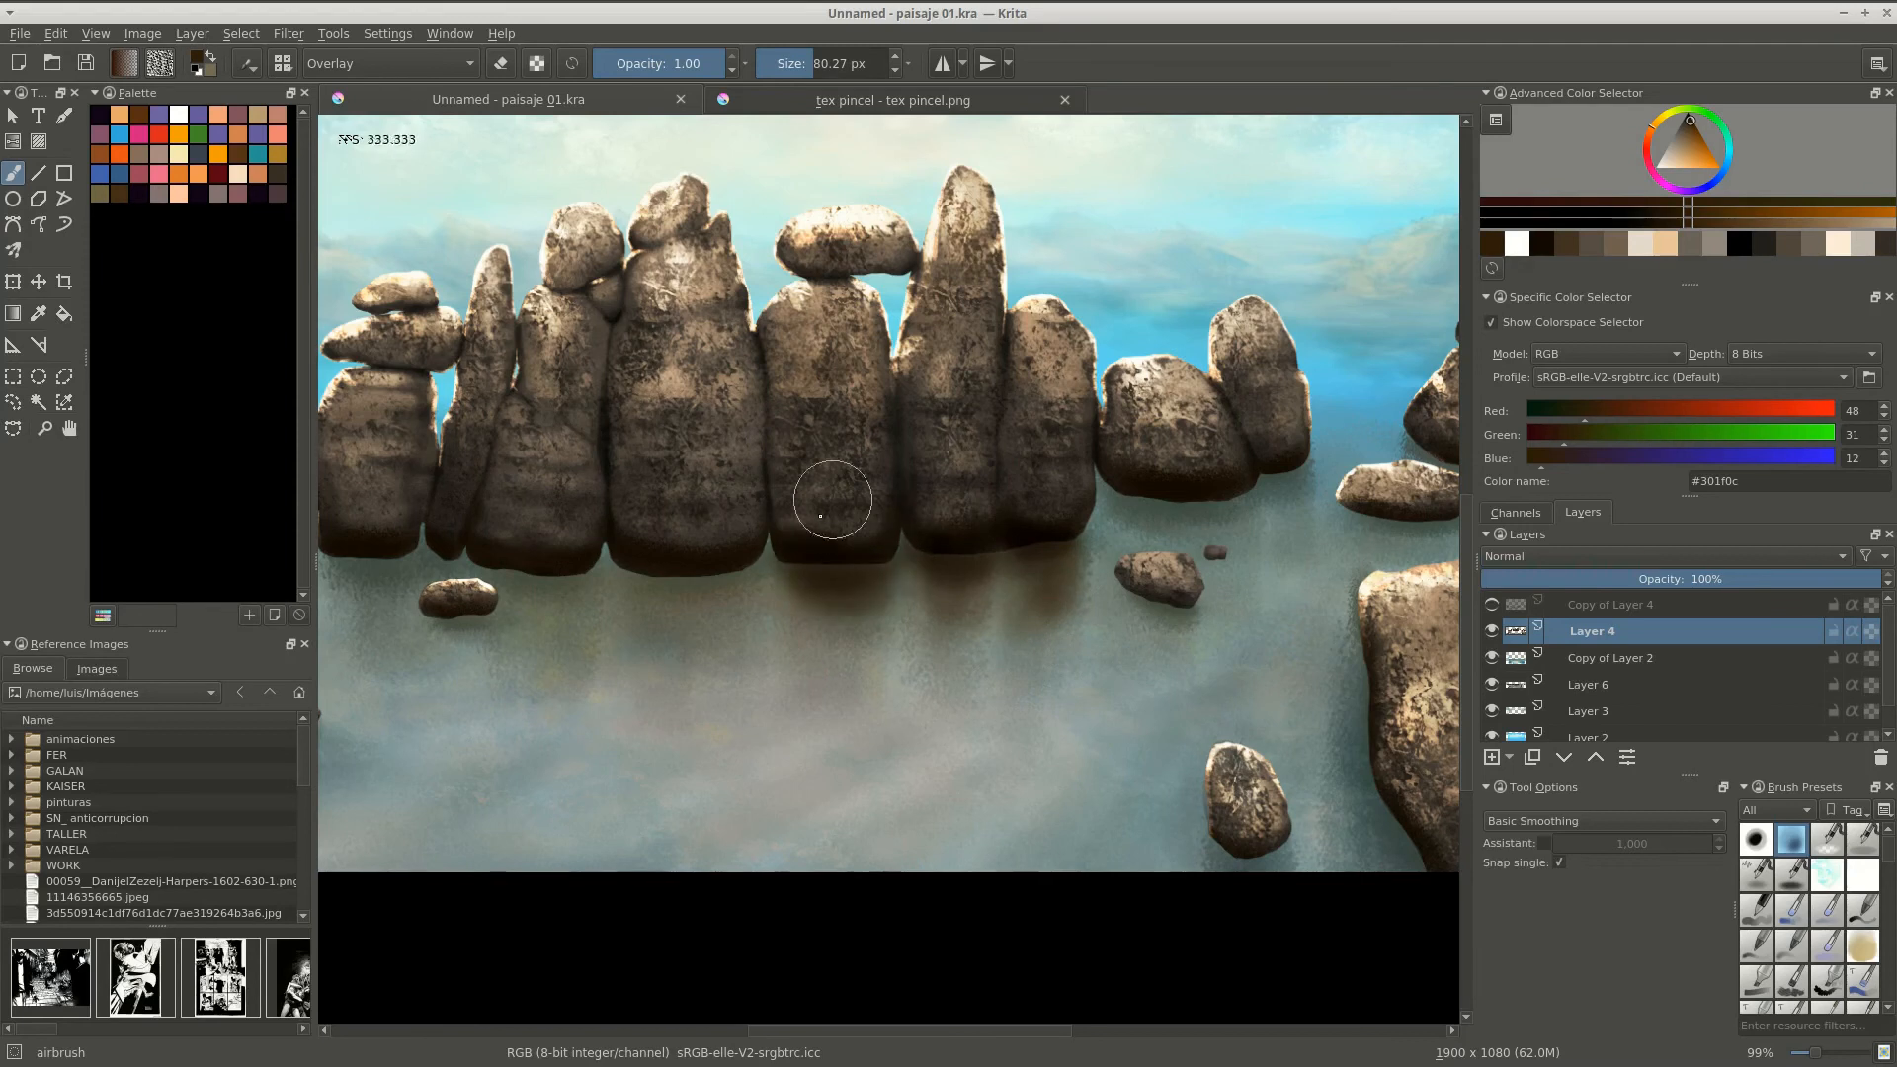
pyautogui.press('m')
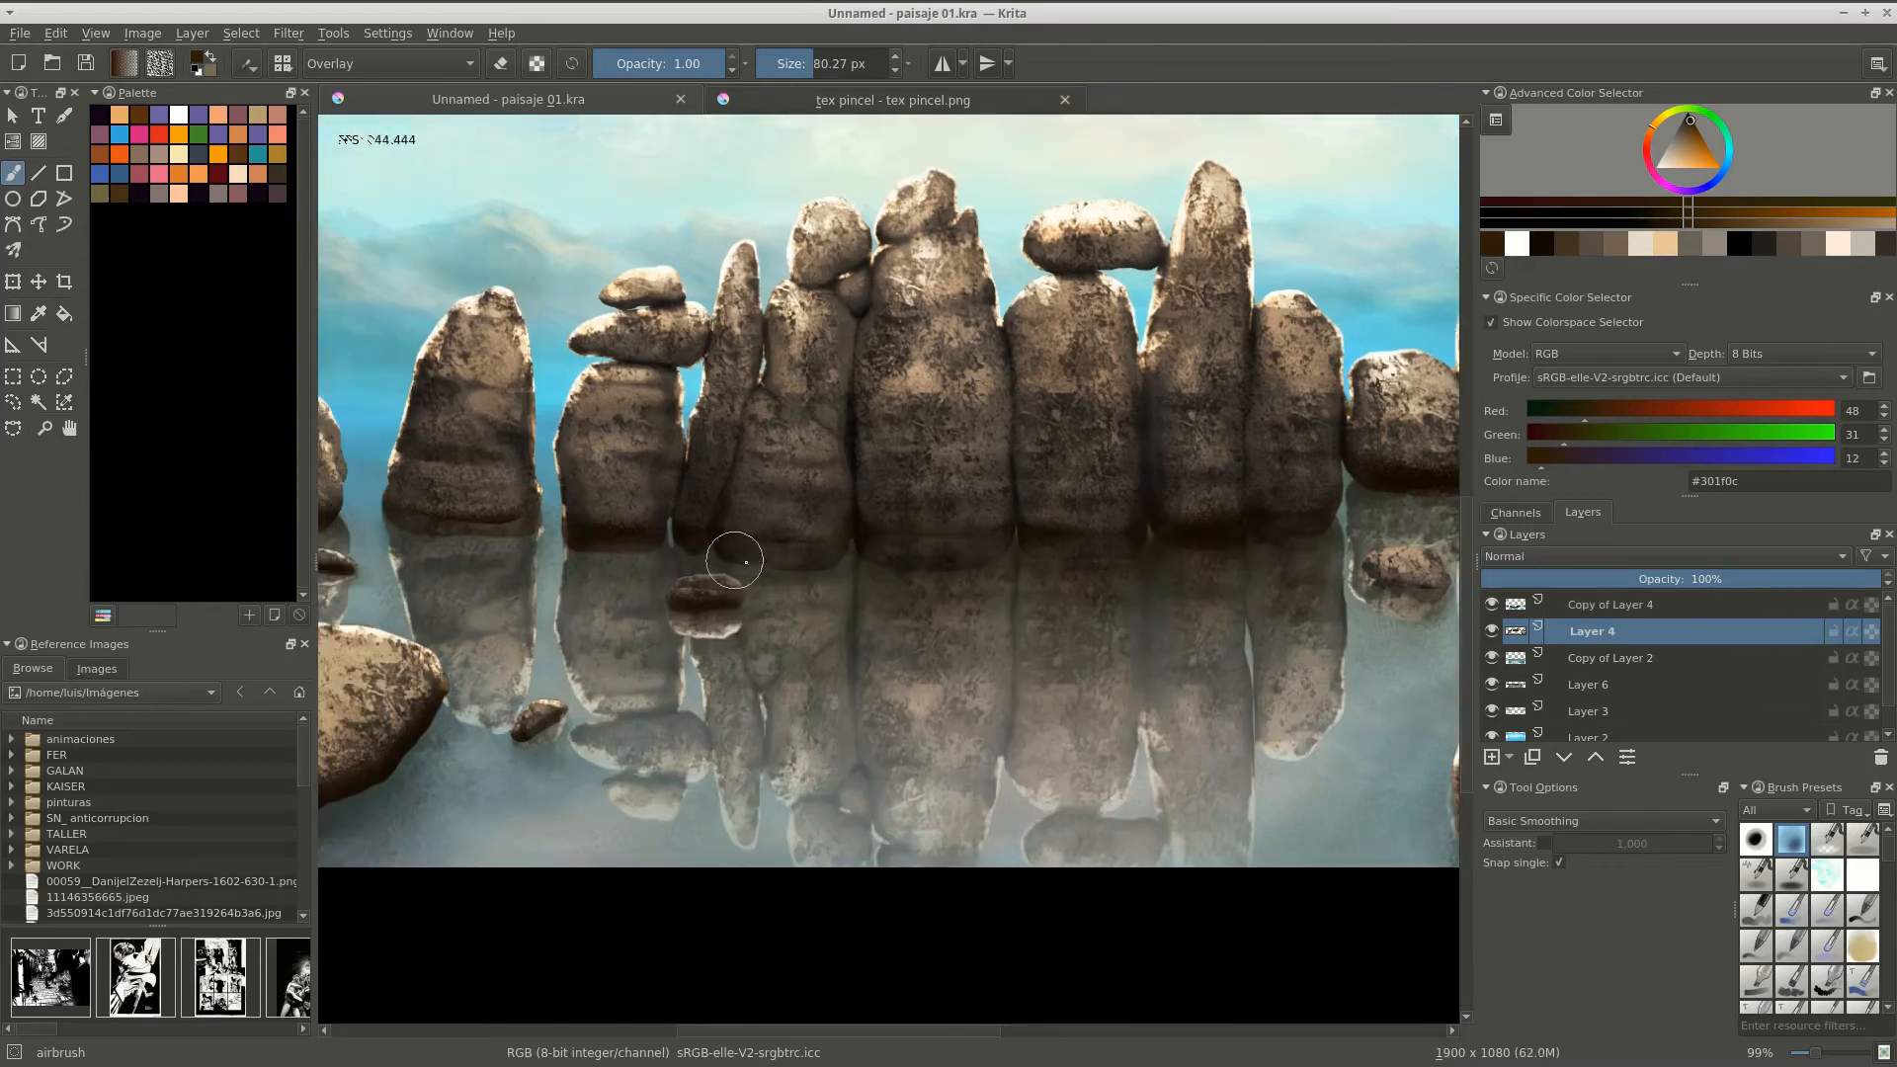
pyautogui.moveTo(728, 550)
pyautogui.mouseDown()
pyautogui.moveTo(877, 538)
pyautogui.moveTo(576, 474)
pyautogui.moveTo(705, 529)
pyautogui.moveTo(774, 517)
pyautogui.moveTo(692, 593)
pyautogui.moveTo(711, 691)
pyautogui.moveTo(806, 614)
pyautogui.moveTo(781, 642)
pyautogui.moveTo(840, 553)
pyautogui.moveTo(889, 444)
pyautogui.moveTo(872, 395)
pyautogui.mouseUp()
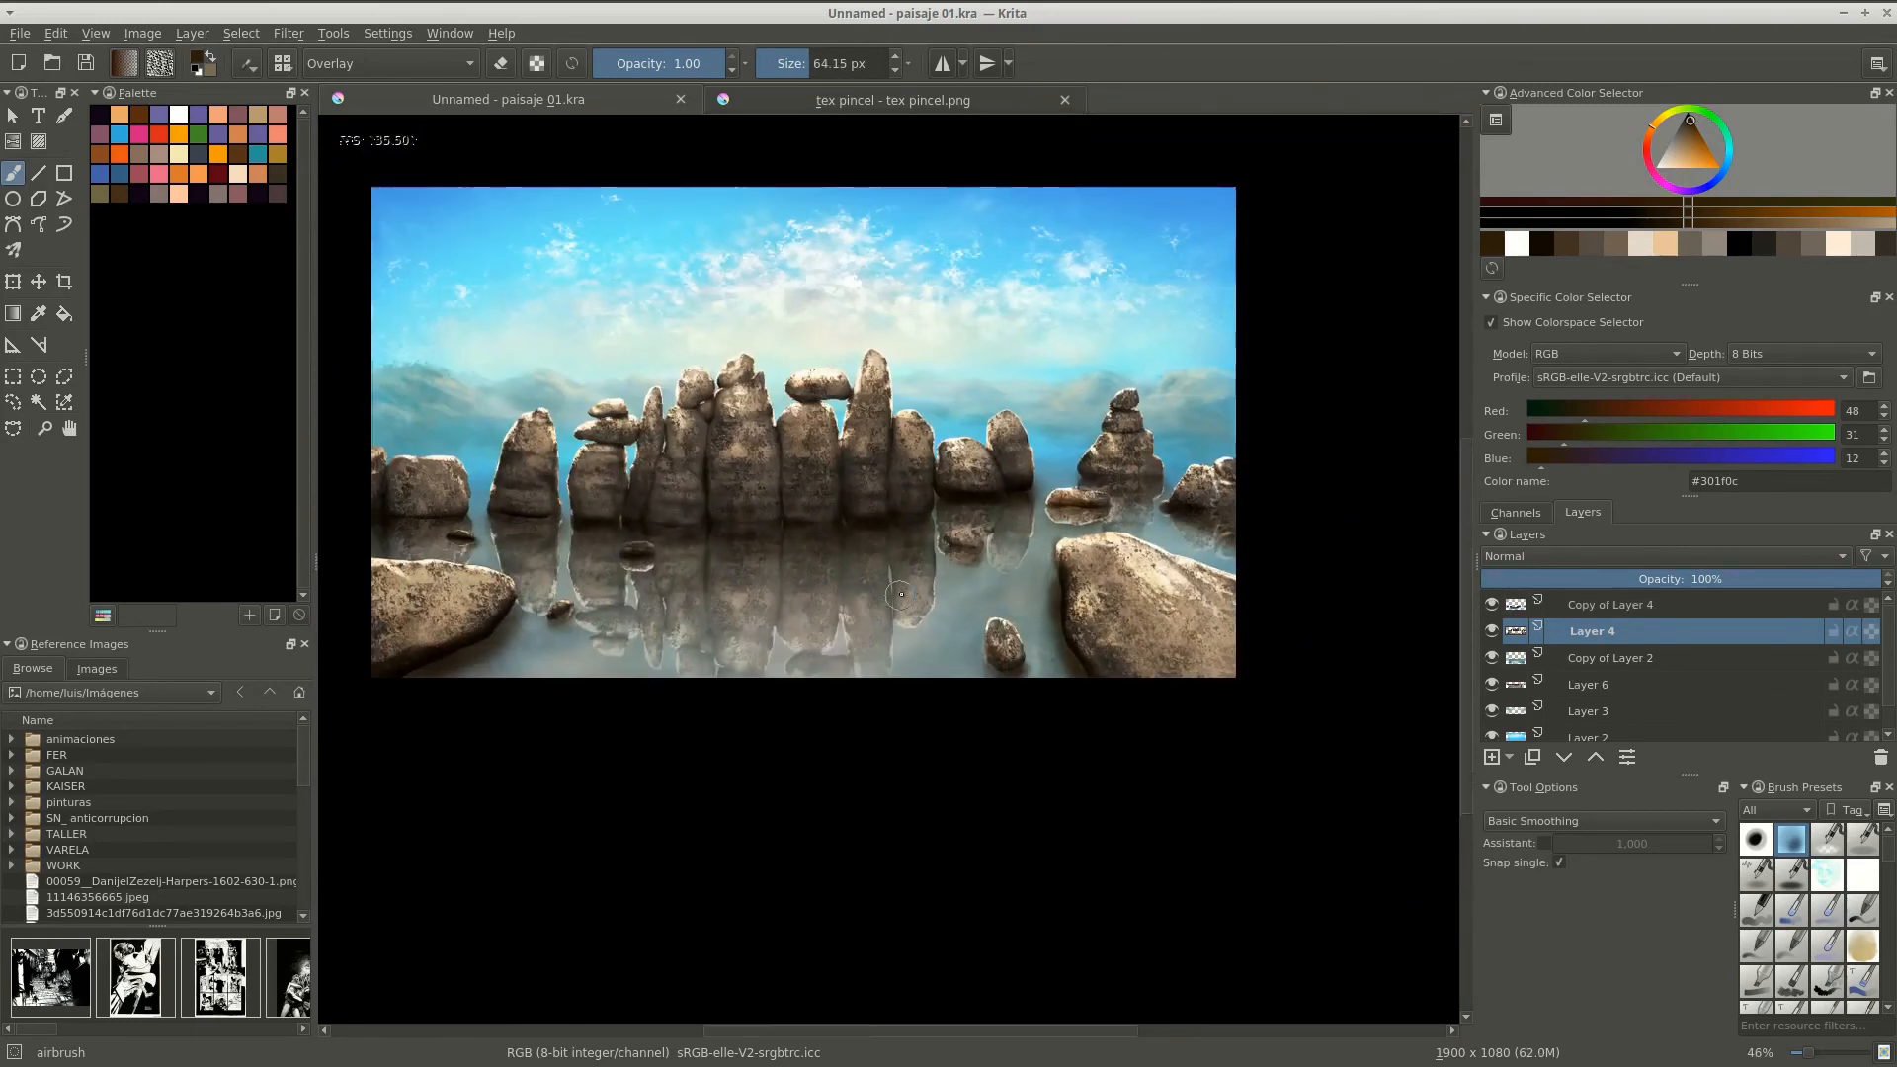
# On Copy of Layer 4, darken the central rocks' waterline in Multiply mode with the Splat_texture_2 brush at 26.12 px.
pyautogui.rightClick(1039, 553)
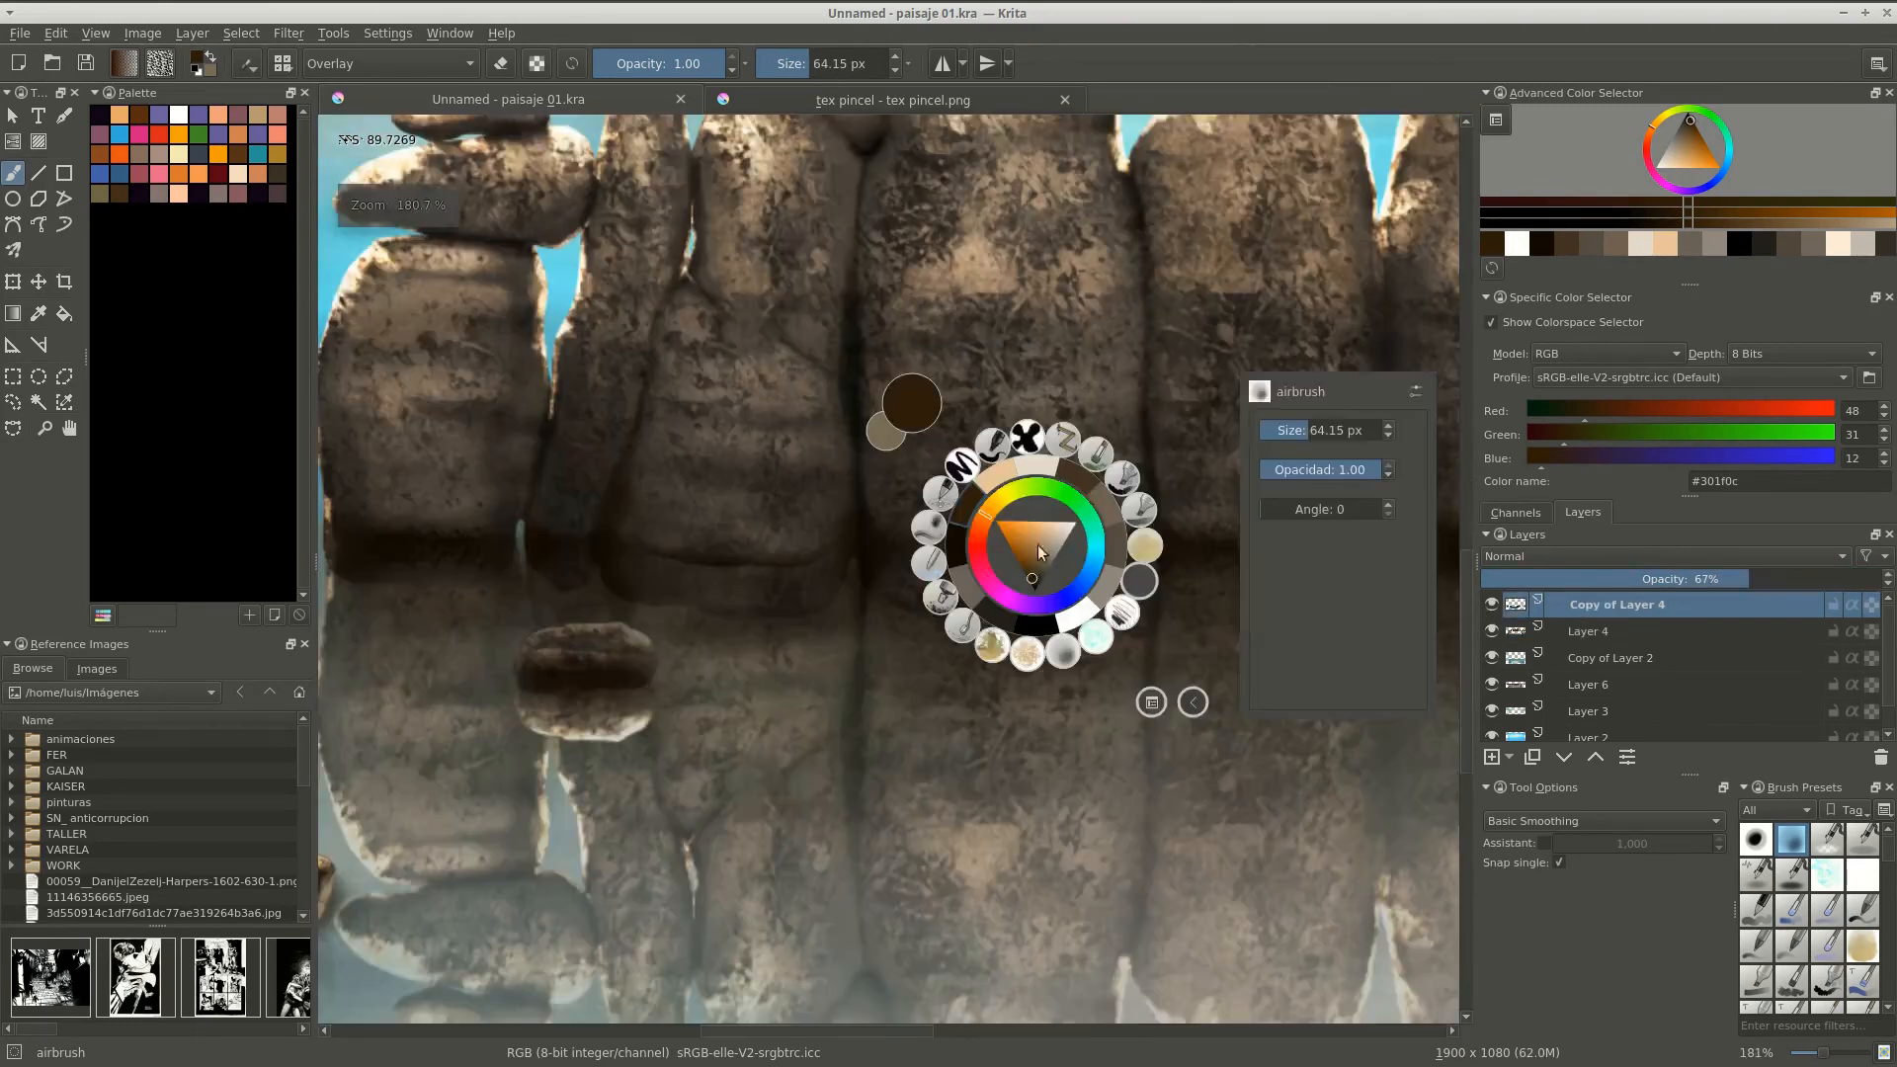
pyautogui.click(981, 649)
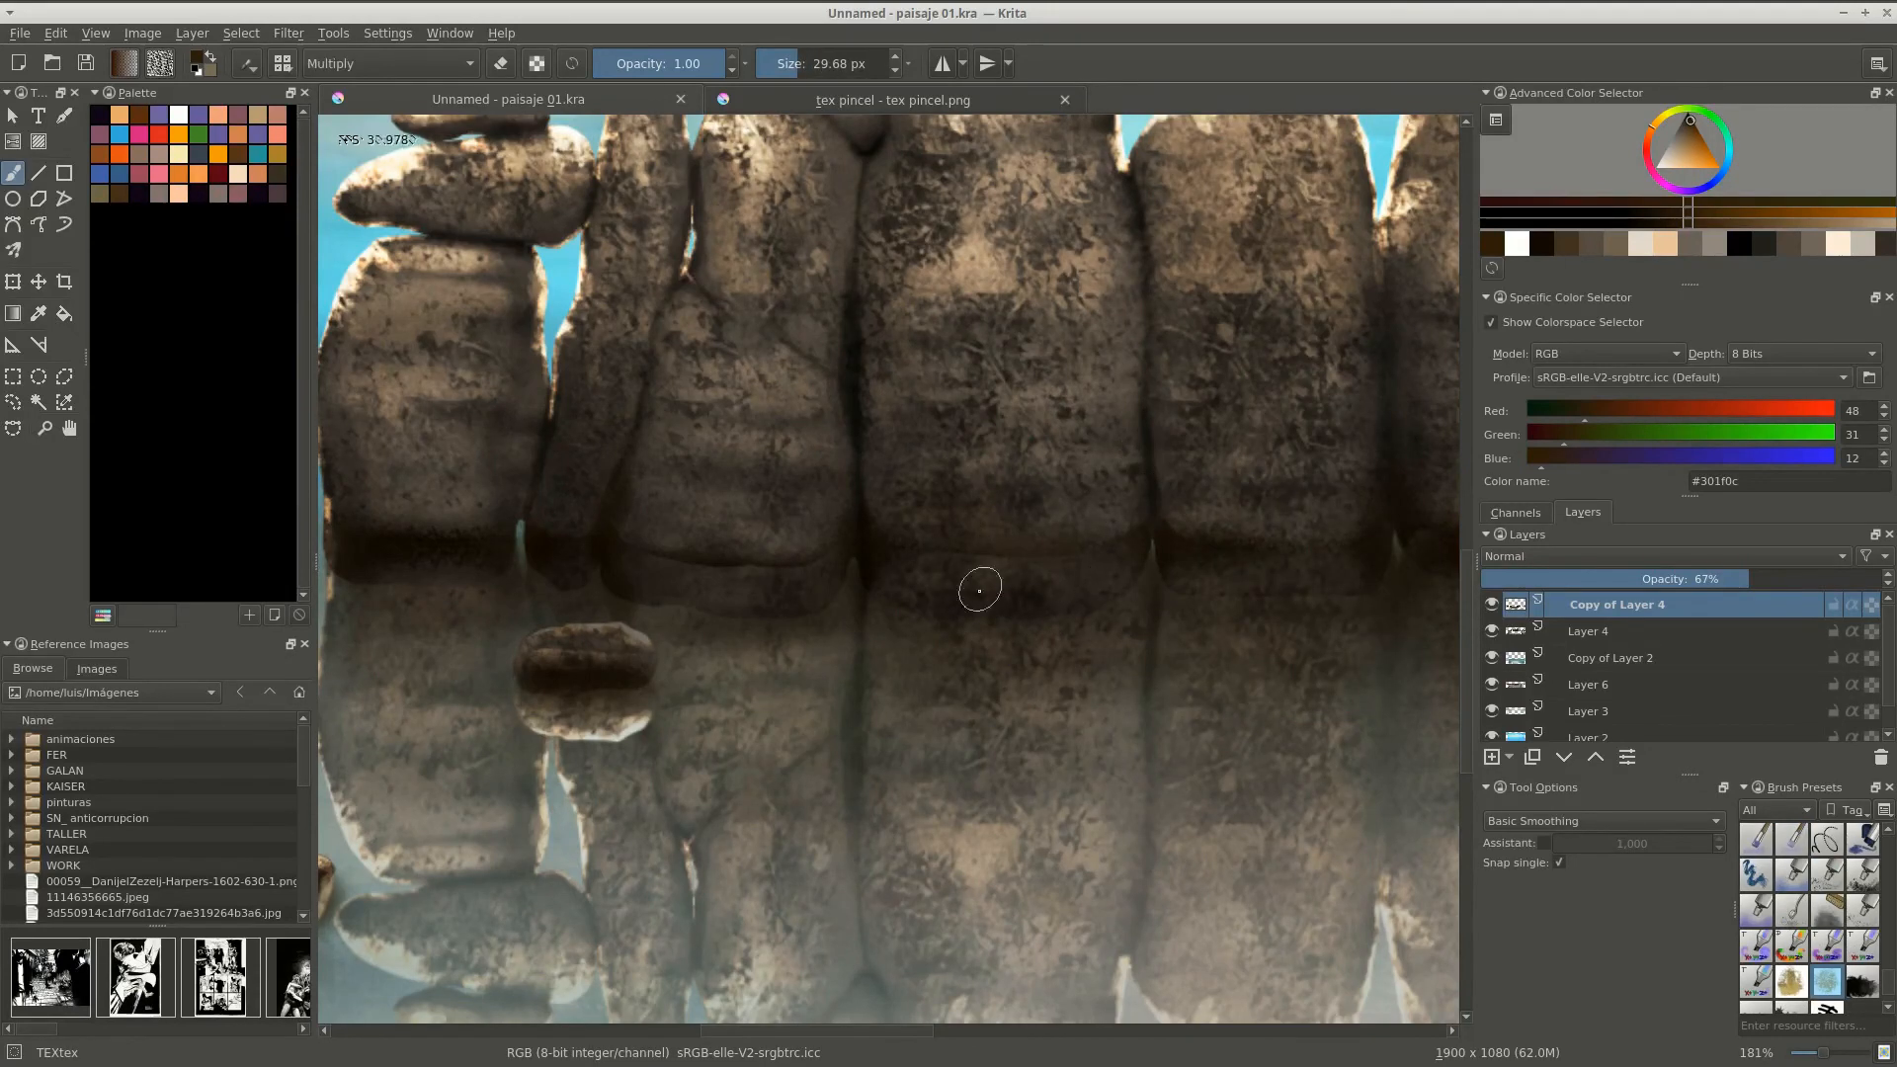
pyautogui.scroll(3, 1093, 579)
pyautogui.rightClick(1018, 568)
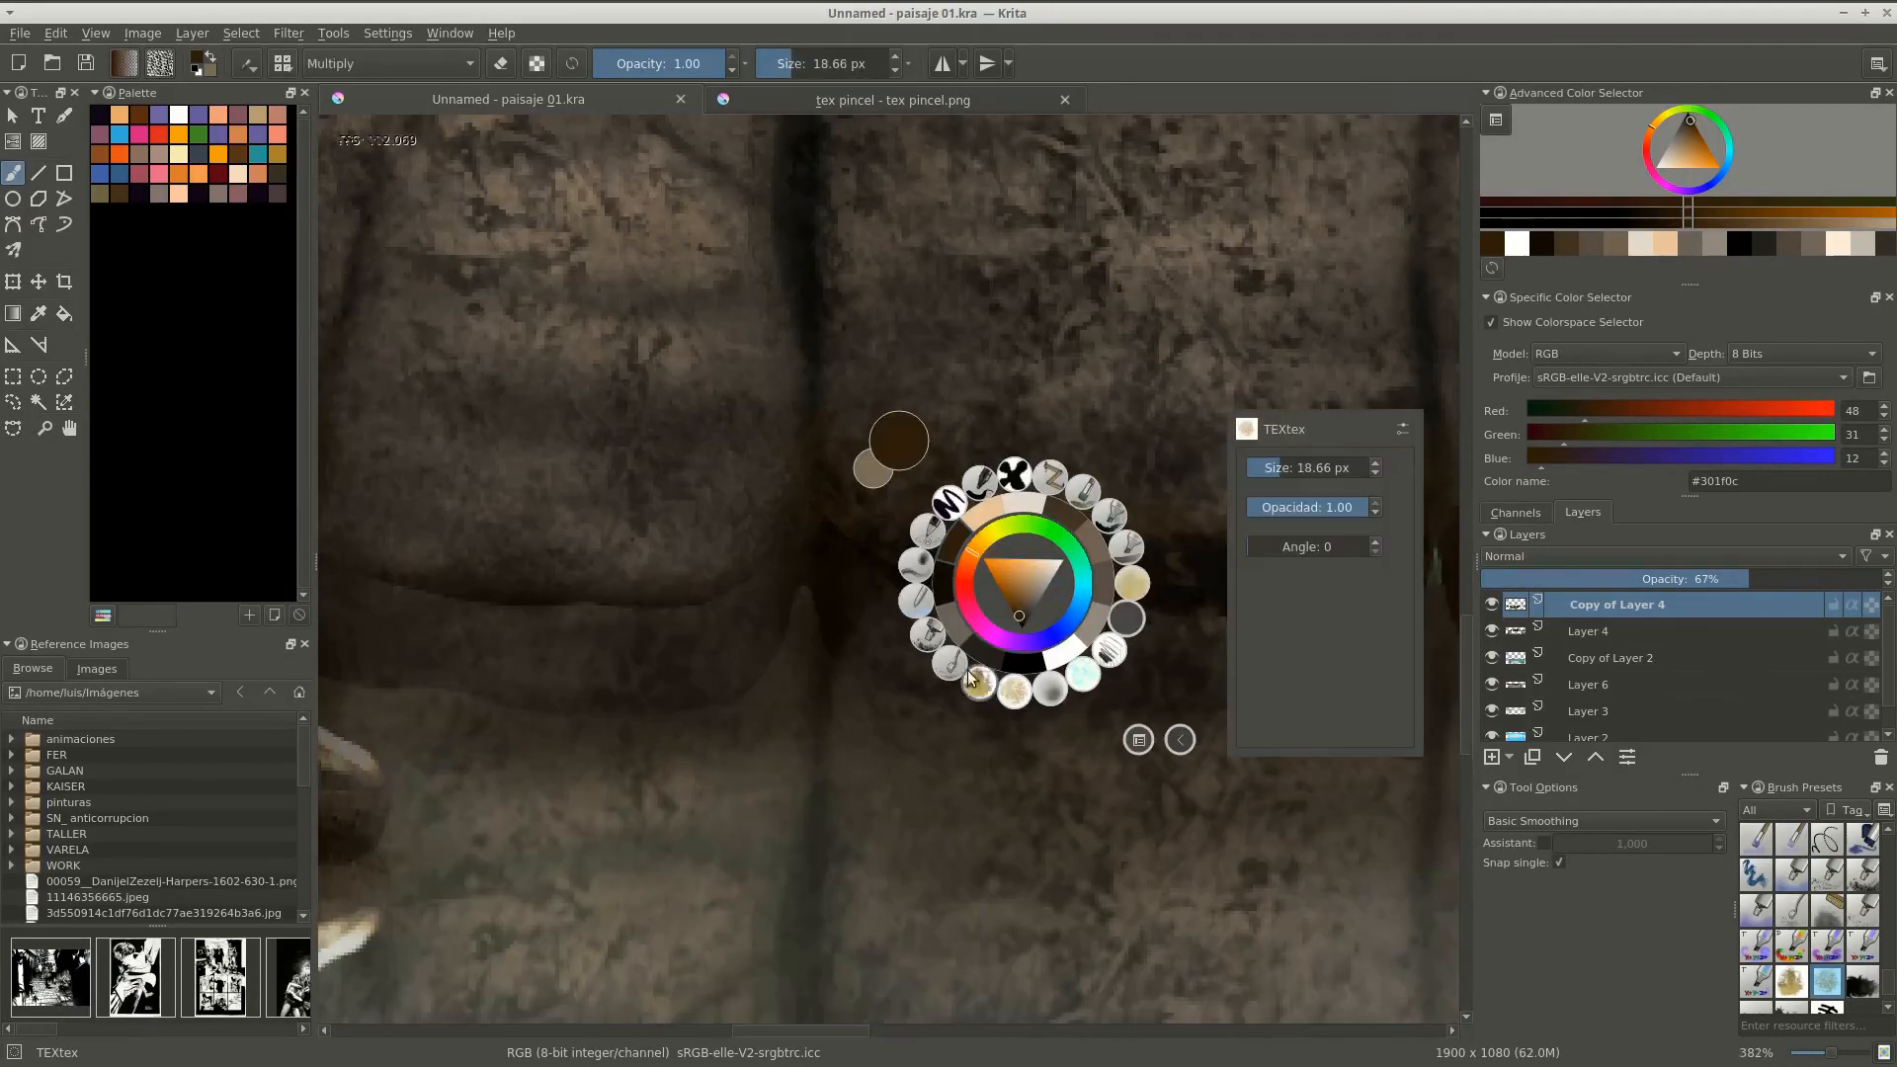
pyautogui.click(1098, 568)
pyautogui.moveTo(1000, 572); pyautogui.dragTo(943, 608)
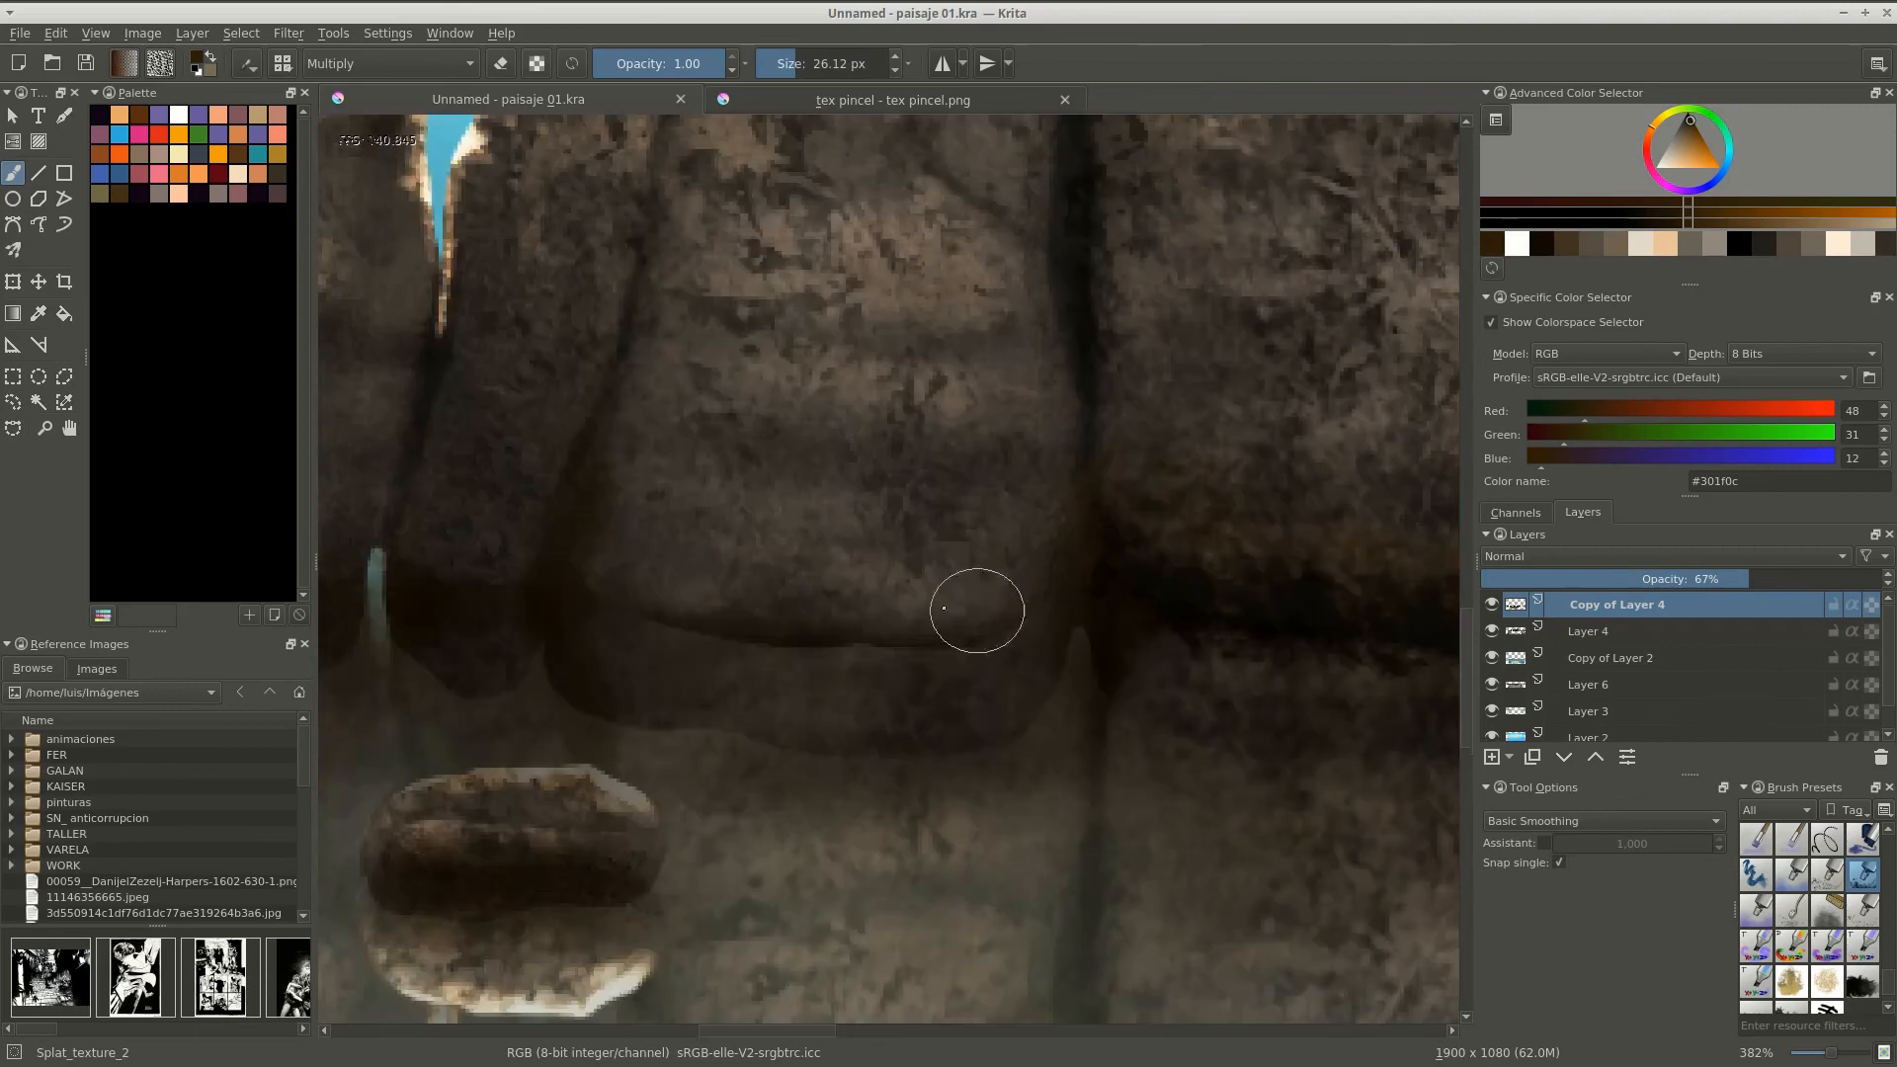
pyautogui.scroll(-2, 1079, 603)
pyautogui.scroll(2, 850, 622)
pyautogui.scroll(-2, 851, 435)
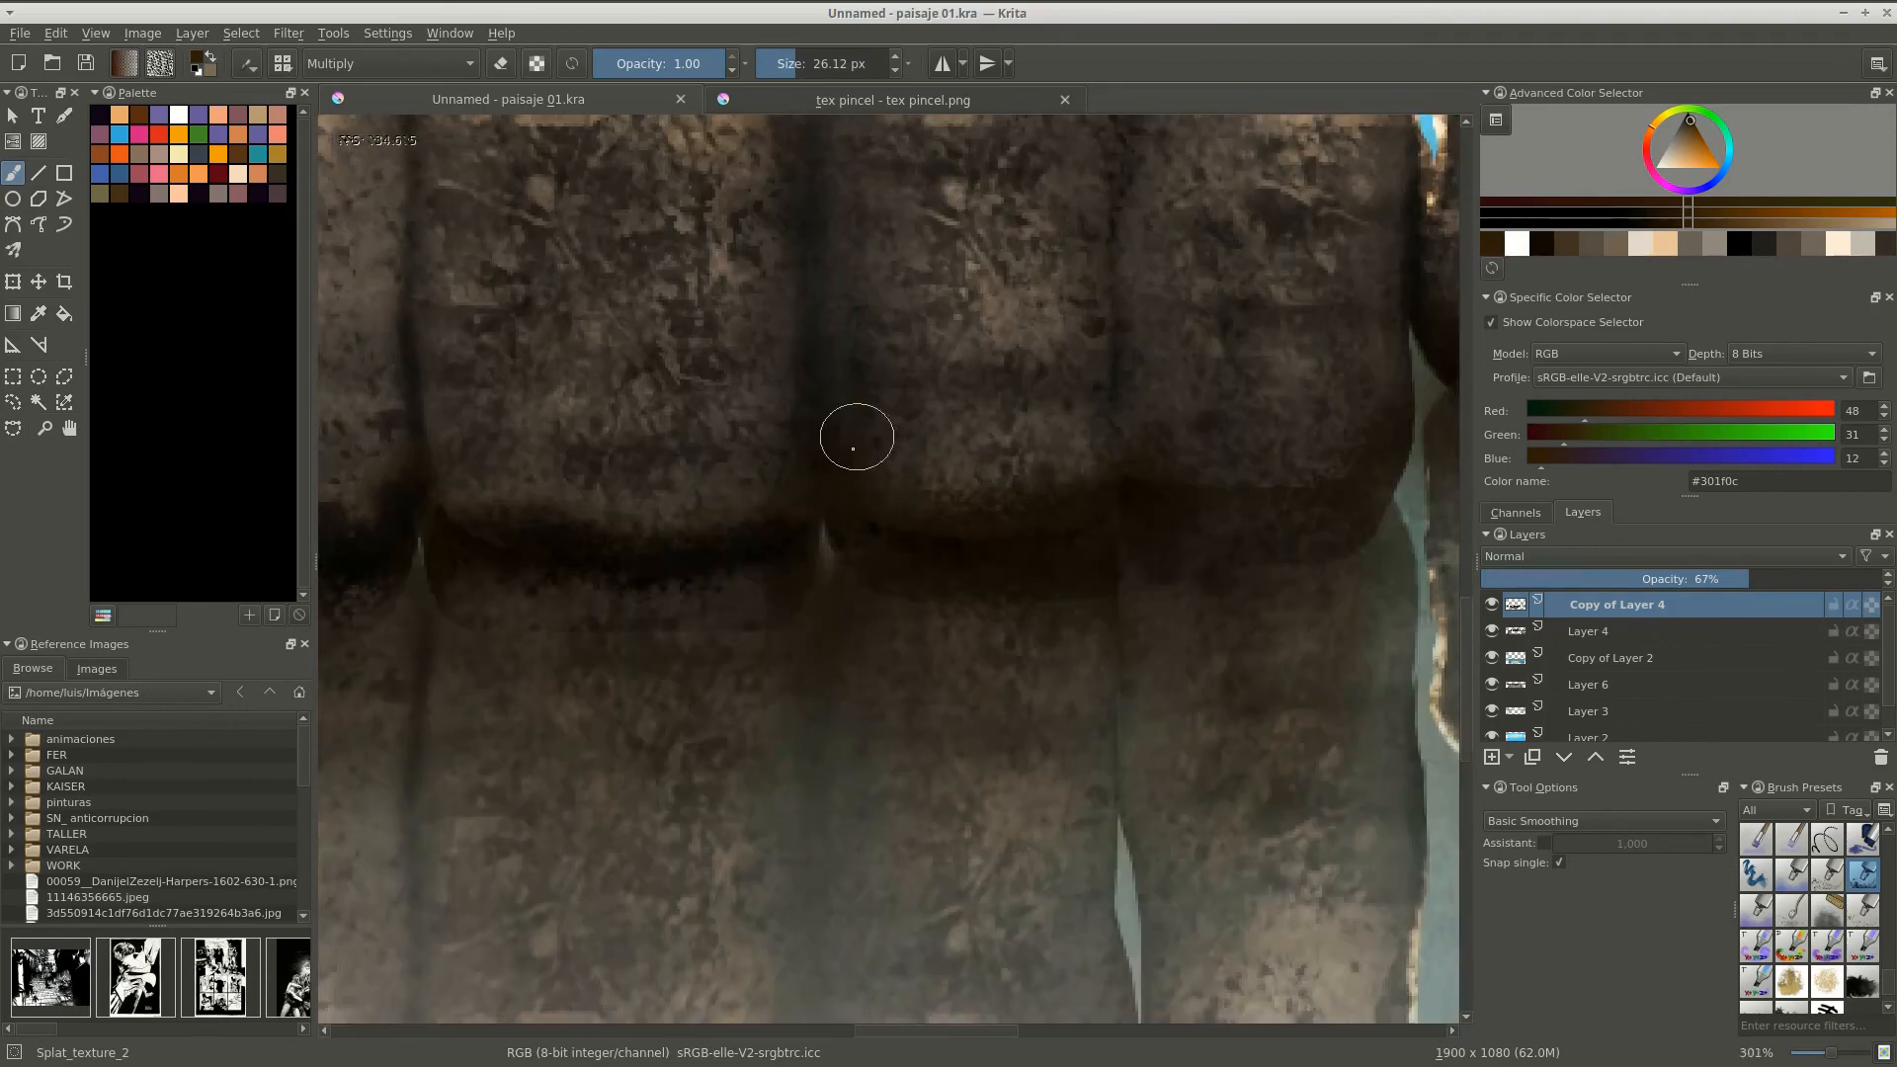
# Darken the waterlines of the rocks on both sides of the central group with the Splat_texture_2 brush in Multiply mode.
pyautogui.scroll(-4, 1190, 480)
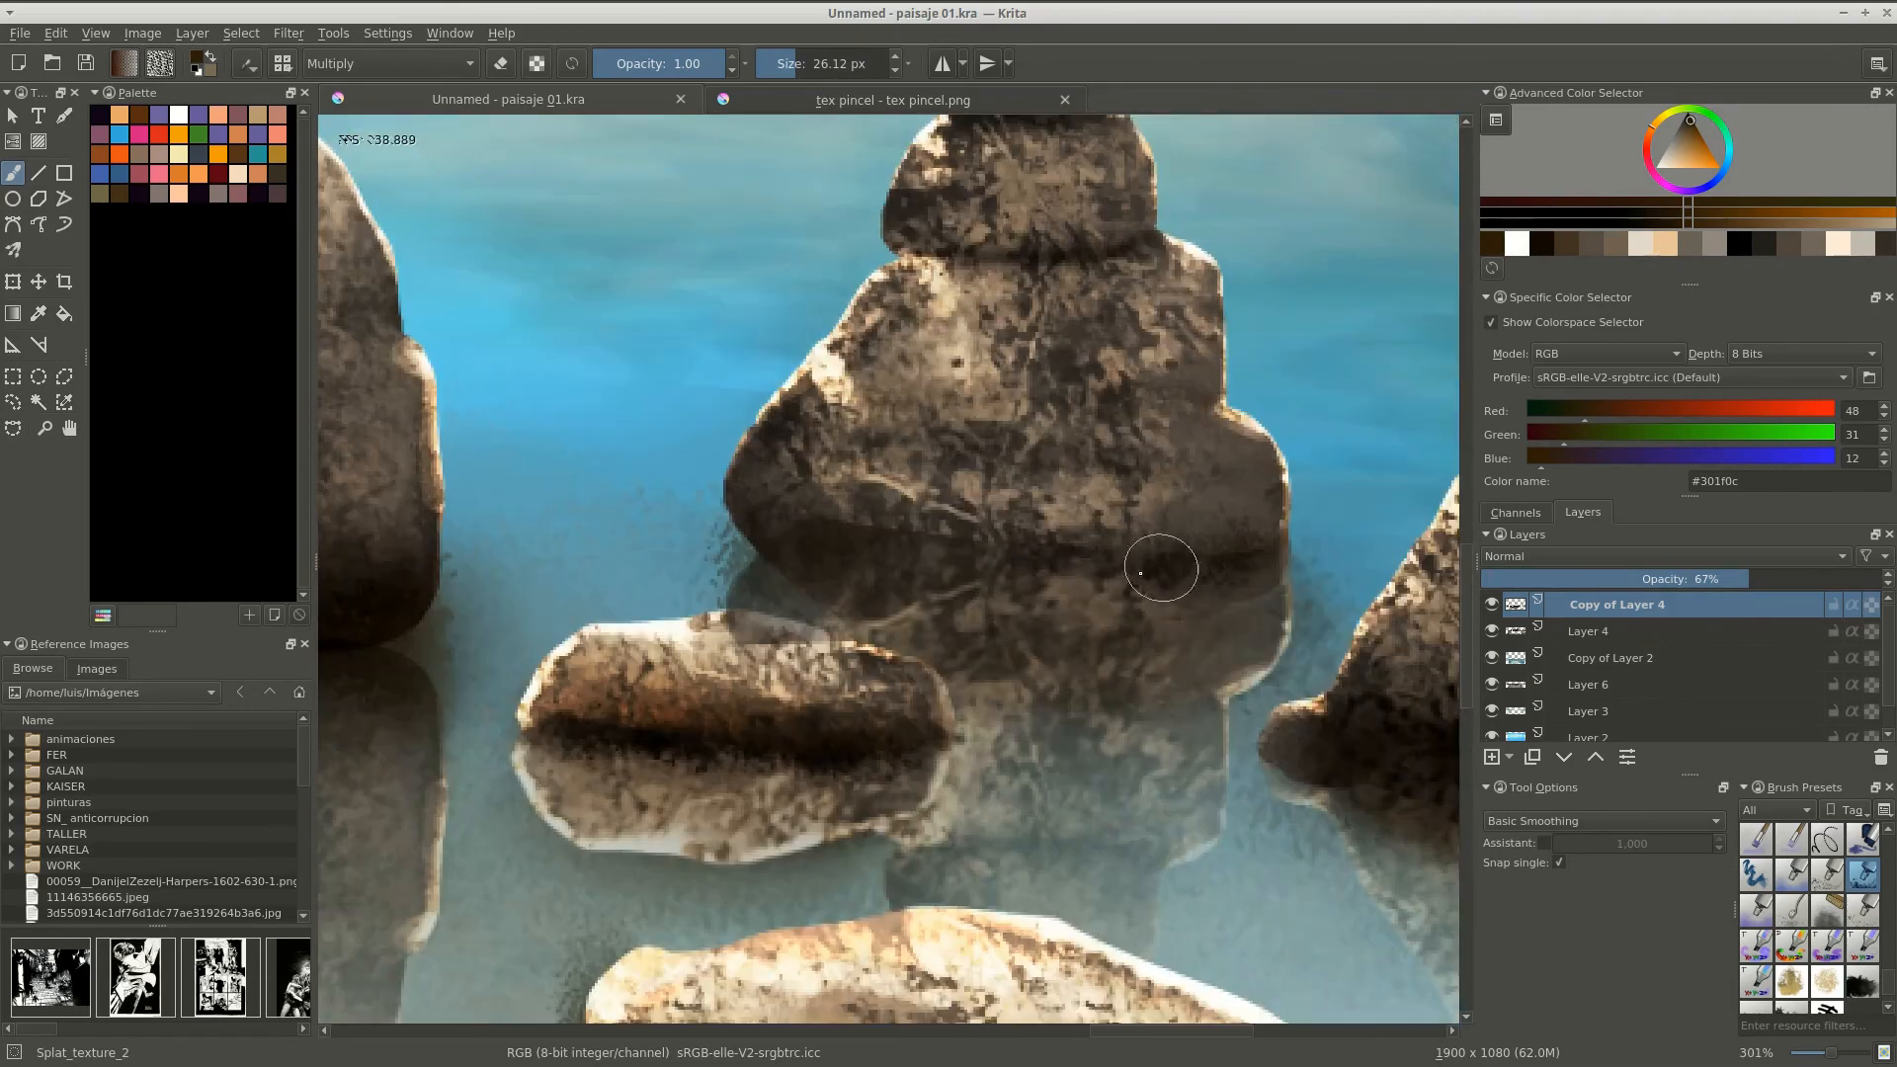
pyautogui.scroll(3, 826, 643)
pyautogui.scroll(-4, 826, 643)
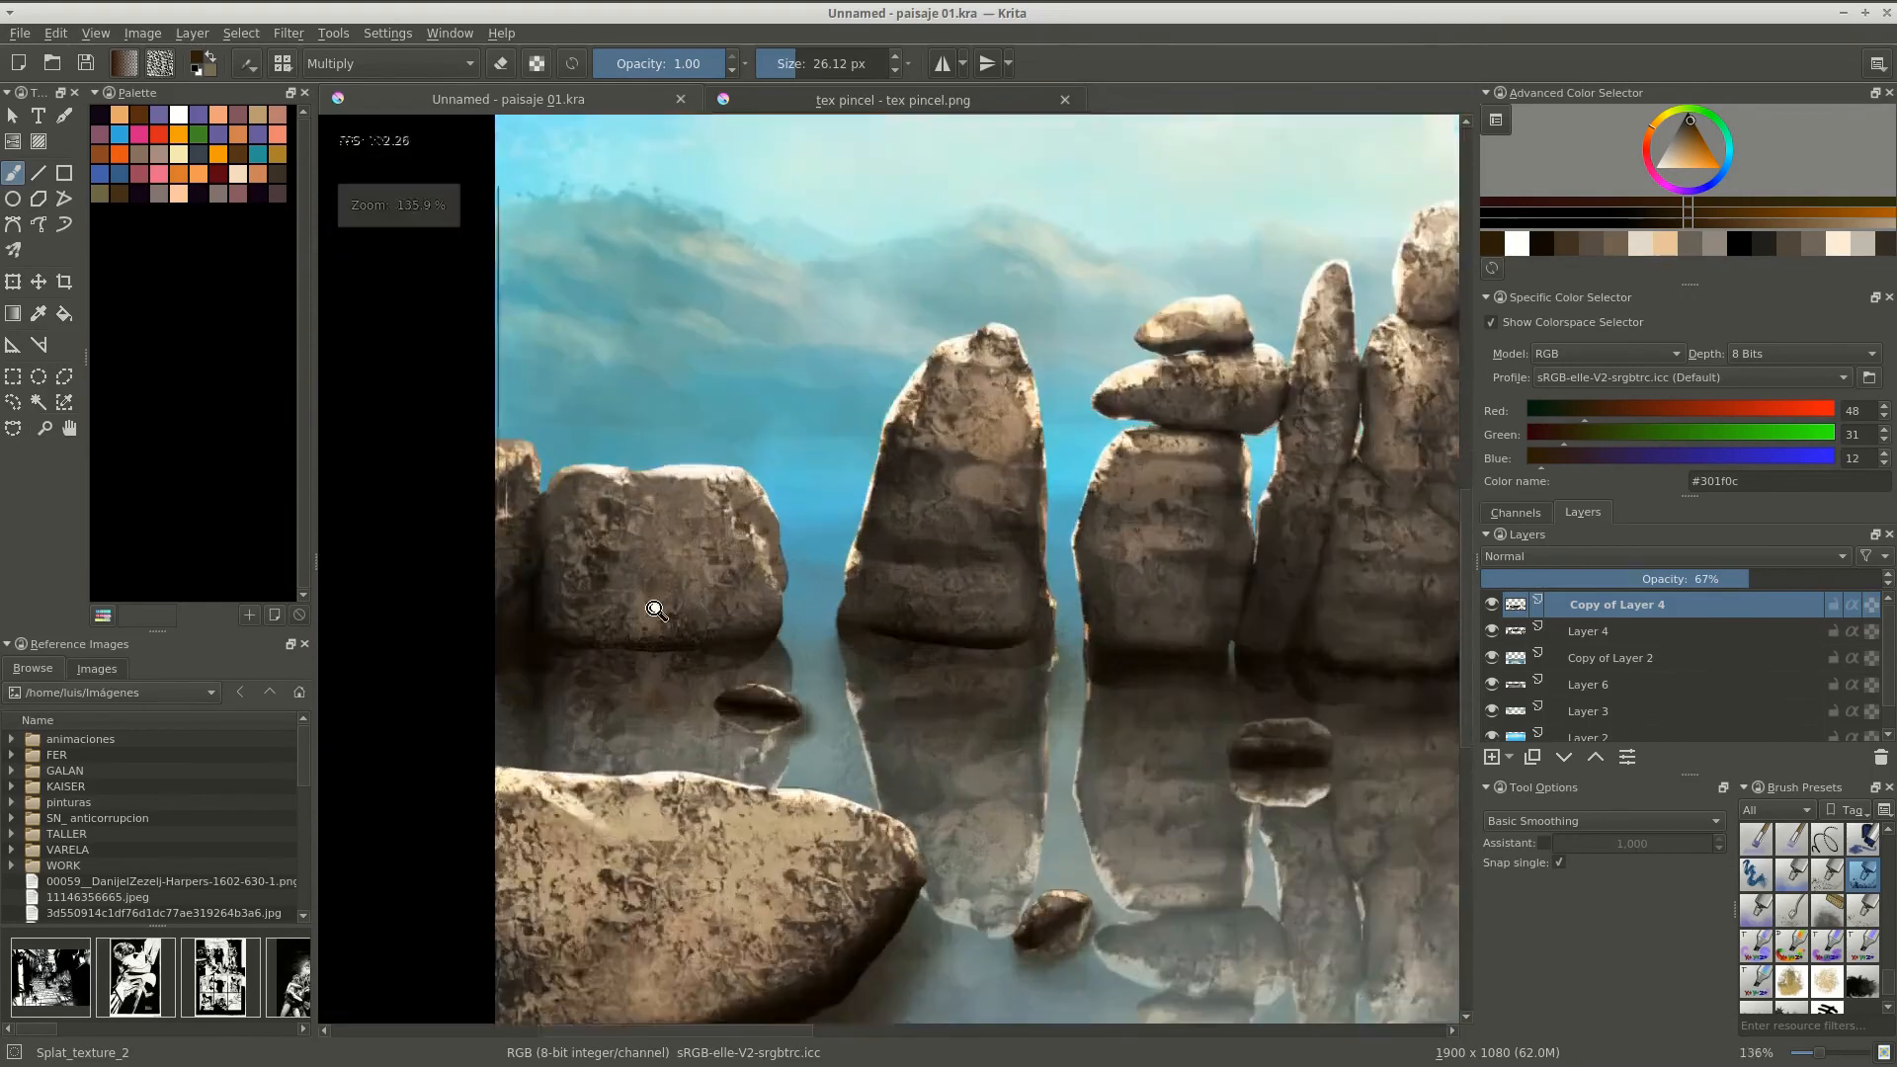
pyautogui.scroll(3, 442, 556)
pyautogui.scroll(3, 771, 619)
pyautogui.scroll(-3, 772, 618)
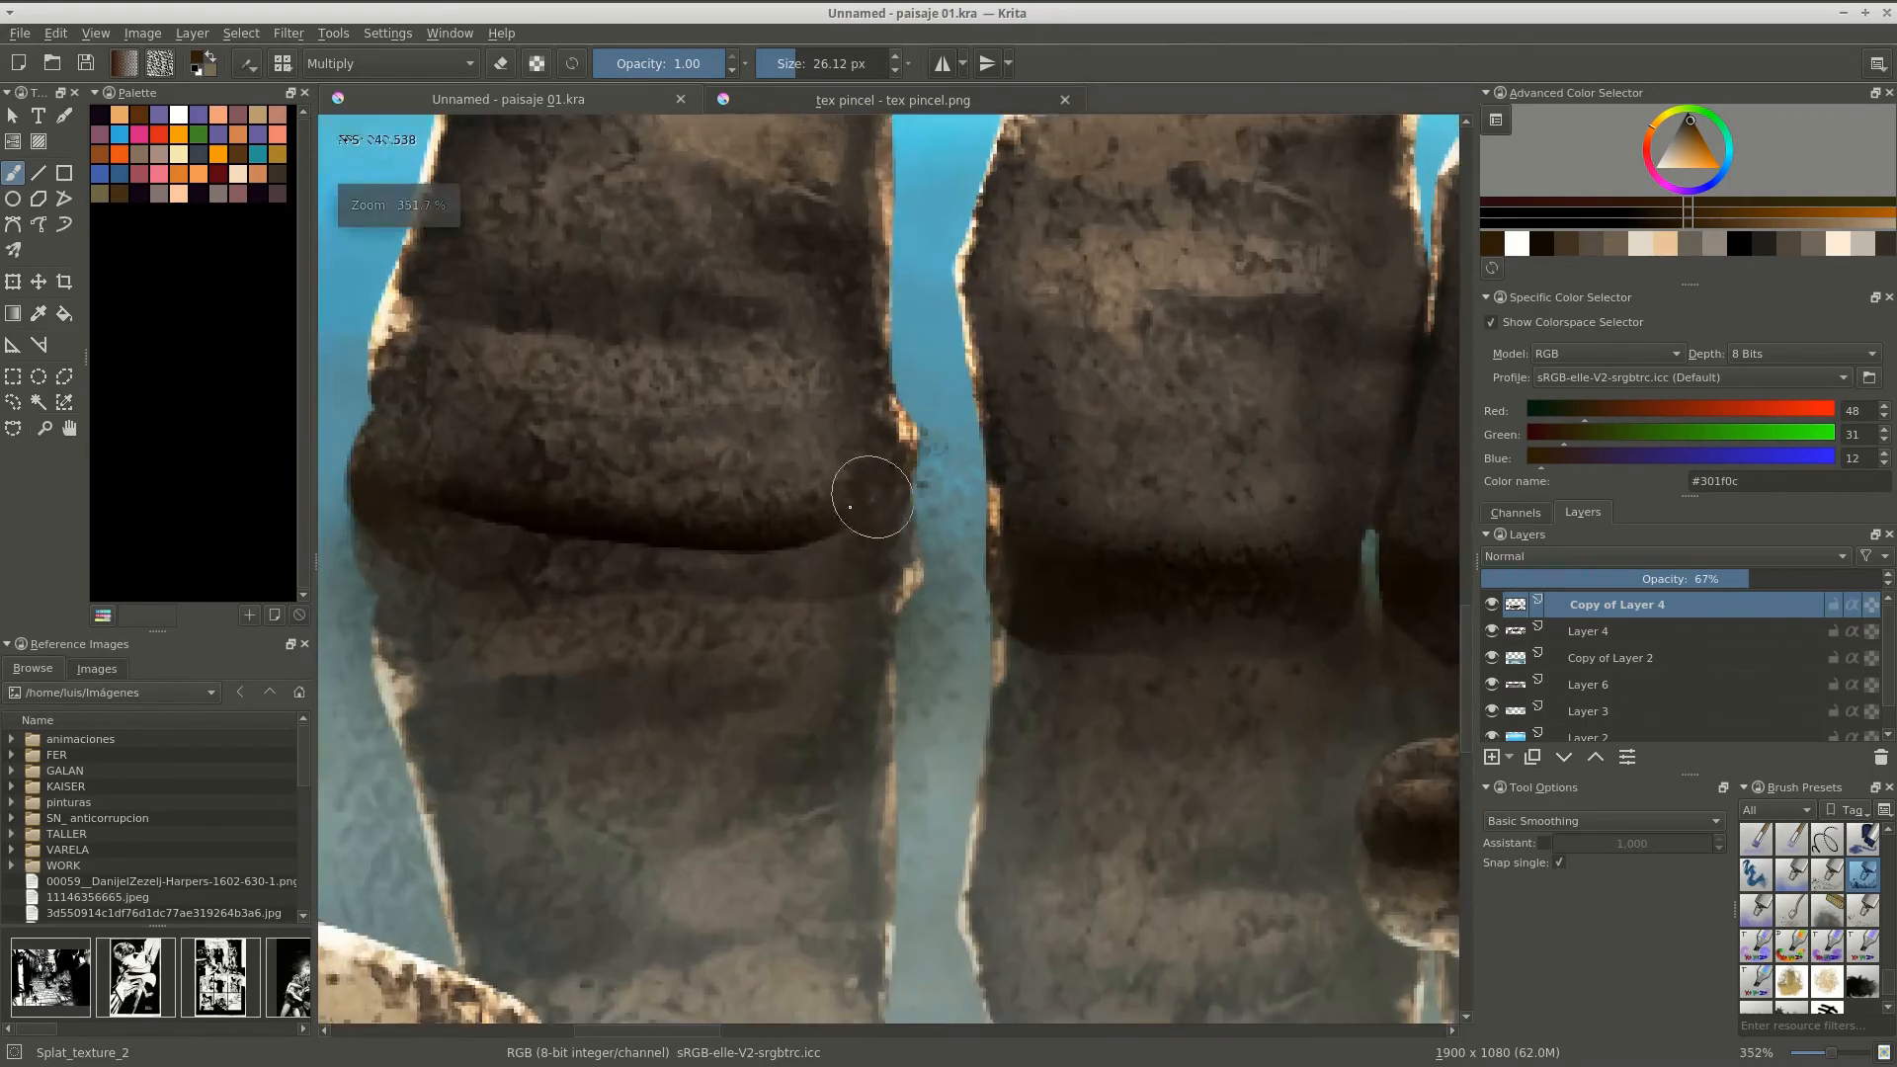
pyautogui.scroll(1, 868, 496)
pyautogui.scroll(2, 830, 494)
pyautogui.scroll(-5, 949, 516)
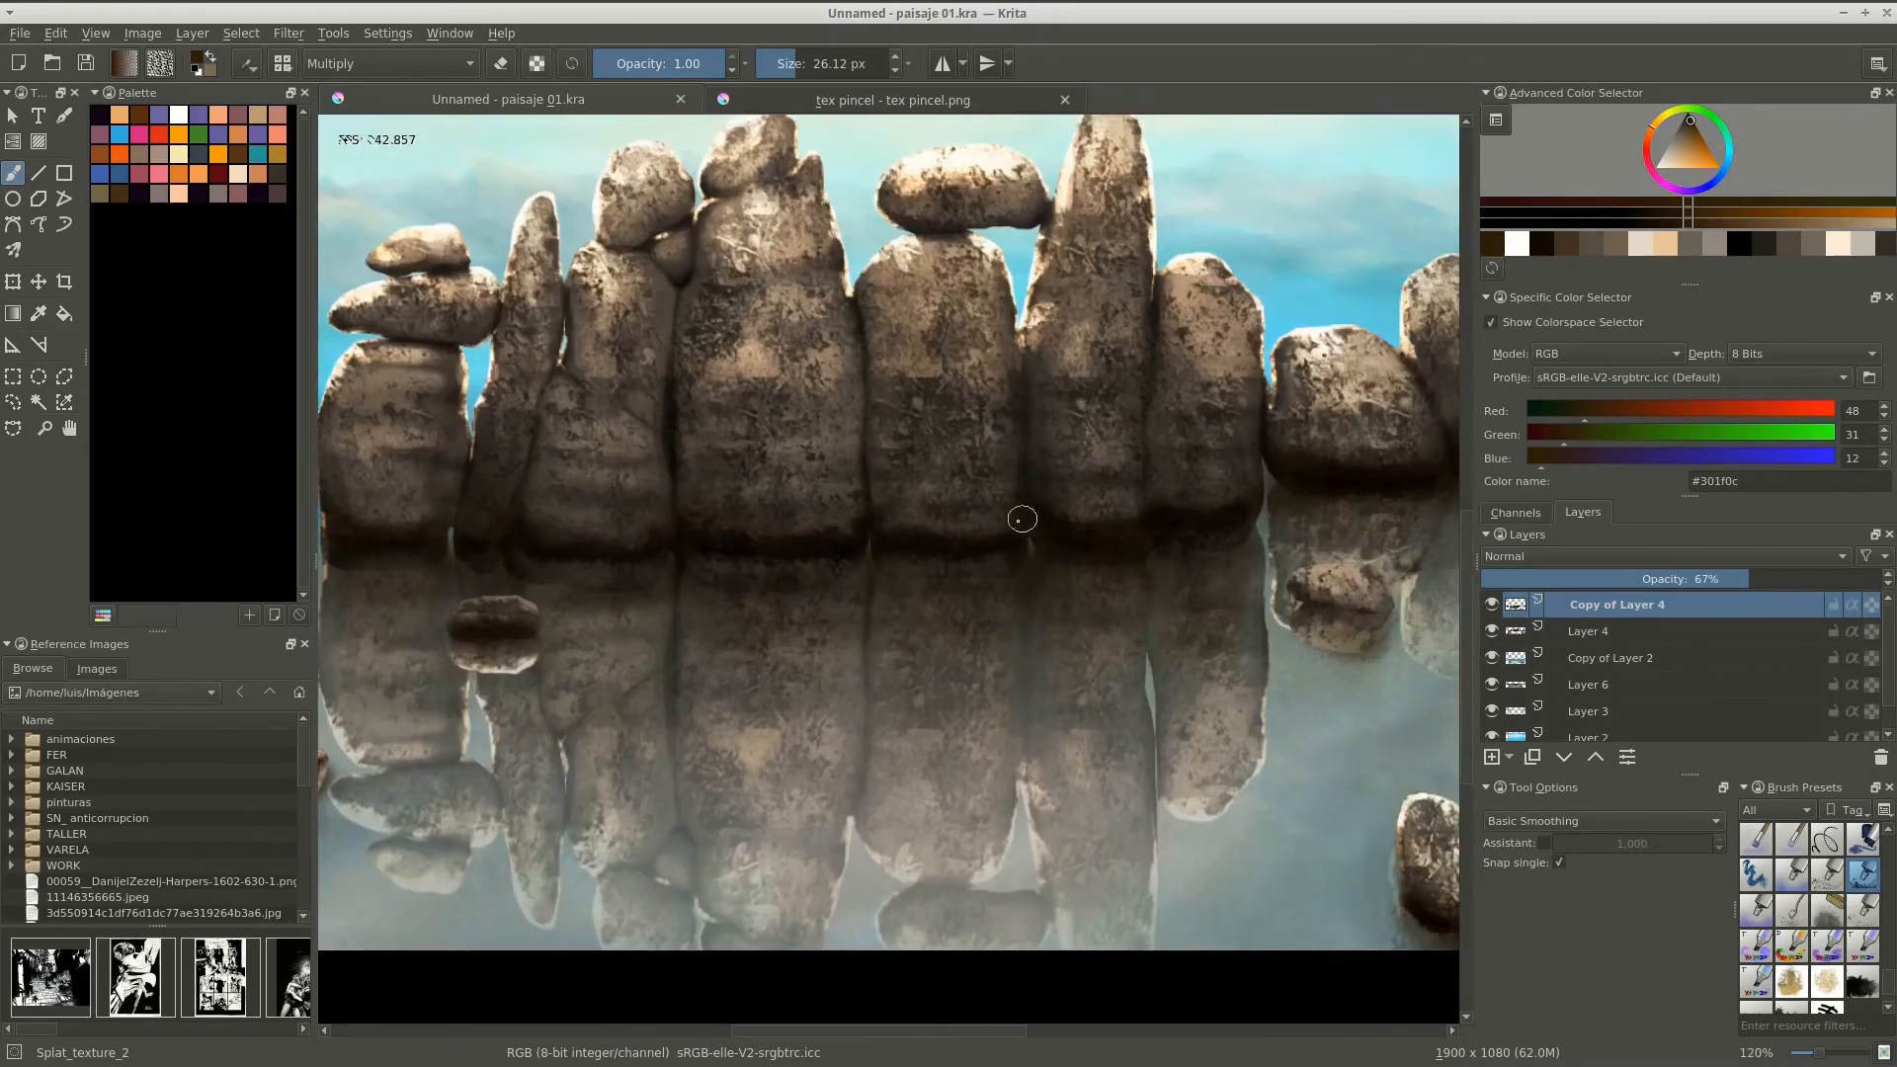
# Enlarge the color selector docker and pick bright cyan #24eaff as the painting color.
pyautogui.moveTo(1688, 286); pyautogui.dragTo(1689, 424)
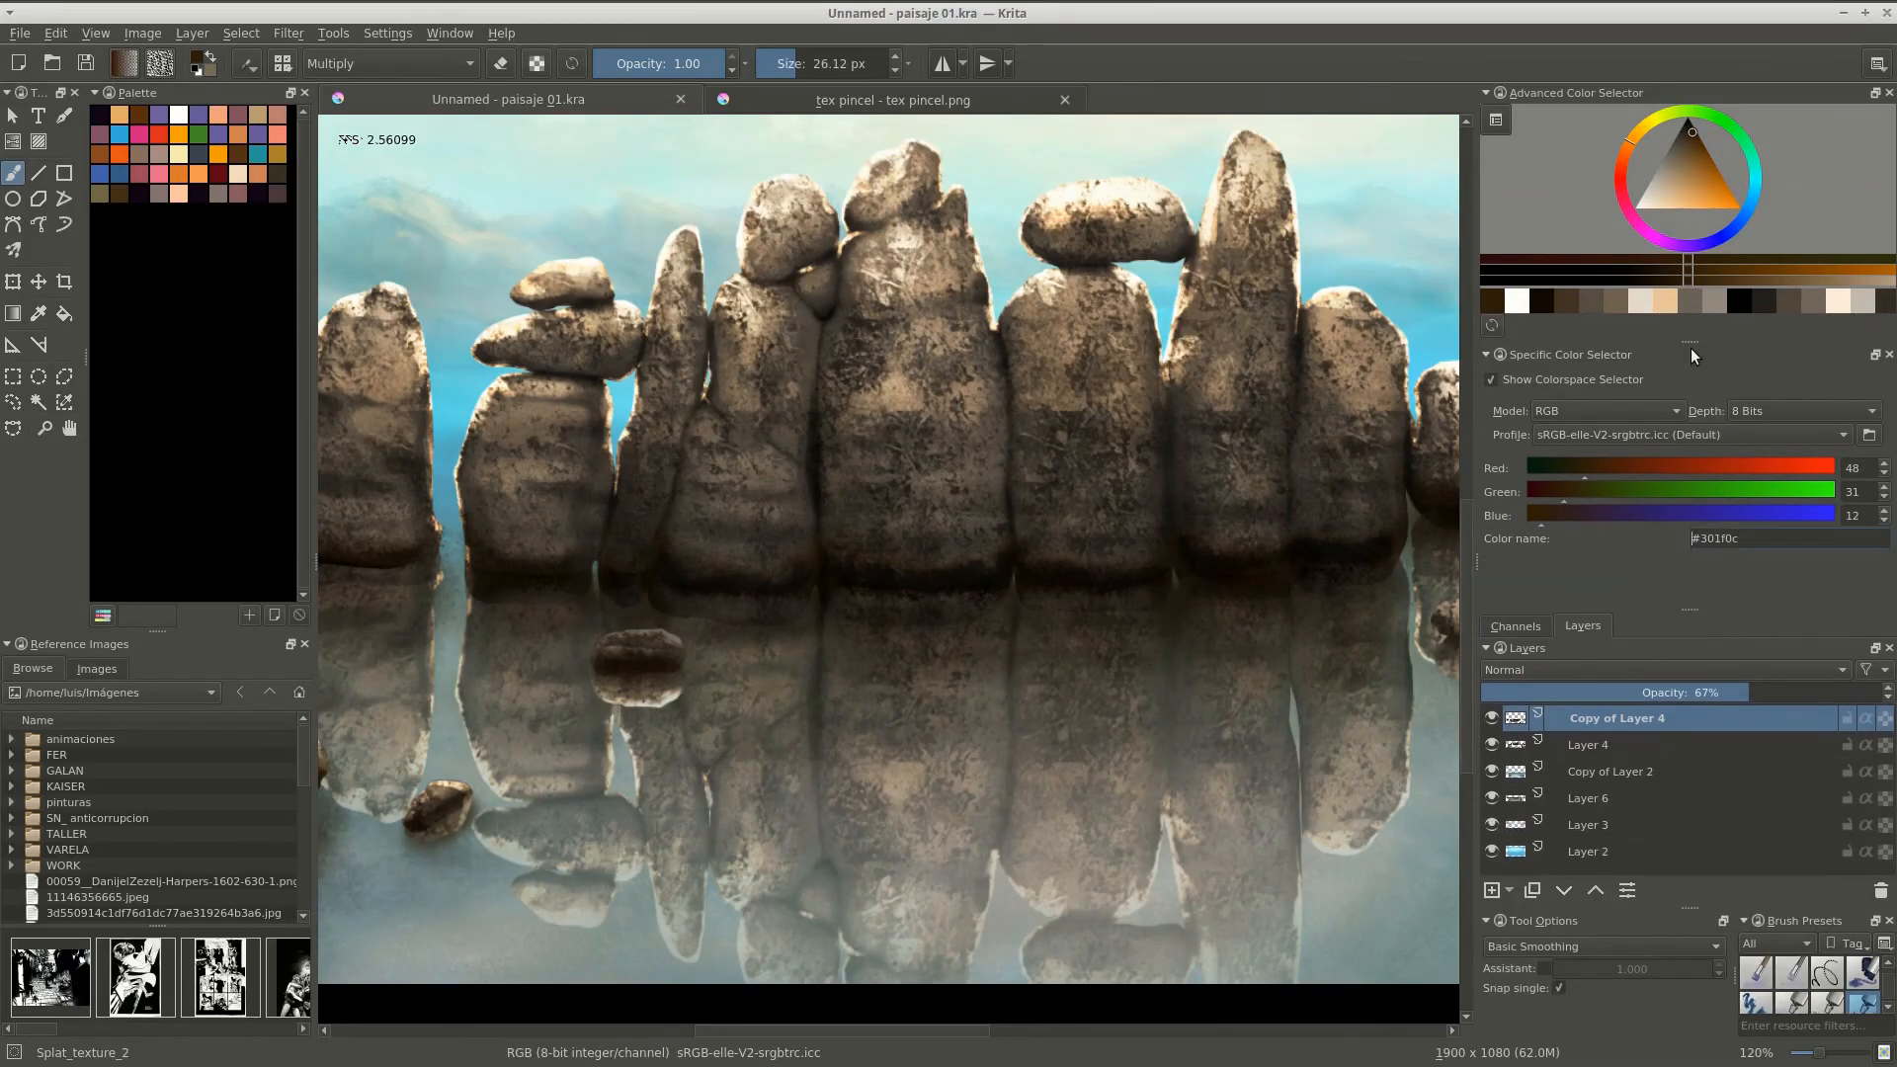
pyautogui.moveTo(1472, 574); pyautogui.dragTo(1587, 574)
pyautogui.click(1845, 229)
pyautogui.click(1803, 269)
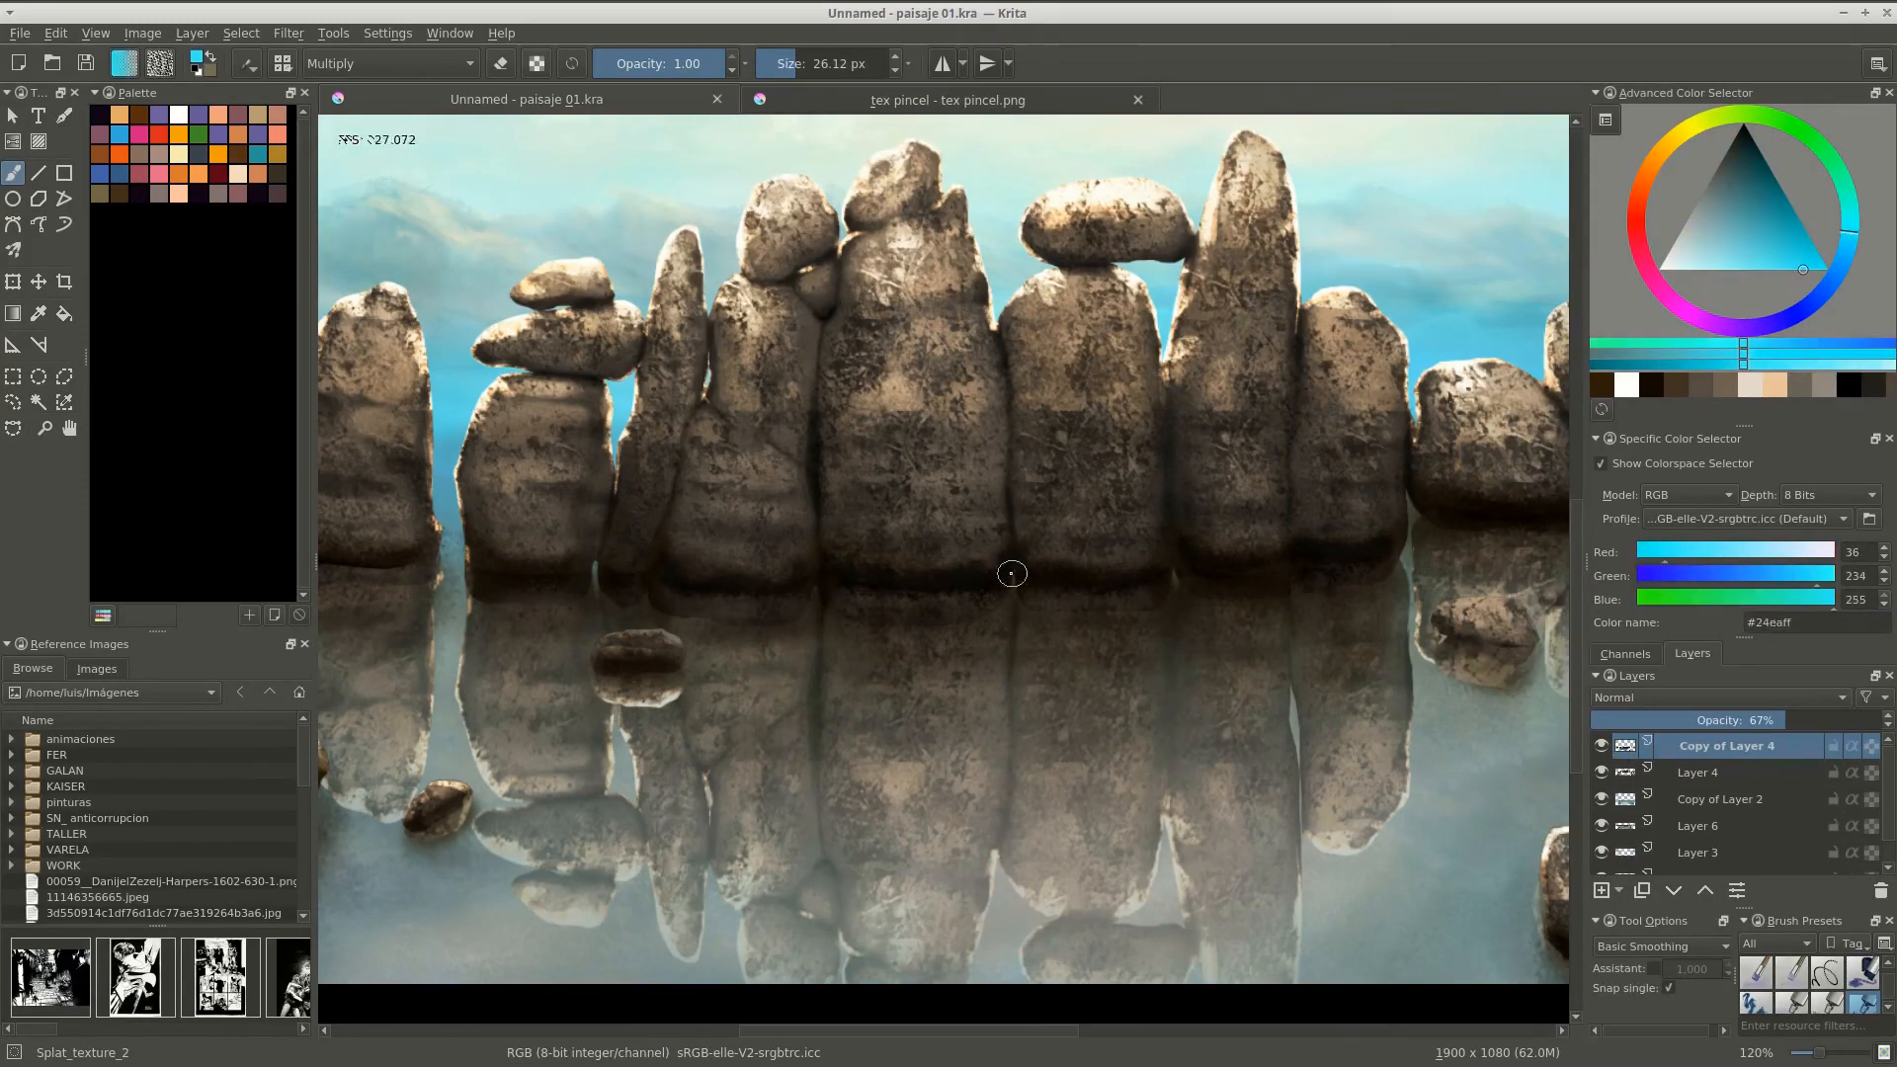
# Airbrush cyan Overlay tints over the lower parts of the rocks, varying the brush size from about 106 to 163 px.
pyautogui.moveTo(1092, 614); pyautogui.dragTo(976, 583)
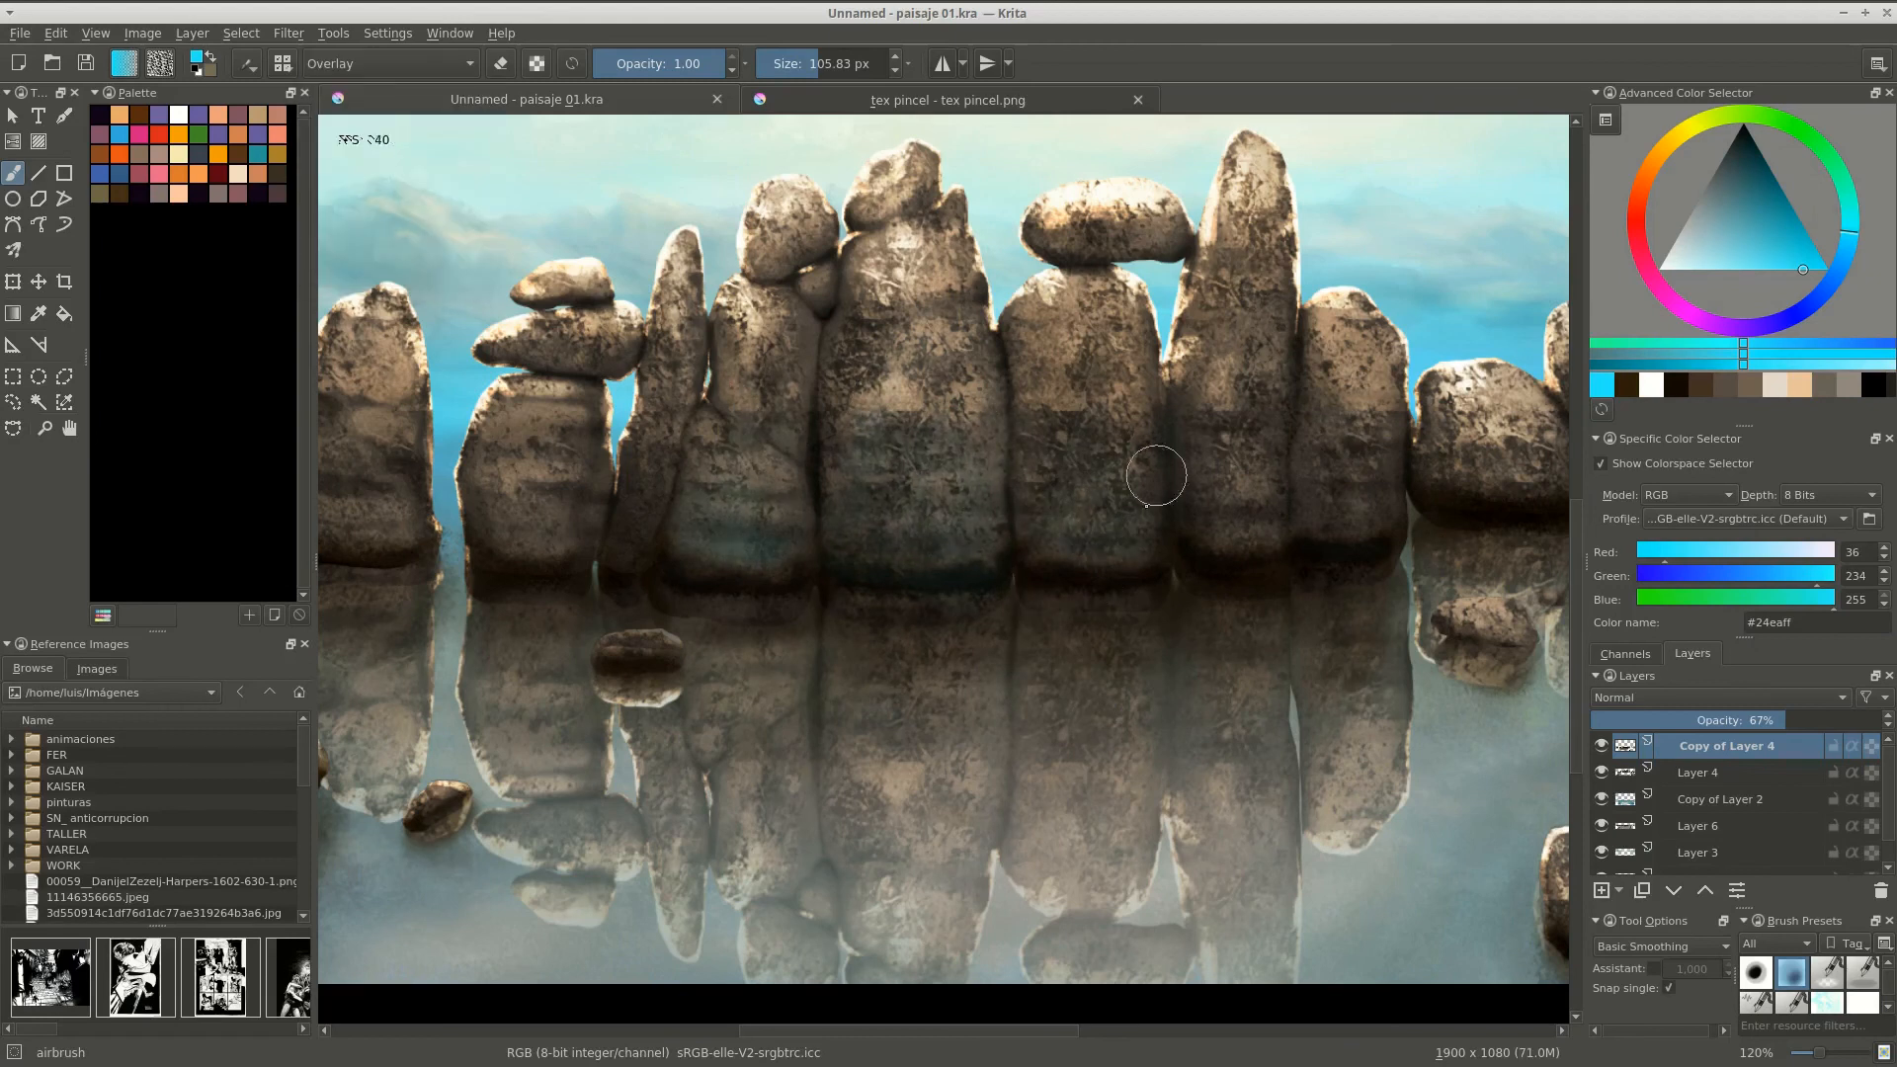
pyautogui.press(']')
pyautogui.press(']')
pyautogui.press(']')
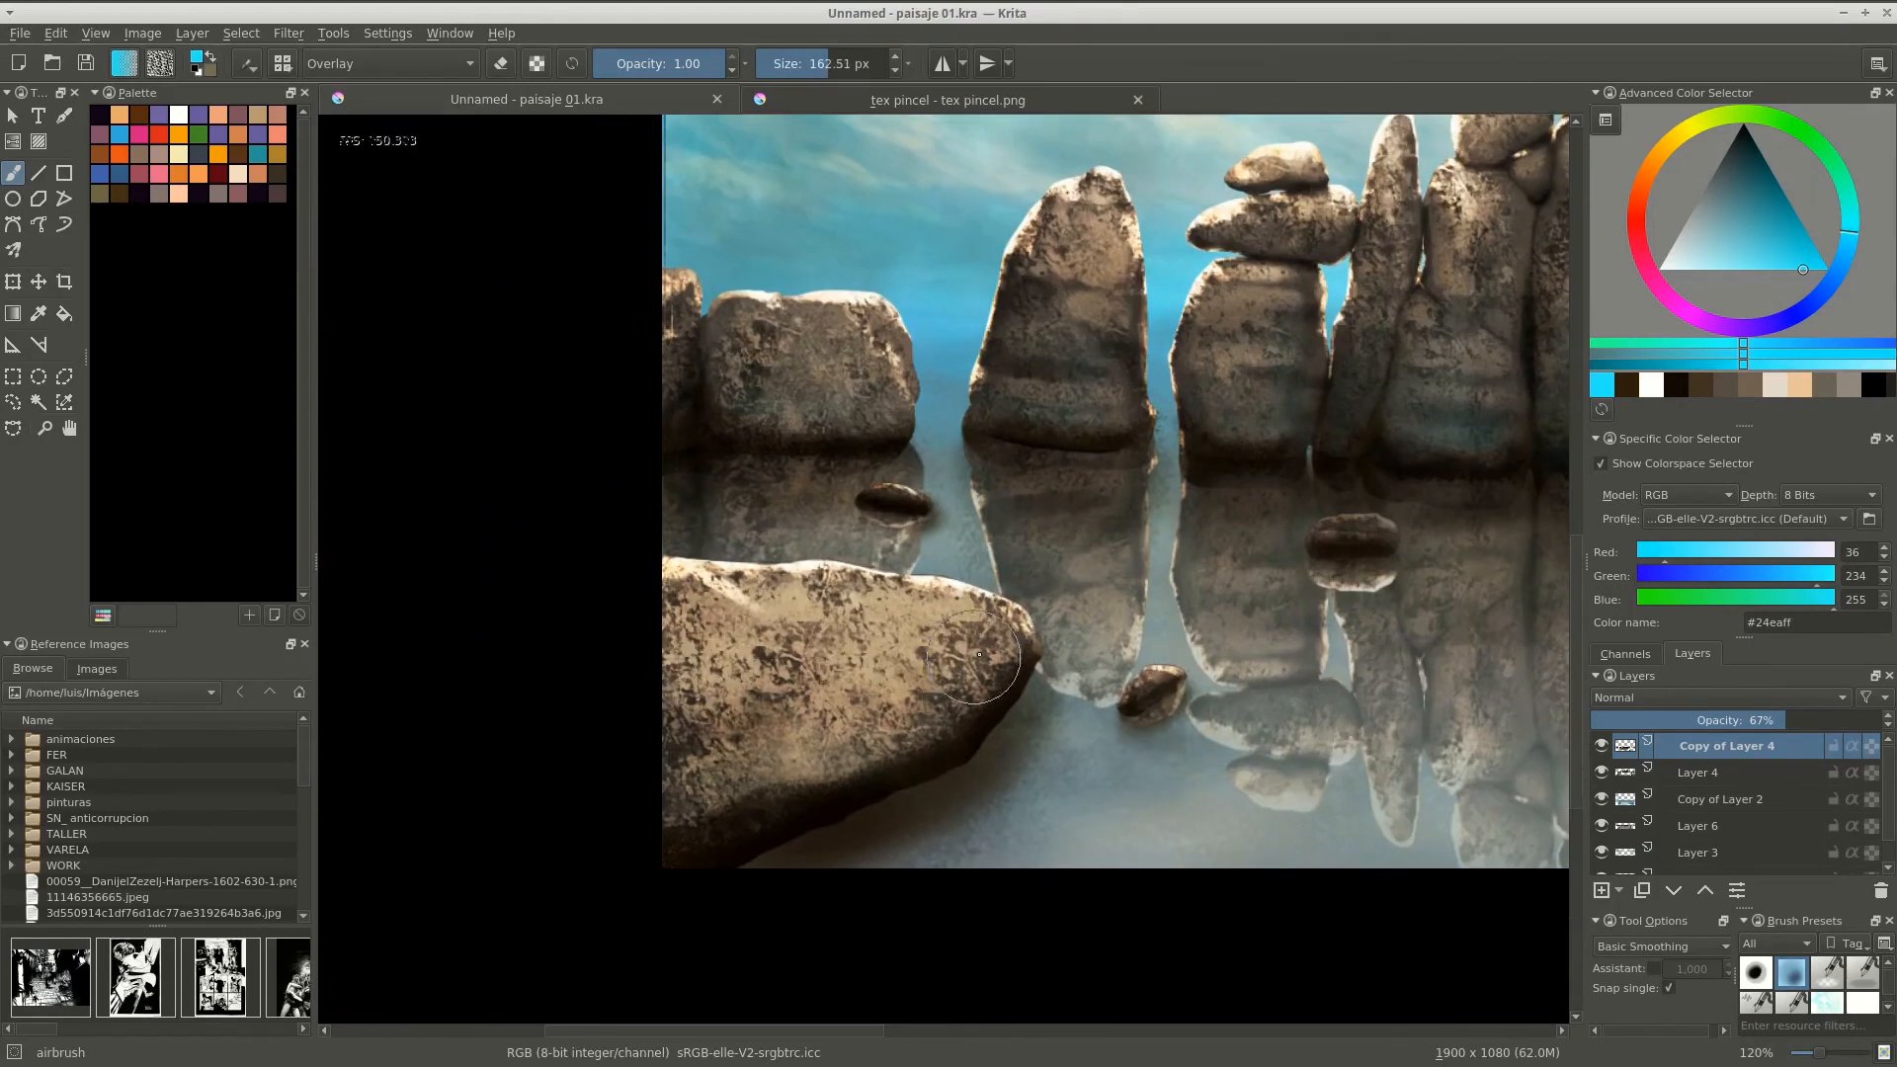
pyautogui.scroll(-4, 831, 714)
pyautogui.scroll(4, 1202, 643)
pyautogui.press('[')
pyautogui.press('[')
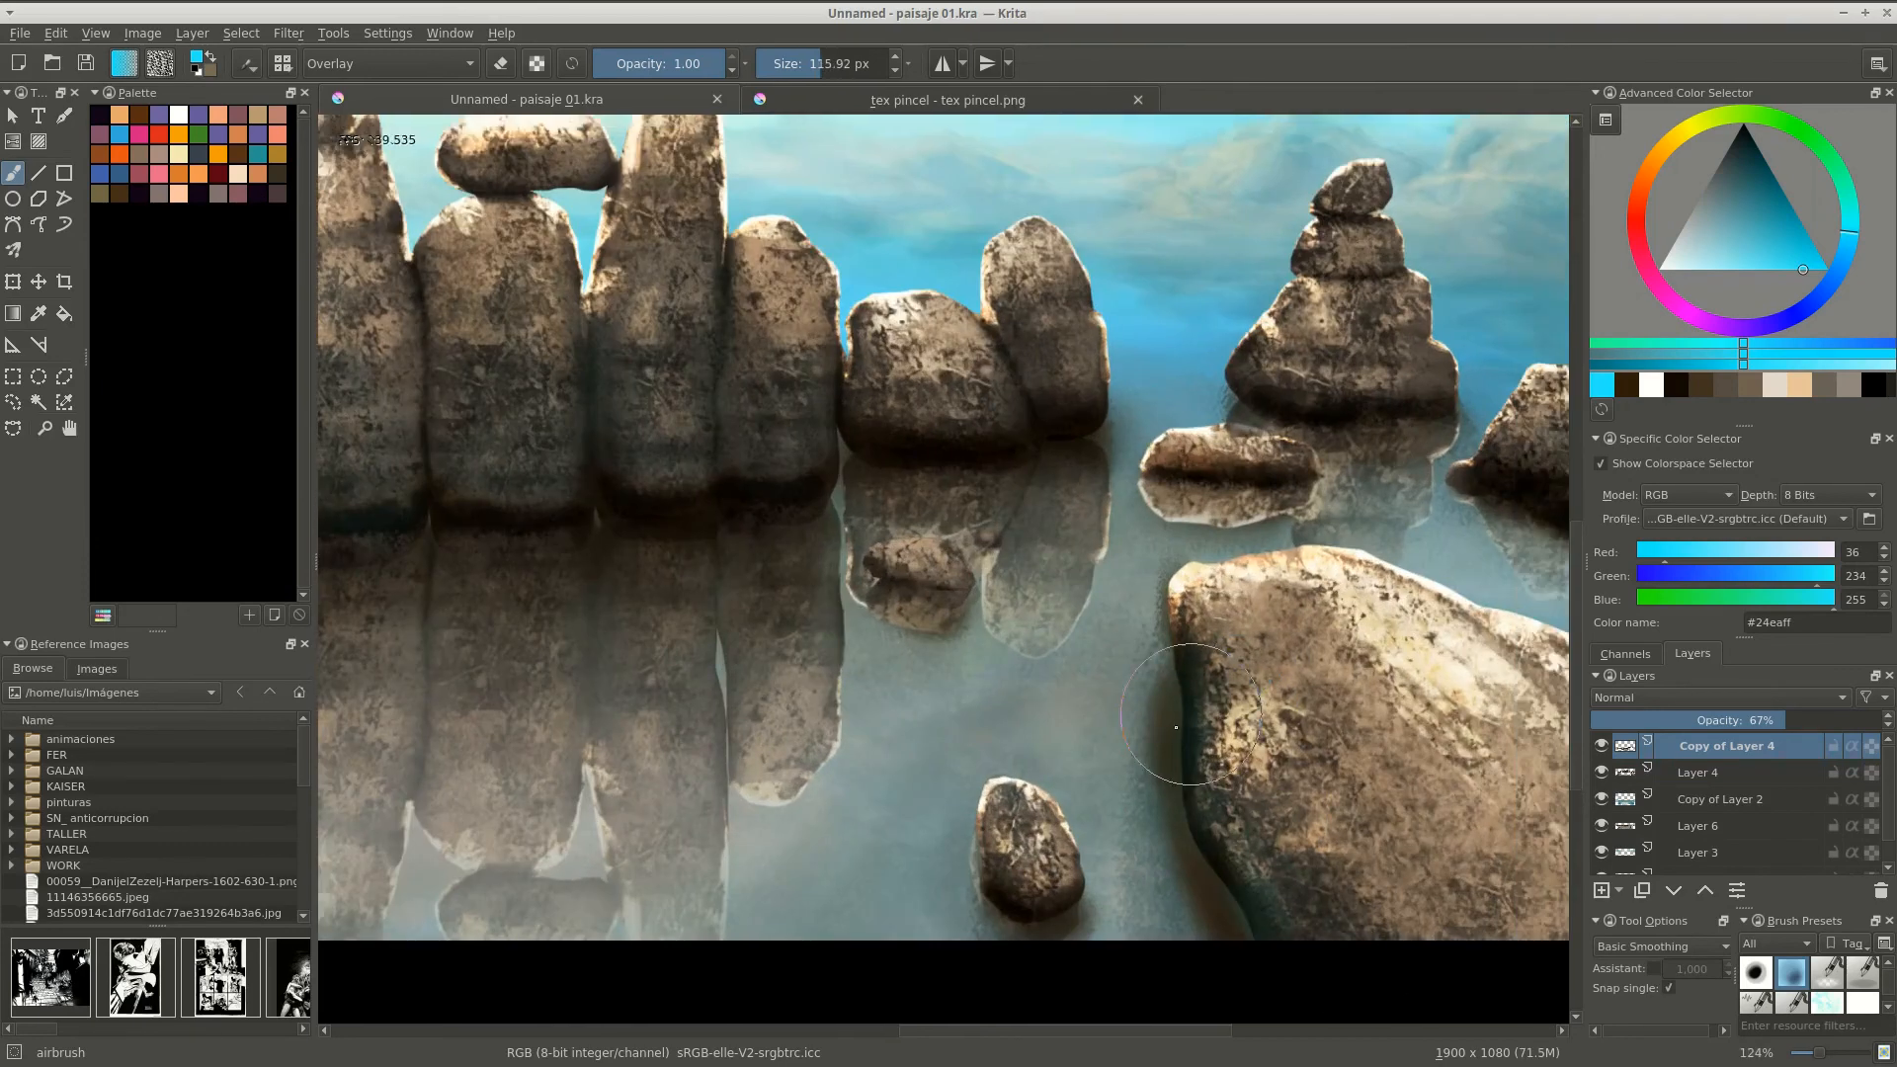
# Pick green #008a35 and airbrush Overlay moss tints along the central and left rock bases at 51.23 px.
pyautogui.scroll(-2, 1439, 561)
pyautogui.click(1830, 155)
pyautogui.click(1787, 202)
pyautogui.scroll(5, 850, 606)
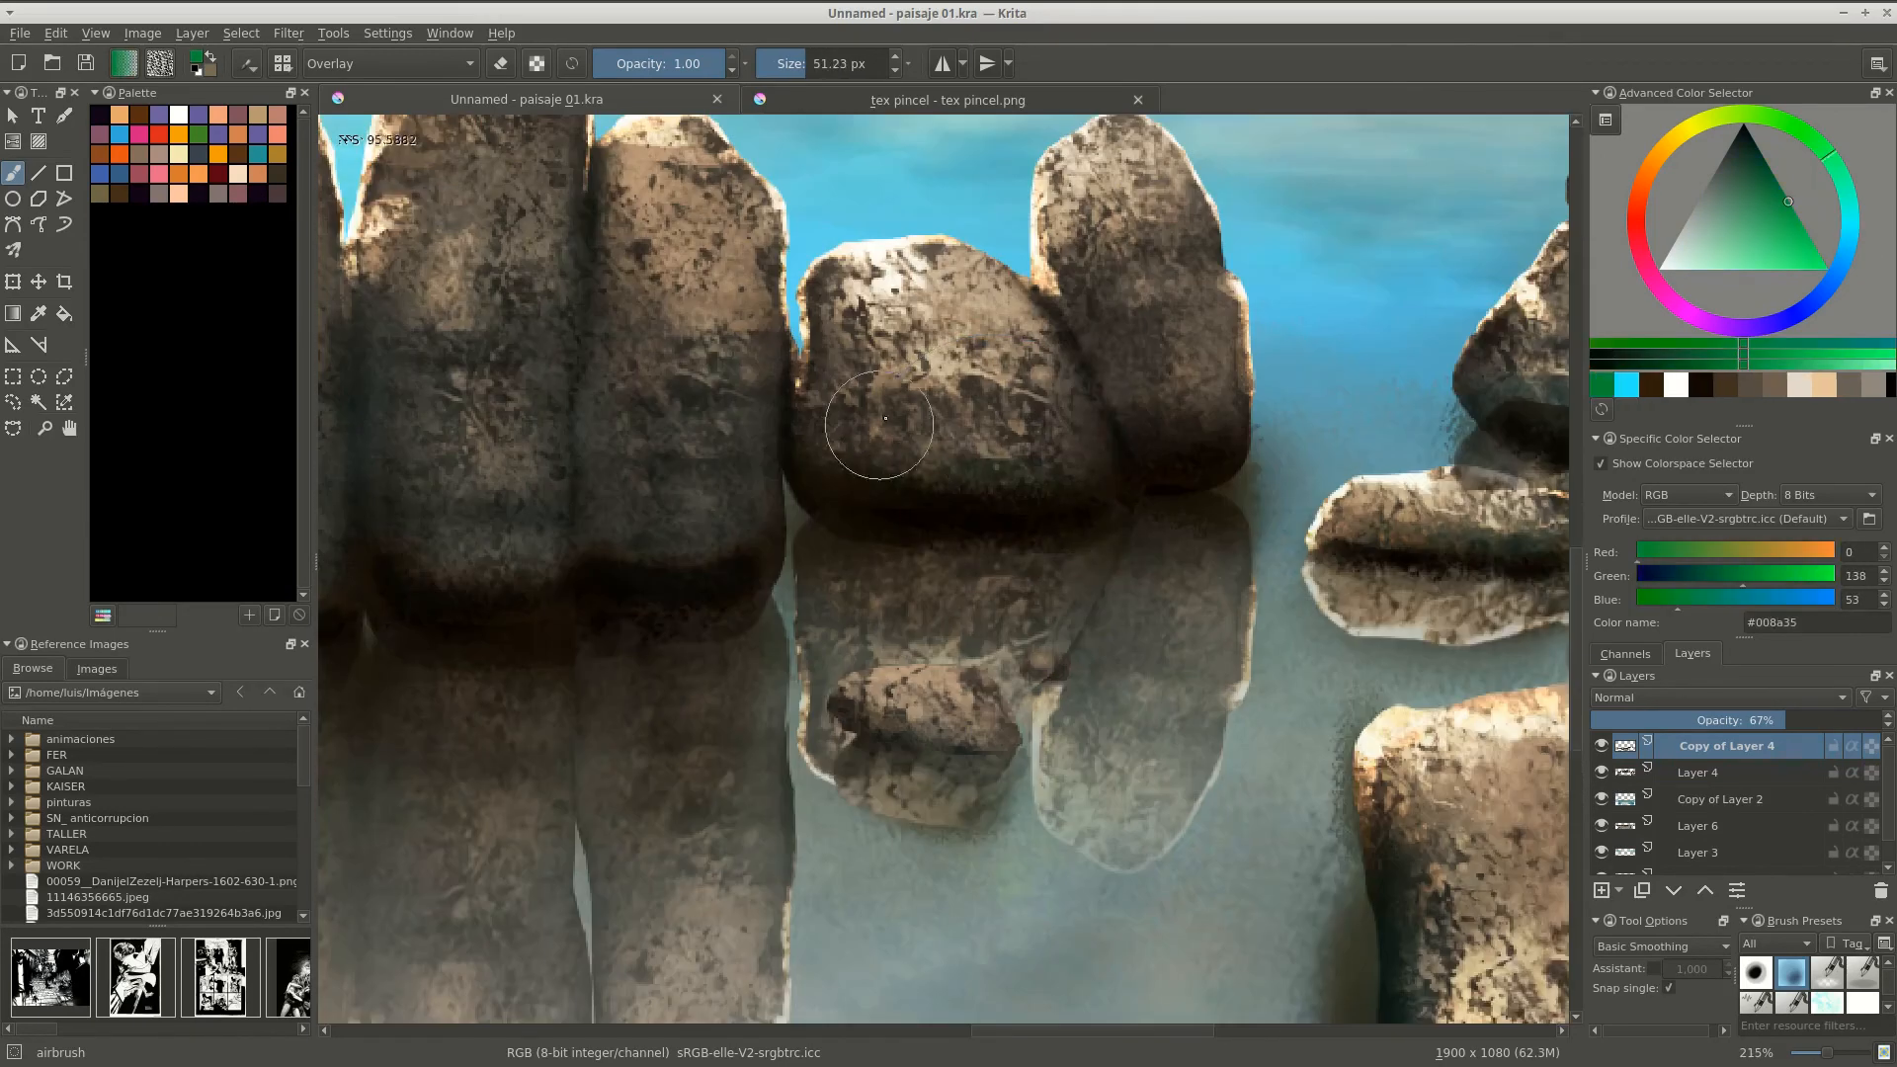
pyautogui.press('[')
pyautogui.press('[')
pyautogui.press('[')
pyautogui.press('[')
pyautogui.press('[')
pyautogui.moveTo(849, 605)
pyautogui.mouseDown()
pyautogui.moveTo(900, 622)
pyautogui.moveTo(882, 734)
pyautogui.mouseUp()
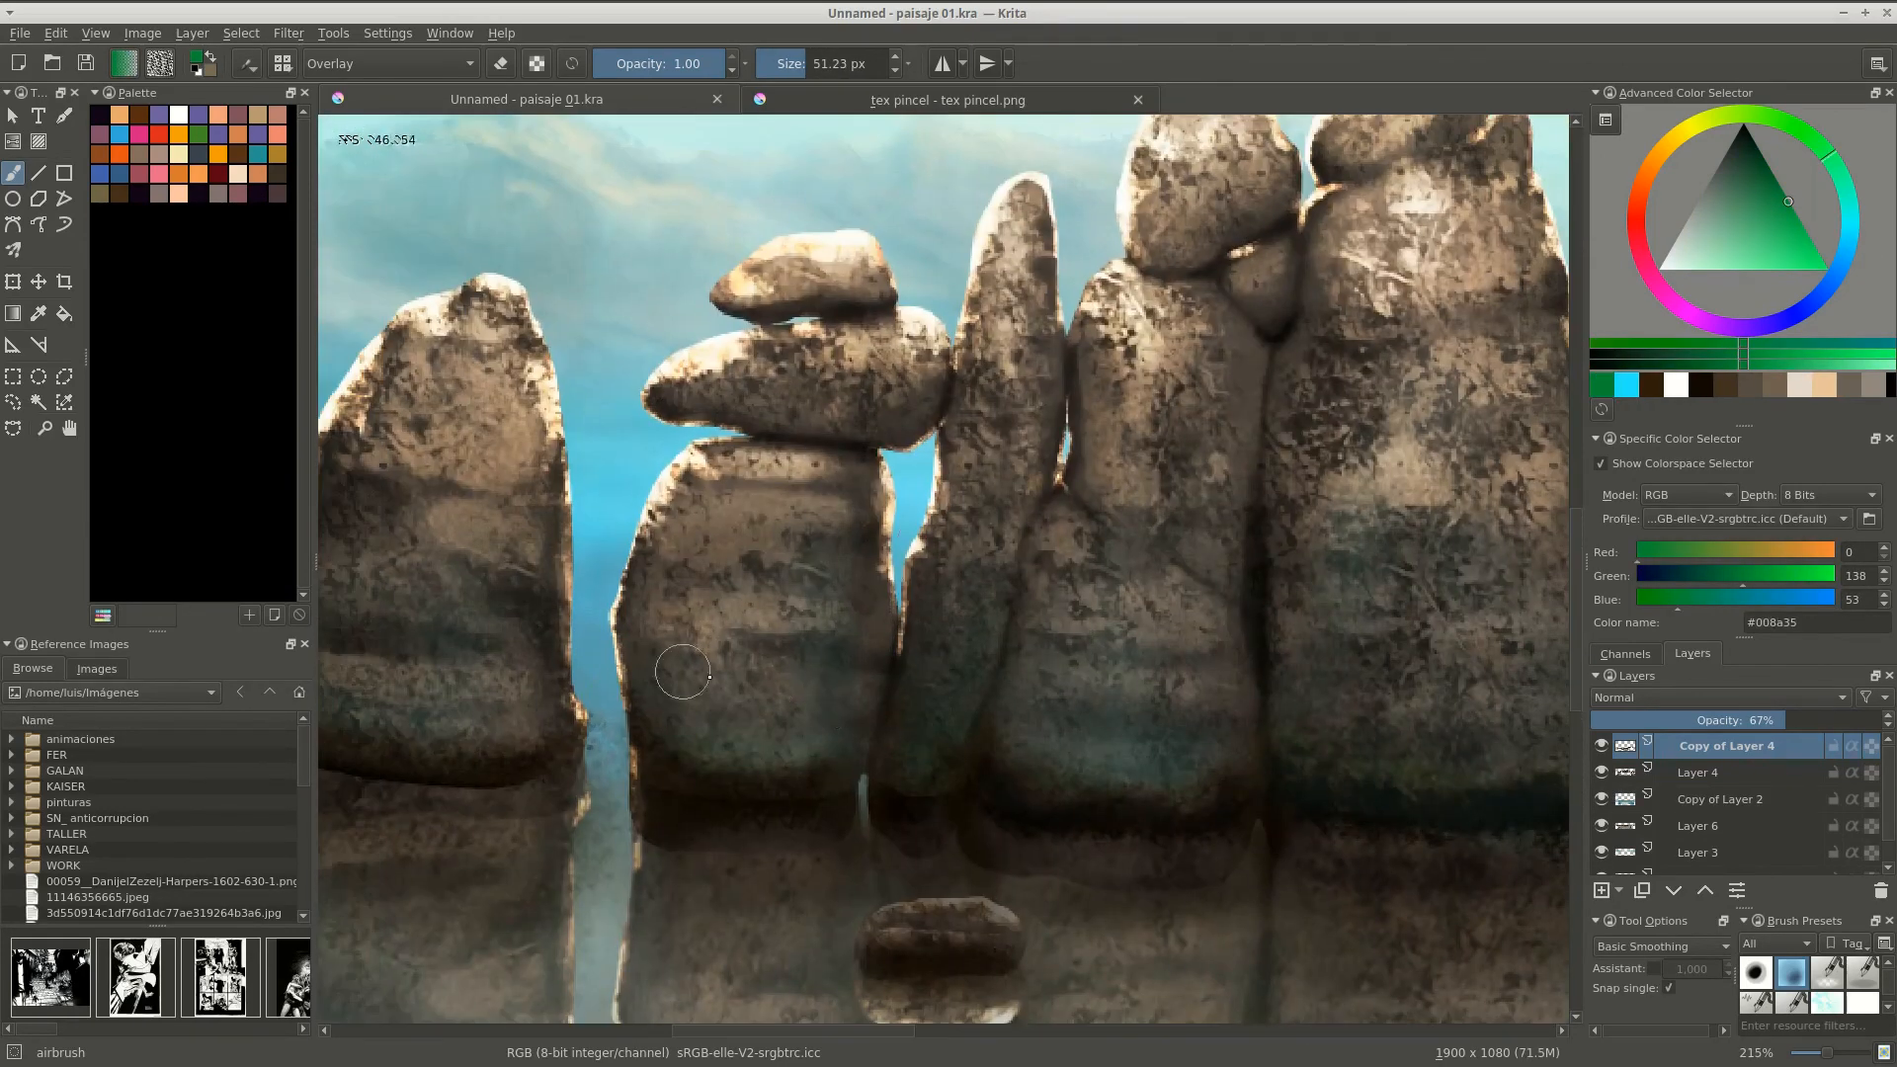
# Airbrush the same green onto the right-hand rock bases and the lower edge of the left foreground rock.
pyautogui.scroll(-2, 662, 696)
pyautogui.scroll(4, 924, 656)
pyautogui.scroll(-5, 928, 642)
pyautogui.scroll(5, 942, 637)
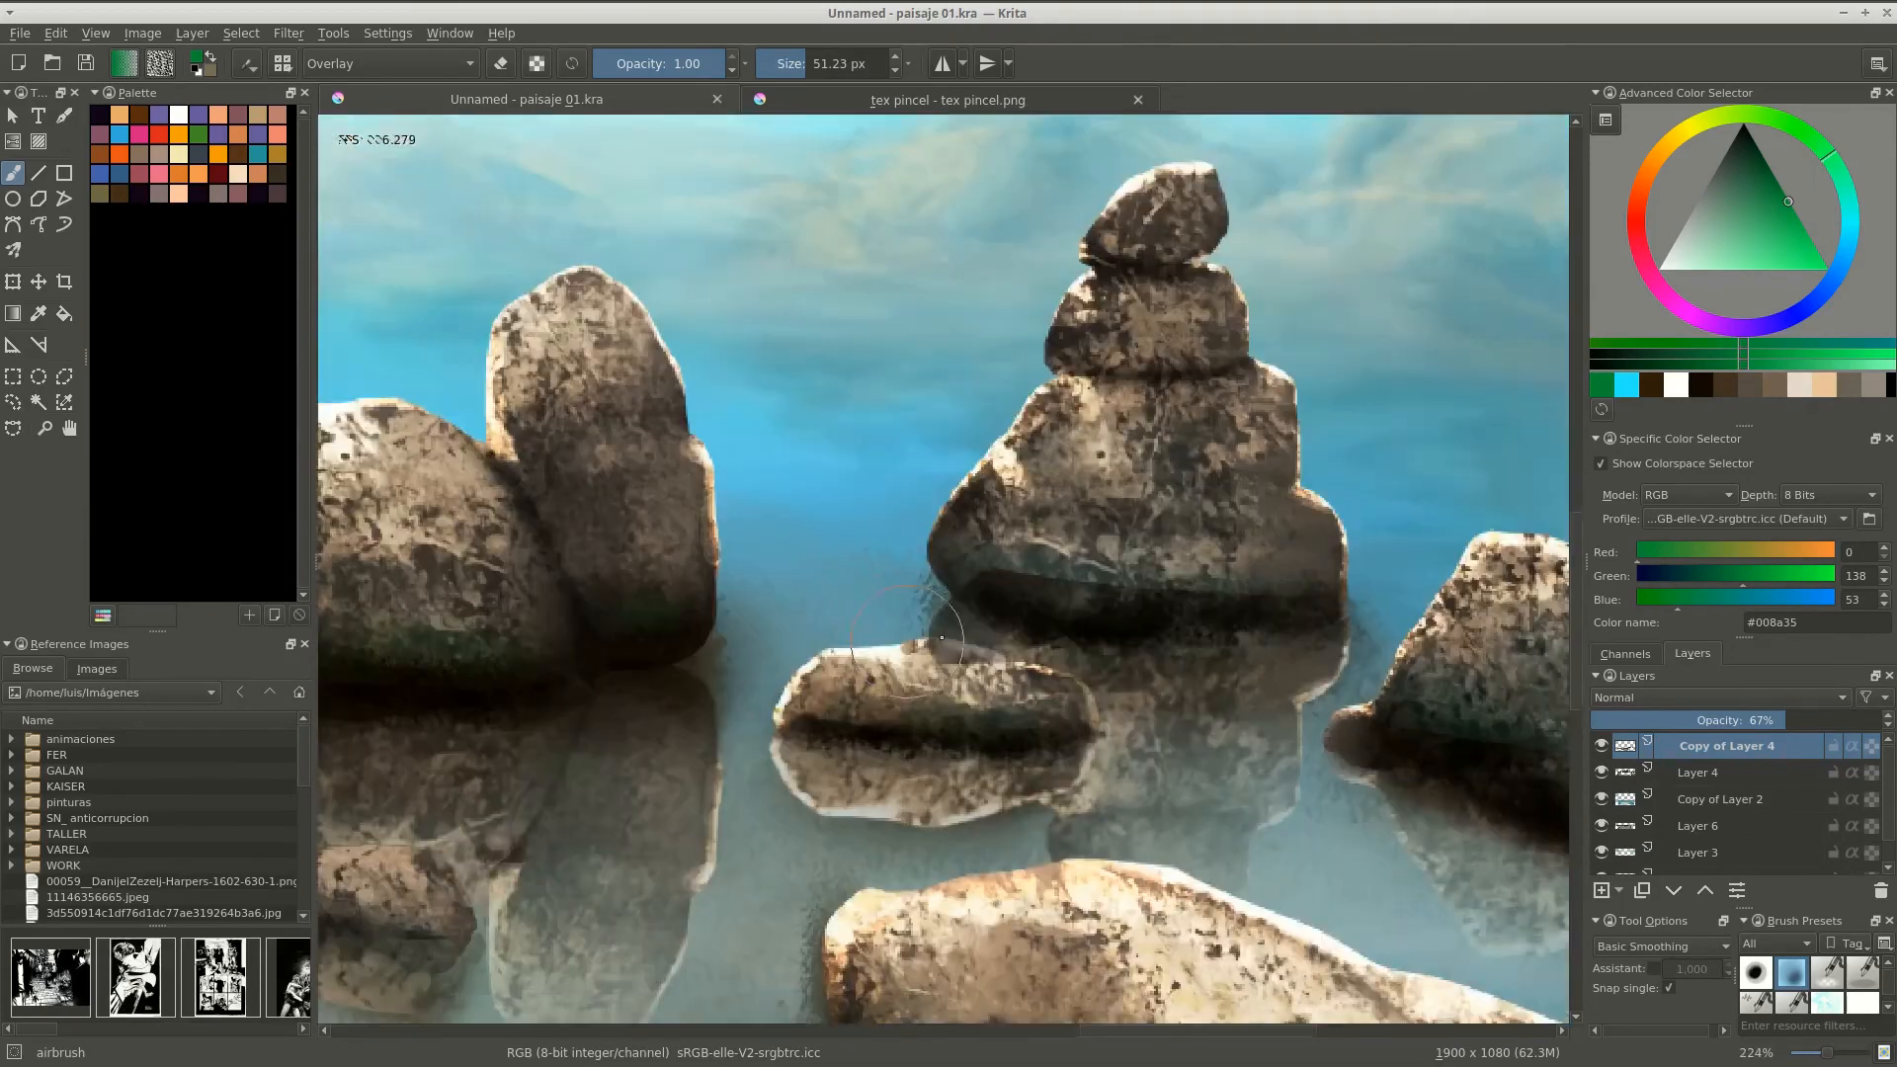
pyautogui.scroll(-1, 942, 637)
pyautogui.scroll(-3, 929, 623)
pyautogui.scroll(4, 899, 603)
# Enlarge the airbrush to 139.41 px, pick light blue #70e3ff and tint the left foreground rock in Overlay mode.
pyautogui.press(']')
pyautogui.press(']')
pyautogui.press(']')
pyautogui.press(']')
pyautogui.press(']')
pyautogui.press(']')
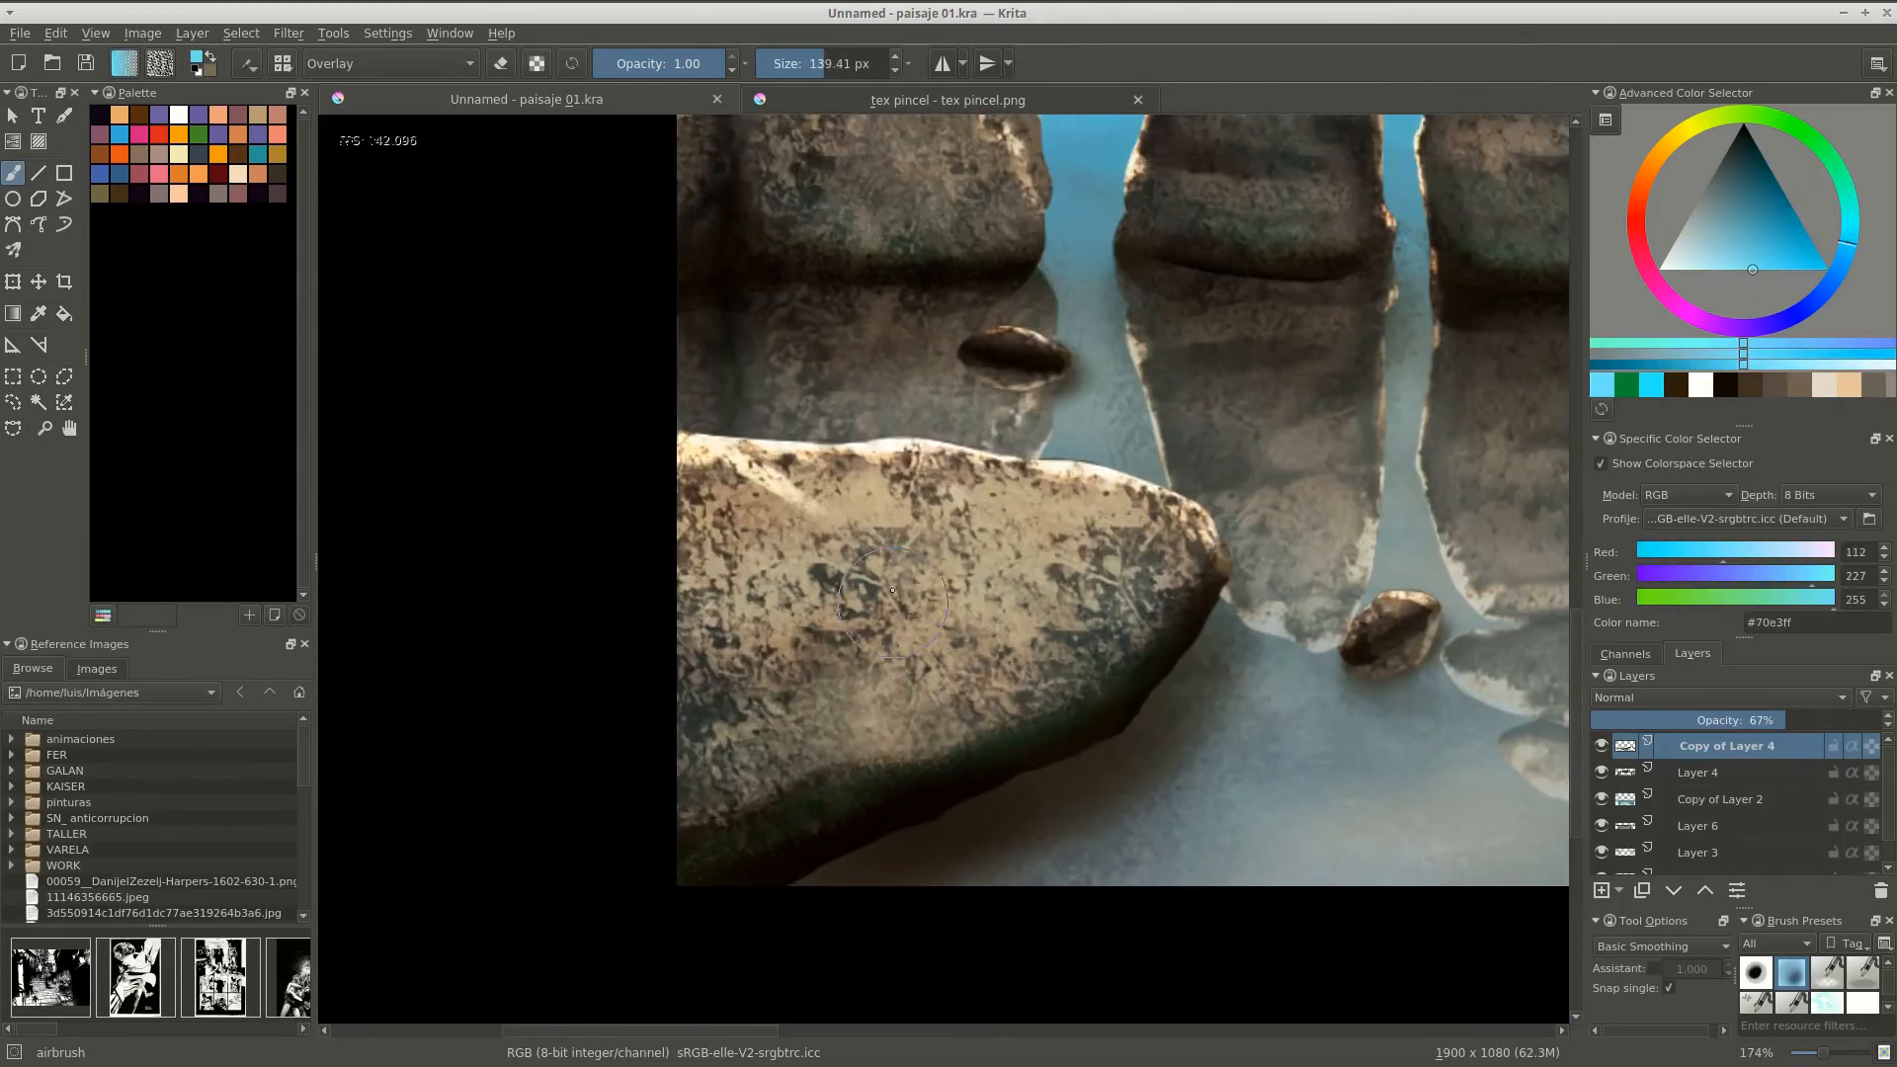
pyautogui.scroll(-5, 1134, 402)
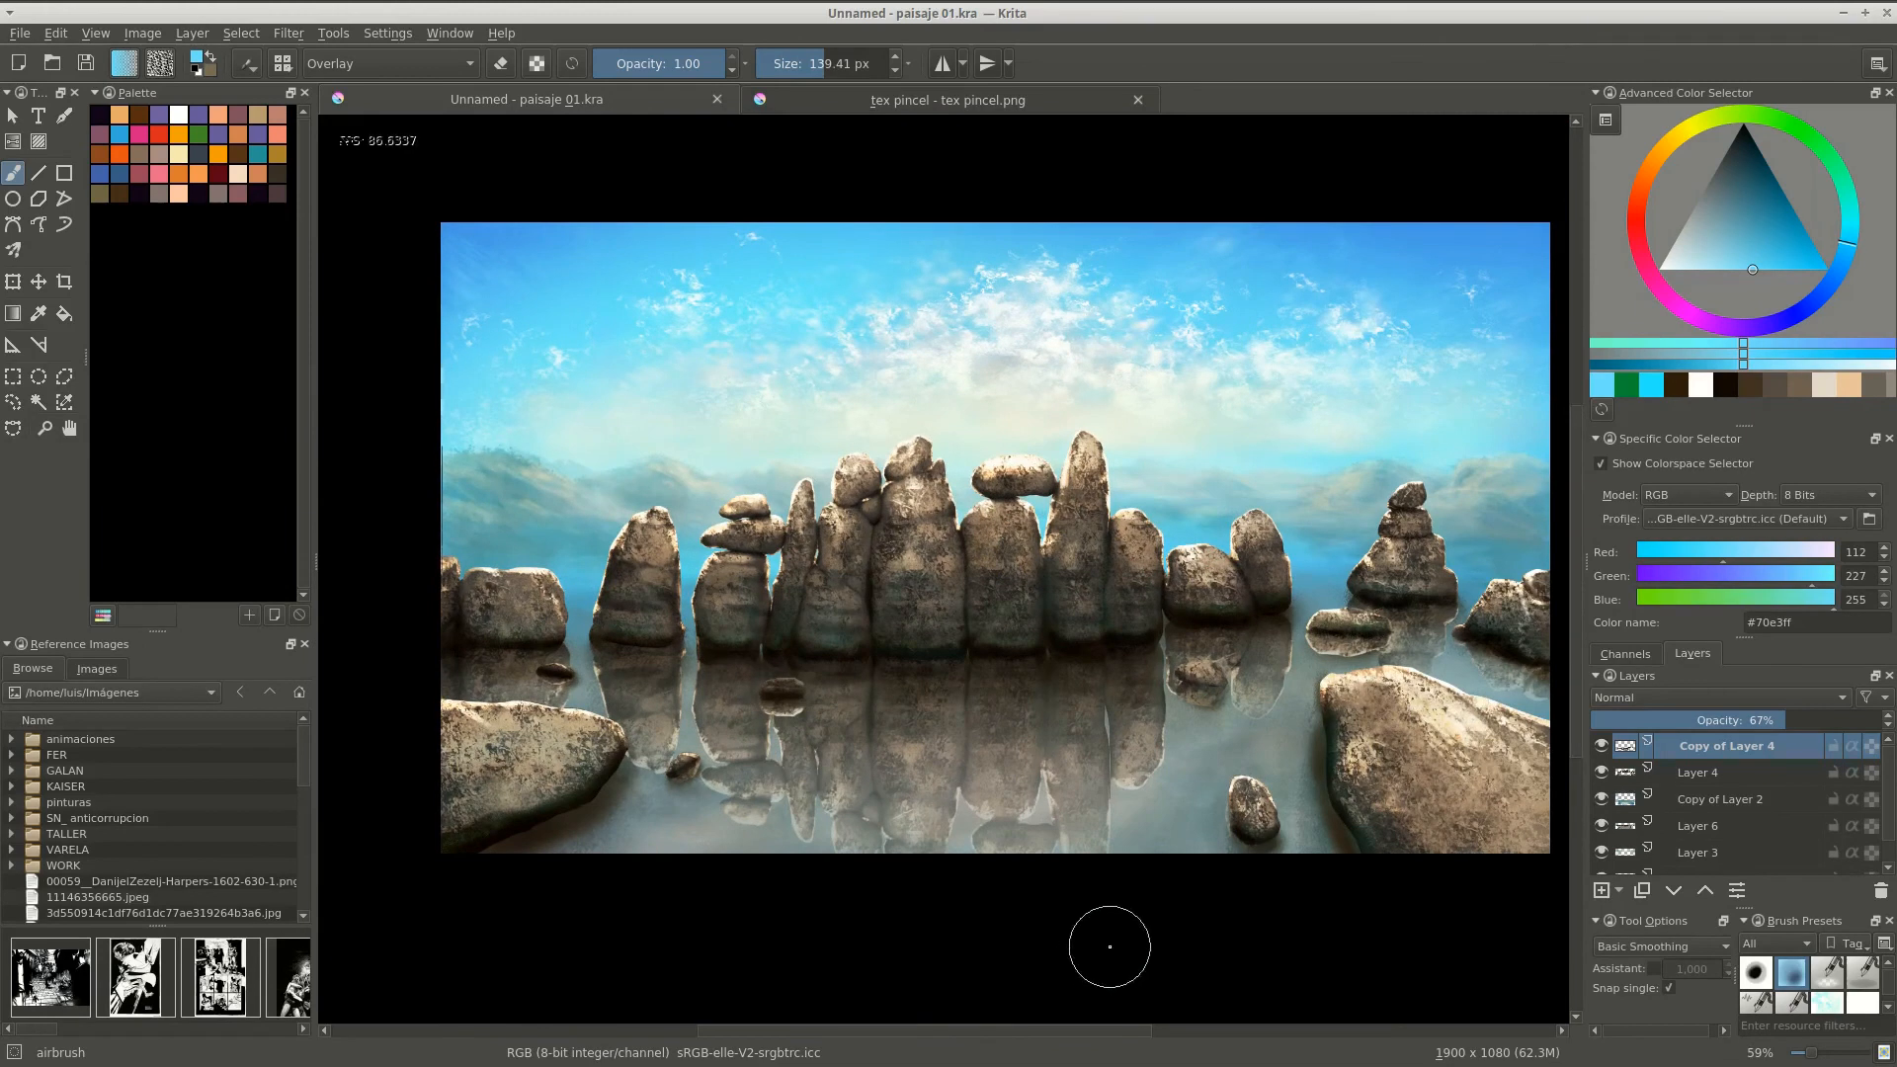
# Add a new paint layer above Copy of Layer 4 and switch to the Smudge_soft brush at 117.36 px.
pyautogui.scroll(8, 1120, 547)
pyautogui.scroll(-5, 1384, 678)
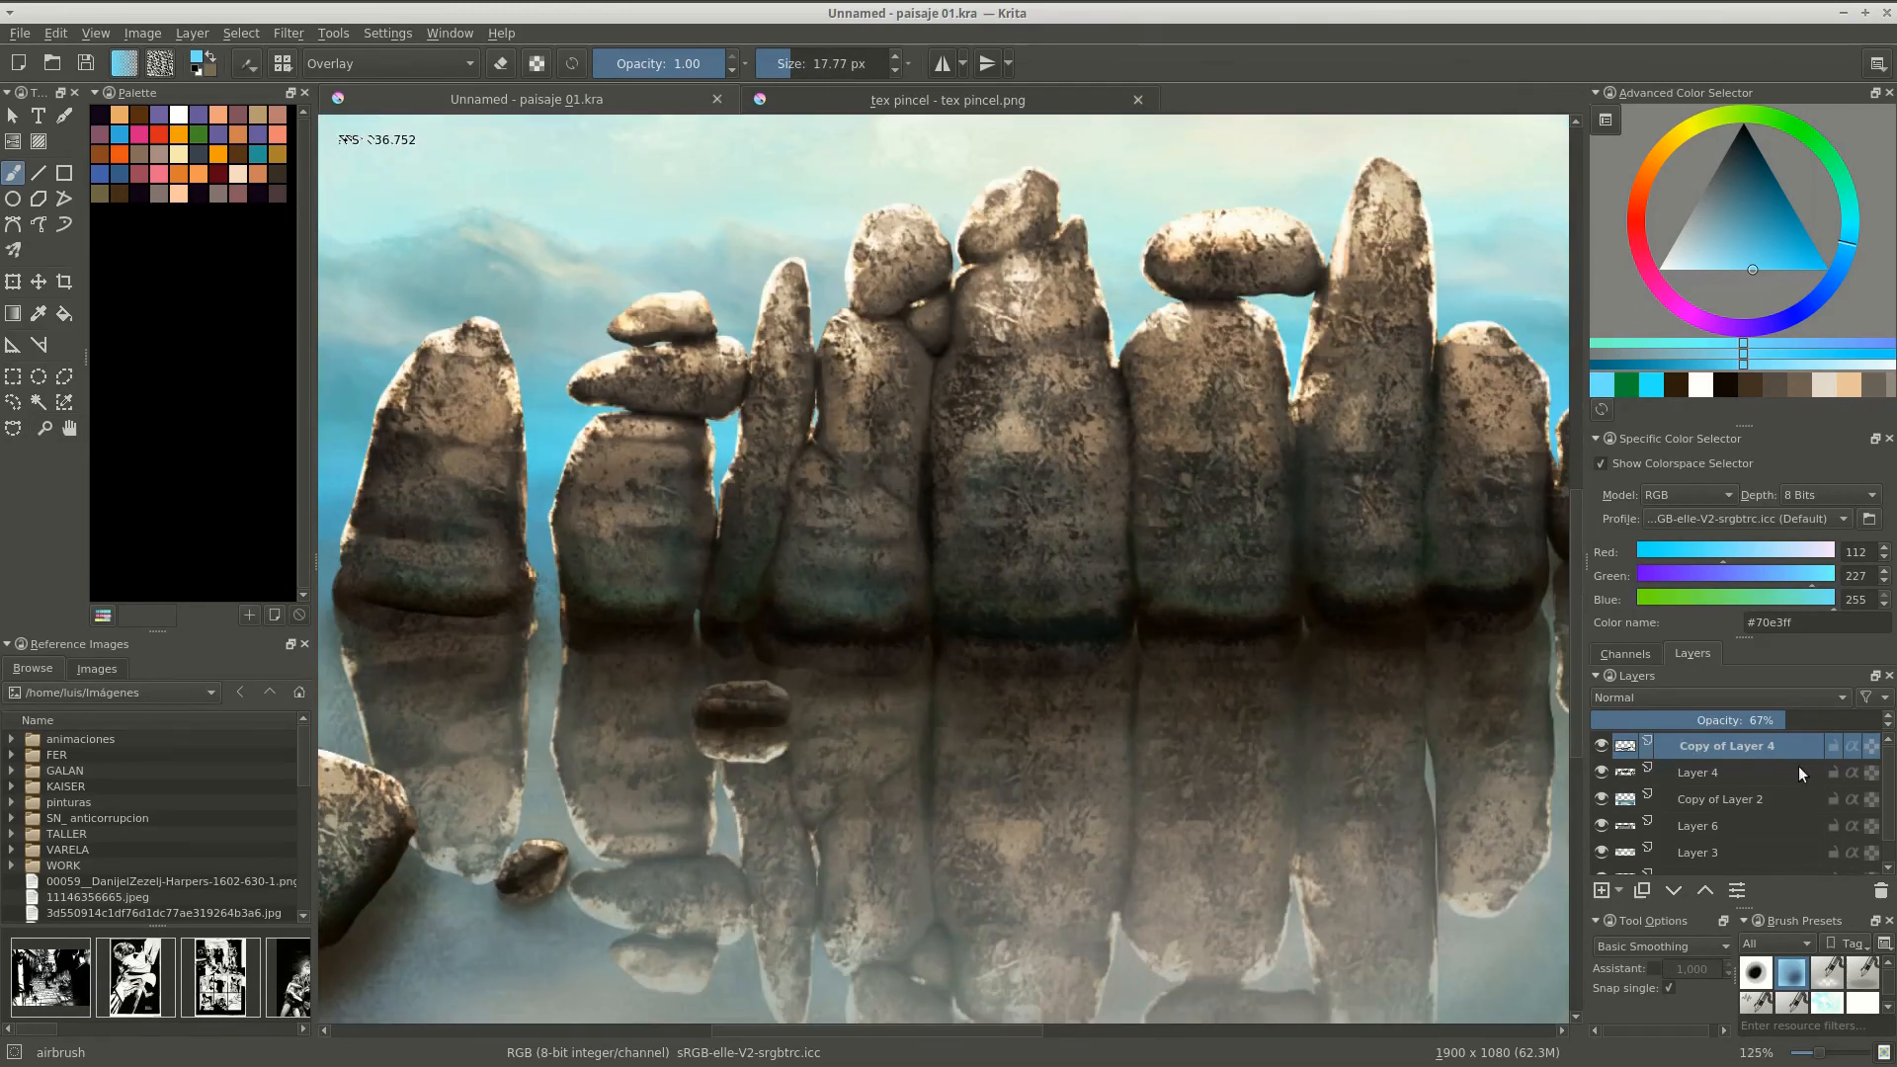
pyautogui.press('/')
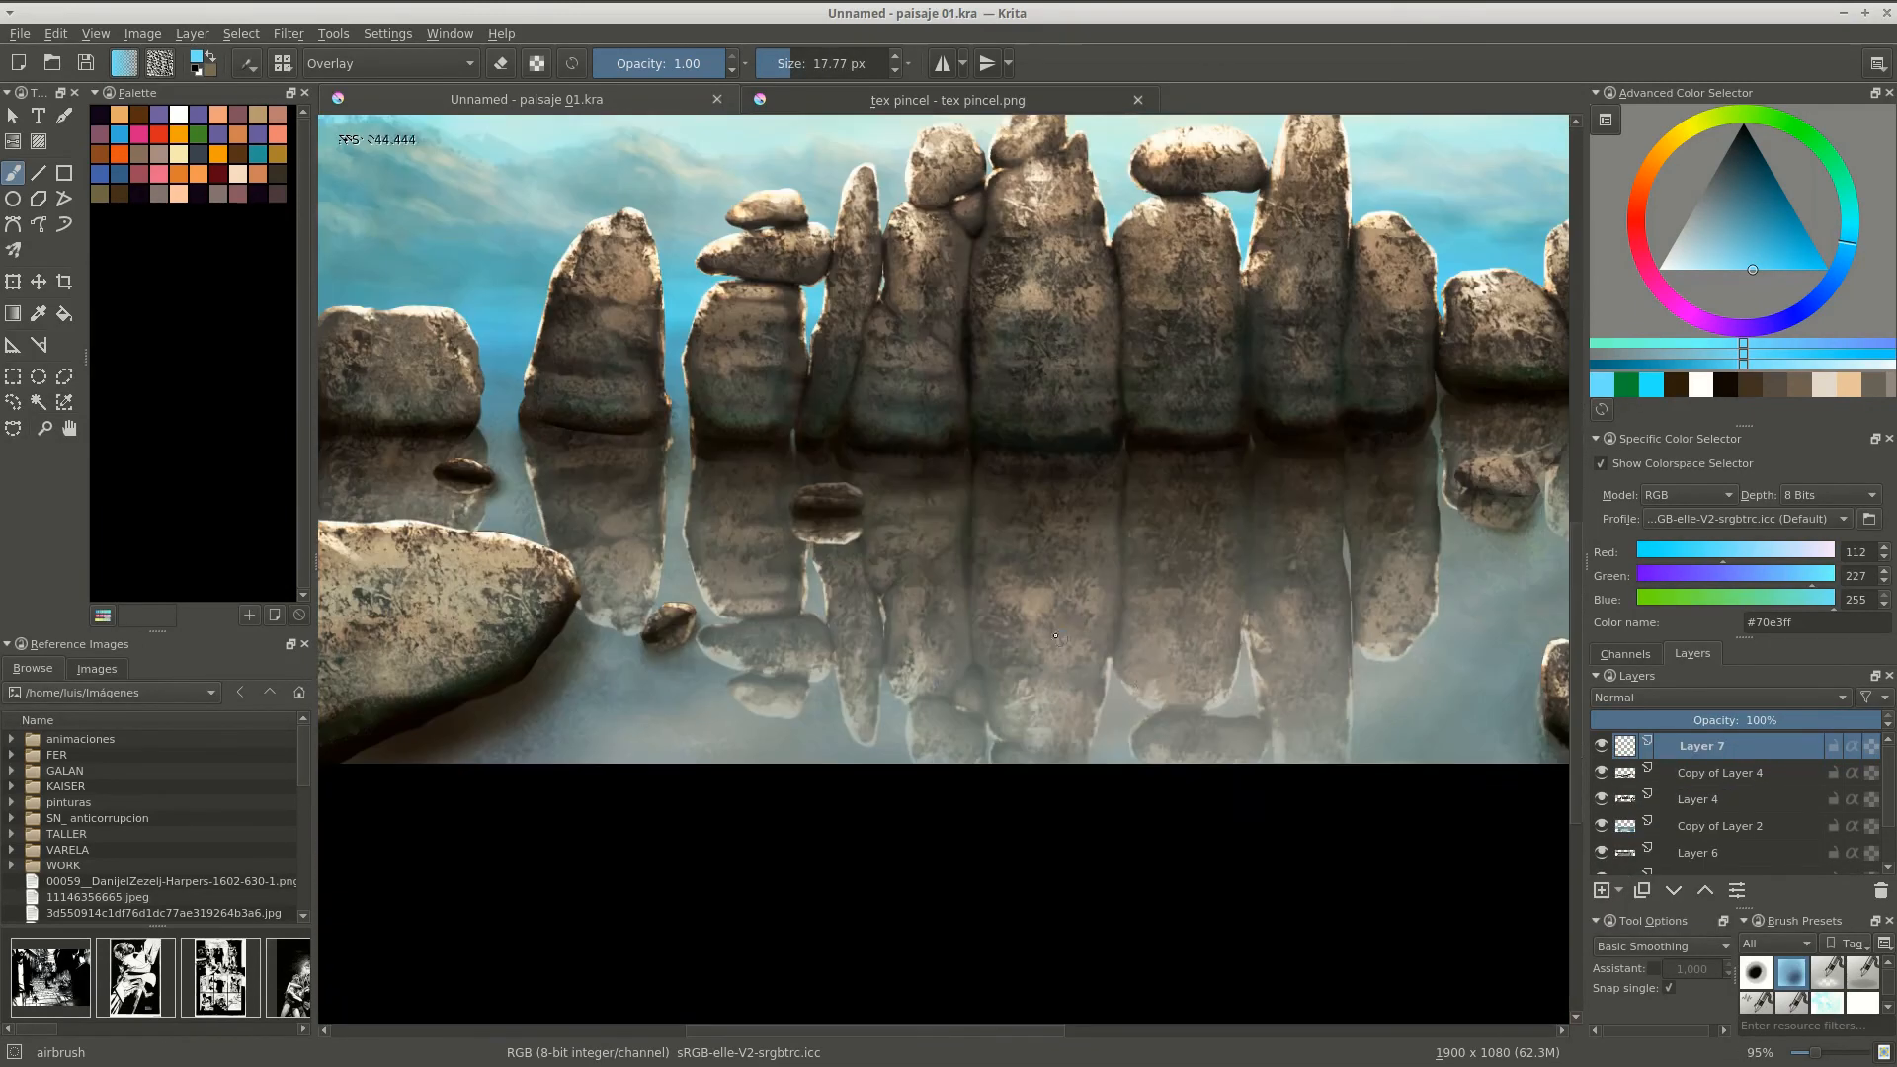
pyautogui.scroll(2, 1027, 691)
pyautogui.scroll(-2, 1094, 528)
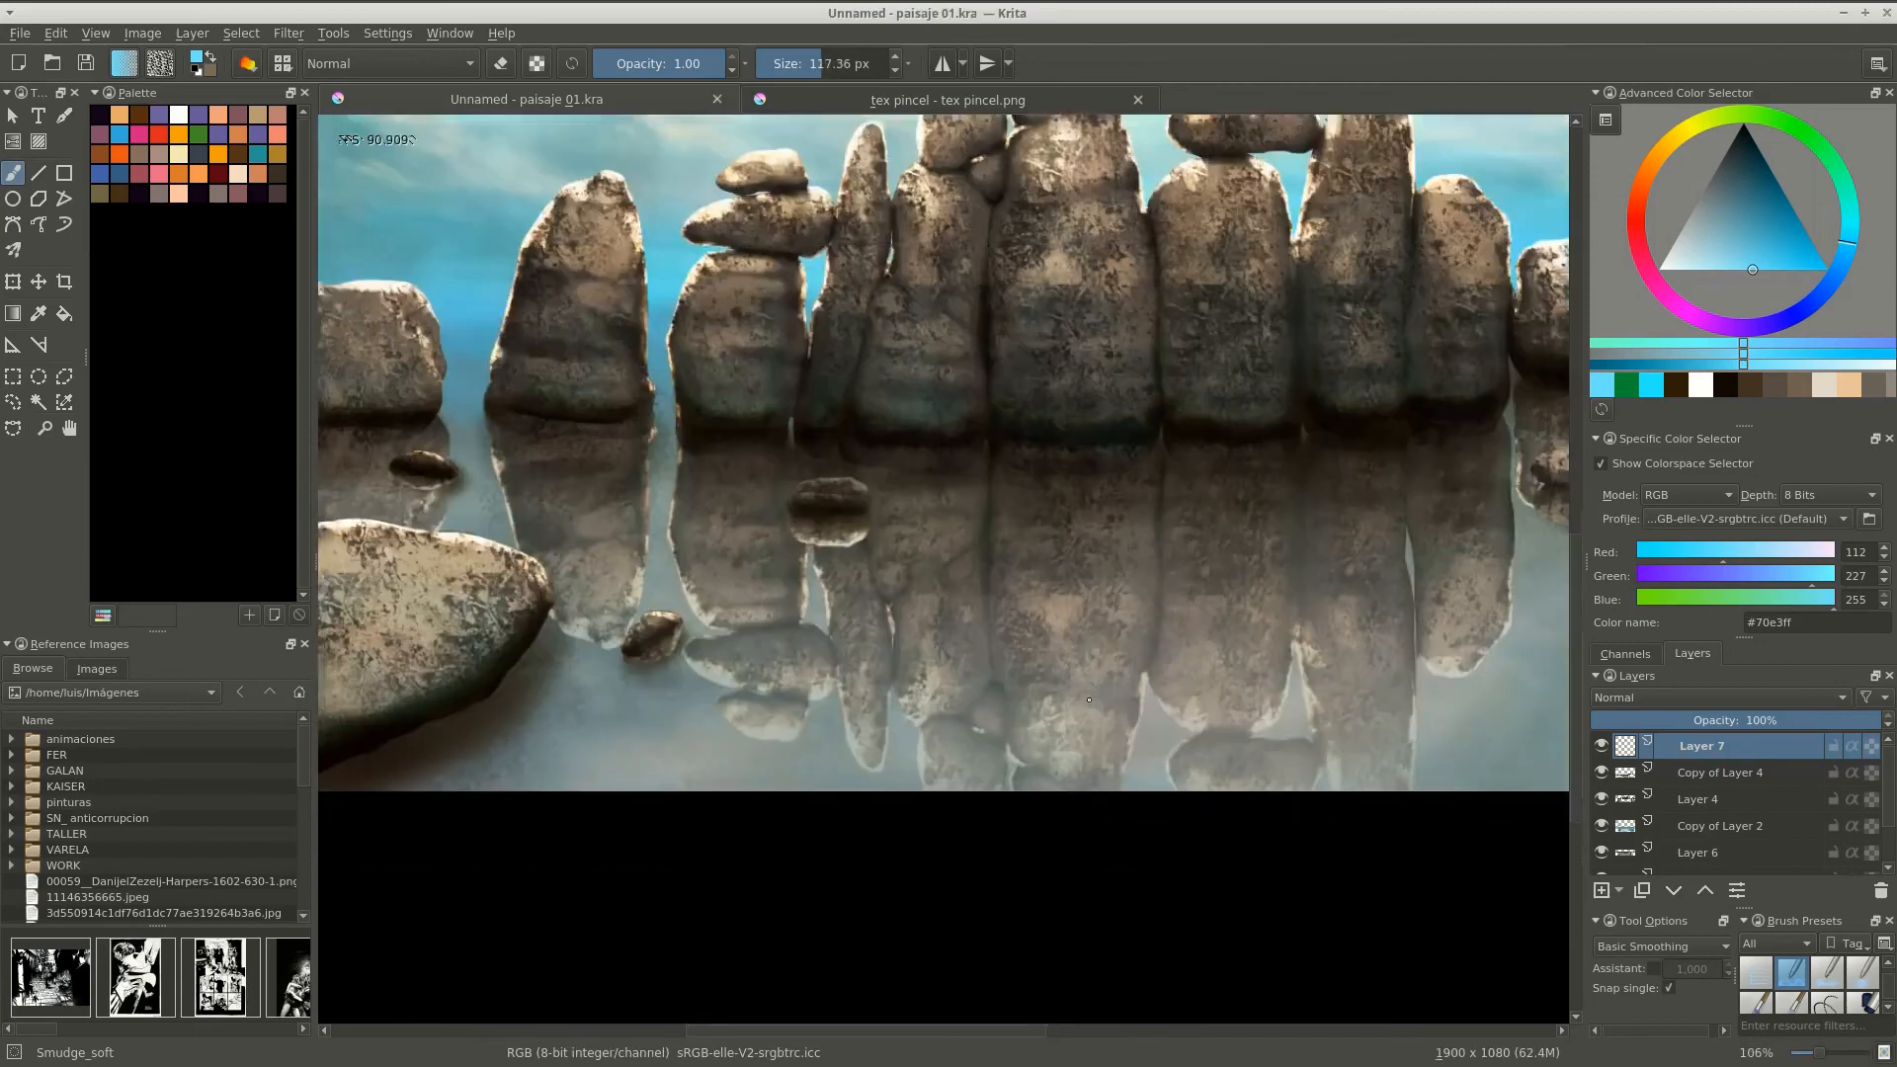
pyautogui.scroll(3, 1094, 691)
# Check the reflection layer's visibility, select Copy of Layer 4 and soften the mirrored rock reflections with Smudge_soft.
pyautogui.click(1602, 774)
pyautogui.click(1601, 773)
pyautogui.click(1718, 772)
pyautogui.scroll(-2, 804, 677)
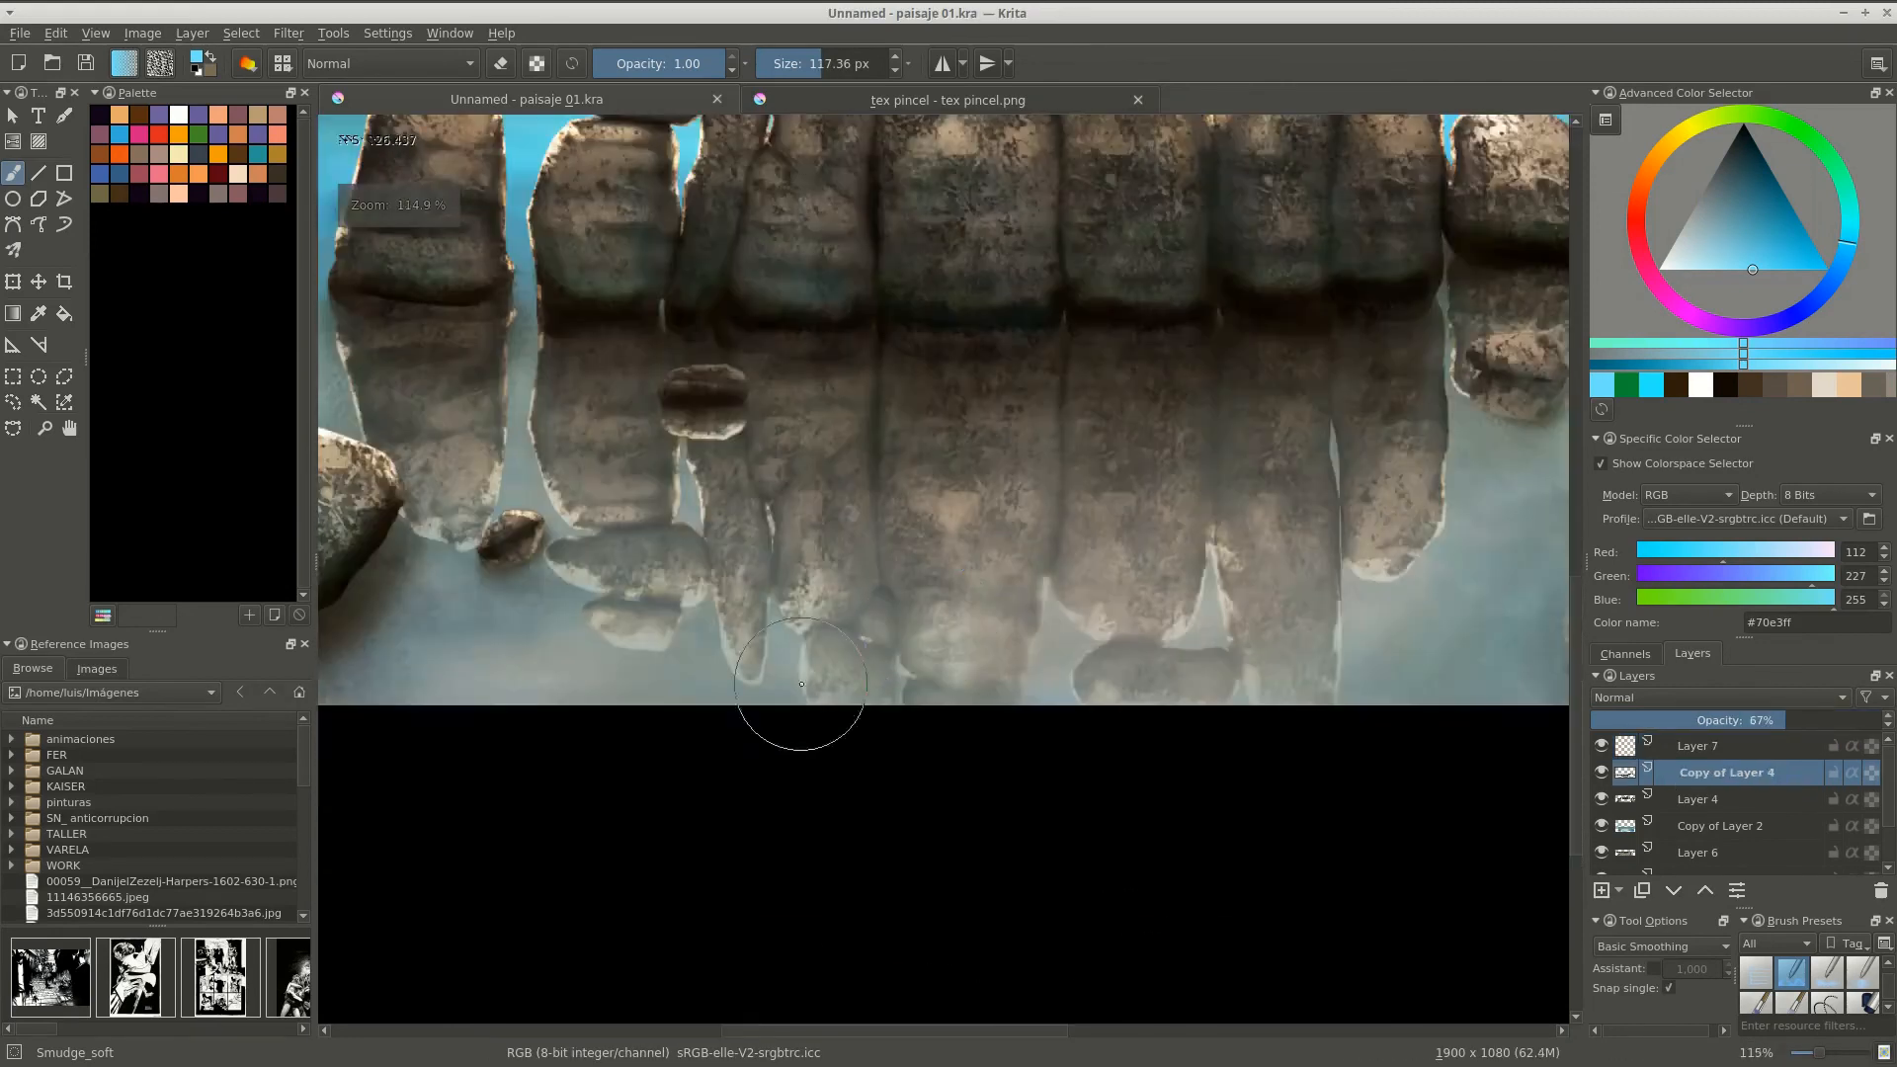
pyautogui.scroll(2, 819, 592)
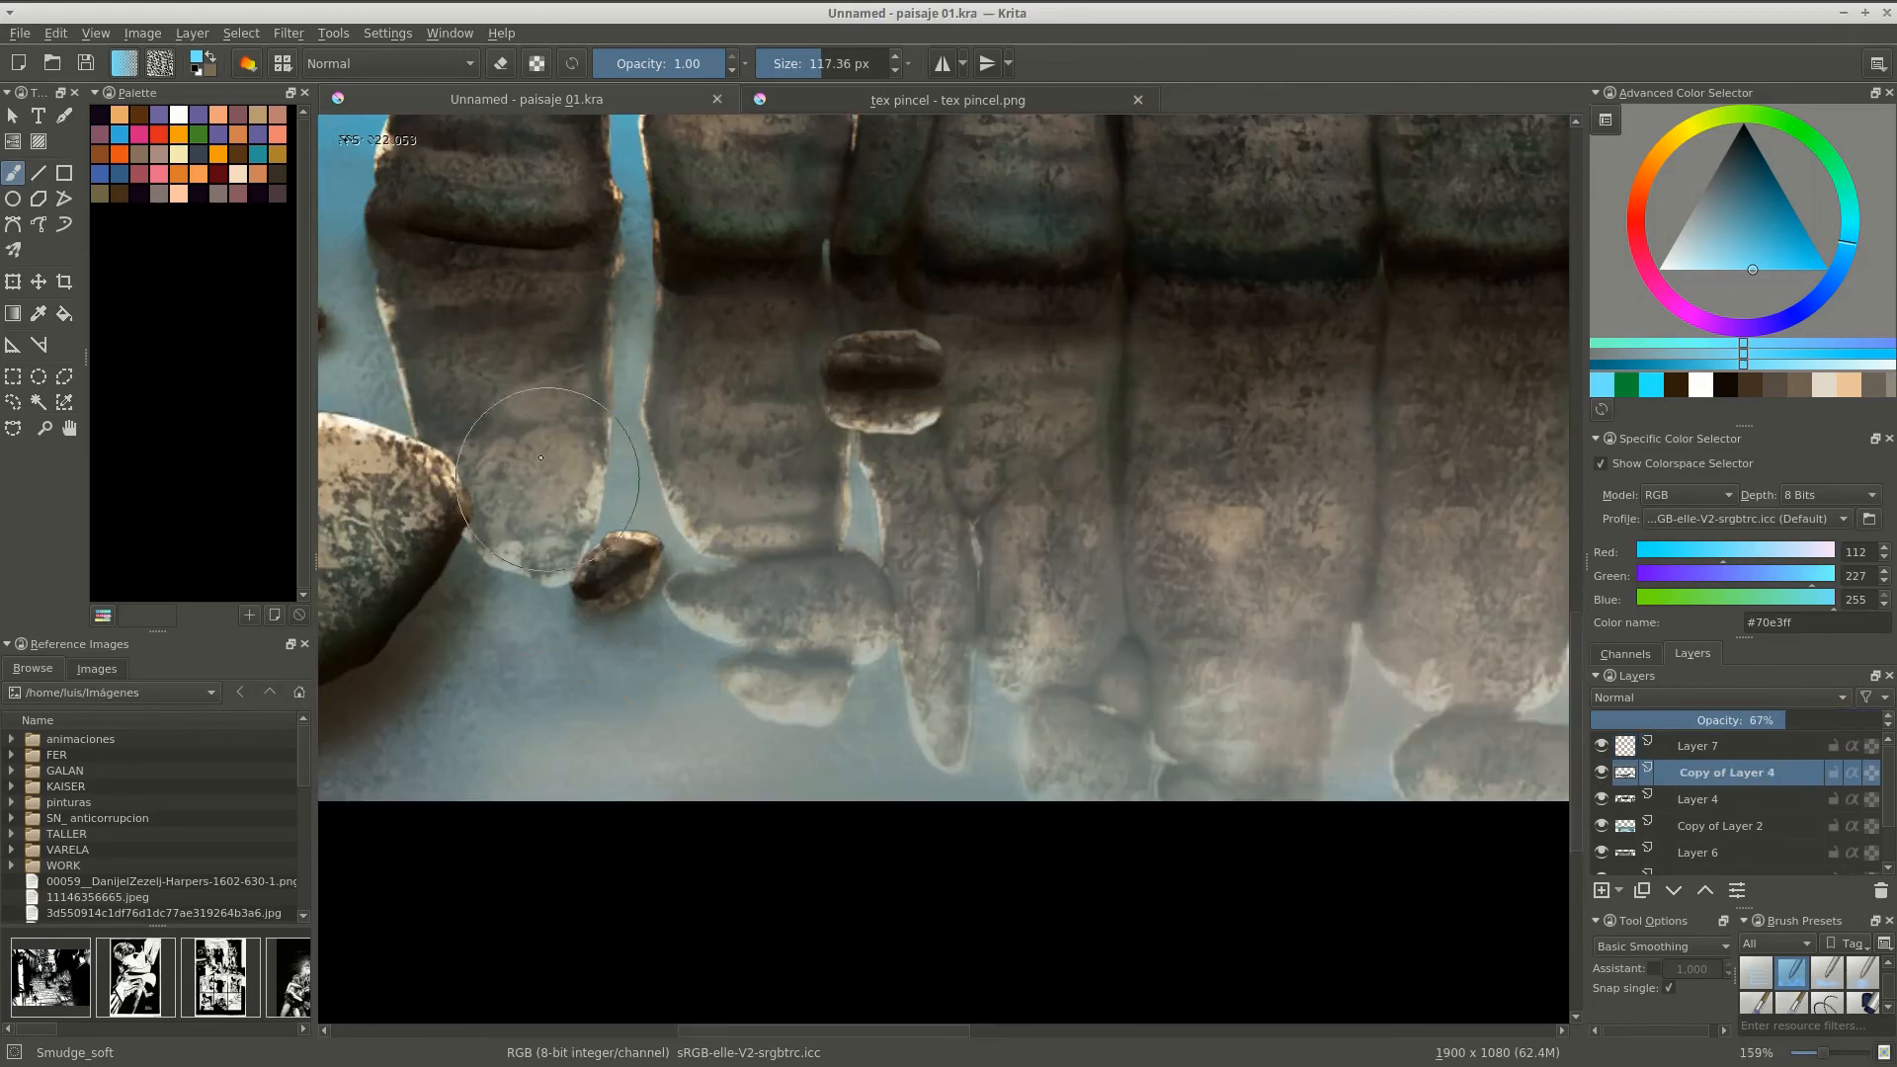
pyautogui.scroll(-3, 902, 656)
pyautogui.scroll(1, 902, 656)
pyautogui.scroll(3, 1086, 691)
pyautogui.scroll(-4, 1203, 728)
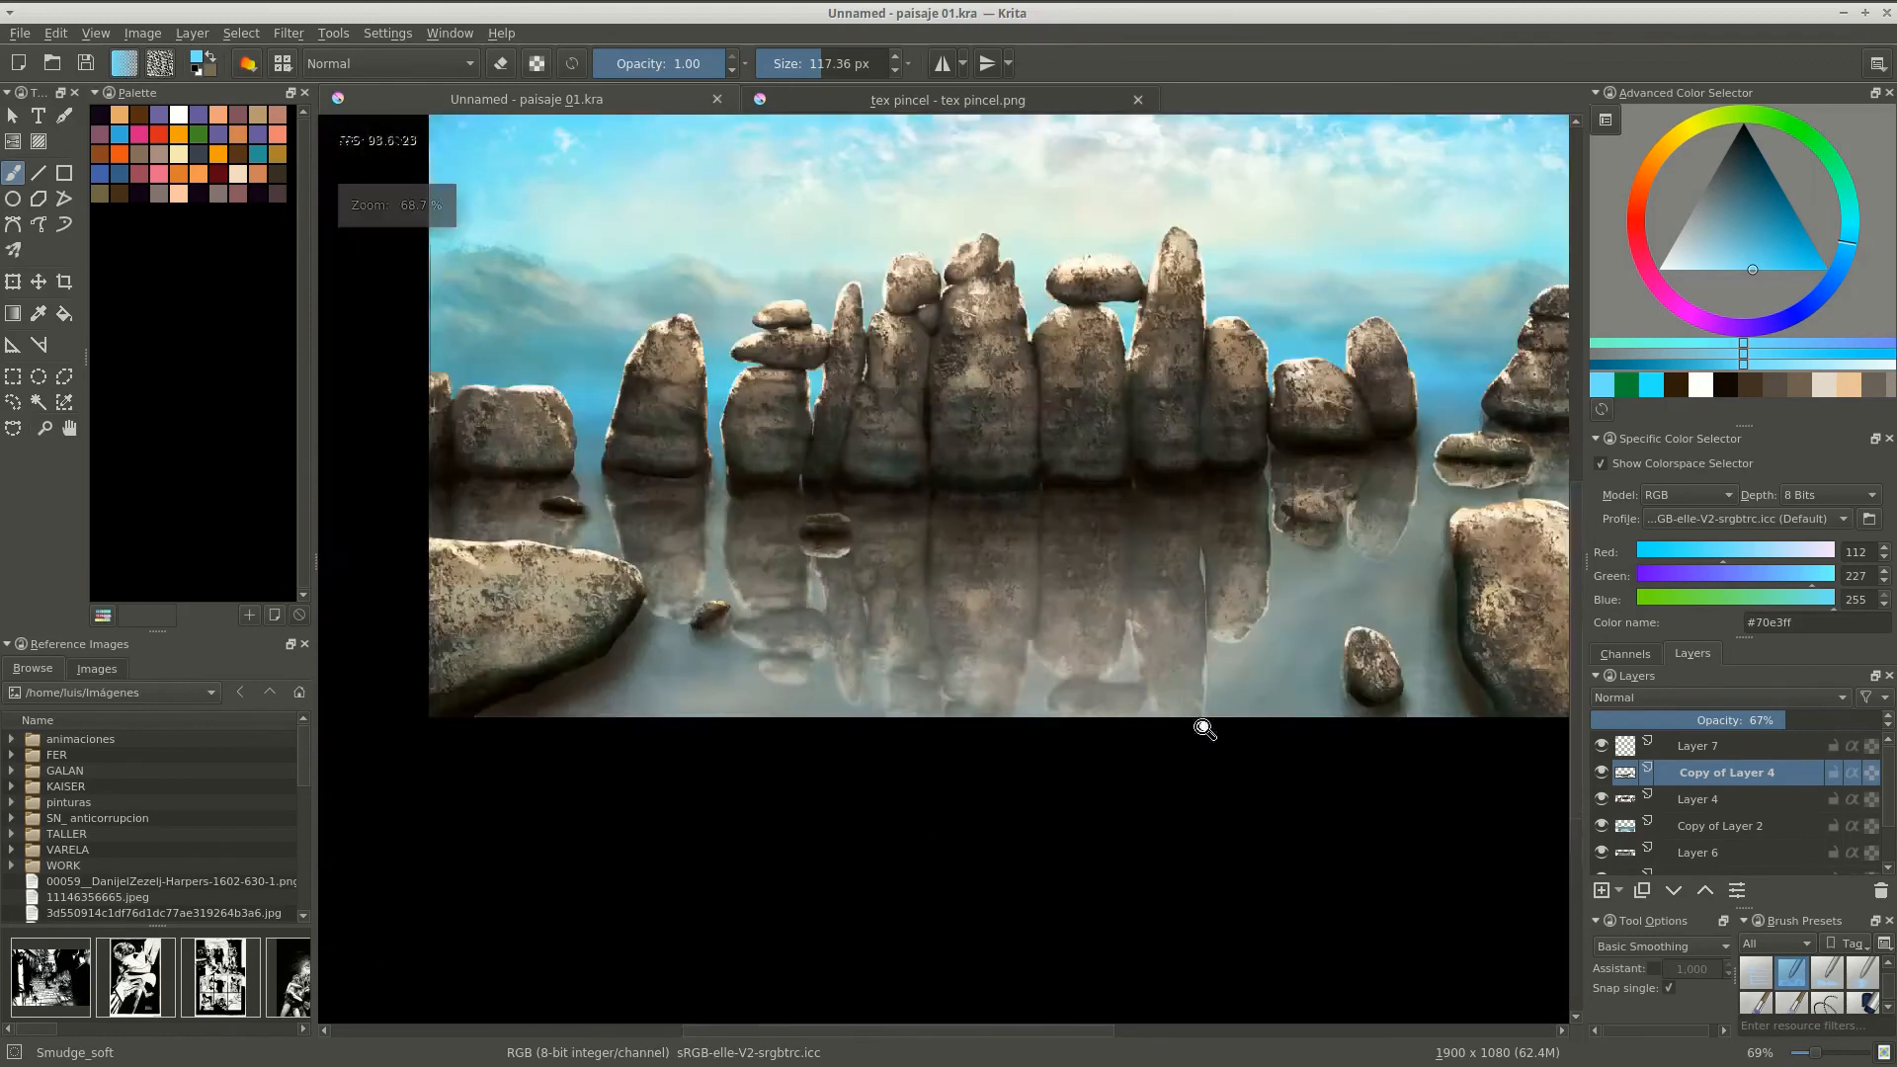
pyautogui.scroll(3, 1203, 728)
pyautogui.scroll(-2, 1354, 678)
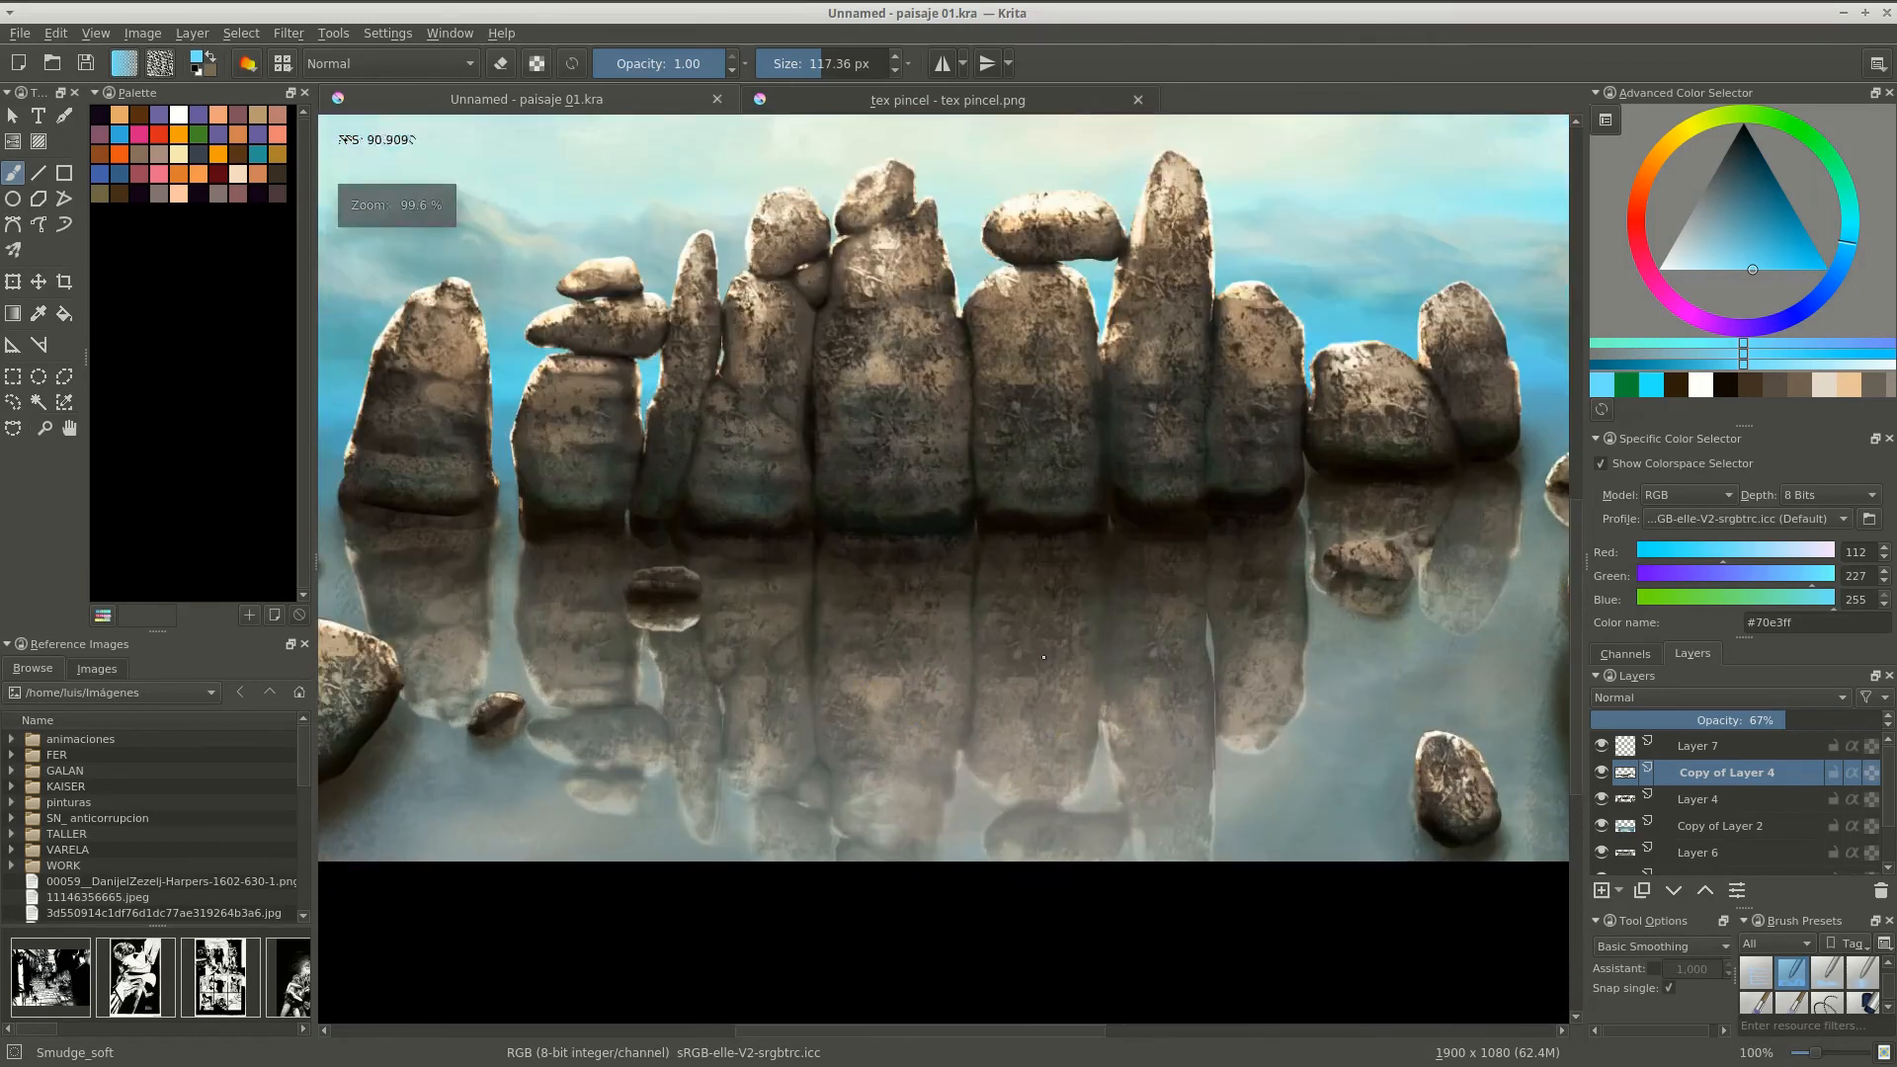
pyautogui.click(282, 63)
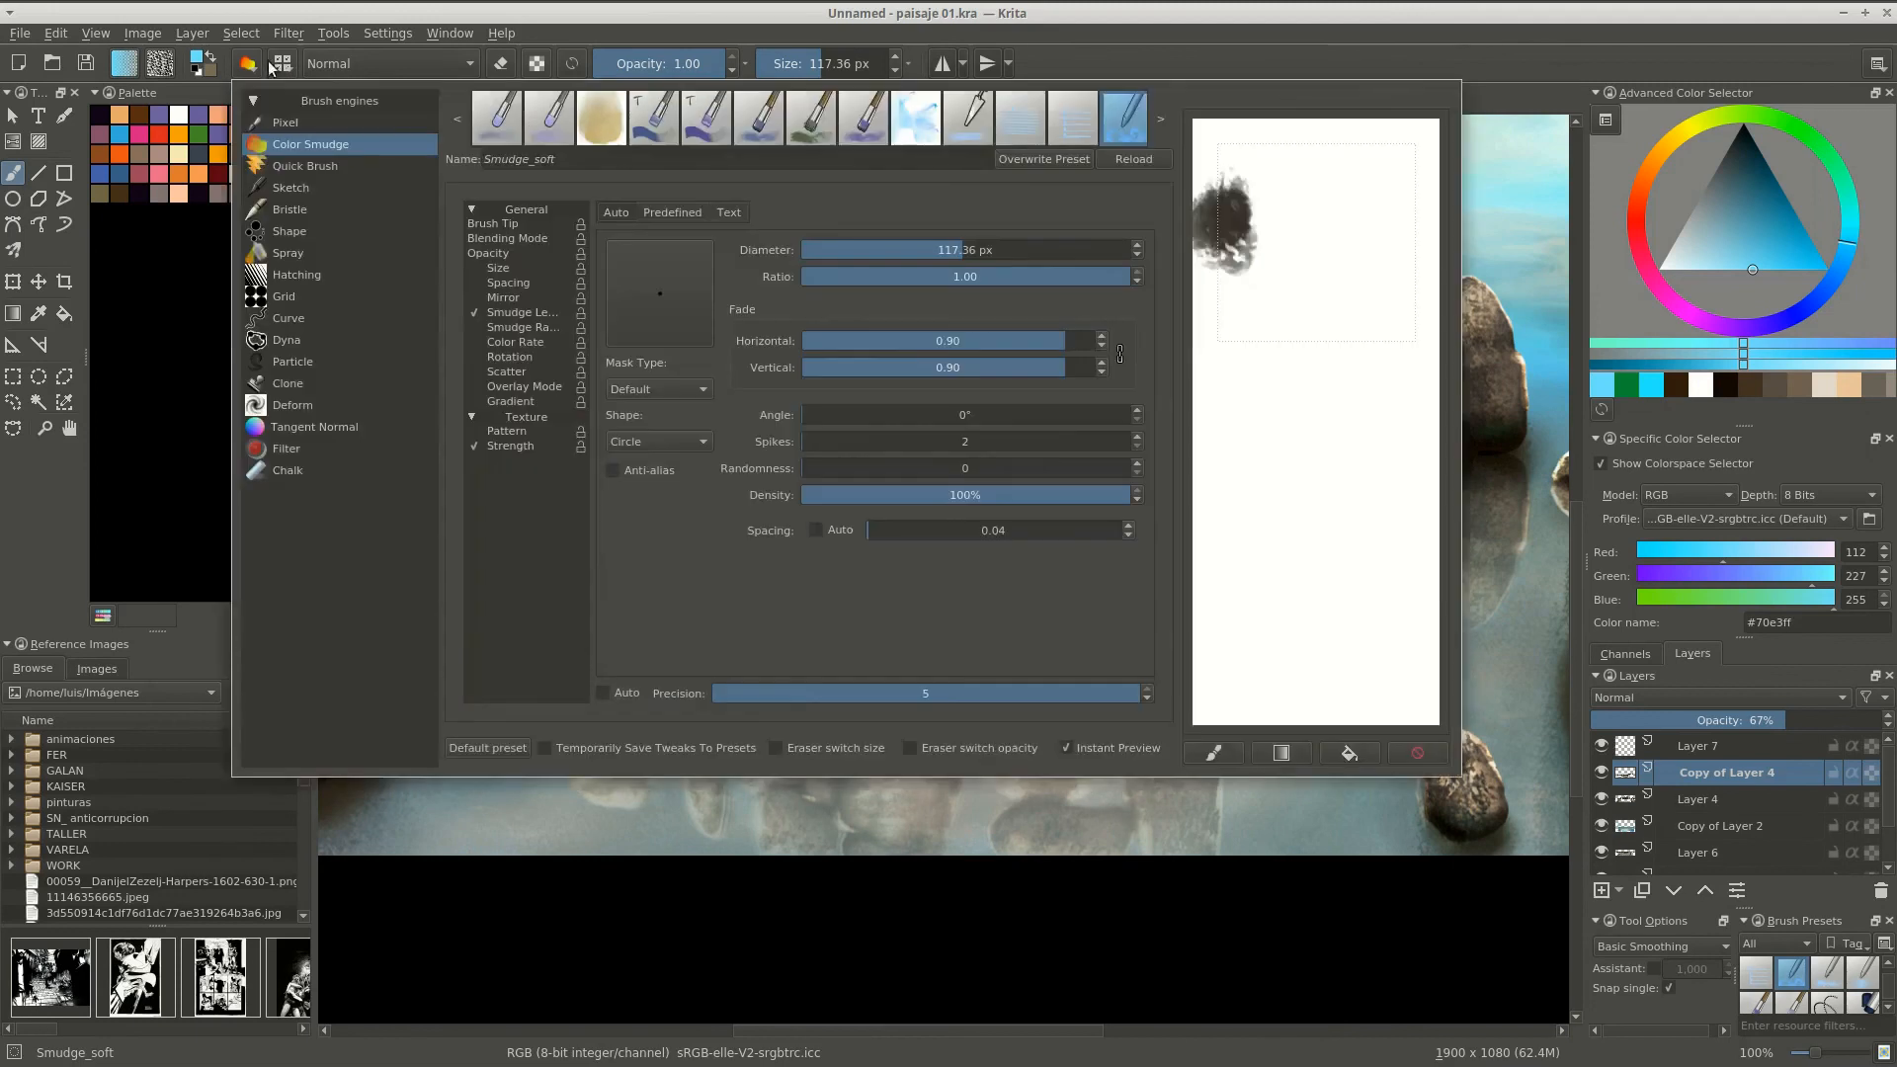
pyautogui.rightClick(1143, 542)
pyautogui.click(248, 63)
pyautogui.click(509, 223)
pyautogui.click(669, 215)
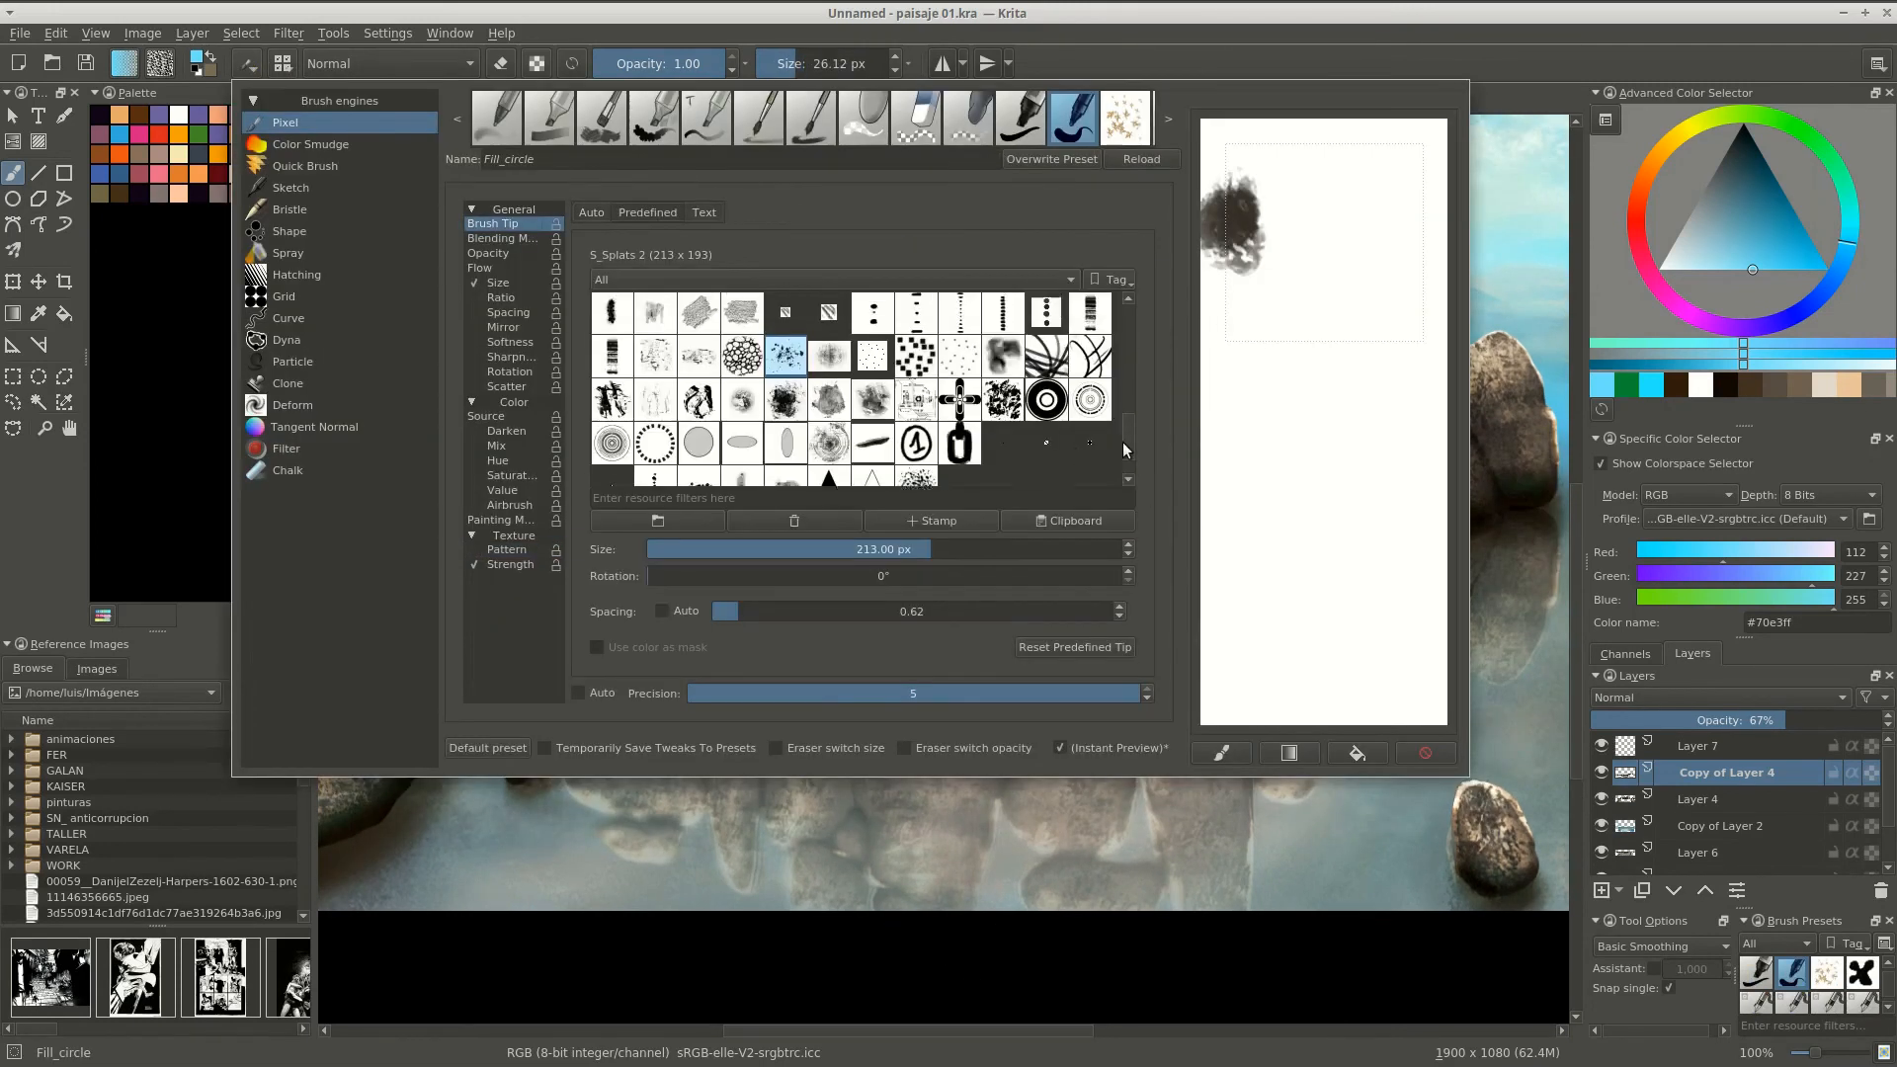
pyautogui.press('Escape')
pyautogui.press('/')
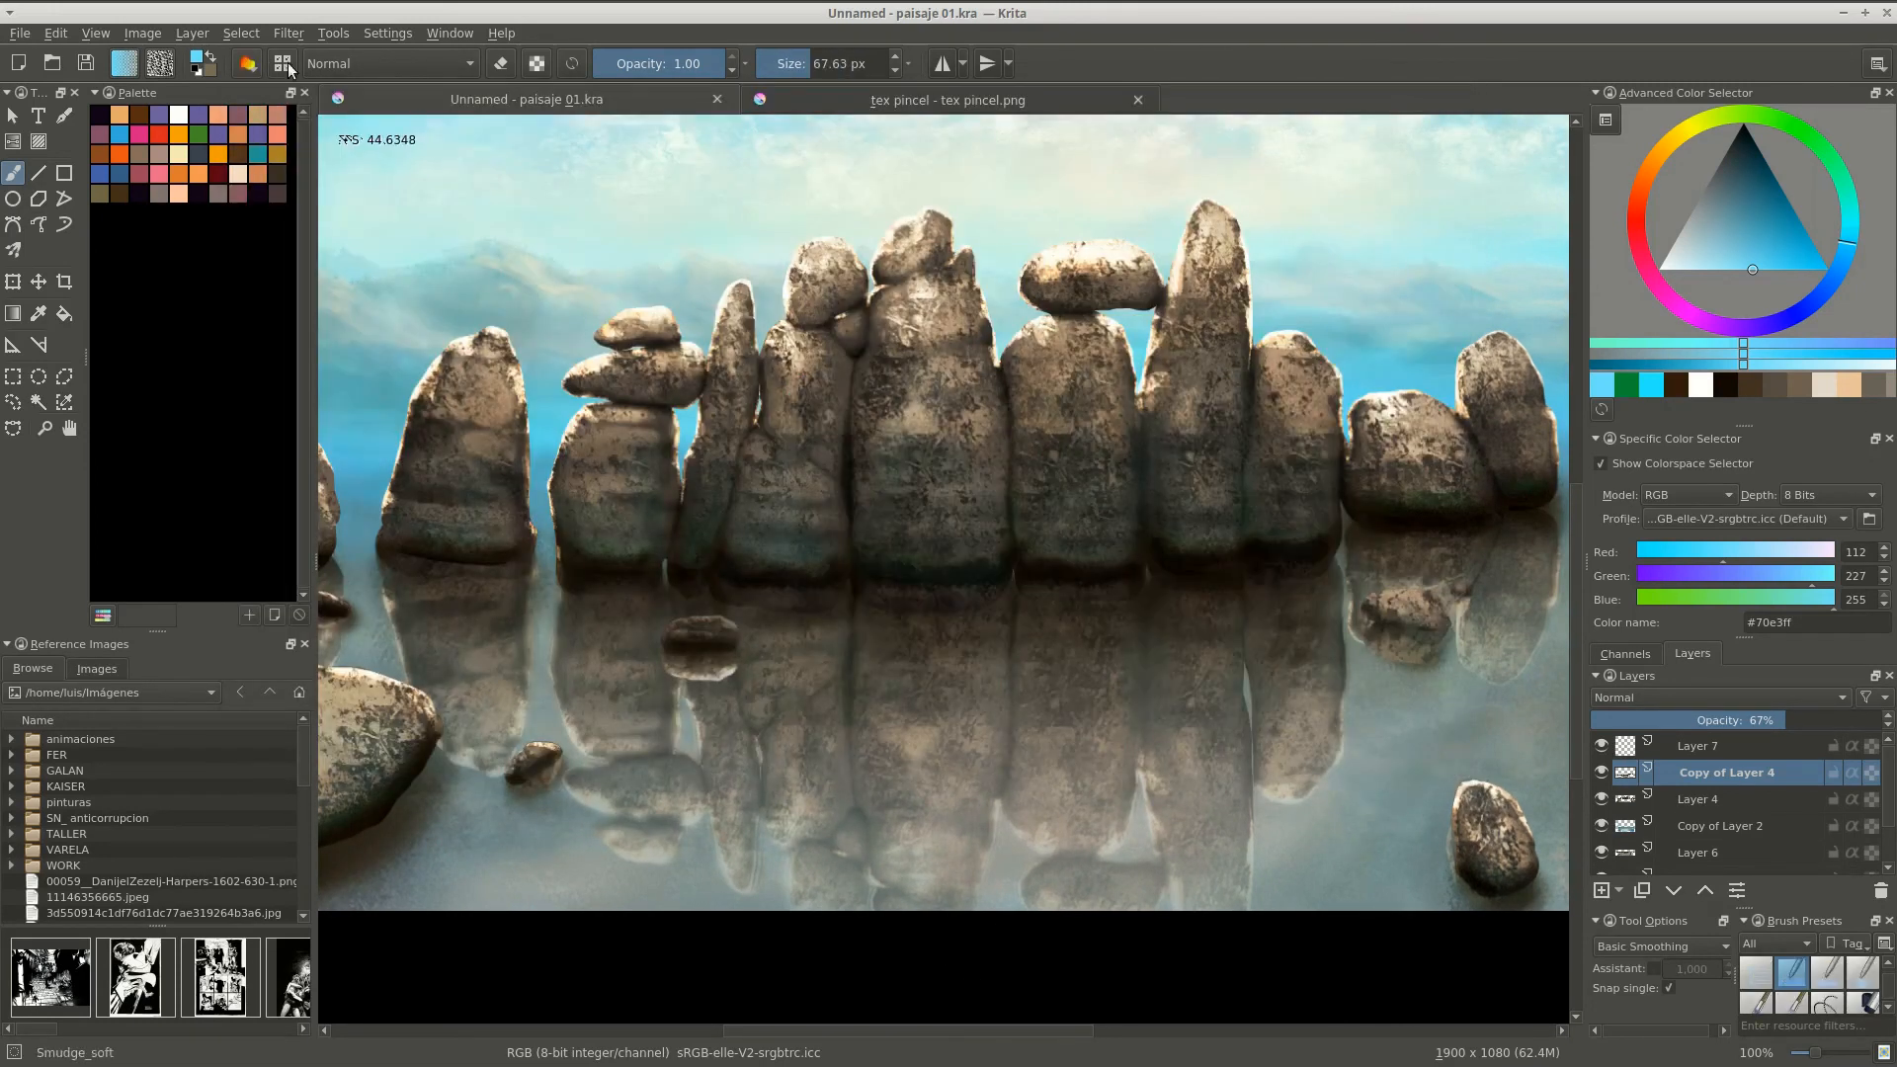
# Give Smudge_soft a predefined texture tip and smear the central and left reflections into horizontal ripples at 152.61 px.
pyautogui.click(249, 64)
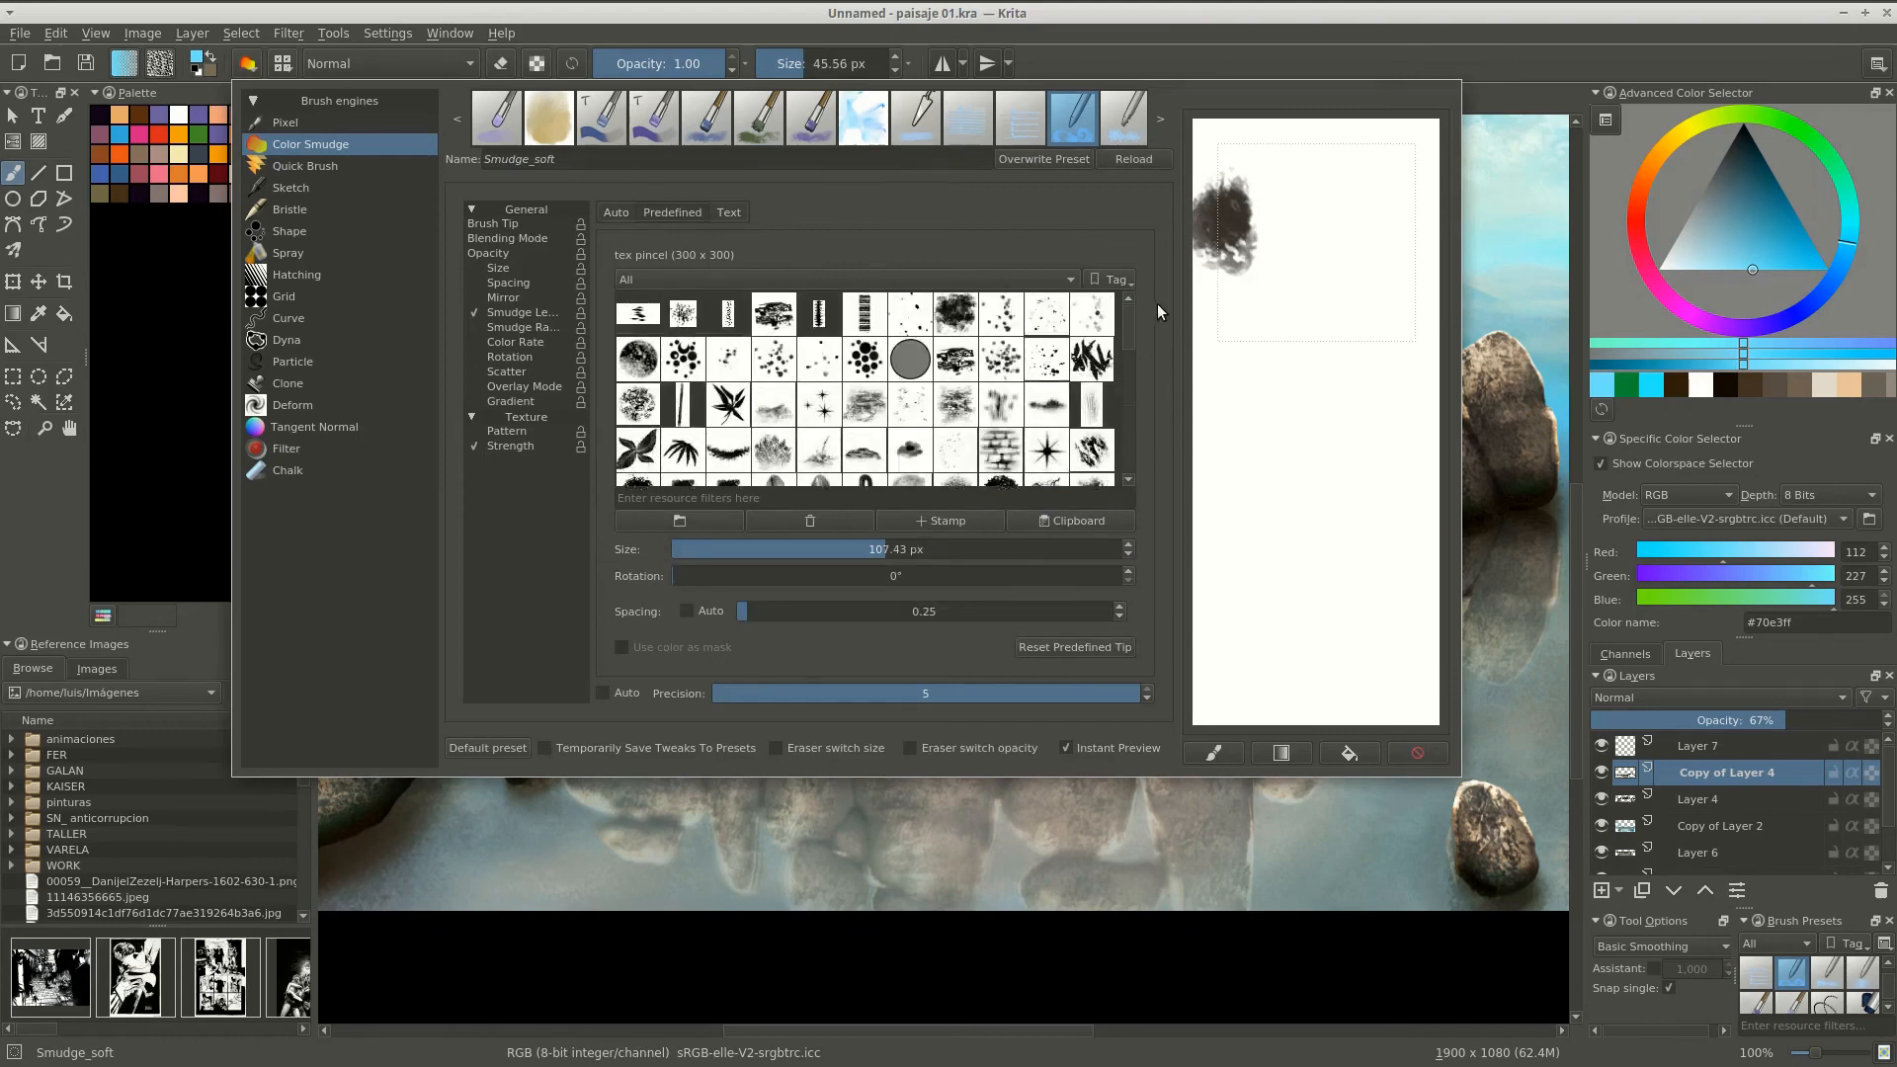
pyautogui.moveTo(858, 631); pyautogui.dragTo(855, 639)
pyautogui.moveTo(879, 571)
pyautogui.mouseDown()
pyautogui.moveTo(997, 556)
pyautogui.moveTo(934, 573)
pyautogui.mouseUp()
pyautogui.moveTo(799, 714); pyautogui.dragTo(837, 656)
pyautogui.moveTo(725, 597); pyautogui.dragTo(751, 642)
pyautogui.moveTo(771, 622); pyautogui.dragTo(656, 623)
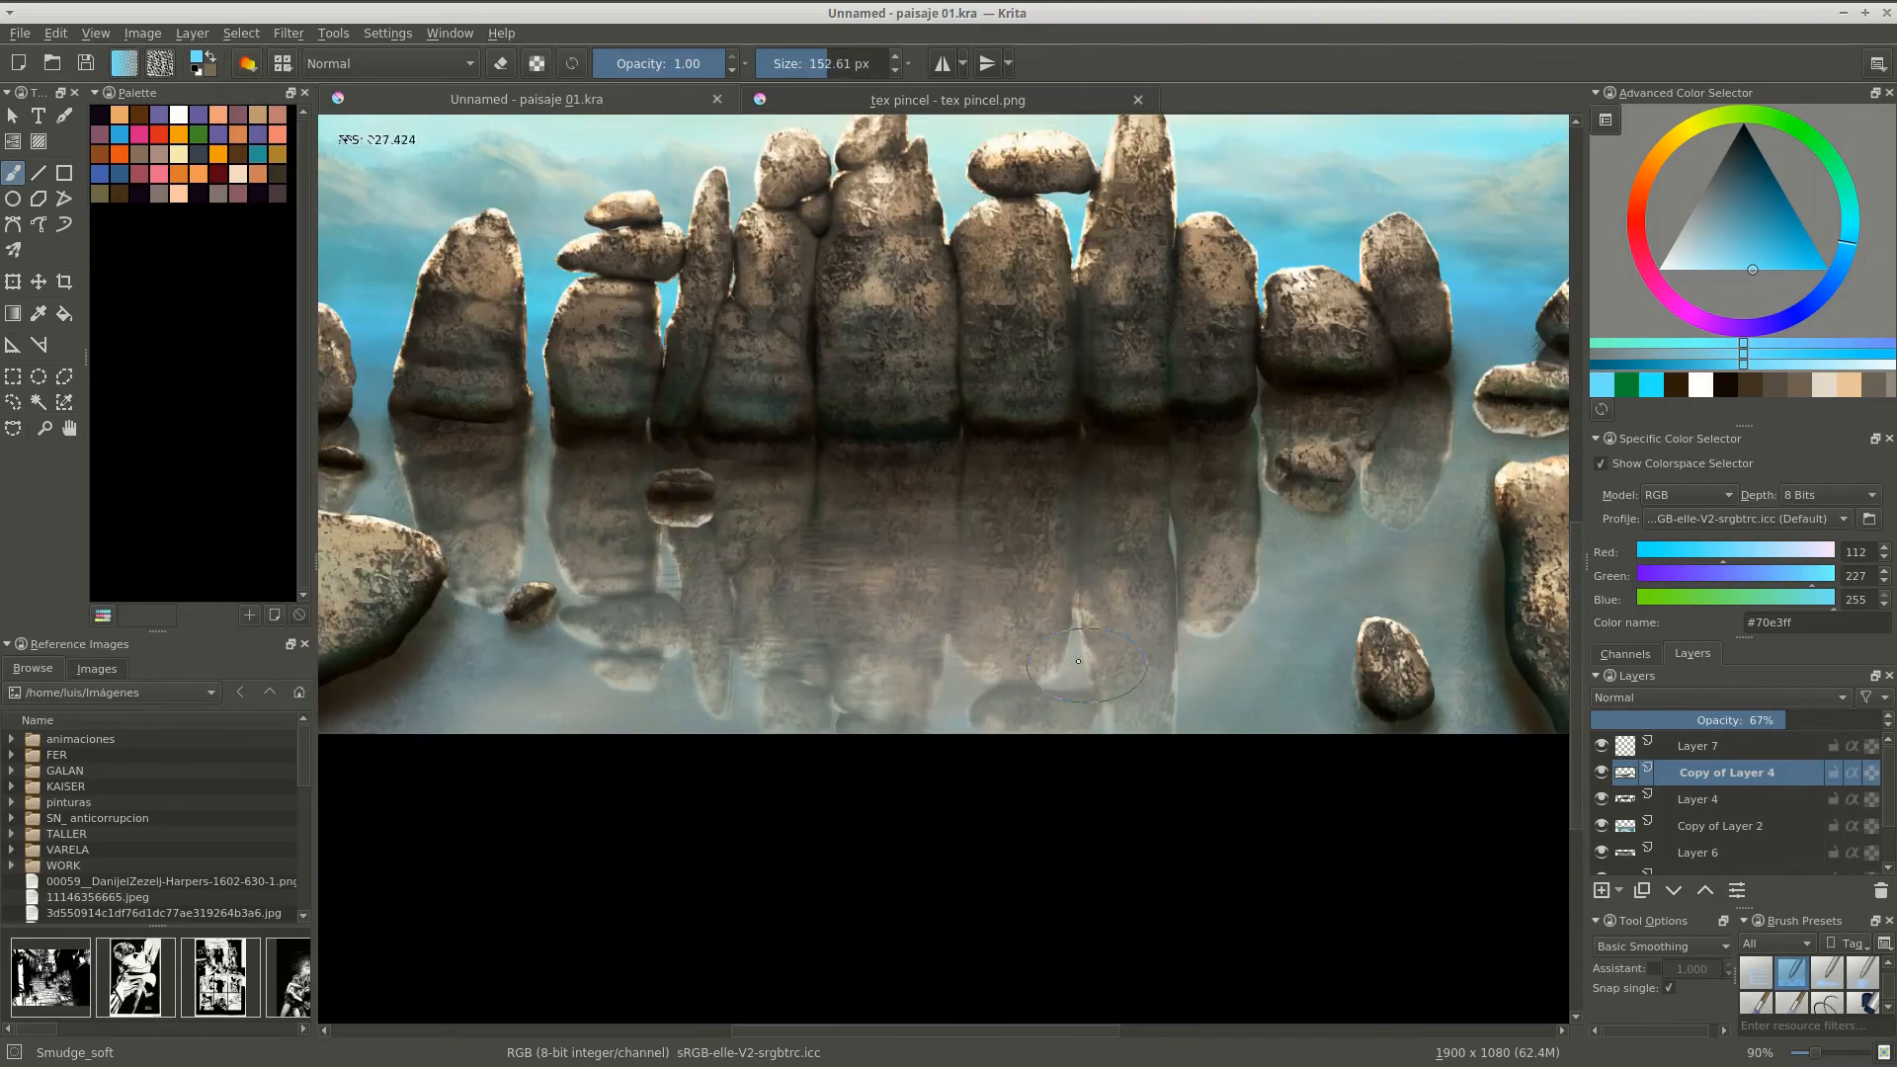
pyautogui.moveTo(1182, 654); pyautogui.dragTo(1007, 599)
pyautogui.moveTo(813, 651)
pyautogui.mouseDown()
pyautogui.moveTo(889, 609)
pyautogui.moveTo(738, 492)
pyautogui.mouseUp()
# Smear the right-hand rock reflections and the lower edge of the water with the textured Smudge_soft brush.
pyautogui.moveTo(1420, 379); pyautogui.dragTo(978, 403)
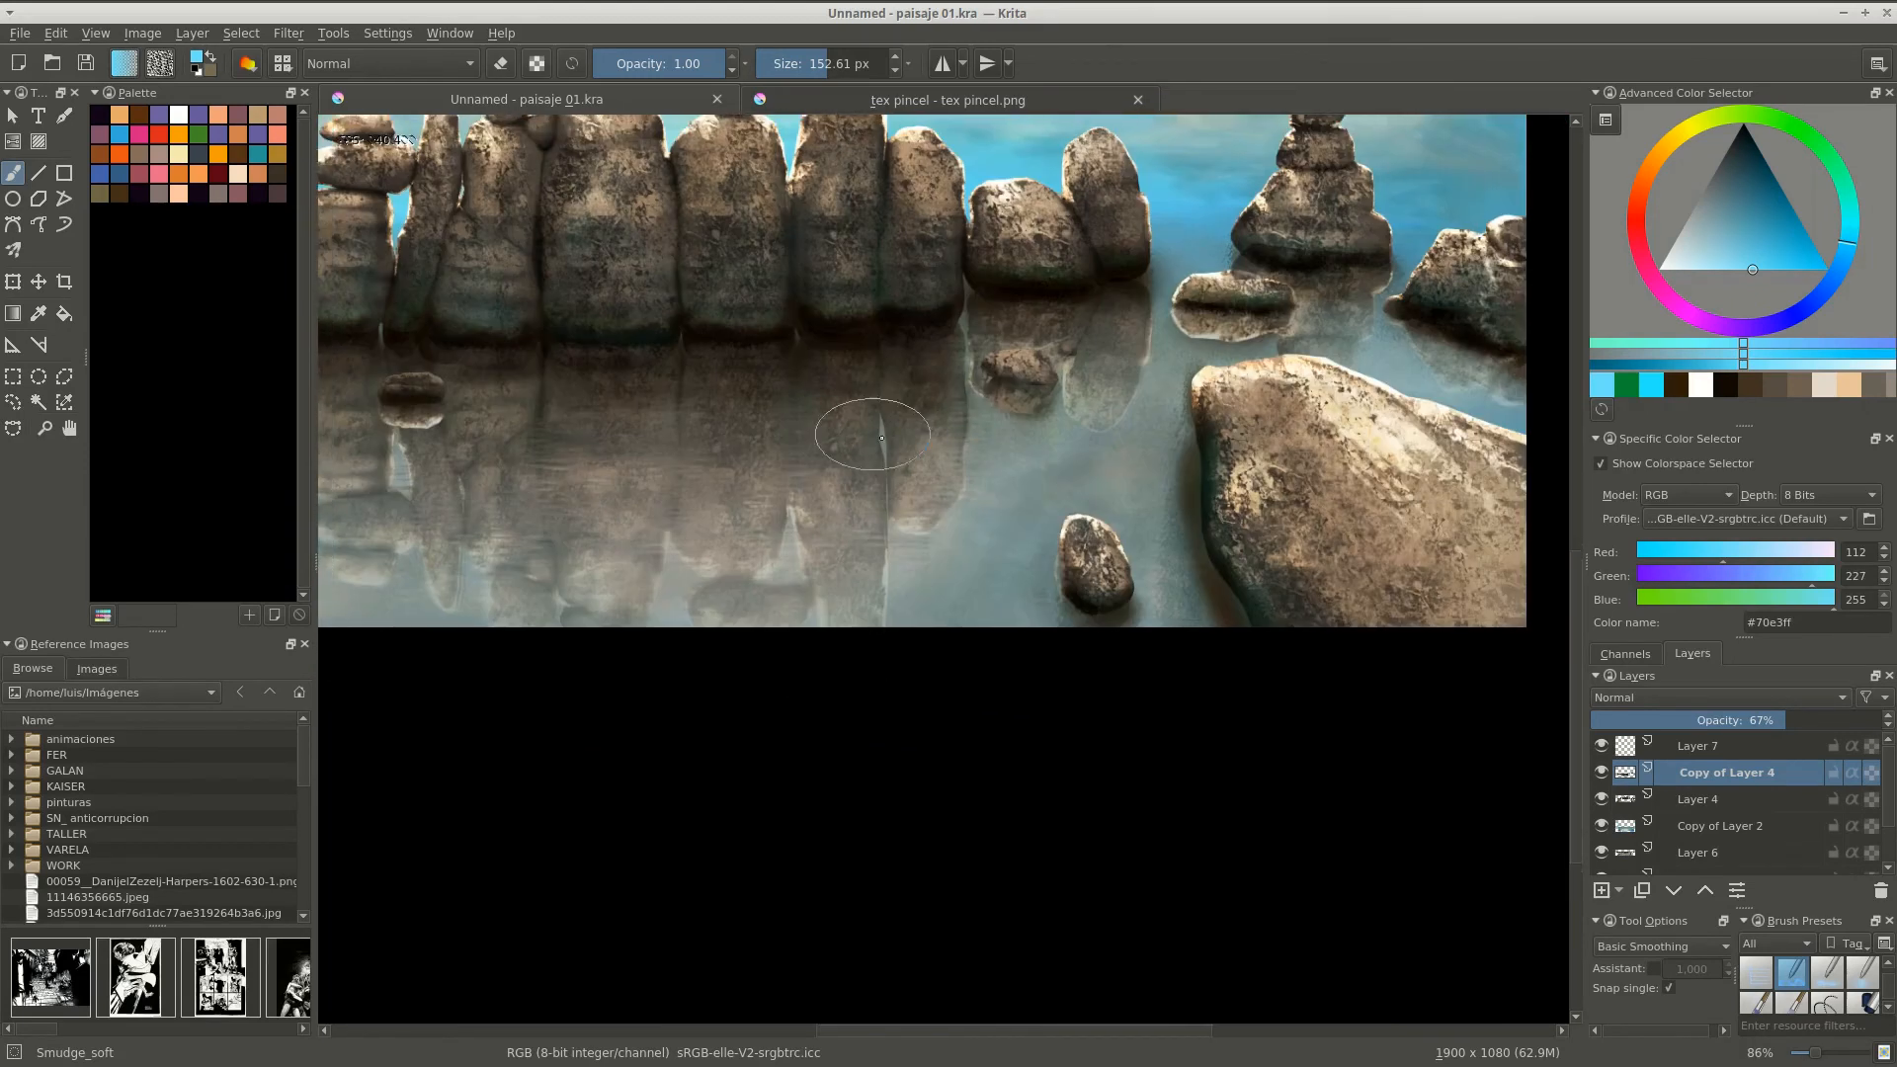
pyautogui.moveTo(1195, 433); pyautogui.dragTo(927, 374)
pyautogui.moveTo(681, 460); pyautogui.dragTo(889, 459)
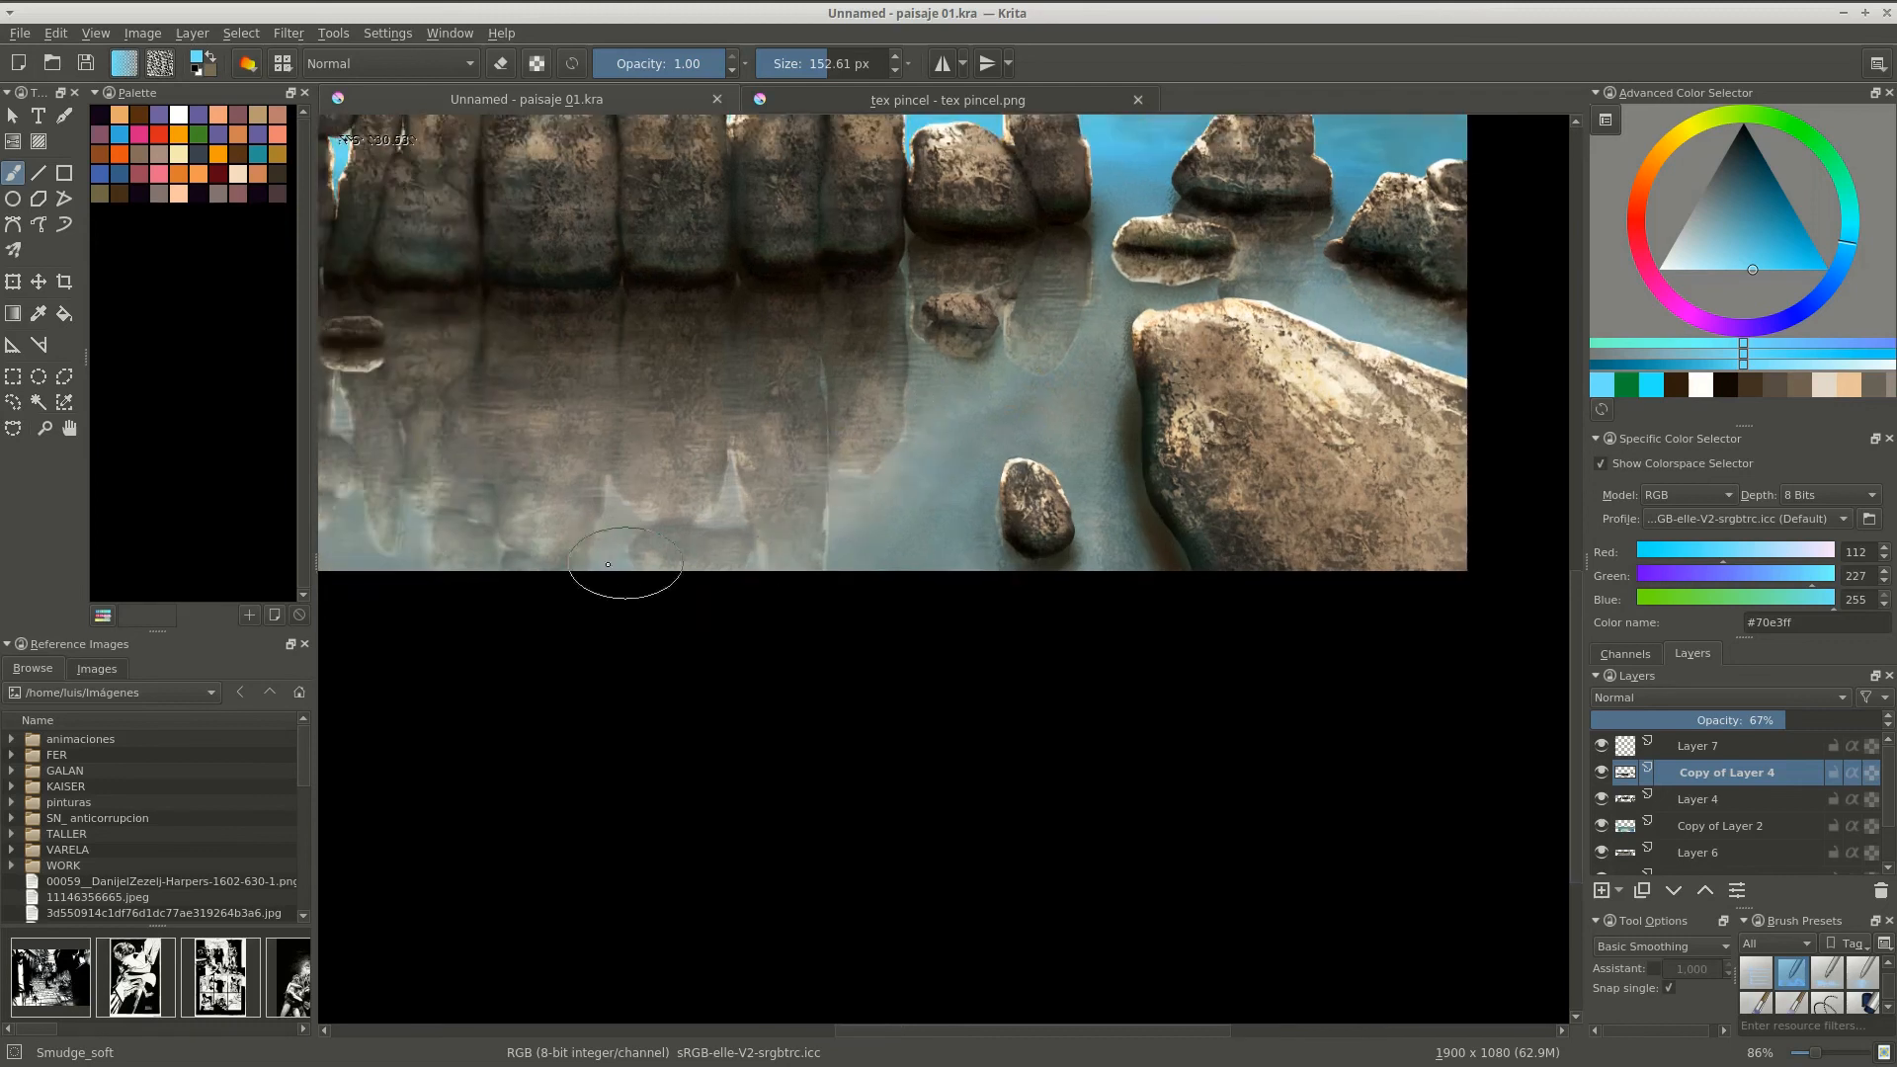
pyautogui.moveTo(622, 567); pyautogui.dragTo(983, 617)
pyautogui.moveTo(885, 426); pyautogui.dragTo(900, 508)
# Switch to the Fill_circle brush with light blue #9aedff and draw thin 5.21 px water lines at the central rocks' base.
pyautogui.scroll(4, 899, 508)
pyautogui.rightClick(1018, 578)
pyautogui.moveTo(1018, 593); pyautogui.dragTo(988, 614)
pyautogui.click(1117, 612)
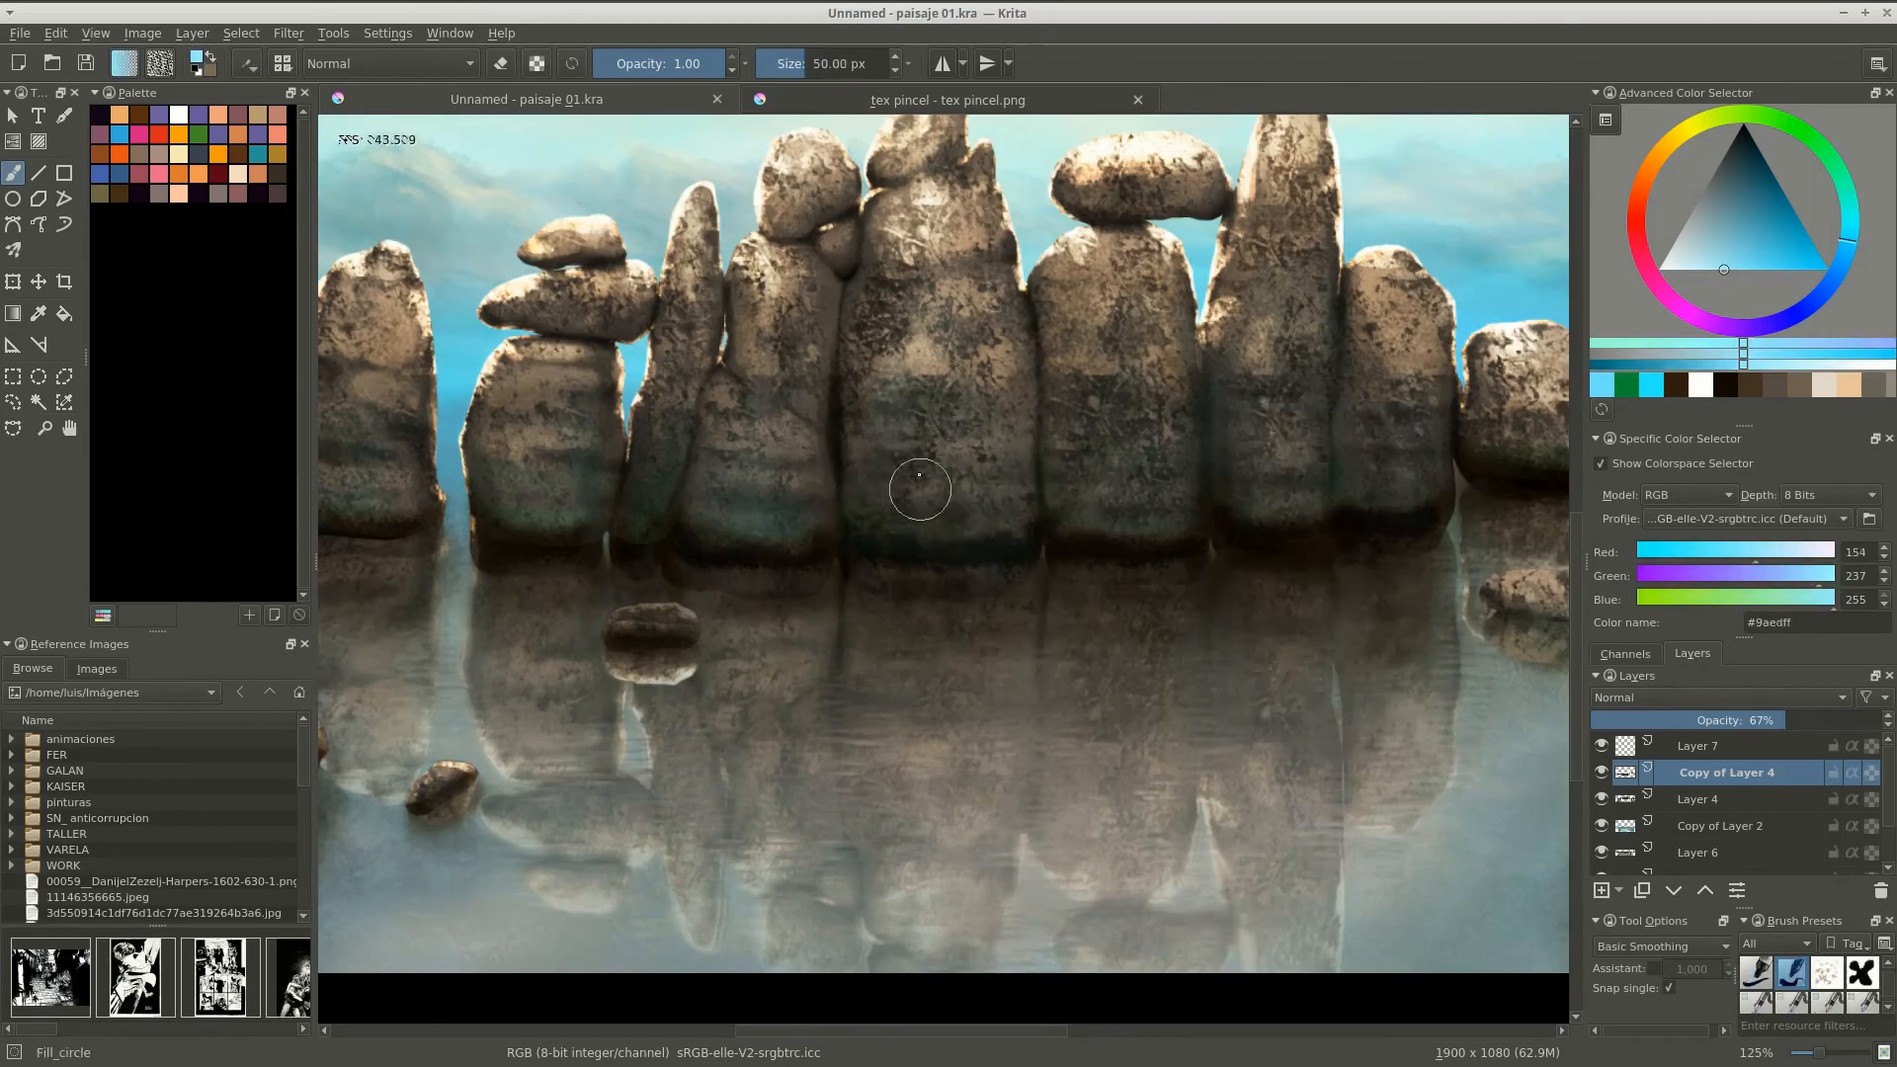
pyautogui.moveTo(752, 612); pyautogui.dragTo(908, 449)
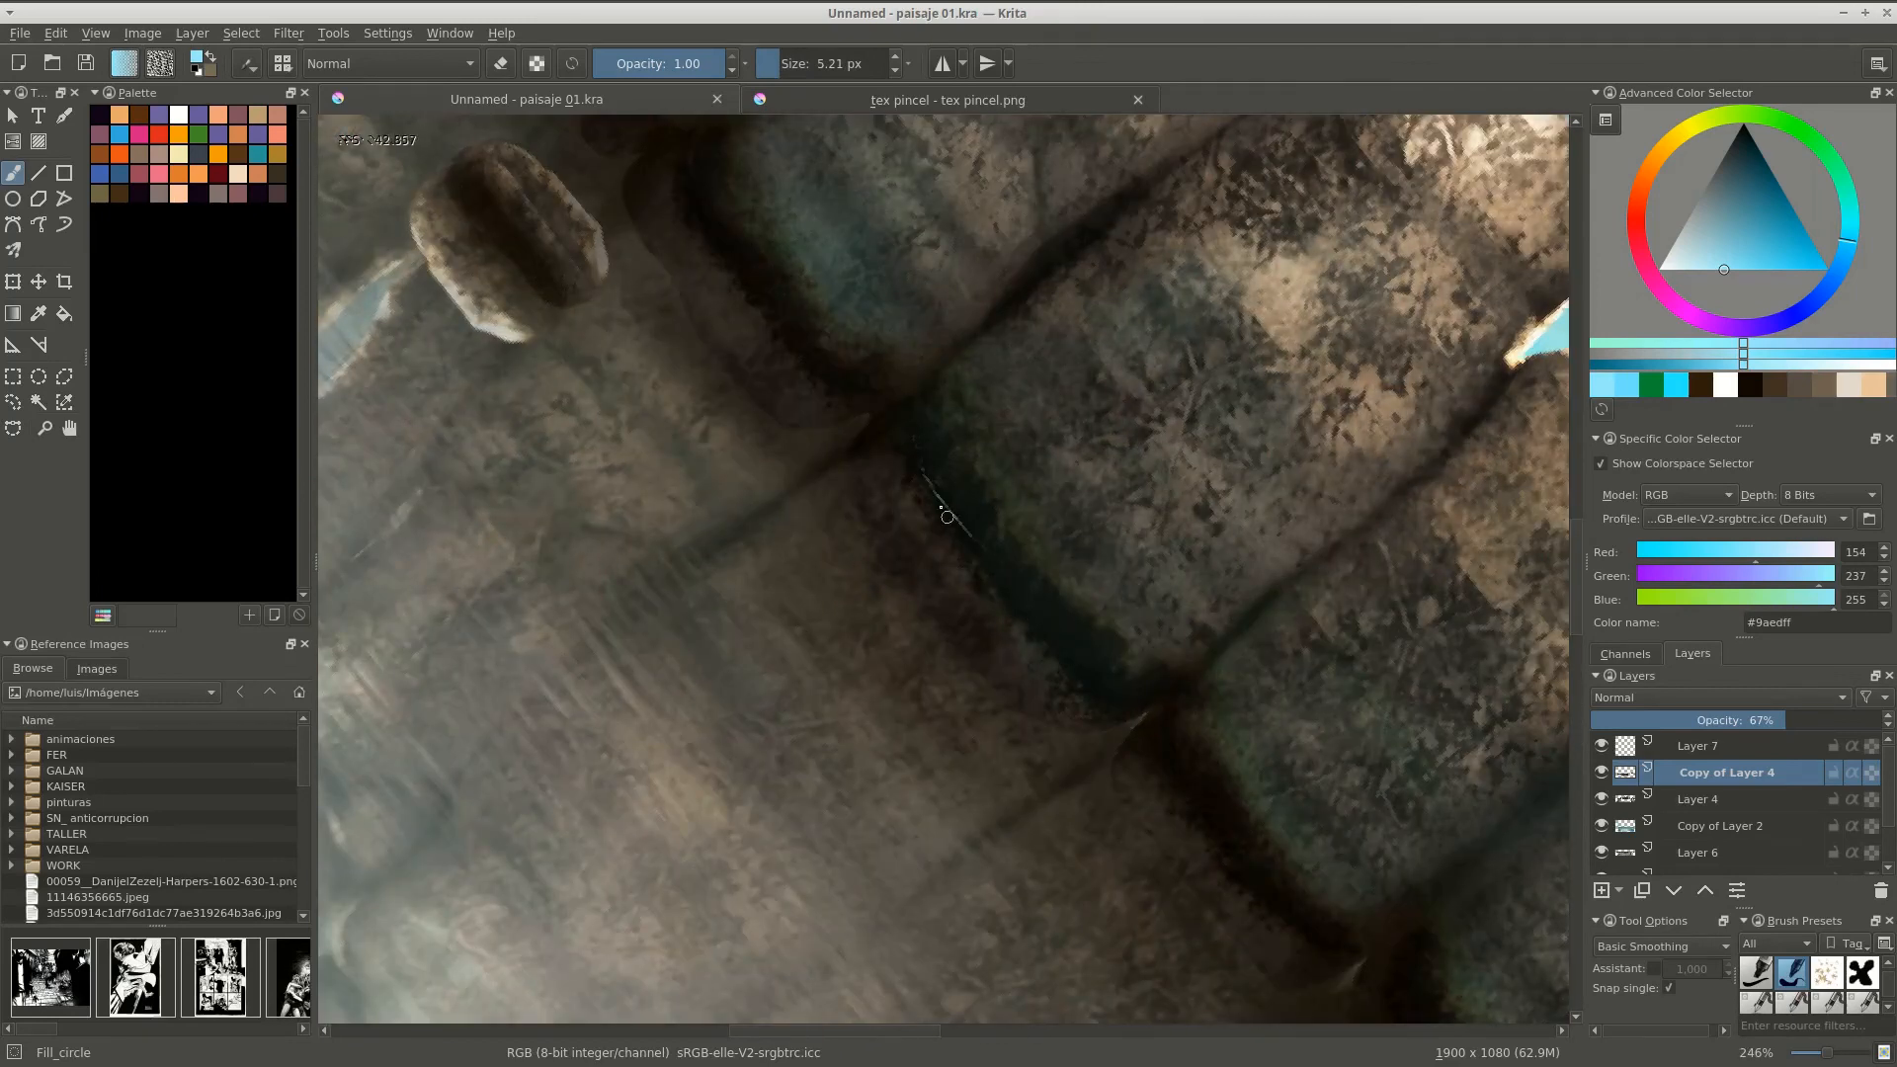
# Draw fine light-blue ripple lines along the waterlines of the left-hand rocks on Copy of Layer 4.
pyautogui.moveTo(1061, 664); pyautogui.dragTo(752, 368)
pyautogui.moveTo(1087, 583); pyautogui.dragTo(716, 331)
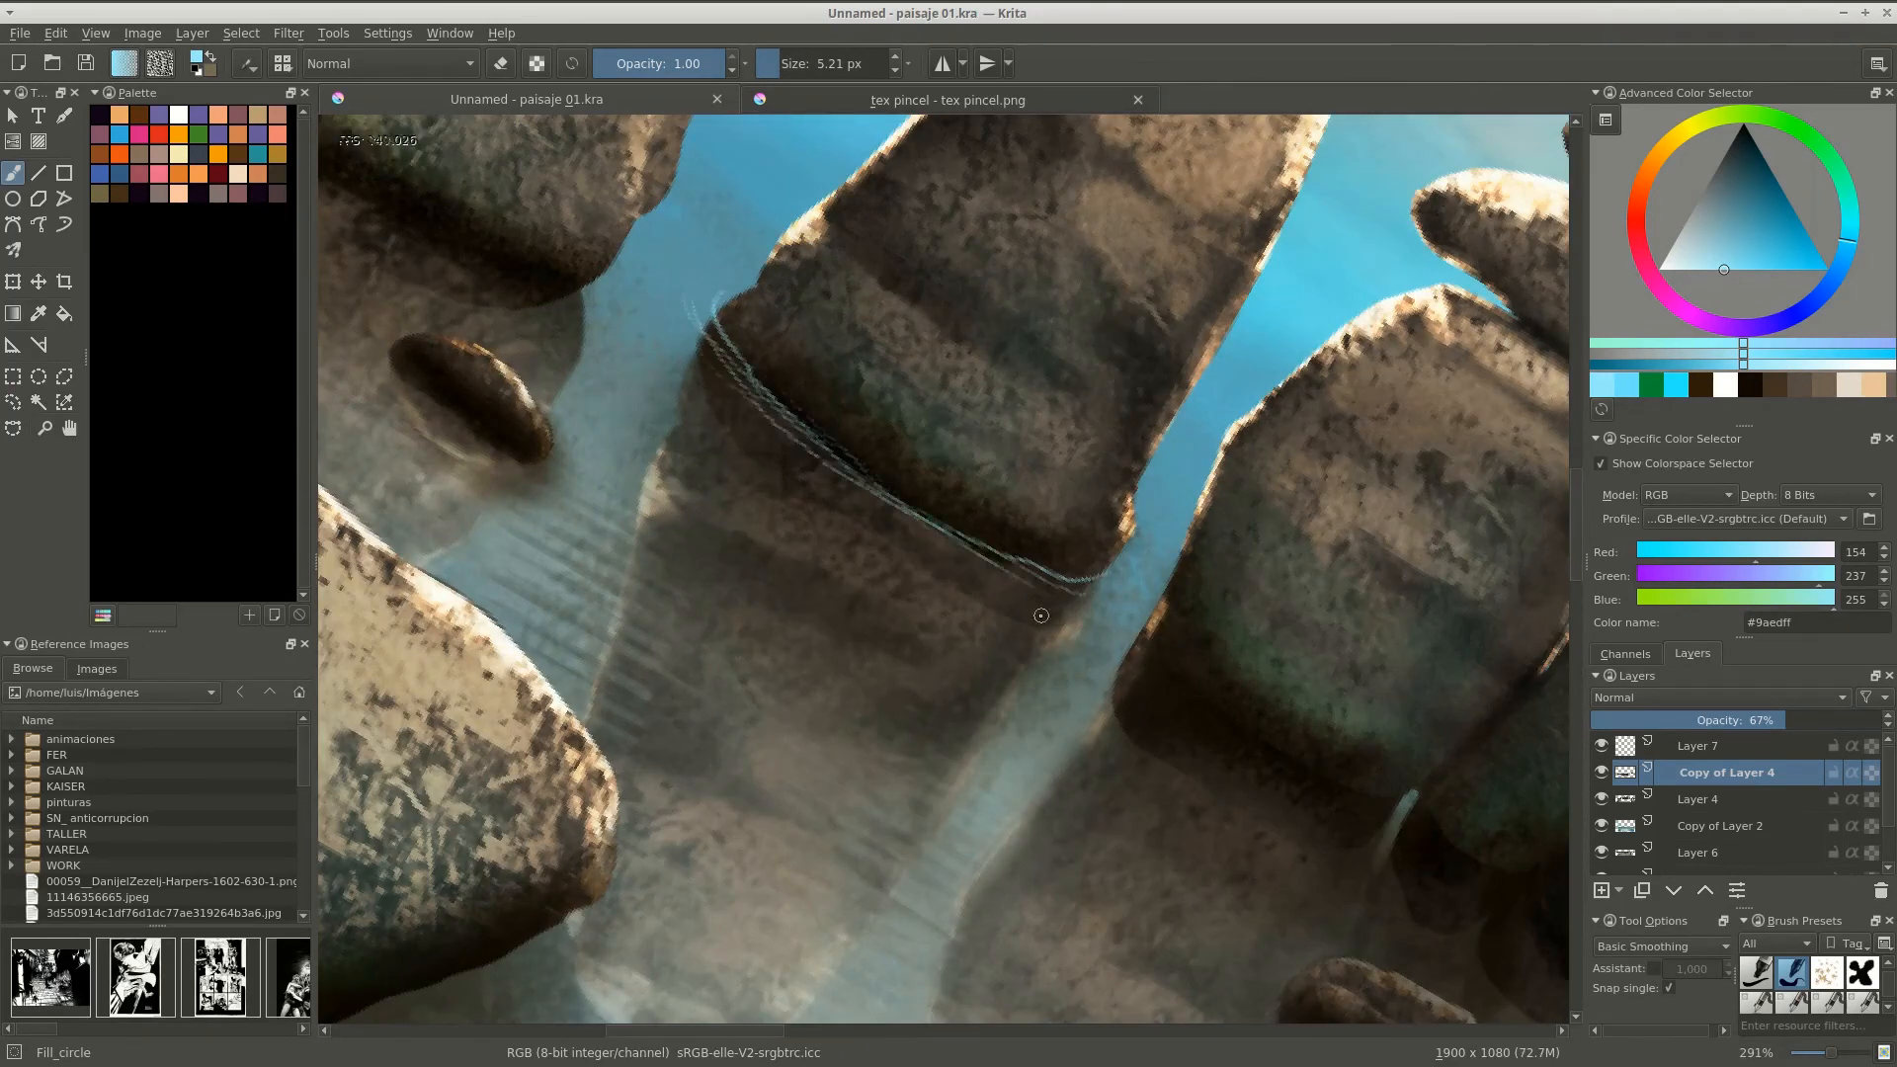
pyautogui.moveTo(936, 599); pyautogui.dragTo(920, 432)
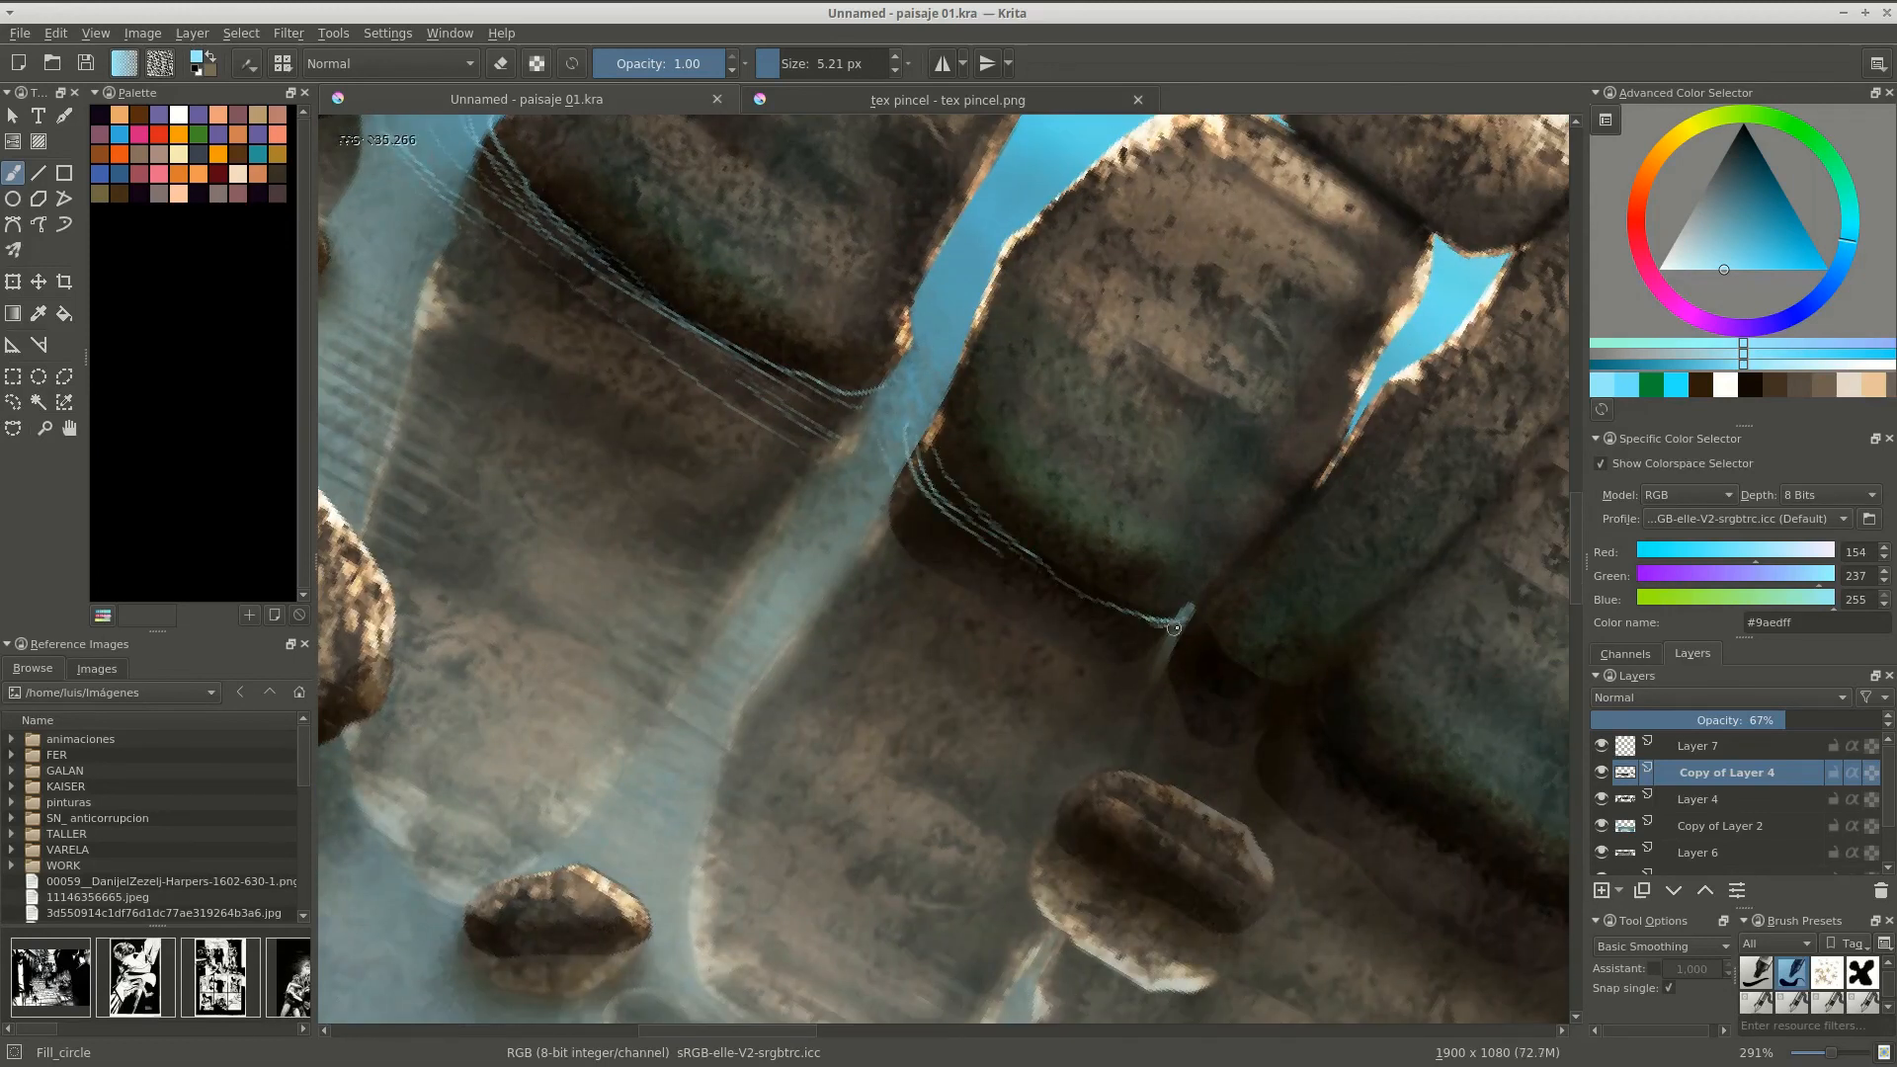
pyautogui.moveTo(1196, 669); pyautogui.dragTo(833, 407)
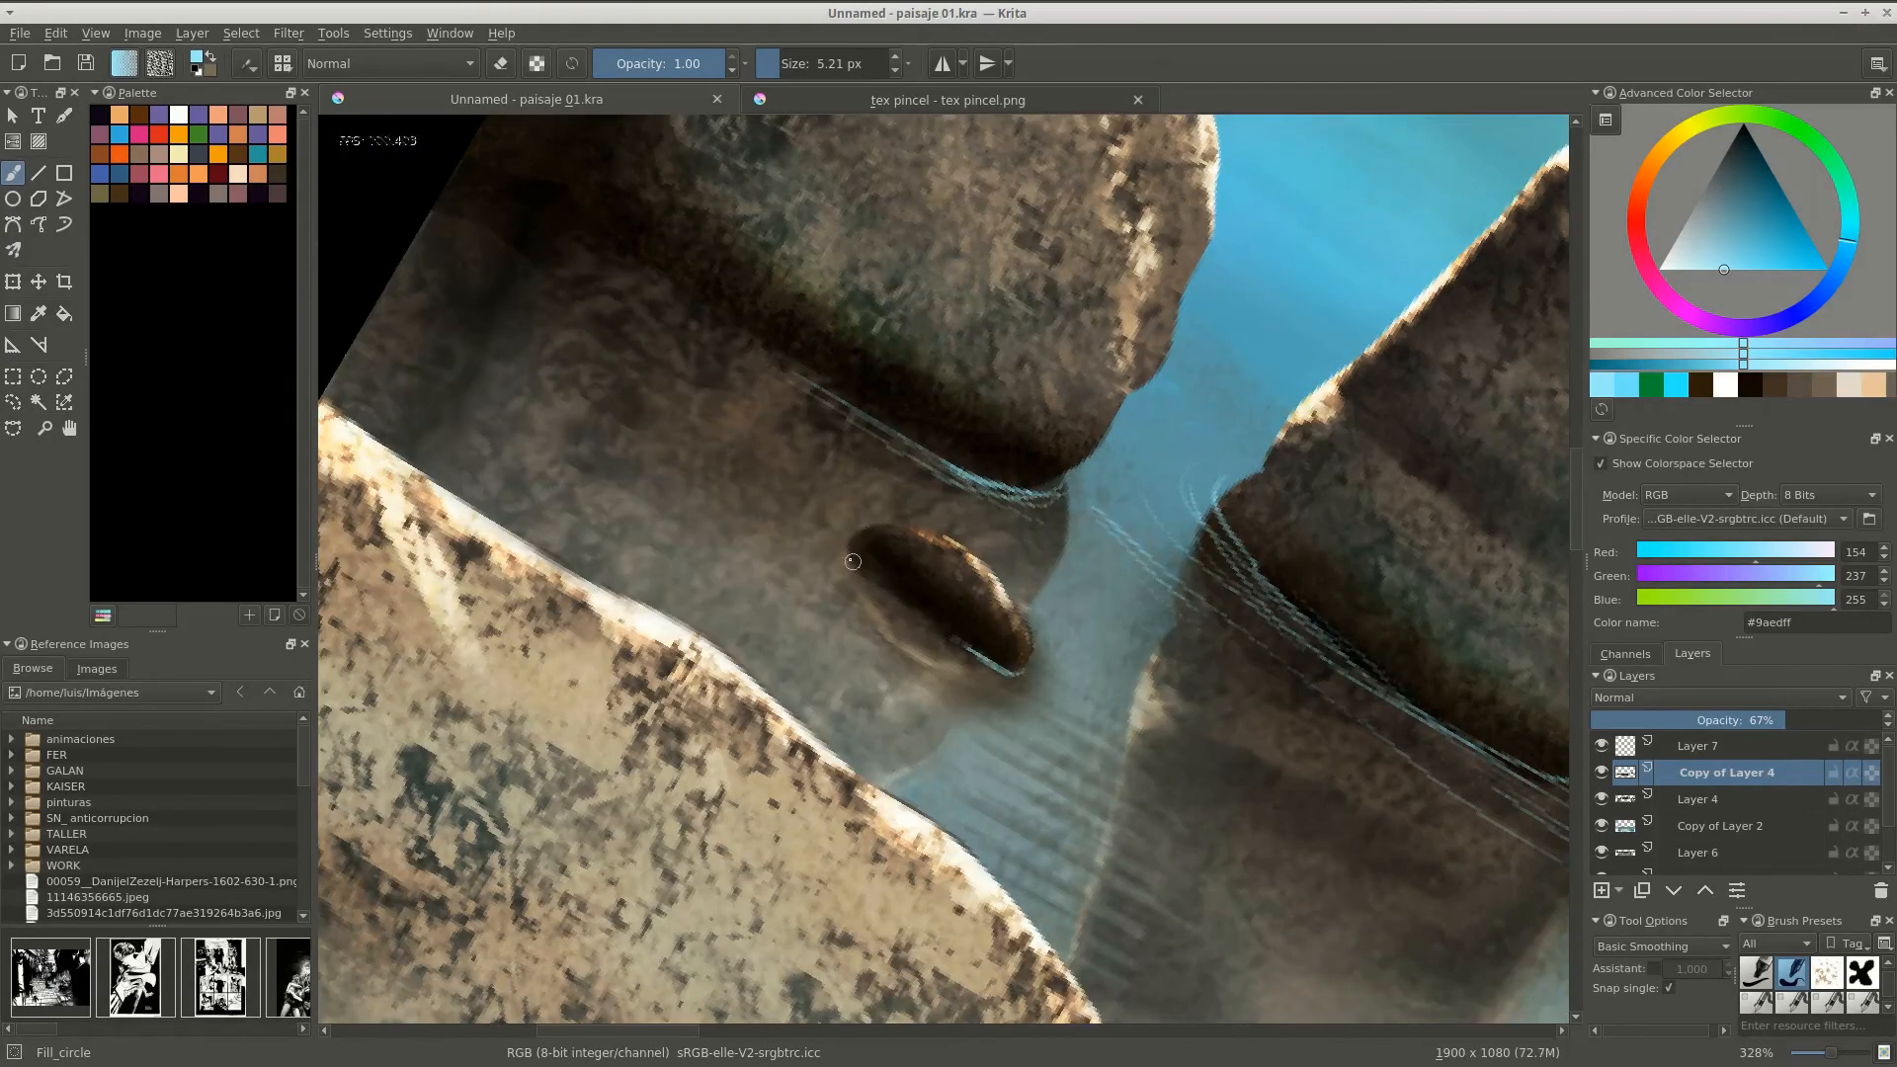
# Draw thin light-blue waterline ripples around the small stones, the right-hand rock bases and the large right foreground rock.
pyautogui.moveTo(852, 561)
pyautogui.mouseDown()
pyautogui.moveTo(868, 517)
pyautogui.moveTo(847, 291)
pyautogui.moveTo(922, 580)
pyautogui.moveTo(1084, 602)
pyautogui.mouseUp()
pyautogui.moveTo(910, 556); pyautogui.dragTo(691, 539)
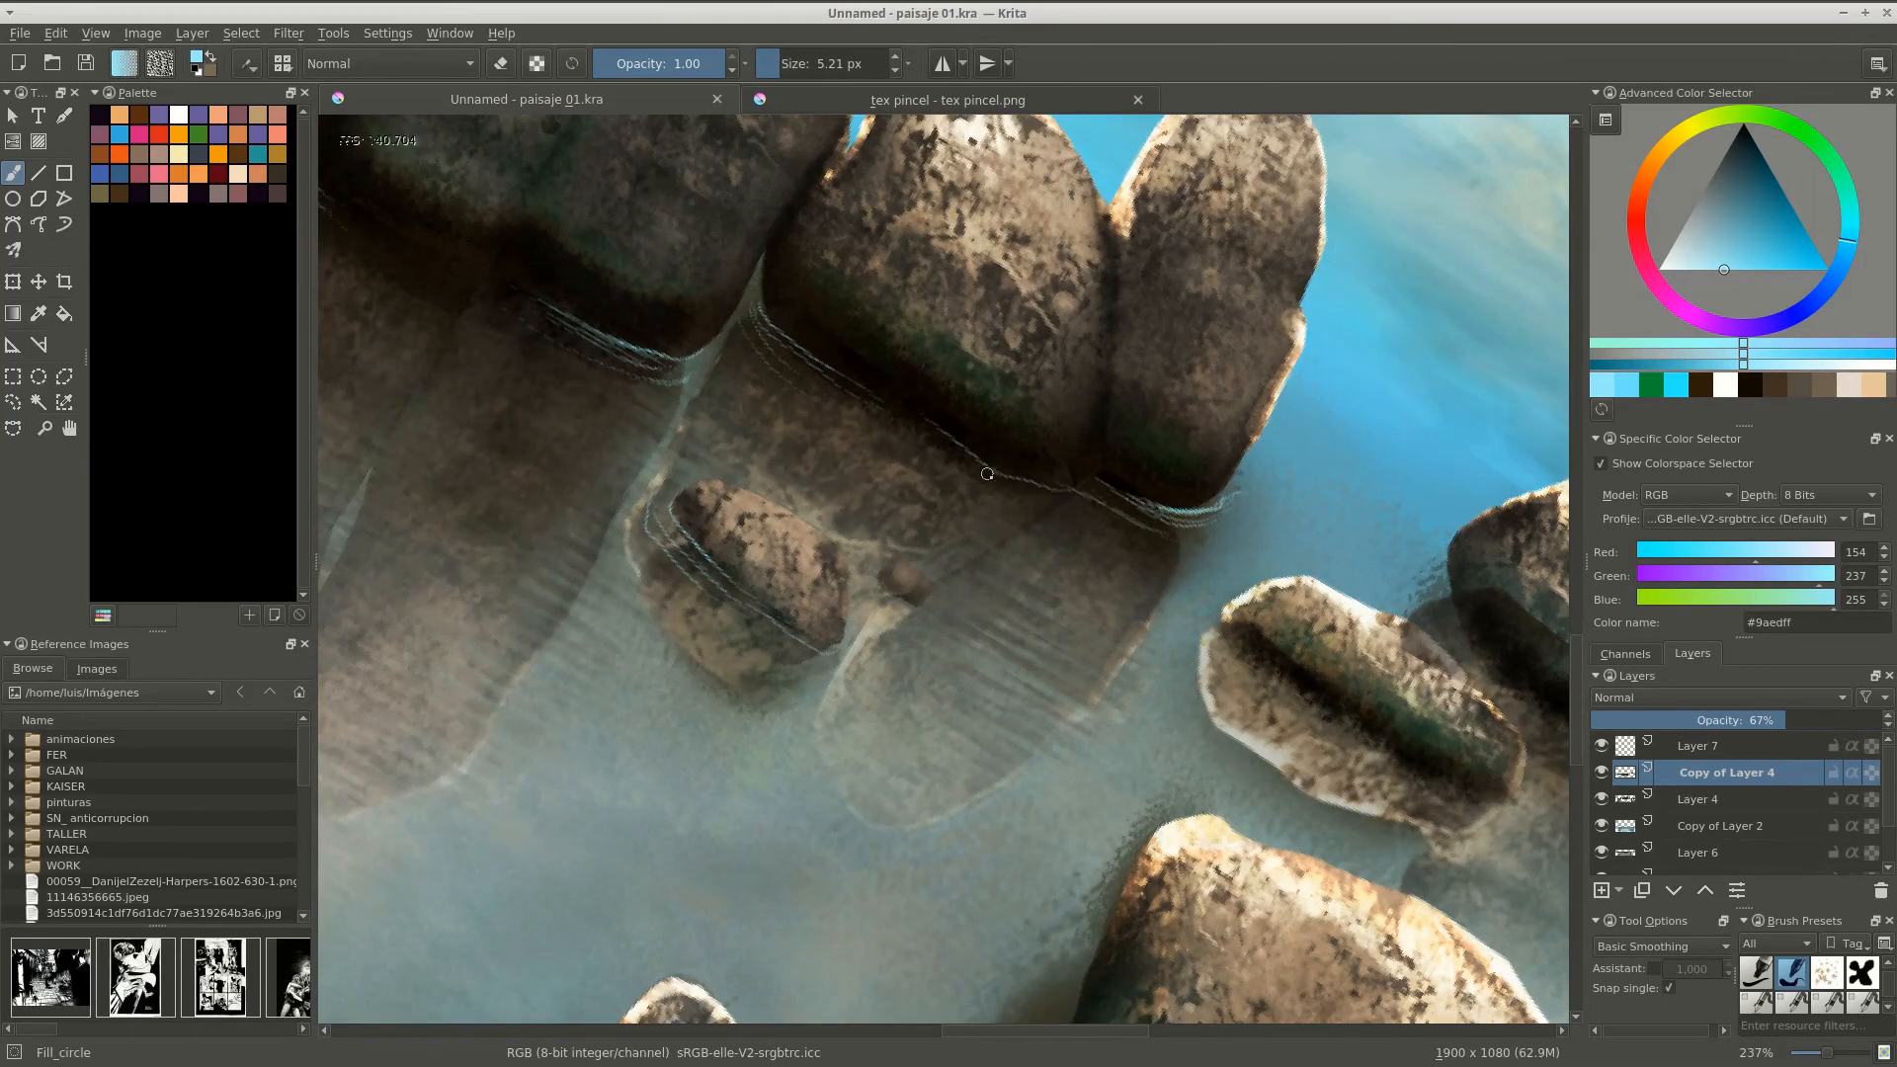
pyautogui.moveTo(987, 473)
pyautogui.mouseDown()
pyautogui.moveTo(1102, 399)
pyautogui.moveTo(1016, 800)
pyautogui.mouseUp()
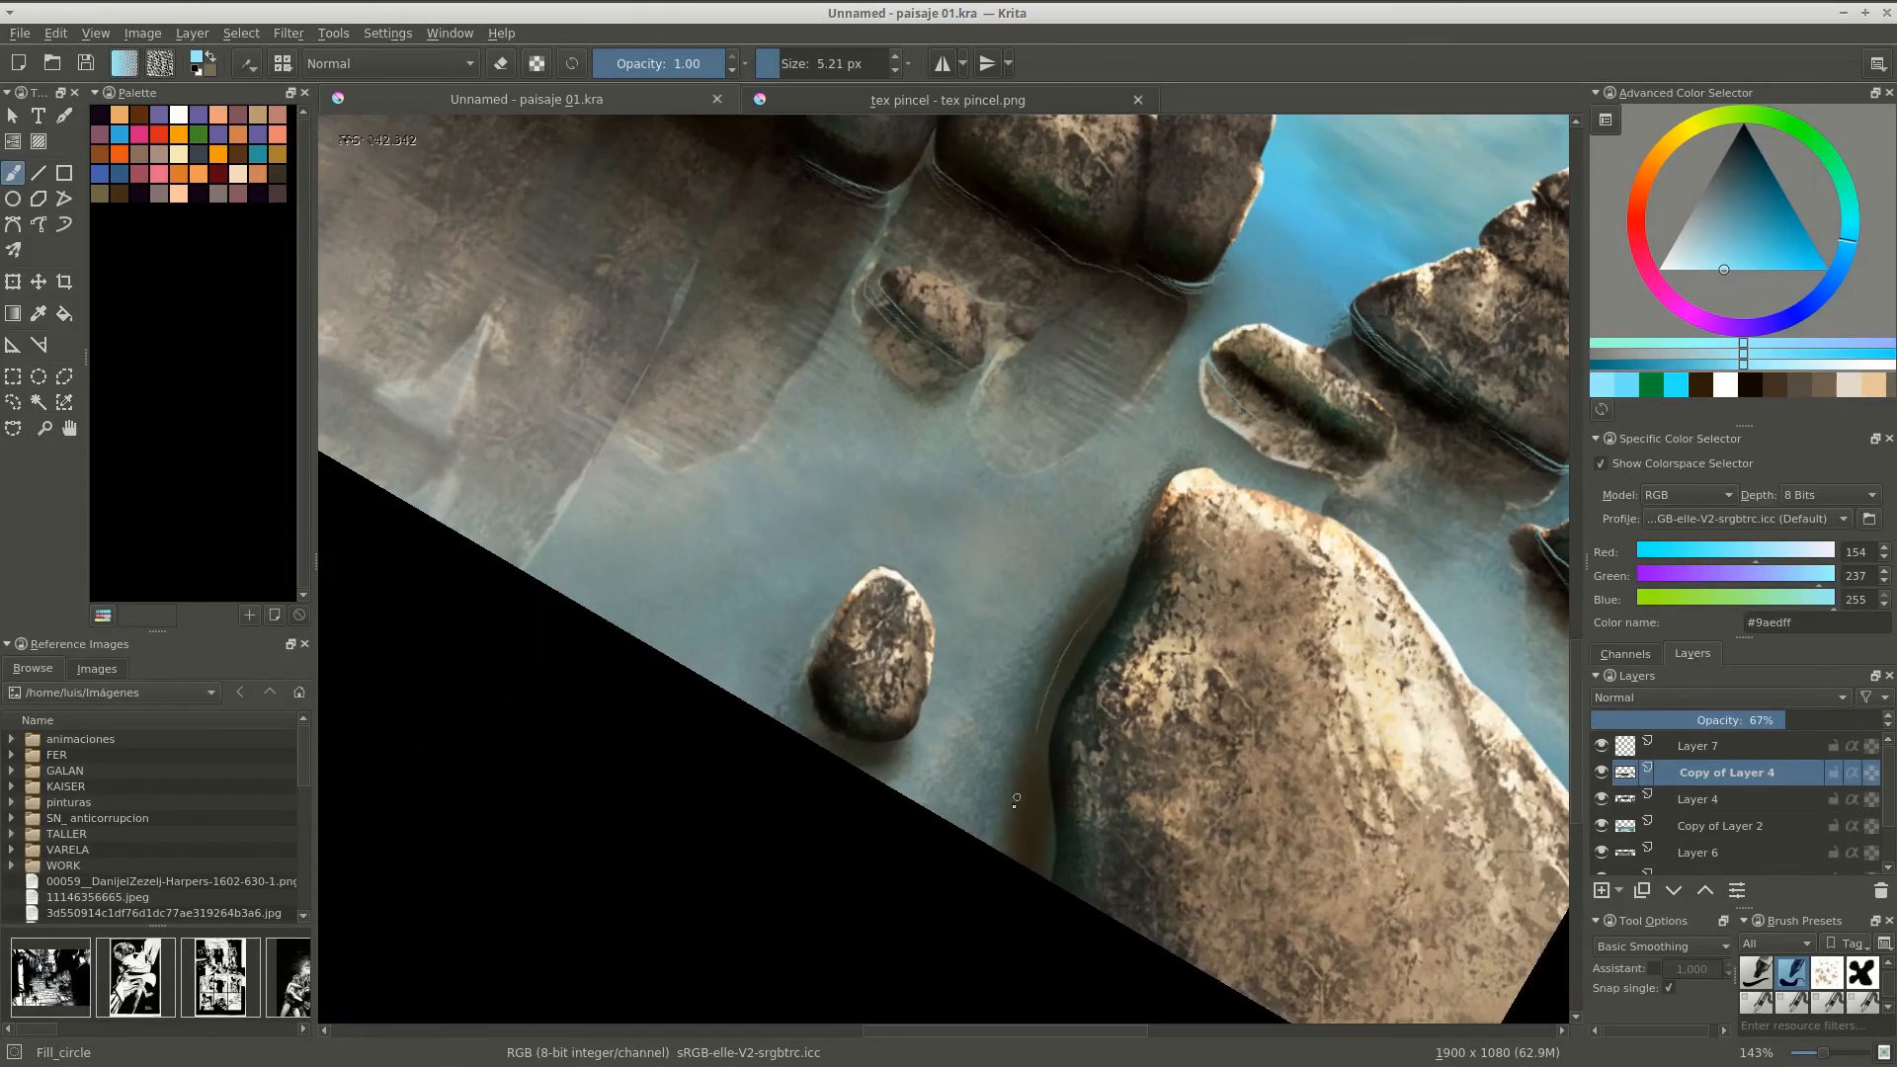
pyautogui.moveTo(797, 696); pyautogui.dragTo(943, 571)
# Switch to Smudge_soft at 29.35 px and soften the light-blue ripple lines at the left rocks' bases.
pyautogui.rightClick(944, 571)
pyautogui.click(836, 589)
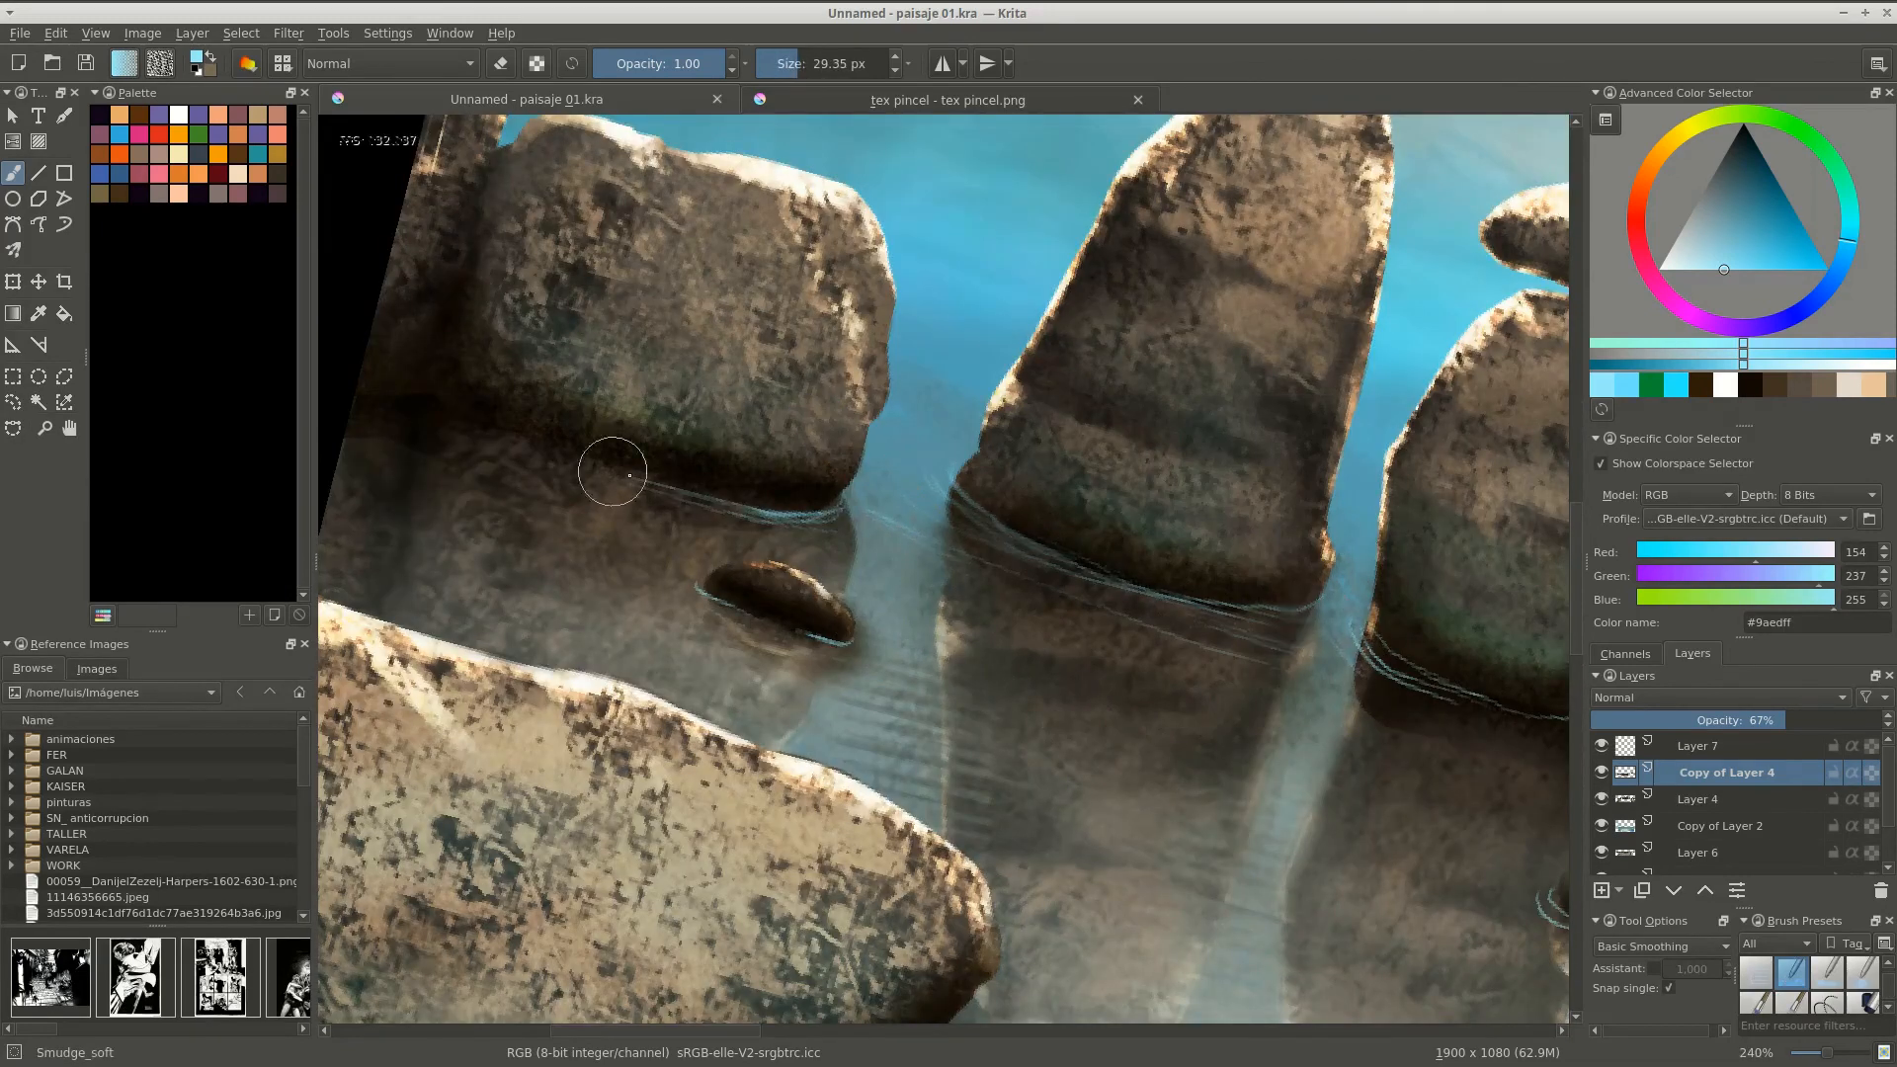
pyautogui.moveTo(629, 475); pyautogui.dragTo(955, 703)
# Draw light-blue ripples below the left foreground rock with Fill_circle at 21.74 px and blend them using Smudge_soft at 92.14 px.
pyautogui.rightClick(954, 704)
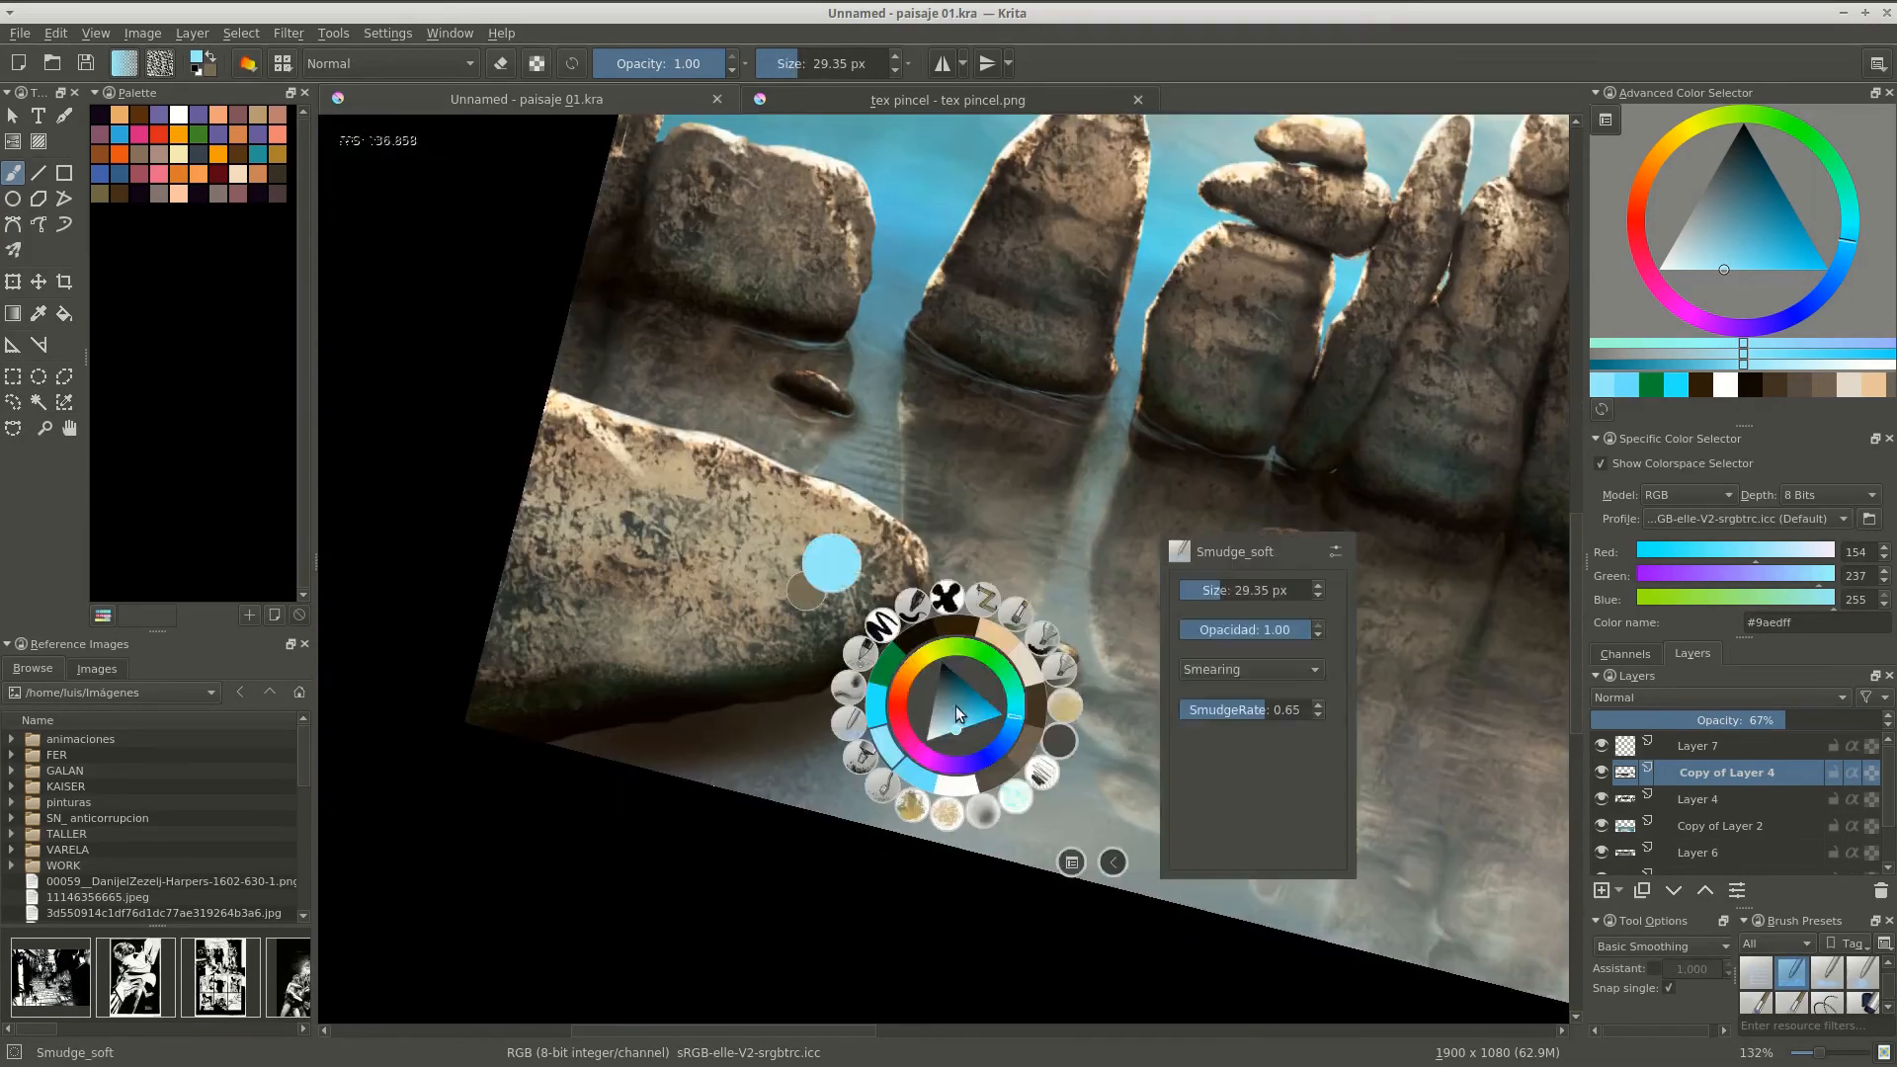
pyautogui.click(903, 629)
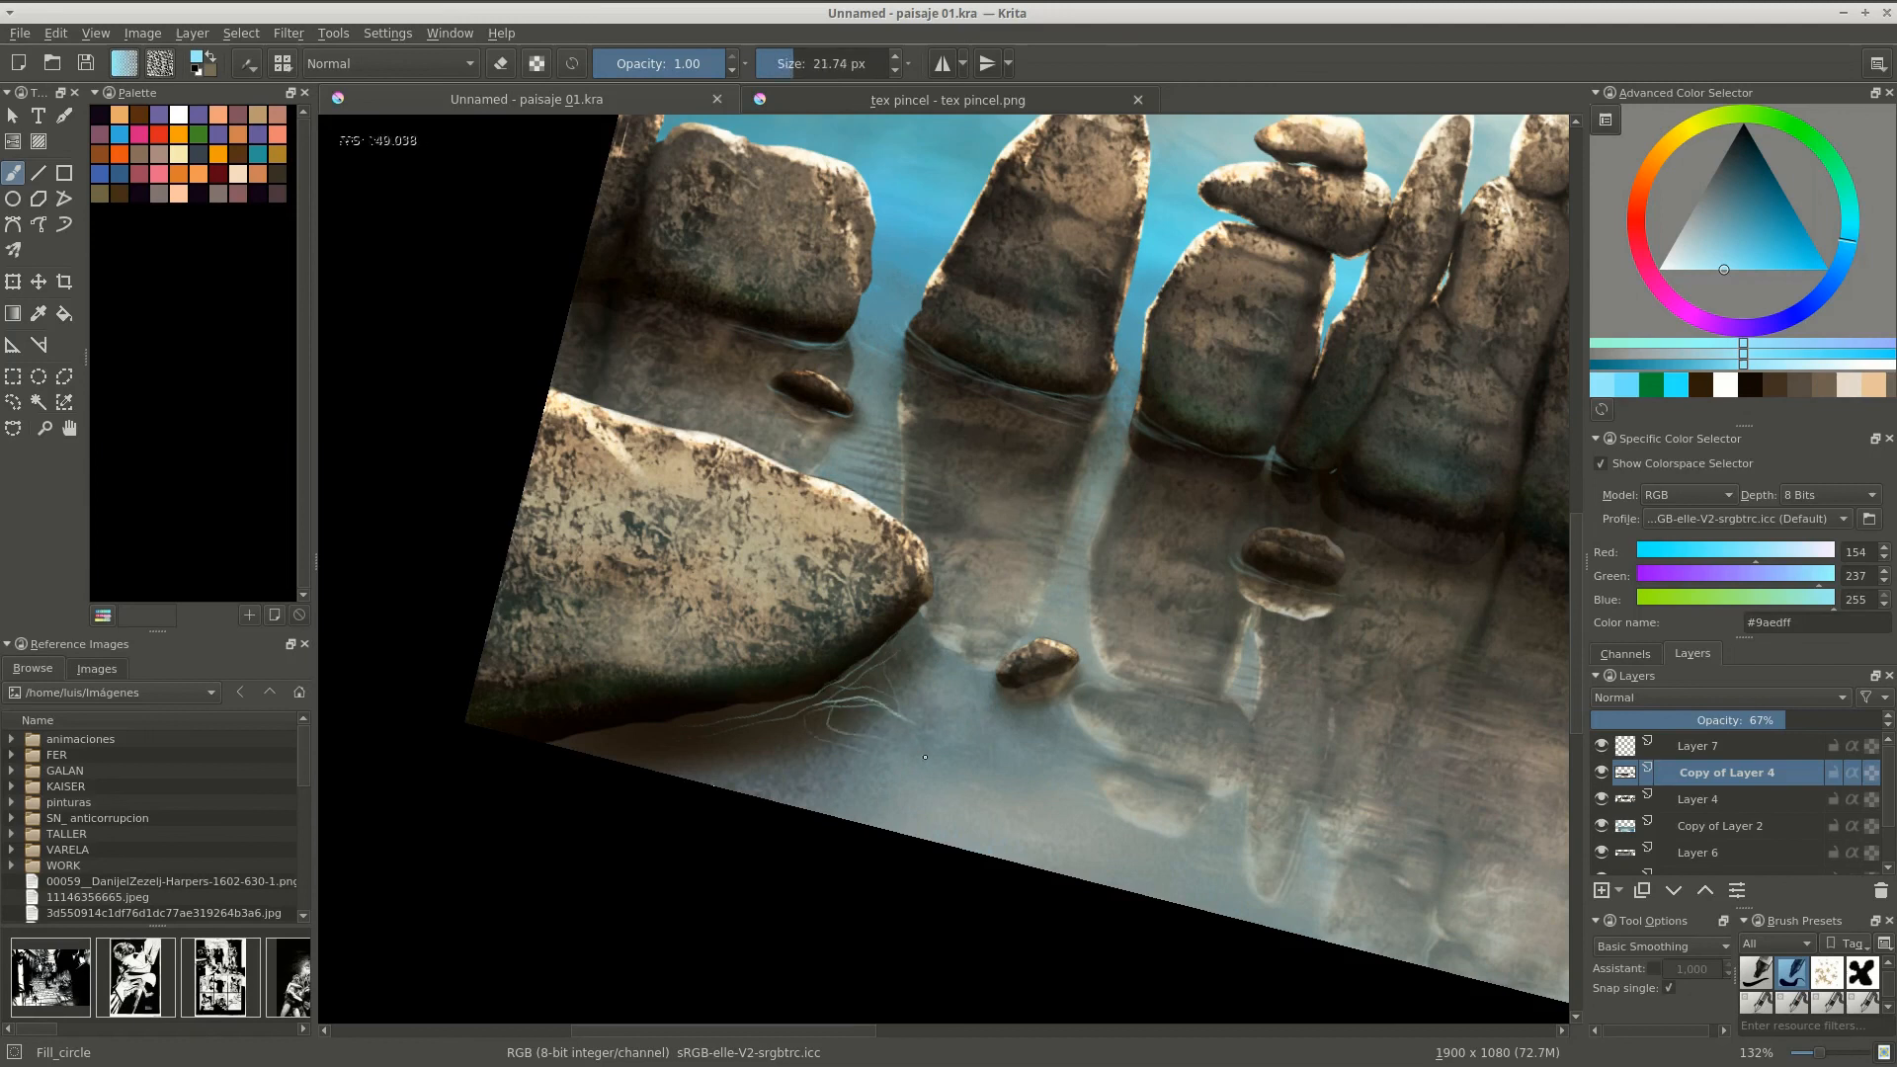
pyautogui.rightClick(876, 676)
pyautogui.click(757, 562)
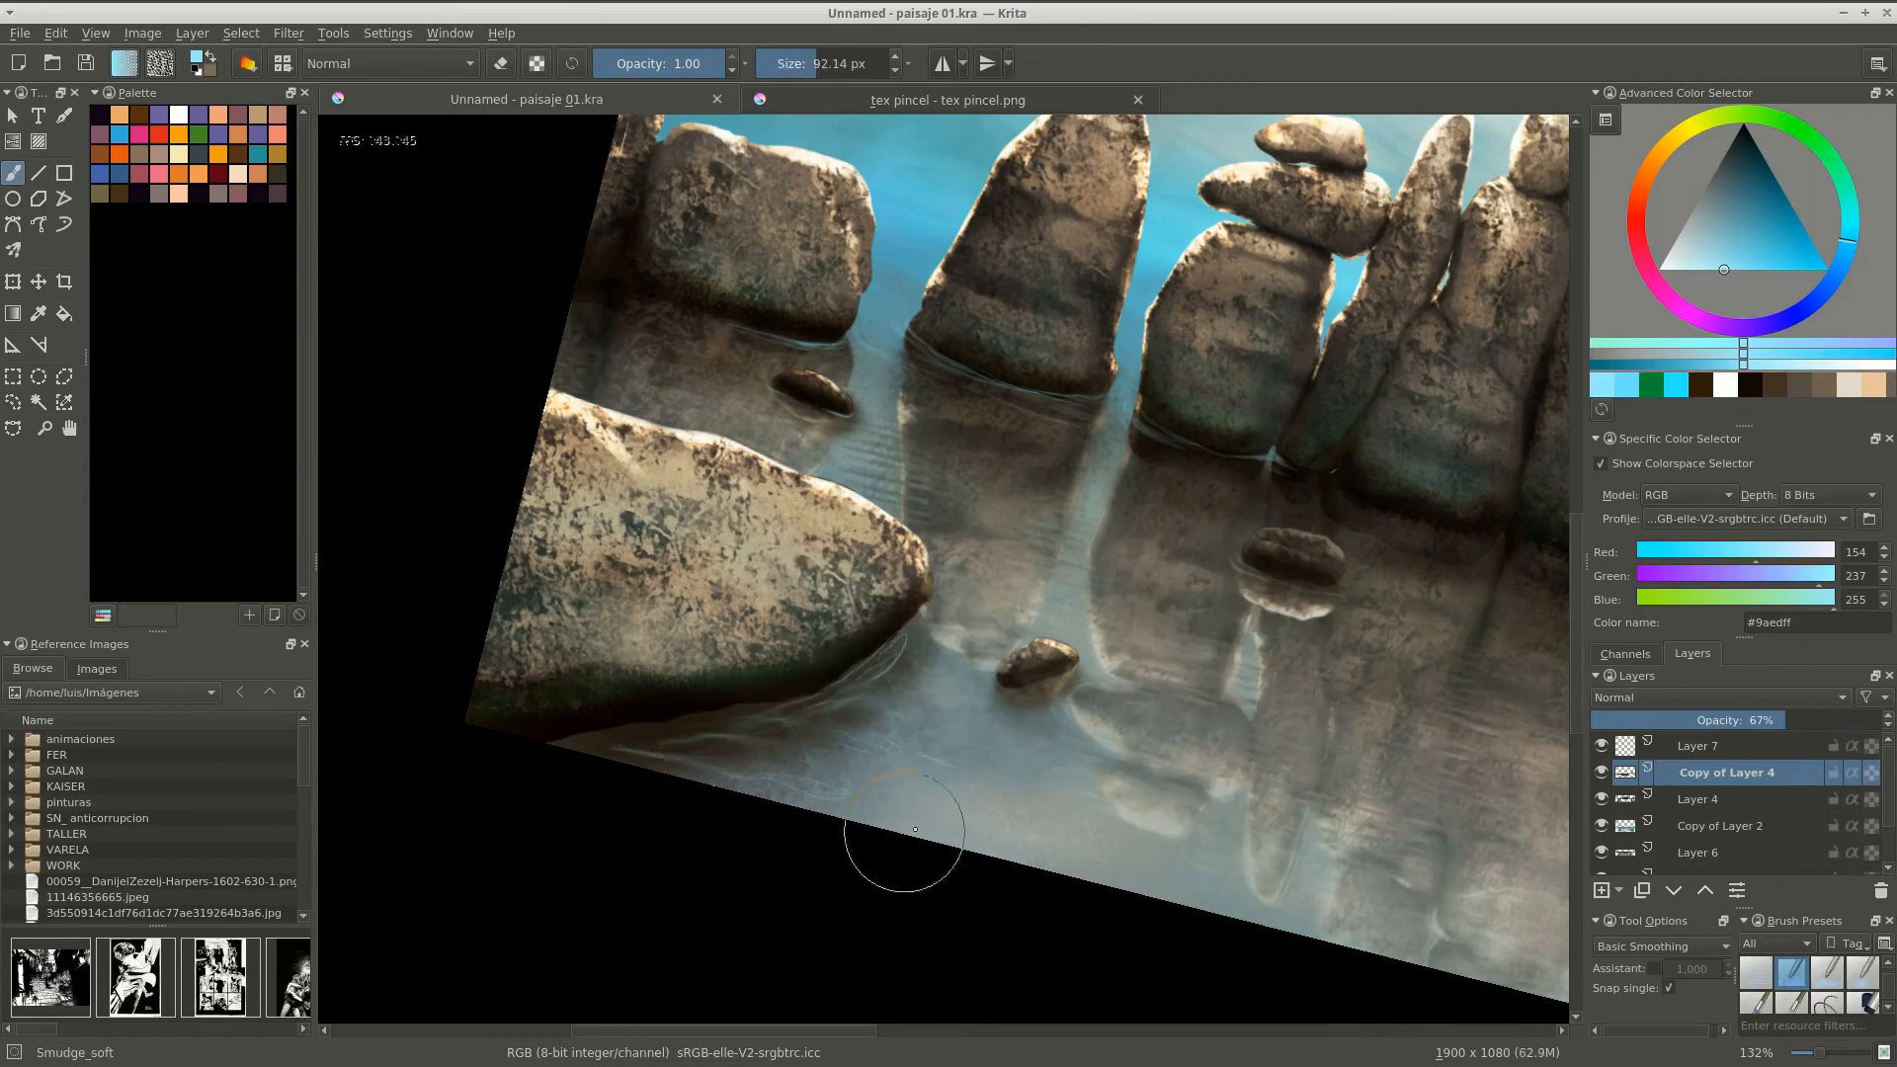
pyautogui.moveTo(987, 834)
pyautogui.mouseDown()
pyautogui.moveTo(1205, 609)
pyautogui.moveTo(1028, 668)
pyautogui.moveTo(922, 445)
pyautogui.moveTo(1246, 644)
pyautogui.moveTo(1038, 543)
pyautogui.moveTo(988, 494)
pyautogui.mouseUp()
# Lighten the lower central reflections with the airbrush in Overlay mode, using pale yellow #ffffe3 at about 82 to 106 px.
pyautogui.click(1665, 267)
pyautogui.click(1688, 128)
pyautogui.moveTo(1087, 592); pyautogui.dragTo(1125, 501)
pyautogui.click(390, 63)
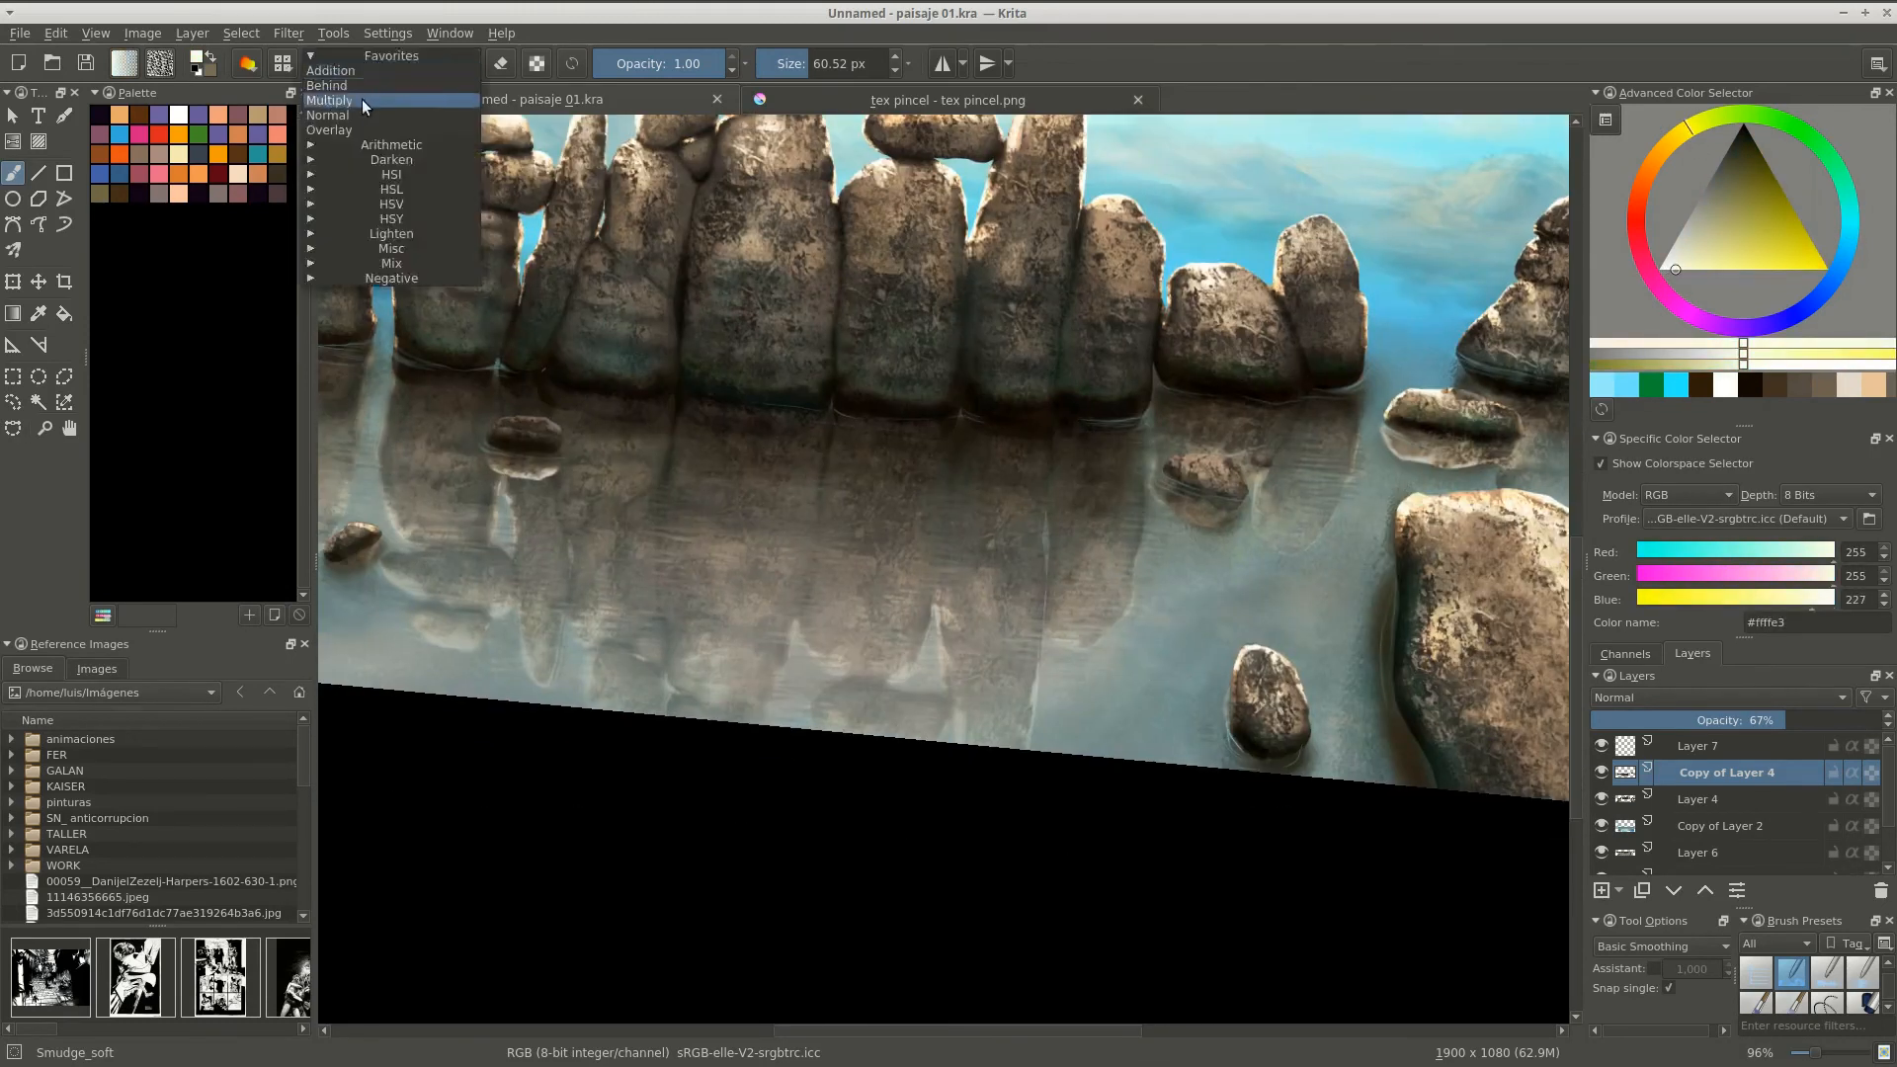
pyautogui.click(356, 168)
pyautogui.click(1043, 853)
pyautogui.hotkey('ctrl', 'z')
pyautogui.press('/')
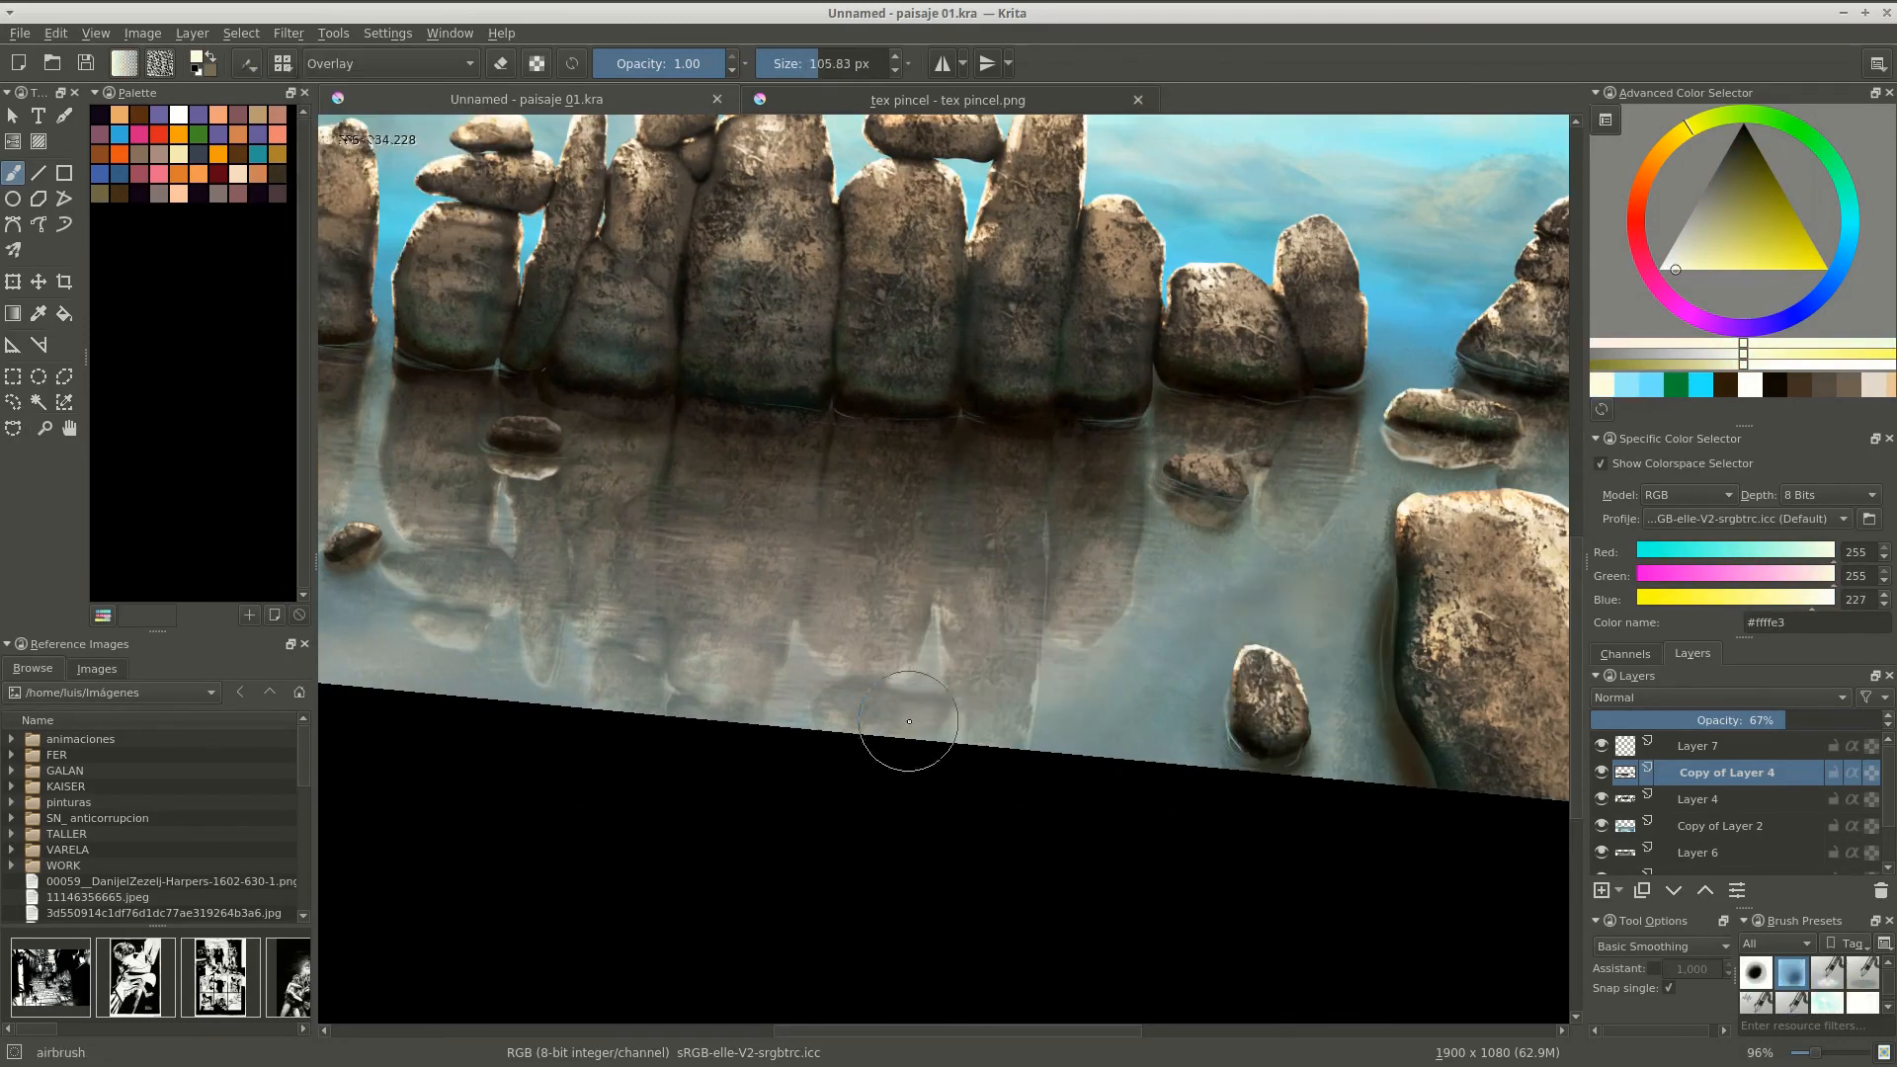
pyautogui.scroll(1, 902, 644)
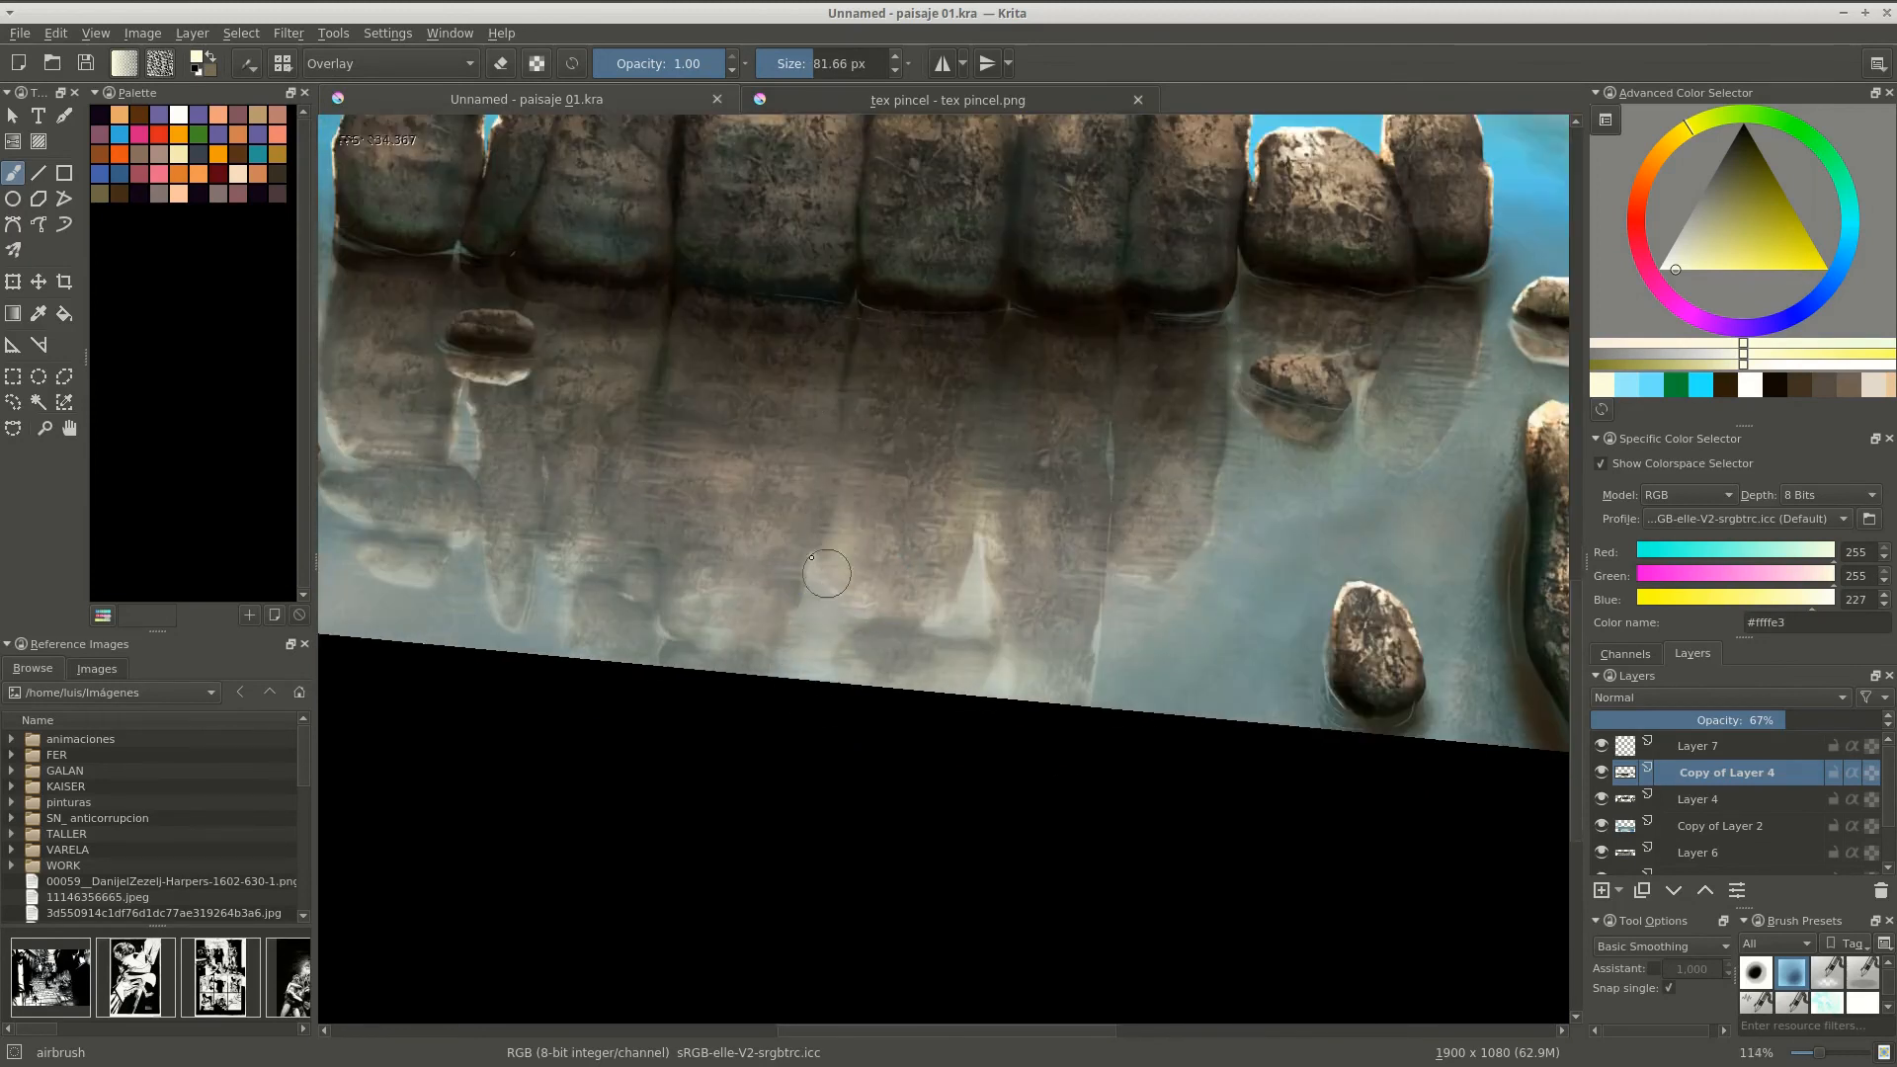
pyautogui.scroll(-5, 1025, 669)
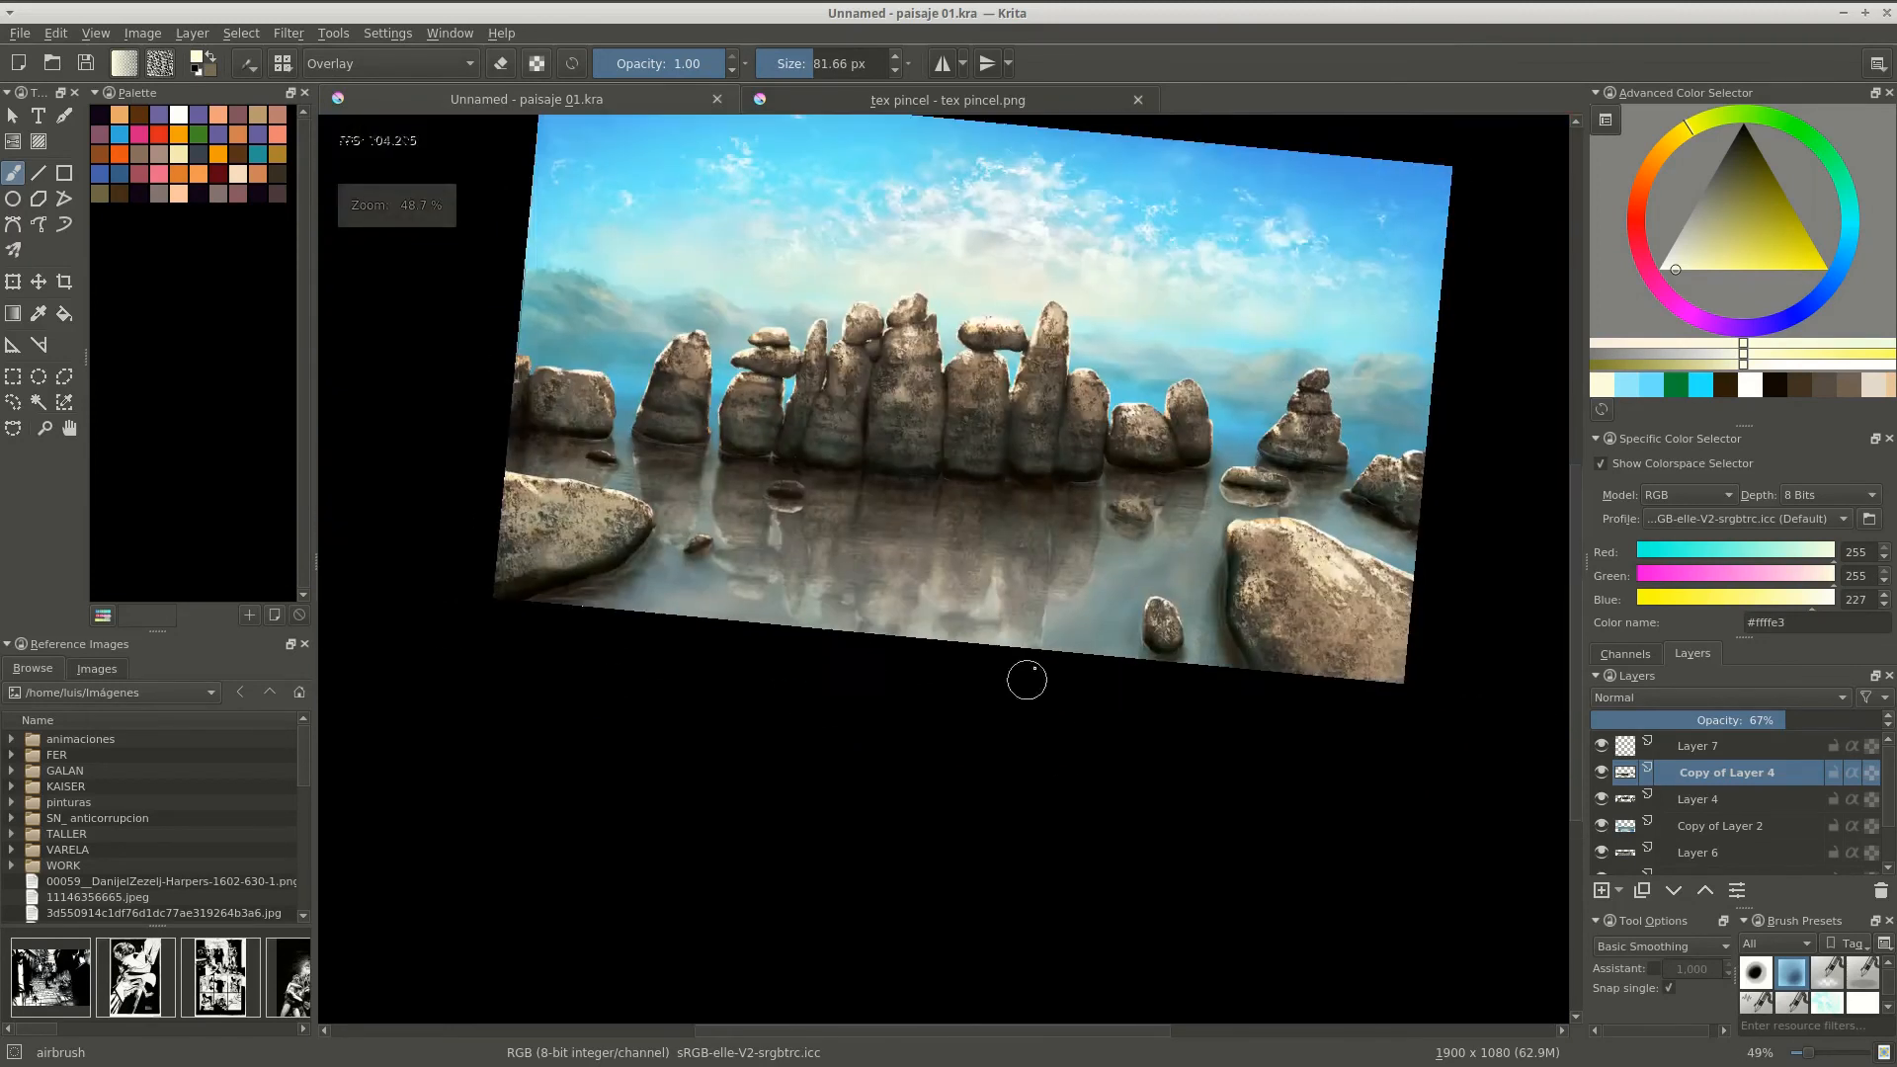
# Reset the canvas rotation, examine the whole painting without the interface and browse the home folder for an image to open.
pyautogui.press('5')
pyautogui.press('Tab')
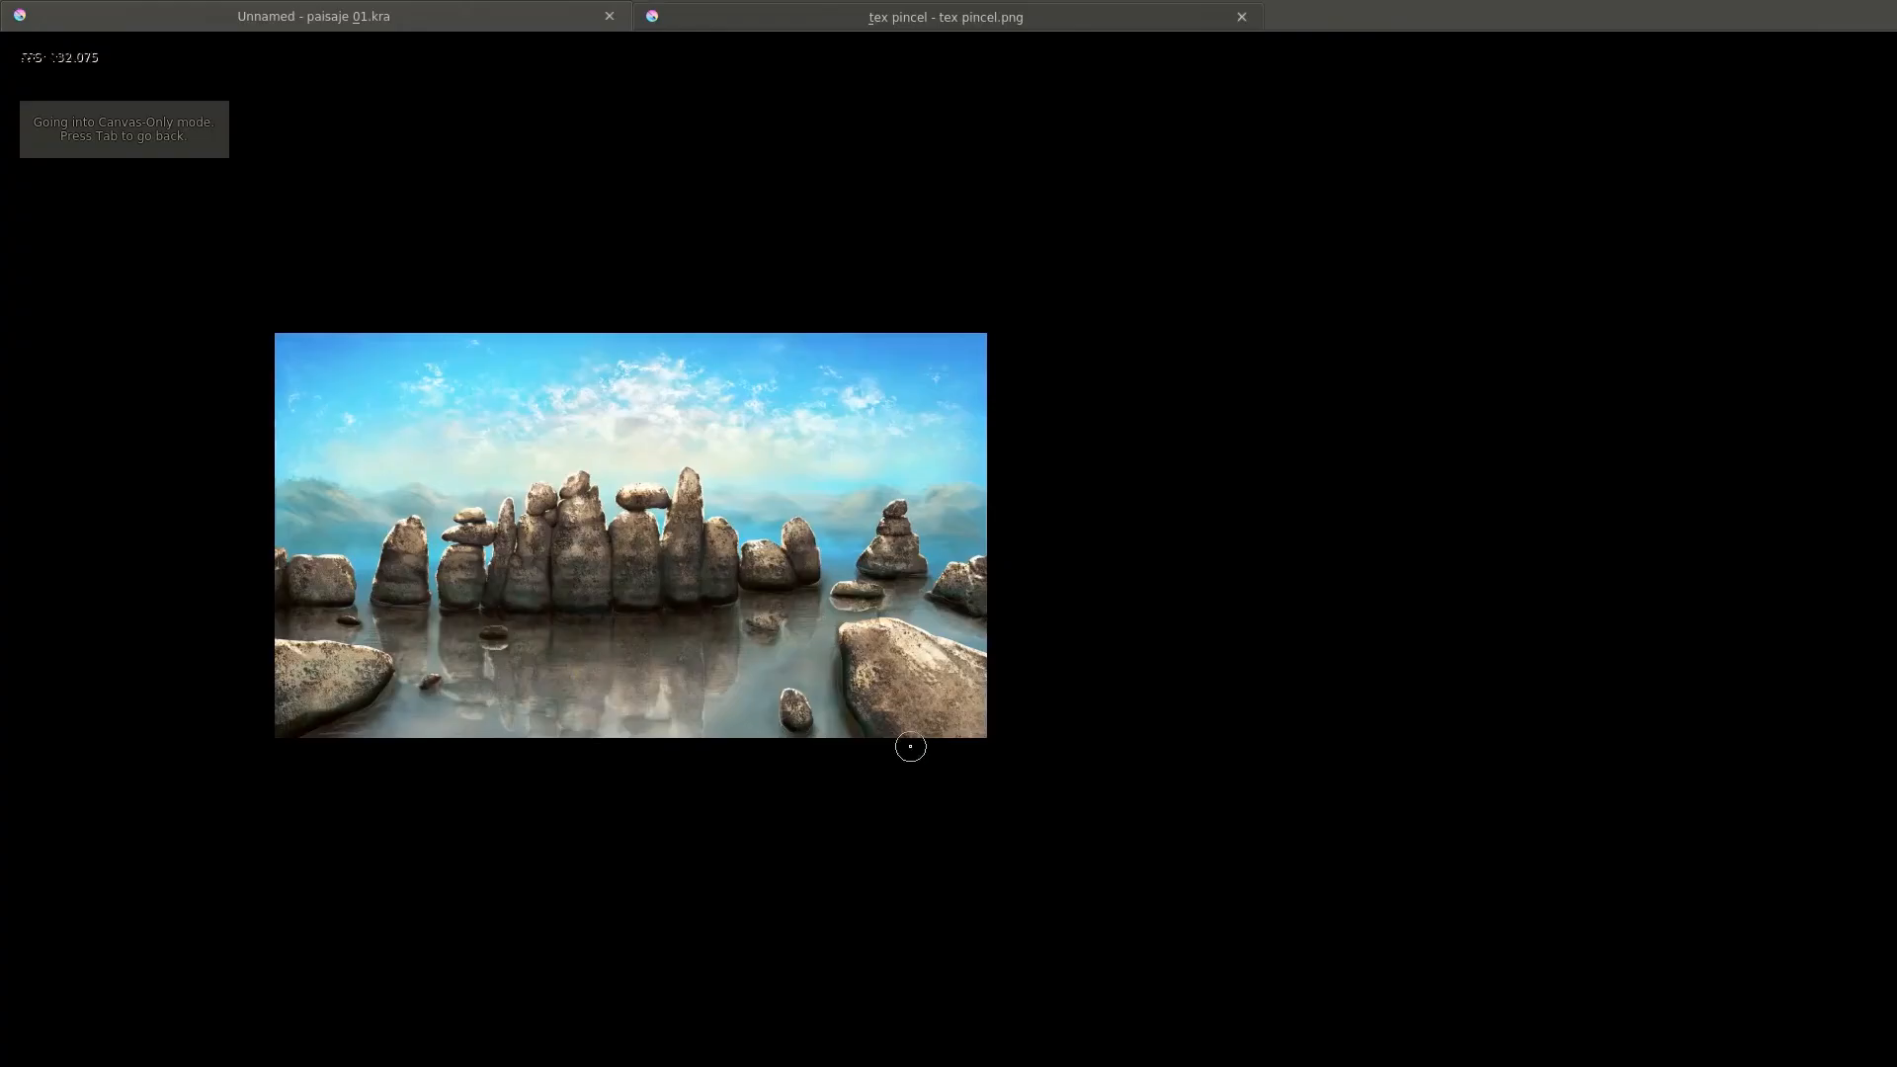
pyautogui.scroll(5, 894, 712)
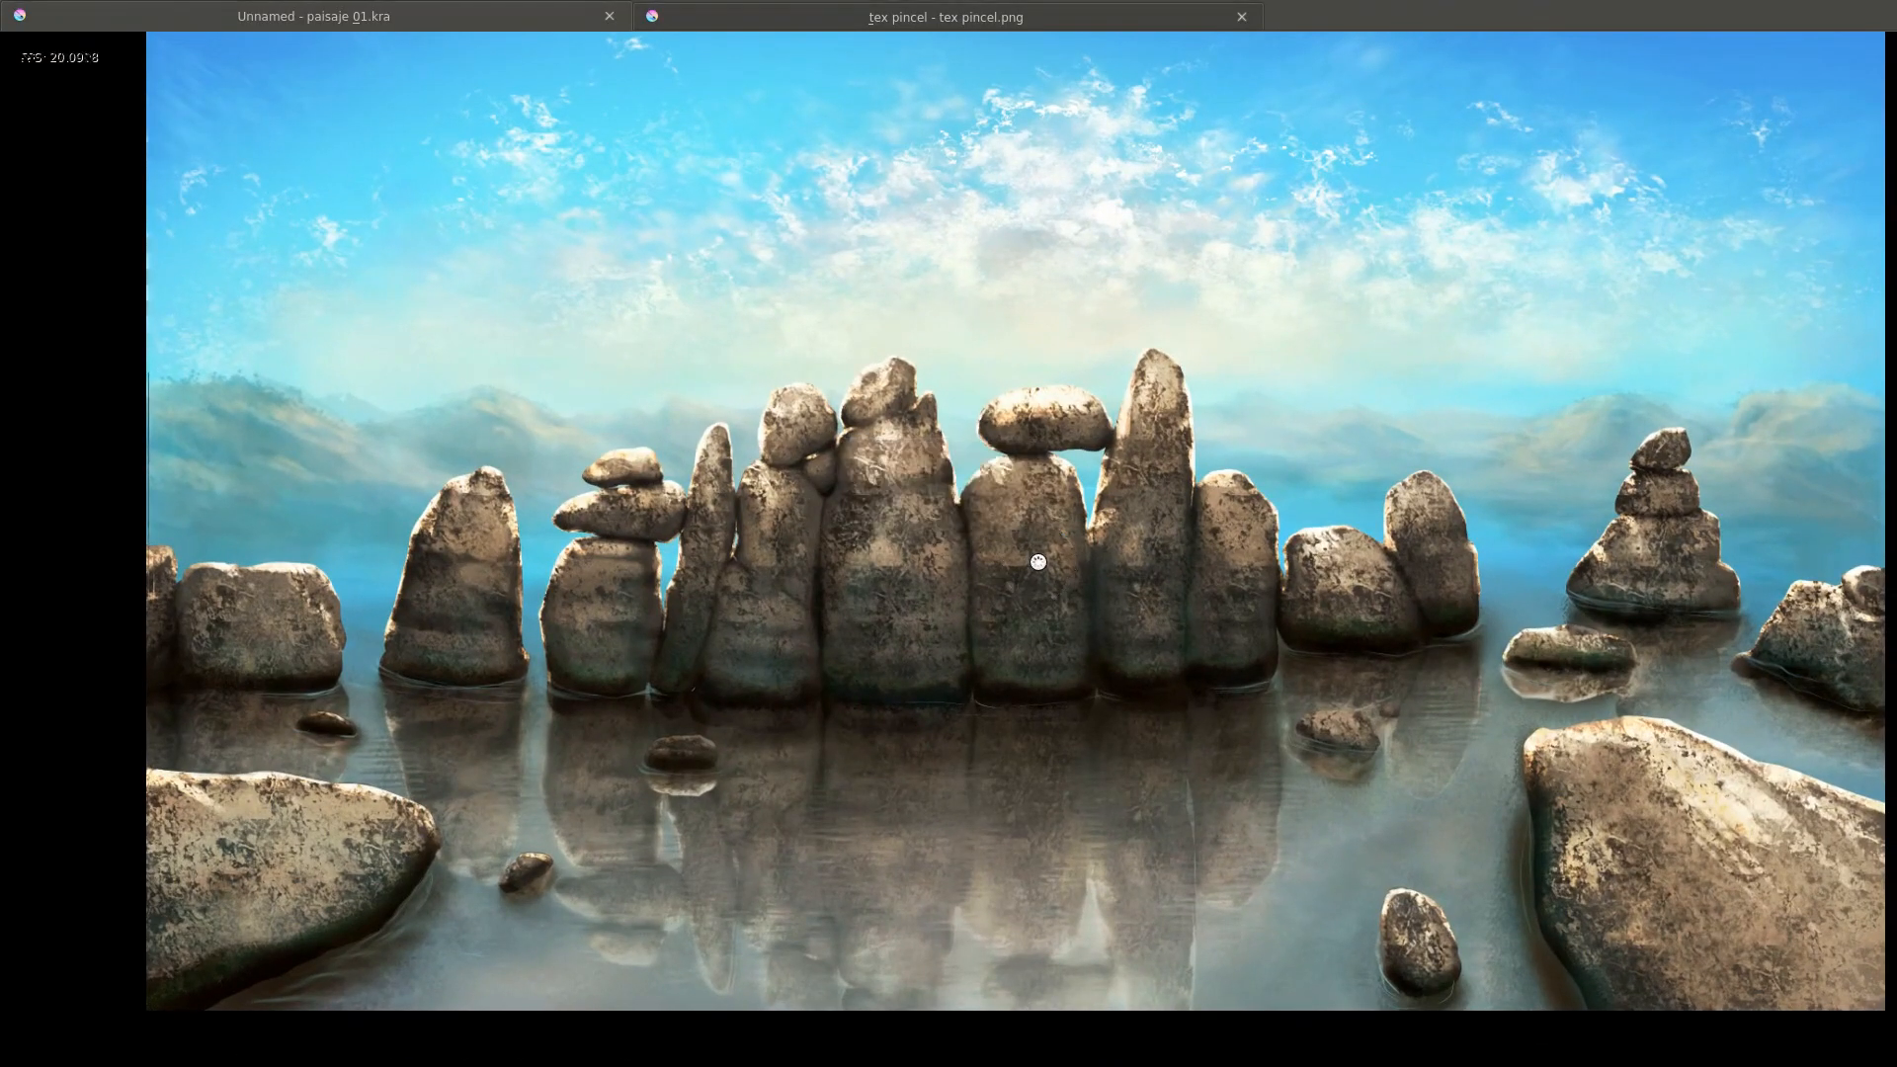
pyautogui.hotkey('ctrl', 'o')
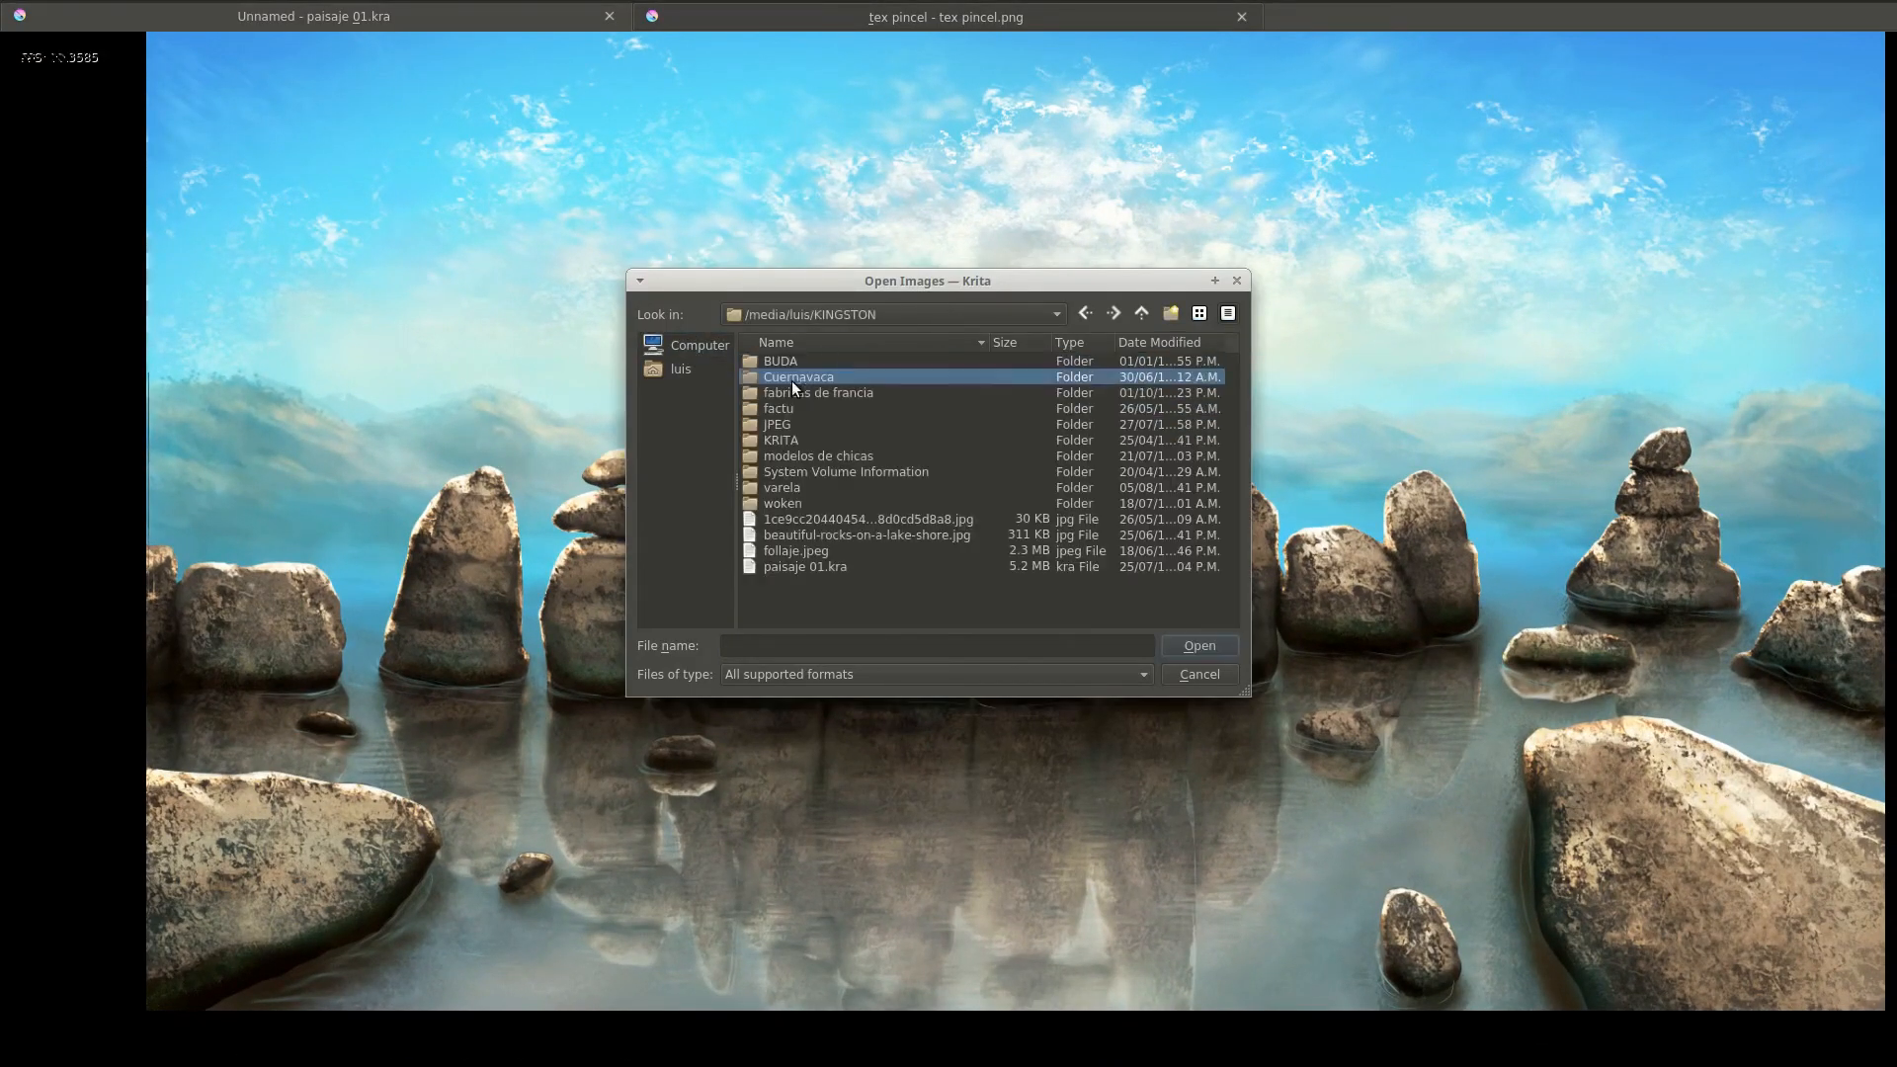
pyautogui.click(681, 375)
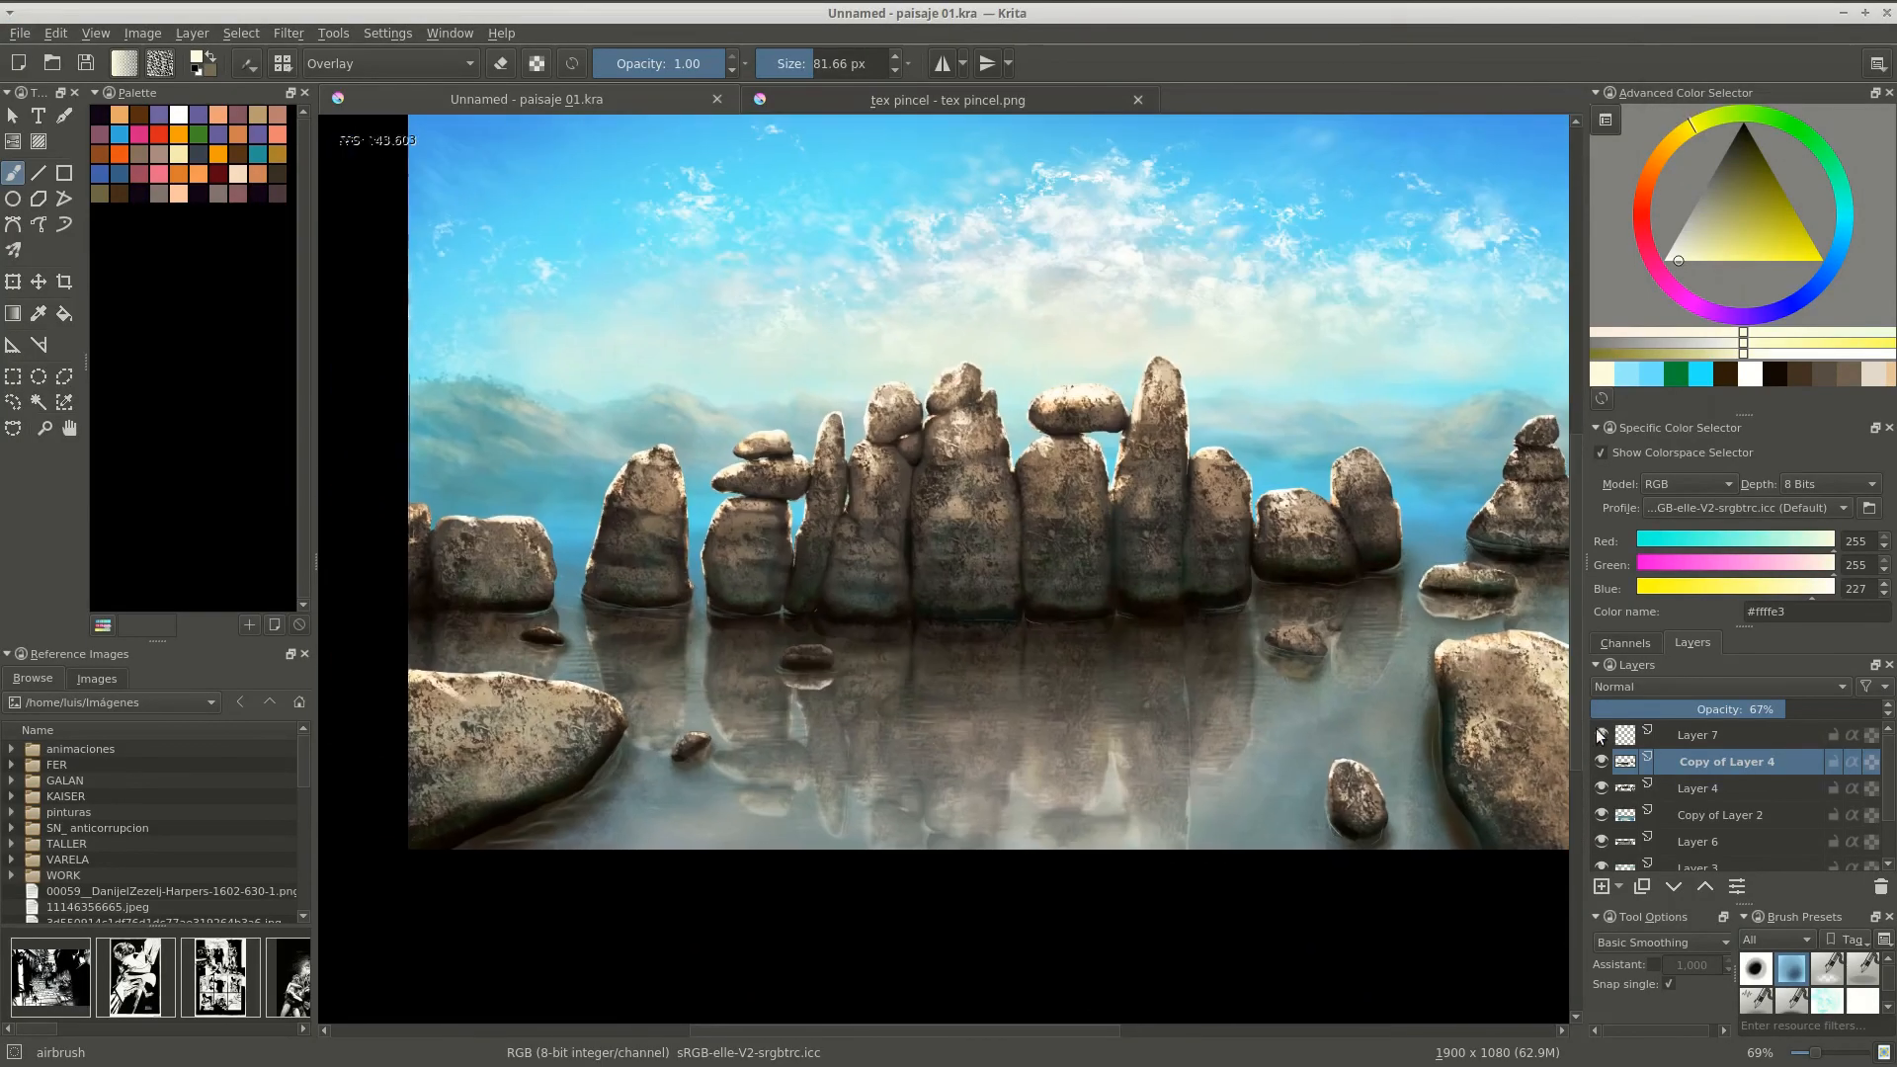
# Sign the painting on Layer 7 below the left foreground rock with the airbrush in white #ffffff at 2.51 px.
pyautogui.click(1677, 741)
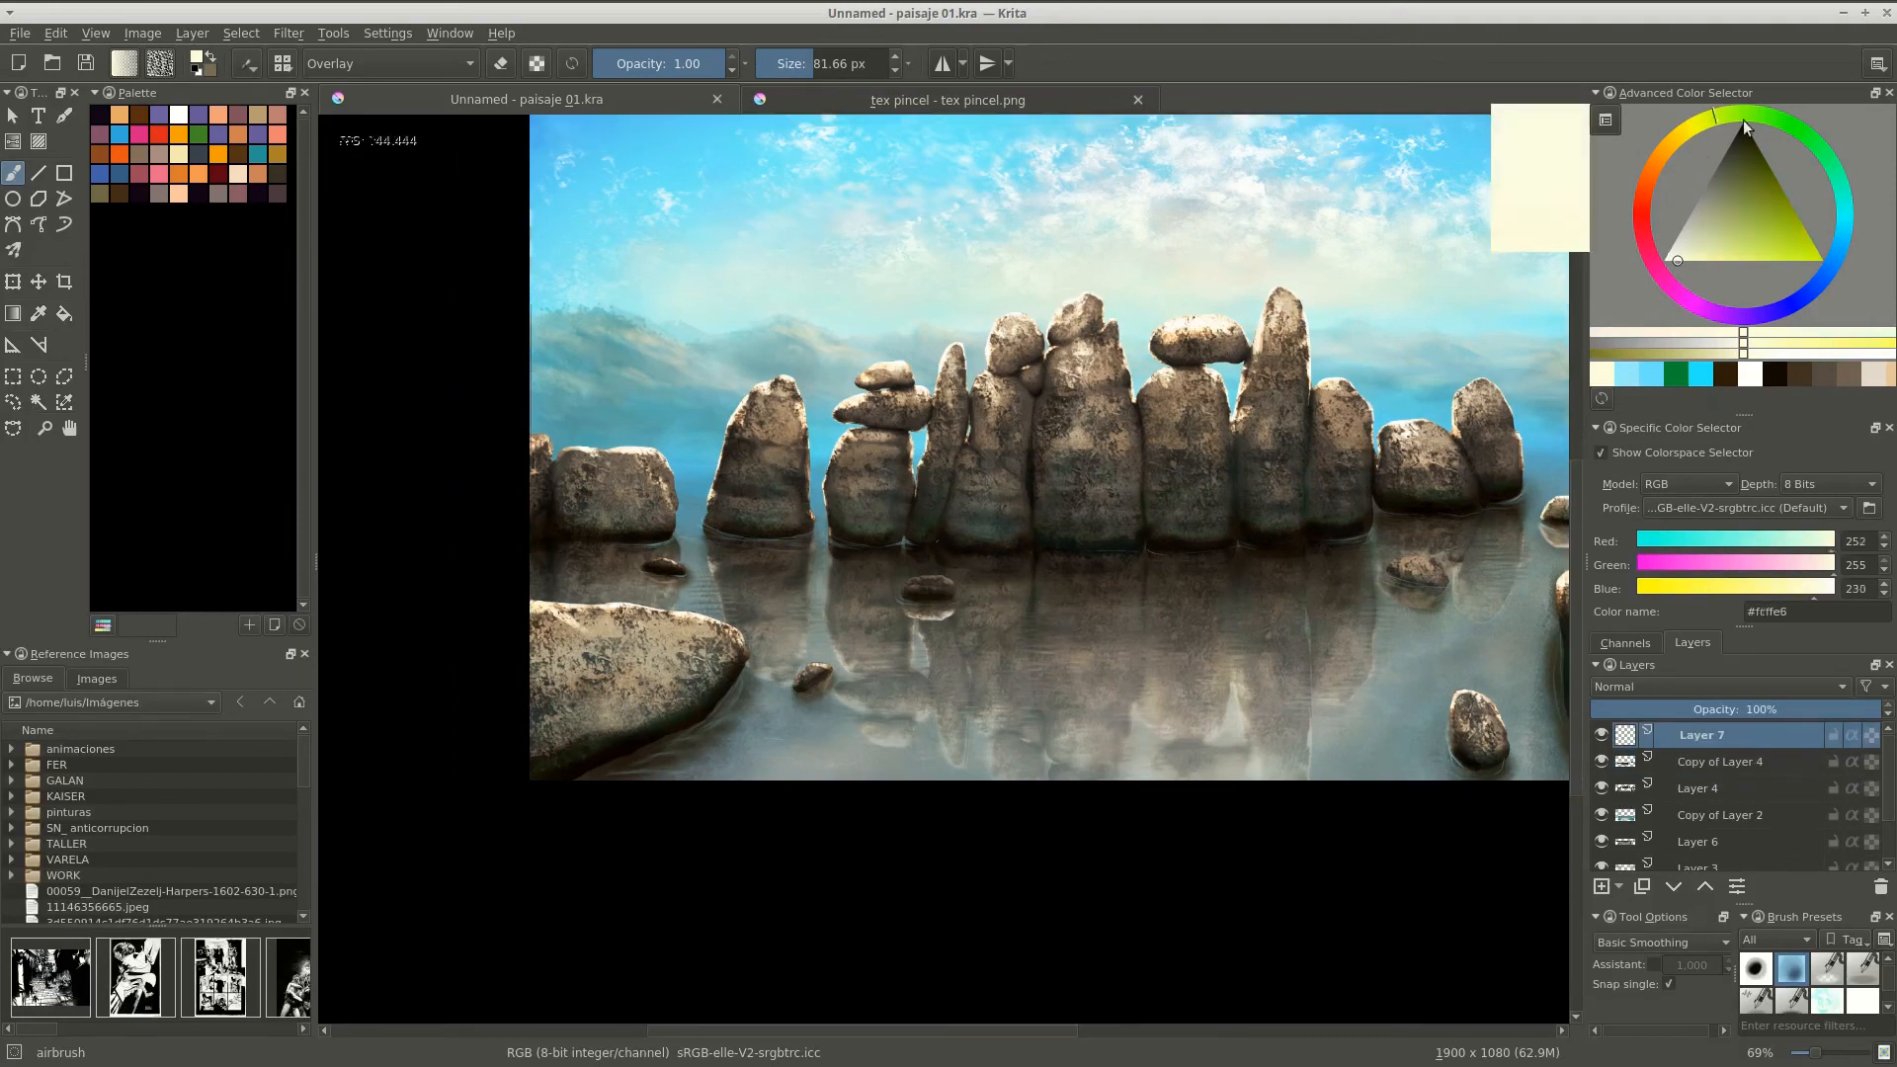
pyautogui.moveTo(1726, 247); pyautogui.dragTo(1620, 294)
pyautogui.scroll(9, 847, 487)
pyautogui.press('[')
pyautogui.press('[')
pyautogui.press('[')
pyautogui.press('[')
pyautogui.press('[')
pyautogui.press('[')
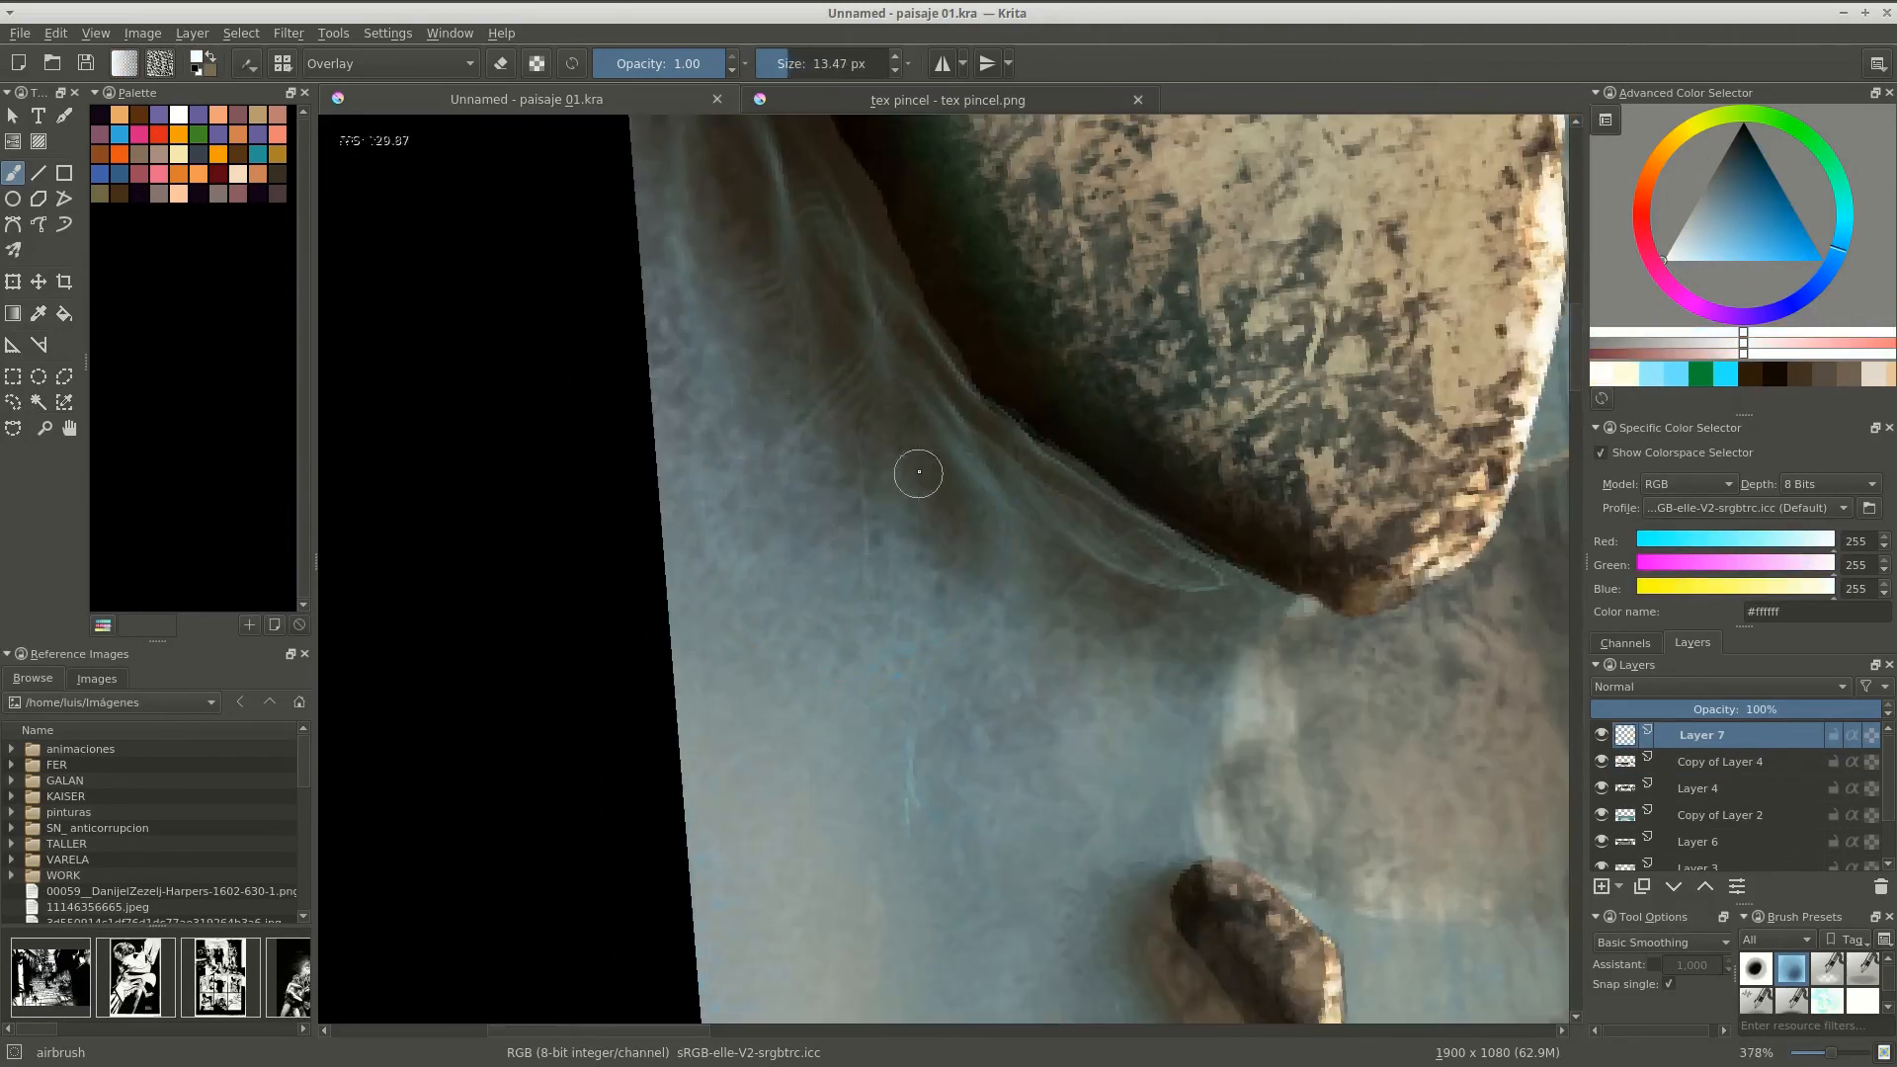
pyautogui.moveTo(810, 466); pyautogui.dragTo(751, 507)
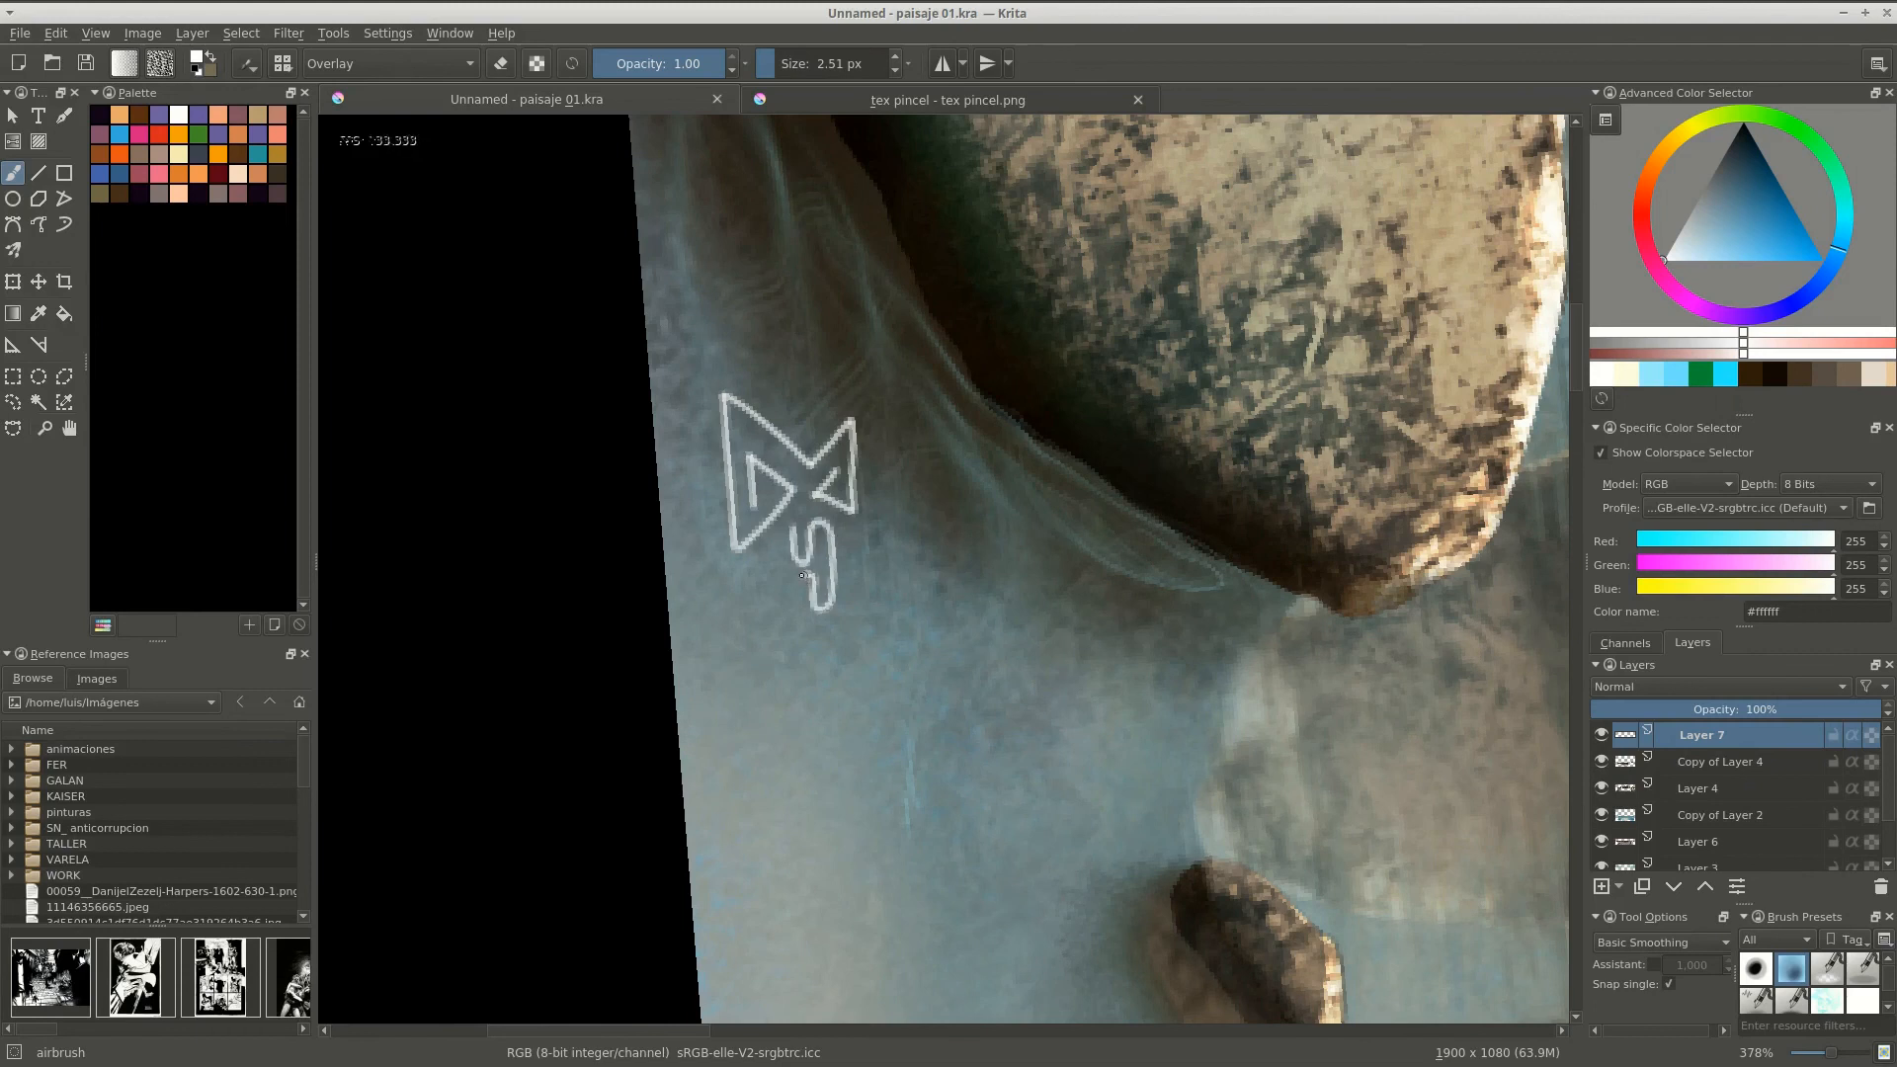
pyautogui.moveTo(870, 683); pyautogui.dragTo(868, 678)
pyautogui.moveTo(867, 678); pyautogui.dragTo(898, 781)
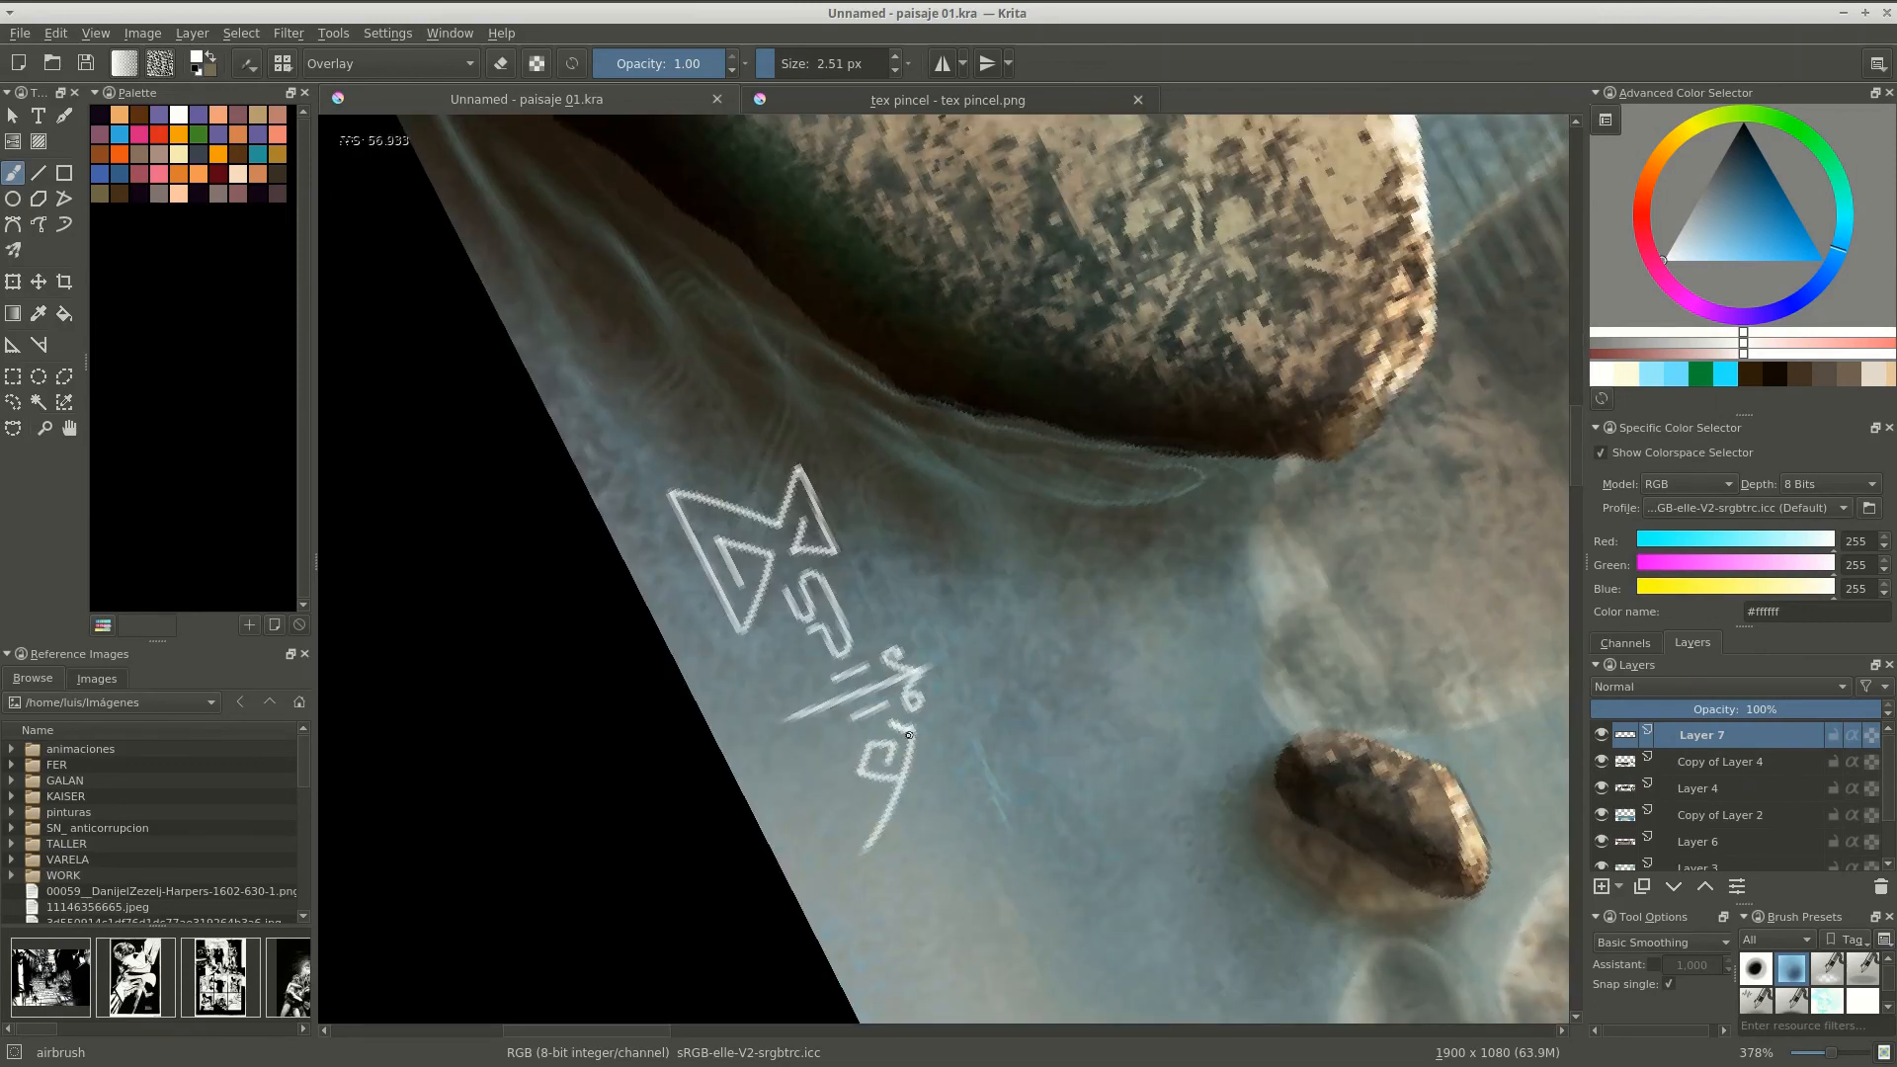
# Write the date 6-AGO-2017 in small white characters beneath the signature on Layer 7.
pyautogui.scroll(3, 593, 632)
pyautogui.moveTo(682, 430)
pyautogui.mouseDown()
pyautogui.moveTo(652, 484)
pyautogui.moveTo(711, 533)
pyautogui.mouseUp()
pyautogui.moveTo(692, 587)
pyautogui.mouseDown()
pyautogui.moveTo(750, 553)
pyautogui.moveTo(736, 652)
pyautogui.mouseUp()
pyautogui.moveTo(805, 692); pyautogui.dragTo(810, 703)
pyautogui.scroll(2, 828, 549)
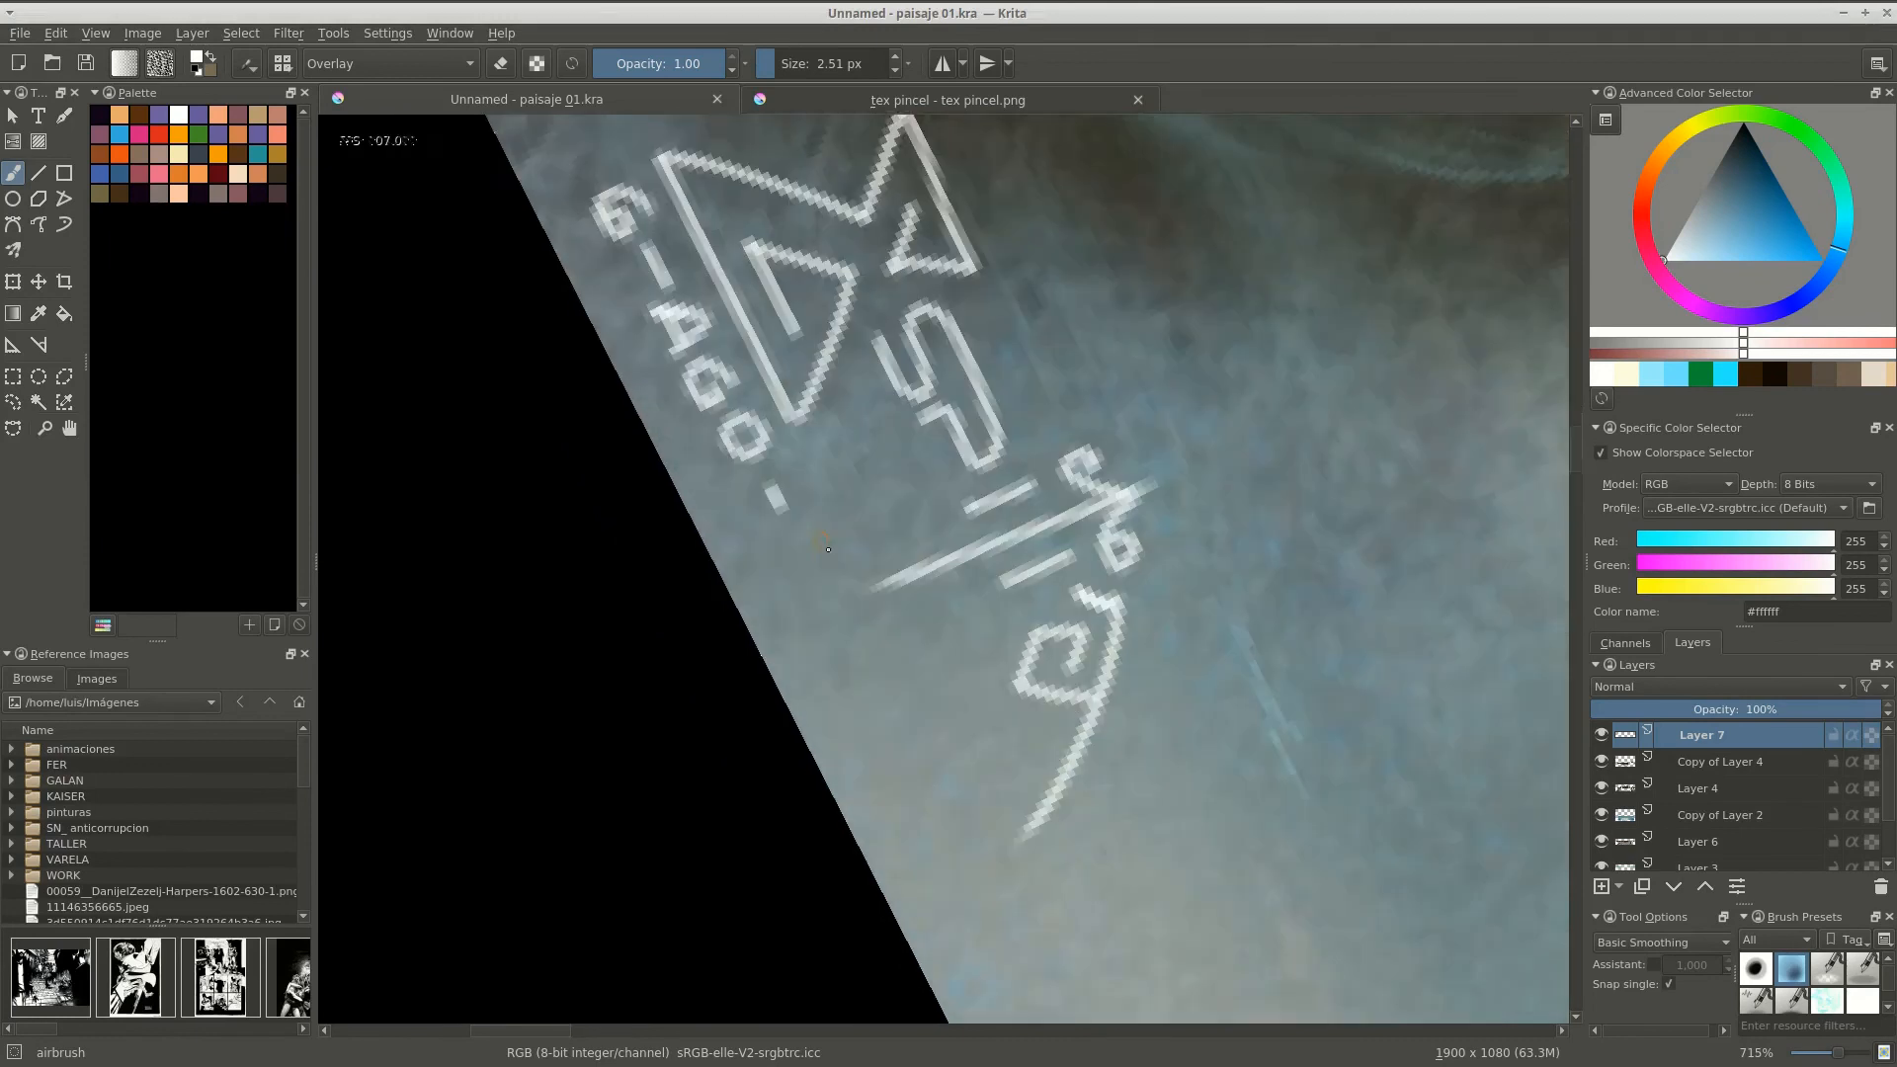
pyautogui.scroll(-2, 827, 549)
pyautogui.moveTo(766, 534); pyautogui.dragTo(790, 549)
pyautogui.moveTo(780, 524); pyautogui.dragTo(805, 575)
pyautogui.moveTo(834, 582); pyautogui.dragTo(904, 660)
pyautogui.moveTo(909, 673); pyautogui.dragTo(939, 726)
# Examine the complete signed painting enlarged in canvas-only mode.
pyautogui.scroll(-8, 736, 821)
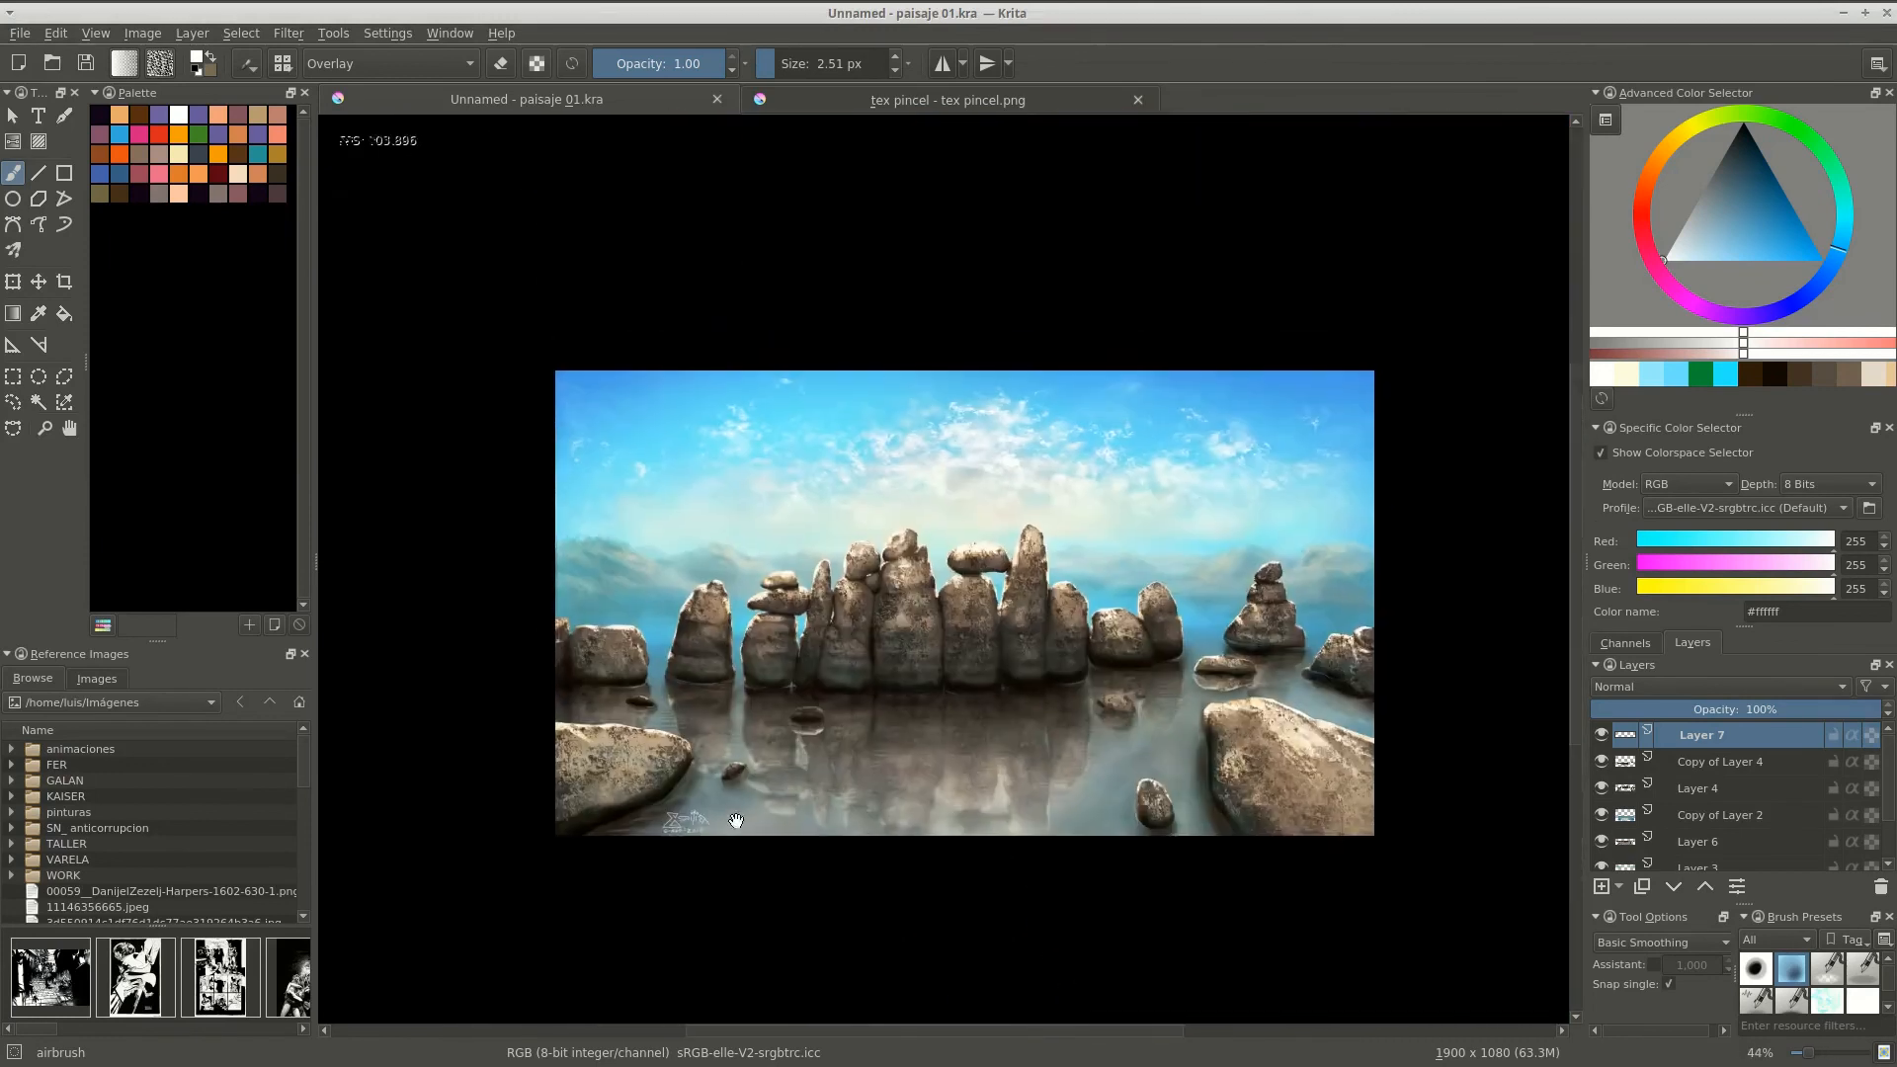
pyautogui.press('Tab')
pyautogui.scroll(4, 736, 820)
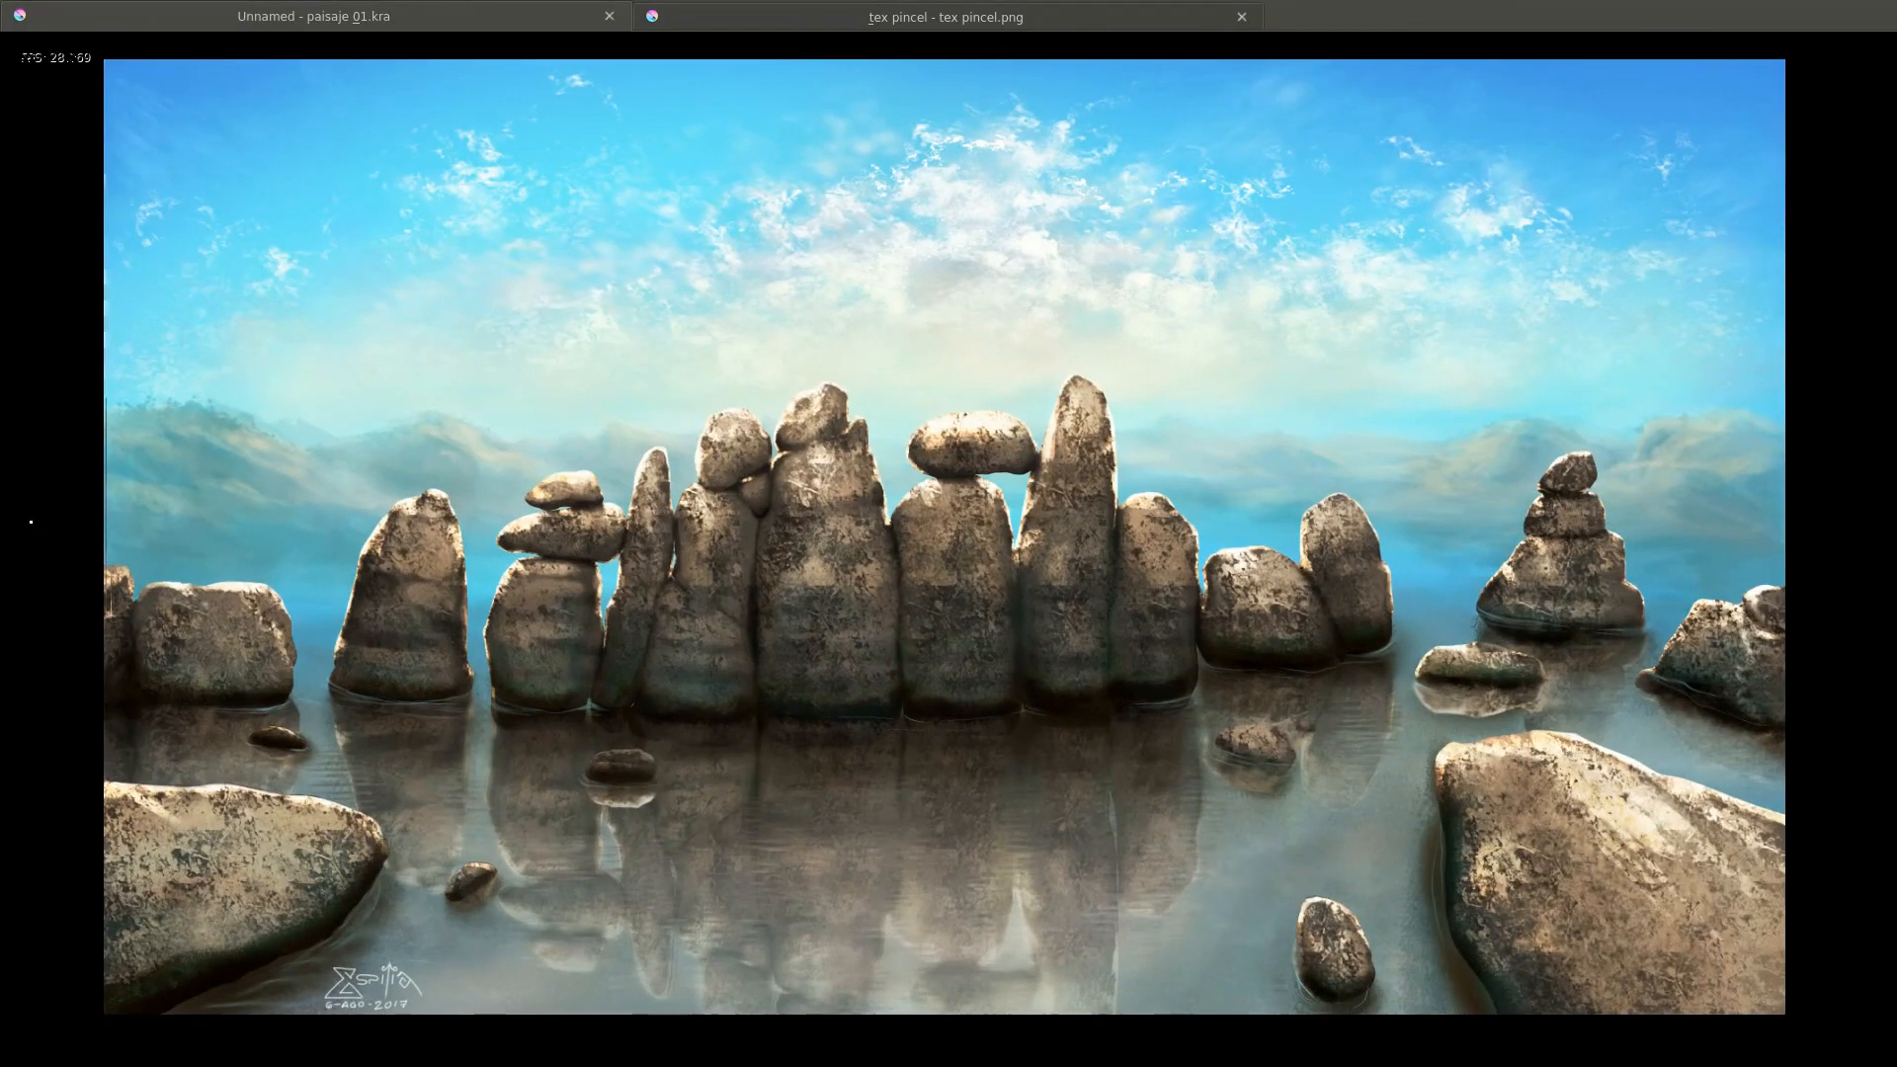
pyautogui.press('Tab')
pyautogui.click(1651, 10)
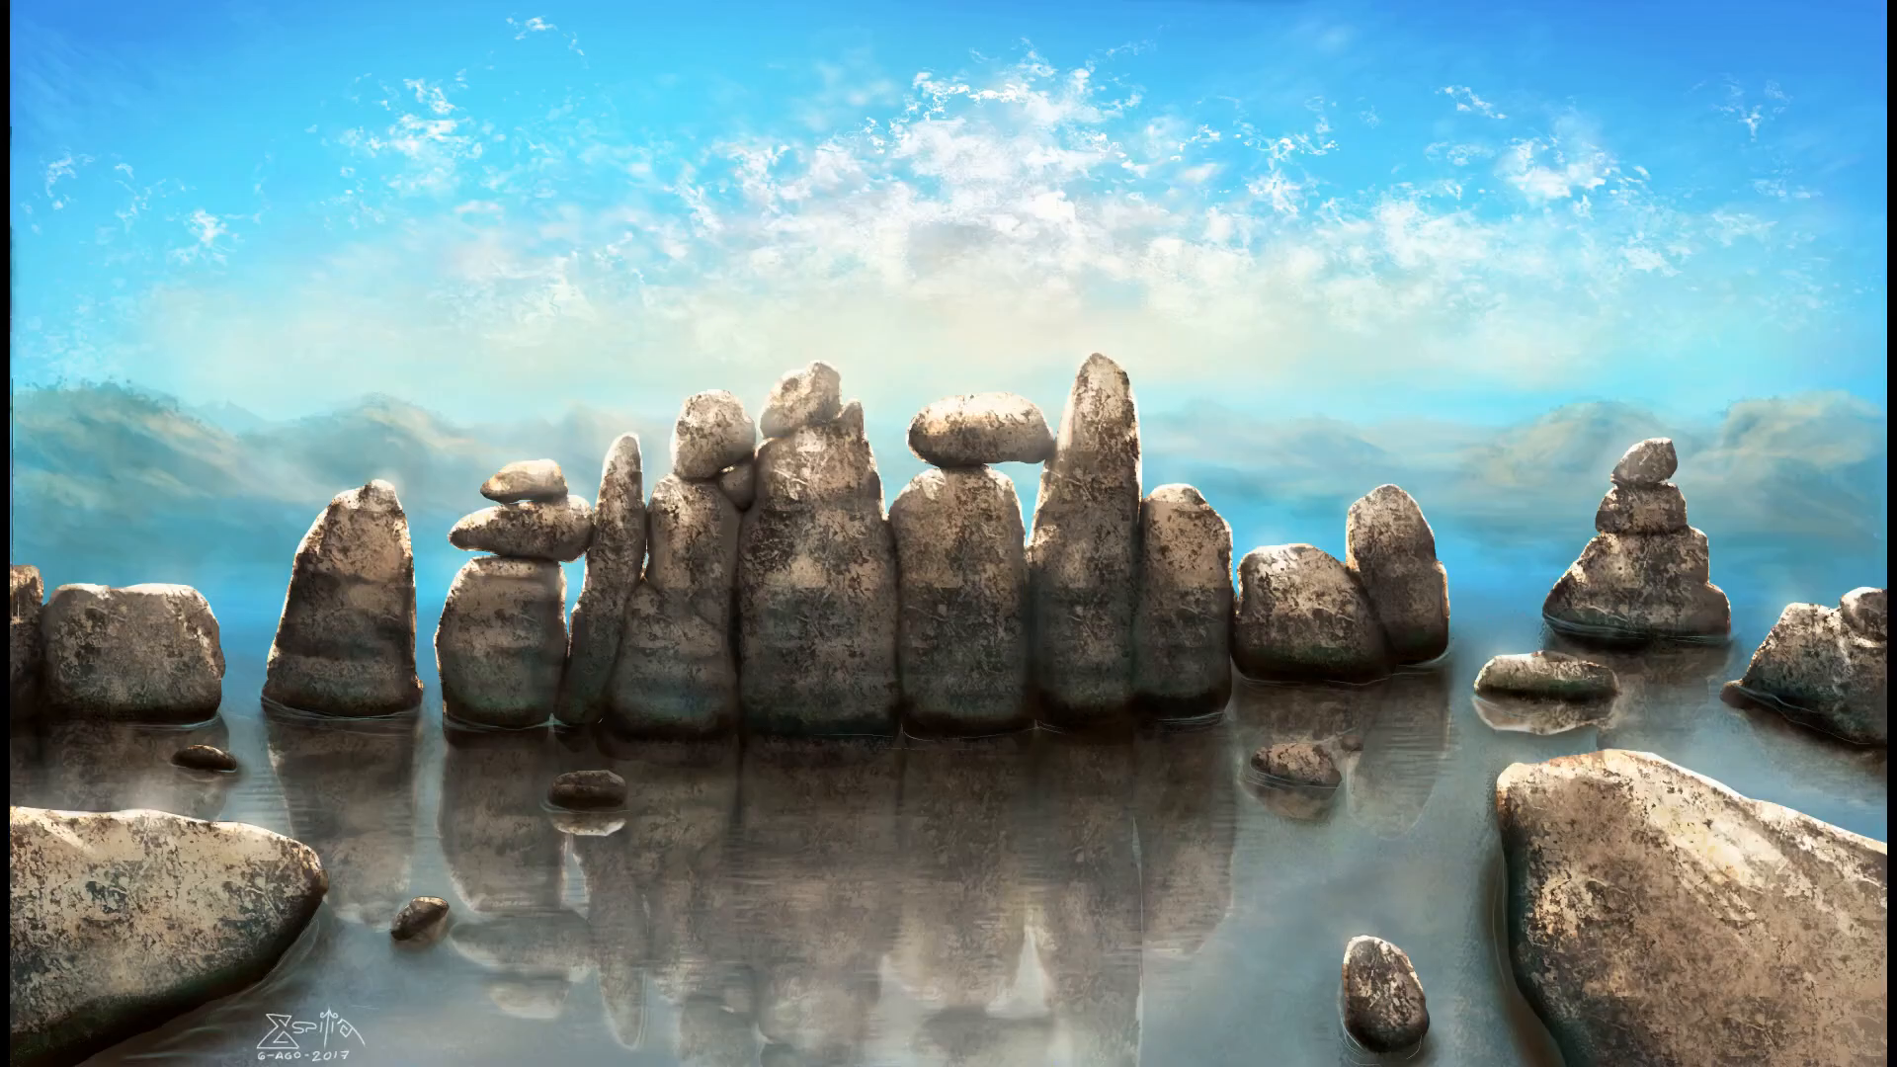